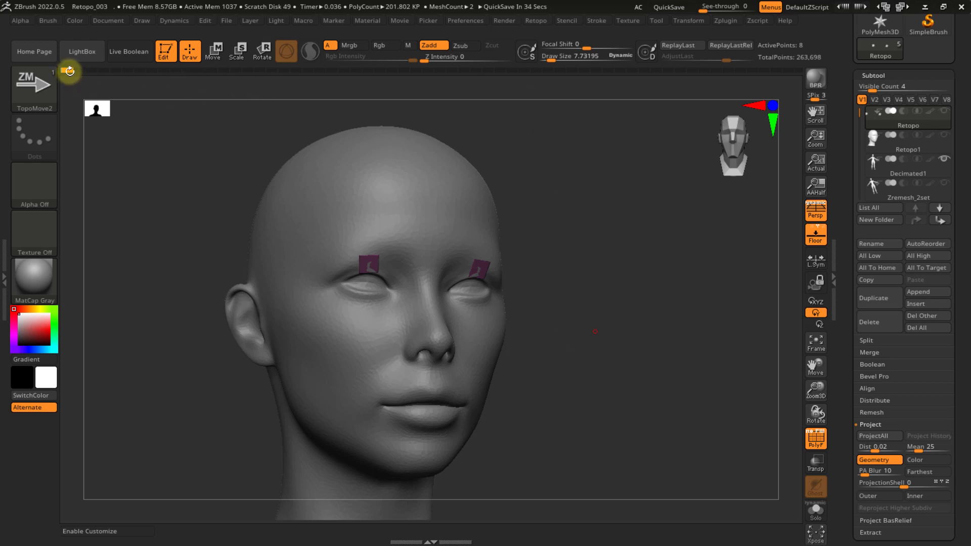
# - Isolate the Retopo subtool and step forward through its undo history to examine how the head's retopology was built
pyautogui.moveTo(69, 70); pyautogui.dragTo(223, 72)
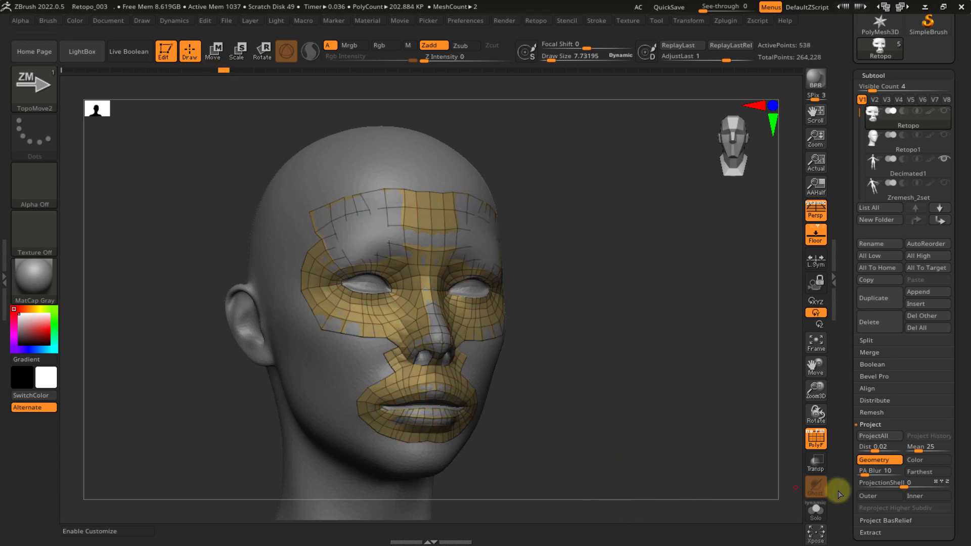
pyautogui.click(817, 515)
pyautogui.moveTo(613, 395); pyautogui.dragTo(673, 397, button='right')
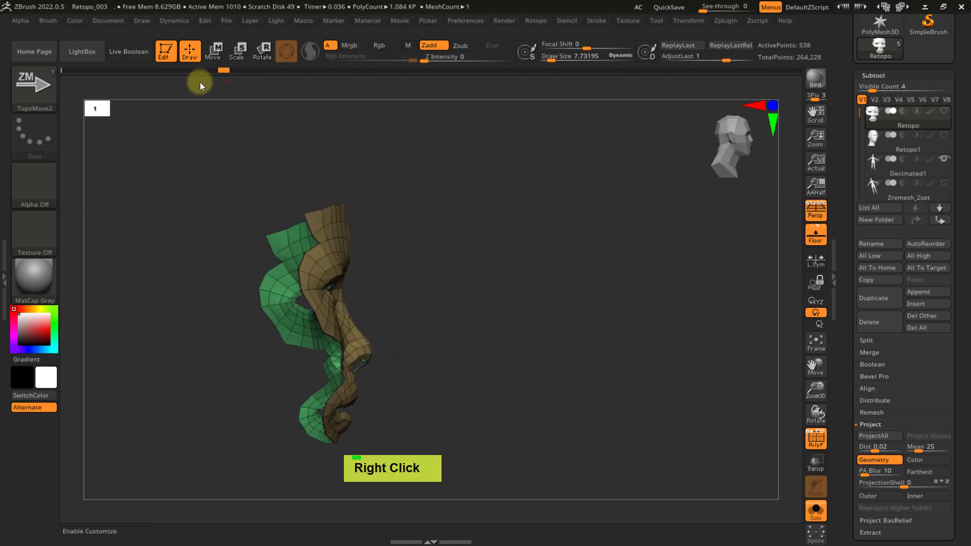
pyautogui.moveTo(223, 70); pyautogui.dragTo(308, 75)
pyautogui.moveTo(390, 156); pyautogui.dragTo(640, 303, button='right')
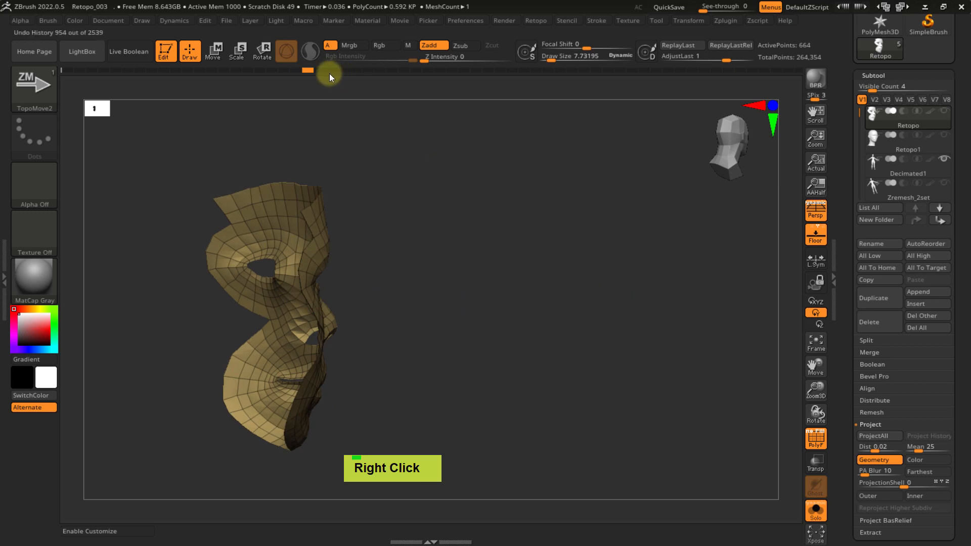
pyautogui.moveTo(305, 70)
pyautogui.mouseDown()
pyautogui.moveTo(349, 75)
pyautogui.moveTo(432, 198)
pyautogui.moveTo(499, 243)
pyautogui.moveTo(390, 92)
pyautogui.moveTo(345, 70)
pyautogui.moveTo(398, 76)
pyautogui.moveTo(419, 90)
pyautogui.moveTo(516, 240)
pyautogui.moveTo(557, 275)
pyautogui.mouseUp()
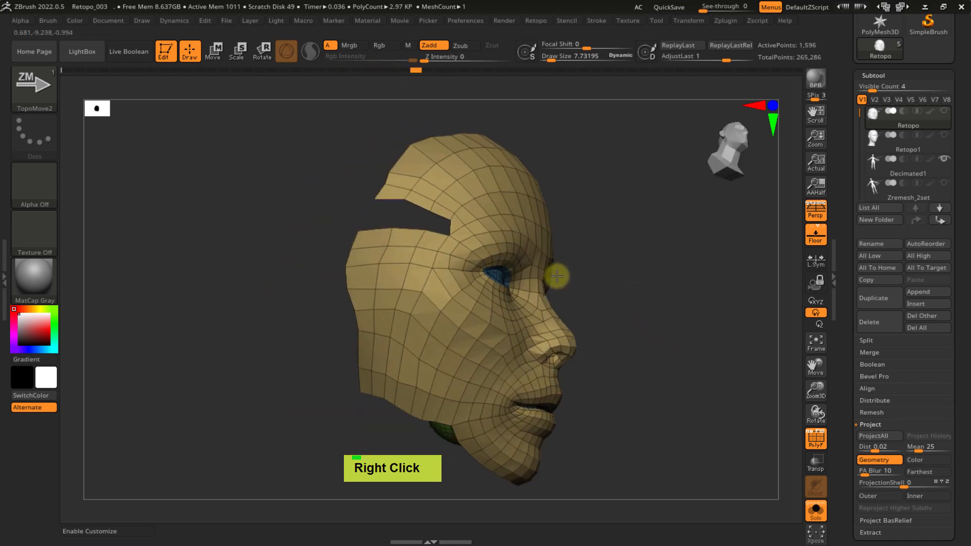
pyautogui.moveTo(418, 71)
pyautogui.mouseDown()
pyautogui.moveTo(581, 98)
pyautogui.moveTo(587, 71)
pyautogui.moveTo(699, 85)
pyautogui.mouseUp()
pyautogui.moveTo(635, 223); pyautogui.dragTo(657, 262)
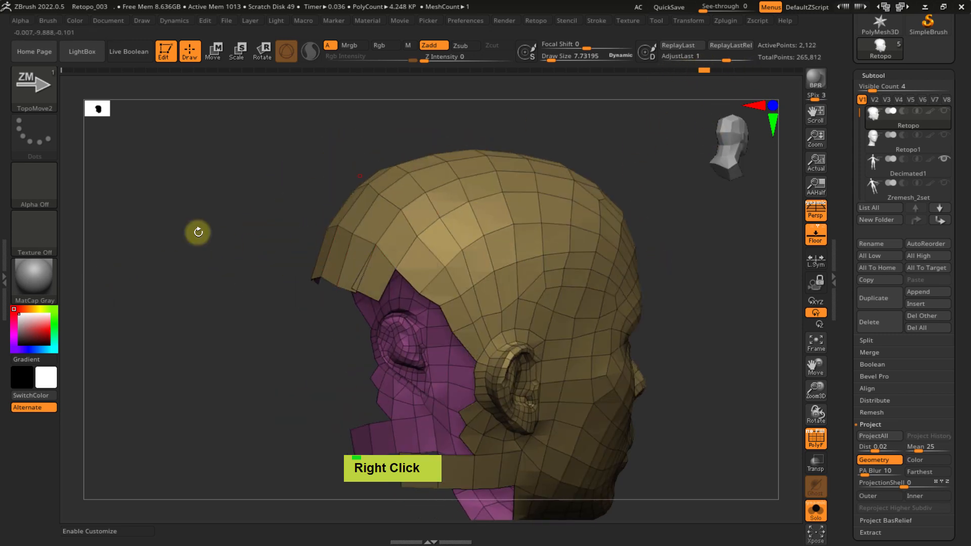
# - Show the custom Retopo palette with its Tools To Start group expanded, and advance the head mesh further through its undo history
pyautogui.doubleClick(4, 276)
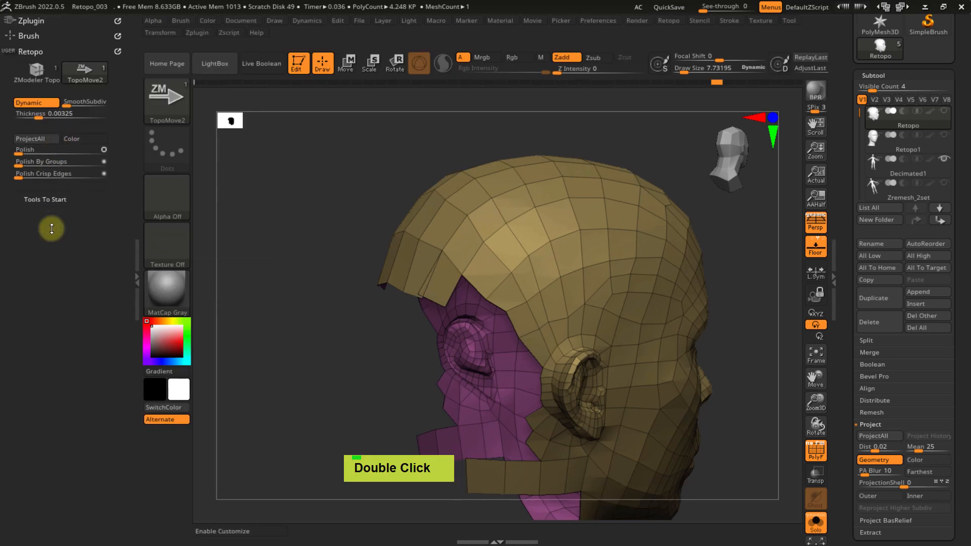
pyautogui.click(47, 199)
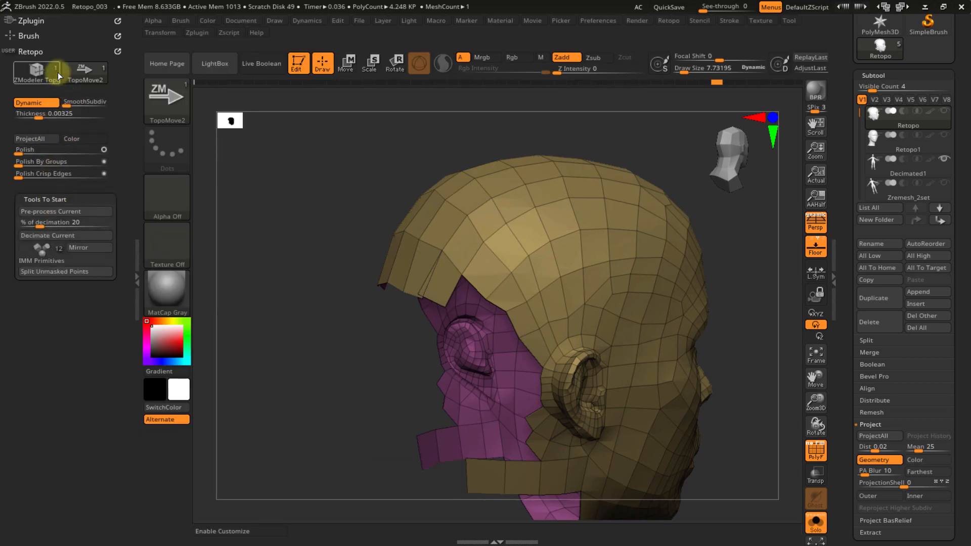
pyautogui.moveTo(720, 81)
pyautogui.mouseDown()
pyautogui.moveTo(810, 92)
pyautogui.moveTo(798, 100)
pyautogui.mouseUp()
pyautogui.keyDown('ctrl'); pyautogui.moveTo(691, 183); pyautogui.dragTo(607, 149, button='right'); pyautogui.keyUp('ctrl')
pyautogui.moveTo(626, 181); pyautogui.dragTo(611, 211, button='right')
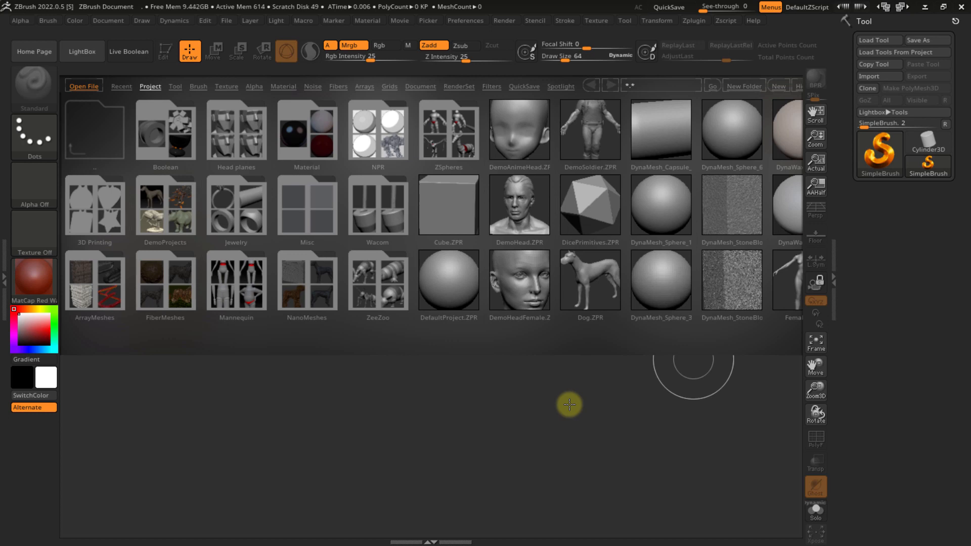
# - Switch to the Firefox browser, look through the retopology image results, and open the ArtStation face topology image in a separate tab
pyautogui.hotkey('alt', 'Tab')
pyautogui.hotkey('alt', 'Tab')
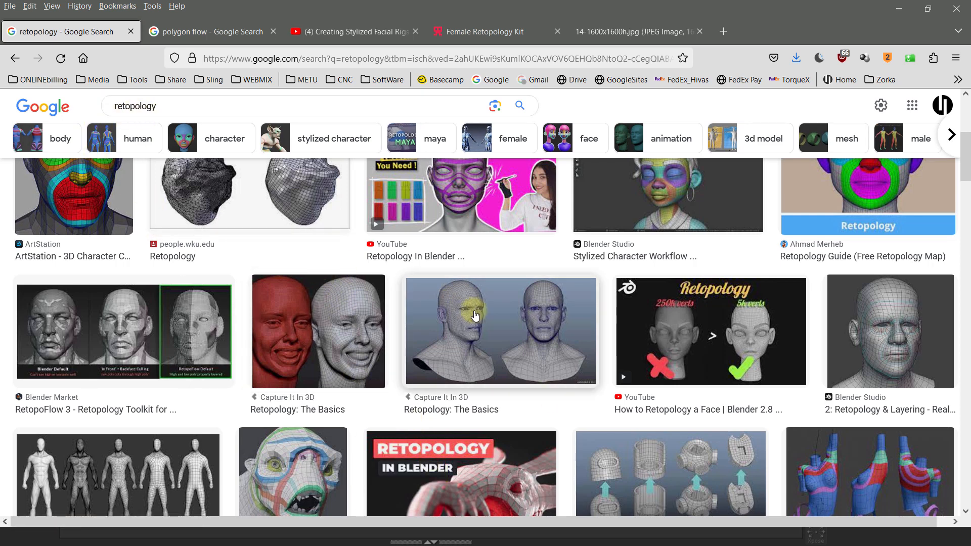
pyautogui.scroll(-2, 509, 367)
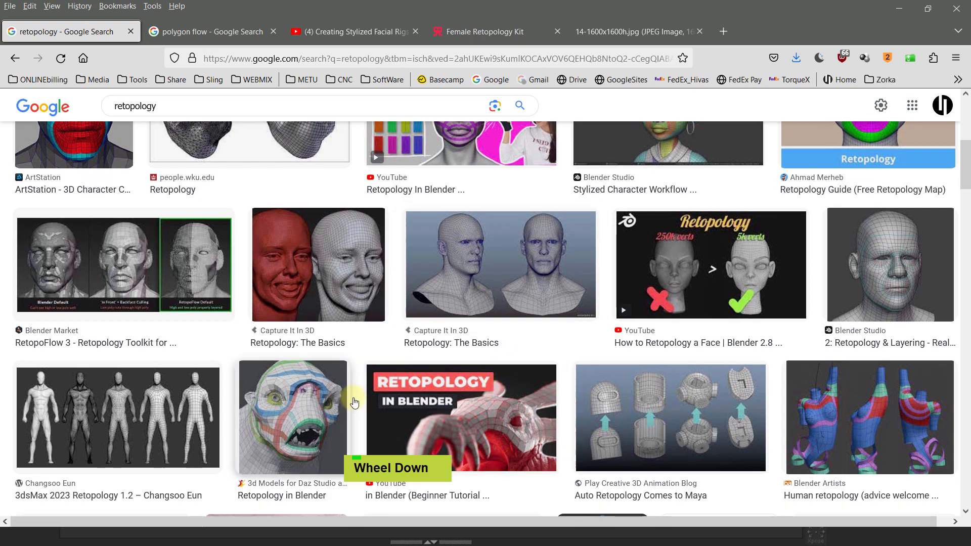
pyautogui.scroll(4, 760, 429)
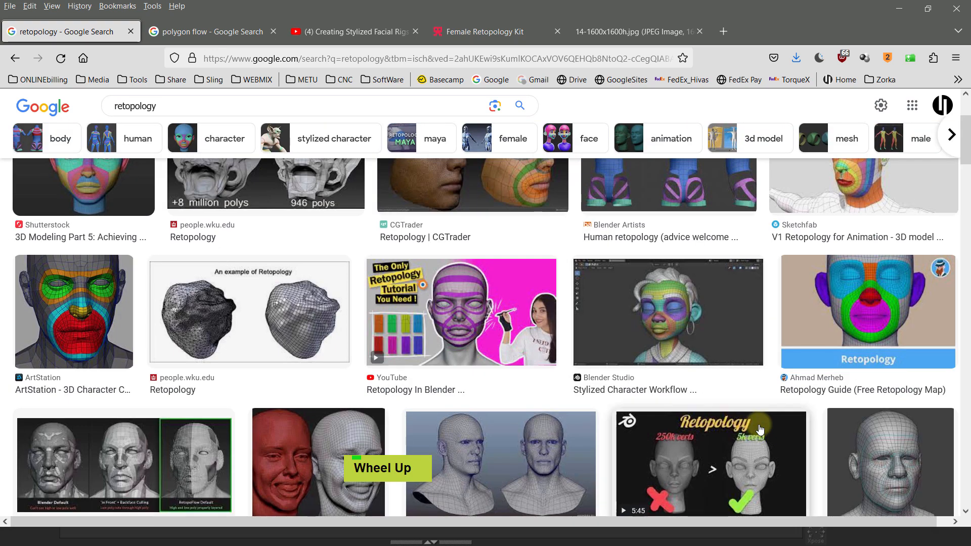
pyautogui.scroll(3, 760, 430)
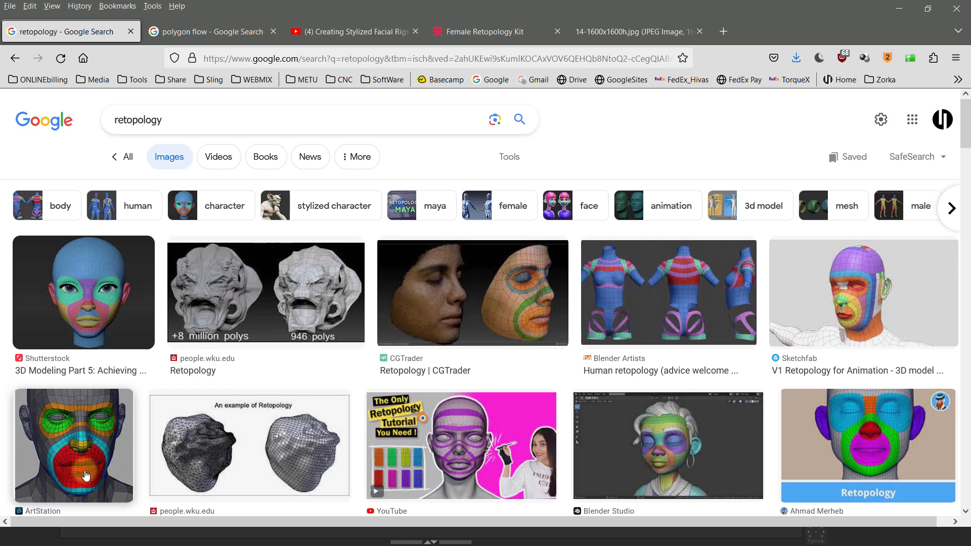
pyautogui.middleClick(132, 205)
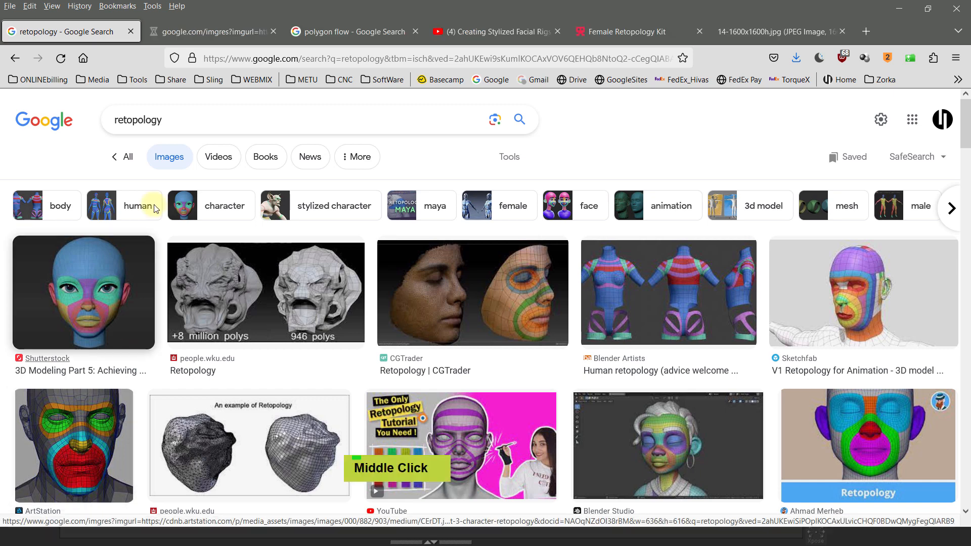
pyautogui.click(182, 32)
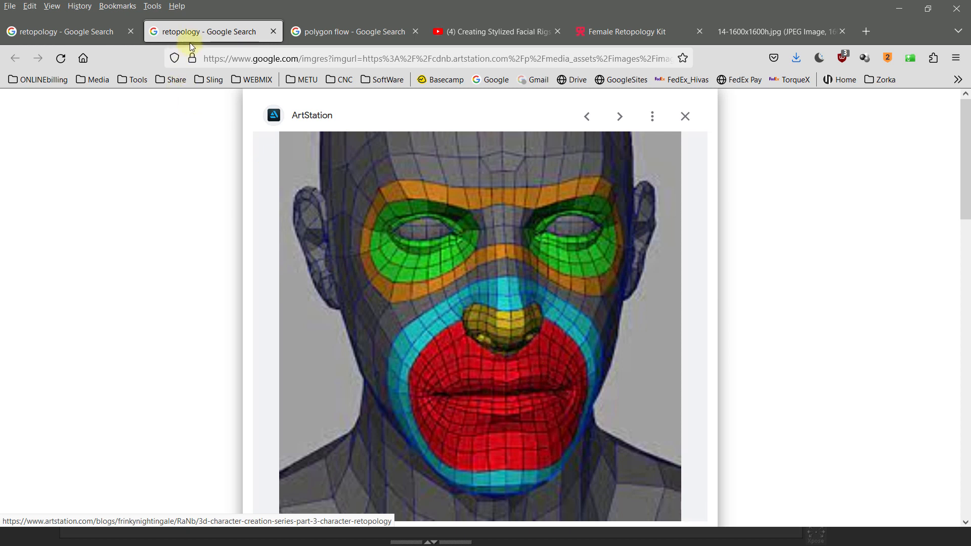
# - Search the web for "facial anatomy" in a new tab
pyautogui.click(866, 31)
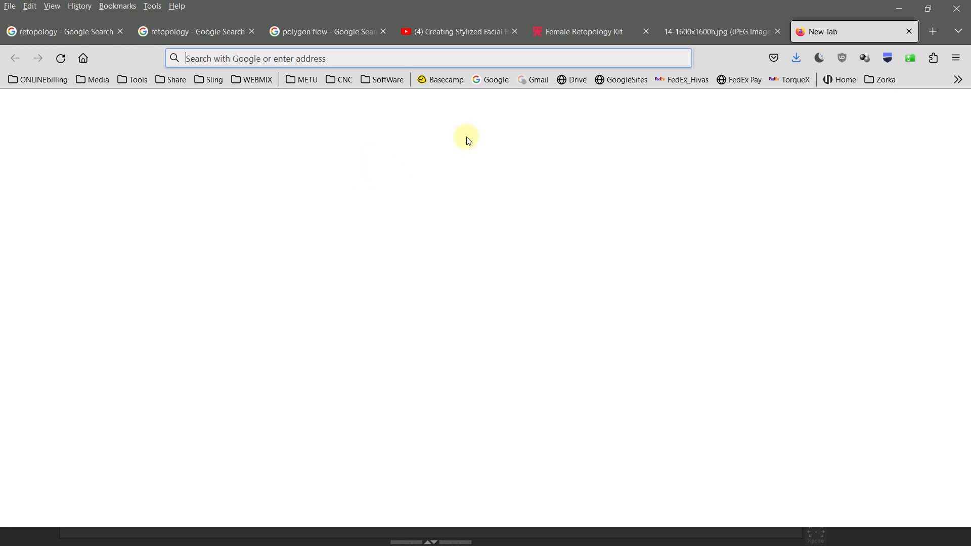
pyautogui.write('facia')
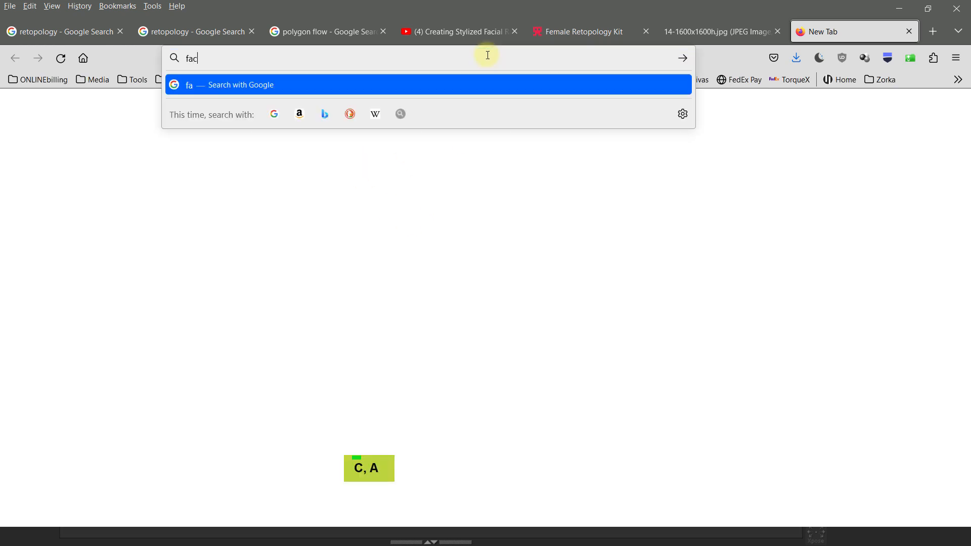
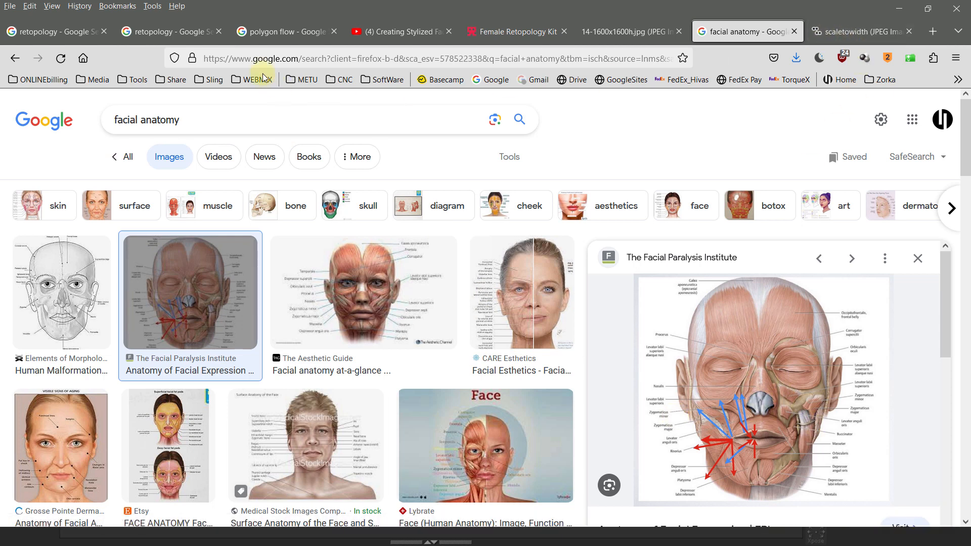
# - Examine the Pinterest head topology reference in the polygon flow results and the related colour-coded face topology images below it
pyautogui.click(306, 31)
pyautogui.scroll(7, 445, 308)
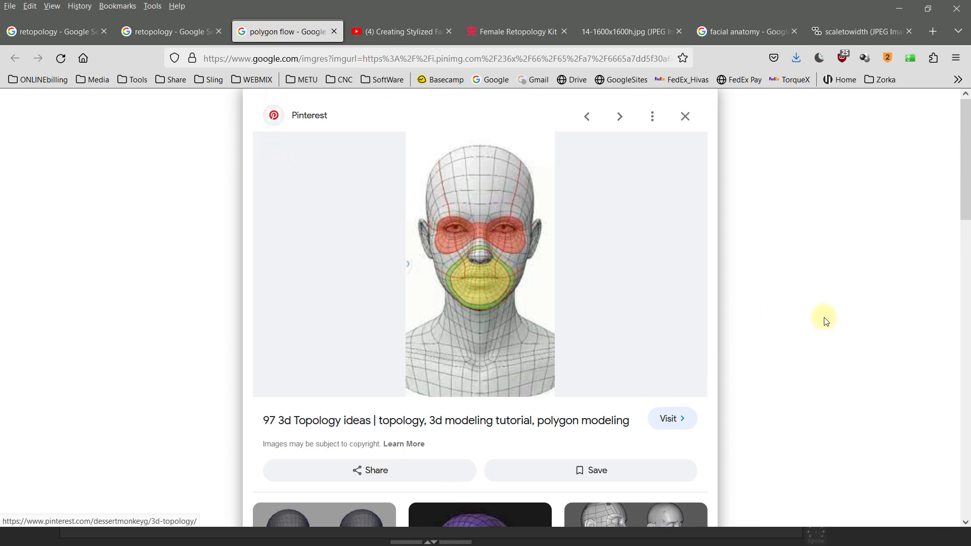
pyautogui.scroll(-2, 835, 323)
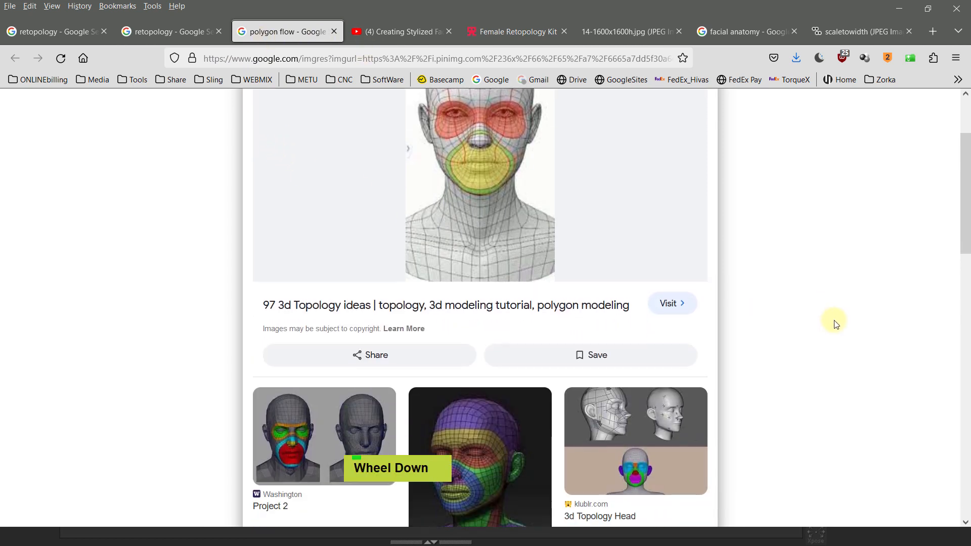
pyautogui.scroll(1, 832, 323)
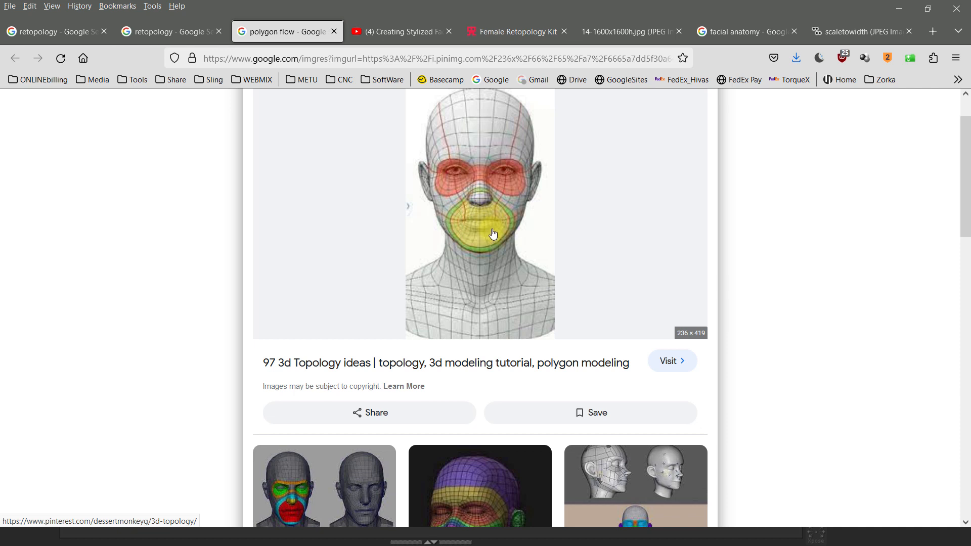
pyautogui.scroll(-1, 494, 234)
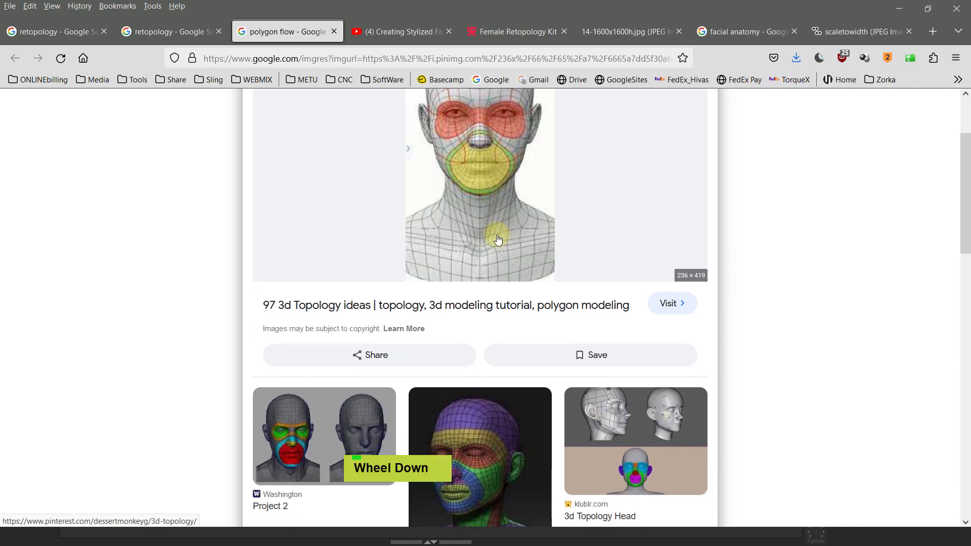
pyautogui.scroll(-2, 495, 237)
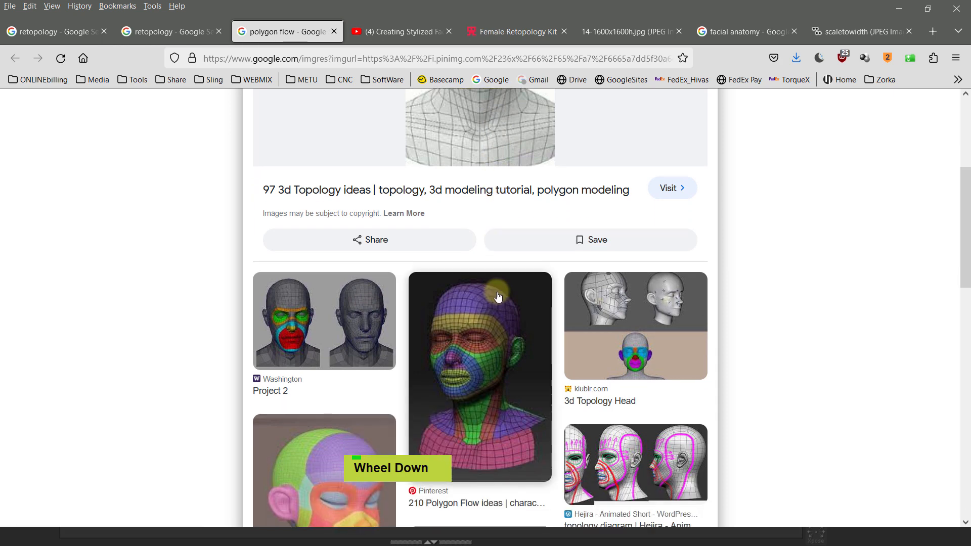
pyautogui.scroll(-1, 498, 296)
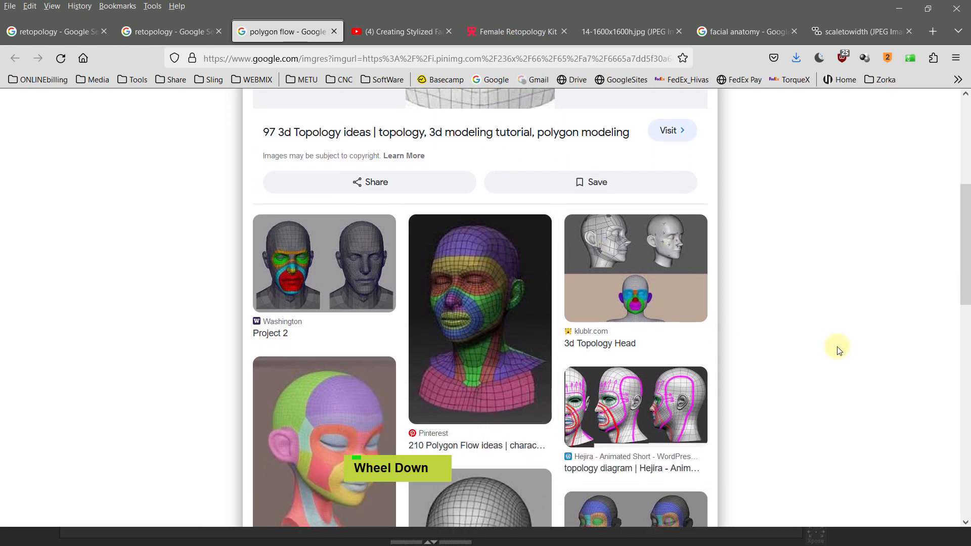
pyautogui.scroll(-4, 839, 350)
pyautogui.scroll(1, 839, 350)
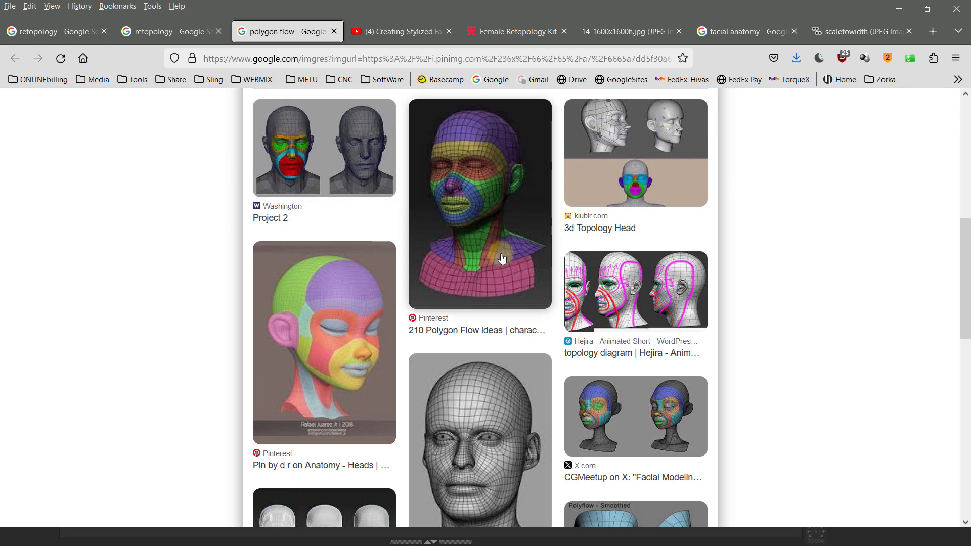
# - Examine the Female Retopology Kit's side, back and front body topology images, and open the full-size side-view image
pyautogui.click(520, 33)
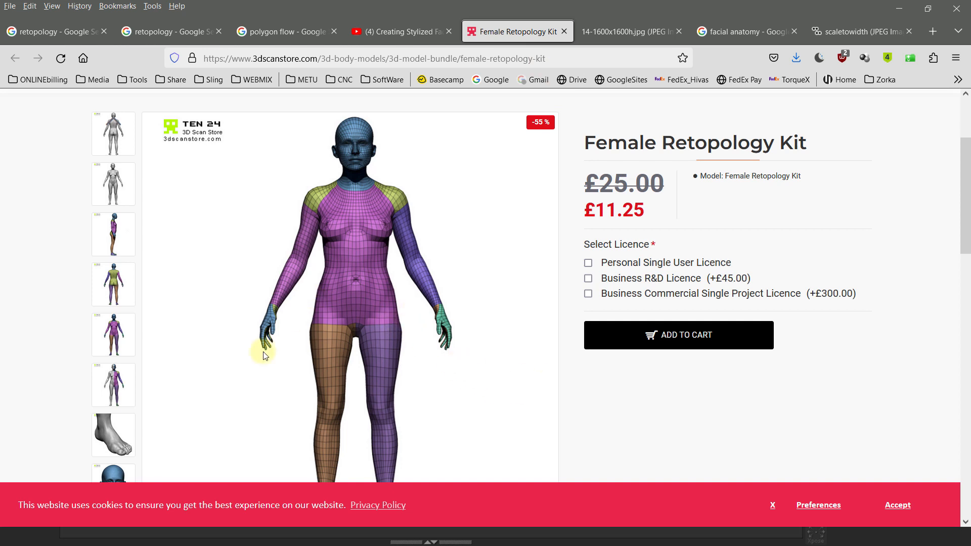
pyautogui.click(112, 237)
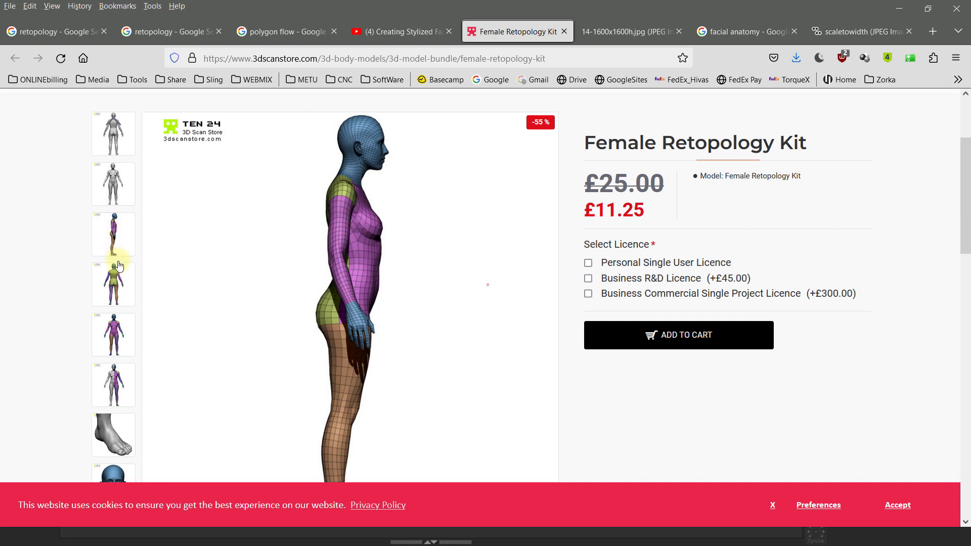
pyautogui.click(113, 283)
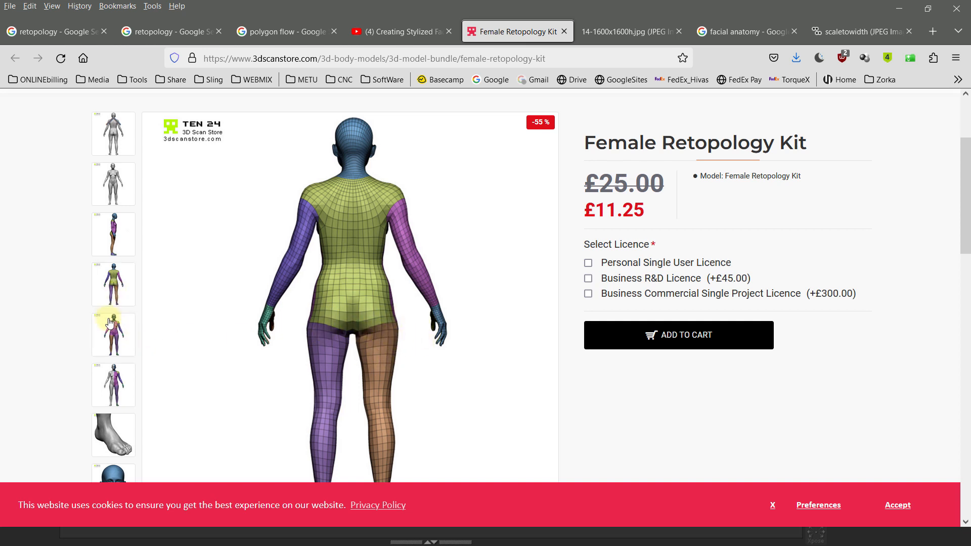
pyautogui.doubleClick(113, 335)
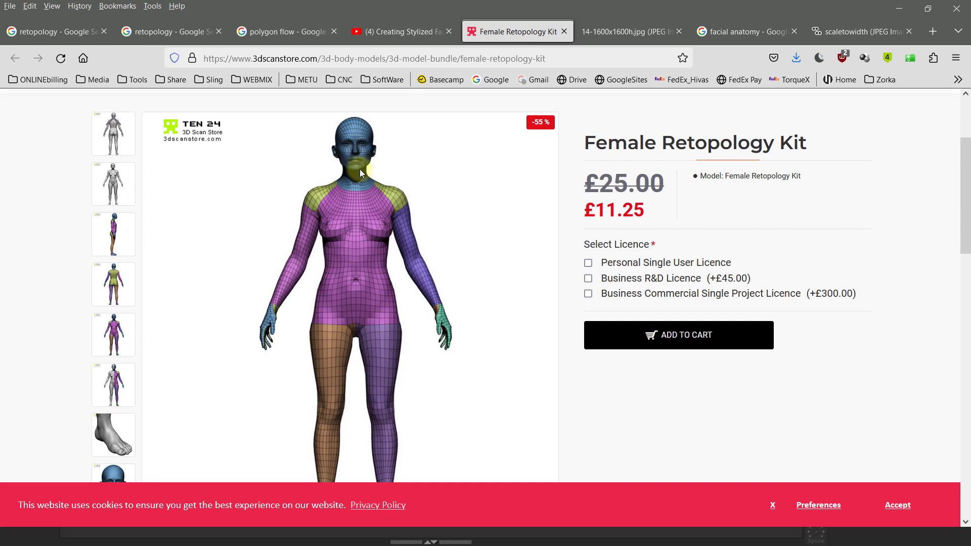
pyautogui.click(628, 32)
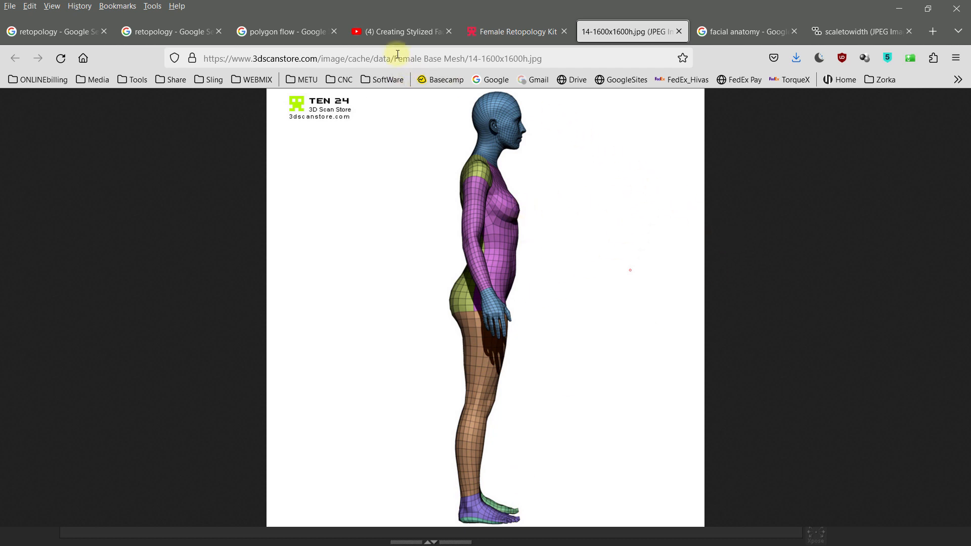
# - Watch the Maya stylized facial rigs video muted from 0:06, and pause it at 1:23
pyautogui.click(410, 31)
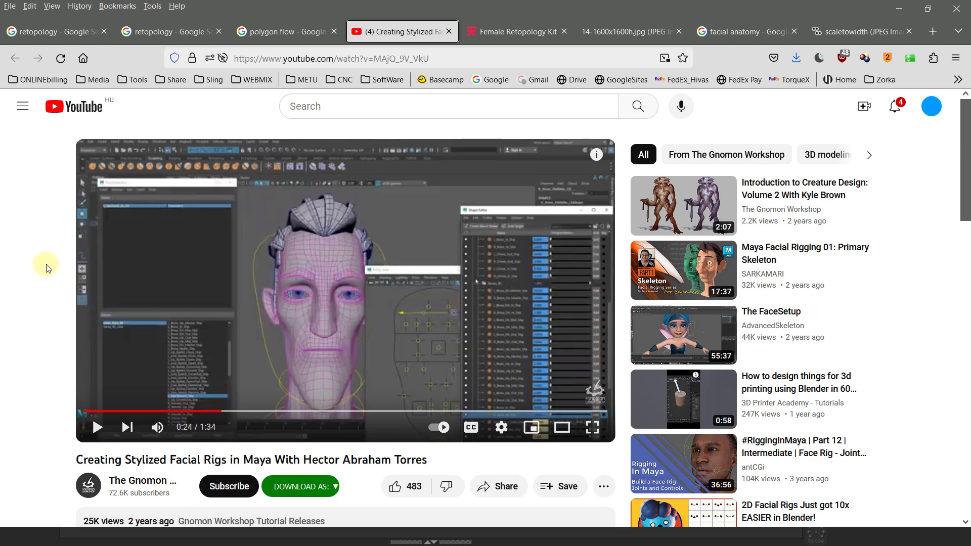
pyautogui.moveTo(224, 411); pyautogui.dragTo(117, 411)
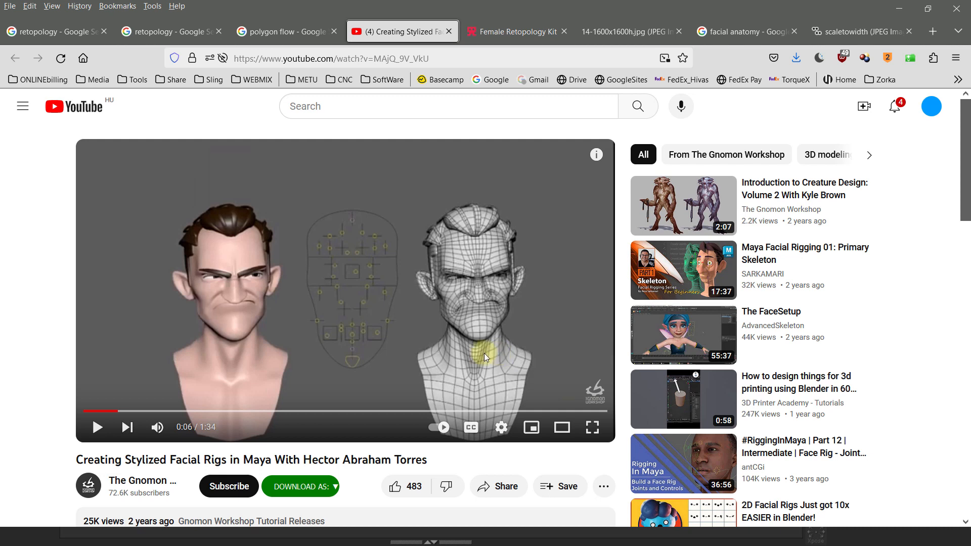
pyautogui.click(157, 428)
pyautogui.click(97, 427)
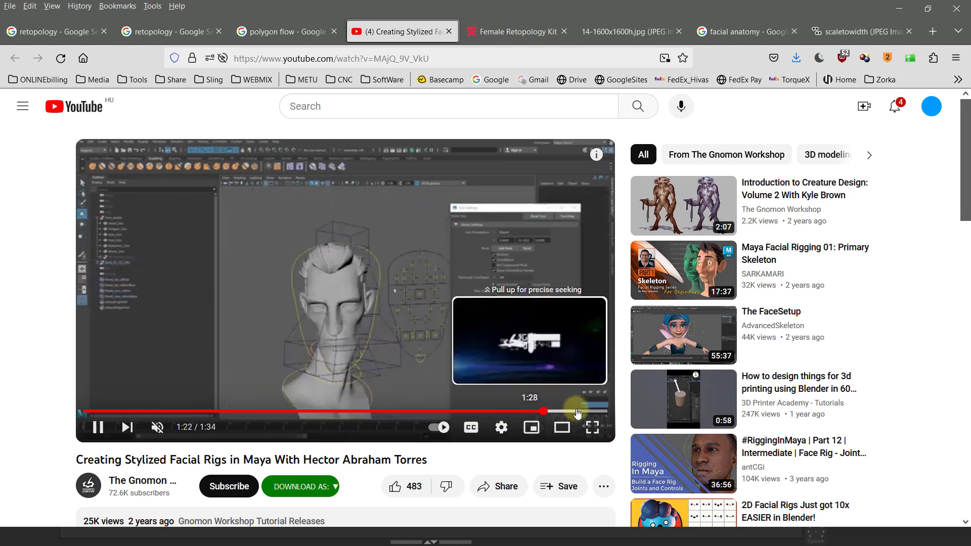
pyautogui.click(97, 428)
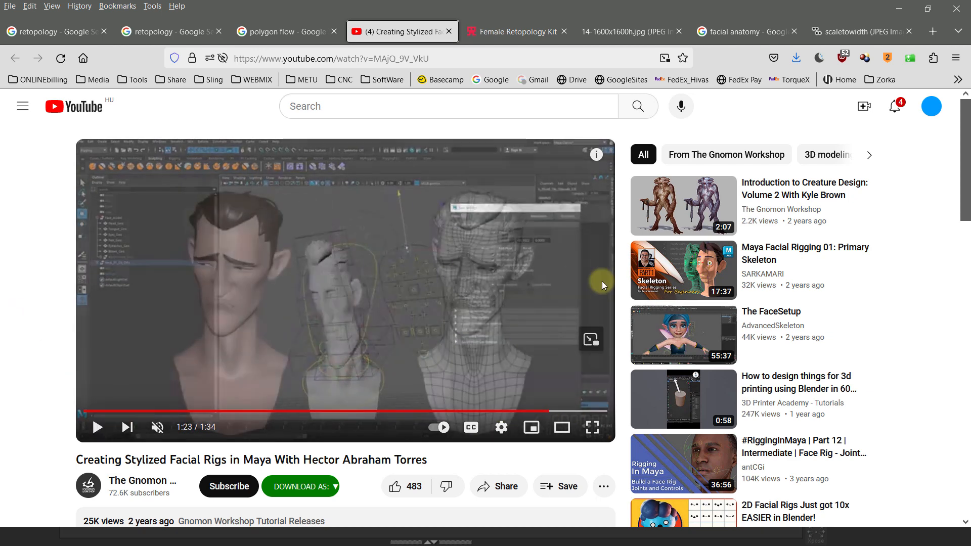
# - Switch to ZBrush and open the Female.ZPR sample project
pyautogui.hotkey('alt', 'Tab')
pyautogui.hotkey('alt', 'Tab')
pyautogui.hotkey('alt', 'Tab')
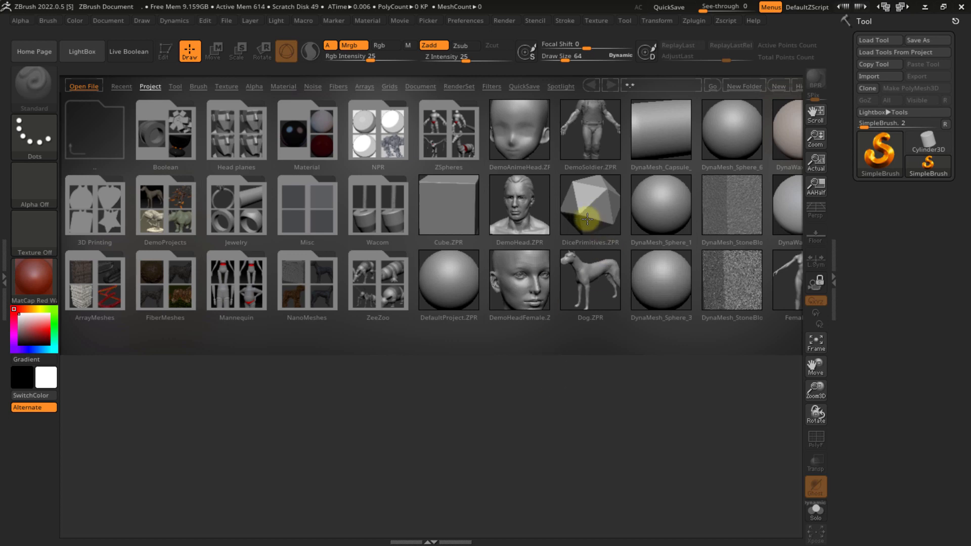
pyautogui.moveTo(585, 206); pyautogui.dragTo(434, 218)
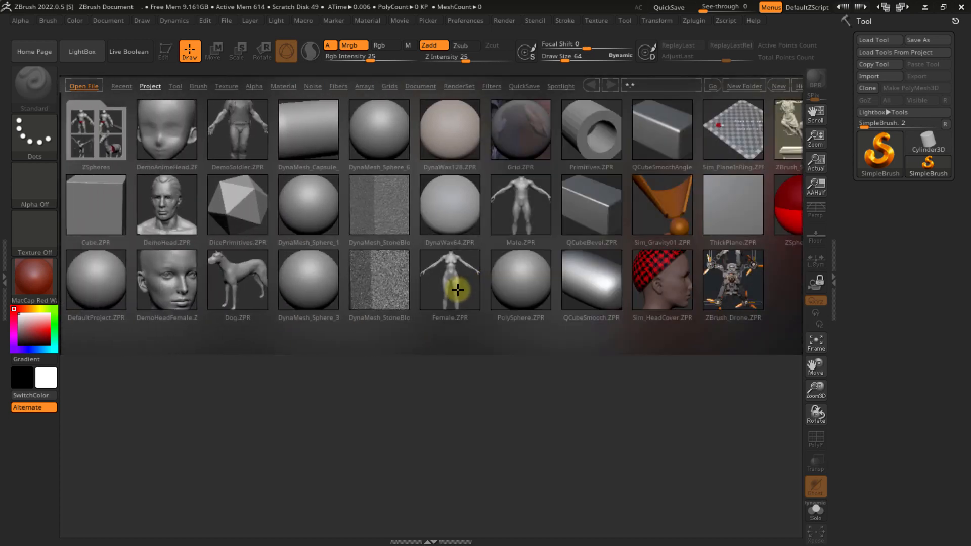
pyautogui.doubleClick(458, 289)
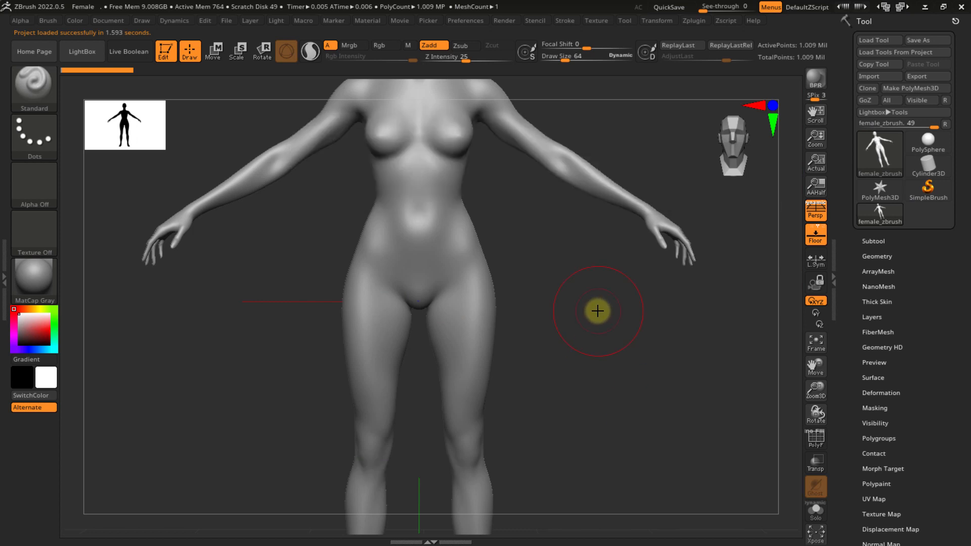
# - Show the polyframe wireframe on the female model and frame its head from the front
pyautogui.moveTo(568, 245)
pyautogui.keyDown('alt'); pyautogui.mouseDown(button='right')
pyautogui.moveTo(582, 373)
pyautogui.moveTo(597, 256)
pyautogui.moveTo(602, 387)
pyautogui.moveTo(618, 226)
pyautogui.moveTo(676, 341)
pyautogui.mouseUp(button='right'); pyautogui.keyUp('alt')
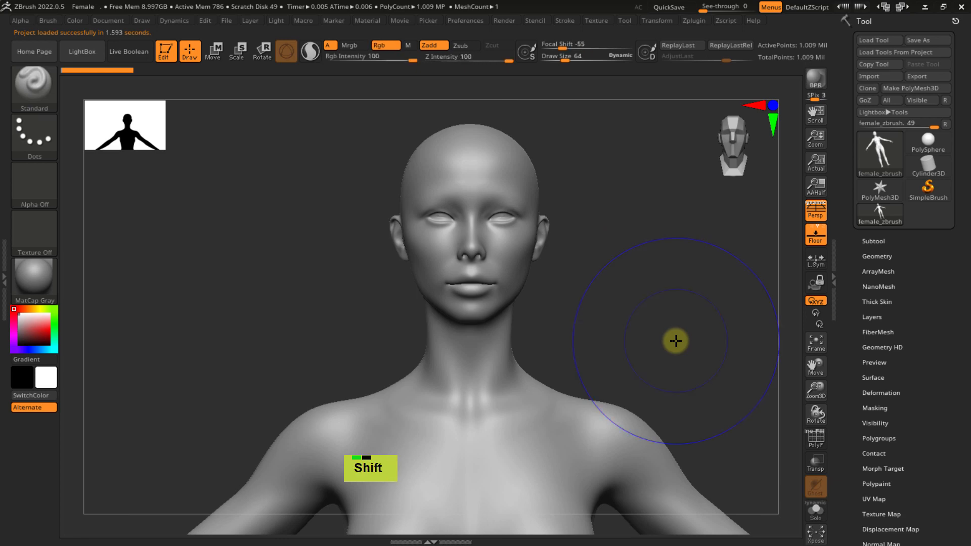
pyautogui.hotkey('shift', 'f')
pyautogui.keyDown('ctrl'); pyautogui.moveTo(635, 311); pyautogui.dragTo(555, 195, button='right'); pyautogui.keyUp('ctrl')
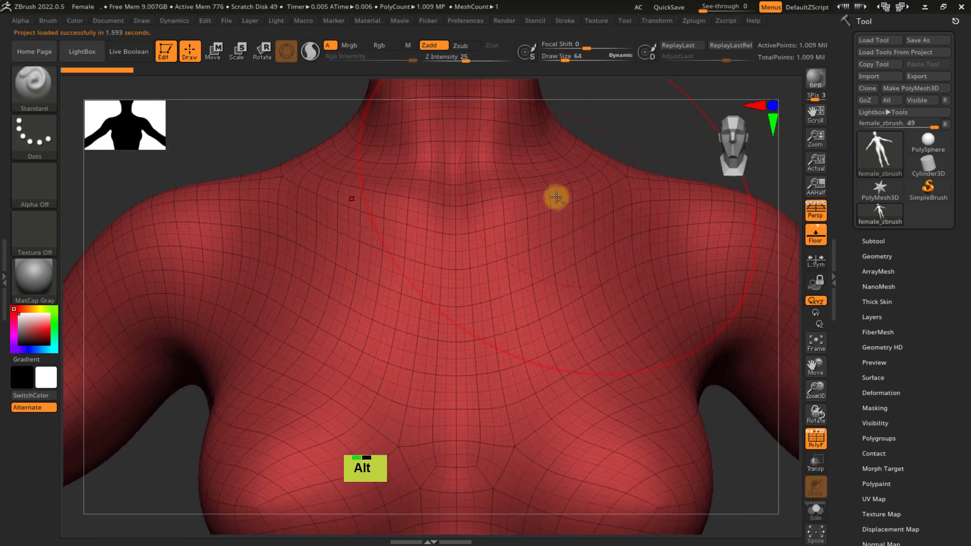
pyautogui.keyDown('alt'); pyautogui.moveTo(541, 415); pyautogui.dragTo(577, 376, button='right'); pyautogui.keyUp('alt')
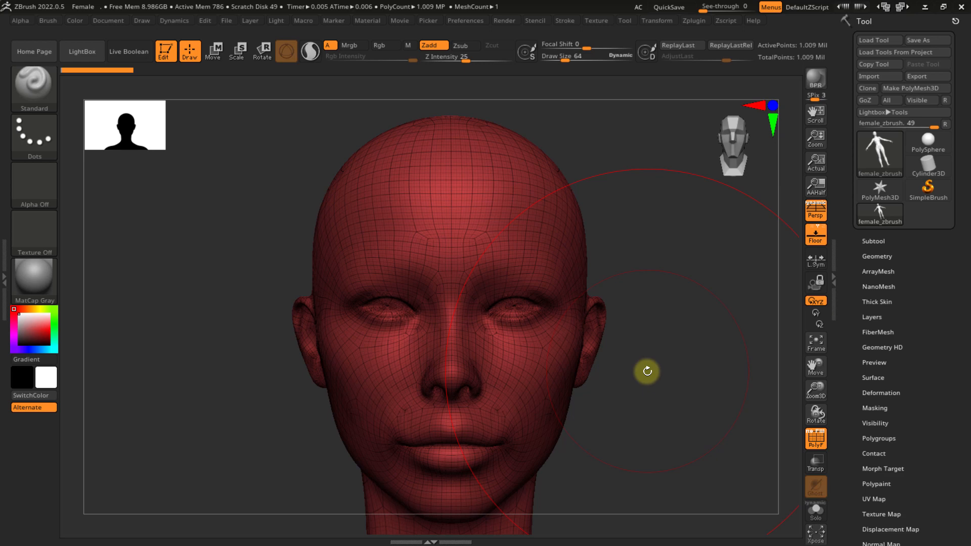
# - Reveal the docked Brush palette and reduce the draw size to about 5.5
pyautogui.doubleClick(5, 279)
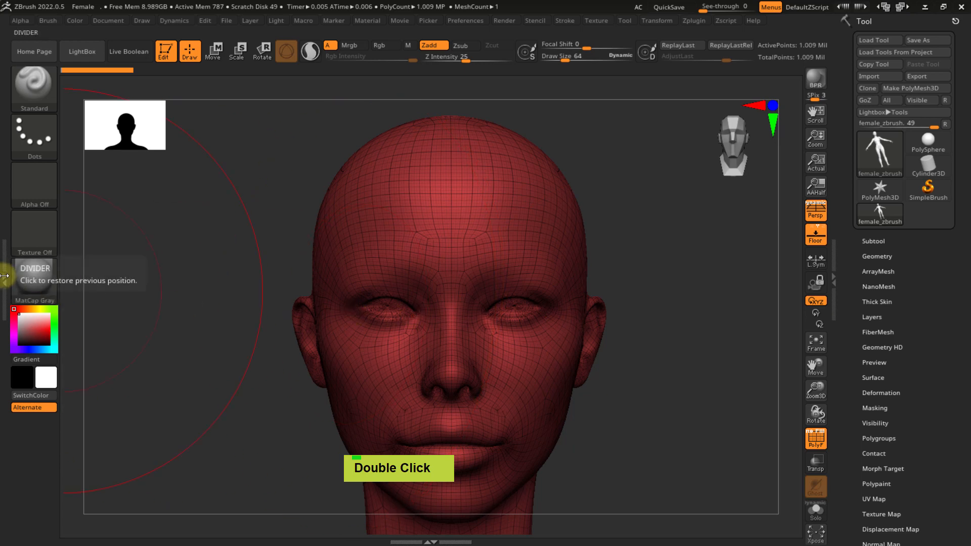
pyautogui.doubleClick(4, 274)
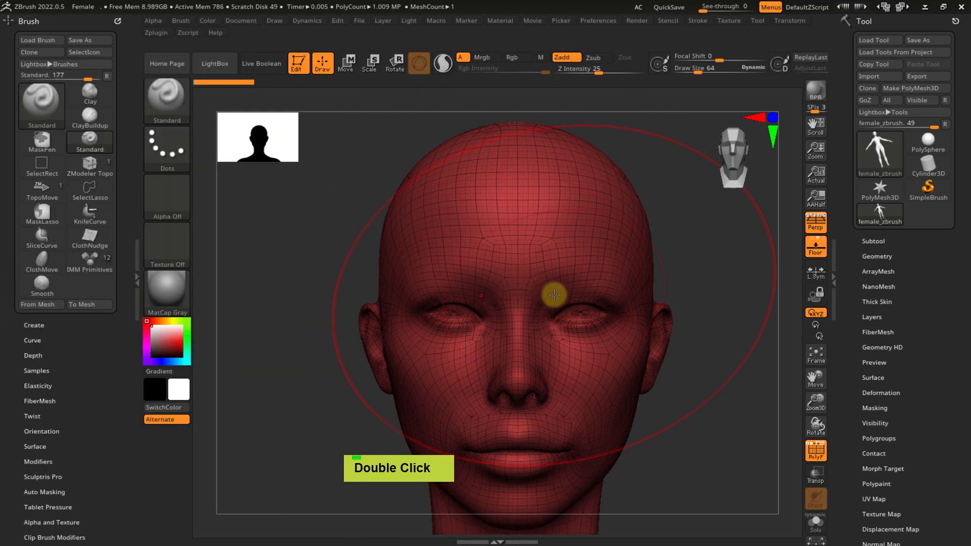
pyautogui.press('s')
pyautogui.press('ctrl')
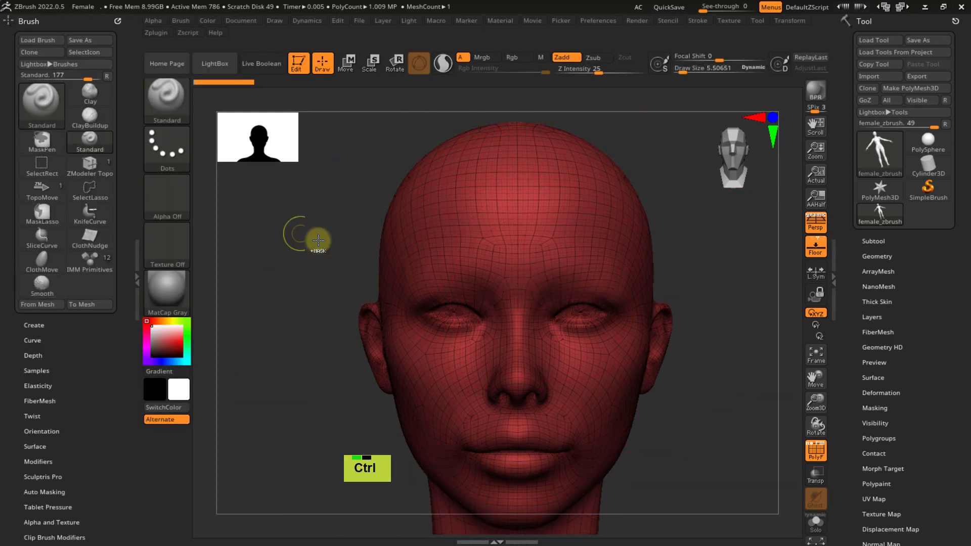
# - Collapse the docked Brush palette and dock the Zplugin palette beneath it
pyautogui.click(31, 20)
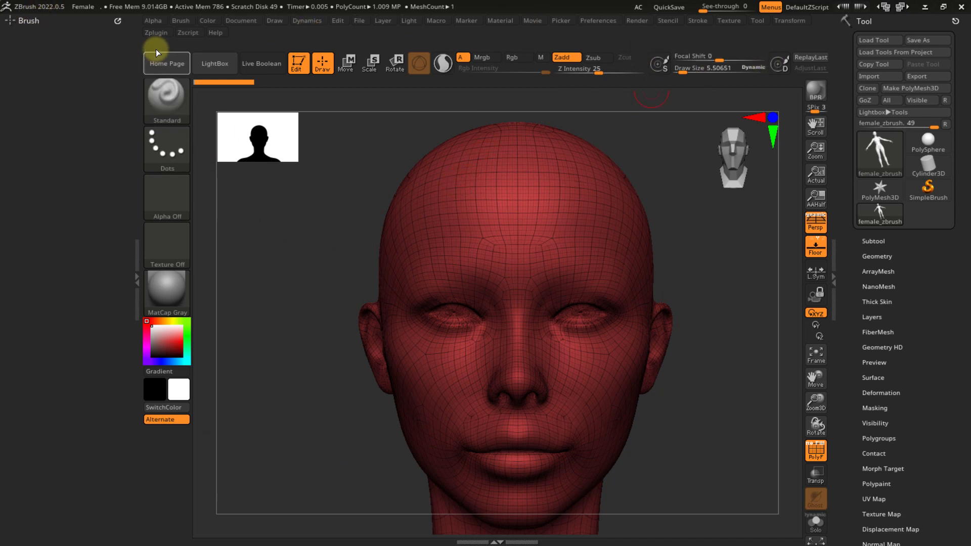
pyautogui.click(156, 32)
pyautogui.moveTo(152, 46); pyautogui.dragTo(31, 53)
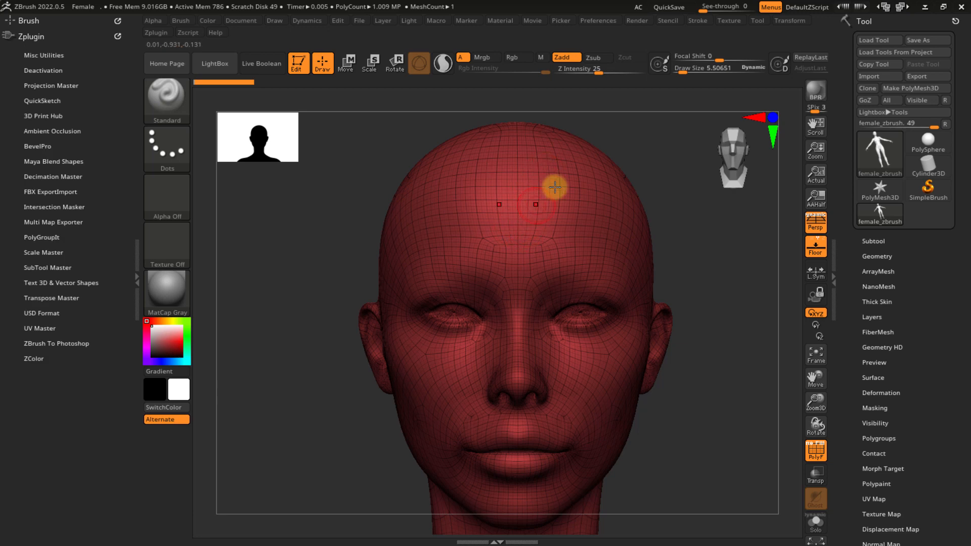
# - Enable interface customization and place a copy of the Enable Customize switch below the canvas
pyautogui.click(597, 21)
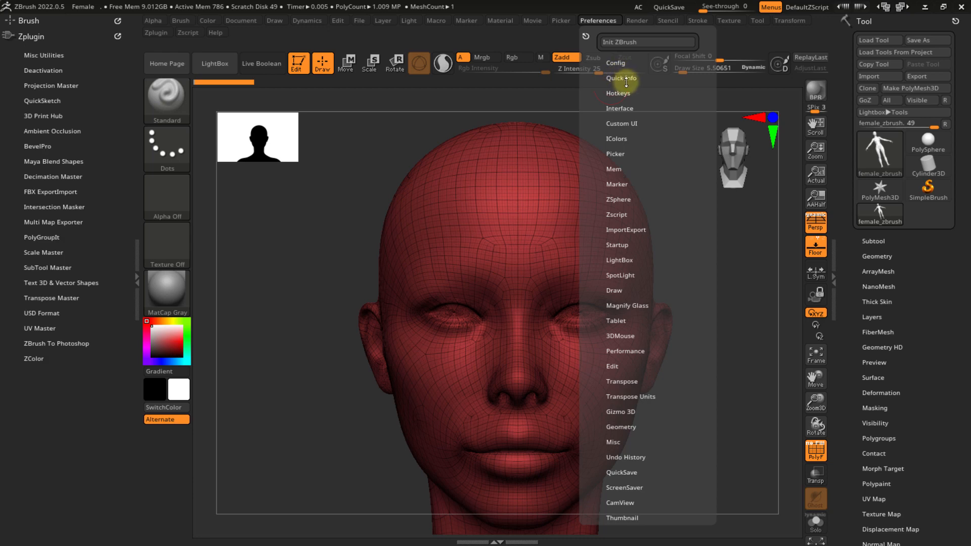
pyautogui.click(617, 65)
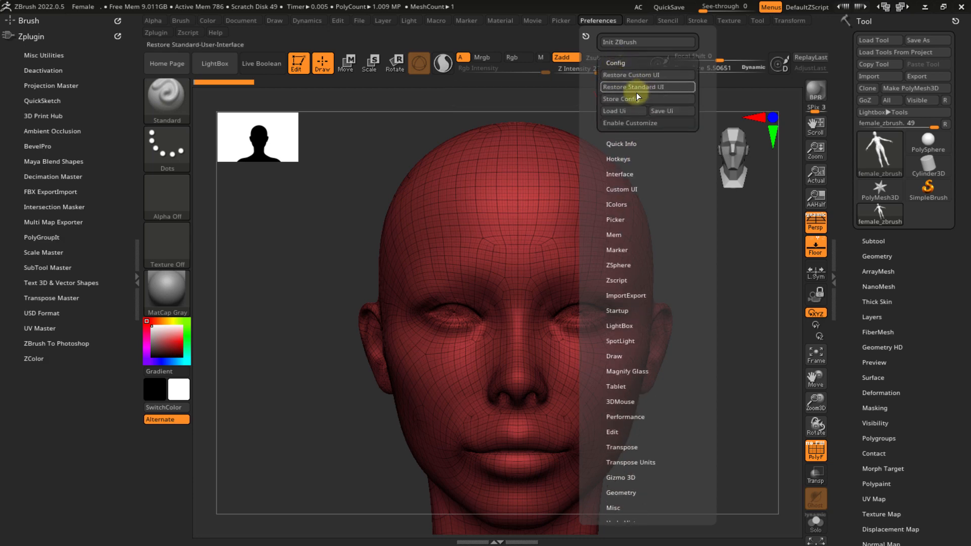
pyautogui.click(627, 122)
pyautogui.keyDown('ctrl'); pyautogui.keyDown('alt'); pyautogui.moveTo(632, 123); pyautogui.dragTo(235, 497); pyautogui.keyUp('alt'); pyautogui.keyUp('ctrl')
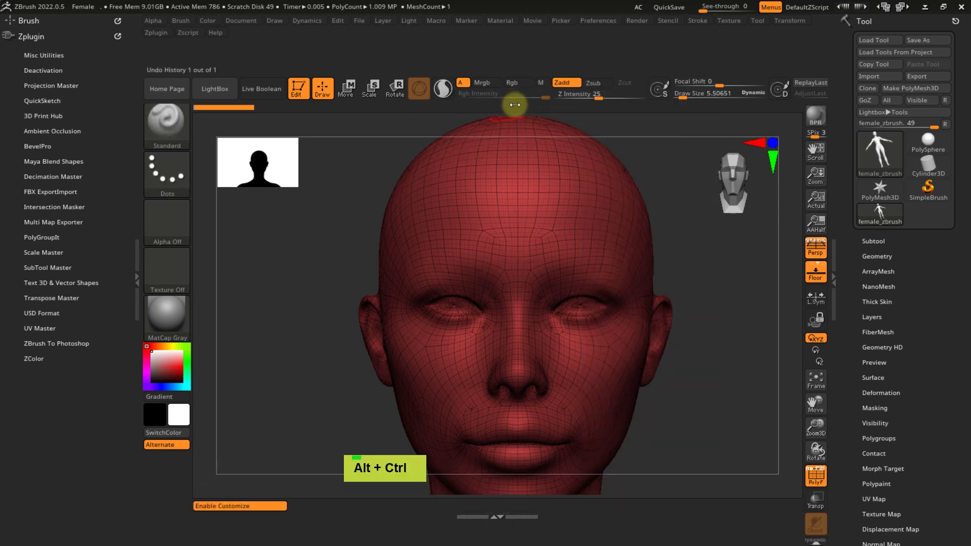
# - Create a new custom menu titled "Retopo"
pyautogui.click(598, 21)
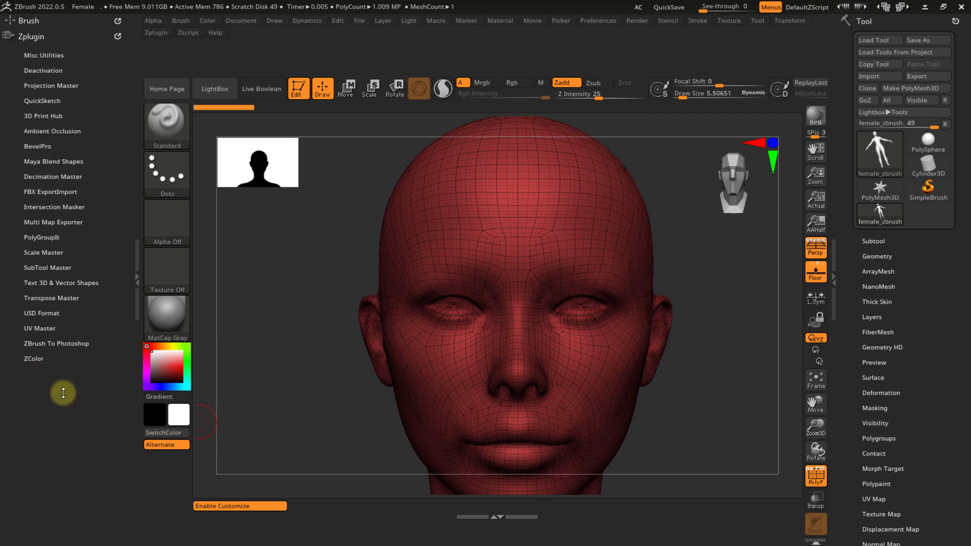
pyautogui.click(597, 21)
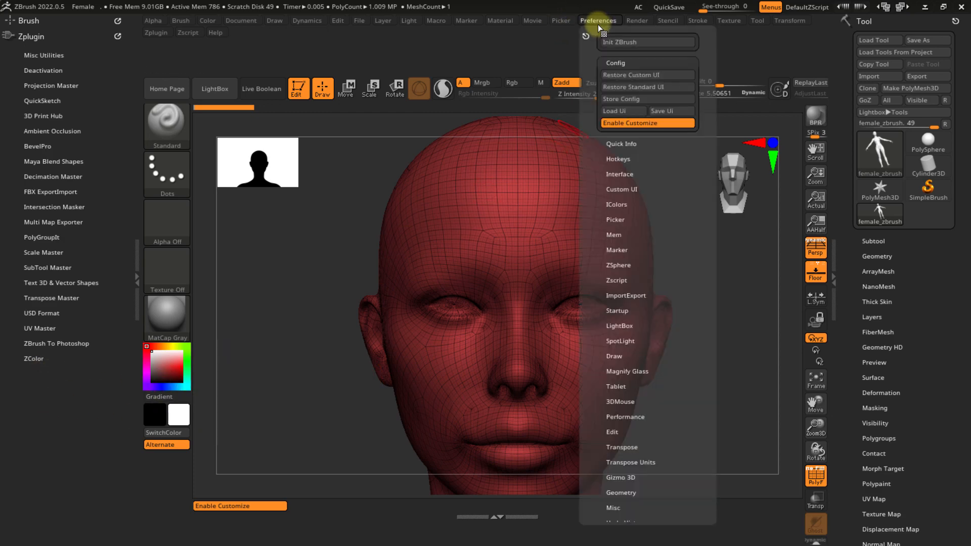
pyautogui.click(622, 189)
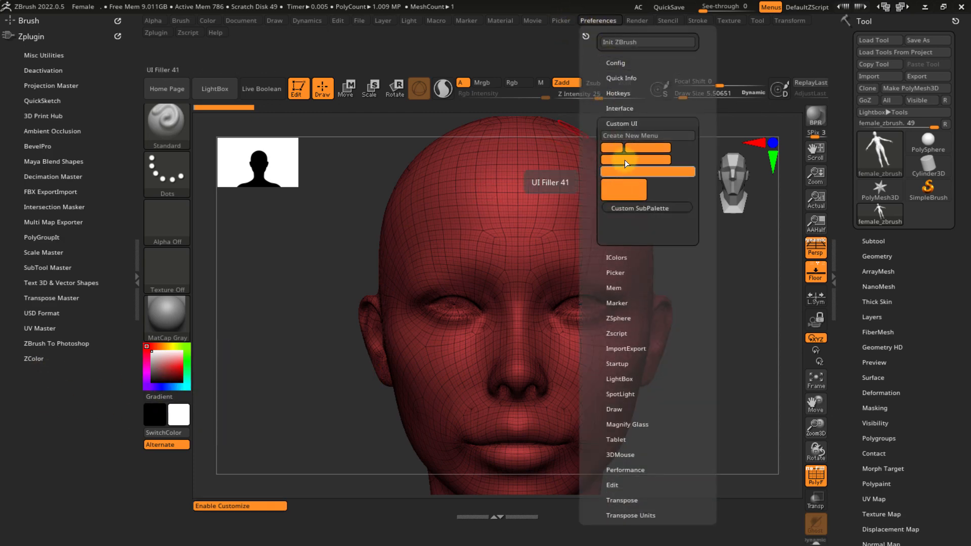
pyautogui.click(634, 133)
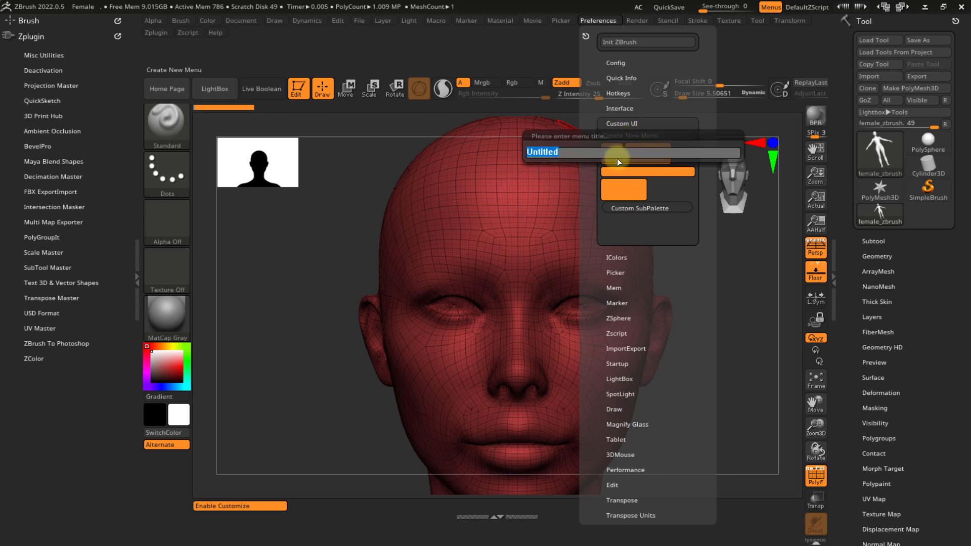
pyautogui.write('Retopo')
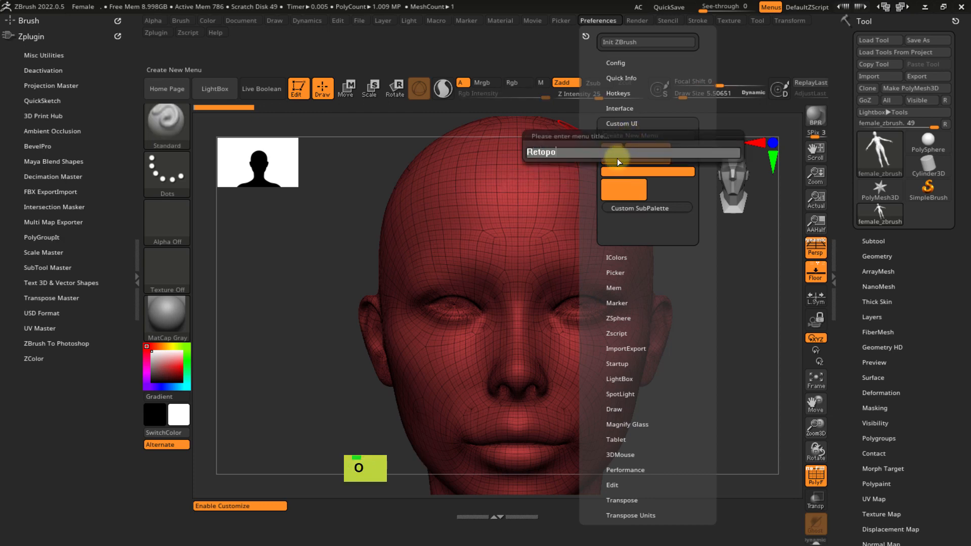
pyautogui.press('Return')
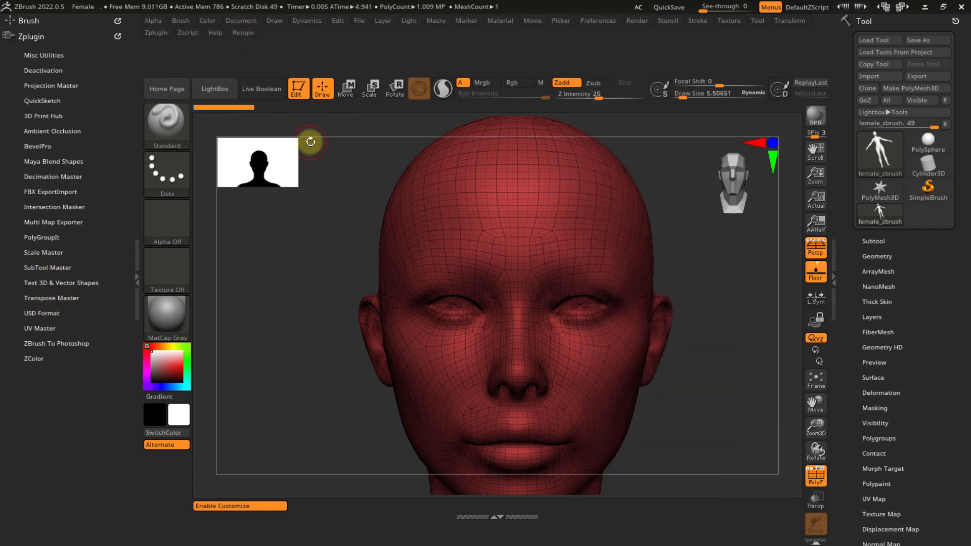
# - Collapse the docked Zplugin palette and dock the custom Retopo menu beneath it
pyautogui.doubleClick(137, 277)
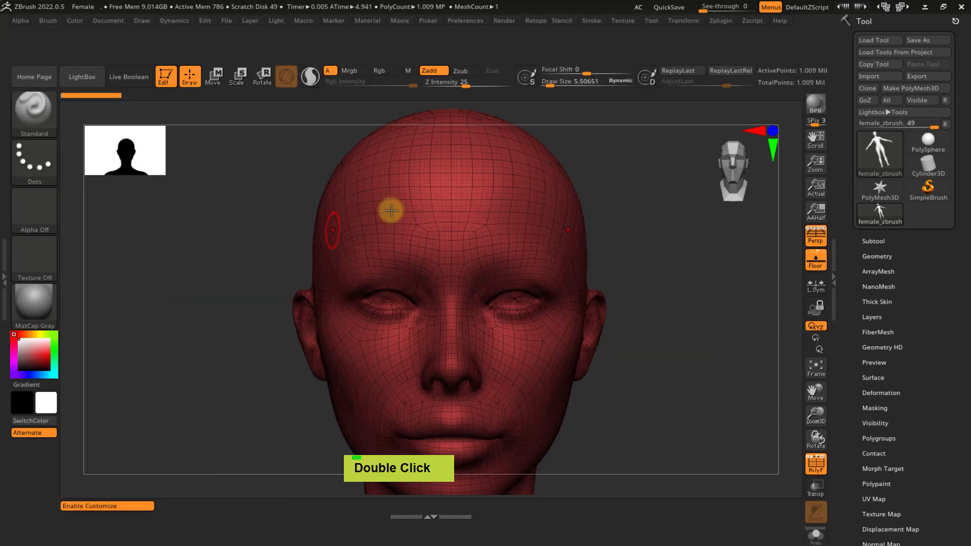
pyautogui.doubleClick(3, 277)
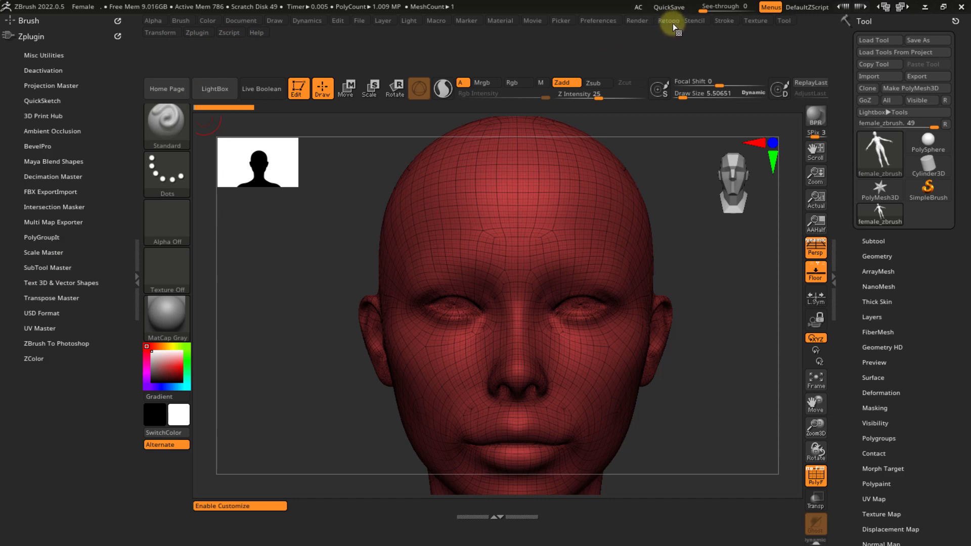
pyautogui.click(43, 36)
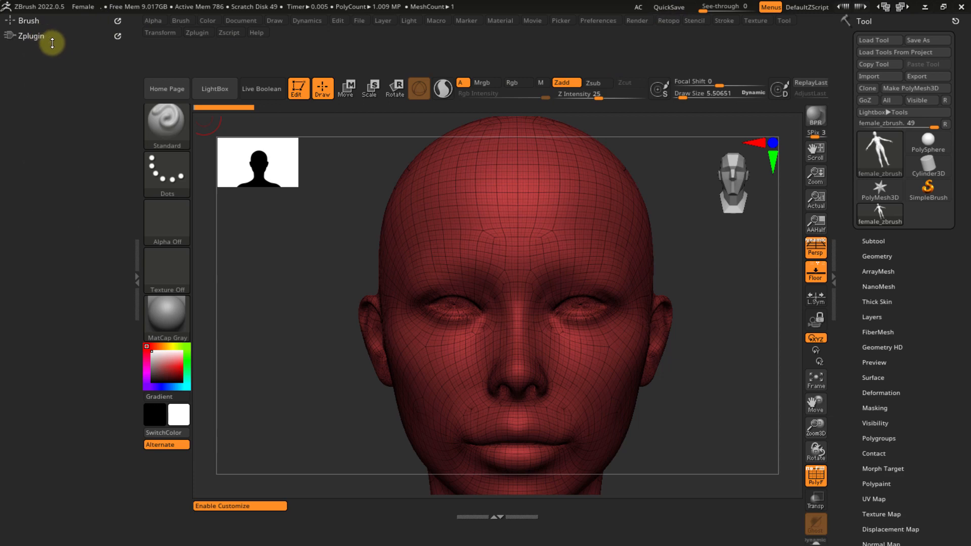
pyautogui.click(671, 20)
pyautogui.moveTo(664, 36); pyautogui.dragTo(15, 76)
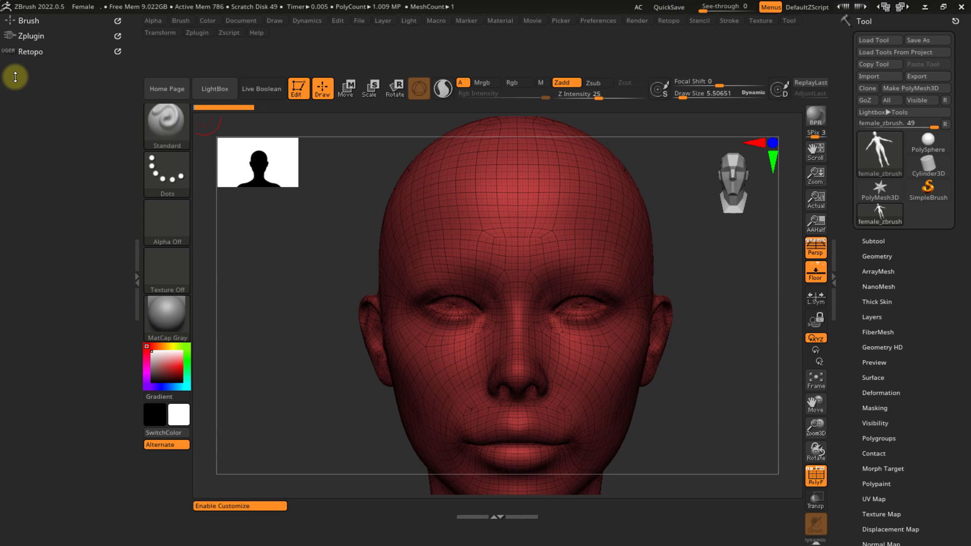
# - Pre-process the current female mesh with Decimation Master
pyautogui.click(33, 35)
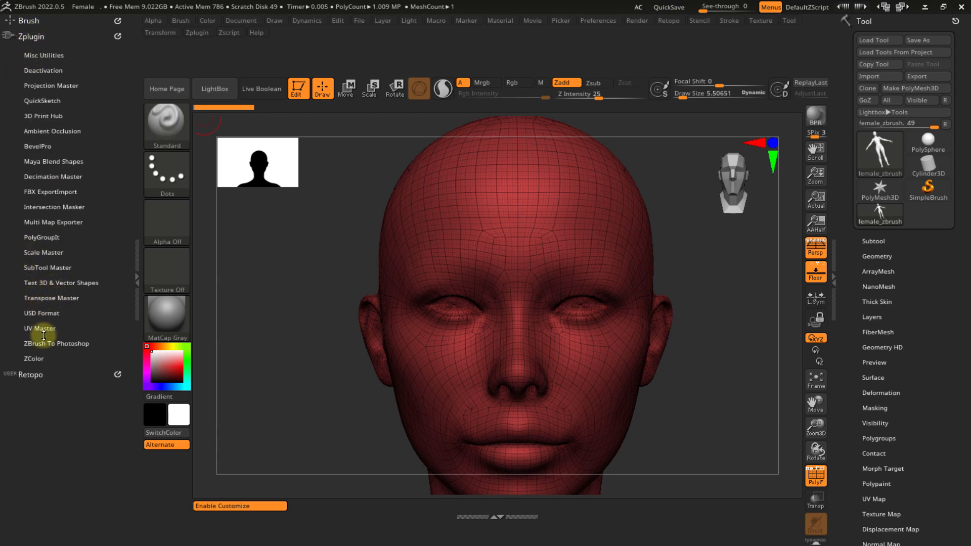
pyautogui.click(58, 177)
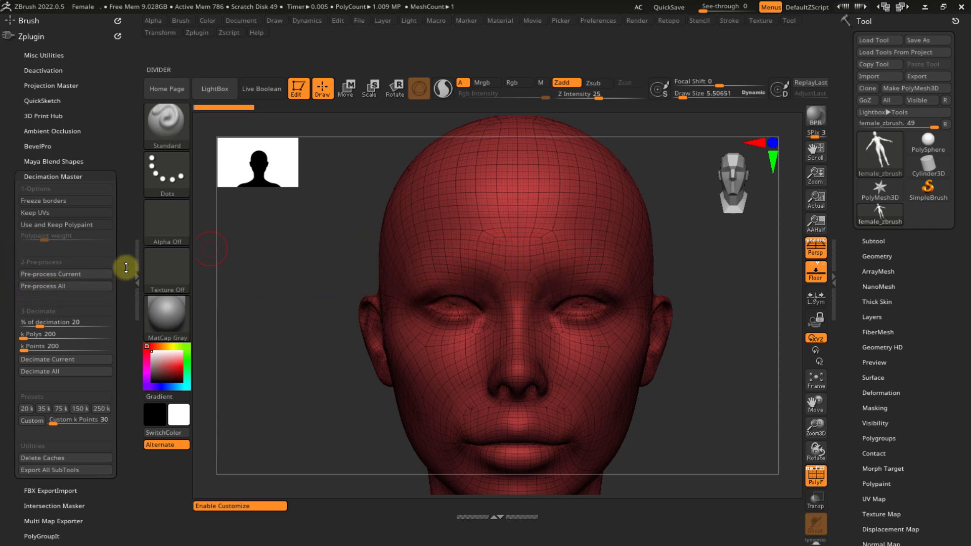
pyautogui.click(72, 274)
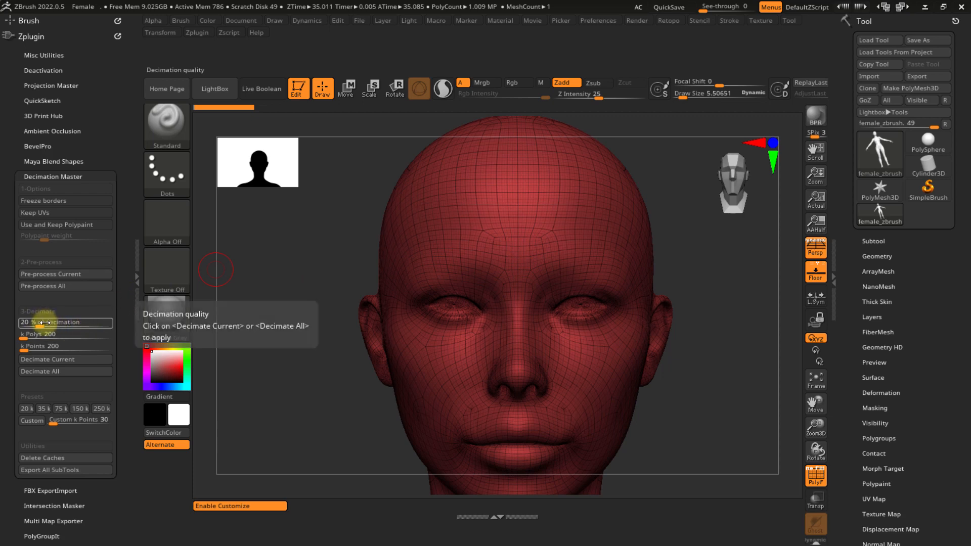
# - Set the decimation percentage to 10 and decimate the current mesh
pyautogui.write('10')
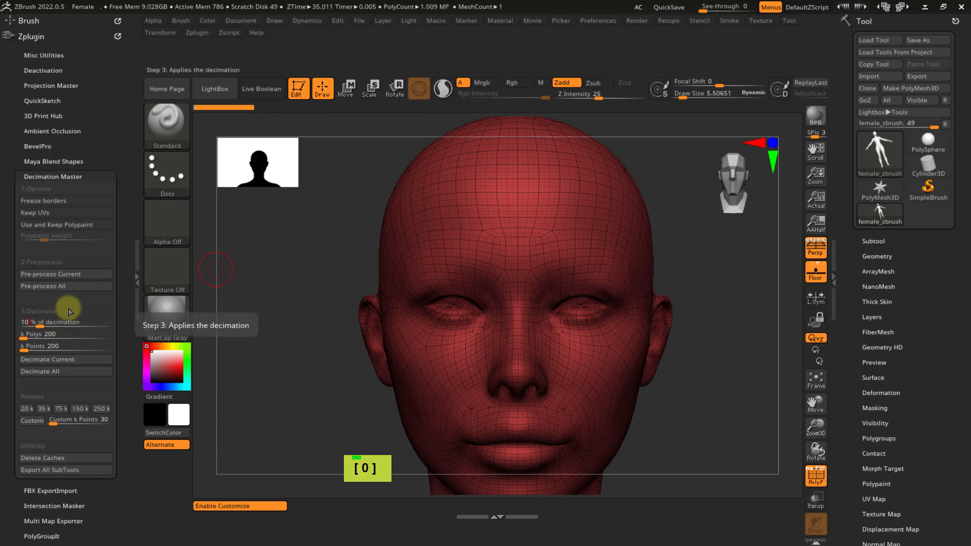
pyautogui.press('Return')
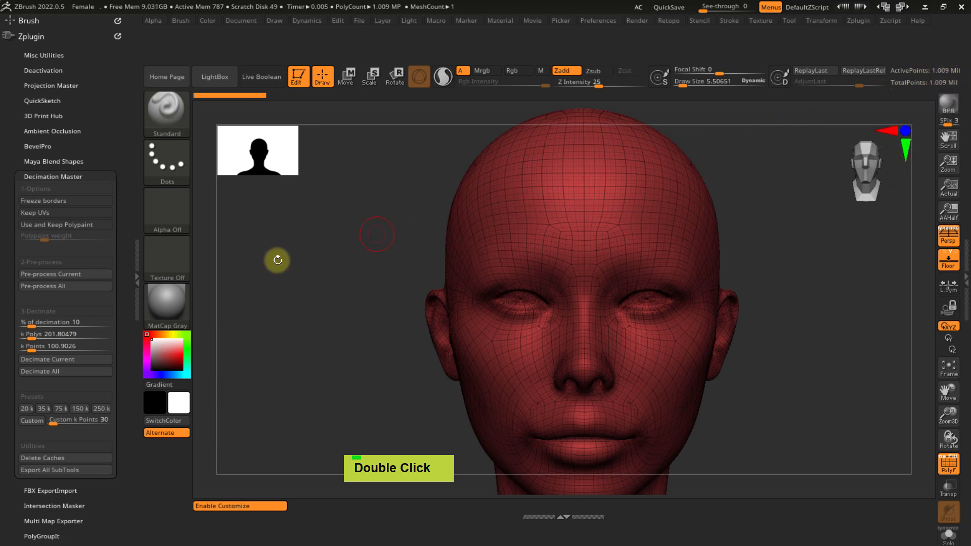
pyautogui.click(49, 321)
pyautogui.click(63, 345)
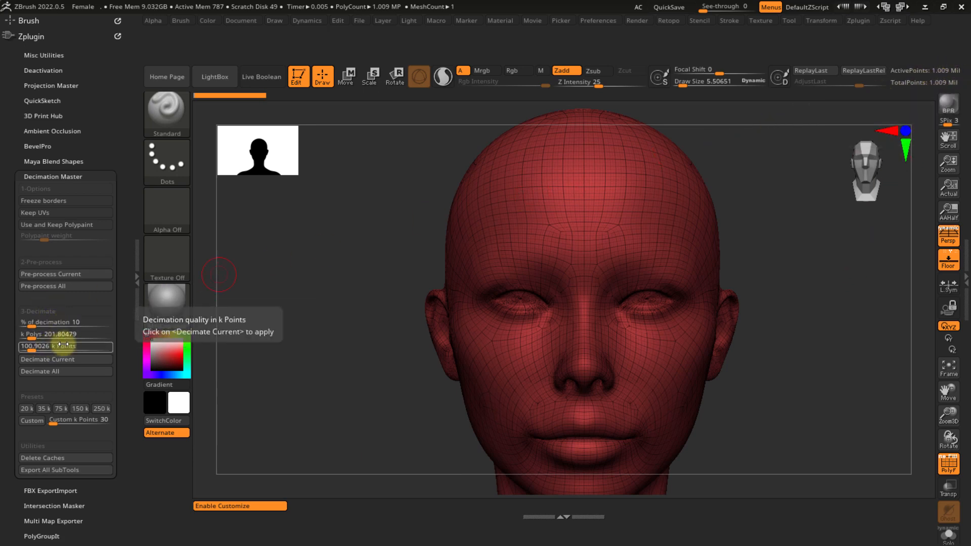
pyautogui.click(59, 363)
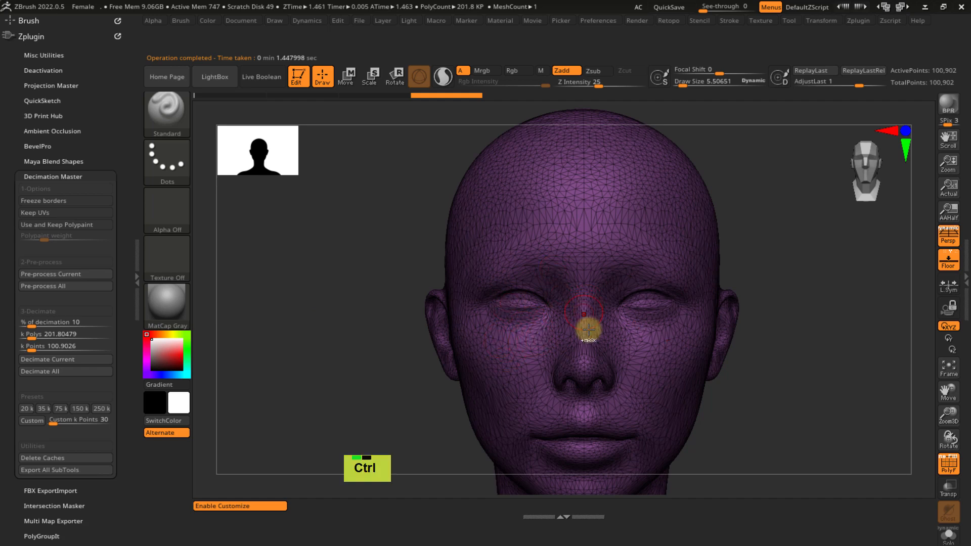
# - Examine the decimated triangle mesh around the head's forehead, nose profile and ear
pyautogui.moveTo(587, 329)
pyautogui.keyDown('ctrl'); pyautogui.mouseDown(button='right')
pyautogui.moveTo(577, 348)
pyautogui.moveTo(496, 306)
pyautogui.moveTo(496, 319)
pyautogui.moveTo(528, 265)
pyautogui.moveTo(501, 320)
pyautogui.moveTo(534, 330)
pyautogui.moveTo(528, 310)
pyautogui.mouseUp(button='right'); pyautogui.keyUp('ctrl')
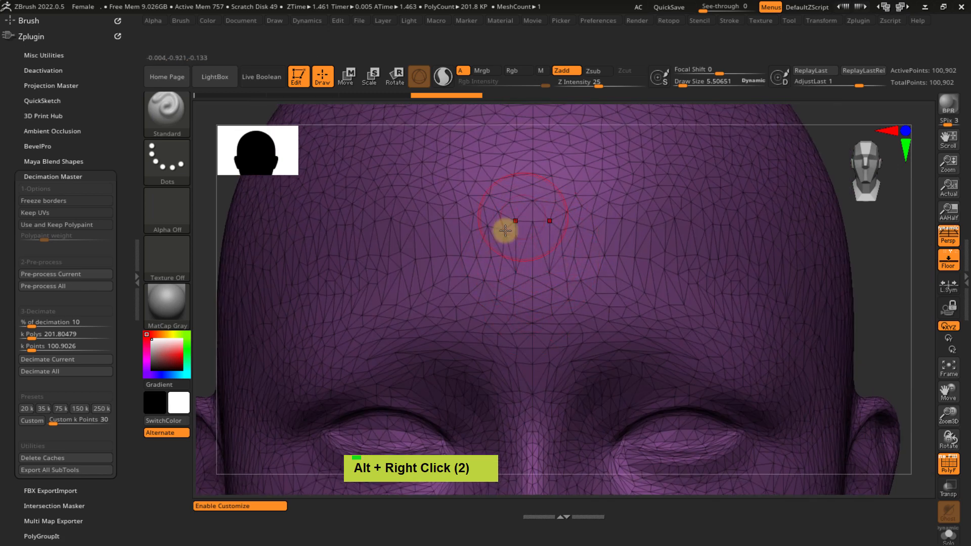
pyautogui.moveTo(525, 260); pyautogui.dragTo(539, 225, button='right')
pyautogui.moveTo(522, 271); pyautogui.dragTo(497, 286, button='right')
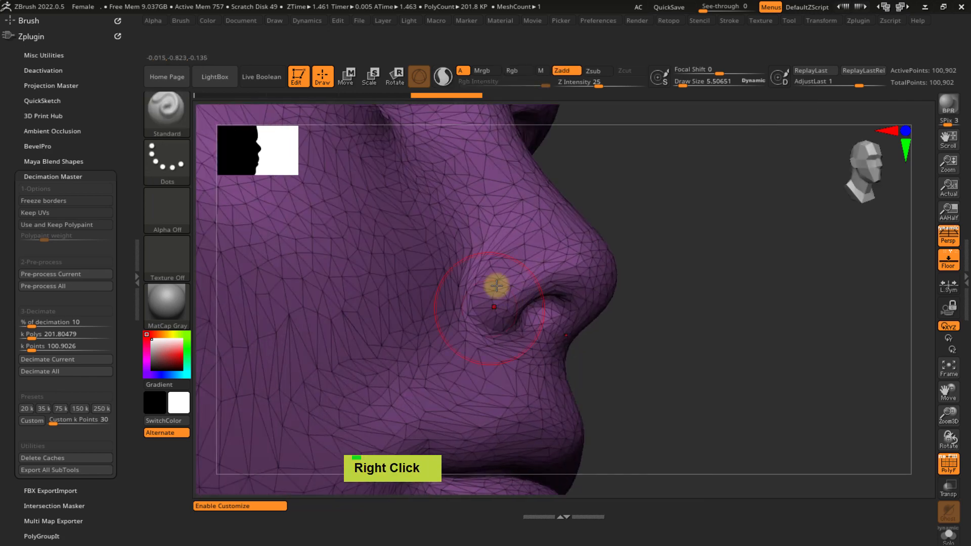
pyautogui.moveTo(487, 330)
pyautogui.keyDown('ctrl'); pyautogui.mouseDown(button='right')
pyautogui.moveTo(481, 325)
pyautogui.moveTo(460, 380)
pyautogui.moveTo(479, 329)
pyautogui.moveTo(473, 284)
pyautogui.moveTo(493, 334)
pyautogui.moveTo(448, 263)
pyautogui.moveTo(466, 282)
pyautogui.moveTo(348, 329)
pyautogui.moveTo(488, 293)
pyautogui.moveTo(367, 334)
pyautogui.mouseUp(button='right'); pyautogui.keyUp('ctrl')
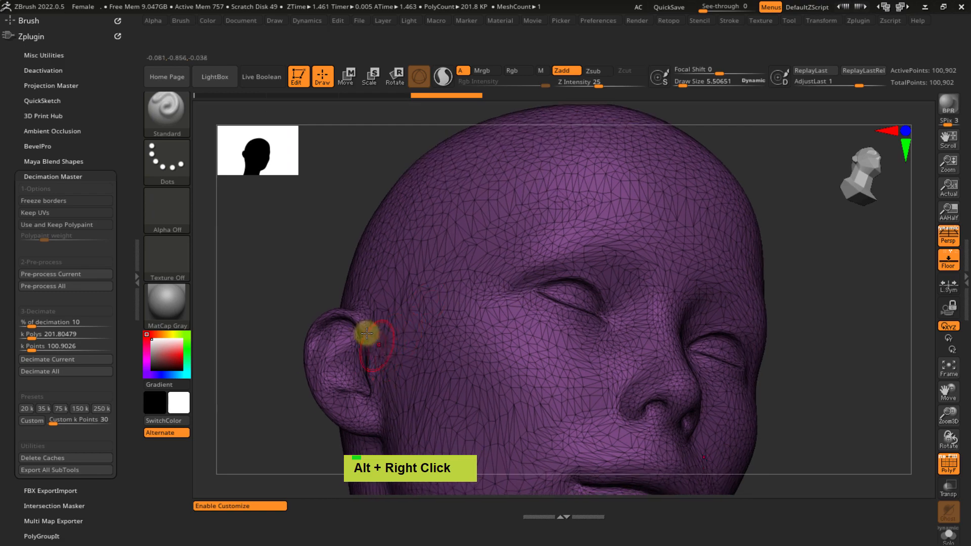
pyautogui.moveTo(471, 296); pyautogui.dragTo(497, 275, button='right')
pyautogui.keyDown('alt'); pyautogui.moveTo(480, 318); pyautogui.dragTo(531, 263, button='right'); pyautogui.keyUp('alt')
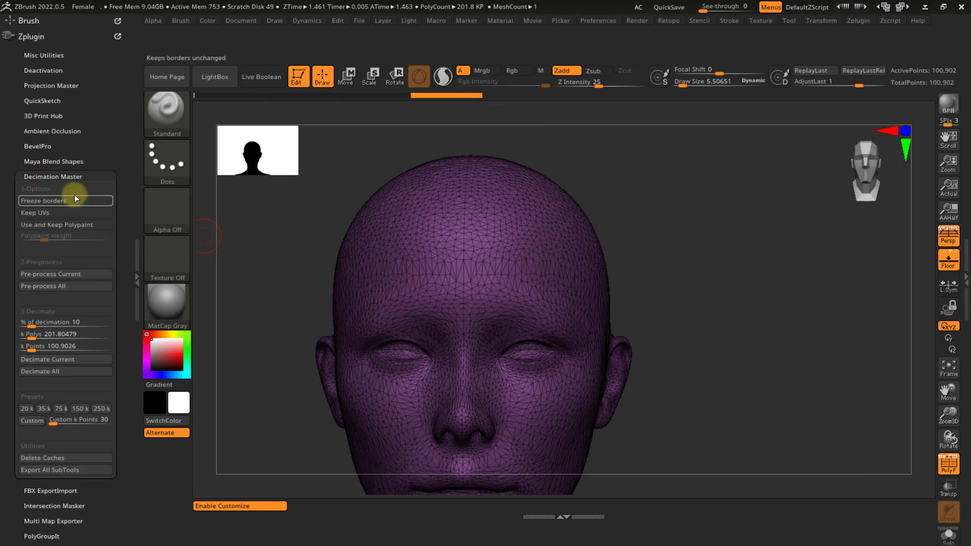
# - Add Decimation Master's Pre-process Current command to the custom Retopo menu and collapse the docked Zplugin palette
pyautogui.click(35, 37)
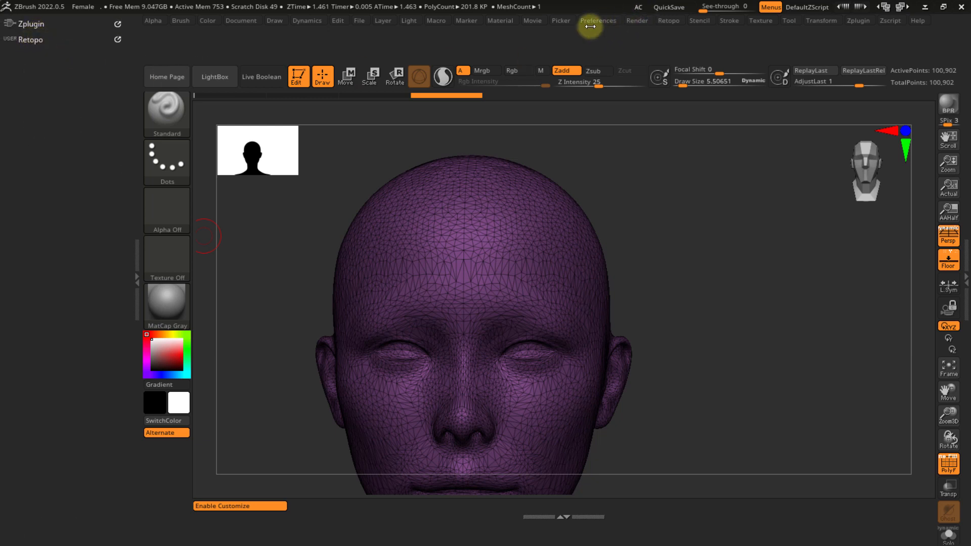
pyautogui.click(855, 21)
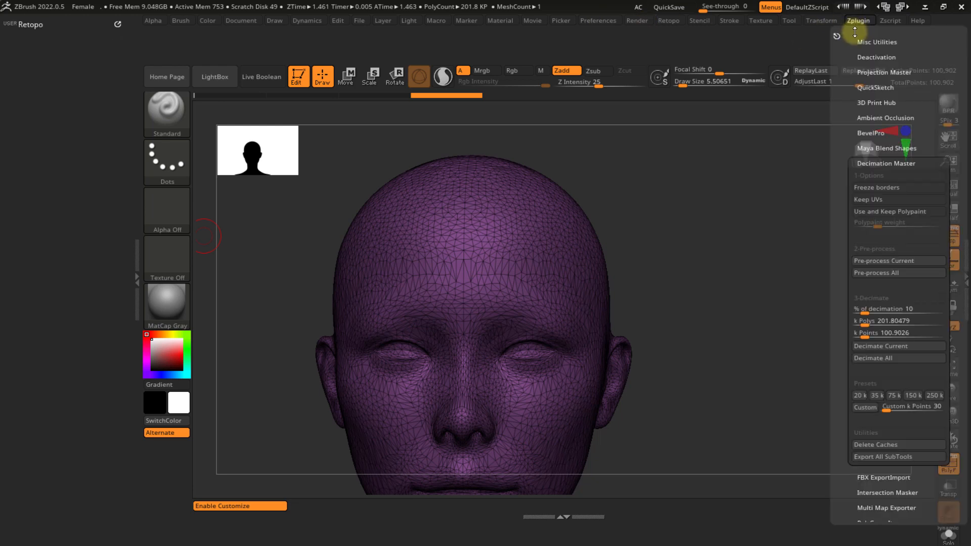
pyautogui.hotkey('ctrl', 'alt')
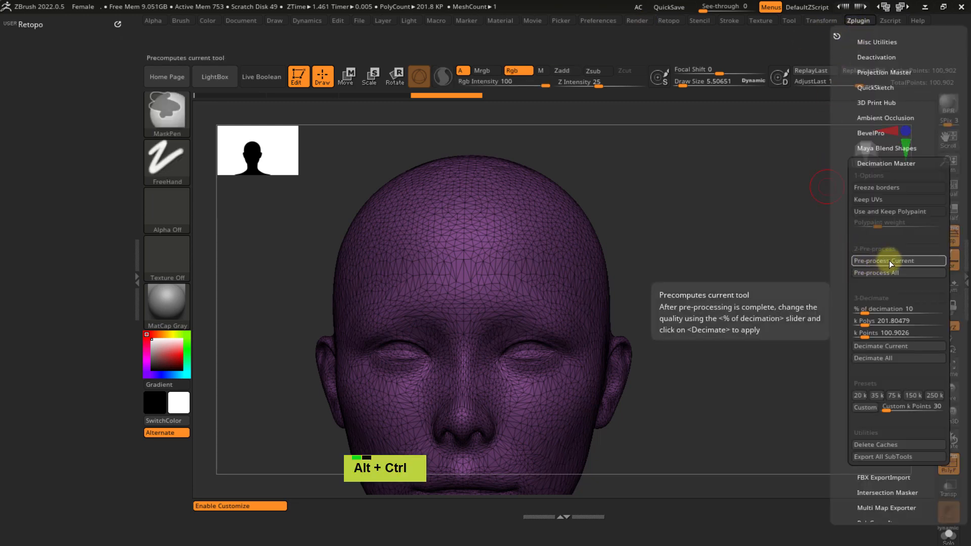
pyautogui.keyDown('ctrl'); pyautogui.keyDown('alt'); pyautogui.moveTo(889, 260); pyautogui.dragTo(237, 171); pyautogui.keyUp('alt'); pyautogui.keyUp('ctrl')
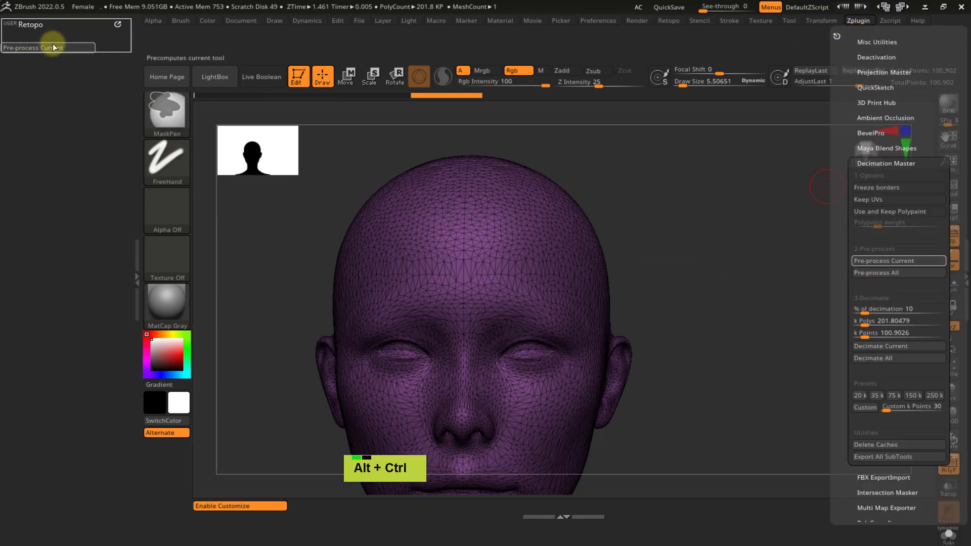
pyautogui.keyDown('ctrl'); pyautogui.keyDown('alt'); pyautogui.moveTo(61, 26); pyautogui.dragTo(69, 39); pyautogui.keyUp('alt'); pyautogui.keyUp('ctrl')
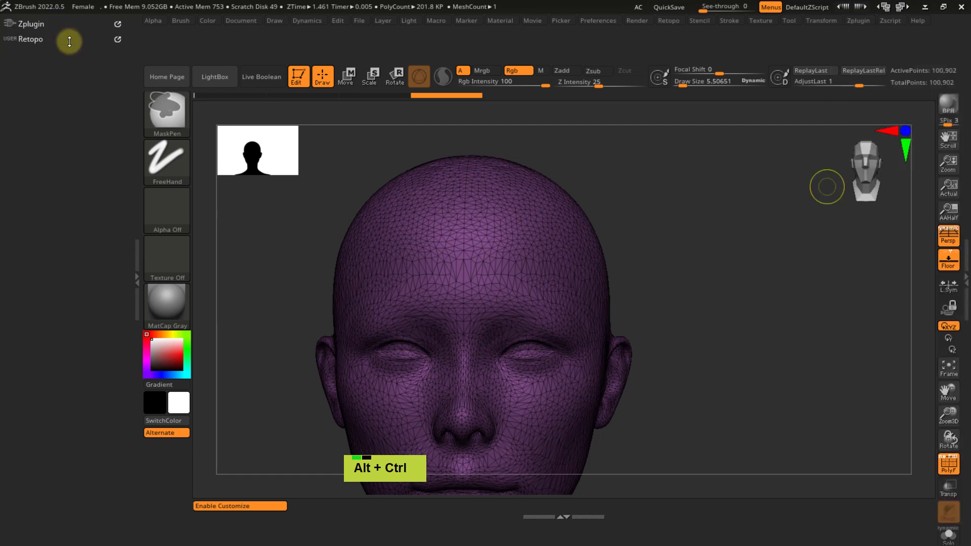
pyautogui.click(32, 40)
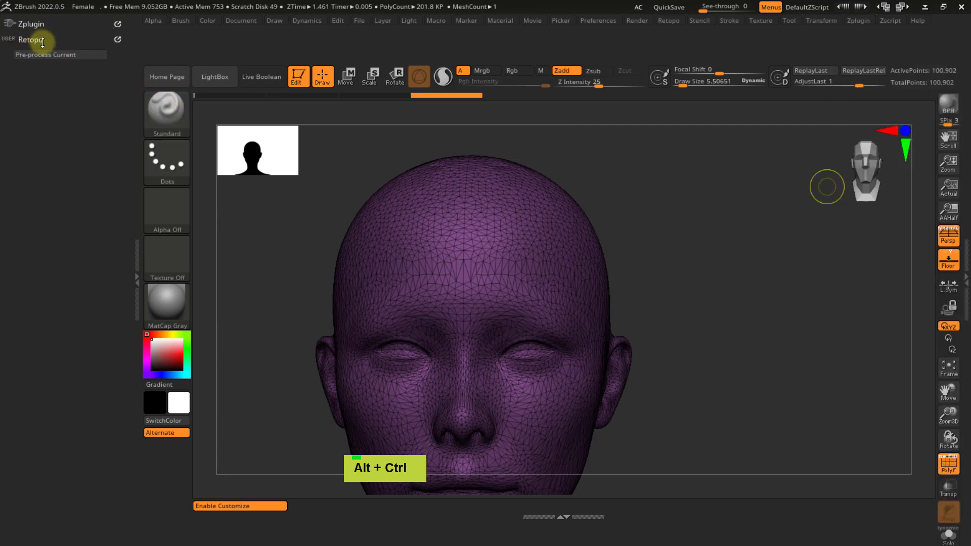
# - Add the % of decimation slider and the Decimate Current command below Pre-process Current in the Retopo menu, keeping the menu docked
pyautogui.click(856, 21)
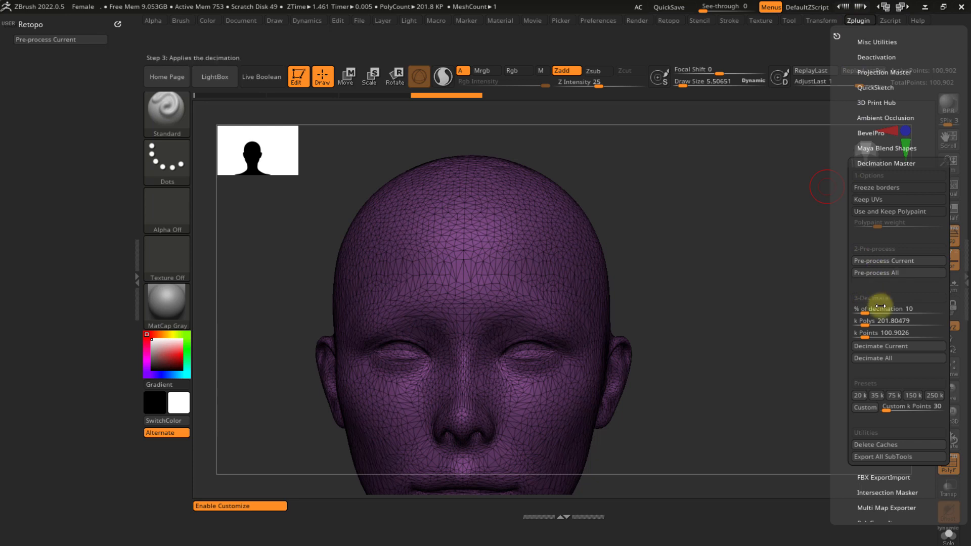
pyautogui.moveTo(871, 308)
pyautogui.keyDown('ctrl'); pyautogui.keyDown('alt'); pyautogui.mouseDown()
pyautogui.moveTo(257, 162)
pyautogui.moveTo(72, 59)
pyautogui.moveTo(61, 38)
pyautogui.moveTo(62, 48)
pyautogui.mouseUp(); pyautogui.keyUp('alt'); pyautogui.keyUp('ctrl')
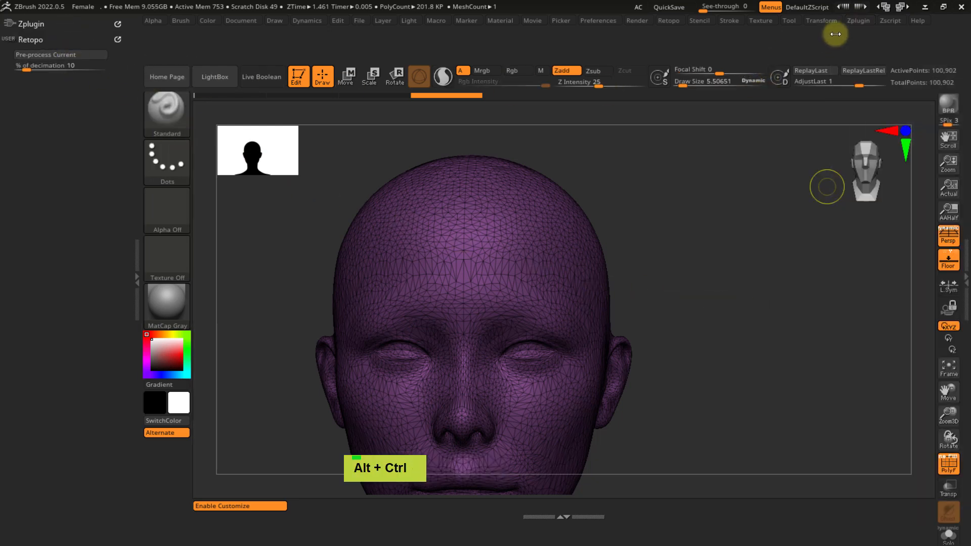
pyautogui.click(854, 22)
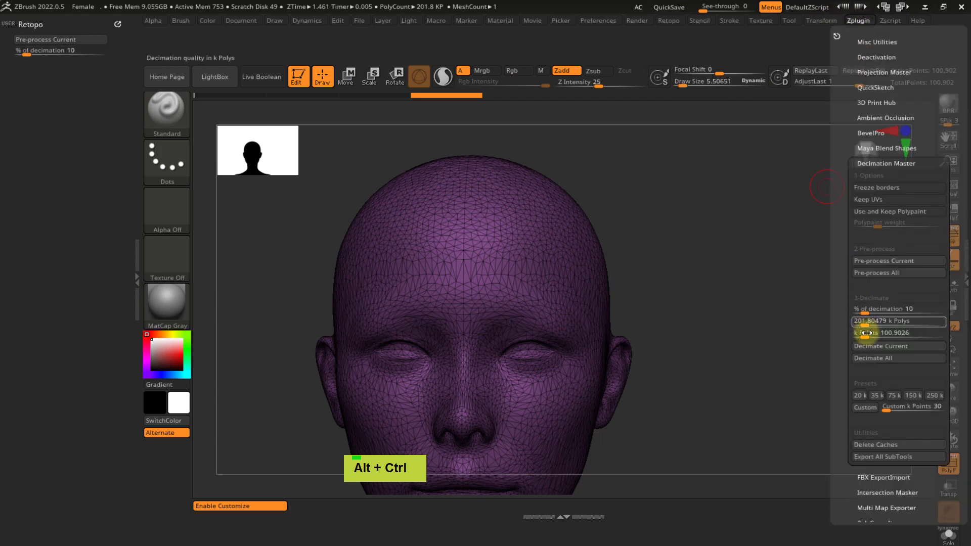
pyautogui.keyDown('ctrl'); pyautogui.keyDown('alt'); pyautogui.moveTo(884, 346); pyautogui.dragTo(67, 58); pyautogui.keyUp('alt'); pyautogui.keyUp('ctrl')
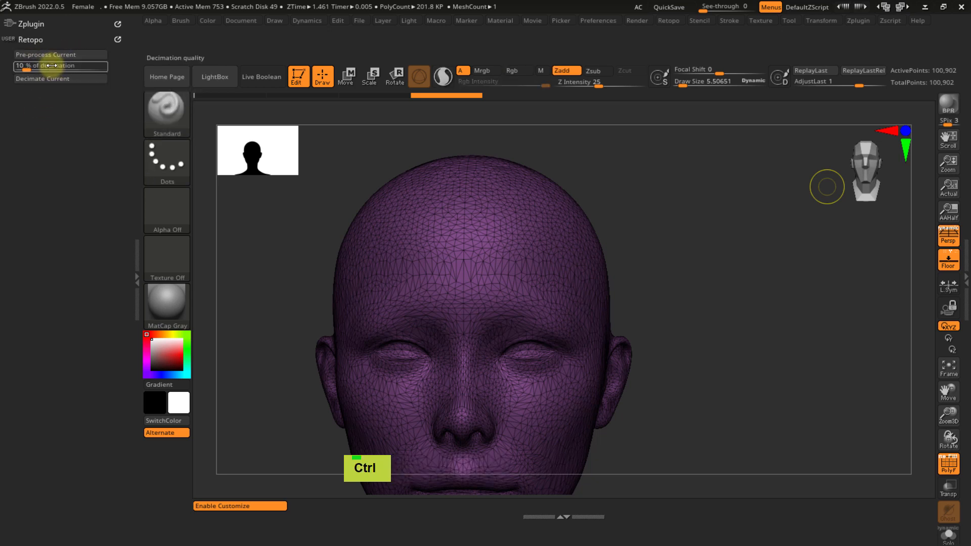
pyautogui.doubleClick(32, 40)
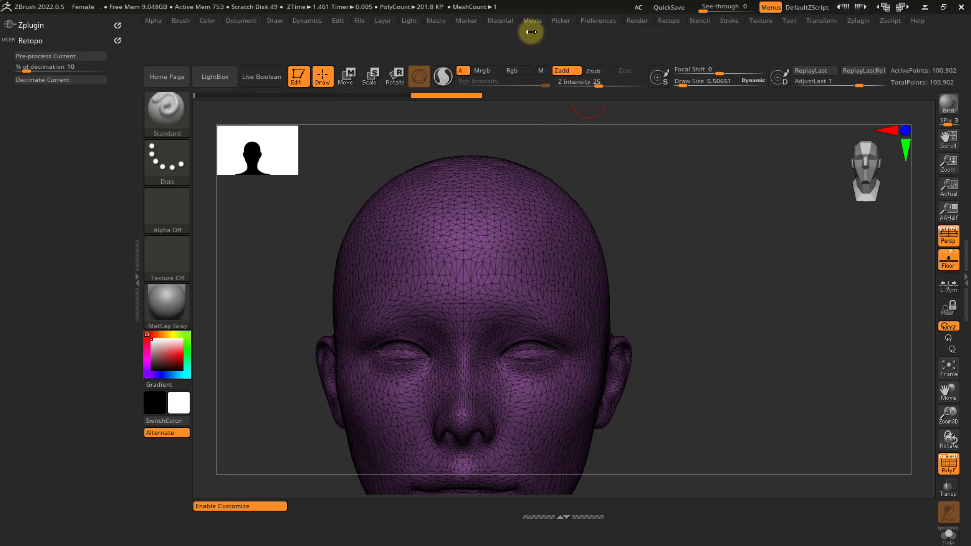
pyautogui.click(669, 21)
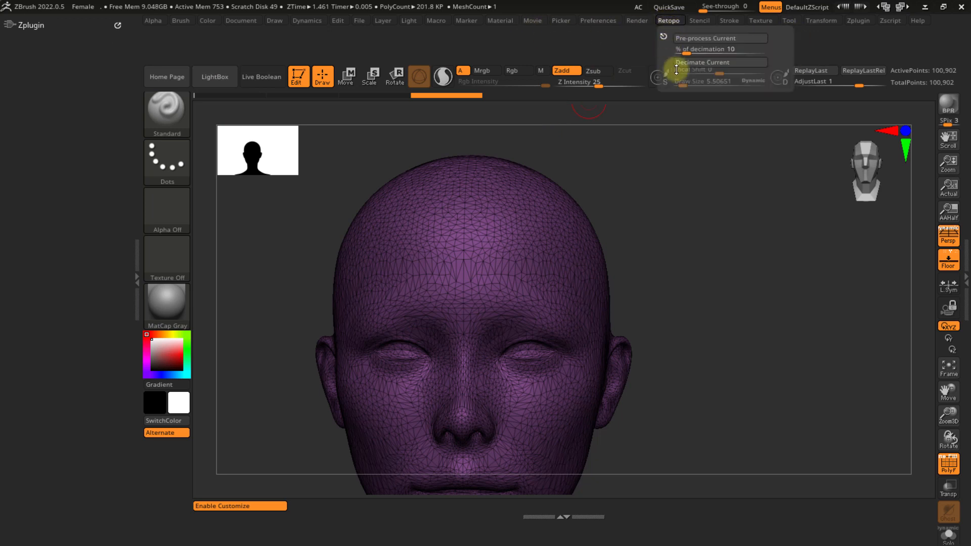
pyautogui.click(664, 36)
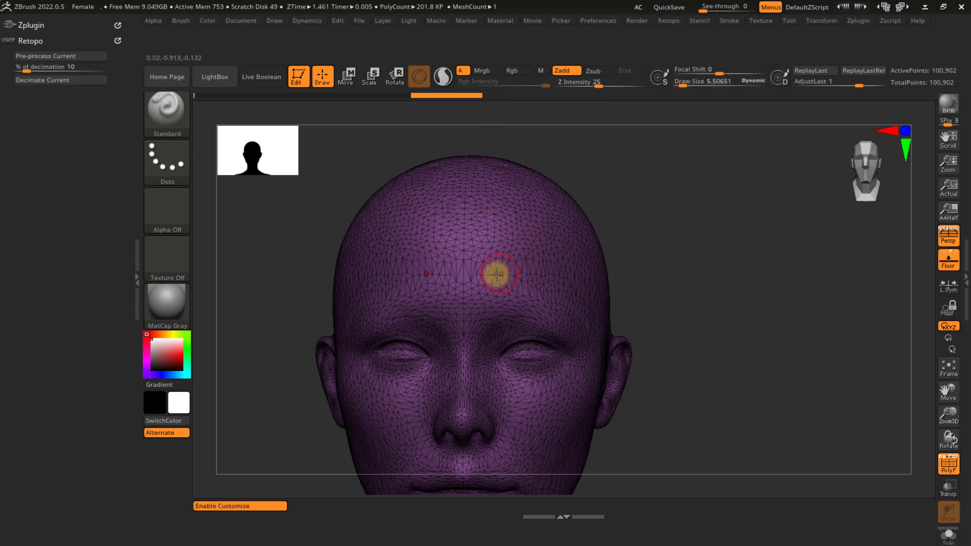
# - Reveal the tray holding the Tool palette and expand its Subtool section
pyautogui.keyDown('alt'); pyautogui.moveTo(475, 288); pyautogui.dragTo(549, 245, button='right'); pyautogui.keyUp('alt')
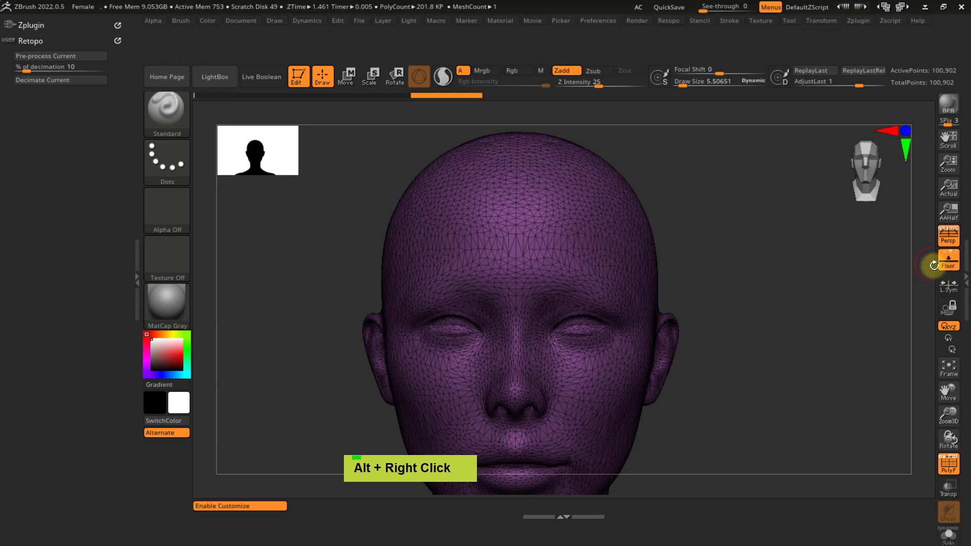
pyautogui.doubleClick(965, 283)
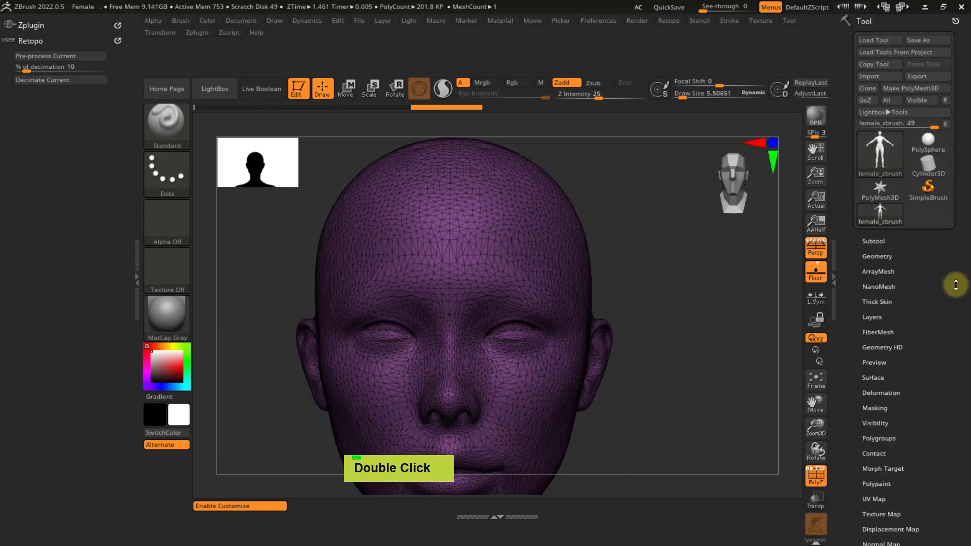
pyautogui.keyDown('alt'); pyautogui.moveTo(473, 283); pyautogui.dragTo(502, 289, button='right'); pyautogui.keyUp('alt')
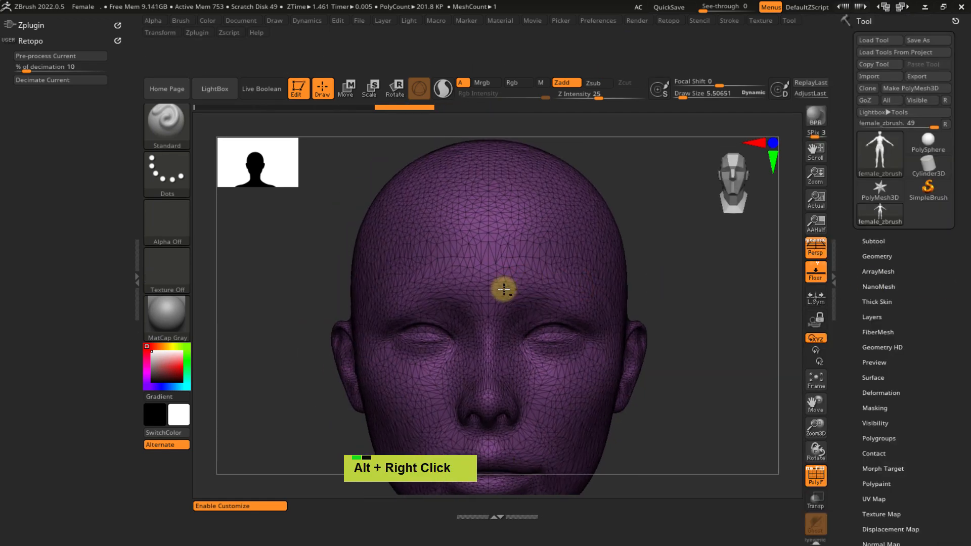
pyautogui.click(867, 242)
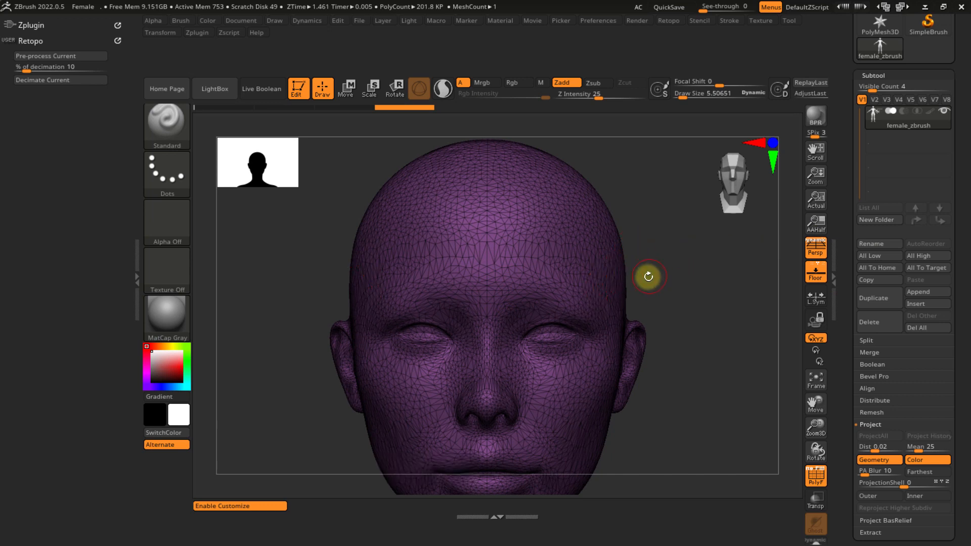
# - Duplicate the female_zbrush subtool and rename the original to Decimated
pyautogui.scroll(-5, 850, 344)
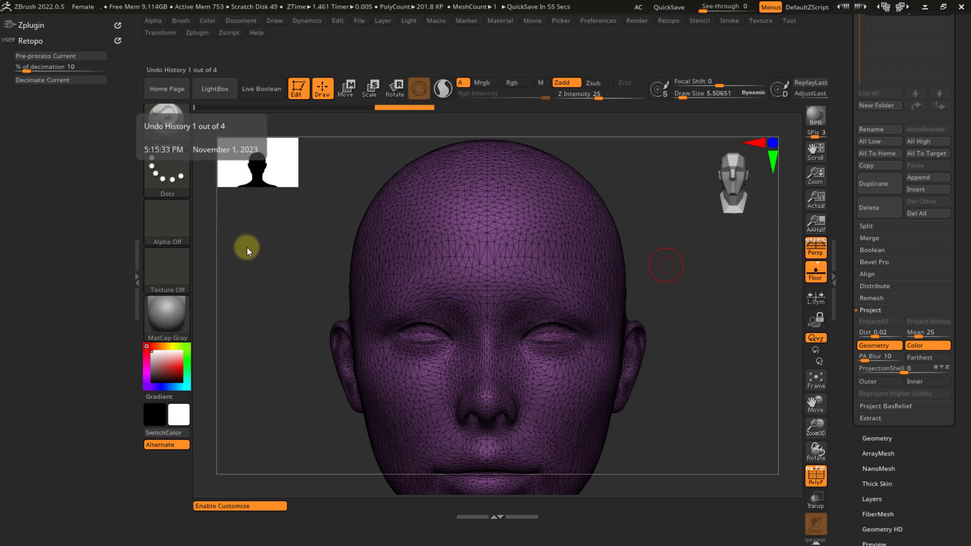
pyautogui.scroll(3, 840, 160)
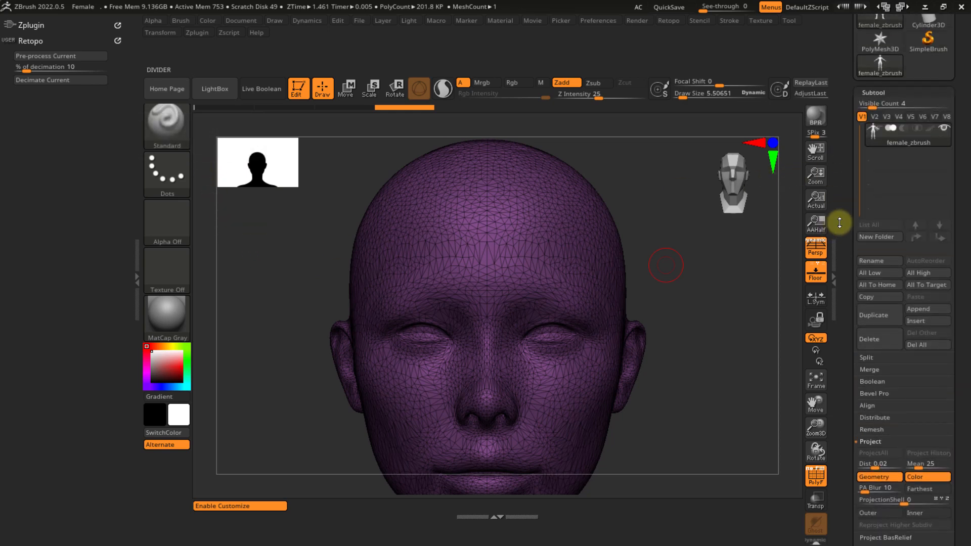
pyautogui.click(866, 314)
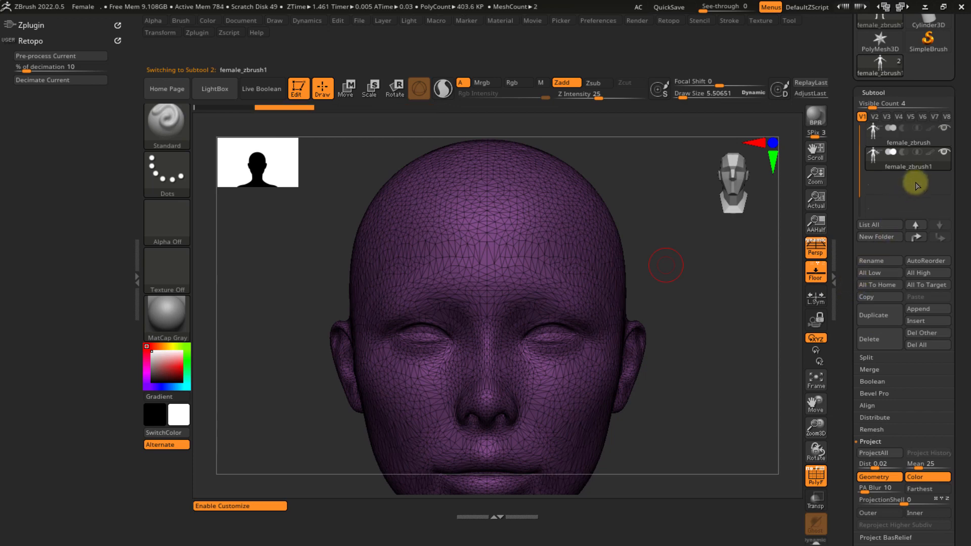
pyautogui.click(907, 143)
pyautogui.click(892, 261)
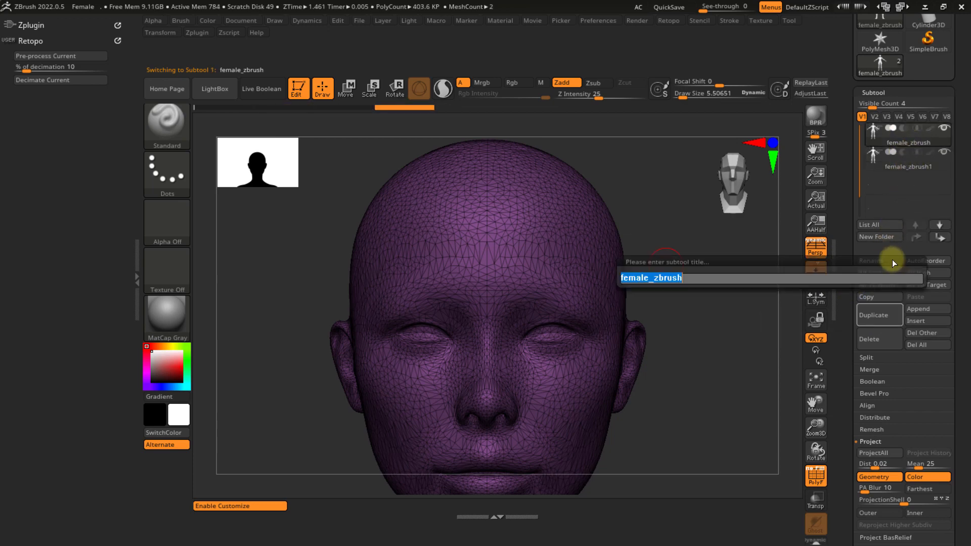
pyautogui.write('Decimated')
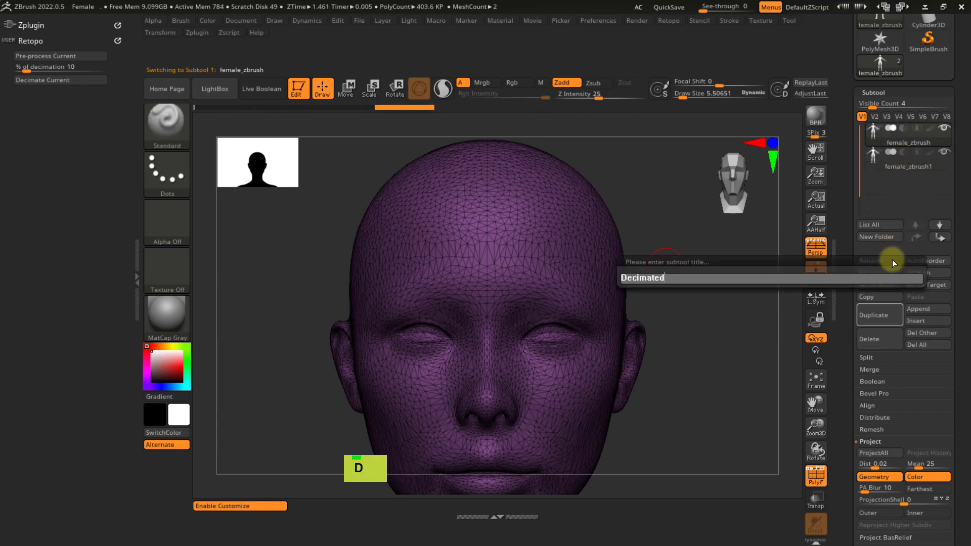
pyautogui.press('Return')
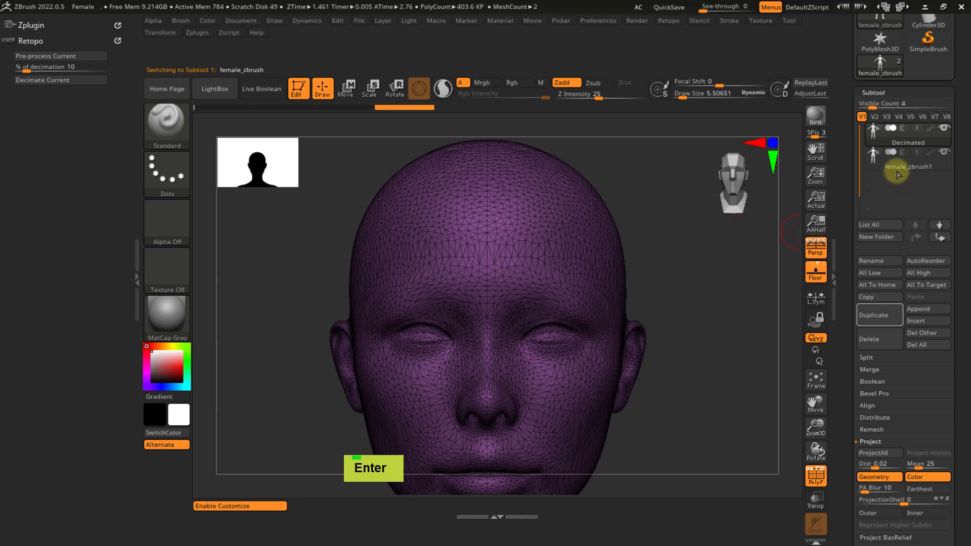
# - Rename the duplicated subtool to ZremeshTest and hide the Decimated subtool
pyautogui.click(881, 261)
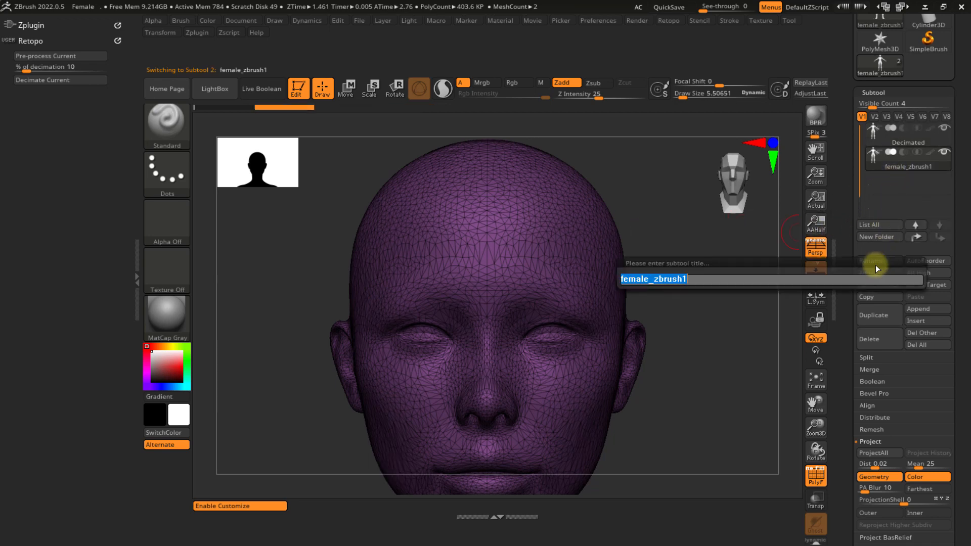
pyautogui.write('Zremesh')
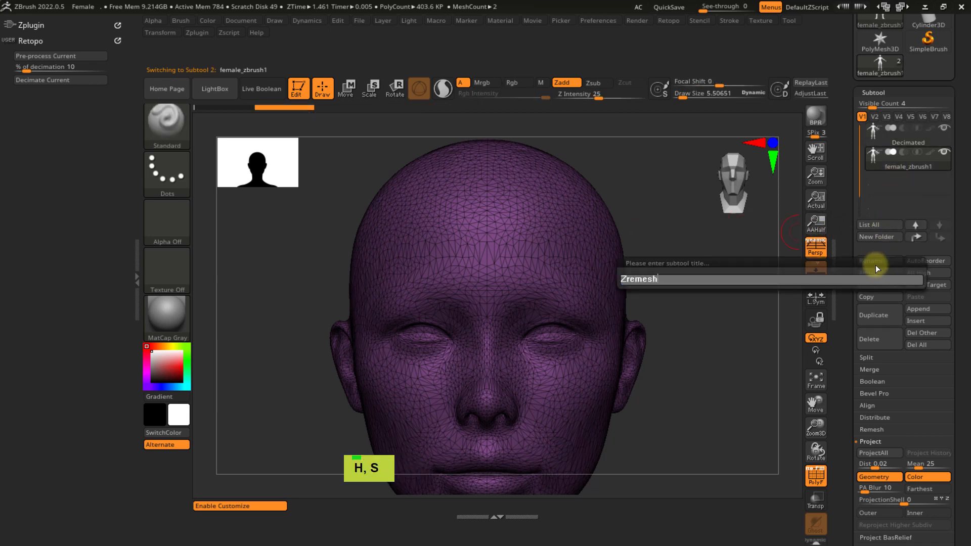
pyautogui.write('Test')
pyautogui.press('Return')
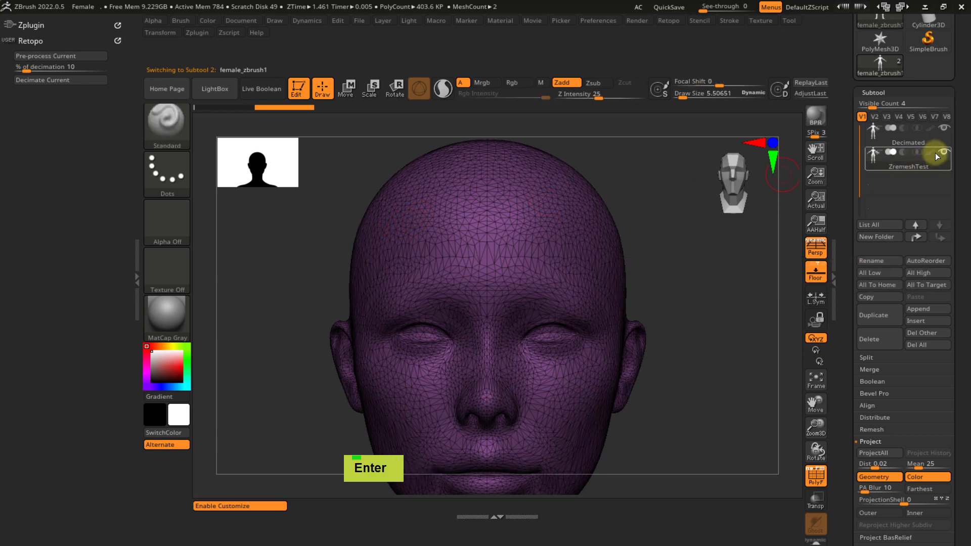
pyautogui.click(943, 128)
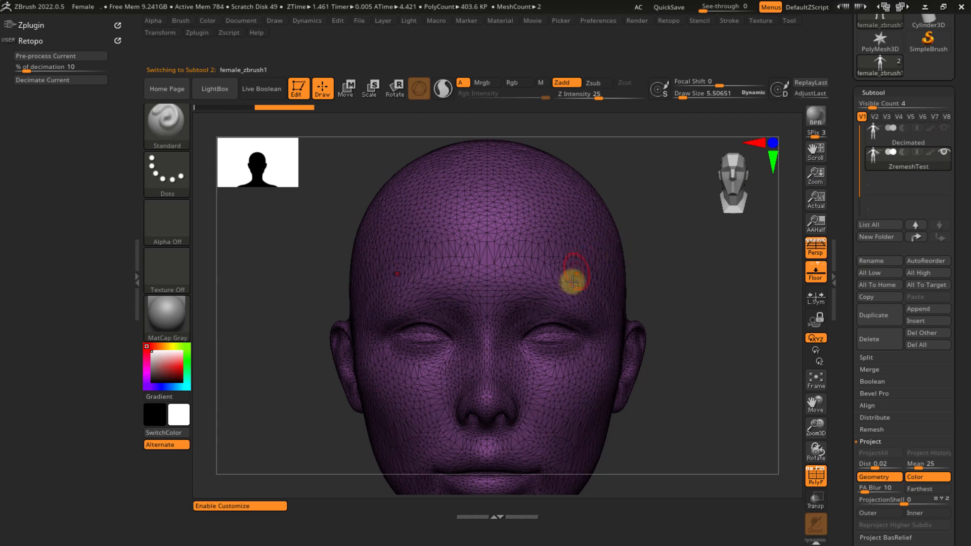
# - Frame the upper body and set SliceCurve as the active selection brush
pyautogui.keyDown('ctrl'); pyautogui.moveTo(447, 286); pyautogui.dragTo(475, 278, button='right'); pyautogui.keyUp('ctrl')
pyautogui.keyDown('alt'); pyautogui.moveTo(449, 332); pyautogui.dragTo(442, 289, button='right'); pyautogui.keyUp('alt')
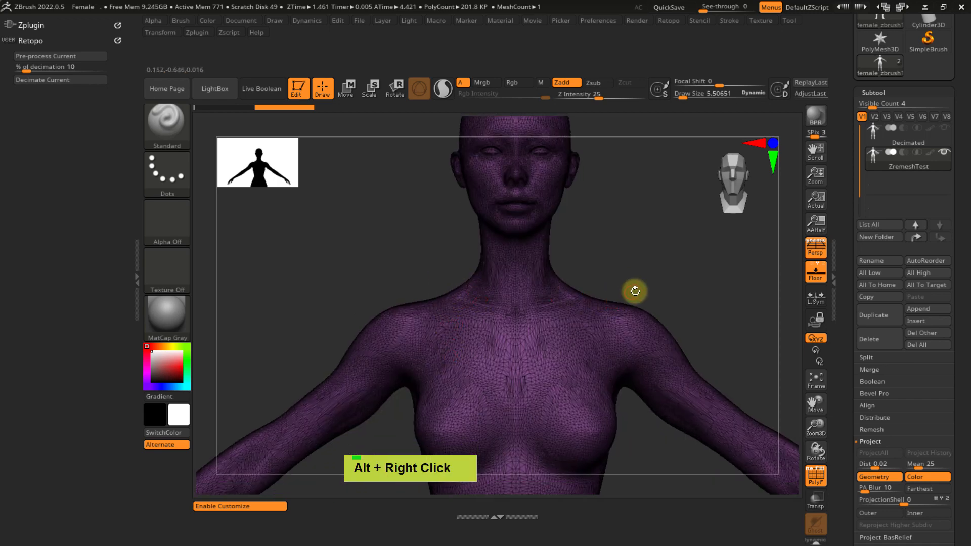
pyautogui.moveTo(666, 280)
pyautogui.keyDown('ctrl'); pyautogui.mouseDown(button='right')
pyautogui.moveTo(654, 234)
pyautogui.moveTo(590, 256)
pyautogui.mouseUp(button='right'); pyautogui.keyUp('ctrl')
pyautogui.keyDown('ctrl'); pyautogui.keyDown('shift'); pyautogui.click(165, 133); pyautogui.keyUp('shift'); pyautogui.keyUp('ctrl')
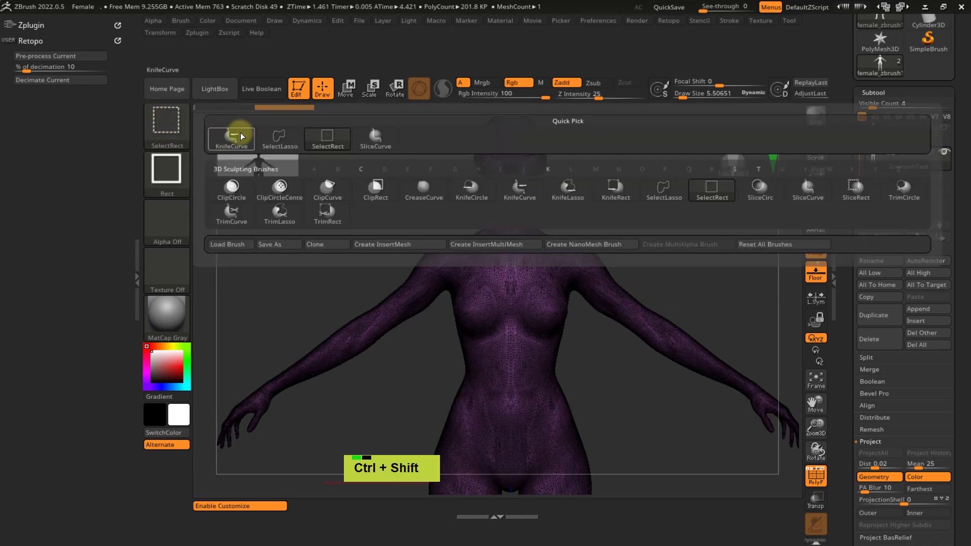
pyautogui.keyDown('ctrl'); pyautogui.keyDown('shift'); pyautogui.click(280, 137); pyautogui.keyUp('shift'); pyautogui.keyUp('ctrl')
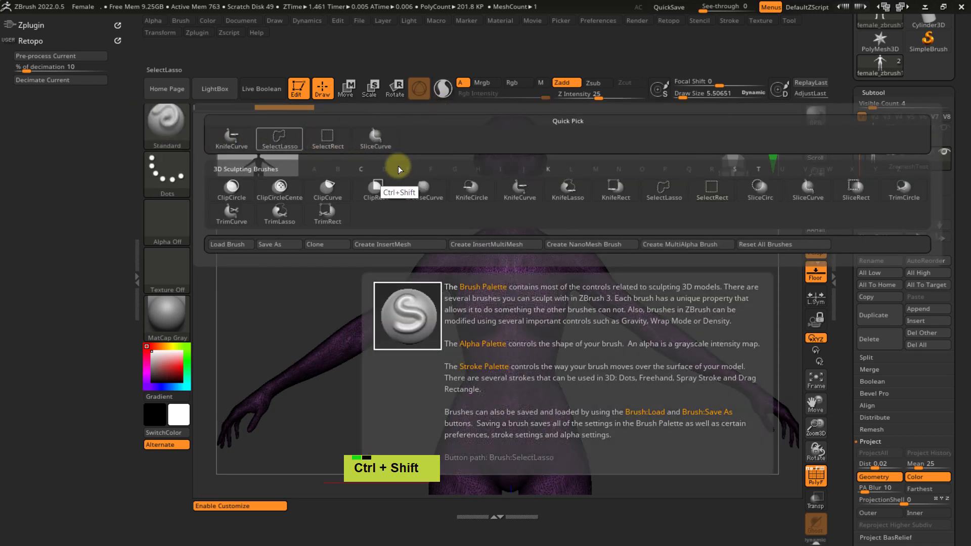
pyautogui.keyDown('ctrl'); pyautogui.keyDown('shift'); pyautogui.click(375, 139); pyautogui.keyUp('shift'); pyautogui.keyUp('ctrl')
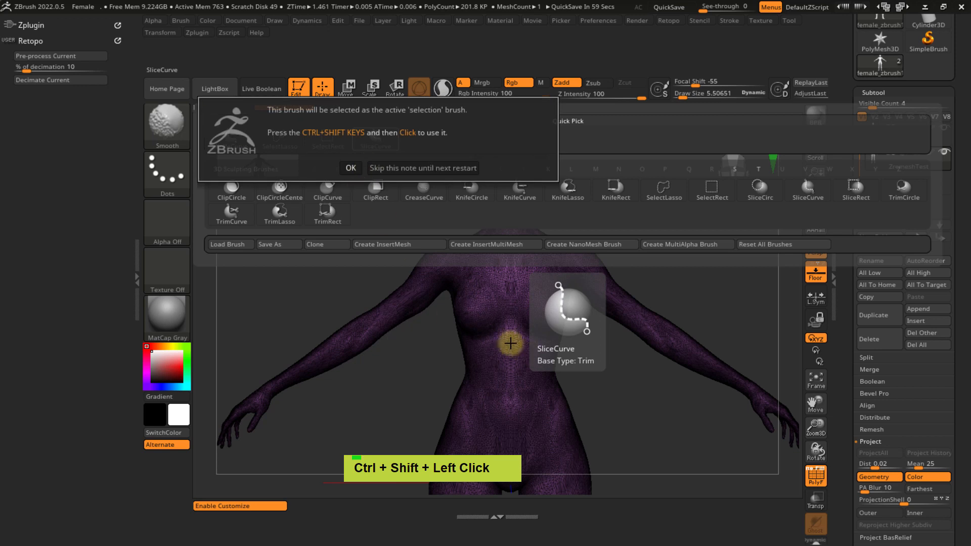
pyautogui.click(352, 168)
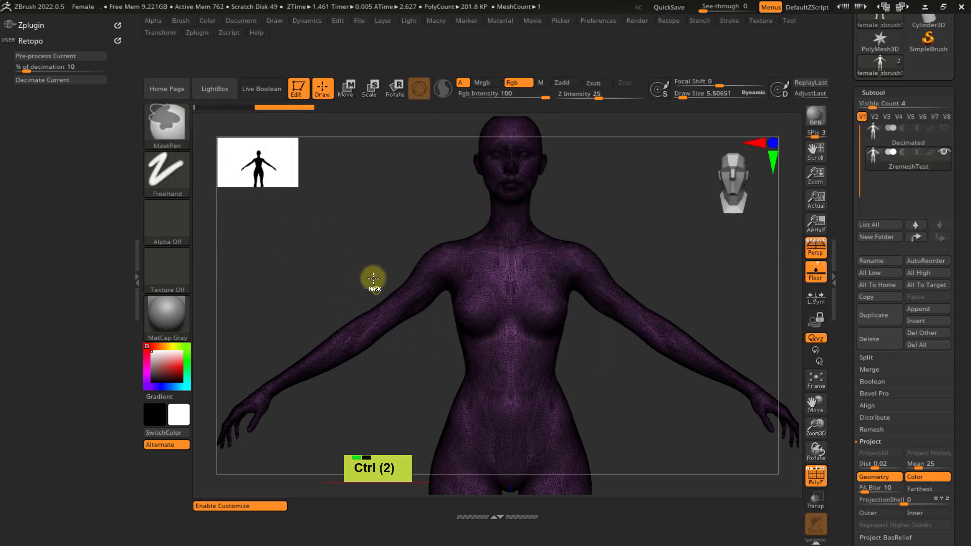
# - Slice the ZremeshTest mesh with SliceCurve from the armpit up through the shoulder to separate the arm as its own polygroup
pyautogui.keyDown('ctrl'); pyautogui.moveTo(373, 277); pyautogui.dragTo(436, 235, button='right'); pyautogui.keyUp('ctrl')
pyautogui.hotkey('shift', 'f')
pyautogui.hotkey('shift', 'f')
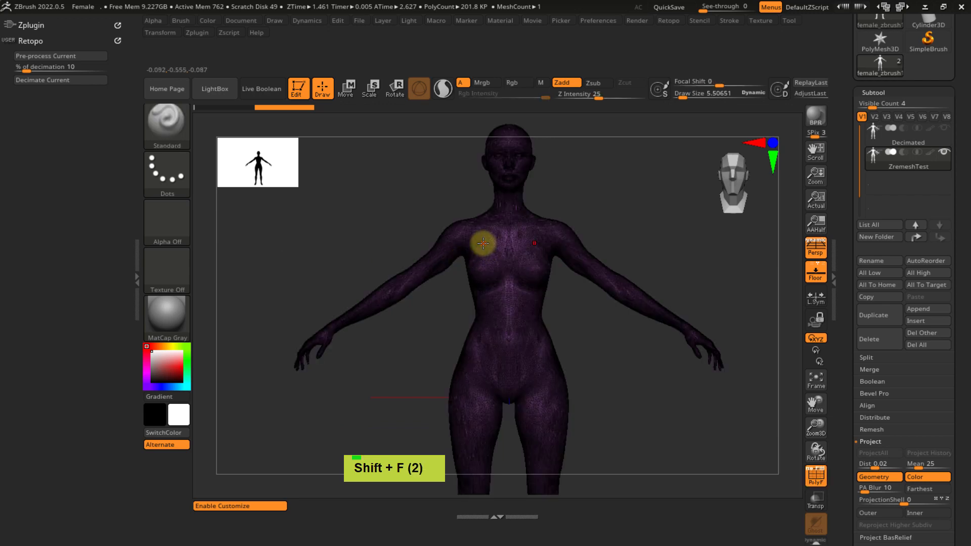
pyautogui.moveTo(488, 217)
pyautogui.keyDown('alt'); pyautogui.mouseDown(button='right')
pyautogui.moveTo(464, 286)
pyautogui.moveTo(473, 359)
pyautogui.mouseUp(button='right'); pyautogui.keyUp('alt')
pyautogui.keyDown('alt'); pyautogui.moveTo(501, 255); pyautogui.dragTo(423, 267, button='right'); pyautogui.keyUp('alt')
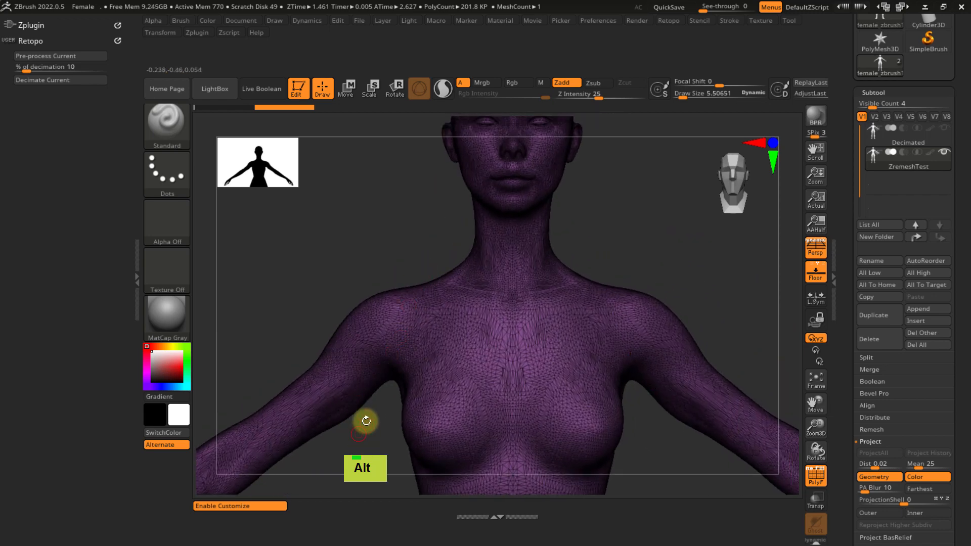
pyautogui.hotkey('ctrl', 'shift')
pyautogui.moveTo(376, 416)
pyautogui.keyDown('ctrl'); pyautogui.keyDown('shift'); pyautogui.mouseDown()
pyautogui.moveTo(416, 344)
pyautogui.moveTo(404, 273)
pyautogui.mouseUp(); pyautogui.keyUp('shift'); pyautogui.keyUp('ctrl')
pyautogui.press('alt')
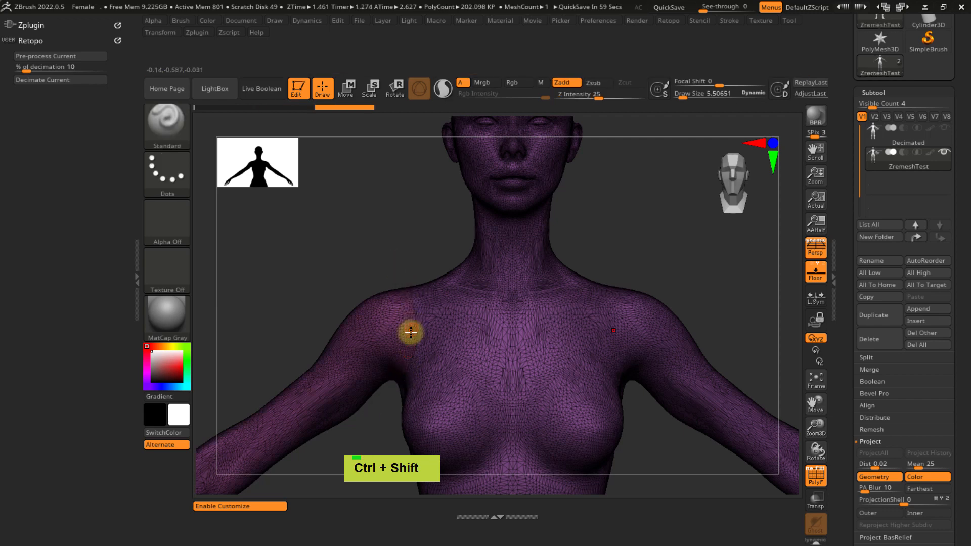
# - Isolate the sliced arm, assign it a new polygroup colour, and show the whole ZremeshTest mesh again
pyautogui.hotkey('shift', 'f')
pyautogui.hotkey('shift', 'f')
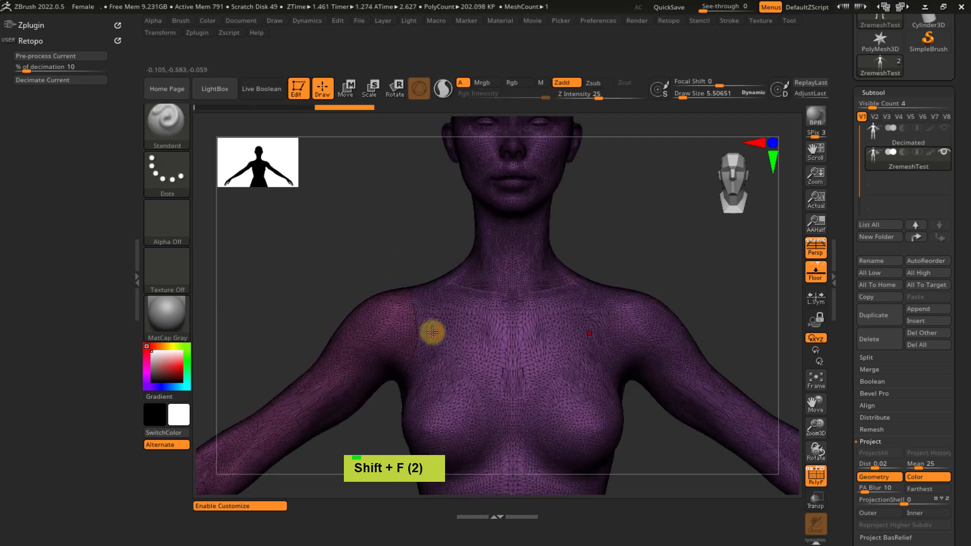
pyautogui.keyDown('ctrl'); pyautogui.keyDown('shift'); pyautogui.click(384, 330); pyautogui.keyUp('shift'); pyautogui.keyUp('ctrl')
pyautogui.press('ctrl')
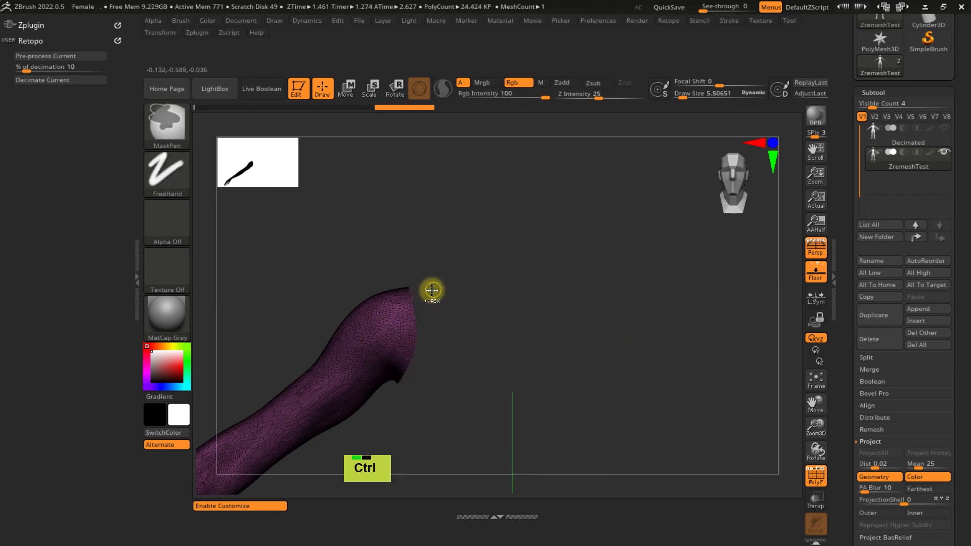
pyautogui.hotkey('ctrl', 'w')
pyautogui.hotkey('ctrl', 'w')
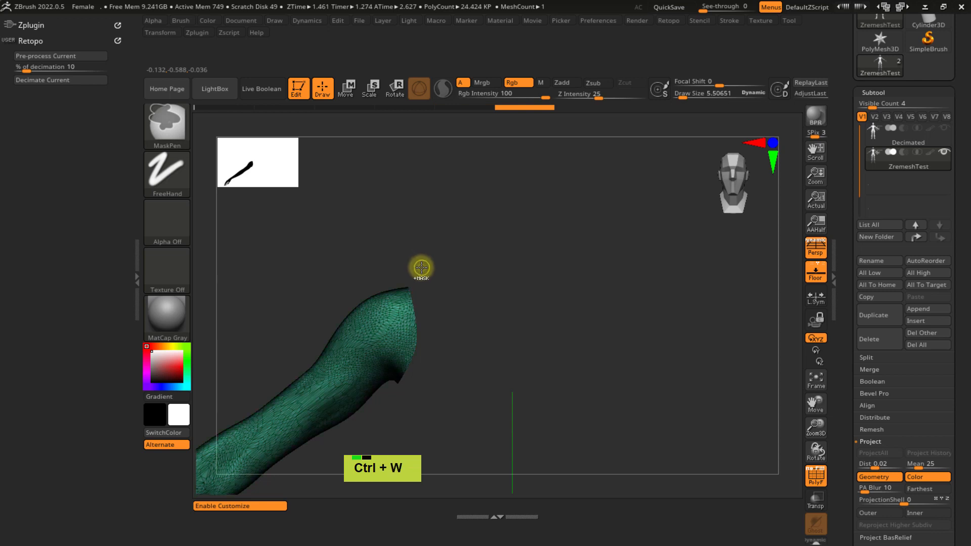
pyautogui.hotkey('ctrl', 'shift')
pyautogui.keyDown('ctrl'); pyautogui.keyDown('shift'); pyautogui.click(408, 250); pyautogui.keyUp('shift'); pyautogui.keyUp('ctrl')
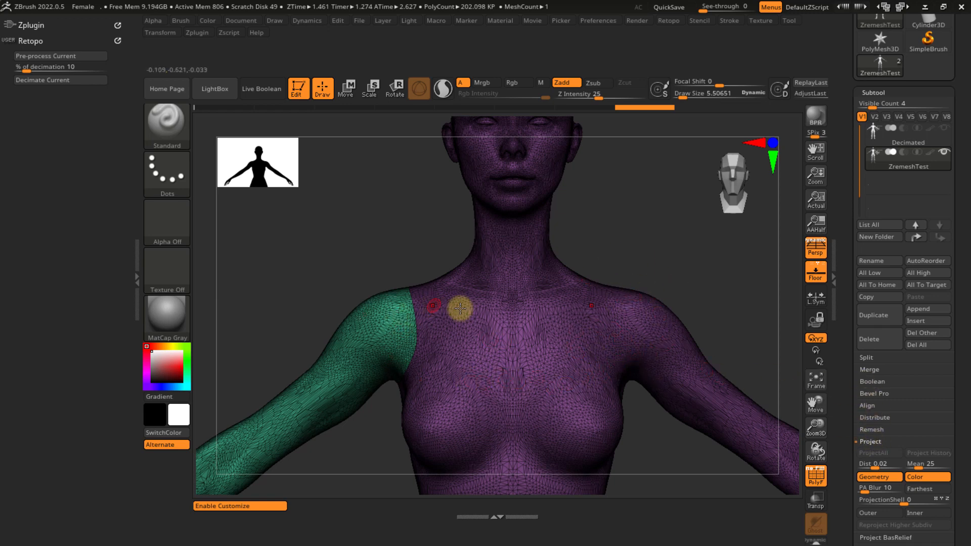
# - Turn off the polyframe line display while keeping the polygroup colour fill on the model
pyautogui.keyDown('ctrl'); pyautogui.moveTo(389, 335); pyautogui.dragTo(454, 313, button='right'); pyautogui.keyUp('ctrl')
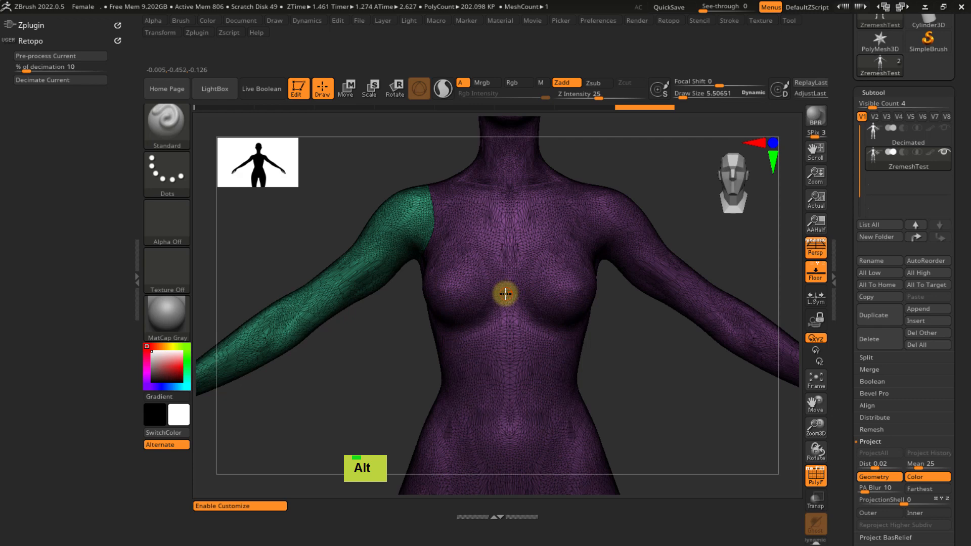
pyautogui.hotkey('shift', 'm')
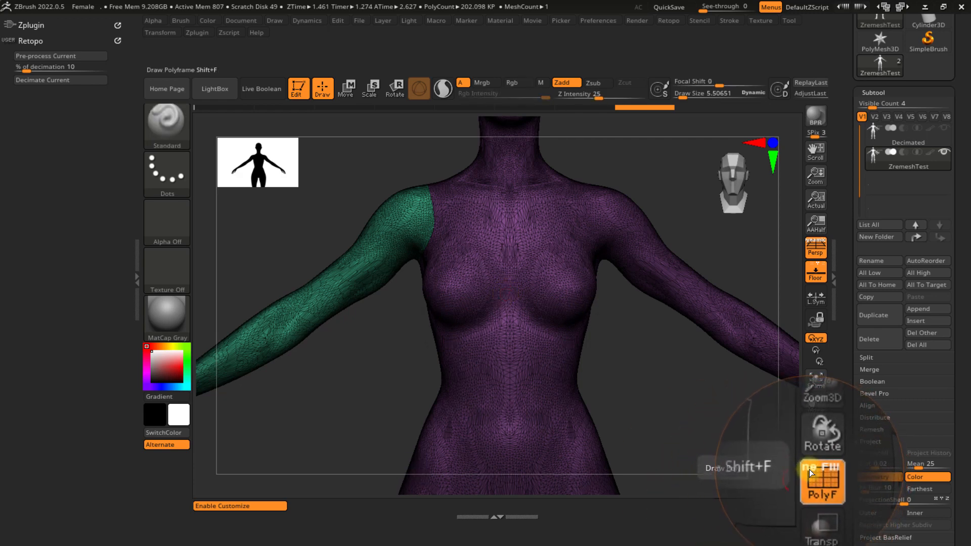
pyautogui.click(810, 469)
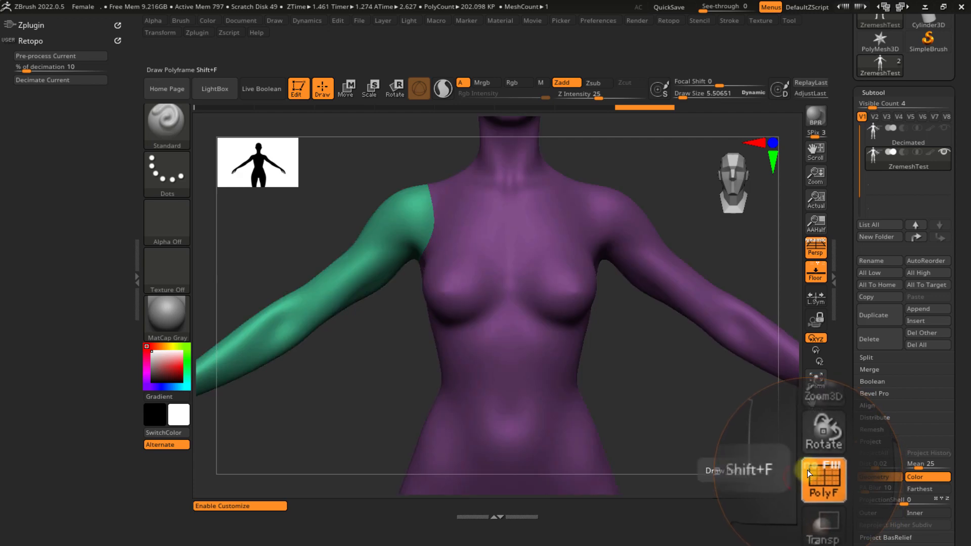
pyautogui.hotkey('shift', 'm')
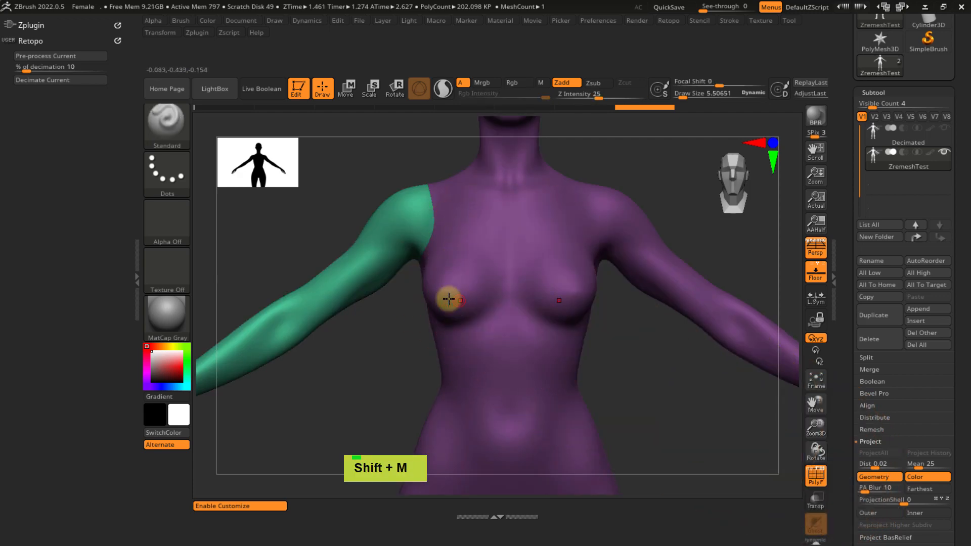
# - Try to slice the leg diagonally with SliceCurve from between the thighs to the hip, and undo the slice
pyautogui.keyDown('ctrl'); pyautogui.moveTo(510, 310); pyautogui.dragTo(483, 252, button='right'); pyautogui.keyUp('ctrl')
pyautogui.keyDown('ctrl'); pyautogui.moveTo(495, 317); pyautogui.dragTo(512, 357, button='right'); pyautogui.keyUp('ctrl')
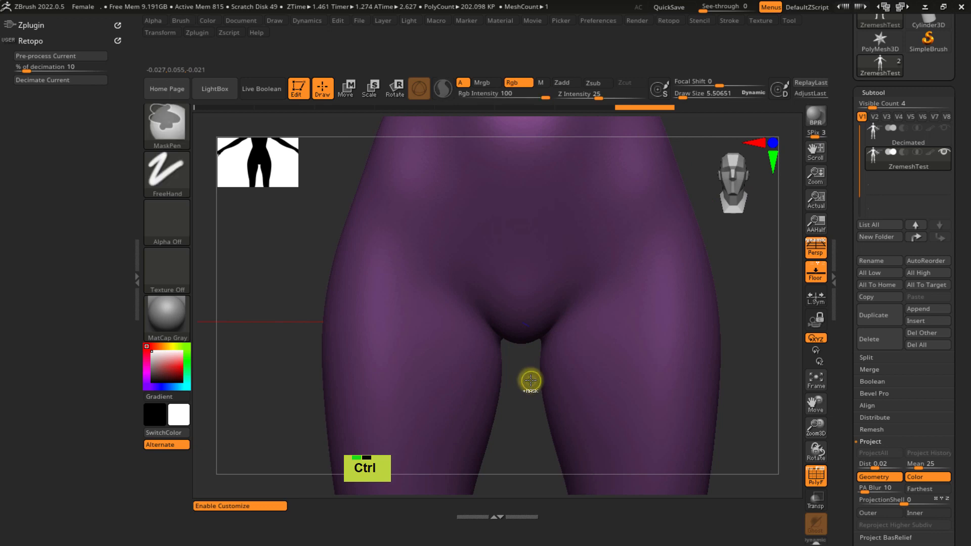
pyautogui.moveTo(524, 389)
pyautogui.keyDown('ctrl'); pyautogui.keyDown('shift'); pyautogui.mouseDown()
pyautogui.moveTo(519, 361)
pyautogui.moveTo(338, 180)
pyautogui.mouseUp(); pyautogui.keyUp('shift'); pyautogui.keyUp('ctrl')
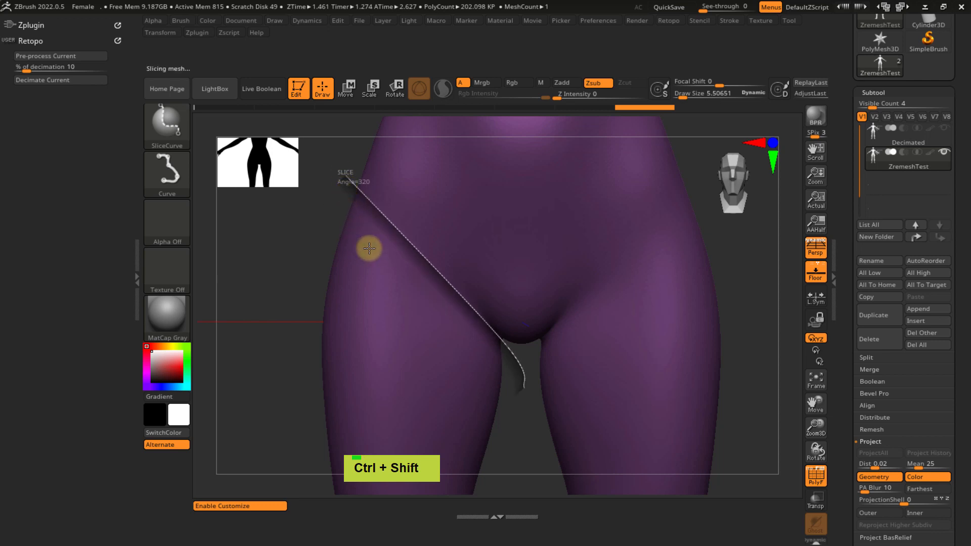
pyautogui.moveTo(423, 314)
pyautogui.keyDown('ctrl'); pyautogui.mouseDown(button='right')
pyautogui.moveTo(405, 297)
pyautogui.moveTo(525, 290)
pyautogui.moveTo(514, 303)
pyautogui.moveTo(481, 310)
pyautogui.moveTo(524, 210)
pyautogui.moveTo(419, 320)
pyautogui.moveTo(442, 310)
pyautogui.moveTo(397, 332)
pyautogui.moveTo(442, 317)
pyautogui.moveTo(438, 299)
pyautogui.moveTo(486, 280)
pyautogui.moveTo(445, 332)
pyautogui.mouseUp(button='right'); pyautogui.keyUp('ctrl')
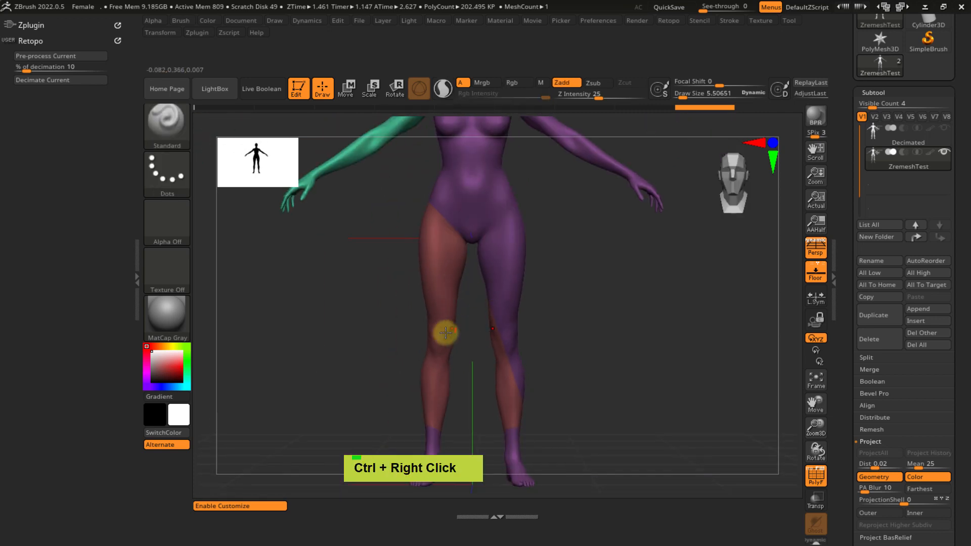
pyautogui.hotkey('ctrl', 'z')
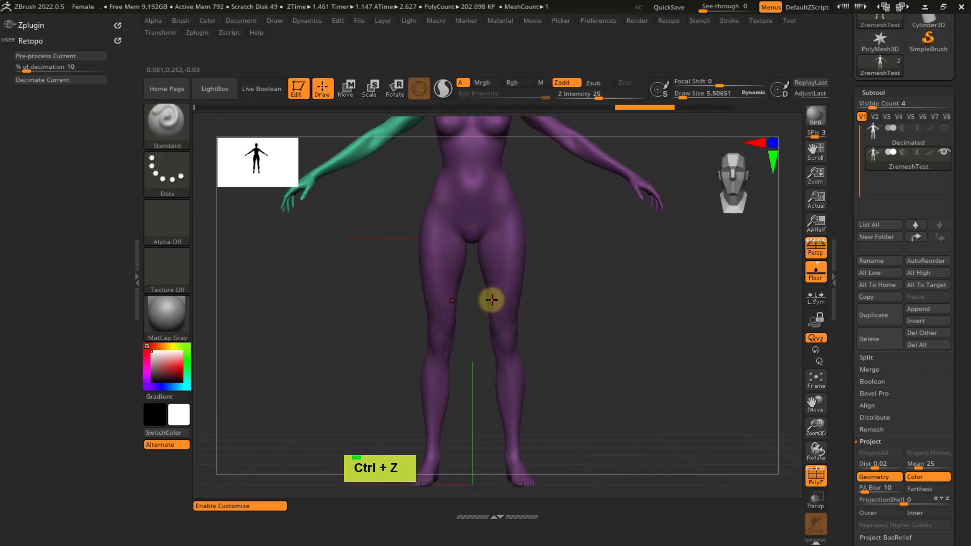
# - Turn off perspective and slice the leg with a bent SliceCurve running up between the legs and diagonally across the hip
pyautogui.press('p')
pyautogui.keyDown('alt'); pyautogui.moveTo(474, 271); pyautogui.dragTo(471, 292, button='right'); pyautogui.keyUp('alt')
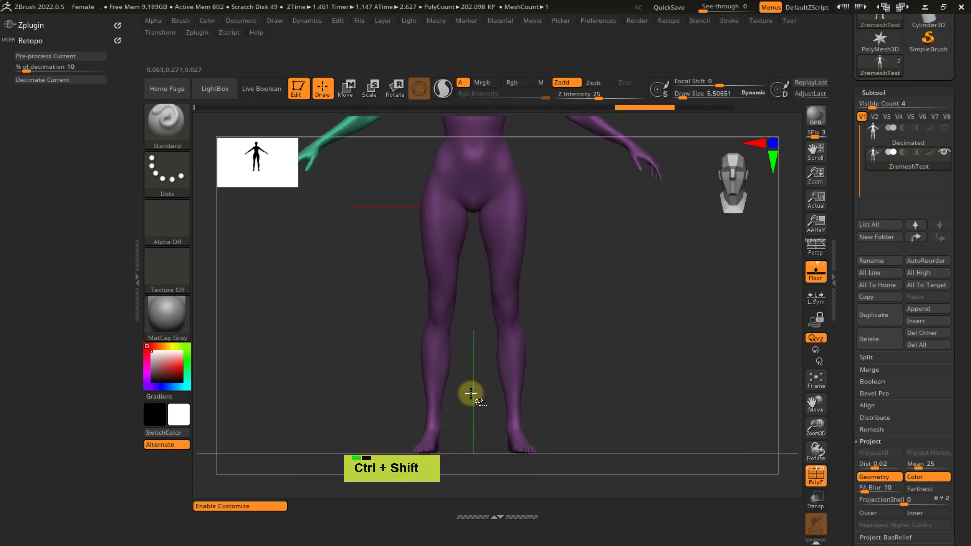
pyautogui.keyDown('ctrl'); pyautogui.keyDown('shift'); pyautogui.moveTo(471, 391); pyautogui.dragTo(473, 344); pyautogui.keyUp('shift'); pyautogui.keyUp('ctrl')
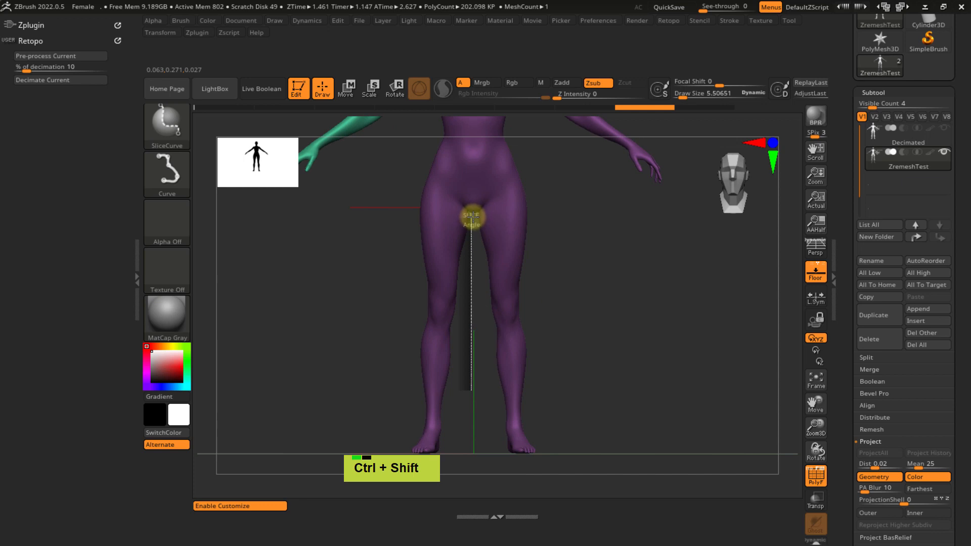
pyautogui.keyDown('ctrl'); pyautogui.keyDown('alt'); pyautogui.keyDown('shift'); pyautogui.moveTo(472, 217); pyautogui.dragTo(473, 216); pyautogui.keyUp('shift'); pyautogui.keyUp('alt'); pyautogui.keyUp('ctrl')
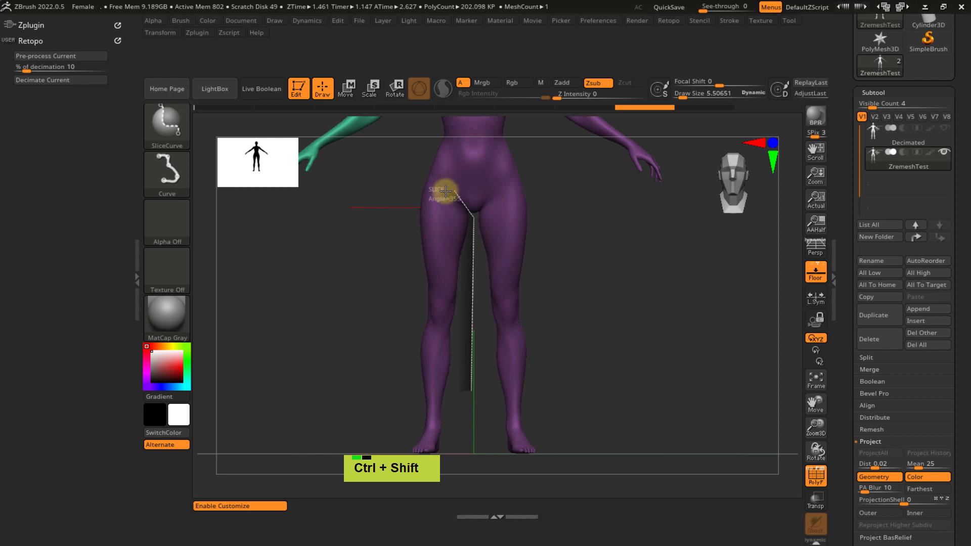
pyautogui.keyDown('ctrl'); pyautogui.keyDown('alt'); pyautogui.keyDown('shift'); pyautogui.moveTo(448, 192); pyautogui.dragTo(424, 167); pyautogui.keyUp('shift'); pyautogui.keyUp('alt'); pyautogui.keyUp('ctrl')
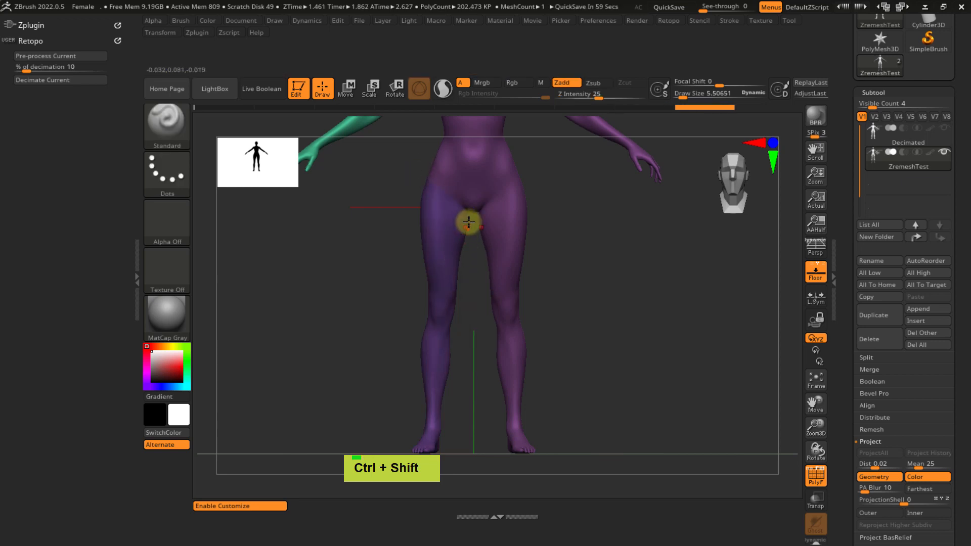
# - Isolate the sliced leg, assign it a new polygroup, and show the whole mesh again
pyautogui.moveTo(469, 221)
pyautogui.keyDown('ctrl'); pyautogui.mouseDown(button='right')
pyautogui.moveTo(505, 318)
pyautogui.moveTo(481, 241)
pyautogui.moveTo(503, 220)
pyautogui.moveTo(596, 219)
pyautogui.moveTo(622, 208)
pyautogui.moveTo(631, 220)
pyautogui.moveTo(553, 238)
pyautogui.moveTo(553, 268)
pyautogui.moveTo(511, 275)
pyautogui.moveTo(519, 280)
pyautogui.moveTo(462, 253)
pyautogui.moveTo(453, 275)
pyautogui.mouseUp(button='right'); pyautogui.keyUp('ctrl')
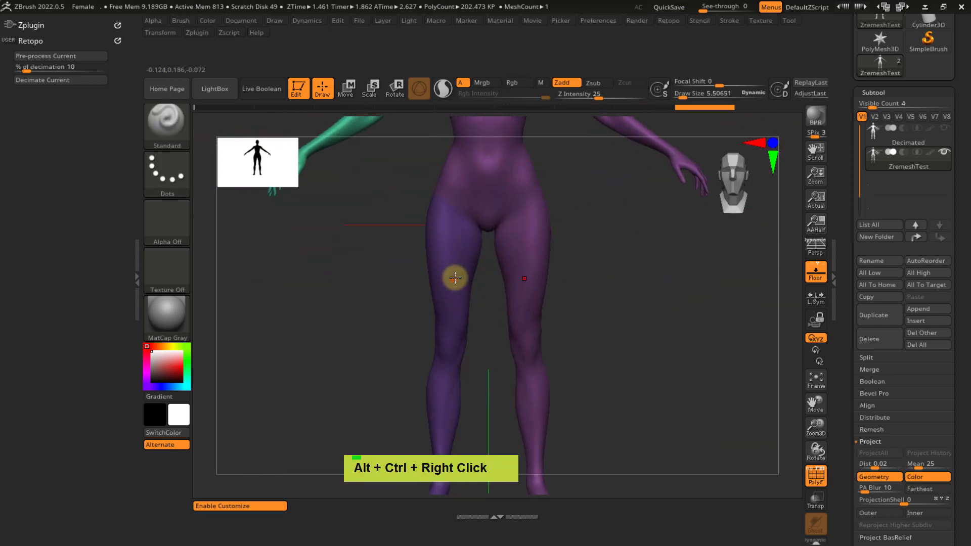
pyautogui.keyDown('ctrl'); pyautogui.keyDown('shift'); pyautogui.click(455, 276); pyautogui.keyUp('shift'); pyautogui.keyUp('ctrl')
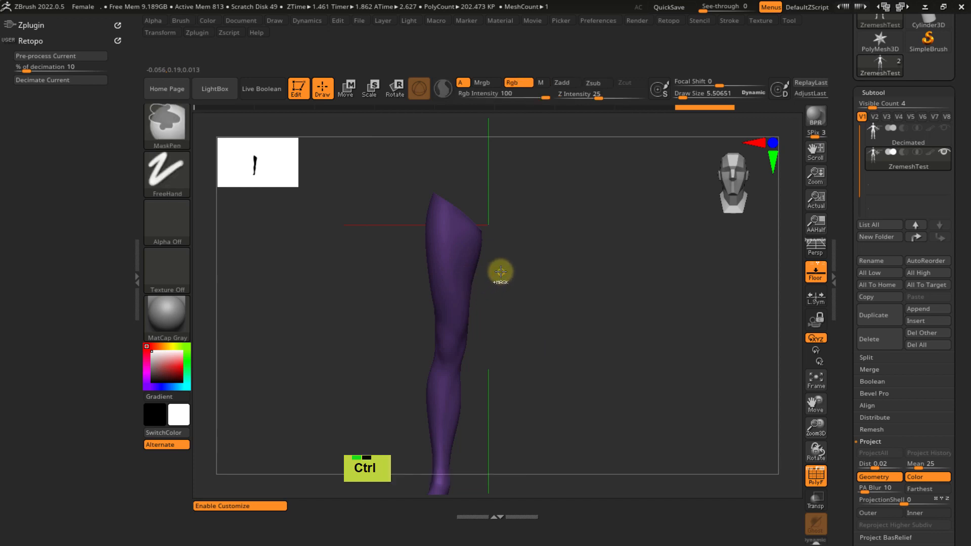
pyautogui.hotkey('ctrl', 'w')
pyautogui.keyDown('ctrl'); pyautogui.keyDown('shift'); pyautogui.click(399, 277); pyautogui.keyUp('shift'); pyautogui.keyUp('ctrl')
# - Slice across the ankle in side view to separate the foot, and isolate the foot polygroup
pyautogui.moveTo(432, 263)
pyautogui.keyDown('alt'); pyautogui.mouseDown(button='right')
pyautogui.moveTo(435, 297)
pyautogui.moveTo(518, 277)
pyautogui.moveTo(431, 297)
pyautogui.moveTo(476, 315)
pyautogui.moveTo(425, 308)
pyautogui.moveTo(433, 225)
pyautogui.moveTo(425, 284)
pyautogui.moveTo(436, 328)
pyautogui.moveTo(483, 306)
pyautogui.moveTo(510, 256)
pyautogui.moveTo(486, 351)
pyautogui.moveTo(512, 361)
pyautogui.moveTo(444, 289)
pyautogui.moveTo(501, 288)
pyautogui.mouseUp(button='right'); pyautogui.keyUp('alt')
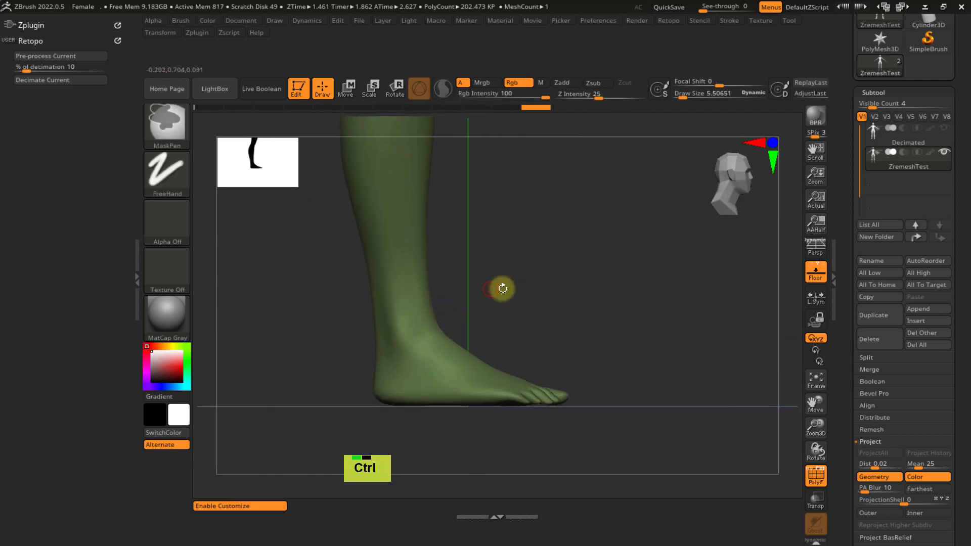
pyautogui.moveTo(327, 339)
pyautogui.keyDown('ctrl'); pyautogui.keyDown('shift'); pyautogui.mouseDown()
pyautogui.moveTo(466, 319)
pyautogui.moveTo(470, 336)
pyautogui.moveTo(478, 322)
pyautogui.mouseUp(); pyautogui.keyUp('shift'); pyautogui.keyUp('ctrl')
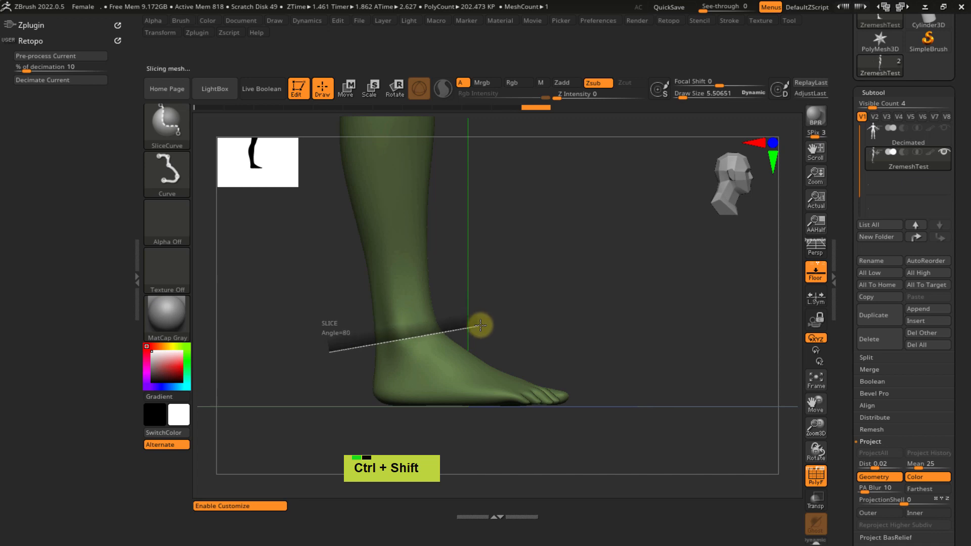
pyautogui.keyDown('ctrl'); pyautogui.keyDown('shift'); pyautogui.moveTo(481, 325); pyautogui.dragTo(503, 315); pyautogui.keyUp('shift'); pyautogui.keyUp('ctrl')
pyautogui.moveTo(503, 314)
pyautogui.mouseDown(button='right')
pyautogui.moveTo(466, 341)
pyautogui.moveTo(457, 321)
pyautogui.moveTo(466, 411)
pyautogui.moveTo(477, 312)
pyautogui.moveTo(467, 365)
pyautogui.moveTo(460, 340)
pyautogui.moveTo(477, 395)
pyautogui.moveTo(503, 351)
pyautogui.moveTo(461, 306)
pyautogui.moveTo(446, 315)
pyautogui.mouseUp(button='right')
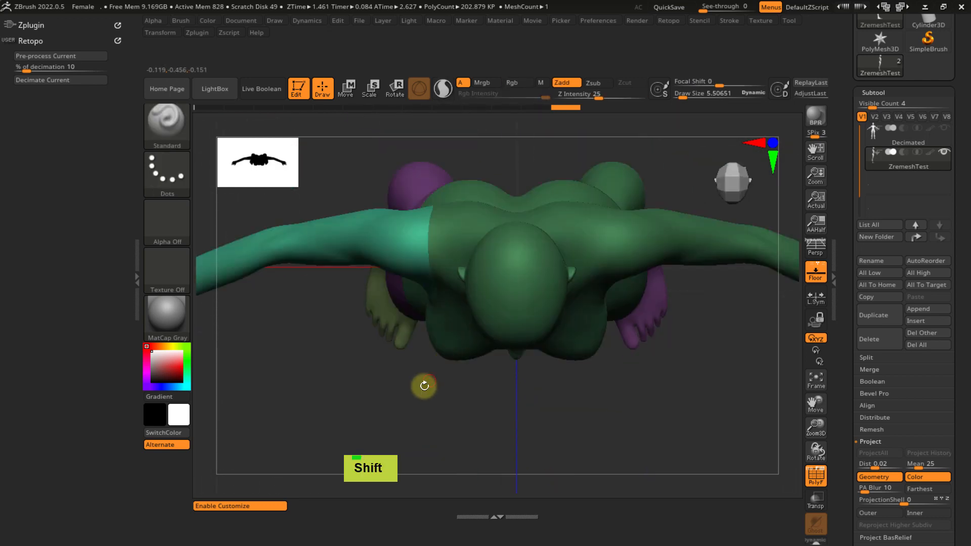
pyautogui.moveTo(425, 386); pyautogui.dragTo(490, 251, button='right')
pyautogui.keyDown('ctrl'); pyautogui.keyDown('shift'); pyautogui.click(492, 253); pyautogui.keyUp('shift'); pyautogui.keyUp('ctrl')
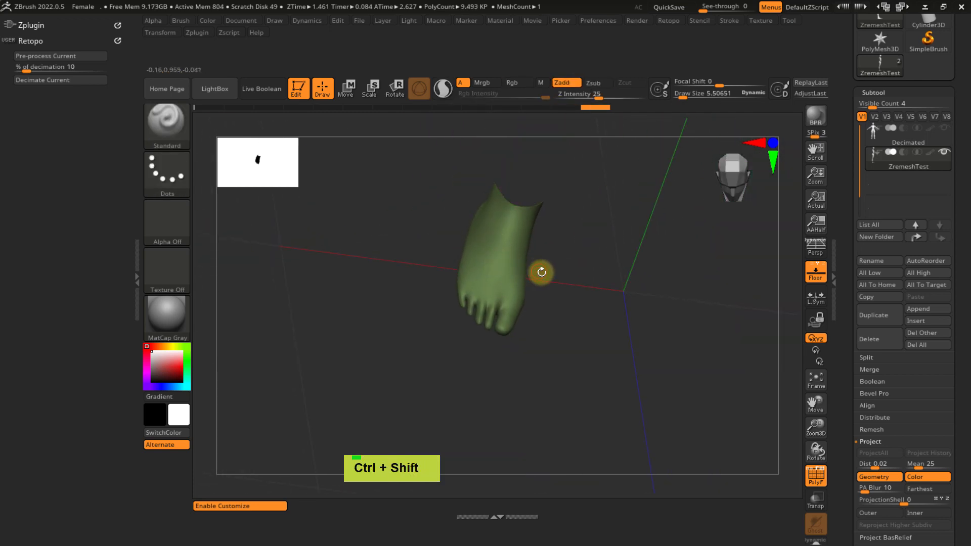
# - Try to slice all five toes off the foot with one continuous SliceCurve in top view, and undo the slice
pyautogui.moveTo(542, 272)
pyautogui.mouseDown(button='right')
pyautogui.moveTo(532, 321)
pyautogui.moveTo(479, 275)
pyautogui.moveTo(470, 327)
pyautogui.moveTo(463, 170)
pyautogui.moveTo(494, 282)
pyautogui.moveTo(494, 347)
pyautogui.moveTo(518, 358)
pyautogui.moveTo(470, 268)
pyautogui.moveTo(459, 358)
pyautogui.moveTo(449, 314)
pyautogui.mouseUp(button='right')
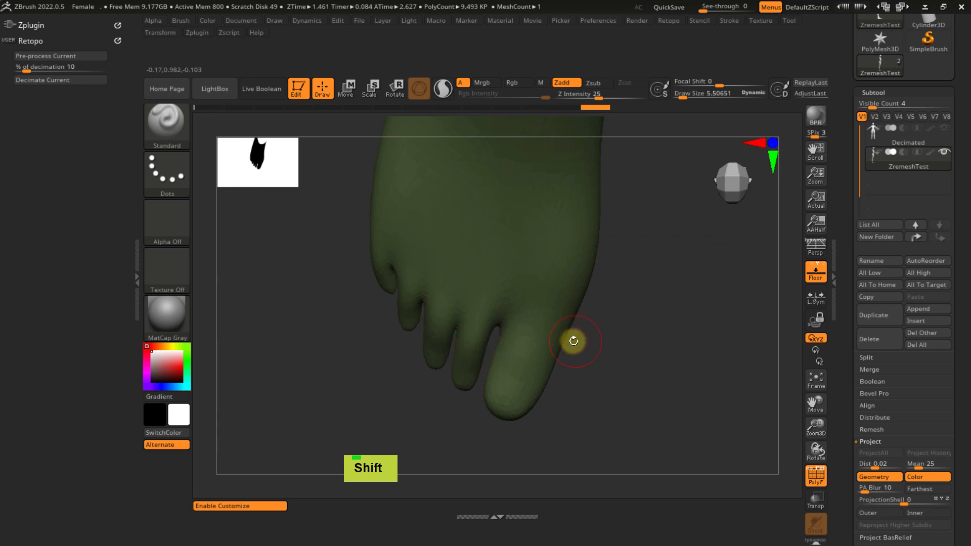
pyautogui.hotkey('ctrl', 'shift')
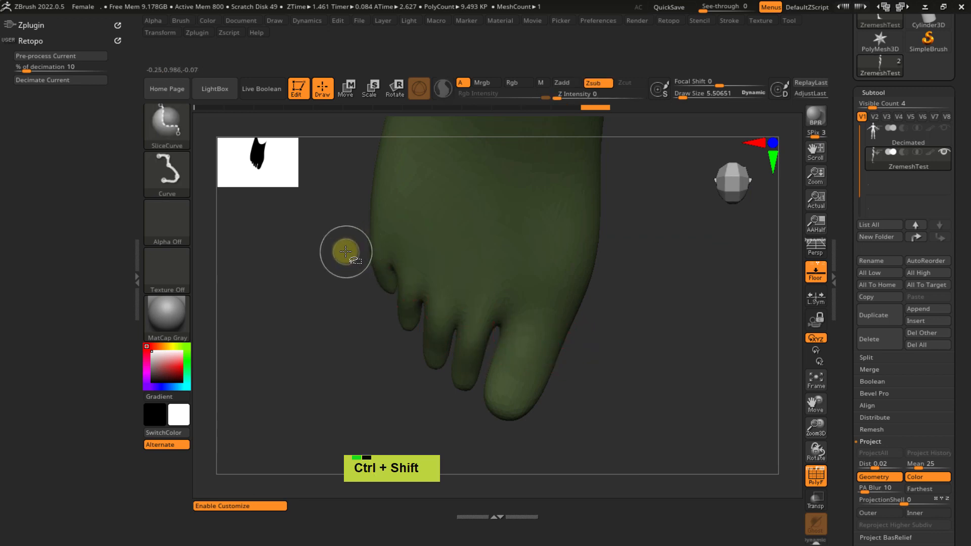
pyautogui.keyDown('ctrl'); pyautogui.keyDown('shift'); pyautogui.moveTo(348, 241); pyautogui.dragTo(387, 267); pyautogui.keyUp('shift'); pyautogui.keyUp('ctrl')
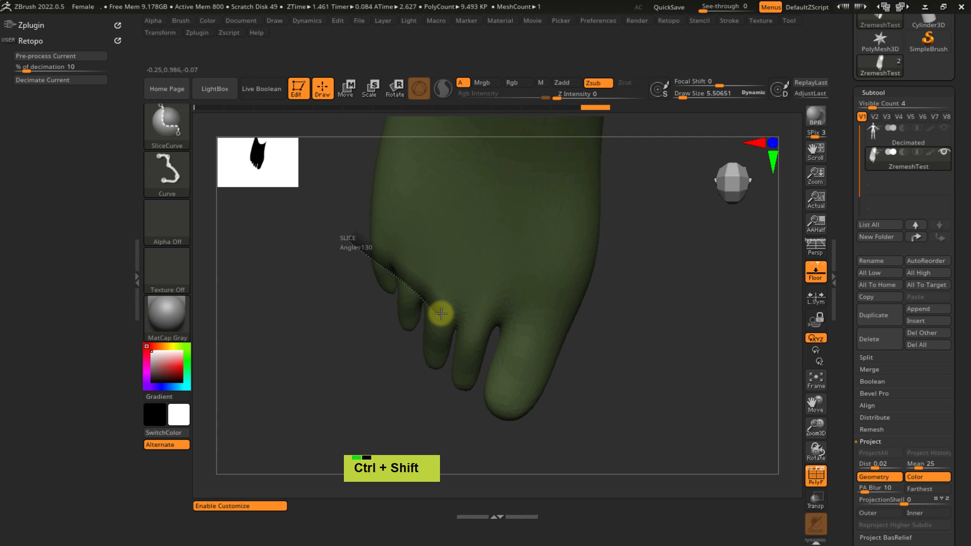
pyautogui.keyDown('ctrl'); pyautogui.keyDown('alt'); pyautogui.keyDown('shift'); pyautogui.moveTo(473, 332); pyautogui.dragTo(541, 344); pyautogui.keyUp('shift'); pyautogui.keyUp('alt'); pyautogui.keyUp('ctrl')
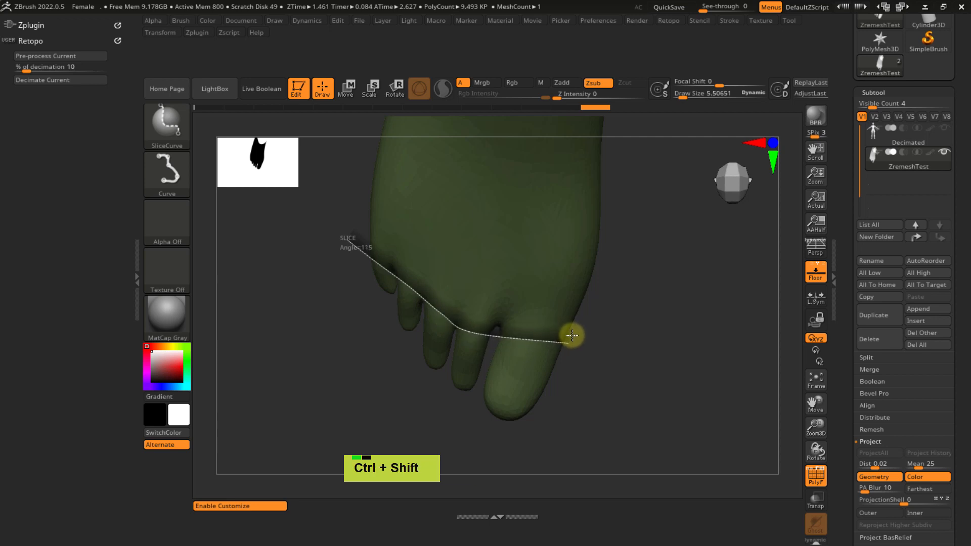
pyautogui.keyDown('ctrl'); pyautogui.keyDown('shift'); pyautogui.moveTo(570, 353); pyautogui.dragTo(570, 356); pyautogui.keyUp('shift'); pyautogui.keyUp('ctrl')
pyautogui.moveTo(555, 349)
pyautogui.mouseDown(button='right')
pyautogui.moveTo(539, 306)
pyautogui.moveTo(568, 245)
pyautogui.moveTo(462, 286)
pyautogui.moveTo(421, 336)
pyautogui.moveTo(434, 303)
pyautogui.moveTo(479, 369)
pyautogui.moveTo(471, 384)
pyautogui.moveTo(489, 399)
pyautogui.moveTo(481, 325)
pyautogui.moveTo(427, 351)
pyautogui.mouseUp(button='right')
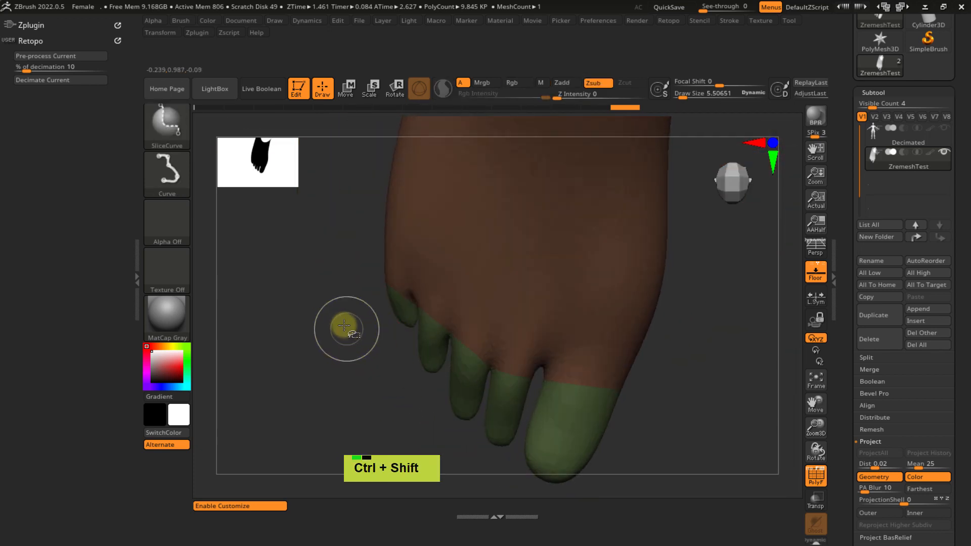
pyautogui.hotkey('ctrl', 'z')
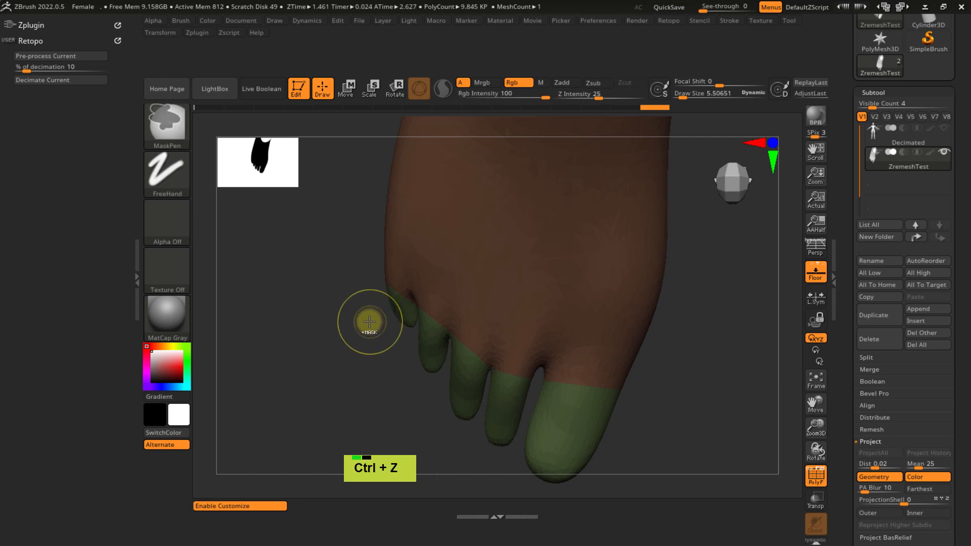
pyautogui.hotkey('ctrl', 'z')
# - Slice the four smaller toes from the foot with a curve that passes between the big toe and its neighbour
pyautogui.moveTo(374, 298)
pyautogui.keyDown('ctrl'); pyautogui.keyDown('shift'); pyautogui.mouseDown()
pyautogui.moveTo(394, 294)
pyautogui.moveTo(432, 328)
pyautogui.mouseUp(); pyautogui.keyUp('shift'); pyautogui.keyUp('ctrl')
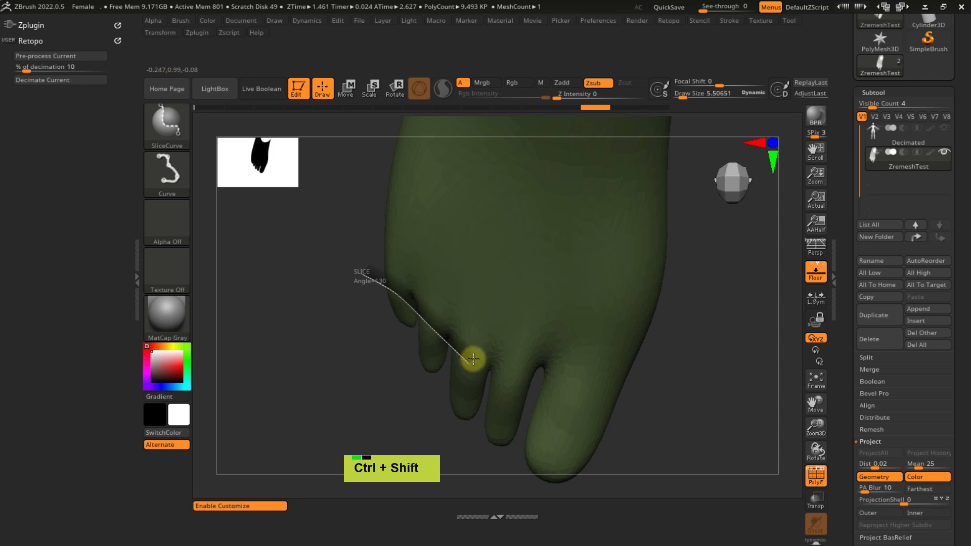
pyautogui.moveTo(469, 359)
pyautogui.keyDown('ctrl'); pyautogui.keyDown('shift'); pyautogui.mouseDown()
pyautogui.moveTo(505, 384)
pyautogui.moveTo(525, 383)
pyautogui.mouseUp(); pyautogui.keyUp('shift'); pyautogui.keyUp('ctrl')
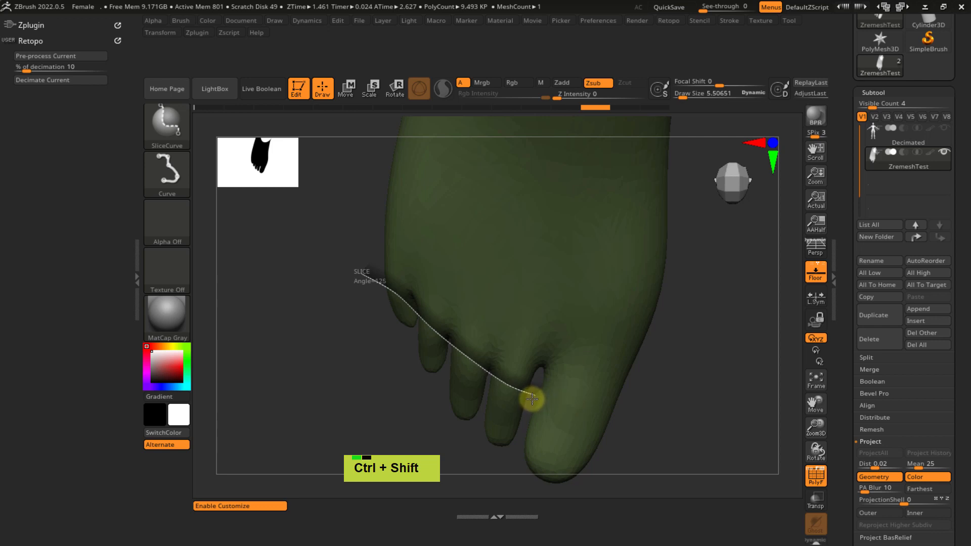
pyautogui.moveTo(530, 399)
pyautogui.keyDown('ctrl'); pyautogui.keyDown('shift'); pyautogui.mouseDown()
pyautogui.moveTo(507, 457)
pyautogui.moveTo(522, 457)
pyautogui.mouseUp(); pyautogui.keyUp('shift'); pyautogui.keyUp('ctrl')
# - Slice the big toe from the foot with a curve running up beside it and across its base
pyautogui.moveTo(478, 424)
pyautogui.keyDown('ctrl'); pyautogui.mouseDown(button='right')
pyautogui.moveTo(472, 380)
pyautogui.moveTo(529, 291)
pyautogui.moveTo(602, 281)
pyautogui.moveTo(471, 349)
pyautogui.moveTo(455, 368)
pyautogui.moveTo(462, 291)
pyautogui.moveTo(468, 336)
pyautogui.moveTo(525, 362)
pyautogui.moveTo(525, 375)
pyautogui.mouseUp(button='right'); pyautogui.keyUp('ctrl')
pyautogui.keyDown('ctrl'); pyautogui.keyDown('shift'); pyautogui.moveTo(410, 419); pyautogui.dragTo(425, 362); pyautogui.keyUp('shift'); pyautogui.keyUp('ctrl')
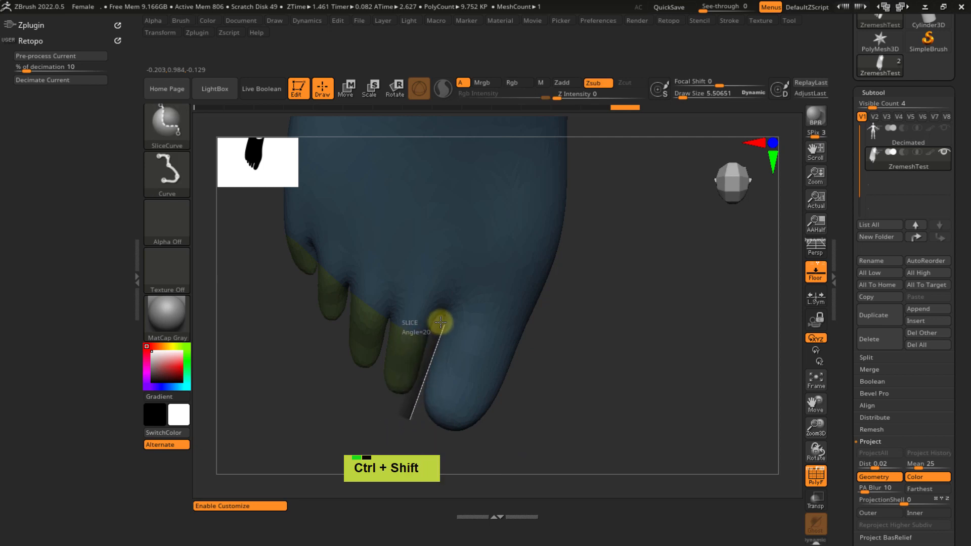
pyautogui.moveTo(457, 321)
pyautogui.keyDown('ctrl'); pyautogui.keyDown('shift'); pyautogui.mouseDown()
pyautogui.moveTo(540, 330)
pyautogui.moveTo(555, 347)
pyautogui.mouseUp(); pyautogui.keyUp('shift'); pyautogui.keyUp('ctrl')
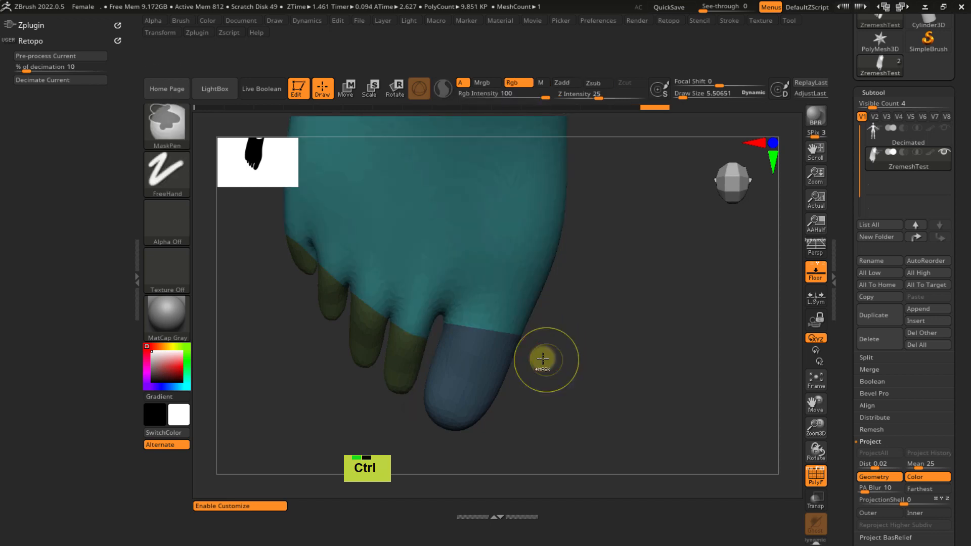
# - Show the whole mesh again, isolate the arm polygroup, and frame its forearm and hand in front view
pyautogui.moveTo(541, 358)
pyautogui.keyDown('ctrl'); pyautogui.mouseDown(button='right')
pyautogui.moveTo(521, 332)
pyautogui.moveTo(545, 219)
pyautogui.moveTo(512, 249)
pyautogui.moveTo(486, 335)
pyautogui.moveTo(470, 327)
pyautogui.moveTo(540, 343)
pyautogui.moveTo(503, 273)
pyautogui.moveTo(473, 295)
pyautogui.moveTo(503, 341)
pyautogui.moveTo(538, 297)
pyautogui.mouseUp(button='right'); pyautogui.keyUp('ctrl')
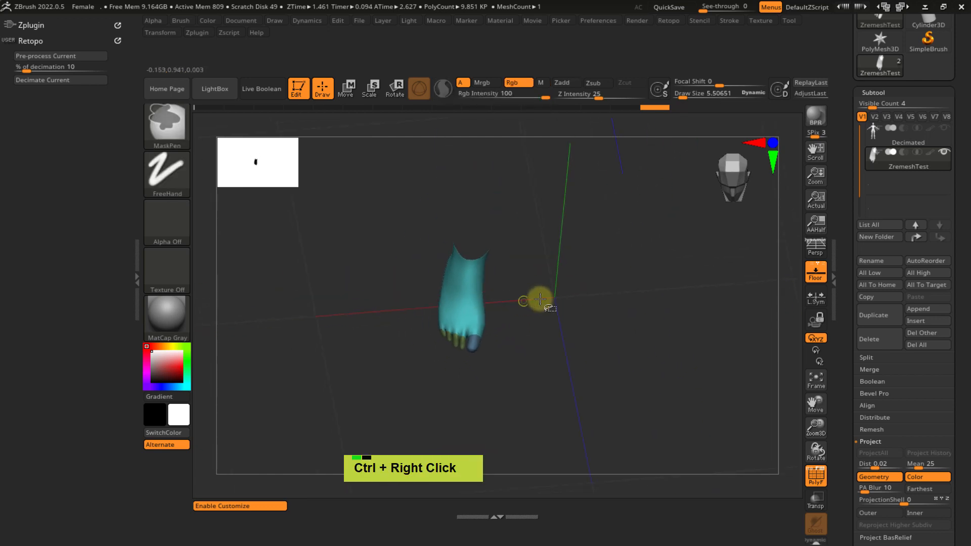
pyautogui.keyDown('ctrl'); pyautogui.keyDown('shift'); pyautogui.click(541, 308); pyautogui.keyUp('shift'); pyautogui.keyUp('ctrl')
pyautogui.moveTo(550, 237)
pyautogui.mouseDown(button='right')
pyautogui.moveTo(512, 384)
pyautogui.moveTo(523, 364)
pyautogui.moveTo(501, 244)
pyautogui.moveTo(481, 358)
pyautogui.moveTo(495, 317)
pyautogui.moveTo(430, 341)
pyautogui.moveTo(395, 315)
pyautogui.moveTo(560, 206)
pyautogui.moveTo(432, 265)
pyautogui.moveTo(518, 336)
pyautogui.moveTo(522, 213)
pyautogui.moveTo(507, 325)
pyautogui.moveTo(481, 295)
pyautogui.mouseUp(button='right')
pyautogui.hotkey('ctrl', 'shift')
pyautogui.keyDown('ctrl'); pyautogui.keyDown('shift'); pyautogui.click(408, 224); pyautogui.keyUp('shift'); pyautogui.keyUp('ctrl')
pyautogui.press('shift')
pyautogui.moveTo(606, 280)
pyautogui.mouseDown(button='right')
pyautogui.moveTo(488, 332)
pyautogui.moveTo(487, 360)
pyautogui.moveTo(513, 311)
pyautogui.mouseUp(button='right')
pyautogui.keyDown('shift'); pyautogui.moveTo(596, 287); pyautogui.dragTo(519, 268, button='right'); pyautogui.keyUp('shift')
pyautogui.keyDown('alt'); pyautogui.moveTo(518, 268); pyautogui.dragTo(549, 395, button='right'); pyautogui.keyUp('alt')
pyautogui.keyDown('alt'); pyautogui.moveTo(514, 306); pyautogui.dragTo(623, 251, button='right'); pyautogui.keyUp('alt')
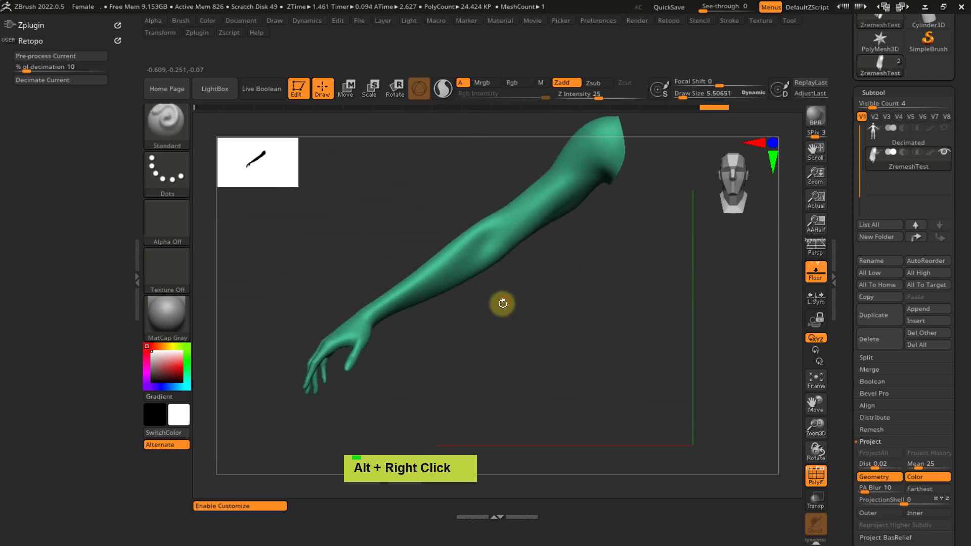
pyautogui.keyDown('alt'); pyautogui.moveTo(442, 310); pyautogui.dragTo(362, 341, button='right'); pyautogui.keyUp('alt')
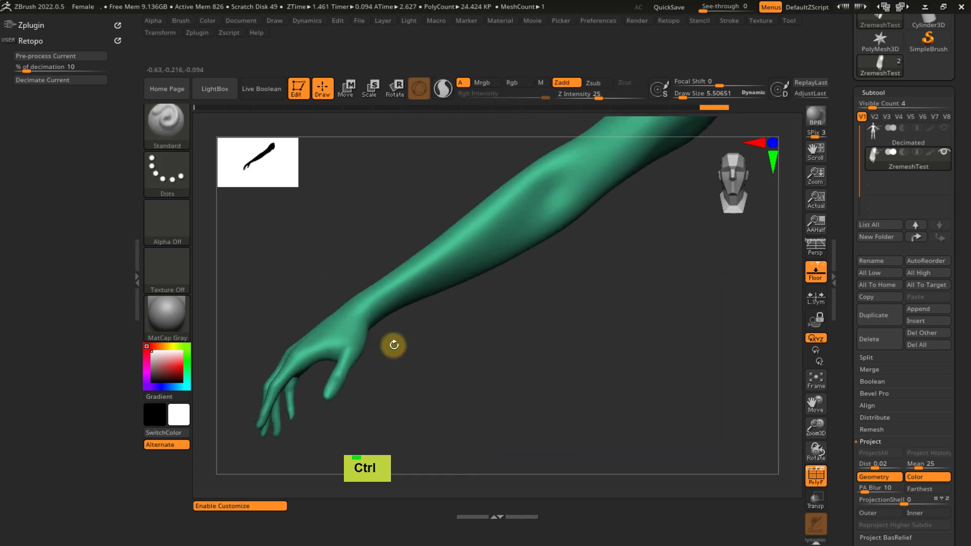
# - Try to slice the hand from the forearm with a straight line across the wrist in front view
pyautogui.moveTo(394, 345)
pyautogui.keyDown('ctrl'); pyautogui.keyDown('shift'); pyautogui.mouseDown()
pyautogui.moveTo(332, 269)
pyautogui.moveTo(360, 268)
pyautogui.mouseUp(); pyautogui.keyUp('shift'); pyautogui.keyUp('ctrl')
pyautogui.moveTo(359, 268); pyautogui.dragTo(418, 350, button='right')
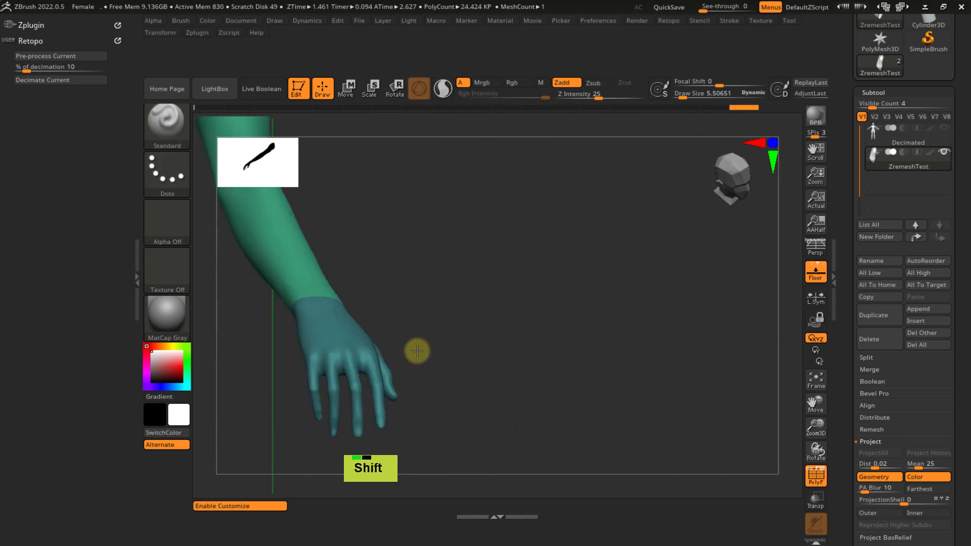
pyautogui.moveTo(448, 296)
pyautogui.keyDown('ctrl'); pyautogui.mouseDown(button='right')
pyautogui.moveTo(449, 343)
pyautogui.moveTo(436, 360)
pyautogui.moveTo(470, 340)
pyautogui.moveTo(479, 269)
pyautogui.moveTo(568, 291)
pyautogui.moveTo(547, 352)
pyautogui.moveTo(555, 358)
pyautogui.mouseUp(button='right'); pyautogui.keyUp('ctrl')
pyautogui.rightClick(559, 321)
pyautogui.moveTo(559, 321); pyautogui.dragTo(788, 259, button='right')
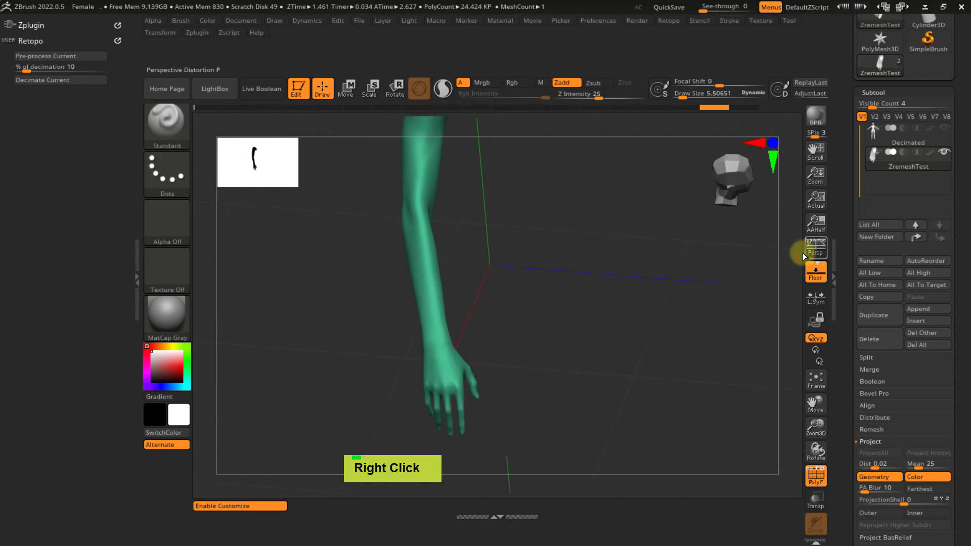
# - Slice the hand from the forearm at the wrist, working from a view of the back of the hand
pyautogui.moveTo(540, 273); pyautogui.dragTo(545, 299, button='right')
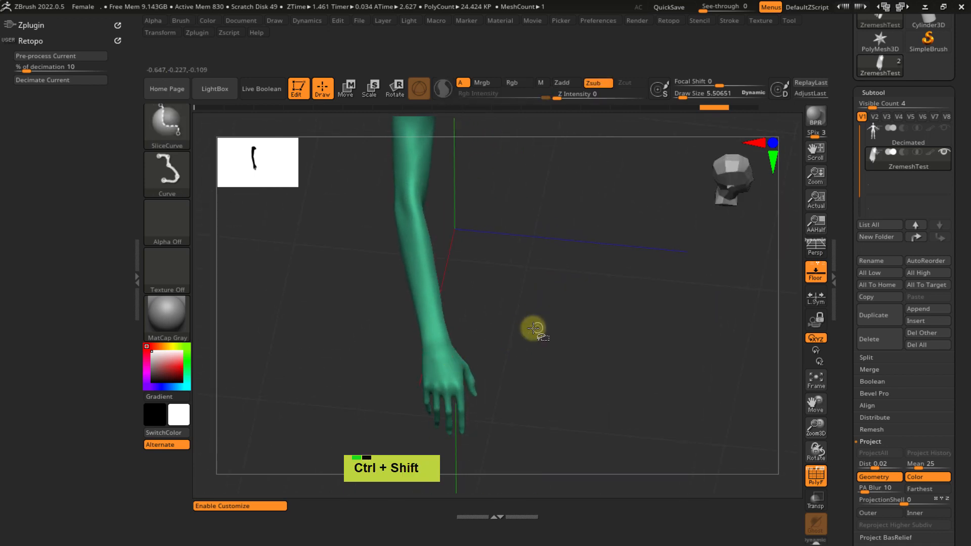
pyautogui.keyDown('ctrl'); pyautogui.keyDown('shift'); pyautogui.moveTo(530, 330); pyautogui.dragTo(375, 360); pyautogui.keyUp('shift'); pyautogui.keyUp('ctrl')
pyautogui.moveTo(415, 359)
pyautogui.mouseDown(button='right')
pyautogui.moveTo(441, 314)
pyautogui.moveTo(393, 227)
pyautogui.moveTo(485, 195)
pyautogui.moveTo(590, 206)
pyautogui.moveTo(586, 229)
pyautogui.moveTo(412, 366)
pyautogui.moveTo(356, 329)
pyautogui.moveTo(448, 336)
pyautogui.moveTo(464, 318)
pyautogui.moveTo(425, 266)
pyautogui.moveTo(396, 281)
pyautogui.moveTo(401, 319)
pyautogui.moveTo(458, 386)
pyautogui.mouseUp(button='right')
# - Try to slice the thumb from the hand across its base, and undo the slice
pyautogui.moveTo(332, 424)
pyautogui.keyDown('ctrl'); pyautogui.keyDown('shift'); pyautogui.mouseDown()
pyautogui.moveTo(368, 362)
pyautogui.moveTo(406, 361)
pyautogui.mouseUp(); pyautogui.keyUp('shift'); pyautogui.keyUp('ctrl')
pyautogui.keyDown('ctrl'); pyautogui.moveTo(412, 349); pyautogui.dragTo(441, 390, button='right'); pyautogui.keyUp('ctrl')
pyautogui.keyDown('alt'); pyautogui.moveTo(460, 351); pyautogui.dragTo(469, 301, button='right'); pyautogui.keyUp('alt')
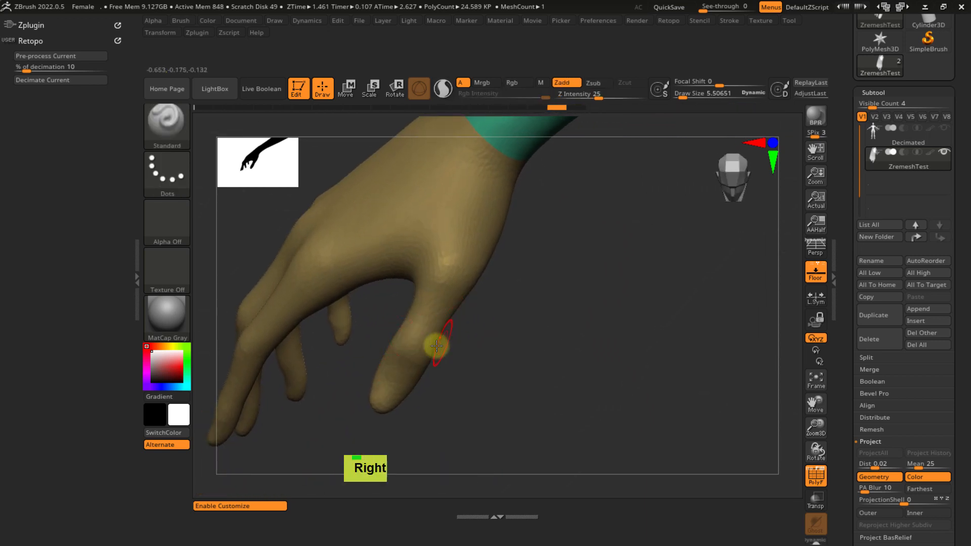
pyautogui.moveTo(436, 345); pyautogui.dragTo(441, 343, button='right')
pyautogui.moveTo(347, 394)
pyautogui.keyDown('ctrl'); pyautogui.keyDown('shift'); pyautogui.mouseDown()
pyautogui.moveTo(416, 288)
pyautogui.moveTo(462, 310)
pyautogui.moveTo(426, 289)
pyautogui.moveTo(462, 299)
pyautogui.mouseUp(); pyautogui.keyUp('shift'); pyautogui.keyUp('ctrl')
pyautogui.hotkey('ctrl', 'z')
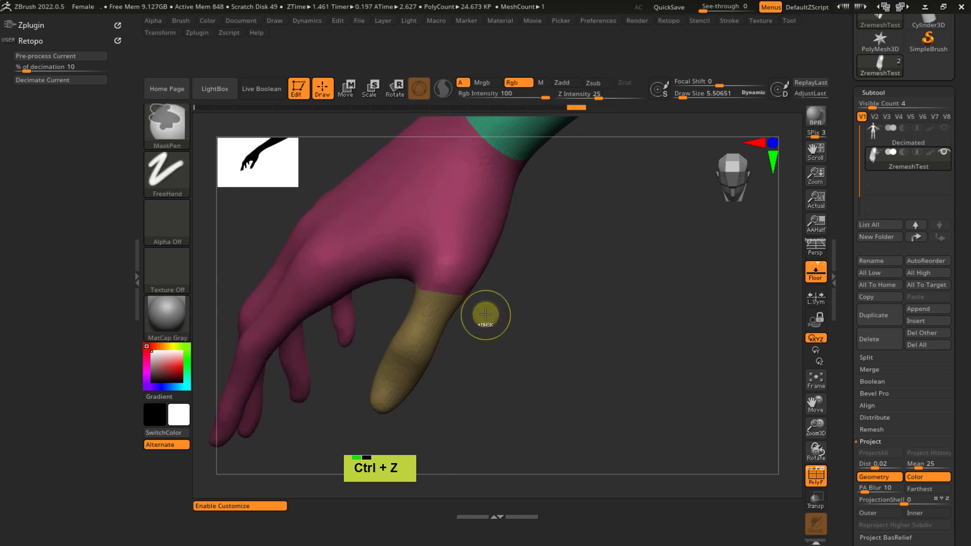
# - Slice the thumb from the hand with a curve running up its inner side and bending across its base
pyautogui.moveTo(331, 402)
pyautogui.keyDown('ctrl'); pyautogui.keyDown('shift'); pyautogui.mouseDown()
pyautogui.moveTo(404, 293)
pyautogui.moveTo(461, 317)
pyautogui.moveTo(471, 310)
pyautogui.mouseUp(); pyautogui.keyUp('shift'); pyautogui.keyUp('ctrl')
pyautogui.press('space')
pyautogui.press('space')
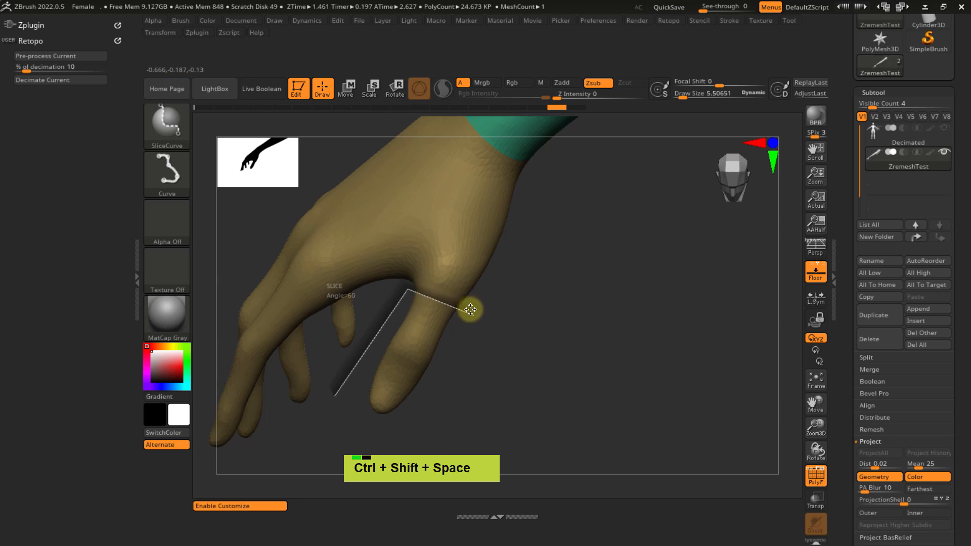
pyautogui.keyDown('ctrl'); pyautogui.keyDown('shift'); pyautogui.moveTo(471, 309); pyautogui.dragTo(475, 320); pyautogui.keyUp('shift'); pyautogui.keyUp('ctrl')
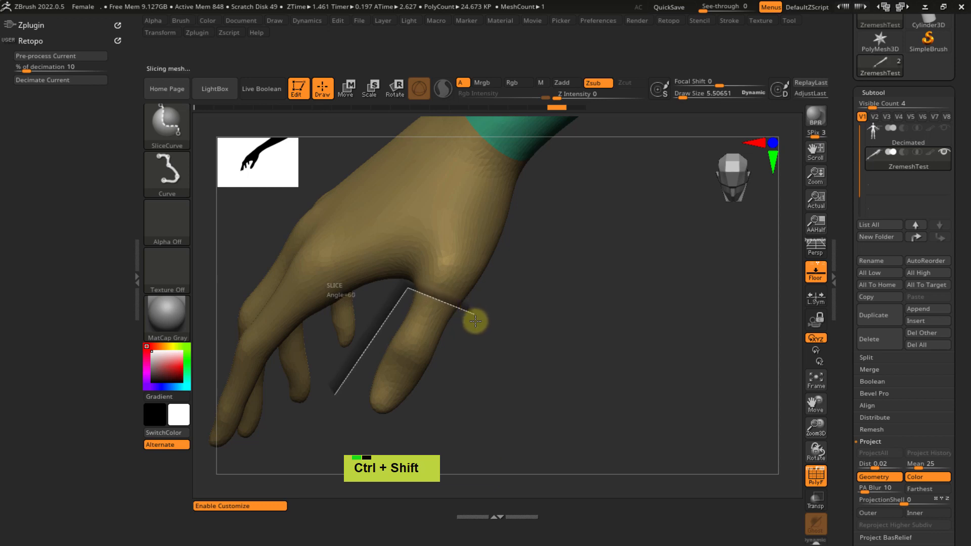
pyautogui.keyDown('ctrl'); pyautogui.moveTo(479, 335); pyautogui.dragTo(470, 304, button='right'); pyautogui.keyUp('ctrl')
# - Isolate the hand polygroup without the thumb and frame the back of the hand with its four fingers
pyautogui.keyDown('ctrl'); pyautogui.keyDown('shift'); pyautogui.click(417, 259); pyautogui.keyUp('shift'); pyautogui.keyUp('ctrl')
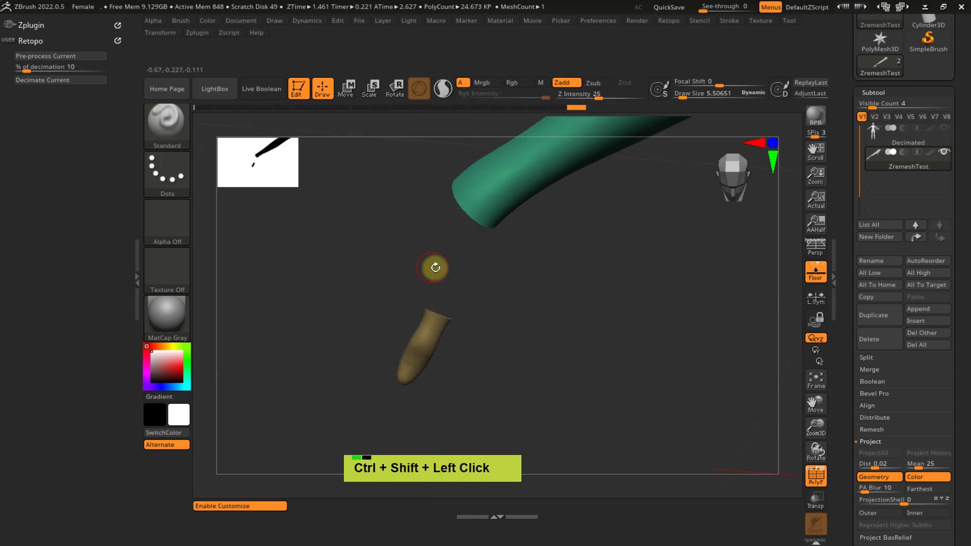
pyautogui.moveTo(434, 266); pyautogui.dragTo(472, 289, button='right')
pyautogui.keyDown('ctrl'); pyautogui.keyDown('shift'); pyautogui.click(543, 295); pyautogui.keyUp('shift'); pyautogui.keyUp('ctrl')
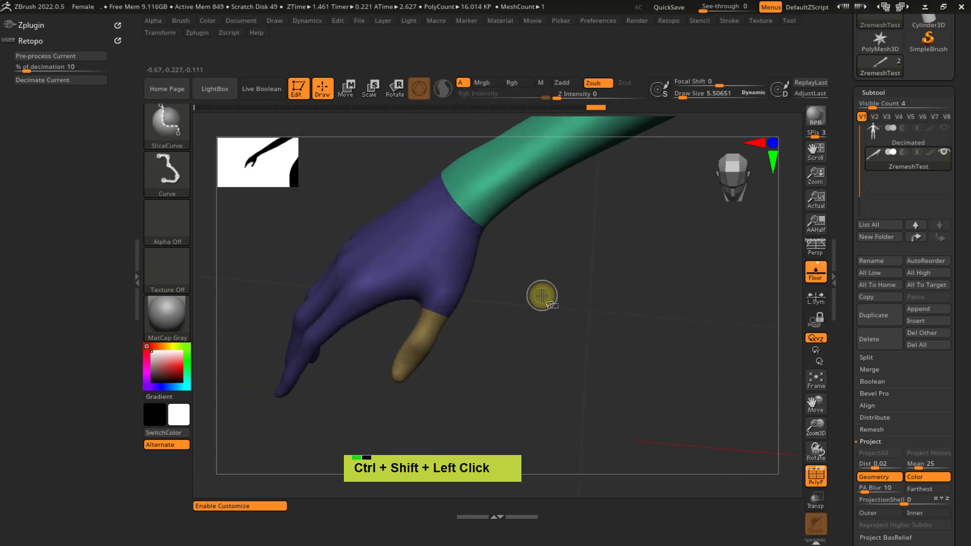
pyautogui.keyDown('ctrl'); pyautogui.keyDown('shift'); pyautogui.click(428, 258); pyautogui.keyUp('shift'); pyautogui.keyUp('ctrl')
pyautogui.moveTo(470, 308)
pyautogui.mouseDown(button='right')
pyautogui.moveTo(527, 299)
pyautogui.moveTo(521, 325)
pyautogui.moveTo(564, 275)
pyautogui.moveTo(570, 295)
pyautogui.moveTo(575, 281)
pyautogui.mouseUp(button='right')
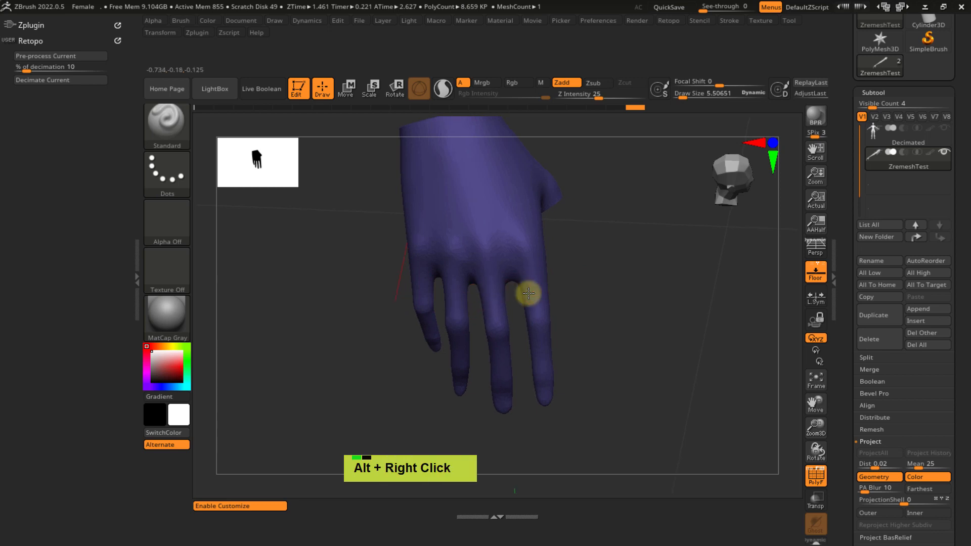
pyautogui.keyDown('alt'); pyautogui.moveTo(527, 292); pyautogui.dragTo(555, 295, button='right'); pyautogui.keyUp('alt')
# - Try to slice the four fingers from the palm with one curve below the knuckles, and undo the slice
pyautogui.hotkey('ctrl', 'shift')
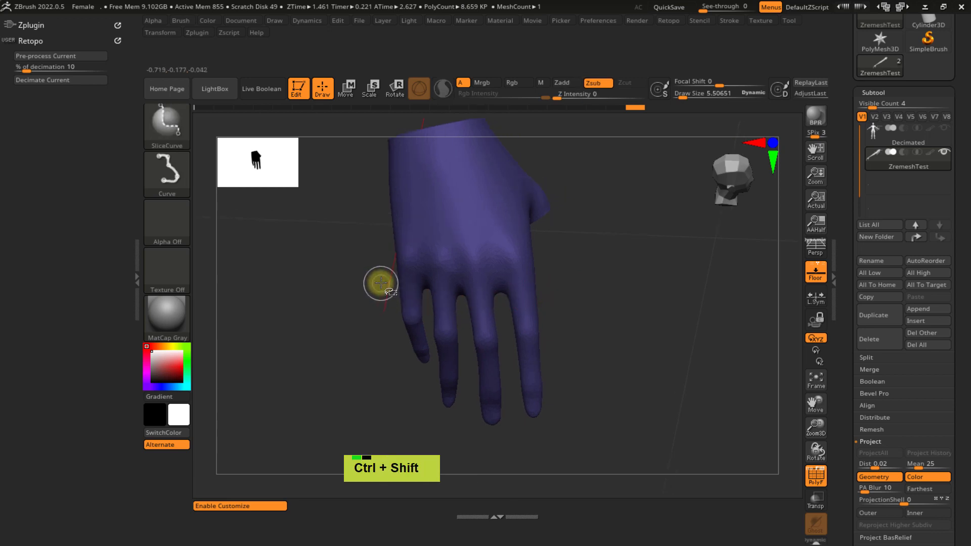
pyautogui.keyDown('ctrl'); pyautogui.keyDown('shift'); pyautogui.moveTo(380, 283); pyautogui.dragTo(443, 297); pyautogui.keyUp('shift'); pyautogui.keyUp('ctrl')
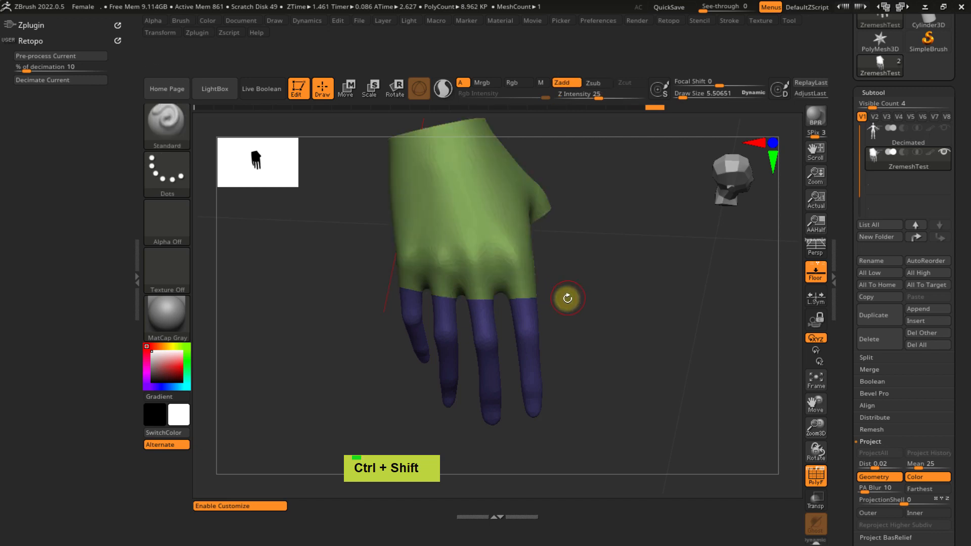
pyautogui.hotkey('ctrl', 'z')
# - Slice the four fingers from the palm with a smooth curve that follows the finger bases
pyautogui.moveTo(376, 302)
pyautogui.keyDown('ctrl'); pyautogui.keyDown('shift'); pyautogui.mouseDown()
pyautogui.moveTo(401, 299)
pyautogui.moveTo(410, 310)
pyautogui.moveTo(407, 290)
pyautogui.moveTo(479, 300)
pyautogui.mouseUp(); pyautogui.keyUp('shift'); pyautogui.keyUp('ctrl')
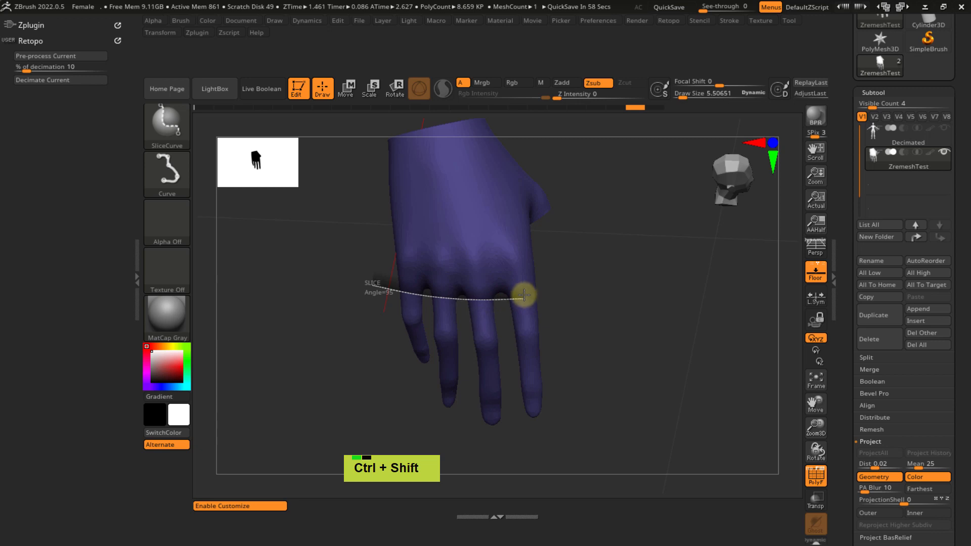
pyautogui.press('alt')
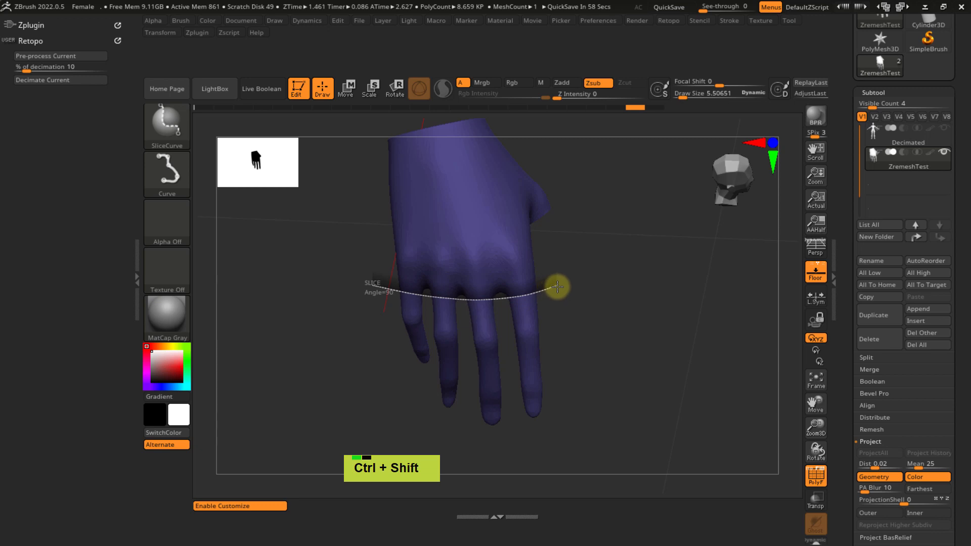
pyautogui.keyDown('ctrl'); pyautogui.keyDown('shift'); pyautogui.moveTo(558, 287); pyautogui.dragTo(561, 295); pyautogui.keyUp('shift'); pyautogui.keyUp('ctrl')
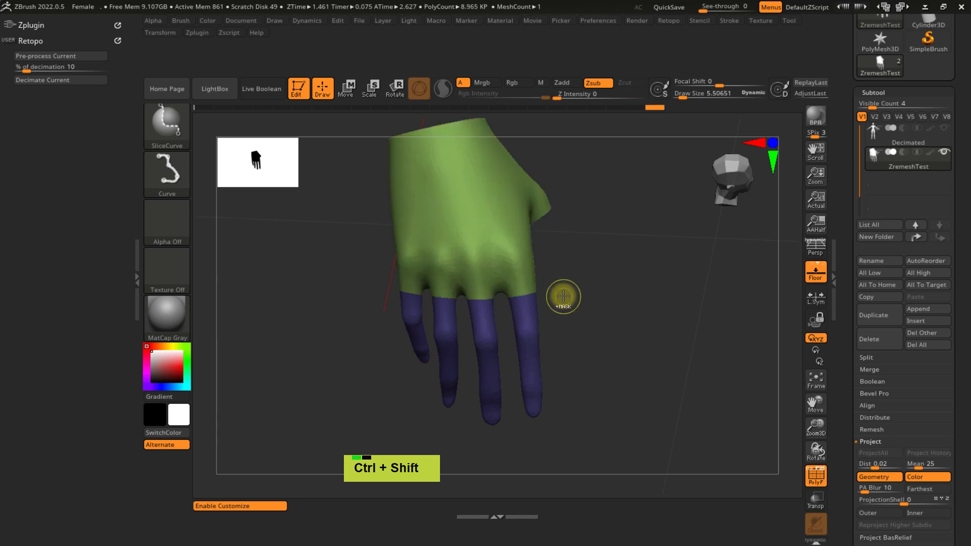
# - Isolate the thumb in the full mesh, regroup it until its polygroup colour clearly differs from the arm's, and show everything again
pyautogui.moveTo(563, 299)
pyautogui.mouseDown(button='right')
pyautogui.moveTo(585, 303)
pyautogui.moveTo(534, 286)
pyautogui.moveTo(440, 302)
pyautogui.moveTo(467, 261)
pyautogui.moveTo(518, 267)
pyautogui.moveTo(412, 286)
pyautogui.moveTo(419, 341)
pyautogui.mouseUp(button='right')
pyautogui.keyDown('ctrl'); pyautogui.keyDown('shift'); pyautogui.click(447, 285); pyautogui.keyUp('shift'); pyautogui.keyUp('ctrl')
pyautogui.hotkey('ctrl', 'shift')
pyautogui.keyDown('ctrl'); pyautogui.keyDown('shift'); pyautogui.click(395, 335); pyautogui.keyUp('shift'); pyautogui.keyUp('ctrl')
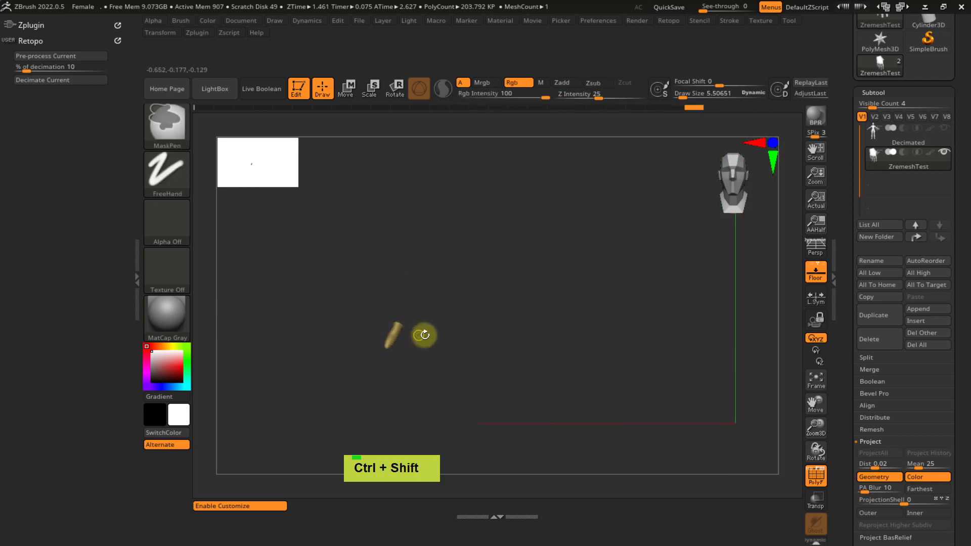
pyautogui.hotkey('ctrl', 'w')
pyautogui.keyDown('ctrl'); pyautogui.keyDown('shift'); pyautogui.click(468, 311); pyautogui.keyUp('shift'); pyautogui.keyUp('ctrl')
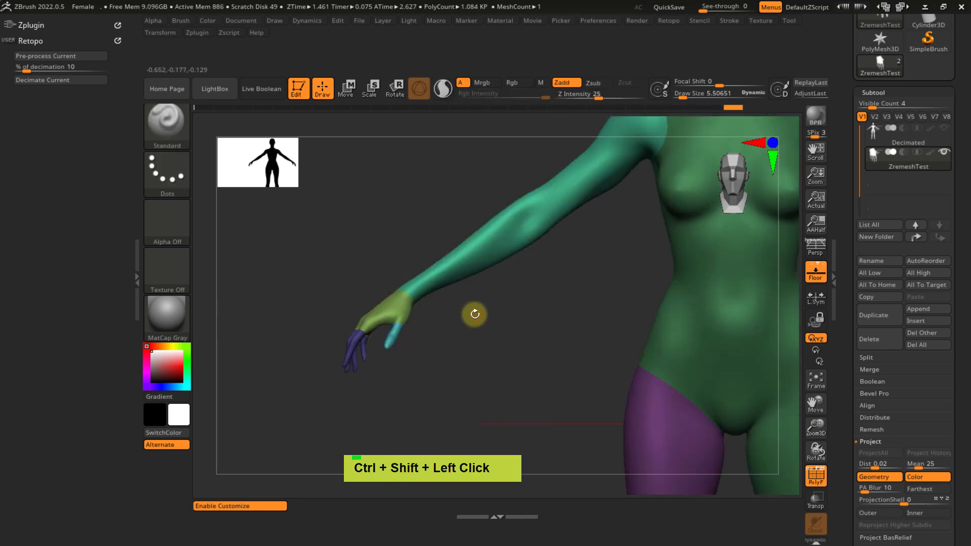
pyautogui.keyDown('ctrl'); pyautogui.keyDown('shift'); pyautogui.click(395, 335); pyautogui.keyUp('shift'); pyautogui.keyUp('ctrl')
pyautogui.hotkey('ctrl', 'w')
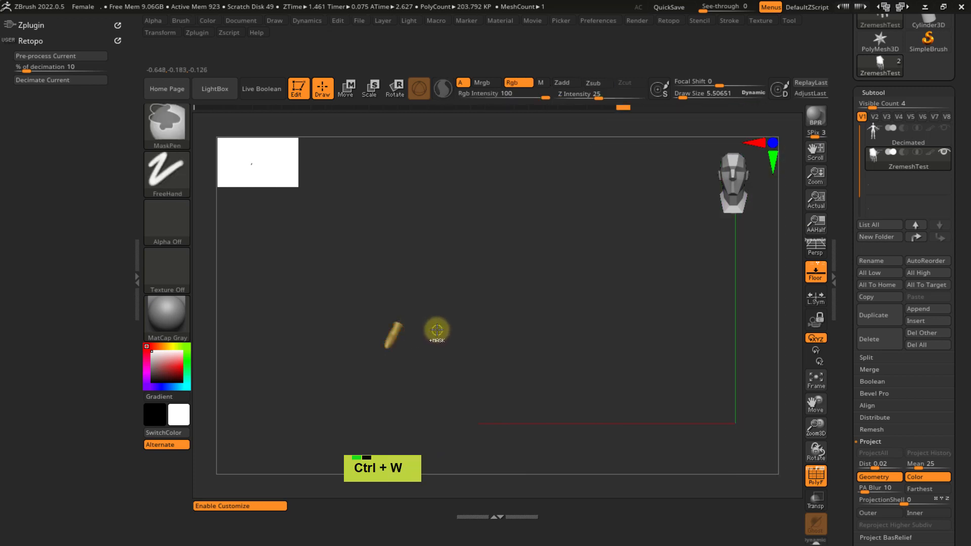
pyautogui.hotkey('ctrl', 'w')
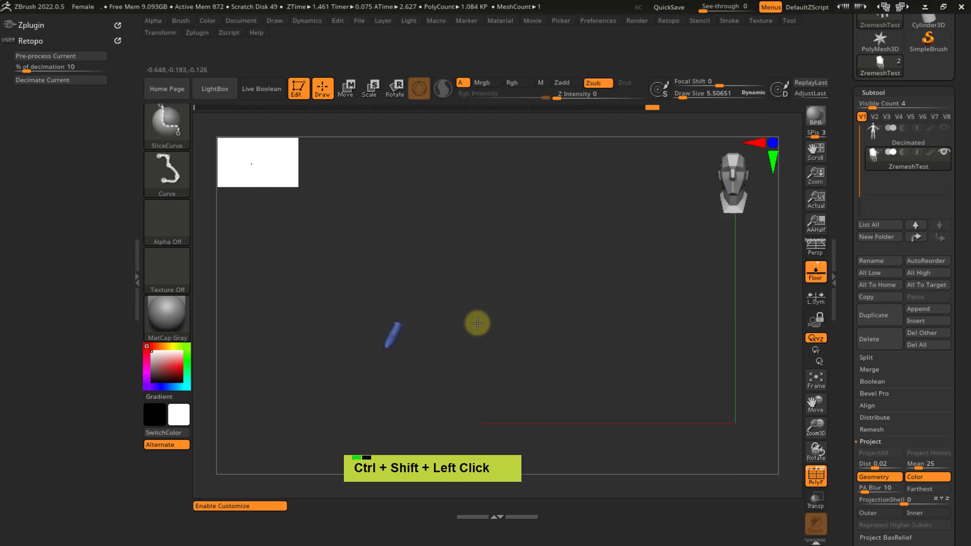
pyautogui.keyDown('ctrl'); pyautogui.keyDown('shift'); pyautogui.click(476, 322); pyautogui.keyUp('shift'); pyautogui.keyUp('ctrl')
# - Slice the head and neck from the torso with a slanted straight line across the neck base in side view
pyautogui.keyDown('alt'); pyautogui.moveTo(475, 320); pyautogui.dragTo(474, 299, button='right'); pyautogui.keyUp('alt')
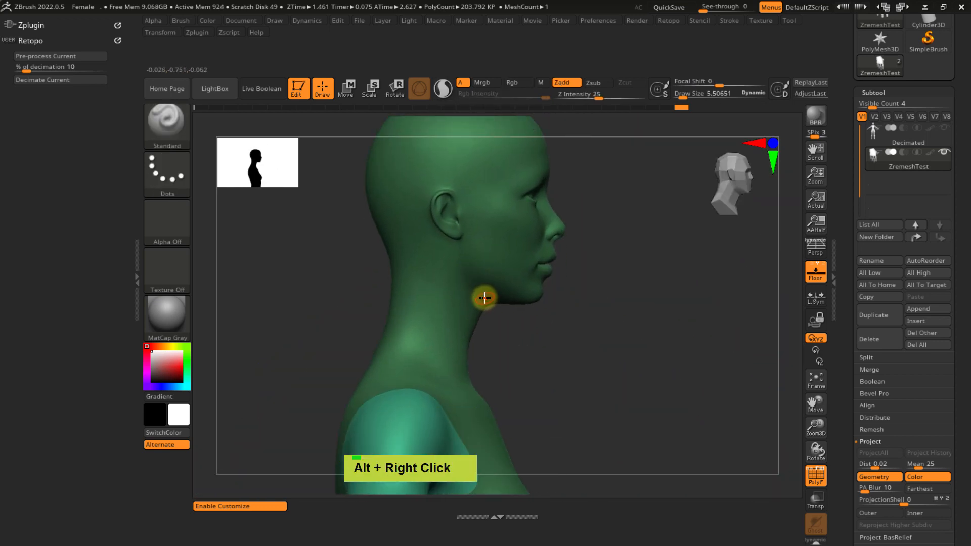
pyautogui.keyDown('ctrl'); pyautogui.moveTo(498, 313); pyautogui.dragTo(486, 325, button='right'); pyautogui.keyUp('ctrl')
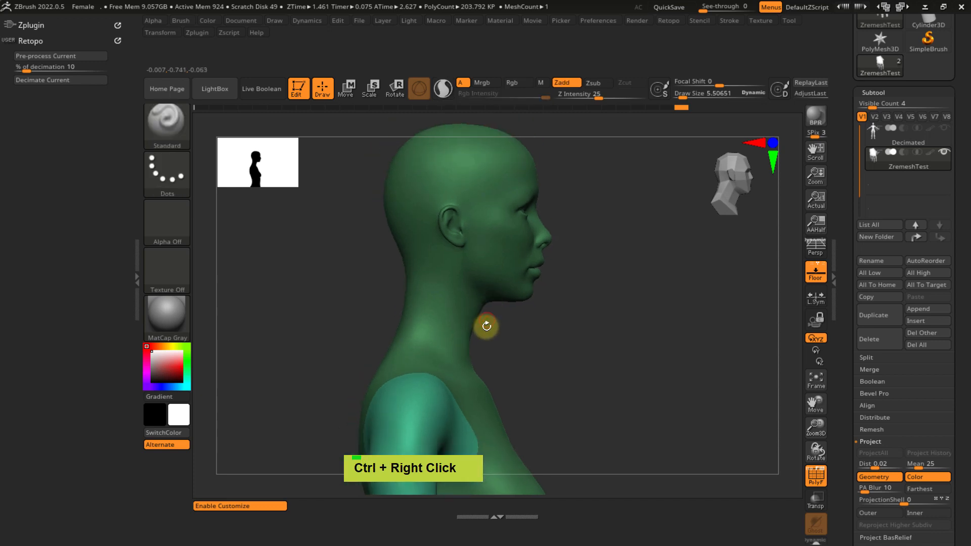
pyautogui.keyDown('ctrl'); pyautogui.keyDown('shift'); pyautogui.moveTo(568, 379); pyautogui.dragTo(367, 326); pyautogui.keyUp('shift'); pyautogui.keyUp('ctrl')
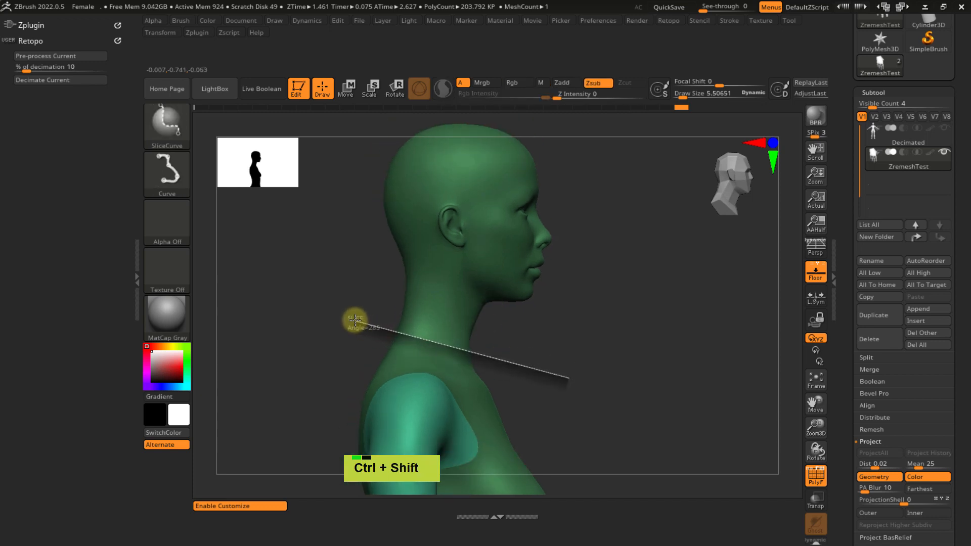
pyautogui.keyDown('ctrl'); pyautogui.keyDown('shift'); pyautogui.moveTo(356, 320); pyautogui.dragTo(357, 320); pyautogui.keyUp('shift'); pyautogui.keyUp('ctrl')
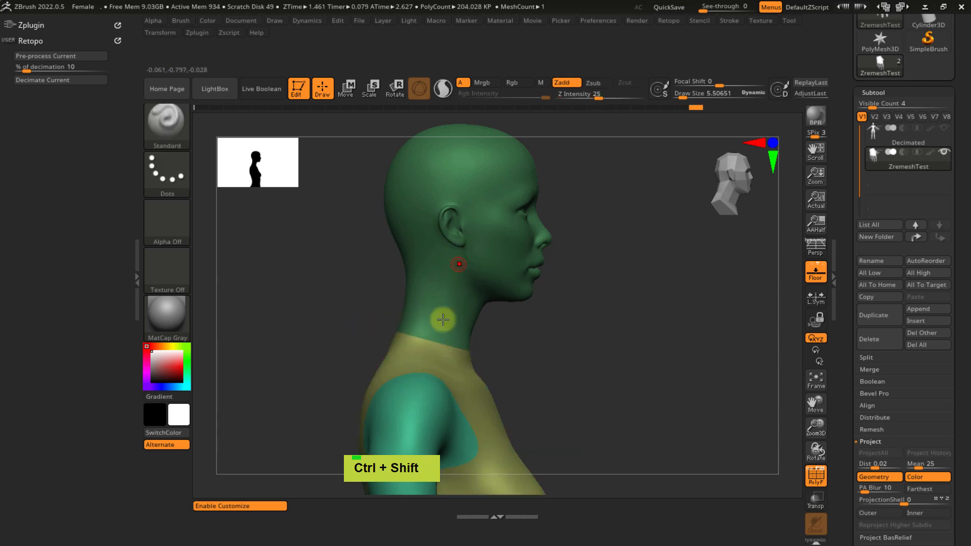
# - Apply Mirror And Weld to the mesh so the arm, hand and leg polygroups are copied to the other side
pyautogui.moveTo(427, 351); pyautogui.dragTo(466, 291, button='right')
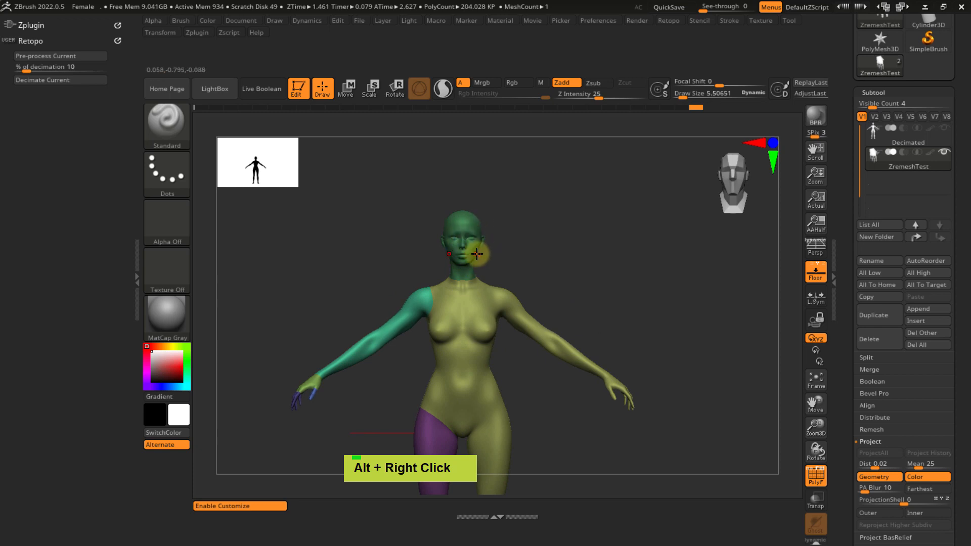
pyautogui.moveTo(470, 261); pyautogui.dragTo(486, 313, button='right')
pyautogui.keyDown('ctrl'); pyautogui.moveTo(536, 260); pyautogui.dragTo(500, 238, button='right'); pyautogui.keyUp('ctrl')
pyautogui.keyDown('ctrl'); pyautogui.moveTo(498, 280); pyautogui.dragTo(500, 254, button='right'); pyautogui.keyUp('ctrl')
pyautogui.moveTo(501, 291)
pyautogui.keyDown('alt'); pyautogui.mouseDown(button='right')
pyautogui.moveTo(523, 268)
pyautogui.moveTo(542, 215)
pyautogui.moveTo(515, 260)
pyautogui.moveTo(494, 223)
pyautogui.moveTo(547, 269)
pyautogui.moveTo(521, 293)
pyautogui.moveTo(521, 340)
pyautogui.moveTo(481, 364)
pyautogui.mouseUp(button='right'); pyautogui.keyUp('alt')
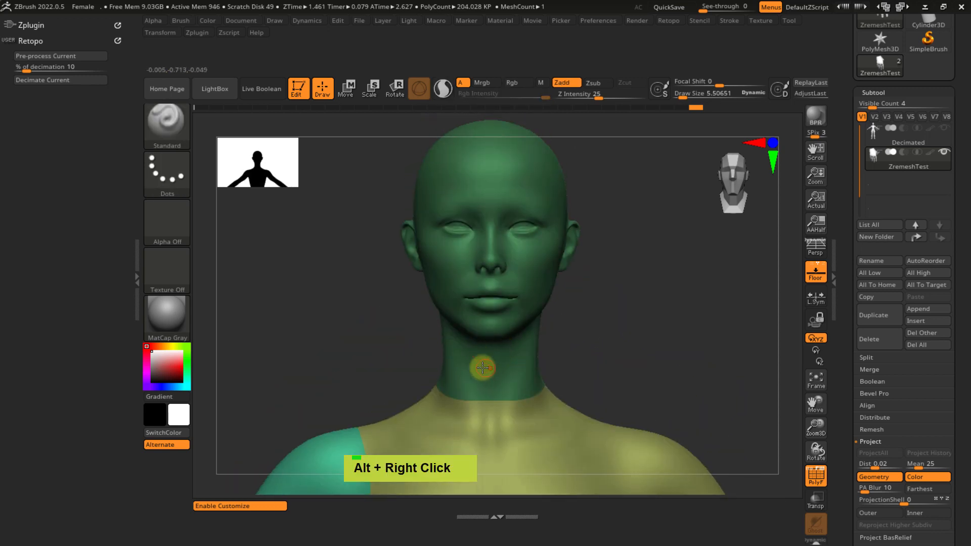
pyautogui.keyDown('ctrl'); pyautogui.moveTo(541, 341); pyautogui.dragTo(533, 248, button='right'); pyautogui.keyUp('ctrl')
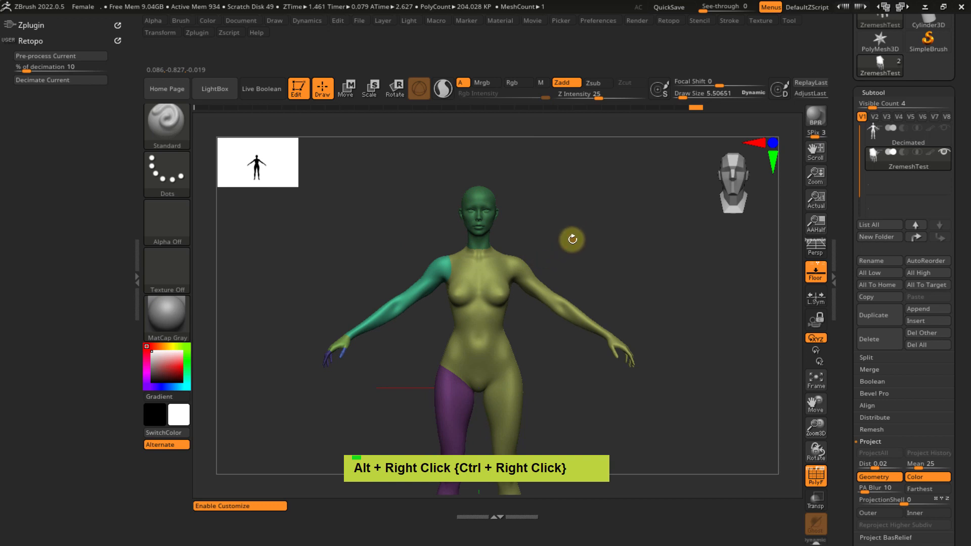
pyautogui.moveTo(850, 398); pyautogui.dragTo(850, 374)
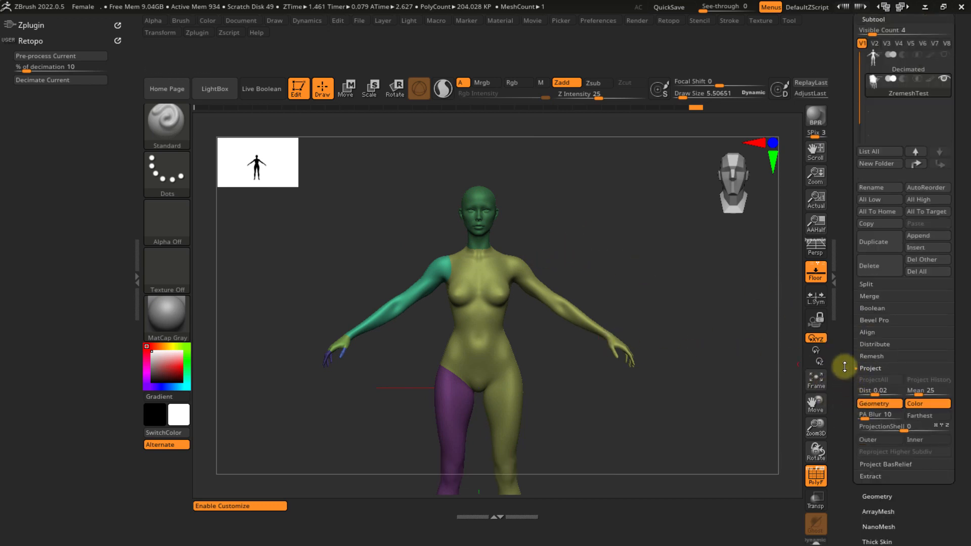
pyautogui.click(874, 472)
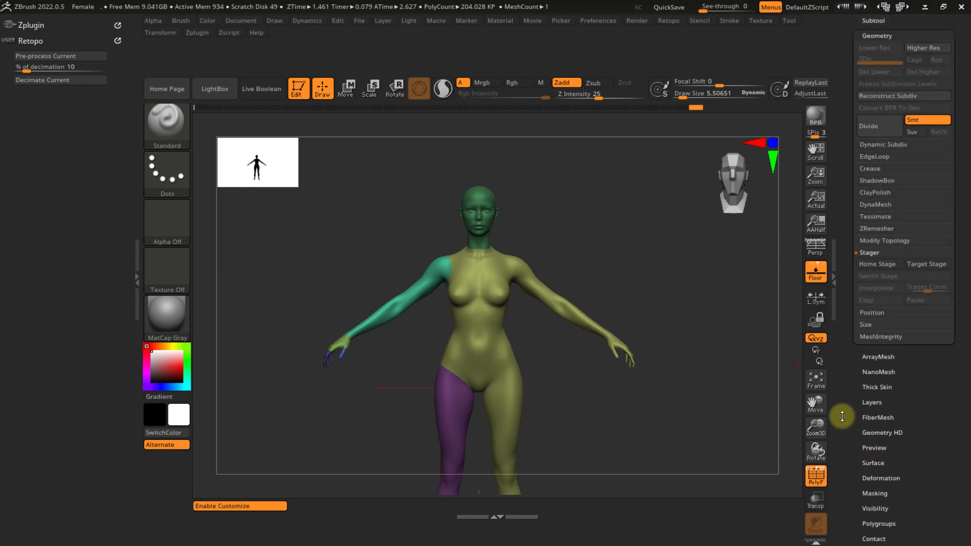
pyautogui.click(881, 242)
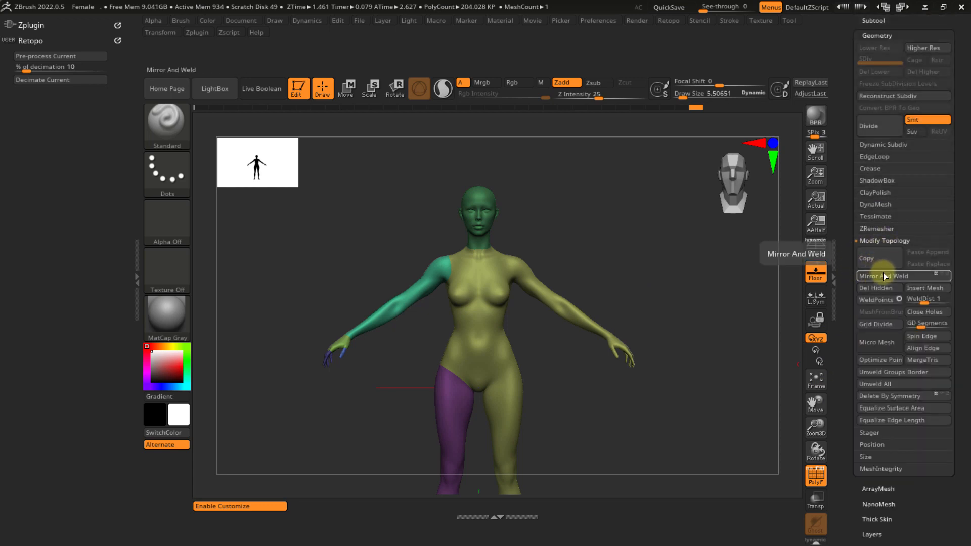
pyautogui.click(877, 276)
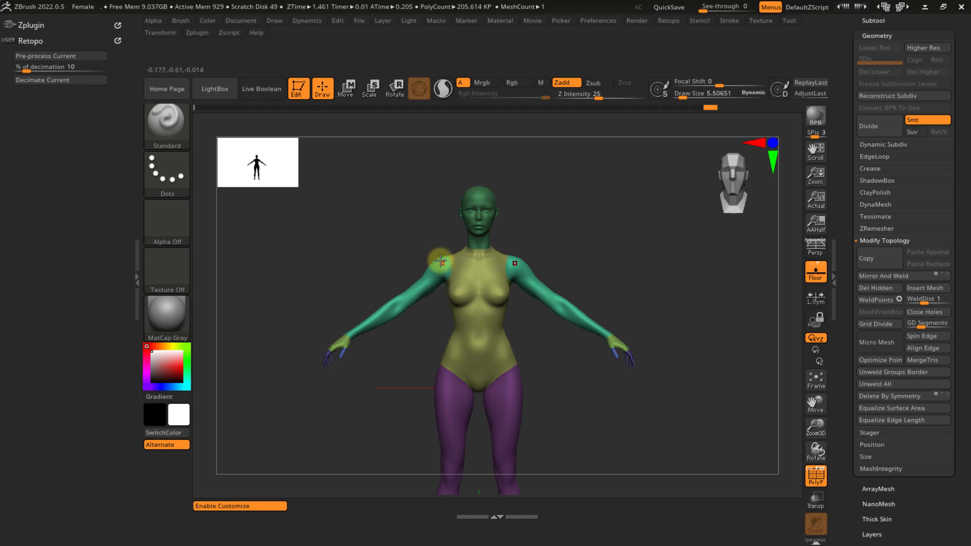
# - Show the polygon wireframe on the mesh and set ZRemesher to keep groups with a target polygons count of 2
pyautogui.keyDown('ctrl'); pyautogui.moveTo(440, 261); pyautogui.dragTo(550, 280, button='right'); pyautogui.keyUp('ctrl')
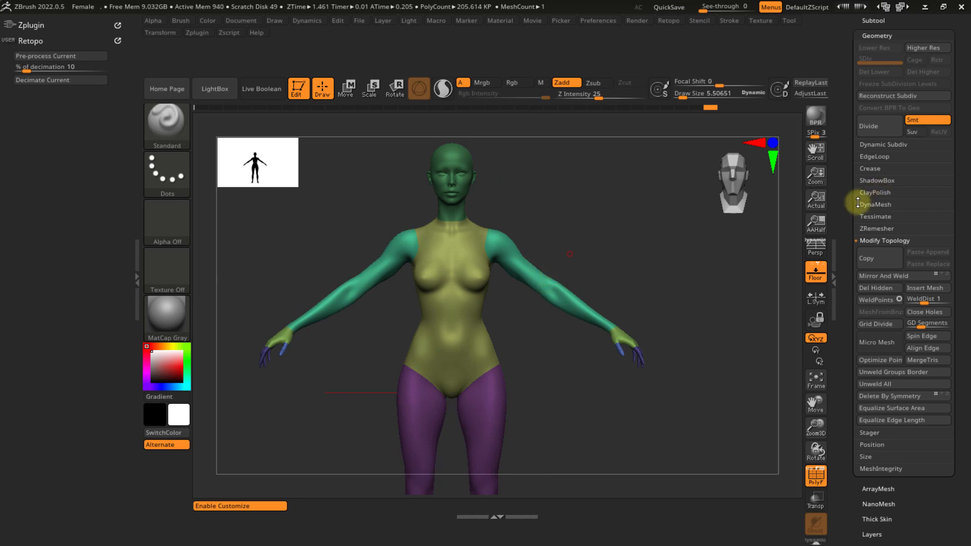
pyautogui.click(809, 467)
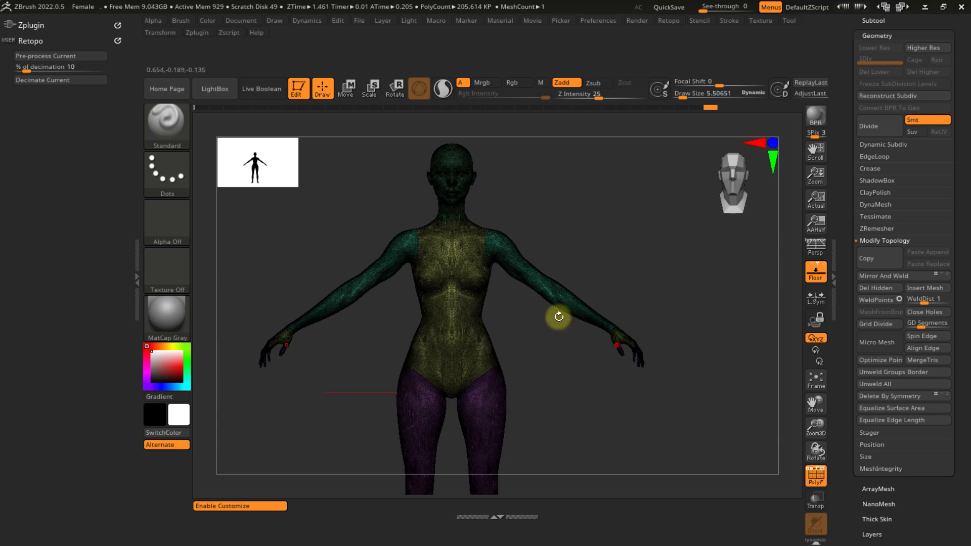
pyautogui.keyDown('alt'); pyautogui.moveTo(451, 209); pyautogui.dragTo(514, 403, button='right'); pyautogui.keyUp('alt')
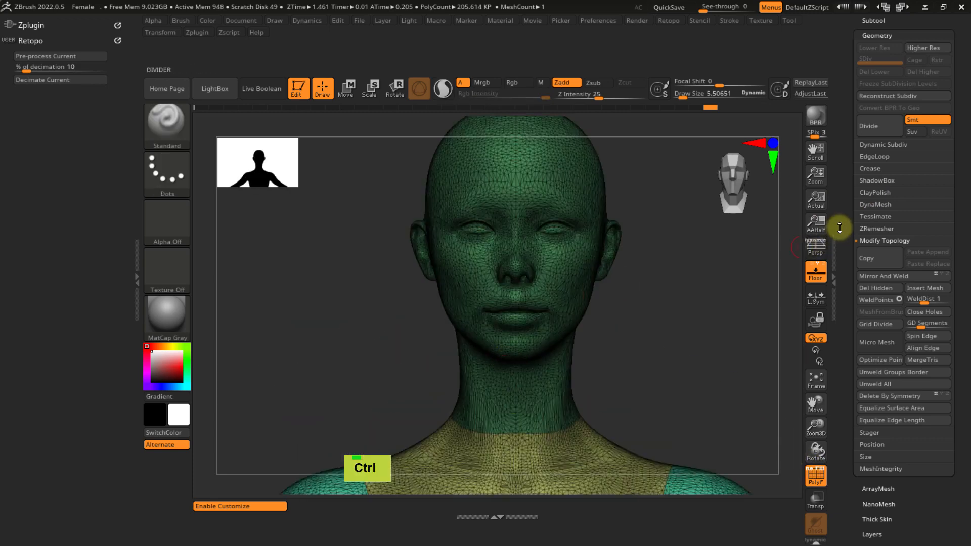
pyautogui.click(875, 229)
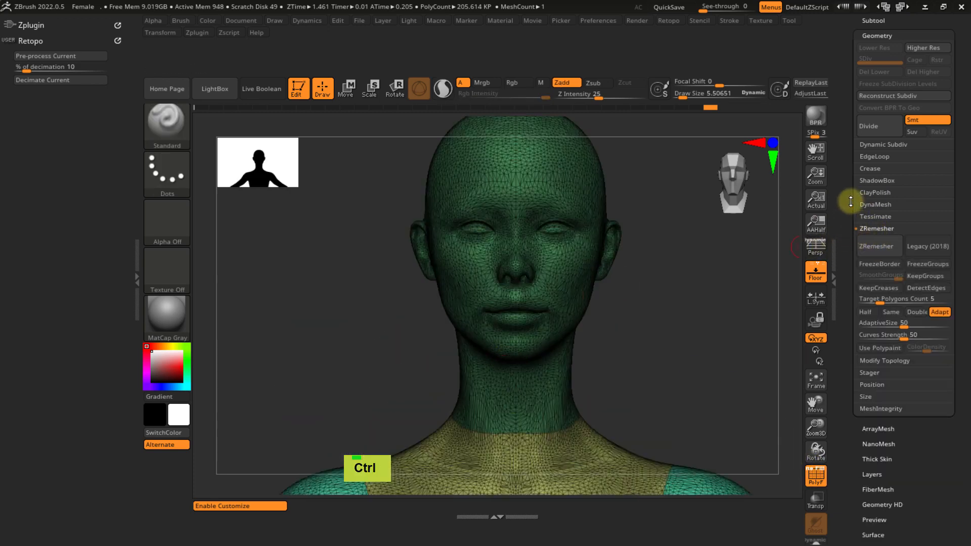
pyautogui.moveTo(850, 200); pyautogui.dragTo(850, 242)
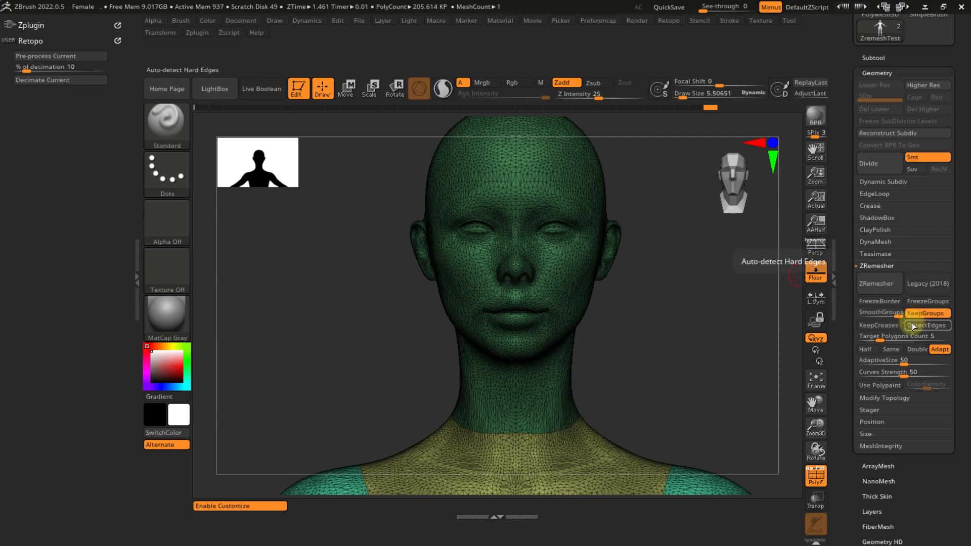
pyautogui.click(882, 337)
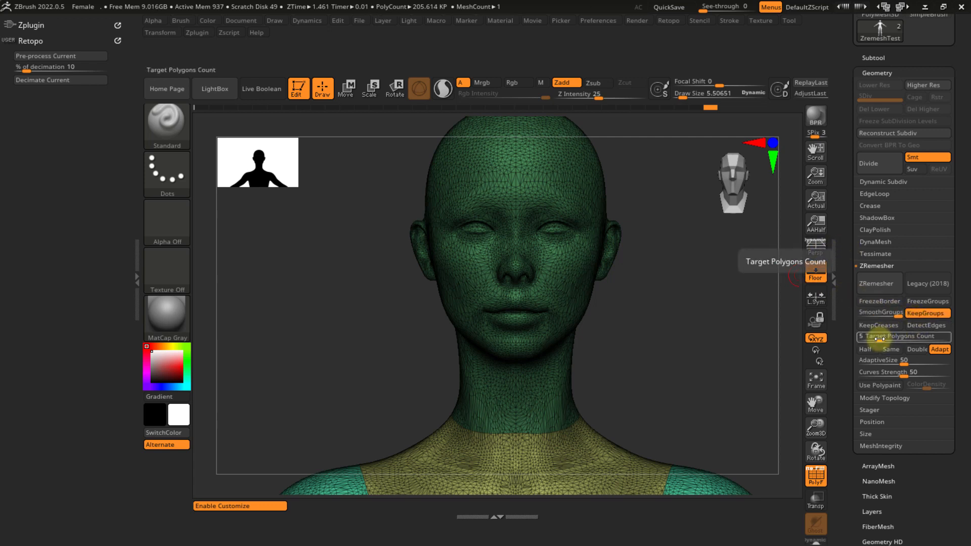
pyautogui.click(880, 339)
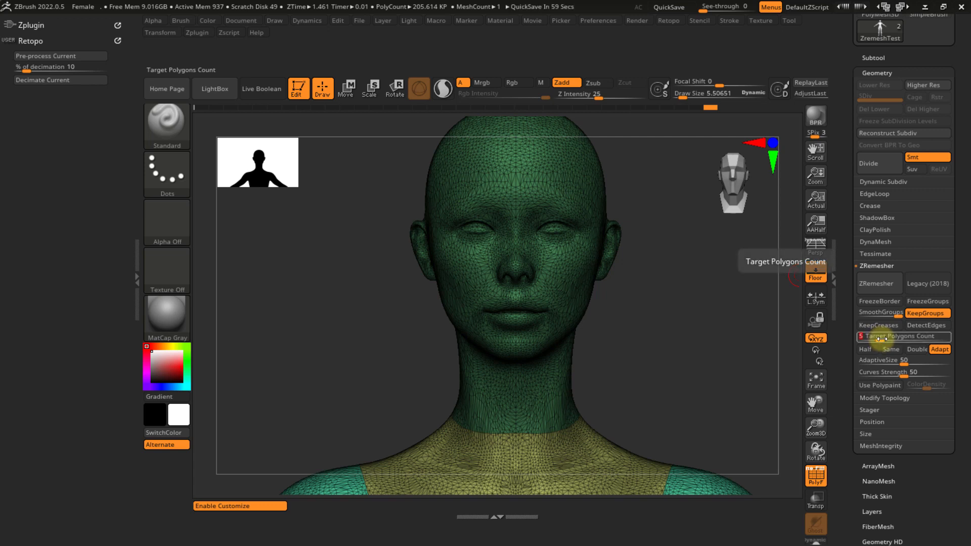
pyautogui.write('2')
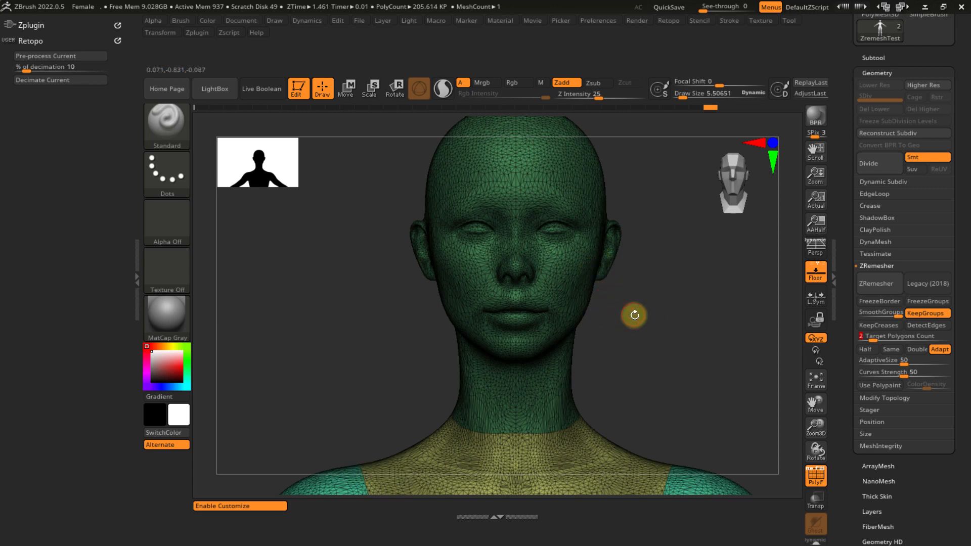
# - Enlarge the brush draw size to about 19 and run ZRemesher on the whole body with X symmetry active
pyautogui.keyDown('ctrl'); pyautogui.moveTo(626, 317); pyautogui.dragTo(455, 340, button='right'); pyautogui.keyUp('ctrl')
pyautogui.press('x')
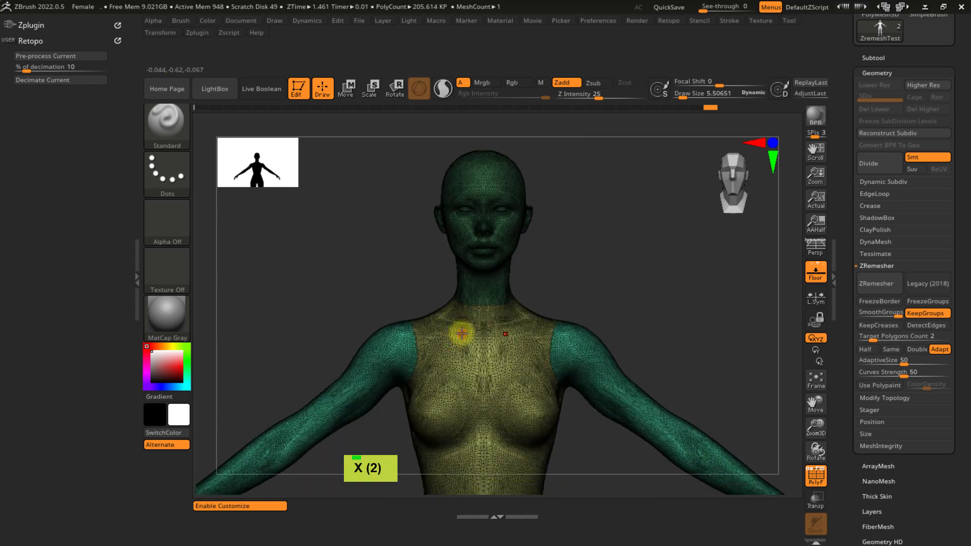
pyautogui.press('s')
pyautogui.moveTo(462, 333); pyautogui.dragTo(467, 332)
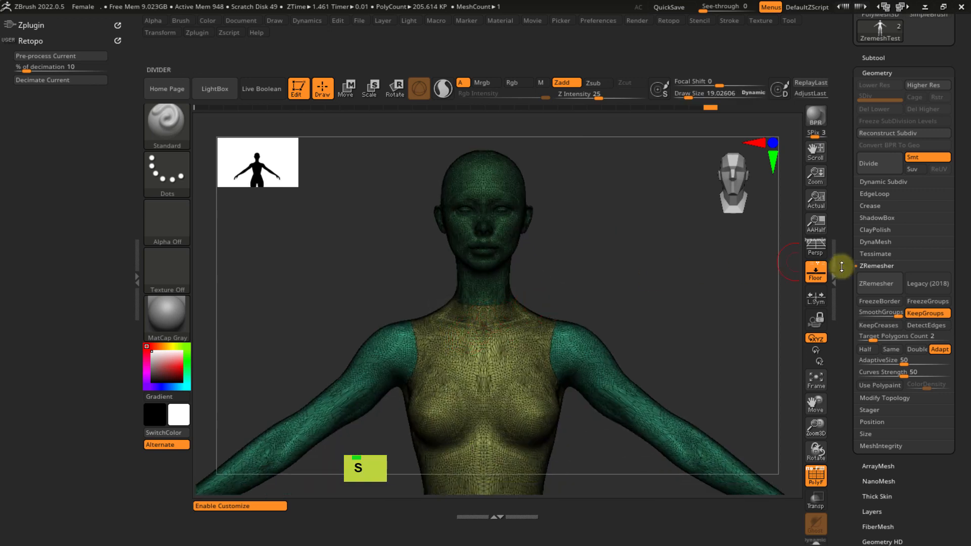
pyautogui.click(876, 281)
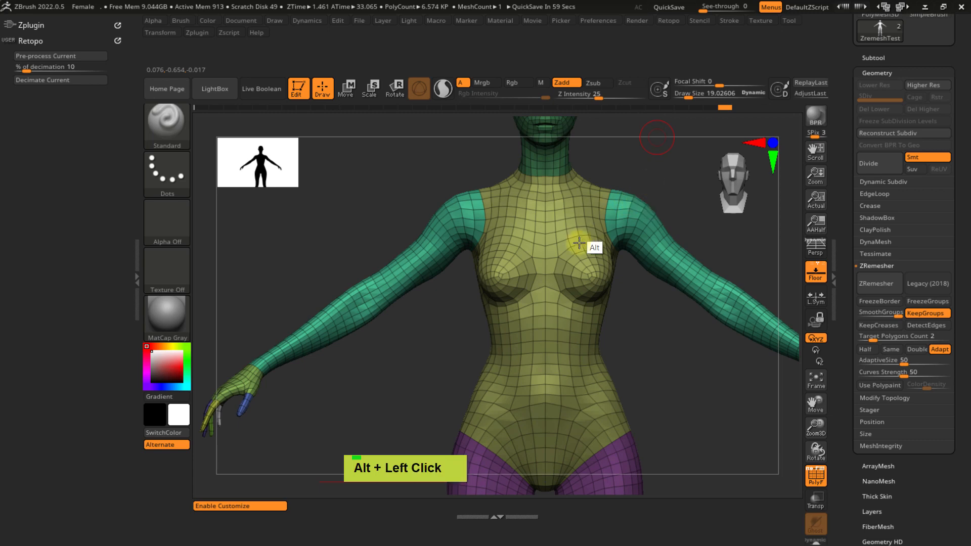
# - Collapse the plugin tray to reveal the active points count and check the remeshed torso and hips from the front
pyautogui.moveTo(586, 245); pyautogui.dragTo(580, 266, button='right')
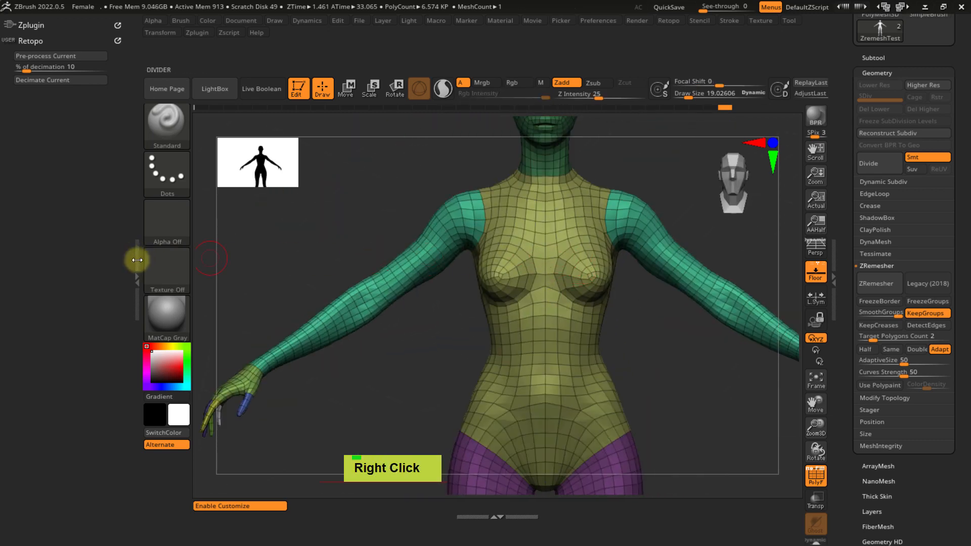
pyautogui.doubleClick(137, 278)
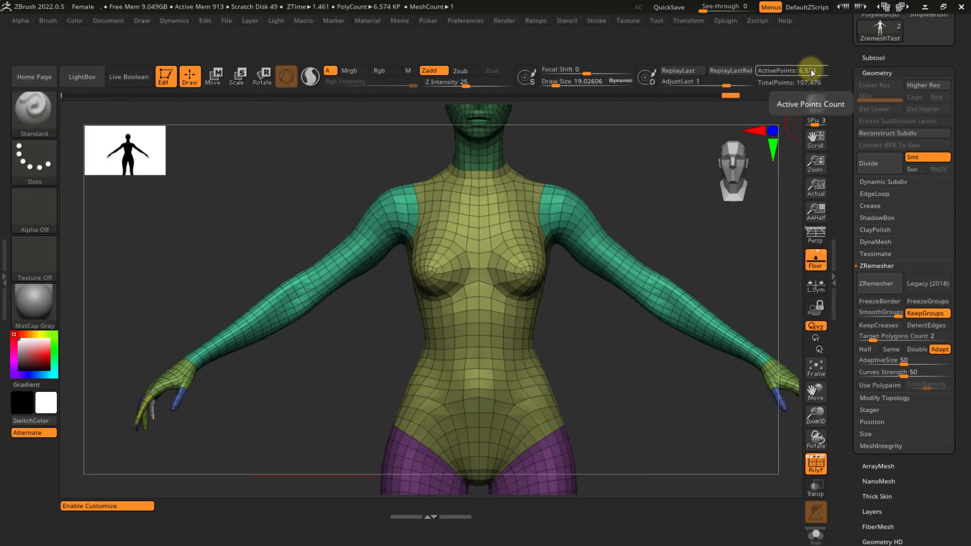
pyautogui.keyDown('alt'); pyautogui.moveTo(655, 214); pyautogui.dragTo(556, 268, button='right'); pyautogui.keyUp('alt')
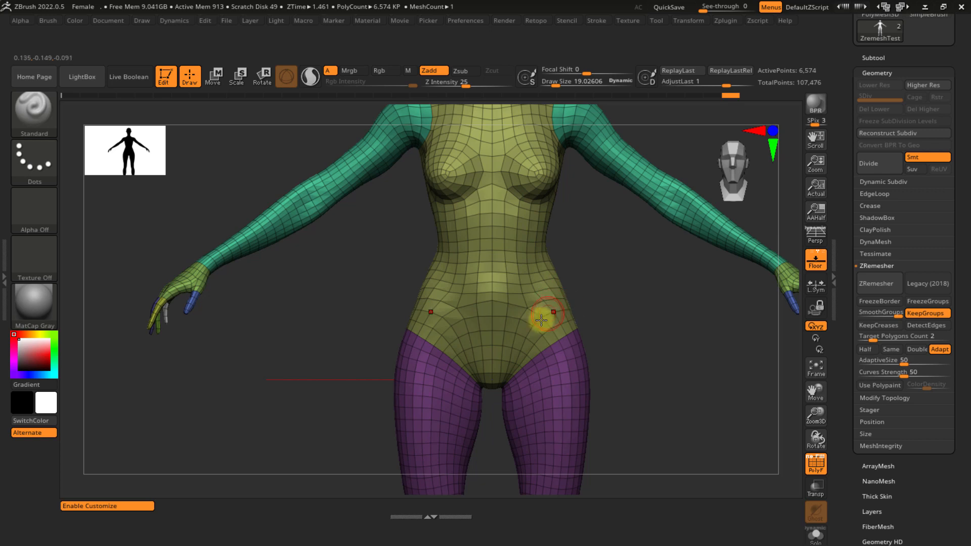
pyautogui.keyDown('alt'); pyautogui.moveTo(558, 268); pyautogui.dragTo(547, 380, button='right'); pyautogui.keyUp('alt')
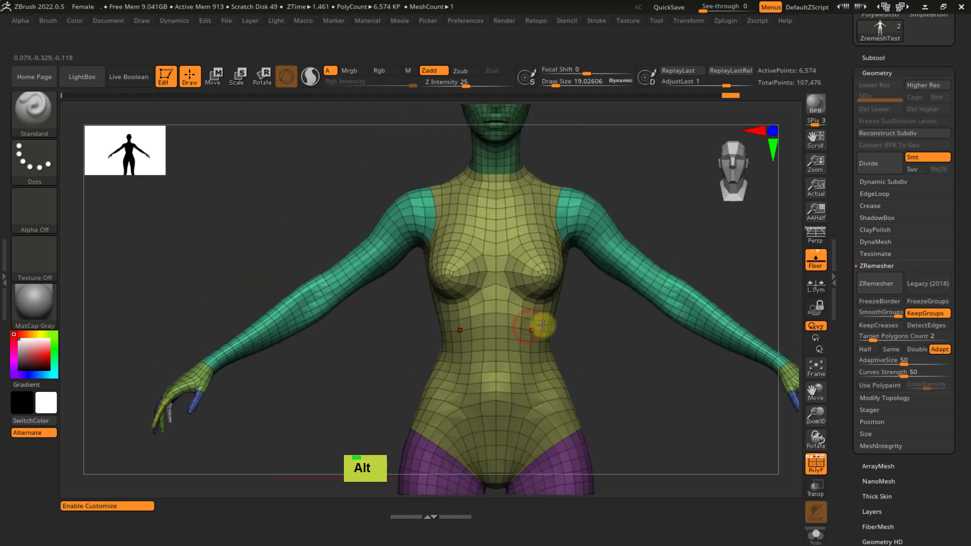
# - Examine the new edge flow around the breasts, shoulders and head, and the polygroup borders on the hand and fingers
pyautogui.moveTo(538, 325); pyautogui.dragTo(549, 320, button='right')
pyautogui.keyDown('ctrl'); pyautogui.moveTo(523, 285); pyautogui.dragTo(473, 302, button='right'); pyautogui.keyUp('ctrl')
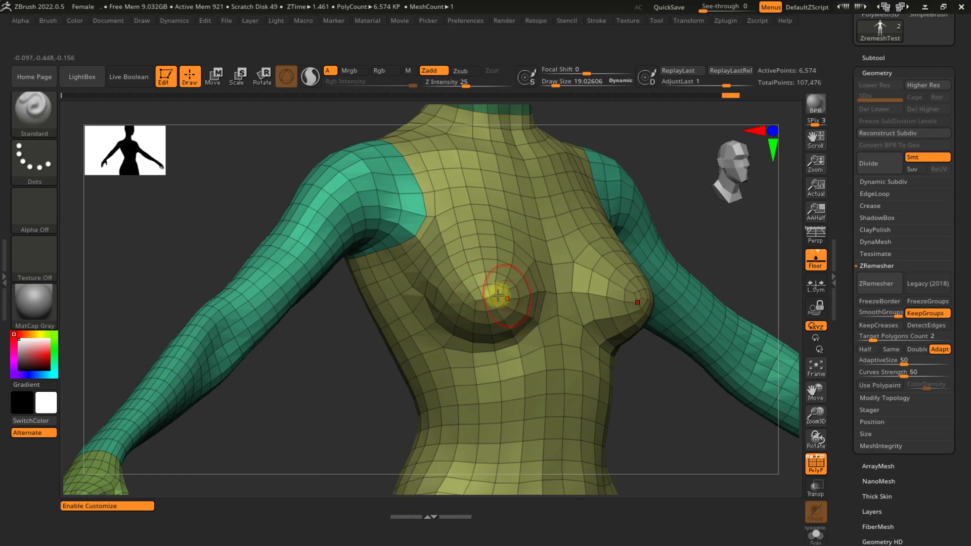
pyautogui.keyDown('ctrl'); pyautogui.moveTo(482, 282); pyautogui.dragTo(533, 273, button='right'); pyautogui.keyUp('ctrl')
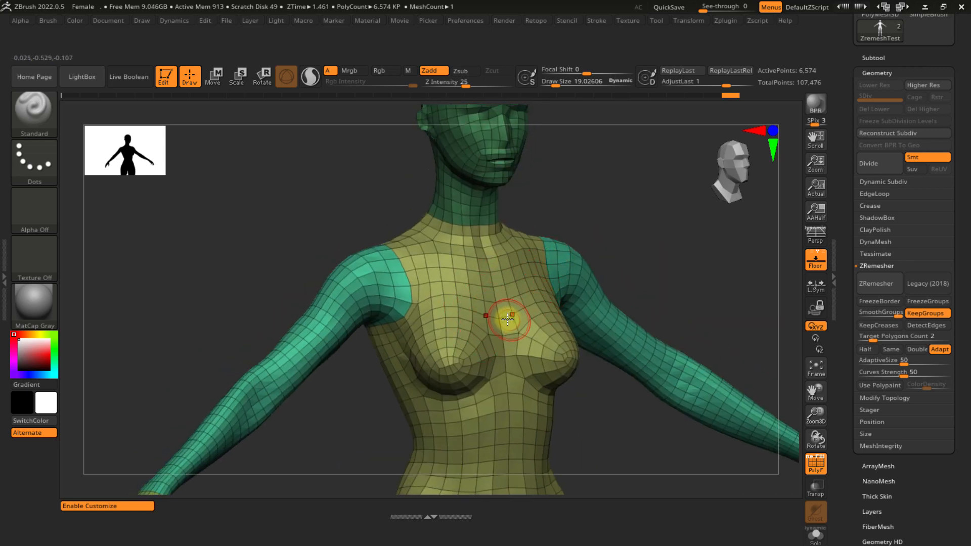
pyautogui.keyDown('ctrl'); pyautogui.moveTo(486, 314); pyautogui.dragTo(477, 285, button='right'); pyautogui.keyUp('ctrl')
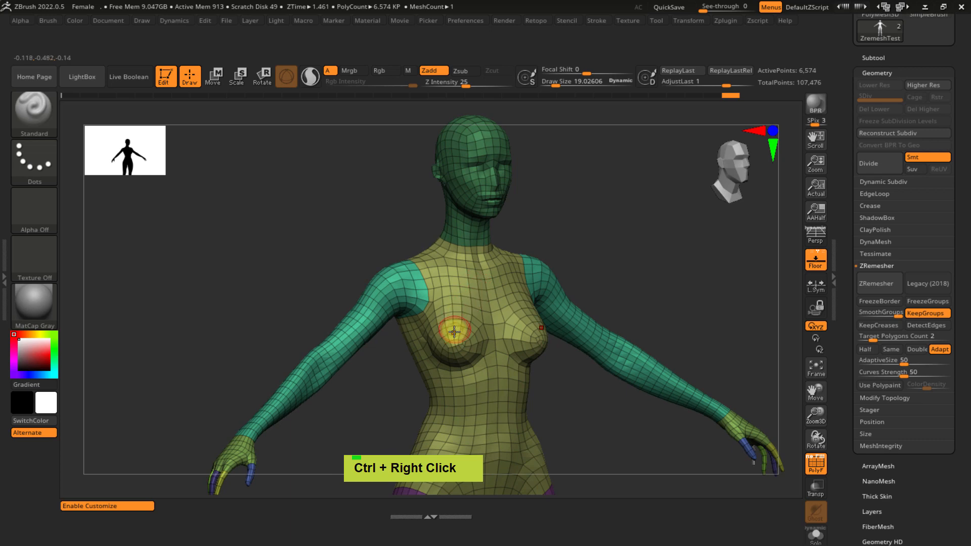
pyautogui.keyDown('ctrl'); pyautogui.moveTo(454, 331); pyautogui.dragTo(485, 235, button='right'); pyautogui.keyUp('ctrl')
pyautogui.keyDown('alt'); pyautogui.moveTo(466, 307); pyautogui.dragTo(414, 402, button='right'); pyautogui.keyUp('alt')
pyautogui.keyDown('alt'); pyautogui.moveTo(399, 368); pyautogui.dragTo(422, 288, button='right'); pyautogui.keyUp('alt')
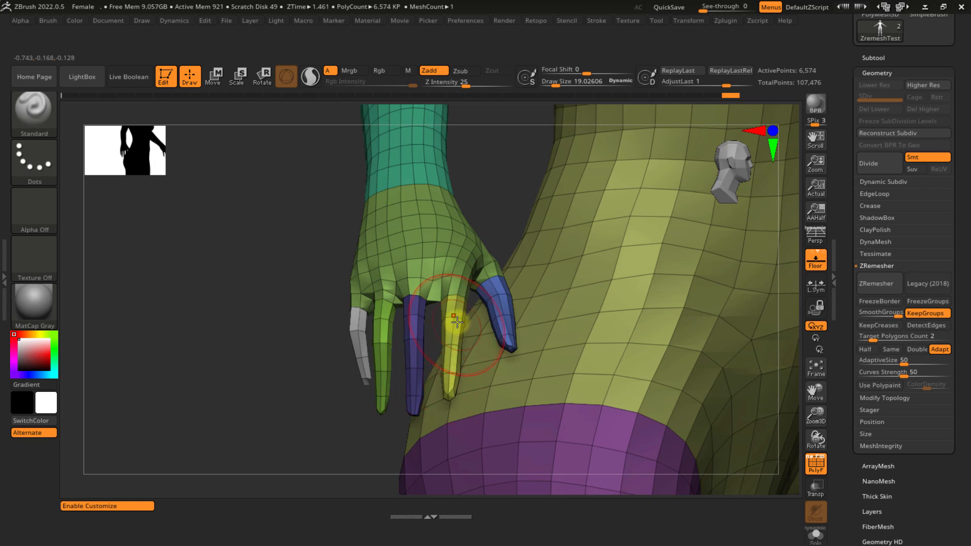
pyautogui.keyDown('ctrl'); pyautogui.moveTo(450, 323); pyautogui.dragTo(502, 310, button='right'); pyautogui.keyUp('ctrl')
pyautogui.keyDown('ctrl'); pyautogui.moveTo(547, 274); pyautogui.dragTo(495, 264, button='right'); pyautogui.keyUp('ctrl')
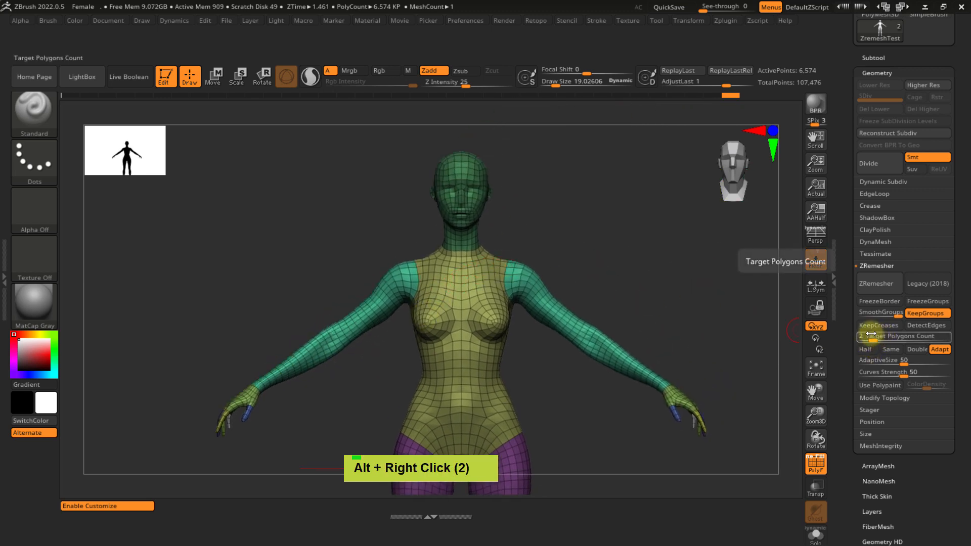
# - Rename the remeshed ZremeshTest subtool as Zremesh_2set
pyautogui.moveTo(846, 275); pyautogui.dragTo(843, 338)
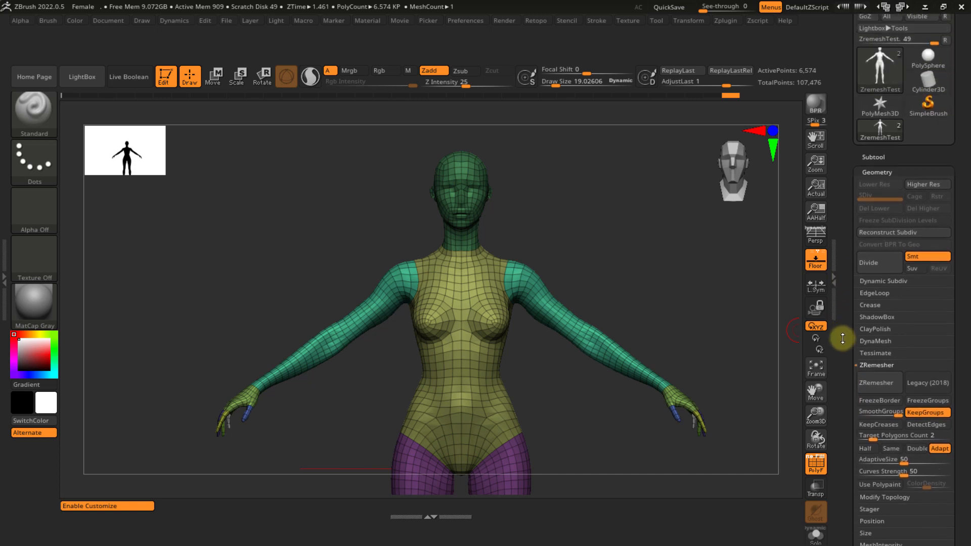
pyautogui.click(867, 180)
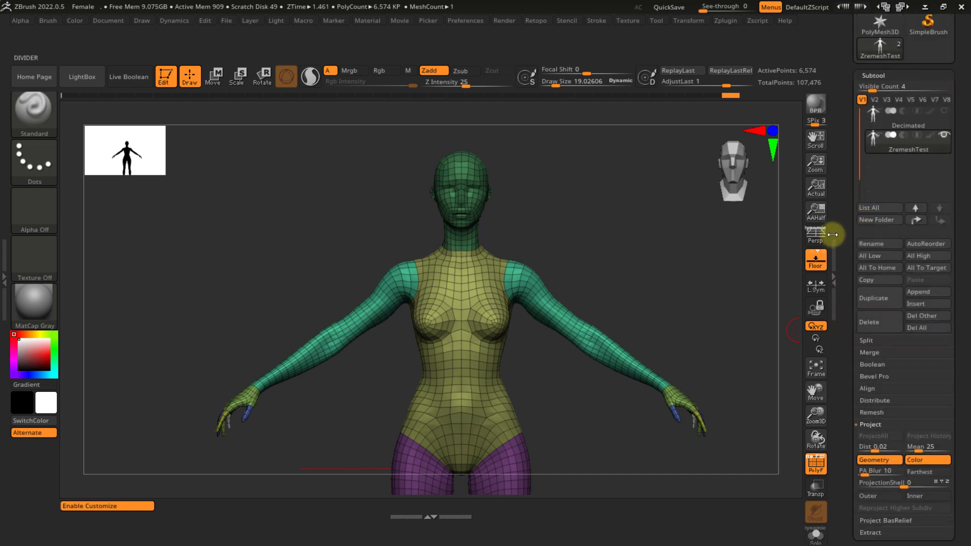
pyautogui.keyDown('alt'); pyautogui.moveTo(503, 282); pyautogui.dragTo(508, 253, button='right'); pyautogui.keyUp('alt')
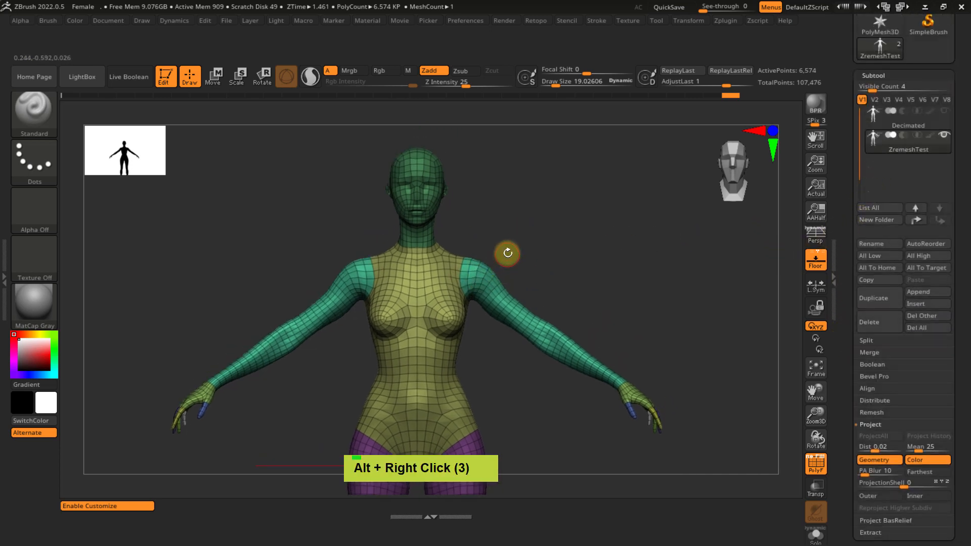
pyautogui.click(877, 244)
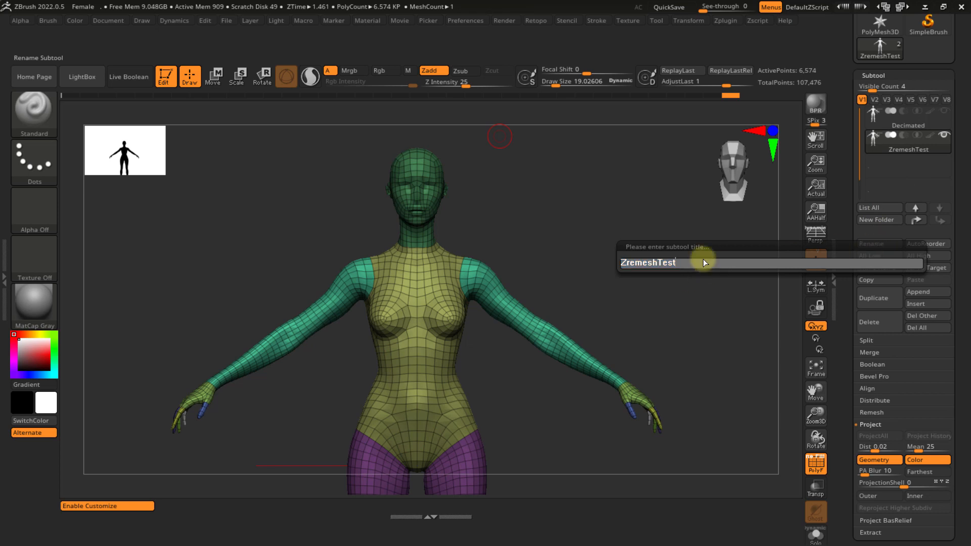
pyautogui.press('BackSpace')
pyautogui.press('BackSpace')
pyautogui.press('BackSpace')
pyautogui.press('BackSpace')
pyautogui.write('_')
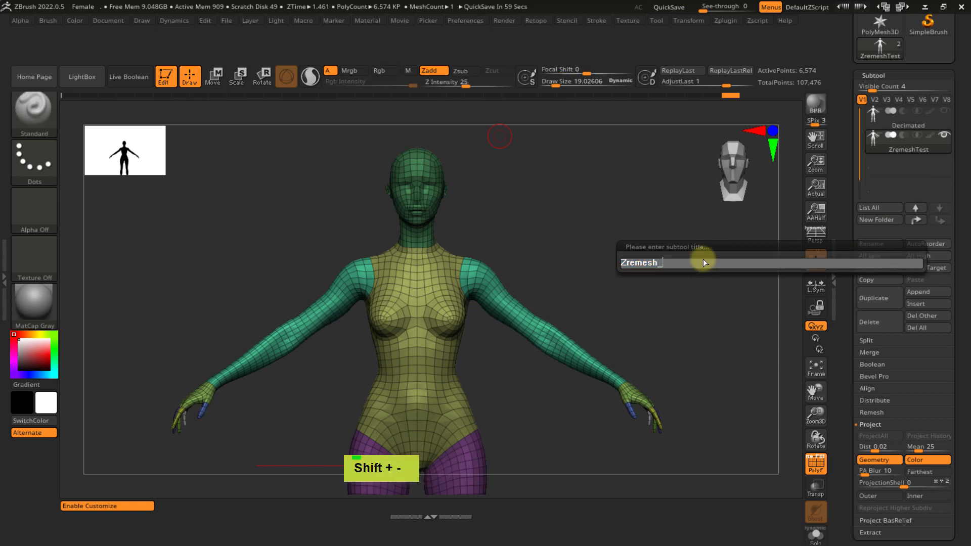
pyautogui.write('2set')
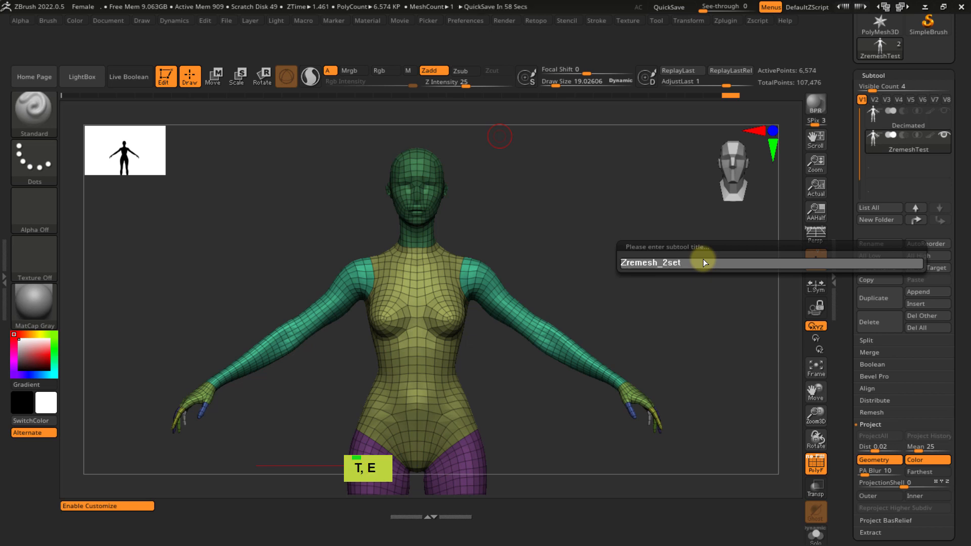
pyautogui.press('Return')
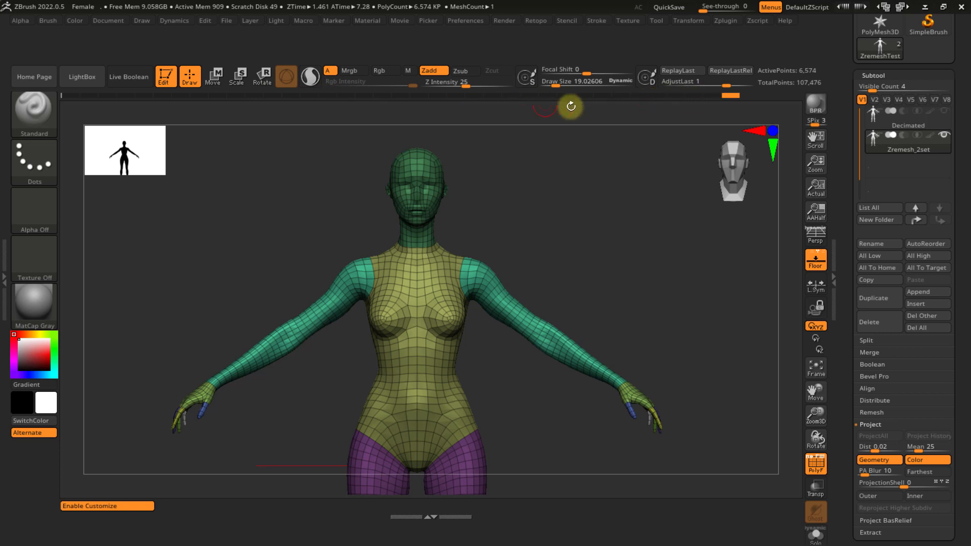
# - Duplicate the Zremesh_2set subtool and move the copy one place up in the subtool order
pyautogui.hotkey('ctrl', 'shift', 'd')
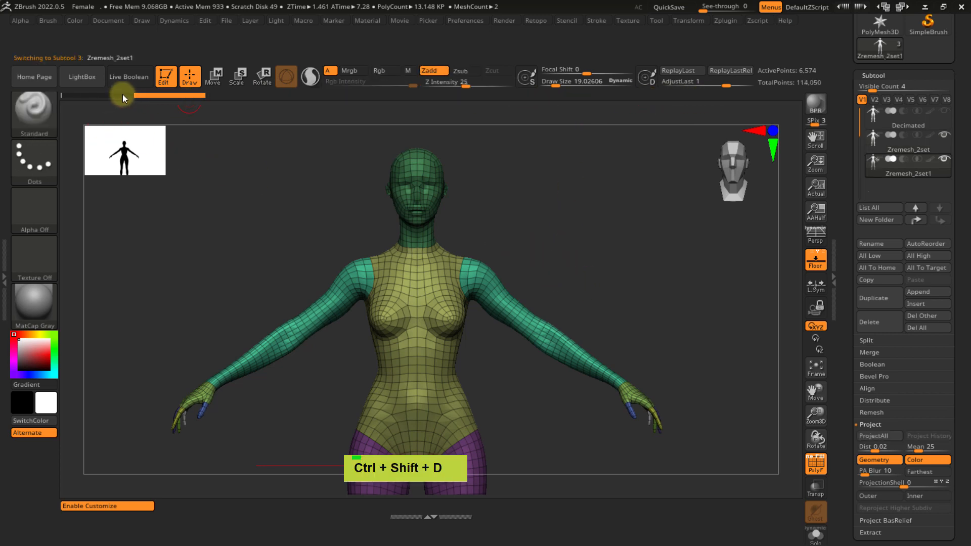
pyautogui.moveTo(137, 95)
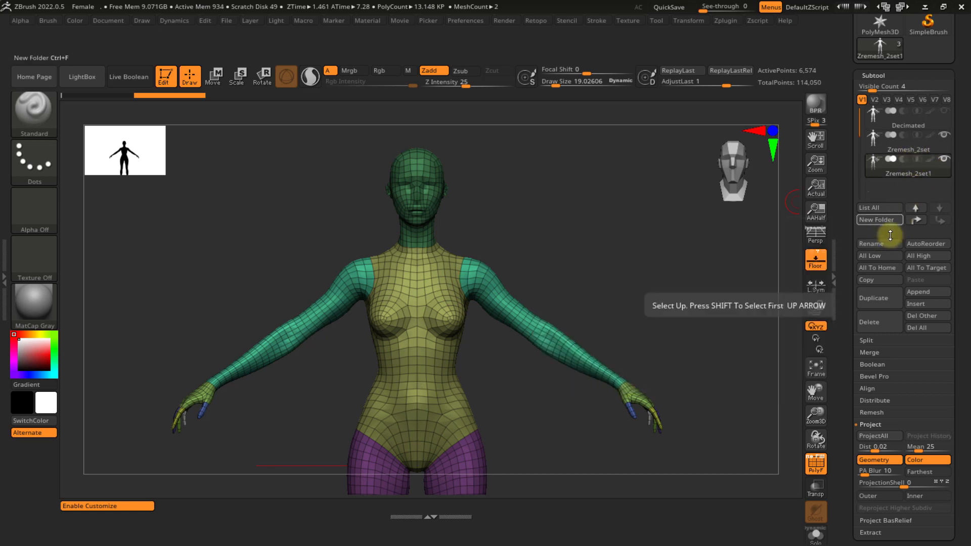
pyautogui.click(916, 220)
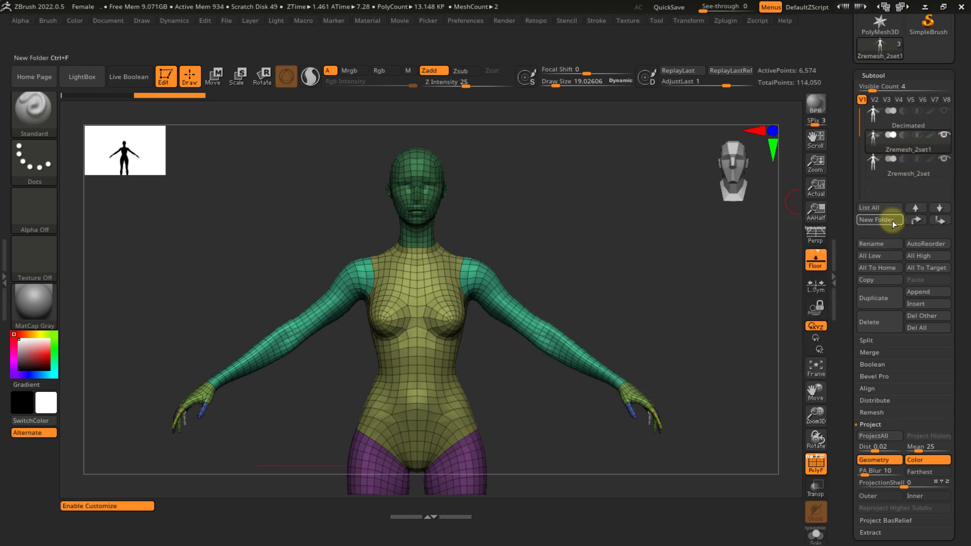
# - Rename the original Zremesh_2set subtool, below its copy, as Zremesh_3set
pyautogui.click(911, 175)
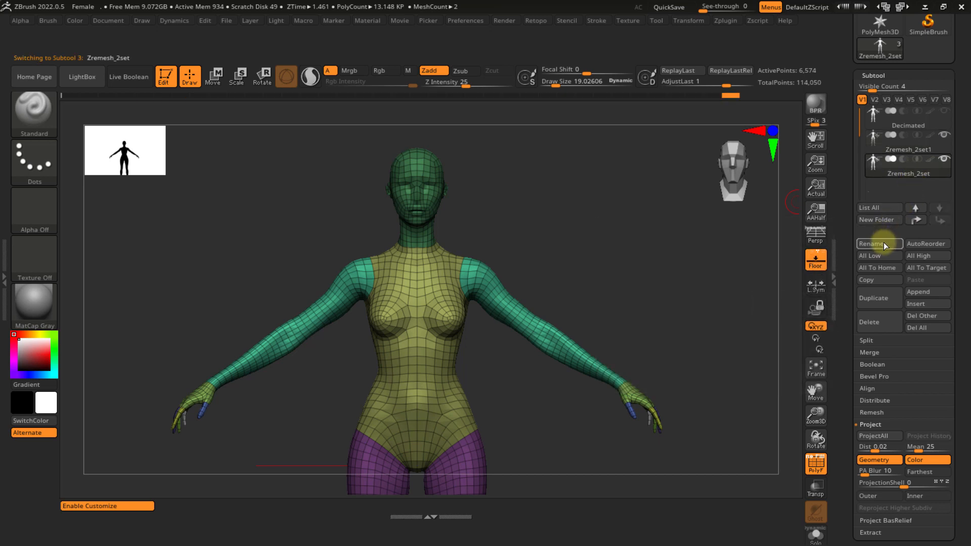
pyautogui.click(883, 244)
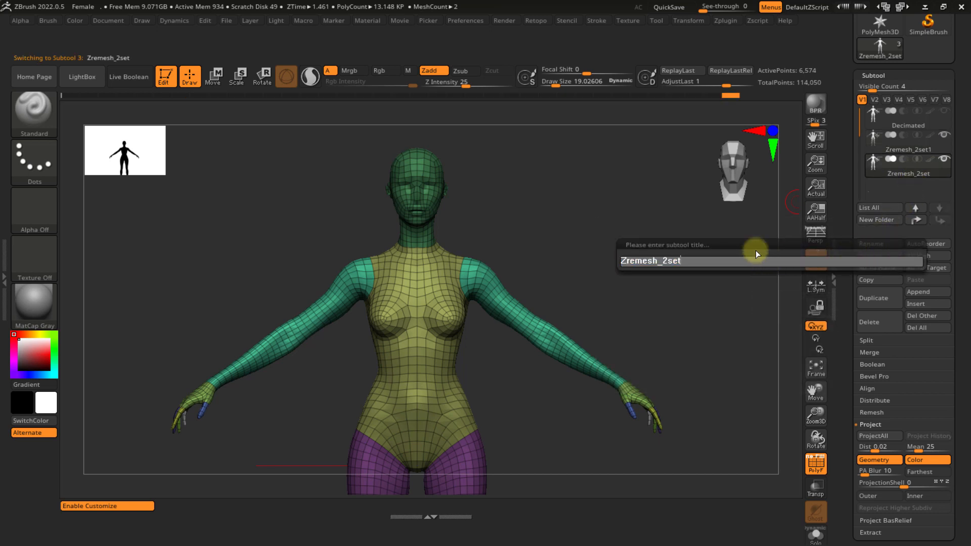
pyautogui.press('BackSpace')
pyautogui.press('BackSpace')
pyautogui.press('BackSpace')
pyautogui.press('BackSpace')
pyautogui.write('3set')
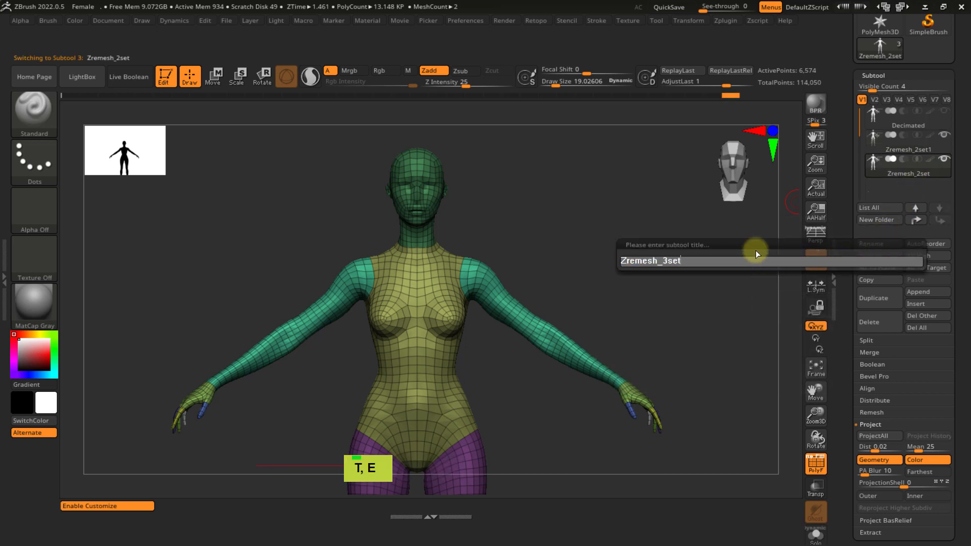
pyautogui.press('Return')
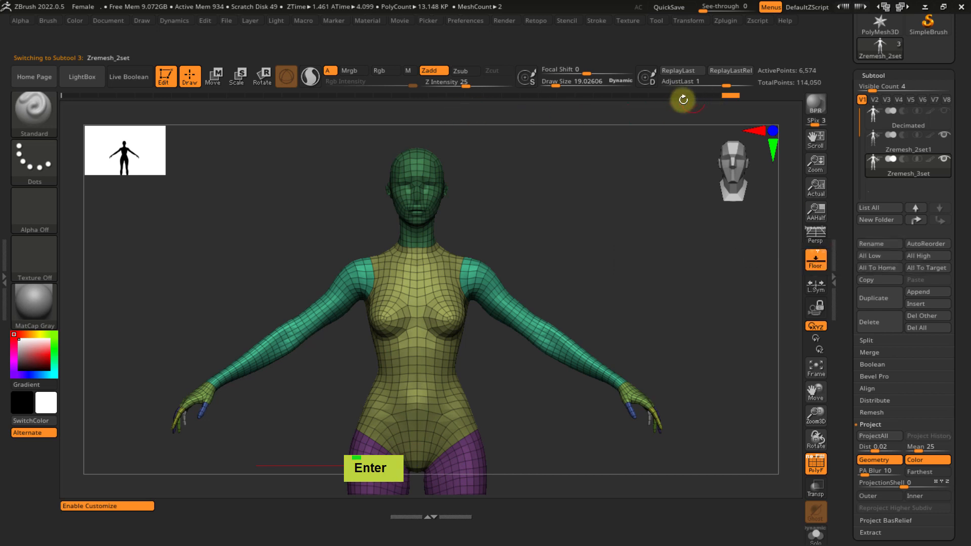
# - Select the Zremesh_3set subtool and step its undo history back to the dense mesh before remeshing
pyautogui.click(908, 144)
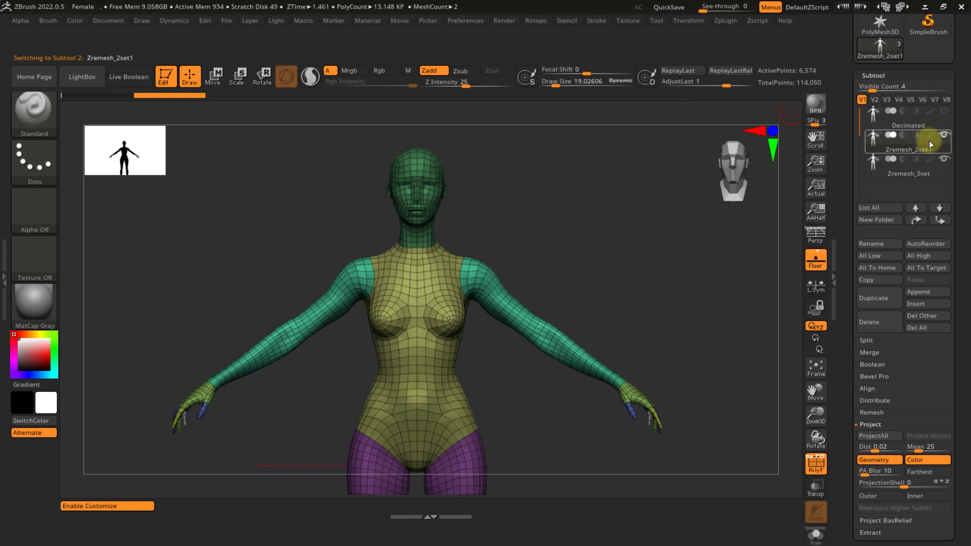
pyautogui.moveTo(914, 148)
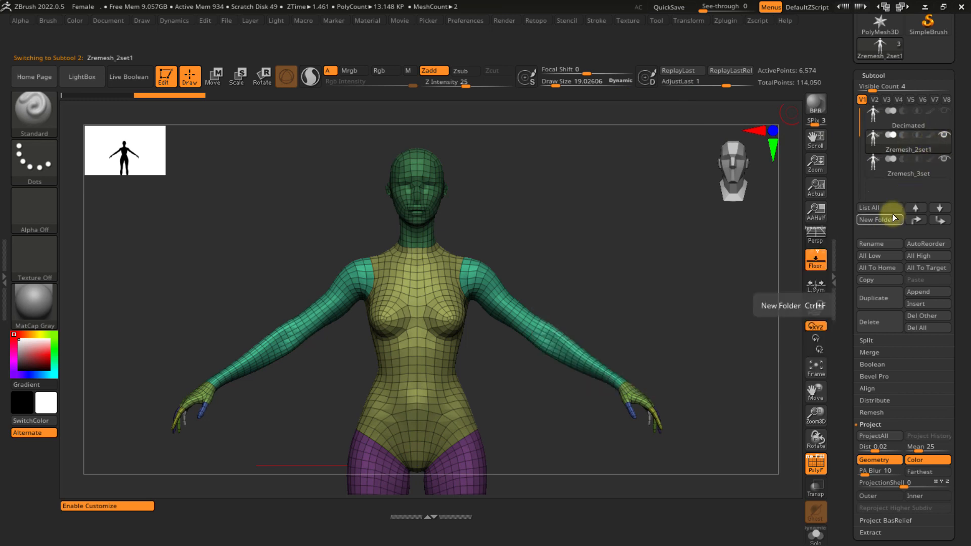
pyautogui.click(900, 174)
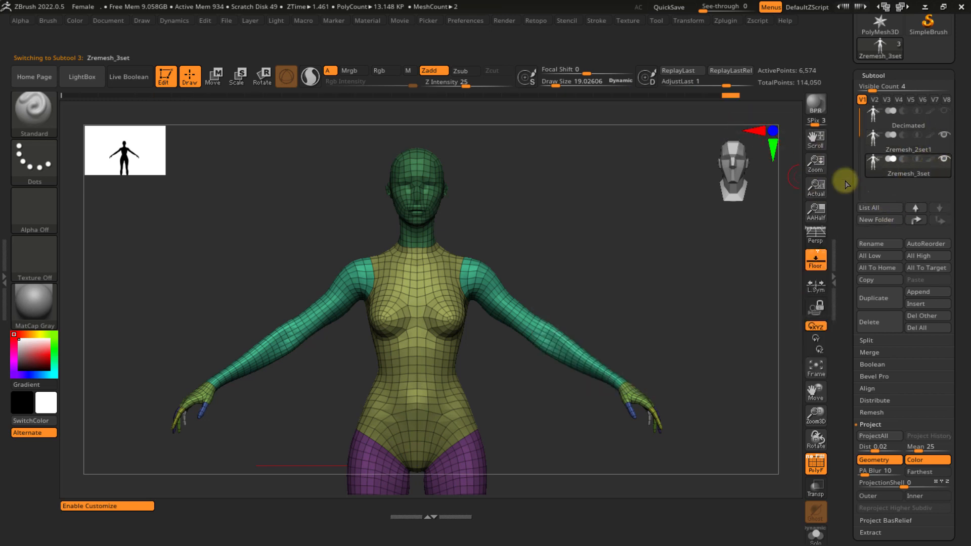
pyautogui.moveTo(730, 95); pyautogui.dragTo(718, 96)
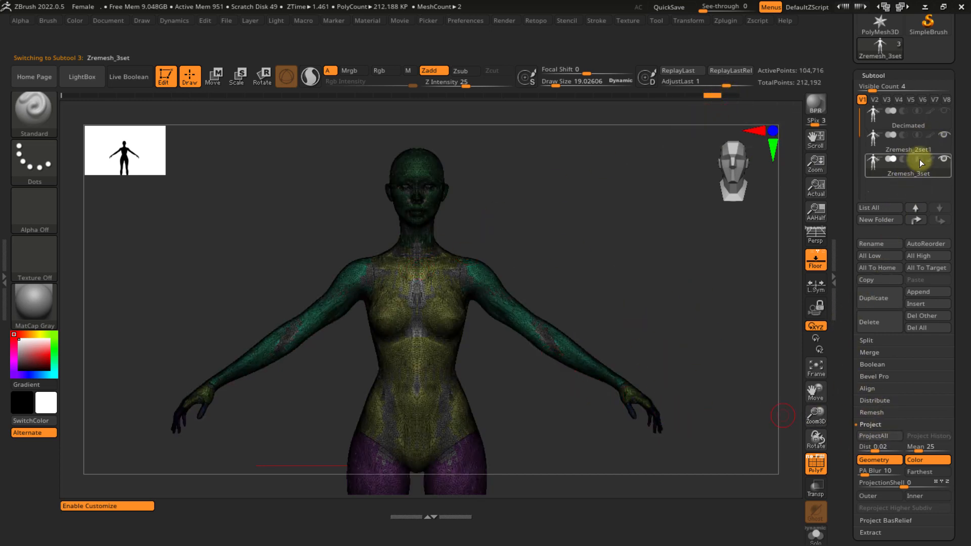
# - Rename the Zremesh_2set1 subtool as Zremesh_2set
pyautogui.click(884, 243)
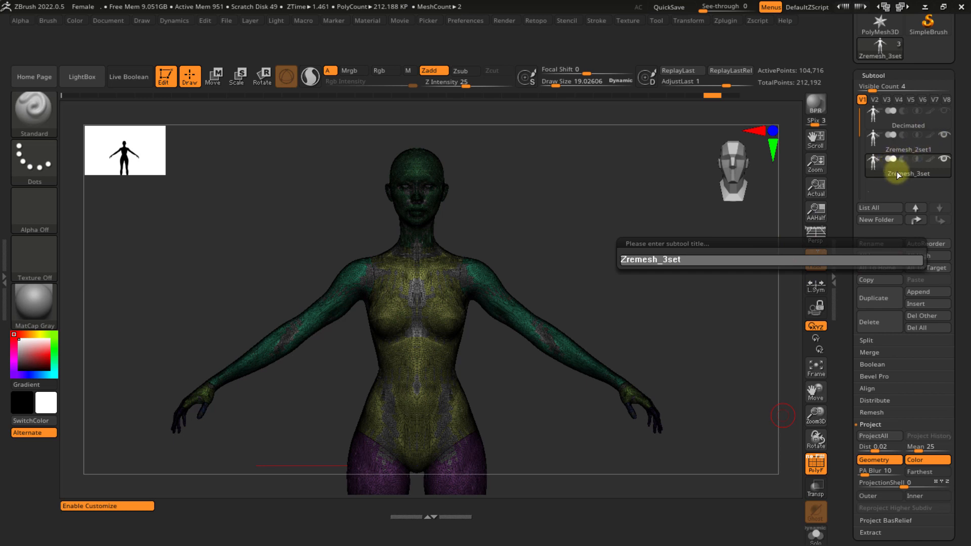
pyautogui.press('Escape')
pyautogui.click(916, 159)
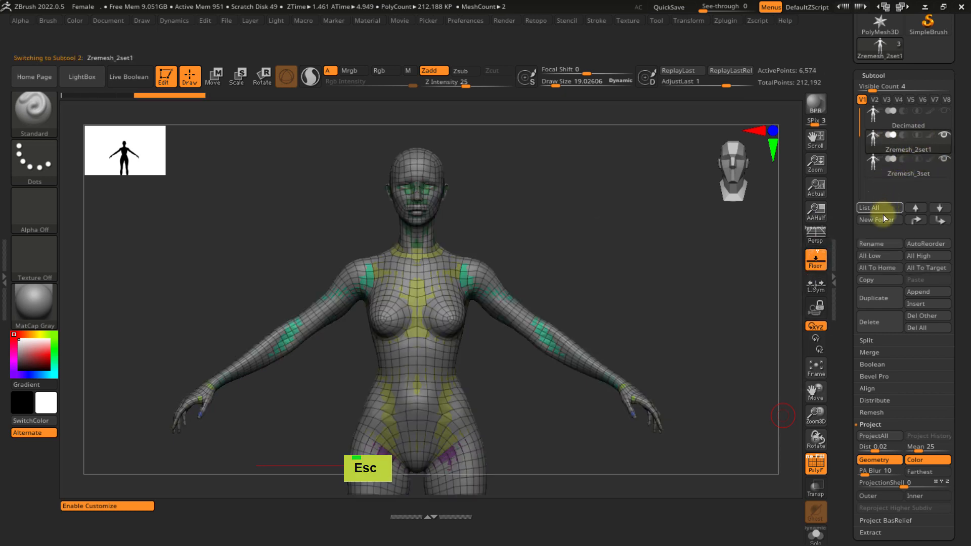
pyautogui.click(881, 244)
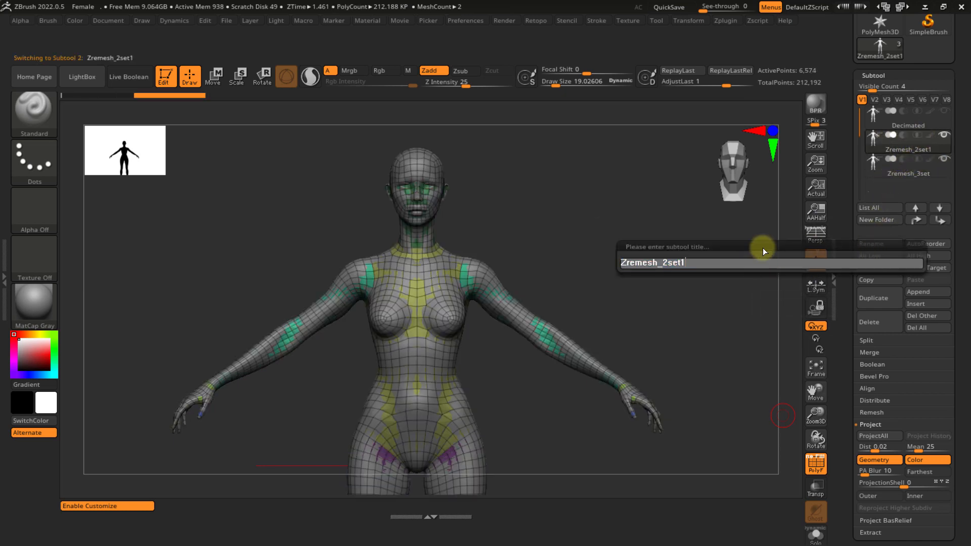
pyautogui.press('BackSpace')
pyautogui.press('Return')
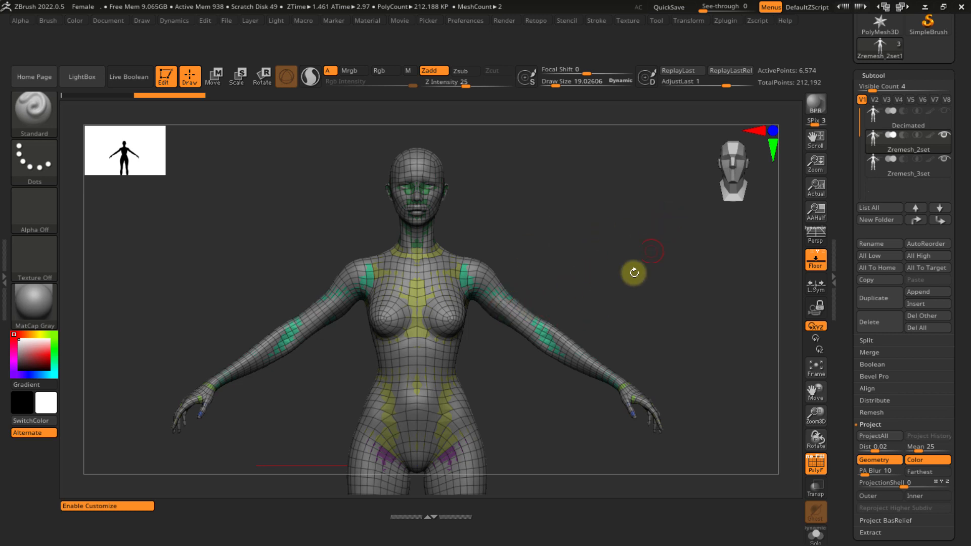
# - Hide the Zremesh_2set subtool and remesh Zremesh_3set with ZRemesher at a target polygons count of 3
pyautogui.click(900, 151)
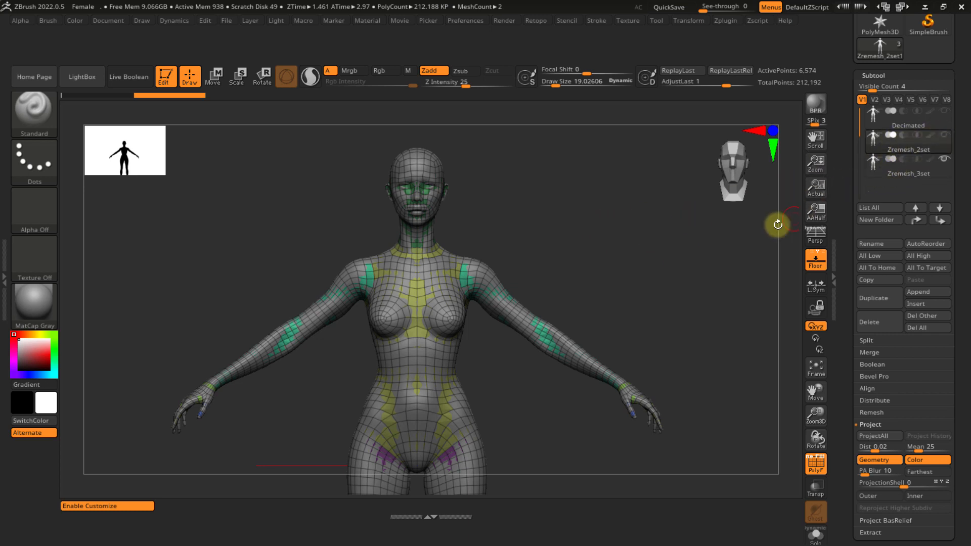
pyautogui.click(901, 175)
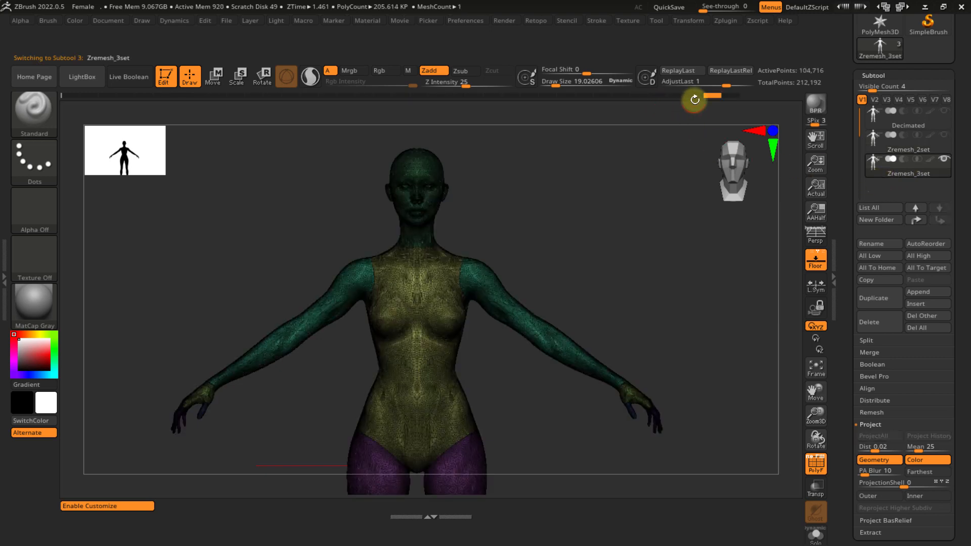
pyautogui.moveTo(469, 243)
pyautogui.keyDown('ctrl'); pyautogui.mouseDown(button='right')
pyautogui.moveTo(483, 286)
pyautogui.moveTo(603, 227)
pyautogui.mouseUp(button='right'); pyautogui.keyUp('ctrl')
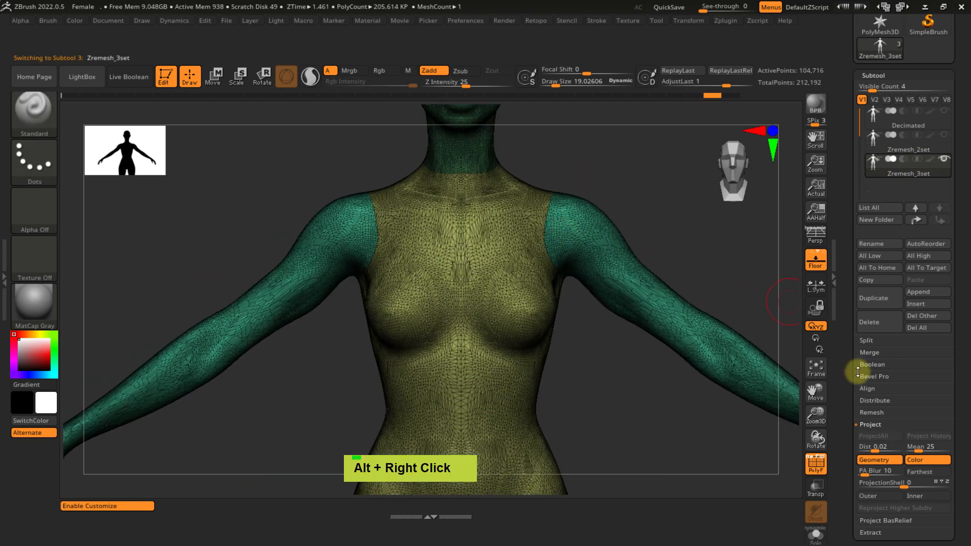
pyautogui.scroll(-2, 851, 400)
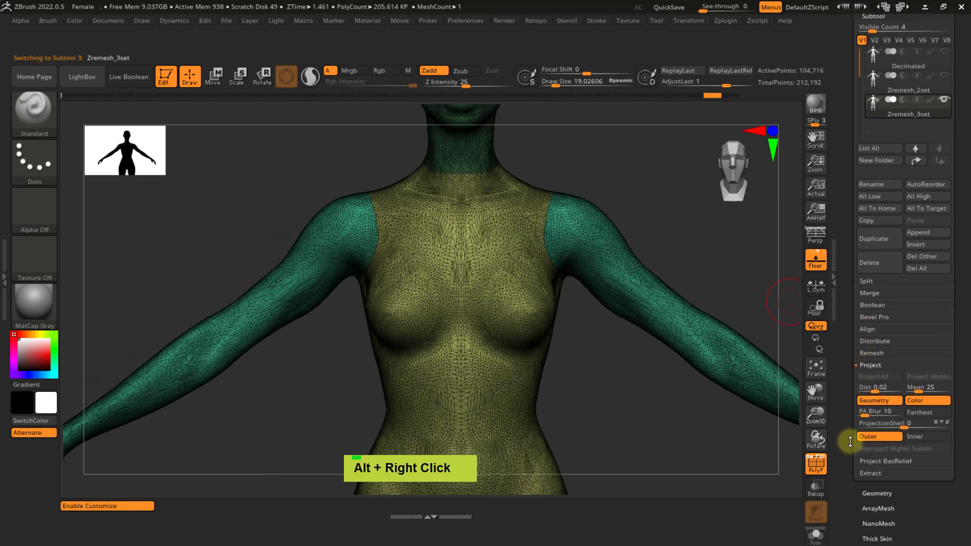
pyautogui.moveTo(850, 444); pyautogui.dragTo(859, 363)
pyautogui.click(871, 410)
pyautogui.click(915, 298)
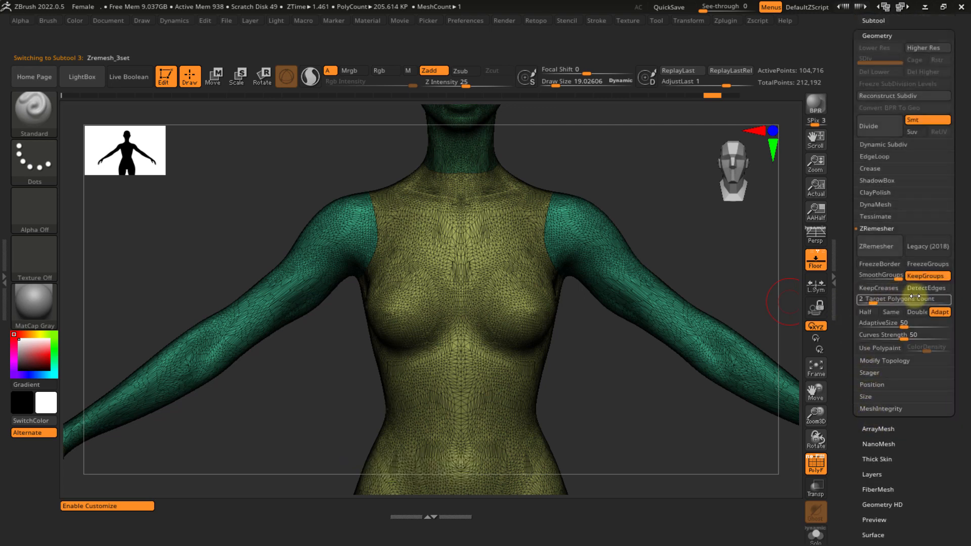
pyautogui.write('3')
pyautogui.press('Return')
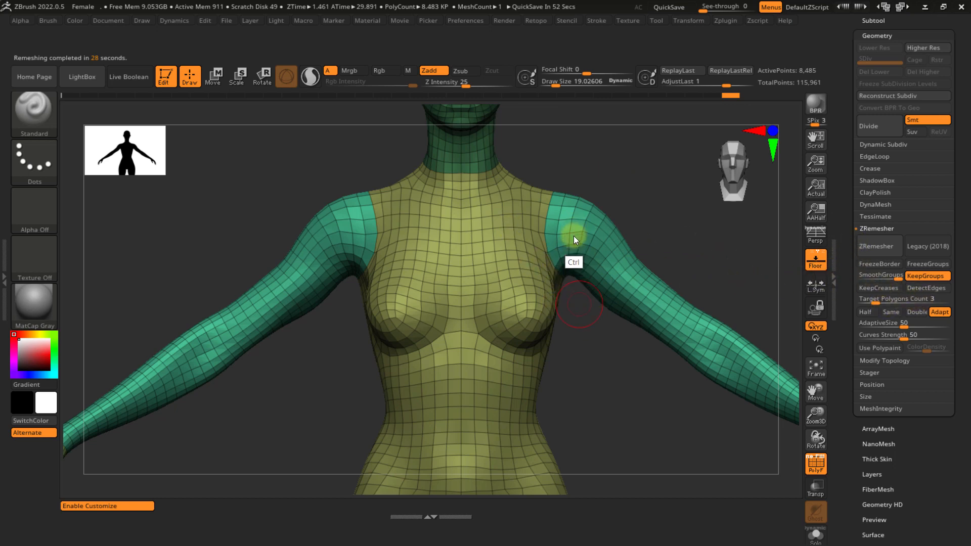
# - Examine the remeshed Zremesh_3set topology and polygroup borders on the feet, toes, hand and fingers
pyautogui.keyDown('ctrl'); pyautogui.moveTo(584, 341); pyautogui.dragTo(614, 282, button='right'); pyautogui.keyUp('ctrl')
pyautogui.moveTo(570, 309)
pyautogui.mouseDown(button='right')
pyautogui.moveTo(624, 297)
pyautogui.moveTo(604, 321)
pyautogui.moveTo(555, 317)
pyautogui.moveTo(571, 339)
pyautogui.moveTo(570, 277)
pyautogui.mouseUp(button='right')
pyautogui.moveTo(571, 335)
pyautogui.keyDown('ctrl'); pyautogui.mouseDown(button='right')
pyautogui.moveTo(559, 321)
pyautogui.moveTo(561, 263)
pyautogui.moveTo(555, 320)
pyautogui.moveTo(595, 331)
pyautogui.moveTo(568, 343)
pyautogui.moveTo(546, 317)
pyautogui.moveTo(559, 288)
pyautogui.moveTo(538, 300)
pyautogui.moveTo(575, 334)
pyautogui.moveTo(551, 210)
pyautogui.moveTo(524, 308)
pyautogui.moveTo(535, 308)
pyautogui.moveTo(516, 319)
pyautogui.moveTo(509, 366)
pyautogui.moveTo(496, 378)
pyautogui.moveTo(499, 291)
pyautogui.moveTo(503, 351)
pyautogui.moveTo(477, 405)
pyautogui.moveTo(466, 392)
pyautogui.moveTo(440, 412)
pyautogui.moveTo(390, 373)
pyautogui.mouseUp(button='right'); pyautogui.keyUp('ctrl')
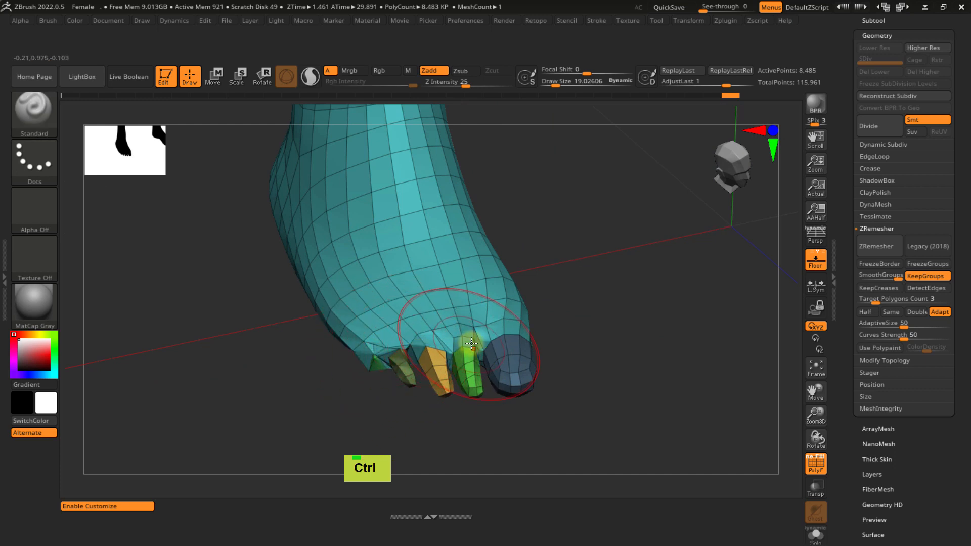
pyautogui.moveTo(498, 365); pyautogui.dragTo(519, 362, button='right')
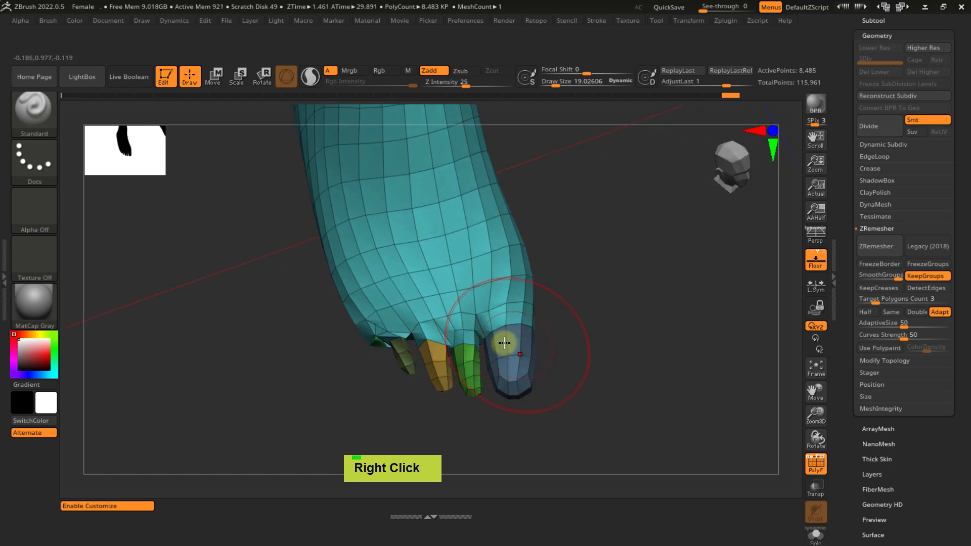
pyautogui.moveTo(523, 341)
pyautogui.mouseDown(button='right')
pyautogui.moveTo(452, 393)
pyautogui.moveTo(401, 282)
pyautogui.moveTo(460, 303)
pyautogui.moveTo(491, 293)
pyautogui.moveTo(539, 216)
pyautogui.moveTo(540, 197)
pyautogui.moveTo(453, 324)
pyautogui.moveTo(451, 280)
pyautogui.moveTo(462, 384)
pyautogui.moveTo(472, 384)
pyautogui.moveTo(450, 382)
pyautogui.mouseUp(button='right')
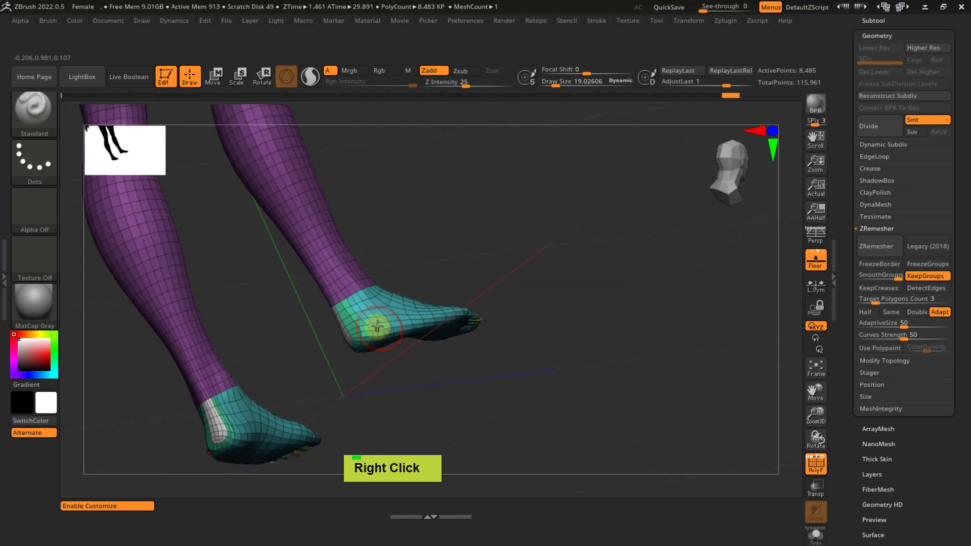
pyautogui.moveTo(393, 333)
pyautogui.mouseDown(button='right')
pyautogui.moveTo(370, 333)
pyautogui.moveTo(408, 274)
pyautogui.moveTo(369, 335)
pyautogui.moveTo(415, 347)
pyautogui.moveTo(472, 275)
pyautogui.moveTo(505, 284)
pyautogui.moveTo(515, 342)
pyautogui.moveTo(487, 299)
pyautogui.moveTo(503, 299)
pyautogui.moveTo(472, 343)
pyautogui.moveTo(441, 276)
pyautogui.moveTo(596, 358)
pyautogui.moveTo(521, 274)
pyautogui.moveTo(449, 305)
pyautogui.moveTo(605, 276)
pyautogui.moveTo(636, 307)
pyautogui.mouseUp(button='right')
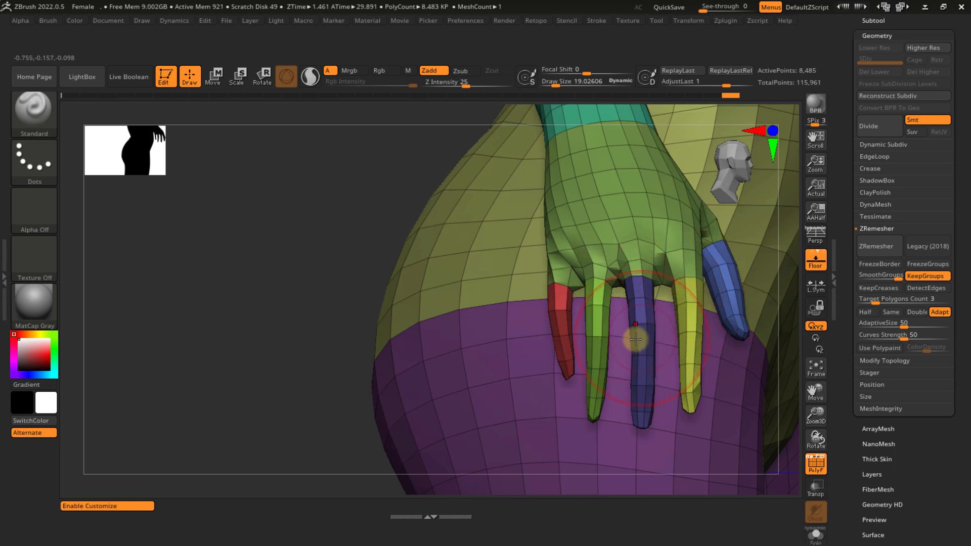
pyautogui.moveTo(592, 319)
pyautogui.keyDown('ctrl'); pyautogui.mouseDown(button='right')
pyautogui.moveTo(598, 308)
pyautogui.moveTo(623, 317)
pyautogui.moveTo(595, 314)
pyautogui.mouseUp(button='right'); pyautogui.keyUp('ctrl')
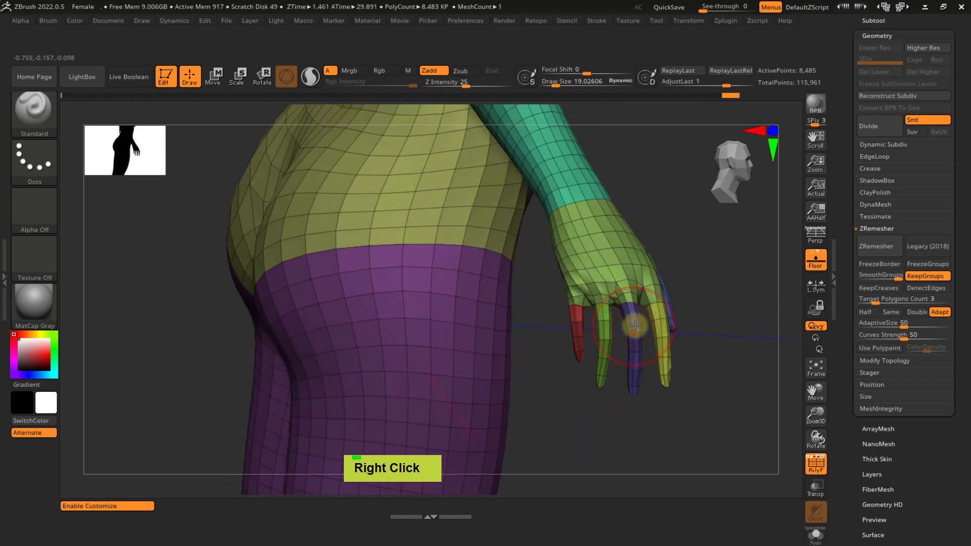
pyautogui.keyDown('ctrl'); pyautogui.moveTo(637, 328); pyautogui.dragTo(504, 316, button='right'); pyautogui.keyUp('ctrl')
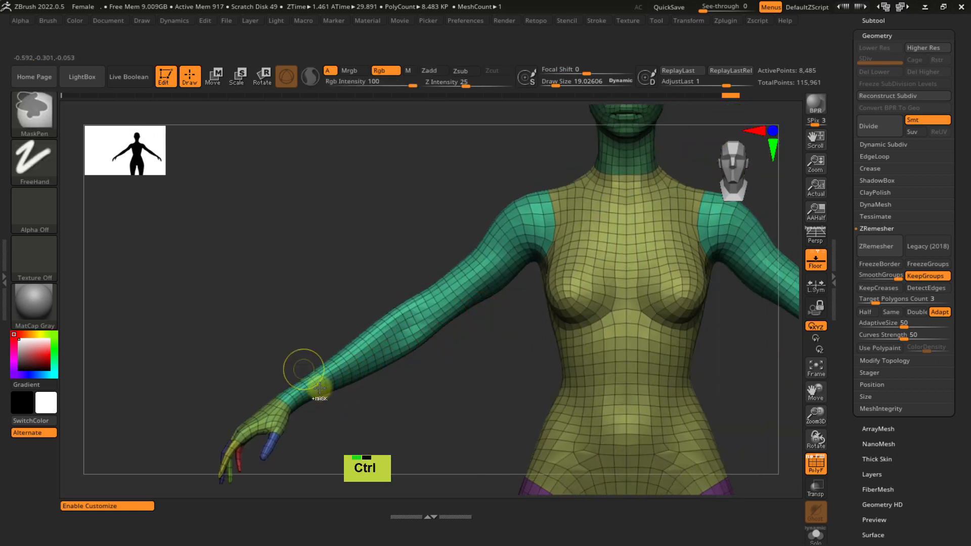
# - Examine the edge flow of Zremesh_3set along the arms, head, torso, hips and legs
pyautogui.keyDown('ctrl'); pyautogui.moveTo(321, 386); pyautogui.dragTo(317, 407, button='right'); pyautogui.keyUp('ctrl')
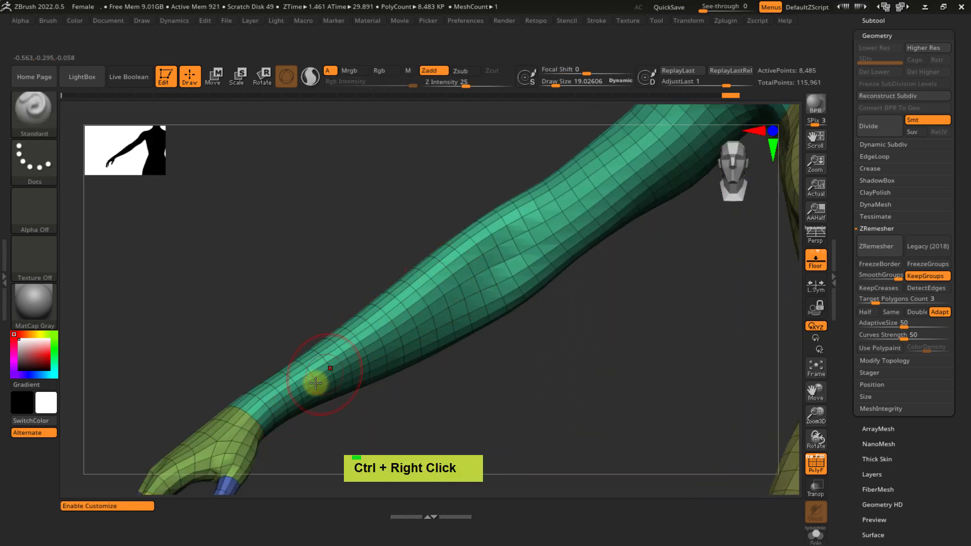
pyautogui.press('ctrl')
pyautogui.keyDown('ctrl'); pyautogui.moveTo(461, 338); pyautogui.dragTo(443, 397, button='right'); pyautogui.keyUp('ctrl')
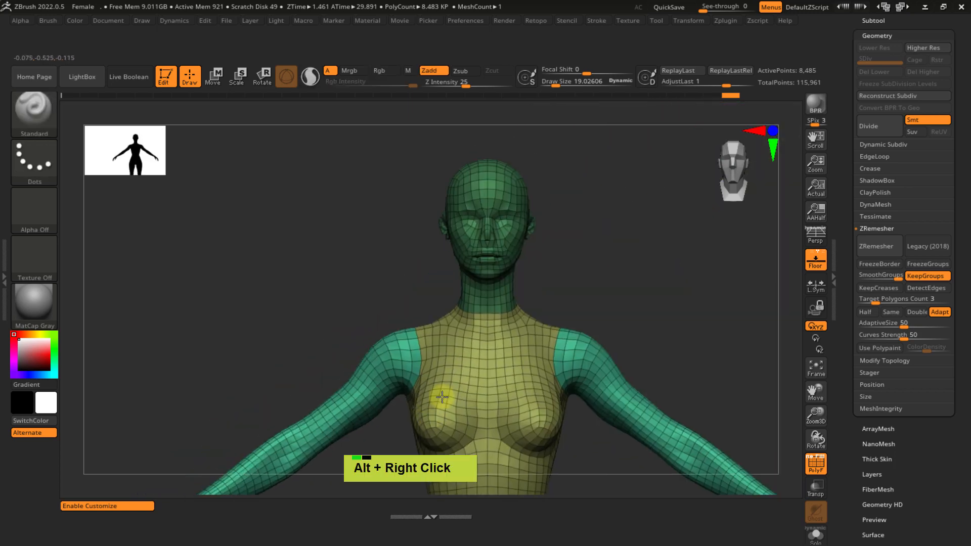
pyautogui.keyDown('ctrl'); pyautogui.moveTo(464, 282); pyautogui.dragTo(489, 323, button='right'); pyautogui.keyUp('ctrl')
pyautogui.moveTo(495, 228)
pyautogui.keyDown('alt'); pyautogui.mouseDown(button='right')
pyautogui.moveTo(512, 277)
pyautogui.moveTo(466, 233)
pyautogui.moveTo(521, 282)
pyautogui.moveTo(566, 284)
pyautogui.moveTo(534, 293)
pyautogui.moveTo(552, 297)
pyautogui.mouseUp(button='right'); pyautogui.keyUp('alt')
pyautogui.moveTo(552, 297)
pyautogui.keyDown('alt'); pyautogui.mouseDown(button='right')
pyautogui.moveTo(557, 237)
pyautogui.moveTo(547, 280)
pyautogui.mouseUp(button='right'); pyautogui.keyUp('alt')
pyautogui.moveTo(546, 279); pyautogui.dragTo(483, 317, button='right')
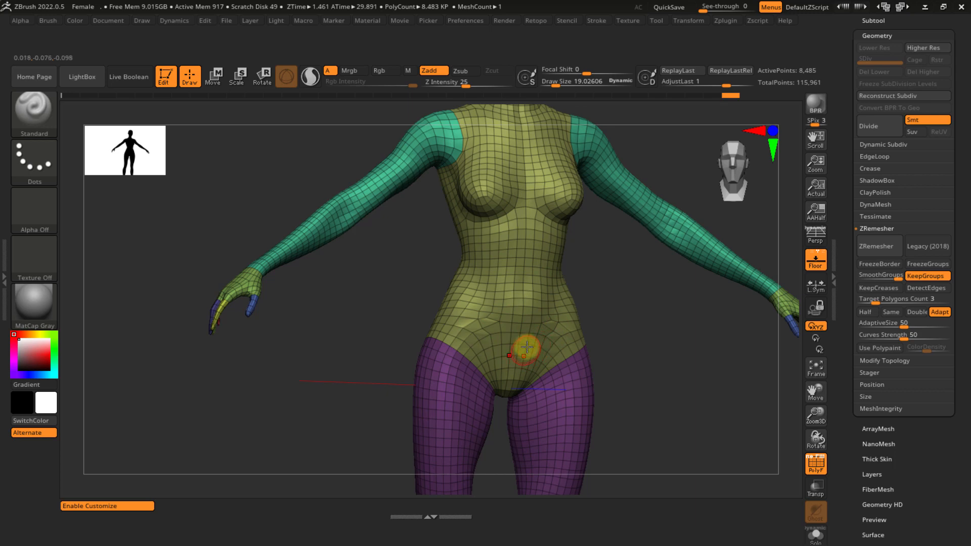
pyautogui.keyDown('alt'); pyautogui.moveTo(537, 283); pyautogui.dragTo(479, 420, button='right'); pyautogui.keyUp('alt')
pyautogui.keyDown('alt'); pyautogui.moveTo(509, 265); pyautogui.dragTo(506, 324, button='right'); pyautogui.keyUp('alt')
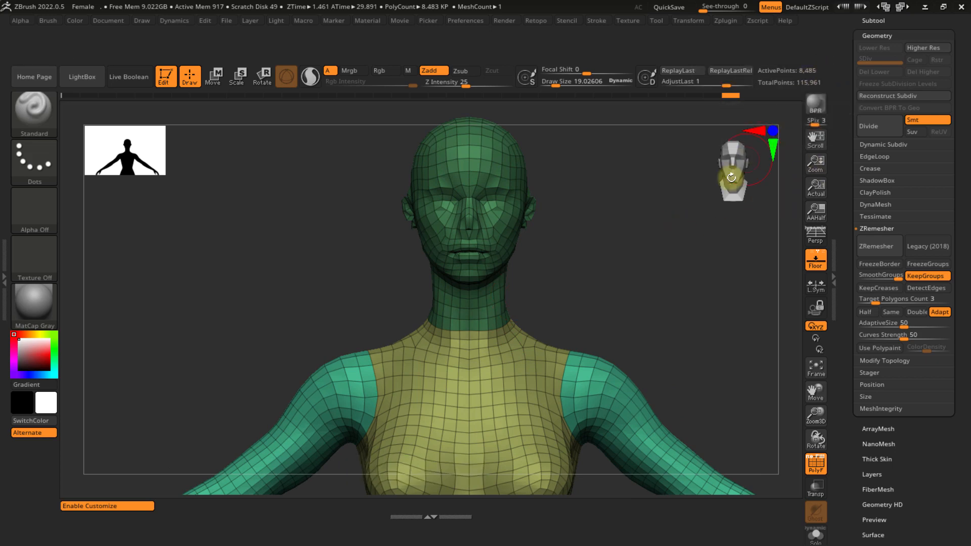
pyautogui.press('ctrl')
pyautogui.keyDown('ctrl'); pyautogui.moveTo(435, 368); pyautogui.dragTo(418, 321, button='right'); pyautogui.keyUp('ctrl')
pyautogui.keyDown('alt'); pyautogui.moveTo(419, 394); pyautogui.dragTo(475, 251, button='right'); pyautogui.keyUp('alt')
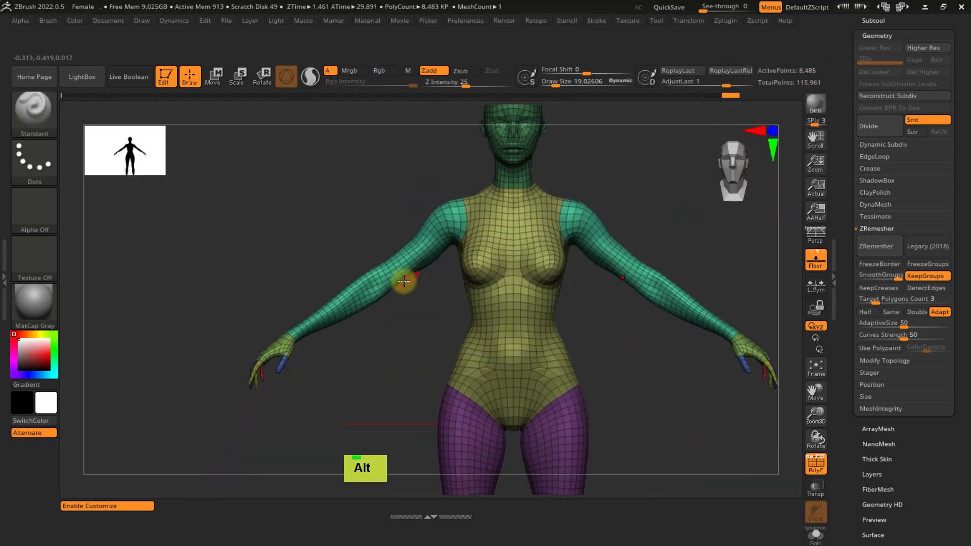
pyautogui.keyDown('alt'); pyautogui.moveTo(441, 390); pyautogui.dragTo(432, 278, button='right'); pyautogui.keyUp('alt')
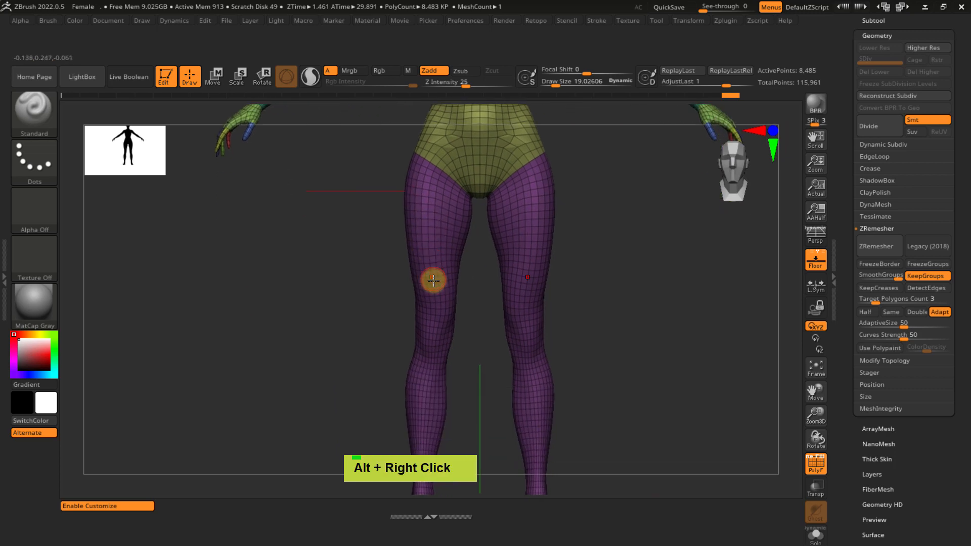
pyautogui.keyDown('alt'); pyautogui.moveTo(432, 346); pyautogui.dragTo(459, 430, button='right'); pyautogui.keyUp('alt')
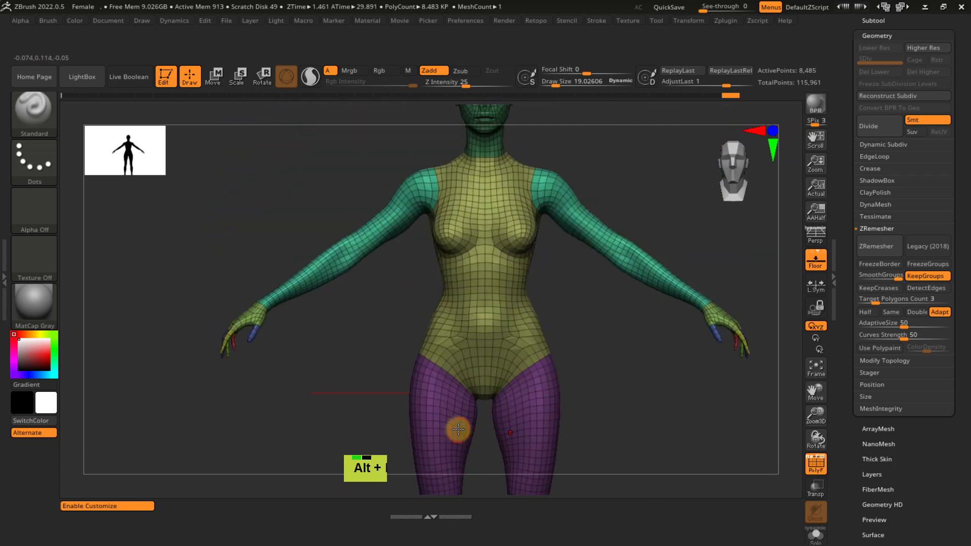
# - Select the Zremesh_2set subtool and examine its polygon density on the arms, torso and legs
pyautogui.moveTo(845, 148); pyautogui.dragTo(860, 222)
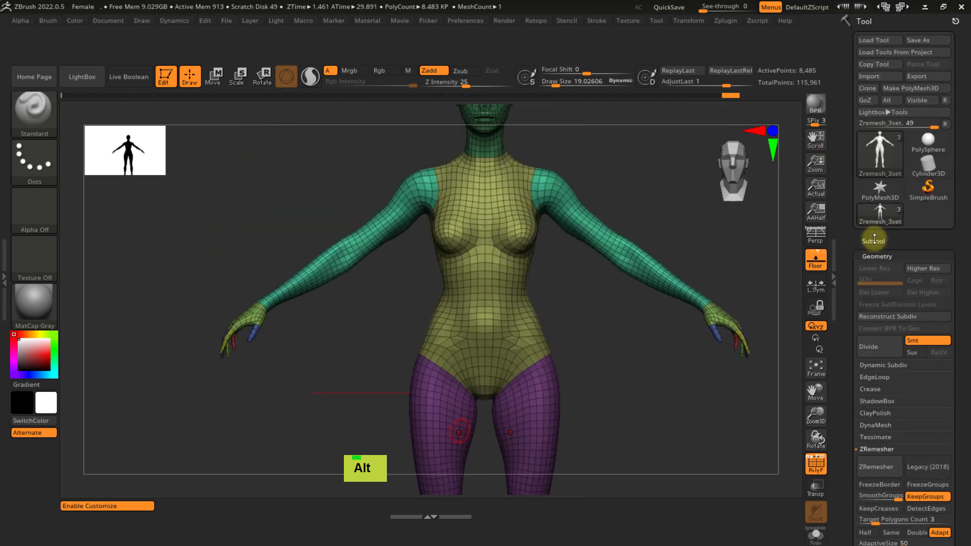
pyautogui.click(873, 240)
pyautogui.click(930, 146)
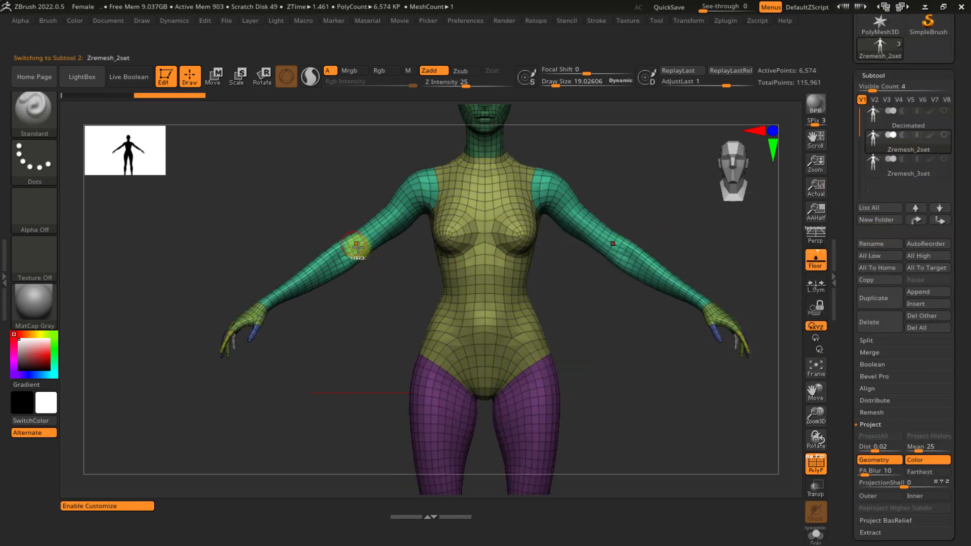
pyautogui.keyDown('ctrl'); pyautogui.moveTo(358, 245); pyautogui.dragTo(464, 236, button='right'); pyautogui.keyUp('ctrl')
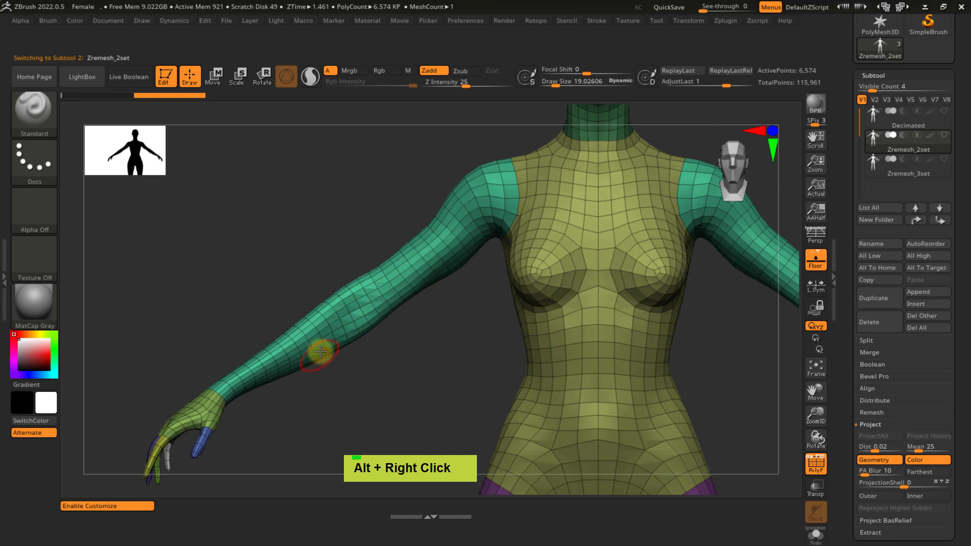
pyautogui.keyDown('alt'); pyautogui.moveTo(321, 351); pyautogui.dragTo(289, 347, button='right'); pyautogui.keyUp('alt')
pyautogui.keyDown('ctrl'); pyautogui.moveTo(313, 383); pyautogui.dragTo(337, 410, button='right'); pyautogui.keyUp('ctrl')
pyautogui.moveTo(401, 293); pyautogui.dragTo(374, 200, button='right')
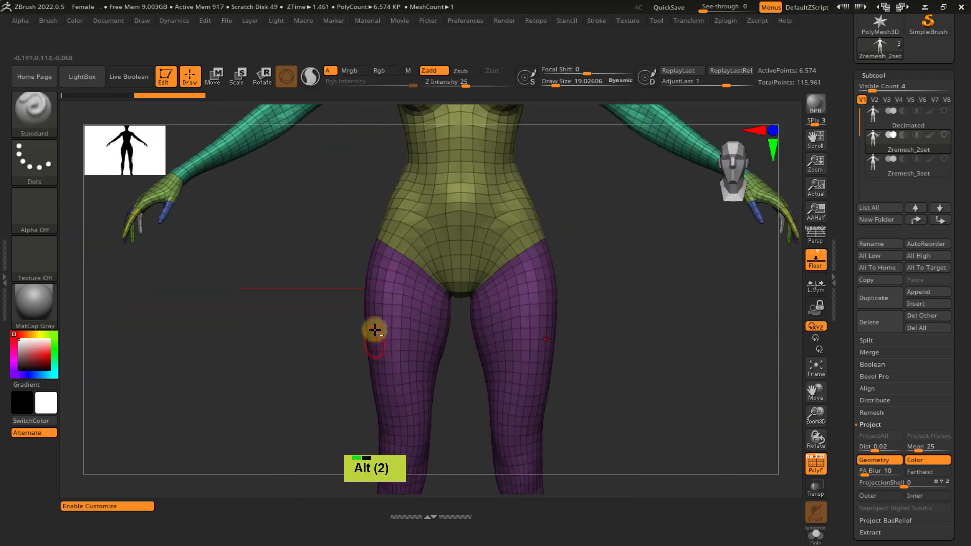
pyautogui.keyDown('alt'); pyautogui.moveTo(373, 330); pyautogui.dragTo(424, 269, button='right'); pyautogui.keyUp('alt')
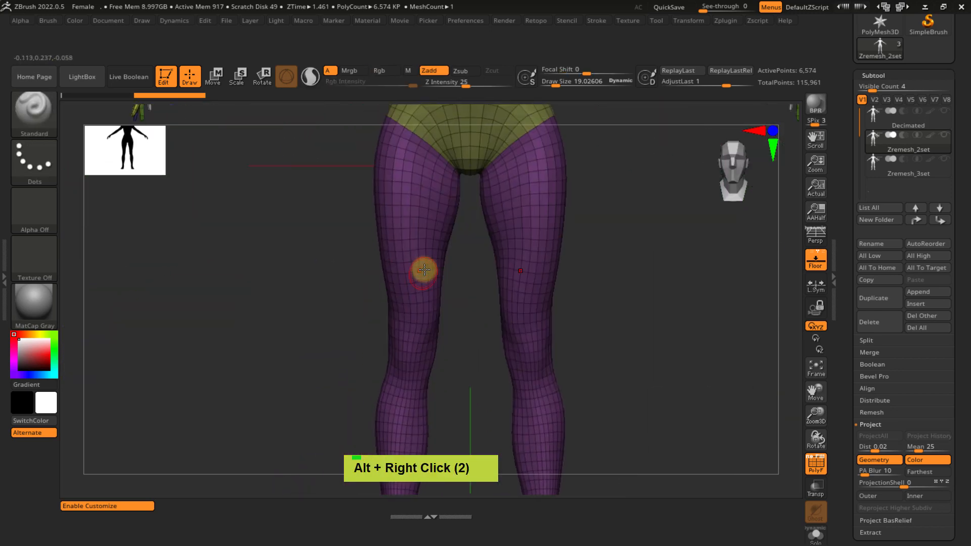
# - Switch between Zremesh_3set and Zremesh_2set to compare their leg topology, ending with Zremesh_3set selected
pyautogui.click(914, 175)
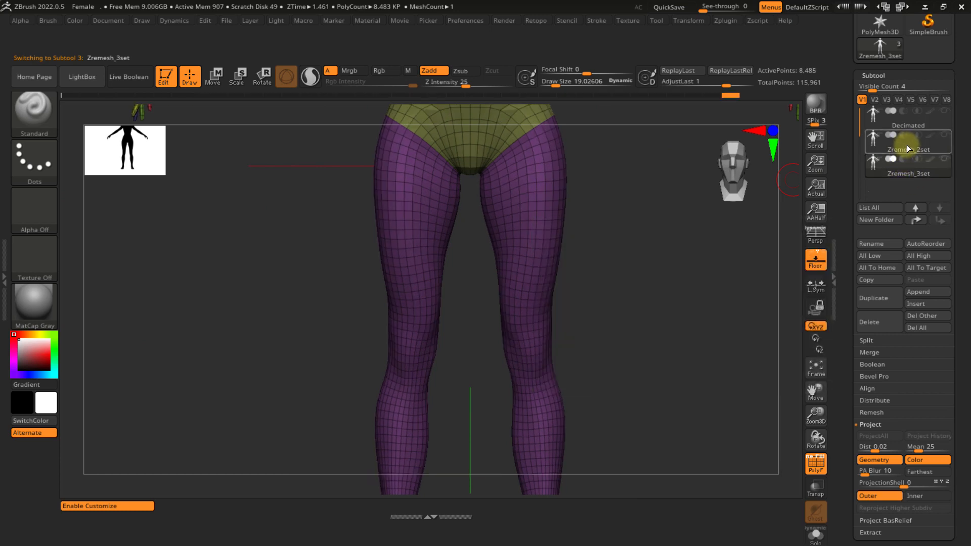
pyautogui.click(907, 145)
pyautogui.keyDown('alt'); pyautogui.moveTo(674, 277); pyautogui.dragTo(680, 238, button='right'); pyautogui.keyUp('alt')
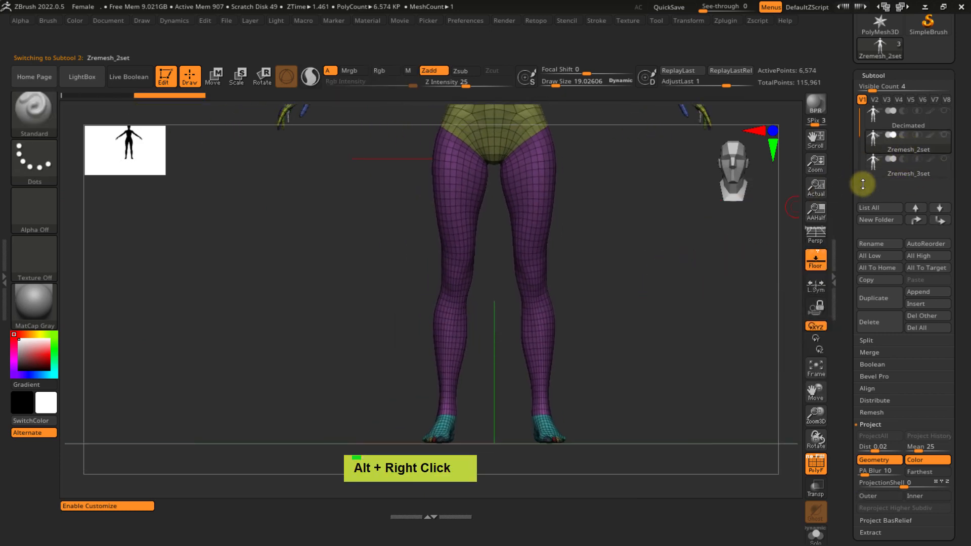
pyautogui.click(897, 174)
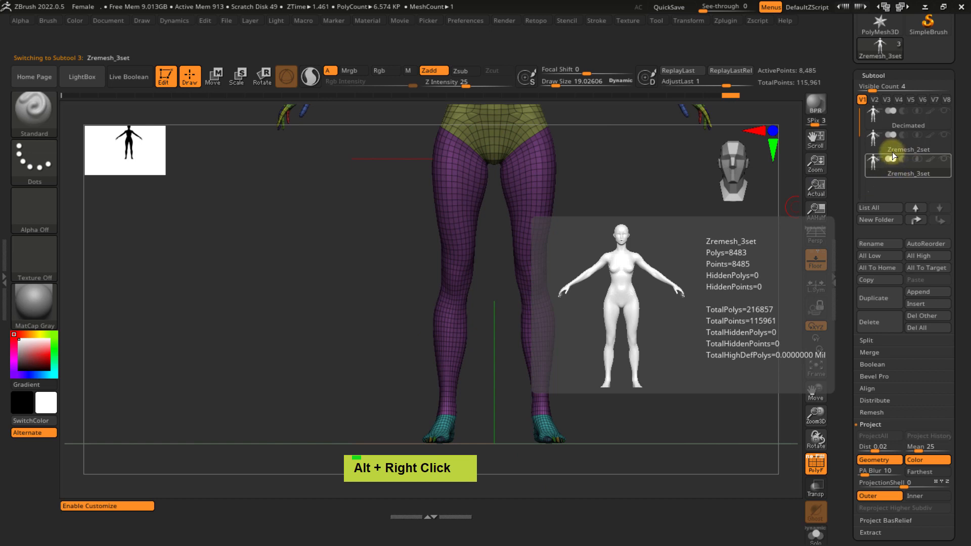
# - Compare the foot and toe topology of Zremesh_2set and Zremesh_3set by switching between them, ending with Zremesh_3set selected
pyautogui.click(892, 151)
pyautogui.moveTo(448, 373)
pyautogui.keyDown('alt'); pyautogui.mouseDown(button='right')
pyautogui.moveTo(462, 314)
pyautogui.moveTo(461, 383)
pyautogui.moveTo(493, 419)
pyautogui.moveTo(488, 347)
pyautogui.moveTo(501, 369)
pyautogui.moveTo(446, 330)
pyautogui.mouseUp(button='right'); pyautogui.keyUp('alt')
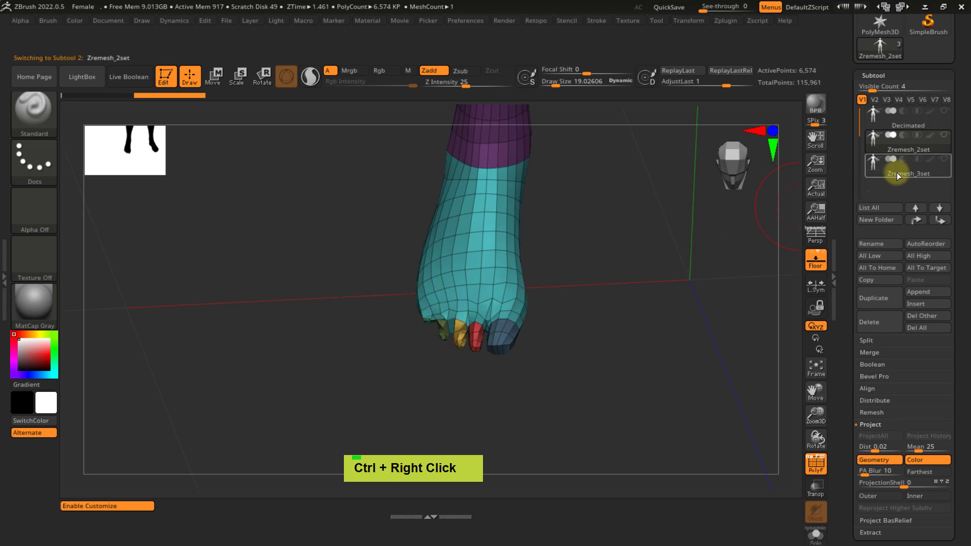
pyautogui.click(897, 172)
pyautogui.keyDown('ctrl'); pyautogui.moveTo(455, 352); pyautogui.dragTo(825, 197, button='right'); pyautogui.keyUp('ctrl')
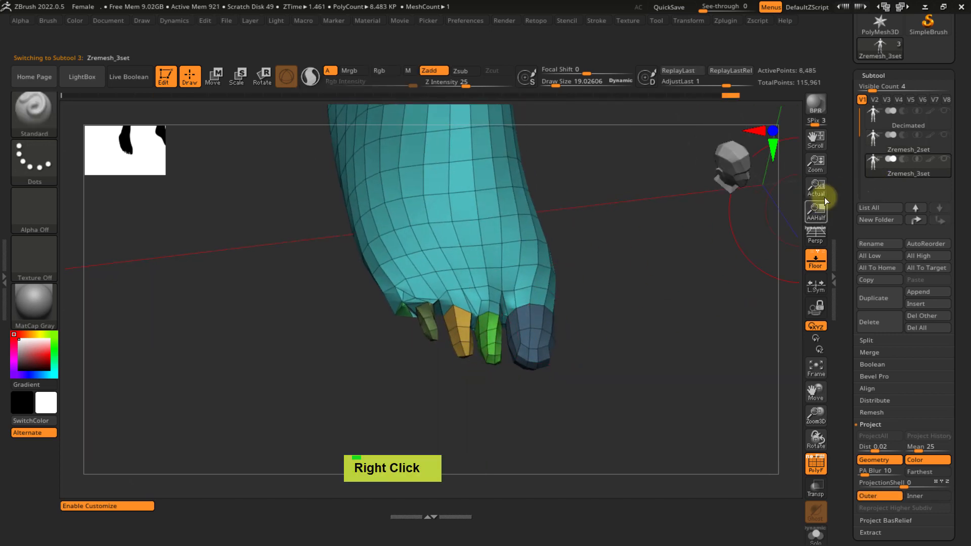
pyautogui.click(888, 148)
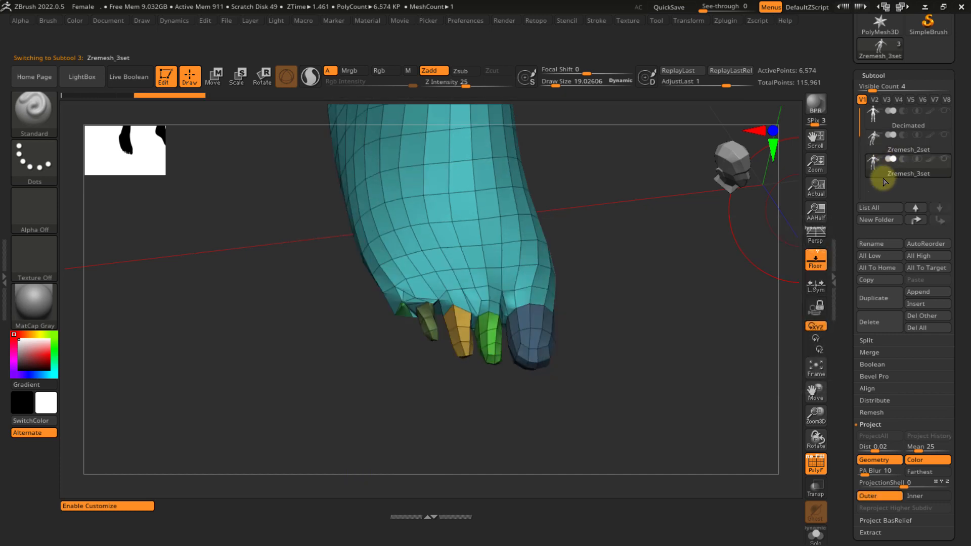
pyautogui.click(884, 173)
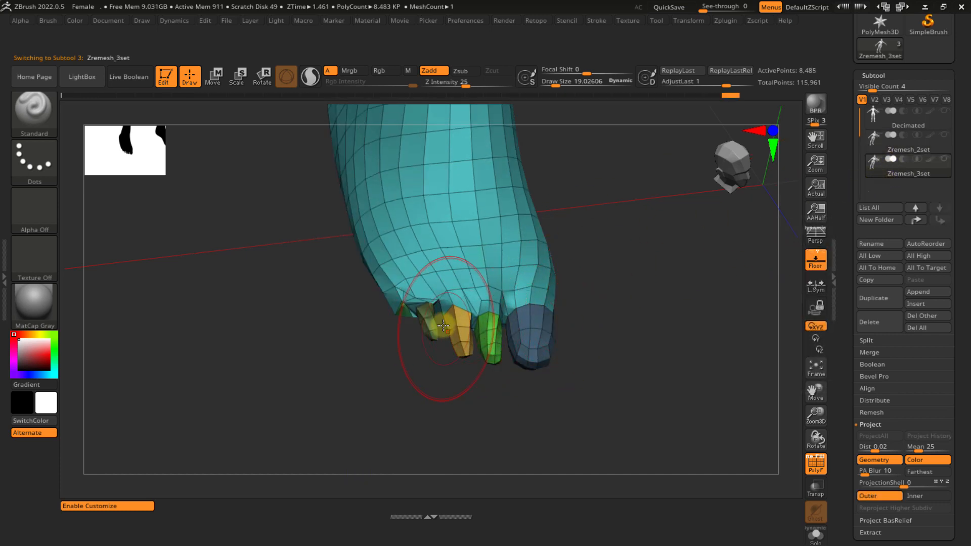
pyautogui.moveTo(408, 310)
pyautogui.keyDown('ctrl'); pyautogui.mouseDown(button='right')
pyautogui.moveTo(439, 292)
pyautogui.moveTo(449, 310)
pyautogui.moveTo(485, 275)
pyautogui.moveTo(538, 367)
pyautogui.moveTo(553, 316)
pyautogui.moveTo(505, 344)
pyautogui.moveTo(533, 268)
pyautogui.moveTo(564, 238)
pyautogui.moveTo(542, 445)
pyautogui.moveTo(528, 354)
pyautogui.moveTo(511, 336)
pyautogui.mouseUp(button='right'); pyautogui.keyUp('ctrl')
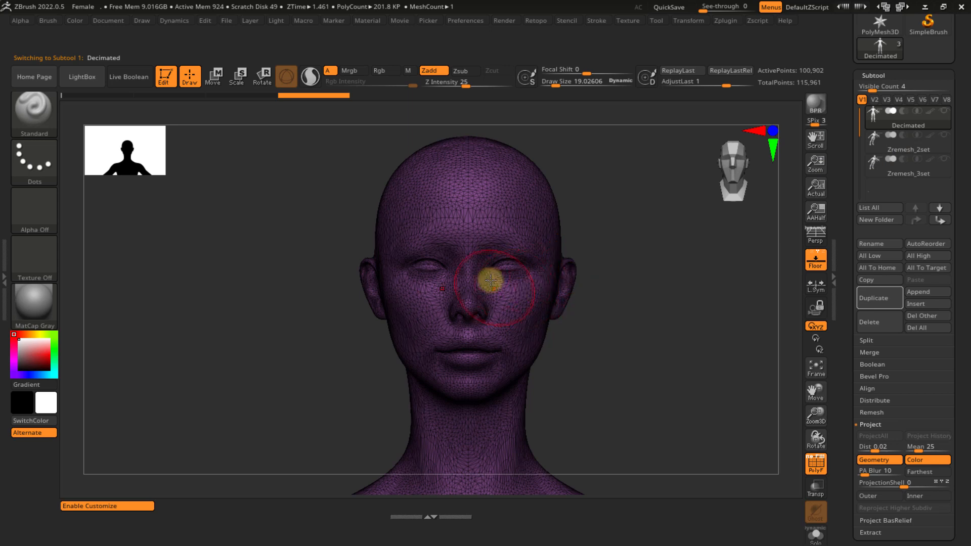
# - Choose the IMM Primitives brush and its Single Poly mesh for use on the Decimated subtool's face
pyautogui.keyDown('ctrl'); pyautogui.moveTo(490, 280); pyautogui.dragTo(532, 346, button='right'); pyautogui.keyUp('ctrl')
pyautogui.keyDown('alt'); pyautogui.moveTo(532, 311); pyautogui.dragTo(563, 273, button='right'); pyautogui.keyUp('alt')
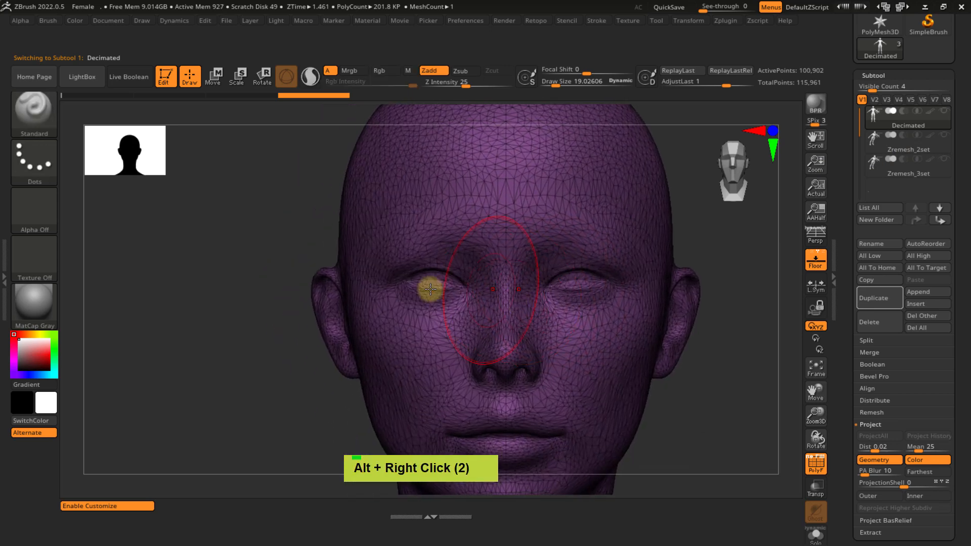
pyautogui.doubleClick(4, 274)
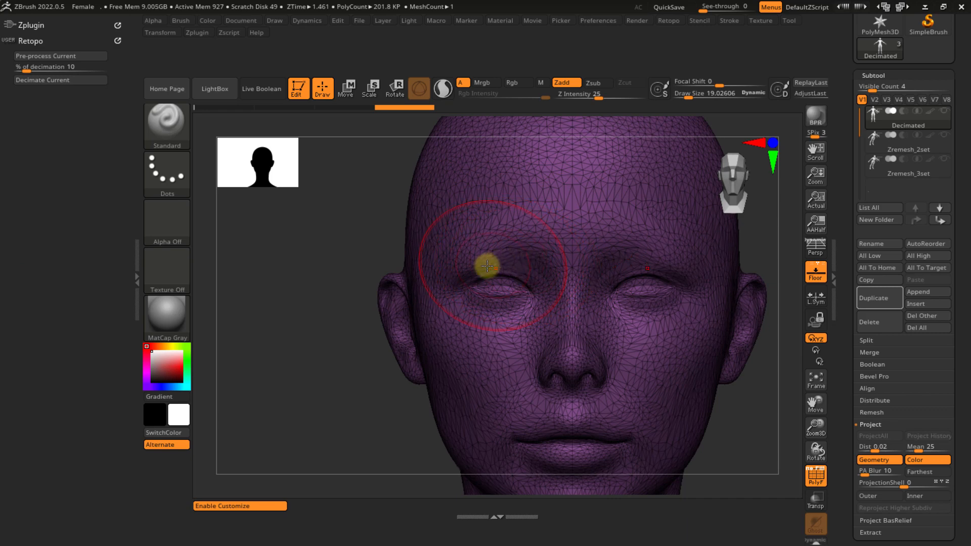
pyautogui.press('b')
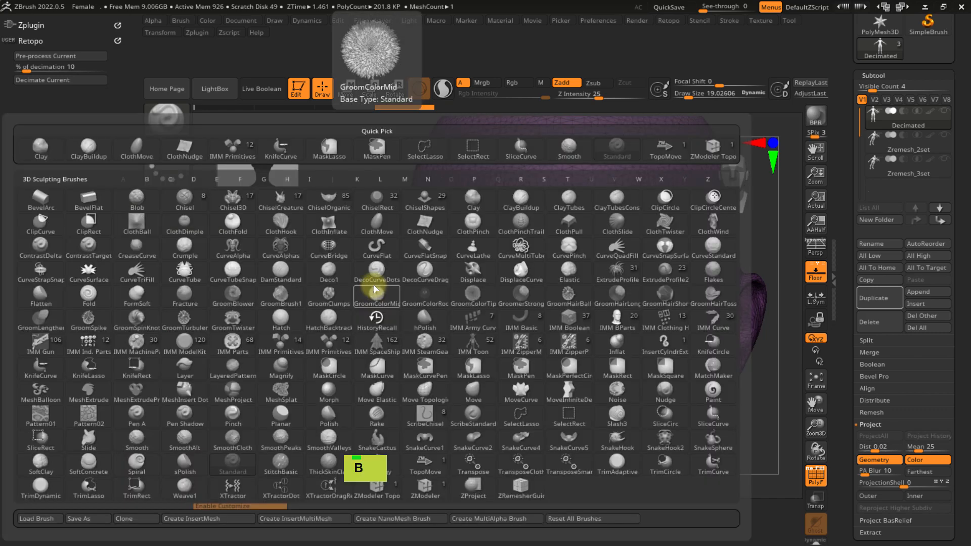
pyautogui.press('i')
pyautogui.press('h')
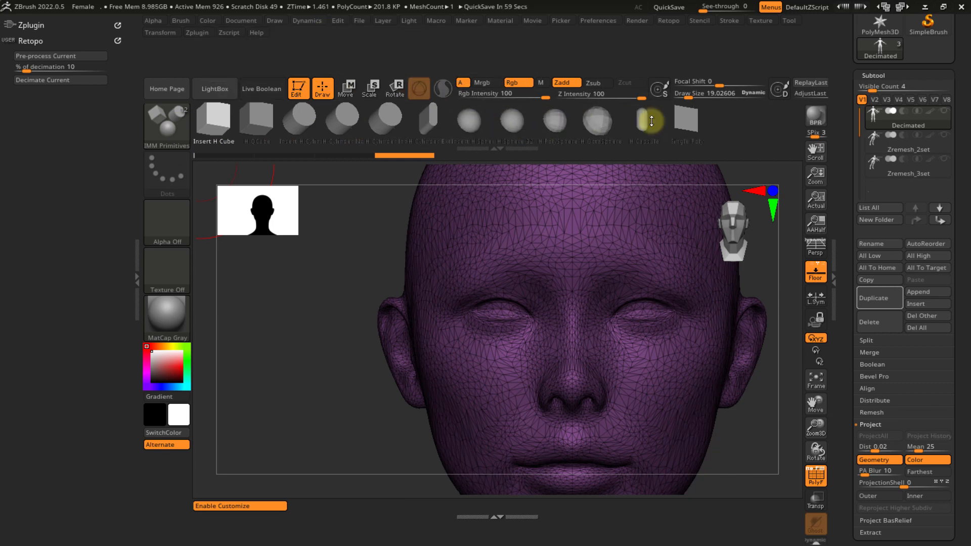
pyautogui.click(686, 119)
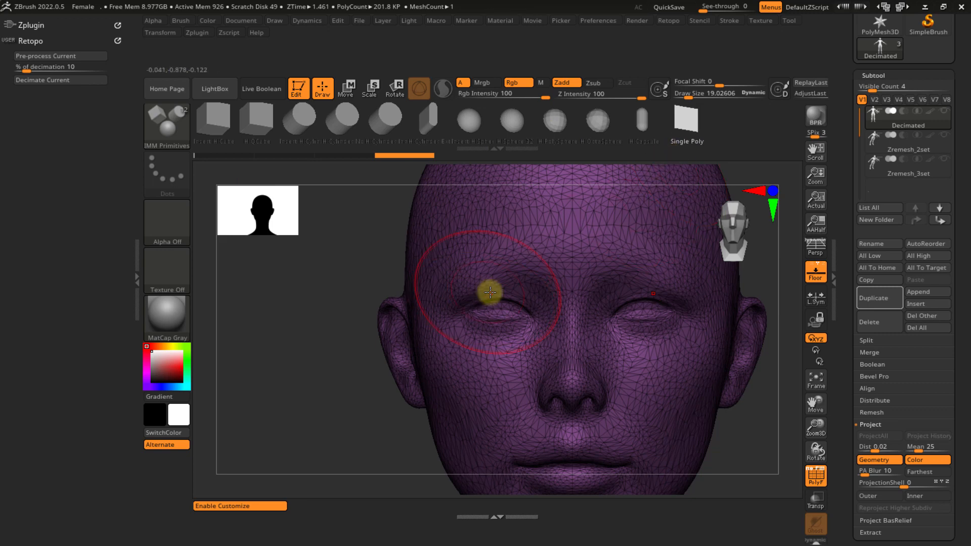
# - Reduce the draw size to about 6.56 and insert a mirrored single polygon above each eye of the Decimated head
pyautogui.keyDown('ctrl'); pyautogui.moveTo(504, 292); pyautogui.dragTo(498, 293, button='right'); pyautogui.keyUp('ctrl')
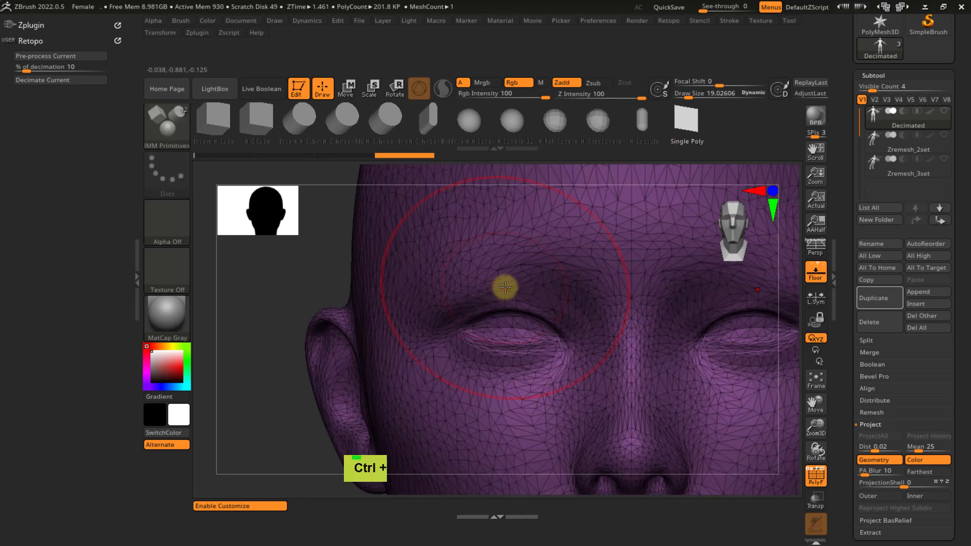
pyautogui.press('s')
pyautogui.moveTo(506, 288); pyautogui.dragTo(498, 291)
pyautogui.moveTo(520, 287)
pyautogui.keyDown('ctrl'); pyautogui.mouseDown(button='right')
pyautogui.moveTo(506, 258)
pyautogui.moveTo(540, 288)
pyautogui.moveTo(485, 282)
pyautogui.moveTo(512, 297)
pyautogui.mouseUp(button='right'); pyautogui.keyUp('ctrl')
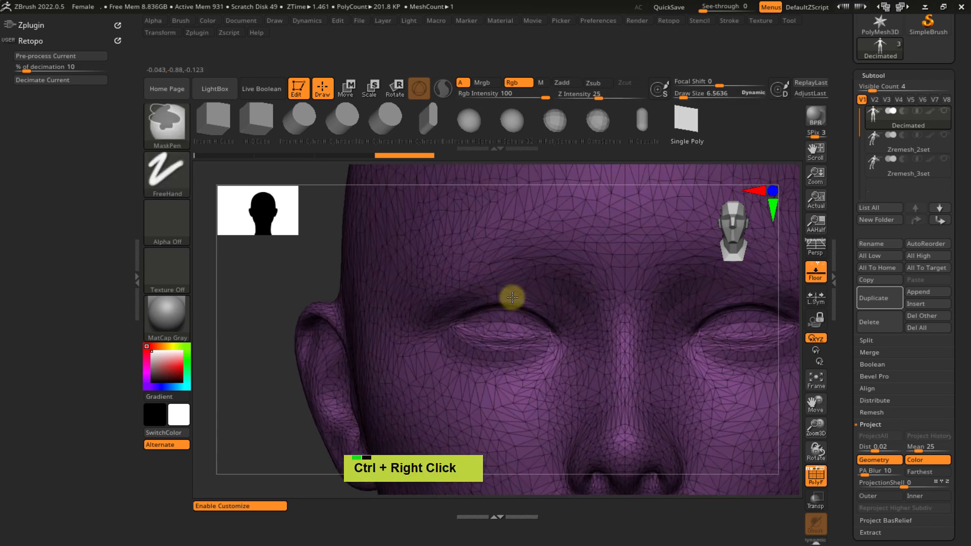
pyautogui.moveTo(498, 290); pyautogui.dragTo(510, 275)
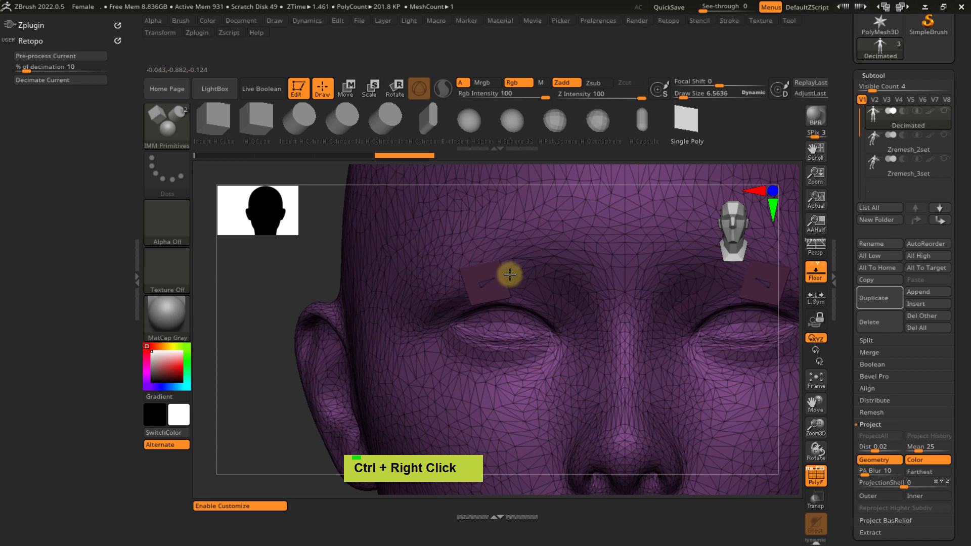
pyautogui.keyDown('ctrl'); pyautogui.moveTo(506, 275); pyautogui.dragTo(533, 315, button='right'); pyautogui.keyUp('ctrl')
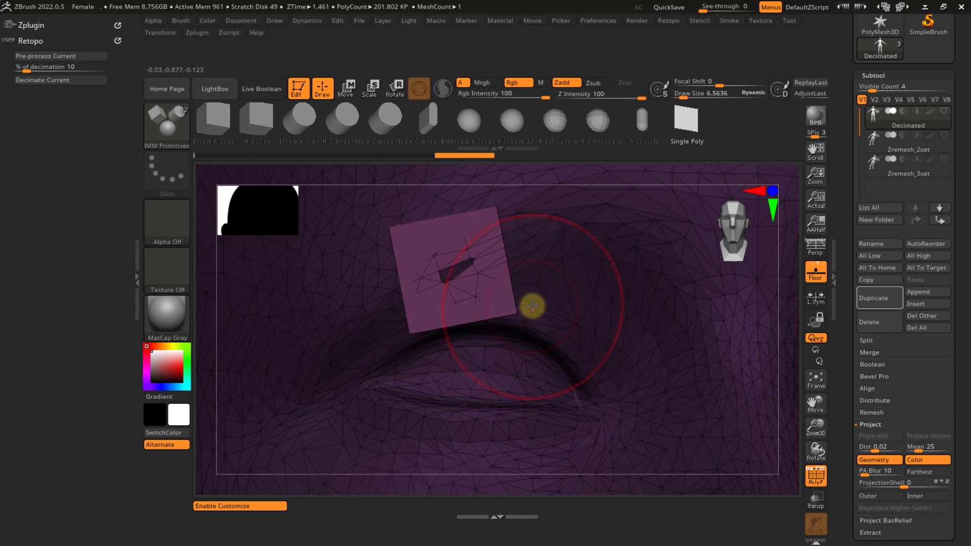
# - Set the draw size to 1 and undo the single polygons inserted above the eyes
pyautogui.press('s')
pyautogui.moveTo(528, 309); pyautogui.dragTo(515, 314)
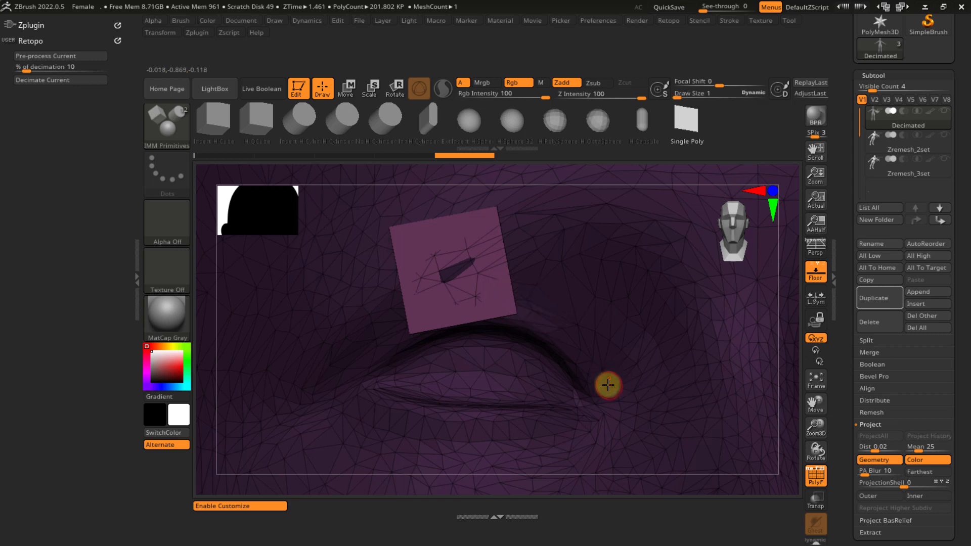
pyautogui.moveTo(608, 385)
pyautogui.mouseDown(button='right')
pyautogui.moveTo(603, 396)
pyautogui.moveTo(593, 382)
pyautogui.mouseUp(button='right')
pyautogui.hotkey('ctrl', 'z')
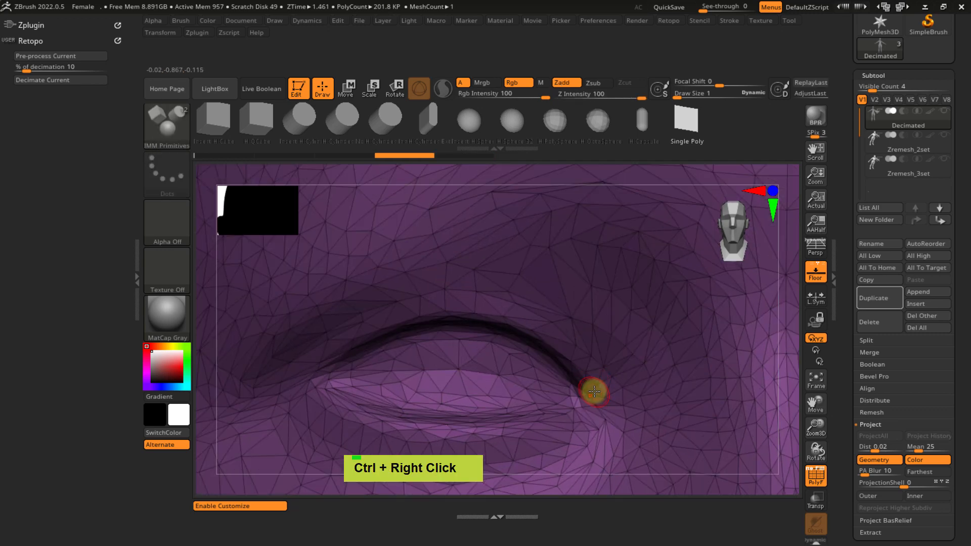
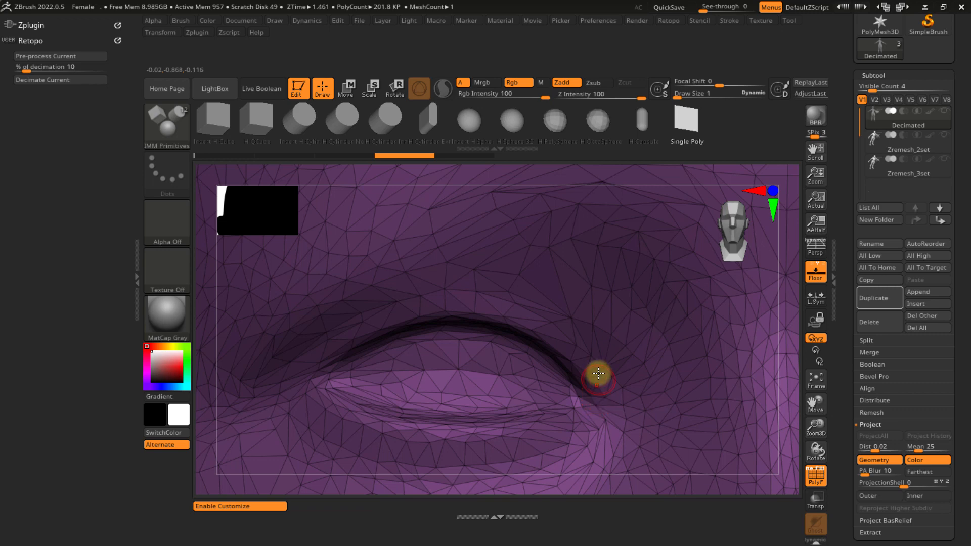
# - Insert a Sphere3D subtool as a size reference for the character, and delete the sphere again
pyautogui.moveTo(598, 373)
pyautogui.mouseDown(button='right')
pyautogui.moveTo(588, 358)
pyautogui.moveTo(593, 347)
pyautogui.moveTo(533, 284)
pyautogui.moveTo(539, 316)
pyautogui.moveTo(533, 299)
pyautogui.moveTo(560, 293)
pyautogui.moveTo(514, 300)
pyautogui.moveTo(533, 336)
pyautogui.moveTo(499, 294)
pyautogui.moveTo(525, 327)
pyautogui.moveTo(493, 213)
pyautogui.moveTo(525, 329)
pyautogui.moveTo(501, 245)
pyautogui.moveTo(512, 302)
pyautogui.moveTo(553, 354)
pyautogui.moveTo(519, 302)
pyautogui.moveTo(490, 314)
pyautogui.moveTo(491, 289)
pyautogui.moveTo(473, 306)
pyautogui.mouseUp(button='right')
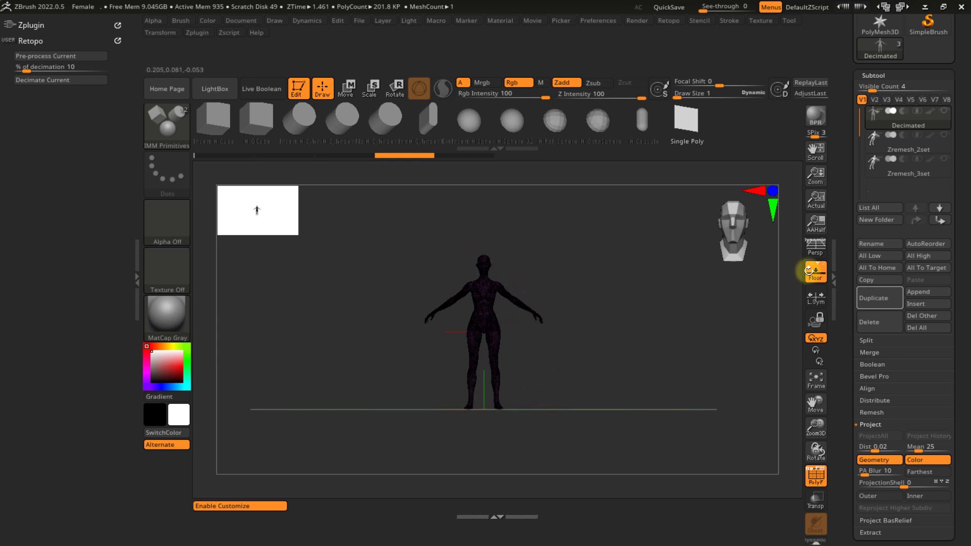
pyautogui.click(915, 302)
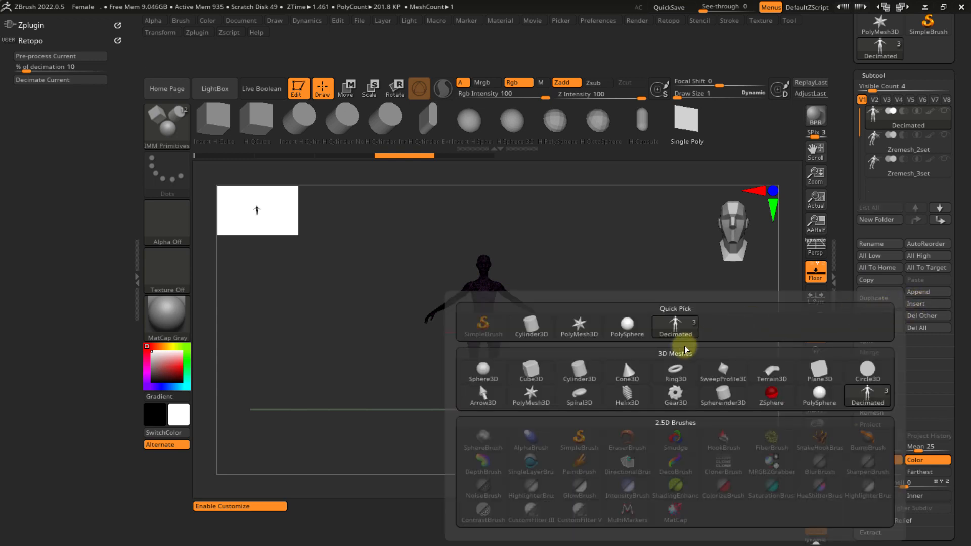
pyautogui.click(487, 369)
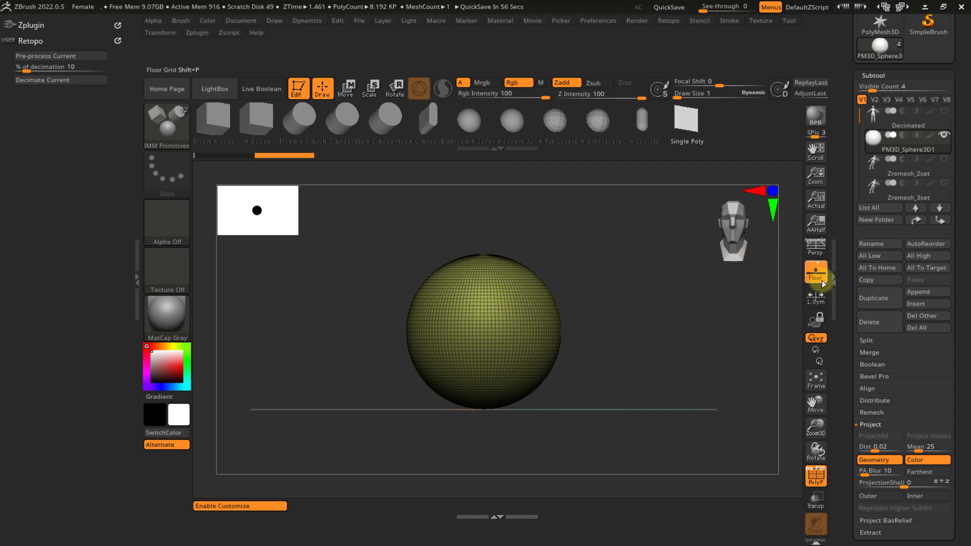
pyautogui.click(872, 322)
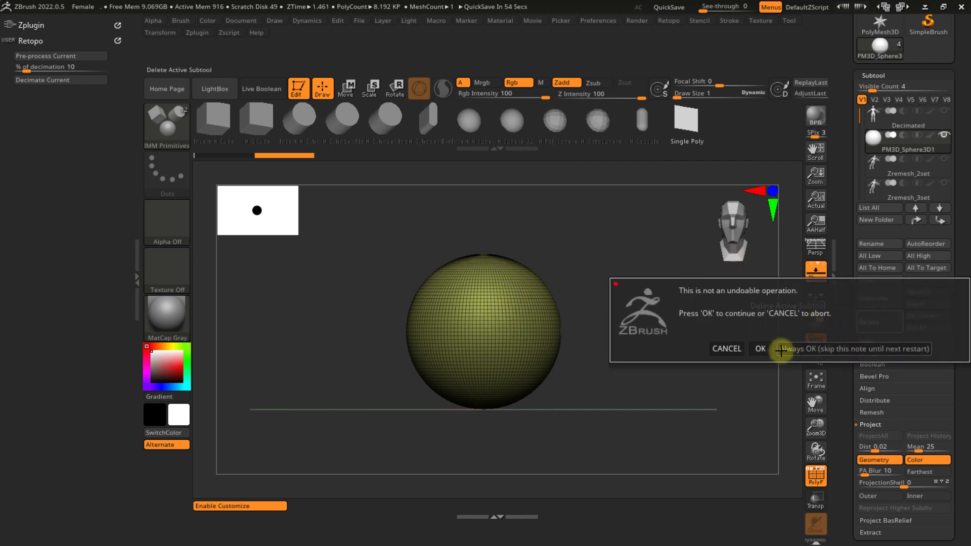
pyautogui.click(760, 349)
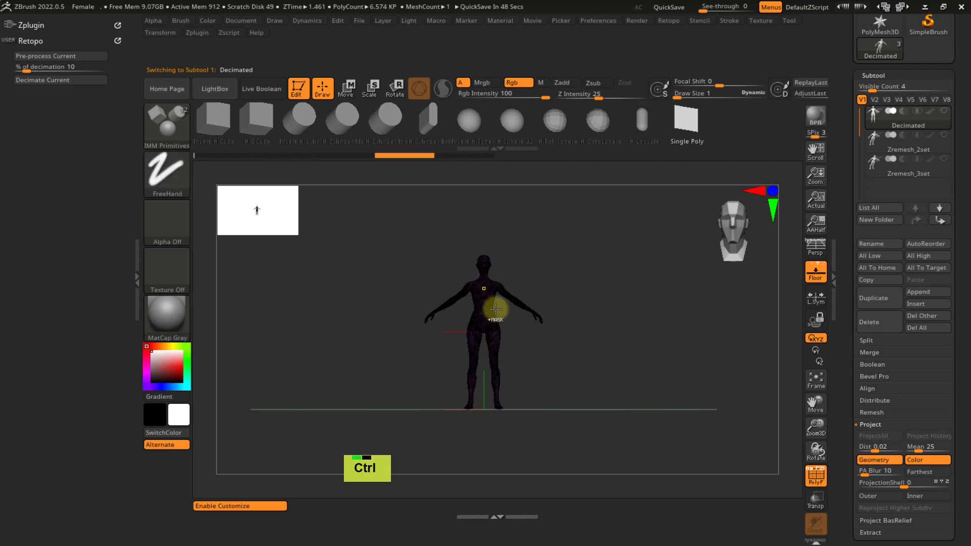
# - Turn off the polyframe display on the Decimated character and frame the whole figure
pyautogui.moveTo(514, 303)
pyautogui.keyDown('ctrl'); pyautogui.mouseDown(button='right')
pyautogui.moveTo(511, 332)
pyautogui.moveTo(510, 315)
pyautogui.mouseUp(button='right'); pyautogui.keyUp('ctrl')
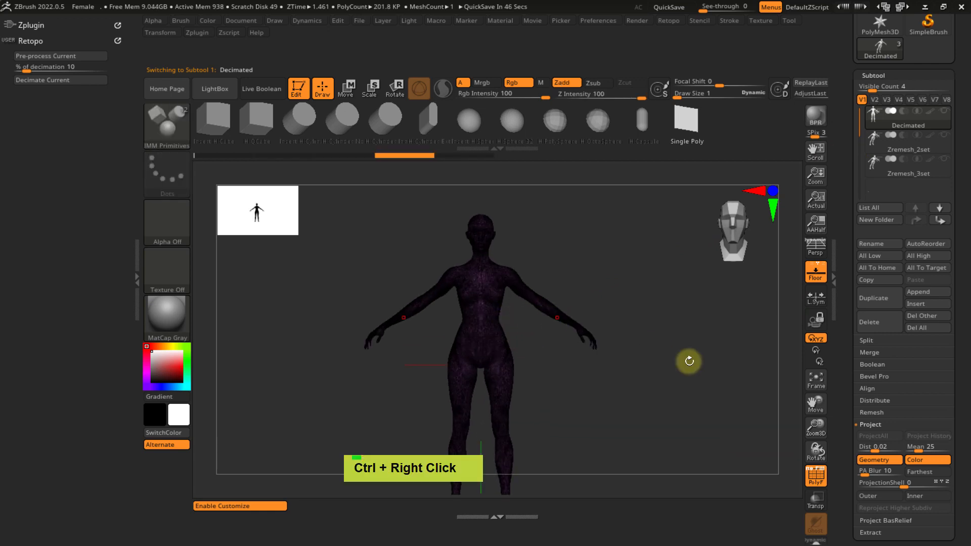
pyautogui.hotkey('shift', 'f')
pyautogui.keyDown('alt'); pyautogui.moveTo(499, 359); pyautogui.dragTo(477, 300, button='right'); pyautogui.keyUp('alt')
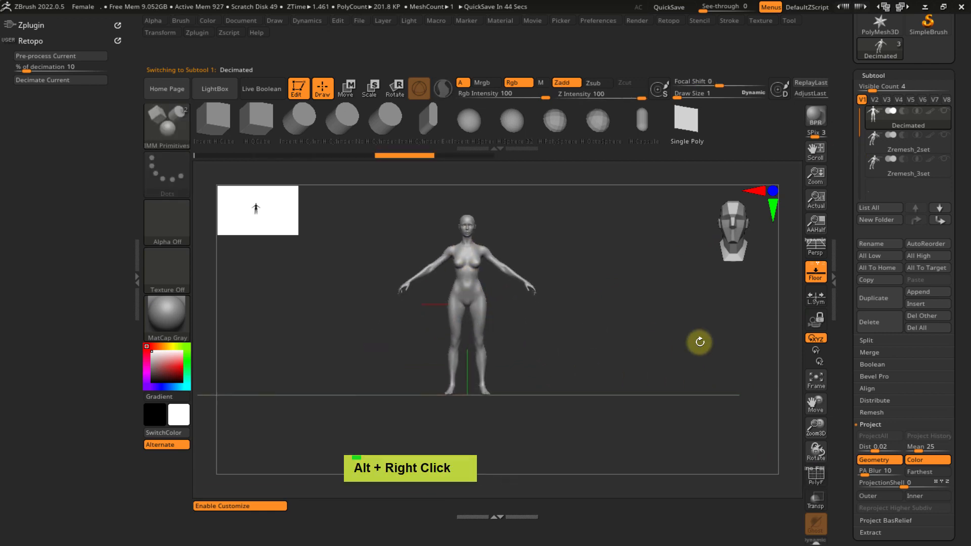
pyautogui.scroll(-3, 852, 401)
pyautogui.scroll(-2, 850, 422)
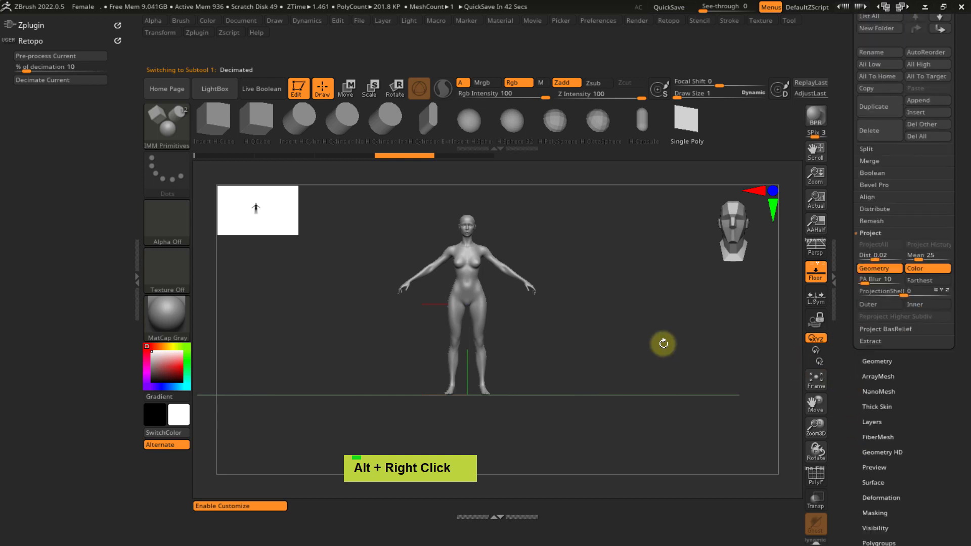
# - Activate the Move gizmo with X symmetry off, centre it on the Decimated character and reset its orientation
pyautogui.moveTo(506, 334)
pyautogui.keyDown('ctrl'); pyautogui.mouseDown(button='right')
pyautogui.moveTo(487, 310)
pyautogui.moveTo(498, 297)
pyautogui.moveTo(479, 329)
pyautogui.mouseUp(button='right'); pyautogui.keyUp('ctrl')
pyautogui.press('w')
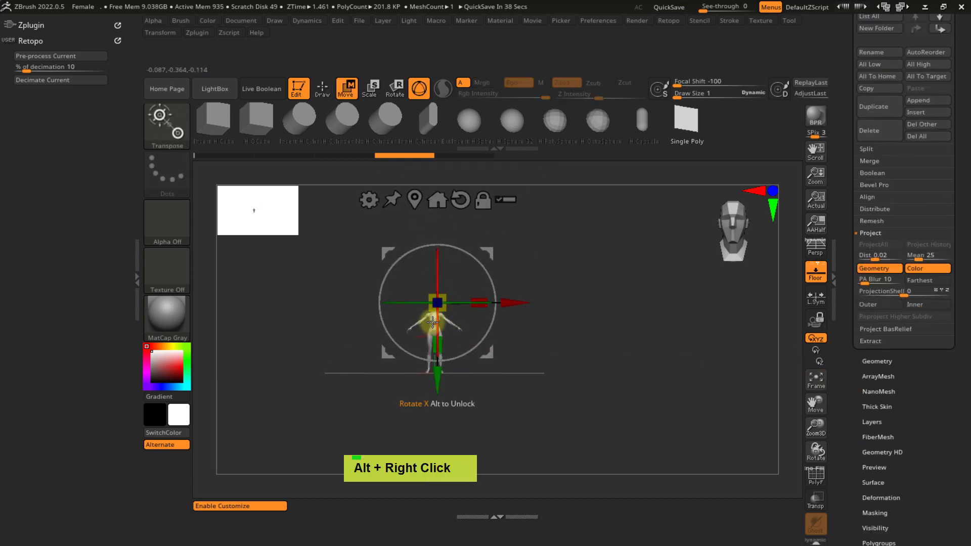
pyautogui.press('x')
pyautogui.click(415, 201)
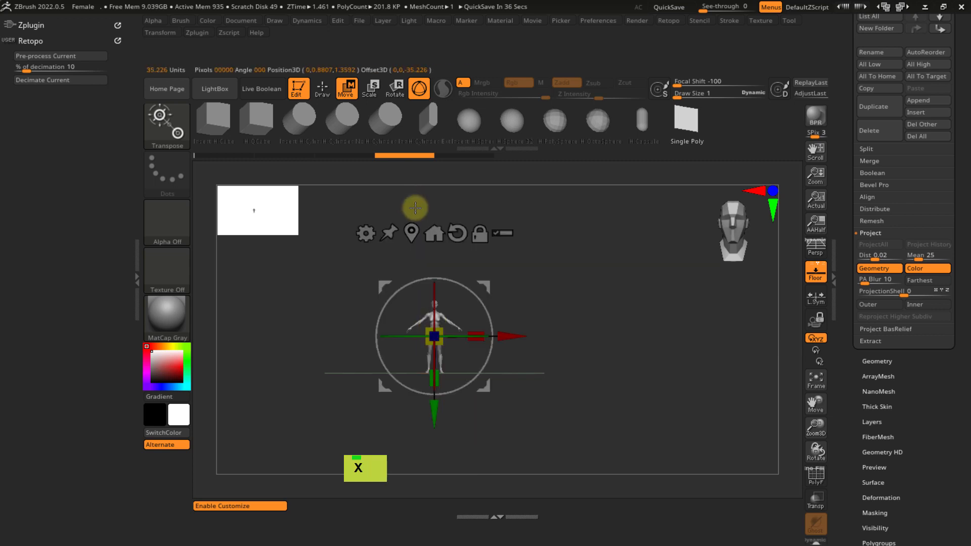
pyautogui.press('alt')
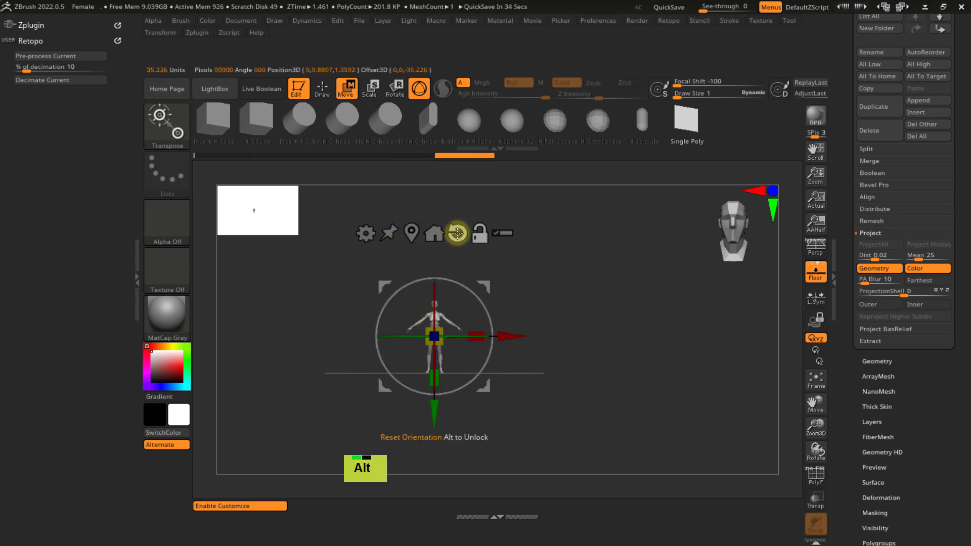
pyautogui.keyDown('alt'); pyautogui.click(457, 233); pyautogui.keyUp('alt')
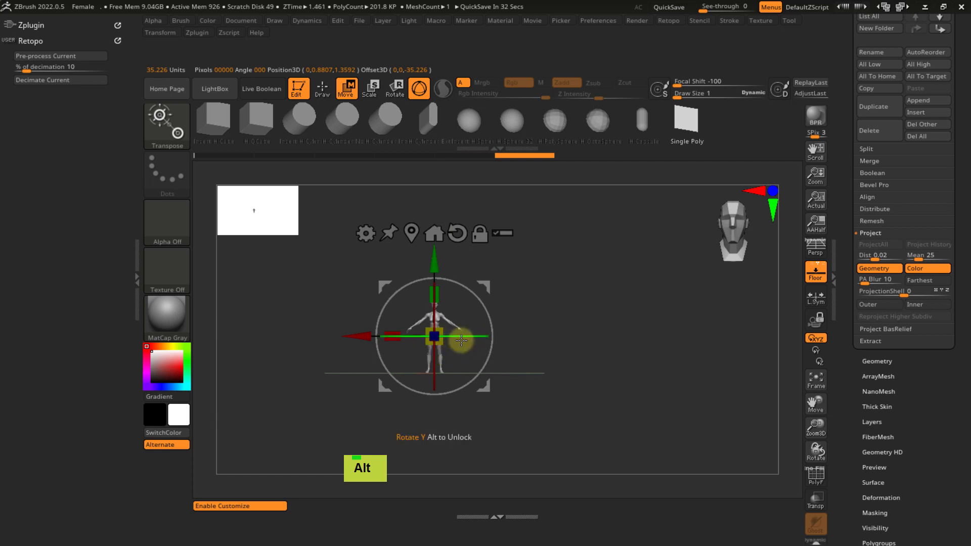
# - Scale the Decimated character up uniformly in two stages with the gizmo
pyautogui.keyDown('ctrl'); pyautogui.moveTo(461, 363); pyautogui.dragTo(446, 348, button='right'); pyautogui.keyUp('ctrl')
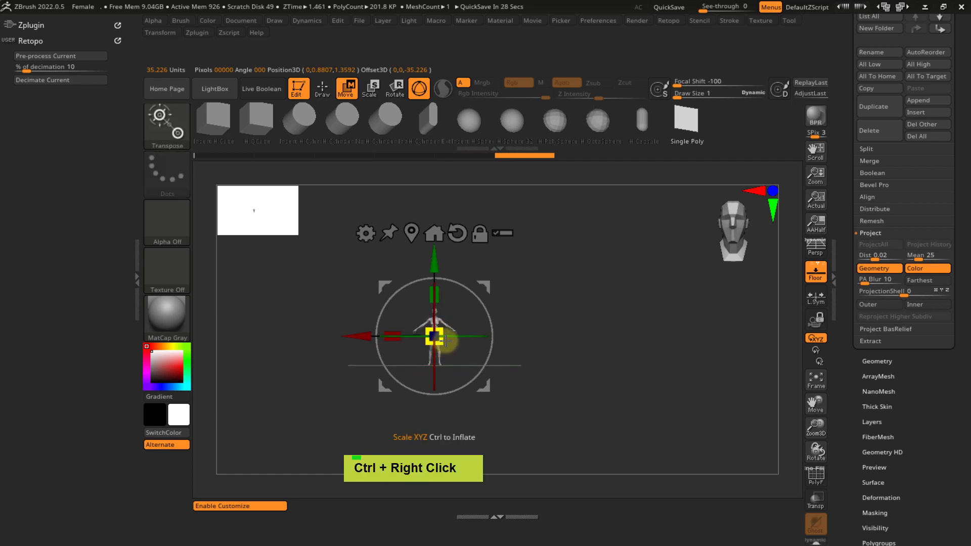
pyautogui.keyDown('alt'); pyautogui.moveTo(447, 339); pyautogui.dragTo(434, 310, button='right'); pyautogui.keyUp('alt')
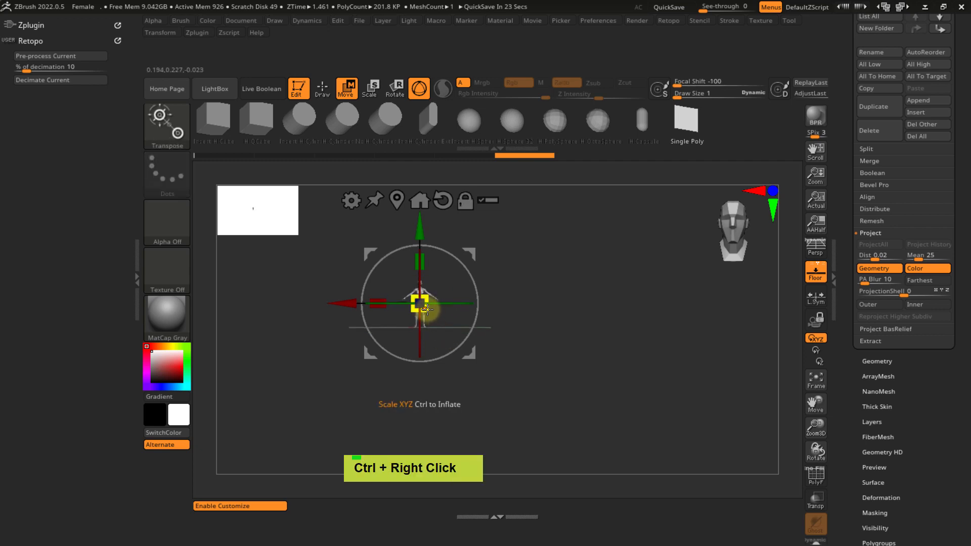
pyautogui.moveTo(428, 312); pyautogui.dragTo(631, 443)
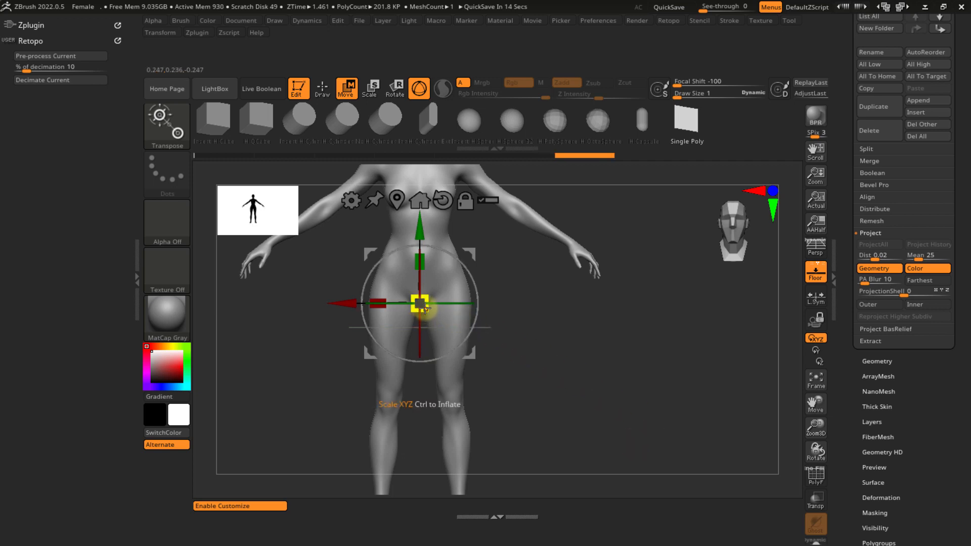
pyautogui.moveTo(422, 306); pyautogui.dragTo(784, 422)
# - Undo both uniform scalings of the Decimated character
pyautogui.keyDown('ctrl'); pyautogui.click(568, 287); pyautogui.keyUp('ctrl')
pyautogui.hotkey('ctrl', 'z')
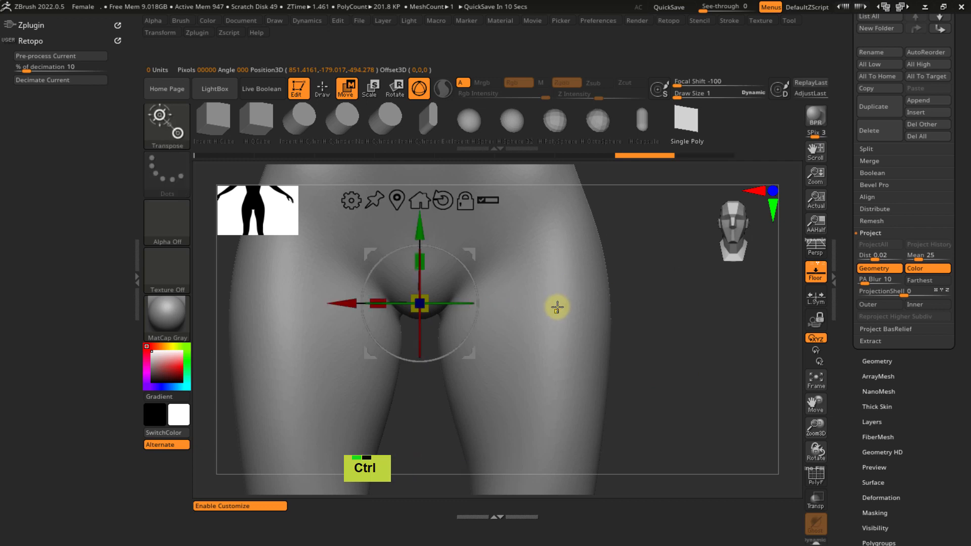
pyautogui.hotkey('ctrl', 'z')
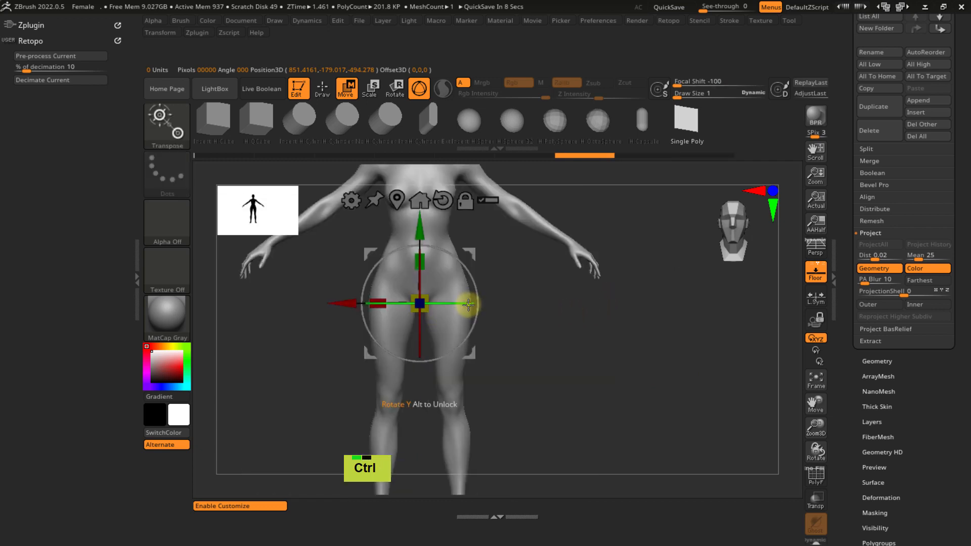
pyautogui.hotkey('ctrl', 'z')
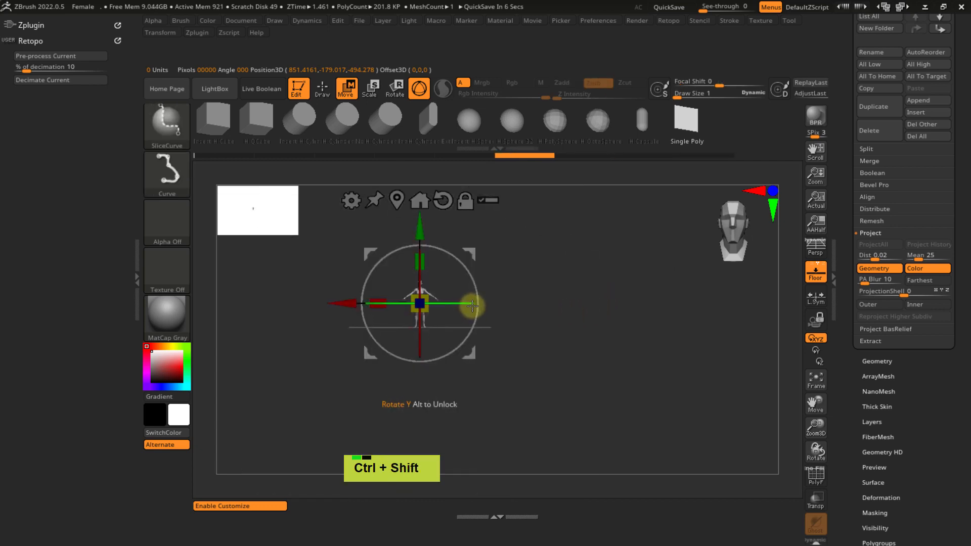
# - Redo the uniform enlargement of the Decimated character and return to Draw mode
pyautogui.hotkey('ctrl', 'shift', 'z')
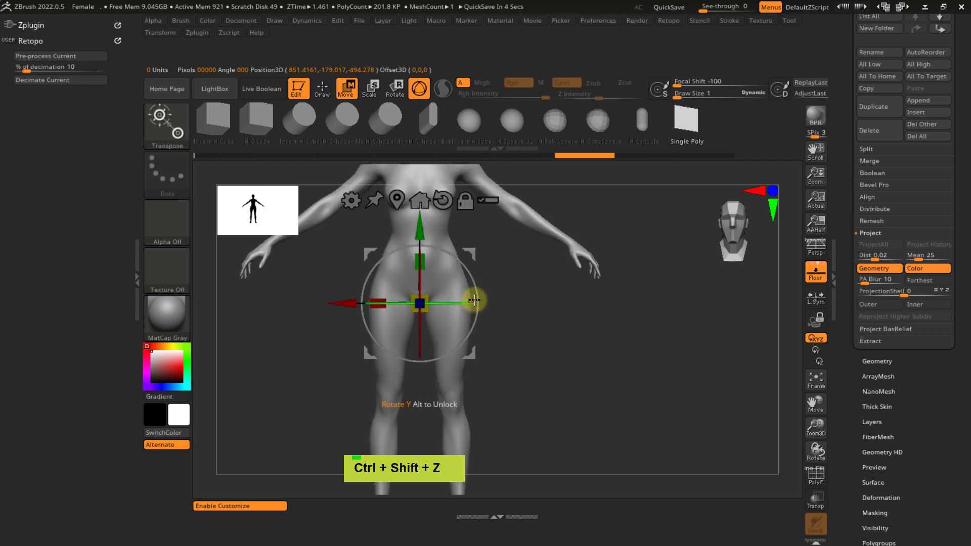
pyautogui.keyDown('alt'); pyautogui.moveTo(501, 280); pyautogui.dragTo(530, 374, button='right'); pyautogui.keyUp('alt')
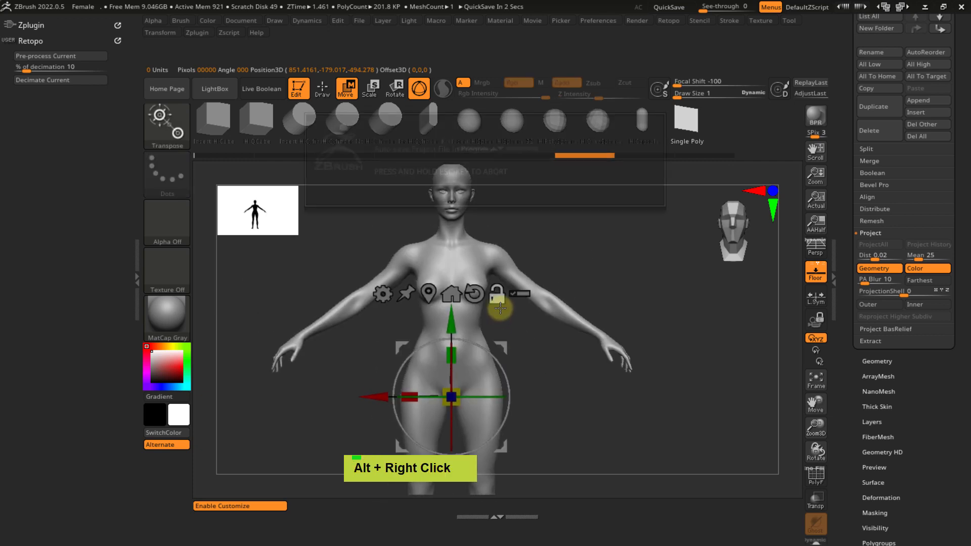
pyautogui.press('q')
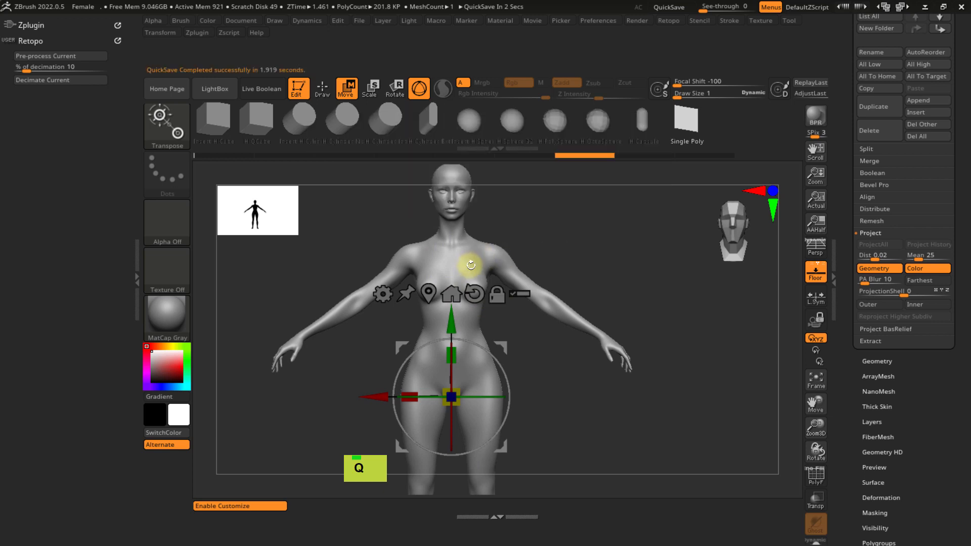
# - Set the draw size to 1 and try inserting a single polygon at the inner corner of the eye
pyautogui.keyDown('ctrl'); pyautogui.moveTo(433, 199); pyautogui.dragTo(518, 282, button='right'); pyautogui.keyUp('ctrl')
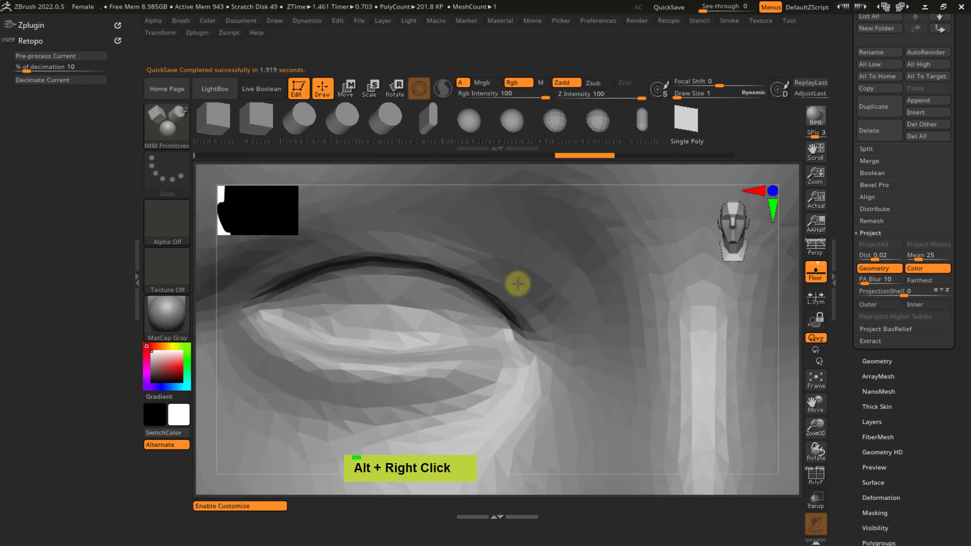
pyautogui.moveTo(536, 336)
pyautogui.keyDown('ctrl'); pyautogui.mouseDown(button='right')
pyautogui.moveTo(531, 329)
pyautogui.moveTo(559, 354)
pyautogui.moveTo(544, 343)
pyautogui.mouseUp(button='right'); pyautogui.keyUp('ctrl')
pyautogui.press('s')
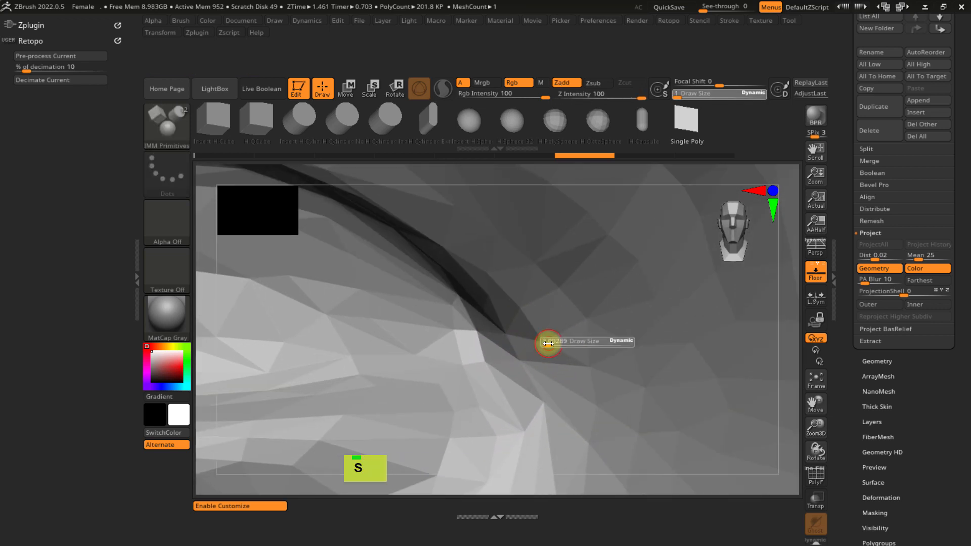
pyautogui.press('s')
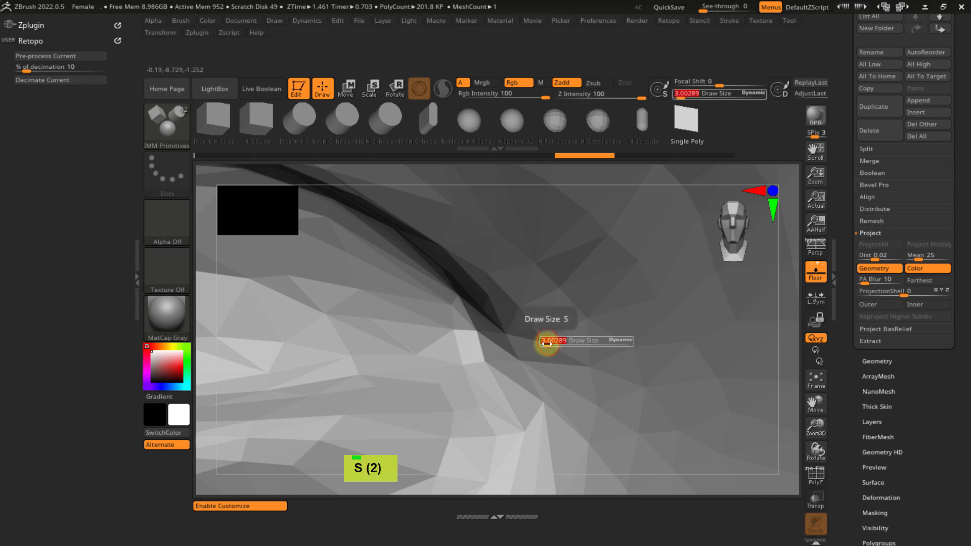
pyautogui.write('1')
pyautogui.press('Return')
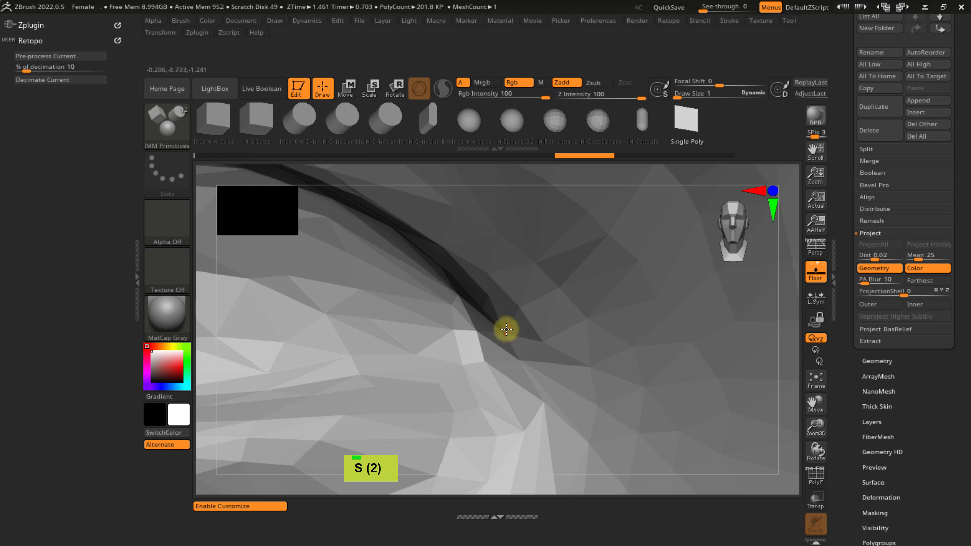
pyautogui.click(544, 343)
pyautogui.hotkey('ctrl', 'z')
# - Set the brush draw size to about 15.24 for inserting polygons at eye scale
pyautogui.moveTo(550, 331)
pyautogui.keyDown('ctrl'); pyautogui.mouseDown(button='right')
pyautogui.moveTo(503, 247)
pyautogui.moveTo(503, 321)
pyautogui.moveTo(473, 278)
pyautogui.moveTo(486, 289)
pyautogui.mouseUp(button='right'); pyautogui.keyUp('ctrl')
pyautogui.press('s')
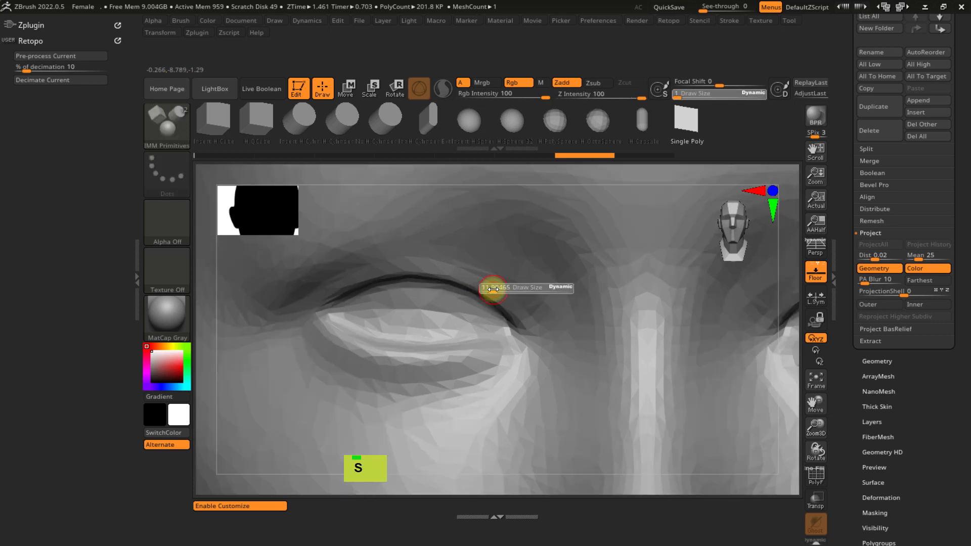
pyautogui.moveTo(493, 290); pyautogui.dragTo(494, 288)
pyautogui.moveTo(526, 284)
pyautogui.keyDown('alt'); pyautogui.mouseDown(button='right')
pyautogui.moveTo(559, 296)
pyautogui.moveTo(545, 284)
pyautogui.moveTo(555, 282)
pyautogui.moveTo(519, 289)
pyautogui.mouseUp(button='right'); pyautogui.keyUp('alt')
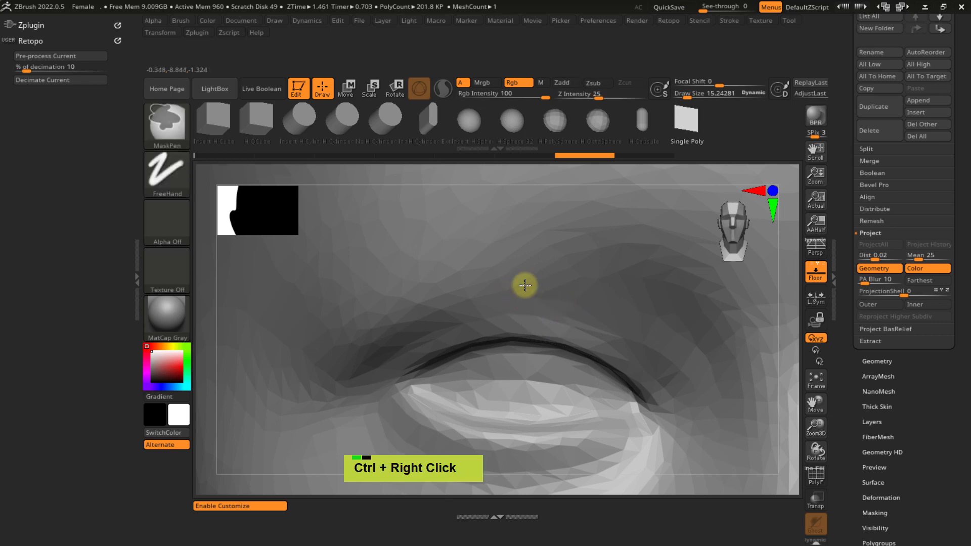
pyautogui.moveTo(523, 284)
pyautogui.keyDown('ctrl'); pyautogui.mouseDown(button='right')
pyautogui.moveTo(525, 317)
pyautogui.moveTo(523, 306)
pyautogui.moveTo(585, 300)
pyautogui.moveTo(513, 278)
pyautogui.mouseUp(button='right'); pyautogui.keyUp('ctrl')
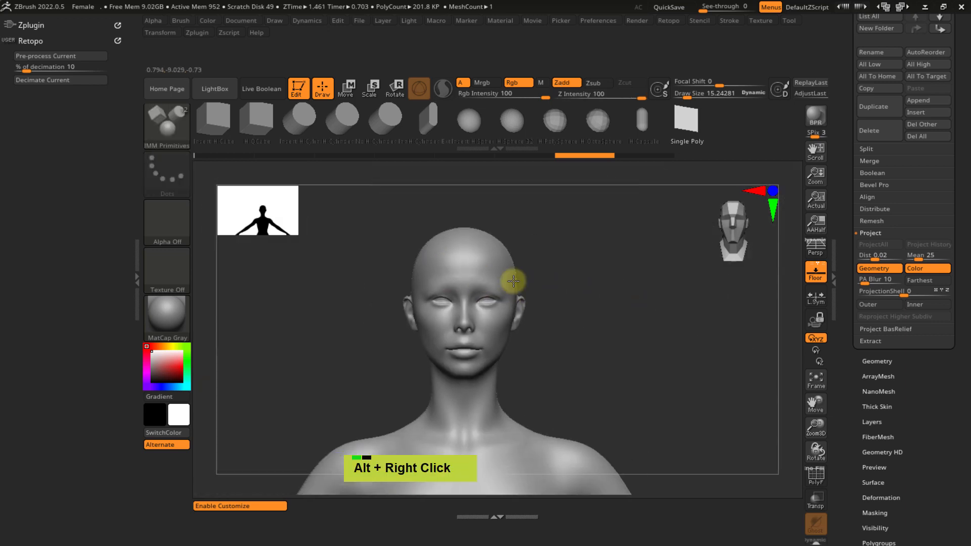
# - Make the Zremesh_2set subtool active and frame its whole figure
pyautogui.scroll(5, 848, 253)
pyautogui.click(891, 250)
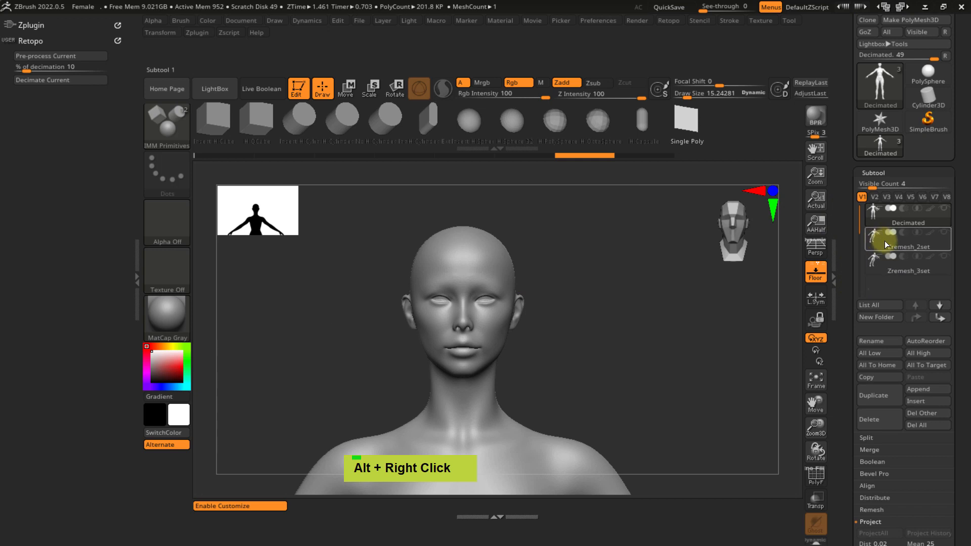
pyautogui.press('f')
pyautogui.keyDown('ctrl'); pyautogui.moveTo(591, 327); pyautogui.dragTo(564, 326, button='right'); pyautogui.keyUp('ctrl')
pyautogui.press('f')
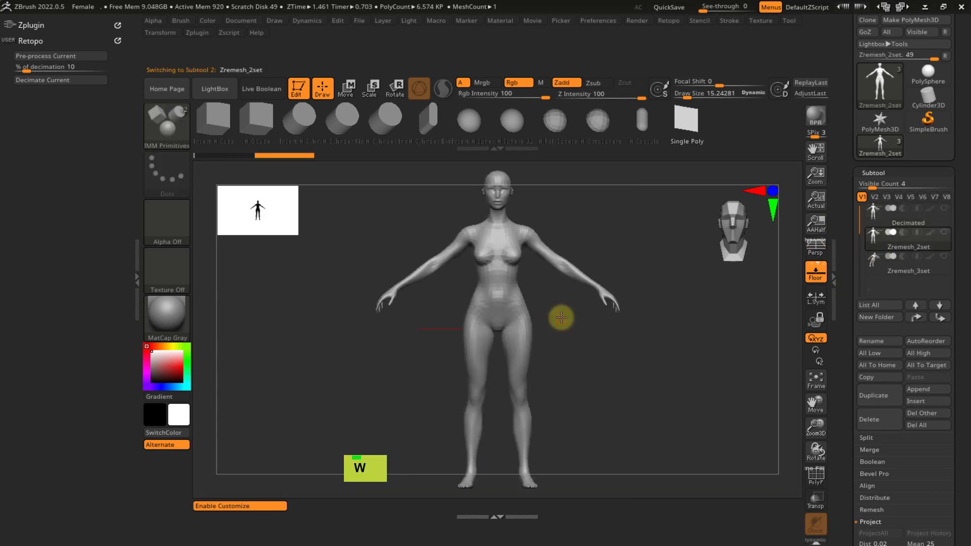
# - Activate the Move gizmo with X symmetry off, centre it on the Zremesh_2set mesh and reset its orientation
pyautogui.press('w')
pyautogui.keyDown('ctrl'); pyautogui.moveTo(531, 282); pyautogui.dragTo(488, 360, button='right'); pyautogui.keyUp('ctrl')
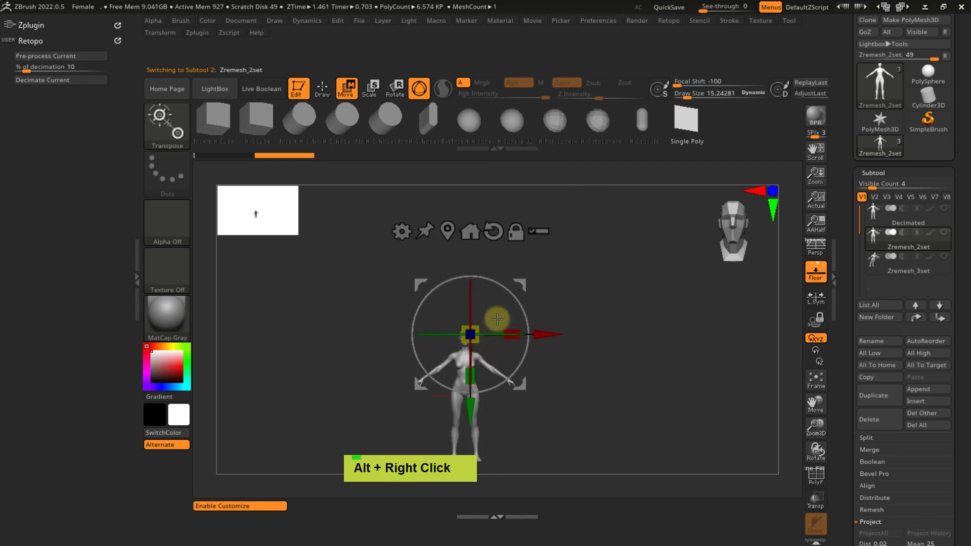
pyautogui.click(452, 234)
pyautogui.press('x')
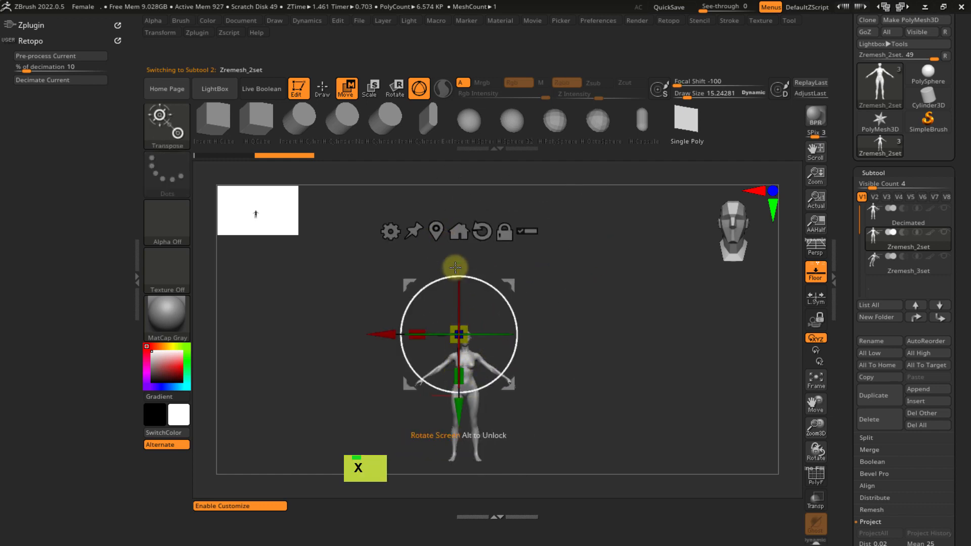
pyautogui.click(436, 231)
pyautogui.keyDown('alt'); pyautogui.click(489, 293); pyautogui.keyUp('alt')
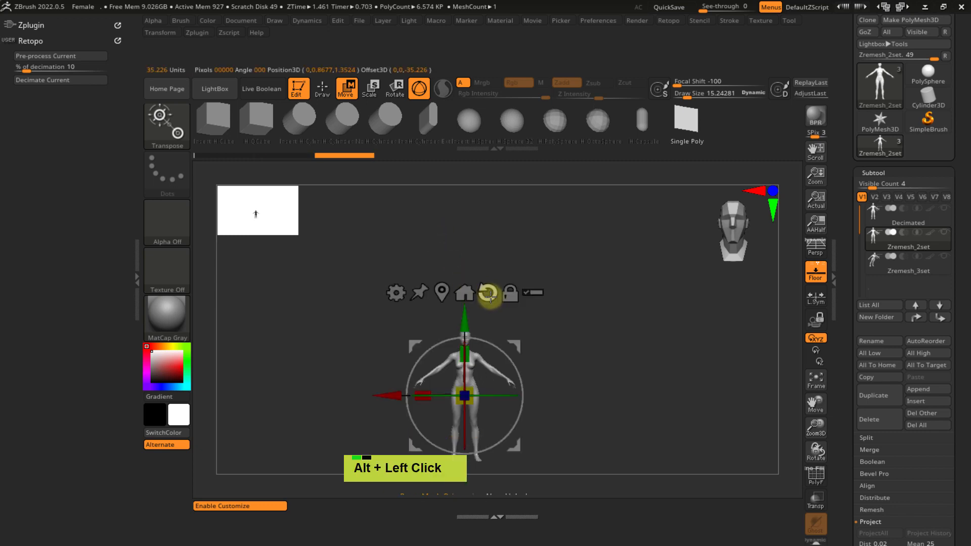
# - Scale the Zremesh_2set figure up uniformly by a factor of 10 and turn X symmetry back on
pyautogui.keyDown('alt'); pyautogui.moveTo(486, 297); pyautogui.dragTo(494, 278, button='right'); pyautogui.keyUp('alt')
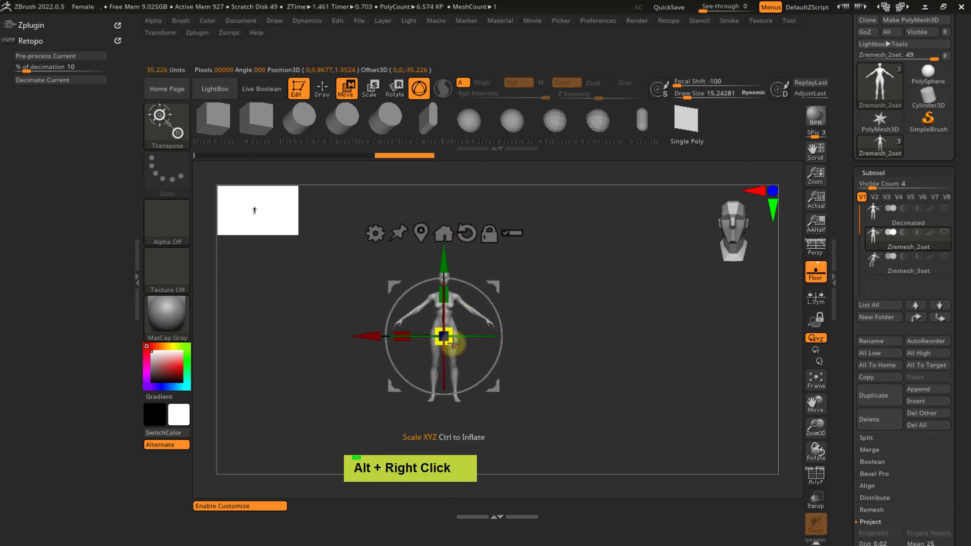
pyautogui.keyDown('ctrl'); pyautogui.moveTo(451, 342); pyautogui.dragTo(757, 447, button='right'); pyautogui.keyUp('ctrl')
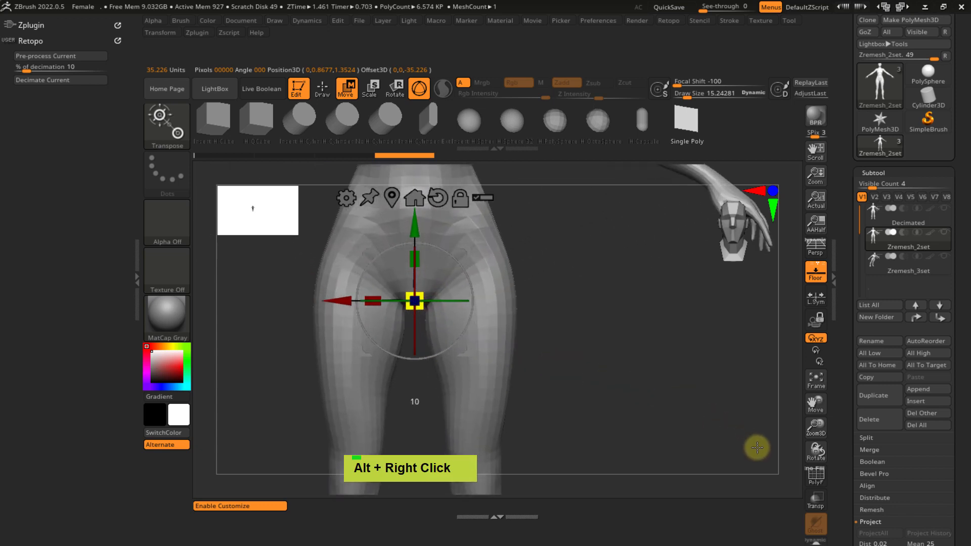
pyautogui.press('x')
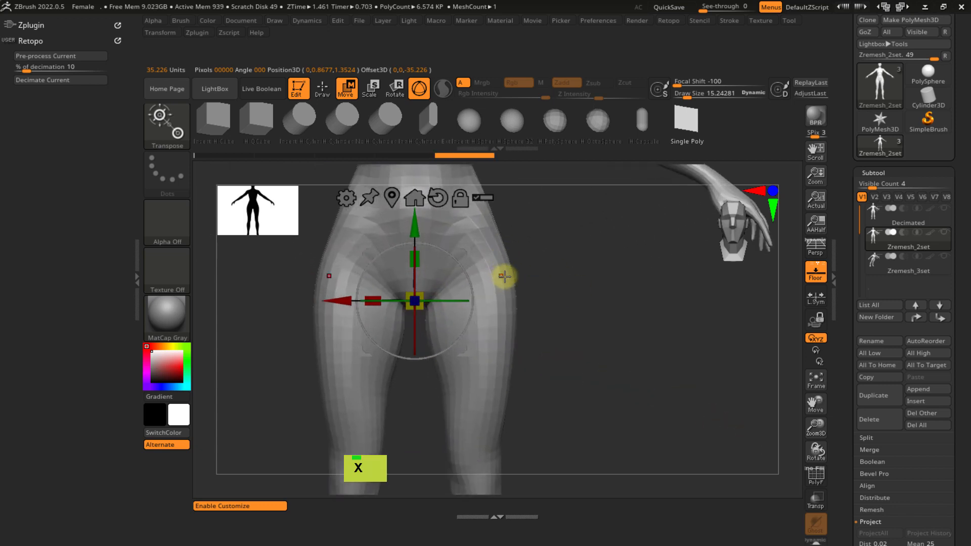
# - Compare the scale of the ZRemesh subtools with the Decimated character, finishing with the Decimated subtool active
pyautogui.click(906, 221)
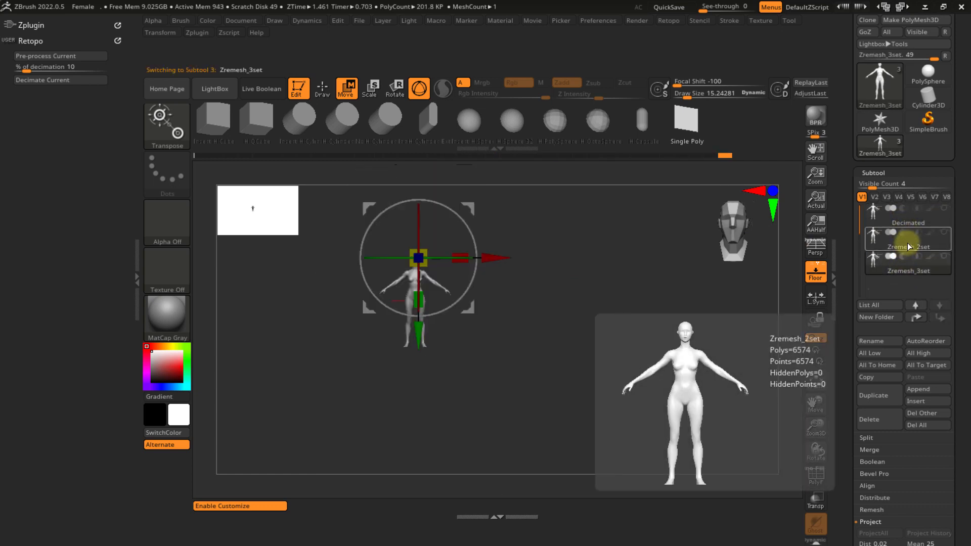
pyautogui.click(910, 239)
pyautogui.click(907, 222)
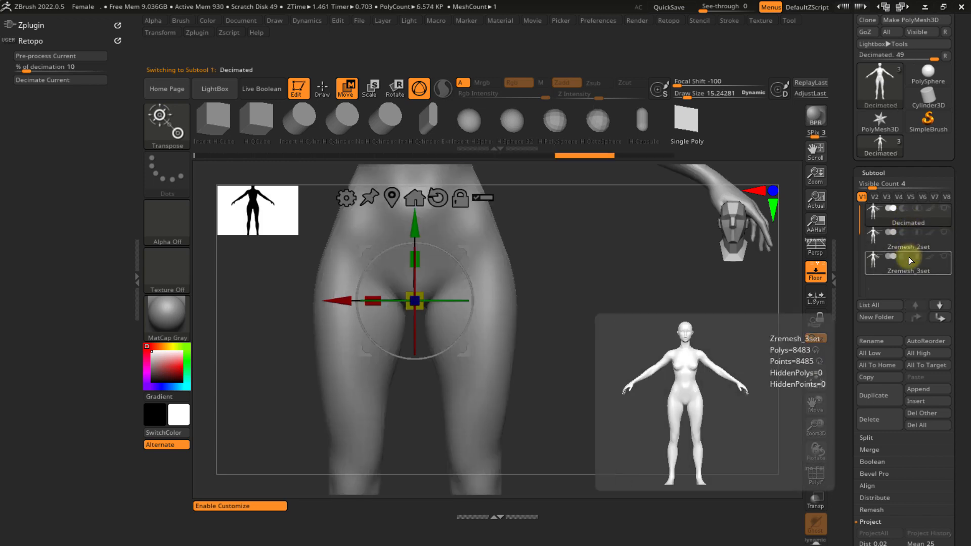
pyautogui.keyDown('alt'); pyautogui.moveTo(498, 286); pyautogui.dragTo(531, 344, button='right'); pyautogui.keyUp('alt')
pyautogui.keyDown('alt'); pyautogui.moveTo(492, 250); pyautogui.dragTo(468, 304, button='right'); pyautogui.keyUp('alt')
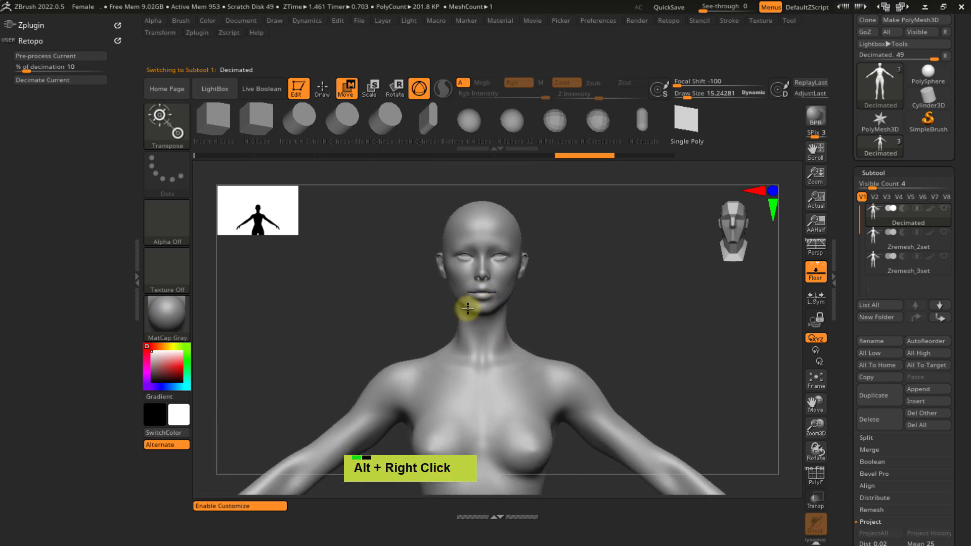
# - Return to Draw mode on the Decimated head and briefly check its polyframe
pyautogui.press('q')
pyautogui.keyDown('ctrl'); pyautogui.moveTo(451, 238); pyautogui.dragTo(473, 275, button='right'); pyautogui.keyUp('ctrl')
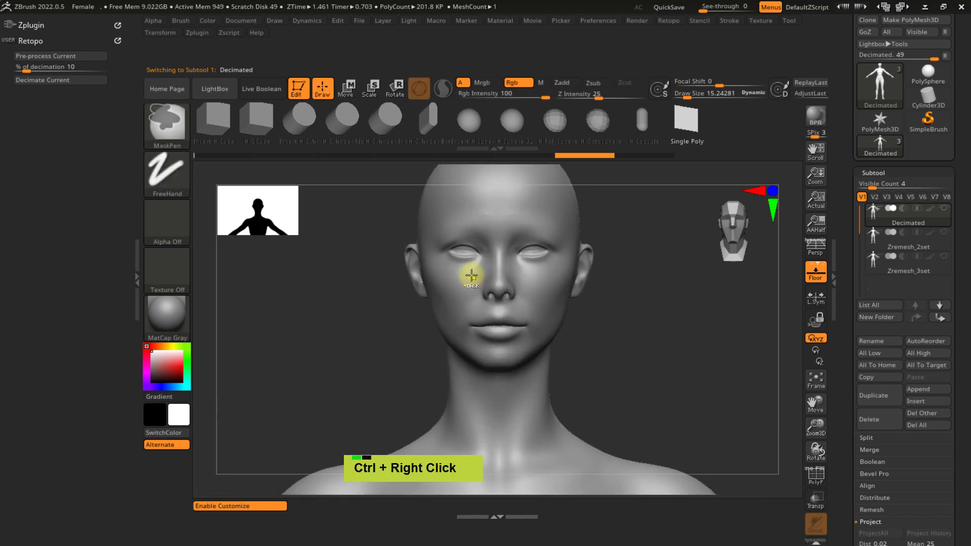
pyautogui.hotkey('shift', 'f')
pyautogui.hotkey('shift', 'f')
# - Try inserting a single polygon above one eye without symmetry, and undo the insertion
pyautogui.keyDown('ctrl'); pyautogui.moveTo(462, 243); pyautogui.dragTo(494, 318, button='right'); pyautogui.keyUp('ctrl')
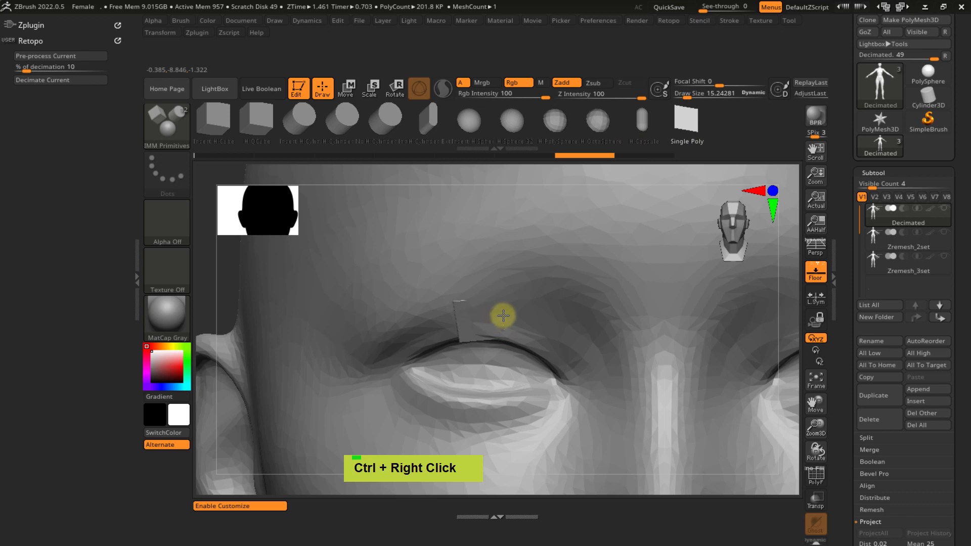
pyautogui.moveTo(534, 313); pyautogui.dragTo(534, 313)
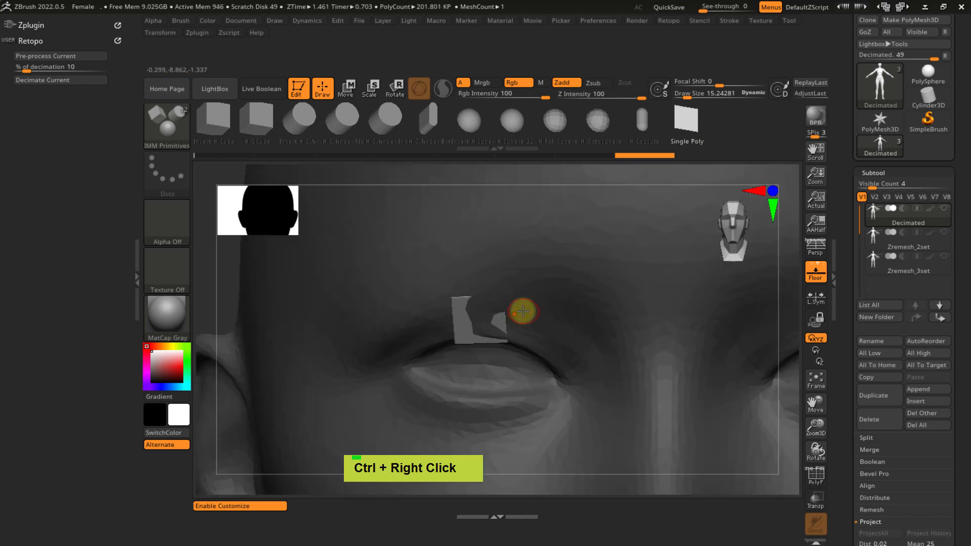
pyautogui.moveTo(520, 320); pyautogui.dragTo(491, 333)
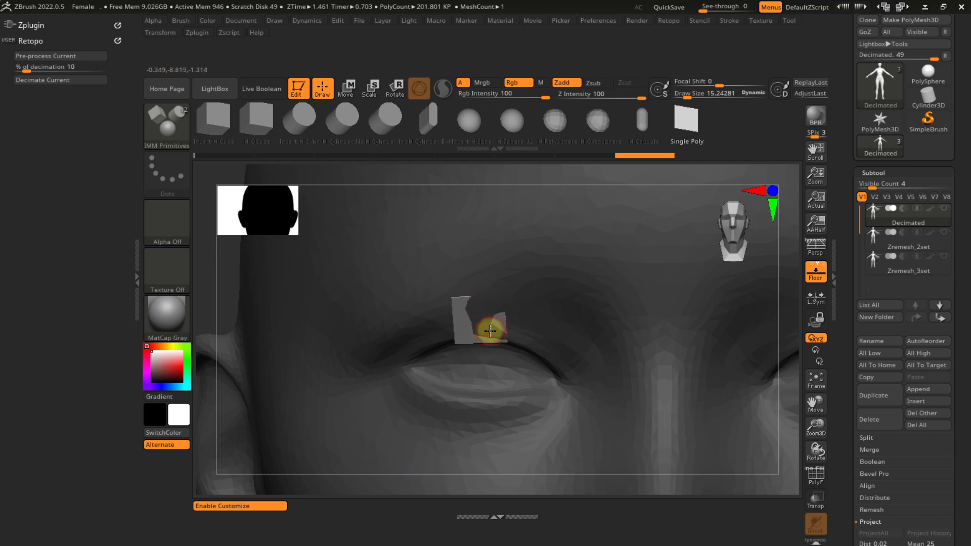
pyautogui.keyDown('alt'); pyautogui.moveTo(577, 297); pyautogui.dragTo(429, 317, button='right'); pyautogui.keyUp('alt')
pyautogui.hotkey('ctrl', 'z')
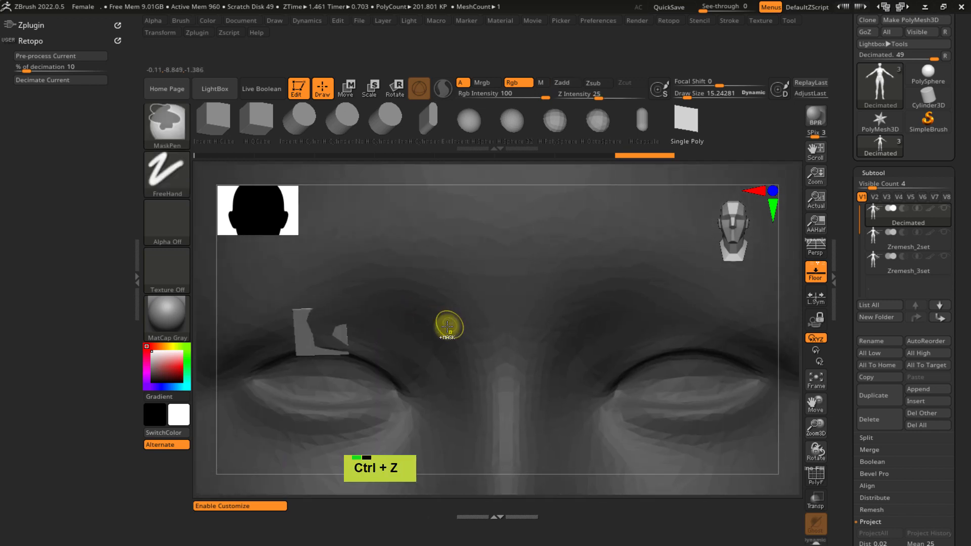
# - Turn on X symmetry and insert a single polygon above each eye of the Decimated mesh
pyautogui.press('x')
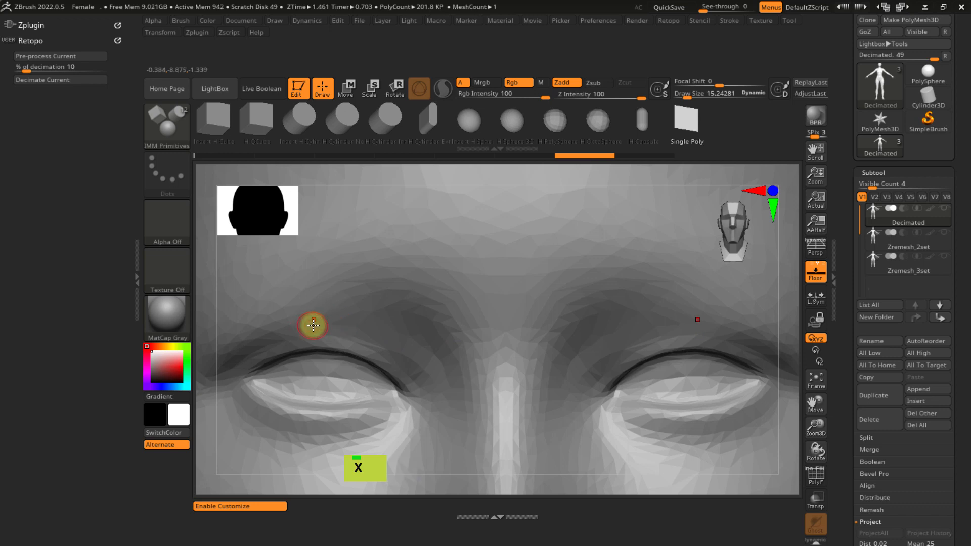
pyautogui.moveTo(311, 320); pyautogui.dragTo(342, 317)
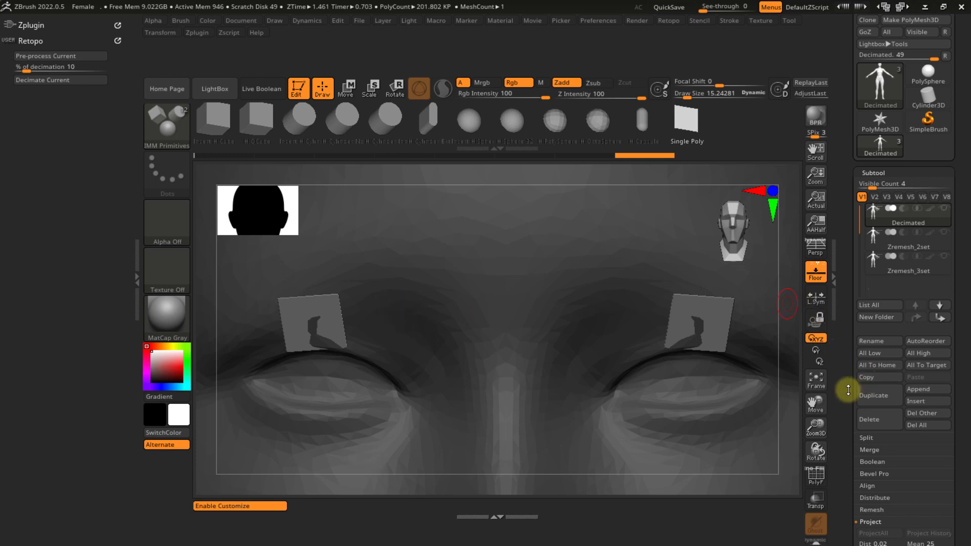
# - Show the polyframe and split the masked points so the body becomes a separate subtool from the two inserted polygons
pyautogui.moveTo(848, 390); pyautogui.dragTo(843, 329)
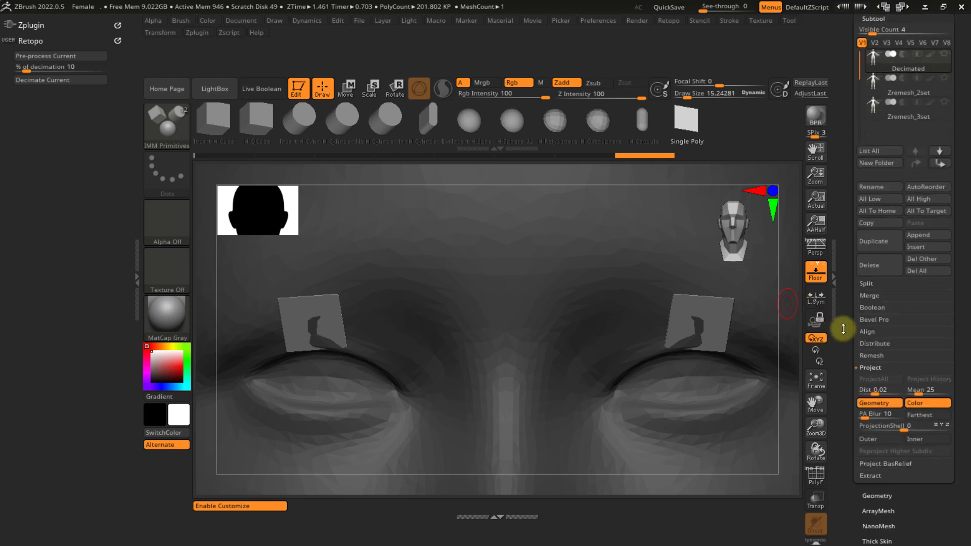
pyautogui.click(868, 281)
pyautogui.hotkey('shift', 'f')
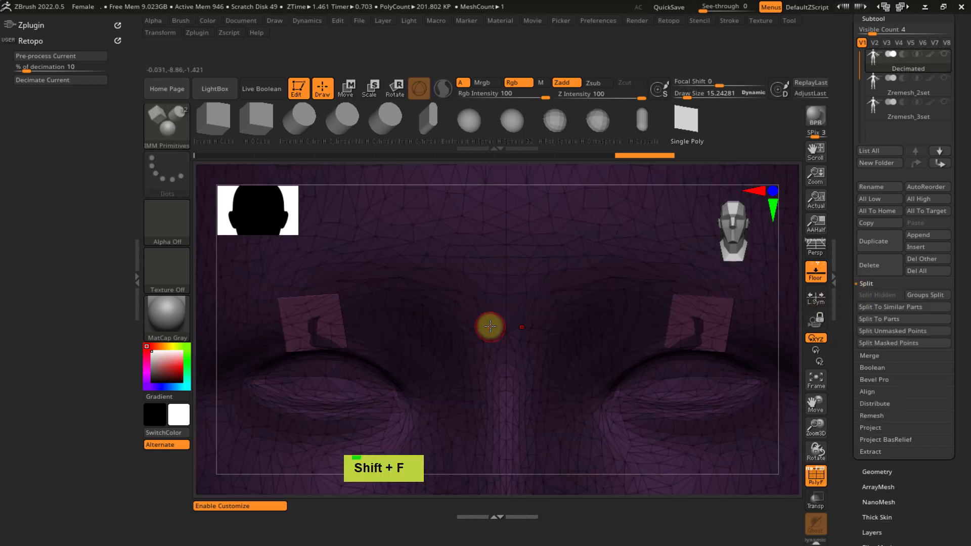
pyautogui.keyDown('ctrl'); pyautogui.moveTo(480, 345); pyautogui.dragTo(385, 349, button='right'); pyautogui.keyUp('ctrl')
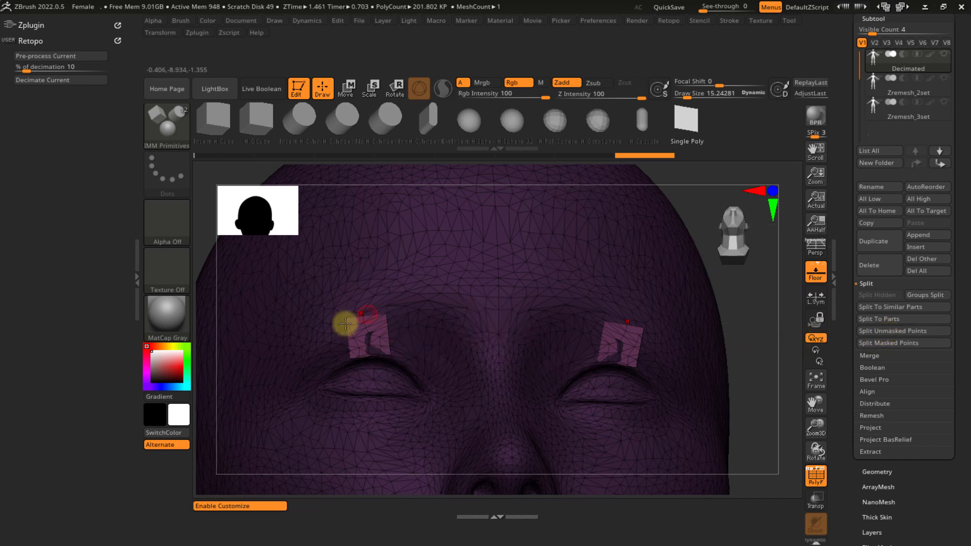
pyautogui.click(892, 344)
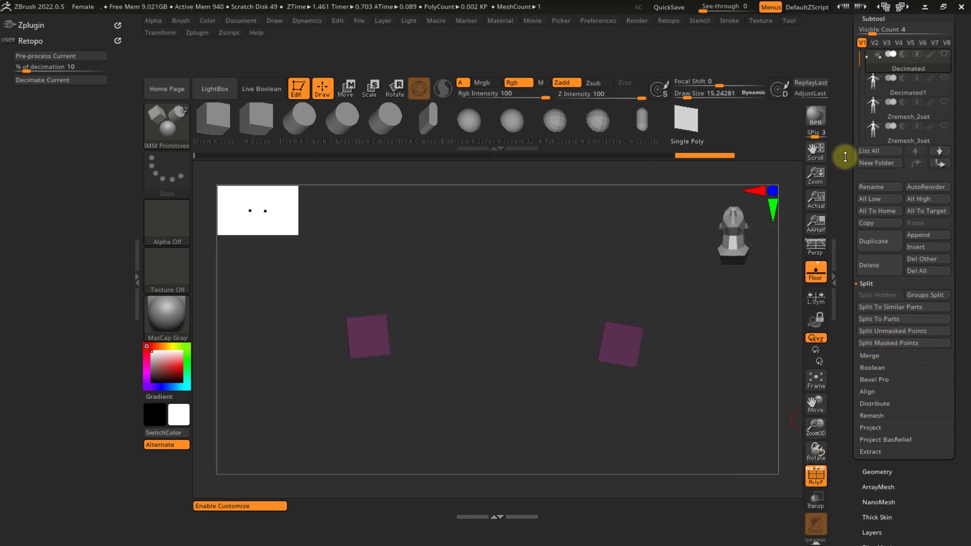
# - Make the Decimated1 body subtool visible behind the two eye polygons while keeping the polygon subtool active
pyautogui.scroll(5, 848, 245)
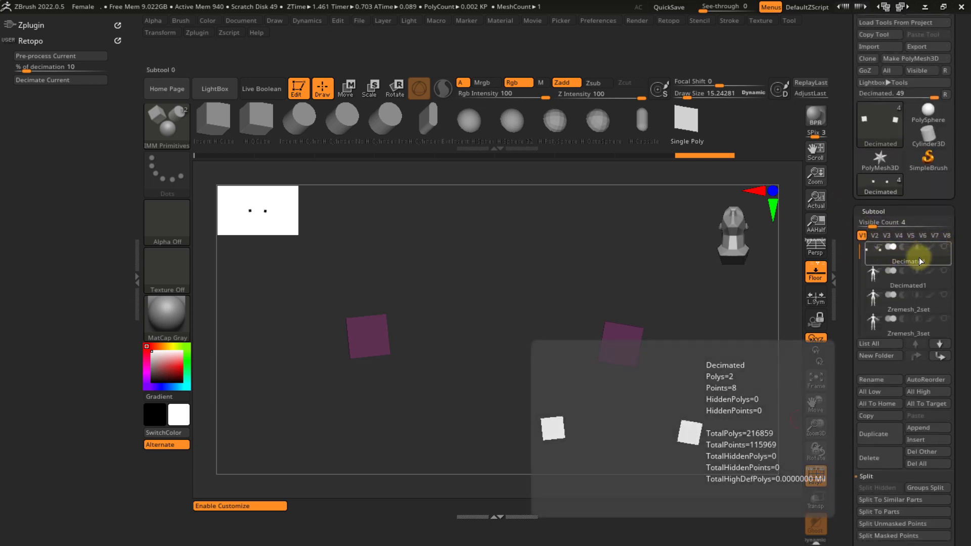
pyautogui.click(947, 277)
pyautogui.click(946, 273)
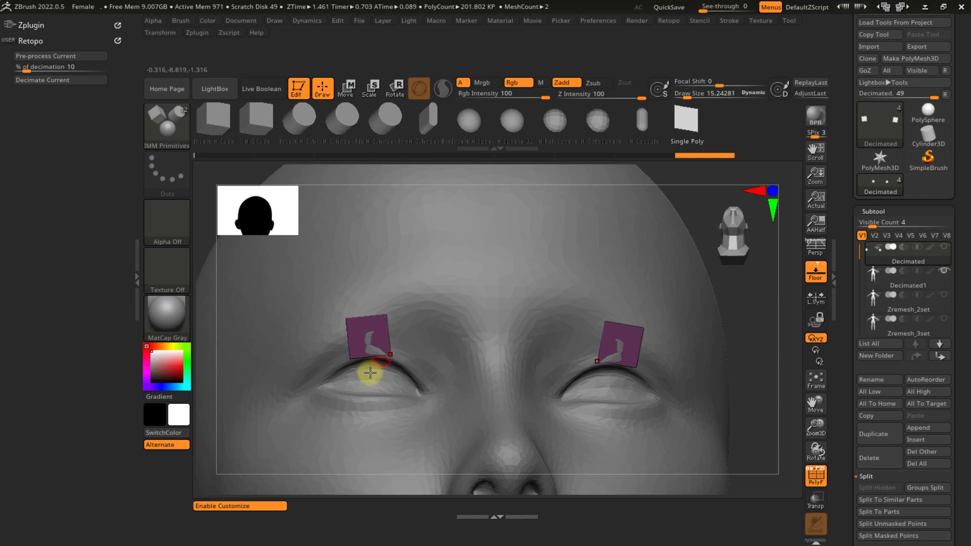
pyautogui.click(366, 351)
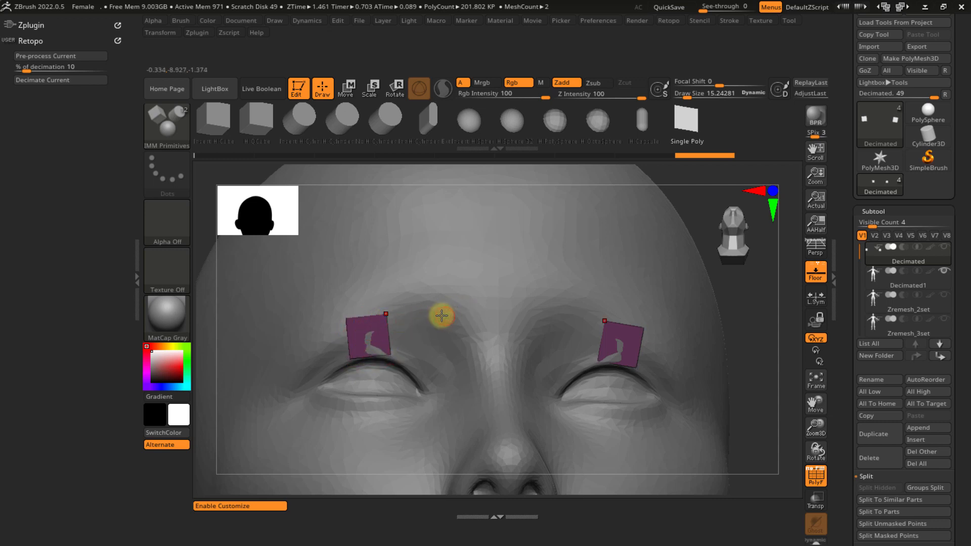
# - Add the IMM Primitives brush to the custom Retopo menu
pyautogui.moveTo(444, 316); pyautogui.dragTo(469, 273, button='right')
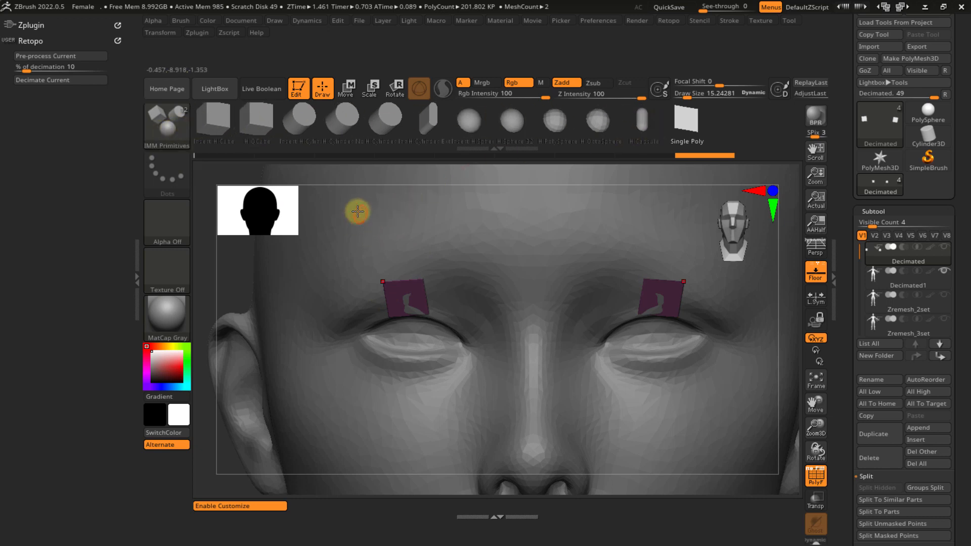
pyautogui.click(180, 21)
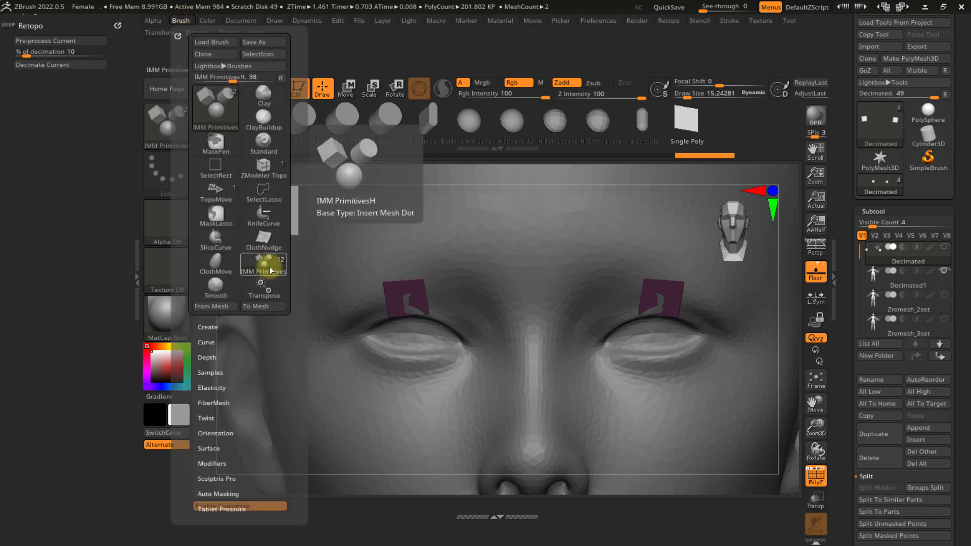
pyautogui.moveTo(267, 264)
pyautogui.keyDown('ctrl'); pyautogui.keyDown('alt'); pyautogui.mouseDown()
pyautogui.moveTo(191, 276)
pyautogui.moveTo(44, 96)
pyautogui.moveTo(55, 62)
pyautogui.moveTo(41, 101)
pyautogui.mouseUp(); pyautogui.keyUp('alt'); pyautogui.keyUp('ctrl')
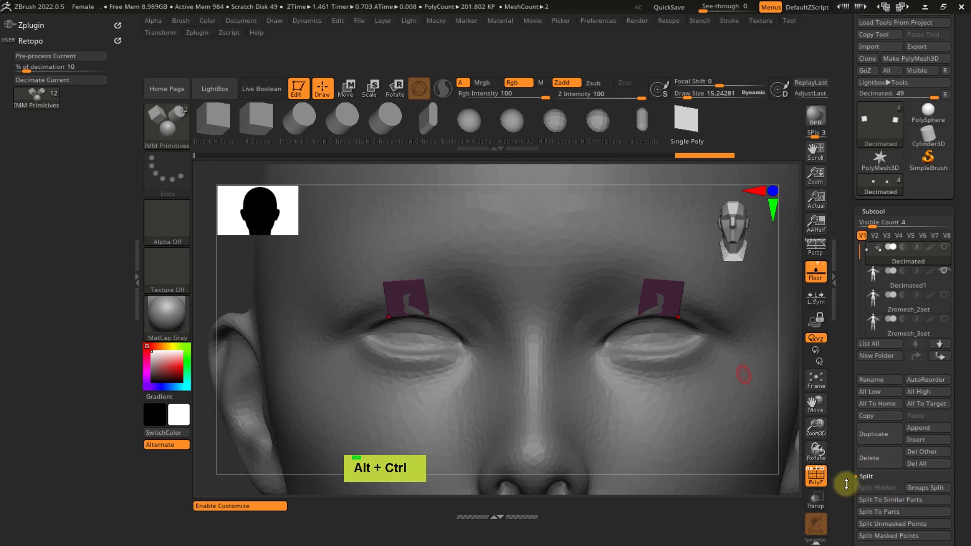
# - Add the Split Unmasked Points command to the Retopo menu, then activate the IMM Primitives brush stored there
pyautogui.moveTo(845, 481); pyautogui.dragTo(849, 428)
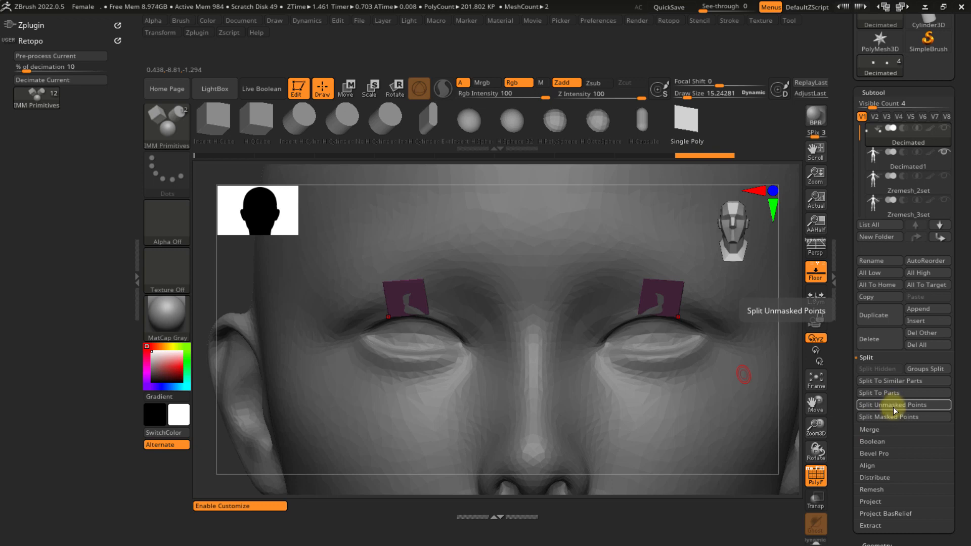
pyautogui.moveTo(894, 406)
pyautogui.keyDown('ctrl'); pyautogui.keyDown('alt'); pyautogui.mouseDown()
pyautogui.moveTo(855, 407)
pyautogui.moveTo(288, 262)
pyautogui.moveTo(79, 156)
pyautogui.moveTo(54, 111)
pyautogui.moveTo(63, 105)
pyautogui.mouseUp(); pyautogui.keyUp('alt'); pyautogui.keyUp('ctrl')
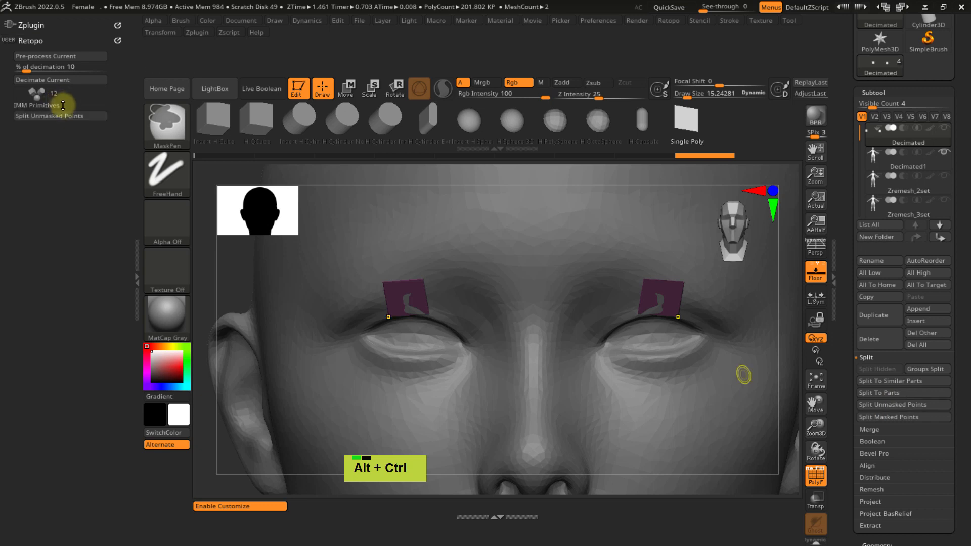
pyautogui.click(61, 104)
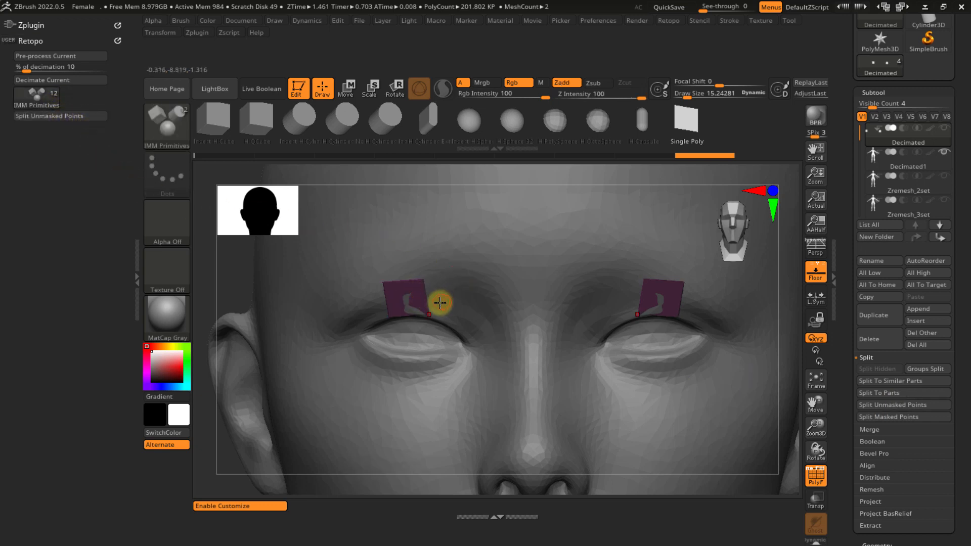
pyautogui.click(425, 308)
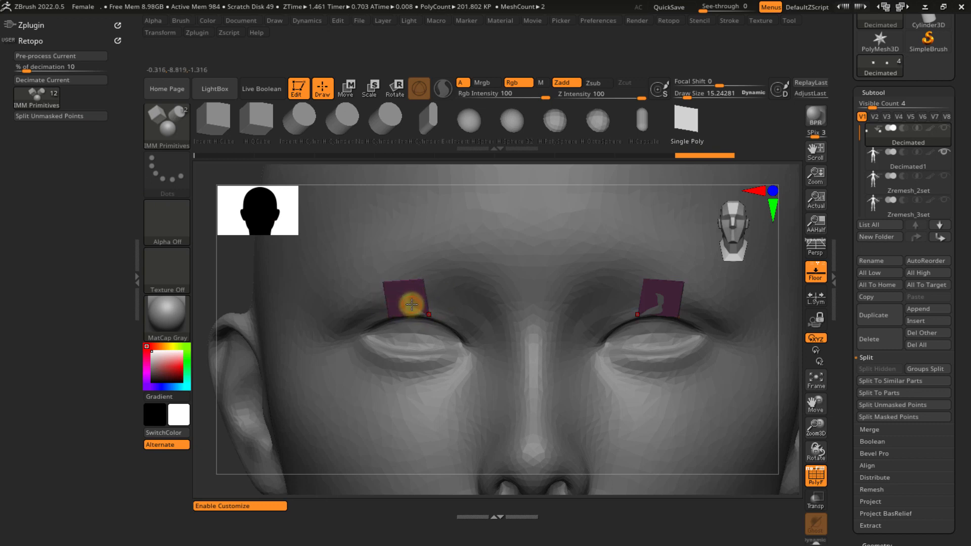
pyautogui.click(436, 286)
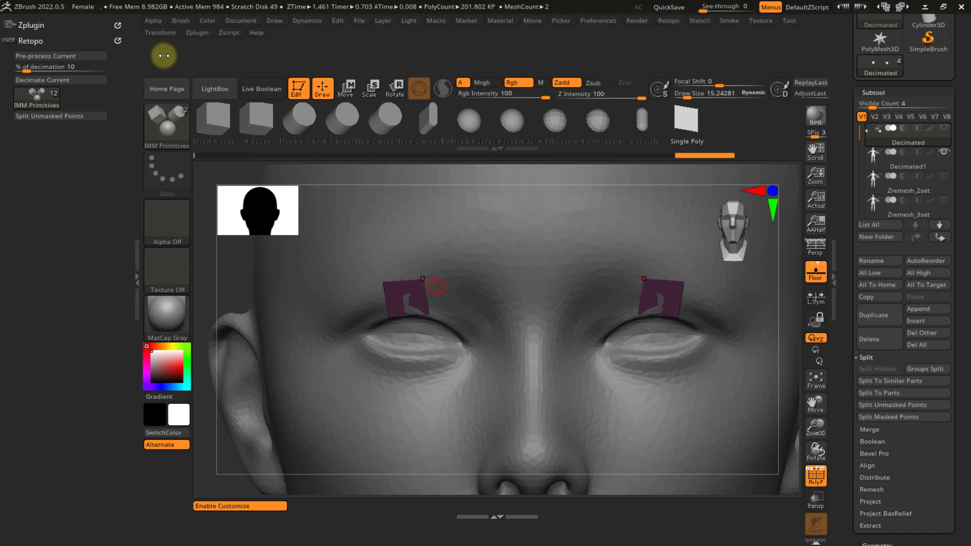
# - Add SubTool Master's Mirror command to the Retopo menu beside the IMM Primitives brush
pyautogui.click(198, 34)
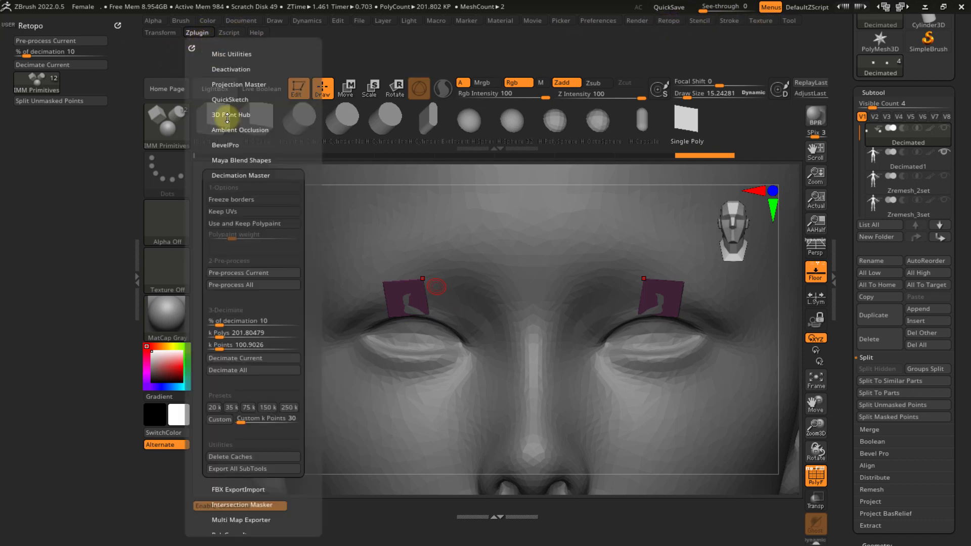
pyautogui.click(222, 176)
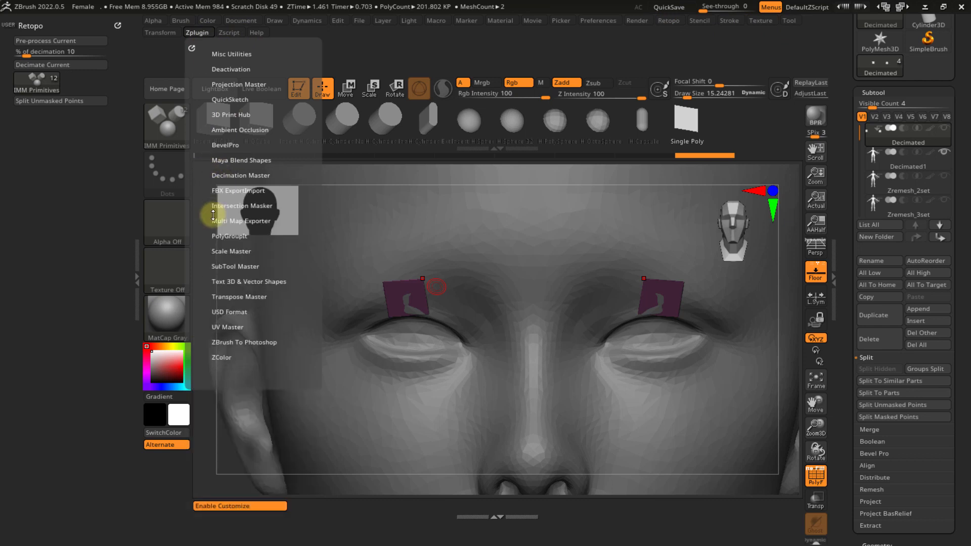
pyautogui.click(229, 267)
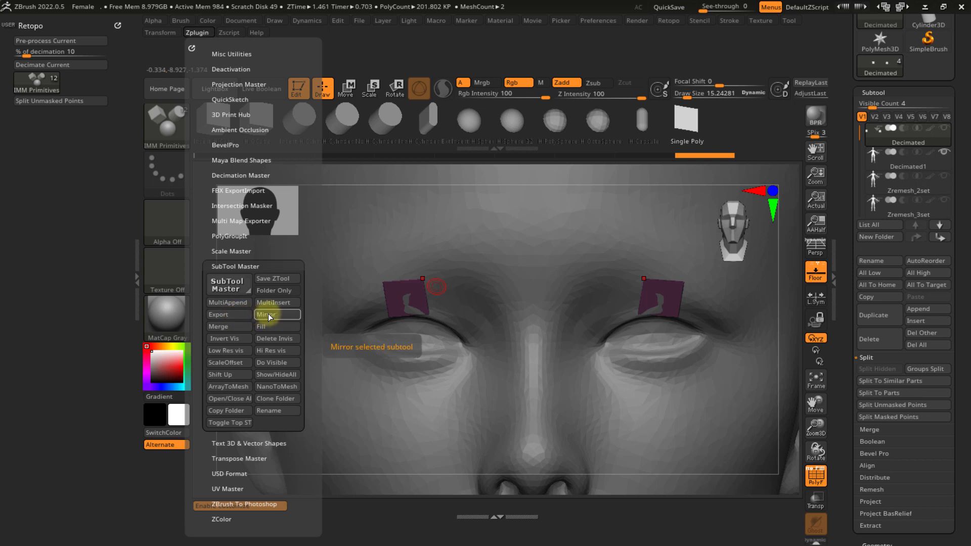
pyautogui.keyDown('ctrl'); pyautogui.keyDown('alt'); pyautogui.moveTo(271, 314); pyautogui.dragTo(63, 224); pyautogui.keyUp('alt'); pyautogui.keyUp('ctrl')
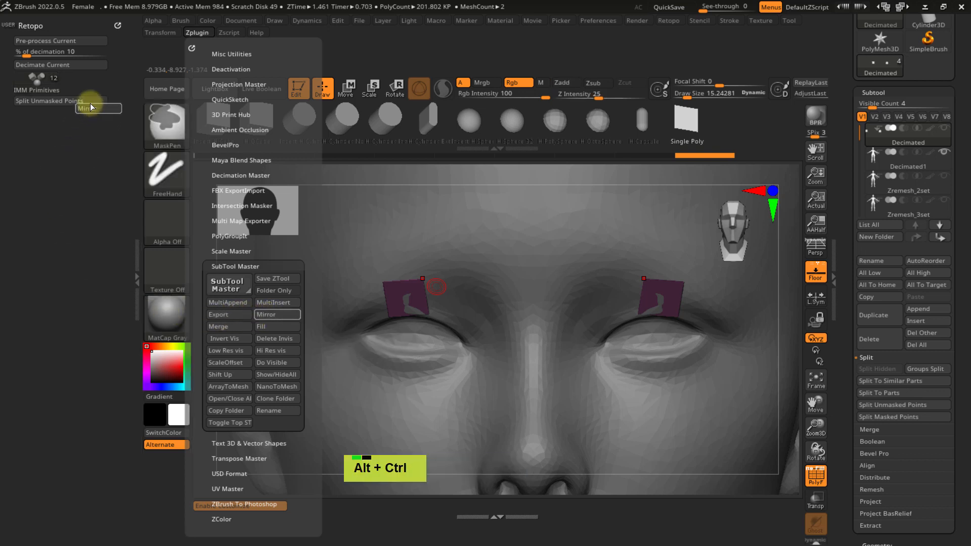
pyautogui.keyDown('ctrl'); pyautogui.keyDown('alt'); pyautogui.moveTo(77, 80); pyautogui.dragTo(77, 81); pyautogui.keyUp('alt'); pyautogui.keyUp('ctrl')
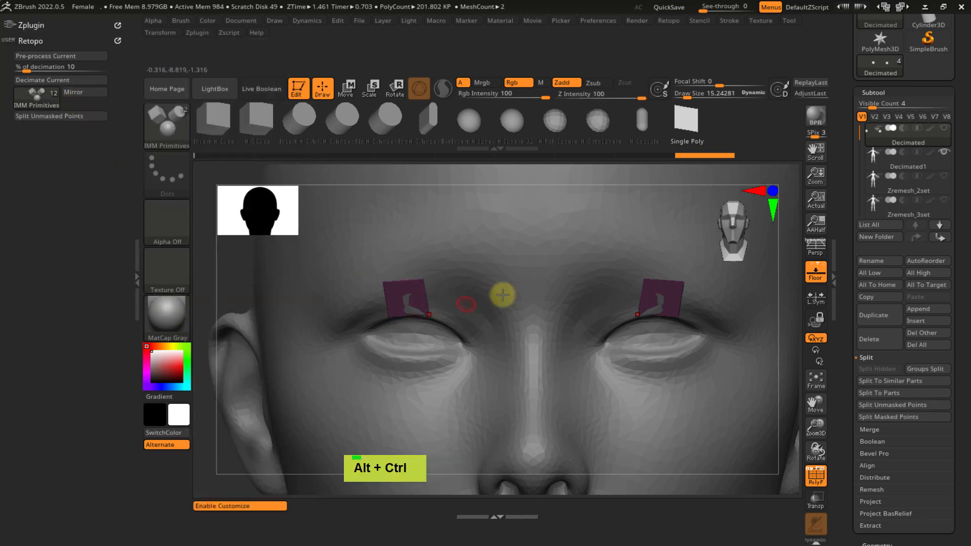
# - Turn off interface customization and load the ZModeler Topology brush from LightBox's ZModeler brush folder
pyautogui.moveTo(605, 311)
pyautogui.keyDown('ctrl'); pyautogui.mouseDown(button='right')
pyautogui.moveTo(501, 381)
pyautogui.moveTo(423, 325)
pyautogui.moveTo(466, 314)
pyautogui.moveTo(498, 340)
pyautogui.moveTo(464, 316)
pyautogui.moveTo(492, 342)
pyautogui.moveTo(479, 317)
pyautogui.moveTo(490, 281)
pyautogui.moveTo(472, 278)
pyautogui.moveTo(471, 320)
pyautogui.moveTo(490, 277)
pyautogui.mouseUp(button='right'); pyautogui.keyUp('ctrl')
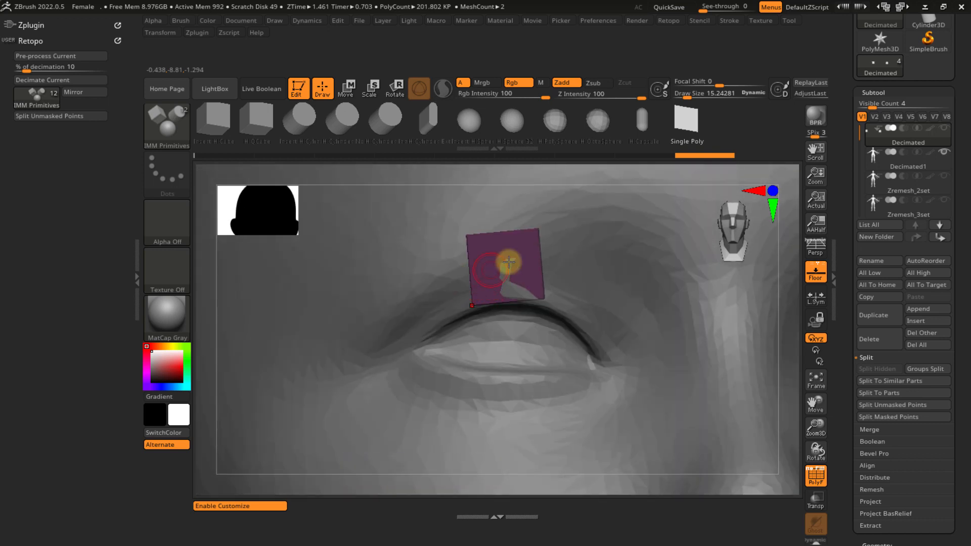
pyautogui.moveTo(490, 302); pyautogui.dragTo(493, 246, button='right')
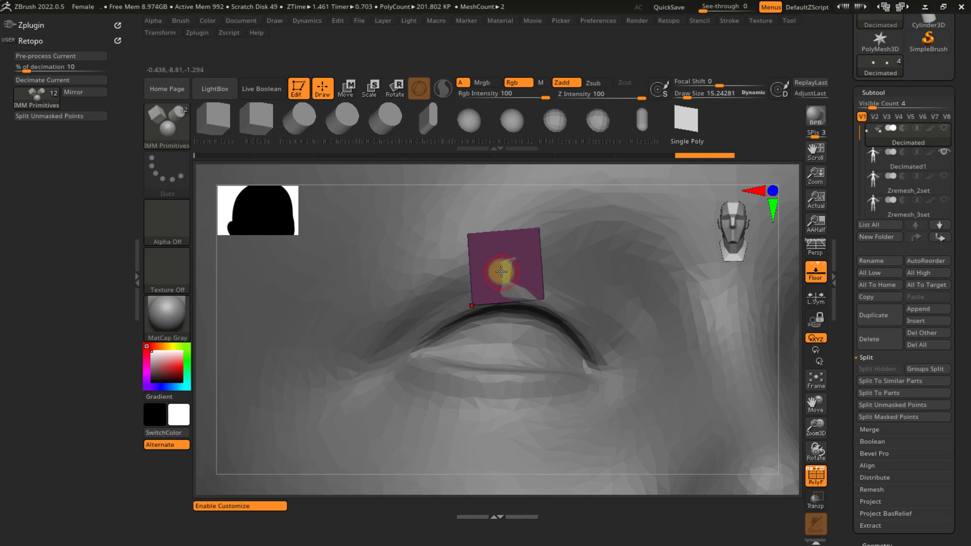
pyautogui.click(264, 509)
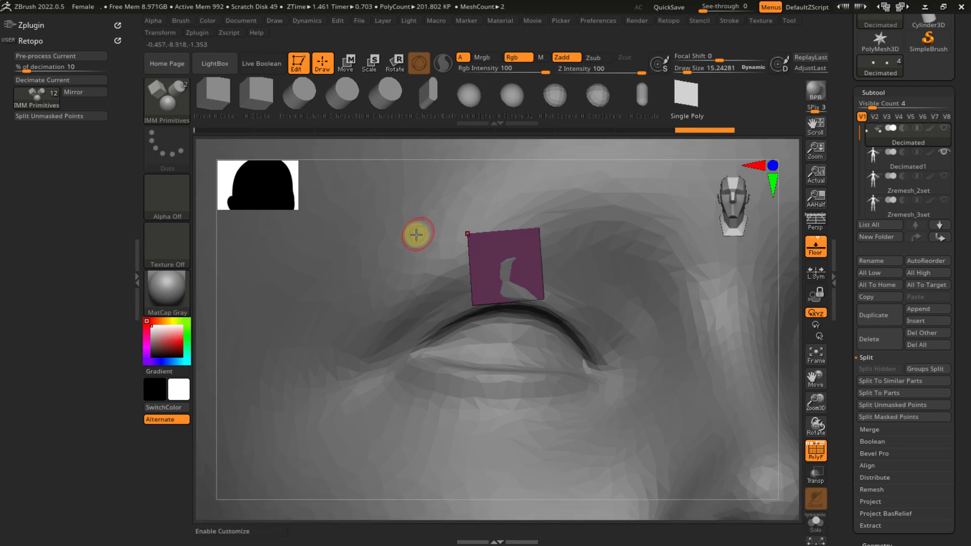
pyautogui.press(',')
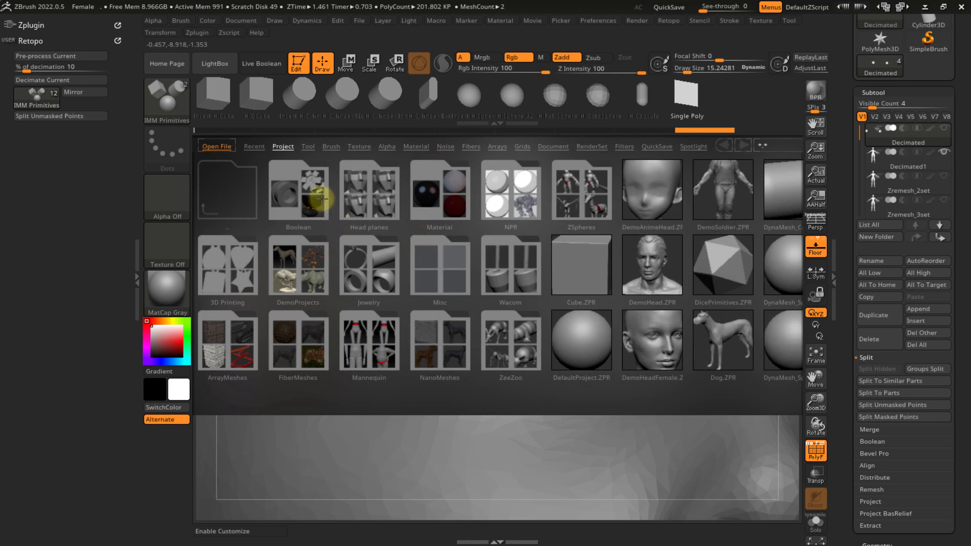
pyautogui.click(330, 147)
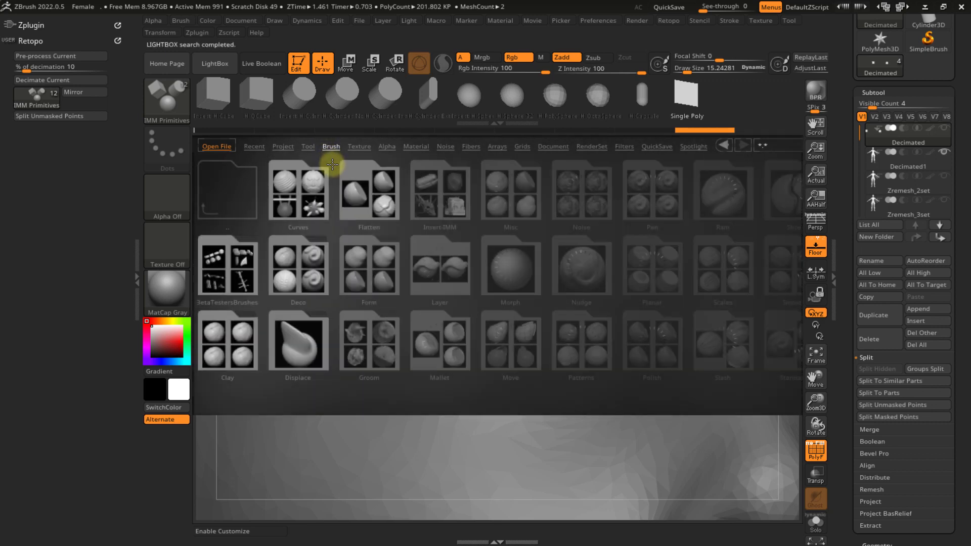
pyautogui.moveTo(603, 196); pyautogui.dragTo(555, 201)
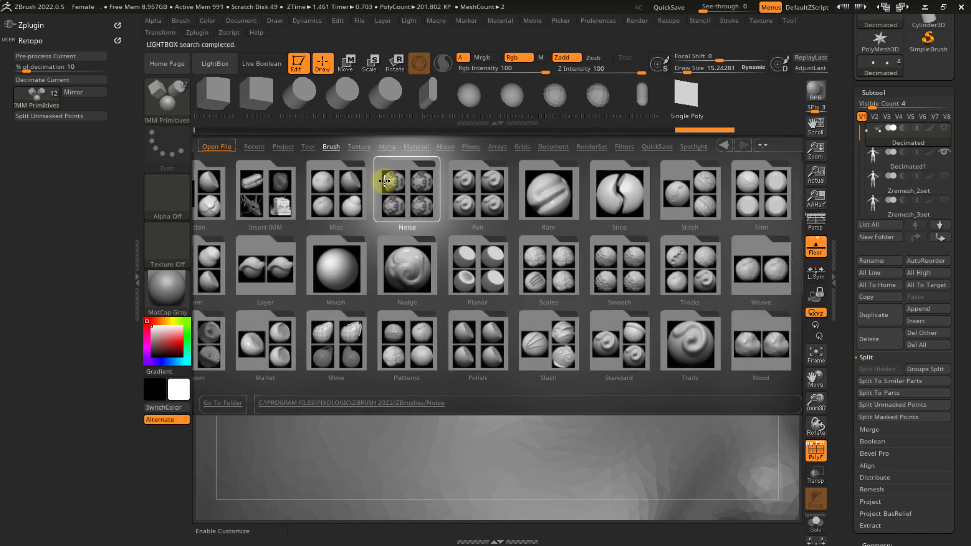
pyautogui.moveTo(636, 196); pyautogui.dragTo(559, 211)
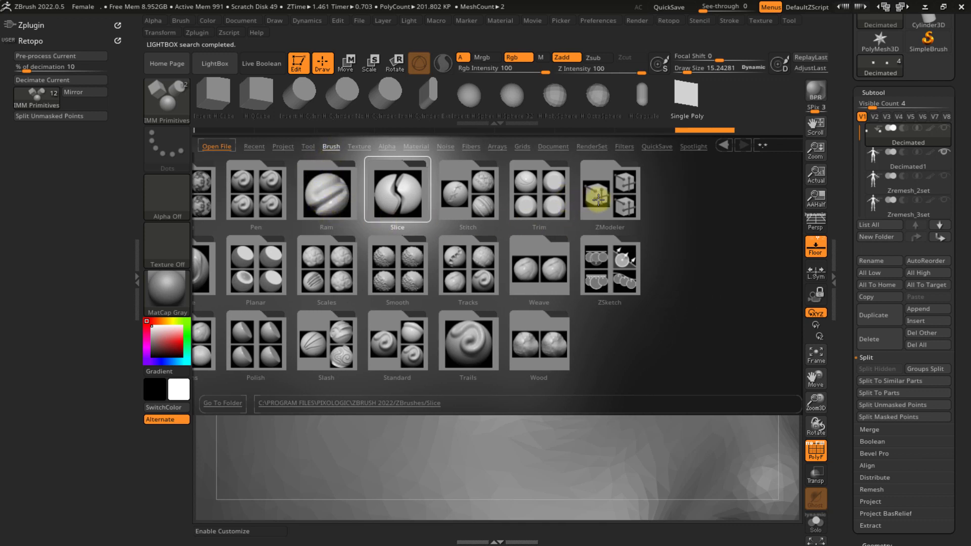
pyautogui.click(614, 199)
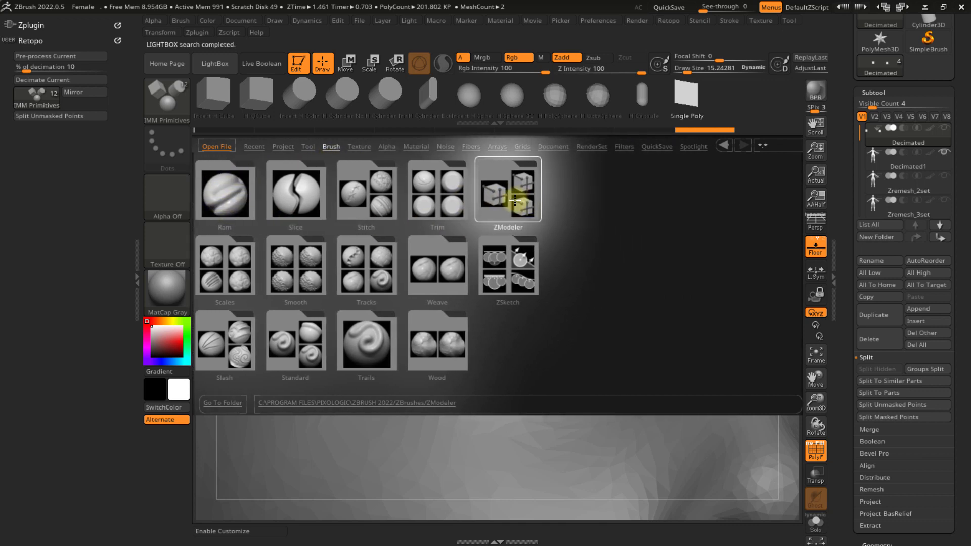
pyautogui.doubleClick(521, 203)
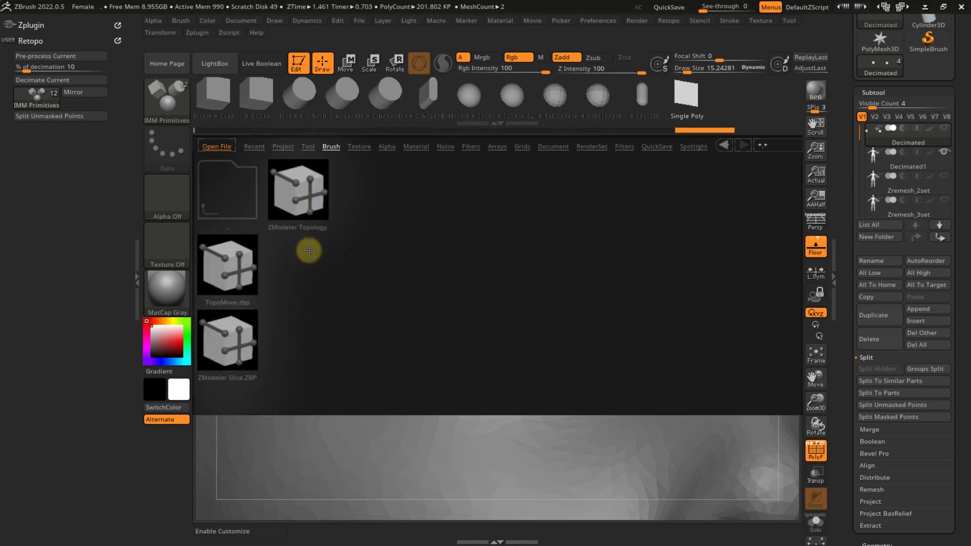
pyautogui.click(301, 200)
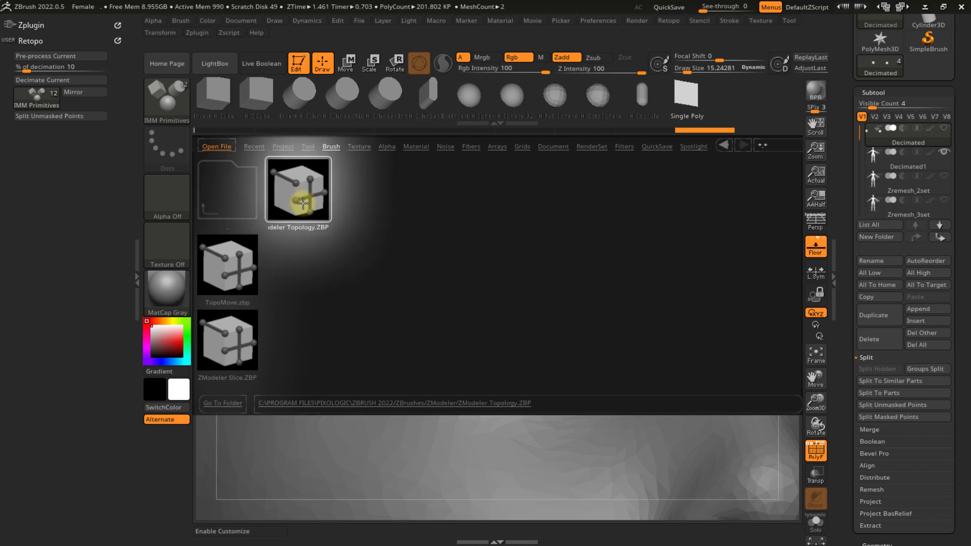
pyautogui.doubleClick(301, 198)
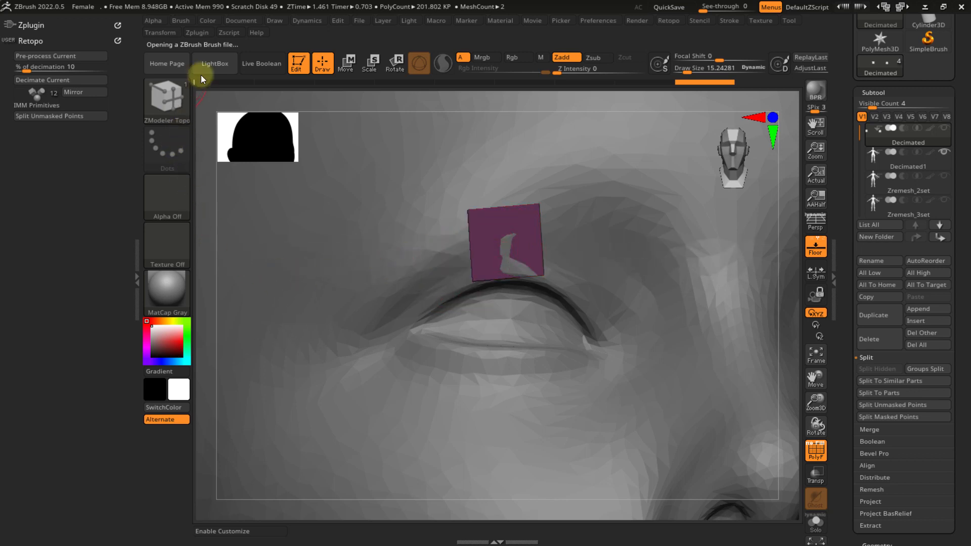
# - Place the ZModeler Topology brush in the Retopo menu and activate it from there
pyautogui.click(180, 21)
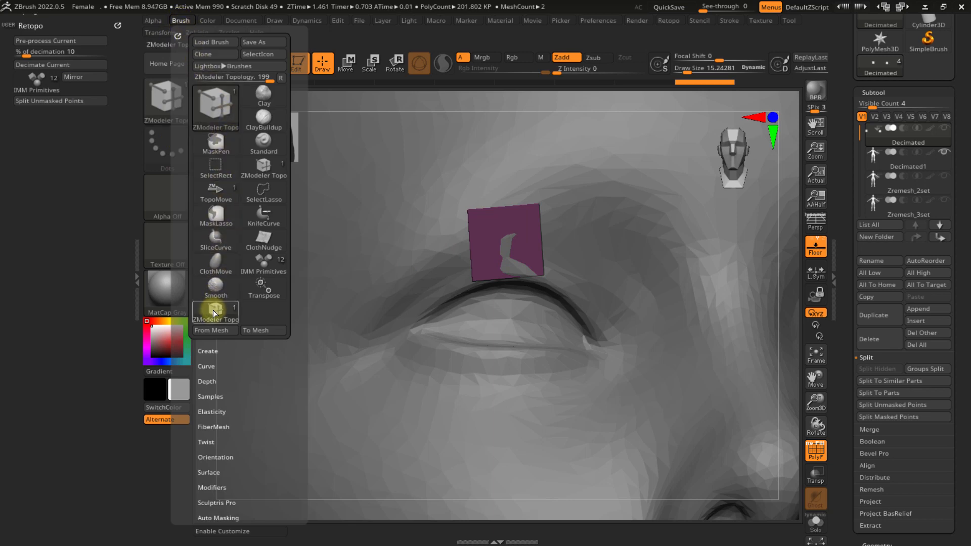
pyautogui.hotkey('ctrl', 'alt')
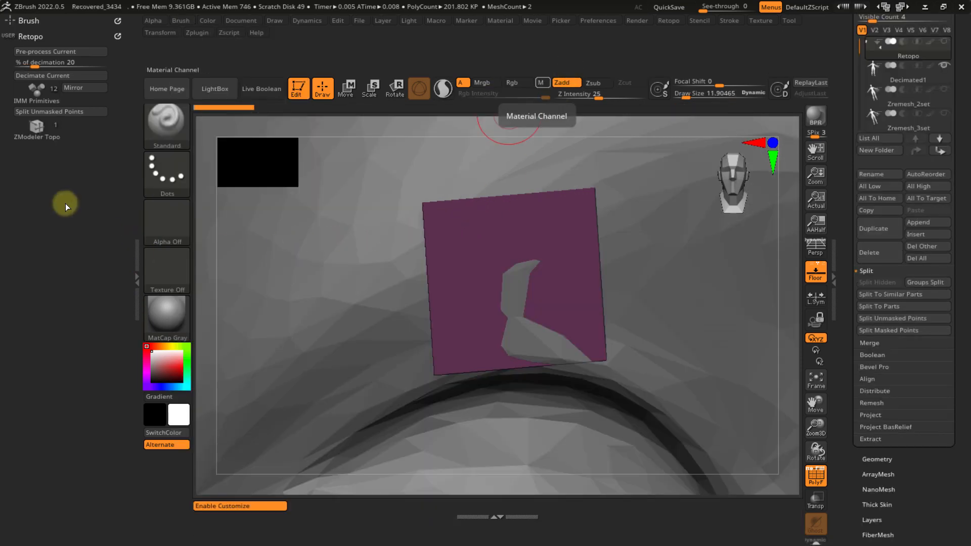
pyautogui.click(182, 21)
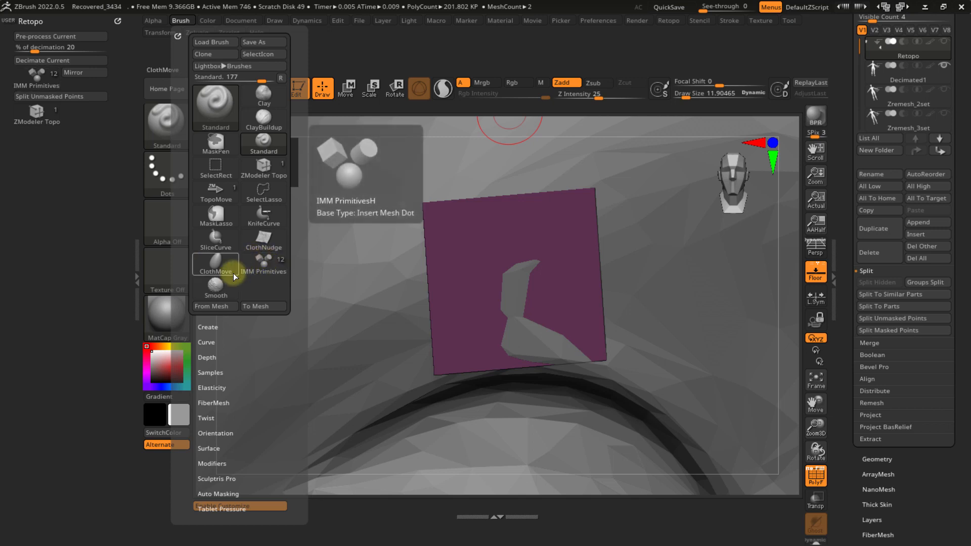
pyautogui.hotkey('ctrl', 'alt')
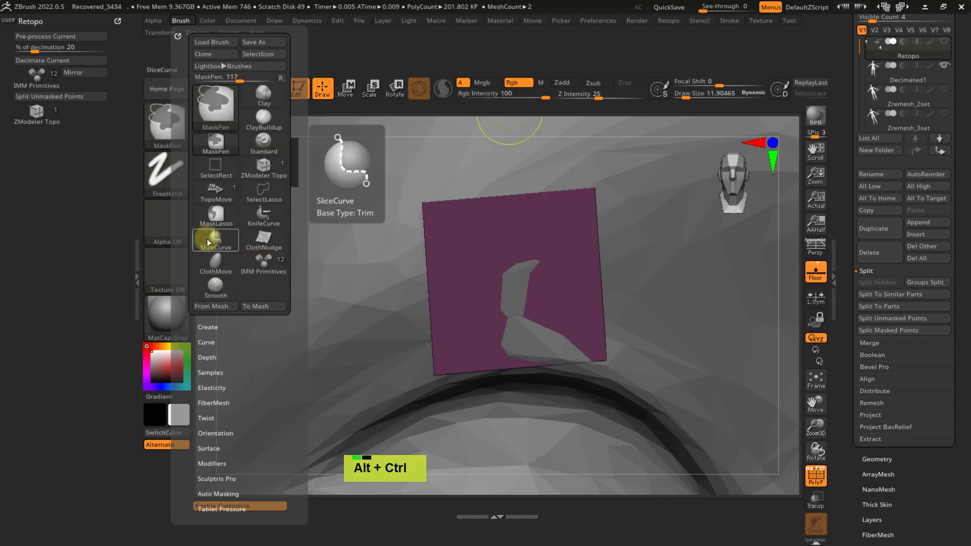
pyautogui.moveTo(209, 239)
pyautogui.keyDown('ctrl'); pyautogui.keyDown('alt'); pyautogui.mouseDown()
pyautogui.moveTo(81, 189)
pyautogui.moveTo(39, 138)
pyautogui.mouseUp(); pyautogui.keyUp('alt'); pyautogui.keyUp('ctrl')
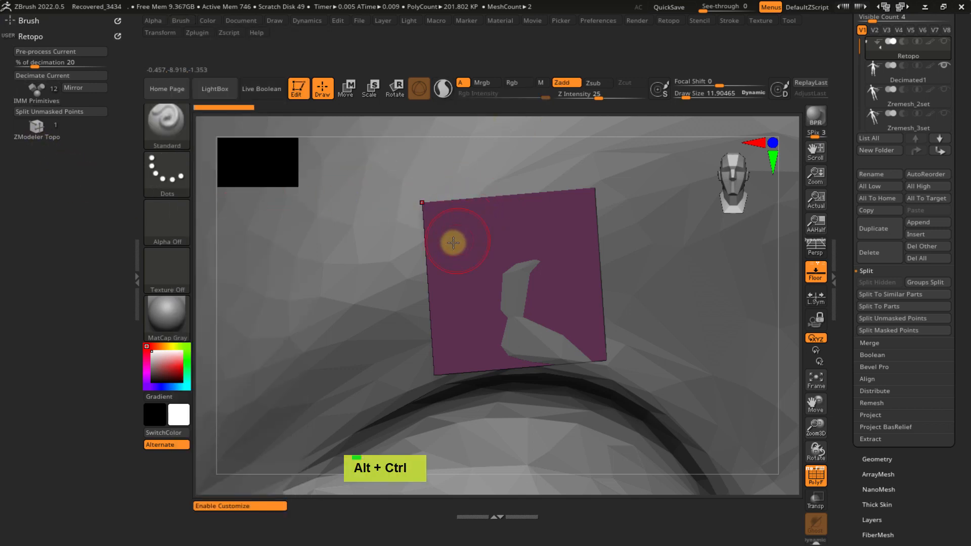
pyautogui.moveTo(450, 257)
pyautogui.mouseDown(button='right')
pyautogui.moveTo(461, 226)
pyautogui.moveTo(425, 273)
pyautogui.mouseUp(button='right')
pyautogui.click(36, 126)
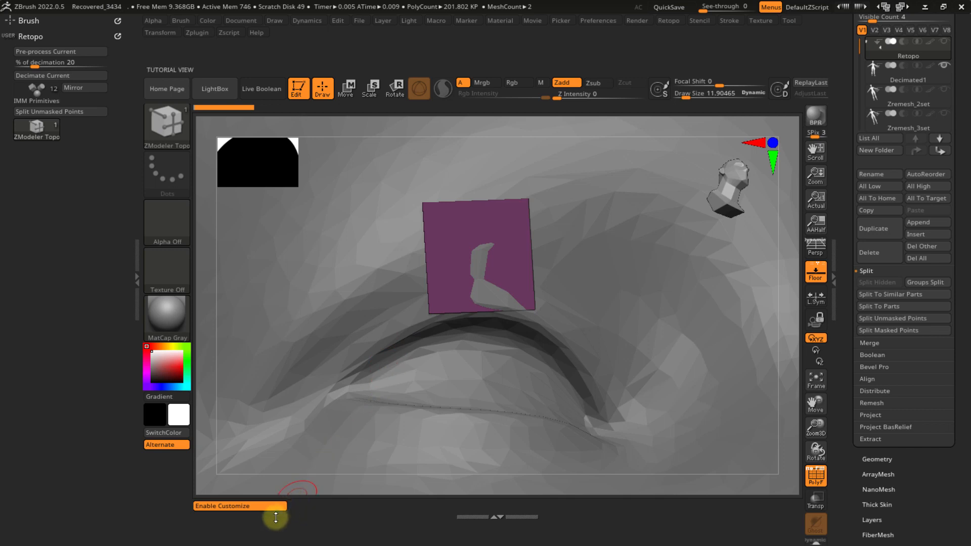
# - Turn off interface customization and store the layout as the master configuration that loads at startup
pyautogui.hotkey('ctrl', 'shift')
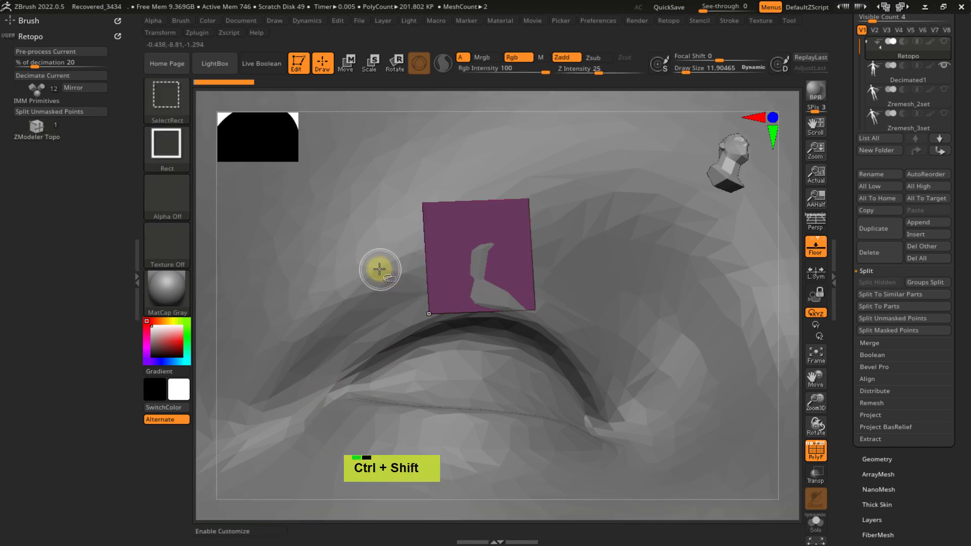
pyautogui.hotkey('ctrl', 'shift', 'i')
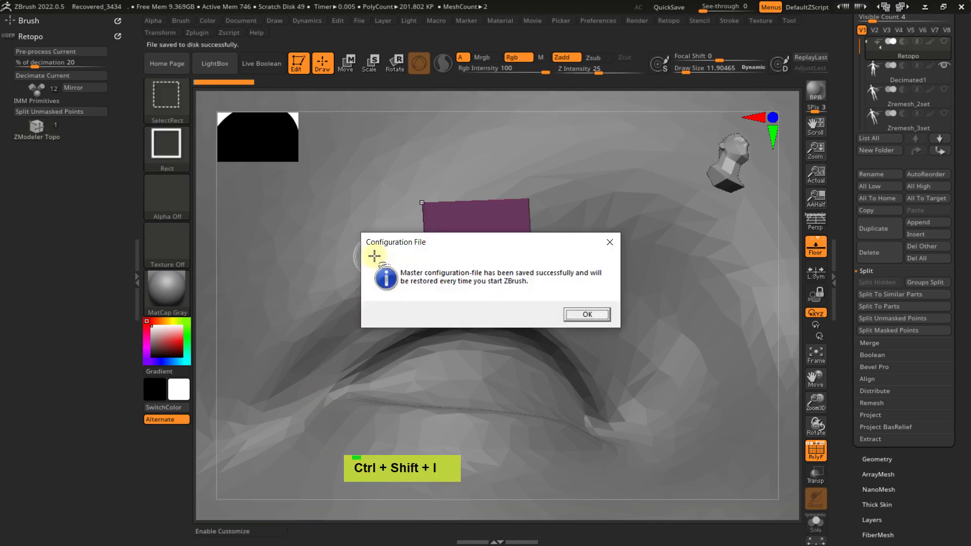
pyautogui.click(586, 315)
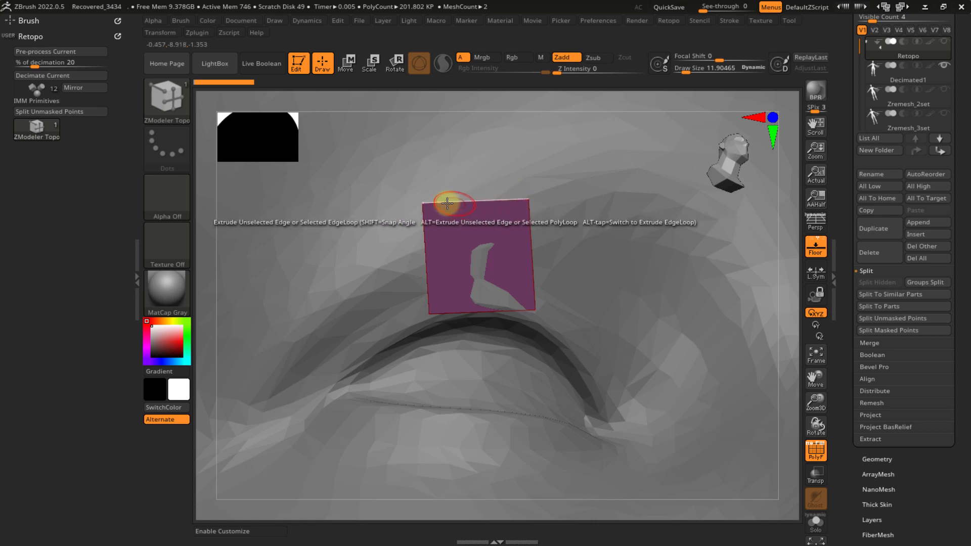
# - Set the ZModeler edge action for the polygon's border edge to Extrude Move
pyautogui.moveTo(386, 229); pyautogui.dragTo(420, 200, button='right')
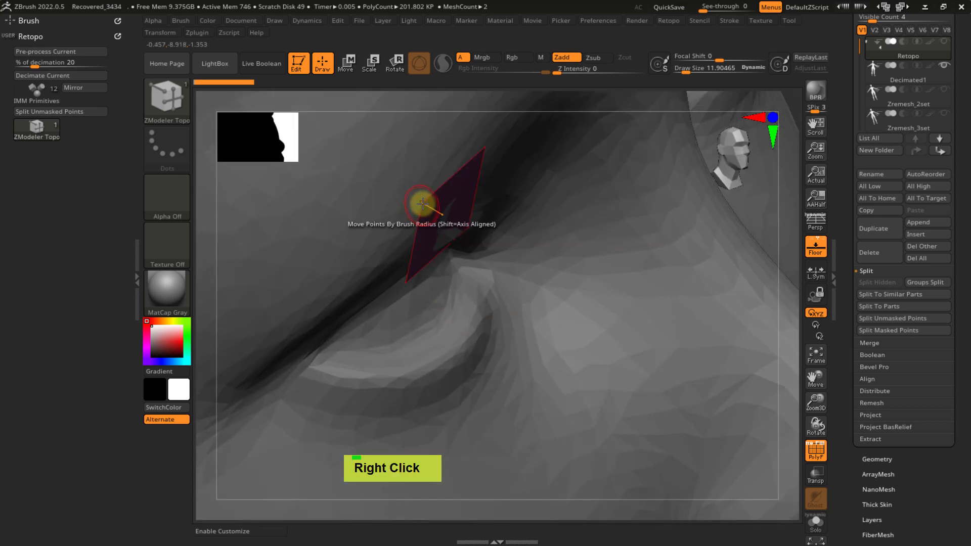
pyautogui.moveTo(473, 225)
pyautogui.mouseDown(button='right')
pyautogui.moveTo(507, 225)
pyautogui.moveTo(423, 200)
pyautogui.moveTo(456, 221)
pyautogui.mouseUp(button='right')
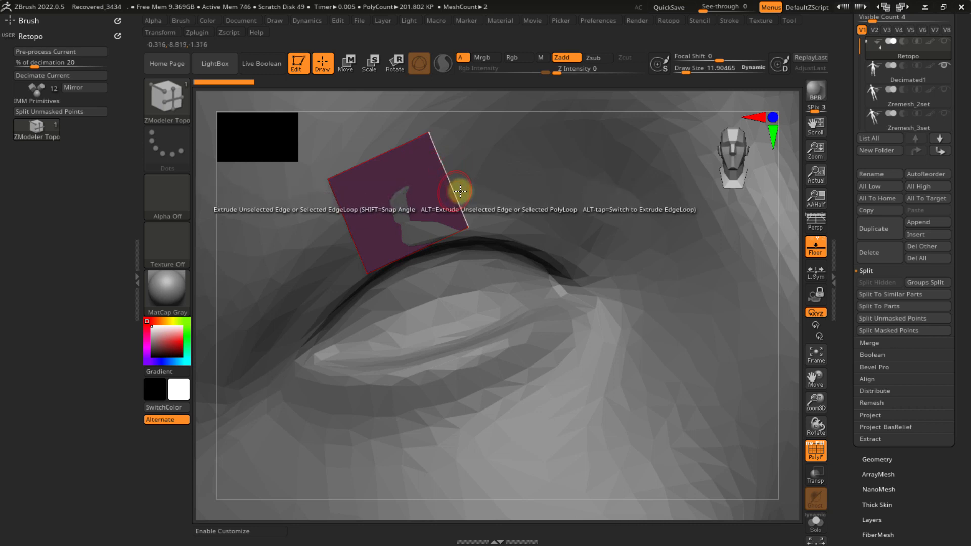
pyautogui.moveTo(494, 211); pyautogui.dragTo(455, 185, button='right')
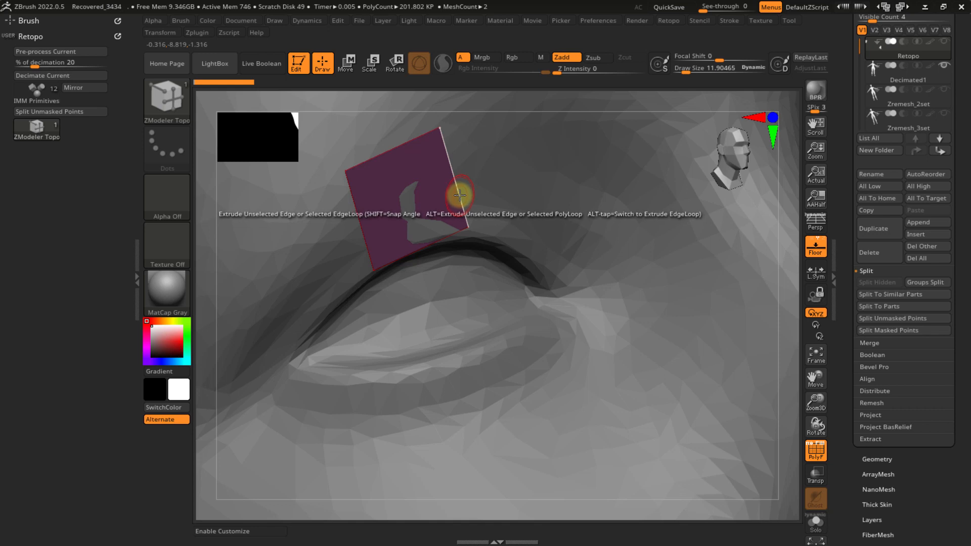
pyautogui.press('space')
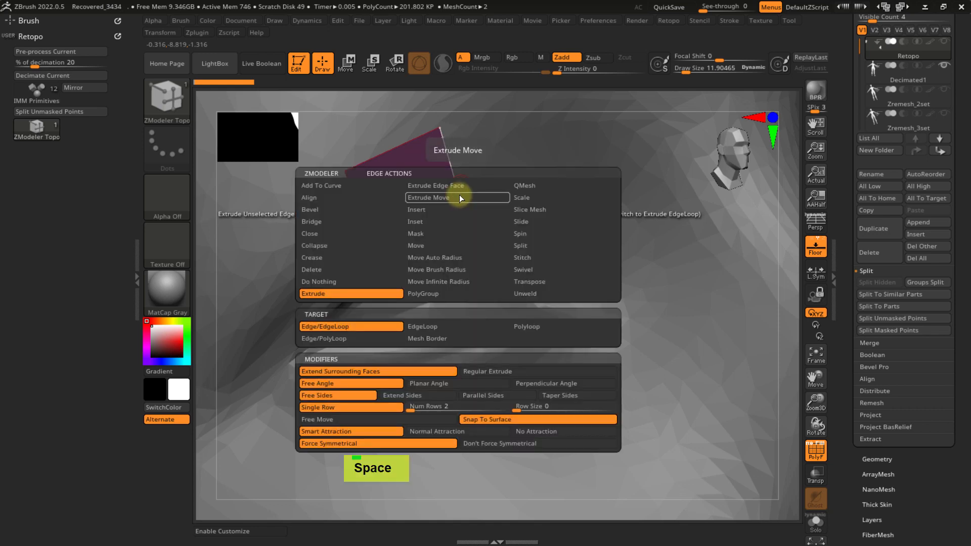
pyautogui.press('space')
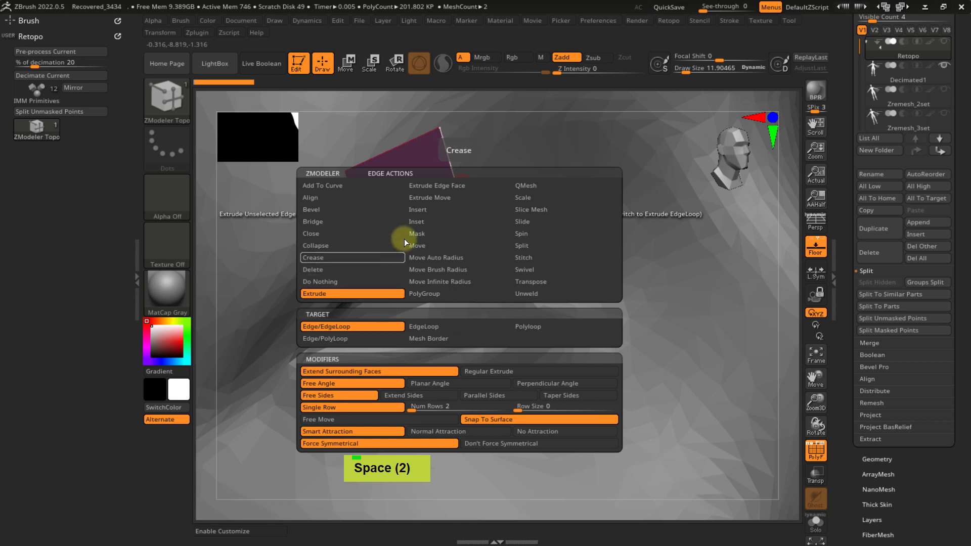
pyautogui.click(438, 198)
pyautogui.press('space')
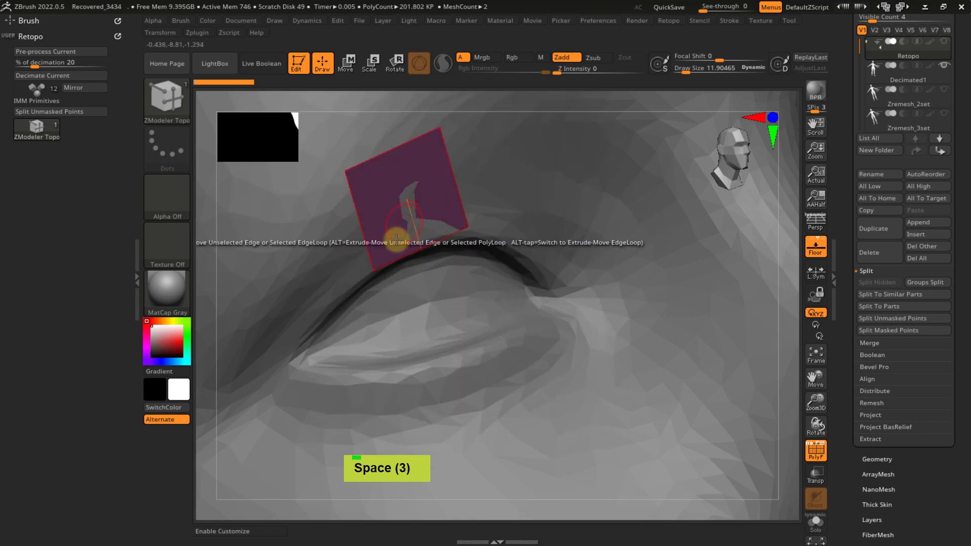
# - Compare the modifiers of the Extrude and Extrude Move edge actions and return the edge action to Extrude
pyautogui.press('space')
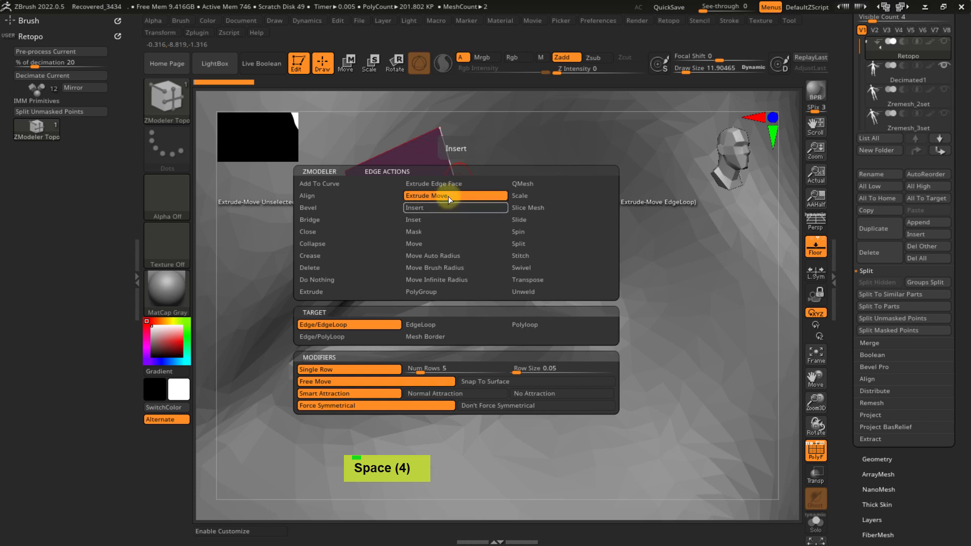
pyautogui.click(319, 291)
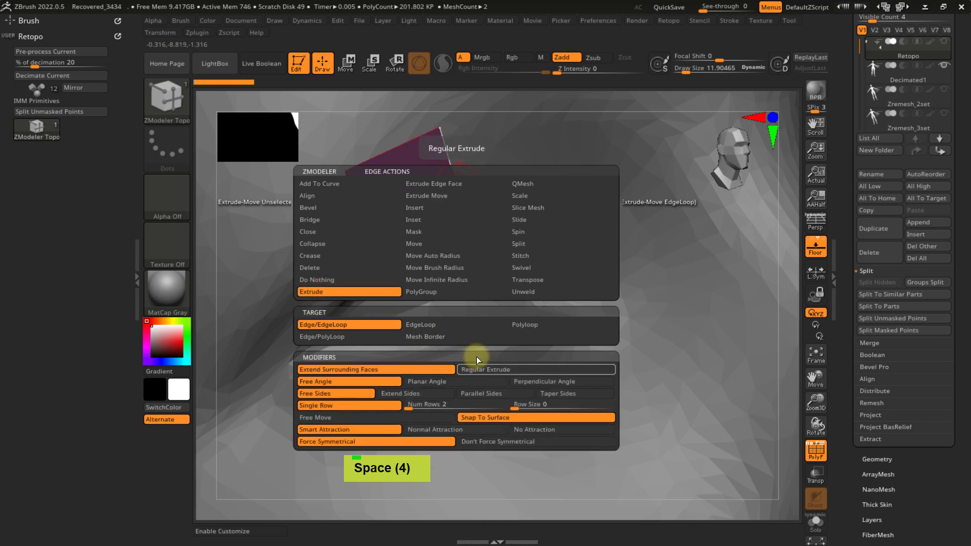
pyautogui.click(435, 196)
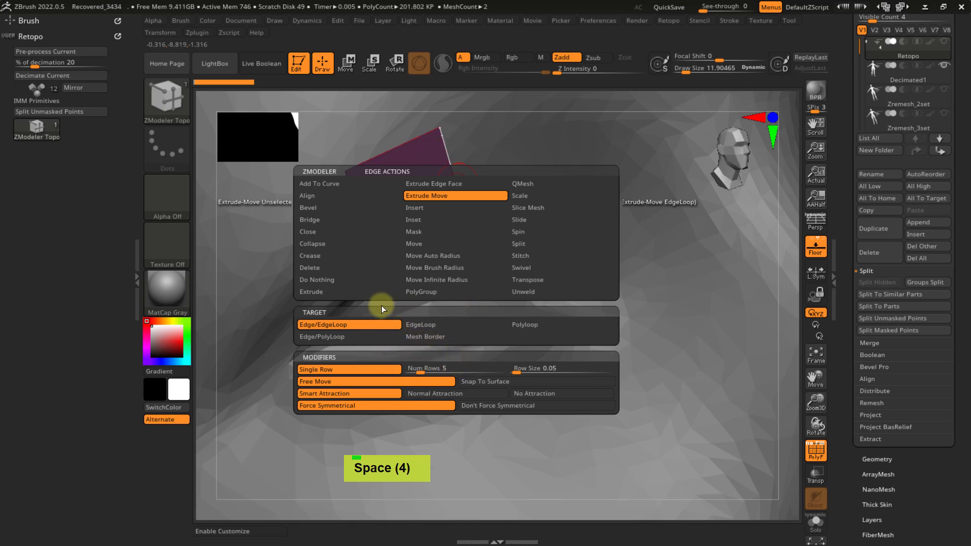
pyautogui.click(338, 292)
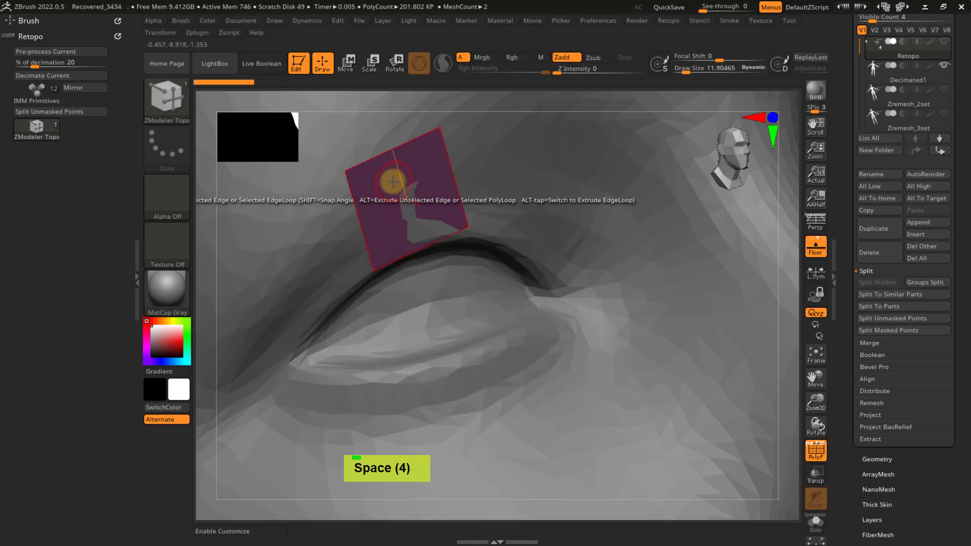
# - Examine the ZModeler actions assigned to the polygon and its corner point
pyautogui.press('space')
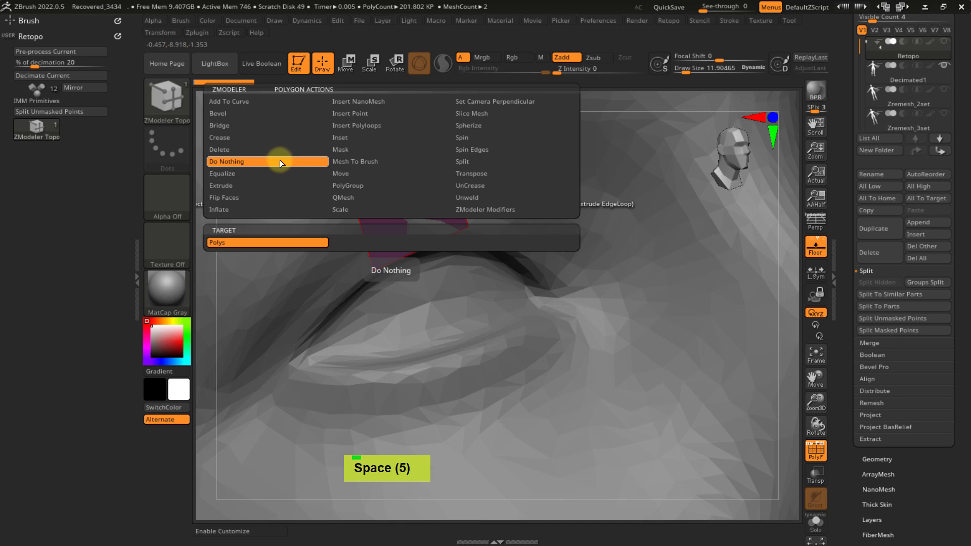
pyautogui.click(295, 185)
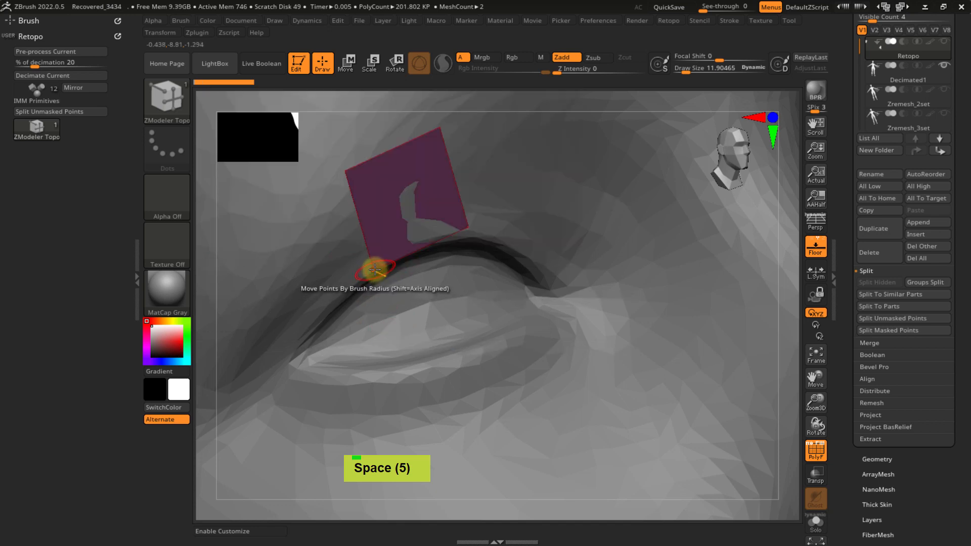
pyautogui.press('space')
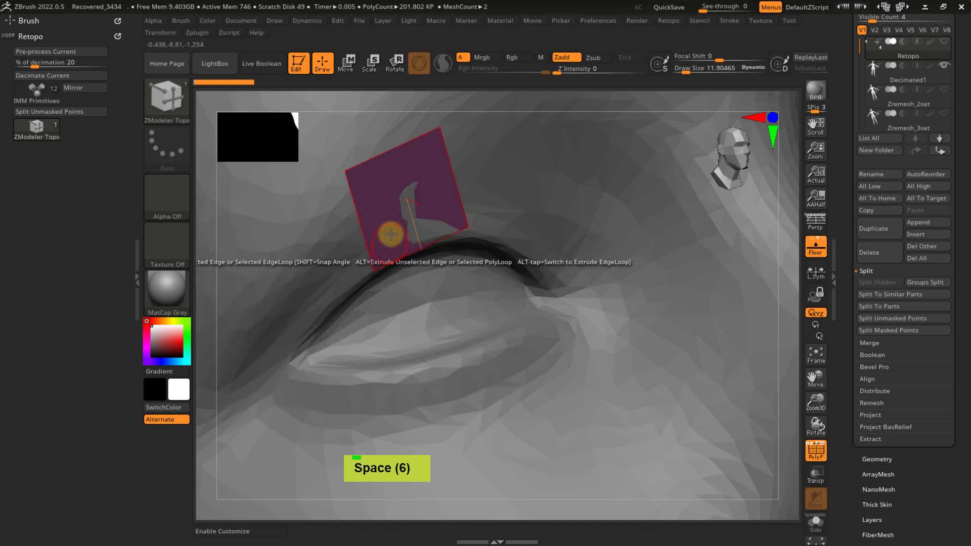
# - Move the polygon's corner points down onto the surface just above the upper eyelid crease
pyautogui.moveTo(381, 261)
pyautogui.mouseDown(button='right')
pyautogui.moveTo(353, 205)
pyautogui.moveTo(362, 282)
pyautogui.moveTo(372, 273)
pyautogui.mouseUp(button='right')
pyautogui.moveTo(372, 270); pyautogui.dragTo(373, 263)
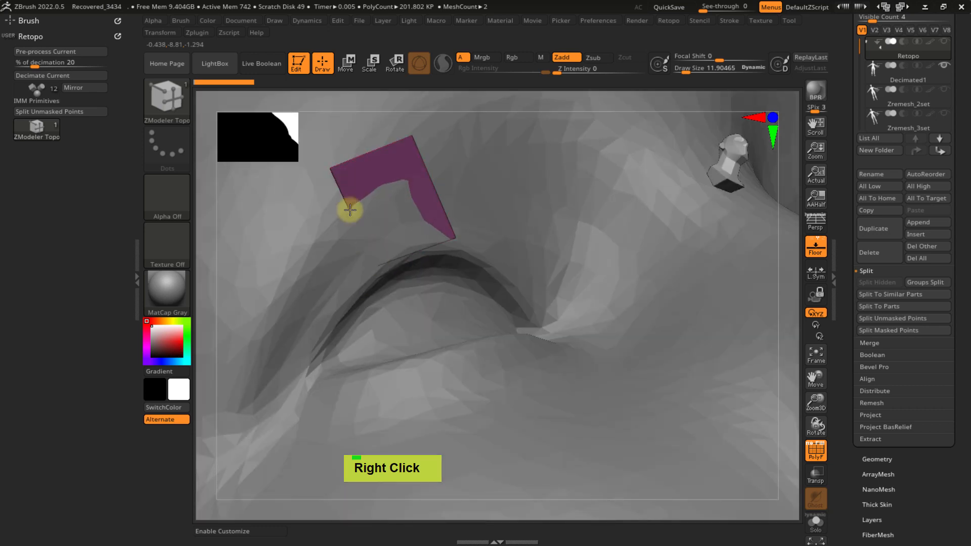
pyautogui.moveTo(330, 169); pyautogui.dragTo(370, 232)
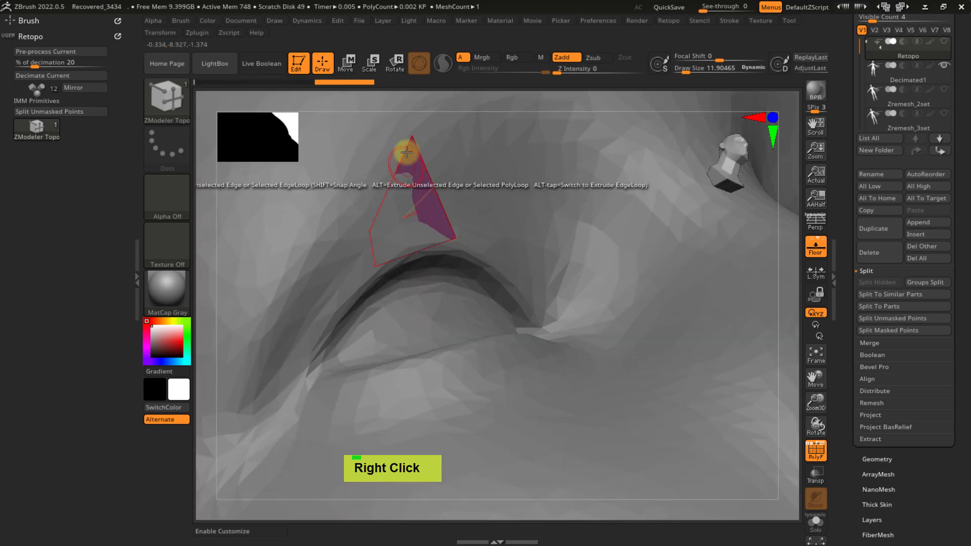
pyautogui.moveTo(411, 135); pyautogui.dragTo(454, 238)
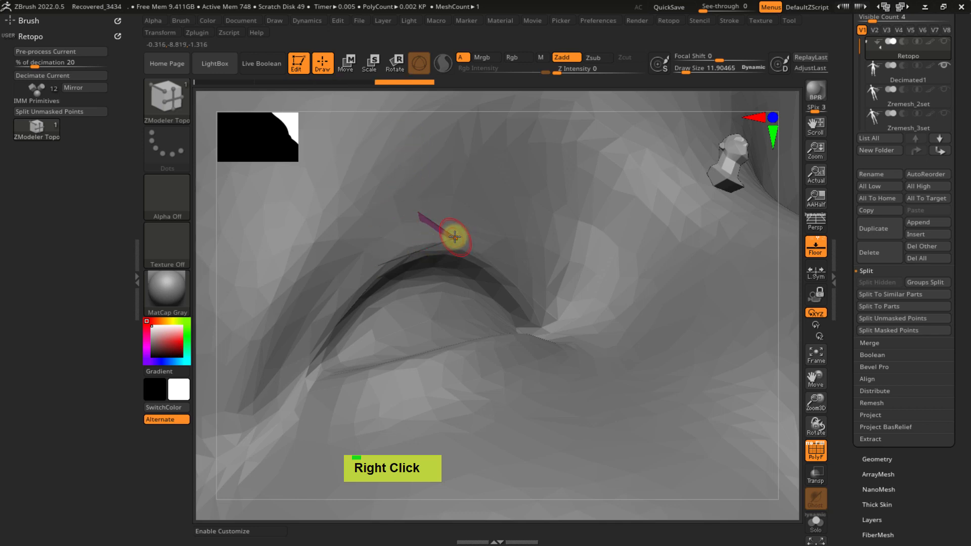
# - Reduce the draw size to 6.5636 and reposition the polygon's corner points nearest the nose above the eyelid crease
pyautogui.moveTo(427, 275)
pyautogui.mouseDown(button='right')
pyautogui.moveTo(462, 241)
pyautogui.moveTo(390, 252)
pyautogui.moveTo(443, 173)
pyautogui.moveTo(442, 228)
pyautogui.moveTo(451, 245)
pyautogui.moveTo(457, 237)
pyautogui.moveTo(427, 260)
pyautogui.moveTo(458, 239)
pyautogui.moveTo(459, 210)
pyautogui.moveTo(490, 273)
pyautogui.moveTo(416, 228)
pyautogui.moveTo(421, 243)
pyautogui.moveTo(393, 177)
pyautogui.moveTo(408, 245)
pyautogui.mouseUp(button='right')
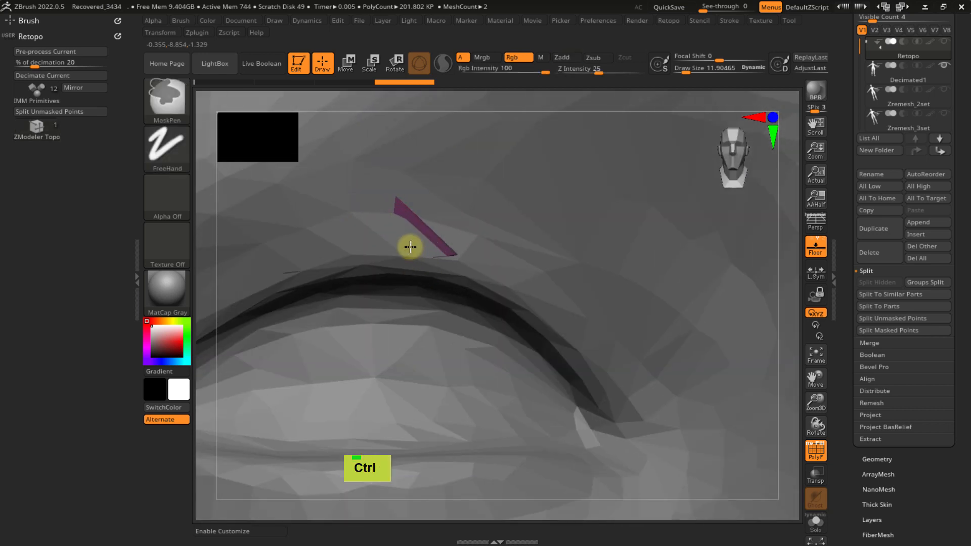
pyautogui.click(394, 204)
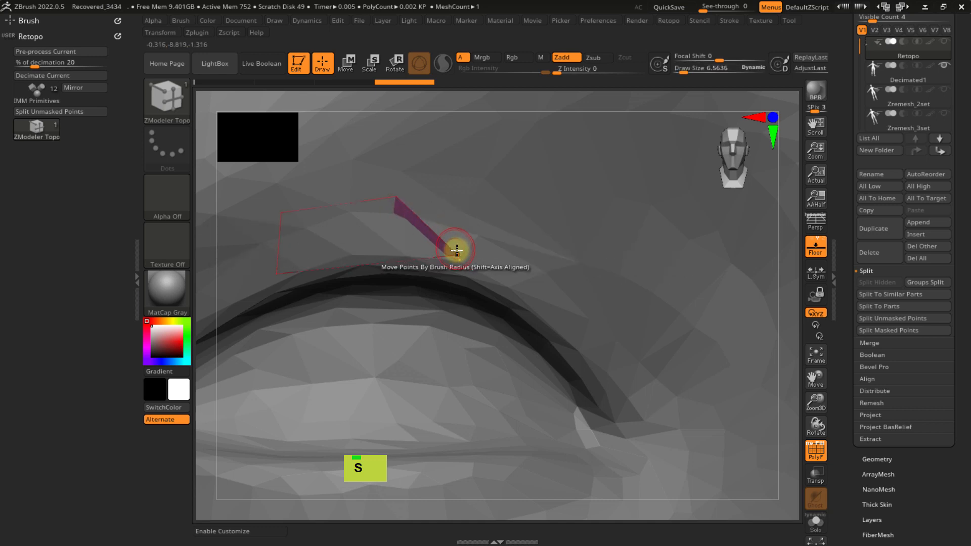
pyautogui.moveTo(393, 219); pyautogui.dragTo(395, 191, button='right')
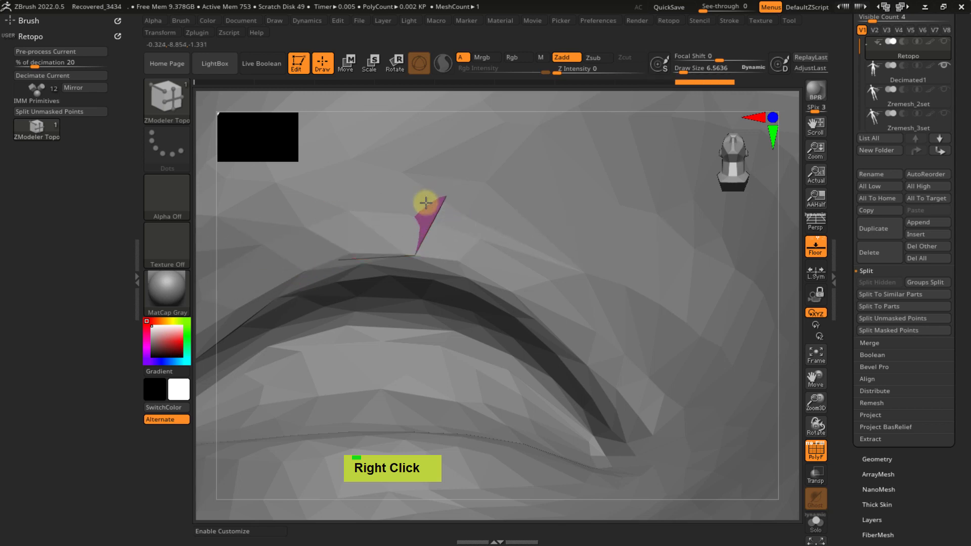
pyautogui.moveTo(365, 281)
pyautogui.mouseDown(button='right')
pyautogui.moveTo(404, 265)
pyautogui.moveTo(382, 206)
pyautogui.moveTo(372, 232)
pyautogui.moveTo(395, 231)
pyautogui.mouseUp(button='right')
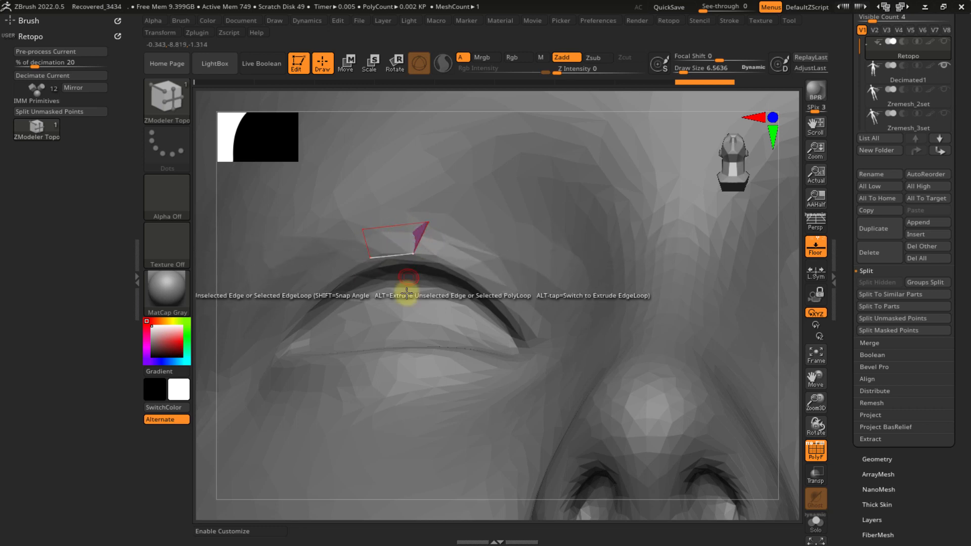
pyautogui.moveTo(405, 290); pyautogui.dragTo(351, 270, button='right')
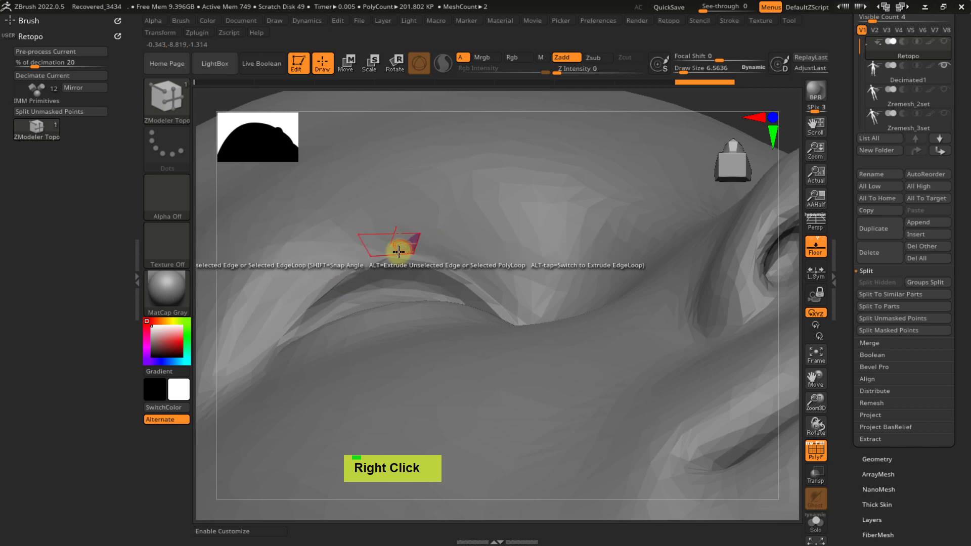
pyautogui.moveTo(414, 231); pyautogui.dragTo(381, 249, button='right')
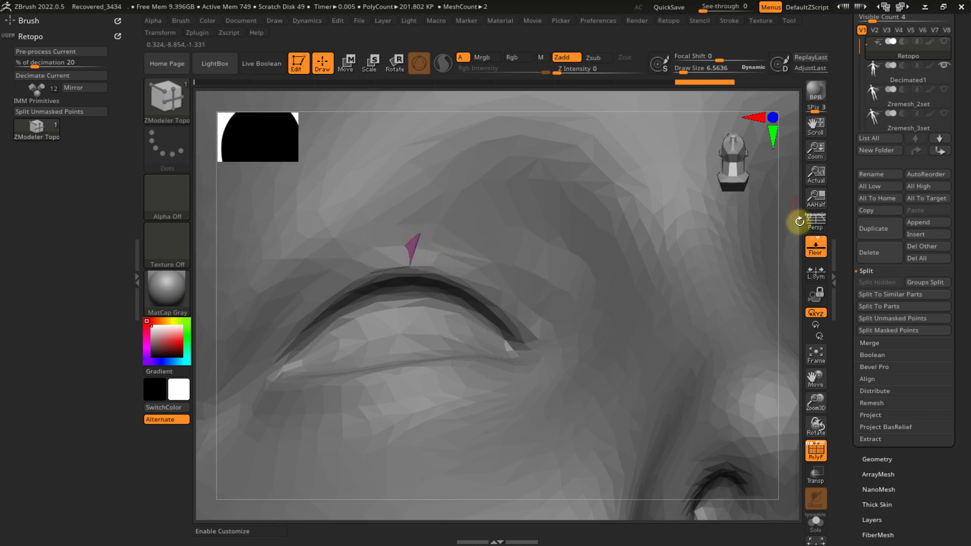
# - Activate Dynamic Subdiv in the geometry settings of the Retopo subtool
pyautogui.scroll(-3, 845, 329)
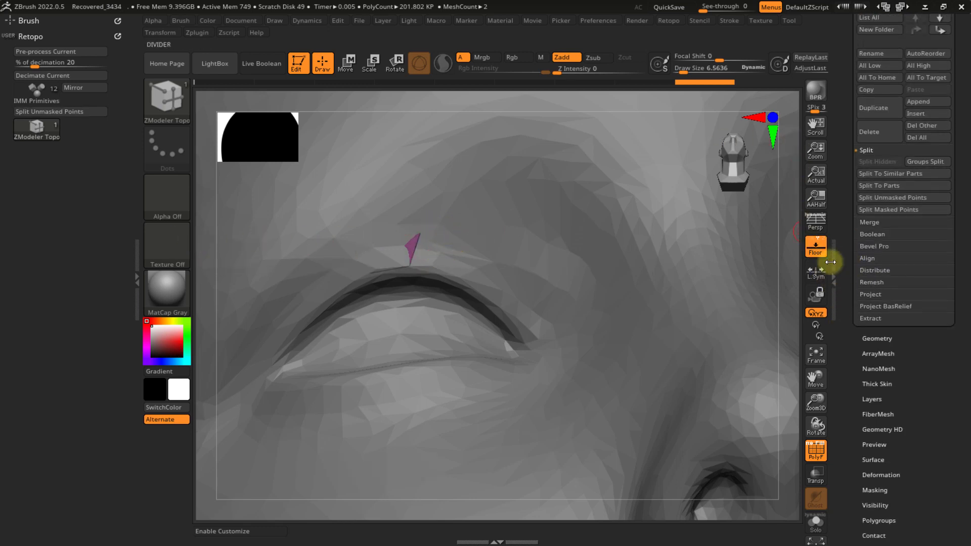
pyautogui.click(877, 339)
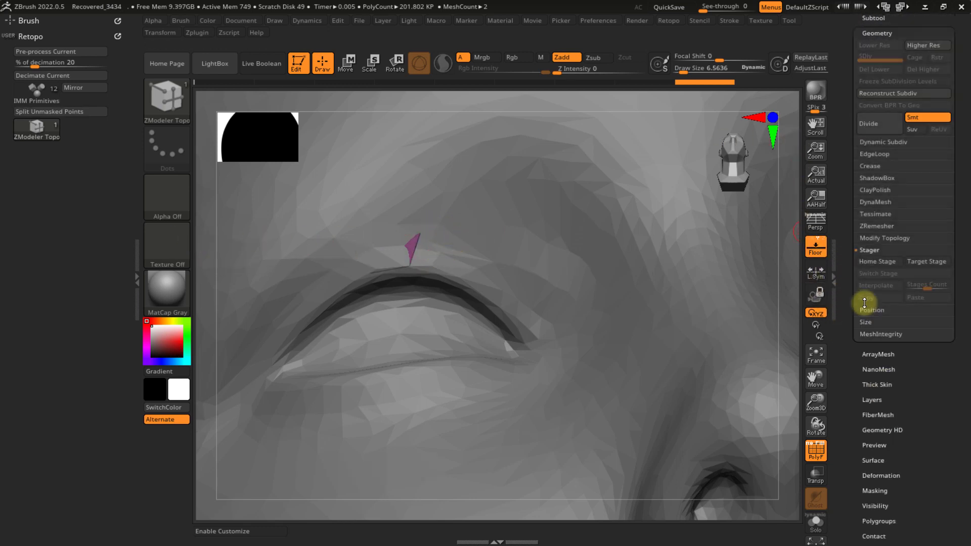
pyautogui.click(880, 143)
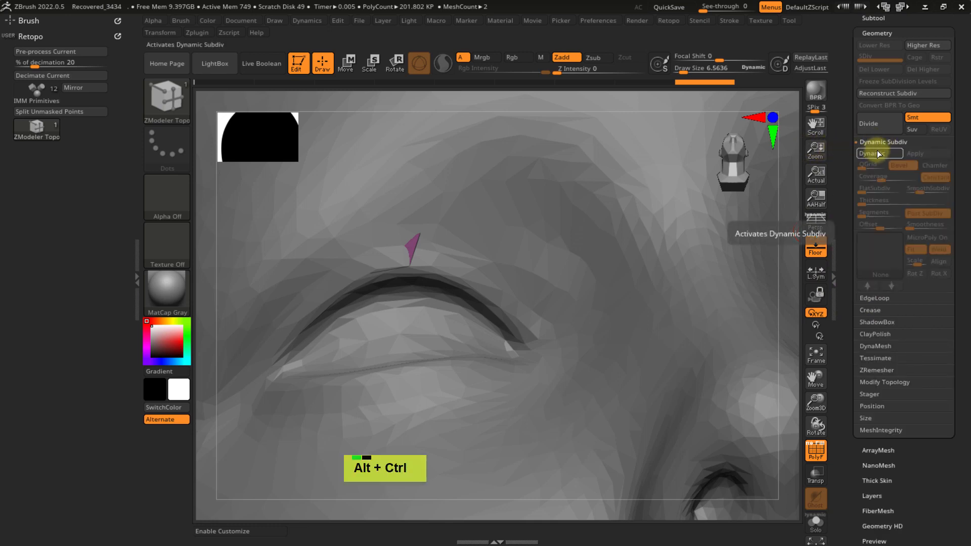
pyautogui.keyDown('ctrl'); pyautogui.keyDown('alt'); pyautogui.click(877, 152); pyautogui.keyUp('alt'); pyautogui.keyUp('ctrl')
pyautogui.click(863, 156)
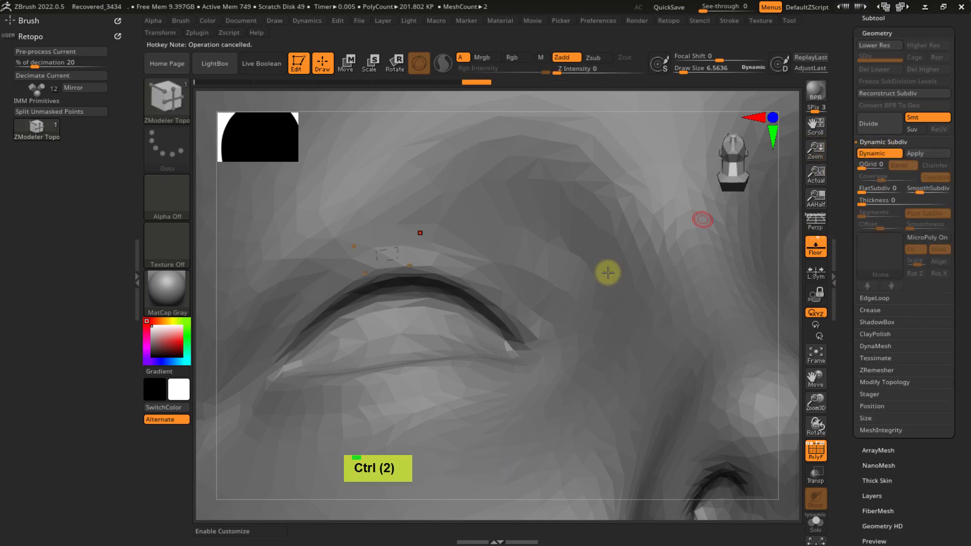
# - Add Dynamic Subdiv's Dynamic, SmoothSubdiv and Thickness controls to the custom Retopo menu with interface customization, and turn customization off
pyautogui.click(260, 533)
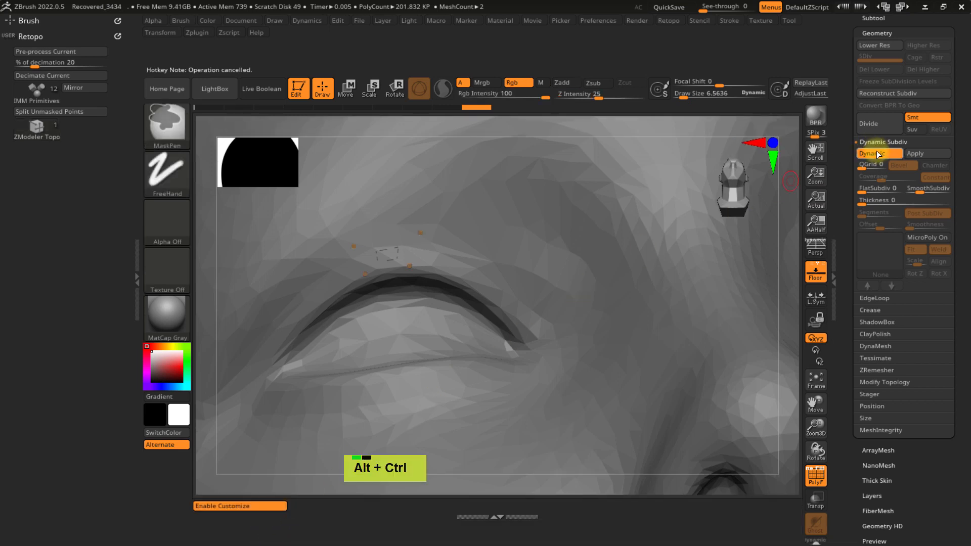
pyautogui.moveTo(876, 154)
pyautogui.keyDown('ctrl'); pyautogui.keyDown('alt'); pyautogui.mouseDown()
pyautogui.moveTo(806, 163)
pyautogui.moveTo(33, 156)
pyautogui.moveTo(34, 141)
pyautogui.mouseUp(); pyautogui.keyUp('alt'); pyautogui.keyUp('ctrl')
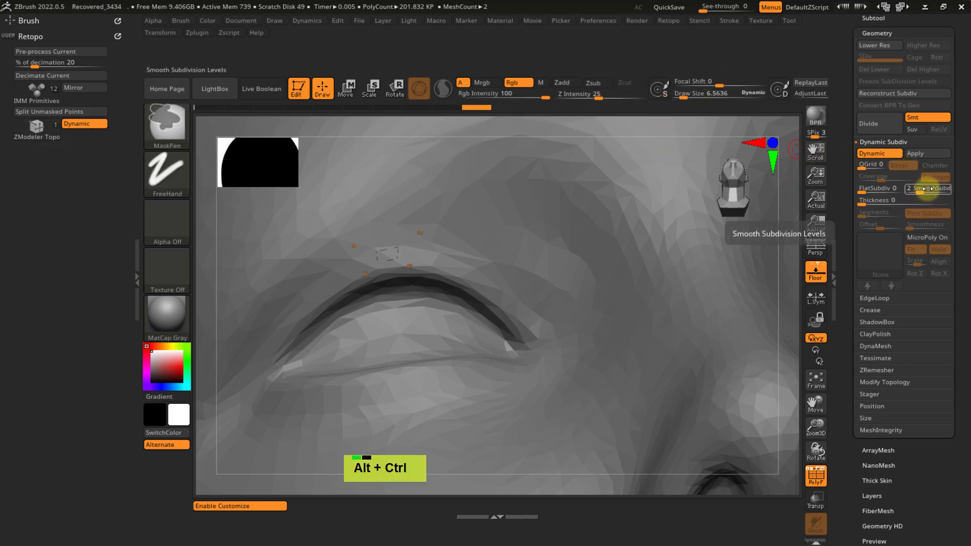
pyautogui.keyDown('ctrl'); pyautogui.keyDown('alt'); pyautogui.moveTo(928, 188); pyautogui.dragTo(84, 141); pyautogui.keyUp('alt'); pyautogui.keyUp('ctrl')
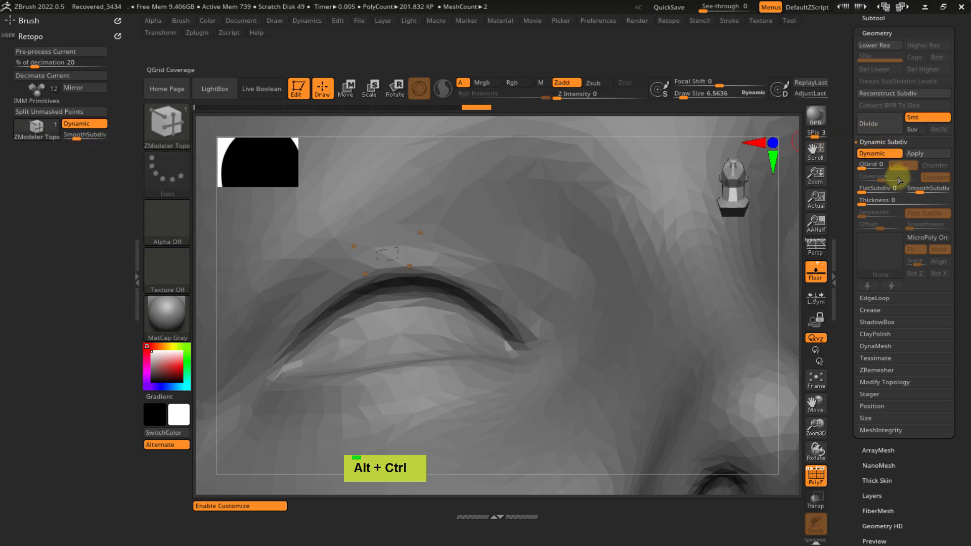
pyautogui.keyDown('ctrl'); pyautogui.keyDown('alt'); pyautogui.moveTo(882, 200); pyautogui.dragTo(57, 152); pyautogui.keyUp('alt'); pyautogui.keyUp('ctrl')
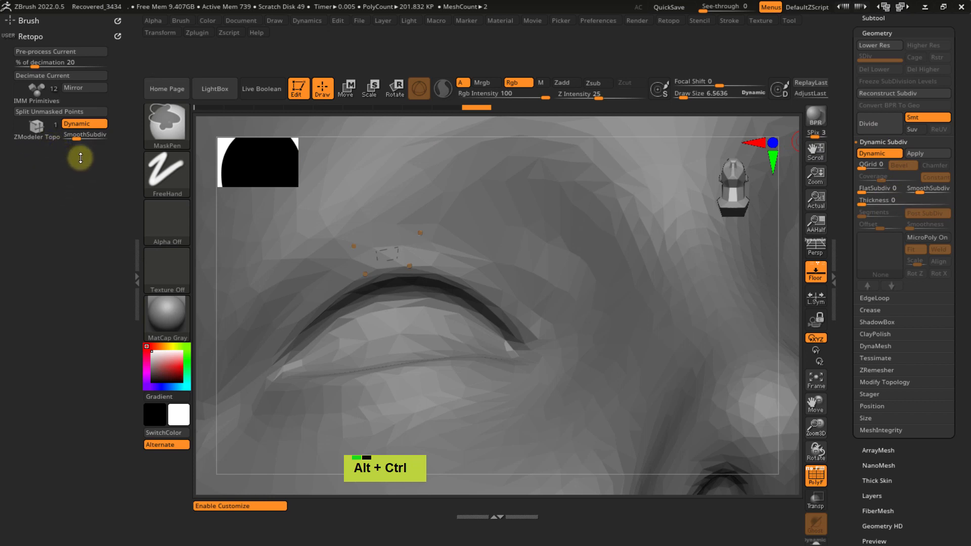
pyautogui.keyDown('ctrl'); pyautogui.keyDown('alt'); pyautogui.moveTo(883, 200); pyautogui.dragTo(70, 159); pyautogui.keyUp('alt'); pyautogui.keyUp('ctrl')
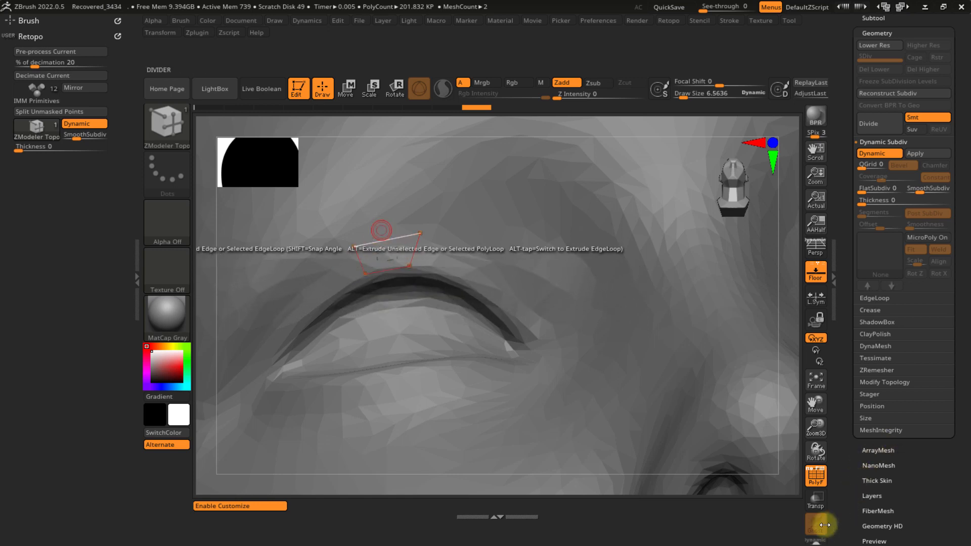
pyautogui.click(276, 529)
# - Isolate the Retopo polygon and set its Dynamic Subdiv values to SmoothSubdiv 0 and Thickness about 0.00414
pyautogui.click(815, 524)
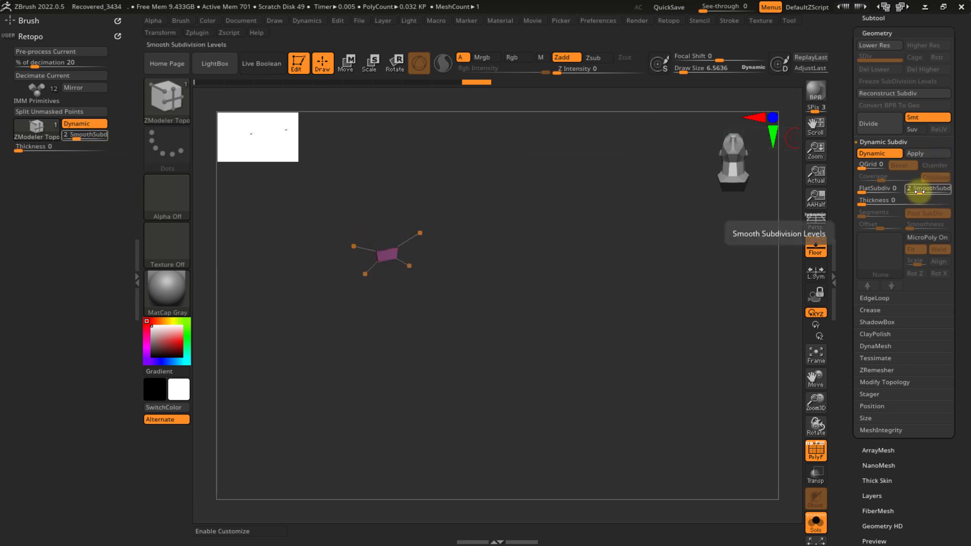
pyautogui.click(927, 190)
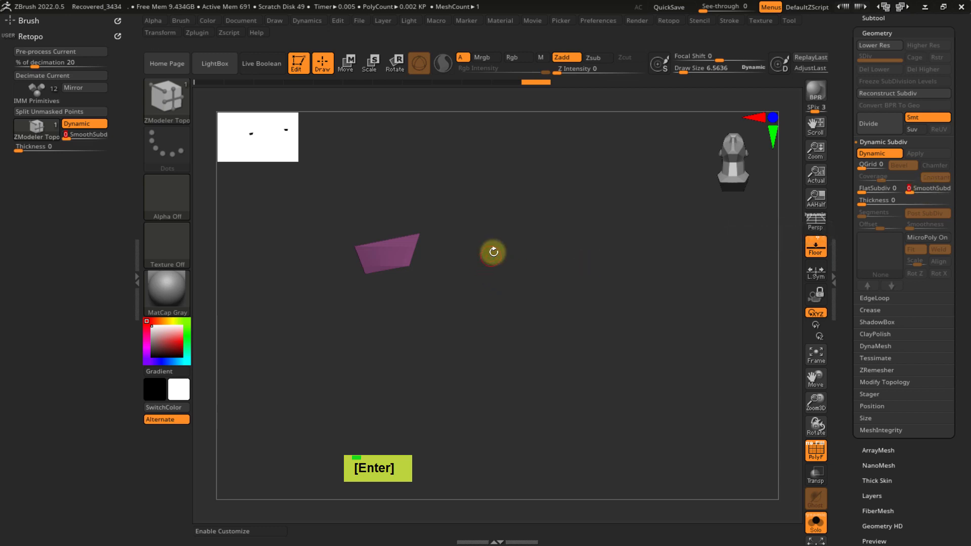
pyautogui.moveTo(445, 284); pyautogui.dragTo(408, 273, button='right')
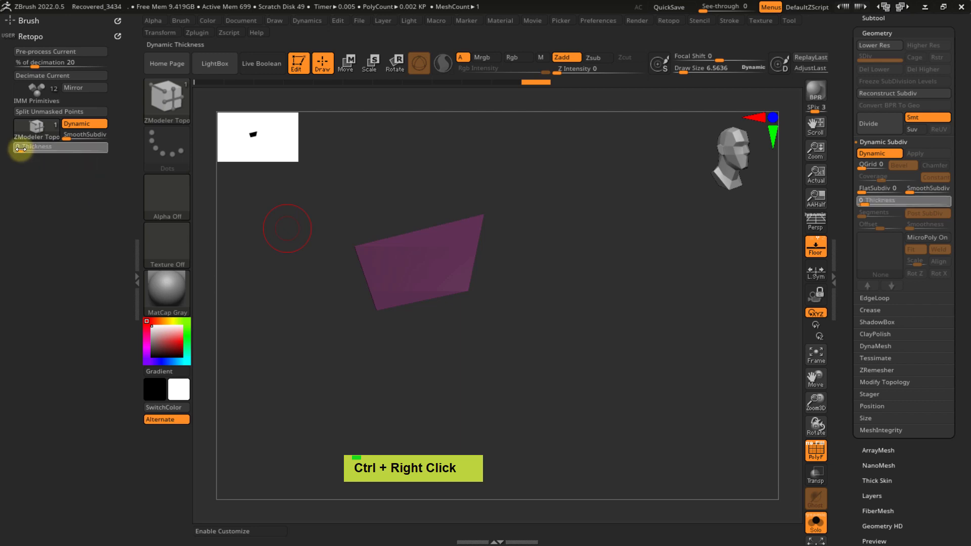
pyautogui.moveTo(26, 147); pyautogui.dragTo(91, 156)
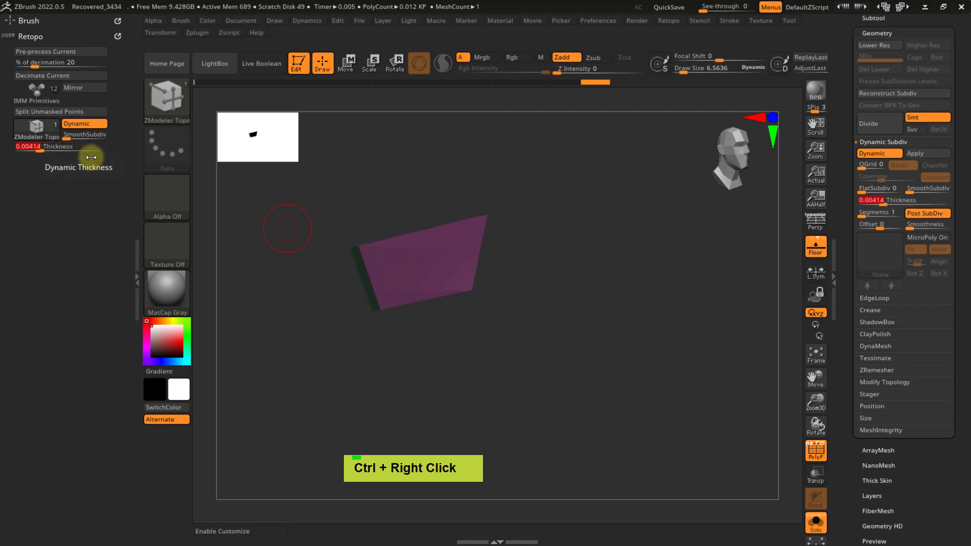
# - Set the Dynamic Subdiv Thickness of the Retopo mesh to 0.00367 and turn Solo off to show the head again
pyautogui.moveTo(405, 167); pyautogui.dragTo(75, 199, button='right')
pyautogui.moveTo(39, 147); pyautogui.dragTo(74, 156)
pyautogui.click(36, 149)
pyautogui.click(816, 524)
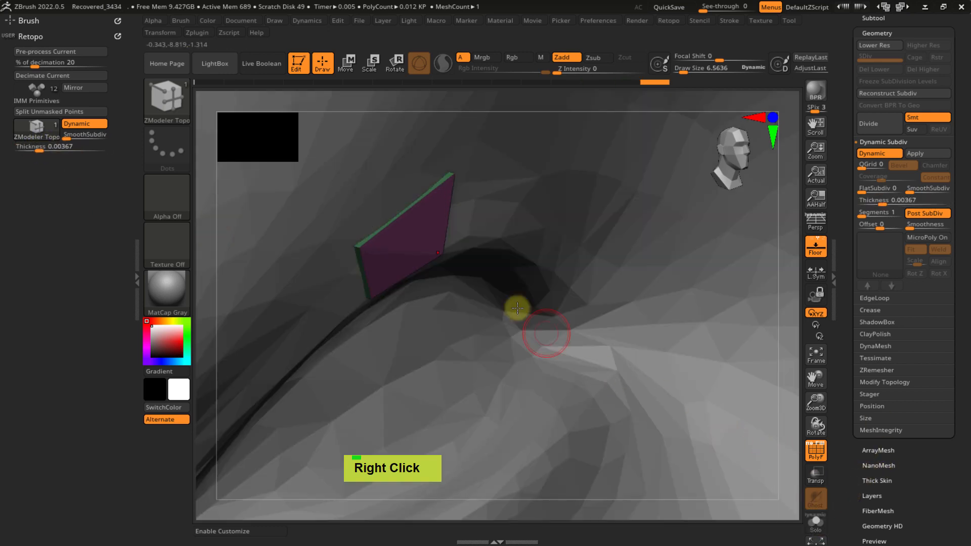
# - Move the polygon's corner points closer to the eyelid crease to make it shorter and more compact
pyautogui.moveTo(401, 219); pyautogui.dragTo(312, 204, button='right')
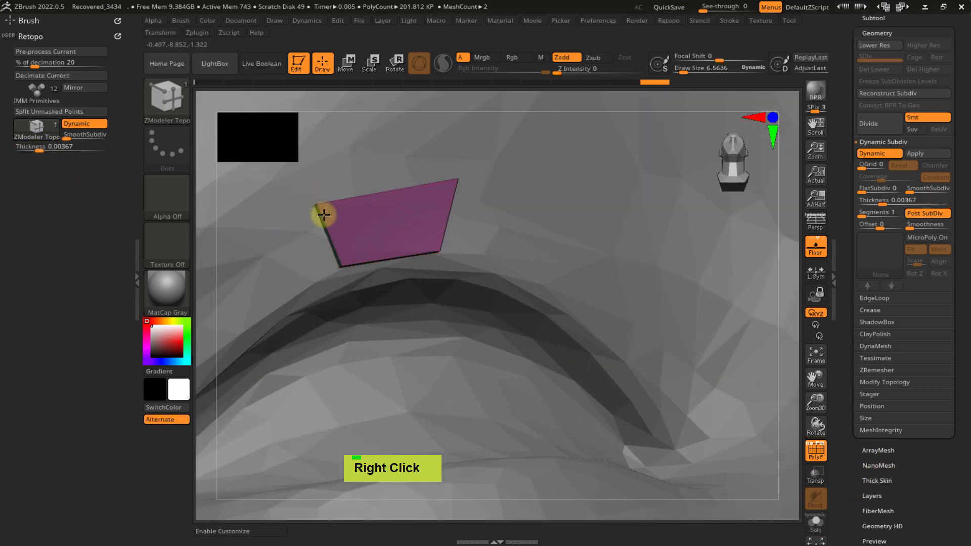
pyautogui.doubleClick(452, 178)
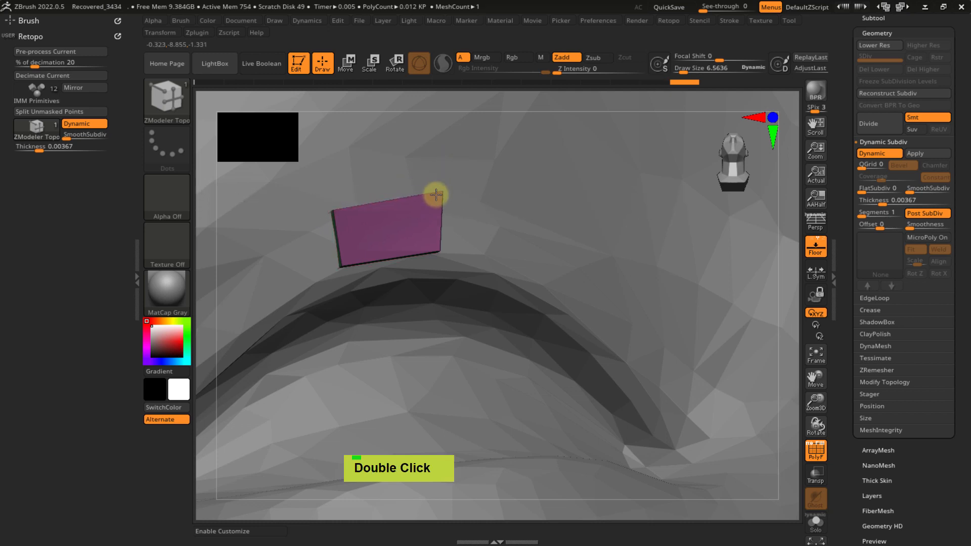
pyautogui.click(460, 209)
pyautogui.moveTo(440, 206)
pyautogui.keyDown('ctrl'); pyautogui.mouseDown(button='right')
pyautogui.moveTo(462, 210)
pyautogui.moveTo(423, 219)
pyautogui.moveTo(466, 203)
pyautogui.moveTo(440, 197)
pyautogui.mouseUp(button='right'); pyautogui.keyUp('ctrl')
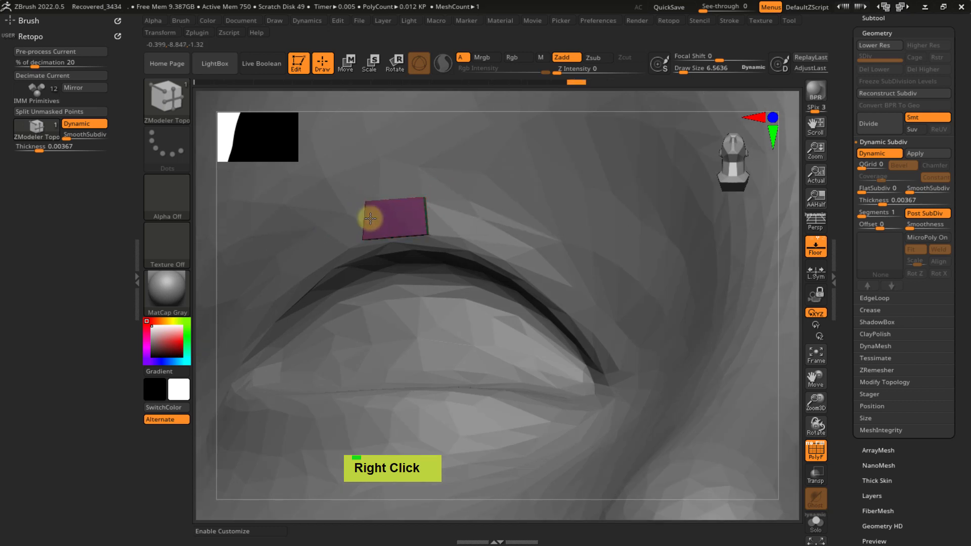
pyautogui.keyDown('ctrl'); pyautogui.moveTo(402, 240); pyautogui.dragTo(377, 200, button='right'); pyautogui.keyUp('ctrl')
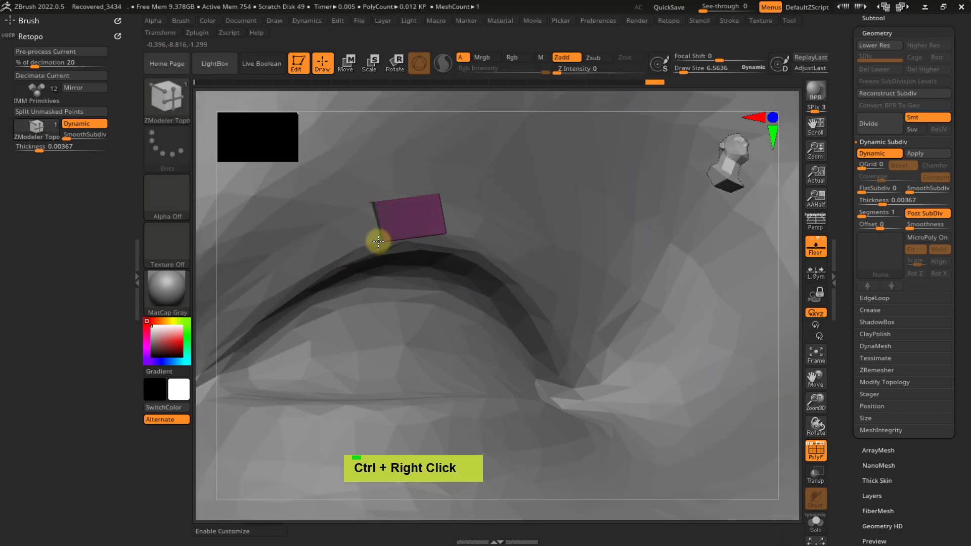
pyautogui.moveTo(411, 243); pyautogui.dragTo(427, 215, button='right')
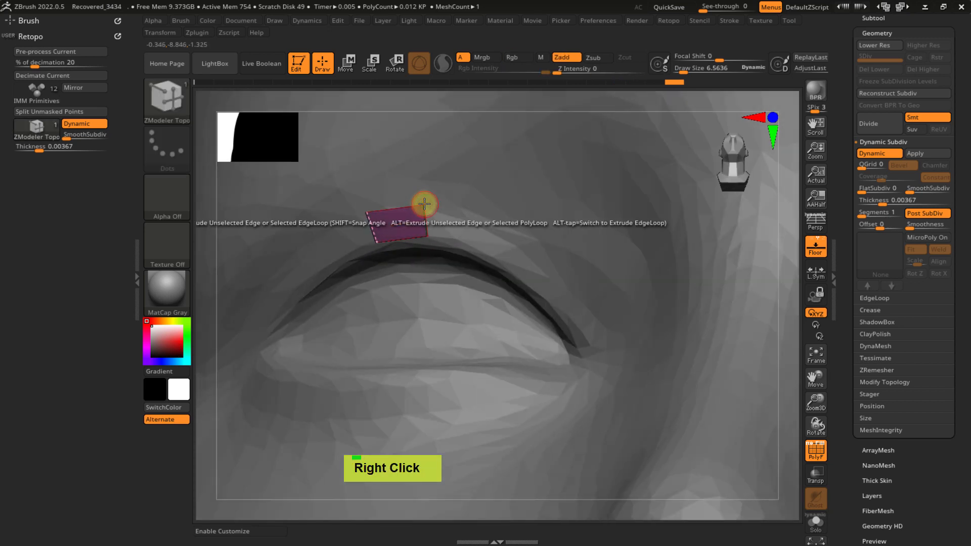
# - Undo the last edit and extrude the polygon's nose-side edge into a second polygon, with its end corners shifted to follow the crease
pyautogui.hotkey('ctrl', 'z')
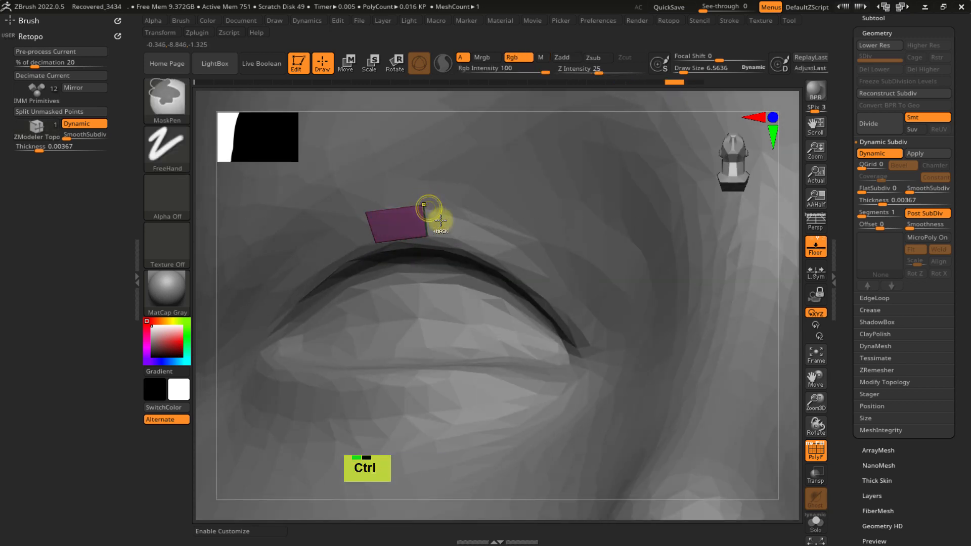
pyautogui.keyDown('ctrl'); pyautogui.moveTo(432, 217); pyautogui.dragTo(440, 193, button='right'); pyautogui.keyUp('ctrl')
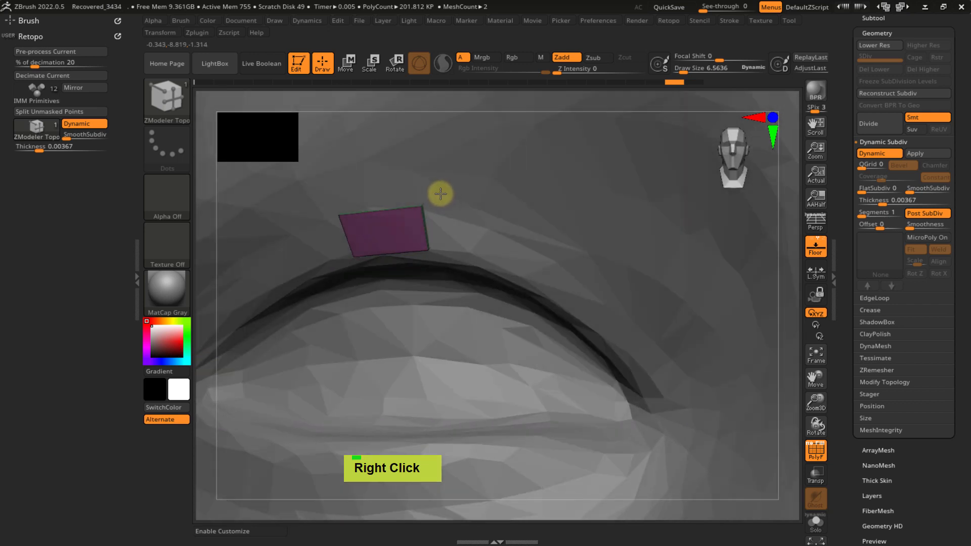
pyautogui.moveTo(427, 229); pyautogui.dragTo(483, 235)
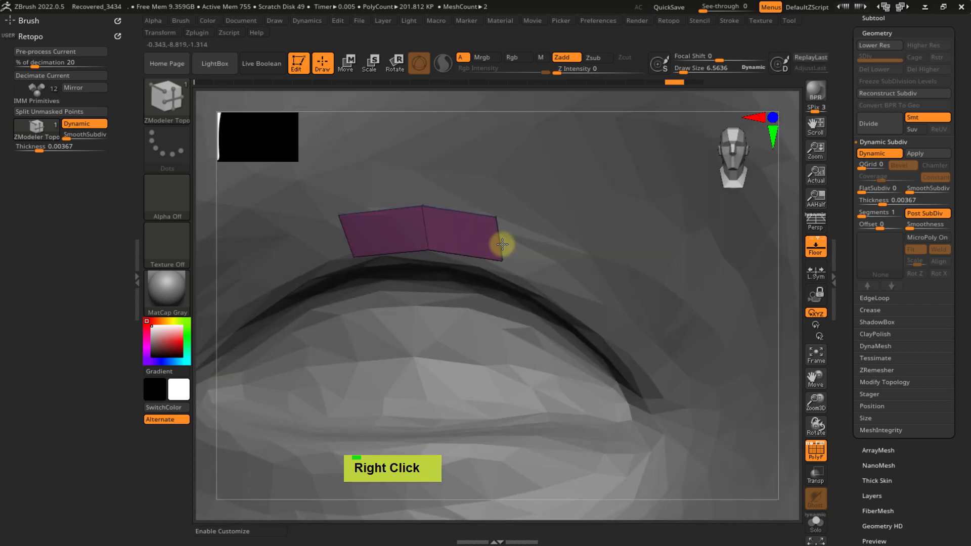
pyautogui.moveTo(505, 272); pyautogui.dragTo(495, 272)
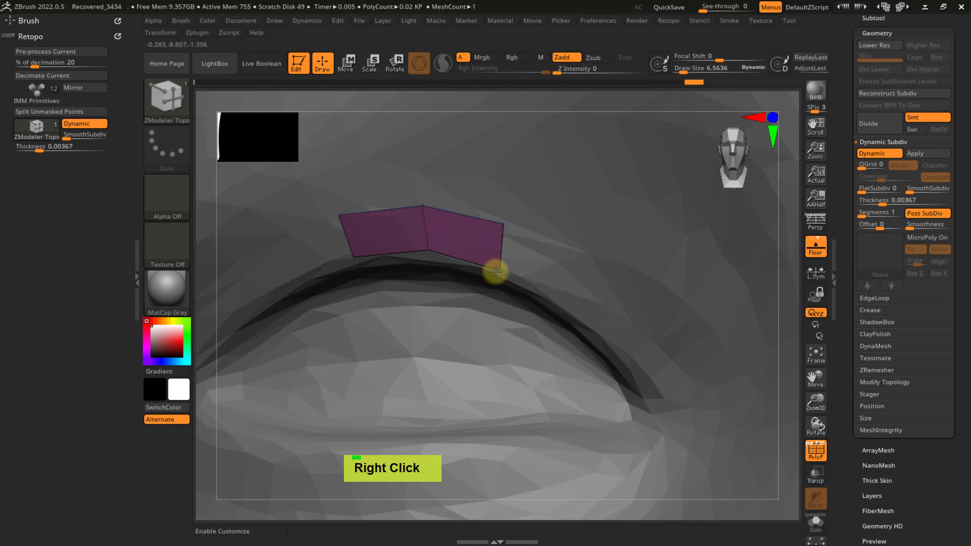
# - Extrude the strip's nose-side end into more polygons running along the upper eyelid crease toward the inner eye corner
pyautogui.moveTo(518, 225); pyautogui.dragTo(471, 211, button='right')
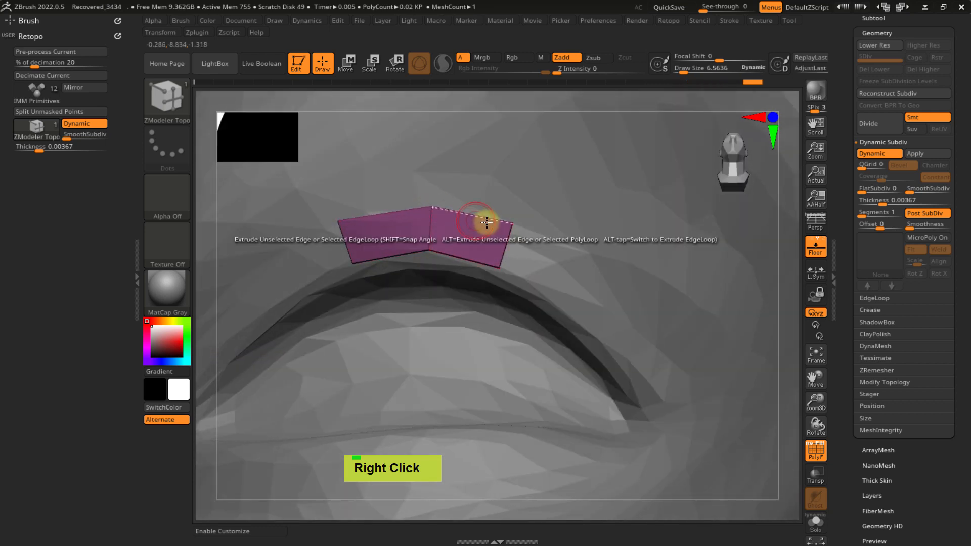
pyautogui.keyDown('ctrl'); pyautogui.moveTo(464, 200); pyautogui.dragTo(503, 245, button='right'); pyautogui.keyUp('ctrl')
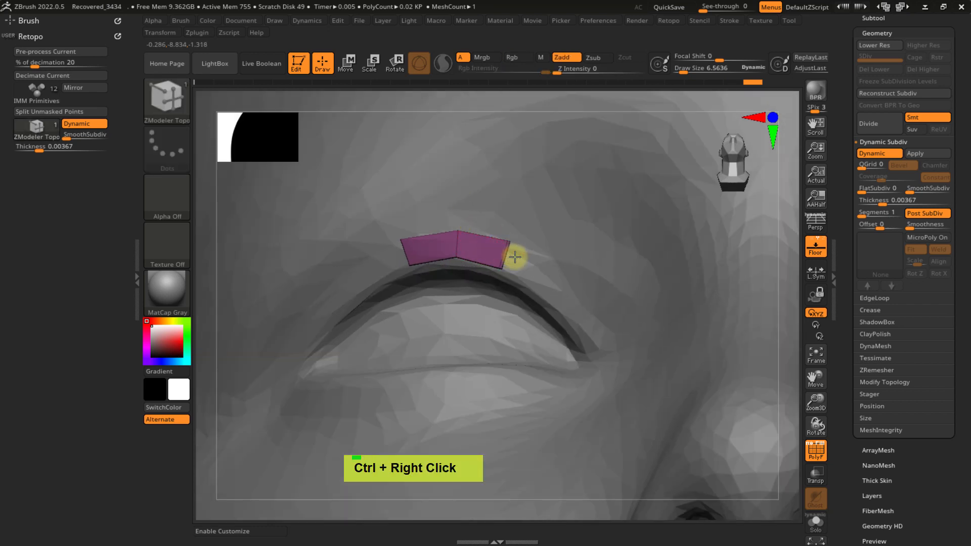
pyautogui.moveTo(540, 270); pyautogui.dragTo(607, 319)
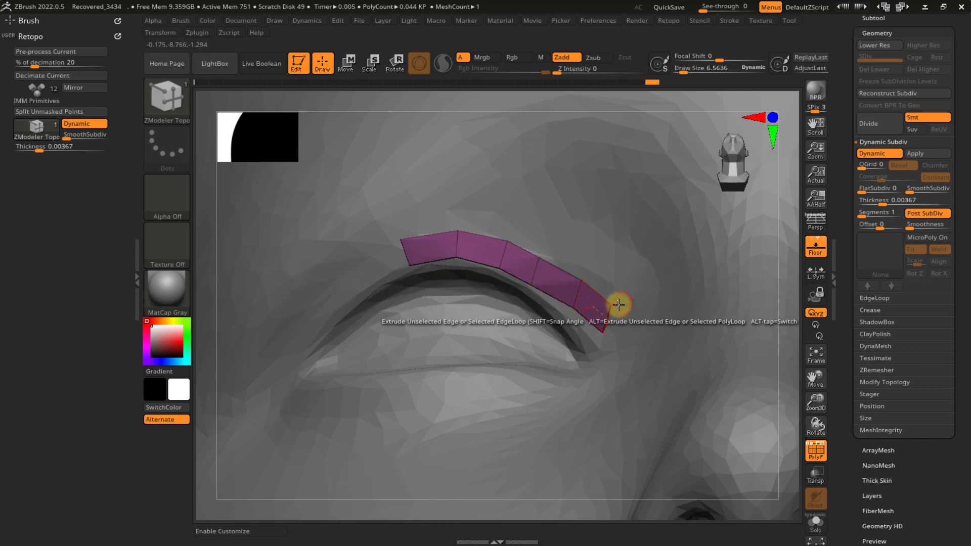
# - Try to continue the strip around the inner eye corner and beneath the lower lid, and undo back to three polygons
pyautogui.moveTo(613, 351); pyautogui.dragTo(592, 304, button='right')
pyautogui.moveTo(609, 336); pyautogui.dragTo(553, 396)
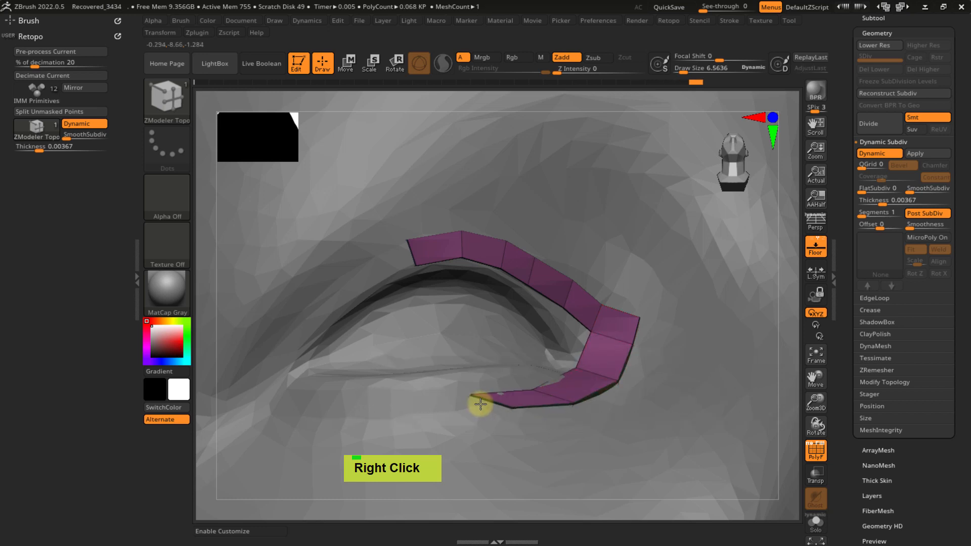
pyautogui.moveTo(540, 380); pyautogui.dragTo(551, 381, button='right')
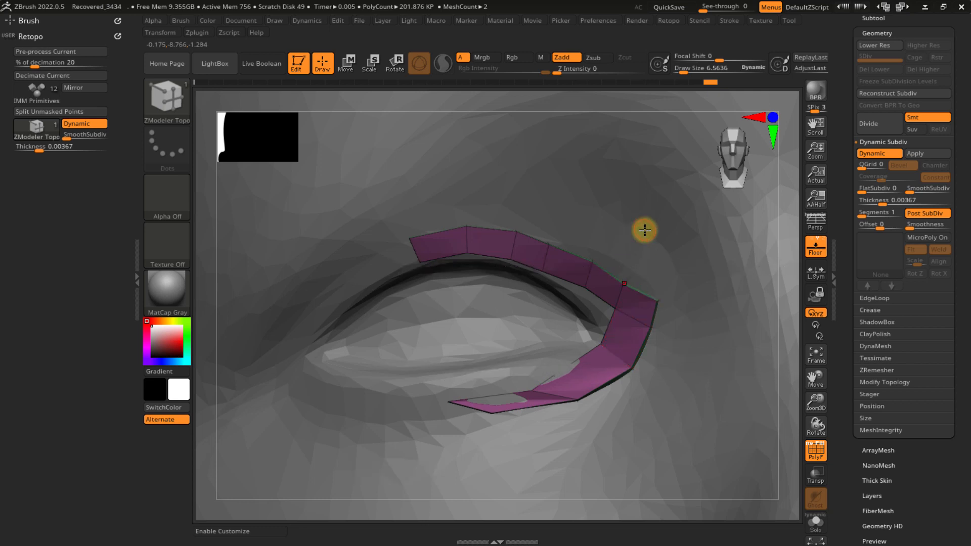
pyautogui.press('ctrl')
pyautogui.hotkey('ctrl', 'z')
pyautogui.hotkey('ctrl', 'z')
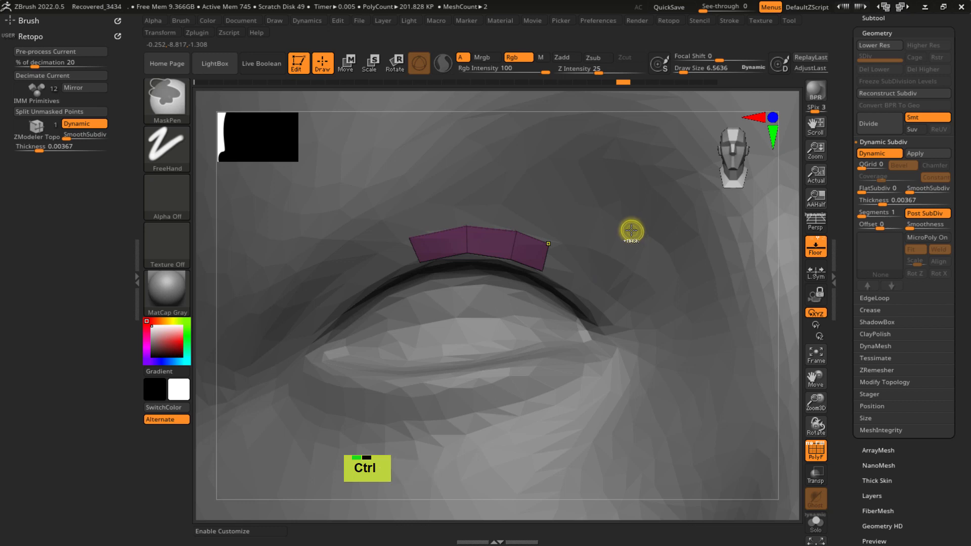
# - Extrude two more polygons from the three-polygon strip along the crease toward the inner eye corner
pyautogui.keyDown('ctrl'); pyautogui.moveTo(553, 226); pyautogui.dragTo(596, 286, button='right'); pyautogui.keyUp('ctrl')
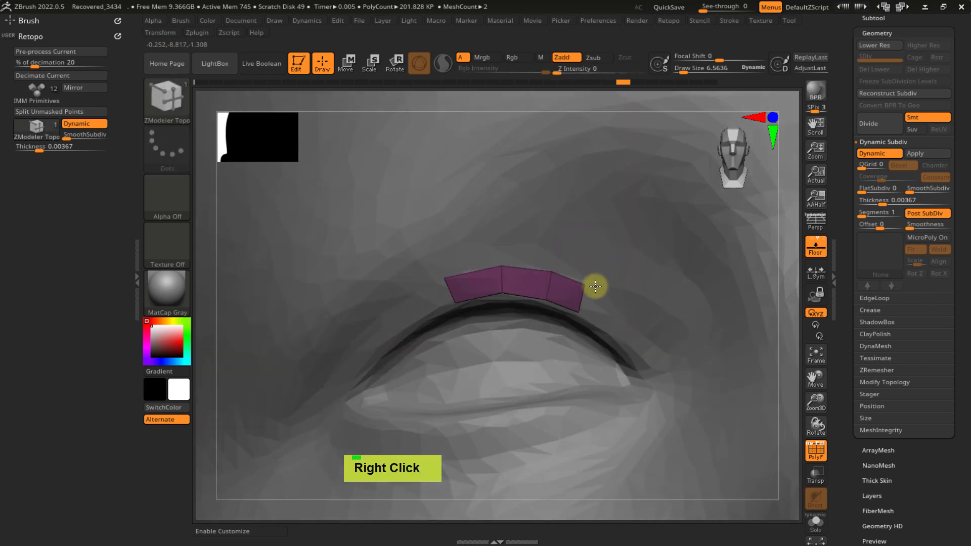
pyautogui.moveTo(586, 282); pyautogui.dragTo(630, 330)
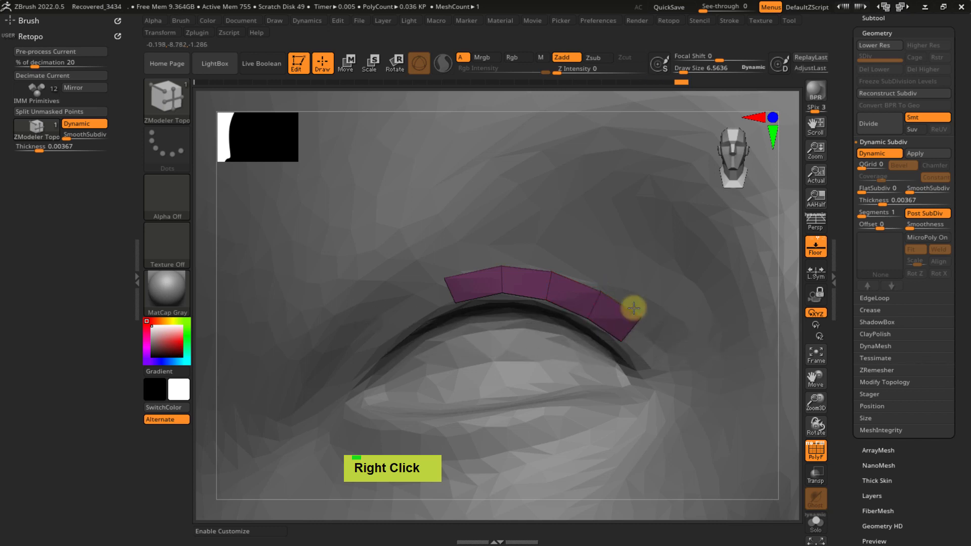
pyautogui.click(499, 371)
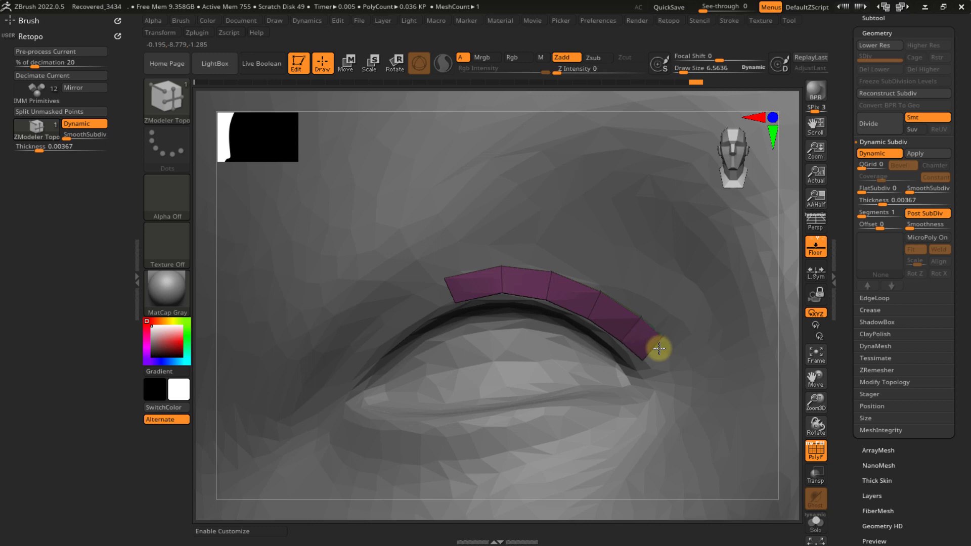
# - Reposition the strip's end points, redo the extrusion of a sixth polygon at the inner eye corner, and fit its corners to the surface
pyautogui.moveTo(665, 328); pyautogui.dragTo(563, 297, button='right')
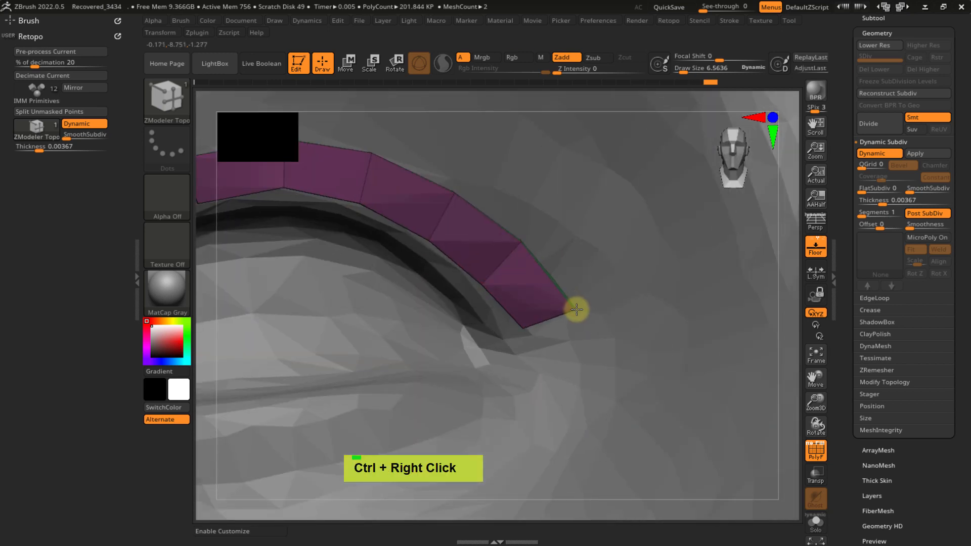
pyautogui.moveTo(562, 320); pyautogui.dragTo(572, 340)
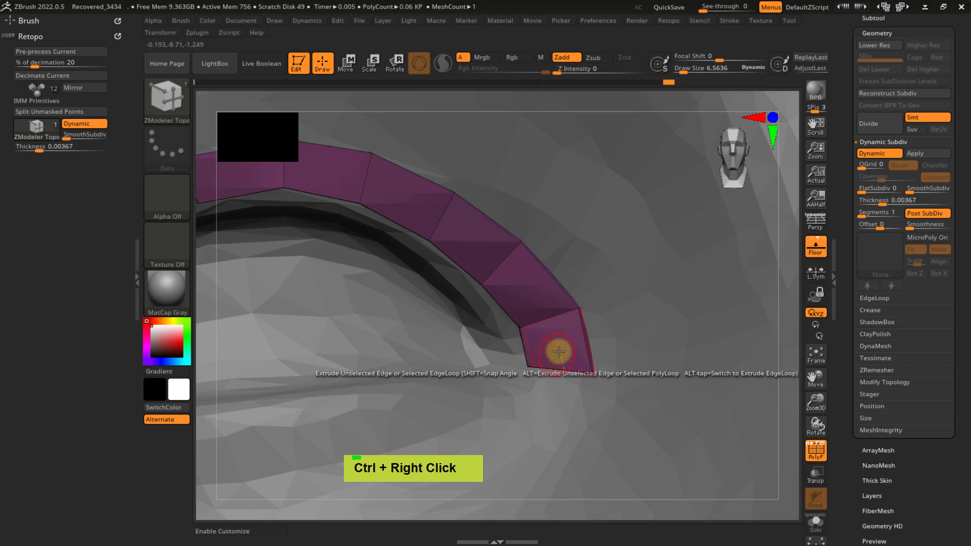
pyautogui.hotkey('ctrl', 'z')
pyautogui.moveTo(553, 348)
pyautogui.mouseDown(button='right')
pyautogui.moveTo(573, 340)
pyautogui.moveTo(544, 369)
pyautogui.moveTo(529, 369)
pyautogui.mouseUp(button='right')
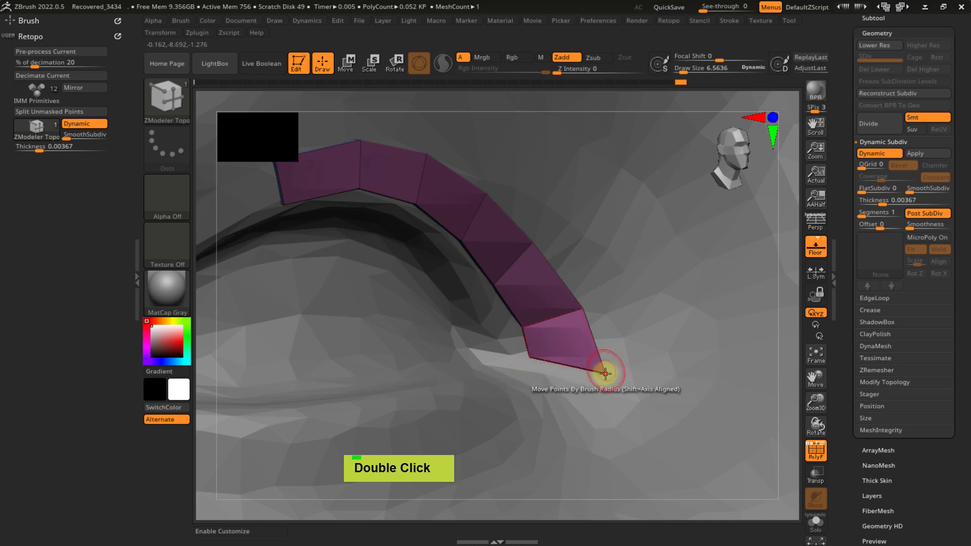
pyautogui.moveTo(586, 342)
pyautogui.mouseDown(button='right')
pyautogui.moveTo(568, 347)
pyautogui.moveTo(579, 334)
pyautogui.moveTo(594, 340)
pyautogui.mouseUp(button='right')
pyautogui.moveTo(613, 347)
pyautogui.mouseDown()
pyautogui.moveTo(586, 310)
pyautogui.moveTo(605, 311)
pyautogui.mouseUp()
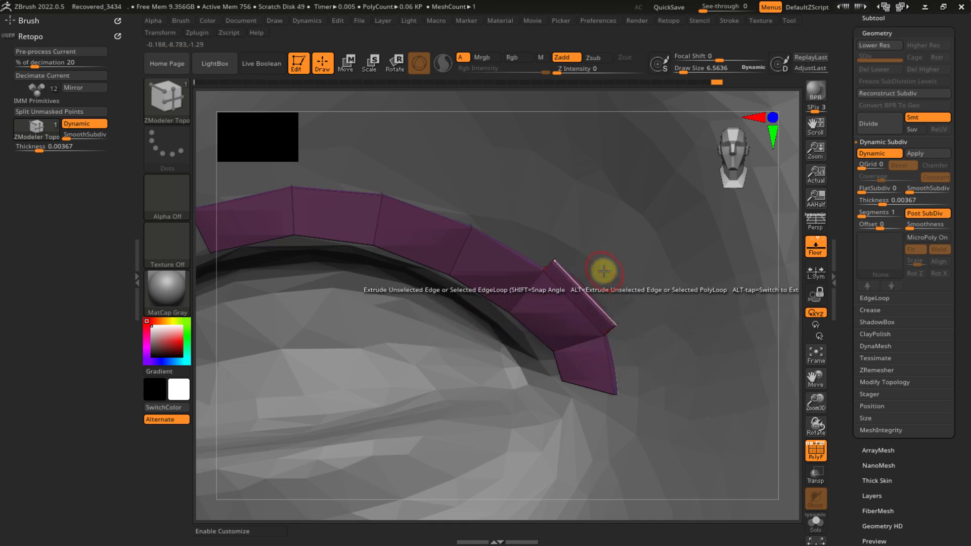
# - Undo the stray extrusions on the outer and inner sides of the eyelid strip near the inner eye corner
pyautogui.moveTo(614, 262); pyautogui.dragTo(622, 241, button='right')
pyautogui.hotkey('ctrl', 'z')
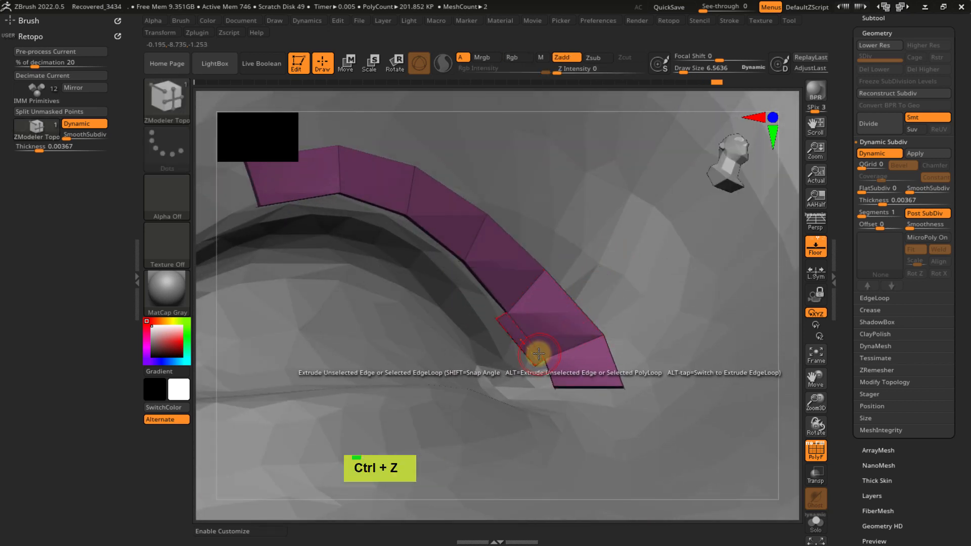
pyautogui.moveTo(534, 363); pyautogui.dragTo(559, 382, button='right')
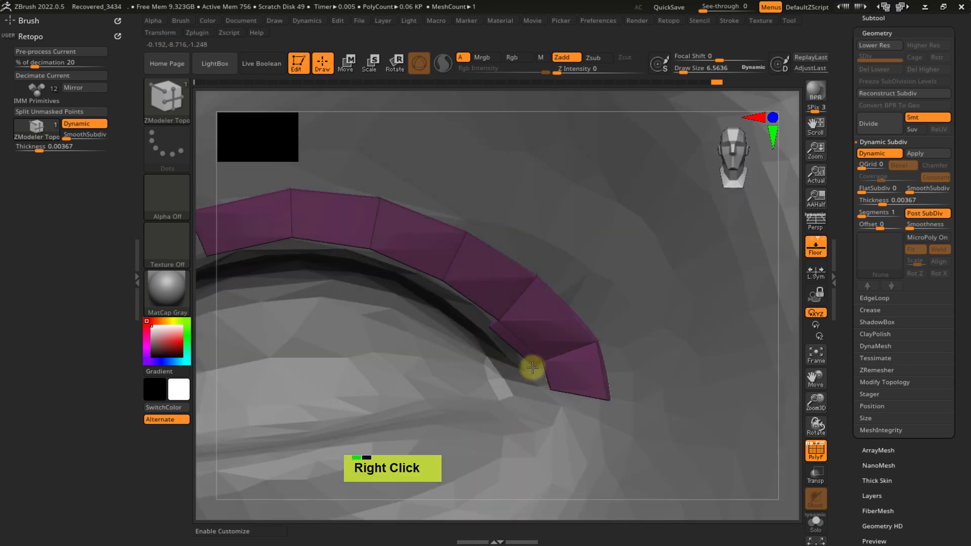
pyautogui.press('space')
pyautogui.keyDown('ctrl'); pyautogui.moveTo(553, 307); pyautogui.dragTo(560, 364, button='right'); pyautogui.keyUp('ctrl')
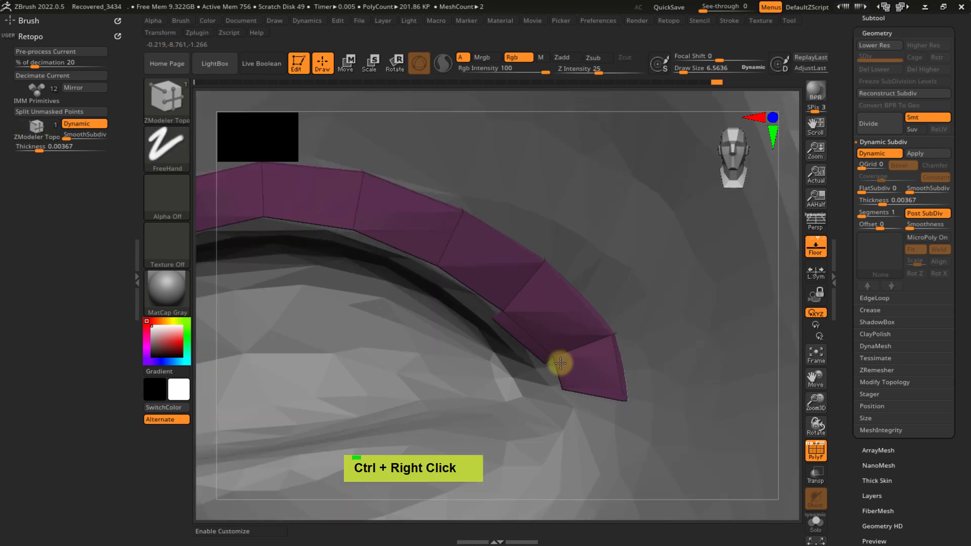
pyautogui.press('ctrl')
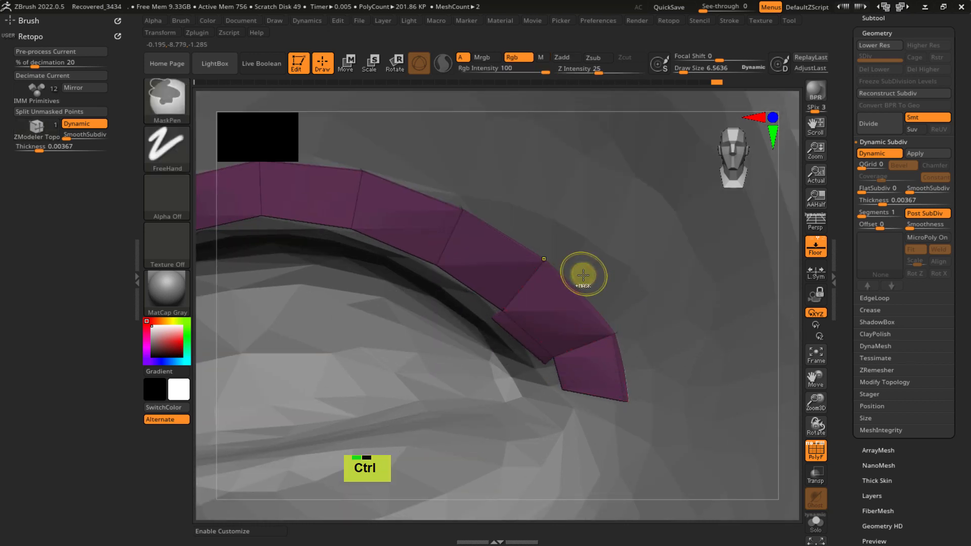
pyautogui.hotkey('ctrl', 'z')
pyautogui.keyDown('alt'); pyautogui.moveTo(590, 351); pyautogui.dragTo(557, 281, button='right'); pyautogui.keyUp('alt')
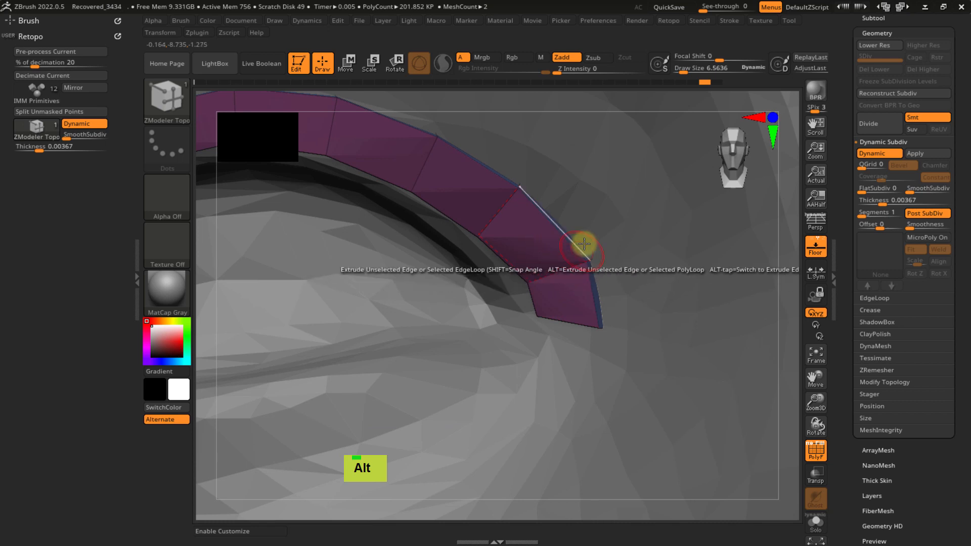
# - Extrude a polygon from the strip's outer edge and delete it with the ZModeler Delete action targeting A Single Poly
pyautogui.keyDown('alt'); pyautogui.moveTo(566, 232); pyautogui.dragTo(592, 233); pyautogui.keyUp('alt')
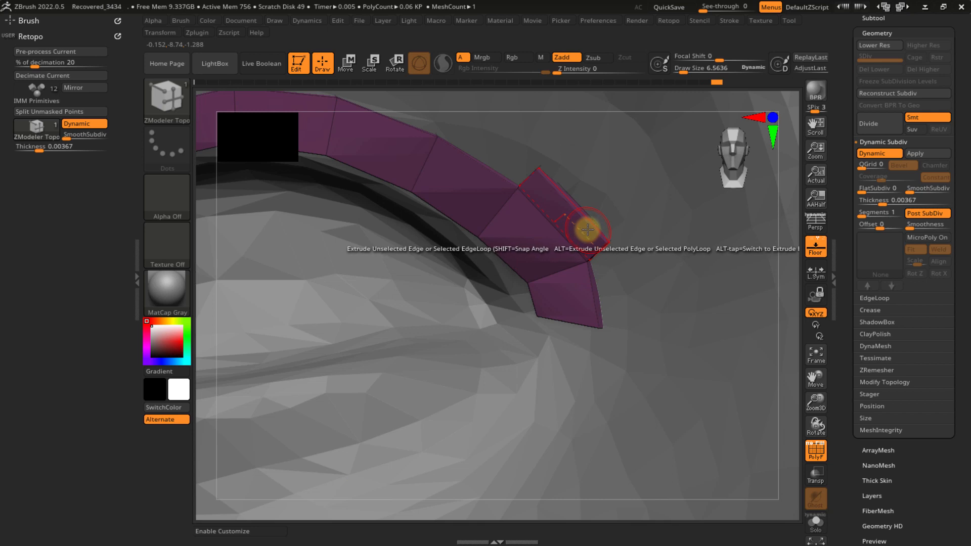
pyautogui.press('space')
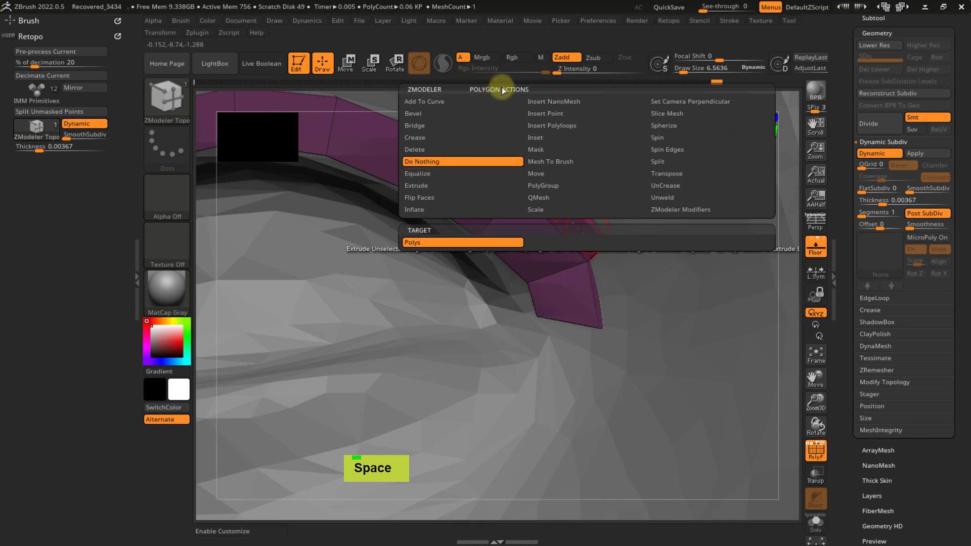
pyautogui.click(421, 151)
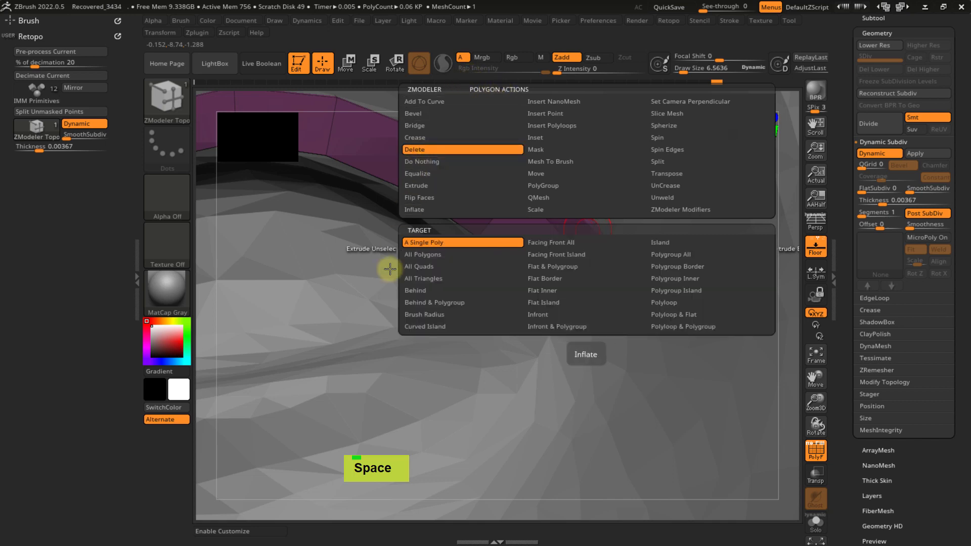
pyautogui.click(573, 221)
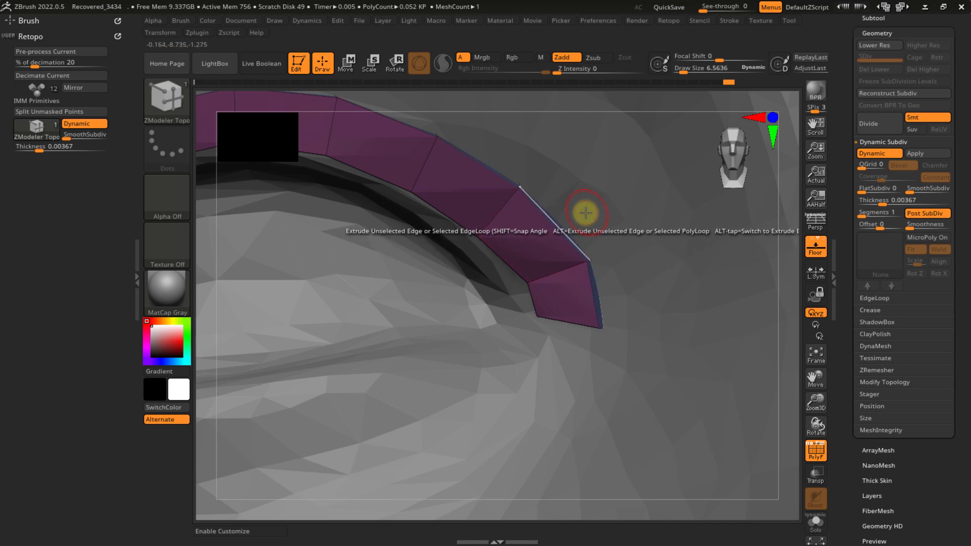
# - Extrude the same outer edge of the eyelid strip again and turn off Dynamic Subdiv
pyautogui.moveTo(586, 213); pyautogui.dragTo(587, 213)
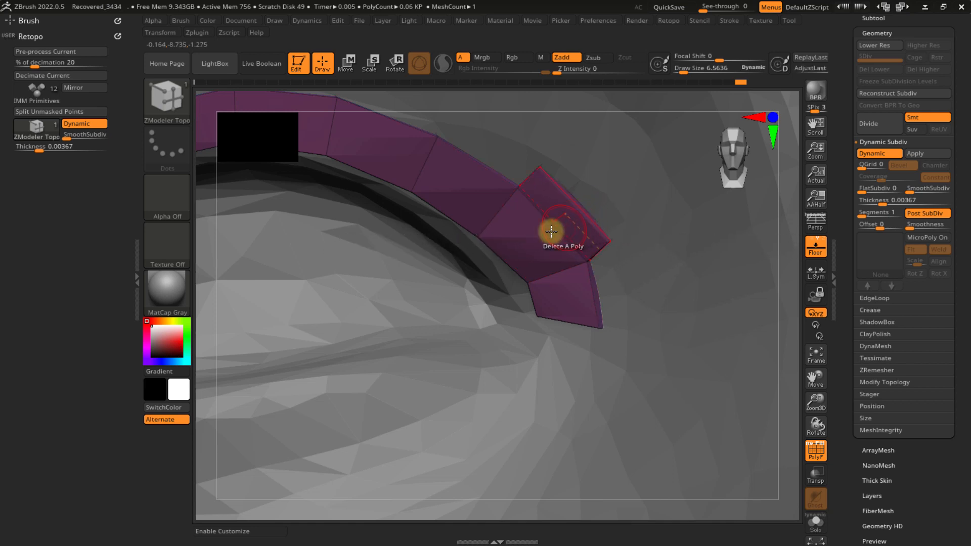
pyautogui.click(80, 125)
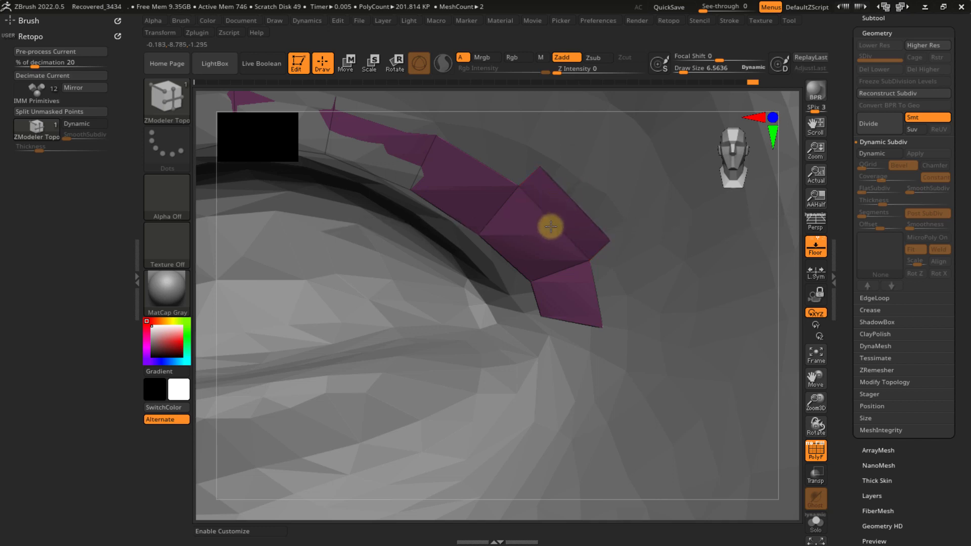
# - Isolate the strip in Solo mode and examine the extruded polygon from several angles without thickness
pyautogui.moveTo(586, 223); pyautogui.dragTo(633, 238, button='right')
pyautogui.click(816, 526)
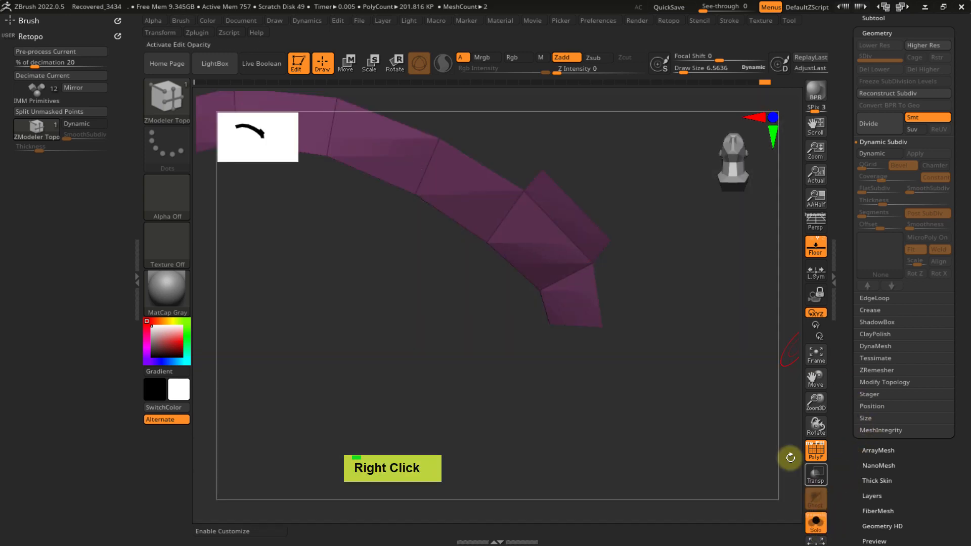
pyautogui.moveTo(632, 368); pyautogui.dragTo(596, 243, button='right')
pyautogui.keyDown('alt'); pyautogui.moveTo(601, 182); pyautogui.dragTo(460, 303, button='right'); pyautogui.keyUp('alt')
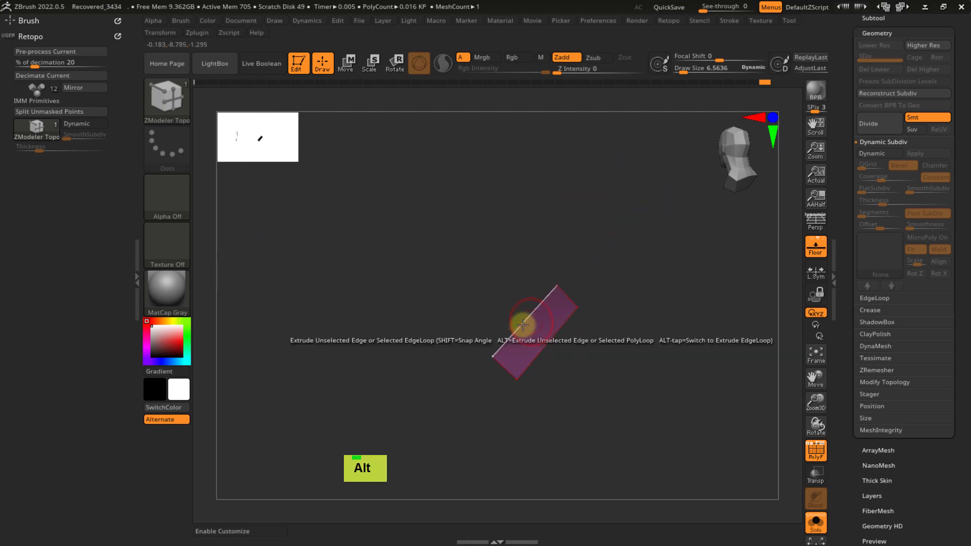
pyautogui.moveTo(523, 325)
pyautogui.mouseDown(button='right')
pyautogui.moveTo(585, 272)
pyautogui.moveTo(595, 274)
pyautogui.moveTo(587, 286)
pyautogui.mouseUp(button='right')
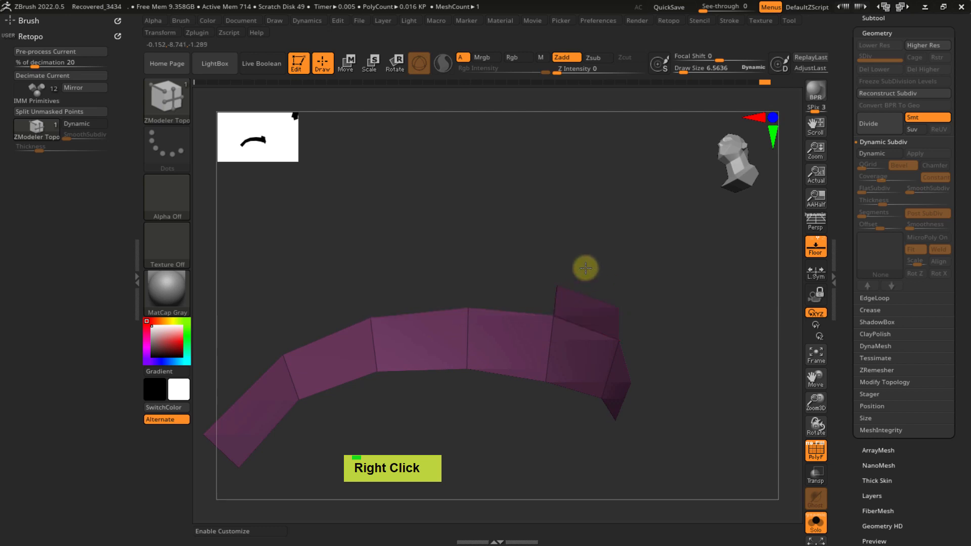
pyautogui.moveTo(599, 268); pyautogui.dragTo(503, 295, button='right')
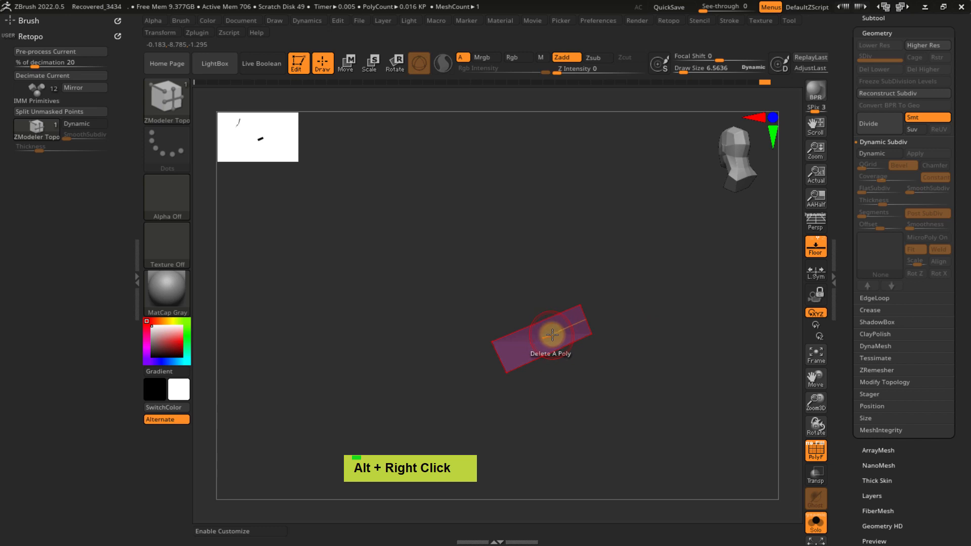
# - Compare the strip with Dynamic Subdiv on and off, and delete the polygon extruded from its outer edge
pyautogui.click(98, 125)
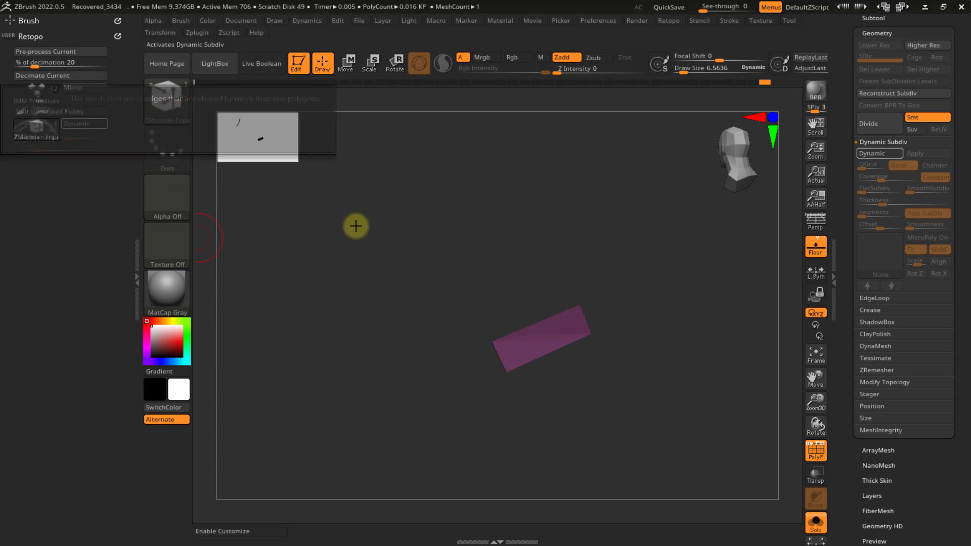
pyautogui.moveTo(481, 260); pyautogui.dragTo(482, 365, button='right')
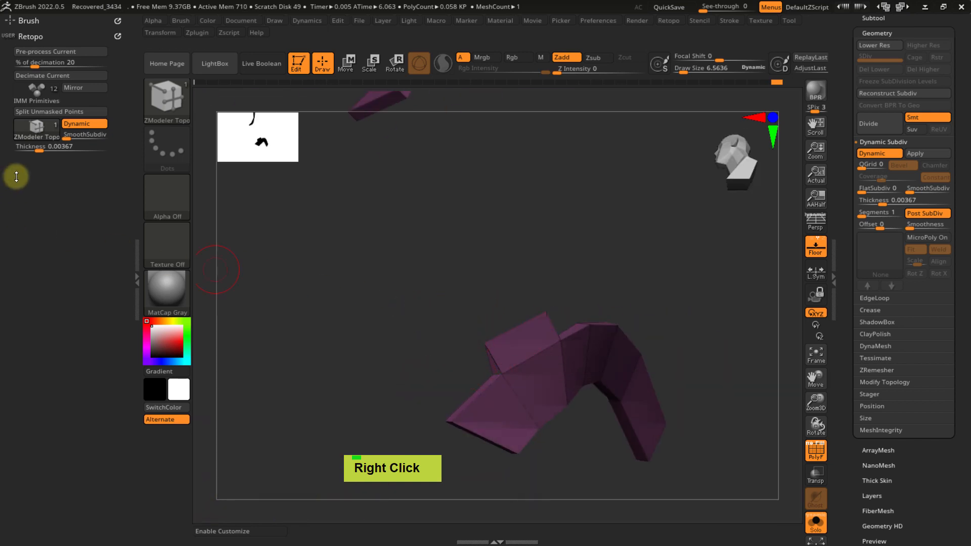
pyautogui.click(88, 127)
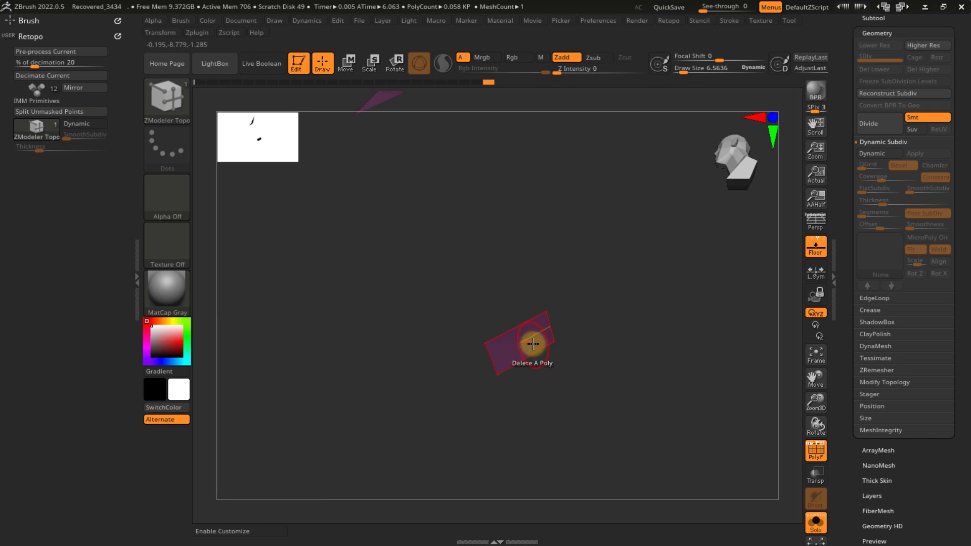
pyautogui.moveTo(540, 335); pyautogui.dragTo(606, 318, button='right')
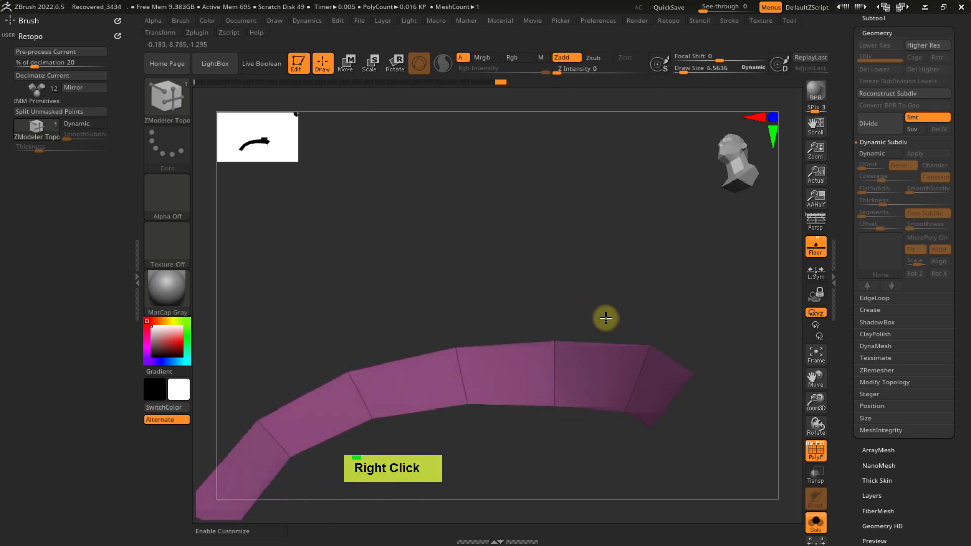
# - Turn Dynamic Subdiv back on for the strip and leave Solo mode to show the head mesh
pyautogui.click(79, 128)
pyautogui.moveTo(613, 278); pyautogui.dragTo(713, 362, button='right')
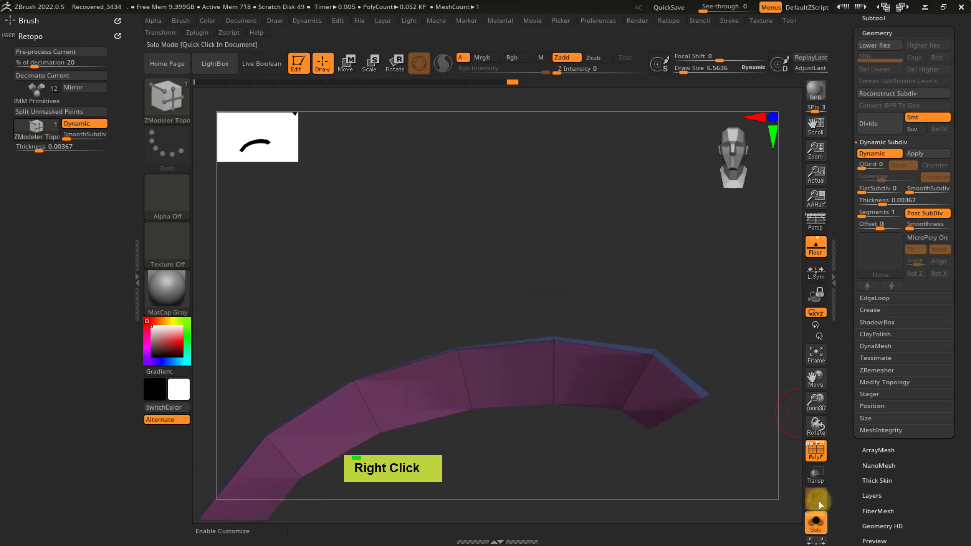
pyautogui.click(819, 502)
pyautogui.moveTo(600, 284); pyautogui.dragTo(582, 308, button='right')
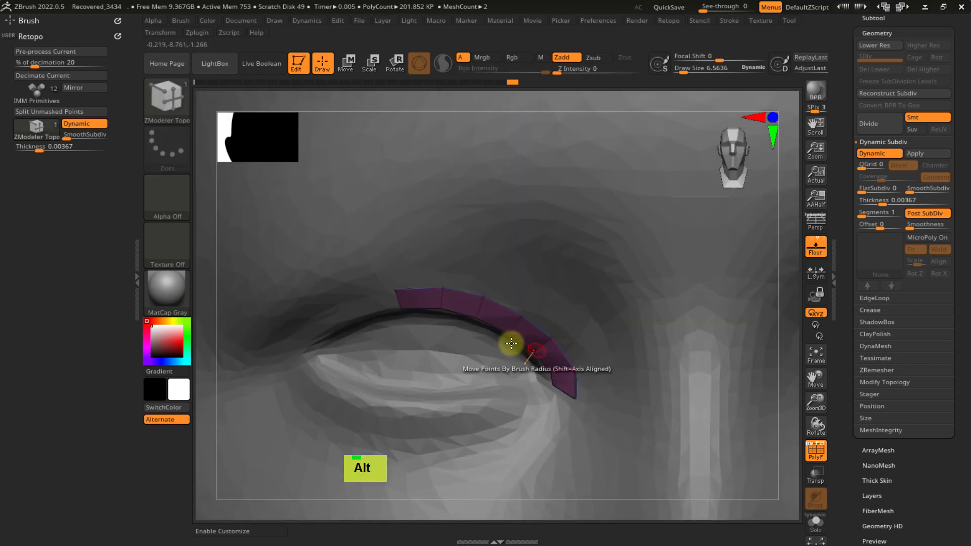
# - Adjust the placement of the active light on the light preview sphere
pyautogui.moveTo(501, 243); pyautogui.dragTo(500, 234, button='right')
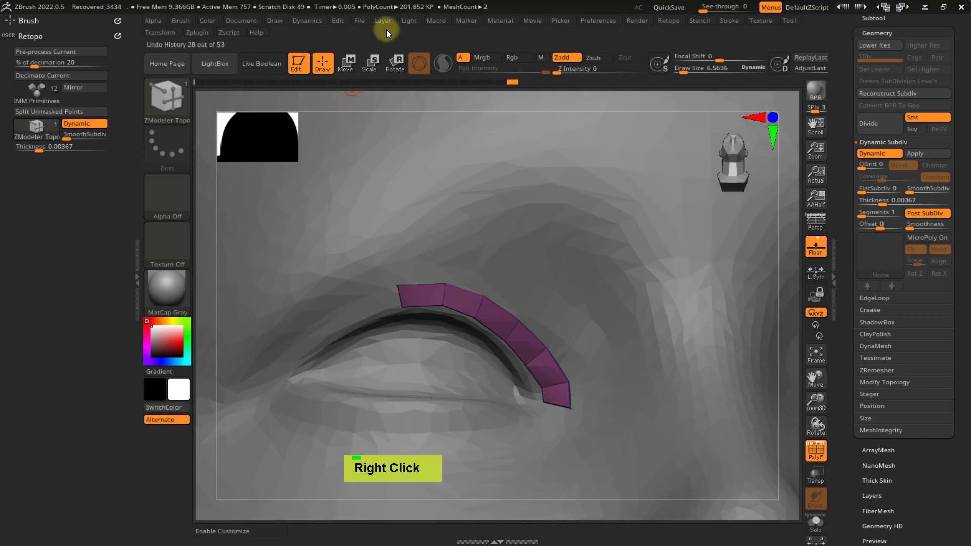
pyautogui.click(408, 20)
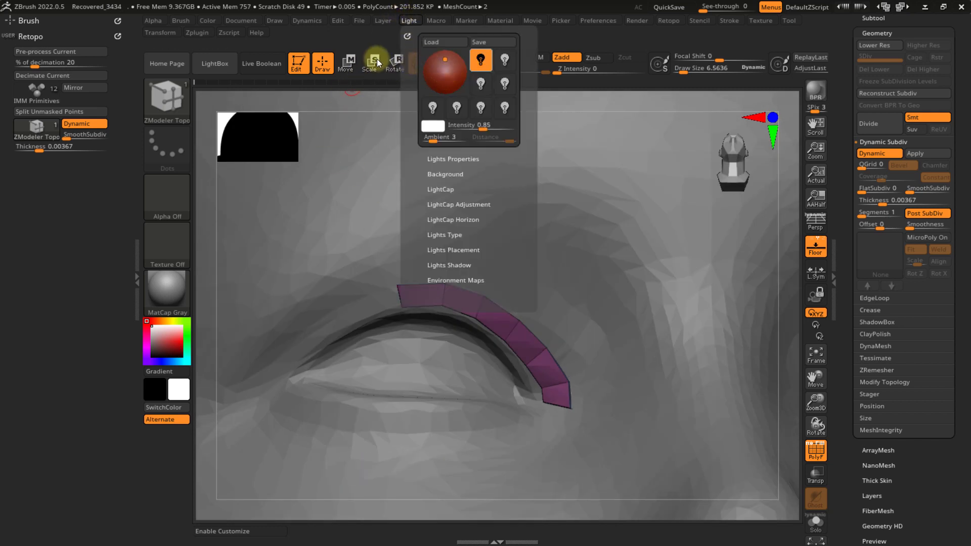
pyautogui.doubleClick(445, 61)
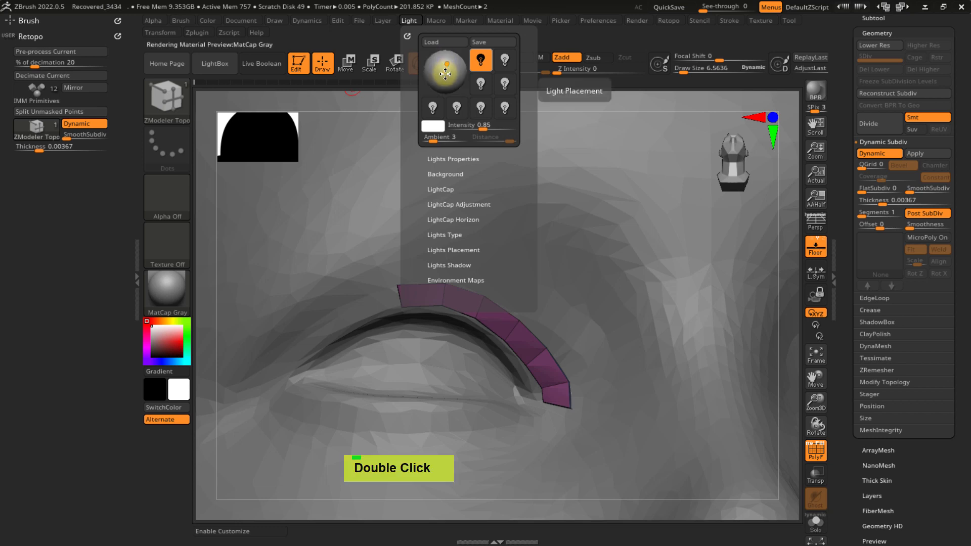
# - Extrude the lower end of the strip by one polygon, bending it around the inner eye corner
pyautogui.moveTo(572, 242)
pyautogui.mouseDown(button='right')
pyautogui.moveTo(602, 297)
pyautogui.moveTo(602, 351)
pyautogui.moveTo(581, 377)
pyautogui.moveTo(560, 314)
pyautogui.moveTo(573, 336)
pyautogui.moveTo(555, 316)
pyautogui.moveTo(493, 308)
pyautogui.moveTo(477, 288)
pyautogui.moveTo(496, 301)
pyautogui.mouseUp(button='right')
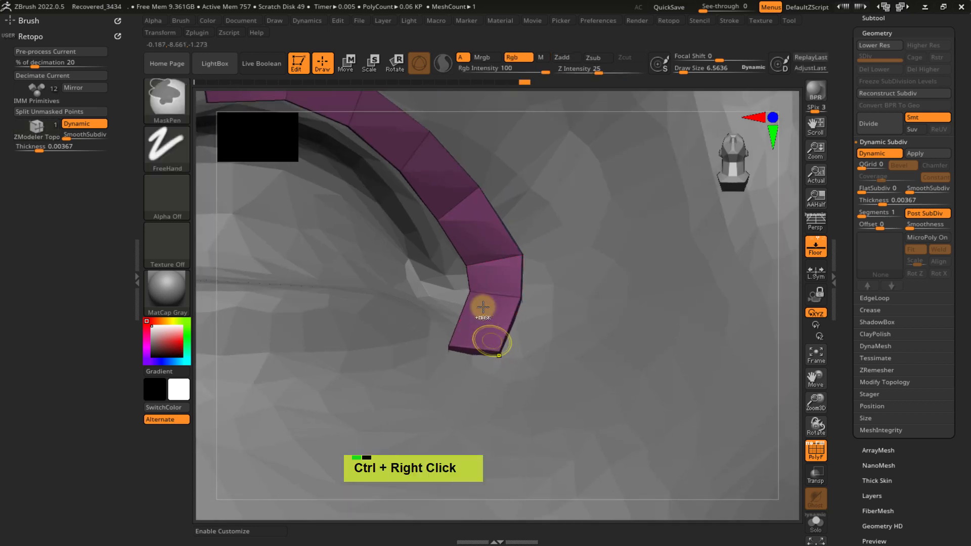
pyautogui.keyDown('ctrl'); pyautogui.moveTo(486, 336); pyautogui.dragTo(494, 297, button='right'); pyautogui.keyUp('ctrl')
pyautogui.moveTo(479, 330)
pyautogui.mouseDown(button='right')
pyautogui.moveTo(486, 310)
pyautogui.moveTo(478, 317)
pyautogui.mouseUp(button='right')
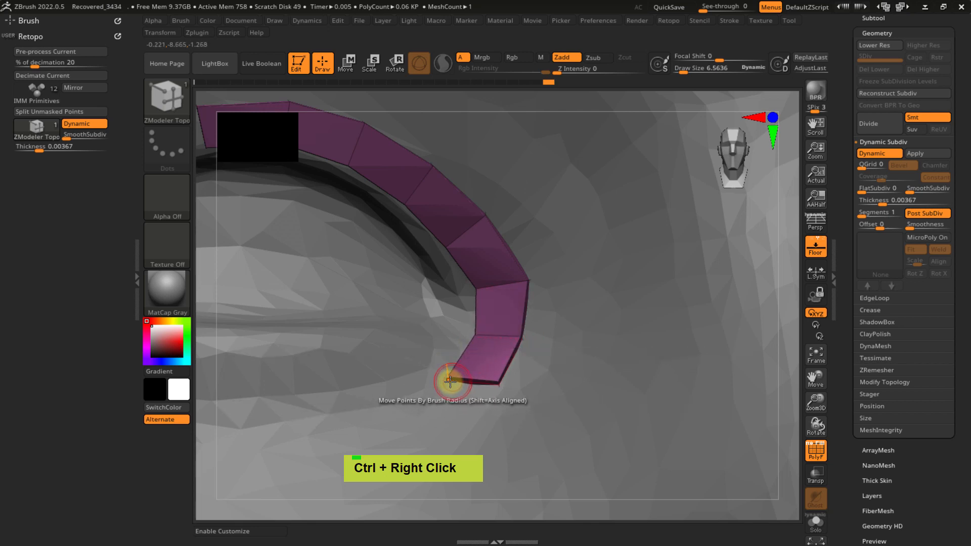
# - Undo a deletion of the strip's end polygon and set the ZModeler polygon action to Do Nothing
pyautogui.click(494, 389)
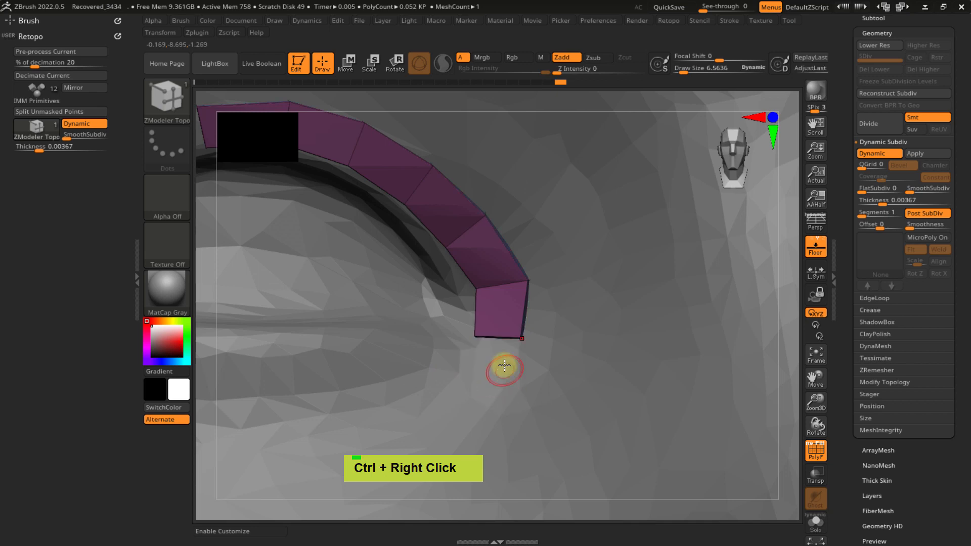
pyautogui.hotkey('ctrl', 'z')
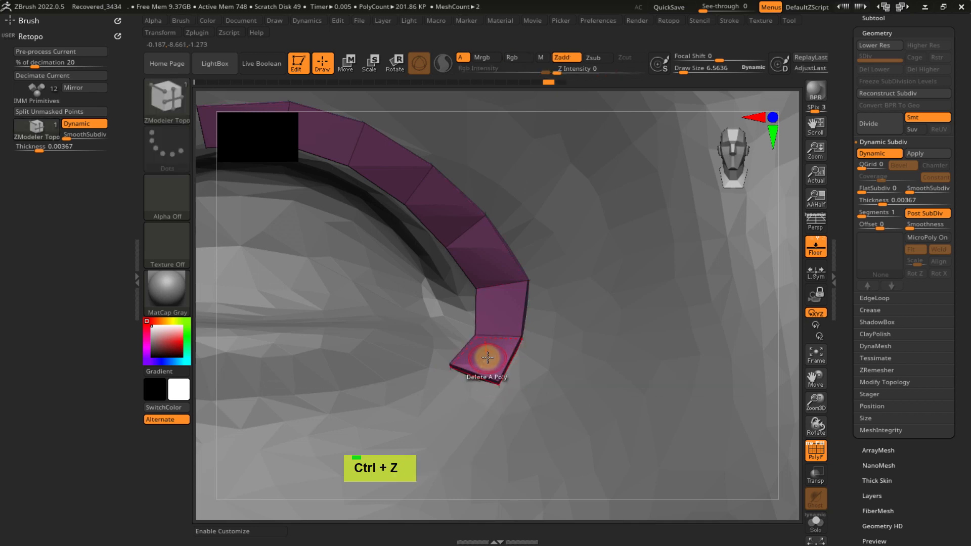
pyautogui.press('space')
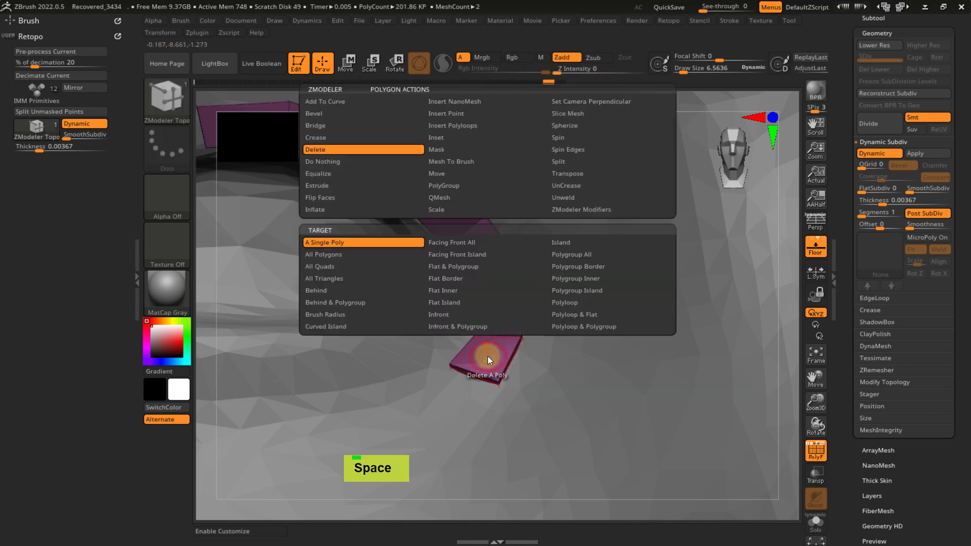
pyautogui.click(329, 161)
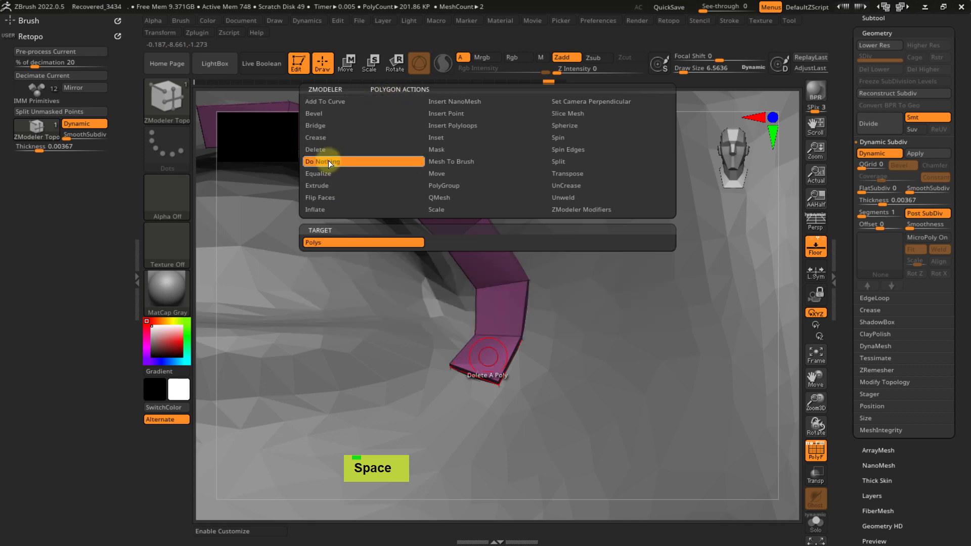
# - Reposition the strip's points around the inner eye corner and extrude one more polygon along the lower eyelid
pyautogui.keyDown('ctrl'); pyautogui.rightClick(494, 282); pyautogui.keyUp('ctrl')
pyautogui.keyDown('ctrl'); pyautogui.moveTo(494, 282); pyautogui.dragTo(515, 275, button='right'); pyautogui.keyUp('ctrl')
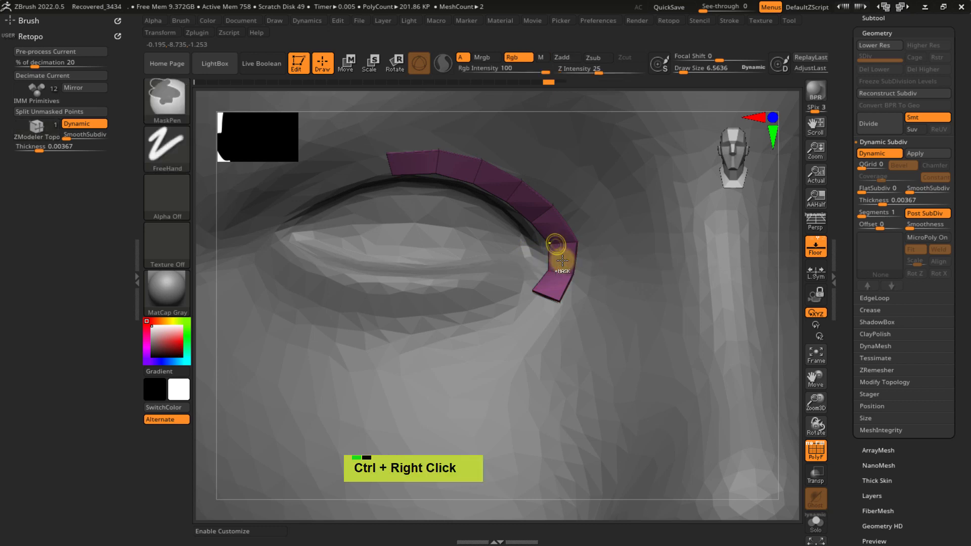
pyautogui.keyDown('ctrl'); pyautogui.moveTo(557, 260); pyautogui.dragTo(548, 246, button='right'); pyautogui.keyUp('ctrl')
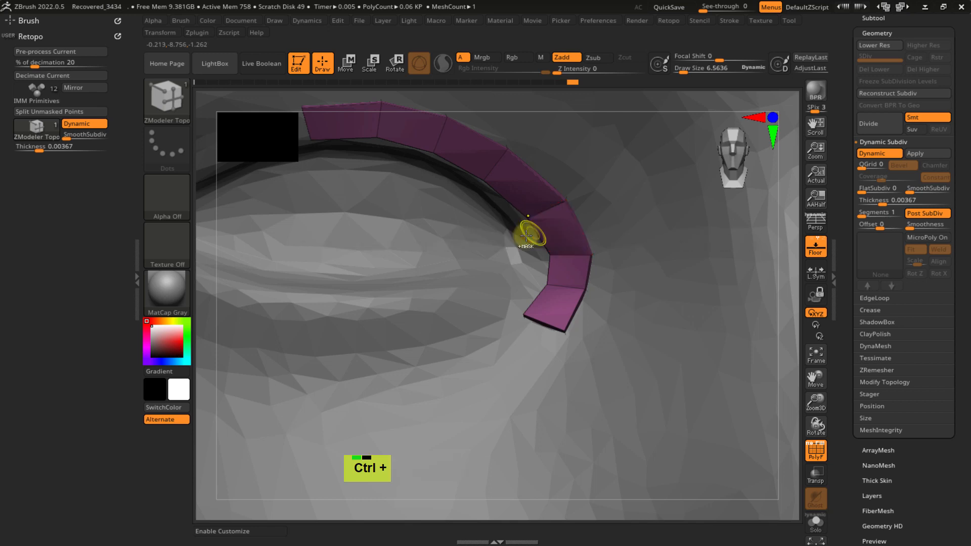
pyautogui.keyDown('ctrl'); pyautogui.moveTo(516, 223); pyautogui.dragTo(555, 243, button='right'); pyautogui.keyUp('ctrl')
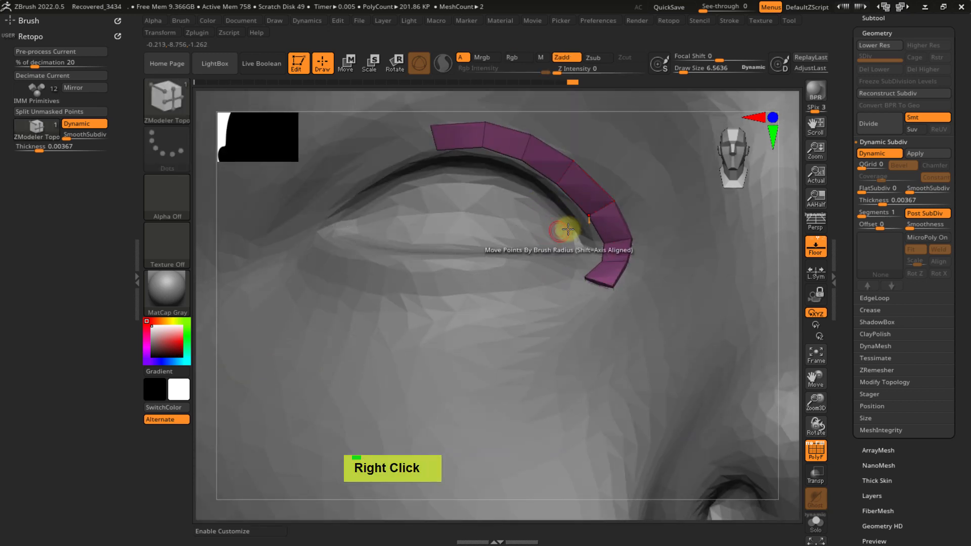
pyautogui.moveTo(596, 219); pyautogui.dragTo(601, 286, button='right')
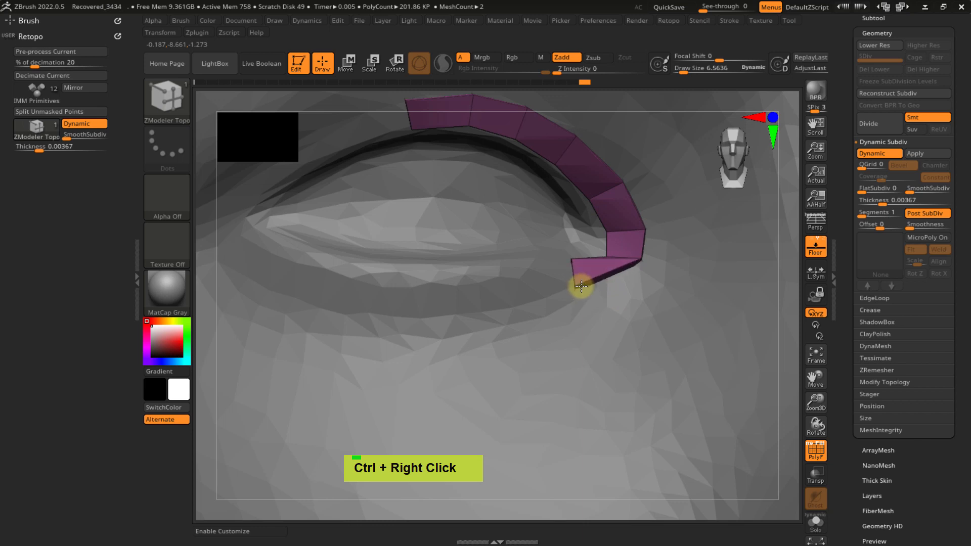
pyautogui.moveTo(606, 255); pyautogui.dragTo(642, 261, button='right')
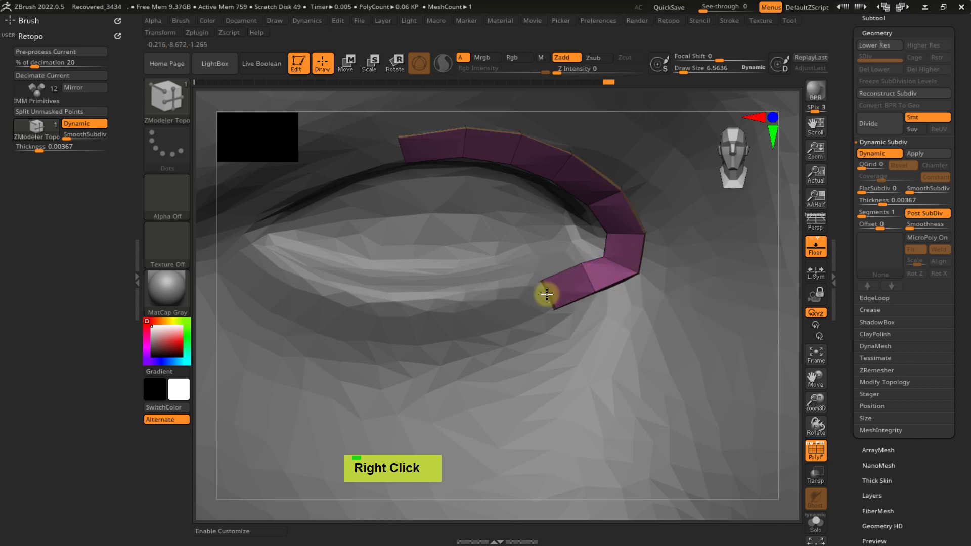
# - Extrude the lower end of the strip by two polygons along the lower eyelid, following the lid's curve
pyautogui.moveTo(547, 294); pyautogui.dragTo(556, 252, button='right')
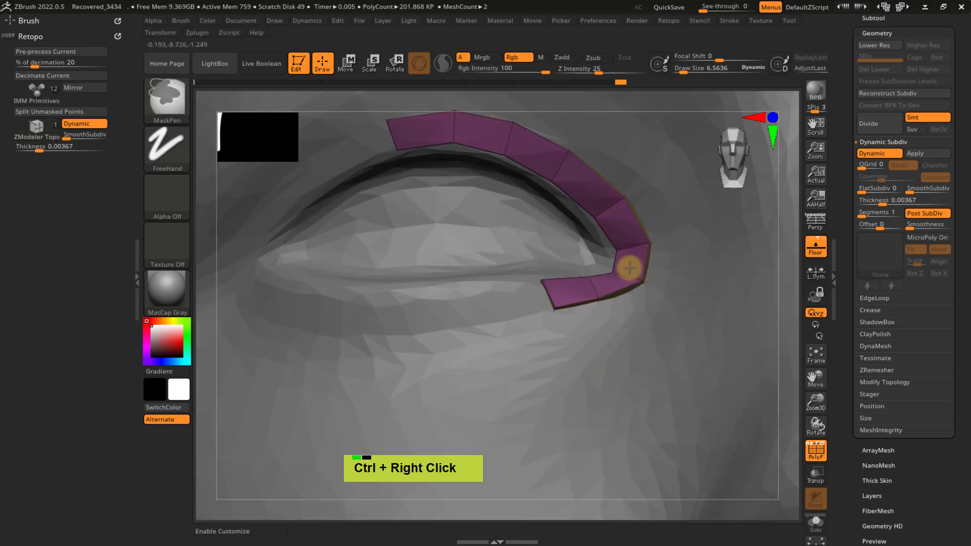
pyautogui.moveTo(630, 269)
pyautogui.keyDown('ctrl'); pyautogui.mouseDown(button='right')
pyautogui.moveTo(636, 262)
pyautogui.moveTo(638, 285)
pyautogui.mouseUp(button='right'); pyautogui.keyUp('ctrl')
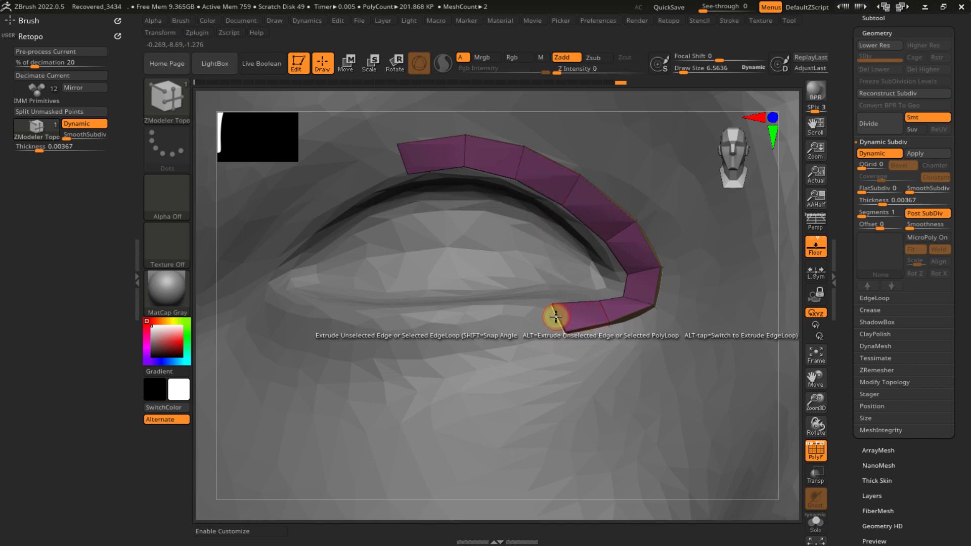
pyautogui.moveTo(556, 316); pyautogui.dragTo(534, 321)
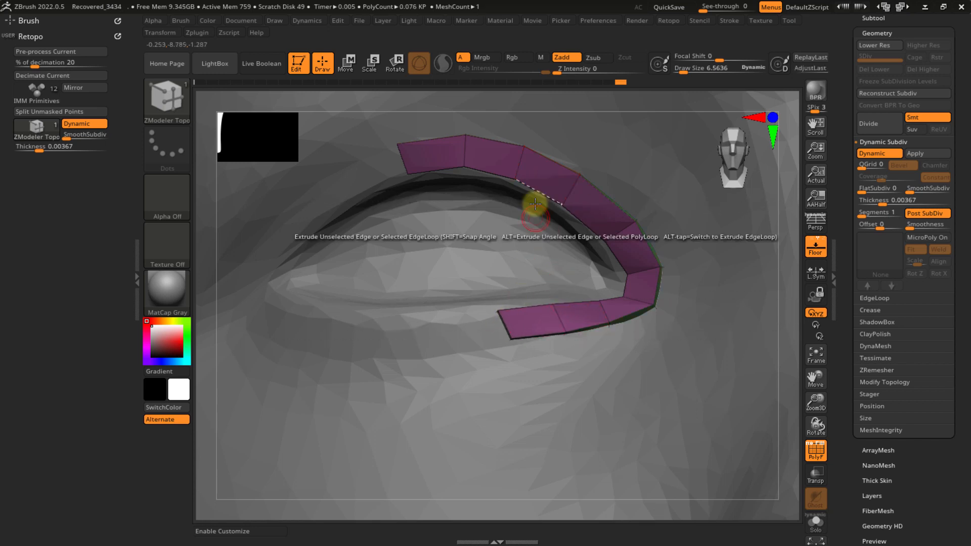
pyautogui.click(445, 208)
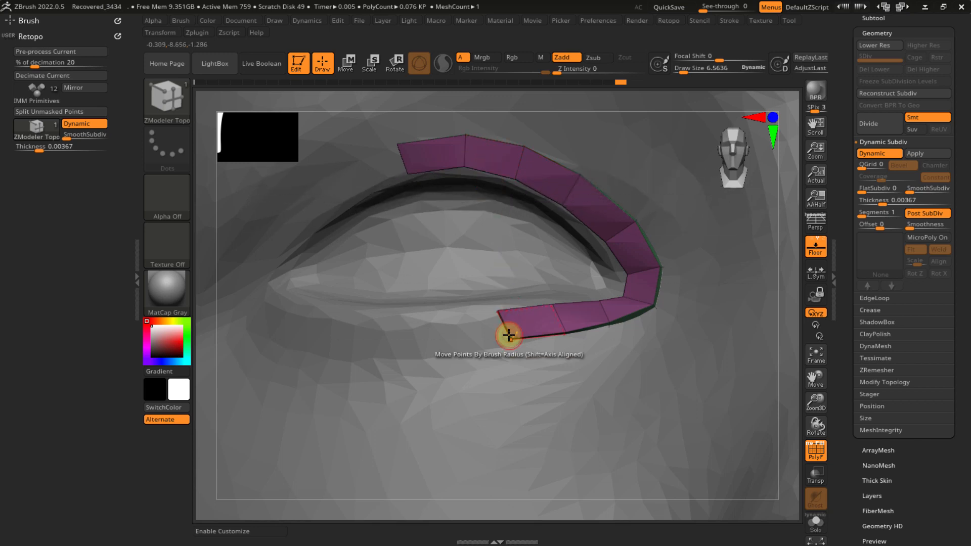
pyautogui.moveTo(500, 324); pyautogui.dragTo(460, 328)
pyautogui.moveTo(463, 286); pyautogui.dragTo(448, 319, button='right')
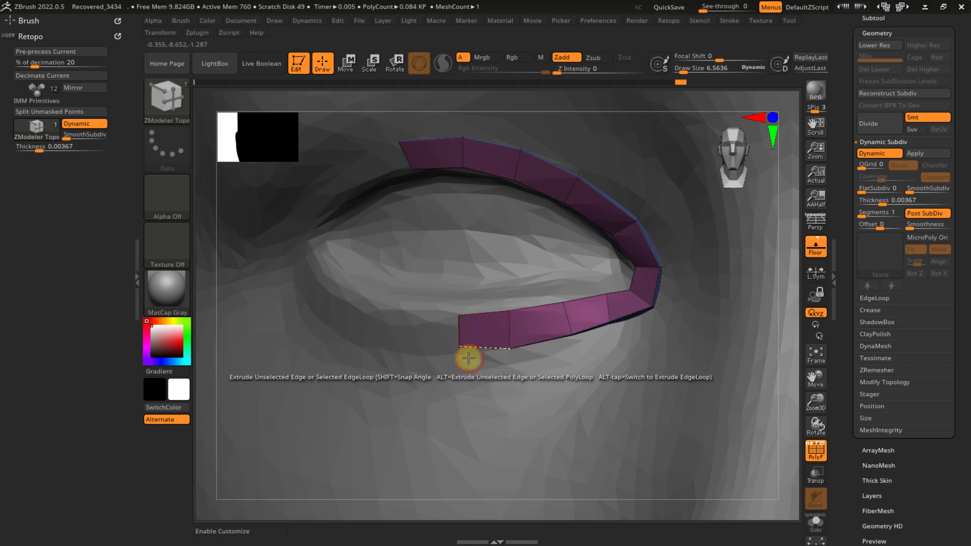
pyautogui.hotkey('ctrl', 'z')
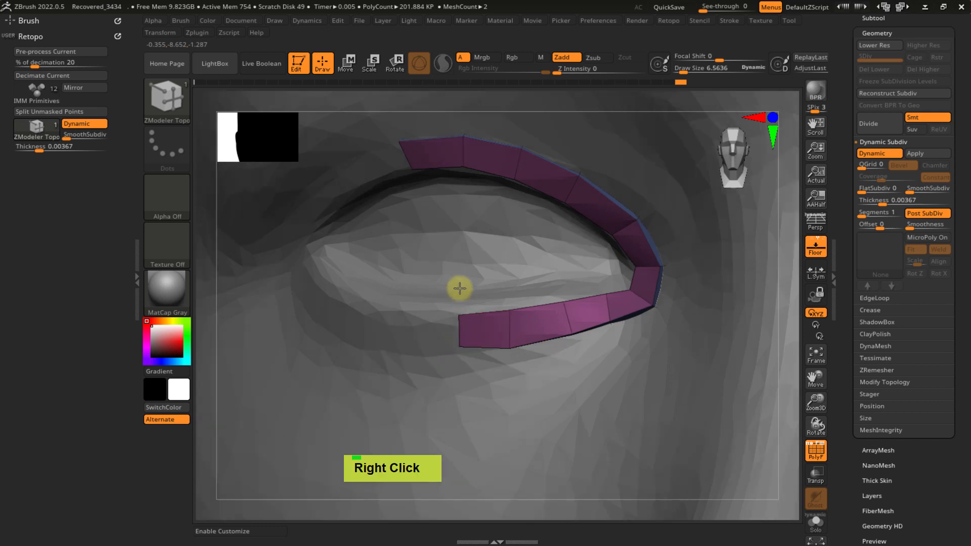
# - Extend the lower-eyelid end of the strip by two polygons and the upper-eyelid end by one toward the outer eye corner
pyautogui.moveTo(459, 288); pyautogui.dragTo(462, 340, button='right')
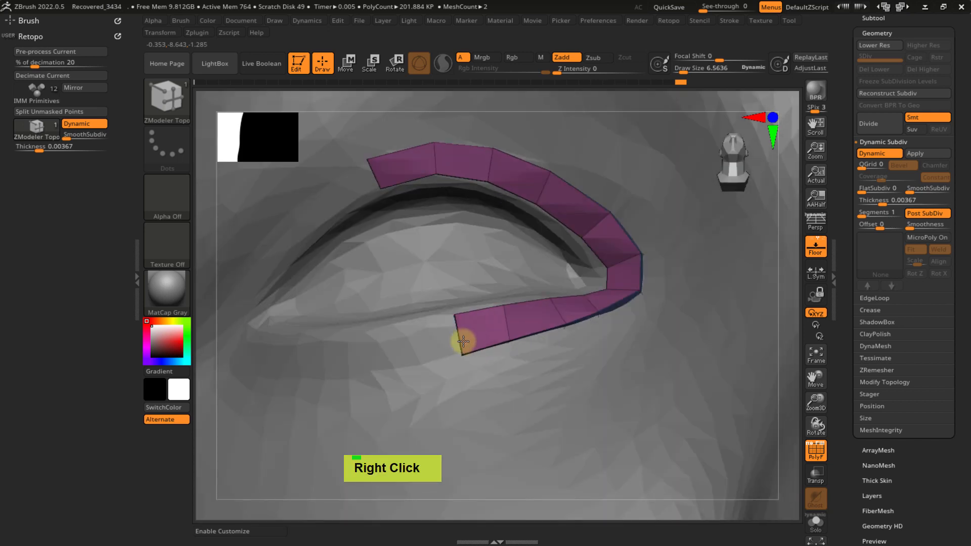
pyautogui.moveTo(392, 350); pyautogui.dragTo(407, 301, button='right')
pyautogui.moveTo(411, 344)
pyautogui.keyDown('ctrl'); pyautogui.mouseDown(button='right')
pyautogui.moveTo(475, 256)
pyautogui.moveTo(462, 191)
pyautogui.moveTo(427, 295)
pyautogui.moveTo(448, 323)
pyautogui.moveTo(434, 349)
pyautogui.moveTo(418, 336)
pyautogui.moveTo(490, 242)
pyautogui.moveTo(477, 254)
pyautogui.moveTo(480, 314)
pyautogui.mouseUp(button='right'); pyautogui.keyUp('ctrl')
pyautogui.moveTo(480, 314); pyautogui.dragTo(418, 283)
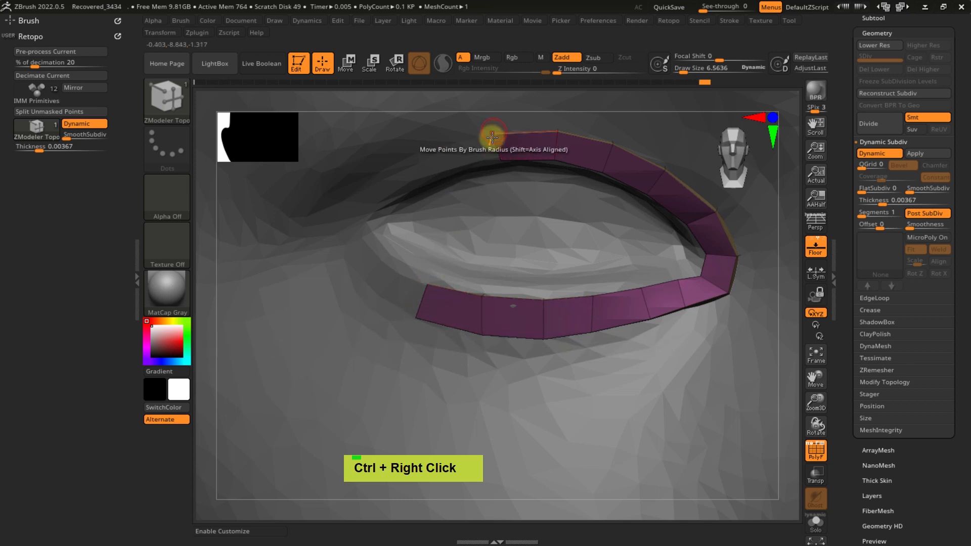
pyautogui.moveTo(494, 148); pyautogui.dragTo(456, 159)
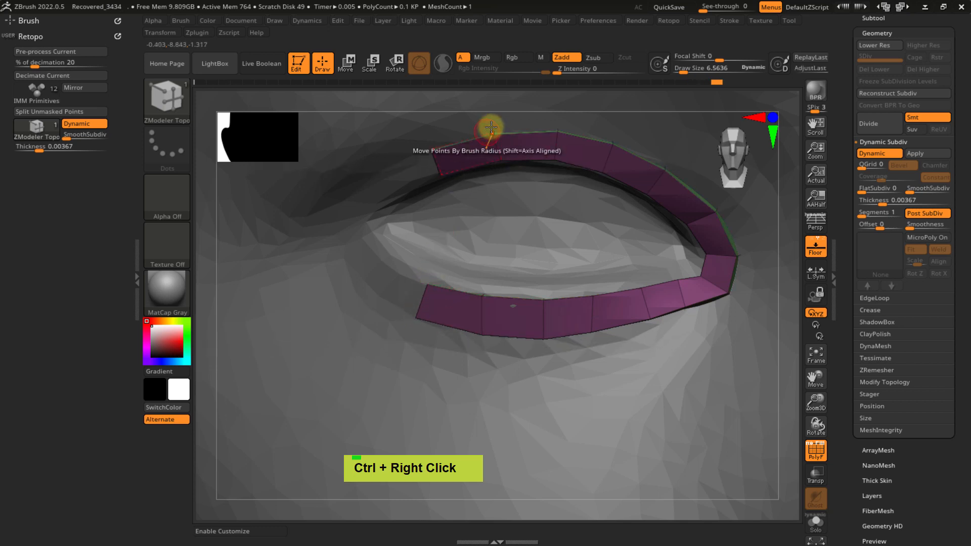
# - Extrude both open ends of the strip by two more polygons each, bending them toward the outer eye corner
pyautogui.moveTo(447, 182); pyautogui.dragTo(423, 160, button='right')
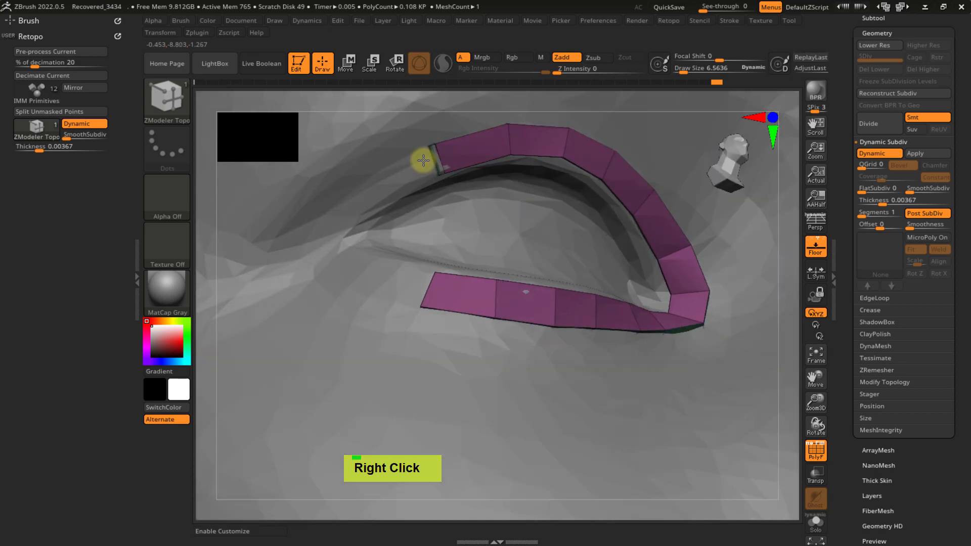
pyautogui.moveTo(387, 201); pyautogui.dragTo(369, 284, button='right')
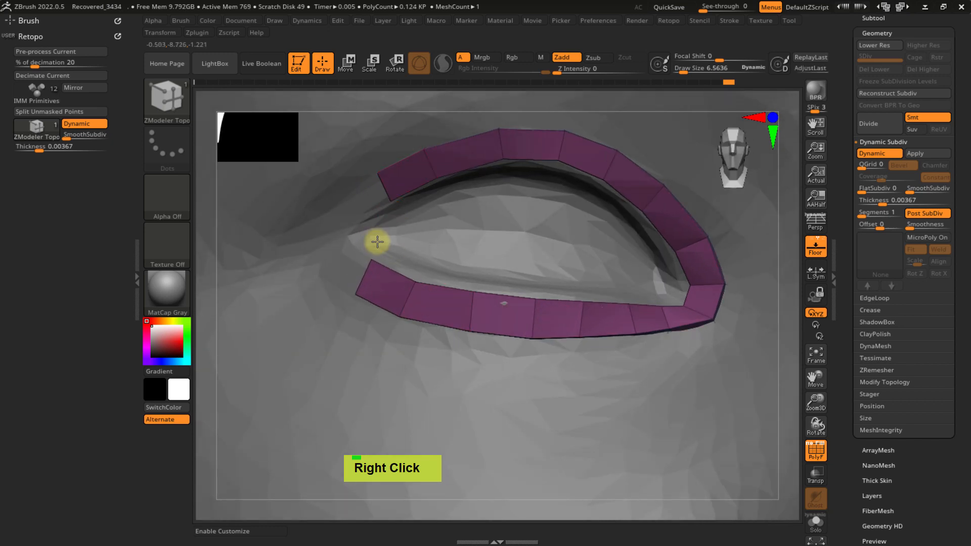
pyautogui.moveTo(377, 242); pyautogui.dragTo(374, 232, button='right')
pyautogui.rightClick(361, 201)
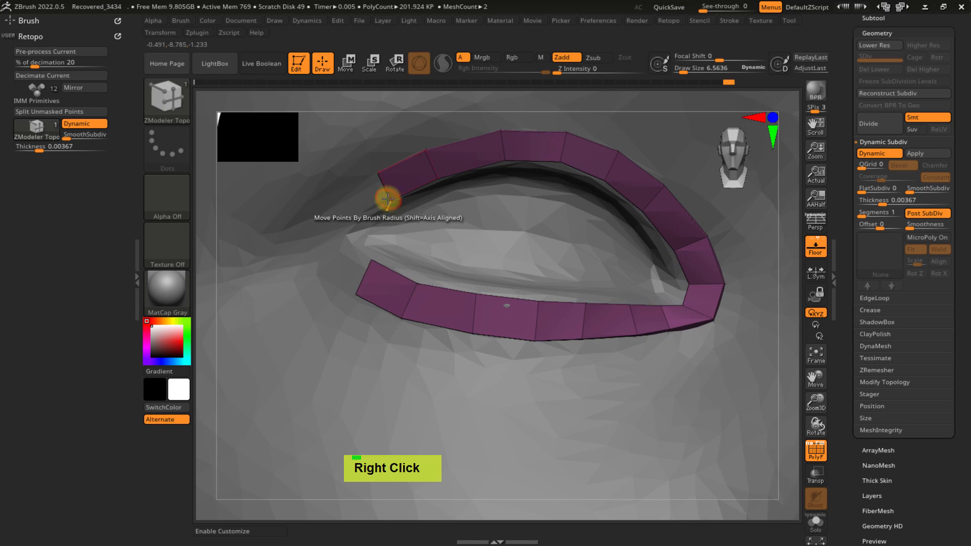
pyautogui.moveTo(384, 197); pyautogui.dragTo(360, 205)
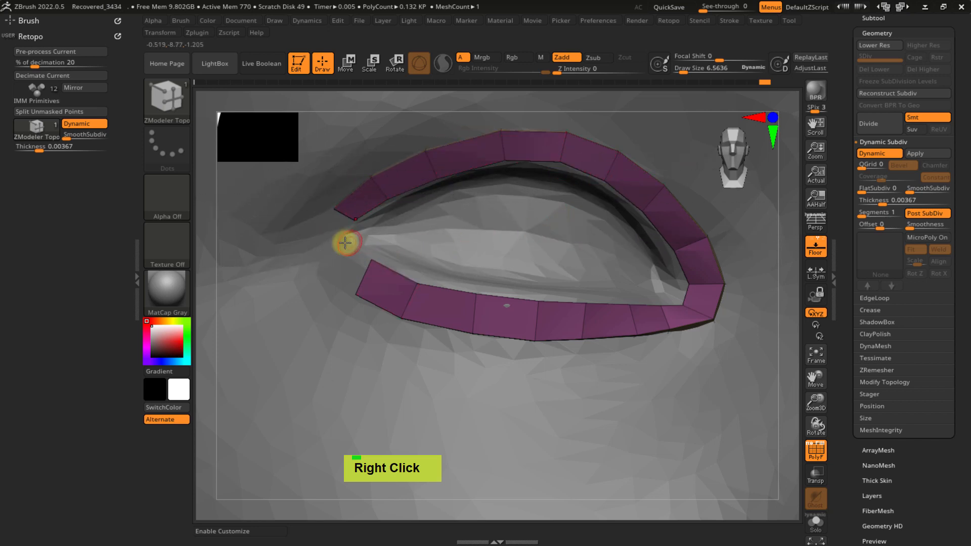
pyautogui.moveTo(361, 278); pyautogui.dragTo(332, 261)
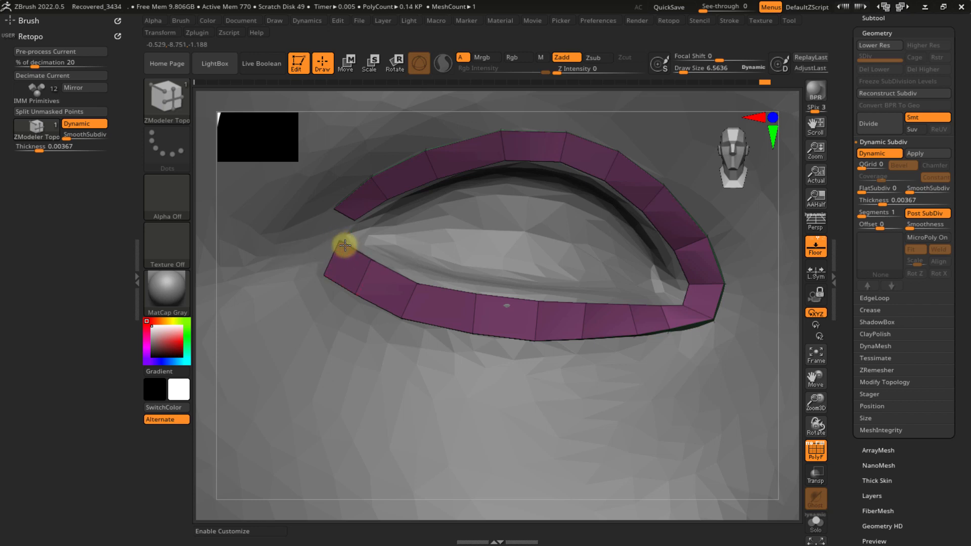
pyautogui.moveTo(337, 248)
pyautogui.mouseDown(button='right')
pyautogui.moveTo(342, 256)
pyautogui.moveTo(335, 235)
pyautogui.mouseUp(button='right')
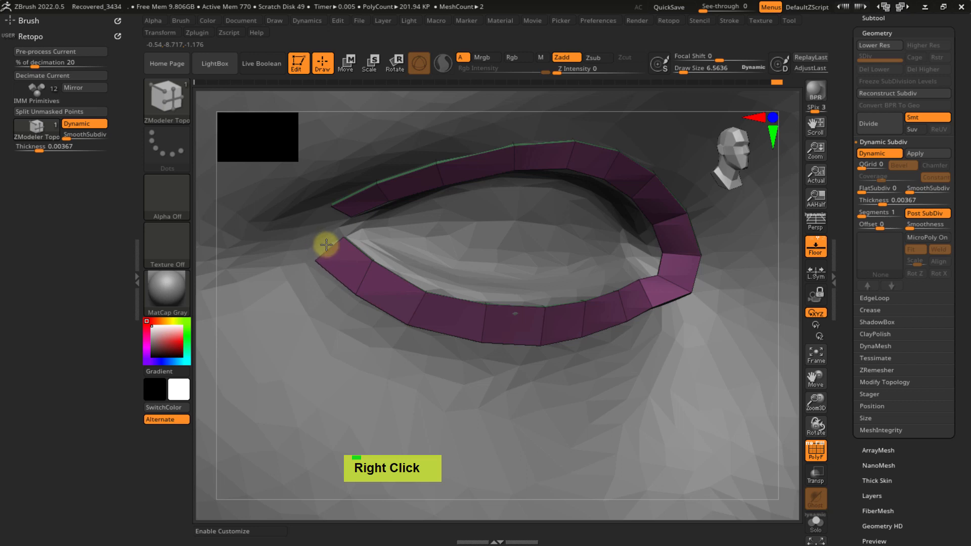
pyautogui.keyDown('ctrl'); pyautogui.moveTo(326, 244); pyautogui.dragTo(499, 217, button='right'); pyautogui.keyUp('ctrl')
pyautogui.keyDown('alt'); pyautogui.click(423, 253); pyautogui.keyUp('alt')
pyautogui.moveTo(423, 253); pyautogui.dragTo(507, 197, button='right')
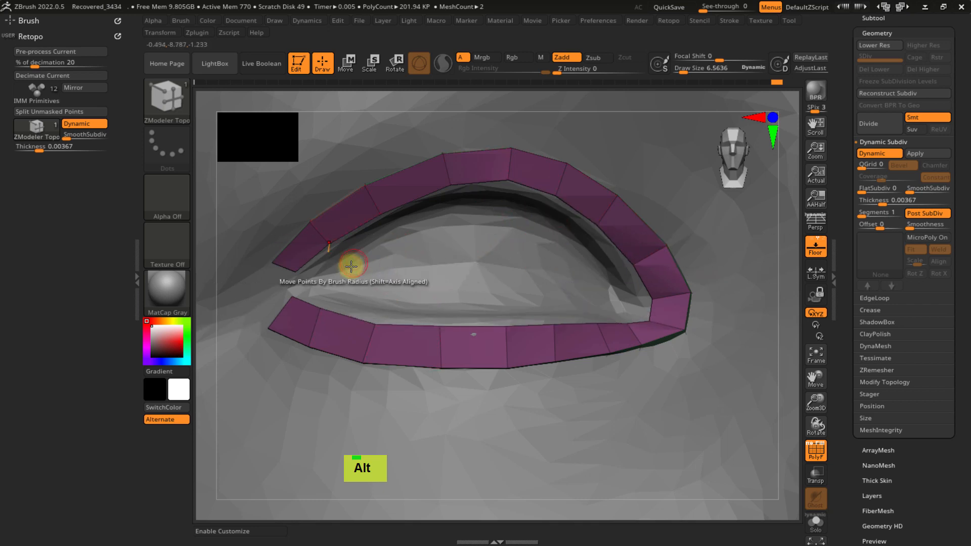
pyautogui.keyDown('alt'); pyautogui.moveTo(351, 304); pyautogui.dragTo(403, 231, button='right'); pyautogui.keyUp('alt')
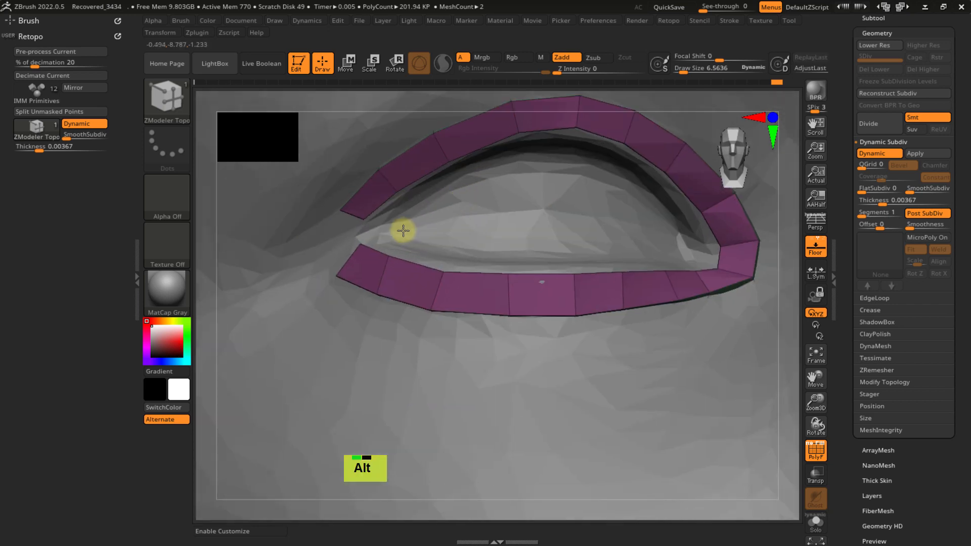
pyautogui.keyDown('ctrl'); pyautogui.moveTo(326, 227); pyautogui.dragTo(357, 210, button='right'); pyautogui.keyUp('ctrl')
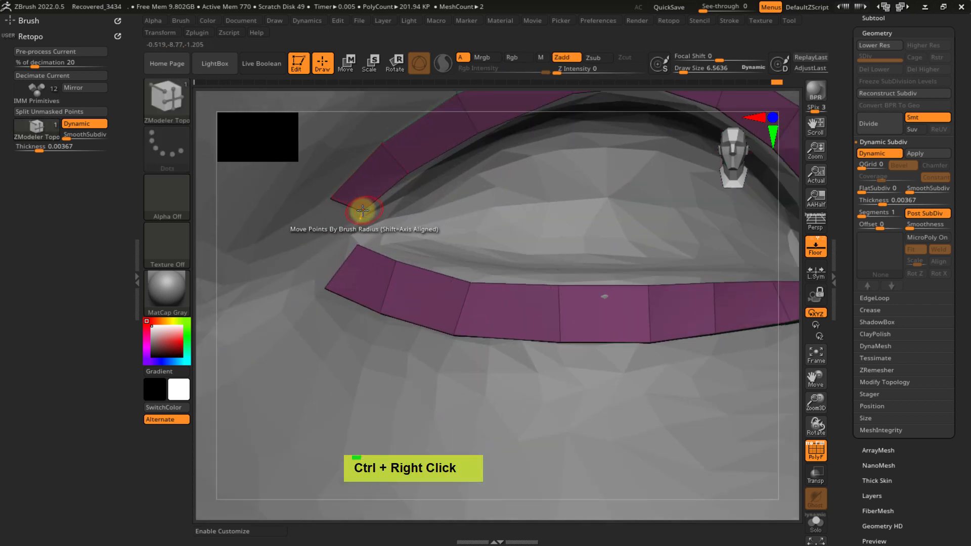
pyautogui.hotkey('ctrl', 'z')
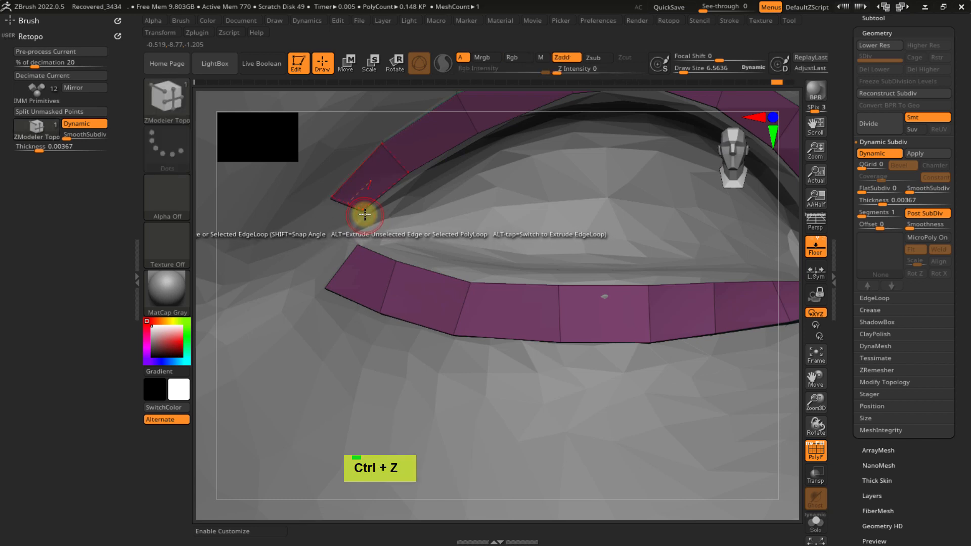
pyautogui.moveTo(364, 211); pyautogui.dragTo(366, 200)
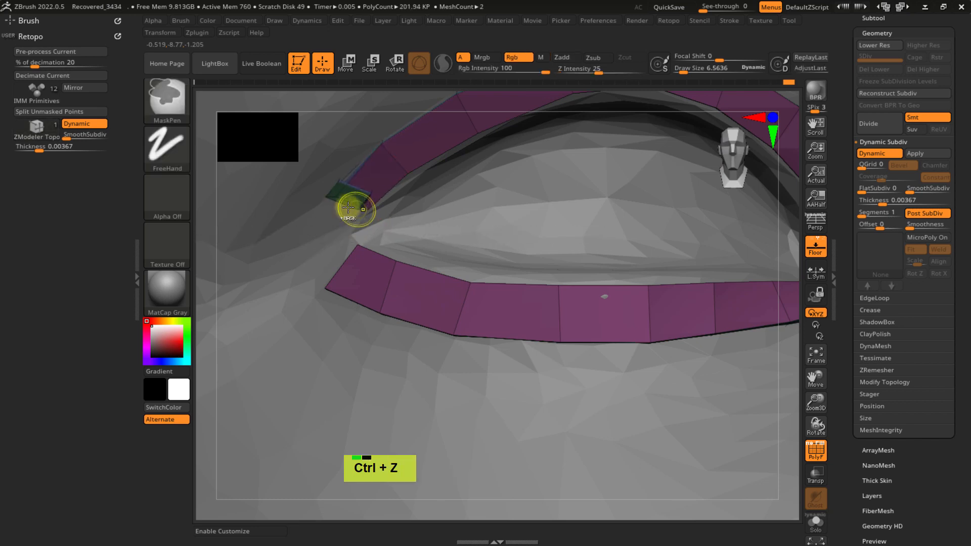
pyautogui.keyDown('ctrl'); pyautogui.moveTo(354, 208); pyautogui.dragTo(379, 187, button='right'); pyautogui.keyUp('ctrl')
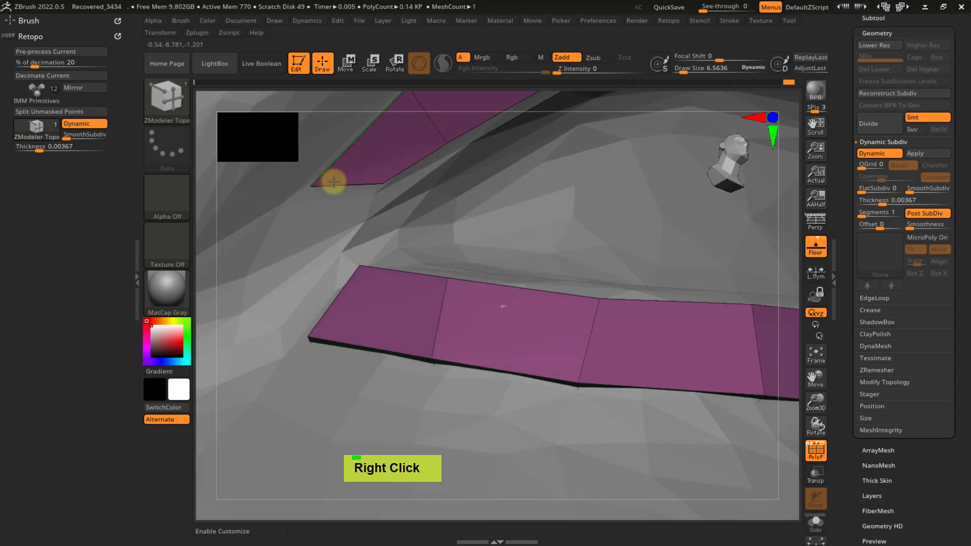
# - Extrude one polygon from the lower end and two from the upper end, joining them into a closed ring at the outer eye corner
pyautogui.press('s')
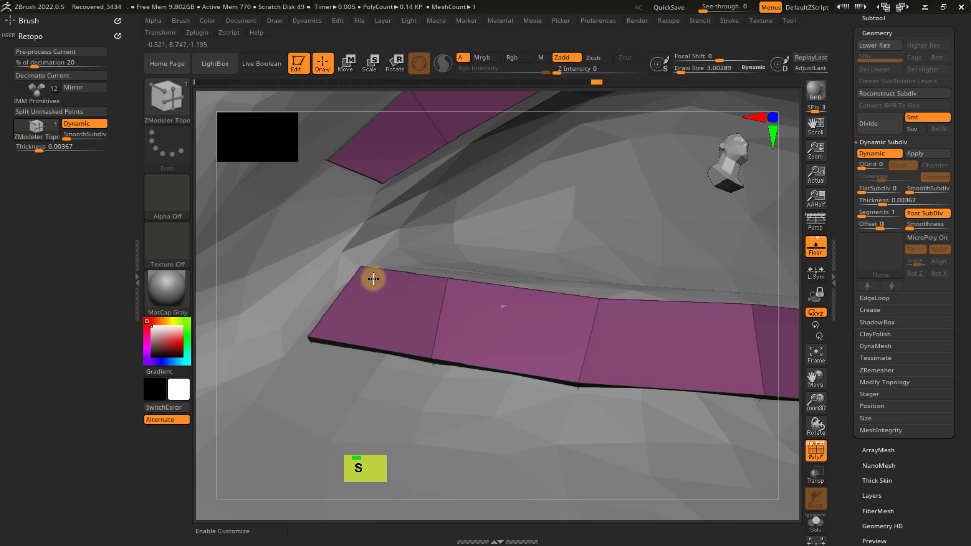
pyautogui.press('s')
pyautogui.moveTo(374, 279)
pyautogui.mouseDown()
pyautogui.moveTo(309, 277)
pyautogui.moveTo(301, 264)
pyautogui.mouseUp()
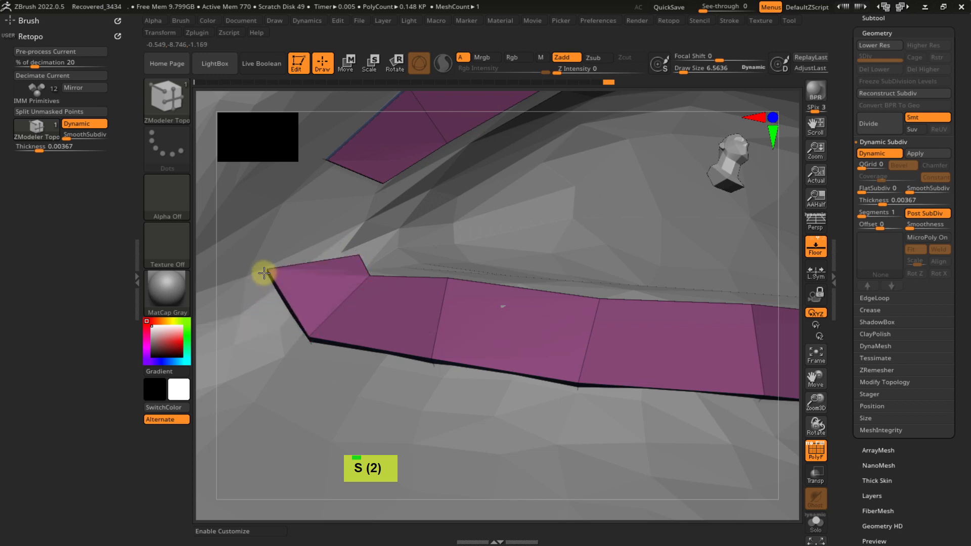
pyautogui.moveTo(343, 162); pyautogui.dragTo(323, 205)
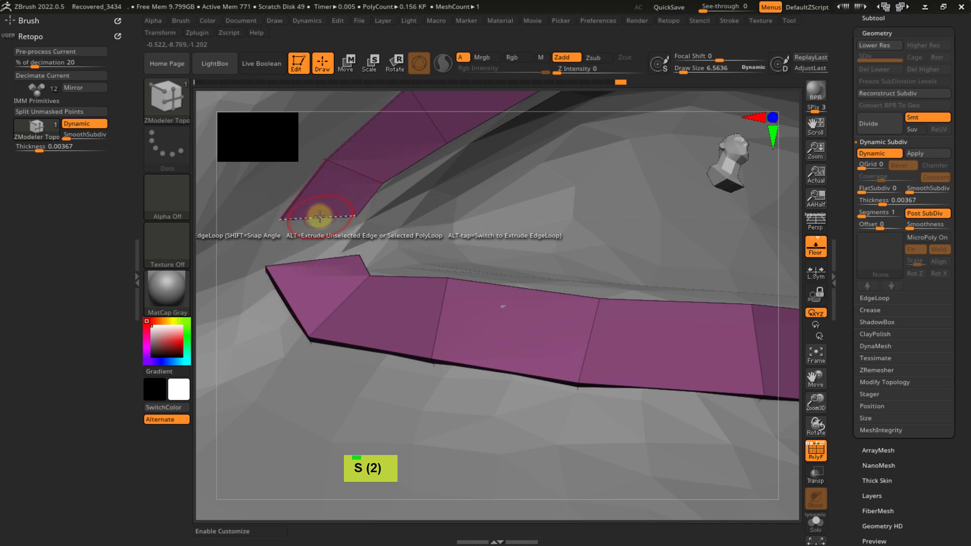
pyautogui.moveTo(319, 223); pyautogui.dragTo(328, 269)
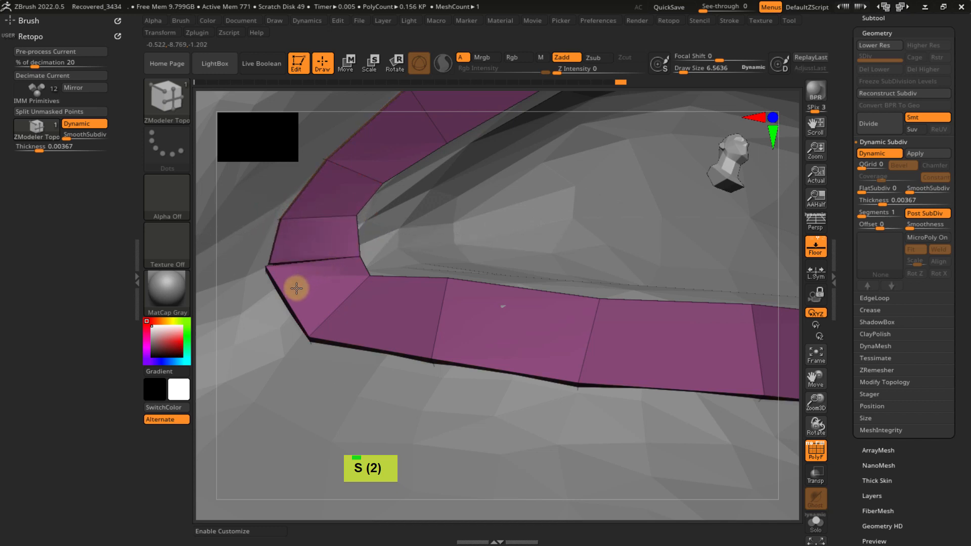
pyautogui.click(297, 325)
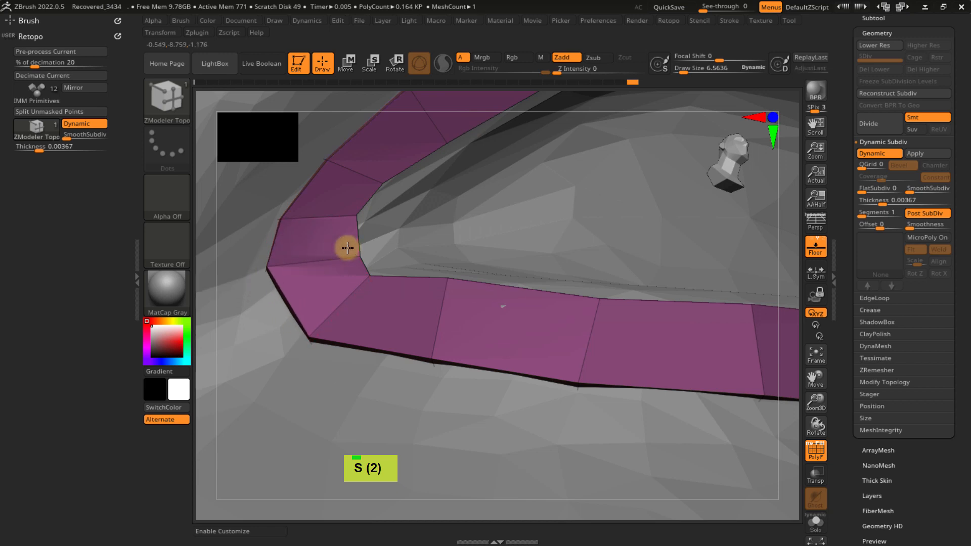
pyautogui.keyDown('ctrl'); pyautogui.moveTo(347, 248); pyautogui.dragTo(477, 234, button='right'); pyautogui.keyUp('ctrl')
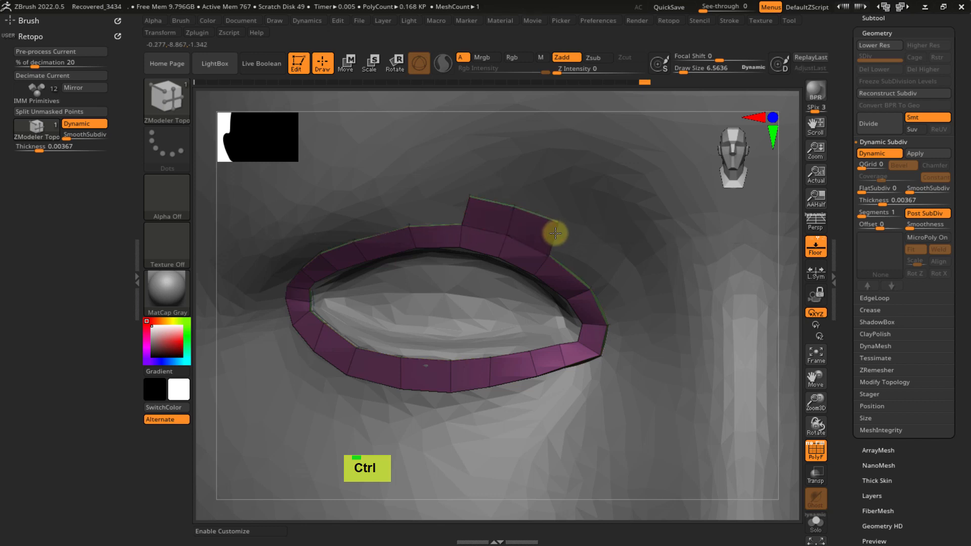
pyautogui.moveTo(559, 237); pyautogui.dragTo(577, 253)
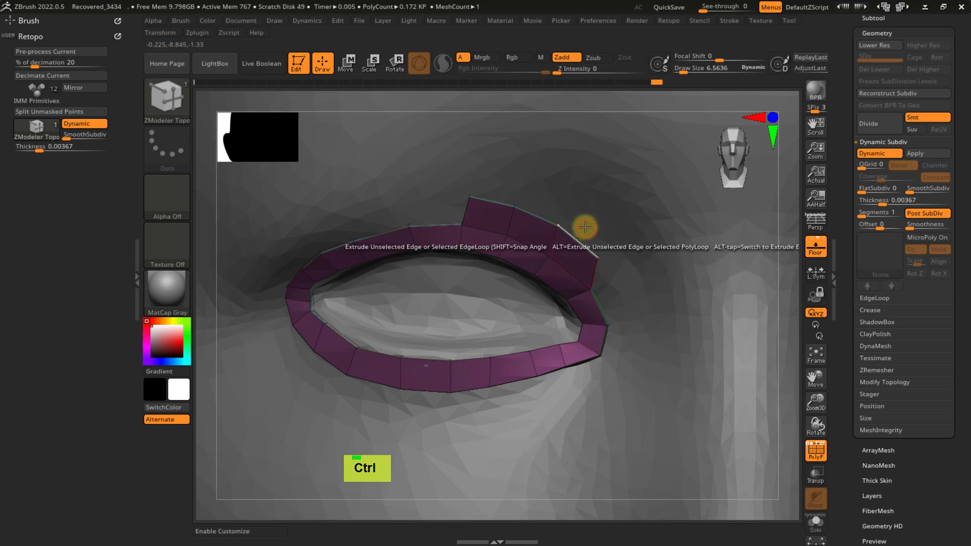
pyautogui.hotkey('ctrl', 'z')
pyautogui.hotkey('ctrl', 'z')
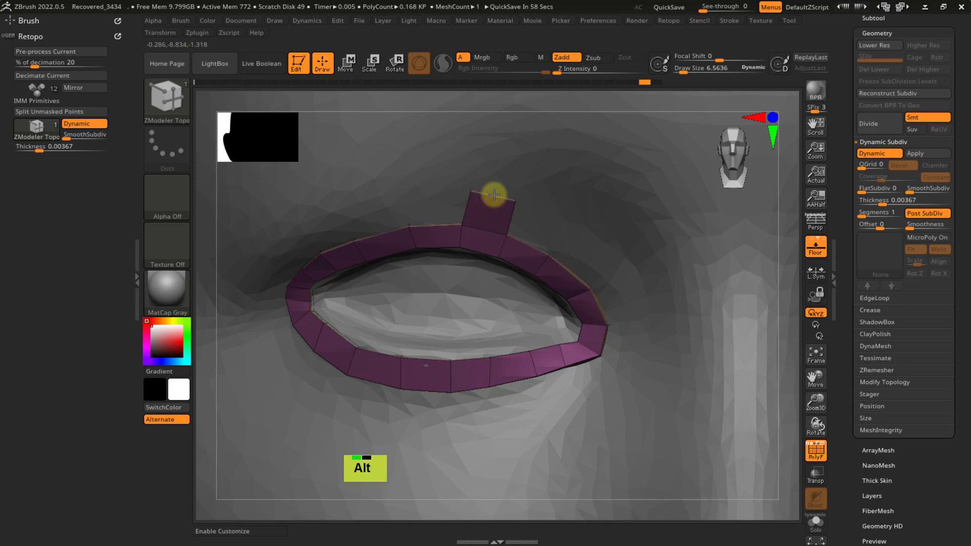
# - Switch the extrusion mode to Extrude EdgeLoop and extrude the ring's outer border into a second row of polygons around the eye
pyautogui.keyDown('alt'); pyautogui.moveTo(497, 190); pyautogui.dragTo(497, 193); pyautogui.keyUp('alt')
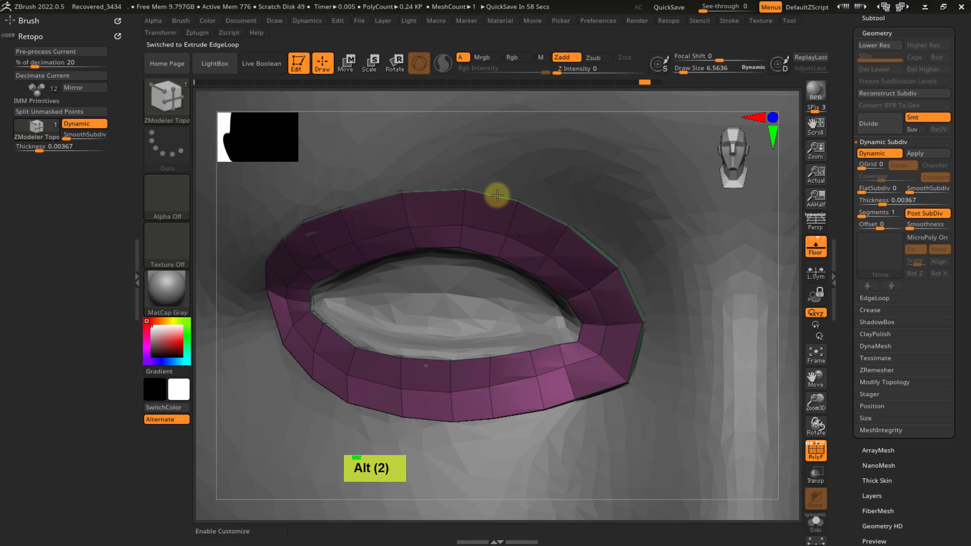
pyautogui.keyDown('alt'); pyautogui.moveTo(497, 195); pyautogui.dragTo(503, 189); pyautogui.keyUp('alt')
pyautogui.moveTo(486, 195)
pyautogui.keyDown('ctrl'); pyautogui.mouseDown(button='right')
pyautogui.moveTo(462, 169)
pyautogui.moveTo(488, 140)
pyautogui.moveTo(474, 154)
pyautogui.mouseUp(button='right'); pyautogui.keyUp('ctrl')
pyautogui.moveTo(394, 228)
pyautogui.keyDown('ctrl'); pyautogui.mouseDown(button='right')
pyautogui.moveTo(427, 267)
pyautogui.moveTo(399, 232)
pyautogui.mouseUp(button='right'); pyautogui.keyUp('ctrl')
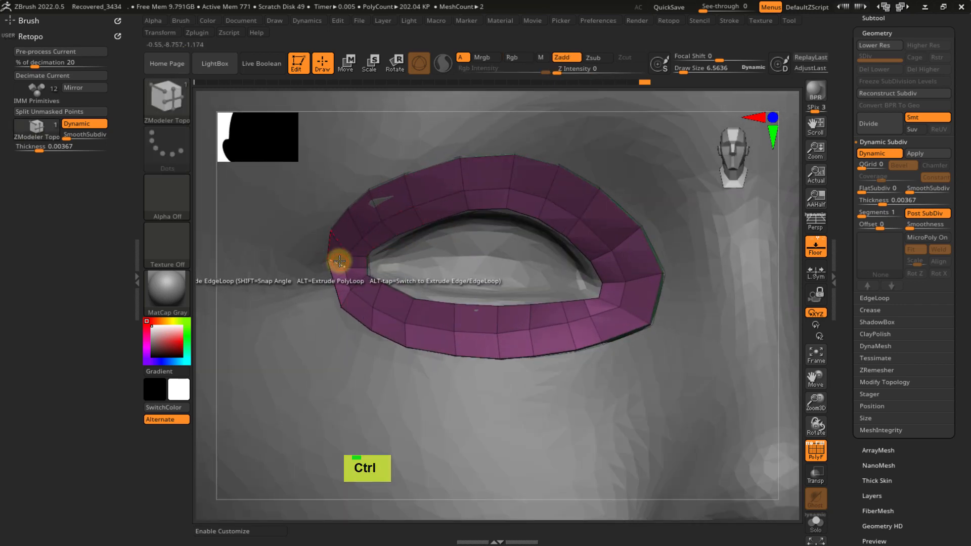
pyautogui.moveTo(339, 261)
pyautogui.mouseDown(button='right')
pyautogui.moveTo(341, 229)
pyautogui.moveTo(336, 247)
pyautogui.moveTo(352, 237)
pyautogui.mouseUp(button='right')
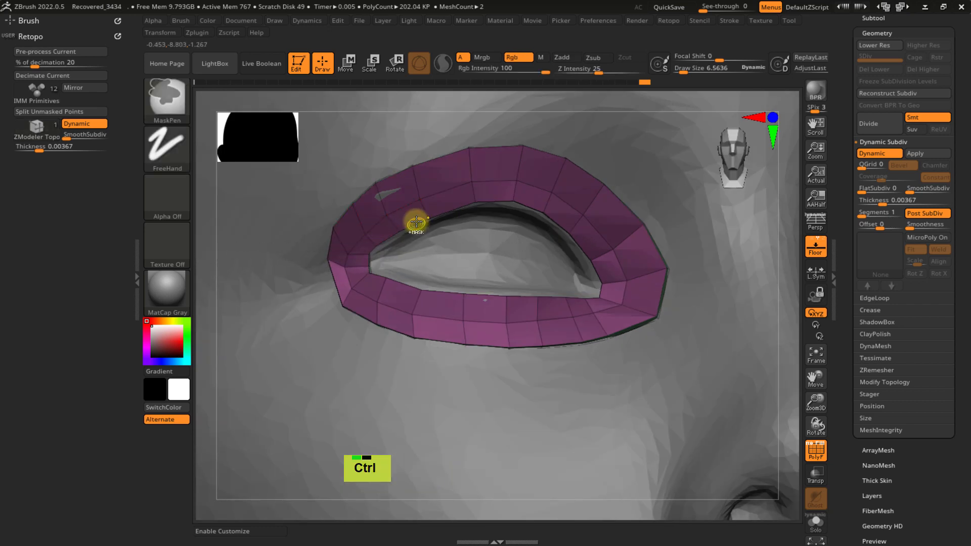
# - Assign the eye ring to a single polygroup and reposition its outer border points around the outer eye corner
pyautogui.hotkey('ctrl', 'w')
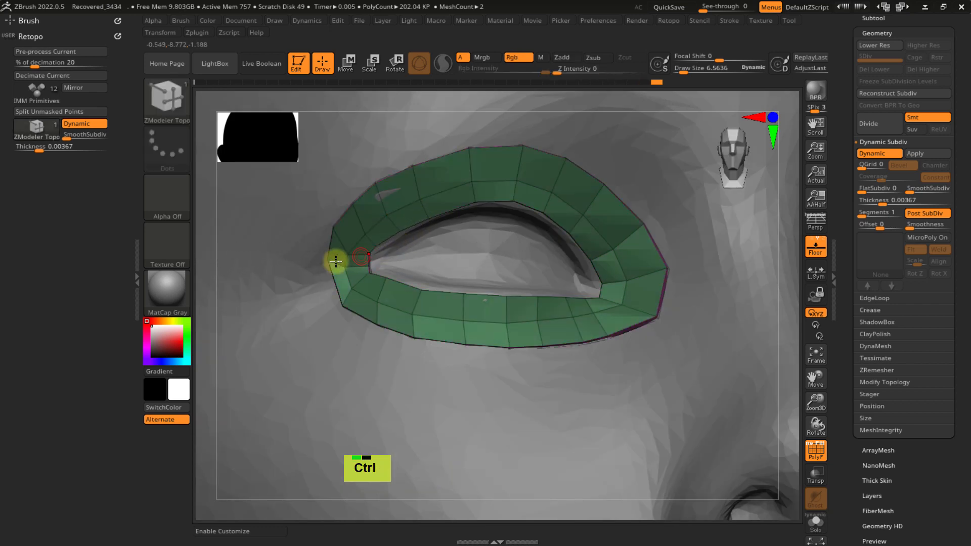
pyautogui.moveTo(336, 260)
pyautogui.keyDown('ctrl'); pyautogui.mouseDown(button='right')
pyautogui.moveTo(347, 282)
pyautogui.moveTo(329, 265)
pyautogui.mouseUp(button='right'); pyautogui.keyUp('ctrl')
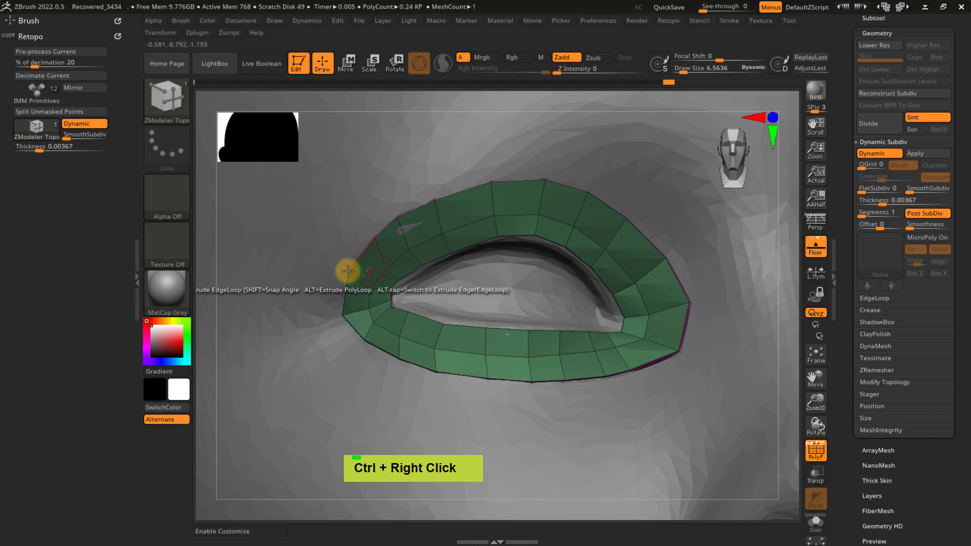
pyautogui.moveTo(343, 273); pyautogui.dragTo(312, 313)
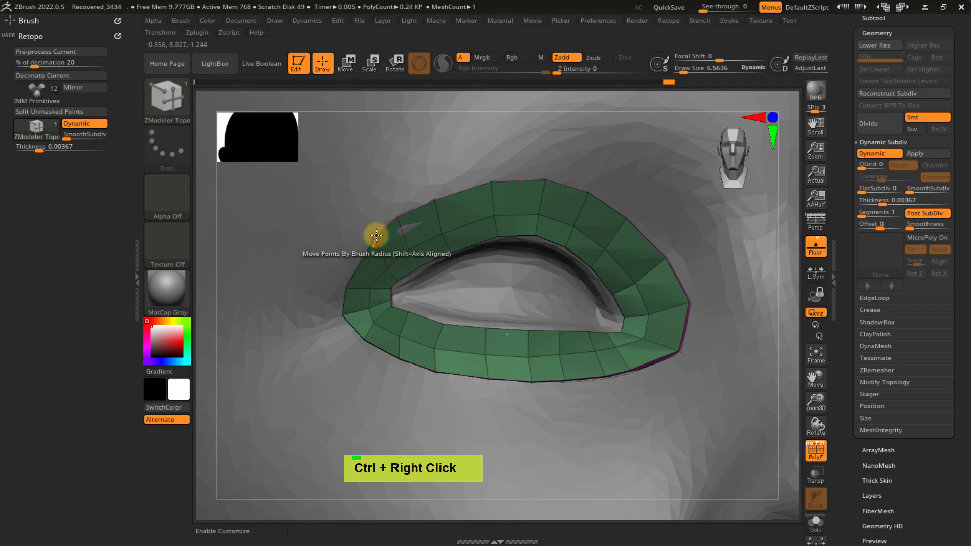
pyautogui.moveTo(354, 259); pyautogui.dragTo(605, 291, button='right')
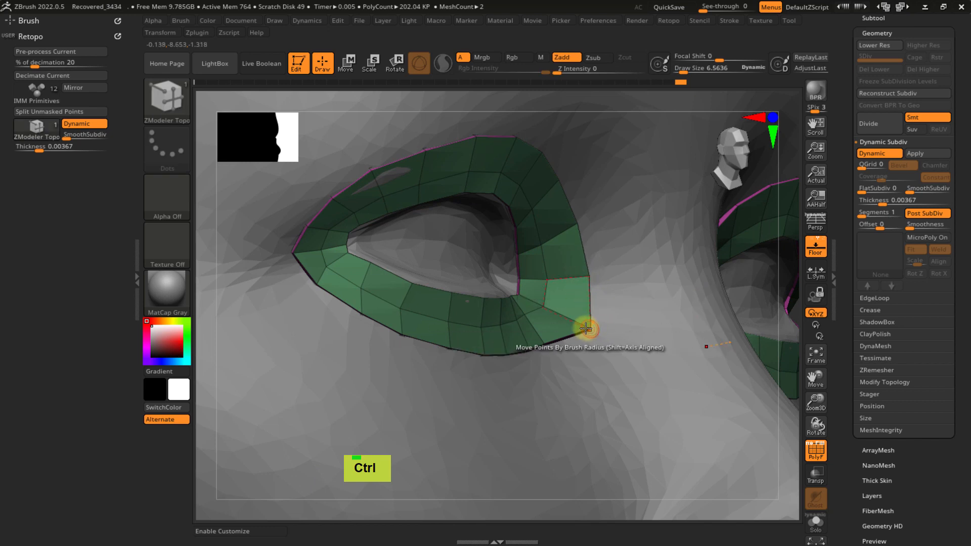
# - Undo the last point move at the inner eye corner and reposition the border points there to round off the ring
pyautogui.hotkey('ctrl', 'z')
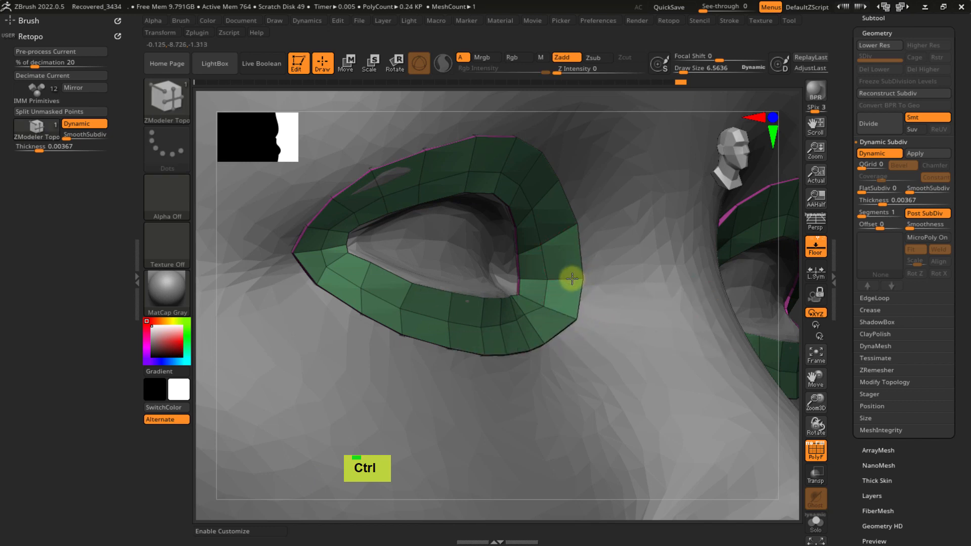
pyautogui.moveTo(572, 279); pyautogui.dragTo(572, 277)
pyautogui.moveTo(566, 220); pyautogui.dragTo(570, 227)
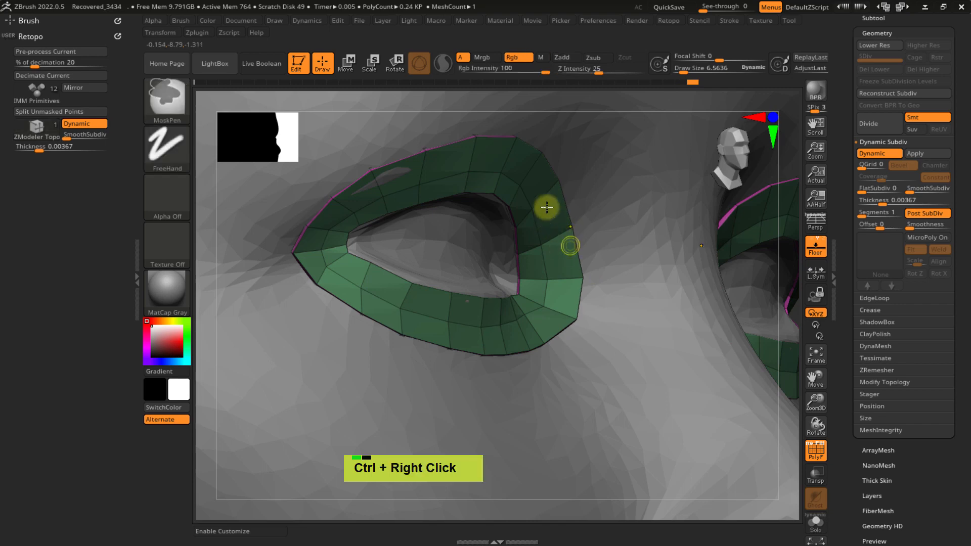
pyautogui.moveTo(546, 206)
pyautogui.keyDown('ctrl'); pyautogui.mouseDown(button='right')
pyautogui.moveTo(572, 202)
pyautogui.moveTo(532, 211)
pyautogui.moveTo(560, 226)
pyautogui.moveTo(546, 225)
pyautogui.mouseUp(button='right'); pyautogui.keyUp('ctrl')
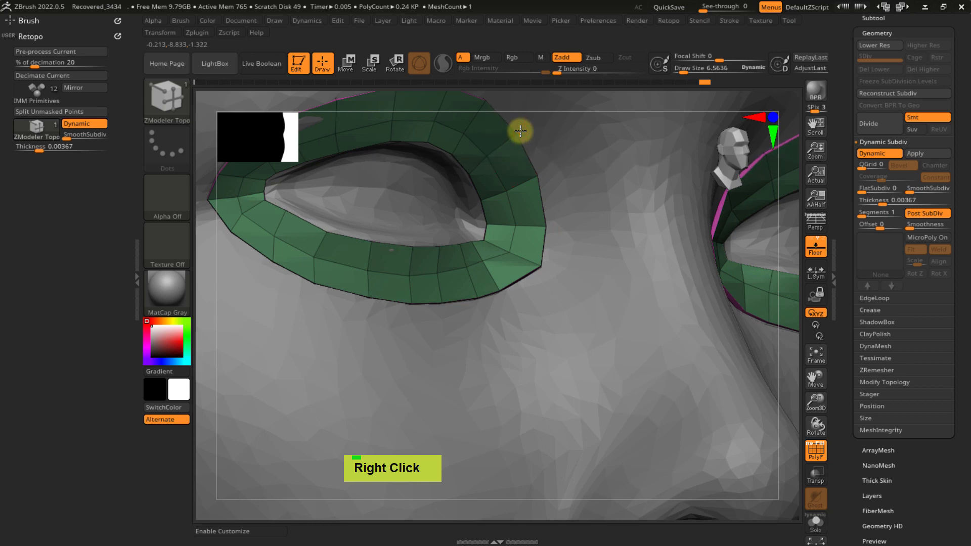
pyautogui.moveTo(535, 262); pyautogui.dragTo(494, 295, button='right')
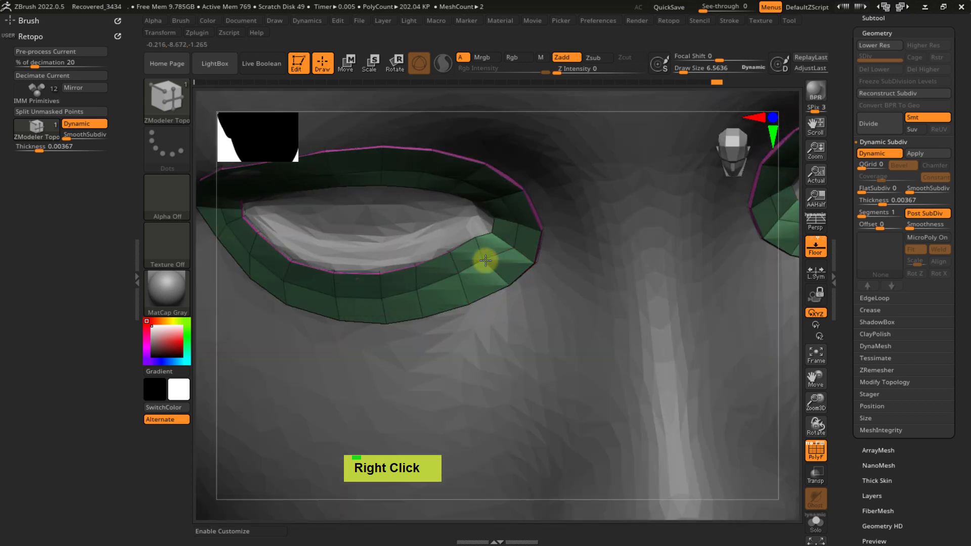
pyautogui.keyDown('ctrl'); pyautogui.moveTo(494, 258); pyautogui.dragTo(331, 311, button='right'); pyautogui.keyUp('ctrl')
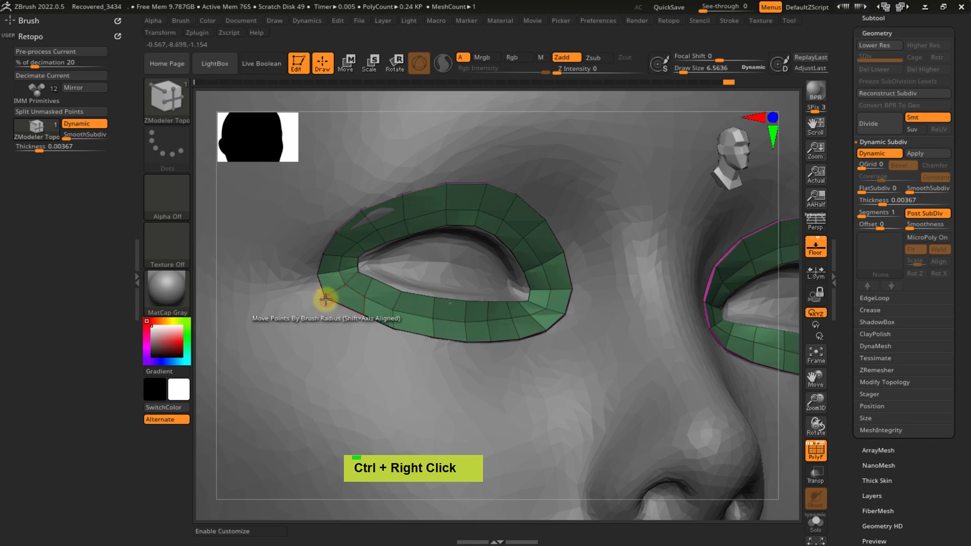
# - Extrude the ring's outer border outward as an edge loop to add another row of polygons around the eye
pyautogui.keyDown('ctrl'); pyautogui.moveTo(333, 294); pyautogui.dragTo(440, 235, button='right'); pyautogui.keyUp('ctrl')
pyautogui.keyDown('alt'); pyautogui.moveTo(435, 221); pyautogui.dragTo(438, 198); pyautogui.keyUp('alt')
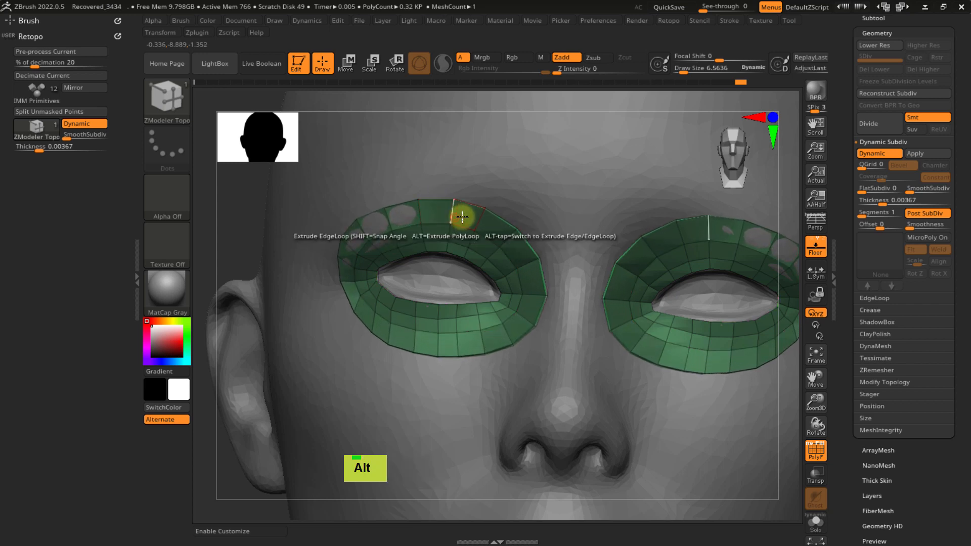
pyautogui.moveTo(462, 217); pyautogui.dragTo(393, 249, button='right')
pyautogui.keyDown('ctrl'); pyautogui.moveTo(496, 236); pyautogui.dragTo(517, 297, button='right'); pyautogui.keyUp('ctrl')
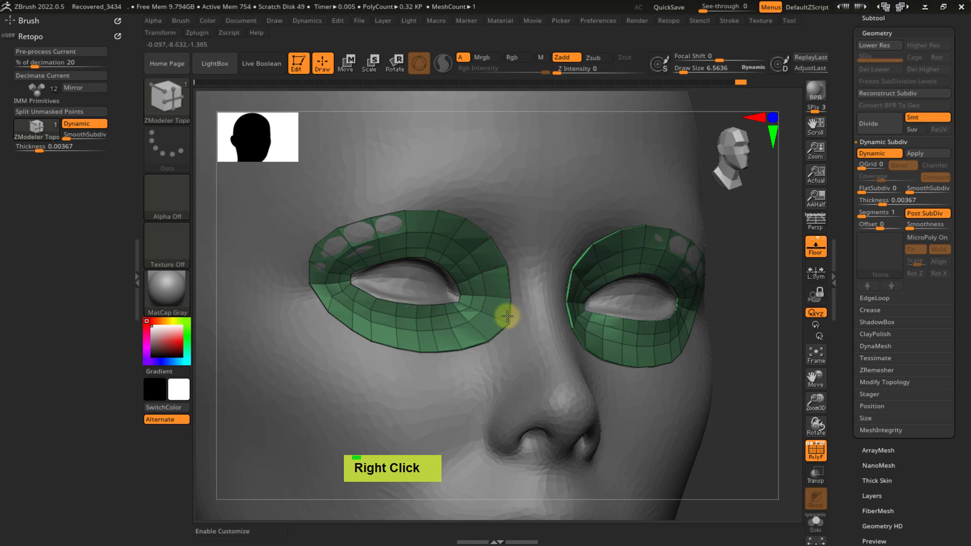
pyautogui.keyDown('ctrl'); pyautogui.moveTo(310, 339); pyautogui.dragTo(340, 336, button='right'); pyautogui.keyUp('ctrl')
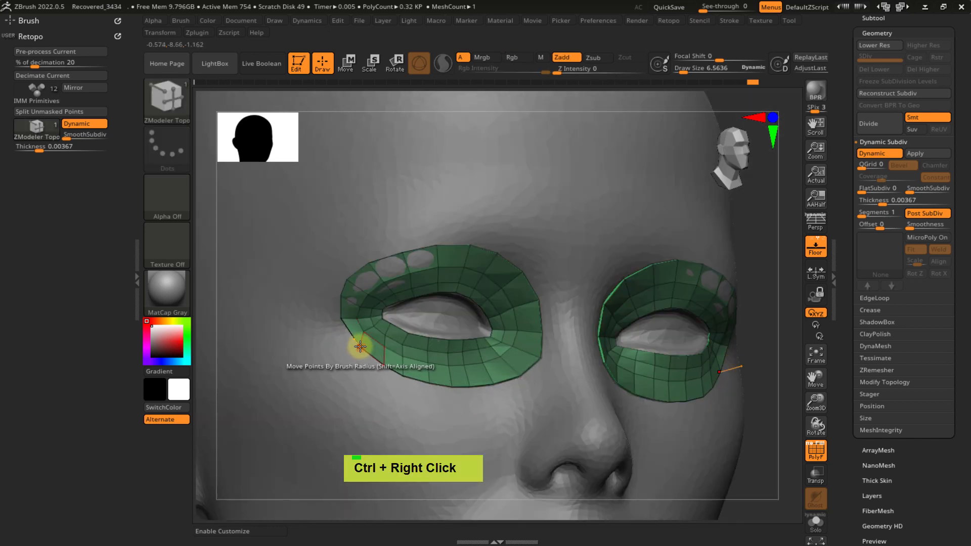
pyautogui.hotkey('ctrl', 'z')
pyautogui.hotkey('ctrl', 'z')
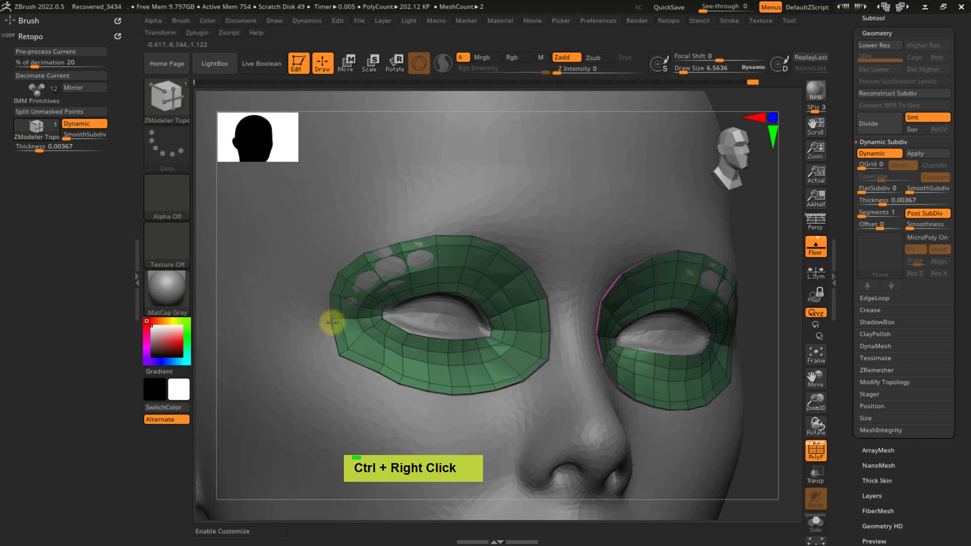
pyautogui.keyDown('ctrl'); pyautogui.moveTo(341, 315); pyautogui.dragTo(341, 320, button='right'); pyautogui.keyUp('ctrl')
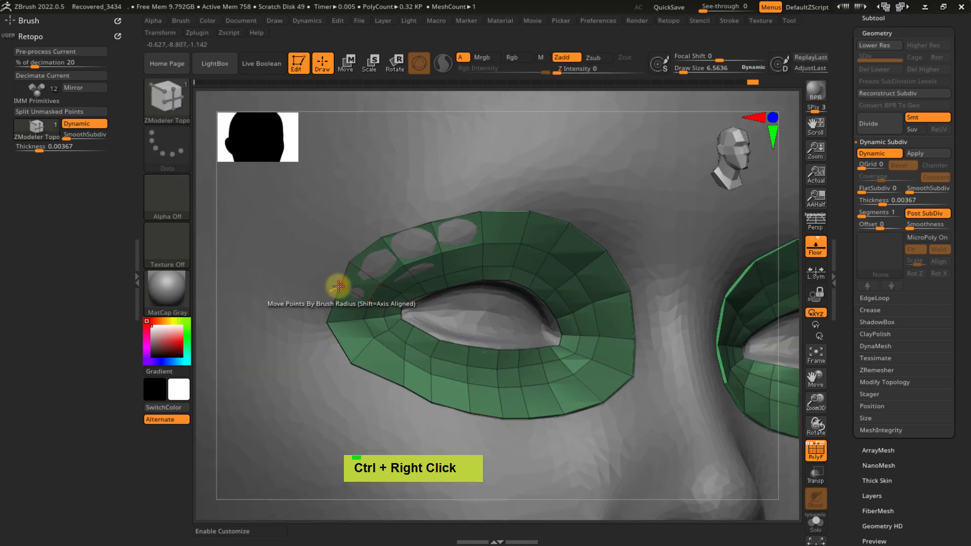
pyautogui.moveTo(339, 287)
pyautogui.keyDown('ctrl'); pyautogui.mouseDown(button='right')
pyautogui.moveTo(321, 290)
pyautogui.moveTo(335, 276)
pyautogui.moveTo(345, 297)
pyautogui.mouseUp(button='right'); pyautogui.keyUp('ctrl')
pyautogui.hotkey('ctrl', 'z')
pyautogui.moveTo(340, 284); pyautogui.dragTo(321, 303)
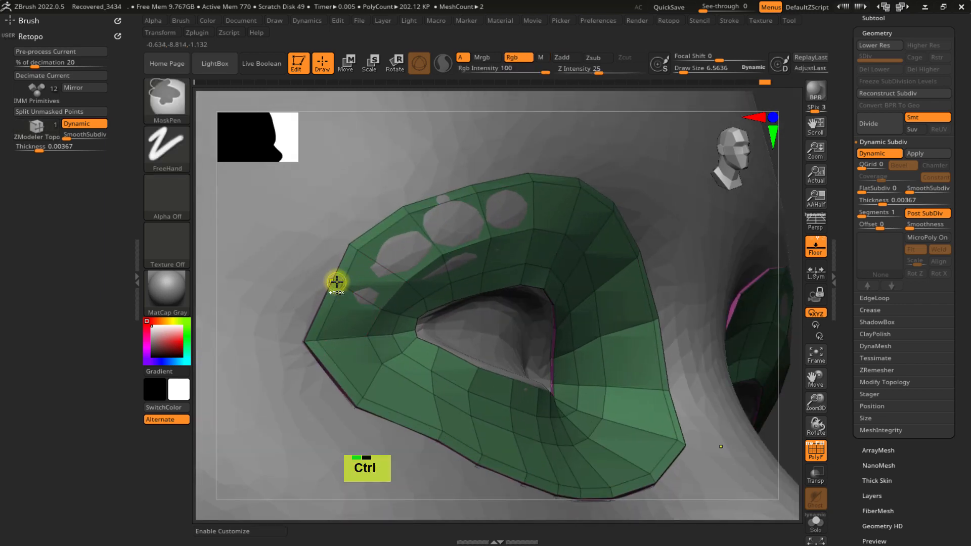
pyautogui.hotkey('ctrl', 'z')
pyautogui.hotkey('ctrl', 'z')
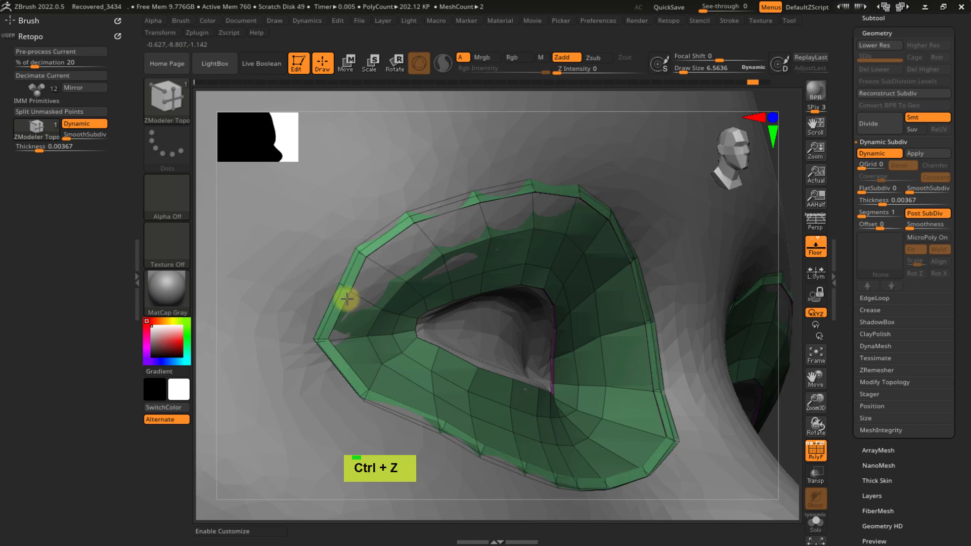
pyautogui.hotkey('ctrl', 'z')
# - Reduce the draw size to 5.50651 and reposition the upper border points near the outer eye corner
pyautogui.moveTo(345, 295)
pyautogui.keyDown('ctrl'); pyautogui.mouseDown(button='right')
pyautogui.moveTo(390, 329)
pyautogui.moveTo(360, 317)
pyautogui.moveTo(335, 285)
pyautogui.mouseUp(button='right'); pyautogui.keyUp('ctrl')
pyautogui.press('s')
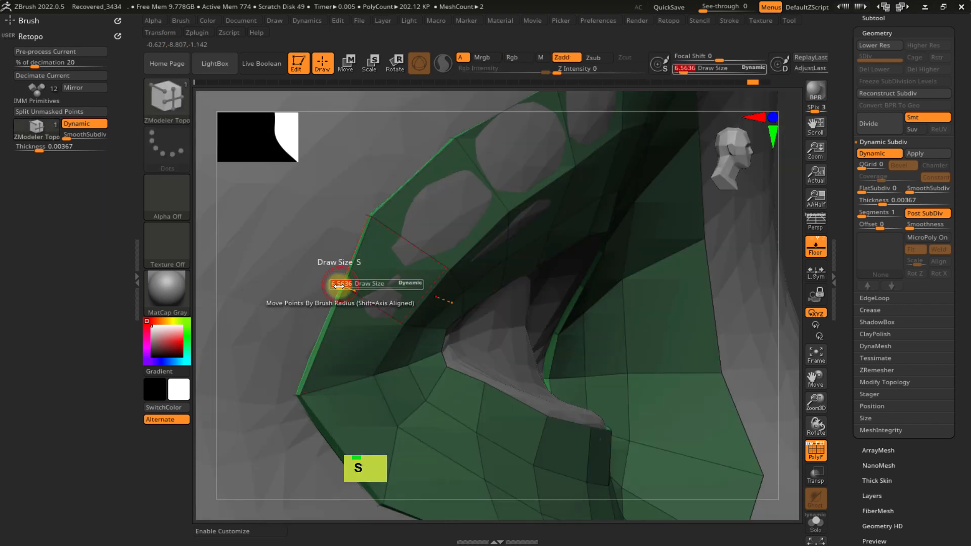
pyautogui.moveTo(339, 285); pyautogui.dragTo(307, 296)
pyautogui.keyDown('ctrl'); pyautogui.moveTo(306, 265); pyautogui.dragTo(345, 254, button='right'); pyautogui.keyUp('ctrl')
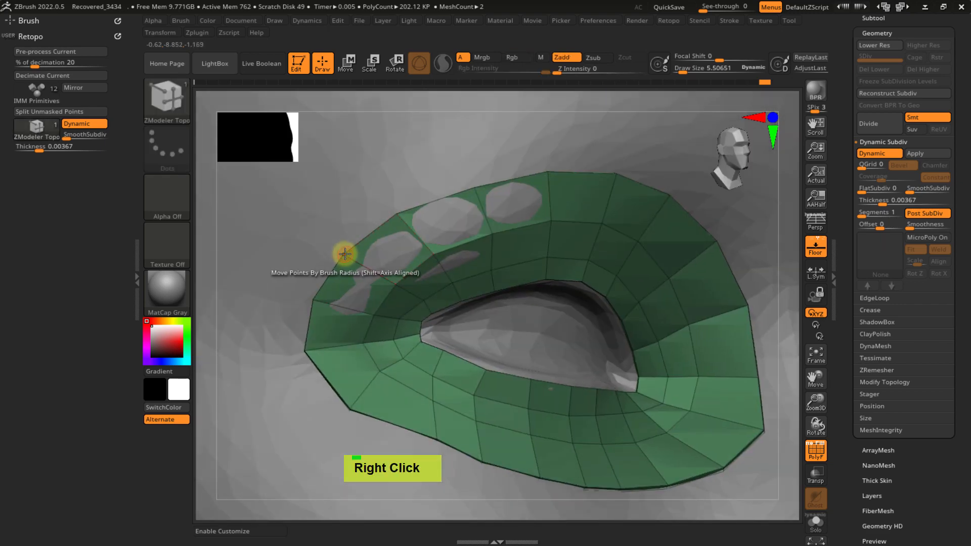
# - Move the ring's points below the lower eyelid and toward the inner eye corner to even out the rows
pyautogui.keyDown('ctrl'); pyautogui.moveTo(364, 320); pyautogui.dragTo(422, 401, button='right'); pyautogui.keyUp('ctrl')
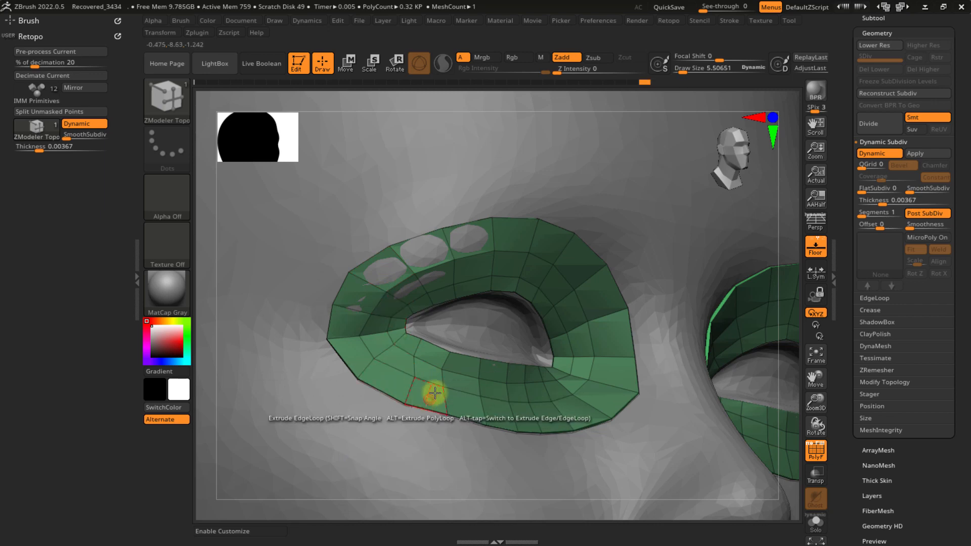
pyautogui.keyDown('ctrl'); pyautogui.moveTo(423, 314); pyautogui.dragTo(423, 339, button='right'); pyautogui.keyUp('ctrl')
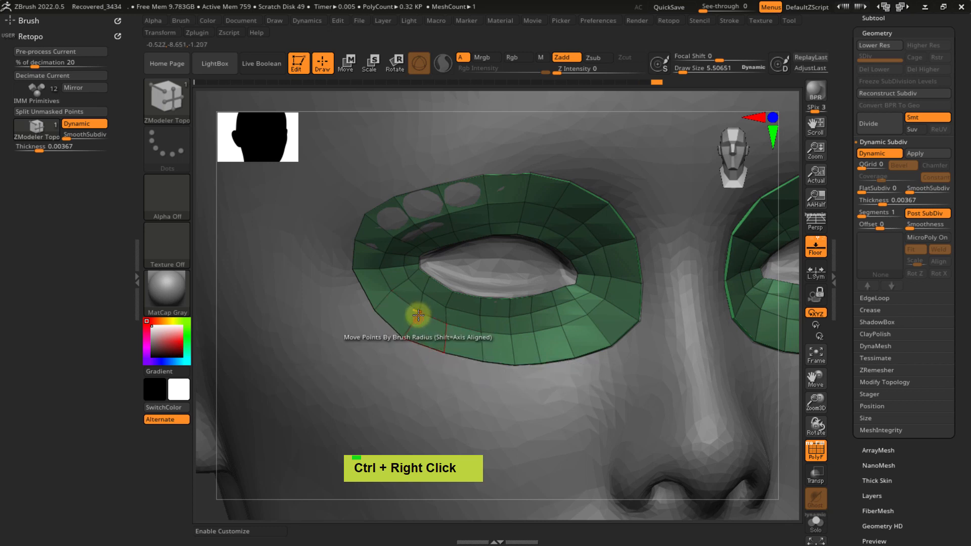
pyautogui.keyDown('ctrl'); pyautogui.moveTo(466, 329); pyautogui.dragTo(578, 327, button='right'); pyautogui.keyUp('ctrl')
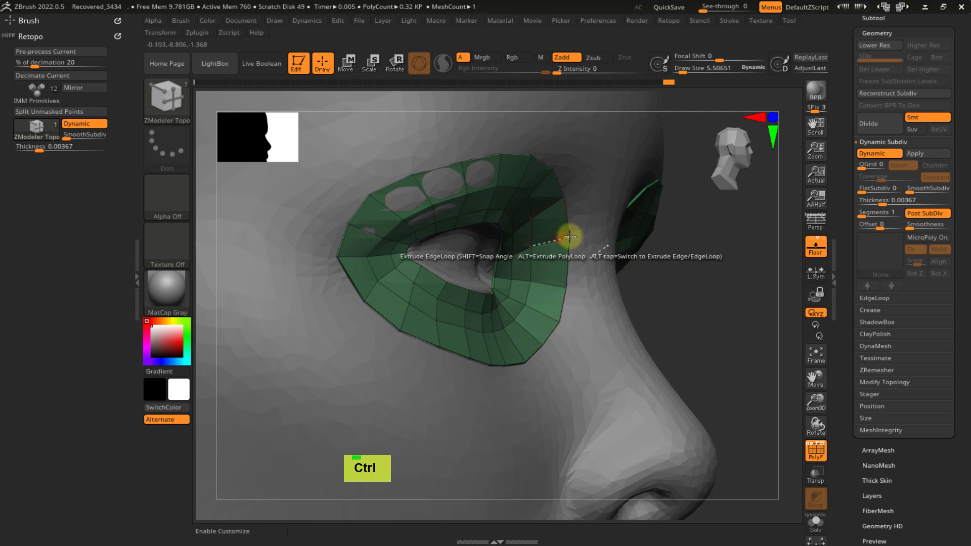
# - Switch the extrusion mode to Extrude Edge/EdgeLoop and extrude polygons across the nose bridge, joining both eye rings at the centerline
pyautogui.keyDown('ctrl'); pyautogui.moveTo(562, 264); pyautogui.dragTo(606, 270, button='right'); pyautogui.keyUp('ctrl')
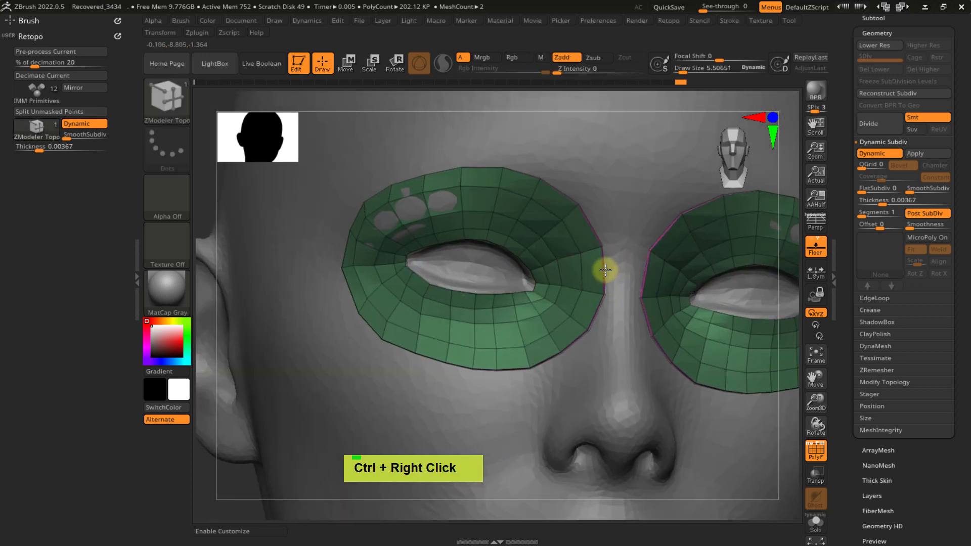
pyautogui.keyDown('alt'); pyautogui.click(606, 270); pyautogui.keyUp('alt')
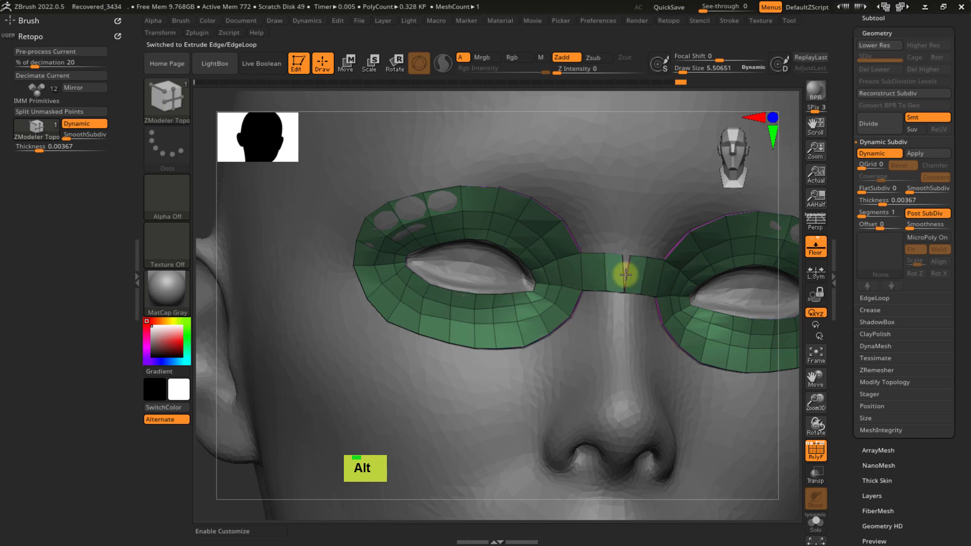
pyautogui.moveTo(626, 275); pyautogui.dragTo(531, 248, button='right')
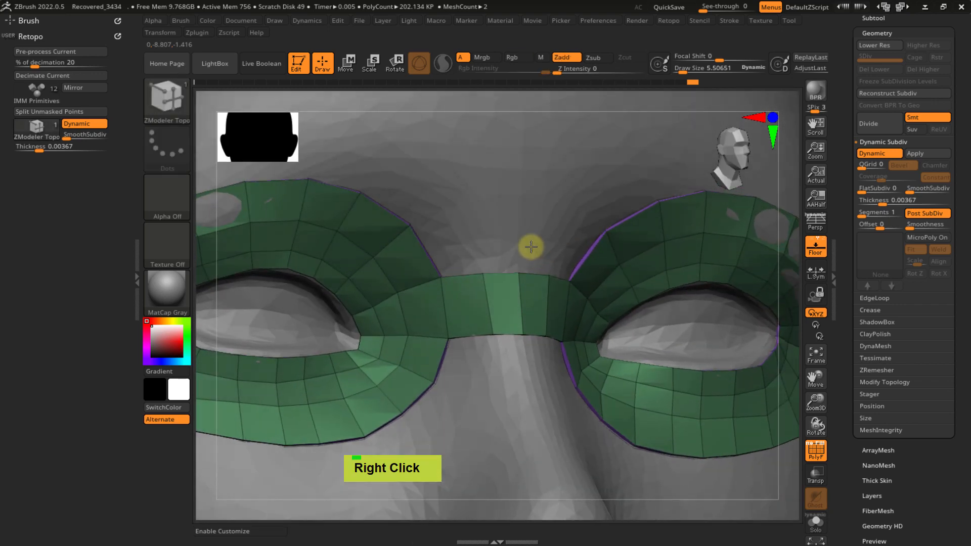
# - Extrude the nose bridge strip's upper edges into a second row and join it to both eye rings
pyautogui.moveTo(500, 274); pyautogui.dragTo(495, 242)
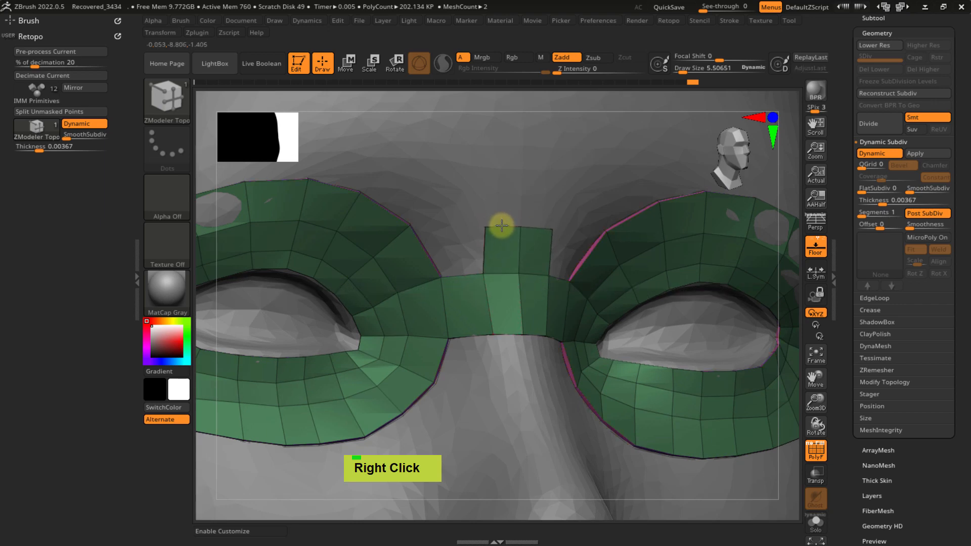
pyautogui.moveTo(500, 224); pyautogui.dragTo(475, 244, button='right')
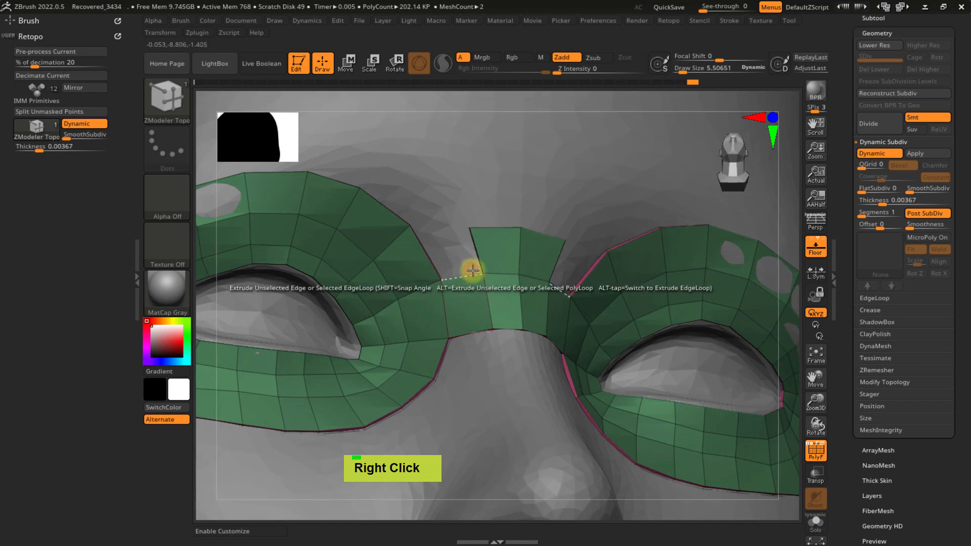
pyautogui.moveTo(470, 271); pyautogui.dragTo(459, 265)
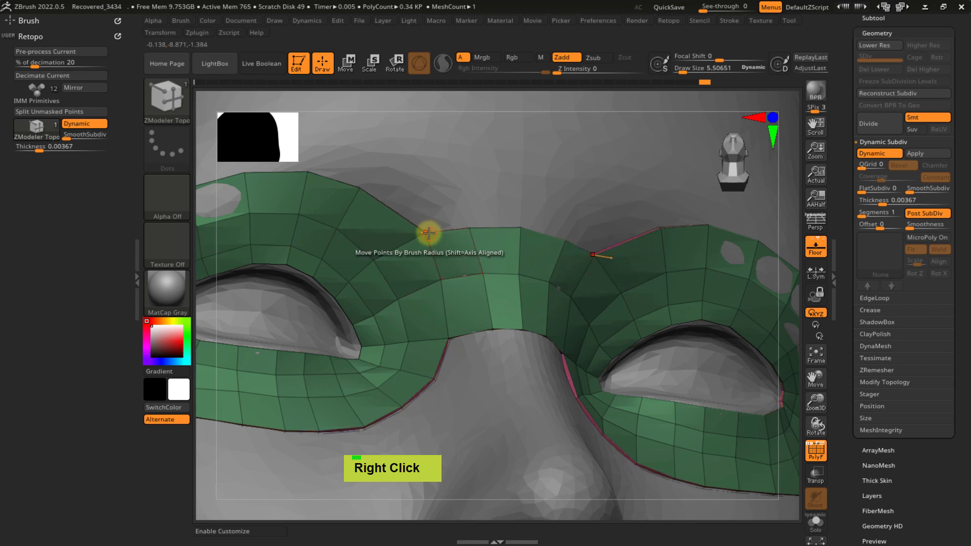
pyautogui.keyDown('ctrl'); pyautogui.moveTo(414, 239); pyautogui.dragTo(481, 330, button='right'); pyautogui.keyUp('ctrl')
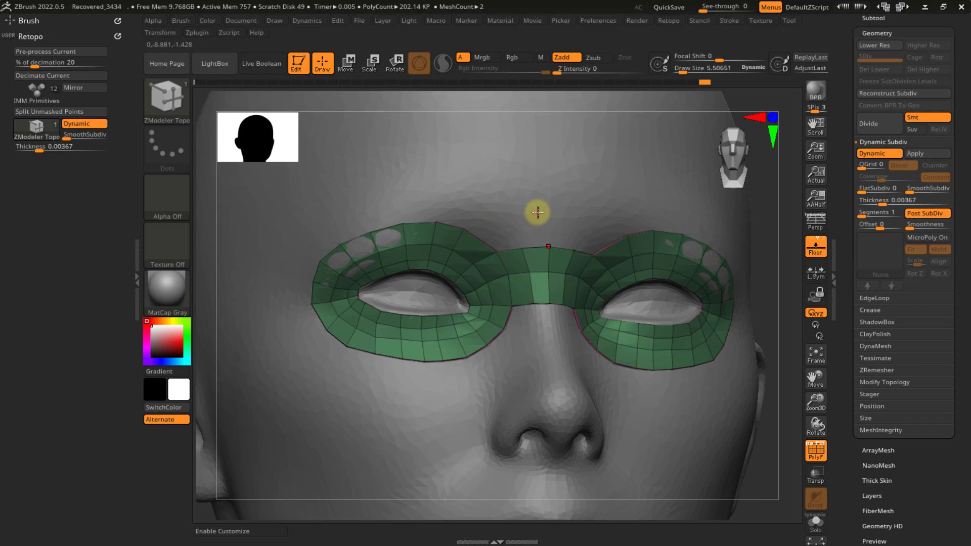
# - Extrude a third row of polygons upward from the nose bridge and continue it outward along the inner brows
pyautogui.keyDown('alt'); pyautogui.moveTo(535, 210); pyautogui.dragTo(508, 262, button='right'); pyautogui.keyUp('alt')
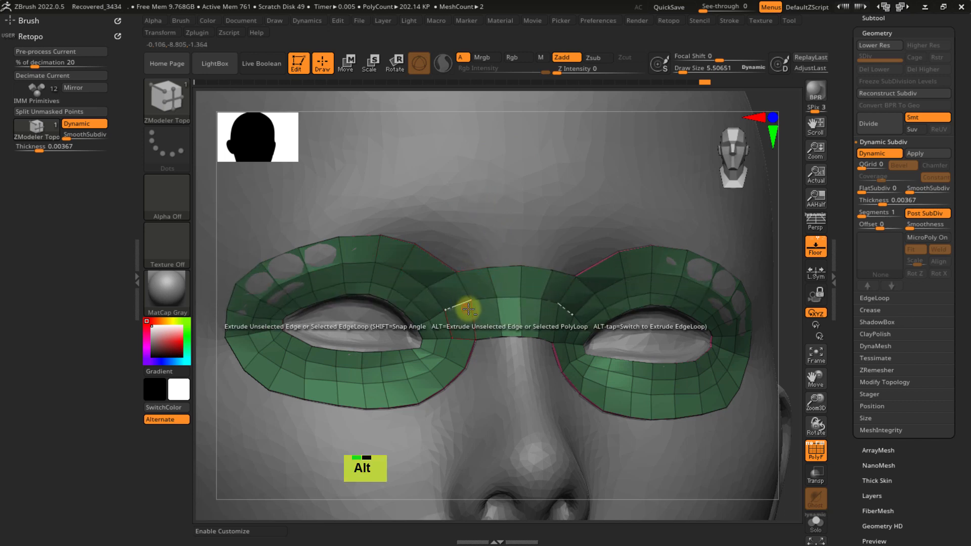
pyautogui.keyDown('alt'); pyautogui.moveTo(468, 311); pyautogui.dragTo(487, 234, button='right'); pyautogui.keyUp('alt')
pyautogui.keyDown('ctrl'); pyautogui.moveTo(473, 271); pyautogui.dragTo(451, 206, button='right'); pyautogui.keyUp('ctrl')
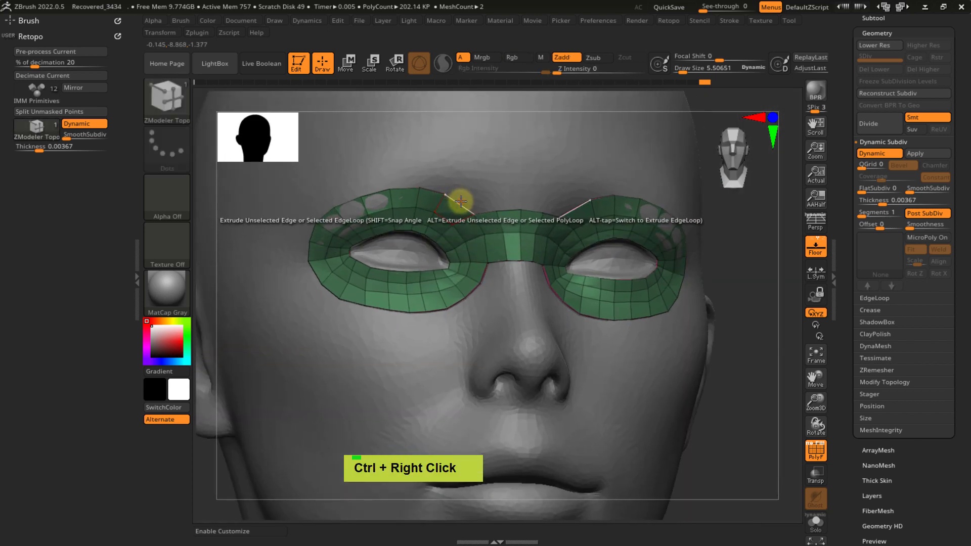
pyautogui.moveTo(505, 192)
pyautogui.keyDown('ctrl'); pyautogui.mouseDown(button='right')
pyautogui.moveTo(525, 205)
pyautogui.moveTo(512, 210)
pyautogui.mouseUp(button='right'); pyautogui.keyUp('ctrl')
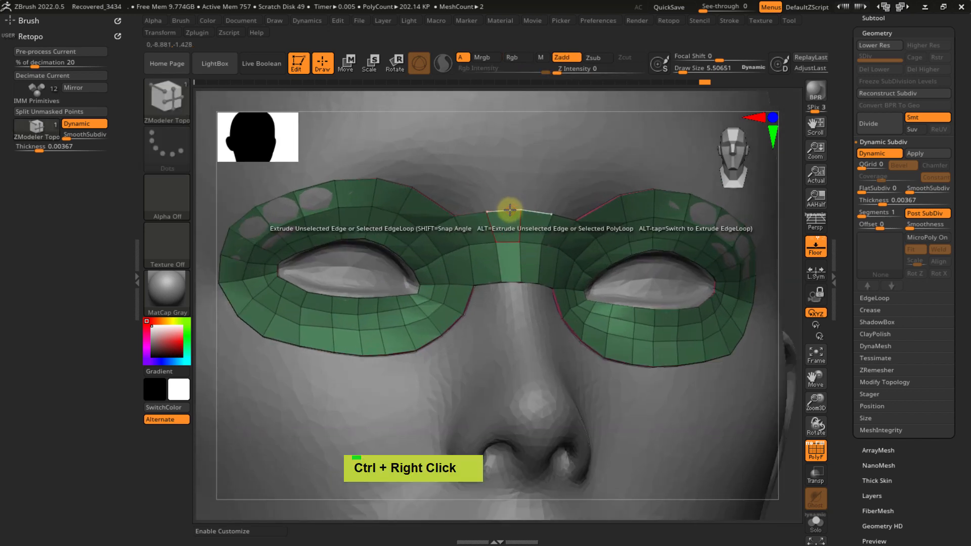
pyautogui.moveTo(511, 210); pyautogui.dragTo(506, 179)
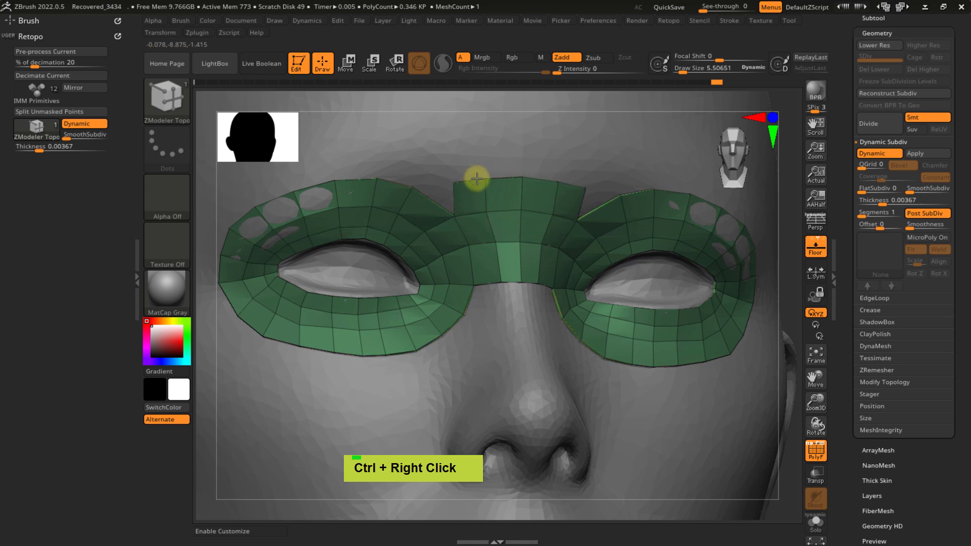
pyautogui.moveTo(451, 203); pyautogui.dragTo(424, 187)
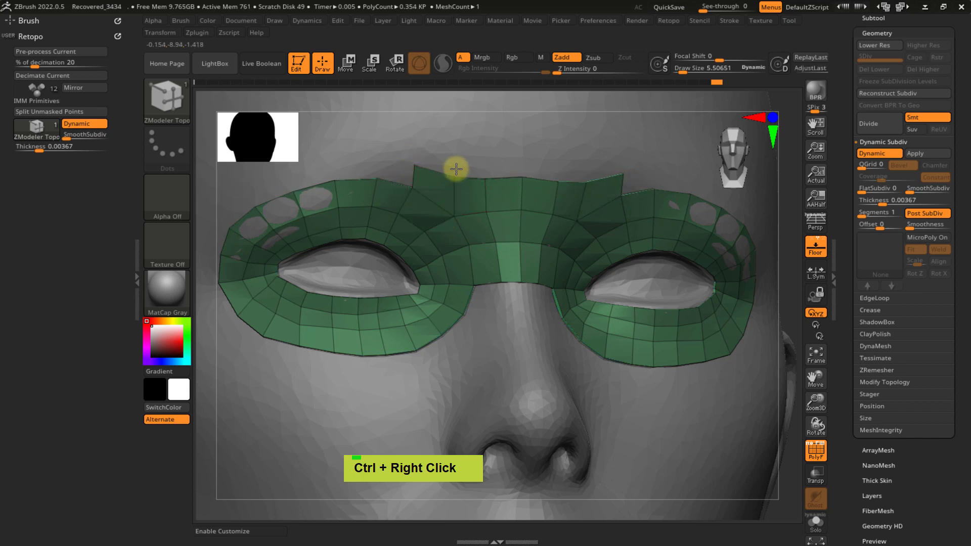
pyautogui.keyDown('alt'); pyautogui.moveTo(460, 183); pyautogui.dragTo(435, 223, button='right'); pyautogui.keyUp('alt')
pyautogui.moveTo(497, 236)
pyautogui.keyDown('ctrl'); pyautogui.mouseDown(button='right')
pyautogui.moveTo(459, 187)
pyautogui.moveTo(386, 242)
pyautogui.mouseUp(button='right'); pyautogui.keyUp('ctrl')
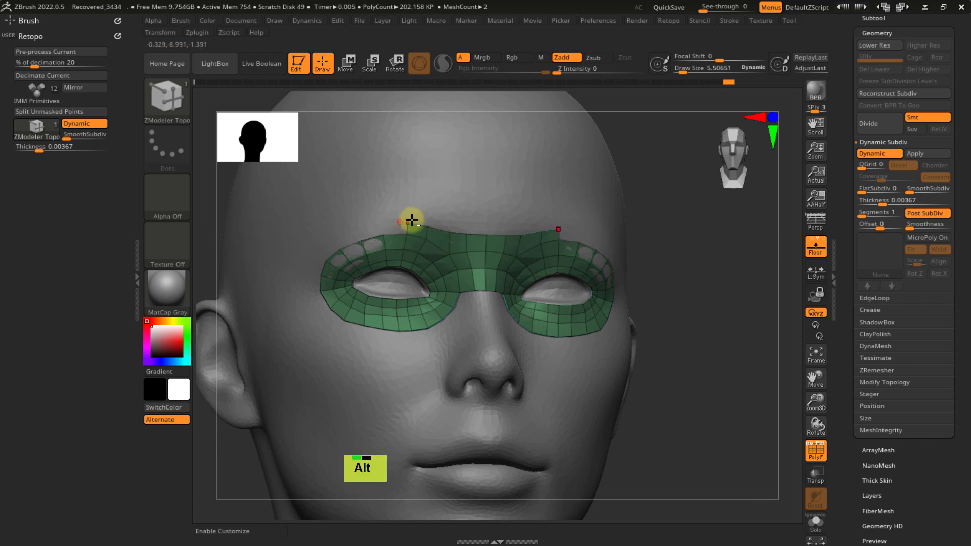
pyautogui.keyDown('alt'); pyautogui.moveTo(411, 217); pyautogui.dragTo(440, 216, button='right'); pyautogui.keyUp('alt')
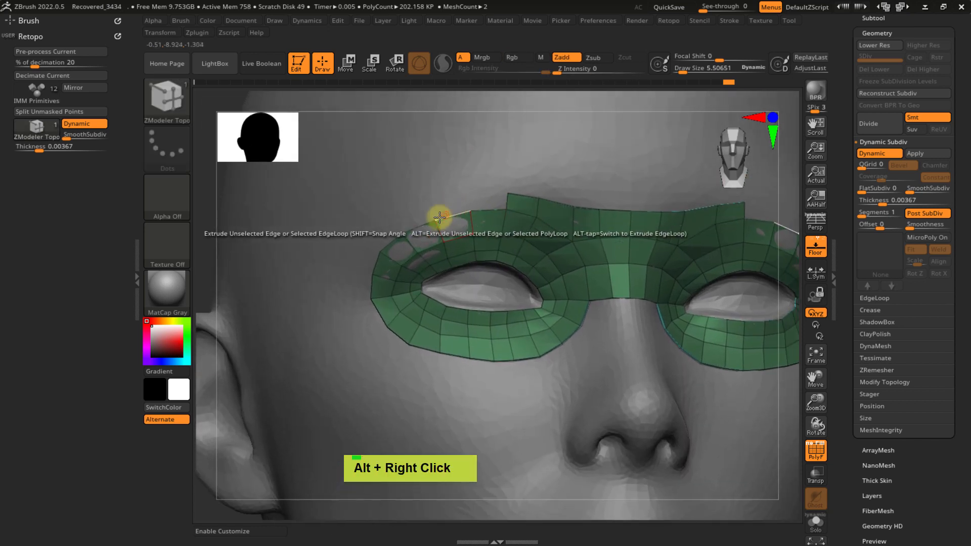
# - Switch the extrusion mode to Extrude EdgeLoop, extrude the mask's outer border into a new row around both eyes, and close the gap at the brows
pyautogui.keyDown('alt'); pyautogui.click(414, 210); pyautogui.keyUp('alt')
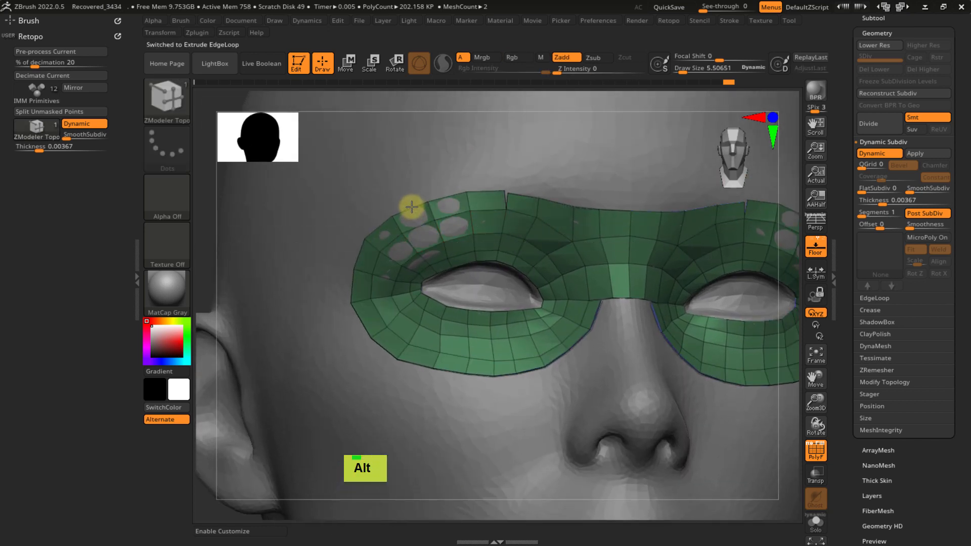
pyautogui.keyDown('alt'); pyautogui.moveTo(413, 208); pyautogui.dragTo(410, 203); pyautogui.keyUp('alt')
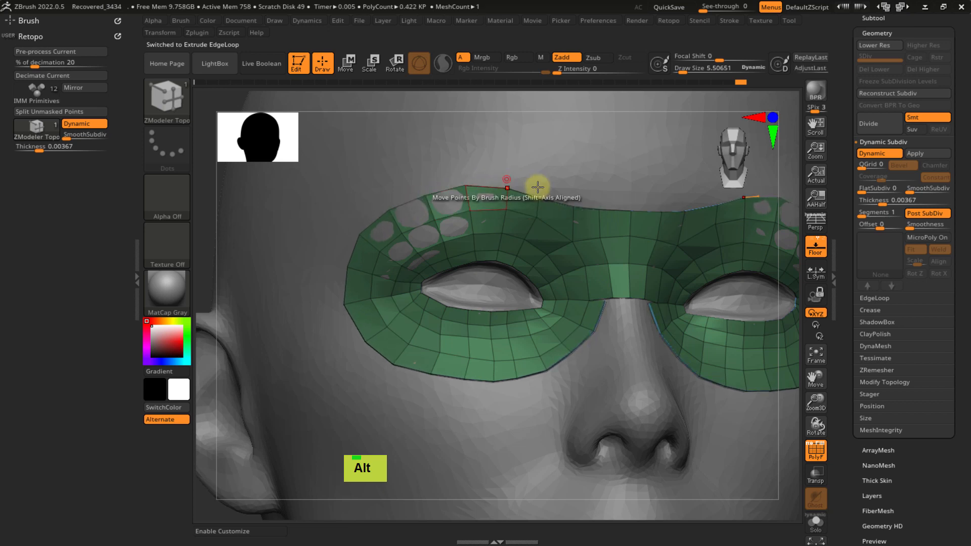
pyautogui.keyDown('alt'); pyautogui.moveTo(538, 187); pyautogui.dragTo(423, 188, button='right'); pyautogui.keyUp('alt')
pyautogui.moveTo(514, 302)
pyautogui.mouseDown(button='right')
pyautogui.moveTo(485, 299)
pyautogui.moveTo(481, 314)
pyautogui.moveTo(455, 321)
pyautogui.moveTo(477, 263)
pyautogui.moveTo(509, 278)
pyautogui.moveTo(482, 288)
pyautogui.moveTo(458, 246)
pyautogui.moveTo(488, 233)
pyautogui.moveTo(494, 243)
pyautogui.moveTo(462, 262)
pyautogui.moveTo(471, 286)
pyautogui.moveTo(434, 260)
pyautogui.moveTo(481, 265)
pyautogui.moveTo(399, 234)
pyautogui.moveTo(444, 274)
pyautogui.moveTo(447, 256)
pyautogui.mouseUp(button='right')
pyautogui.press('ctrl')
pyautogui.press('alt')
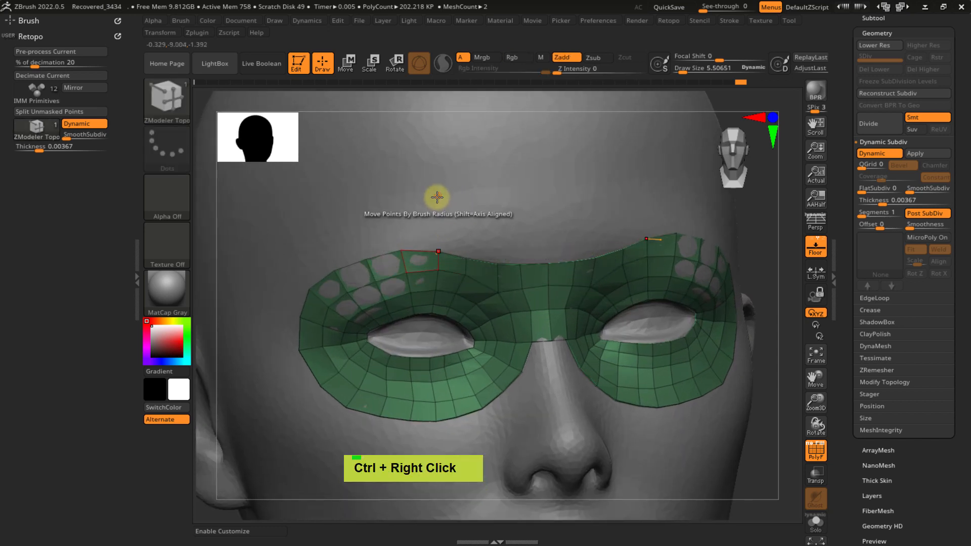
pyautogui.moveTo(418, 213)
pyautogui.keyDown('alt'); pyautogui.mouseDown(button='right')
pyautogui.moveTo(449, 212)
pyautogui.moveTo(471, 238)
pyautogui.mouseUp(button='right'); pyautogui.keyUp('alt')
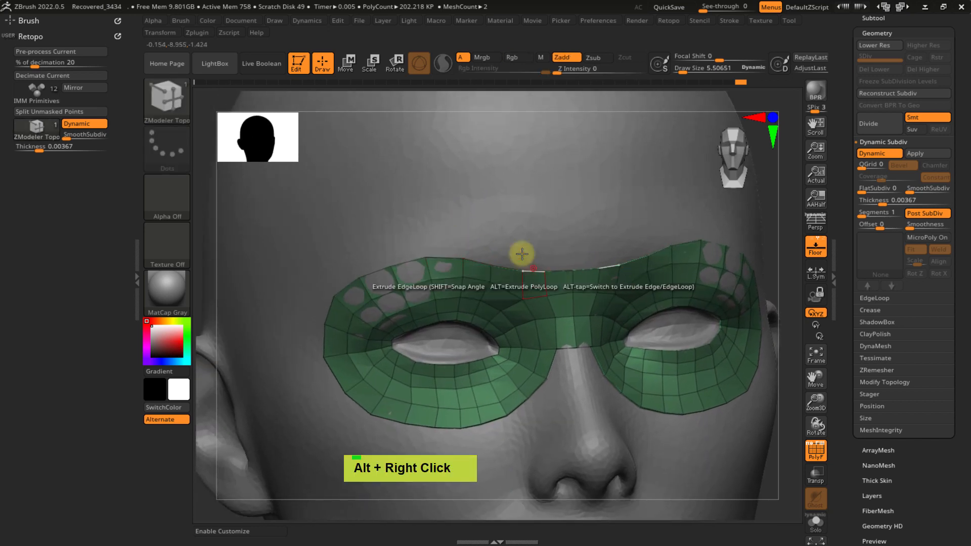
pyautogui.moveTo(507, 269); pyautogui.dragTo(504, 240)
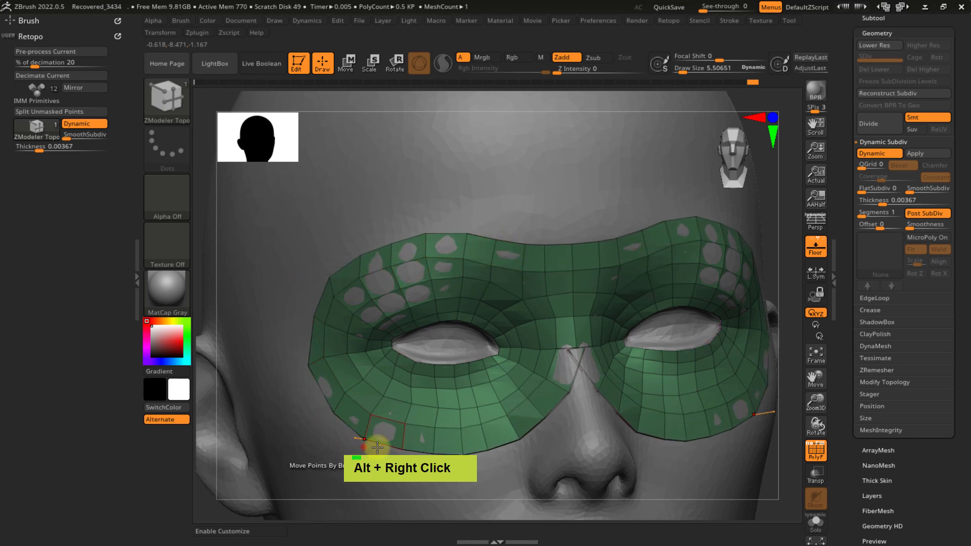
pyautogui.press('ctrl')
pyautogui.hotkey('ctrl', 'z')
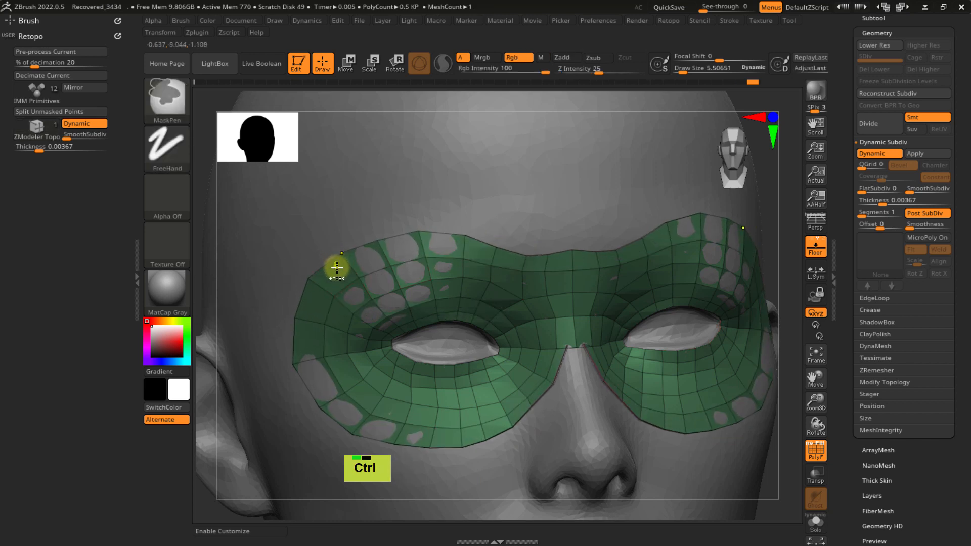
pyautogui.hotkey('ctrl', 'z')
# - Extrude limiting polygons at the nose bridge and outer brow ends, and fill the brow row between them with Extrude EdgeLoop
pyautogui.press('alt')
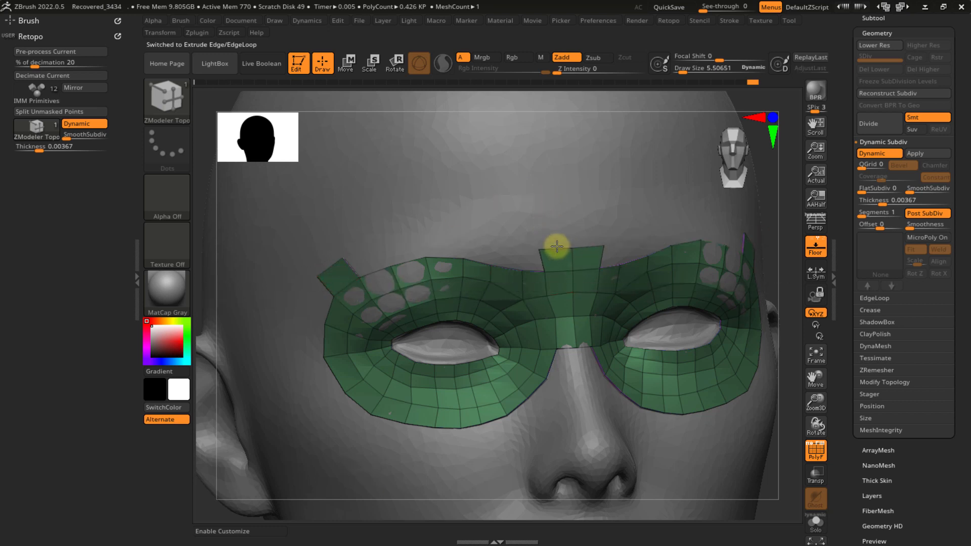
pyautogui.press('alt')
pyautogui.moveTo(557, 247); pyautogui.dragTo(558, 232)
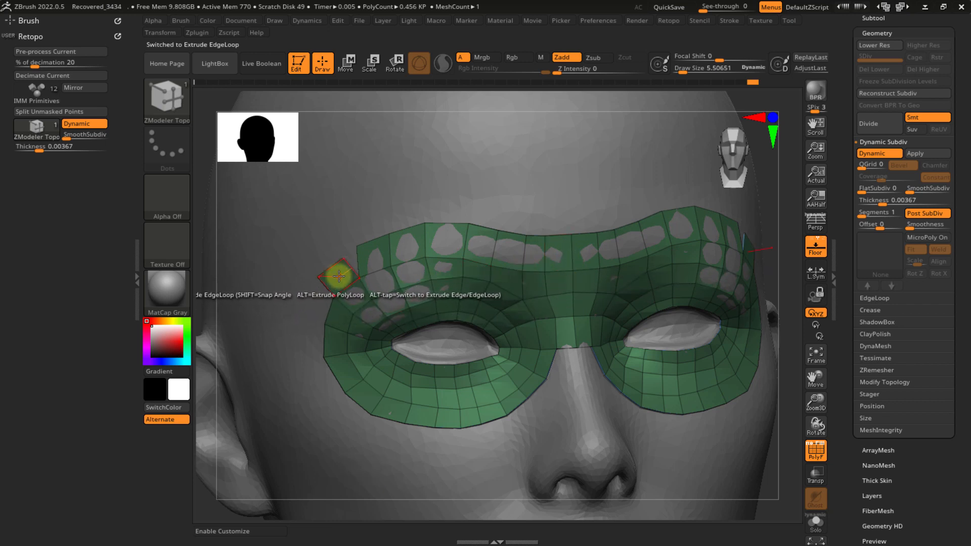
# - Delete the single stray polygon beyond each outer brow end with Delete A Single Poly, and restore the polygon action to Do Nothing
pyautogui.press('space')
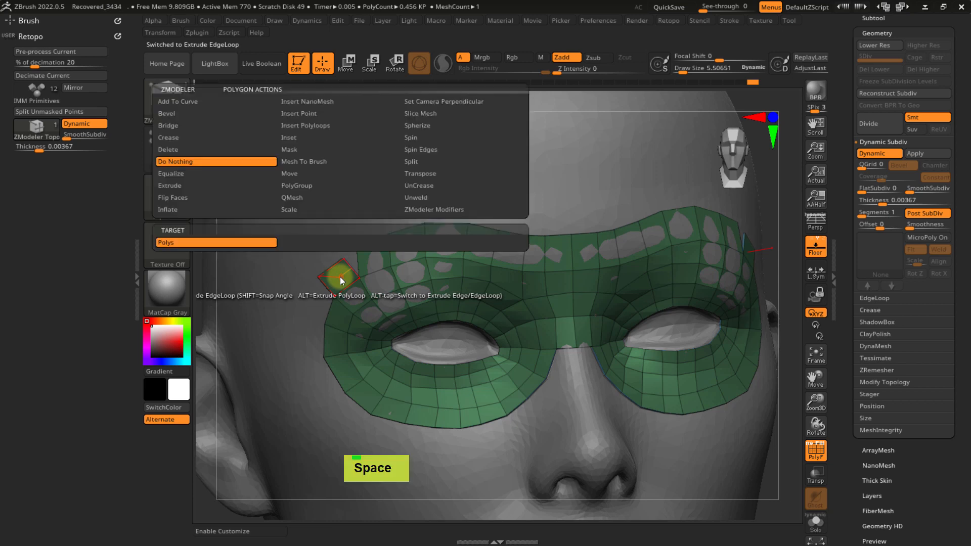
pyautogui.click(184, 149)
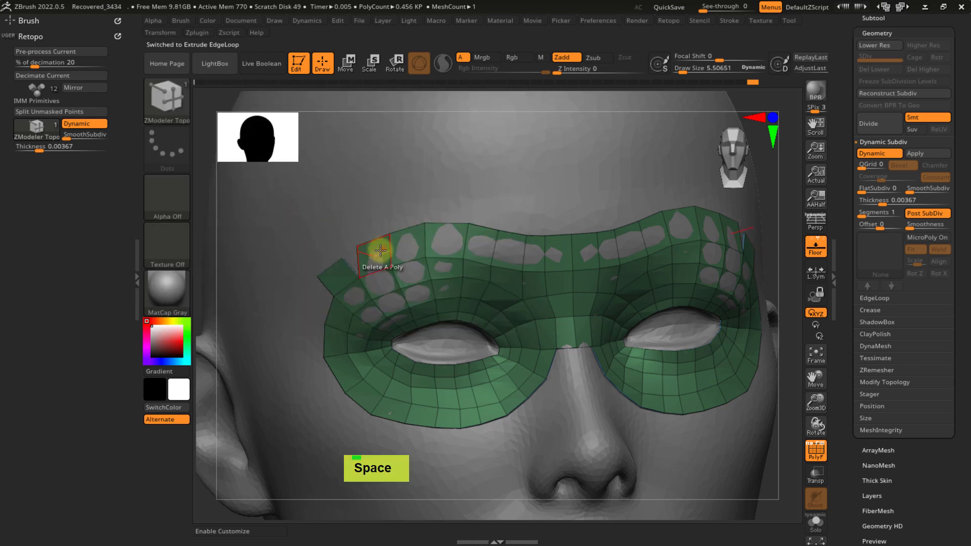
pyautogui.click(377, 245)
pyautogui.press('space')
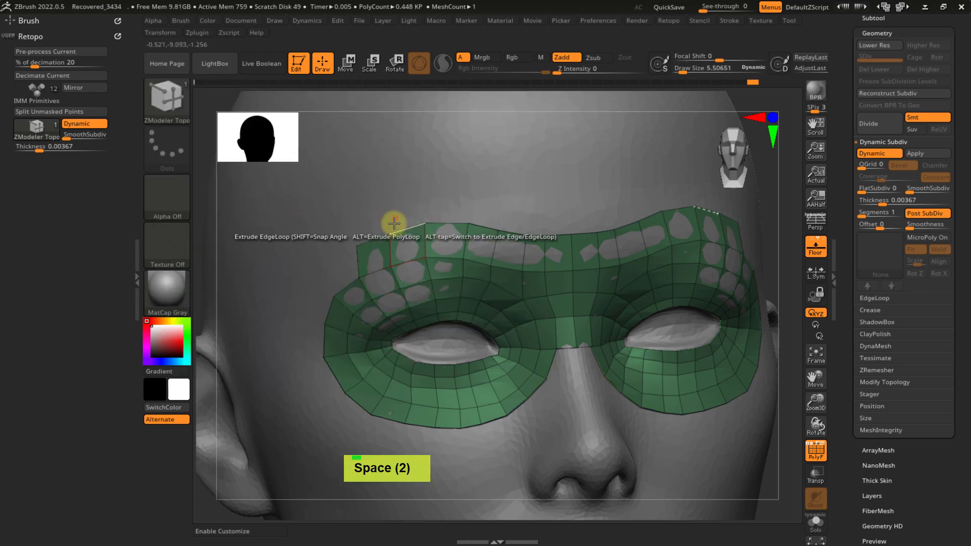
pyautogui.press('space')
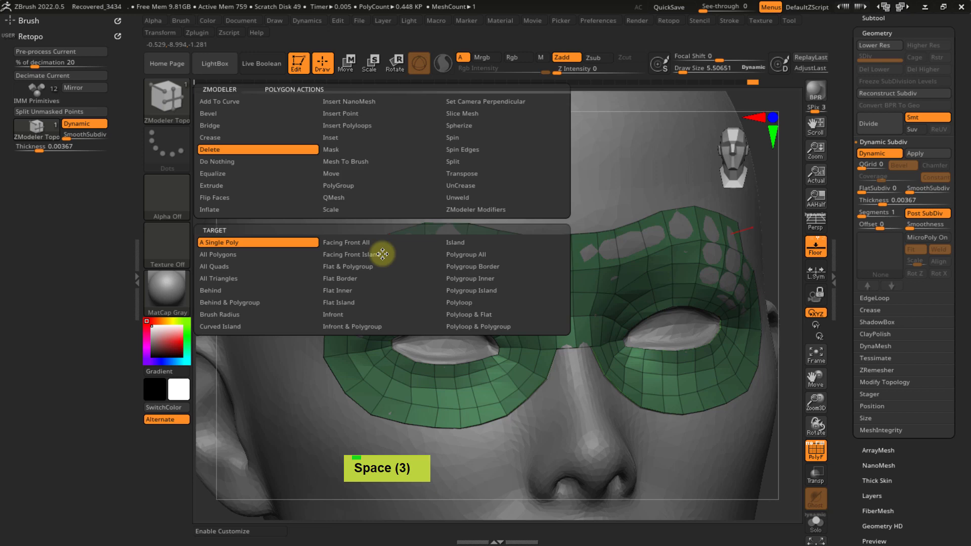
pyautogui.click(246, 162)
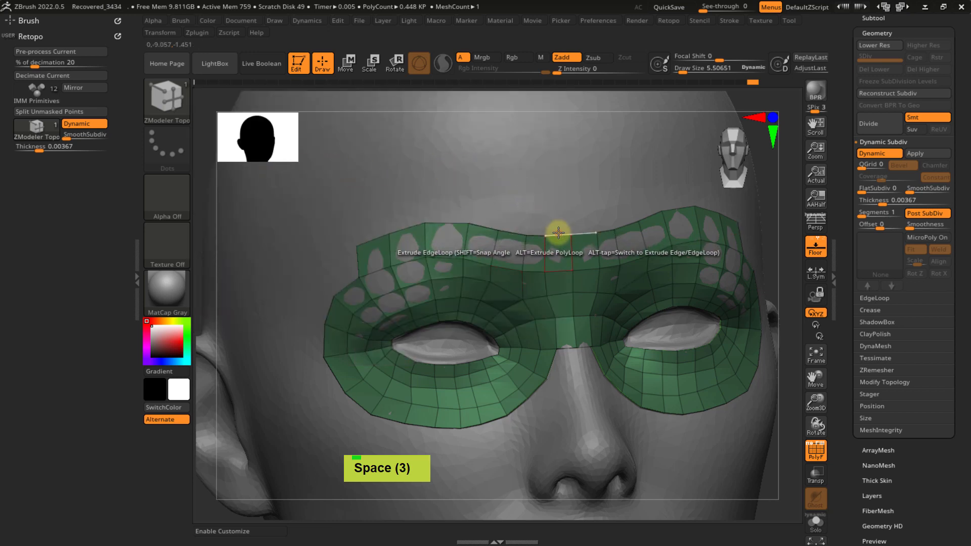
# - Extrude the upper brow edge loop into another polygon row toward the forehead
pyautogui.moveTo(559, 233); pyautogui.dragTo(548, 201)
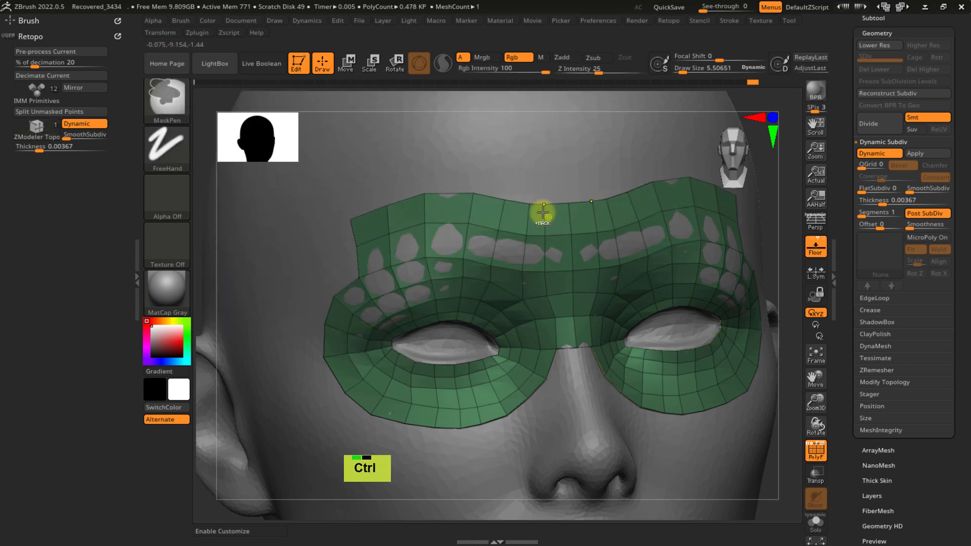
pyautogui.keyDown('ctrl'); pyautogui.moveTo(542, 210); pyautogui.dragTo(553, 239, button='right'); pyautogui.keyUp('ctrl')
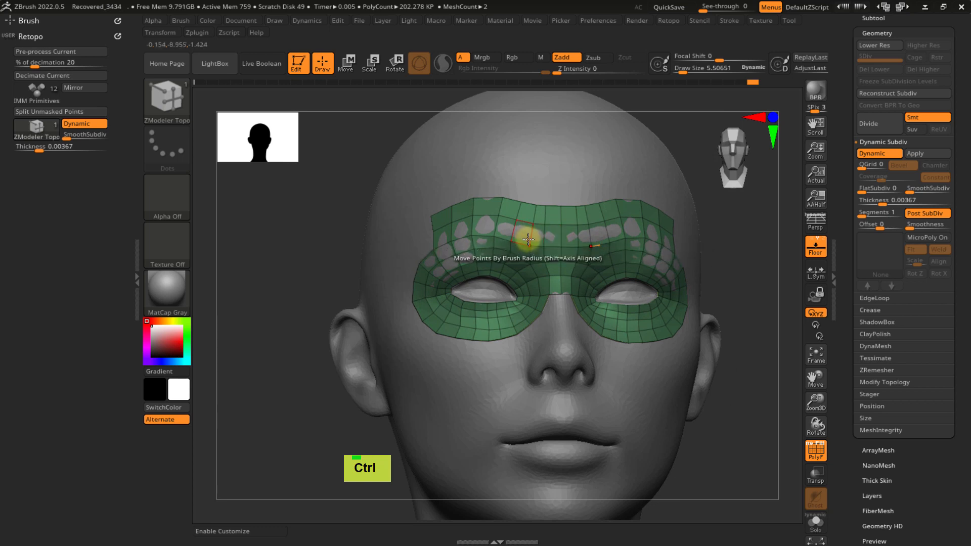
pyautogui.moveTo(540, 220)
pyautogui.keyDown('ctrl'); pyautogui.mouseDown(button='right')
pyautogui.moveTo(571, 257)
pyautogui.moveTo(531, 239)
pyautogui.mouseUp(button='right'); pyautogui.keyUp('ctrl')
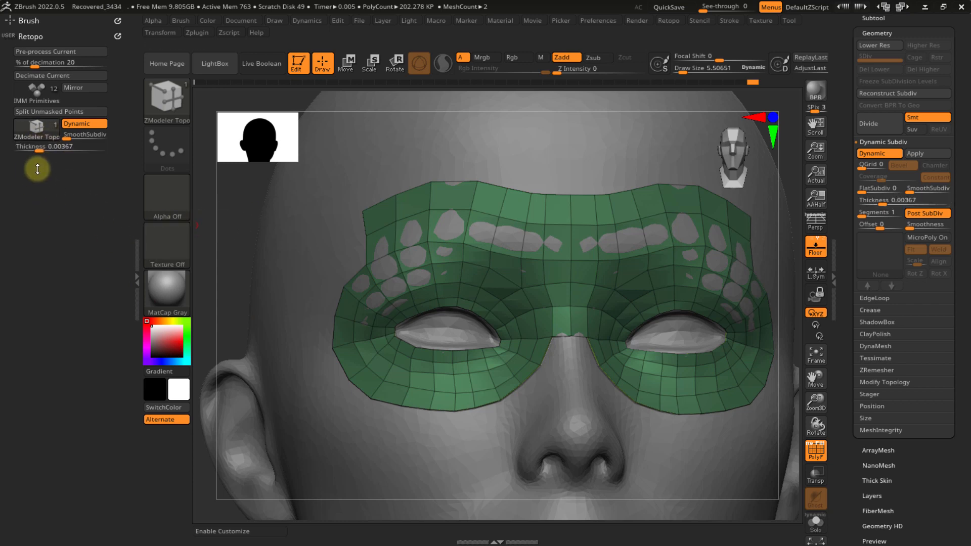
# - Browse the brush library to examine the available sculpting brushes
pyautogui.moveTo(38, 142)
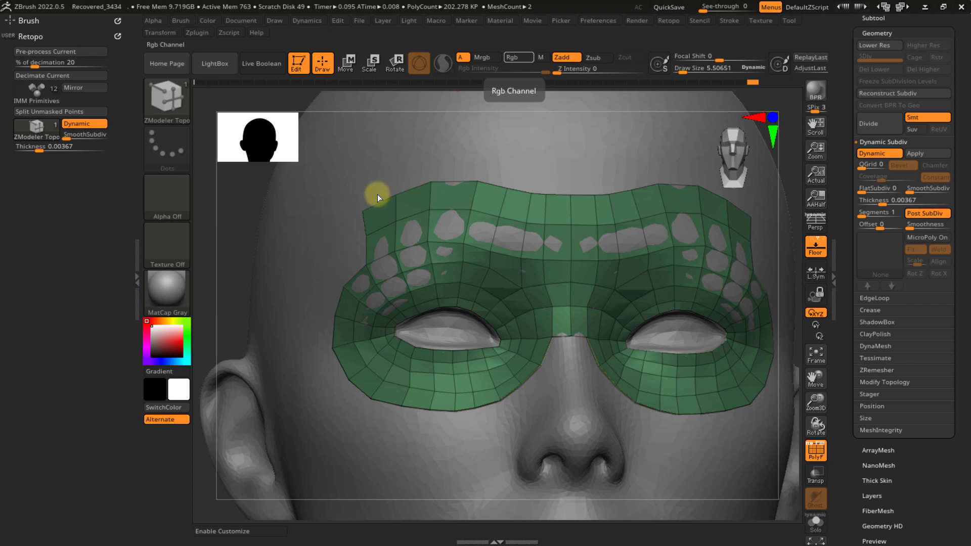
pyautogui.press('b')
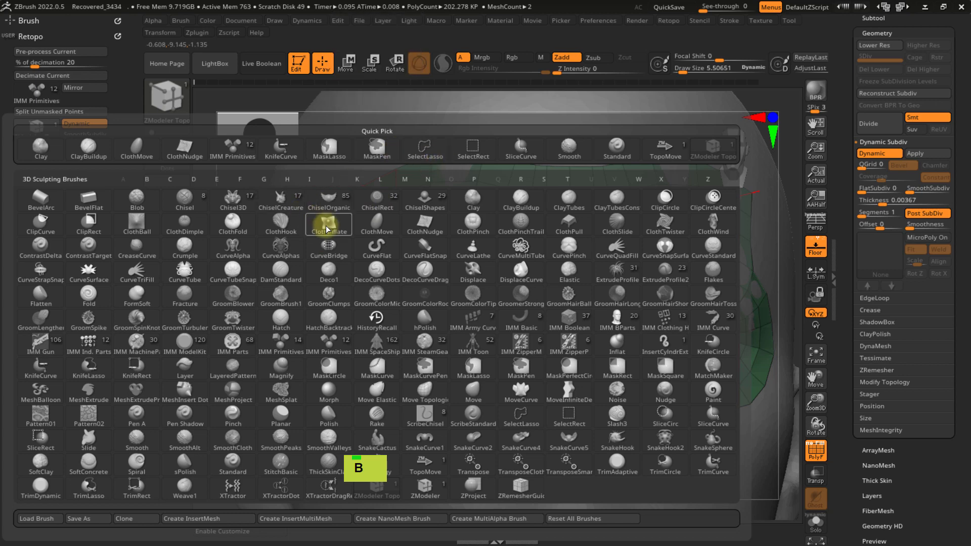
pyautogui.press('Escape')
pyautogui.hotkey('ctrl', 'z')
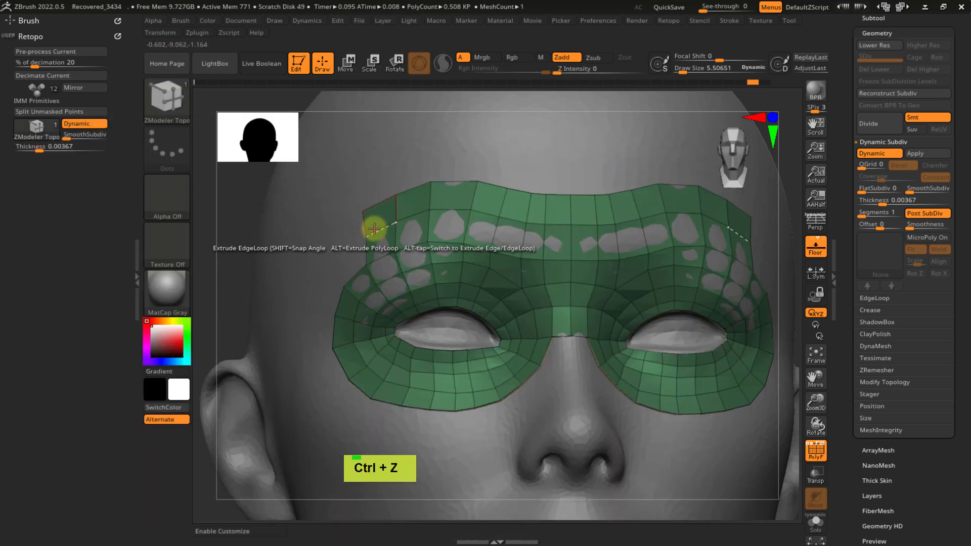
pyautogui.press('b')
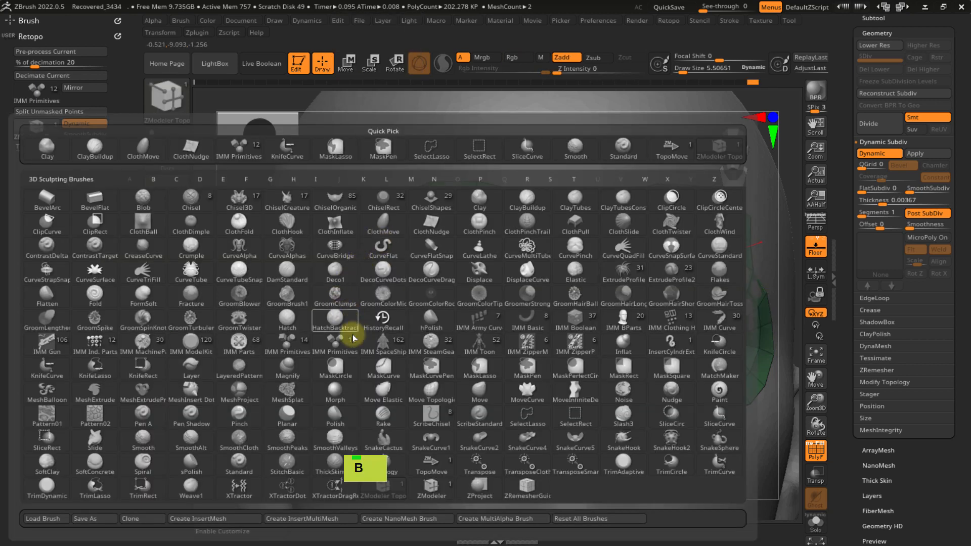
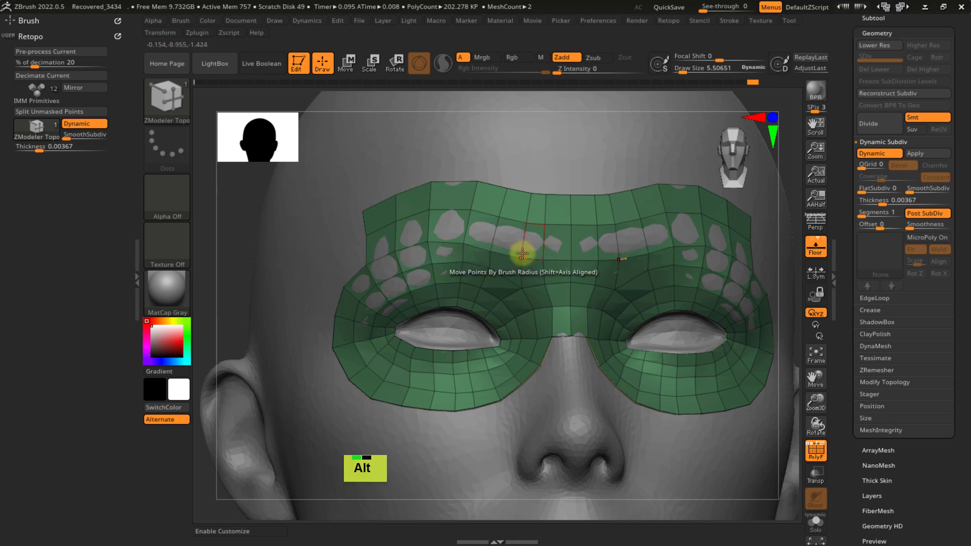
# - Switch to File Explorer's BrushPresets folder and look for the ZModeler brush files at the end of its list
pyautogui.hotkey('alt', 'Tab')
pyautogui.hotkey('alt', 'Tab')
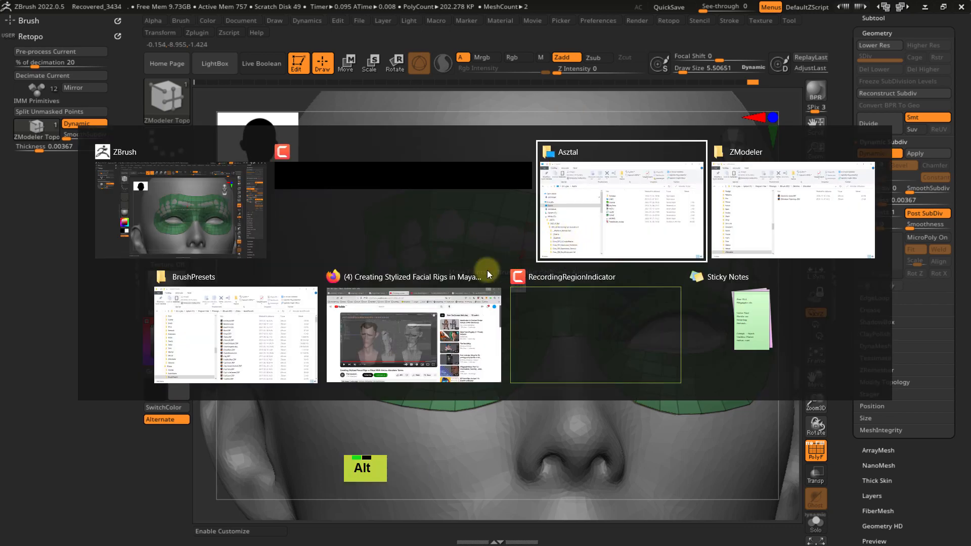
pyautogui.keyDown('alt'); pyautogui.click(274, 293); pyautogui.keyUp('alt')
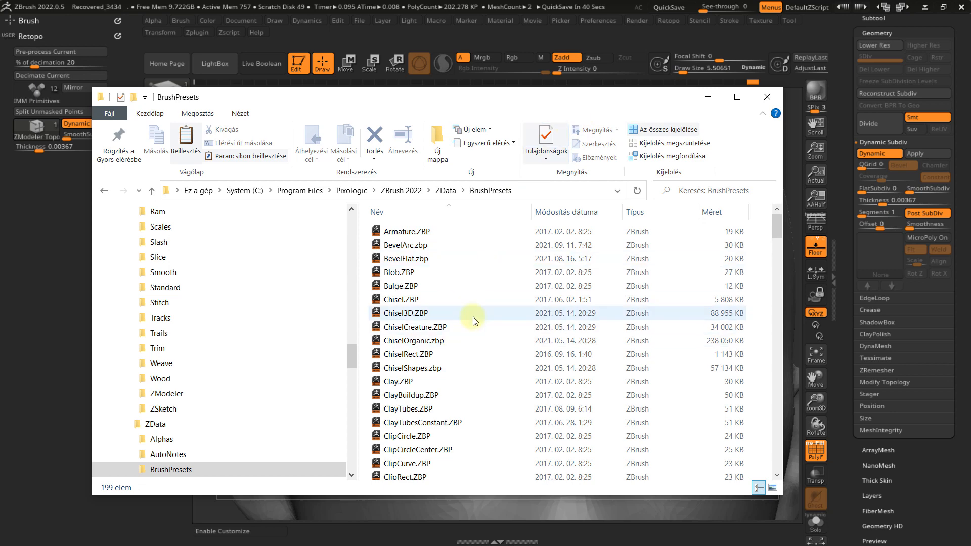
pyautogui.moveTo(782, 251); pyautogui.dragTo(796, 472)
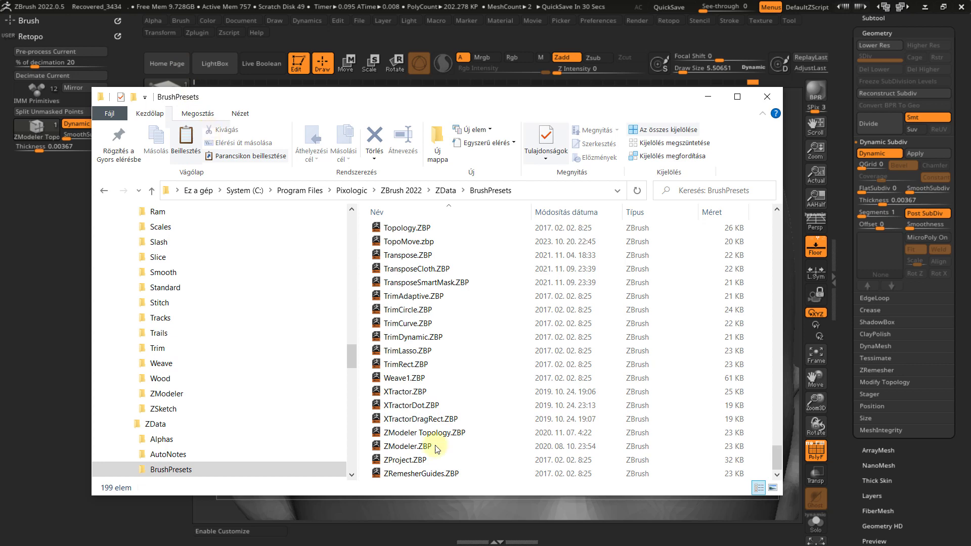
# - Switch to the ZModeler folder window, check its path under ZBrush 2022 and ZBrushes, and select ZModeler Topology.ZBP
pyautogui.hotkey('alt', 'Tab')
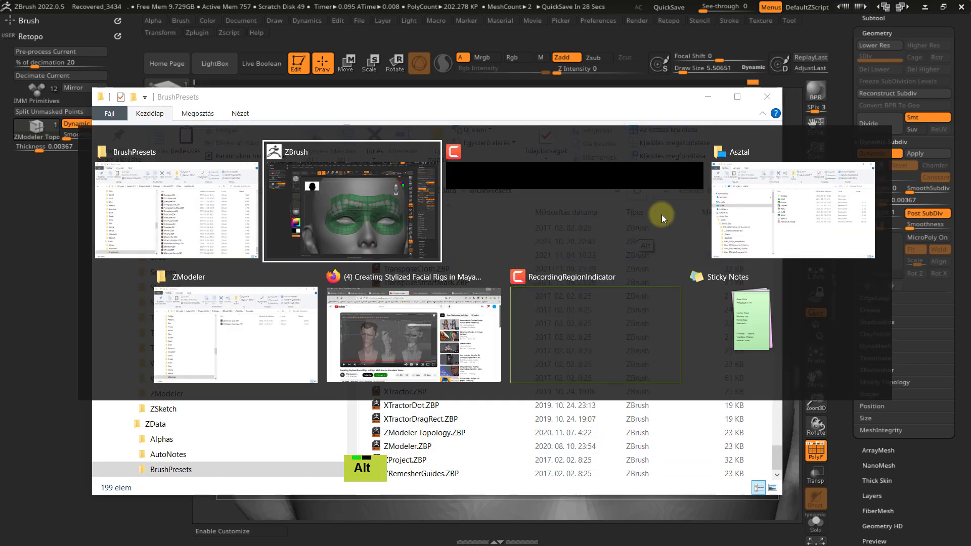
pyautogui.keyDown('alt'); pyautogui.click(271, 344); pyautogui.keyUp('alt')
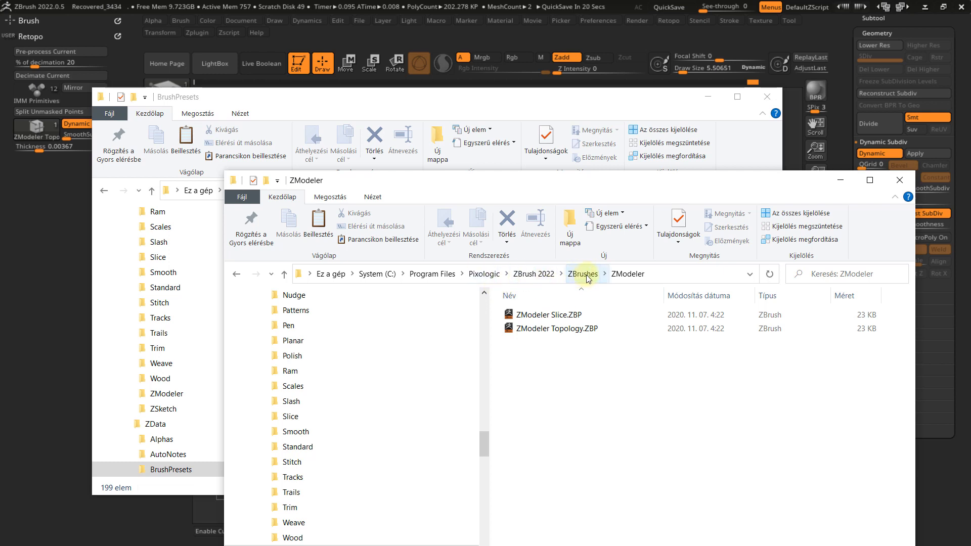
pyautogui.click(604, 275)
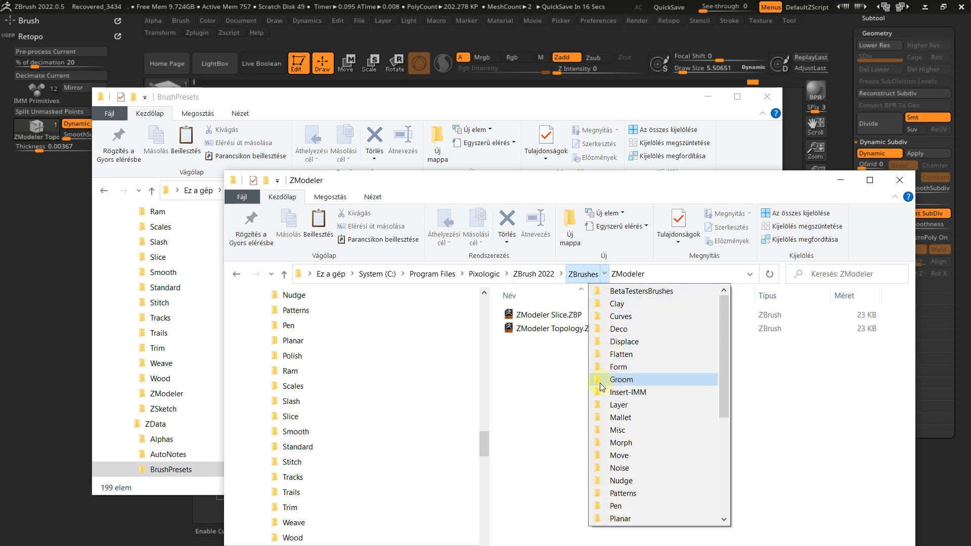
pyautogui.click(630, 274)
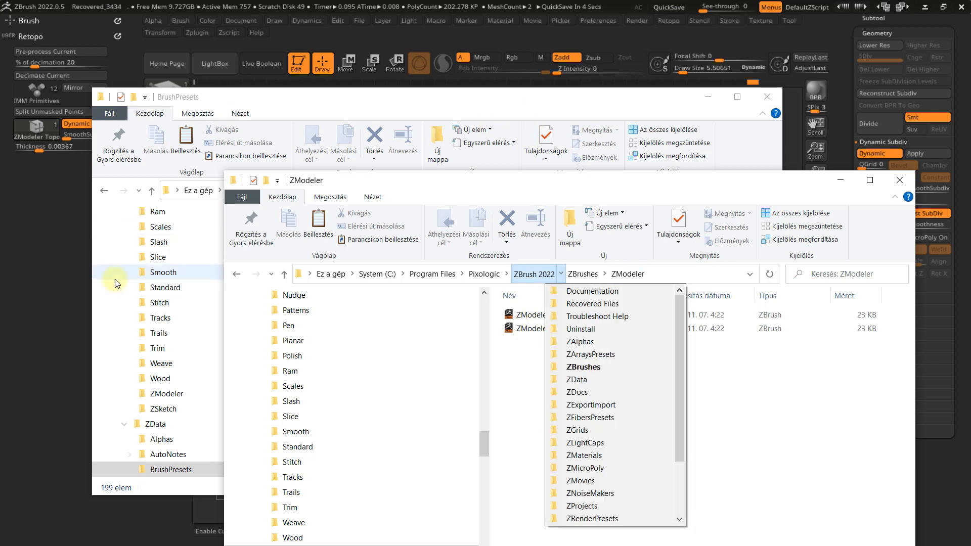
pyautogui.click(528, 266)
pyautogui.click(560, 274)
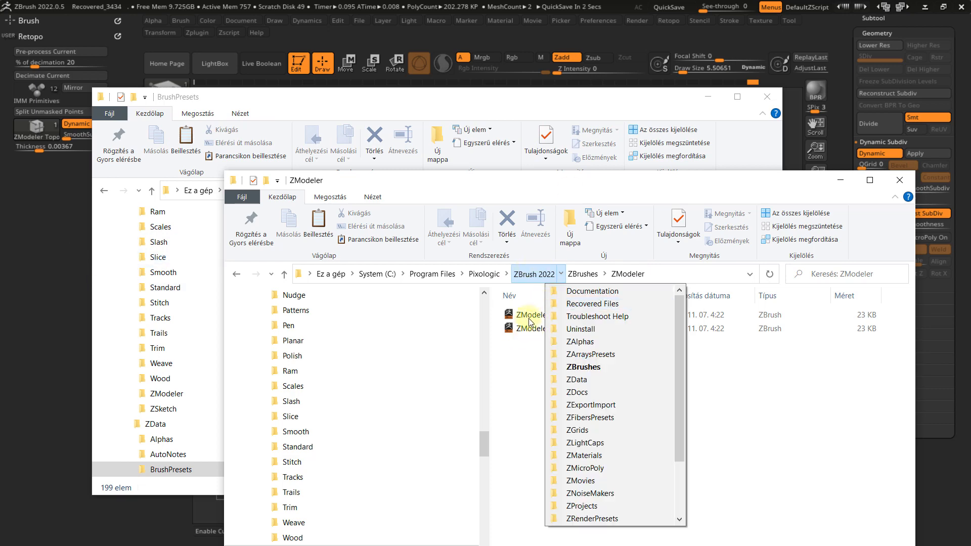
pyautogui.click(533, 353)
pyautogui.click(548, 334)
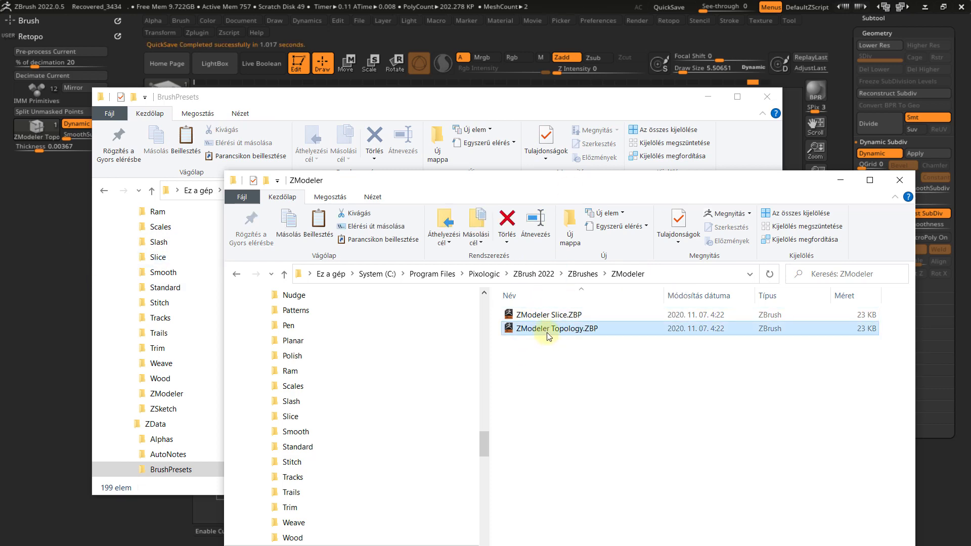
# - Return to ZBrush and check the current brush's details among the brush settings
pyautogui.click(540, 98)
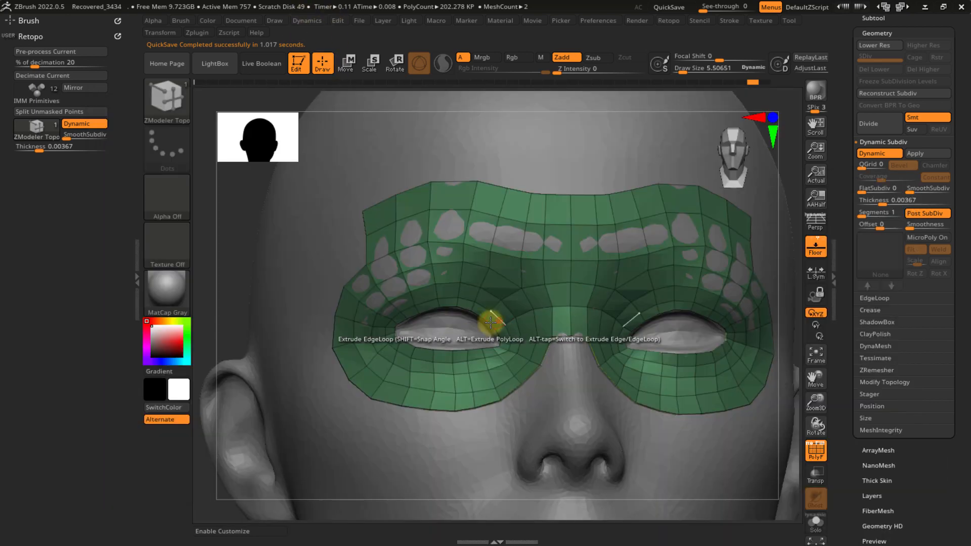
pyautogui.press('b')
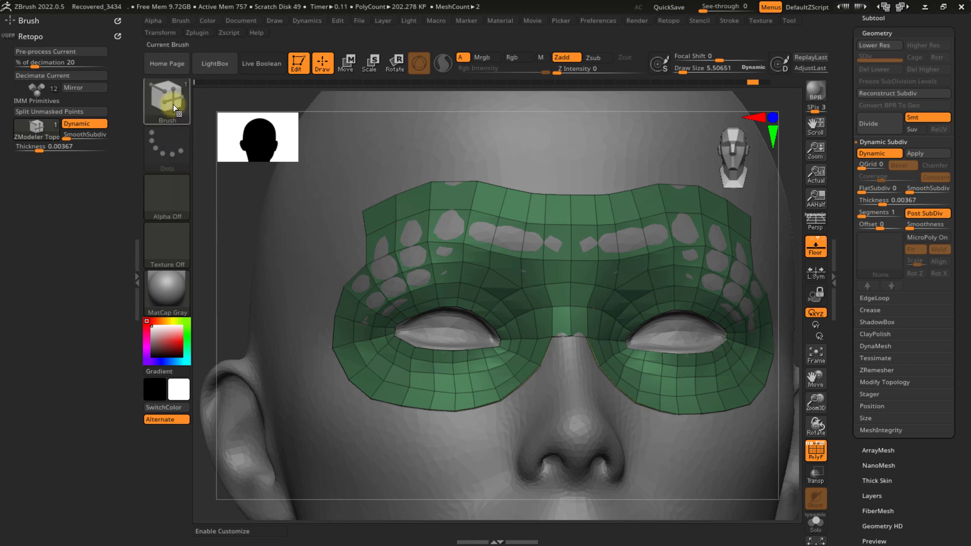
pyautogui.moveTo(172, 104)
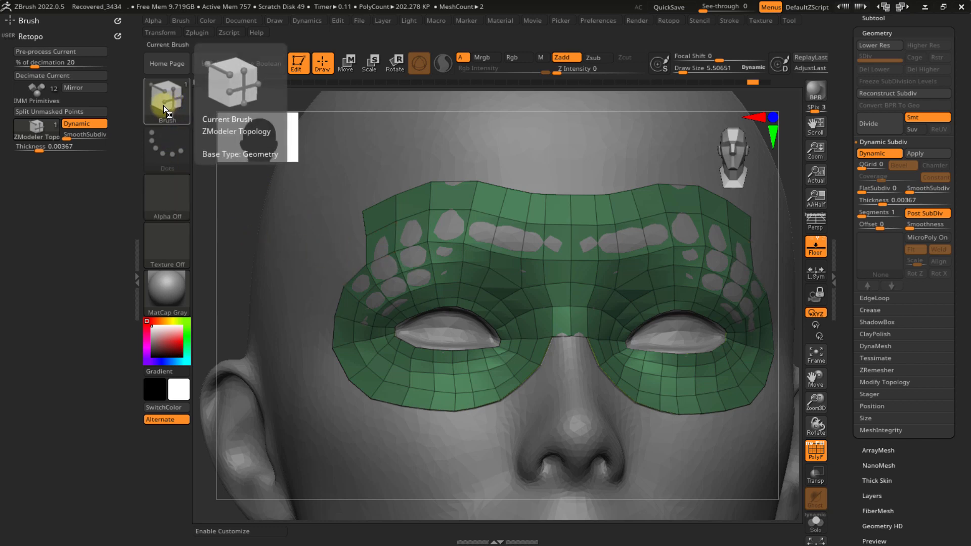
pyautogui.click(179, 21)
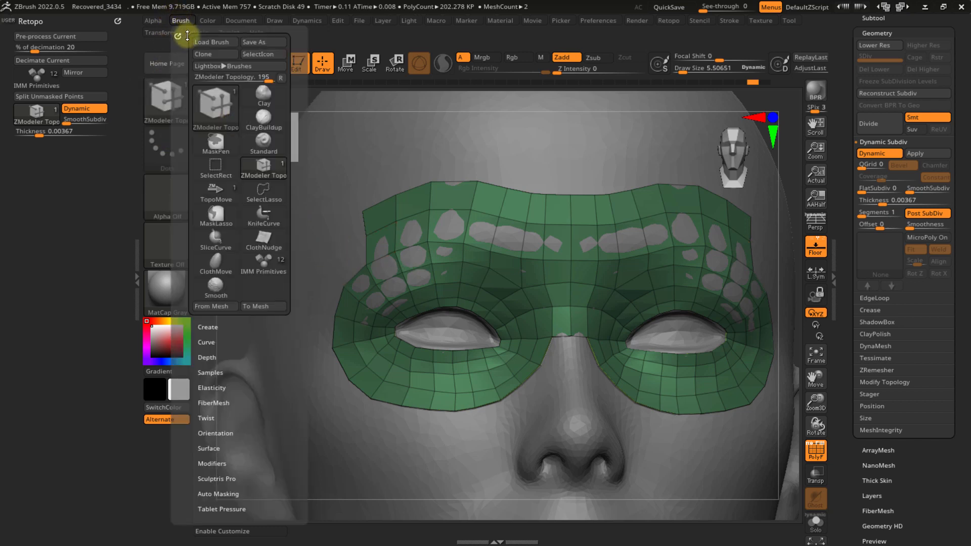
pyautogui.moveTo(219, 101)
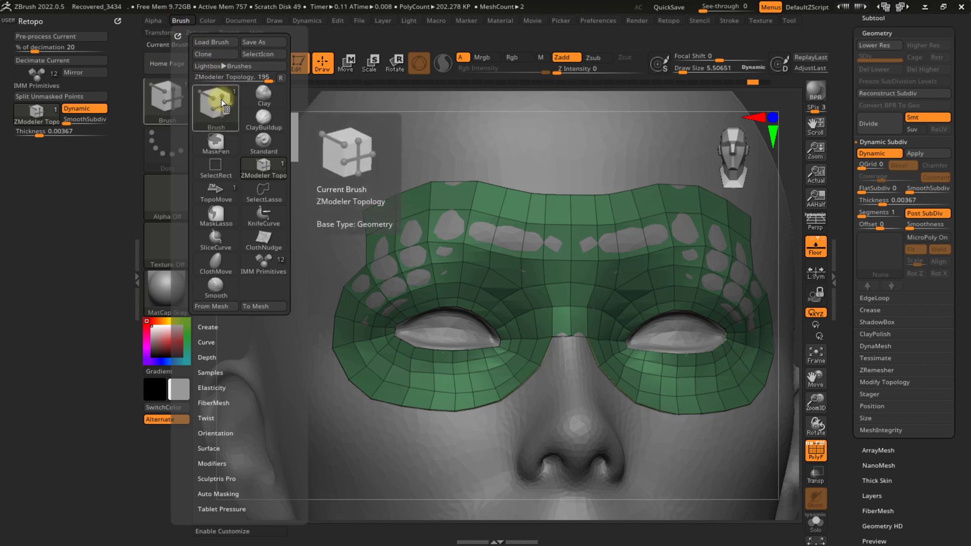
# - Clone the ZModeler Topology brush and set the clone's edge action to Do Nothing
pyautogui.click(221, 52)
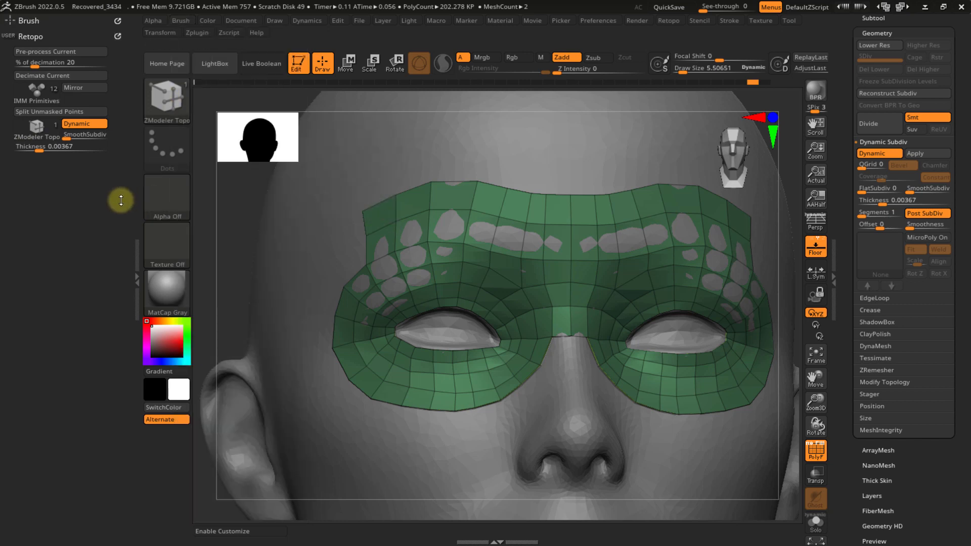
pyautogui.moveTo(177, 117)
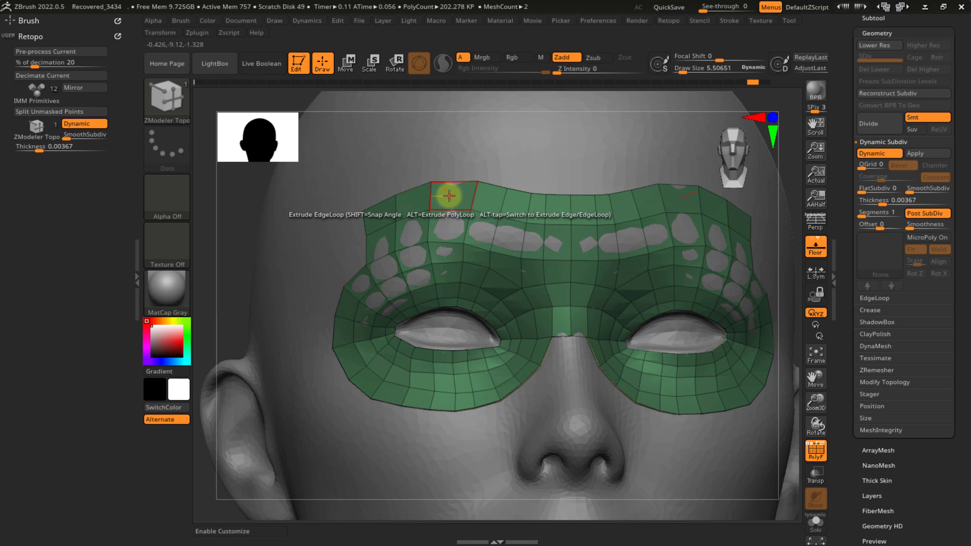
pyautogui.press('space')
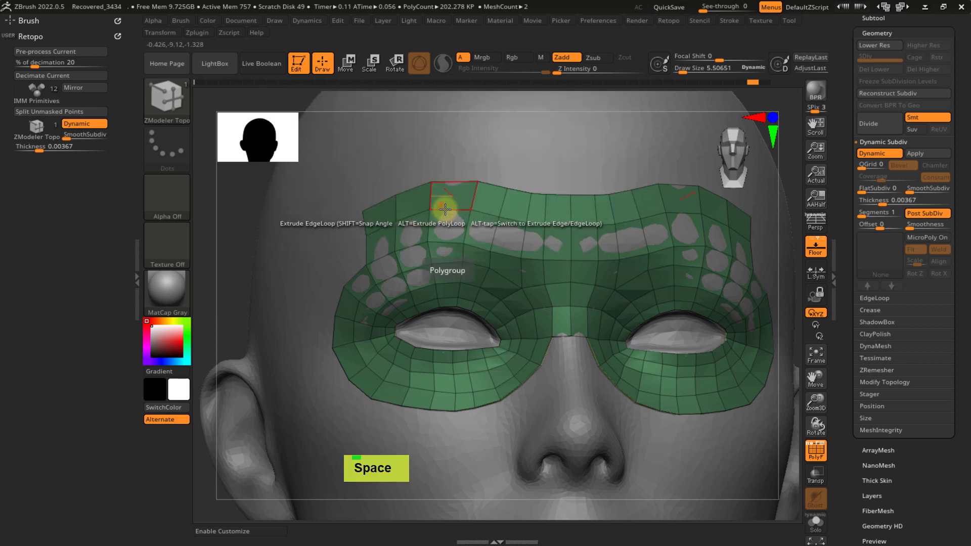
pyautogui.press('space')
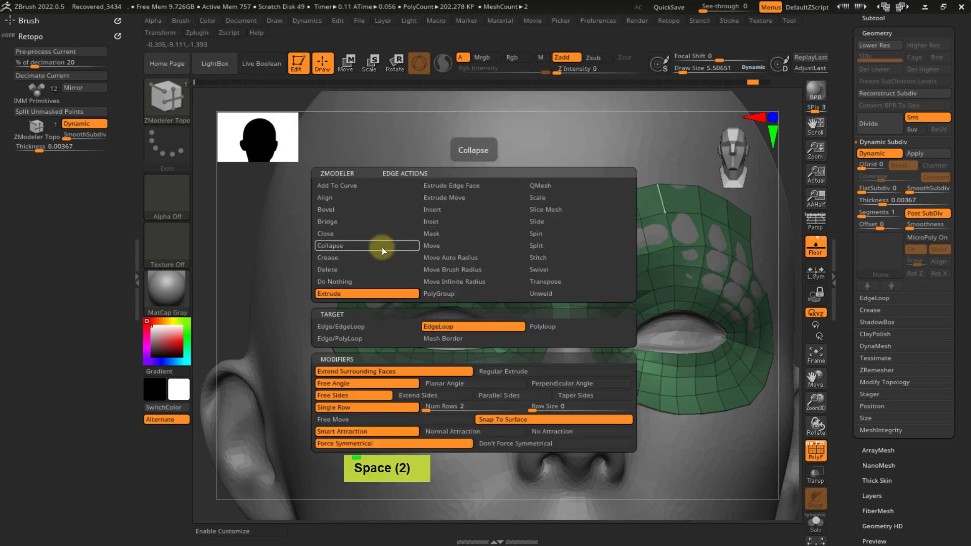
pyautogui.click(369, 281)
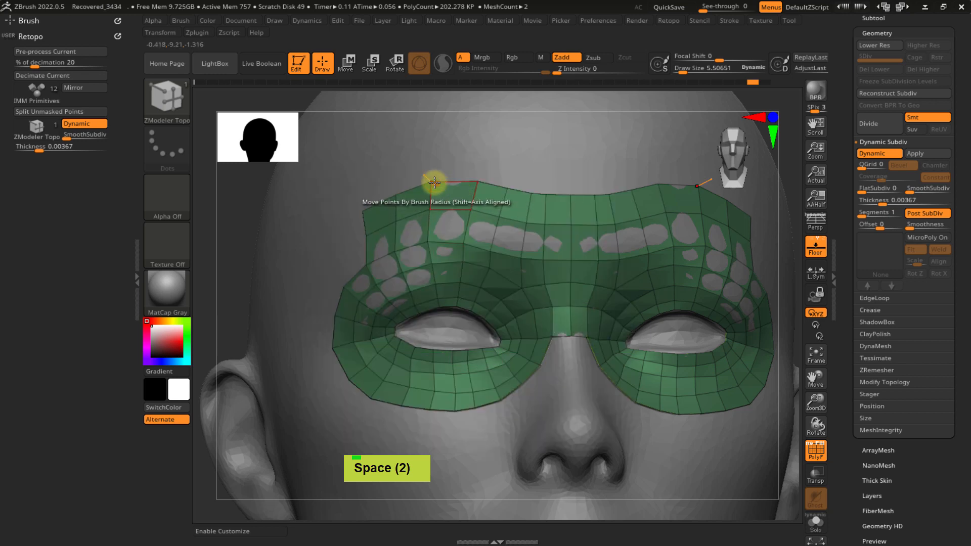
# - Set the brush's point Move action to No Attraction and enlarge the draw size to about 129
pyautogui.press('space')
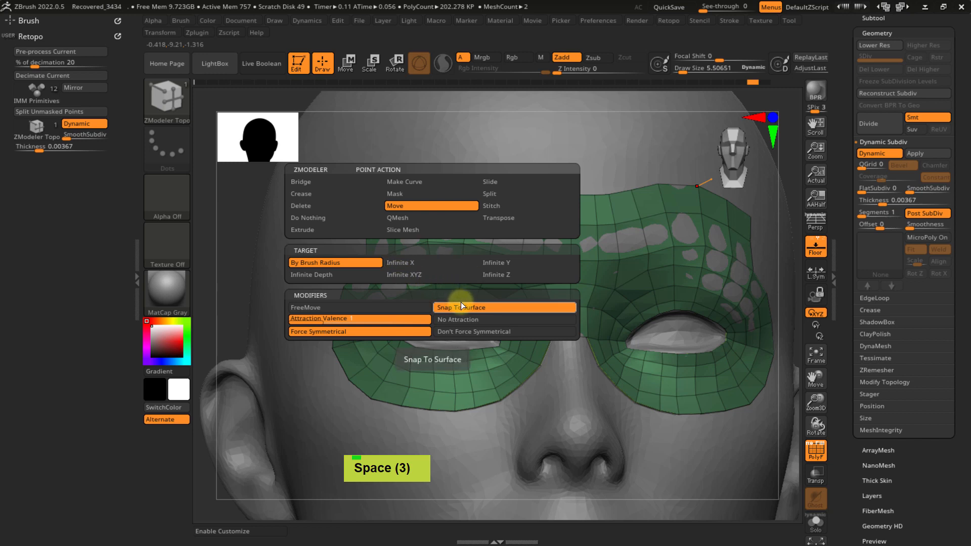
pyautogui.click(454, 320)
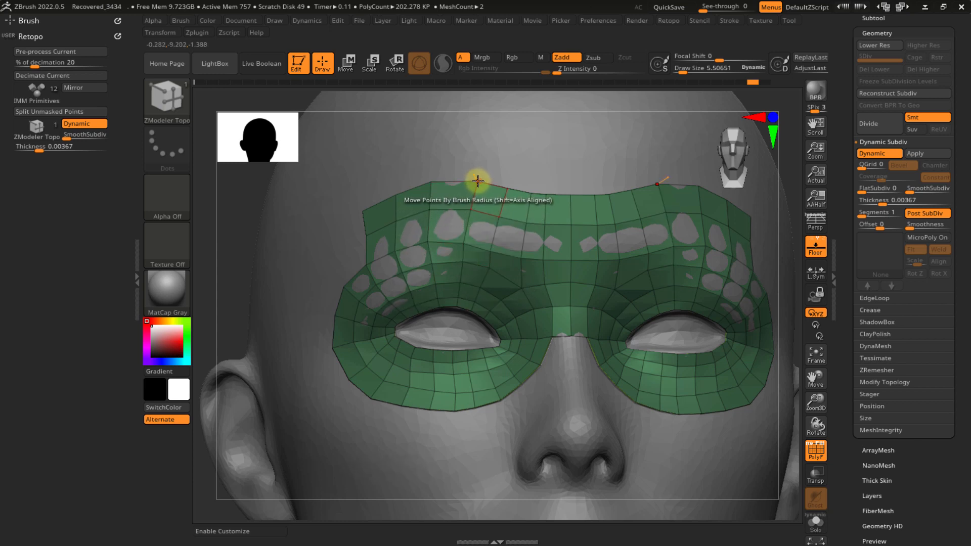
pyautogui.press('s')
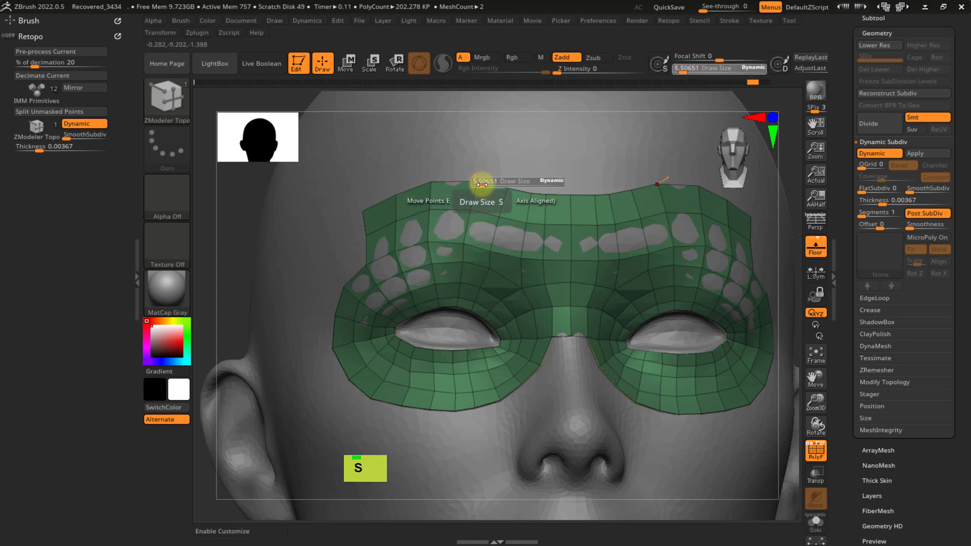
pyautogui.moveTo(482, 182)
pyautogui.mouseDown()
pyautogui.moveTo(496, 183)
pyautogui.moveTo(470, 201)
pyautogui.moveTo(428, 275)
pyautogui.moveTo(455, 253)
pyautogui.moveTo(490, 252)
pyautogui.moveTo(501, 223)
pyautogui.mouseUp()
pyautogui.press('s')
pyautogui.press('s')
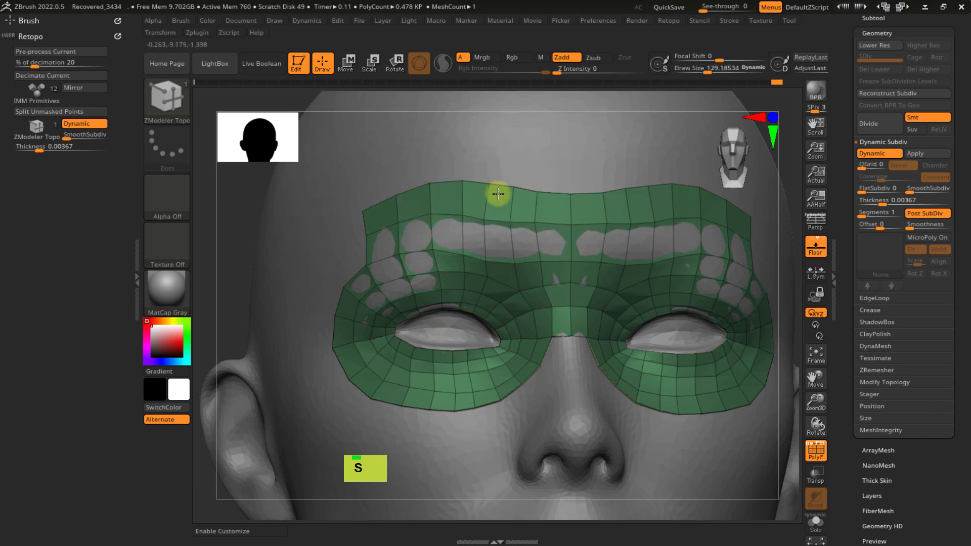
# - Adjust and smooth the polygon rows above the inner brows with the large brush
pyautogui.keyDown('shift'); pyautogui.click(507, 221); pyautogui.keyUp('shift')
pyautogui.doubleClick(508, 222)
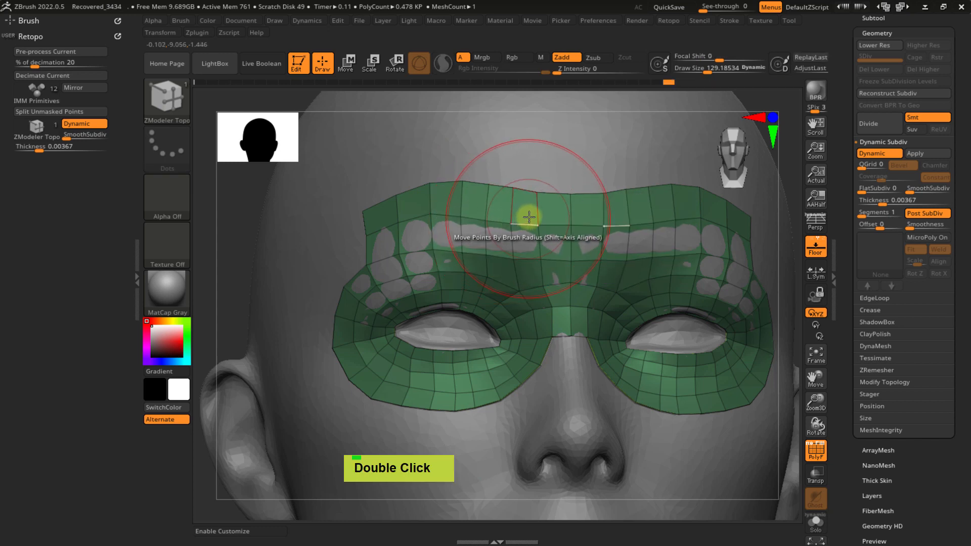
pyautogui.keyDown('shift'); pyautogui.click(533, 197); pyautogui.keyUp('shift')
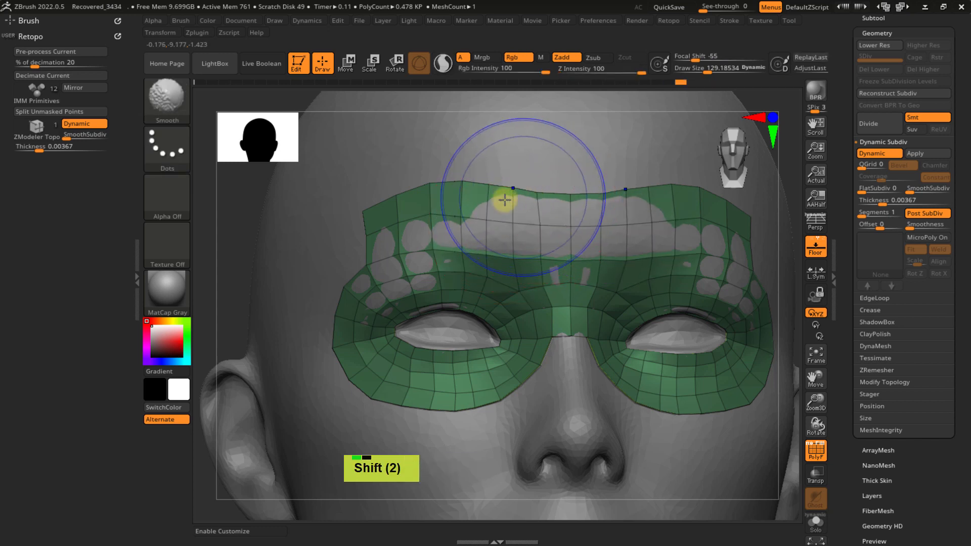
pyautogui.moveTo(506, 199)
pyautogui.keyDown('shift'); pyautogui.mouseDown()
pyautogui.moveTo(462, 214)
pyautogui.moveTo(477, 226)
pyautogui.mouseUp(); pyautogui.keyUp('shift')
pyautogui.click(467, 230)
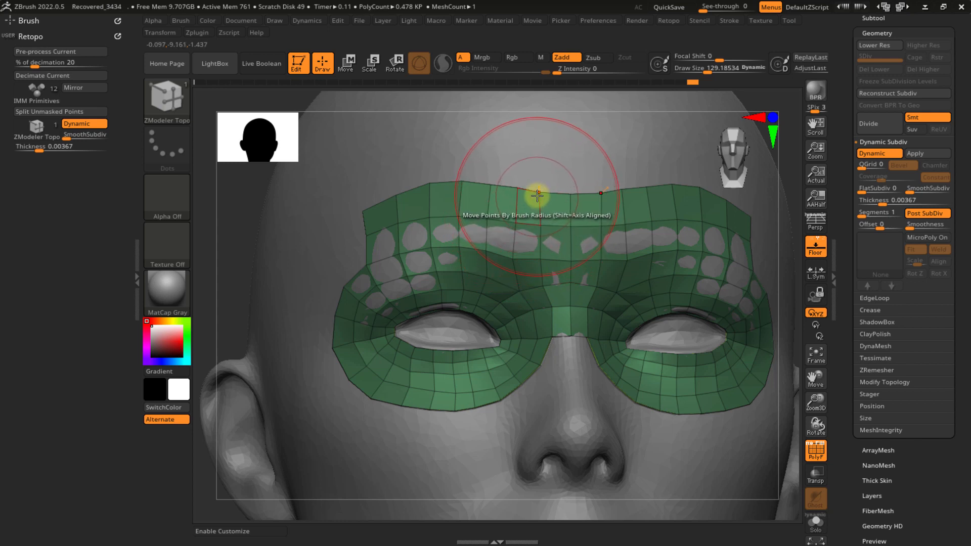
# - Reduce the draw size to about 73 and refine the points between the brows and the inner eye corners
pyautogui.press('s')
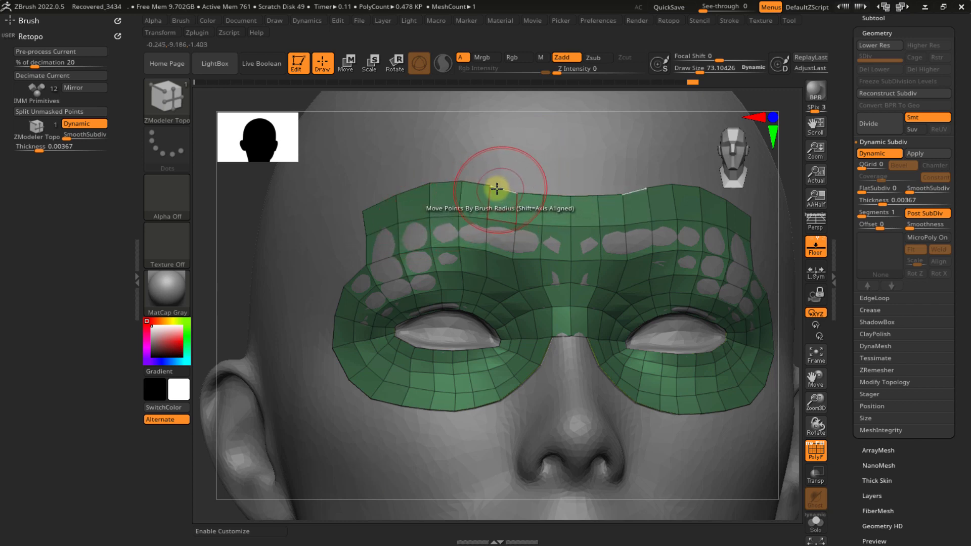
pyautogui.doubleClick(542, 261)
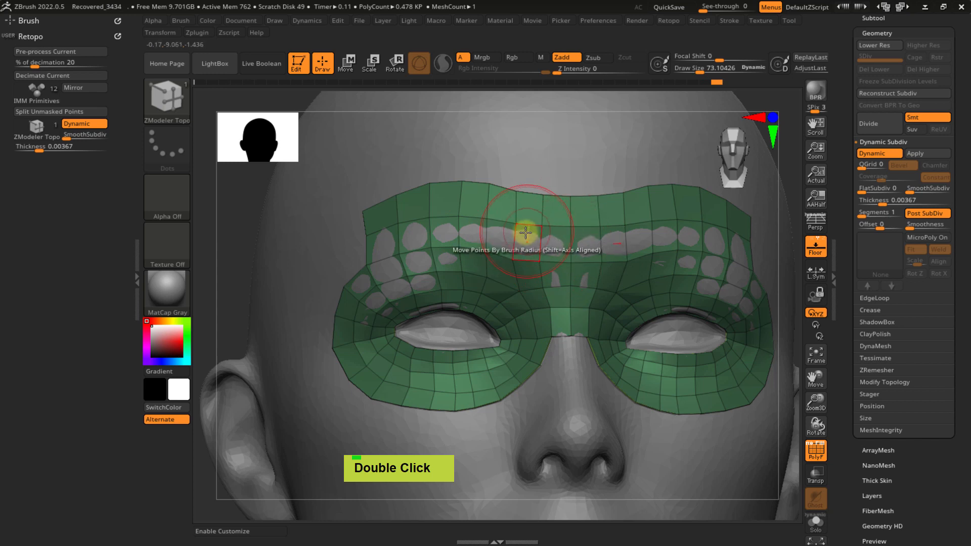
pyautogui.keyDown('shift'); pyautogui.click(516, 295); pyautogui.keyUp('shift')
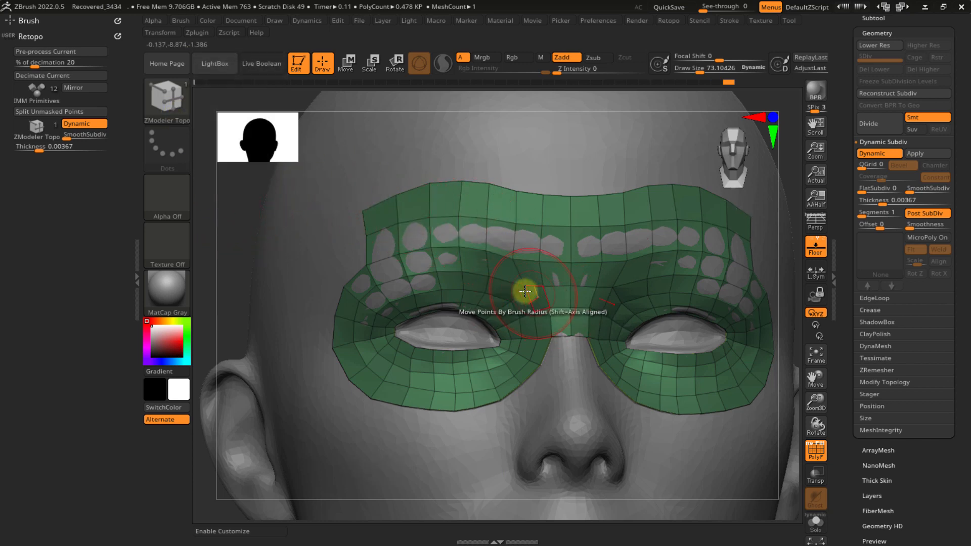
# - Start saving the cloned brush as a preset and browse to the desktop folder (Asztal)
pyautogui.click(180, 23)
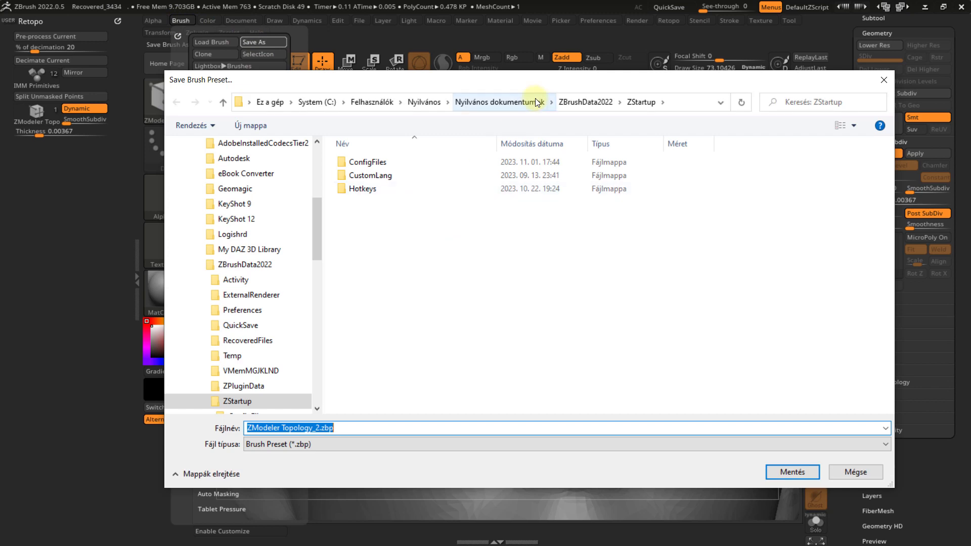
pyautogui.moveTo(561, 87); pyautogui.dragTo(543, 95)
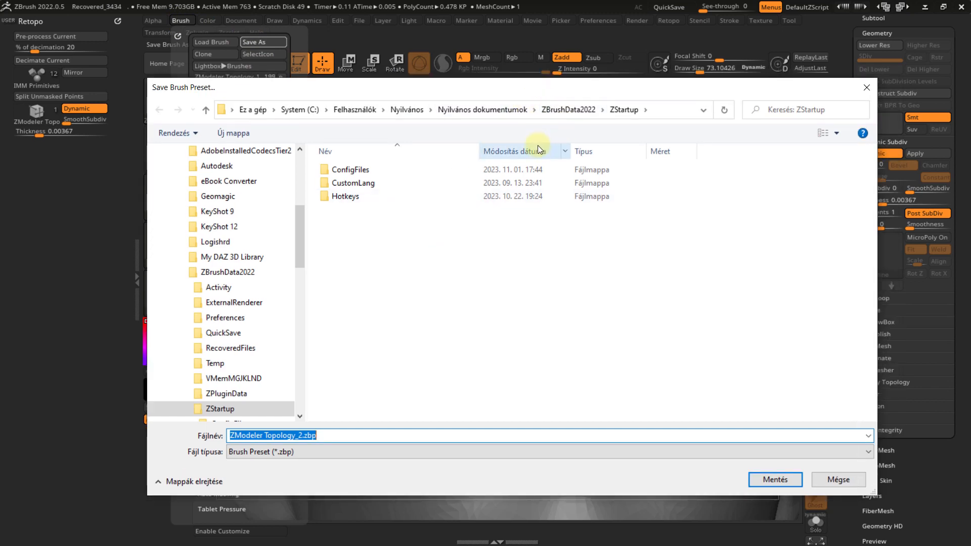
pyautogui.moveTo(300, 239); pyautogui.dragTo(292, 168)
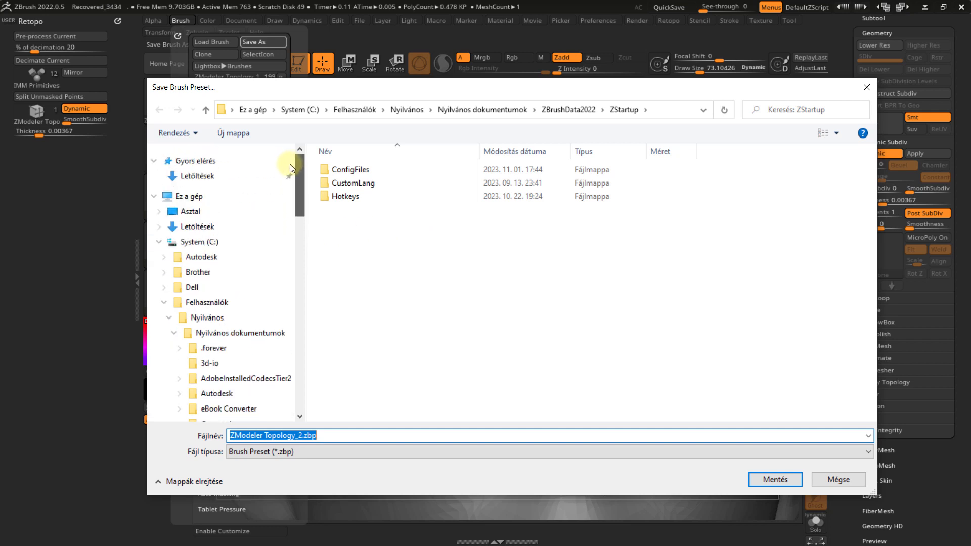
pyautogui.click(191, 211)
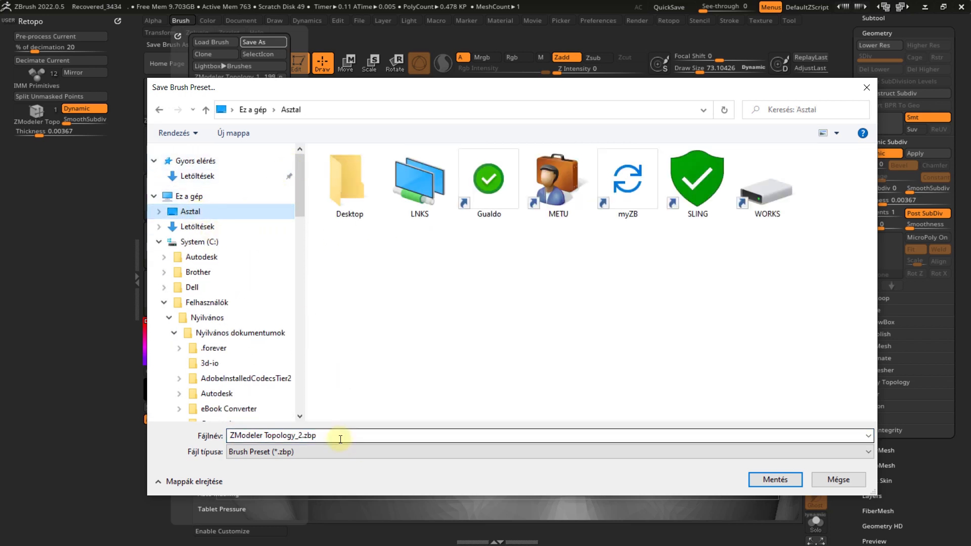
# - Name the brush preset file TopoMove2.zbp
pyautogui.click(303, 437)
pyautogui.click(302, 437)
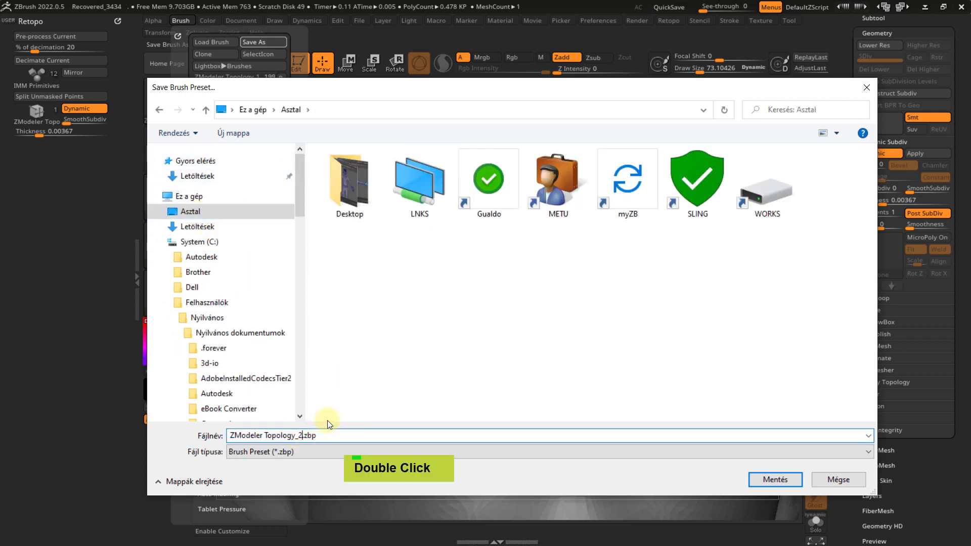
pyautogui.press('BackSpace')
pyautogui.press('BackSpace')
pyautogui.press('BackSpace')
pyautogui.press('BackSpace')
pyautogui.press('BackSpace')
pyautogui.press('BackSpace')
pyautogui.press('BackSpace')
pyautogui.press('BackSpace')
pyautogui.press('BackSpace')
pyautogui.press('BackSpace')
pyautogui.press('BackSpace')
pyautogui.press('BackSpace')
pyautogui.press('BackSpace')
pyautogui.press('BackSpace')
pyautogui.press('BackSpace')
pyautogui.press('BackSpace')
pyautogui.press('BackSpace')
pyautogui.press('BackSpace')
pyautogui.press('BackSpace')
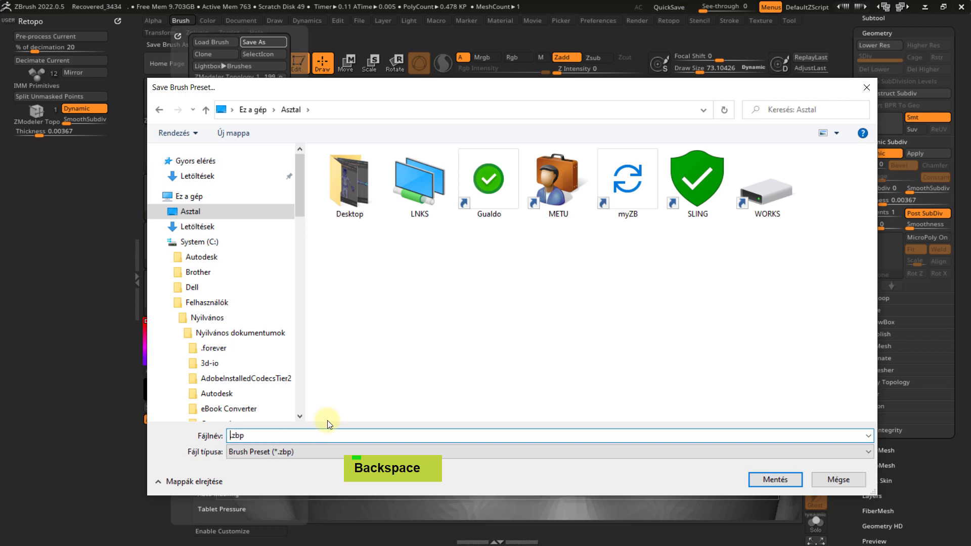
pyautogui.write('To')
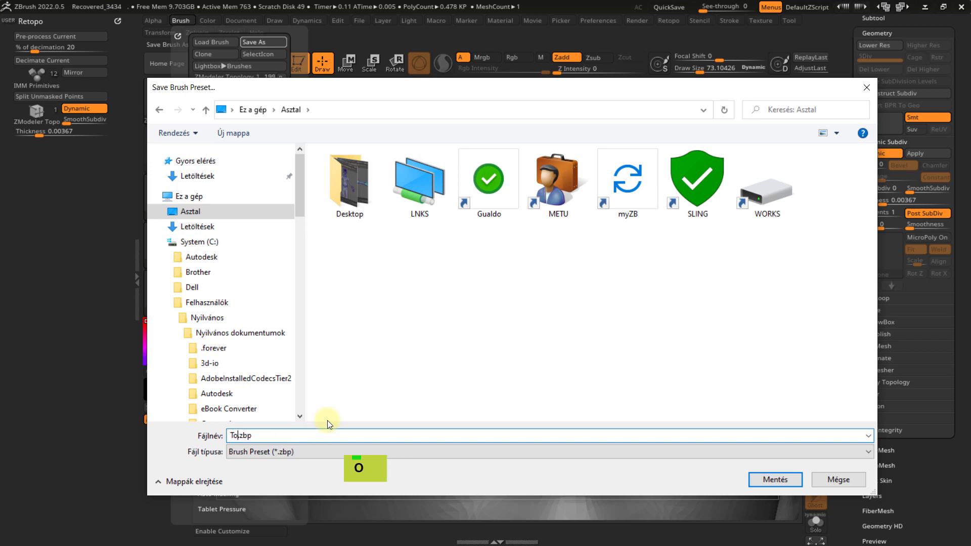
pyautogui.write('o')
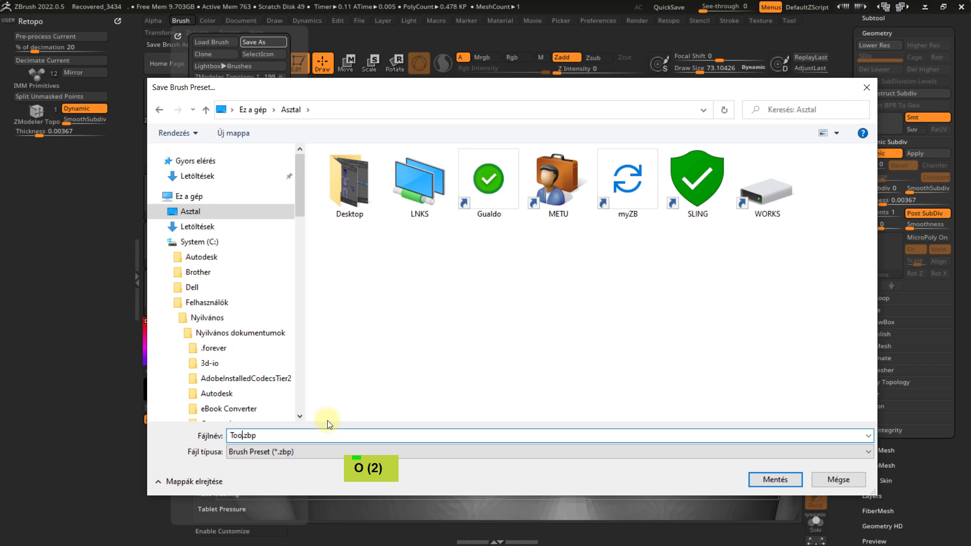
pyautogui.press('BackSpace')
pyautogui.write('poMove2')
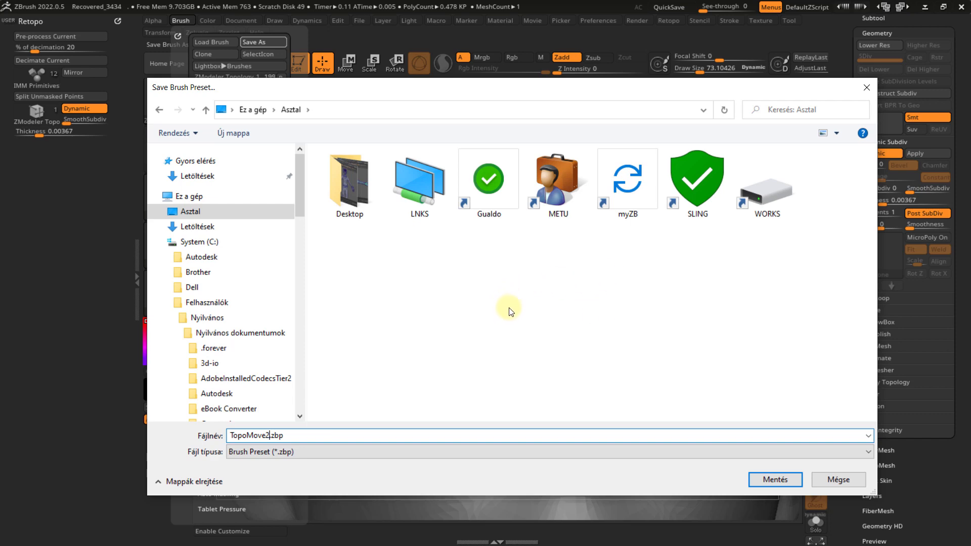
# - Switch to the ZModeler folder window in File Explorer and copy its folder path
pyautogui.hotkey('alt', 'Tab')
pyautogui.hotkey('alt', 'Tab')
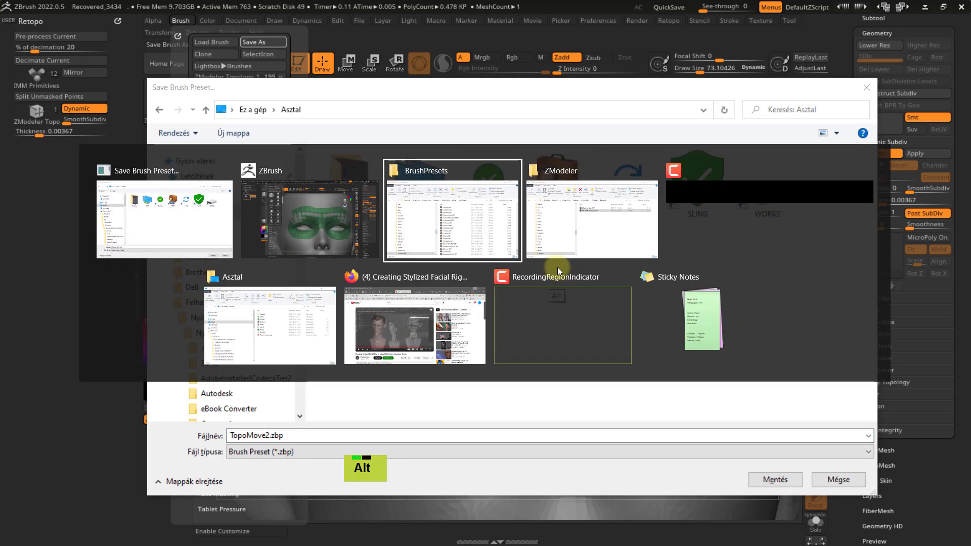
pyautogui.hotkey('alt', 'Tab')
pyautogui.click(657, 274)
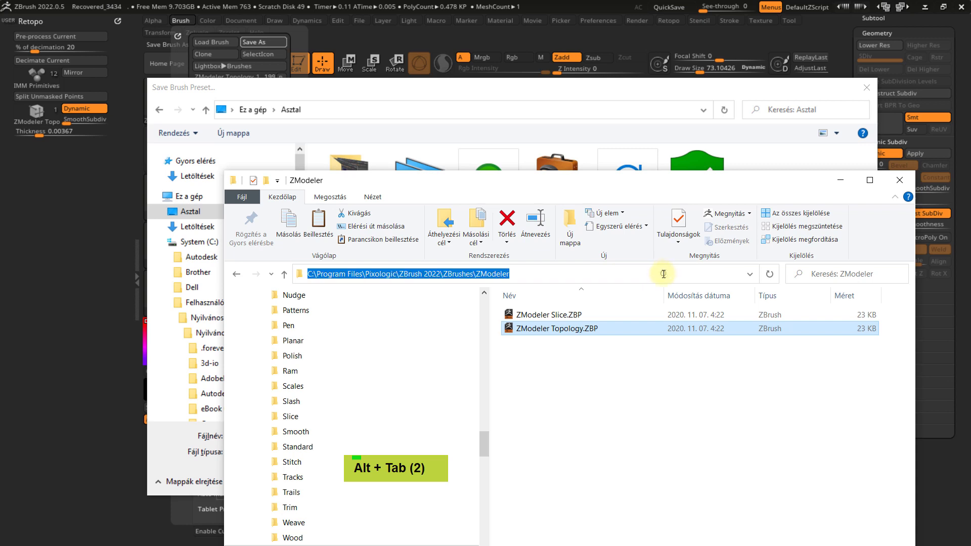
pyautogui.hotkey('ctrl', 'c')
# - Return to the brush save dialog and save the preset in C:\Program Files\Pixologic\ZBrush 2022\ZBrushes\ZModeler
pyautogui.click(584, 82)
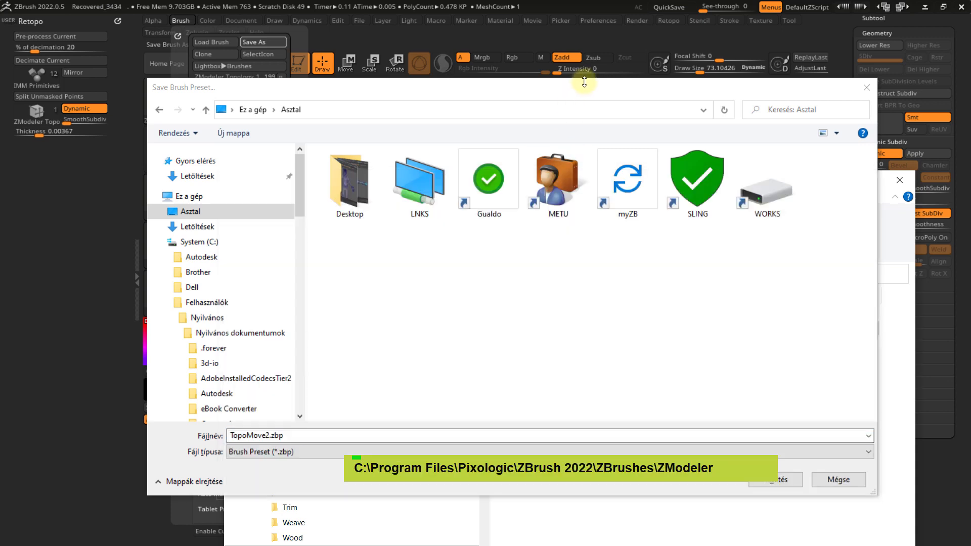
pyautogui.click(576, 110)
pyautogui.hotkey('ctrl', 'v')
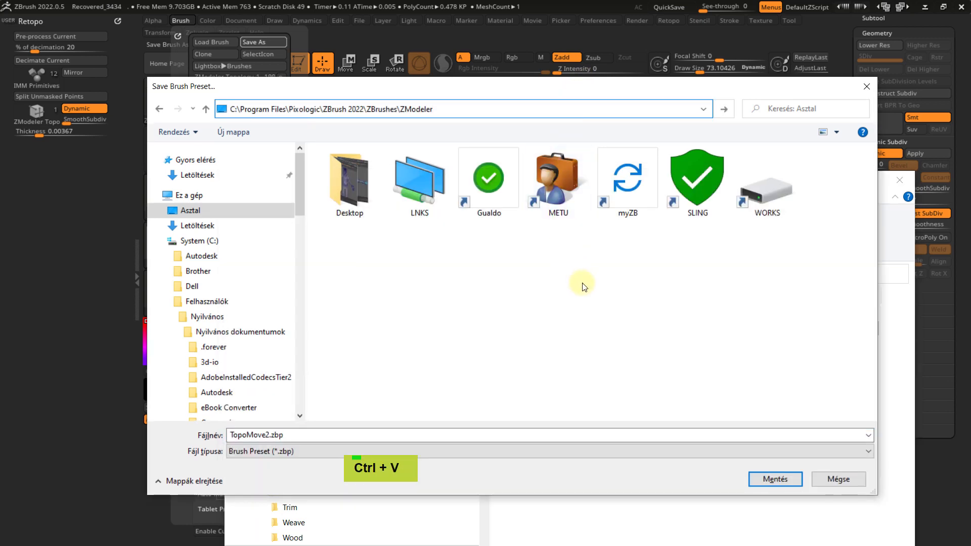
pyautogui.press('Return')
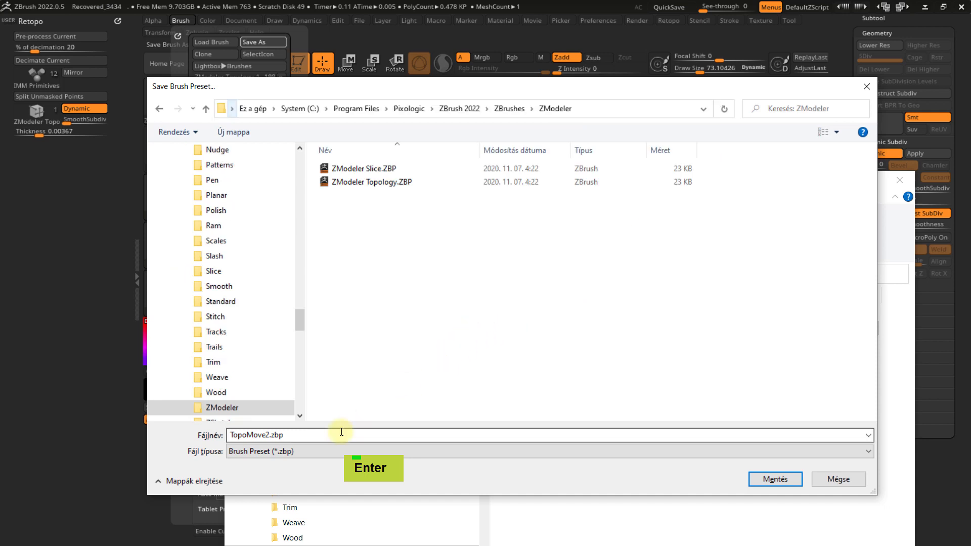
pyautogui.press('Return')
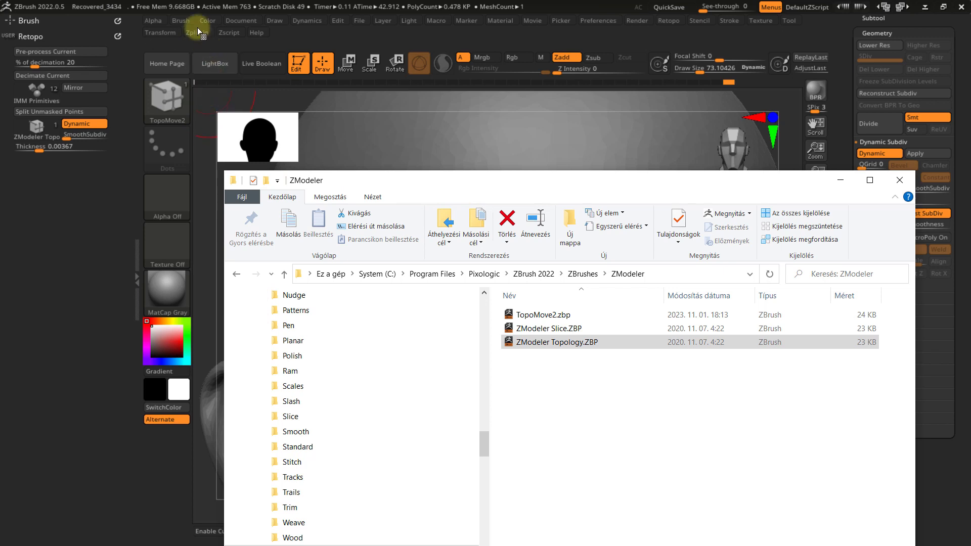
# - Create the TopoMove2 brush's icon from the current mask-shaped topology mesh
pyautogui.click(182, 21)
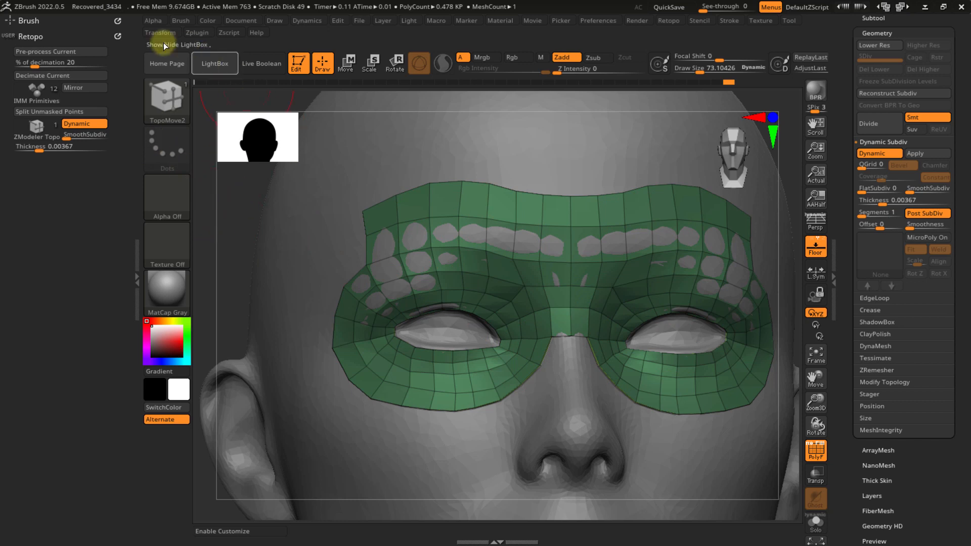
pyautogui.click(180, 20)
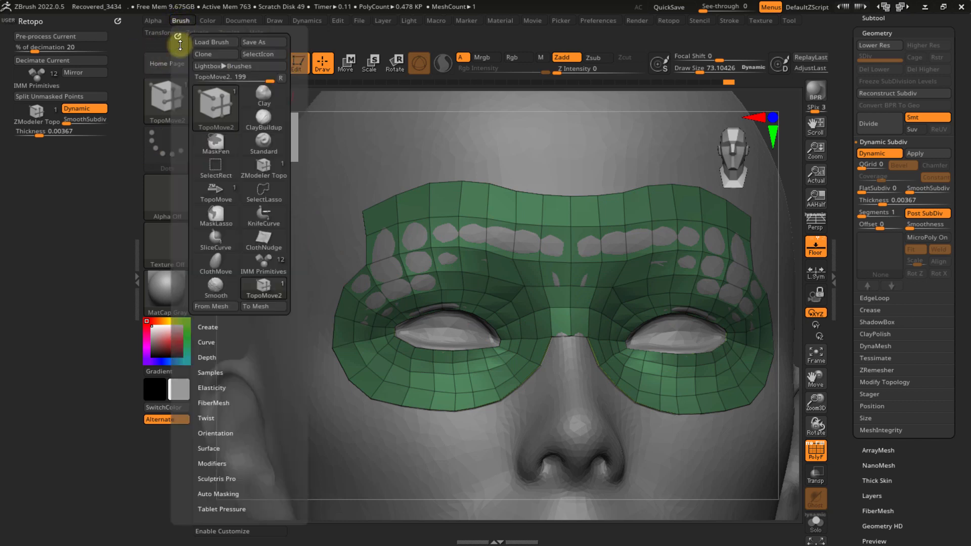
pyautogui.click(166, 105)
pyautogui.click(260, 53)
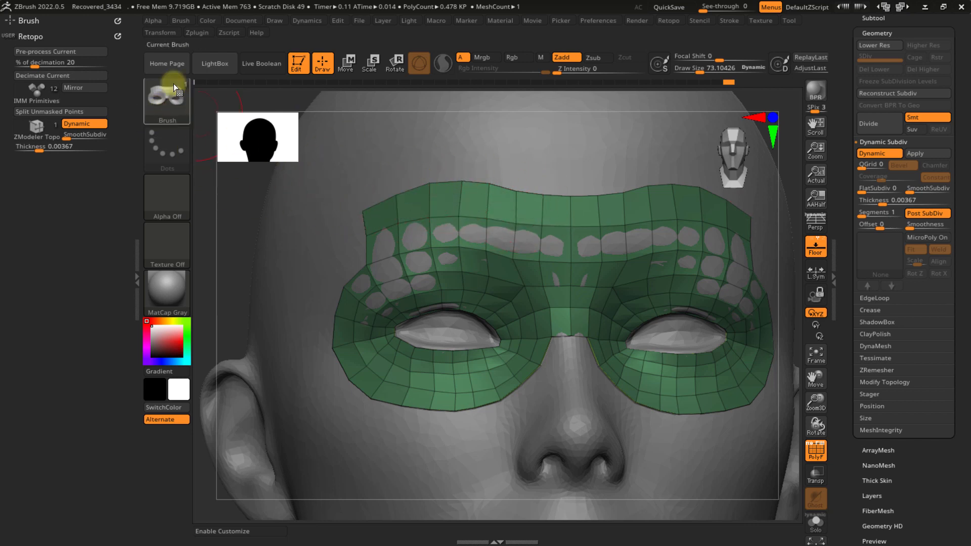
# - Replace the TopoMove2 brush's icon with the image TopoMove_ico.jpg from the desktop
pyautogui.click(185, 22)
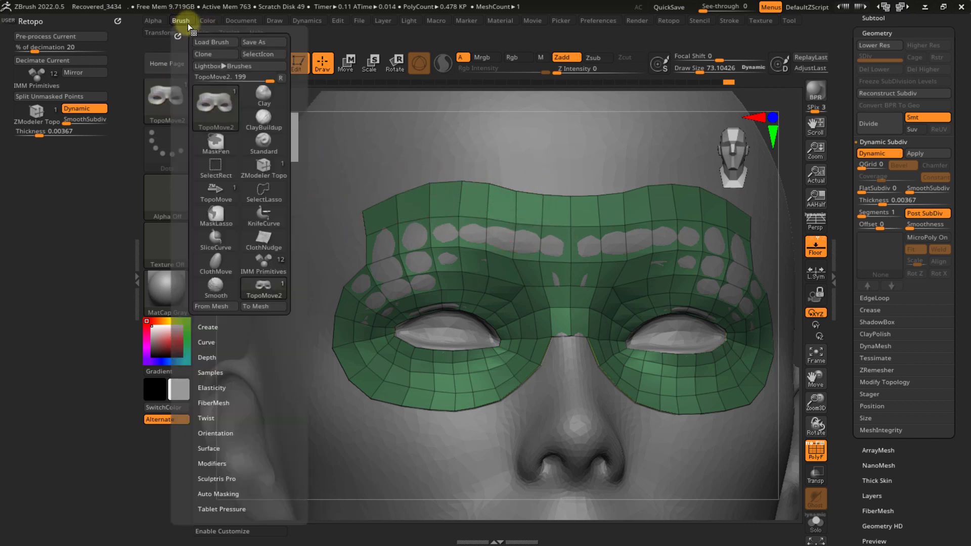
pyautogui.click(264, 54)
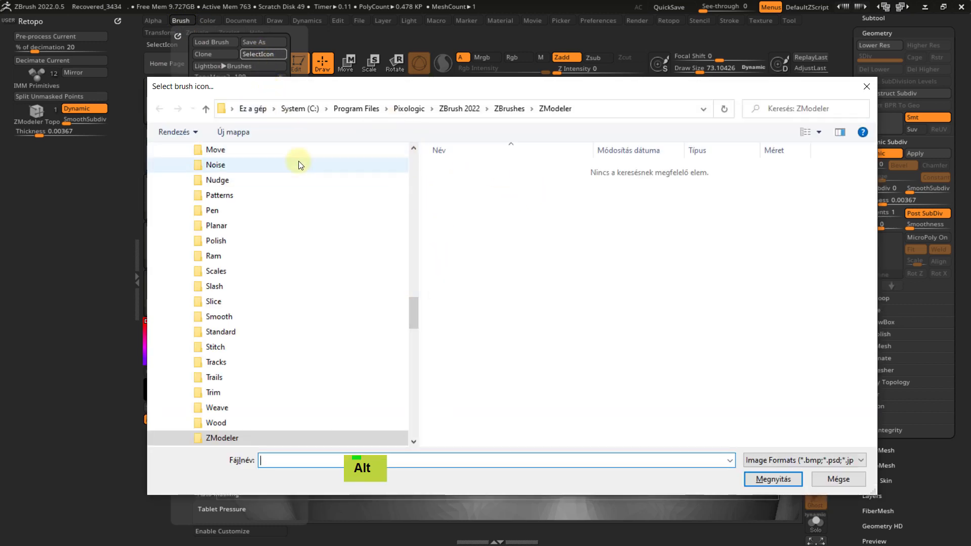
pyautogui.scroll(4, 413, 317)
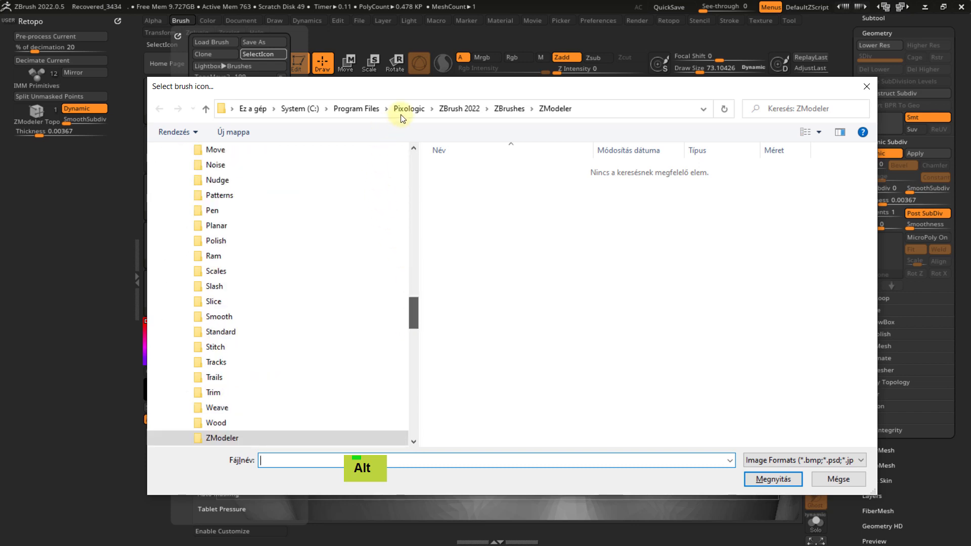
pyautogui.scroll(15, 401, 143)
pyautogui.click(191, 211)
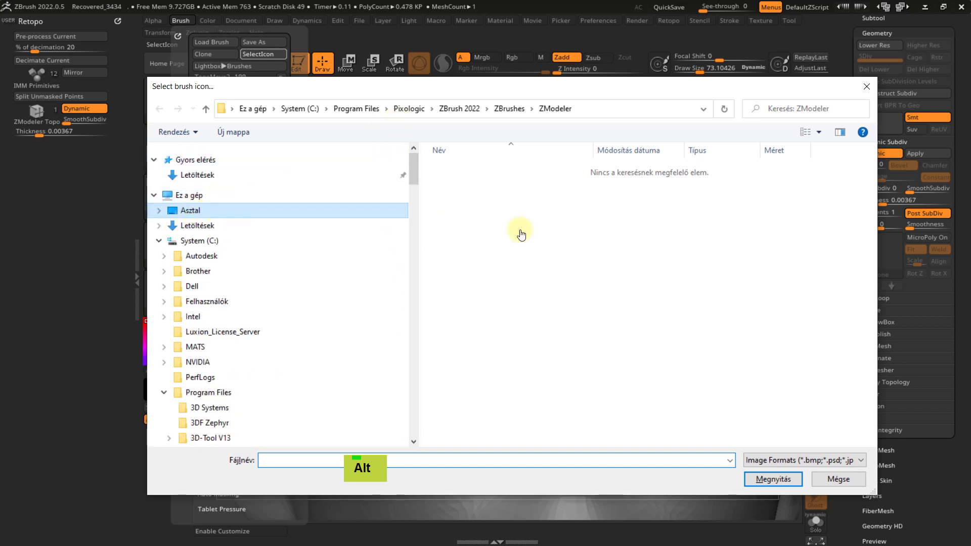
pyautogui.click(469, 273)
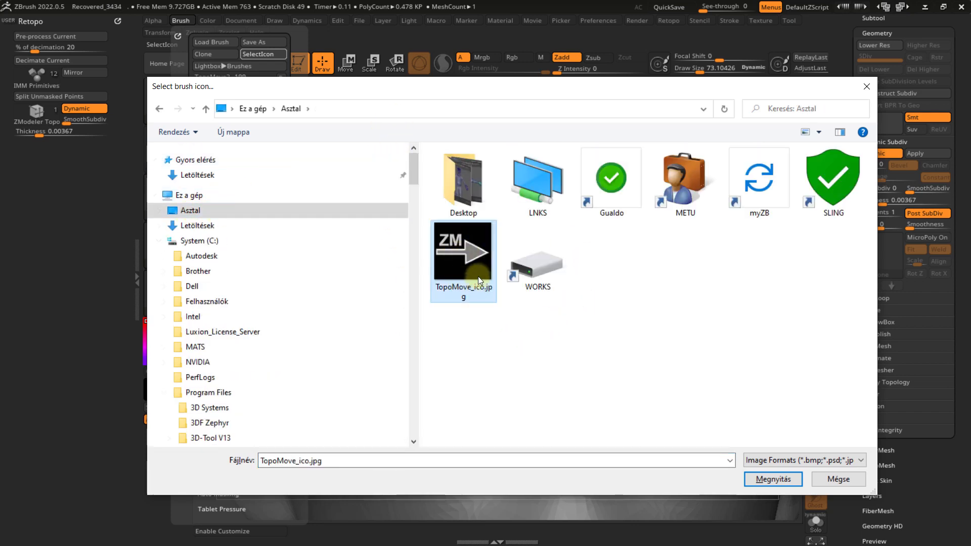
pyautogui.click(758, 479)
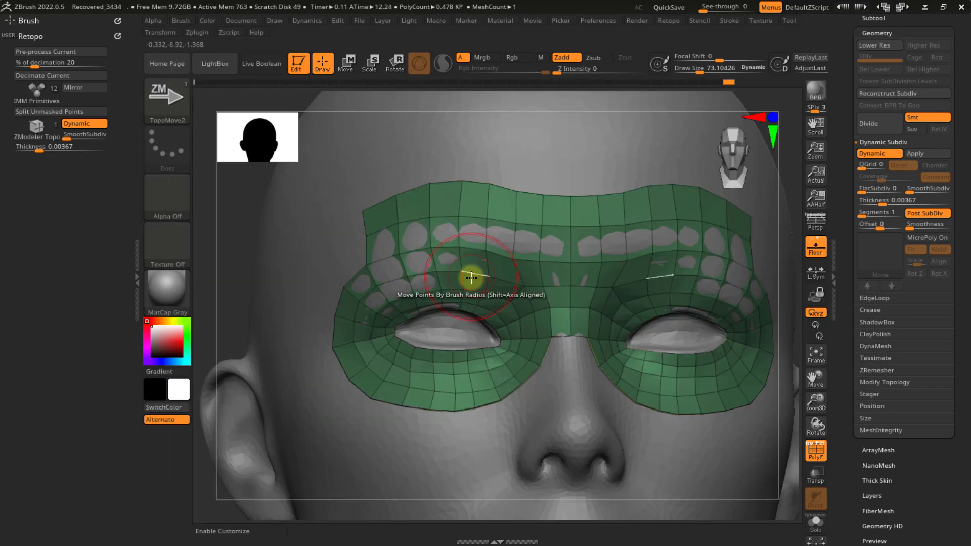
# - Save the brush preset in C:\Program Files\Pixologic\ZBrush 2022\ZBrushes\ZModeler, overwriting the existing TopoMove2.zbp
pyautogui.click(181, 21)
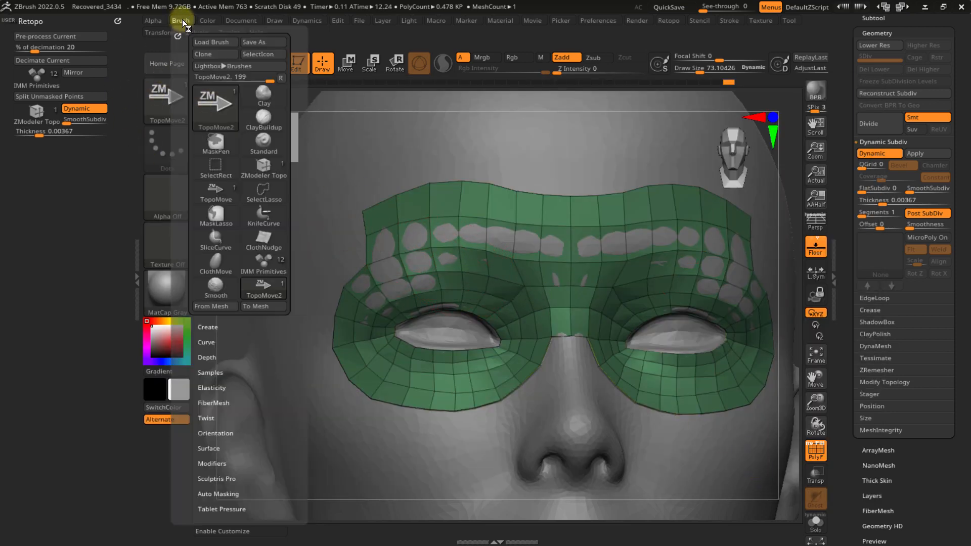
pyautogui.click(253, 41)
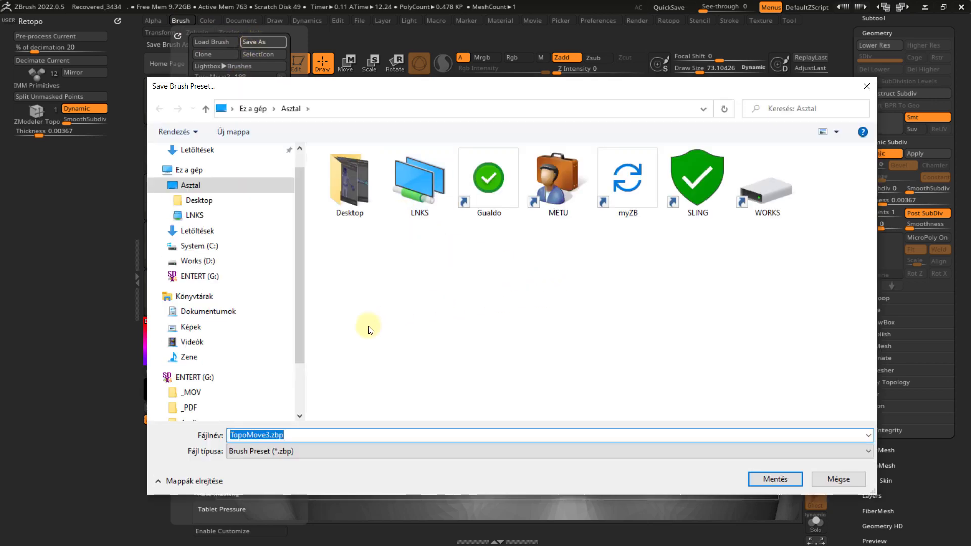
pyautogui.write('C:\\Program Files\\Pixologic\\ZBrush 2022\\ZBrushes\\ZModeler')
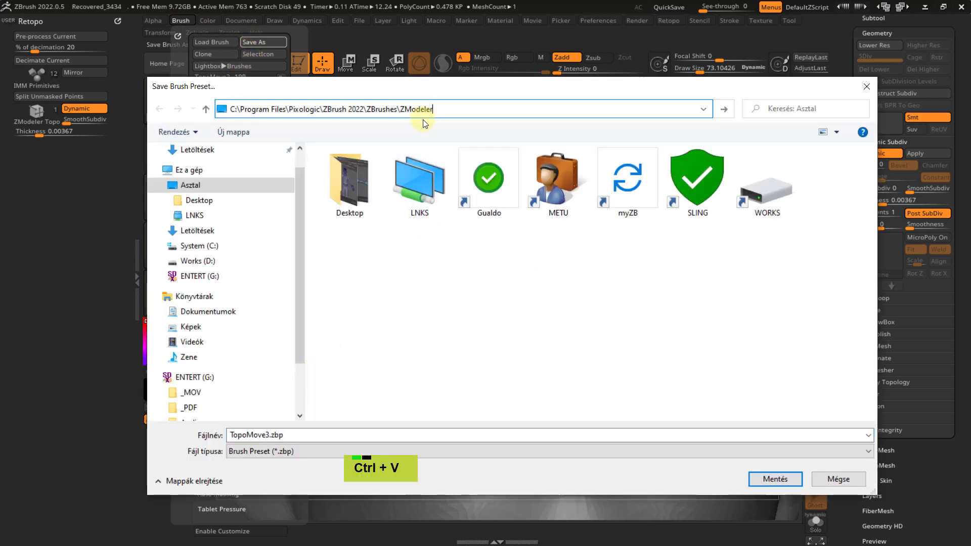
pyautogui.press('Return')
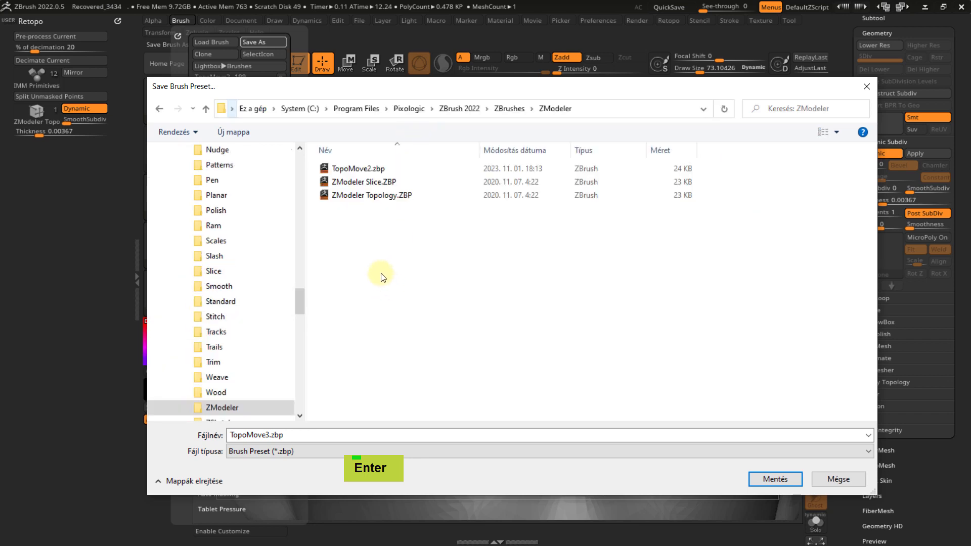
pyautogui.click(348, 169)
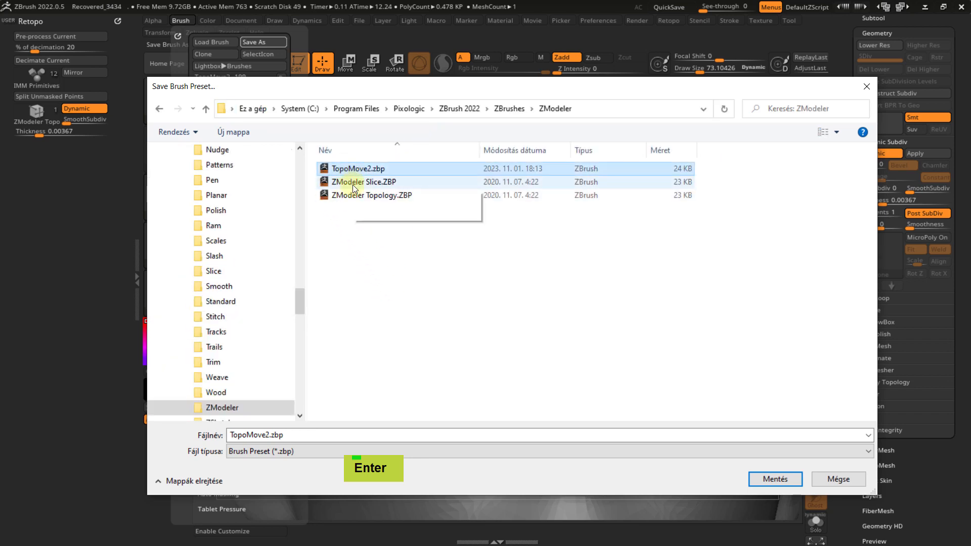
pyautogui.click(760, 473)
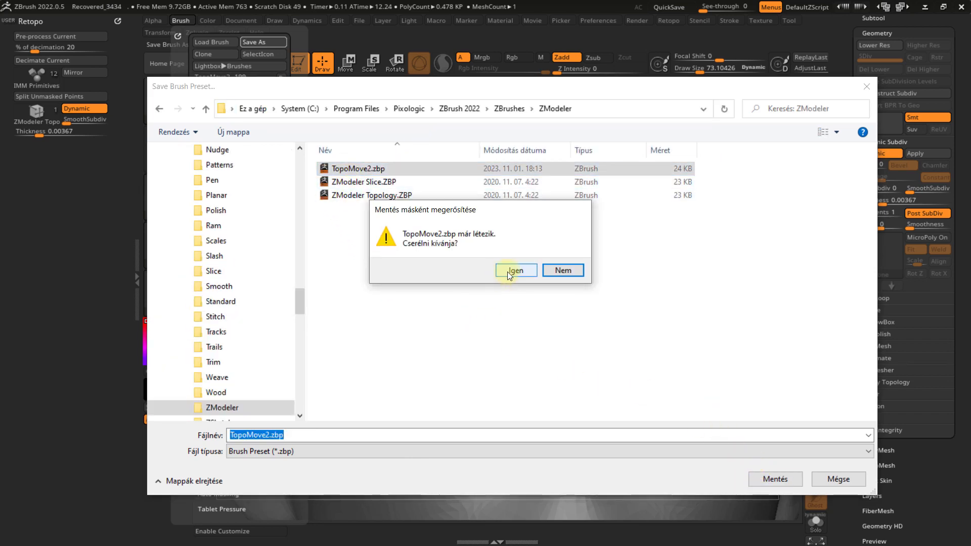
pyautogui.click(508, 272)
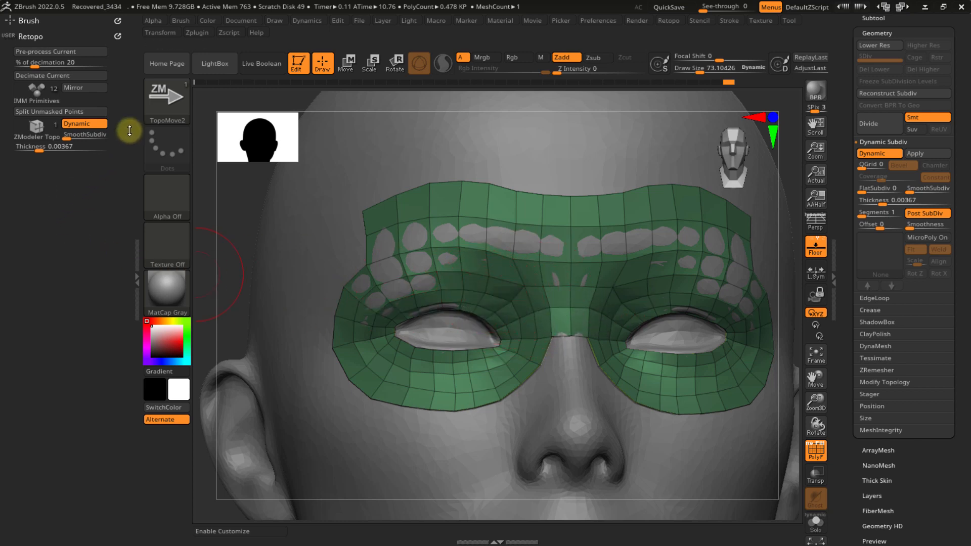
pyautogui.click(181, 22)
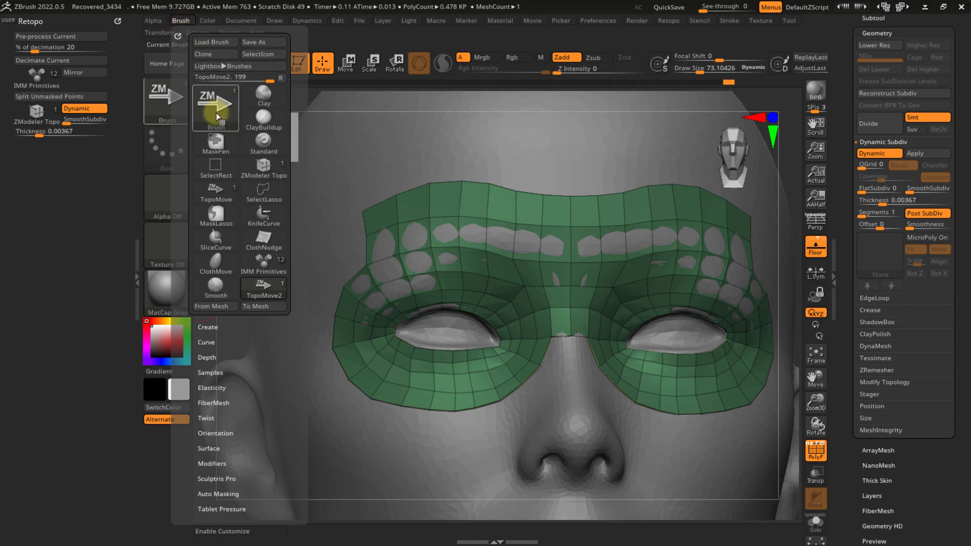
pyautogui.keyDown('ctrl'); pyautogui.keyDown('alt'); pyautogui.click(271, 291); pyautogui.keyUp('alt'); pyautogui.keyUp('ctrl')
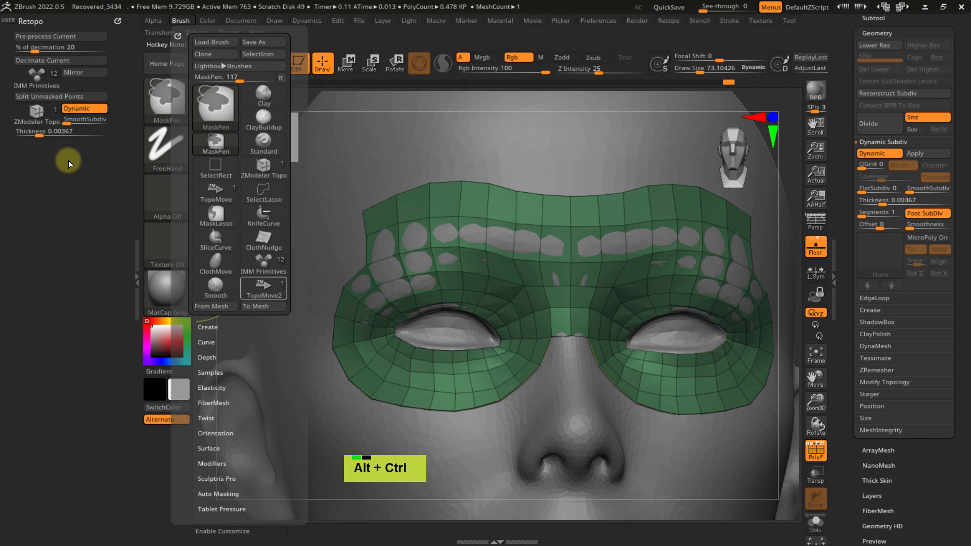
pyautogui.click(69, 160)
# - Enable interface customization and place the TopoMove2 brush beside ZModeler Topology in the custom Retopo palette
pyautogui.click(241, 532)
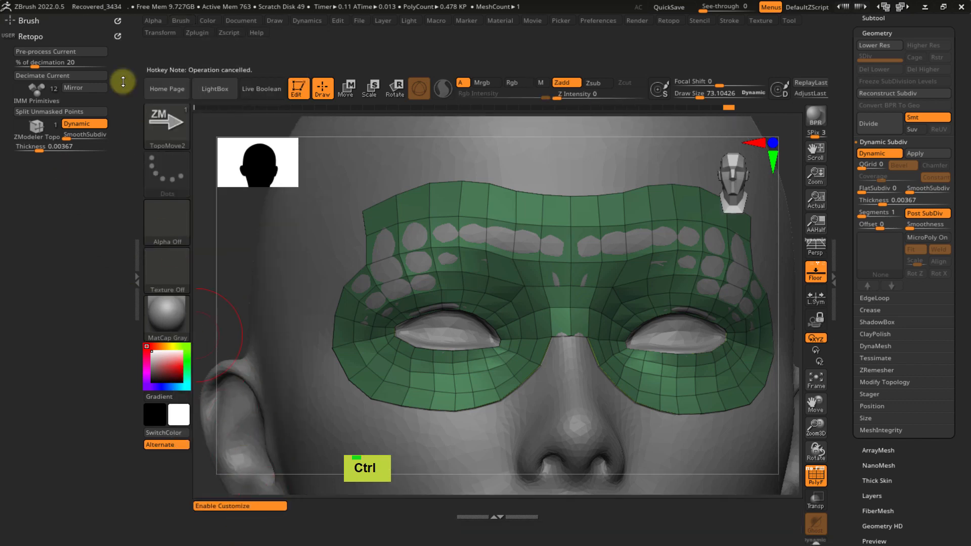
pyautogui.click(179, 21)
pyautogui.moveTo(264, 289)
pyautogui.keyDown('ctrl'); pyautogui.keyDown('alt'); pyautogui.mouseDown()
pyautogui.moveTo(167, 260)
pyautogui.moveTo(60, 149)
pyautogui.moveTo(87, 128)
pyautogui.mouseUp(); pyautogui.keyUp('alt'); pyautogui.keyUp('ctrl')
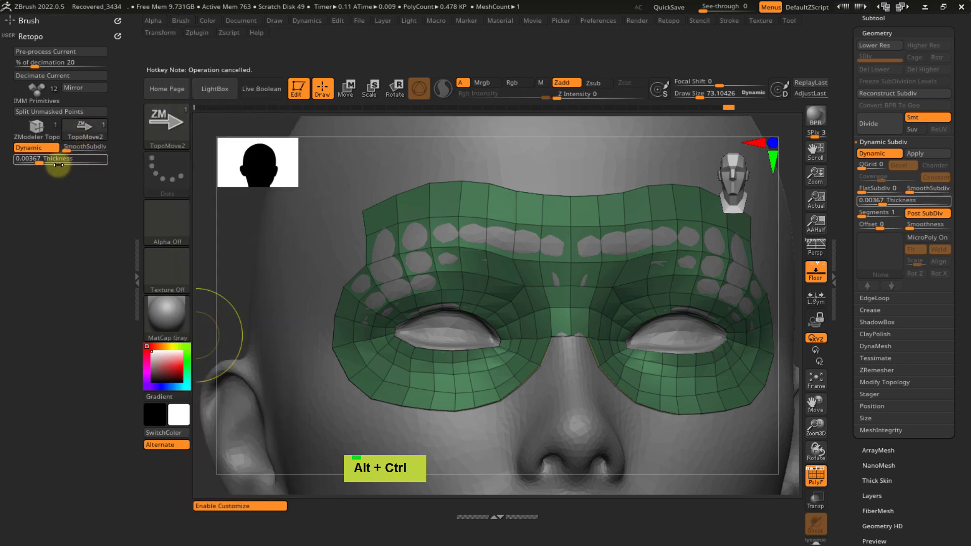
# - Extrude the mask mesh's upper border edge loop up the forehead with the ZModeler Topology brush, undoing and redoing the extrusion as needed
pyautogui.doubleClick(35, 141)
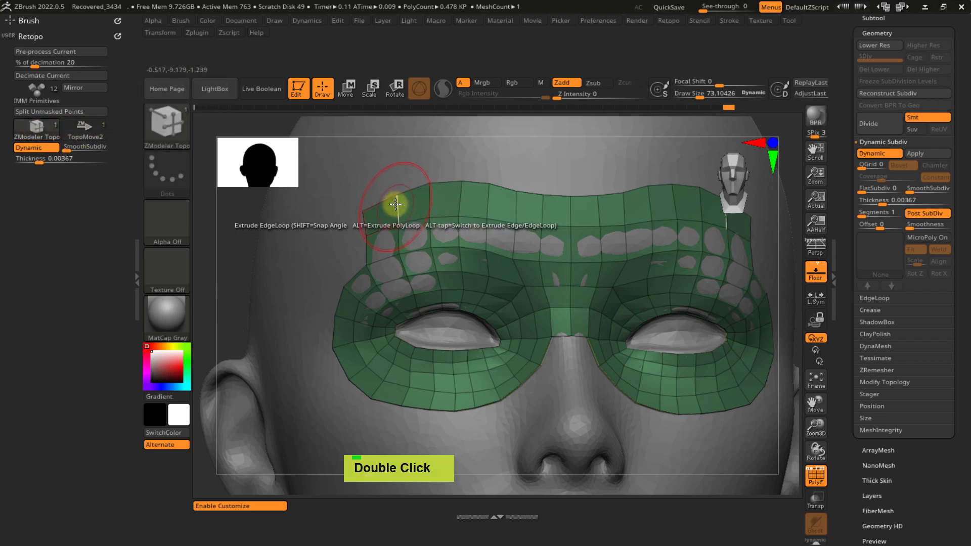
pyautogui.click(71, 130)
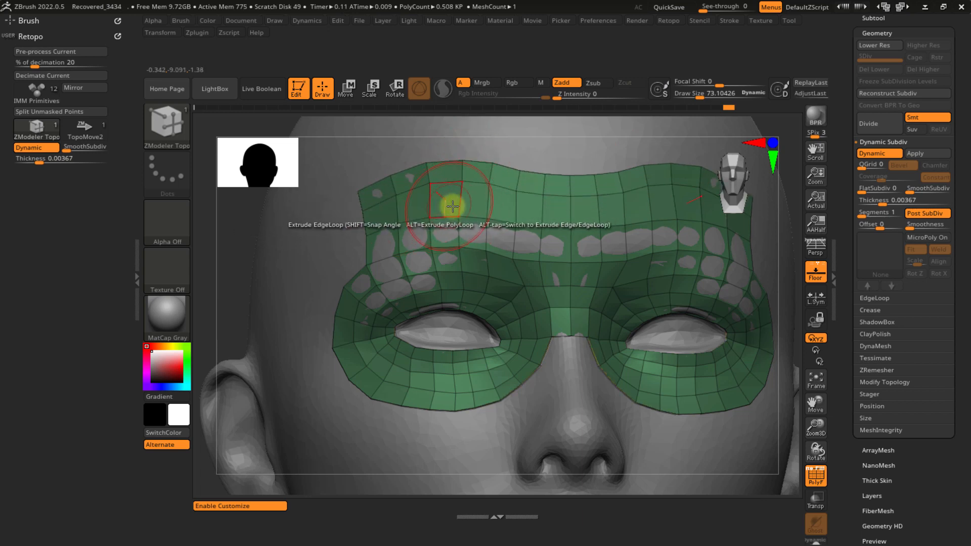
pyautogui.keyDown('ctrl'); pyautogui.moveTo(450, 208); pyautogui.dragTo(472, 256, button='right'); pyautogui.keyUp('ctrl')
pyautogui.hotkey('ctrl', 'z')
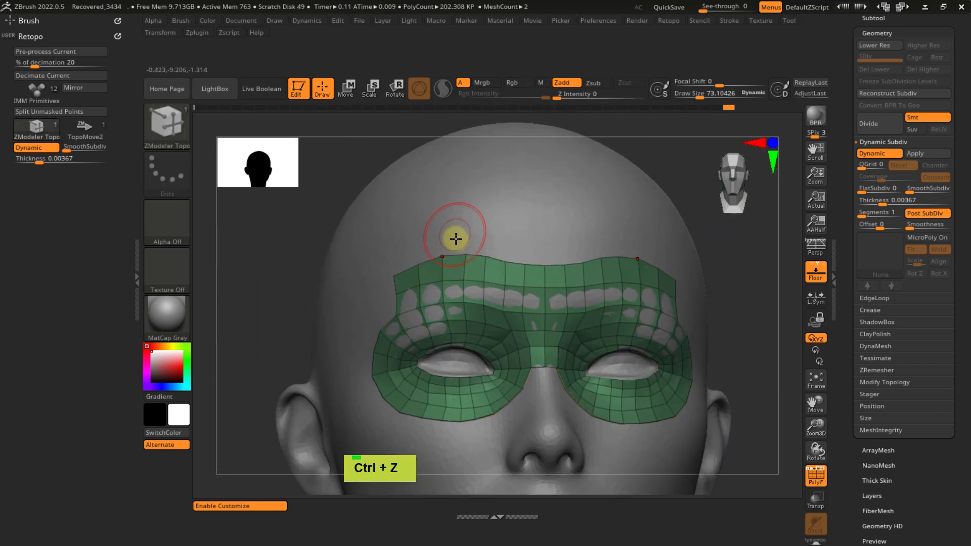
pyautogui.hotkey('ctrl', 'z')
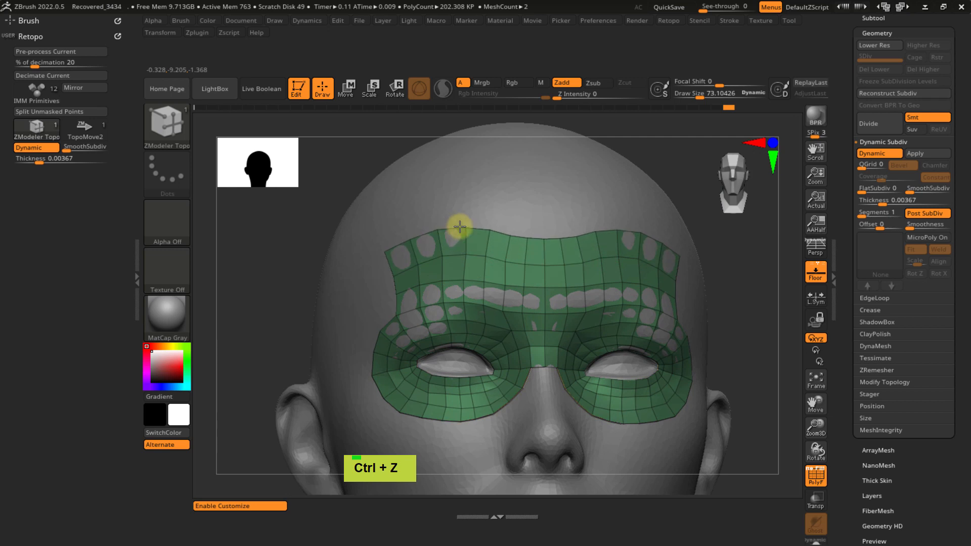
# - Adjust the new forehead row's points with the TopoMove2 brush, enlarging its draw size to about 182 for the temple corner
pyautogui.moveTo(459, 227); pyautogui.dragTo(490, 208, button='right')
pyautogui.click(86, 129)
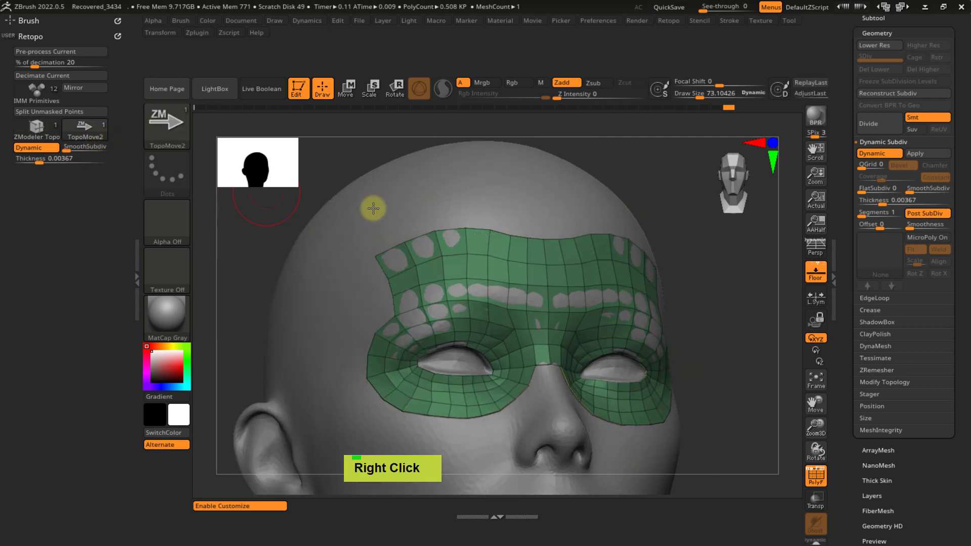
pyautogui.doubleClick(529, 246)
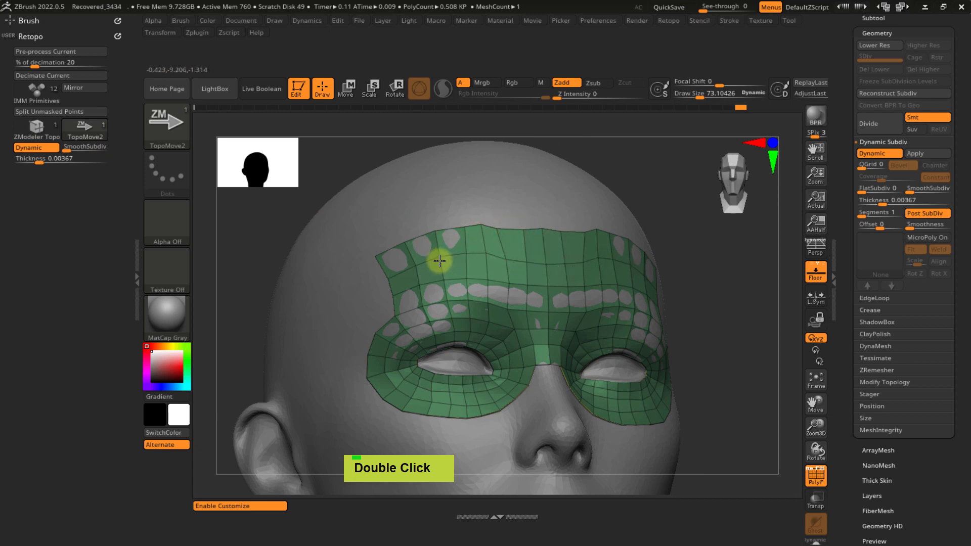
pyautogui.moveTo(440, 261)
pyautogui.mouseDown(button='right')
pyautogui.moveTo(460, 258)
pyautogui.moveTo(395, 284)
pyautogui.mouseUp(button='right')
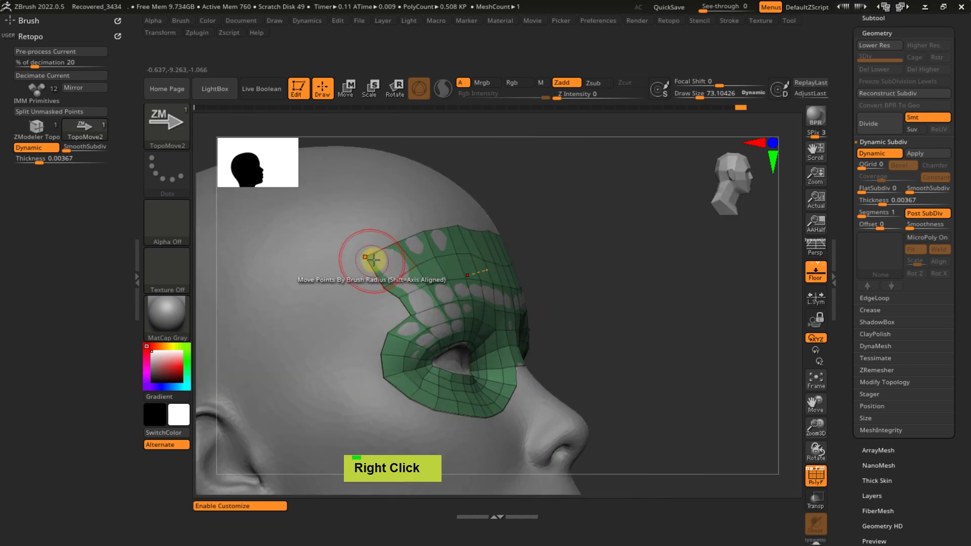
pyautogui.press('s')
pyautogui.moveTo(396, 245); pyautogui.dragTo(413, 261, button='right')
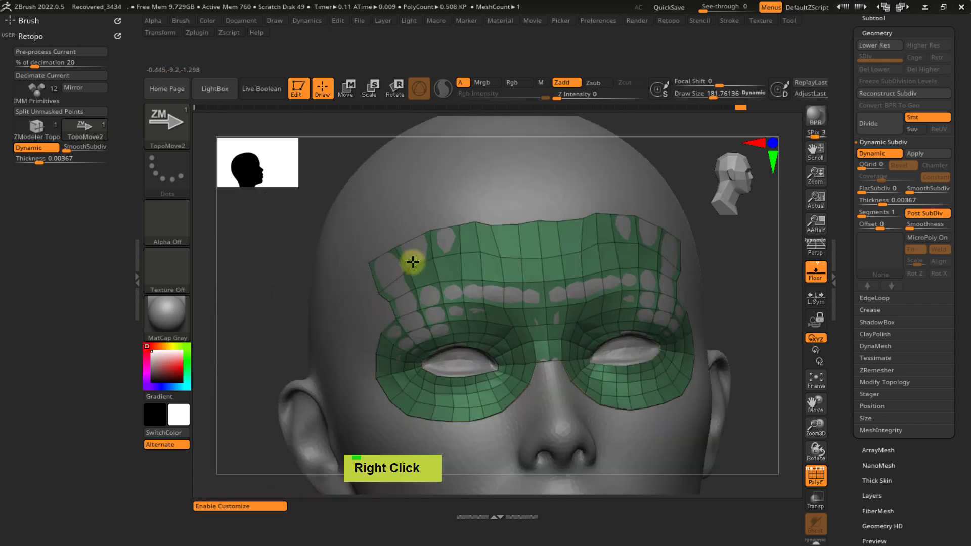
# - Smooth the new forehead polygons from the upper border down toward the temple
pyautogui.keyDown('shift'); pyautogui.click(488, 231); pyautogui.keyUp('shift')
pyautogui.keyDown('shift'); pyautogui.click(487, 218); pyautogui.keyUp('shift')
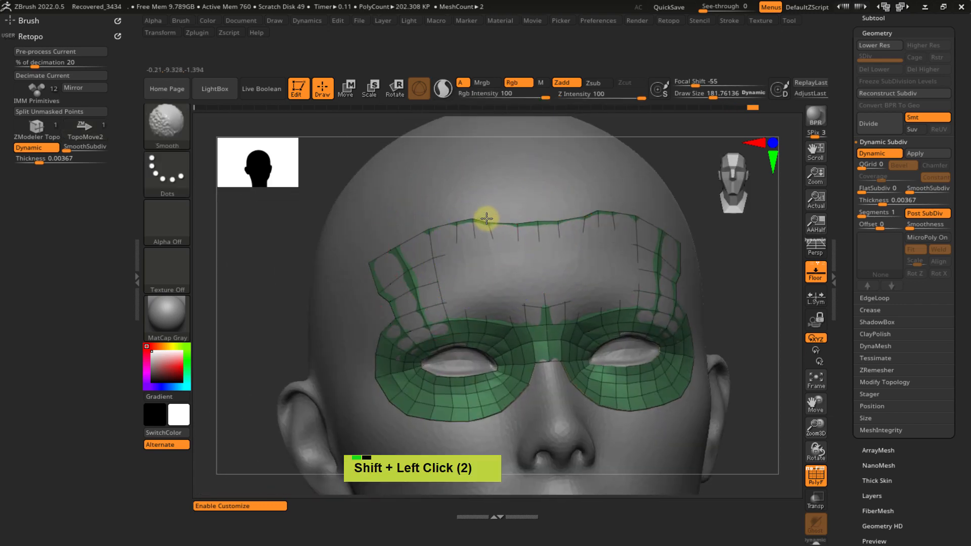
pyautogui.moveTo(487, 218)
pyautogui.keyDown('shift'); pyautogui.mouseDown()
pyautogui.moveTo(497, 282)
pyautogui.moveTo(424, 292)
pyautogui.moveTo(419, 278)
pyautogui.mouseUp(); pyautogui.keyUp('shift')
# - Even out the points along the forehead's upper border with TopoMove2, reducing the draw size to about 114 and 73
pyautogui.doubleClick(532, 254)
pyautogui.press('s')
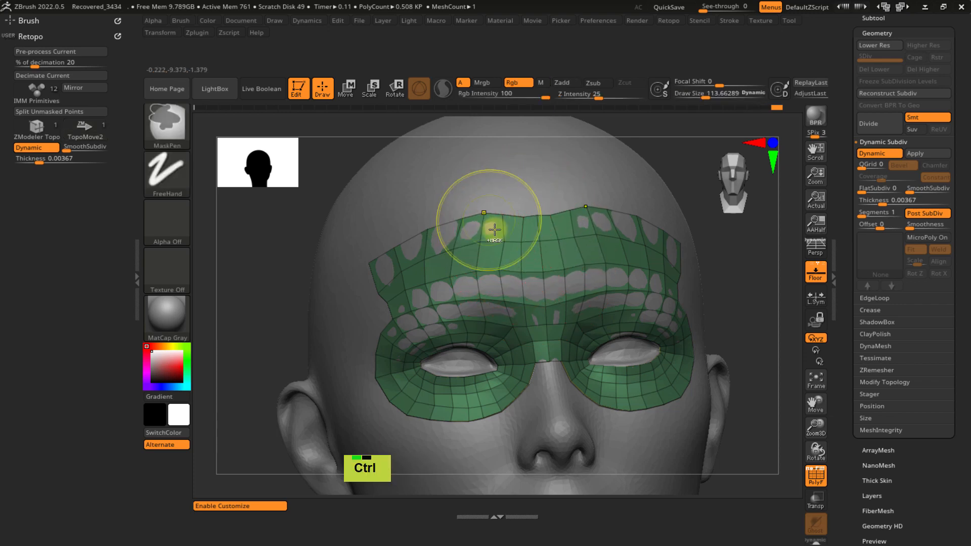
pyautogui.moveTo(495, 228)
pyautogui.keyDown('ctrl'); pyautogui.mouseDown(button='right')
pyautogui.moveTo(497, 260)
pyautogui.moveTo(518, 267)
pyautogui.moveTo(490, 235)
pyautogui.moveTo(482, 245)
pyautogui.mouseUp(button='right'); pyautogui.keyUp('ctrl')
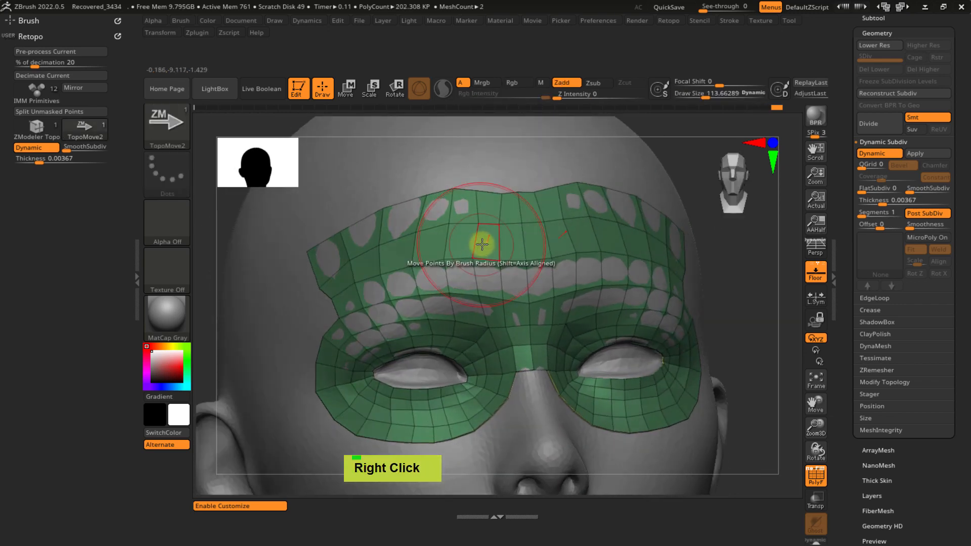
pyautogui.press('s')
pyautogui.moveTo(481, 245); pyautogui.dragTo(473, 251)
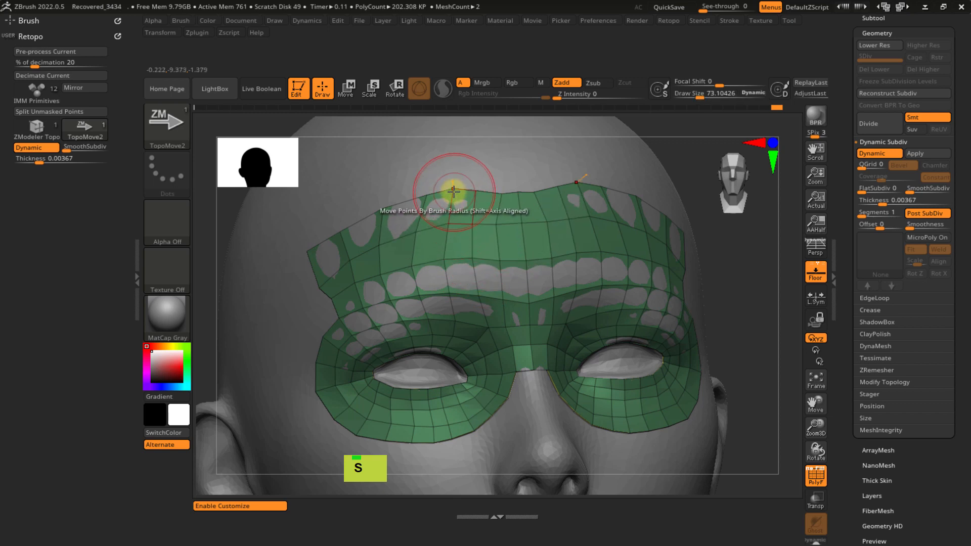
pyautogui.doubleClick(418, 199)
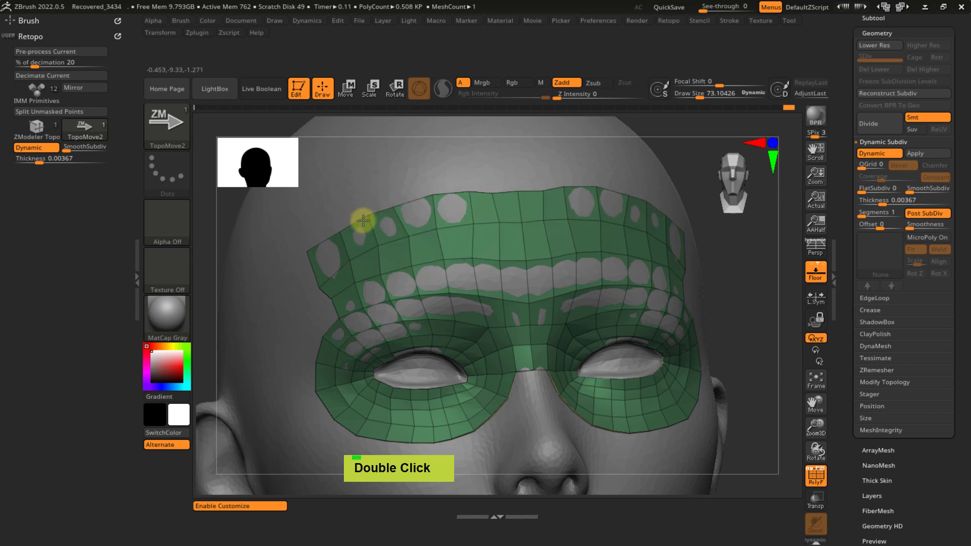
# - Extrude the mask's lower edge down the nose bridge with the ZModeler Topology brush at a draw size of about 39
pyautogui.moveTo(502, 279)
pyautogui.keyDown('ctrl'); pyautogui.mouseDown(button='right')
pyautogui.moveTo(493, 295)
pyautogui.moveTo(399, 232)
pyautogui.moveTo(446, 285)
pyautogui.moveTo(431, 264)
pyautogui.mouseUp(button='right'); pyautogui.keyUp('ctrl')
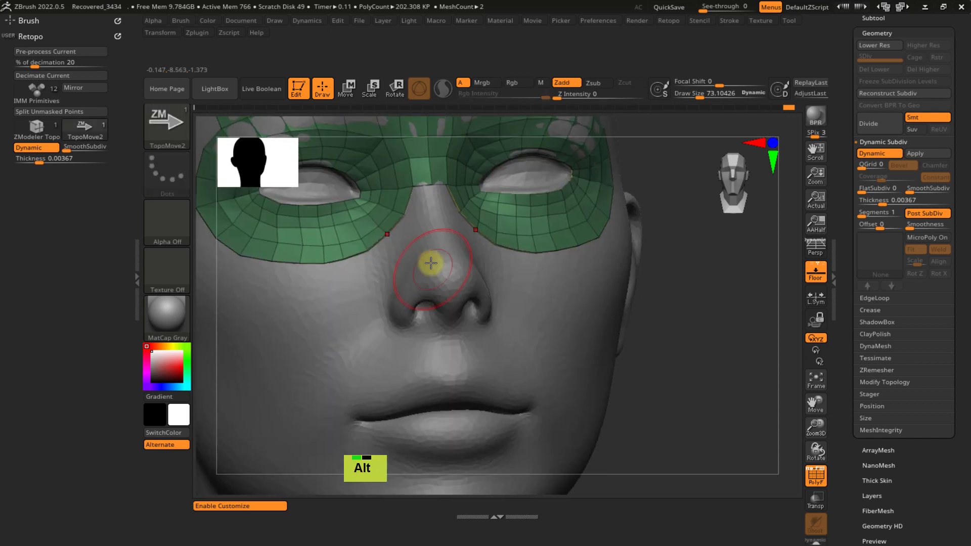
pyautogui.click(36, 129)
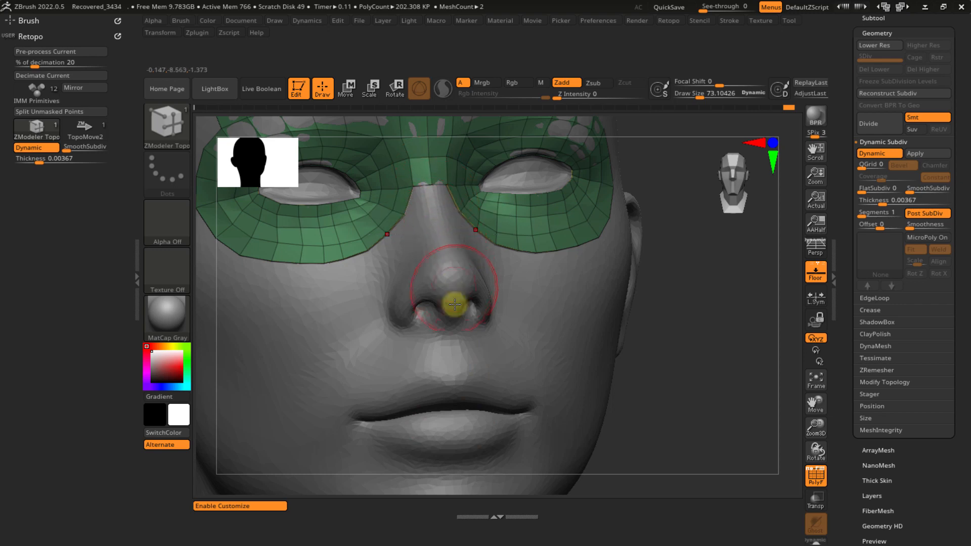
pyautogui.keyDown('alt'); pyautogui.moveTo(432, 281); pyautogui.dragTo(434, 260, button='right'); pyautogui.keyUp('alt')
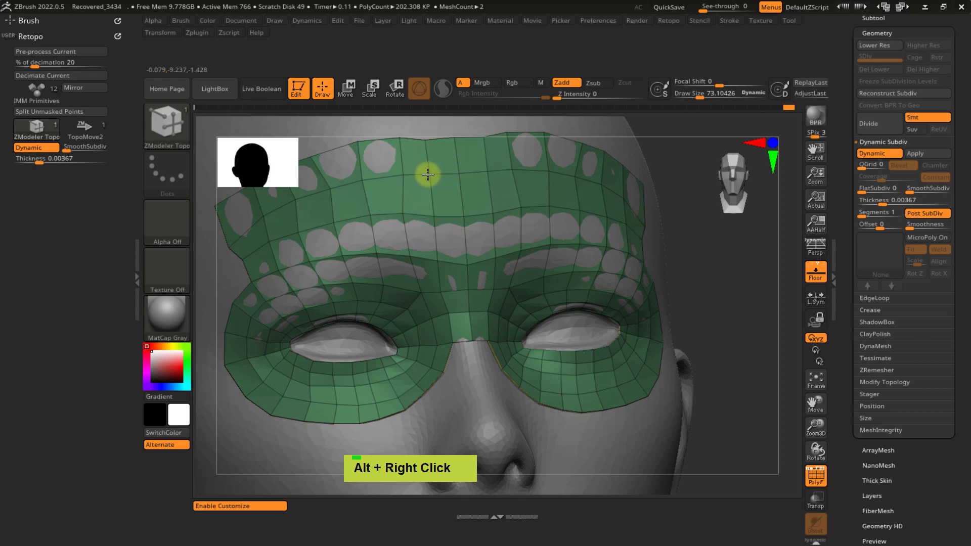
pyautogui.moveTo(445, 226)
pyautogui.keyDown('alt'); pyautogui.mouseDown(button='right')
pyautogui.moveTo(435, 217)
pyautogui.moveTo(435, 243)
pyautogui.mouseUp(button='right'); pyautogui.keyUp('alt')
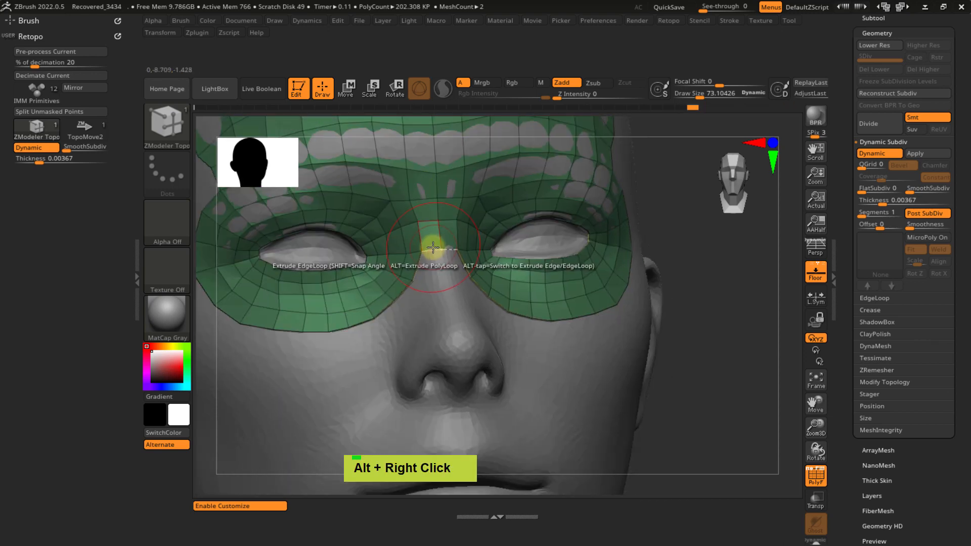
pyautogui.keyDown('ctrl'); pyautogui.moveTo(464, 287); pyautogui.dragTo(445, 265, button='right'); pyautogui.keyUp('ctrl')
pyautogui.press('s')
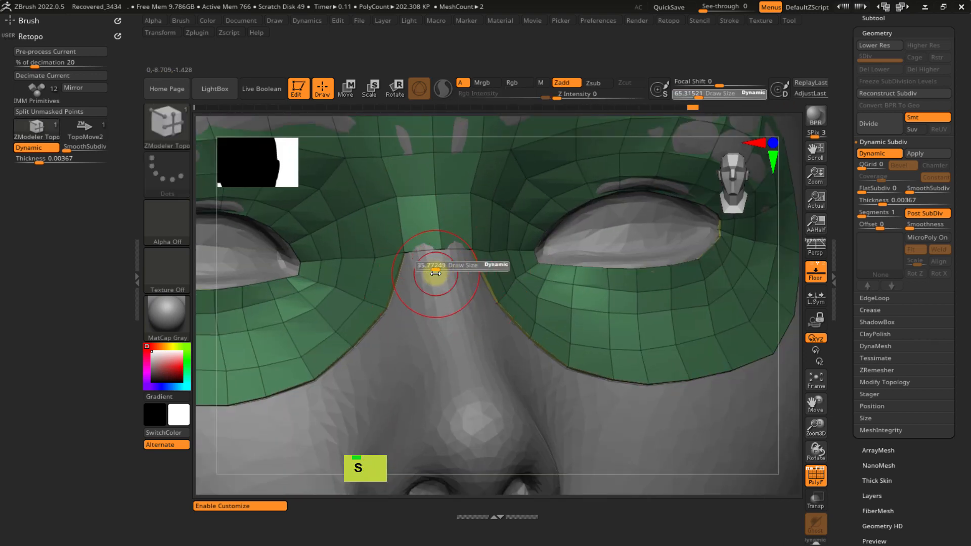
pyautogui.moveTo(435, 274); pyautogui.dragTo(440, 273)
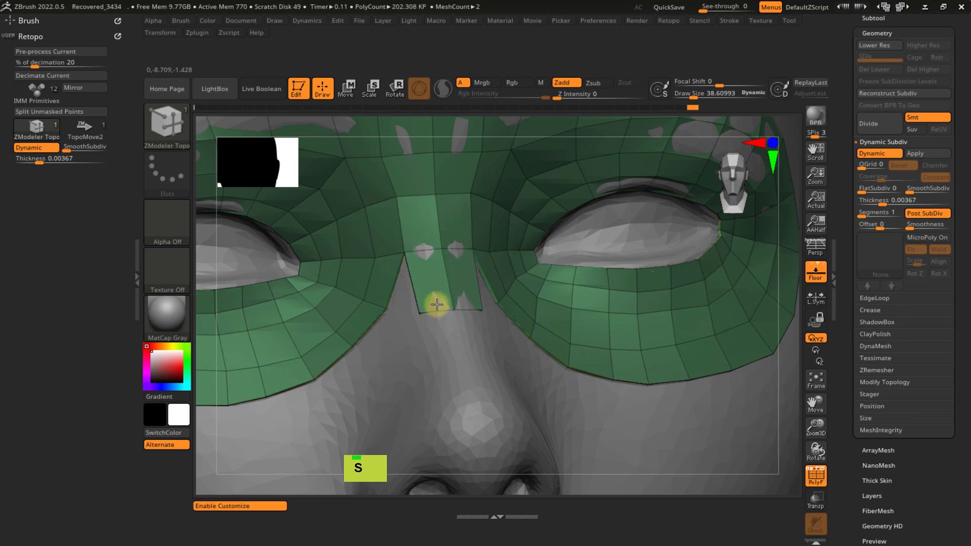
# - Extrude the nose bridge strip's lower edge loop row by row down toward the nose tip
pyautogui.moveTo(442, 303)
pyautogui.mouseDown(button='right')
pyautogui.moveTo(395, 288)
pyautogui.moveTo(432, 300)
pyautogui.mouseUp(button='right')
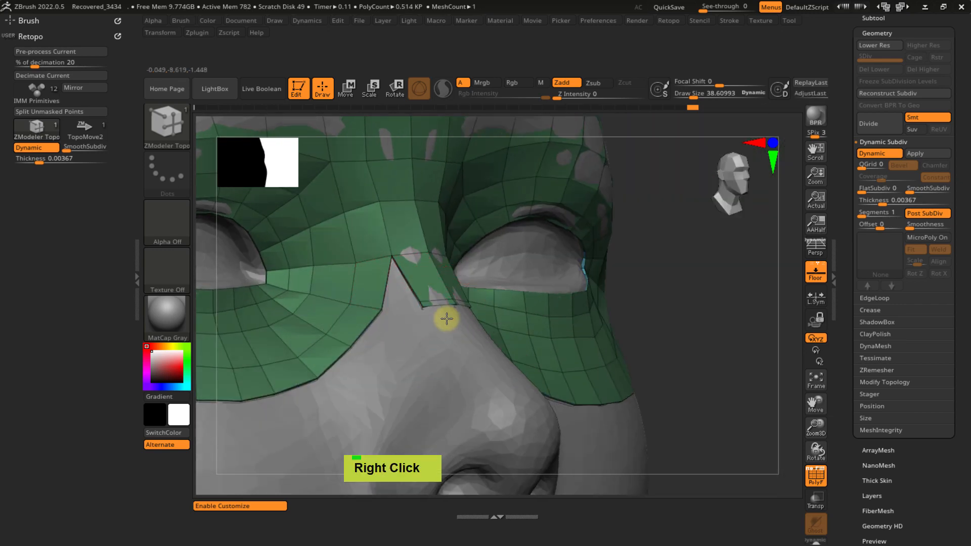
pyautogui.moveTo(405, 358); pyautogui.dragTo(456, 334, button='right')
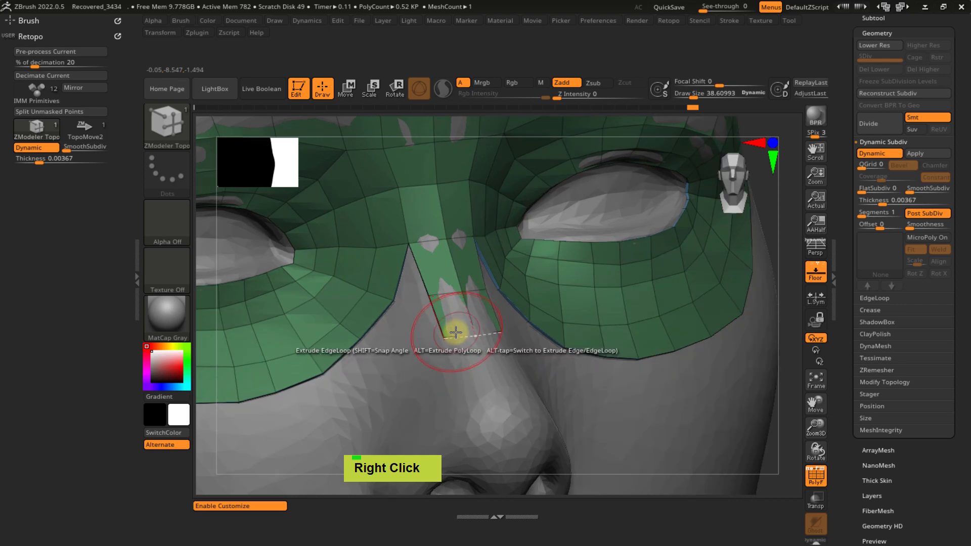
pyautogui.moveTo(464, 339); pyautogui.dragTo(474, 364)
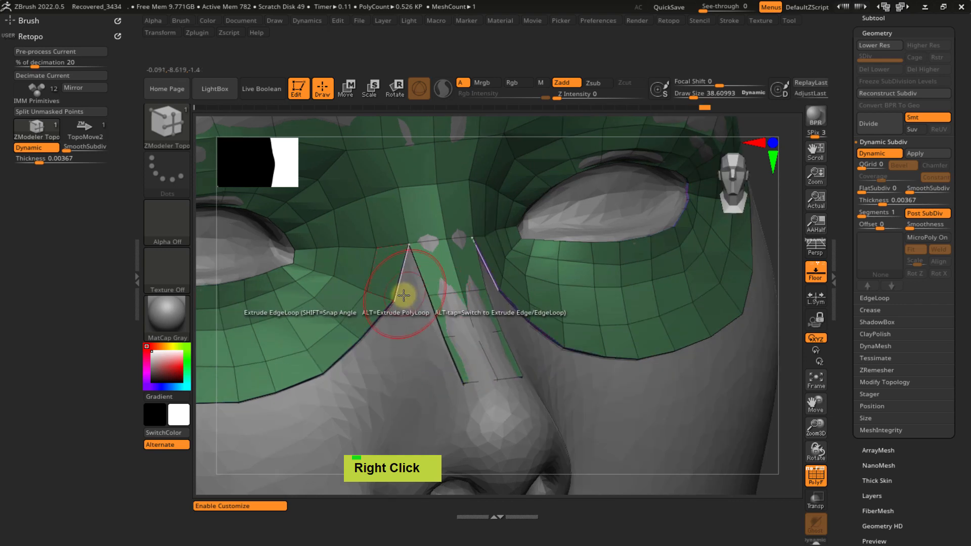
# - Undo the side edge loop extrusion along the nose strip, switch to Extrude Edge/EdgeLoop and extrude a single edge into the gap beside the bridge
pyautogui.moveTo(401, 288)
pyautogui.mouseDown(button='right')
pyautogui.moveTo(425, 282)
pyautogui.moveTo(390, 301)
pyautogui.mouseUp(button='right')
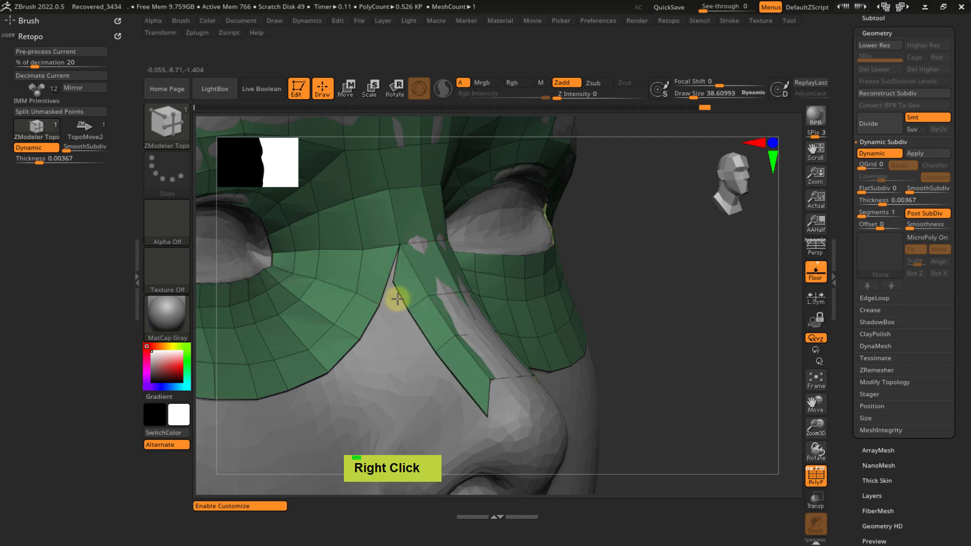
pyautogui.hotkey('ctrl', 'z')
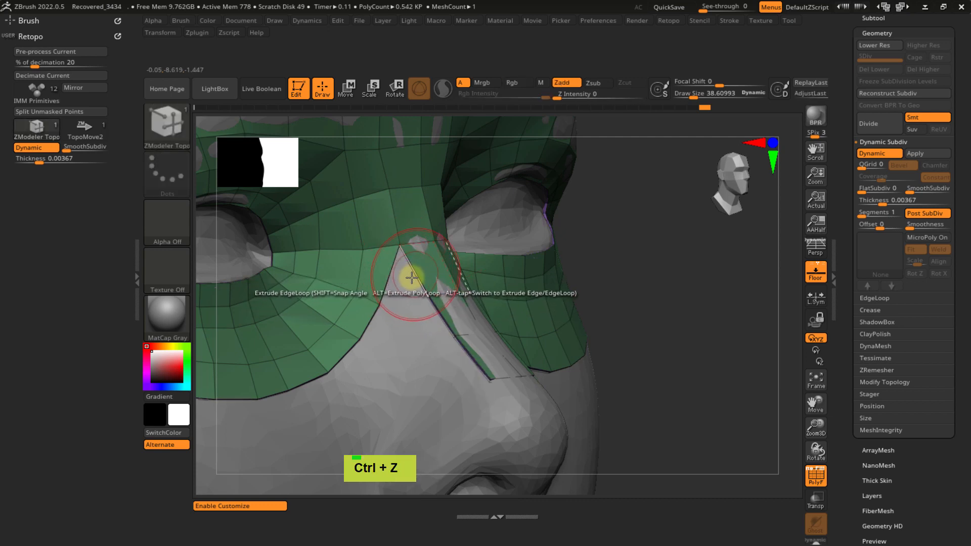
pyautogui.press('alt')
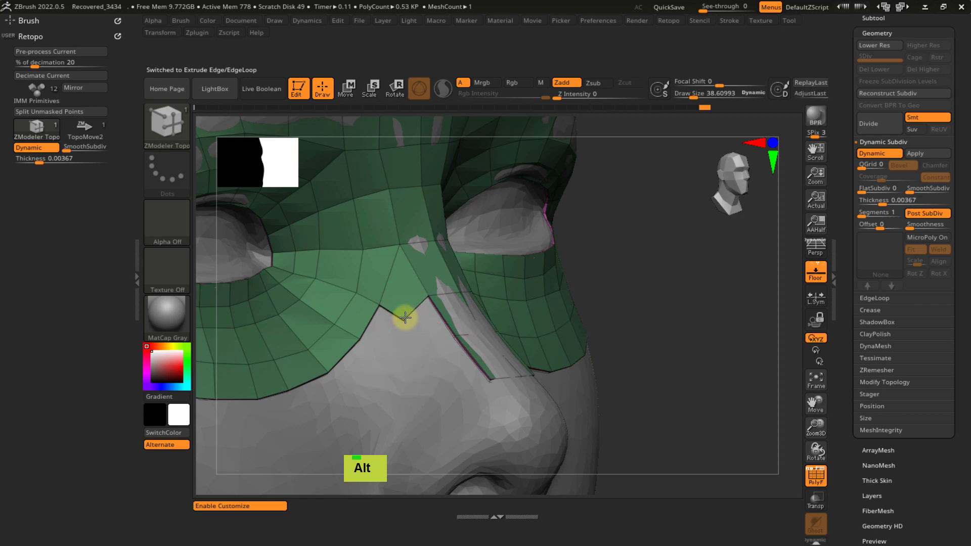
pyautogui.moveTo(410, 338)
pyautogui.keyDown('ctrl'); pyautogui.mouseDown(button='right')
pyautogui.moveTo(396, 288)
pyautogui.moveTo(386, 325)
pyautogui.moveTo(340, 282)
pyautogui.moveTo(410, 281)
pyautogui.moveTo(397, 256)
pyautogui.moveTo(411, 317)
pyautogui.moveTo(418, 293)
pyautogui.moveTo(400, 258)
pyautogui.moveTo(388, 271)
pyautogui.moveTo(382, 232)
pyautogui.moveTo(423, 308)
pyautogui.moveTo(404, 272)
pyautogui.mouseUp(button='right'); pyautogui.keyUp('ctrl')
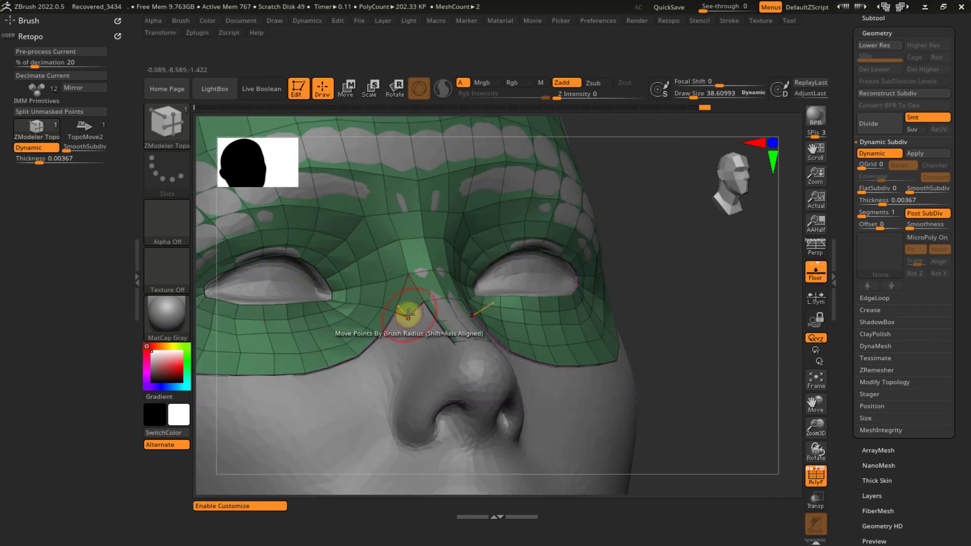
# - Delete the new polygon in the gap beside the nose bridge using the Delete polygon action, and restore the action to Do Nothing
pyautogui.press('space')
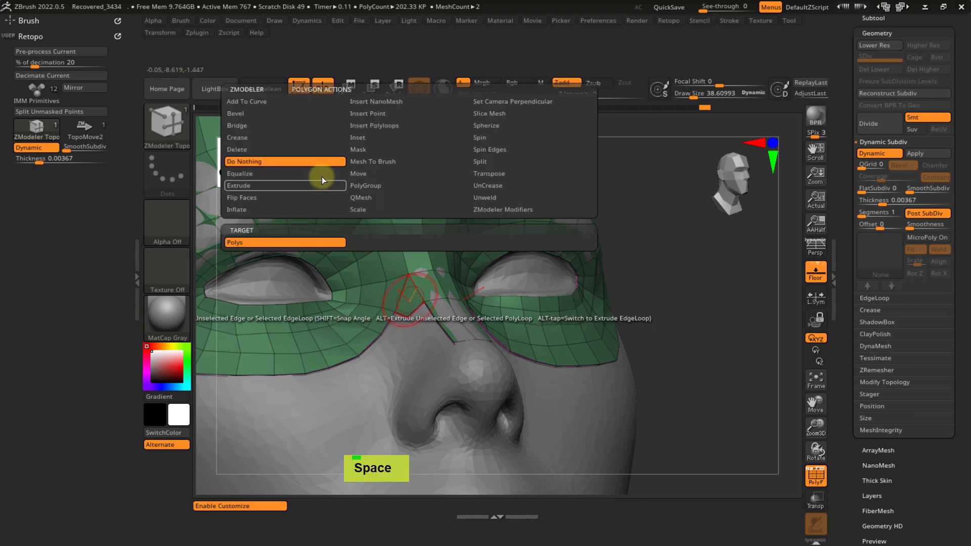
pyautogui.click(318, 149)
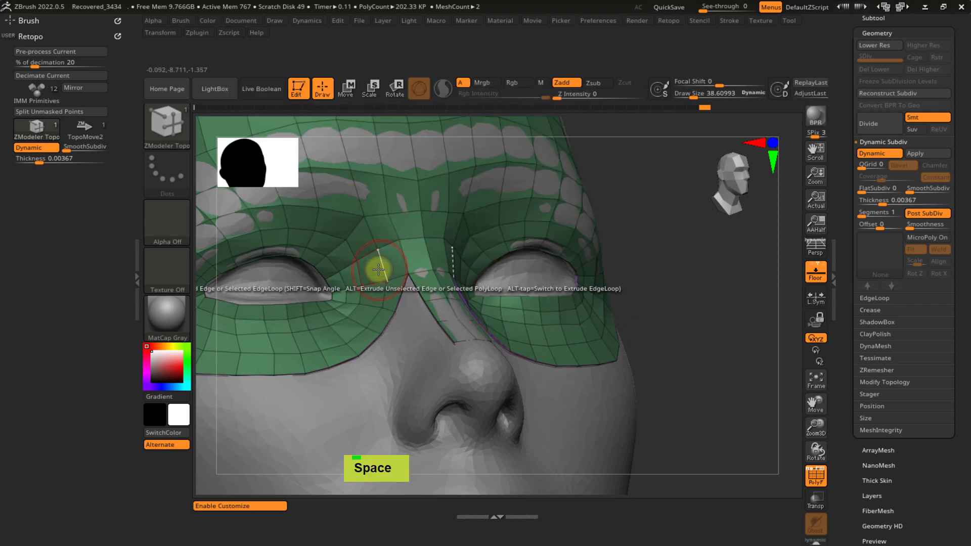
pyautogui.press('space')
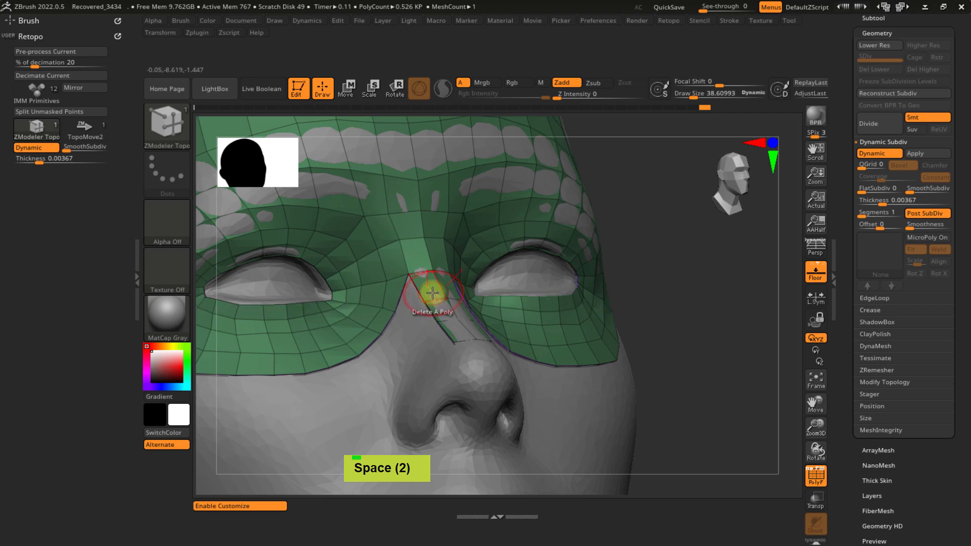
pyautogui.press('space')
pyautogui.click(321, 159)
# - Extrude an edge again to fill the gap beside the nose bridge and adjust its corner point at a draw size of about 12
pyautogui.keyDown('ctrl'); pyautogui.rightClick(428, 314); pyautogui.keyUp('ctrl')
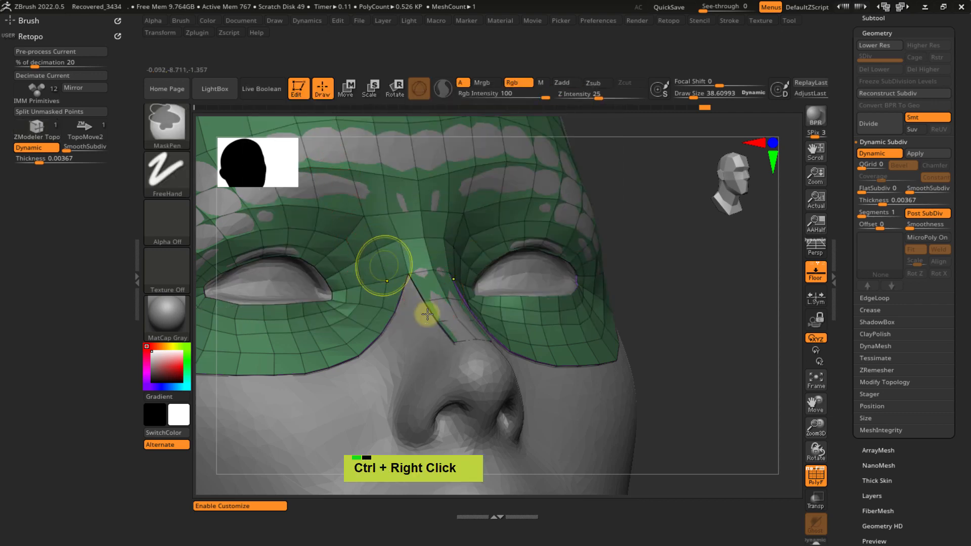
pyautogui.keyDown('ctrl'); pyautogui.moveTo(428, 314); pyautogui.dragTo(421, 273, button='right'); pyautogui.keyUp('ctrl')
pyautogui.moveTo(426, 309)
pyautogui.mouseDown(button='right')
pyautogui.moveTo(442, 320)
pyautogui.moveTo(425, 299)
pyautogui.mouseUp(button='right')
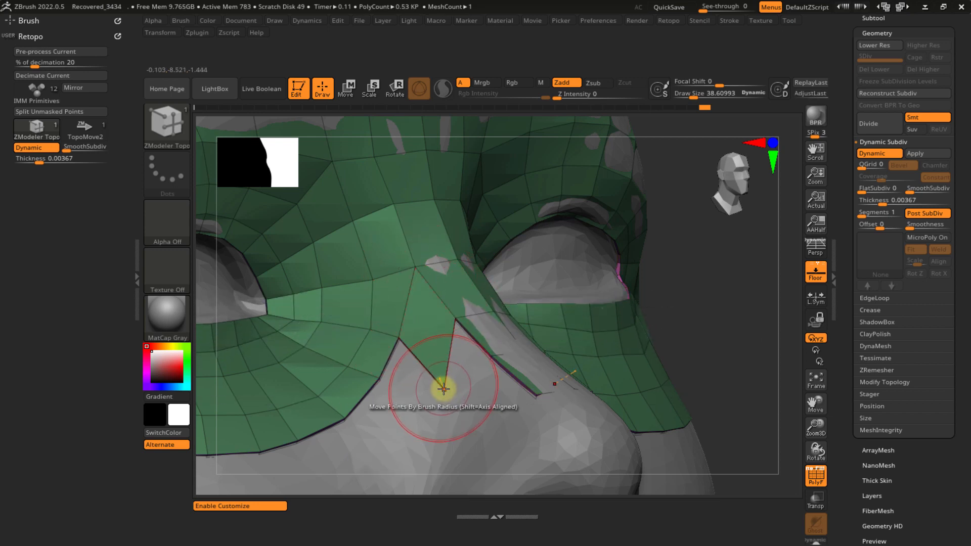
pyautogui.press('s')
pyautogui.moveTo(446, 395)
pyautogui.mouseDown()
pyautogui.moveTo(433, 395)
pyautogui.moveTo(439, 370)
pyautogui.mouseUp()
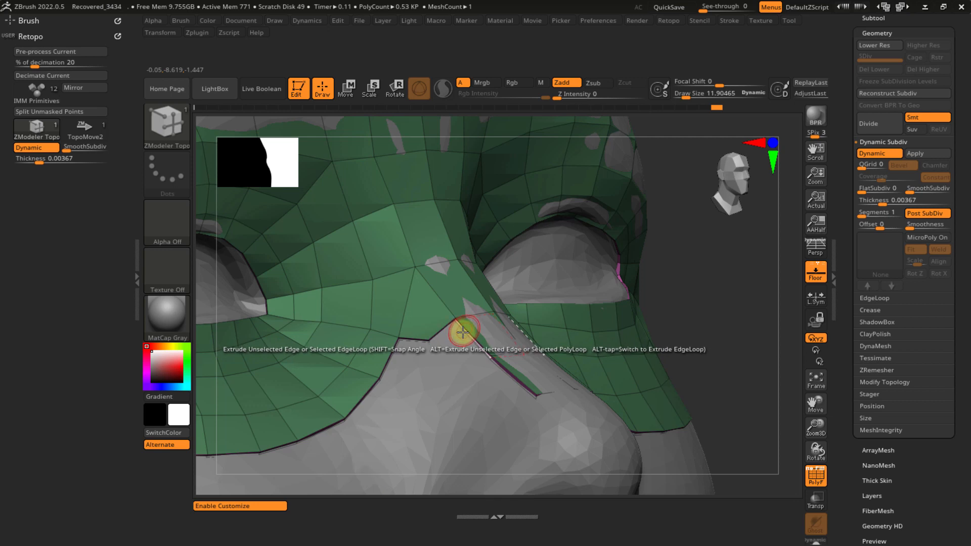
# - Extrude polygons down the side of the nose from the bridge strip and inner eye edge, undoing and repeating the extrusion where needed
pyautogui.moveTo(459, 329); pyautogui.dragTo(444, 355)
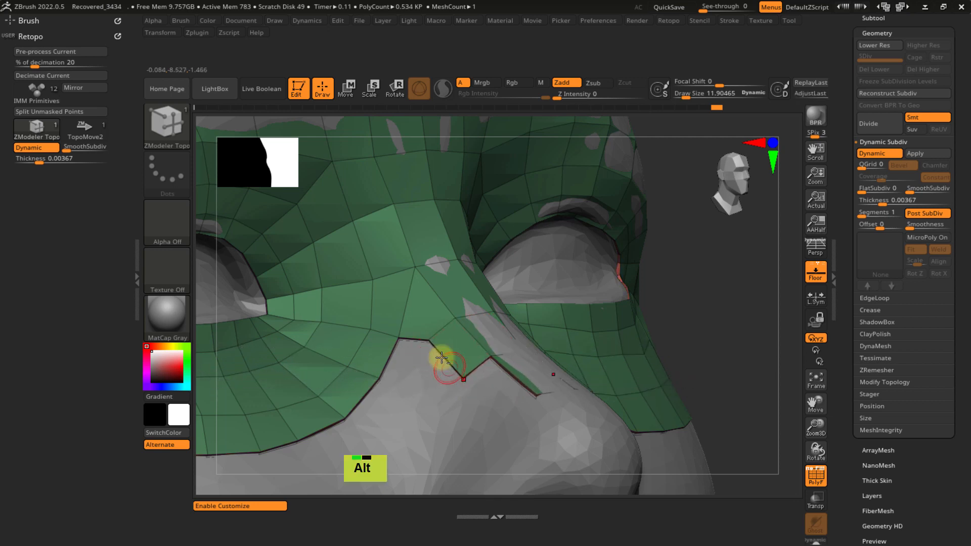
pyautogui.keyDown('alt'); pyautogui.moveTo(445, 363); pyautogui.dragTo(417, 314, button='right'); pyautogui.keyUp('alt')
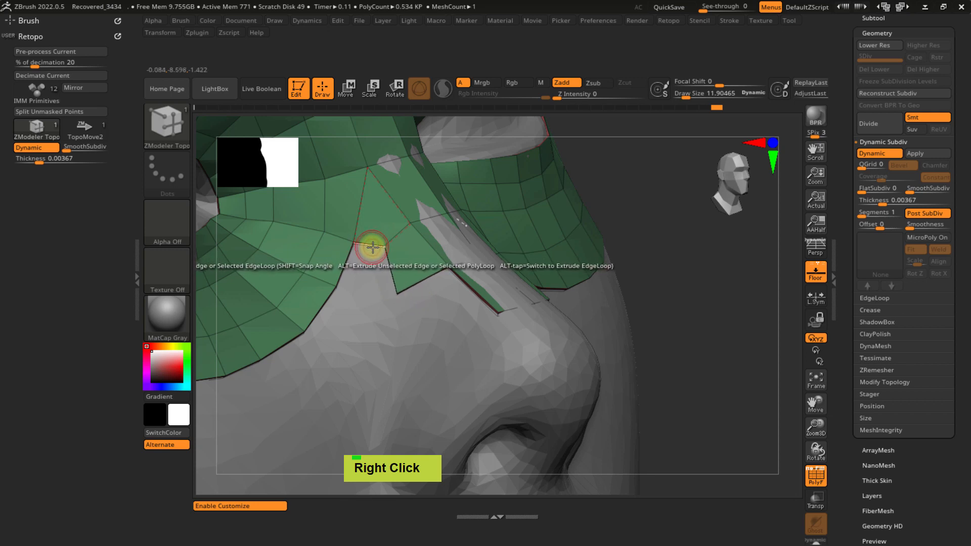
pyautogui.moveTo(370, 247); pyautogui.dragTo(372, 289)
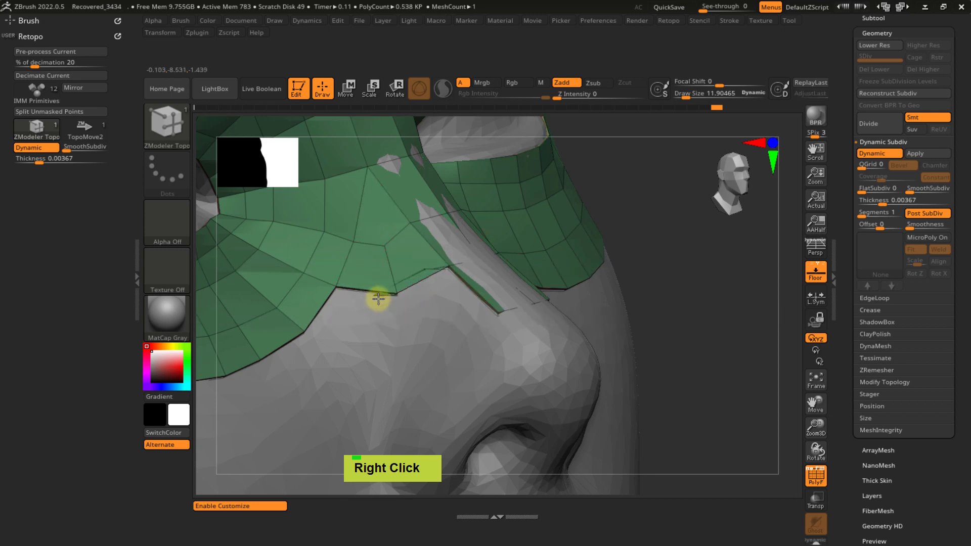
pyautogui.hotkey('ctrl', 'z')
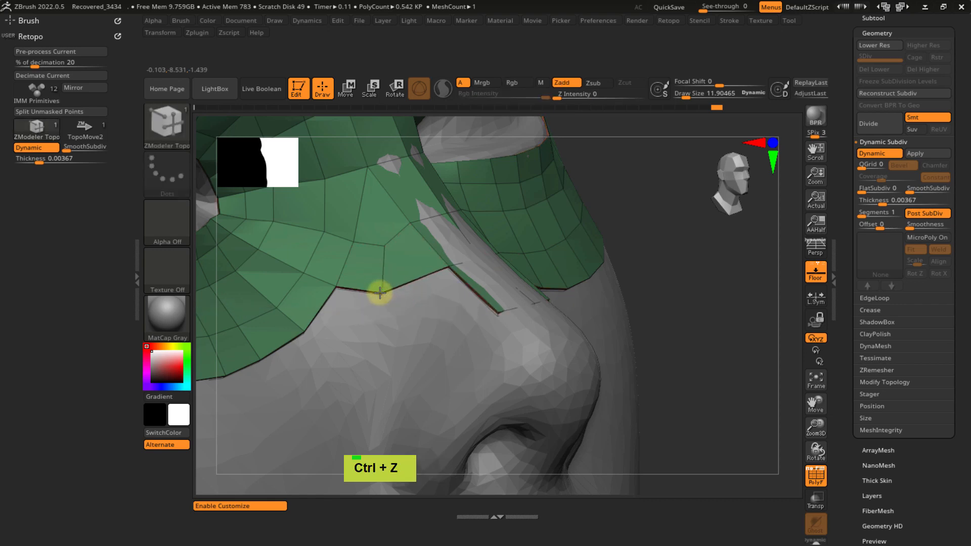
pyautogui.moveTo(399, 294)
pyautogui.keyDown('ctrl'); pyautogui.mouseDown(button='right')
pyautogui.moveTo(408, 254)
pyautogui.moveTo(416, 275)
pyautogui.mouseUp(button='right'); pyautogui.keyUp('ctrl')
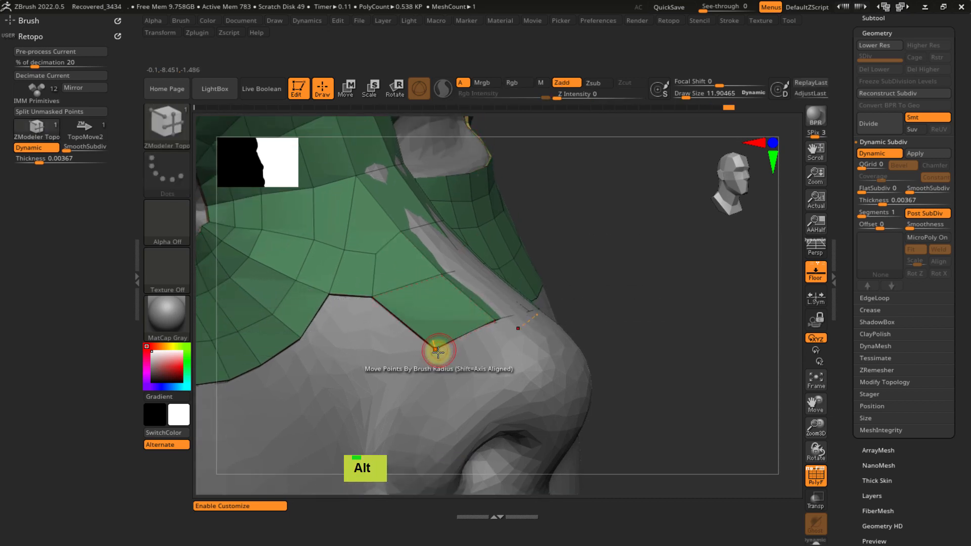
# - Switch to Extrude EdgeLoop, extrude the mask's lower border outward around the eyes, and fit the new row's points against the nose side
pyautogui.keyDown('ctrl'); pyautogui.moveTo(428, 344); pyautogui.dragTo(498, 215, button='right'); pyautogui.keyUp('ctrl')
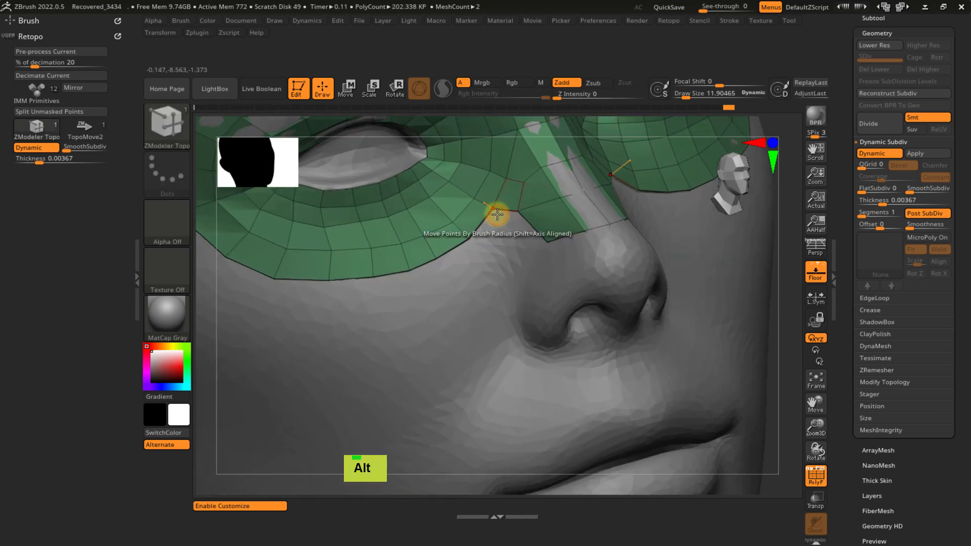
pyautogui.keyDown('alt'); pyautogui.click(424, 266); pyautogui.keyUp('alt')
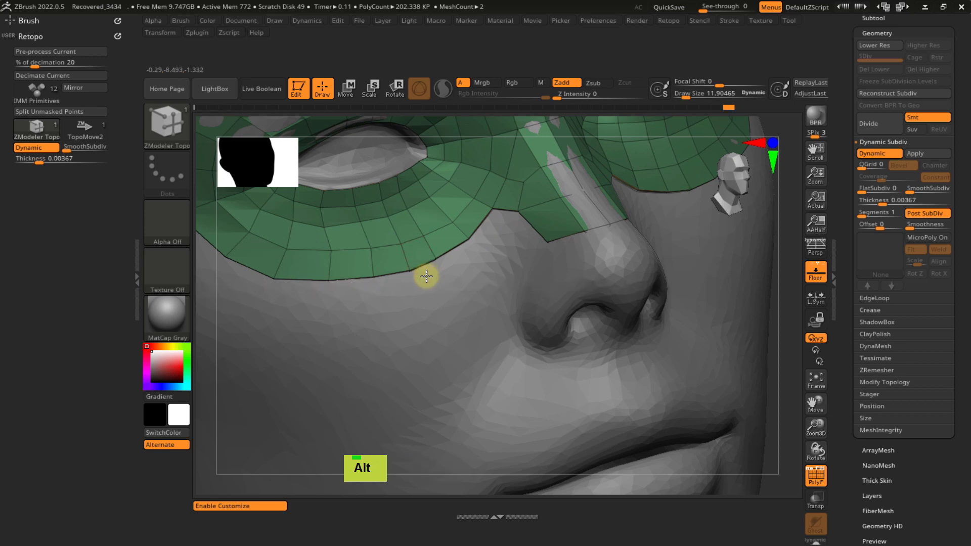
pyautogui.keyDown('alt'); pyautogui.moveTo(434, 287); pyautogui.dragTo(435, 287); pyautogui.keyUp('alt')
pyautogui.keyDown('ctrl'); pyautogui.moveTo(434, 302); pyautogui.dragTo(438, 228, button='right'); pyautogui.keyUp('ctrl')
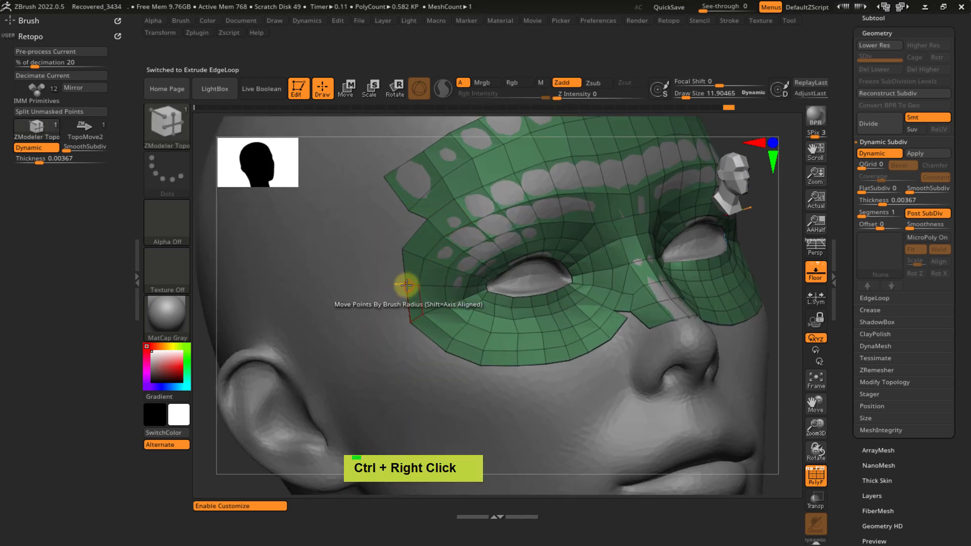
pyautogui.moveTo(461, 310)
pyautogui.keyDown('alt'); pyautogui.mouseDown(button='right')
pyautogui.moveTo(457, 251)
pyautogui.moveTo(543, 250)
pyautogui.moveTo(560, 260)
pyautogui.moveTo(534, 278)
pyautogui.mouseUp(button='right'); pyautogui.keyUp('alt')
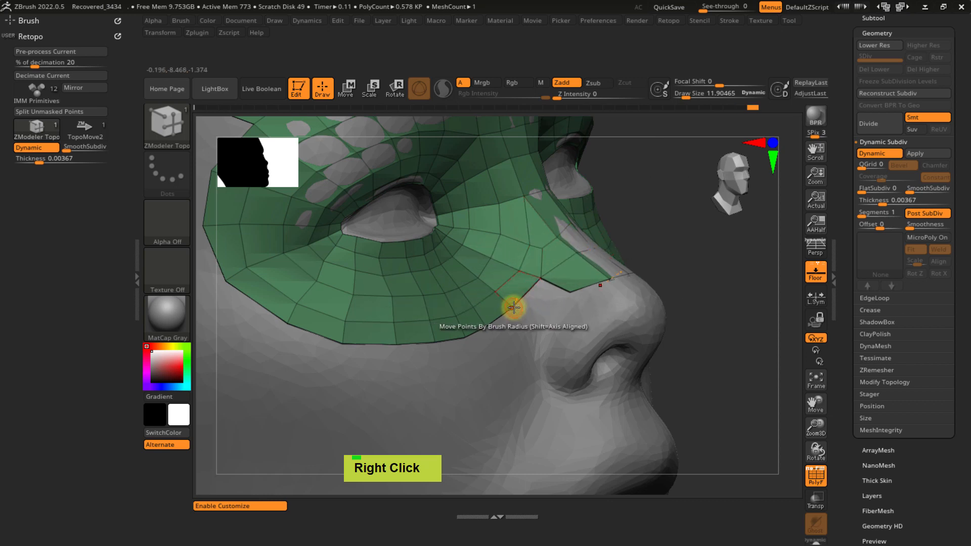
pyautogui.keyDown('ctrl'); pyautogui.moveTo(519, 314); pyautogui.dragTo(418, 288, button='right'); pyautogui.keyUp('ctrl')
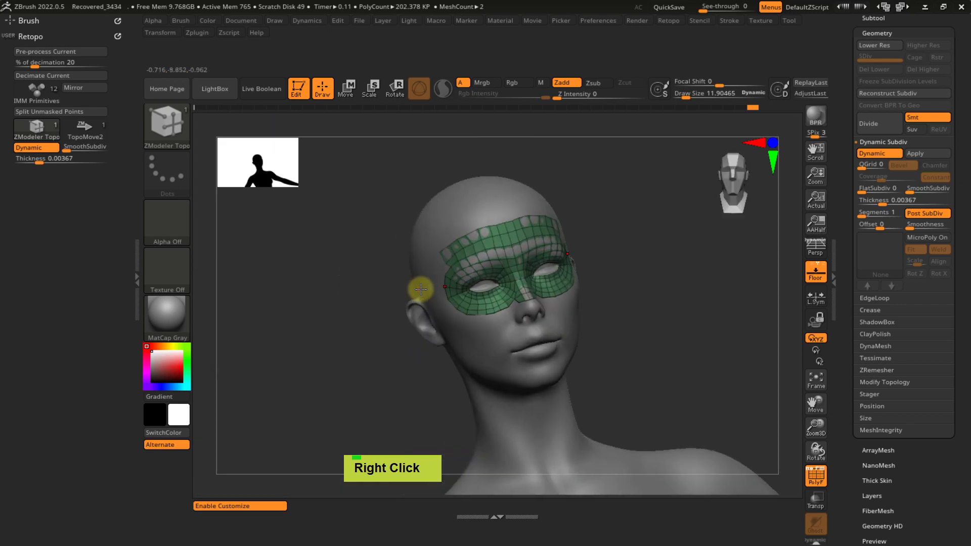
pyautogui.keyDown('ctrl'); pyautogui.moveTo(521, 299); pyautogui.dragTo(408, 268, button='right'); pyautogui.keyUp('ctrl')
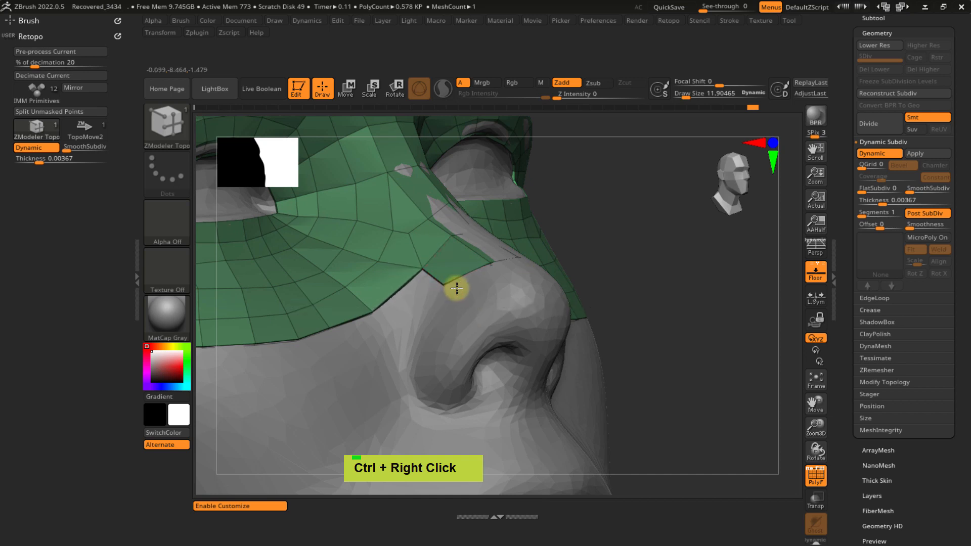
# - Extrude the nose strip's lower edge loop over the nose tip
pyautogui.moveTo(499, 306); pyautogui.dragTo(501, 260, button='right')
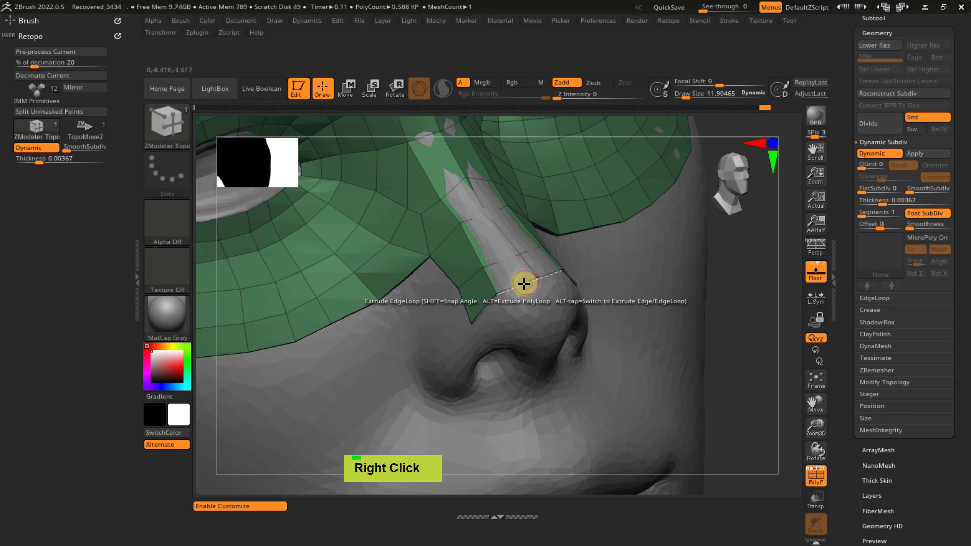
pyautogui.moveTo(540, 326)
pyautogui.mouseDown(button='right')
pyautogui.moveTo(462, 256)
pyautogui.moveTo(546, 273)
pyautogui.moveTo(464, 262)
pyautogui.moveTo(479, 286)
pyautogui.moveTo(428, 305)
pyautogui.moveTo(423, 289)
pyautogui.mouseUp(button='right')
pyautogui.press('ctrl')
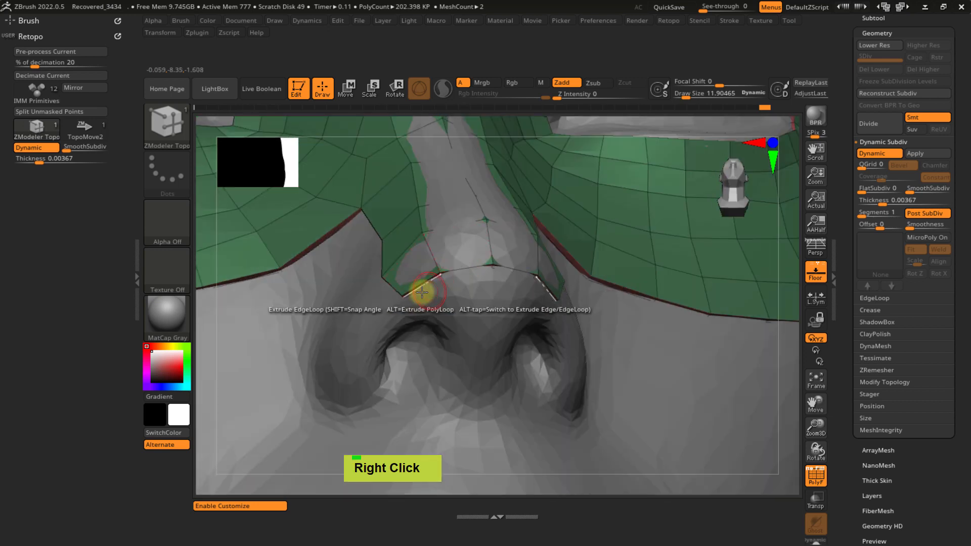
# - Switch to Extrude Edge/EdgeLoop and extrude the central edges under the nose tip down between the nostrils
pyautogui.press('alt')
pyautogui.keyDown('alt'); pyautogui.moveTo(469, 269); pyautogui.dragTo(475, 283); pyautogui.keyUp('alt')
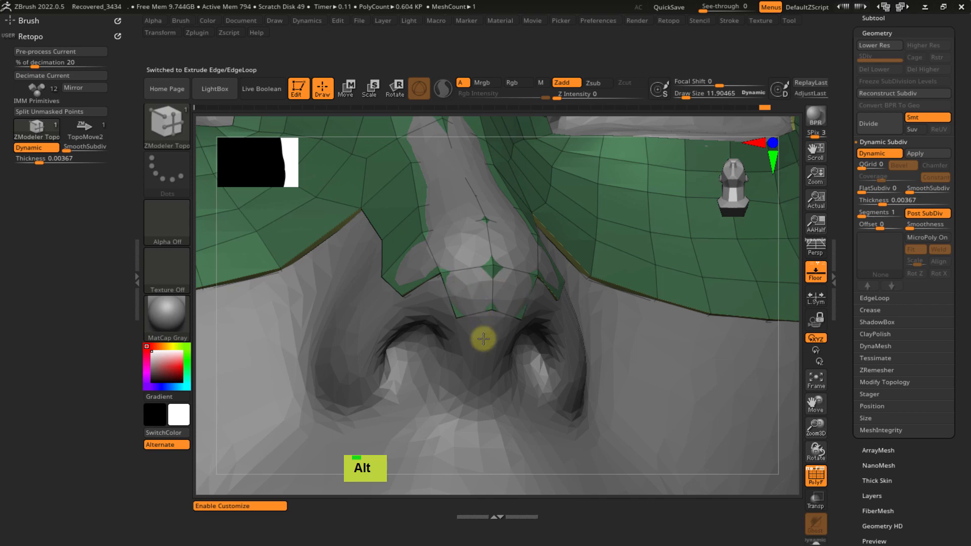
pyautogui.keyDown('ctrl'); pyautogui.moveTo(483, 339); pyautogui.dragTo(467, 217, button='right'); pyautogui.keyUp('ctrl')
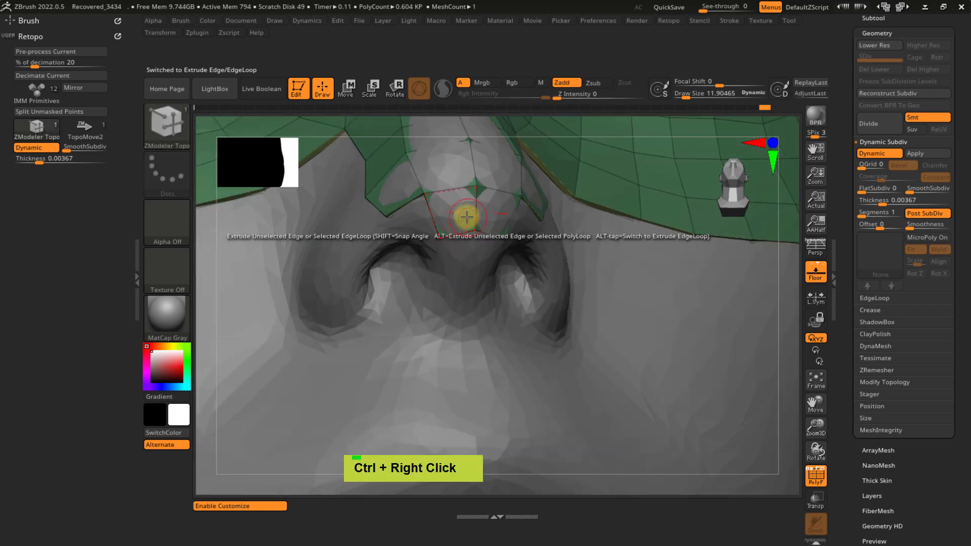
pyautogui.moveTo(466, 216); pyautogui.dragTo(458, 275)
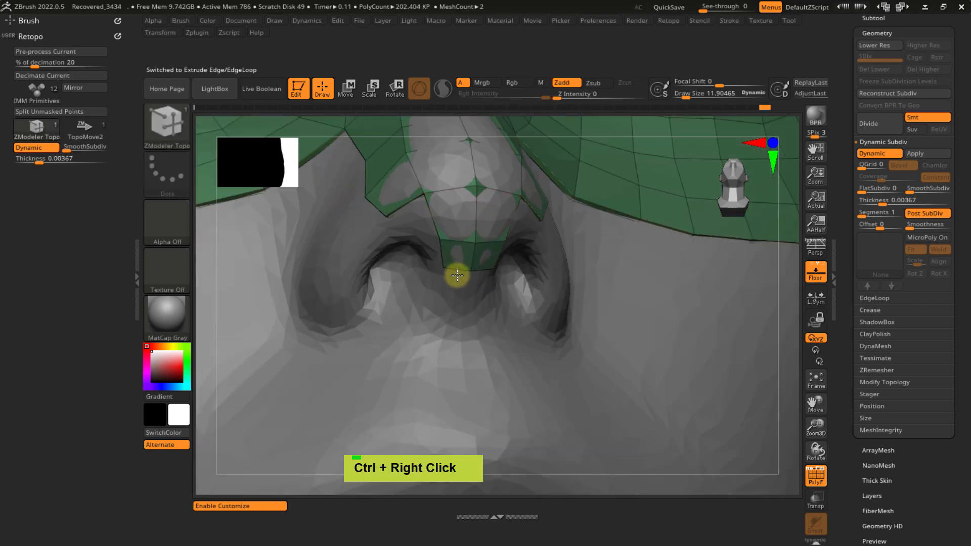
# - Extrude the central strip's end edges from between the nostrils down the philtrum to the upper lip
pyautogui.moveTo(453, 283); pyautogui.dragTo(434, 289, button='right')
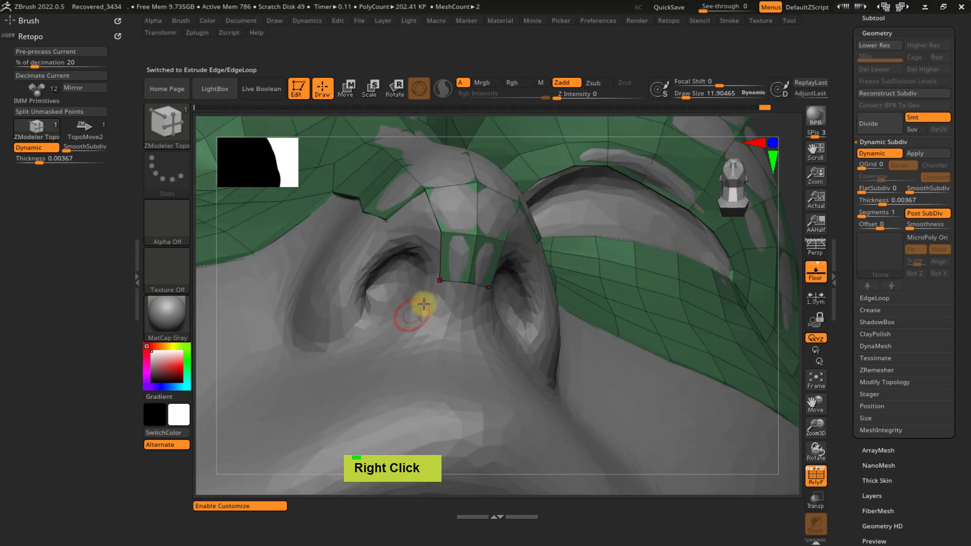
pyautogui.moveTo(444, 277); pyautogui.dragTo(451, 317)
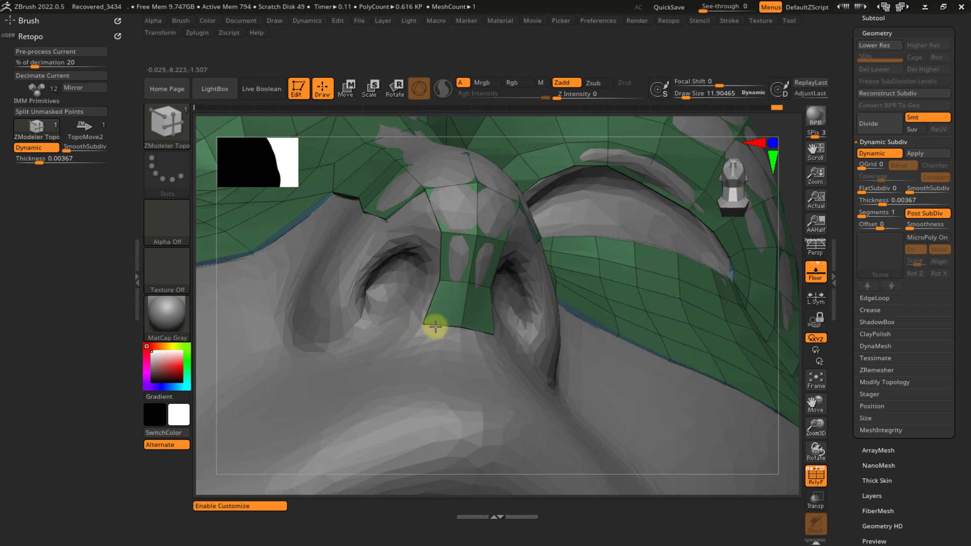
pyautogui.moveTo(440, 340); pyautogui.dragTo(442, 369)
pyautogui.moveTo(444, 362)
pyautogui.keyDown('ctrl'); pyautogui.mouseDown(button='right')
pyautogui.moveTo(439, 338)
pyautogui.moveTo(438, 377)
pyautogui.moveTo(420, 213)
pyautogui.mouseUp(button='right'); pyautogui.keyUp('ctrl')
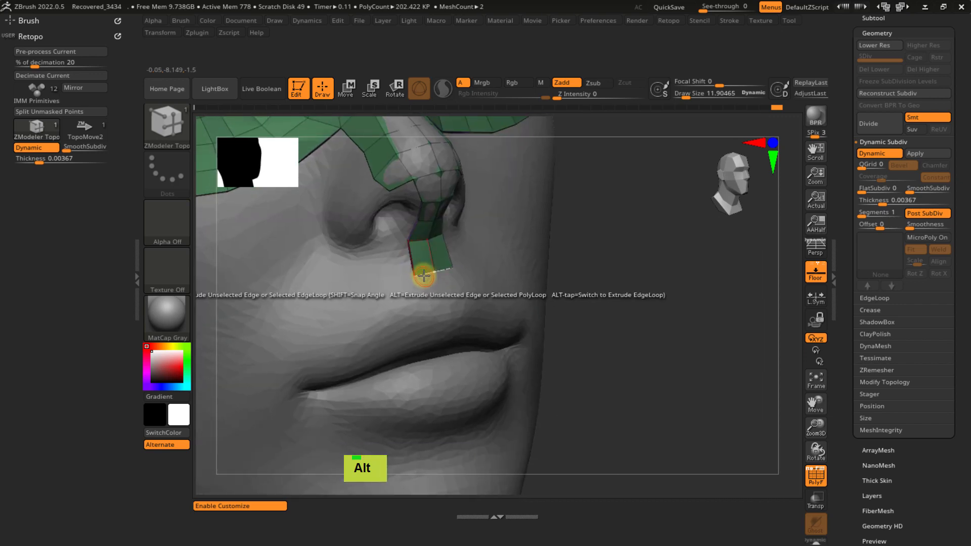
pyautogui.keyDown('alt'); pyautogui.moveTo(423, 275); pyautogui.dragTo(435, 304); pyautogui.keyUp('alt')
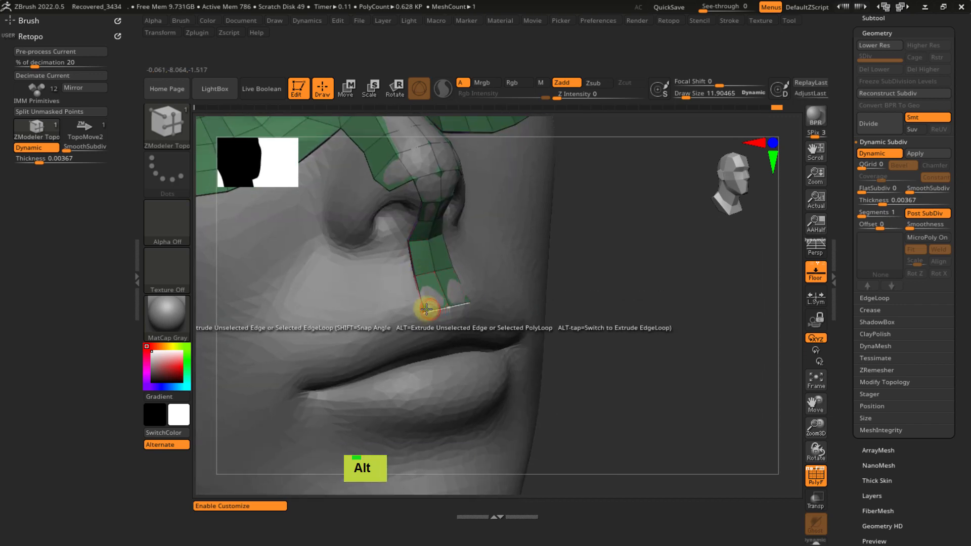
pyautogui.moveTo(425, 295)
pyautogui.mouseDown(button='right')
pyautogui.moveTo(431, 317)
pyautogui.moveTo(433, 301)
pyautogui.mouseUp(button='right')
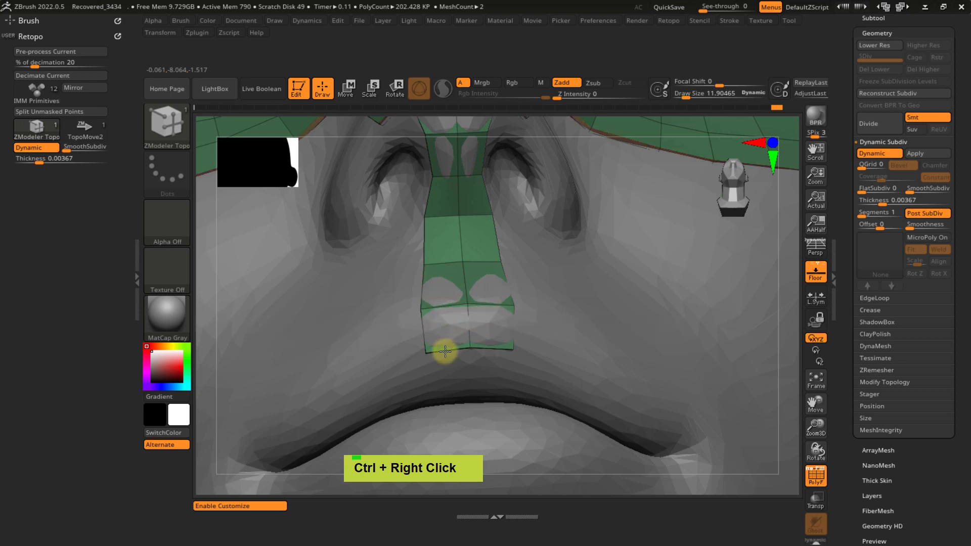
# - Extrude the lowest row's side edge along the upper lip toward the mouth corner, and even out the spacing of the new points
pyautogui.keyDown('ctrl'); pyautogui.moveTo(443, 351); pyautogui.dragTo(443, 291, button='right'); pyautogui.keyUp('ctrl')
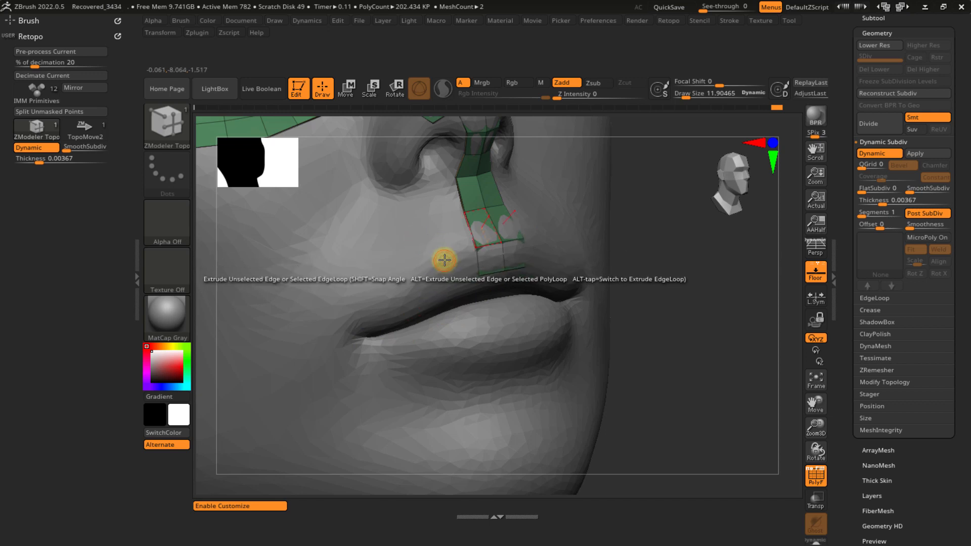
pyautogui.moveTo(445, 258)
pyautogui.mouseDown(button='right')
pyautogui.moveTo(415, 234)
pyautogui.moveTo(466, 238)
pyautogui.moveTo(457, 207)
pyautogui.moveTo(481, 199)
pyautogui.moveTo(460, 188)
pyautogui.moveTo(523, 266)
pyautogui.mouseUp(button='right')
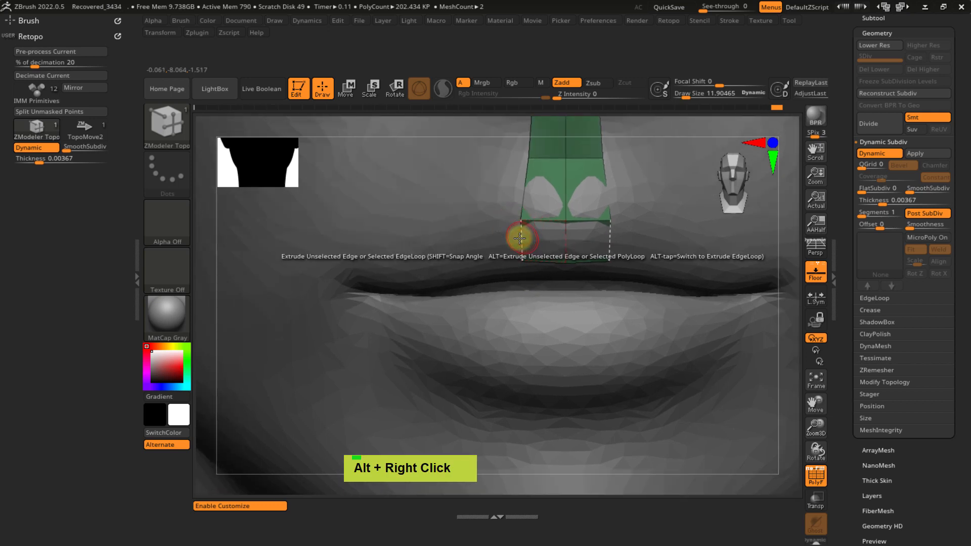
pyautogui.moveTo(518, 234); pyautogui.dragTo(482, 253)
pyautogui.moveTo(472, 252)
pyautogui.mouseDown(button='right')
pyautogui.moveTo(481, 208)
pyautogui.moveTo(460, 242)
pyautogui.mouseUp(button='right')
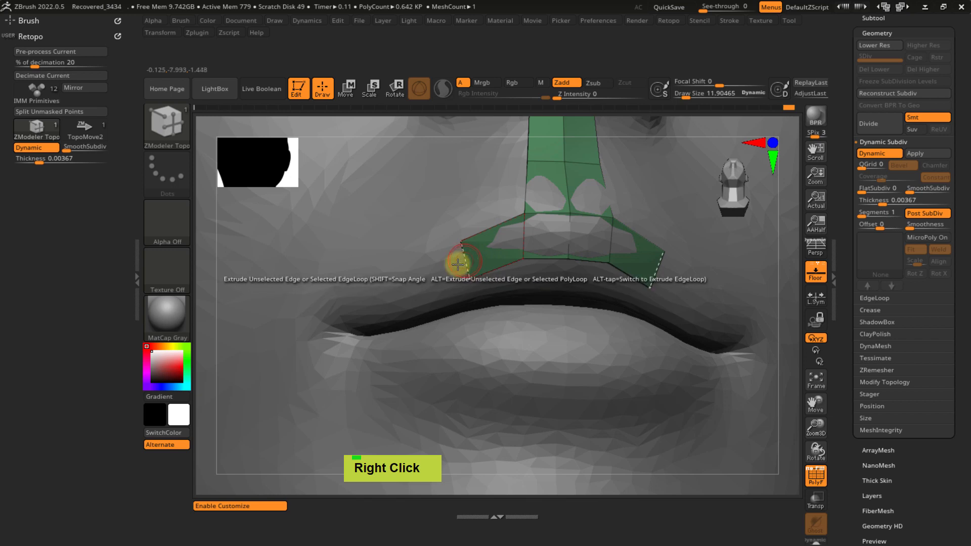
pyautogui.moveTo(425, 260); pyautogui.dragTo(343, 295)
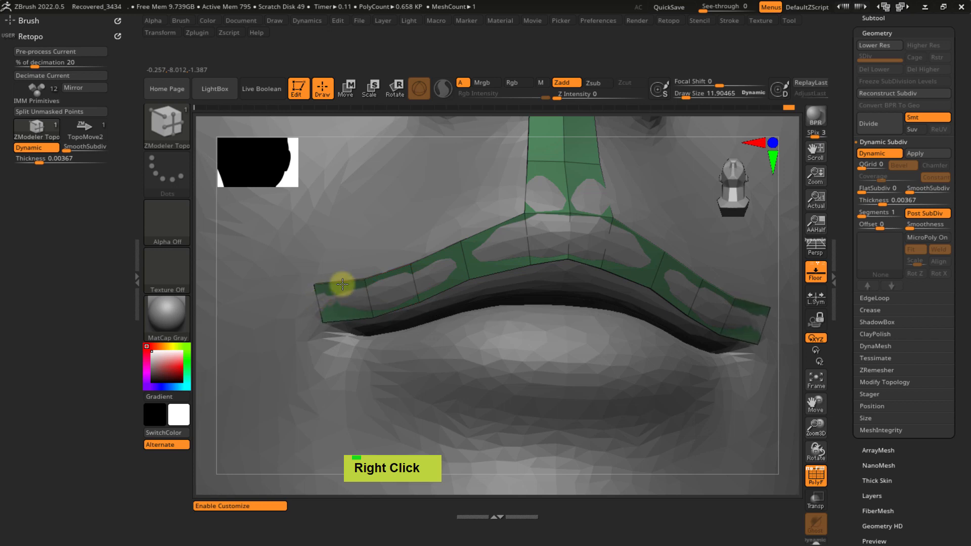
pyautogui.moveTo(418, 301); pyautogui.dragTo(480, 271)
pyautogui.moveTo(458, 236); pyautogui.dragTo(468, 237)
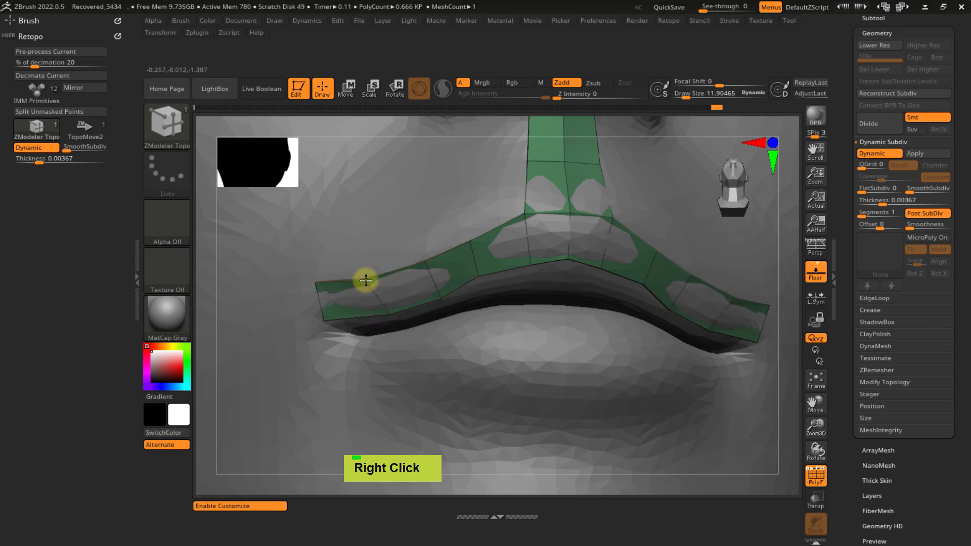
# - Extrude one more polygon from the end of the upper lip strip to the corner of the mouth
pyautogui.moveTo(381, 278); pyautogui.dragTo(323, 323, button='right')
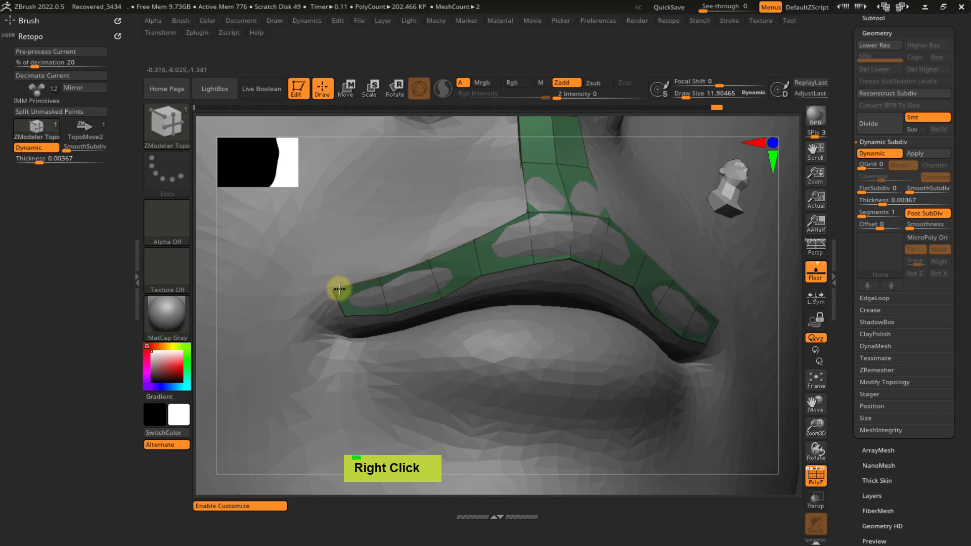
pyautogui.moveTo(339, 289); pyautogui.dragTo(306, 317)
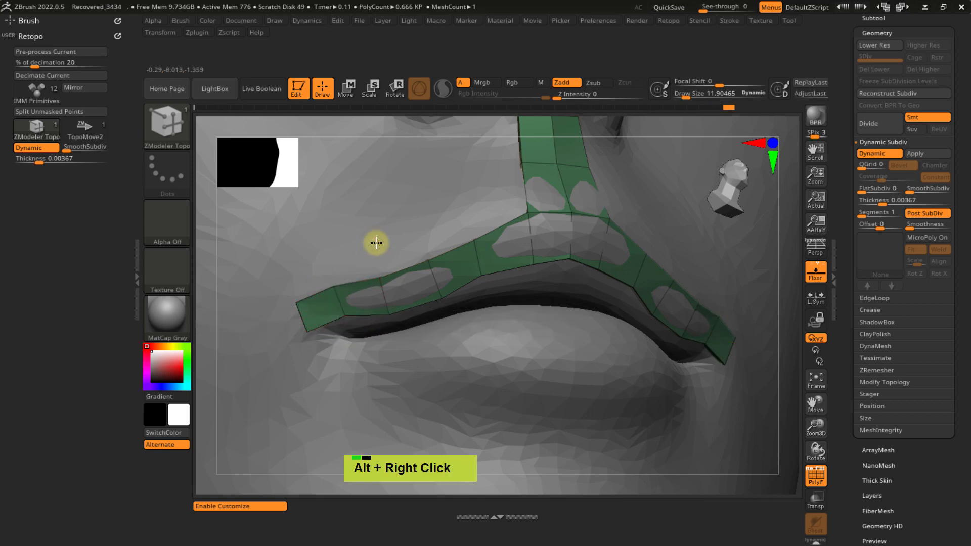
pyautogui.keyDown('alt'); pyautogui.moveTo(375, 243); pyautogui.dragTo(420, 222, button='right'); pyautogui.keyUp('alt')
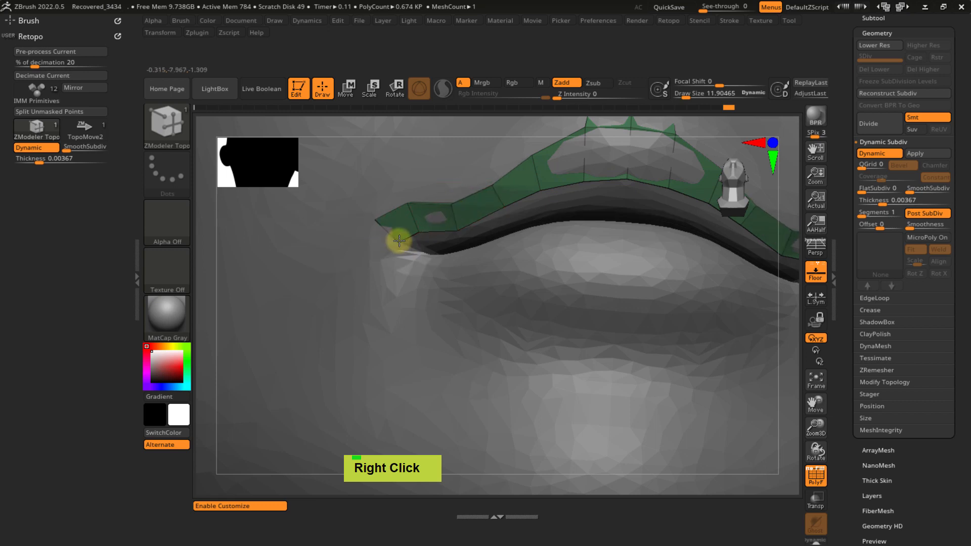
pyautogui.moveTo(396, 238); pyautogui.dragTo(371, 221, button='right')
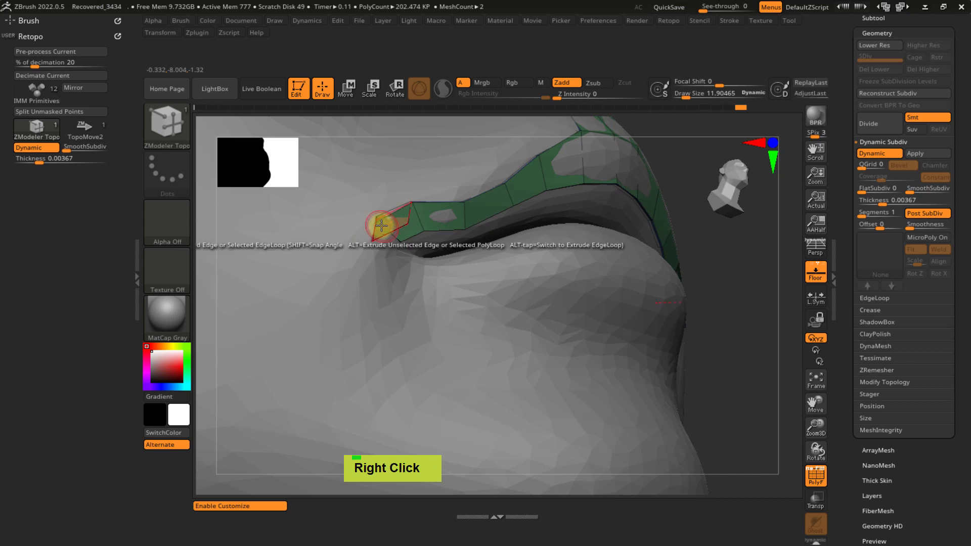
# - Undo the last edit, switch to TopoMove2 and pull the end polygon's points around the mouth corner
pyautogui.hotkey('ctrl', 'z')
pyautogui.keyDown('ctrl'); pyautogui.moveTo(408, 256); pyautogui.dragTo(380, 221, button='right'); pyautogui.keyUp('ctrl')
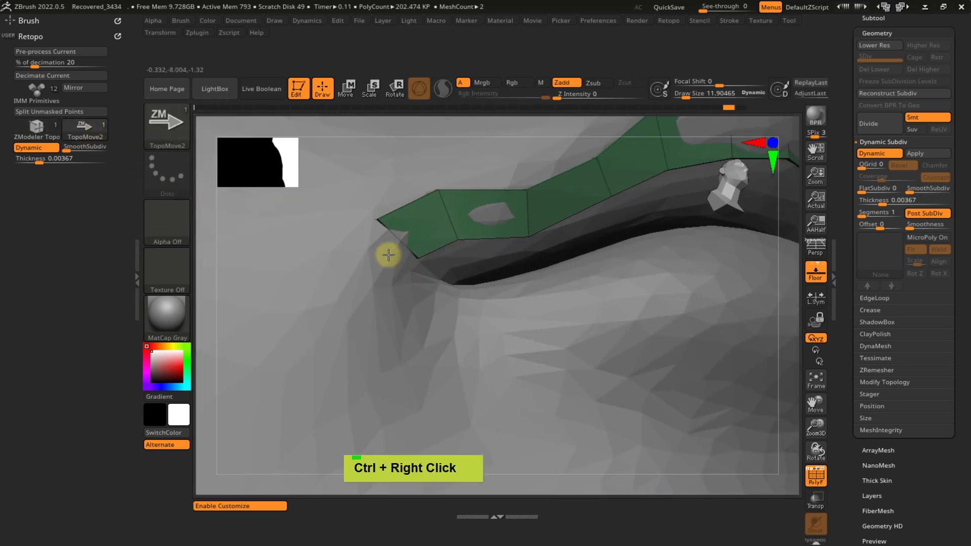
pyautogui.moveTo(378, 222); pyautogui.dragTo(362, 250)
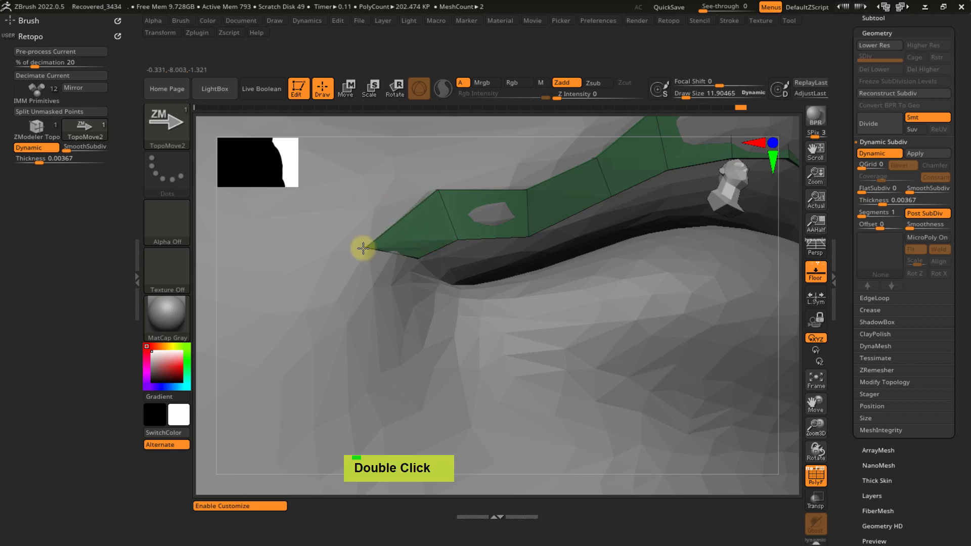
pyautogui.rightClick(410, 231)
pyautogui.moveTo(410, 230); pyautogui.dragTo(530, 231, button='right')
pyautogui.moveTo(453, 241)
pyautogui.mouseDown()
pyautogui.moveTo(463, 247)
pyautogui.moveTo(436, 269)
pyautogui.mouseUp()
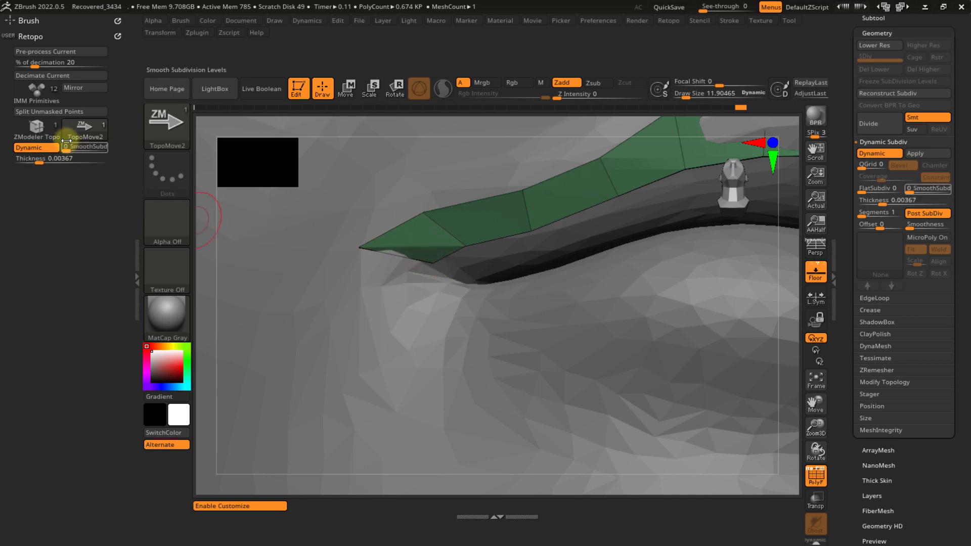
# - Switch to ZModeler Topology, extrude the strip around the mouth corner onto the lower lip, and shift the neighbouring upper lip points inward
pyautogui.click(45, 144)
pyautogui.click(42, 130)
pyautogui.click(42, 147)
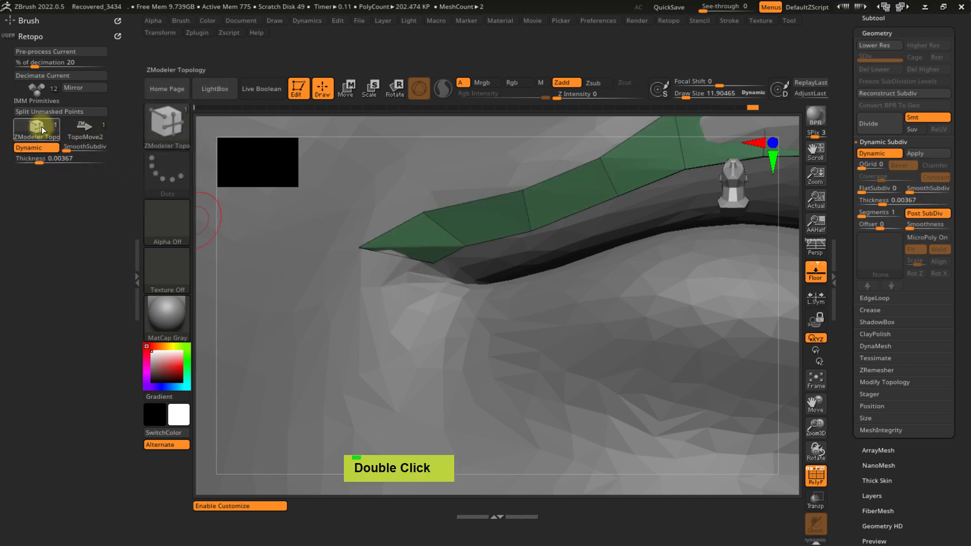
pyautogui.click(45, 131)
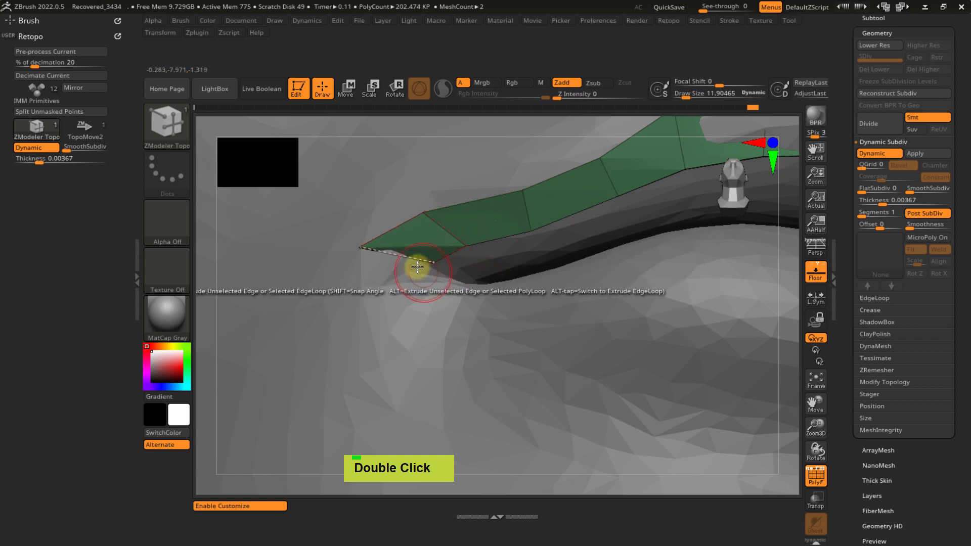
pyautogui.moveTo(403, 261); pyautogui.dragTo(469, 320)
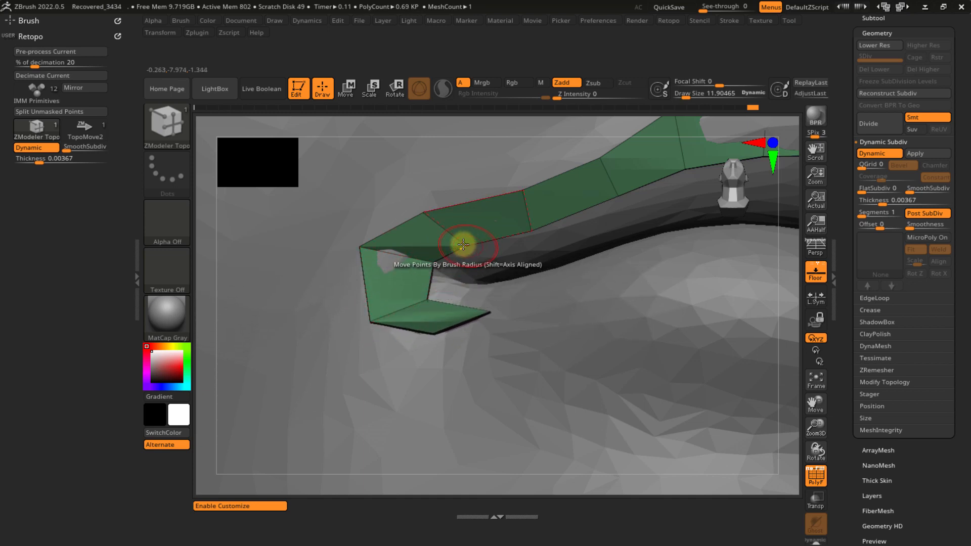
pyautogui.moveTo(424, 213); pyautogui.dragTo(452, 208)
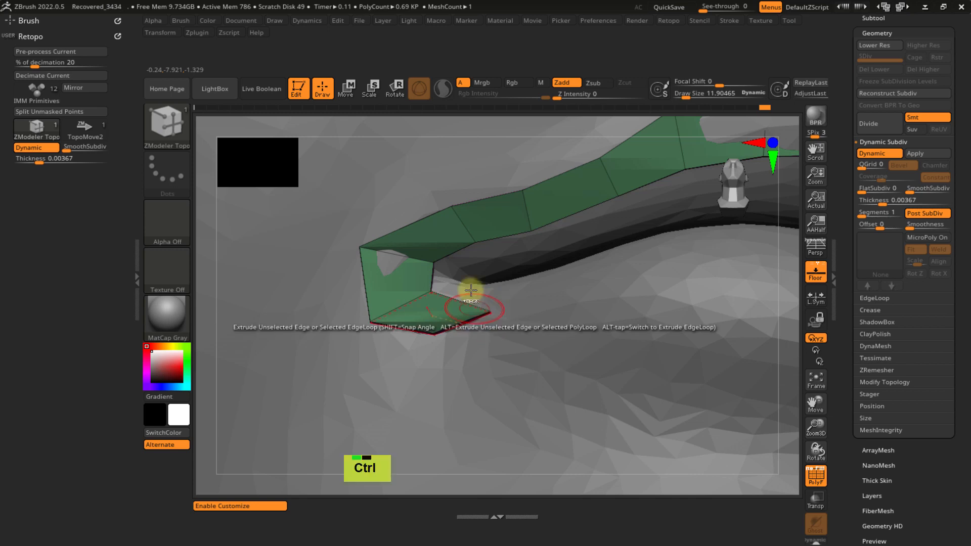
# - Use TopoMove2 to fit the points of the strip around the mouth corner to the sculpt
pyautogui.moveTo(410, 288)
pyautogui.keyDown('ctrl'); pyautogui.mouseDown(button='right')
pyautogui.moveTo(397, 275)
pyautogui.moveTo(461, 303)
pyautogui.mouseUp(button='right'); pyautogui.keyUp('ctrl')
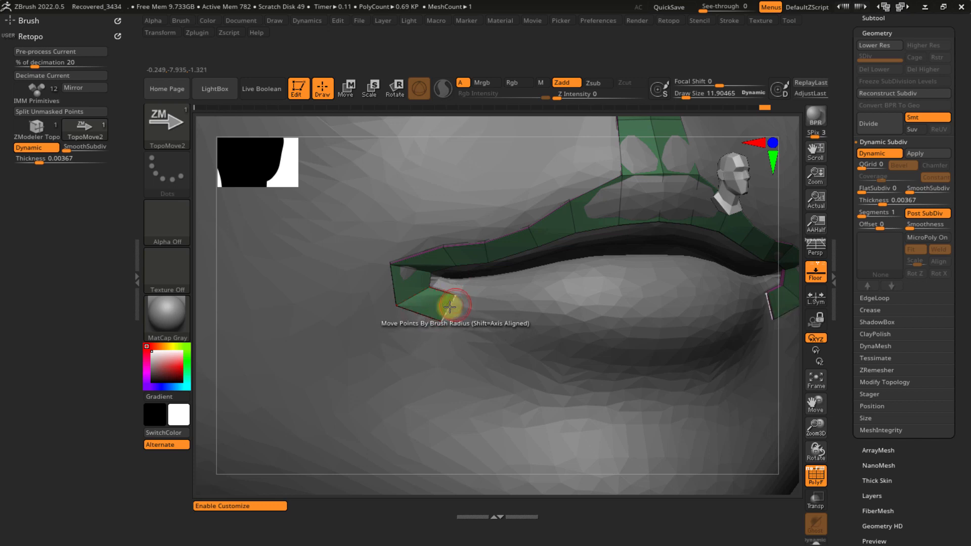
pyautogui.moveTo(450, 307); pyautogui.dragTo(398, 284)
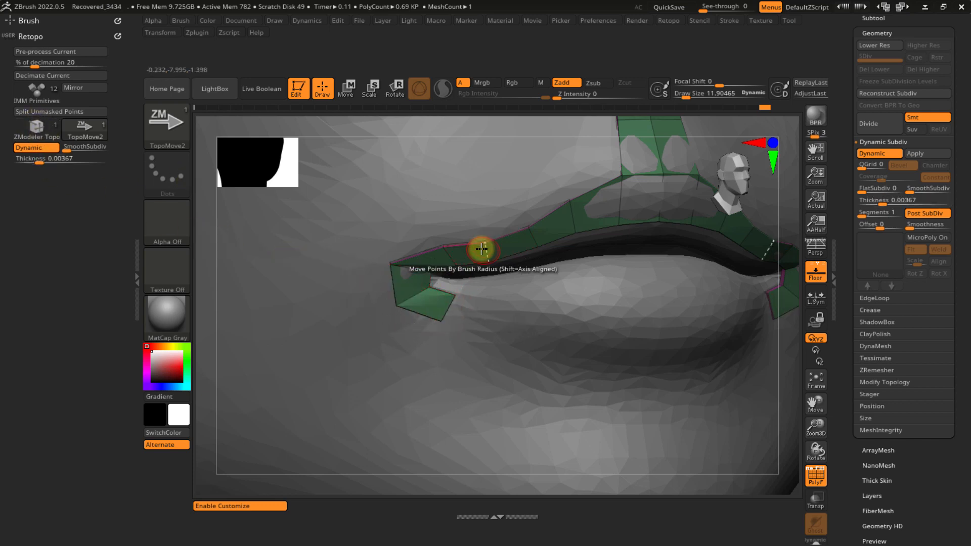
pyautogui.moveTo(472, 268); pyautogui.dragTo(465, 309, button='right')
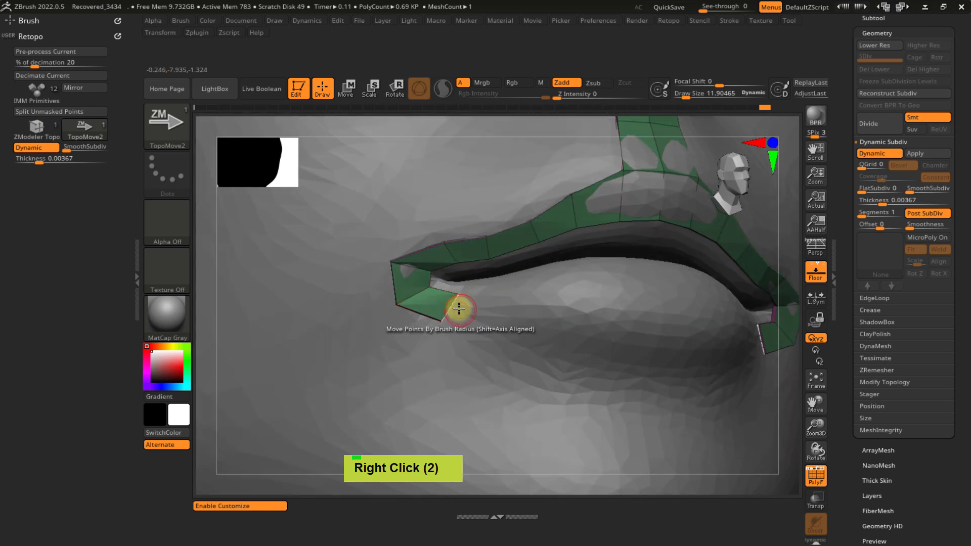
# - Switch to ZModeler Topology and extrude successive polygons along the lower lip from the mouth corner toward the centre
pyautogui.click(37, 129)
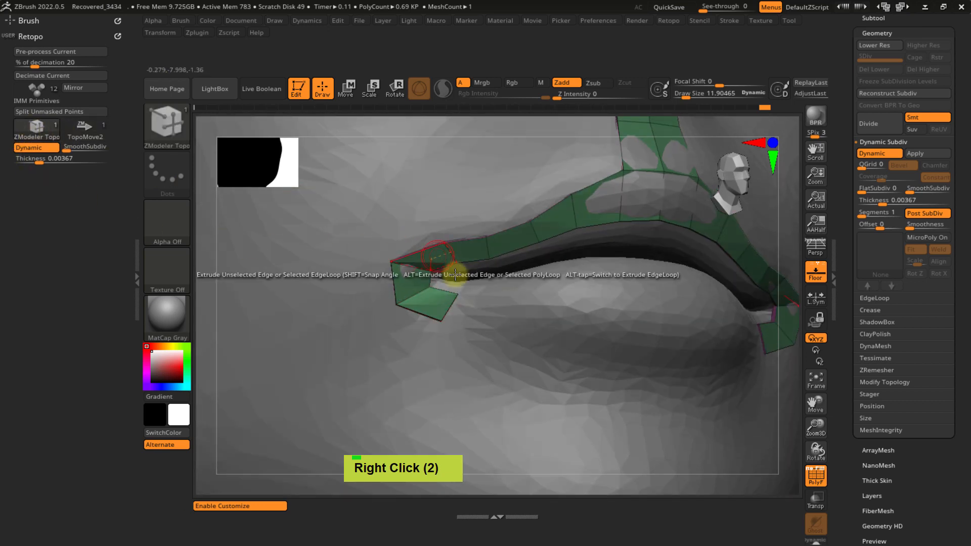
pyautogui.moveTo(482, 299); pyautogui.dragTo(484, 298)
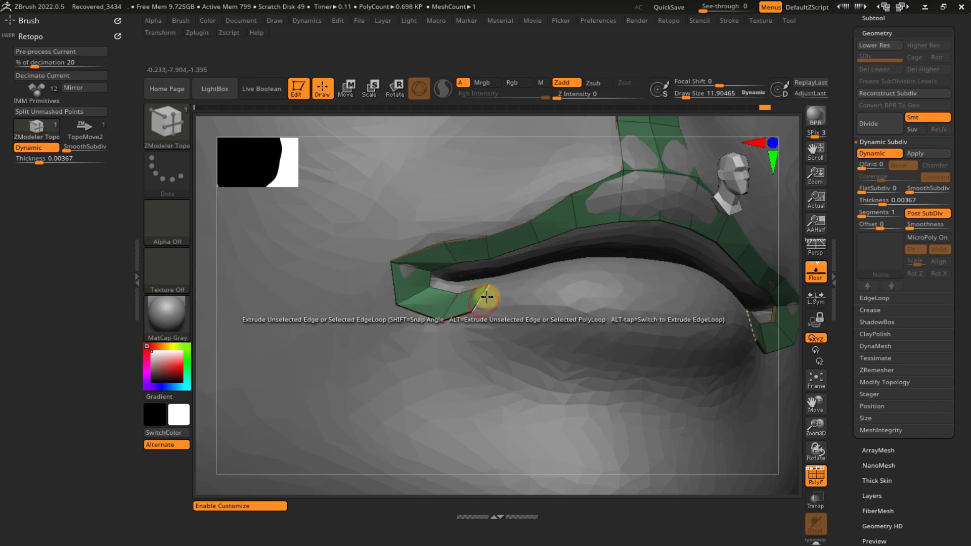
pyautogui.moveTo(492, 316); pyautogui.dragTo(473, 314, button='right')
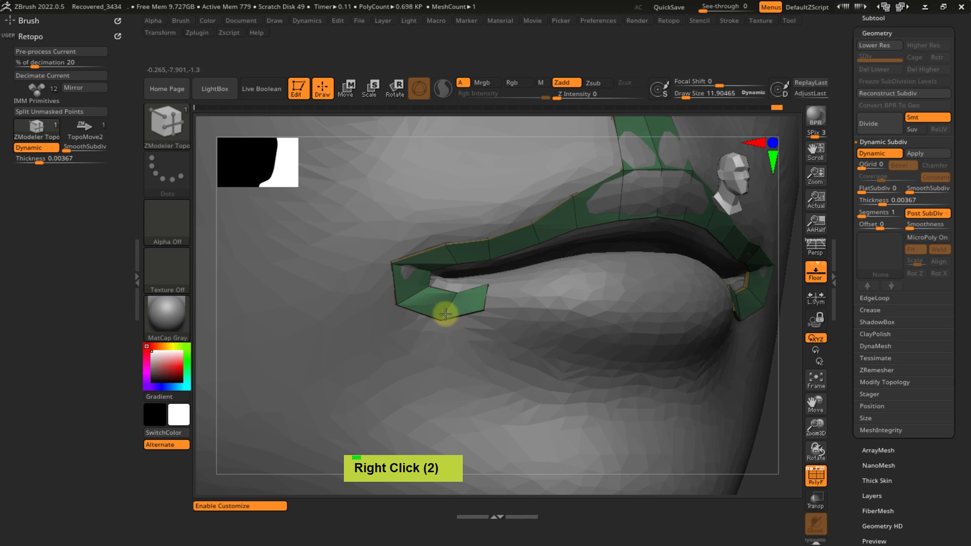
pyautogui.moveTo(449, 320); pyautogui.dragTo(486, 289, button='right')
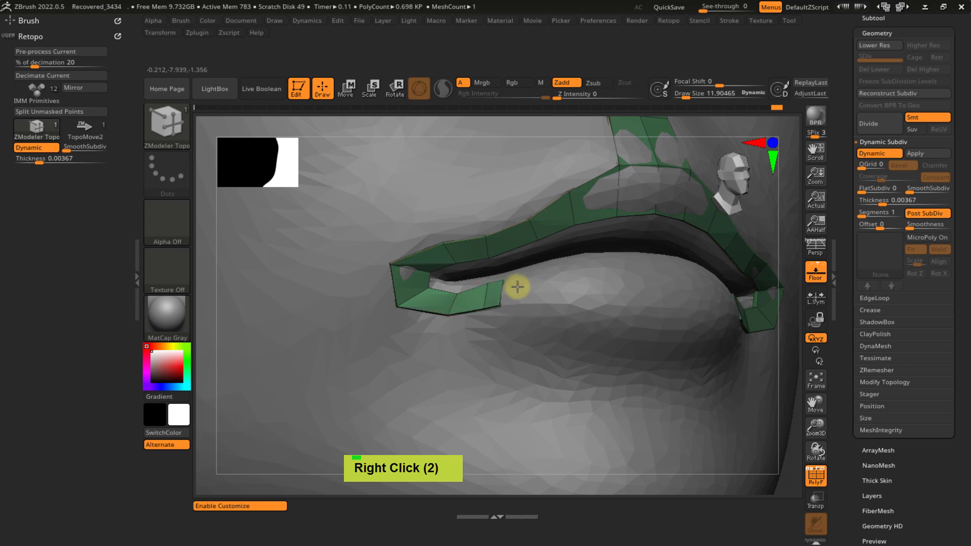
pyautogui.moveTo(544, 248)
pyautogui.mouseDown(button='right')
pyautogui.moveTo(552, 223)
pyautogui.moveTo(644, 211)
pyautogui.mouseUp(button='right')
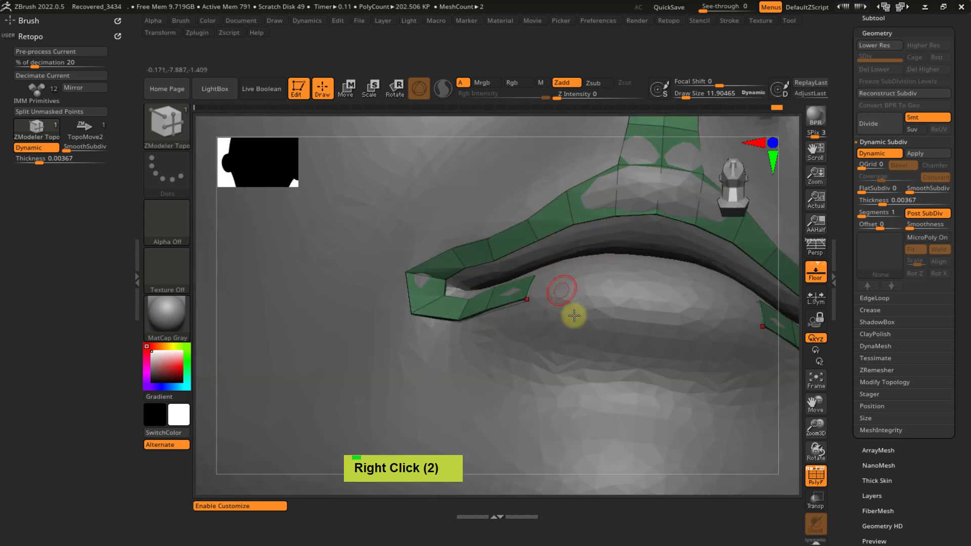
pyautogui.moveTo(574, 316); pyautogui.dragTo(505, 243, button='right')
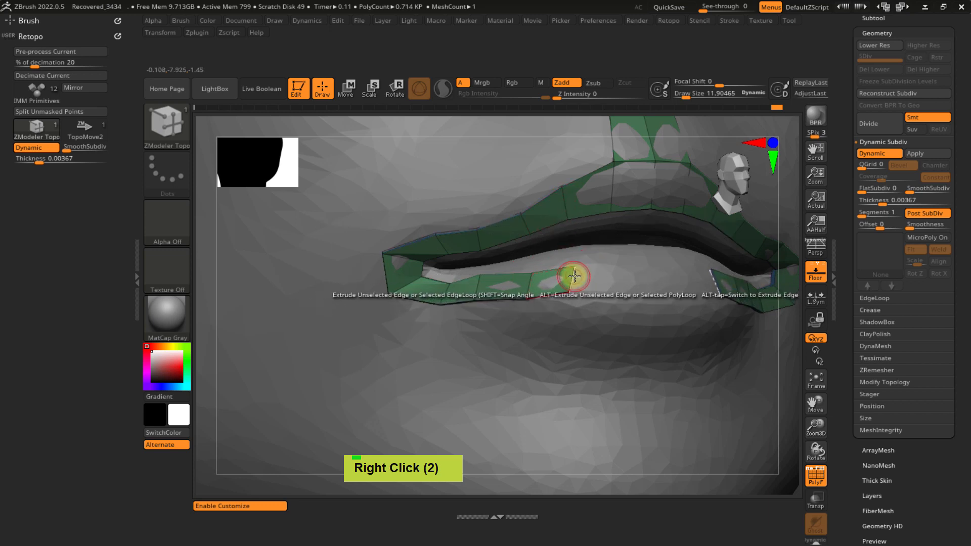
pyautogui.moveTo(575, 278); pyautogui.dragTo(611, 277)
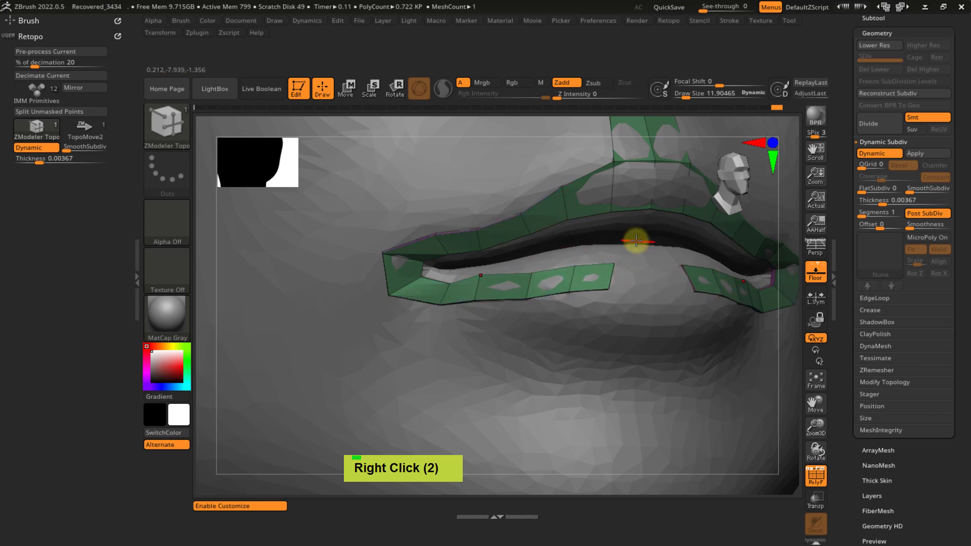
# - Adjust the lower lip strip's points and extrude its end edge to the centre line to close the loop around the mouth
pyautogui.moveTo(636, 241)
pyautogui.keyDown('alt'); pyautogui.mouseDown(button='right')
pyautogui.moveTo(499, 260)
pyautogui.moveTo(516, 284)
pyautogui.moveTo(513, 272)
pyautogui.mouseUp(button='right'); pyautogui.keyUp('alt')
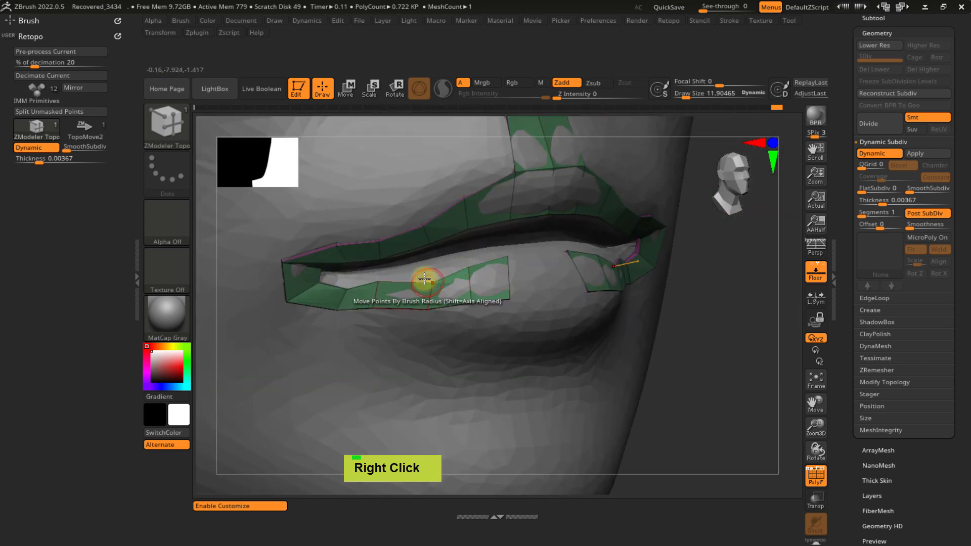
pyautogui.moveTo(513, 279); pyautogui.dragTo(473, 268, button='right')
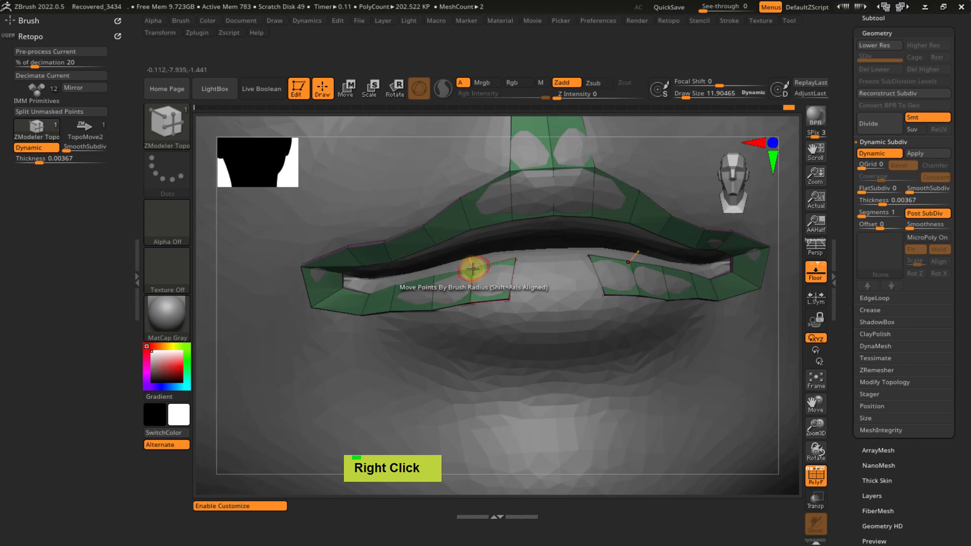
pyautogui.moveTo(514, 269); pyautogui.dragTo(557, 273)
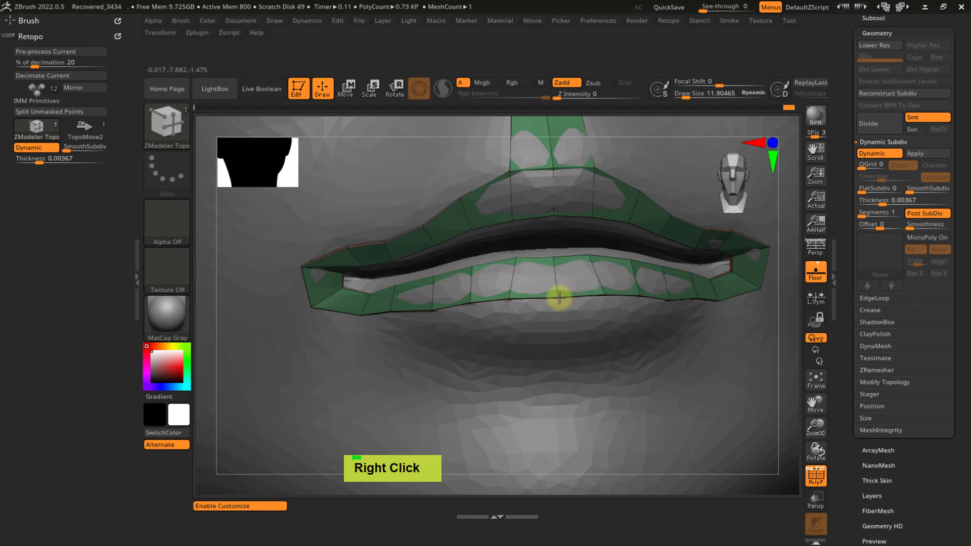
# - Turn on perspective for the view of the mouth
pyautogui.moveTo(554, 301)
pyautogui.mouseDown(button='right')
pyautogui.moveTo(527, 275)
pyautogui.moveTo(563, 289)
pyautogui.moveTo(561, 299)
pyautogui.mouseUp(button='right')
pyautogui.keyDown('alt'); pyautogui.moveTo(579, 245); pyautogui.dragTo(521, 265, button='right'); pyautogui.keyUp('alt')
pyautogui.press('p')
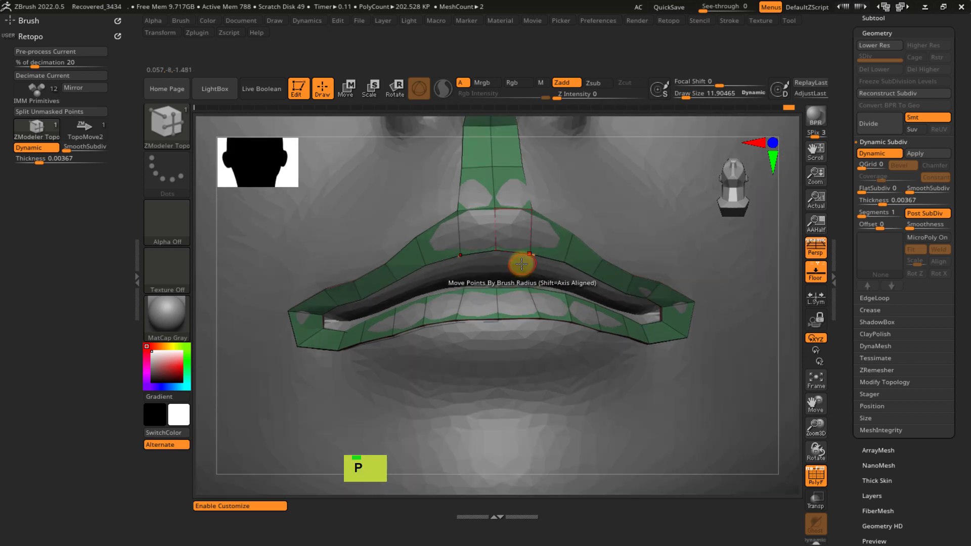
# - Turn perspective off and frame the full figure from the front
pyautogui.press('p')
pyautogui.click(738, 173)
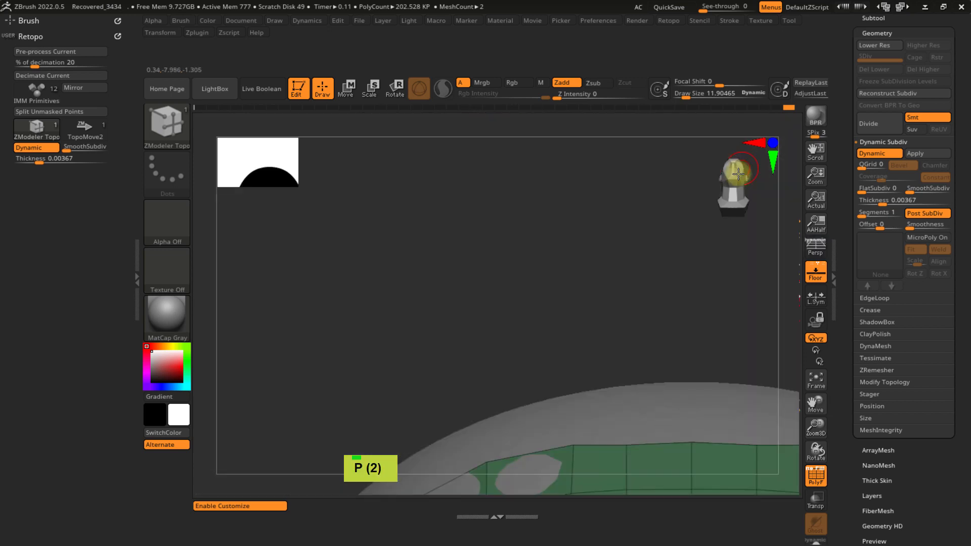
pyautogui.press('f')
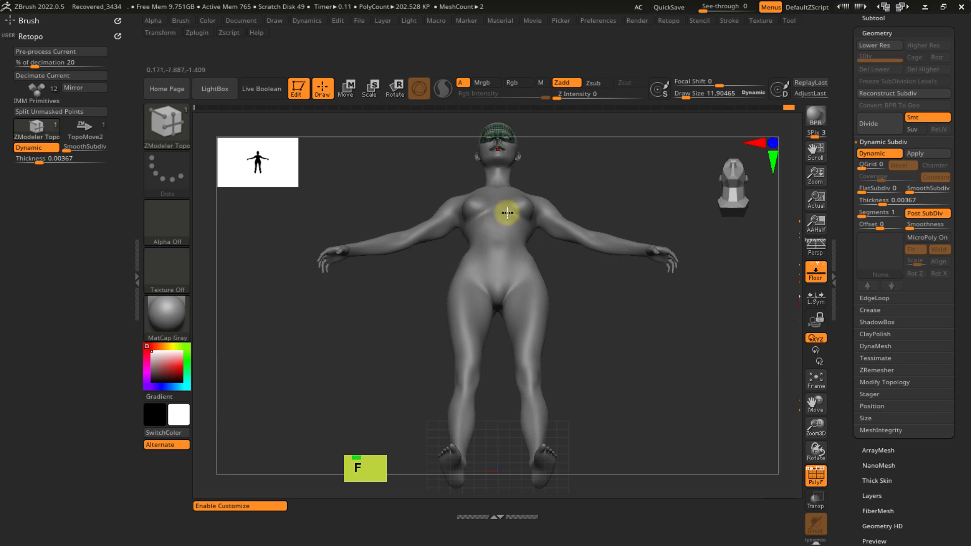
# - Examine the new polygon loop around the mouth up close and the face topology as a whole
pyautogui.moveTo(508, 213); pyautogui.dragTo(536, 312, button='right')
pyautogui.keyDown('alt'); pyautogui.moveTo(514, 274); pyautogui.dragTo(550, 382, button='right'); pyautogui.keyUp('alt')
pyautogui.moveTo(562, 239)
pyautogui.keyDown('ctrl'); pyautogui.mouseDown(button='right')
pyautogui.moveTo(586, 329)
pyautogui.moveTo(435, 271)
pyautogui.moveTo(533, 328)
pyautogui.moveTo(460, 289)
pyautogui.moveTo(511, 384)
pyautogui.mouseUp(button='right'); pyautogui.keyUp('ctrl')
pyautogui.keyDown('alt'); pyautogui.moveTo(460, 212); pyautogui.dragTo(501, 276, button='right'); pyautogui.keyUp('alt')
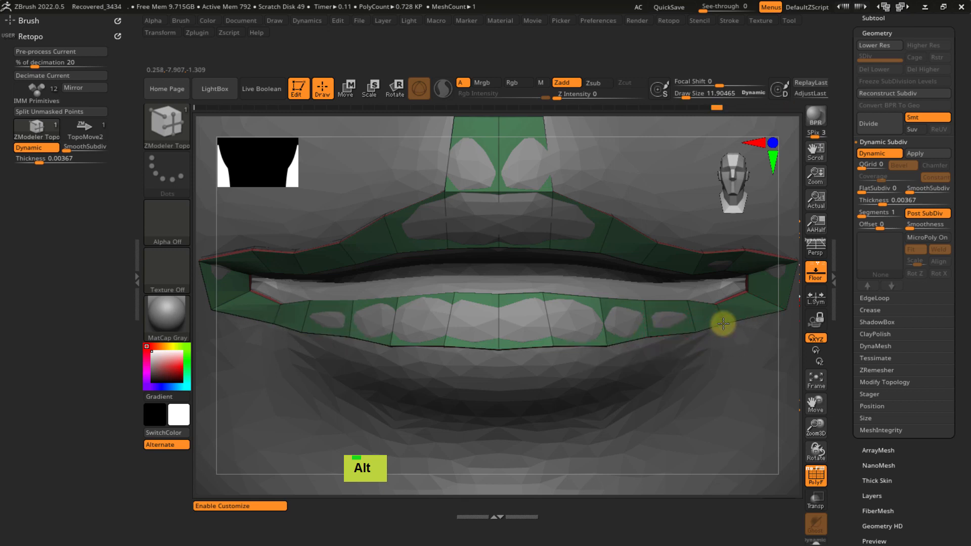
pyautogui.keyDown('alt'); pyautogui.moveTo(401, 314); pyautogui.dragTo(336, 243, button='right'); pyautogui.keyUp('alt')
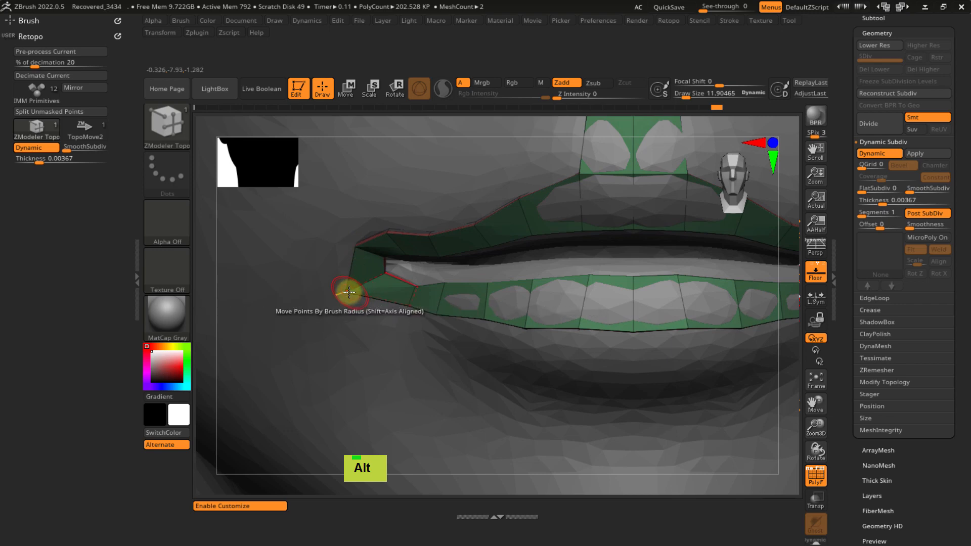
pyautogui.moveTo(397, 288)
pyautogui.keyDown('ctrl'); pyautogui.mouseDown(button='right')
pyautogui.moveTo(382, 265)
pyautogui.moveTo(401, 210)
pyautogui.moveTo(428, 194)
pyautogui.moveTo(410, 248)
pyautogui.moveTo(501, 229)
pyautogui.moveTo(497, 206)
pyautogui.moveTo(494, 320)
pyautogui.moveTo(425, 293)
pyautogui.moveTo(465, 259)
pyautogui.mouseUp(button='right'); pyautogui.keyUp('ctrl')
pyautogui.moveTo(479, 225)
pyautogui.keyDown('alt'); pyautogui.mouseDown(button='right')
pyautogui.moveTo(487, 267)
pyautogui.moveTo(458, 223)
pyautogui.moveTo(471, 288)
pyautogui.moveTo(460, 270)
pyautogui.moveTo(432, 279)
pyautogui.moveTo(475, 268)
pyautogui.mouseUp(button='right'); pyautogui.keyUp('alt')
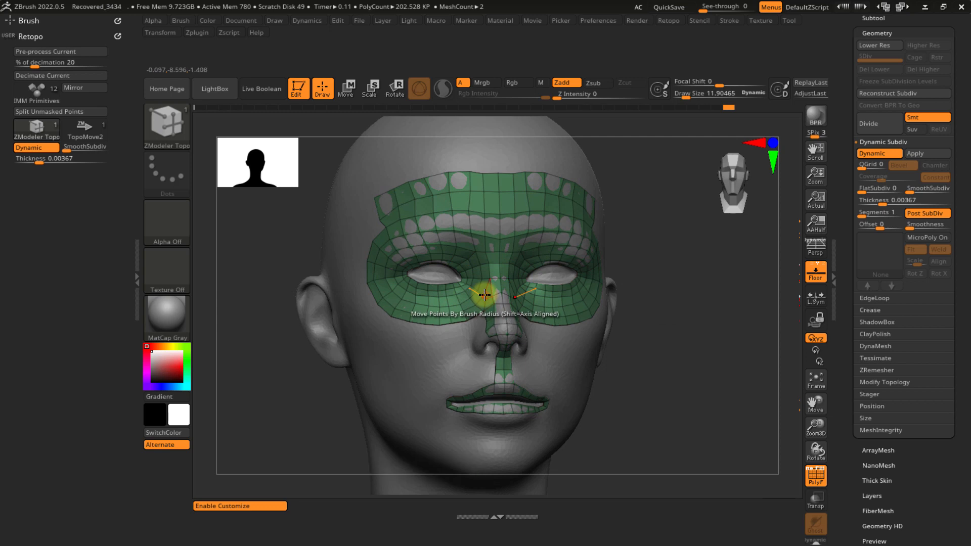
pyautogui.keyDown('alt'); pyautogui.moveTo(481, 310); pyautogui.dragTo(460, 156, button='right'); pyautogui.keyUp('alt')
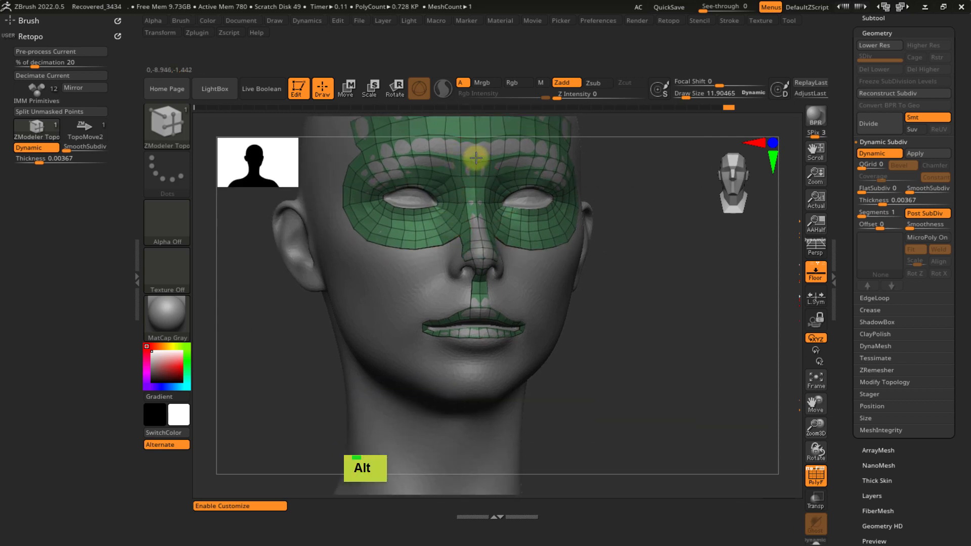
pyautogui.keyDown('ctrl'); pyautogui.moveTo(494, 165); pyautogui.dragTo(455, 240, button='right'); pyautogui.keyUp('ctrl')
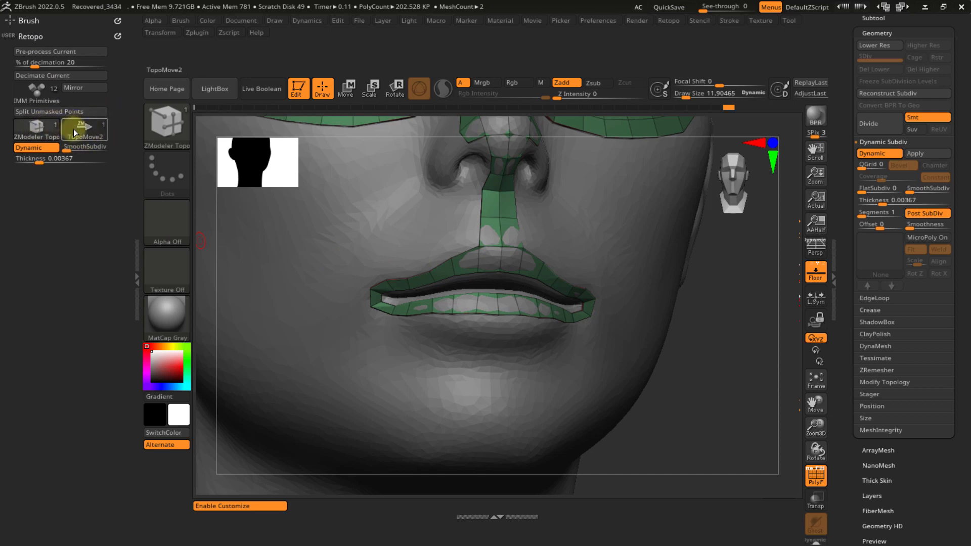
# - Turn off interface customization
pyautogui.click(266, 506)
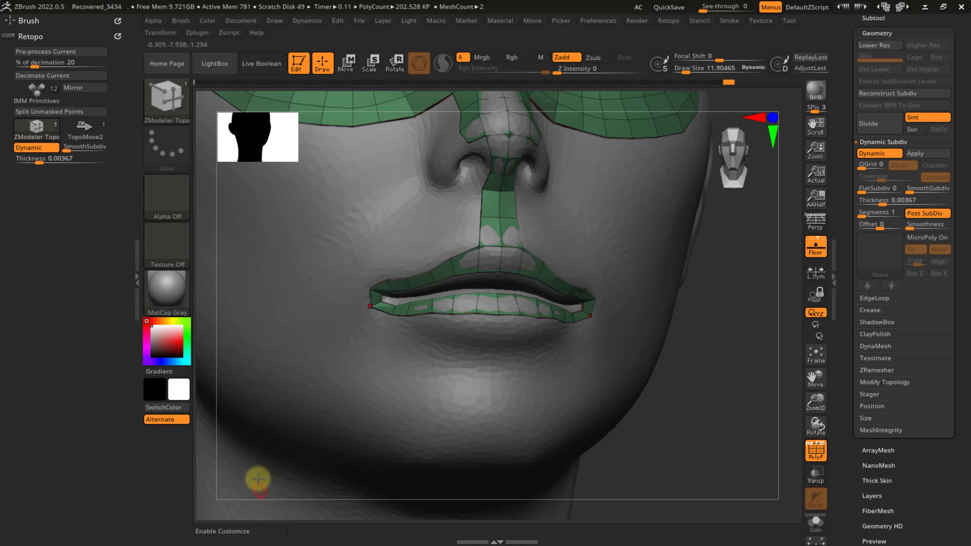
pyautogui.press('ctrl')
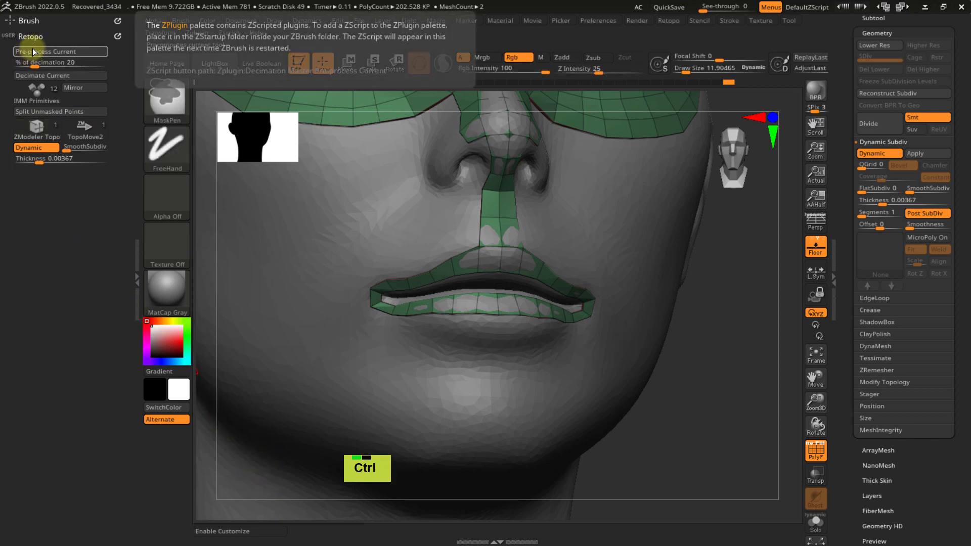
pyautogui.hotkey('ctrl', 'alt')
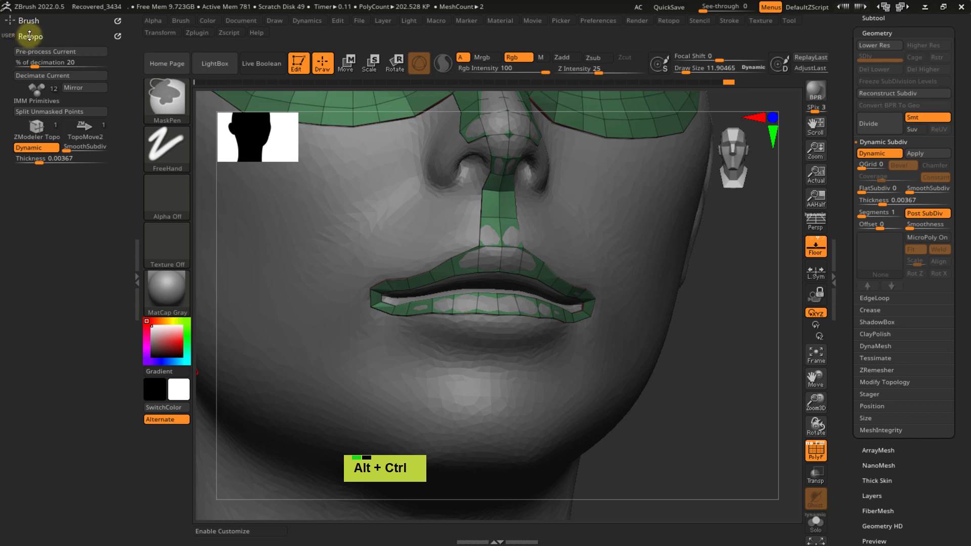
pyautogui.keyDown('ctrl'); pyautogui.keyDown('alt'); pyautogui.click(29, 36); pyautogui.keyUp('alt'); pyautogui.keyUp('ctrl')
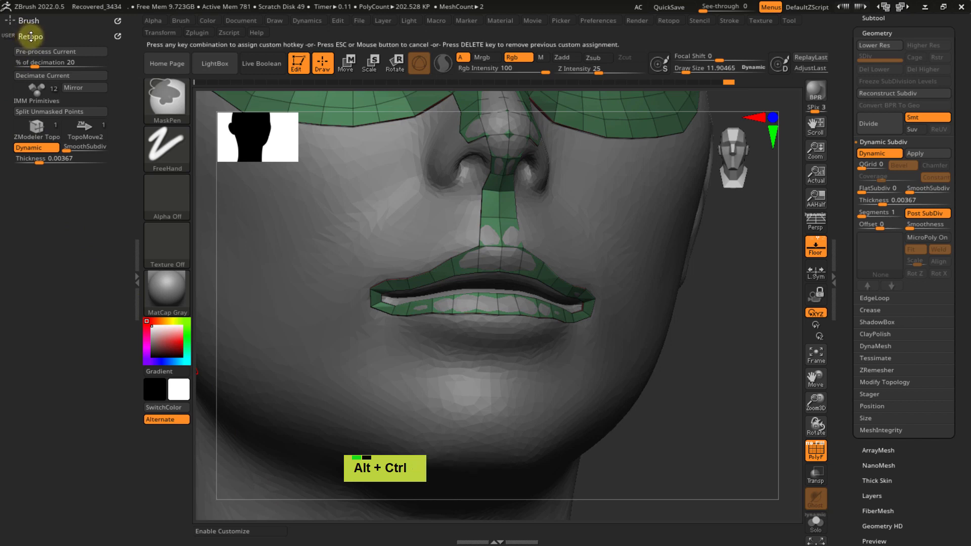
pyautogui.click(47, 40)
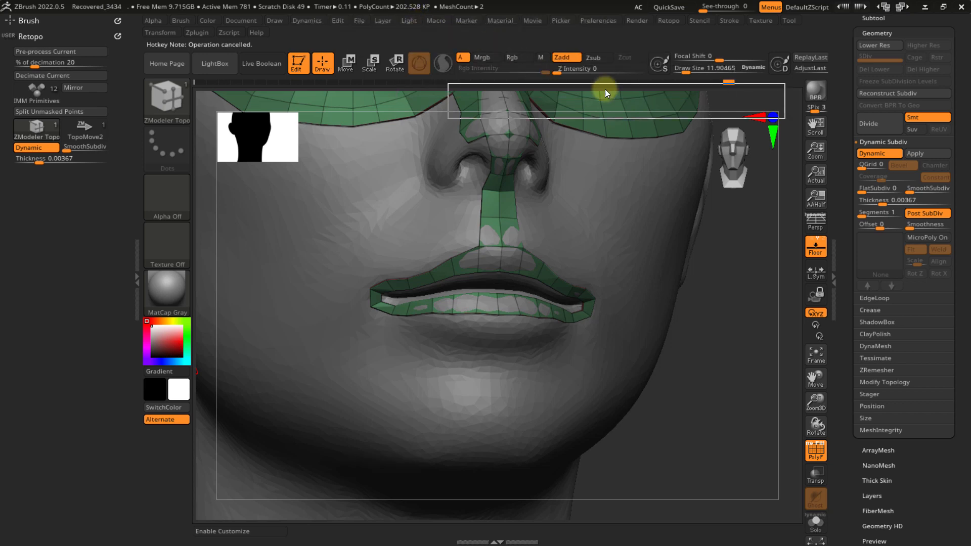
# - Assign Ctrl+X as the custom hotkey of the Retopo menu
pyautogui.click(31, 36)
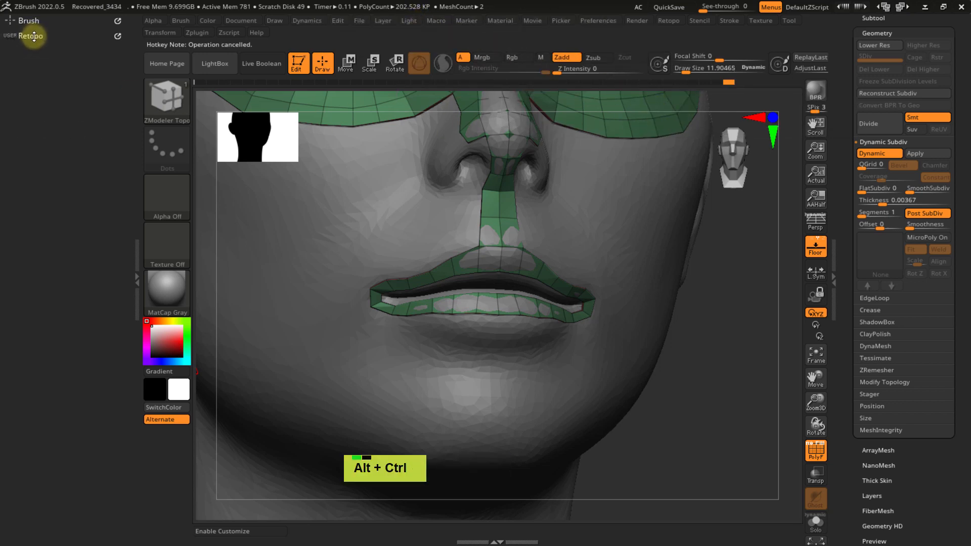
pyautogui.keyDown('ctrl'); pyautogui.keyDown('alt'); pyautogui.click(34, 36); pyautogui.keyUp('alt'); pyautogui.keyUp('ctrl')
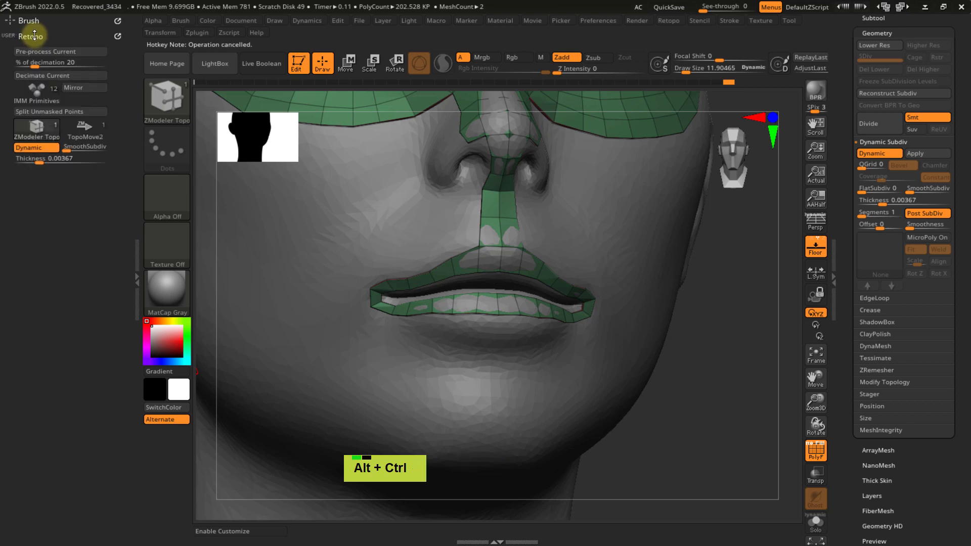
pyautogui.keyDown('ctrl'); pyautogui.keyDown('alt'); pyautogui.click(33, 36); pyautogui.keyUp('alt'); pyautogui.keyUp('ctrl')
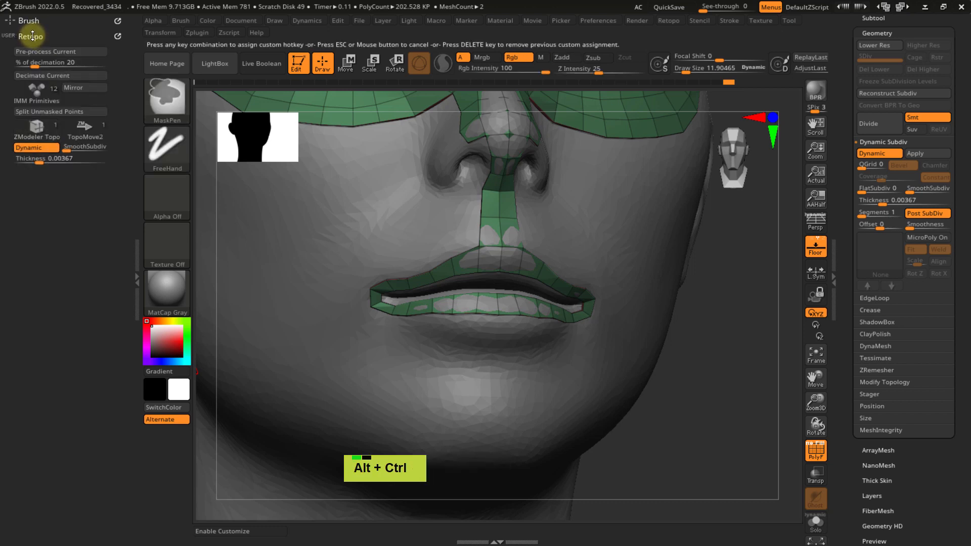
pyautogui.hotkey('ctrl', 'x')
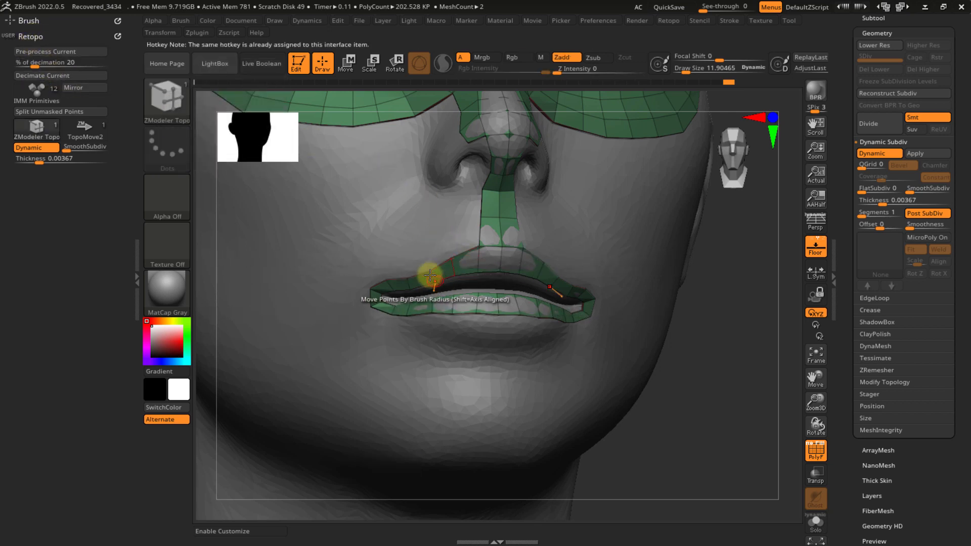
# - Test the Retopo menu's hotkey by calling the menu up over the model
pyautogui.moveTo(399, 208)
pyautogui.mouseDown(button='right')
pyautogui.moveTo(416, 218)
pyautogui.moveTo(406, 210)
pyautogui.mouseUp(button='right')
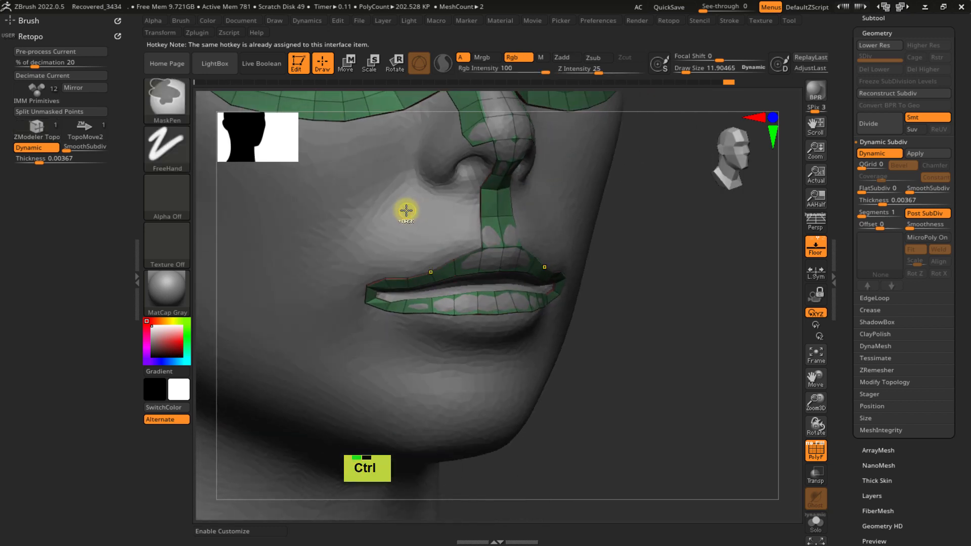
pyautogui.hotkey('ctrl', 'x')
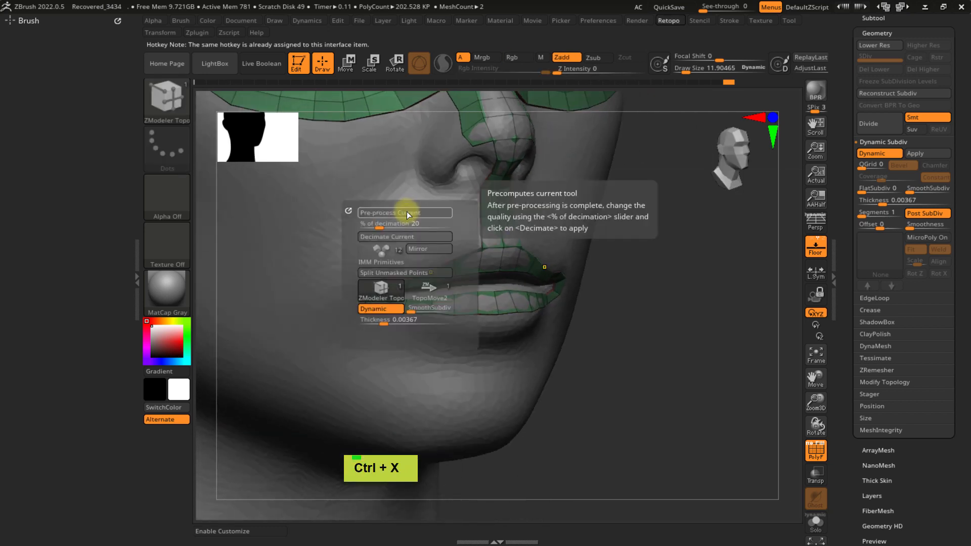
pyautogui.click(429, 291)
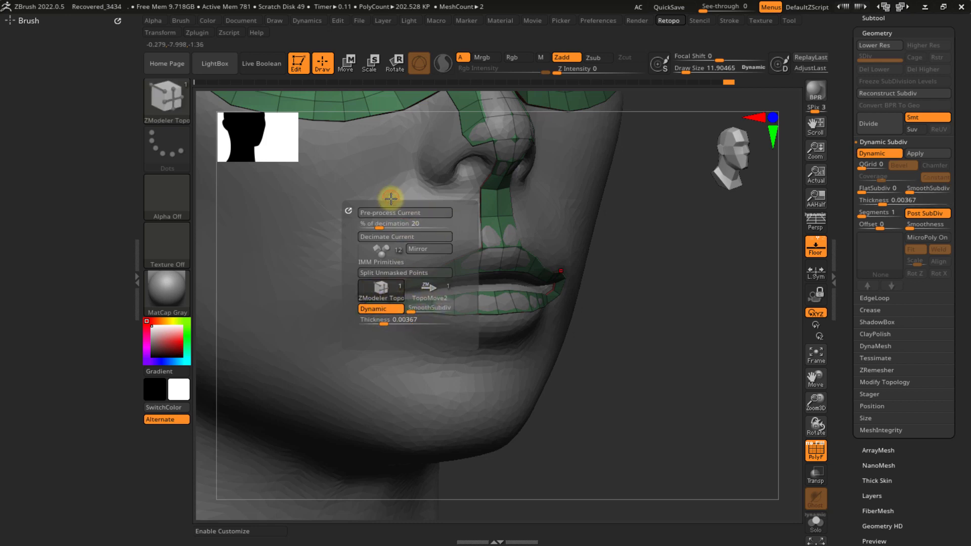
pyautogui.hotkey('ctrl', 'x')
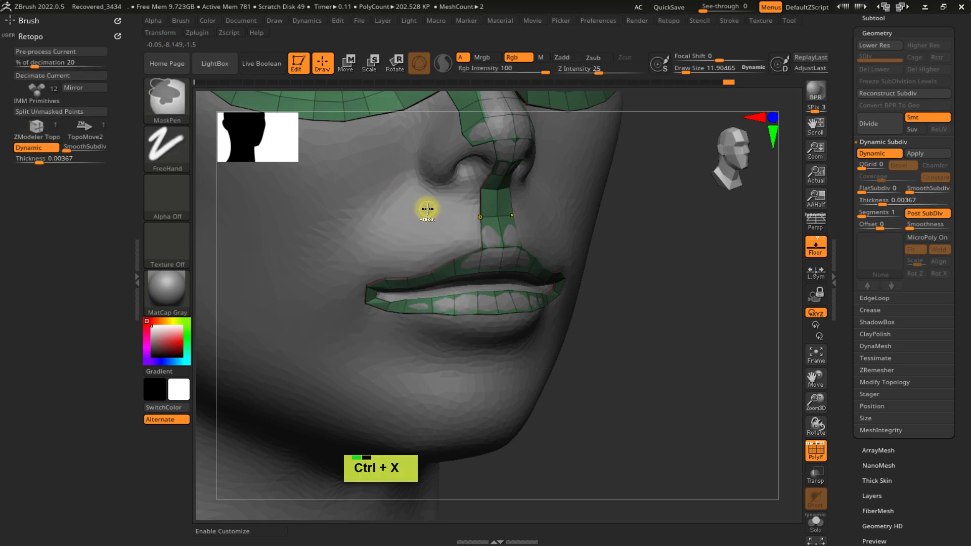
pyautogui.click(393, 283)
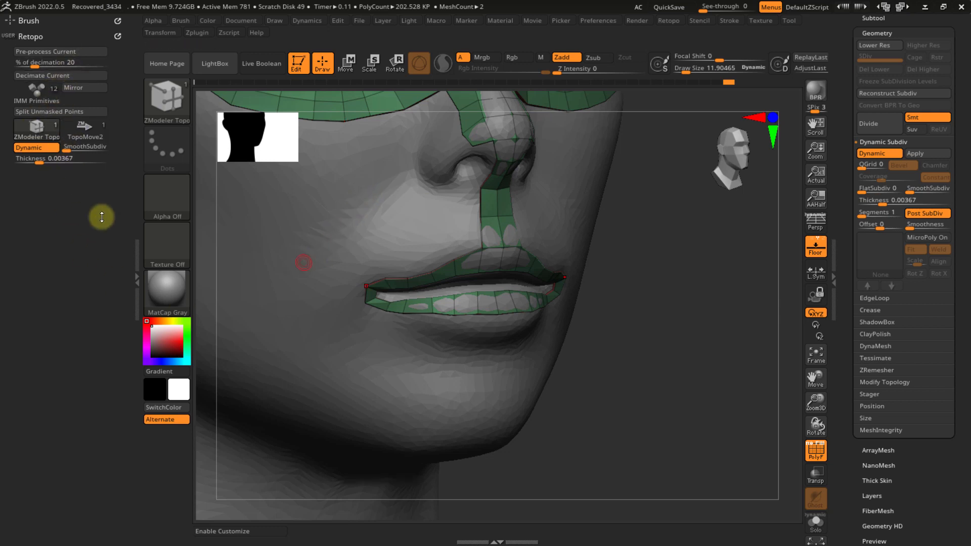
# - Save the interface as the master configuration for every start and dismiss the notice
pyautogui.hotkey('ctrl', 'shift')
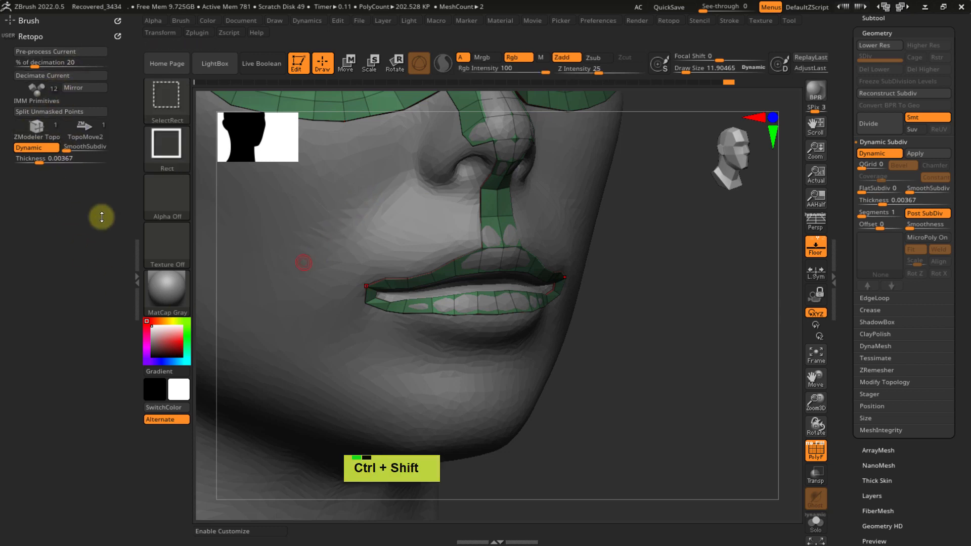
pyautogui.hotkey('ctrl', 'shift', 'i')
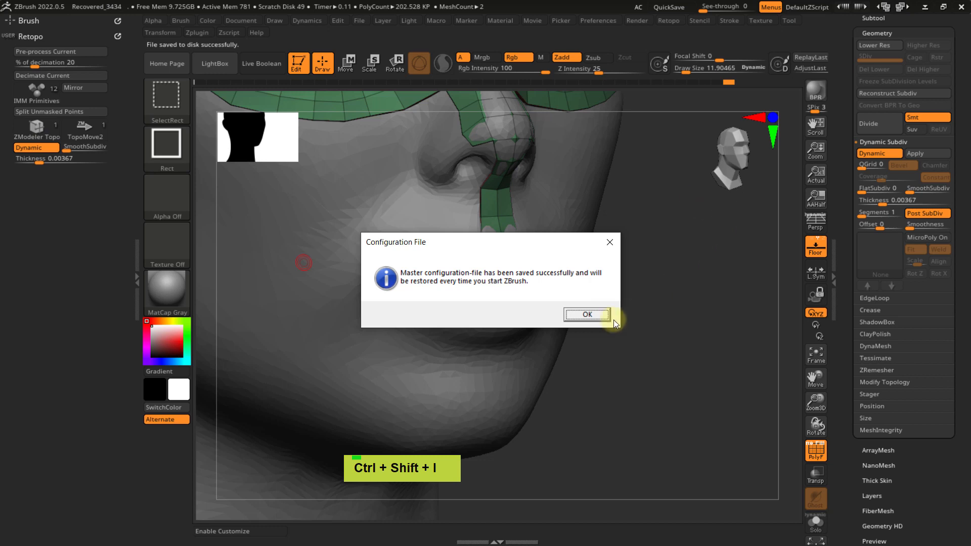
pyautogui.click(589, 315)
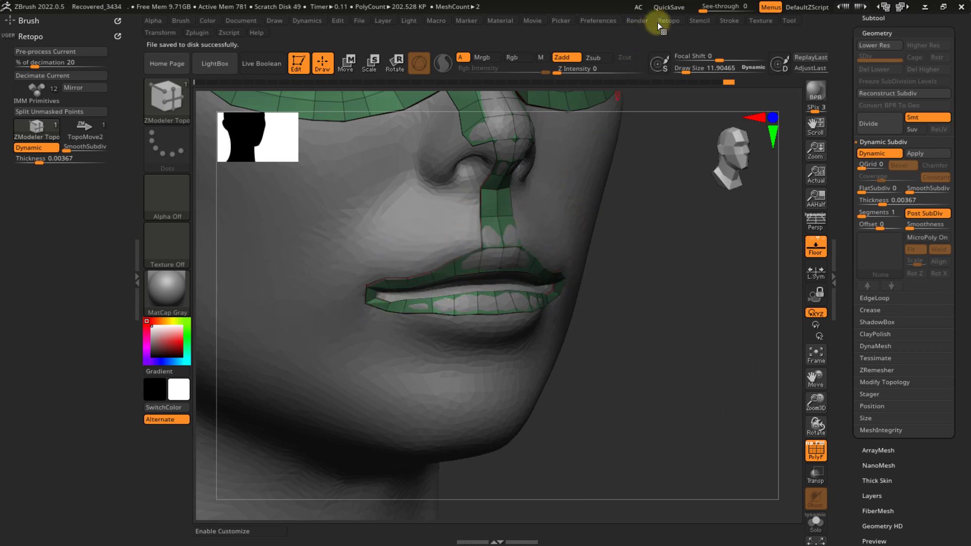
# - Store the current hotkeys in the preferences so they are restored at every start
pyautogui.click(597, 22)
pyautogui.click(619, 94)
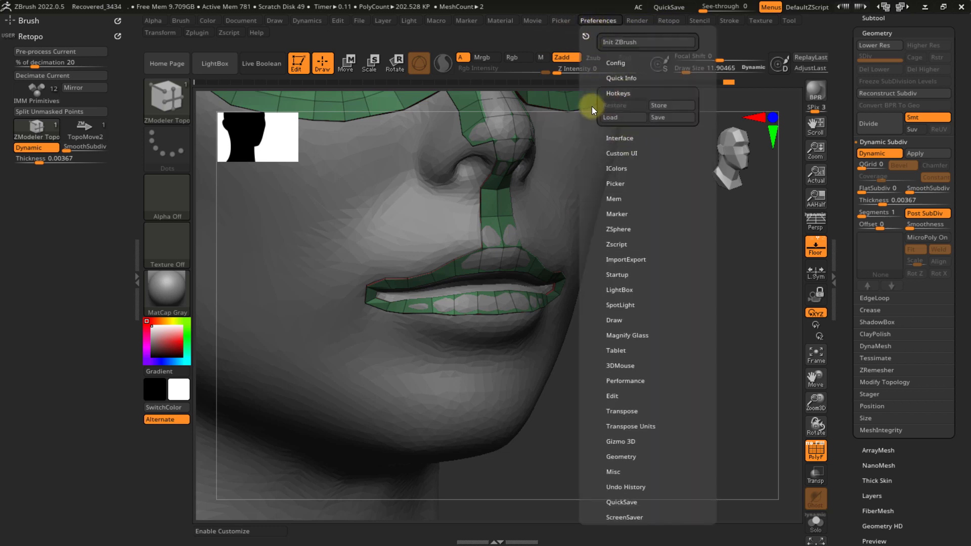
pyautogui.click(664, 106)
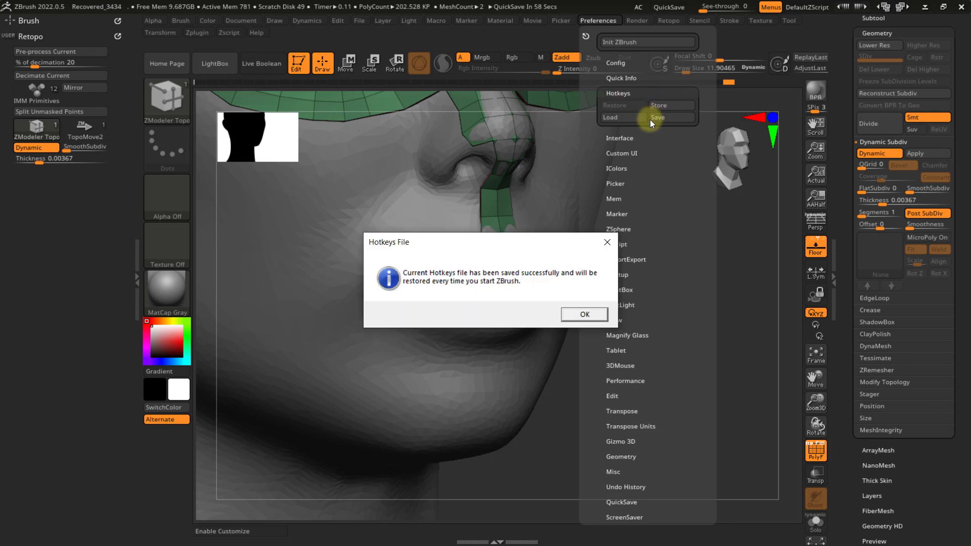
pyautogui.click(585, 315)
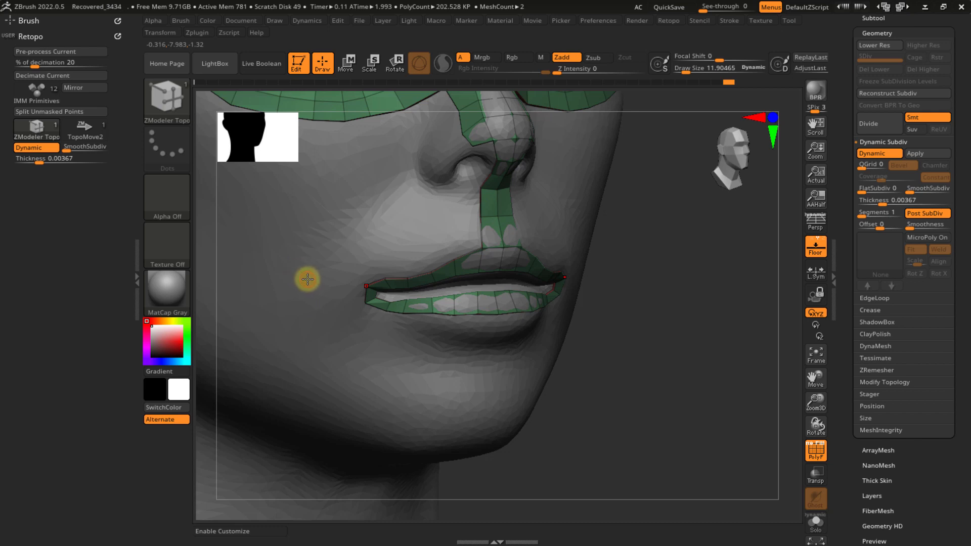
# - Extrude the outer edge loop of the lip strip outward to add a second ring of polygons around the mouth
pyautogui.moveTo(484, 234); pyautogui.dragTo(471, 259)
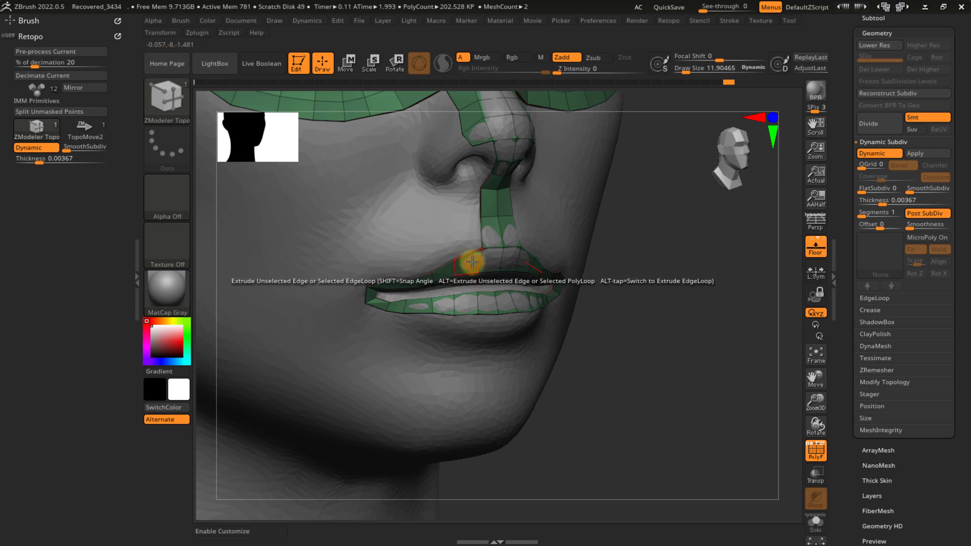
pyautogui.moveTo(473, 262); pyautogui.dragTo(477, 253)
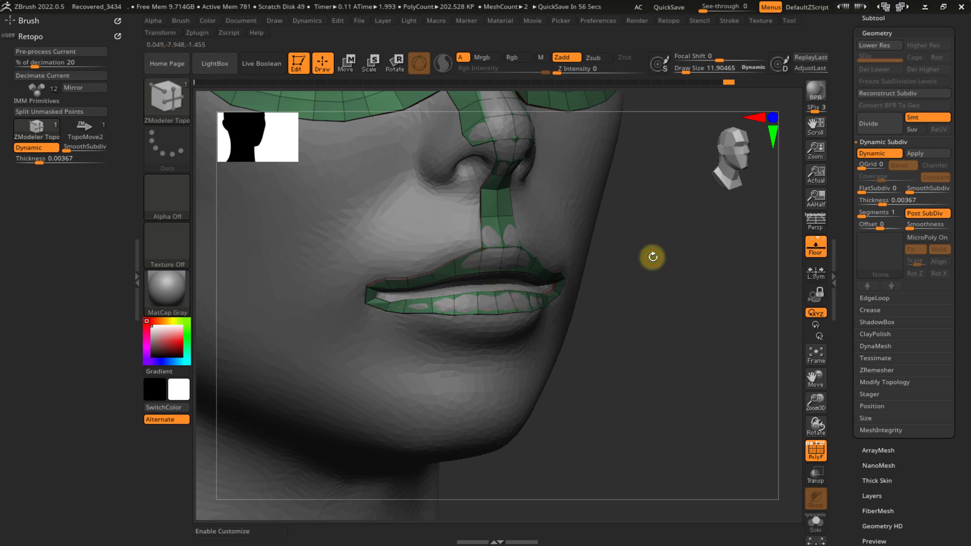
pyautogui.keyDown('ctrl'); pyautogui.moveTo(475, 260); pyautogui.dragTo(555, 329, button='right'); pyautogui.keyUp('ctrl')
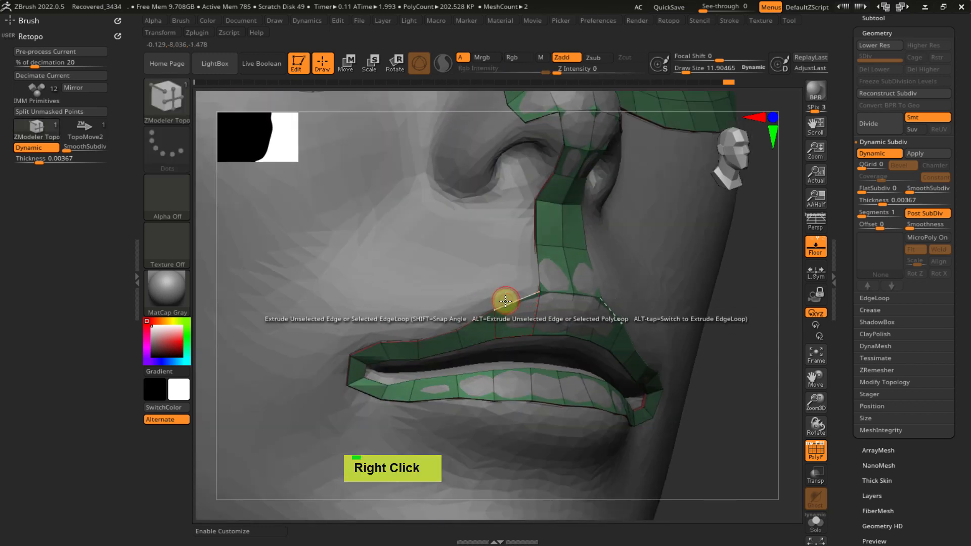
pyautogui.moveTo(473, 320)
pyautogui.mouseDown()
pyautogui.moveTo(462, 293)
pyautogui.moveTo(481, 286)
pyautogui.mouseUp()
pyautogui.press('ctrl')
pyautogui.moveTo(480, 286)
pyautogui.mouseDown(button='right')
pyautogui.moveTo(475, 260)
pyautogui.moveTo(460, 273)
pyautogui.moveTo(468, 264)
pyautogui.mouseUp(button='right')
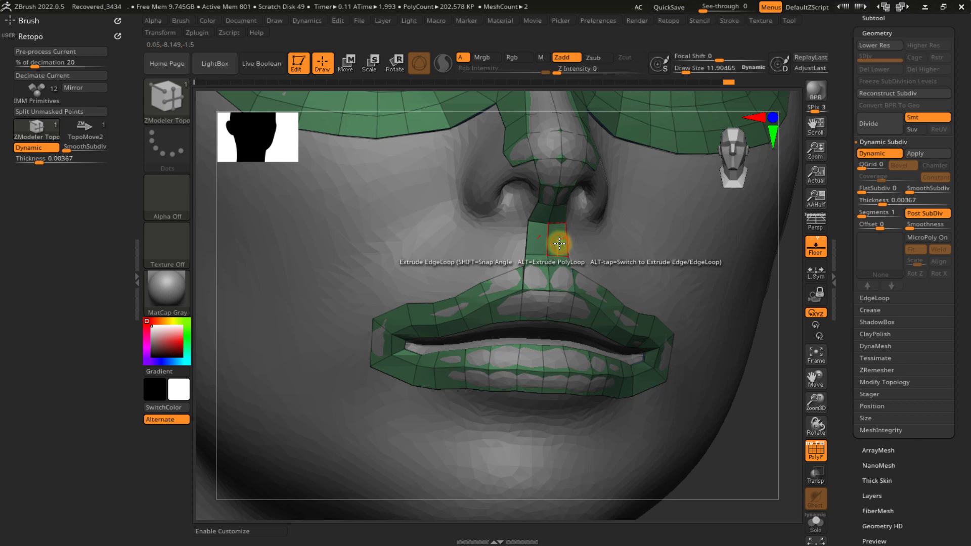
# - Try extruding the side edge loops of the philtrum strip outward and undo the extrusion
pyautogui.moveTo(547, 245)
pyautogui.keyDown('ctrl'); pyautogui.mouseDown(button='right')
pyautogui.moveTo(582, 278)
pyautogui.moveTo(538, 240)
pyautogui.mouseUp(button='right'); pyautogui.keyUp('ctrl')
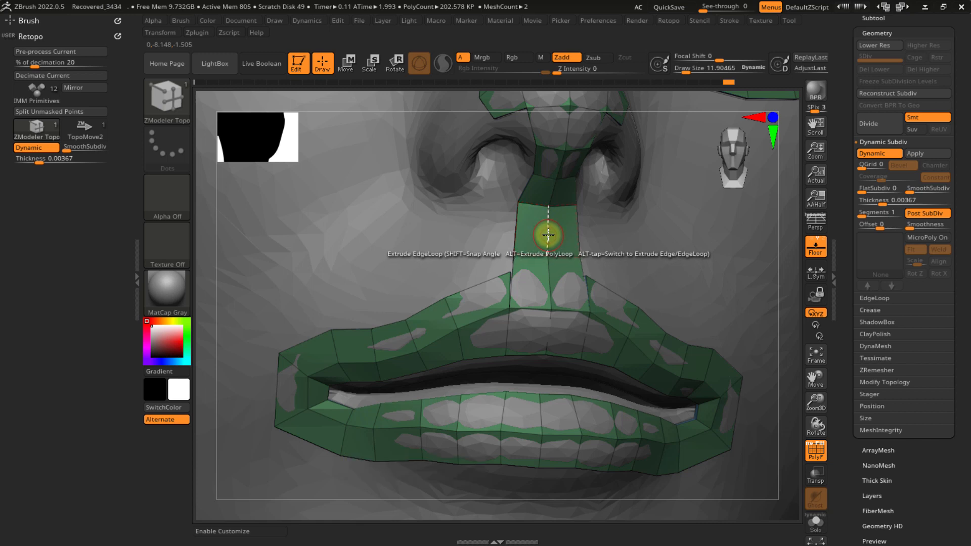
pyautogui.press('space')
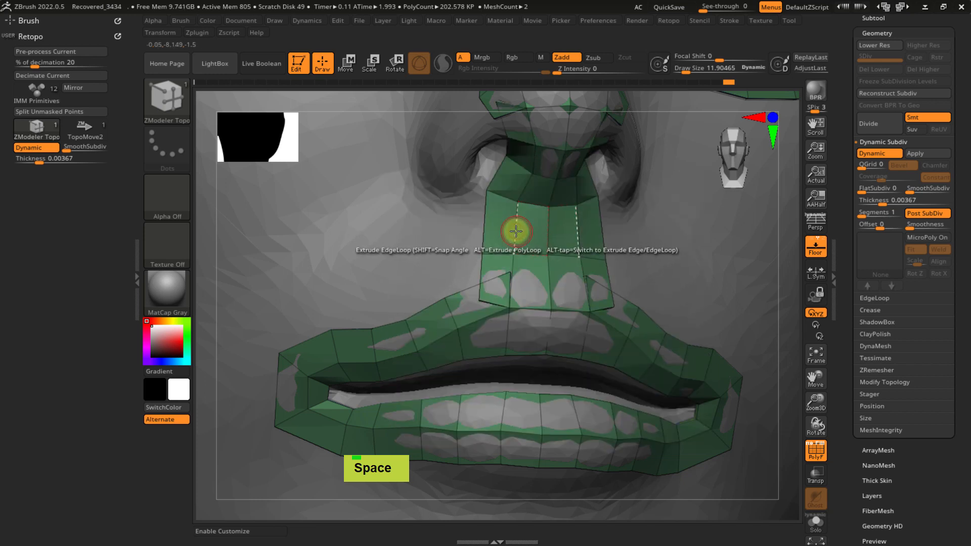
pyautogui.hotkey('ctrl', 'z')
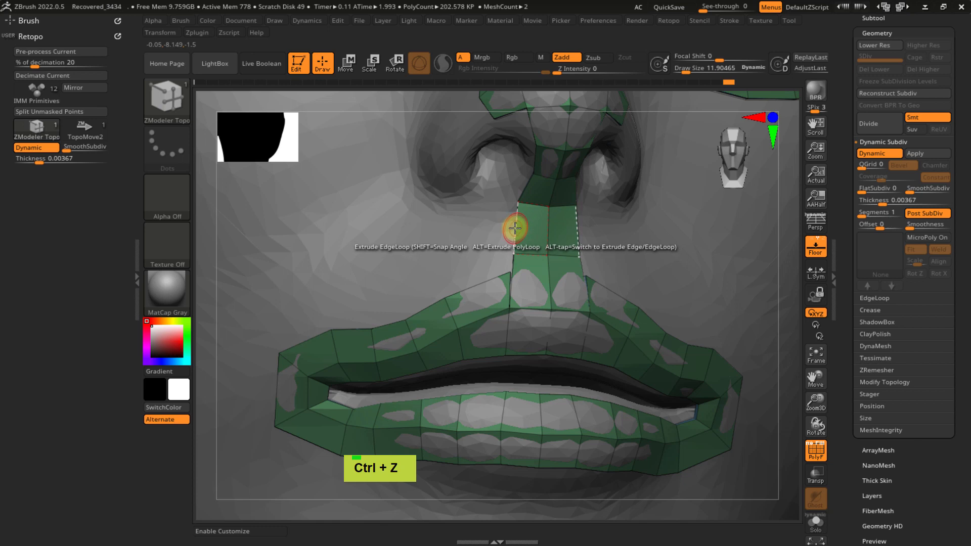
# - Insert one edge loop across the upper quads of the philtrum strip using Insert with the Multiple EdgeLoops target
pyautogui.press('space')
pyautogui.click(499, 210)
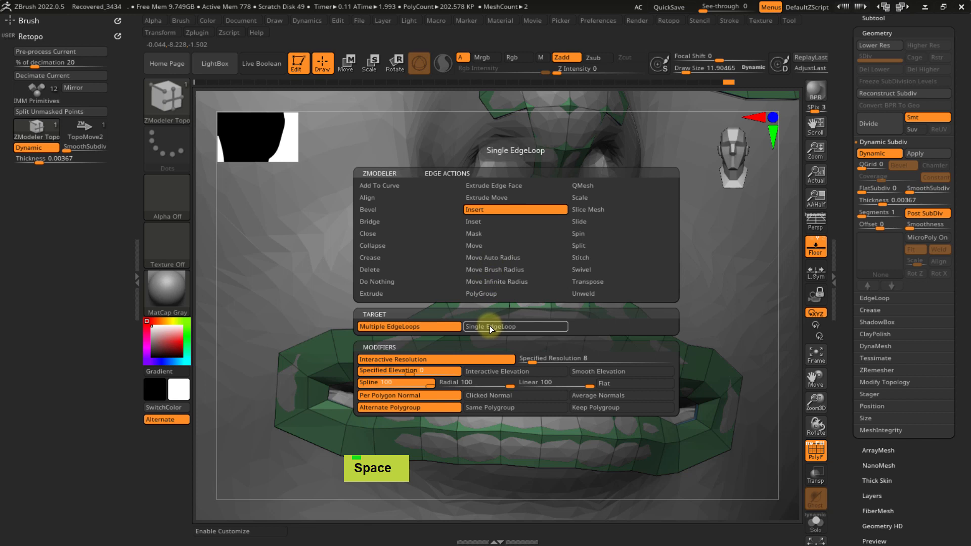
pyautogui.click(443, 327)
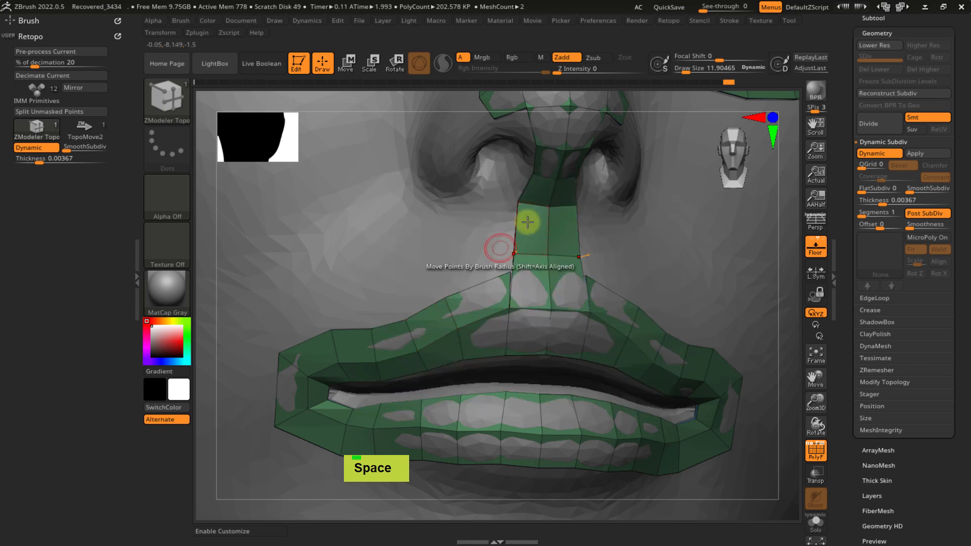
pyautogui.moveTo(517, 230); pyautogui.dragTo(565, 211)
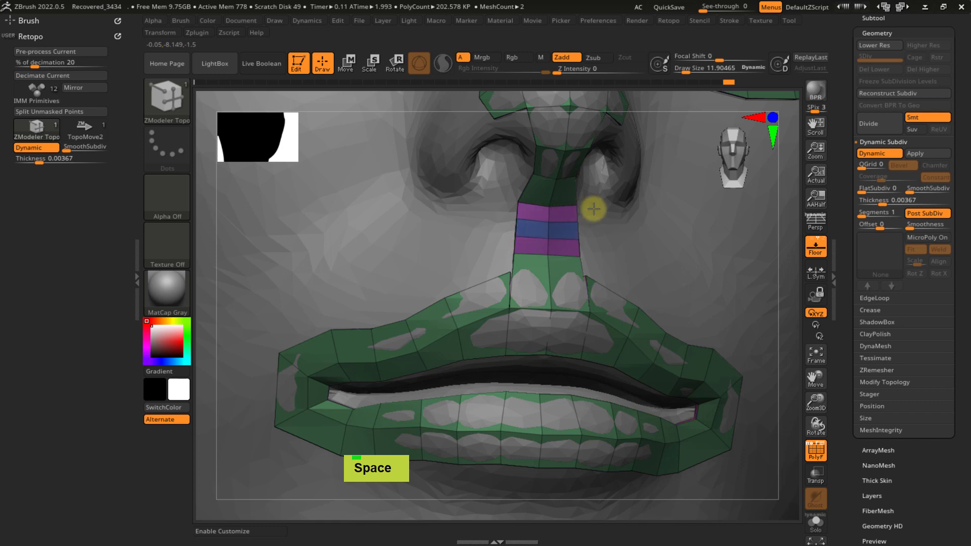
pyautogui.moveTo(612, 169); pyautogui.dragTo(607, 200)
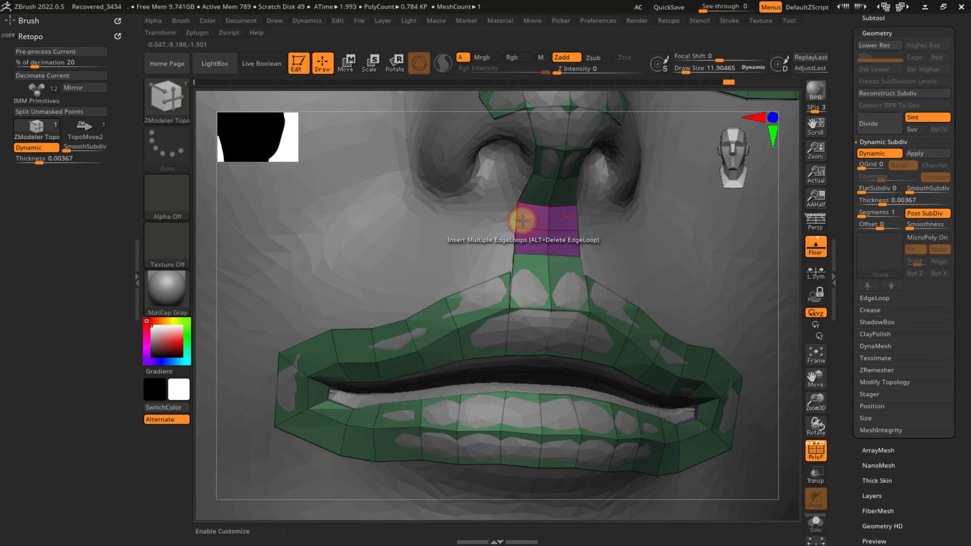
# - Set the ZModeler edge action back to Extrude with the EdgeLoop target and Snap To Surface
pyautogui.press('space')
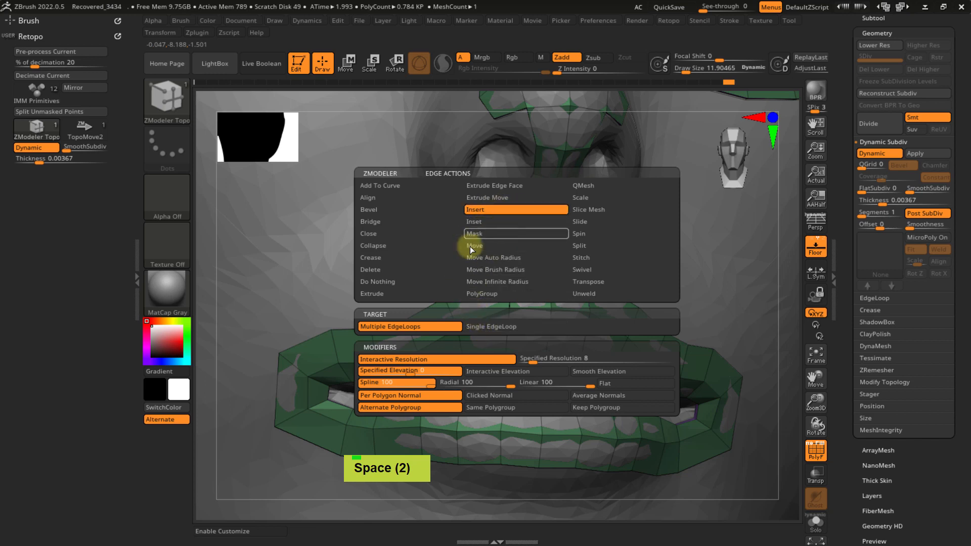
pyautogui.click(392, 295)
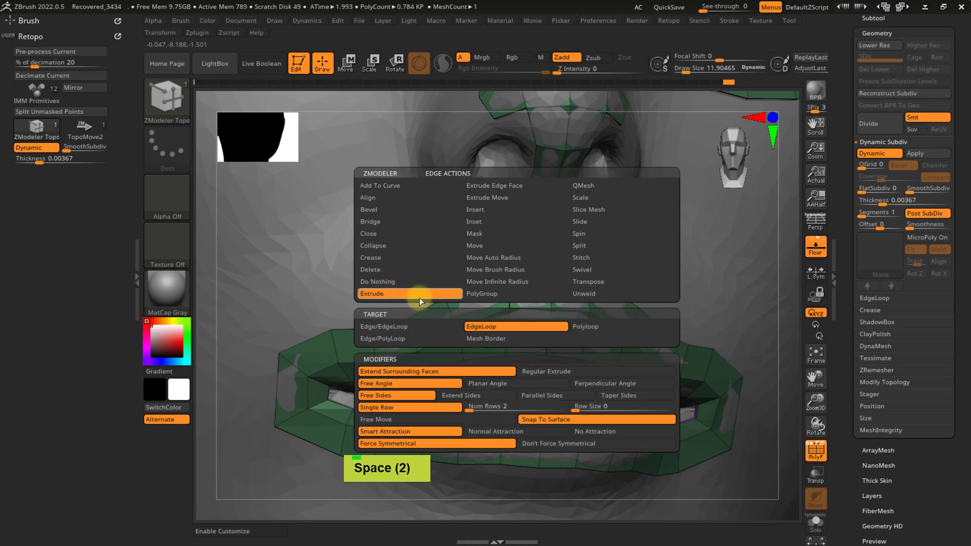
pyautogui.click(484, 209)
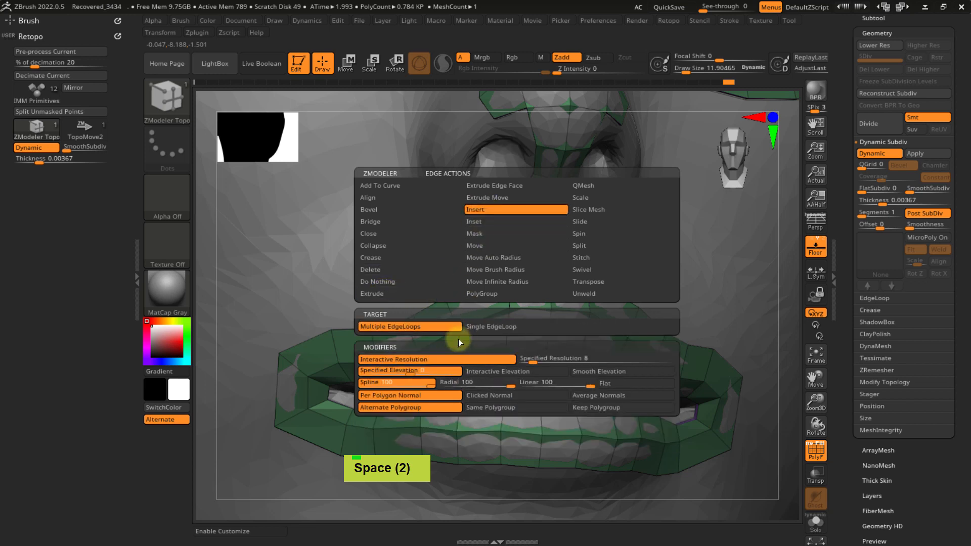
pyautogui.click(399, 294)
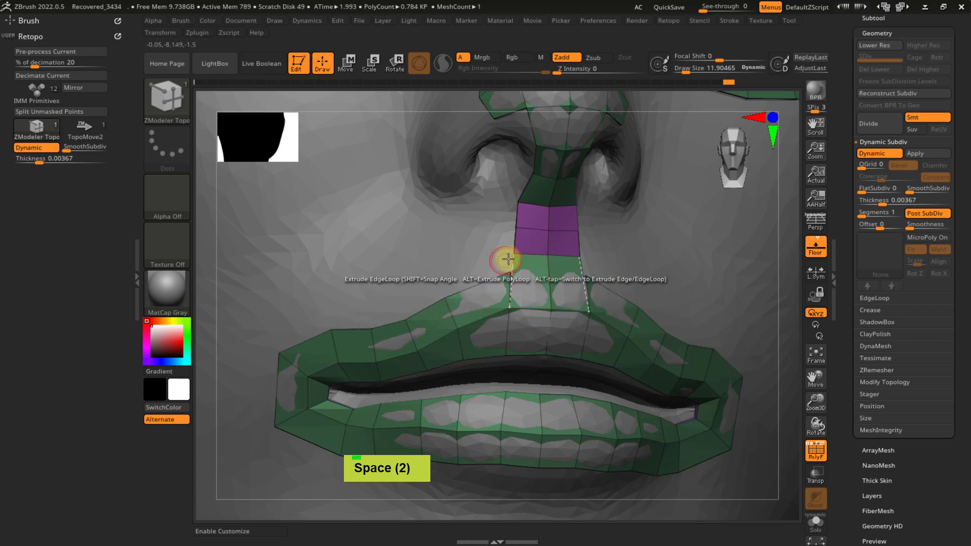
# - Assign a single polygroup to the whole retopology mesh
pyautogui.moveTo(535, 210)
pyautogui.mouseDown(button='right')
pyautogui.moveTo(542, 191)
pyautogui.moveTo(557, 219)
pyautogui.moveTo(545, 221)
pyautogui.moveTo(536, 167)
pyautogui.moveTo(536, 210)
pyautogui.mouseUp(button='right')
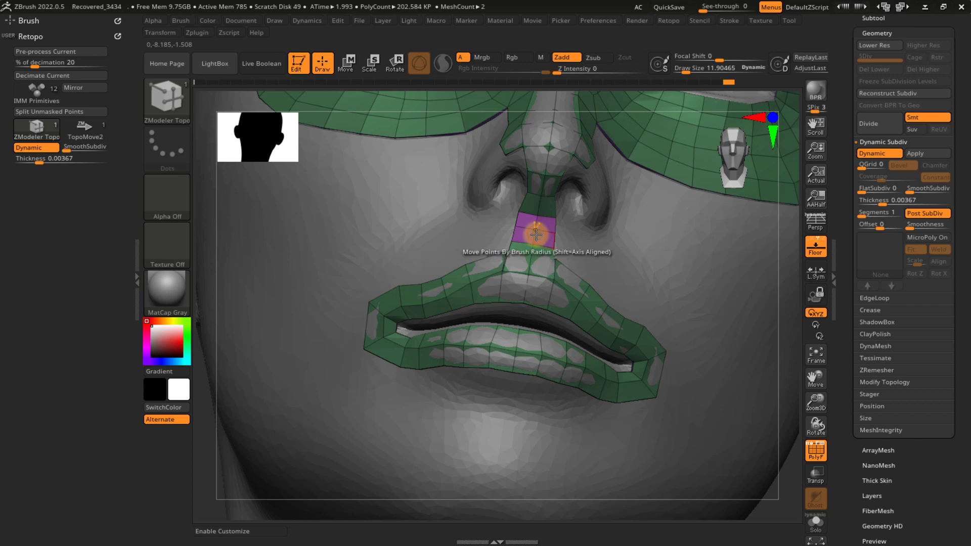
pyautogui.hotkey('ctrl', 'w')
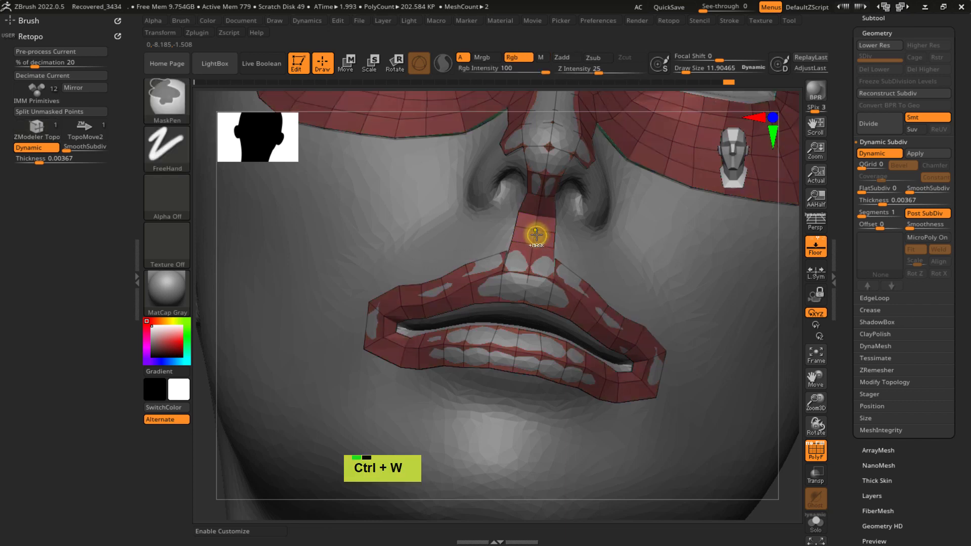
pyautogui.hotkey('ctrl', 'w')
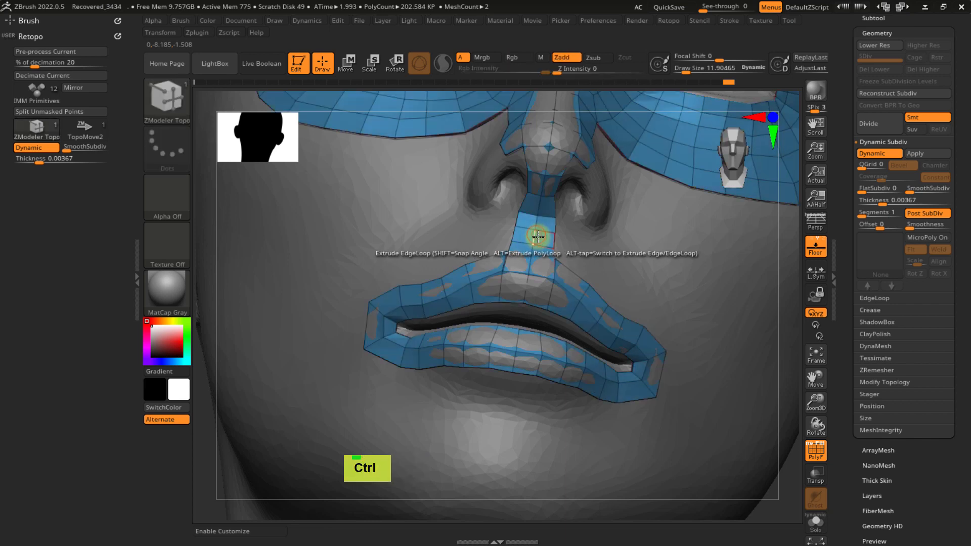
# - Extrude the outer edge loop of the mouth outward to add a third ring of polygons meeting the philtrum strip
pyautogui.moveTo(516, 217)
pyautogui.keyDown('ctrl'); pyautogui.mouseDown(button='right')
pyautogui.moveTo(520, 160)
pyautogui.moveTo(497, 226)
pyautogui.moveTo(520, 217)
pyautogui.moveTo(536, 280)
pyautogui.moveTo(514, 256)
pyautogui.moveTo(504, 285)
pyautogui.moveTo(484, 221)
pyautogui.moveTo(491, 210)
pyautogui.moveTo(534, 325)
pyautogui.moveTo(486, 251)
pyautogui.mouseUp(button='right'); pyautogui.keyUp('ctrl')
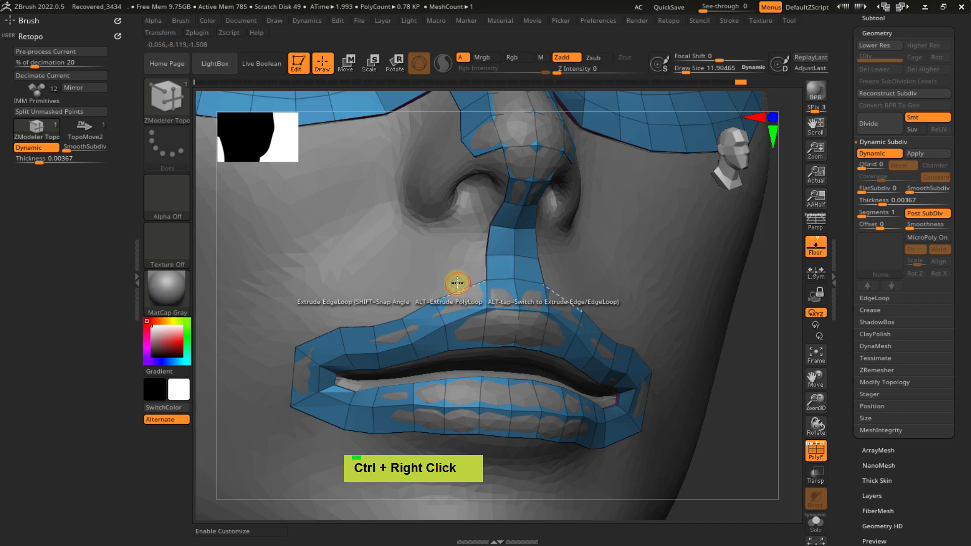
pyautogui.moveTo(455, 284); pyautogui.dragTo(456, 261)
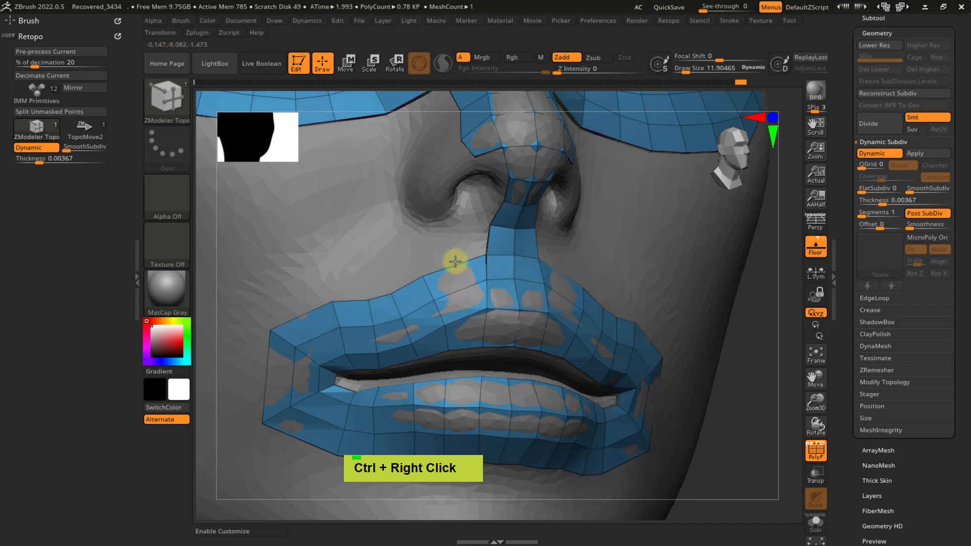
pyautogui.press('ctrl')
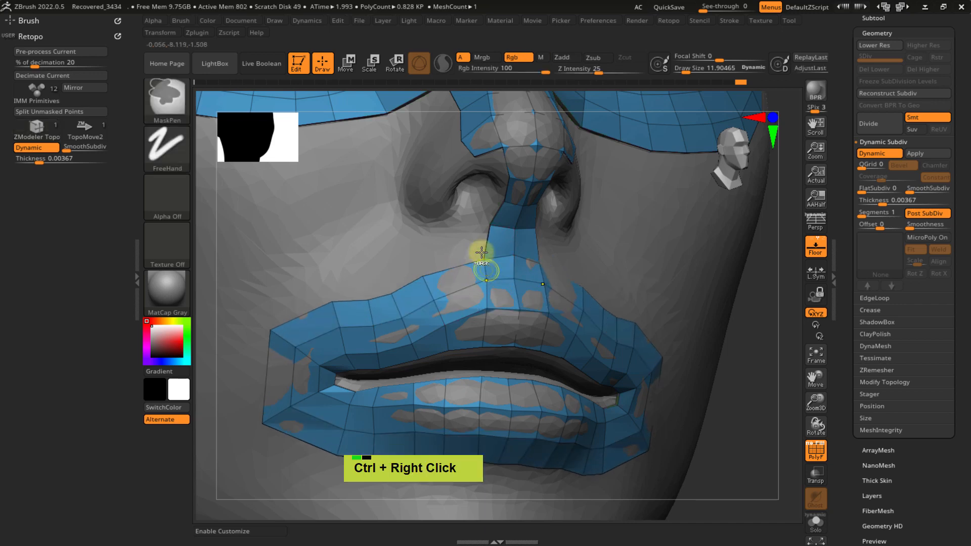
# - With TopoMove2 at a draw size of about 33, pull the outer ring's points inward to round off the mouth corners
pyautogui.keyDown('ctrl'); pyautogui.moveTo(482, 252); pyautogui.dragTo(347, 249, button='right'); pyautogui.keyUp('ctrl')
pyautogui.keyDown('ctrl'); pyautogui.rightClick(394, 288); pyautogui.keyUp('ctrl')
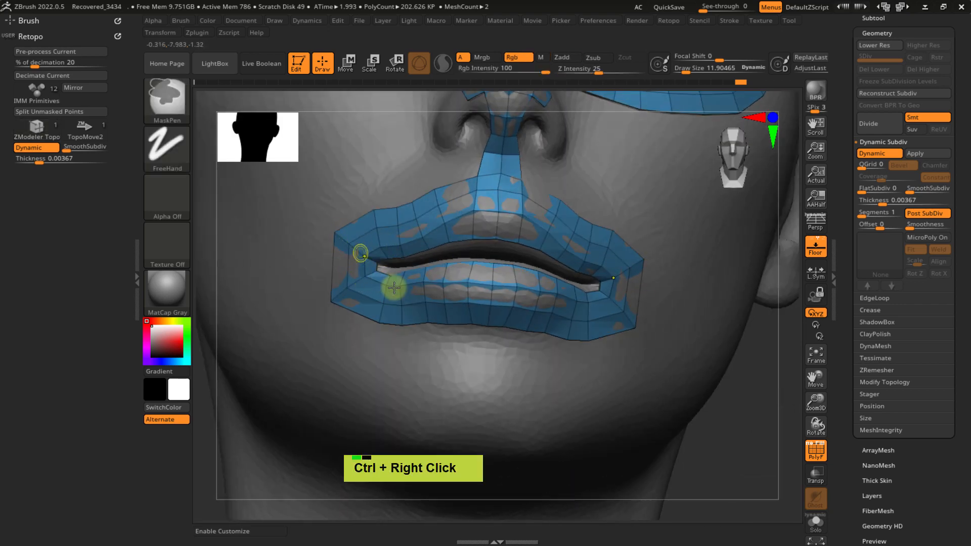
pyautogui.keyDown('ctrl'); pyautogui.moveTo(394, 287); pyautogui.dragTo(357, 287, button='right'); pyautogui.keyUp('ctrl')
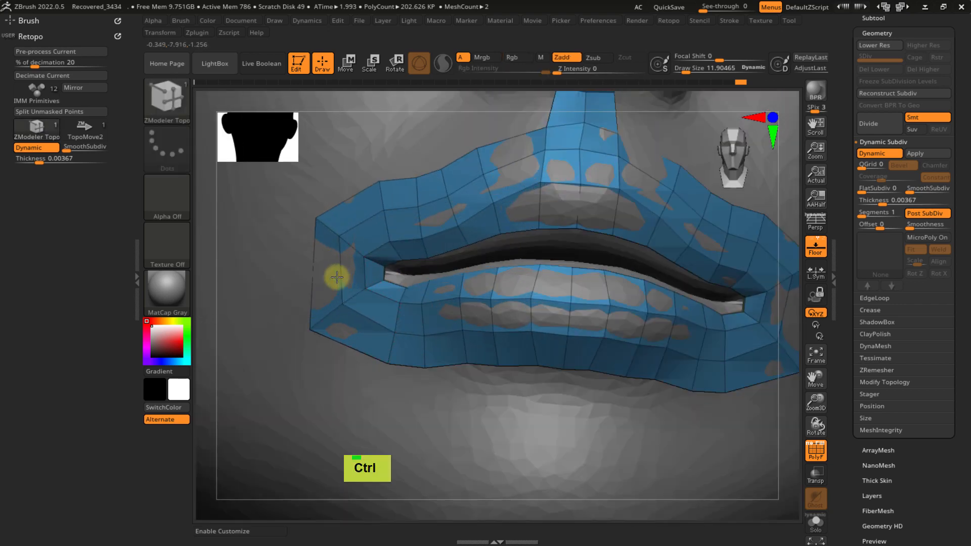
pyautogui.click(84, 127)
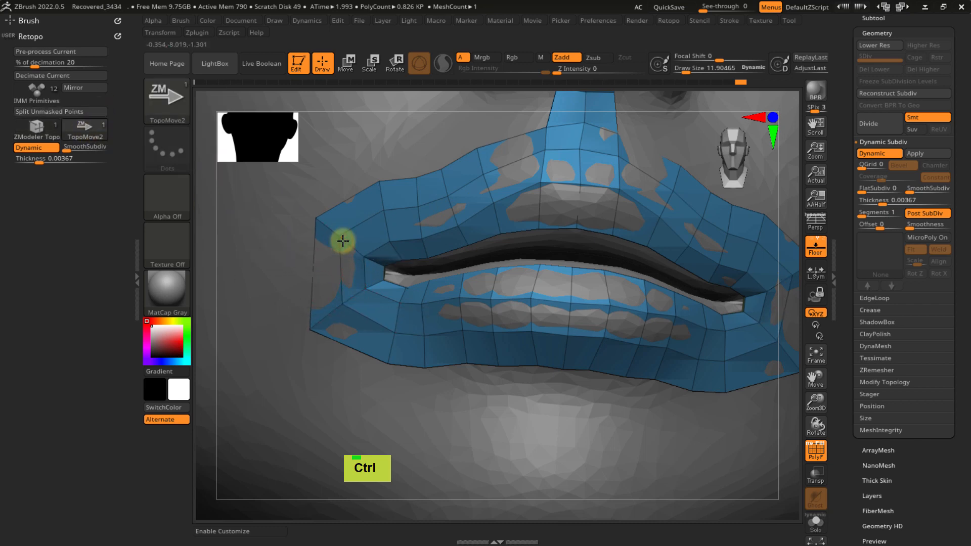
pyautogui.press('s')
pyautogui.moveTo(347, 241)
pyautogui.mouseDown()
pyautogui.moveTo(380, 193)
pyautogui.moveTo(370, 197)
pyautogui.mouseUp()
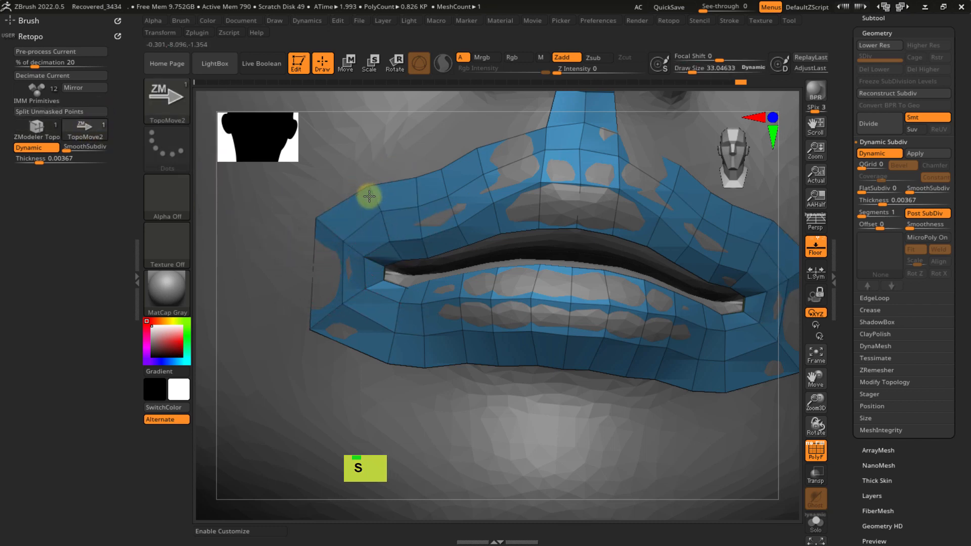
pyautogui.moveTo(319, 217); pyautogui.dragTo(349, 261)
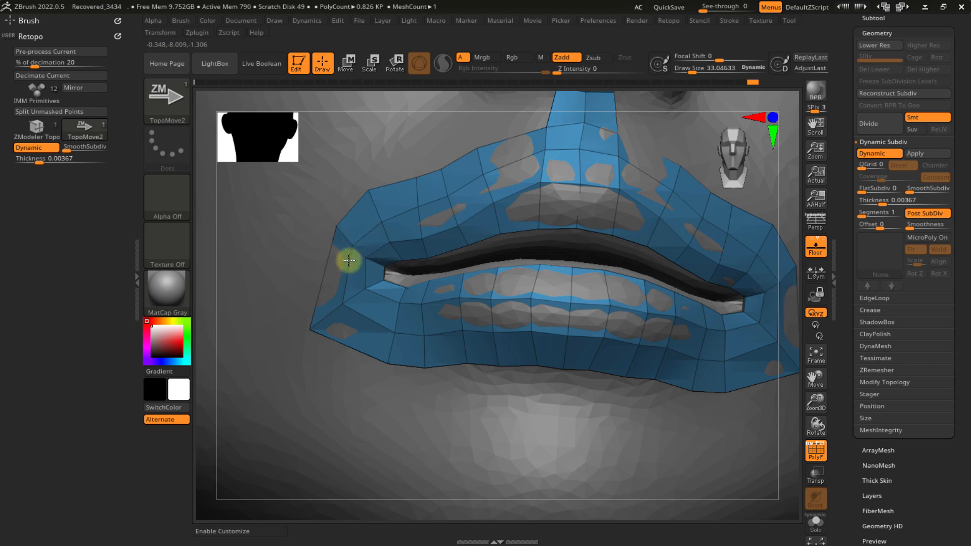
pyautogui.moveTo(308, 327); pyautogui.dragTo(378, 313)
pyautogui.moveTo(384, 369); pyautogui.dragTo(349, 341)
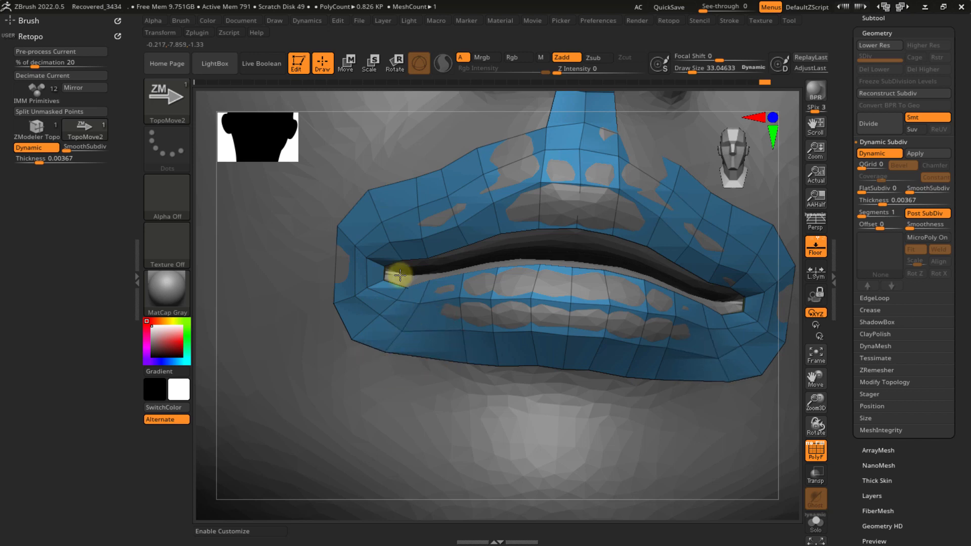
# - Even out the spacing of the ring points around the mouth corners with TopoMove2
pyautogui.moveTo(383, 223); pyautogui.dragTo(375, 193)
pyautogui.moveTo(336, 223)
pyautogui.mouseDown()
pyautogui.moveTo(321, 250)
pyautogui.moveTo(353, 245)
pyautogui.moveTo(367, 209)
pyautogui.moveTo(358, 195)
pyautogui.moveTo(347, 215)
pyautogui.moveTo(375, 223)
pyautogui.moveTo(401, 200)
pyautogui.moveTo(407, 173)
pyautogui.moveTo(386, 188)
pyautogui.moveTo(405, 210)
pyautogui.moveTo(440, 194)
pyautogui.mouseUp()
pyautogui.keyDown('ctrl'); pyautogui.moveTo(441, 222); pyautogui.dragTo(442, 282, button='right'); pyautogui.keyUp('ctrl')
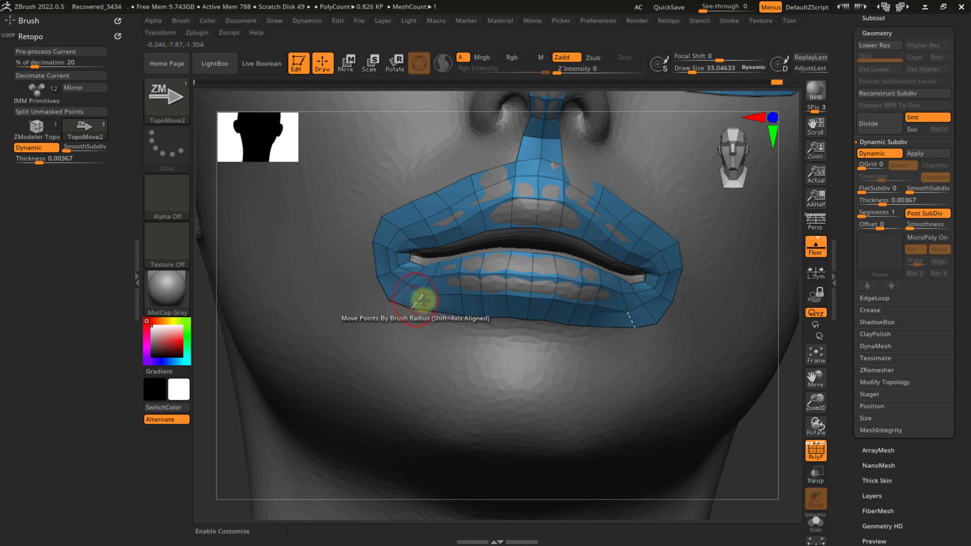
pyautogui.moveTo(375, 275); pyautogui.dragTo(368, 252)
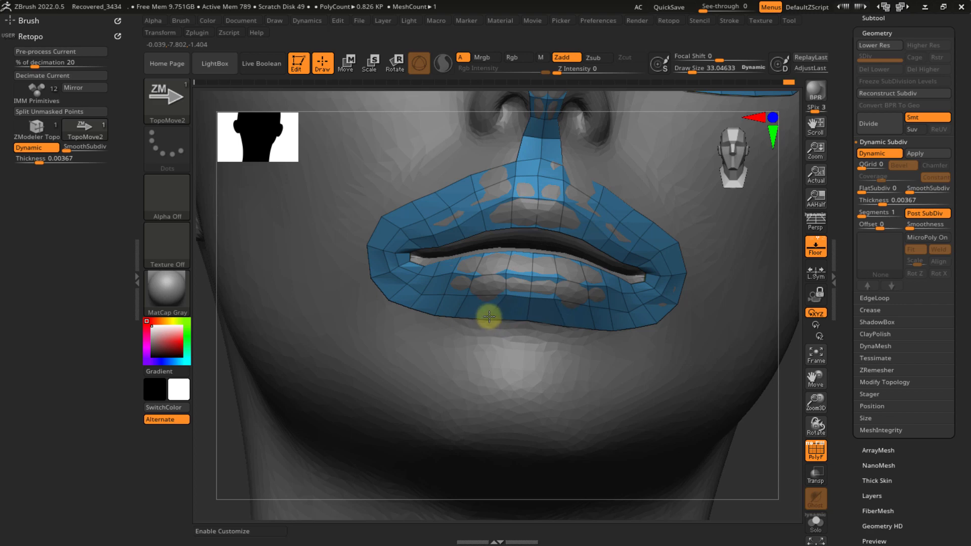
# - Switch back to the ZModeler Topology brush from the Retopo menu, with the upper lip and nose base in view
pyautogui.moveTo(514, 304)
pyautogui.mouseDown(button='right')
pyautogui.moveTo(481, 282)
pyautogui.moveTo(475, 288)
pyautogui.moveTo(505, 274)
pyautogui.moveTo(485, 226)
pyautogui.moveTo(451, 299)
pyautogui.moveTo(443, 296)
pyautogui.moveTo(464, 219)
pyautogui.moveTo(503, 211)
pyautogui.moveTo(521, 238)
pyautogui.moveTo(466, 304)
pyautogui.moveTo(412, 428)
pyautogui.mouseUp(button='right')
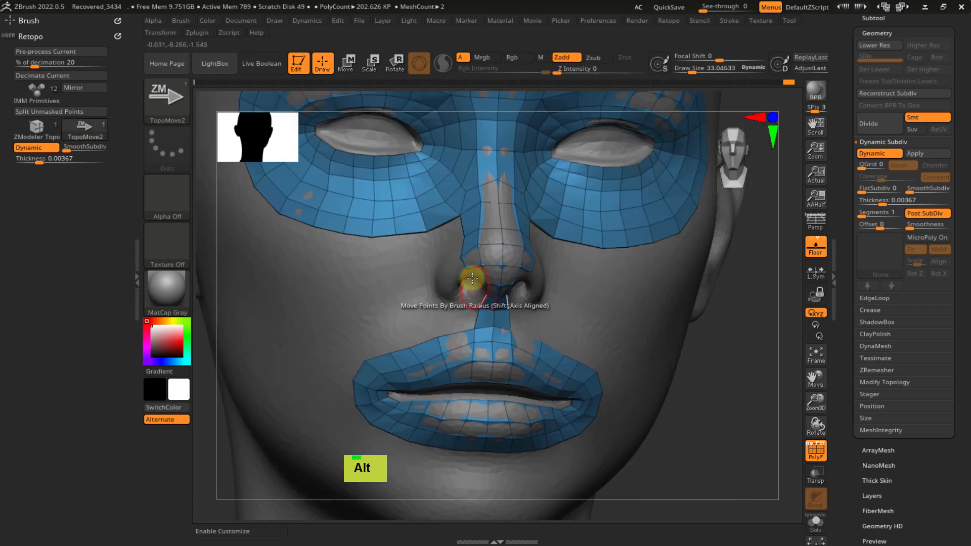
pyautogui.moveTo(473, 284)
pyautogui.keyDown('ctrl'); pyautogui.mouseDown(button='right')
pyautogui.moveTo(481, 170)
pyautogui.moveTo(476, 246)
pyautogui.moveTo(496, 197)
pyautogui.moveTo(521, 214)
pyautogui.mouseUp(button='right'); pyautogui.keyUp('ctrl')
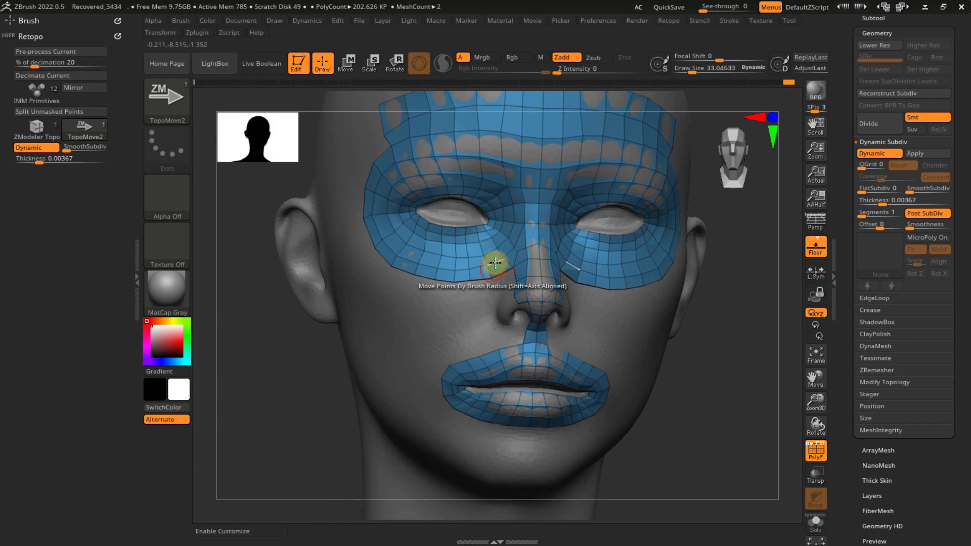
pyautogui.keyDown('alt'); pyautogui.moveTo(495, 260); pyautogui.dragTo(532, 289, button='right'); pyautogui.keyUp('alt')
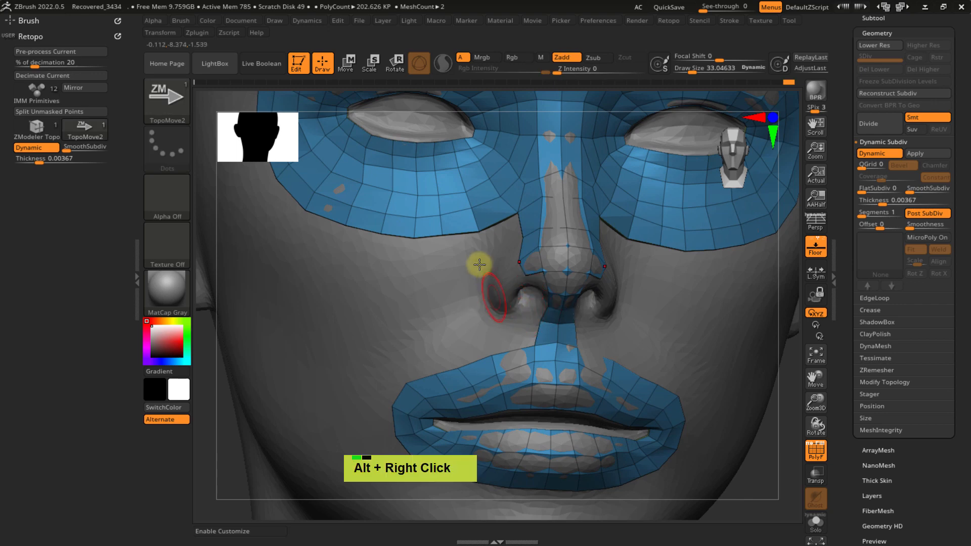
pyautogui.moveTo(478, 262)
pyautogui.keyDown('alt'); pyautogui.mouseDown(button='right')
pyautogui.moveTo(500, 220)
pyautogui.moveTo(490, 287)
pyautogui.moveTo(502, 226)
pyautogui.moveTo(501, 237)
pyautogui.mouseUp(button='right'); pyautogui.keyUp('alt')
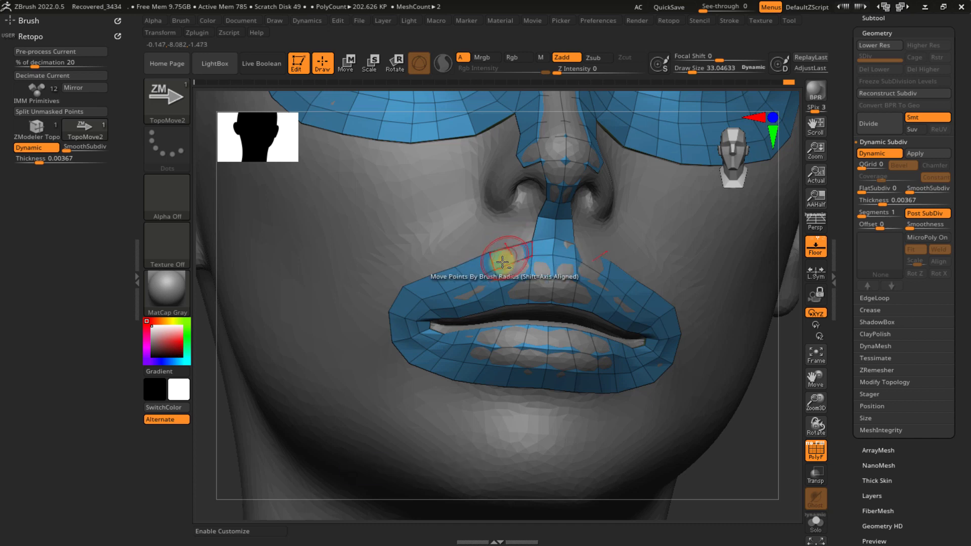
pyautogui.keyDown('alt'); pyautogui.moveTo(502, 261); pyautogui.dragTo(494, 232, button='right'); pyautogui.keyUp('alt')
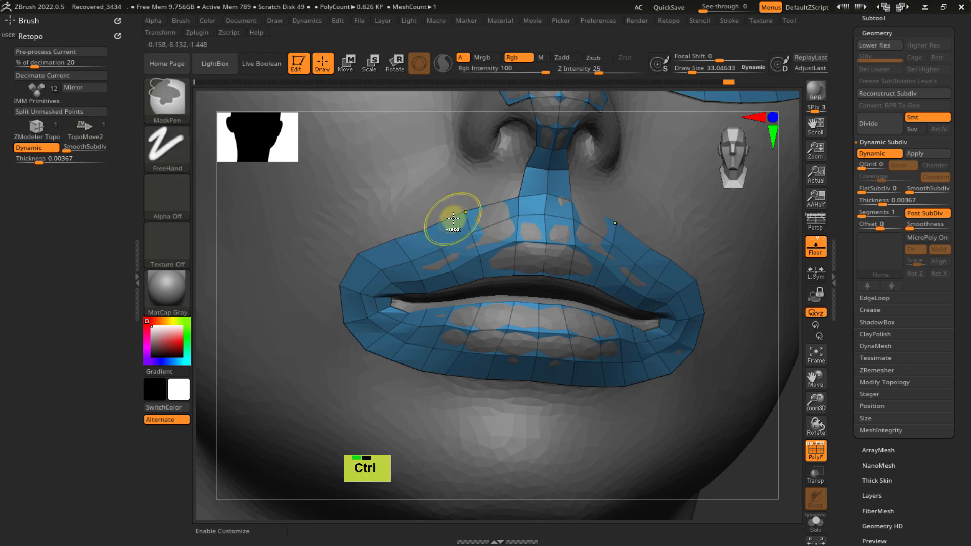
pyautogui.hotkey('ctrl', 'x')
pyautogui.click(428, 297)
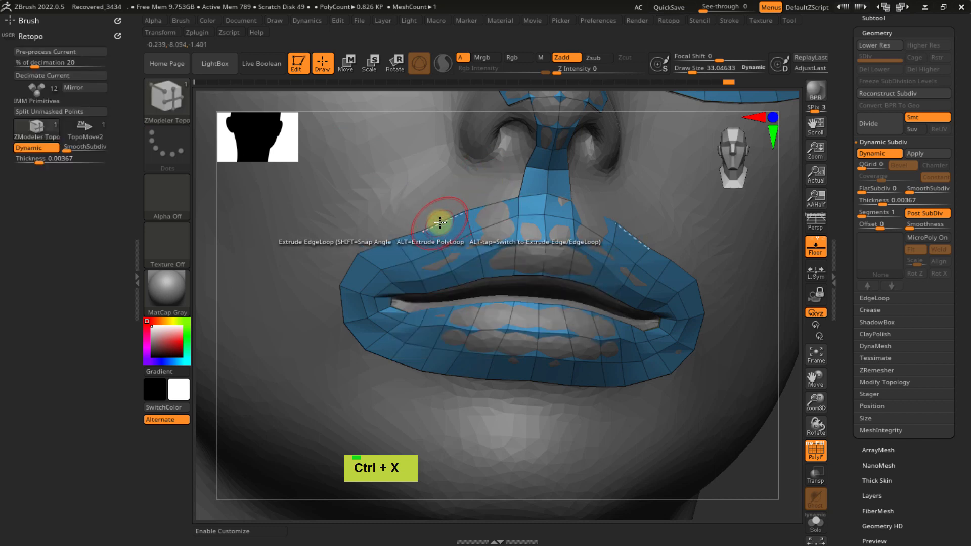
# - Try extruding the outer mouth edge loop up to the nose base and undo the attempt
pyautogui.moveTo(434, 210); pyautogui.dragTo(438, 190)
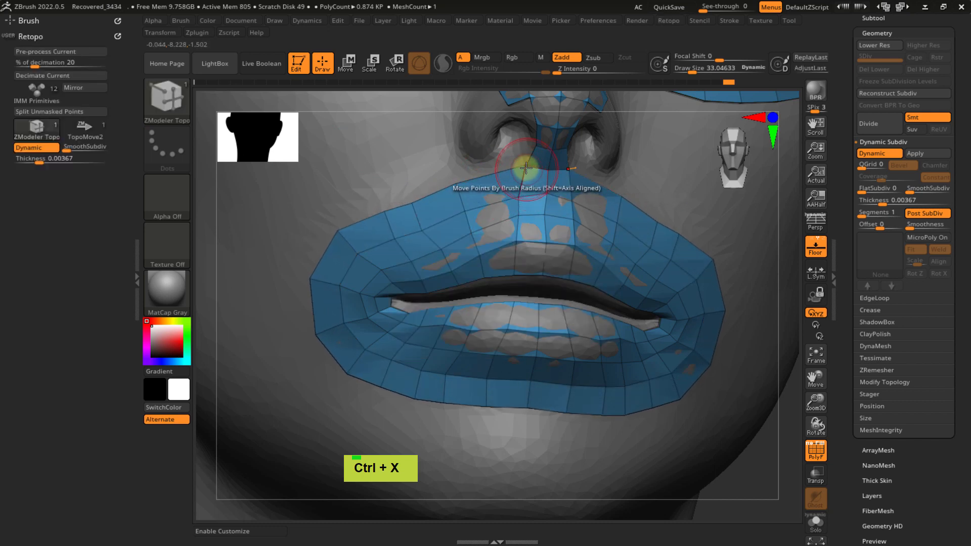
pyautogui.press('ctrl')
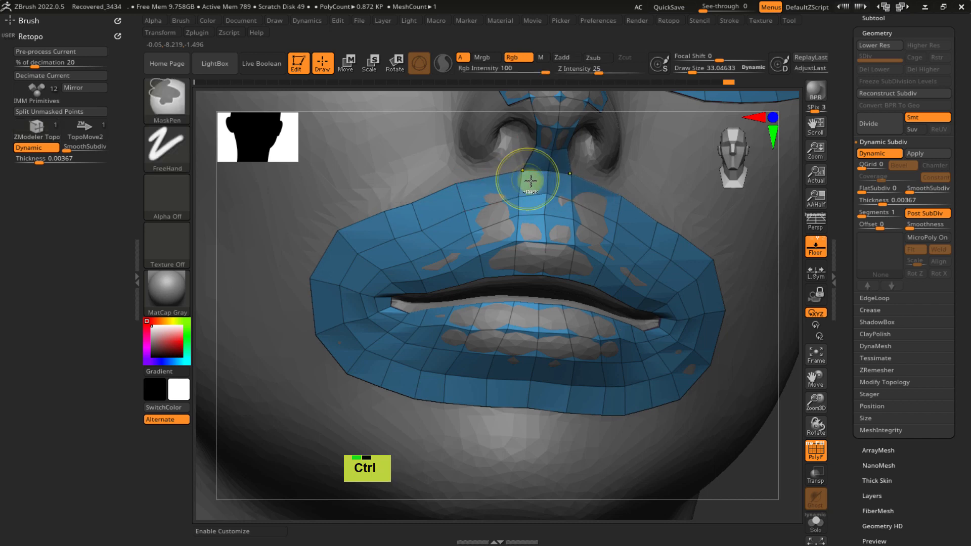
pyautogui.hotkey('ctrl', 'z')
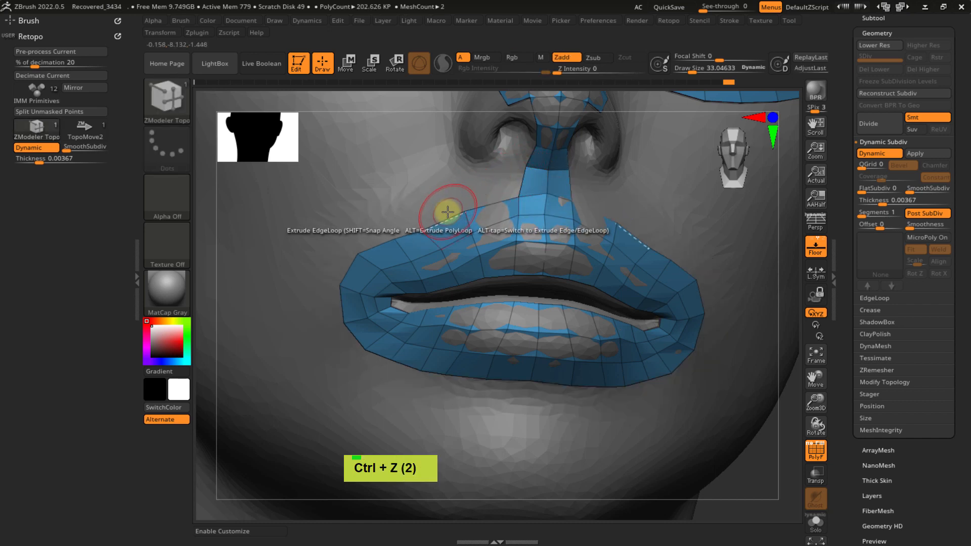
# - Extrude the outer mouth edge loop as a fourth ring and, at draw size 13.5, weld its upper points to the philtrum strip
pyautogui.moveTo(450, 213); pyautogui.dragTo(456, 185)
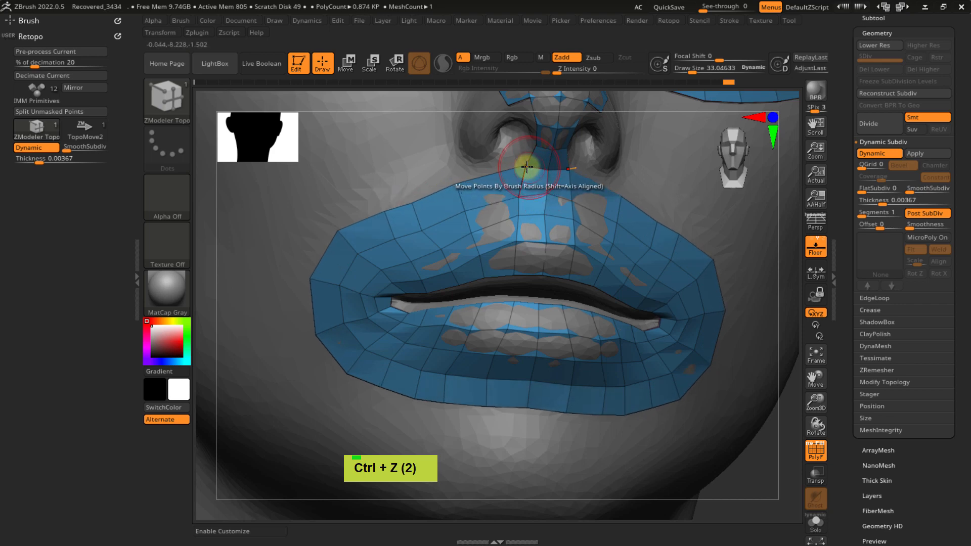
pyautogui.moveTo(529, 158)
pyautogui.keyDown('ctrl'); pyautogui.mouseDown(button='right')
pyautogui.moveTo(557, 260)
pyautogui.moveTo(542, 218)
pyautogui.mouseUp(button='right'); pyautogui.keyUp('ctrl')
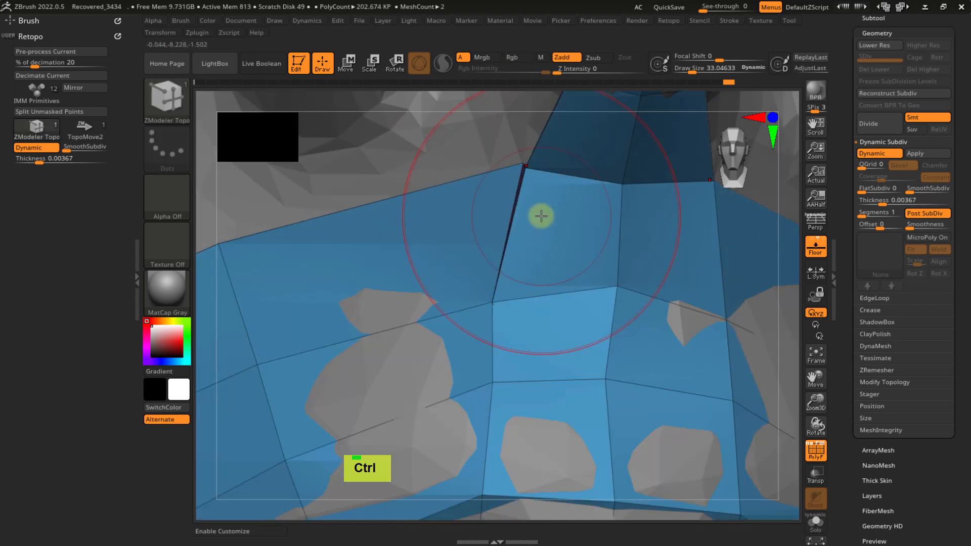
pyautogui.press('s')
pyautogui.moveTo(538, 219); pyautogui.dragTo(536, 217)
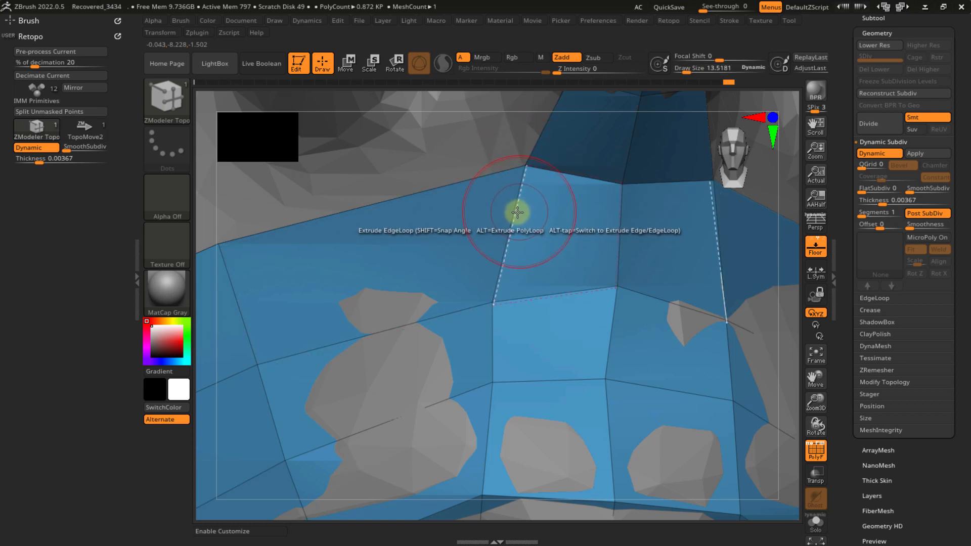
pyautogui.moveTo(496, 172)
pyautogui.keyDown('ctrl'); pyautogui.mouseDown(button='right')
pyautogui.moveTo(475, 230)
pyautogui.moveTo(481, 178)
pyautogui.moveTo(518, 194)
pyautogui.mouseUp(button='right'); pyautogui.keyUp('ctrl')
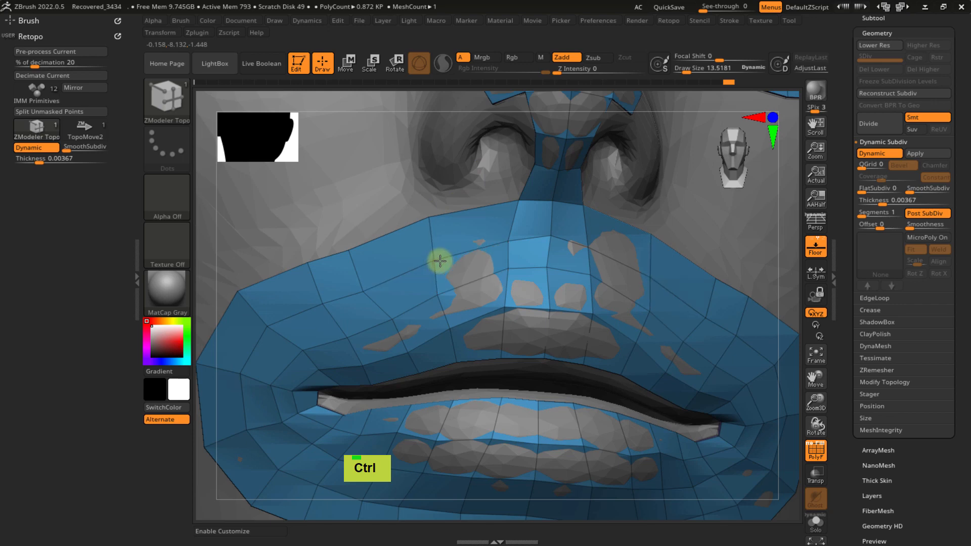
# - Switch to the TopoMove2 brush with draw size 51 and frame the mouth ring beside the mouth corner
pyautogui.moveTo(449, 288)
pyautogui.keyDown('ctrl'); pyautogui.mouseDown(button='right')
pyautogui.moveTo(399, 249)
pyautogui.moveTo(396, 281)
pyautogui.moveTo(418, 226)
pyautogui.moveTo(401, 247)
pyautogui.moveTo(451, 206)
pyautogui.moveTo(466, 229)
pyautogui.moveTo(495, 200)
pyautogui.mouseUp(button='right'); pyautogui.keyUp('ctrl')
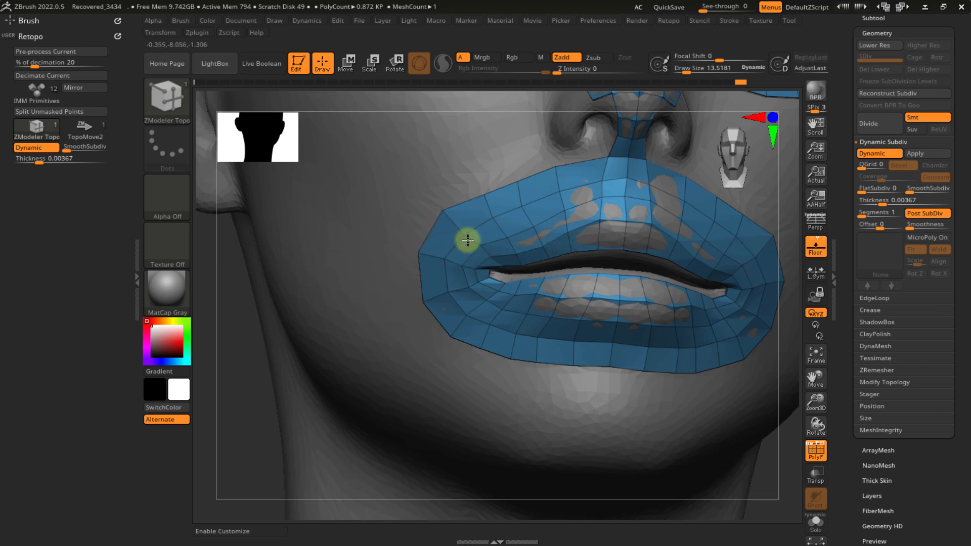
pyautogui.hotkey('ctrl', 'x')
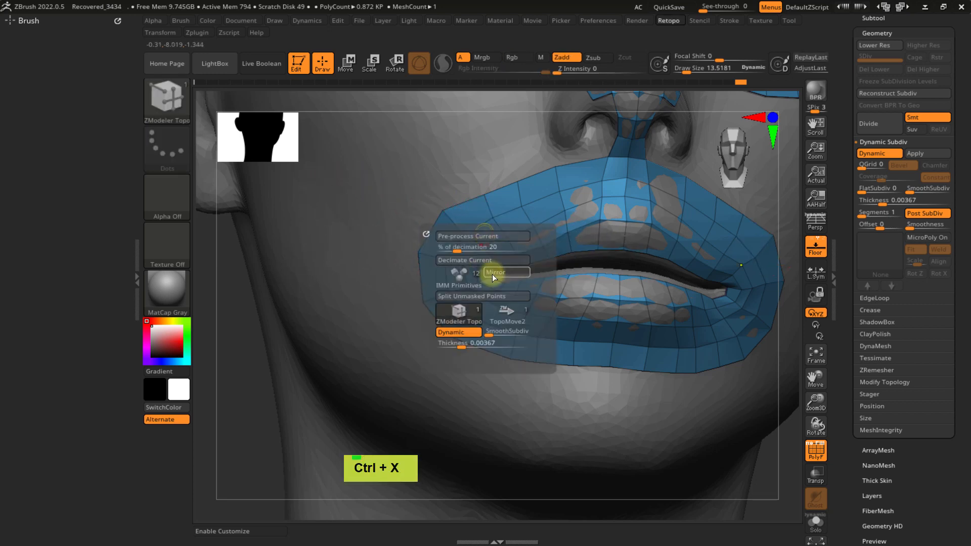
pyautogui.click(501, 319)
pyautogui.press('s')
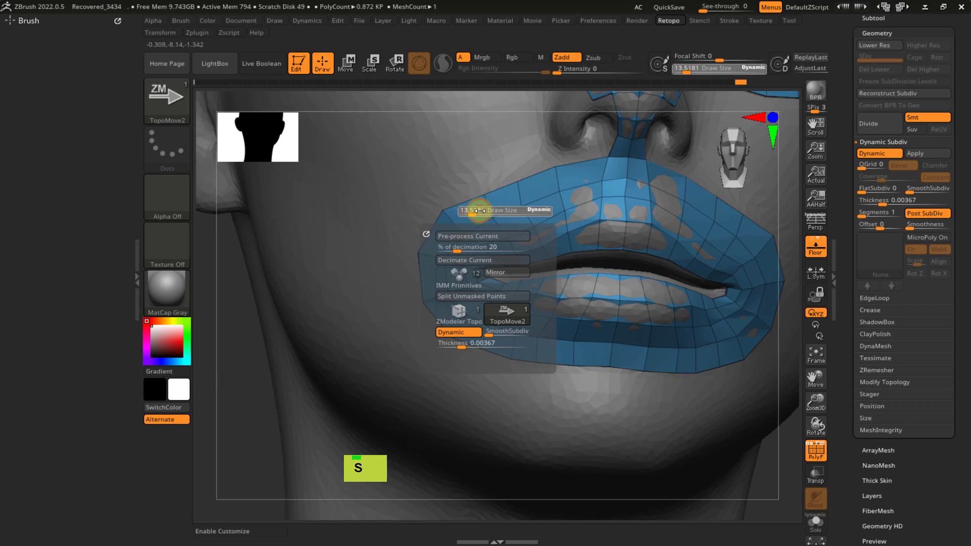
pyautogui.moveTo(474, 212); pyautogui.dragTo(482, 210)
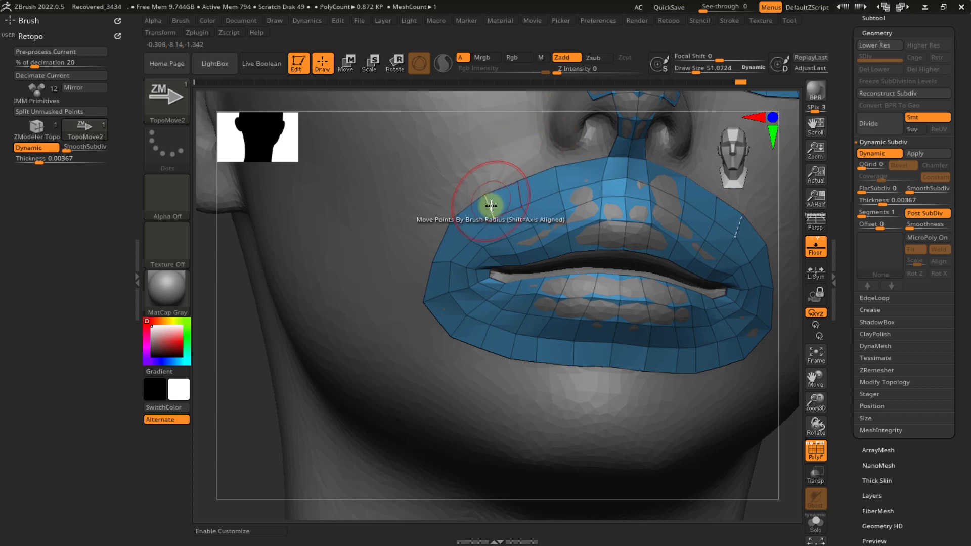
# - Smooth the polygons at the mouth corner and pull the outermost ring point inward to round the contour
pyautogui.moveTo(480, 240)
pyautogui.keyDown('ctrl'); pyautogui.mouseDown(button='right')
pyautogui.moveTo(483, 260)
pyautogui.moveTo(486, 252)
pyautogui.mouseUp(button='right'); pyautogui.keyUp('ctrl')
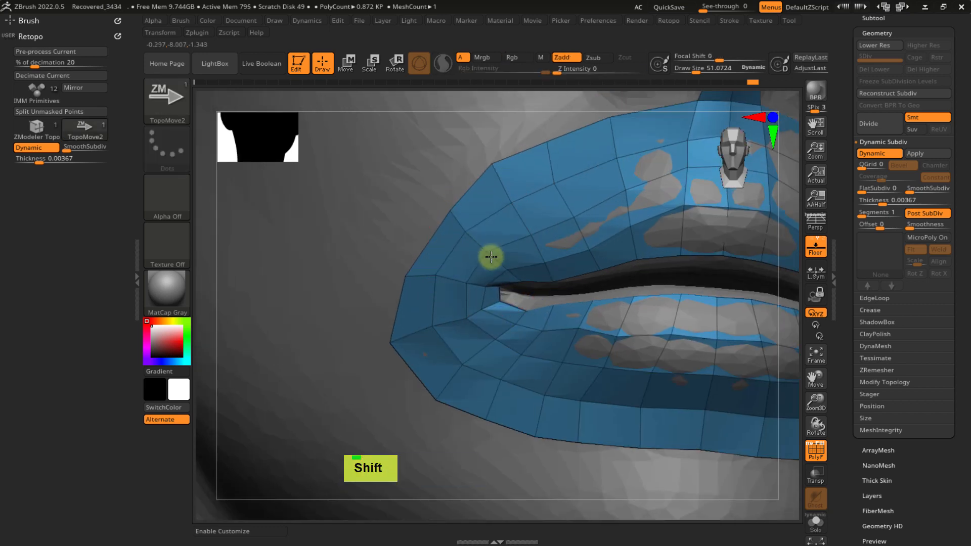
pyautogui.moveTo(439, 330)
pyautogui.keyDown('shift'); pyautogui.mouseDown()
pyautogui.moveTo(447, 341)
pyautogui.moveTo(502, 349)
pyautogui.mouseUp(); pyautogui.keyUp('shift')
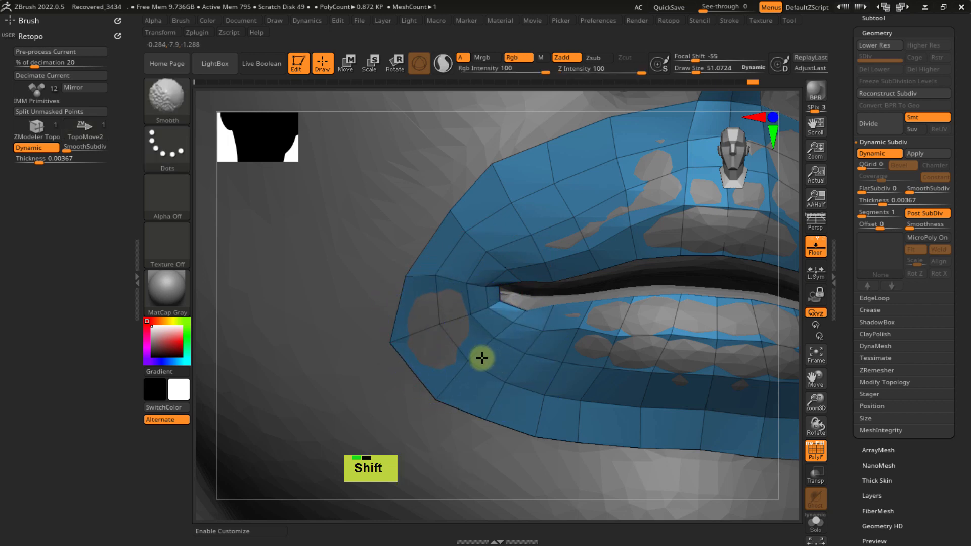
pyautogui.moveTo(395, 336); pyautogui.dragTo(403, 341)
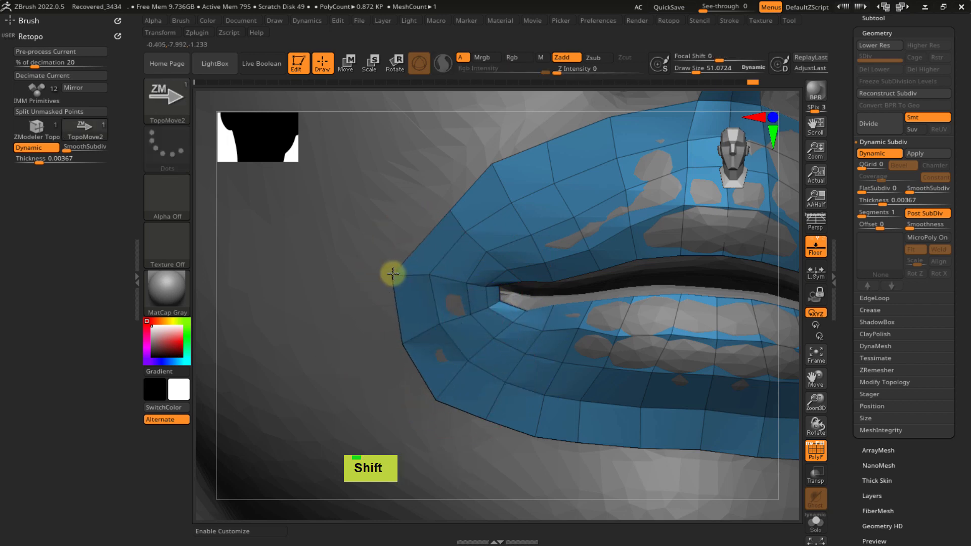
# - Smooth the polygons across the upper lip to even out the ring spacing
pyautogui.keyDown('ctrl'); pyautogui.moveTo(393, 274); pyautogui.dragTo(440, 166, button='right'); pyautogui.keyUp('ctrl')
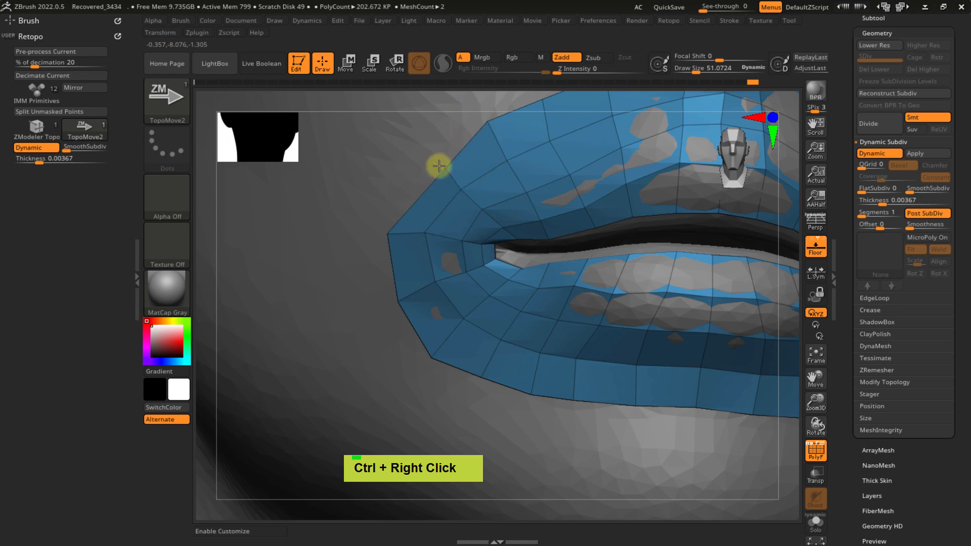
pyautogui.keyDown('ctrl'); pyautogui.moveTo(447, 199); pyautogui.dragTo(440, 332, button='right'); pyautogui.keyUp('ctrl')
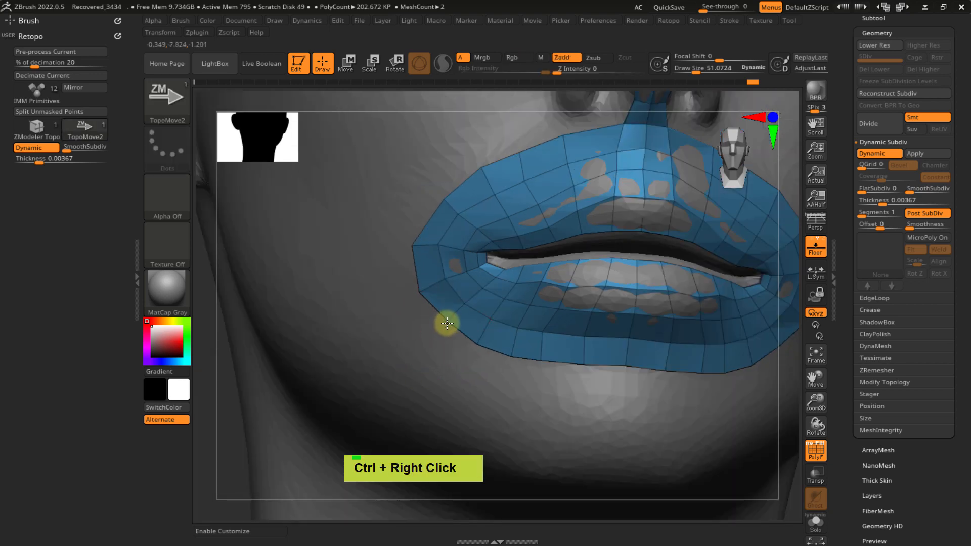
pyautogui.keyDown('ctrl'); pyautogui.moveTo(460, 289); pyautogui.dragTo(524, 315, button='right'); pyautogui.keyUp('ctrl')
pyautogui.press('shift')
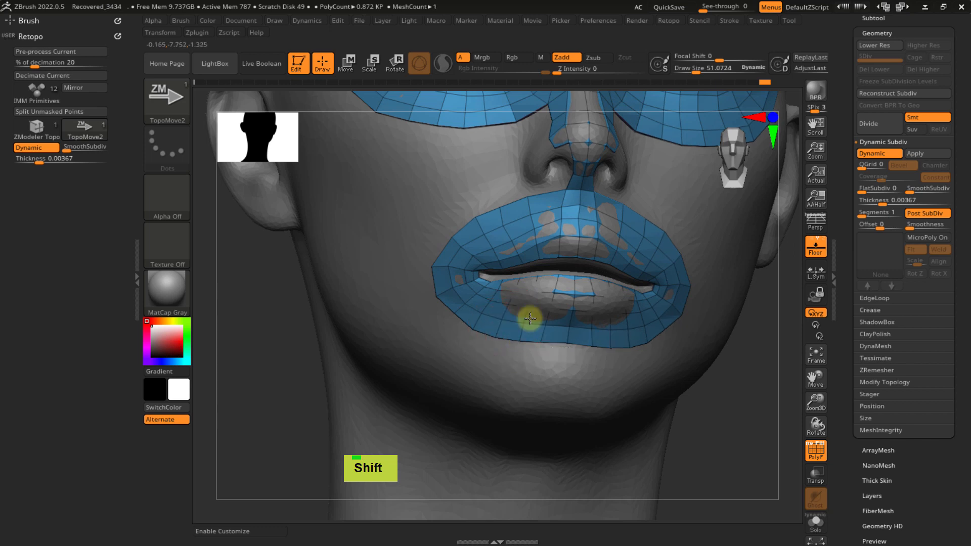
pyautogui.press('ctrl')
pyautogui.press('shift')
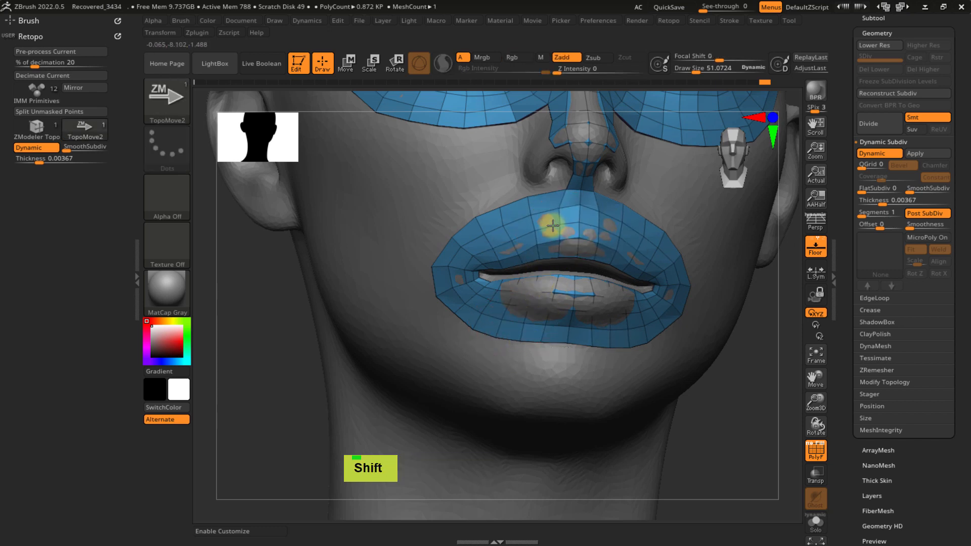
pyautogui.keyDown('shift'); pyautogui.click(514, 245); pyautogui.keyUp('shift')
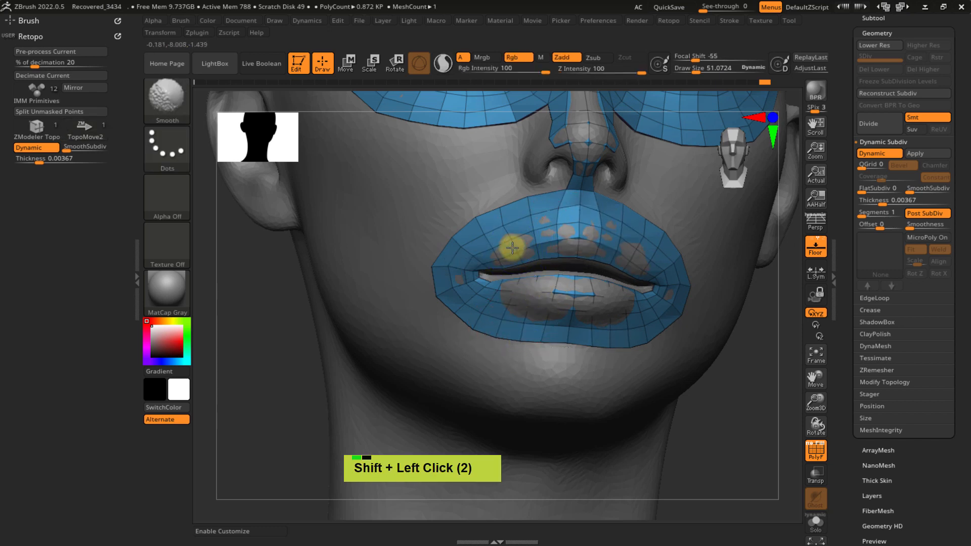
pyautogui.keyDown('shift'); pyautogui.click(512, 225); pyautogui.keyUp('shift')
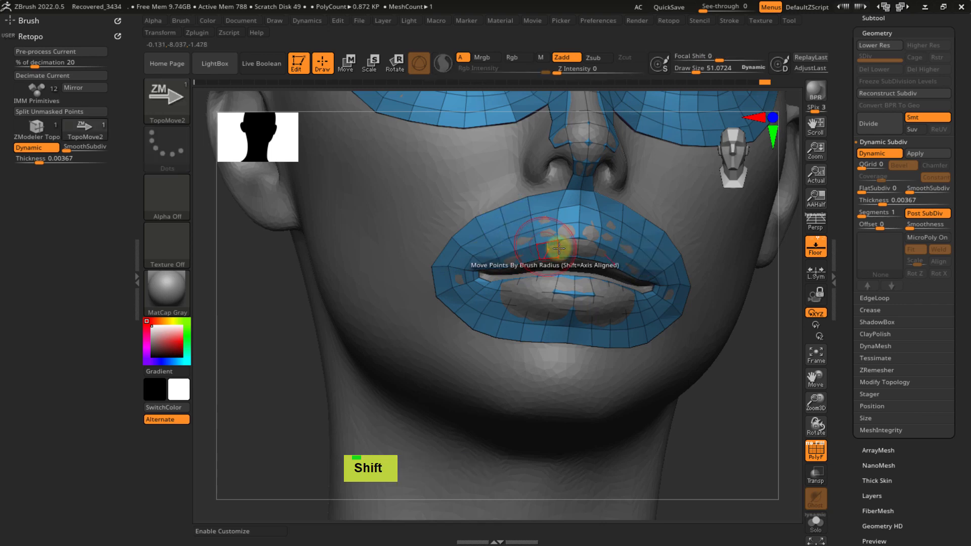
# - Insert an edge loop through the upper lip polygons beside the philtrum and merge the retopology mesh into one polygroup
pyautogui.keyDown('ctrl'); pyautogui.moveTo(500, 286); pyautogui.dragTo(589, 258, button='right'); pyautogui.keyUp('ctrl')
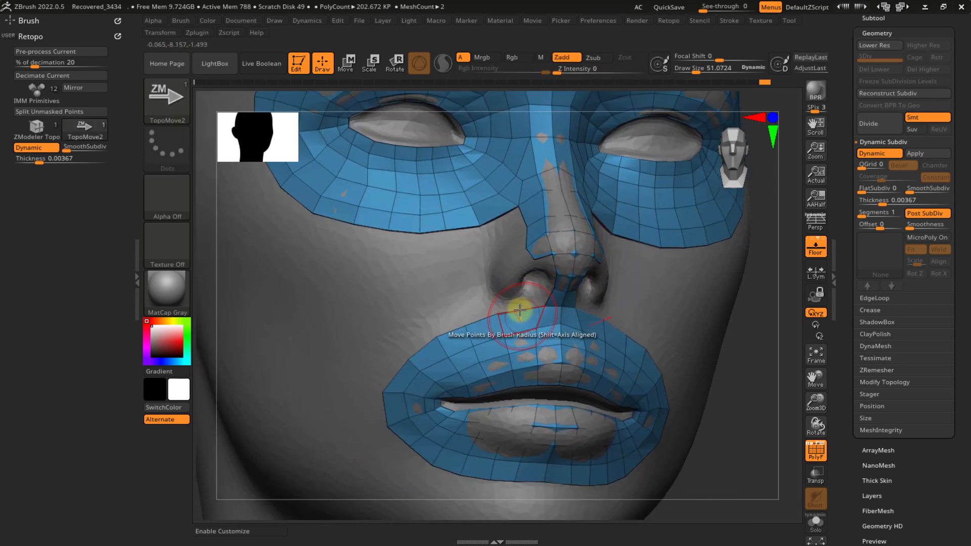
pyautogui.keyDown('alt'); pyautogui.moveTo(530, 297); pyautogui.dragTo(505, 271, button='right'); pyautogui.keyUp('alt')
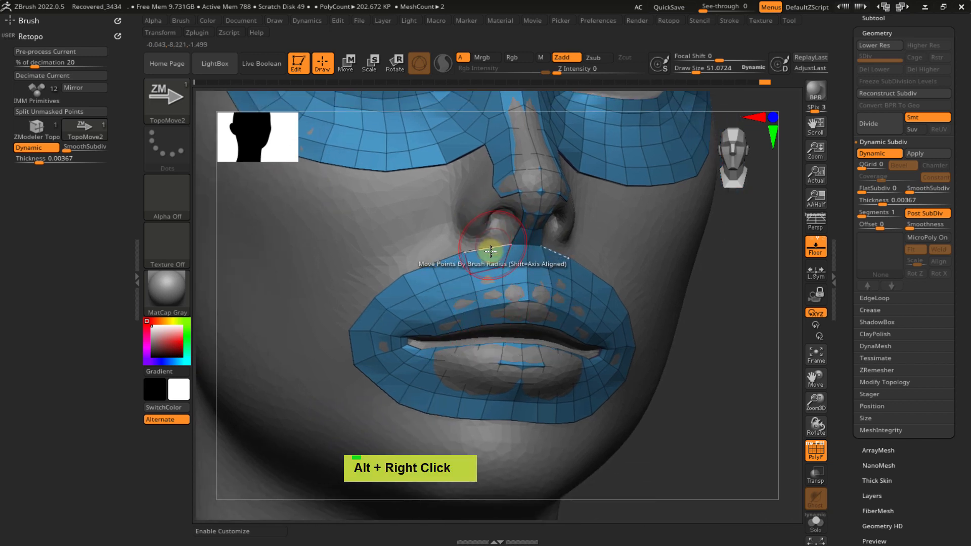
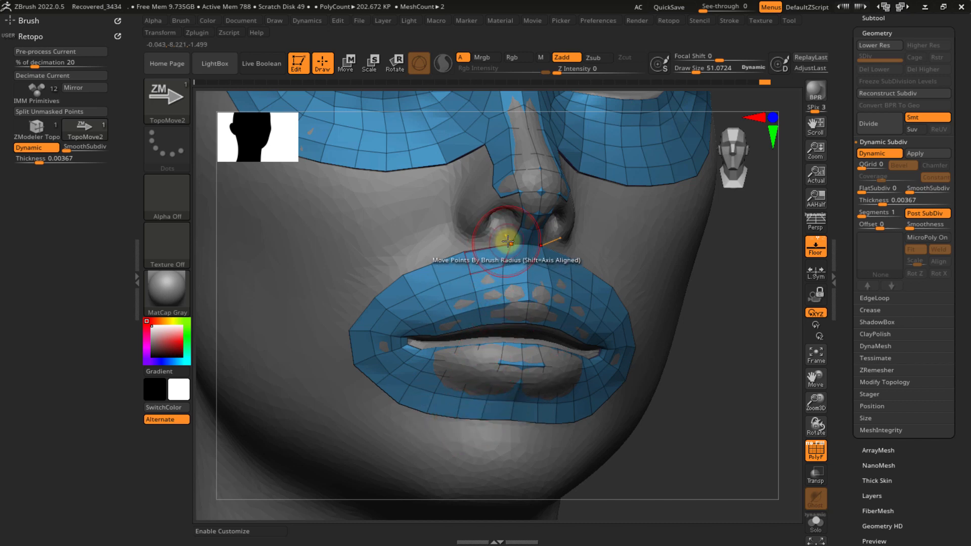
pyautogui.keyDown('alt'); pyautogui.moveTo(434, 278); pyautogui.dragTo(497, 265, button='right'); pyautogui.keyUp('alt')
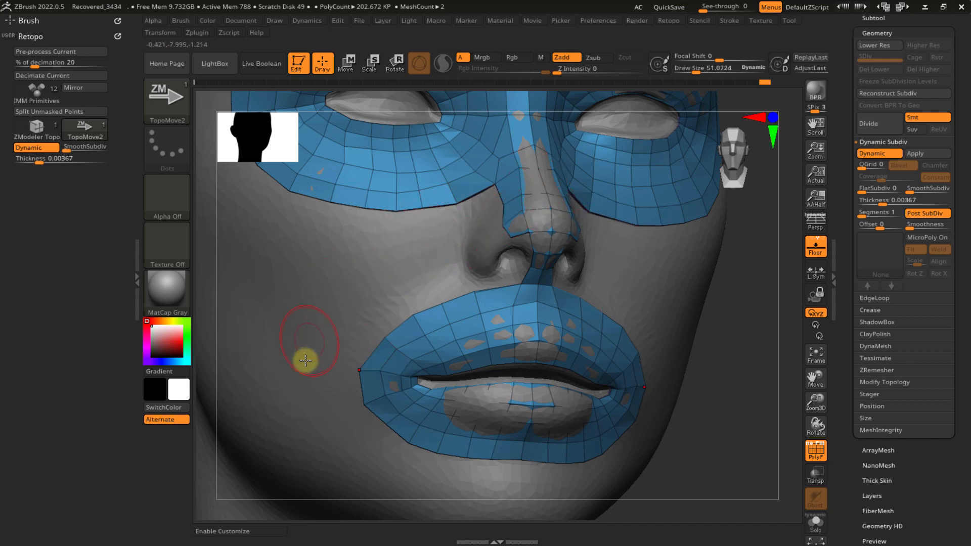
pyautogui.keyDown('ctrl'); pyautogui.moveTo(487, 251); pyautogui.dragTo(473, 223, button='right'); pyautogui.keyUp('ctrl')
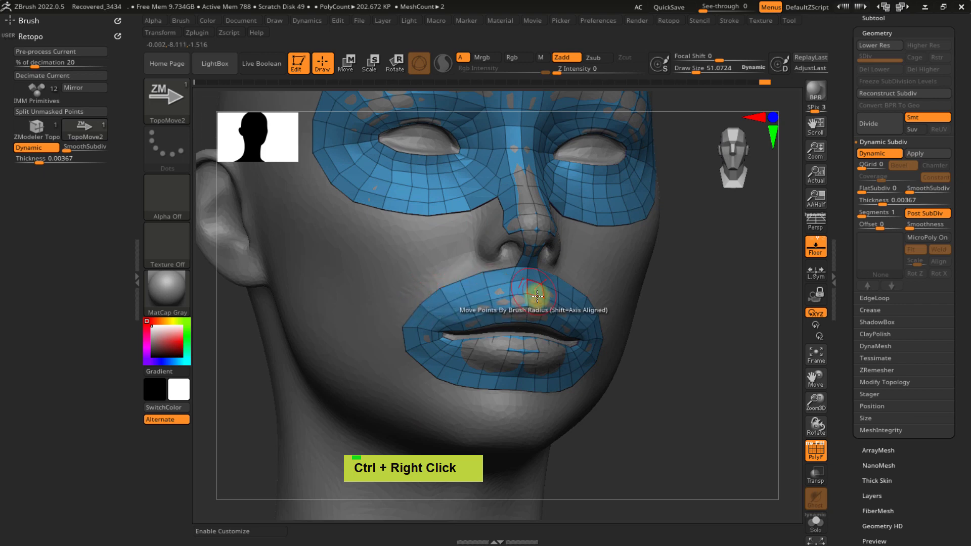
pyautogui.moveTo(517, 262)
pyautogui.keyDown('ctrl'); pyautogui.mouseDown(button='right')
pyautogui.moveTo(503, 315)
pyautogui.moveTo(513, 249)
pyautogui.mouseUp(button='right'); pyautogui.keyUp('ctrl')
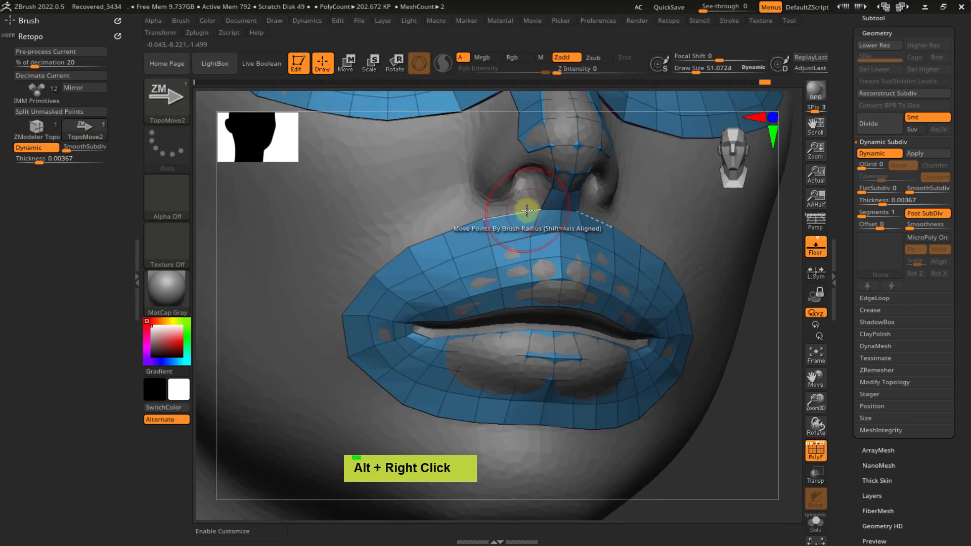
pyautogui.keyDown('ctrl'); pyautogui.moveTo(515, 213); pyautogui.dragTo(523, 230, button='right'); pyautogui.keyUp('ctrl')
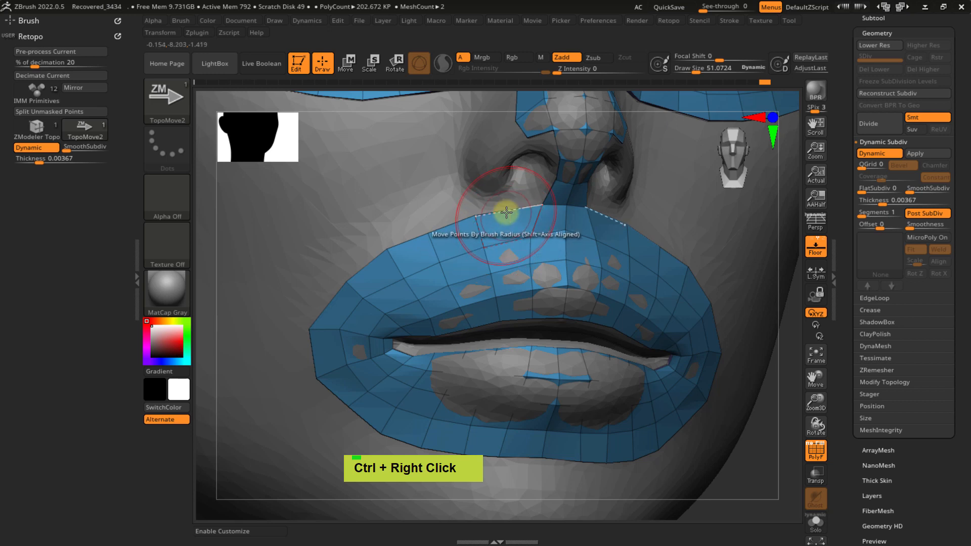
pyautogui.press('space')
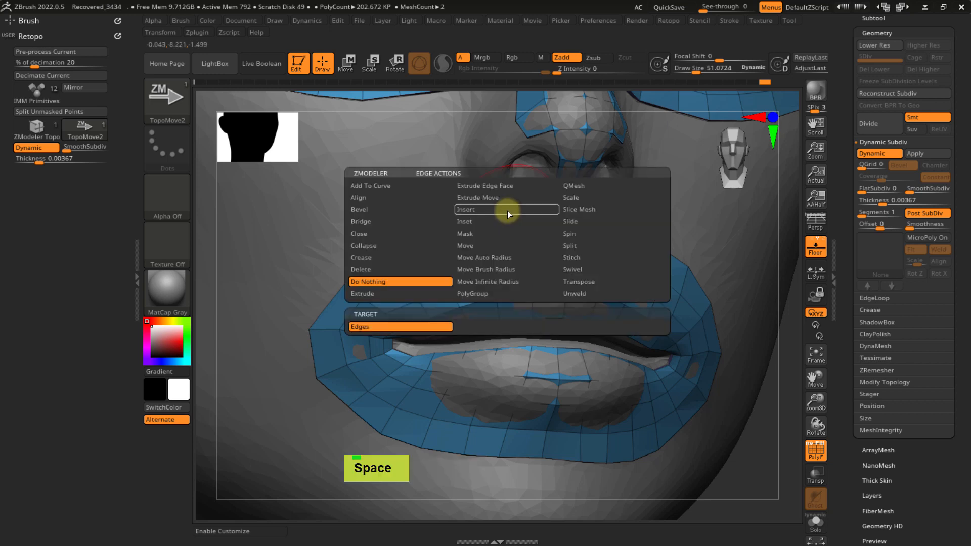
pyautogui.click(462, 209)
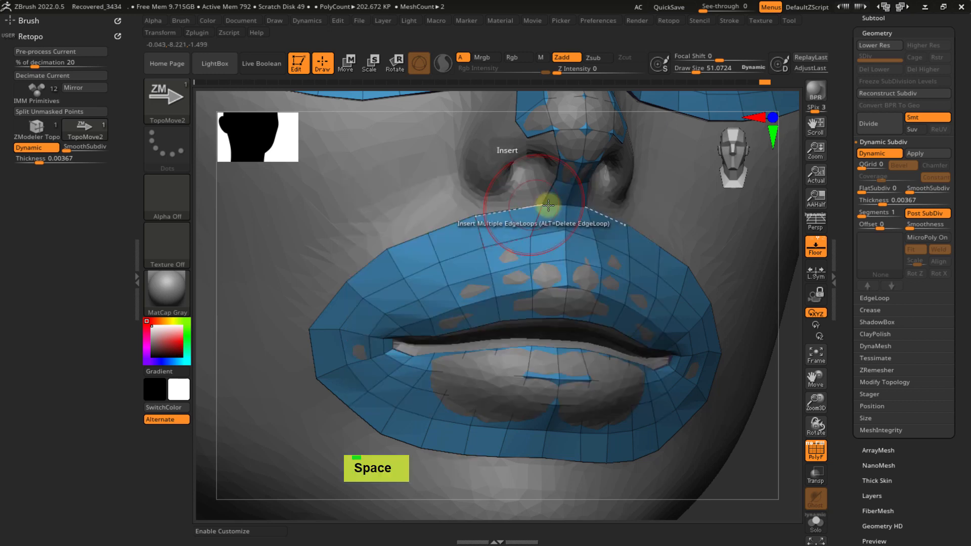
pyautogui.click(506, 209)
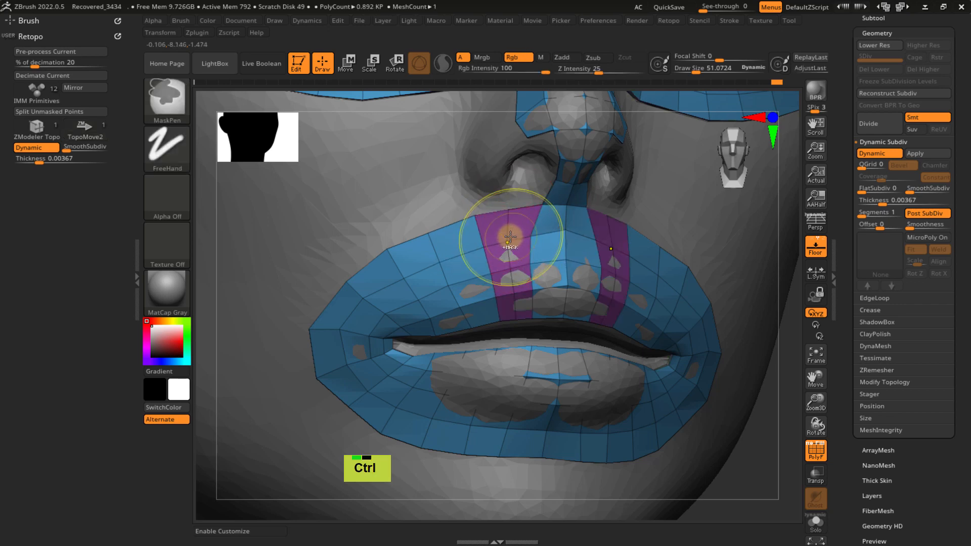
pyautogui.hotkey('ctrl', 'w')
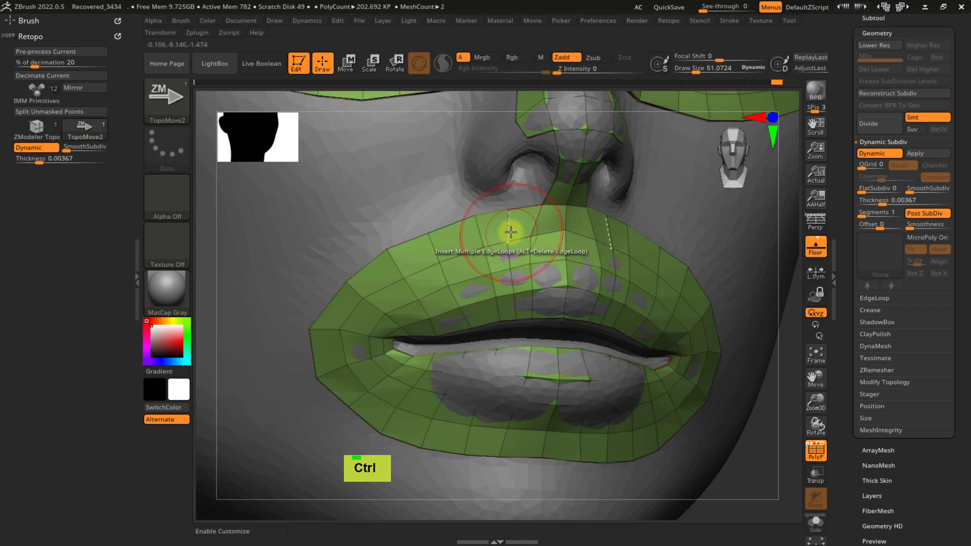
# - Insert a matching edge loop through the lower lip polygons and regroup the whole retopology mesh as one polygroup
pyautogui.press('space')
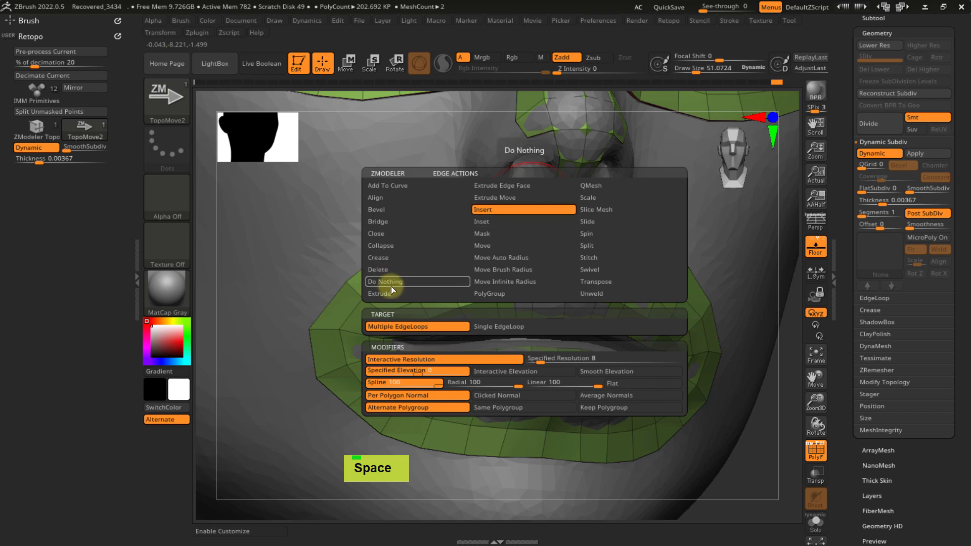
pyautogui.click(379, 293)
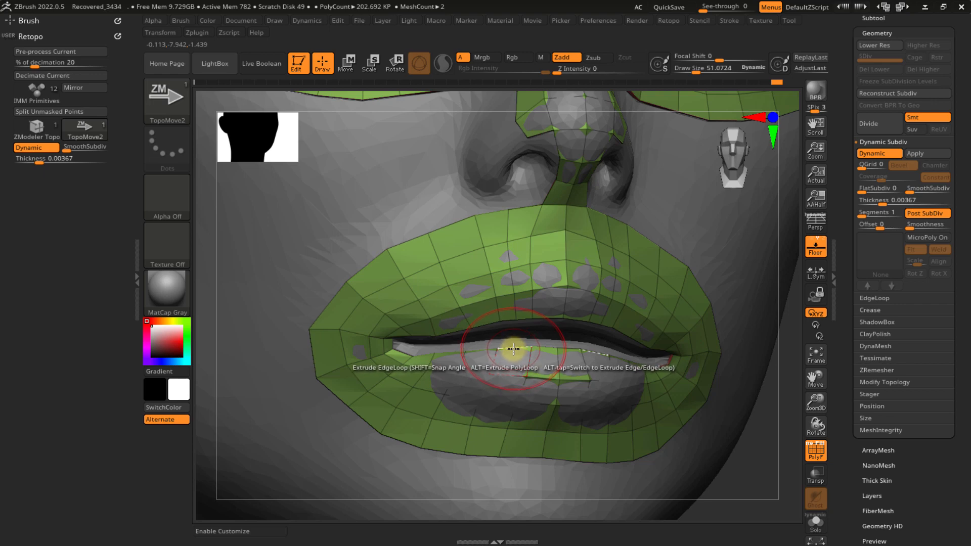
pyautogui.press('space')
pyautogui.click(501, 210)
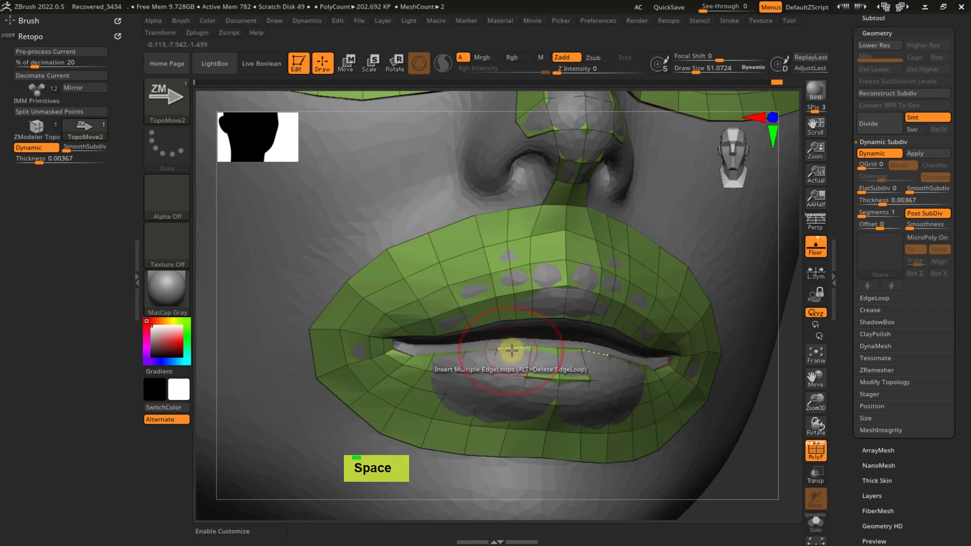
pyautogui.click(514, 347)
pyautogui.hotkey('ctrl', 'w')
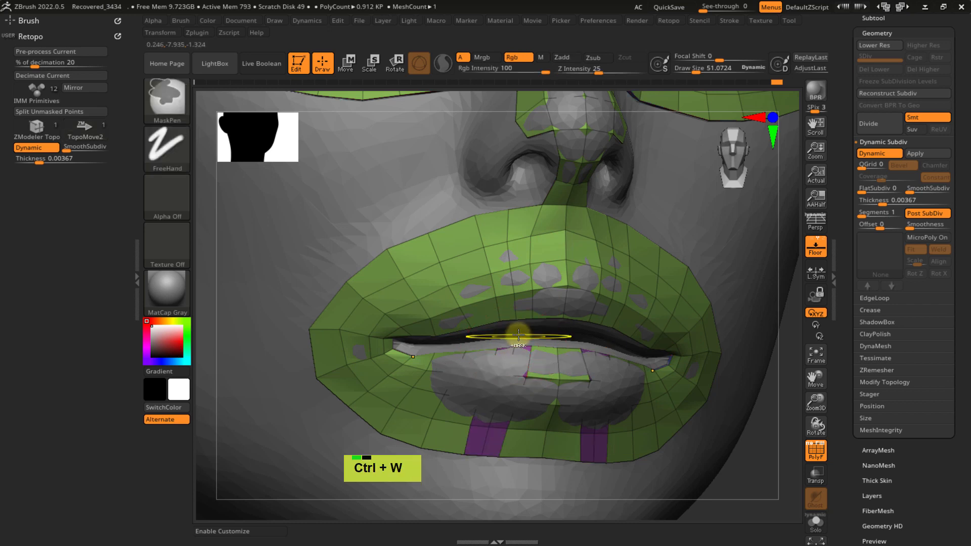
pyautogui.hotkey('ctrl', 'w')
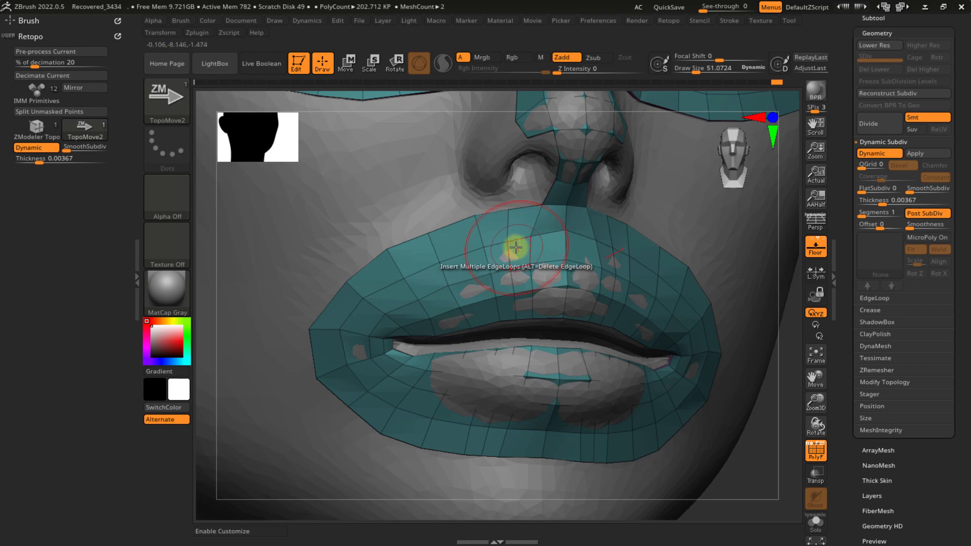
# - Set the ZModeler edge action back to Extrude, keeping the TopoMove2 brush active
pyautogui.press('space')
pyautogui.click(431, 292)
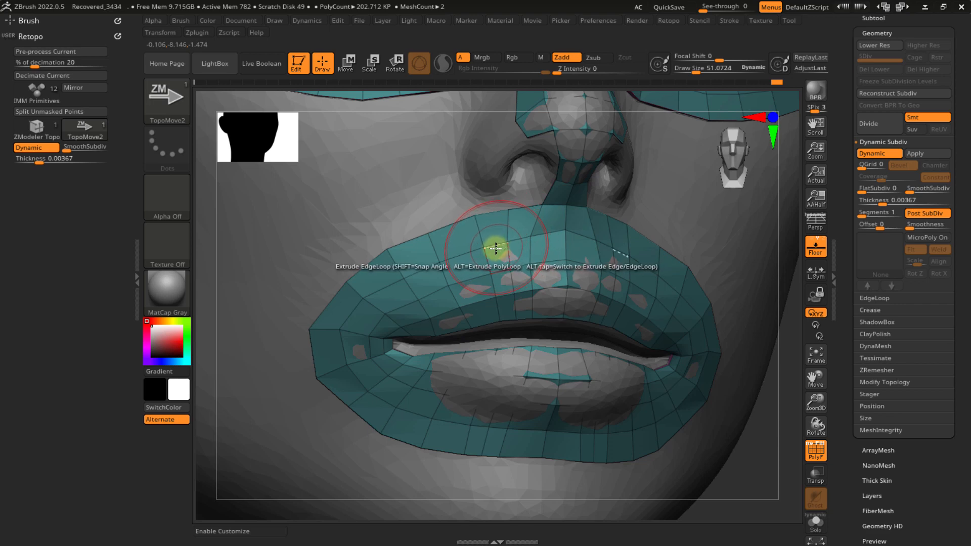
pyautogui.hotkey('ctrl', 'x')
pyautogui.click(514, 338)
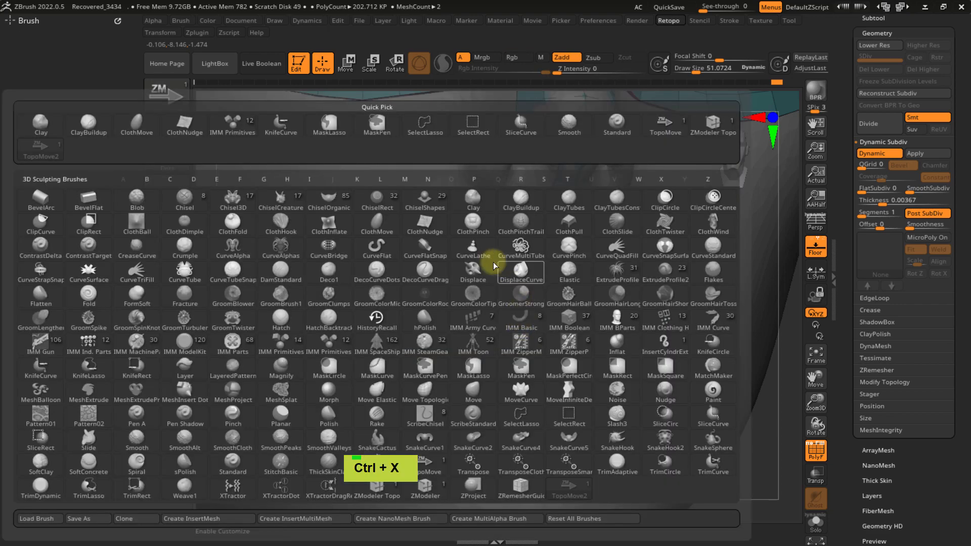
pyautogui.press('Escape')
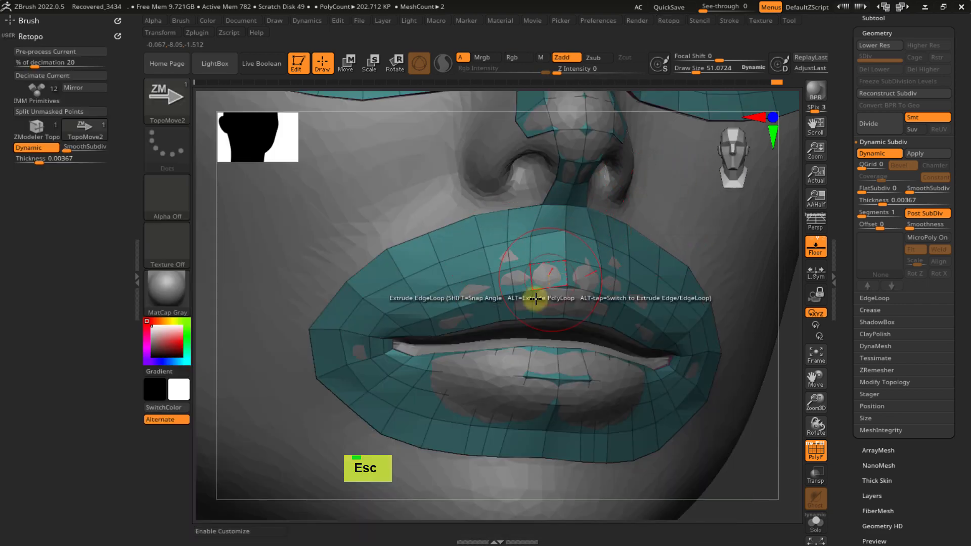
# - Raise the draw size to about 65.3 and smooth the spacing around the inserted edge loops on the upper and lower lips
pyautogui.press('s')
pyautogui.moveTo(520, 265); pyautogui.dragTo(535, 267)
pyautogui.keyDown('shift'); pyautogui.click(503, 264); pyautogui.keyUp('shift')
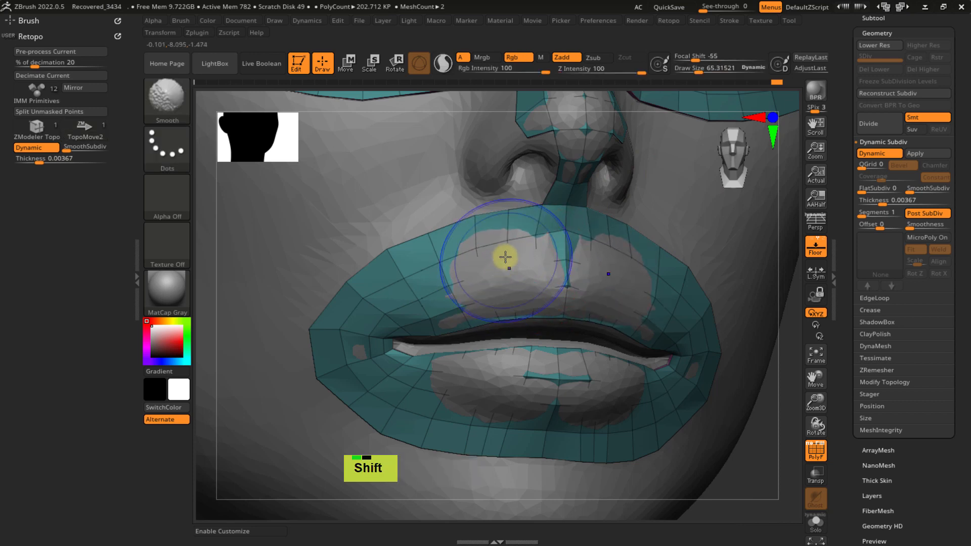
pyautogui.keyDown('shift'); pyautogui.click(506, 256); pyautogui.keyUp('shift')
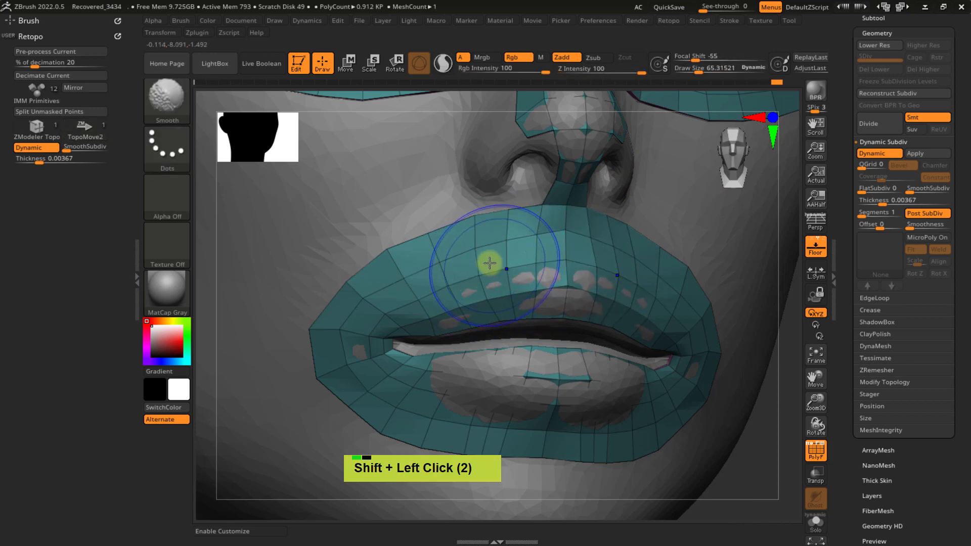
pyautogui.moveTo(490, 262)
pyautogui.keyDown('shift'); pyautogui.mouseDown()
pyautogui.moveTo(503, 284)
pyautogui.moveTo(508, 268)
pyautogui.mouseUp(); pyautogui.keyUp('shift')
pyautogui.keyDown('shift'); pyautogui.click(492, 398); pyautogui.keyUp('shift')
pyautogui.keyDown('shift'); pyautogui.click(490, 390); pyautogui.keyUp('shift')
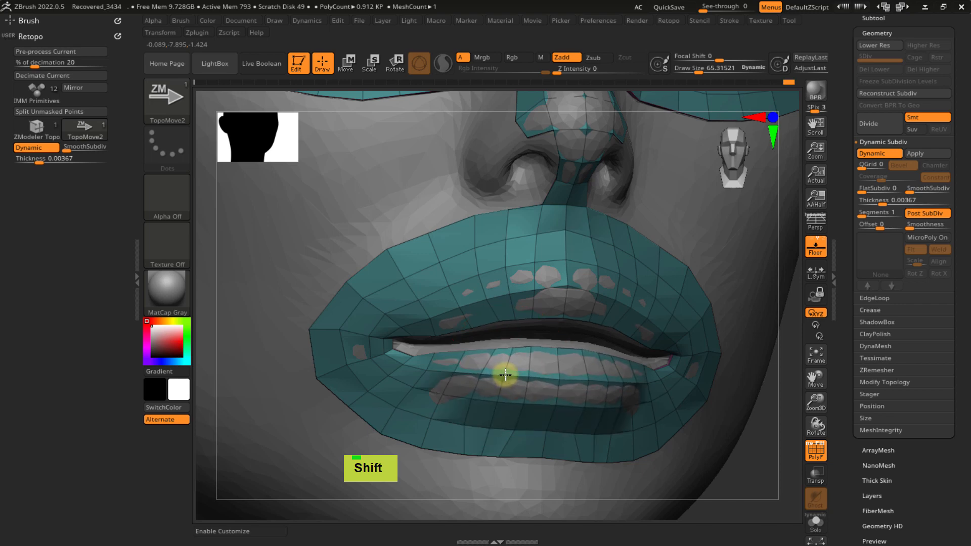
# - Lower the draw size to about 35.8 and refine the point spacing around the upper and lower lips with TopoMove2
pyautogui.keyDown('alt'); pyautogui.moveTo(516, 381); pyautogui.dragTo(421, 239, button='right'); pyautogui.keyUp('alt')
pyautogui.moveTo(476, 294)
pyautogui.keyDown('ctrl'); pyautogui.mouseDown(button='right')
pyautogui.moveTo(460, 228)
pyautogui.moveTo(449, 306)
pyautogui.mouseUp(button='right'); pyautogui.keyUp('ctrl')
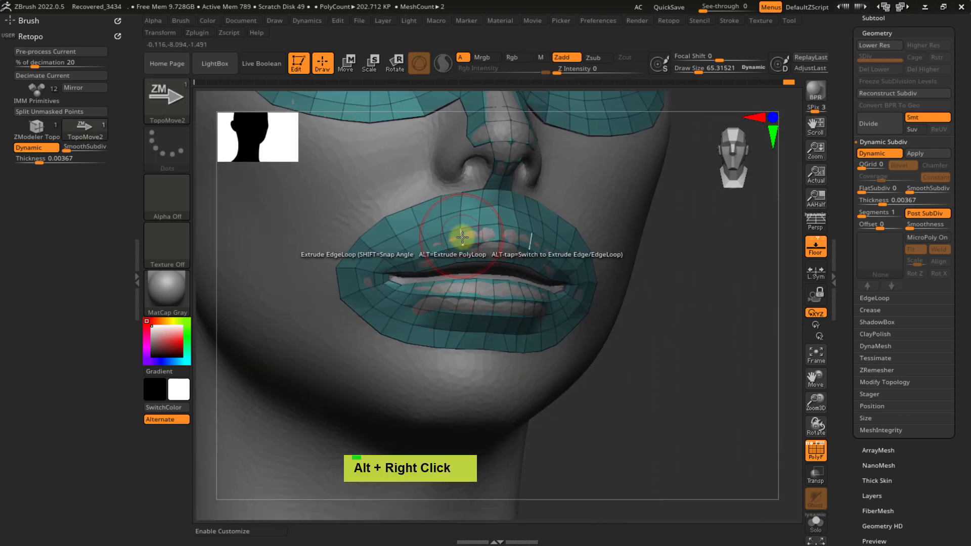
pyautogui.moveTo(448, 357)
pyautogui.keyDown('ctrl'); pyautogui.mouseDown(button='right')
pyautogui.moveTo(466, 388)
pyautogui.moveTo(466, 358)
pyautogui.mouseUp(button='right'); pyautogui.keyUp('ctrl')
pyautogui.press('s')
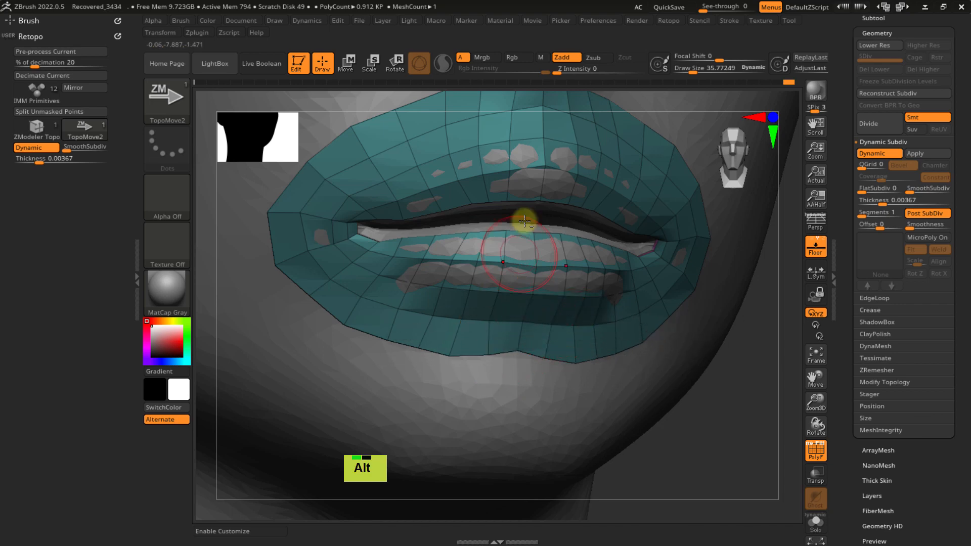
pyautogui.moveTo(523, 219)
pyautogui.keyDown('alt'); pyautogui.mouseDown(button='right')
pyautogui.moveTo(512, 320)
pyautogui.moveTo(475, 248)
pyautogui.moveTo(479, 269)
pyautogui.mouseUp(button='right'); pyautogui.keyUp('alt')
pyautogui.moveTo(466, 225)
pyautogui.keyDown('alt'); pyautogui.mouseDown(button='right')
pyautogui.moveTo(462, 272)
pyautogui.moveTo(470, 267)
pyautogui.mouseUp(button='right'); pyautogui.keyUp('alt')
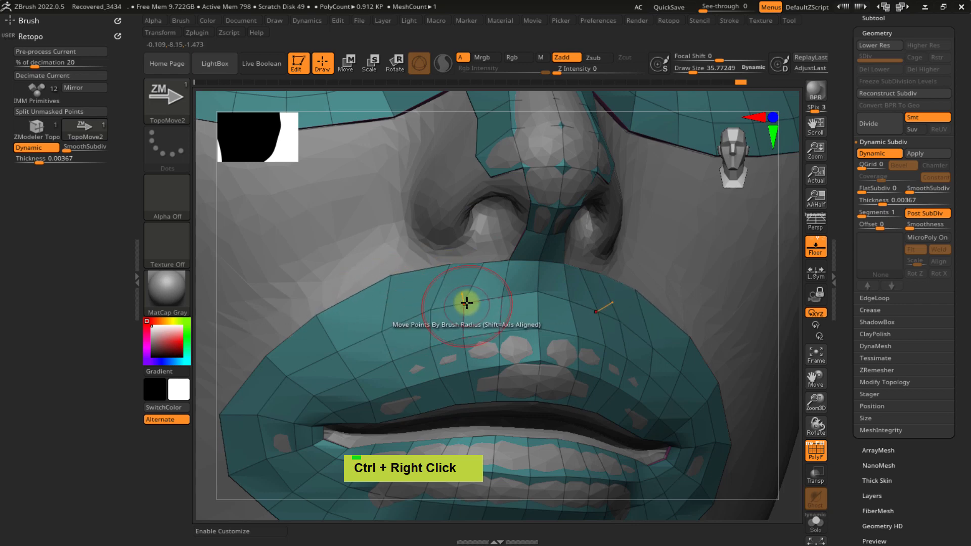
pyautogui.keyDown('ctrl'); pyautogui.moveTo(448, 278); pyautogui.dragTo(460, 243, button='right'); pyautogui.keyUp('ctrl')
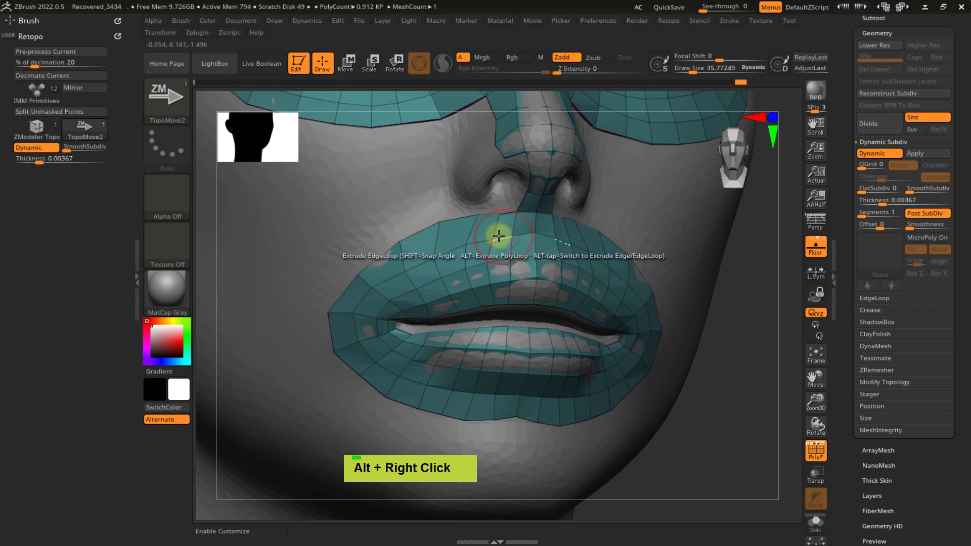
# - Reduce the draw size to about 19 and switch to the ZModeler Topo brush for work around the nostril
pyautogui.keyDown('ctrl'); pyautogui.moveTo(467, 219); pyautogui.dragTo(488, 276, button='right'); pyautogui.keyUp('ctrl')
pyautogui.press('s')
pyautogui.moveTo(483, 271); pyautogui.dragTo(478, 272)
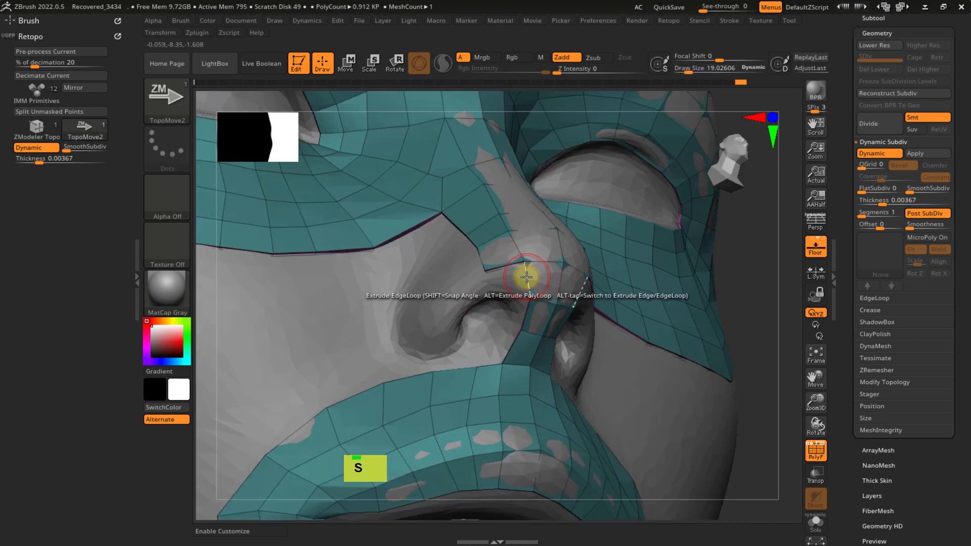
pyautogui.hotkey('ctrl', 'x')
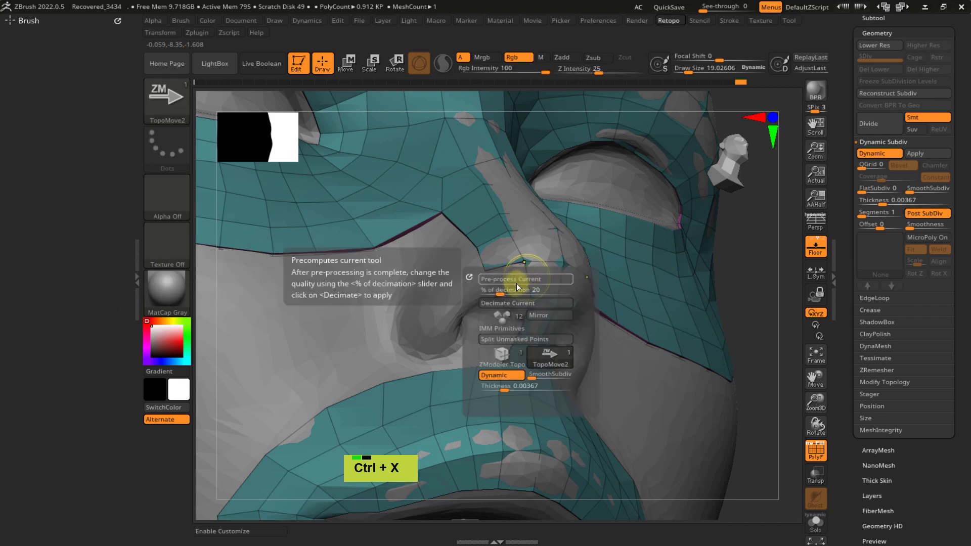
pyautogui.click(508, 321)
pyautogui.click(501, 357)
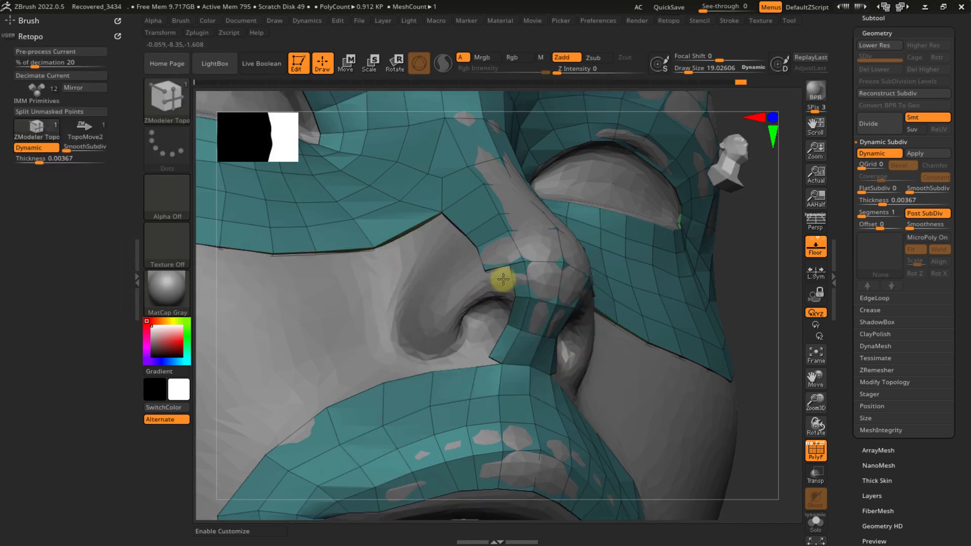
# - Undo the edge-loop extrusion at the nostril and switch the edge extrusion mode to Extrude Edge/EdgeLoop
pyautogui.hotkey('ctrl', 'z')
pyautogui.keyDown('alt'); pyautogui.click(512, 284); pyautogui.keyUp('alt')
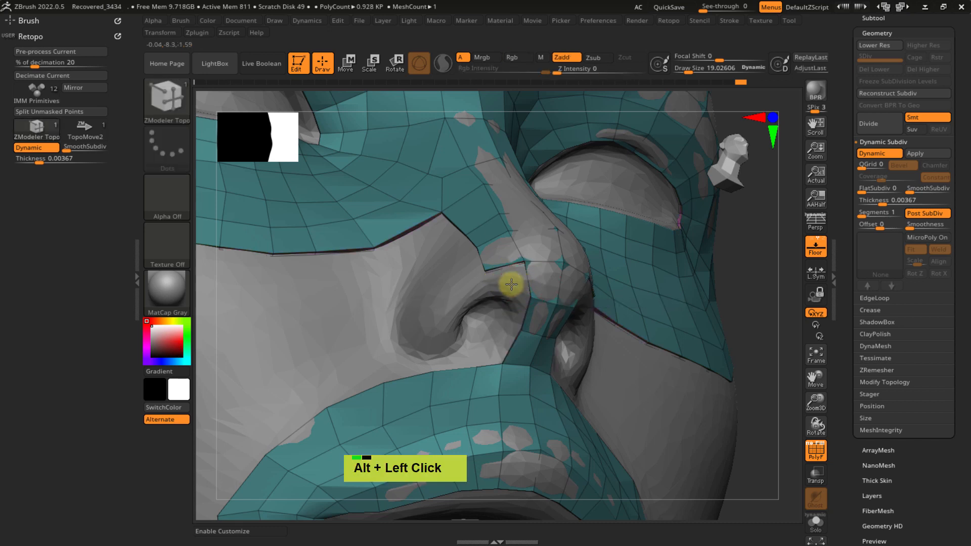
pyautogui.keyDown('alt'); pyautogui.click(514, 279); pyautogui.keyUp('alt')
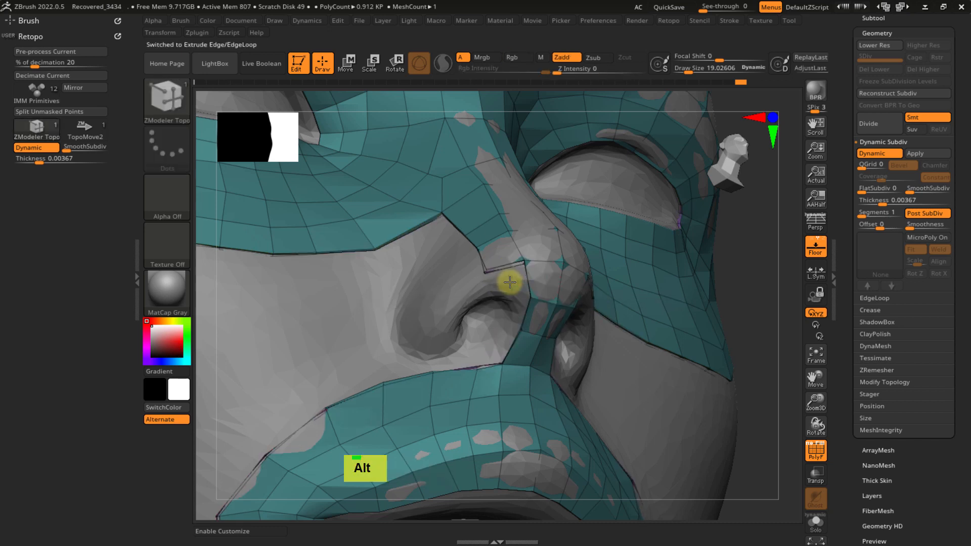
# - Extrude polygons from the nose tip edge backward and down along the upper rim of the nostril wing
pyautogui.moveTo(496, 291); pyautogui.dragTo(496, 245, button='right')
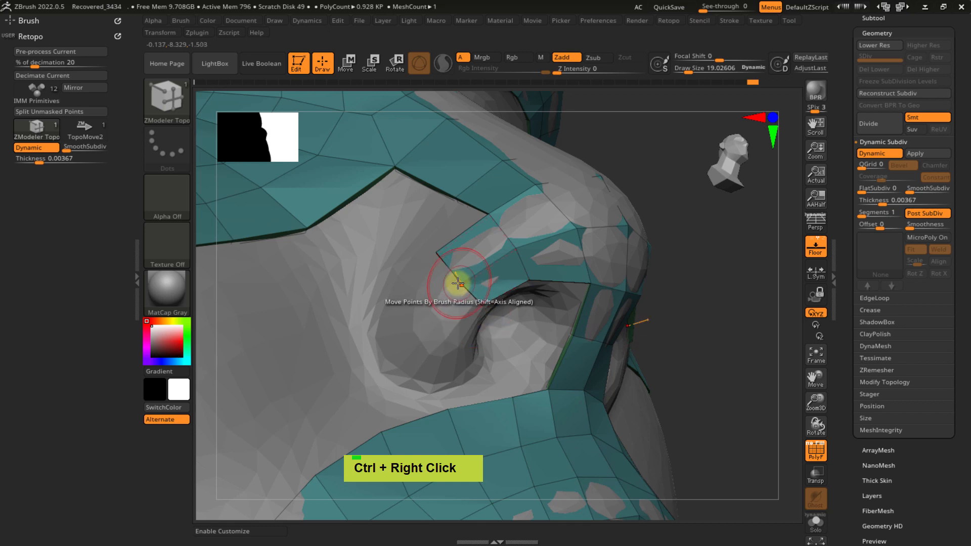
pyautogui.moveTo(458, 284); pyautogui.dragTo(434, 302)
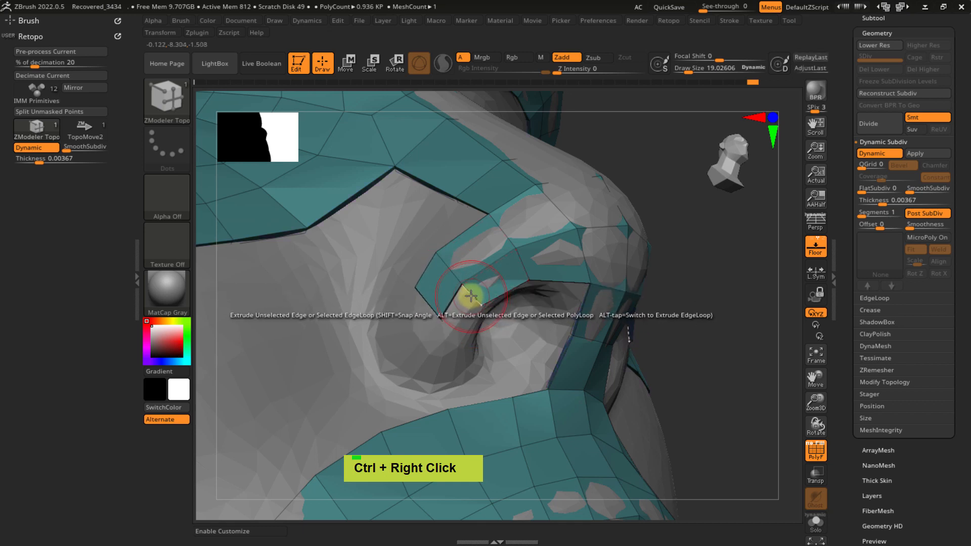
pyautogui.moveTo(481, 341); pyautogui.dragTo(460, 343, button='right')
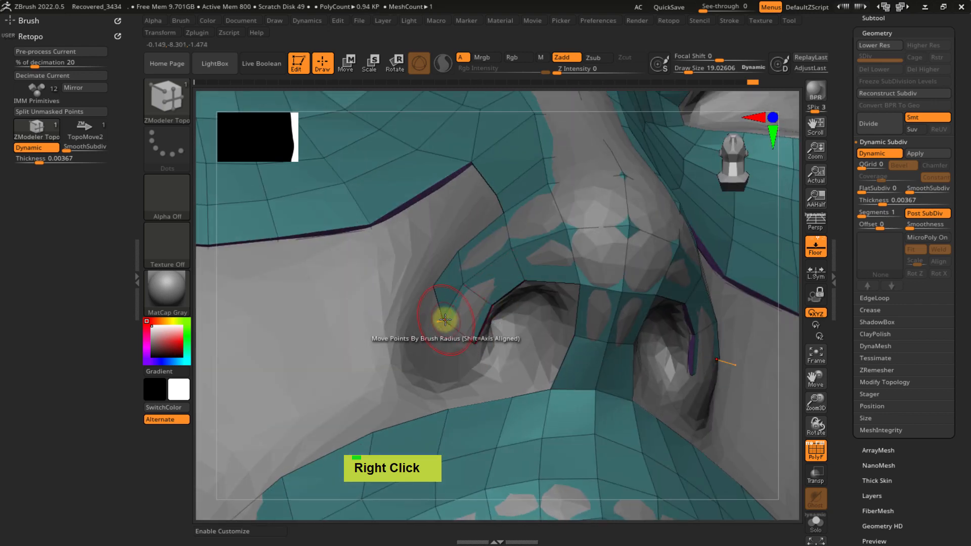
# - Extrude a polygon from the side of the nose above the nostril wing and undo the excess extrusions
pyautogui.moveTo(464, 334); pyautogui.dragTo(438, 301, button='right')
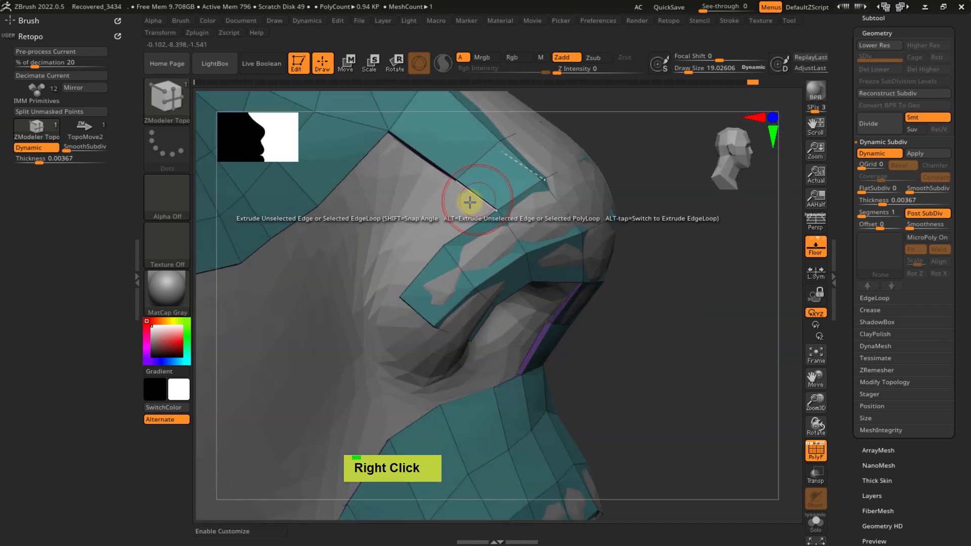
pyautogui.moveTo(467, 227); pyautogui.dragTo(433, 226)
pyautogui.moveTo(428, 236); pyautogui.dragTo(419, 219, button='right')
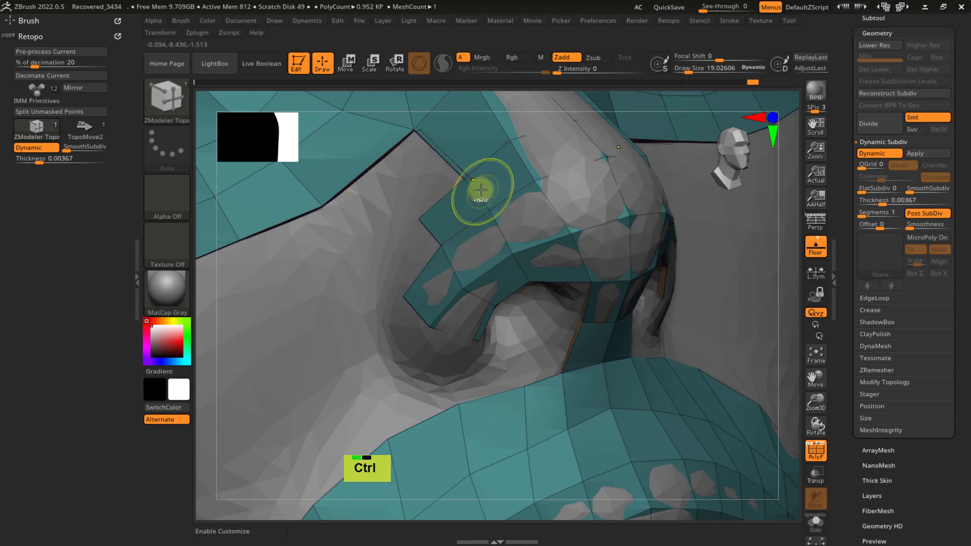
pyautogui.hotkey('ctrl', 'z')
pyautogui.hotkey('ctrl', 'z')
pyautogui.moveTo(445, 199)
pyautogui.mouseDown(button='right')
pyautogui.moveTo(471, 217)
pyautogui.moveTo(451, 158)
pyautogui.mouseUp(button='right')
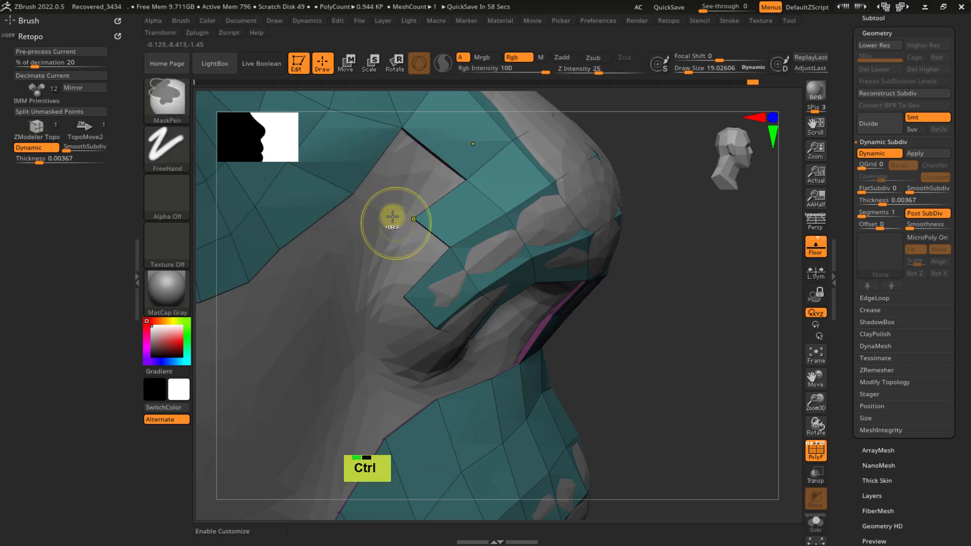
# - Fill the gap between the under-eye mesh and the side of the nose with polygons that continue over the nostril wing
pyautogui.keyDown('ctrl'); pyautogui.moveTo(390, 217); pyautogui.dragTo(408, 173, button='right'); pyautogui.keyUp('ctrl')
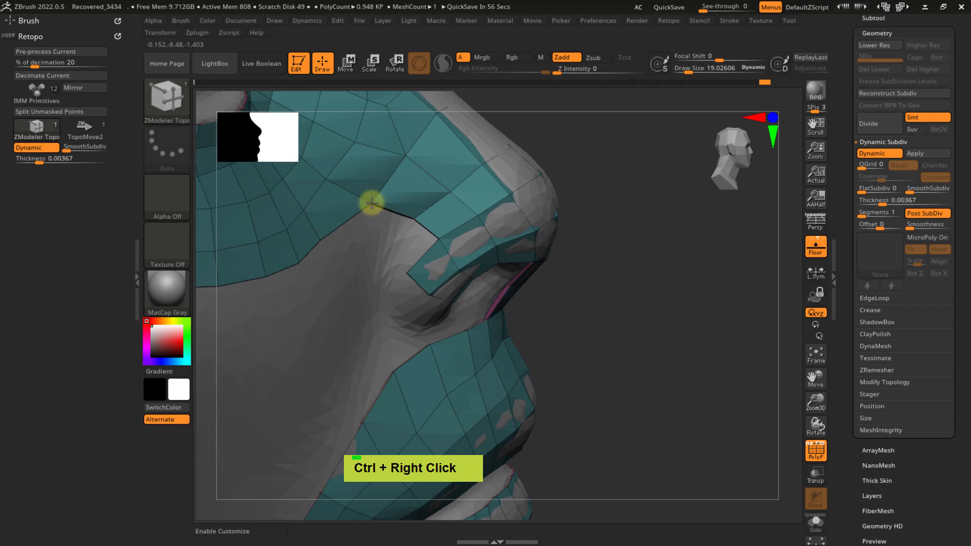
pyautogui.moveTo(401, 211)
pyautogui.keyDown('ctrl'); pyautogui.mouseDown(button='right')
pyautogui.moveTo(394, 195)
pyautogui.moveTo(342, 195)
pyautogui.moveTo(375, 195)
pyautogui.moveTo(433, 254)
pyautogui.moveTo(398, 253)
pyautogui.moveTo(385, 240)
pyautogui.mouseUp(button='right'); pyautogui.keyUp('ctrl')
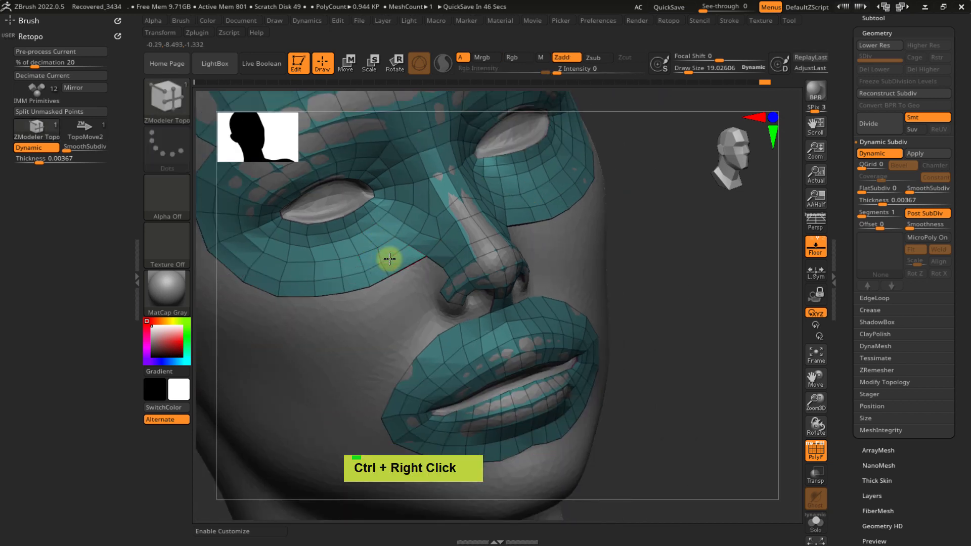
pyautogui.keyDown('ctrl'); pyautogui.moveTo(402, 275); pyautogui.dragTo(494, 208, button='right'); pyautogui.keyUp('ctrl')
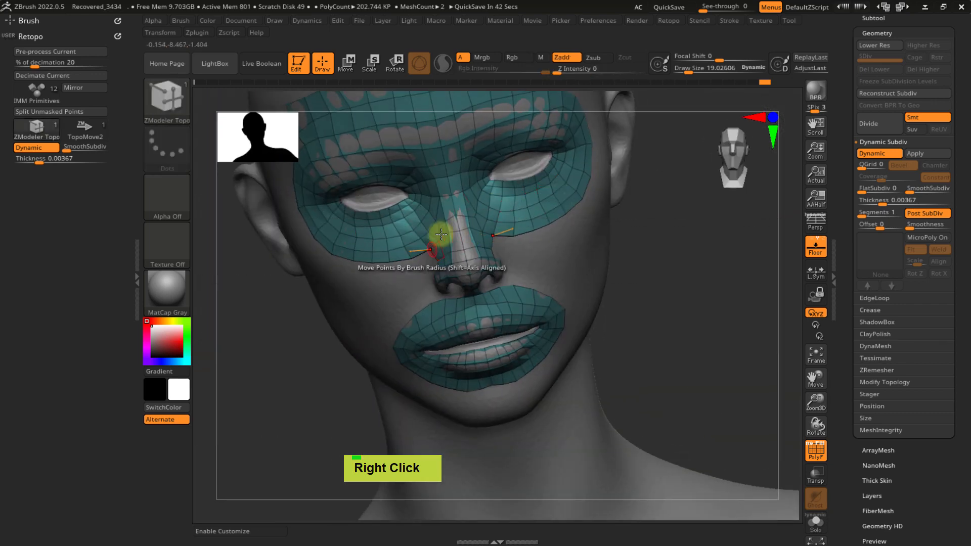
pyautogui.moveTo(440, 235)
pyautogui.mouseDown(button='right')
pyautogui.moveTo(433, 200)
pyautogui.moveTo(451, 306)
pyautogui.moveTo(434, 189)
pyautogui.moveTo(425, 221)
pyautogui.moveTo(439, 193)
pyautogui.moveTo(434, 271)
pyautogui.moveTo(445, 277)
pyautogui.moveTo(457, 234)
pyautogui.mouseUp(button='right')
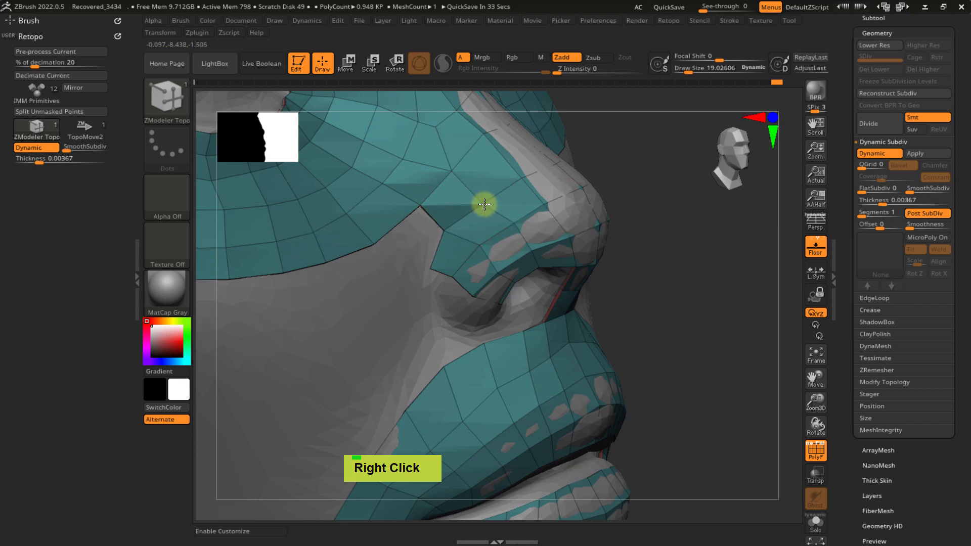
pyautogui.moveTo(418, 248)
pyautogui.mouseDown(button='right')
pyautogui.moveTo(405, 282)
pyautogui.moveTo(420, 269)
pyautogui.moveTo(438, 271)
pyautogui.moveTo(409, 258)
pyautogui.moveTo(417, 251)
pyautogui.mouseUp(button='right')
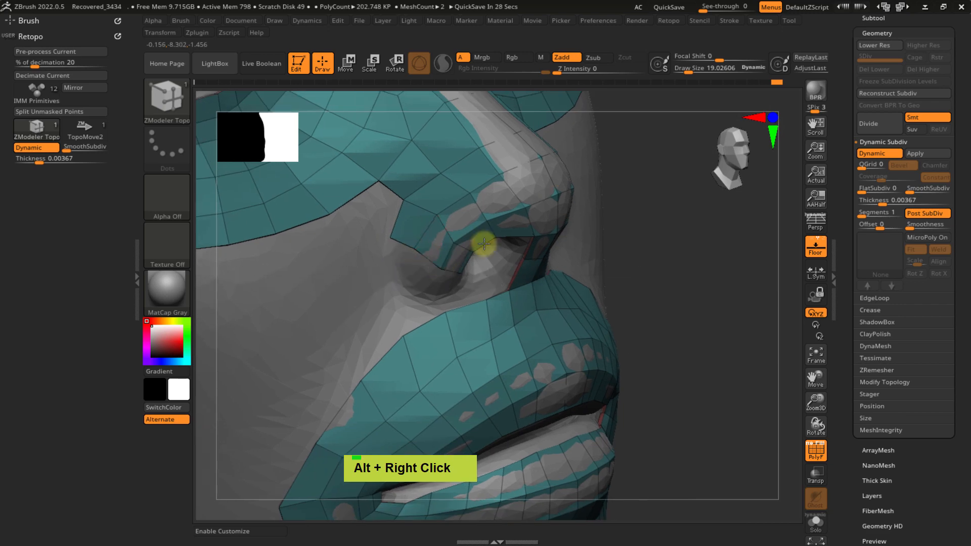
# - Extrude the strip along the outer nostril rim down to the upper edge of the lip mesh
pyautogui.moveTo(484, 244)
pyautogui.mouseDown(button='right')
pyautogui.moveTo(477, 206)
pyautogui.moveTo(503, 211)
pyautogui.mouseUp(button='right')
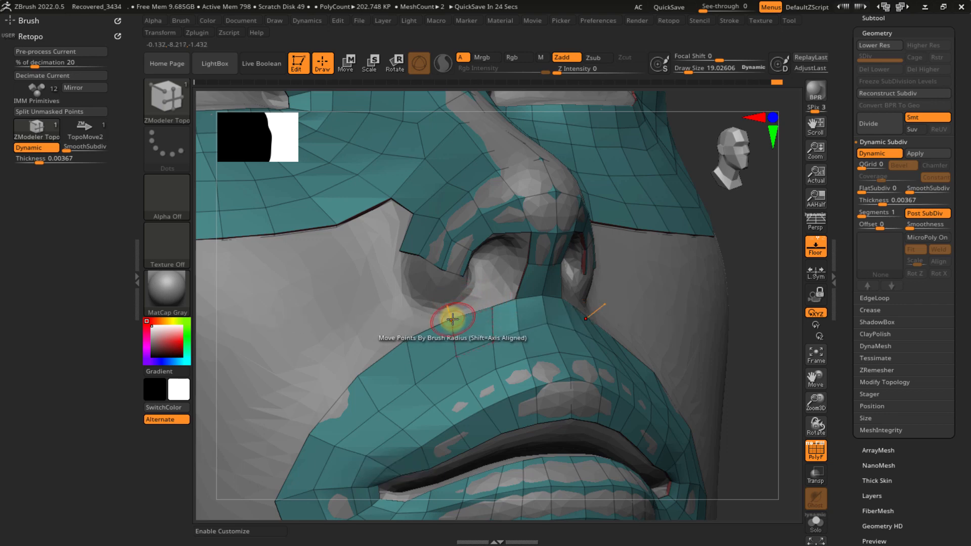
pyautogui.moveTo(451, 274); pyautogui.dragTo(446, 298)
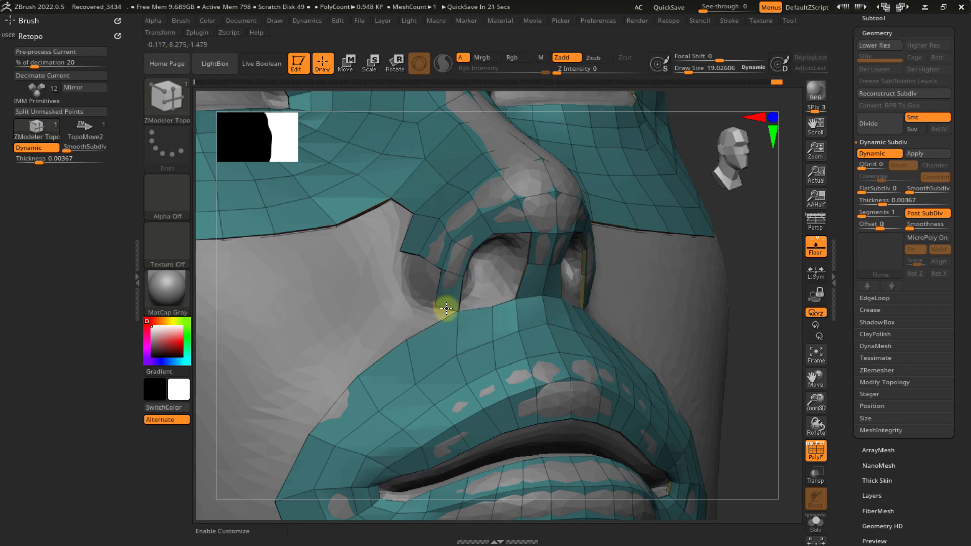
pyautogui.moveTo(433, 310)
pyautogui.mouseDown(button='right')
pyautogui.moveTo(411, 340)
pyautogui.moveTo(437, 306)
pyautogui.mouseUp(button='right')
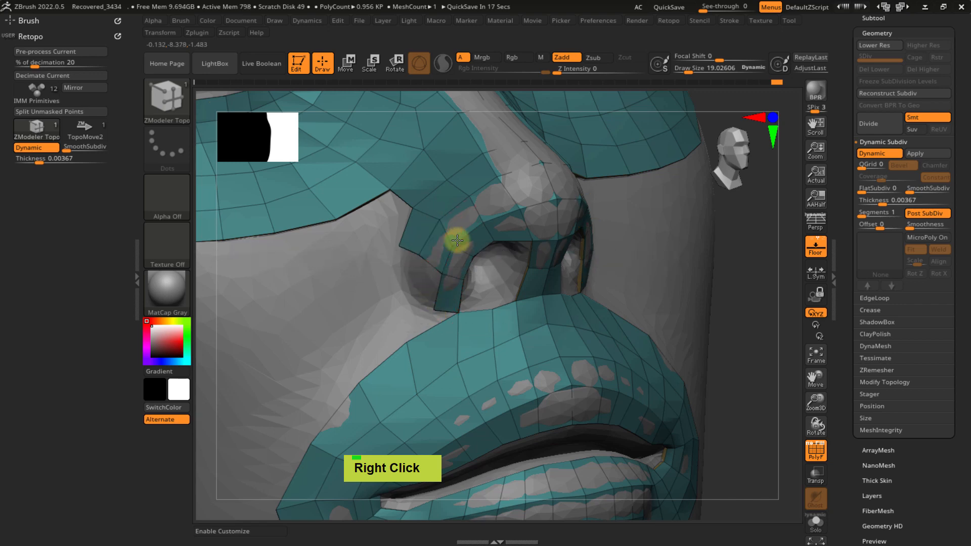
pyautogui.moveTo(457, 240)
pyautogui.mouseDown(button='right')
pyautogui.moveTo(451, 247)
pyautogui.moveTo(455, 240)
pyautogui.mouseUp(button='right')
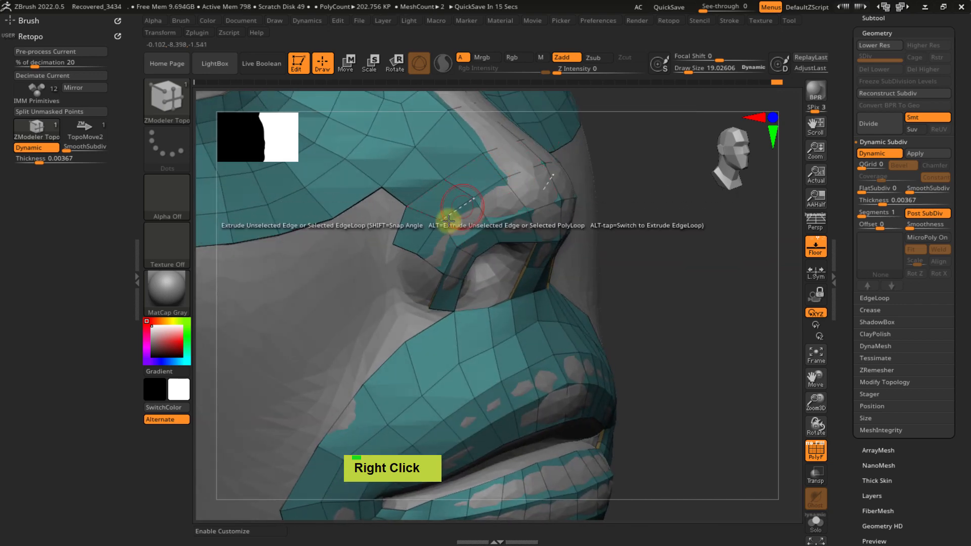
# - Undo the last edit at the nostril wing's lower corner and extrude a polygon from the wing's outer edge toward the cheek
pyautogui.keyDown('ctrl'); pyautogui.moveTo(419, 304); pyautogui.dragTo(456, 288, button='right'); pyautogui.keyUp('ctrl')
pyautogui.keyDown('alt'); pyautogui.moveTo(449, 324); pyautogui.dragTo(479, 291, button='right'); pyautogui.keyUp('alt')
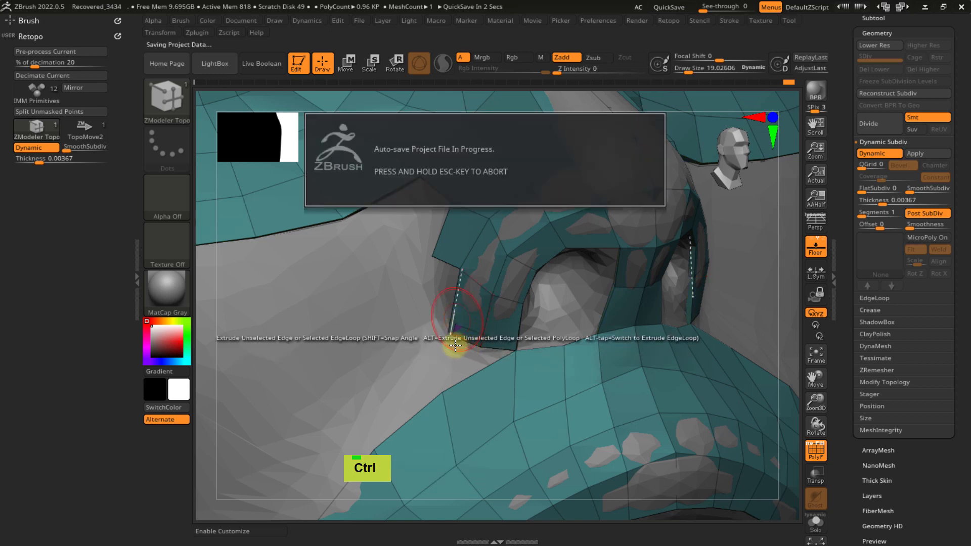
pyautogui.moveTo(455, 345)
pyautogui.keyDown('ctrl'); pyautogui.mouseDown(button='right')
pyautogui.moveTo(427, 362)
pyautogui.moveTo(460, 332)
pyautogui.moveTo(468, 341)
pyautogui.mouseUp(button='right'); pyautogui.keyUp('ctrl')
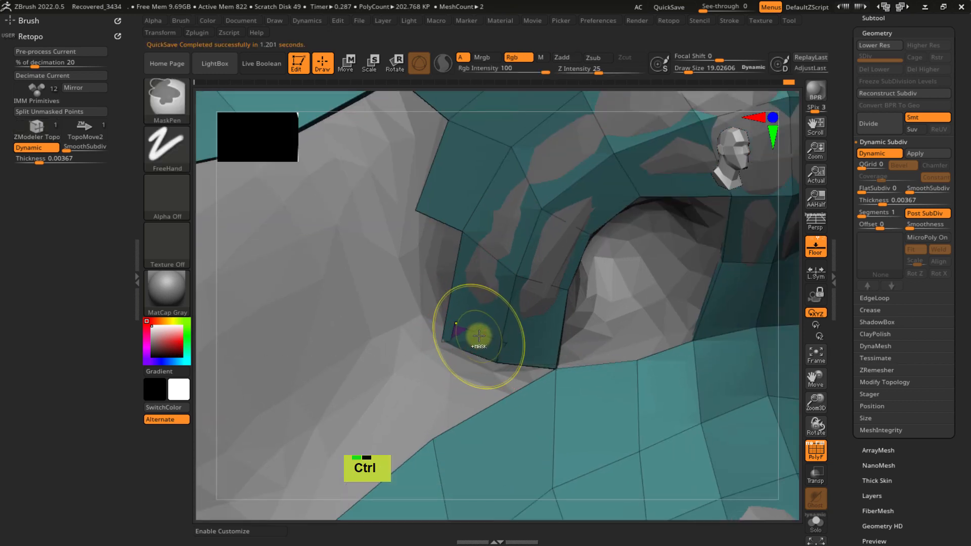
pyautogui.hotkey('ctrl', 'z')
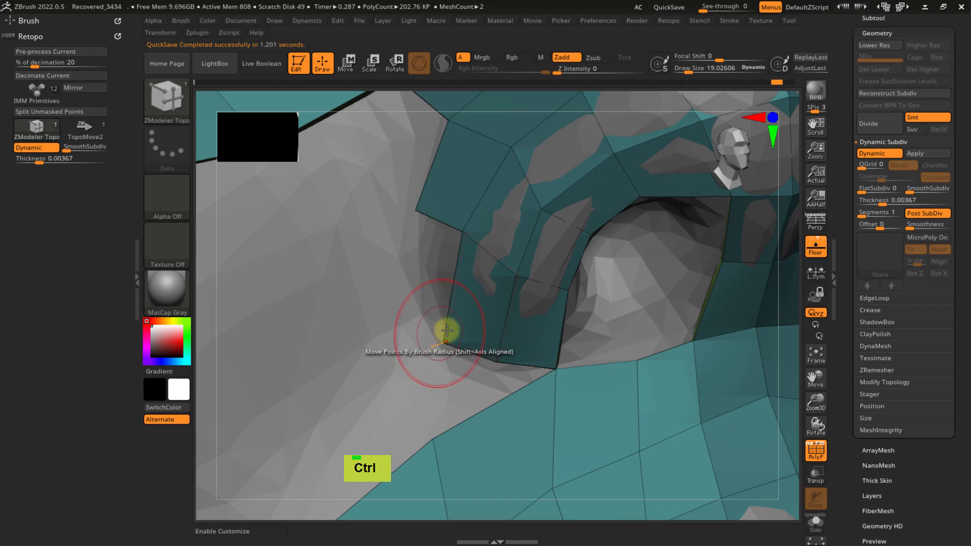
pyautogui.moveTo(445, 330); pyautogui.dragTo(471, 330, button='right')
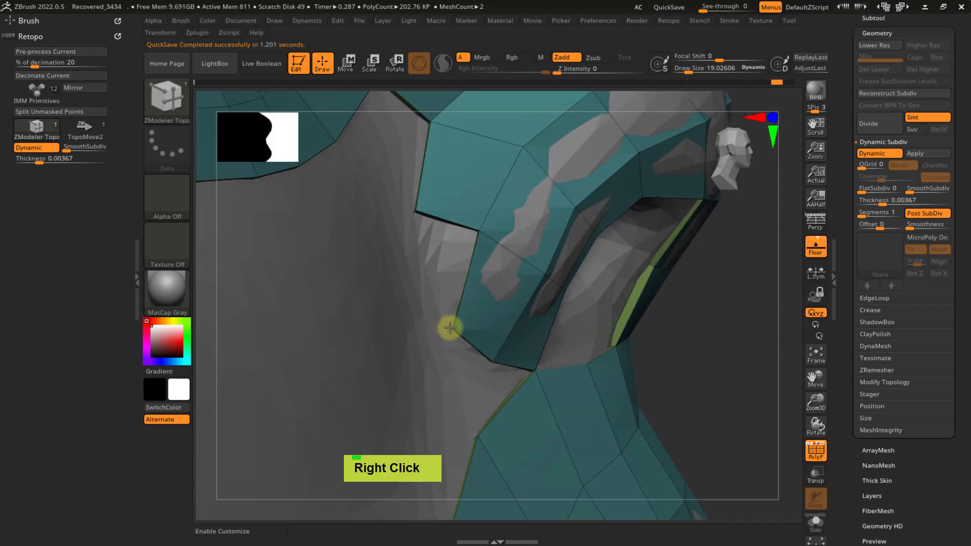
pyautogui.moveTo(450, 223); pyautogui.dragTo(444, 287)
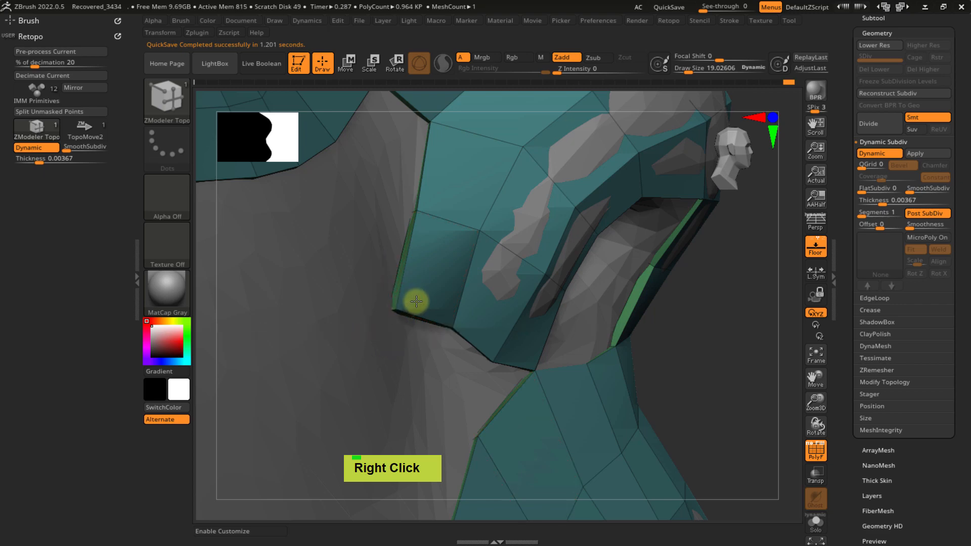
# - Extrude a polygon to close the notch between the cheek band and the nostril wing
pyautogui.moveTo(395, 308); pyautogui.dragTo(441, 232, button='right')
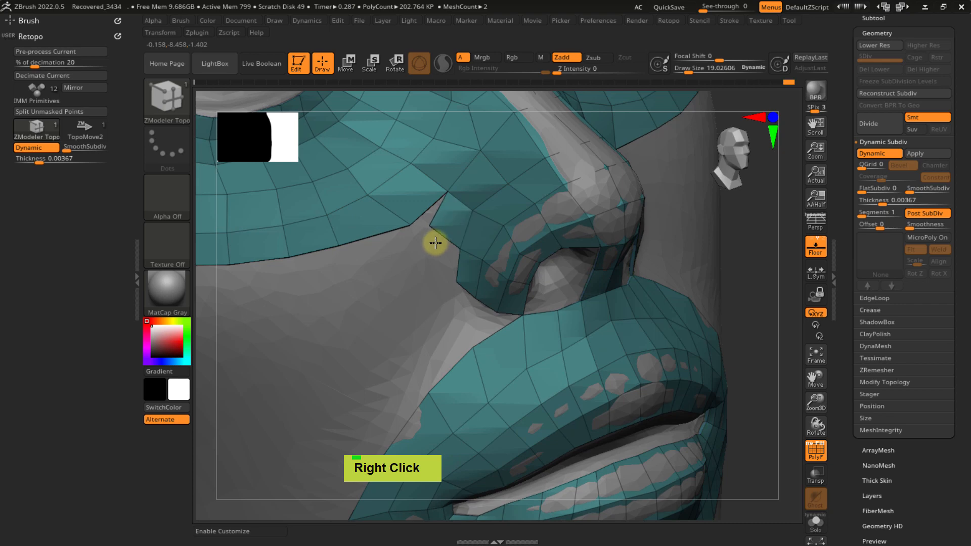
pyautogui.moveTo(432, 231); pyautogui.dragTo(428, 225)
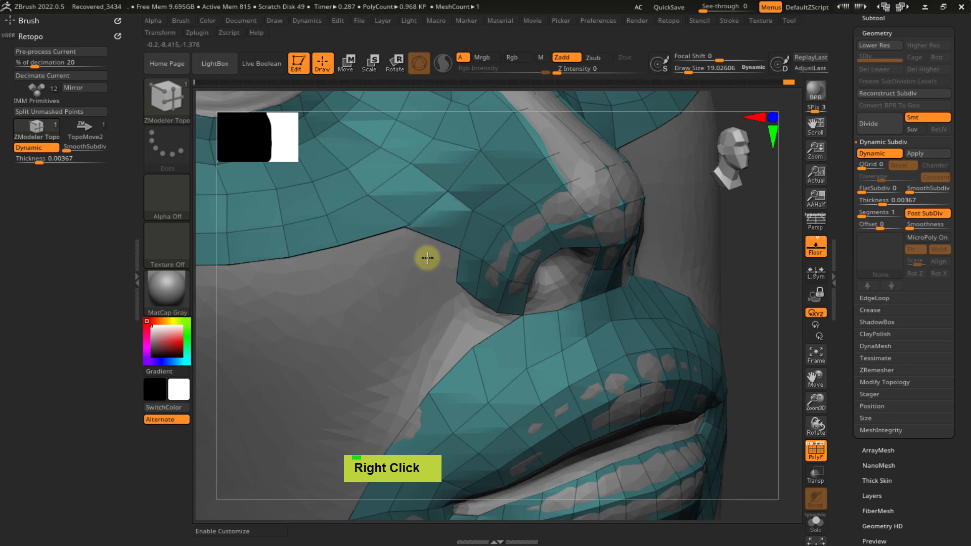
pyautogui.moveTo(427, 258)
pyautogui.keyDown('ctrl'); pyautogui.mouseDown(button='right')
pyautogui.moveTo(403, 232)
pyautogui.moveTo(440, 189)
pyautogui.moveTo(380, 215)
pyautogui.moveTo(436, 204)
pyautogui.moveTo(430, 245)
pyautogui.moveTo(401, 232)
pyautogui.moveTo(433, 255)
pyautogui.mouseUp(button='right'); pyautogui.keyUp('ctrl')
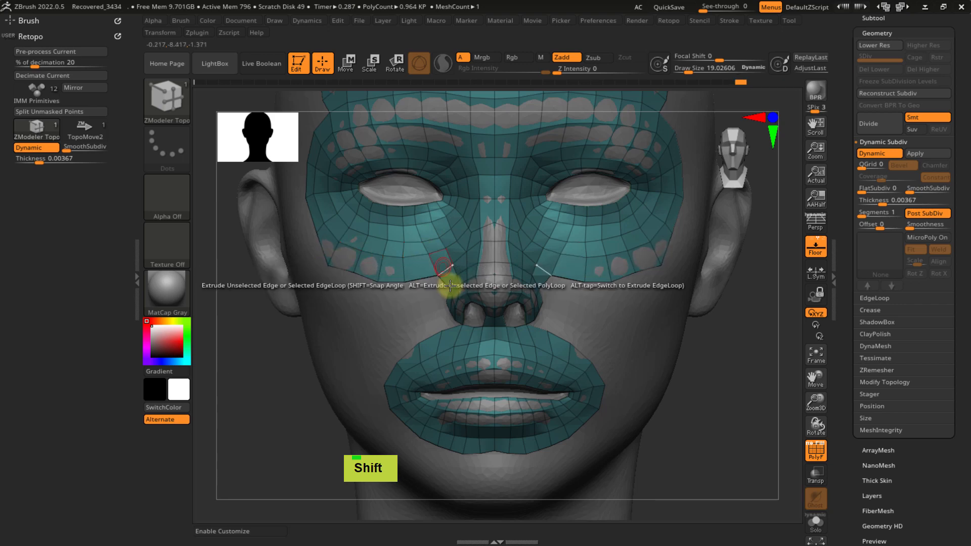
# - Insert an edge loop through the upper lip beside the nostril with the Insert edge action and regroup the mesh as one polygroup
pyautogui.moveTo(450, 286)
pyautogui.keyDown('alt'); pyautogui.mouseDown(button='right')
pyautogui.moveTo(408, 238)
pyautogui.moveTo(442, 264)
pyautogui.moveTo(478, 250)
pyautogui.moveTo(434, 243)
pyautogui.moveTo(419, 261)
pyautogui.mouseUp(button='right'); pyautogui.keyUp('alt')
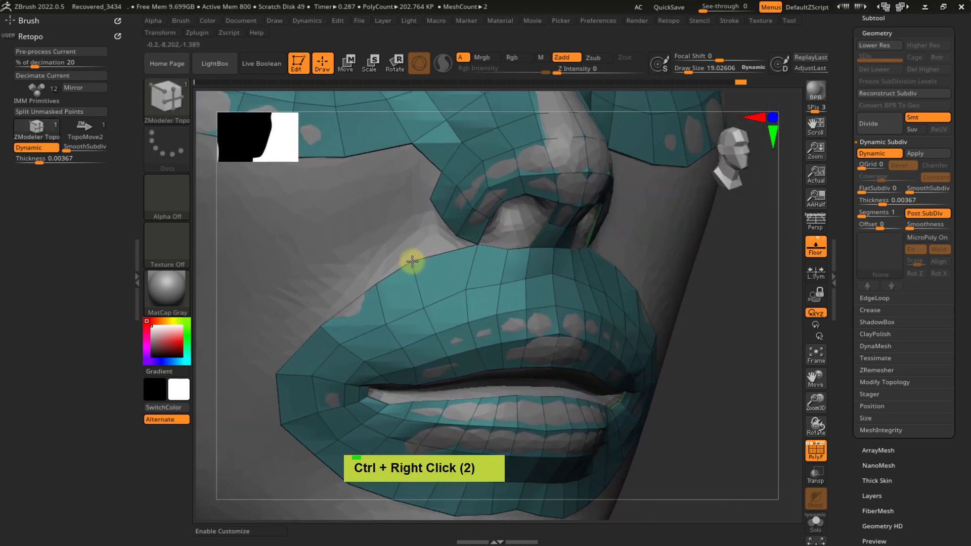
pyautogui.moveTo(456, 226)
pyautogui.keyDown('ctrl'); pyautogui.mouseDown(button='right')
pyautogui.moveTo(462, 243)
pyautogui.moveTo(440, 227)
pyautogui.moveTo(462, 272)
pyautogui.moveTo(436, 245)
pyautogui.moveTo(438, 258)
pyautogui.moveTo(460, 254)
pyautogui.mouseUp(button='right'); pyautogui.keyUp('ctrl')
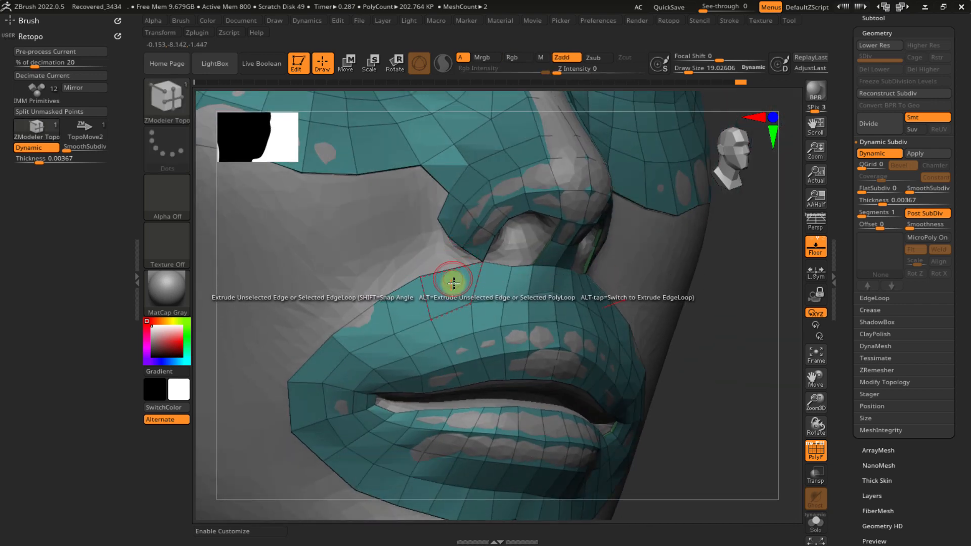
pyautogui.moveTo(466, 310)
pyautogui.keyDown('alt'); pyautogui.mouseDown(button='right')
pyautogui.moveTo(453, 267)
pyautogui.moveTo(470, 301)
pyautogui.moveTo(506, 322)
pyautogui.moveTo(462, 373)
pyautogui.moveTo(452, 308)
pyautogui.mouseUp(button='right'); pyautogui.keyUp('alt')
pyautogui.press('space')
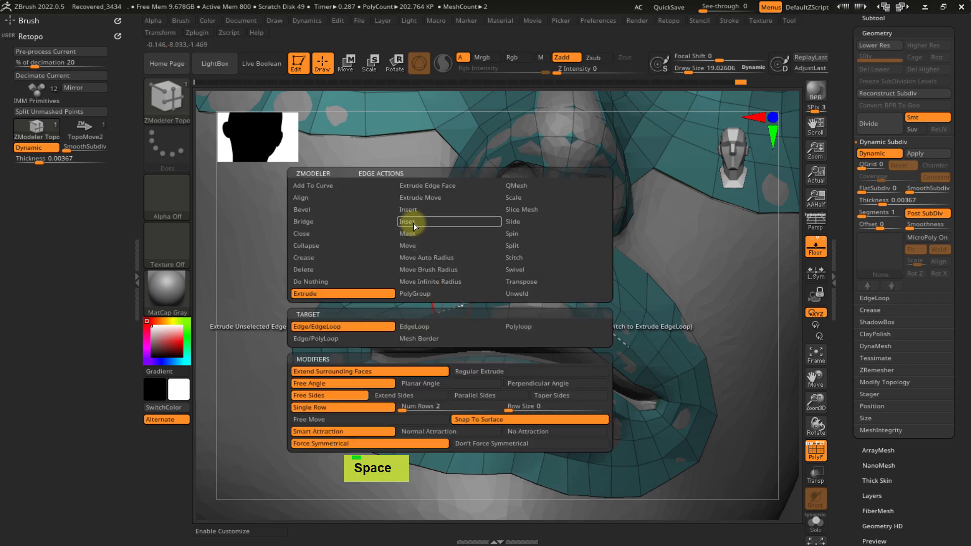
pyautogui.click(428, 270)
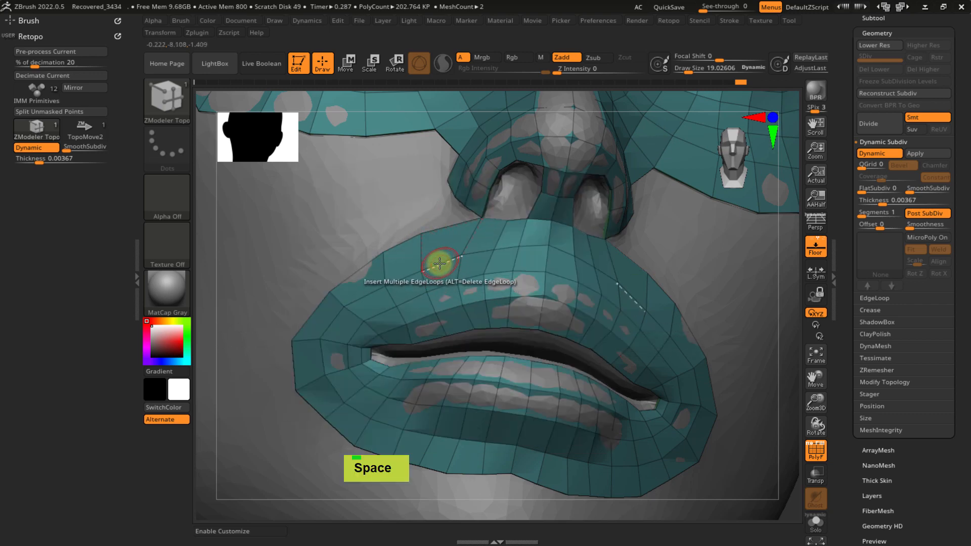
pyautogui.click(451, 360)
pyautogui.hotkey('ctrl', 'w')
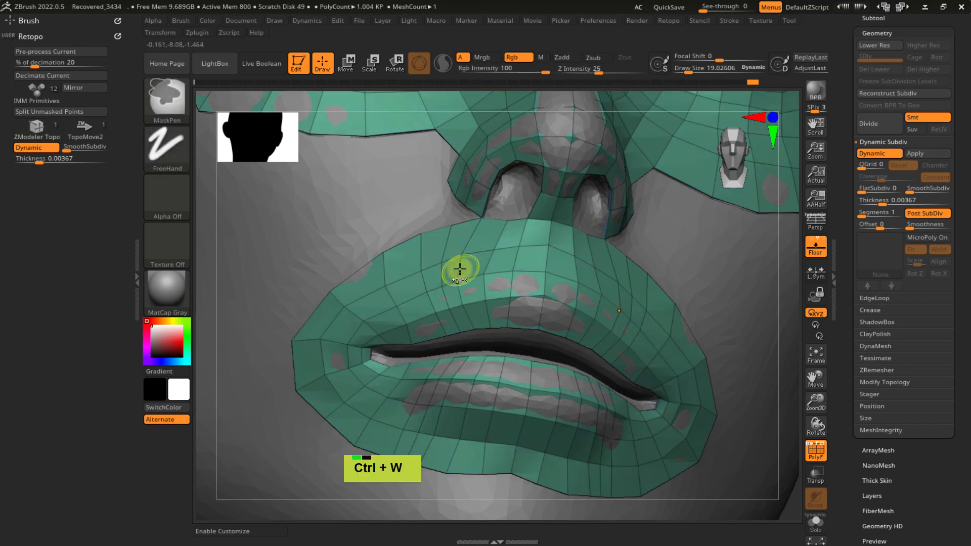
# - Set the edge action to Extrude and build polygons joining the upper lip's outer border to the base of the nostril wing
pyautogui.keyDown('ctrl'); pyautogui.moveTo(444, 205); pyautogui.dragTo(456, 260, button='right'); pyautogui.keyUp('ctrl')
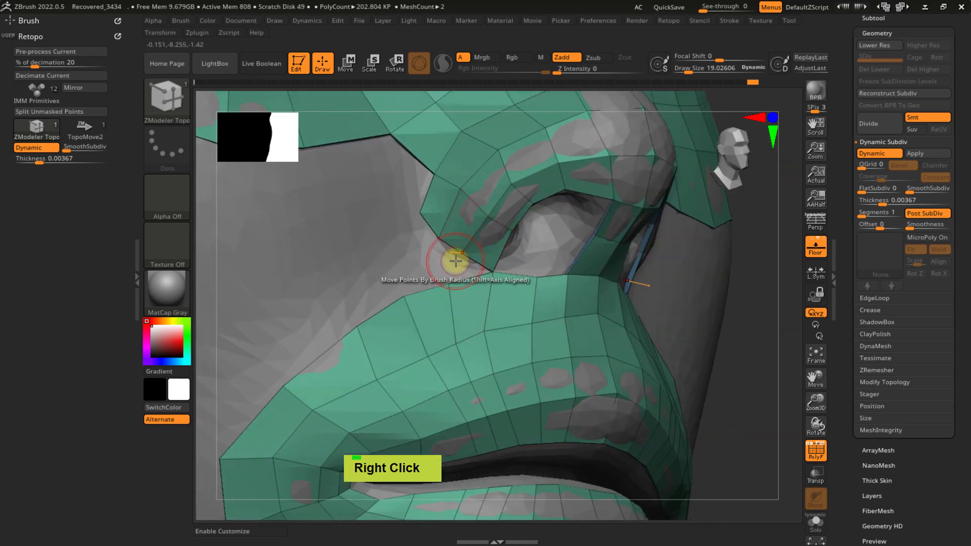
pyautogui.press('space')
pyautogui.click(361, 294)
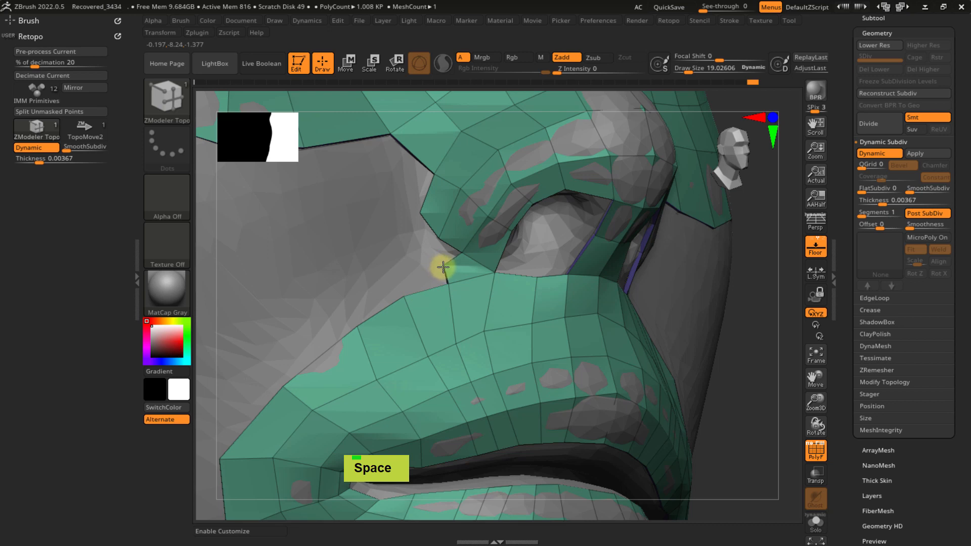
pyautogui.moveTo(445, 276); pyautogui.dragTo(414, 285)
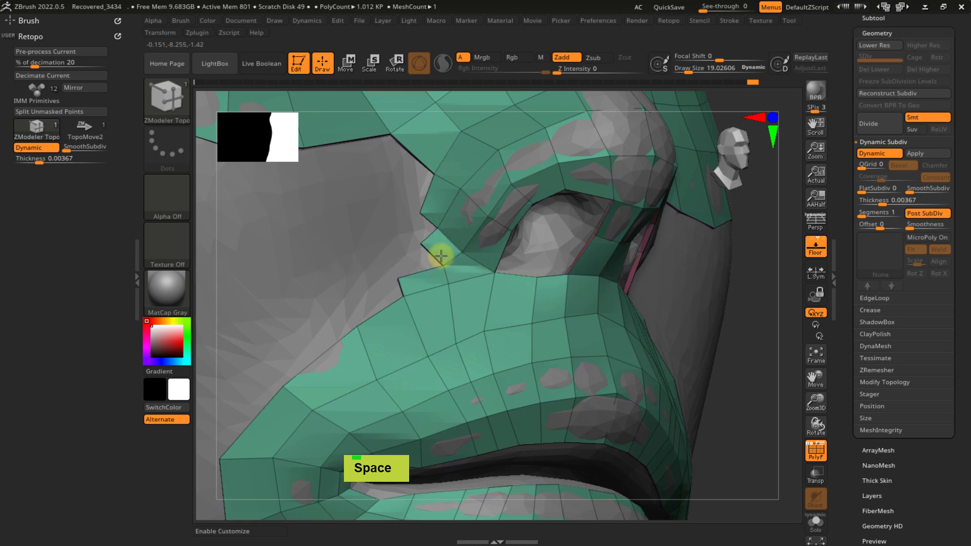
# - Extrude more polygons outward beside the nostril wing and adjust their points to form an even strip above the upper lip
pyautogui.moveTo(441, 257); pyautogui.dragTo(437, 270)
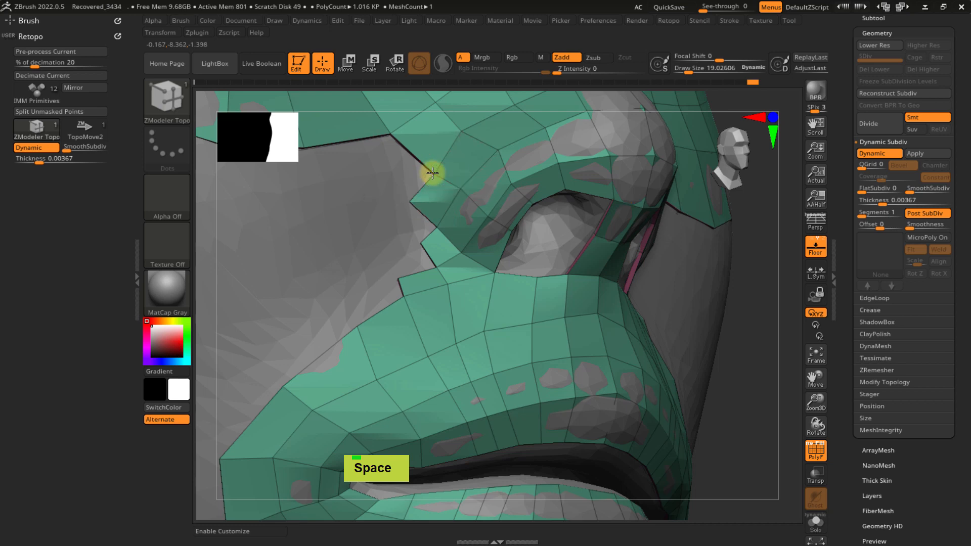
pyautogui.moveTo(429, 226); pyautogui.dragTo(416, 235)
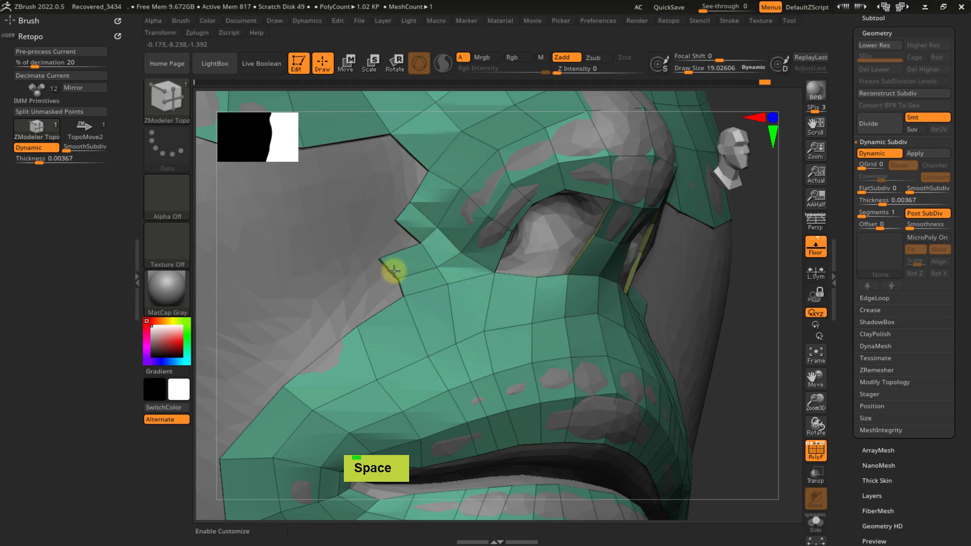
pyautogui.moveTo(394, 272); pyautogui.dragTo(381, 245)
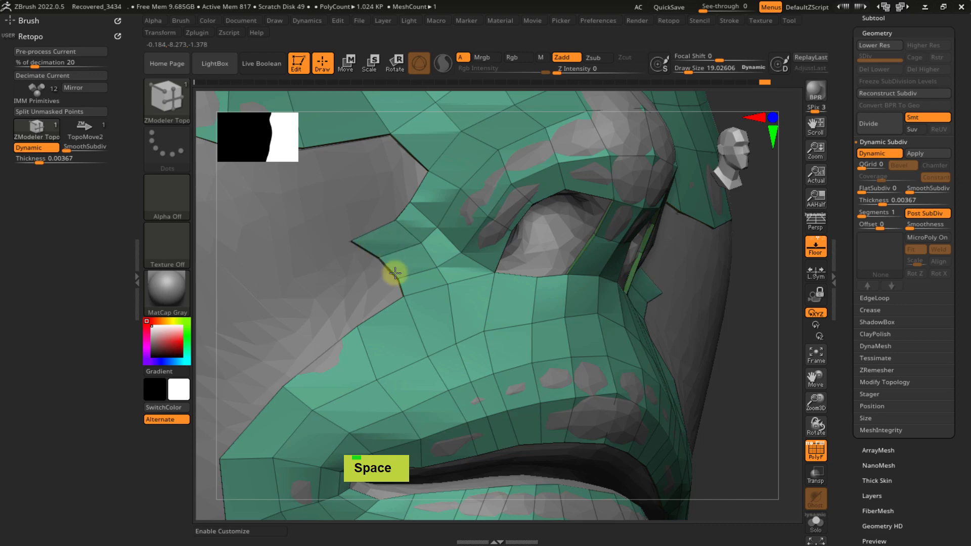
pyautogui.keyDown('ctrl'); pyautogui.moveTo(399, 200); pyautogui.dragTo(417, 288, button='right'); pyautogui.keyUp('ctrl')
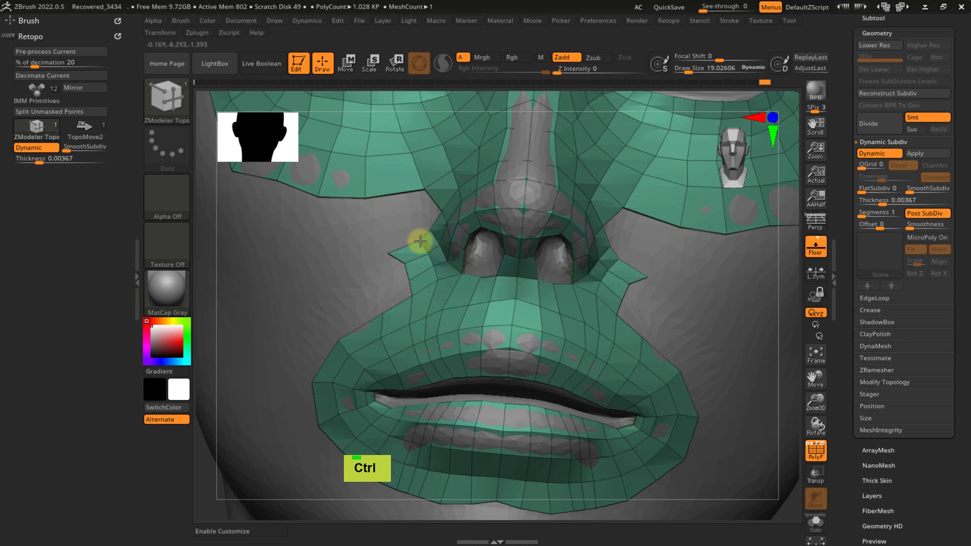
pyautogui.moveTo(421, 241); pyautogui.dragTo(412, 233)
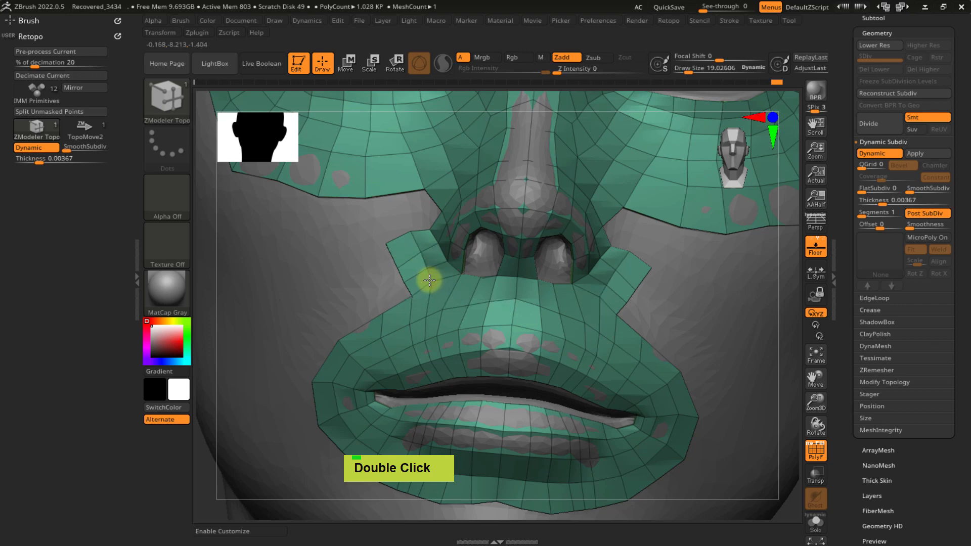
# - Examine the gap between the cheek band and the nose-mouth strip from several angles and compare their edge flow
pyautogui.keyDown('ctrl'); pyautogui.moveTo(435, 279); pyautogui.dragTo(435, 256, button='right'); pyautogui.keyUp('ctrl')
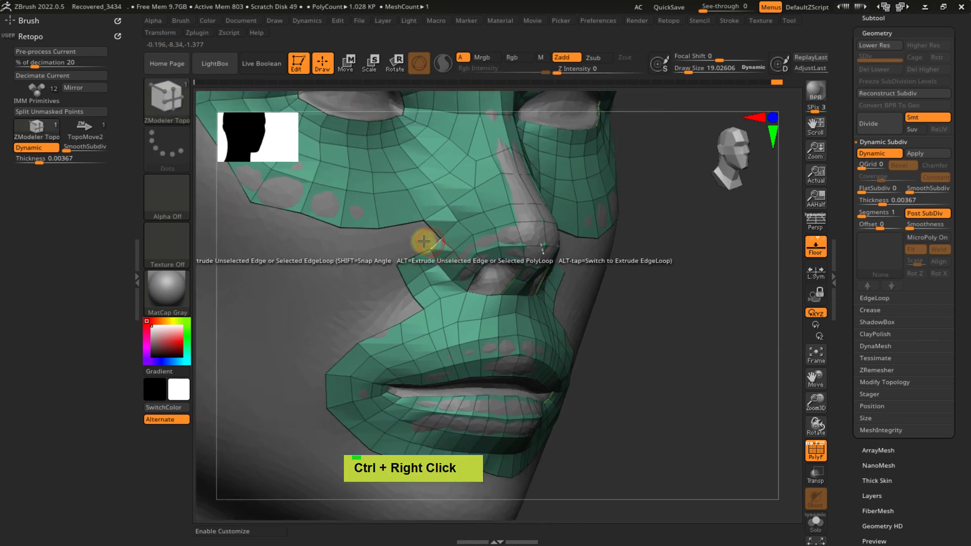
pyautogui.moveTo(425, 241); pyautogui.dragTo(397, 245, button='right')
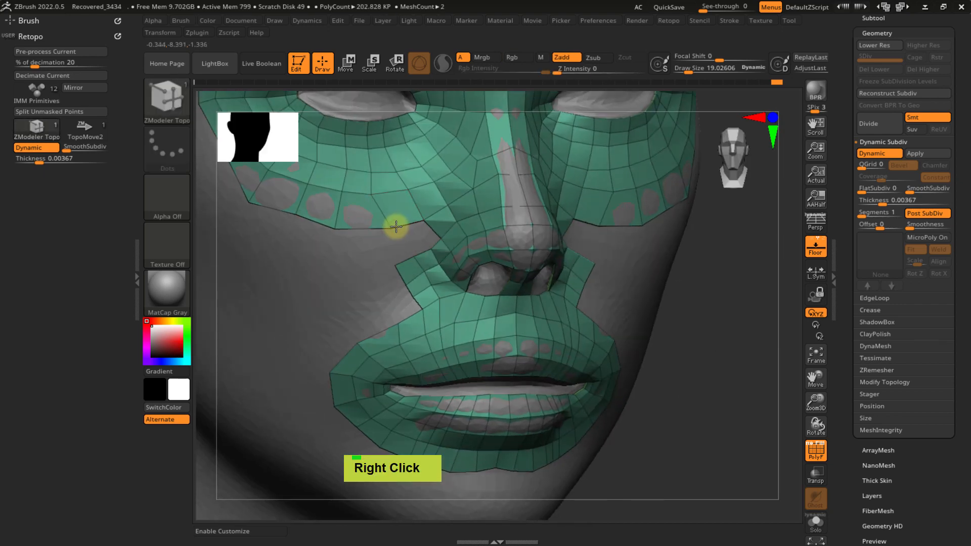
pyautogui.keyDown('ctrl'); pyautogui.moveTo(396, 227); pyautogui.dragTo(376, 202, button='right'); pyautogui.keyUp('ctrl')
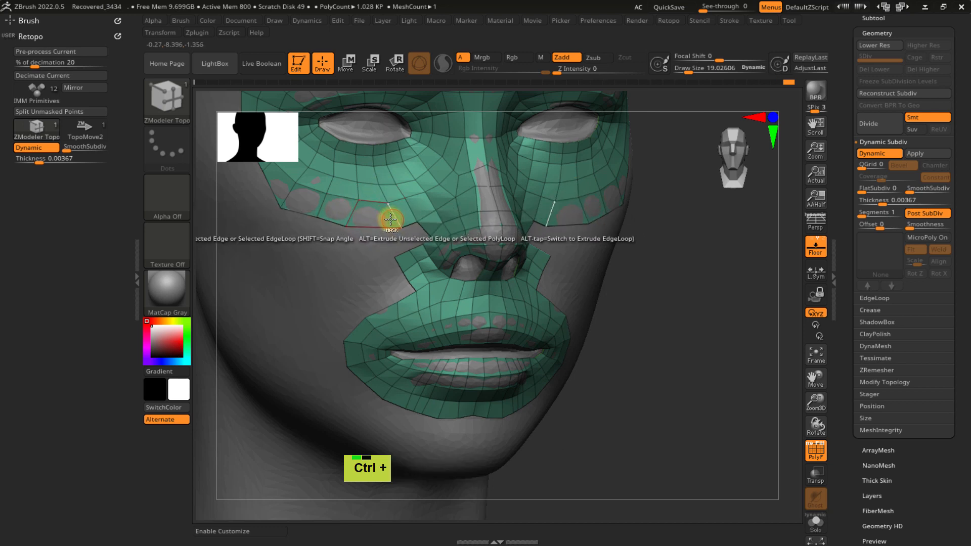
pyautogui.keyDown('ctrl'); pyautogui.moveTo(390, 219); pyautogui.dragTo(343, 230, button='right'); pyautogui.keyUp('ctrl')
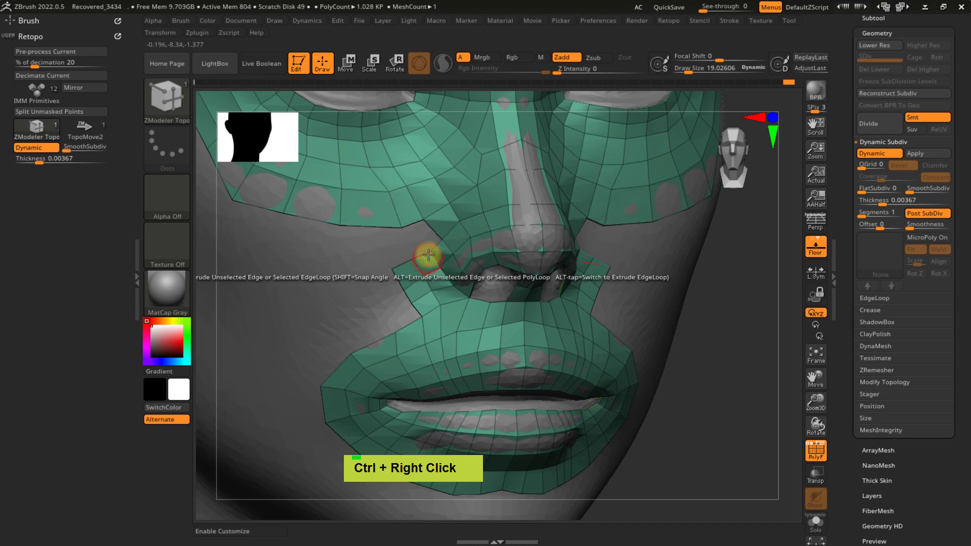
pyautogui.keyDown('ctrl'); pyautogui.moveTo(422, 233); pyautogui.dragTo(455, 252, button='right'); pyautogui.keyUp('ctrl')
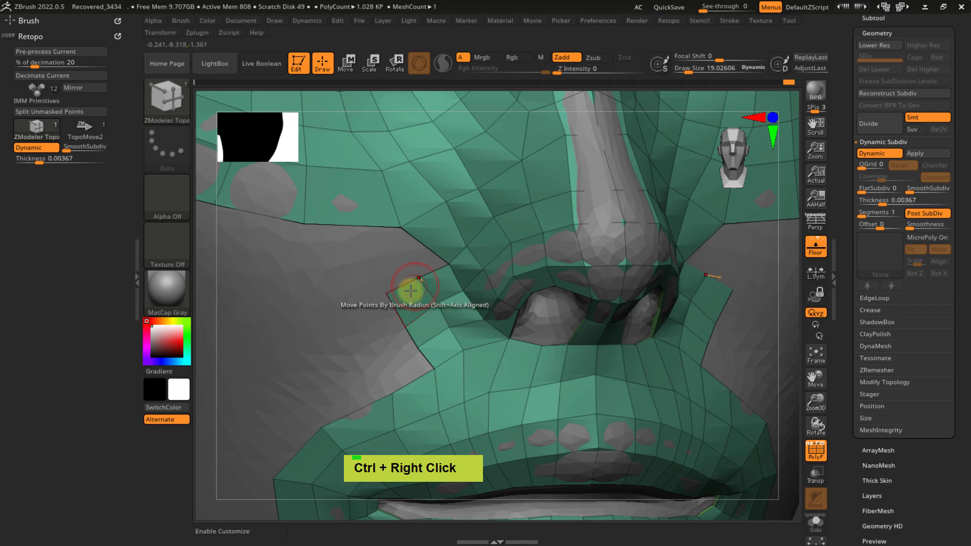
pyautogui.keyDown('ctrl'); pyautogui.moveTo(411, 290); pyautogui.dragTo(436, 248, button='right'); pyautogui.keyUp('ctrl')
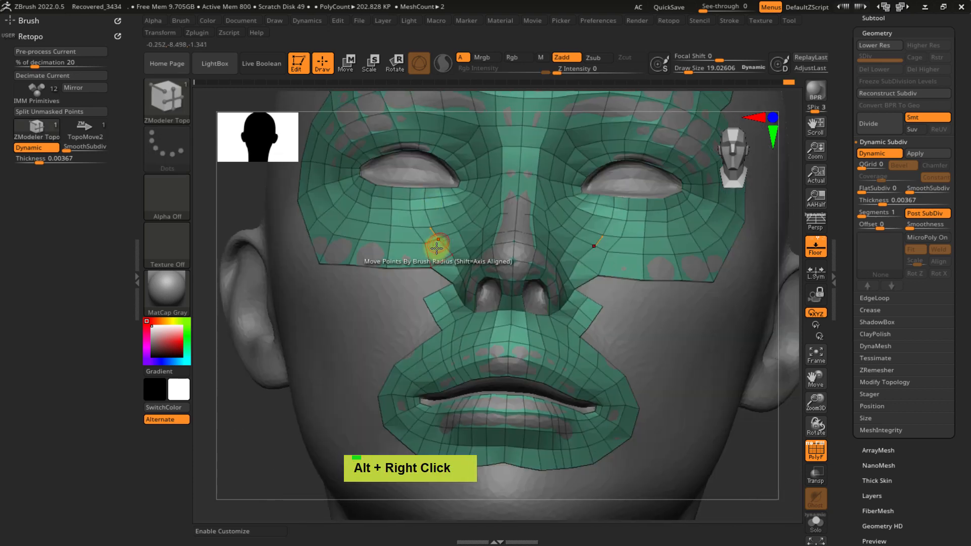
pyautogui.moveTo(434, 295); pyautogui.dragTo(450, 314, button='right')
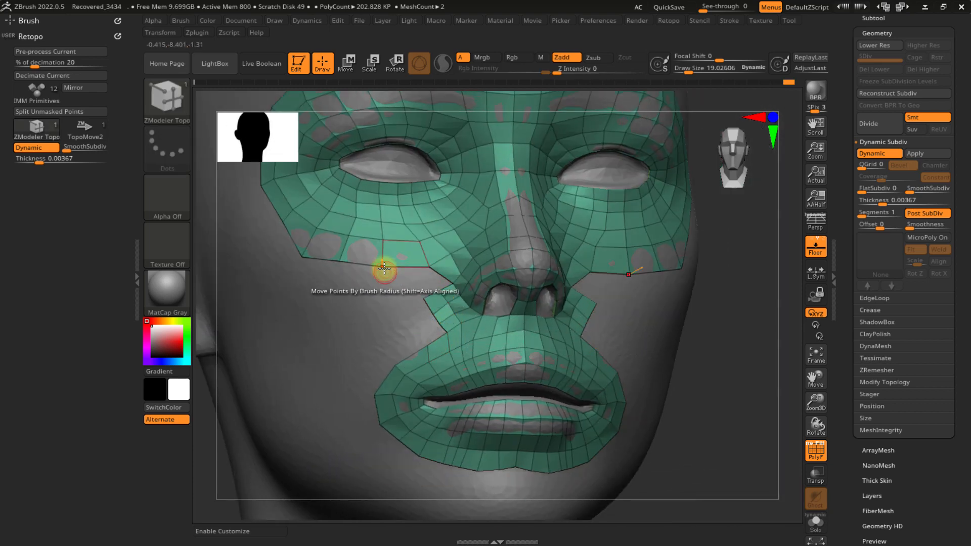
pyautogui.keyDown('alt'); pyautogui.moveTo(397, 199); pyautogui.dragTo(395, 297, button='right'); pyautogui.keyUp('alt')
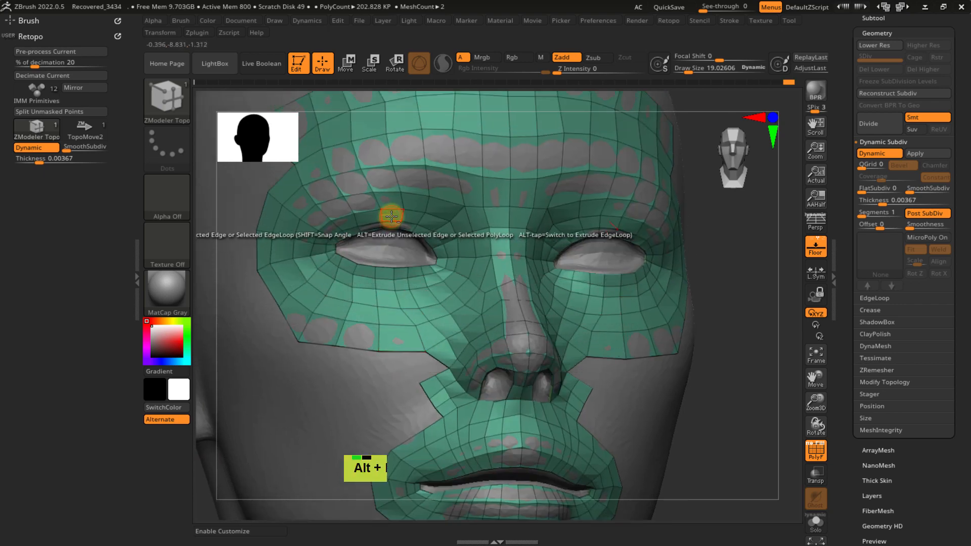
# - Set the edge action to Insert, add edge loops through the bands below and above the eyes, and regroup the mesh as one polygroup
pyautogui.keyDown('alt'); pyautogui.moveTo(392, 216); pyautogui.dragTo(380, 325, button='right'); pyautogui.keyUp('alt')
pyautogui.press('space')
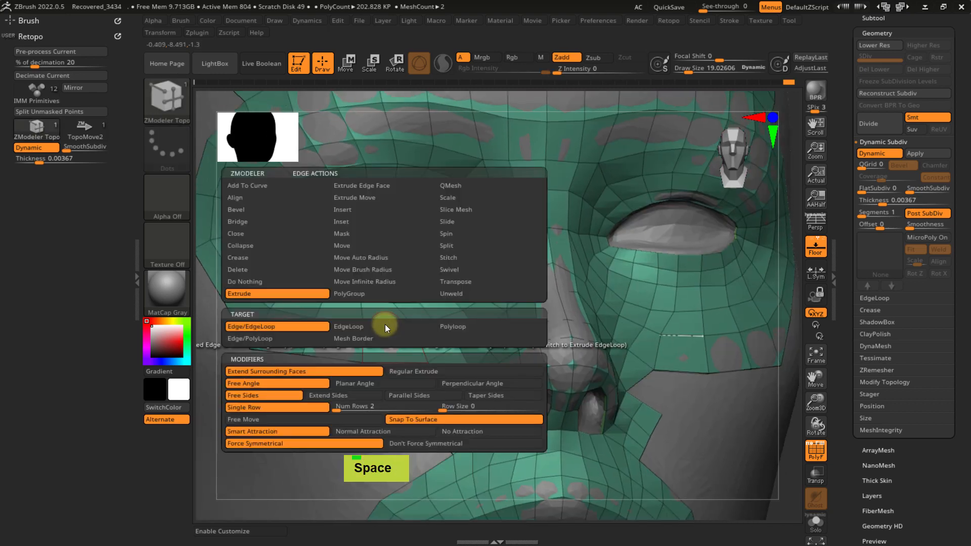
pyautogui.click(360, 210)
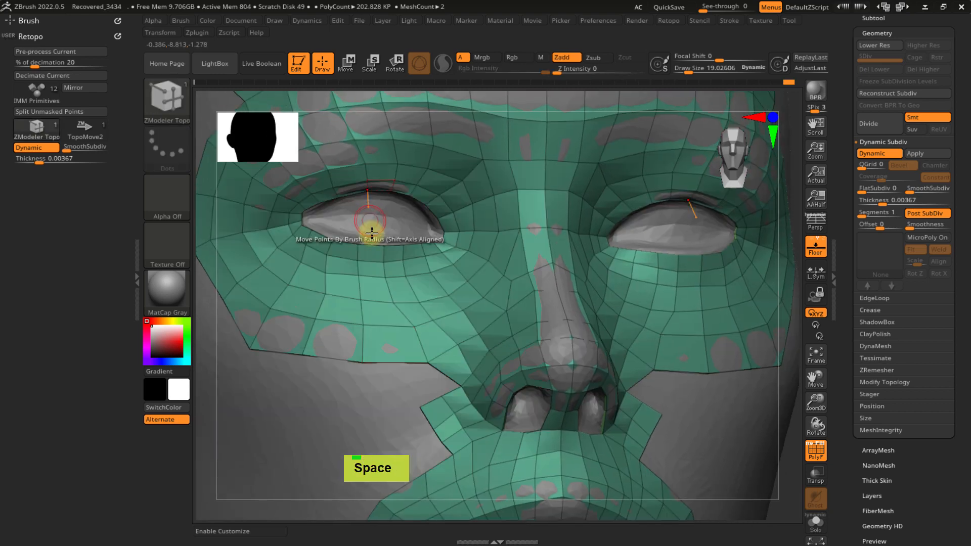
pyautogui.click(376, 302)
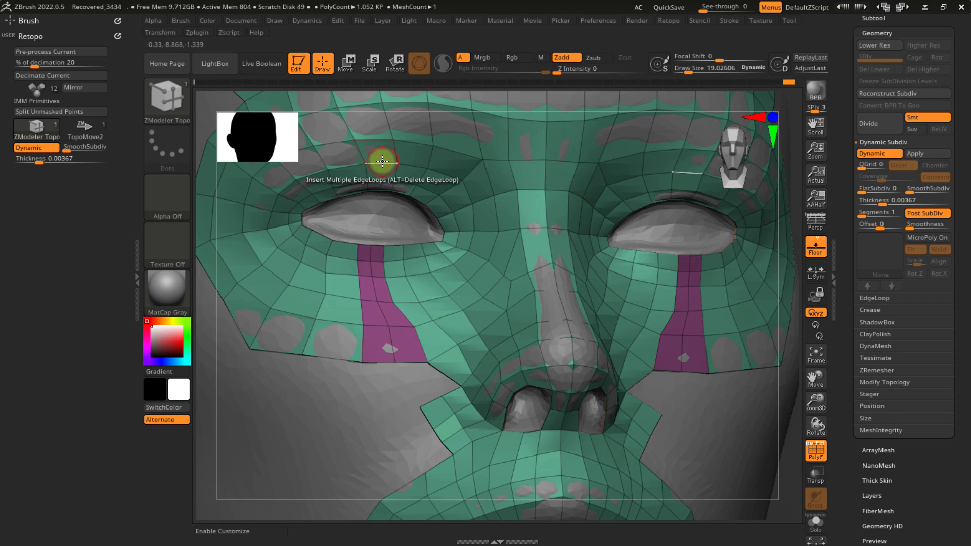
pyautogui.click(405, 203)
pyautogui.hotkey('ctrl', 'w')
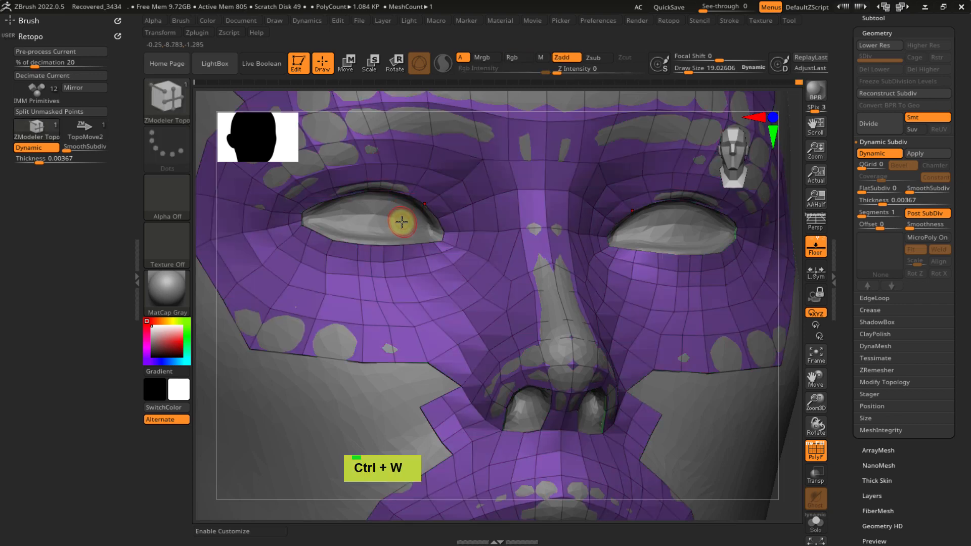
pyautogui.hotkey('ctrl', 'w')
pyautogui.hotkey('ctrl', 'w')
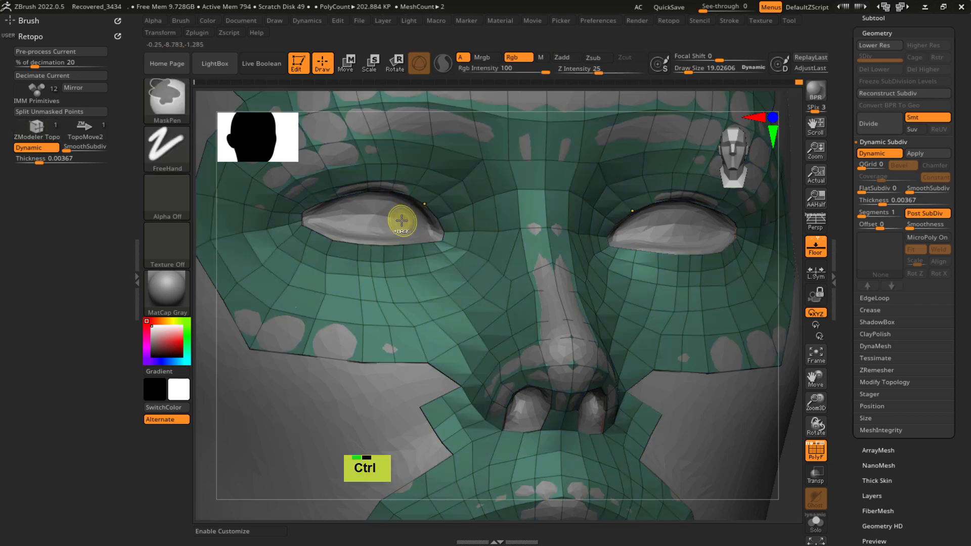
# - Set the ZModeler edge action back to Extrude
pyautogui.moveTo(396, 253)
pyautogui.keyDown('ctrl'); pyautogui.mouseDown(button='right')
pyautogui.moveTo(399, 217)
pyautogui.moveTo(418, 264)
pyautogui.moveTo(398, 241)
pyautogui.mouseUp(button='right'); pyautogui.keyUp('ctrl')
pyautogui.keyDown('alt'); pyautogui.rightClick(398, 241); pyautogui.keyUp('alt')
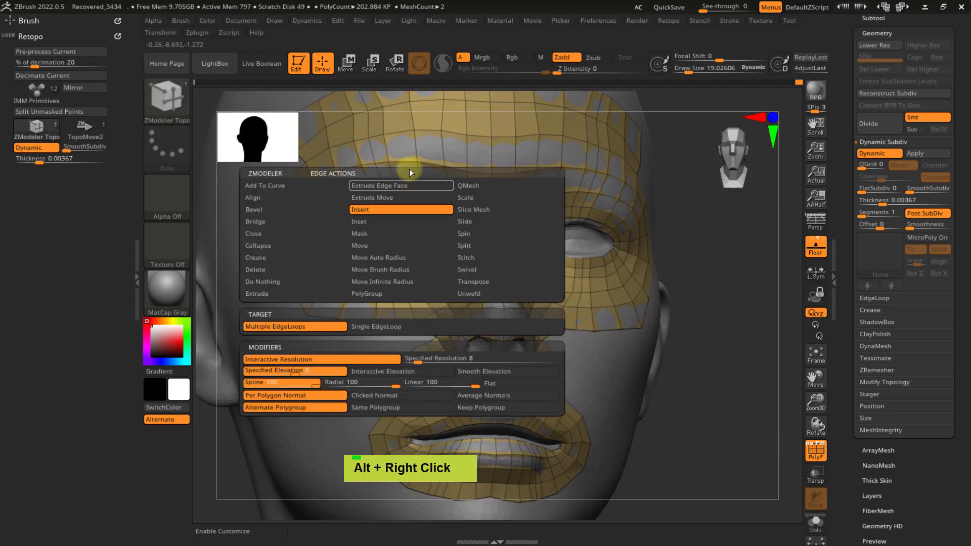
pyautogui.click(290, 294)
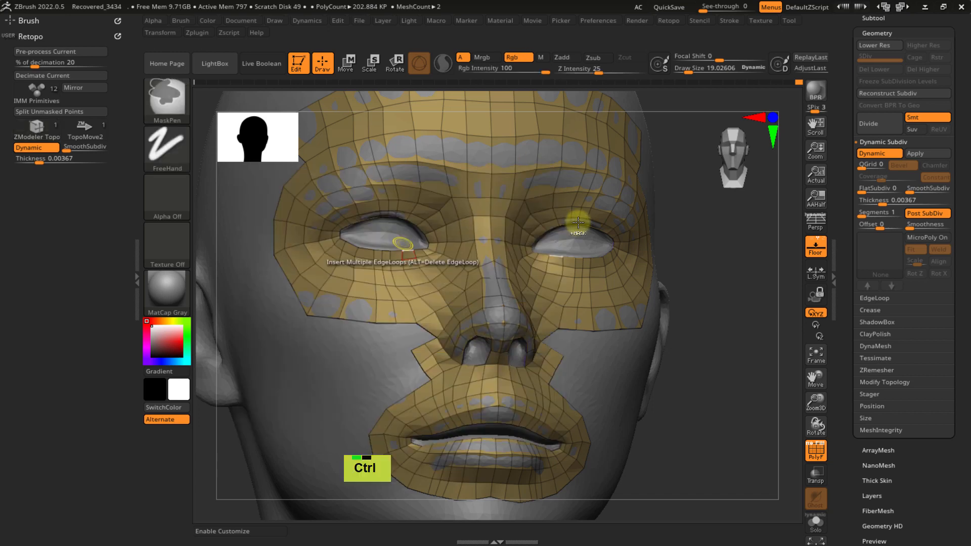
# - Switch to TopoMove2, raise the draw size to about 146, and smooth the polygons across the forehead and brow
pyautogui.hotkey('ctrl', 'x')
pyautogui.click(606, 299)
pyautogui.moveTo(423, 217)
pyautogui.keyDown('alt'); pyautogui.mouseDown(button='right')
pyautogui.moveTo(433, 286)
pyautogui.moveTo(444, 273)
pyautogui.mouseUp(button='right'); pyautogui.keyUp('alt')
pyautogui.press('s')
pyautogui.moveTo(458, 273); pyautogui.dragTo(486, 273)
pyautogui.moveTo(412, 249); pyautogui.dragTo(397, 226, button='right')
pyautogui.press('shift')
pyautogui.keyDown('shift'); pyautogui.click(382, 224); pyautogui.keyUp('shift')
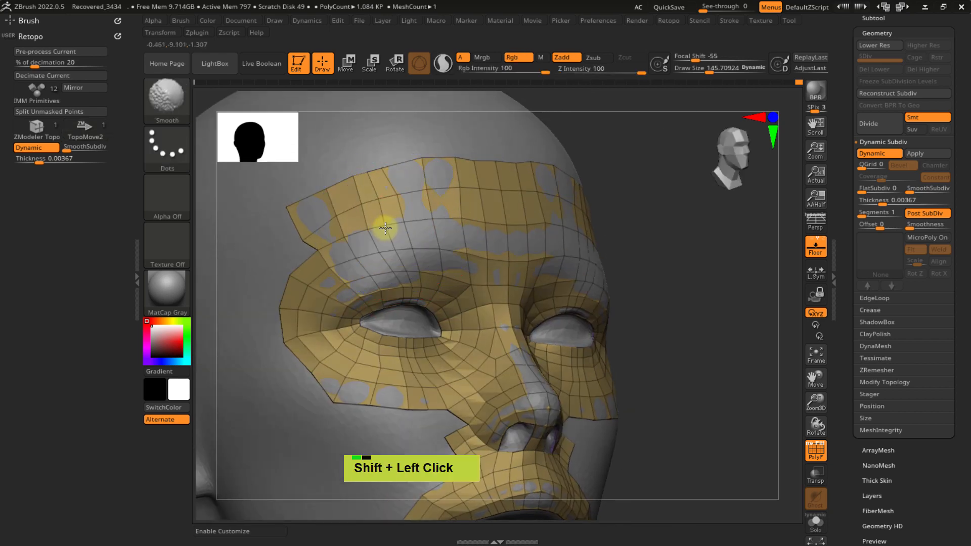
pyautogui.keyDown('shift'); pyautogui.click(394, 197); pyautogui.keyUp('shift')
pyautogui.keyDown('shift'); pyautogui.click(407, 257); pyautogui.keyUp('shift')
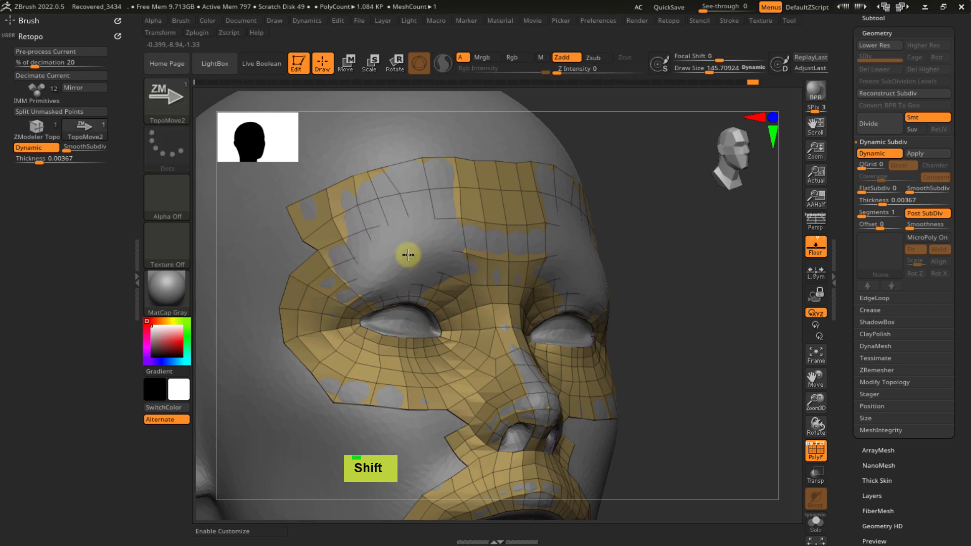
# - Reduce the draw size and smooth the cheek band's polygons below the eye
pyautogui.moveTo(442, 256)
pyautogui.mouseDown(button='right')
pyautogui.moveTo(423, 256)
pyautogui.moveTo(442, 236)
pyautogui.moveTo(431, 282)
pyautogui.moveTo(449, 295)
pyautogui.mouseUp(button='right')
pyautogui.press('5')
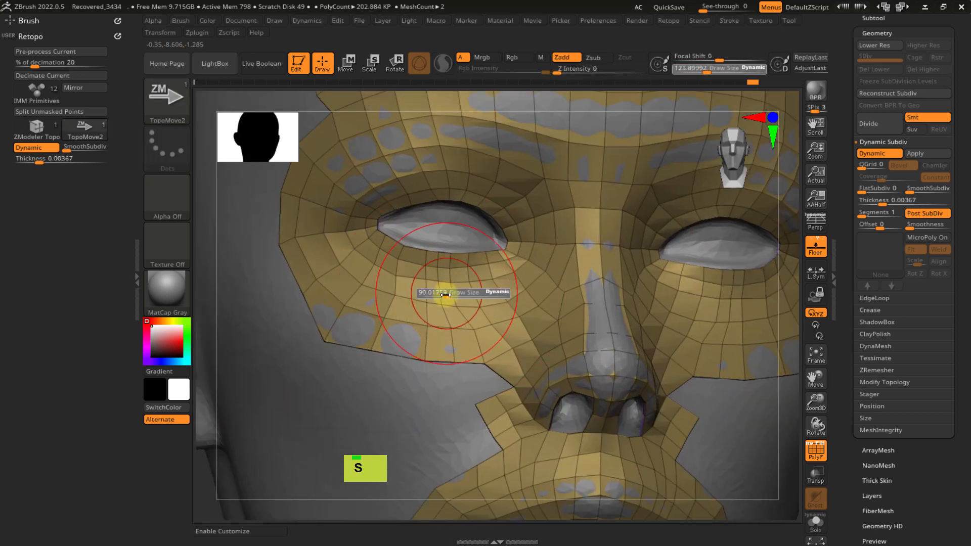
pyautogui.press('shift')
pyautogui.keyDown('shift'); pyautogui.moveTo(439, 292); pyautogui.dragTo(413, 307); pyautogui.keyUp('shift')
pyautogui.moveTo(449, 287)
pyautogui.keyDown('ctrl'); pyautogui.mouseDown(button='right')
pyautogui.moveTo(403, 265)
pyautogui.moveTo(403, 253)
pyautogui.moveTo(439, 281)
pyautogui.moveTo(434, 290)
pyautogui.mouseUp(button='right'); pyautogui.keyUp('ctrl')
# - Reduce the draw size to about 45, try adjusting the mesh around the lower eyelid, and undo the last change
pyautogui.press('s')
pyautogui.moveTo(433, 253)
pyautogui.keyDown('ctrl'); pyautogui.mouseDown(button='right')
pyautogui.moveTo(444, 301)
pyautogui.moveTo(440, 271)
pyautogui.mouseUp(button='right'); pyautogui.keyUp('ctrl')
pyautogui.moveTo(440, 271); pyautogui.dragTo(440, 295, button='right')
pyautogui.press('s')
pyautogui.moveTo(448, 296); pyautogui.dragTo(481, 274)
pyautogui.hotkey('ctrl', 'z')
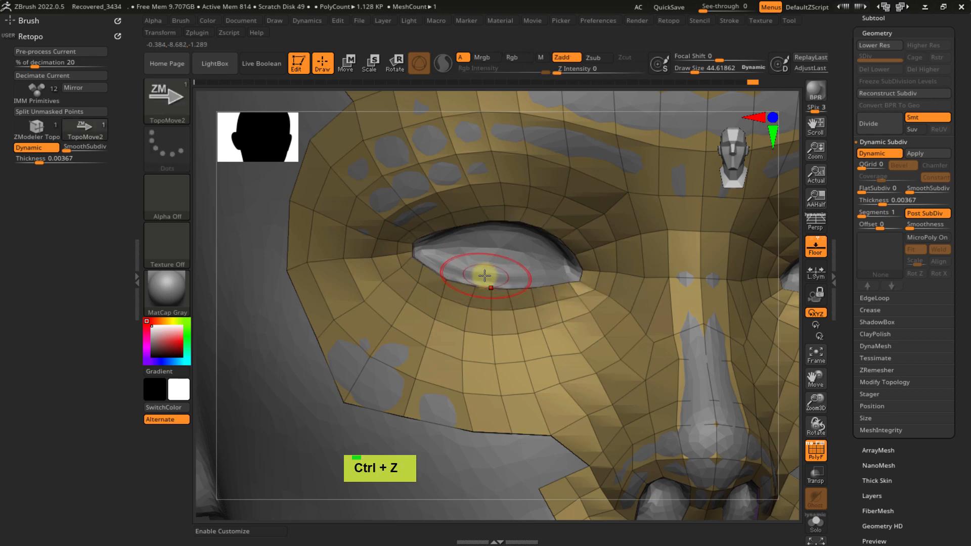
# - Set TopoMove2's edge action to Do Nothing, keeping its point action on Move
pyautogui.press('space')
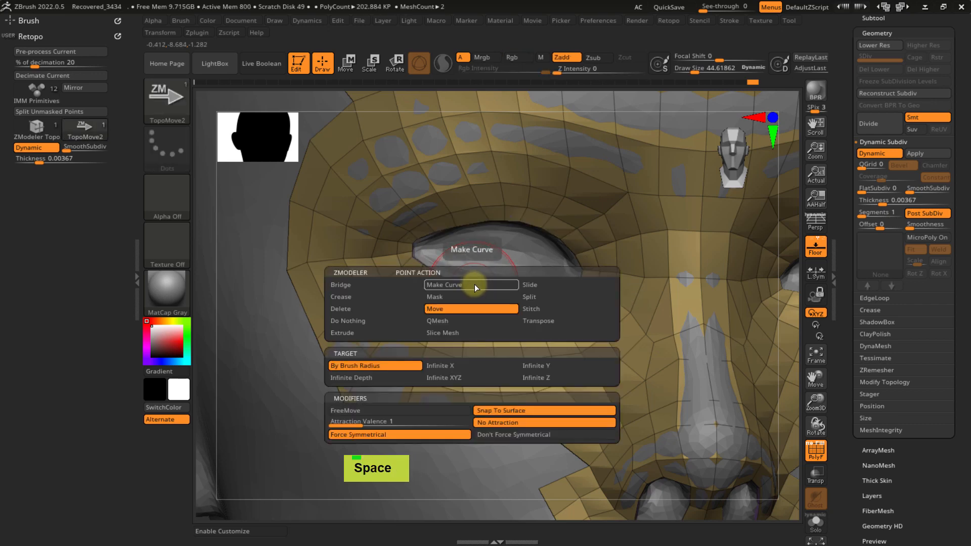
pyautogui.click(474, 284)
pyautogui.press('space')
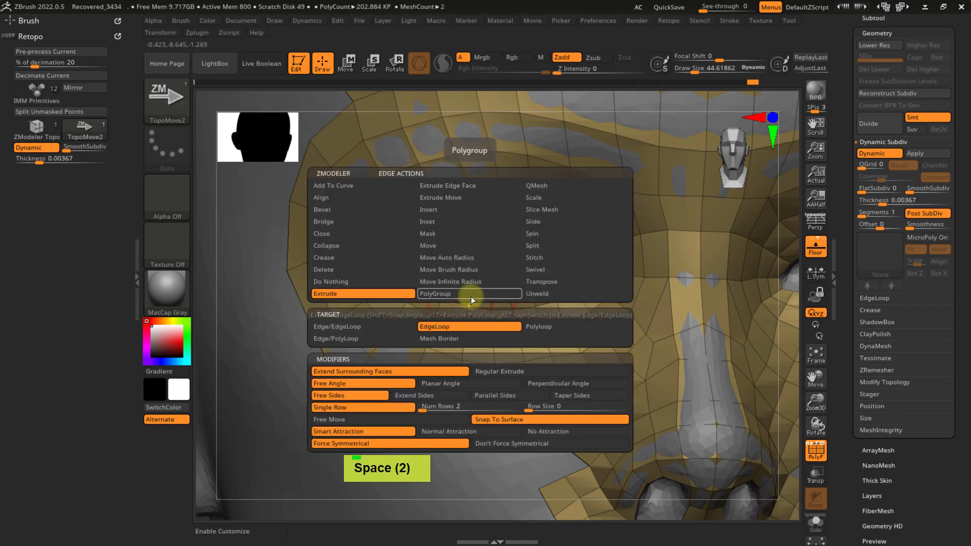
pyautogui.click(350, 281)
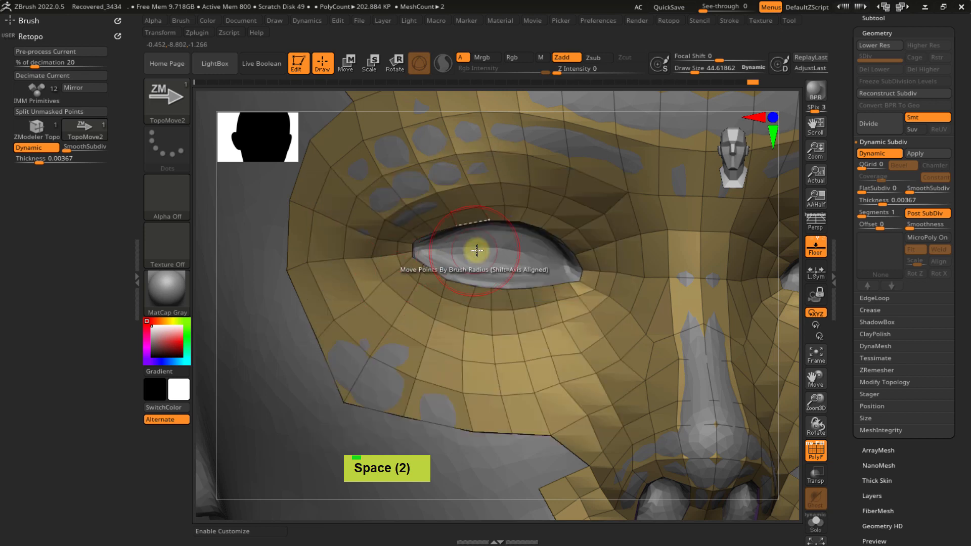
# - Move the points along the lower eyelid and above the upper eyelid to even out the loops around the eye
pyautogui.moveTo(460, 286)
pyautogui.mouseDown()
pyautogui.moveTo(469, 287)
pyautogui.moveTo(467, 306)
pyautogui.mouseUp()
pyautogui.moveTo(485, 256)
pyautogui.keyDown('ctrl'); pyautogui.mouseDown(button='right')
pyautogui.moveTo(486, 230)
pyautogui.moveTo(514, 291)
pyautogui.moveTo(487, 239)
pyautogui.mouseUp(button='right'); pyautogui.keyUp('ctrl')
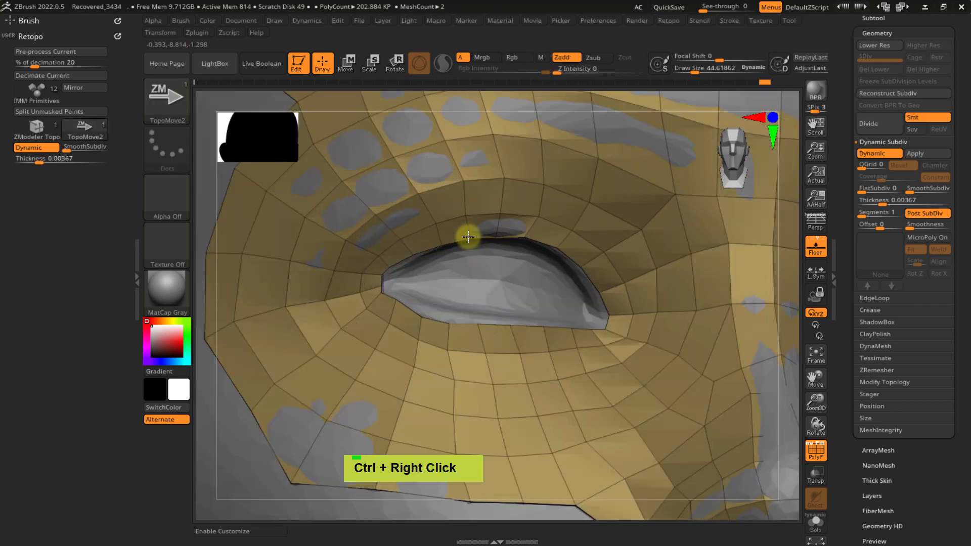
pyautogui.moveTo(462, 191); pyautogui.dragTo(453, 182)
pyautogui.moveTo(555, 251); pyautogui.dragTo(541, 275, button='right')
# - Adjust the outer points of the strip beside the nostril wing toward the gap below the cheek band
pyautogui.keyDown('ctrl'); pyautogui.moveTo(457, 326); pyautogui.dragTo(427, 278, button='right'); pyautogui.keyUp('ctrl')
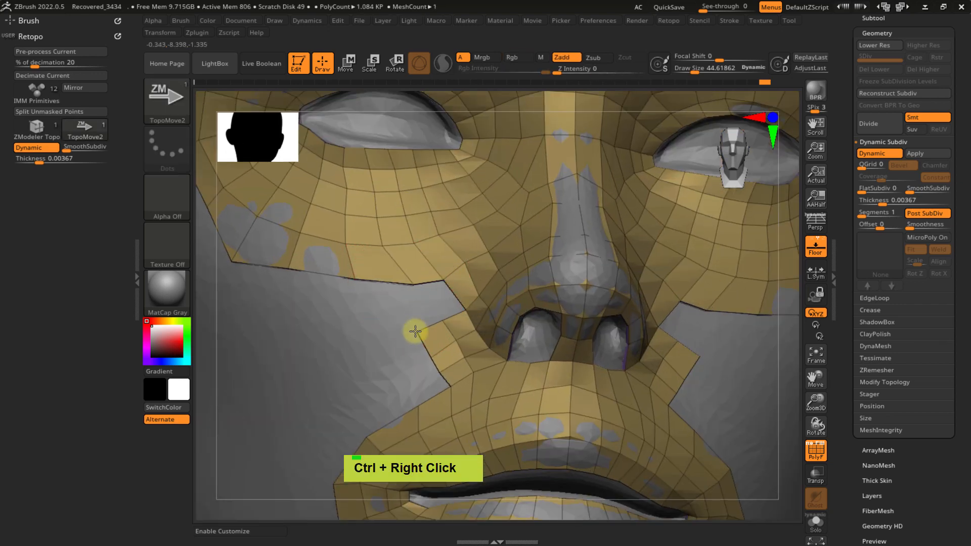
pyautogui.moveTo(406, 332); pyautogui.dragTo(425, 359)
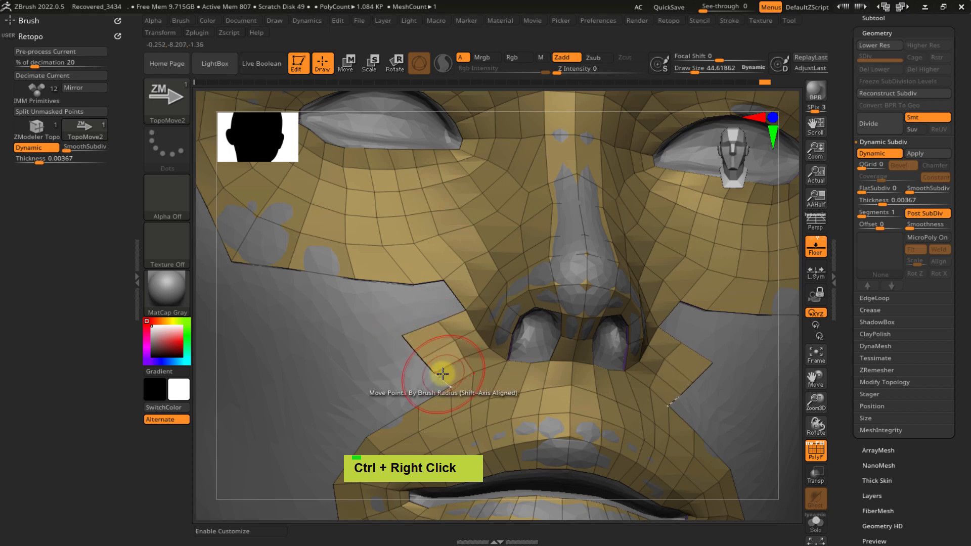
pyautogui.keyDown('alt'); pyautogui.moveTo(431, 291); pyautogui.dragTo(412, 242, button='right'); pyautogui.keyUp('alt')
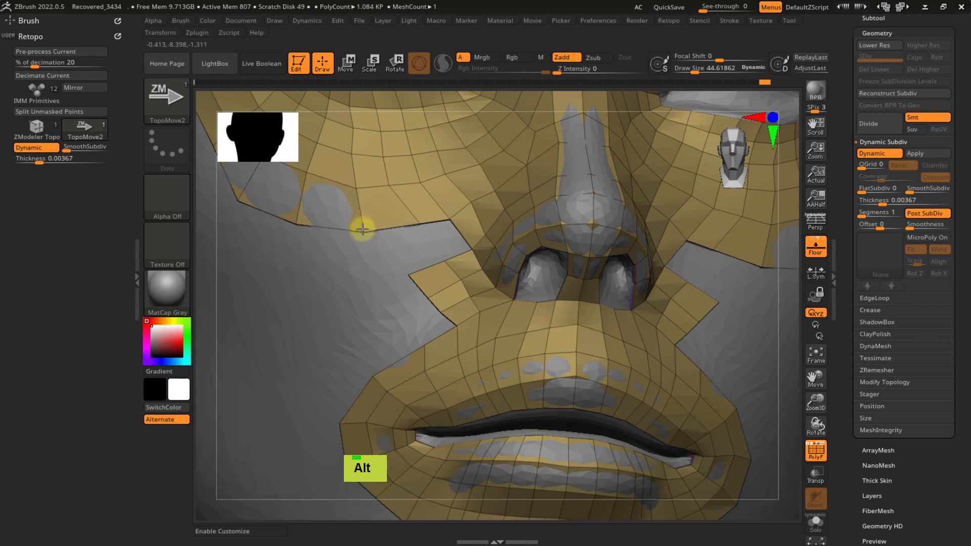
pyautogui.keyDown('ctrl'); pyautogui.moveTo(416, 227); pyautogui.dragTo(440, 217, button='right'); pyautogui.keyUp('ctrl')
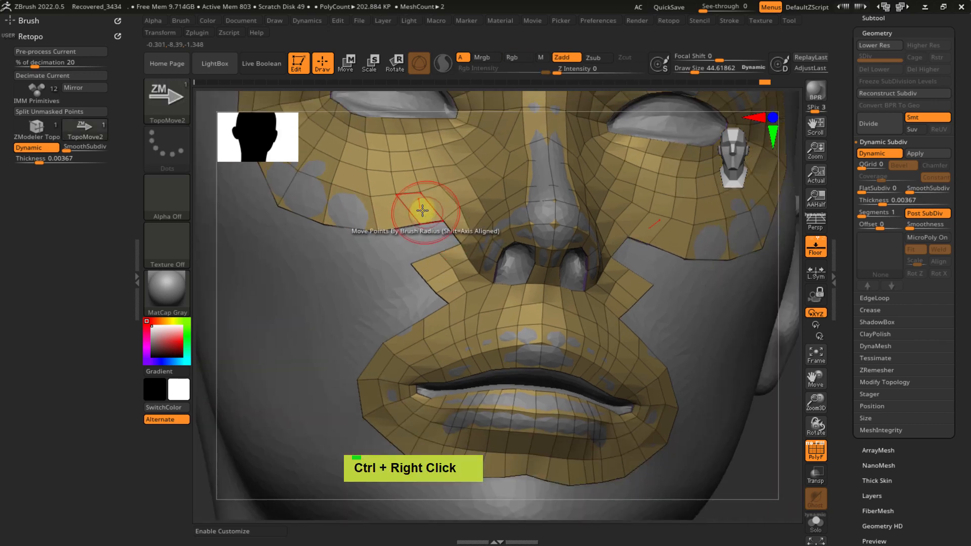
# - Switch to ZModeler Topo, close the gap between the cheek band and the nostril strip, and reduce the draw size to about 19
pyautogui.hotkey('ctrl', 'x')
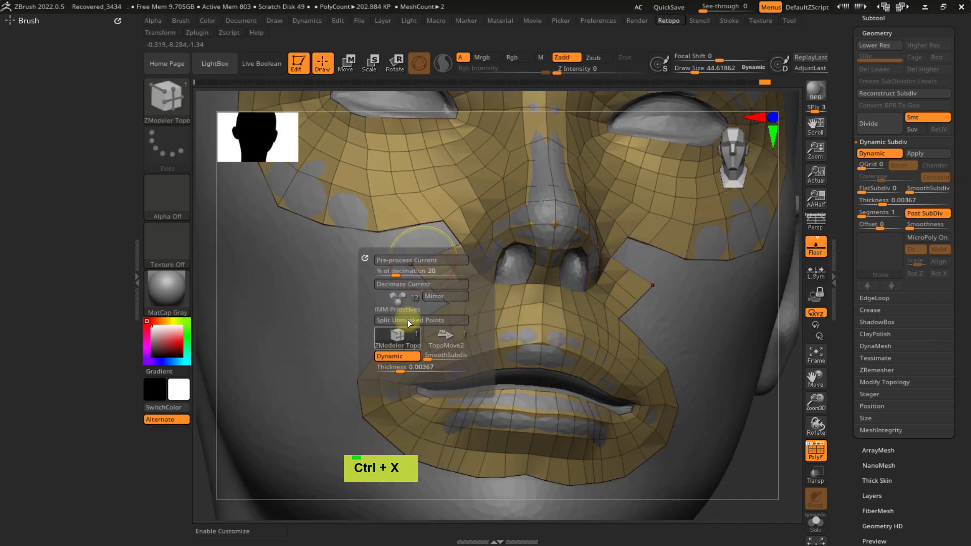
pyautogui.moveTo(443, 235); pyautogui.dragTo(441, 239)
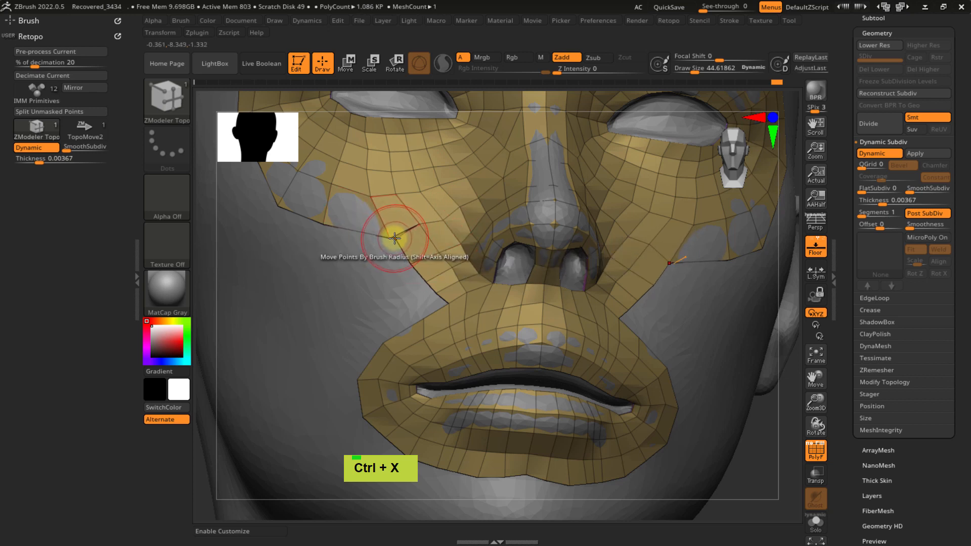
pyautogui.press('s')
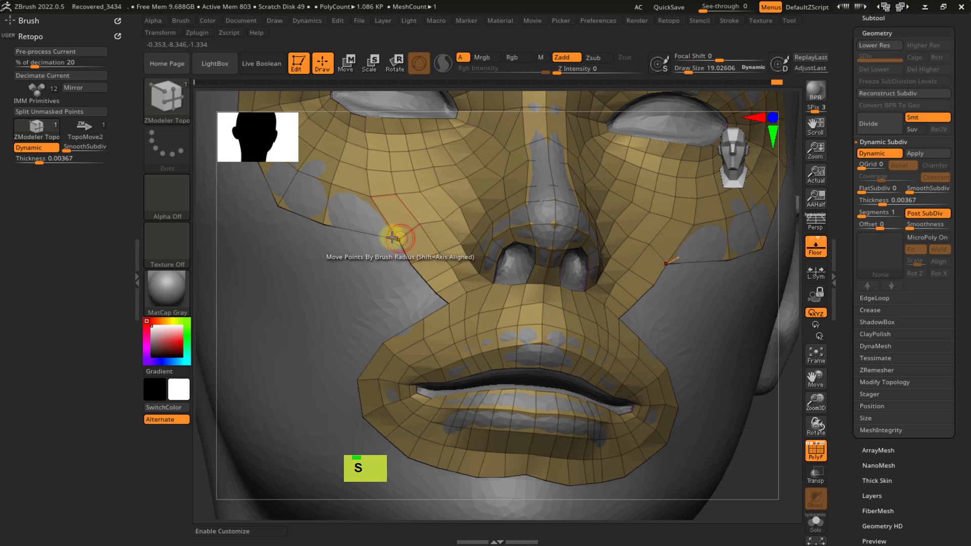
# - Extrude rows of polygons outward from the joined strip's border between the cheek band and the mouth corner
pyautogui.moveTo(386, 233)
pyautogui.keyDown('ctrl'); pyautogui.mouseDown(button='right')
pyautogui.moveTo(399, 245)
pyautogui.moveTo(390, 260)
pyautogui.moveTo(397, 243)
pyautogui.moveTo(376, 216)
pyautogui.moveTo(358, 216)
pyautogui.moveTo(444, 243)
pyautogui.moveTo(476, 281)
pyautogui.moveTo(411, 253)
pyautogui.moveTo(490, 280)
pyautogui.moveTo(472, 295)
pyautogui.mouseUp(button='right'); pyautogui.keyUp('ctrl')
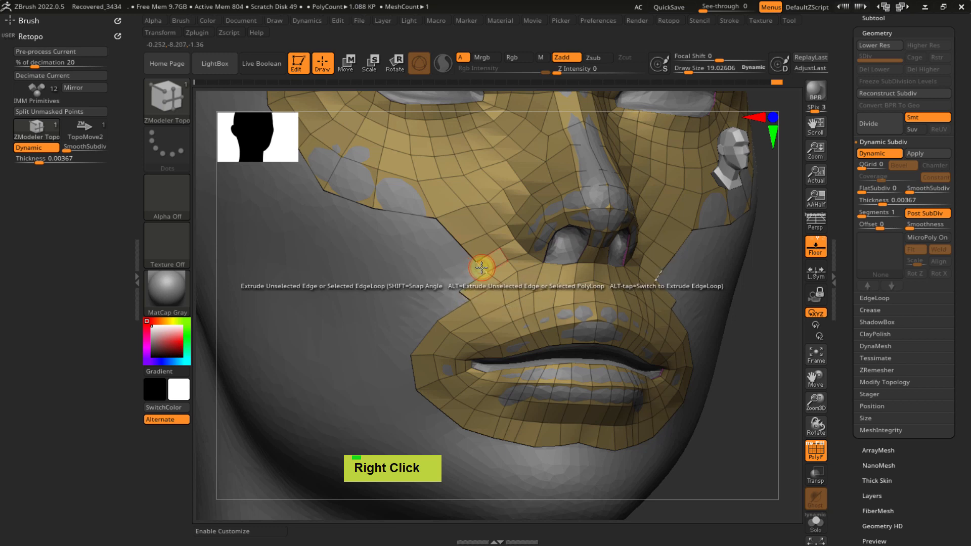
pyautogui.moveTo(481, 268); pyautogui.dragTo(423, 299)
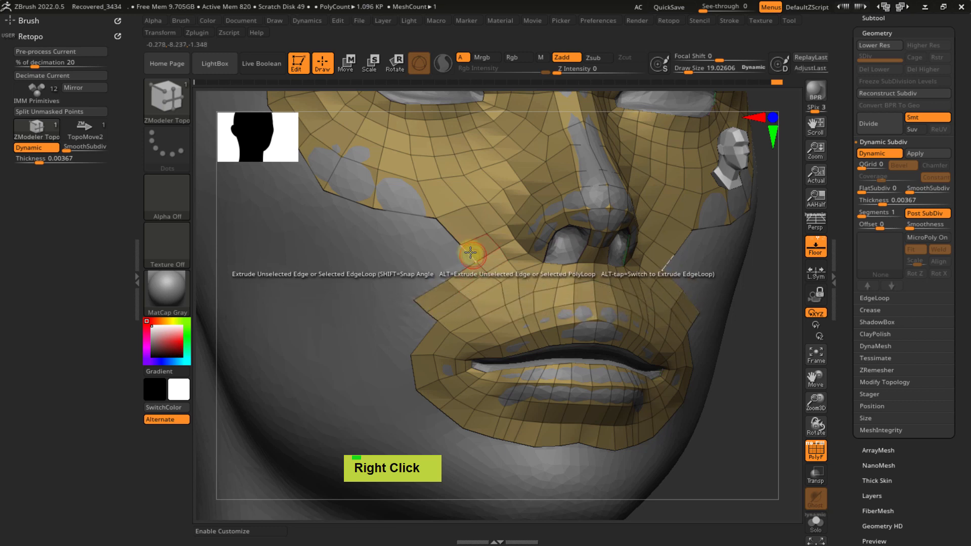
pyautogui.moveTo(467, 252); pyautogui.dragTo(415, 292)
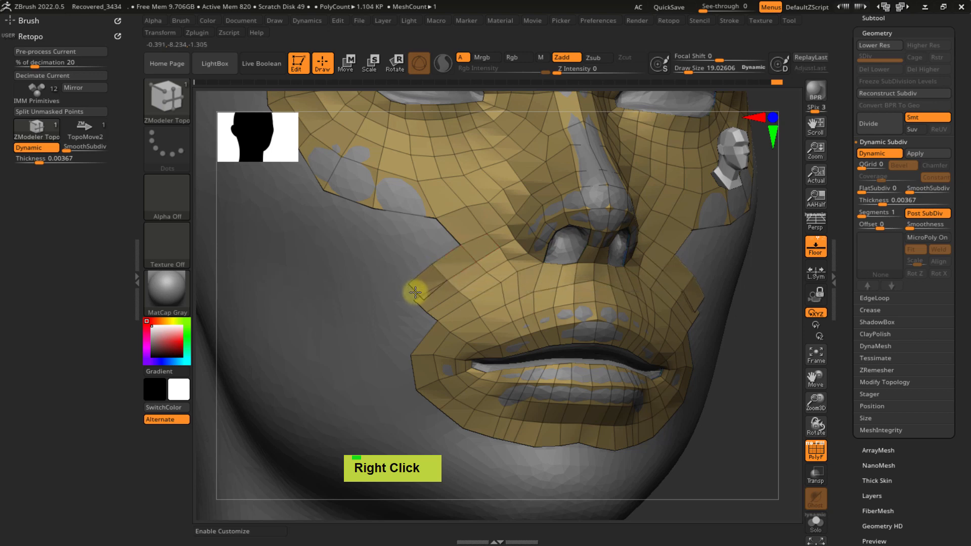
pyautogui.moveTo(457, 242)
pyautogui.keyDown('ctrl'); pyautogui.mouseDown(button='right')
pyautogui.moveTo(449, 211)
pyautogui.moveTo(414, 251)
pyautogui.moveTo(453, 239)
pyautogui.moveTo(462, 284)
pyautogui.moveTo(460, 234)
pyautogui.mouseUp(button='right'); pyautogui.keyUp('ctrl')
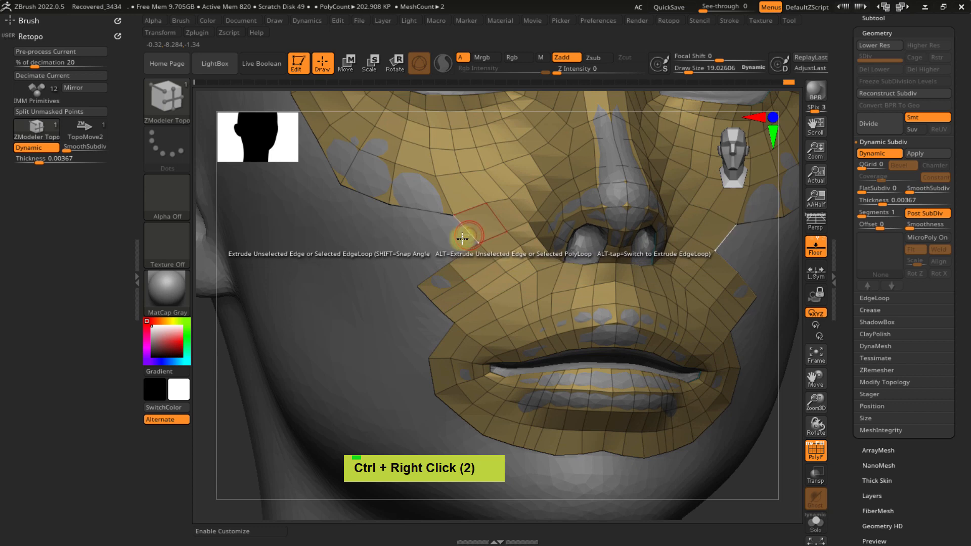
pyautogui.moveTo(441, 254); pyautogui.dragTo(426, 265)
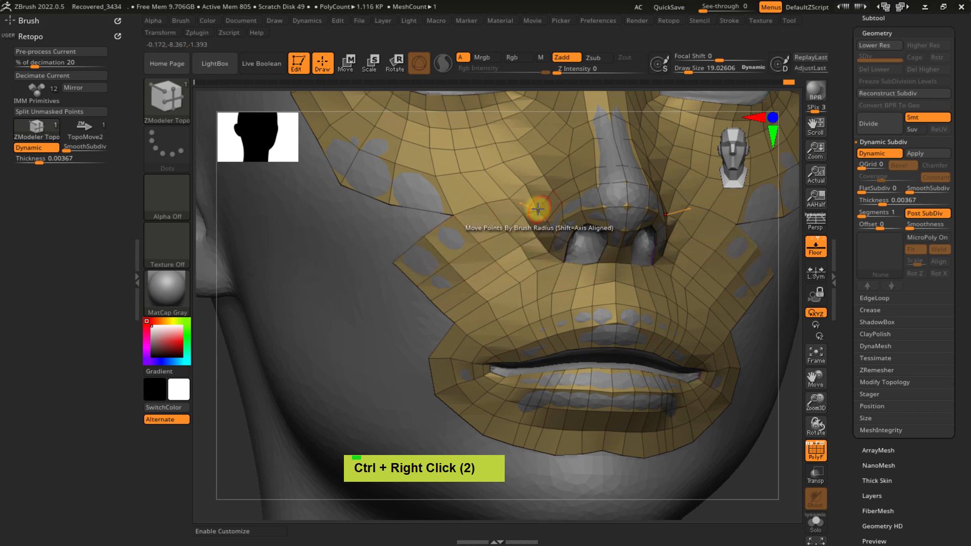
# - Switch to TopoMove2, raise the draw size to about 69, and smooth the polygons beside the nostril and on the inner cheek
pyautogui.press('s')
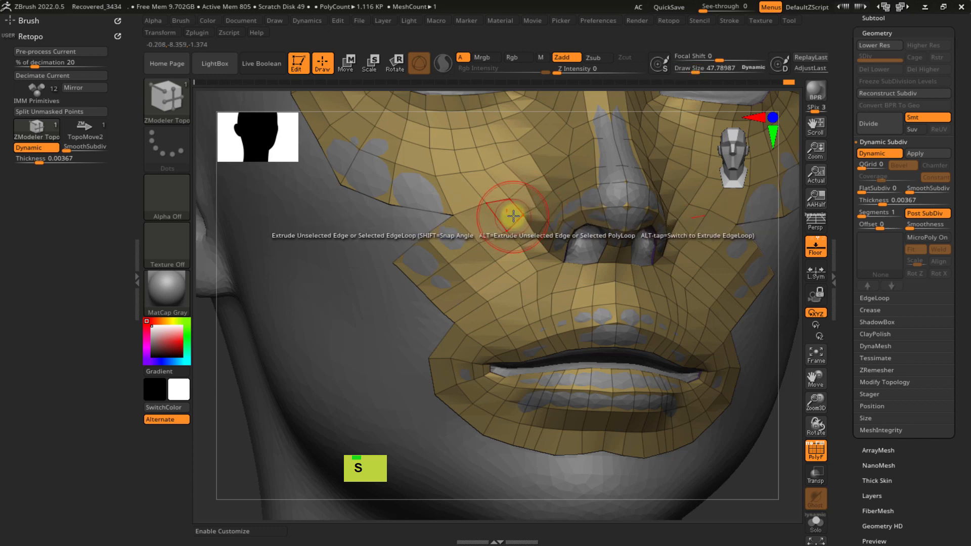
pyautogui.hotkey('ctrl', 'x')
pyautogui.click(536, 296)
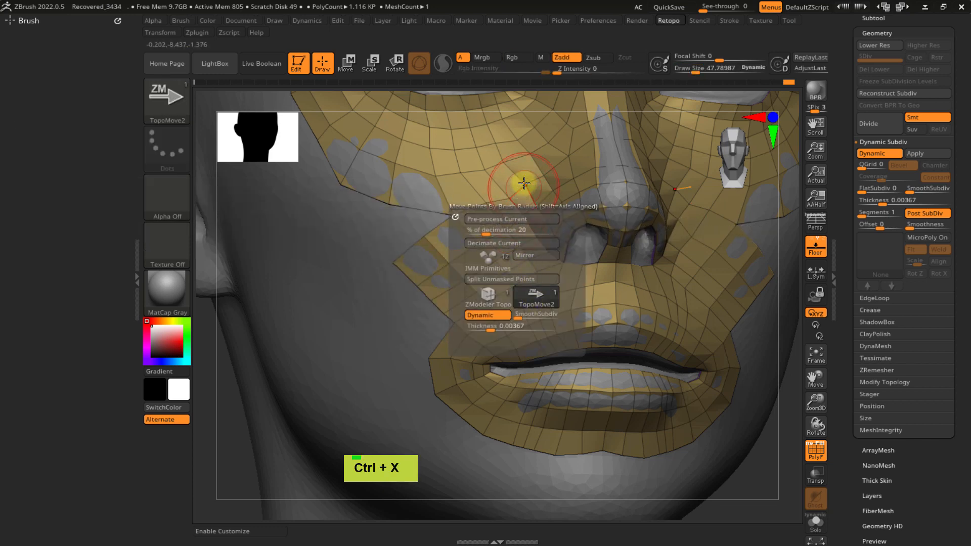
pyautogui.moveTo(525, 206)
pyautogui.keyDown('shift'); pyautogui.mouseDown()
pyautogui.moveTo(505, 190)
pyautogui.moveTo(507, 177)
pyautogui.moveTo(505, 223)
pyautogui.mouseUp(); pyautogui.keyUp('shift')
pyautogui.press('s')
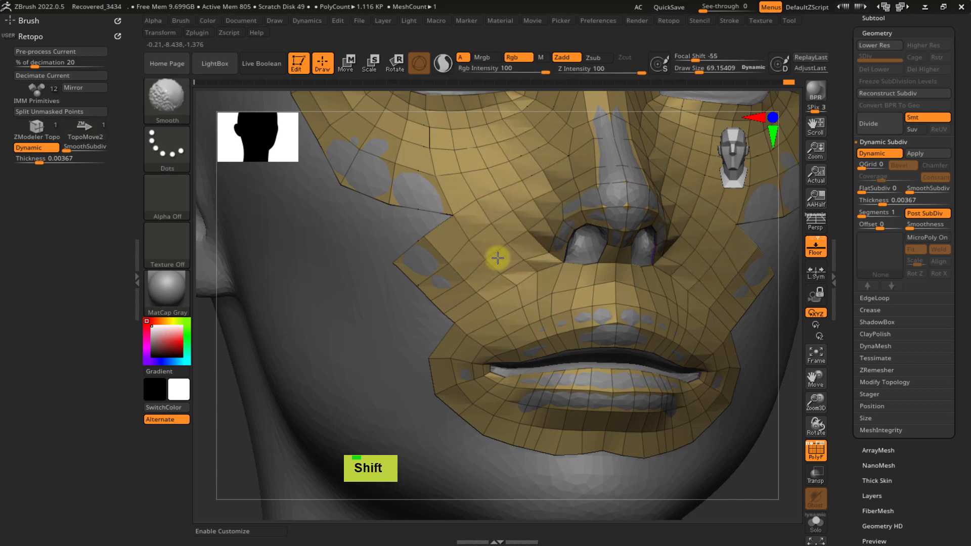
pyautogui.keyDown('shift'); pyautogui.moveTo(498, 258); pyautogui.dragTo(496, 238); pyautogui.keyUp('shift')
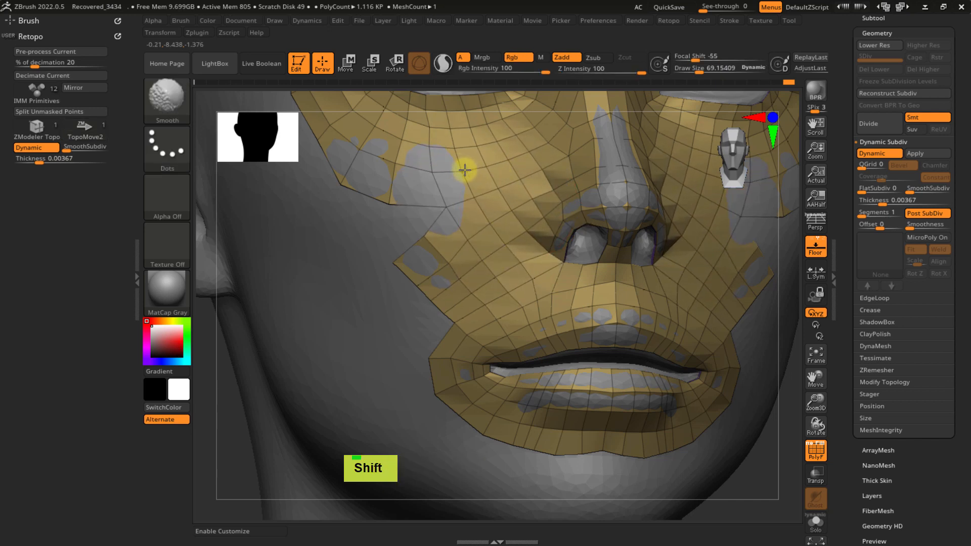
# - Raise the draw size to about 114 and shift the points where the cheek band meets the new strip
pyautogui.press('s')
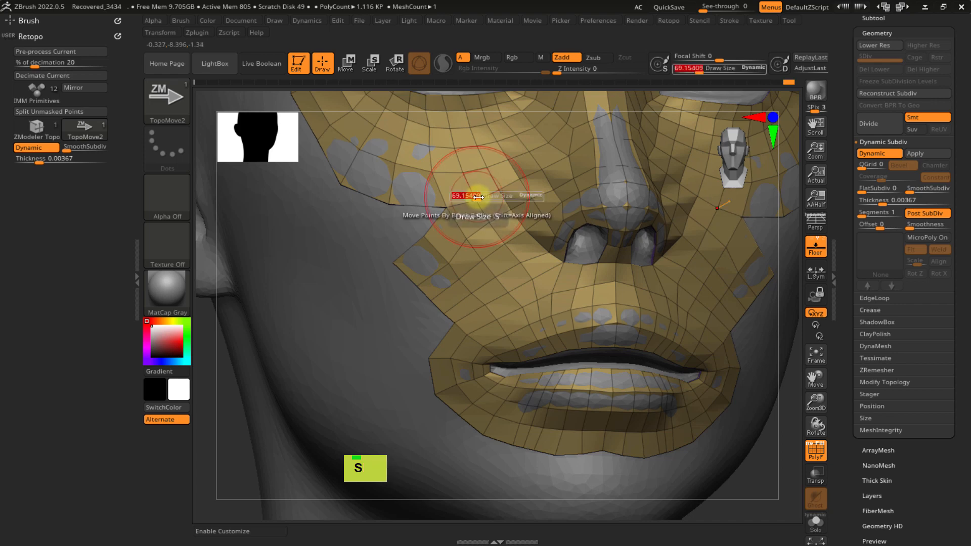
pyautogui.moveTo(466, 201); pyautogui.dragTo(454, 209)
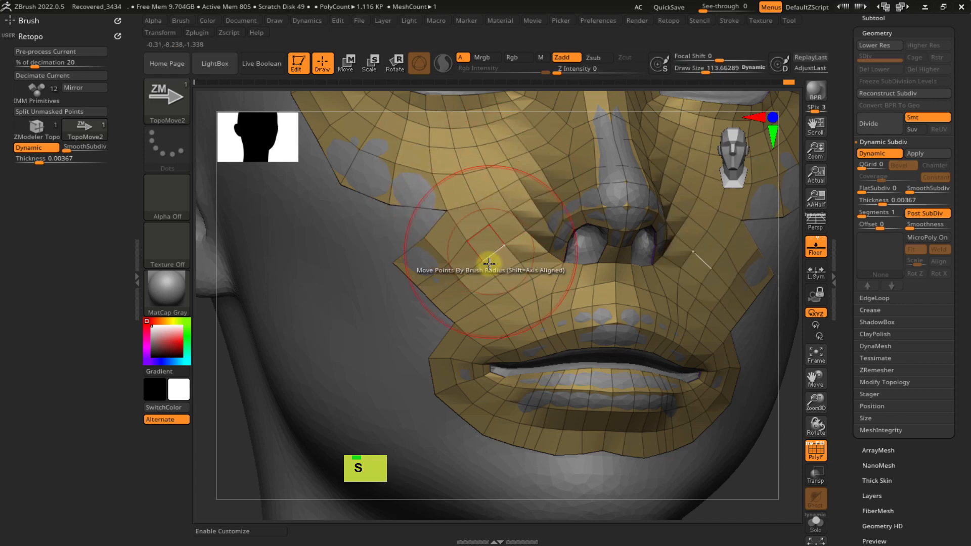
pyautogui.moveTo(487, 260); pyautogui.dragTo(490, 262)
# - Reduce the draw size to about 77 and smooth the new cheek strip down to the mouth corner
pyautogui.moveTo(474, 265)
pyautogui.keyDown('ctrl'); pyautogui.mouseDown(button='right')
pyautogui.moveTo(497, 228)
pyautogui.moveTo(475, 228)
pyautogui.moveTo(549, 208)
pyautogui.moveTo(528, 199)
pyautogui.moveTo(605, 214)
pyautogui.moveTo(417, 265)
pyautogui.moveTo(462, 264)
pyautogui.moveTo(436, 249)
pyautogui.moveTo(501, 226)
pyautogui.mouseUp(button='right'); pyautogui.keyUp('ctrl')
pyautogui.press('s')
pyautogui.keyDown('shift'); pyautogui.click(485, 236); pyautogui.keyUp('shift')
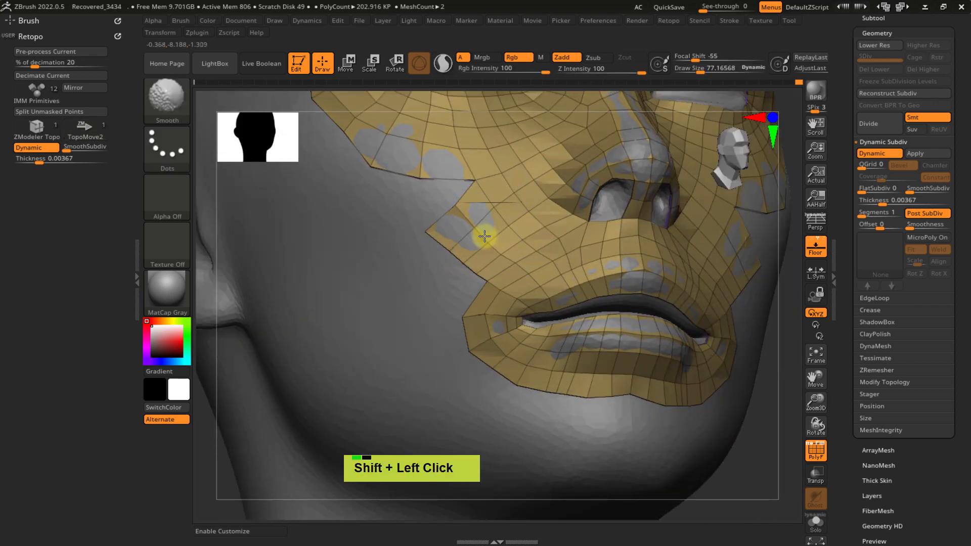
pyautogui.keyDown('shift'); pyautogui.moveTo(483, 243); pyautogui.dragTo(501, 250); pyautogui.keyUp('shift')
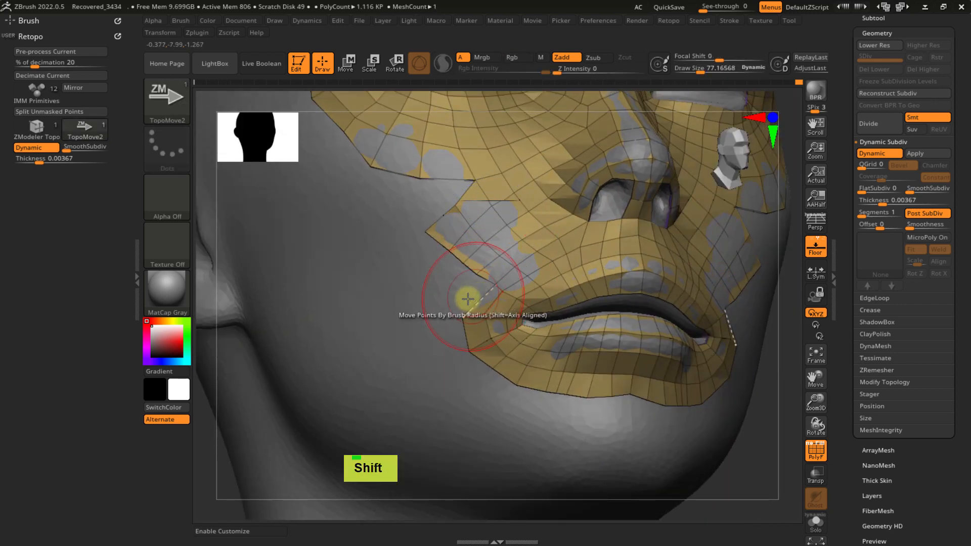
pyautogui.keyDown('shift'); pyautogui.moveTo(466, 299); pyautogui.dragTo(477, 321); pyautogui.keyUp('shift')
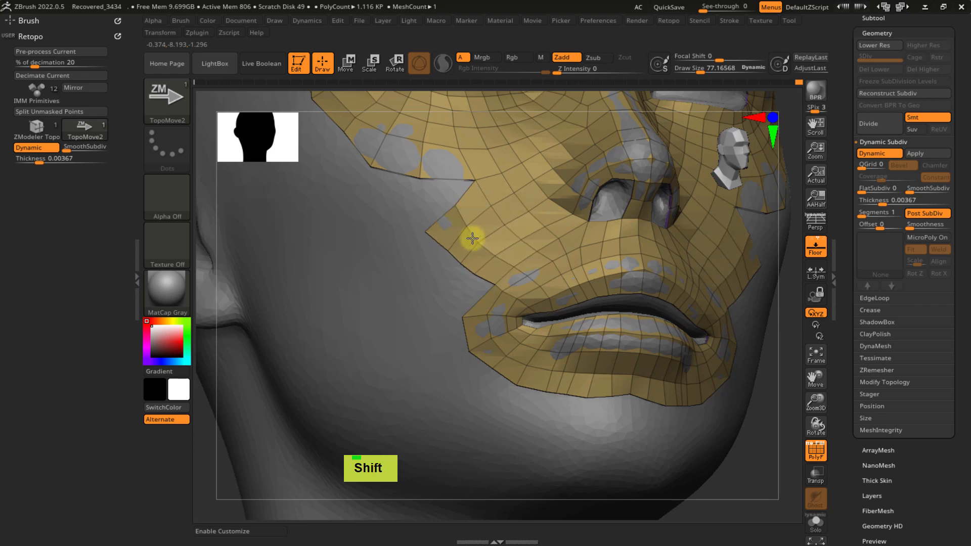
# - Reduce the draw size to about 23 and move the cheek strip's outer corner point outward
pyautogui.hotkey('ctrl', 's')
pyautogui.moveTo(419, 227)
pyautogui.keyDown('ctrl'); pyautogui.mouseDown(button='right')
pyautogui.moveTo(435, 245)
pyautogui.moveTo(433, 205)
pyautogui.moveTo(449, 252)
pyautogui.moveTo(448, 197)
pyautogui.mouseUp(button='right'); pyautogui.keyUp('ctrl')
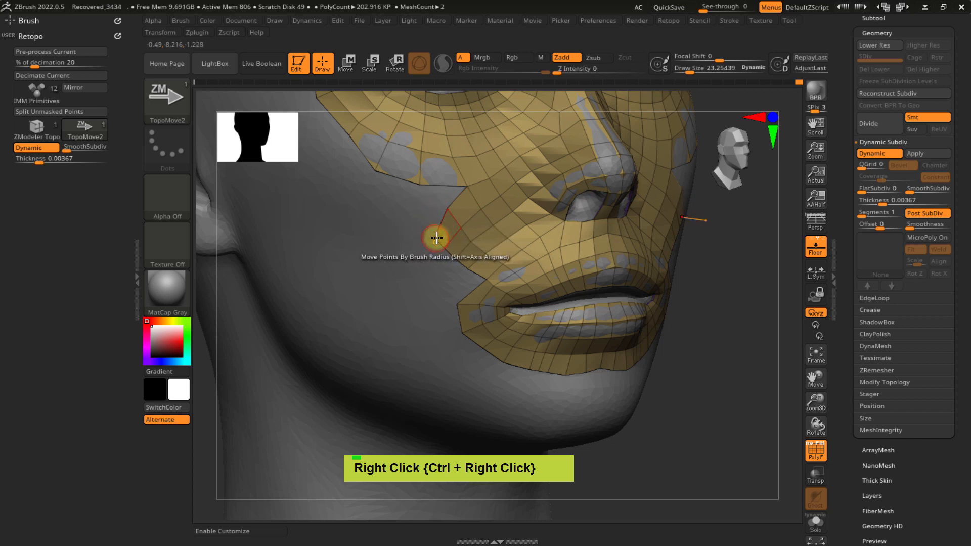
pyautogui.click(437, 238)
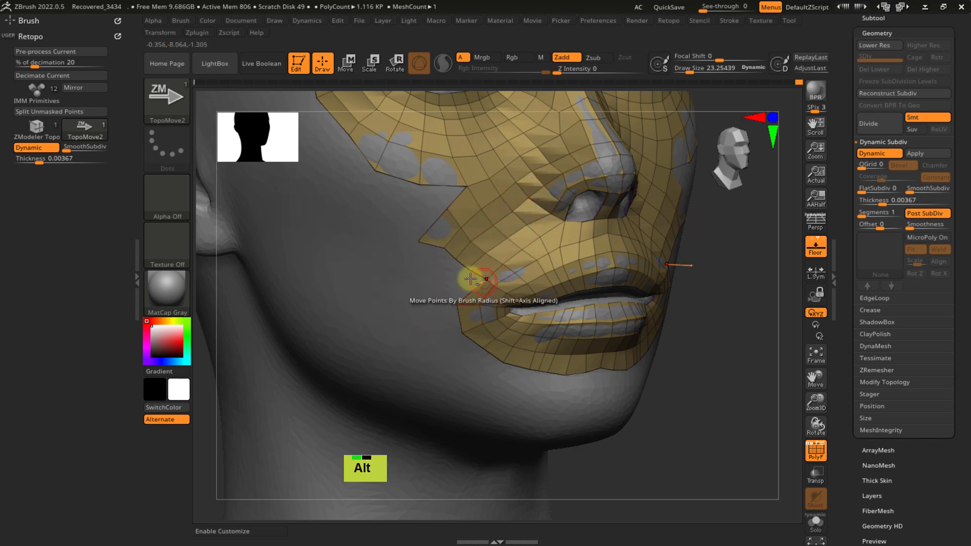
pyautogui.keyDown('alt'); pyautogui.moveTo(471, 278); pyautogui.dragTo(411, 211, button='right'); pyautogui.keyUp('alt')
pyautogui.moveTo(412, 326); pyautogui.dragTo(433, 218, button='right')
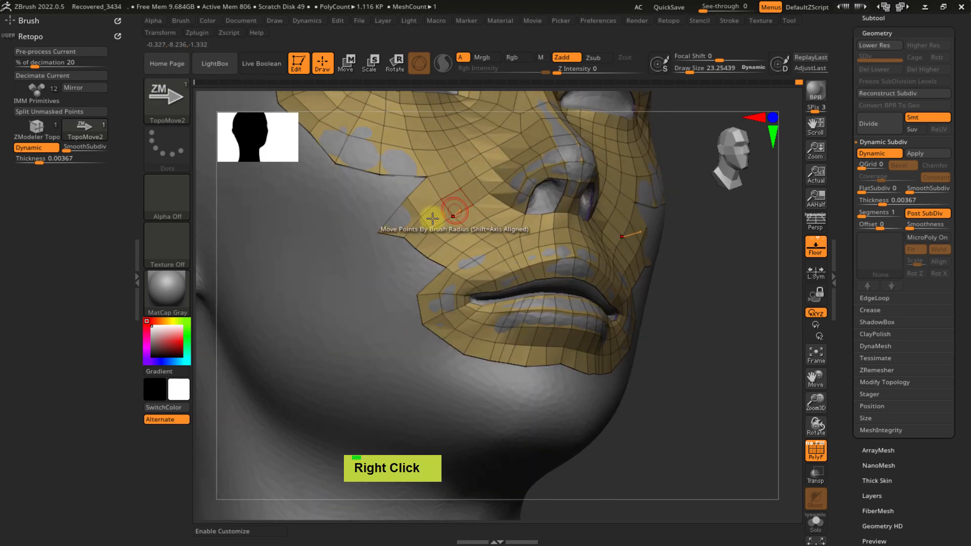
pyautogui.keyDown('alt'); pyautogui.moveTo(423, 260); pyautogui.dragTo(523, 228, button='right'); pyautogui.keyUp('alt')
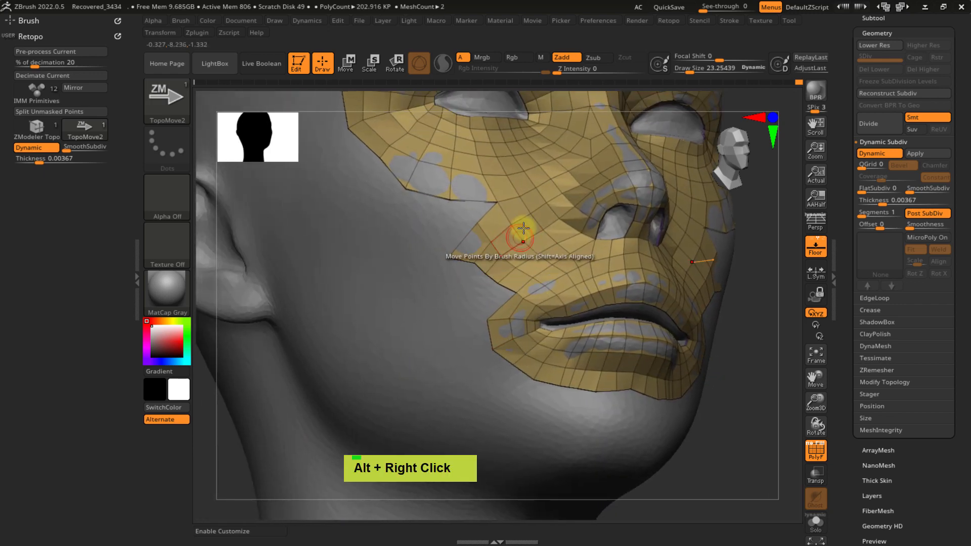
# - Switch to ZModeler Topology and extrude a strip of polygons around the outside of the mouth corner toward the lower lip's outer edge
pyautogui.keyDown('alt'); pyautogui.moveTo(418, 263); pyautogui.dragTo(446, 232, button='right'); pyautogui.keyUp('alt')
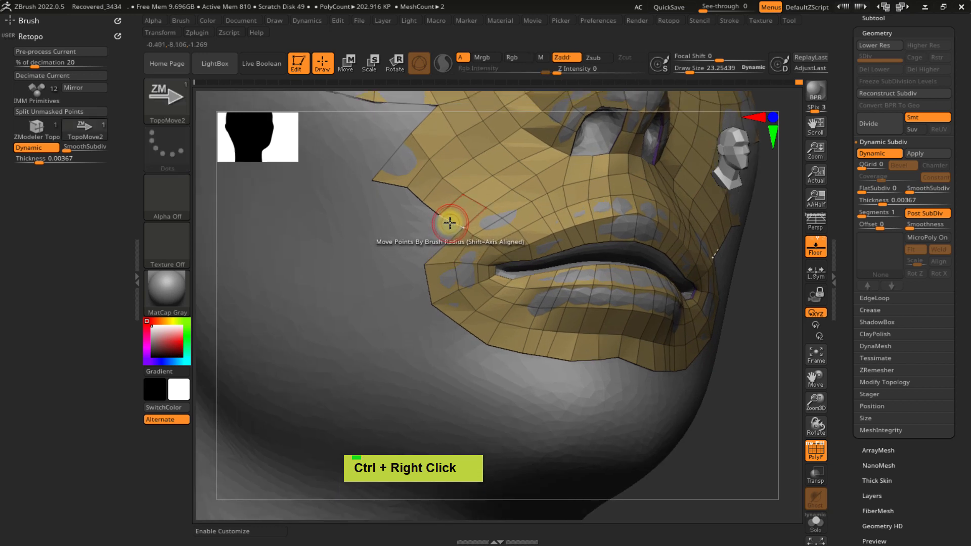
pyautogui.hotkey('ctrl', 'x')
pyautogui.click(435, 298)
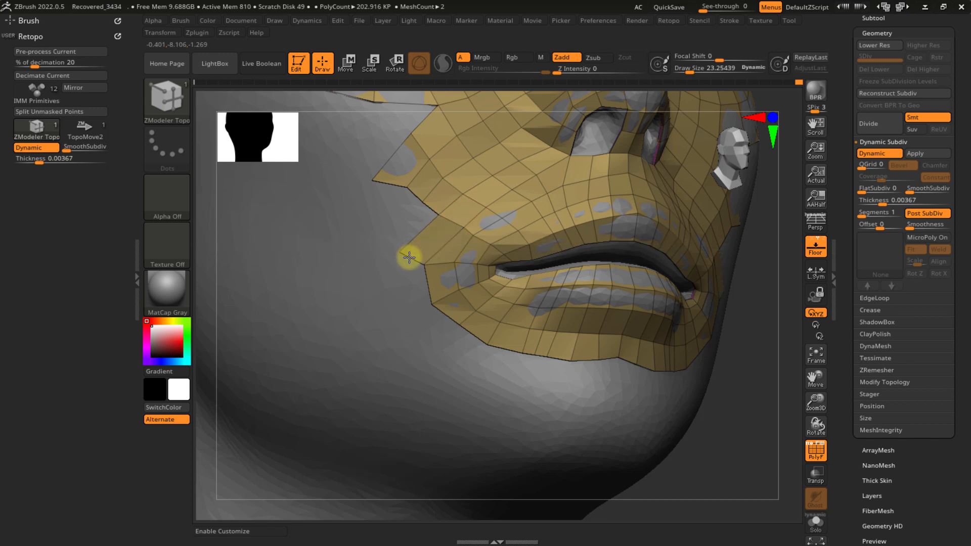
pyautogui.moveTo(437, 263)
pyautogui.mouseDown()
pyautogui.moveTo(413, 262)
pyautogui.moveTo(414, 294)
pyautogui.moveTo(431, 330)
pyautogui.moveTo(469, 353)
pyautogui.mouseUp()
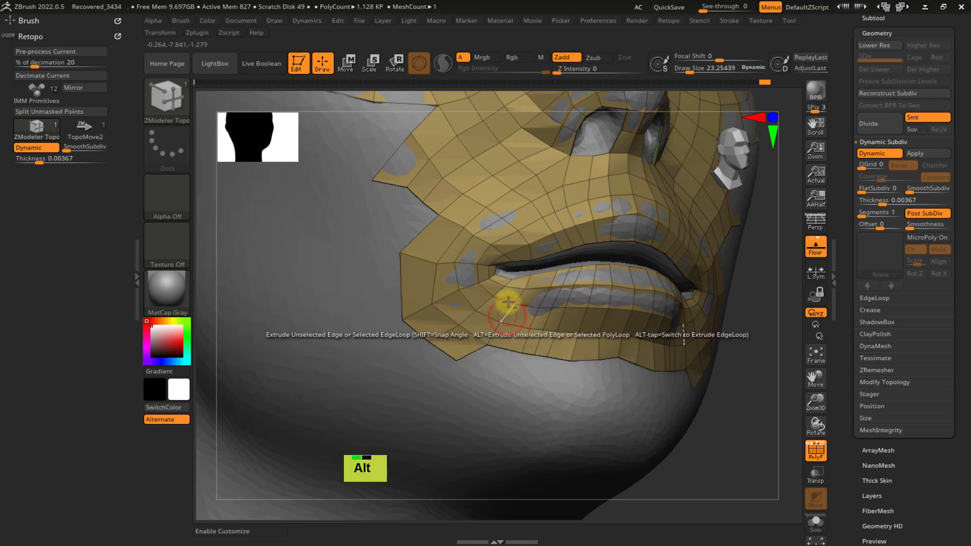
pyautogui.keyDown('alt'); pyautogui.moveTo(506, 305); pyautogui.dragTo(450, 241, button='right'); pyautogui.keyUp('alt')
pyautogui.moveTo(421, 291); pyautogui.dragTo(437, 307)
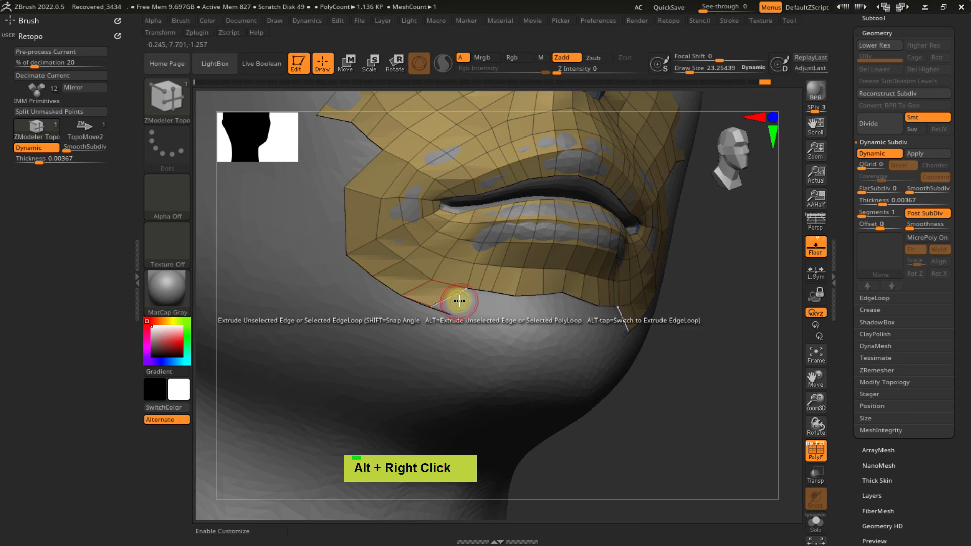
# - Undo the last extrusion and extend the strip below the lower lip to the middle of the chin
pyautogui.hotkey('ctrl', 'z')
pyautogui.moveTo(469, 297)
pyautogui.mouseDown(button='right')
pyautogui.moveTo(445, 293)
pyautogui.moveTo(462, 284)
pyautogui.mouseUp(button='right')
pyautogui.moveTo(462, 284)
pyautogui.mouseDown()
pyautogui.moveTo(446, 283)
pyautogui.moveTo(425, 303)
pyautogui.moveTo(508, 328)
pyautogui.moveTo(492, 343)
pyautogui.moveTo(523, 343)
pyautogui.moveTo(531, 323)
pyautogui.moveTo(577, 321)
pyautogui.moveTo(618, 325)
pyautogui.moveTo(638, 351)
pyautogui.mouseUp()
pyautogui.moveTo(626, 351)
pyautogui.keyDown('ctrl'); pyautogui.mouseDown(button='right')
pyautogui.moveTo(581, 269)
pyautogui.moveTo(568, 282)
pyautogui.mouseUp(button='right'); pyautogui.keyUp('ctrl')
# - Smooth the new strip below the lower lip at a draw size of about 62, and raise the draw size to about 95
pyautogui.press('s')
pyautogui.moveTo(570, 283); pyautogui.dragTo(540, 279)
pyautogui.press('shift')
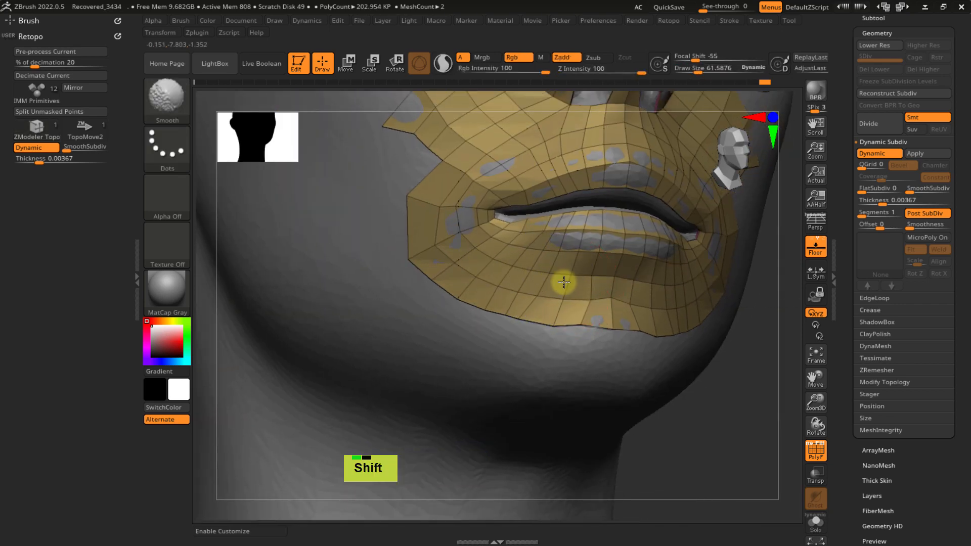
pyautogui.keyDown('alt'); pyautogui.moveTo(560, 288); pyautogui.dragTo(473, 321, button='right'); pyautogui.keyUp('alt')
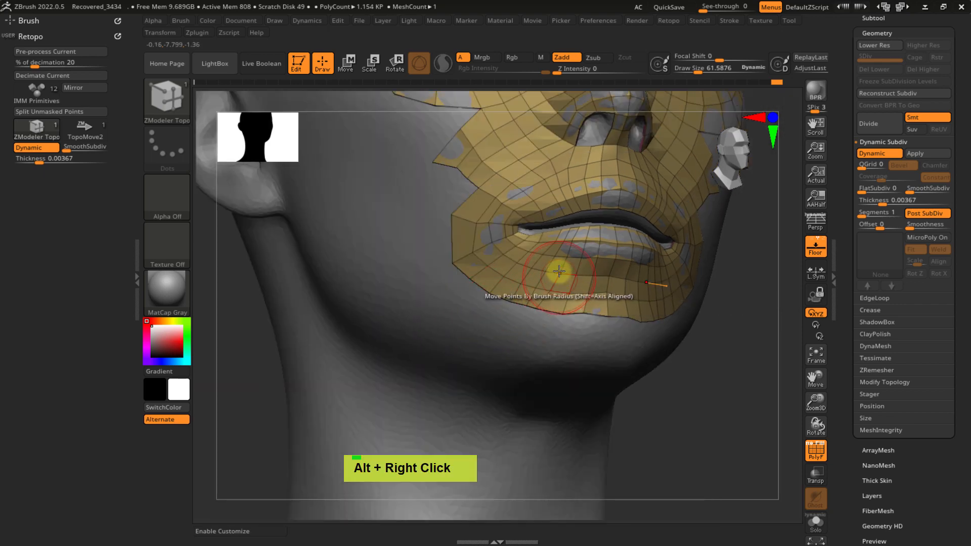
pyautogui.keyDown('alt'); pyautogui.moveTo(504, 202); pyautogui.dragTo(487, 294, button='right'); pyautogui.keyUp('alt')
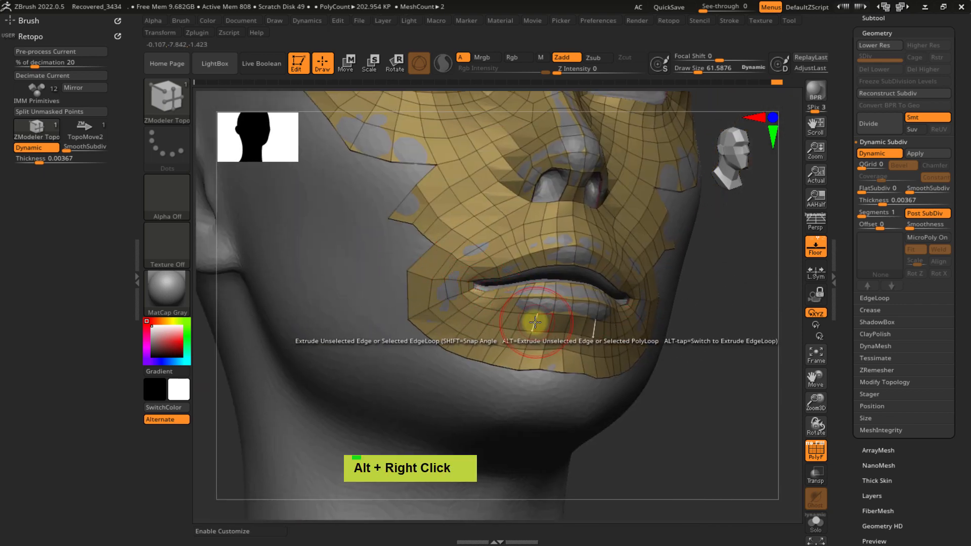
pyautogui.press('s')
pyautogui.click(560, 309)
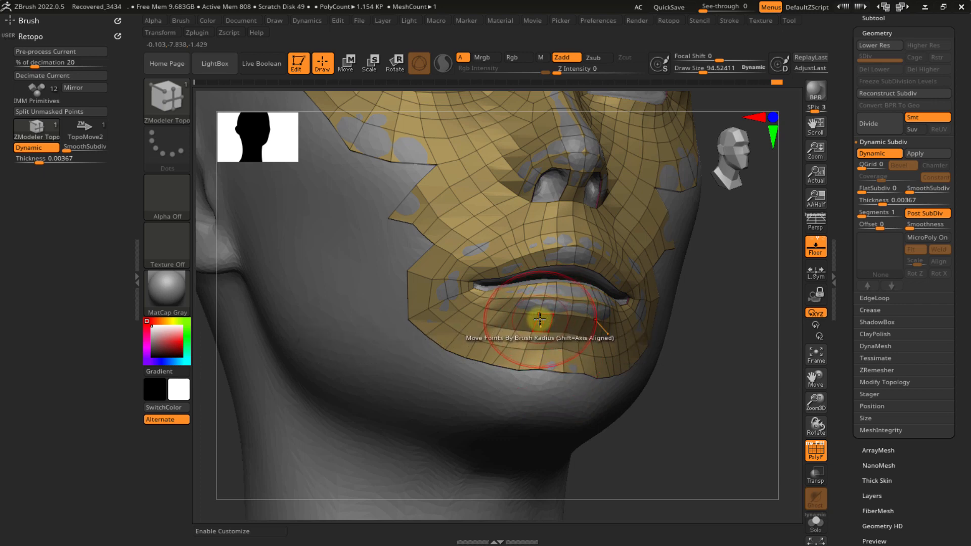
pyautogui.keyDown('ctrl'); pyautogui.moveTo(532, 319); pyautogui.dragTo(493, 252, button='right'); pyautogui.keyUp('ctrl')
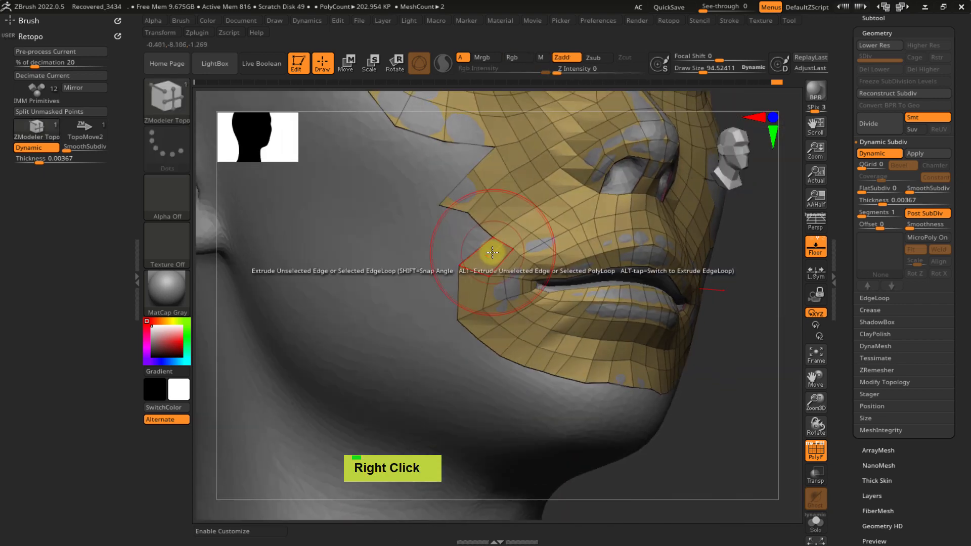
# - Reduce the draw size to about 39 and extrude further columns of polygons outward beside the mouth corner with ZModeler Topology
pyautogui.press('s')
pyautogui.moveTo(493, 252); pyautogui.dragTo(425, 256)
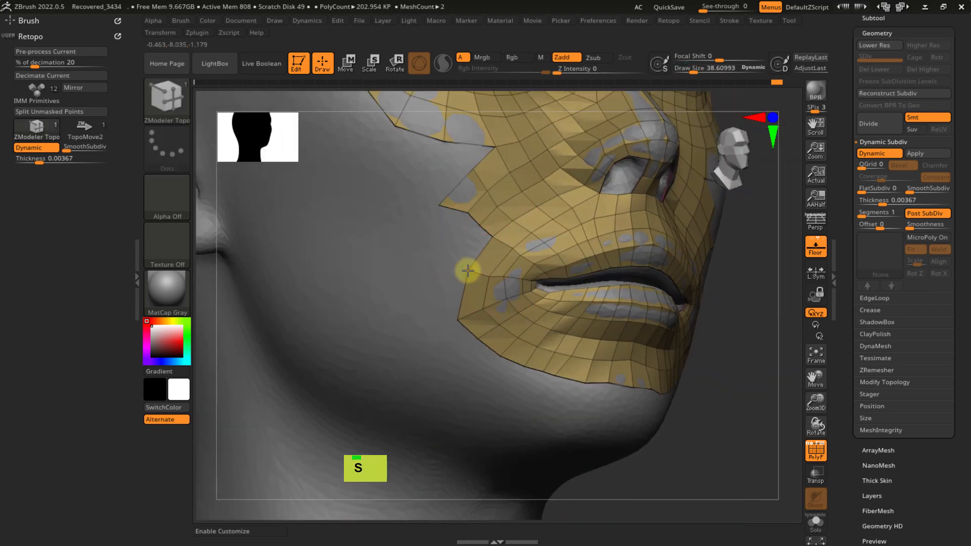
pyautogui.keyDown('ctrl'); pyautogui.moveTo(494, 226); pyautogui.dragTo(482, 234, button='right'); pyautogui.keyUp('ctrl')
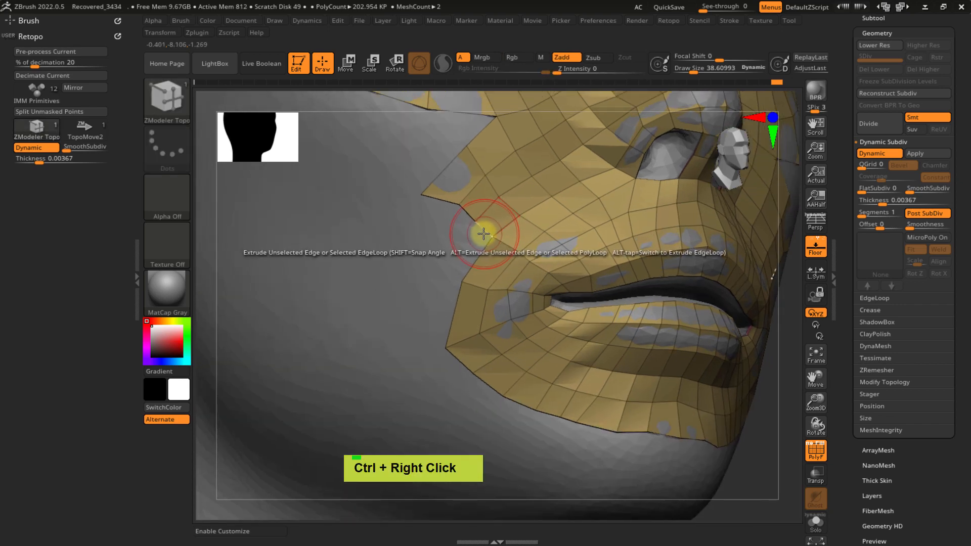
pyautogui.hotkey('ctrl', 'x')
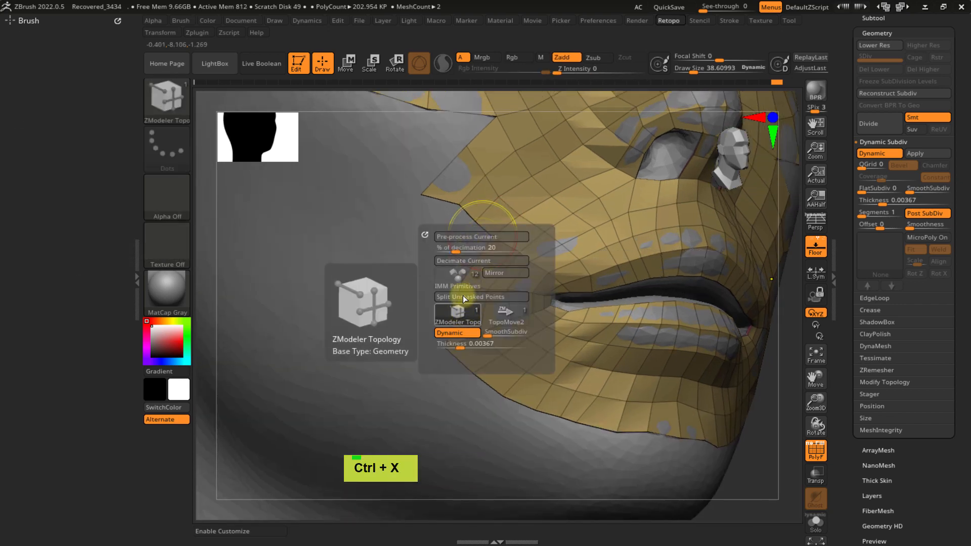
pyautogui.click(461, 307)
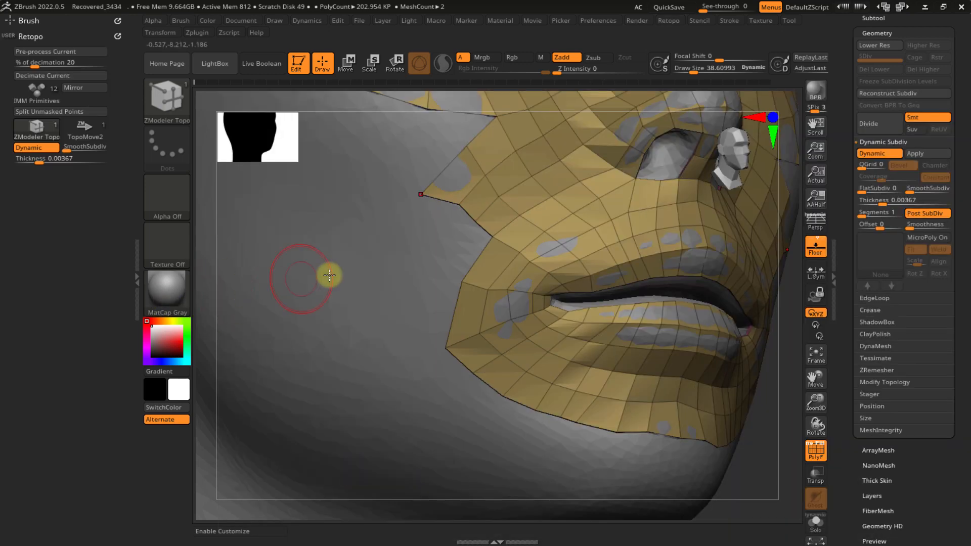
pyautogui.moveTo(484, 232); pyautogui.dragTo(458, 268)
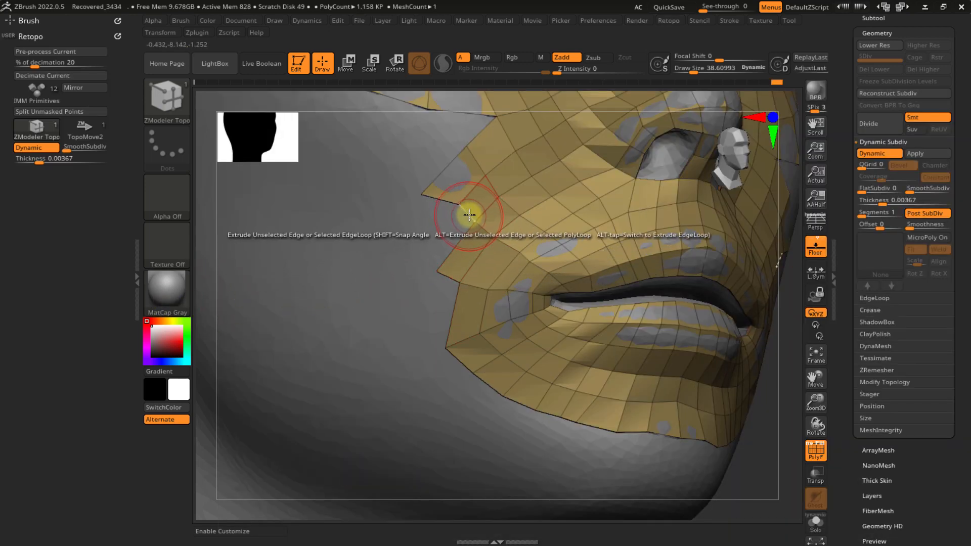
pyautogui.moveTo(468, 216)
pyautogui.mouseDown()
pyautogui.moveTo(435, 260)
pyautogui.moveTo(470, 276)
pyautogui.moveTo(444, 315)
pyautogui.moveTo(442, 343)
pyautogui.moveTo(461, 324)
pyautogui.mouseUp()
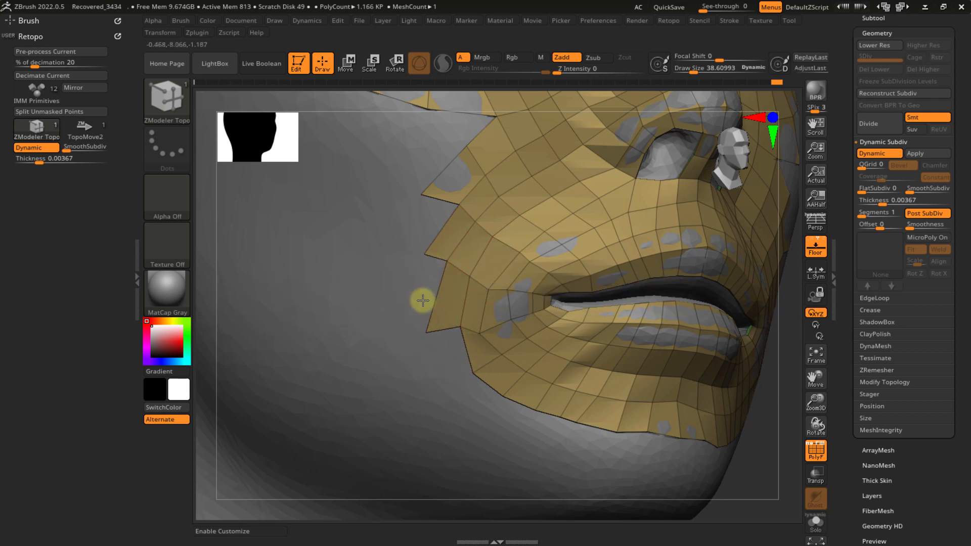
pyautogui.moveTo(429, 264); pyautogui.dragTo(409, 336)
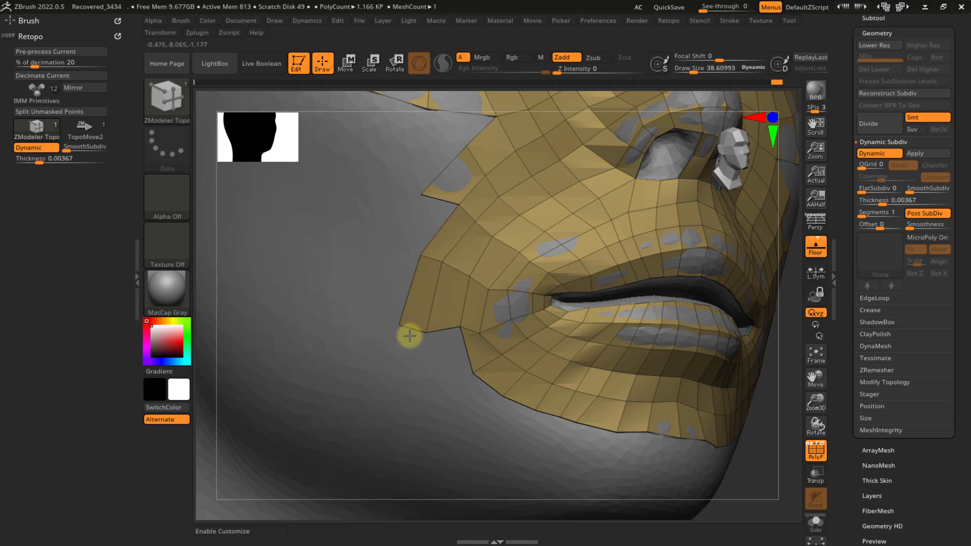
# - Bridge the cheek strip's lower corner to the new columns and extend the outer strip down along the jaw
pyautogui.moveTo(430, 246); pyautogui.dragTo(438, 210)
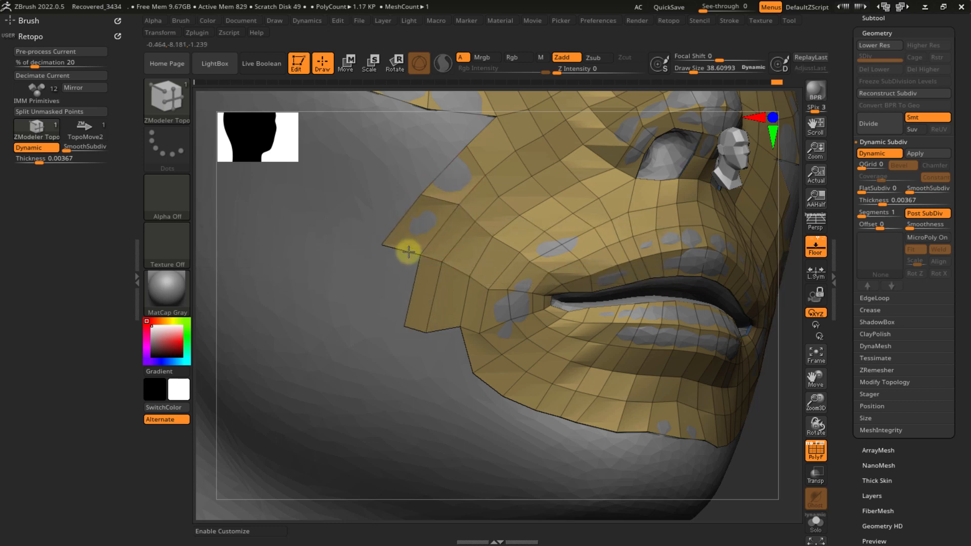
pyautogui.moveTo(401, 250); pyautogui.dragTo(390, 317)
pyautogui.keyDown('ctrl'); pyautogui.moveTo(462, 292); pyautogui.dragTo(373, 317, button='right'); pyautogui.keyUp('ctrl')
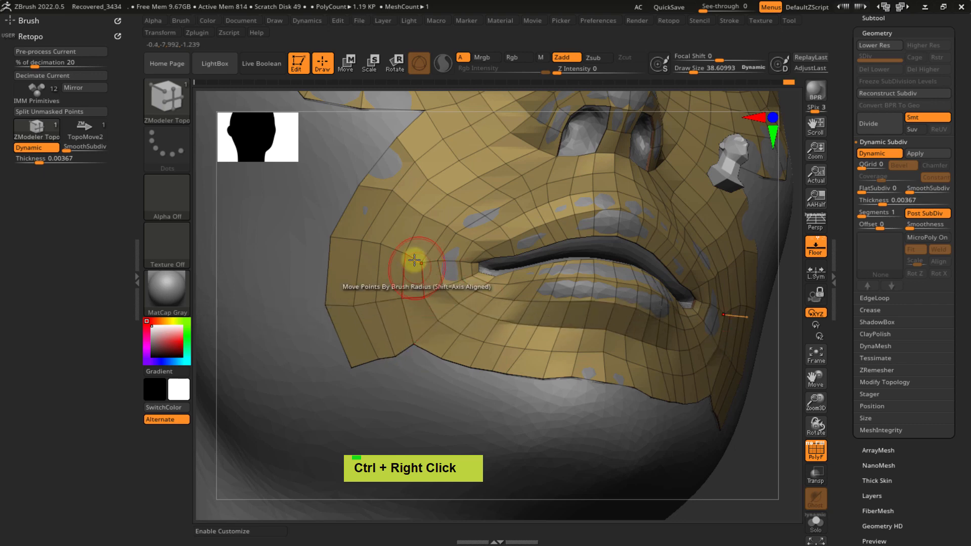
pyautogui.keyDown('ctrl'); pyautogui.moveTo(440, 286); pyautogui.dragTo(344, 313, button='right'); pyautogui.keyUp('ctrl')
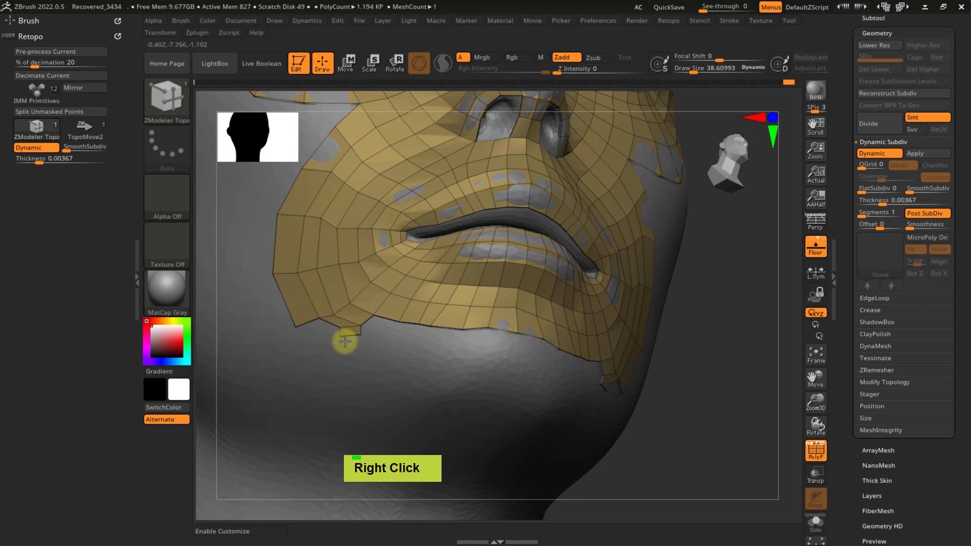
# - Reduce the draw size to about 28 and fill the gap along the jaw strip's lower edge with a polygon
pyautogui.moveTo(353, 326)
pyautogui.keyDown('ctrl'); pyautogui.mouseDown(button='right')
pyautogui.moveTo(384, 326)
pyautogui.moveTo(373, 373)
pyautogui.moveTo(343, 335)
pyautogui.mouseUp(button='right'); pyautogui.keyUp('ctrl')
pyautogui.press('s')
pyautogui.moveTo(342, 335); pyautogui.dragTo(336, 332)
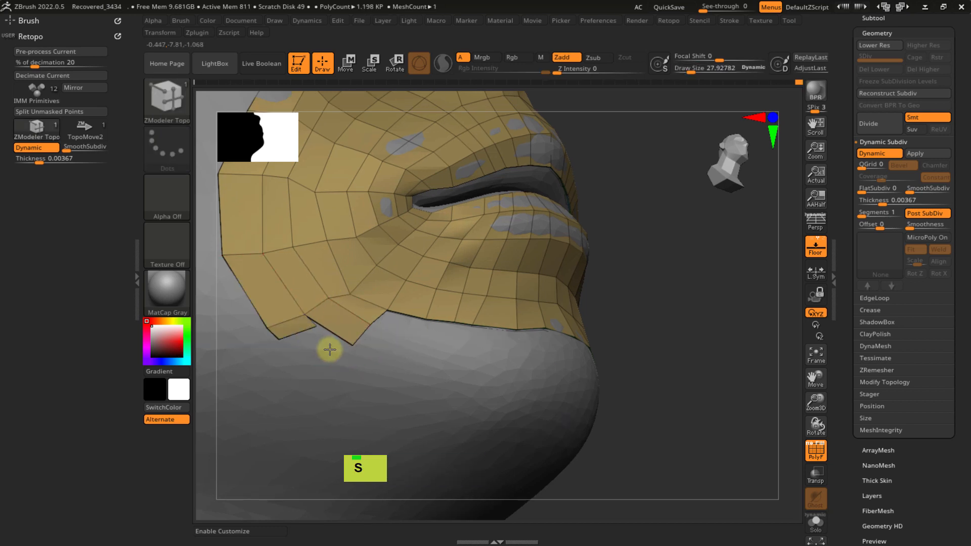
pyautogui.moveTo(308, 359); pyautogui.dragTo(346, 369)
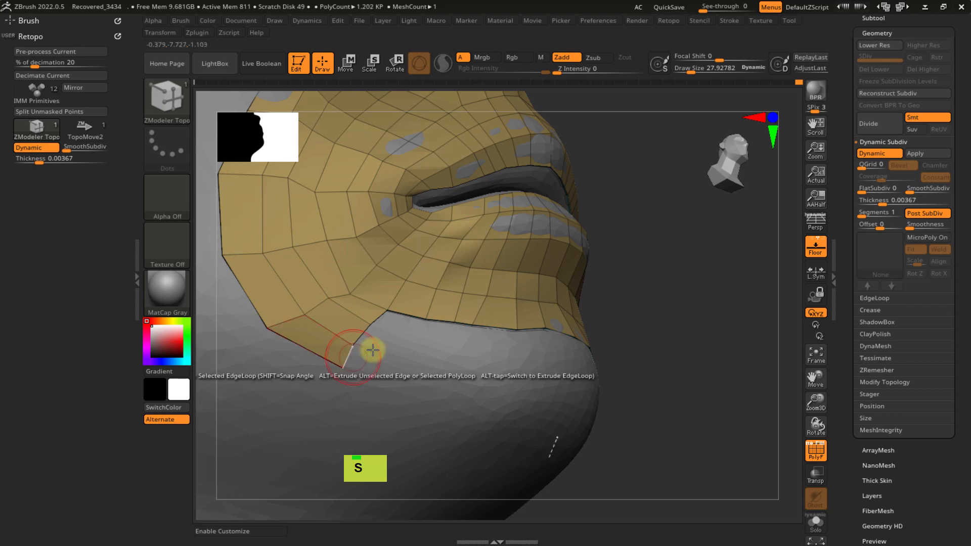
# - Undo the last extrusions at the lower end of the jaw strip
pyautogui.keyDown('shift'); pyautogui.moveTo(408, 326); pyautogui.dragTo(384, 239, button='right'); pyautogui.keyUp('shift')
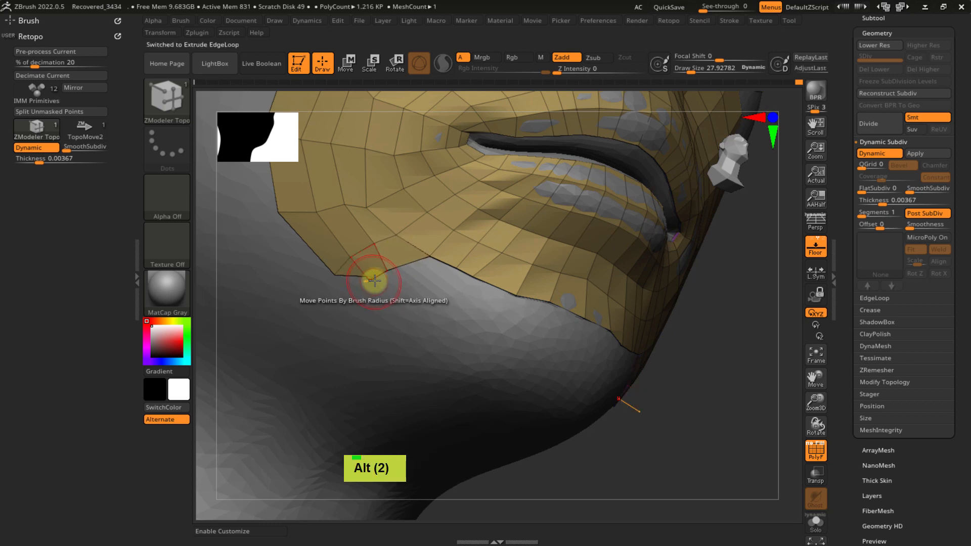
pyautogui.press('ctrl')
pyautogui.hotkey('ctrl', 'z')
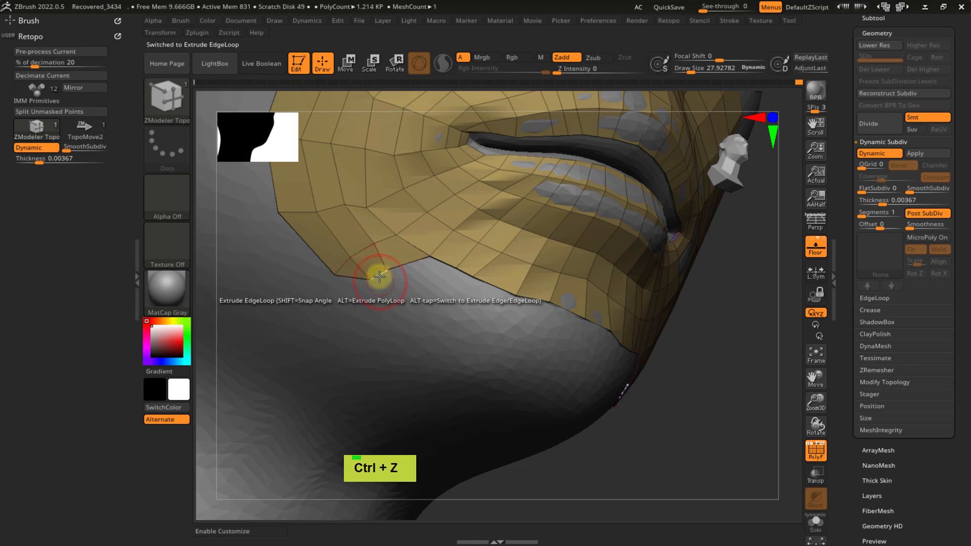
pyautogui.hotkey('ctrl', 'z')
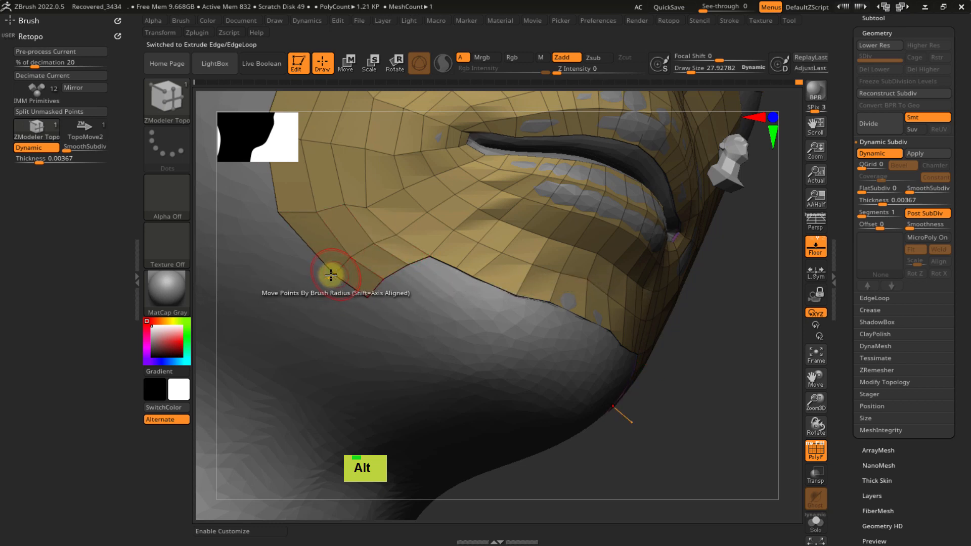
# - Extrude polygons from the jaw strip's lower end along the mouth patch's edge toward the chin, undoing the last edit
pyautogui.keyDown('ctrl'); pyautogui.moveTo(320, 283); pyautogui.dragTo(356, 306, button='right'); pyautogui.keyUp('ctrl')
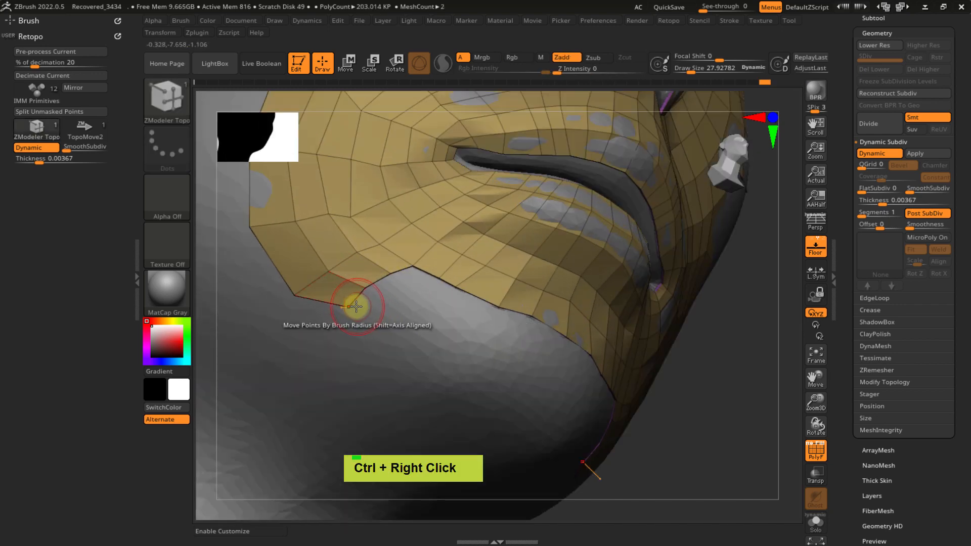
pyautogui.moveTo(356, 306); pyautogui.dragTo(347, 323)
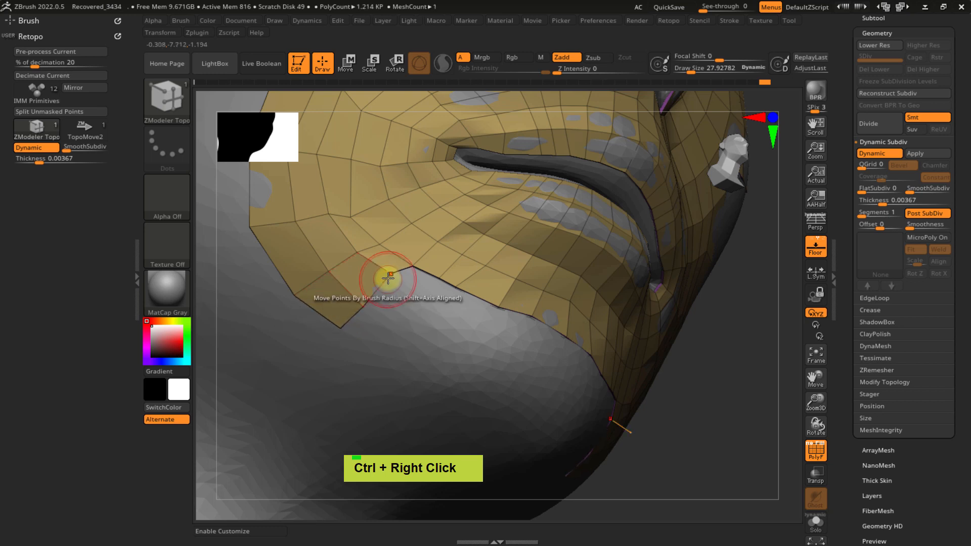
pyautogui.moveTo(388, 278)
pyautogui.mouseDown()
pyautogui.moveTo(381, 284)
pyautogui.moveTo(444, 297)
pyautogui.mouseUp()
pyautogui.moveTo(378, 295); pyautogui.dragTo(399, 342)
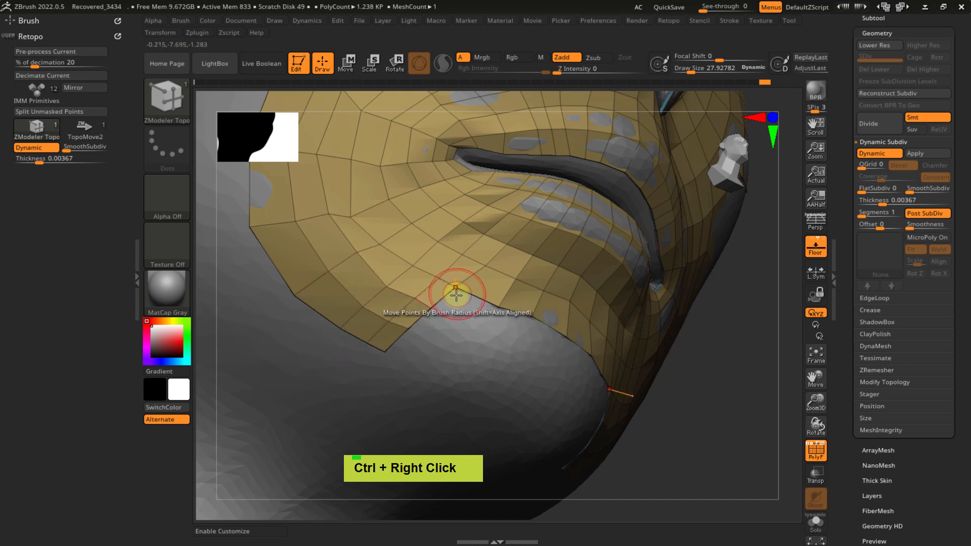
pyautogui.moveTo(450, 295); pyautogui.dragTo(484, 315)
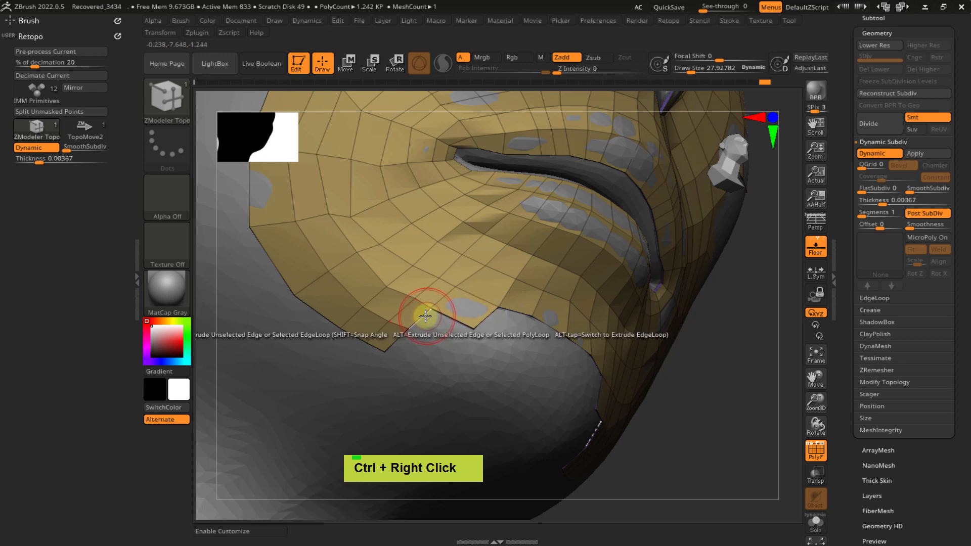
pyautogui.moveTo(425, 312); pyautogui.dragTo(440, 364)
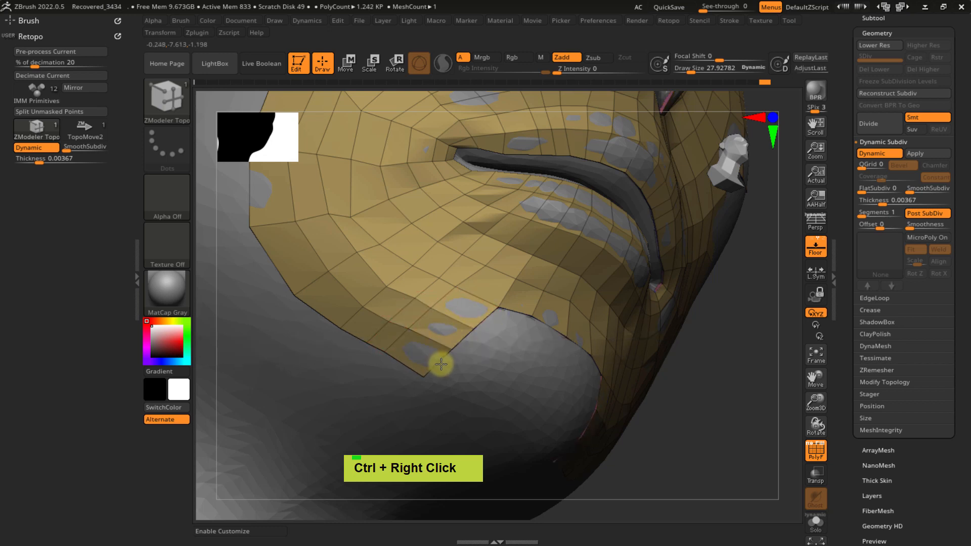
pyautogui.keyDown('ctrl'); pyautogui.moveTo(408, 347); pyautogui.dragTo(391, 347, button='right'); pyautogui.keyUp('ctrl')
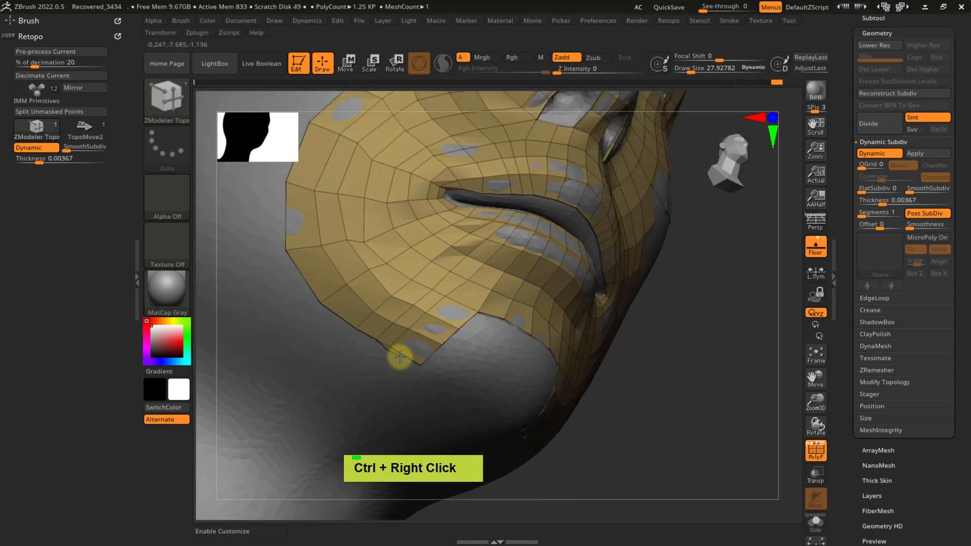
pyautogui.hotkey('ctrl', 'z')
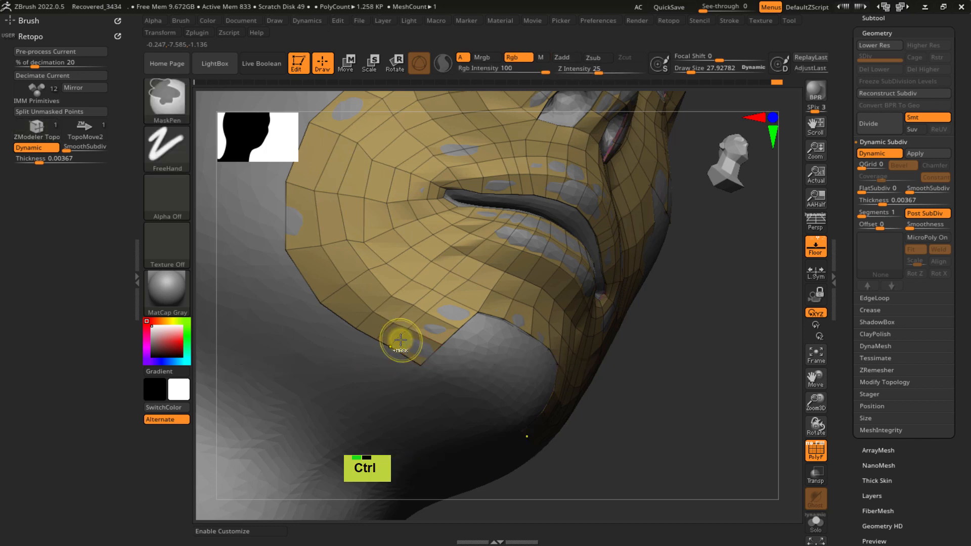
# - Switch to TopoMove2, shift the chin strip's lower boundary points, and smooth the polygons below the mouth corner at a draw size of about 99
pyautogui.hotkey('ctrl', 'x')
pyautogui.click(424, 418)
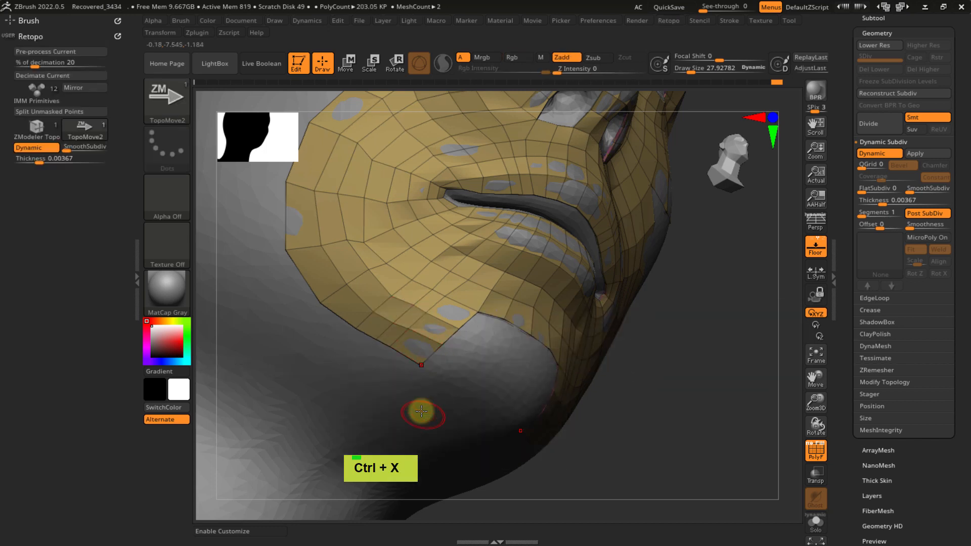
pyautogui.moveTo(397, 355); pyautogui.dragTo(400, 357)
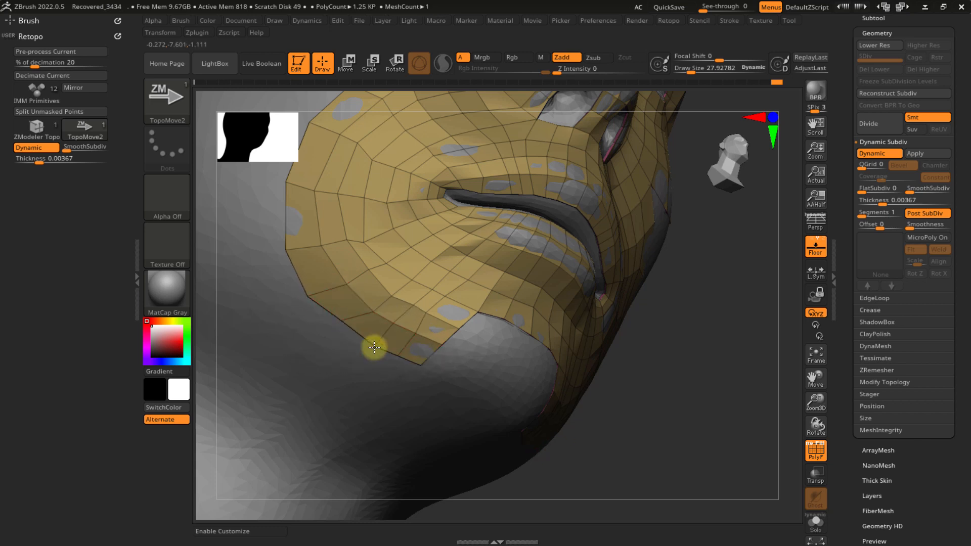
pyautogui.moveTo(401, 330)
pyautogui.keyDown('shift'); pyautogui.mouseDown()
pyautogui.moveTo(397, 310)
pyautogui.moveTo(412, 314)
pyautogui.moveTo(394, 290)
pyautogui.mouseUp(); pyautogui.keyUp('shift')
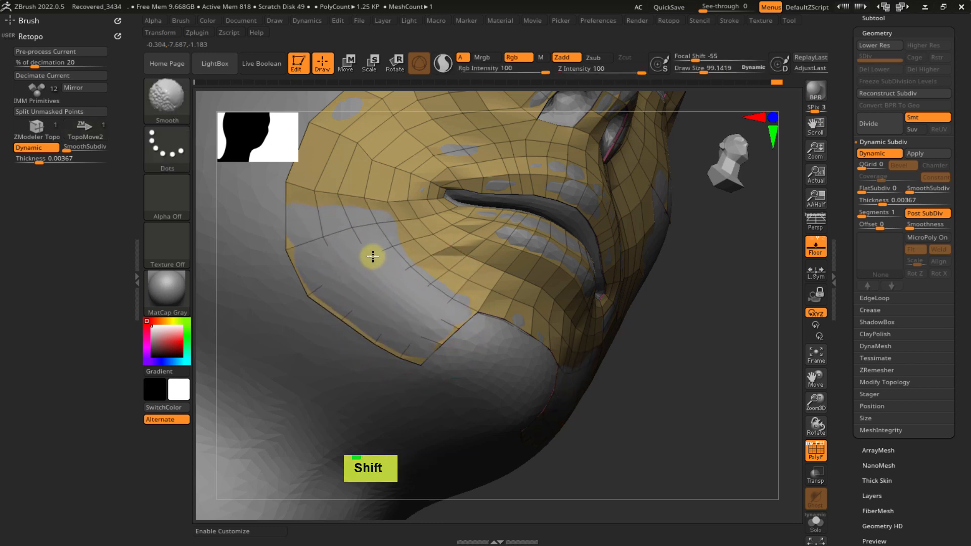
pyautogui.keyDown('shift'); pyautogui.moveTo(369, 245); pyautogui.dragTo(403, 246); pyautogui.keyUp('shift')
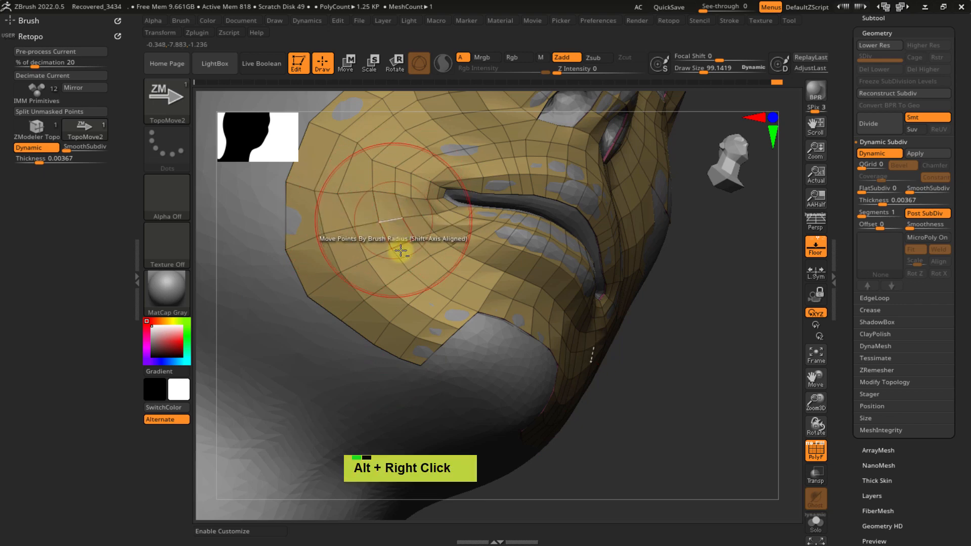
# - Smooth the cheek polygons beside the mouth corner with TopoMove2 at a draw size of about 99
pyautogui.keyDown('alt'); pyautogui.moveTo(399, 251); pyautogui.dragTo(343, 217, button='right'); pyautogui.keyUp('alt')
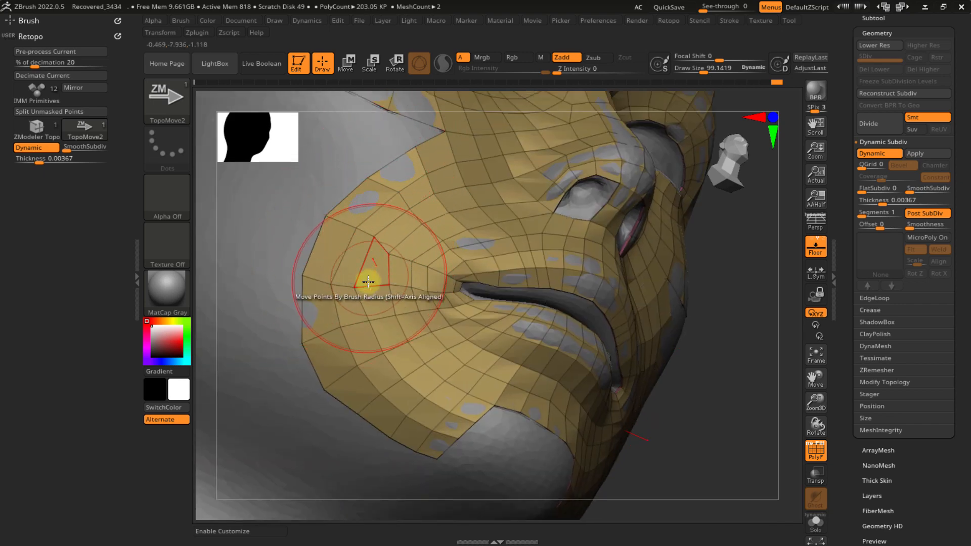
pyautogui.keyDown('shift'); pyautogui.click(378, 265); pyautogui.keyUp('shift')
pyautogui.keyDown('shift'); pyautogui.moveTo(403, 238); pyautogui.dragTo(423, 213); pyautogui.keyUp('shift')
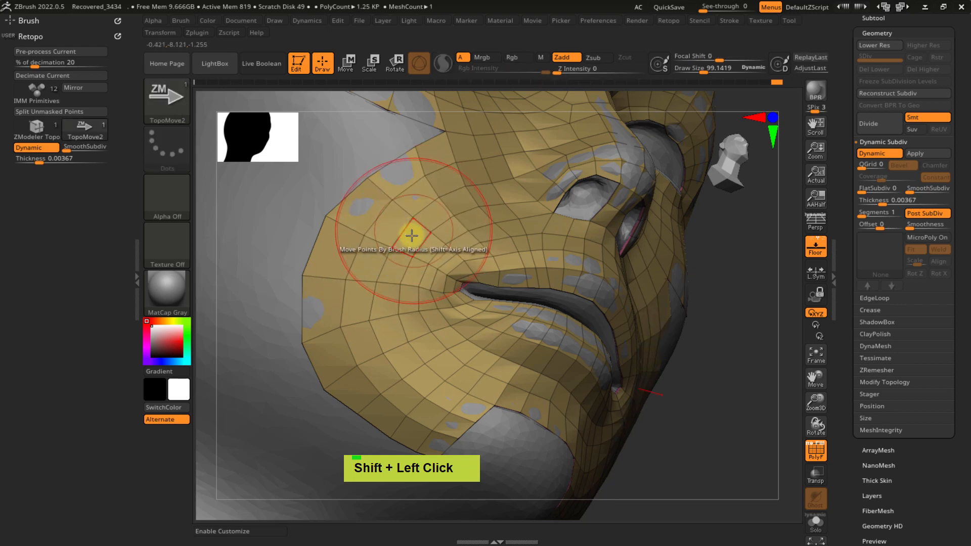
# - Reduce the draw size to about 58 and smooth the polygons above the upper lip
pyautogui.moveTo(413, 236); pyautogui.dragTo(473, 293, button='right')
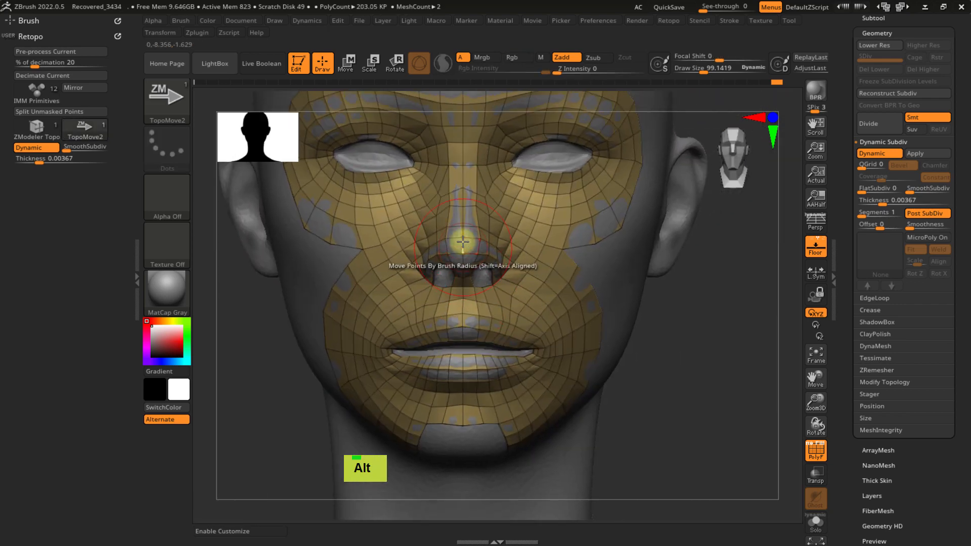
pyautogui.keyDown('alt'); pyautogui.moveTo(463, 242); pyautogui.dragTo(445, 282, button='right'); pyautogui.keyUp('alt')
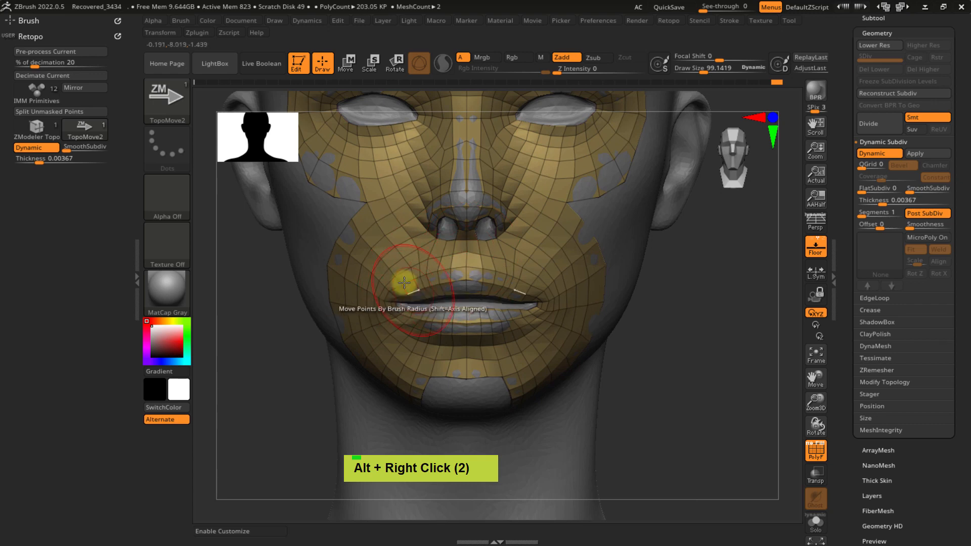
pyautogui.moveTo(405, 284)
pyautogui.keyDown('ctrl'); pyautogui.mouseDown(button='right')
pyautogui.moveTo(442, 291)
pyautogui.moveTo(453, 256)
pyautogui.moveTo(457, 320)
pyautogui.mouseUp(button='right'); pyautogui.keyUp('ctrl')
pyautogui.press('s')
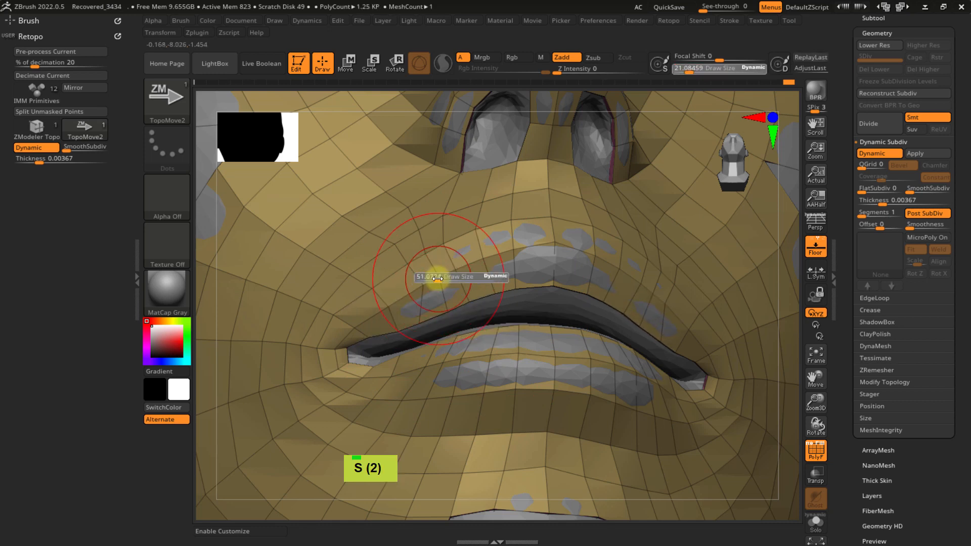
pyautogui.moveTo(438, 278); pyautogui.dragTo(445, 278)
pyautogui.keyDown('shift'); pyautogui.click(419, 271); pyautogui.keyUp('shift')
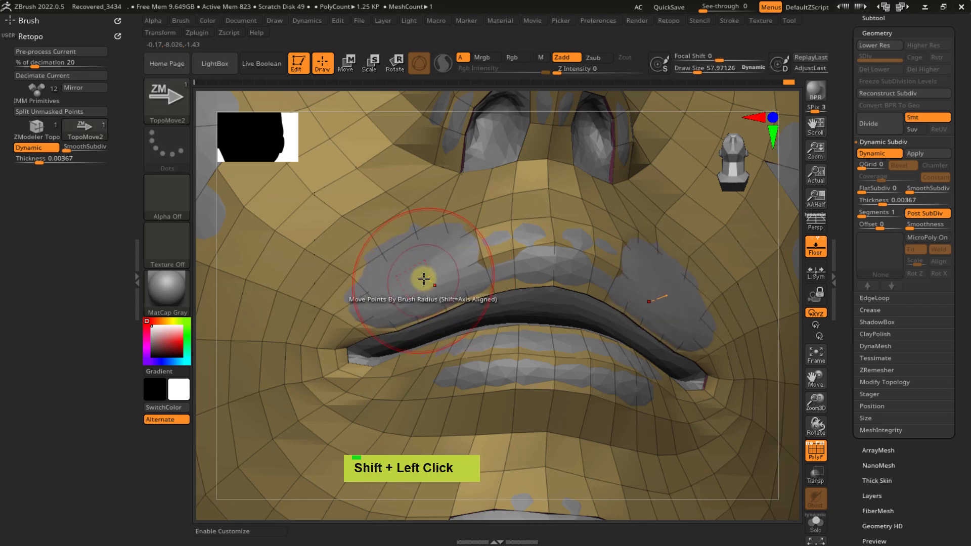
pyautogui.press('s')
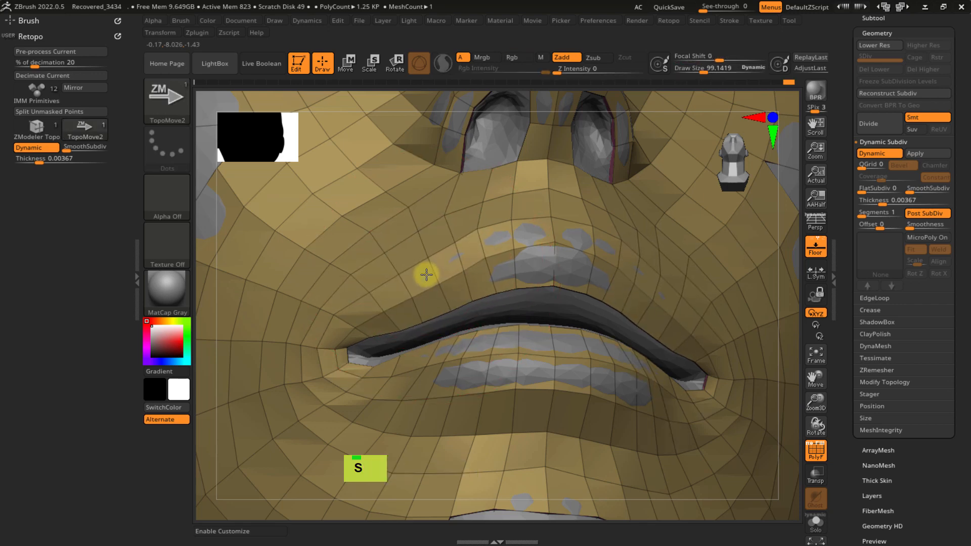
# - Switch to ZModeler Topo, set the draw size to about 36, and extrude a row of polygons into the top of the chin gap
pyautogui.moveTo(451, 228)
pyautogui.keyDown('ctrl'); pyautogui.mouseDown(button='right')
pyautogui.moveTo(481, 283)
pyautogui.moveTo(481, 256)
pyautogui.moveTo(463, 262)
pyautogui.moveTo(445, 241)
pyautogui.moveTo(460, 223)
pyautogui.moveTo(458, 292)
pyautogui.moveTo(438, 273)
pyautogui.moveTo(449, 258)
pyautogui.mouseUp(button='right'); pyautogui.keyUp('ctrl')
pyautogui.press('s')
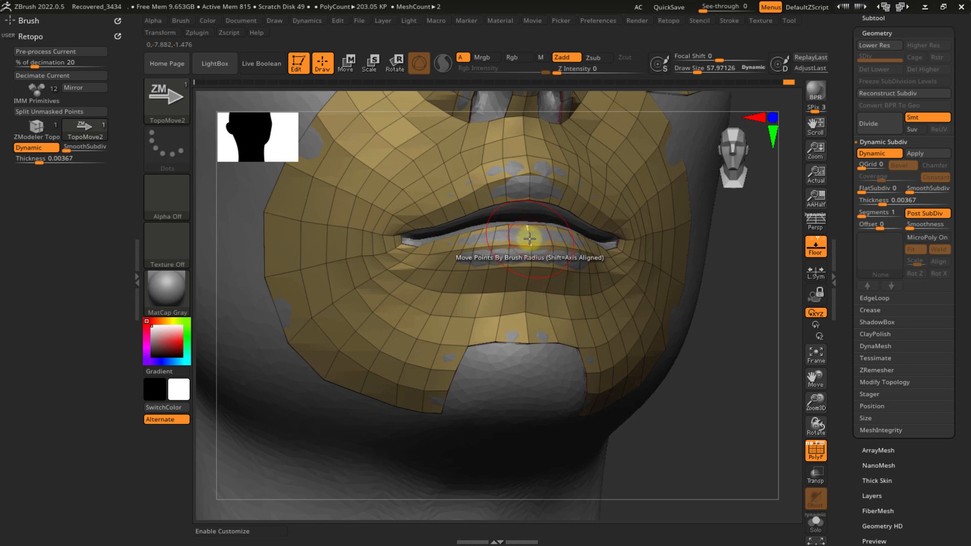
pyautogui.keyDown('ctrl'); pyautogui.moveTo(523, 303); pyautogui.dragTo(415, 279, button='right'); pyautogui.keyUp('ctrl')
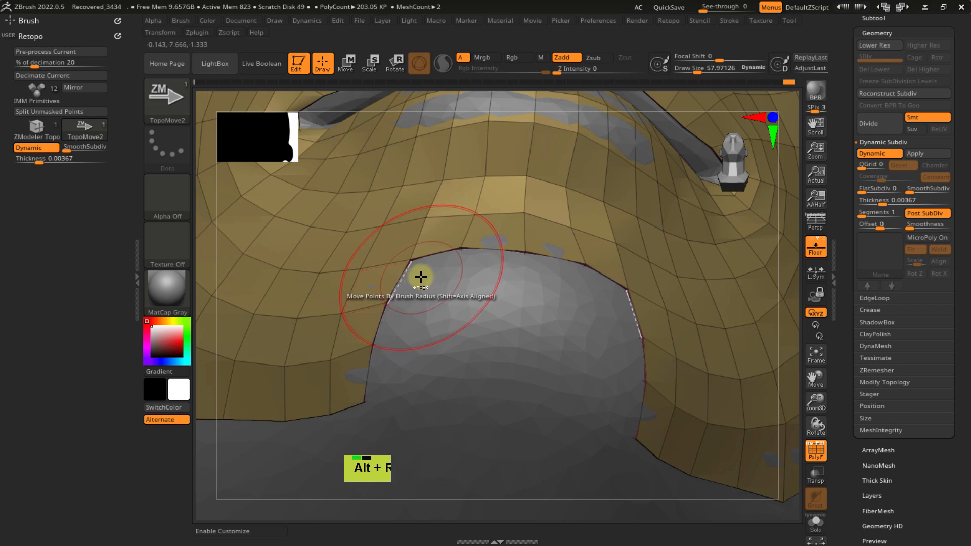
pyautogui.hotkey('ctrl', 'x')
pyautogui.click(406, 356)
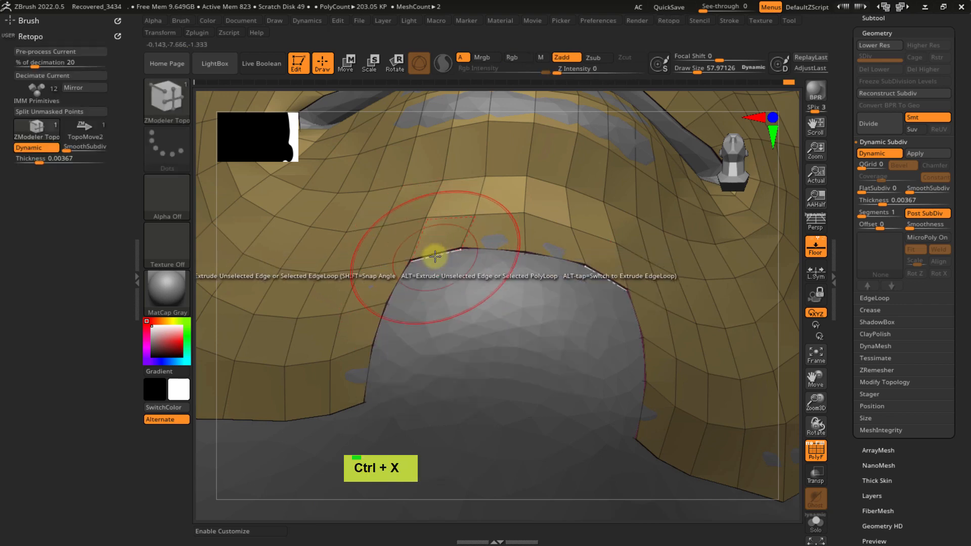
pyautogui.press('s')
pyautogui.moveTo(432, 262); pyautogui.dragTo(431, 267)
pyautogui.moveTo(431, 267)
pyautogui.mouseDown(button='right')
pyautogui.moveTo(445, 317)
pyautogui.moveTo(395, 280)
pyautogui.mouseUp(button='right')
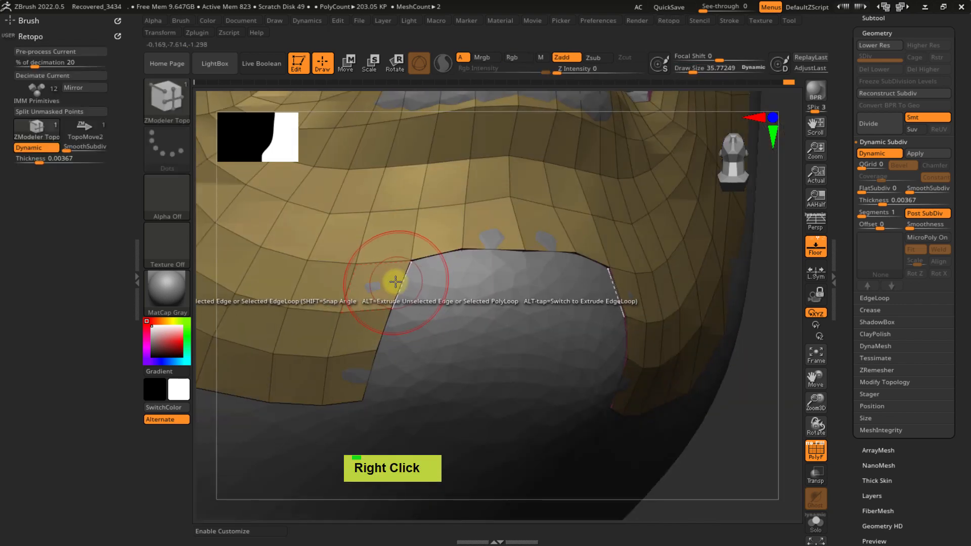
pyautogui.moveTo(450, 270); pyautogui.dragTo(526, 297)
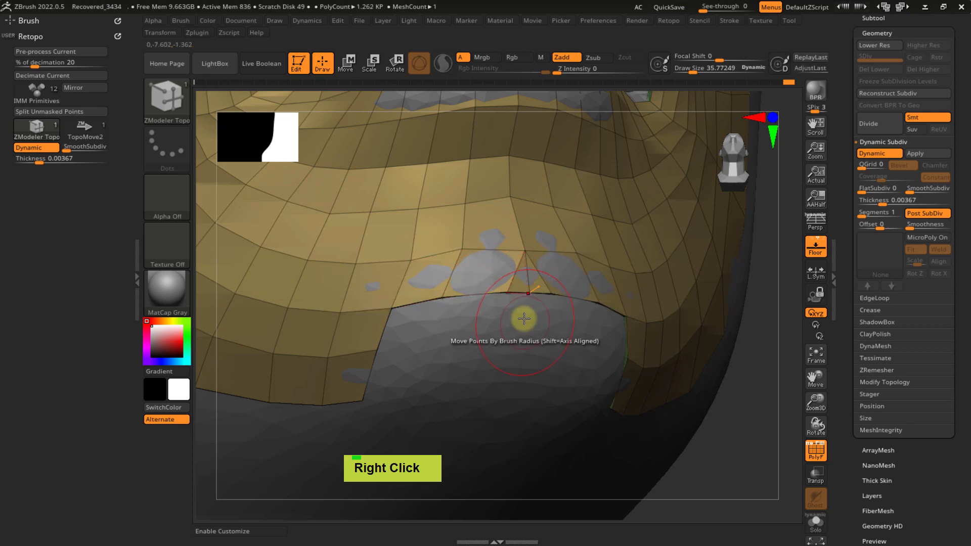
# - Extrude two more rows of polygons down the chin and join them to the jaw strips on both sides
pyautogui.keyDown('ctrl'); pyautogui.moveTo(488, 284); pyautogui.dragTo(506, 295, button='right'); pyautogui.keyUp('ctrl')
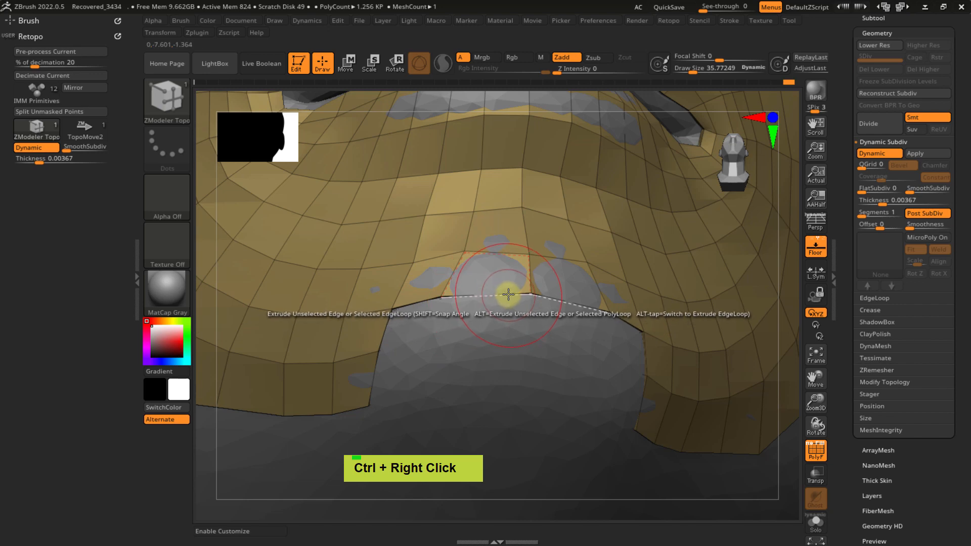
pyautogui.moveTo(505, 291); pyautogui.dragTo(510, 348)
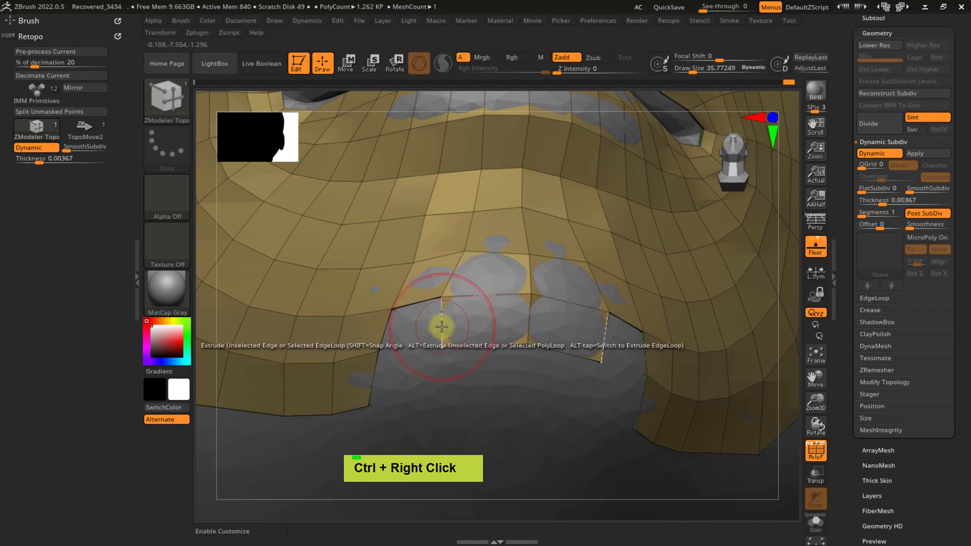
pyautogui.moveTo(441, 327); pyautogui.dragTo(384, 336)
pyautogui.keyDown('ctrl'); pyautogui.moveTo(433, 310); pyautogui.dragTo(472, 321, button='right'); pyautogui.keyUp('ctrl')
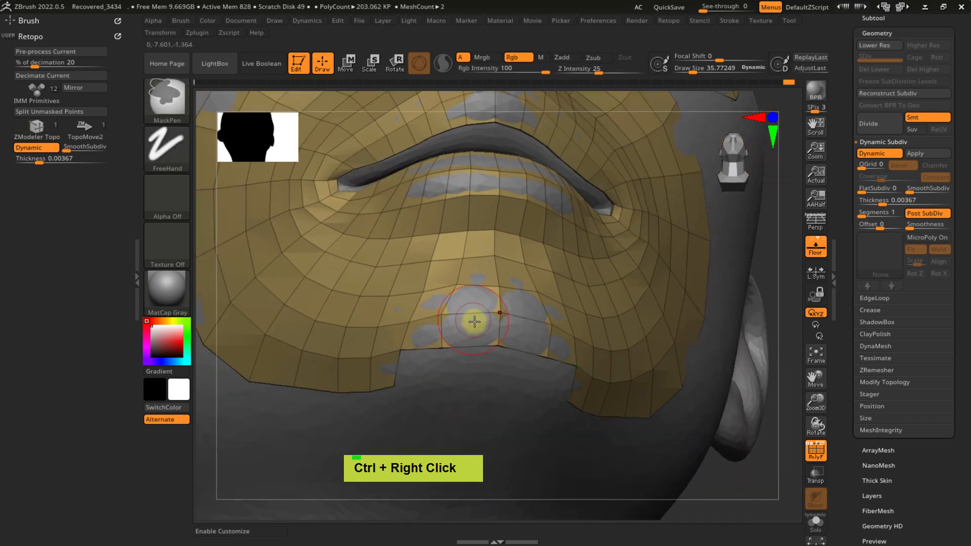
pyautogui.moveTo(485, 346); pyautogui.dragTo(485, 370)
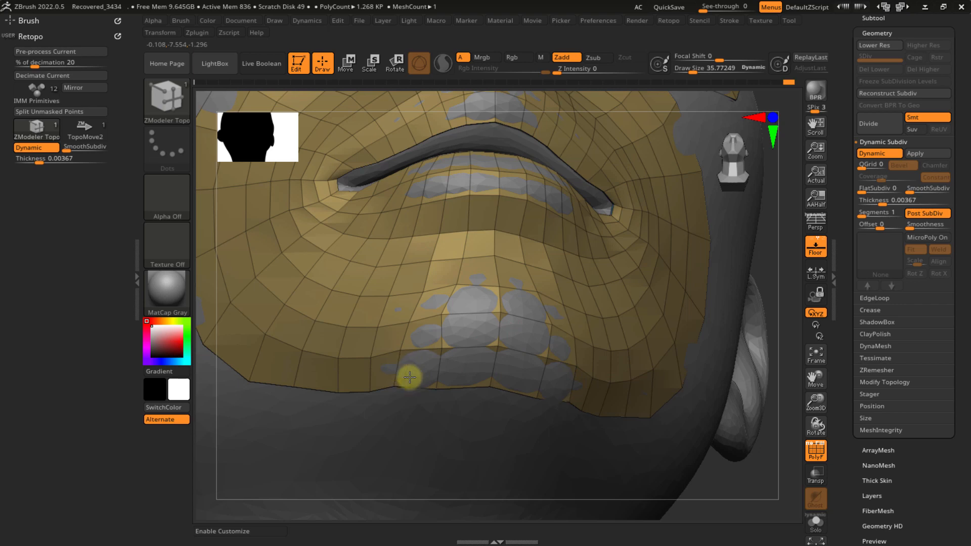
pyautogui.keyDown('ctrl'); pyautogui.moveTo(444, 330); pyautogui.dragTo(445, 308, button='right'); pyautogui.keyUp('ctrl')
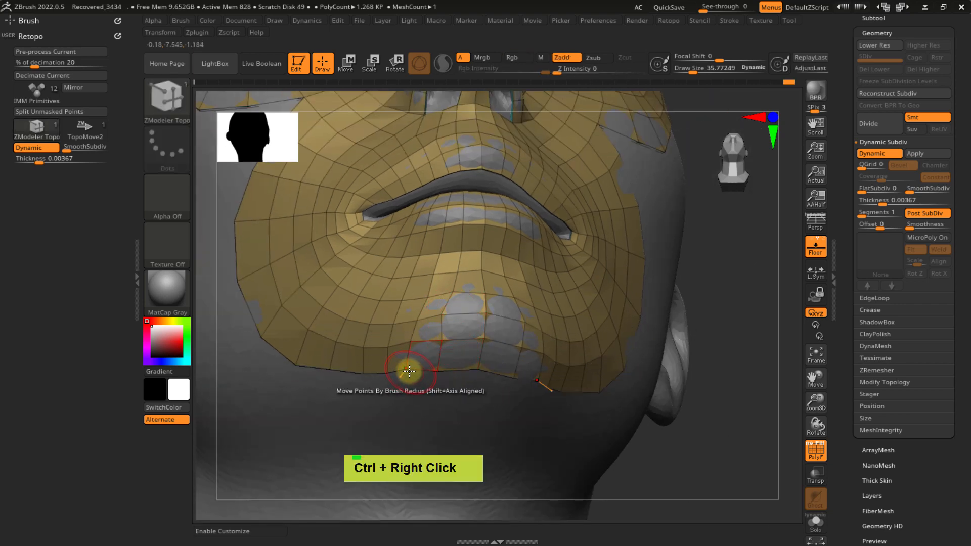
# - Switch to TopoMove2 at a draw size of about 23 and adjust the points along the lips near the mouth corner
pyautogui.moveTo(408, 374)
pyautogui.keyDown('ctrl'); pyautogui.mouseDown(button='right')
pyautogui.moveTo(449, 336)
pyautogui.moveTo(433, 265)
pyautogui.moveTo(425, 316)
pyautogui.moveTo(455, 275)
pyautogui.moveTo(462, 329)
pyautogui.moveTo(403, 288)
pyautogui.moveTo(450, 375)
pyautogui.moveTo(493, 342)
pyautogui.moveTo(434, 199)
pyautogui.moveTo(440, 310)
pyautogui.mouseUp(button='right'); pyautogui.keyUp('ctrl')
pyautogui.press('s')
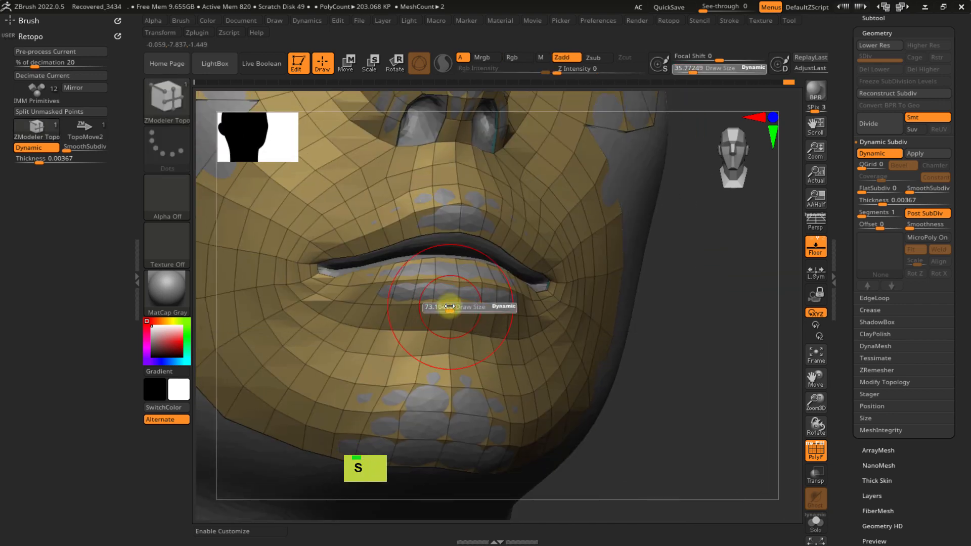
pyautogui.moveTo(445, 303); pyautogui.dragTo(397, 294)
pyautogui.press('s')
pyautogui.moveTo(423, 271)
pyautogui.keyDown('alt'); pyautogui.mouseDown(button='right')
pyautogui.moveTo(451, 269)
pyautogui.moveTo(537, 312)
pyautogui.moveTo(523, 284)
pyautogui.mouseUp(button='right'); pyautogui.keyUp('alt')
pyautogui.press('s')
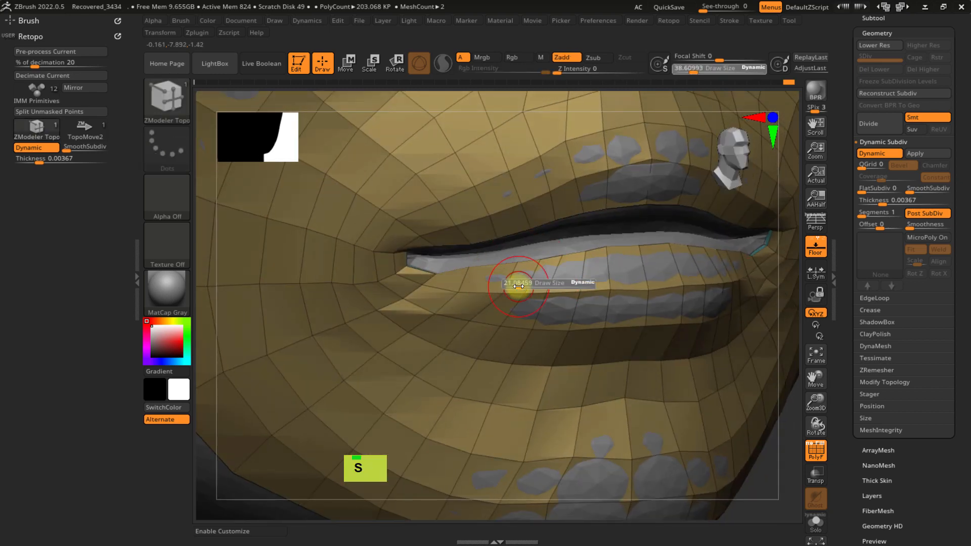
pyautogui.moveTo(519, 284); pyautogui.dragTo(511, 284)
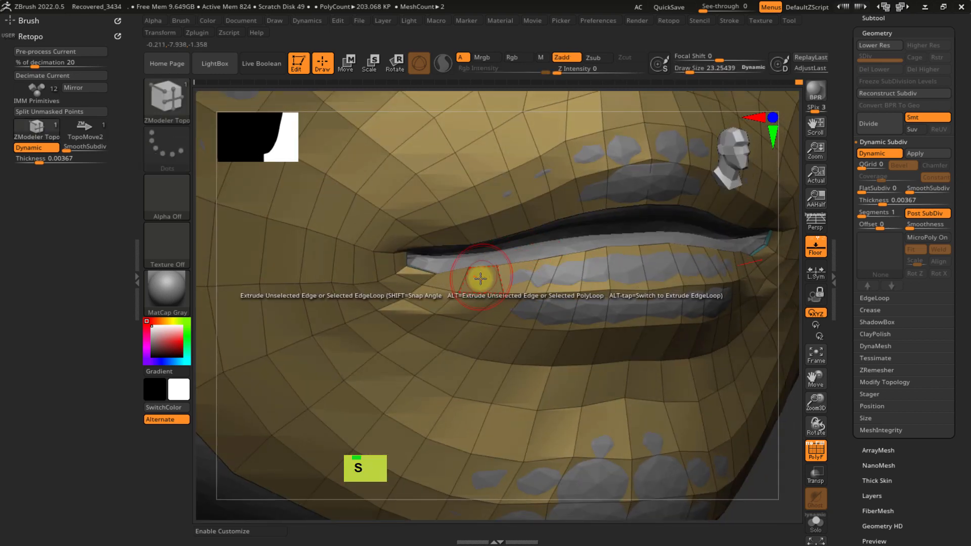
pyautogui.hotkey('ctrl', 'x')
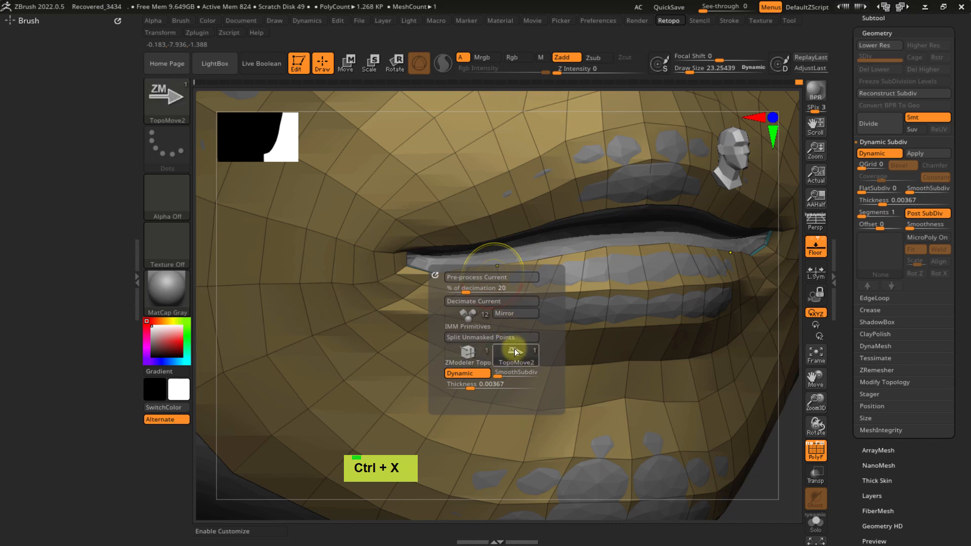
pyautogui.click(516, 353)
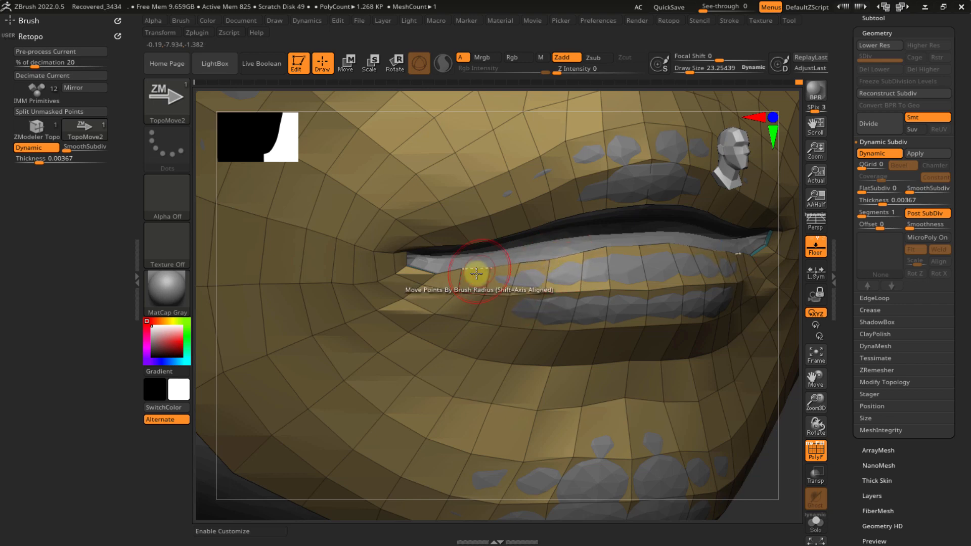
pyautogui.moveTo(454, 232); pyautogui.dragTo(411, 238, button='right')
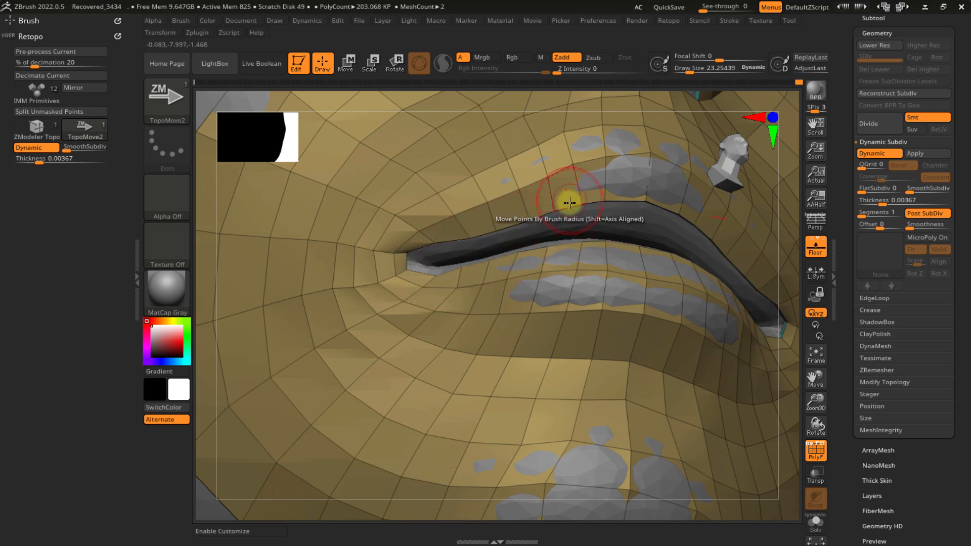
pyautogui.moveTo(626, 234); pyautogui.dragTo(602, 238, button='right')
# - Increase the draw size to about 90 and smooth the new polygons across the chin
pyautogui.moveTo(568, 286)
pyautogui.keyDown('ctrl'); pyautogui.mouseDown(button='right')
pyautogui.moveTo(460, 221)
pyautogui.moveTo(475, 262)
pyautogui.moveTo(457, 275)
pyautogui.moveTo(586, 391)
pyautogui.mouseUp(button='right'); pyautogui.keyUp('ctrl')
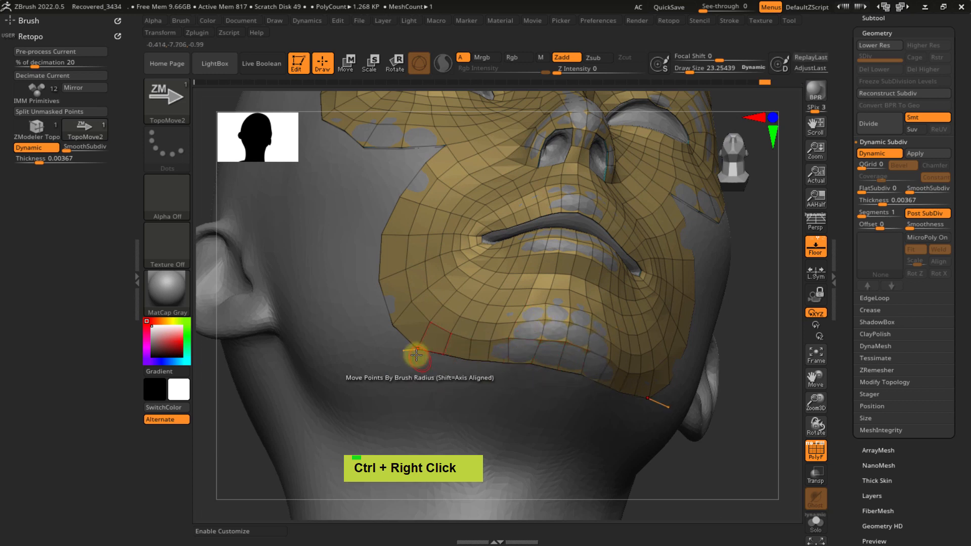
pyautogui.press('s')
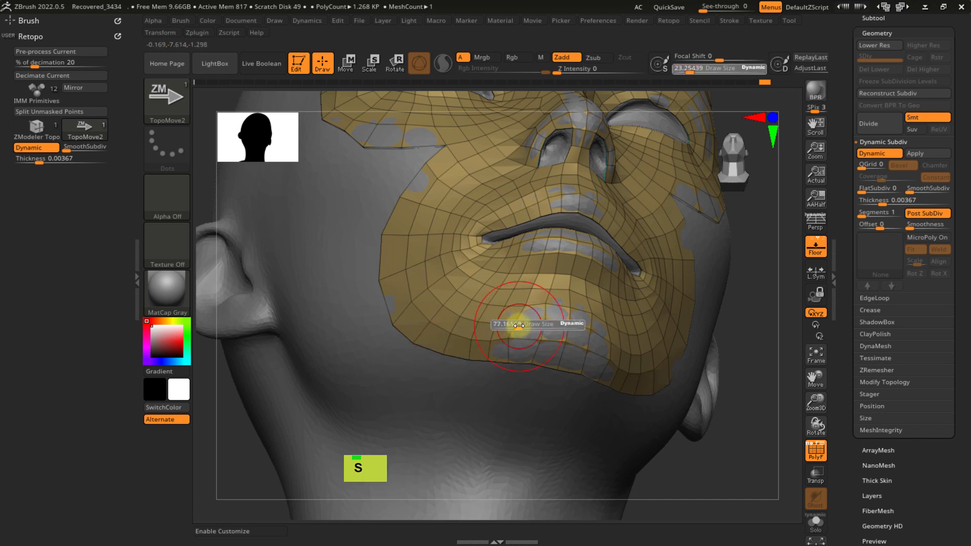
pyautogui.moveTo(519, 326)
pyautogui.mouseDown()
pyautogui.moveTo(531, 306)
pyautogui.moveTo(492, 295)
pyautogui.moveTo(542, 304)
pyautogui.moveTo(545, 315)
pyautogui.moveTo(490, 317)
pyautogui.mouseUp()
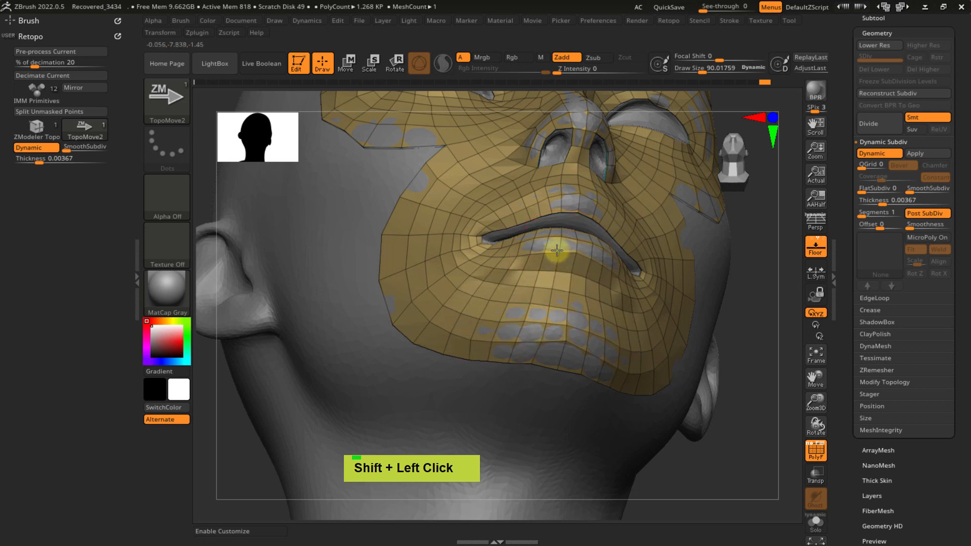
# - Adjust the lower-lip points at a draw size of about 39 and smooth the chin polygons again at about 73
pyautogui.press('s')
pyautogui.click(572, 258)
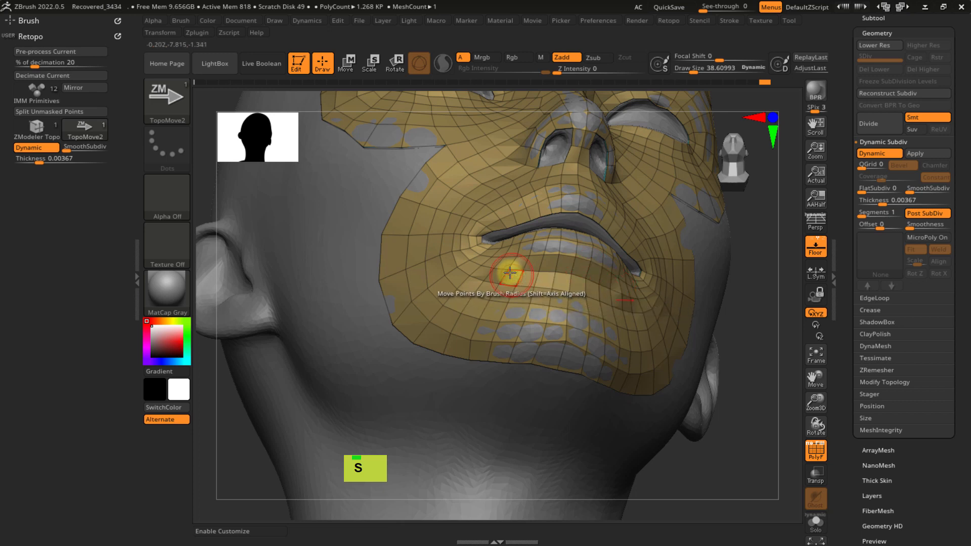
pyautogui.press('s')
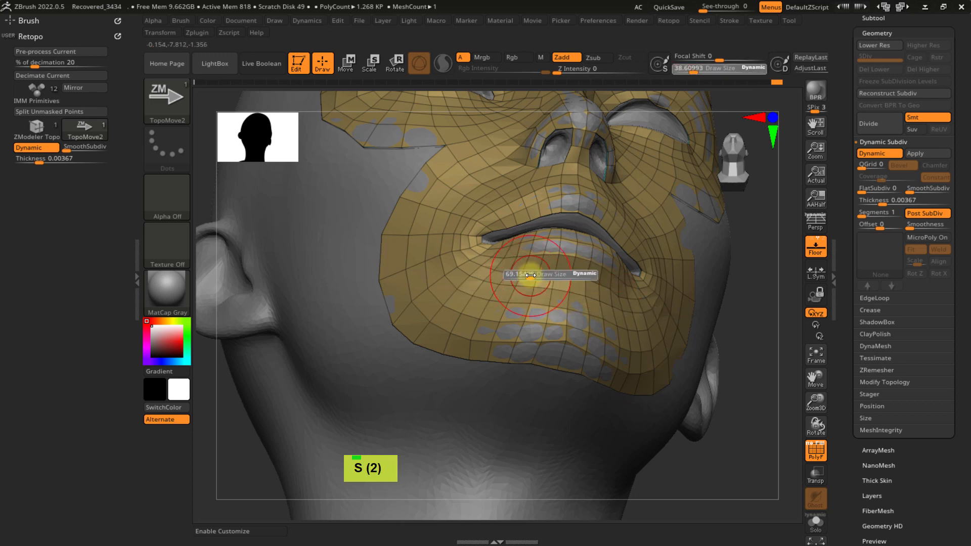
pyautogui.click(521, 273)
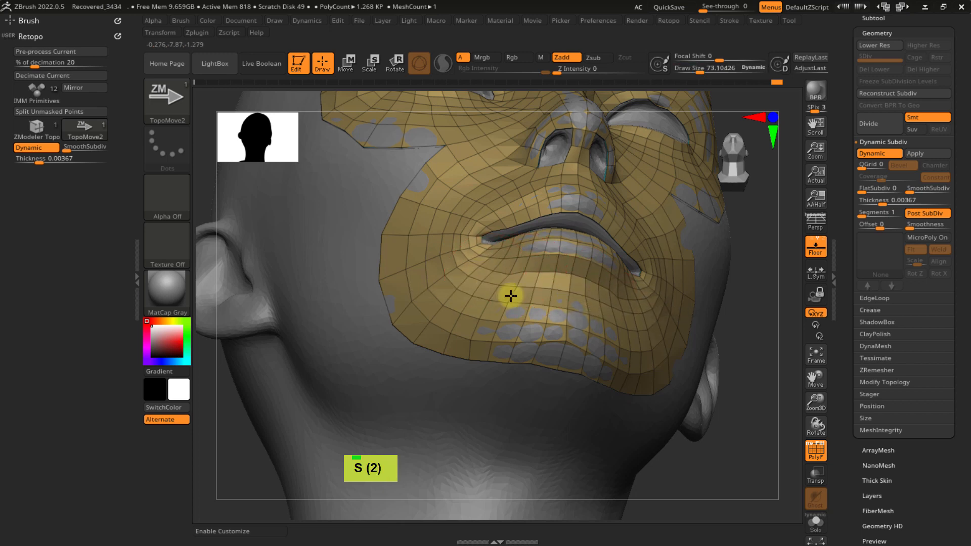
pyautogui.keyDown('shift'); pyautogui.click(561, 344); pyautogui.keyUp('shift')
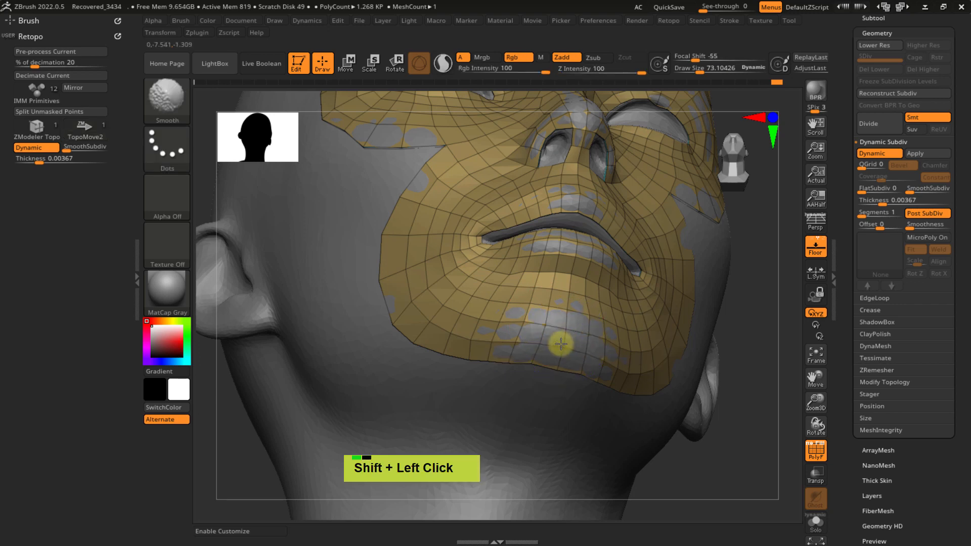
# - Reduce the draw size to about 48 and reposition the points along the forehead patch's upper rows
pyautogui.keyDown('ctrl'); pyautogui.moveTo(563, 341); pyautogui.dragTo(538, 319, button='right'); pyautogui.keyUp('ctrl')
pyautogui.press('s')
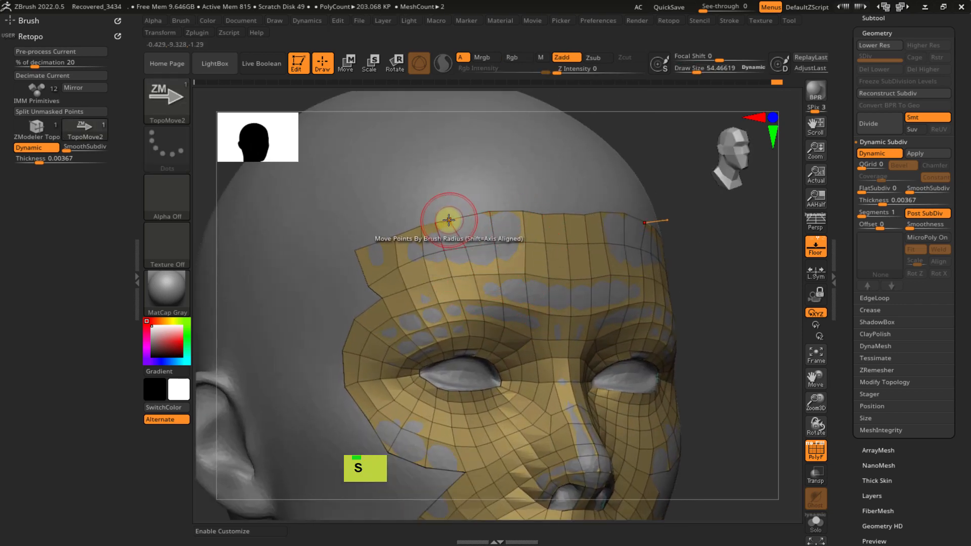
pyautogui.press('s')
pyautogui.moveTo(446, 220); pyautogui.dragTo(451, 219)
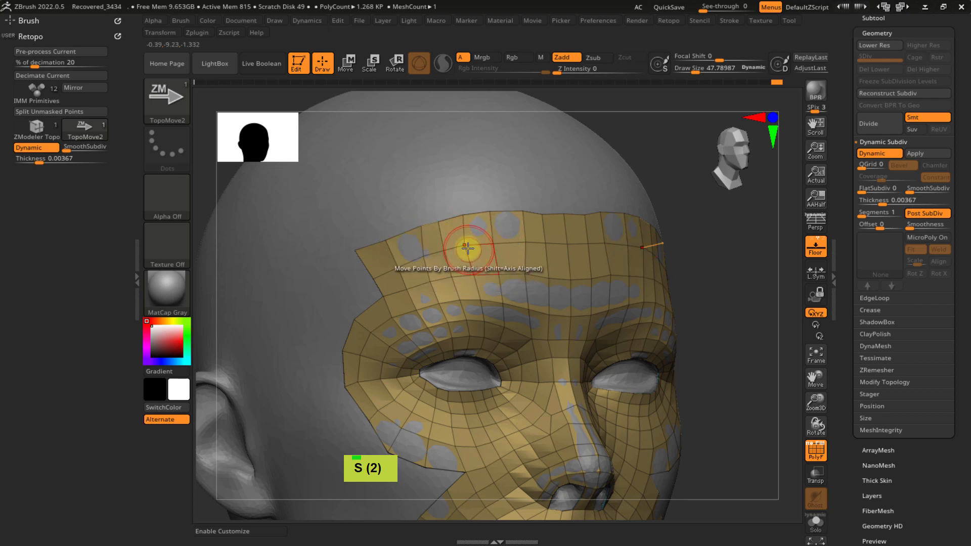
pyautogui.moveTo(471, 247)
pyautogui.keyDown('ctrl'); pyautogui.mouseDown(button='right')
pyautogui.moveTo(462, 281)
pyautogui.moveTo(473, 206)
pyautogui.moveTo(460, 260)
pyautogui.moveTo(481, 337)
pyautogui.moveTo(410, 254)
pyautogui.moveTo(585, 320)
pyautogui.moveTo(436, 275)
pyautogui.moveTo(508, 264)
pyautogui.moveTo(498, 297)
pyautogui.moveTo(528, 297)
pyautogui.mouseUp(button='right'); pyautogui.keyUp('ctrl')
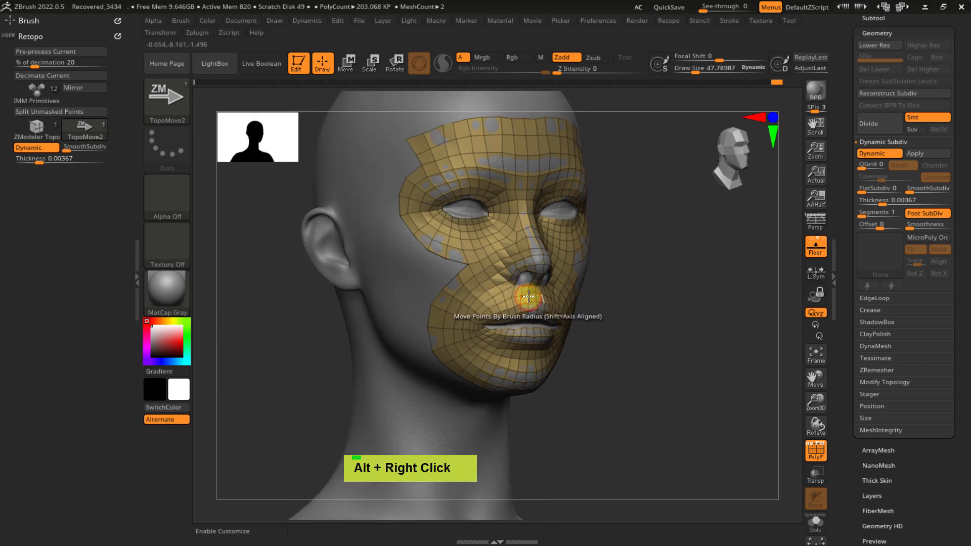
pyautogui.keyDown('alt'); pyautogui.moveTo(499, 267); pyautogui.dragTo(526, 309, button='right'); pyautogui.keyUp('alt')
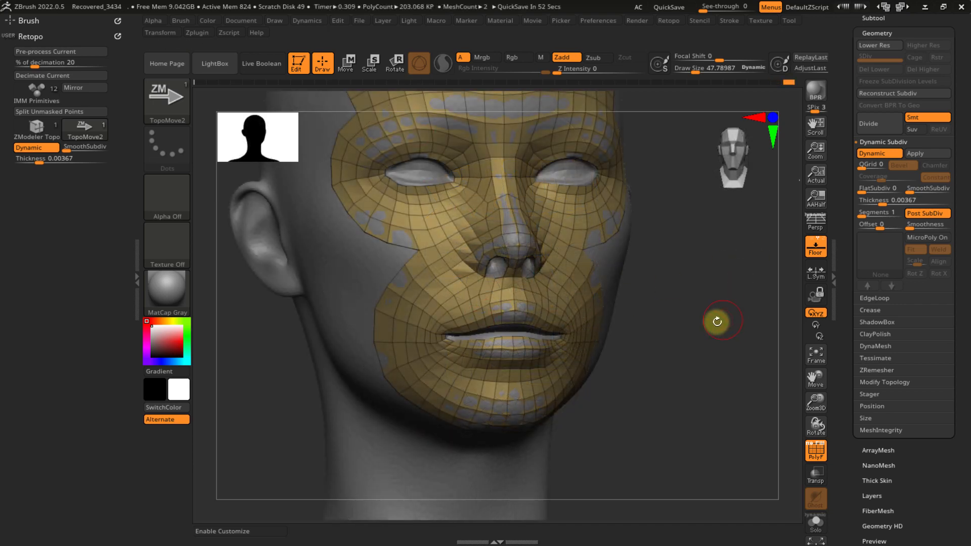
pyautogui.moveTo(717, 321)
pyautogui.mouseDown(button='right')
pyautogui.moveTo(688, 293)
pyautogui.moveTo(723, 314)
pyautogui.moveTo(536, 349)
pyautogui.moveTo(607, 430)
pyautogui.moveTo(462, 319)
pyautogui.moveTo(512, 354)
pyautogui.moveTo(462, 288)
pyautogui.moveTo(571, 302)
pyautogui.moveTo(461, 254)
pyautogui.mouseUp(button='right')
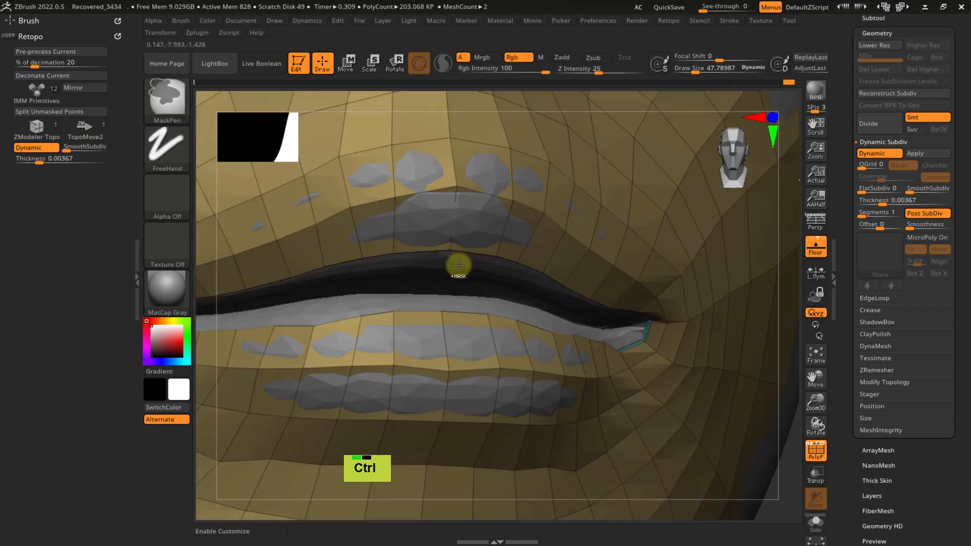
# - Reduce the TopoMove2 draw size to about 10 and try to move the upper lip's middle inner edge, undoing the move
pyautogui.moveTo(509, 284)
pyautogui.keyDown('alt'); pyautogui.mouseDown(button='right')
pyautogui.moveTo(546, 288)
pyautogui.moveTo(529, 288)
pyautogui.mouseUp(button='right'); pyautogui.keyUp('alt')
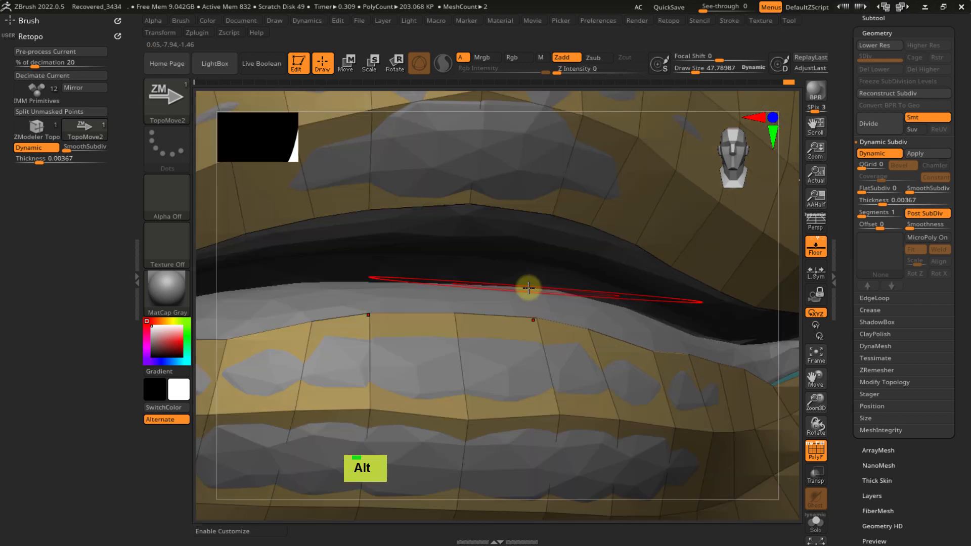
pyautogui.press('s')
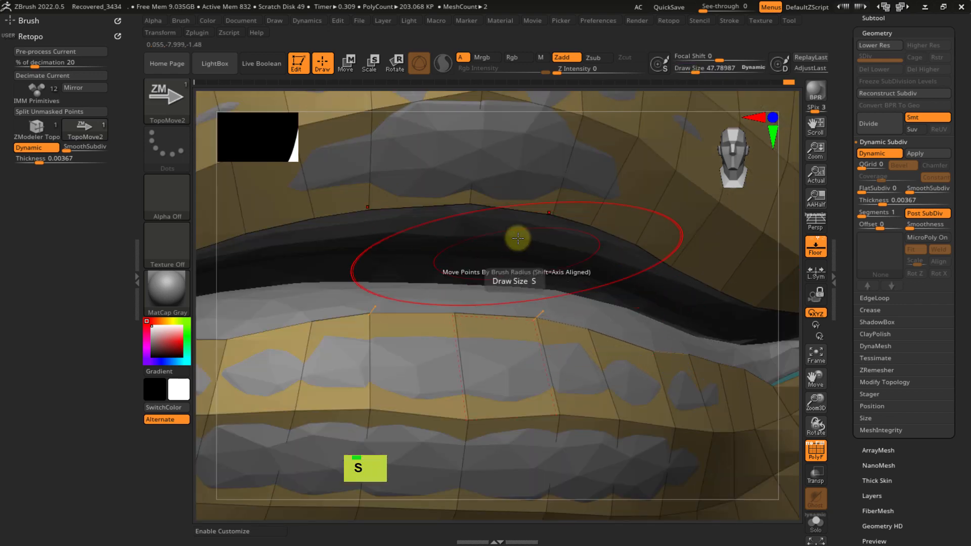
pyautogui.press('s')
pyautogui.moveTo(518, 226); pyautogui.dragTo(485, 222)
pyautogui.press('s')
pyautogui.press('s')
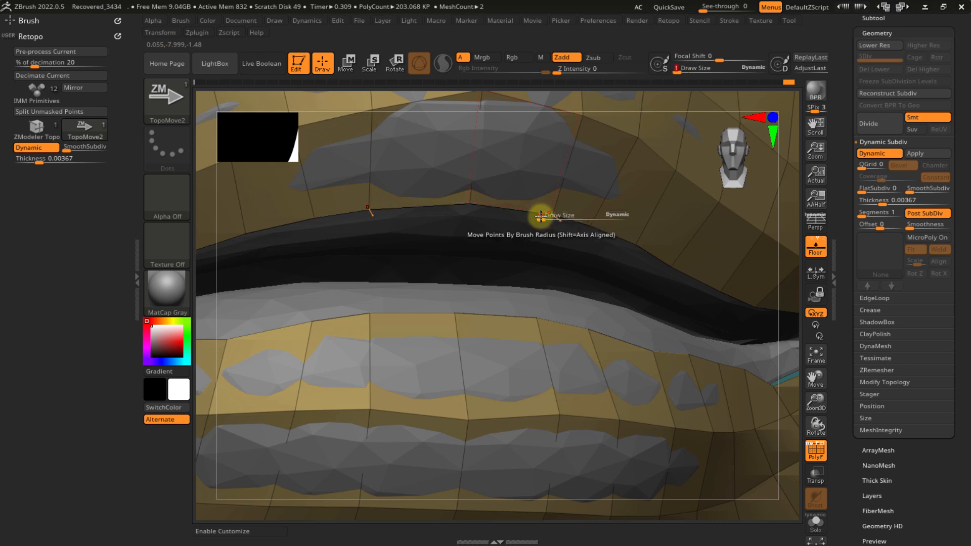
pyautogui.press('s')
pyautogui.moveTo(541, 217); pyautogui.dragTo(543, 218)
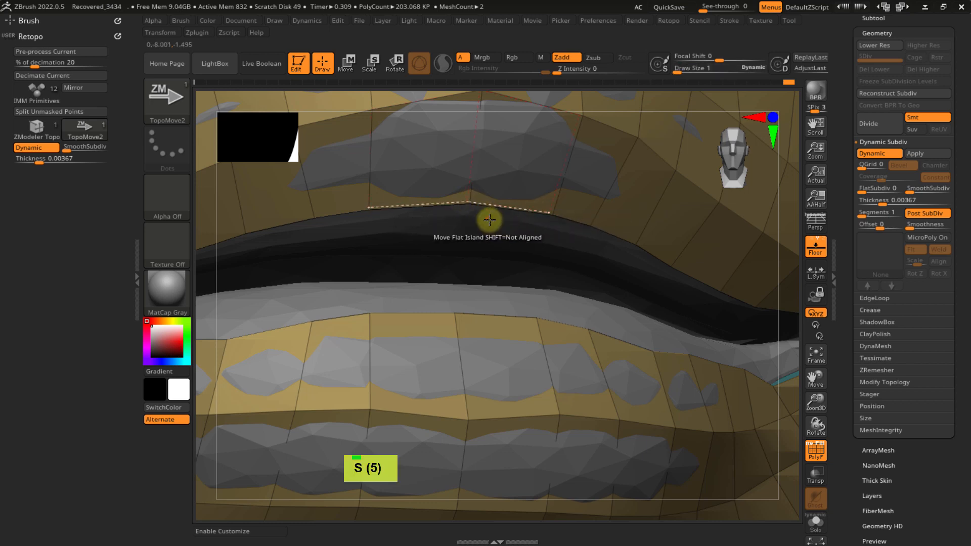
pyautogui.press('s')
pyautogui.moveTo(497, 223); pyautogui.dragTo(499, 228)
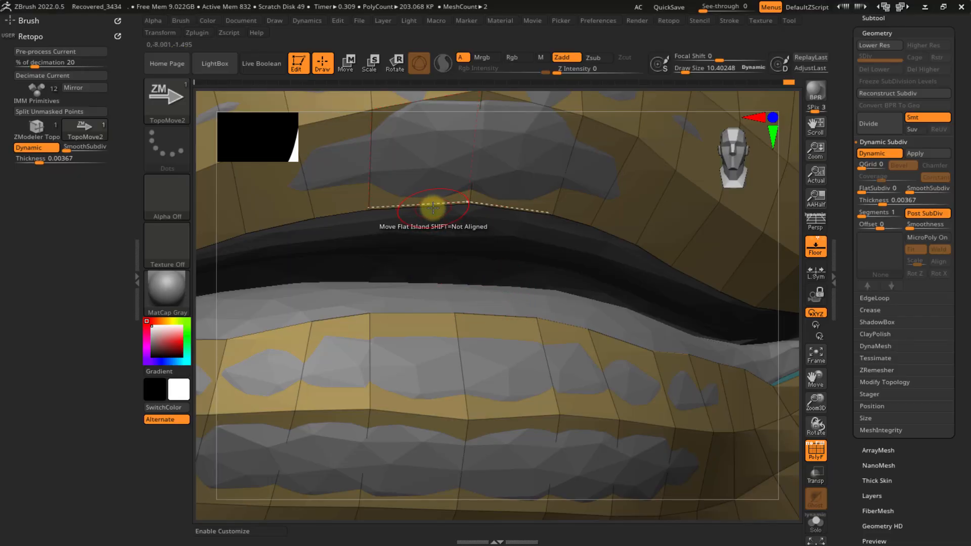
pyautogui.moveTo(433, 208); pyautogui.dragTo(434, 224)
pyautogui.hotkey('ctrl', 'z')
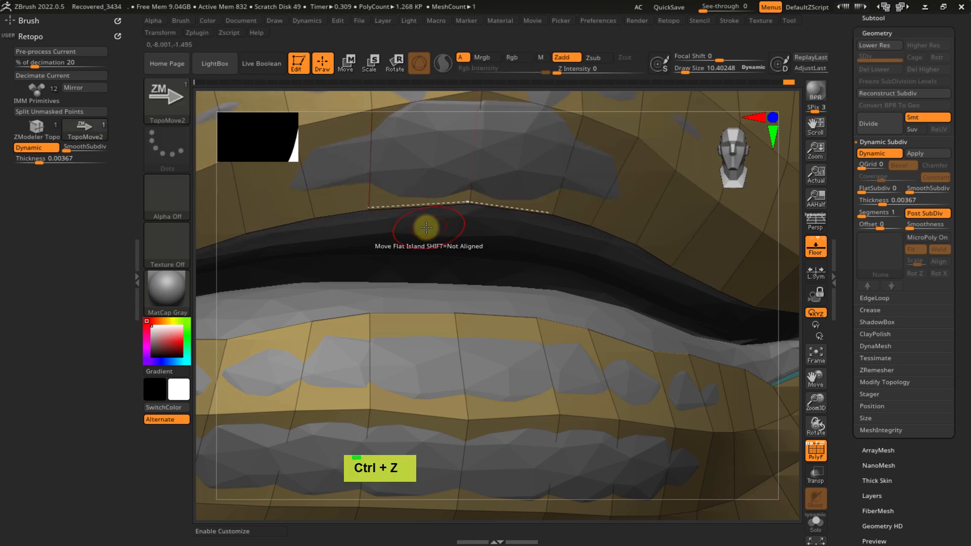
# - Switch to ZModeler Topo and extrude the middle inner edge of the upper lip down into the mouth opening
pyautogui.click(36, 129)
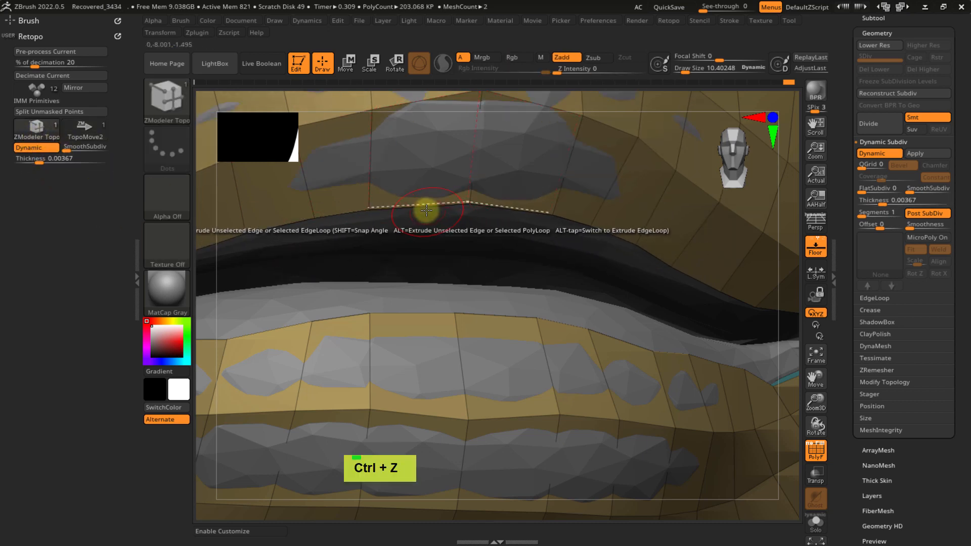
pyautogui.moveTo(427, 211); pyautogui.dragTo(430, 230)
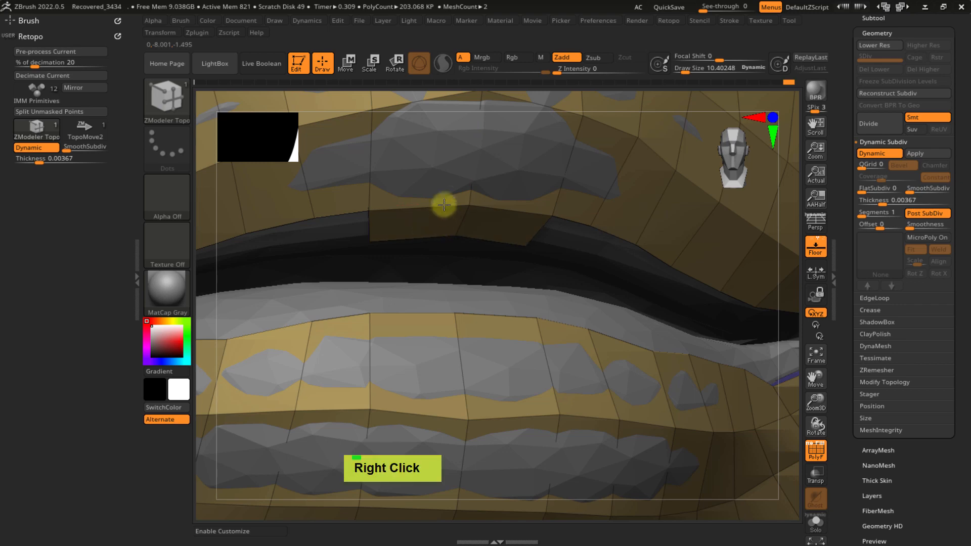
pyautogui.moveTo(445, 204)
pyautogui.mouseDown(button='right')
pyautogui.moveTo(440, 180)
pyautogui.moveTo(447, 213)
pyautogui.mouseUp(button='right')
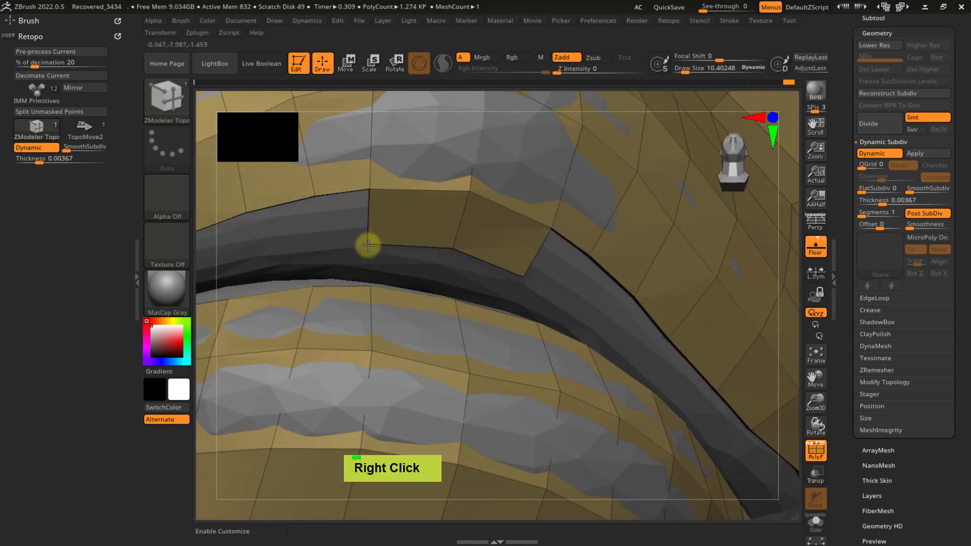
pyautogui.keyDown('ctrl'); pyautogui.moveTo(401, 262); pyautogui.dragTo(379, 226, button='right'); pyautogui.keyUp('ctrl')
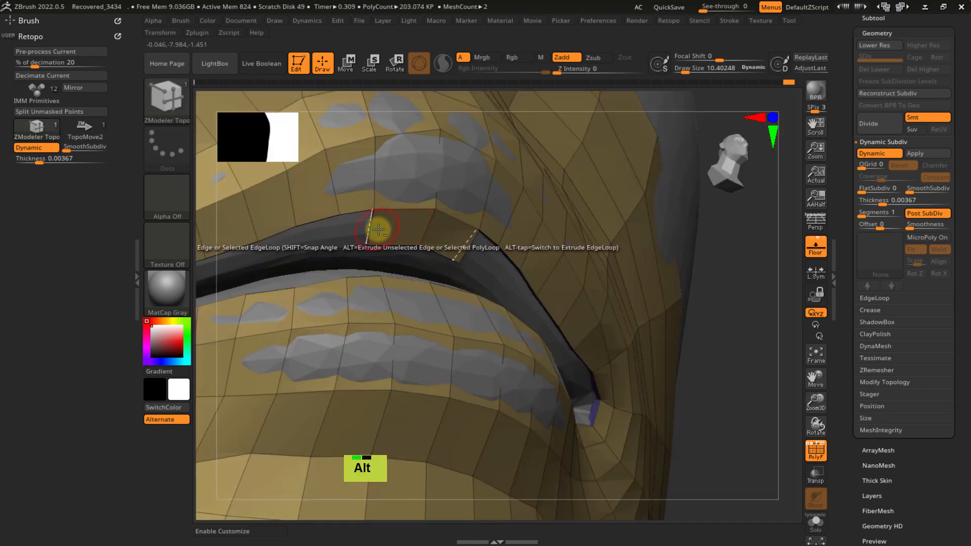
pyautogui.keyDown('alt'); pyautogui.moveTo(558, 205); pyautogui.dragTo(568, 212, button='right'); pyautogui.keyUp('alt')
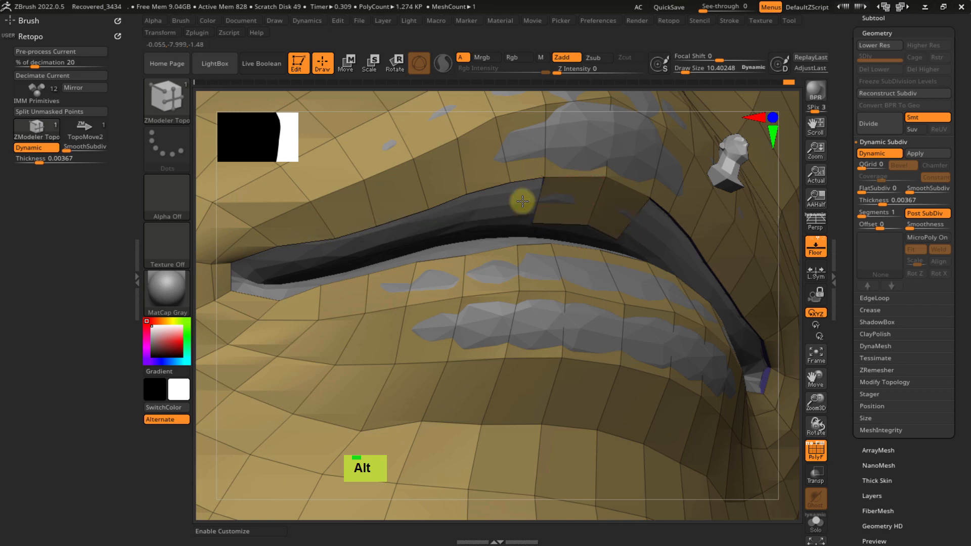
# - Reposition the new upper-lip polygons' lower points and extrude their side edge outward along the lip
pyautogui.moveTo(492, 217)
pyautogui.mouseDown(button='right')
pyautogui.moveTo(455, 208)
pyautogui.moveTo(464, 201)
pyautogui.moveTo(516, 245)
pyautogui.moveTo(503, 230)
pyautogui.moveTo(499, 239)
pyautogui.moveTo(524, 195)
pyautogui.moveTo(491, 225)
pyautogui.mouseUp(button='right')
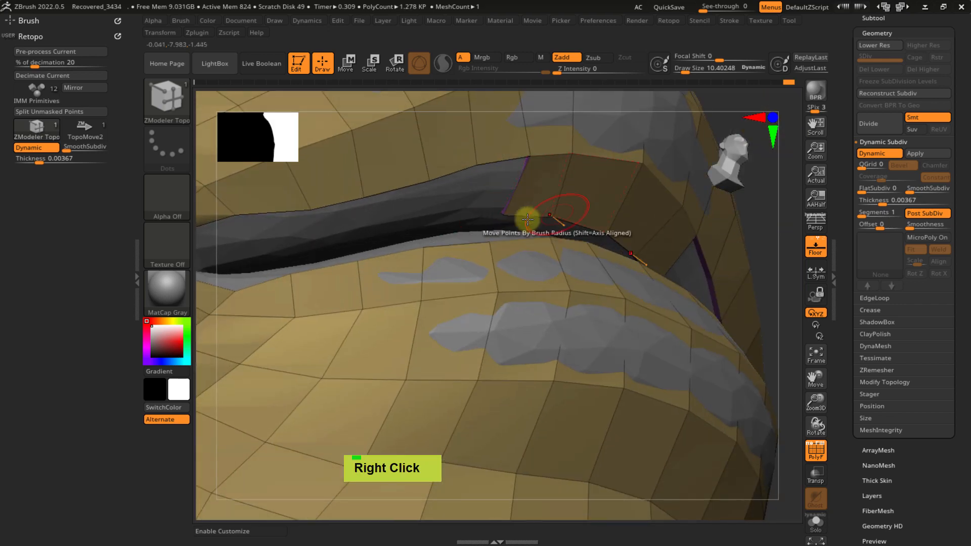
pyautogui.moveTo(528, 218); pyautogui.dragTo(489, 188, button='right')
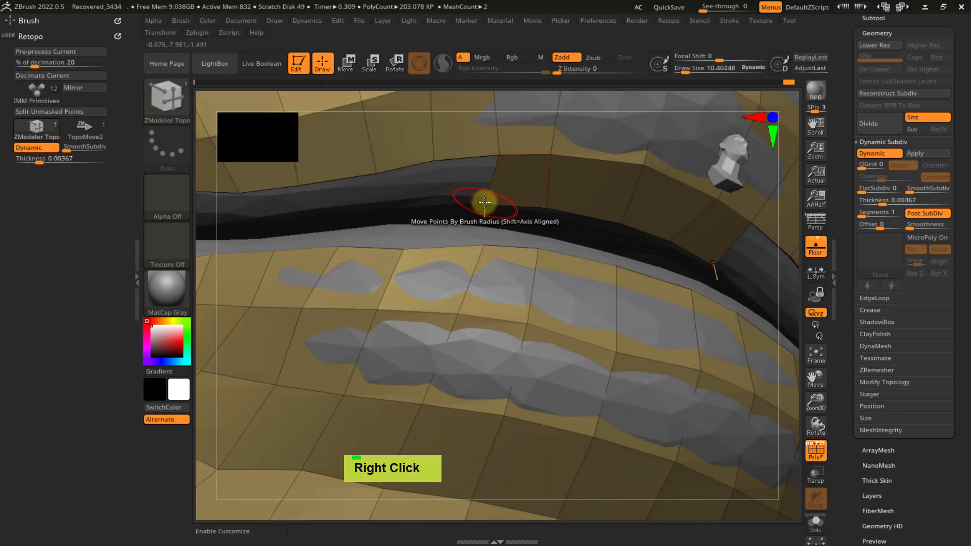
pyautogui.moveTo(497, 178); pyautogui.dragTo(451, 185)
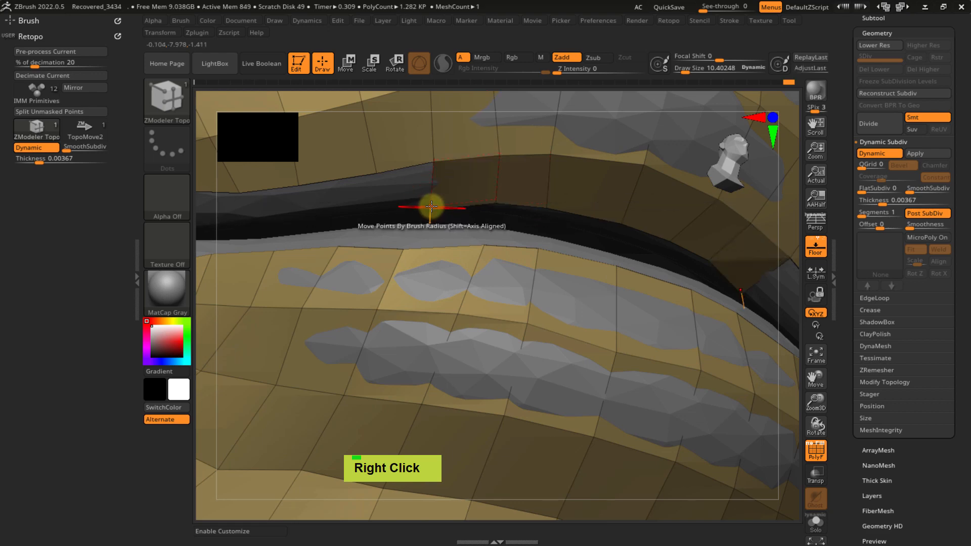
pyautogui.moveTo(489, 199); pyautogui.dragTo(466, 206, button='right')
pyautogui.keyDown('alt'); pyautogui.moveTo(557, 241); pyautogui.dragTo(651, 250, button='right'); pyautogui.keyUp('alt')
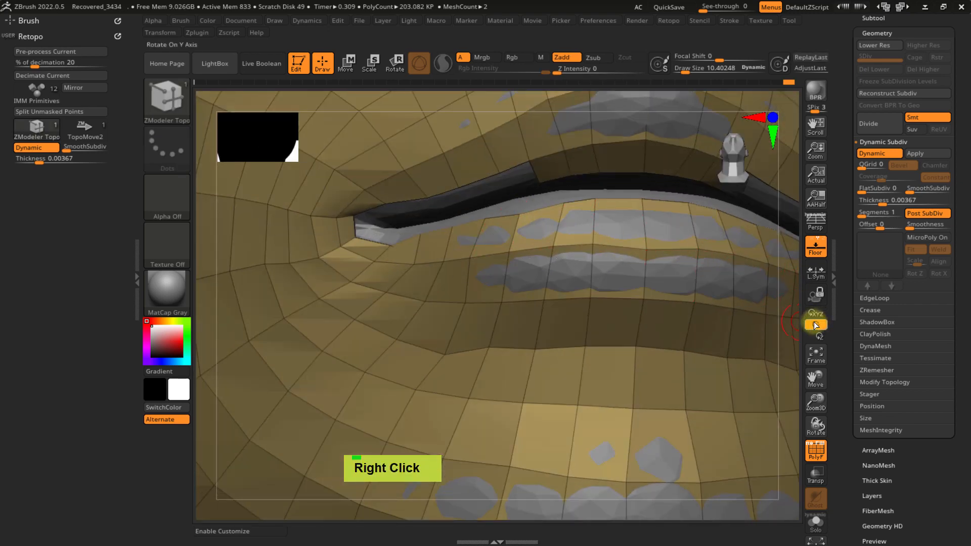
# - Restrict view rotation to the Y axis and continue extruding the inner upper-lip strip toward the mouth corner
pyautogui.keyDown('ctrl'); pyautogui.moveTo(488, 217); pyautogui.dragTo(461, 263, button='right'); pyautogui.keyUp('ctrl')
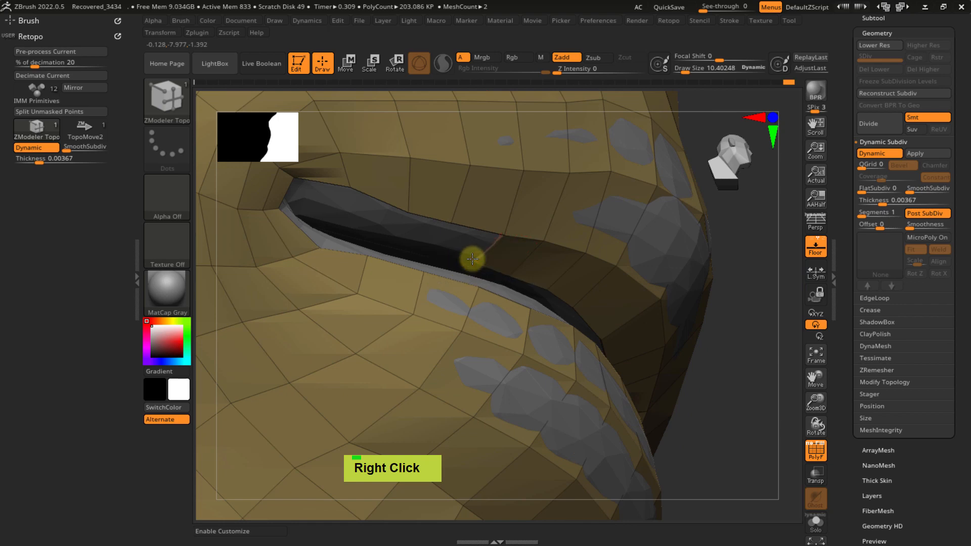
pyautogui.click(481, 258)
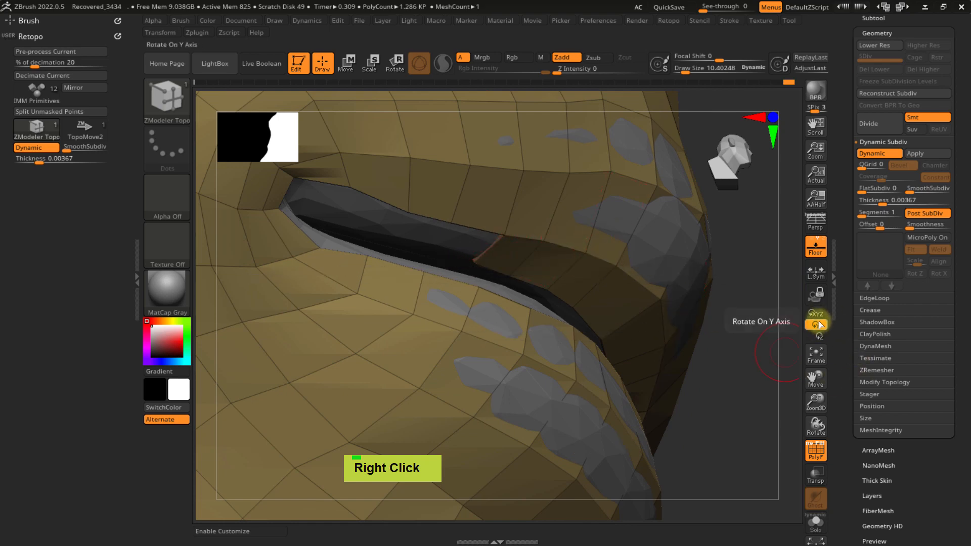
pyautogui.keyDown('shift'); pyautogui.moveTo(458, 265); pyautogui.dragTo(447, 244, button='right'); pyautogui.keyUp('shift')
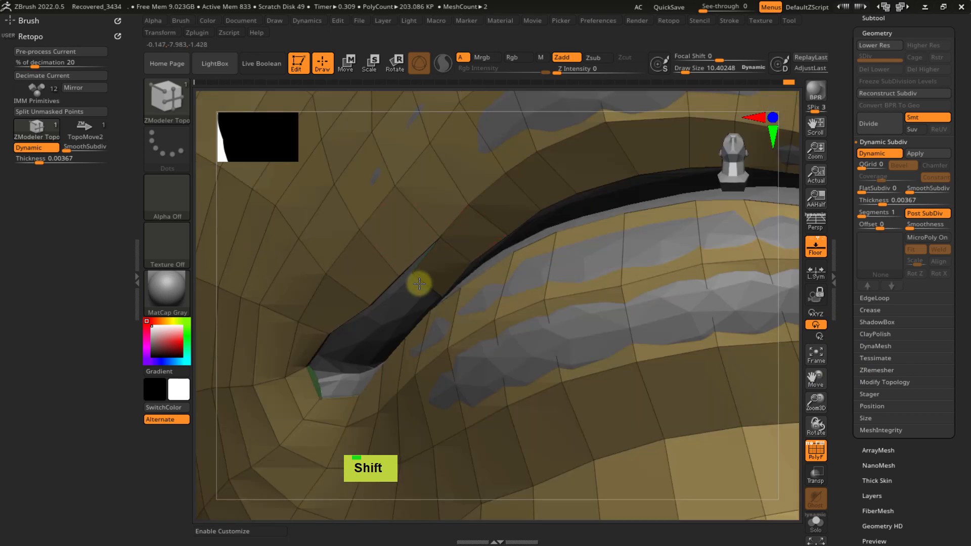
pyautogui.moveTo(418, 288)
pyautogui.mouseDown(button='right')
pyautogui.moveTo(451, 258)
pyautogui.moveTo(395, 310)
pyautogui.mouseUp(button='right')
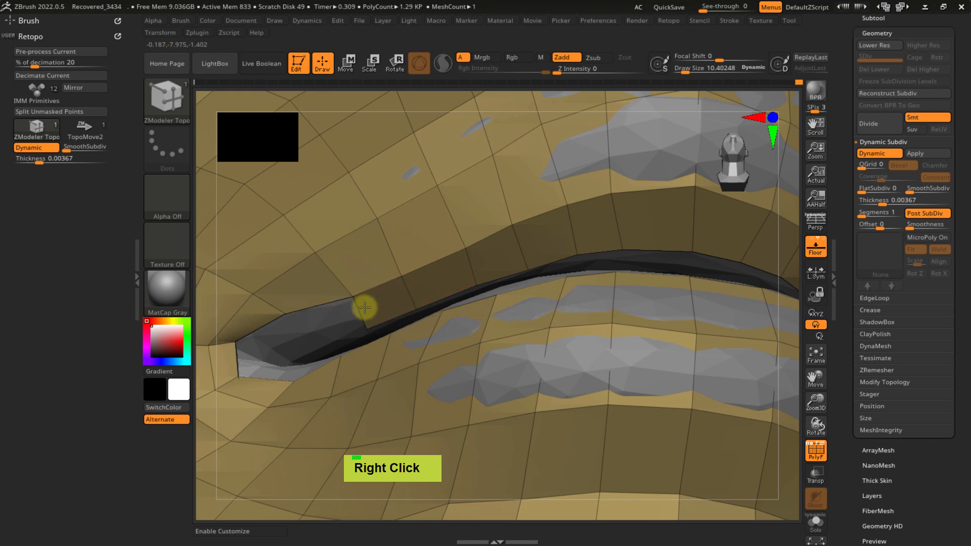
pyautogui.keyDown('alt'); pyautogui.moveTo(388, 275); pyautogui.dragTo(531, 223, button='right'); pyautogui.keyUp('alt')
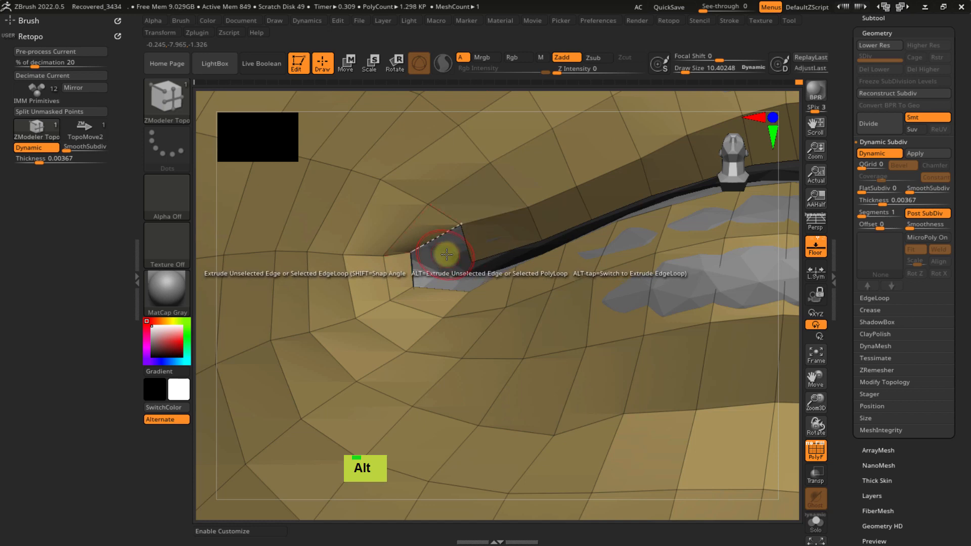
# - Reduce the draw size to about 4.6, extrude the upper-lip strip into the mouth corner and adjust its inner point
pyautogui.keyDown('ctrl'); pyautogui.moveTo(445, 252); pyautogui.dragTo(478, 274, button='right'); pyautogui.keyUp('ctrl')
pyautogui.press('s')
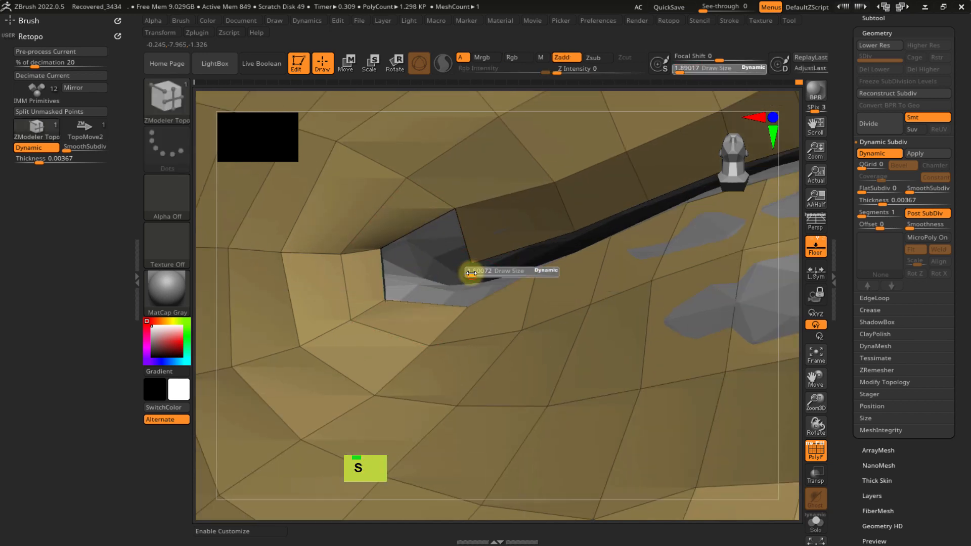
pyautogui.click(473, 261)
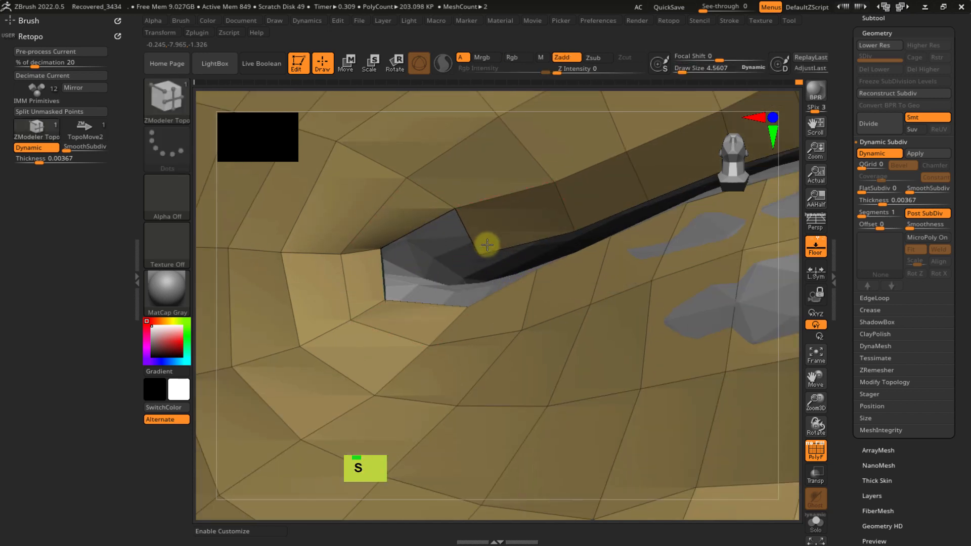
pyautogui.moveTo(463, 226); pyautogui.dragTo(423, 249)
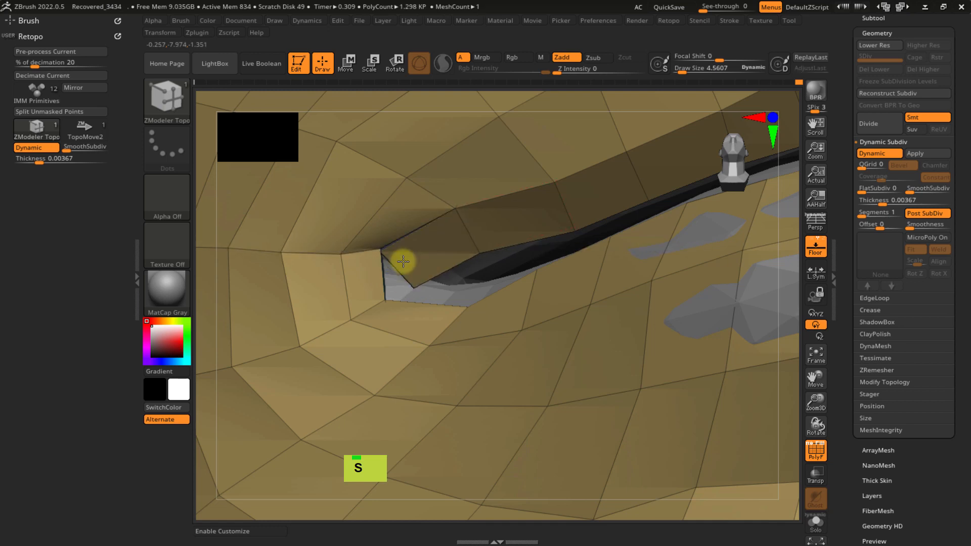
pyautogui.moveTo(403, 261); pyautogui.dragTo(384, 252)
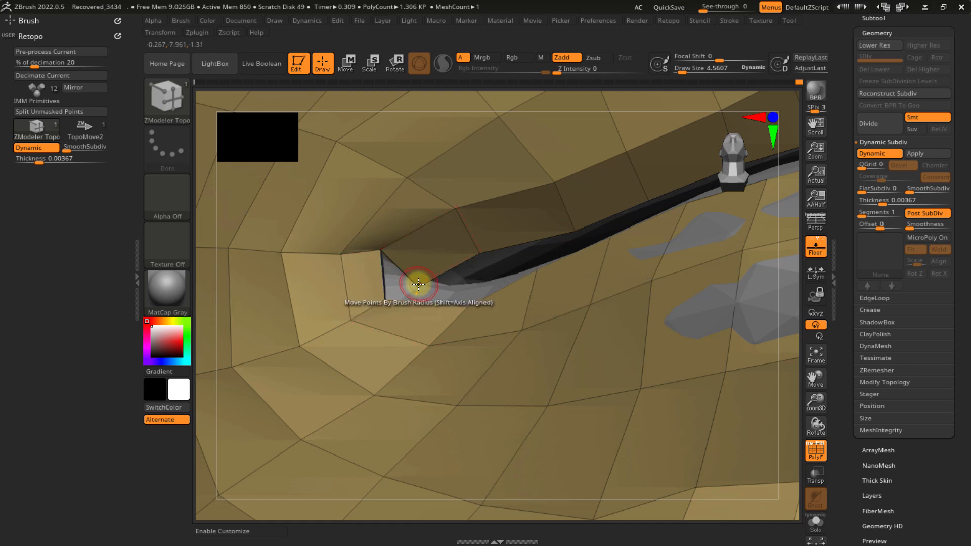
pyautogui.moveTo(422, 280); pyautogui.dragTo(437, 260)
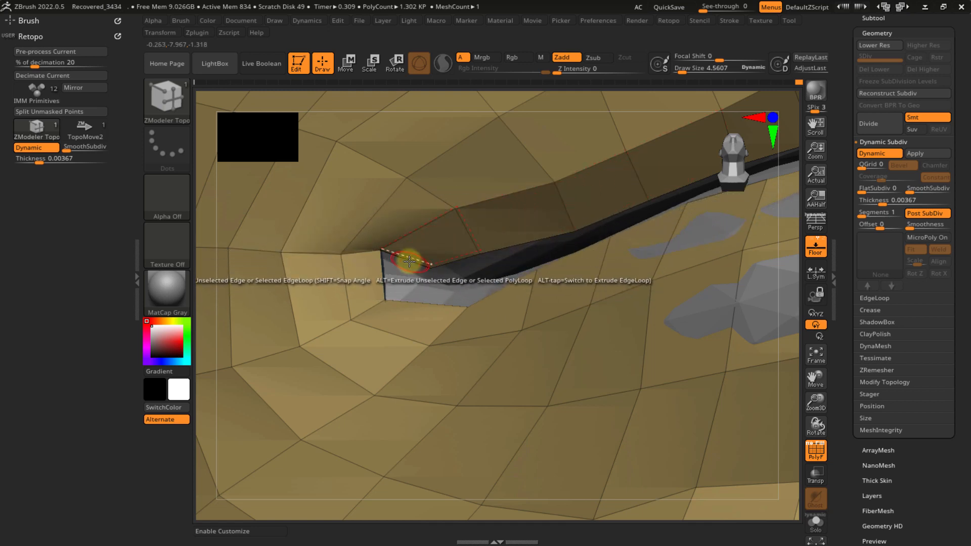
# - Extrude polygons around the mouth corner onto the lower lip and undo the last misplaced extrusion
pyautogui.moveTo(414, 265); pyautogui.dragTo(383, 302)
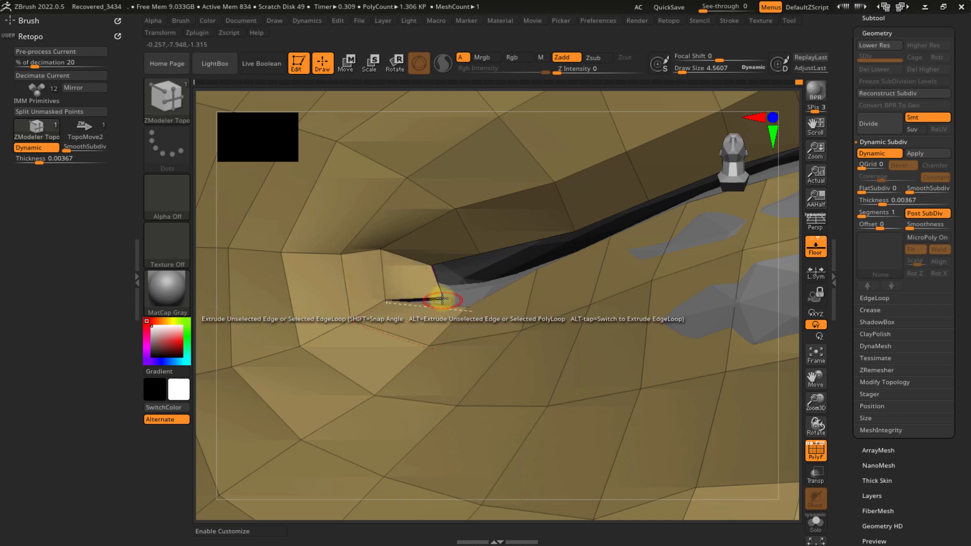
pyautogui.moveTo(431, 279)
pyautogui.mouseDown(button='right')
pyautogui.moveTo(478, 303)
pyautogui.moveTo(441, 268)
pyautogui.mouseUp(button='right')
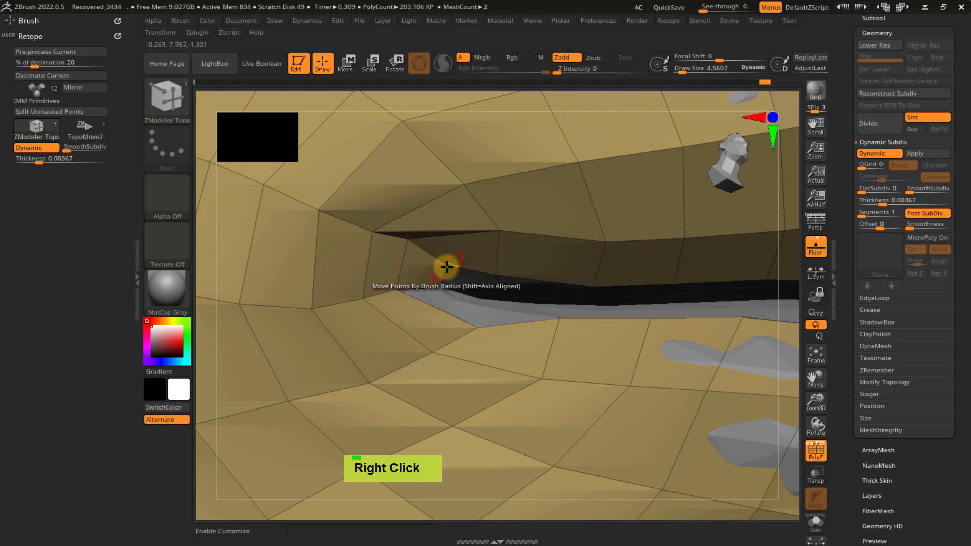
pyautogui.moveTo(447, 266); pyautogui.dragTo(463, 306)
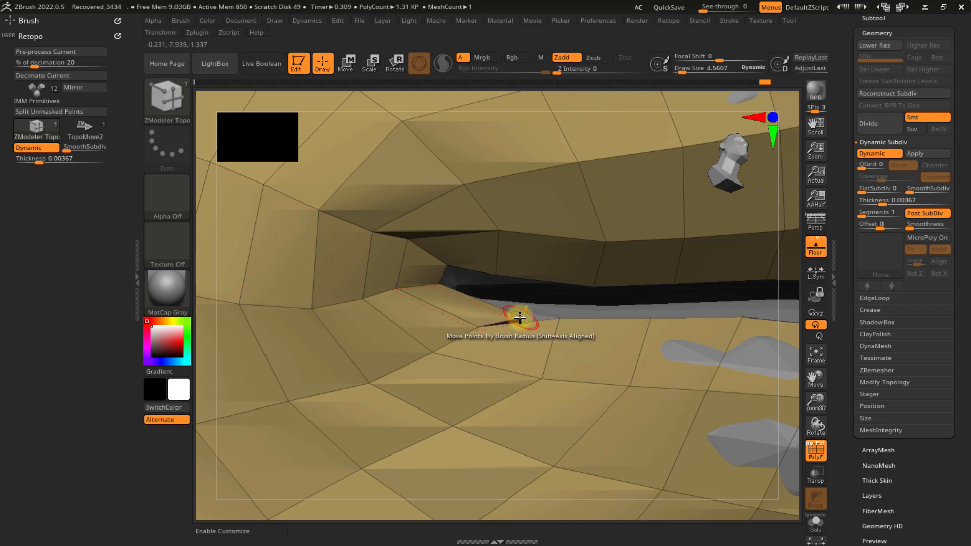
pyautogui.moveTo(544, 304); pyautogui.dragTo(496, 303, button='right')
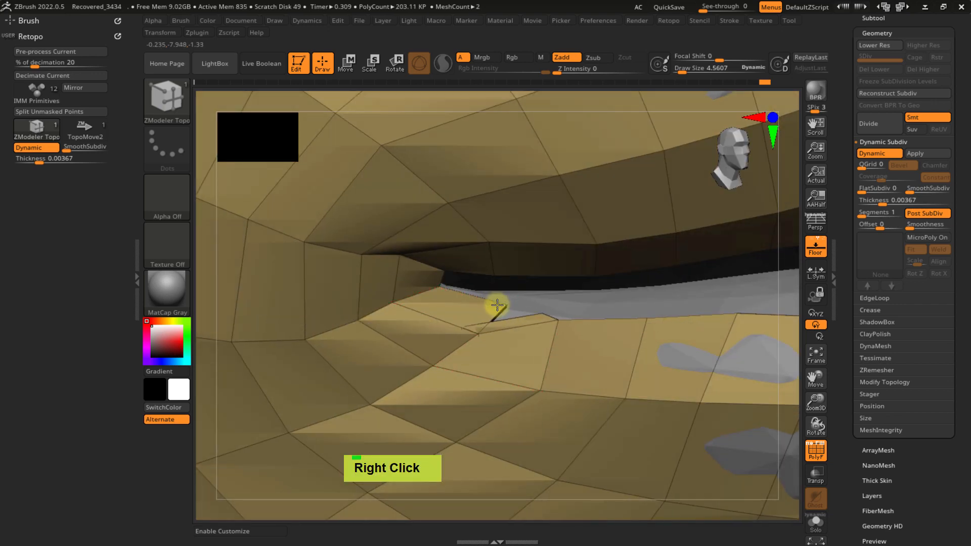
pyautogui.hotkey('ctrl', 'z')
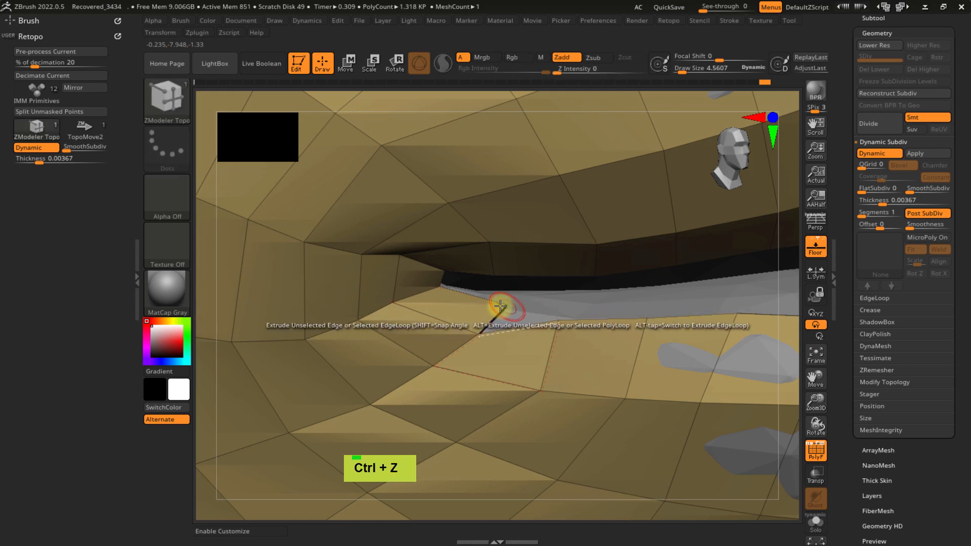
# - Extrude the corner strip's end edge along the inner lower lip and join it to the existing lip edge
pyautogui.moveTo(516, 308)
pyautogui.mouseDown(button='right')
pyautogui.moveTo(511, 322)
pyautogui.moveTo(501, 306)
pyautogui.moveTo(462, 293)
pyautogui.mouseUp(button='right')
pyautogui.rightClick(478, 309)
pyautogui.press('ctrl')
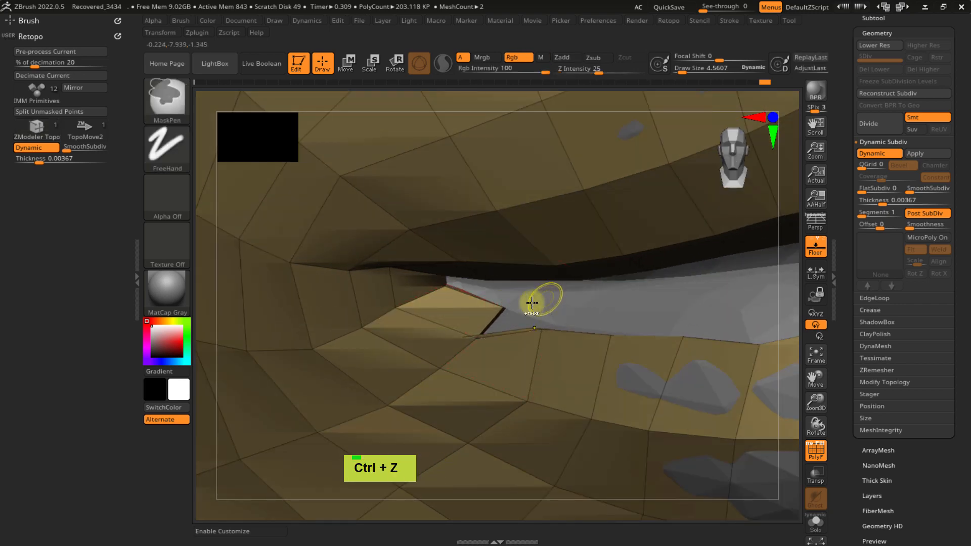
pyautogui.moveTo(532, 302)
pyautogui.keyDown('ctrl'); pyautogui.mouseDown(button='right')
pyautogui.moveTo(521, 330)
pyautogui.moveTo(511, 310)
pyautogui.mouseUp(button='right'); pyautogui.keyUp('ctrl')
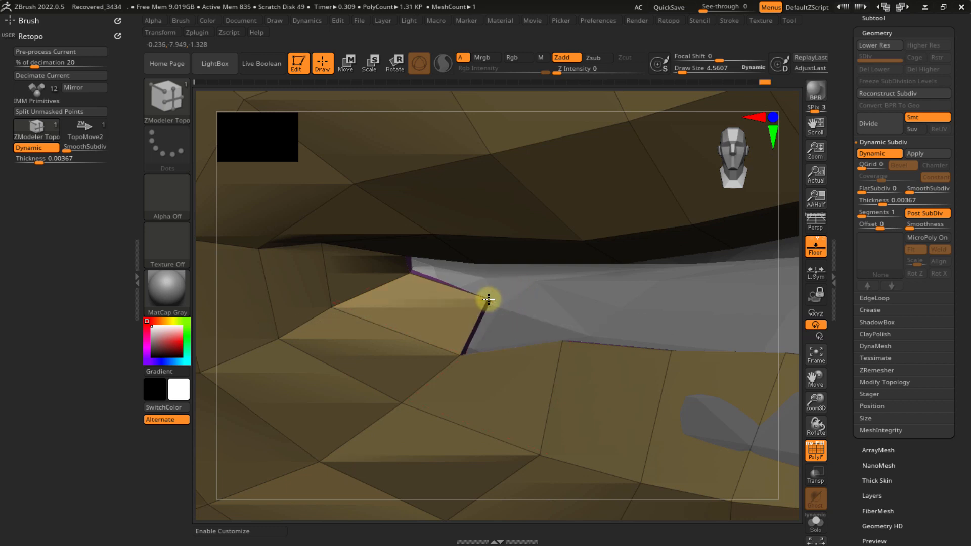
pyautogui.moveTo(492, 322); pyautogui.dragTo(569, 305)
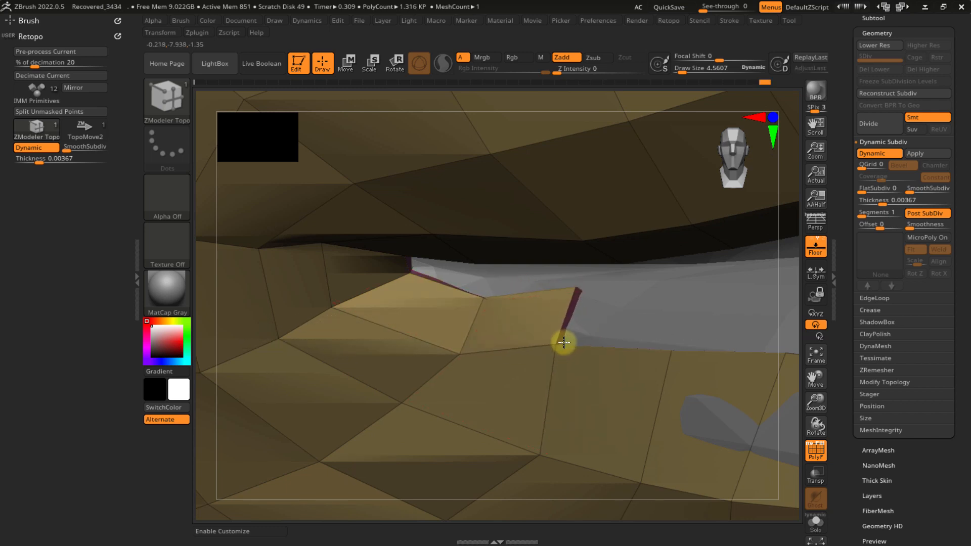
# - Extrude the strip's end edge by another polygon along the inner lower lip, undoing misplaced moves to keep it joined to the lip edge
pyautogui.keyDown('ctrl'); pyautogui.moveTo(564, 342); pyautogui.dragTo(418, 341, button='right'); pyautogui.keyUp('ctrl')
pyautogui.moveTo(492, 418)
pyautogui.keyDown('alt'); pyautogui.mouseDown(button='right')
pyautogui.moveTo(470, 319)
pyautogui.moveTo(455, 332)
pyautogui.moveTo(482, 386)
pyautogui.moveTo(461, 369)
pyautogui.mouseUp(button='right'); pyautogui.keyUp('alt')
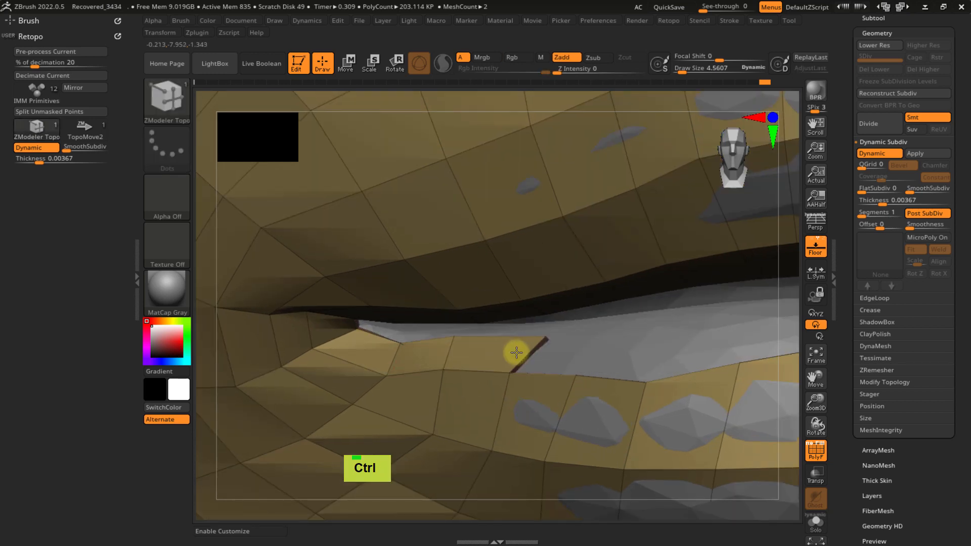
pyautogui.moveTo(511, 352); pyautogui.dragTo(511, 374)
pyautogui.hotkey('ctrl', 'z')
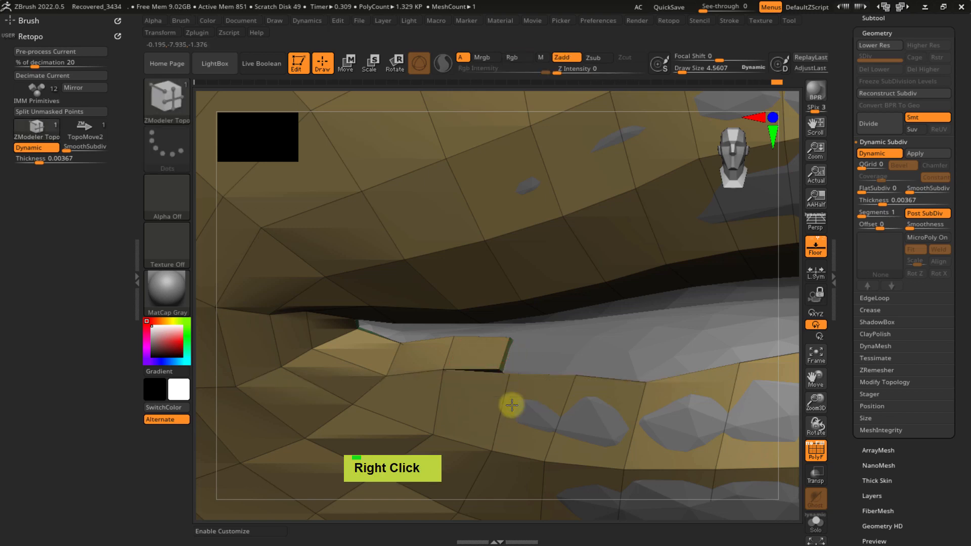
pyautogui.moveTo(448, 403); pyautogui.dragTo(512, 385, button='right')
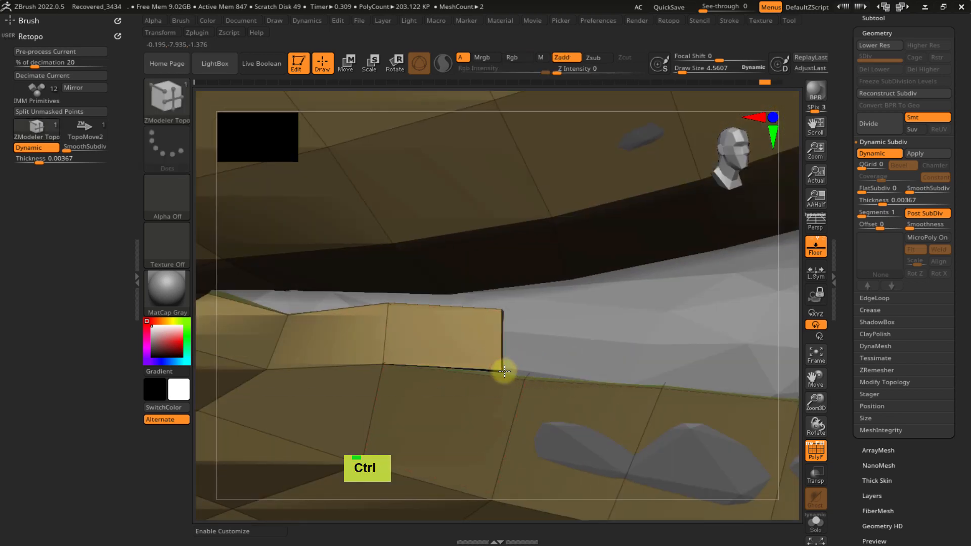
pyautogui.hotkey('ctrl', 'z')
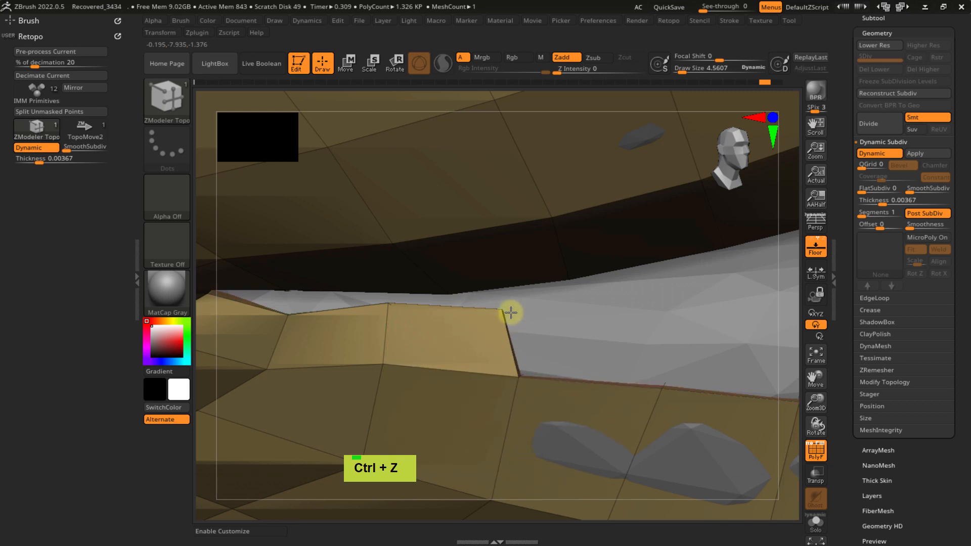
# - Reduce the draw size to about 2.4, extrude one more polygon along the inner lower lip and adjust its end point
pyautogui.press('s')
pyautogui.moveTo(511, 313)
pyautogui.mouseDown()
pyautogui.moveTo(546, 342)
pyautogui.moveTo(659, 347)
pyautogui.mouseUp()
pyautogui.keyDown('alt'); pyautogui.moveTo(582, 302); pyautogui.dragTo(412, 335, button='right'); pyautogui.keyUp('alt')
pyautogui.moveTo(397, 319); pyautogui.dragTo(393, 300)
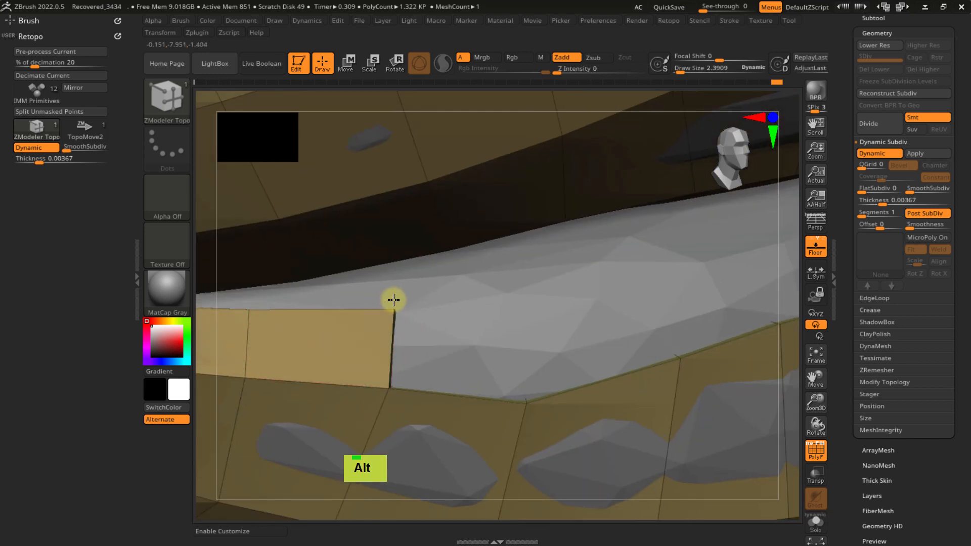
# - Switch to the TopoMove2 brush with a draw size of about 9 and slide the lower-lip strip's cross edges away from the mouth corner
pyautogui.keyDown('ctrl'); pyautogui.moveTo(396, 291); pyautogui.dragTo(621, 263, button='right'); pyautogui.keyUp('ctrl')
pyautogui.moveTo(464, 260)
pyautogui.mouseDown(button='right')
pyautogui.moveTo(475, 201)
pyautogui.moveTo(415, 275)
pyautogui.mouseUp(button='right')
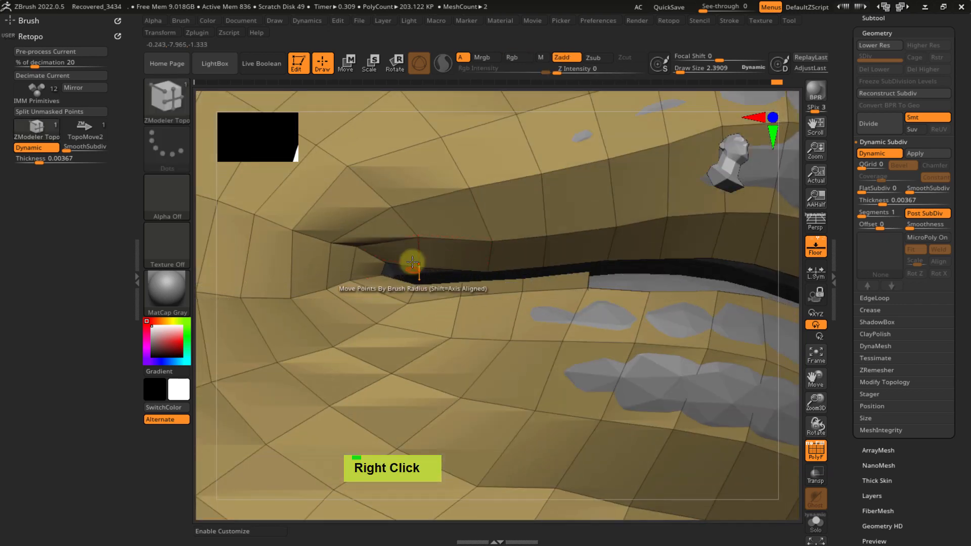
pyautogui.moveTo(475, 281)
pyautogui.mouseDown(button='right')
pyautogui.moveTo(481, 267)
pyautogui.moveTo(468, 317)
pyautogui.moveTo(461, 282)
pyautogui.mouseUp(button='right')
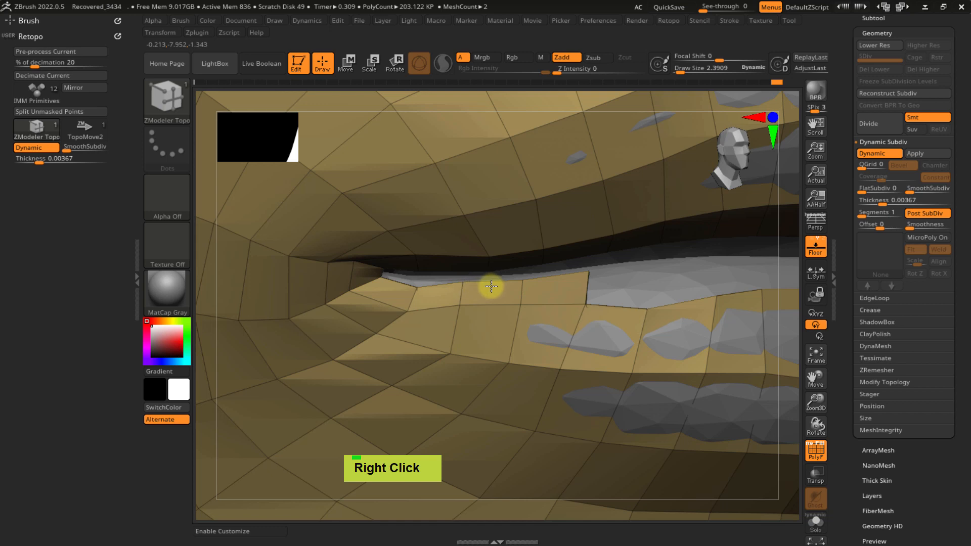
pyautogui.keyDown('ctrl'); pyautogui.moveTo(483, 291); pyautogui.dragTo(460, 282, button='right'); pyautogui.keyUp('ctrl')
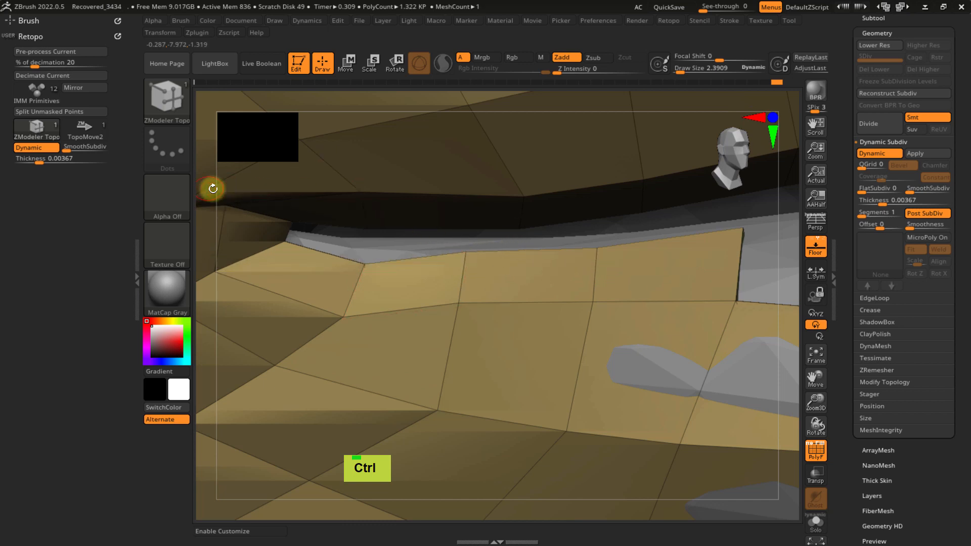
pyautogui.press('Escape')
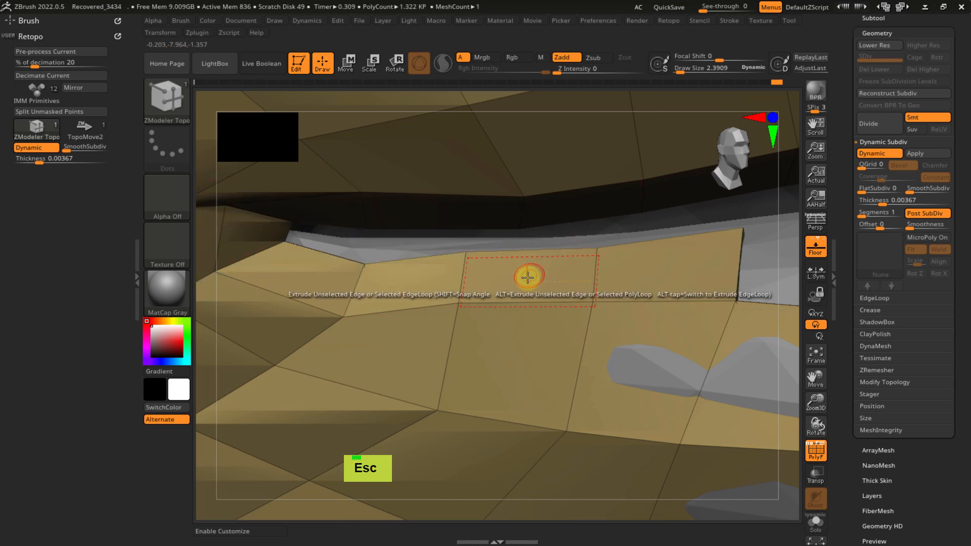
pyautogui.hotkey('ctrl', 'x')
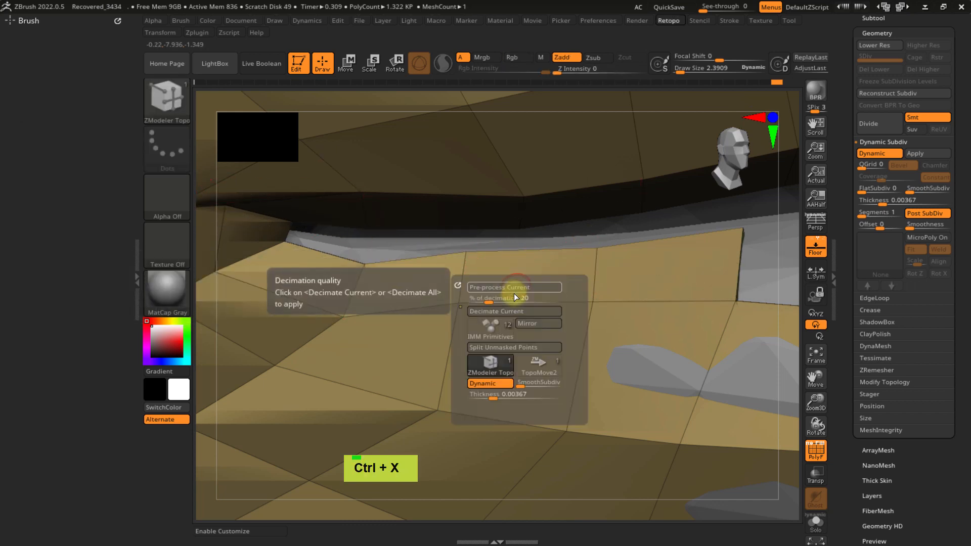
pyautogui.click(539, 358)
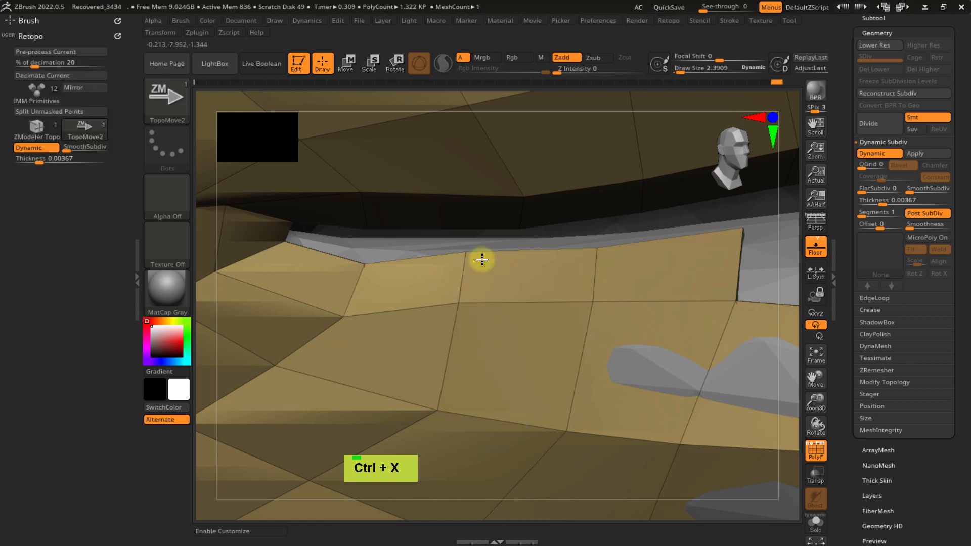
pyautogui.moveTo(482, 259)
pyautogui.mouseDown()
pyautogui.moveTo(504, 262)
pyautogui.moveTo(507, 278)
pyautogui.mouseUp()
pyautogui.press('s')
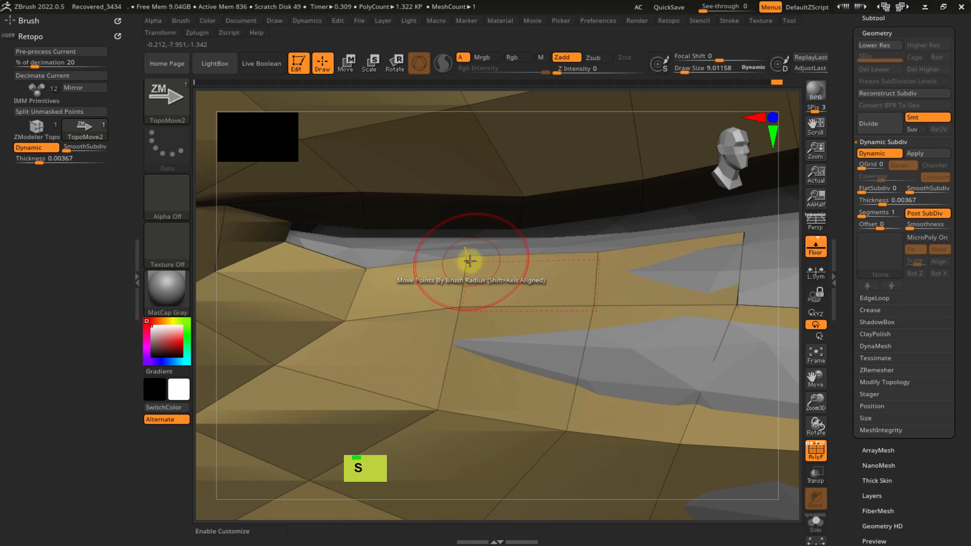
pyautogui.keyDown('ctrl'); pyautogui.moveTo(487, 279); pyautogui.dragTo(460, 219, button='right'); pyautogui.keyUp('ctrl')
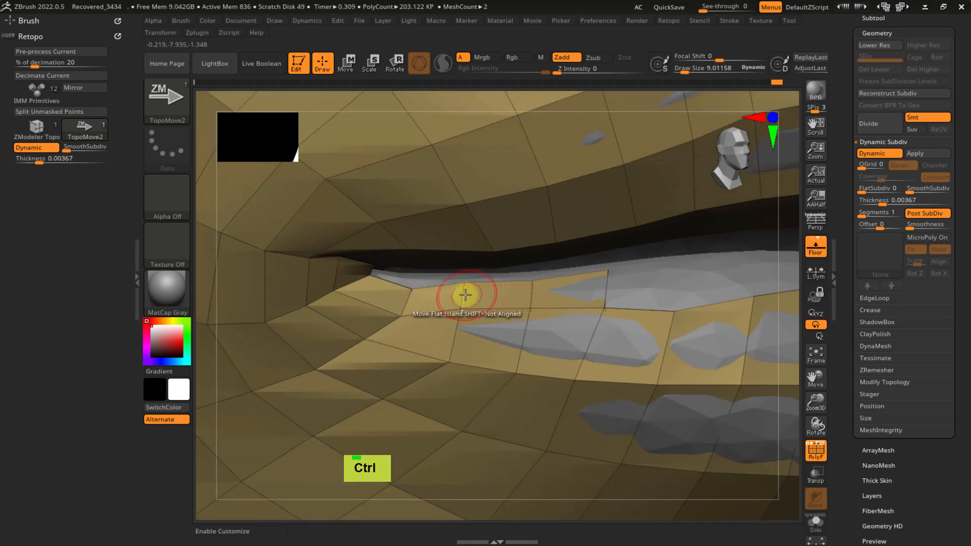
pyautogui.moveTo(466, 284); pyautogui.dragTo(564, 279)
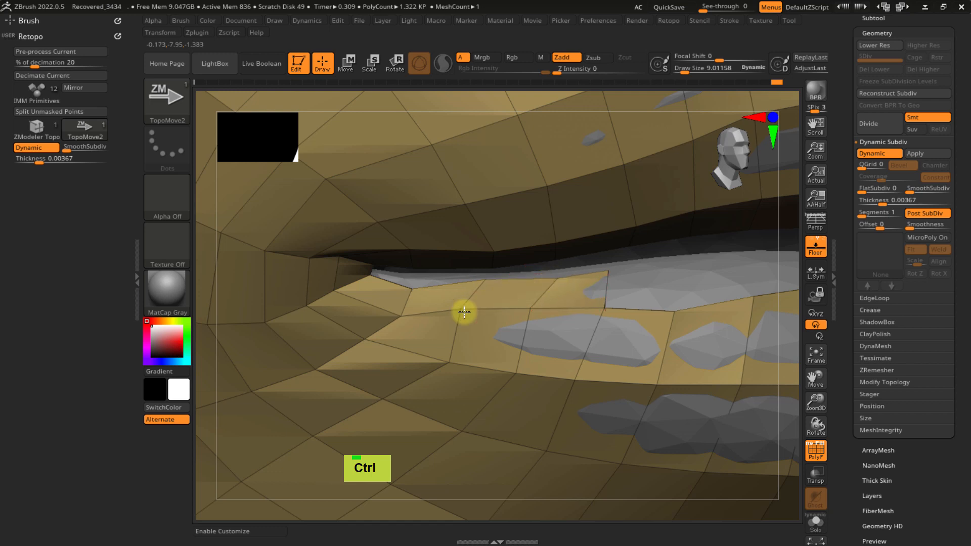
pyautogui.moveTo(464, 312); pyautogui.dragTo(546, 309)
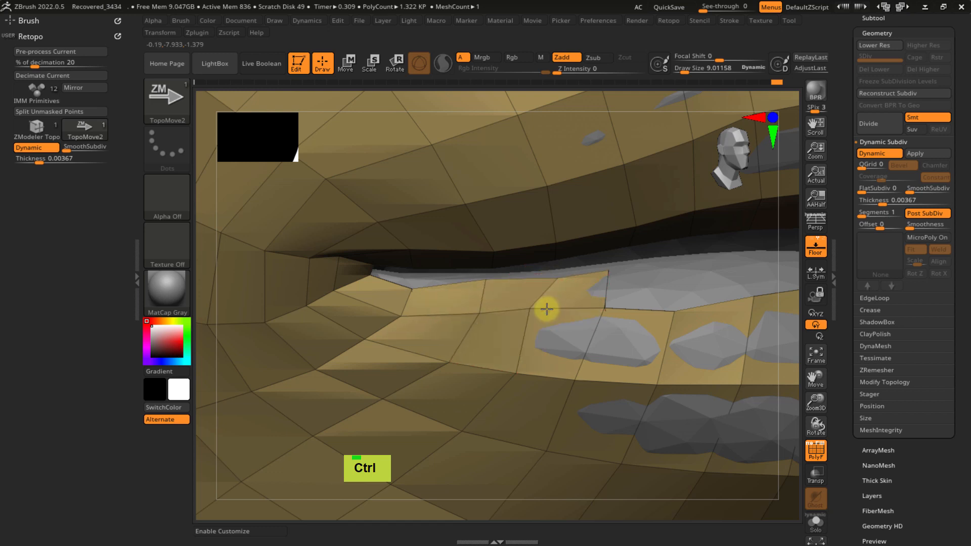
# - Undo the last point move, reduce the draw size to about 5.5 and readjust the point at the lower-lip strip's end
pyautogui.moveTo(481, 284)
pyautogui.keyDown('alt'); pyautogui.mouseDown(button='right')
pyautogui.moveTo(451, 306)
pyautogui.moveTo(457, 325)
pyautogui.moveTo(488, 329)
pyautogui.mouseUp(button='right'); pyautogui.keyUp('alt')
pyautogui.keyDown('ctrl'); pyautogui.moveTo(593, 297); pyautogui.dragTo(605, 329, button='right'); pyautogui.keyUp('ctrl')
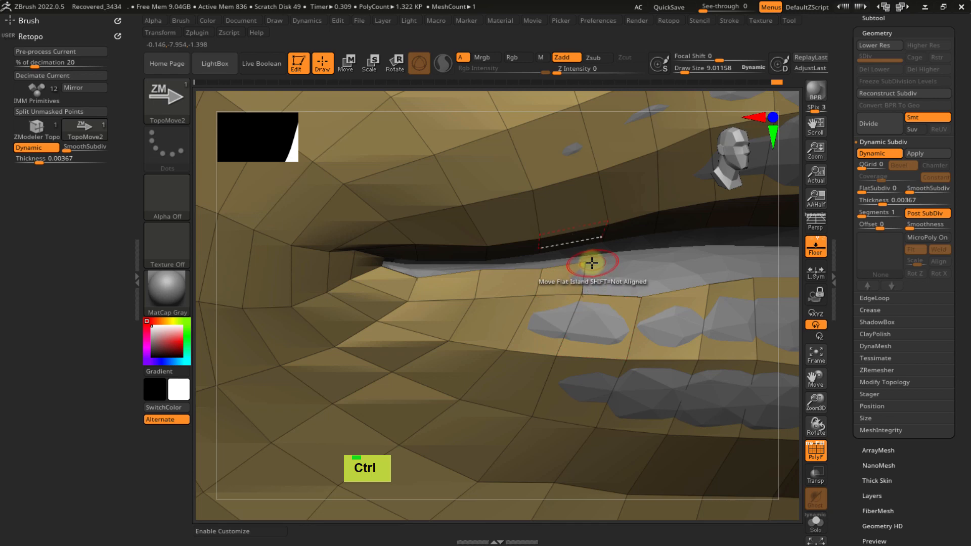
pyautogui.moveTo(557, 328); pyautogui.dragTo(596, 260, button='right')
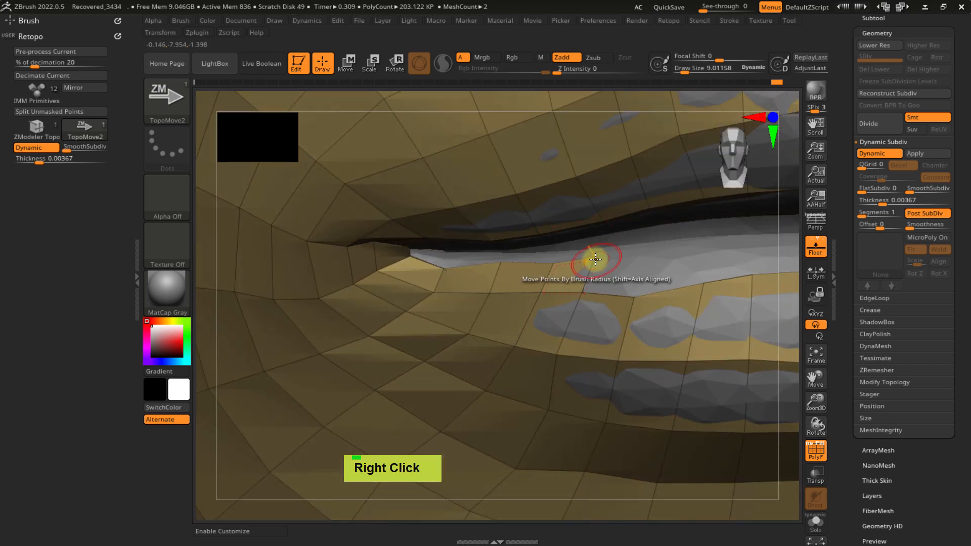
pyautogui.hotkey('ctrl', 'z')
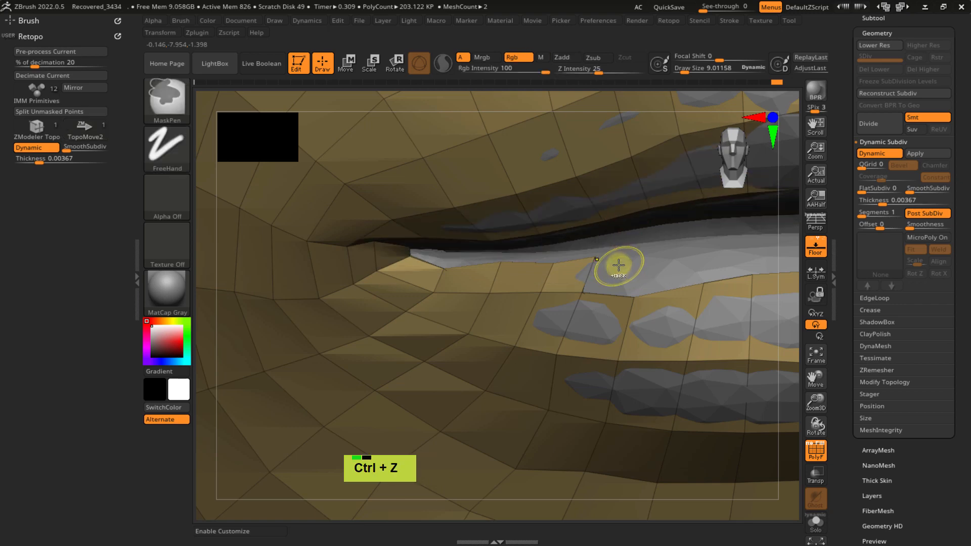
pyautogui.moveTo(627, 273)
pyautogui.mouseDown(button='right')
pyautogui.moveTo(646, 226)
pyautogui.moveTo(605, 269)
pyautogui.moveTo(616, 343)
pyautogui.moveTo(575, 312)
pyautogui.mouseUp(button='right')
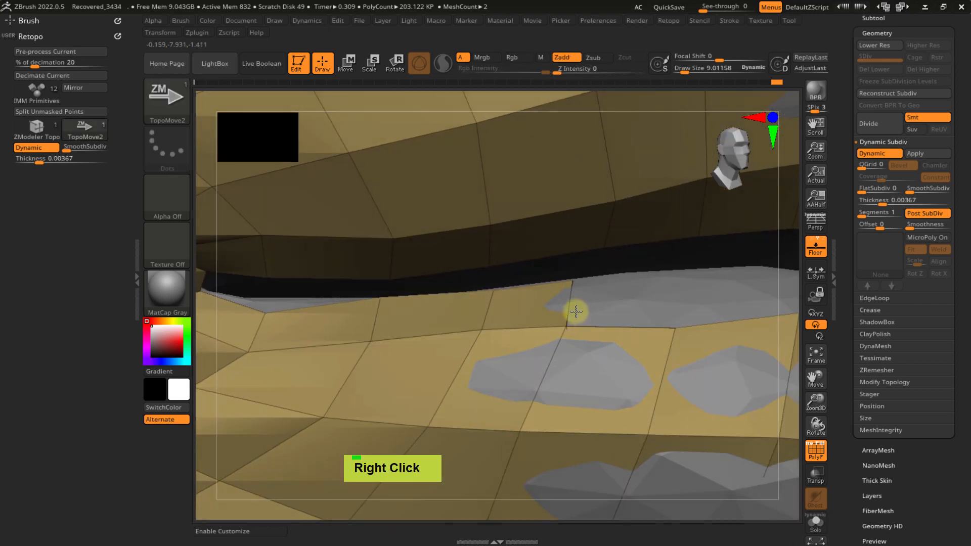
pyautogui.press('s')
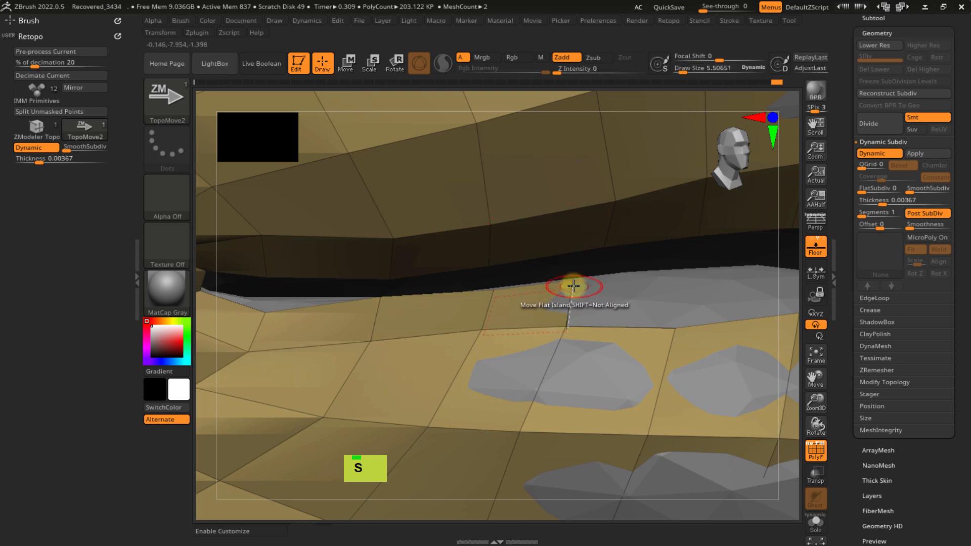
pyautogui.moveTo(567, 302); pyautogui.dragTo(596, 299, button='right')
pyautogui.hotkey('ctrl', 'z')
pyautogui.hotkey('ctrl', 'shift', 'z')
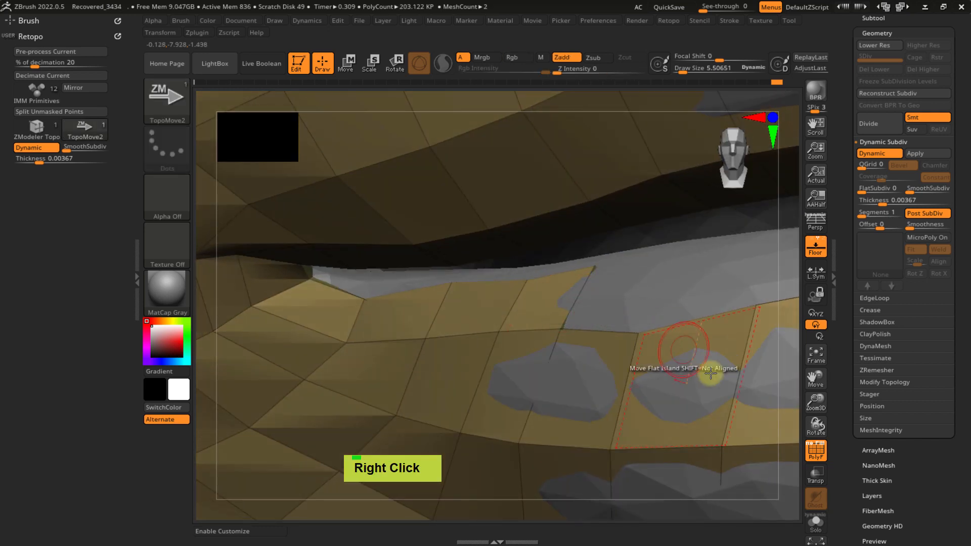
# - Turn off dynamic subdivision and turn on ghost transparency to inspect the lip strips against the sculpt
pyautogui.click(50, 149)
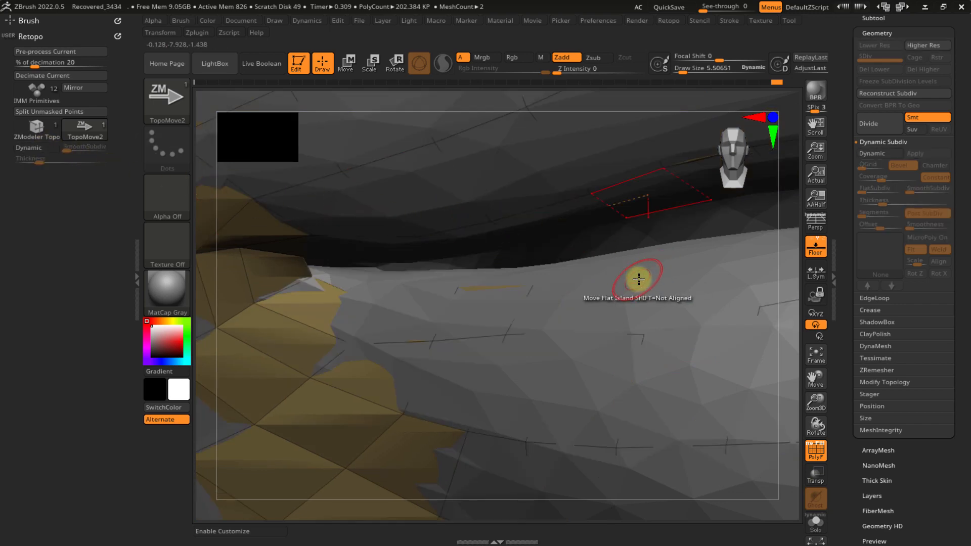
pyautogui.click(816, 478)
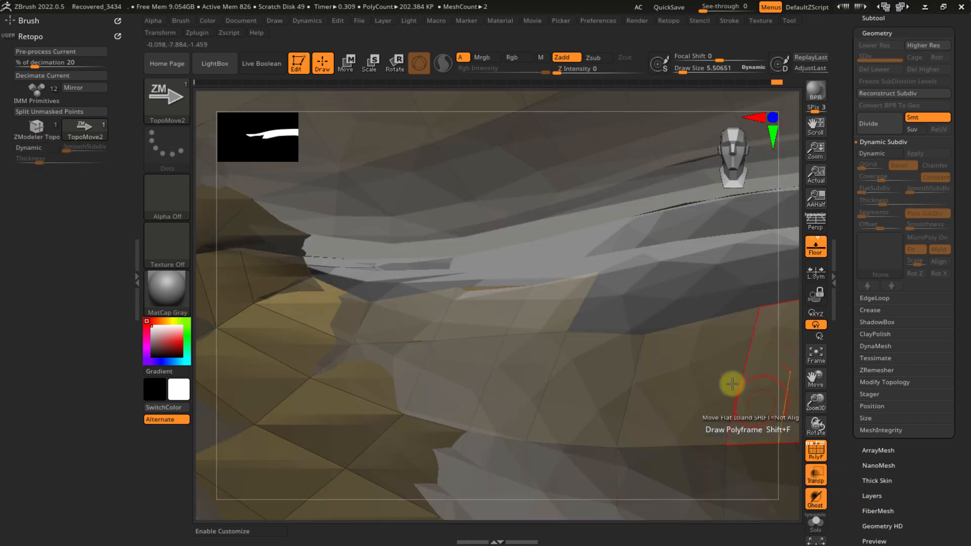
pyautogui.moveTo(628, 296); pyautogui.dragTo(576, 269, button='right')
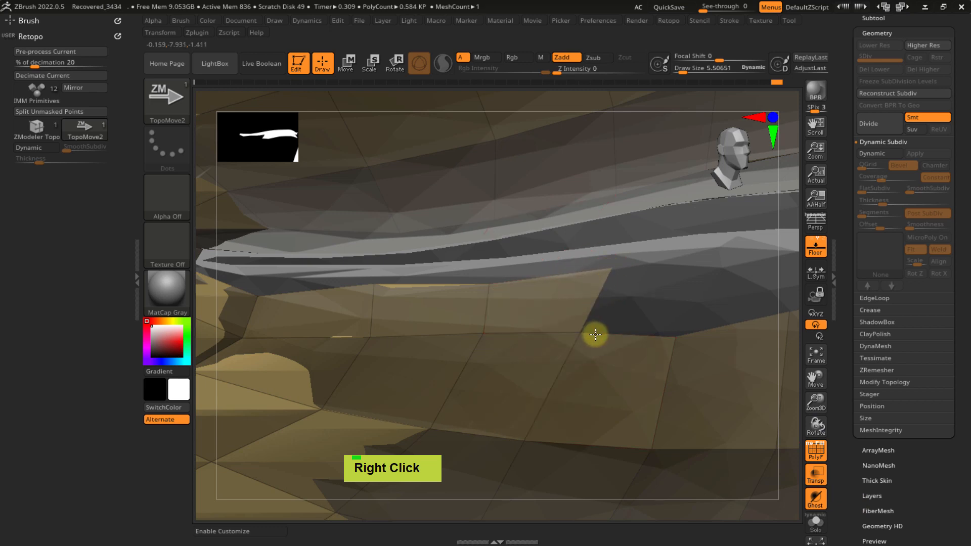
pyautogui.moveTo(697, 334)
pyautogui.keyDown('ctrl'); pyautogui.mouseDown(button='right')
pyautogui.moveTo(639, 278)
pyautogui.moveTo(690, 308)
pyautogui.moveTo(530, 323)
pyautogui.moveTo(566, 289)
pyautogui.moveTo(532, 330)
pyautogui.mouseUp(button='right'); pyautogui.keyUp('ctrl')
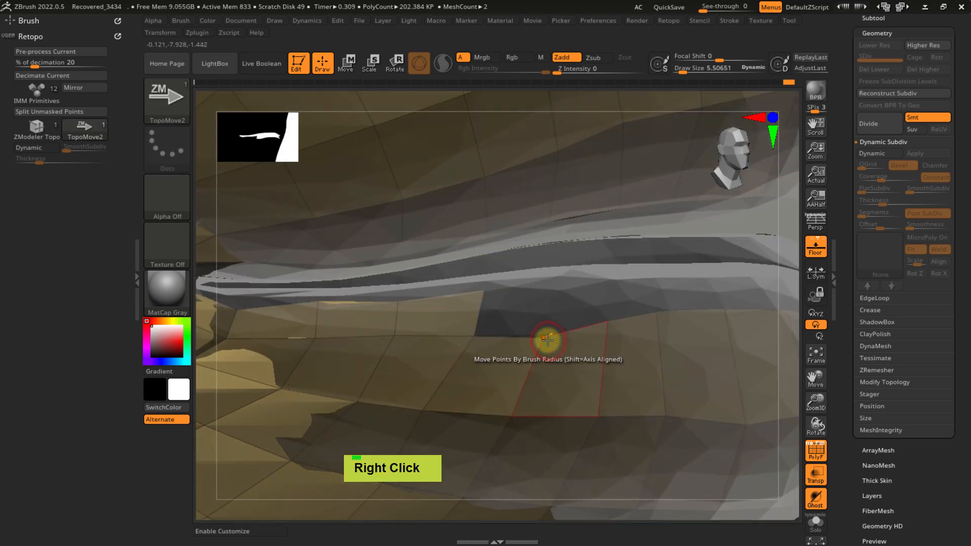
# - Switch to the ZModeler Topo brush with a draw size of about 10.4 and extrude the strip's end edge further along the lower lip
pyautogui.press('s')
pyautogui.moveTo(545, 343); pyautogui.dragTo(553, 345)
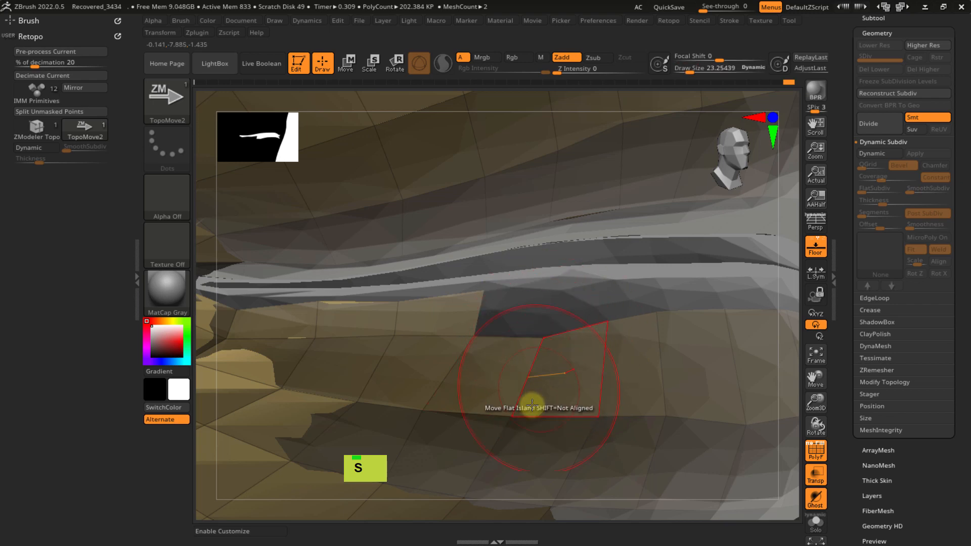
pyautogui.moveTo(507, 397)
pyautogui.keyDown('ctrl'); pyautogui.mouseDown(button='right')
pyautogui.moveTo(559, 353)
pyautogui.moveTo(559, 368)
pyautogui.moveTo(533, 386)
pyautogui.moveTo(515, 369)
pyautogui.moveTo(548, 390)
pyautogui.moveTo(557, 373)
pyautogui.mouseUp(button='right'); pyautogui.keyUp('ctrl')
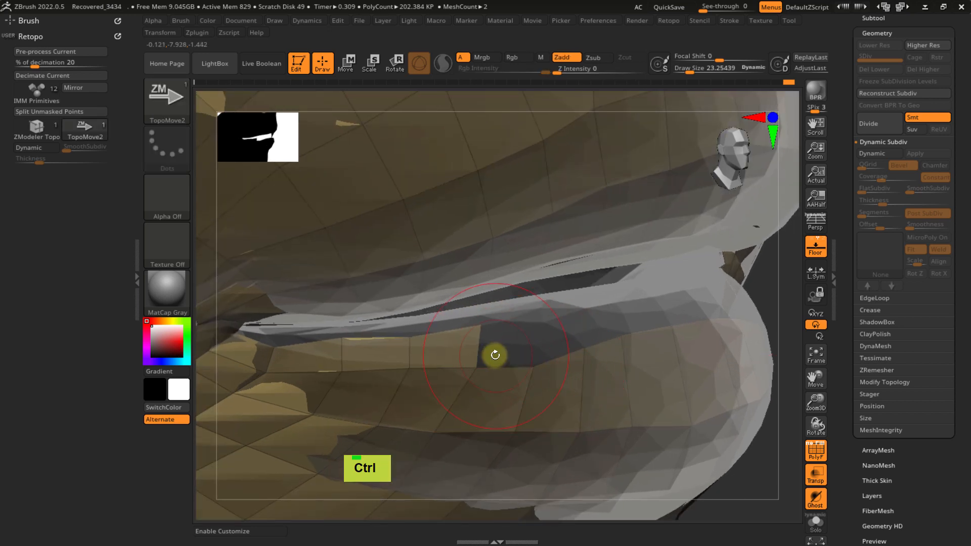
pyautogui.hotkey('ctrl', 'x')
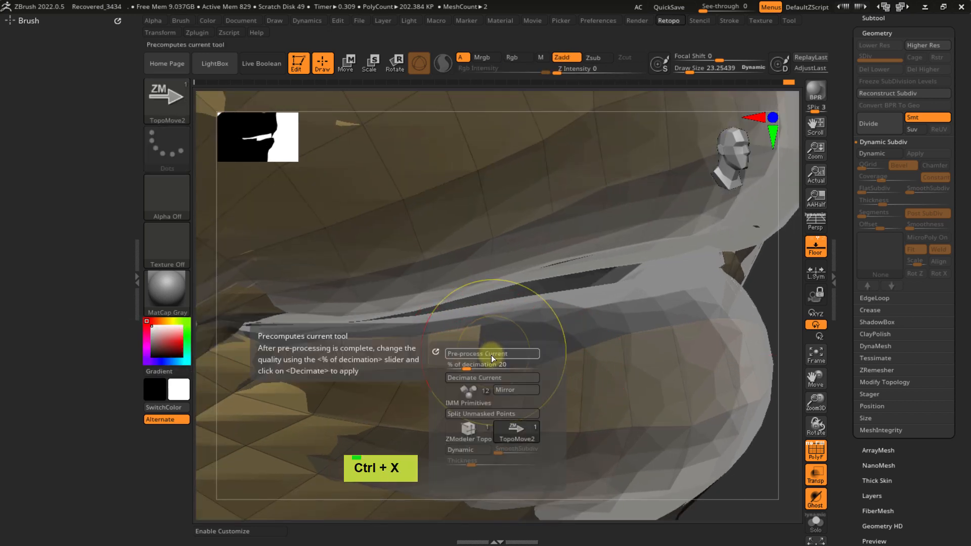
pyautogui.click(469, 430)
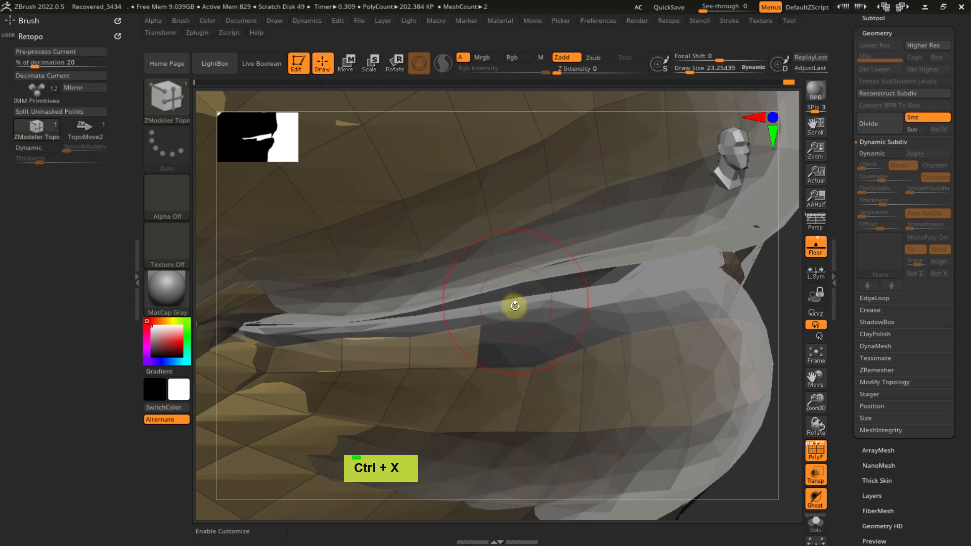
pyautogui.press('s')
pyautogui.moveTo(496, 340); pyautogui.dragTo(494, 339)
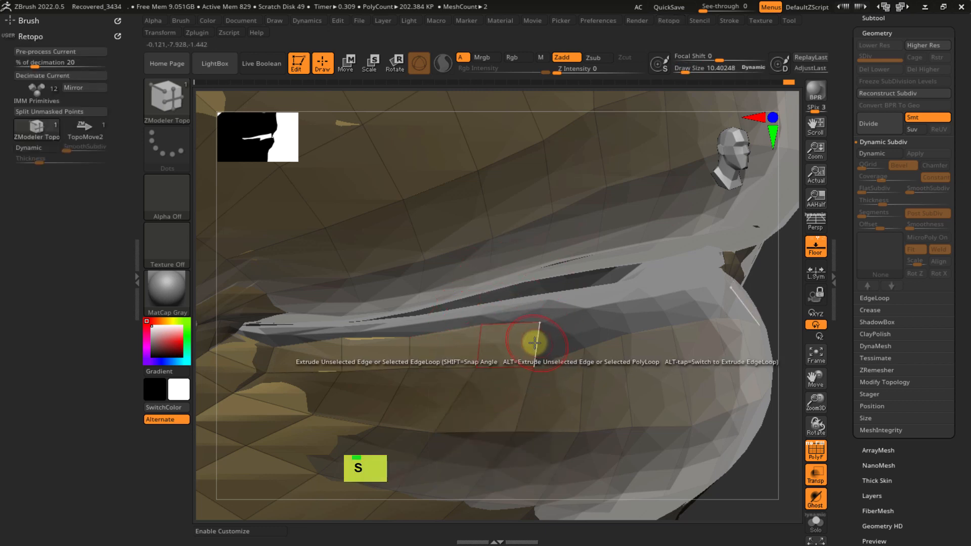
pyautogui.moveTo(532, 342); pyautogui.dragTo(578, 330)
pyautogui.moveTo(584, 327); pyautogui.dragTo(549, 333, button='right')
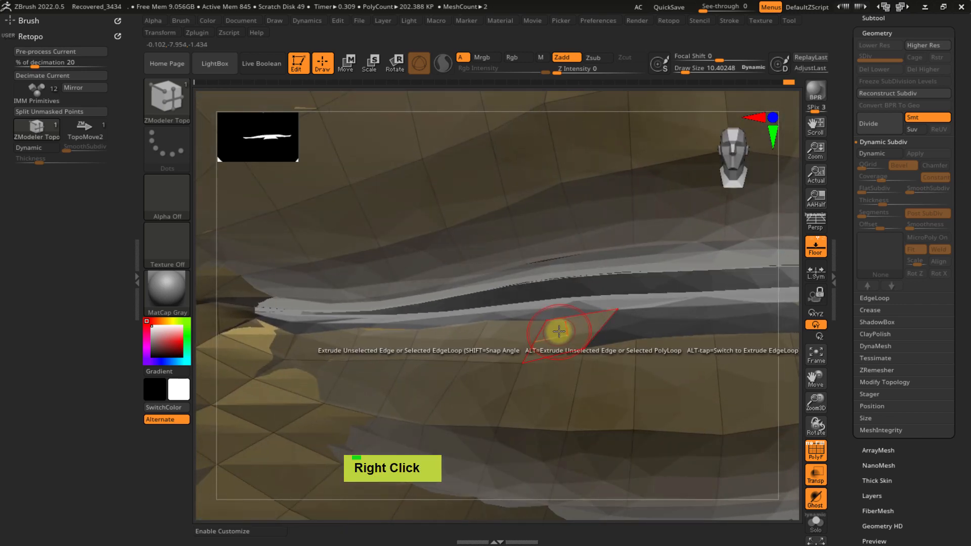
# - Switch to the TopoMove2 brush and pull the new lower-lip polygon's inner end point back toward the mouth corner
pyautogui.hotkey('ctrl', 'x')
pyautogui.click(583, 416)
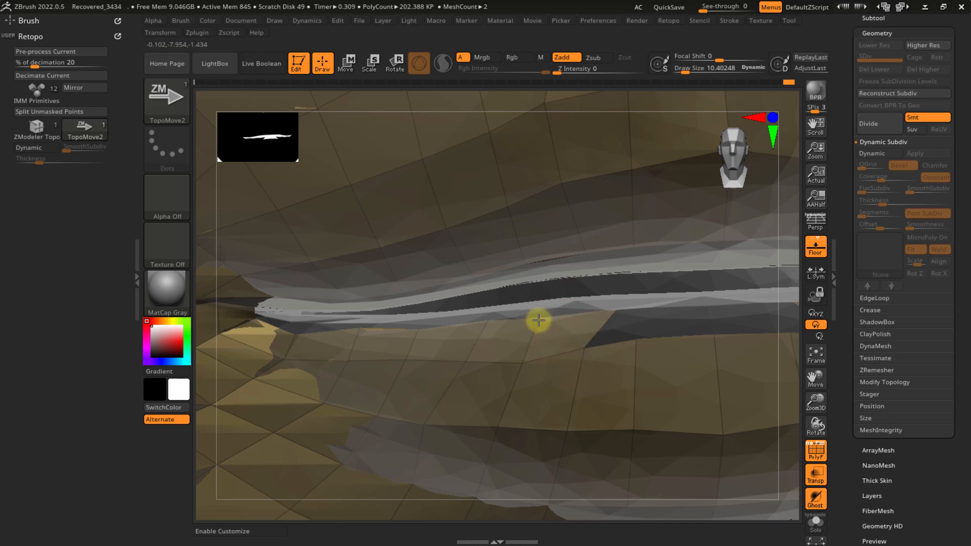
pyautogui.click(506, 314)
pyautogui.moveTo(505, 314)
pyautogui.mouseDown(button='right')
pyautogui.moveTo(485, 265)
pyautogui.moveTo(480, 278)
pyautogui.moveTo(521, 347)
pyautogui.mouseUp(button='right')
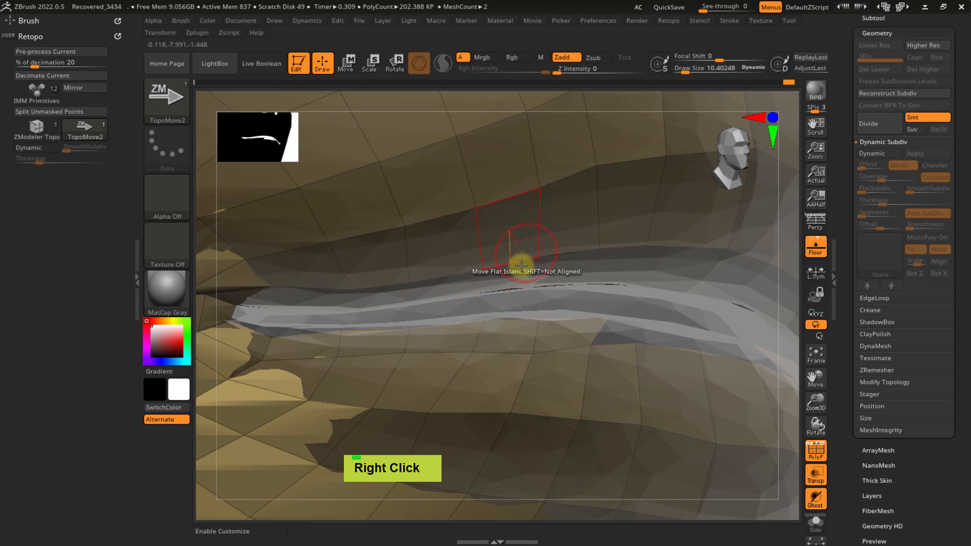
pyautogui.moveTo(568, 327); pyautogui.dragTo(621, 310, button='right')
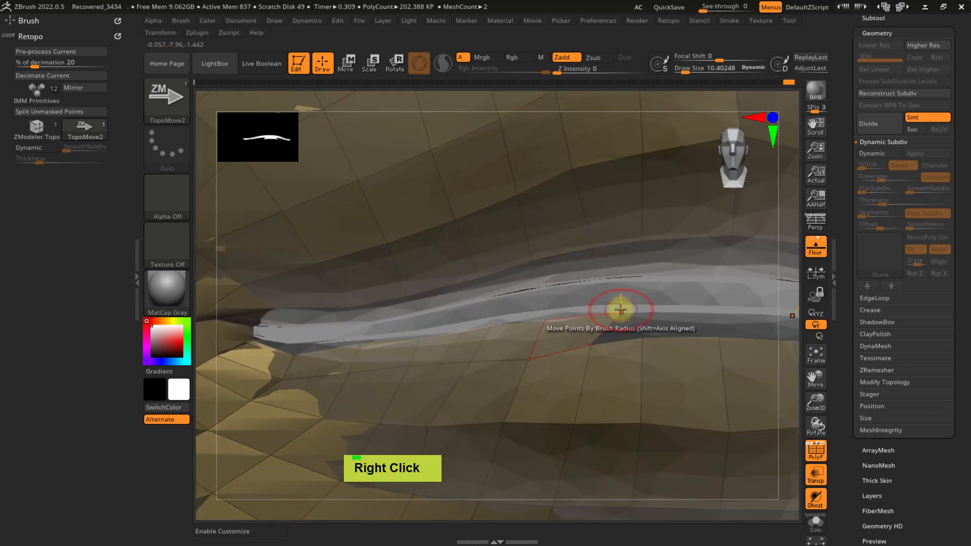
pyautogui.moveTo(622, 312); pyautogui.dragTo(595, 311)
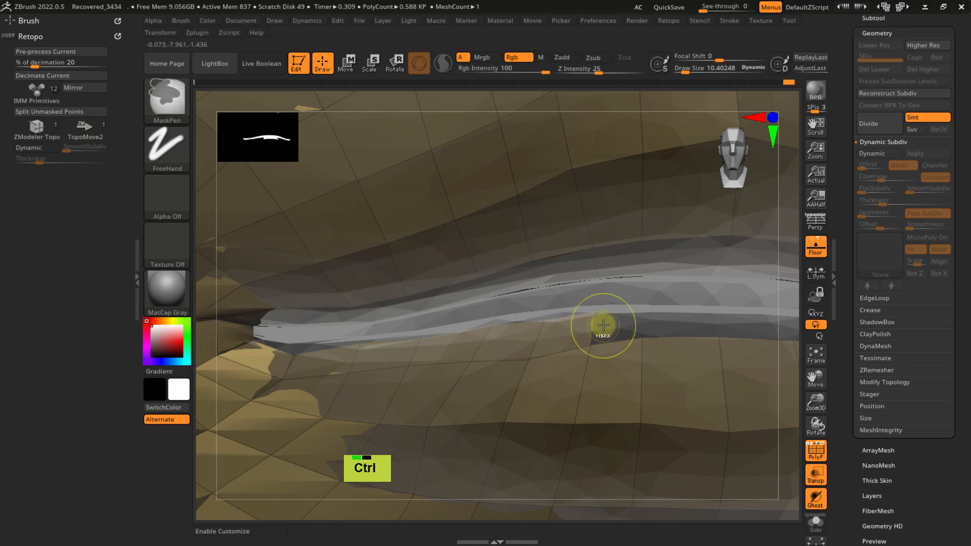
# - Switch to the ZModeler Topo brush and extrude the lower-lip strip's end edges to close the gap at the lip's centre
pyautogui.hotkey('ctrl', 'x')
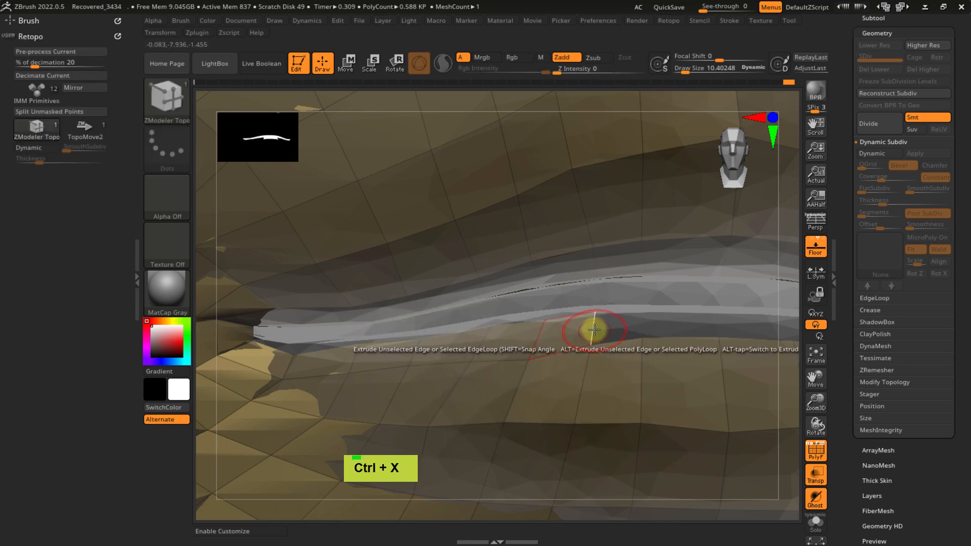
pyautogui.moveTo(639, 325); pyautogui.dragTo(534, 286, button='right')
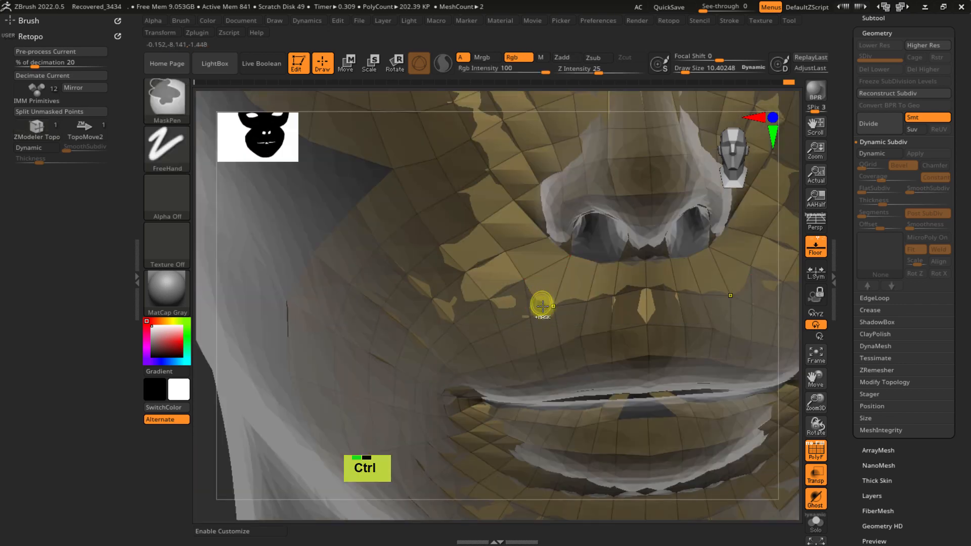
pyautogui.hotkey('ctrl', 'z')
pyautogui.moveTo(590, 375)
pyautogui.keyDown('ctrl'); pyautogui.mouseDown(button='right')
pyautogui.moveTo(654, 429)
pyautogui.moveTo(636, 438)
pyautogui.mouseUp(button='right'); pyautogui.keyUp('ctrl')
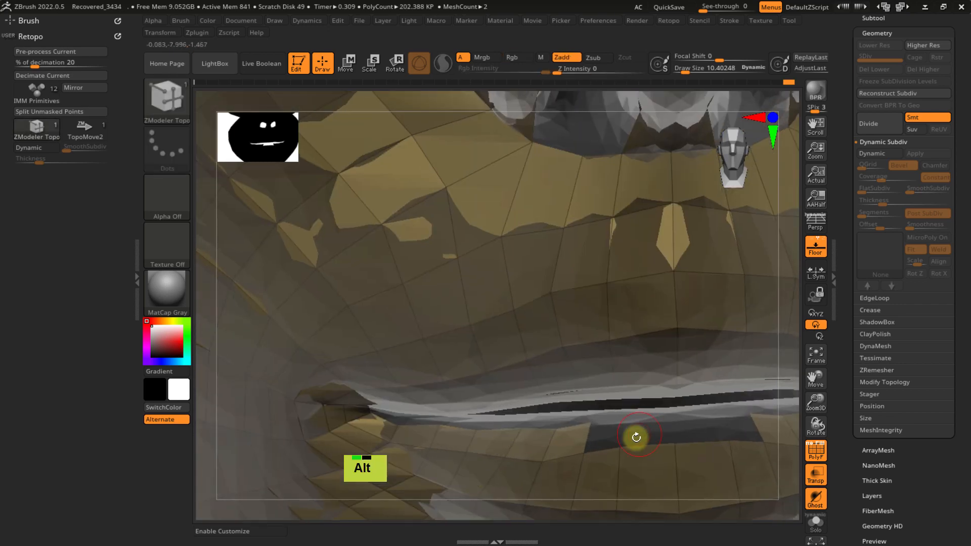
pyautogui.keyDown('alt'); pyautogui.moveTo(568, 391); pyautogui.dragTo(515, 394, button='right'); pyautogui.keyUp('alt')
pyautogui.keyDown('alt'); pyautogui.moveTo(615, 366); pyautogui.dragTo(338, 243, button='right'); pyautogui.keyUp('alt')
pyautogui.moveTo(464, 355)
pyautogui.keyDown('ctrl'); pyautogui.mouseDown(button='right')
pyautogui.moveTo(476, 372)
pyautogui.moveTo(427, 395)
pyautogui.moveTo(427, 341)
pyautogui.mouseUp(button='right'); pyautogui.keyUp('ctrl')
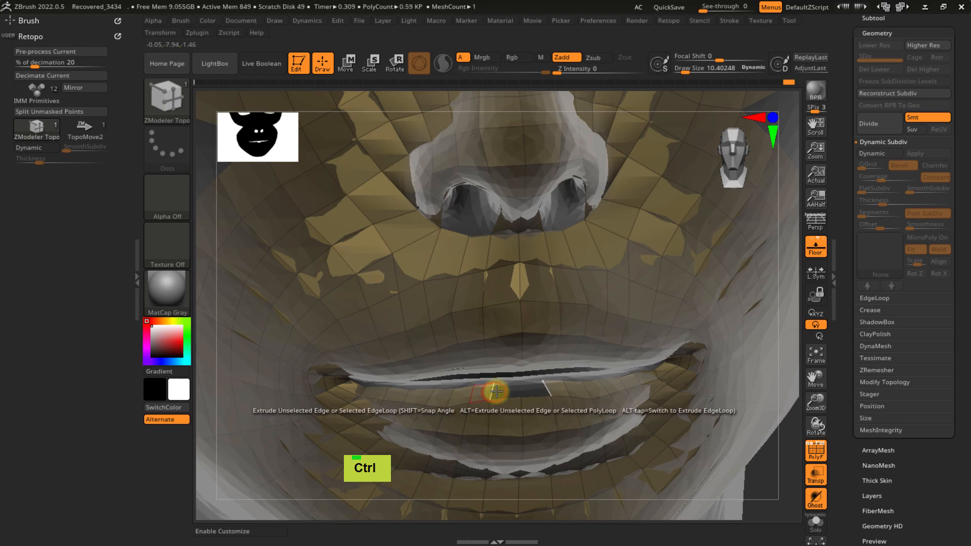
pyautogui.moveTo(524, 393)
pyautogui.keyDown('ctrl'); pyautogui.mouseDown(button='right')
pyautogui.moveTo(518, 386)
pyautogui.moveTo(581, 479)
pyautogui.moveTo(563, 465)
pyautogui.mouseUp(button='right'); pyautogui.keyUp('ctrl')
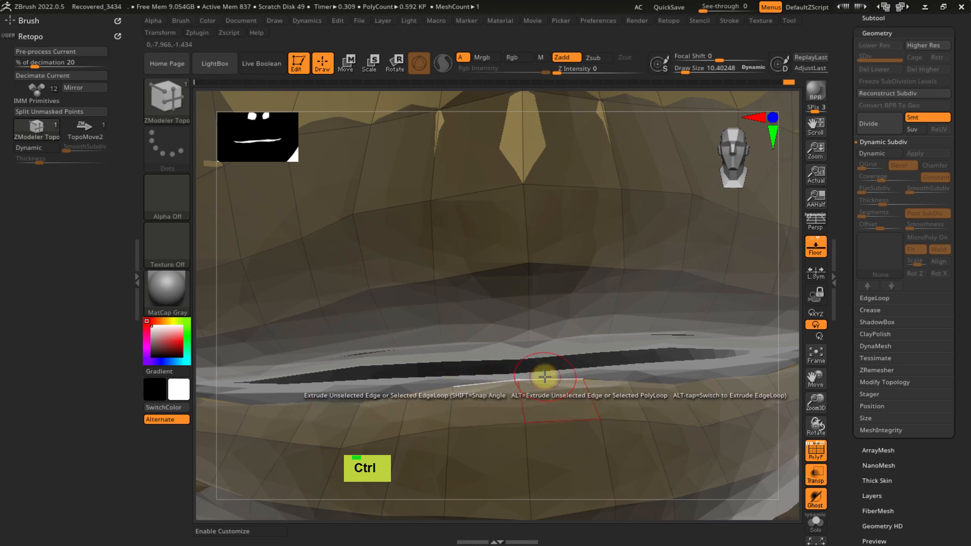
# - Turn off ghost transparency and turn on dynamic subdivision to check the closed lip strips against the sculpt
pyautogui.click(816, 476)
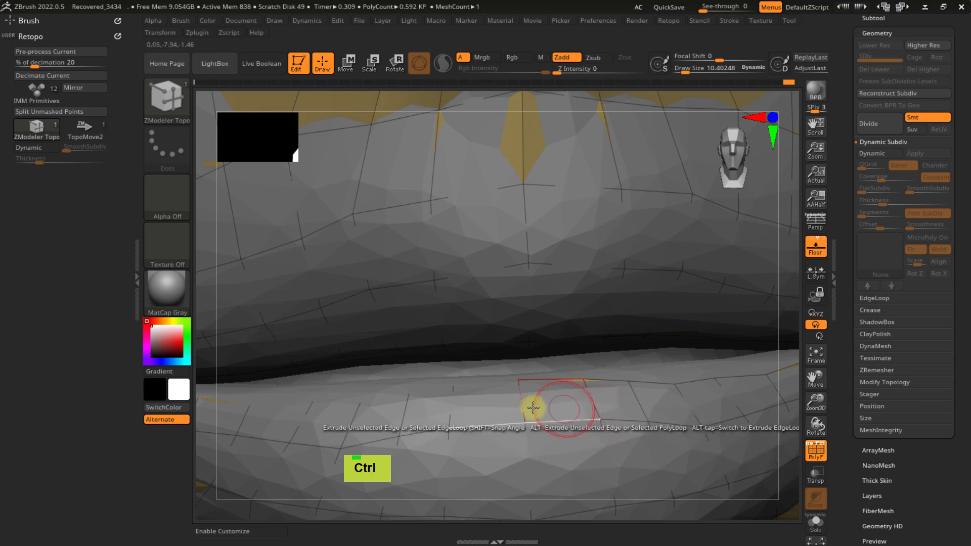
pyautogui.moveTo(440, 399)
pyautogui.keyDown('ctrl'); pyautogui.mouseDown(button='right')
pyautogui.moveTo(502, 364)
pyautogui.moveTo(484, 364)
pyautogui.mouseUp(button='right'); pyautogui.keyUp('ctrl')
pyautogui.click(80, 127)
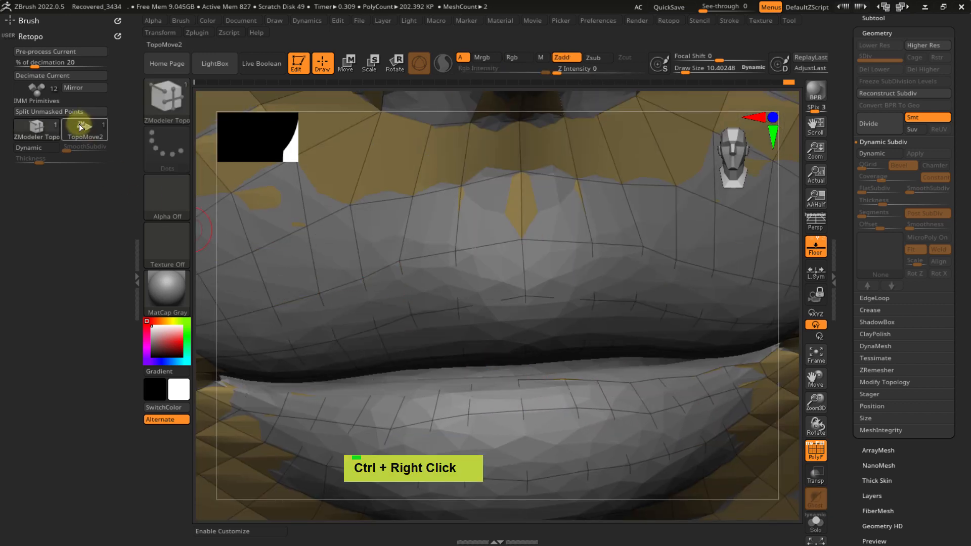
pyautogui.click(39, 148)
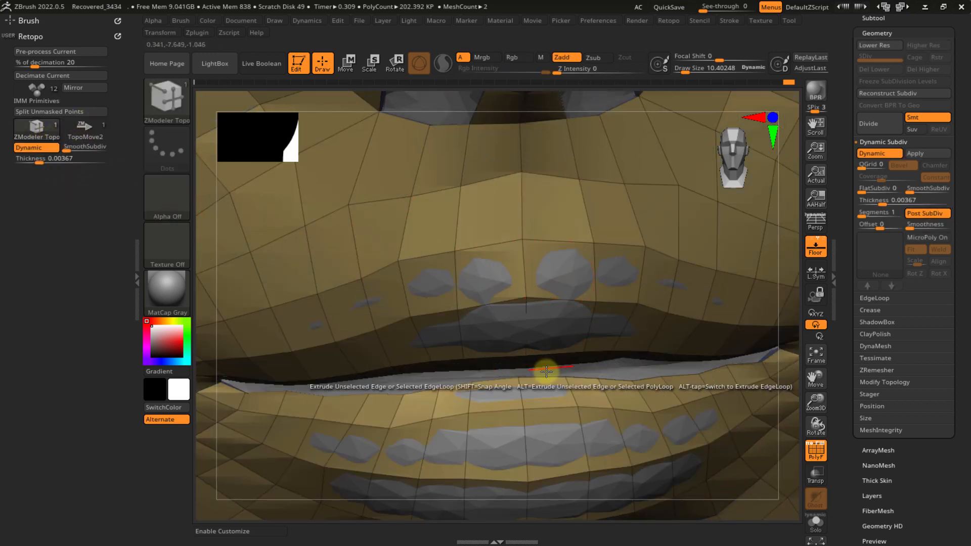
pyautogui.moveTo(461, 399); pyautogui.dragTo(434, 389, button='right')
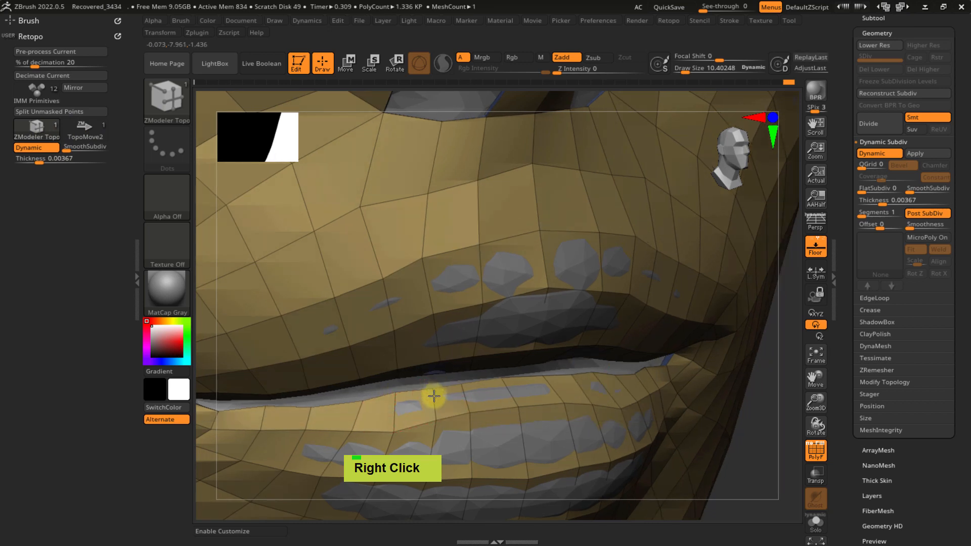
# - Switch to the TopoMove2 brush and adjust the points along the lower edge of the central lower-lip strip
pyautogui.hotkey('ctrl', 'x')
pyautogui.click(452, 477)
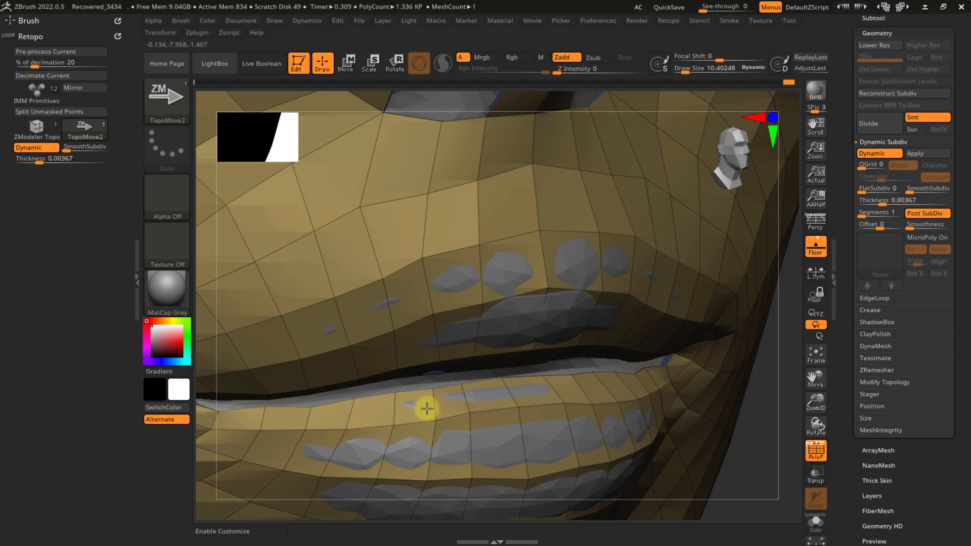
pyautogui.moveTo(473, 412); pyautogui.dragTo(486, 414)
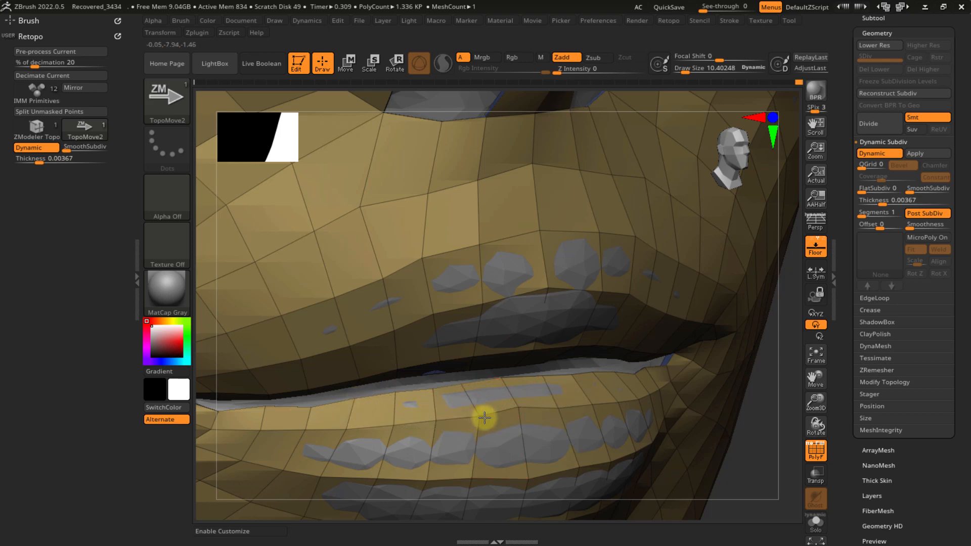
pyautogui.press('5')
# - Increase the draw size to about 61.6 and try to smooth the polygons across the lower lip
pyautogui.moveTo(477, 351)
pyautogui.keyDown('ctrl'); pyautogui.mouseDown(button='right')
pyautogui.moveTo(479, 411)
pyautogui.moveTo(484, 314)
pyautogui.moveTo(419, 326)
pyautogui.mouseUp(button='right'); pyautogui.keyUp('ctrl')
pyautogui.press('shift')
pyautogui.press('s')
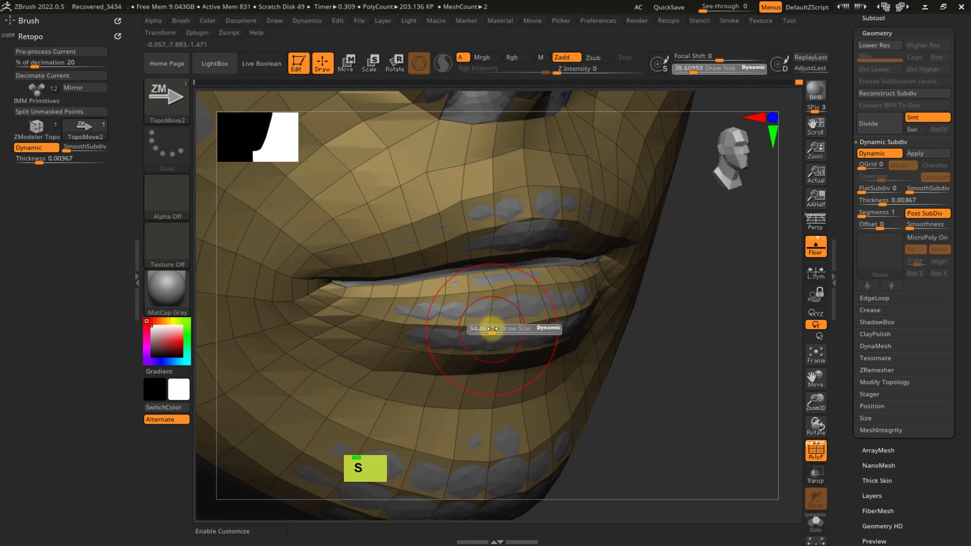
pyautogui.moveTo(492, 329)
pyautogui.mouseDown()
pyautogui.moveTo(462, 347)
pyautogui.moveTo(373, 347)
pyautogui.moveTo(501, 333)
pyautogui.mouseUp()
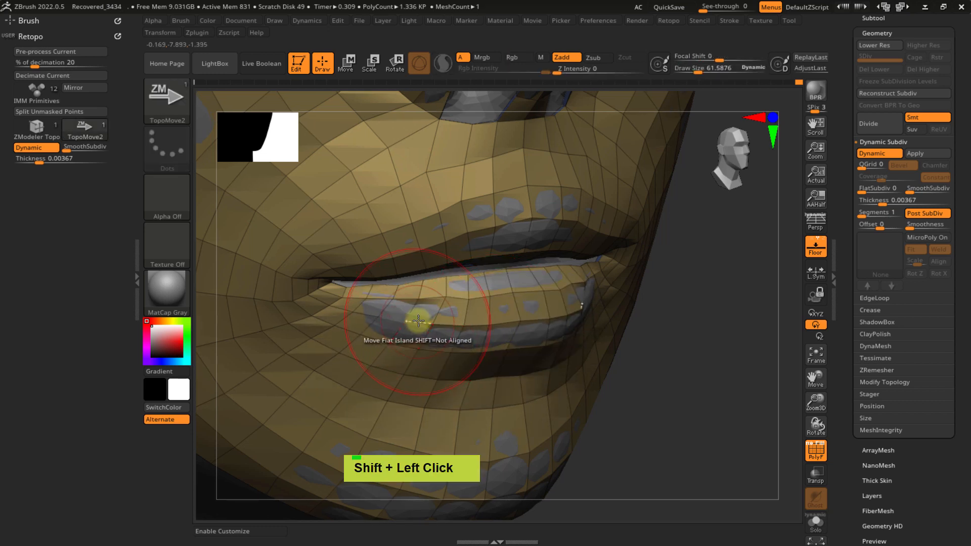
pyautogui.keyDown('shift'); pyautogui.moveTo(406, 327); pyautogui.dragTo(406, 327); pyautogui.keyUp('shift')
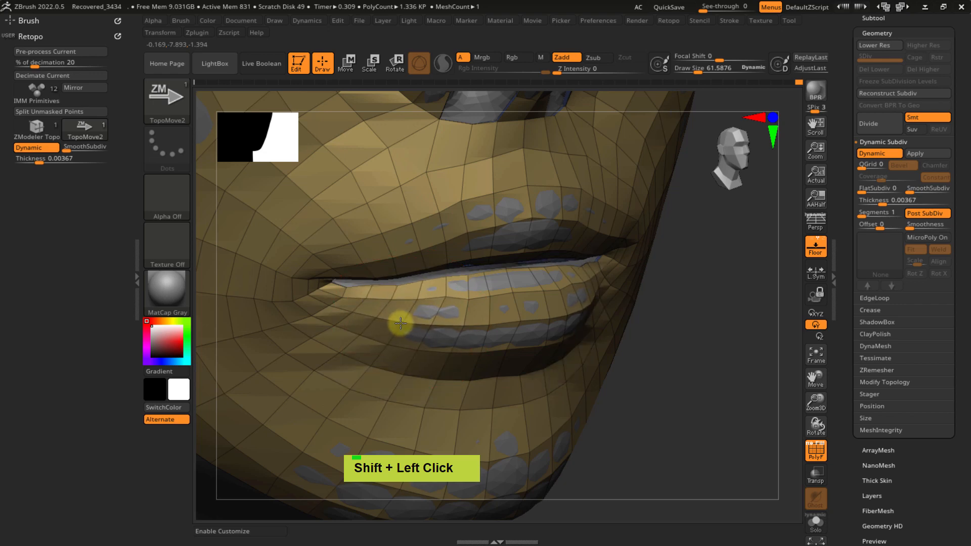
pyautogui.moveTo(501, 341)
pyautogui.mouseDown(button='right')
pyautogui.moveTo(462, 330)
pyautogui.moveTo(481, 310)
pyautogui.moveTo(462, 329)
pyautogui.mouseUp(button='right')
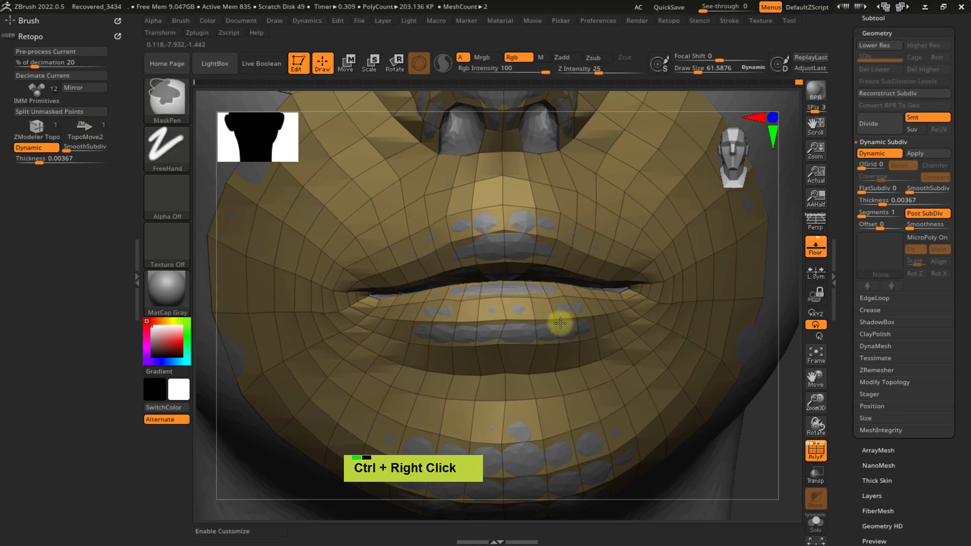
pyautogui.moveTo(559, 321)
pyautogui.keyDown('ctrl'); pyautogui.mouseDown(button='right')
pyautogui.moveTo(533, 341)
pyautogui.moveTo(494, 319)
pyautogui.moveTo(510, 357)
pyautogui.moveTo(484, 304)
pyautogui.moveTo(488, 327)
pyautogui.moveTo(517, 313)
pyautogui.moveTo(481, 304)
pyautogui.moveTo(403, 315)
pyautogui.mouseUp(button='right'); pyautogui.keyUp('ctrl')
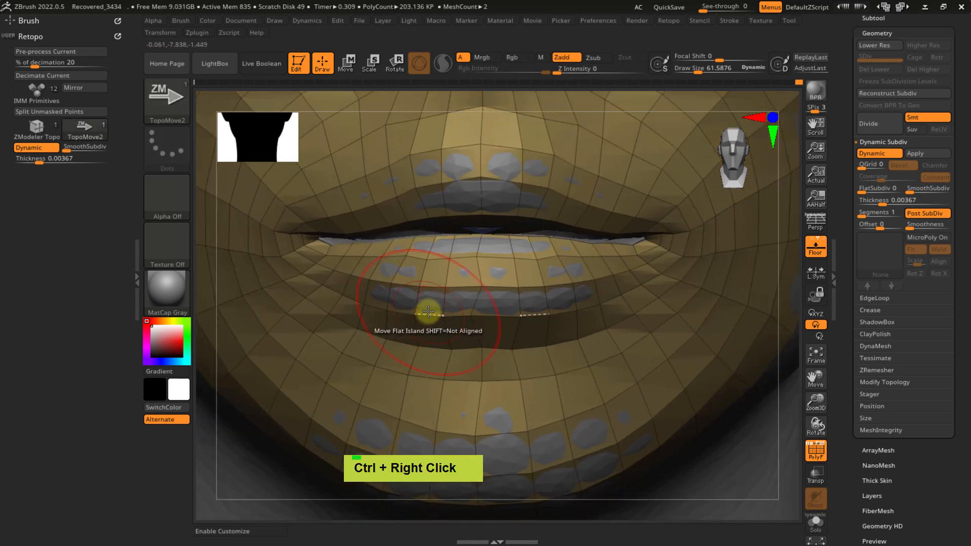
# - Undo the latest smoothing changes on the lower lip
pyautogui.hotkey('ctrl', 'z')
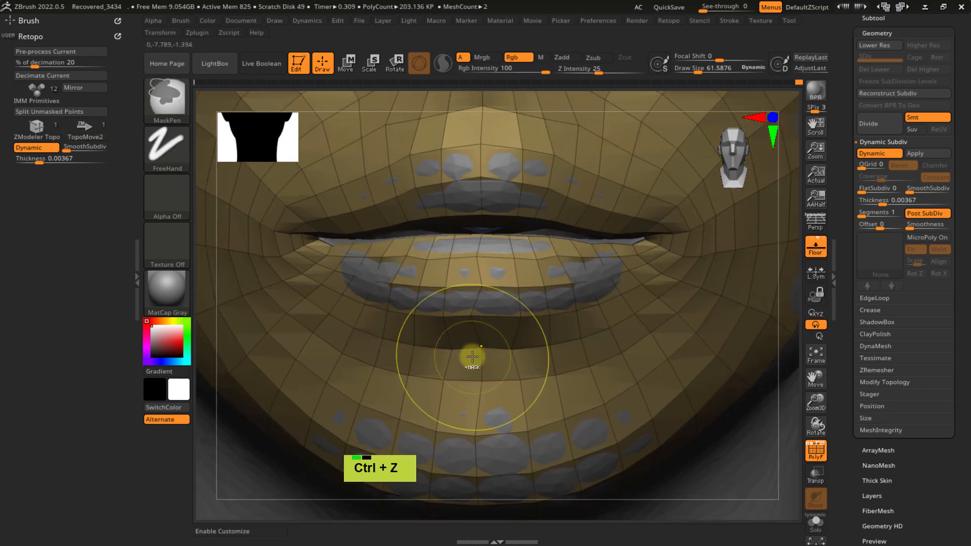
pyautogui.hotkey('ctrl', 'z')
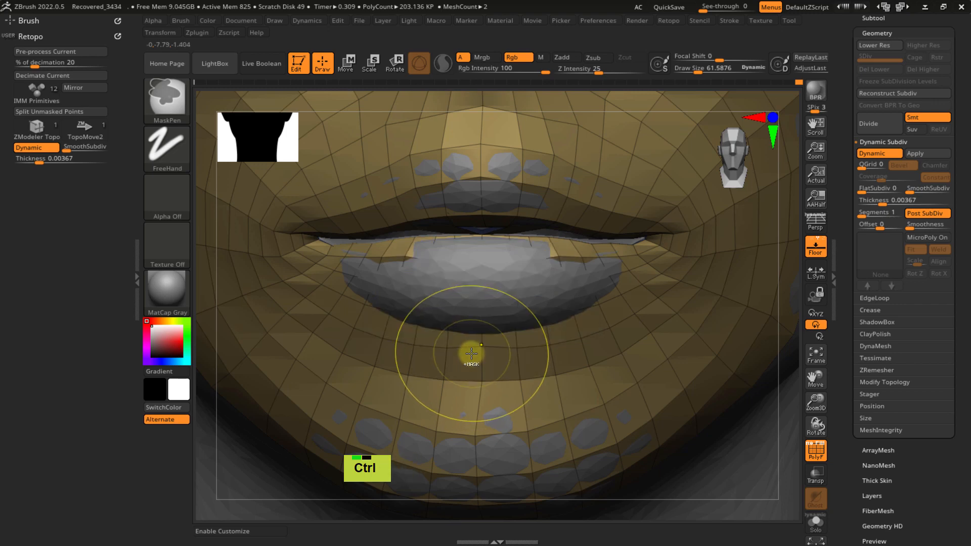
pyautogui.hotkey('ctrl', 'z')
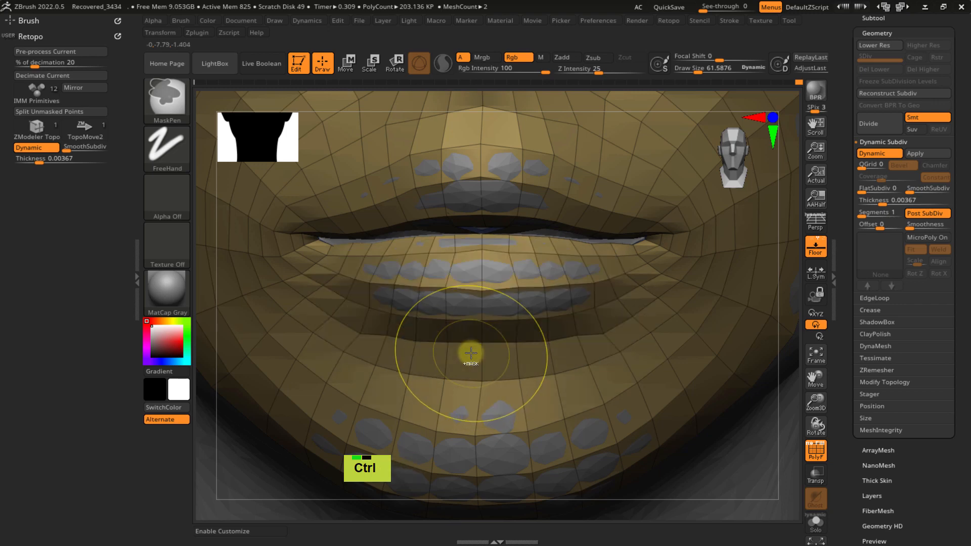
# - Reduce the draw size to about 35.8, toggle symmetry and try to move the chin's centre-line point into alignment
pyautogui.moveTo(474, 433)
pyautogui.keyDown('alt'); pyautogui.mouseDown(button='right')
pyautogui.moveTo(465, 321)
pyautogui.moveTo(465, 341)
pyautogui.mouseUp(button='right'); pyautogui.keyUp('alt')
pyautogui.press('s')
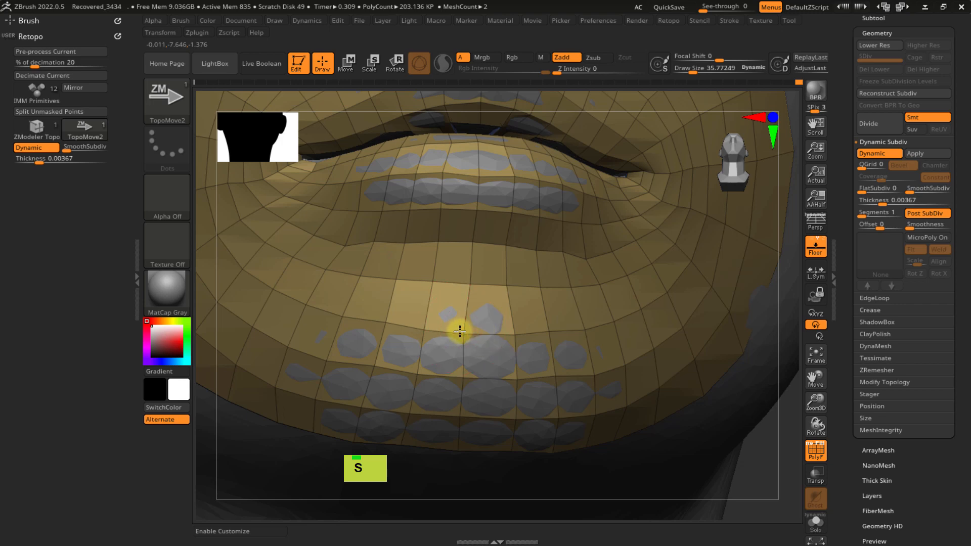
pyautogui.moveTo(456, 334); pyautogui.dragTo(425, 328, button='right')
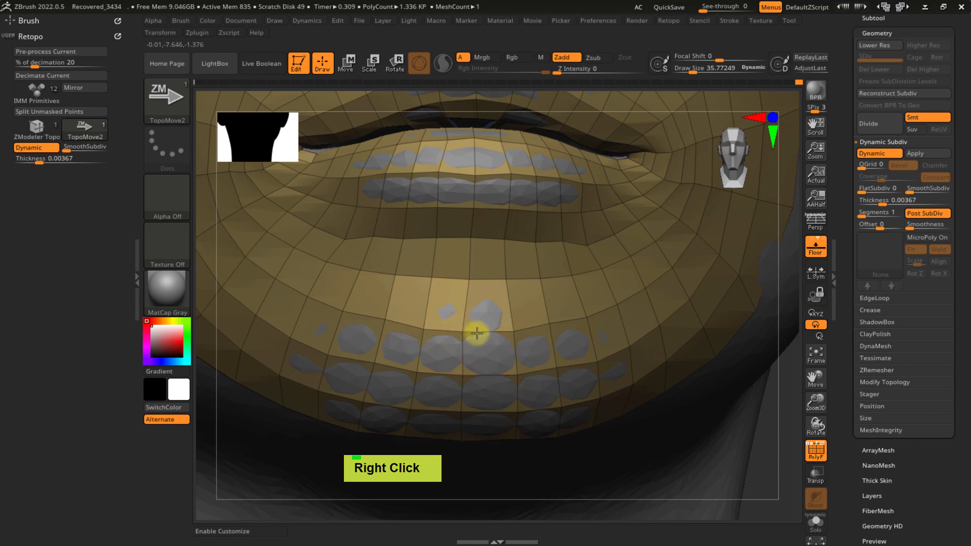
pyautogui.keyDown('ctrl'); pyautogui.moveTo(456, 322); pyautogui.dragTo(482, 348, button='right'); pyautogui.keyUp('ctrl')
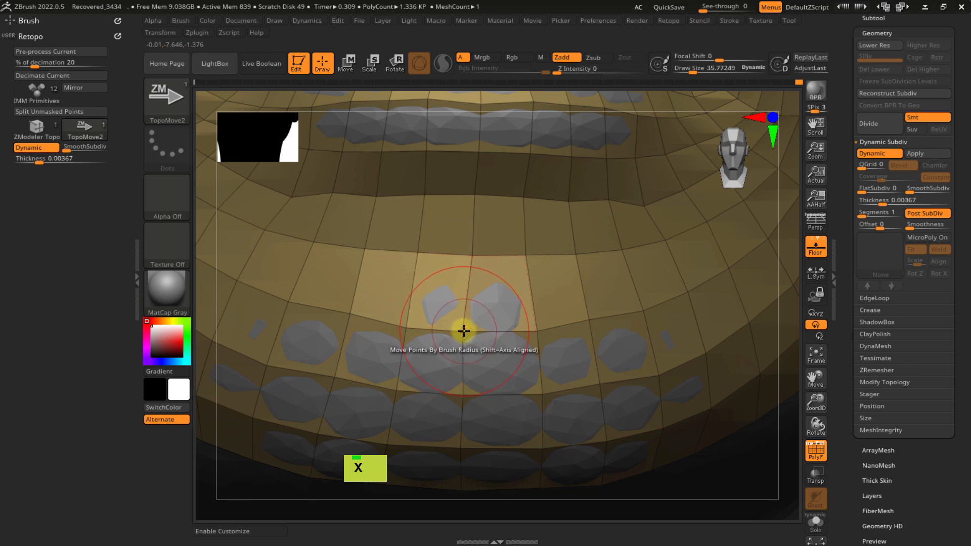
pyautogui.press('space')
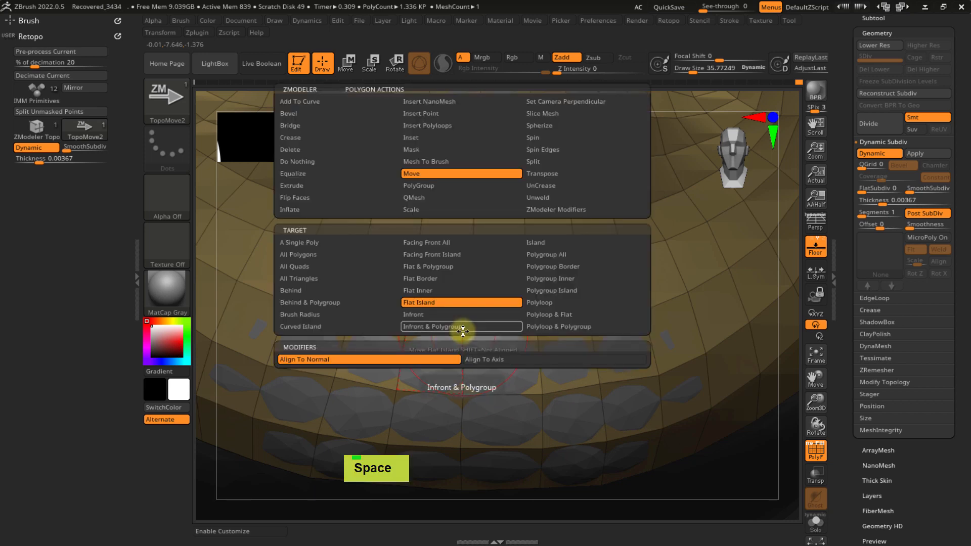
pyautogui.click(463, 331)
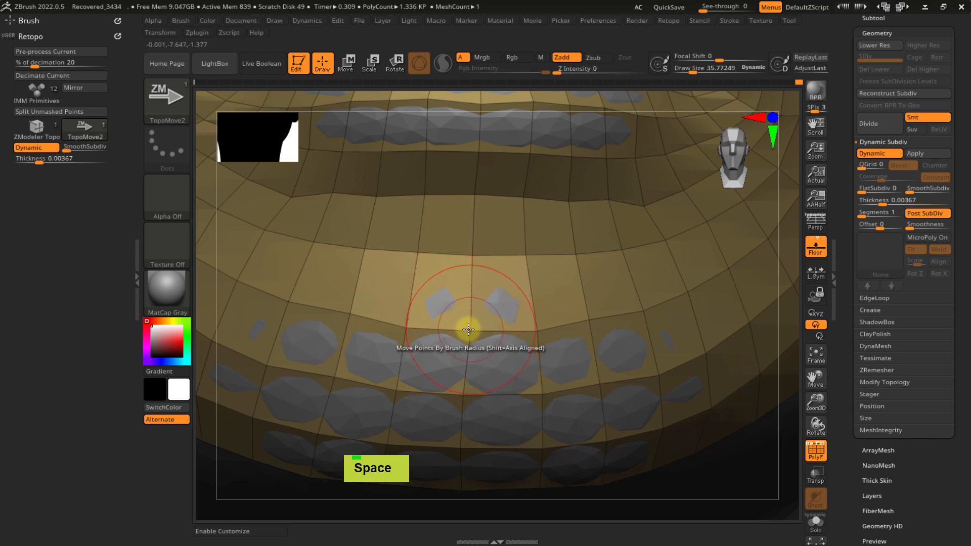
# - Set the draw size to about 10.4, toggle symmetry and move the chin's centre-line point toward the middle
pyautogui.press('s')
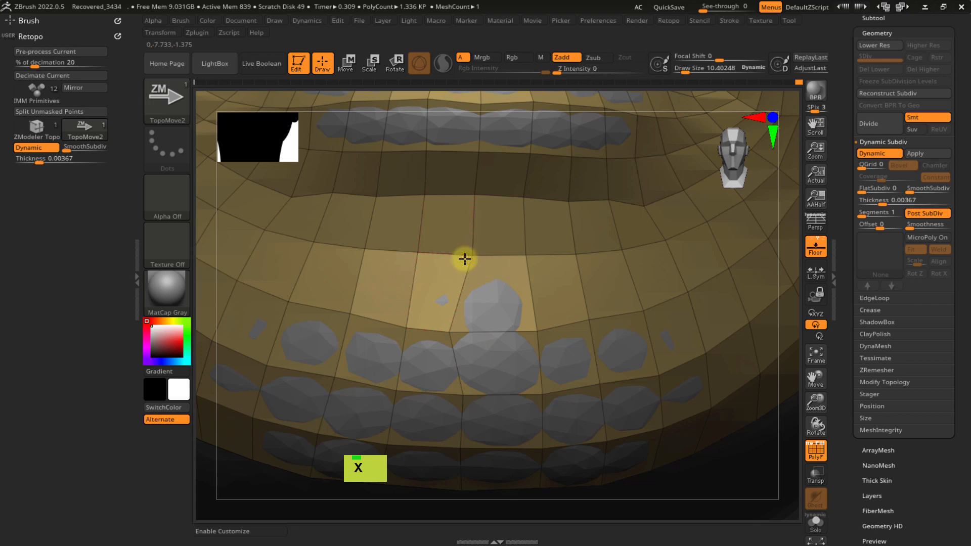
pyautogui.moveTo(449, 320); pyautogui.dragTo(478, 342, button='right')
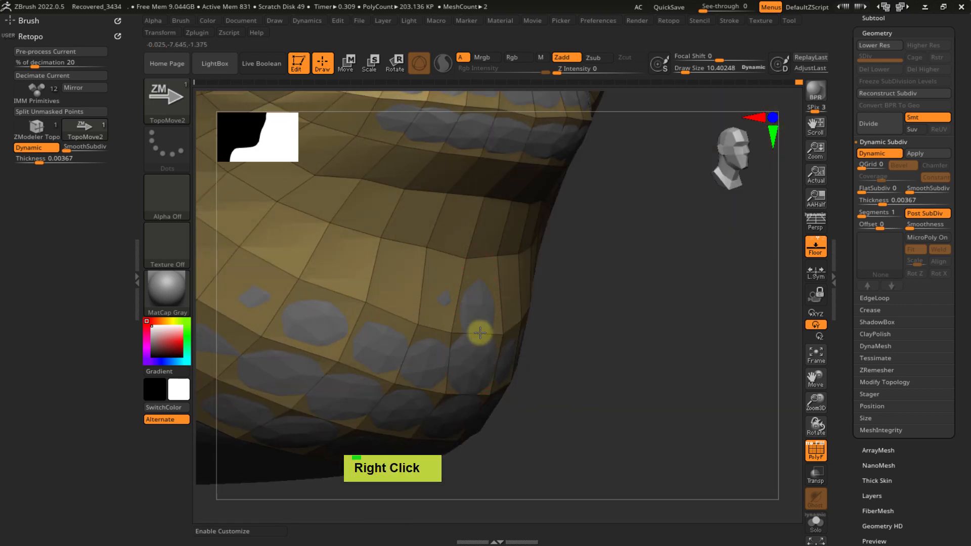
pyautogui.moveTo(458, 333); pyautogui.dragTo(456, 332, button='right')
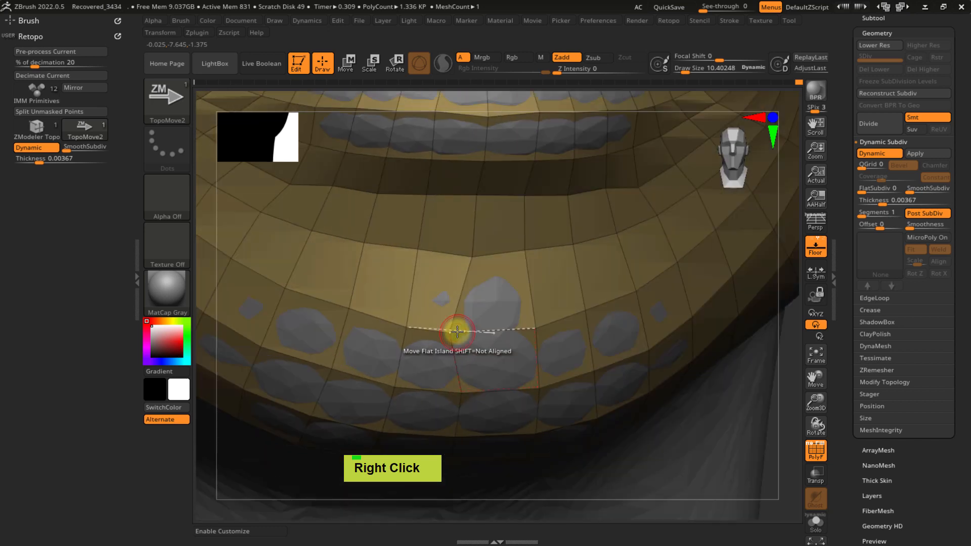
pyautogui.press('x')
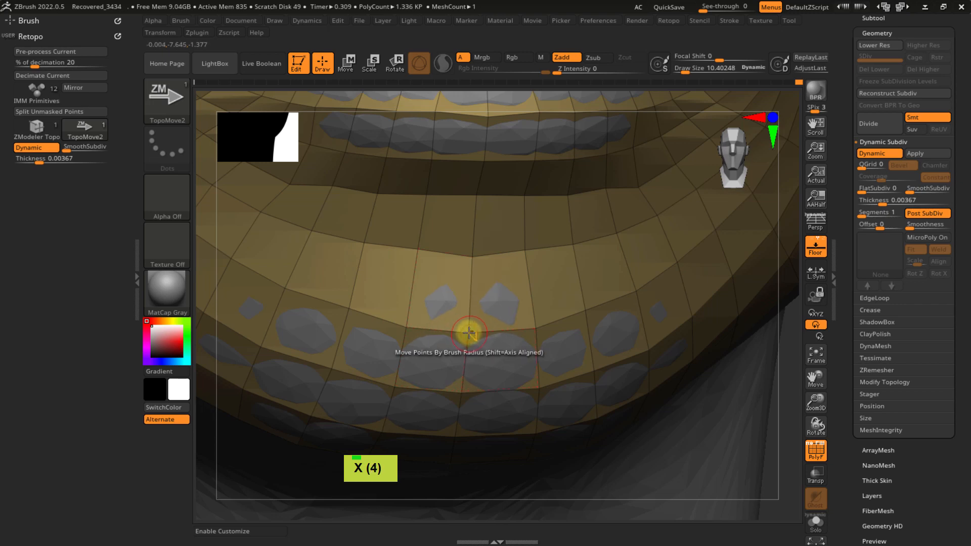
pyautogui.moveTo(464, 329)
pyautogui.keyDown('ctrl'); pyautogui.mouseDown(button='right')
pyautogui.moveTo(481, 359)
pyautogui.moveTo(466, 343)
pyautogui.moveTo(476, 342)
pyautogui.moveTo(463, 311)
pyautogui.moveTo(466, 351)
pyautogui.mouseUp(button='right'); pyautogui.keyUp('ctrl')
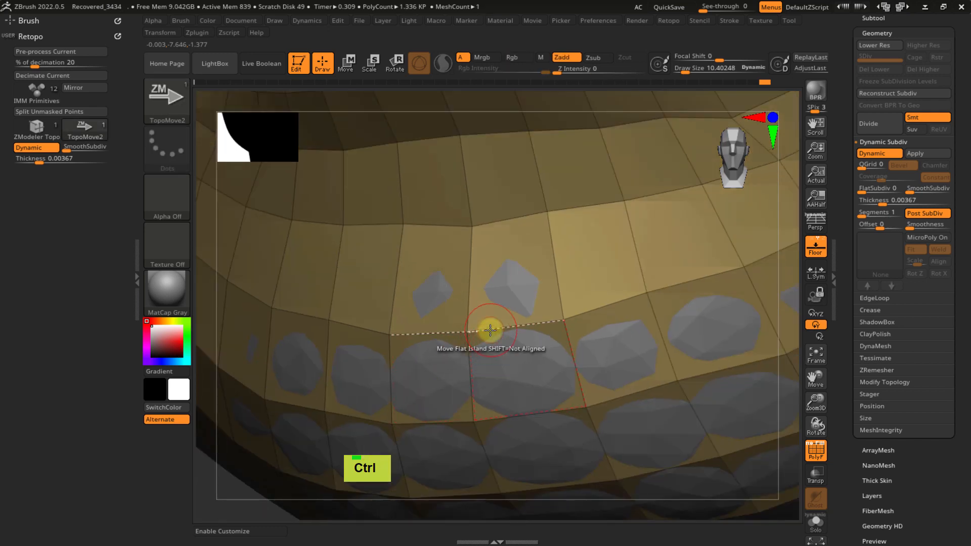
# - Turn off dynamic subdivision and turn on ghost transparency to see the chin polygons over the sculpt
pyautogui.click(36, 151)
pyautogui.moveTo(495, 300); pyautogui.dragTo(704, 418, button='right')
pyautogui.click(816, 474)
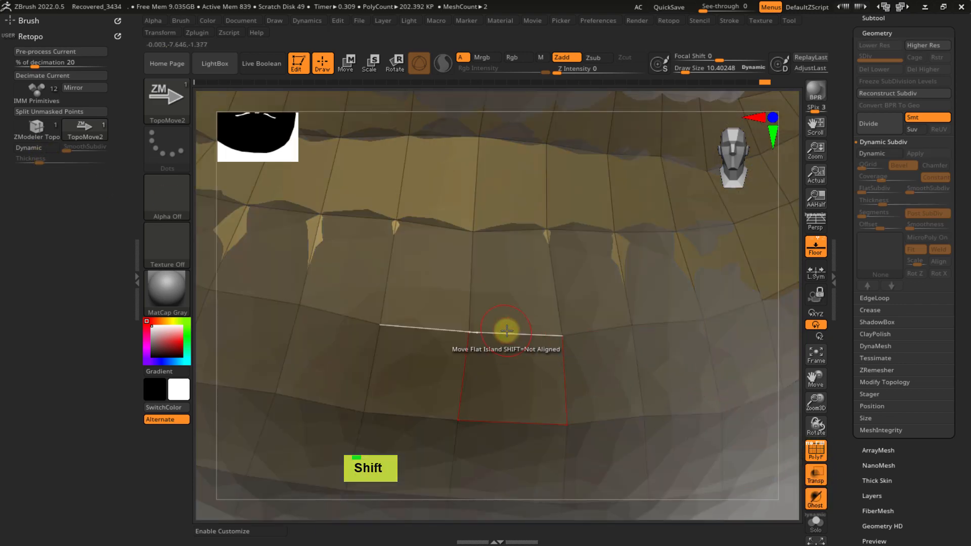
# - Align the chin's centre-line points to the symmetry axis, toggling symmetry so the points can move individually
pyautogui.keyDown('shift'); pyautogui.moveTo(505, 330); pyautogui.dragTo(488, 342, button='right'); pyautogui.keyUp('shift')
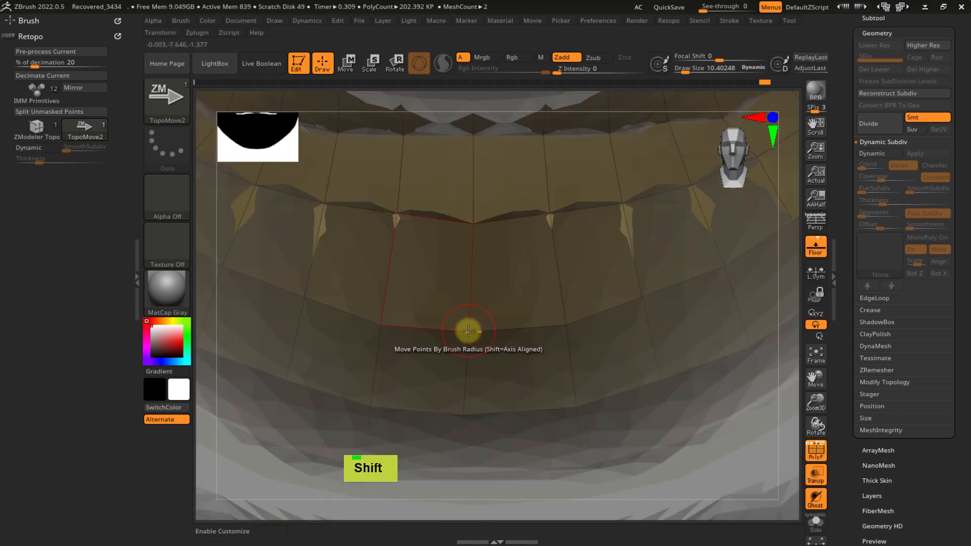
pyautogui.keyDown('shift'); pyautogui.click(469, 330); pyautogui.keyUp('shift')
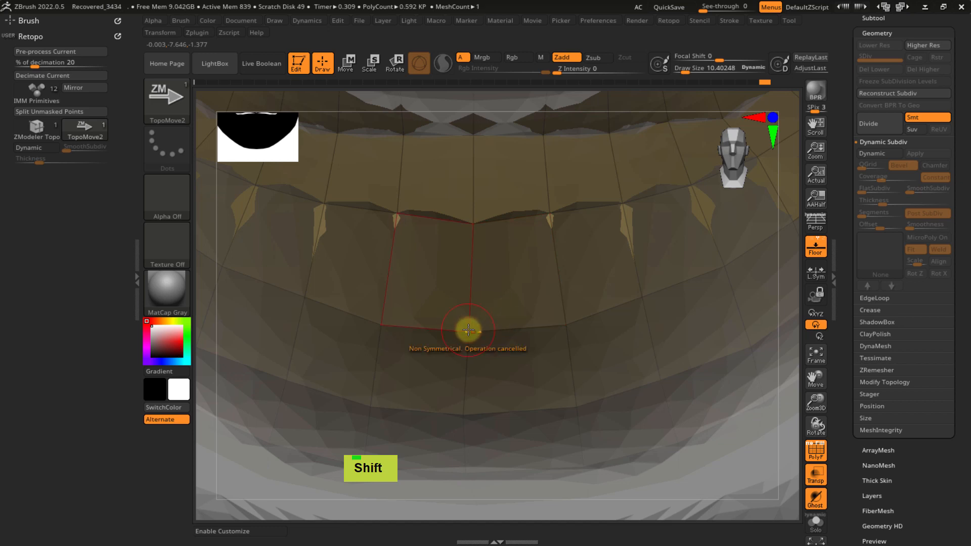
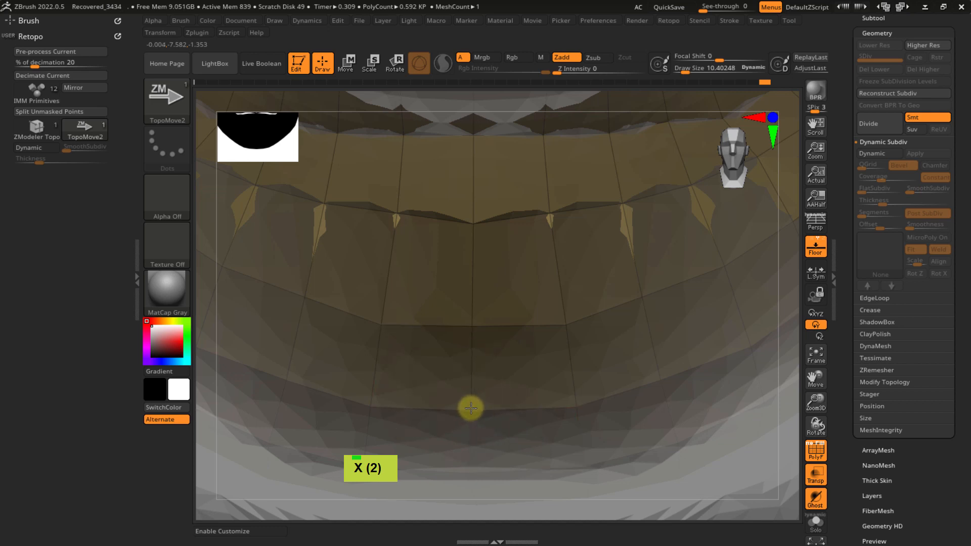
pyautogui.press('x')
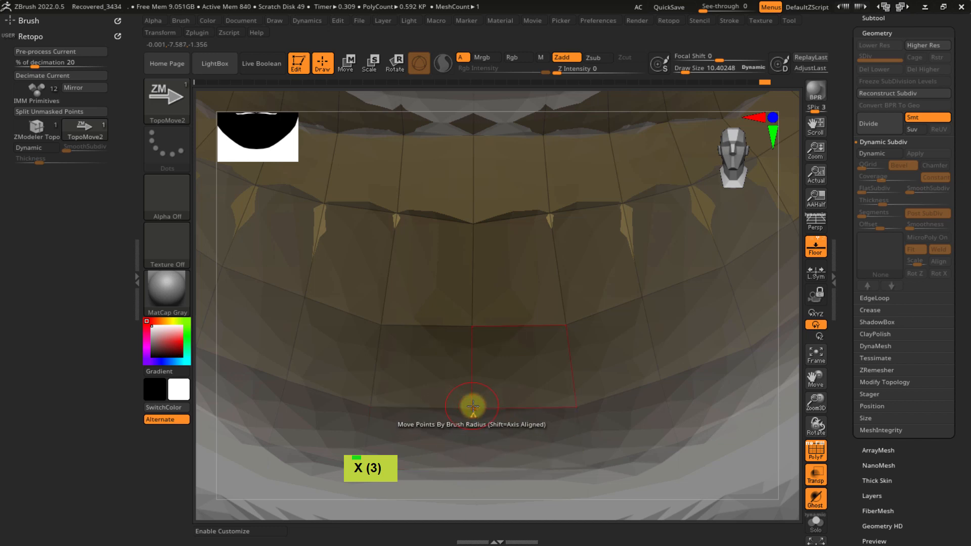
pyautogui.keyDown('ctrl'); pyautogui.moveTo(512, 454); pyautogui.dragTo(457, 299, button='right'); pyautogui.keyUp('ctrl')
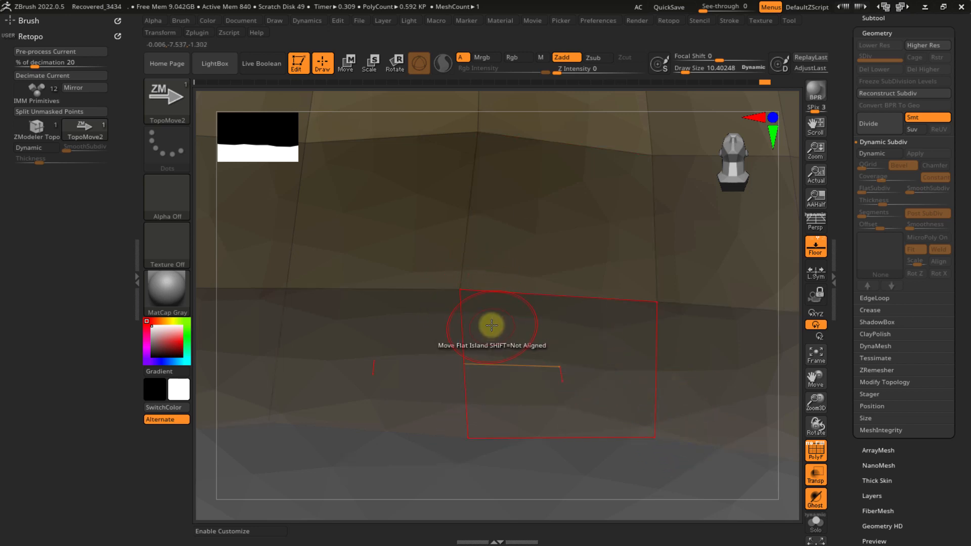
pyautogui.keyDown('ctrl'); pyautogui.moveTo(498, 323); pyautogui.dragTo(535, 245, button='right'); pyautogui.keyUp('ctrl')
pyautogui.keyDown('alt'); pyautogui.moveTo(519, 206); pyautogui.dragTo(529, 397, button='right'); pyautogui.keyUp('alt')
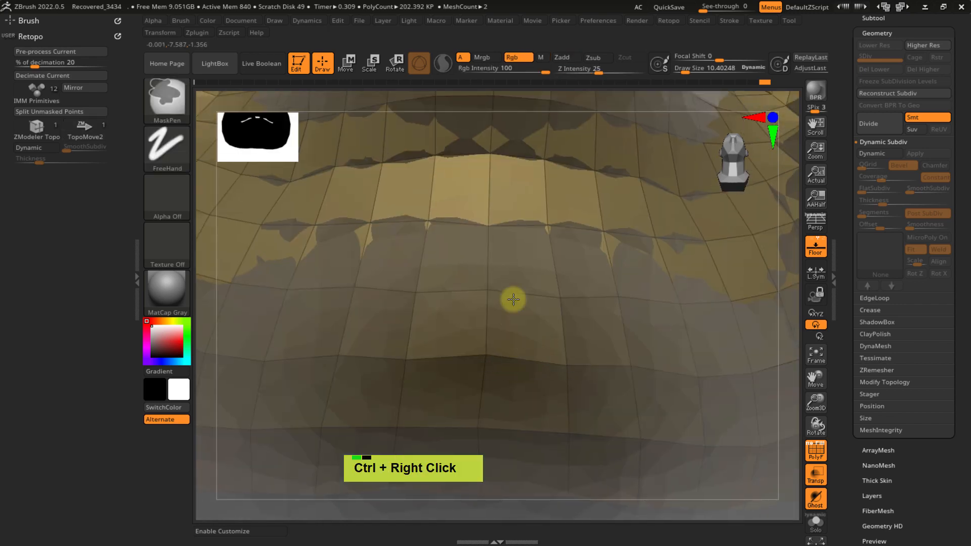
pyautogui.moveTo(514, 297)
pyautogui.keyDown('ctrl'); pyautogui.mouseDown(button='right')
pyautogui.moveTo(521, 263)
pyautogui.moveTo(514, 358)
pyautogui.moveTo(502, 281)
pyautogui.mouseUp(button='right'); pyautogui.keyUp('ctrl')
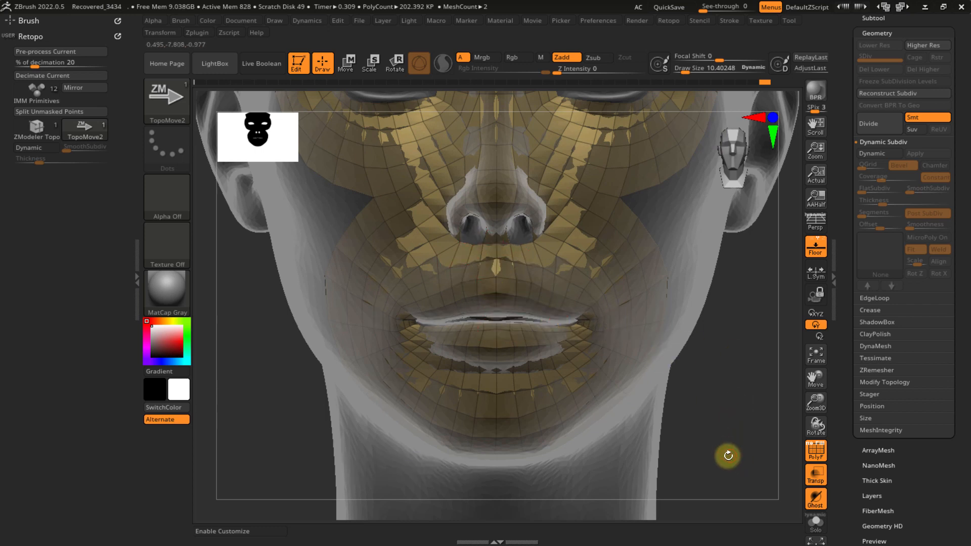
# - Isolate the retopology mesh from the sculpt and switch to the Move brush
pyautogui.click(816, 523)
pyautogui.keyDown('ctrl'); pyautogui.moveTo(531, 364); pyautogui.dragTo(569, 386, button='right'); pyautogui.keyUp('ctrl')
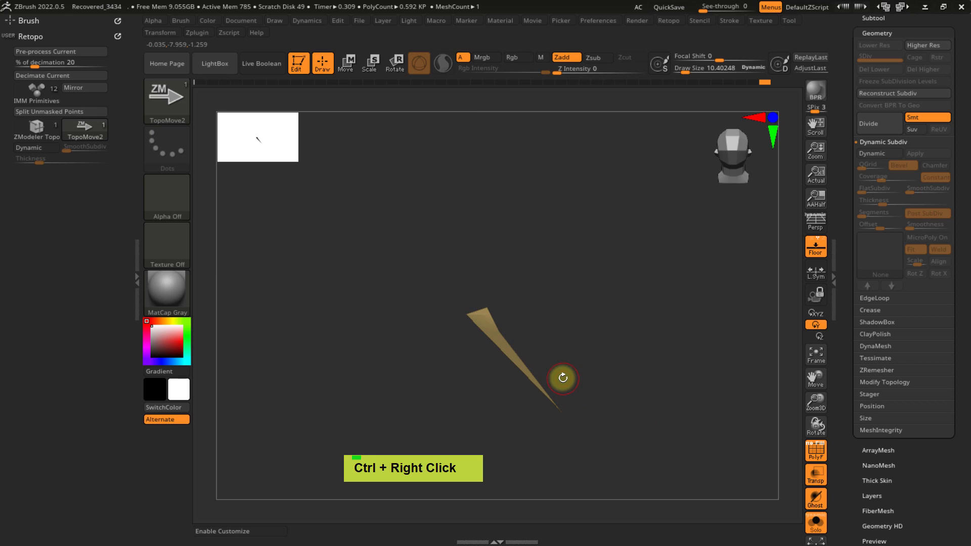
pyautogui.press('b')
pyautogui.press('m')
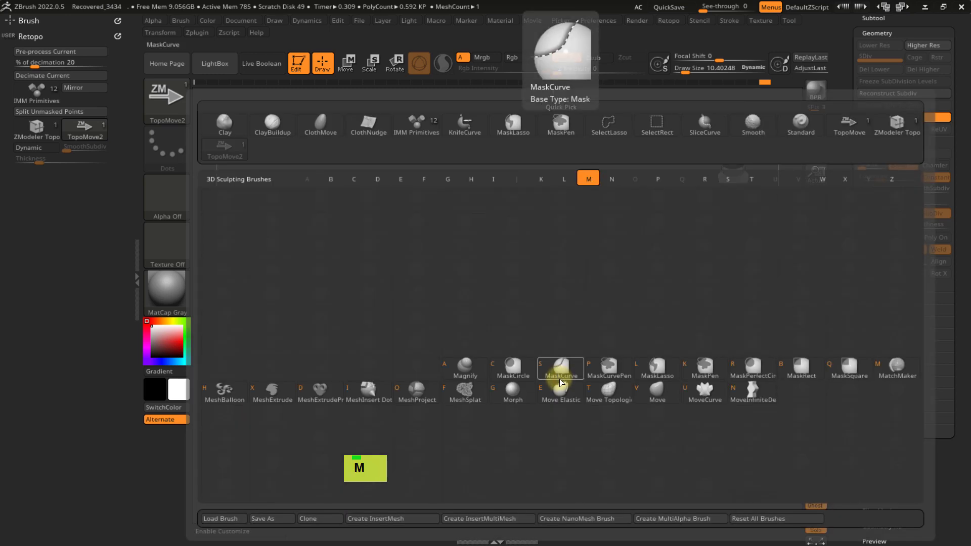
pyautogui.press('v')
# - Turn on double-sided display so the isolated retopology mesh can be seen from every side
pyautogui.moveTo(560, 379); pyautogui.dragTo(567, 441, button='right')
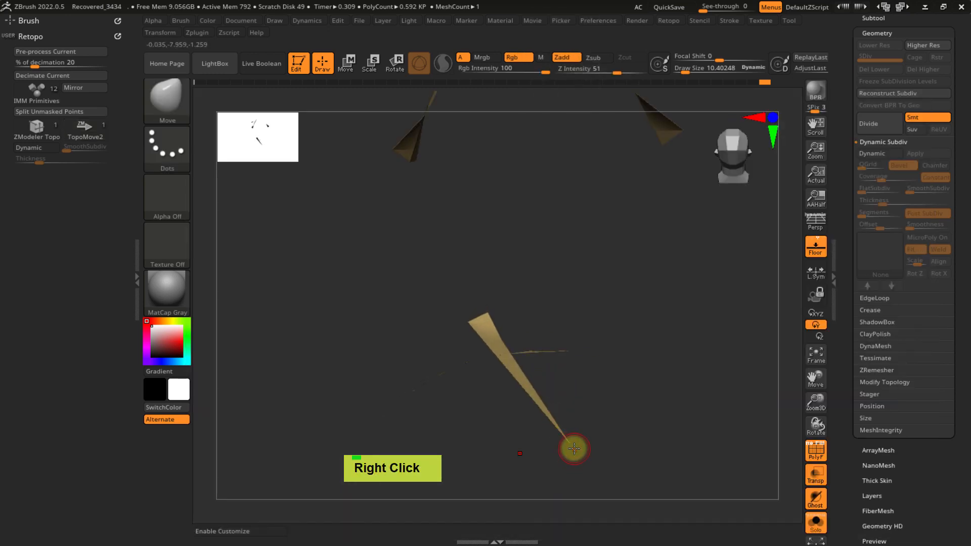
pyautogui.moveTo(463, 323); pyautogui.dragTo(532, 284, button='right')
pyautogui.moveTo(513, 273); pyautogui.dragTo(522, 426)
pyautogui.moveTo(522, 426); pyautogui.dragTo(548, 364, button='right')
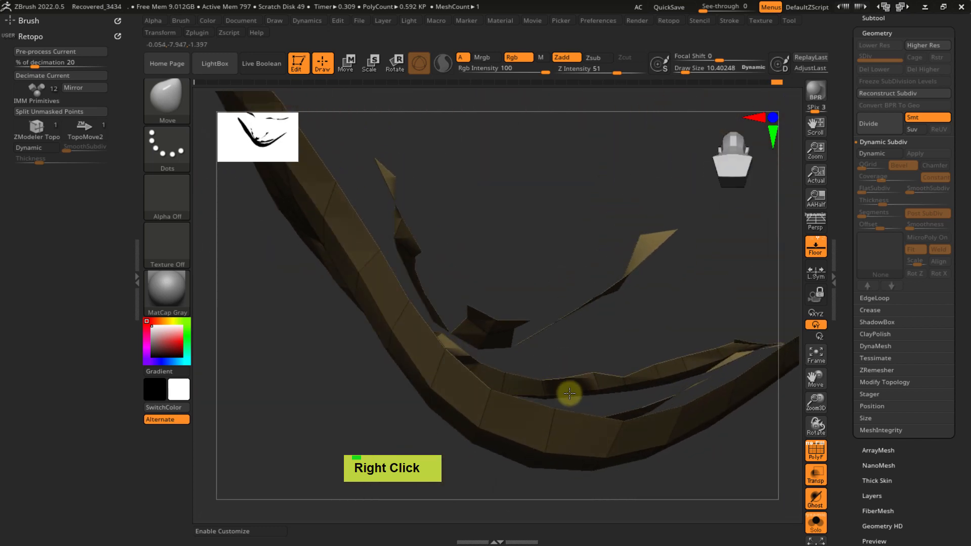
pyautogui.moveTo(599, 377); pyautogui.dragTo(578, 411, button='right')
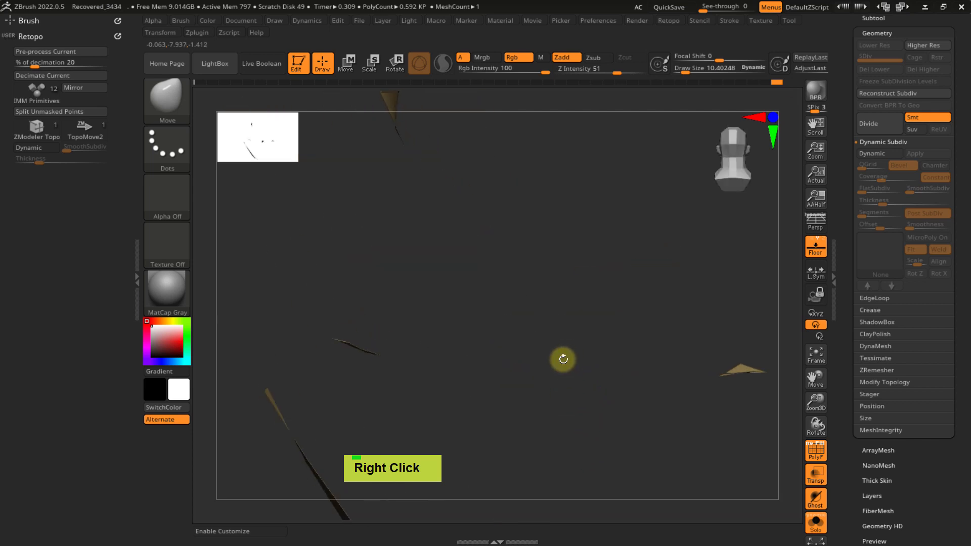
pyautogui.moveTo(563, 359)
pyautogui.mouseDown(button='right')
pyautogui.moveTo(575, 373)
pyautogui.moveTo(554, 355)
pyautogui.mouseUp(button='right')
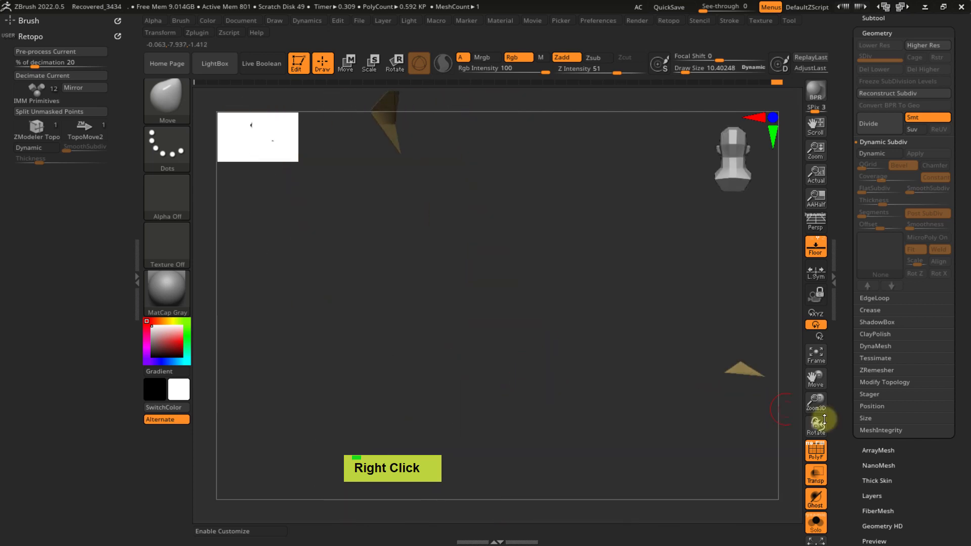
pyautogui.scroll(-8, 850, 456)
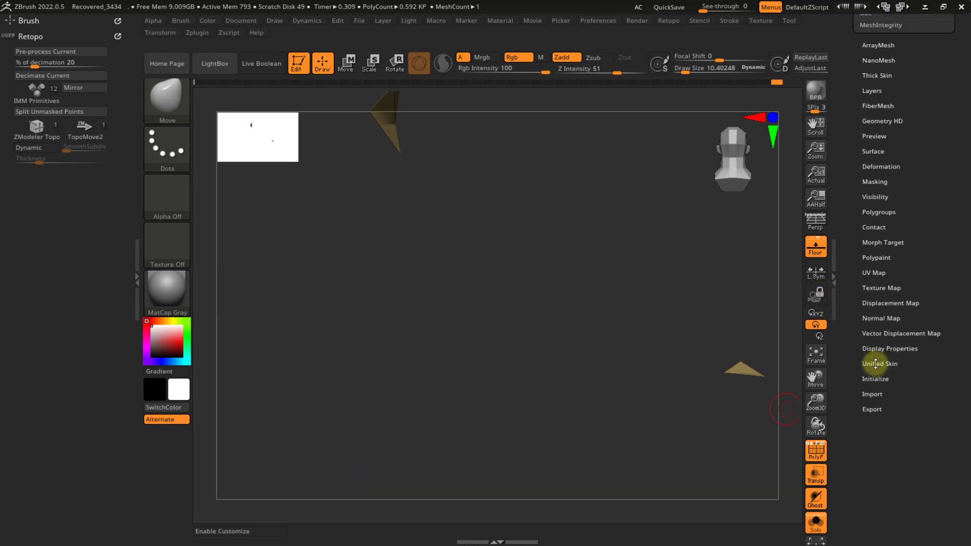
pyautogui.click(876, 348)
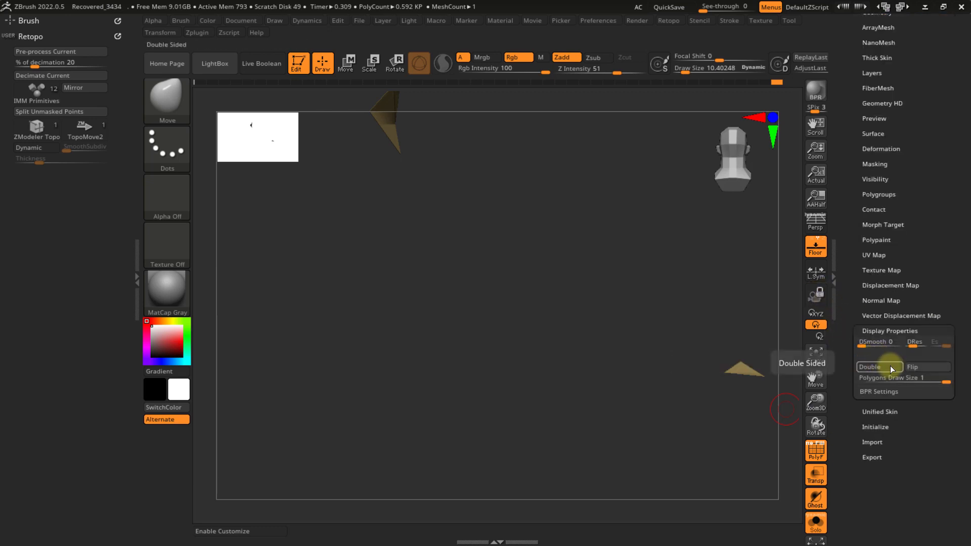
pyautogui.click(893, 368)
pyautogui.moveTo(605, 371); pyautogui.dragTo(576, 405, button='right')
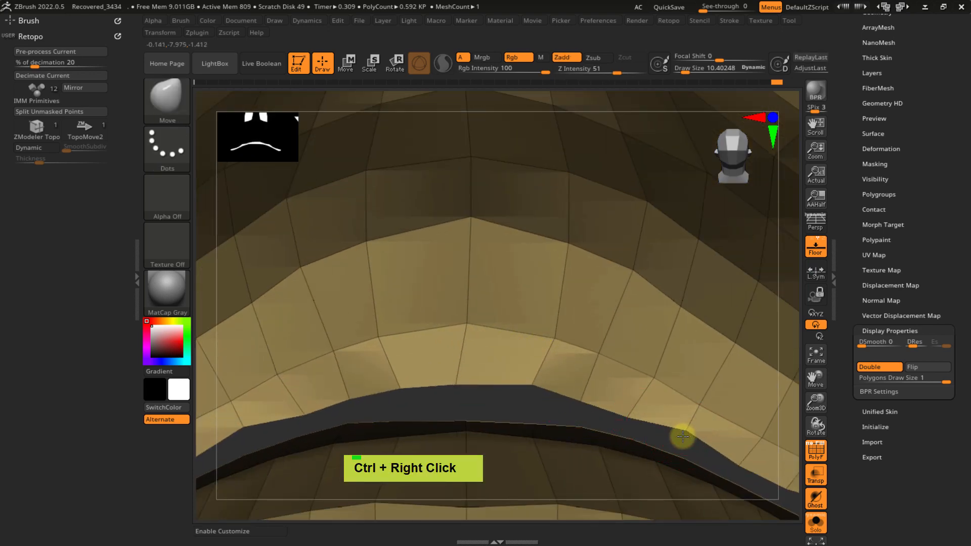
# - Test the face mesh's centre line with Mirror And Weld, inspect the upper-lip area and undo the operation
pyautogui.moveTo(667, 428); pyautogui.dragTo(605, 329, button='right')
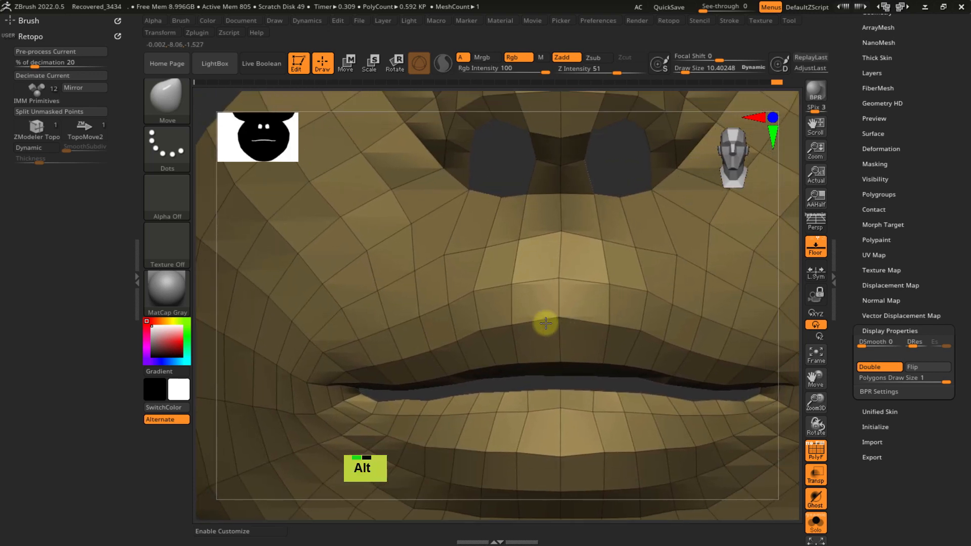
pyautogui.keyDown('alt'); pyautogui.moveTo(546, 324); pyautogui.dragTo(541, 261, button='right'); pyautogui.keyUp('alt')
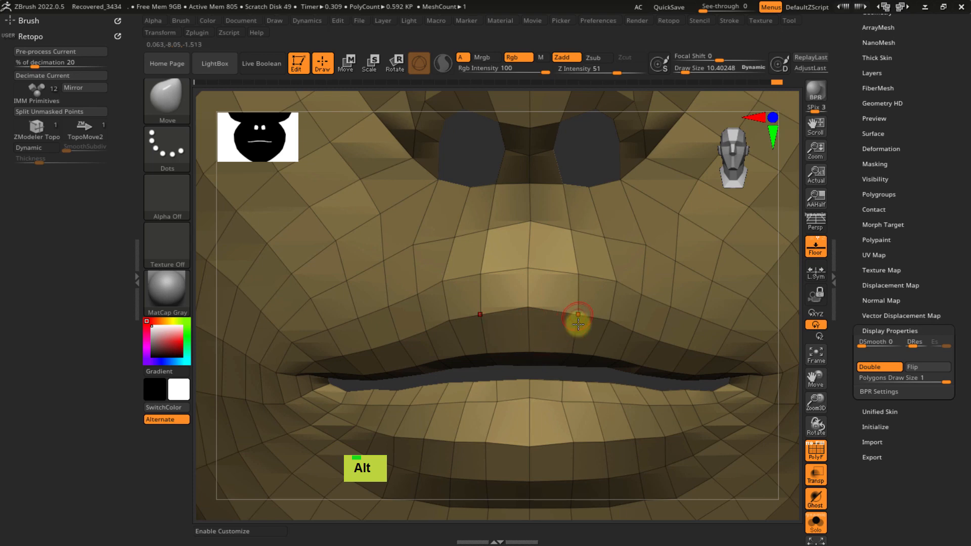
pyautogui.keyDown('ctrl'); pyautogui.moveTo(578, 324); pyautogui.dragTo(621, 263, button='right'); pyautogui.keyUp('ctrl')
pyautogui.moveTo(849, 157); pyautogui.dragTo(856, 205)
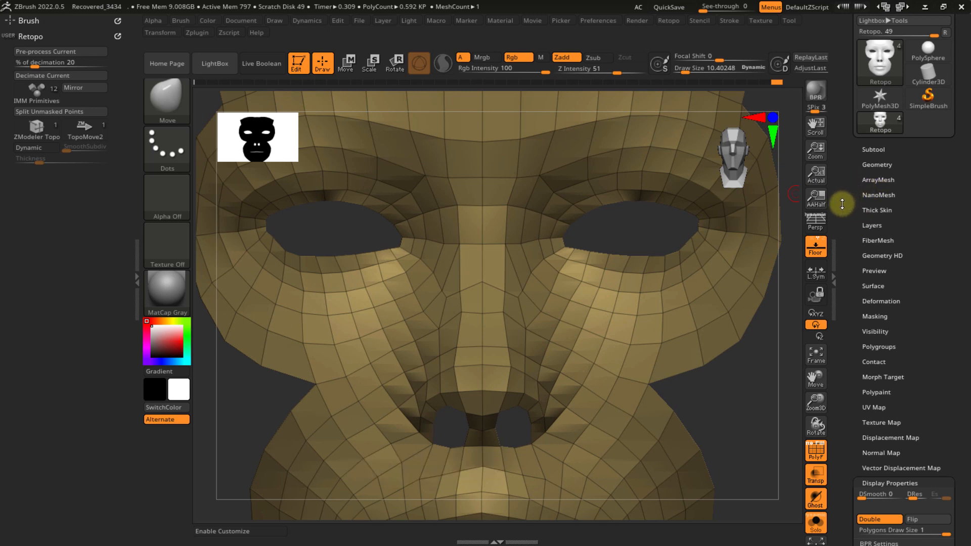
pyautogui.click(877, 164)
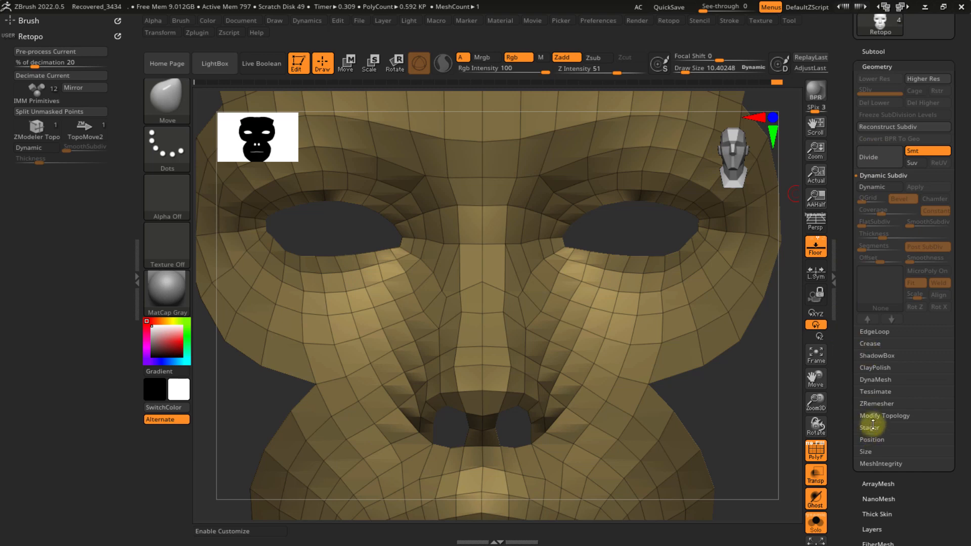
pyautogui.click(876, 414)
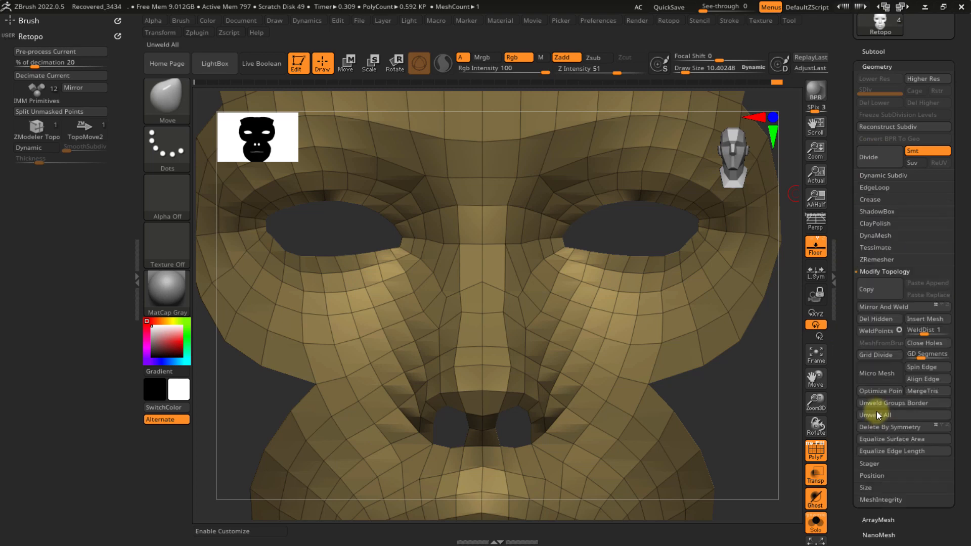
pyautogui.click(882, 307)
pyautogui.keyDown('alt'); pyautogui.moveTo(542, 407); pyautogui.dragTo(514, 427, button='right'); pyautogui.keyUp('alt')
pyautogui.keyDown('ctrl'); pyautogui.moveTo(481, 325); pyautogui.dragTo(501, 393, button='right'); pyautogui.keyUp('ctrl')
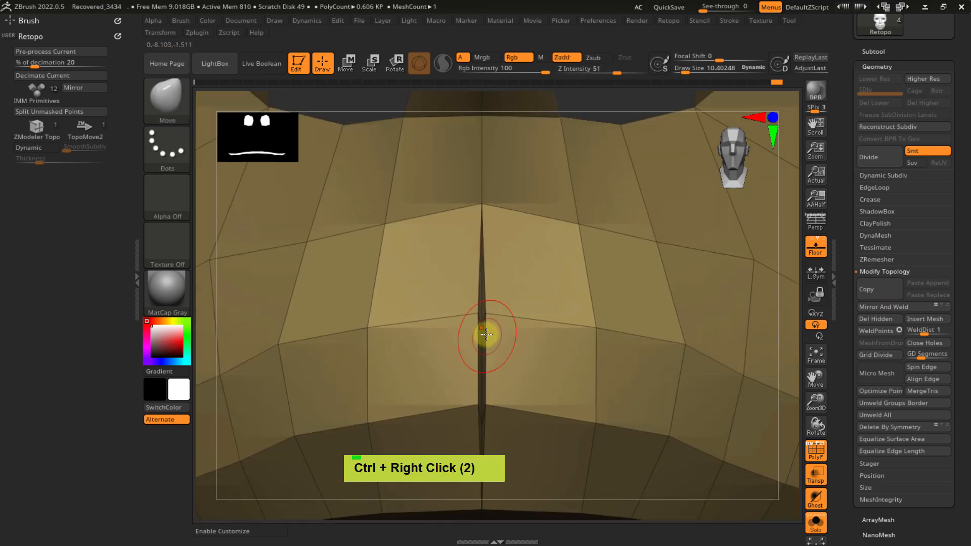
pyautogui.keyDown('ctrl'); pyautogui.moveTo(494, 336); pyautogui.dragTo(486, 316, button='right'); pyautogui.keyUp('ctrl')
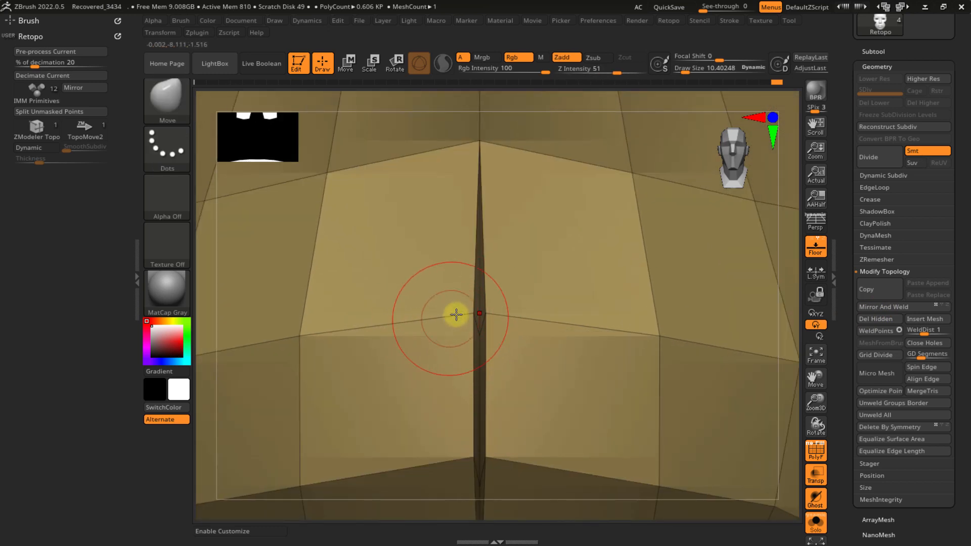
pyautogui.hotkey('ctrl', 'z')
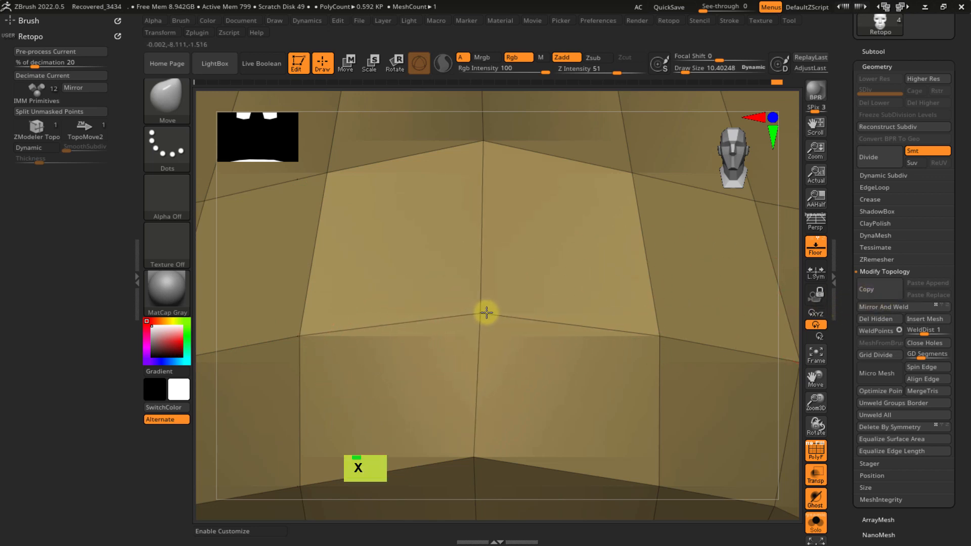
# - Straighten the centre-line points from below the nose across the upper and lower lips with the Move brush, symmetry off
pyautogui.keyDown('ctrl'); pyautogui.moveTo(495, 326); pyautogui.dragTo(492, 381, button='right'); pyautogui.keyUp('ctrl')
pyautogui.keyDown('alt'); pyautogui.moveTo(481, 290); pyautogui.dragTo(479, 208, button='right'); pyautogui.keyUp('alt')
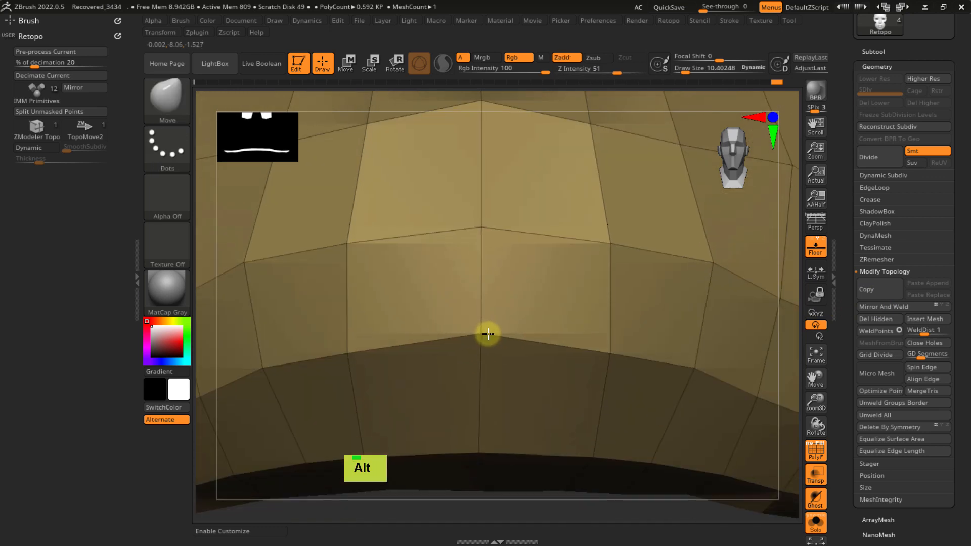
pyautogui.keyDown('alt'); pyautogui.moveTo(488, 334); pyautogui.dragTo(485, 274, button='right'); pyautogui.keyUp('alt')
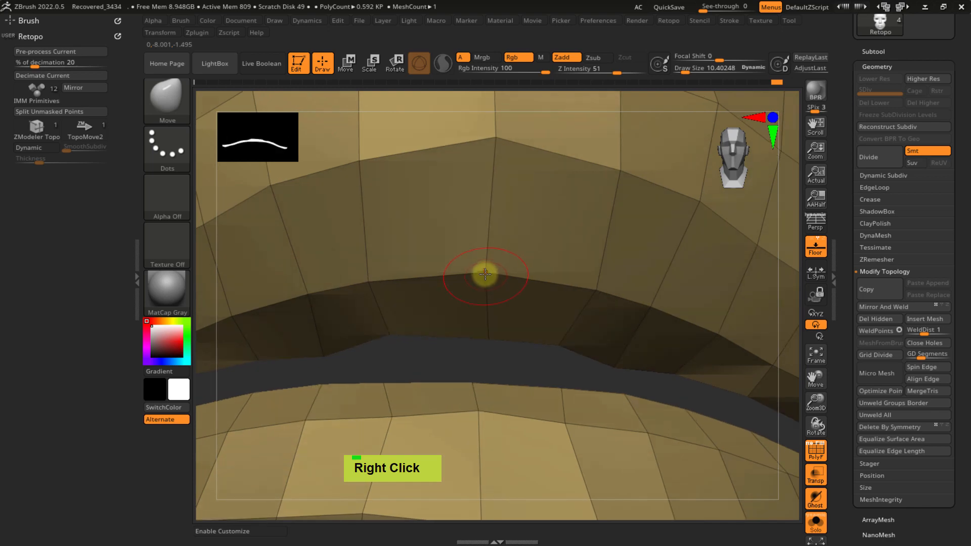
pyautogui.keyDown('alt'); pyautogui.moveTo(486, 330); pyautogui.dragTo(469, 268, button='right'); pyautogui.keyUp('alt')
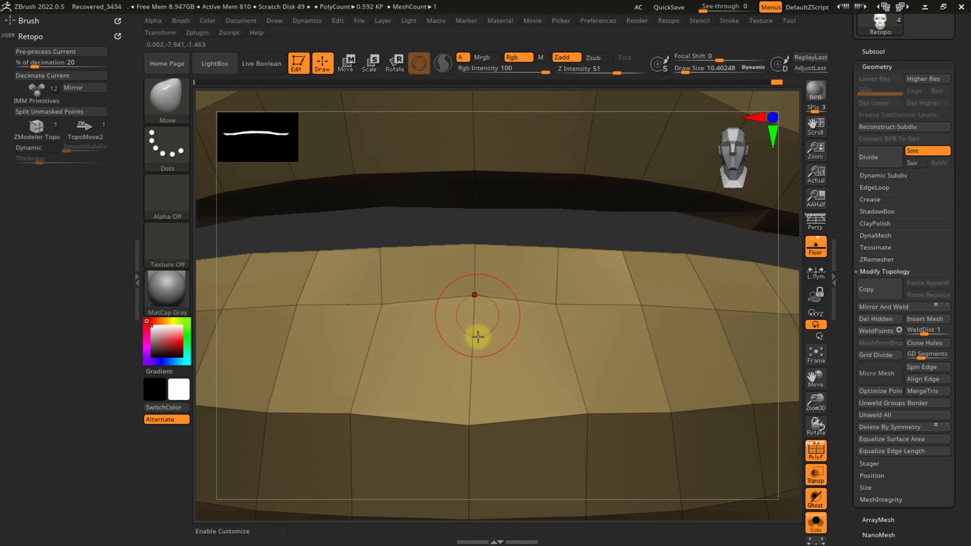
pyautogui.keyDown('alt'); pyautogui.moveTo(479, 423); pyautogui.dragTo(466, 350, button='right'); pyautogui.keyUp('alt')
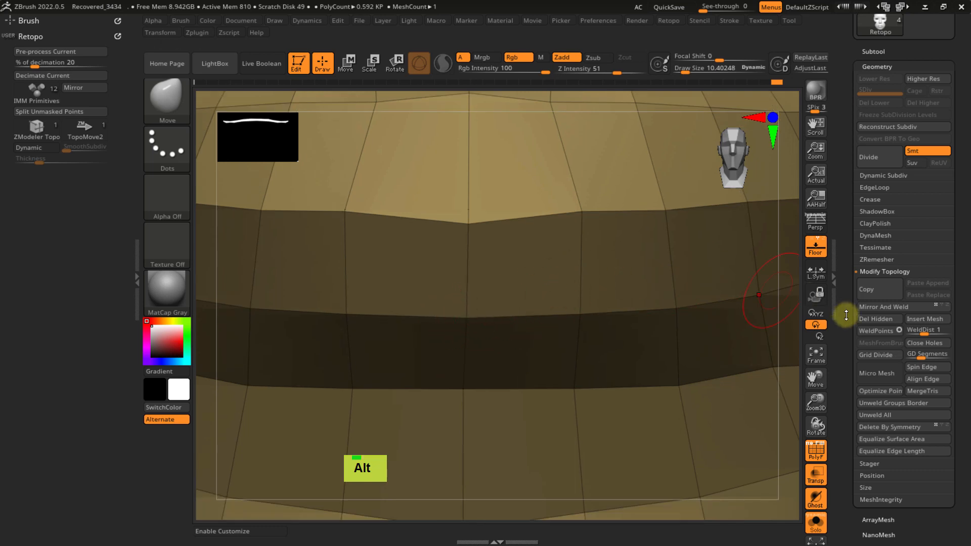
# - Test the chin's centre line with repeated Mirror And Weld operations, undoing each one after inspecting the seam
pyautogui.click(871, 307)
pyautogui.keyDown('alt'); pyautogui.moveTo(584, 424); pyautogui.dragTo(564, 414, button='right'); pyautogui.keyUp('alt')
pyautogui.moveTo(496, 322)
pyautogui.keyDown('ctrl'); pyautogui.mouseDown(button='right')
pyautogui.moveTo(492, 250)
pyautogui.moveTo(494, 279)
pyautogui.moveTo(514, 206)
pyautogui.moveTo(496, 383)
pyautogui.moveTo(499, 267)
pyautogui.mouseUp(button='right'); pyautogui.keyUp('ctrl')
pyautogui.hotkey('ctrl', 'z')
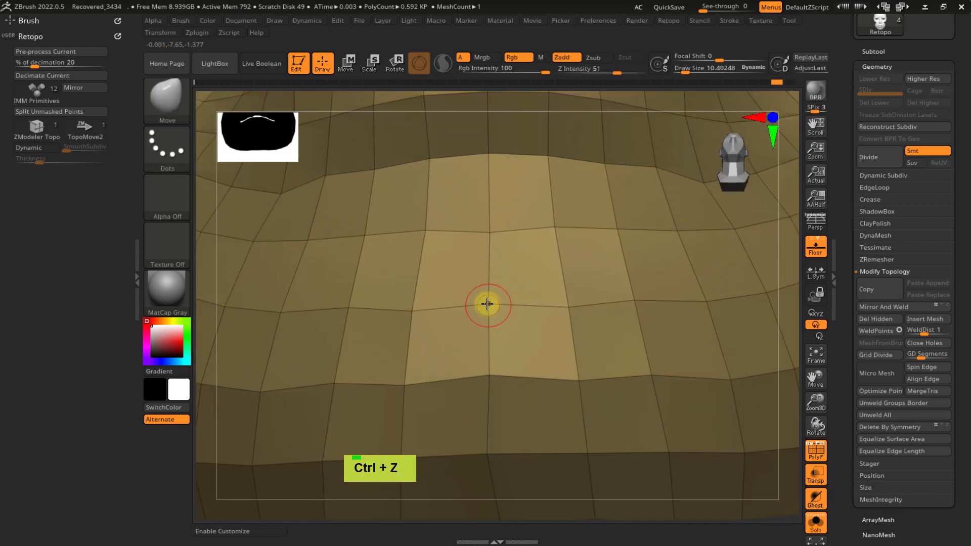
pyautogui.keyDown('alt'); pyautogui.moveTo(493, 377); pyautogui.dragTo(495, 323, button='right'); pyautogui.keyUp('alt')
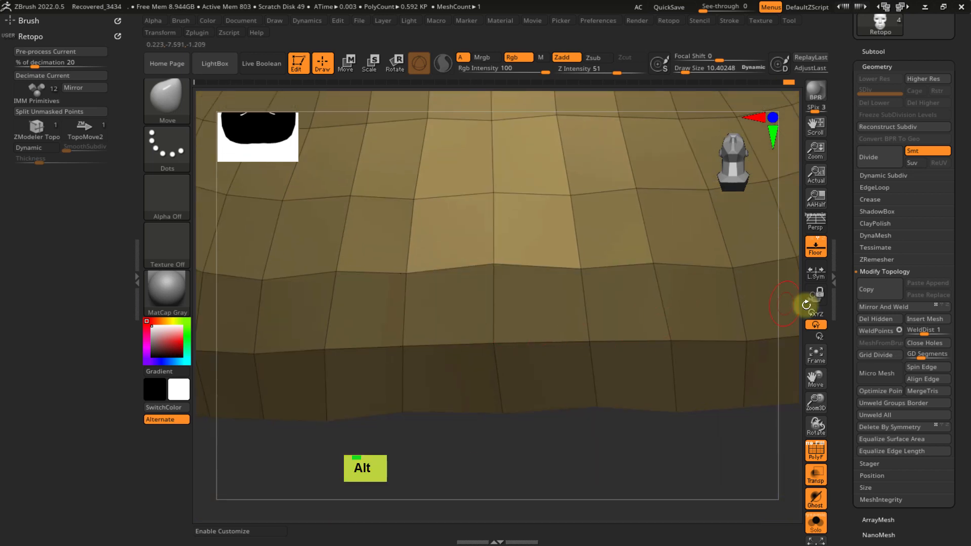
pyautogui.click(871, 309)
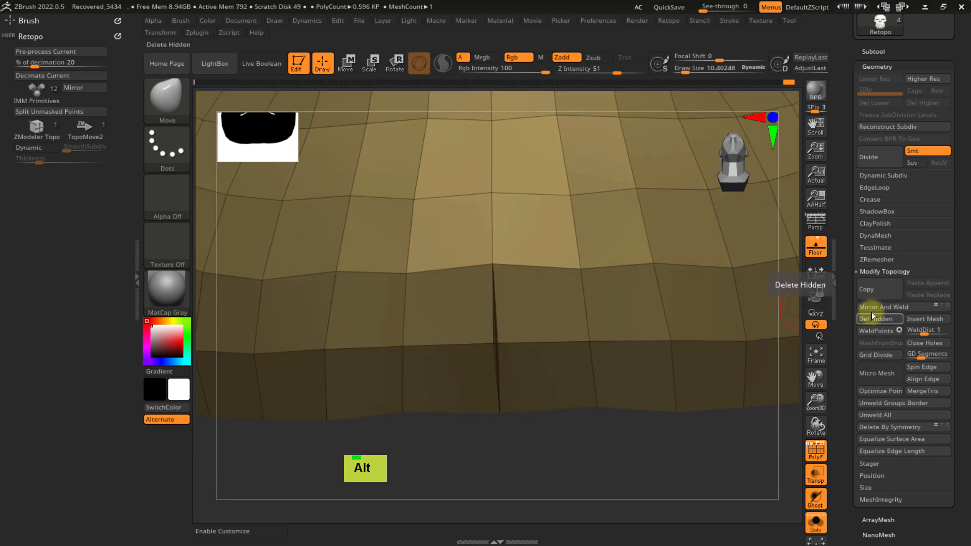
pyautogui.hotkey('ctrl', 'z')
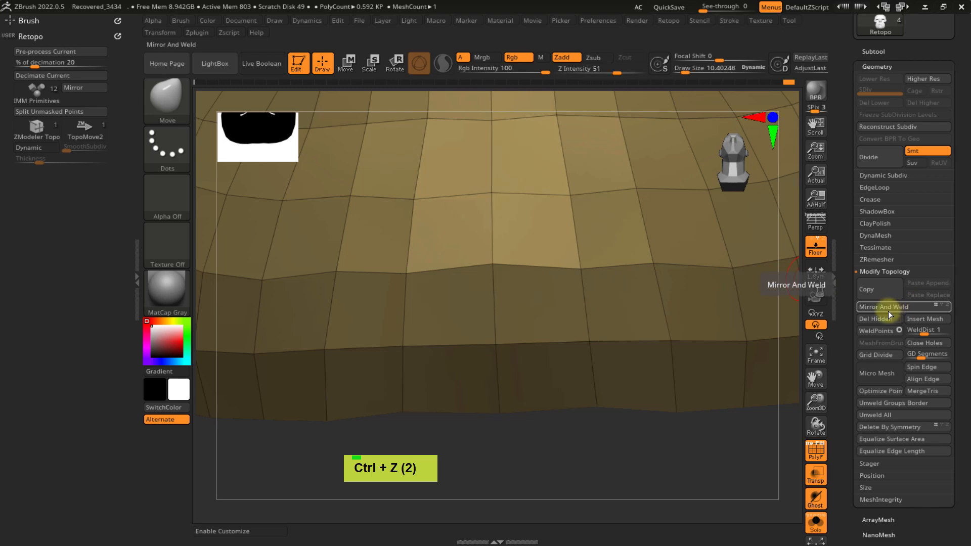
# - Examine the mesh's centre line from the chin upward and back to the upper lip
pyautogui.keyDown('alt'); pyautogui.moveTo(572, 223); pyautogui.dragTo(568, 475, button='right'); pyautogui.keyUp('alt')
pyautogui.keyDown('ctrl'); pyautogui.moveTo(557, 373); pyautogui.dragTo(544, 253, button='right'); pyautogui.keyUp('ctrl')
pyautogui.keyDown('alt'); pyautogui.moveTo(545, 252); pyautogui.dragTo(537, 351, button='right'); pyautogui.keyUp('alt')
pyautogui.keyDown('alt'); pyautogui.moveTo(534, 222); pyautogui.dragTo(545, 273, button='right'); pyautogui.keyUp('alt')
pyautogui.keyDown('alt'); pyautogui.moveTo(544, 274); pyautogui.dragTo(540, 513, button='right'); pyautogui.keyUp('alt')
pyautogui.keyDown('alt'); pyautogui.moveTo(537, 222); pyautogui.dragTo(542, 427, button='right'); pyautogui.keyUp('alt')
pyautogui.keyDown('alt'); pyautogui.moveTo(540, 316); pyautogui.dragTo(539, 129, button='right'); pyautogui.keyUp('alt')
pyautogui.keyDown('ctrl'); pyautogui.moveTo(540, 396); pyautogui.dragTo(522, 304, button='right'); pyautogui.keyUp('ctrl')
pyautogui.keyDown('alt'); pyautogui.moveTo(532, 334); pyautogui.dragTo(455, 358, button='right'); pyautogui.keyUp('alt')
pyautogui.keyDown('ctrl'); pyautogui.moveTo(506, 404); pyautogui.dragTo(545, 469, button='right'); pyautogui.keyUp('ctrl')
pyautogui.moveTo(460, 387); pyautogui.dragTo(449, 426, button='right')
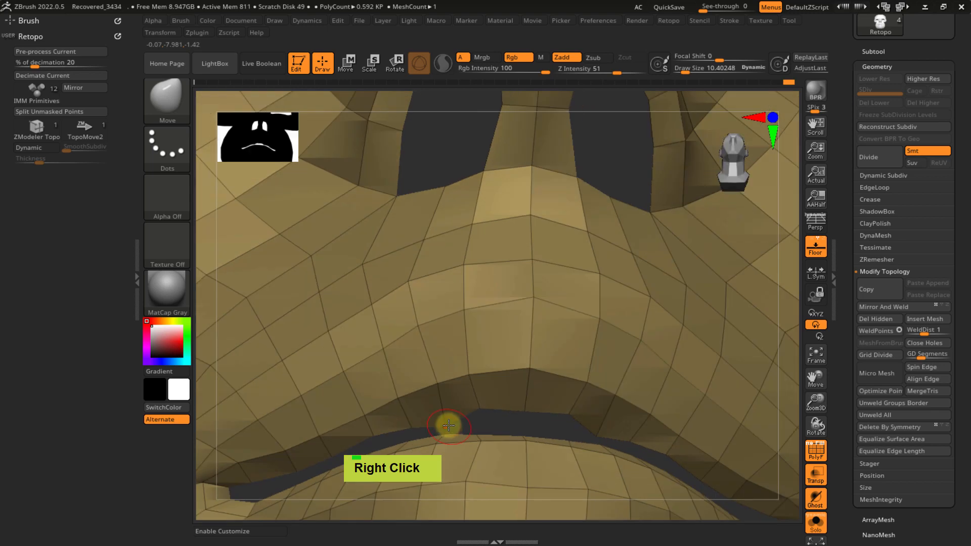
# - Turn symmetry back on and undo the last Move brush edit around the upper lip
pyautogui.press('x')
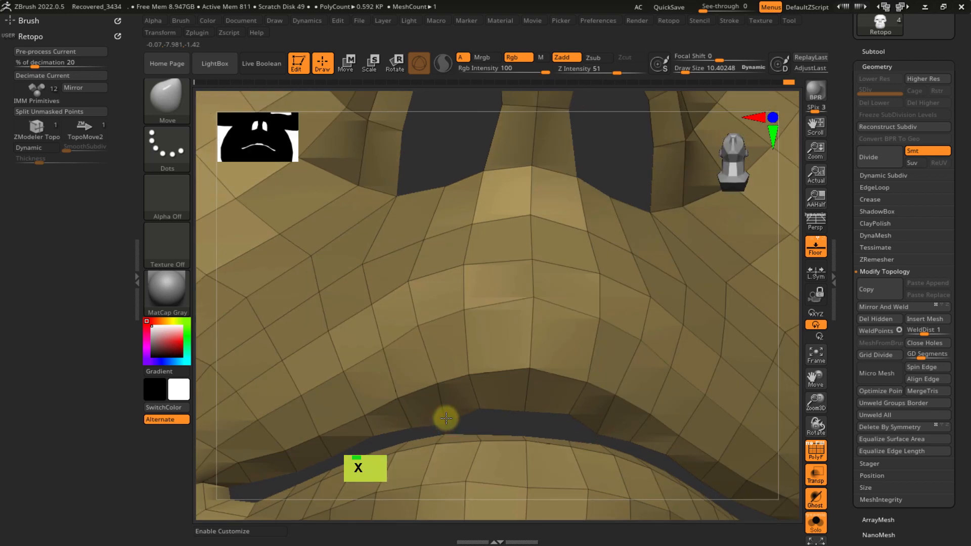
pyautogui.moveTo(444, 408); pyautogui.dragTo(484, 301, button='right')
pyautogui.hotkey('ctrl', 'z')
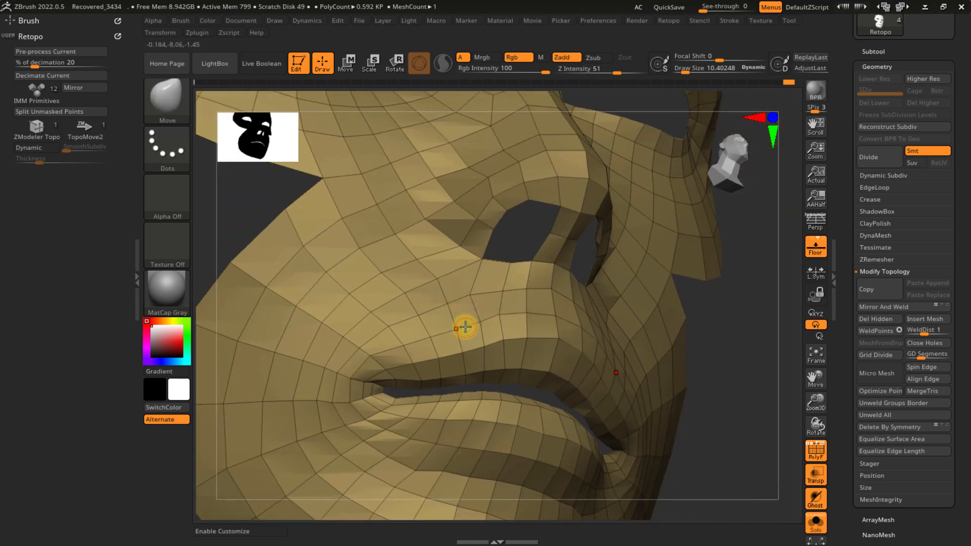
# - Switch to the ZModeler Topo brush and set its edge action to Extrude Move beside the lips in profile
pyautogui.hotkey('ctrl', 'x')
pyautogui.click(440, 403)
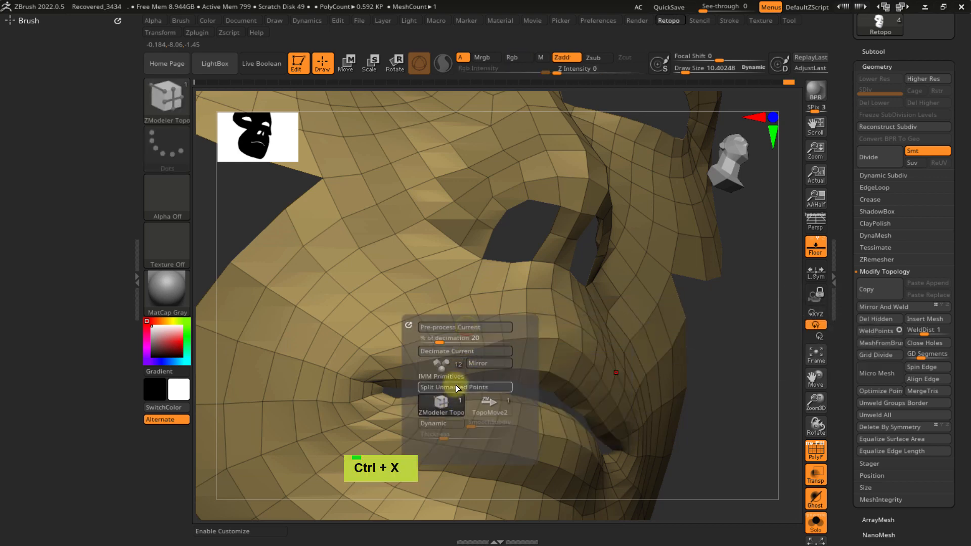
pyautogui.moveTo(532, 300); pyautogui.dragTo(538, 342, button='right')
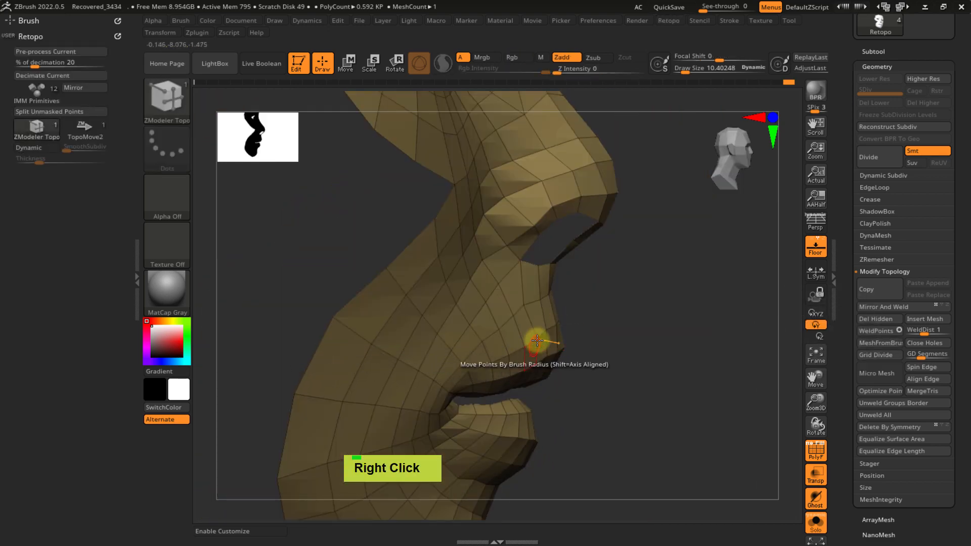
pyautogui.moveTo(734, 235); pyautogui.dragTo(690, 216, button='right')
pyautogui.moveTo(727, 172)
pyautogui.keyDown('shift'); pyautogui.mouseDown()
pyautogui.moveTo(713, 176)
pyautogui.moveTo(745, 167)
pyautogui.mouseUp(); pyautogui.keyUp('shift')
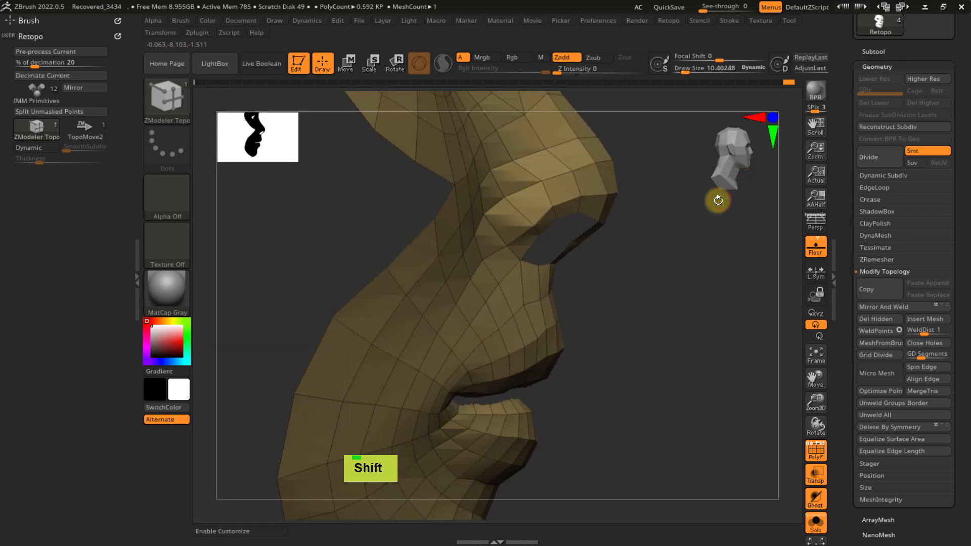
pyautogui.keyDown('ctrl'); pyautogui.moveTo(658, 272); pyautogui.dragTo(595, 298, button='right'); pyautogui.keyUp('ctrl')
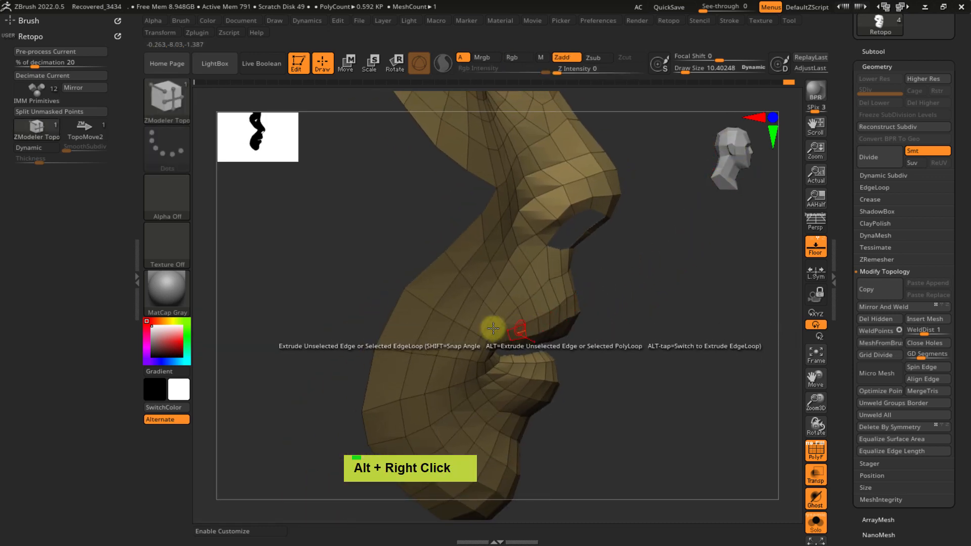
pyautogui.press('space')
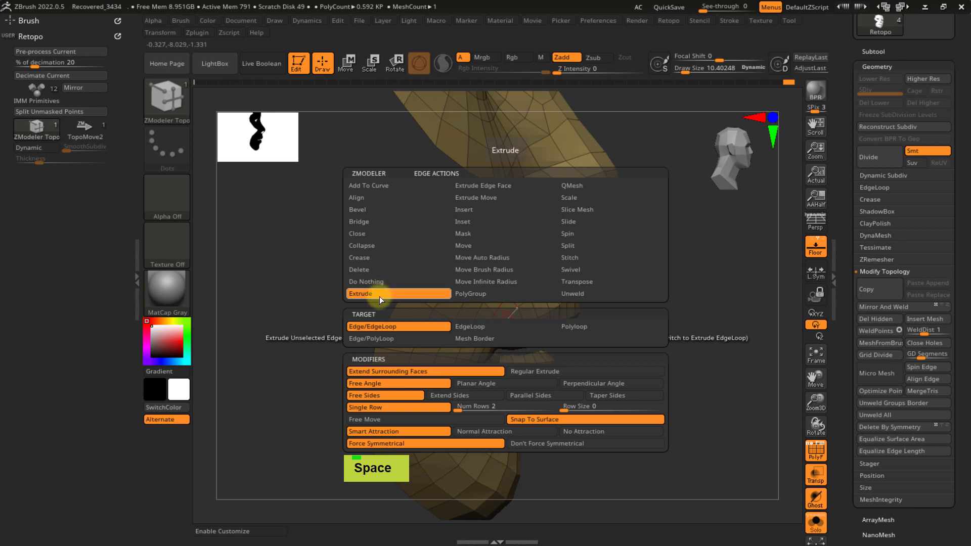
pyautogui.click(494, 198)
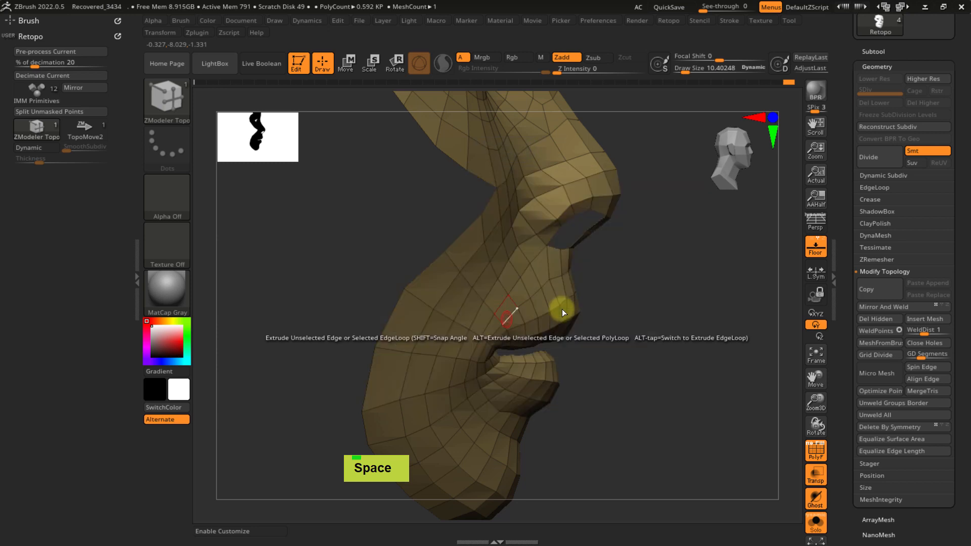
# - Try to extrude the mouth opening's edge loop inward with Extrude Move on the EdgeLoop target
pyautogui.press('ctrl')
pyautogui.moveTo(651, 284); pyautogui.dragTo(607, 270)
pyautogui.moveTo(607, 270)
pyautogui.keyDown('alt'); pyautogui.mouseDown(button='right')
pyautogui.moveTo(641, 308)
pyautogui.moveTo(641, 297)
pyautogui.mouseUp(button='right'); pyautogui.keyUp('alt')
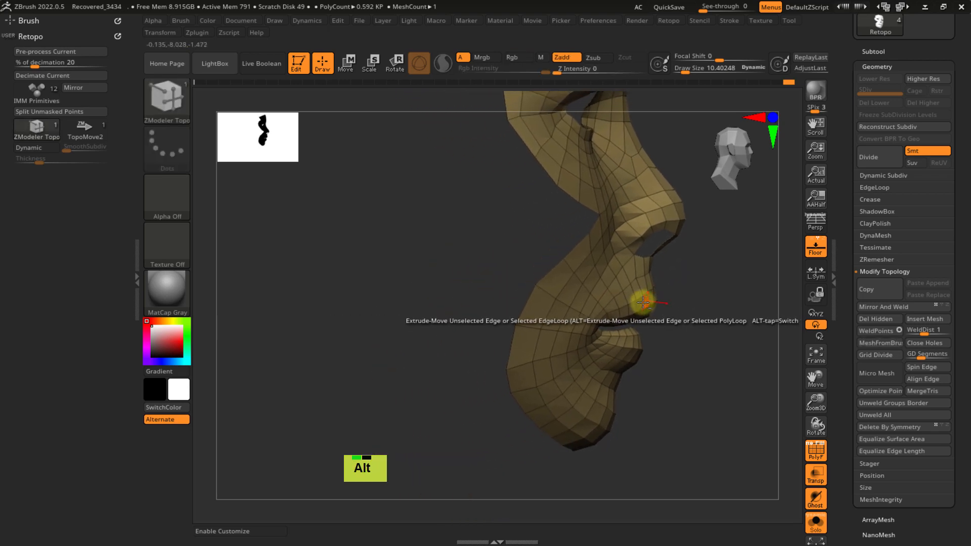
pyautogui.keyDown('ctrl'); pyautogui.moveTo(631, 336); pyautogui.dragTo(548, 296, button='right'); pyautogui.keyUp('ctrl')
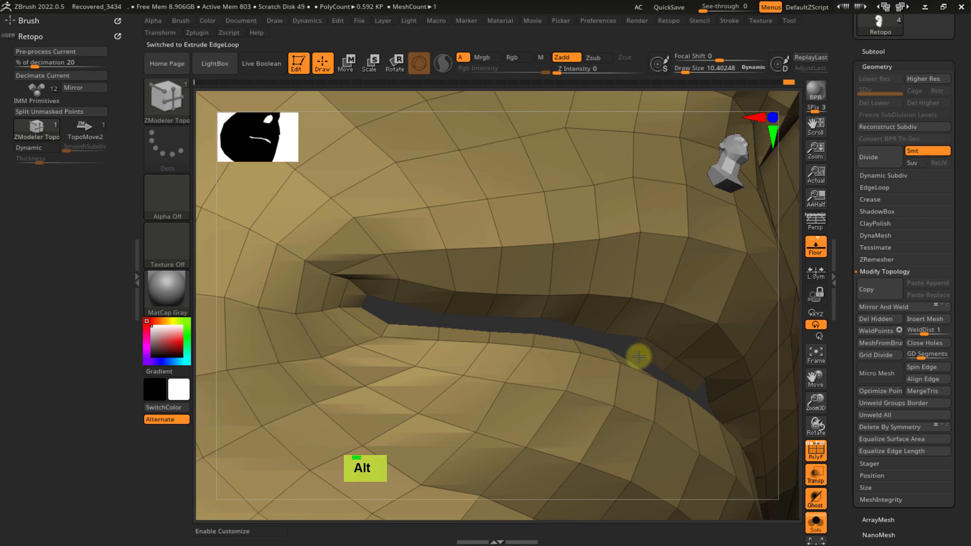
pyautogui.keyDown('alt'); pyautogui.moveTo(639, 357); pyautogui.dragTo(638, 359); pyautogui.keyUp('alt')
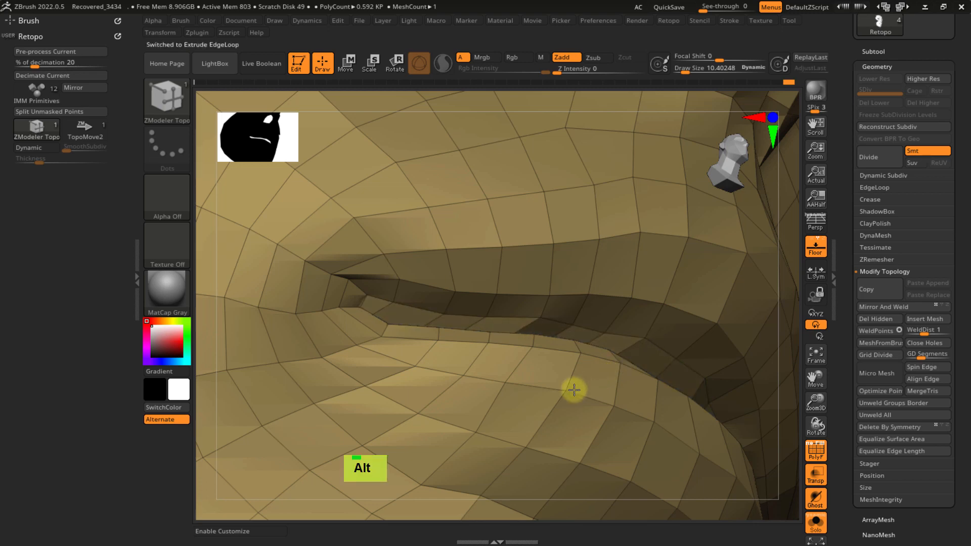
pyautogui.keyDown('ctrl'); pyautogui.moveTo(549, 384); pyautogui.dragTo(499, 351, button='right'); pyautogui.keyUp('ctrl')
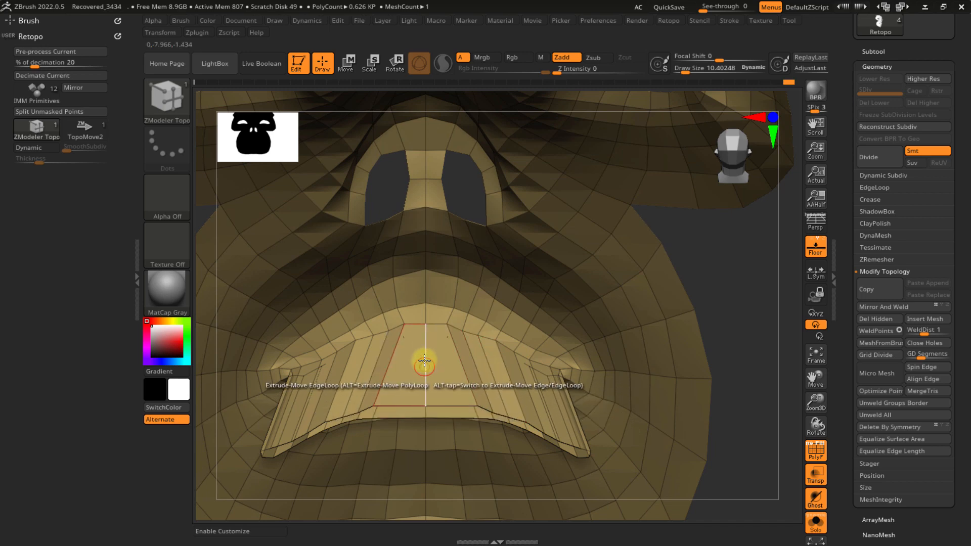
pyautogui.moveTo(425, 360); pyautogui.dragTo(411, 342, button='right')
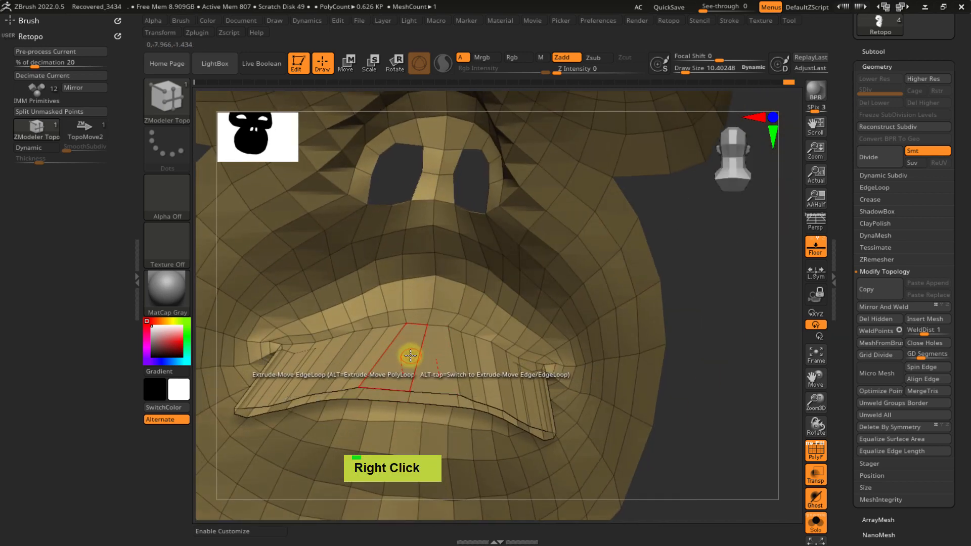
pyautogui.hotkey('ctrl', 'z')
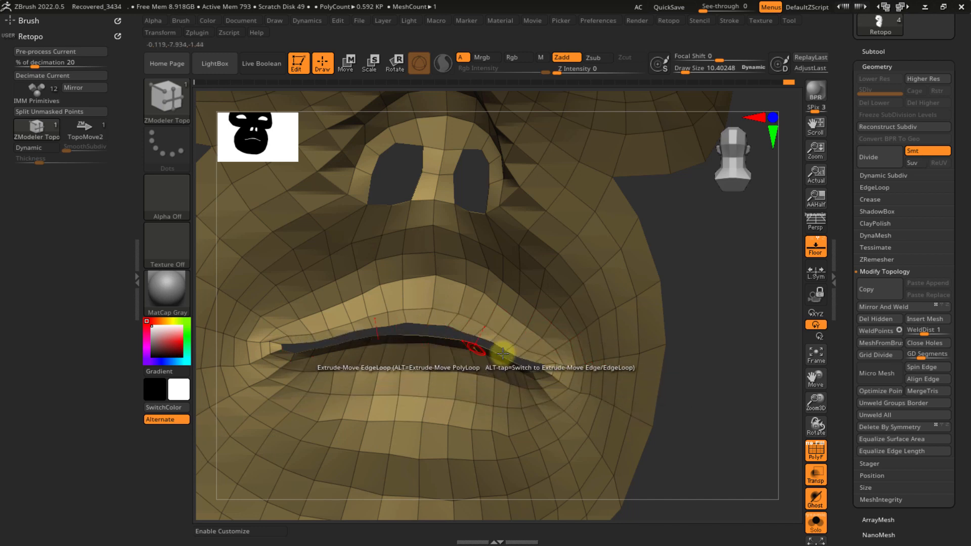
# - Extrude the inner lip edge loop straight back past the cheek in profile to form a deep mouth cavity
pyautogui.moveTo(543, 360); pyautogui.dragTo(616, 405, button='right')
pyautogui.keyDown('alt'); pyautogui.moveTo(655, 351); pyautogui.dragTo(794, 294, button='right'); pyautogui.keyUp('alt')
pyautogui.keyDown('ctrl'); pyautogui.moveTo(693, 331); pyautogui.dragTo(724, 334, button='right'); pyautogui.keyUp('ctrl')
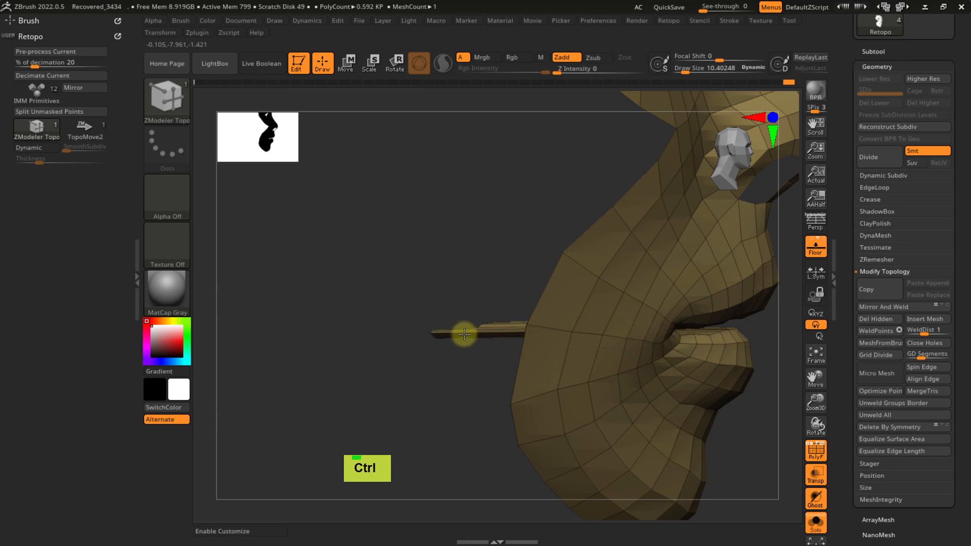
pyautogui.keyDown('ctrl'); pyautogui.moveTo(464, 334); pyautogui.dragTo(337, 330); pyautogui.keyUp('ctrl')
pyautogui.keyDown('ctrl'); pyautogui.moveTo(392, 377); pyautogui.dragTo(487, 335, button='right'); pyautogui.keyUp('ctrl')
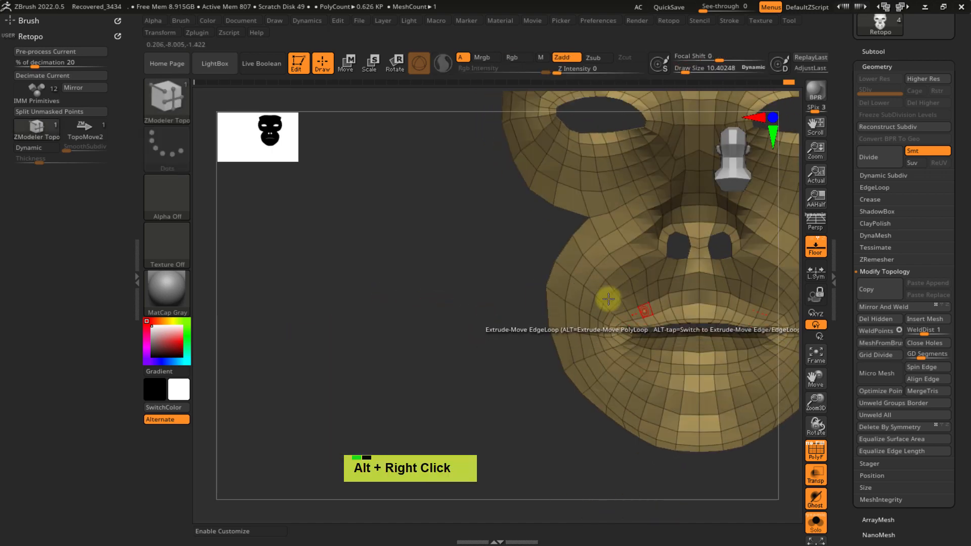
# - Inspect the extruded mouth cavity from below and from the side, and open the mesh's display properties
pyautogui.moveTo(609, 297)
pyautogui.keyDown('alt'); pyautogui.mouseDown(button='right')
pyautogui.moveTo(516, 264)
pyautogui.moveTo(518, 392)
pyautogui.moveTo(492, 343)
pyautogui.moveTo(462, 325)
pyautogui.moveTo(492, 399)
pyautogui.moveTo(499, 304)
pyautogui.moveTo(511, 372)
pyautogui.moveTo(506, 326)
pyautogui.mouseUp(button='right'); pyautogui.keyUp('alt')
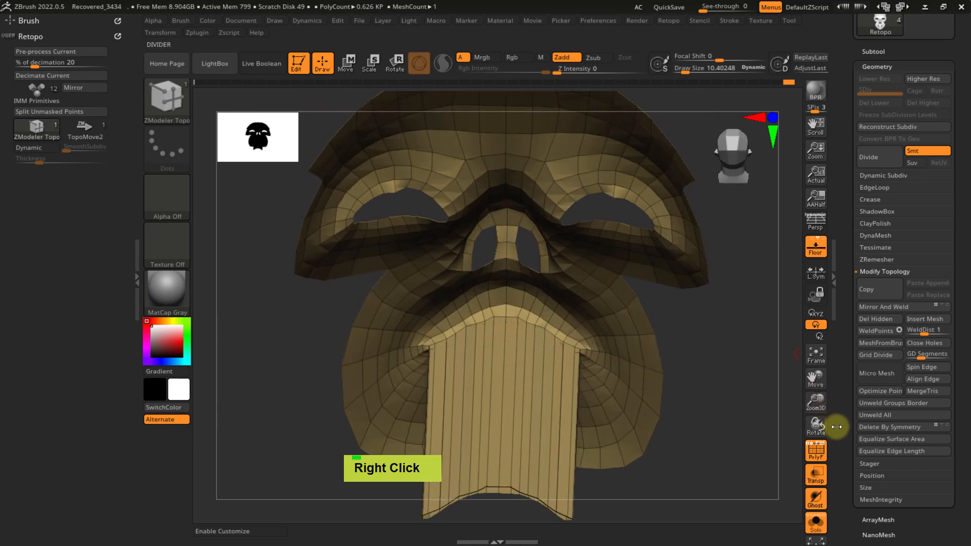
pyautogui.moveTo(673, 387); pyautogui.dragTo(541, 284, button='right')
pyautogui.moveTo(847, 438); pyautogui.dragTo(850, 356)
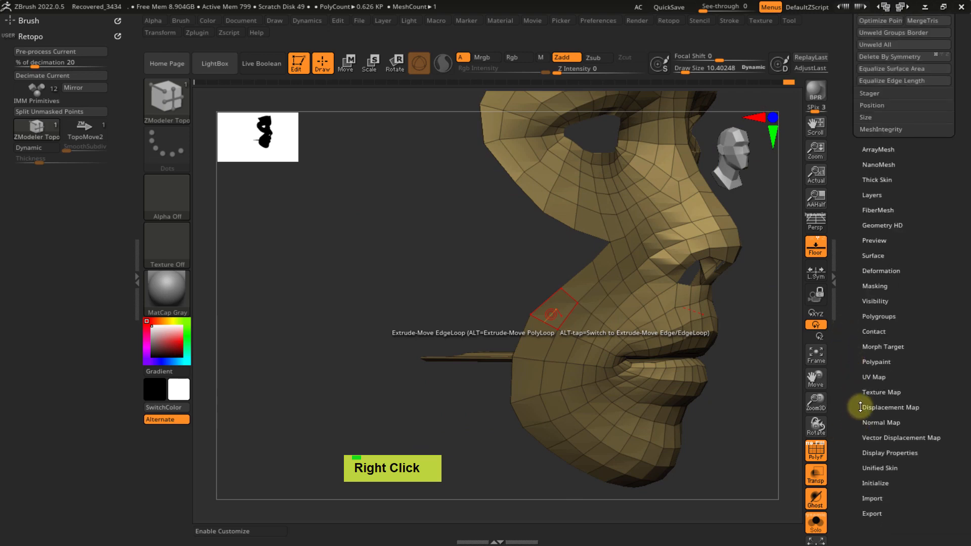
pyautogui.click(877, 451)
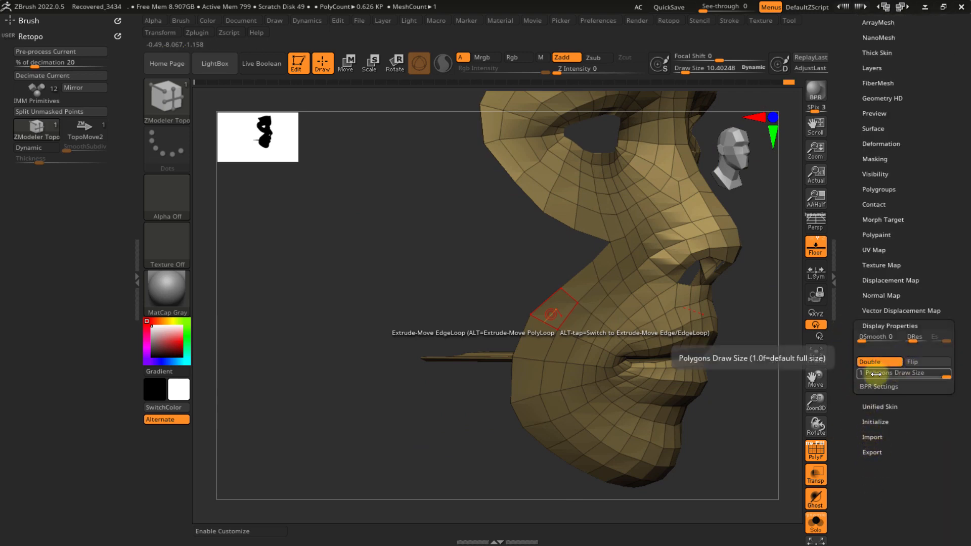
# - Set the ZModeler edge action to Bridge at the rear rim of the mouth cavity
pyautogui.moveTo(559, 340)
pyautogui.mouseDown(button='right')
pyautogui.moveTo(514, 373)
pyautogui.moveTo(536, 337)
pyautogui.moveTo(569, 331)
pyautogui.mouseUp(button='right')
pyautogui.keyDown('ctrl'); pyautogui.moveTo(480, 330); pyautogui.dragTo(586, 315, button='right'); pyautogui.keyUp('ctrl')
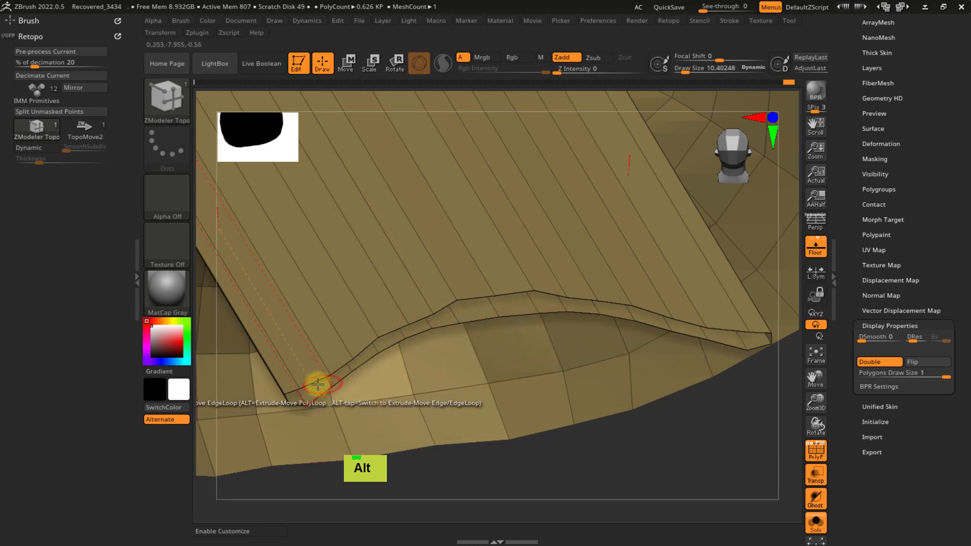
pyautogui.keyDown('alt'); pyautogui.moveTo(340, 340); pyautogui.dragTo(370, 317, button='right'); pyautogui.keyUp('alt')
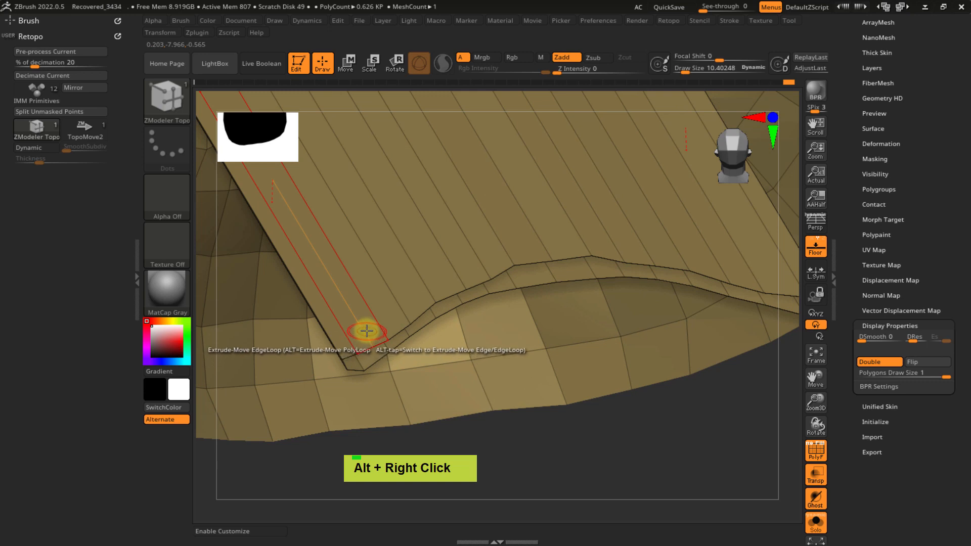
pyautogui.press('space')
pyautogui.press('space')
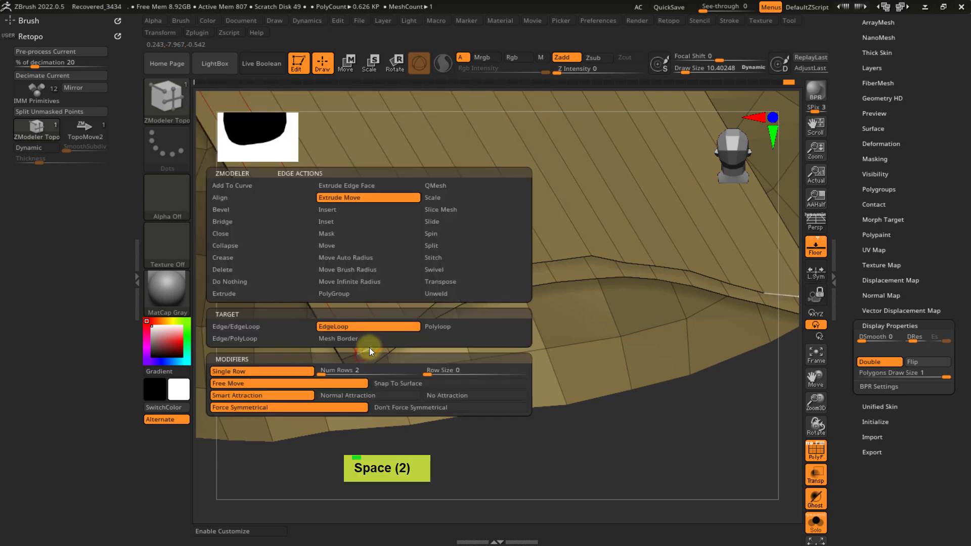
pyautogui.click(260, 222)
# - Turn off double-sided display and flip the visible faces to check the mouth cavity's rear corner
pyautogui.moveTo(338, 405); pyautogui.dragTo(332, 277, button='right')
pyautogui.keyDown('alt'); pyautogui.moveTo(398, 283); pyautogui.dragTo(597, 364, button='right'); pyautogui.keyUp('alt')
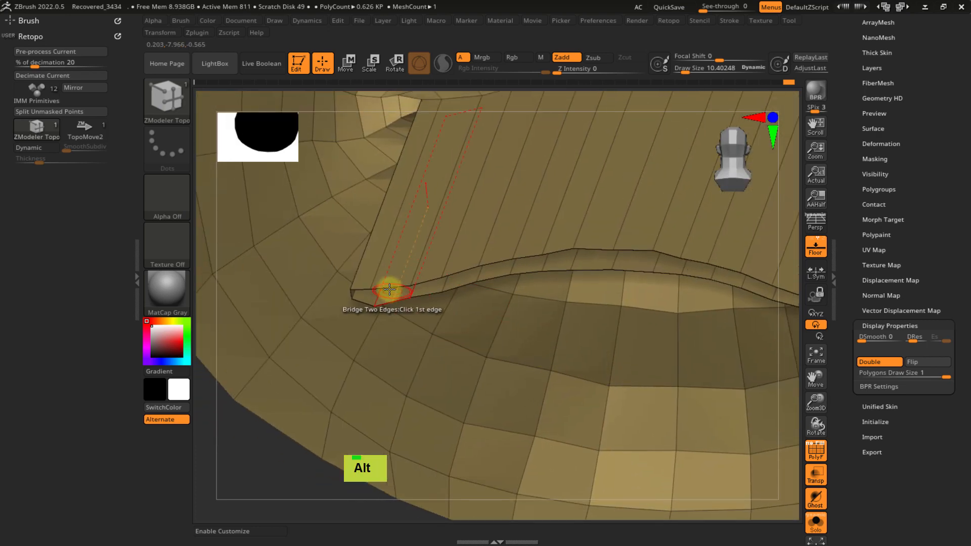
pyautogui.keyDown('ctrl'); pyautogui.moveTo(367, 289); pyautogui.dragTo(392, 321, button='right'); pyautogui.keyUp('ctrl')
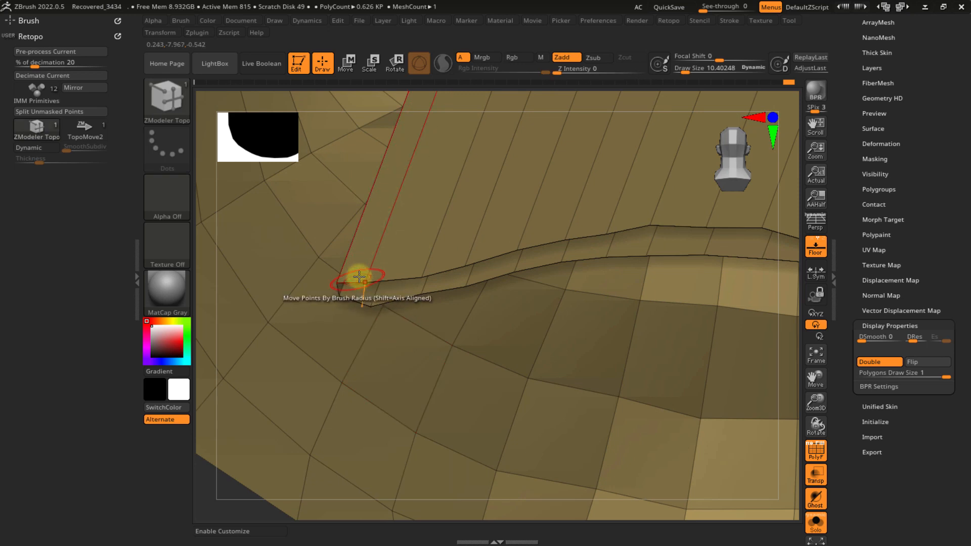
pyautogui.moveTo(347, 306); pyautogui.dragTo(380, 311, button='right')
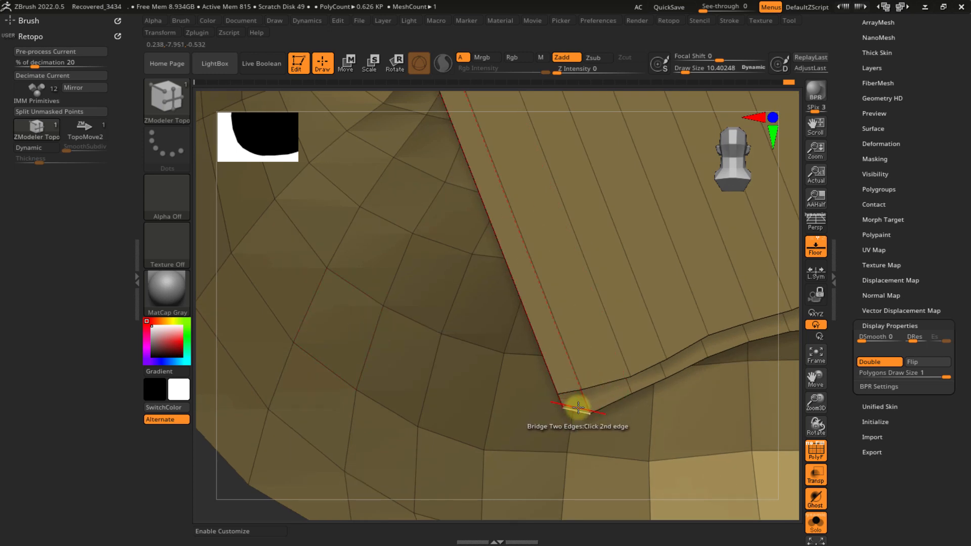
pyautogui.moveTo(570, 382); pyautogui.dragTo(559, 381, button='right')
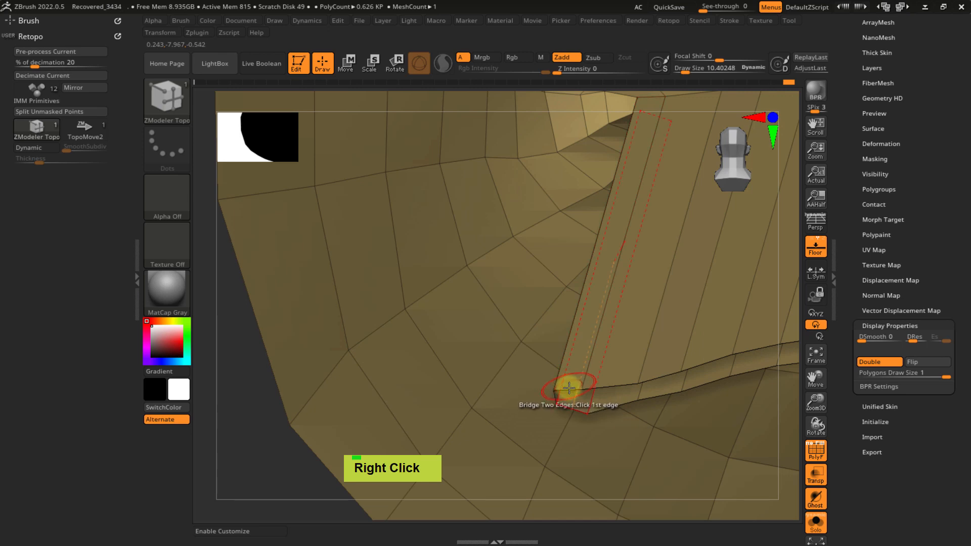
pyautogui.click(878, 360)
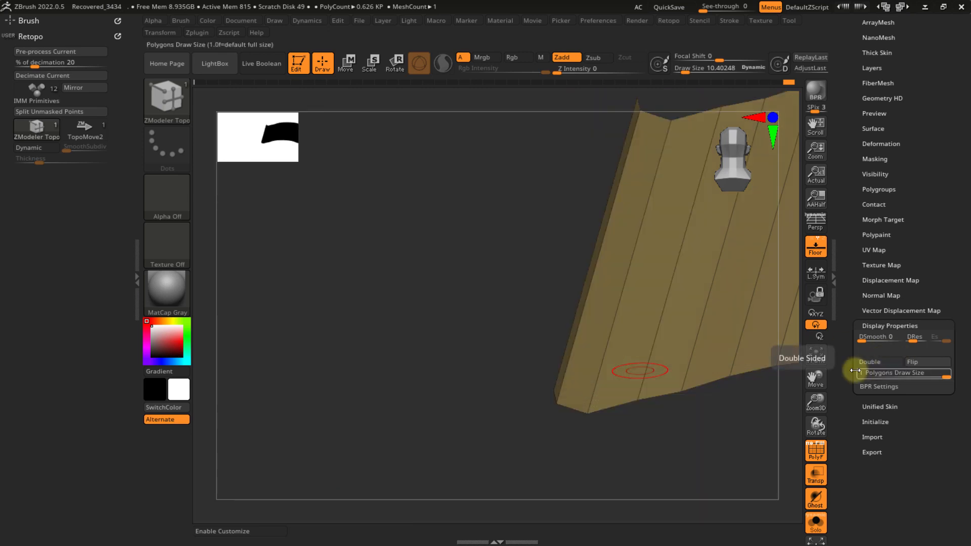
pyautogui.click(868, 362)
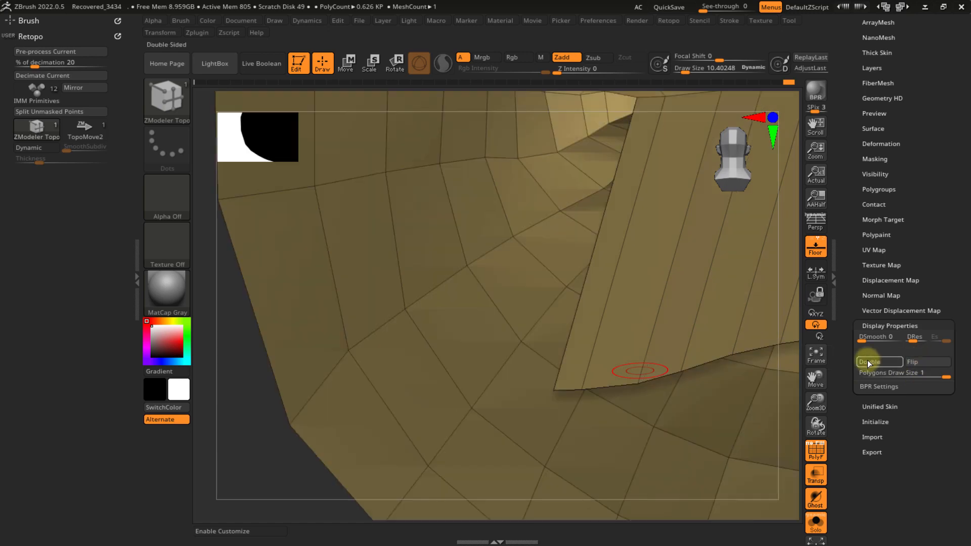
# - Reduce the draw size to 3.72616, bridge the first edge pairs at the cavity's rear corner, and turn double-sided display back on
pyautogui.moveTo(631, 354)
pyautogui.mouseDown(button='right')
pyautogui.moveTo(646, 327)
pyautogui.moveTo(639, 347)
pyautogui.moveTo(587, 395)
pyautogui.moveTo(549, 393)
pyautogui.moveTo(570, 395)
pyautogui.mouseUp(button='right')
pyautogui.press('s')
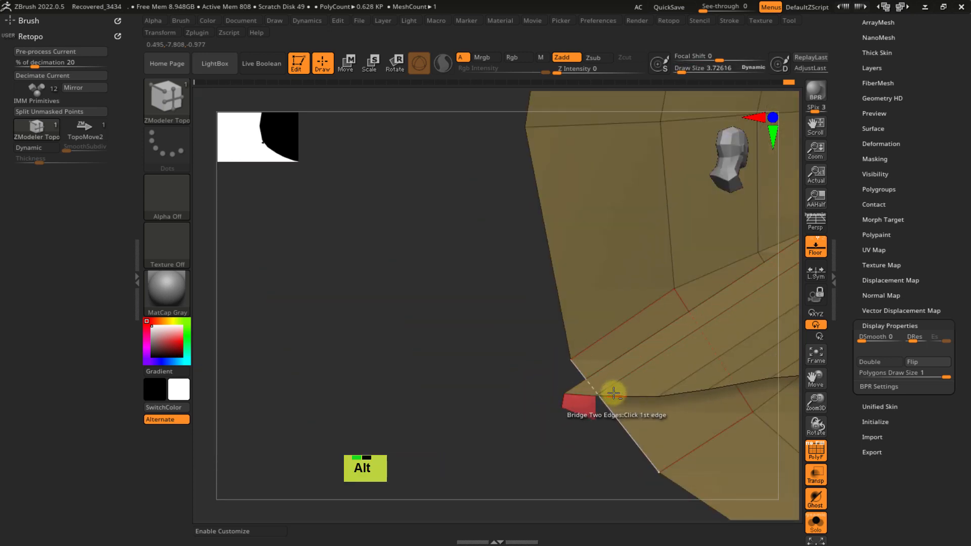
pyautogui.keyDown('alt'); pyautogui.moveTo(614, 393); pyautogui.dragTo(544, 378, button='right'); pyautogui.keyUp('alt')
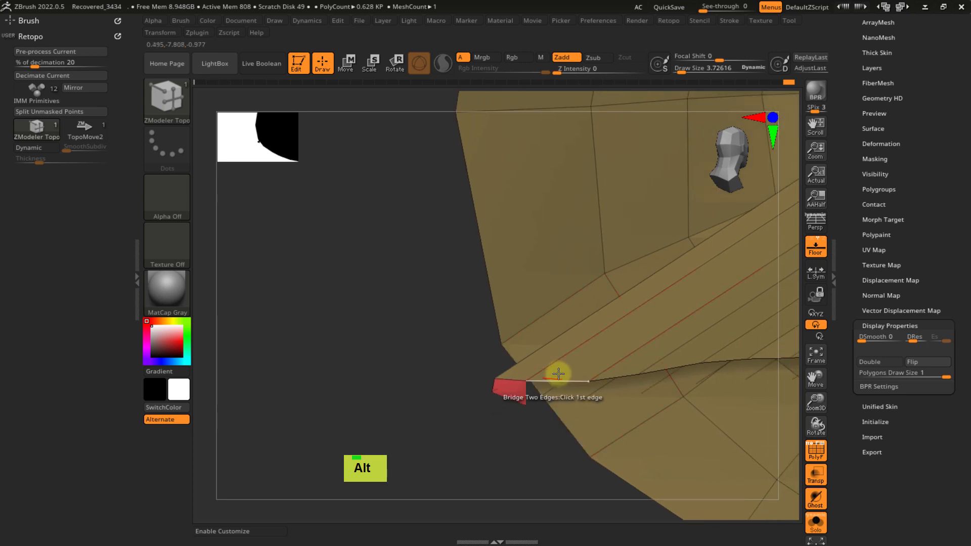
pyautogui.click(886, 361)
pyautogui.moveTo(552, 399); pyautogui.dragTo(518, 345, button='right')
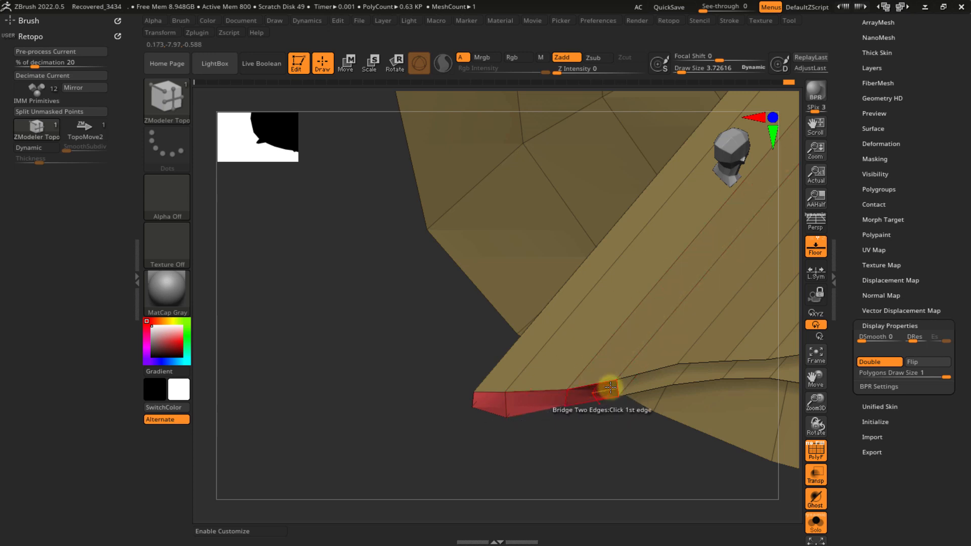
# - Bridge the next upper and lower edge pairs along the cavity's rear rim, working from the corner toward the centre
pyautogui.click(644, 372)
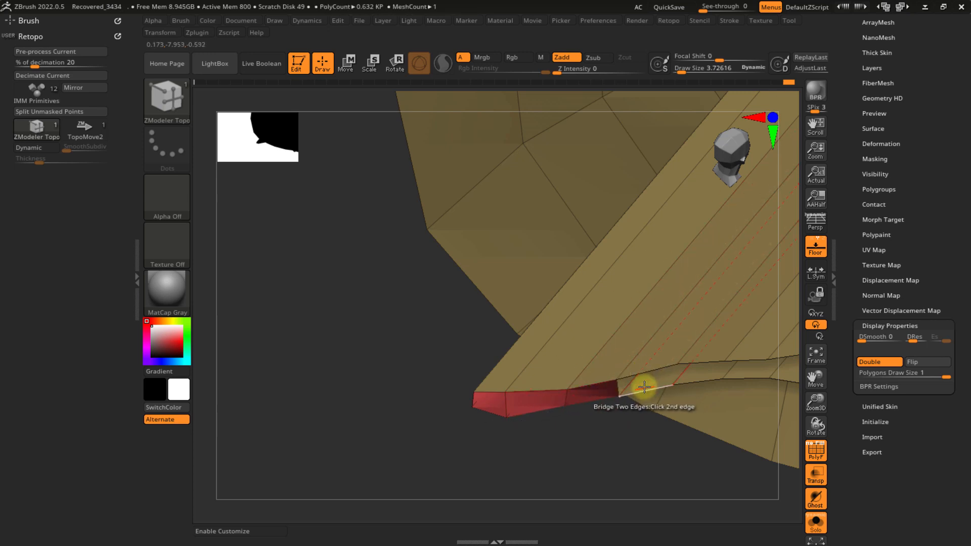
pyautogui.click(644, 387)
pyautogui.keyDown('alt'); pyautogui.moveTo(635, 369); pyautogui.dragTo(503, 360, button='right'); pyautogui.keyUp('alt')
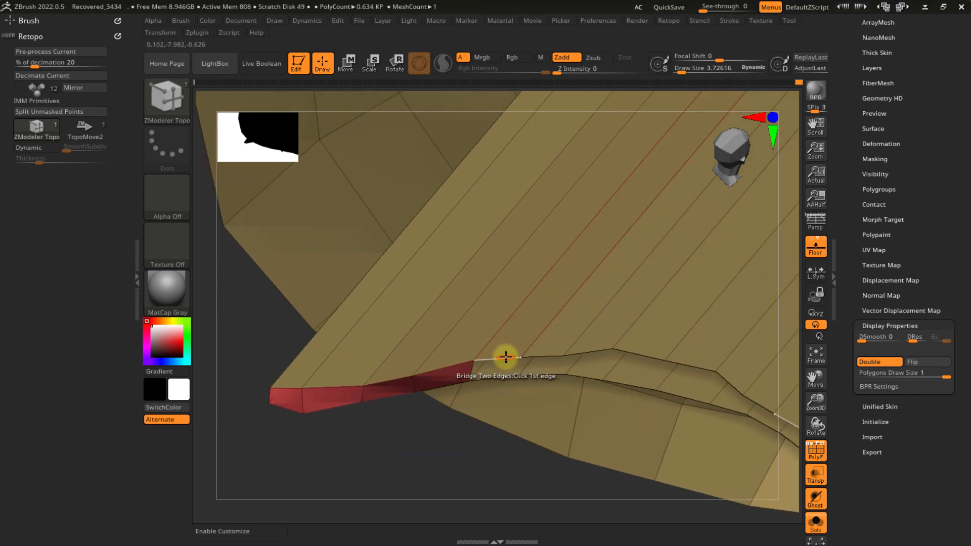
pyautogui.moveTo(529, 359); pyautogui.dragTo(509, 362, button='right')
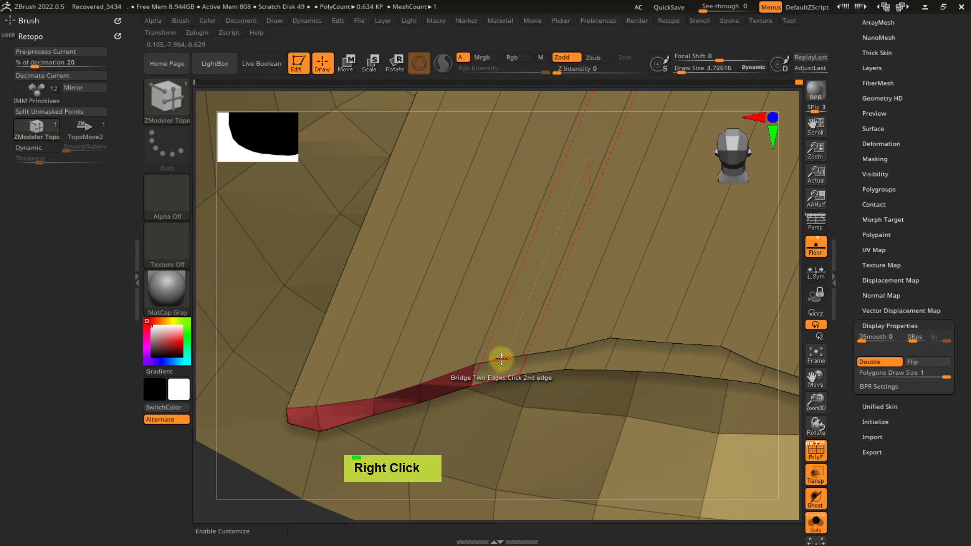
pyautogui.click(495, 358)
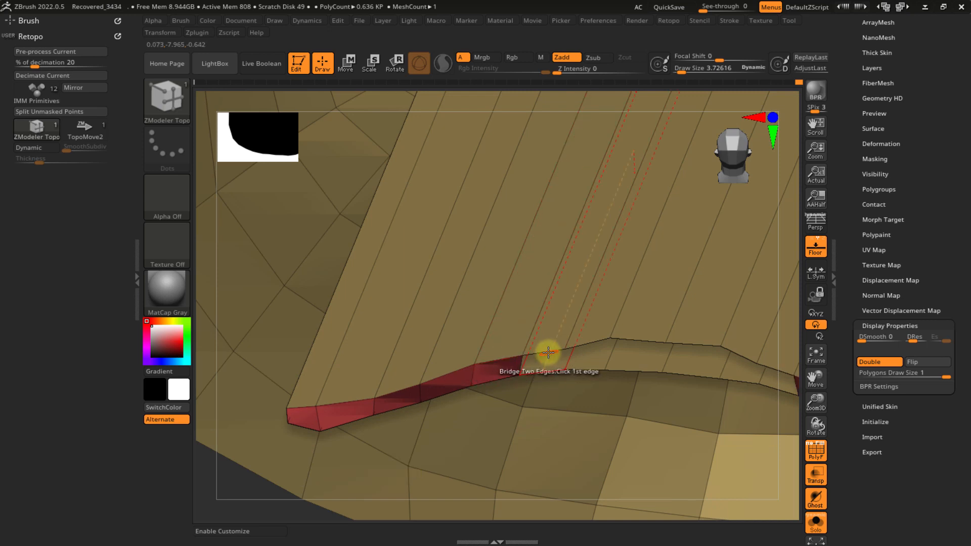
pyautogui.click(545, 370)
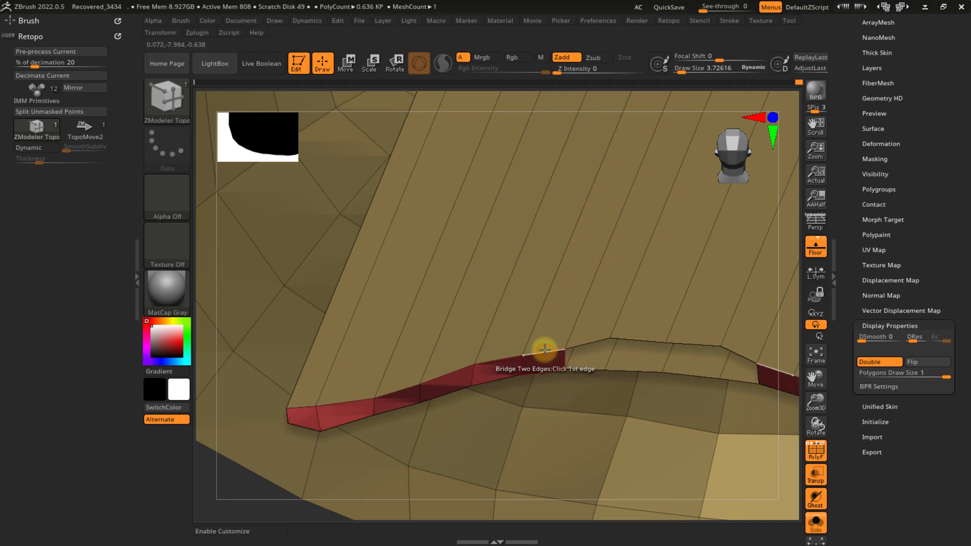
# - Undo the misplaced bridge and bridge the remaining central edge pairs to close the mouth cavity's rear opening
pyautogui.click(588, 370)
pyautogui.hotkey('ctrl', 'z')
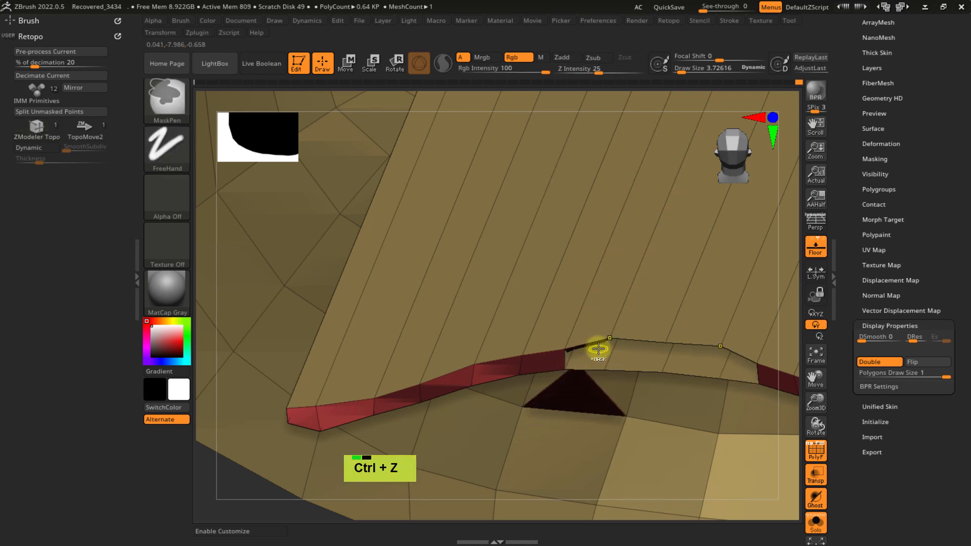
pyautogui.keyDown('alt'); pyautogui.moveTo(587, 358); pyautogui.dragTo(523, 401, button='right'); pyautogui.keyUp('alt')
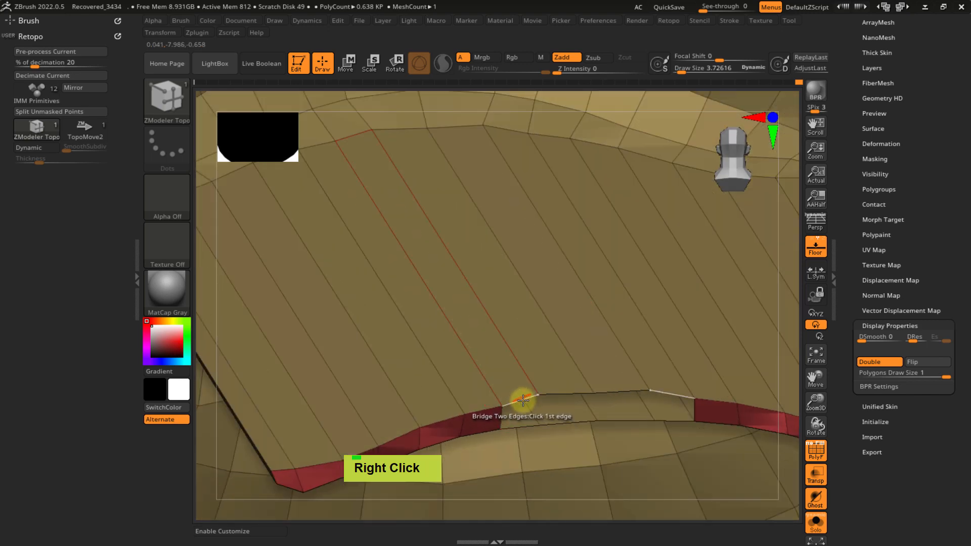
pyautogui.click(566, 394)
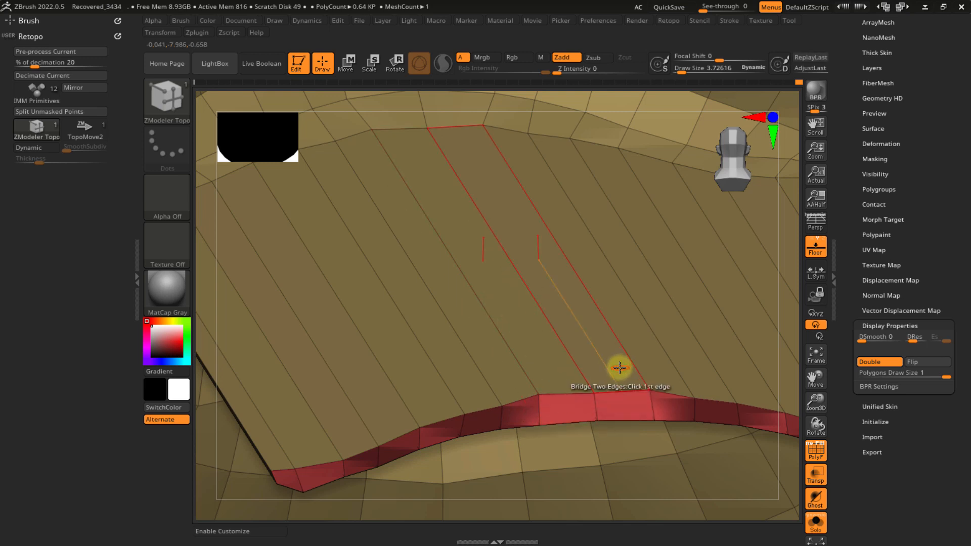
pyautogui.moveTo(617, 368)
pyautogui.keyDown('ctrl'); pyautogui.mouseDown(button='right')
pyautogui.moveTo(580, 292)
pyautogui.moveTo(581, 323)
pyautogui.moveTo(472, 332)
pyautogui.mouseUp(button='right'); pyautogui.keyUp('ctrl')
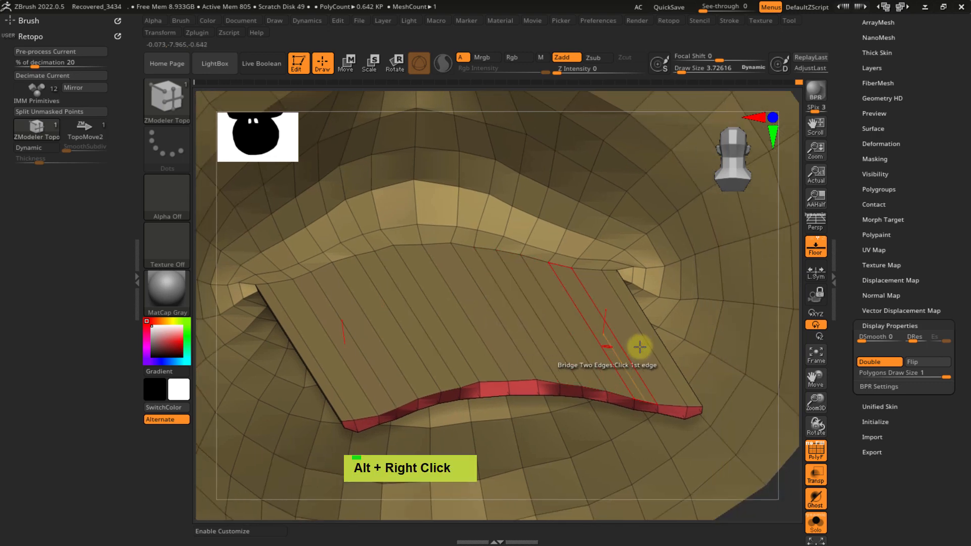
# - Check the closed mouth cavity from the front, side and rear, toggling double-sided display and flipping the visible faces
pyautogui.click(874, 363)
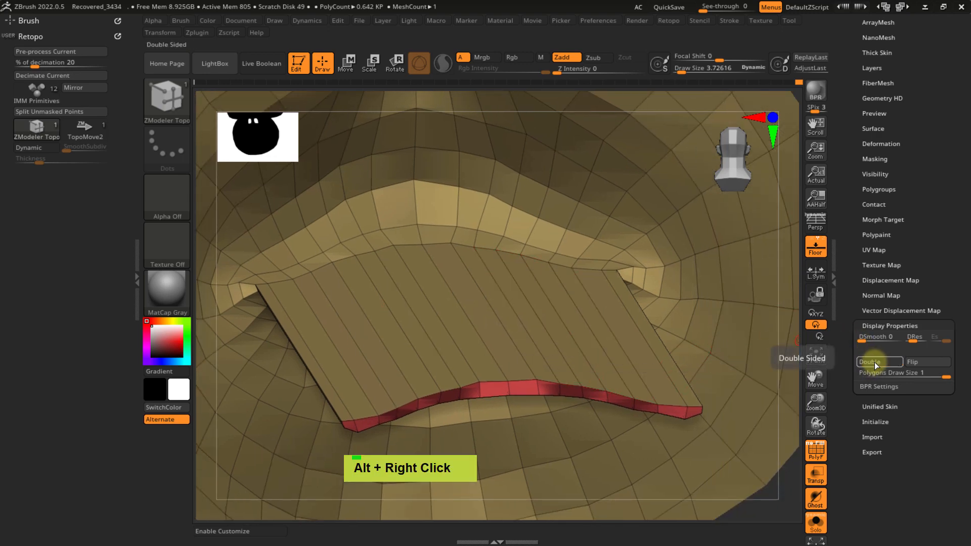
pyautogui.moveTo(570, 381); pyautogui.dragTo(493, 343, button='right')
pyautogui.click(922, 363)
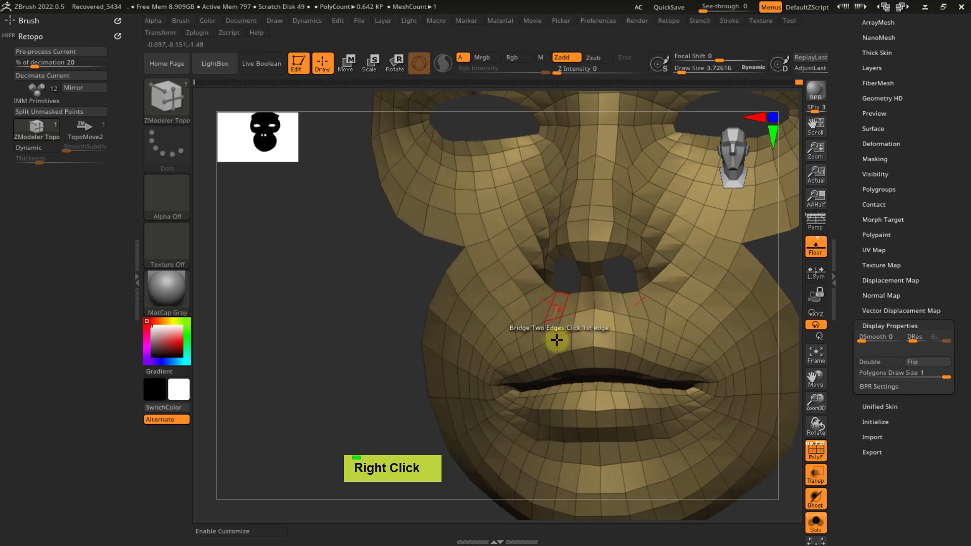
pyautogui.moveTo(556, 329); pyautogui.dragTo(598, 325, button='right')
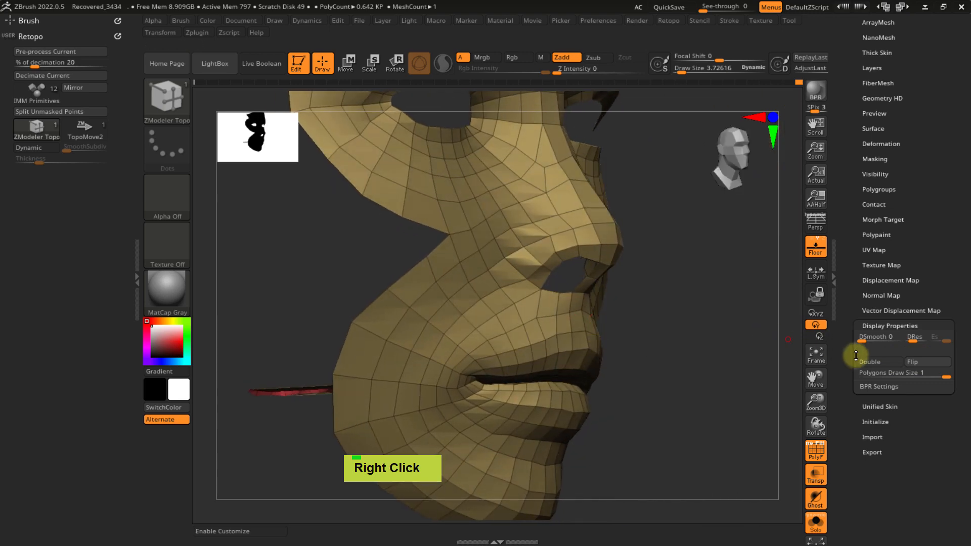
pyautogui.click(872, 362)
pyautogui.moveTo(575, 357)
pyautogui.mouseDown(button='right')
pyautogui.moveTo(607, 373)
pyautogui.moveTo(643, 359)
pyautogui.moveTo(585, 393)
pyautogui.moveTo(540, 351)
pyautogui.moveTo(511, 384)
pyautogui.moveTo(411, 332)
pyautogui.moveTo(486, 363)
pyautogui.mouseUp(button='right')
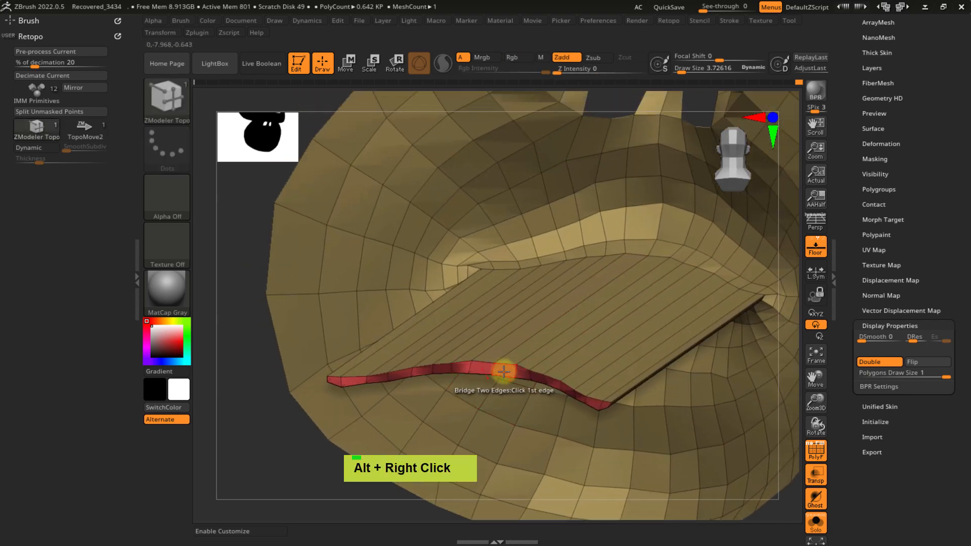
pyautogui.moveTo(448, 373); pyautogui.dragTo(399, 438, button='right')
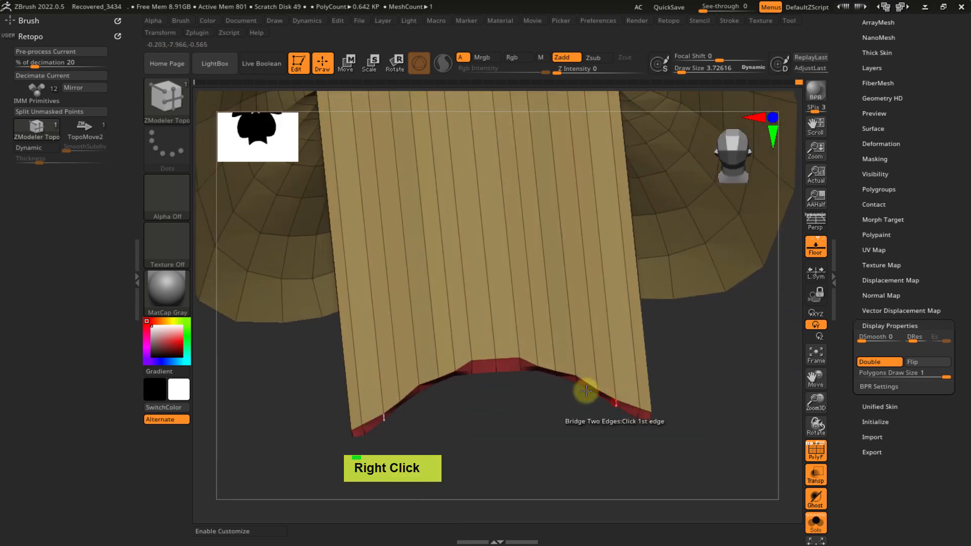
pyautogui.moveTo(547, 354); pyautogui.dragTo(479, 312, button='right')
pyautogui.press('w')
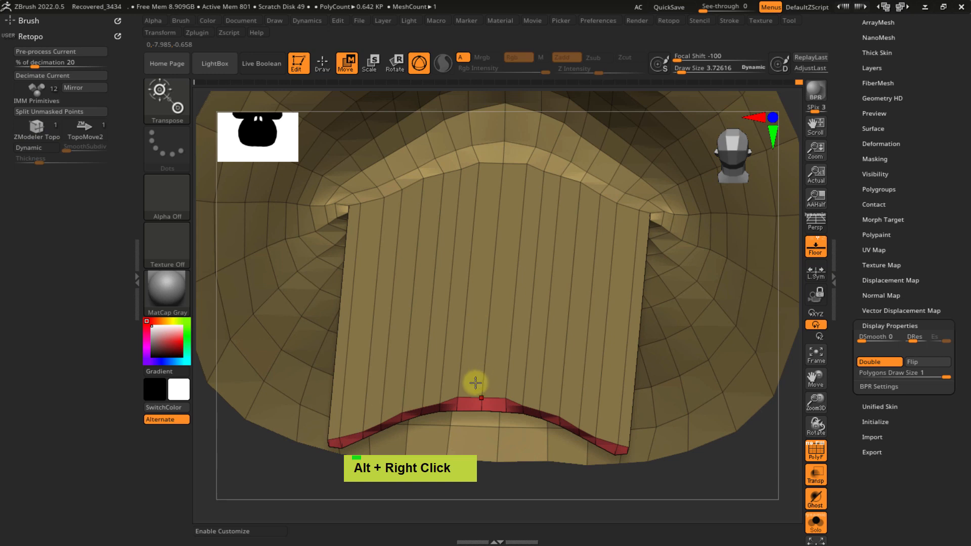
pyautogui.keyDown('alt'); pyautogui.moveTo(476, 383); pyautogui.dragTo(503, 353, button='right'); pyautogui.keyUp('alt')
pyautogui.press('ctrl')
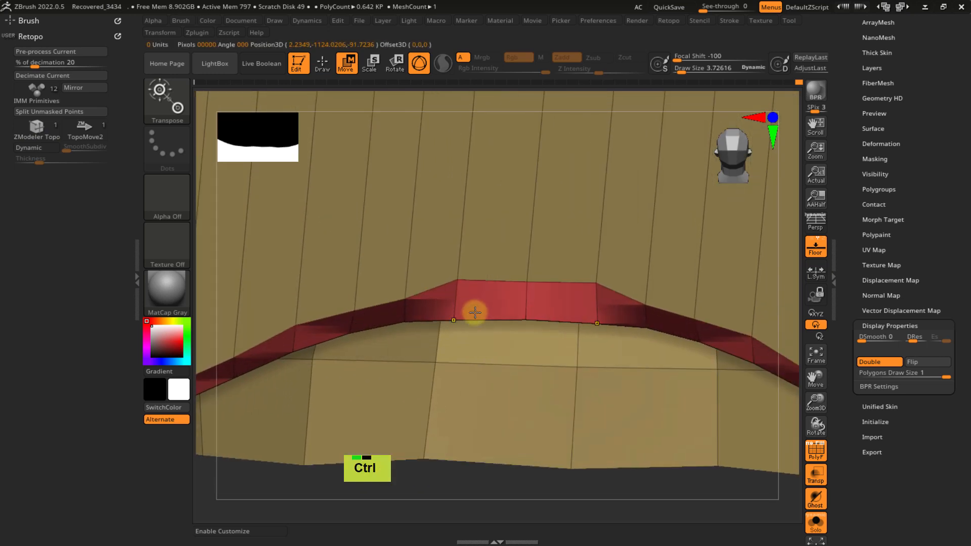
pyautogui.keyDown('ctrl'); pyautogui.click(487, 308); pyautogui.keyUp('ctrl')
pyautogui.moveTo(494, 310)
pyautogui.keyDown('ctrl'); pyautogui.mouseDown(button='right')
pyautogui.moveTo(486, 275)
pyautogui.moveTo(485, 322)
pyautogui.mouseUp(button='right'); pyautogui.keyUp('ctrl')
pyautogui.keyDown('ctrl'); pyautogui.click(478, 321); pyautogui.keyUp('ctrl')
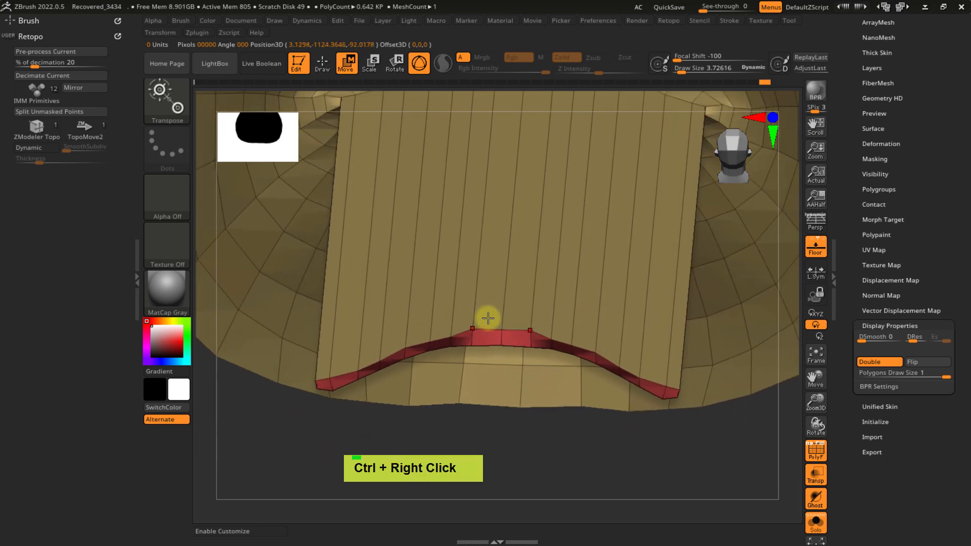
pyautogui.press('q')
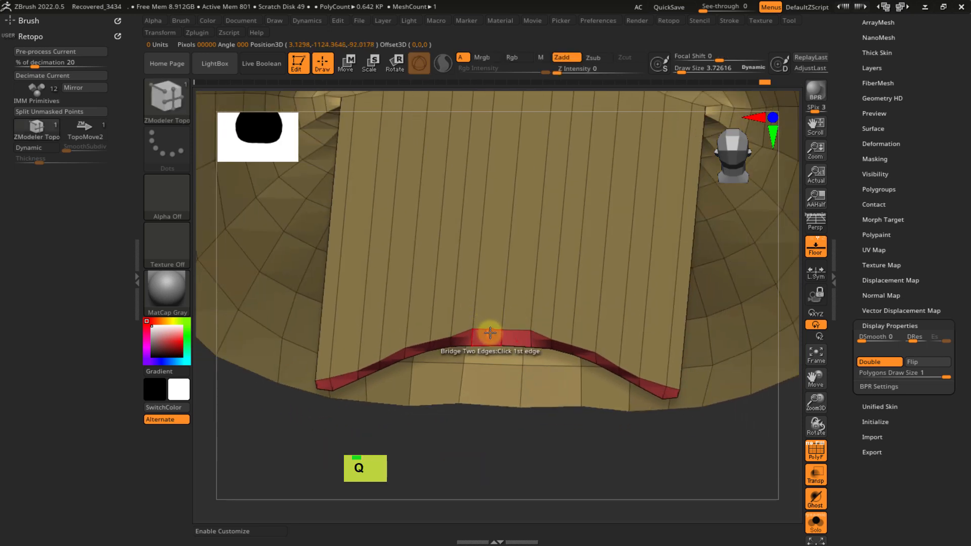
# - Turn off double-sided display, flip the visible faces, and isolate the red rear strip of the mouth cavity
pyautogui.hotkey('ctrl', 'shift')
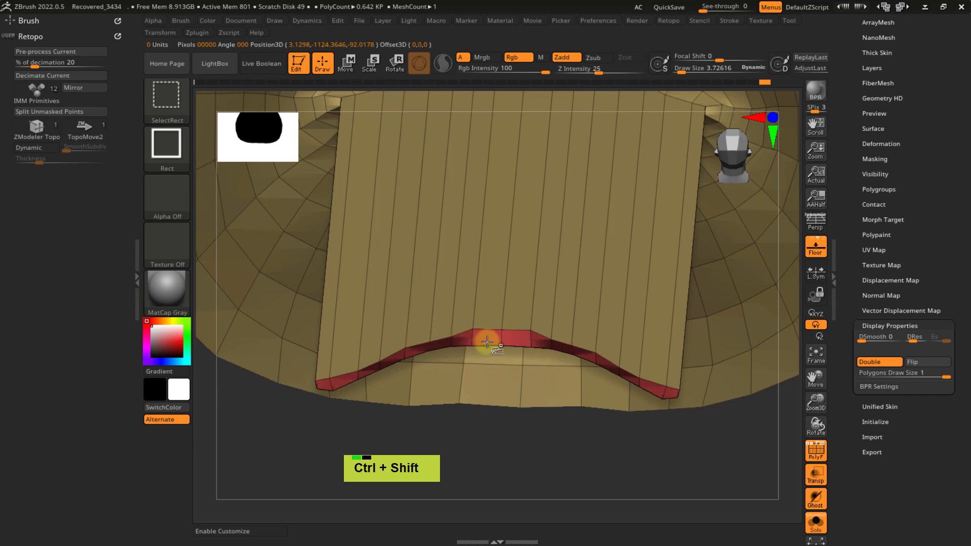
pyautogui.keyDown('ctrl'); pyautogui.keyDown('shift'); pyautogui.click(488, 343); pyautogui.keyUp('shift'); pyautogui.keyUp('ctrl')
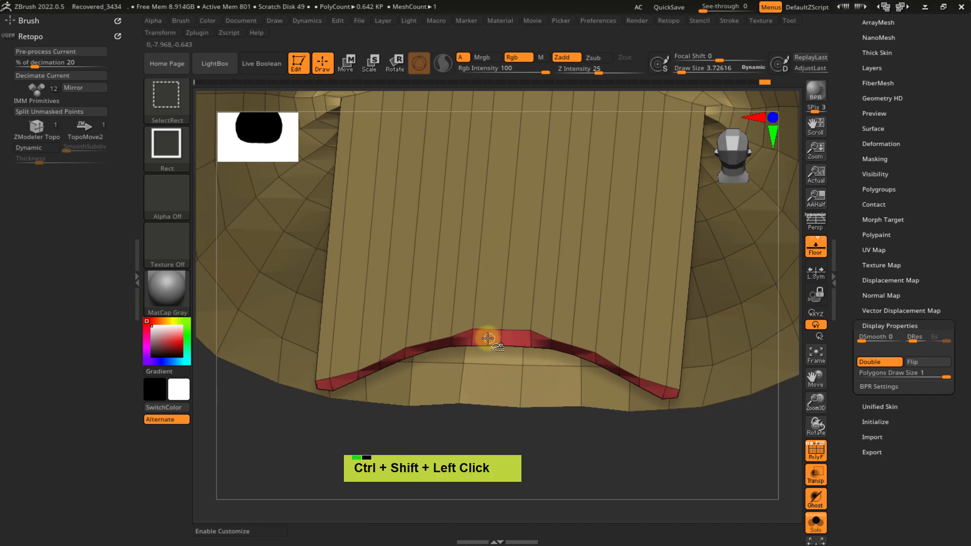
pyautogui.click(879, 361)
pyautogui.click(930, 362)
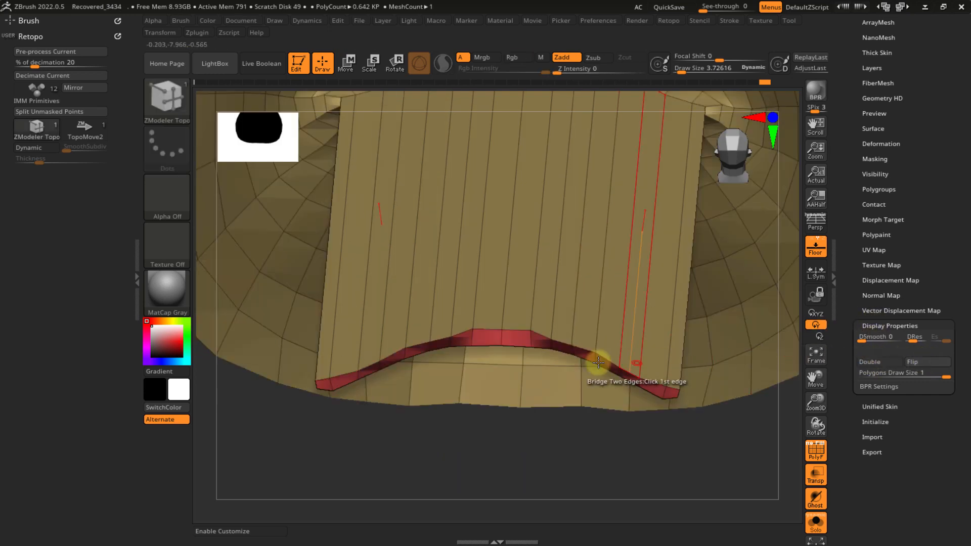
pyautogui.keyDown('ctrl'); pyautogui.keyDown('shift'); pyautogui.click(521, 346); pyautogui.keyUp('shift'); pyautogui.keyUp('ctrl')
pyautogui.moveTo(521, 347); pyautogui.dragTo(609, 347, button='right')
pyautogui.keyDown('ctrl'); pyautogui.keyDown('shift'); pyautogui.click(698, 336); pyautogui.keyUp('shift'); pyautogui.keyUp('ctrl')
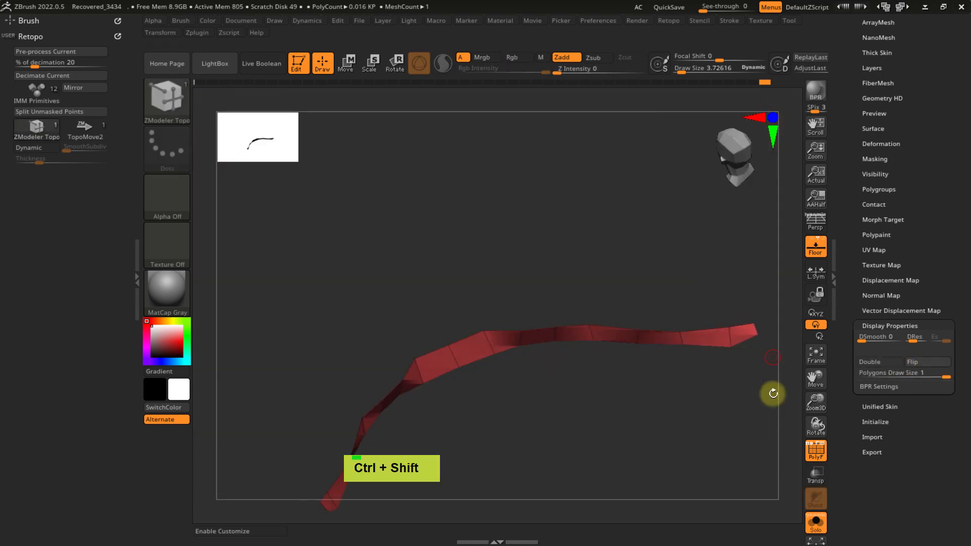
pyautogui.keyDown('ctrl'); pyautogui.moveTo(774, 392); pyautogui.dragTo(615, 347, button='right'); pyautogui.keyUp('ctrl')
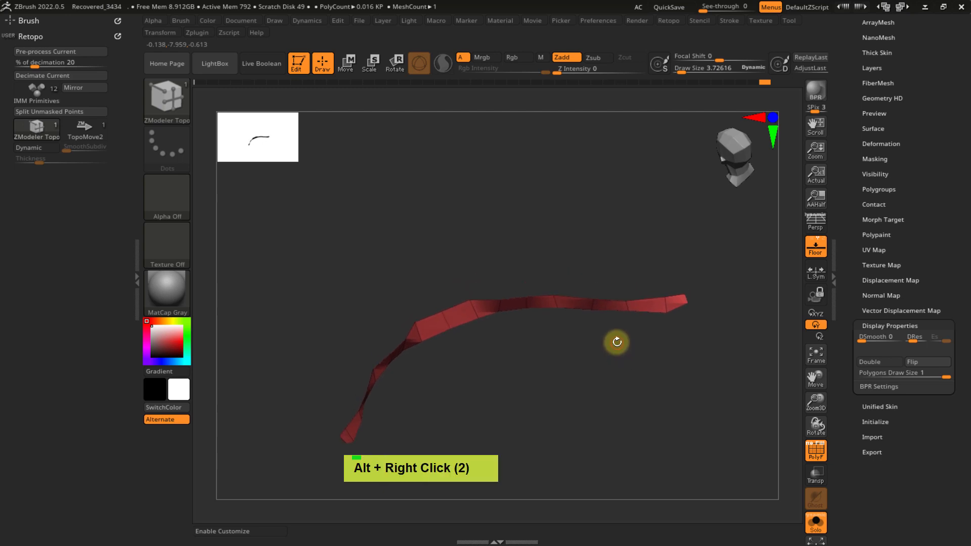
# - Mask the isolated rear strip, show the whole mesh again, and invert the mask so only the strip is editable
pyautogui.hotkey('ctrl', 'a')
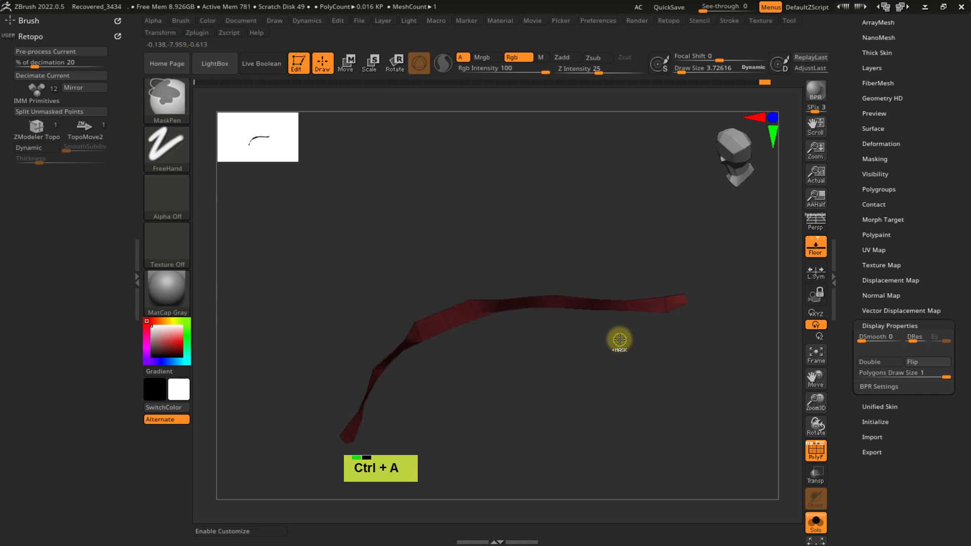
pyautogui.hotkey('ctrl', 'shift')
pyautogui.keyDown('ctrl'); pyautogui.keyDown('shift'); pyautogui.click(726, 326); pyautogui.keyUp('shift'); pyautogui.keyUp('ctrl')
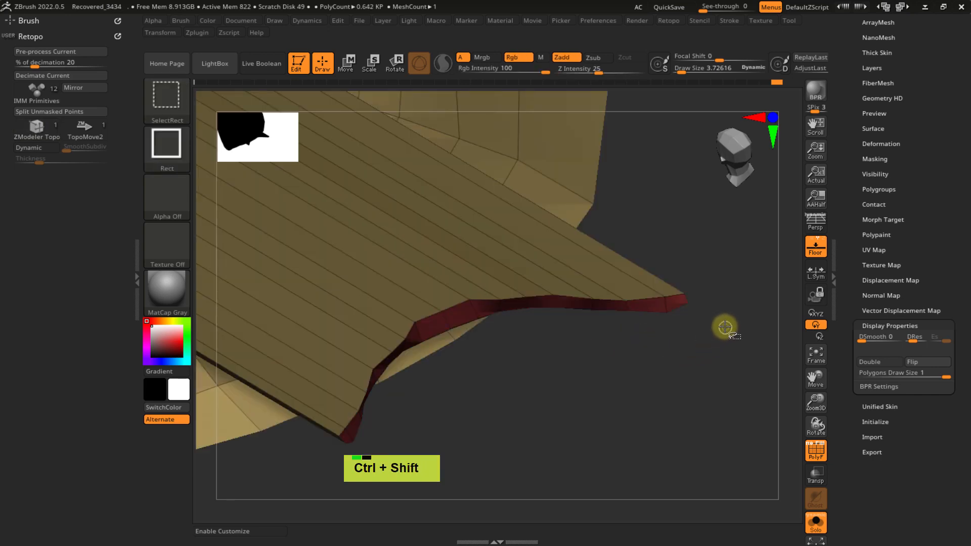
pyautogui.keyDown('ctrl'); pyautogui.click(727, 327); pyautogui.keyUp('ctrl')
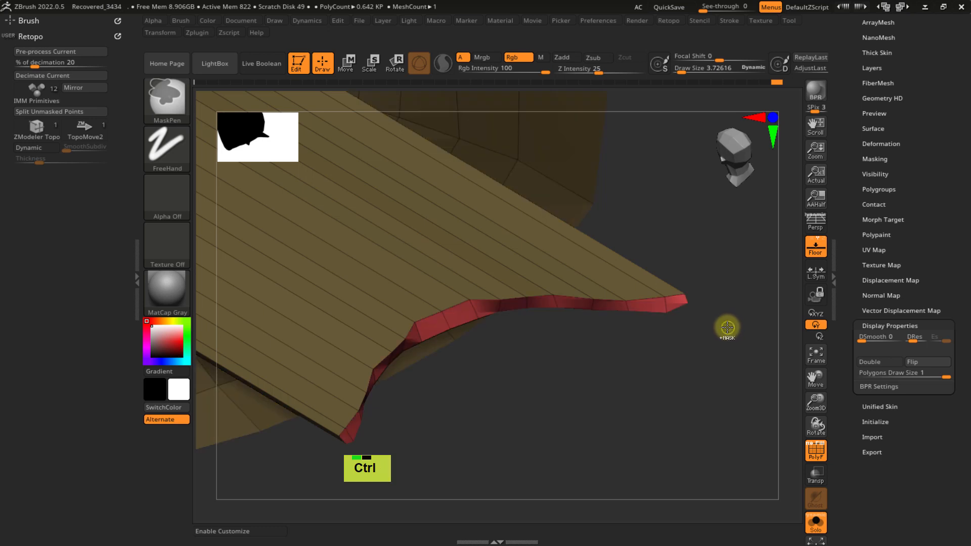
# - Switch to Move mode and centre the transform gizmo on the unmasked rear strip
pyautogui.press('w')
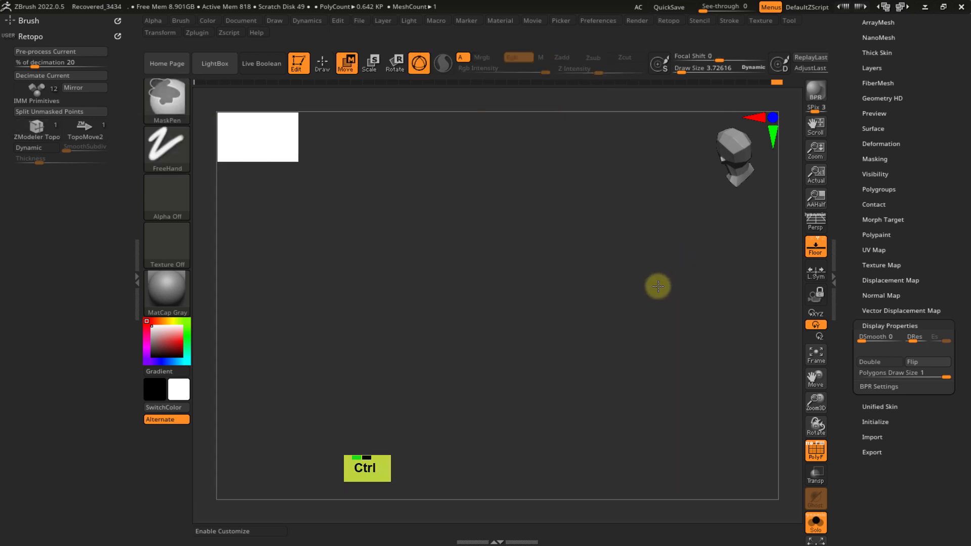
pyautogui.press('f')
pyautogui.moveTo(635, 338)
pyautogui.keyDown('alt'); pyautogui.mouseDown(button='right')
pyautogui.moveTo(605, 275)
pyautogui.moveTo(585, 347)
pyautogui.mouseUp(button='right'); pyautogui.keyUp('alt')
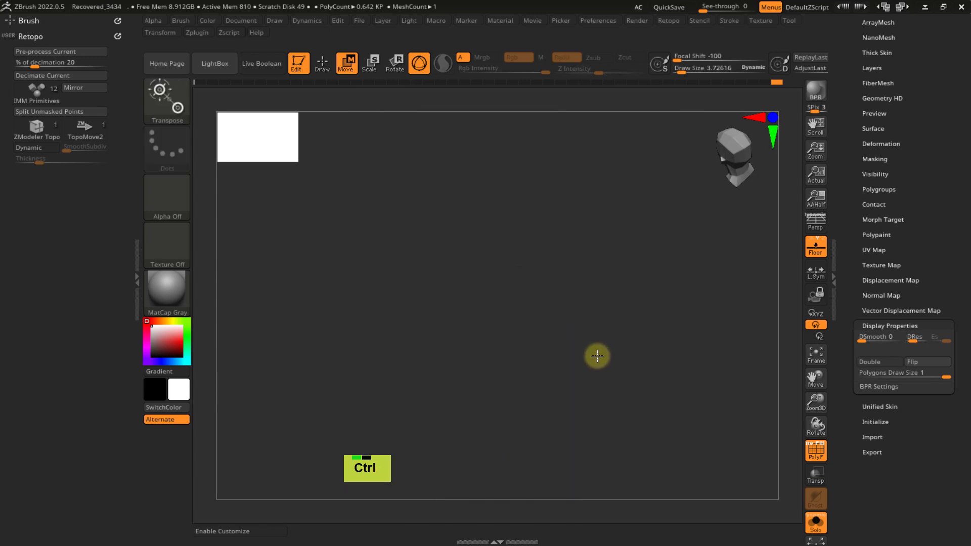
pyautogui.press('f')
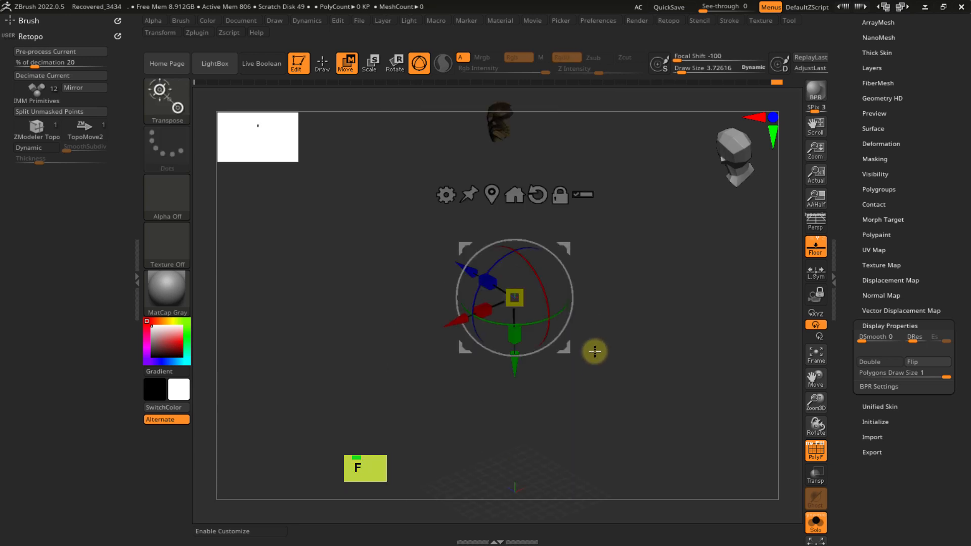
pyautogui.click(493, 192)
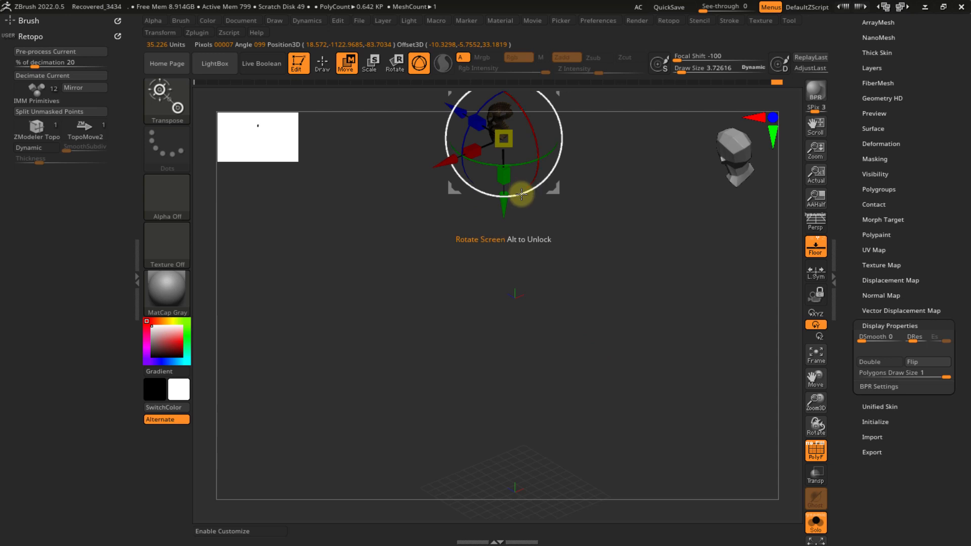
pyautogui.press('f')
pyautogui.keyDown('alt'); pyautogui.moveTo(550, 358); pyautogui.dragTo(531, 243, button='right'); pyautogui.keyUp('alt')
# - Scale the rear strip along the gizmo's Z axis to flatten its curve, clear the mask, and return to Draw mode
pyautogui.keyDown('ctrl'); pyautogui.moveTo(522, 328); pyautogui.dragTo(501, 354, button='right'); pyautogui.keyUp('ctrl')
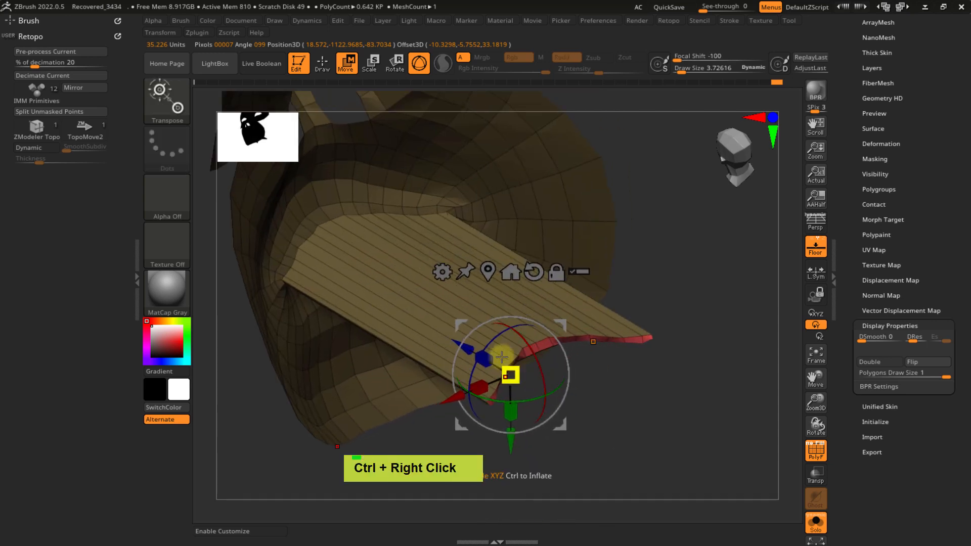
pyautogui.moveTo(485, 356); pyautogui.dragTo(604, 425)
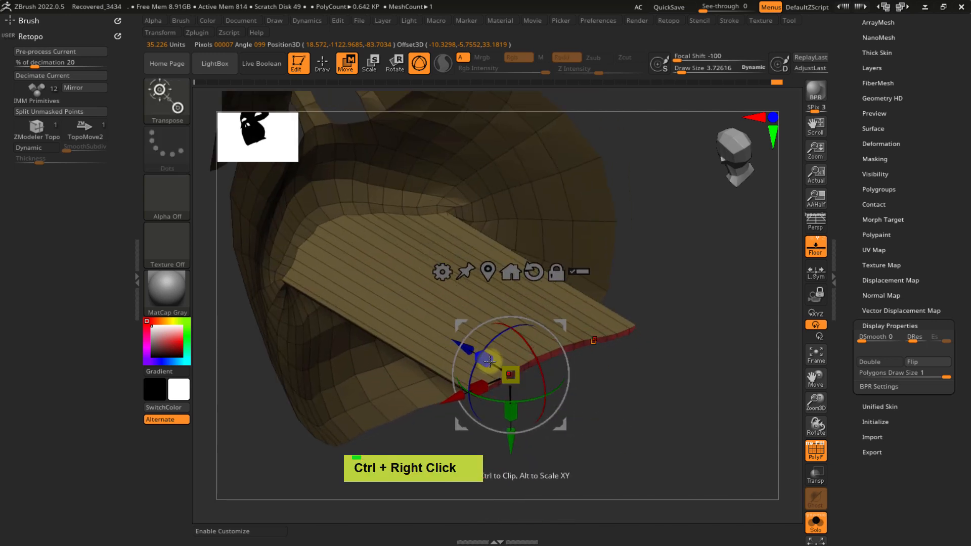
pyautogui.moveTo(596, 405); pyautogui.dragTo(553, 336, button='right')
pyautogui.moveTo(536, 303); pyautogui.dragTo(580, 296, button='right')
pyautogui.press('q')
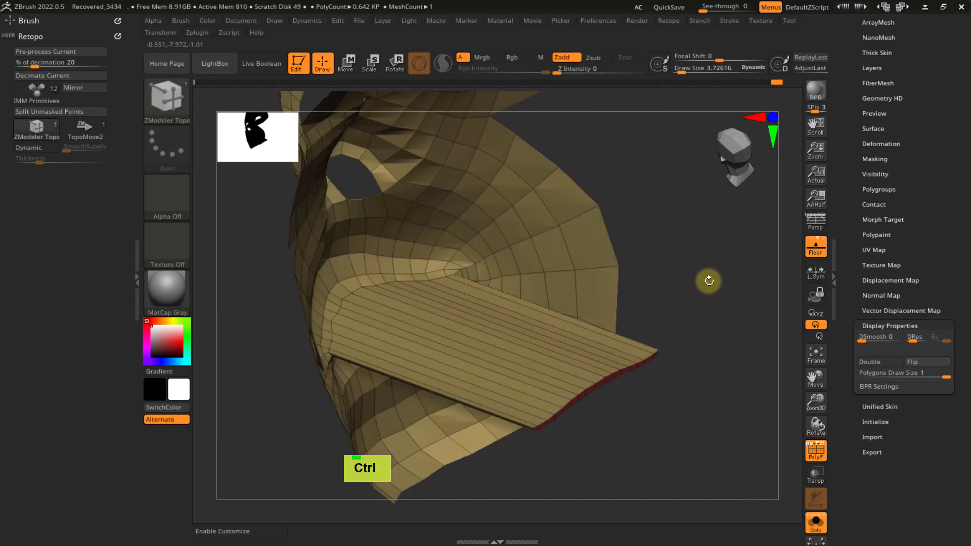
pyautogui.keyDown('alt'); pyautogui.moveTo(627, 302); pyautogui.dragTo(631, 299, button='right'); pyautogui.keyUp('alt')
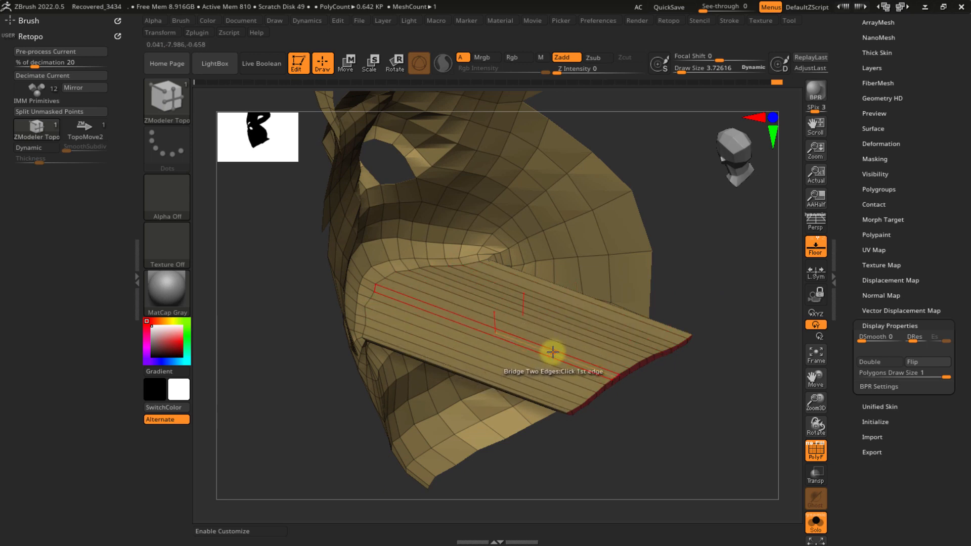
pyautogui.moveTo(553, 352)
pyautogui.keyDown('ctrl'); pyautogui.mouseDown(button='right')
pyautogui.moveTo(572, 369)
pyautogui.moveTo(566, 347)
pyautogui.mouseUp(button='right'); pyautogui.keyUp('ctrl')
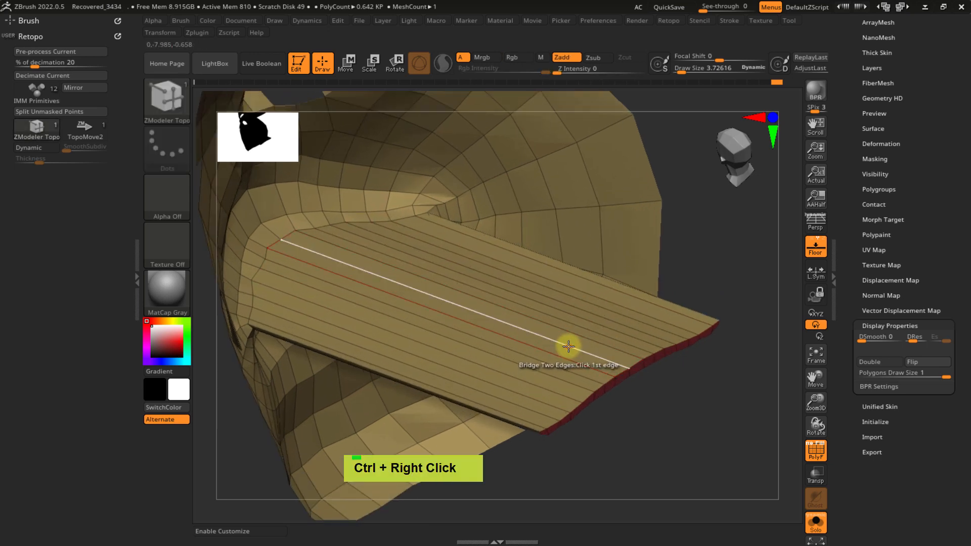
# - Set the ZModeler edge action to Insert with the Multiple EdgeLoops target
pyautogui.press('space')
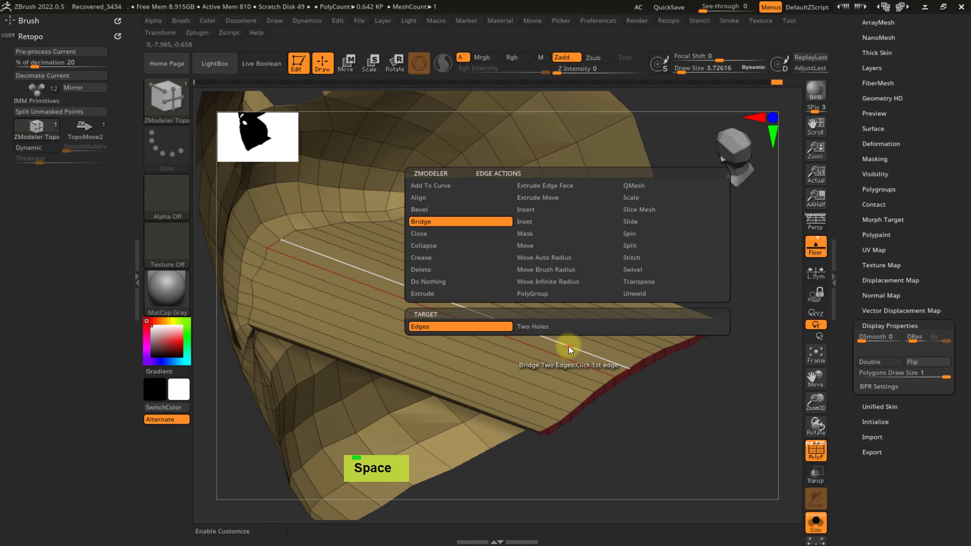
pyautogui.click(539, 209)
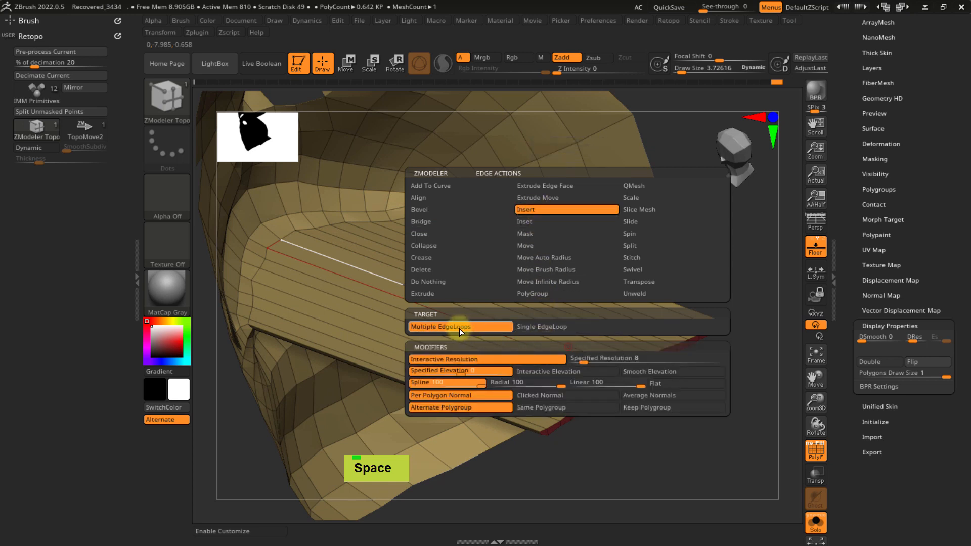
pyautogui.click(475, 327)
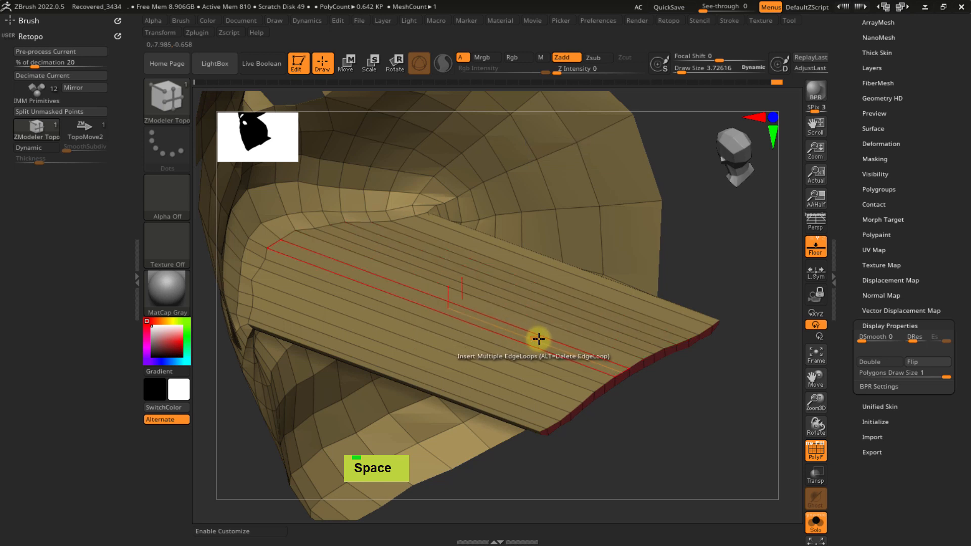
pyautogui.click(556, 330)
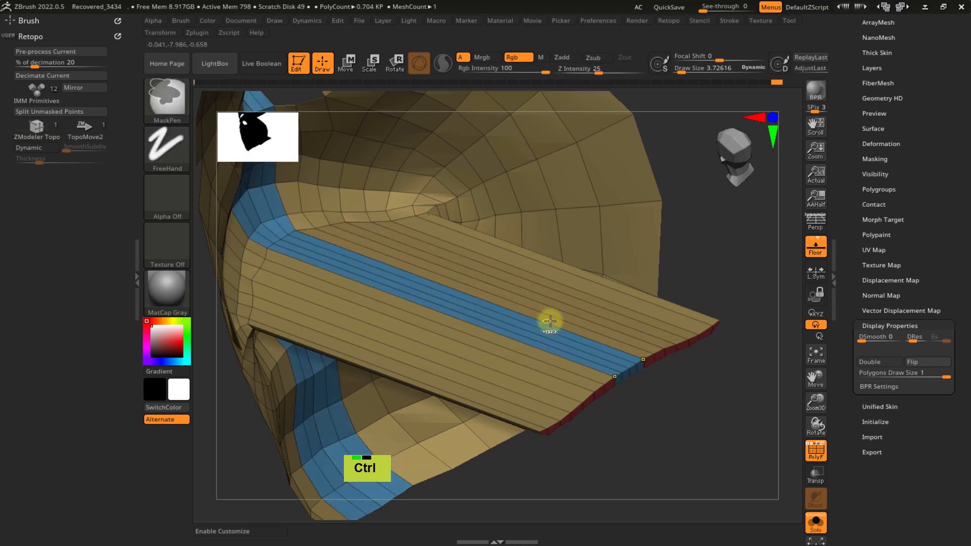
pyautogui.hotkey('ctrl', 'z')
pyautogui.click(571, 331)
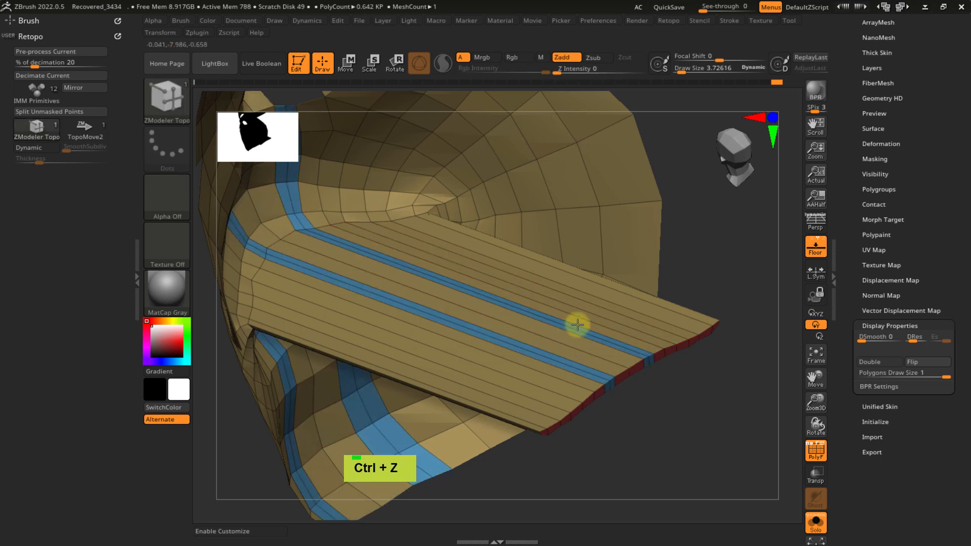
pyautogui.hotkey('ctrl', 'z')
# - Insert multiple evenly spaced edge loops across the long faces of the mouth cavity between the lips and its rear end
pyautogui.keyDown('ctrl'); pyautogui.moveTo(620, 290); pyautogui.dragTo(630, 332, button='right'); pyautogui.keyUp('ctrl')
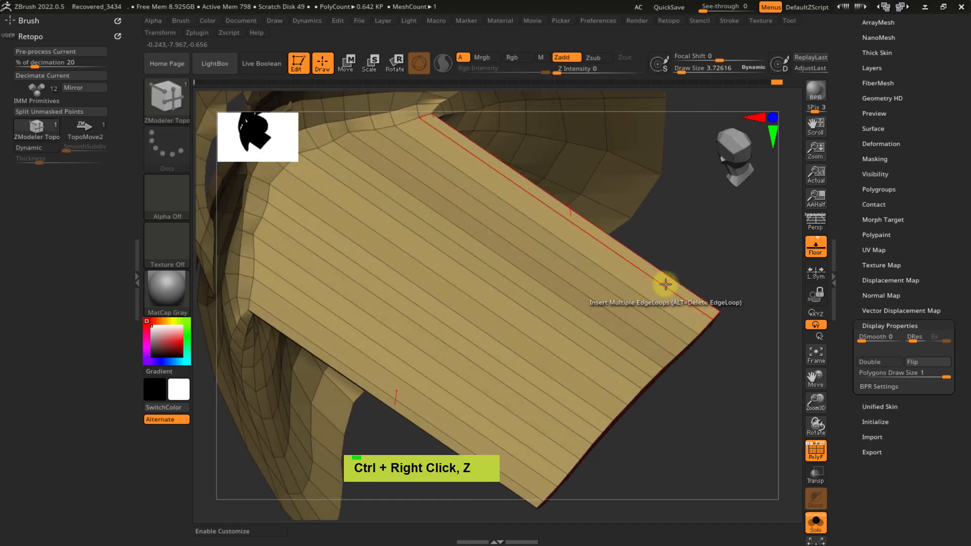
pyautogui.moveTo(666, 287); pyautogui.dragTo(680, 223)
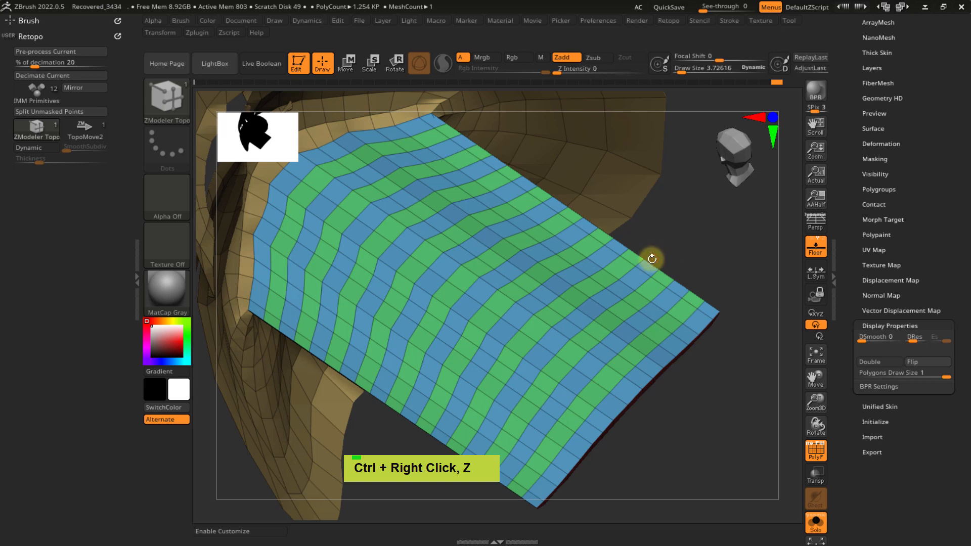
pyautogui.moveTo(520, 272)
pyautogui.keyDown('ctrl'); pyautogui.mouseDown(button='right')
pyautogui.moveTo(503, 265)
pyautogui.moveTo(553, 260)
pyautogui.mouseUp(button='right'); pyautogui.keyUp('ctrl')
# - Set the draw size to about 13.5 and isolate the red rear strip of the mouth cavity
pyautogui.press('s')
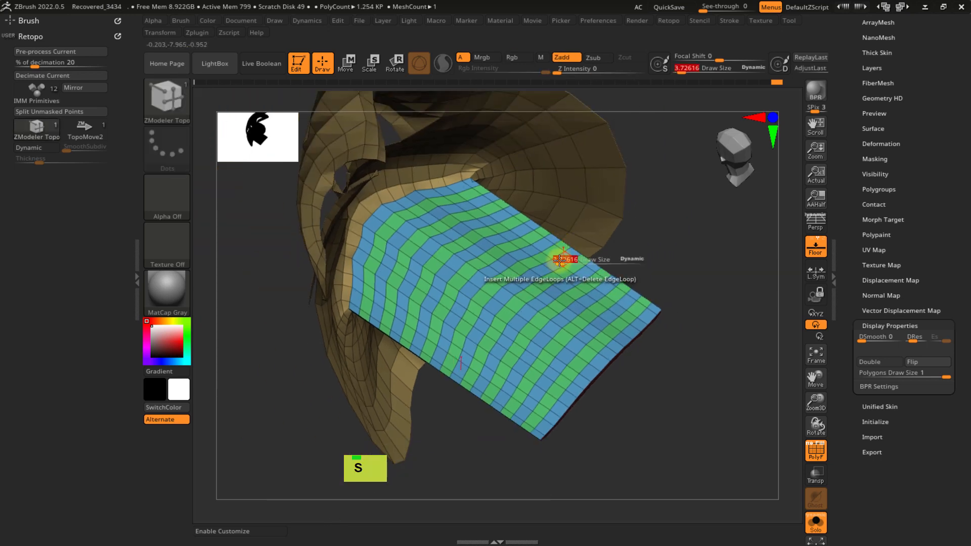
pyautogui.click(570, 262)
pyautogui.moveTo(614, 285)
pyautogui.mouseDown(button='right')
pyautogui.moveTo(602, 217)
pyautogui.moveTo(618, 351)
pyautogui.moveTo(609, 342)
pyautogui.moveTo(668, 384)
pyautogui.mouseUp(button='right')
pyautogui.hotkey('ctrl', 'shift')
pyautogui.press('s')
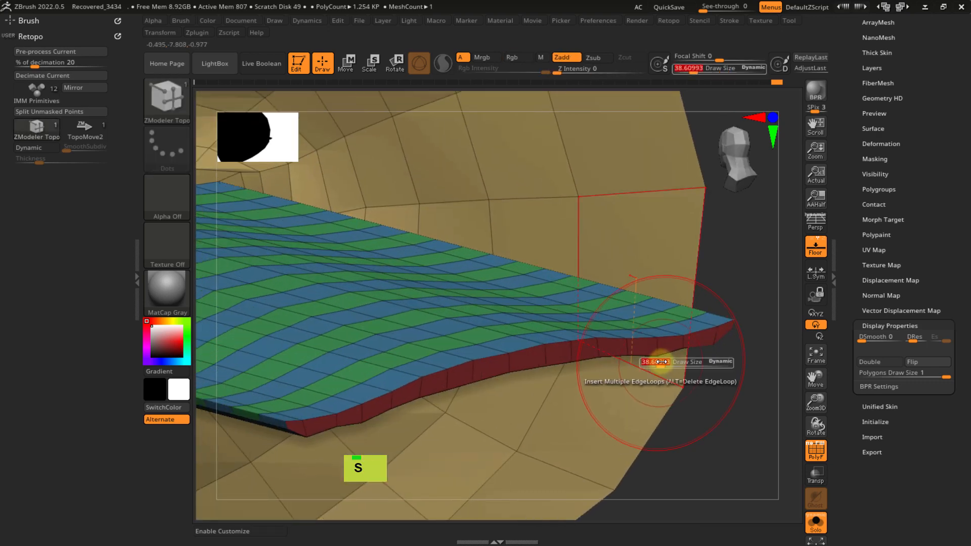
pyautogui.keyDown('ctrl'); pyautogui.keyDown('shift'); pyautogui.click(668, 340); pyautogui.keyUp('shift'); pyautogui.keyUp('ctrl')
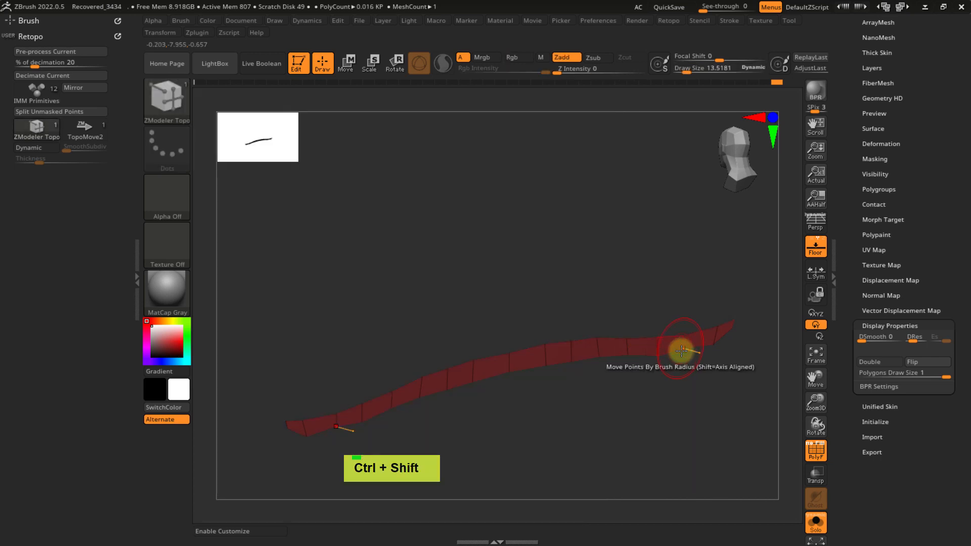
# - Grow the visible area from the rear strip up to the lips, and shrink it by one ring to leave only the cavity
pyautogui.keyDown('ctrl'); pyautogui.moveTo(674, 362); pyautogui.dragTo(644, 321, button='right'); pyautogui.keyUp('ctrl')
pyautogui.hotkey('ctrl', 'shift')
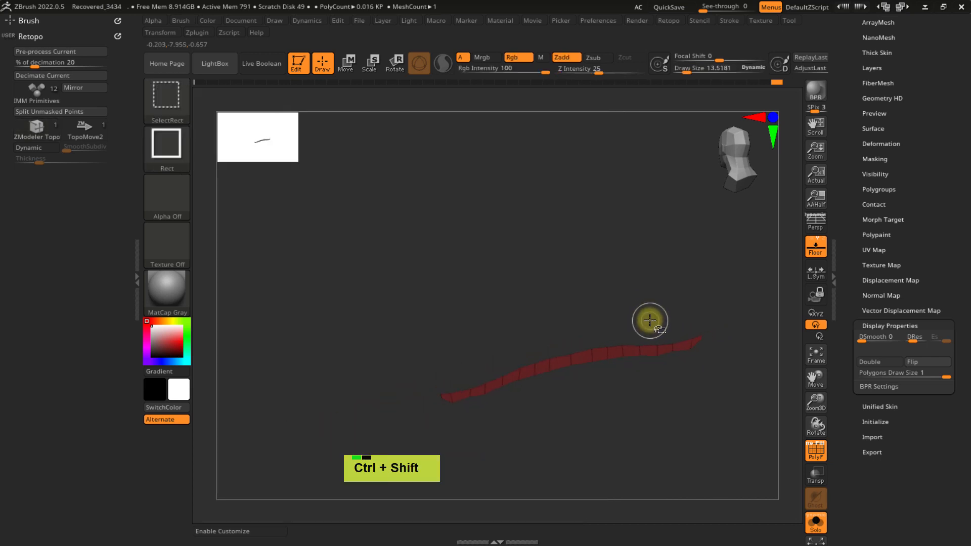
pyautogui.hotkey('ctrl', 'shift', 'x')
pyautogui.hotkey('ctrl', 'shift', 'x')
pyautogui.hotkey('ctrl', 'shift', 'x')
pyautogui.hotkey('ctrl', 'shift', 'x')
pyautogui.hotkey('ctrl', 'shift', 'x')
pyautogui.hotkey('ctrl', 'shift', 'x')
pyautogui.hotkey('ctrl', 'shift', 'x')
pyautogui.hotkey('ctrl', 'shift', 'x')
pyautogui.hotkey('ctrl', 'shift', 'x')
pyautogui.hotkey('ctrl', 'shift', 'x')
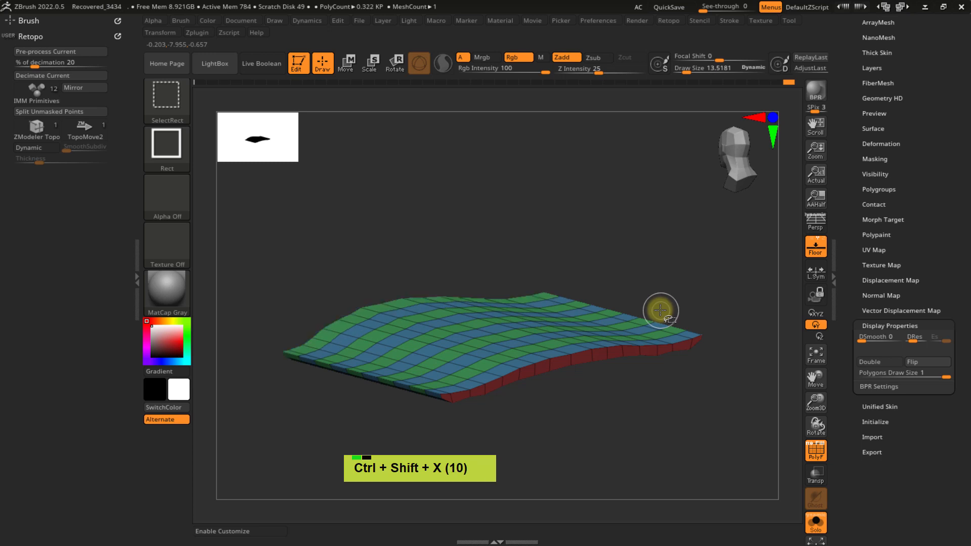
pyautogui.hotkey('ctrl', 'shift', 'x')
pyautogui.hotkey('ctrl', 'shift', 'x')
pyautogui.hotkey('ctrl', 'shift', 'x')
pyautogui.hotkey('ctrl', 'shift', 'x')
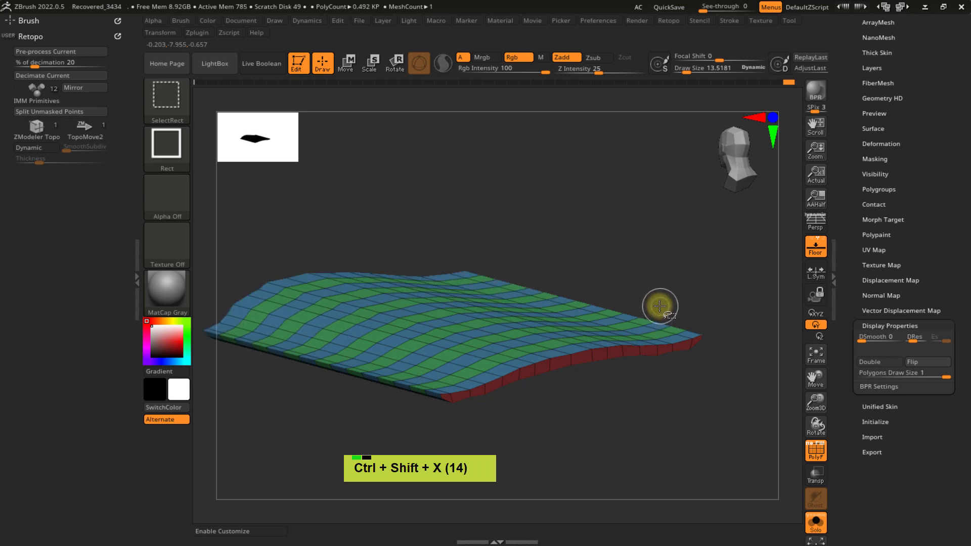
pyautogui.hotkey('ctrl', 'shift', 'x')
pyautogui.hotkey('ctrl', 'shift', 'x')
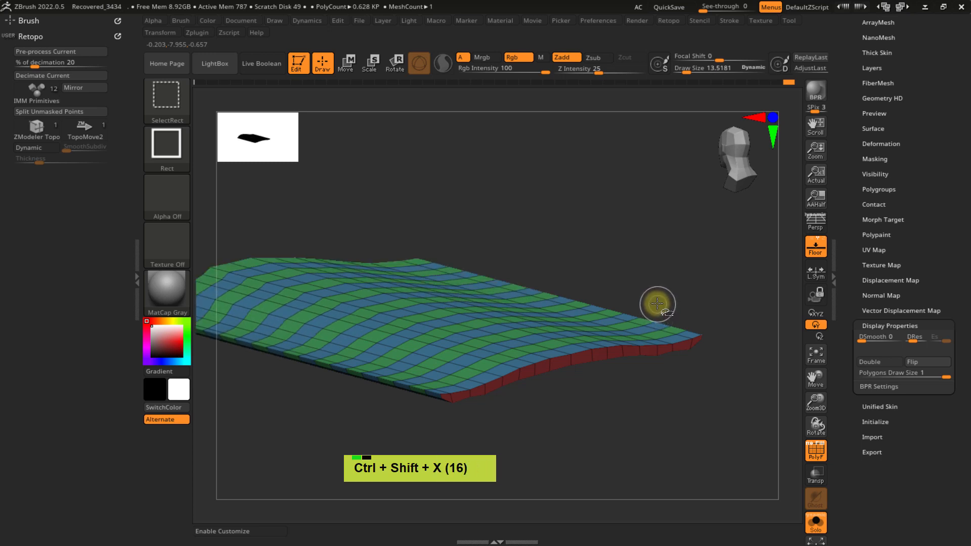
pyautogui.moveTo(661, 284); pyautogui.dragTo(644, 252, button='right')
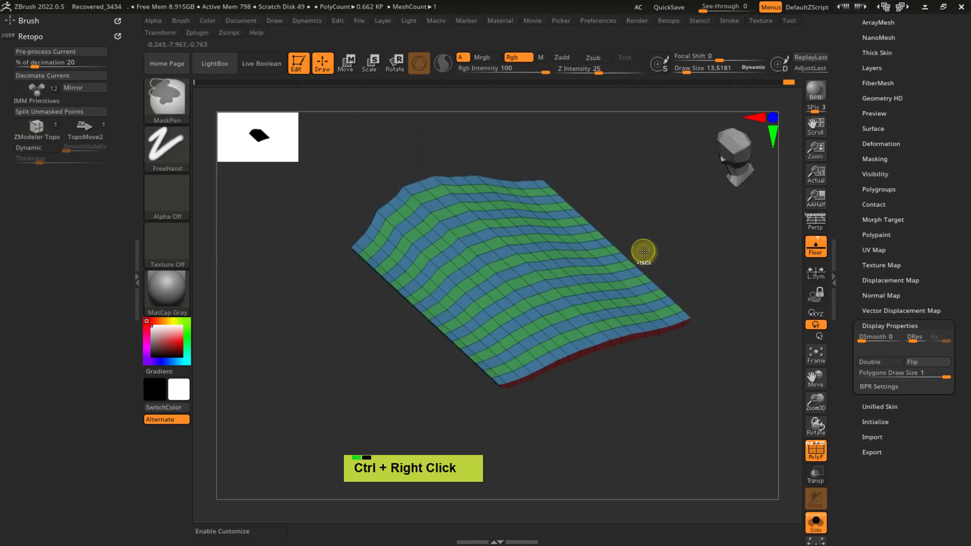
pyautogui.hotkey('ctrl', 'shift', 'x')
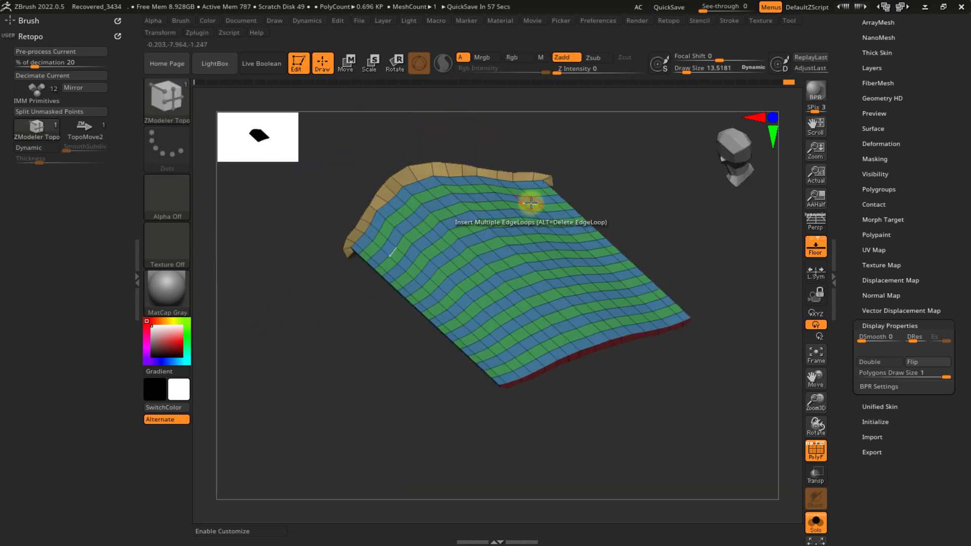
pyautogui.hotkey('ctrl', 'shift')
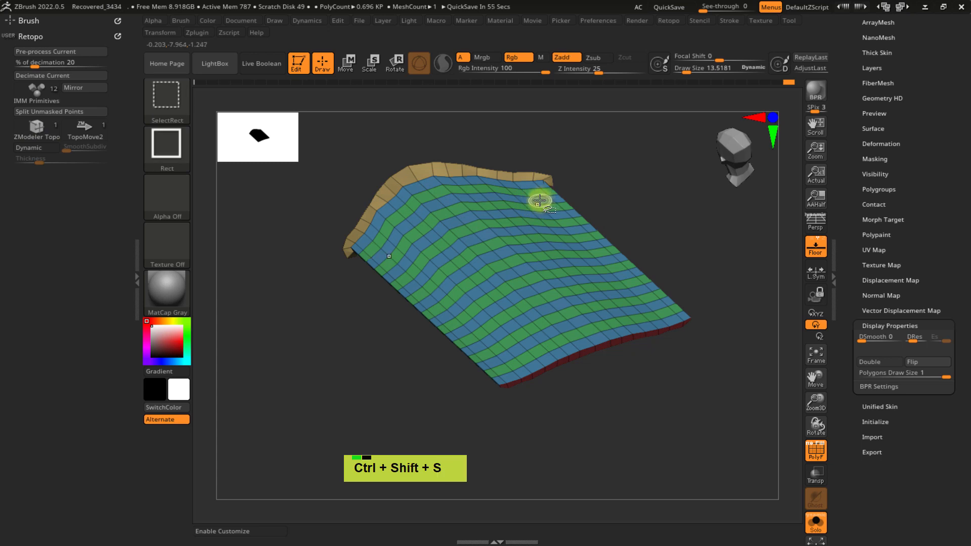
pyautogui.hotkey('ctrl', 'shift', 's')
# - Assign the visible mouth cavity to a single polygroup and show the whole mesh again
pyautogui.keyDown('alt'); pyautogui.moveTo(611, 211); pyautogui.dragTo(580, 238, button='right'); pyautogui.keyUp('alt')
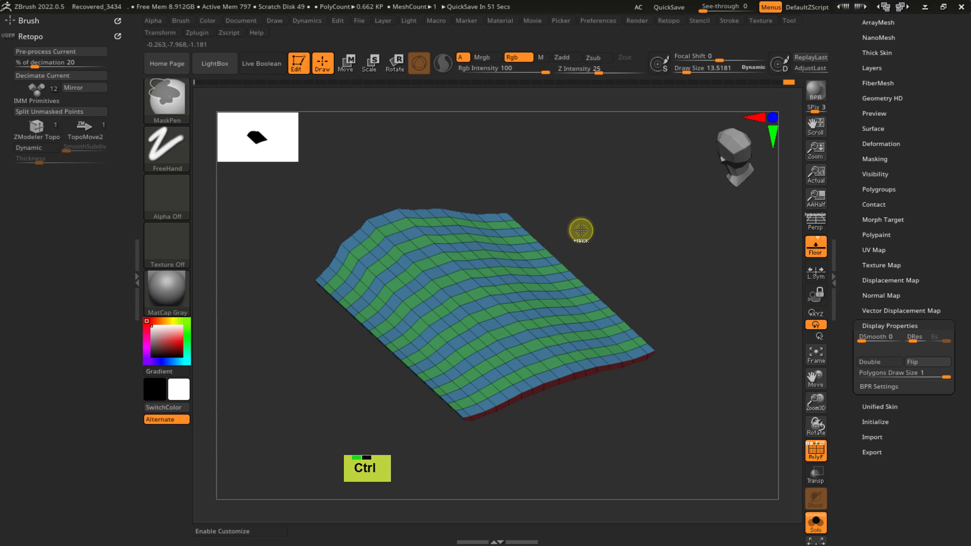
pyautogui.hotkey('ctrl', 'w')
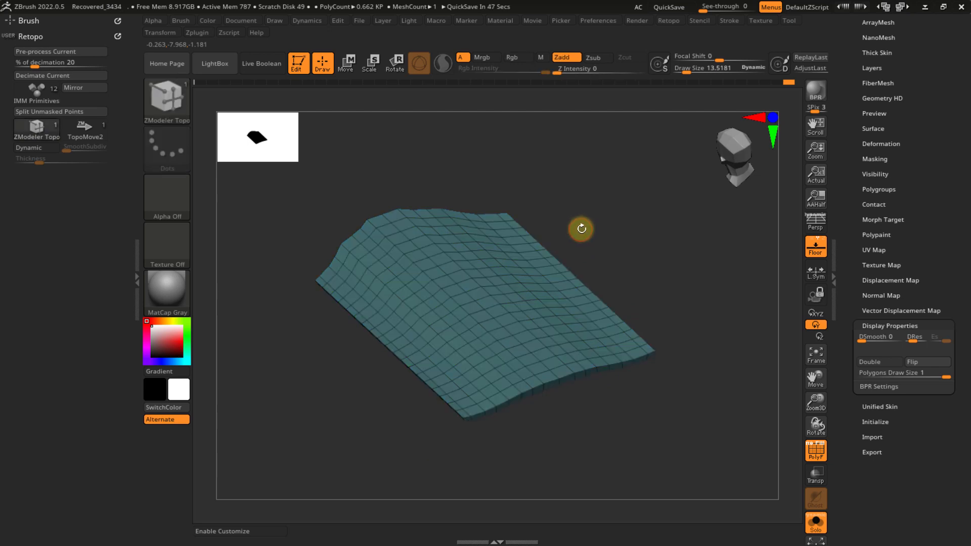
pyautogui.keyDown('ctrl'); pyautogui.keyDown('shift'); pyautogui.click(661, 250); pyautogui.keyUp('shift'); pyautogui.keyUp('ctrl')
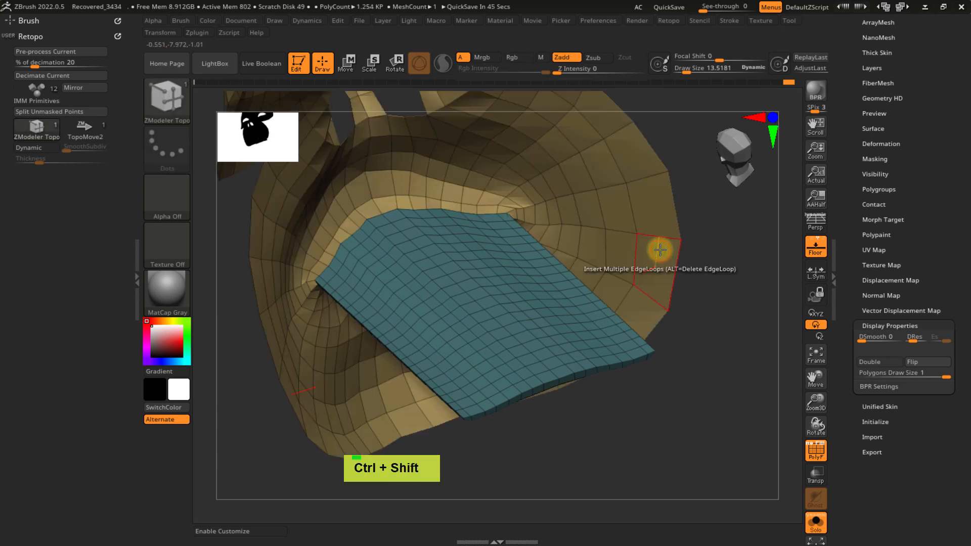
# - Choose the Inflat brush with a draw size of about 215 and inflate the rear end of the mouth cavity
pyautogui.keyDown('alt'); pyautogui.rightClick(544, 330); pyautogui.keyUp('alt')
pyautogui.keyDown('alt'); pyautogui.moveTo(543, 329); pyautogui.dragTo(527, 336, button='right'); pyautogui.keyUp('alt')
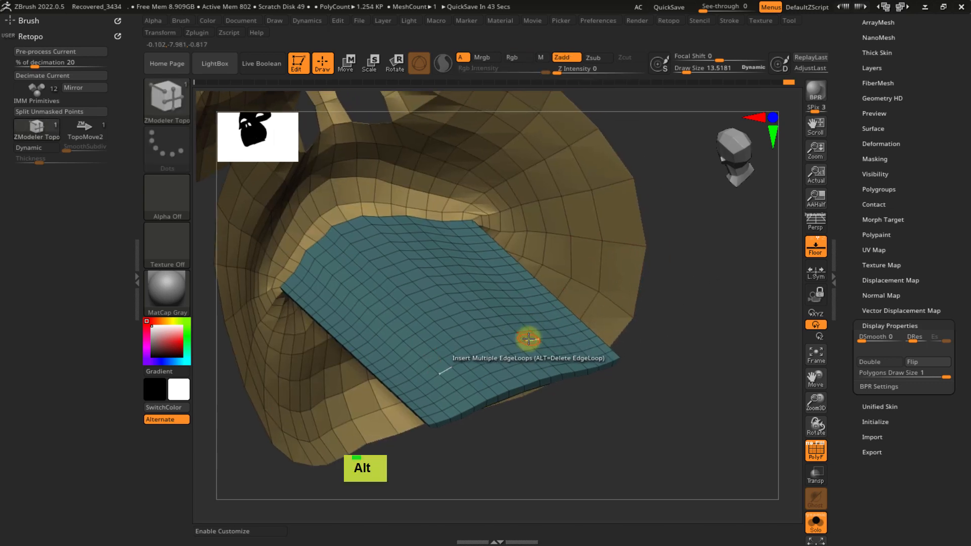
pyautogui.press('b')
pyautogui.press('i')
pyautogui.press('n')
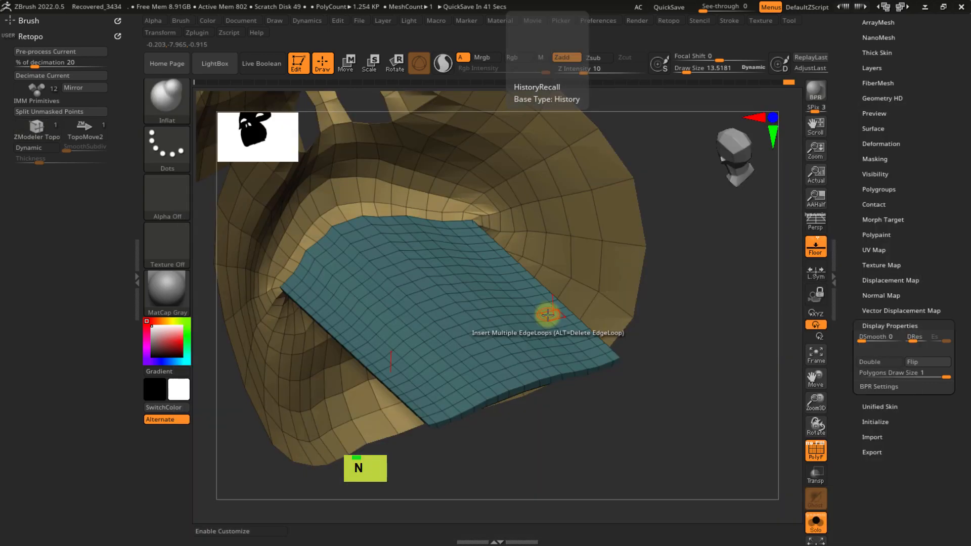
pyautogui.press('s')
pyautogui.press('s')
pyautogui.moveTo(567, 323); pyautogui.dragTo(620, 321)
pyautogui.moveTo(582, 360)
pyautogui.mouseDown()
pyautogui.moveTo(559, 371)
pyautogui.moveTo(483, 356)
pyautogui.moveTo(529, 342)
pyautogui.mouseUp()
pyautogui.press('s')
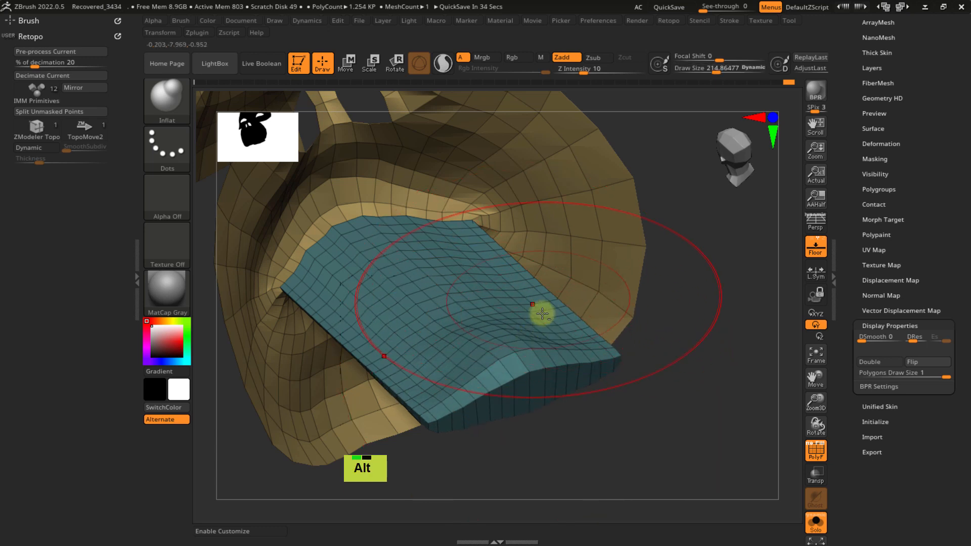
# - Isolate and mask the cavity polygroup, show the whole mesh, and invert the mask so only the cavity is editable
pyautogui.keyDown('alt'); pyautogui.moveTo(540, 314); pyautogui.dragTo(542, 343, button='right'); pyautogui.keyUp('alt')
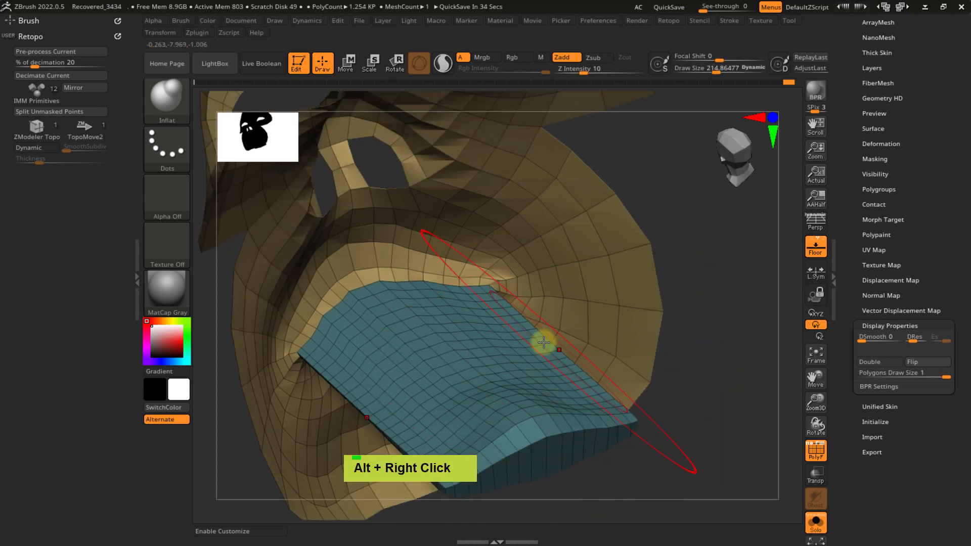
pyautogui.keyDown('ctrl'); pyautogui.keyDown('shift'); pyautogui.click(538, 375); pyautogui.keyUp('shift'); pyautogui.keyUp('ctrl')
pyautogui.hotkey('ctrl', 'a')
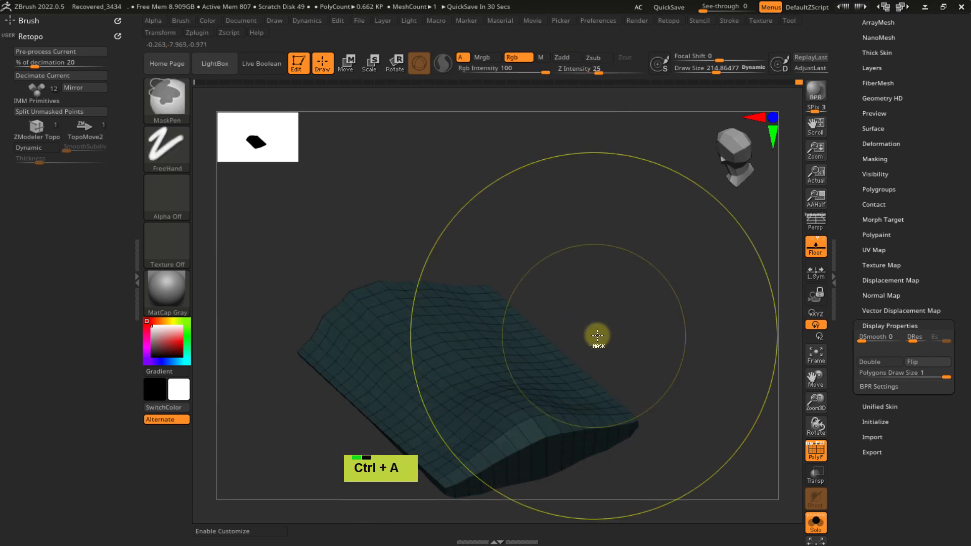
pyautogui.keyDown('ctrl'); pyautogui.keyDown('shift'); pyautogui.click(629, 339); pyautogui.keyUp('shift'); pyautogui.keyUp('ctrl')
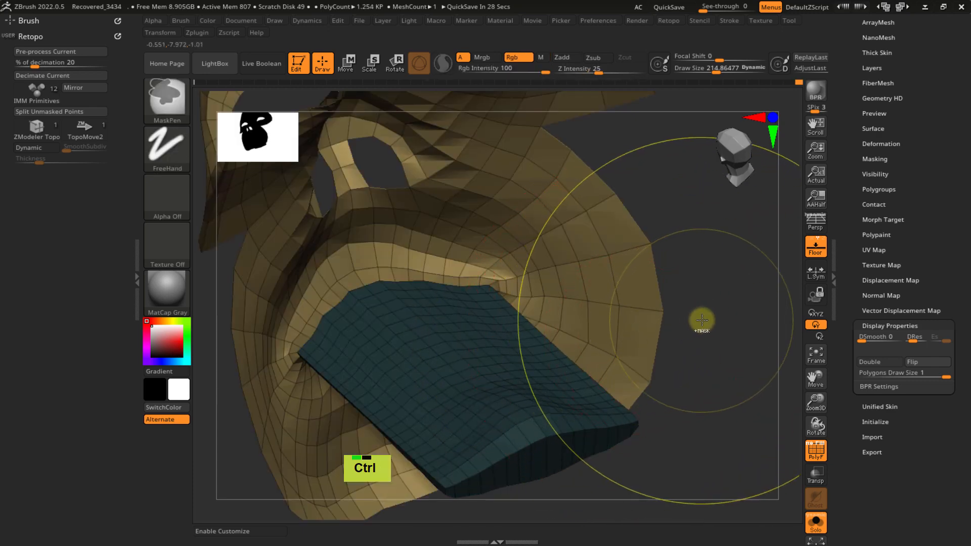
pyautogui.keyDown('ctrl'); pyautogui.click(688, 323); pyautogui.keyUp('ctrl')
# - Inflate the unmasked mouth cavity to give it volume, undoing one stroke, and smooth its rear edges
pyautogui.moveTo(666, 329)
pyautogui.keyDown('alt'); pyautogui.mouseDown(button='right')
pyautogui.moveTo(598, 318)
pyautogui.moveTo(553, 369)
pyautogui.moveTo(509, 373)
pyautogui.mouseUp(button='right'); pyautogui.keyUp('alt')
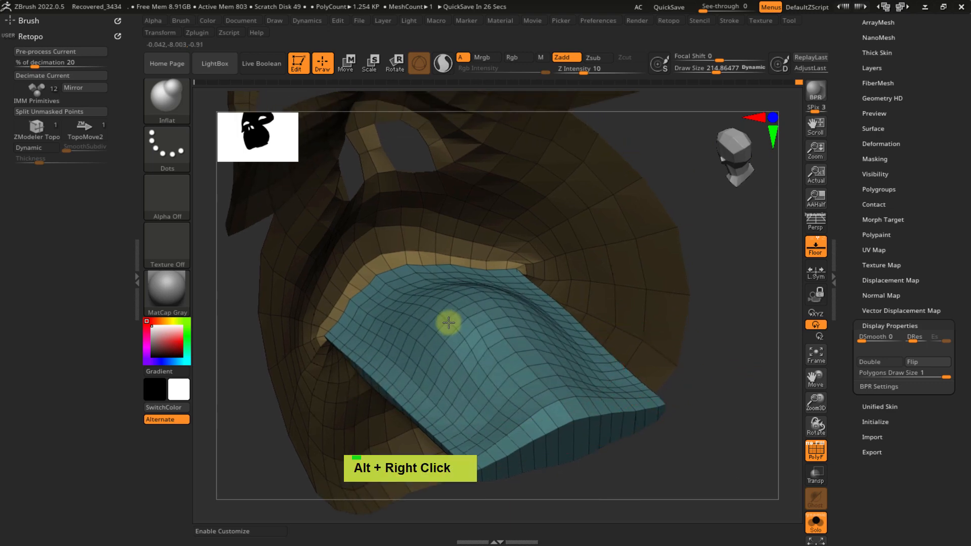
pyautogui.moveTo(466, 390); pyautogui.dragTo(535, 365, button='right')
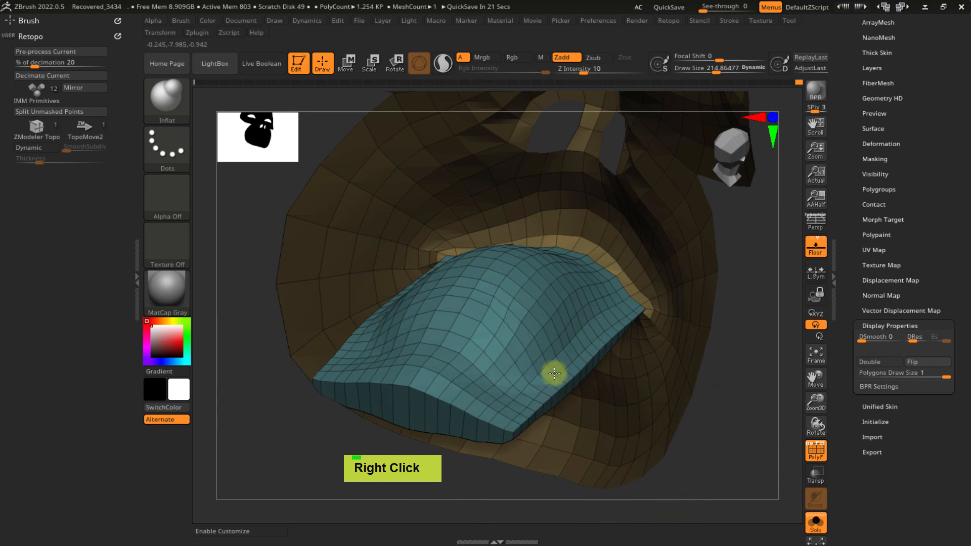
pyautogui.moveTo(520, 403); pyautogui.dragTo(493, 401, button='right')
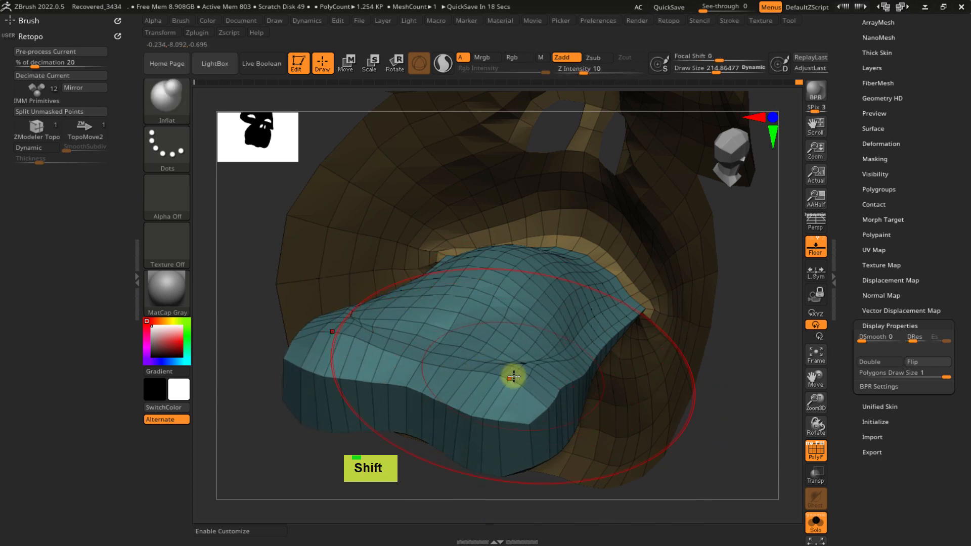
pyautogui.hotkey('ctrl', 'z')
pyautogui.moveTo(506, 373)
pyautogui.keyDown('shift'); pyautogui.mouseDown()
pyautogui.moveTo(514, 373)
pyautogui.moveTo(503, 383)
pyautogui.mouseUp(); pyautogui.keyUp('shift')
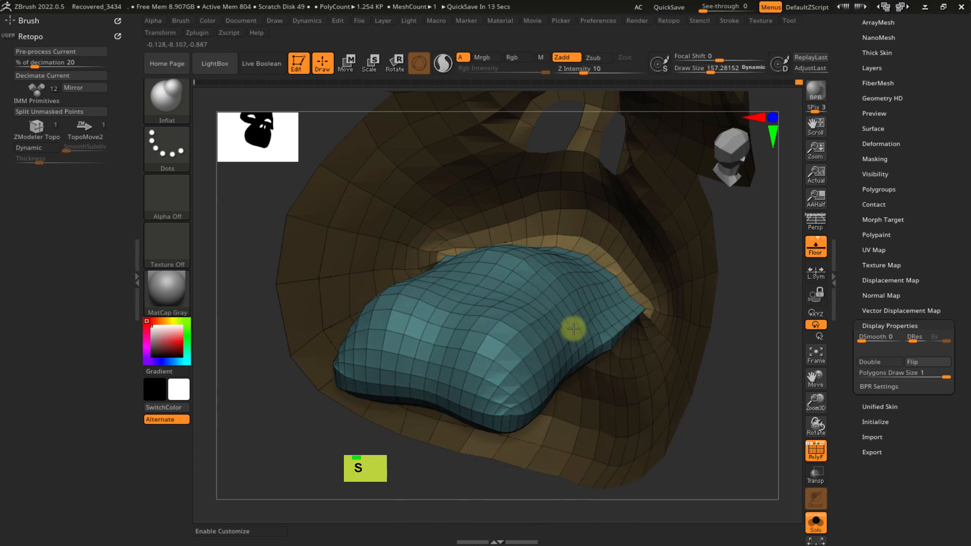
# - Smooth the rear, underside and walls of the mouth cavity into a rounded bag shape
pyautogui.moveTo(574, 330); pyautogui.dragTo(471, 341, button='right')
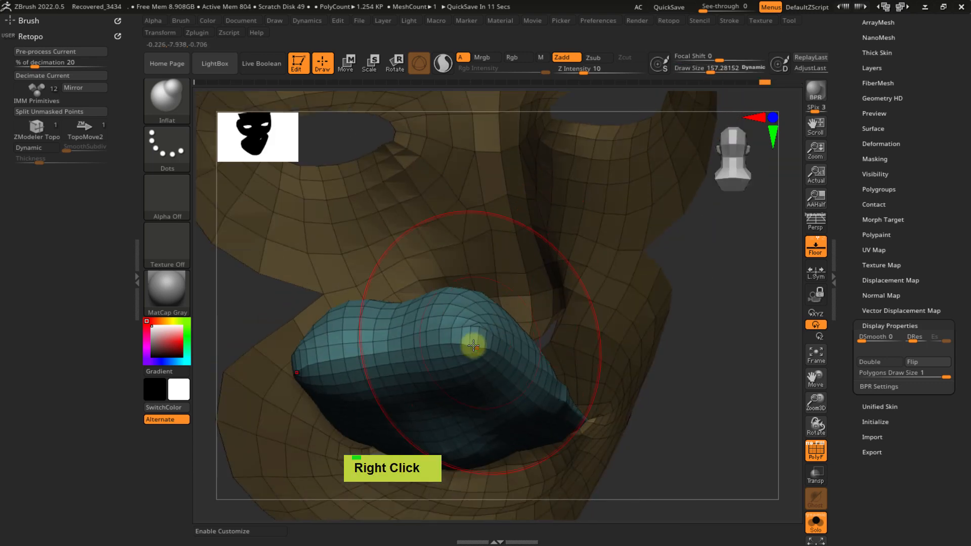
pyautogui.moveTo(469, 339)
pyautogui.keyDown('shift'); pyautogui.mouseDown()
pyautogui.moveTo(438, 408)
pyautogui.moveTo(412, 425)
pyautogui.moveTo(421, 390)
pyautogui.moveTo(483, 403)
pyautogui.mouseUp(); pyautogui.keyUp('shift')
pyautogui.moveTo(483, 404); pyautogui.dragTo(528, 280, button='right')
pyautogui.moveTo(528, 280)
pyautogui.keyDown('shift'); pyautogui.mouseDown()
pyautogui.moveTo(525, 262)
pyautogui.moveTo(555, 317)
pyautogui.moveTo(564, 274)
pyautogui.moveTo(566, 299)
pyautogui.mouseUp(); pyautogui.keyUp('shift')
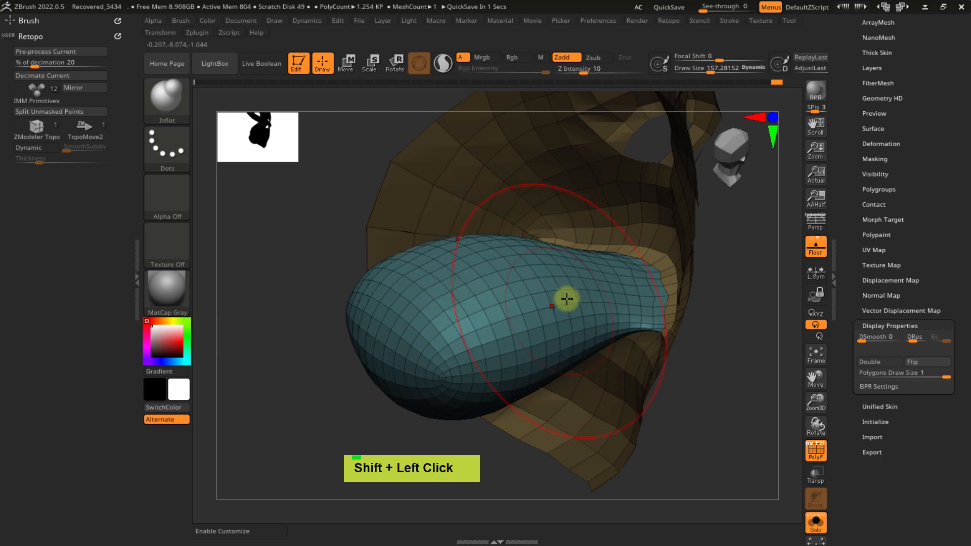
pyautogui.keyDown('shift'); pyautogui.click(569, 266); pyautogui.keyUp('shift')
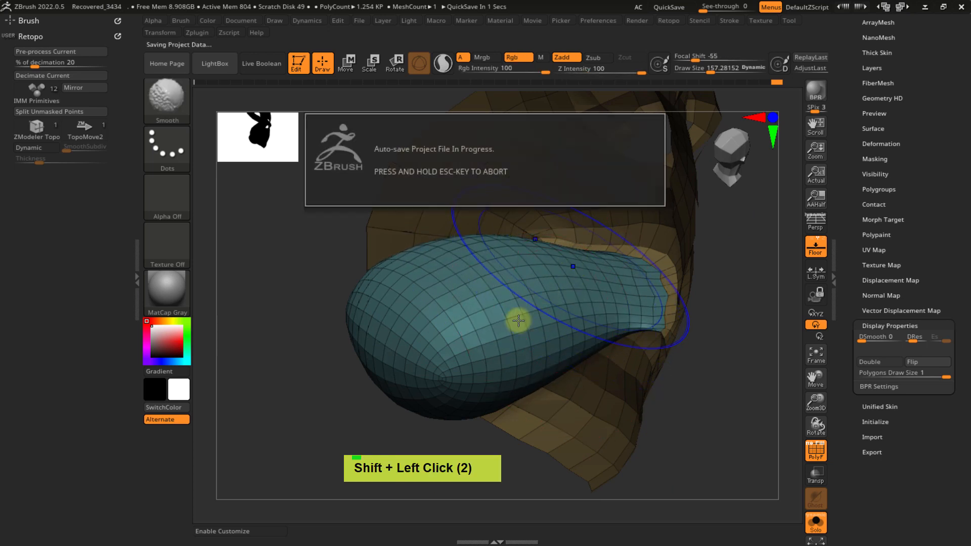
# - Inflate the cavity wall near the lips and smooth it into the rounded rear part
pyautogui.moveTo(532, 310)
pyautogui.keyDown('alt'); pyautogui.mouseDown(button='right')
pyautogui.moveTo(512, 334)
pyautogui.moveTo(544, 299)
pyautogui.mouseUp(button='right'); pyautogui.keyUp('alt')
pyautogui.doubleClick(551, 299)
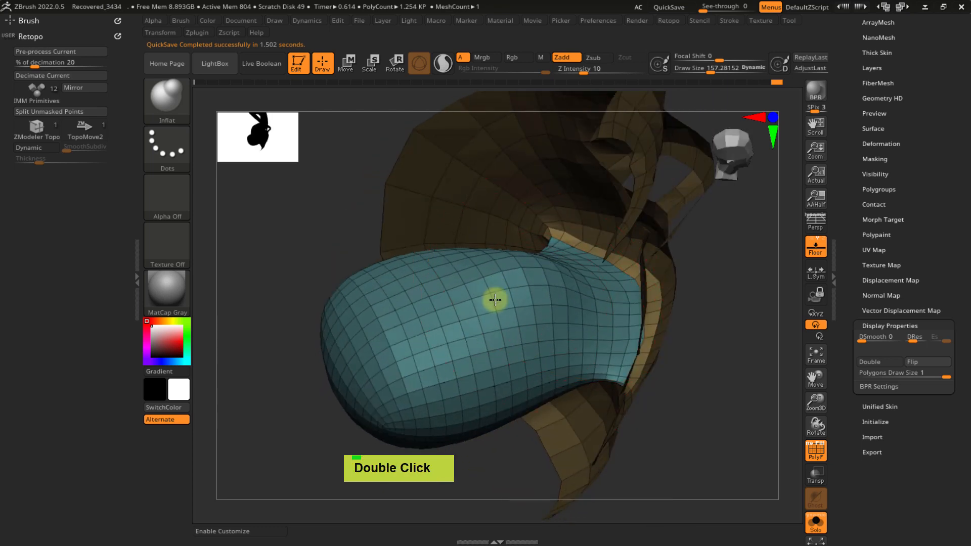
pyautogui.keyDown('shift'); pyautogui.click(531, 319); pyautogui.keyUp('shift')
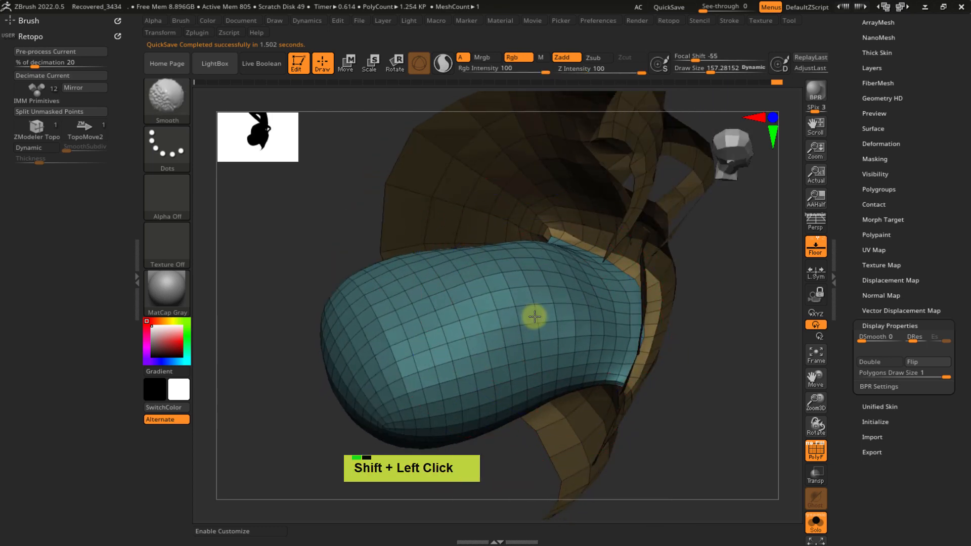
# - Inflate the underside of the mouth cavity just behind the lips and smooth its front and lower walls
pyautogui.keyDown('shift'); pyautogui.doubleClick(518, 347); pyautogui.keyUp('shift')
pyautogui.moveTo(518, 347)
pyautogui.mouseDown(button='right')
pyautogui.moveTo(520, 324)
pyautogui.moveTo(542, 306)
pyautogui.mouseUp(button='right')
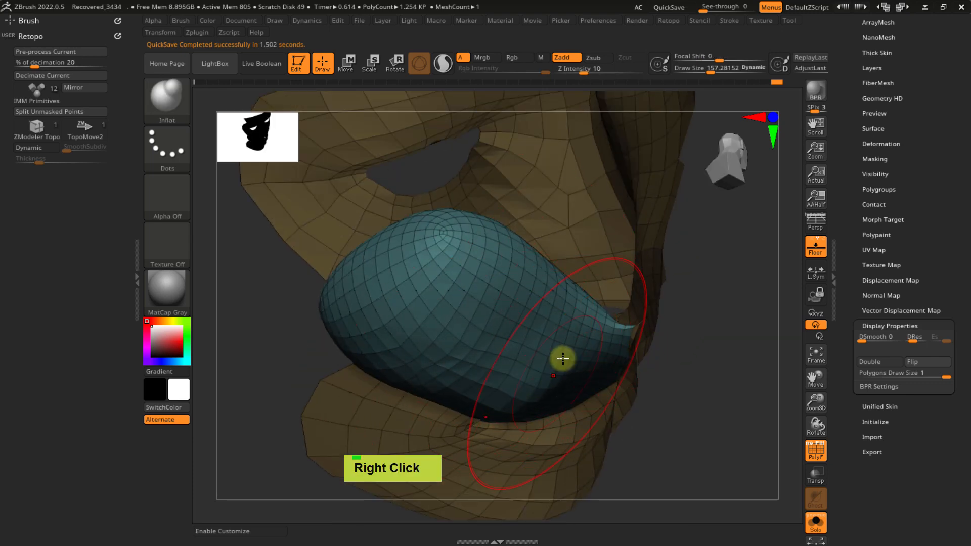
pyautogui.moveTo(564, 358); pyautogui.dragTo(540, 406, button='right')
pyautogui.doubleClick(516, 415)
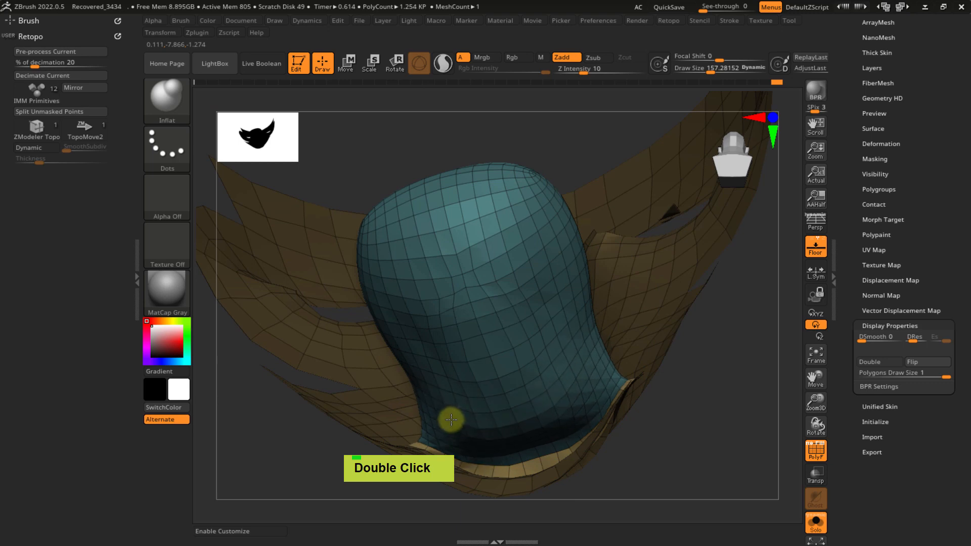
pyautogui.moveTo(427, 332)
pyautogui.keyDown('shift'); pyautogui.mouseDown()
pyautogui.moveTo(449, 312)
pyautogui.moveTo(448, 360)
pyautogui.moveTo(464, 388)
pyautogui.mouseUp(); pyautogui.keyUp('shift')
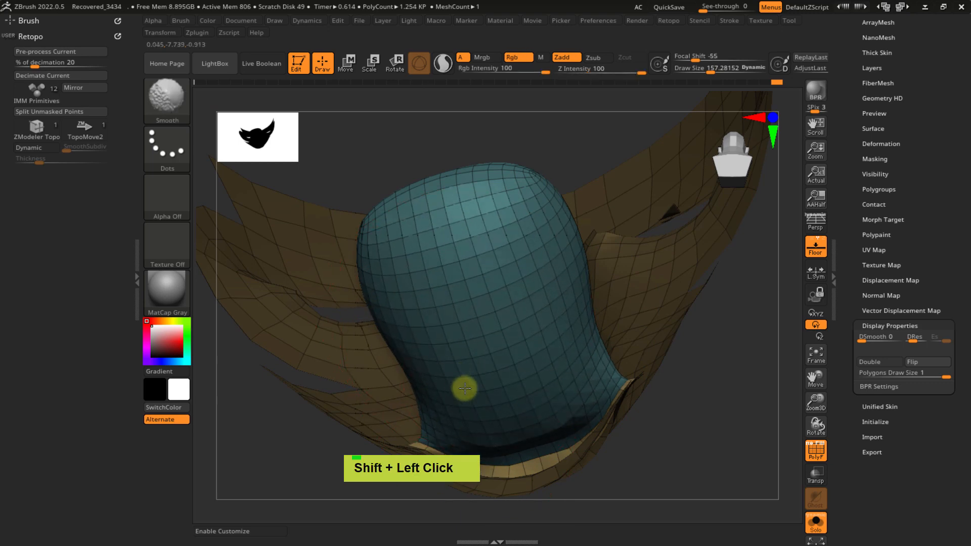
pyautogui.moveTo(468, 390)
pyautogui.mouseDown(button='right')
pyautogui.moveTo(519, 409)
pyautogui.moveTo(462, 360)
pyautogui.mouseUp(button='right')
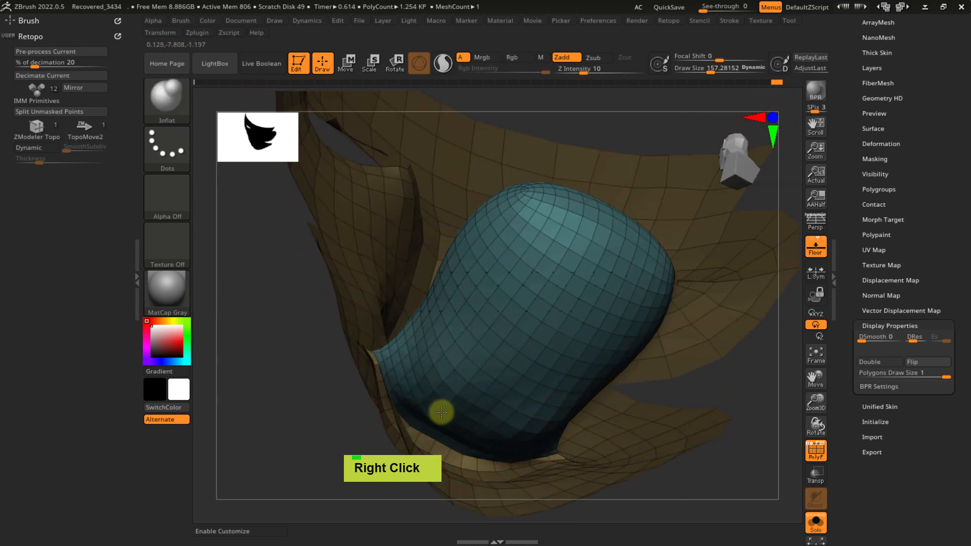
pyautogui.moveTo(441, 412)
pyautogui.keyDown('shift'); pyautogui.mouseDown()
pyautogui.moveTo(436, 392)
pyautogui.moveTo(473, 404)
pyautogui.mouseUp(); pyautogui.keyUp('shift')
pyautogui.moveTo(473, 404); pyautogui.dragTo(579, 339, button='right')
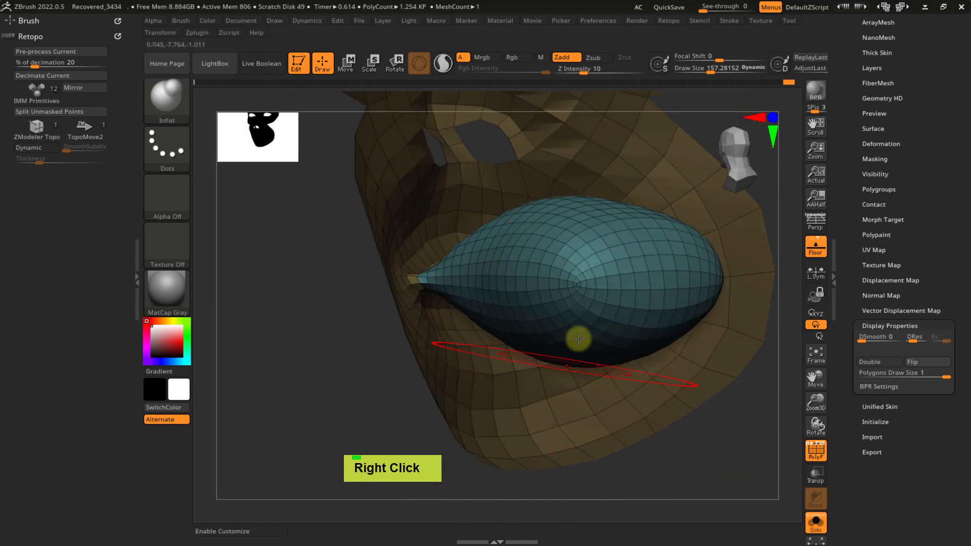
# - Flip the display of the retopo mesh's faces and clear its mask
pyautogui.keyDown('ctrl'); pyautogui.moveTo(626, 207); pyautogui.dragTo(661, 267, button='right'); pyautogui.keyUp('ctrl')
pyautogui.keyDown('alt'); pyautogui.moveTo(609, 286); pyautogui.dragTo(476, 411, button='right'); pyautogui.keyUp('alt')
pyautogui.click(919, 363)
pyautogui.keyDown('ctrl'); pyautogui.moveTo(445, 375); pyautogui.dragTo(542, 324); pyautogui.keyUp('ctrl')
pyautogui.keyDown('alt'); pyautogui.moveTo(595, 360); pyautogui.dragTo(675, 299, button='right'); pyautogui.keyUp('alt')
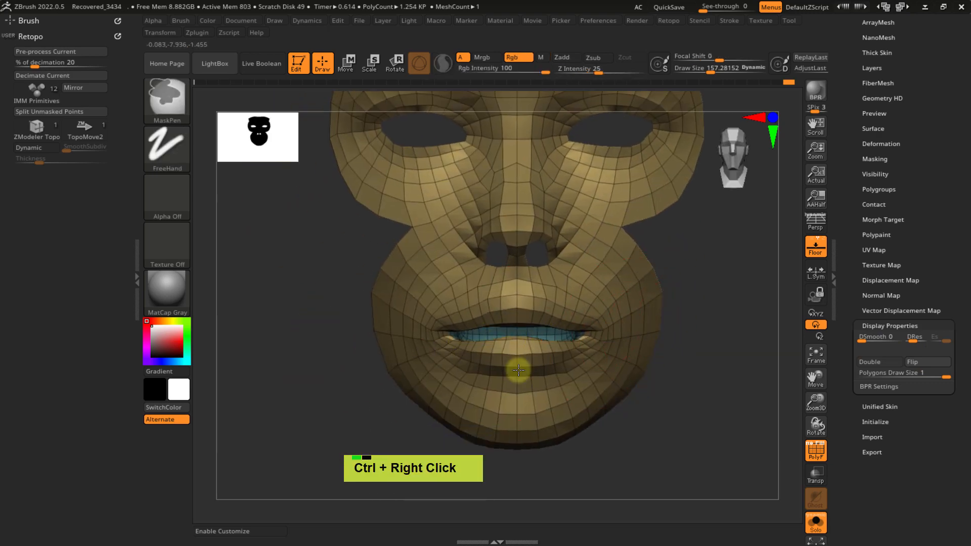
# - Compare the lip topology with the sculpt underneath and reduce the Inflat brush's draw size to about 58
pyautogui.moveTo(518, 371)
pyautogui.keyDown('ctrl'); pyautogui.mouseDown(button='right')
pyautogui.moveTo(592, 332)
pyautogui.moveTo(542, 332)
pyautogui.moveTo(528, 348)
pyautogui.moveTo(544, 241)
pyautogui.moveTo(507, 269)
pyautogui.mouseUp(button='right'); pyautogui.keyUp('ctrl')
pyautogui.press('s')
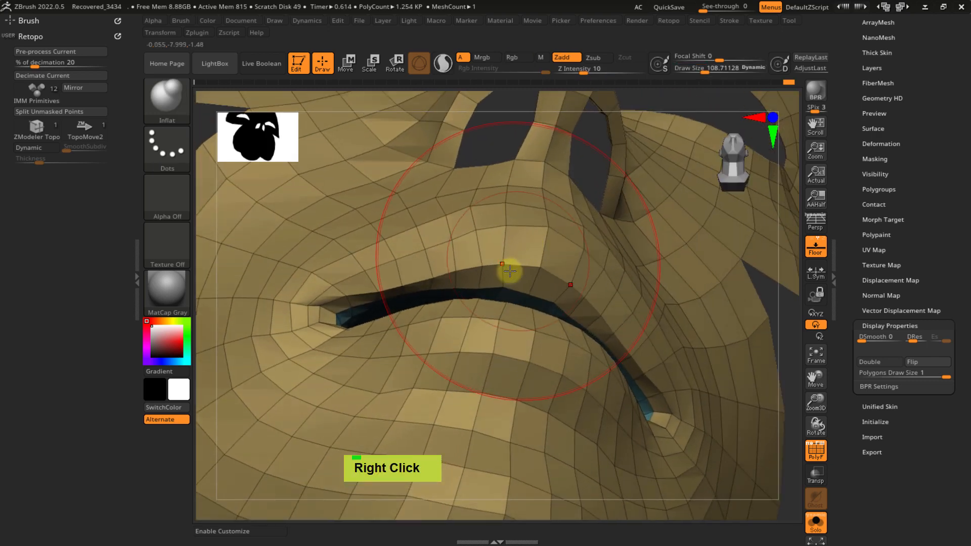
pyautogui.press('s')
pyautogui.moveTo(441, 295); pyautogui.dragTo(433, 297)
pyautogui.keyDown('alt'); pyautogui.moveTo(459, 292); pyautogui.dragTo(525, 287, button='right'); pyautogui.keyUp('alt')
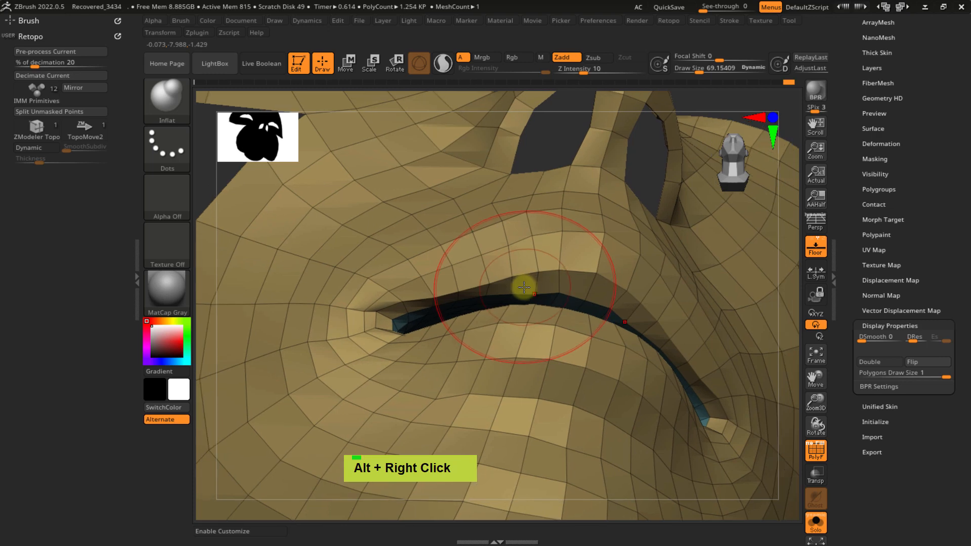
pyautogui.click(816, 524)
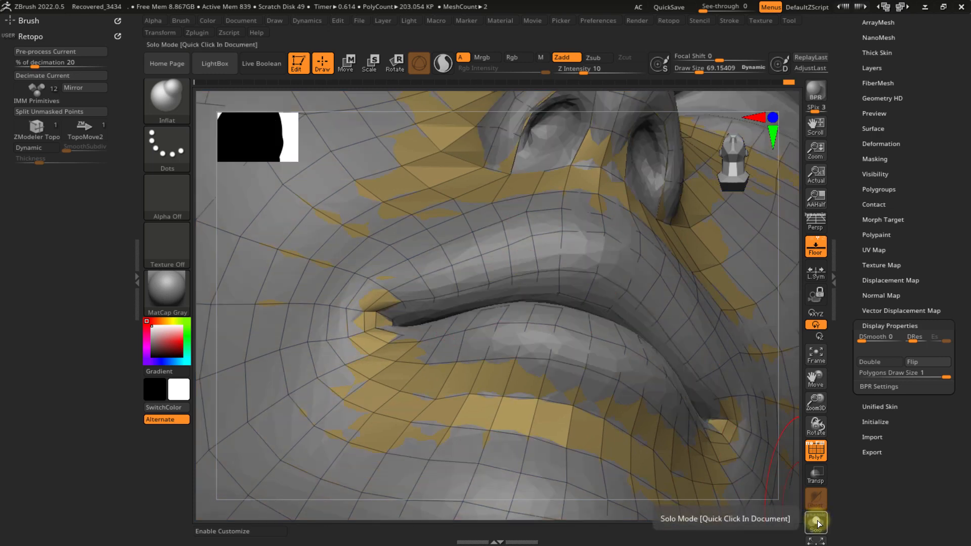
pyautogui.click(817, 525)
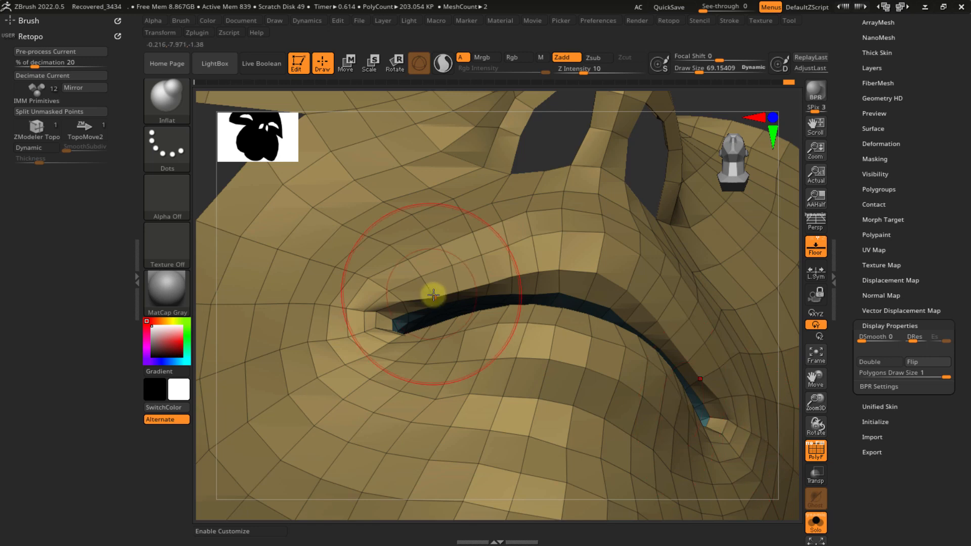
pyautogui.press('s')
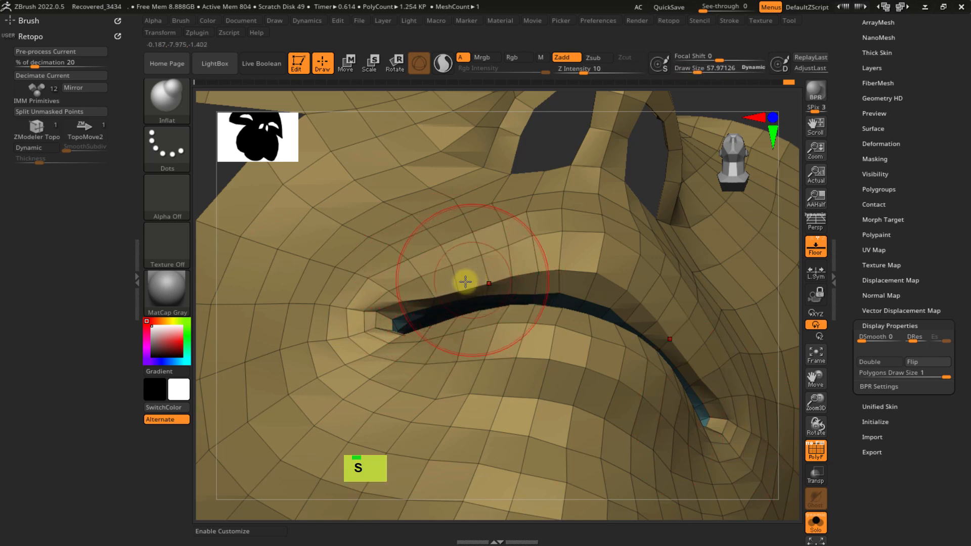
# - Paint a mask over the upper and lower lips, invert it so only the lips are editable, and reselect the Inflat brush
pyautogui.moveTo(462, 282)
pyautogui.keyDown('ctrl'); pyautogui.mouseDown()
pyautogui.moveTo(434, 290)
pyautogui.moveTo(573, 273)
pyautogui.mouseUp(); pyautogui.keyUp('ctrl')
pyautogui.keyDown('ctrl'); pyautogui.moveTo(490, 272); pyautogui.dragTo(386, 316); pyautogui.keyUp('ctrl')
pyautogui.moveTo(386, 317)
pyautogui.mouseDown(button='right')
pyautogui.moveTo(408, 380)
pyautogui.moveTo(347, 358)
pyautogui.mouseUp(button='right')
pyautogui.keyDown('ctrl'); pyautogui.moveTo(473, 380); pyautogui.dragTo(523, 379); pyautogui.keyUp('ctrl')
pyautogui.moveTo(522, 380)
pyautogui.mouseDown(button='right')
pyautogui.moveTo(503, 417)
pyautogui.moveTo(493, 412)
pyautogui.mouseUp(button='right')
pyautogui.keyDown('ctrl'); pyautogui.moveTo(534, 386); pyautogui.dragTo(596, 372); pyautogui.keyUp('ctrl')
pyautogui.moveTo(494, 385)
pyautogui.mouseDown(button='right')
pyautogui.moveTo(594, 314)
pyautogui.moveTo(587, 343)
pyautogui.moveTo(552, 257)
pyautogui.mouseUp(button='right')
pyautogui.keyDown('ctrl'); pyautogui.click(325, 293); pyautogui.keyUp('ctrl')
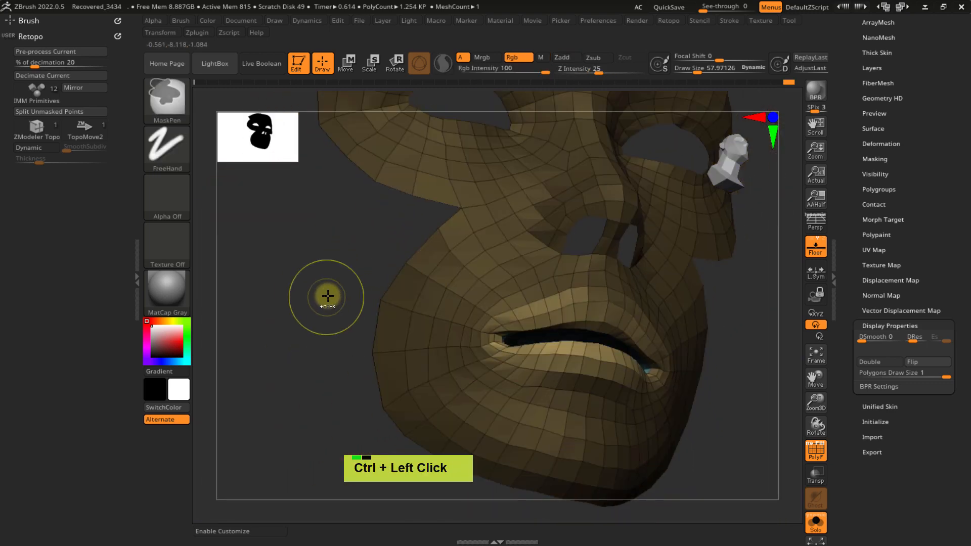
pyautogui.press('b')
pyautogui.press('i')
pyautogui.press('n')
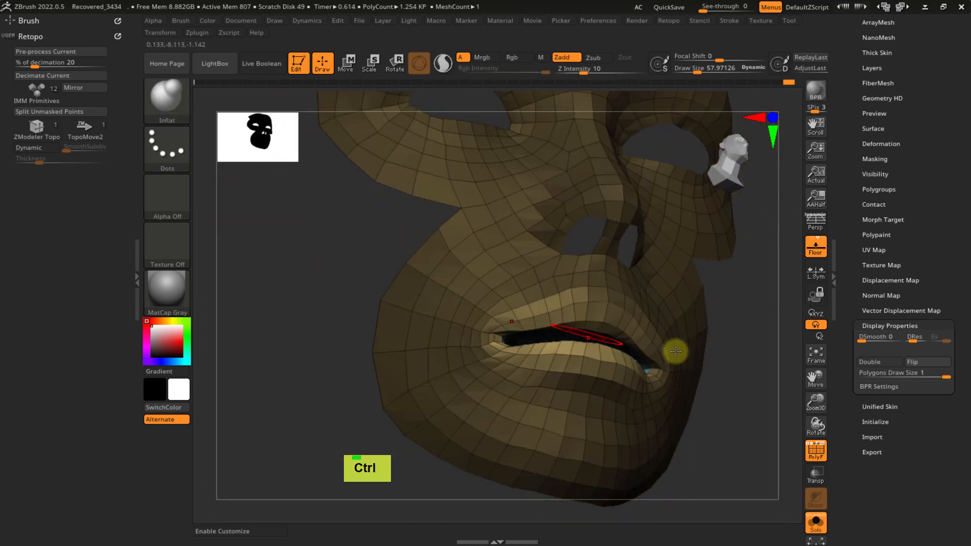
# - Show the sculpt with the retopo mesh and run ProjectAll to project the unmasked lips onto it
pyautogui.click(815, 523)
pyautogui.keyDown('ctrl'); pyautogui.moveTo(657, 278); pyautogui.dragTo(831, 219, button='right'); pyautogui.keyUp('ctrl')
pyautogui.scroll(5, 850, 187)
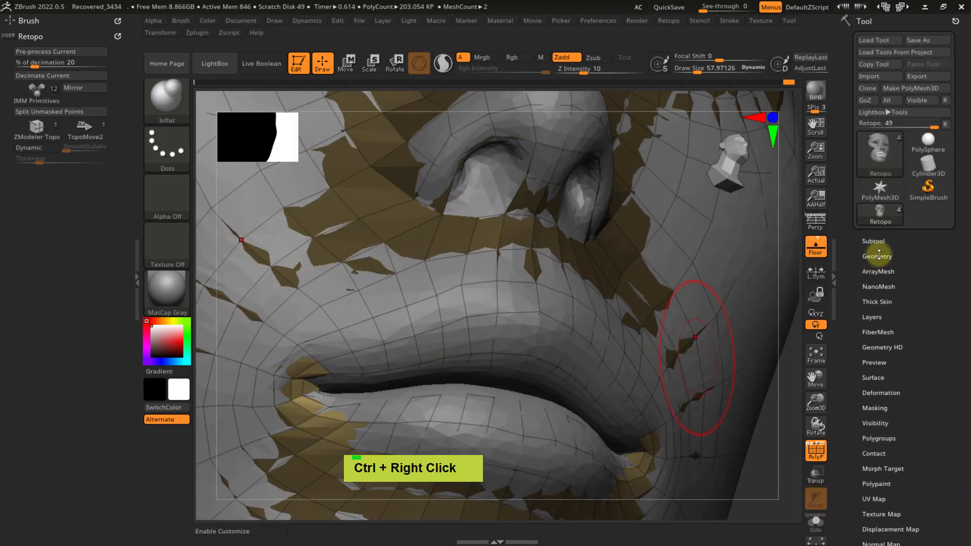
pyautogui.click(874, 242)
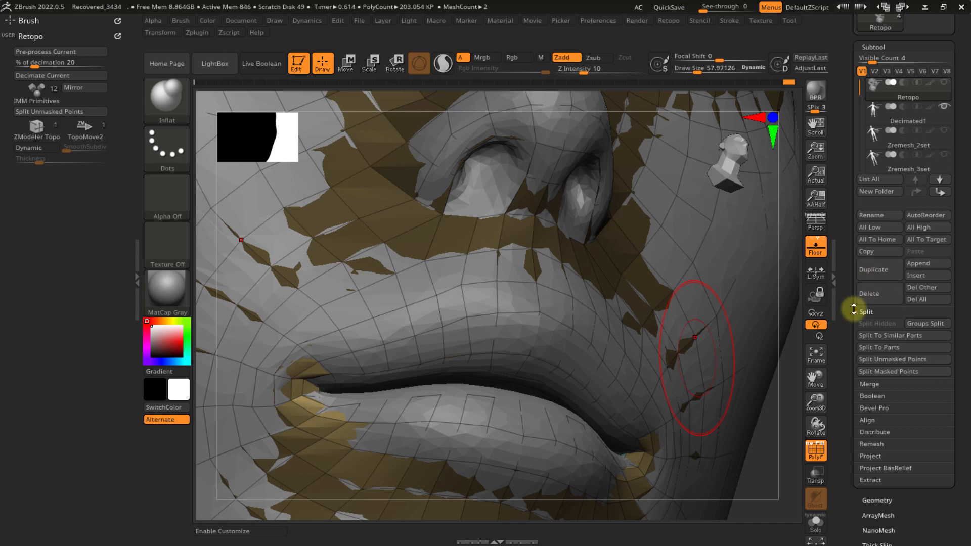
pyautogui.click(870, 456)
pyautogui.click(882, 409)
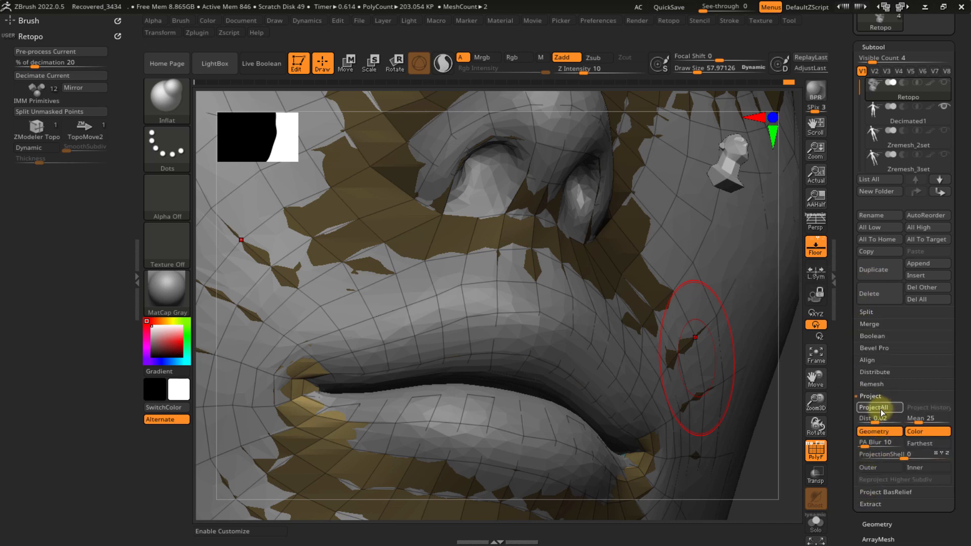
# - Isolate the retopo mesh, check the projected lips and the cavity interior, and clear the mask
pyautogui.click(816, 524)
pyautogui.moveTo(587, 390)
pyautogui.keyDown('ctrl'); pyautogui.mouseDown(button='right')
pyautogui.moveTo(506, 369)
pyautogui.moveTo(524, 400)
pyautogui.moveTo(508, 397)
pyautogui.moveTo(544, 393)
pyautogui.moveTo(548, 369)
pyautogui.moveTo(497, 334)
pyautogui.mouseUp(button='right'); pyautogui.keyUp('ctrl')
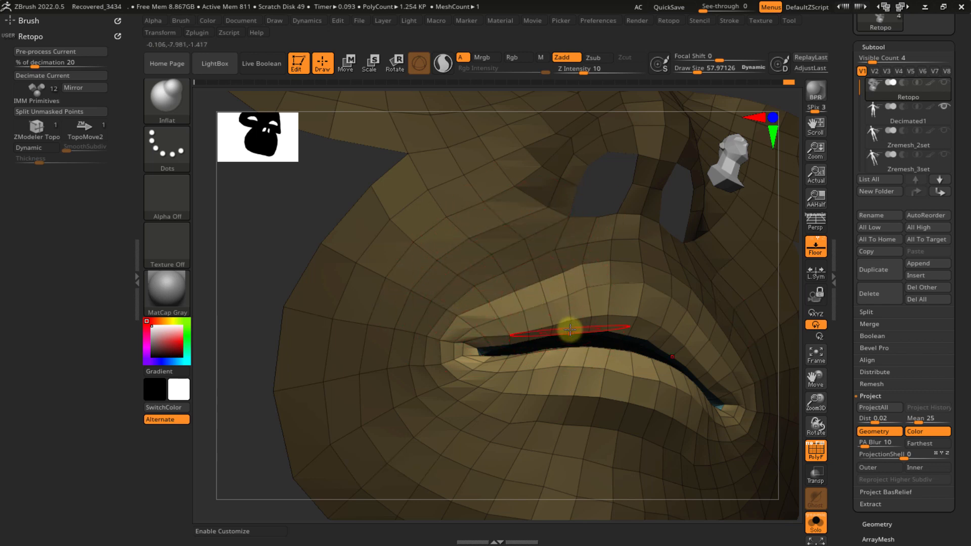
pyautogui.moveTo(565, 336)
pyautogui.mouseDown(button='right')
pyautogui.moveTo(655, 397)
pyautogui.moveTo(690, 384)
pyautogui.moveTo(635, 388)
pyautogui.moveTo(675, 366)
pyautogui.moveTo(685, 388)
pyautogui.moveTo(673, 388)
pyautogui.moveTo(701, 384)
pyautogui.moveTo(673, 399)
pyautogui.mouseUp(button='right')
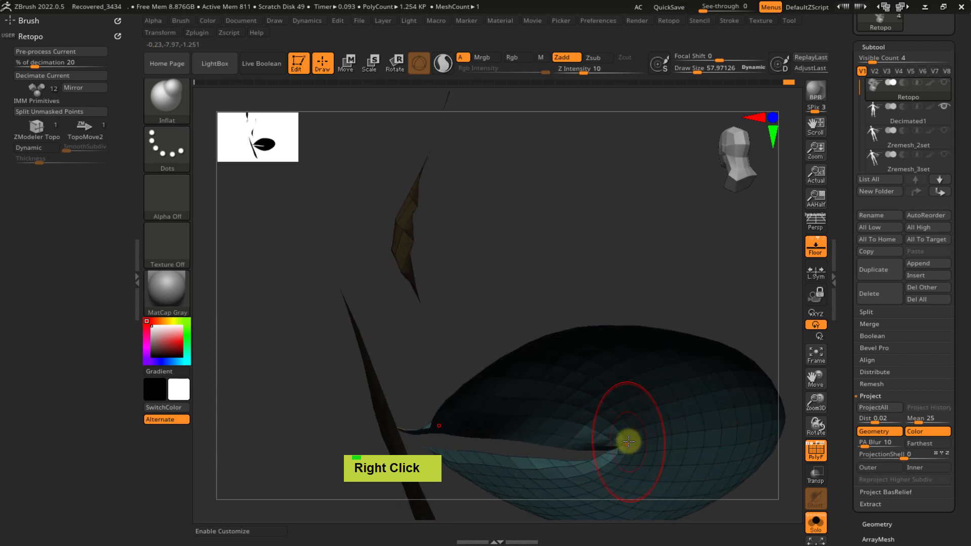
pyautogui.scroll(-5, 860, 435)
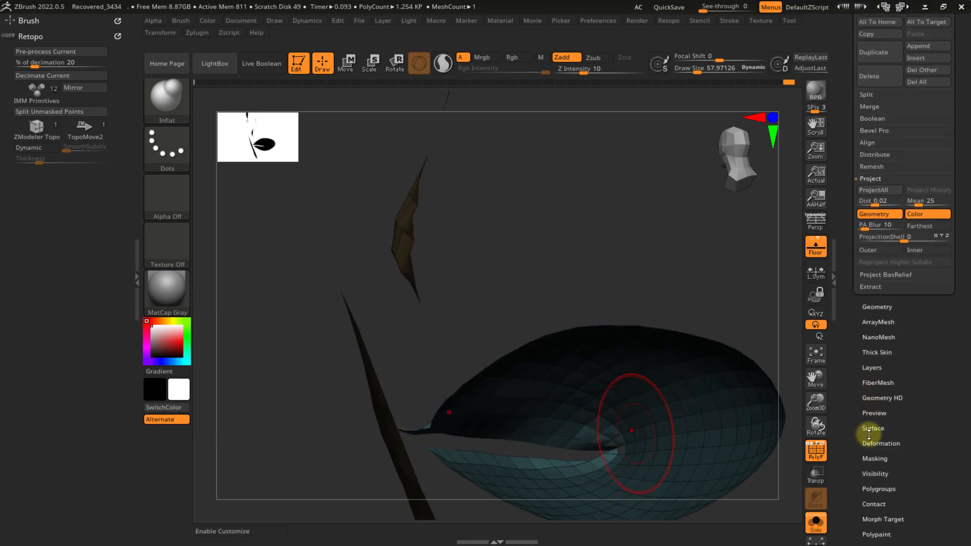
pyautogui.scroll(-5, 855, 390)
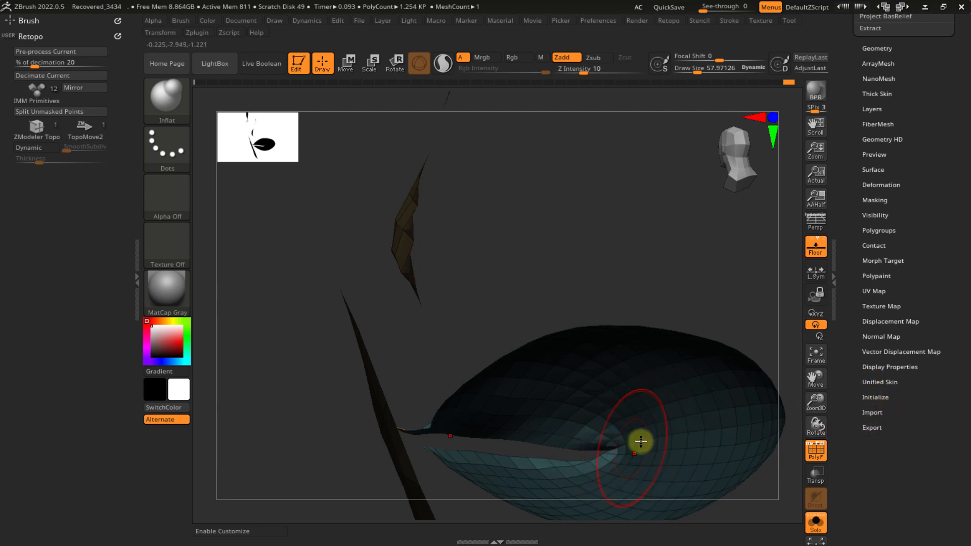
pyautogui.keyDown('ctrl'); pyautogui.moveTo(635, 405); pyautogui.dragTo(572, 397, button='right'); pyautogui.keyUp('ctrl')
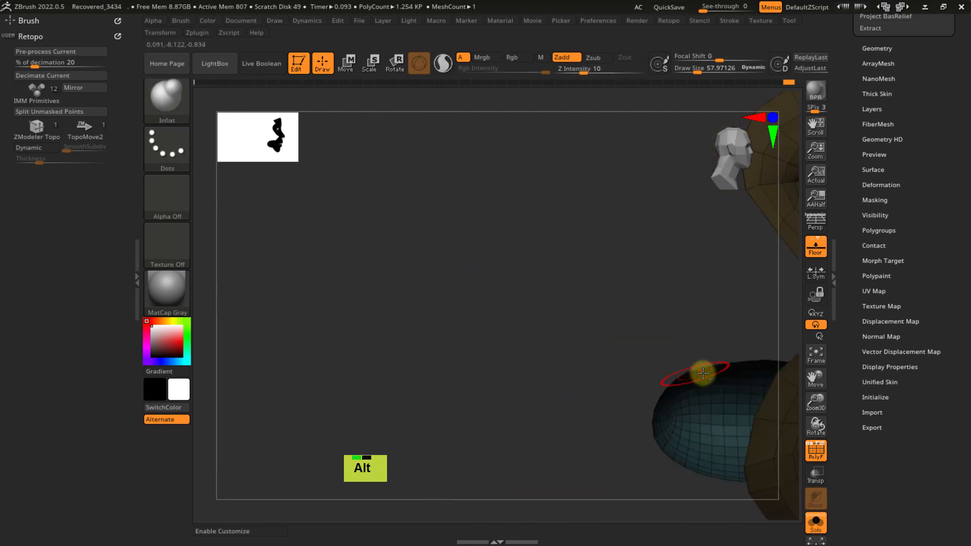
pyautogui.keyDown('alt'); pyautogui.moveTo(702, 373); pyautogui.dragTo(486, 324, button='right'); pyautogui.keyUp('alt')
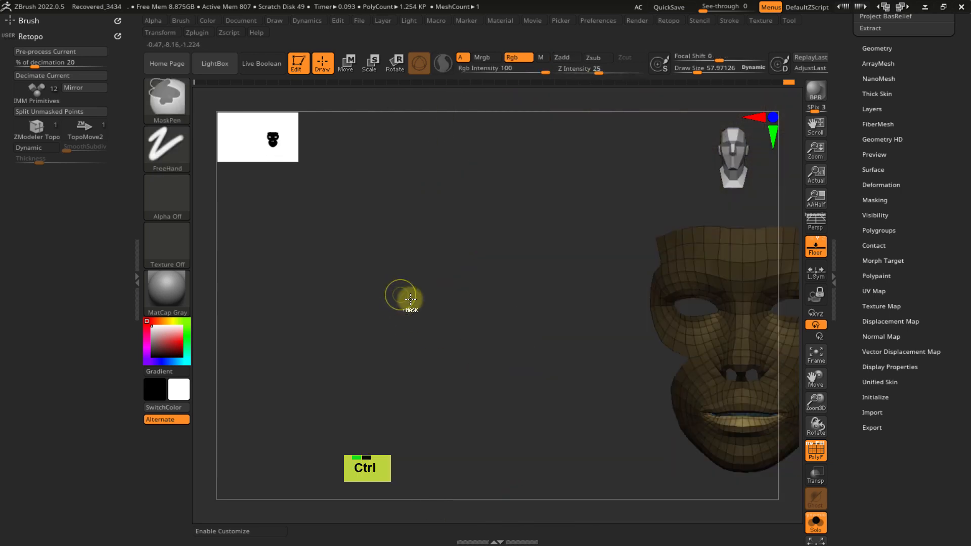
pyautogui.keyDown('ctrl'); pyautogui.moveTo(488, 319); pyautogui.dragTo(556, 360); pyautogui.keyUp('ctrl')
pyautogui.moveTo(555, 360)
pyautogui.keyDown('alt'); pyautogui.mouseDown(button='right')
pyautogui.moveTo(462, 336)
pyautogui.moveTo(526, 353)
pyautogui.moveTo(521, 362)
pyautogui.moveTo(546, 302)
pyautogui.moveTo(540, 310)
pyautogui.moveTo(553, 308)
pyautogui.moveTo(512, 319)
pyautogui.moveTo(498, 300)
pyautogui.moveTo(496, 338)
pyautogui.moveTo(520, 369)
pyautogui.moveTo(489, 296)
pyautogui.moveTo(531, 369)
pyautogui.moveTo(522, 357)
pyautogui.mouseUp(button='right'); pyautogui.keyUp('alt')
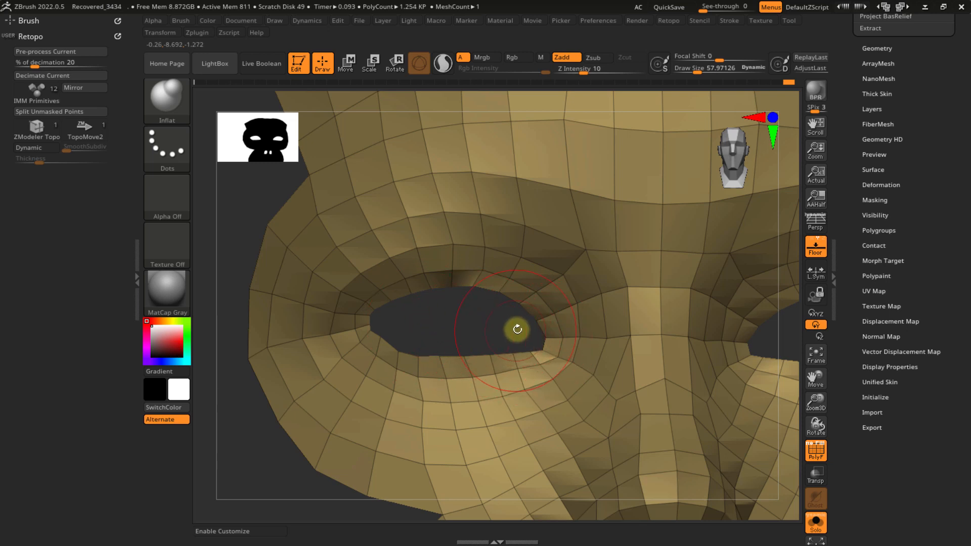
# - Show the sculpt with Dynamic subdivision turned on and reduce the brush draw size to about 26 at the eye opening
pyautogui.click(816, 524)
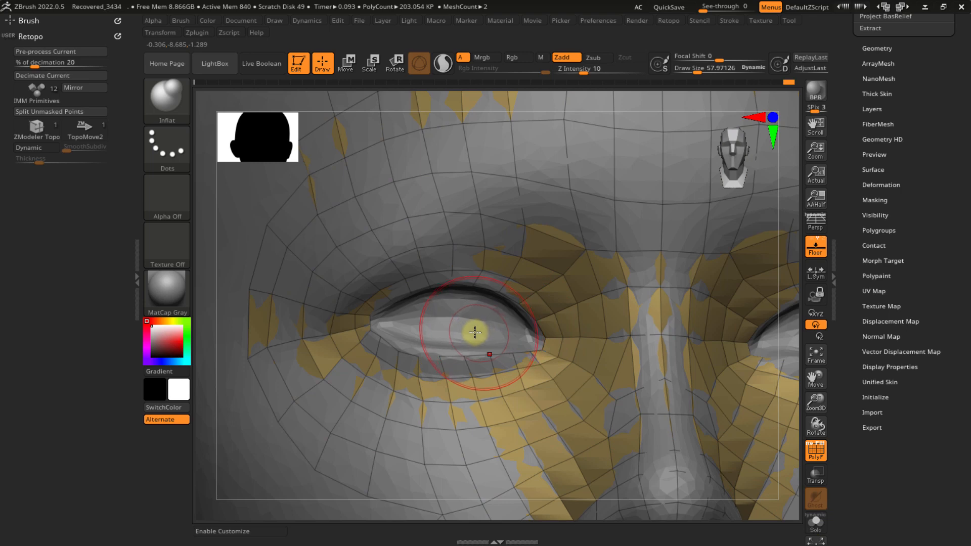
pyautogui.click(32, 147)
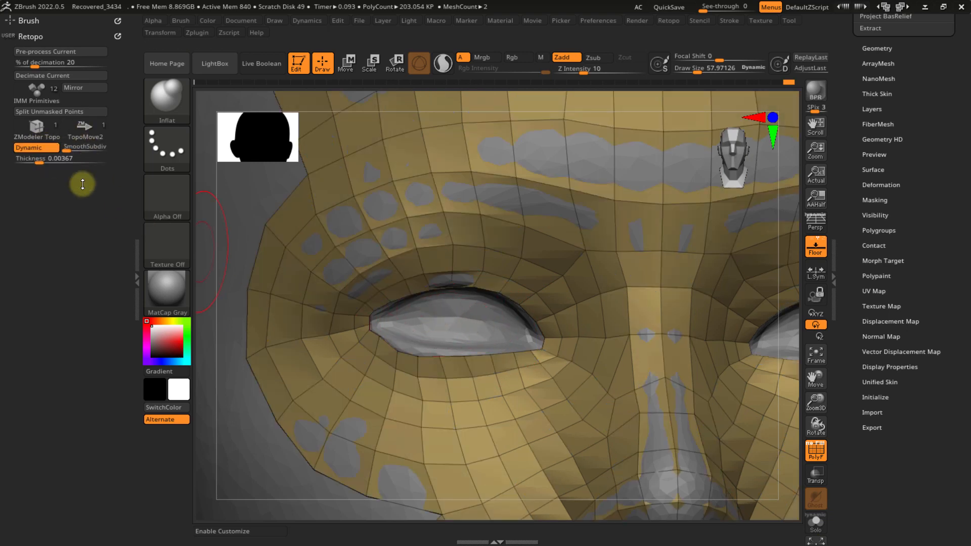
pyautogui.keyDown('ctrl'); pyautogui.moveTo(428, 329); pyautogui.dragTo(450, 343, button='right'); pyautogui.keyUp('ctrl')
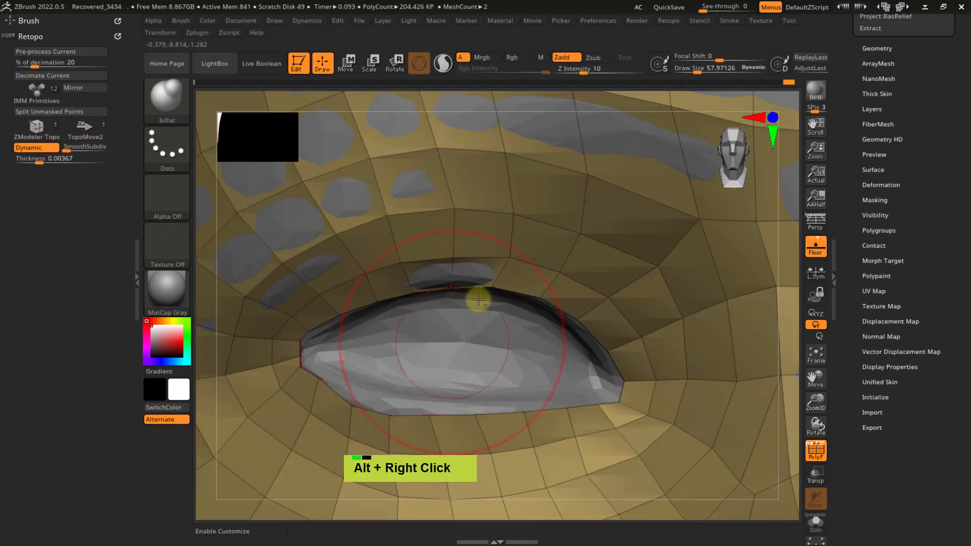
pyautogui.keyDown('alt'); pyautogui.moveTo(477, 297); pyautogui.dragTo(461, 307, button='right'); pyautogui.keyUp('alt')
pyautogui.press('s')
pyautogui.moveTo(462, 306); pyautogui.dragTo(453, 308)
pyautogui.moveTo(460, 283); pyautogui.dragTo(454, 287, button='right')
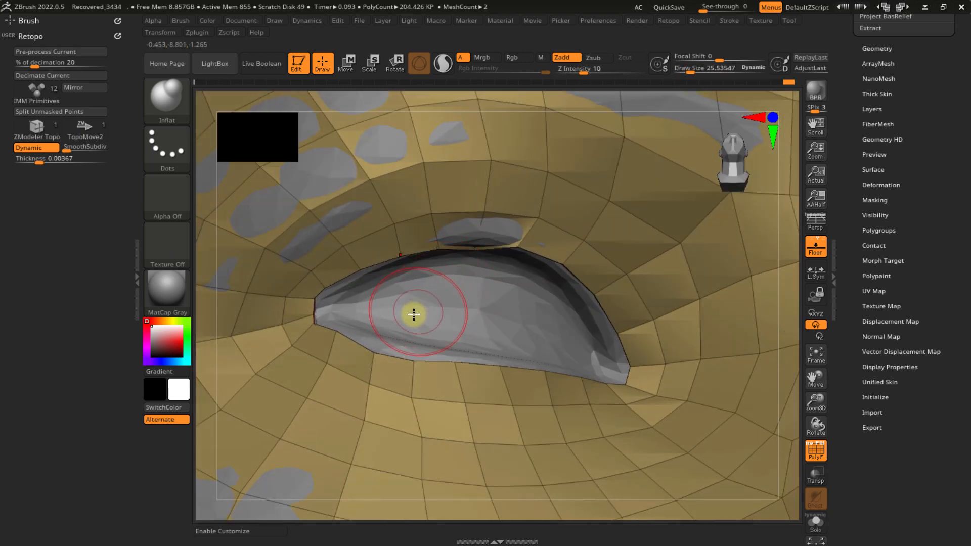
# - Bridge the facing upper and lower edges of the eye opening with TopoMove2, working inward from the outer eye corner
pyautogui.keyDown('ctrl'); pyautogui.moveTo(347, 312); pyautogui.dragTo(305, 291, button='right'); pyautogui.keyUp('ctrl')
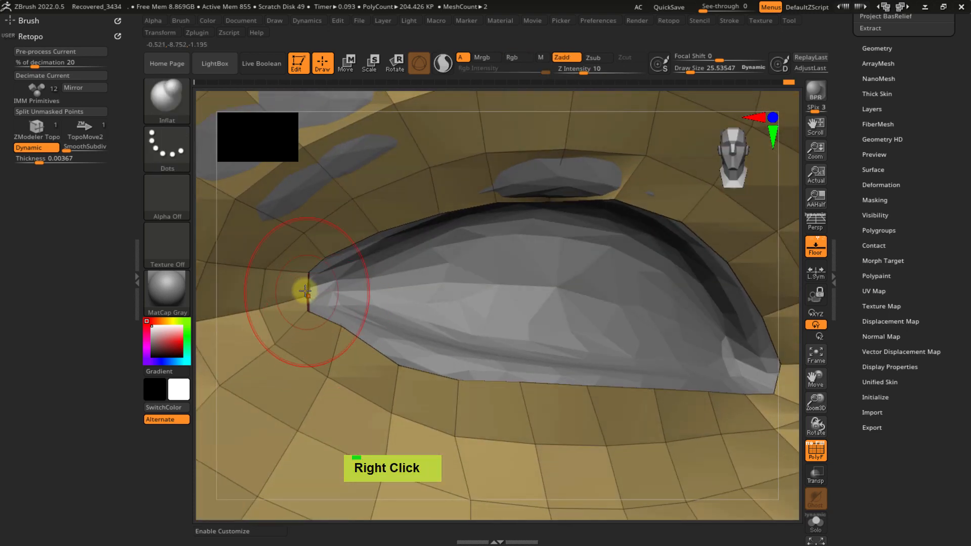
pyautogui.hotkey('ctrl', 'x')
pyautogui.click(362, 389)
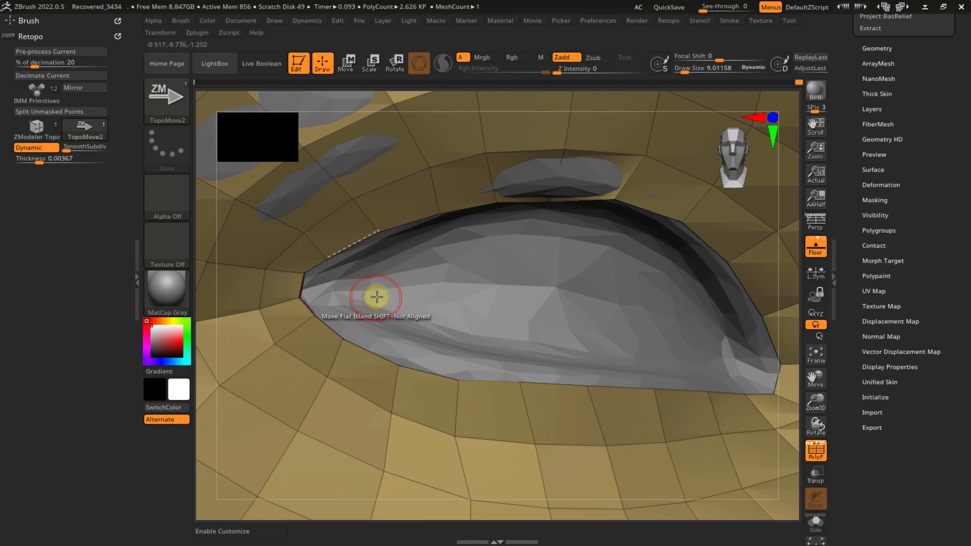
pyautogui.press('space')
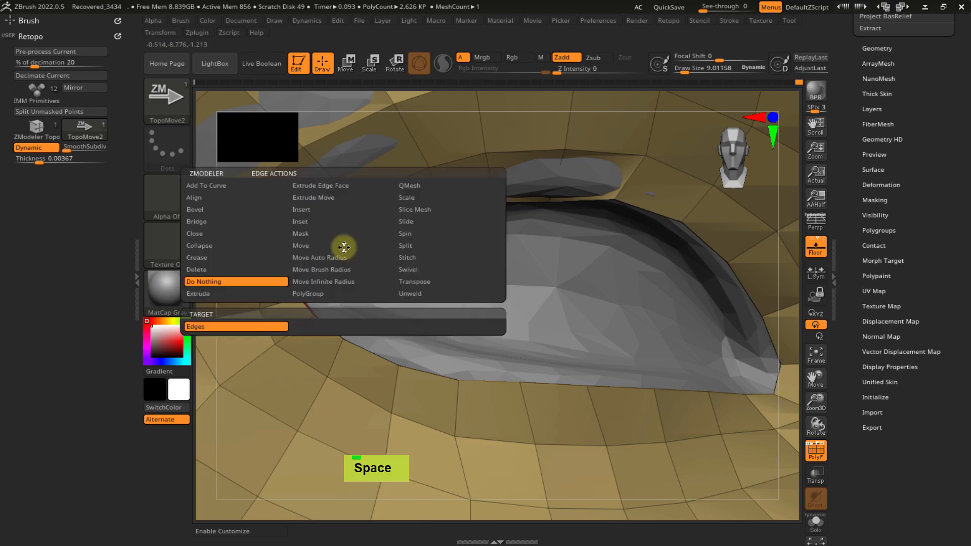
pyautogui.click(207, 221)
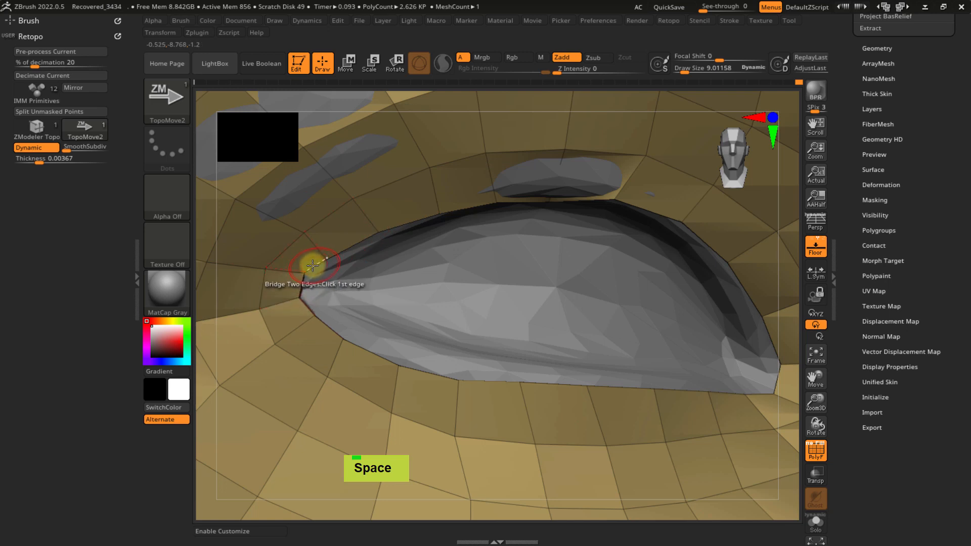
pyautogui.click(308, 303)
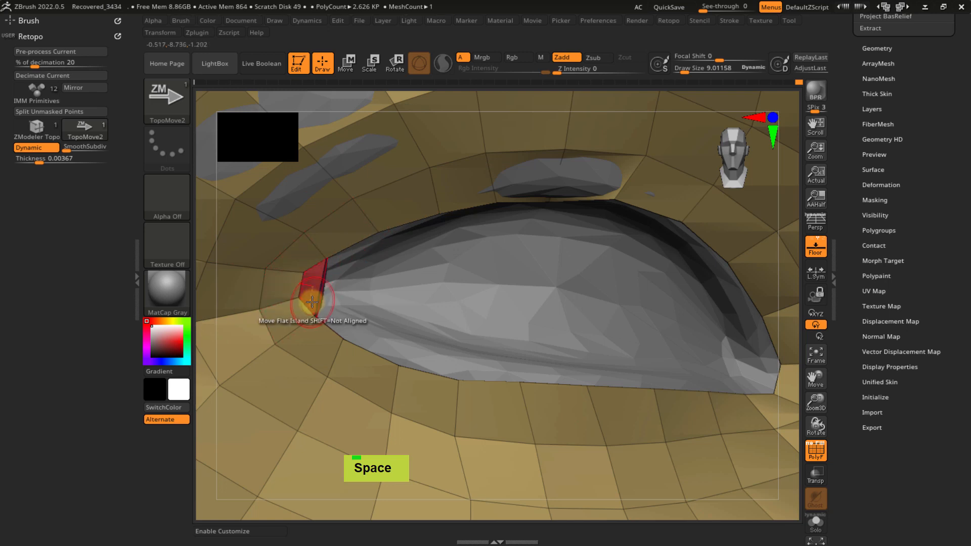
pyautogui.click(349, 246)
pyautogui.click(328, 323)
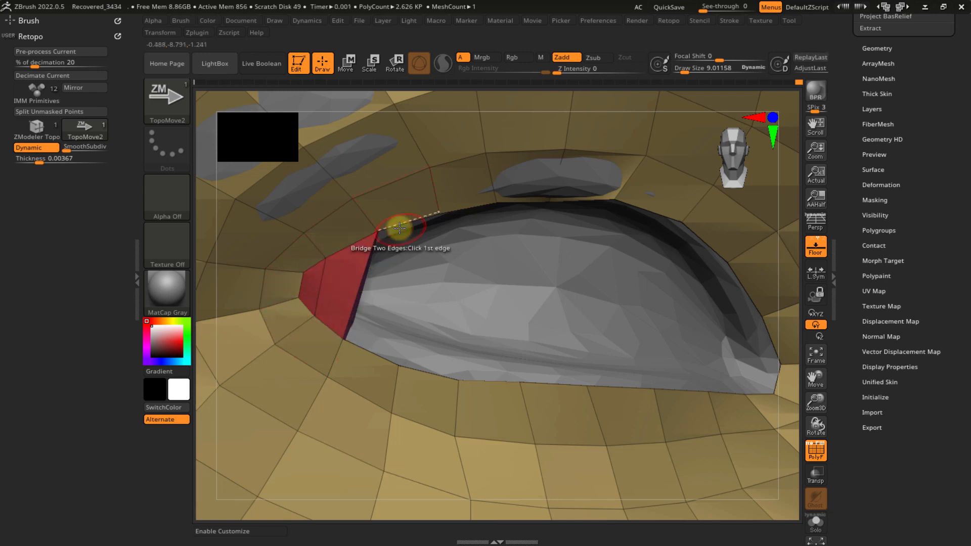
pyautogui.click(399, 229)
pyautogui.click(371, 340)
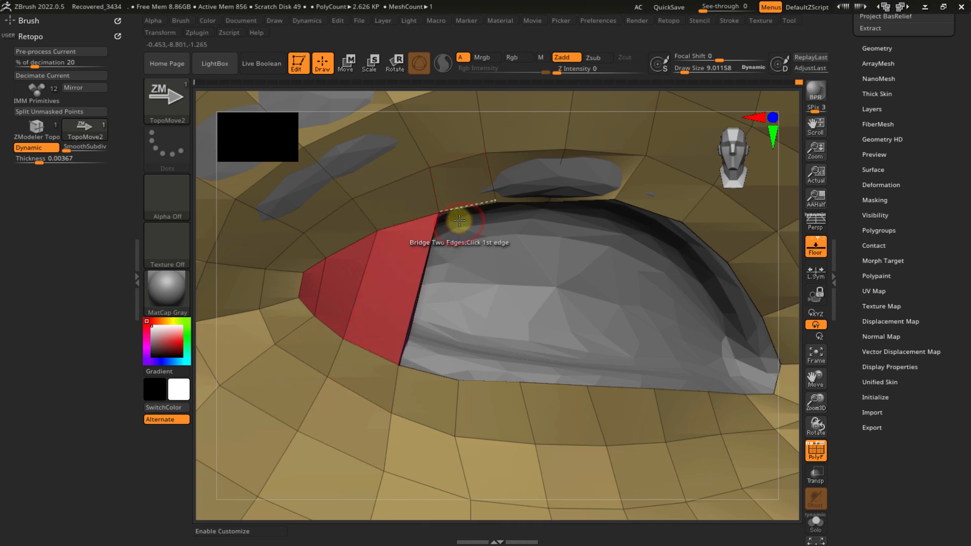
pyautogui.click(485, 290)
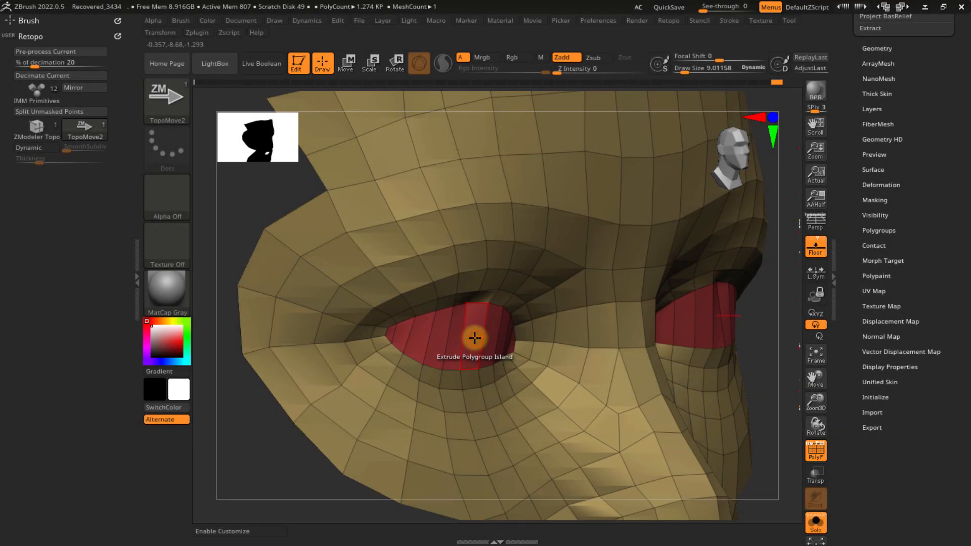
# - Extrude the bridged eye polygons inward into the head, using Polygroup Island as the target
pyautogui.press('space')
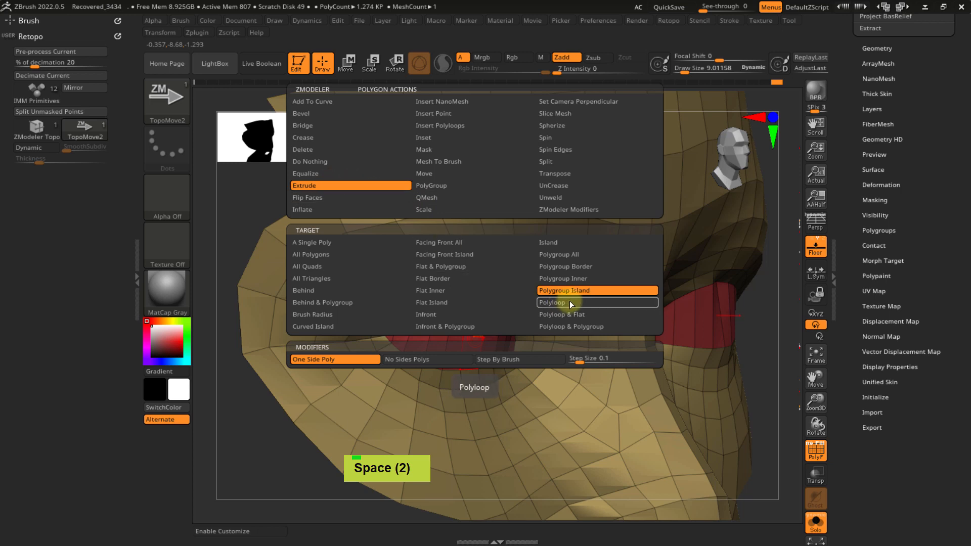
pyautogui.click(580, 291)
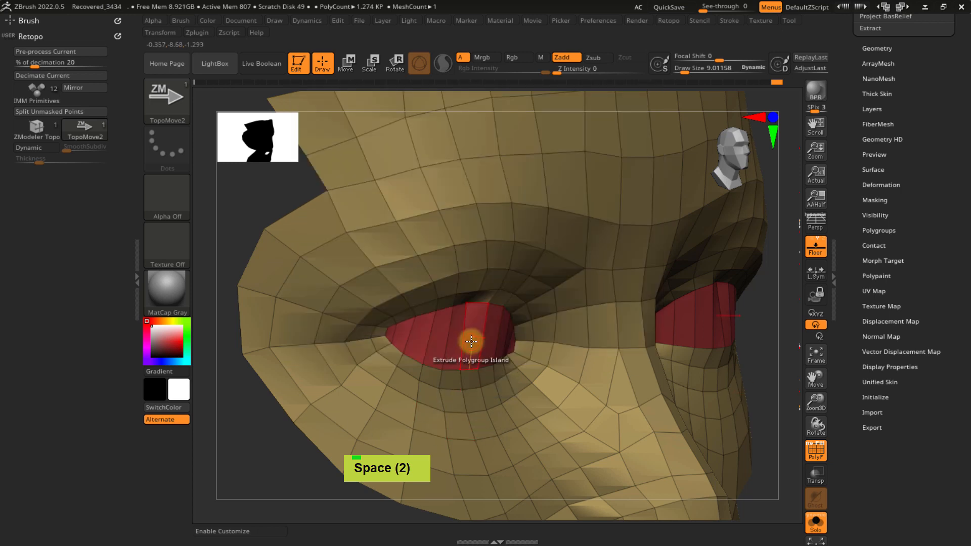
pyautogui.moveTo(469, 339); pyautogui.dragTo(443, 332)
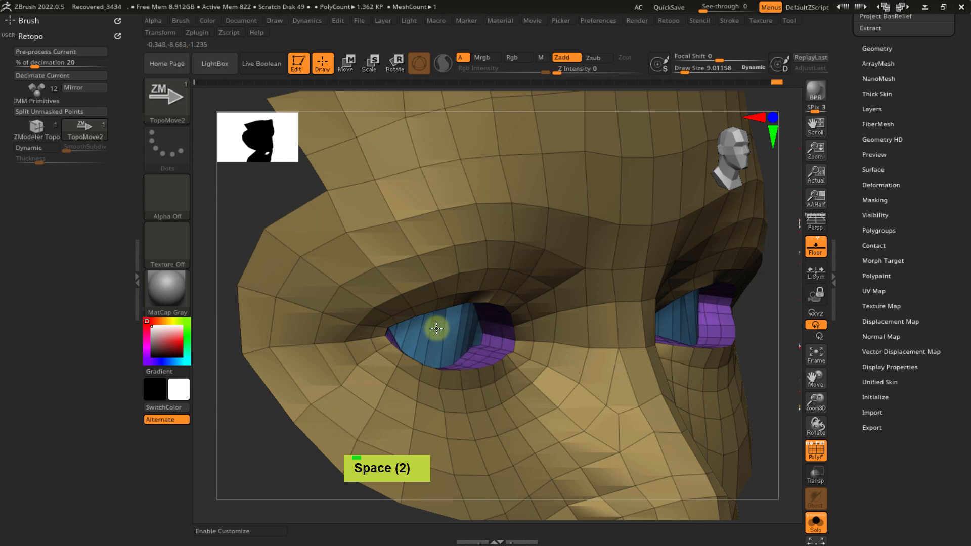
# - Mask the whole face polygroup while leaving the extruded eye pocket unmasked and visible
pyautogui.moveTo(435, 325); pyautogui.dragTo(480, 281, button='right')
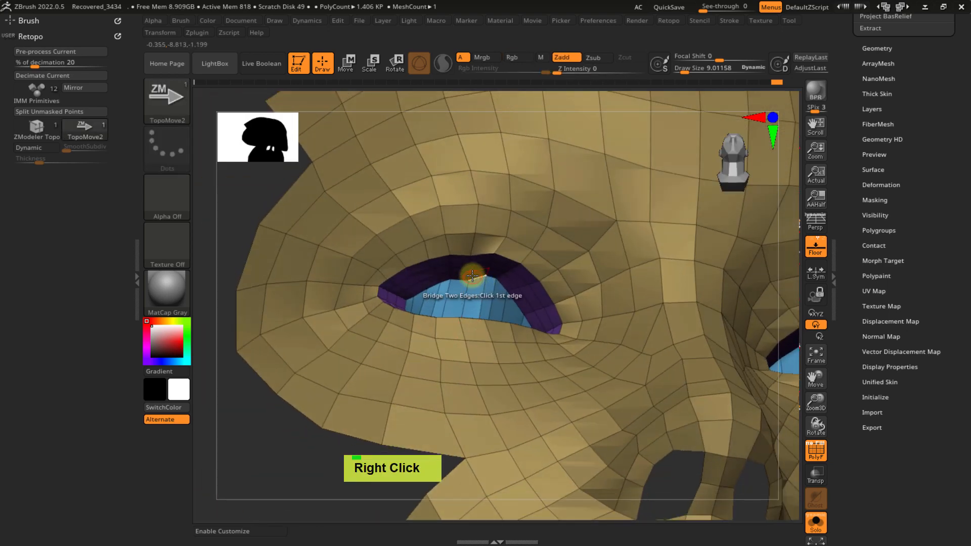
pyautogui.keyDown('ctrl'); pyautogui.keyDown('shift'); pyautogui.click(493, 222); pyautogui.keyUp('shift'); pyautogui.keyUp('ctrl')
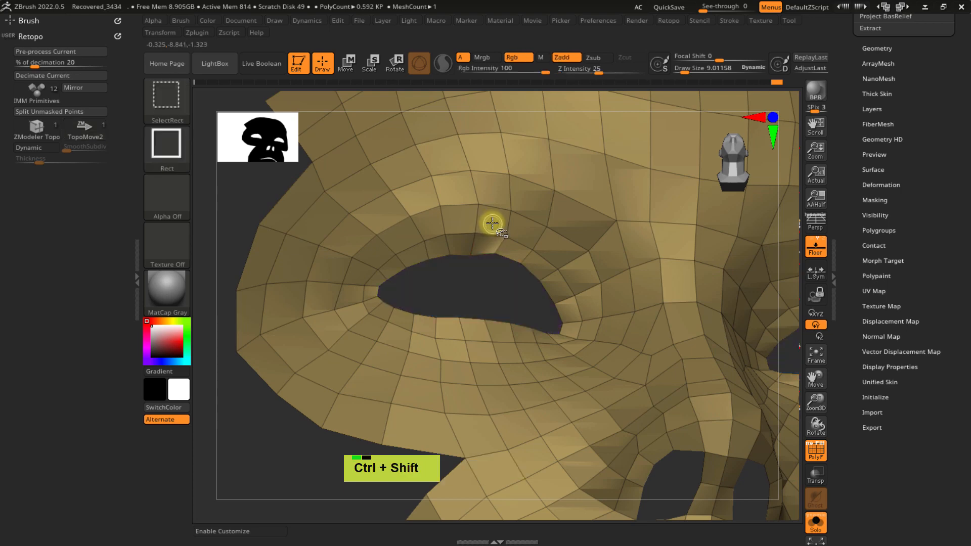
pyautogui.hotkey('ctrl', 'a')
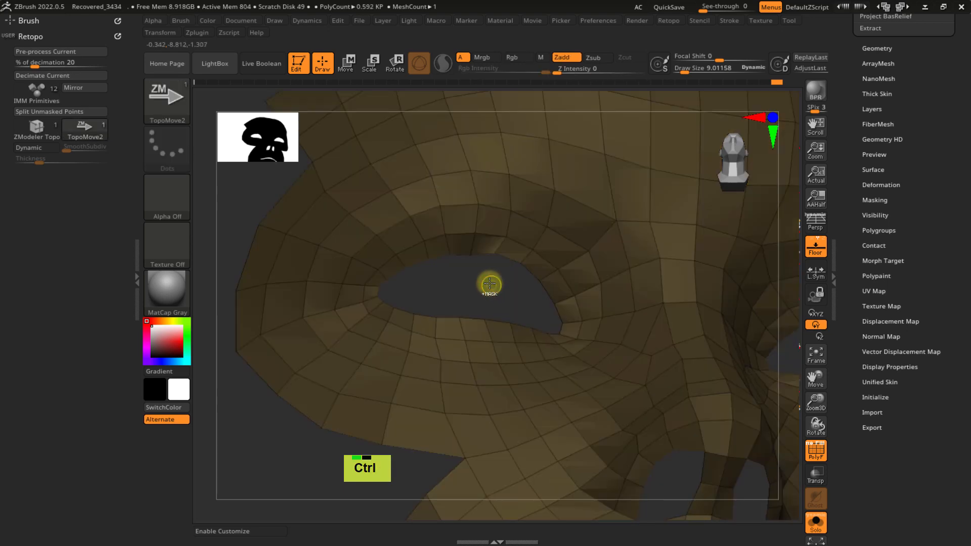
pyautogui.keyDown('ctrl'); pyautogui.keyDown('shift'); pyautogui.click(491, 282); pyautogui.keyUp('shift'); pyautogui.keyUp('ctrl')
# - Smooth the unmasked upper and lower walls of the eye pocket with a draw size of about 48
pyautogui.moveTo(499, 288)
pyautogui.mouseDown(button='right')
pyautogui.moveTo(481, 326)
pyautogui.moveTo(481, 317)
pyautogui.mouseUp(button='right')
pyautogui.press('s')
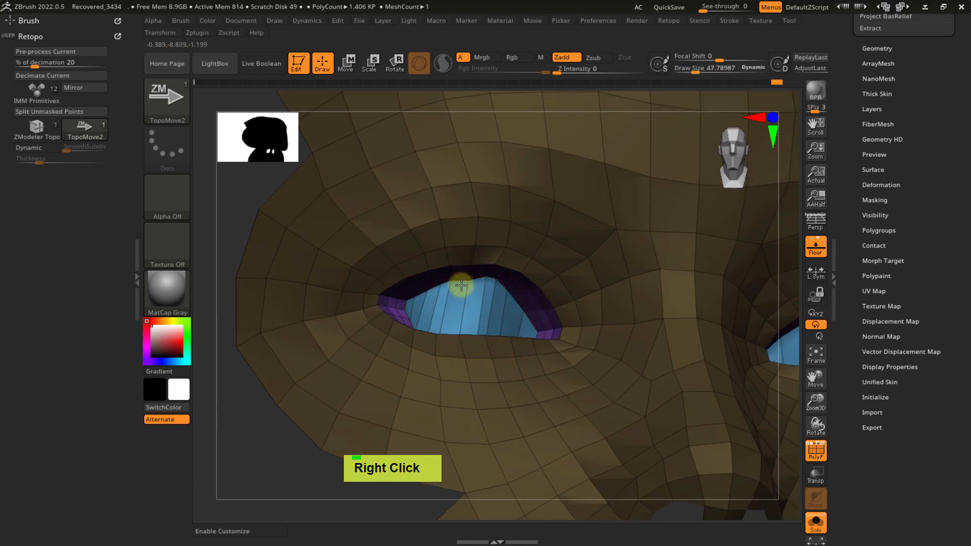
pyautogui.moveTo(461, 286)
pyautogui.mouseDown(button='right')
pyautogui.moveTo(462, 259)
pyautogui.moveTo(462, 278)
pyautogui.mouseUp(button='right')
pyautogui.press('s')
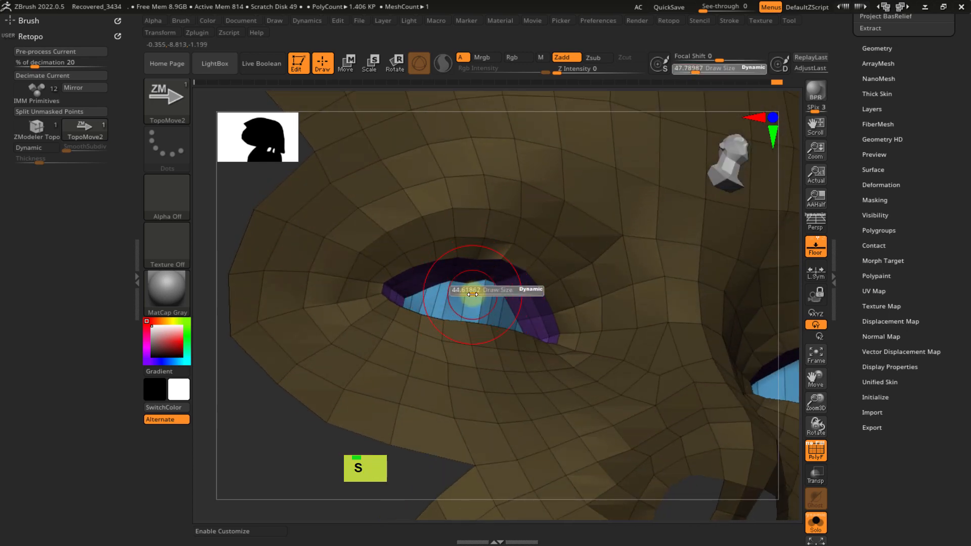
pyautogui.keyDown('shift'); pyautogui.click(455, 283); pyautogui.keyUp('shift')
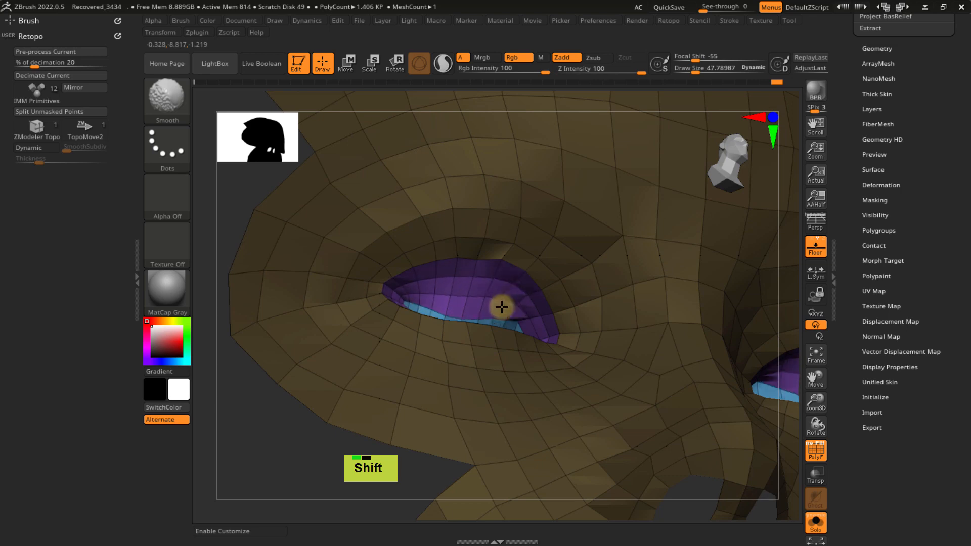
pyautogui.moveTo(451, 309); pyautogui.dragTo(502, 321, button='right')
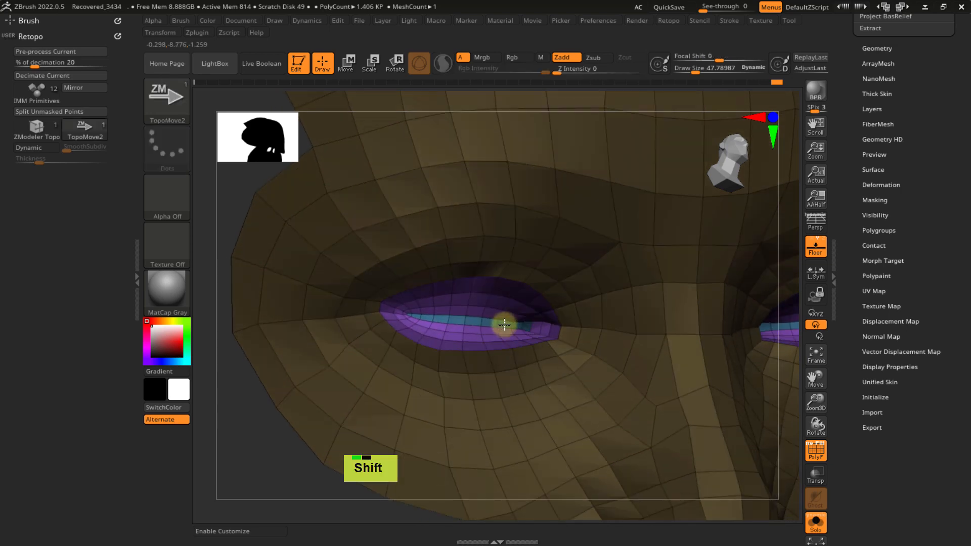
pyautogui.keyDown('shift'); pyautogui.click(514, 323); pyautogui.keyUp('shift')
# - Clear the mask and show the head sculpt together with the retopology mesh around the eye
pyautogui.moveTo(424, 315)
pyautogui.keyDown('ctrl'); pyautogui.mouseDown(button='right')
pyautogui.moveTo(462, 318)
pyautogui.moveTo(481, 265)
pyautogui.moveTo(472, 302)
pyautogui.moveTo(485, 311)
pyautogui.moveTo(301, 239)
pyautogui.moveTo(441, 307)
pyautogui.moveTo(442, 274)
pyautogui.moveTo(437, 289)
pyautogui.mouseUp(button='right'); pyautogui.keyUp('ctrl')
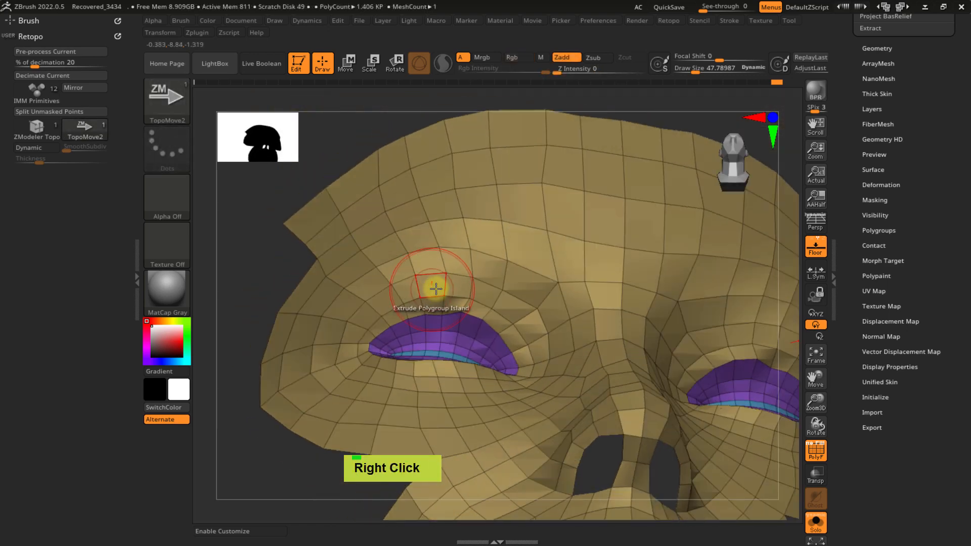
pyautogui.click(816, 517)
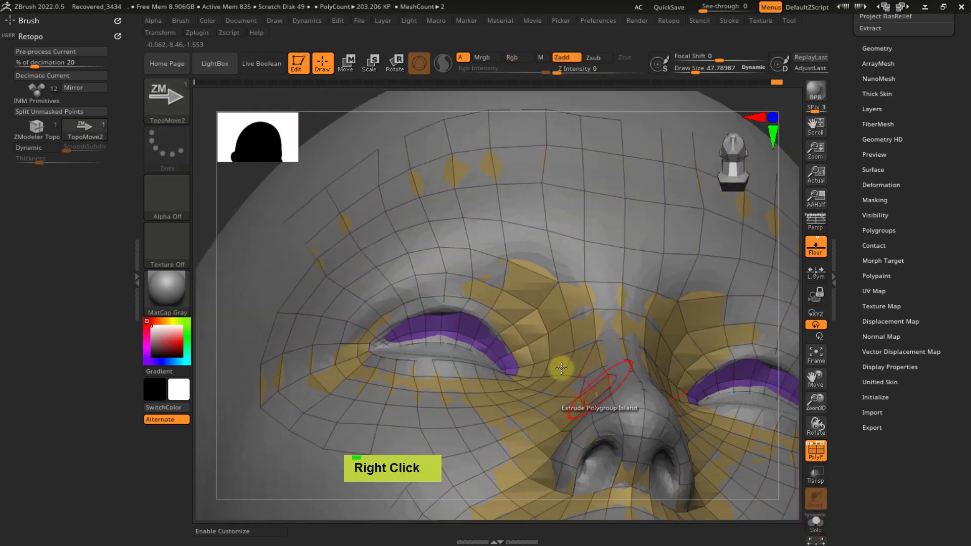
pyautogui.keyDown('ctrl'); pyautogui.moveTo(560, 369); pyautogui.dragTo(409, 306, button='right'); pyautogui.keyUp('ctrl')
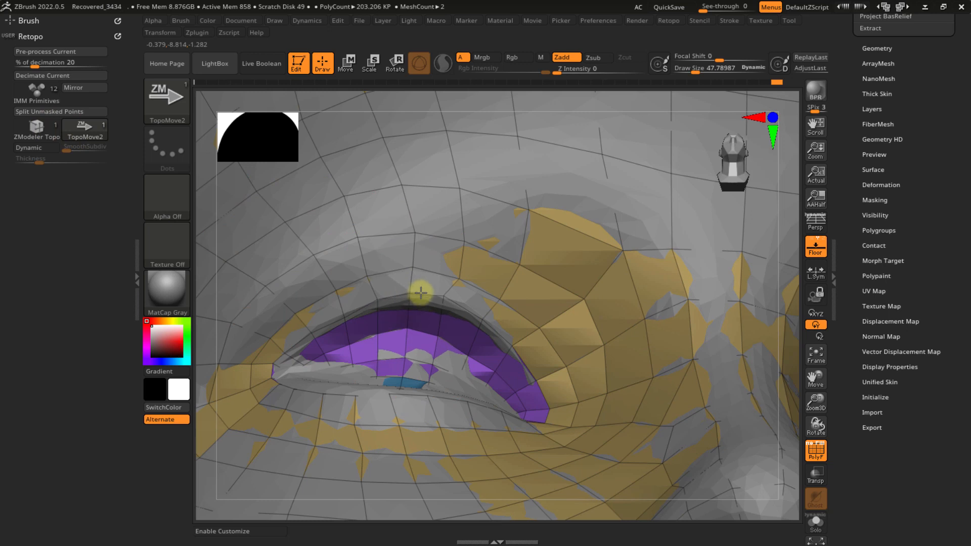
pyautogui.click(31, 147)
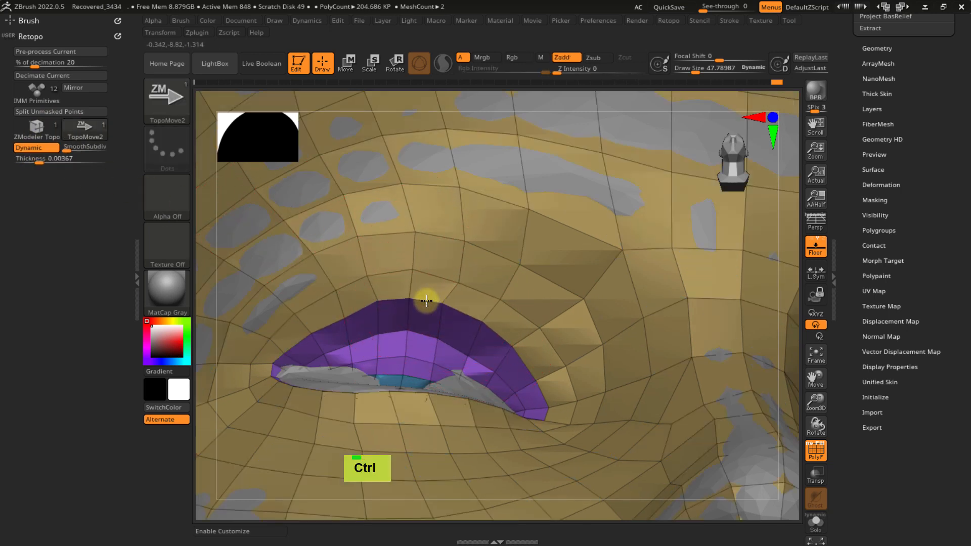
pyautogui.moveTo(345, 314); pyautogui.dragTo(340, 306)
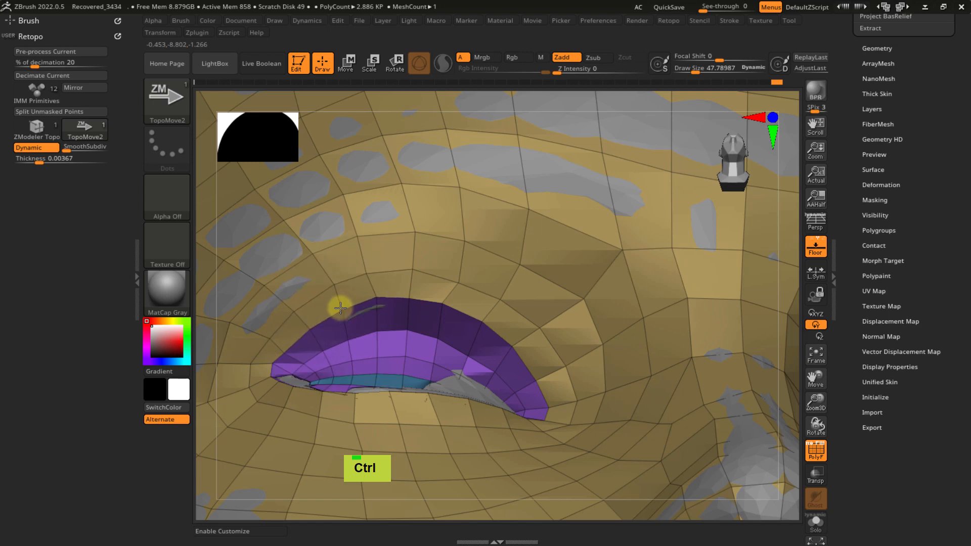
pyautogui.moveTo(438, 299); pyautogui.dragTo(396, 368, button='right')
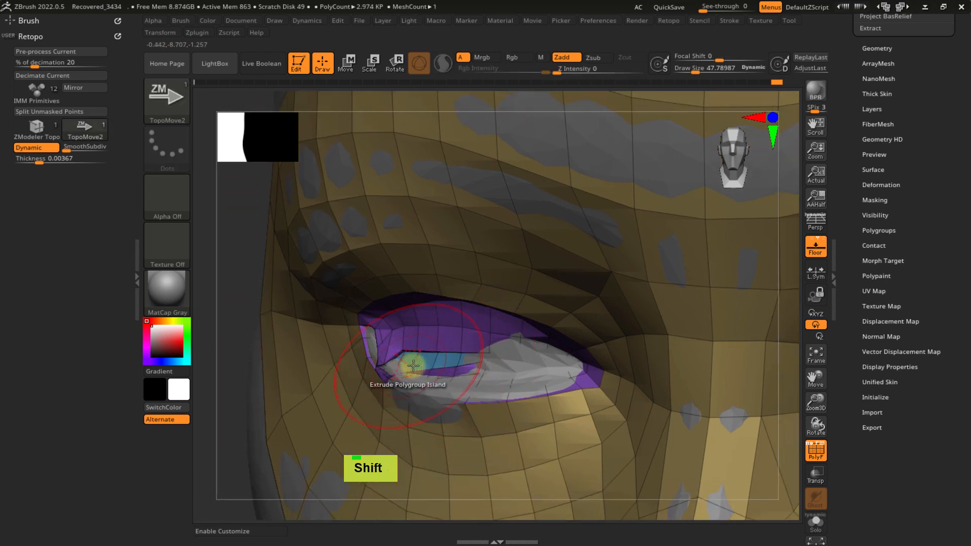
pyautogui.hotkey('ctrl', 'z')
pyautogui.hotkey('ctrl', 'z')
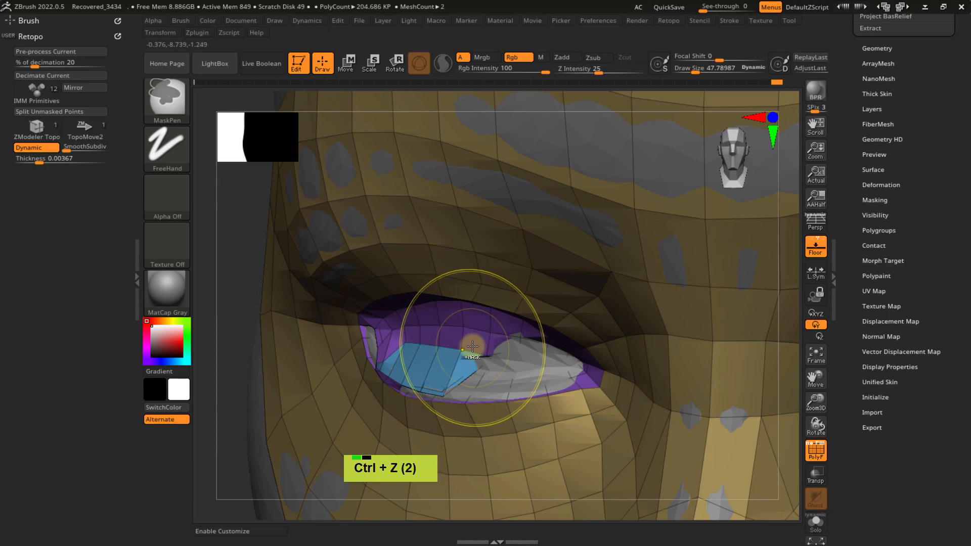
pyautogui.hotkey('ctrl', 'z')
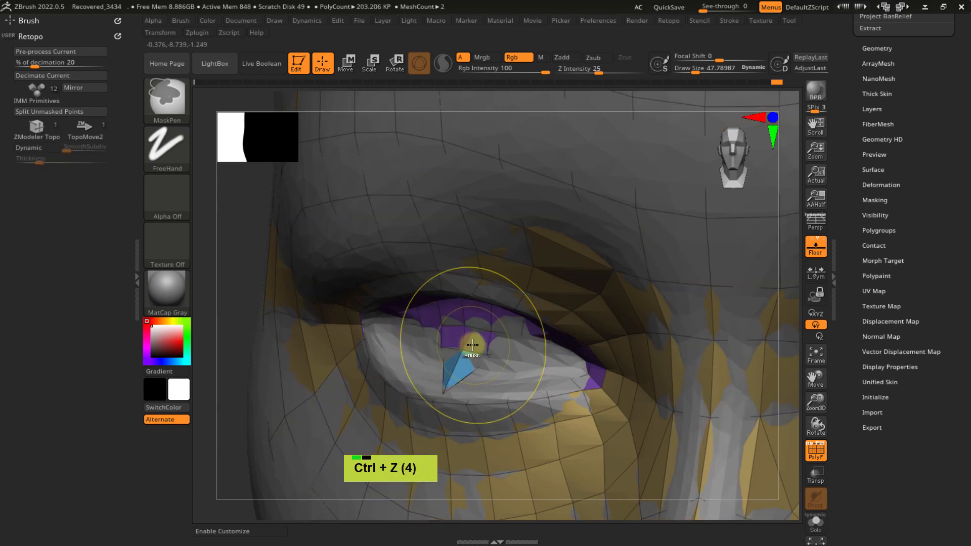
# - Set the ZModeler polygon action to Do Nothing and smooth the mesh along the eyelids
pyautogui.moveTo(472, 344)
pyautogui.mouseDown(button='right')
pyautogui.moveTo(505, 263)
pyautogui.moveTo(494, 262)
pyautogui.moveTo(483, 294)
pyautogui.mouseUp(button='right')
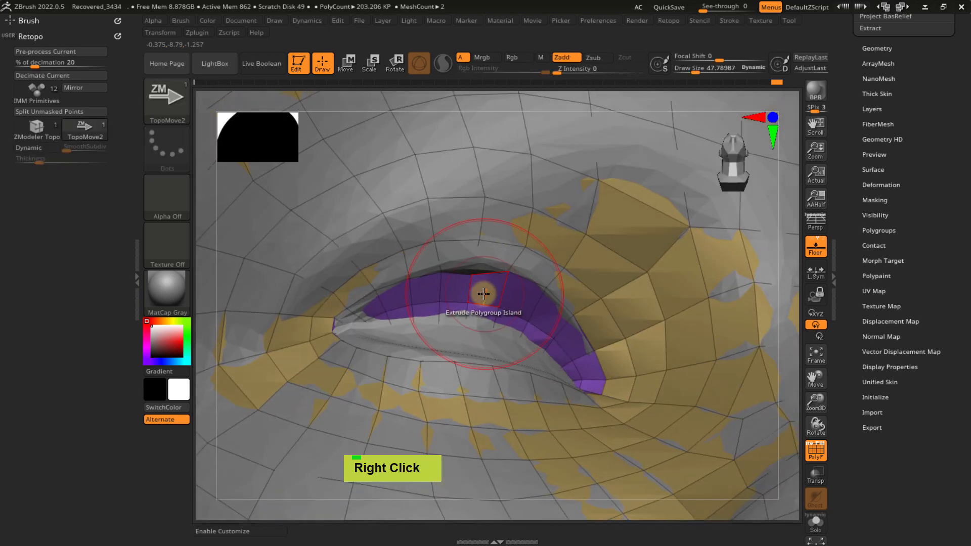
pyautogui.press('space')
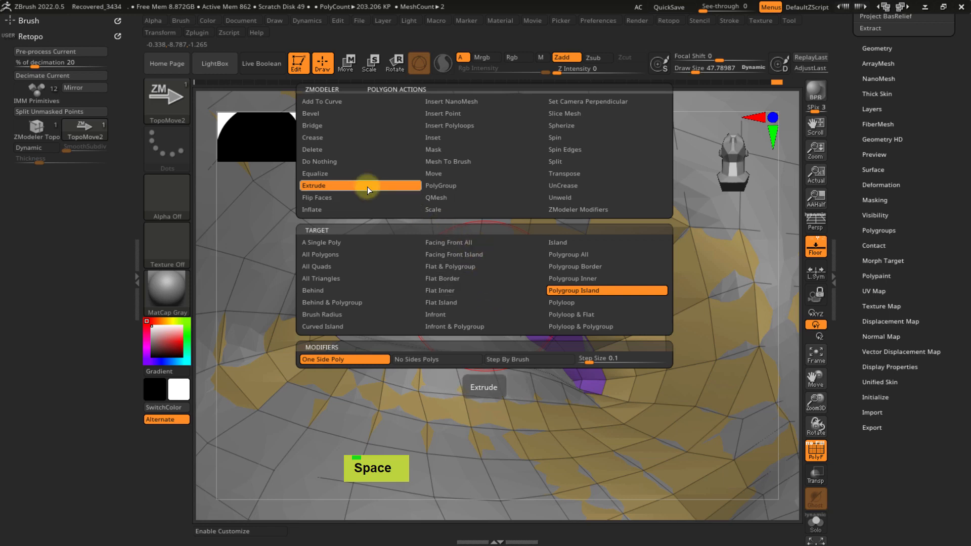
pyautogui.click(338, 162)
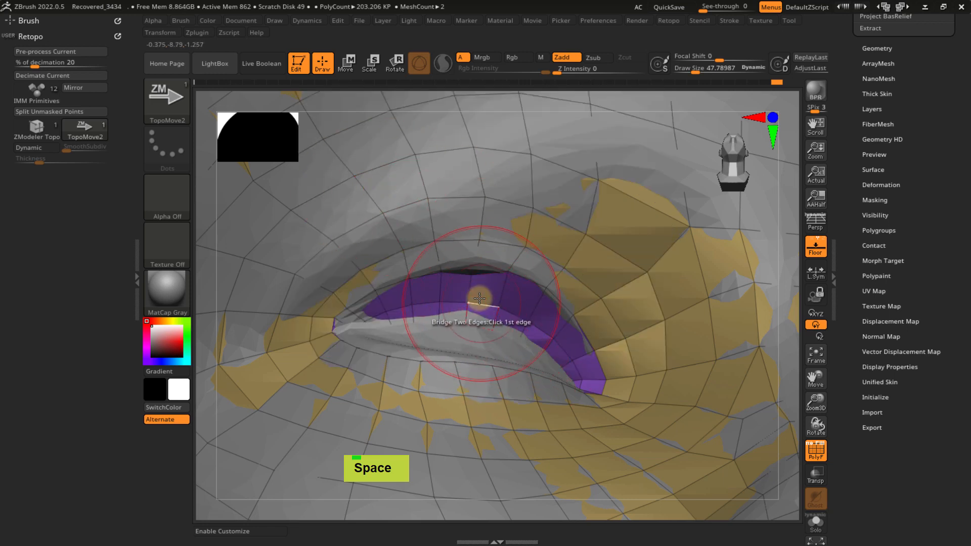
pyautogui.keyDown('shift'); pyautogui.click(454, 261); pyautogui.keyUp('shift')
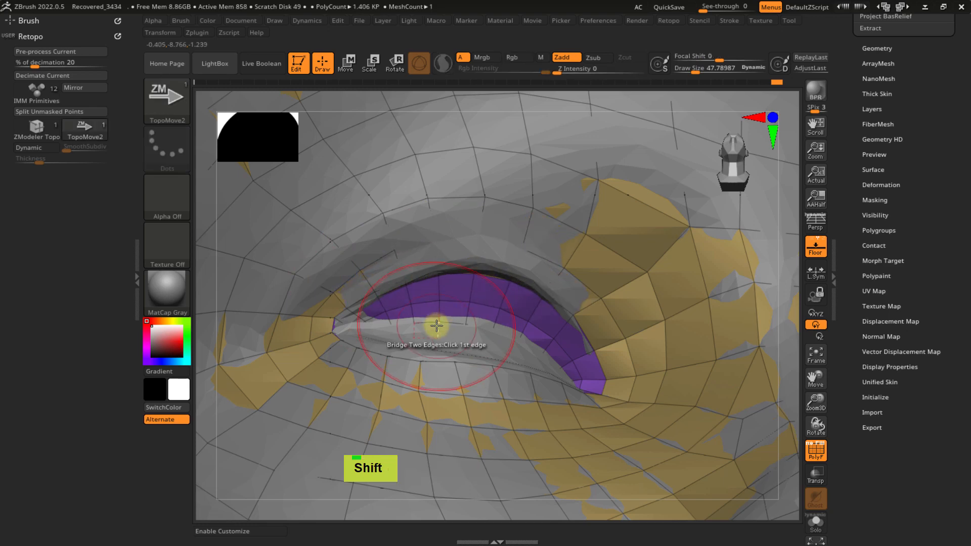
pyautogui.rightClick(423, 364)
pyautogui.moveTo(423, 364)
pyautogui.keyDown('shift'); pyautogui.mouseDown()
pyautogui.moveTo(396, 365)
pyautogui.moveTo(454, 375)
pyautogui.moveTo(402, 382)
pyautogui.mouseUp(); pyautogui.keyUp('shift')
# - Paint a mask around the eye with a draw size of about 69 and invert it
pyautogui.press('s')
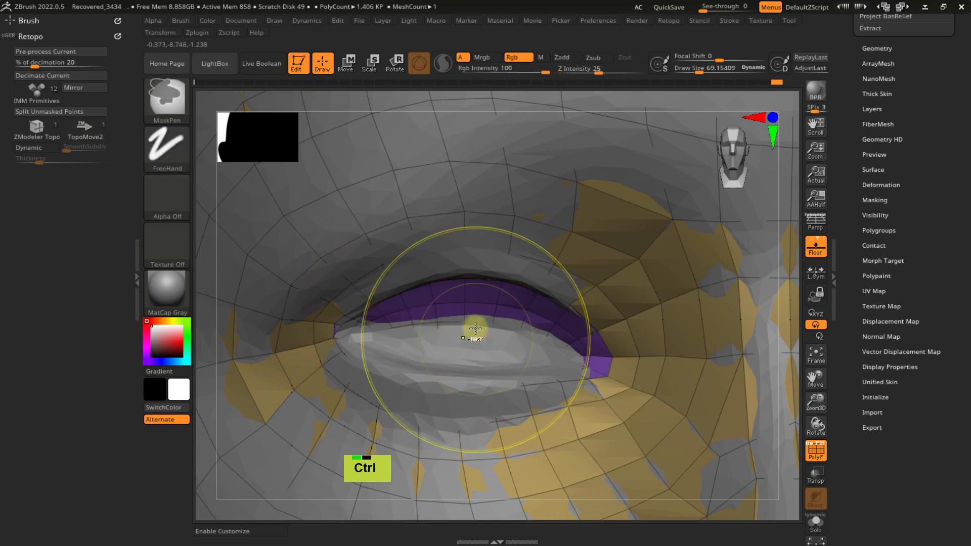
pyautogui.moveTo(475, 330)
pyautogui.keyDown('ctrl'); pyautogui.mouseDown(button='right')
pyautogui.moveTo(469, 290)
pyautogui.moveTo(398, 316)
pyautogui.mouseUp(button='right'); pyautogui.keyUp('ctrl')
pyautogui.moveTo(397, 316)
pyautogui.keyDown('ctrl'); pyautogui.mouseDown()
pyautogui.moveTo(440, 375)
pyautogui.moveTo(405, 288)
pyautogui.mouseUp(); pyautogui.keyUp('ctrl')
pyautogui.moveTo(525, 362)
pyautogui.keyDown('ctrl'); pyautogui.mouseDown()
pyautogui.moveTo(425, 401)
pyautogui.moveTo(473, 350)
pyautogui.mouseUp(); pyautogui.keyUp('ctrl')
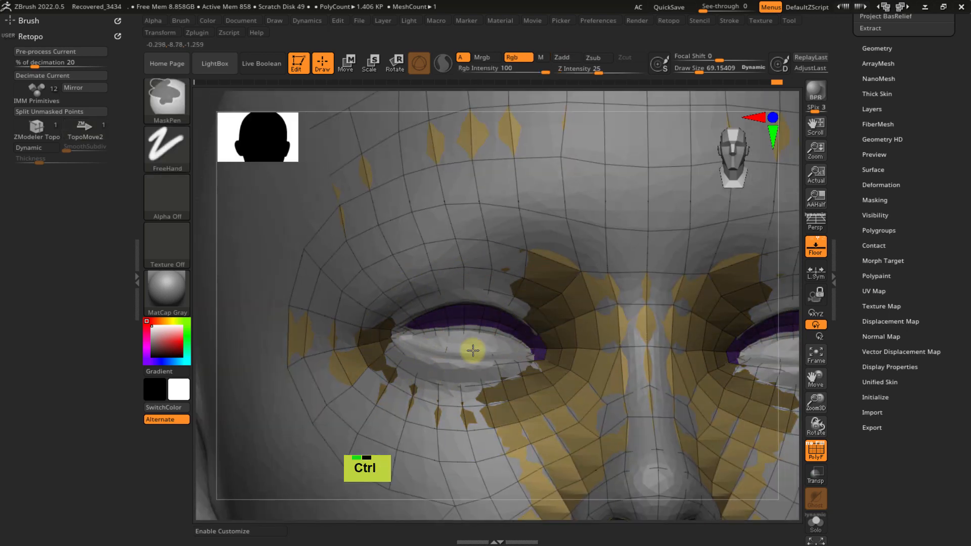
pyautogui.keyDown('ctrl'); pyautogui.moveTo(411, 283); pyautogui.dragTo(304, 282, button='right'); pyautogui.keyUp('ctrl')
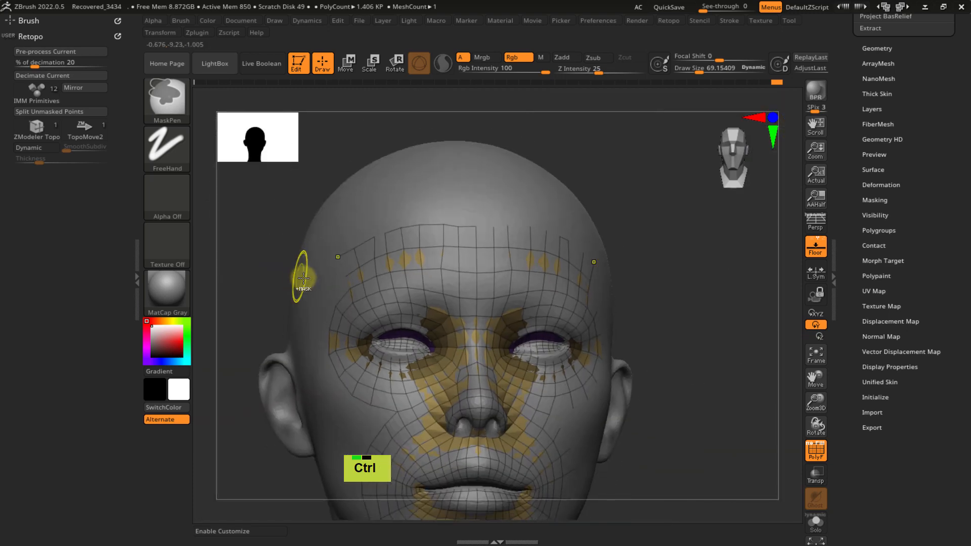
pyautogui.hotkey('ctrl', 'i')
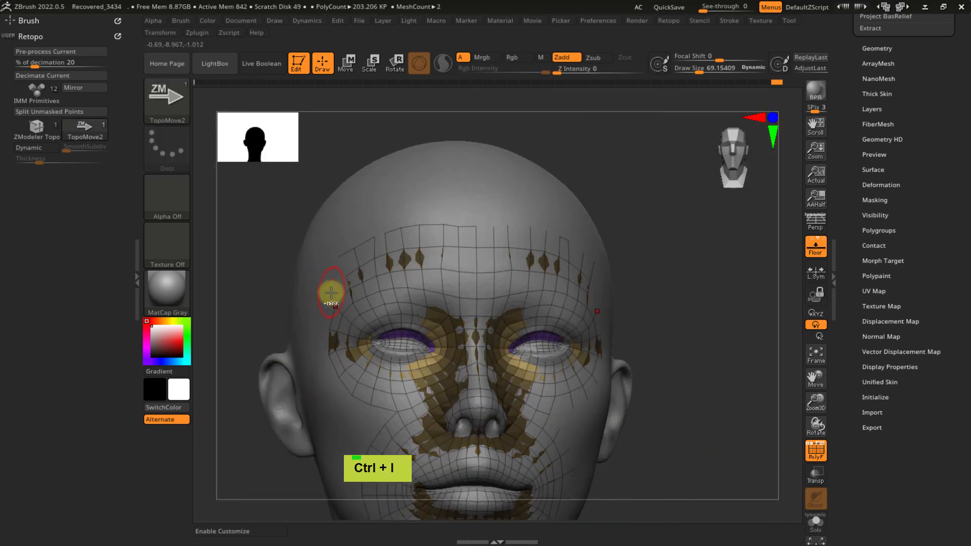
# - Project the unmasked eye area of the retopology mesh onto the head sculpt with ProjectAll
pyautogui.moveTo(379, 386)
pyautogui.keyDown('ctrl'); pyautogui.mouseDown(button='right')
pyautogui.moveTo(468, 422)
pyautogui.moveTo(425, 353)
pyautogui.moveTo(271, 382)
pyautogui.mouseUp(button='right'); pyautogui.keyUp('ctrl')
pyautogui.moveTo(854, 154); pyautogui.dragTo(856, 228)
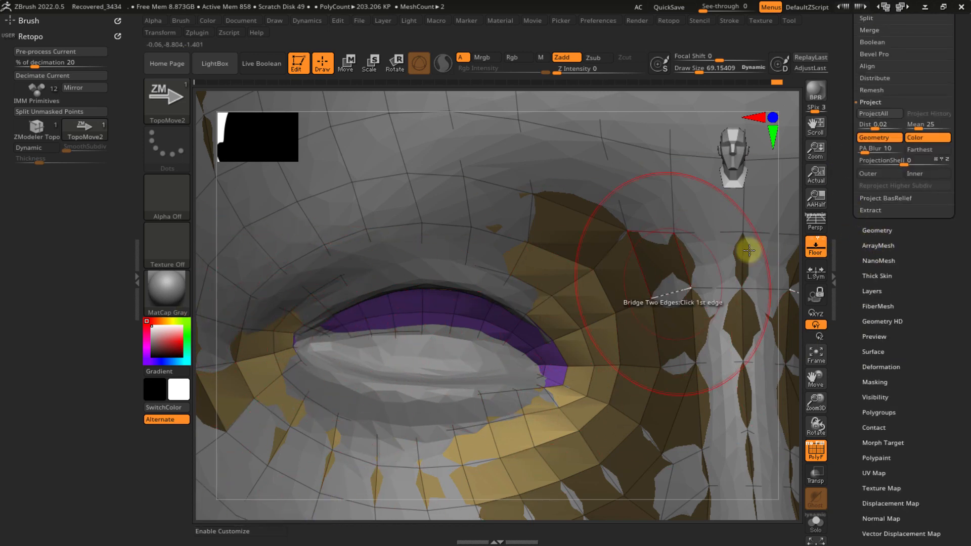
pyautogui.moveTo(850, 196); pyautogui.dragTo(857, 251)
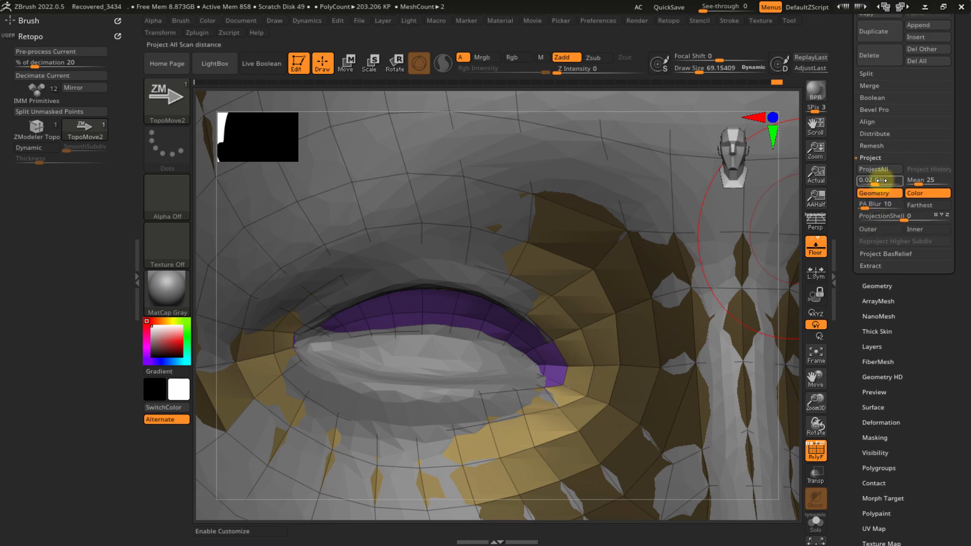
pyautogui.click(882, 170)
pyautogui.moveTo(420, 313); pyautogui.dragTo(498, 333, button='right')
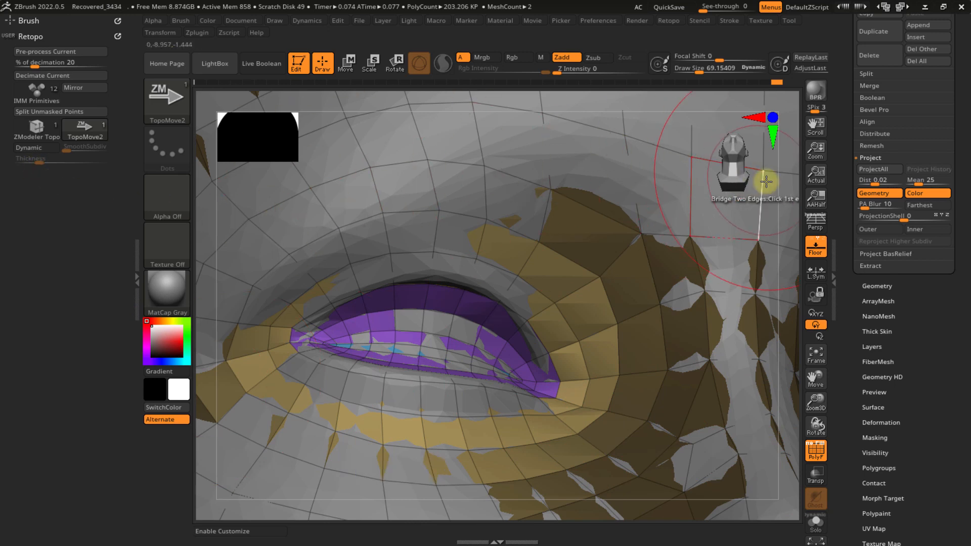
# - Enable interface customization, add the ProjectAll command to the custom Retopo menu, and turn customization off
pyautogui.click(243, 532)
pyautogui.moveTo(867, 170)
pyautogui.keyDown('ctrl'); pyautogui.keyDown('alt'); pyautogui.mouseDown()
pyautogui.moveTo(120, 289)
pyautogui.moveTo(40, 194)
pyautogui.moveTo(32, 163)
pyautogui.moveTo(44, 172)
pyautogui.mouseUp(); pyautogui.keyUp('alt'); pyautogui.keyUp('ctrl')
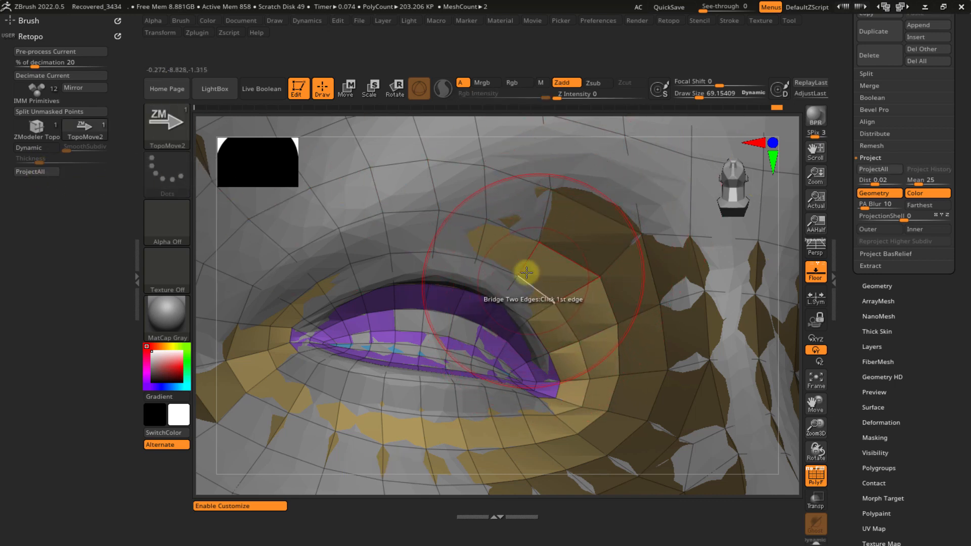
pyautogui.keyDown('ctrl'); pyautogui.moveTo(468, 283); pyautogui.dragTo(449, 256, button='right'); pyautogui.keyUp('ctrl')
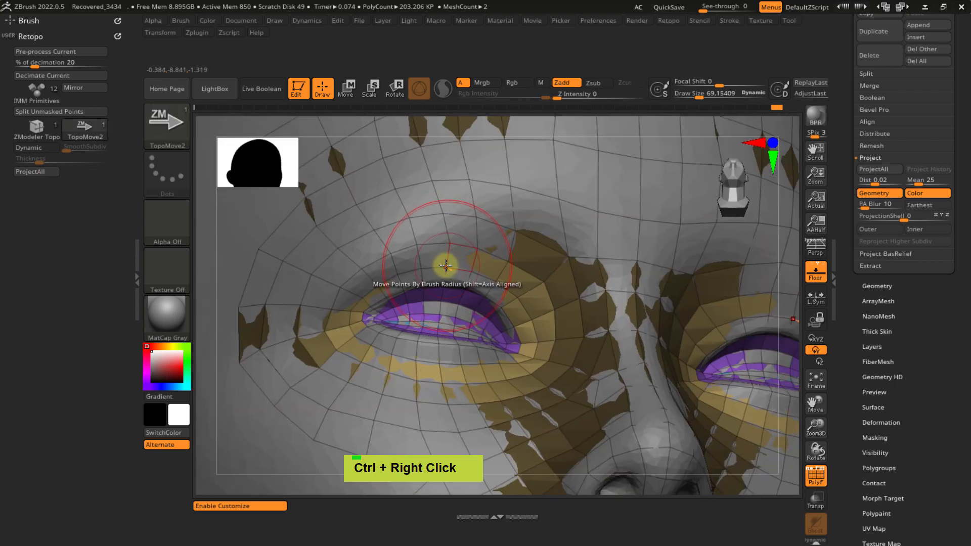
pyautogui.keyDown('alt'); pyautogui.moveTo(518, 218); pyautogui.dragTo(532, 179, button='right'); pyautogui.keyUp('alt')
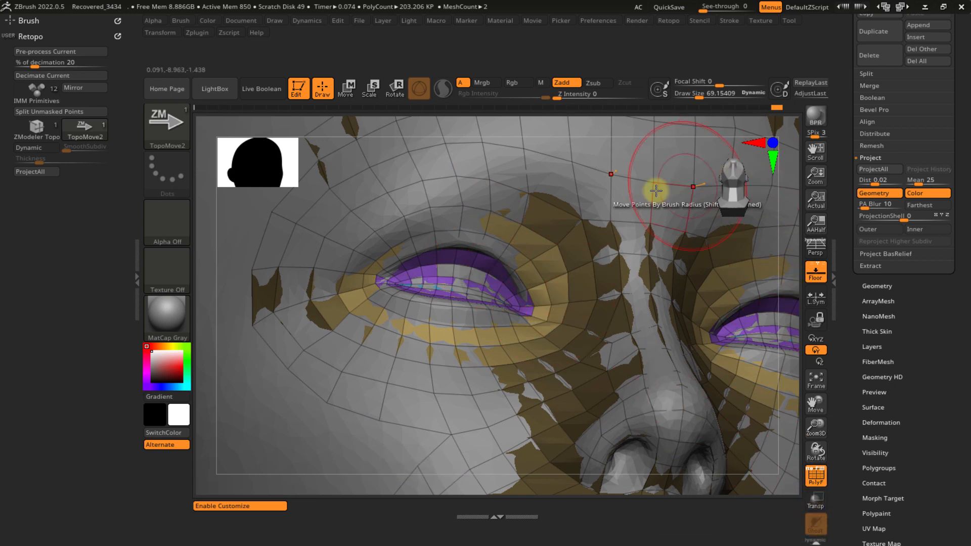
pyautogui.click(266, 508)
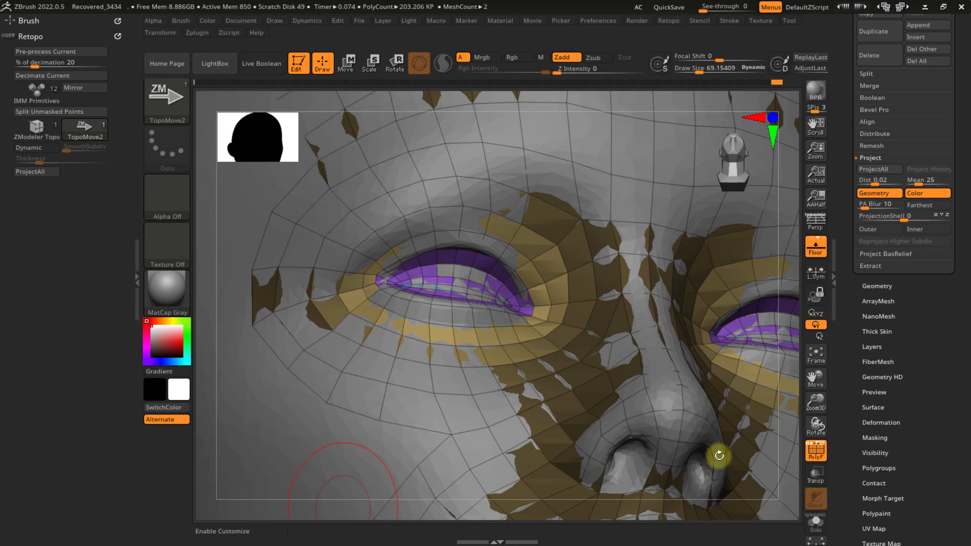
# - Solo the retopology mesh, clear its mask and isolate the polygons of both eye pockets
pyautogui.click(821, 515)
pyautogui.keyDown('ctrl'); pyautogui.moveTo(542, 354); pyautogui.dragTo(514, 244, button='right'); pyautogui.keyUp('ctrl')
pyautogui.keyDown('ctrl'); pyautogui.click(425, 349); pyautogui.keyUp('ctrl')
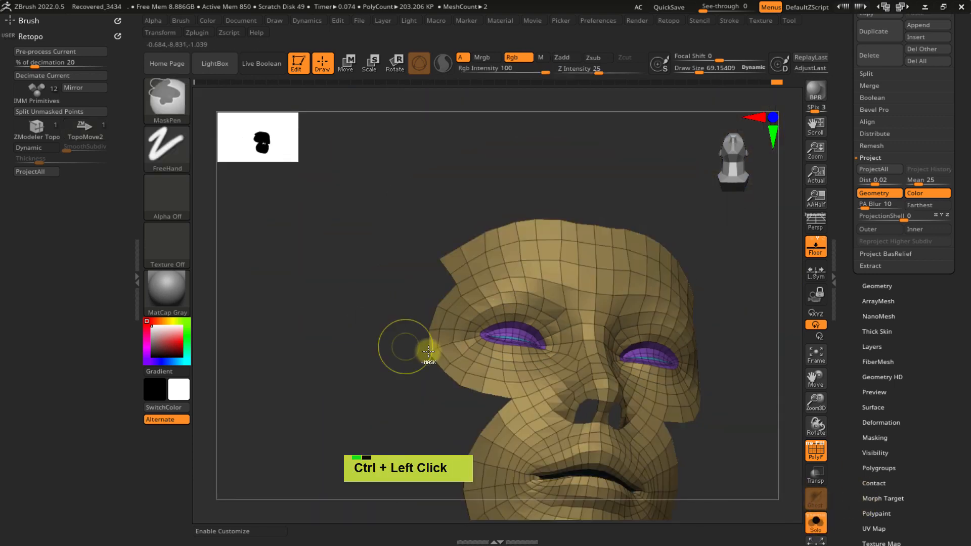
pyautogui.moveTo(425, 349)
pyautogui.mouseDown(button='right')
pyautogui.moveTo(455, 401)
pyautogui.moveTo(471, 369)
pyautogui.moveTo(520, 375)
pyautogui.moveTo(496, 342)
pyautogui.moveTo(497, 321)
pyautogui.moveTo(516, 411)
pyautogui.moveTo(462, 339)
pyautogui.moveTo(462, 392)
pyautogui.moveTo(472, 356)
pyautogui.moveTo(497, 351)
pyautogui.moveTo(481, 297)
pyautogui.moveTo(521, 386)
pyautogui.moveTo(521, 358)
pyautogui.moveTo(496, 307)
pyautogui.moveTo(542, 301)
pyautogui.moveTo(536, 344)
pyautogui.moveTo(499, 317)
pyautogui.mouseUp(button='right')
pyautogui.press('ctrl')
pyautogui.keyDown('ctrl'); pyautogui.keyDown('shift'); pyautogui.click(499, 300); pyautogui.keyUp('shift'); pyautogui.keyUp('ctrl')
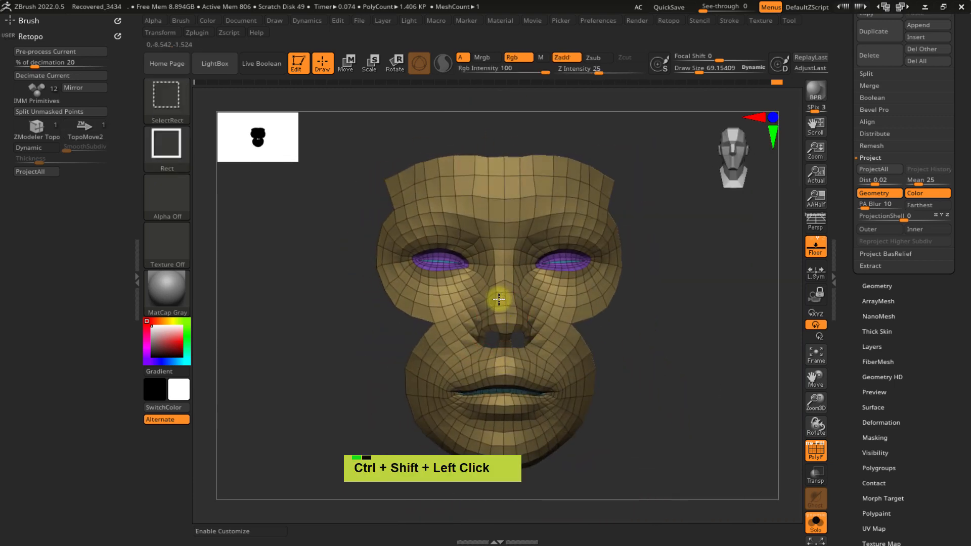
pyautogui.keyDown('ctrl'); pyautogui.keyDown('shift'); pyautogui.moveTo(657, 323); pyautogui.dragTo(738, 351); pyautogui.keyUp('shift'); pyautogui.keyUp('ctrl')
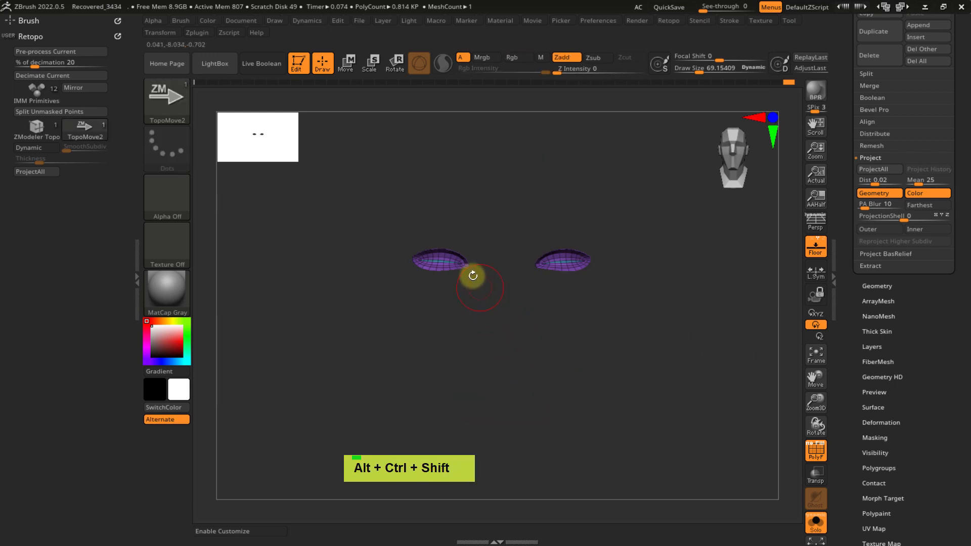
# - Assign the visible eye pocket polygons to a single polygroup and show the whole retopology mesh
pyautogui.keyDown('ctrl'); pyautogui.moveTo(470, 275); pyautogui.dragTo(520, 329, button='right'); pyautogui.keyUp('ctrl')
pyautogui.hotkey('ctrl', 'w')
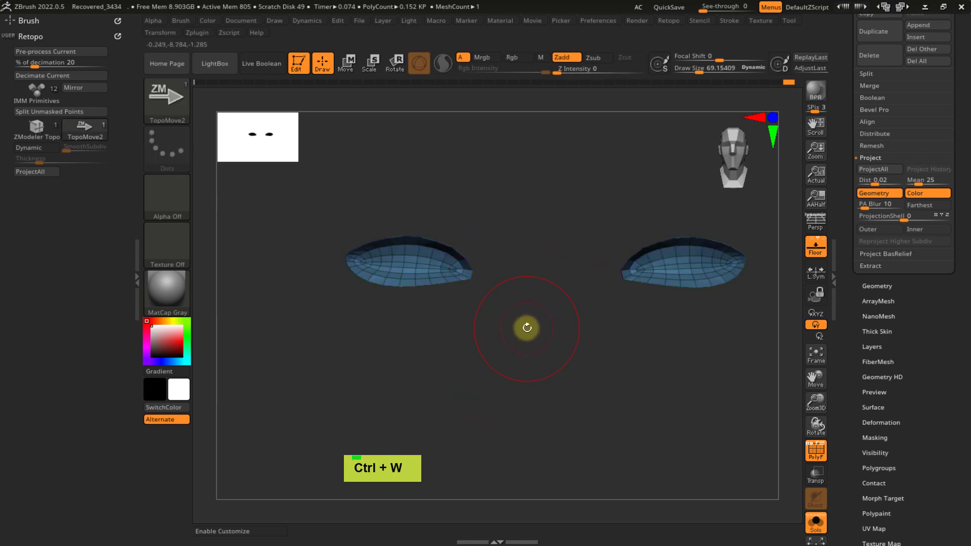
pyautogui.keyDown('ctrl'); pyautogui.keyDown('shift'); pyautogui.click(552, 338); pyautogui.keyUp('shift'); pyautogui.keyUp('ctrl')
pyautogui.keyDown('ctrl'); pyautogui.moveTo(555, 341); pyautogui.dragTo(502, 258, button='right'); pyautogui.keyUp('ctrl')
pyautogui.moveTo(538, 374)
pyautogui.keyDown('alt'); pyautogui.mouseDown(button='right')
pyautogui.moveTo(486, 282)
pyautogui.moveTo(546, 271)
pyautogui.moveTo(553, 334)
pyautogui.moveTo(512, 331)
pyautogui.moveTo(449, 229)
pyautogui.moveTo(586, 271)
pyautogui.moveTo(445, 310)
pyautogui.moveTo(461, 318)
pyautogui.moveTo(494, 299)
pyautogui.moveTo(520, 336)
pyautogui.moveTo(512, 282)
pyautogui.moveTo(511, 357)
pyautogui.moveTo(546, 358)
pyautogui.moveTo(527, 369)
pyautogui.moveTo(527, 343)
pyautogui.mouseUp(button='right'); pyautogui.keyUp('alt')
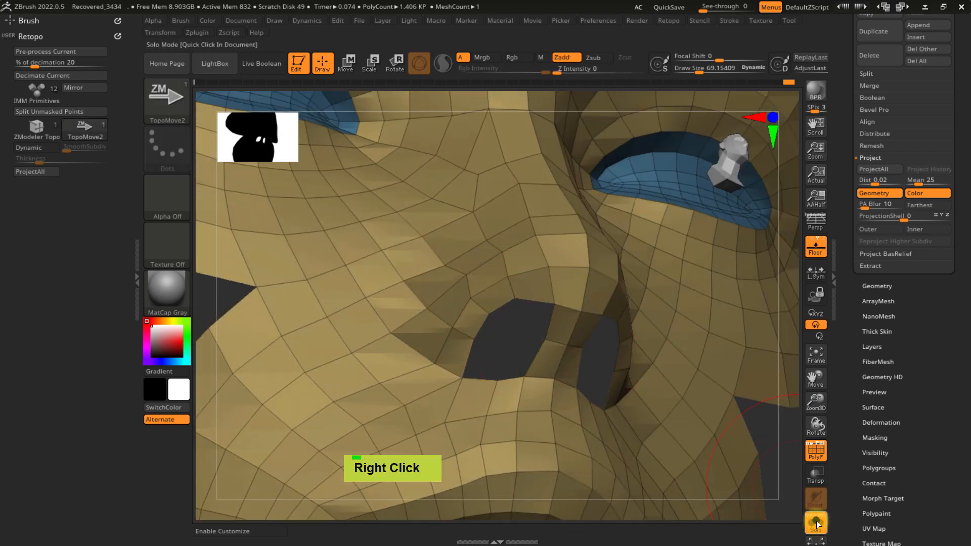
# - Show the sculpt with the mesh at the nostrils, set the draw size to about 21 and turn on dynamic thickness
pyautogui.click(816, 525)
pyautogui.keyDown('ctrl'); pyautogui.moveTo(551, 392); pyautogui.dragTo(486, 365, button='right'); pyautogui.keyUp('ctrl')
pyautogui.press('s')
pyautogui.moveTo(497, 361)
pyautogui.mouseDown()
pyautogui.moveTo(482, 362)
pyautogui.moveTo(477, 347)
pyautogui.mouseUp()
pyautogui.moveTo(478, 347)
pyautogui.mouseDown(button='right')
pyautogui.moveTo(462, 329)
pyautogui.moveTo(408, 336)
pyautogui.mouseUp(button='right')
pyautogui.click(32, 147)
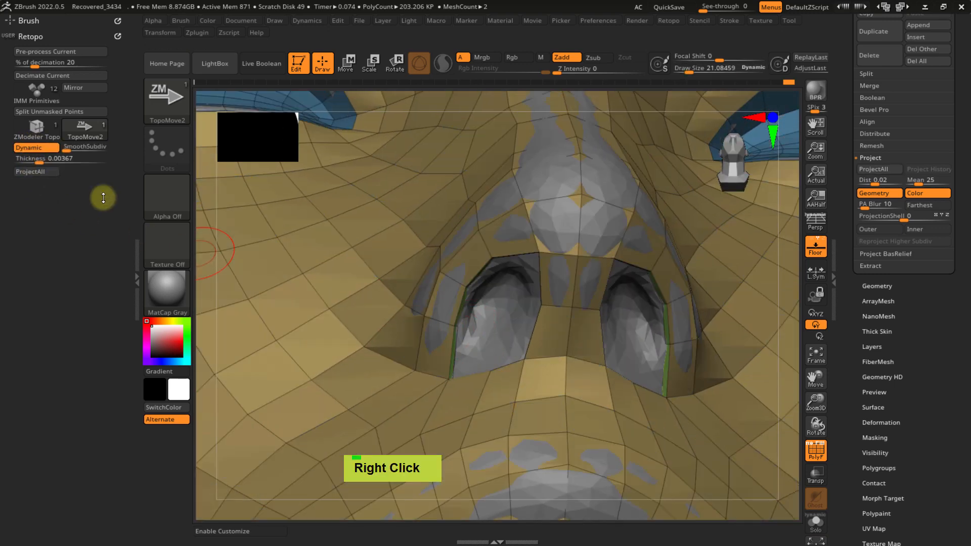
pyautogui.moveTo(488, 351); pyautogui.dragTo(441, 370, button='right')
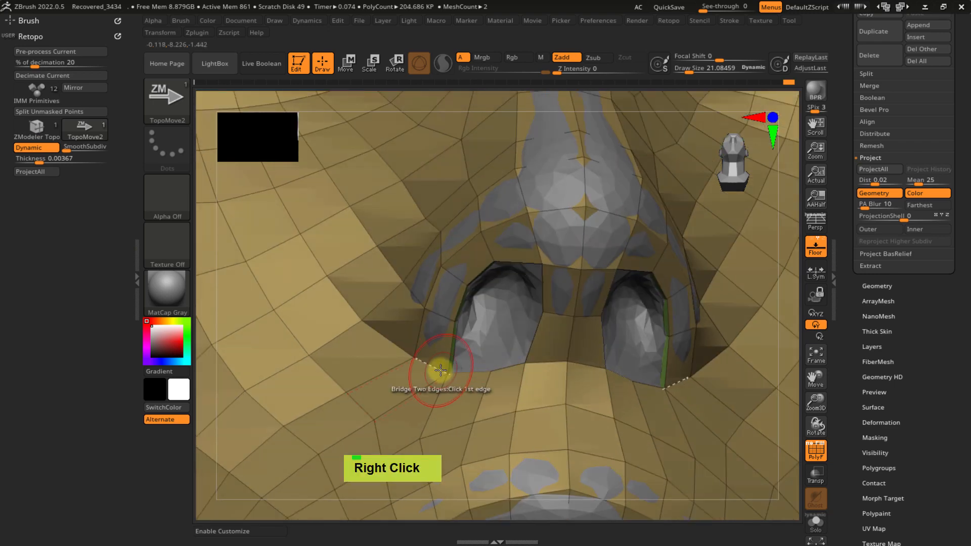
# - Set the ZModeler edge action of the TopoMove2 brush to Do Nothing and adjust the nostril's outer lower corner
pyautogui.hotkey('ctrl', 'x')
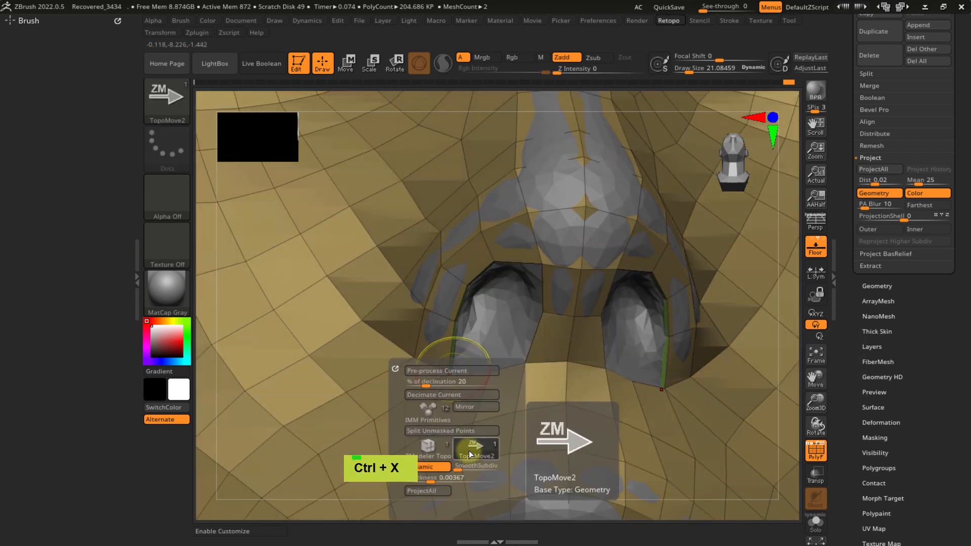
pyautogui.press('space')
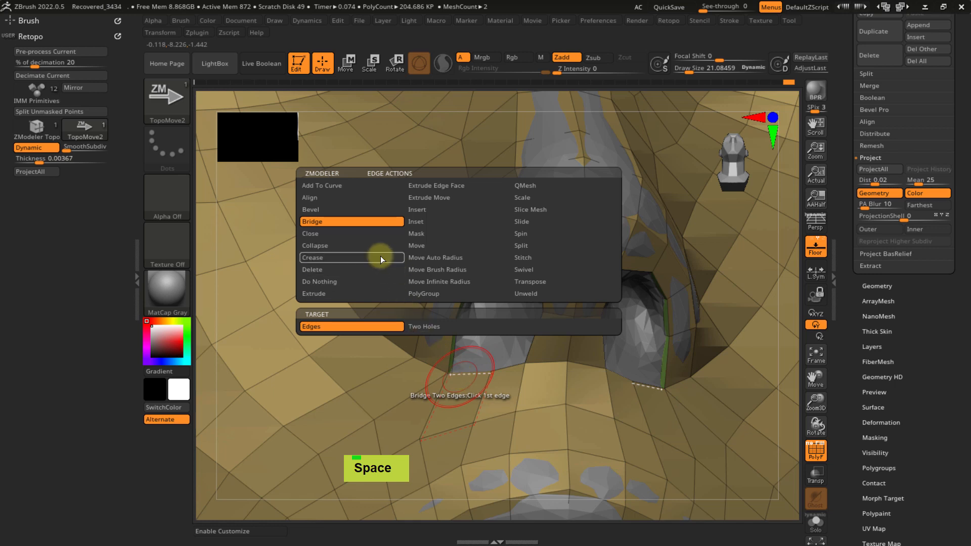
pyautogui.click(337, 282)
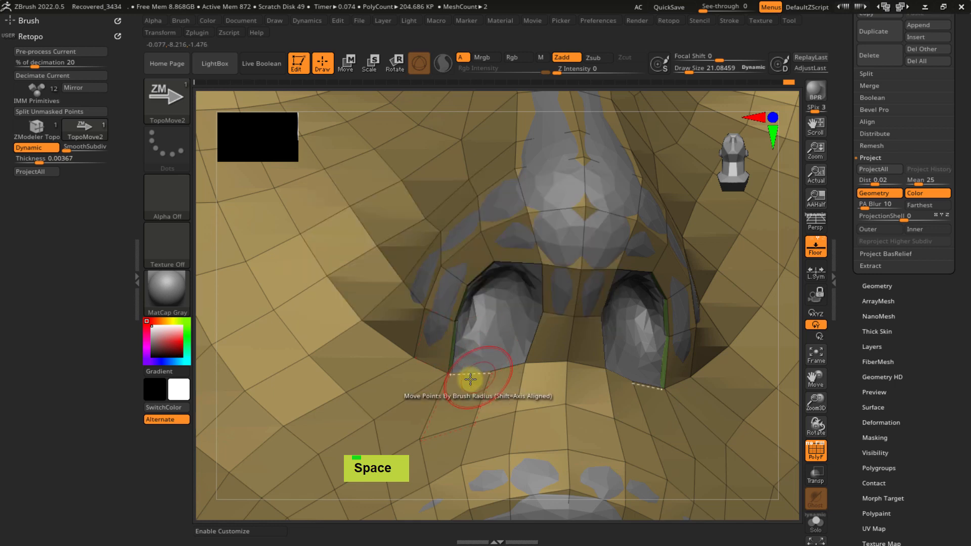
pyautogui.press('space')
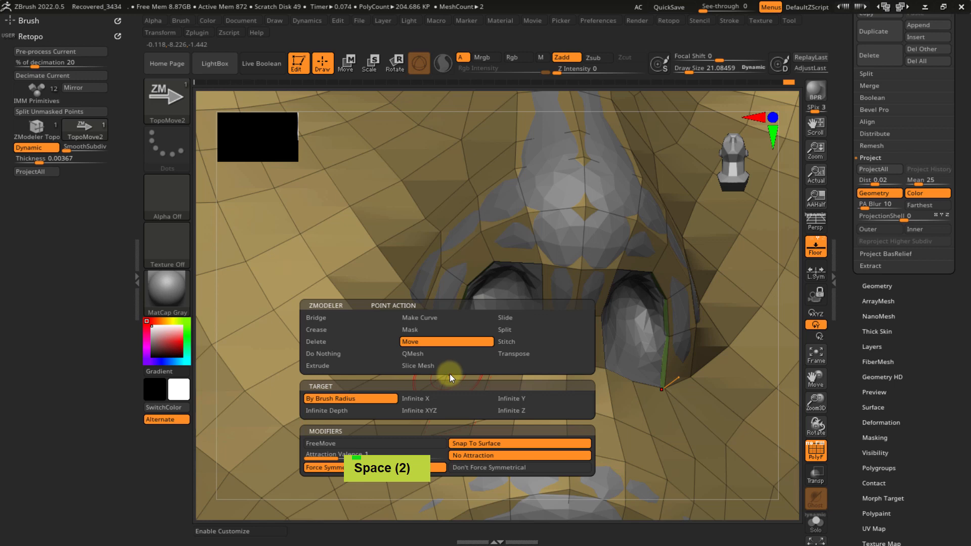
pyautogui.press('space')
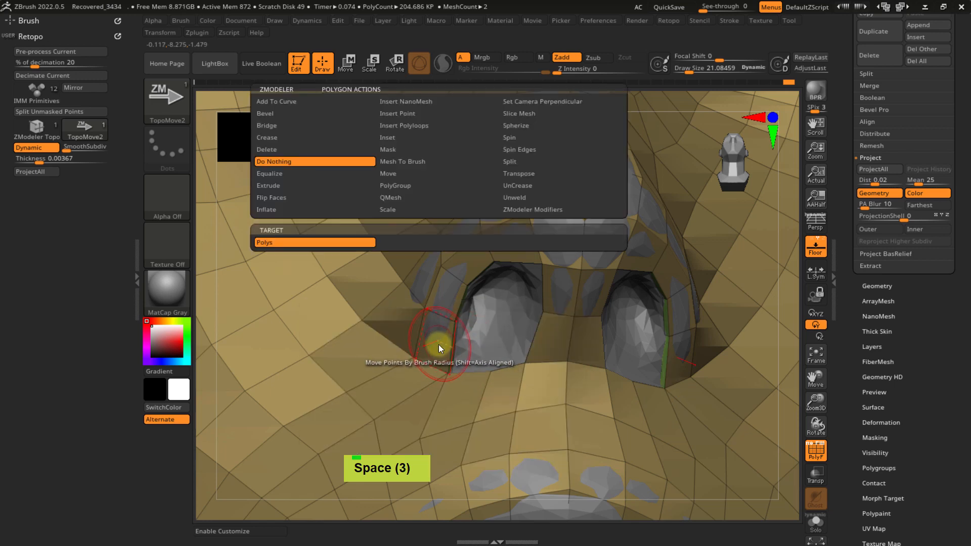
pyautogui.moveTo(443, 372); pyautogui.dragTo(445, 366)
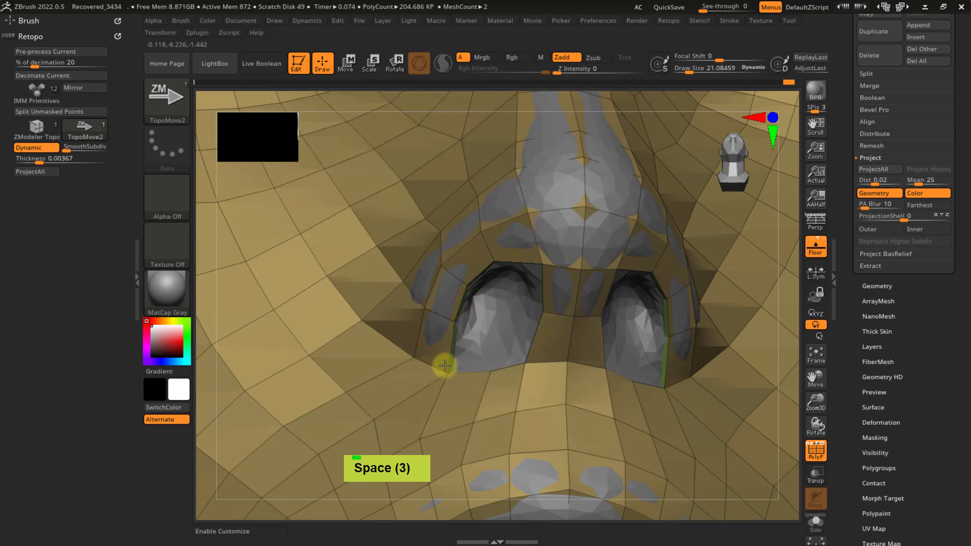
pyautogui.moveTo(434, 424)
pyautogui.keyDown('ctrl'); pyautogui.mouseDown(button='right')
pyautogui.moveTo(423, 359)
pyautogui.moveTo(425, 369)
pyautogui.mouseUp(button='right'); pyautogui.keyUp('ctrl')
pyautogui.keyDown('alt'); pyautogui.moveTo(424, 369); pyautogui.dragTo(464, 281, button='right'); pyautogui.keyUp('alt')
pyautogui.moveTo(438, 349); pyautogui.dragTo(419, 357, button='right')
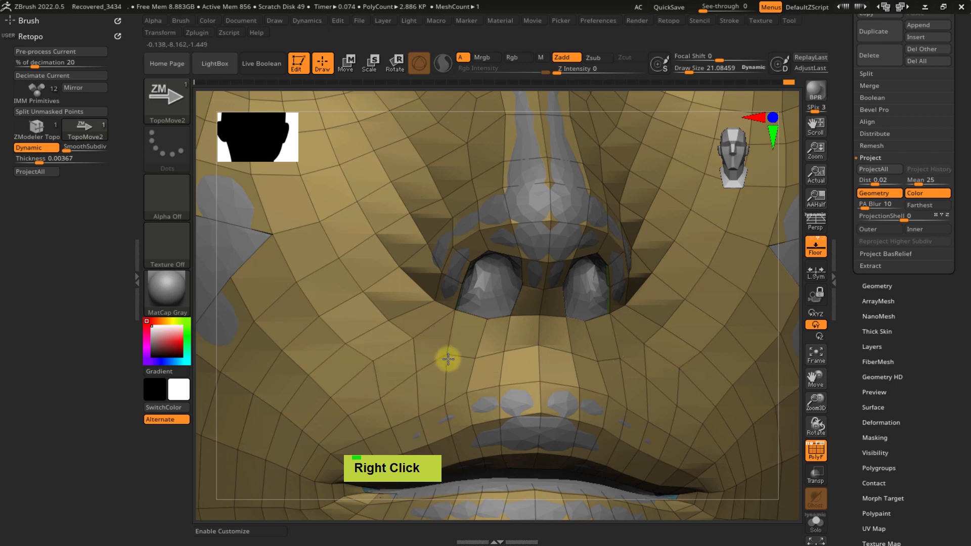
# - Switch to the ZModeler Topo brush and undo a trial edit on the nostril's lower edge
pyautogui.moveTo(510, 285)
pyautogui.keyDown('ctrl'); pyautogui.mouseDown(button='right')
pyautogui.moveTo(473, 288)
pyautogui.moveTo(494, 330)
pyautogui.mouseUp(button='right'); pyautogui.keyUp('ctrl')
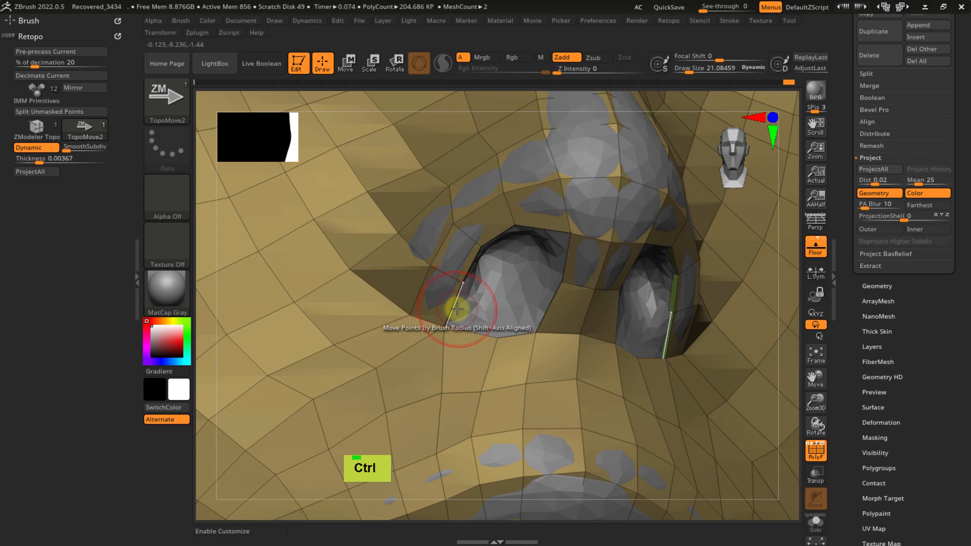
pyautogui.hotkey('ctrl', 'x')
pyautogui.click(438, 385)
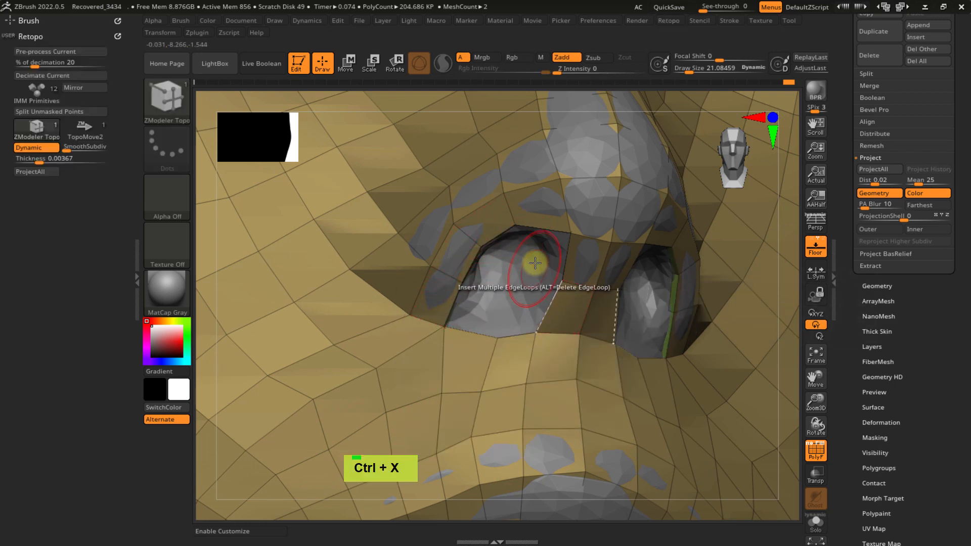
pyautogui.moveTo(518, 339); pyautogui.dragTo(527, 313)
pyautogui.hotkey('ctrl', 'z')
# - Set the ZModeler edge action to Extrude and extrude two adjacent edges of the nostril's lower rim inward
pyautogui.press('space')
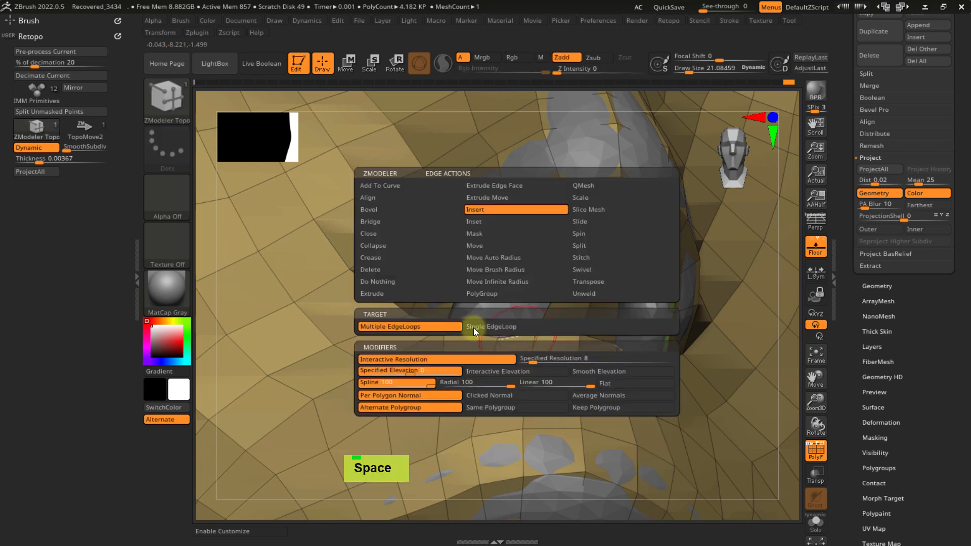
pyautogui.click(495, 270)
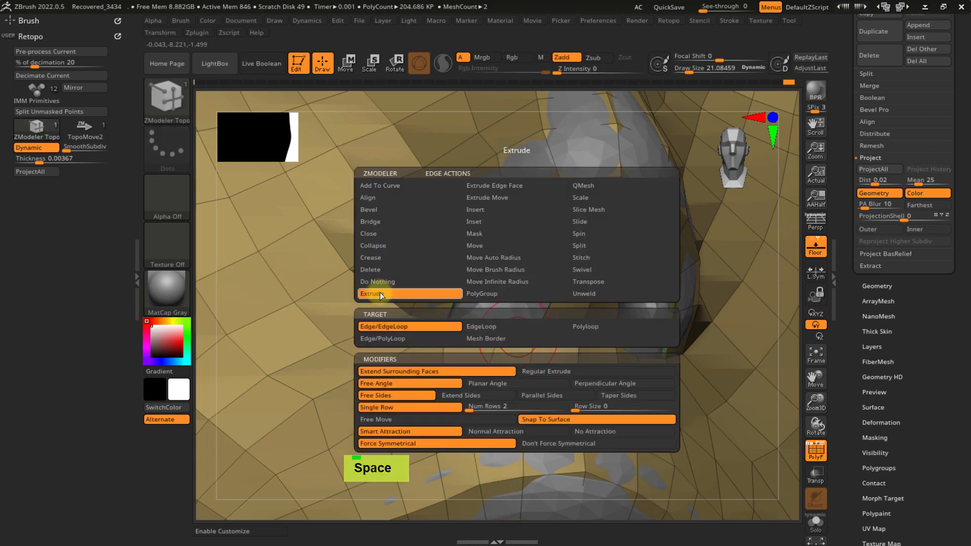
pyautogui.moveTo(509, 336); pyautogui.dragTo(524, 302)
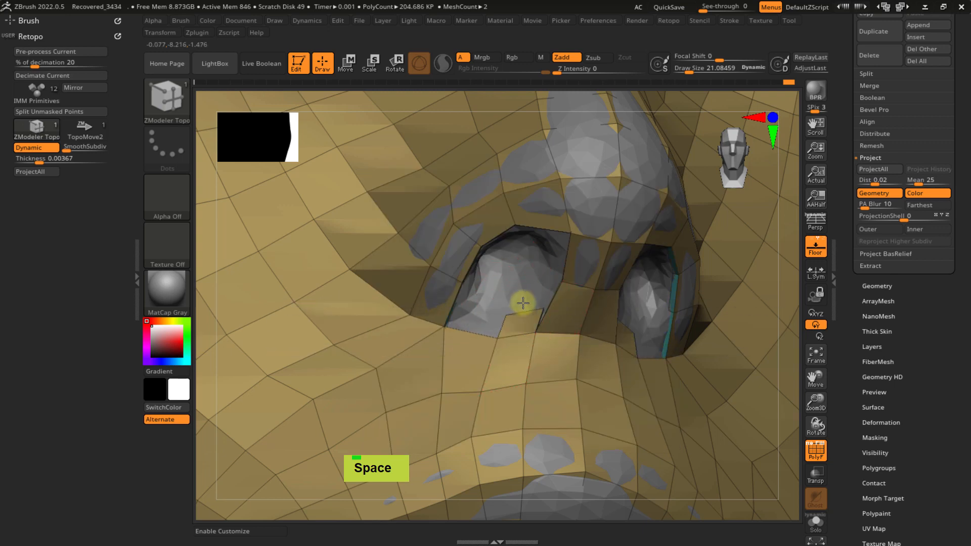
pyautogui.moveTo(518, 296); pyautogui.dragTo(465, 322, button='right')
pyautogui.moveTo(468, 321); pyautogui.dragTo(477, 306)
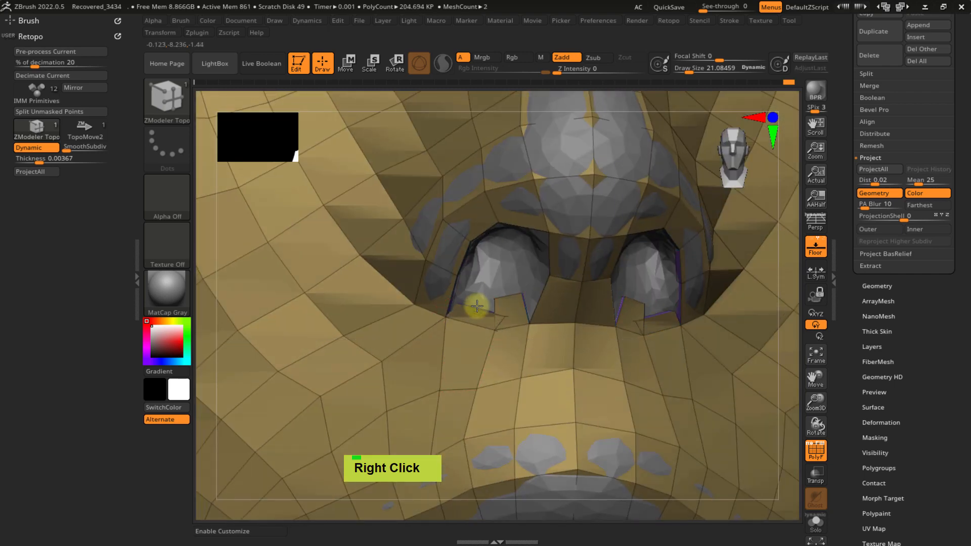
# - Try to join the two extruded nostril faces at their corner with a draw size of about 8, and undo it
pyautogui.moveTo(510, 298)
pyautogui.keyDown('ctrl'); pyautogui.mouseDown(button='right')
pyautogui.moveTo(557, 362)
pyautogui.moveTo(521, 325)
pyautogui.mouseUp(button='right'); pyautogui.keyUp('ctrl')
pyautogui.press('s')
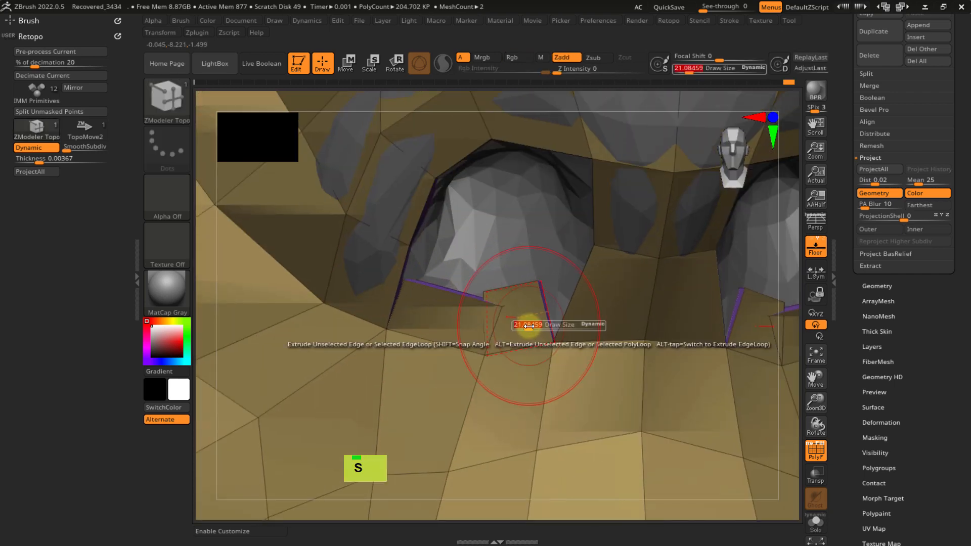
pyautogui.moveTo(526, 325); pyautogui.dragTo(523, 326)
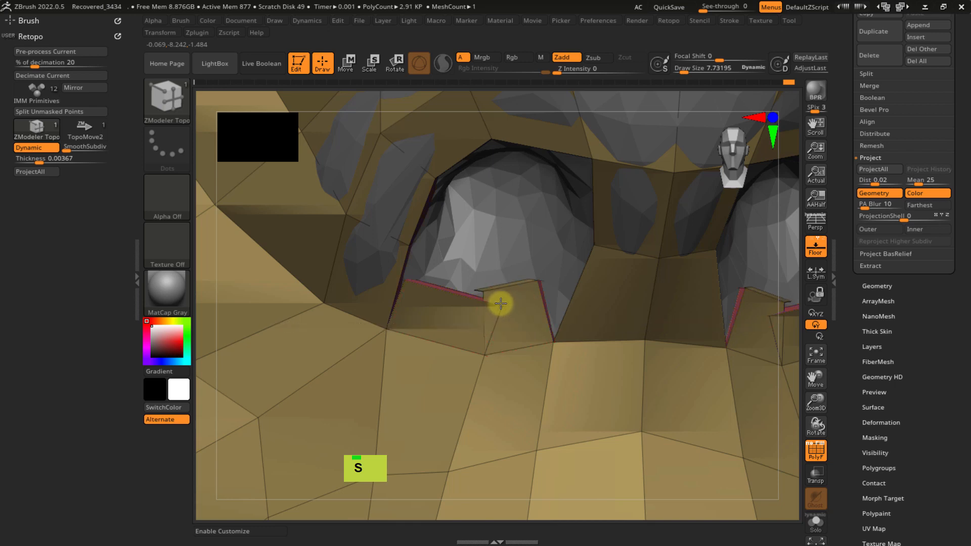
pyautogui.hotkey('ctrl', 'z')
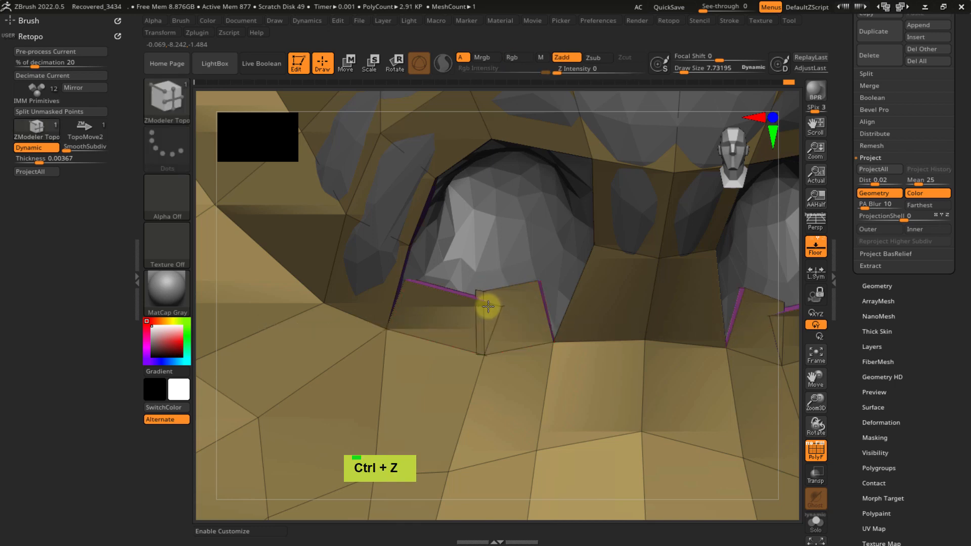
pyautogui.hotkey('ctrl', 'z')
# - Join the two extruded nostril faces at their shared corner with a draw size of about 2.4, and turn off dynamic thickness
pyautogui.moveTo(490, 293)
pyautogui.keyDown('ctrl'); pyautogui.mouseDown(button='right')
pyautogui.moveTo(521, 341)
pyautogui.moveTo(498, 307)
pyautogui.mouseUp(button='right'); pyautogui.keyUp('ctrl')
pyautogui.press('s')
pyautogui.moveTo(499, 310); pyautogui.dragTo(495, 310)
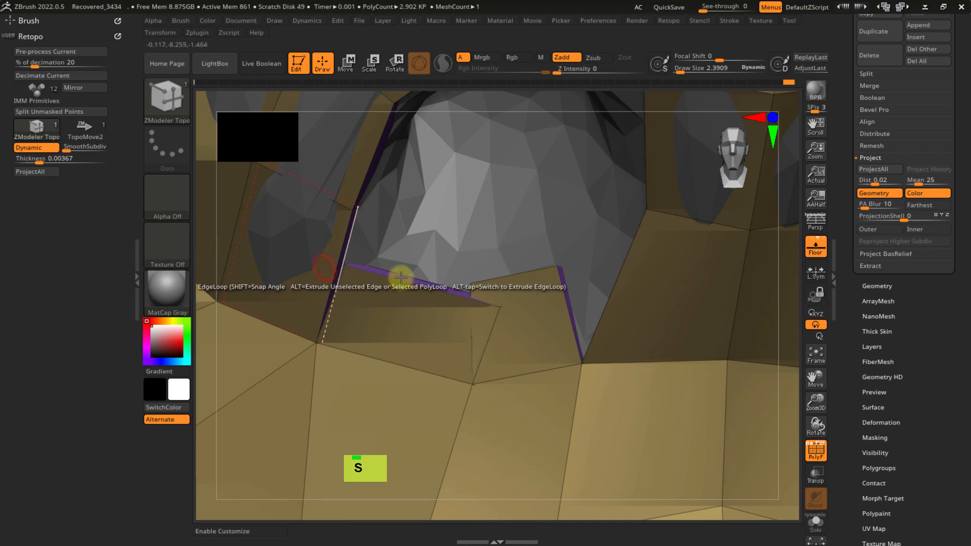
pyautogui.hotkey('ctrl', 'x')
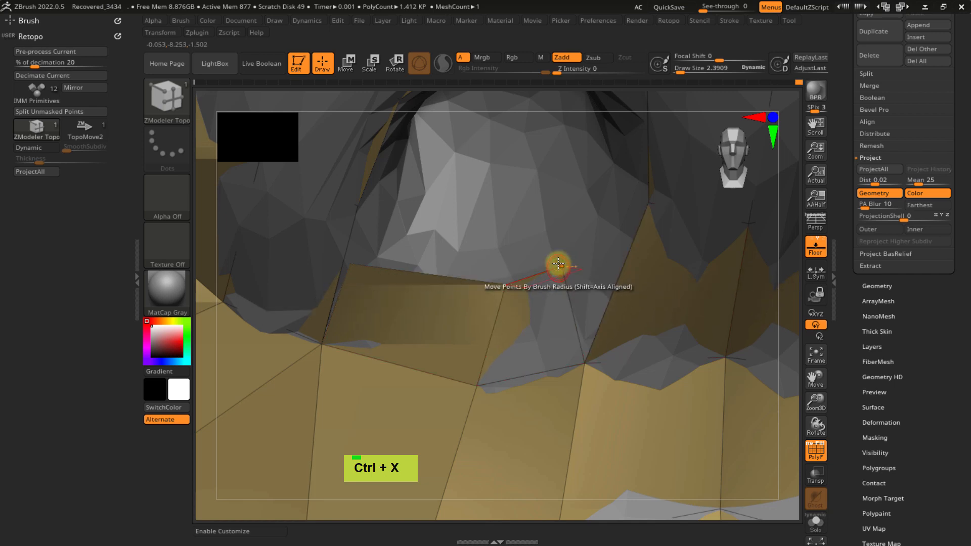
# - Undo the last edit at the extruded faces on the nostril's lower rim
pyautogui.moveTo(531, 317); pyautogui.dragTo(548, 284, button='right')
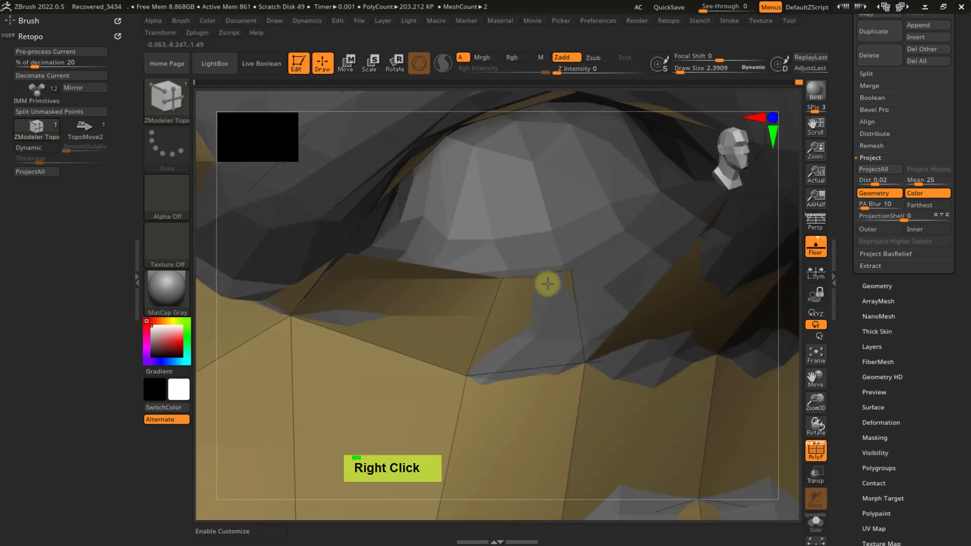
pyautogui.press('ctrl')
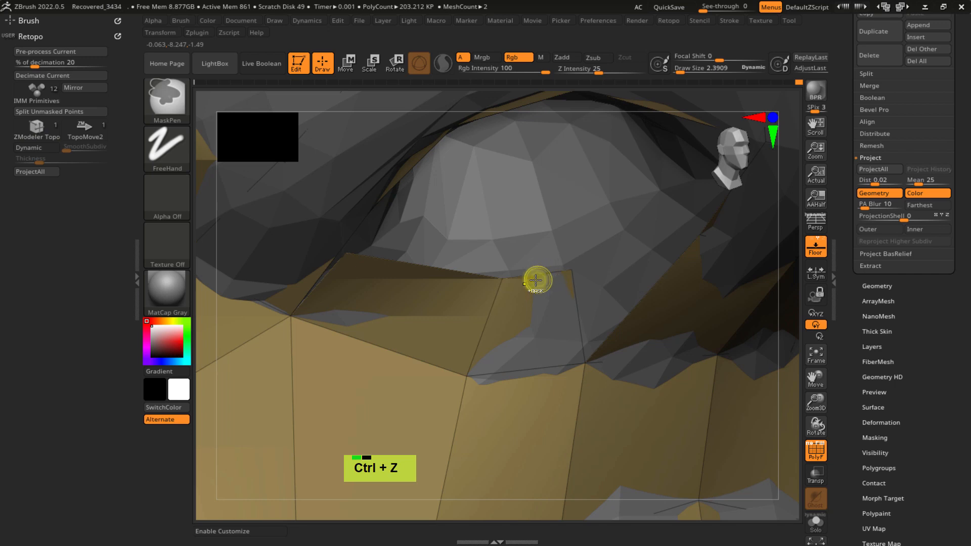
pyautogui.hotkey('ctrl', 'z')
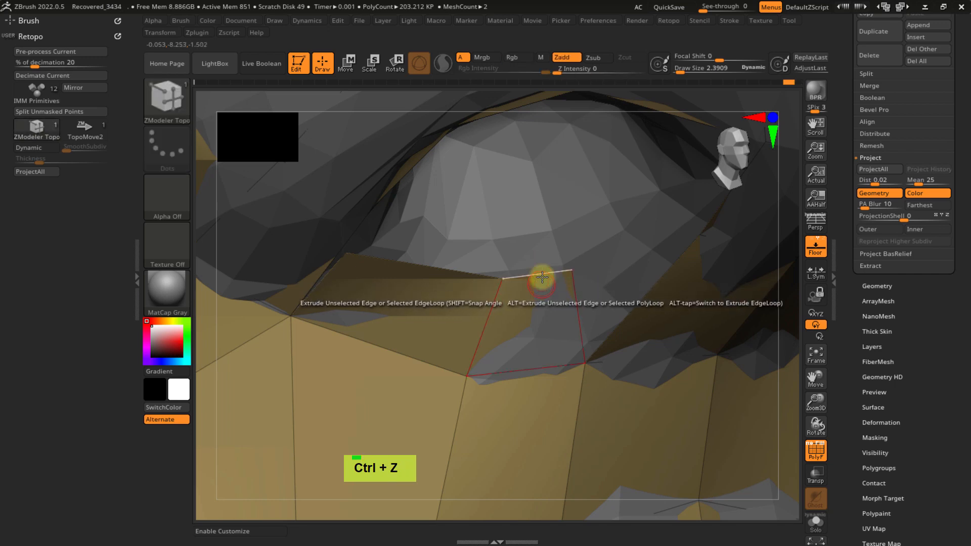
# - Extrude the lowest edge of the nostril's outer rim inward, check it with dynamic thickness on, and turn dynamic thickness off
pyautogui.moveTo(579, 271)
pyautogui.mouseDown(button='right')
pyautogui.moveTo(579, 233)
pyautogui.moveTo(582, 266)
pyautogui.mouseUp(button='right')
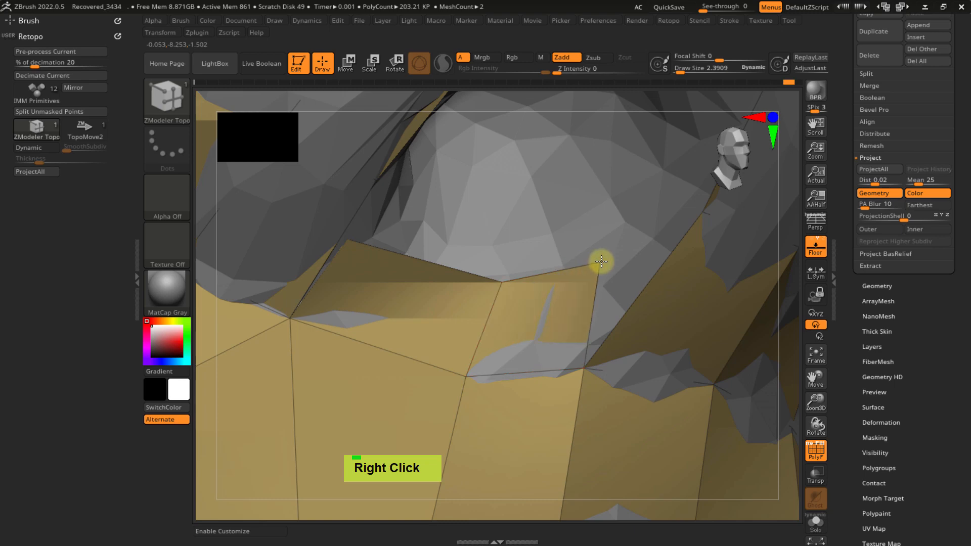
pyautogui.keyDown('ctrl'); pyautogui.moveTo(601, 261); pyautogui.dragTo(428, 253, button='right'); pyautogui.keyUp('ctrl')
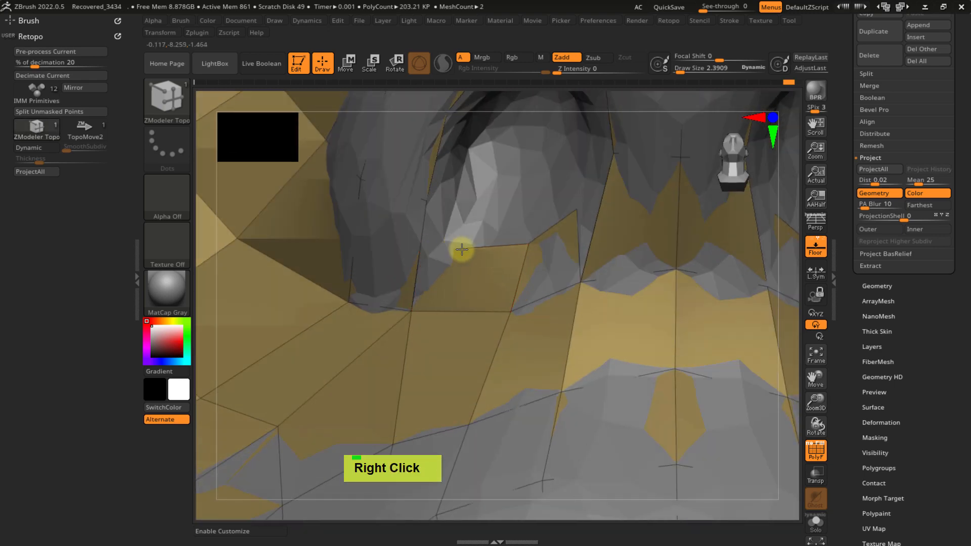
pyautogui.moveTo(475, 234); pyautogui.dragTo(458, 238, button='right')
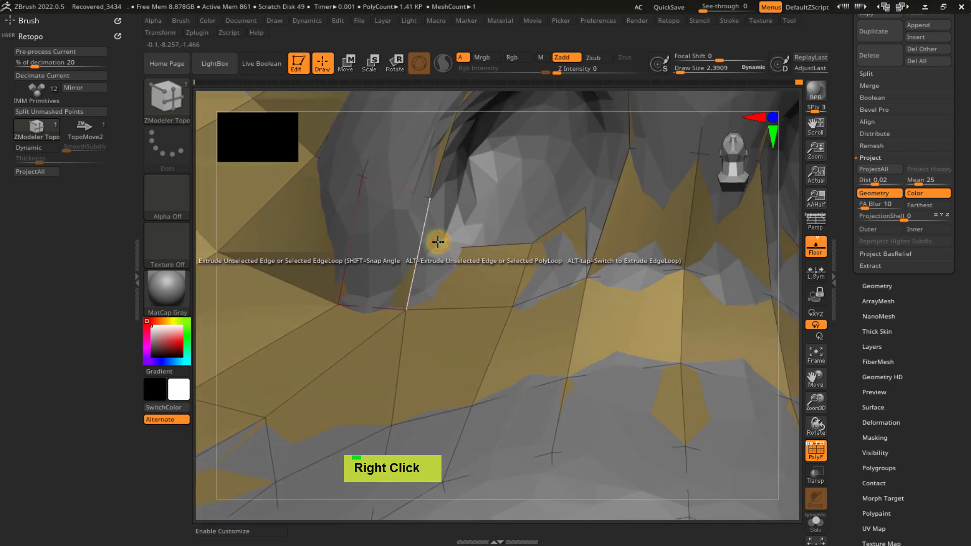
pyautogui.moveTo(426, 240); pyautogui.dragTo(443, 227)
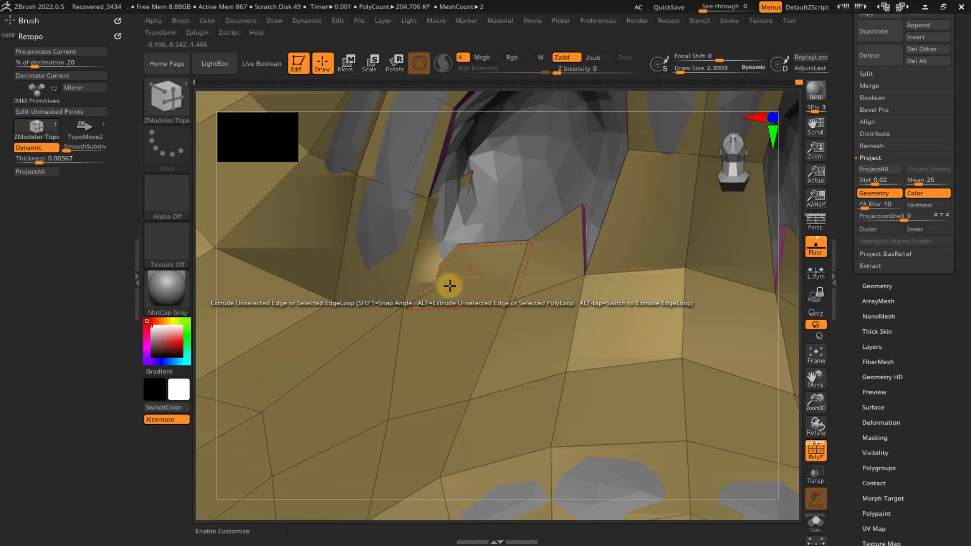
pyautogui.keyDown('ctrl'); pyautogui.rightClick(456, 272); pyautogui.keyUp('ctrl')
pyautogui.keyDown('ctrl'); pyautogui.moveTo(455, 272); pyautogui.dragTo(450, 273, button='right'); pyautogui.keyUp('ctrl')
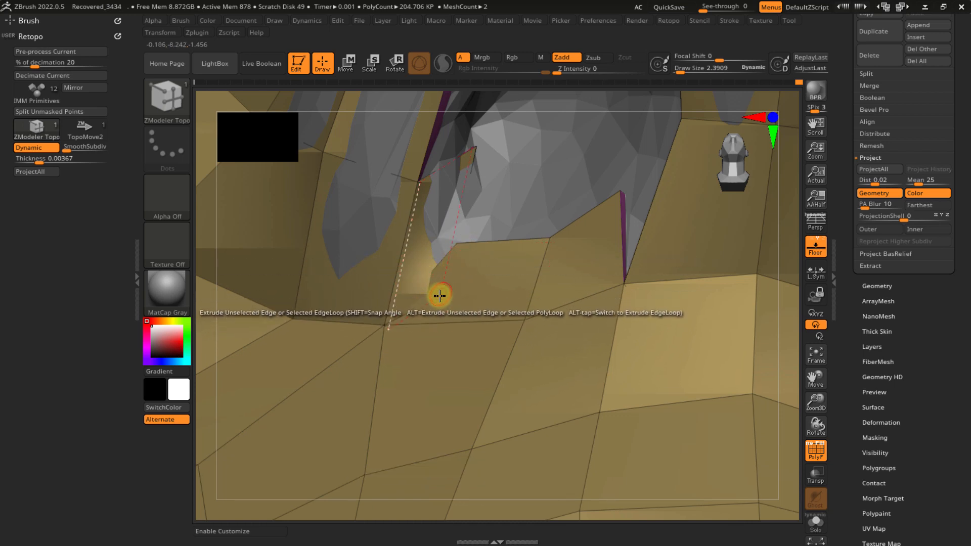
pyautogui.hotkey('ctrl', 'x')
pyautogui.click(418, 404)
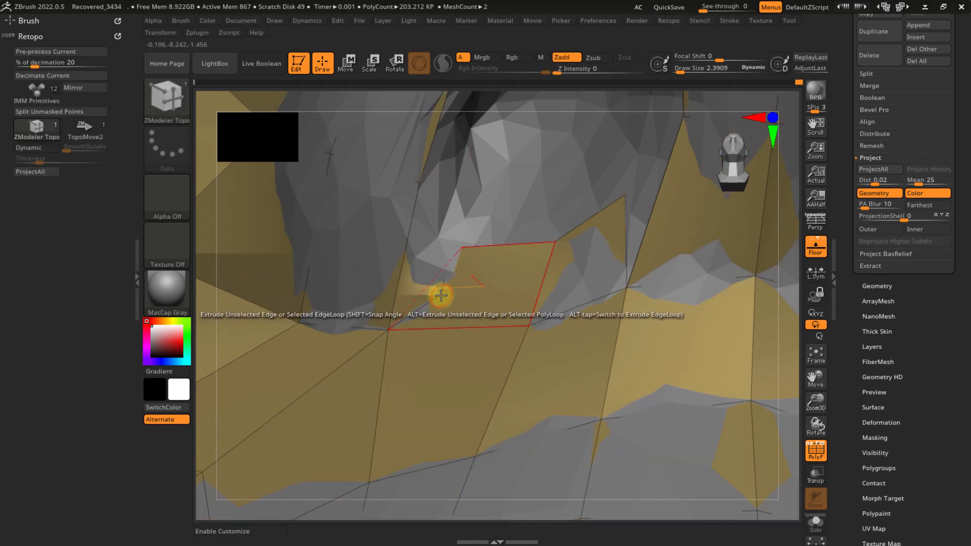
# - Use TopoMove2 to move the inner corner points of the extruded faces at the nostril's lower outer corner onto the sculpt
pyautogui.hotkey('ctrl', 'x')
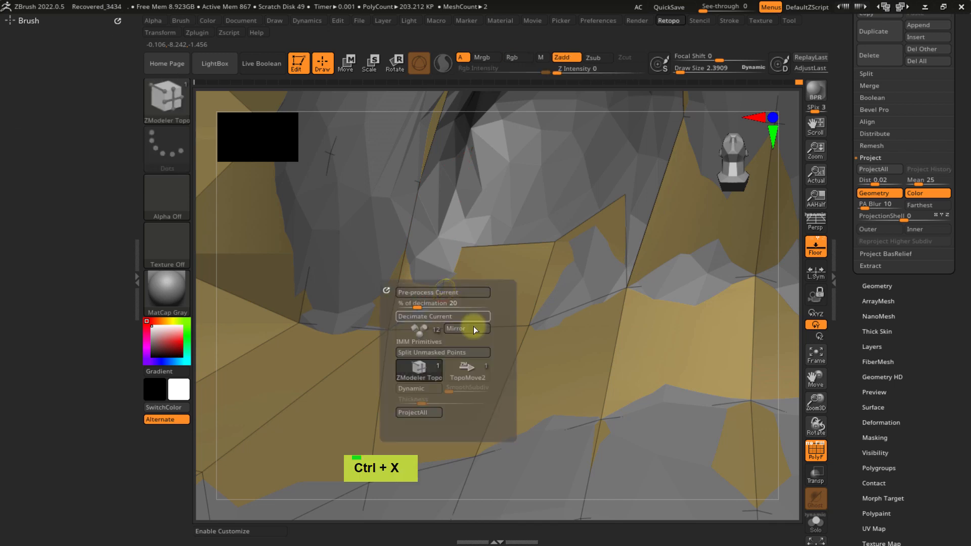
pyautogui.click(469, 374)
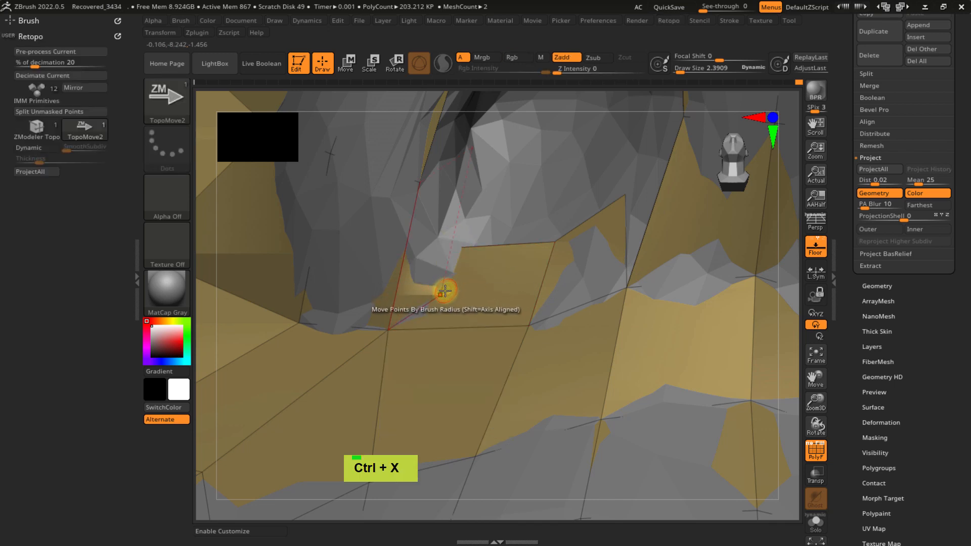
pyautogui.moveTo(441, 291); pyautogui.dragTo(453, 245)
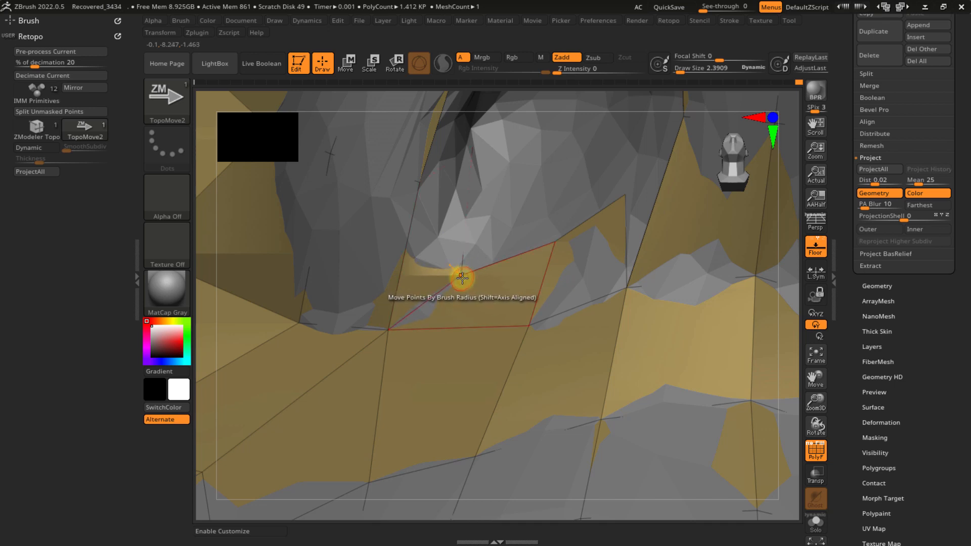
pyautogui.press('space')
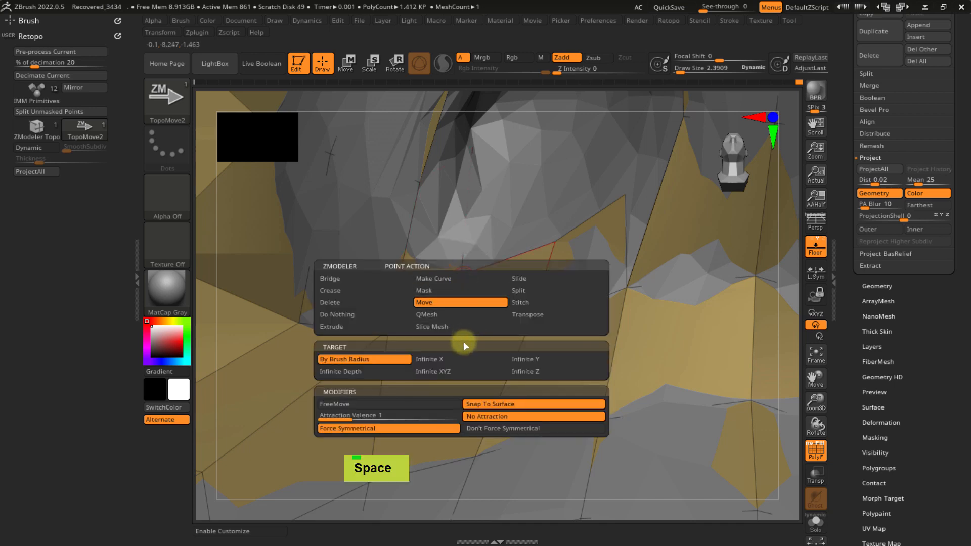
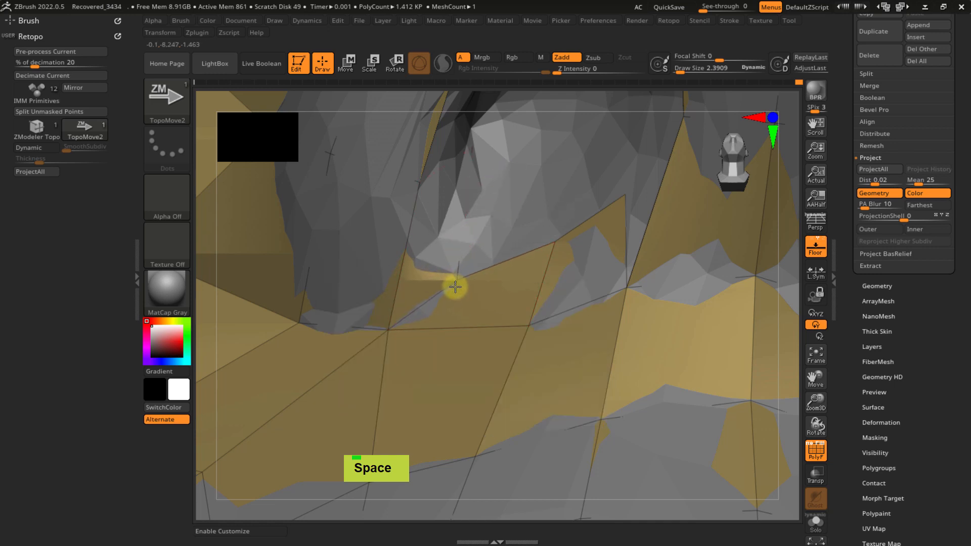
pyautogui.moveTo(462, 184); pyautogui.dragTo(473, 147)
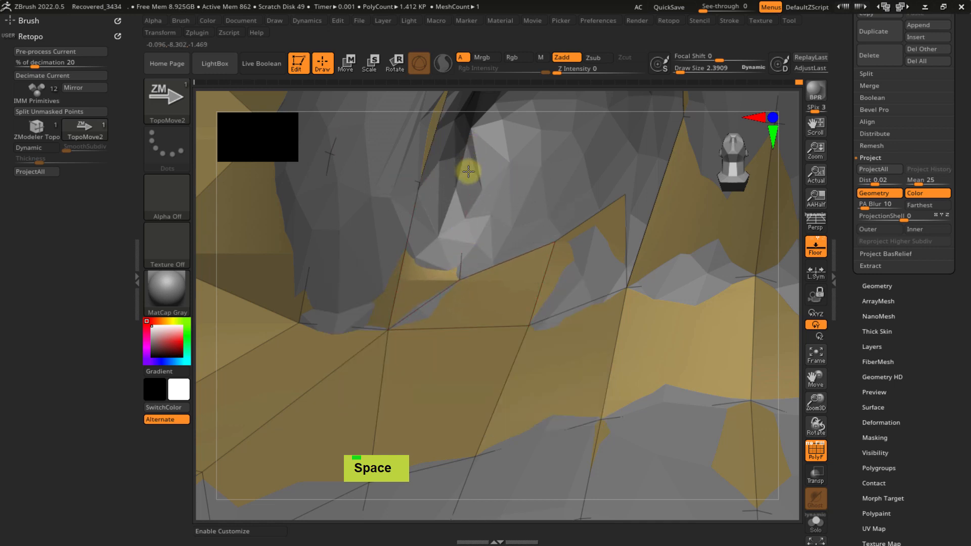
# - Extrude the lowest septum-side edge of the nostril inward with ZModeler Topo and join it to the lower rim's extruded faces
pyautogui.keyDown('ctrl'); pyautogui.moveTo(469, 188); pyautogui.dragTo(505, 206, button='right'); pyautogui.keyUp('ctrl')
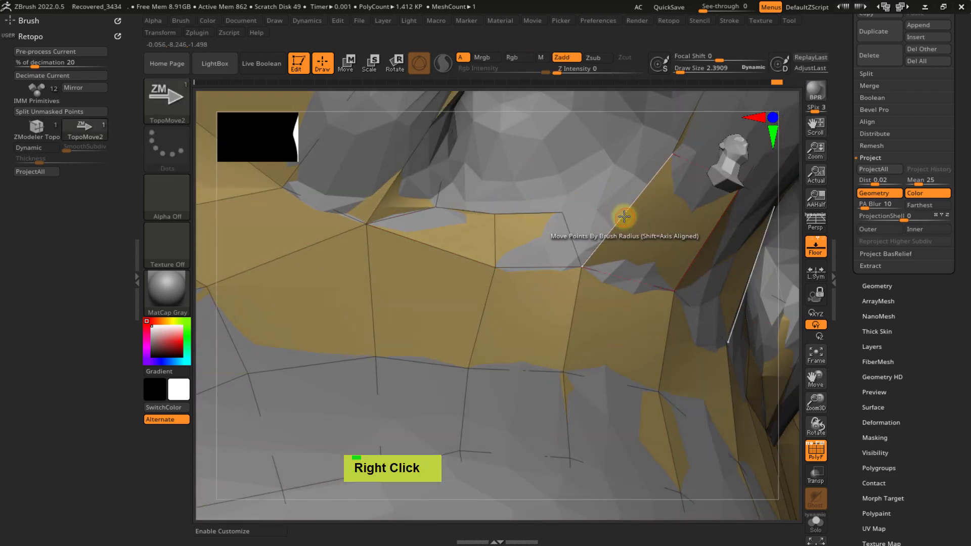
pyautogui.hotkey('ctrl', 'x')
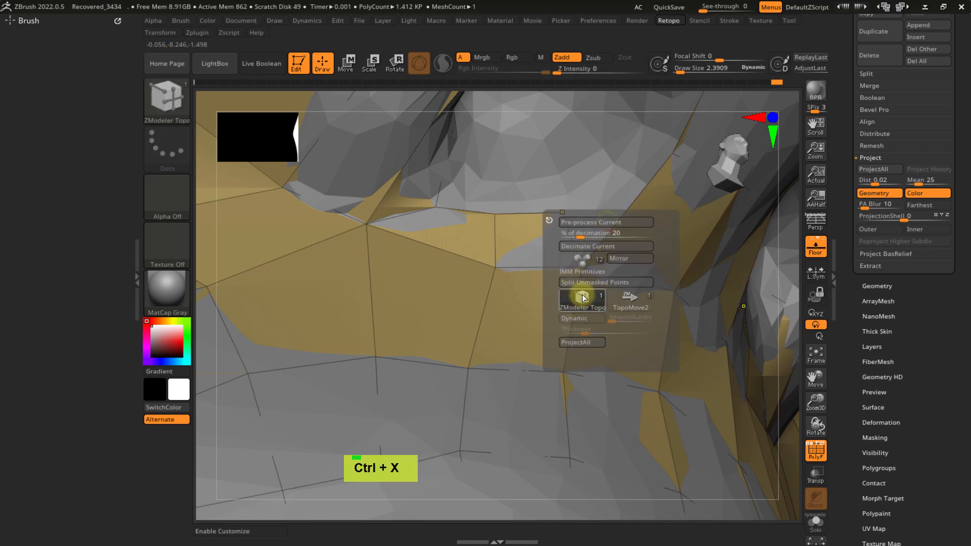
pyautogui.moveTo(624, 202); pyautogui.dragTo(598, 172)
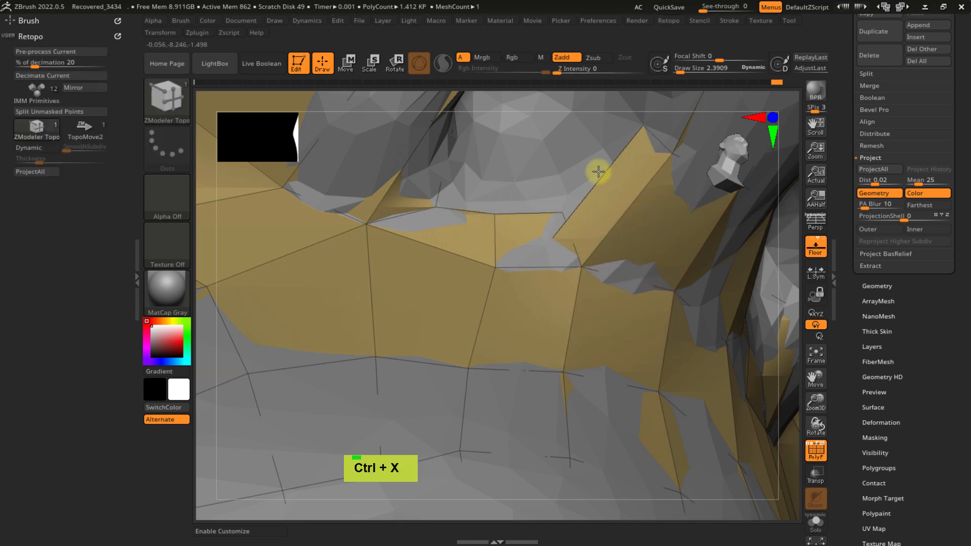
pyautogui.moveTo(558, 225); pyautogui.dragTo(571, 210)
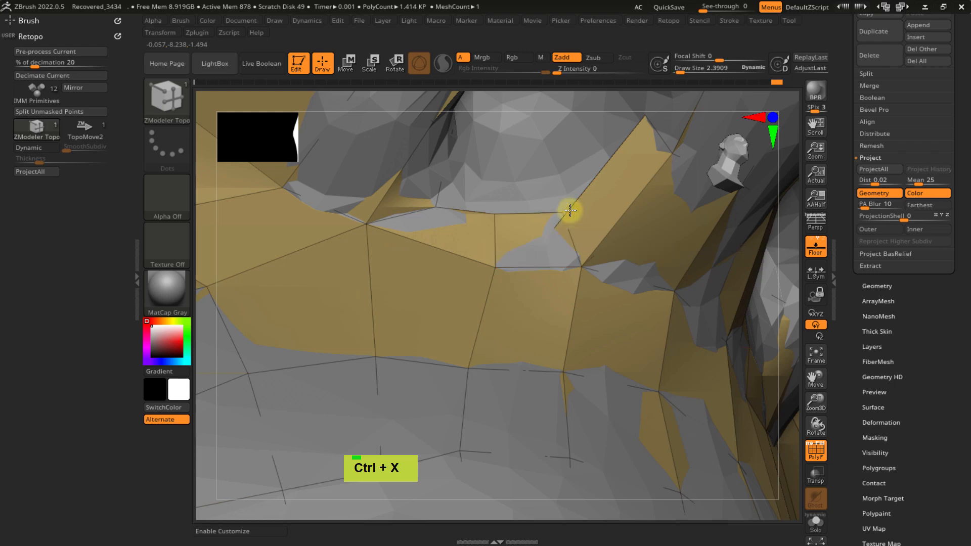
pyautogui.hotkey('ctrl', 'z')
pyautogui.moveTo(570, 249); pyautogui.dragTo(566, 241, button='right')
pyautogui.hotkey('ctrl', 'x')
pyautogui.click(583, 326)
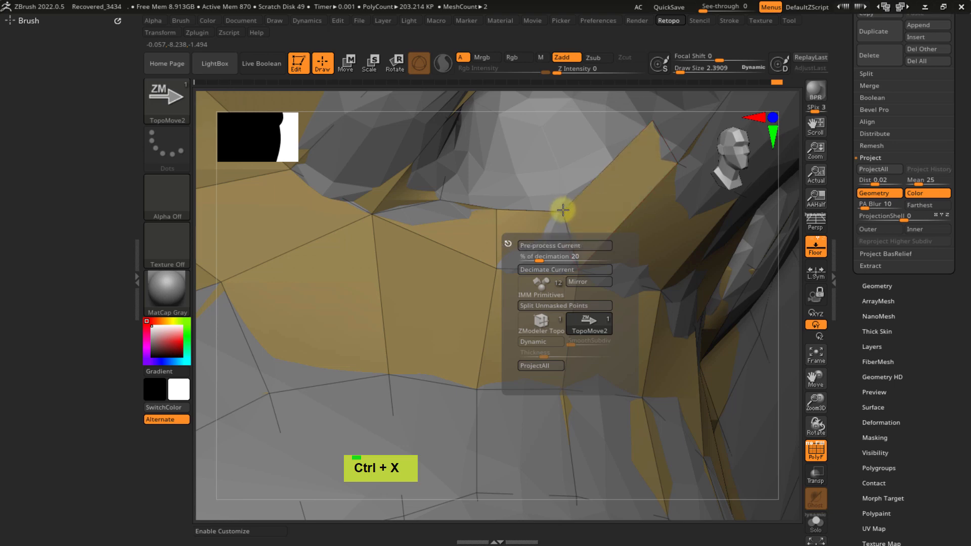
pyautogui.moveTo(581, 208)
pyautogui.keyDown('alt'); pyautogui.mouseDown(button='right')
pyautogui.moveTo(531, 310)
pyautogui.moveTo(587, 268)
pyautogui.moveTo(572, 287)
pyautogui.moveTo(579, 292)
pyautogui.moveTo(641, 263)
pyautogui.mouseUp(button='right'); pyautogui.keyUp('alt')
# - Extrude the next septum-side edge of the nostril inward with ZModeler Topo
pyautogui.hotkey('ctrl', 'x')
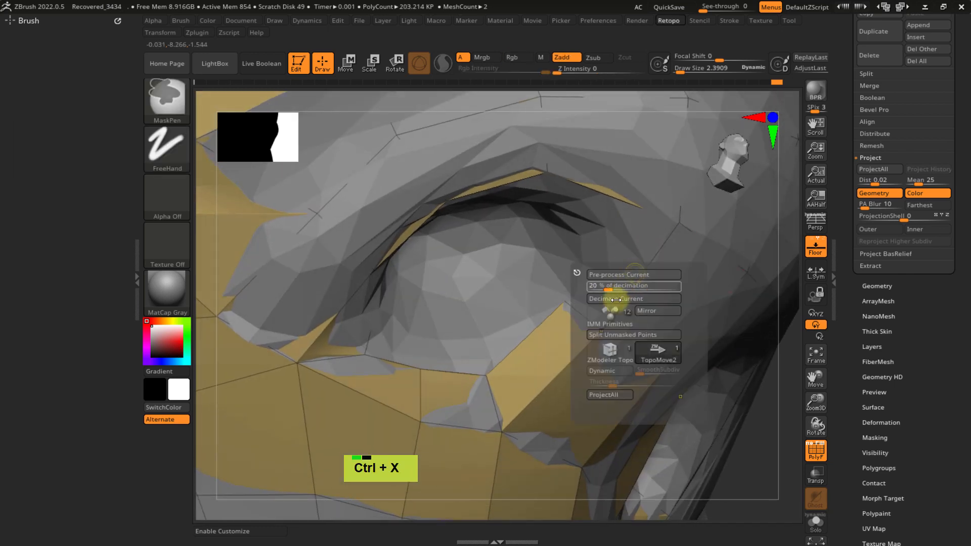
pyautogui.click(610, 350)
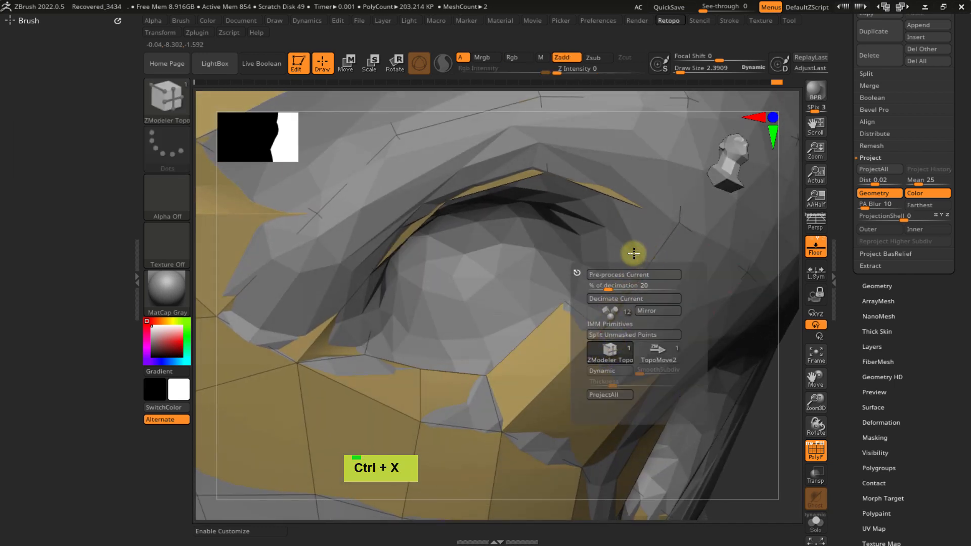
pyautogui.moveTo(610, 234); pyautogui.dragTo(558, 286, button='right')
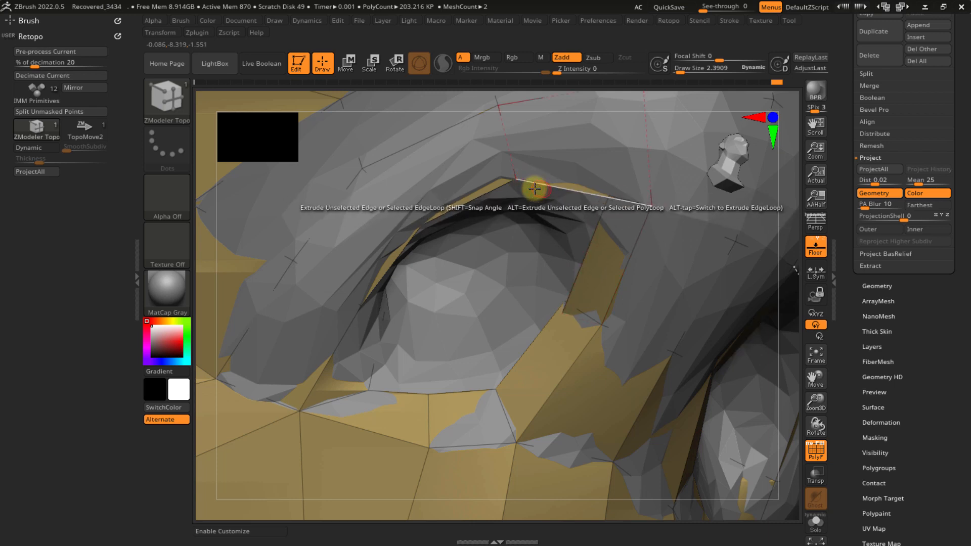
# - Use TopoMove2 to fit the upper rim point and the inner corner points of the septum-side faces to the nostril opening
pyautogui.hotkey('ctrl', 'x')
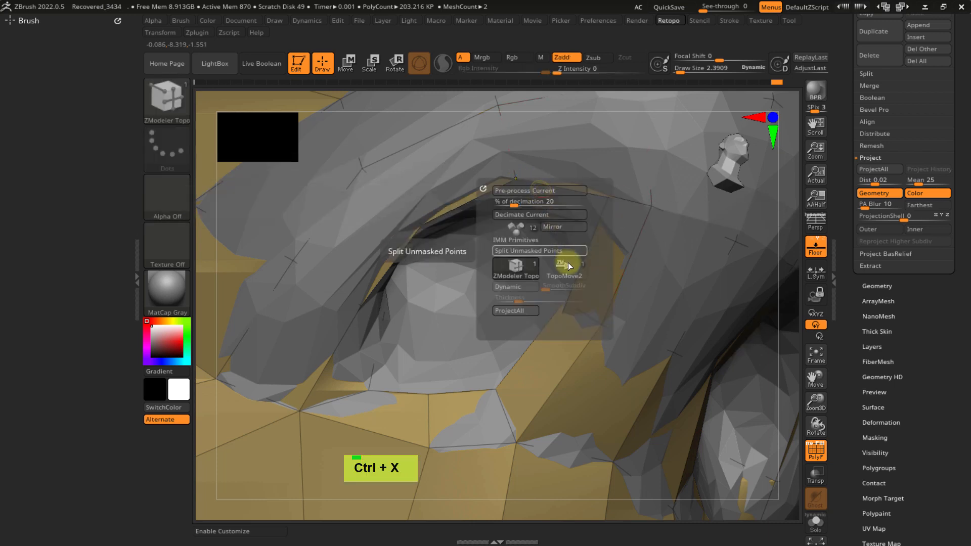
pyautogui.click(564, 267)
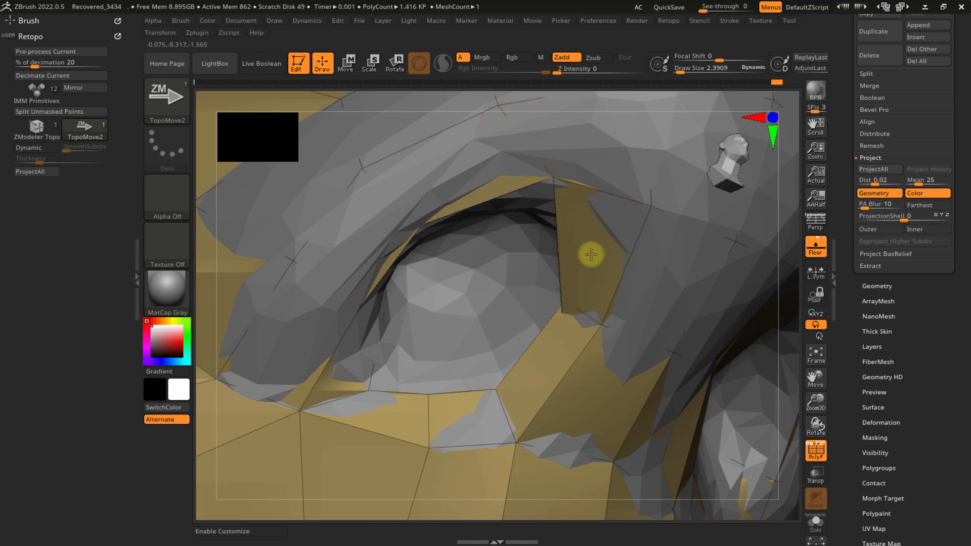
pyautogui.moveTo(559, 315); pyautogui.dragTo(570, 292)
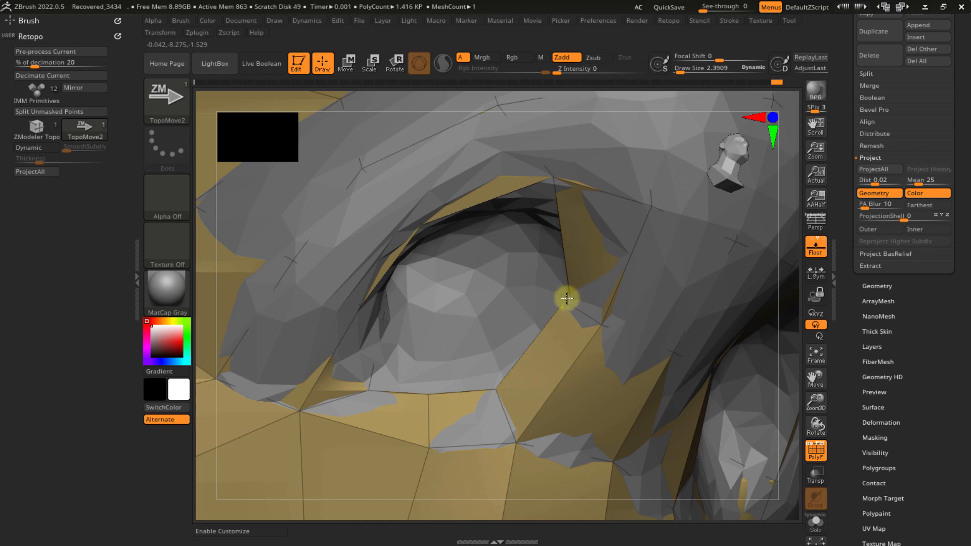
pyautogui.moveTo(593, 263)
pyautogui.keyDown('ctrl'); pyautogui.mouseDown(button='right')
pyautogui.moveTo(585, 224)
pyautogui.moveTo(546, 239)
pyautogui.moveTo(556, 221)
pyautogui.moveTo(620, 223)
pyautogui.moveTo(613, 232)
pyautogui.moveTo(519, 154)
pyautogui.mouseUp(button='right'); pyautogui.keyUp('ctrl')
pyautogui.moveTo(548, 141); pyautogui.dragTo(534, 164)
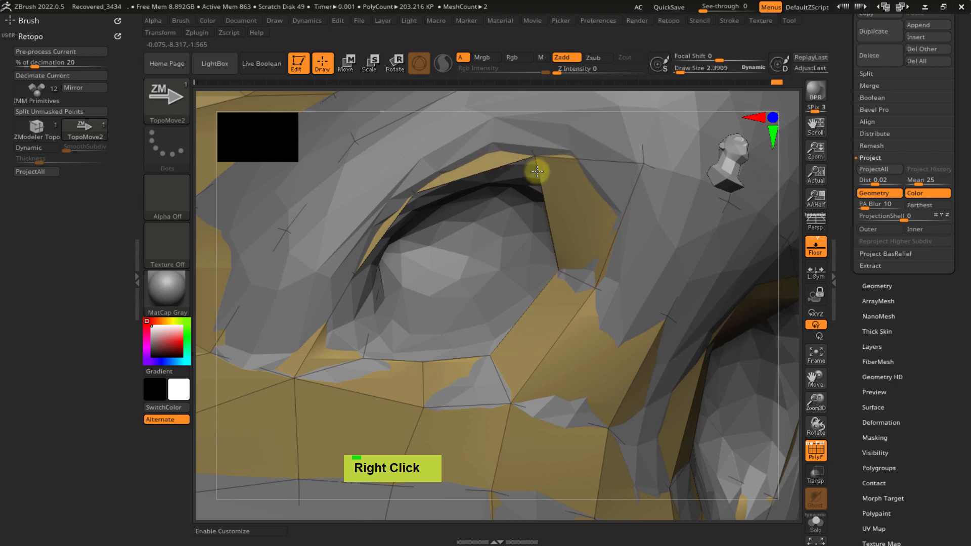
# - Turn on dynamic thickness and review the nostril's geometry from below
pyautogui.moveTo(555, 143)
pyautogui.keyDown('ctrl'); pyautogui.mouseDown(button='right')
pyautogui.moveTo(566, 197)
pyautogui.moveTo(544, 266)
pyautogui.moveTo(570, 223)
pyautogui.mouseUp(button='right'); pyautogui.keyUp('ctrl')
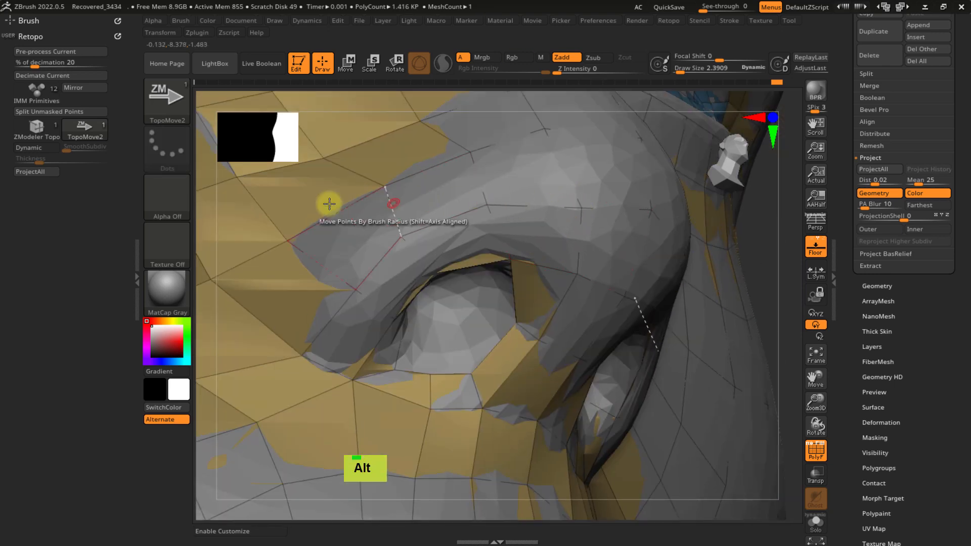
pyautogui.hotkey('ctrl', 'x')
pyautogui.click(503, 406)
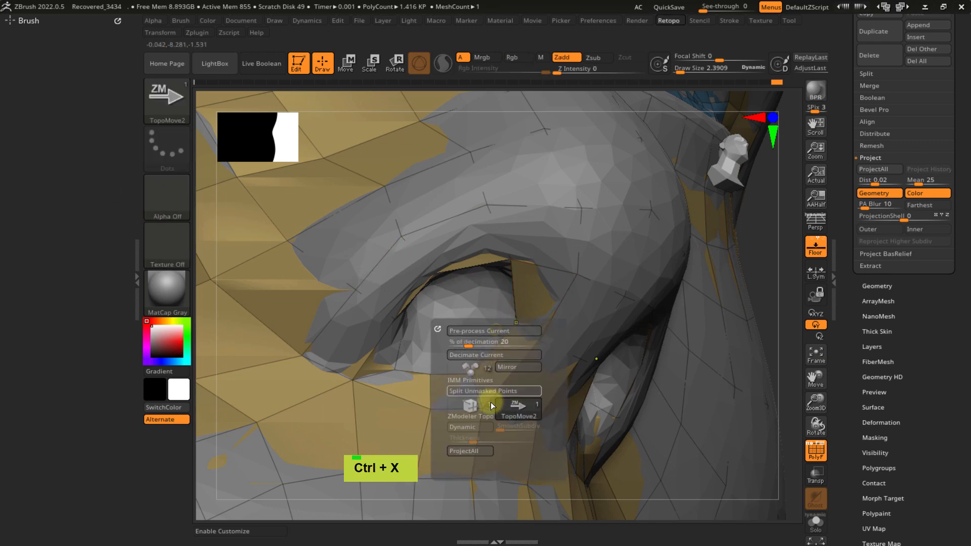
pyautogui.click(468, 426)
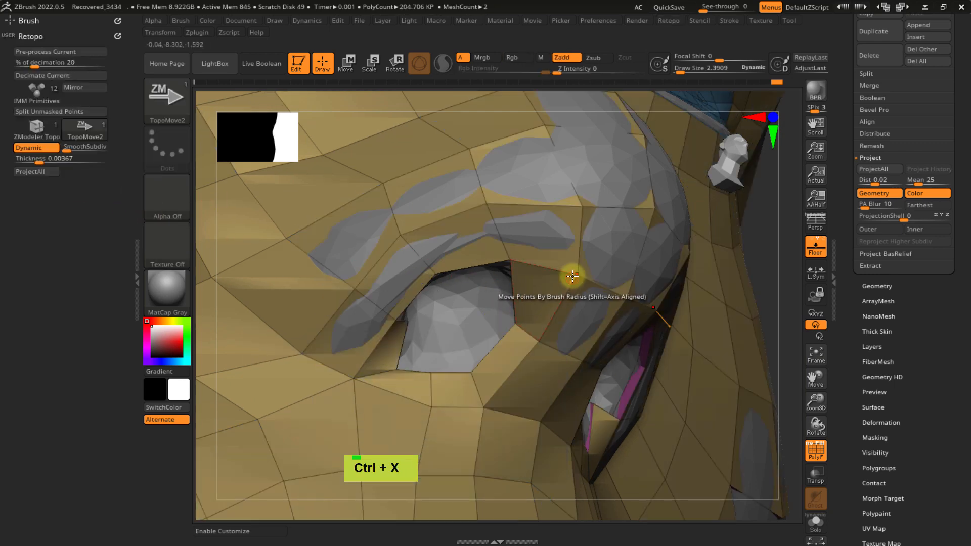
pyautogui.rightClick(538, 276)
pyautogui.moveTo(537, 276); pyautogui.dragTo(505, 287, button='right')
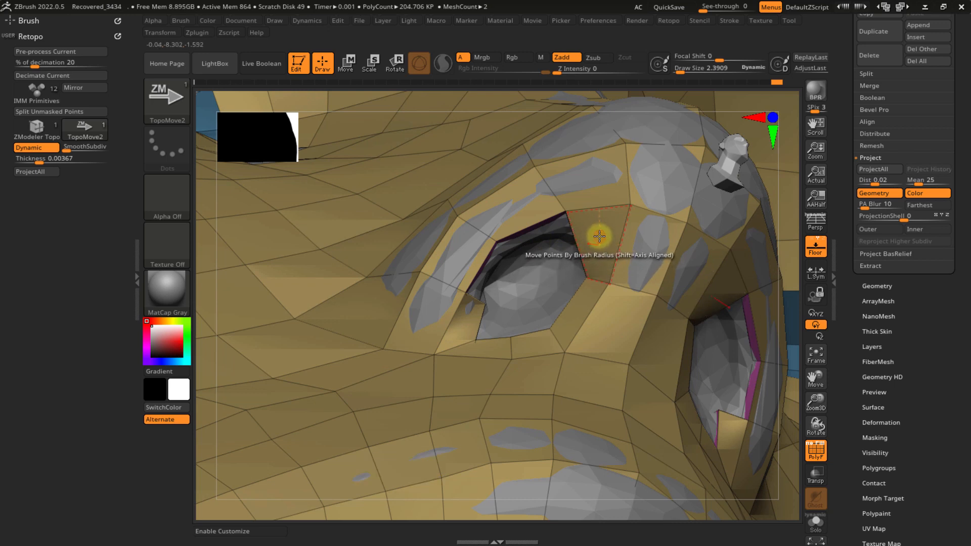
# - Switch to ZModeler Topo and extrude the next edge up on the nostril's outer rim inward
pyautogui.hotkey('ctrl', 'x')
pyautogui.click(577, 315)
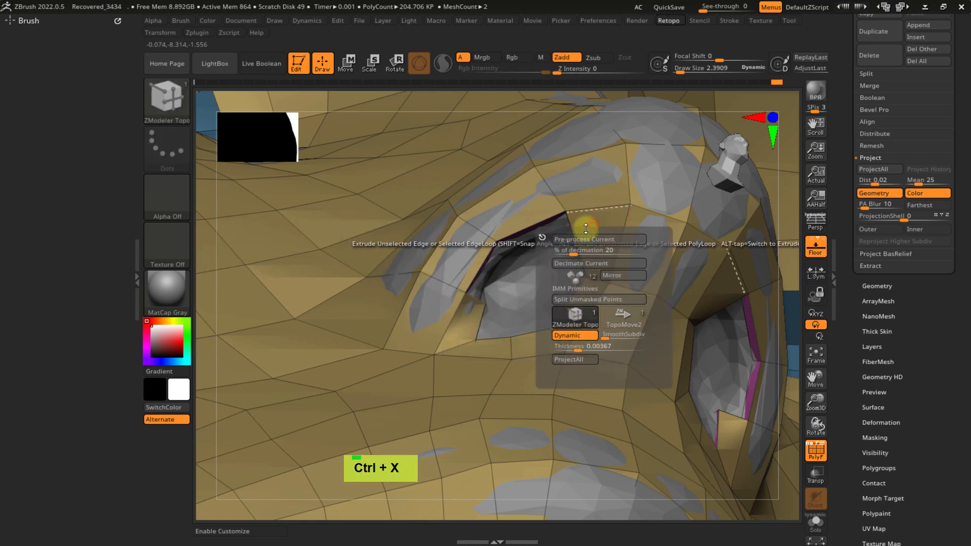
pyautogui.press('space')
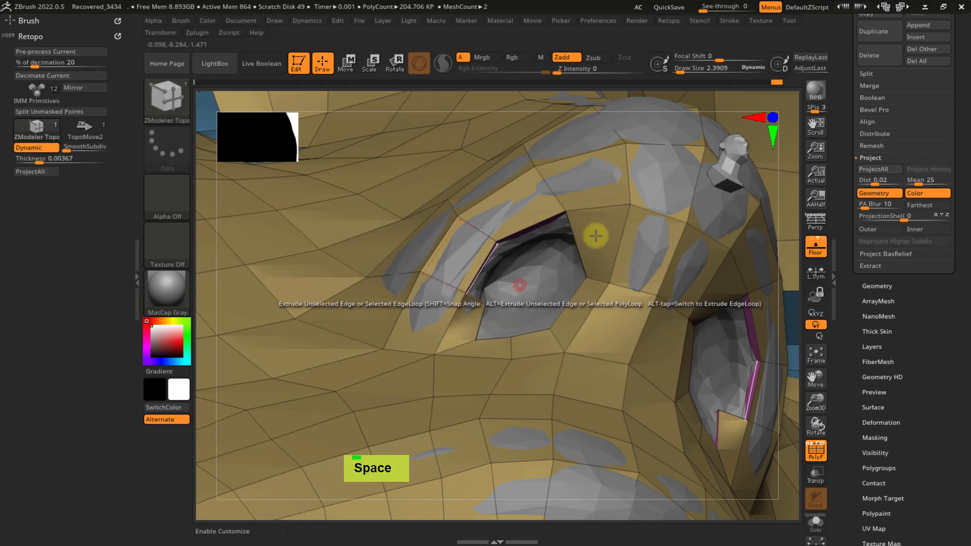
# - Delete the upper septum-side face with the polygon action Delete, and set the polygon action back to Do Nothing
pyautogui.press('space')
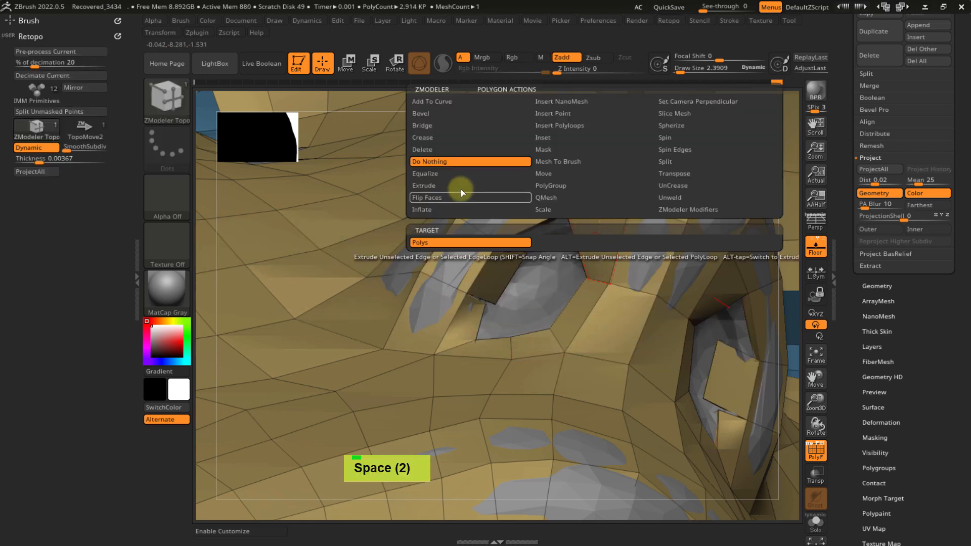
pyautogui.click(449, 150)
pyautogui.click(592, 230)
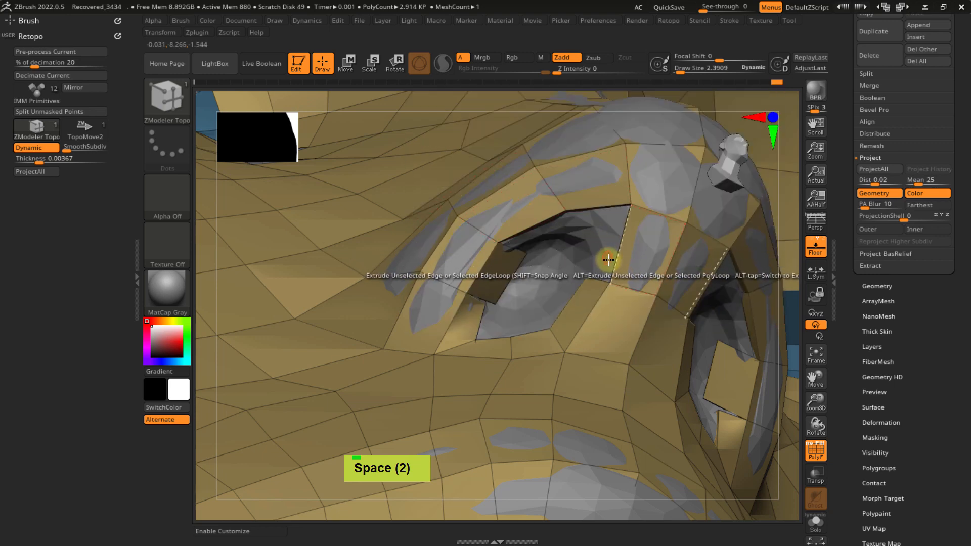
pyautogui.press('space')
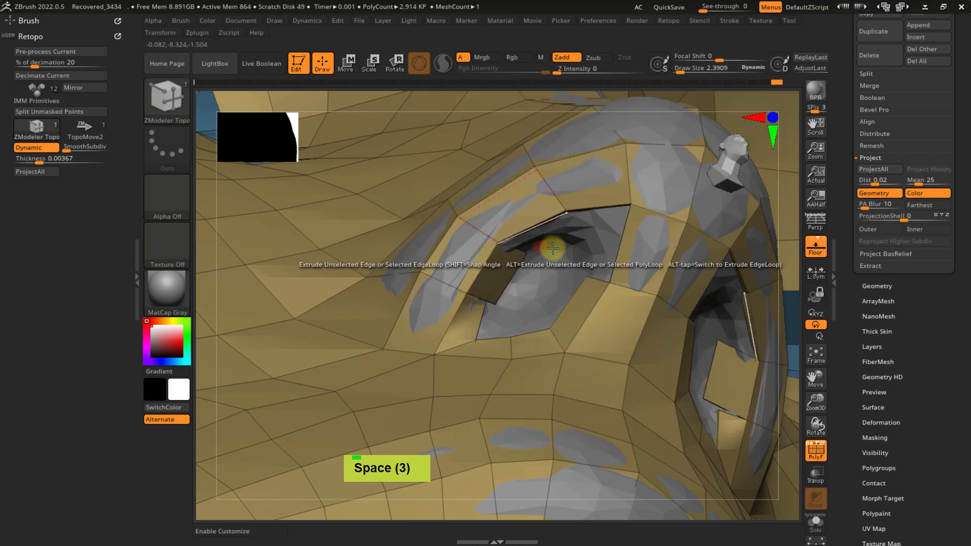
pyautogui.press('space')
pyautogui.click(483, 163)
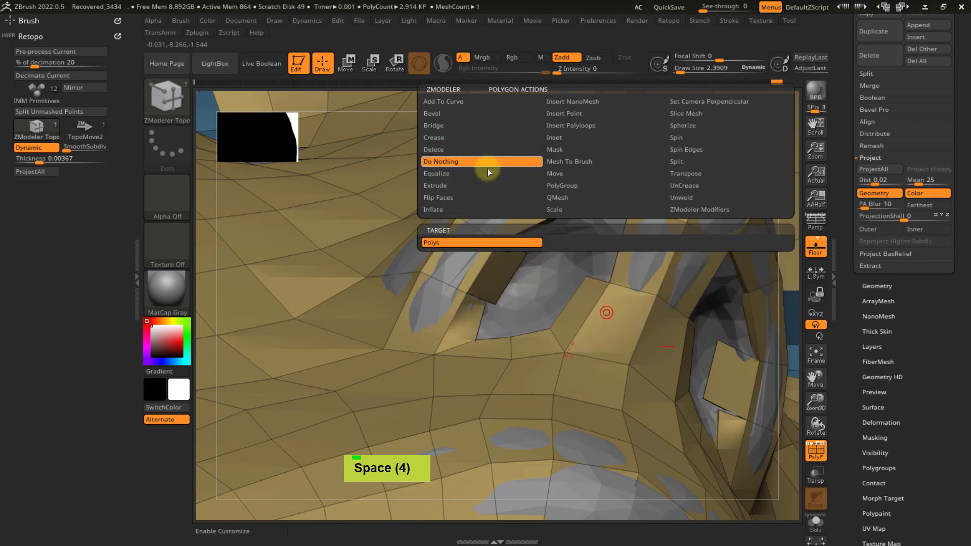
pyautogui.keyDown('ctrl'); pyautogui.moveTo(587, 245); pyautogui.dragTo(610, 276, button='right'); pyautogui.keyUp('ctrl')
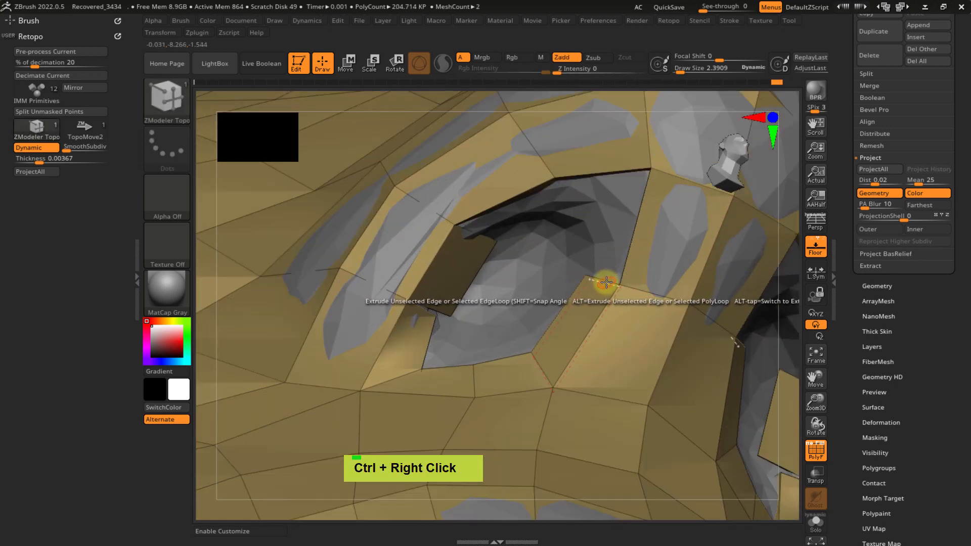
# - Extrude the upper septum-side edge into the nostril to replace the removed face, and undo the trial extrusion on the upper outer rim
pyautogui.moveTo(607, 280); pyautogui.dragTo(614, 228)
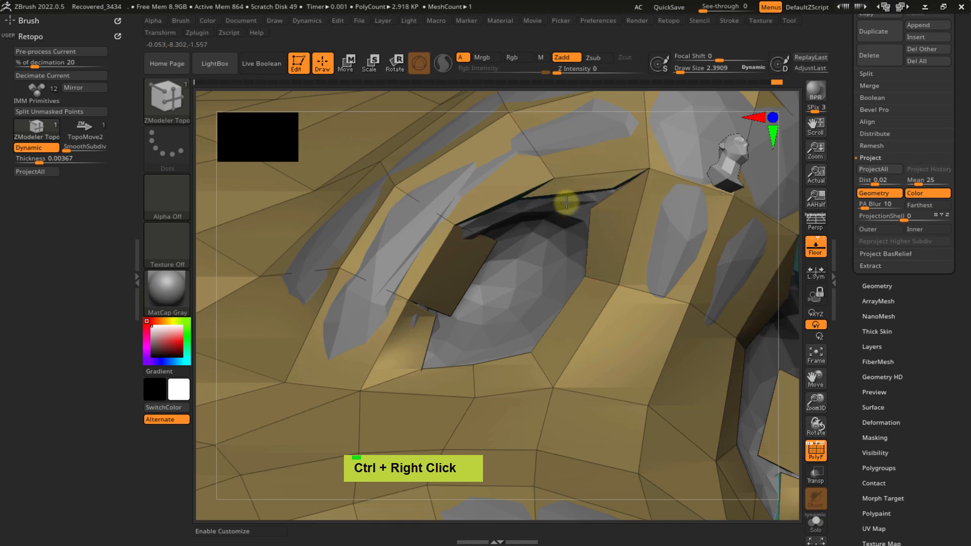
pyautogui.moveTo(538, 229); pyautogui.dragTo(519, 200, button='right')
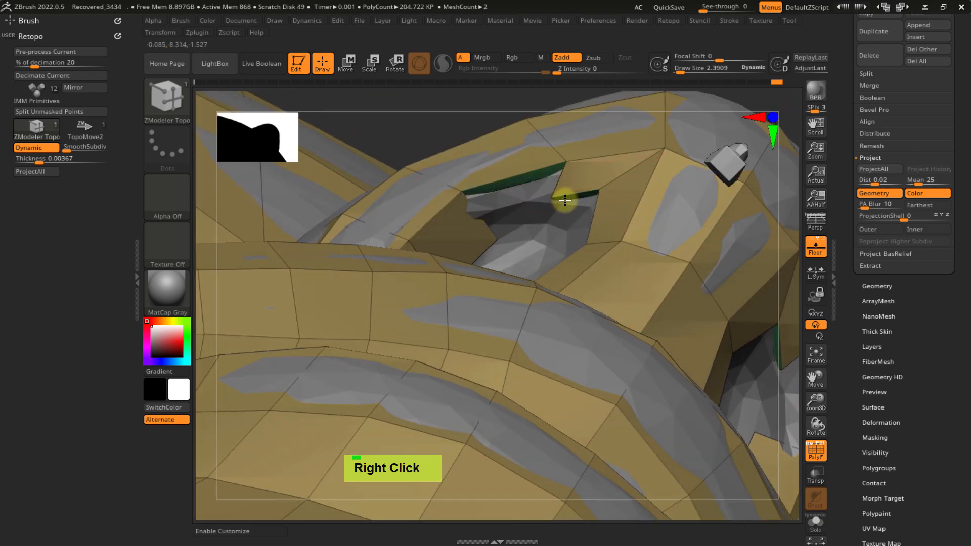
pyautogui.click(496, 242)
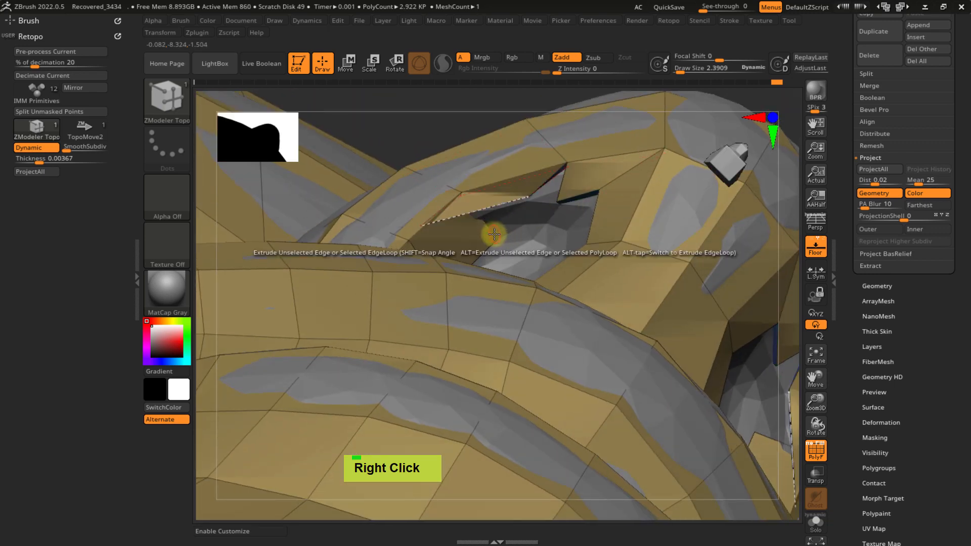
pyautogui.hotkey('ctrl', 'z')
# - Switch to TopoMove2 and fit the inner points of the new rim faces to the sculpted nostril wall
pyautogui.moveTo(527, 223); pyautogui.dragTo(481, 329, button='right')
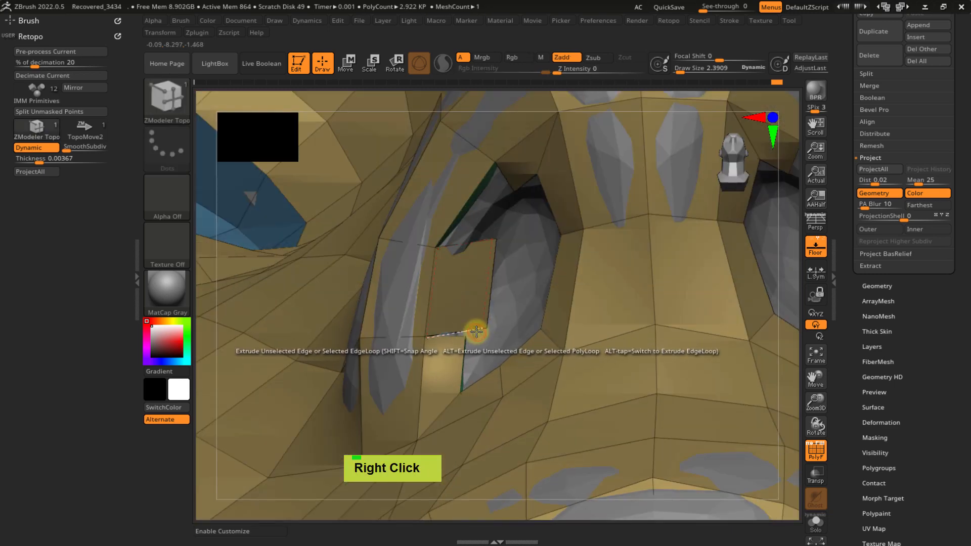
pyautogui.hotkey('ctrl', 'x')
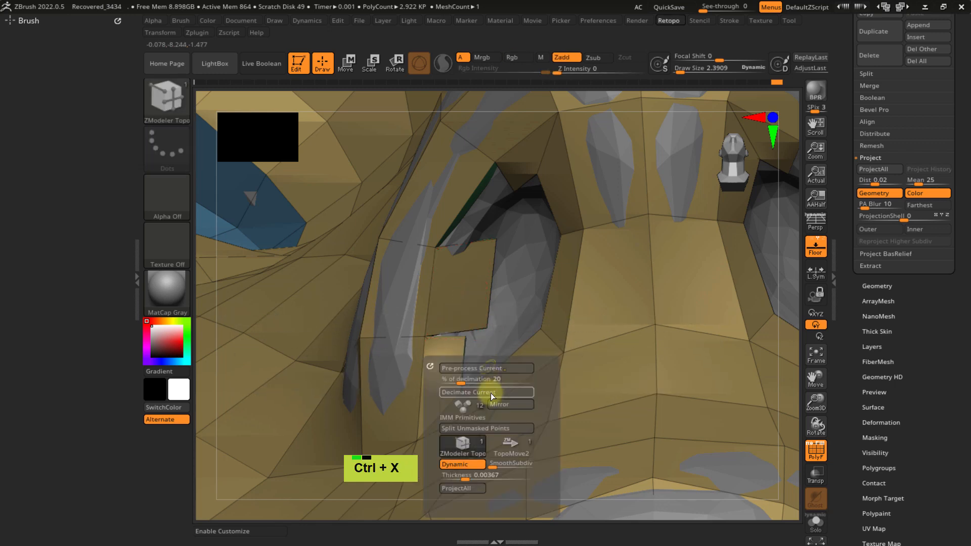
pyautogui.click(510, 443)
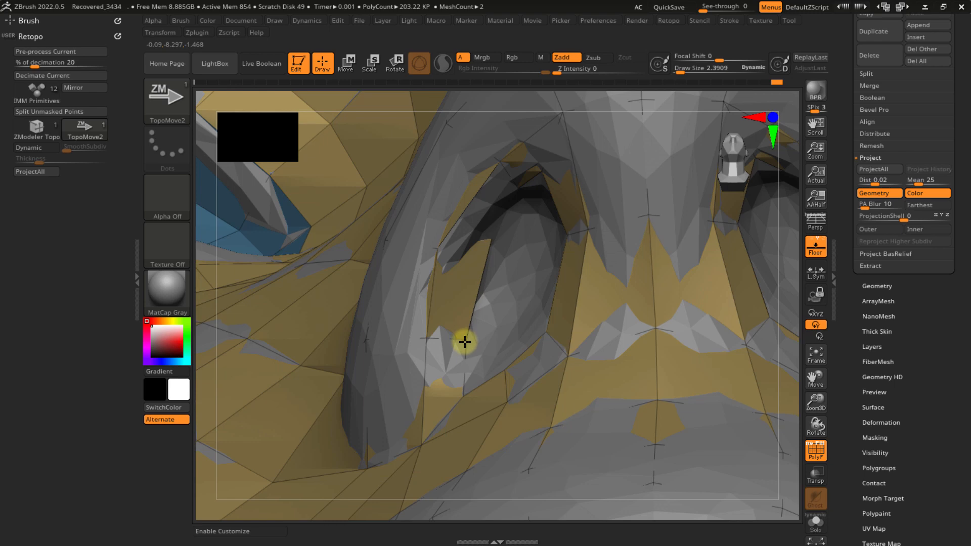
pyautogui.moveTo(465, 343); pyautogui.dragTo(470, 206, button='right')
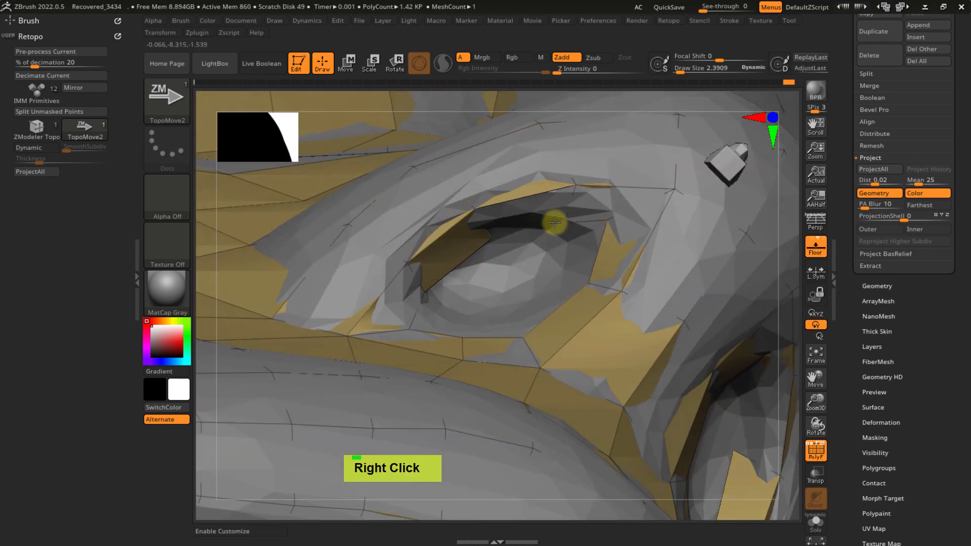
pyautogui.moveTo(510, 201)
pyautogui.mouseDown(button='right')
pyautogui.moveTo(494, 214)
pyautogui.moveTo(490, 291)
pyautogui.moveTo(458, 284)
pyautogui.moveTo(523, 275)
pyautogui.moveTo(523, 219)
pyautogui.mouseUp(button='right')
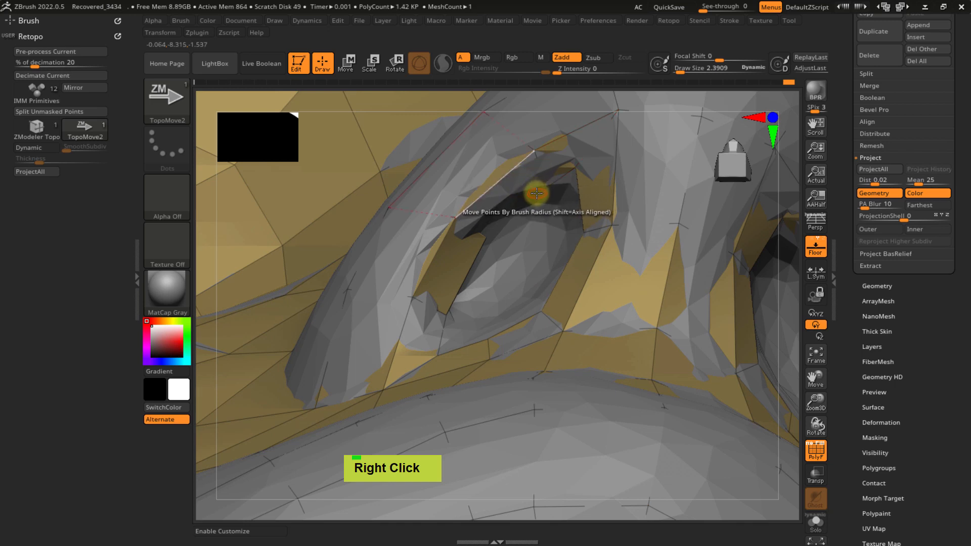
# - Switch to ZModeler Topo and extrude the upper outer rim edge inward to join the neighbouring nostril faces
pyautogui.hotkey('ctrl', 'x')
pyautogui.click(504, 282)
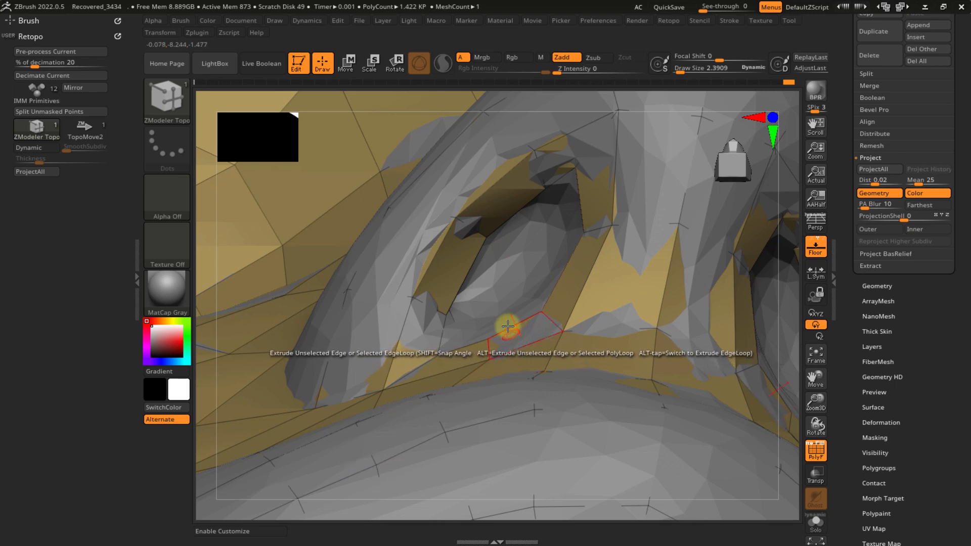
pyautogui.moveTo(538, 256); pyautogui.dragTo(589, 204, button='right')
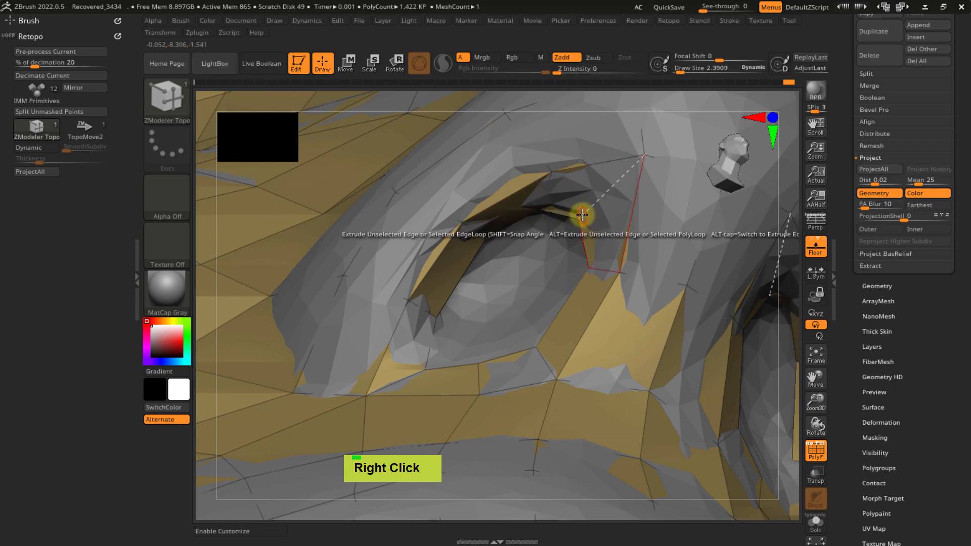
# - Extrude the bottom rim edges and the lower septum-side edge up into the nostril to complete the inner ring of faces
pyautogui.moveTo(532, 267); pyautogui.dragTo(521, 302, button='right')
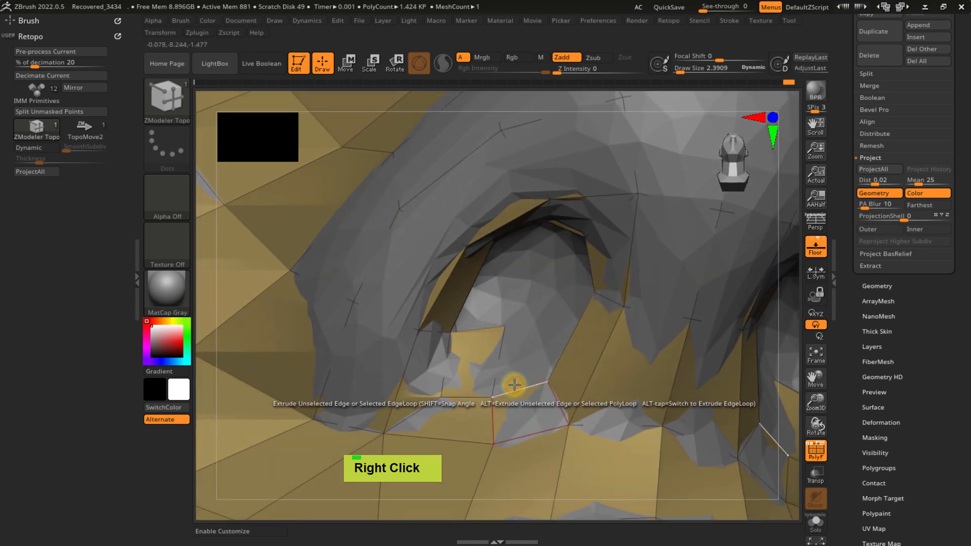
pyautogui.moveTo(515, 386); pyautogui.dragTo(519, 331)
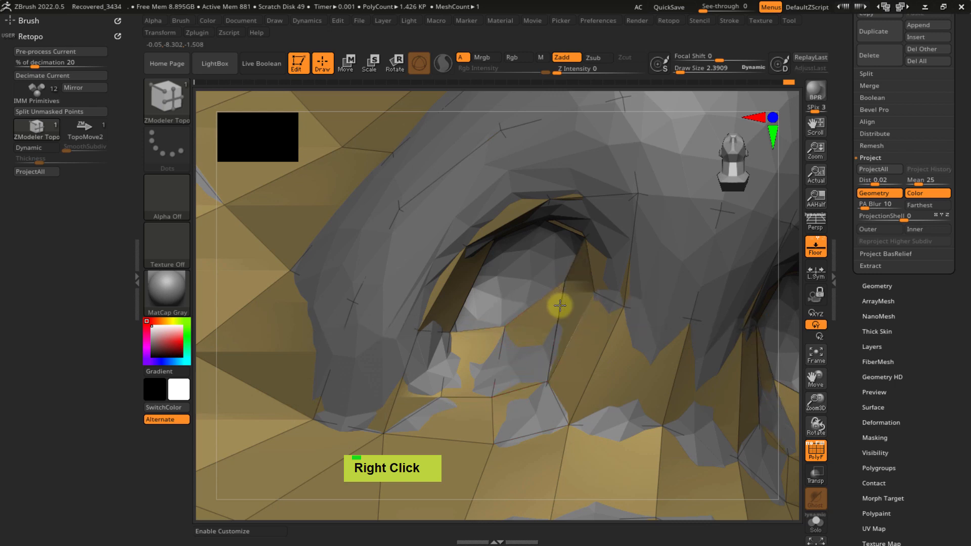
pyautogui.press('ctrl')
pyautogui.moveTo(566, 302)
pyautogui.mouseDown(button='right')
pyautogui.moveTo(585, 284)
pyautogui.moveTo(585, 293)
pyautogui.moveTo(564, 282)
pyautogui.mouseUp(button='right')
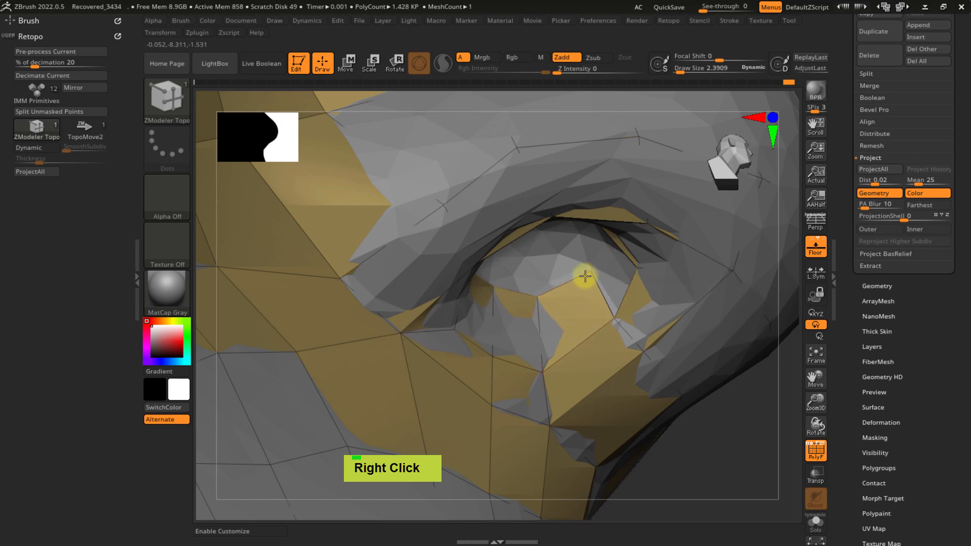
pyautogui.moveTo(586, 276); pyautogui.dragTo(627, 276, button='right')
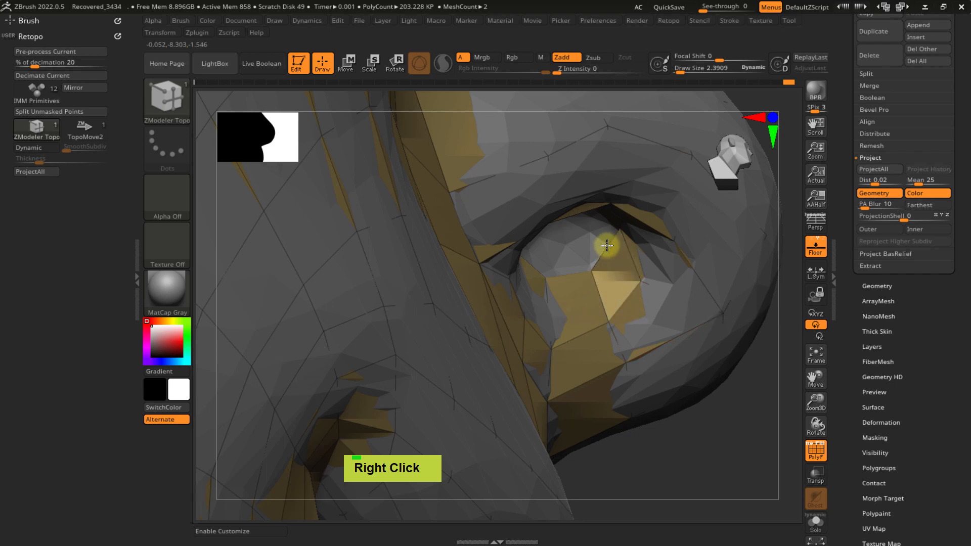
pyautogui.moveTo(607, 245); pyautogui.dragTo(478, 349, button='right')
# - Isolate the retopology mesh to check the nostril's inner ring, show the sculpt again, and turn on dynamic thickness
pyautogui.click(816, 522)
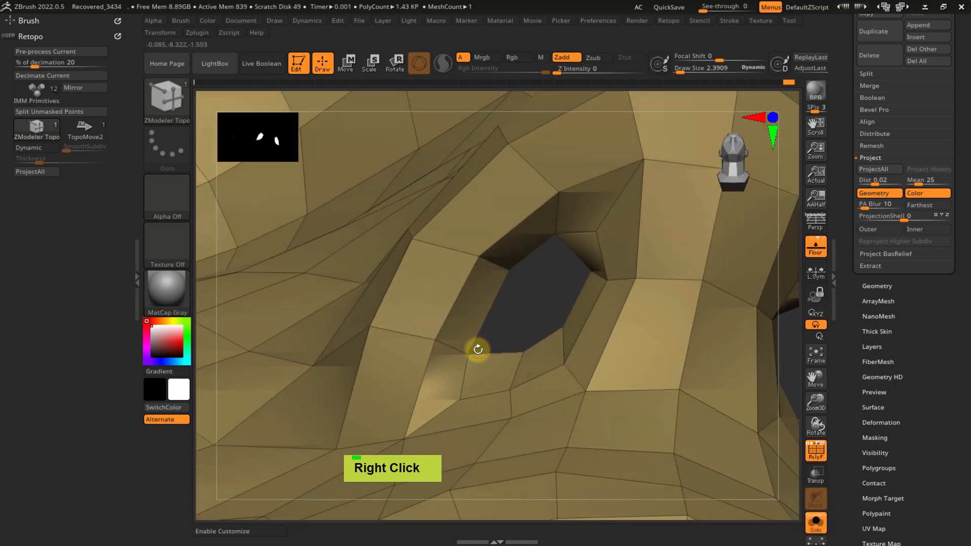
pyautogui.click(814, 522)
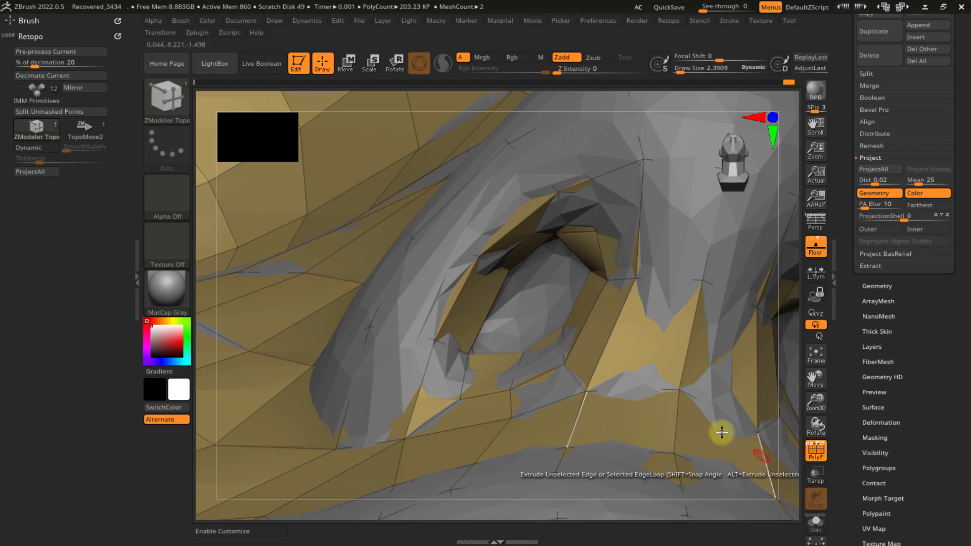
pyautogui.click(37, 148)
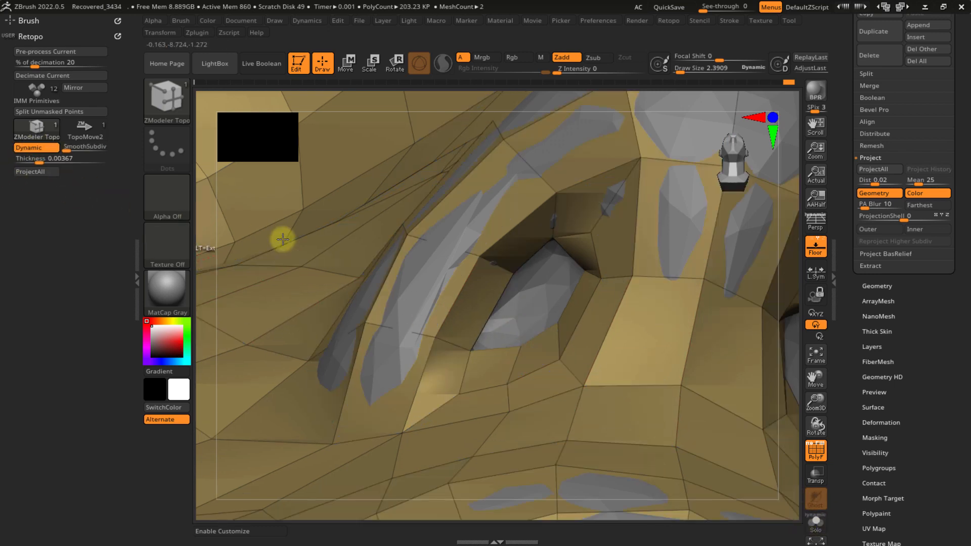
# - Extrude the outer wall's inner edge across the nostril opening, and turn off dynamic thickness
pyautogui.moveTo(496, 298); pyautogui.dragTo(513, 302)
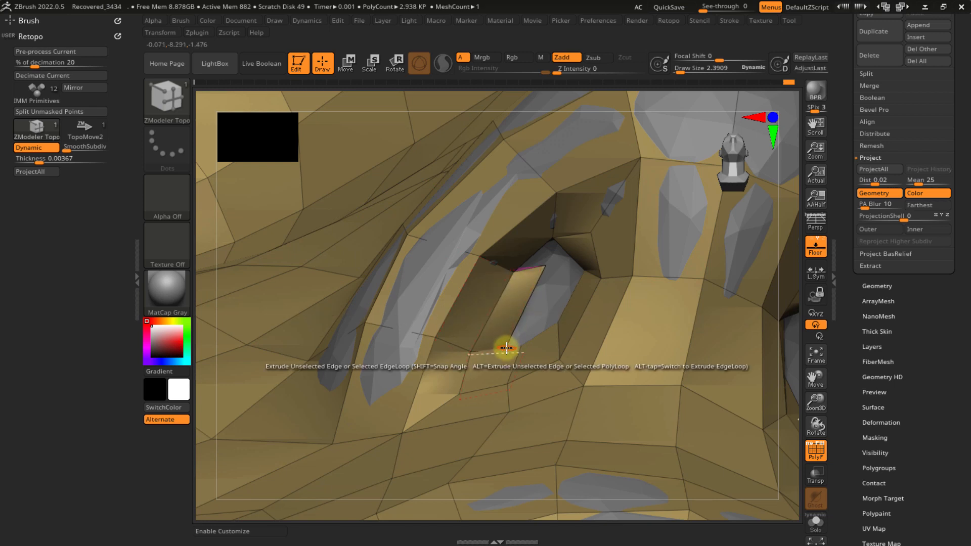
pyautogui.keyDown('ctrl'); pyautogui.moveTo(499, 344); pyautogui.dragTo(495, 368, button='right'); pyautogui.keyUp('ctrl')
pyautogui.hotkey('ctrl', 'x')
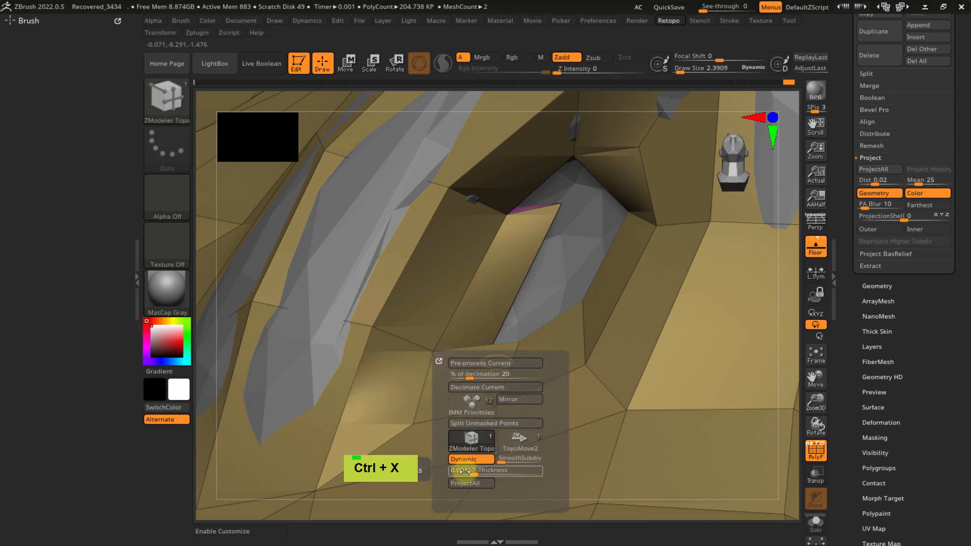
pyautogui.click(477, 445)
# - Fit the new inner face's corner points to the nostril interior using TopoMove2, undoing an unwanted change
pyautogui.moveTo(485, 346); pyautogui.dragTo(524, 353)
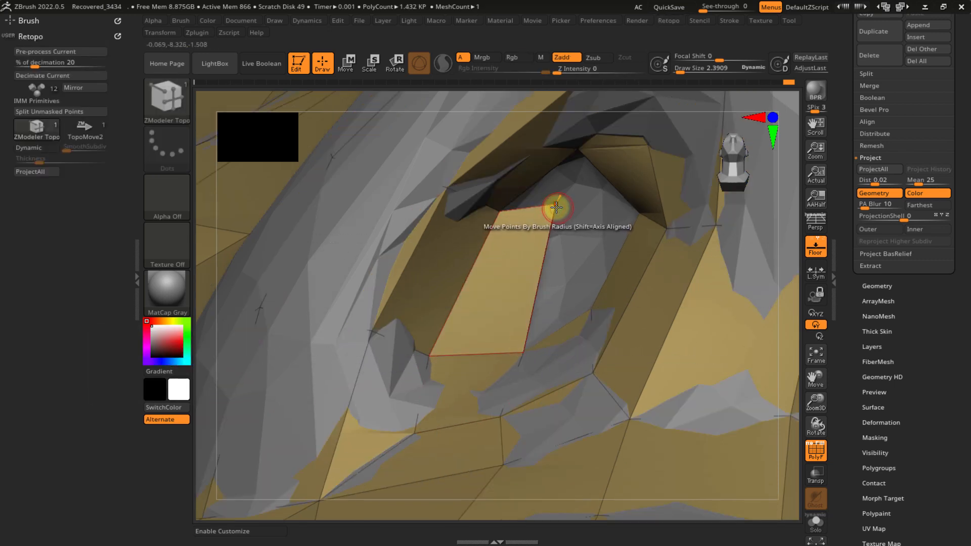
pyautogui.hotkey('ctrl', 'z')
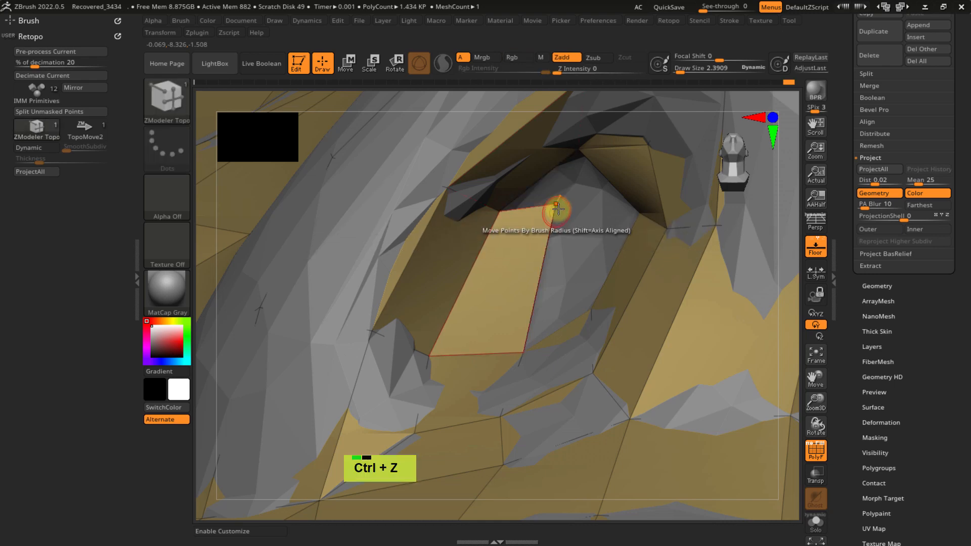
pyautogui.rightClick(559, 232)
pyautogui.hotkey('ctrl', 'x')
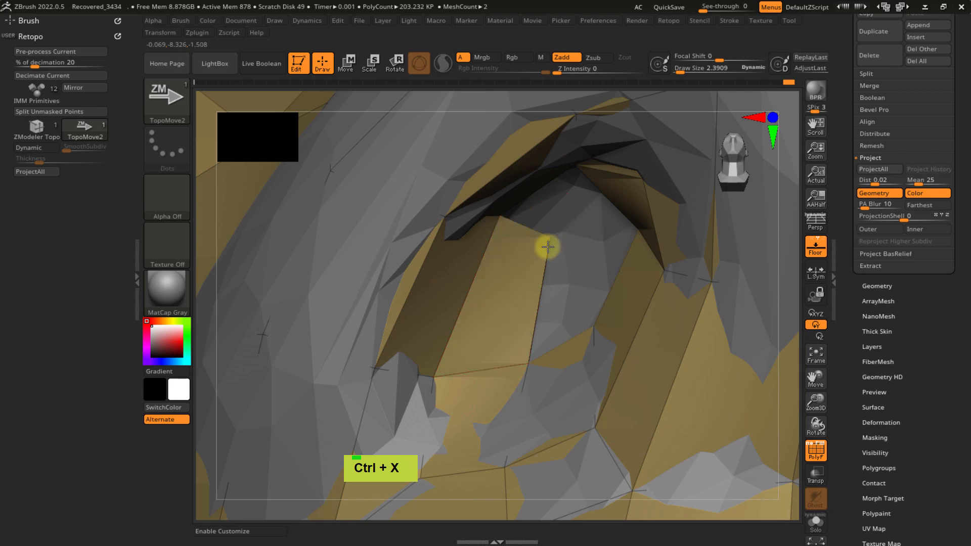
pyautogui.moveTo(550, 250); pyautogui.dragTo(576, 297, button='right')
# - Switch to ZModeler Topo, extrude the adjacent bottom edge up across the opening, and close the remaining gap inside the nostril
pyautogui.hotkey('ctrl', 'x')
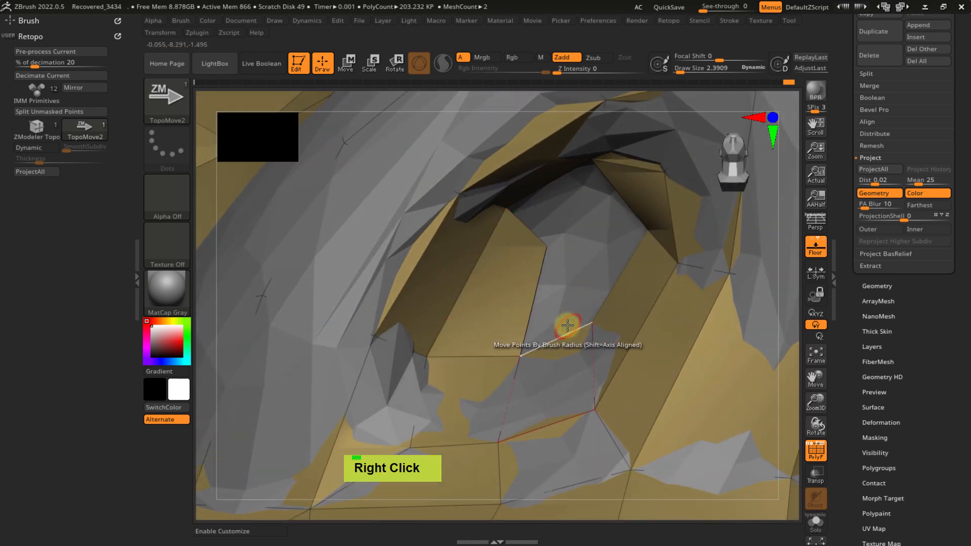
pyautogui.click(538, 401)
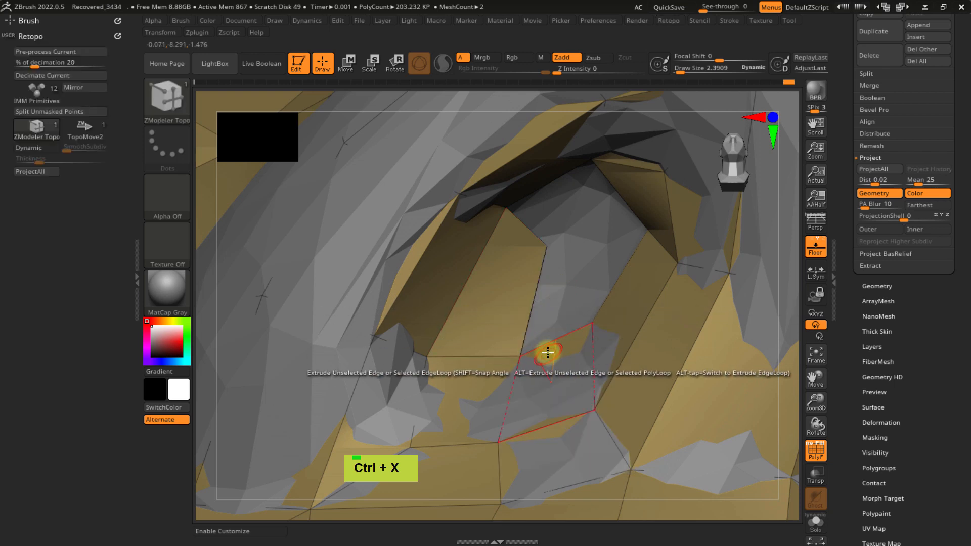
pyautogui.moveTo(549, 341); pyautogui.dragTo(569, 253)
pyautogui.hotkey('ctrl', 'z')
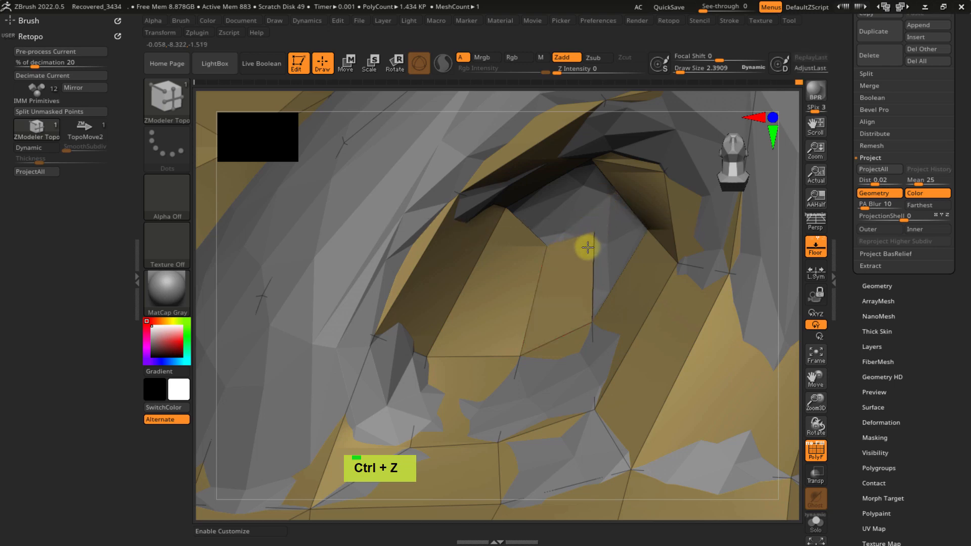
pyautogui.moveTo(599, 252)
pyautogui.mouseDown(button='right')
pyautogui.moveTo(646, 223)
pyautogui.moveTo(599, 230)
pyautogui.moveTo(617, 221)
pyautogui.moveTo(625, 243)
pyautogui.moveTo(601, 232)
pyautogui.moveTo(594, 243)
pyautogui.mouseUp(button='right')
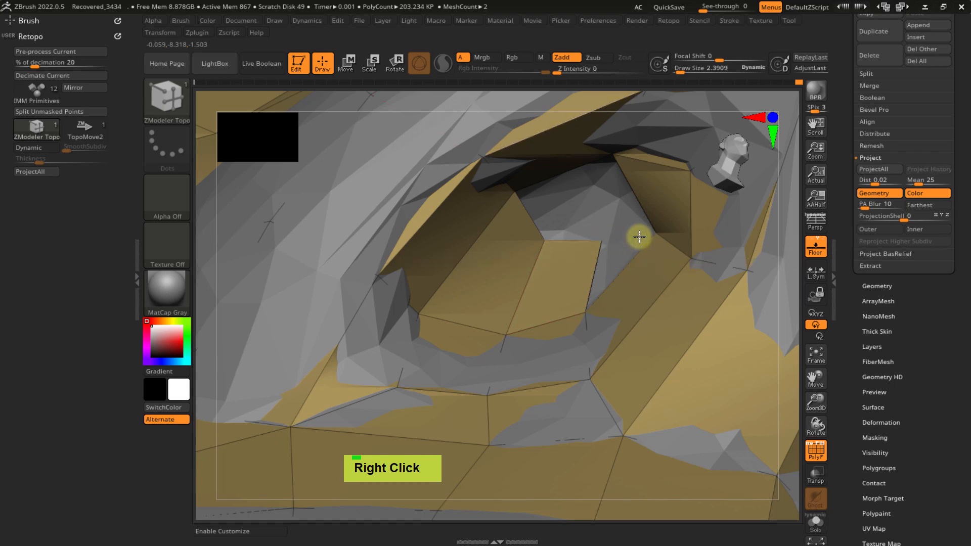
pyautogui.moveTo(610, 219); pyautogui.dragTo(566, 205, button='right')
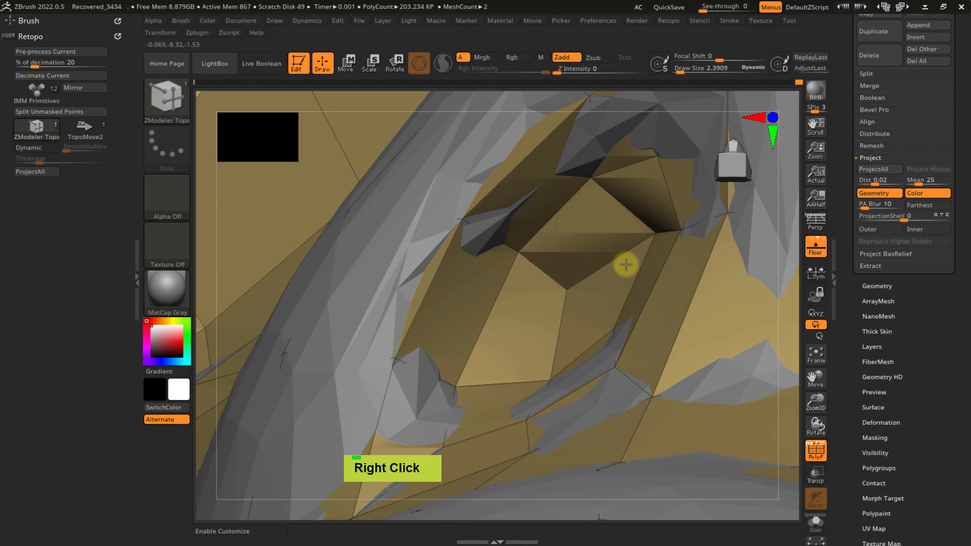
# - Isolate the retopology mesh, review the closed nostrils and surrounding face topology from several angles, and turn on dynamic thickness
pyautogui.keyDown('ctrl'); pyautogui.moveTo(605, 281); pyautogui.dragTo(587, 250, button='right'); pyautogui.keyUp('ctrl')
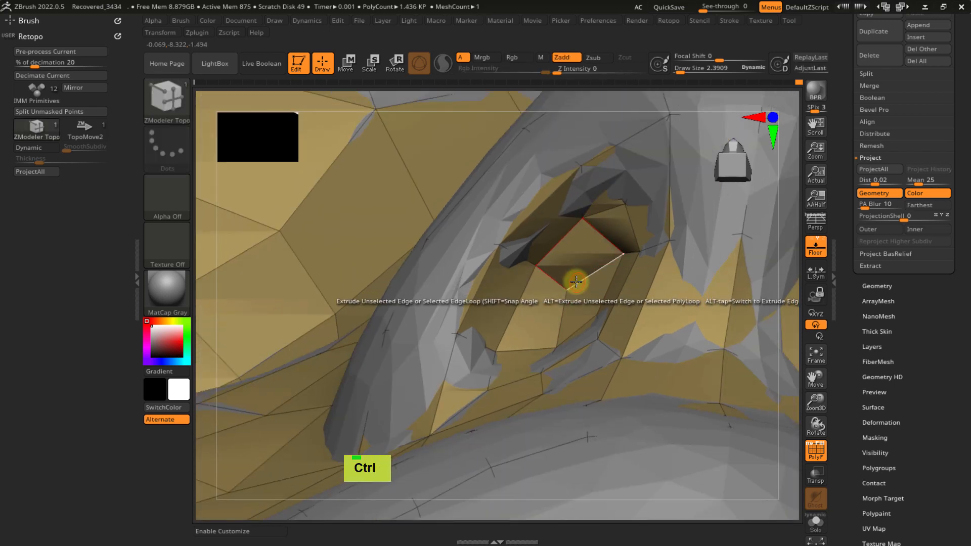
pyautogui.keyDown('ctrl'); pyautogui.moveTo(590, 283); pyautogui.dragTo(570, 290, button='right'); pyautogui.keyUp('ctrl')
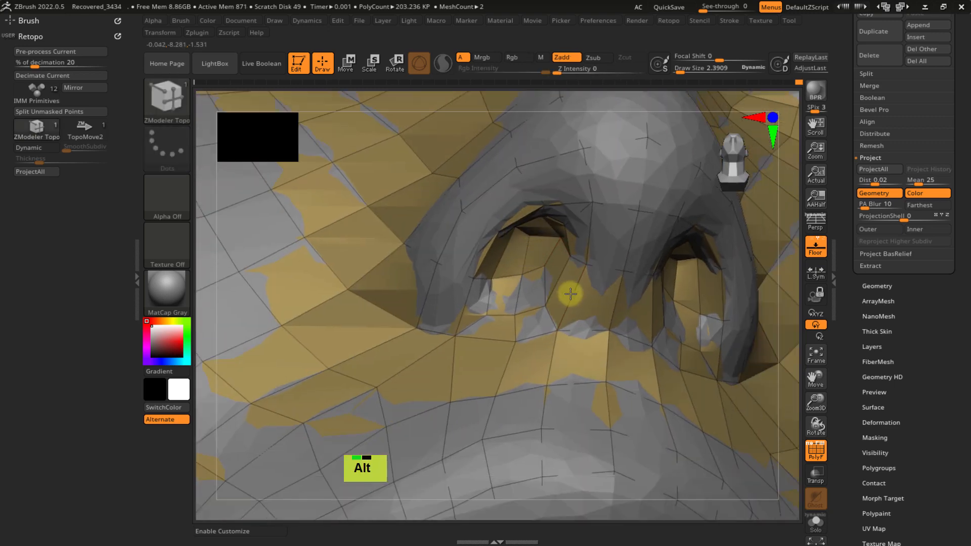
pyautogui.click(815, 522)
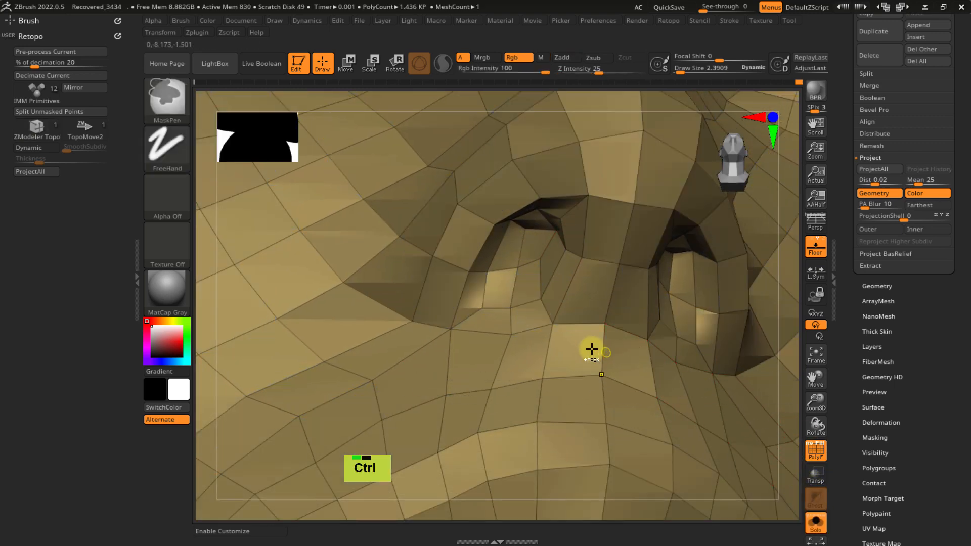
pyautogui.keyDown('ctrl'); pyautogui.moveTo(590, 347); pyautogui.dragTo(568, 260, button='right'); pyautogui.keyUp('ctrl')
pyautogui.keyDown('alt'); pyautogui.moveTo(473, 228); pyautogui.dragTo(472, 297, button='right'); pyautogui.keyUp('alt')
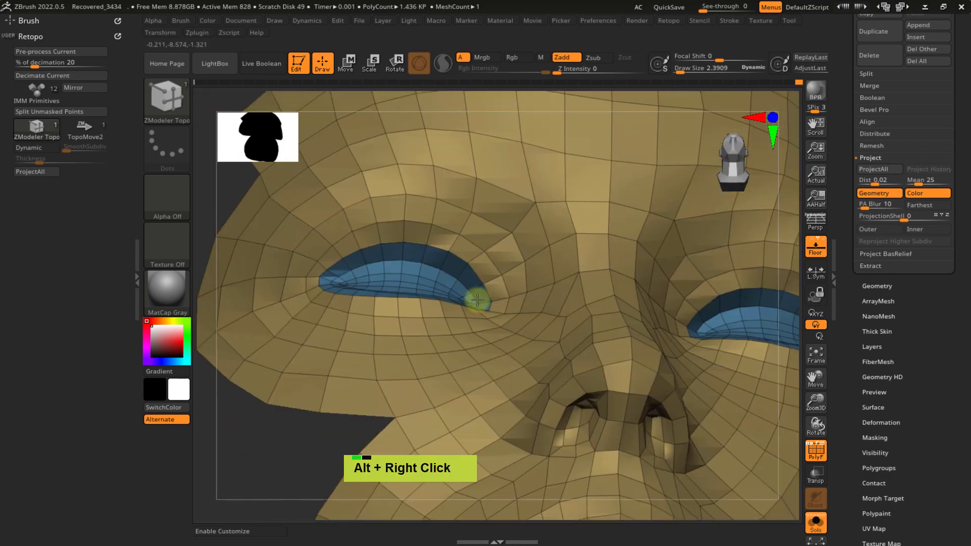
pyautogui.keyDown('alt'); pyautogui.moveTo(581, 325); pyautogui.dragTo(531, 240, button='right'); pyautogui.keyUp('alt')
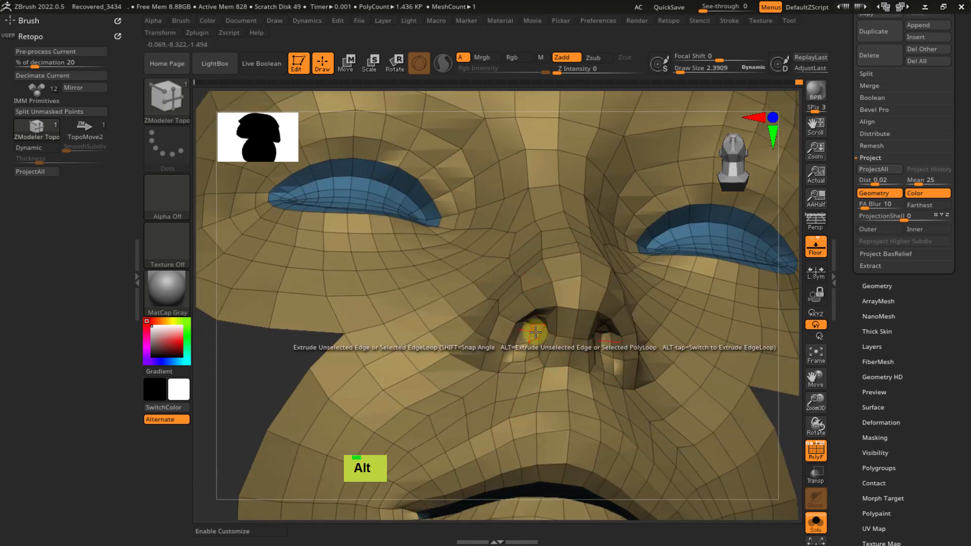
pyautogui.moveTo(547, 350); pyautogui.dragTo(555, 390, button='right')
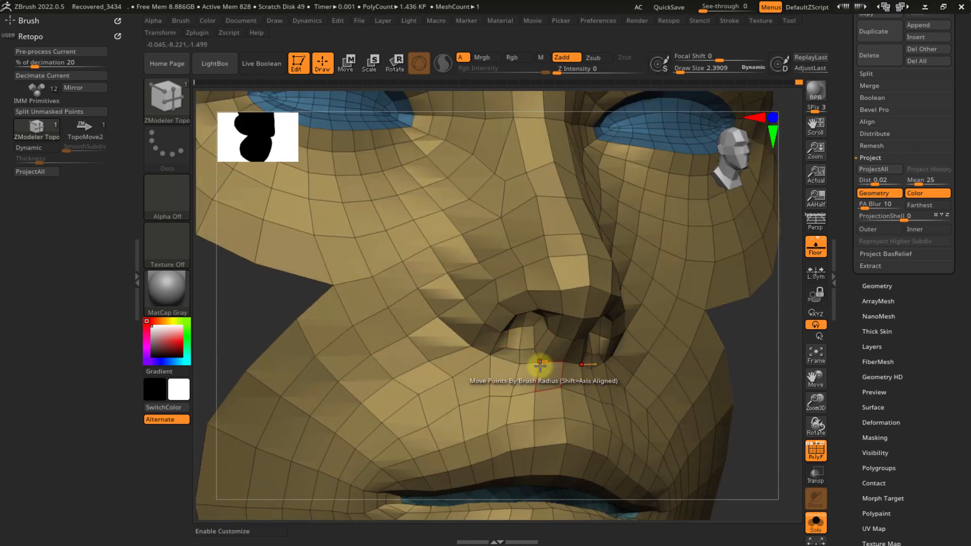
pyautogui.moveTo(514, 359)
pyautogui.keyDown('ctrl'); pyautogui.mouseDown(button='right')
pyautogui.moveTo(526, 384)
pyautogui.moveTo(517, 373)
pyautogui.mouseUp(button='right'); pyautogui.keyUp('ctrl')
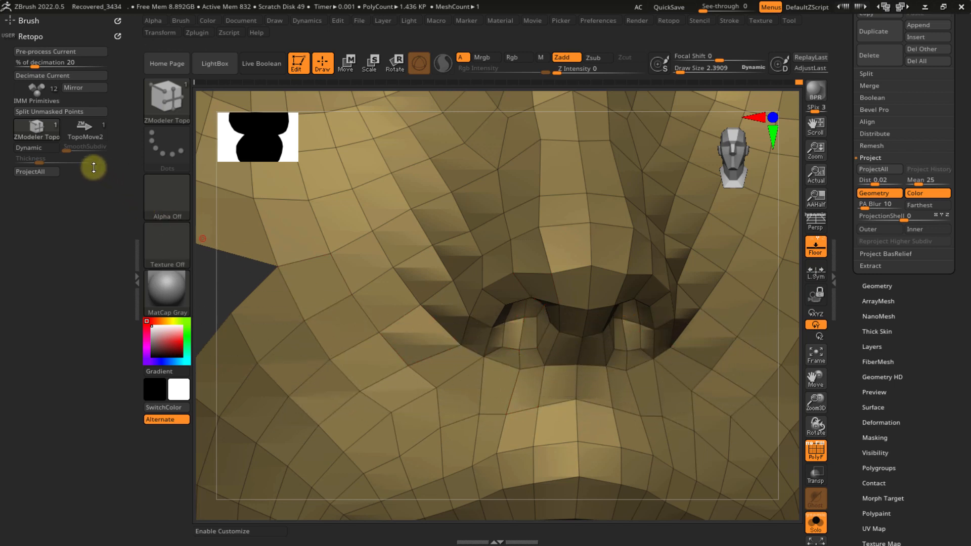
pyautogui.click(52, 149)
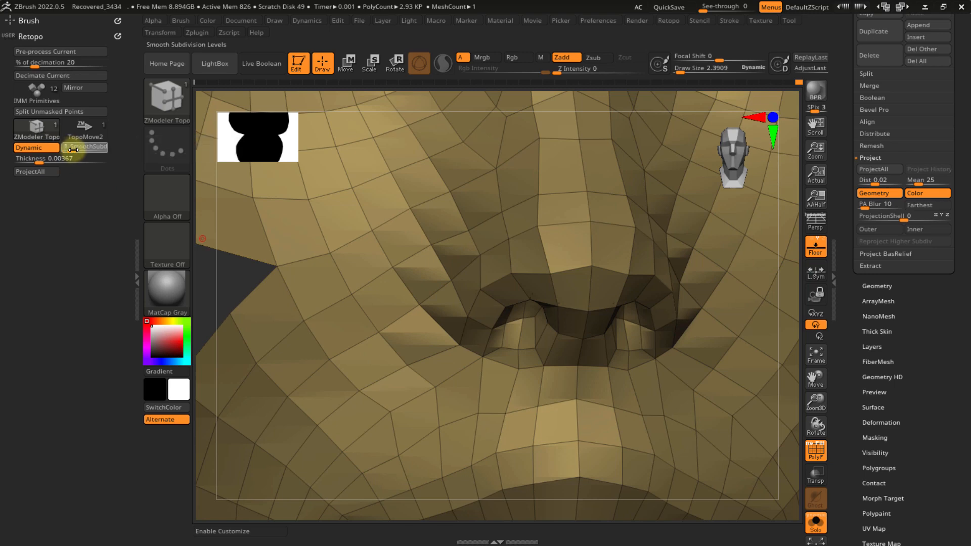
# - Preview the retopology mesh at smooth subdivision level 2 without the polyframe, and inspect the nose and face surface from several angles
pyautogui.moveTo(75, 152); pyautogui.dragTo(76, 151)
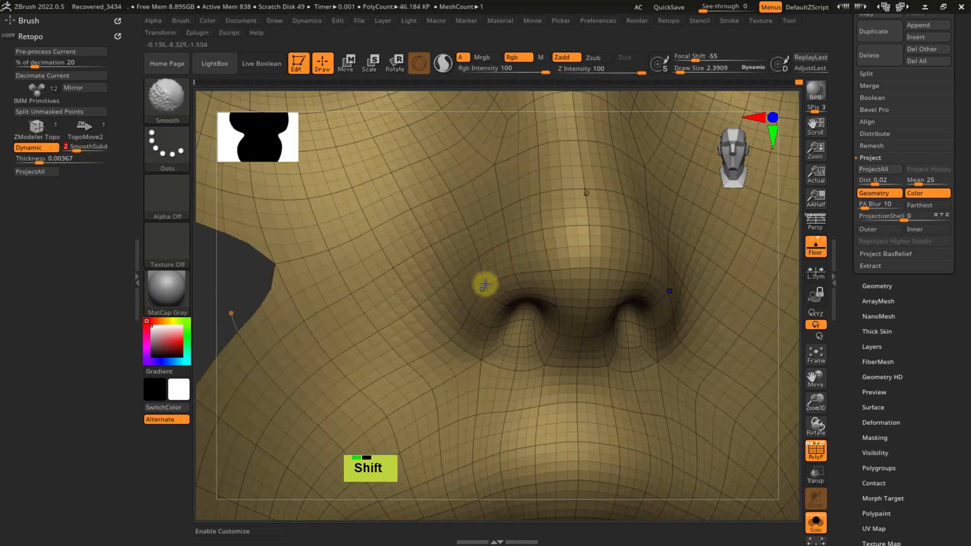
pyautogui.hotkey('shift', 'f')
pyautogui.keyDown('ctrl'); pyautogui.moveTo(488, 295); pyautogui.dragTo(471, 167, button='right'); pyautogui.keyUp('ctrl')
pyautogui.keyDown('ctrl'); pyautogui.moveTo(516, 325); pyautogui.dragTo(509, 273, button='right'); pyautogui.keyUp('ctrl')
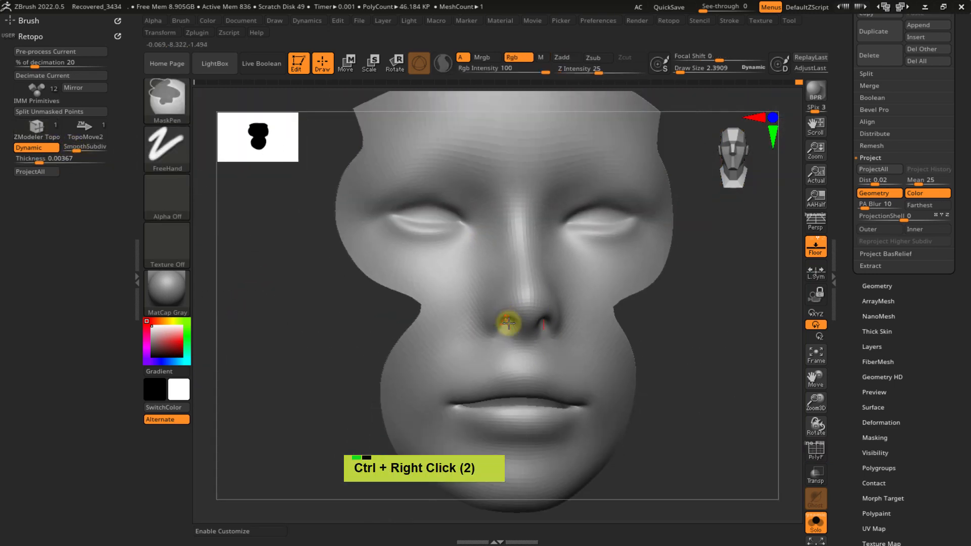
pyautogui.moveTo(510, 338); pyautogui.dragTo(493, 341, button='right')
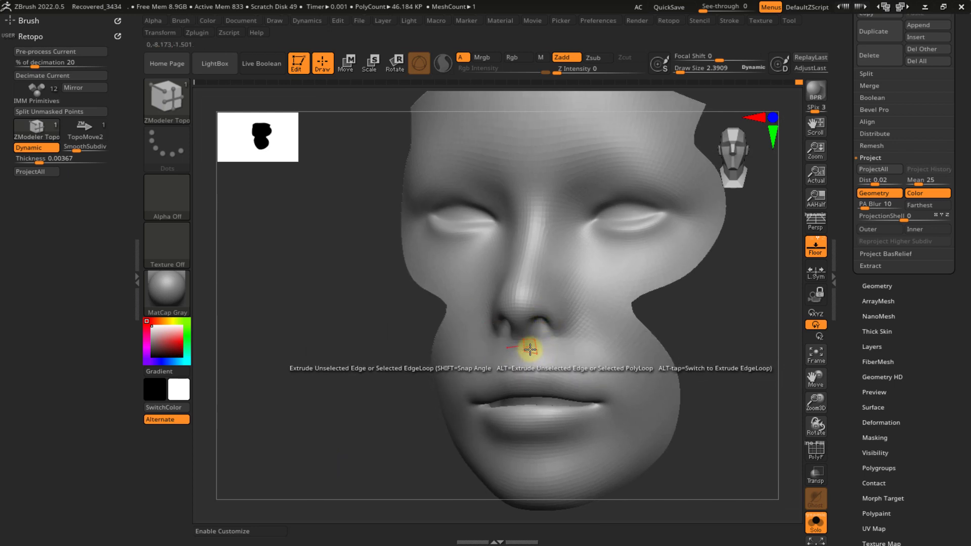
pyautogui.moveTo(530, 347); pyautogui.dragTo(522, 327, button='right')
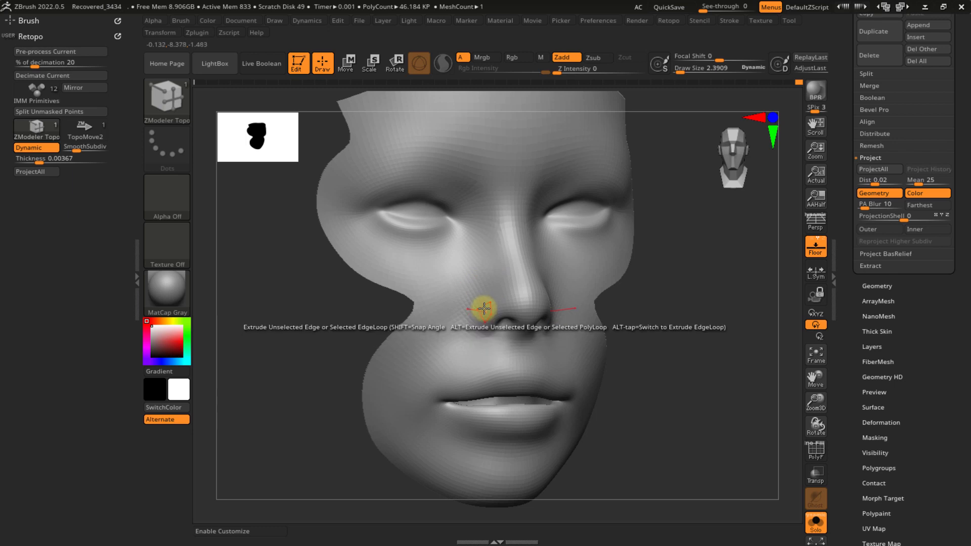
pyautogui.keyDown('ctrl'); pyautogui.moveTo(490, 310); pyautogui.dragTo(517, 343, button='right'); pyautogui.keyUp('ctrl')
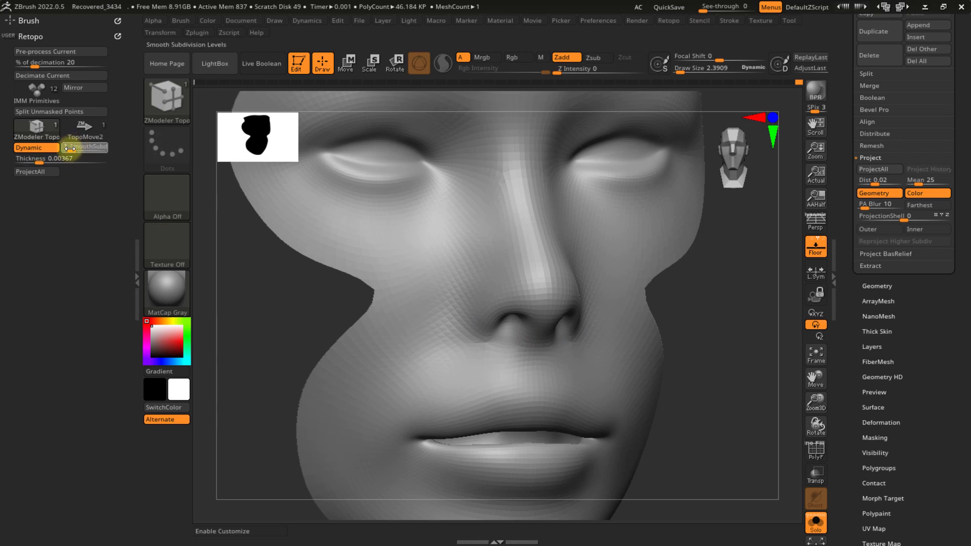
# - Set smooth subdivision back to 0 with the polyframe shown, and turn off Solo to display the full head sculpt
pyautogui.moveTo(70, 148); pyautogui.dragTo(61, 149)
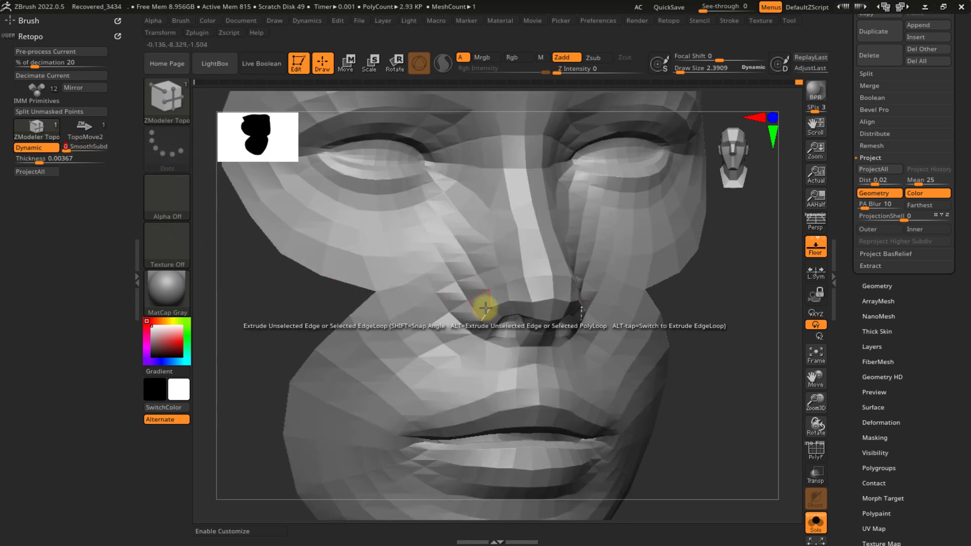
pyautogui.keyDown('ctrl'); pyautogui.moveTo(477, 275); pyautogui.dragTo(473, 256, button='right'); pyautogui.keyUp('ctrl')
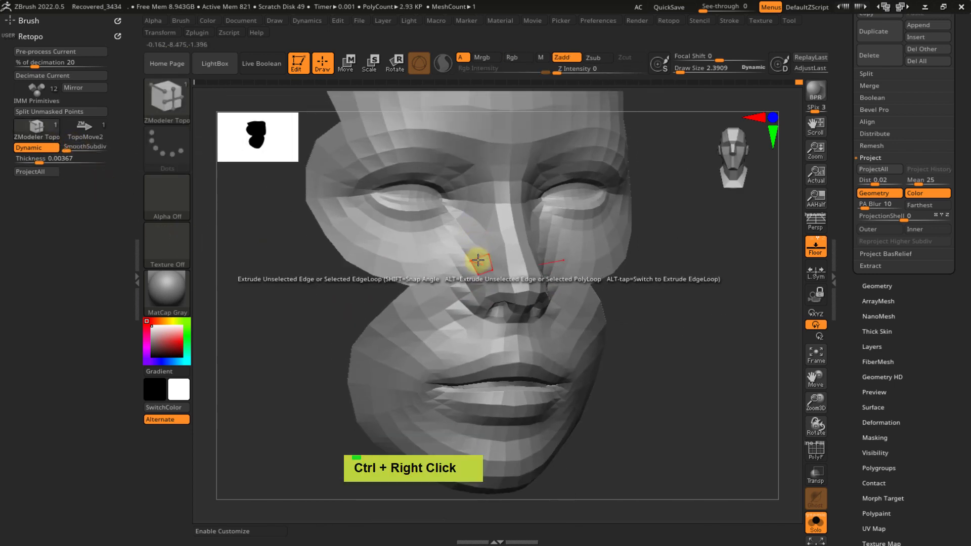
pyautogui.hotkey('shift', 'f')
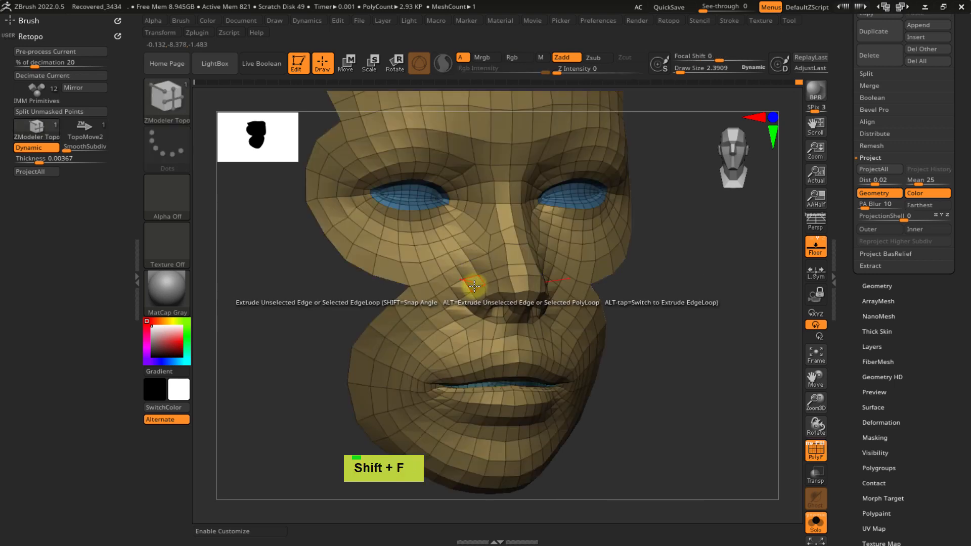
pyautogui.keyDown('ctrl'); pyautogui.moveTo(470, 271); pyautogui.dragTo(462, 256, button='right'); pyautogui.keyUp('ctrl')
pyautogui.click(816, 522)
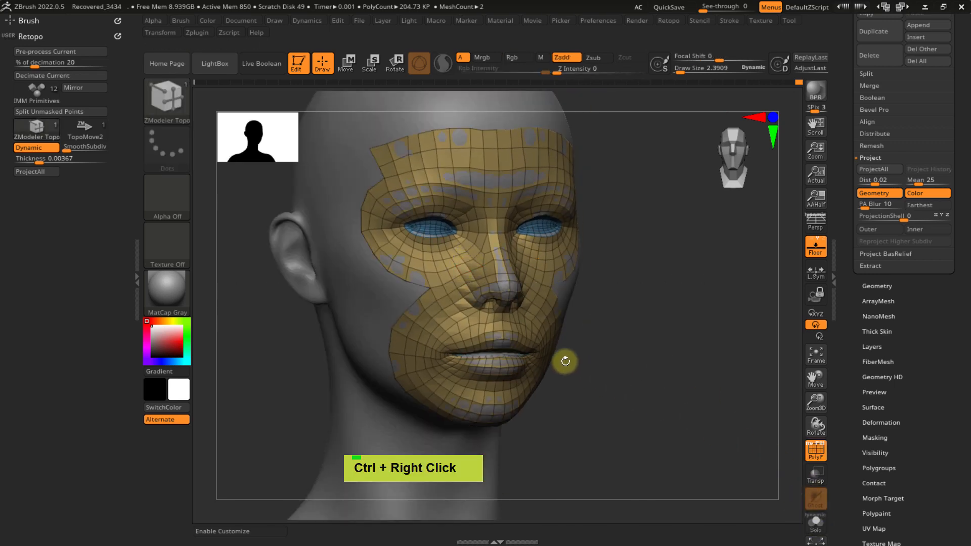
# - Extrude a first face across the cheek notch between the under-eye and mouth patches, and adjust its outer corner point
pyautogui.moveTo(563, 360); pyautogui.dragTo(567, 326, button='right')
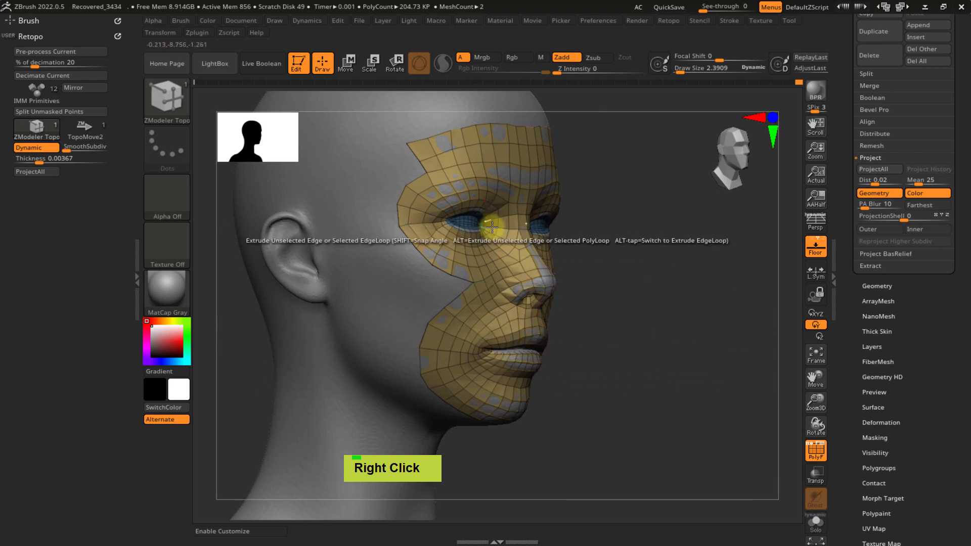
pyautogui.moveTo(494, 213); pyautogui.dragTo(537, 310, button='right')
pyautogui.keyDown('alt'); pyautogui.moveTo(517, 262); pyautogui.dragTo(552, 318, button='right'); pyautogui.keyUp('alt')
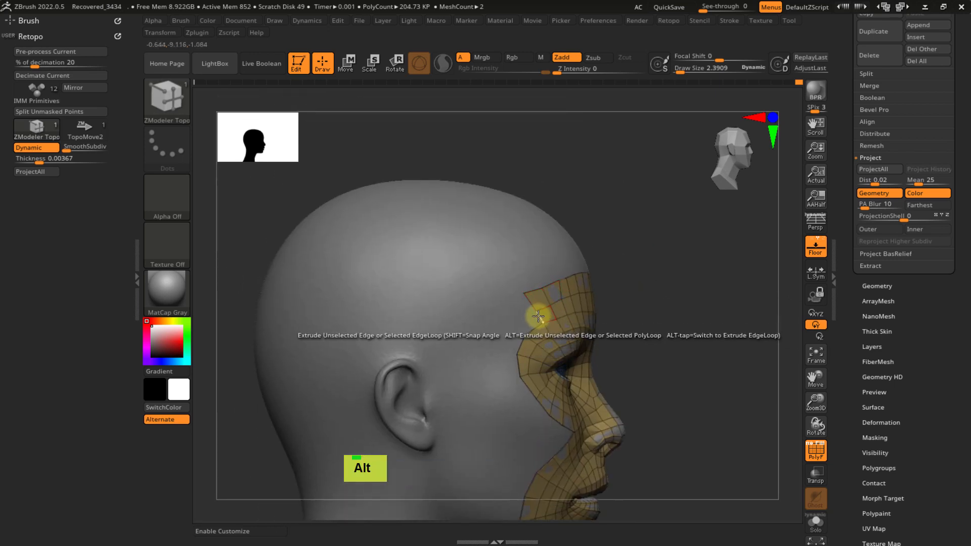
pyautogui.moveTo(568, 262); pyautogui.dragTo(545, 302, button='right')
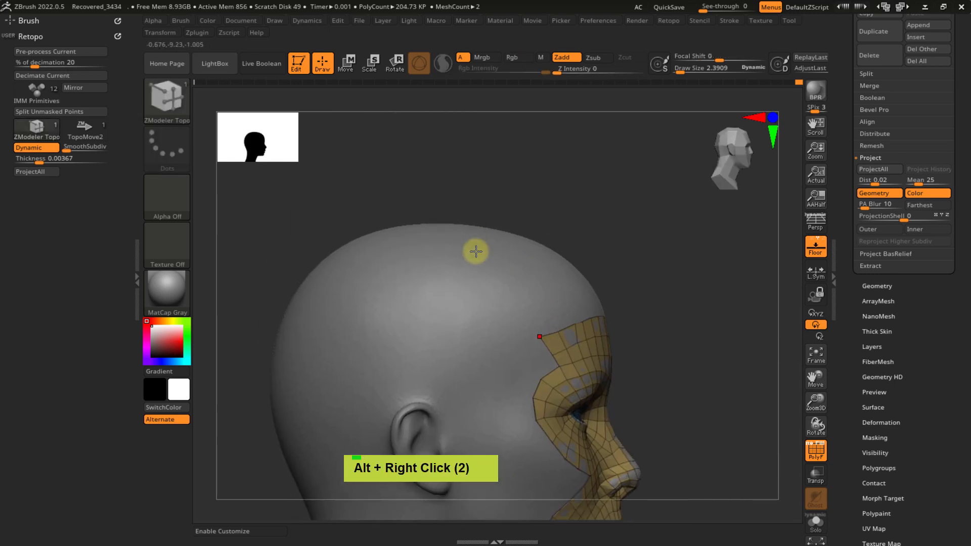
pyautogui.keyDown('alt'); pyautogui.moveTo(476, 251); pyautogui.dragTo(494, 282, button='right'); pyautogui.keyUp('alt')
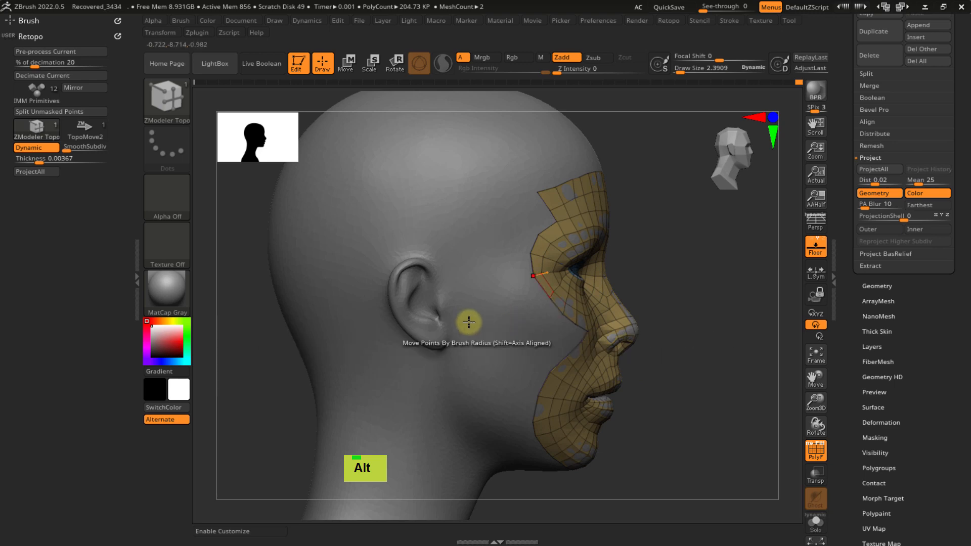
pyautogui.moveTo(521, 328)
pyautogui.mouseDown(button='right')
pyautogui.moveTo(494, 323)
pyautogui.moveTo(531, 323)
pyautogui.moveTo(495, 282)
pyautogui.moveTo(541, 351)
pyautogui.moveTo(473, 269)
pyautogui.moveTo(466, 279)
pyautogui.mouseUp(button='right')
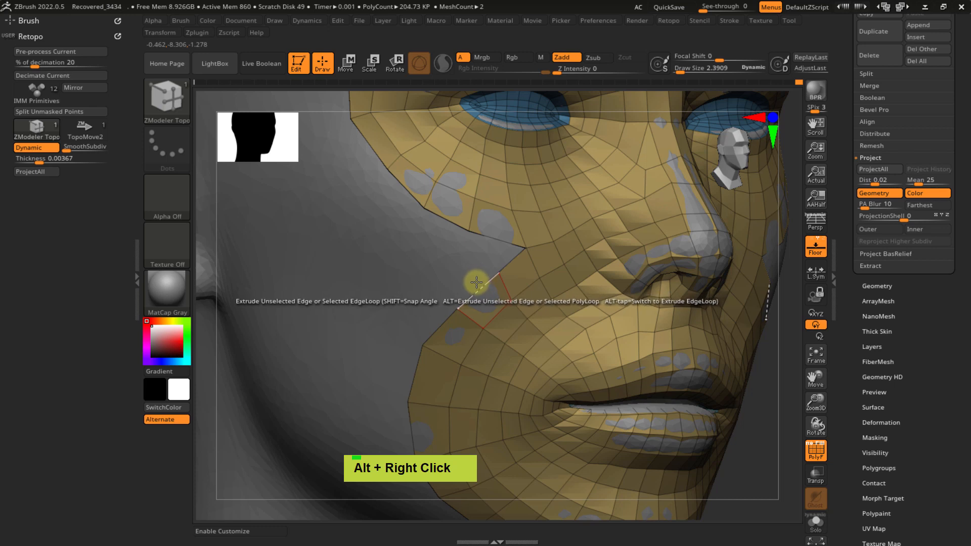
pyautogui.hotkey('ctrl', 'shift')
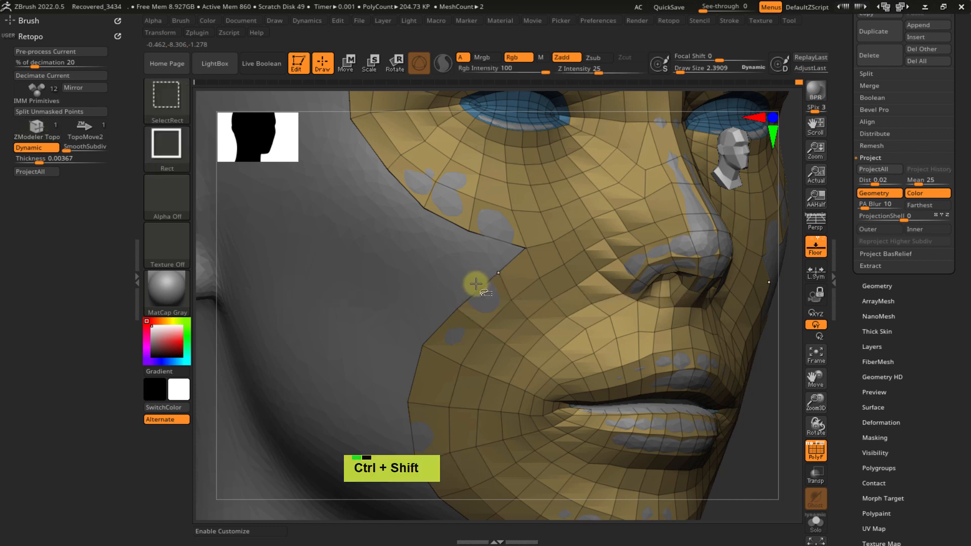
pyautogui.hotkey('ctrl', 'x')
pyautogui.click(449, 371)
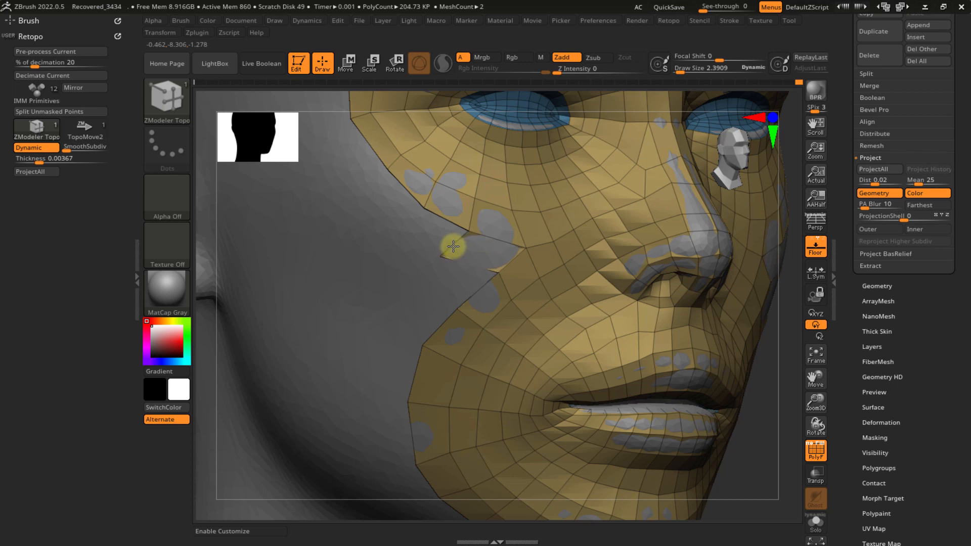
pyautogui.moveTo(458, 250); pyautogui.dragTo(475, 255)
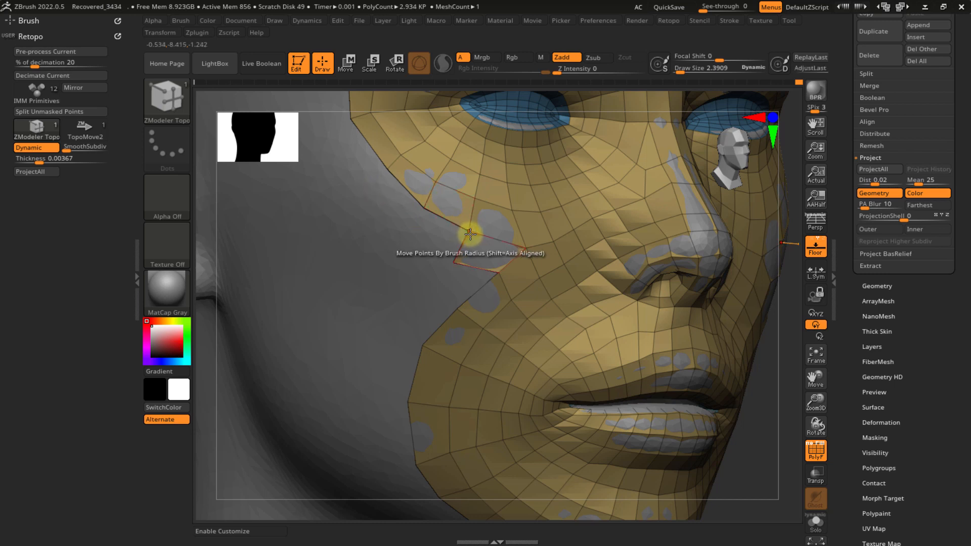
# - Set the draw size to about 11.9 and extrude the following faces down the cheek border, fitting their corners to the mouth patch
pyautogui.press('s')
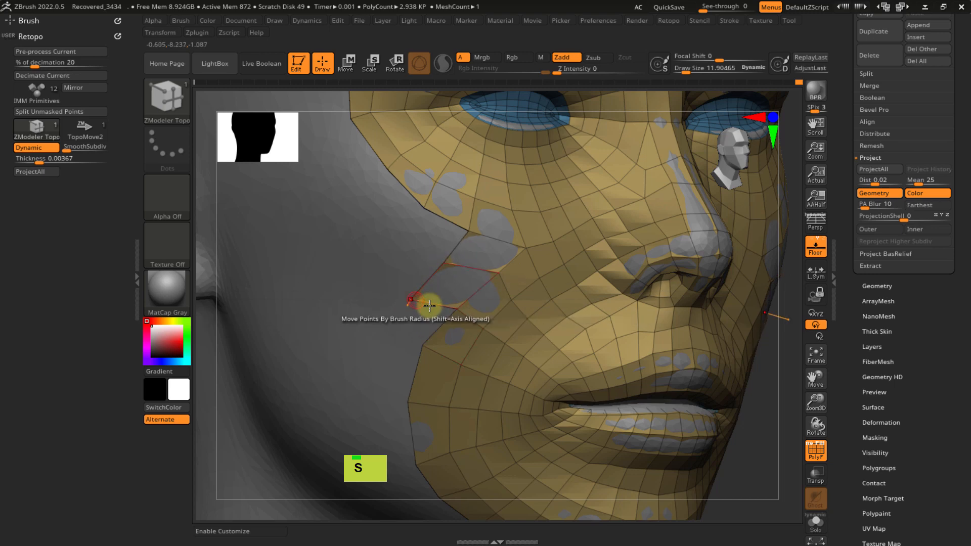
pyautogui.moveTo(519, 254); pyautogui.dragTo(429, 359, button='right')
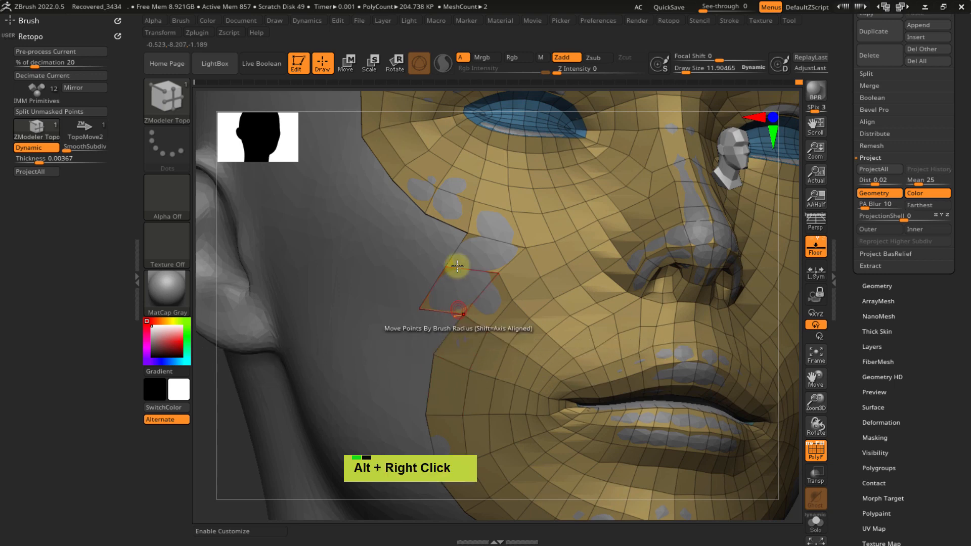
pyautogui.keyDown('alt'); pyautogui.moveTo(457, 265); pyautogui.dragTo(405, 269, button='right'); pyautogui.keyUp('alt')
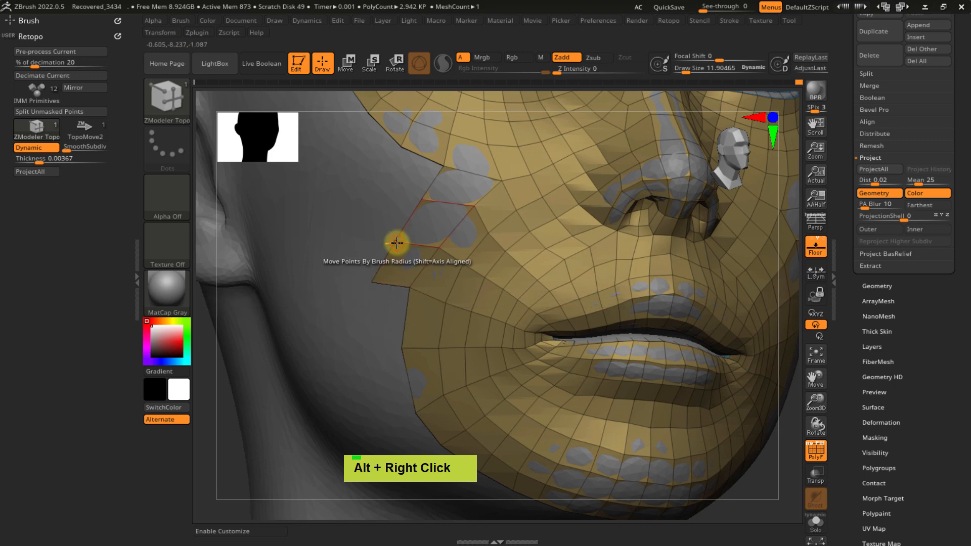
pyautogui.moveTo(390, 284); pyautogui.dragTo(394, 378)
pyautogui.keyDown('alt'); pyautogui.moveTo(426, 222); pyautogui.dragTo(472, 282, button='right'); pyautogui.keyUp('alt')
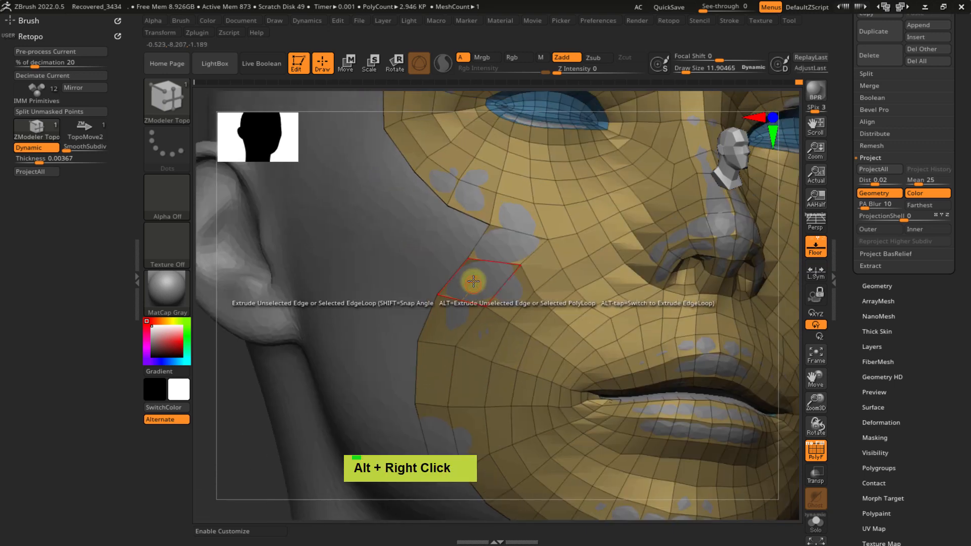
# - Extrude the cheek's outer edge loop outward by one row, and reshape the new border with a draw size of about 61.6
pyautogui.moveTo(430, 300); pyautogui.dragTo(416, 275)
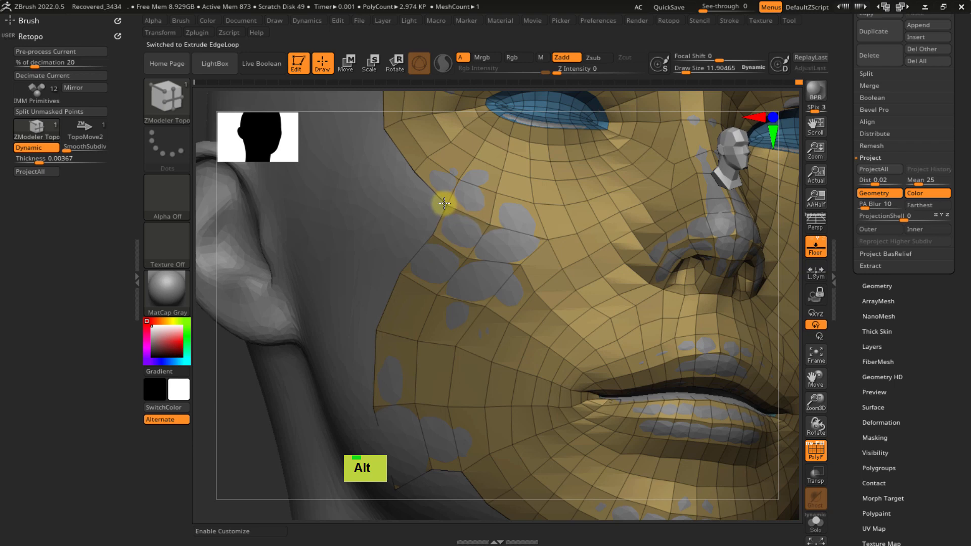
pyautogui.keyDown('alt'); pyautogui.moveTo(444, 203); pyautogui.dragTo(364, 390, button='right'); pyautogui.keyUp('alt')
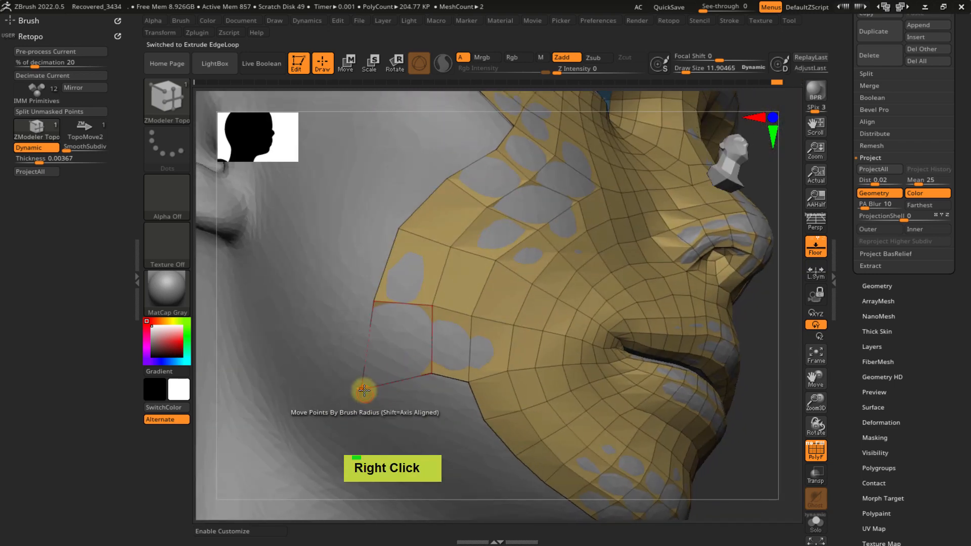
pyautogui.moveTo(373, 275); pyautogui.dragTo(487, 281, button='right')
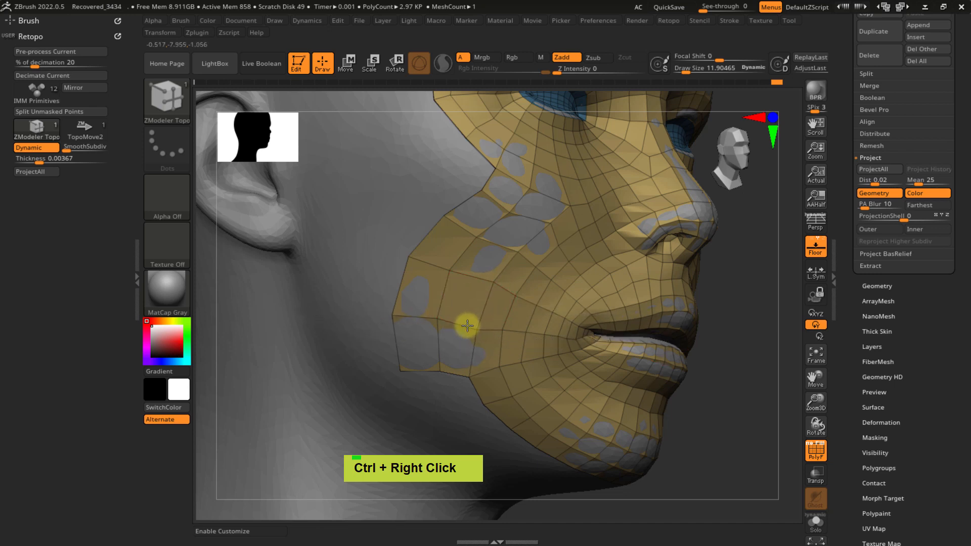
pyautogui.press('s')
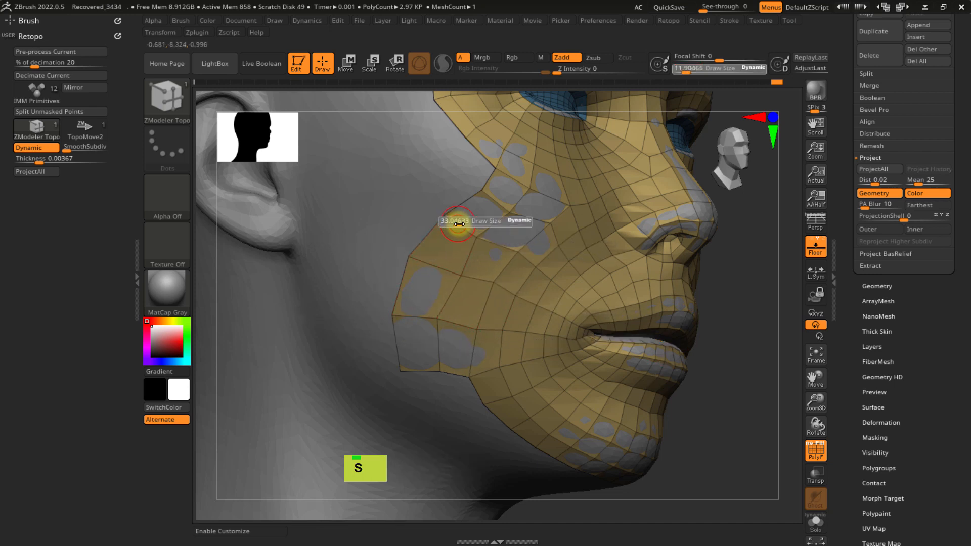
pyautogui.moveTo(460, 221)
pyautogui.mouseDown()
pyautogui.moveTo(449, 219)
pyautogui.moveTo(414, 256)
pyautogui.mouseUp()
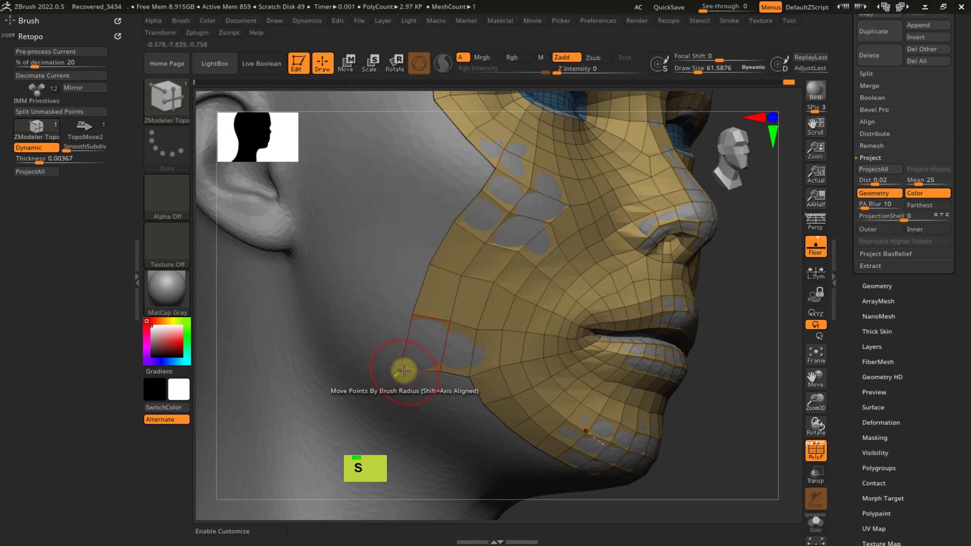
# - Extrude another strip of faces outward along the cheek border, and join its top corner to the under-eye patch using draw size 4.56
pyautogui.moveTo(410, 318)
pyautogui.keyDown('ctrl'); pyautogui.mouseDown(button='right')
pyautogui.moveTo(468, 278)
pyautogui.moveTo(456, 277)
pyautogui.moveTo(474, 256)
pyautogui.moveTo(488, 265)
pyautogui.mouseUp(button='right'); pyautogui.keyUp('ctrl')
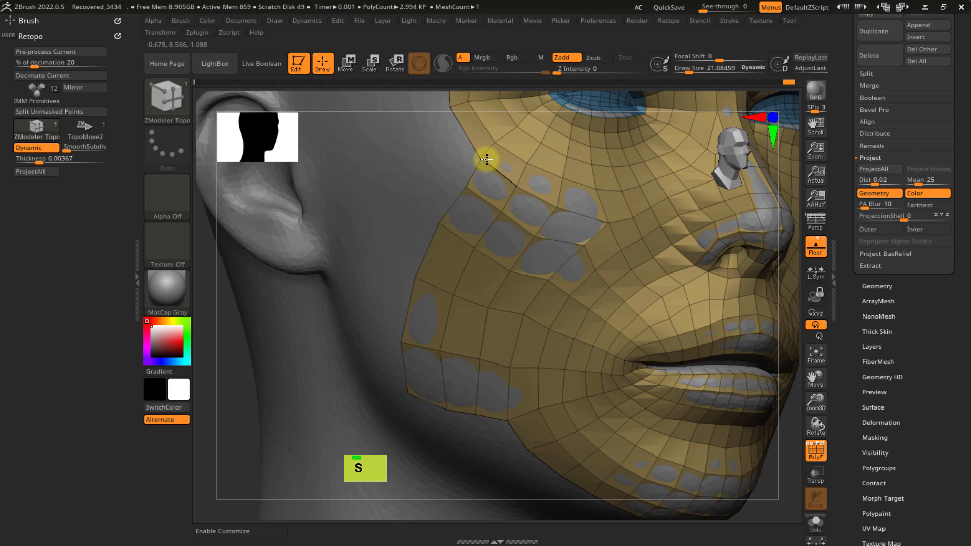
pyautogui.keyDown('ctrl'); pyautogui.moveTo(481, 154); pyautogui.dragTo(506, 224, button='right'); pyautogui.keyUp('ctrl')
pyautogui.press('s')
pyautogui.moveTo(498, 189); pyautogui.dragTo(490, 190)
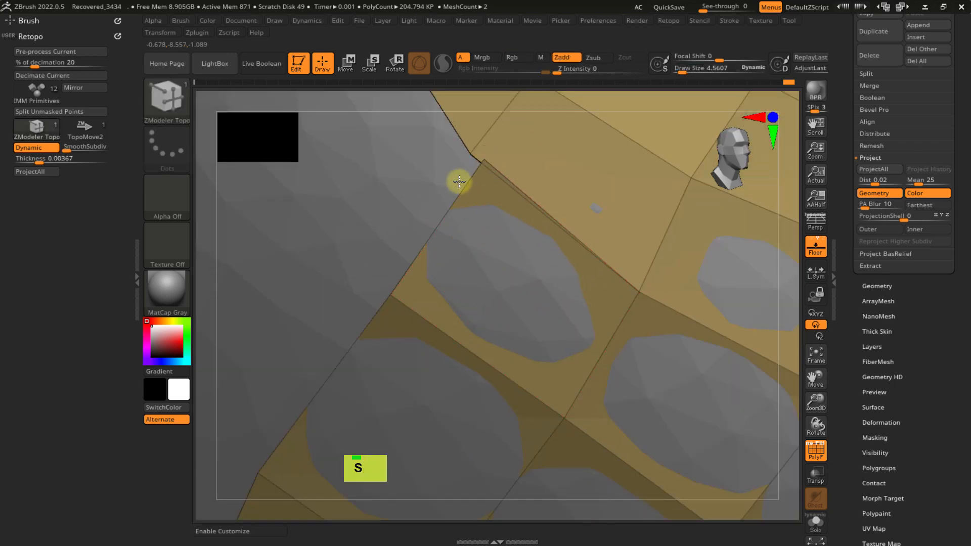
pyautogui.keyDown('ctrl'); pyautogui.moveTo(520, 260); pyautogui.dragTo(507, 275, button='right'); pyautogui.keyUp('ctrl')
pyautogui.keyDown('alt'); pyautogui.click(504, 275); pyautogui.keyUp('alt')
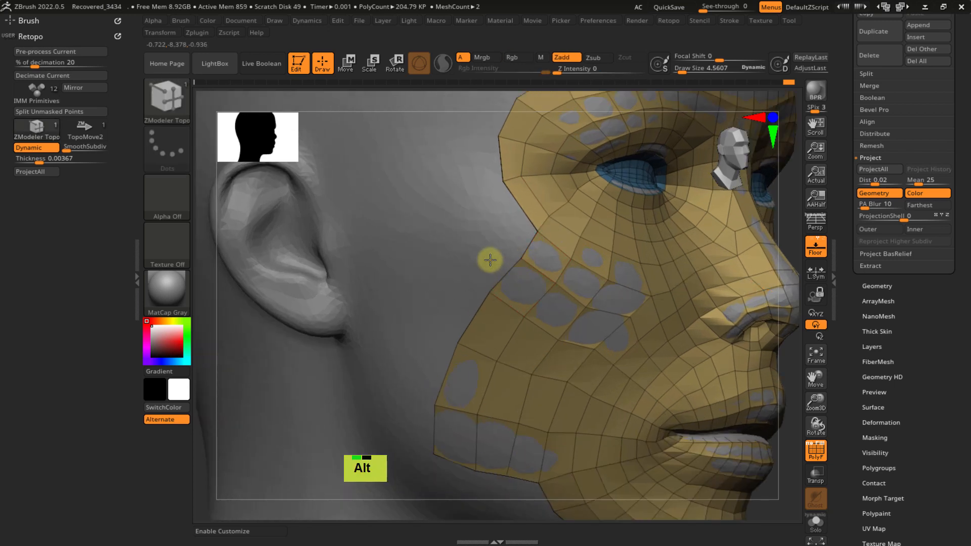
# - Set the draw size to about 10.4, extrude the cheek's outer edge loop again, and join its top to the outer eye patch
pyautogui.press('s')
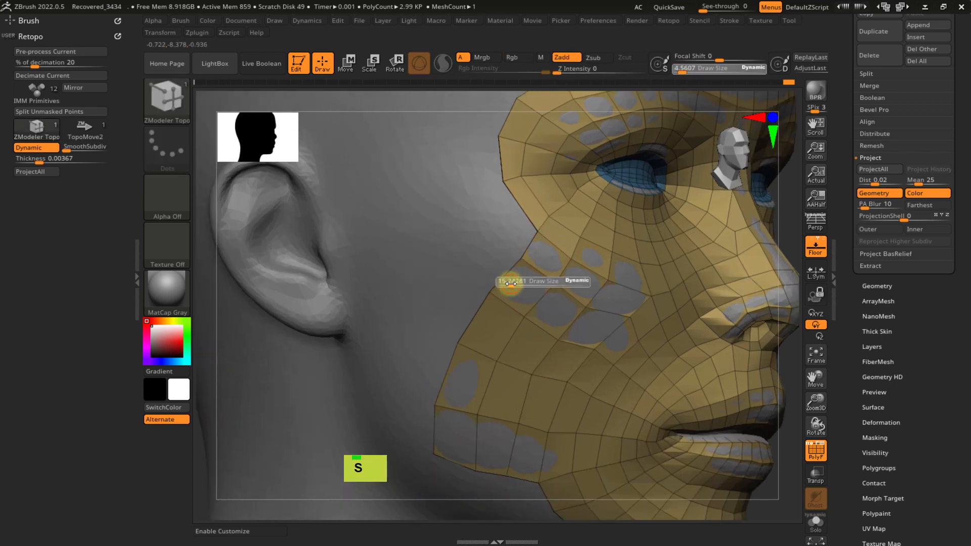
pyautogui.moveTo(511, 284); pyautogui.dragTo(462, 250)
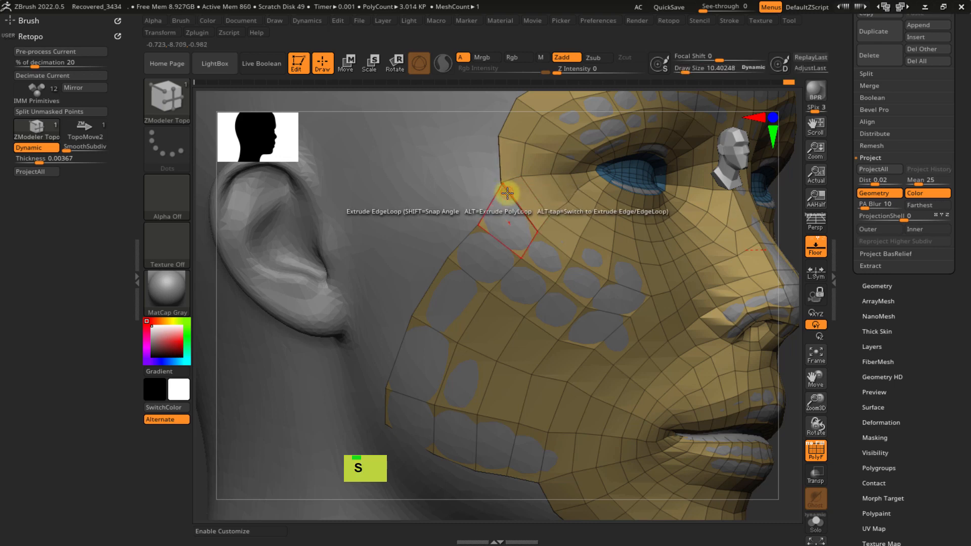
pyautogui.keyDown('ctrl'); pyautogui.moveTo(490, 166); pyautogui.dragTo(505, 187, button='right'); pyautogui.keyUp('ctrl')
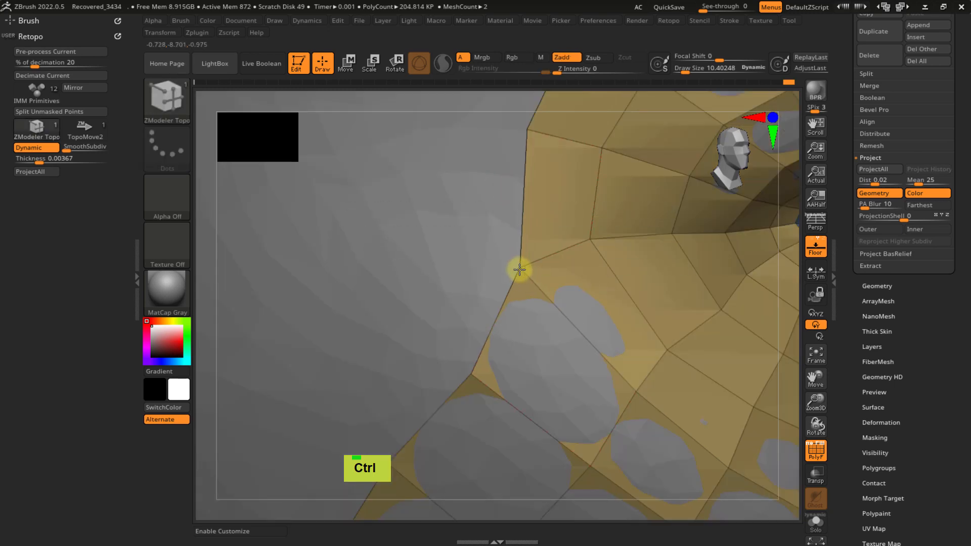
pyautogui.keyDown('ctrl'); pyautogui.moveTo(543, 284); pyautogui.dragTo(586, 224, button='right'); pyautogui.keyUp('ctrl')
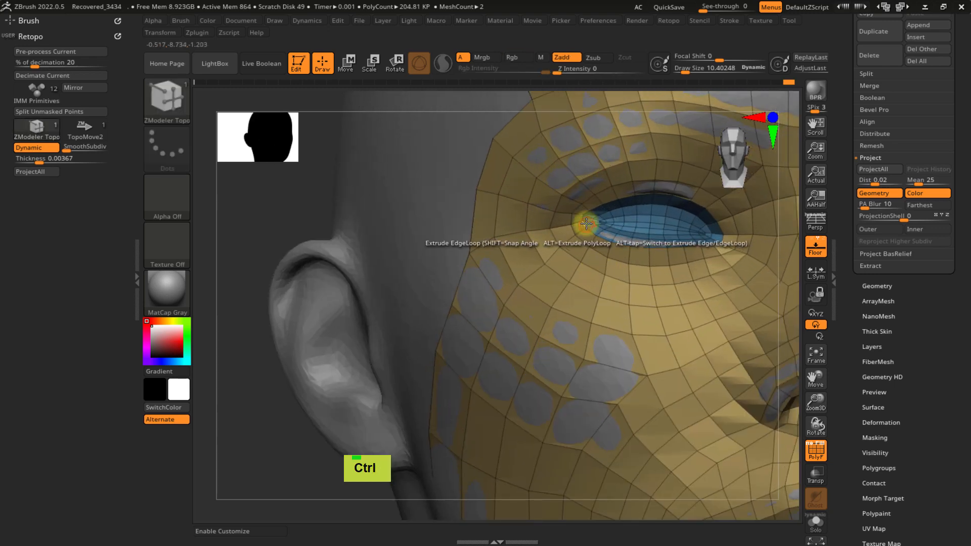
pyautogui.keyDown('alt'); pyautogui.moveTo(518, 222); pyautogui.dragTo(517, 244, button='right'); pyautogui.keyUp('alt')
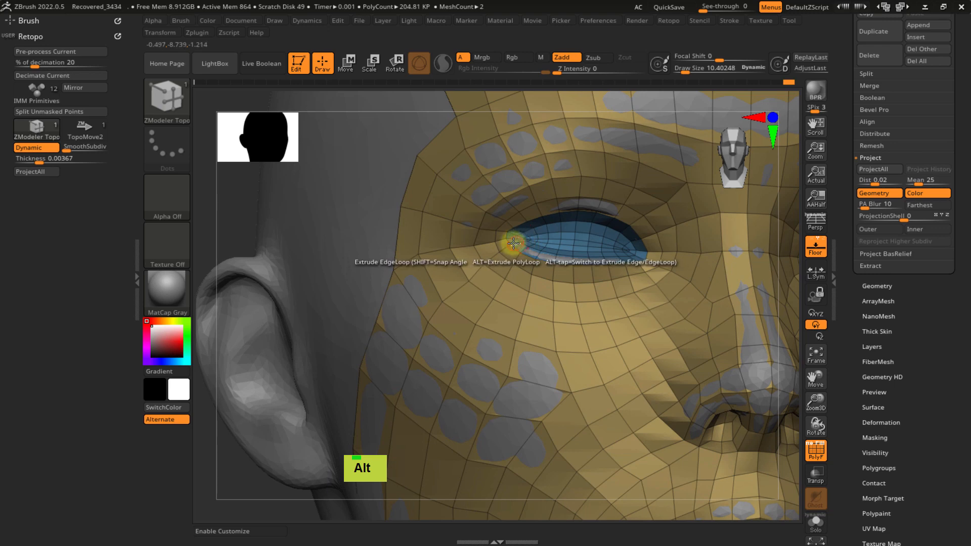
pyautogui.moveTo(471, 248)
pyautogui.keyDown('alt'); pyautogui.mouseDown(button='right')
pyautogui.moveTo(574, 230)
pyautogui.moveTo(525, 232)
pyautogui.moveTo(557, 221)
pyautogui.moveTo(489, 249)
pyautogui.mouseUp(button='right'); pyautogui.keyUp('alt')
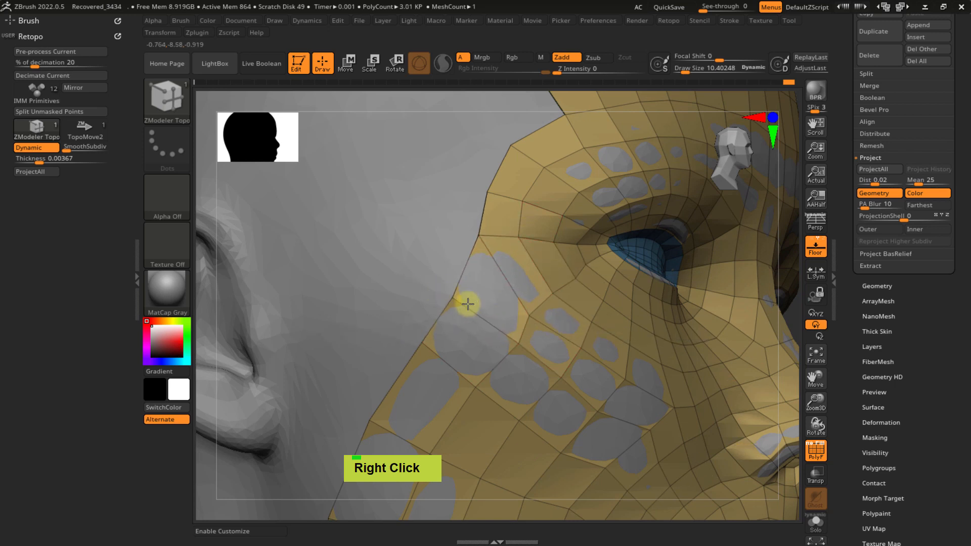
# - Extrude a strip of faces from the outer eye patch across the temple toward the ear, using a draw size of about 44.6
pyautogui.keyDown('ctrl'); pyautogui.moveTo(488, 341); pyautogui.dragTo(492, 297, button='right'); pyautogui.keyUp('ctrl')
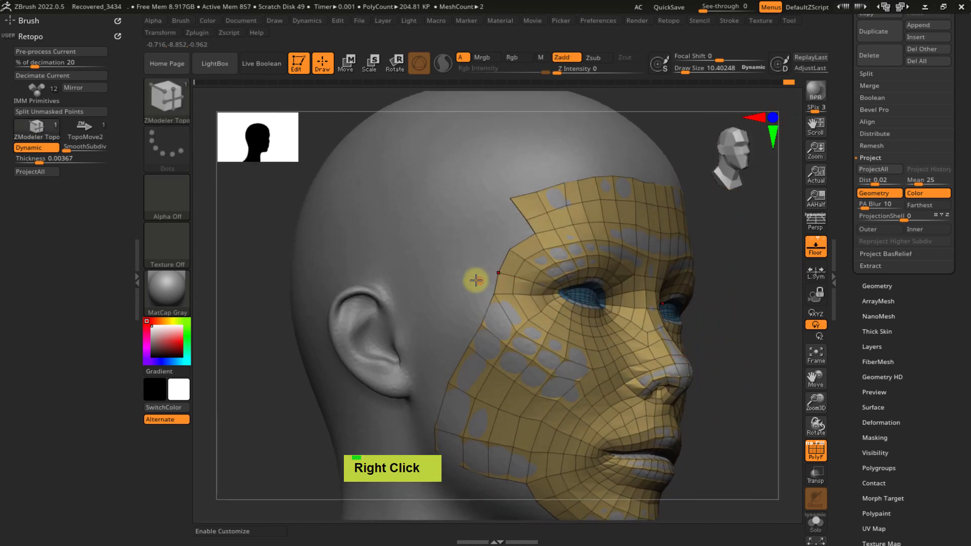
pyautogui.moveTo(432, 277); pyautogui.dragTo(373, 264, button='right')
pyautogui.moveTo(463, 280); pyautogui.dragTo(500, 299, button='right')
pyautogui.keyDown('ctrl'); pyautogui.rightClick(487, 278); pyautogui.keyUp('ctrl')
pyautogui.press('s')
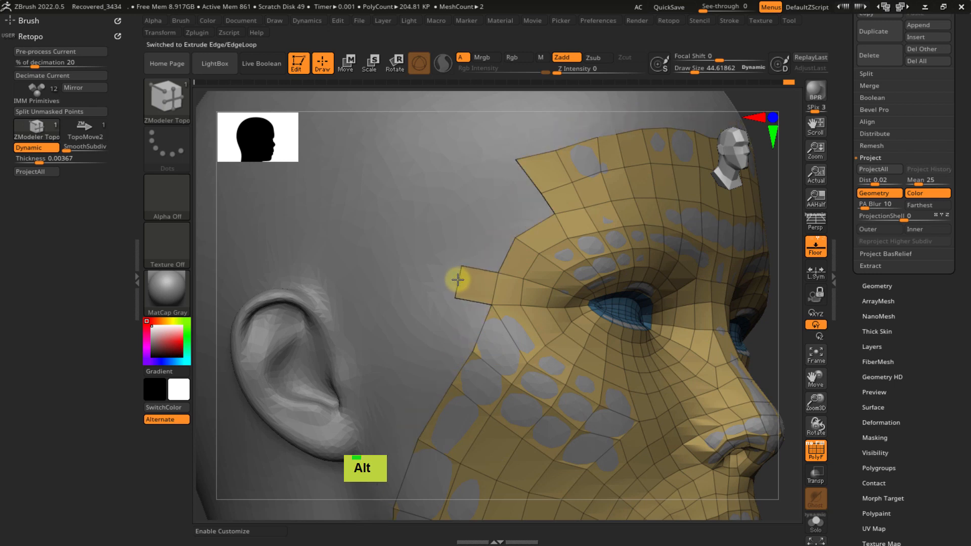
pyautogui.keyDown('alt'); pyautogui.moveTo(453, 277); pyautogui.dragTo(380, 267); pyautogui.keyUp('alt')
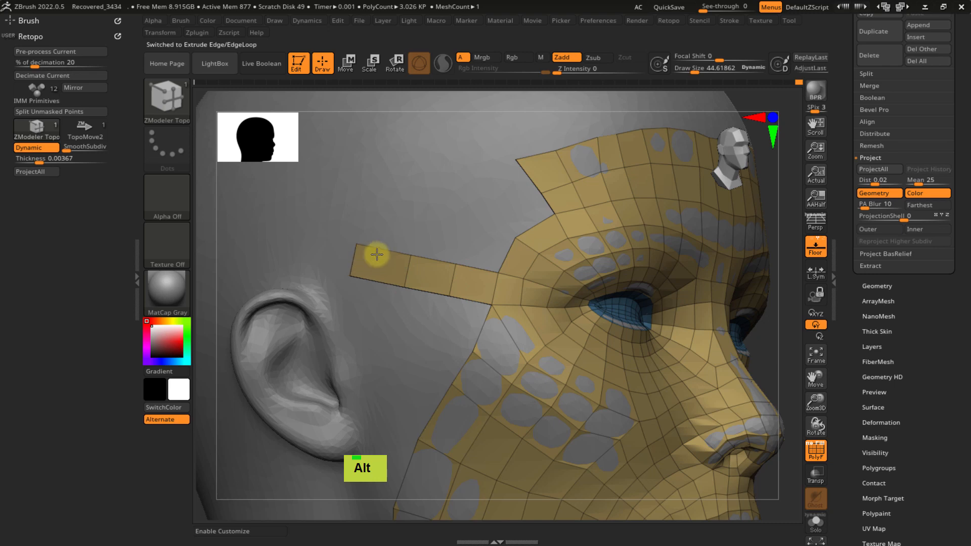
pyautogui.keyDown('ctrl'); pyautogui.moveTo(377, 254); pyautogui.dragTo(408, 265, button='right'); pyautogui.keyUp('ctrl')
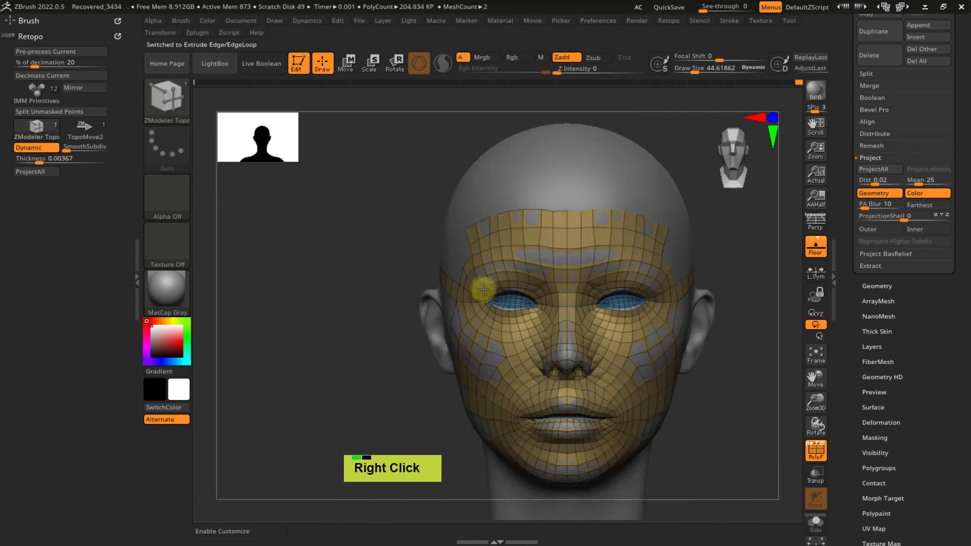
# - Straighten the temple strip and stretch its end to just above the ear with TopoMove2 at a draw size of about 99.1
pyautogui.moveTo(483, 289); pyautogui.dragTo(453, 278, button='right')
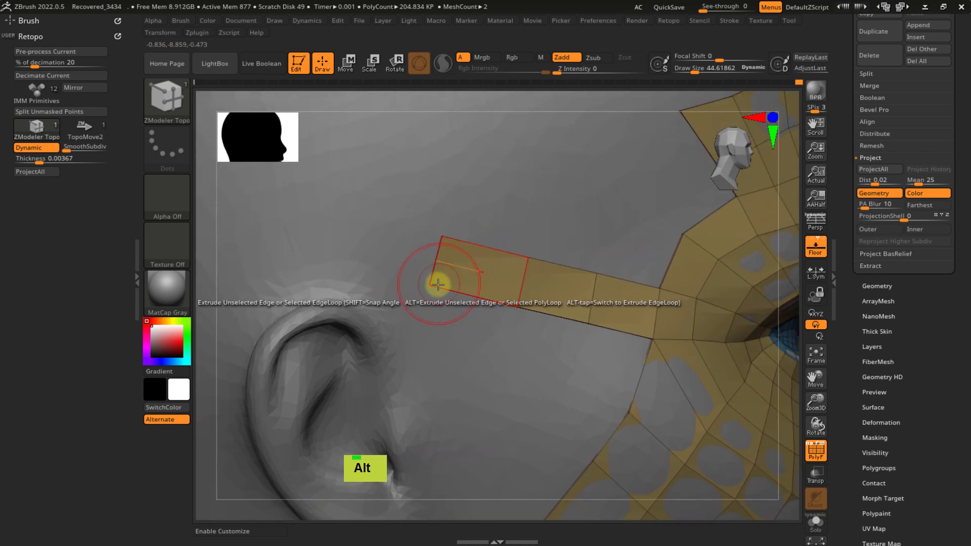
pyautogui.hotkey('ctrl', 'x')
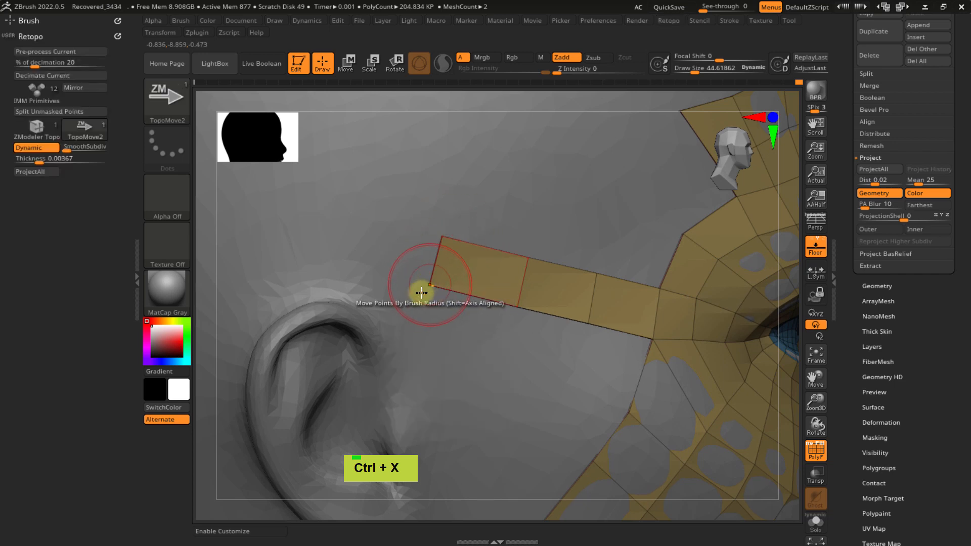
pyautogui.press('s')
pyautogui.moveTo(428, 310); pyautogui.dragTo(430, 310)
pyautogui.moveTo(442, 242); pyautogui.dragTo(422, 244)
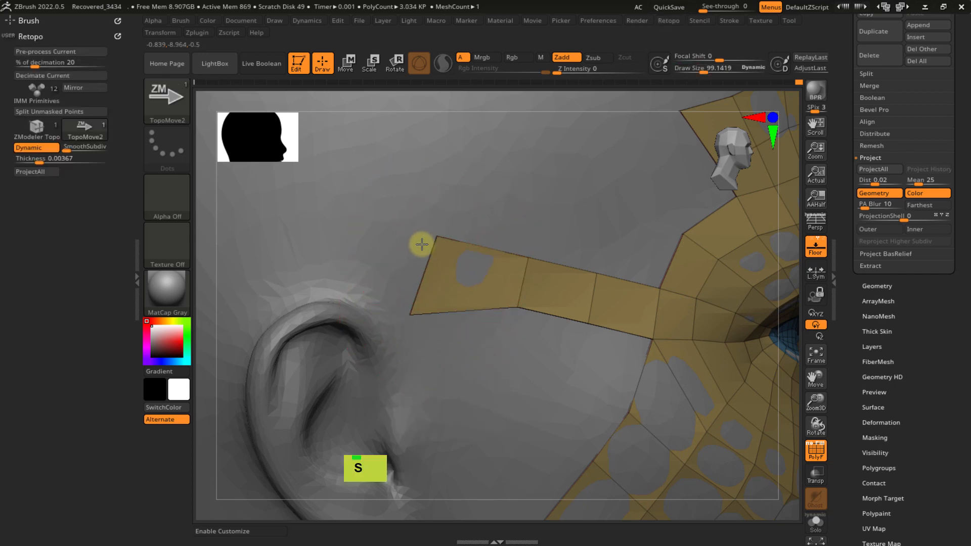
pyautogui.moveTo(512, 307); pyautogui.dragTo(496, 319)
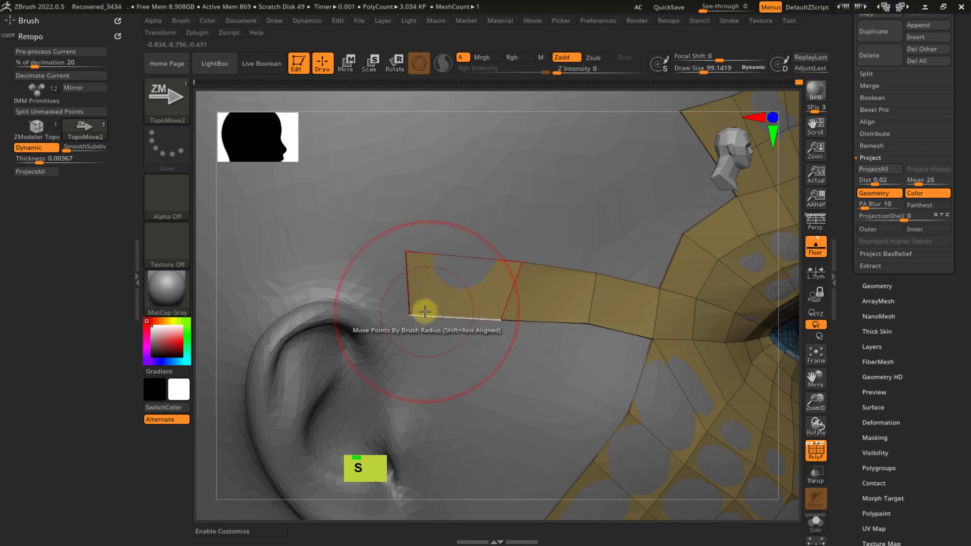
pyautogui.moveTo(407, 314); pyautogui.dragTo(399, 314)
pyautogui.moveTo(401, 254); pyautogui.dragTo(389, 255)
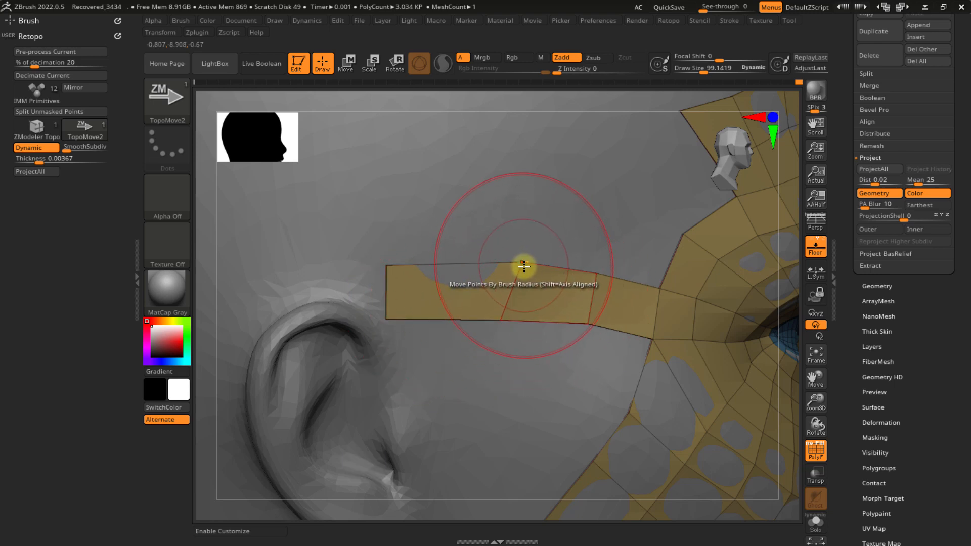
# - Fill the area beneath the temple strip with ZModeler Topo faces, working down beside the ear at a draw size of about 73.1
pyautogui.press('s')
pyautogui.moveTo(554, 306)
pyautogui.keyDown('ctrl'); pyautogui.mouseDown(button='right')
pyautogui.moveTo(533, 278)
pyautogui.moveTo(541, 315)
pyautogui.mouseUp(button='right'); pyautogui.keyUp('ctrl')
pyautogui.moveTo(542, 315)
pyautogui.keyDown('alt'); pyautogui.mouseDown(button='right')
pyautogui.moveTo(522, 236)
pyautogui.moveTo(509, 245)
pyautogui.moveTo(518, 249)
pyautogui.mouseUp(button='right'); pyautogui.keyUp('alt')
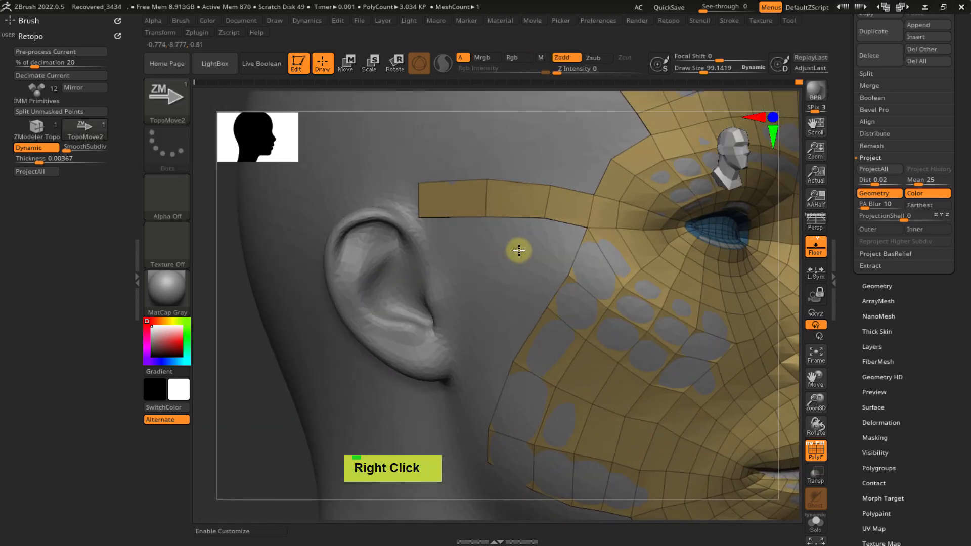
pyautogui.moveTo(576, 251)
pyautogui.mouseDown()
pyautogui.moveTo(557, 245)
pyautogui.moveTo(572, 252)
pyautogui.mouseUp()
pyautogui.hotkey('ctrl', 'x')
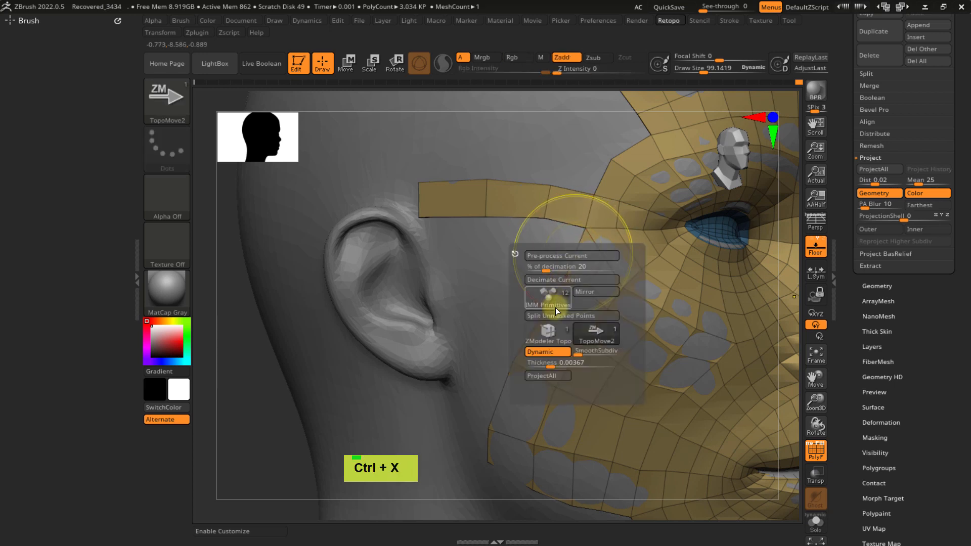
pyautogui.press('s')
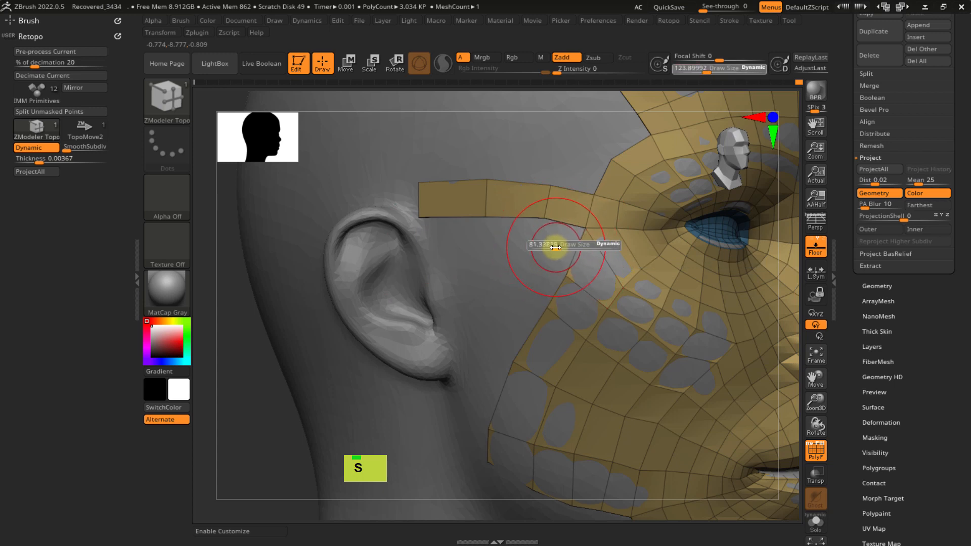
pyautogui.moveTo(571, 247)
pyautogui.mouseDown()
pyautogui.moveTo(551, 245)
pyautogui.moveTo(535, 286)
pyautogui.moveTo(520, 285)
pyautogui.moveTo(529, 238)
pyautogui.moveTo(483, 242)
pyautogui.mouseUp()
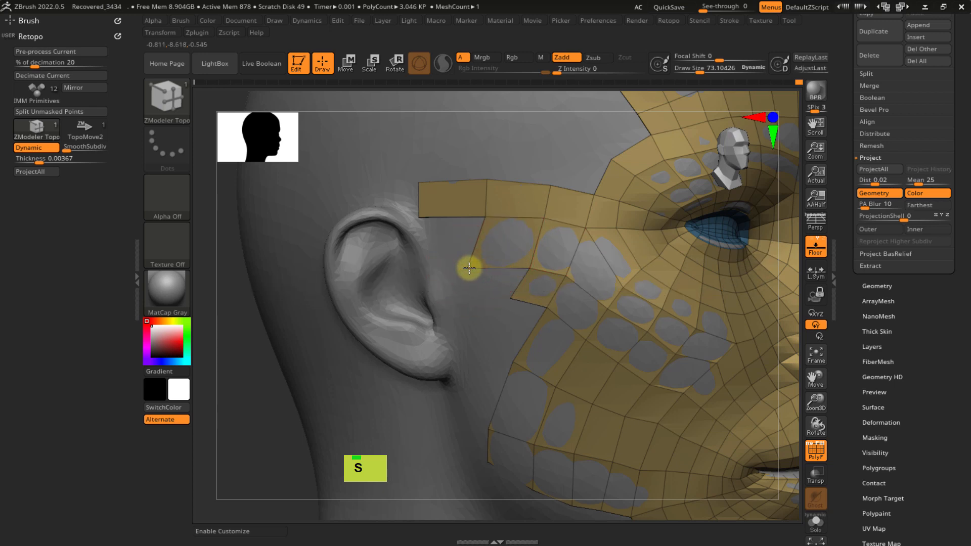
pyautogui.moveTo(489, 260)
pyautogui.mouseDown(button='right')
pyautogui.moveTo(488, 277)
pyautogui.moveTo(470, 268)
pyautogui.mouseUp(button='right')
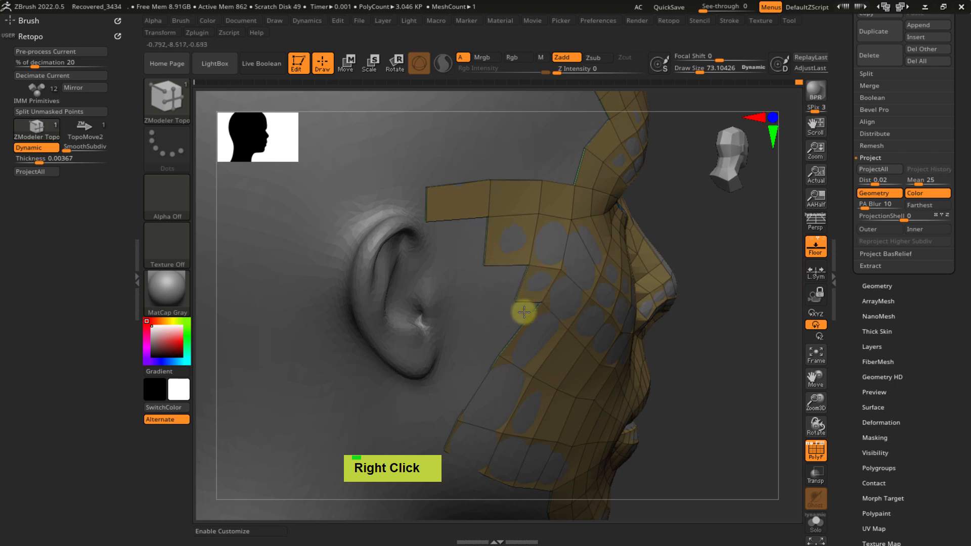
pyautogui.moveTo(524, 312)
pyautogui.mouseDown(button='right')
pyautogui.moveTo(475, 306)
pyautogui.moveTo(527, 306)
pyautogui.mouseUp(button='right')
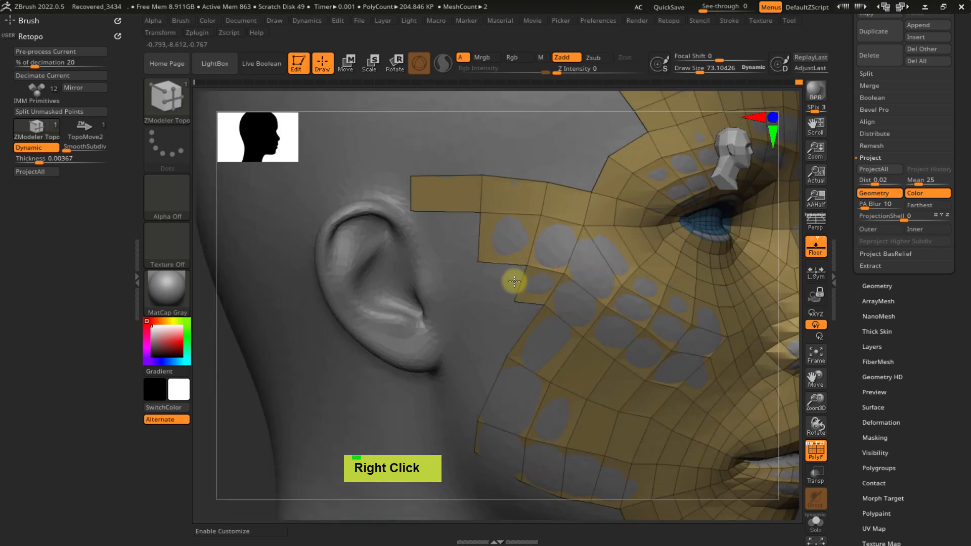
pyautogui.moveTo(452, 277); pyautogui.dragTo(460, 301, button='right')
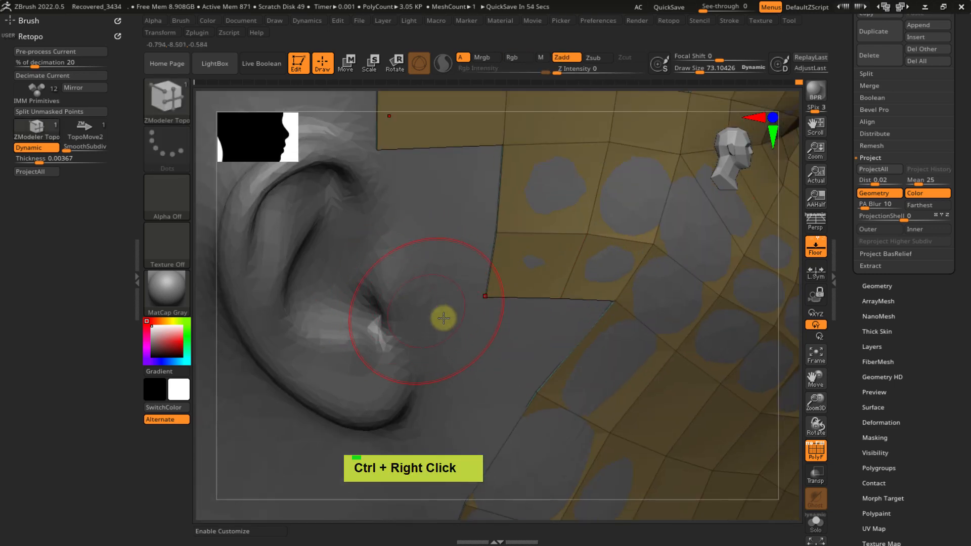
# - Set the draw size to about 51.1, adjust the jaw border corners, and add the next row of faces down toward the earlobe
pyautogui.moveTo(444, 318)
pyautogui.keyDown('ctrl'); pyautogui.mouseDown(button='right')
pyautogui.moveTo(486, 280)
pyautogui.moveTo(494, 245)
pyautogui.moveTo(461, 263)
pyautogui.moveTo(475, 286)
pyautogui.moveTo(462, 275)
pyautogui.mouseUp(button='right'); pyautogui.keyUp('ctrl')
pyautogui.press('s')
pyautogui.moveTo(462, 276)
pyautogui.mouseDown()
pyautogui.moveTo(469, 262)
pyautogui.moveTo(408, 329)
pyautogui.moveTo(428, 340)
pyautogui.mouseUp()
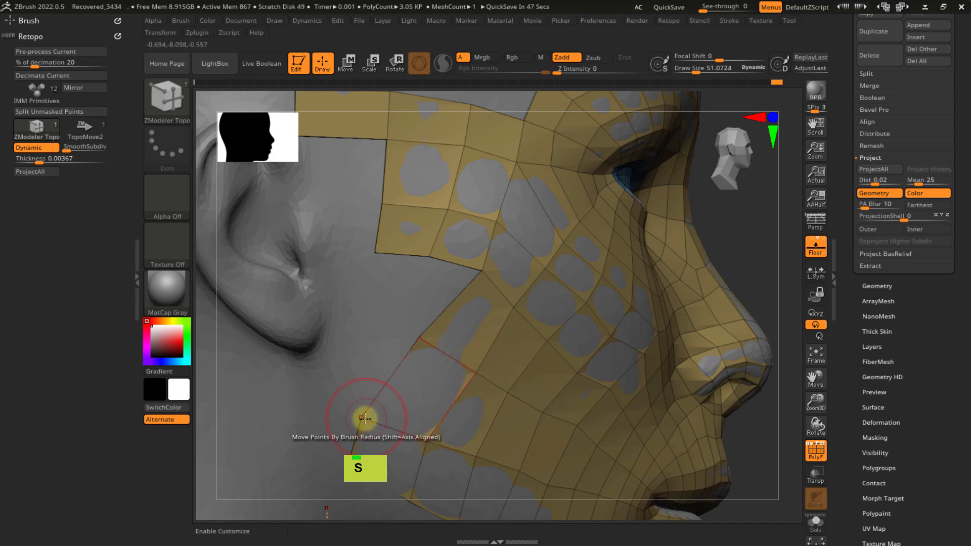
pyautogui.moveTo(383, 423); pyautogui.dragTo(434, 444)
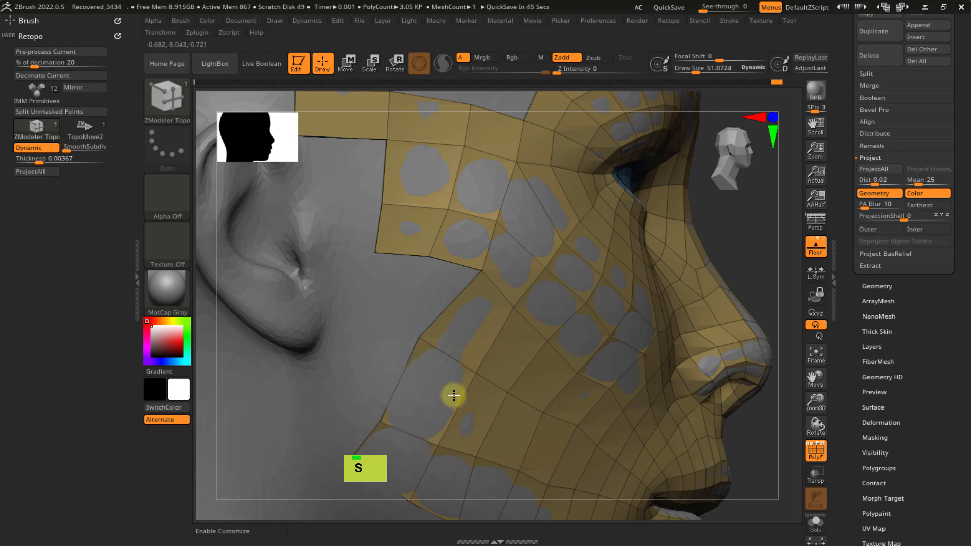
pyautogui.moveTo(454, 396)
pyautogui.keyDown('ctrl'); pyautogui.mouseDown(button='right')
pyautogui.moveTo(455, 299)
pyautogui.moveTo(390, 297)
pyautogui.moveTo(427, 280)
pyautogui.moveTo(479, 328)
pyautogui.moveTo(475, 310)
pyautogui.mouseUp(button='right'); pyautogui.keyUp('ctrl')
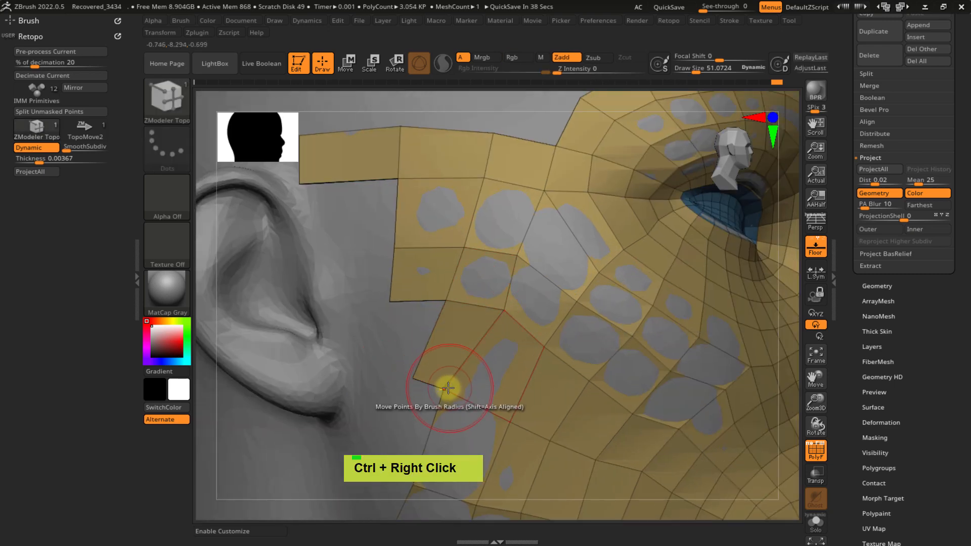
pyautogui.moveTo(425, 299); pyautogui.dragTo(391, 348)
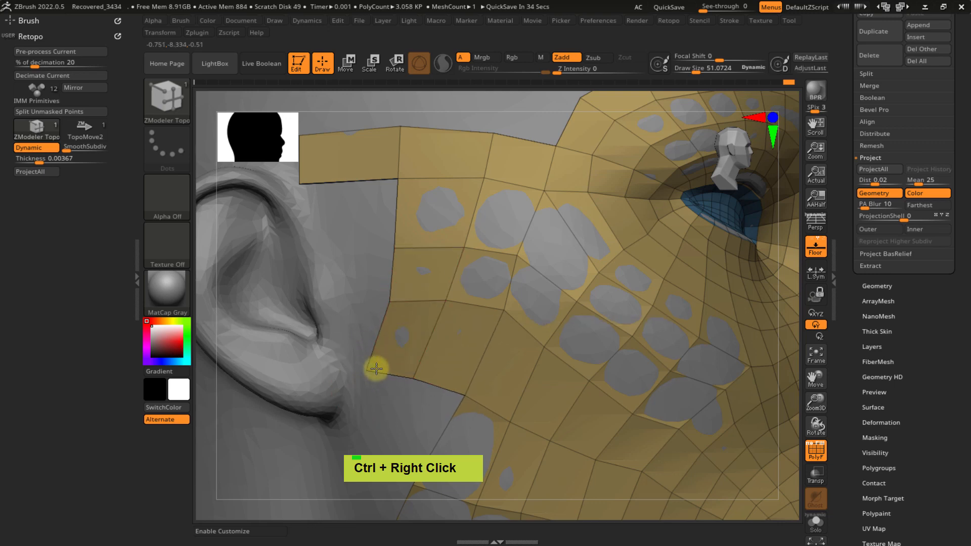
pyautogui.keyDown('ctrl'); pyautogui.moveTo(376, 369); pyautogui.dragTo(527, 293, button='right'); pyautogui.keyUp('ctrl')
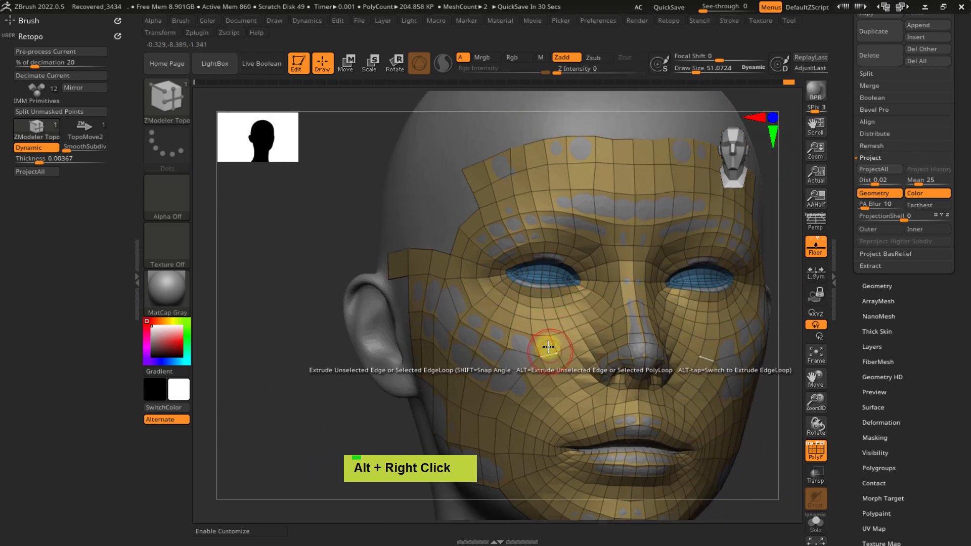
# - Undo the extra face at the jaw corner, and smooth the cheek topology with a draw size of about 194.7
pyautogui.moveTo(542, 325)
pyautogui.mouseDown(button='right')
pyautogui.moveTo(581, 277)
pyautogui.moveTo(527, 248)
pyautogui.moveTo(561, 264)
pyautogui.moveTo(503, 379)
pyautogui.moveTo(481, 329)
pyautogui.moveTo(480, 268)
pyautogui.moveTo(481, 329)
pyautogui.mouseUp(button='right')
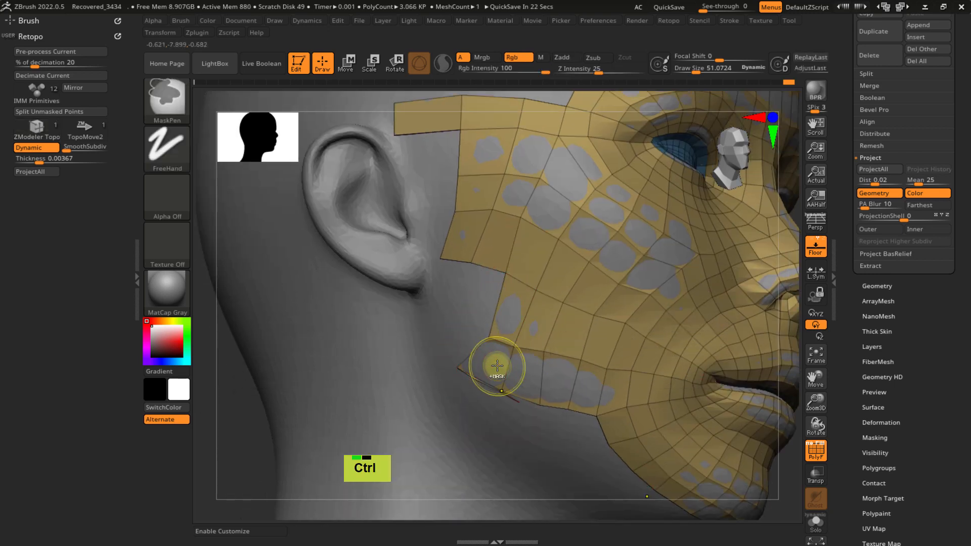
pyautogui.hotkey('ctrl', 'z')
pyautogui.press('s')
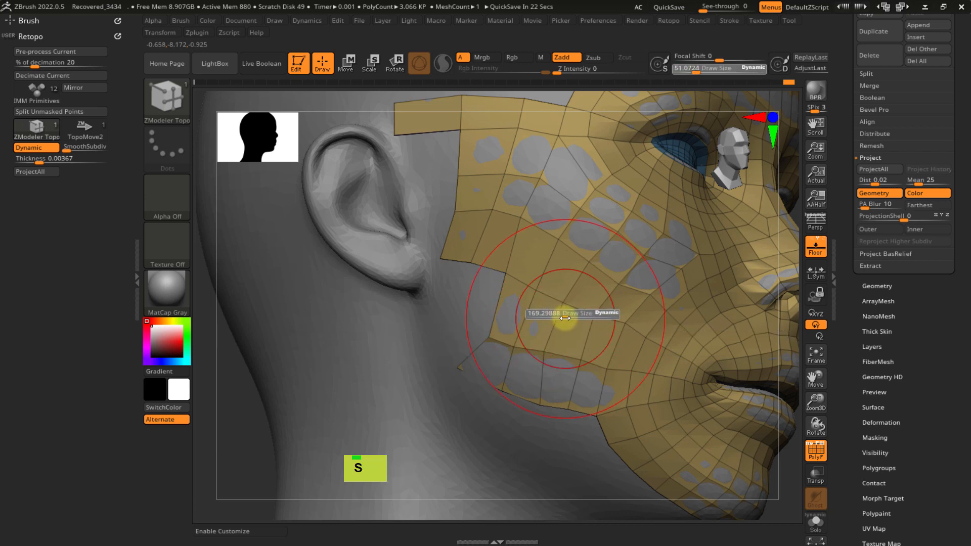
pyautogui.keyDown('shift'); pyautogui.click(599, 309); pyautogui.keyUp('shift')
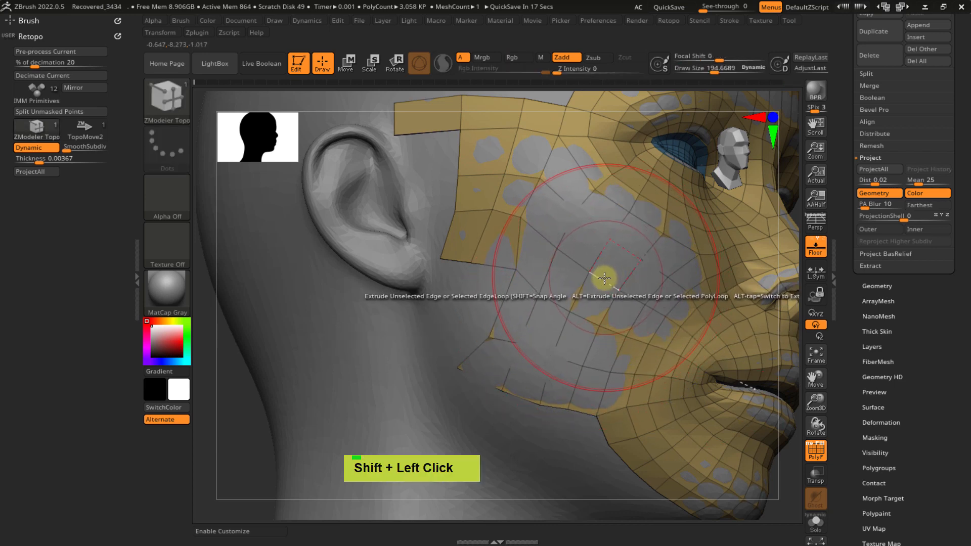
pyautogui.hotkey('ctrl', 'x')
pyautogui.click(620, 371)
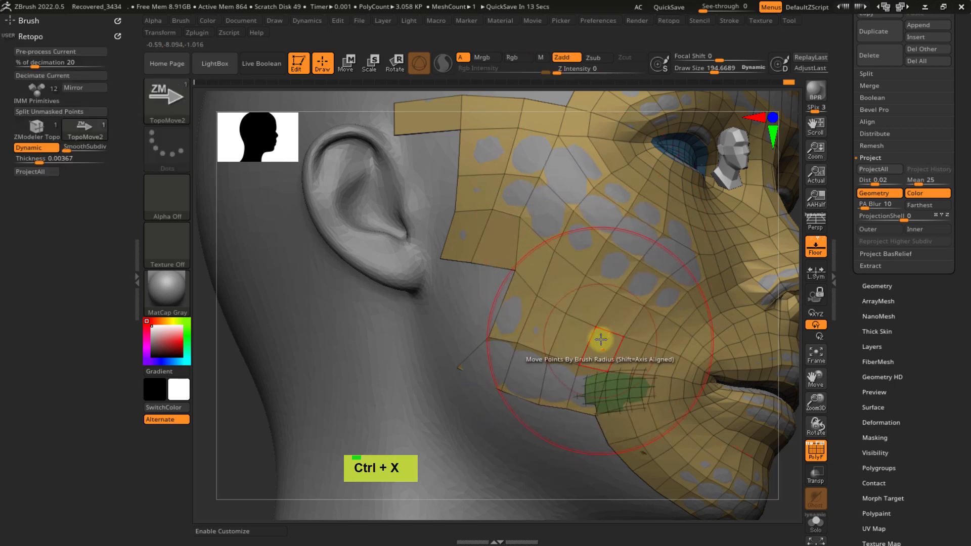
pyautogui.keyDown('ctrl'); pyautogui.moveTo(601, 339); pyautogui.dragTo(588, 325, button='right'); pyautogui.keyUp('ctrl')
pyautogui.hotkey('ctrl', 'z')
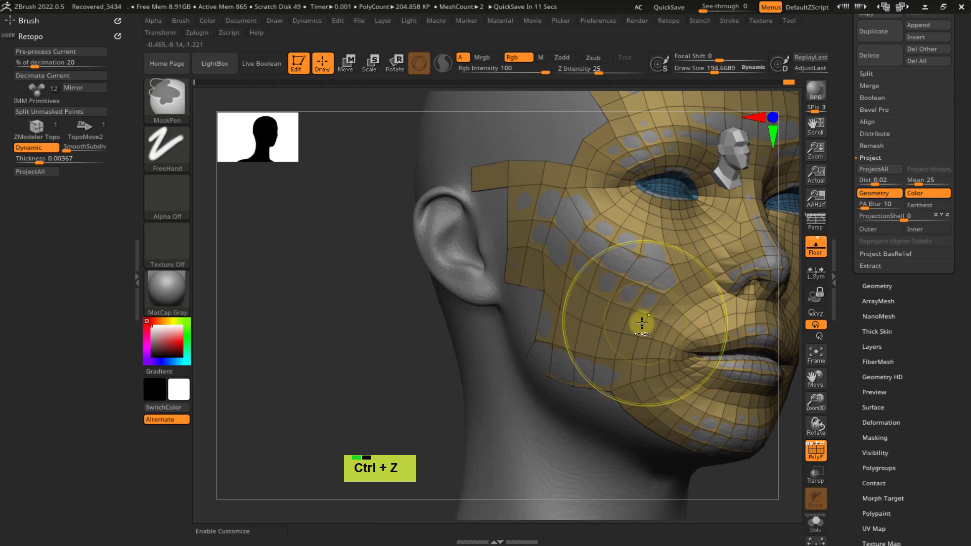
# - Solo the retopology mesh and hide its mouth bag polygroup, switching Dynamic off for the isolation and back on
pyautogui.keyDown('alt'); pyautogui.moveTo(635, 299); pyautogui.dragTo(551, 324, button='right'); pyautogui.keyUp('alt')
pyautogui.click(815, 522)
pyautogui.moveTo(779, 476); pyautogui.dragTo(567, 378, button='right')
pyautogui.moveTo(442, 354)
pyautogui.mouseDown(button='right')
pyautogui.moveTo(453, 388)
pyautogui.moveTo(428, 348)
pyautogui.mouseUp(button='right')
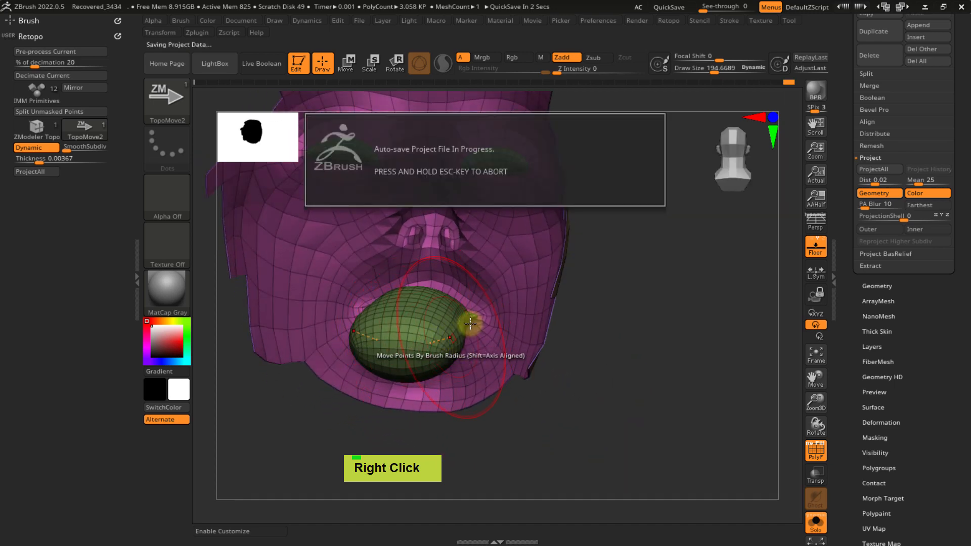
pyautogui.moveTo(559, 295); pyautogui.dragTo(559, 315, button='right')
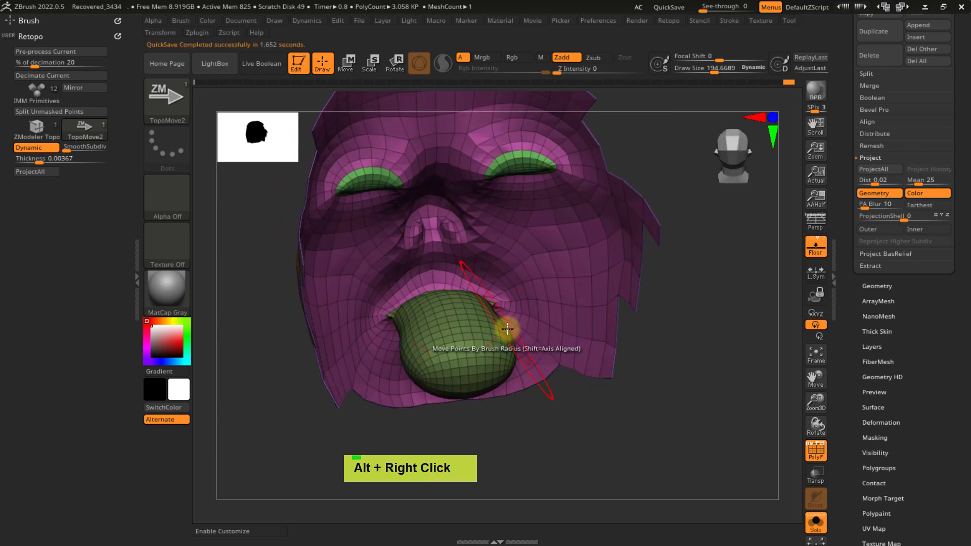
pyautogui.click(43, 154)
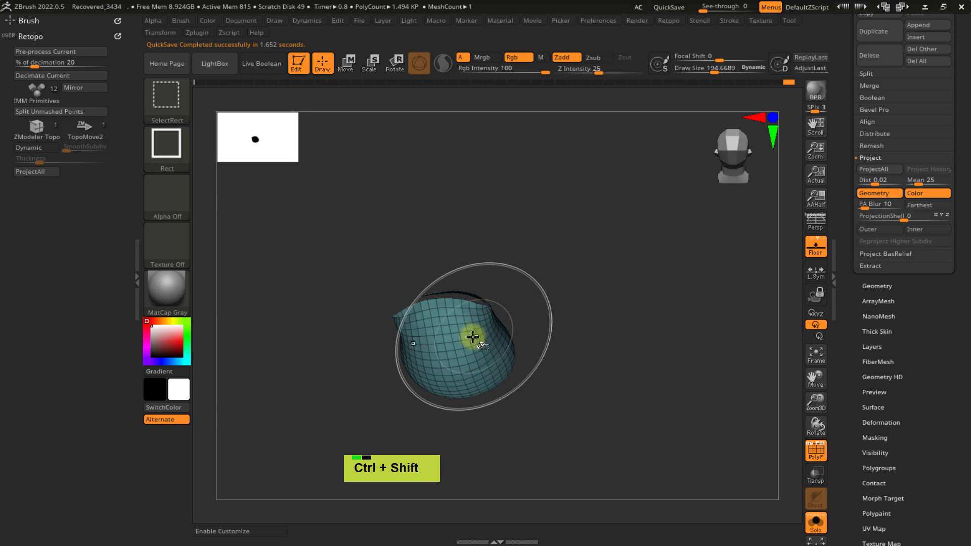
pyautogui.keyDown('ctrl'); pyautogui.keyDown('shift'); pyautogui.moveTo(614, 259); pyautogui.dragTo(709, 329); pyautogui.keyUp('shift'); pyautogui.keyUp('ctrl')
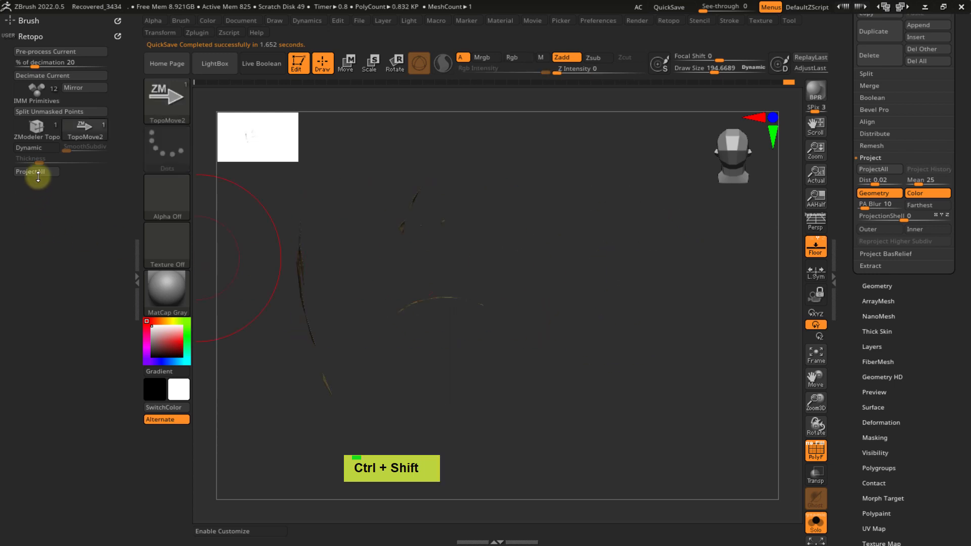
pyautogui.click(37, 147)
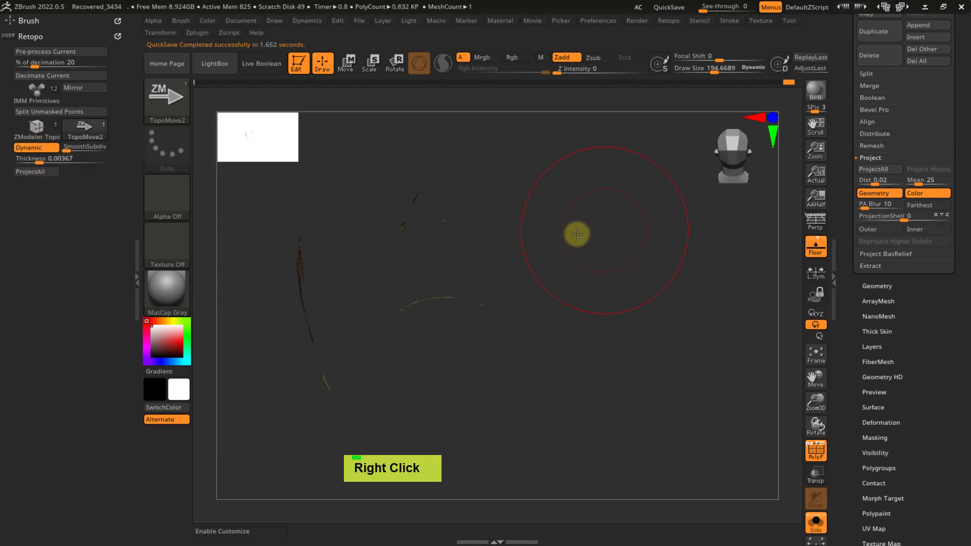
# - Examine the face topology without the mouth bag, both against the head sculpt and in isolation
pyautogui.moveTo(577, 234); pyautogui.dragTo(511, 245, button='right')
pyautogui.keyDown('alt'); pyautogui.moveTo(577, 275); pyautogui.dragTo(602, 270, button='right'); pyautogui.keyUp('alt')
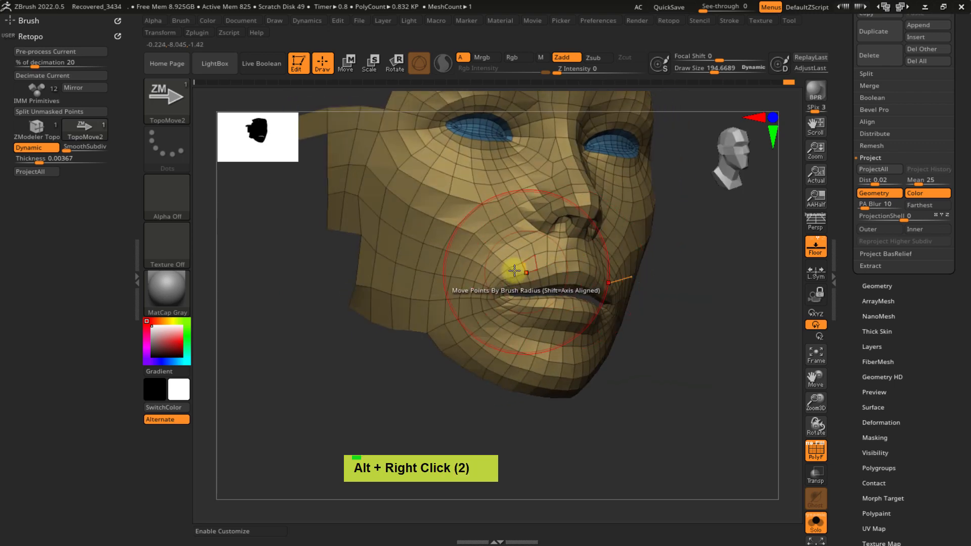
pyautogui.keyDown('alt'); pyautogui.moveTo(500, 270); pyautogui.dragTo(536, 351, button='right'); pyautogui.keyUp('alt')
pyautogui.keyDown('alt'); pyautogui.moveTo(505, 294); pyautogui.dragTo(426, 315, button='right'); pyautogui.keyUp('alt')
pyautogui.click(816, 526)
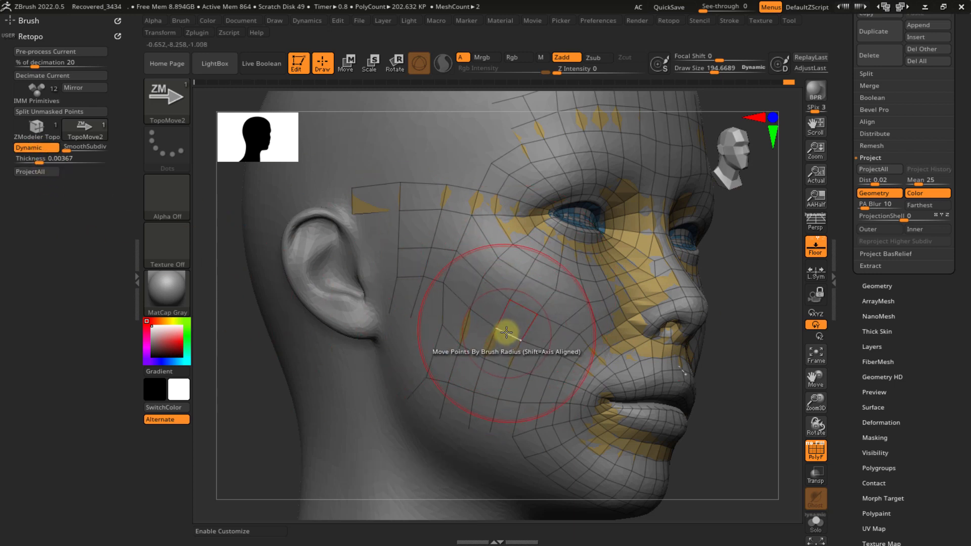
pyautogui.keyDown('ctrl'); pyautogui.moveTo(464, 311); pyautogui.dragTo(449, 297, button='right'); pyautogui.keyUp('ctrl')
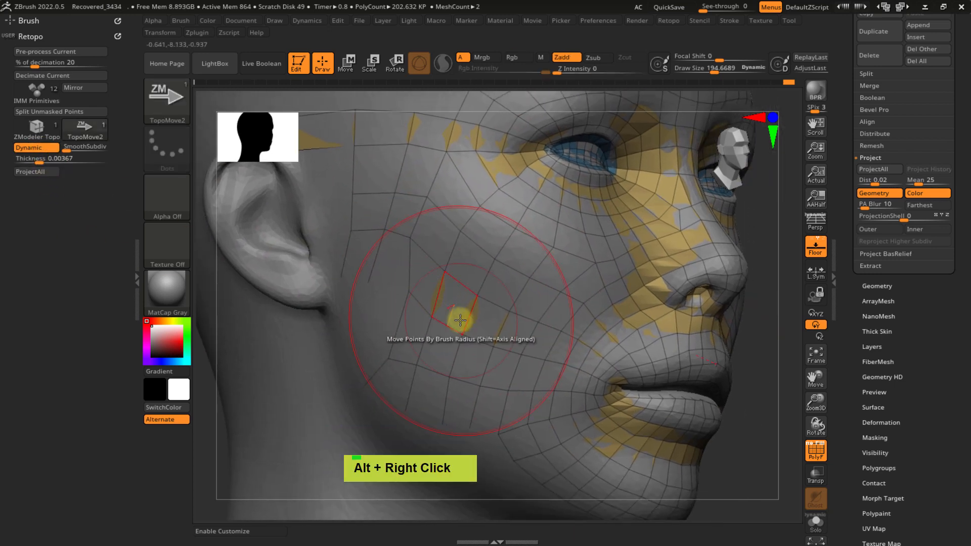
pyautogui.click(817, 523)
pyautogui.keyDown('ctrl'); pyautogui.moveTo(629, 434); pyautogui.dragTo(478, 401, button='right'); pyautogui.keyUp('ctrl')
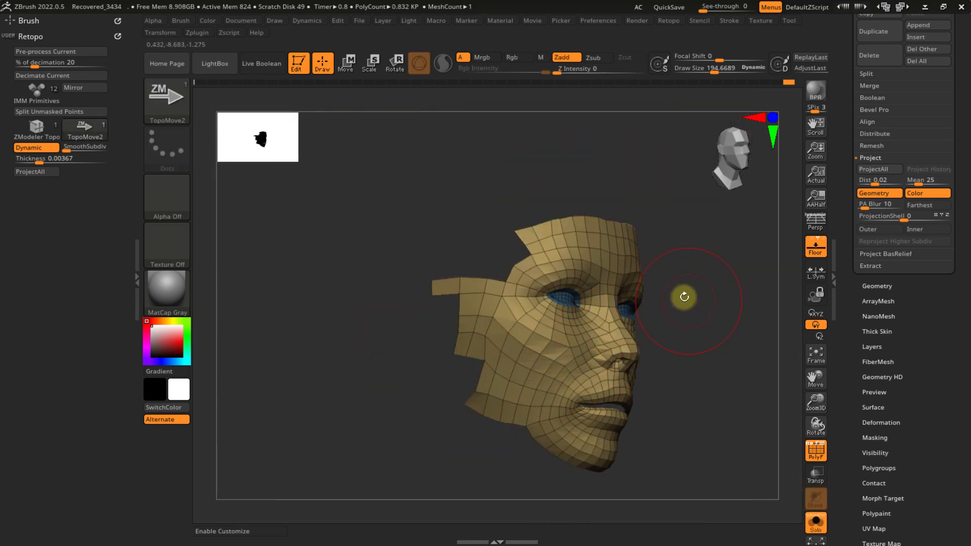
# - Unhide the mouth bag polygroup, check the isolated retopology mesh from below and the side, and quick-save the project
pyautogui.moveTo(684, 297); pyautogui.dragTo(759, 307, button='right')
pyautogui.keyDown('ctrl'); pyautogui.keyDown('shift'); pyautogui.click(704, 306); pyautogui.keyUp('shift'); pyautogui.keyUp('ctrl')
pyautogui.moveTo(593, 410); pyautogui.dragTo(645, 437, button='right')
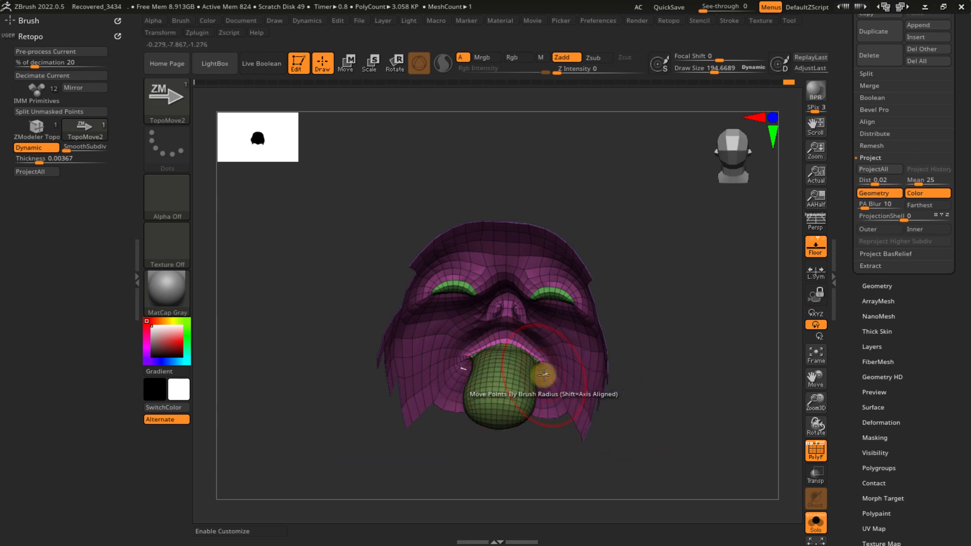
pyautogui.moveTo(535, 382); pyautogui.dragTo(512, 325, button='right')
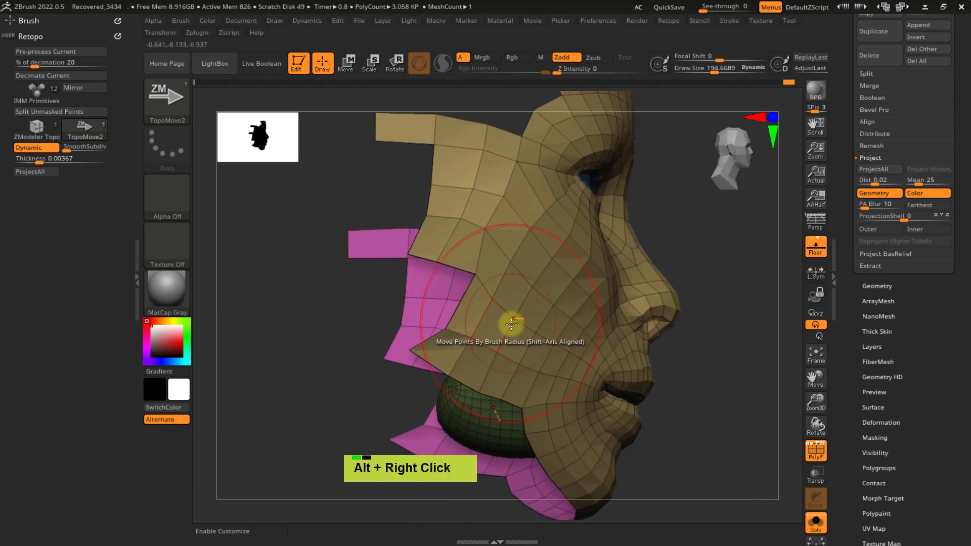
pyautogui.keyDown('alt'); pyautogui.moveTo(524, 262); pyautogui.dragTo(518, 306, button='right'); pyautogui.keyUp('alt')
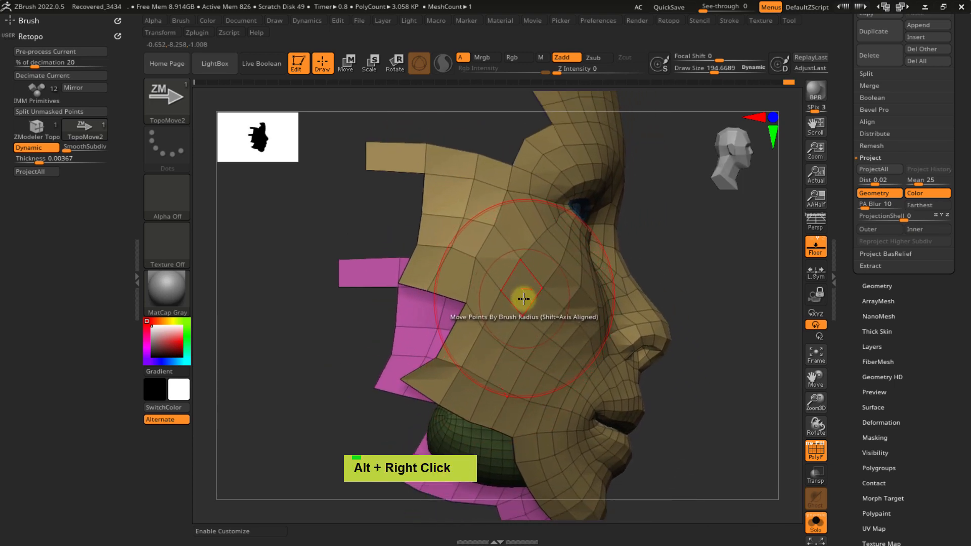
pyautogui.press('9')
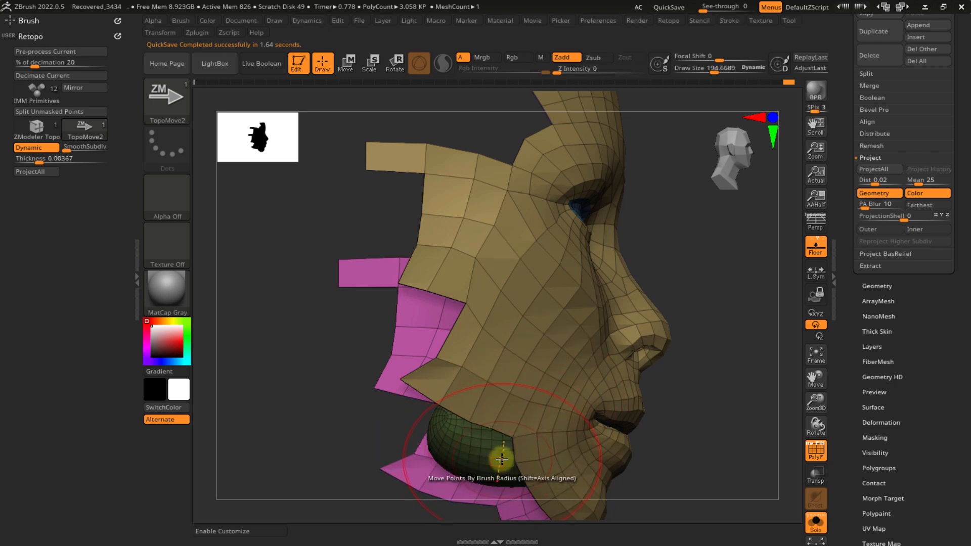
# - Set the draw size to about 103.9 and open the Modify Topology settings of the mesh geometry
pyautogui.keyDown('shift'); pyautogui.moveTo(434, 354); pyautogui.dragTo(436, 397, button='right'); pyautogui.keyUp('shift')
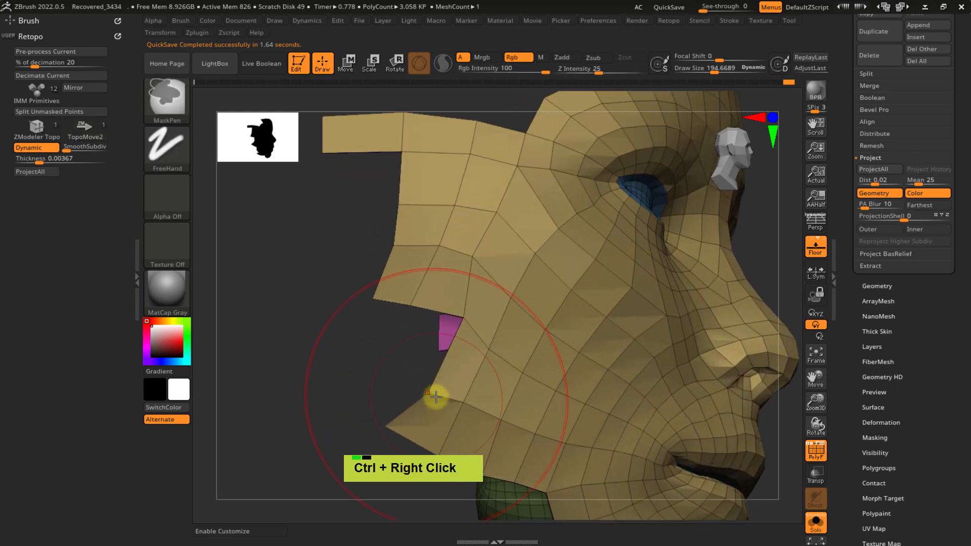
pyautogui.press('s')
pyautogui.moveTo(427, 397)
pyautogui.mouseDown()
pyautogui.moveTo(418, 403)
pyautogui.moveTo(430, 388)
pyautogui.mouseUp()
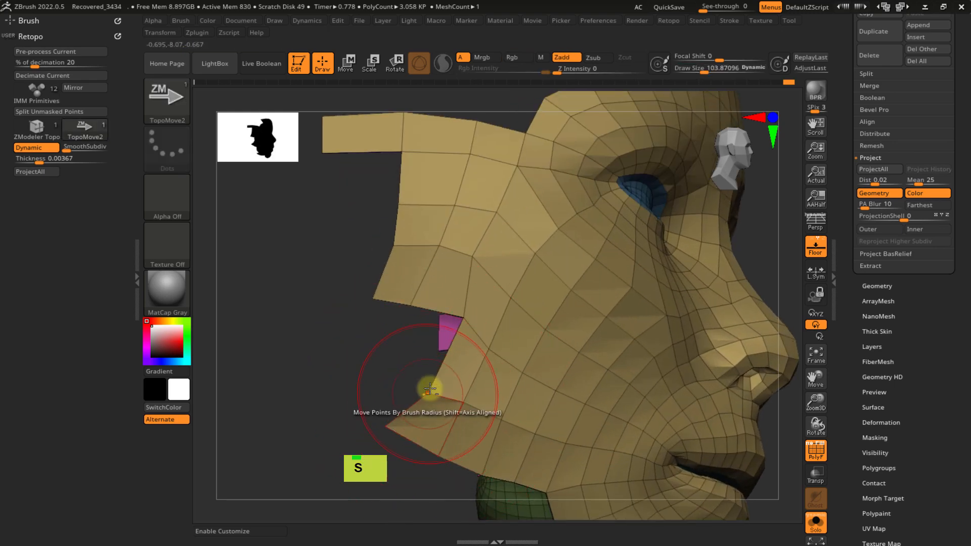
pyautogui.keyDown('alt'); pyautogui.moveTo(430, 389); pyautogui.dragTo(407, 338, button='right'); pyautogui.keyUp('alt')
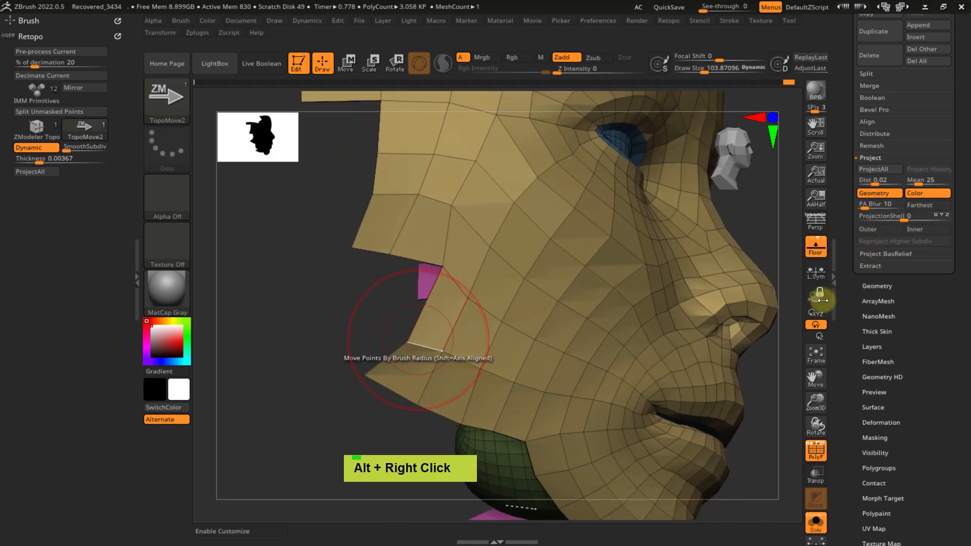
pyautogui.click(862, 286)
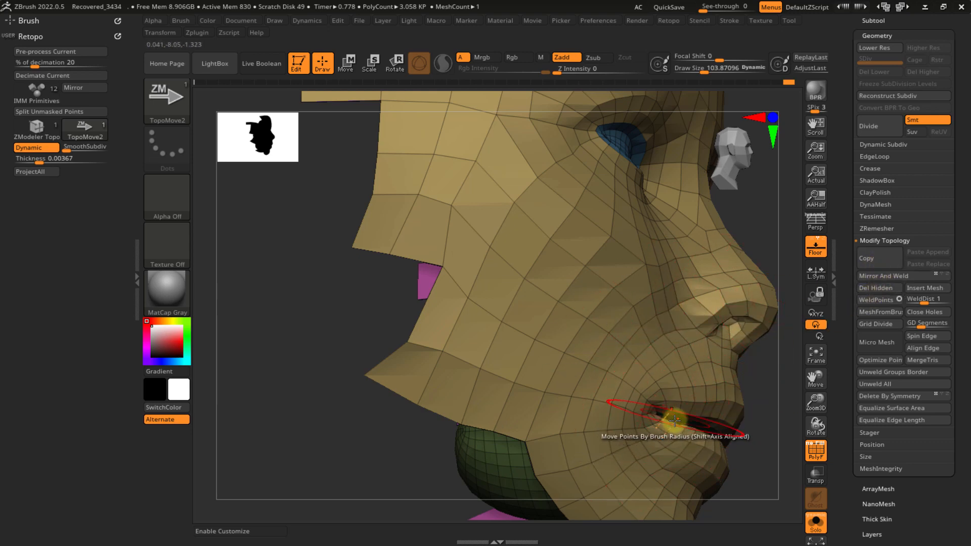
pyautogui.moveTo(665, 385)
pyautogui.mouseDown(button='right')
pyautogui.moveTo(636, 351)
pyautogui.moveTo(665, 384)
pyautogui.mouseUp(button='right')
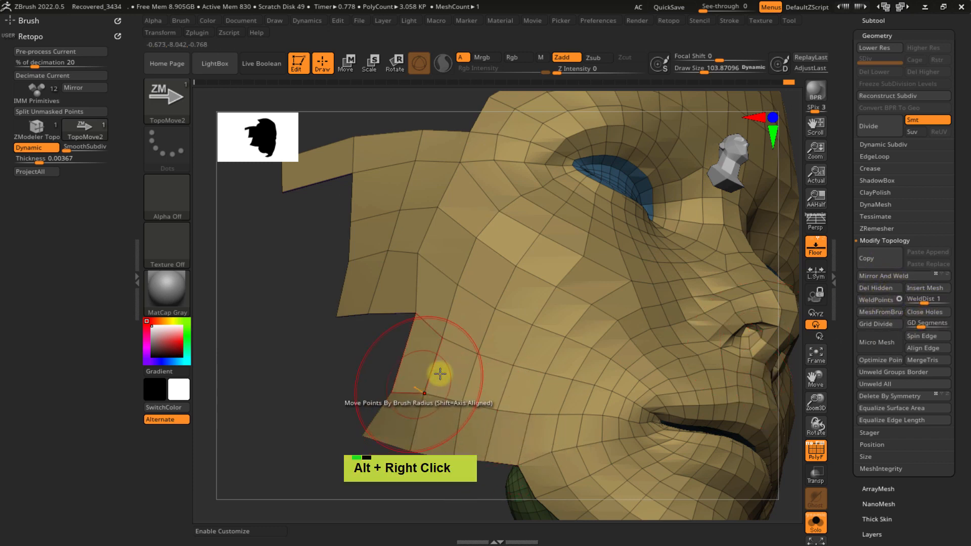
# - Turn off Solo to bring back the head sculpt and adjust the cheek and jaw border points below the ear
pyautogui.moveTo(440, 373)
pyautogui.keyDown('alt'); pyautogui.mouseDown(button='right')
pyautogui.moveTo(440, 360)
pyautogui.moveTo(407, 368)
pyautogui.moveTo(390, 347)
pyautogui.mouseUp(button='right'); pyautogui.keyUp('alt')
pyautogui.click(817, 501)
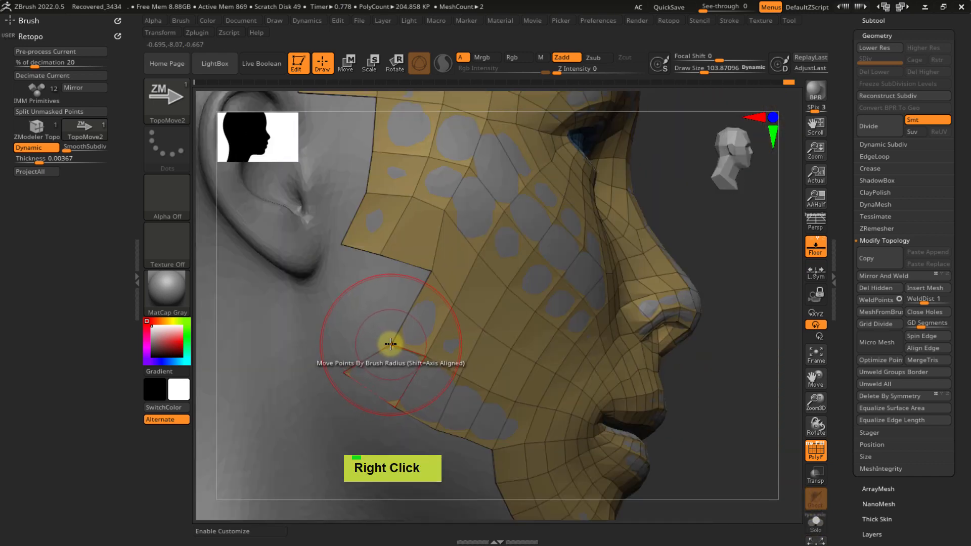
pyautogui.moveTo(390, 344); pyautogui.dragTo(398, 345)
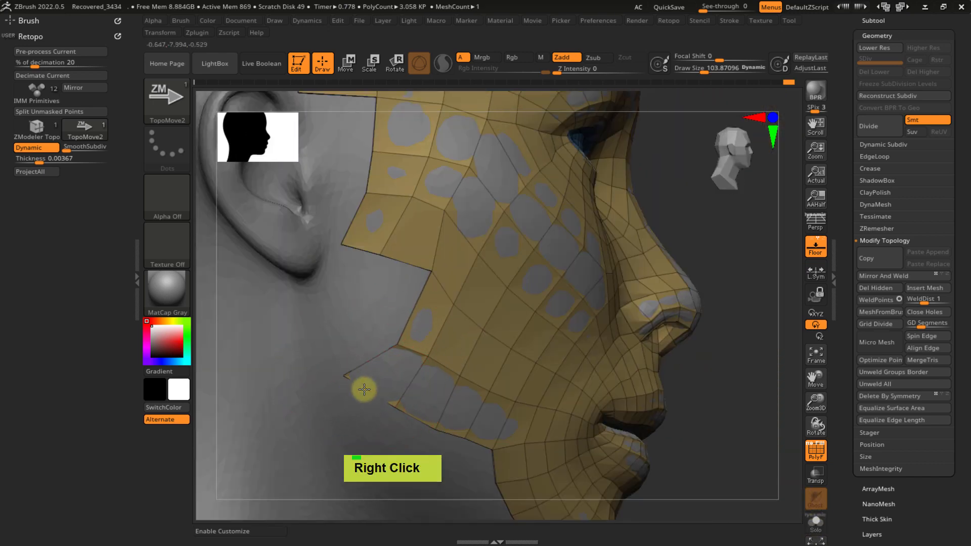
pyautogui.moveTo(398, 407); pyautogui.dragTo(420, 417)
pyautogui.moveTo(420, 357); pyautogui.dragTo(438, 362)
pyautogui.moveTo(431, 271); pyautogui.dragTo(420, 282)
pyautogui.moveTo(414, 265)
pyautogui.keyDown('ctrl'); pyautogui.mouseDown(button='right')
pyautogui.moveTo(399, 214)
pyautogui.moveTo(424, 288)
pyautogui.moveTo(412, 250)
pyautogui.mouseUp(button='right'); pyautogui.keyUp('ctrl')
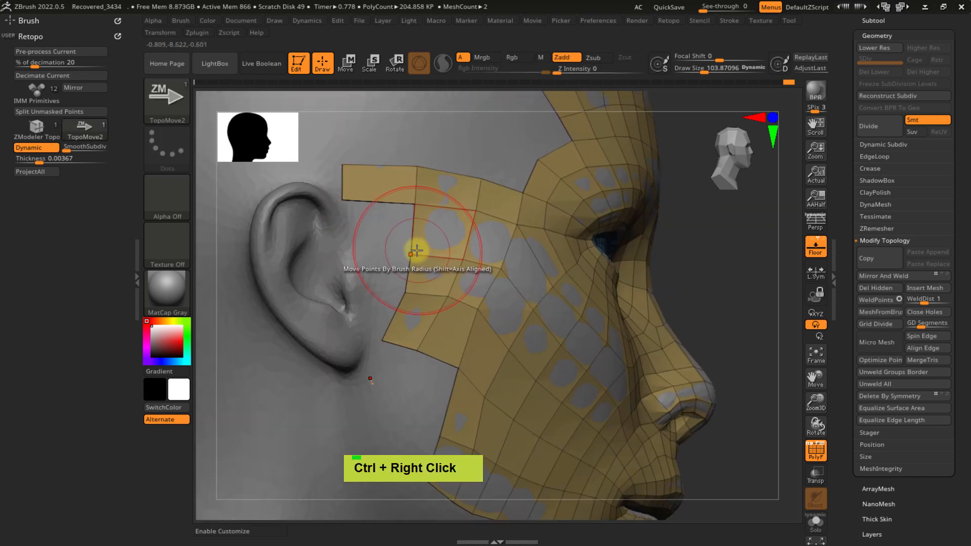
# - Switch to the ZModeler topology brush and fill the notch in front of the ear with new faces
pyautogui.hotkey('ctrl', 'x')
pyautogui.click(441, 337)
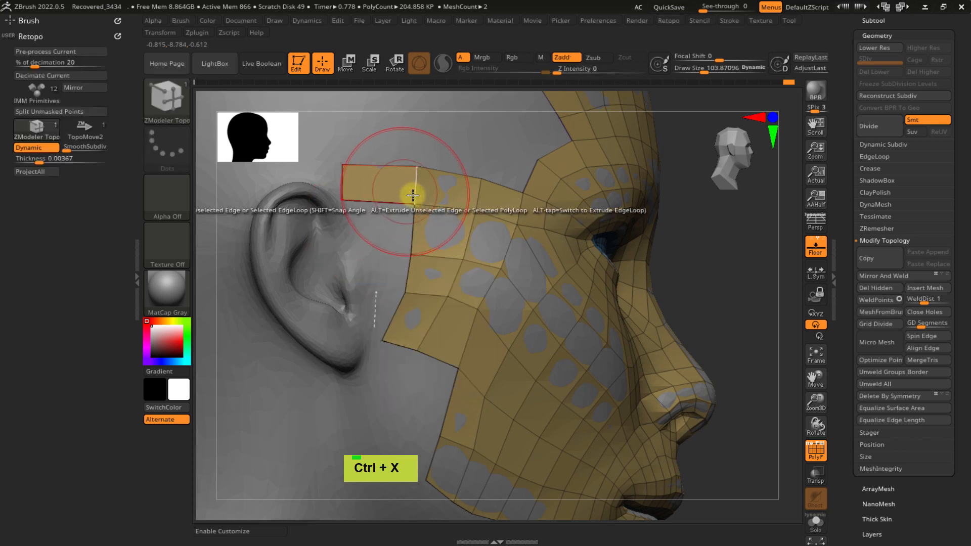
pyautogui.moveTo(412, 222)
pyautogui.mouseDown()
pyautogui.moveTo(367, 227)
pyautogui.moveTo(344, 255)
pyautogui.moveTo(395, 280)
pyautogui.moveTo(390, 290)
pyautogui.moveTo(365, 288)
pyautogui.mouseUp()
# - Set the draw size to about 58 and extrude faces down past the earlobe, connecting them to the jaw border
pyautogui.press('s')
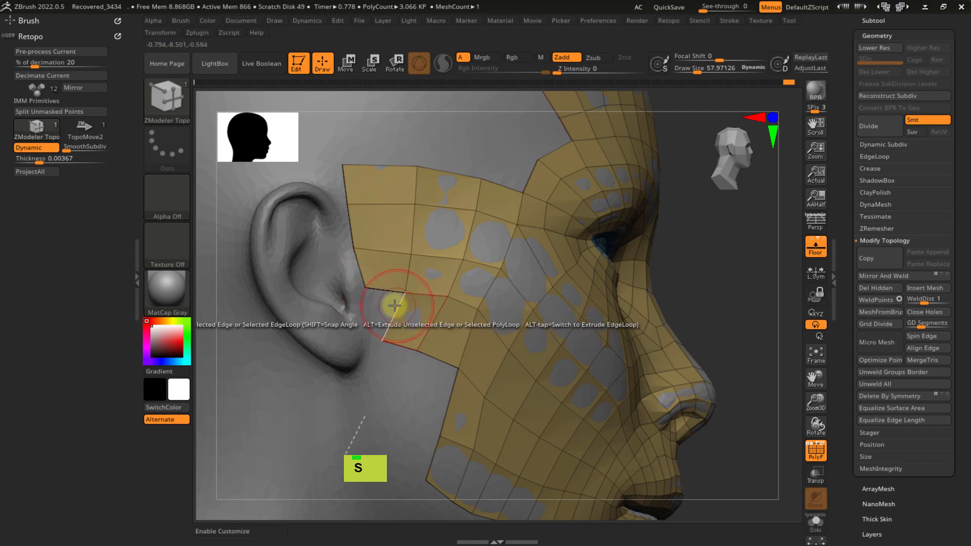
pyautogui.moveTo(395, 305); pyautogui.dragTo(369, 308)
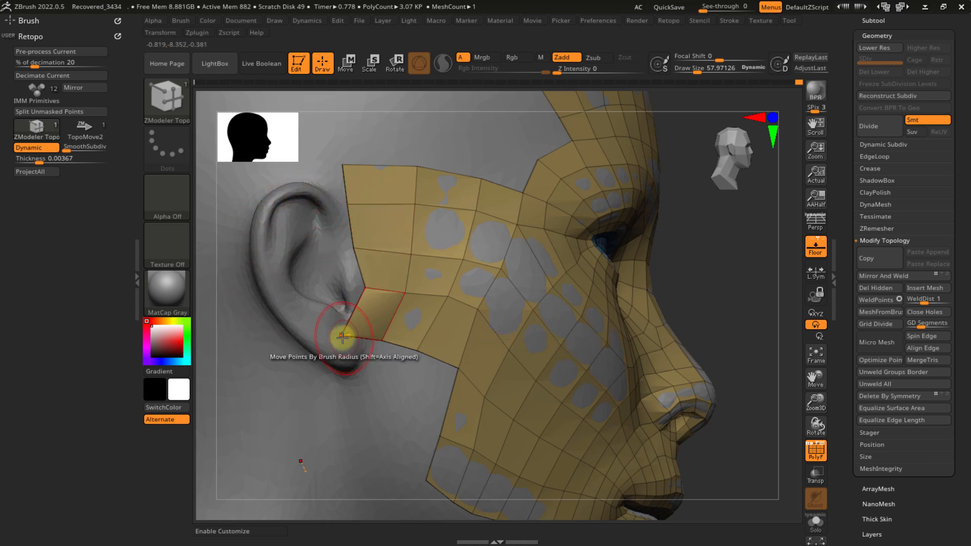
pyautogui.moveTo(387, 337); pyautogui.dragTo(431, 346)
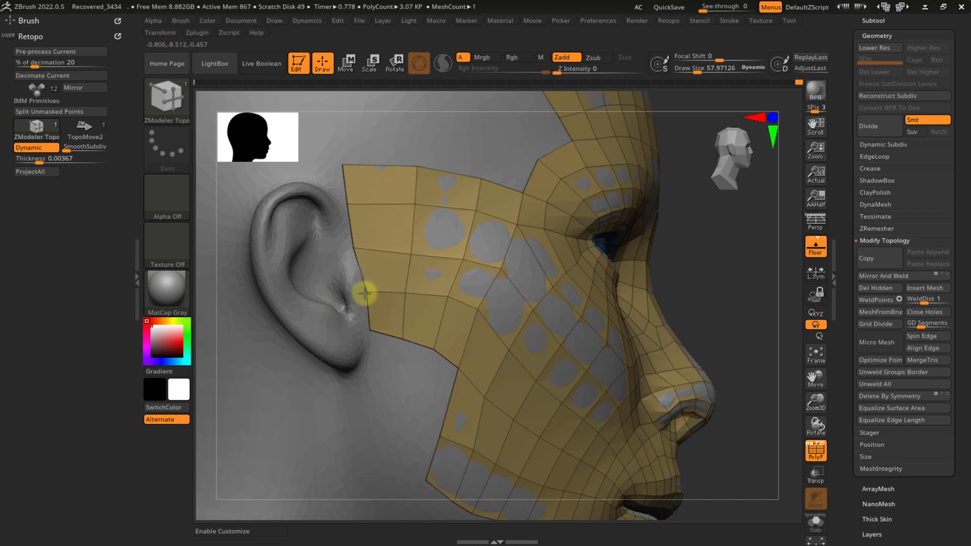
pyautogui.moveTo(410, 299)
pyautogui.keyDown('alt'); pyautogui.mouseDown(button='right')
pyautogui.moveTo(397, 276)
pyautogui.moveTo(405, 297)
pyautogui.mouseUp(button='right'); pyautogui.keyUp('alt')
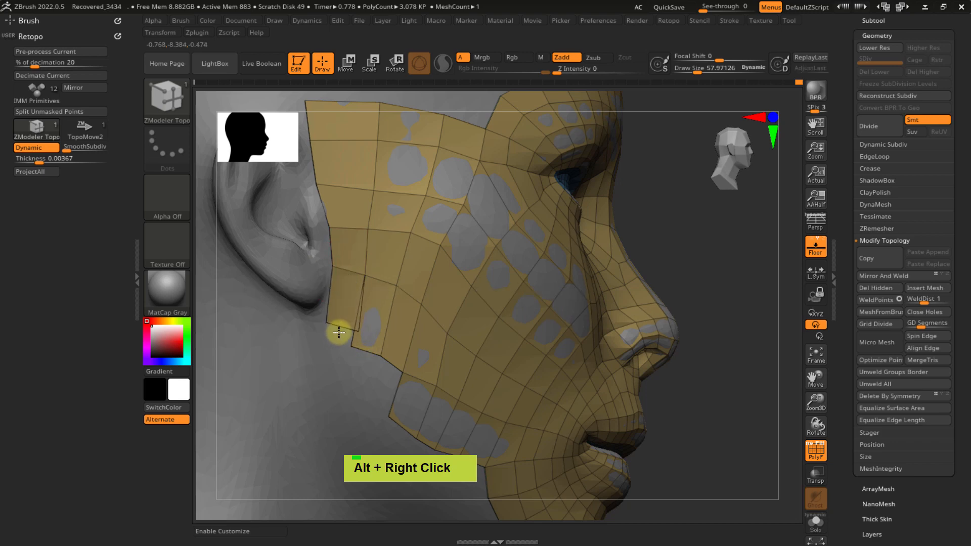
pyautogui.keyDown('alt'); pyautogui.moveTo(373, 341); pyautogui.dragTo(404, 275, button='right'); pyautogui.keyUp('alt')
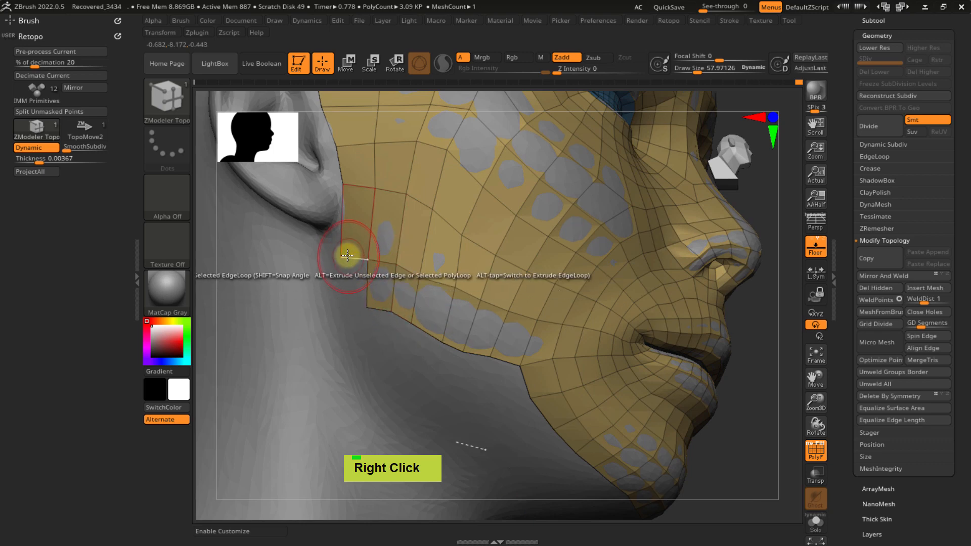
pyautogui.keyDown('ctrl'); pyautogui.moveTo(457, 332); pyautogui.dragTo(434, 275, button='right'); pyautogui.keyUp('ctrl')
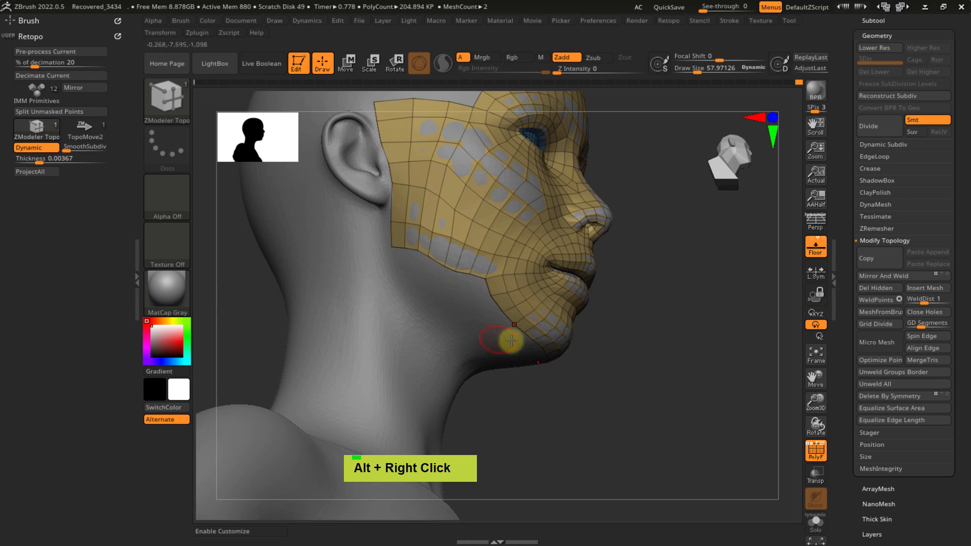
# - Switch to Extrude EdgeLoop and add two rows of faces above the temple, from above the ear to the brow
pyautogui.moveTo(512, 342); pyautogui.dragTo(425, 260, button='right')
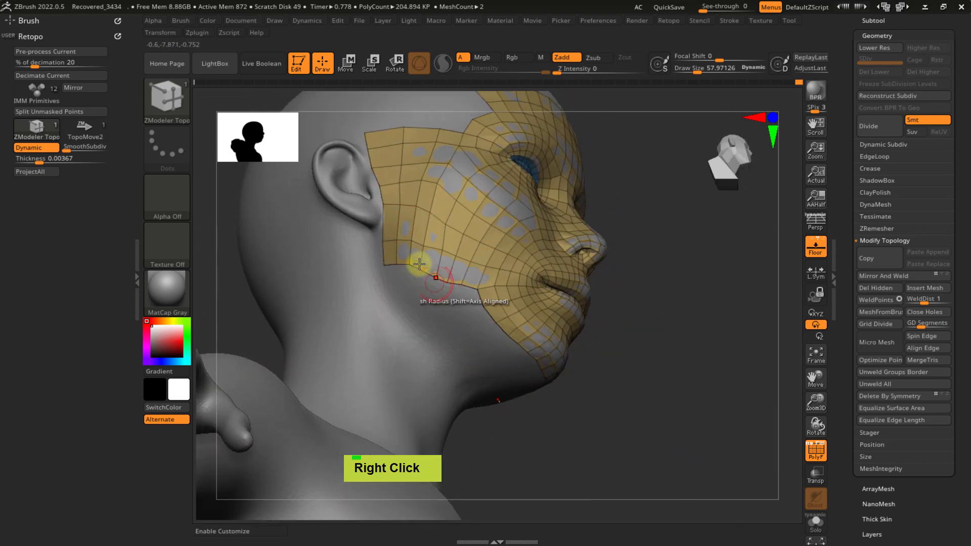
pyautogui.moveTo(471, 343)
pyautogui.mouseDown(button='right')
pyautogui.moveTo(433, 347)
pyautogui.moveTo(427, 319)
pyautogui.moveTo(473, 276)
pyautogui.moveTo(503, 336)
pyautogui.moveTo(462, 269)
pyautogui.mouseUp(button='right')
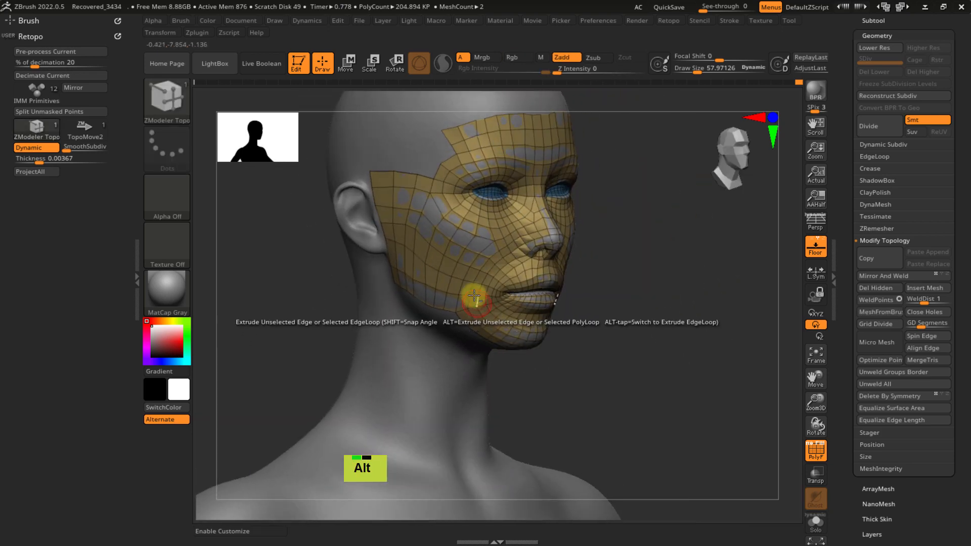
pyautogui.keyDown('alt'); pyautogui.moveTo(478, 328); pyautogui.dragTo(463, 263, button='right'); pyautogui.keyUp('alt')
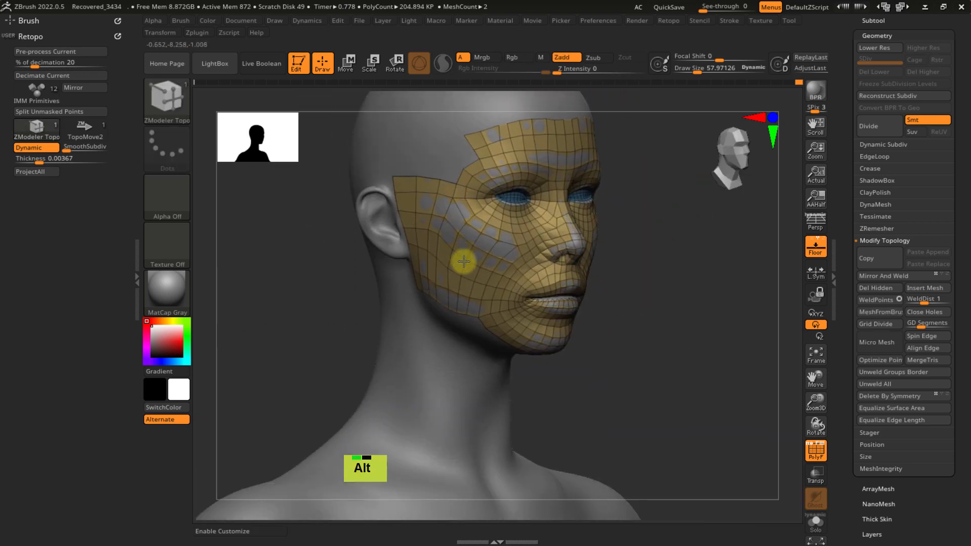
pyautogui.keyDown('alt'); pyautogui.moveTo(454, 208); pyautogui.dragTo(449, 296, button='right'); pyautogui.keyUp('alt')
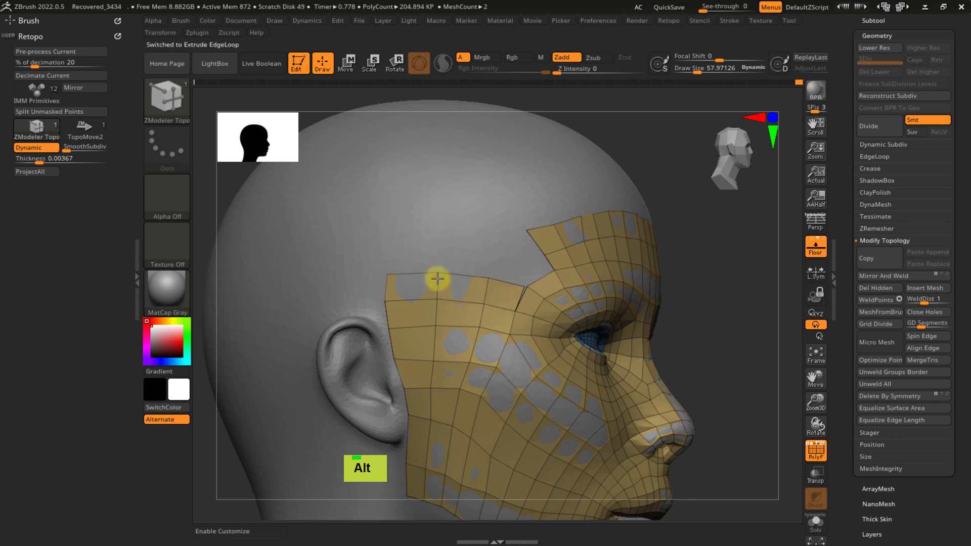
pyautogui.keyDown('ctrl'); pyautogui.moveTo(529, 288); pyautogui.dragTo(529, 316, button='right'); pyautogui.keyUp('ctrl')
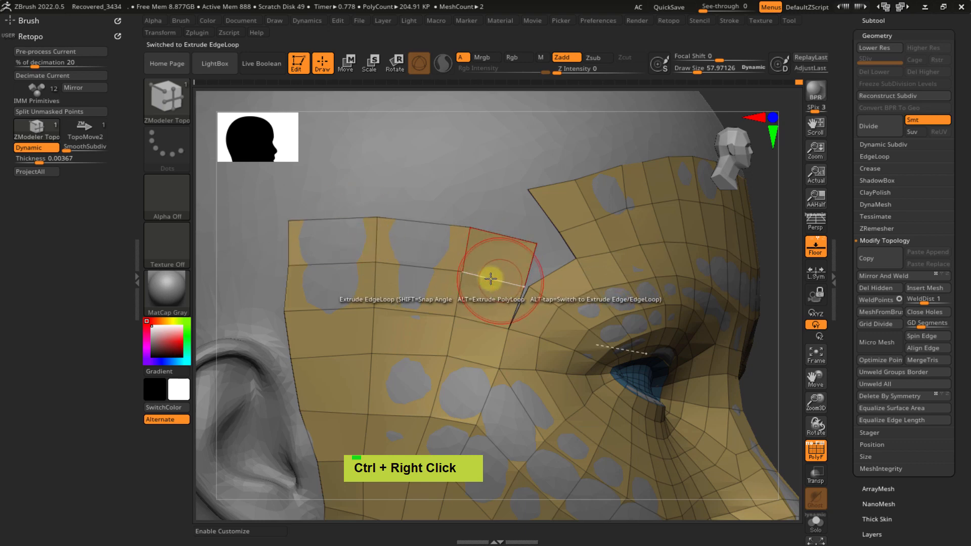
pyautogui.moveTo(488, 277)
pyautogui.keyDown('ctrl'); pyautogui.mouseDown(button='right')
pyautogui.moveTo(505, 297)
pyautogui.moveTo(499, 308)
pyautogui.mouseUp(button='right'); pyautogui.keyUp('ctrl')
# - Set the draw size to about 15.2 and join the temple corner points to the brow border, closing the narrow gap
pyautogui.hotkey('ctrl', 's')
pyautogui.keyDown('alt'); pyautogui.rightClick(515, 270); pyautogui.keyUp('alt')
pyautogui.keyDown('alt'); pyautogui.moveTo(515, 270); pyautogui.dragTo(495, 282, button='right'); pyautogui.keyUp('alt')
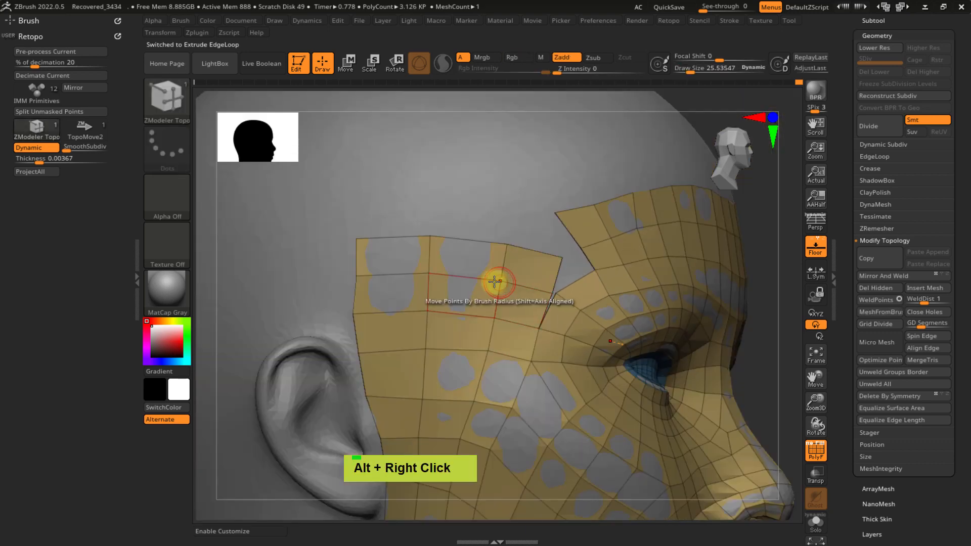
pyautogui.press('s')
pyautogui.moveTo(555, 282)
pyautogui.keyDown('ctrl'); pyautogui.mouseDown(button='right')
pyautogui.moveTo(555, 305)
pyautogui.moveTo(549, 294)
pyautogui.moveTo(578, 343)
pyautogui.moveTo(557, 304)
pyautogui.mouseUp(button='right'); pyautogui.keyUp('ctrl')
pyautogui.press('s')
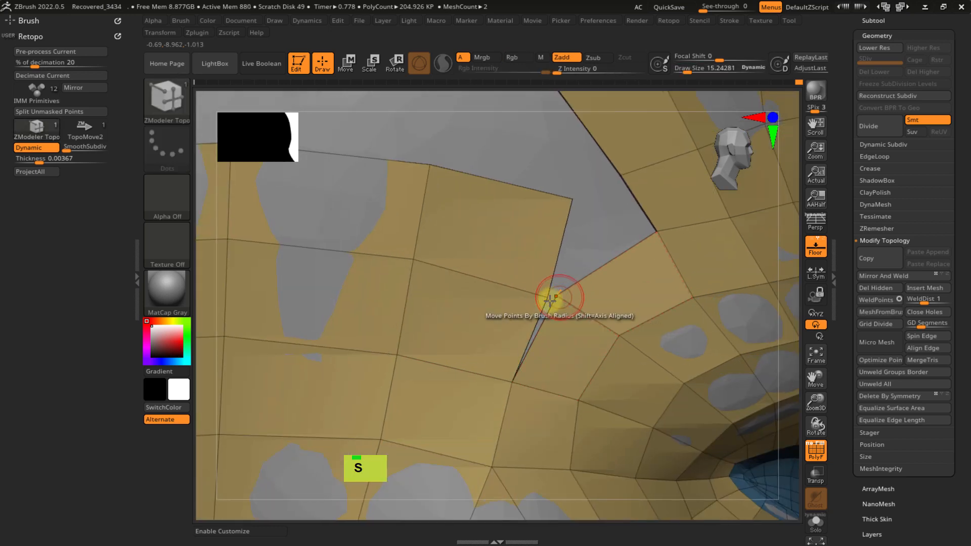
pyautogui.moveTo(586, 219)
pyautogui.keyDown('ctrl'); pyautogui.mouseDown(button='right')
pyautogui.moveTo(535, 198)
pyautogui.moveTo(585, 202)
pyautogui.mouseUp(button='right'); pyautogui.keyUp('ctrl')
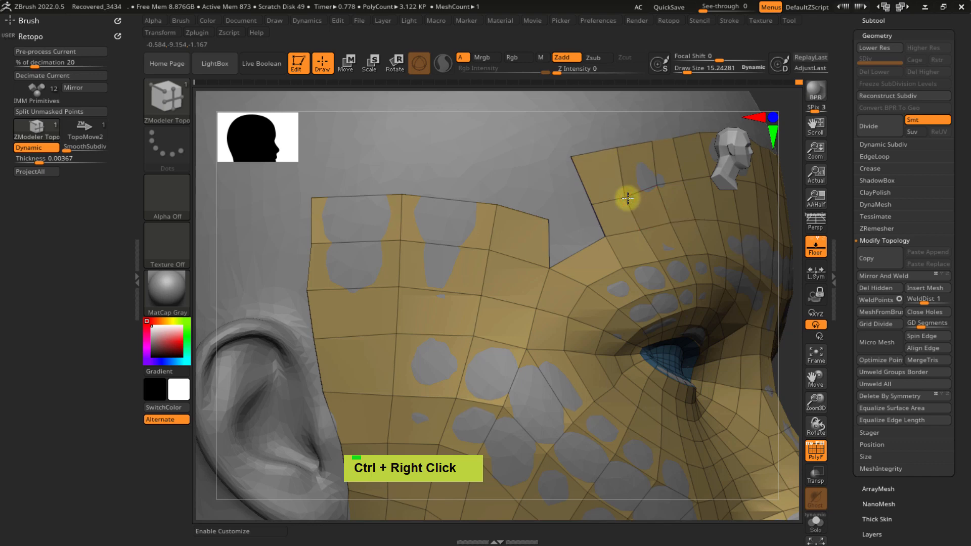
# - Extrude faces between the temple and forehead to fill the notch, and add another row along the temple's upper edge
pyautogui.keyDown('alt'); pyautogui.moveTo(568, 206); pyautogui.dragTo(531, 273, button='right'); pyautogui.keyUp('alt')
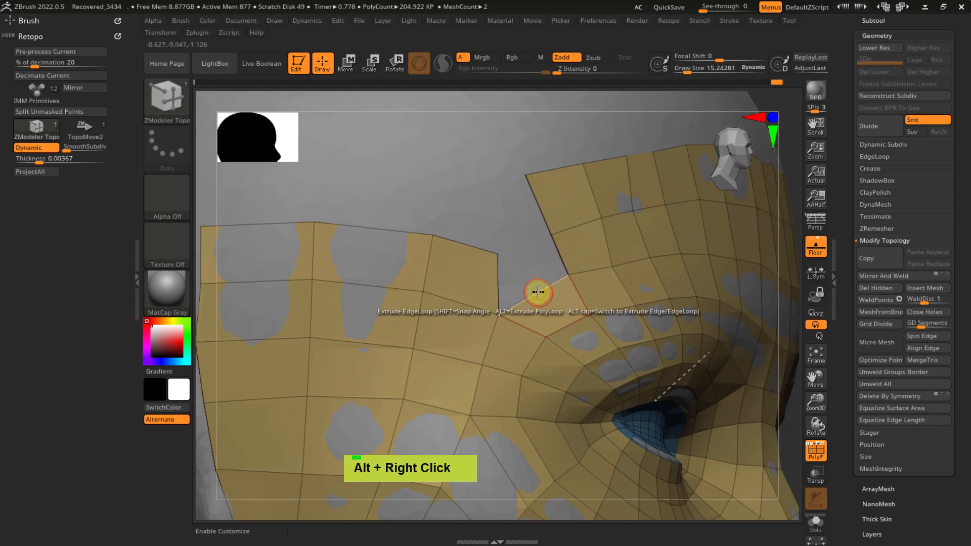
pyautogui.moveTo(538, 292); pyautogui.dragTo(530, 261)
pyautogui.click(486, 274)
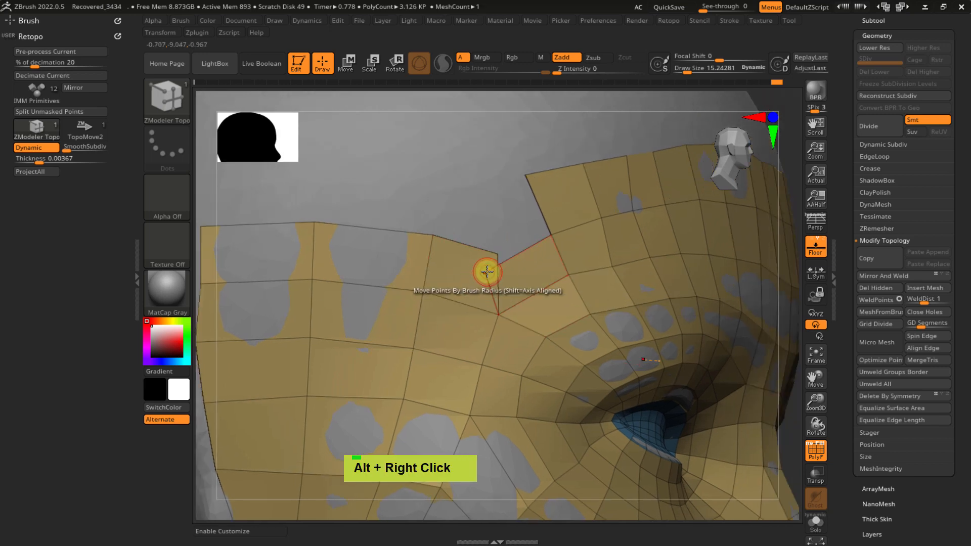
pyautogui.keyDown('ctrl'); pyautogui.moveTo(511, 254); pyautogui.dragTo(525, 216, button='right'); pyautogui.keyUp('ctrl')
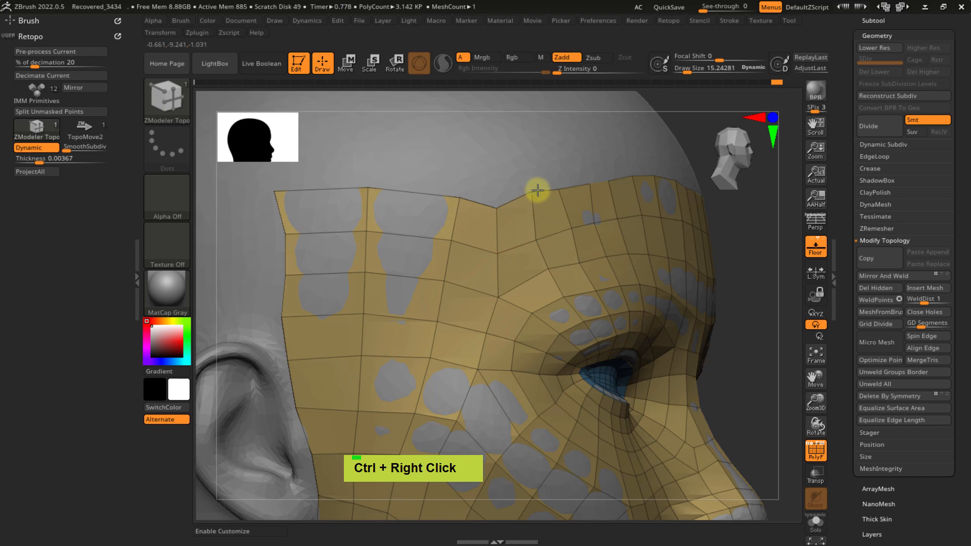
pyautogui.keyDown('ctrl'); pyautogui.moveTo(492, 193); pyautogui.dragTo(494, 234, button='right'); pyautogui.keyUp('ctrl')
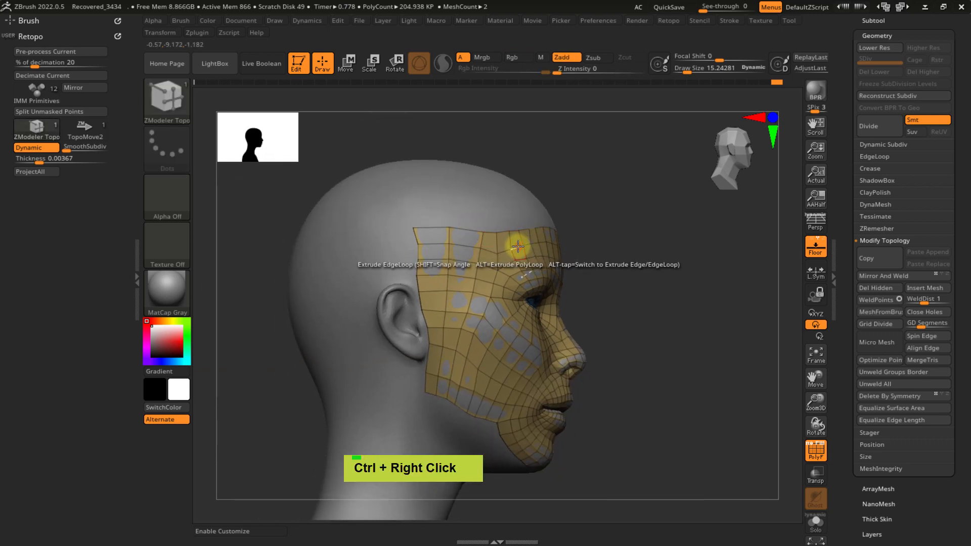
pyautogui.moveTo(516, 281); pyautogui.dragTo(562, 273, button='right')
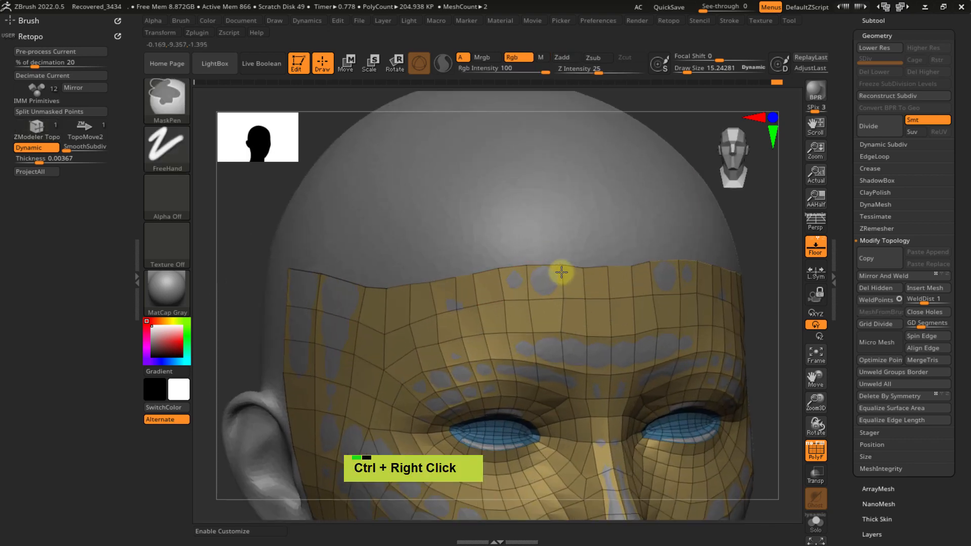
pyautogui.keyDown('alt'); pyautogui.click(550, 250); pyautogui.keyUp('alt')
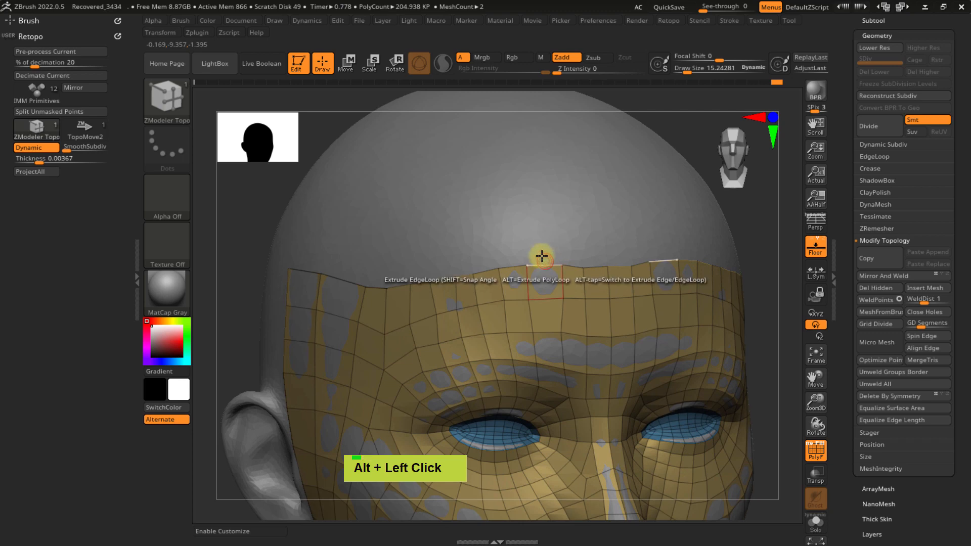
pyautogui.keyDown('alt'); pyautogui.moveTo(541, 256); pyautogui.dragTo(537, 232); pyautogui.keyUp('alt')
pyautogui.press('ctrl')
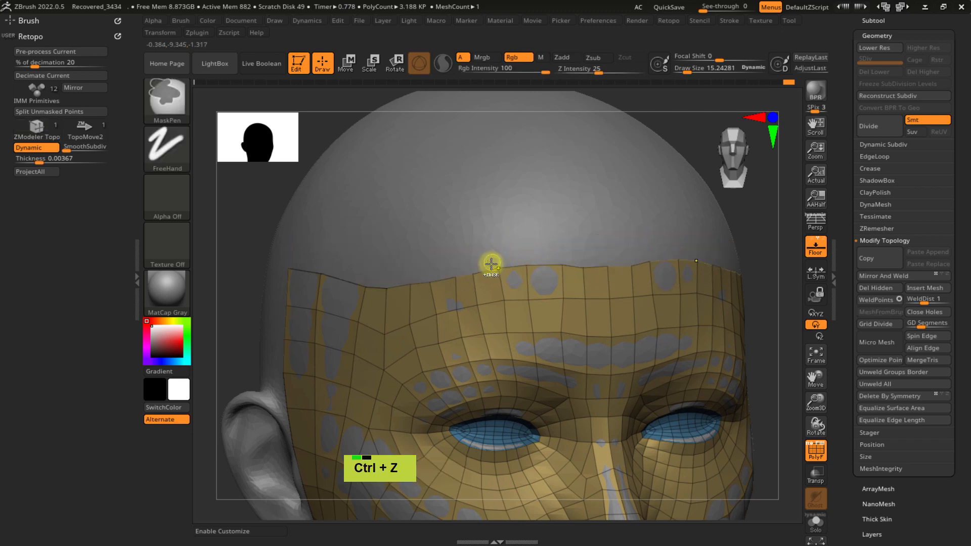
pyautogui.moveTo(429, 277)
pyautogui.mouseDown(button='right')
pyautogui.moveTo(561, 255)
pyautogui.moveTo(606, 287)
pyautogui.moveTo(527, 282)
pyautogui.mouseUp(button='right')
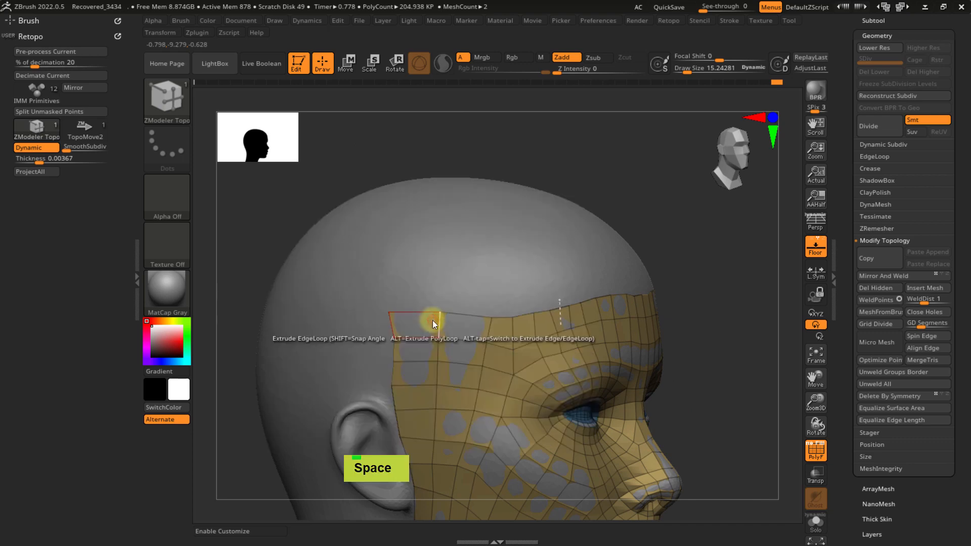
# - Set the ZModeler polygon action to Delete and remove the topmost temple faces and those beside the forehead border
pyautogui.press('space')
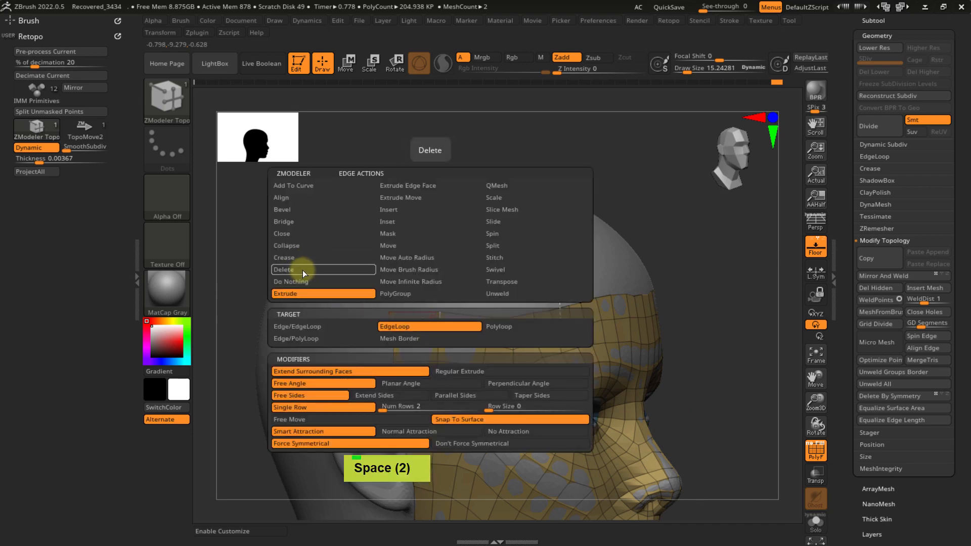
pyautogui.click(306, 294)
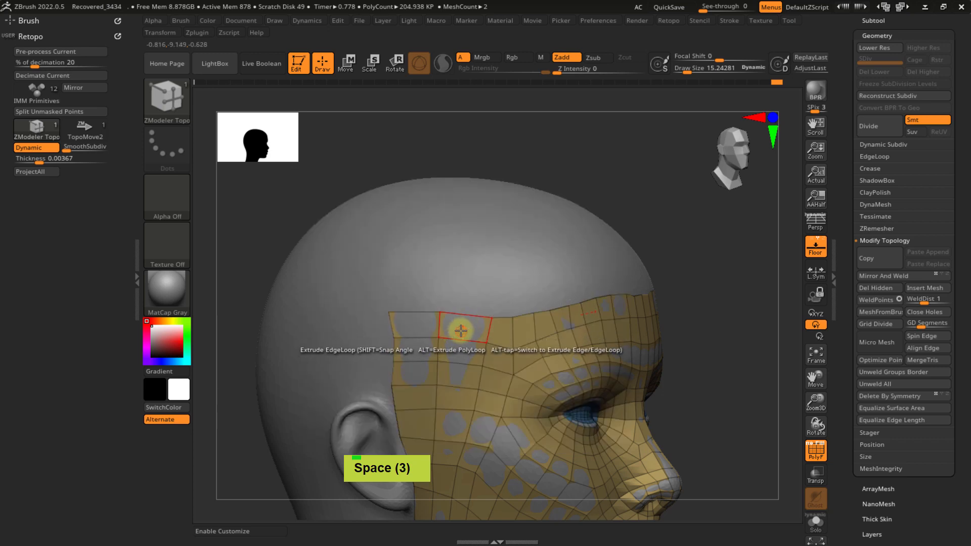
pyautogui.press('space')
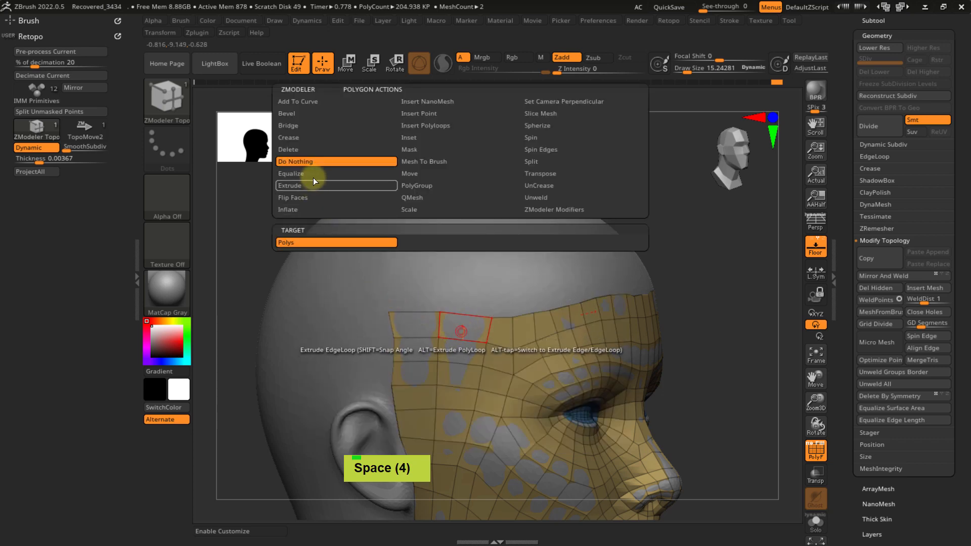
pyautogui.click(330, 150)
pyautogui.click(422, 324)
pyautogui.doubleClick(461, 318)
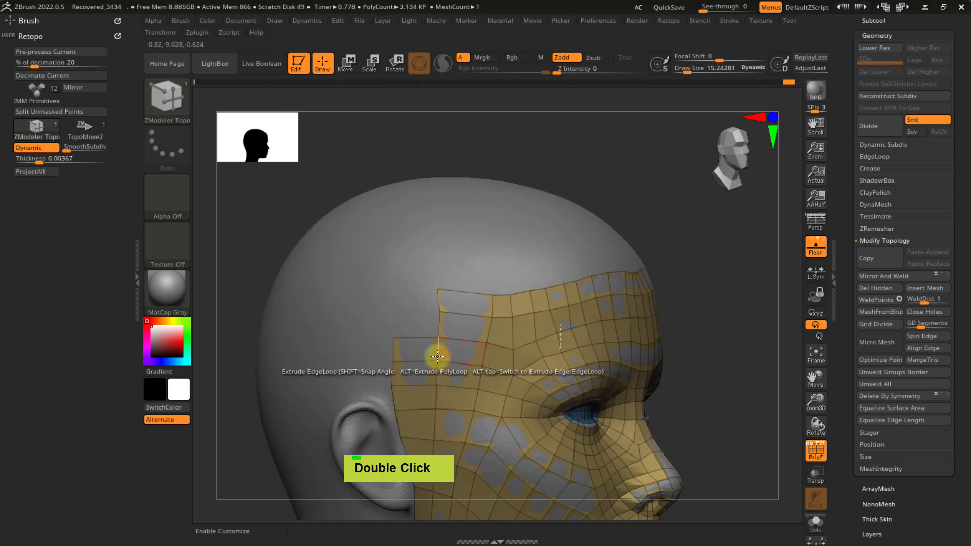
pyautogui.hotkey('ctrl', 'z')
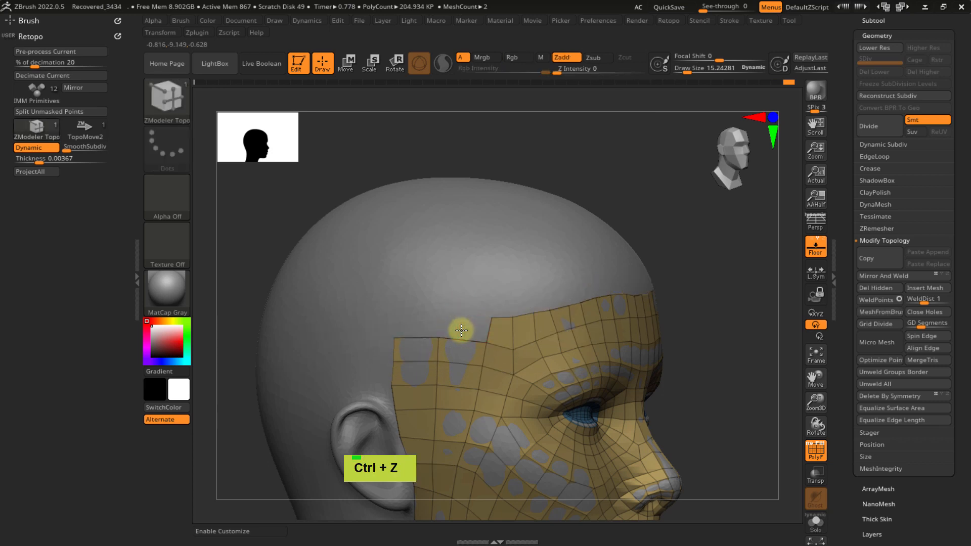
pyautogui.doubleClick(461, 347)
pyautogui.keyDown('alt'); pyautogui.moveTo(537, 287); pyautogui.dragTo(488, 295, button='right'); pyautogui.keyUp('alt')
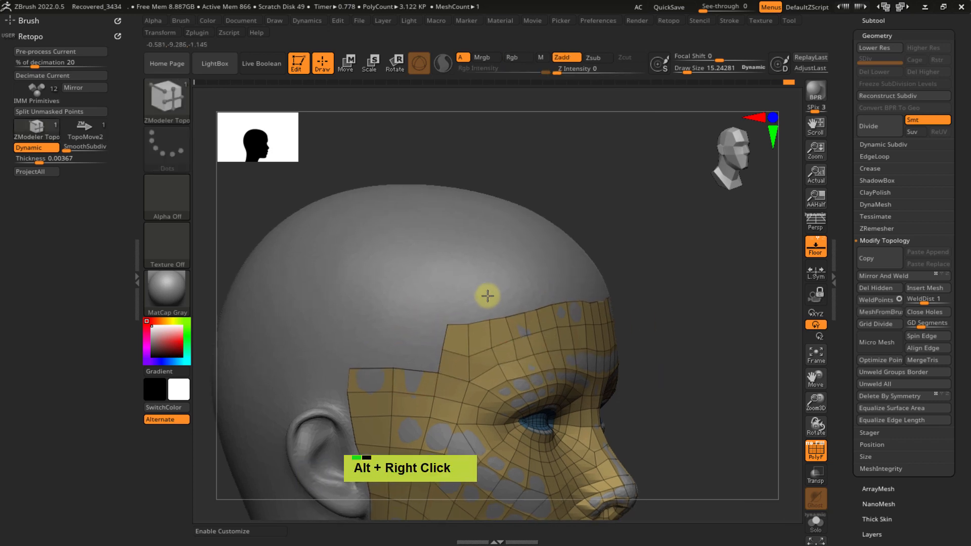
pyautogui.keyDown('ctrl'); pyautogui.moveTo(454, 325); pyautogui.dragTo(426, 324, button='right'); pyautogui.keyUp('ctrl')
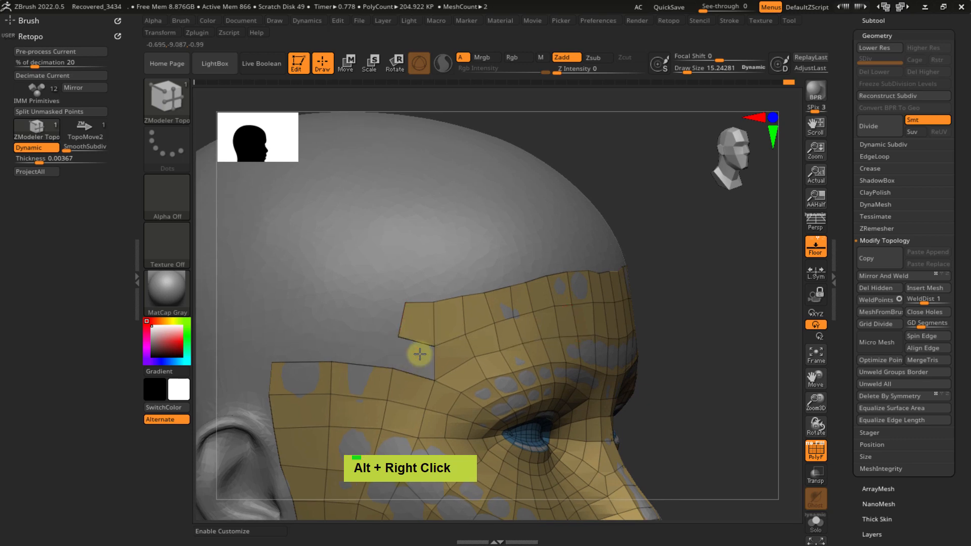
pyautogui.keyDown('alt'); pyautogui.moveTo(482, 298); pyautogui.dragTo(503, 284, button='right'); pyautogui.keyUp('alt')
# - Set the polygon action back to Do Nothing and extrude the forehead's upper edge loop upward by one row
pyautogui.press('space')
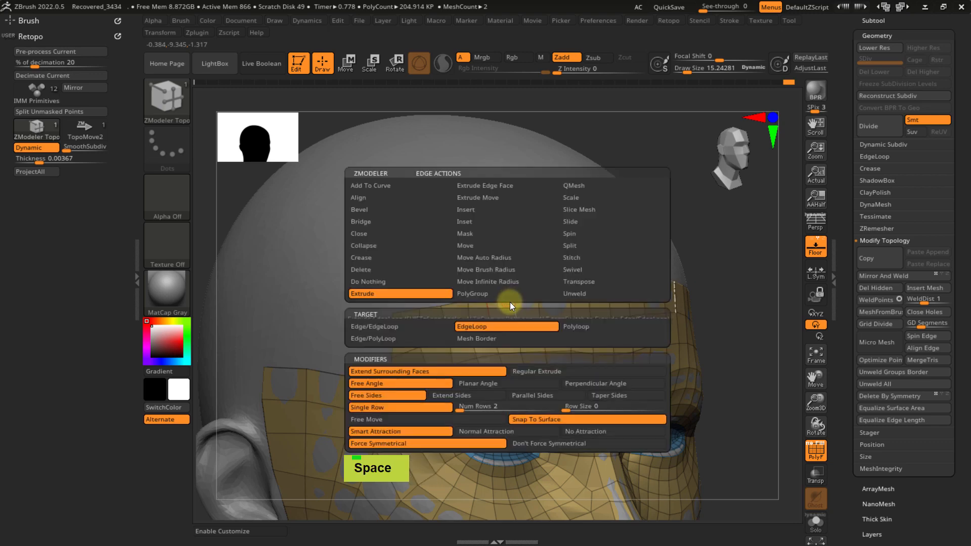
pyautogui.click(402, 294)
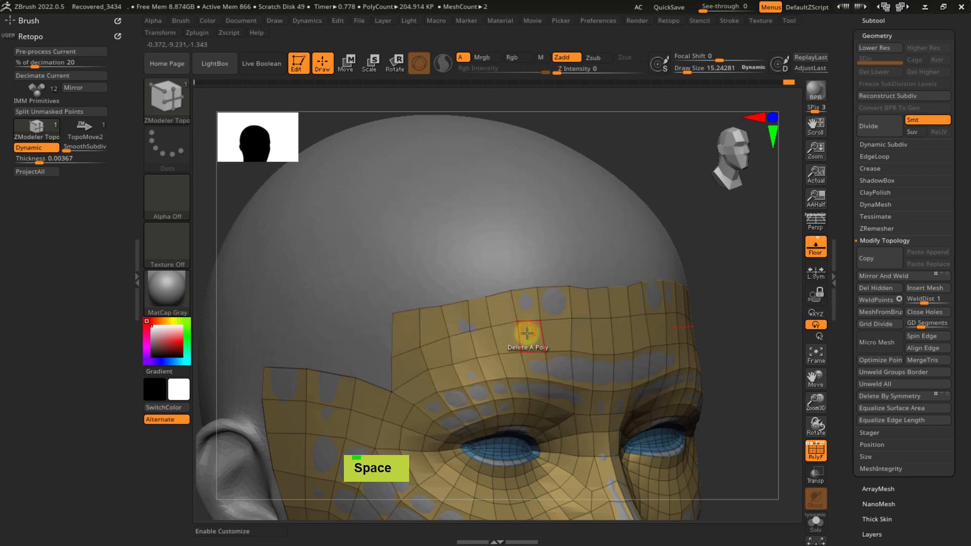
pyautogui.press('space')
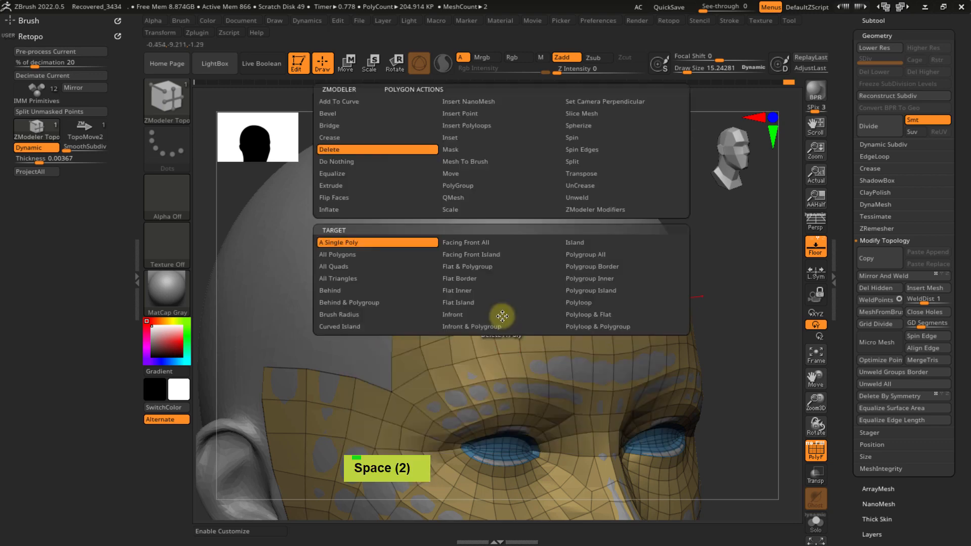
pyautogui.click(357, 162)
pyautogui.keyDown('ctrl'); pyautogui.moveTo(514, 248); pyautogui.dragTo(570, 287, button='right'); pyautogui.keyUp('ctrl')
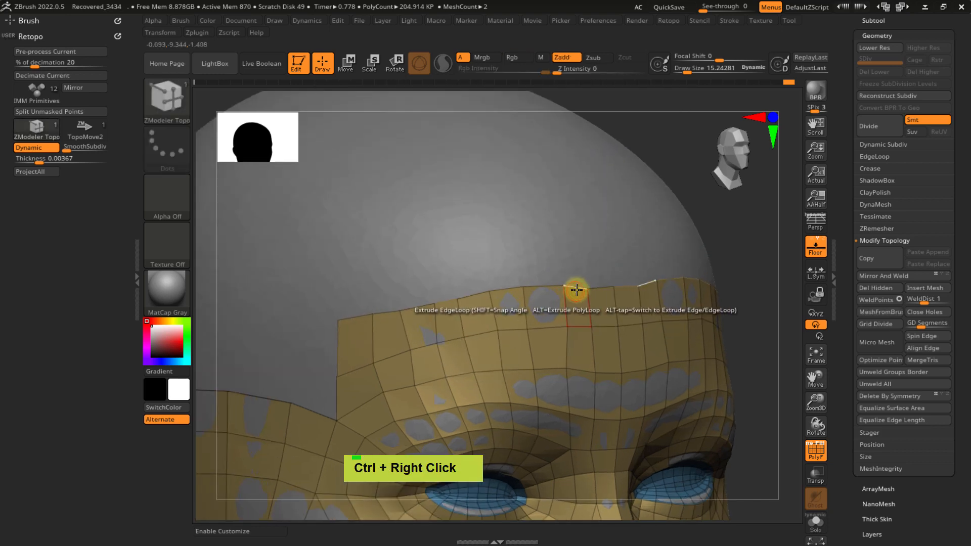
pyautogui.moveTo(578, 287); pyautogui.dragTo(574, 266)
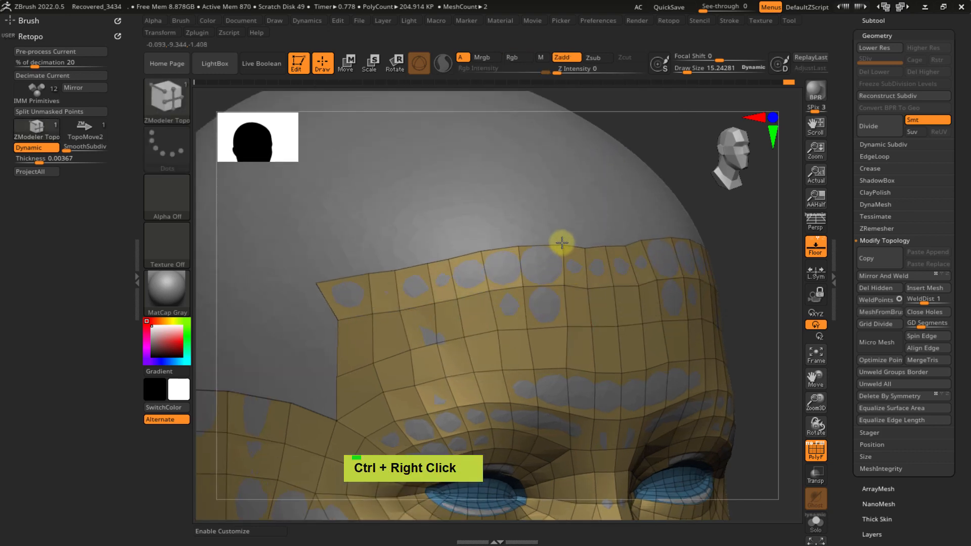
pyautogui.moveTo(558, 236)
pyautogui.keyDown('ctrl'); pyautogui.mouseDown(button='right')
pyautogui.moveTo(526, 204)
pyautogui.moveTo(557, 206)
pyautogui.moveTo(550, 219)
pyautogui.moveTo(519, 225)
pyautogui.moveTo(535, 212)
pyautogui.moveTo(546, 243)
pyautogui.moveTo(587, 241)
pyautogui.moveTo(574, 253)
pyautogui.moveTo(538, 206)
pyautogui.moveTo(542, 219)
pyautogui.moveTo(591, 247)
pyautogui.moveTo(550, 263)
pyautogui.moveTo(592, 258)
pyautogui.moveTo(555, 264)
pyautogui.moveTo(564, 260)
pyautogui.mouseUp(button='right'); pyautogui.keyUp('ctrl')
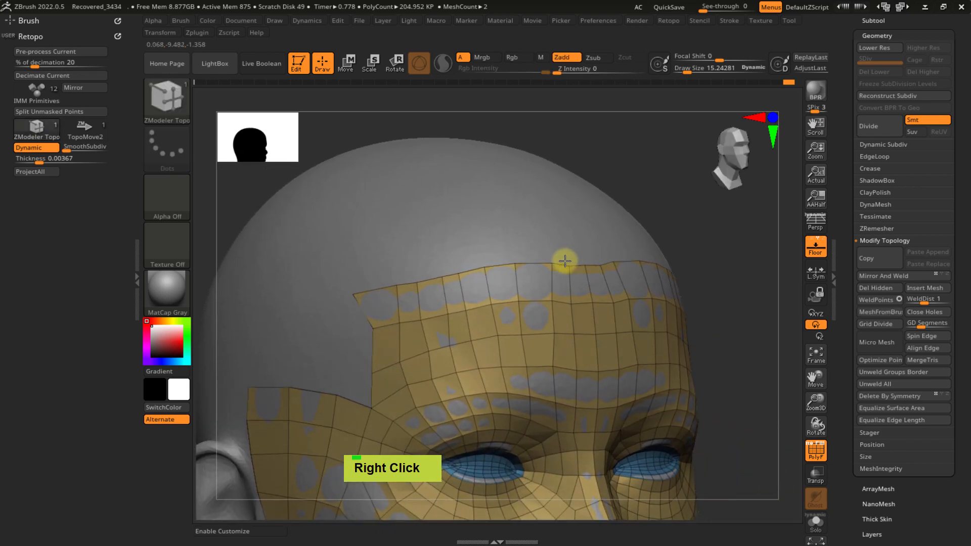
# - Switch to TopoMove2, set the draw size to about 208, and pull the forehead's new top row up along the skull
pyautogui.keyDown('alt'); pyautogui.moveTo(531, 210); pyautogui.dragTo(526, 257, button='right'); pyautogui.keyUp('alt')
pyautogui.hotkey('ctrl', 'x')
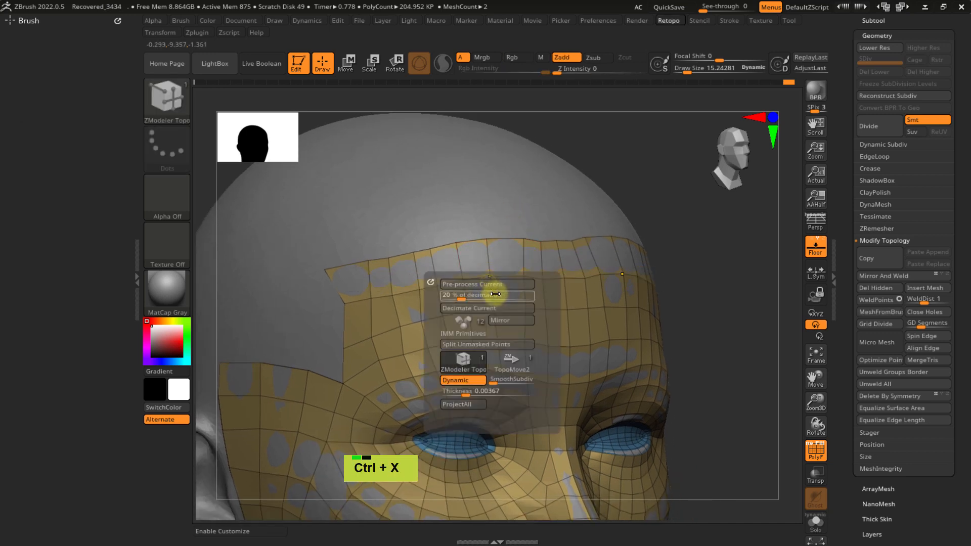
pyautogui.press('s')
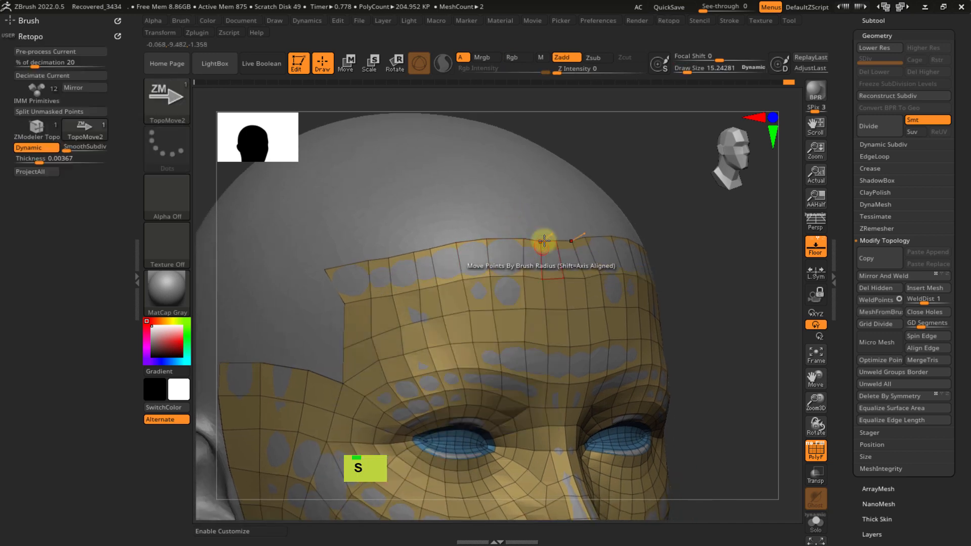
pyautogui.press('s')
pyautogui.moveTo(554, 262); pyautogui.dragTo(575, 245)
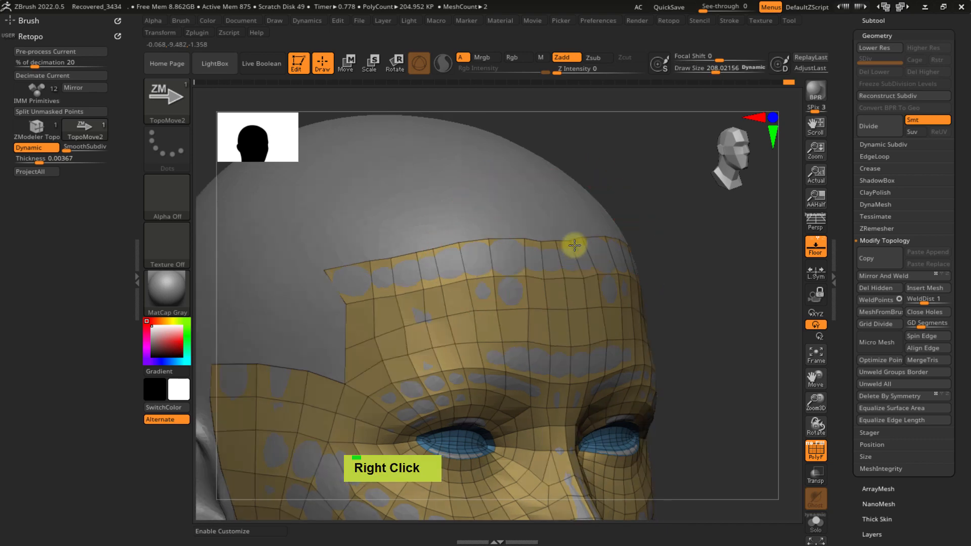
pyautogui.keyDown('shift'); pyautogui.moveTo(575, 245); pyautogui.dragTo(576, 241, button='right'); pyautogui.keyUp('shift')
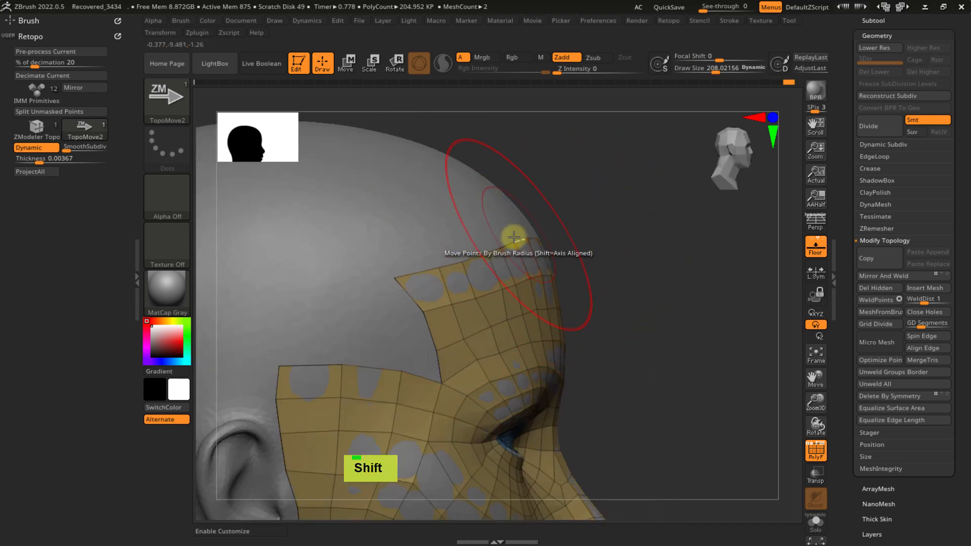
pyautogui.moveTo(495, 215)
pyautogui.keyDown('shift'); pyautogui.mouseDown()
pyautogui.moveTo(447, 260)
pyautogui.moveTo(538, 235)
pyautogui.mouseUp(); pyautogui.keyUp('shift')
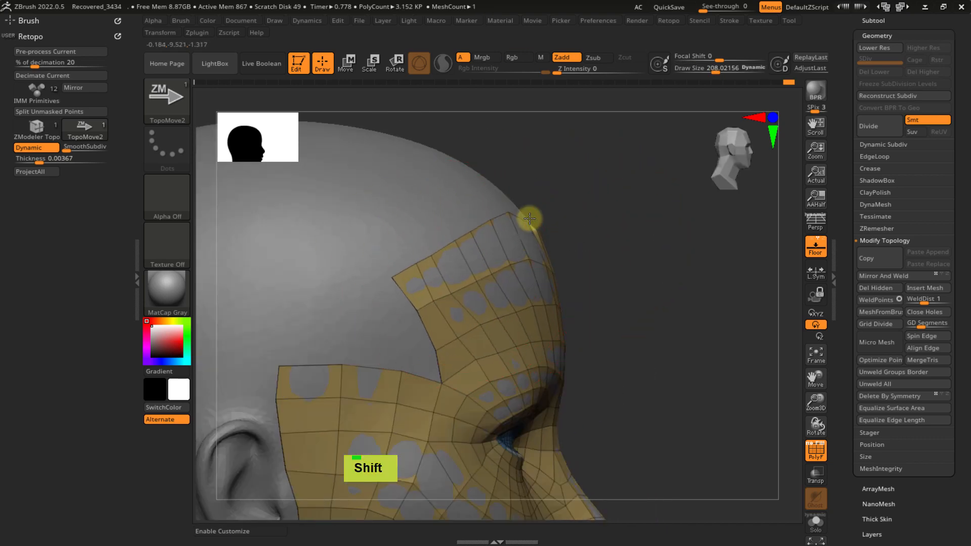
pyautogui.moveTo(529, 218)
pyautogui.mouseDown(button='right')
pyautogui.moveTo(506, 245)
pyautogui.moveTo(553, 232)
pyautogui.mouseUp(button='right')
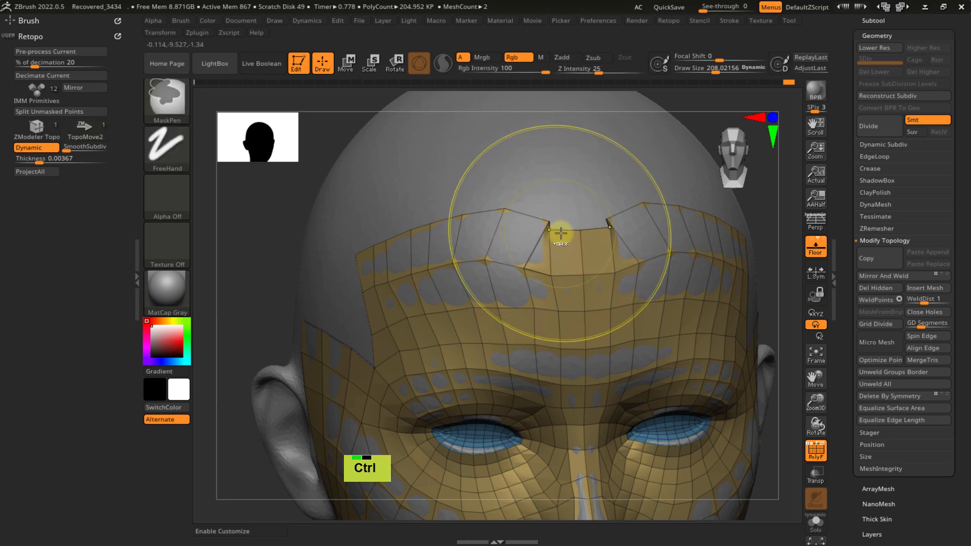
# - Undo the last point moves at the forehead's centre and reposition the points of its top row higher
pyautogui.hotkey('ctrl', 'z')
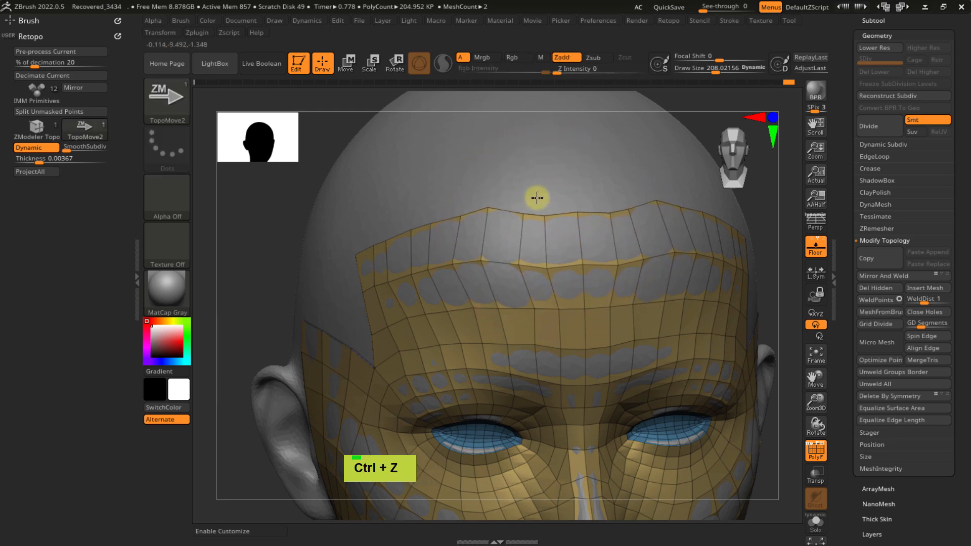
pyautogui.hotkey('ctrl', 'z')
pyautogui.moveTo(478, 225); pyautogui.dragTo(467, 229)
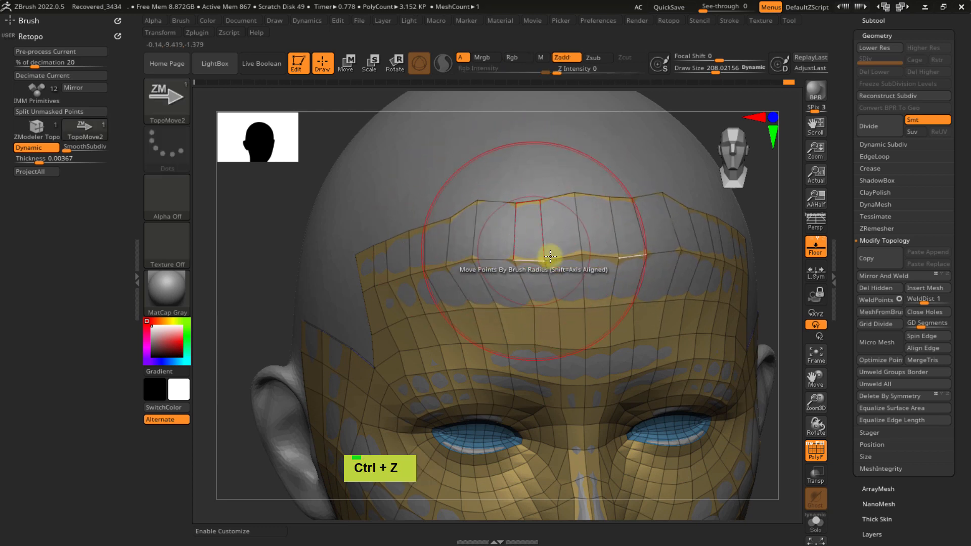
pyautogui.moveTo(561, 227); pyautogui.dragTo(560, 217)
pyautogui.keyDown('shift'); pyautogui.moveTo(554, 229); pyautogui.dragTo(499, 251, button='right'); pyautogui.keyUp('shift')
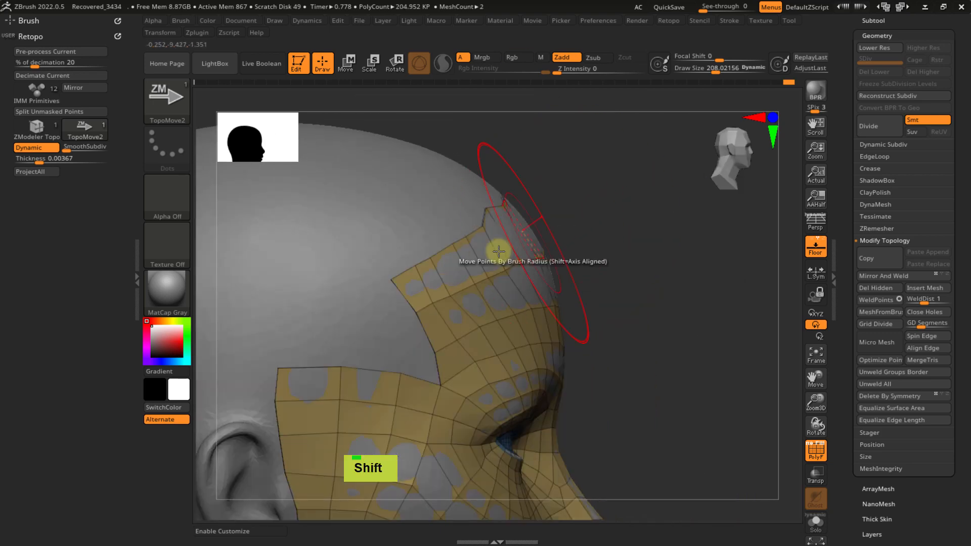
# - Pull the forehead mesh's outer corner down toward the temple and adjust the notch points with a draw size of about 169.3
pyautogui.moveTo(407, 284)
pyautogui.mouseDown()
pyautogui.moveTo(383, 311)
pyautogui.moveTo(390, 321)
pyautogui.mouseUp()
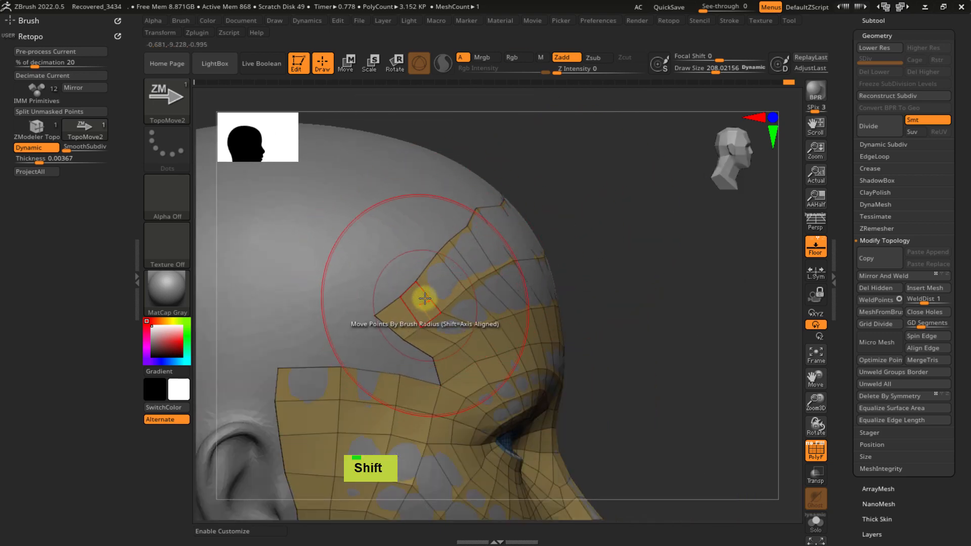
pyautogui.press('s')
pyautogui.moveTo(420, 290); pyautogui.dragTo(407, 286)
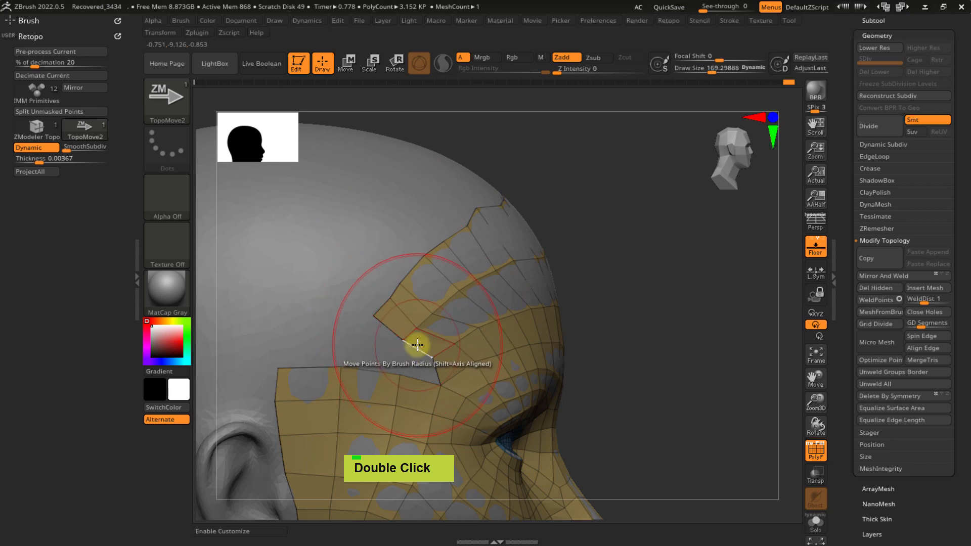
pyautogui.moveTo(416, 345); pyautogui.dragTo(437, 348)
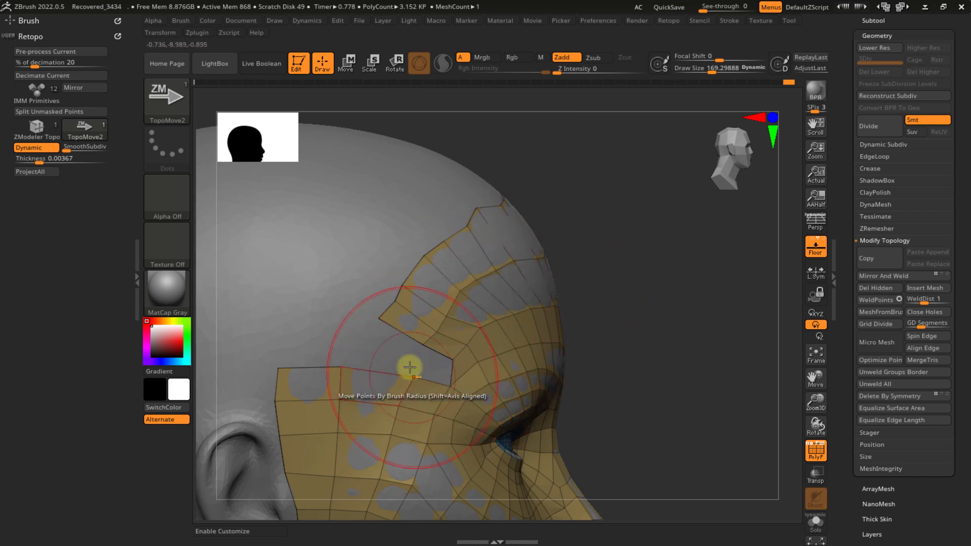
# - Smooth the forehead rows from the centre to the outer corner to even out the face spacing
pyautogui.moveTo(464, 282); pyautogui.dragTo(570, 294, button='right')
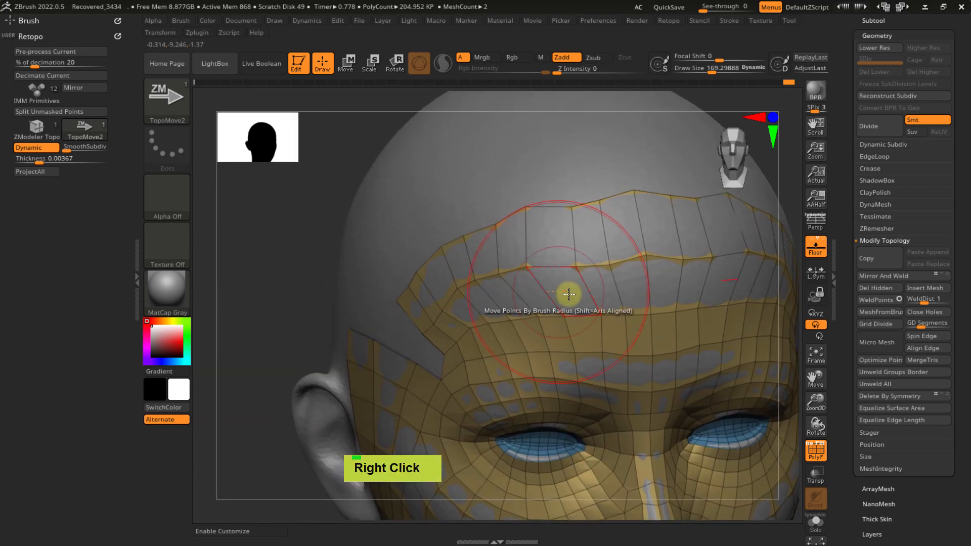
pyautogui.keyDown('shift'); pyautogui.click(560, 285); pyautogui.keyUp('shift')
pyautogui.moveTo(597, 262)
pyautogui.mouseDown(button='right')
pyautogui.moveTo(605, 245)
pyautogui.moveTo(590, 268)
pyautogui.mouseUp(button='right')
pyautogui.keyDown('shift'); pyautogui.click(652, 298); pyautogui.keyUp('shift')
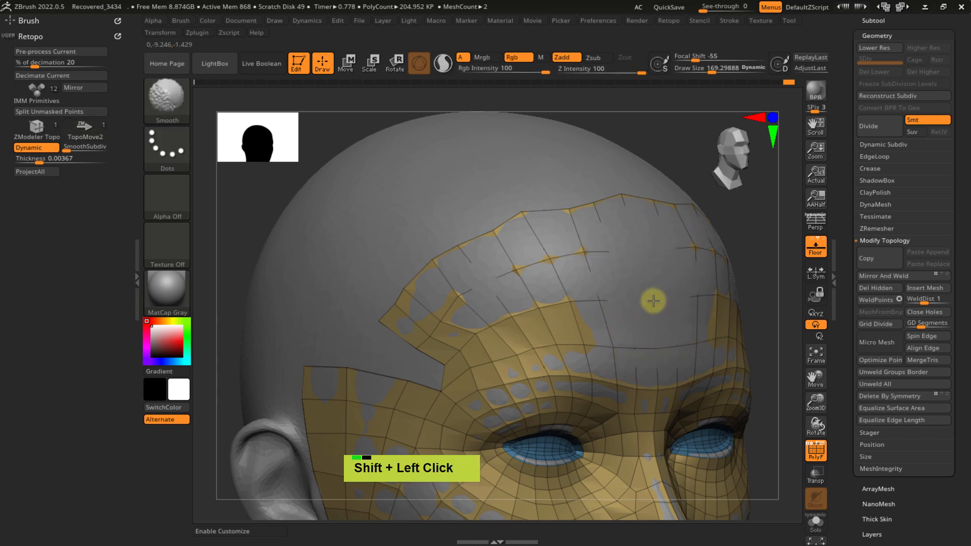
pyautogui.keyDown('shift'); pyautogui.click(490, 326); pyautogui.keyUp('shift')
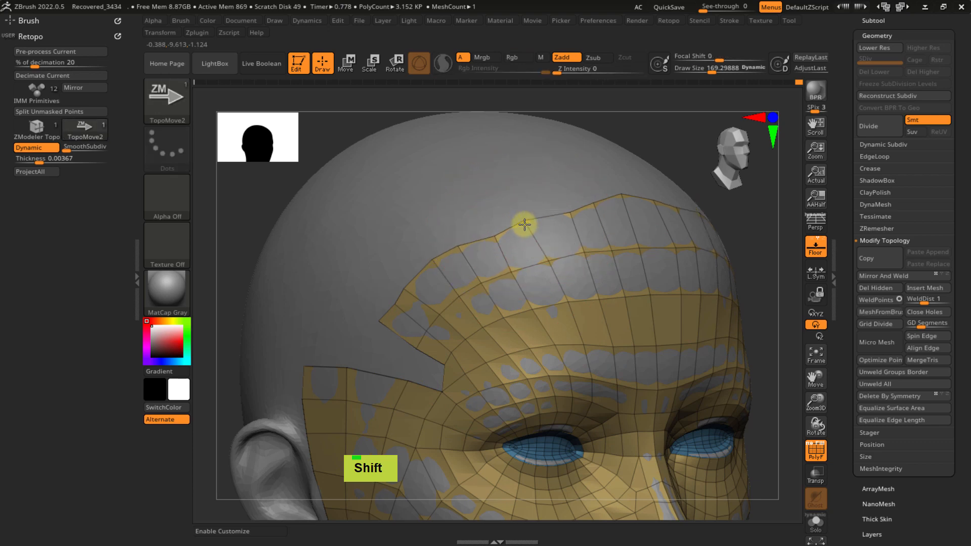
# - Switch to the ZModeler Topo brush and extrude another row of faces upward from the forehead's top edge loop
pyautogui.keyDown('ctrl'); pyautogui.moveTo(594, 242); pyautogui.dragTo(562, 266, button='right'); pyautogui.keyUp('ctrl')
pyautogui.keyDown('alt'); pyautogui.moveTo(562, 265); pyautogui.dragTo(559, 235, button='right'); pyautogui.keyUp('alt')
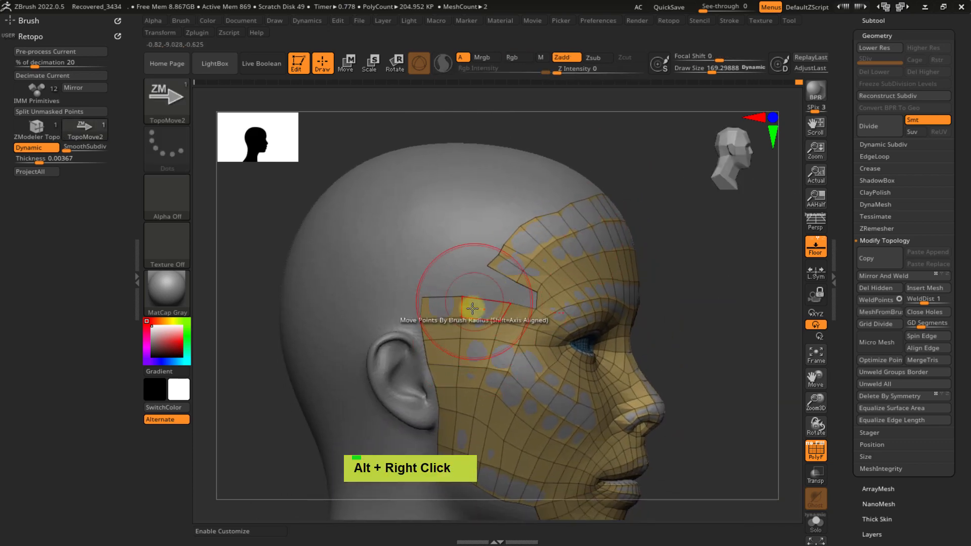
pyautogui.moveTo(525, 270); pyautogui.dragTo(605, 223, button='right')
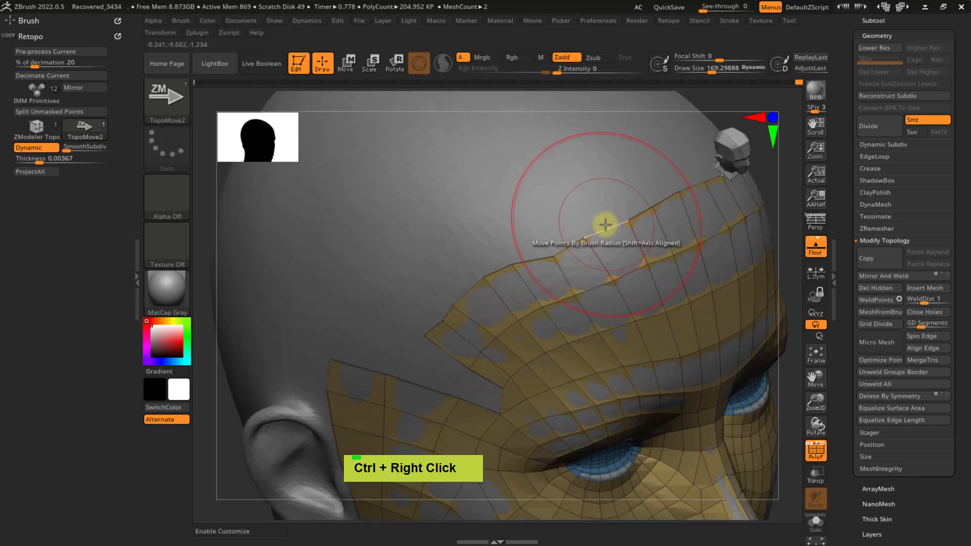
pyautogui.hotkey('ctrl', 'x')
pyautogui.click(581, 305)
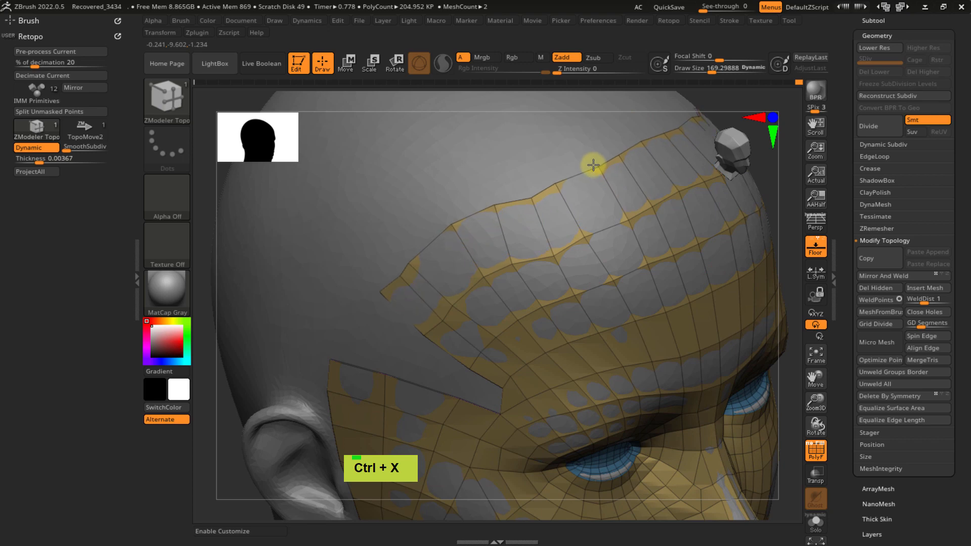
pyautogui.keyDown('ctrl'); pyautogui.moveTo(587, 218); pyautogui.dragTo(555, 214, button='right'); pyautogui.keyUp('ctrl')
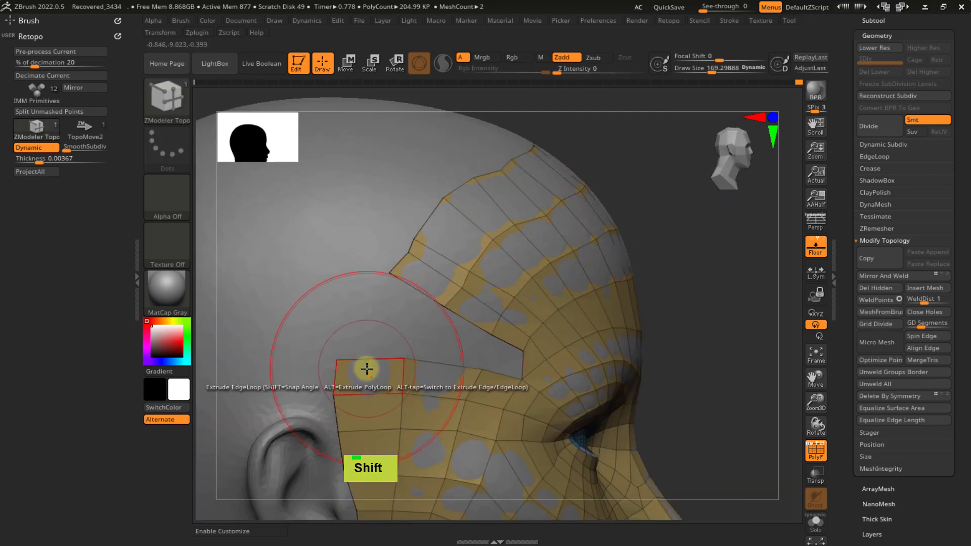
# - Switch to TopoMove2, shift the temple's upper rear corner forward above the ear, and smooth the new forehead rows
pyautogui.hotkey('ctrl', 'x')
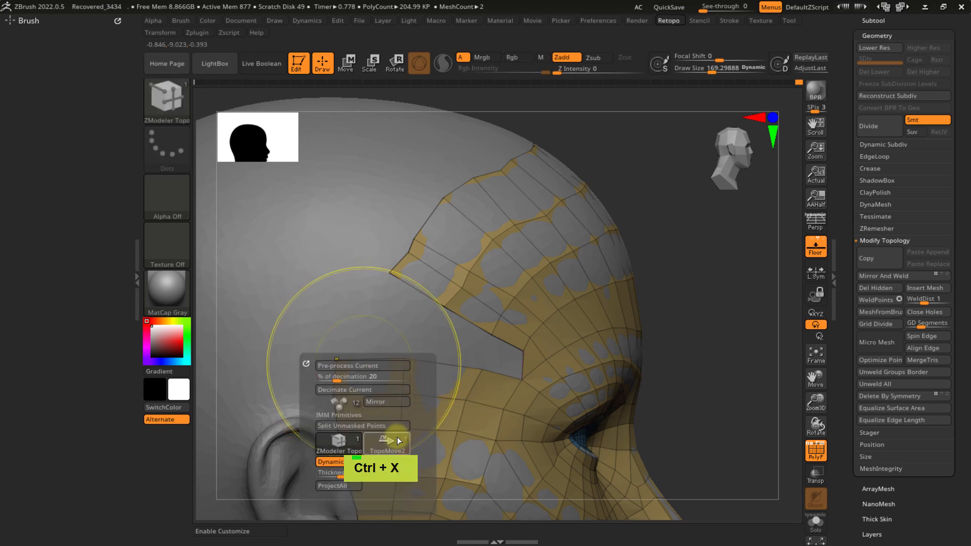
pyautogui.click(395, 438)
pyautogui.moveTo(343, 373); pyautogui.dragTo(426, 370)
pyautogui.click(400, 296)
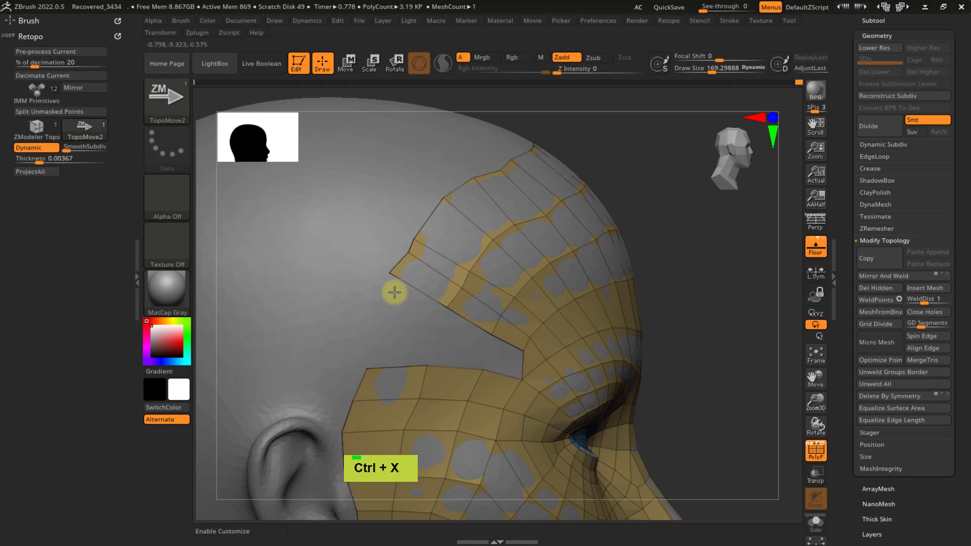
pyautogui.moveTo(416, 260); pyautogui.dragTo(538, 291, button='right')
pyautogui.moveTo(537, 292)
pyautogui.keyDown('shift'); pyautogui.mouseDown()
pyautogui.moveTo(531, 284)
pyautogui.moveTo(440, 354)
pyautogui.mouseUp(); pyautogui.keyUp('shift')
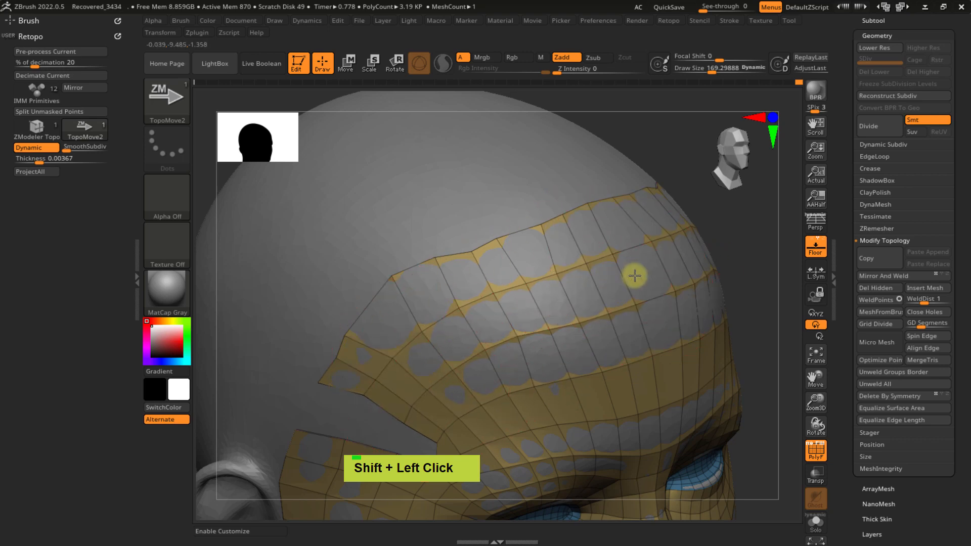
# - Frame the head from the front and reduce the TopoMove2 draw size to about 77.2 for the forehead's centre points
pyautogui.moveTo(525, 287); pyautogui.dragTo(512, 251, button='right')
pyautogui.moveTo(592, 349); pyautogui.dragTo(579, 339, button='right')
pyautogui.moveTo(572, 234); pyautogui.dragTo(592, 186, button='right')
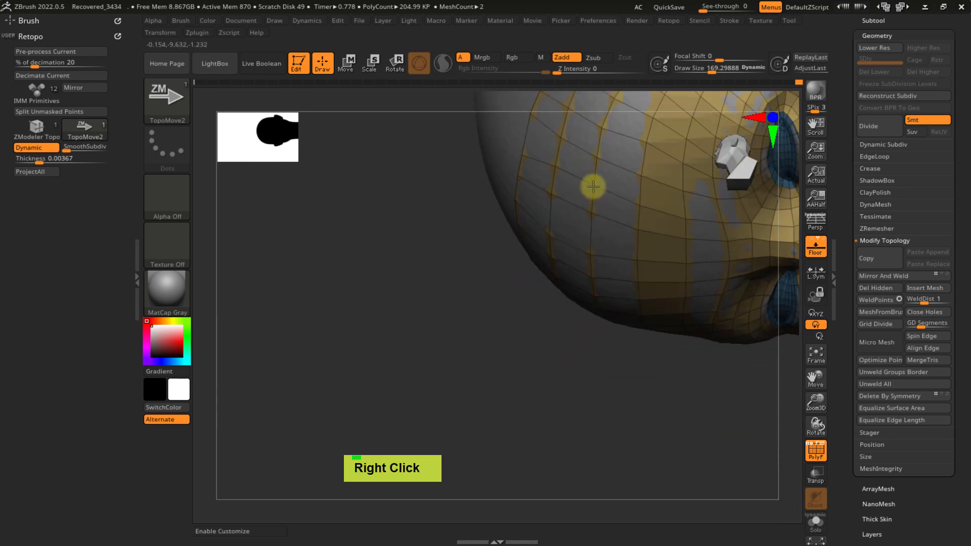
pyautogui.click(735, 150)
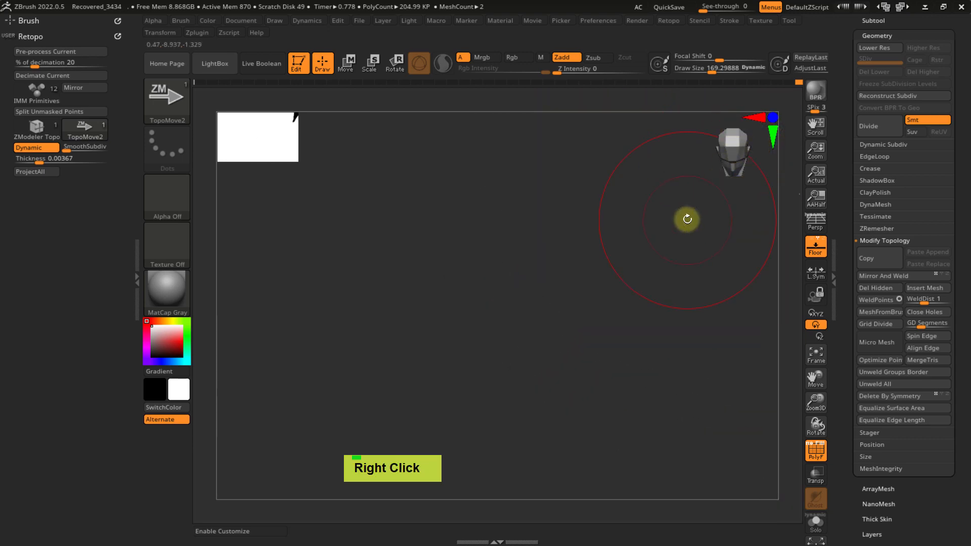
pyautogui.press('f')
pyautogui.keyDown('alt'); pyautogui.moveTo(541, 211); pyautogui.dragTo(528, 309, button='right'); pyautogui.keyUp('alt')
pyautogui.keyDown('alt'); pyautogui.moveTo(505, 246); pyautogui.dragTo(487, 198, button='right'); pyautogui.keyUp('alt')
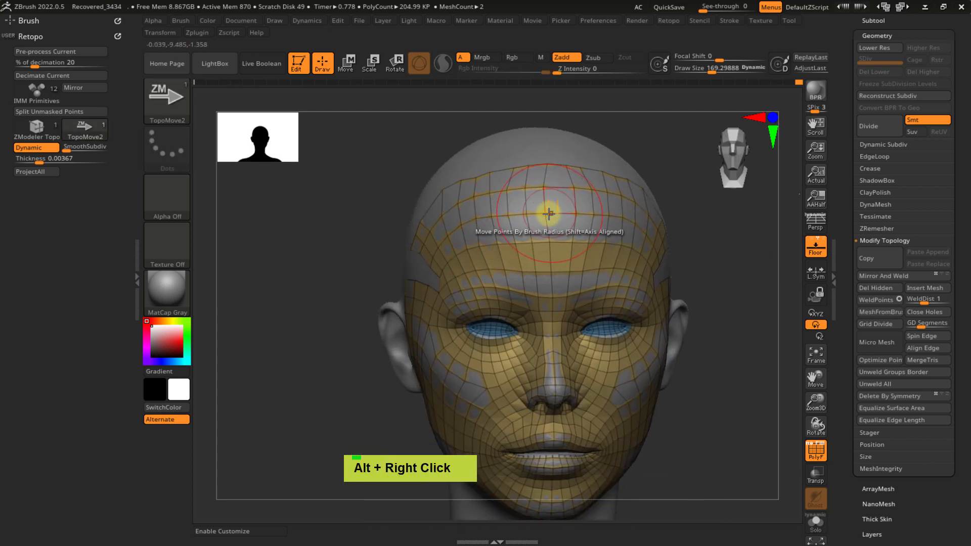
pyautogui.moveTo(548, 212)
pyautogui.mouseDown(button='right')
pyautogui.moveTo(539, 219)
pyautogui.moveTo(570, 211)
pyautogui.moveTo(587, 244)
pyautogui.mouseUp(button='right')
pyautogui.press('s')
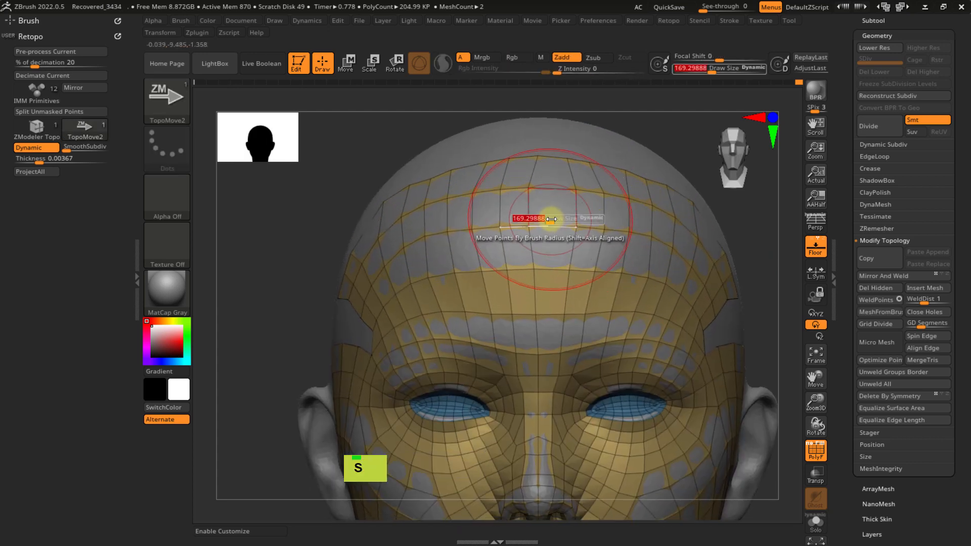
pyautogui.moveTo(551, 220); pyautogui.dragTo(543, 218)
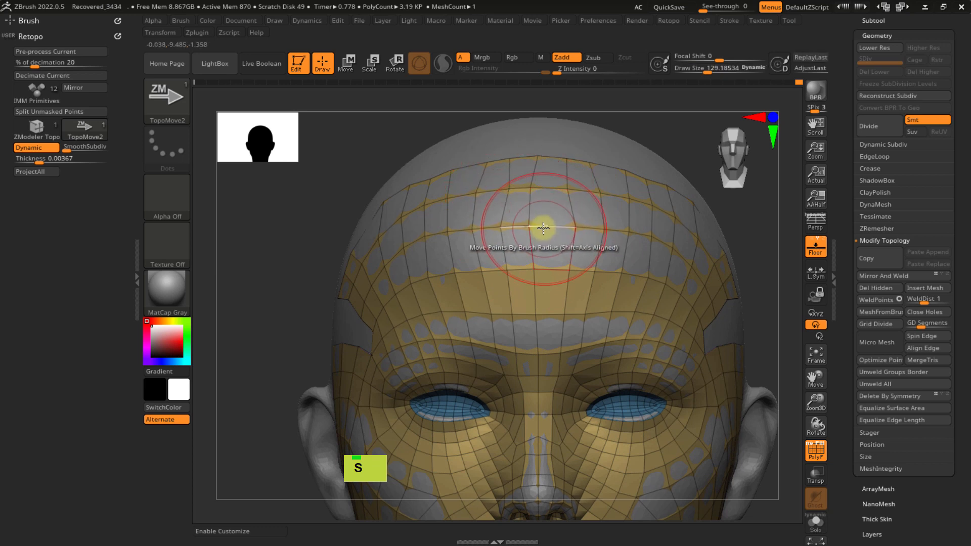
pyautogui.press('s')
pyautogui.moveTo(547, 227); pyautogui.dragTo(531, 225)
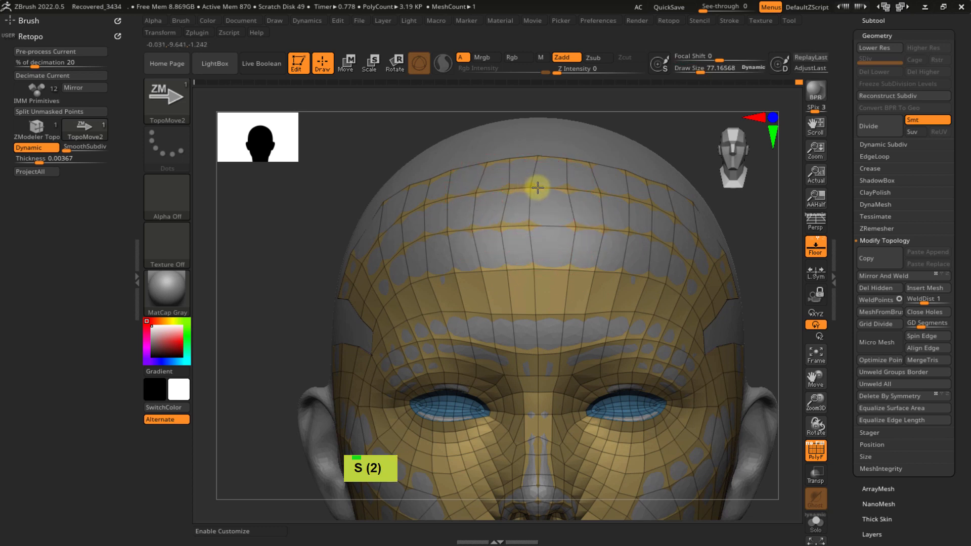
# - Isolate the retopology mesh, turn off symmetry, reduce the draw size to about 47.8, and run Mirror And Weld
pyautogui.keyDown('ctrl'); pyautogui.moveTo(562, 235); pyautogui.dragTo(581, 249, button='right'); pyautogui.keyUp('ctrl')
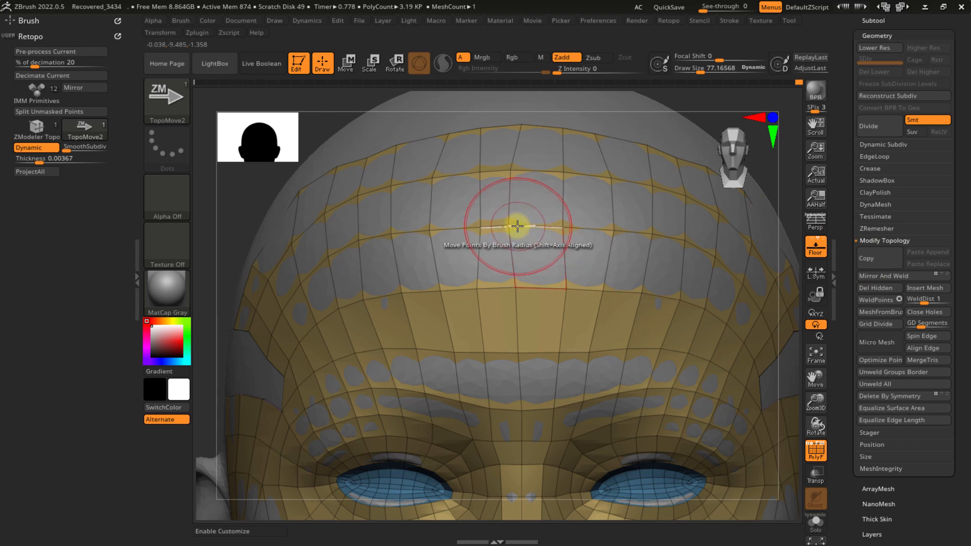
pyautogui.moveTo(521, 233)
pyautogui.keyDown('ctrl'); pyautogui.mouseDown(button='right')
pyautogui.moveTo(502, 203)
pyautogui.moveTo(513, 227)
pyautogui.mouseUp(button='right'); pyautogui.keyUp('ctrl')
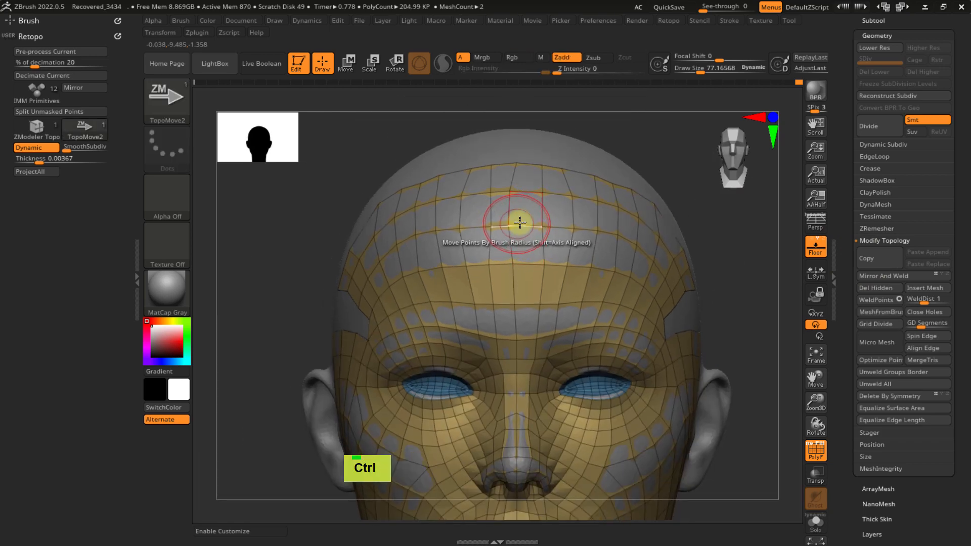
pyautogui.keyDown('ctrl'); pyautogui.moveTo(529, 259); pyautogui.dragTo(521, 310, button='right'); pyautogui.keyUp('ctrl')
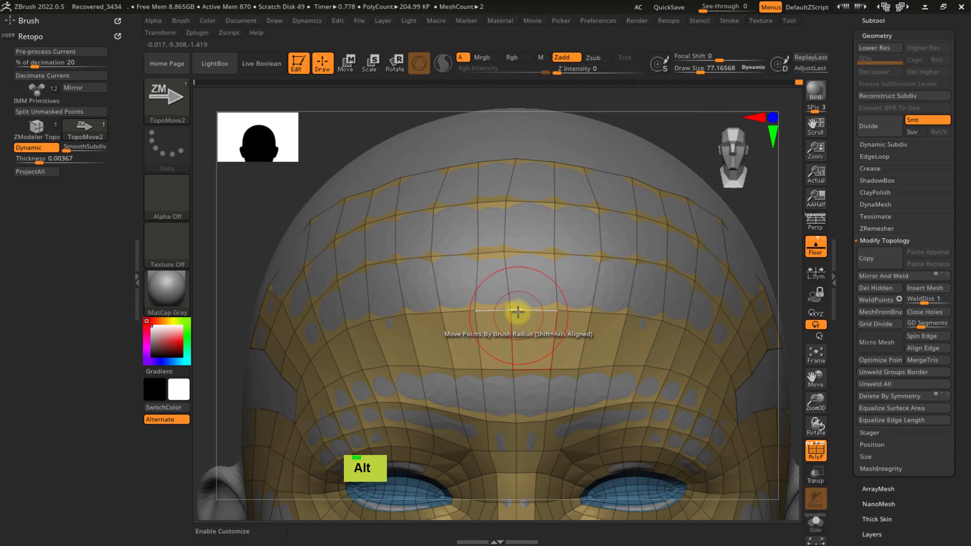
pyautogui.click(810, 521)
pyautogui.press('x')
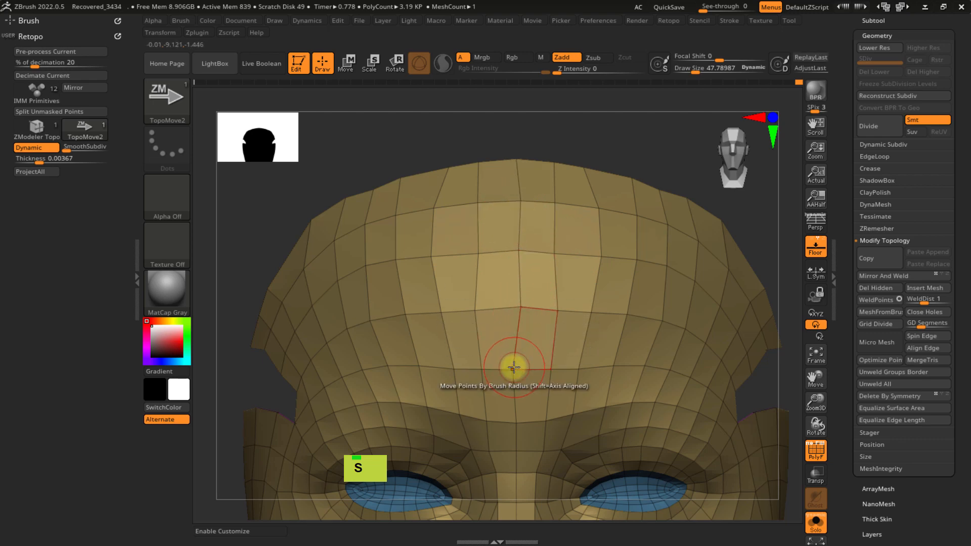
pyautogui.keyDown('ctrl'); pyautogui.moveTo(524, 351); pyautogui.dragTo(493, 278, button='right'); pyautogui.keyUp('ctrl')
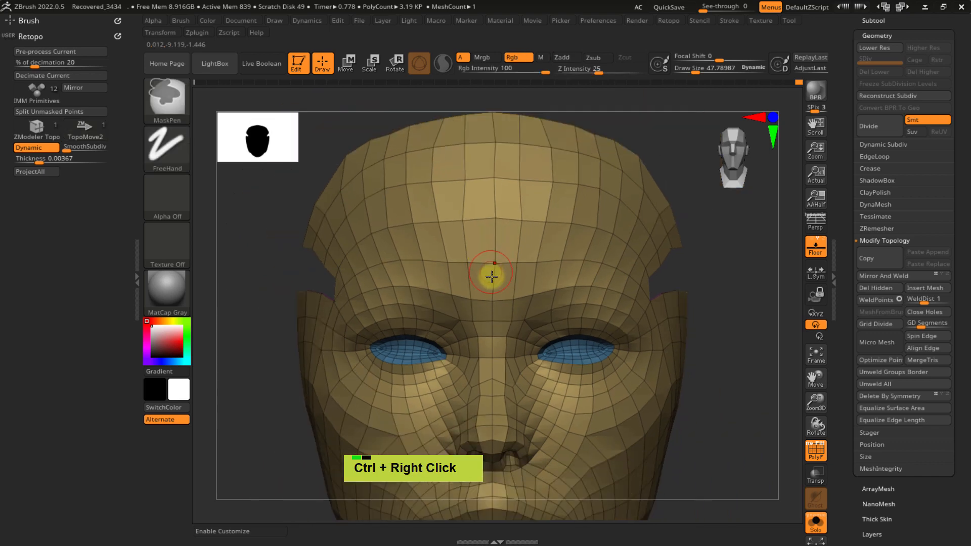
pyautogui.click(879, 276)
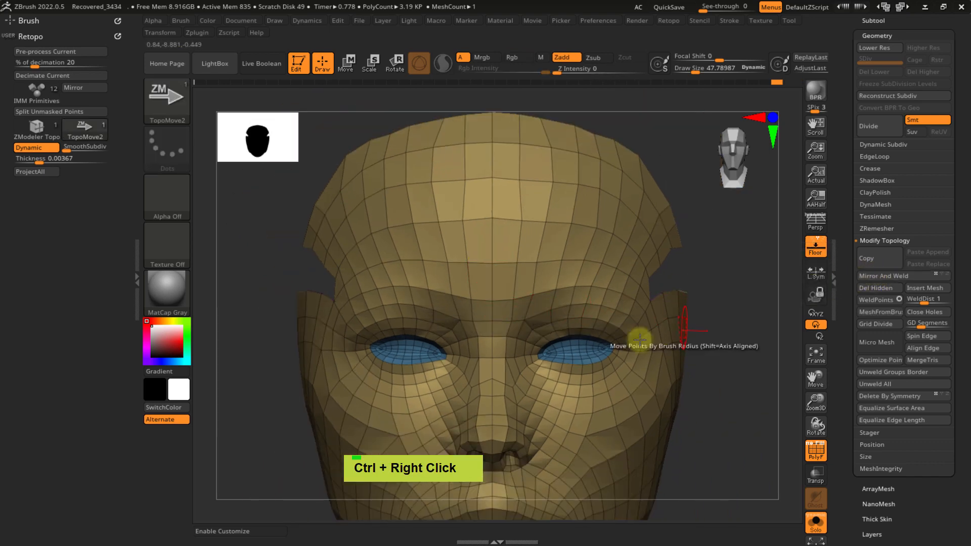
# - Try Mirror And Weld again while checking the forehead's centre line from inside the mesh, and undo the attempt
pyautogui.keyDown('alt'); pyautogui.moveTo(533, 386); pyautogui.dragTo(520, 298, button='right'); pyautogui.keyUp('alt')
pyautogui.moveTo(515, 341)
pyautogui.mouseDown(button='right')
pyautogui.moveTo(433, 321)
pyautogui.moveTo(527, 405)
pyautogui.moveTo(516, 310)
pyautogui.moveTo(526, 243)
pyautogui.moveTo(578, 288)
pyautogui.moveTo(609, 243)
pyautogui.moveTo(625, 249)
pyautogui.moveTo(615, 245)
pyautogui.moveTo(613, 362)
pyautogui.moveTo(572, 273)
pyautogui.moveTo(594, 315)
pyautogui.moveTo(636, 345)
pyautogui.moveTo(642, 414)
pyautogui.moveTo(563, 363)
pyautogui.moveTo(526, 288)
pyautogui.moveTo(542, 338)
pyautogui.moveTo(527, 325)
pyautogui.moveTo(529, 290)
pyautogui.mouseUp(button='right')
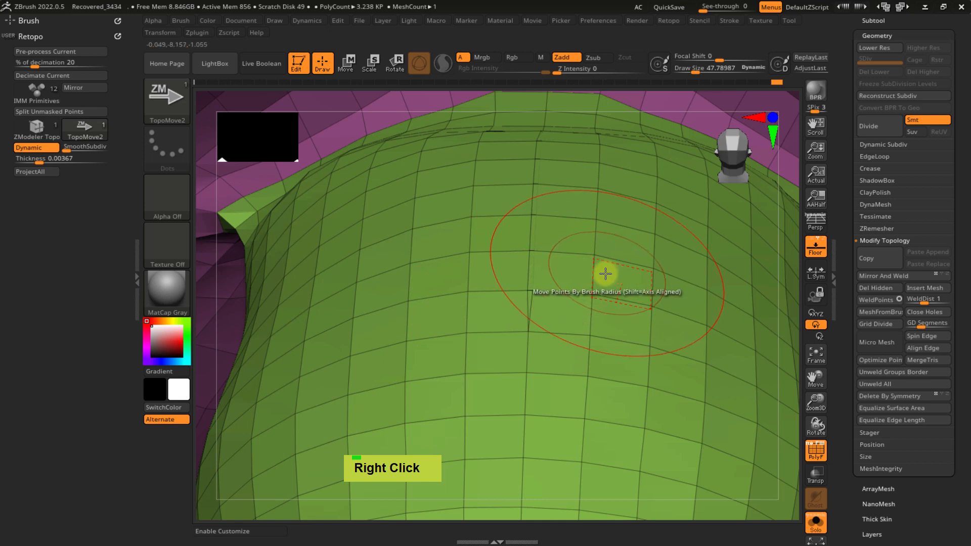
pyautogui.hotkey('ctrl', 'z')
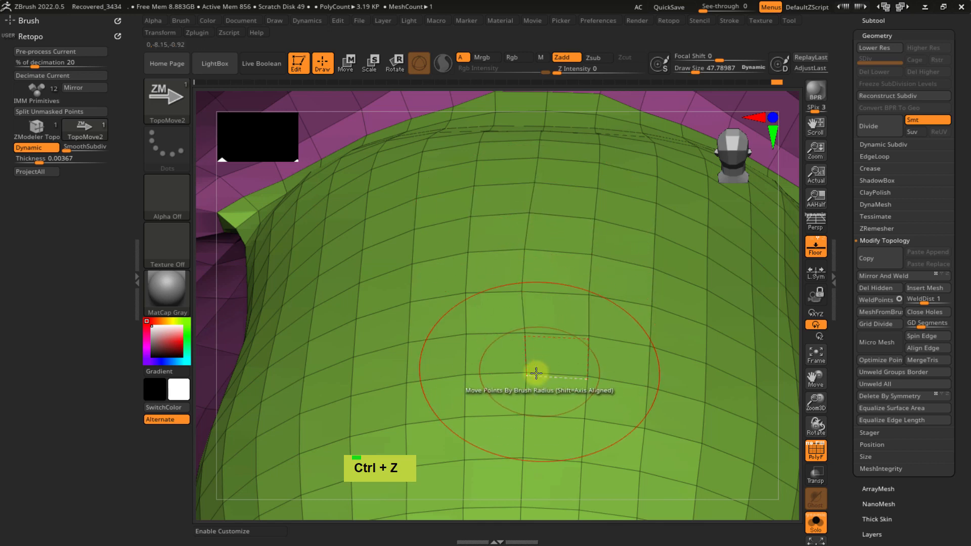
pyautogui.click(871, 275)
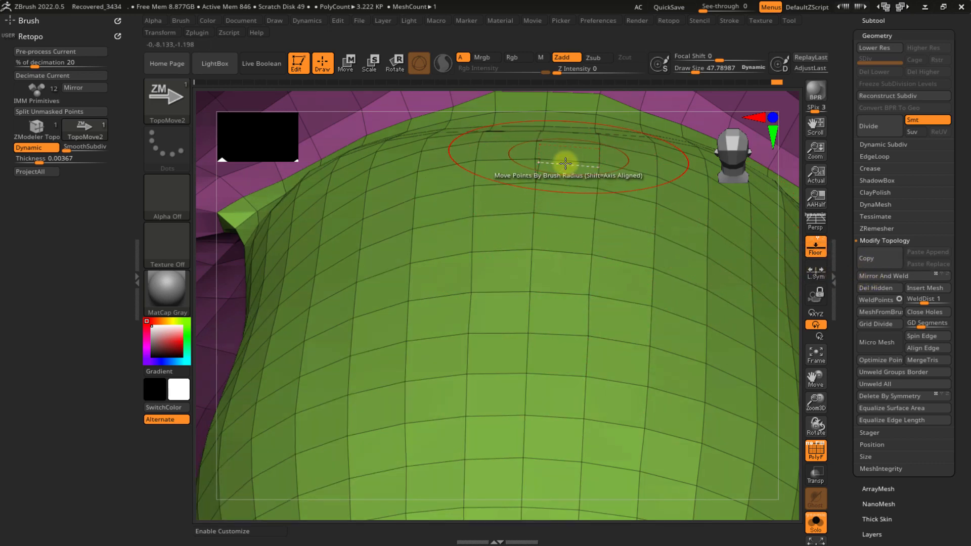
pyautogui.keyDown('alt'); pyautogui.moveTo(633, 331); pyautogui.dragTo(623, 306, button='right'); pyautogui.keyUp('alt')
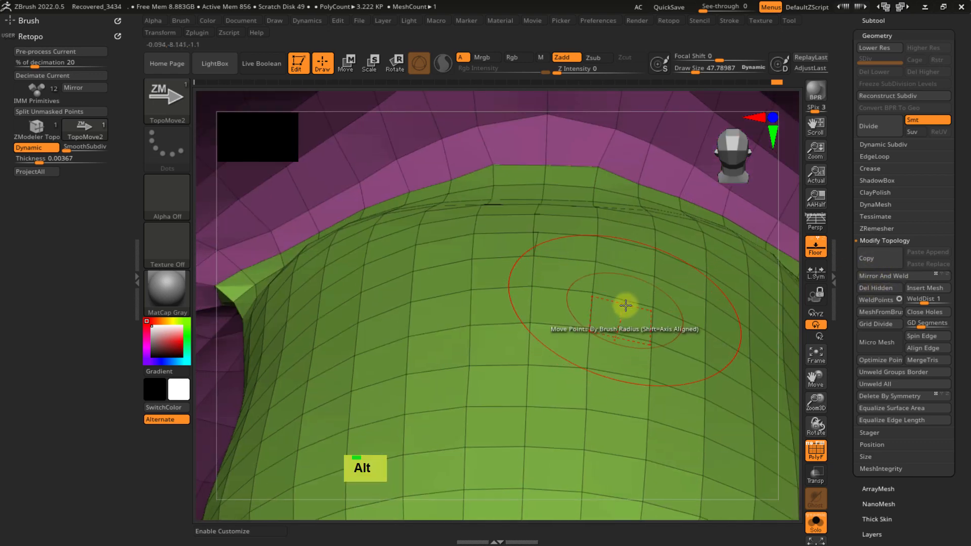
pyautogui.hotkey('ctrl', 'z')
# - Mirror and weld the retopology mesh across the forehead's centre line
pyautogui.moveTo(577, 280)
pyautogui.mouseDown(button='right')
pyautogui.moveTo(579, 288)
pyautogui.moveTo(515, 218)
pyautogui.moveTo(509, 183)
pyautogui.mouseUp(button='right')
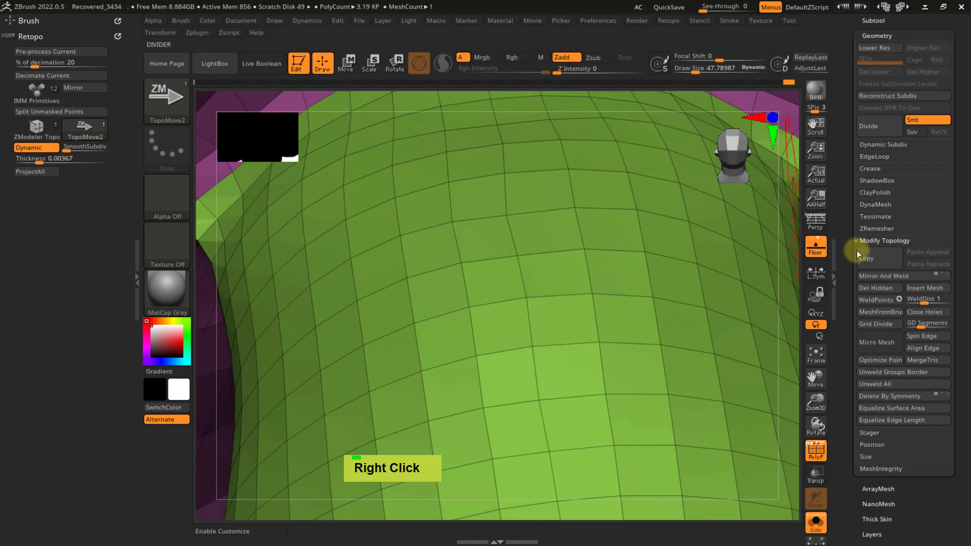
pyautogui.click(878, 276)
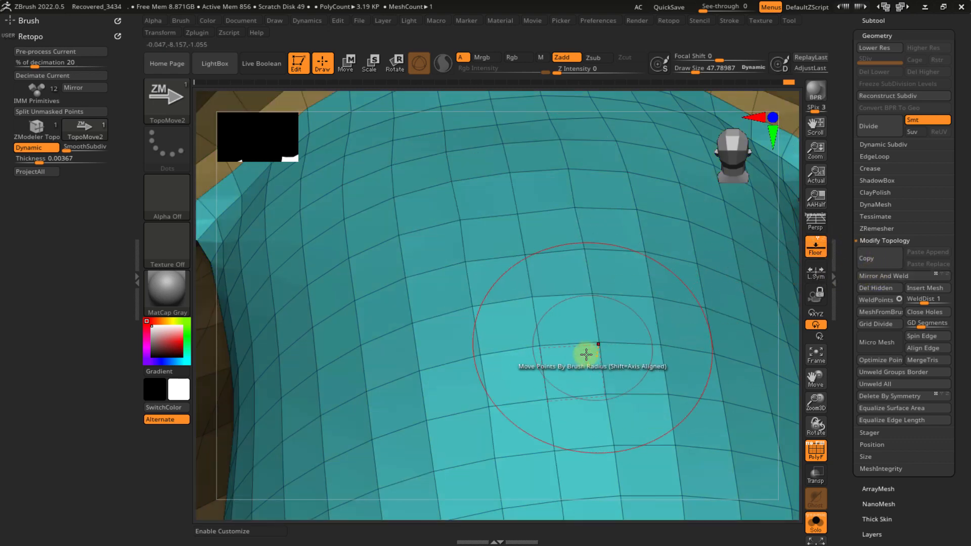
pyautogui.keyDown('ctrl'); pyautogui.moveTo(586, 353); pyautogui.dragTo(551, 213, button='right'); pyautogui.keyUp('ctrl')
pyautogui.moveTo(581, 323)
pyautogui.keyDown('ctrl'); pyautogui.mouseDown(button='right')
pyautogui.moveTo(575, 308)
pyautogui.moveTo(570, 347)
pyautogui.moveTo(561, 242)
pyautogui.moveTo(603, 373)
pyautogui.moveTo(550, 245)
pyautogui.moveTo(602, 430)
pyautogui.moveTo(549, 410)
pyautogui.moveTo(549, 332)
pyautogui.moveTo(529, 324)
pyautogui.moveTo(590, 449)
pyautogui.moveTo(499, 325)
pyautogui.moveTo(490, 284)
pyautogui.moveTo(408, 308)
pyautogui.moveTo(466, 347)
pyautogui.moveTo(531, 351)
pyautogui.moveTo(498, 279)
pyautogui.moveTo(529, 362)
pyautogui.moveTo(532, 211)
pyautogui.moveTo(527, 445)
pyautogui.moveTo(526, 317)
pyautogui.moveTo(511, 252)
pyautogui.mouseUp(button='right'); pyautogui.keyUp('ctrl')
# - Turn off the dynamic thickness, show the head sculpt with the mesh again, and re-enable the thickness
pyautogui.click(36, 148)
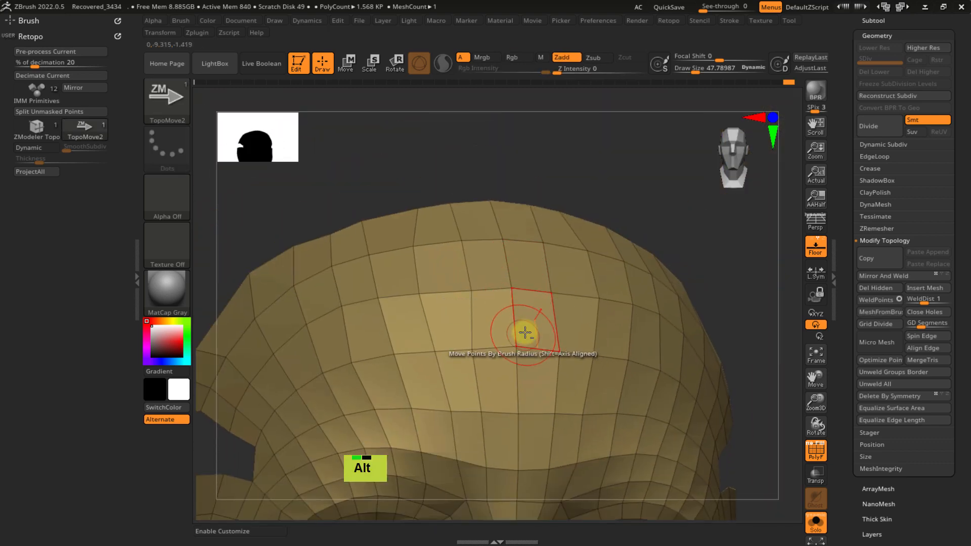
pyautogui.keyDown('alt'); pyautogui.moveTo(525, 332); pyautogui.dragTo(518, 275, button='right'); pyautogui.keyUp('alt')
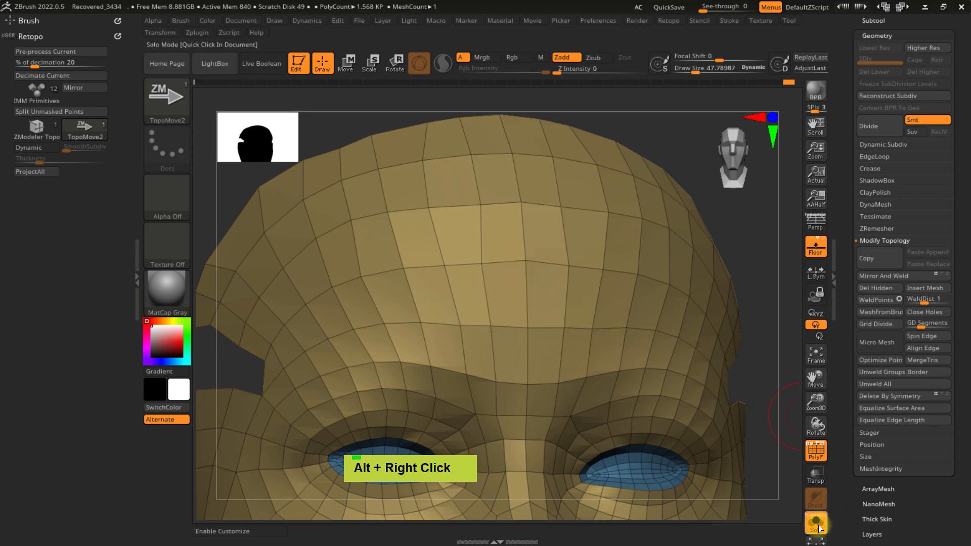
pyautogui.click(816, 525)
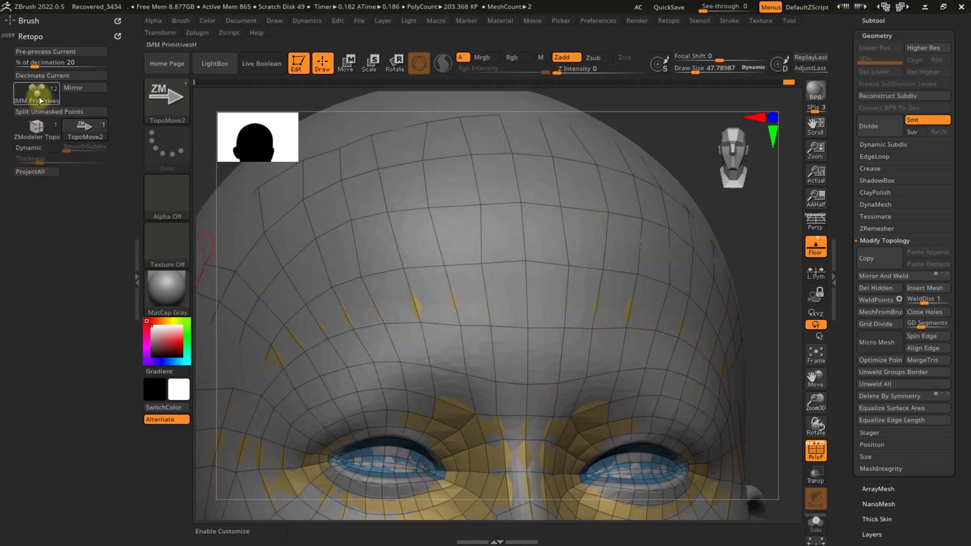
pyautogui.click(41, 147)
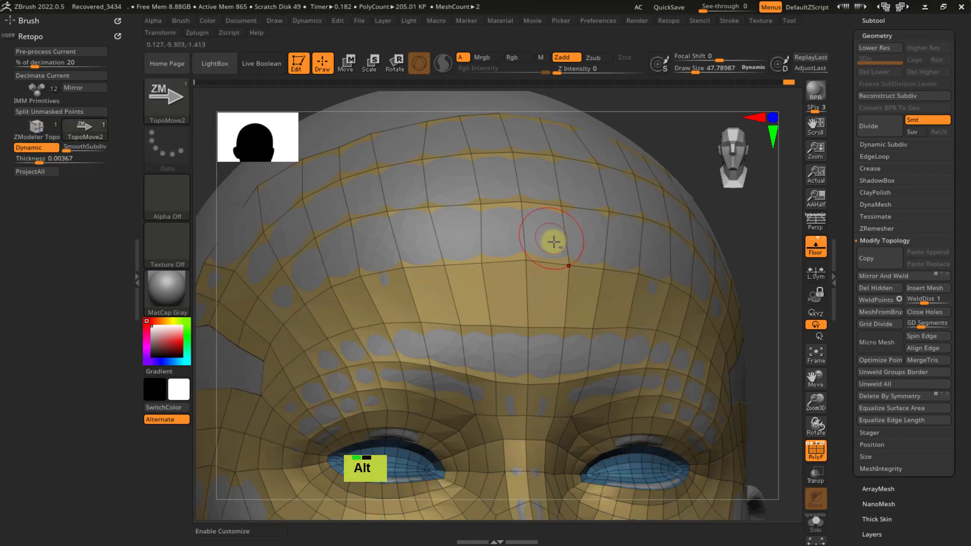
# - Increase the TopoMove2 draw size to about 129.2
pyautogui.keyDown('alt'); pyautogui.moveTo(555, 238); pyautogui.dragTo(572, 238, button='right'); pyautogui.keyUp('alt')
pyautogui.press('s')
pyautogui.moveTo(582, 237); pyautogui.dragTo(585, 237)
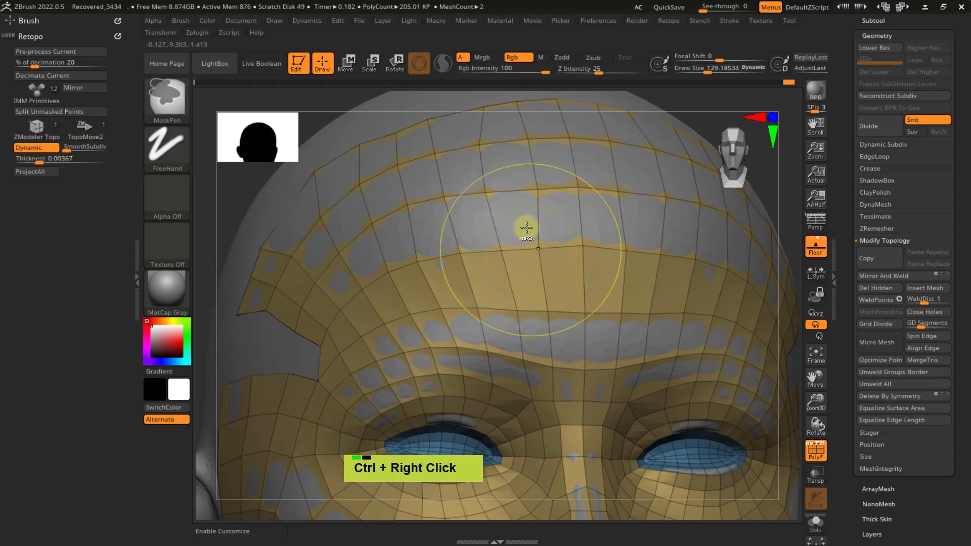
pyautogui.moveTo(525, 228)
pyautogui.keyDown('ctrl'); pyautogui.mouseDown(button='right')
pyautogui.moveTo(512, 221)
pyautogui.moveTo(511, 236)
pyautogui.moveTo(536, 210)
pyautogui.moveTo(455, 260)
pyautogui.moveTo(509, 240)
pyautogui.moveTo(538, 307)
pyautogui.mouseUp(button='right'); pyautogui.keyUp('ctrl')
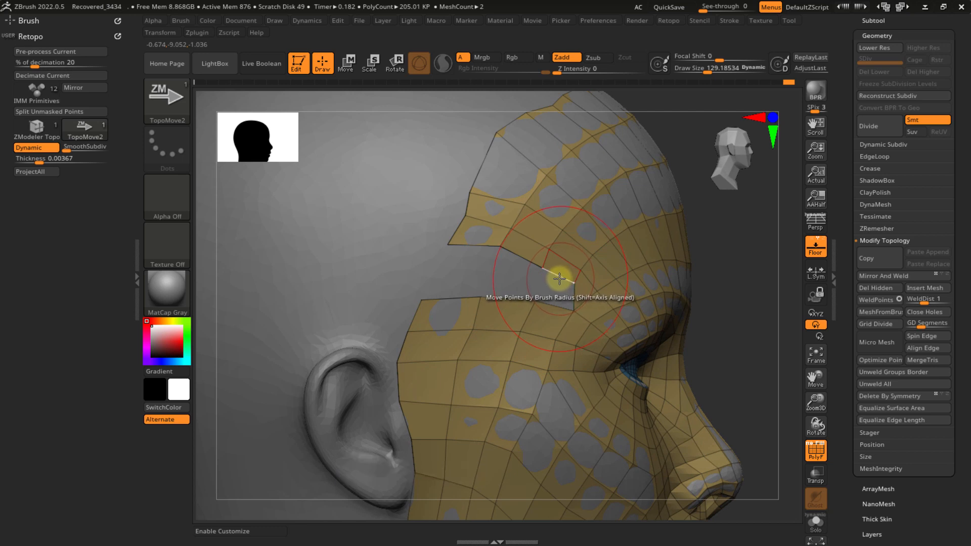
# - Switch to the ZModeler Topo brush and extrude the notch's upper edges down to the lower border, closing the temple gap
pyautogui.hotkey('ctrl', 'x')
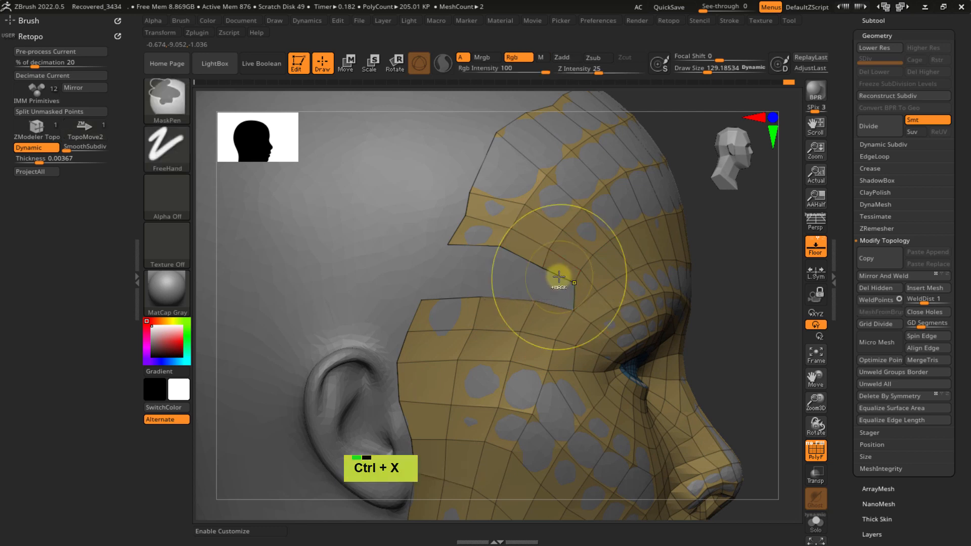
pyautogui.click(539, 349)
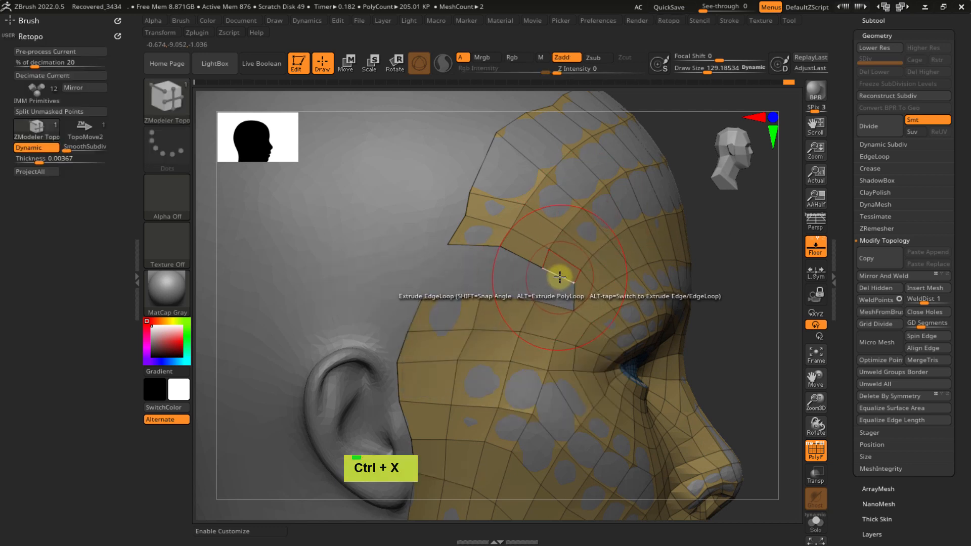
pyautogui.moveTo(559, 277); pyautogui.dragTo(551, 313)
pyautogui.hotkey('ctrl', 'z')
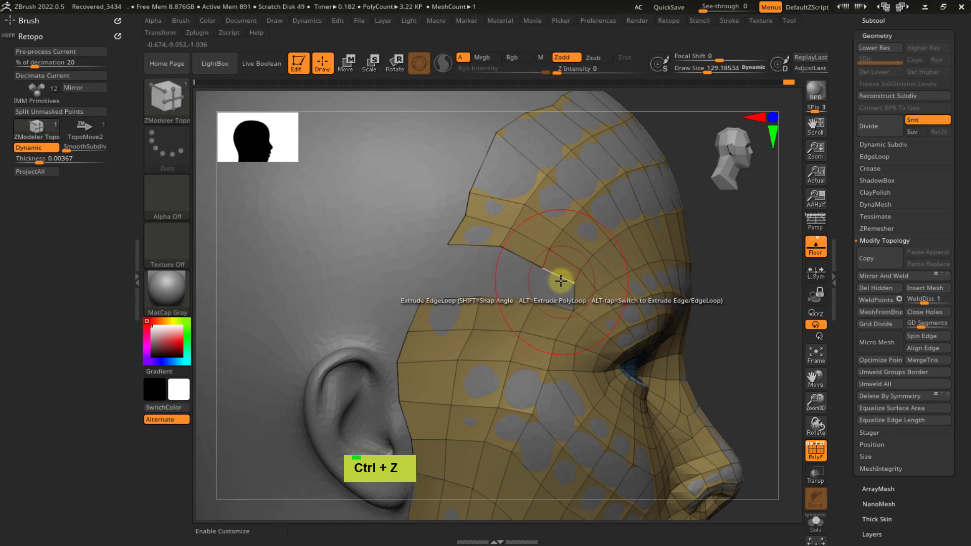
pyautogui.moveTo(561, 274); pyautogui.dragTo(559, 289)
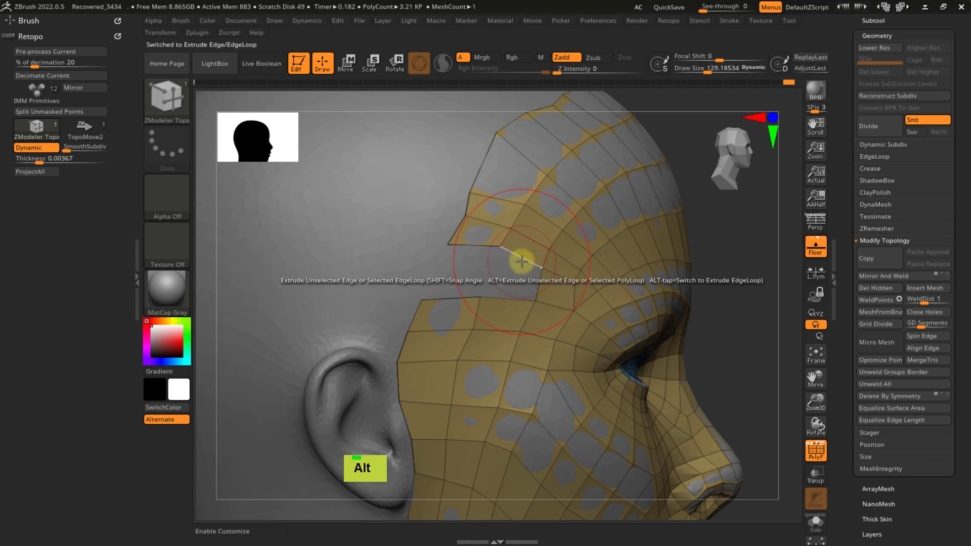
pyautogui.moveTo(477, 250); pyautogui.dragTo(450, 299)
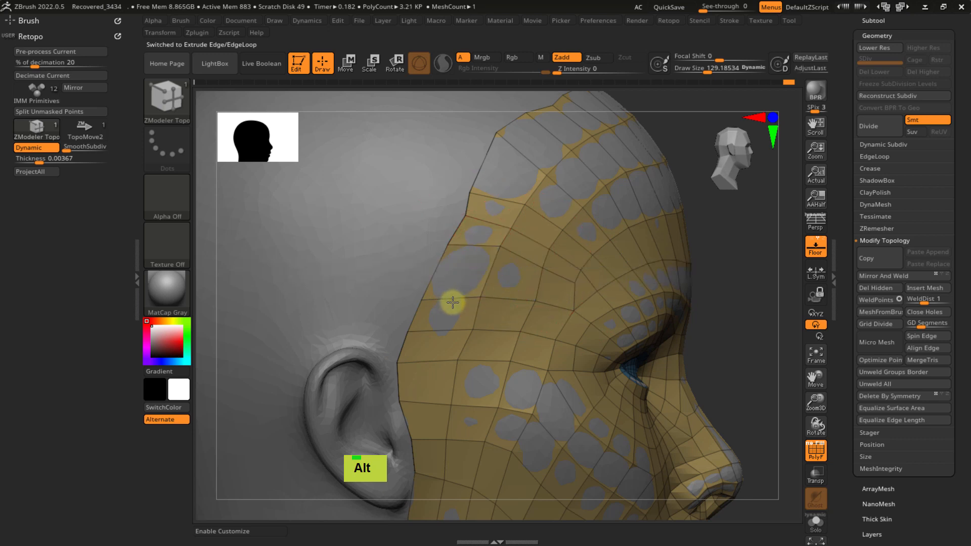
# - Smooth the newly filled temple faces, raising the draw size to about 228.9
pyautogui.keyDown('shift'); pyautogui.moveTo(520, 250); pyautogui.dragTo(523, 282); pyautogui.keyUp('shift')
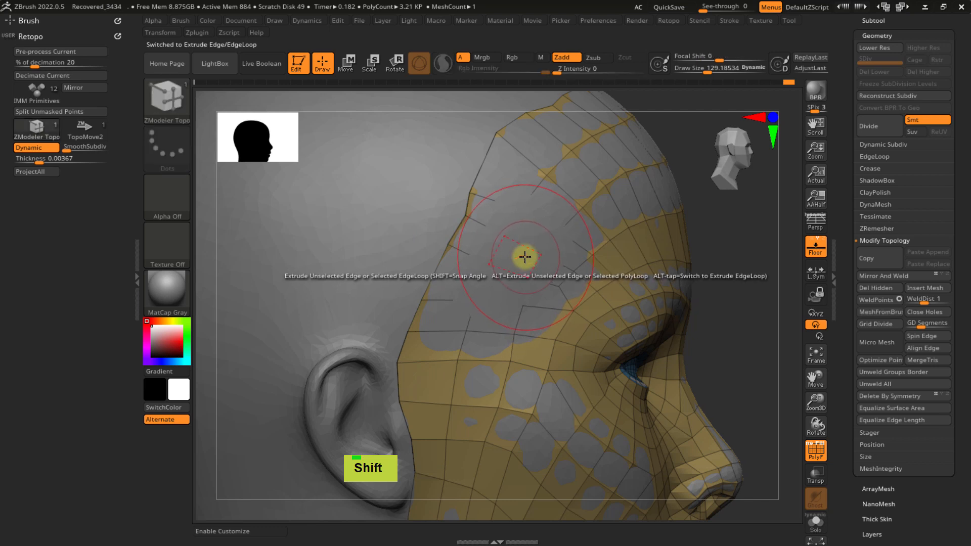
pyautogui.press('5')
pyautogui.press('ctrl')
pyautogui.hotkey('ctrl', 'z')
pyautogui.press('s')
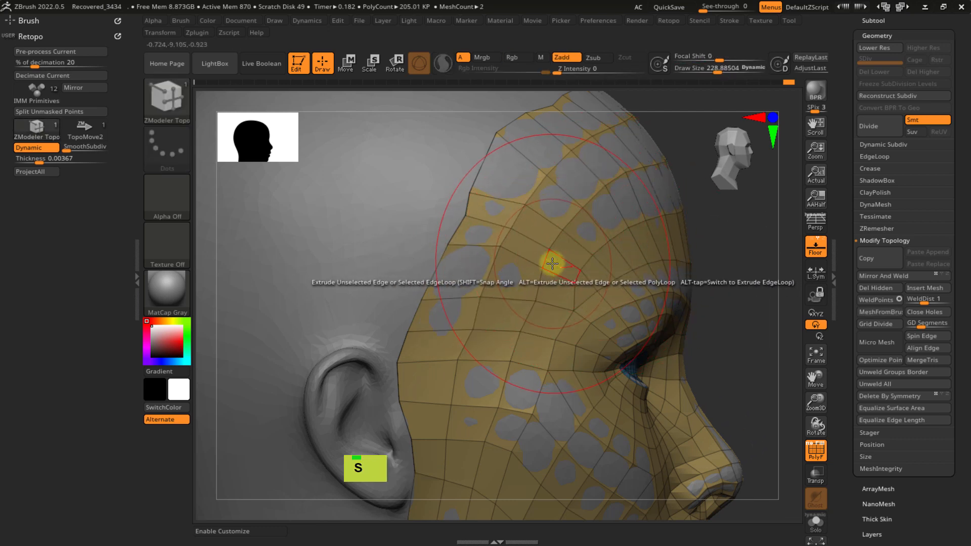
pyautogui.keyDown('shift'); pyautogui.click(532, 266); pyautogui.keyUp('shift')
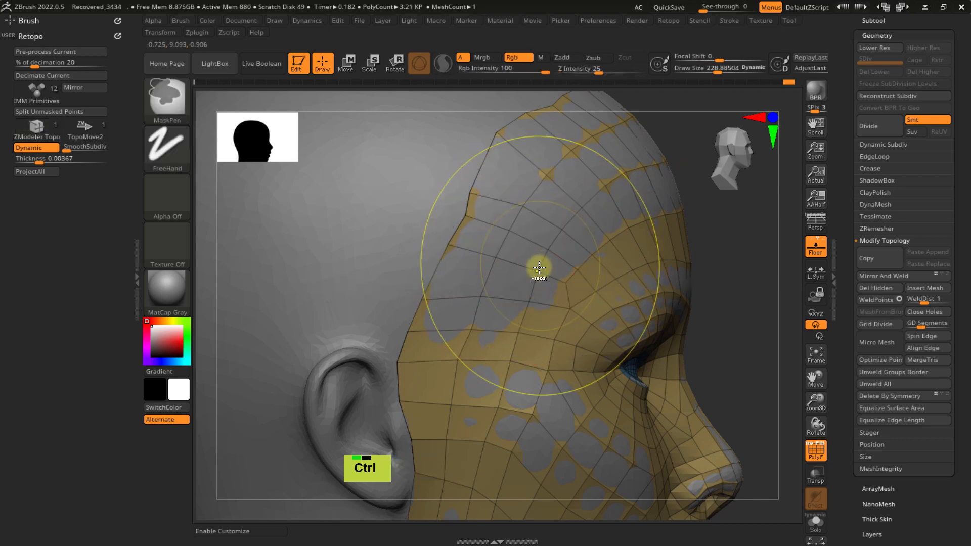
# - Switch back to the TopoMove2 brush and quick-save the project
pyautogui.hotkey('ctrl', 'x')
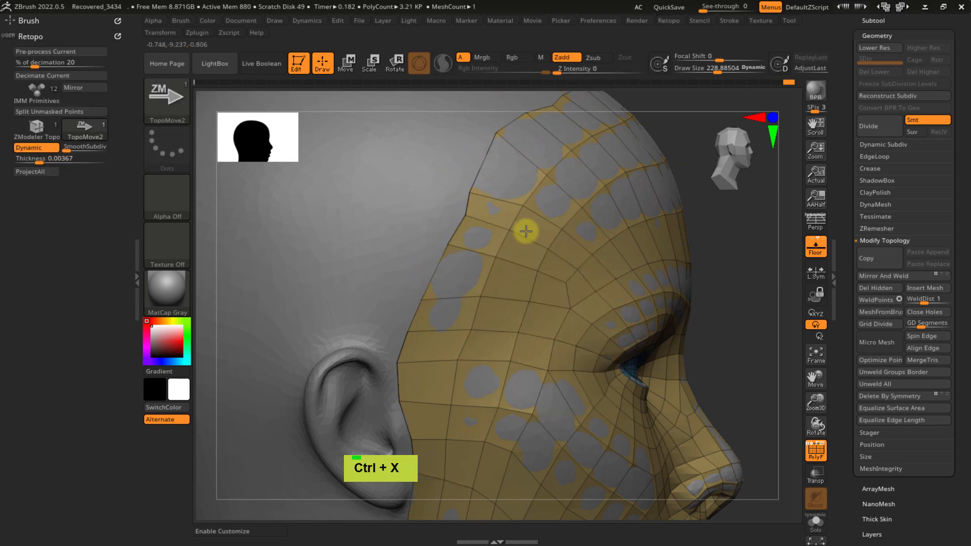
pyautogui.moveTo(546, 238)
pyautogui.mouseDown(button='right')
pyautogui.moveTo(458, 266)
pyautogui.moveTo(549, 267)
pyautogui.moveTo(564, 245)
pyautogui.moveTo(551, 238)
pyautogui.moveTo(607, 232)
pyautogui.moveTo(617, 243)
pyautogui.moveTo(650, 228)
pyautogui.moveTo(615, 248)
pyautogui.moveTo(616, 262)
pyautogui.moveTo(609, 256)
pyautogui.moveTo(555, 276)
pyautogui.mouseUp(button='right')
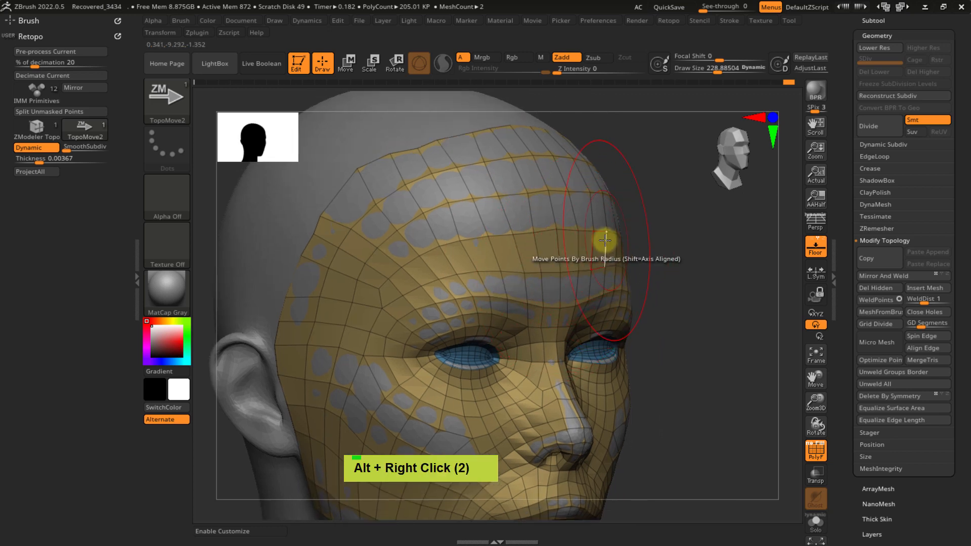
pyautogui.press('9')
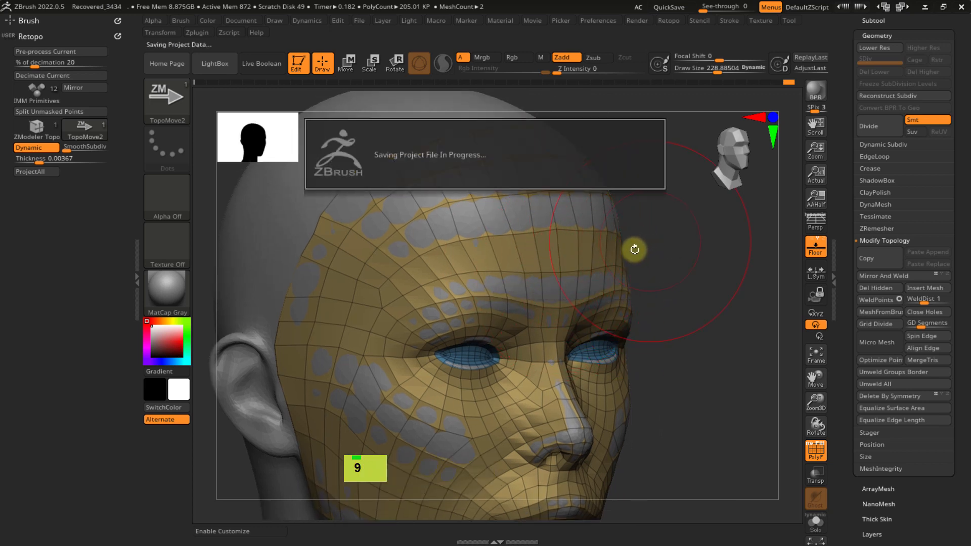
# - Turn off dynamic thickness, solo the retopology mesh, and mirror and weld it across the face
pyautogui.keyDown('ctrl'); pyautogui.moveTo(630, 250); pyautogui.dragTo(587, 248, button='right'); pyautogui.keyUp('ctrl')
pyautogui.moveTo(577, 334)
pyautogui.keyDown('alt'); pyautogui.mouseDown(button='right')
pyautogui.moveTo(568, 277)
pyautogui.moveTo(593, 203)
pyautogui.moveTo(568, 227)
pyautogui.moveTo(415, 258)
pyautogui.moveTo(575, 249)
pyautogui.moveTo(501, 273)
pyautogui.moveTo(563, 220)
pyautogui.moveTo(553, 244)
pyautogui.moveTo(569, 238)
pyautogui.moveTo(650, 265)
pyautogui.moveTo(605, 239)
pyautogui.mouseUp(button='right'); pyautogui.keyUp('alt')
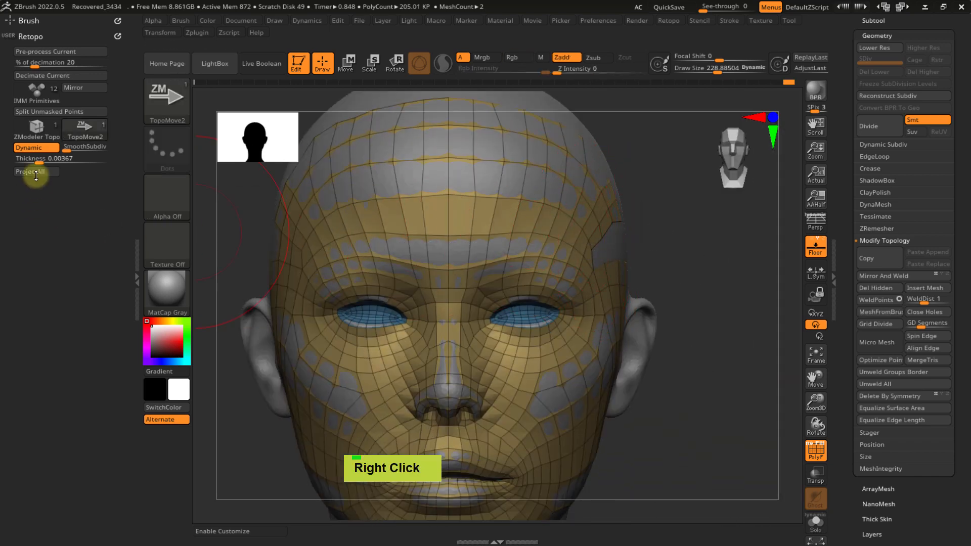
pyautogui.click(47, 146)
pyautogui.keyDown('alt'); pyautogui.moveTo(688, 250); pyautogui.dragTo(720, 253, button='right'); pyautogui.keyUp('alt')
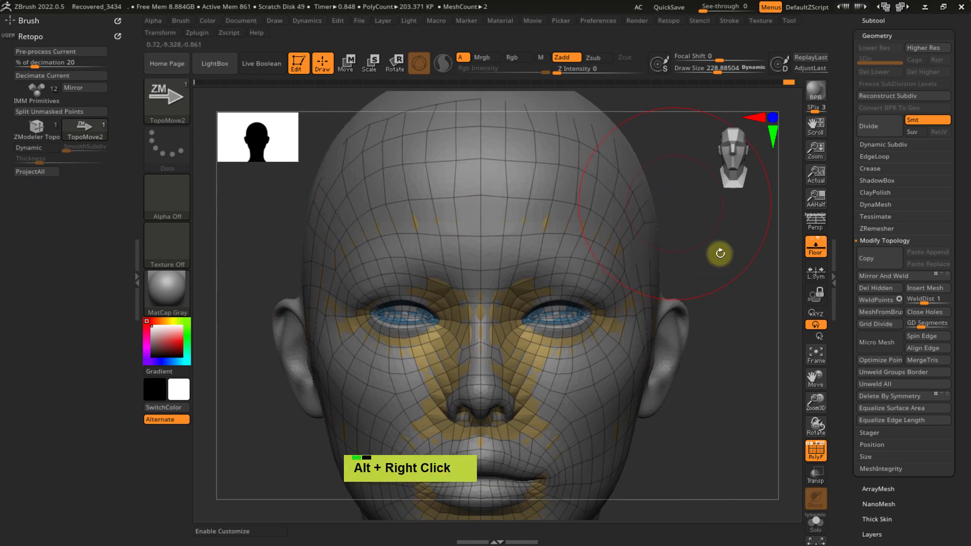
pyautogui.click(816, 497)
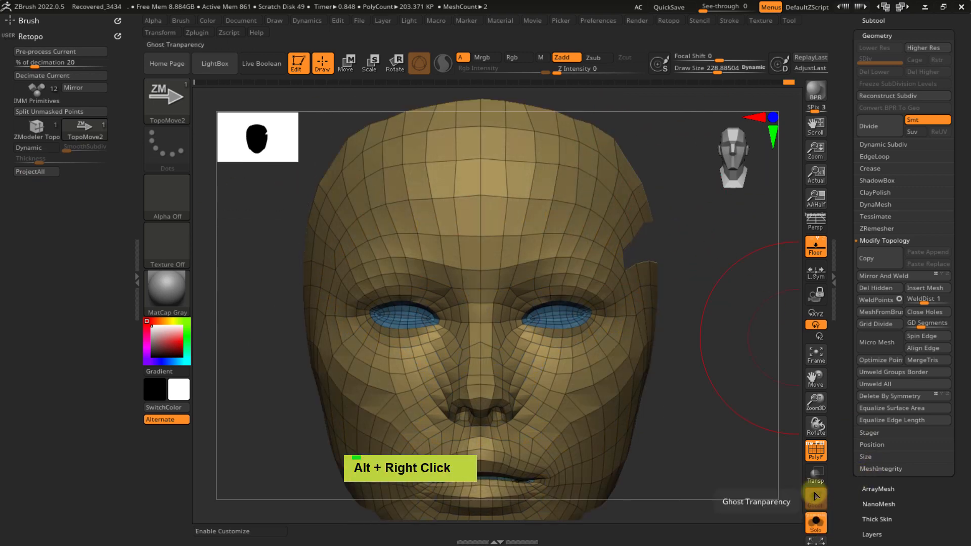
pyautogui.click(869, 274)
pyautogui.keyDown('alt'); pyautogui.moveTo(612, 337); pyautogui.dragTo(600, 196, button='right'); pyautogui.keyUp('alt')
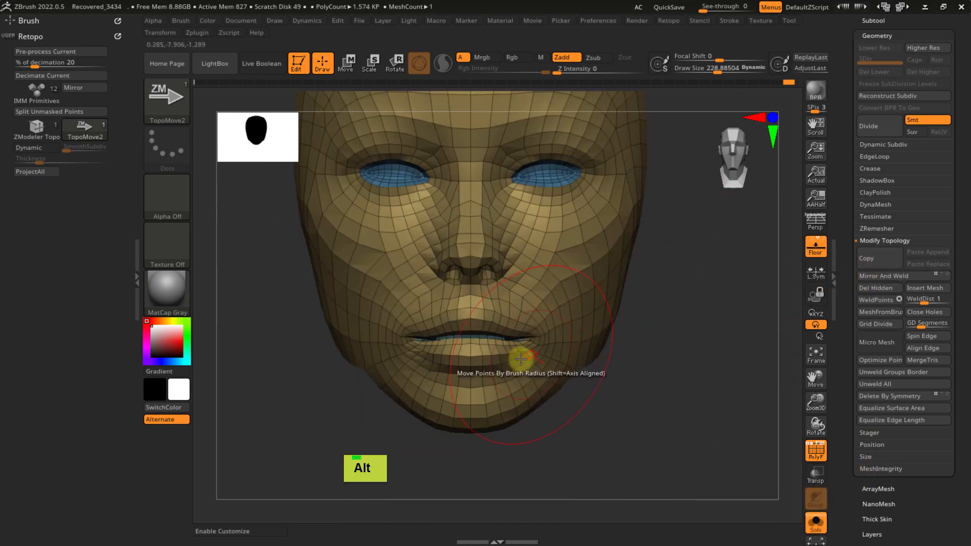
pyautogui.moveTo(470, 348); pyautogui.dragTo(594, 345, button='right')
# - Undo the mirror and weld and the preceding edits back to the intact mouth bag and open temple notches
pyautogui.press('ctrl')
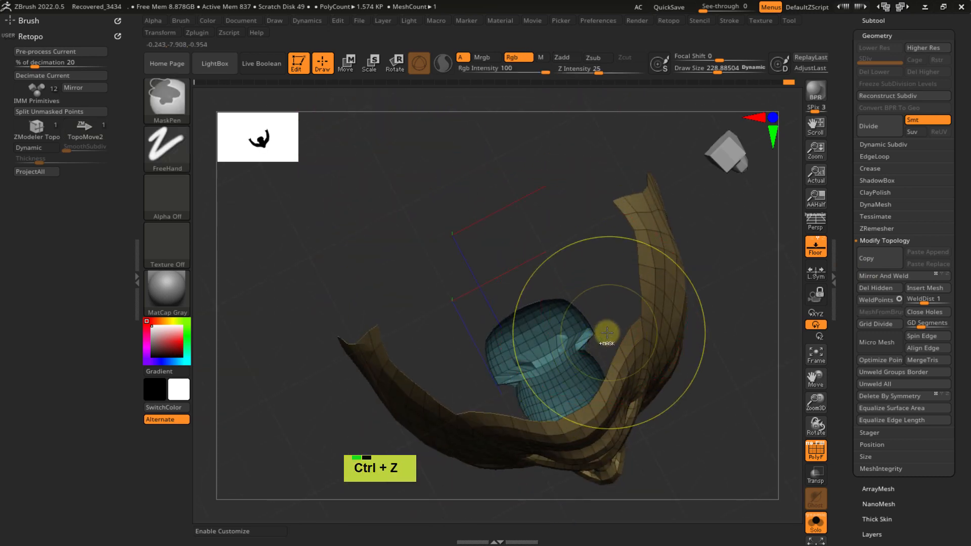
pyautogui.hotkey('ctrl', 'z')
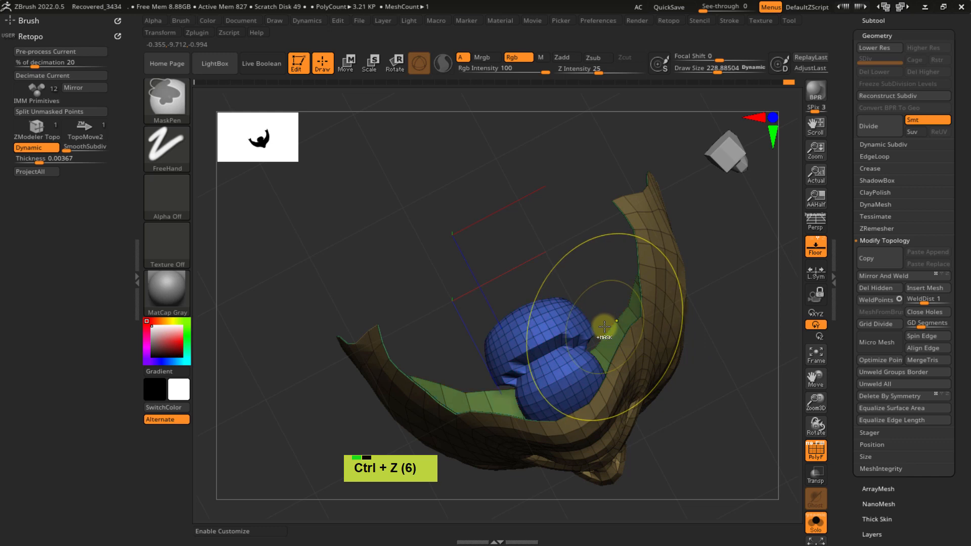
pyautogui.hotkey('ctrl', 'z')
pyautogui.hotkey('ctrl', 'z')
pyautogui.hotkey('ctrl', 'z')
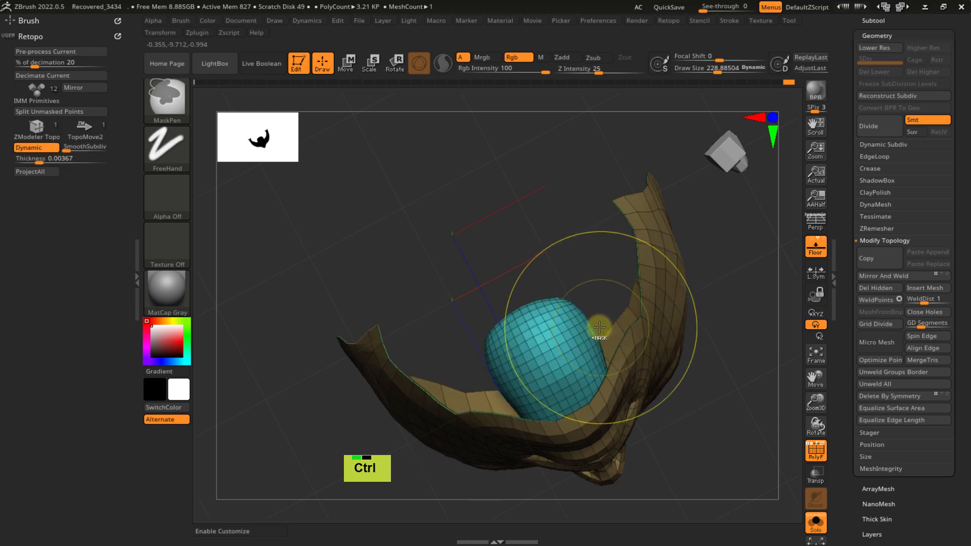
pyautogui.hotkey('ctrl', 'shift')
pyautogui.hotkey('ctrl', 'shift', 'z')
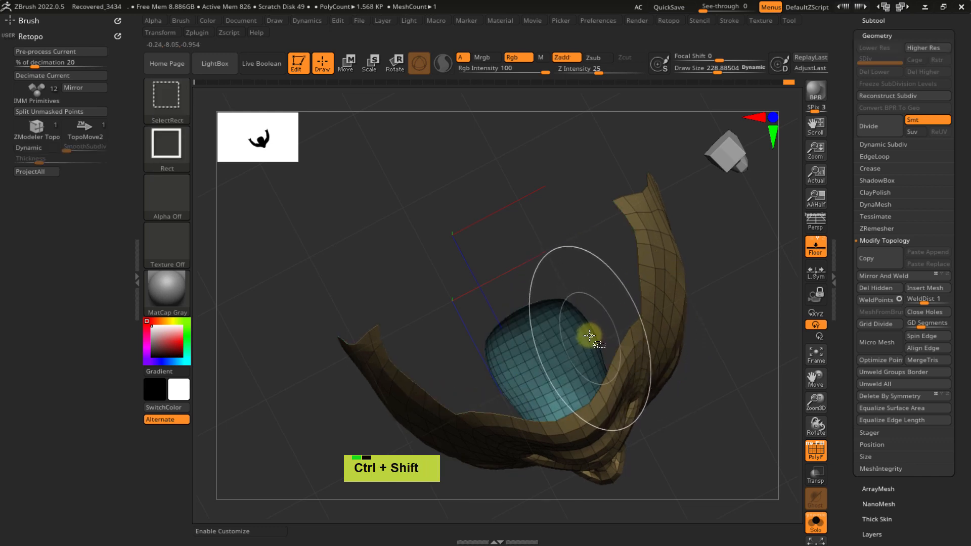
pyautogui.moveTo(598, 304)
pyautogui.mouseDown(button='right')
pyautogui.moveTo(622, 408)
pyautogui.moveTo(530, 350)
pyautogui.mouseUp(button='right')
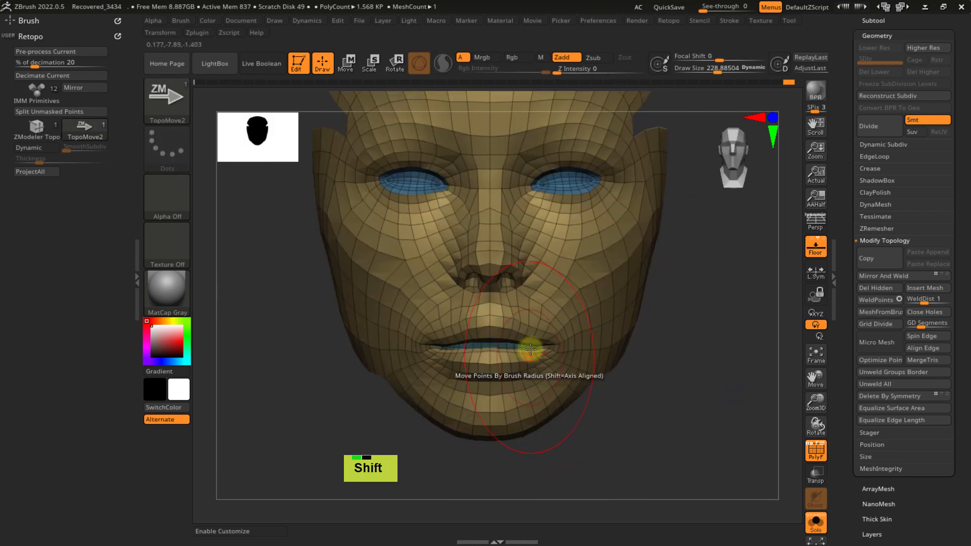
# - Show the full head again, turn on X symmetry, and reduce the draw size to about 85.6
pyautogui.keyDown('alt'); pyautogui.rightClick(531, 349); pyautogui.keyUp('alt')
pyautogui.keyDown('alt'); pyautogui.rightClick(516, 341); pyautogui.keyUp('alt')
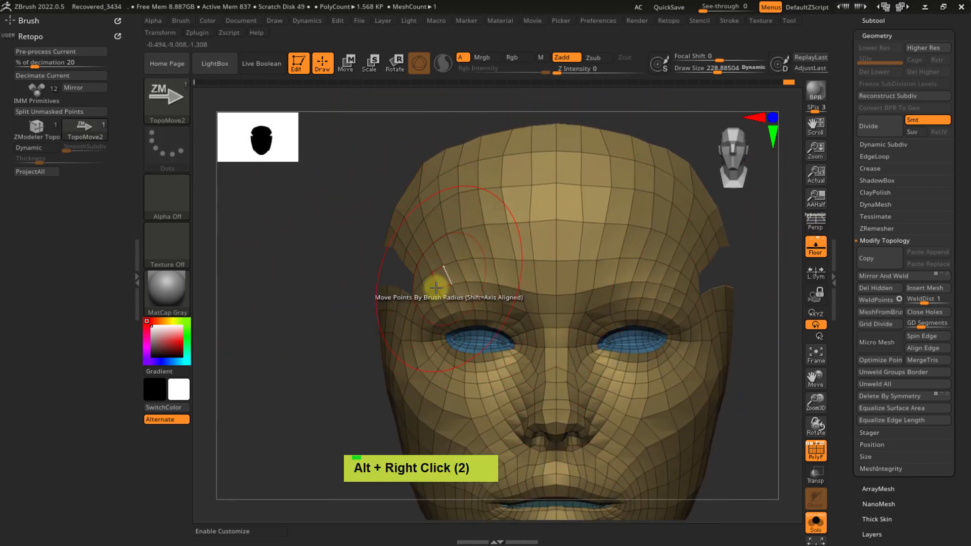
pyautogui.moveTo(436, 287)
pyautogui.mouseDown(button='right')
pyautogui.moveTo(416, 288)
pyautogui.moveTo(442, 282)
pyautogui.moveTo(457, 302)
pyautogui.moveTo(427, 277)
pyautogui.moveTo(468, 270)
pyautogui.mouseUp(button='right')
pyautogui.click(814, 521)
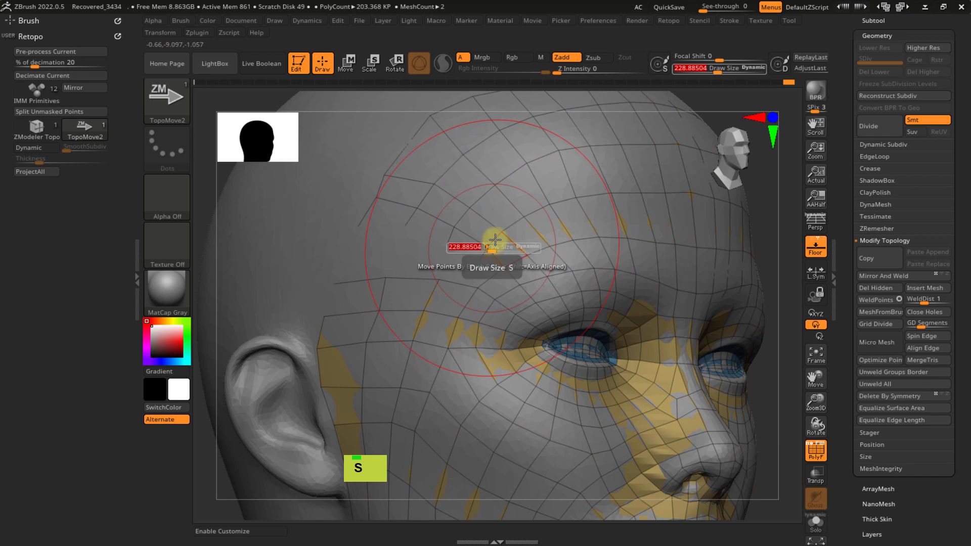
pyautogui.press('x')
pyautogui.press('s')
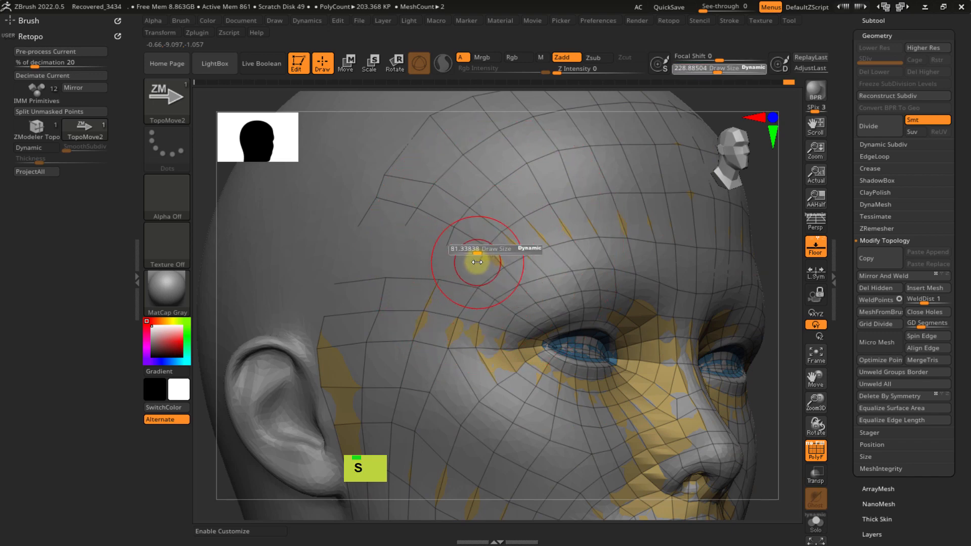
# - Turn on dynamic thickness and extrude the temple notch's upper edges down to the lower border with ZModeler Topo, closing the gap
pyautogui.click(45, 151)
pyautogui.moveTo(499, 275); pyautogui.dragTo(468, 254, button='right')
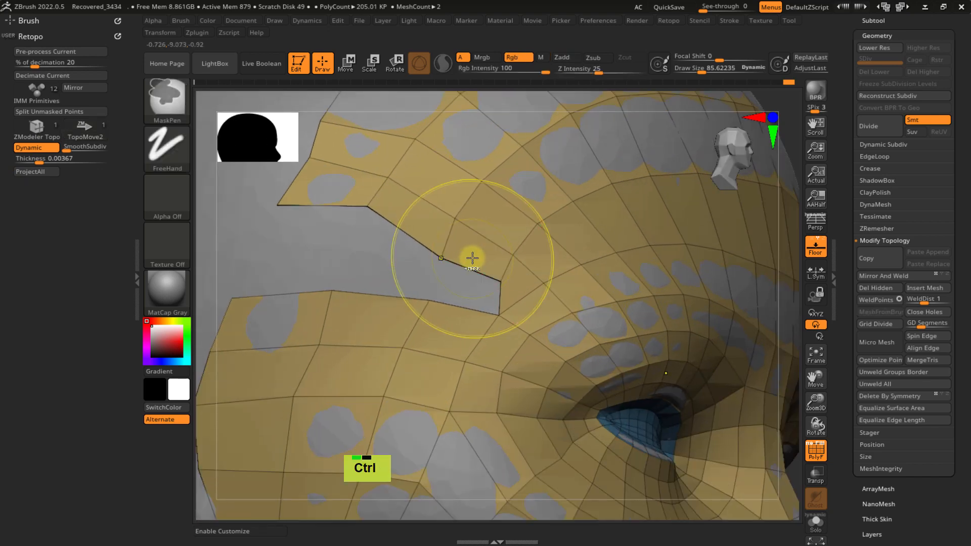
pyautogui.hotkey('ctrl', 'x')
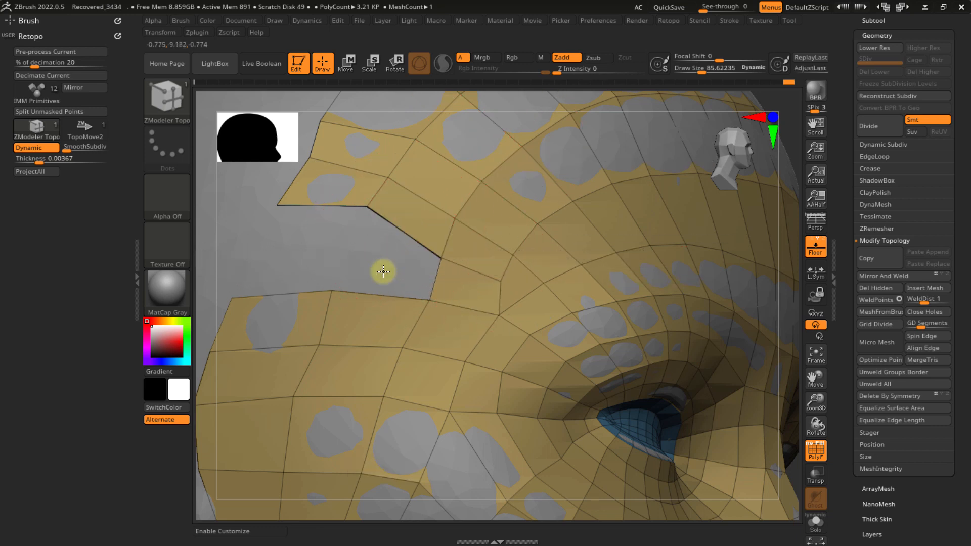
pyautogui.moveTo(334, 205); pyautogui.dragTo(319, 247)
# - Isolate the face polygroup of the retopology mesh, hiding the eye and mouth surfaces
pyautogui.keyDown('ctrl'); pyautogui.moveTo(395, 290); pyautogui.dragTo(441, 289, button='right'); pyautogui.keyUp('ctrl')
pyautogui.hotkey('ctrl', 'shift')
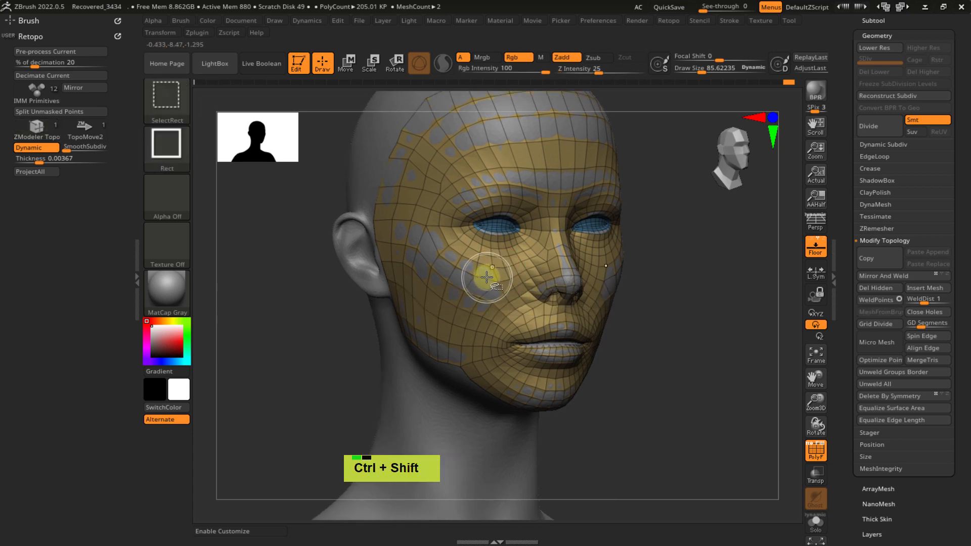
pyautogui.keyDown('ctrl'); pyautogui.keyDown('shift'); pyautogui.click(487, 273); pyautogui.keyUp('shift'); pyautogui.keyUp('ctrl')
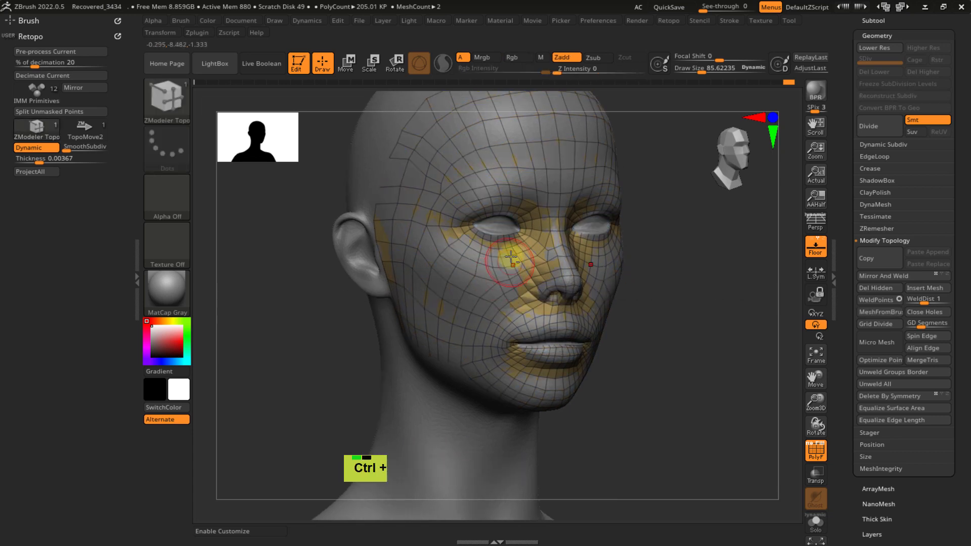
pyautogui.keyDown('alt'); pyautogui.moveTo(487, 273); pyautogui.dragTo(486, 307, button='right'); pyautogui.keyUp('alt')
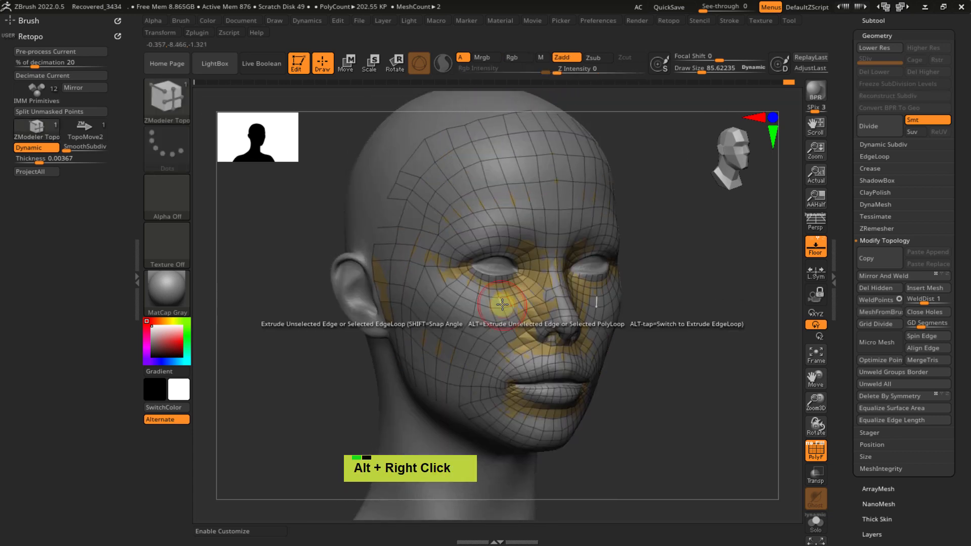
# - Turn off dynamic thickness and solo the face mesh
pyautogui.click(53, 148)
pyautogui.moveTo(533, 273); pyautogui.dragTo(519, 302, button='right')
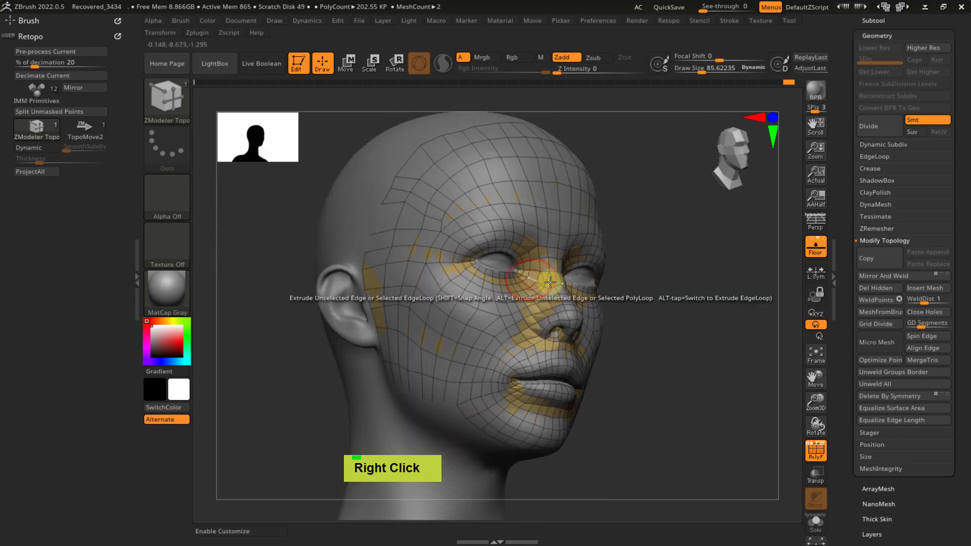
pyautogui.click(816, 513)
pyautogui.keyDown('alt'); pyautogui.moveTo(622, 375); pyautogui.dragTo(652, 311, button='right'); pyautogui.keyUp('alt')
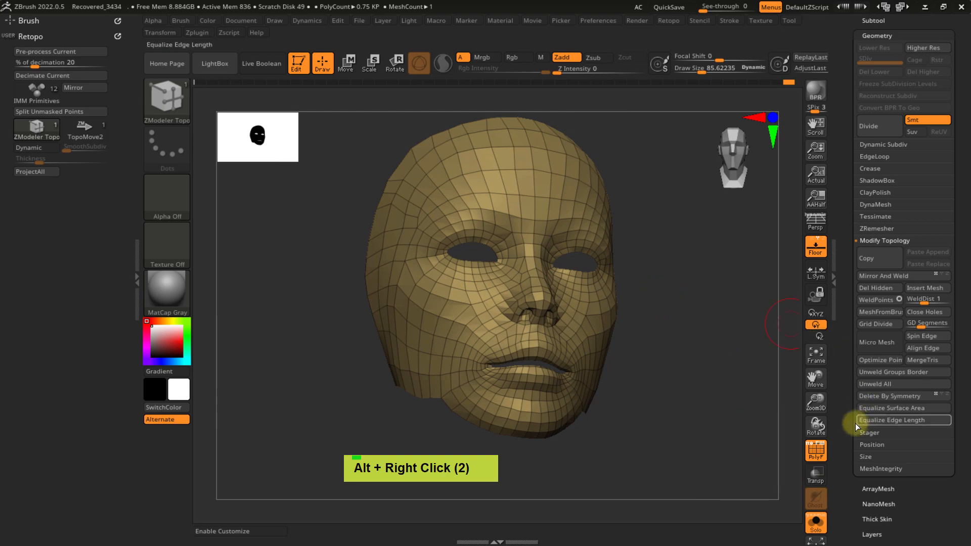
# - Open the Deformation settings for the face mesh
pyautogui.moveTo(855, 424); pyautogui.dragTo(820, 279)
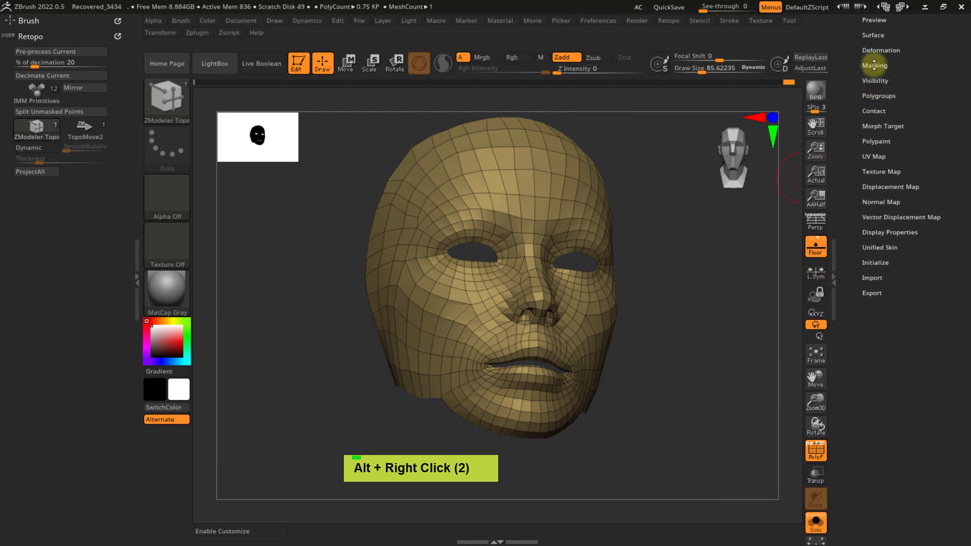
pyautogui.moveTo(862, 50); pyautogui.dragTo(878, 98)
pyautogui.click(880, 99)
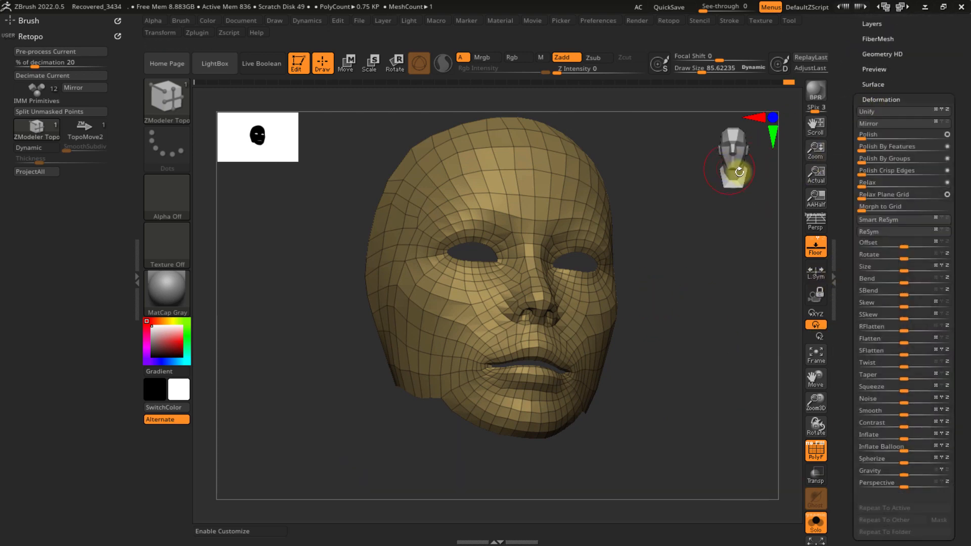
pyautogui.moveTo(739, 172)
pyautogui.keyDown('alt'); pyautogui.mouseDown(button='right')
pyautogui.moveTo(601, 289)
pyautogui.moveTo(676, 230)
pyautogui.moveTo(677, 238)
pyautogui.mouseUp(button='right'); pyautogui.keyUp('alt')
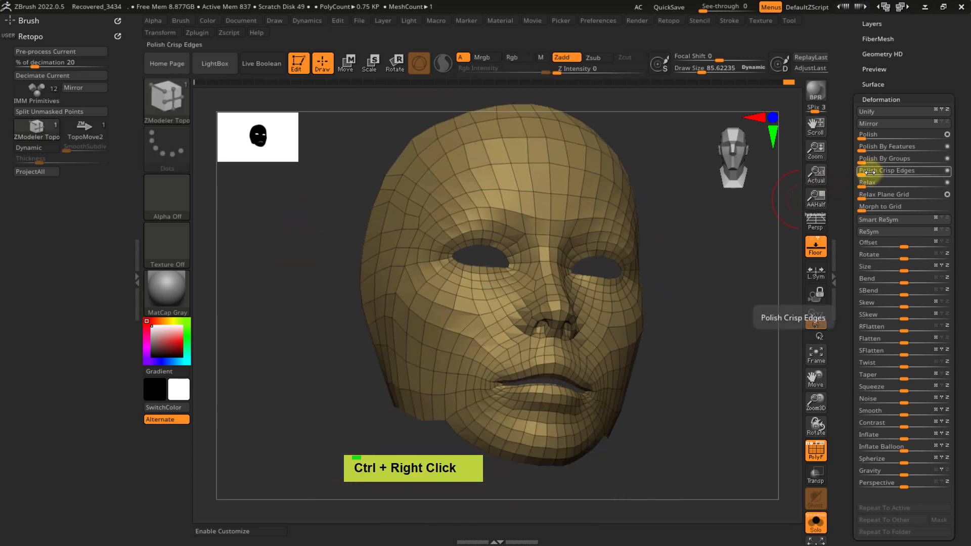
# - Try Polish Crisp Edges on the face mesh and undo it
pyautogui.moveTo(878, 171); pyautogui.dragTo(880, 171)
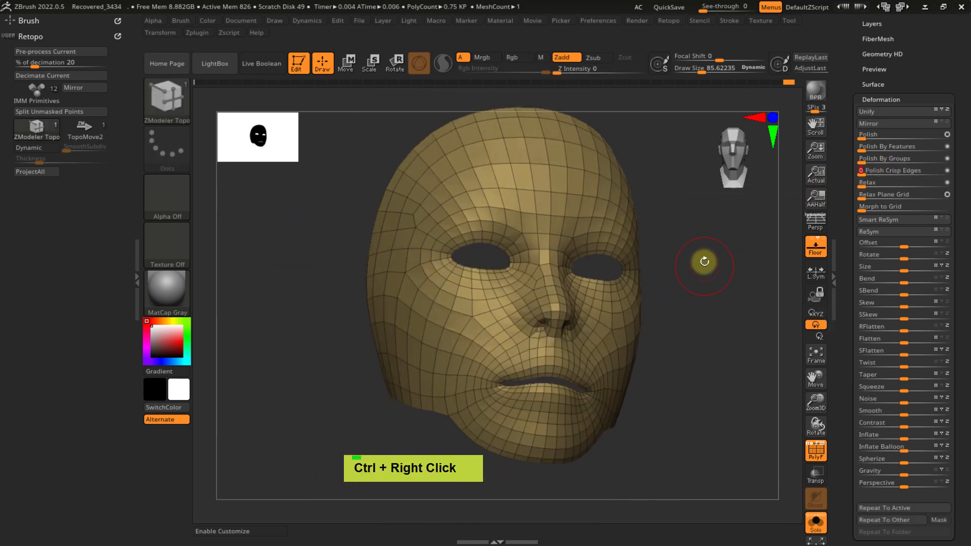
pyautogui.moveTo(705, 260); pyautogui.dragTo(801, 177, button='right')
pyautogui.hotkey('ctrl', 'z')
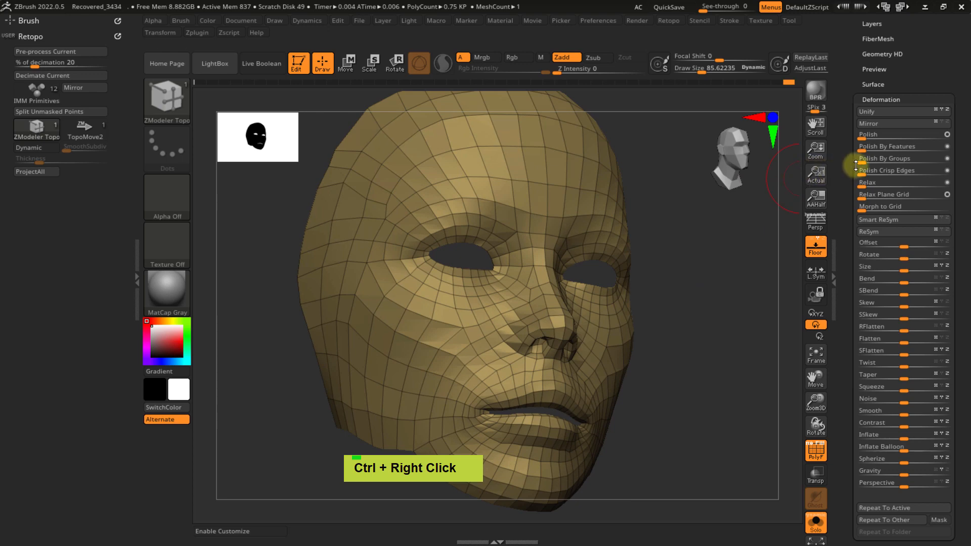
# - Apply Polish By Groups to the face mesh and show the head again to compare the surfaces
pyautogui.moveTo(873, 161); pyautogui.dragTo(872, 165)
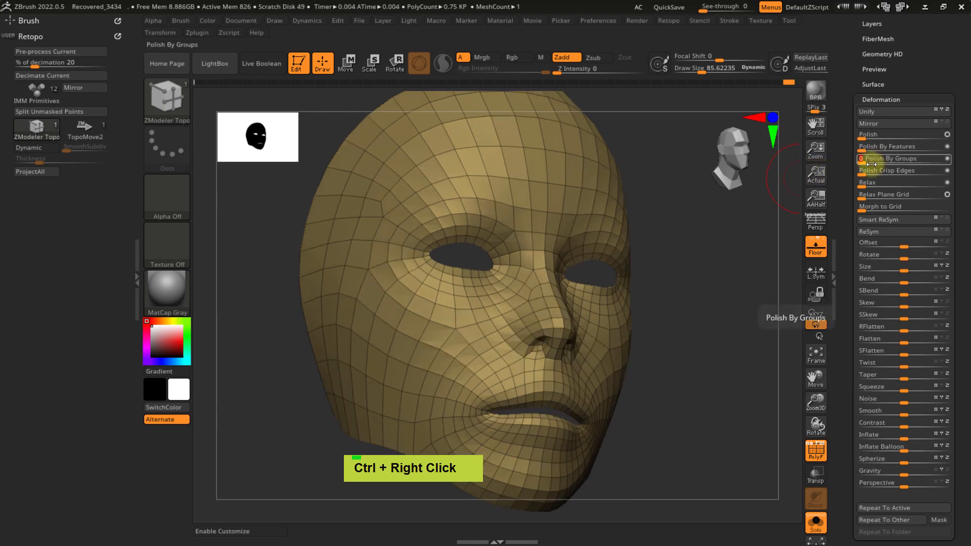
pyautogui.moveTo(710, 283); pyautogui.dragTo(694, 301, button='right')
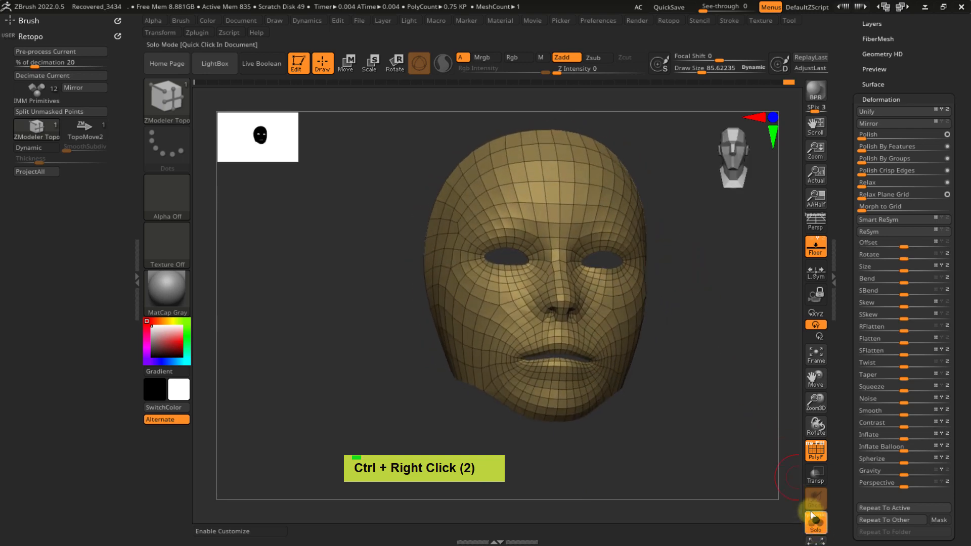
pyautogui.click(812, 516)
pyautogui.moveTo(644, 341)
pyautogui.mouseDown(button='right')
pyautogui.moveTo(668, 323)
pyautogui.moveTo(666, 338)
pyautogui.moveTo(685, 302)
pyautogui.moveTo(631, 305)
pyautogui.moveTo(614, 324)
pyautogui.mouseUp(button='right')
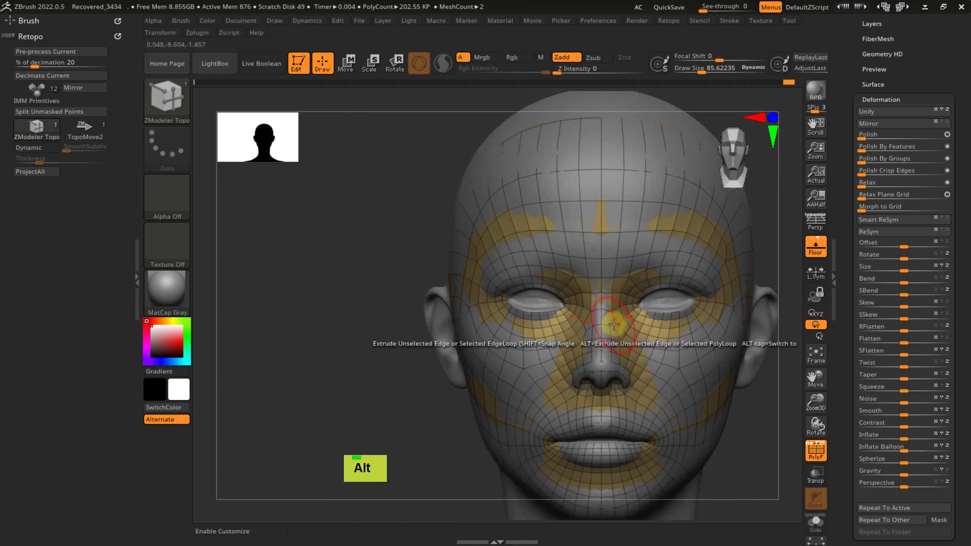
# - Increase the draw size to about 258.3
pyautogui.press('s')
pyautogui.moveTo(633, 321); pyautogui.dragTo(636, 321)
pyautogui.keyDown('alt'); pyautogui.moveTo(605, 288); pyautogui.dragTo(489, 344, button='right'); pyautogui.keyUp('alt')
pyautogui.moveTo(470, 294)
pyautogui.keyDown('alt'); pyautogui.mouseDown(button='right')
pyautogui.moveTo(382, 241)
pyautogui.moveTo(373, 272)
pyautogui.moveTo(462, 249)
pyautogui.moveTo(416, 278)
pyautogui.moveTo(401, 267)
pyautogui.mouseUp(button='right'); pyautogui.keyUp('alt')
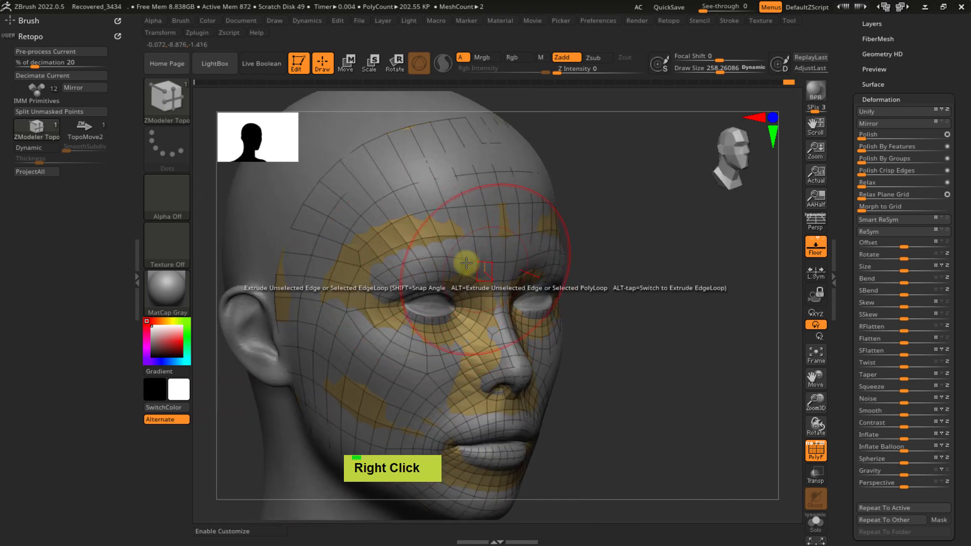
# - Invert the retopology mesh's visibility to the eye and mouth surfaces and back to the face
pyautogui.hotkey('ctrl', 'shift')
pyautogui.keyDown('ctrl'); pyautogui.keyDown('shift'); pyautogui.click(413, 235); pyautogui.keyUp('shift'); pyautogui.keyUp('ctrl')
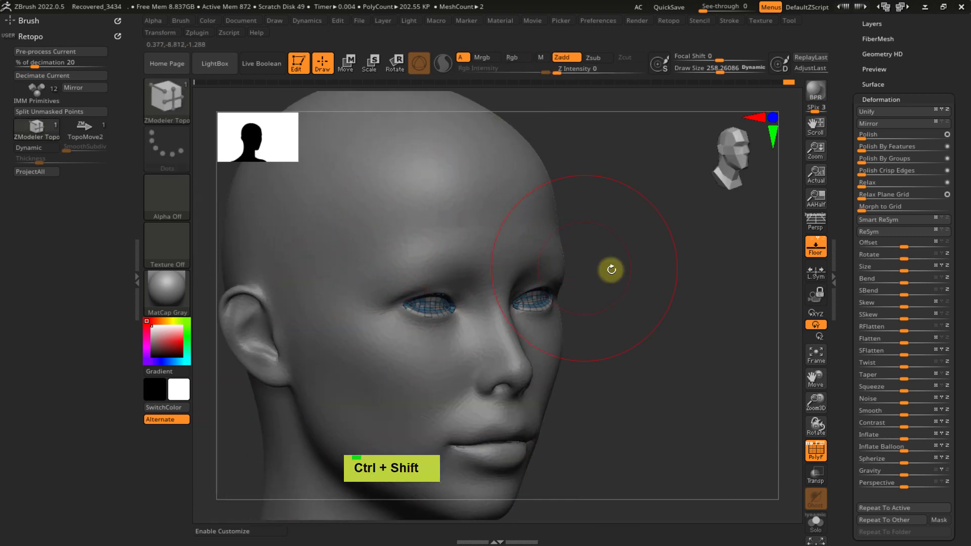
pyautogui.keyDown('ctrl'); pyautogui.keyDown('shift'); pyautogui.click(740, 307); pyautogui.keyUp('shift'); pyautogui.keyUp('ctrl')
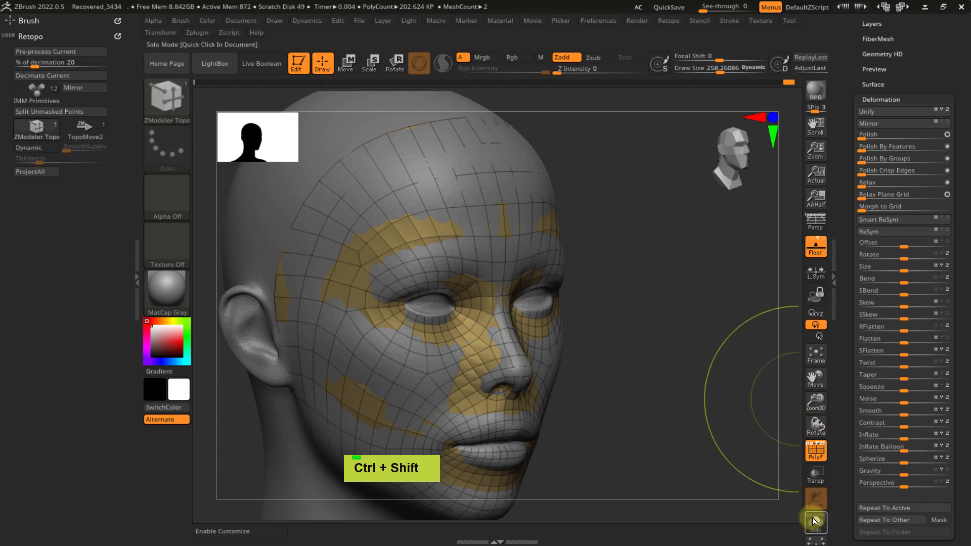
# - Solo the retopology mesh, mask only its eye and mouth surfaces, and restore the visibility of all its parts
pyautogui.click(815, 521)
pyautogui.moveTo(581, 356); pyautogui.dragTo(666, 260, button='right')
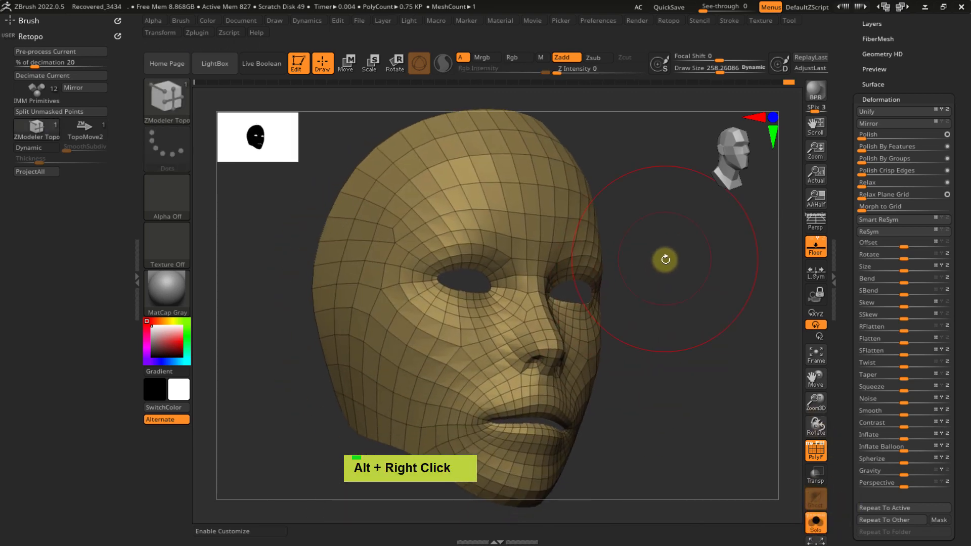
pyautogui.keyDown('ctrl'); pyautogui.moveTo(669, 267); pyautogui.dragTo(724, 303); pyautogui.keyUp('ctrl')
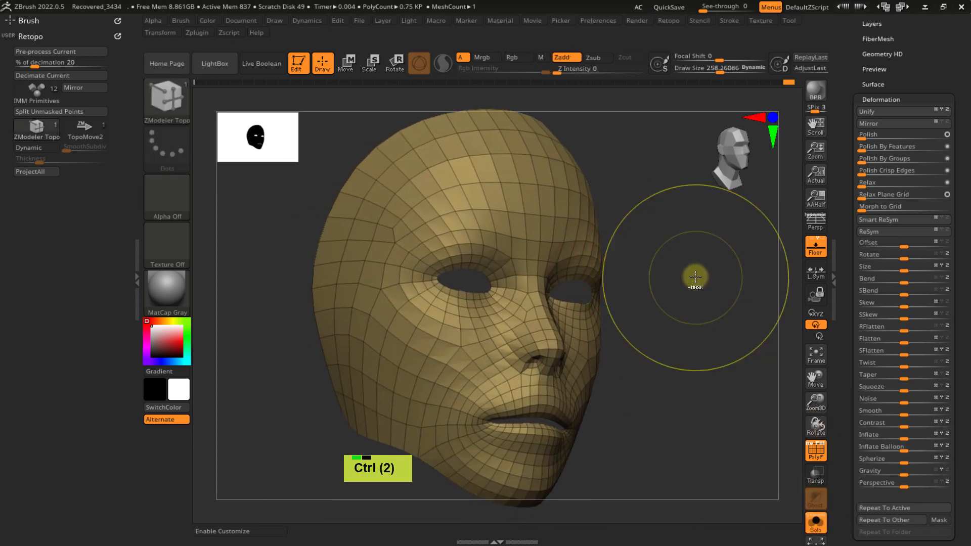
pyautogui.keyDown('ctrl'); pyautogui.keyDown('shift'); pyautogui.moveTo(664, 271); pyautogui.dragTo(701, 303); pyautogui.keyUp('shift'); pyautogui.keyUp('ctrl')
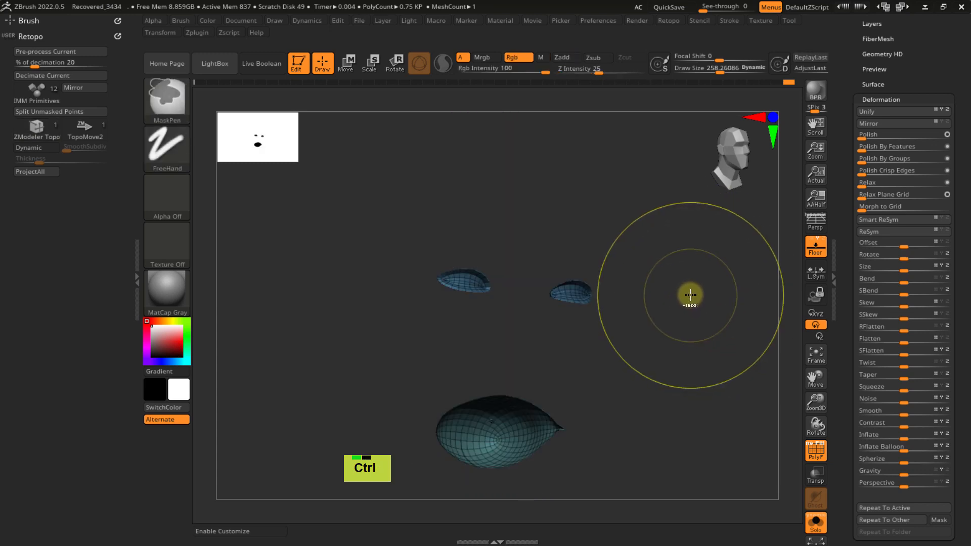
pyautogui.hotkey('ctrl', 'a')
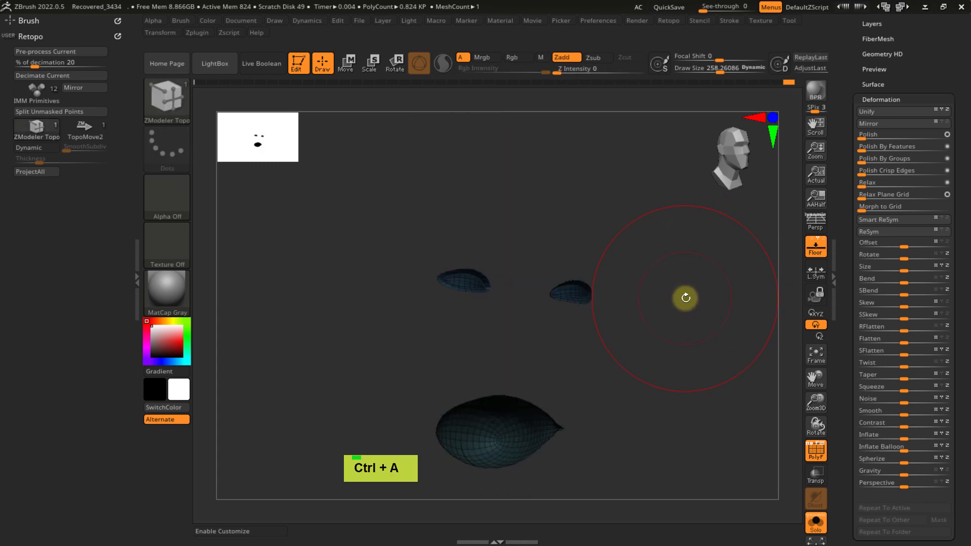
pyautogui.keyDown('ctrl'); pyautogui.keyDown('shift'); pyautogui.click(688, 298); pyautogui.keyUp('shift'); pyautogui.keyUp('ctrl')
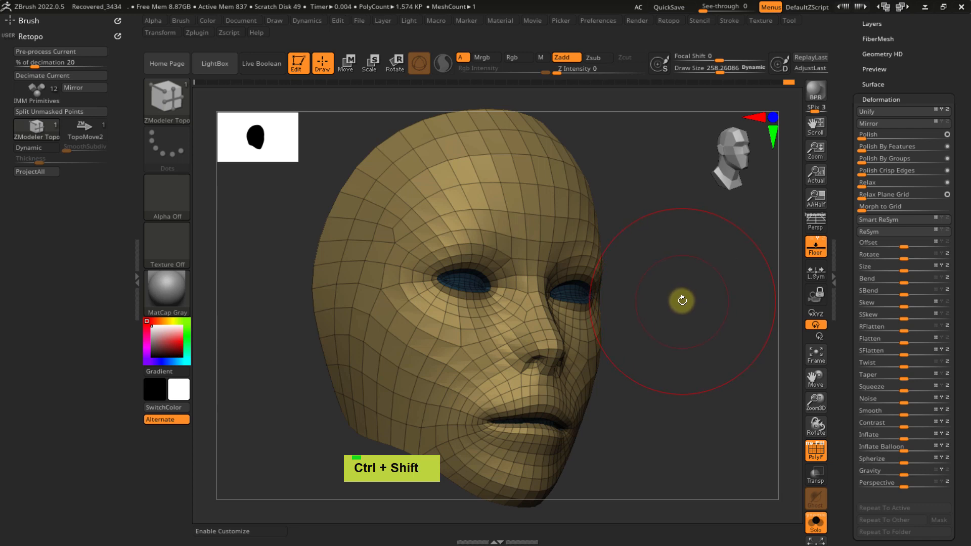
# - Project the whole retopology mesh onto the visible head and turn on its Dynamic thickness with the mask cleared
pyautogui.click(812, 529)
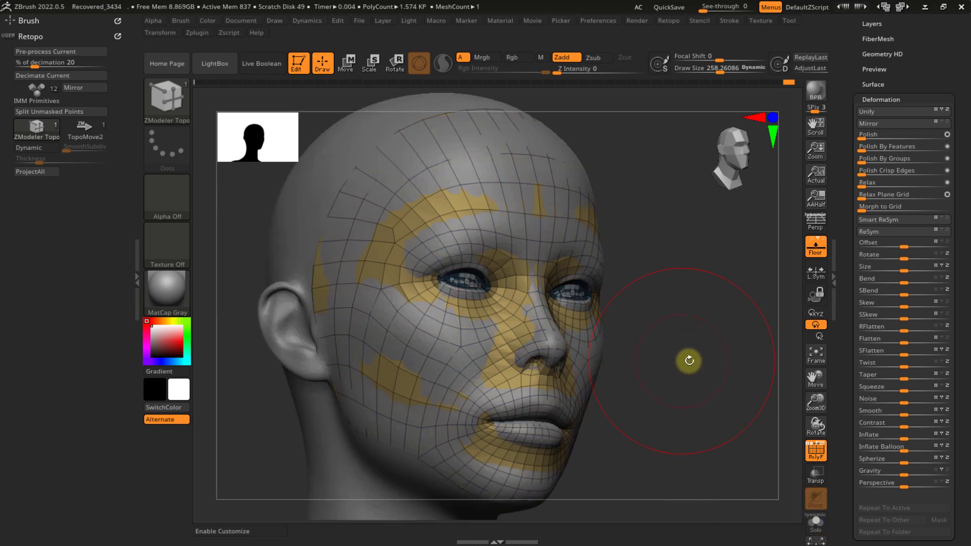
pyautogui.doubleClick(44, 170)
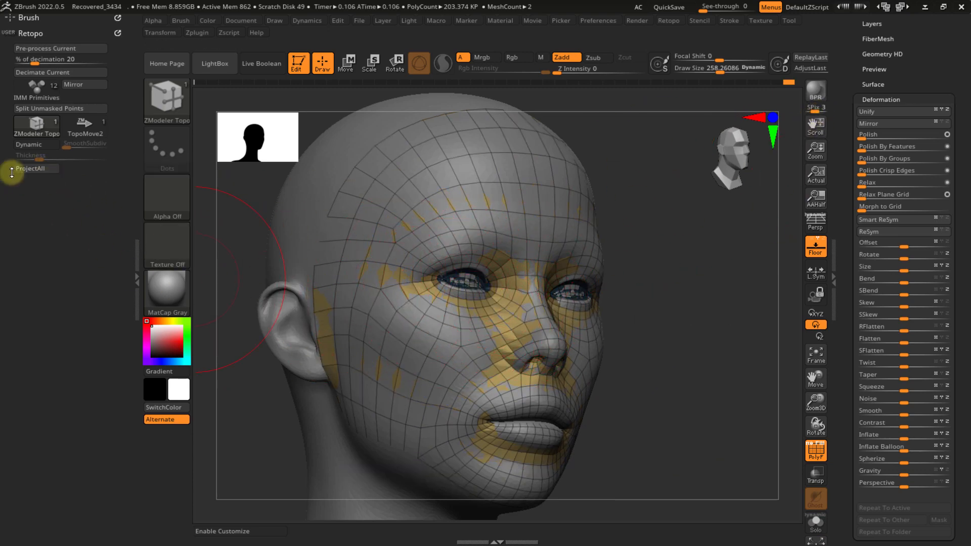
pyautogui.click(31, 145)
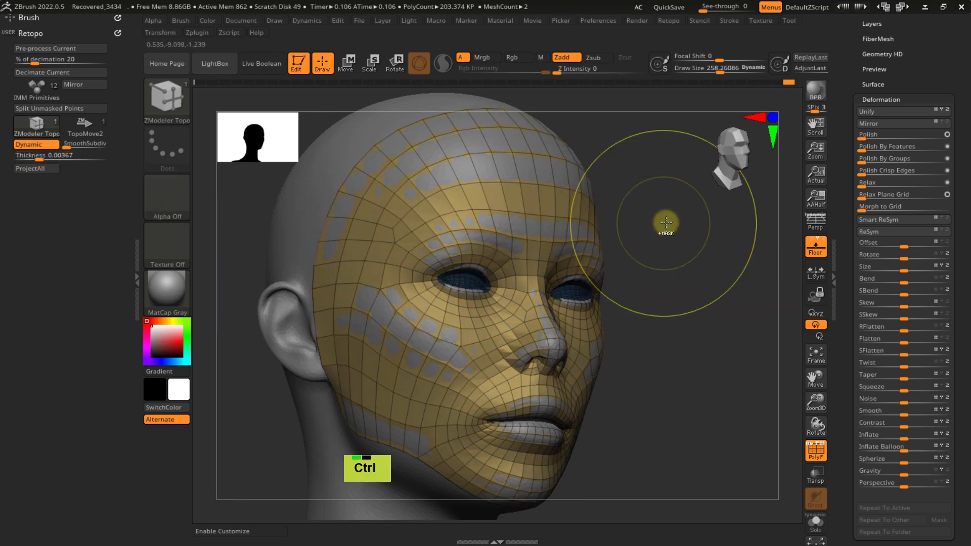
pyautogui.keyDown('ctrl'); pyautogui.click(683, 242); pyautogui.keyUp('ctrl')
pyautogui.moveTo(682, 242); pyautogui.dragTo(694, 360, button='right')
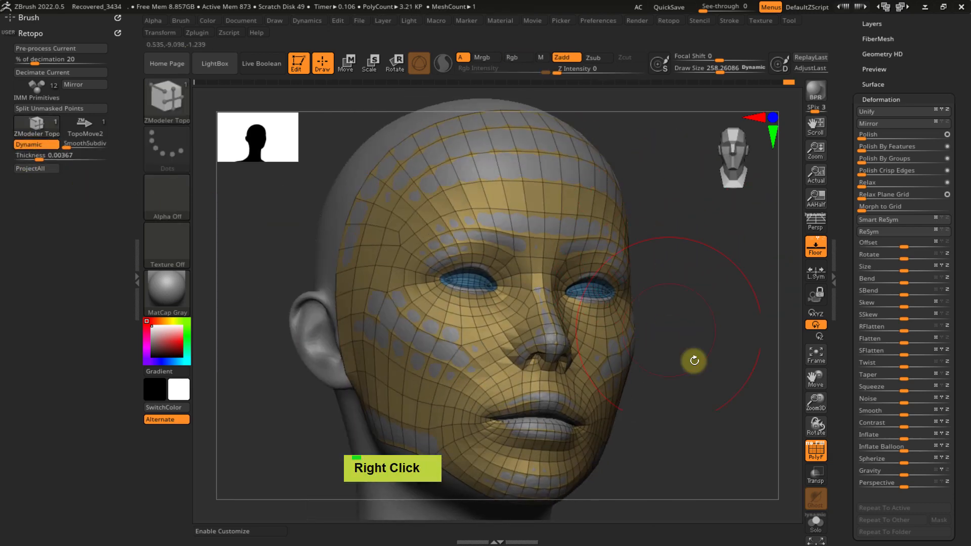
# - Isolate the retopology mesh, examine its face topology from the front, side and below, and show the head again
pyautogui.click(816, 525)
pyautogui.moveTo(654, 317); pyautogui.dragTo(629, 414, button='right')
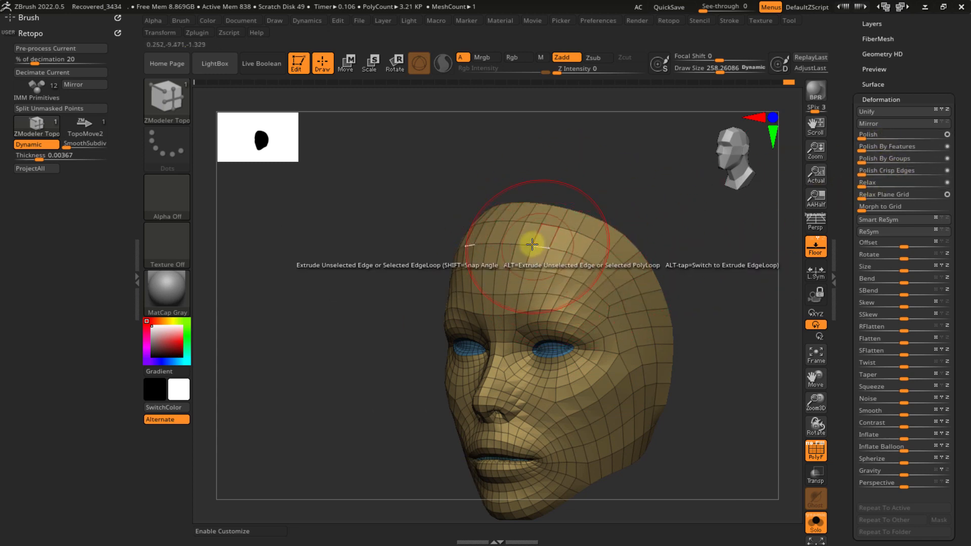
pyautogui.moveTo(587, 228); pyautogui.dragTo(581, 206, button='right')
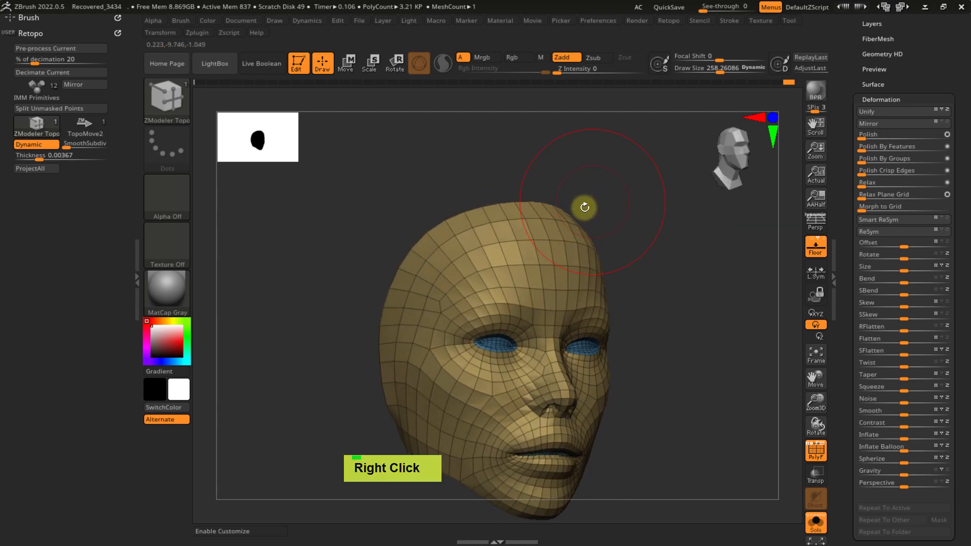
pyautogui.moveTo(447, 323)
pyautogui.mouseDown(button='right')
pyautogui.moveTo(466, 263)
pyautogui.moveTo(447, 334)
pyautogui.moveTo(473, 310)
pyautogui.moveTo(461, 321)
pyautogui.mouseUp(button='right')
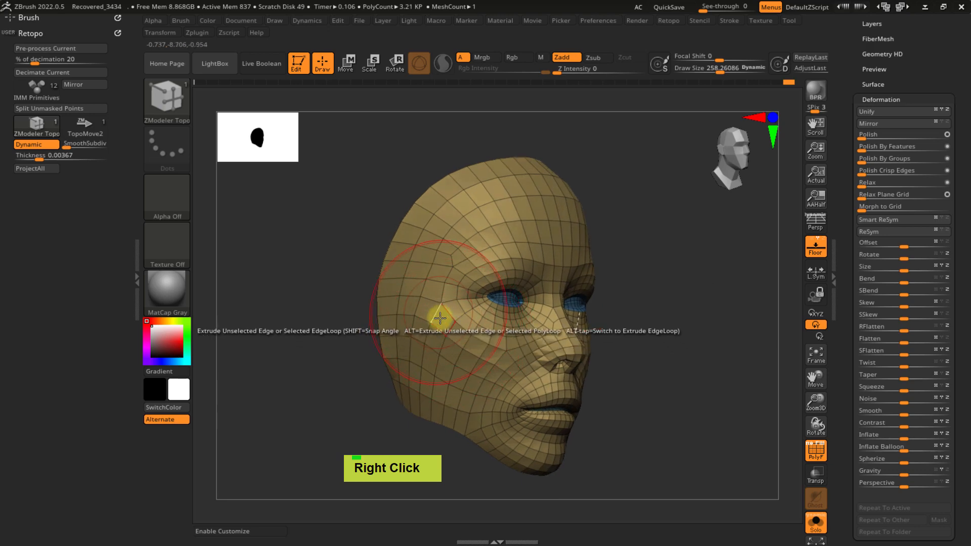
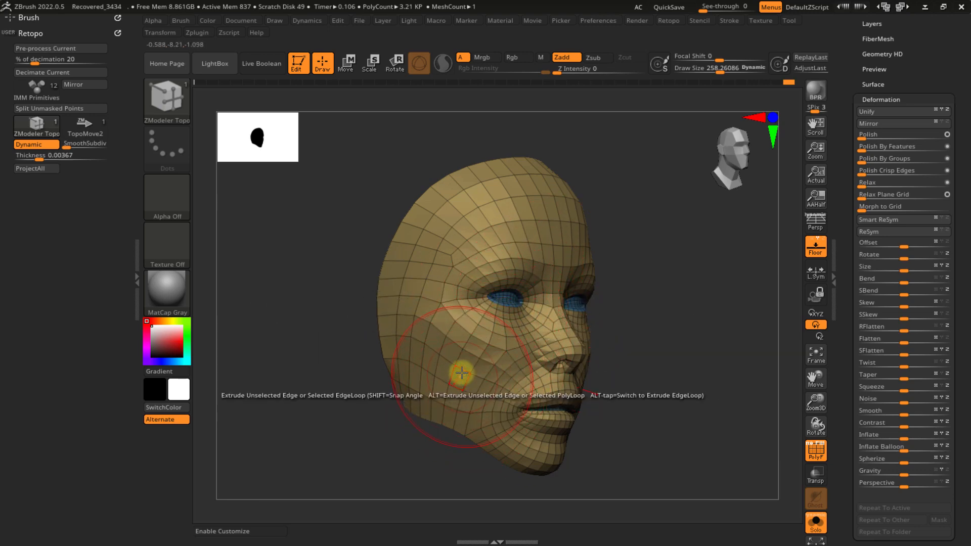
pyautogui.moveTo(462, 375); pyautogui.dragTo(397, 367, button='right')
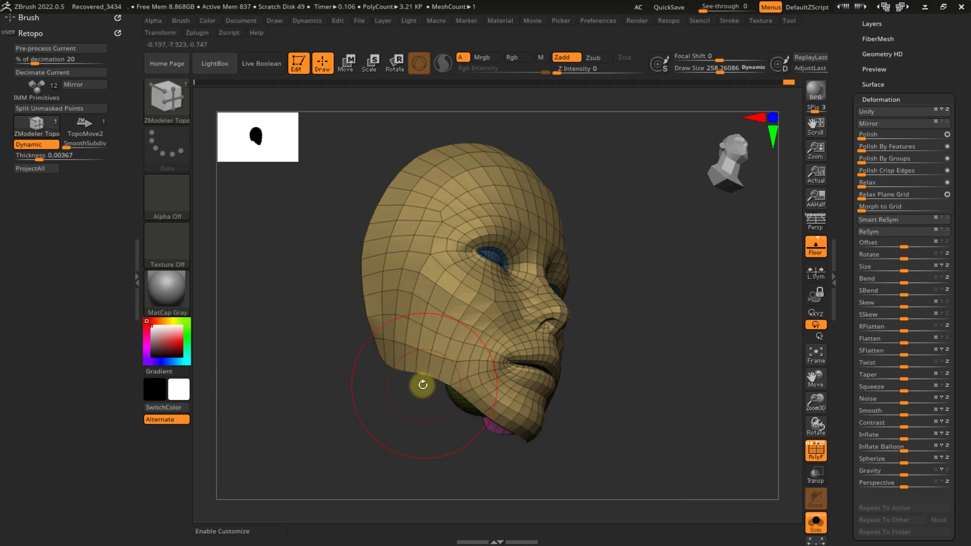
pyautogui.click(815, 530)
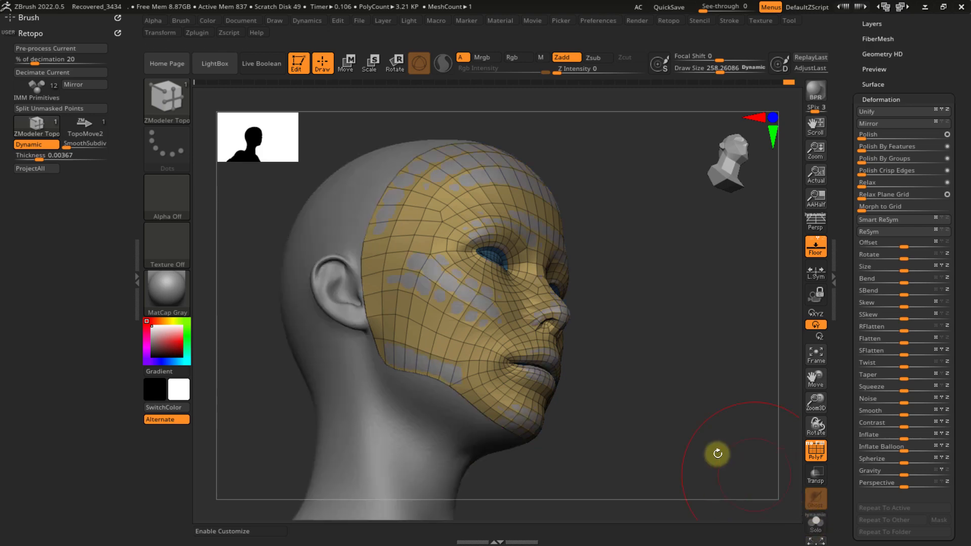
# - Reduce the draw size to about 58 and extrude two adjacent quads downward from the lower jaw border
pyautogui.keyDown('alt'); pyautogui.moveTo(721, 451); pyautogui.dragTo(461, 349, button='right'); pyautogui.keyUp('alt')
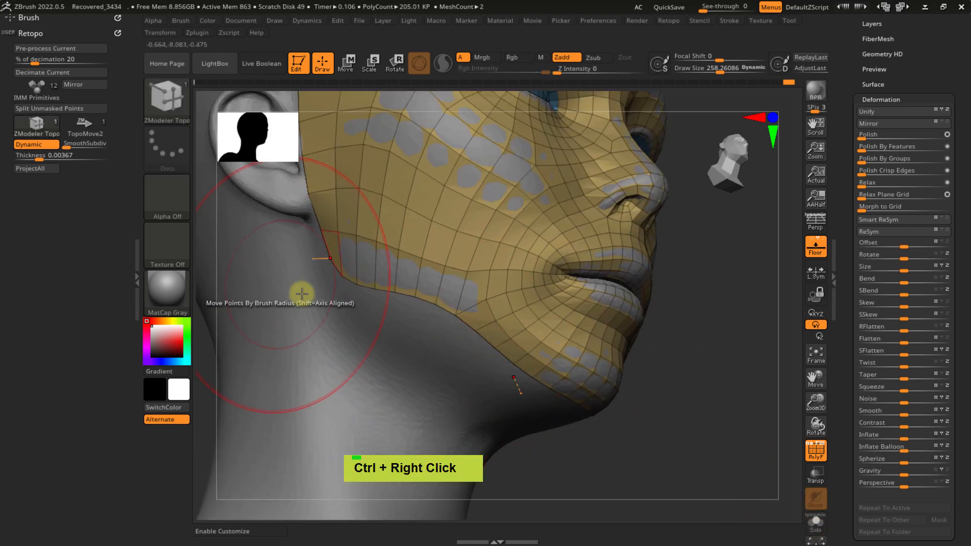
pyautogui.keyDown('alt'); pyautogui.moveTo(387, 330); pyautogui.dragTo(407, 326, button='right'); pyautogui.keyUp('alt')
pyautogui.press('s')
pyautogui.moveTo(412, 321); pyautogui.dragTo(405, 330)
pyautogui.moveTo(432, 332)
pyautogui.mouseDown(button='right')
pyautogui.moveTo(449, 306)
pyautogui.moveTo(430, 321)
pyautogui.moveTo(334, 272)
pyautogui.mouseUp(button='right')
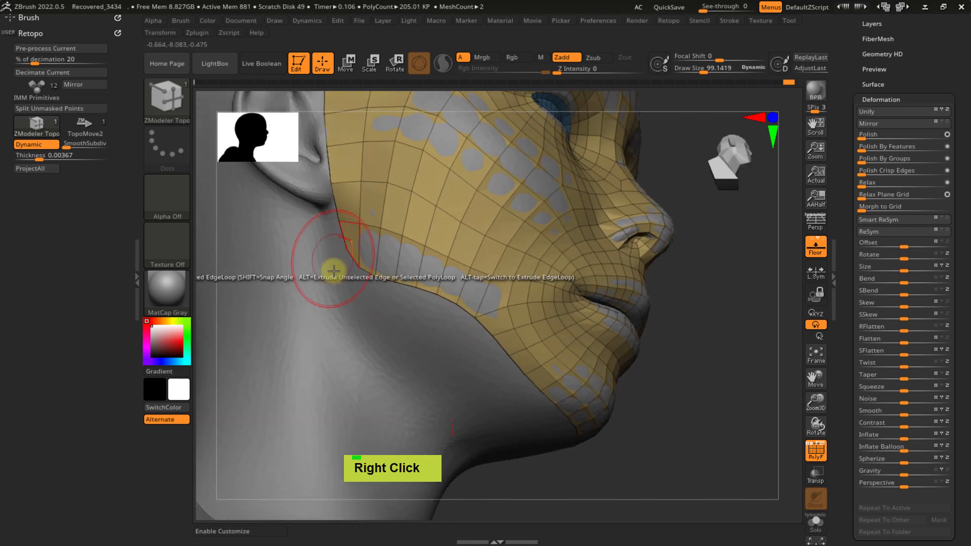
pyautogui.keyDown('ctrl'); pyautogui.moveTo(432, 327); pyautogui.dragTo(427, 327, button='right'); pyautogui.keyUp('ctrl')
pyautogui.hotkey('ctrl', 'x')
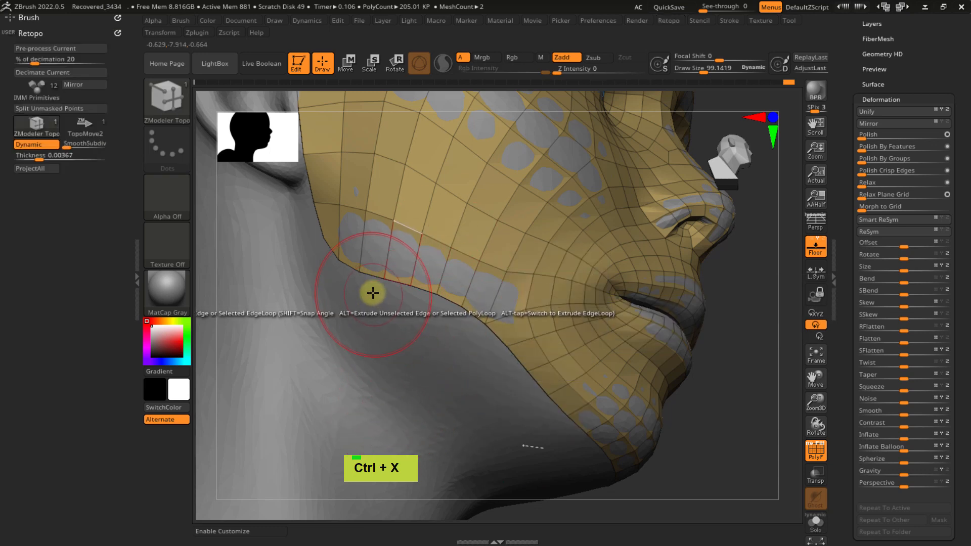
pyautogui.press('s')
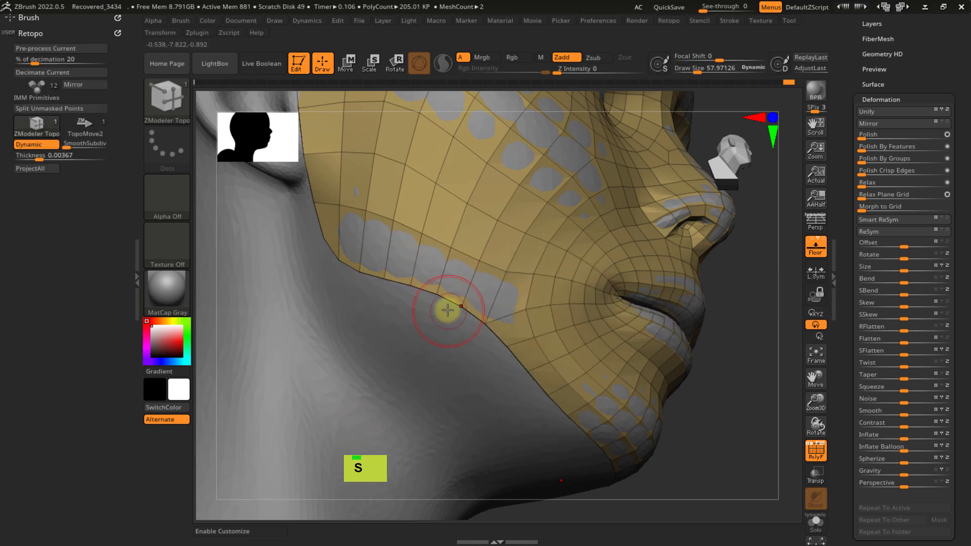
pyautogui.moveTo(447, 310); pyautogui.dragTo(445, 326)
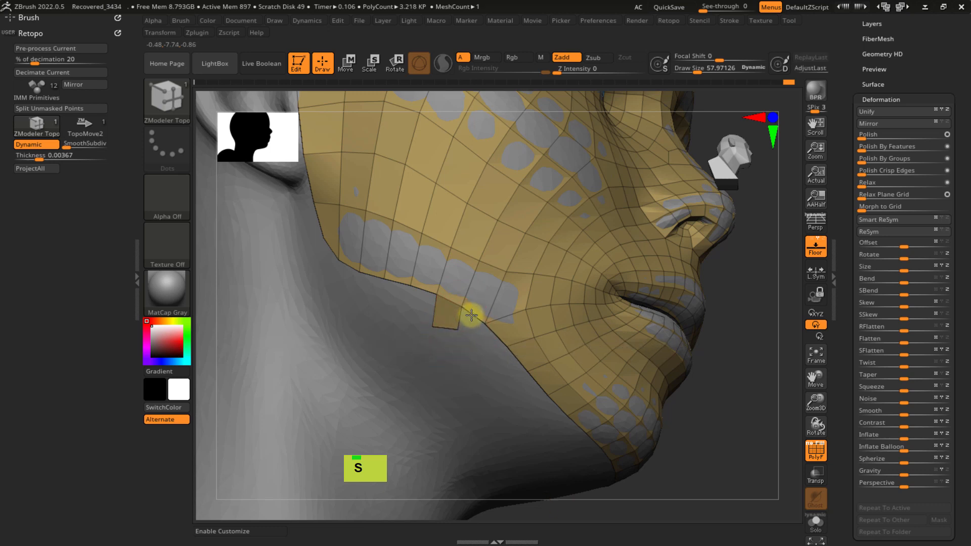
pyautogui.moveTo(470, 317)
pyautogui.mouseDown()
pyautogui.moveTo(464, 329)
pyautogui.moveTo(481, 344)
pyautogui.mouseUp()
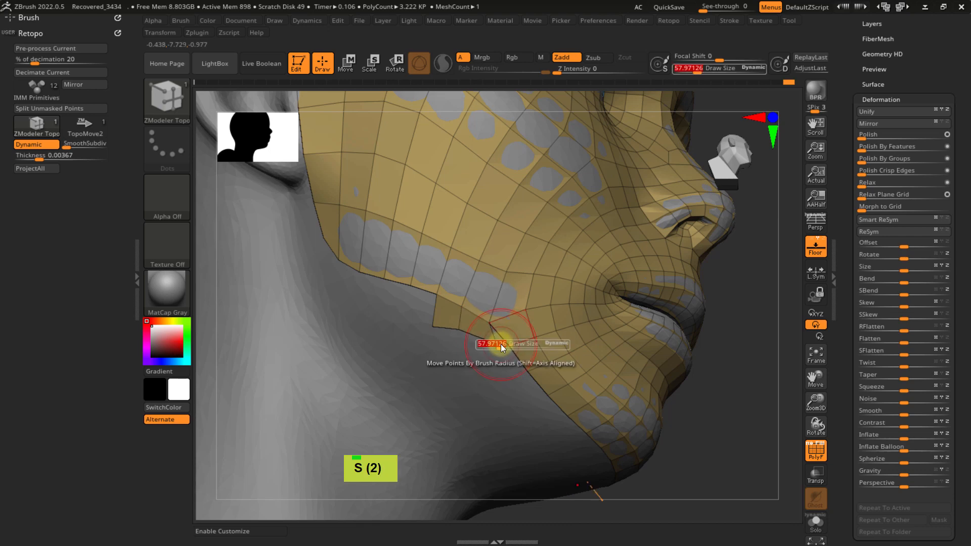
# - Reduce the draw size to about 13.5 and weld the new strip's open corner to the adjacent jaw border point
pyautogui.moveTo(497, 346); pyautogui.dragTo(496, 345)
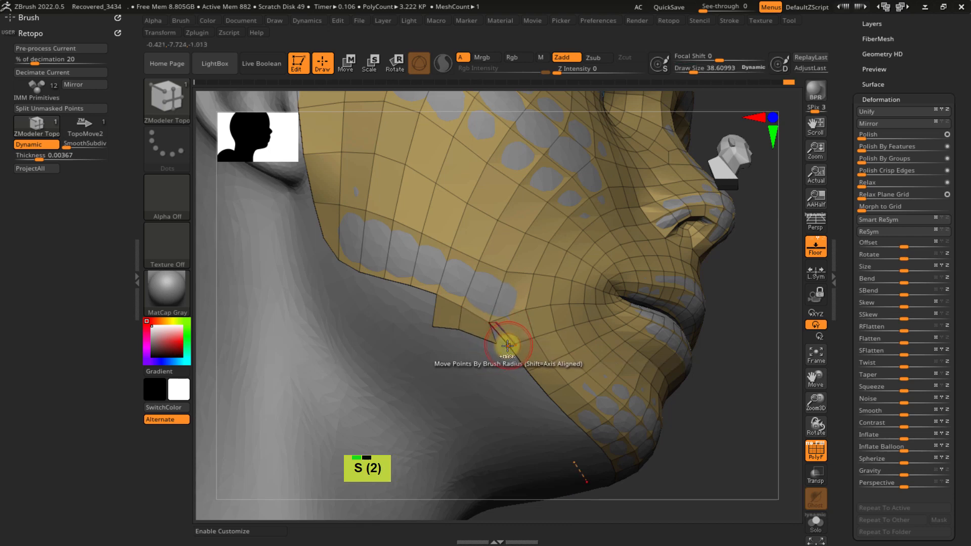
pyautogui.hotkey('ctrl', 'z')
pyautogui.moveTo(488, 329)
pyautogui.keyDown('ctrl'); pyautogui.mouseDown(button='right')
pyautogui.moveTo(529, 393)
pyautogui.moveTo(518, 355)
pyautogui.mouseUp(button='right'); pyautogui.keyUp('ctrl')
pyautogui.press('s')
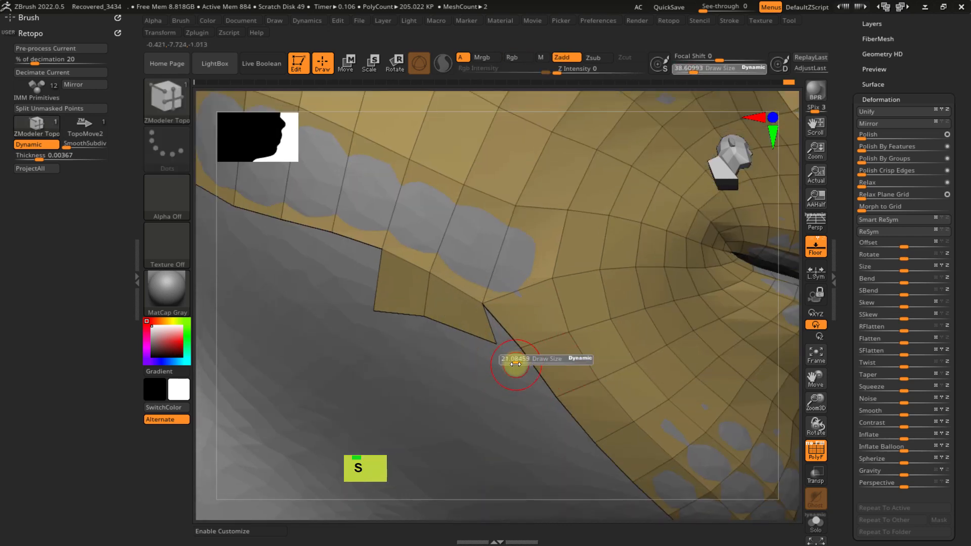
pyautogui.moveTo(515, 364); pyautogui.dragTo(499, 349)
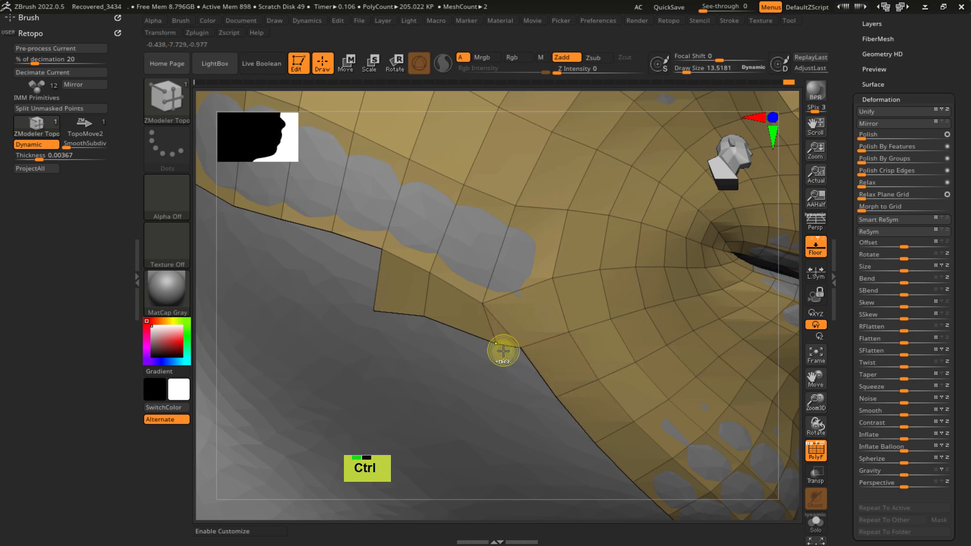
pyautogui.hotkey('ctrl', 'z')
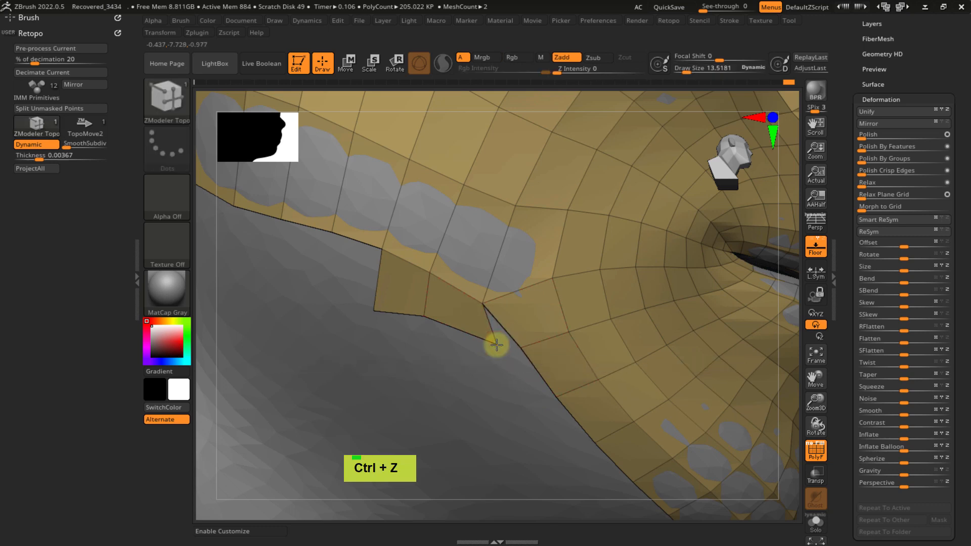
pyautogui.moveTo(516, 340)
pyautogui.keyDown('ctrl'); pyautogui.mouseDown(button='right')
pyautogui.moveTo(492, 353)
pyautogui.moveTo(475, 342)
pyautogui.moveTo(445, 275)
pyautogui.moveTo(483, 284)
pyautogui.moveTo(449, 293)
pyautogui.mouseUp(button='right'); pyautogui.keyUp('ctrl')
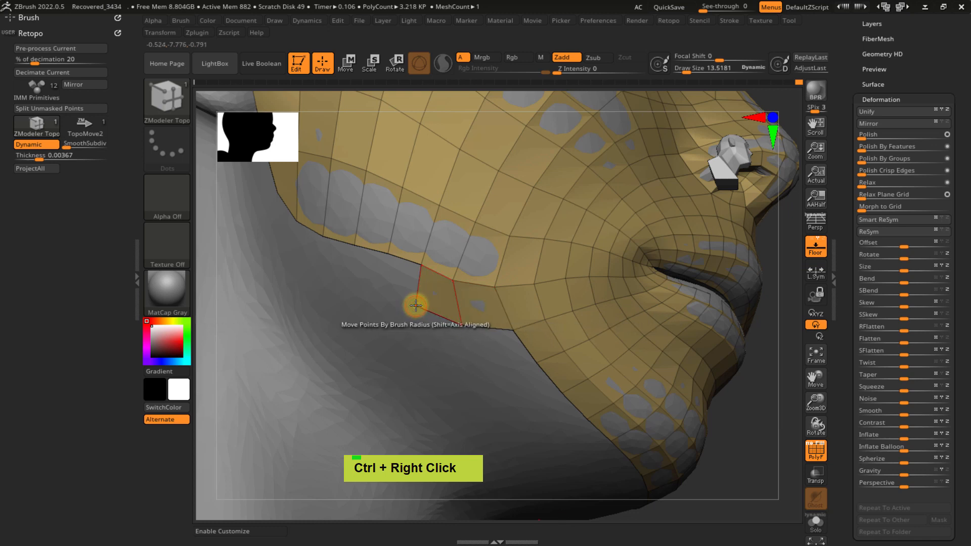
# - Extend the quad row back along the lower jaw border to the corner below the ear, using a draw size of about 11.9
pyautogui.moveTo(416, 335); pyautogui.dragTo(417, 336)
pyautogui.moveTo(400, 259); pyautogui.dragTo(395, 328)
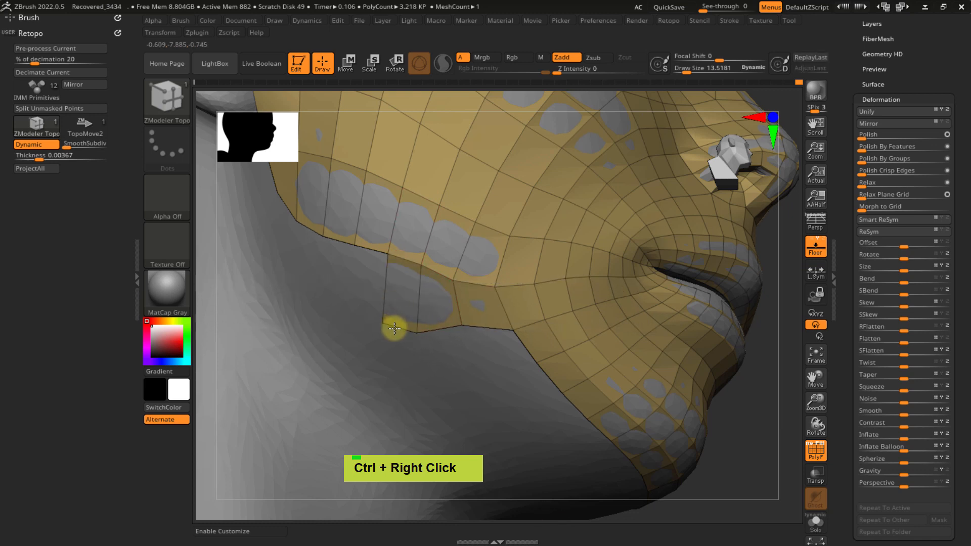
pyautogui.keyDown('alt'); pyautogui.moveTo(409, 319); pyautogui.dragTo(466, 321, button='right'); pyautogui.keyUp('alt')
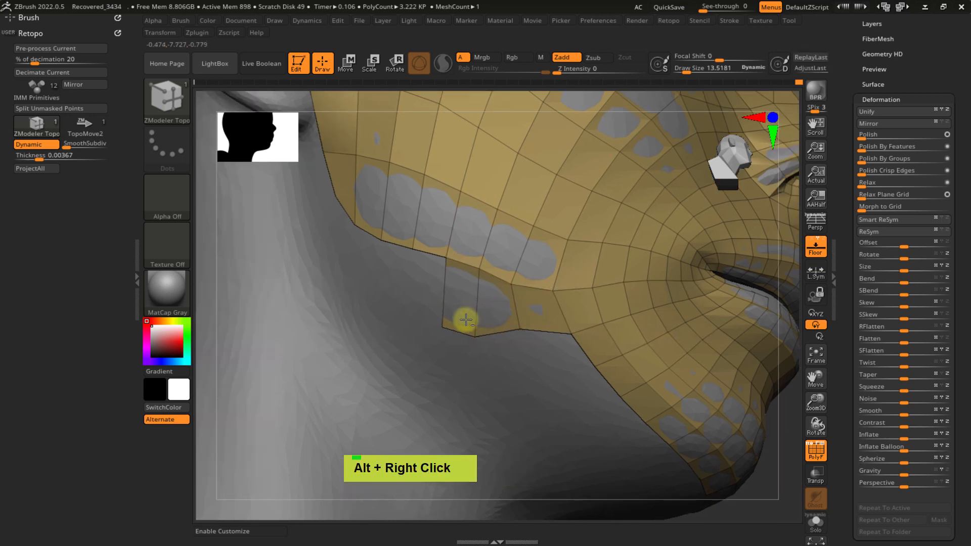
pyautogui.press('s')
pyautogui.click(461, 323)
pyautogui.moveTo(423, 252); pyautogui.dragTo(419, 328)
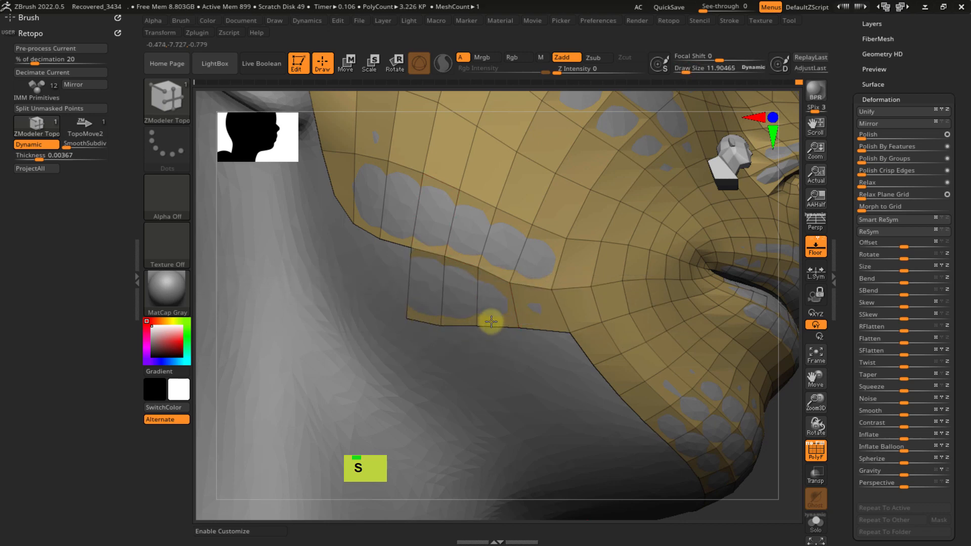
pyautogui.keyDown('ctrl'); pyautogui.moveTo(469, 271); pyautogui.dragTo(420, 277, button='right'); pyautogui.keyUp('ctrl')
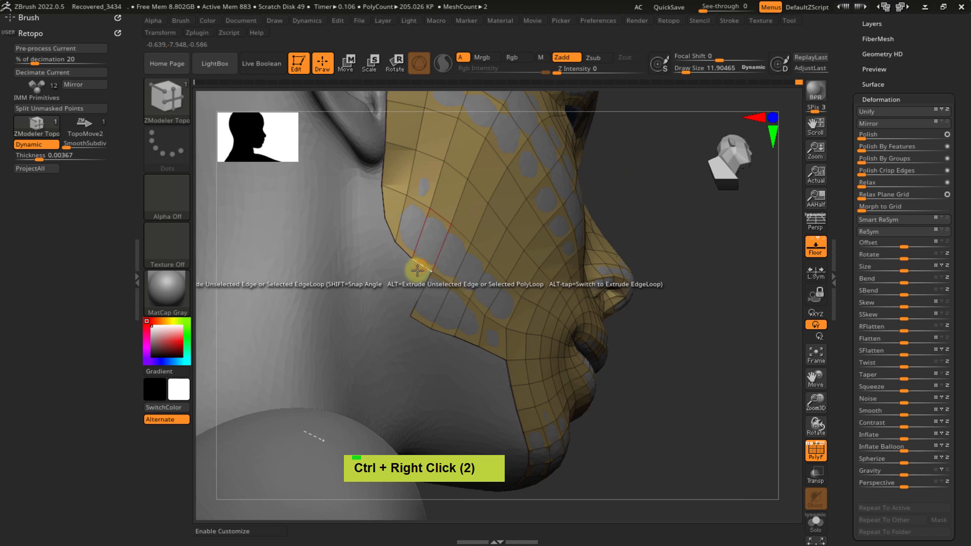
pyautogui.moveTo(407, 319); pyautogui.dragTo(390, 291, button='right')
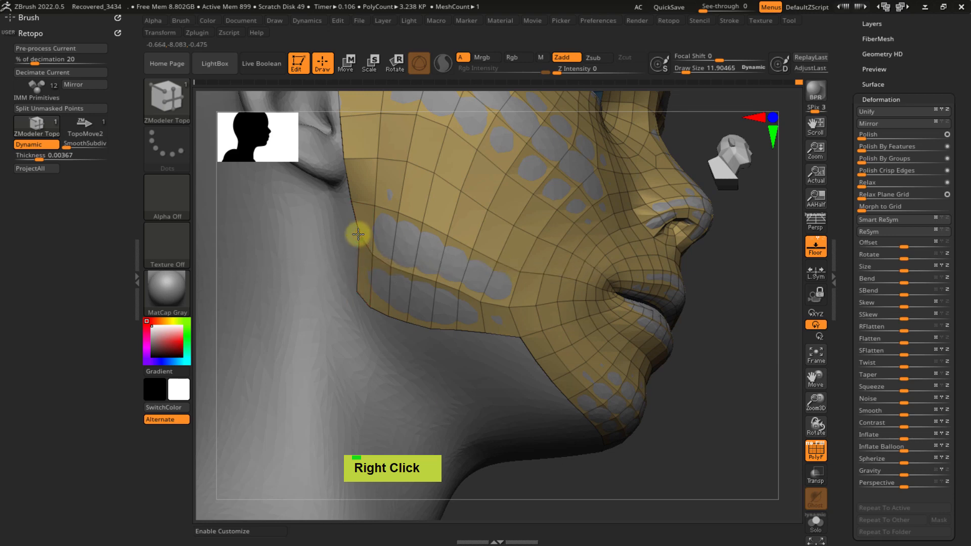
# - Continue the quad row forward along the chin's lower border and join it with the mirrored side at the centre
pyautogui.keyDown('ctrl'); pyautogui.moveTo(344, 249); pyautogui.dragTo(395, 282, button='right'); pyautogui.keyUp('ctrl')
pyautogui.moveTo(430, 318)
pyautogui.keyDown('ctrl'); pyautogui.mouseDown(button='right')
pyautogui.moveTo(418, 278)
pyautogui.moveTo(473, 332)
pyautogui.moveTo(447, 361)
pyautogui.moveTo(434, 351)
pyautogui.moveTo(456, 339)
pyautogui.moveTo(455, 353)
pyautogui.moveTo(410, 305)
pyautogui.moveTo(477, 339)
pyautogui.moveTo(509, 372)
pyautogui.moveTo(454, 348)
pyautogui.moveTo(479, 326)
pyautogui.moveTo(427, 326)
pyautogui.moveTo(442, 343)
pyautogui.mouseUp(button='right'); pyautogui.keyUp('ctrl')
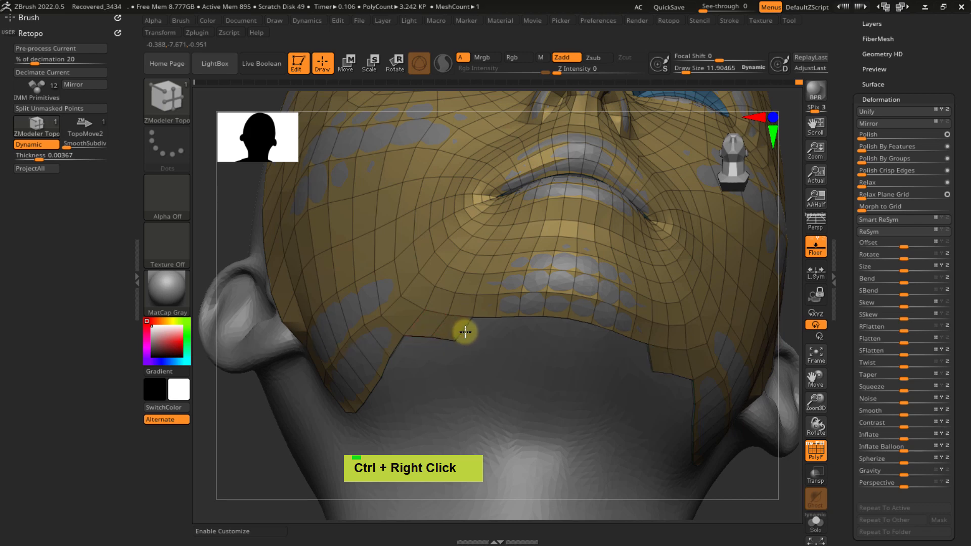
pyautogui.moveTo(464, 332); pyautogui.dragTo(490, 338)
pyautogui.moveTo(490, 338)
pyautogui.keyDown('ctrl'); pyautogui.mouseDown(button='right')
pyautogui.moveTo(516, 366)
pyautogui.moveTo(487, 340)
pyautogui.mouseUp(button='right'); pyautogui.keyUp('ctrl')
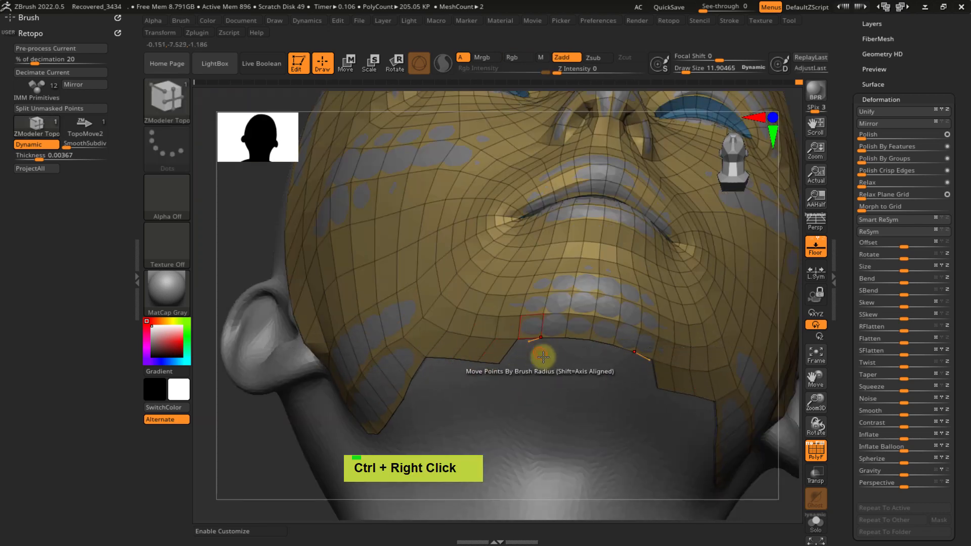
pyautogui.moveTo(542, 354); pyautogui.dragTo(538, 313, button='right')
pyautogui.keyDown('ctrl'); pyautogui.moveTo(538, 313); pyautogui.dragTo(489, 390, button='right'); pyautogui.keyUp('ctrl')
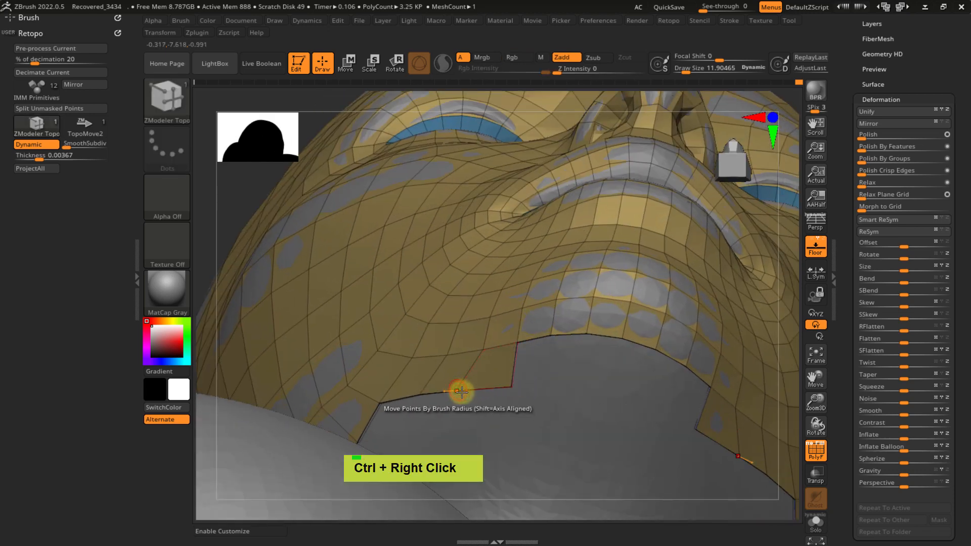
pyautogui.moveTo(487, 385); pyautogui.dragTo(568, 361)
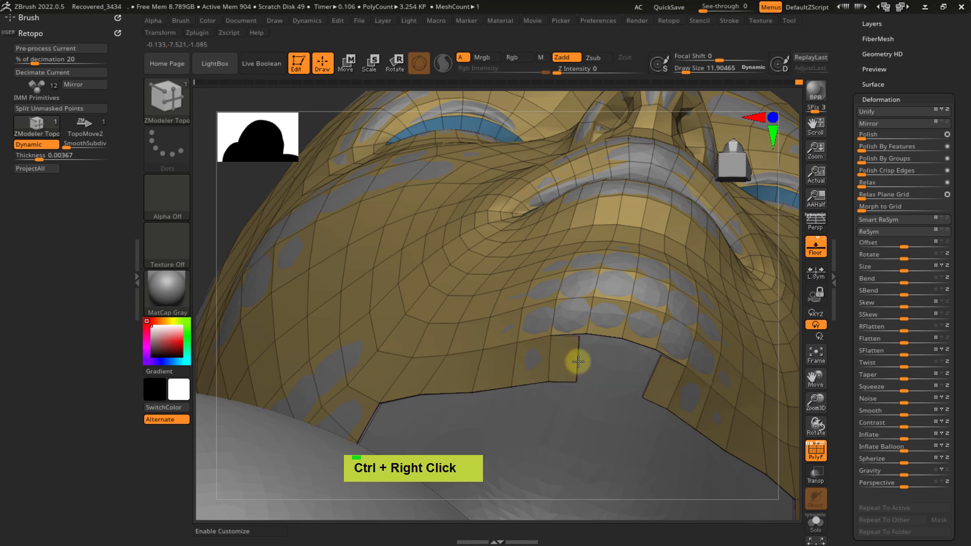
pyautogui.moveTo(611, 338); pyautogui.dragTo(607, 350)
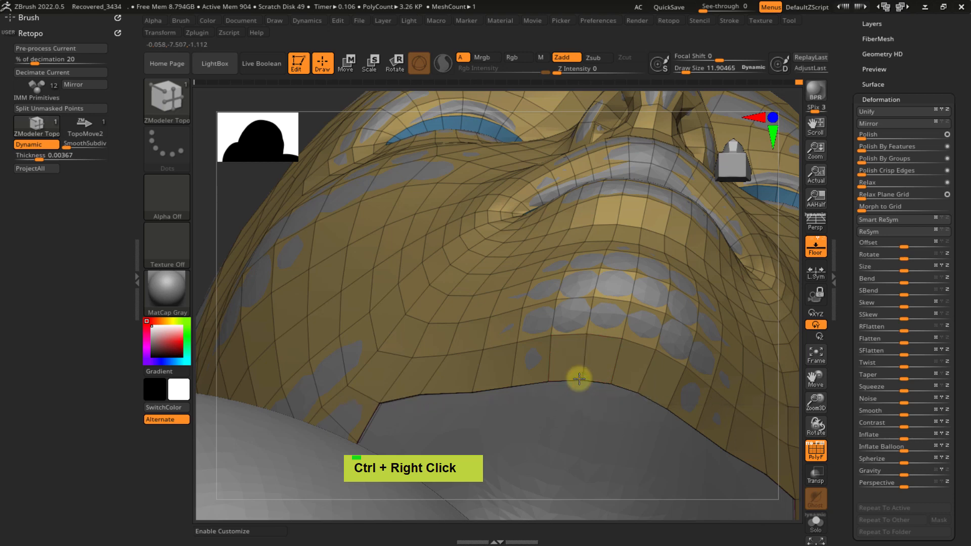
# - Extrude quads downward from the chin's lower border and fill the new row back along the jaw towards the border corner
pyautogui.moveTo(546, 336); pyautogui.dragTo(581, 366, button='right')
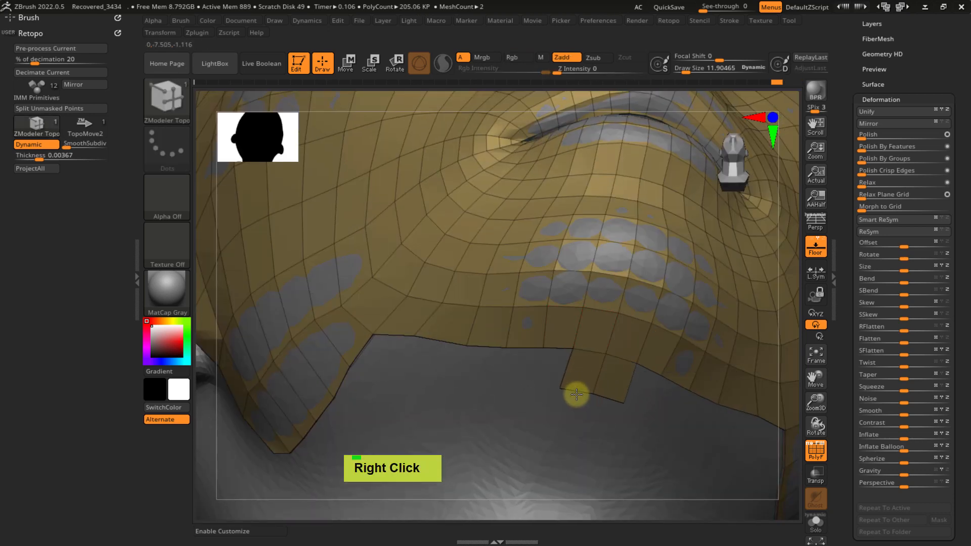
pyautogui.moveTo(579, 390); pyautogui.dragTo(574, 410)
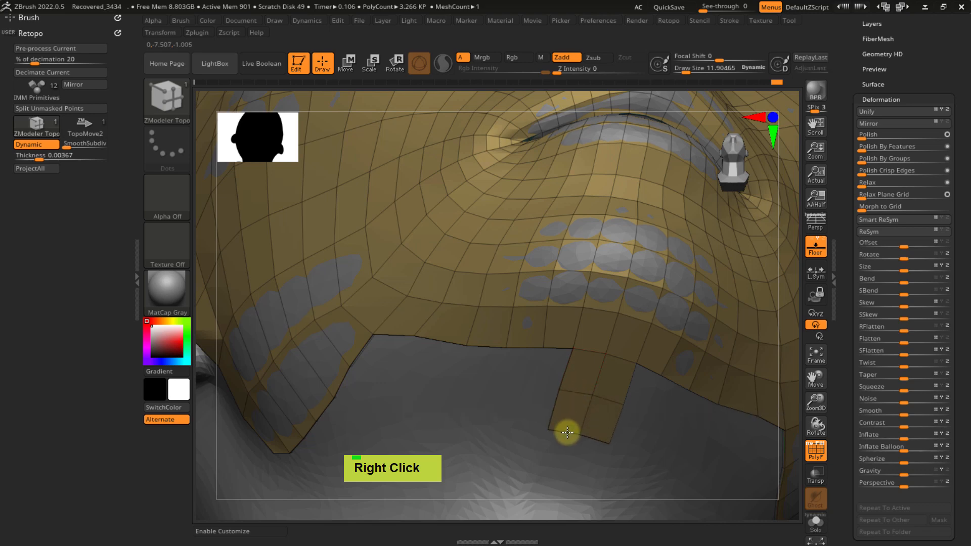
pyautogui.keyDown('ctrl'); pyautogui.moveTo(568, 431); pyautogui.dragTo(548, 371, button='right'); pyautogui.keyUp('ctrl')
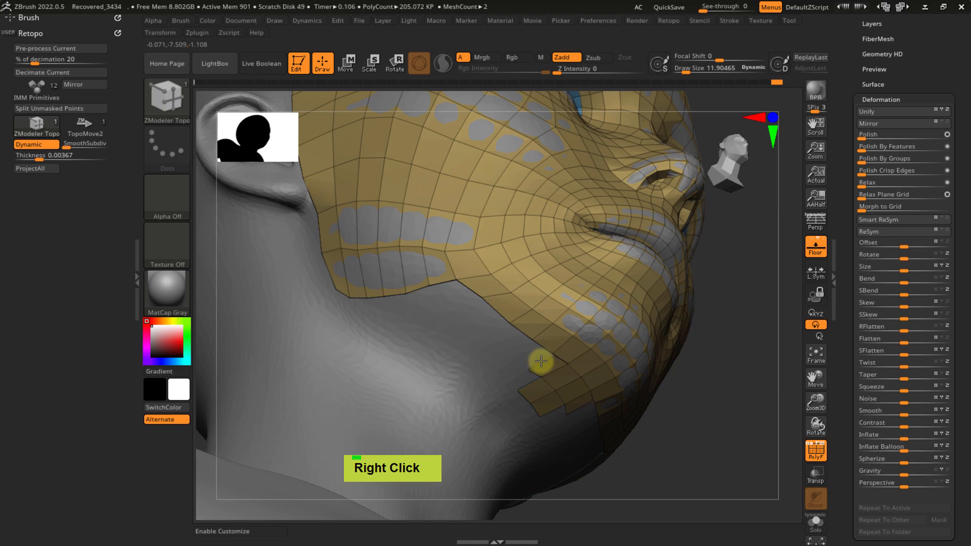
pyautogui.moveTo(517, 349)
pyautogui.mouseDown(button='right')
pyautogui.moveTo(553, 364)
pyautogui.moveTo(580, 416)
pyautogui.moveTo(564, 401)
pyautogui.moveTo(553, 358)
pyautogui.mouseUp(button='right')
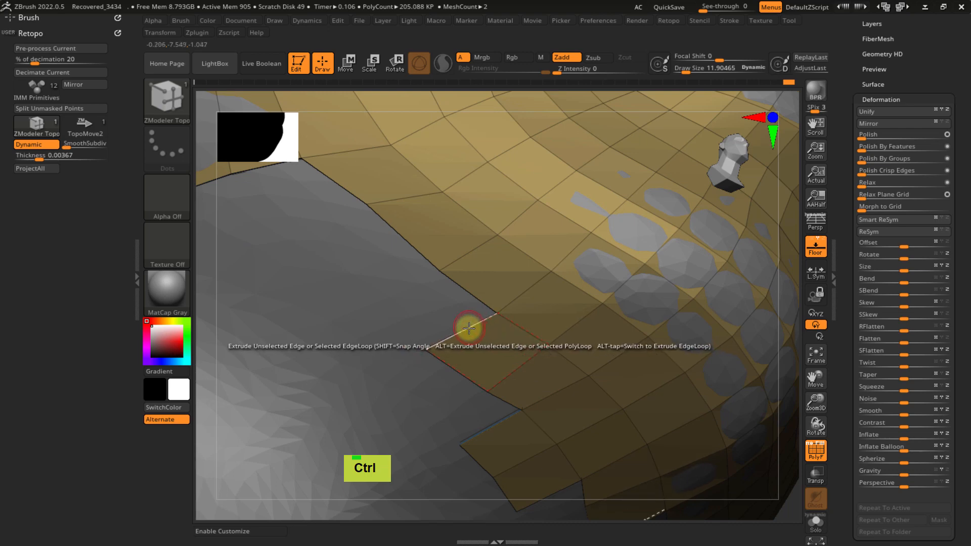
pyautogui.moveTo(468, 327); pyautogui.dragTo(423, 292)
pyautogui.keyDown('ctrl'); pyautogui.moveTo(457, 311); pyautogui.dragTo(516, 317, button='right'); pyautogui.keyUp('ctrl')
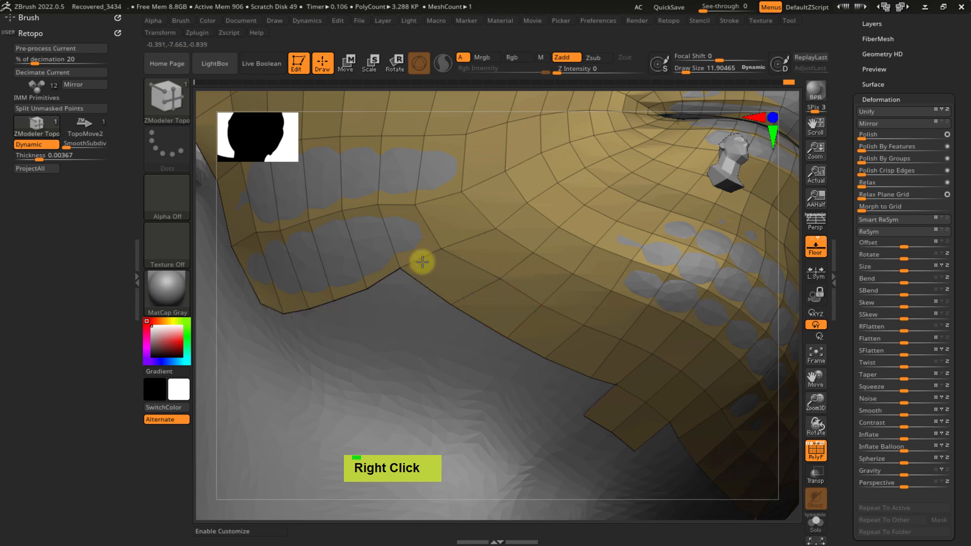
# - Add a further quad row back along the lower jaw border and join its rear end to the border corner below the ear
pyautogui.keyDown('ctrl'); pyautogui.moveTo(485, 283); pyautogui.dragTo(555, 344, button='right'); pyautogui.keyUp('ctrl')
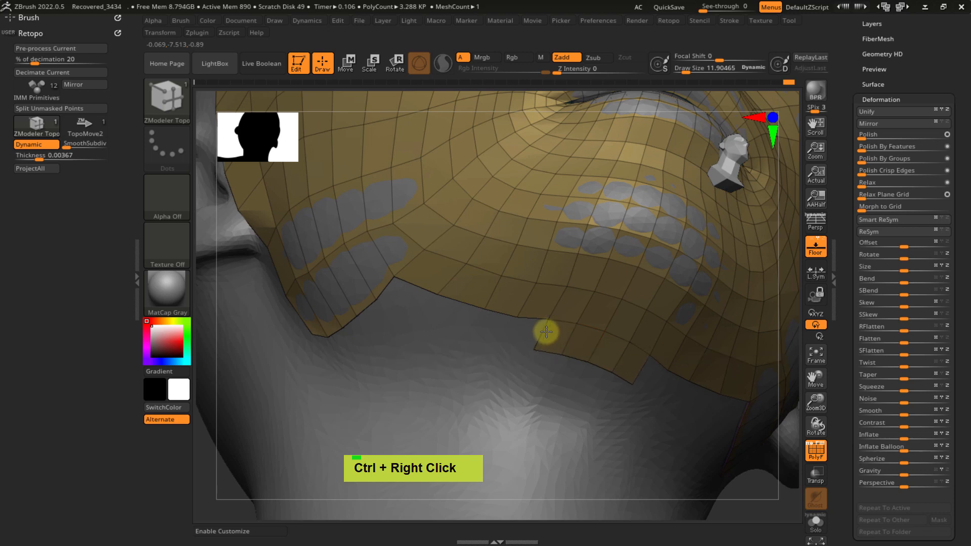
pyautogui.moveTo(546, 332); pyautogui.dragTo(522, 325, button='right')
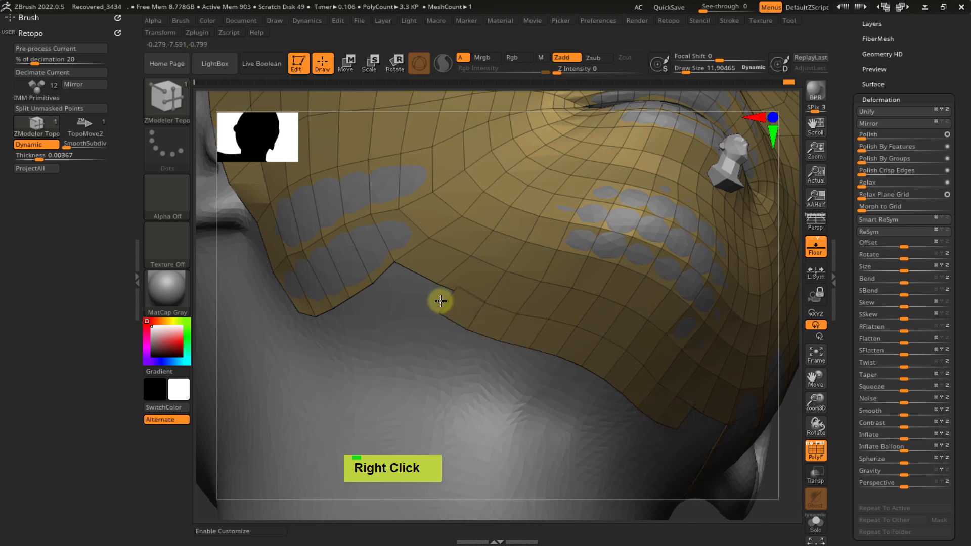
pyautogui.moveTo(458, 301); pyautogui.dragTo(421, 287, button='right')
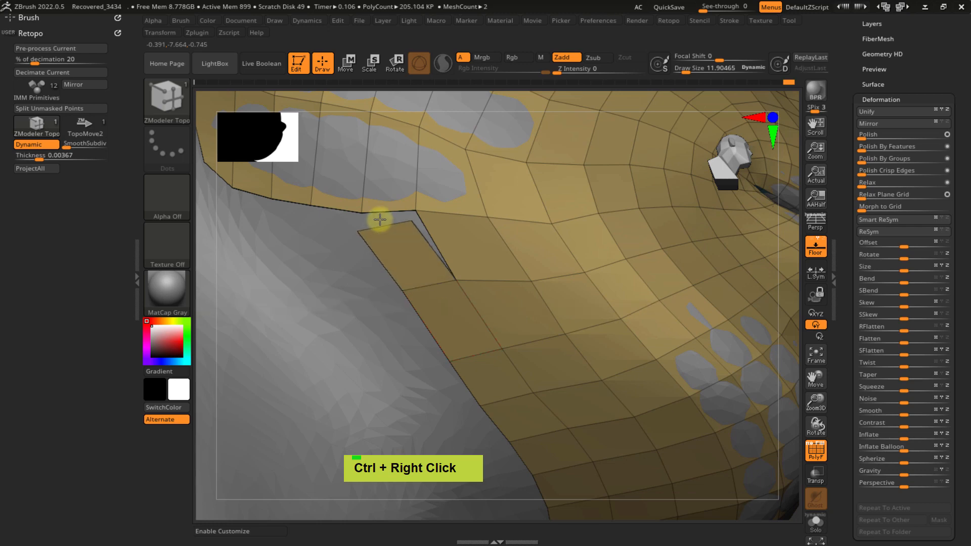
pyautogui.keyDown('ctrl'); pyautogui.moveTo(384, 213); pyautogui.dragTo(372, 272, button='right'); pyautogui.keyUp('ctrl')
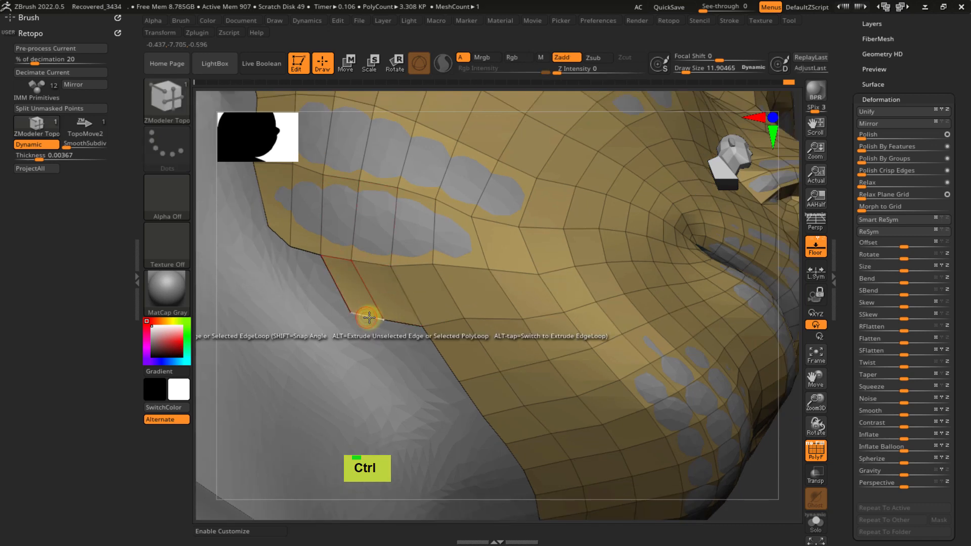
pyautogui.keyDown('ctrl'); pyautogui.moveTo(395, 326); pyautogui.dragTo(418, 315, button='right'); pyautogui.keyUp('ctrl')
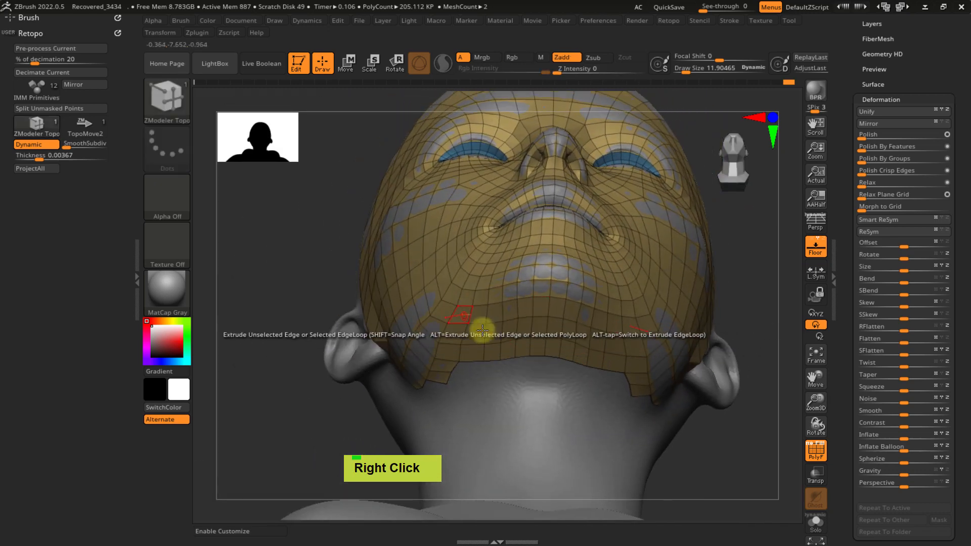
# - Continue the new quad row forward under the chin and close the remaining gap at the centre line
pyautogui.moveTo(472, 325)
pyautogui.mouseDown(button='right')
pyautogui.moveTo(494, 351)
pyautogui.moveTo(448, 293)
pyautogui.moveTo(434, 340)
pyautogui.moveTo(464, 372)
pyautogui.moveTo(508, 354)
pyautogui.moveTo(432, 342)
pyautogui.moveTo(466, 384)
pyautogui.moveTo(442, 338)
pyautogui.moveTo(484, 383)
pyautogui.moveTo(405, 341)
pyautogui.moveTo(462, 404)
pyautogui.moveTo(416, 373)
pyautogui.moveTo(445, 407)
pyautogui.mouseUp(button='right')
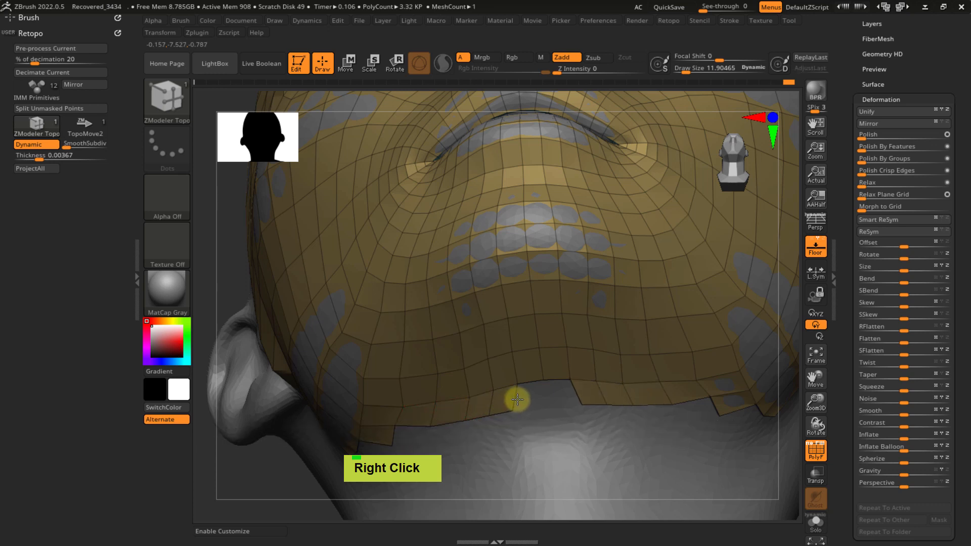
pyautogui.moveTo(516, 399); pyautogui.dragTo(536, 395)
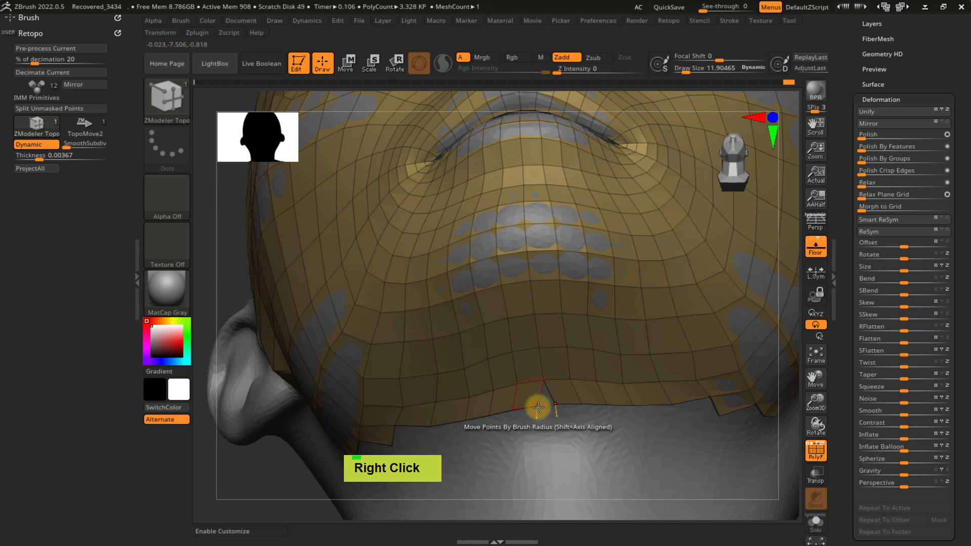
pyautogui.press('ctrl')
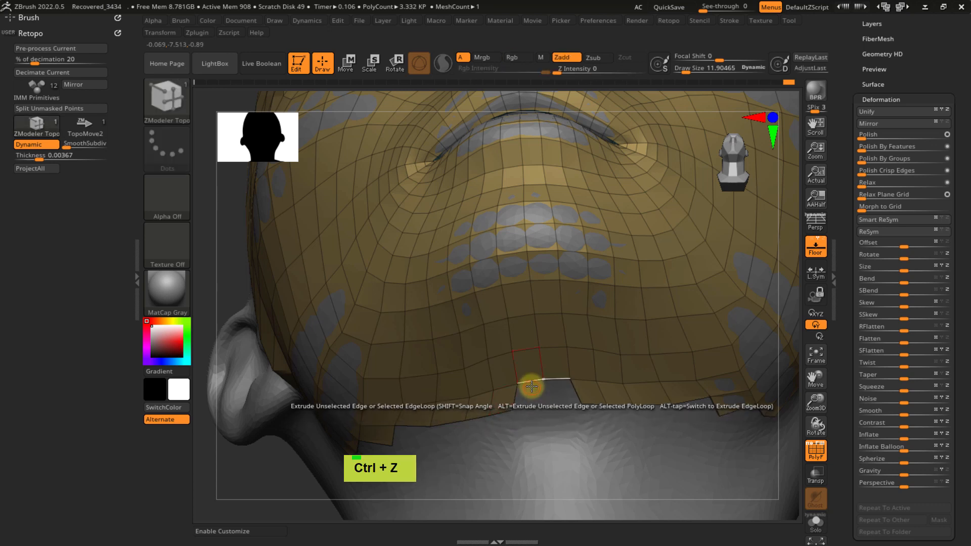
pyautogui.moveTo(532, 385); pyautogui.dragTo(519, 410)
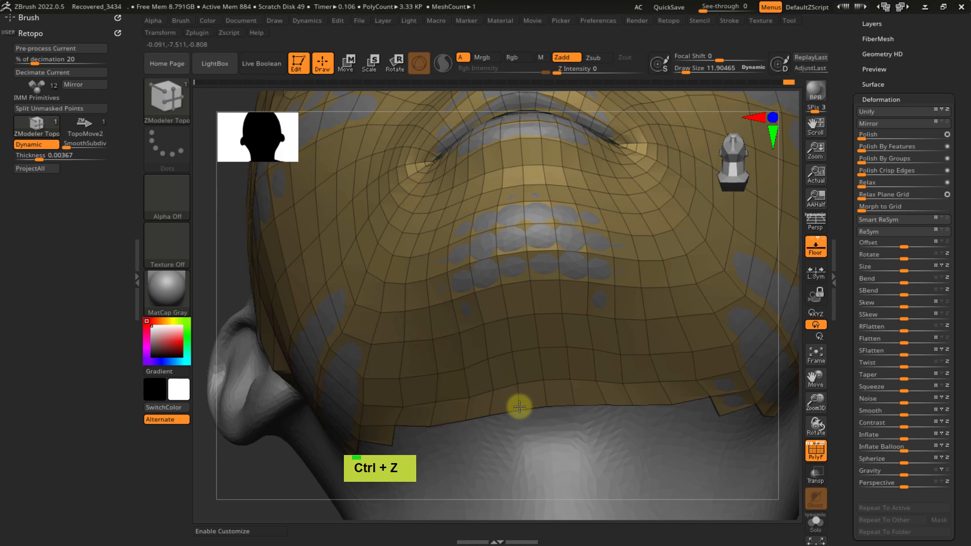
# - Open the custom retopology palette beside the rear end of the lower jaw border
pyautogui.keyDown('ctrl'); pyautogui.moveTo(519, 406); pyautogui.dragTo(381, 319, button='right'); pyautogui.keyUp('ctrl')
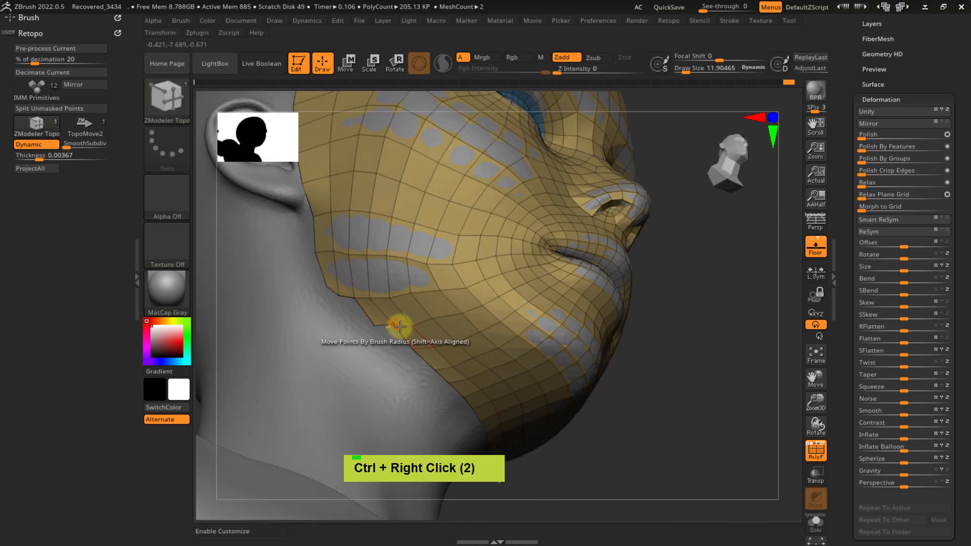
pyautogui.press('space')
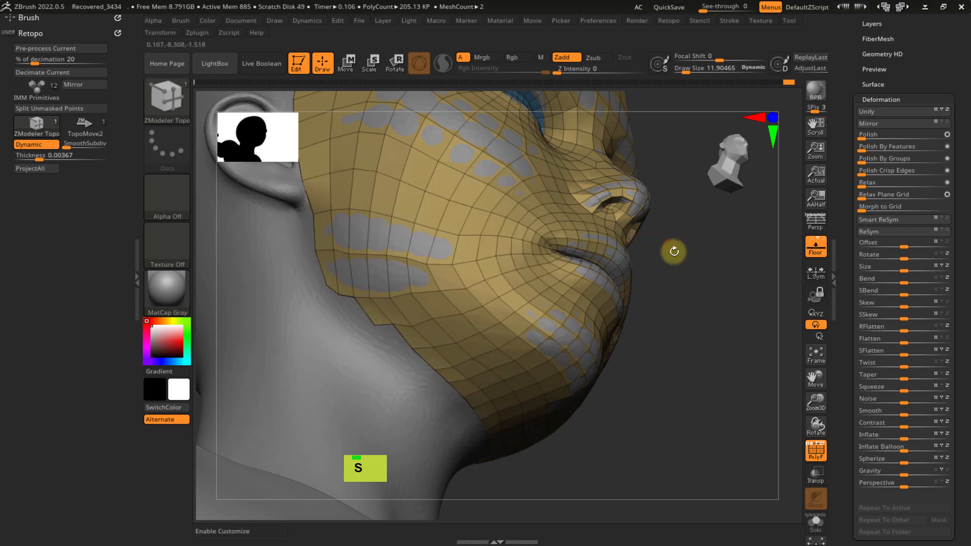
pyautogui.hotkey('ctrl', 'x')
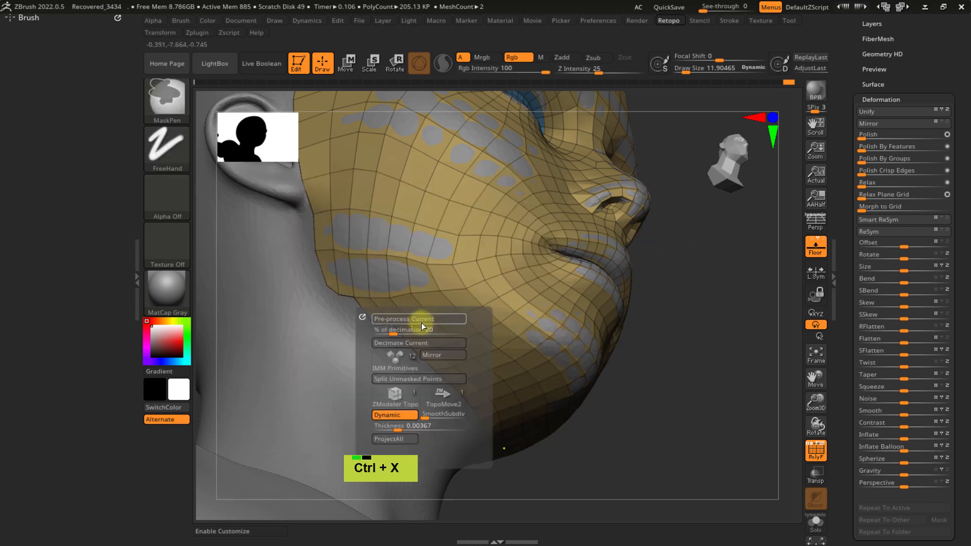
# - Set the draw size to about 188 and smooth the retopo mesh polygons at the back of the jaw
pyautogui.press('s')
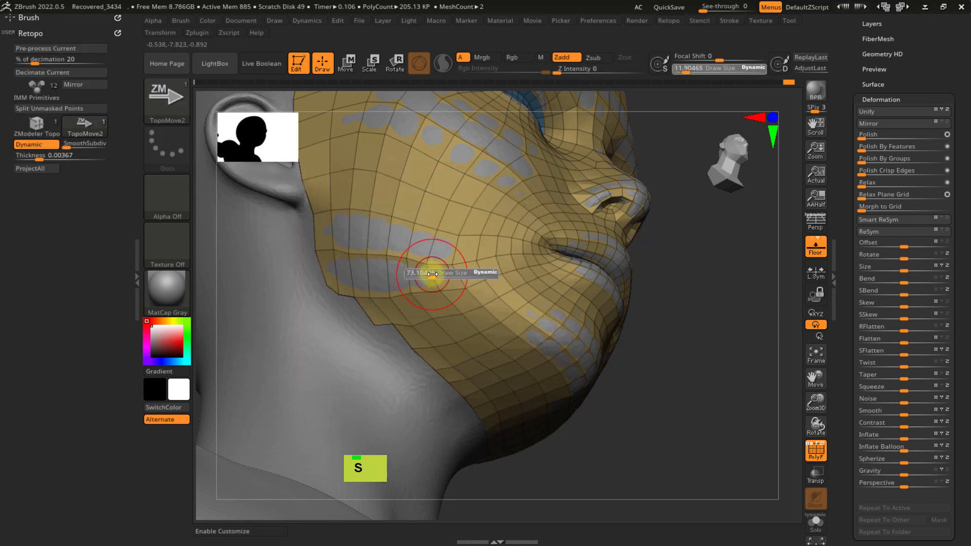
pyautogui.moveTo(433, 275)
pyautogui.mouseDown()
pyautogui.moveTo(445, 275)
pyautogui.moveTo(409, 279)
pyautogui.mouseUp()
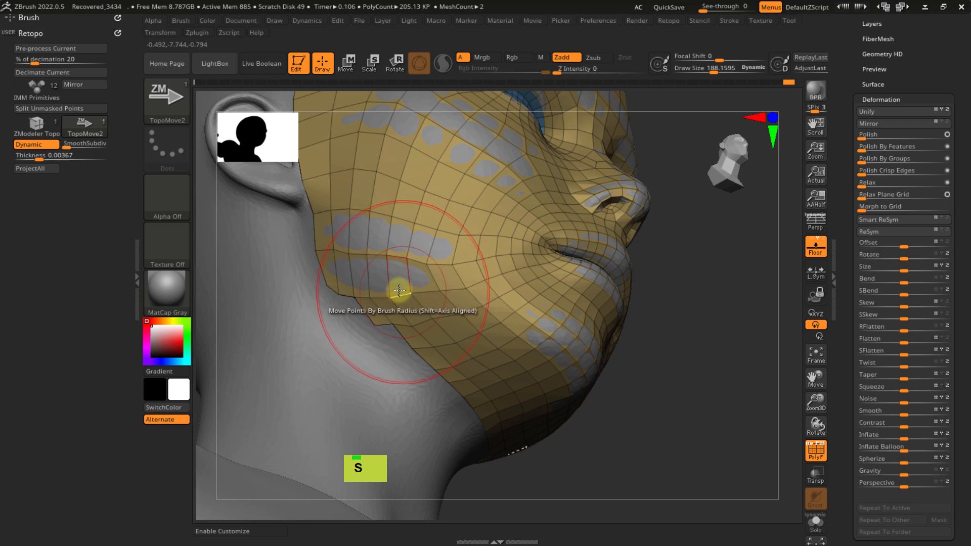
pyautogui.moveTo(399, 289)
pyautogui.keyDown('ctrl'); pyautogui.mouseDown(button='right')
pyautogui.moveTo(403, 310)
pyautogui.moveTo(399, 282)
pyautogui.mouseUp(button='right'); pyautogui.keyUp('ctrl')
pyautogui.keyDown('shift'); pyautogui.moveTo(386, 282); pyautogui.dragTo(392, 292); pyautogui.keyUp('shift')
# - Mask the smoothed jaw patch and invert the mask to protect the rest of the face mesh
pyautogui.keyDown('ctrl'); pyautogui.moveTo(373, 249); pyautogui.dragTo(425, 321); pyautogui.keyUp('ctrl')
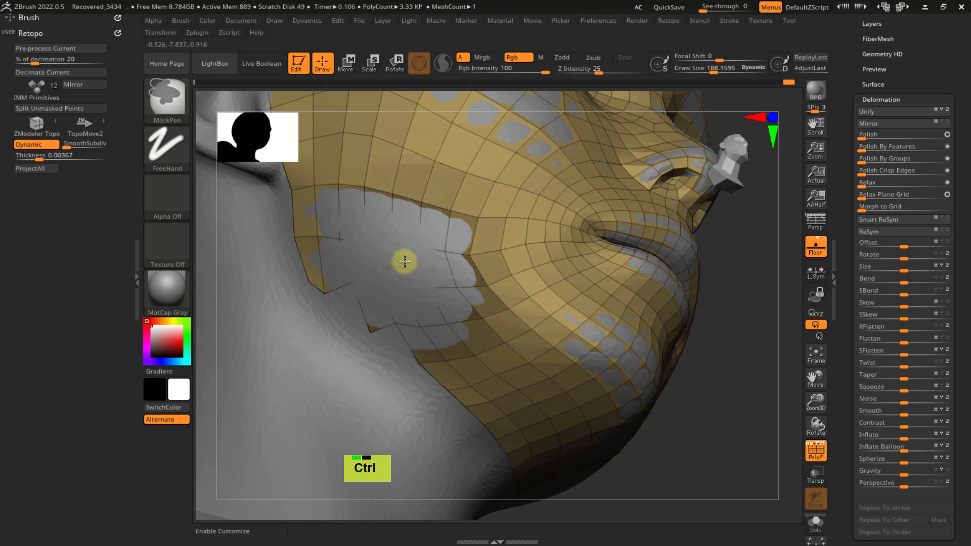
pyautogui.keyDown('ctrl'); pyautogui.click(744, 412); pyautogui.keyUp('ctrl')
pyautogui.moveTo(716, 391); pyautogui.dragTo(483, 401, button='right')
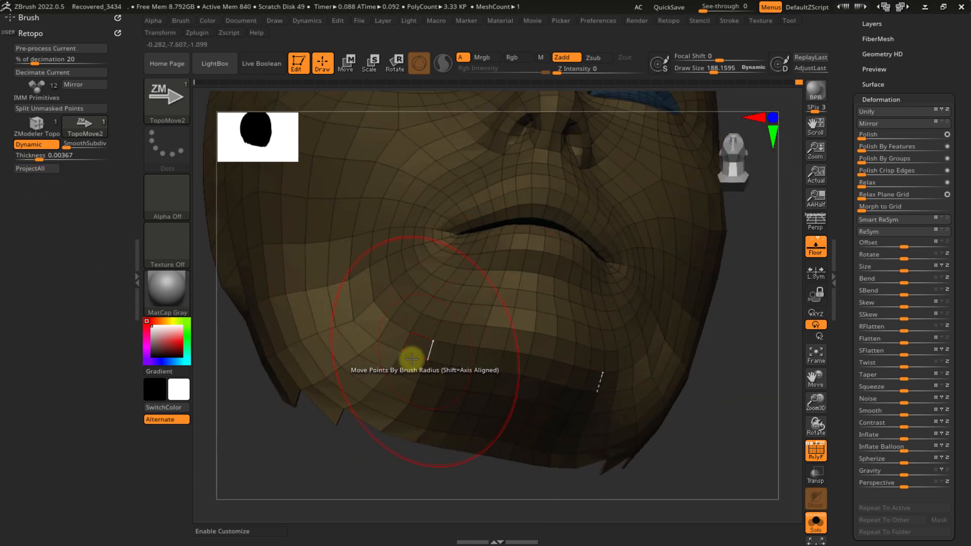
pyautogui.click(814, 524)
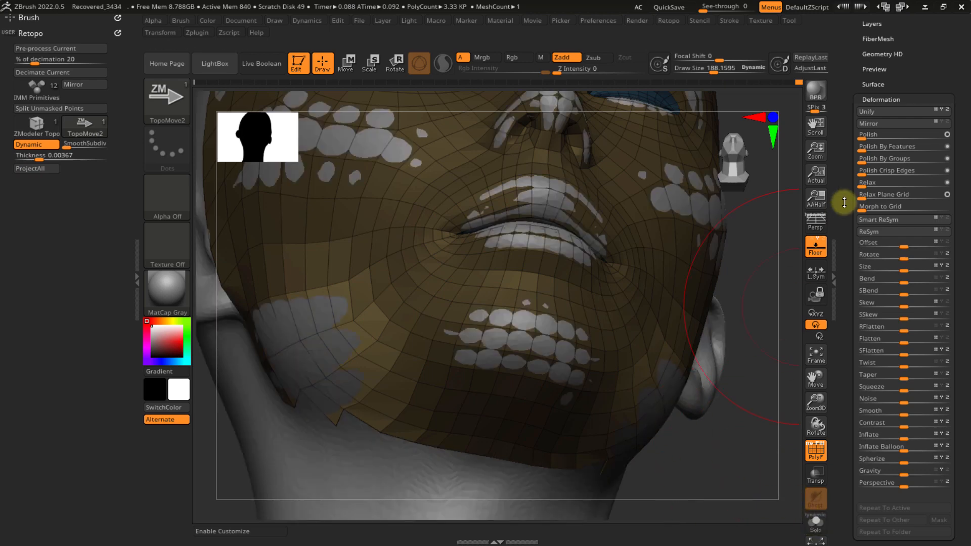
# - Open the Subtool projection settings and clear the mask from the retopo mesh
pyautogui.scroll(5, 855, 238)
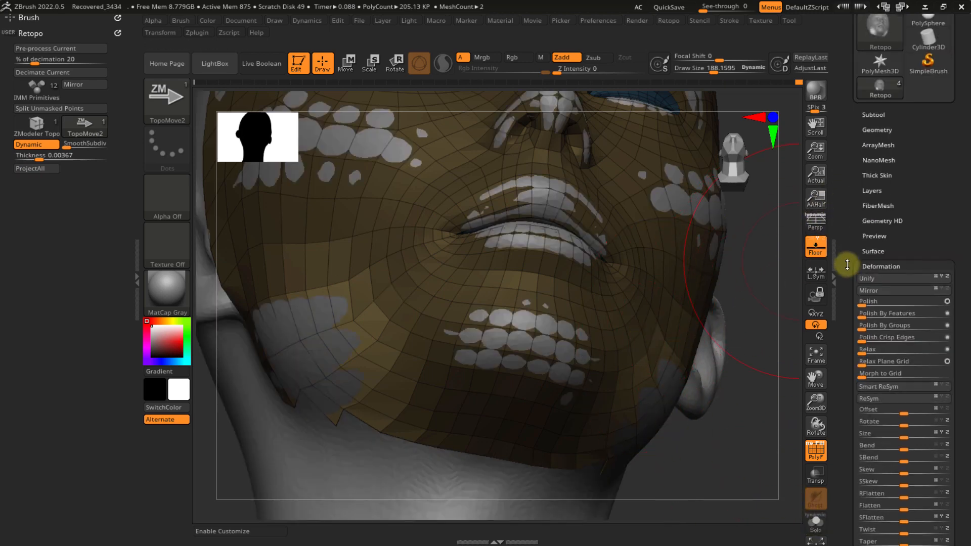
pyautogui.click(873, 117)
pyautogui.moveTo(912, 103)
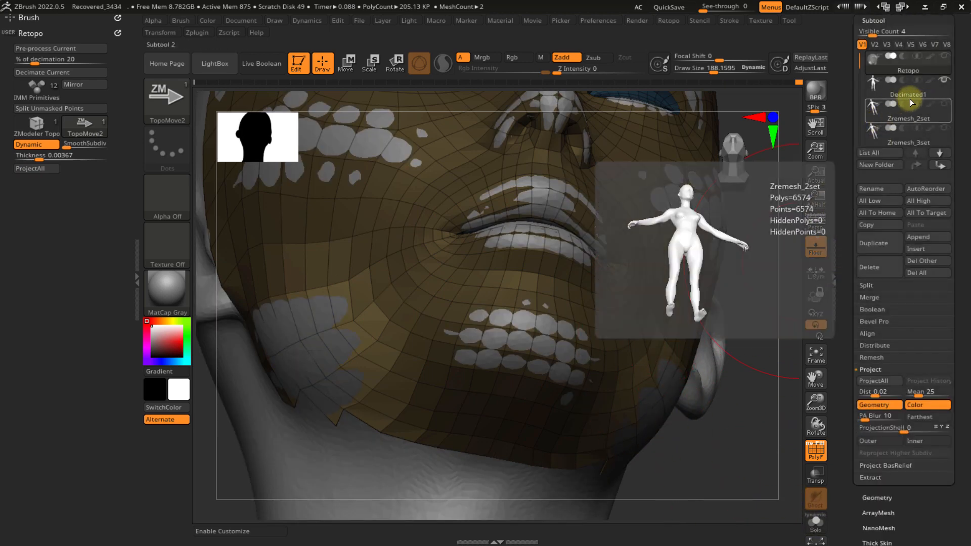
pyautogui.moveTo(844, 333); pyautogui.dragTo(837, 254)
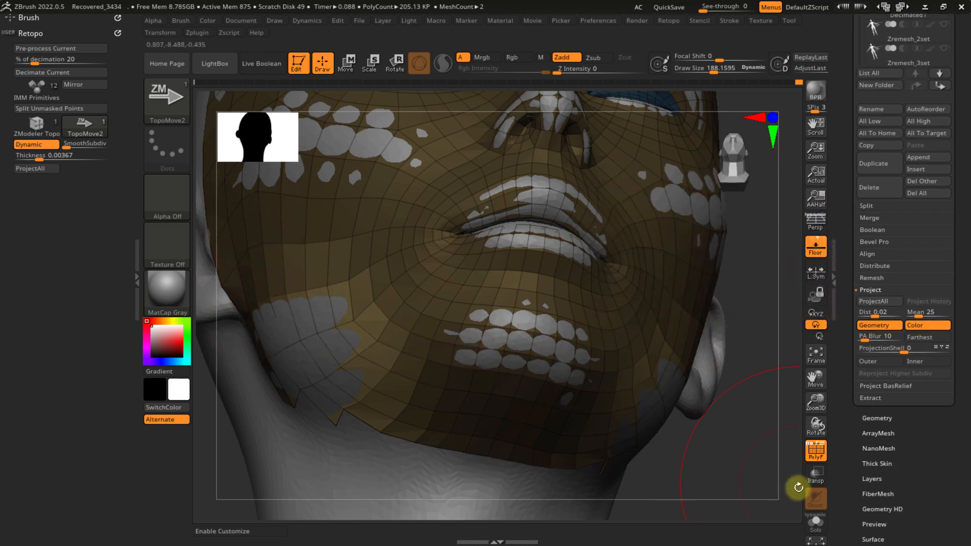
pyautogui.click(816, 523)
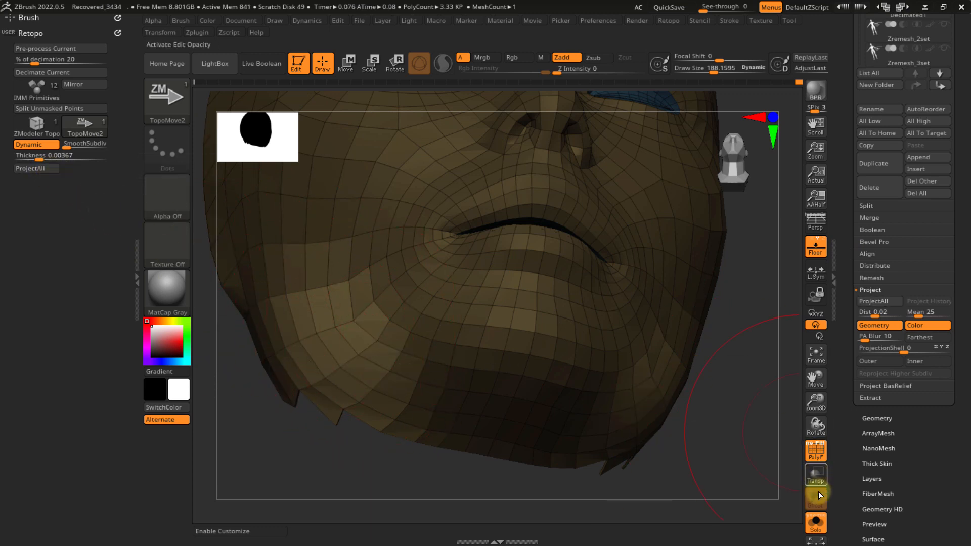
pyautogui.click(816, 523)
pyautogui.keyDown('ctrl'); pyautogui.click(745, 436); pyautogui.keyUp('ctrl')
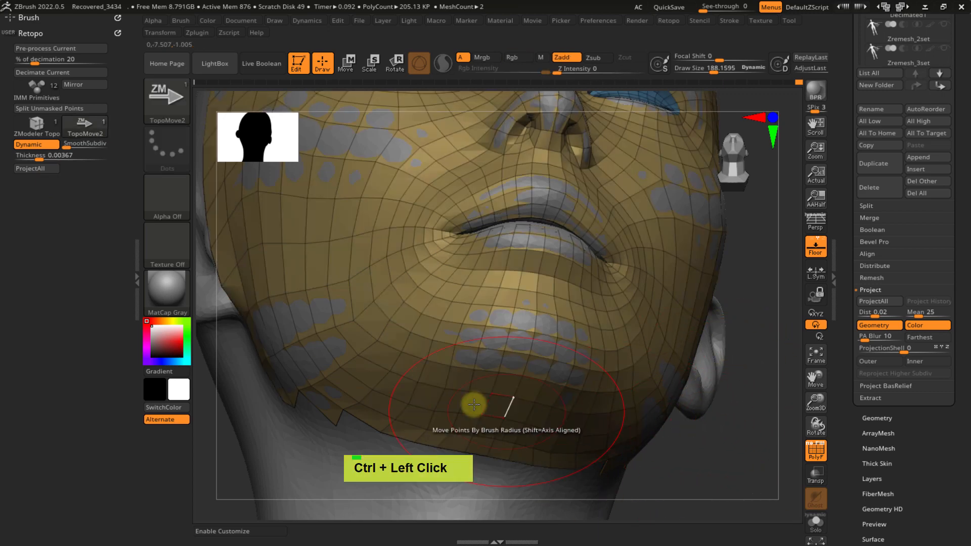
# - With the ZModeler Topo brush at draw size about 119, extrude new faces along the mesh border under the jaw
pyautogui.keyDown('alt'); pyautogui.rightClick(487, 366); pyautogui.keyUp('alt')
pyautogui.moveTo(487, 367)
pyautogui.mouseDown(button='right')
pyautogui.moveTo(525, 354)
pyautogui.moveTo(415, 319)
pyautogui.moveTo(481, 349)
pyautogui.moveTo(430, 294)
pyautogui.moveTo(434, 340)
pyautogui.moveTo(408, 340)
pyautogui.moveTo(404, 319)
pyautogui.moveTo(468, 381)
pyautogui.moveTo(508, 351)
pyautogui.moveTo(509, 368)
pyautogui.moveTo(507, 341)
pyautogui.moveTo(465, 326)
pyautogui.mouseUp(button='right')
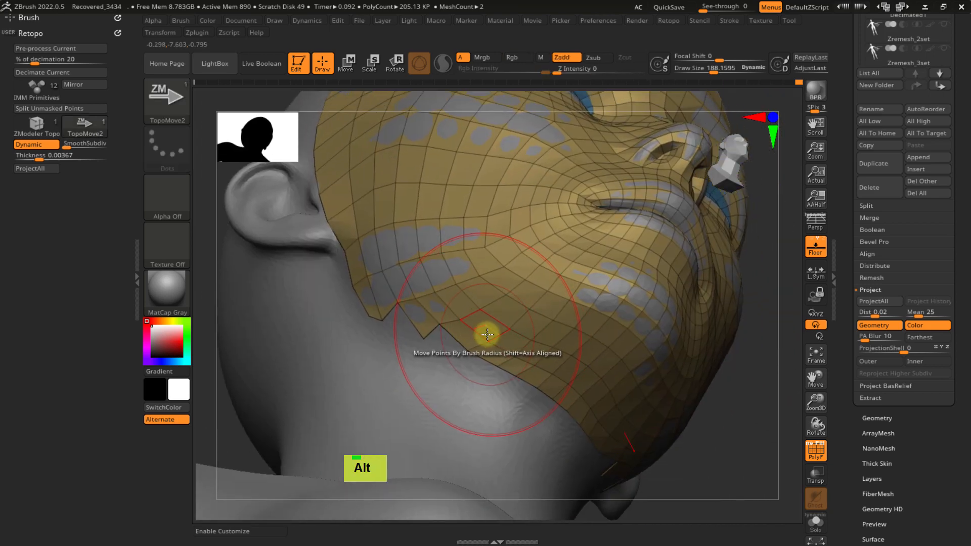
pyautogui.moveTo(484, 325)
pyautogui.keyDown('ctrl'); pyautogui.mouseDown(button='right')
pyautogui.moveTo(444, 272)
pyautogui.moveTo(487, 362)
pyautogui.moveTo(449, 321)
pyautogui.moveTo(449, 310)
pyautogui.moveTo(467, 309)
pyautogui.moveTo(501, 365)
pyautogui.moveTo(482, 320)
pyautogui.moveTo(460, 321)
pyautogui.moveTo(466, 311)
pyautogui.moveTo(455, 325)
pyautogui.moveTo(449, 319)
pyautogui.mouseUp(button='right'); pyautogui.keyUp('ctrl')
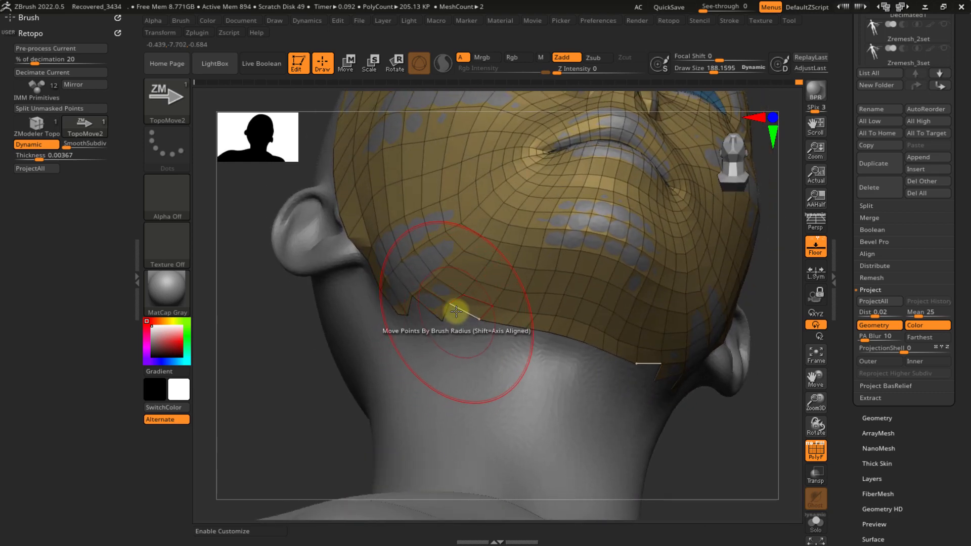
pyautogui.hotkey('ctrl', 'x')
pyautogui.click(429, 398)
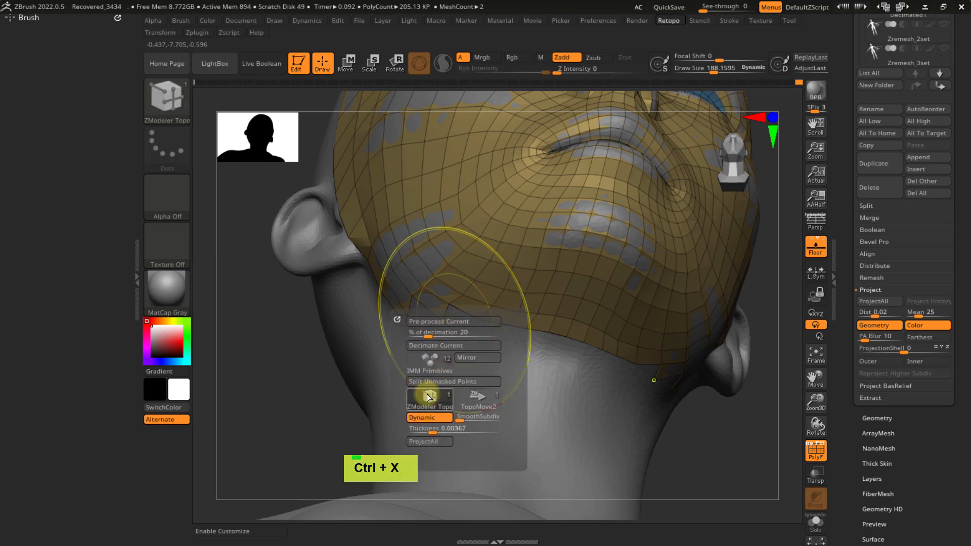
pyautogui.press('s')
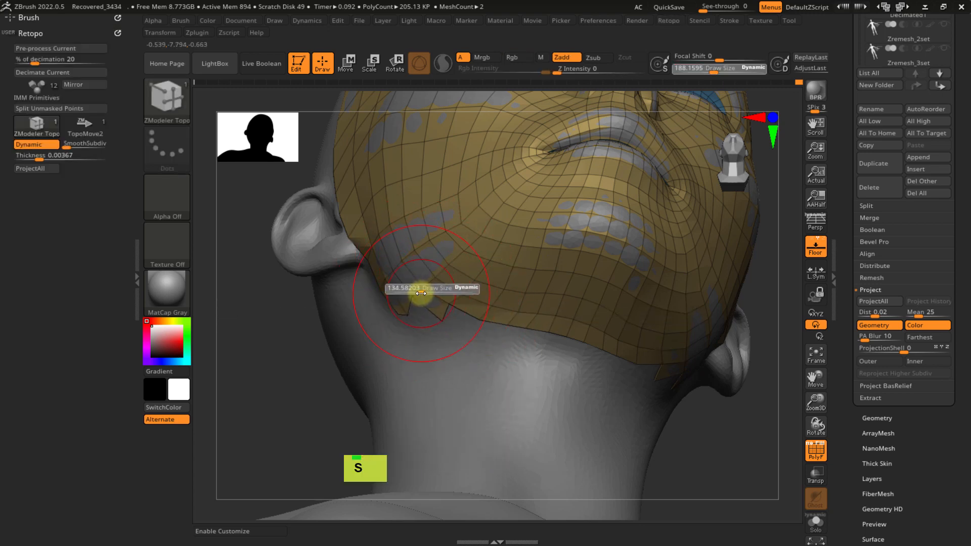
pyautogui.moveTo(421, 294); pyautogui.dragTo(418, 294)
pyautogui.moveTo(429, 296)
pyautogui.mouseDown(button='right')
pyautogui.moveTo(470, 304)
pyautogui.moveTo(438, 317)
pyautogui.mouseUp(button='right')
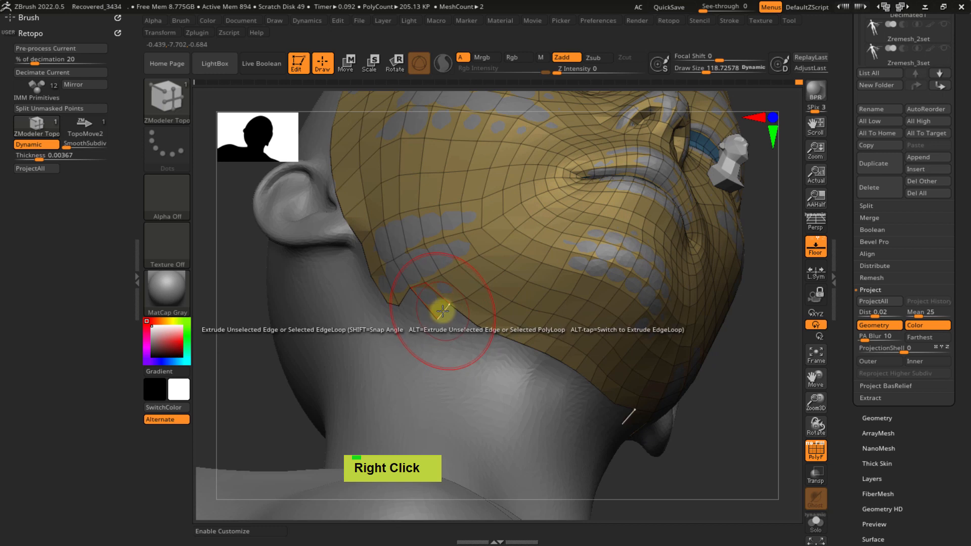
pyautogui.moveTo(470, 332); pyautogui.dragTo(538, 361)
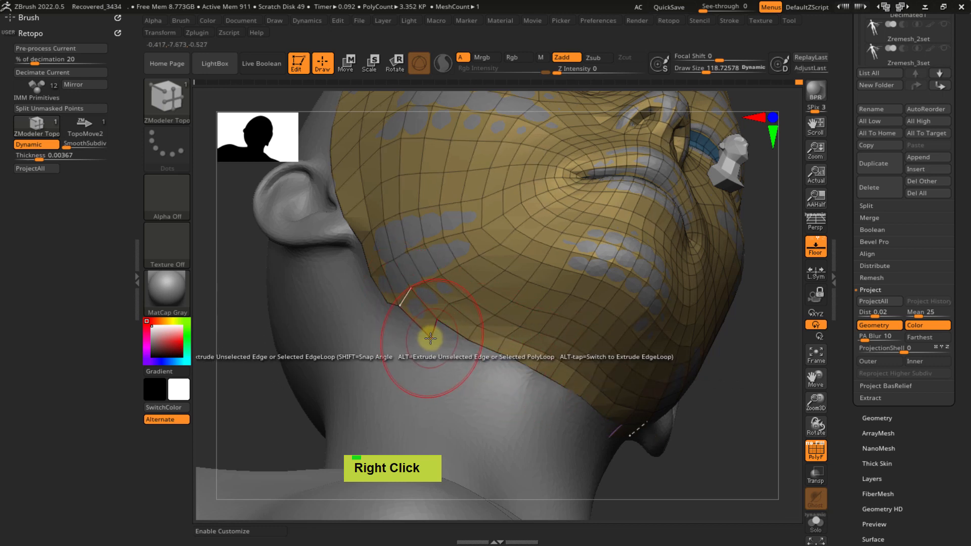
pyautogui.moveTo(430, 339); pyautogui.dragTo(423, 334)
# - Continue the extruded row of faces along the underside of the chin to the centre line
pyautogui.moveTo(472, 347); pyautogui.dragTo(445, 317, button='right')
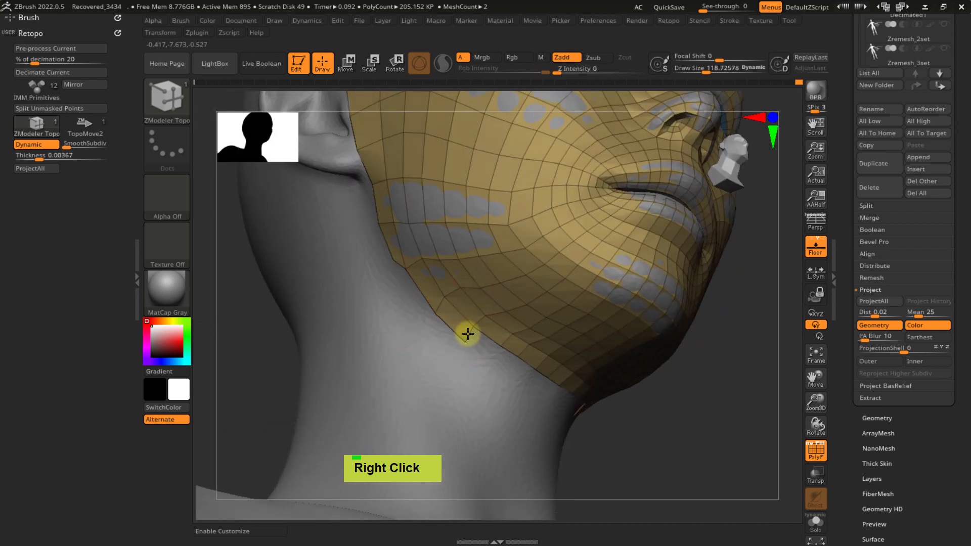
pyautogui.moveTo(462, 332); pyautogui.dragTo(526, 370)
pyautogui.moveTo(527, 370); pyautogui.dragTo(480, 370, button='right')
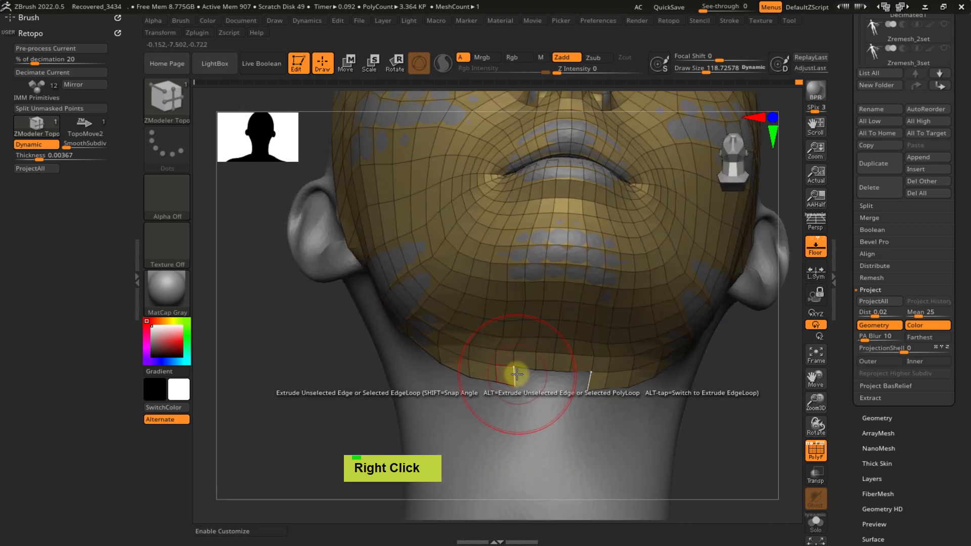
pyautogui.moveTo(515, 375); pyautogui.dragTo(544, 384)
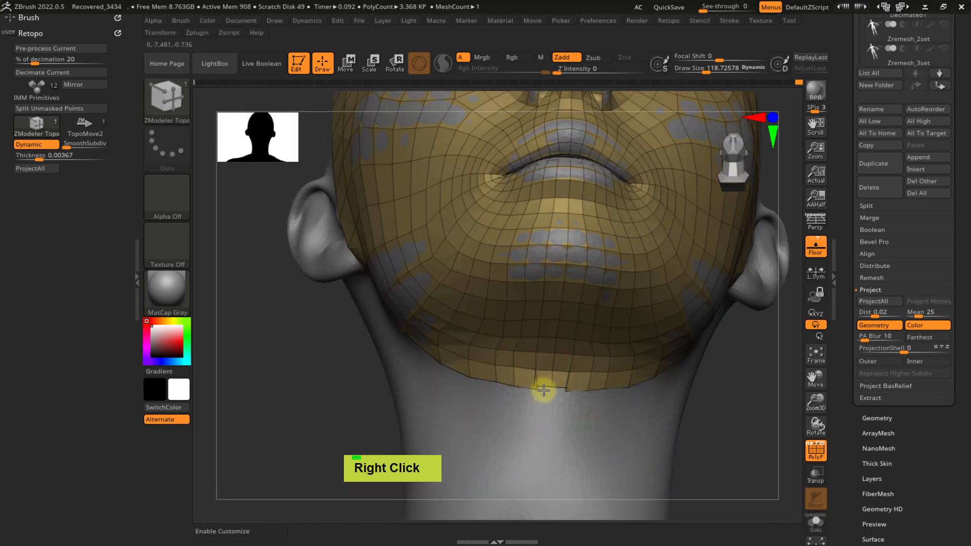
# - Reduce the draw size to about 36 and pull out the mesh border corner below the ear
pyautogui.moveTo(544, 393)
pyautogui.mouseDown(button='right')
pyautogui.moveTo(498, 372)
pyautogui.moveTo(443, 303)
pyautogui.mouseUp(button='right')
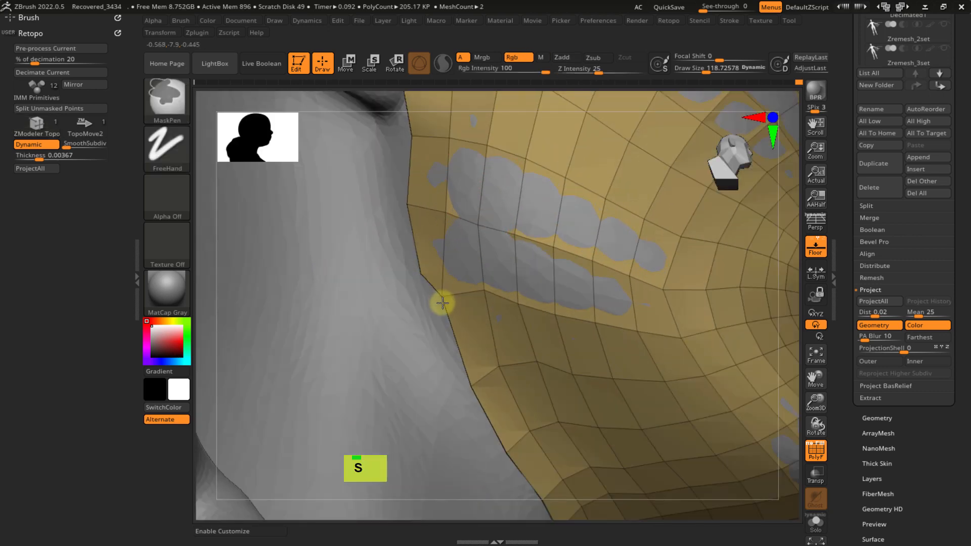
pyautogui.press('s')
pyautogui.moveTo(434, 310); pyautogui.dragTo(417, 277)
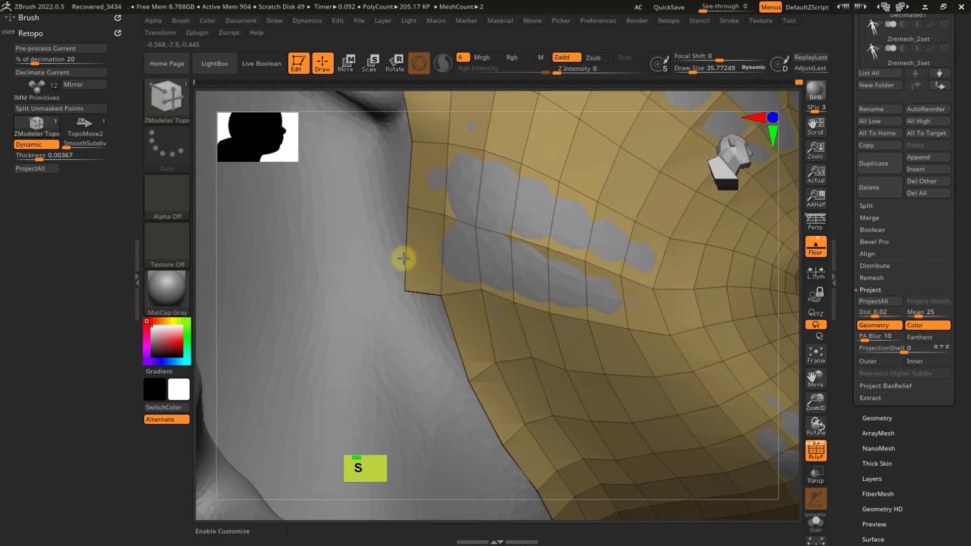
pyautogui.keyDown('ctrl'); pyautogui.moveTo(403, 259); pyautogui.dragTo(427, 248, button='right'); pyautogui.keyUp('ctrl')
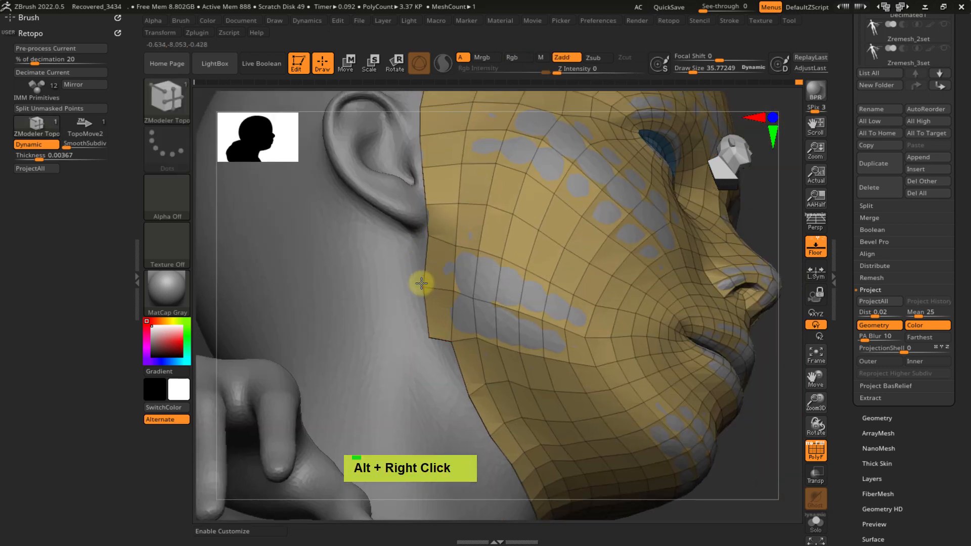
pyautogui.moveTo(439, 347)
pyautogui.mouseDown(button='right')
pyautogui.moveTo(427, 347)
pyautogui.moveTo(440, 341)
pyautogui.mouseUp(button='right')
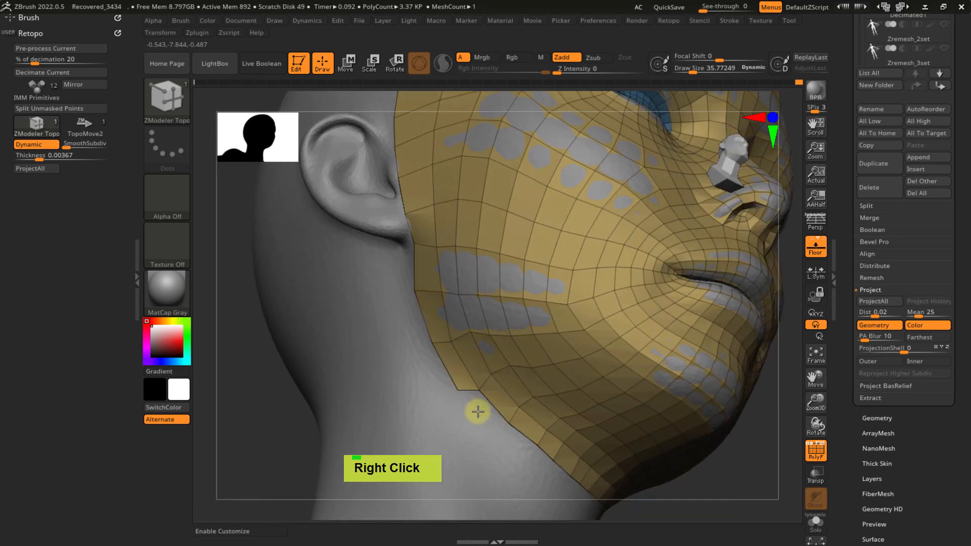
# - Extrude another row of faces along the mesh border beneath the jaw and chin
pyautogui.keyDown('alt'); pyautogui.moveTo(485, 351); pyautogui.dragTo(449, 314, button='right'); pyautogui.keyUp('alt')
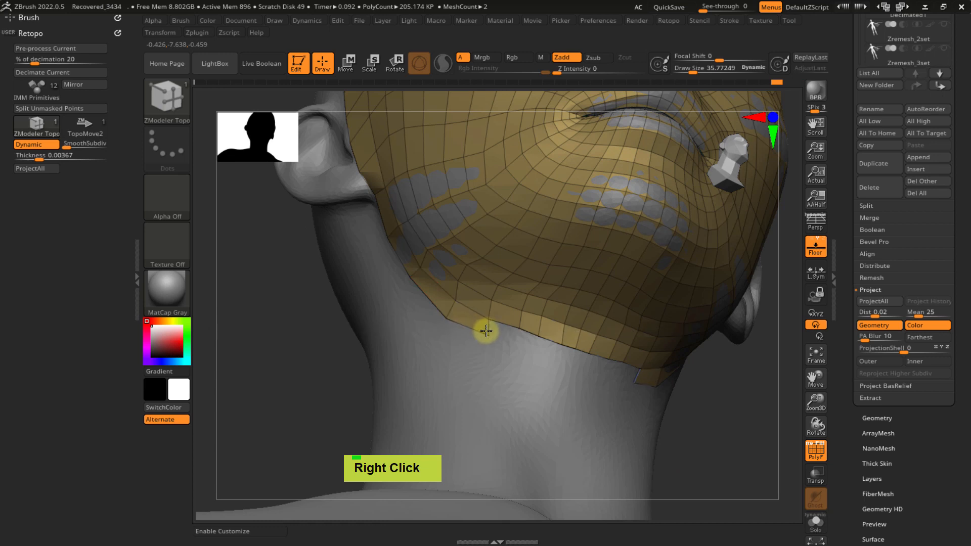
pyautogui.moveTo(485, 332); pyautogui.dragTo(553, 365)
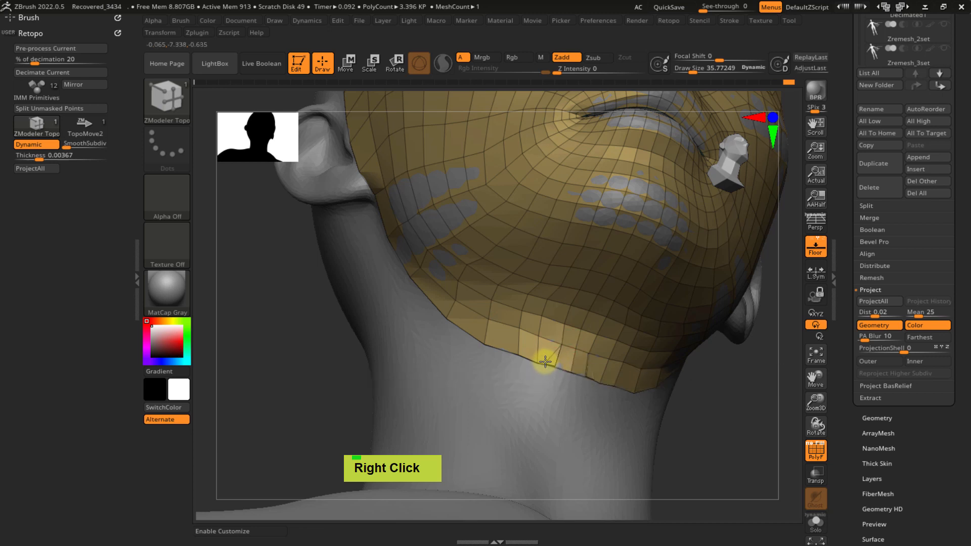
# - Set the draw size to about 12 and close the gap between neighbouring faces on the border under the chin
pyautogui.keyDown('ctrl'); pyautogui.moveTo(541, 356); pyautogui.dragTo(581, 386, button='right'); pyautogui.keyUp('ctrl')
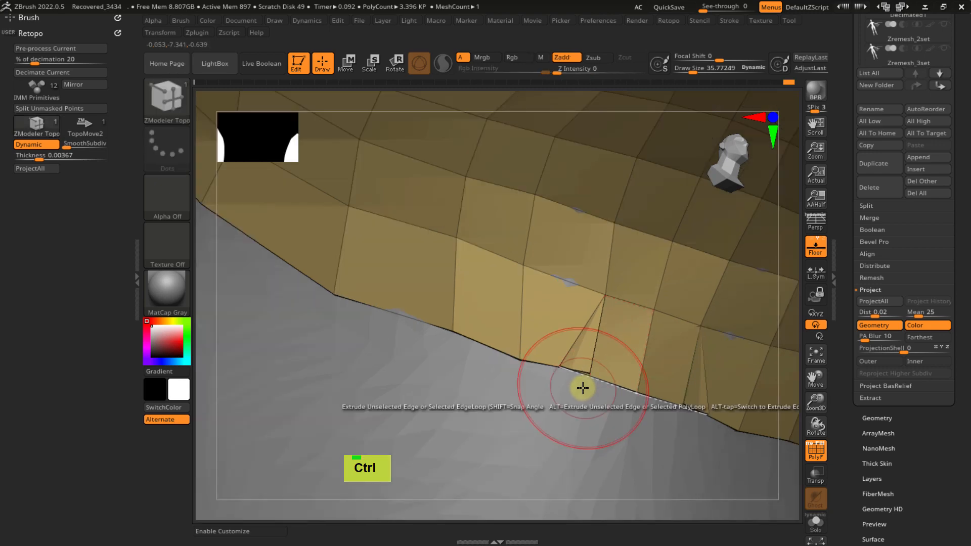
pyautogui.press('s')
pyautogui.moveTo(579, 389); pyautogui.dragTo(566, 389)
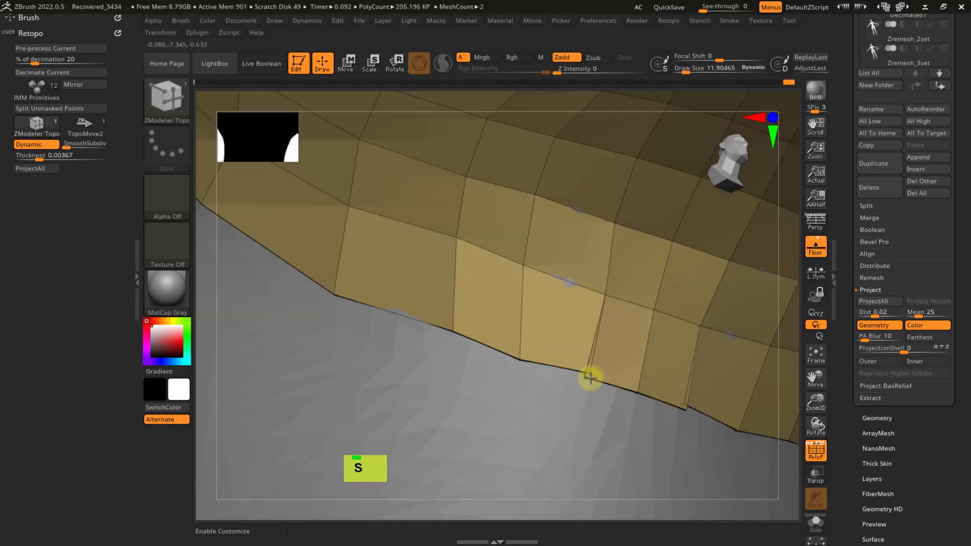
# - Examine the polygon flow of the retopo mesh around the cheek, jaw and chin from several angles
pyautogui.moveTo(572, 380)
pyautogui.keyDown('ctrl'); pyautogui.mouseDown(button='right')
pyautogui.moveTo(520, 211)
pyautogui.moveTo(516, 301)
pyautogui.moveTo(552, 308)
pyautogui.moveTo(585, 278)
pyautogui.moveTo(544, 379)
pyautogui.moveTo(522, 285)
pyautogui.moveTo(499, 347)
pyautogui.moveTo(470, 336)
pyautogui.moveTo(521, 340)
pyautogui.moveTo(471, 306)
pyautogui.moveTo(496, 289)
pyautogui.moveTo(458, 237)
pyautogui.mouseUp(button='right'); pyautogui.keyUp('ctrl')
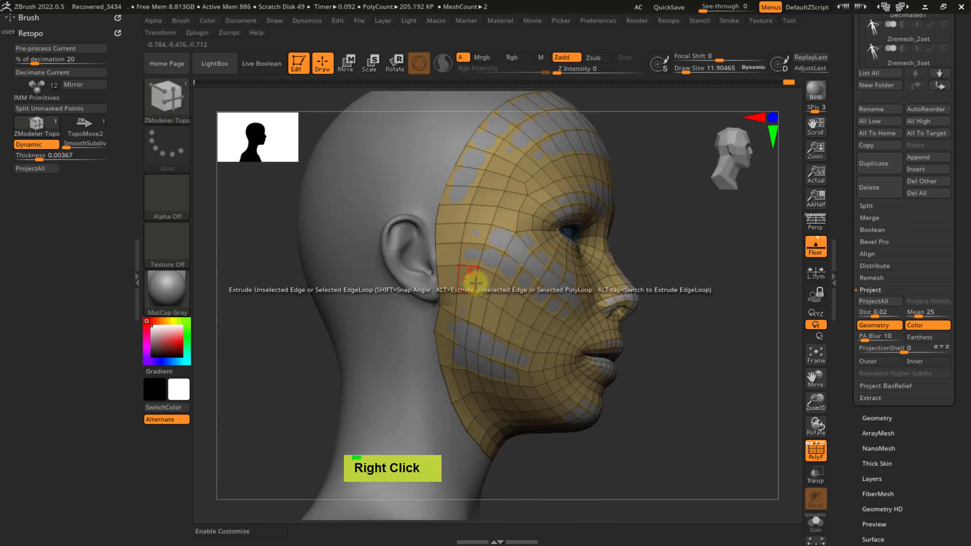
pyautogui.moveTo(492, 330); pyautogui.dragTo(485, 269, button='right')
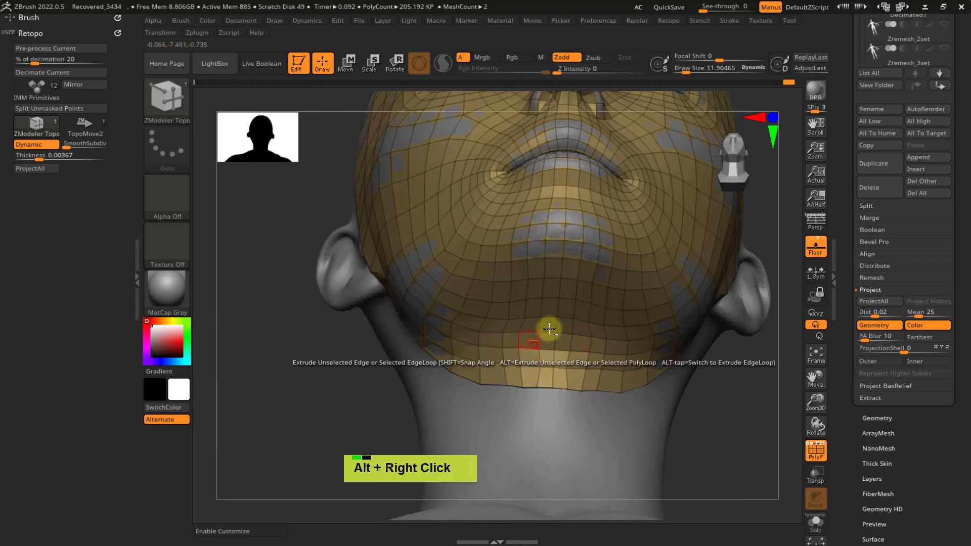
pyautogui.keyDown('alt'); pyautogui.moveTo(548, 328); pyautogui.dragTo(534, 320, button='right'); pyautogui.keyUp('alt')
pyautogui.moveTo(546, 284); pyautogui.dragTo(507, 294, button='right')
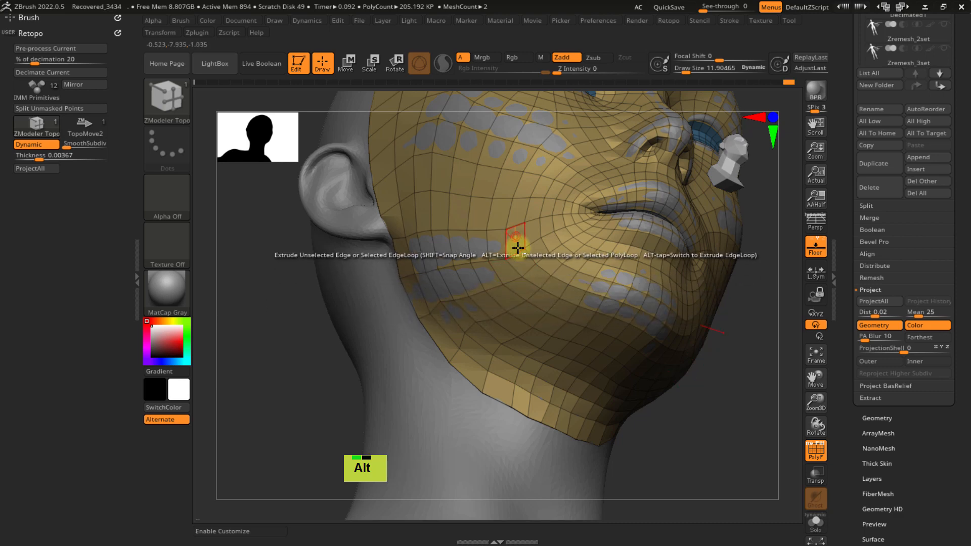
pyautogui.moveTo(516, 243); pyautogui.dragTo(523, 314, button='right')
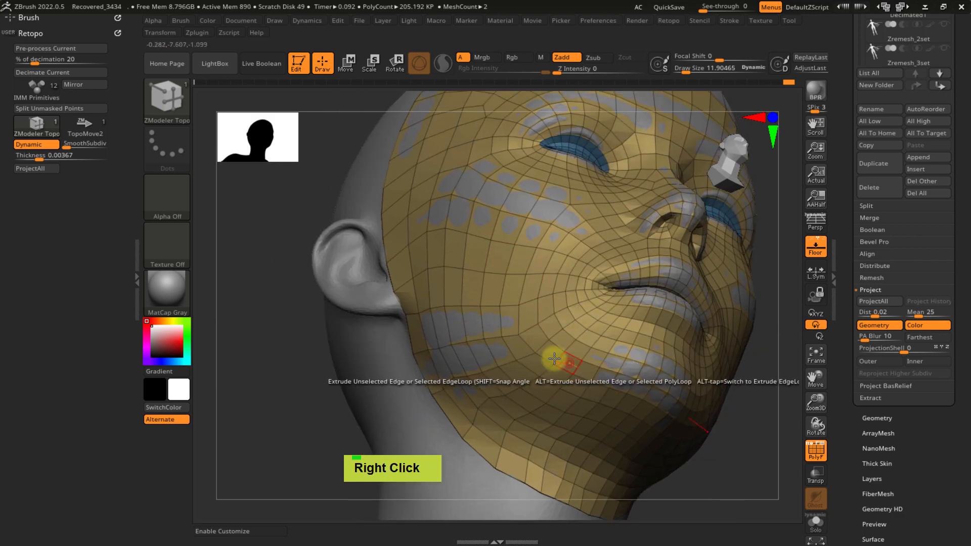
pyautogui.moveTo(553, 362); pyautogui.dragTo(575, 381, button='right')
pyautogui.moveTo(641, 381)
pyautogui.keyDown('alt'); pyautogui.mouseDown(button='right')
pyautogui.moveTo(566, 319)
pyautogui.moveTo(583, 310)
pyautogui.moveTo(570, 344)
pyautogui.moveTo(600, 297)
pyautogui.moveTo(592, 318)
pyautogui.moveTo(605, 355)
pyautogui.moveTo(607, 335)
pyautogui.moveTo(633, 364)
pyautogui.moveTo(630, 380)
pyautogui.mouseUp(button='right'); pyautogui.keyUp('alt')
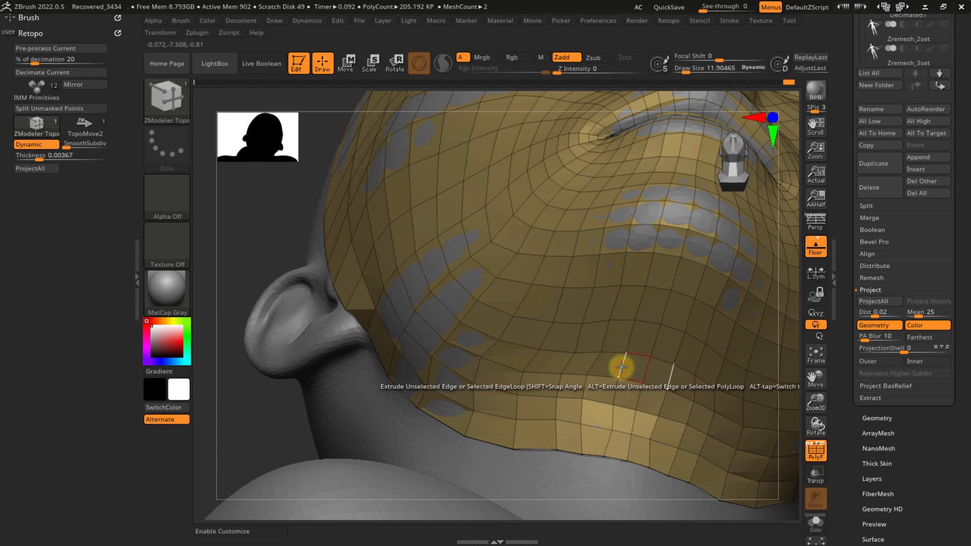
# - Set the ZModeler edge action to Collapse for the edges of the mesh beneath the chin
pyautogui.press('space')
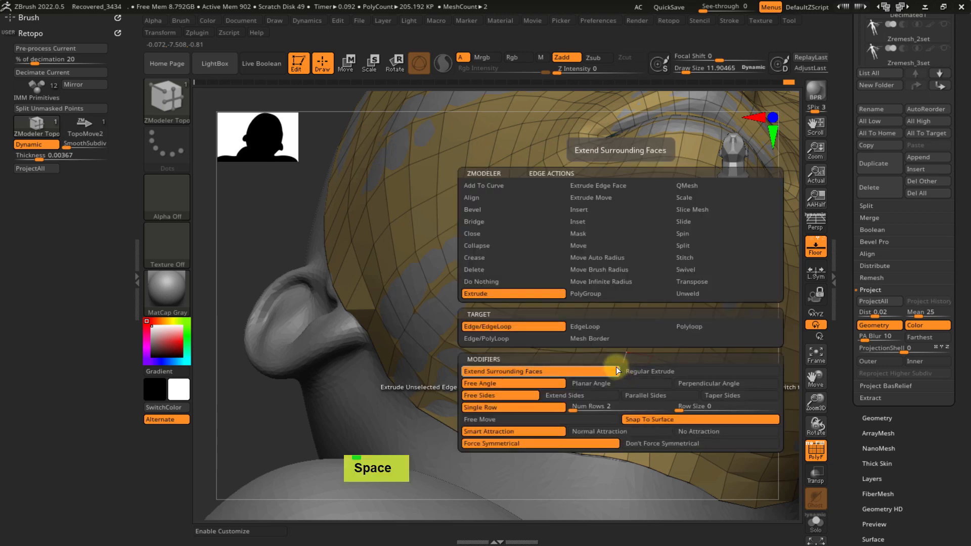
pyautogui.click(478, 245)
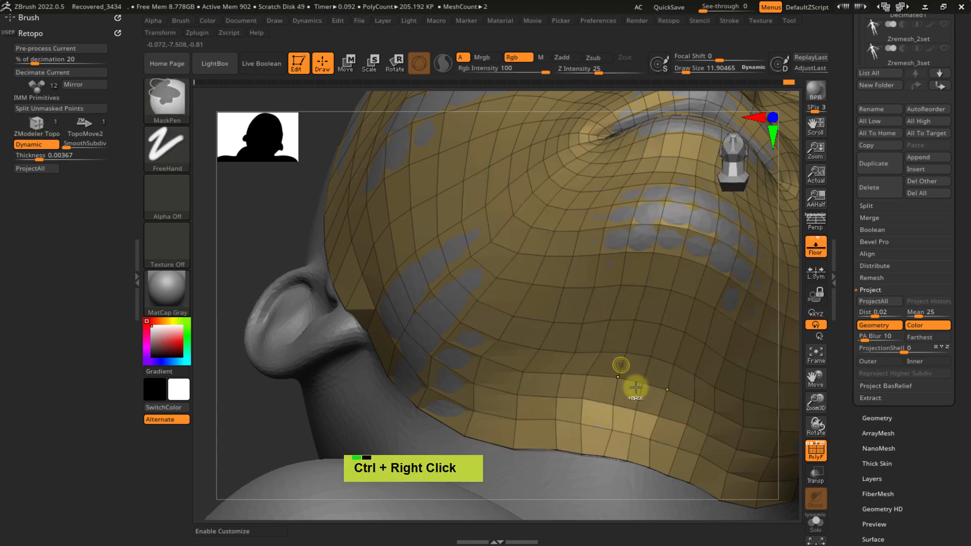
pyautogui.keyDown('ctrl'); pyautogui.moveTo(635, 386); pyautogui.dragTo(628, 381, button='right'); pyautogui.keyUp('ctrl')
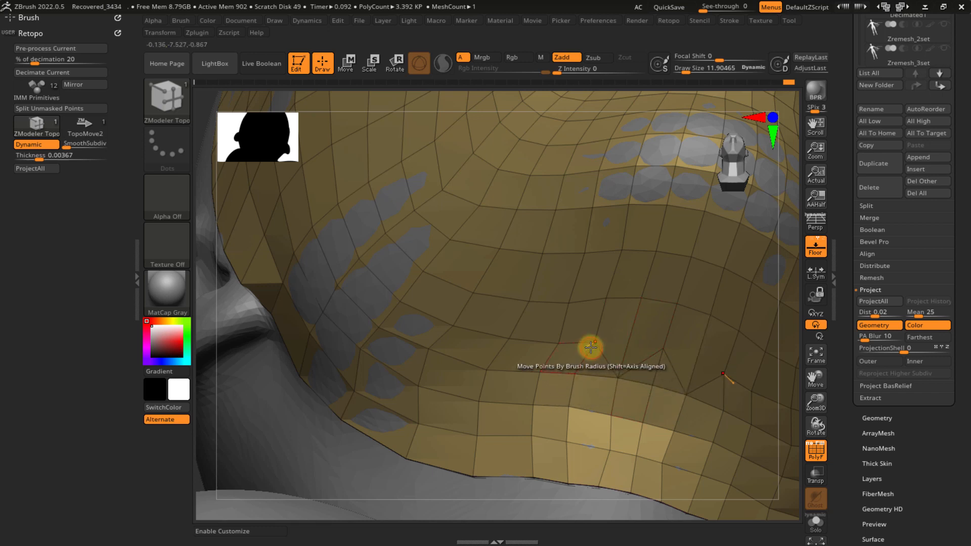
# - Collapse successive cross edges of the face row beneath the chin, working outward toward the corner of the jaw
pyautogui.click(551, 350)
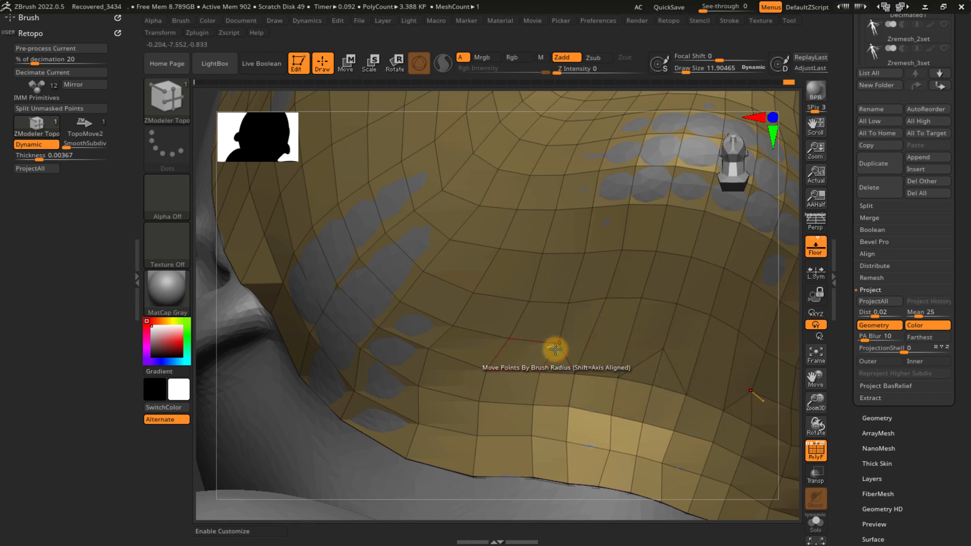
pyautogui.moveTo(583, 324)
pyautogui.keyDown('alt'); pyautogui.mouseDown(button='right')
pyautogui.moveTo(648, 306)
pyautogui.moveTo(574, 332)
pyautogui.mouseUp(button='right'); pyautogui.keyUp('alt')
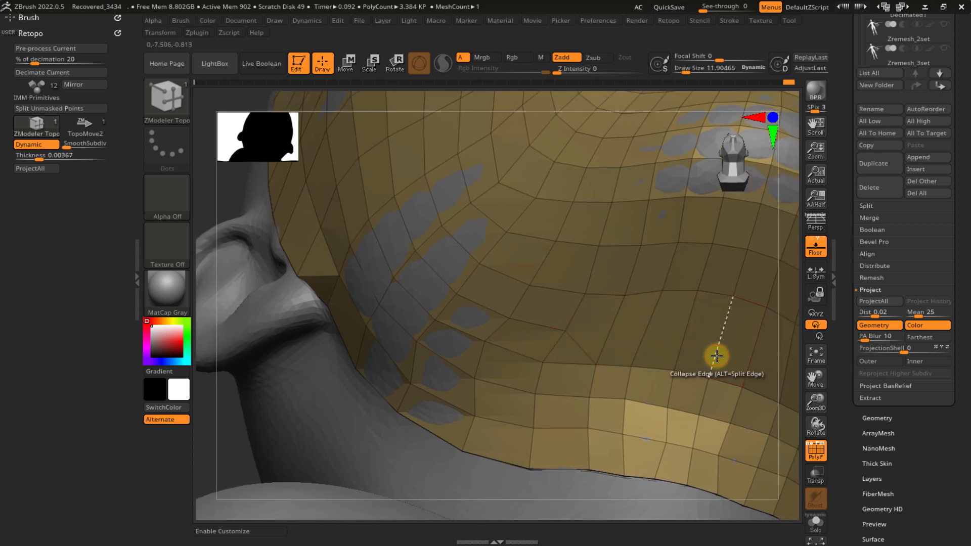
pyautogui.click(557, 342)
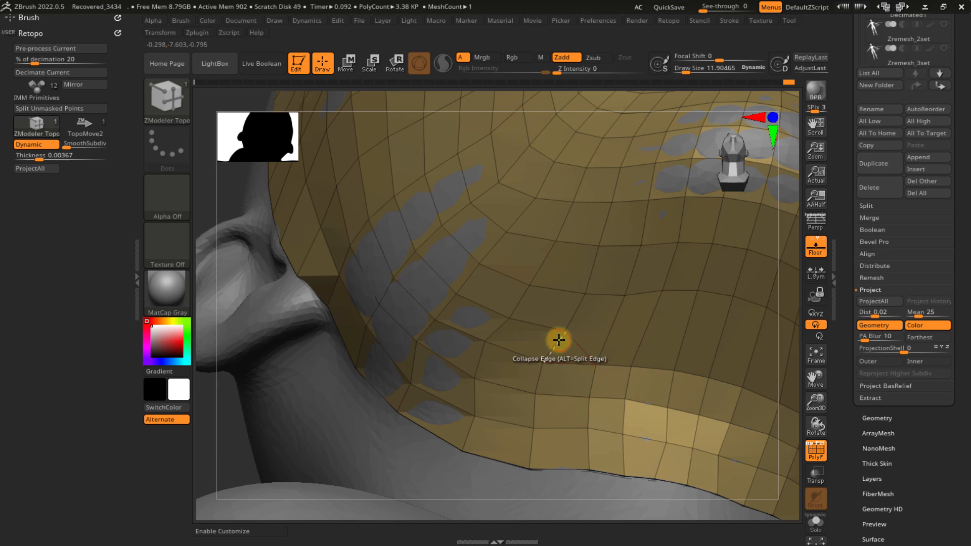
pyautogui.click(502, 326)
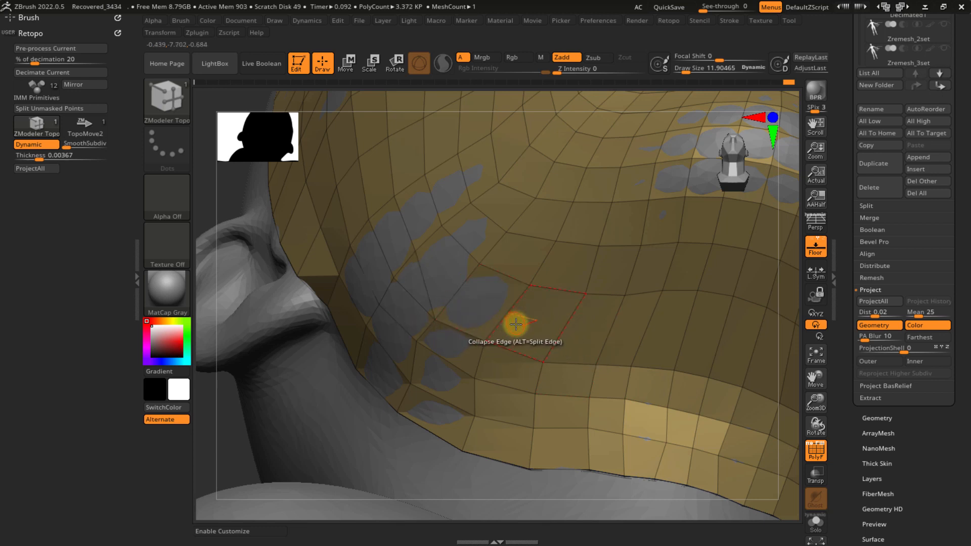
pyautogui.keyDown('ctrl'); pyautogui.moveTo(514, 324); pyautogui.dragTo(481, 329, button='right'); pyautogui.keyUp('ctrl')
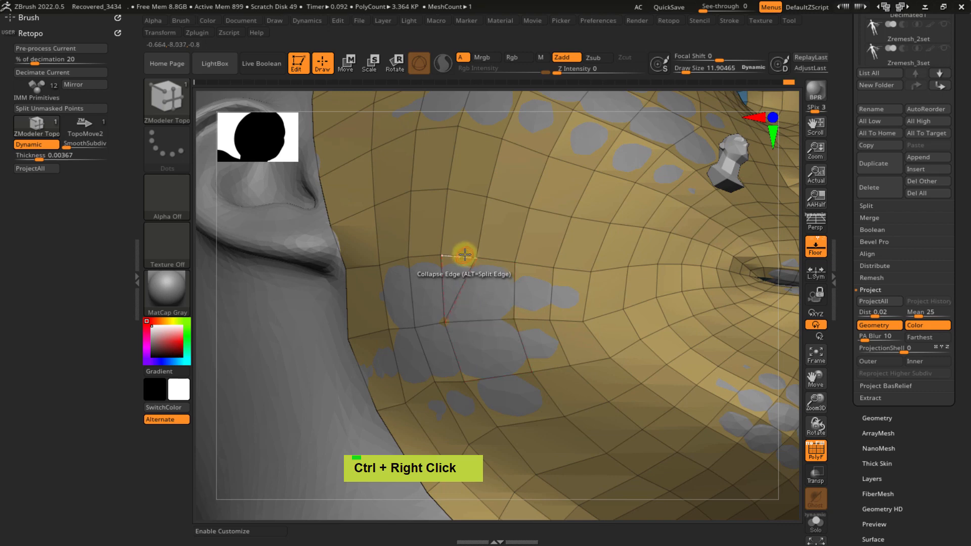
# - Collapse the cross edges of the face row running up the cheek in front of the ear
pyautogui.click(468, 258)
pyautogui.keyDown('alt'); pyautogui.moveTo(484, 255); pyautogui.dragTo(503, 406, button='right'); pyautogui.keyUp('alt')
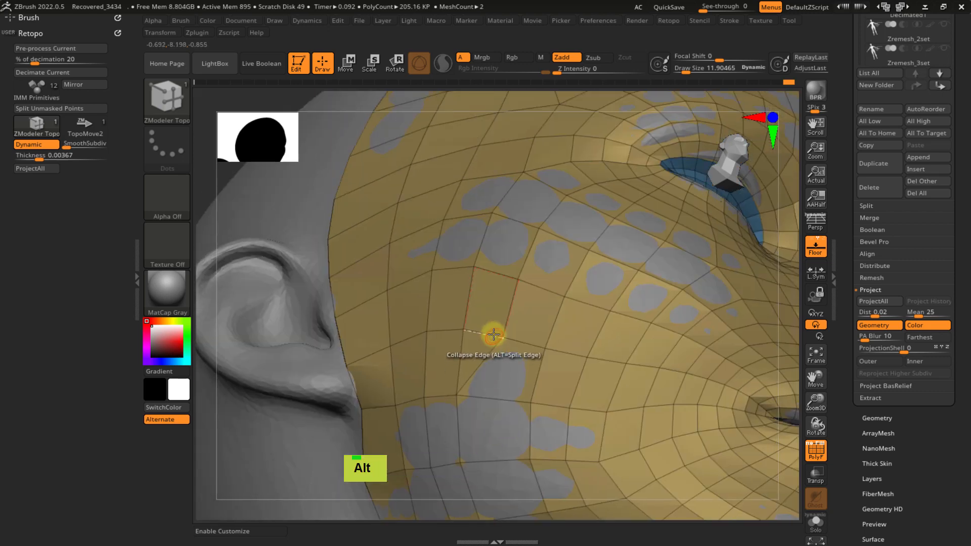
pyautogui.click(494, 336)
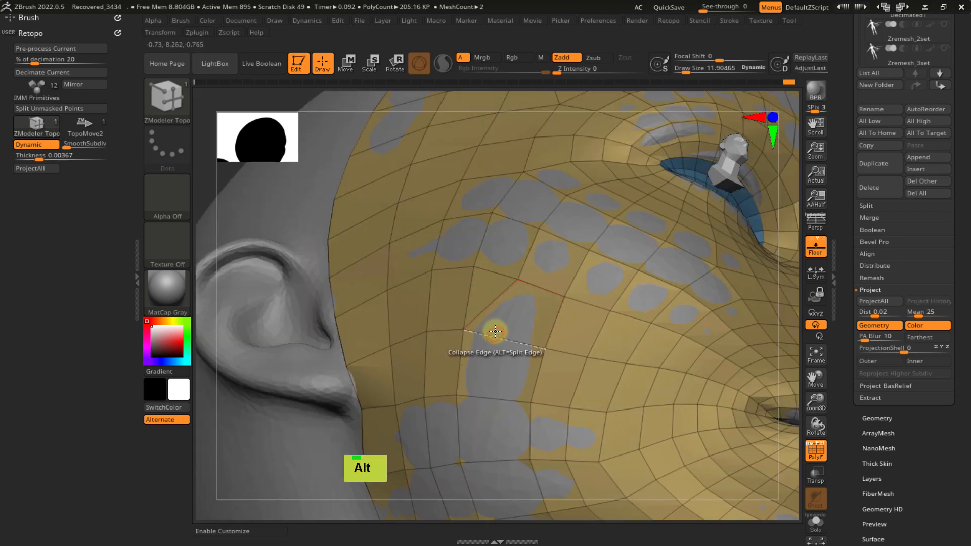
pyautogui.click(511, 278)
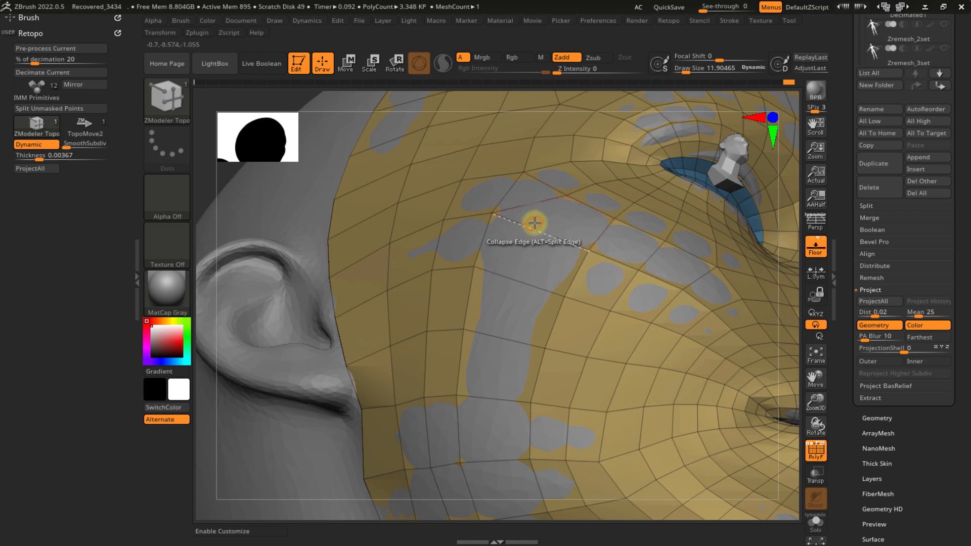
# - Try collapsing one more edge of the row on the upper cheek near the temple
pyautogui.click(557, 194)
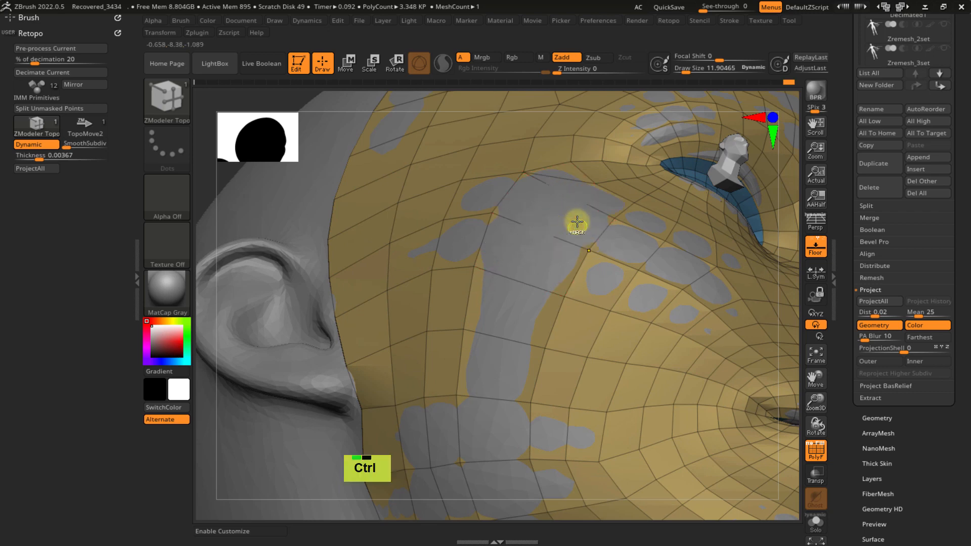
pyautogui.moveTo(577, 221)
pyautogui.keyDown('ctrl'); pyautogui.mouseDown(button='right')
pyautogui.moveTo(564, 201)
pyautogui.moveTo(559, 244)
pyautogui.moveTo(564, 229)
pyautogui.mouseUp(button='right'); pyautogui.keyUp('ctrl')
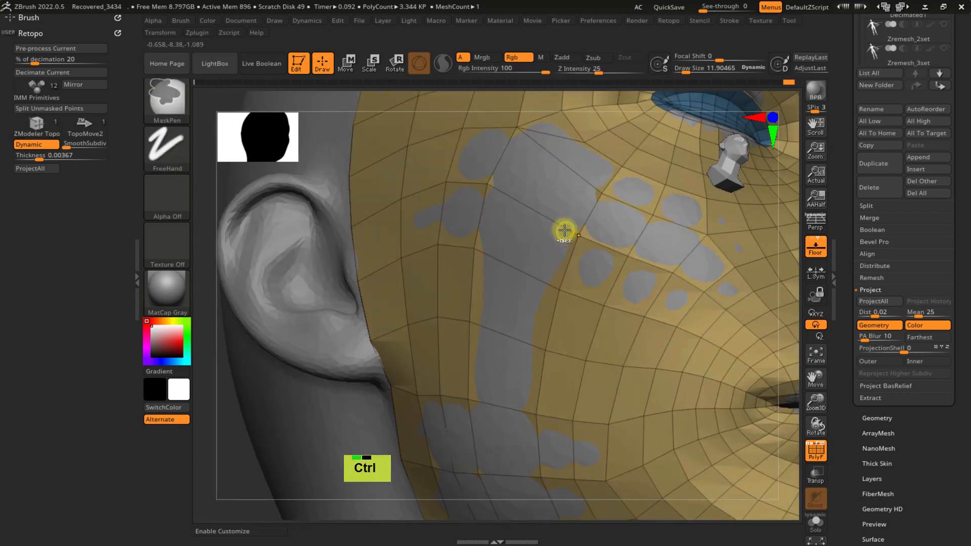
pyautogui.hotkey('ctrl', 'z')
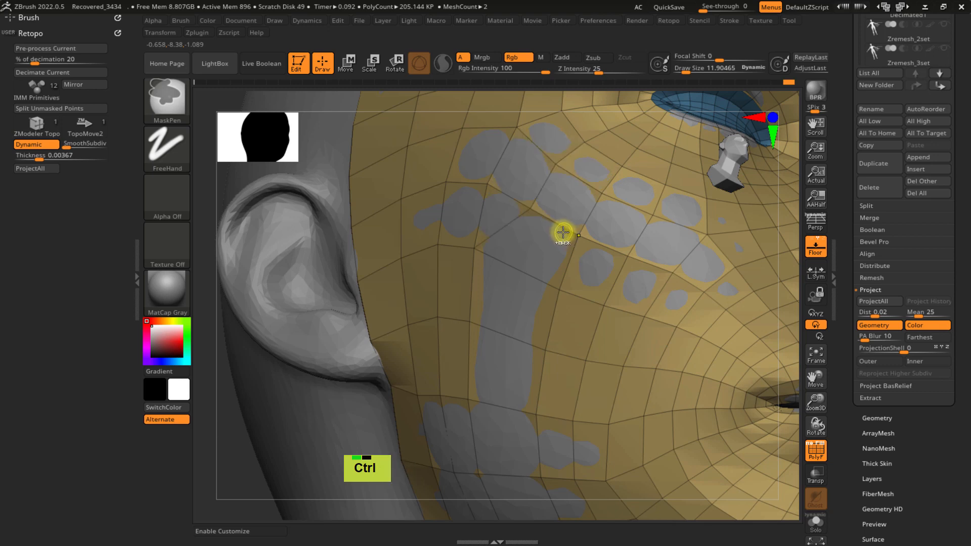
pyautogui.keyDown('ctrl'); pyautogui.moveTo(536, 280); pyautogui.dragTo(531, 241, button='right'); pyautogui.keyUp('ctrl')
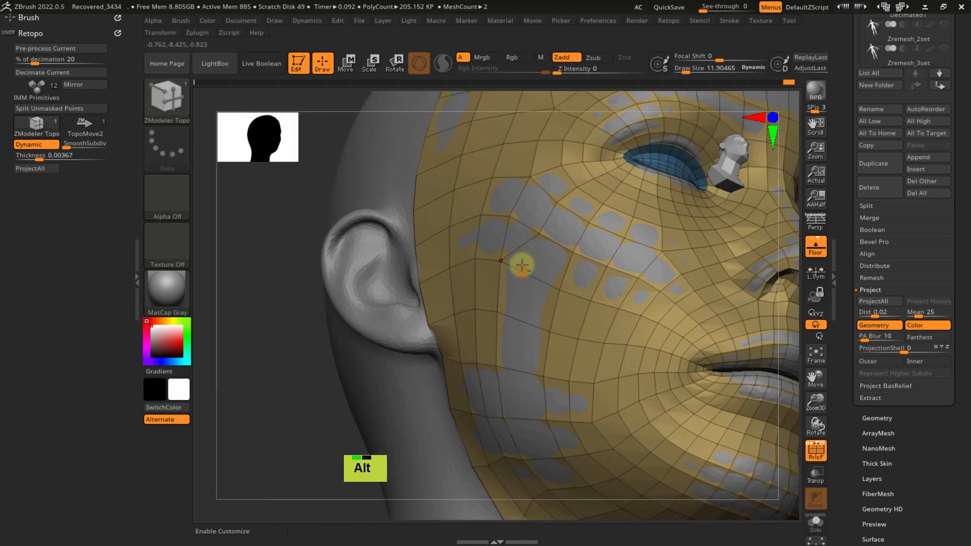
pyautogui.keyDown('alt'); pyautogui.moveTo(522, 282); pyautogui.dragTo(511, 262, button='right'); pyautogui.keyUp('alt')
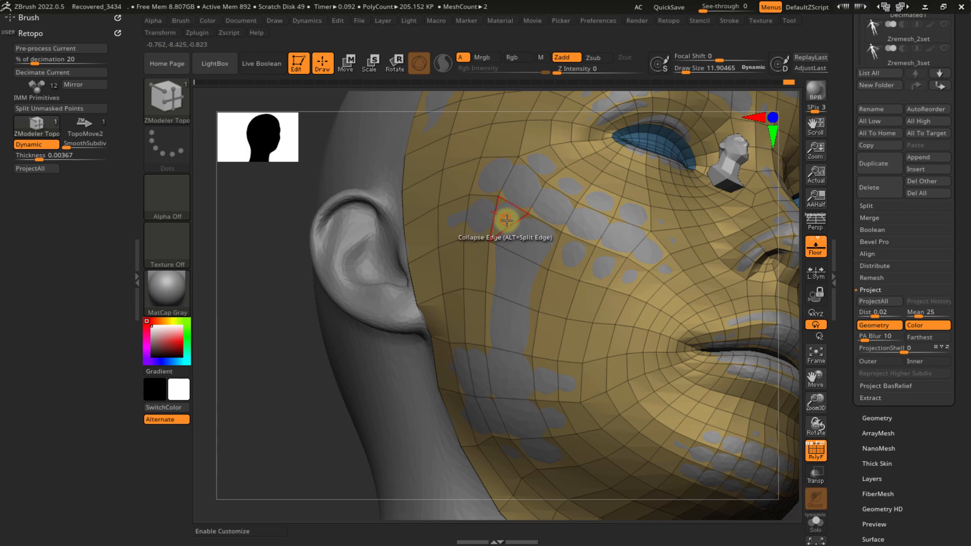
# - Collapse the vertical edges at the centre of the second face row from the border under the chin
pyautogui.moveTo(642, 325); pyautogui.dragTo(577, 383, button='right')
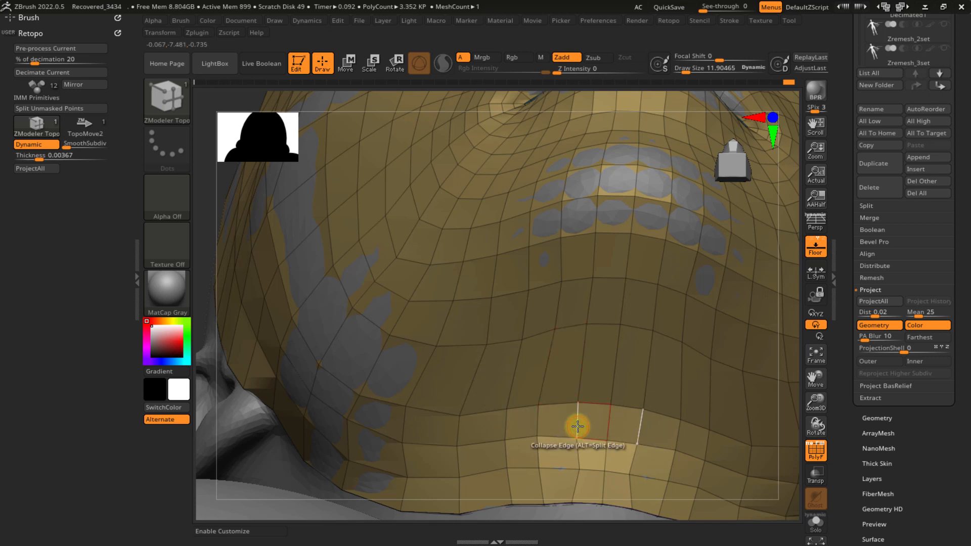
pyautogui.doubleClick(578, 421)
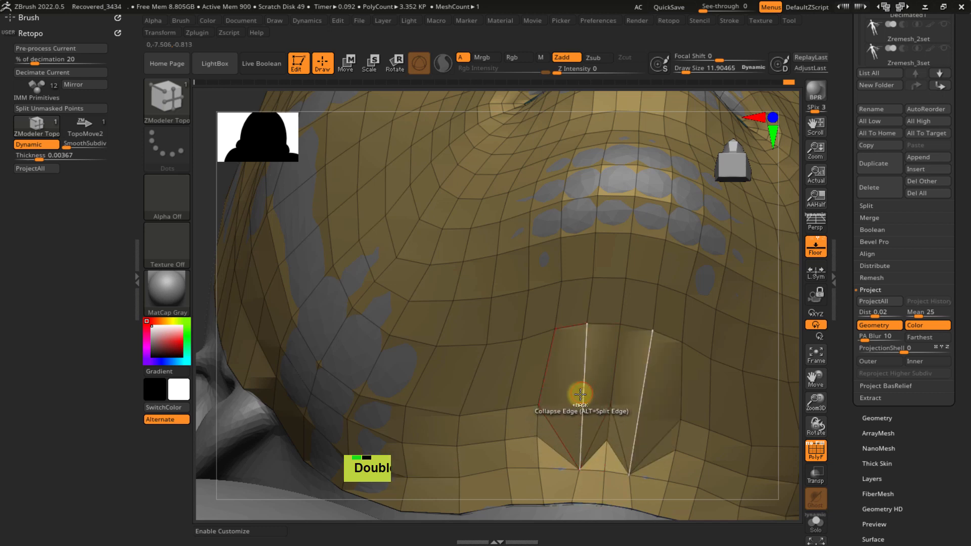
pyautogui.hotkey('ctrl', 'z')
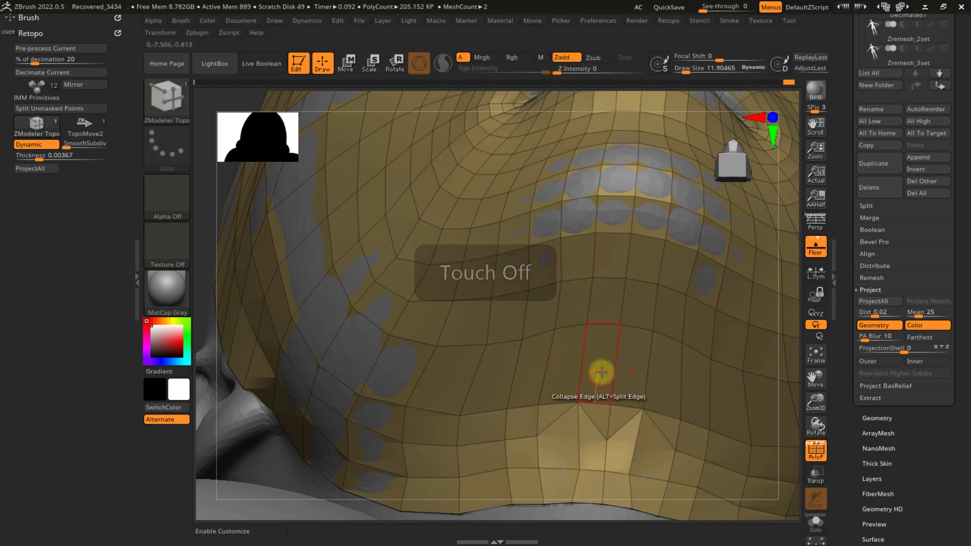
pyautogui.moveTo(592, 282)
pyautogui.keyDown('alt'); pyautogui.mouseDown(button='right')
pyautogui.moveTo(613, 314)
pyautogui.moveTo(610, 378)
pyautogui.moveTo(599, 359)
pyautogui.mouseUp(button='right'); pyautogui.keyUp('alt')
pyautogui.press('b')
pyautogui.press('z')
pyautogui.press('m')
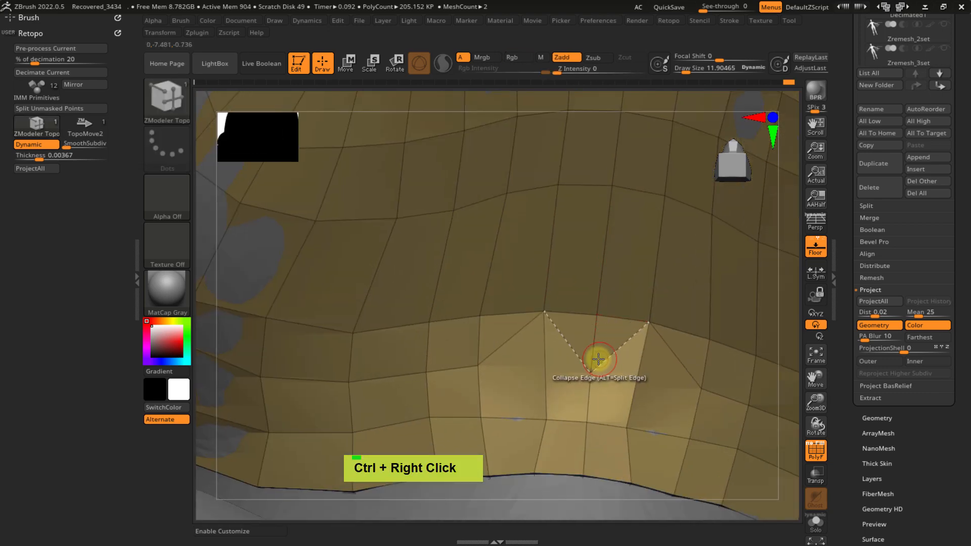
pyautogui.click(591, 360)
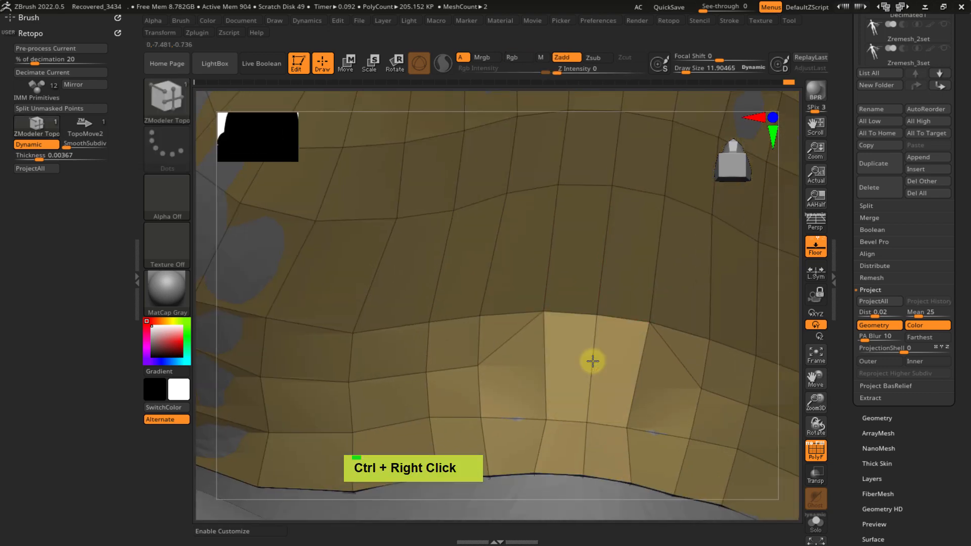
# - Collapse the remaining vertical edges of that row from beneath the chin outward to the jaw corner
pyautogui.click(476, 355)
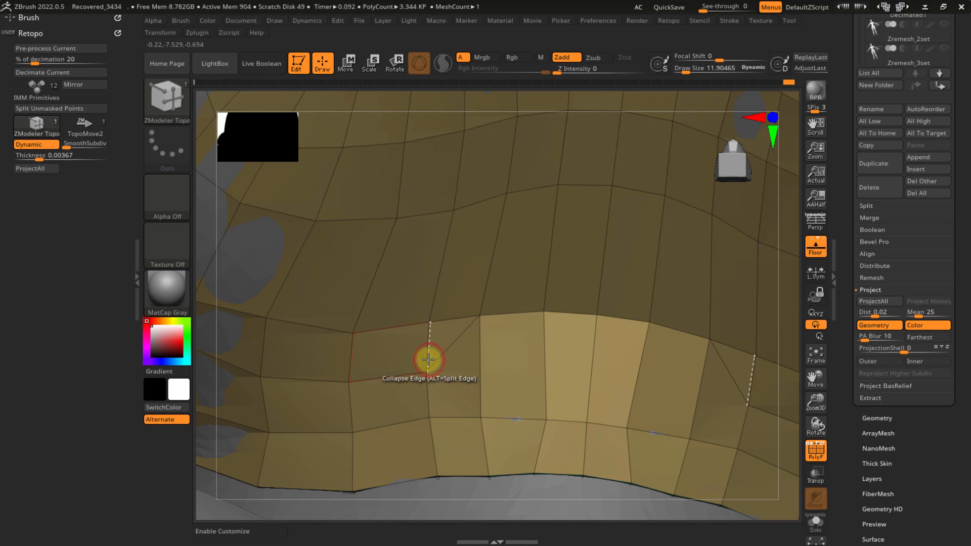
pyautogui.click(366, 365)
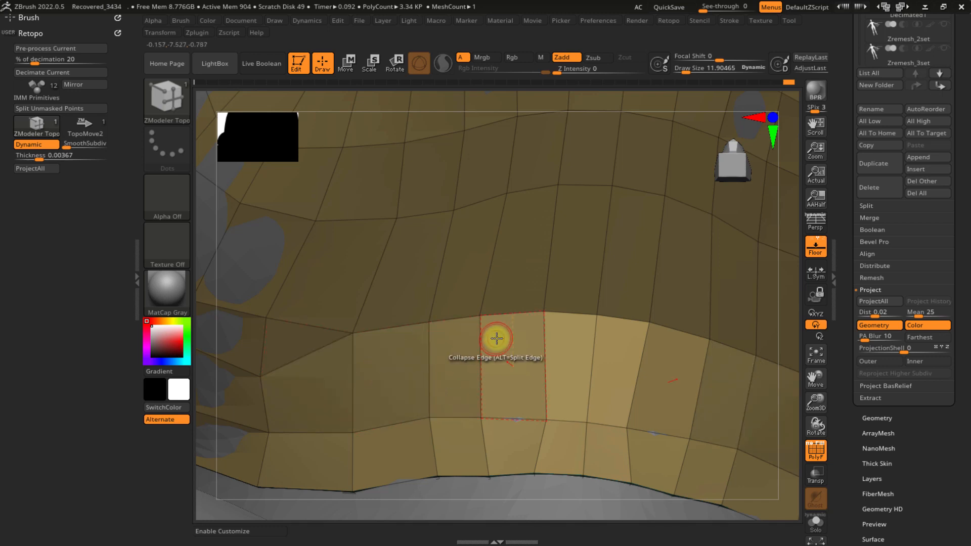
pyautogui.keyDown('alt'); pyautogui.moveTo(497, 338); pyautogui.dragTo(480, 318, button='right'); pyautogui.keyUp('alt')
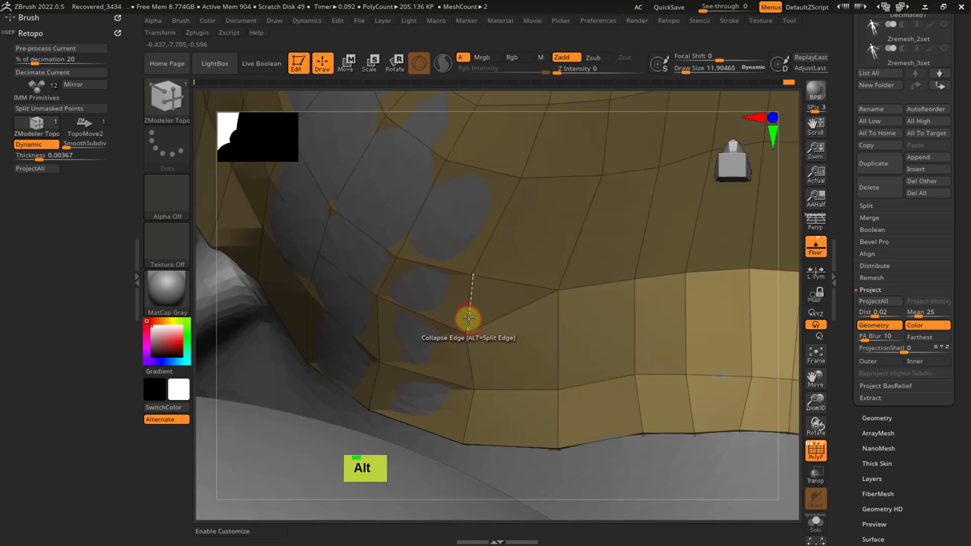
pyautogui.click(468, 319)
pyautogui.keyDown('alt'); pyautogui.moveTo(520, 351); pyautogui.dragTo(615, 385, button='right'); pyautogui.keyUp('alt')
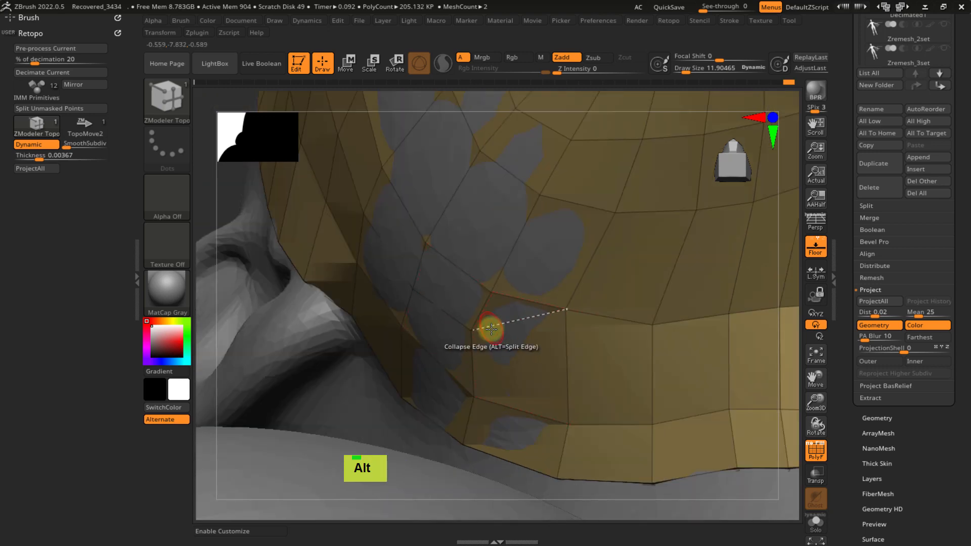
pyautogui.click(482, 303)
# - Continue collapsing the row's edges from the jaw corner up the cheek in front of the ear
pyautogui.moveTo(482, 303); pyautogui.dragTo(462, 351, button='right')
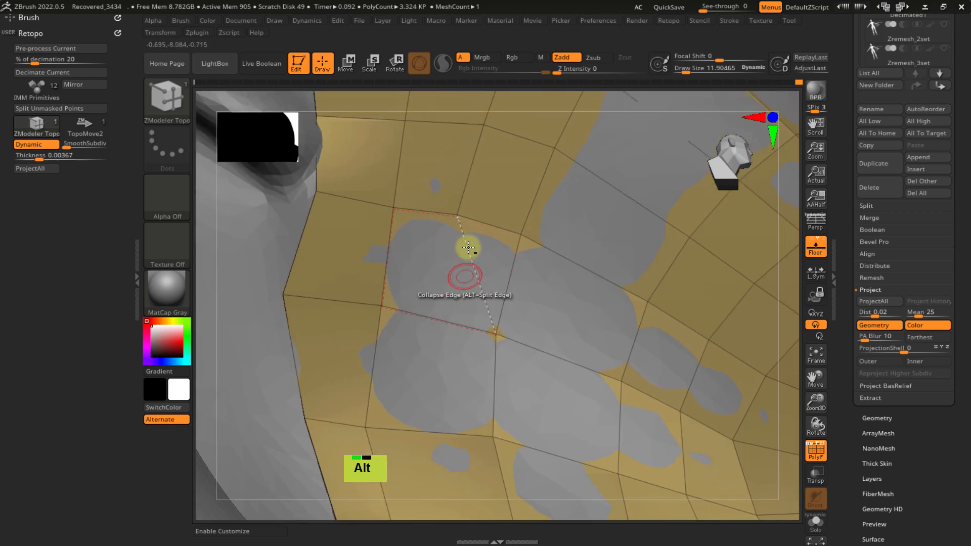
pyautogui.keyDown('alt'); pyautogui.moveTo(468, 248); pyautogui.dragTo(457, 359, button='right'); pyautogui.keyUp('alt')
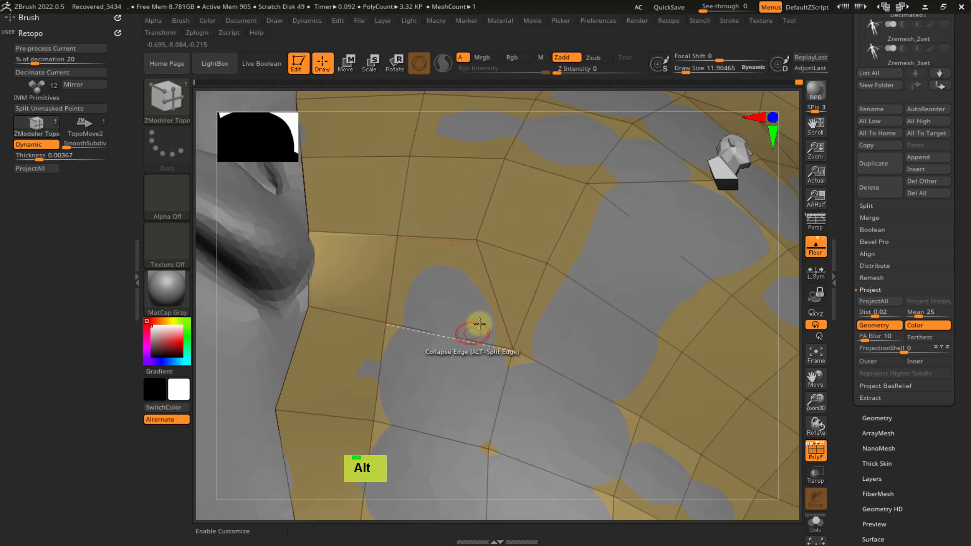
pyautogui.keyDown('alt'); pyautogui.moveTo(479, 324); pyautogui.dragTo(454, 351, button='right'); pyautogui.keyUp('alt')
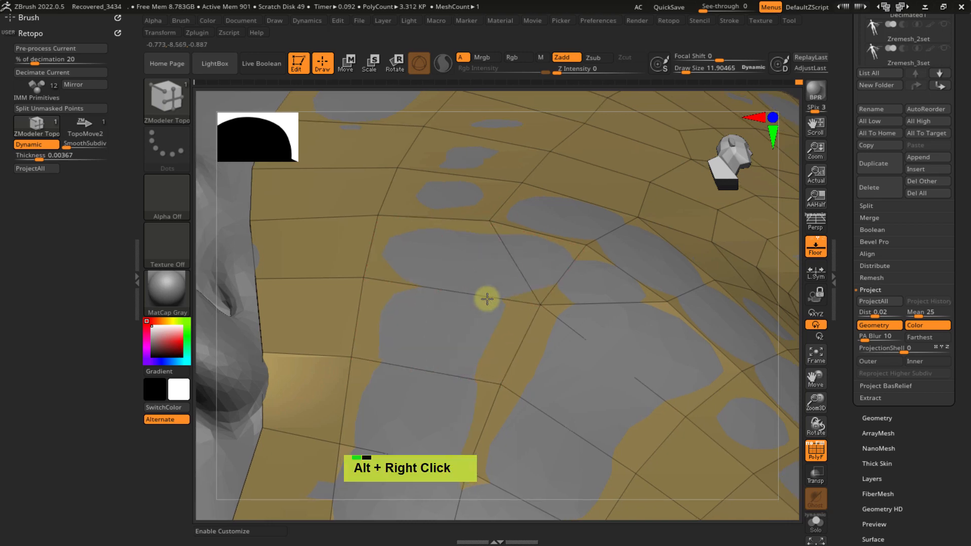
pyautogui.moveTo(488, 297)
pyautogui.mouseDown(button='right')
pyautogui.moveTo(488, 354)
pyautogui.moveTo(500, 282)
pyautogui.moveTo(522, 304)
pyautogui.mouseUp(button='right')
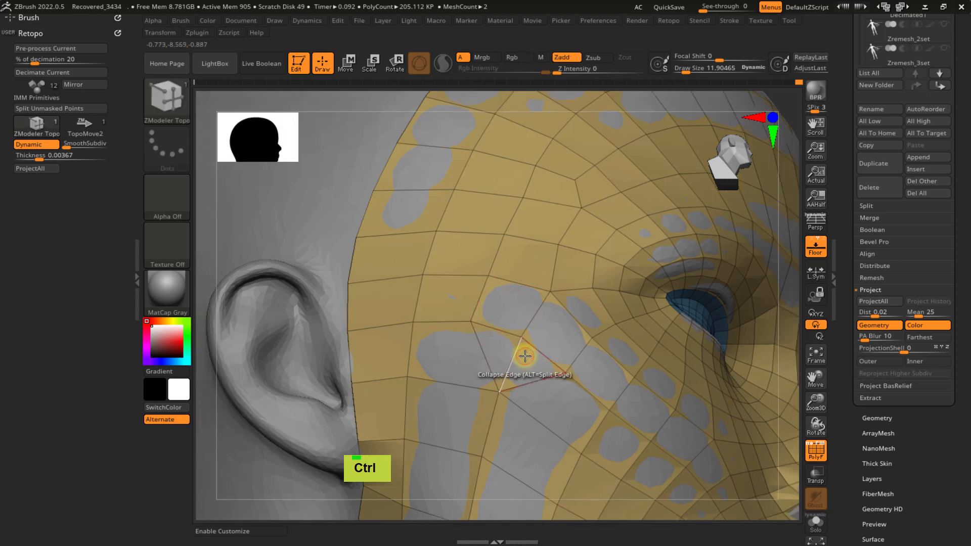
# - Set the ZModeler edge action to Delete and delete the edge that splits the quad on the upper cheek
pyautogui.keyDown('alt'); pyautogui.moveTo(525, 356); pyautogui.dragTo(492, 341, button='right'); pyautogui.keyUp('alt')
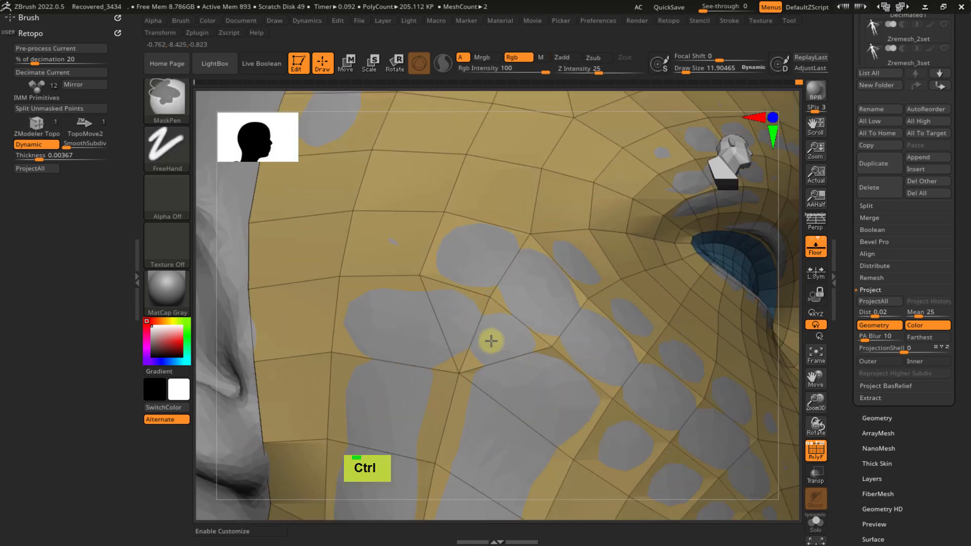
pyautogui.press('space')
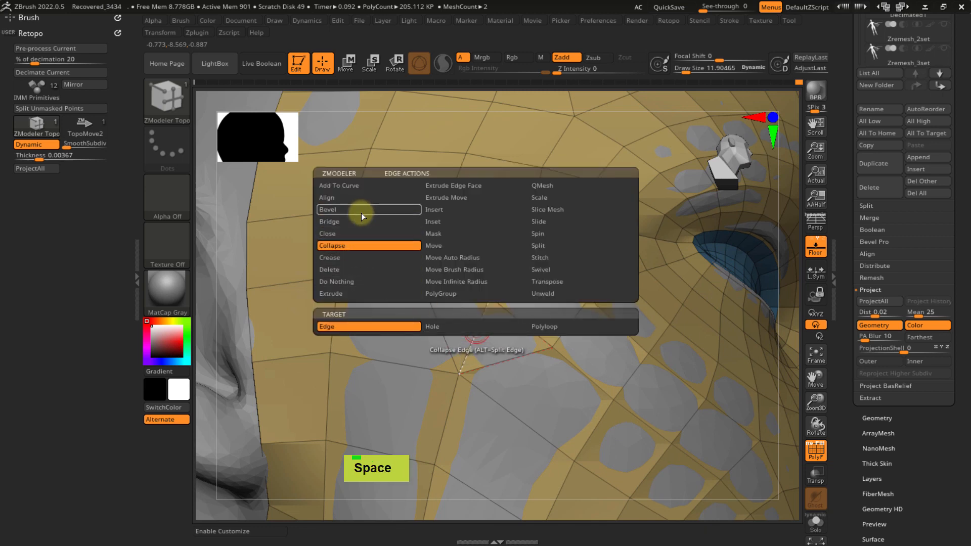
pyautogui.click(349, 270)
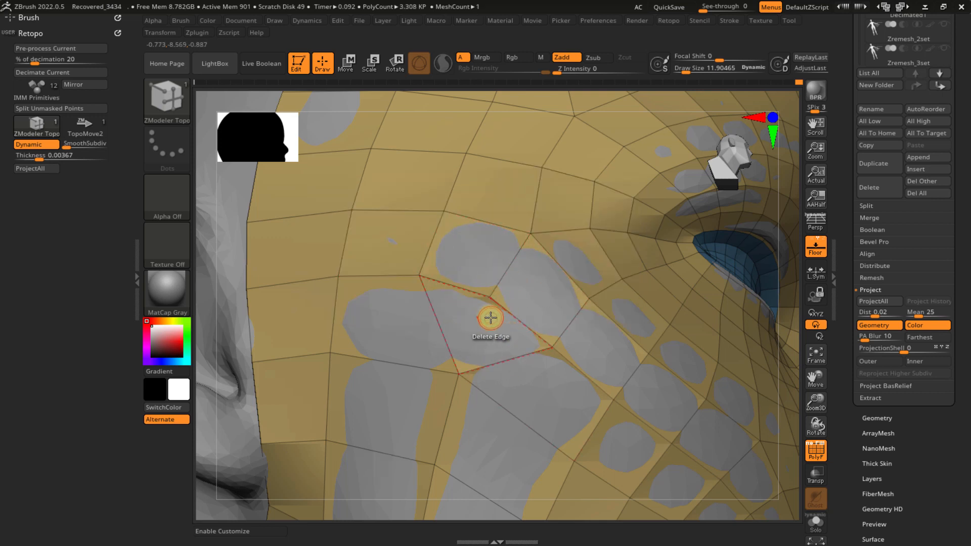
# - Switch to the TopoMove2 brush, set the draw size to about 99, and smooth the points around the upper cheek
pyautogui.hotkey('ctrl', 'x')
pyautogui.click(514, 396)
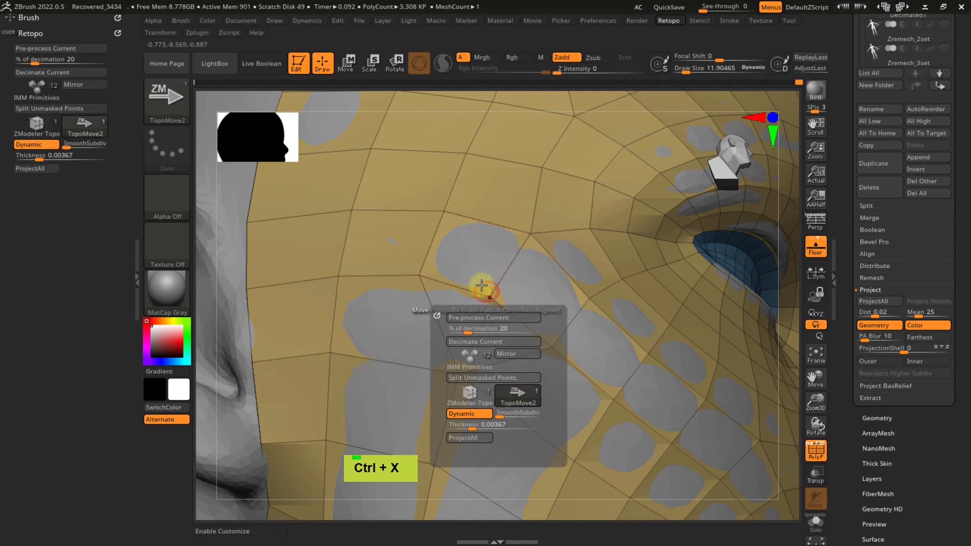
pyautogui.press('s')
pyautogui.moveTo(494, 282); pyautogui.dragTo(503, 284)
pyautogui.keyDown('shift'); pyautogui.click(471, 321); pyautogui.keyUp('shift')
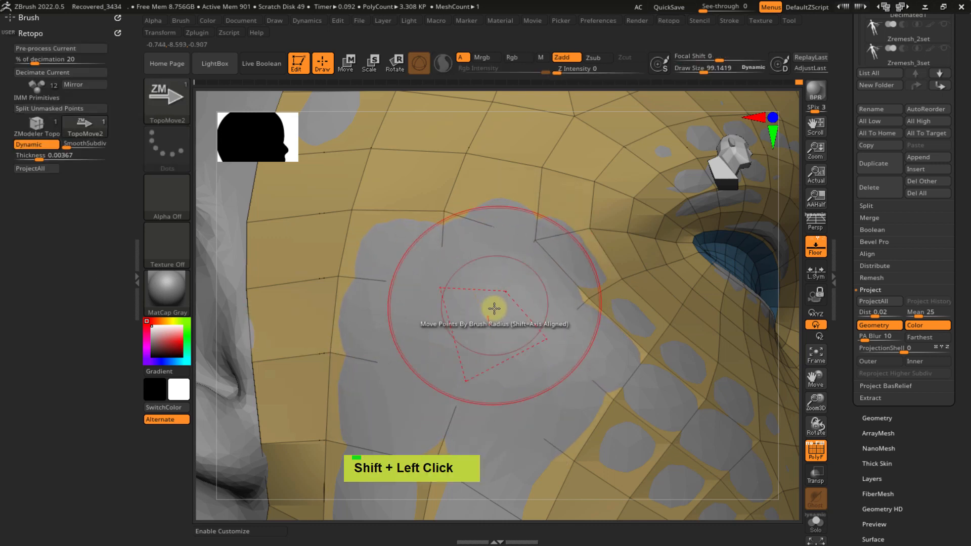
pyautogui.keyDown('ctrl'); pyautogui.moveTo(495, 309); pyautogui.dragTo(524, 302, button='right'); pyautogui.keyUp('ctrl')
pyautogui.click(491, 314)
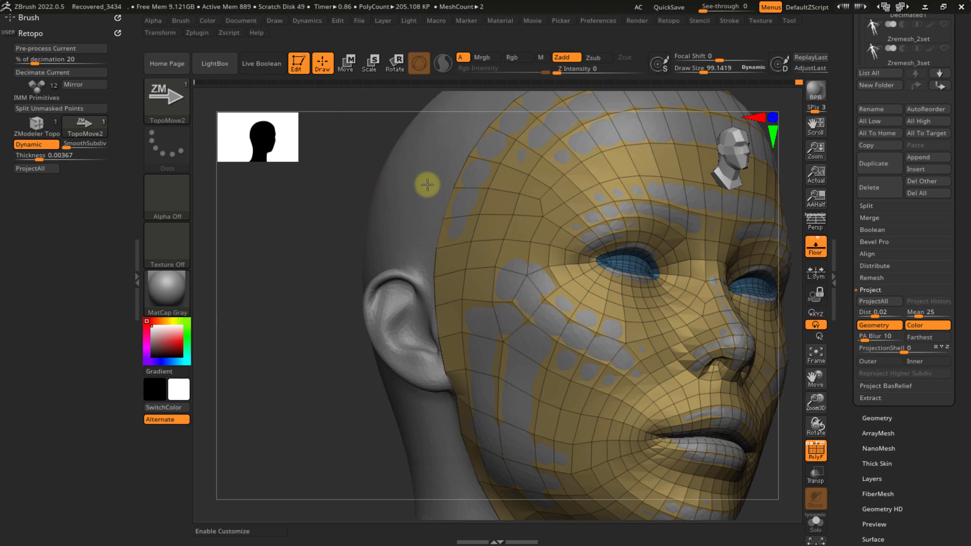
# - Examine the polygon flow of the retopo mesh across the cheek, jaw and underside of the chin
pyautogui.moveTo(328, 291); pyautogui.dragTo(552, 299, button='right')
pyautogui.keyDown('alt'); pyautogui.moveTo(577, 291); pyautogui.dragTo(379, 195, button='right'); pyautogui.keyUp('alt')
pyautogui.keyDown('alt'); pyautogui.moveTo(542, 265); pyautogui.dragTo(404, 203, button='right'); pyautogui.keyUp('alt')
pyautogui.moveTo(502, 315)
pyautogui.mouseDown(button='right')
pyautogui.moveTo(524, 351)
pyautogui.moveTo(512, 328)
pyautogui.moveTo(483, 323)
pyautogui.moveTo(577, 347)
pyautogui.mouseUp(button='right')
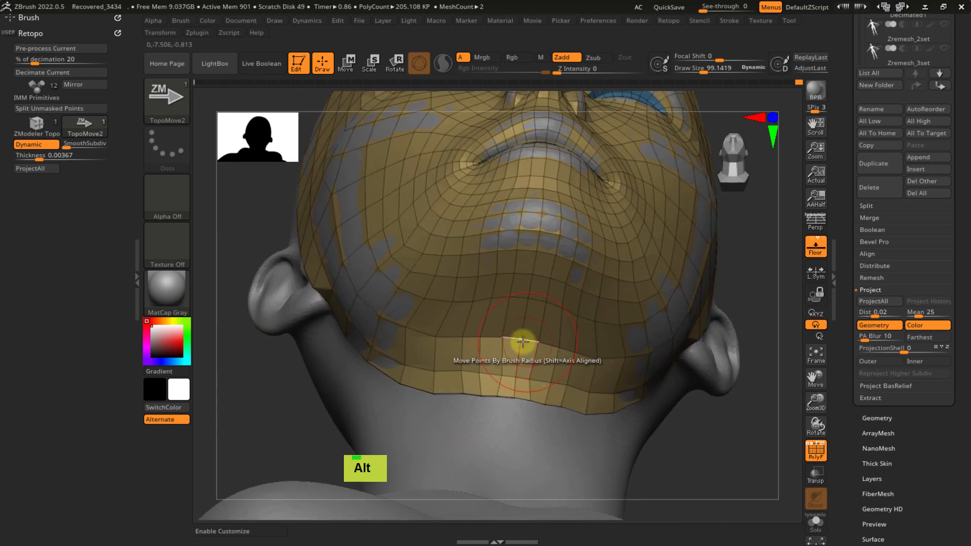
pyautogui.keyDown('alt'); pyautogui.moveTo(512, 328); pyautogui.dragTo(525, 332, button='right'); pyautogui.keyUp('alt')
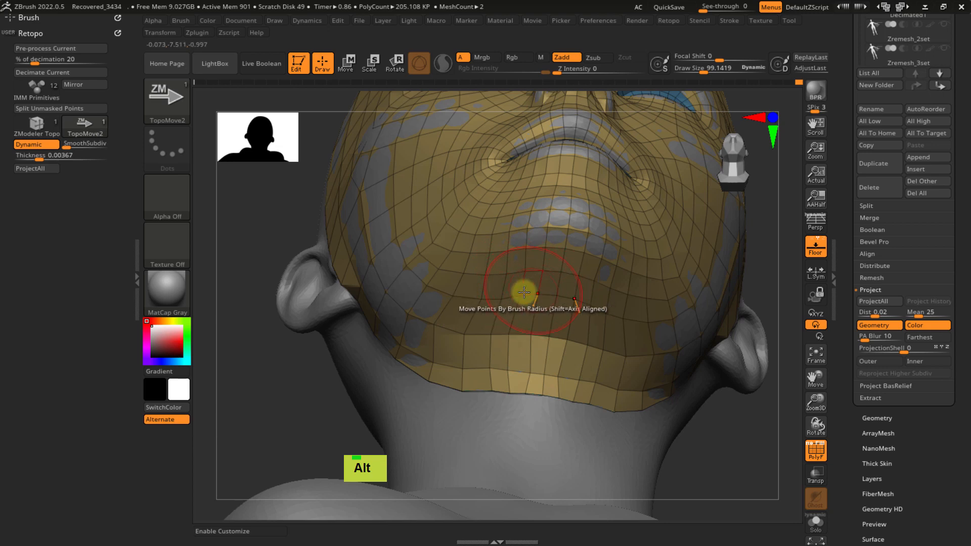
pyautogui.keyDown('alt'); pyautogui.moveTo(496, 307); pyautogui.dragTo(488, 319, button='right'); pyautogui.keyUp('alt')
pyautogui.moveTo(384, 225); pyautogui.dragTo(438, 267, button='right')
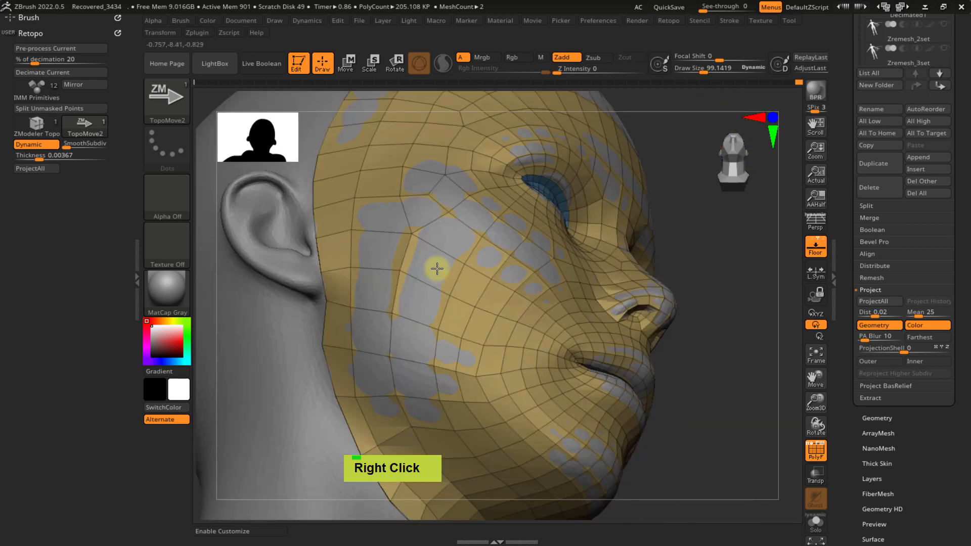
# - Switch to the ZModeler Topo brush, set the edge action to Collapse, and collapse edges near the mesh border under the chin
pyautogui.moveTo(596, 314)
pyautogui.mouseDown(button='right')
pyautogui.moveTo(516, 310)
pyautogui.moveTo(589, 357)
pyautogui.moveTo(511, 234)
pyautogui.moveTo(601, 360)
pyautogui.moveTo(511, 284)
pyautogui.moveTo(523, 345)
pyautogui.moveTo(509, 369)
pyautogui.mouseUp(button='right')
pyautogui.rightClick(589, 358)
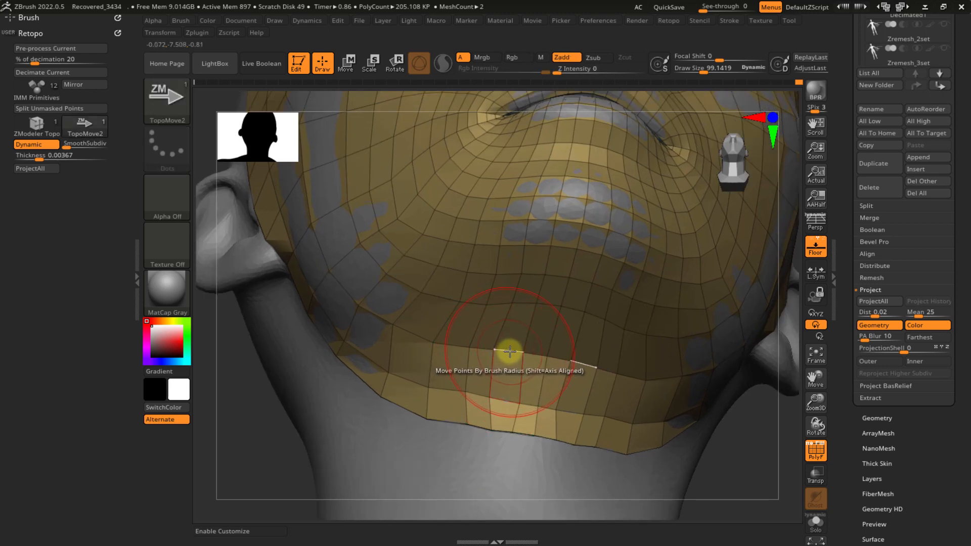
pyautogui.hotkey('ctrl', 'x')
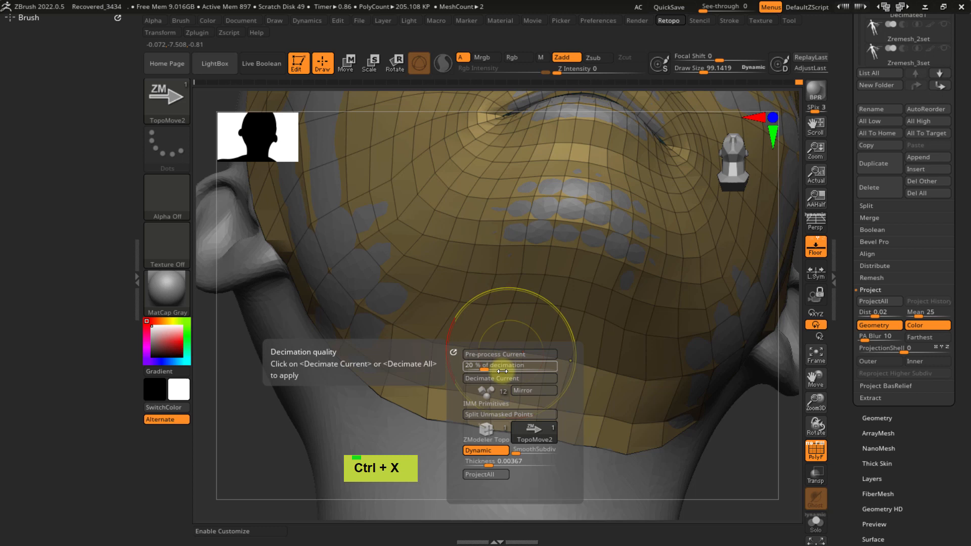
pyautogui.click(494, 431)
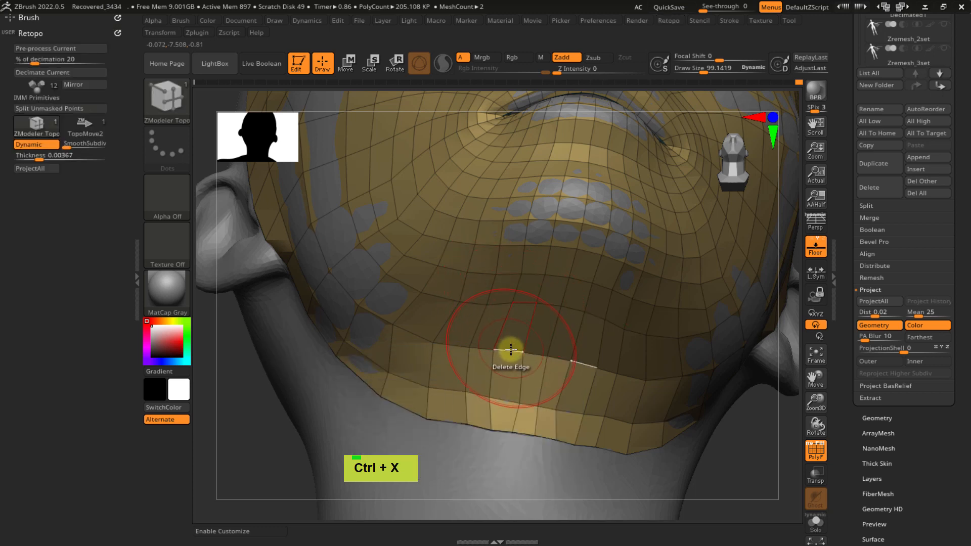
pyautogui.press('space')
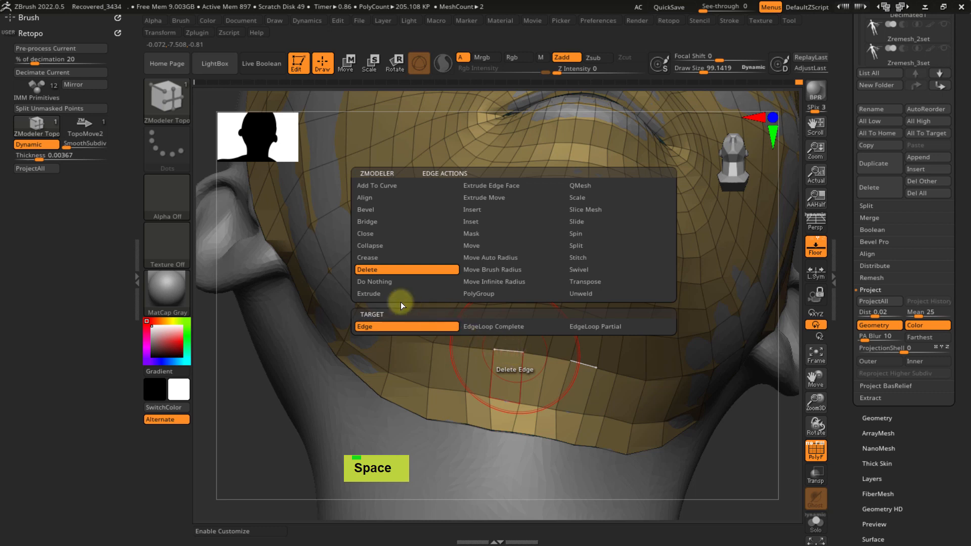
pyautogui.click(390, 247)
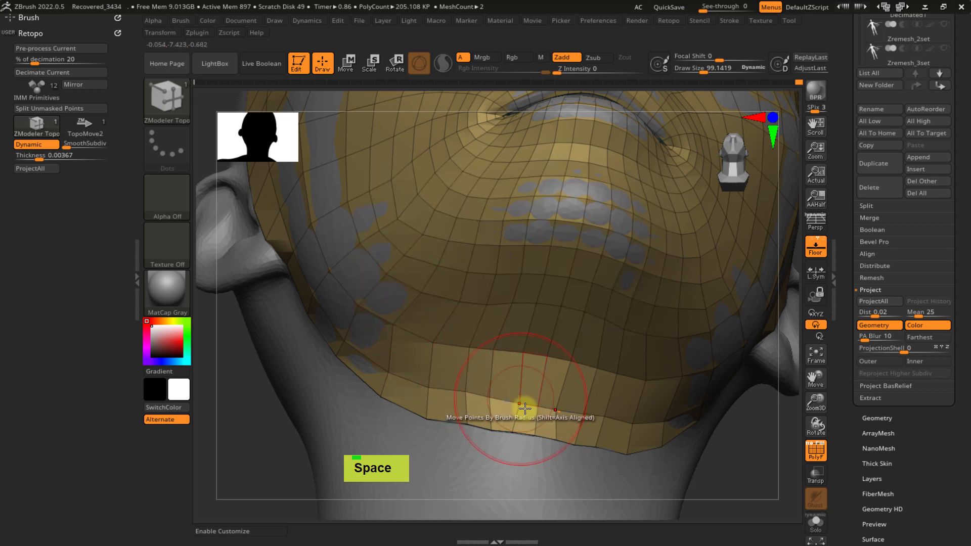
pyautogui.keyDown('ctrl'); pyautogui.moveTo(494, 404); pyautogui.dragTo(512, 410, button='right'); pyautogui.keyUp('ctrl')
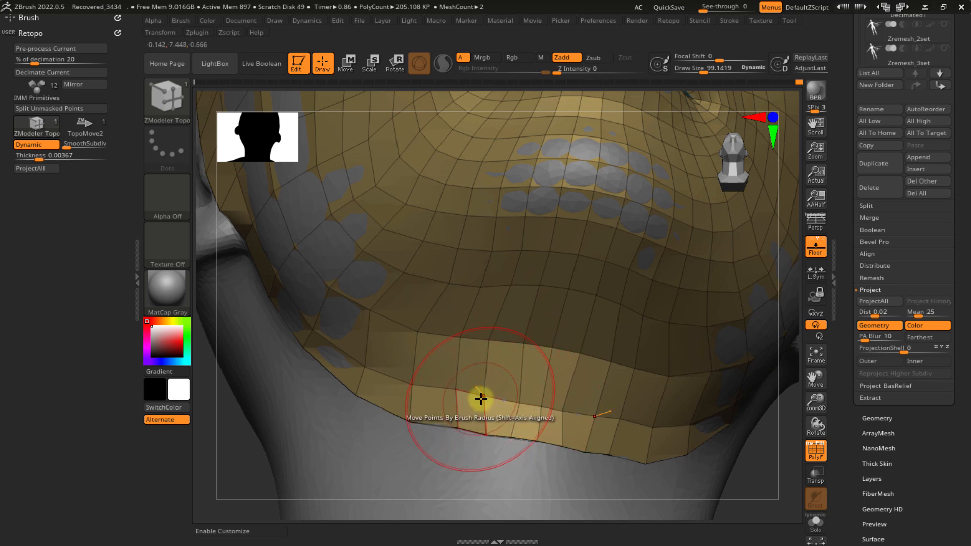
pyautogui.click(509, 402)
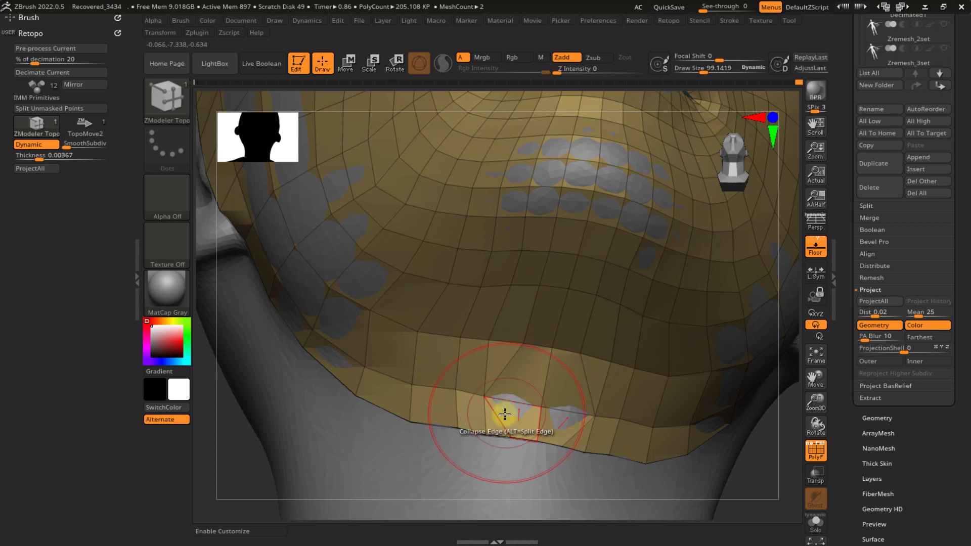
pyautogui.click(463, 392)
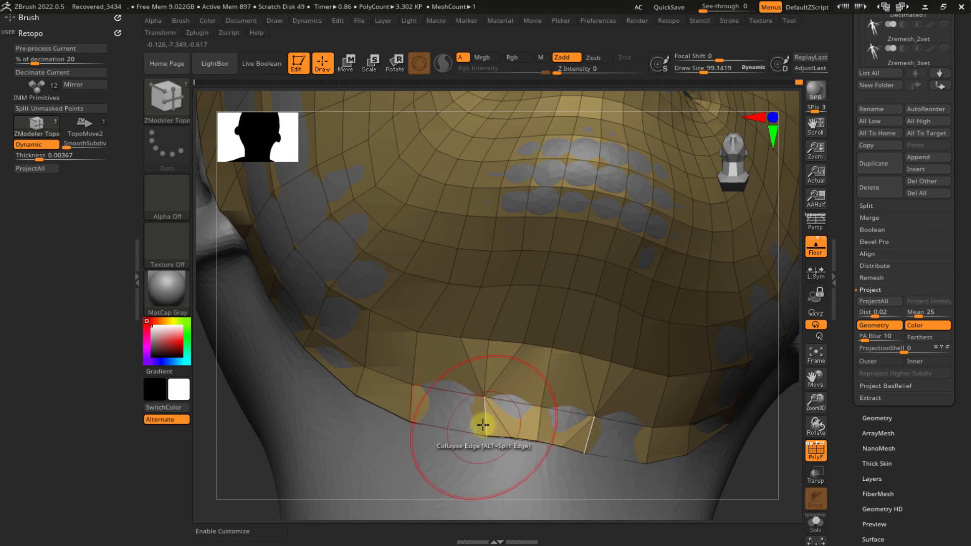
# - Reduce the draw size to about 15 and turn off Dynamic subdivision for the retopo mesh
pyautogui.keyDown('ctrl'); pyautogui.moveTo(483, 425); pyautogui.dragTo(505, 433, button='right'); pyautogui.keyUp('ctrl')
pyautogui.press('s')
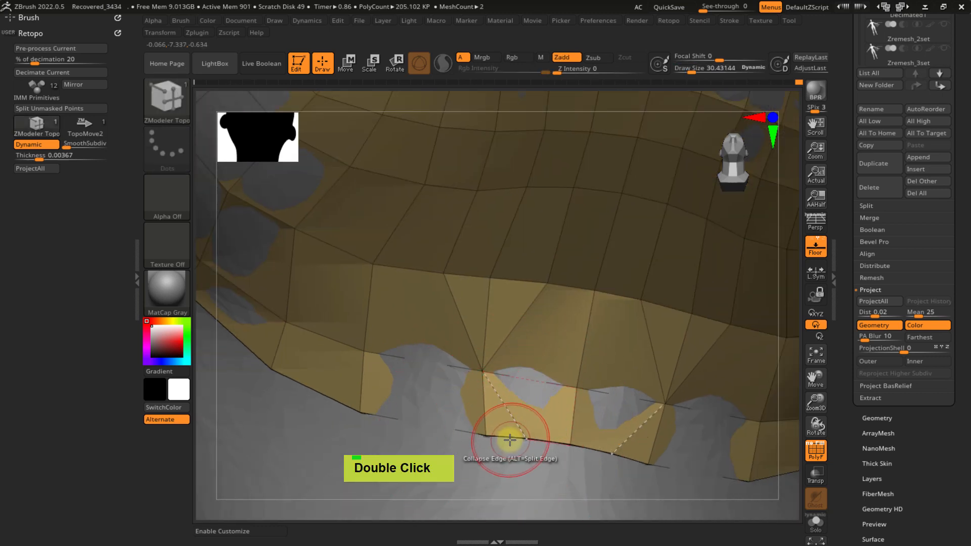
pyautogui.press('s')
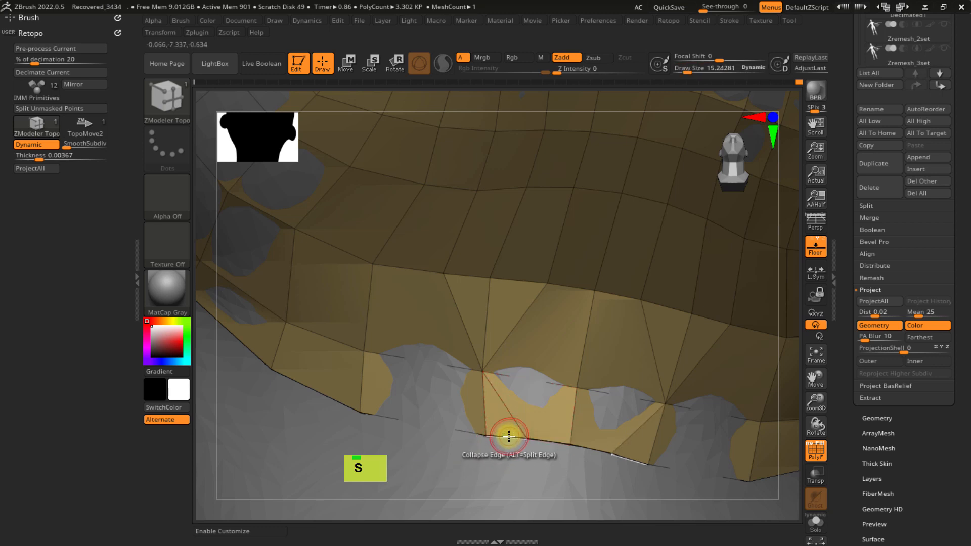
pyautogui.moveTo(509, 437); pyautogui.dragTo(494, 431, button='right')
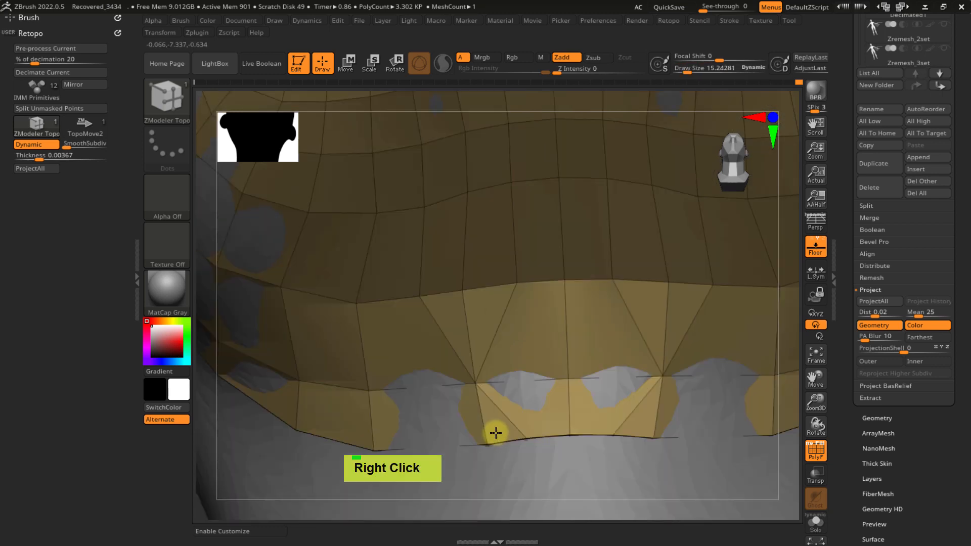
pyautogui.click(27, 144)
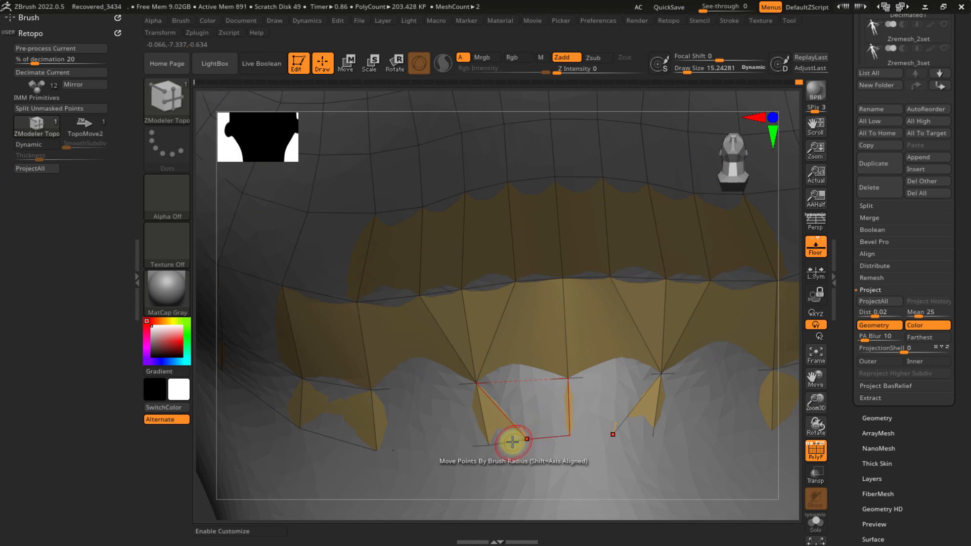
# - Collapse the surplus edges along the mesh border under the chin, undoing the misplaced collapse
pyautogui.moveTo(503, 444); pyautogui.dragTo(559, 337, button='right')
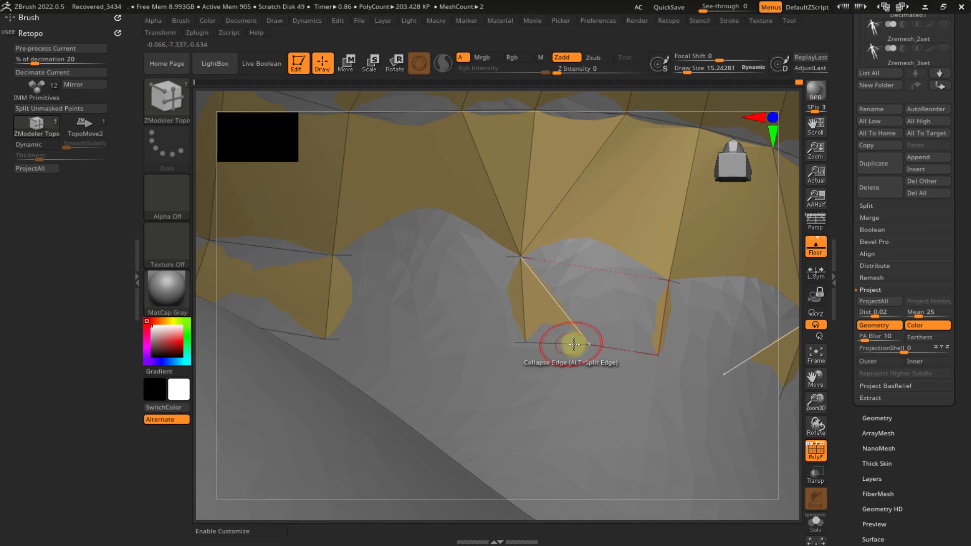
pyautogui.moveTo(577, 347)
pyautogui.mouseDown(button='right')
pyautogui.moveTo(560, 369)
pyautogui.moveTo(578, 349)
pyautogui.mouseUp(button='right')
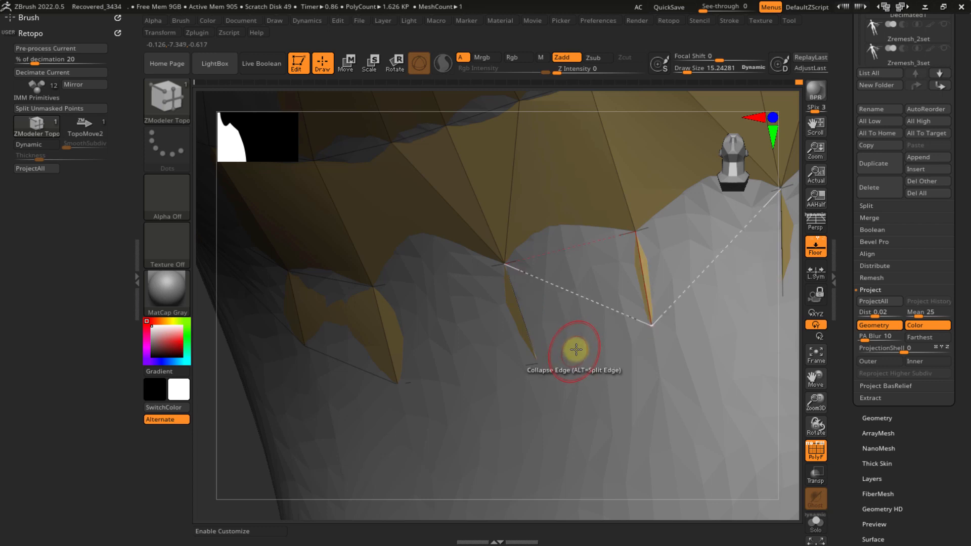
pyautogui.hotkey('ctrl', 'z')
pyautogui.moveTo(568, 345); pyautogui.dragTo(560, 306, button='right')
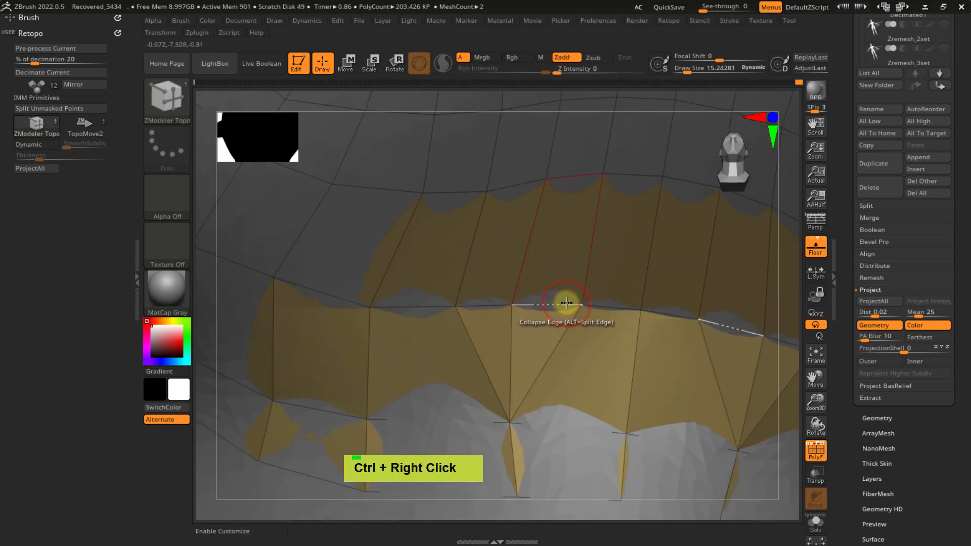
# - Collapse the surplus edges in the next rows up from the mesh border toward the chin
pyautogui.click(567, 304)
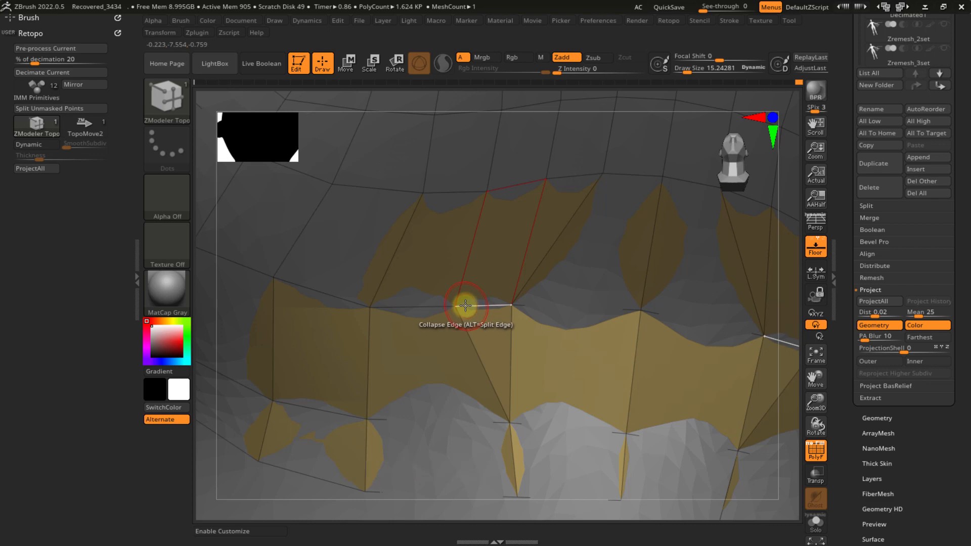
pyautogui.click(465, 305)
pyautogui.keyDown('alt'); pyautogui.moveTo(512, 245); pyautogui.dragTo(535, 401, button='right'); pyautogui.keyUp('alt')
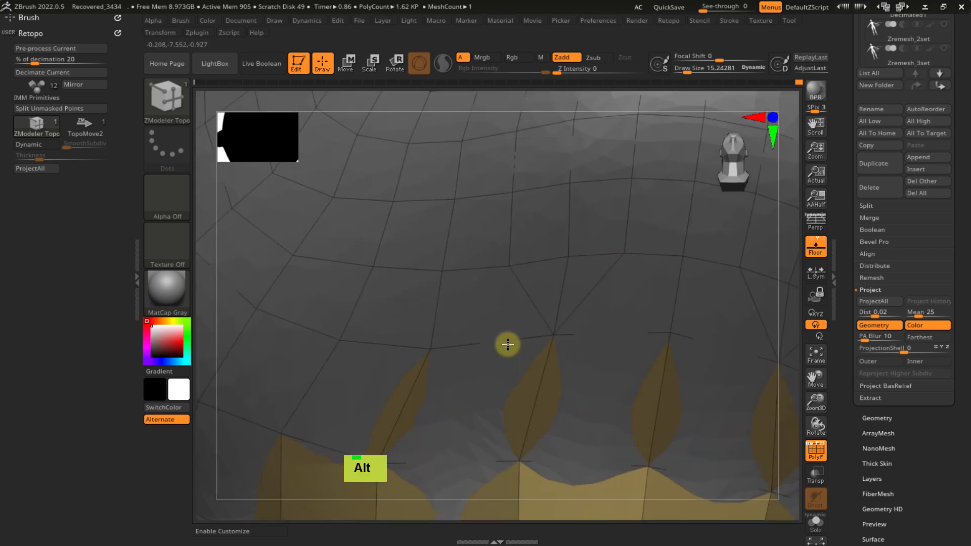
pyautogui.keyDown('ctrl'); pyautogui.moveTo(521, 288); pyautogui.dragTo(528, 329, button='right'); pyautogui.keyUp('ctrl')
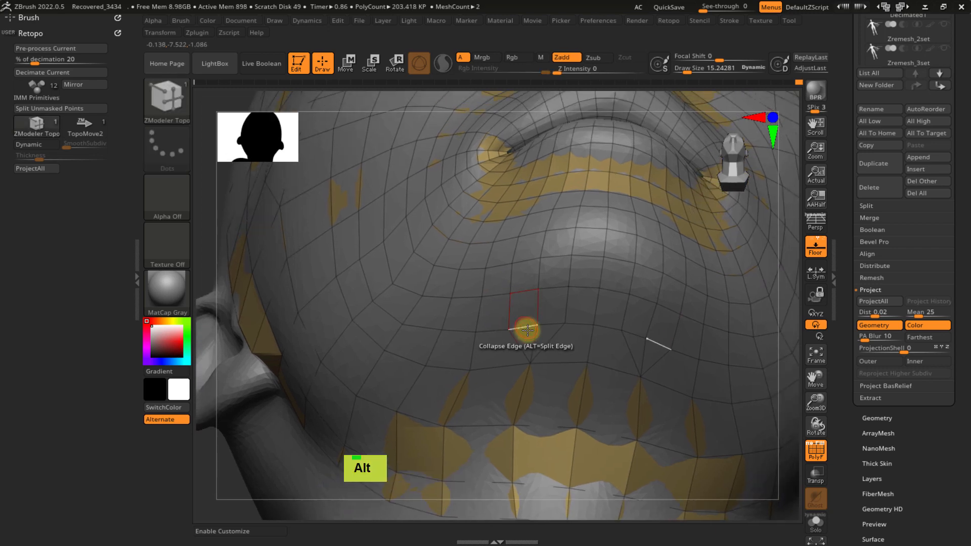
pyautogui.keyDown('ctrl'); pyautogui.moveTo(564, 365); pyautogui.dragTo(538, 343, button='right'); pyautogui.keyUp('ctrl')
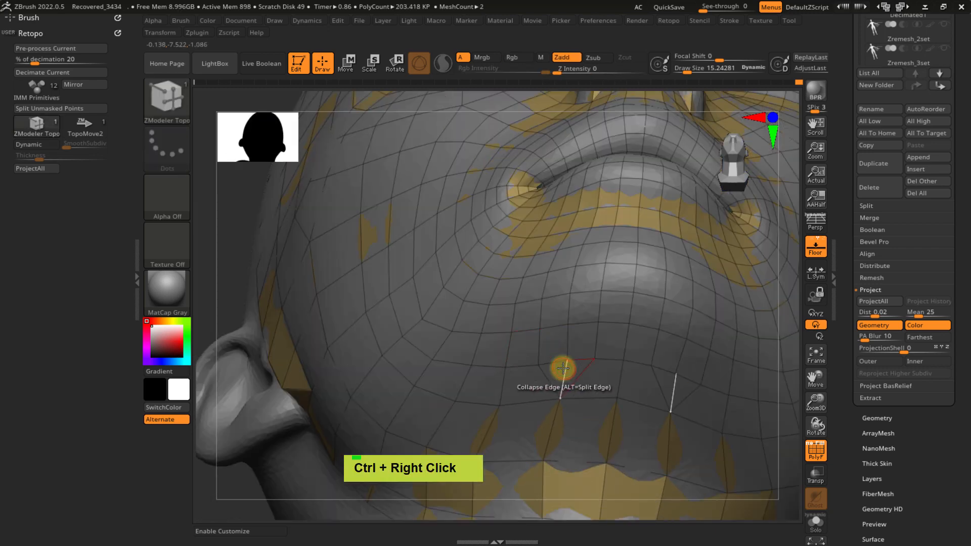
# - Set the ZModeler edge action to Delete and delete the leftover edge below the chin
pyautogui.press('space')
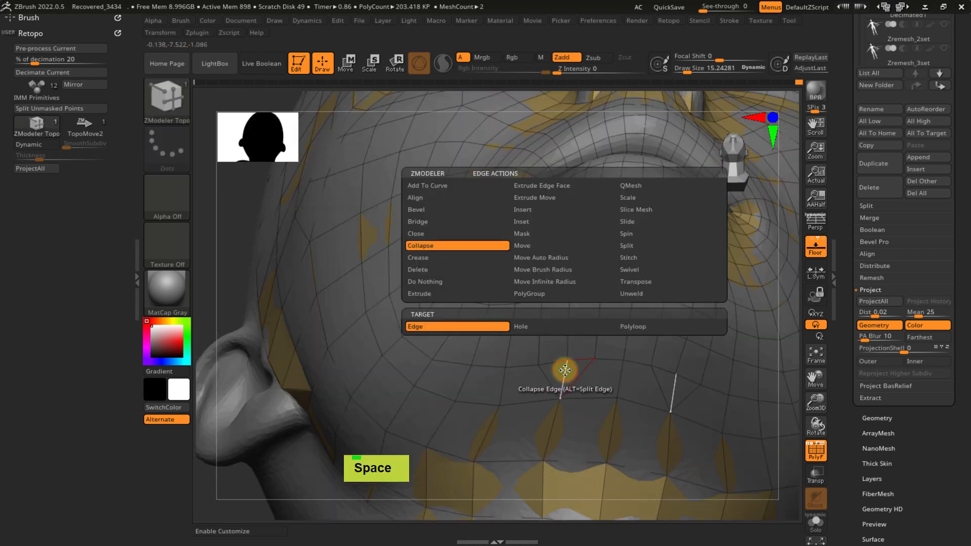
pyautogui.click(455, 259)
pyautogui.click(439, 271)
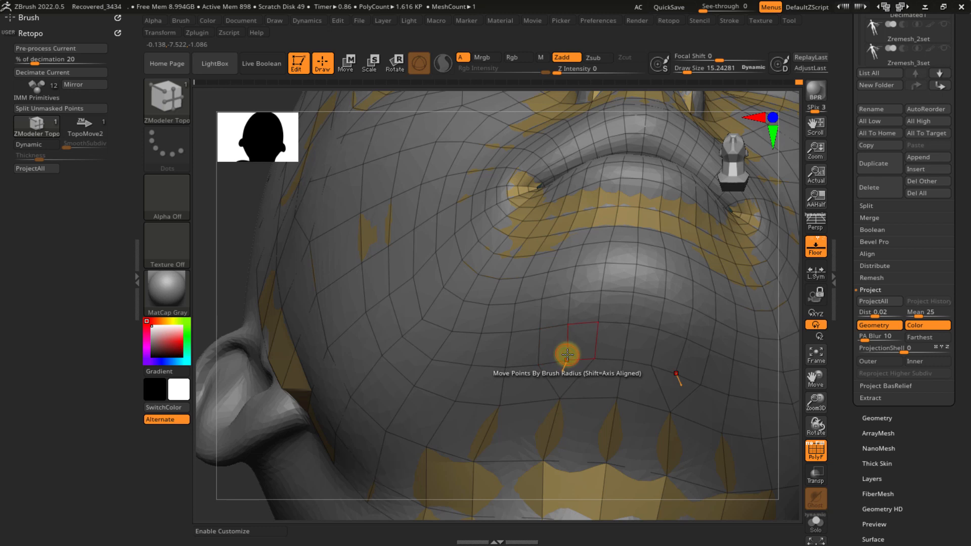
# - Switch to the TopoMove2 brush, set the draw size to about 62, and even out the points below the chin
pyautogui.hotkey('ctrl', 'x')
pyautogui.click(598, 433)
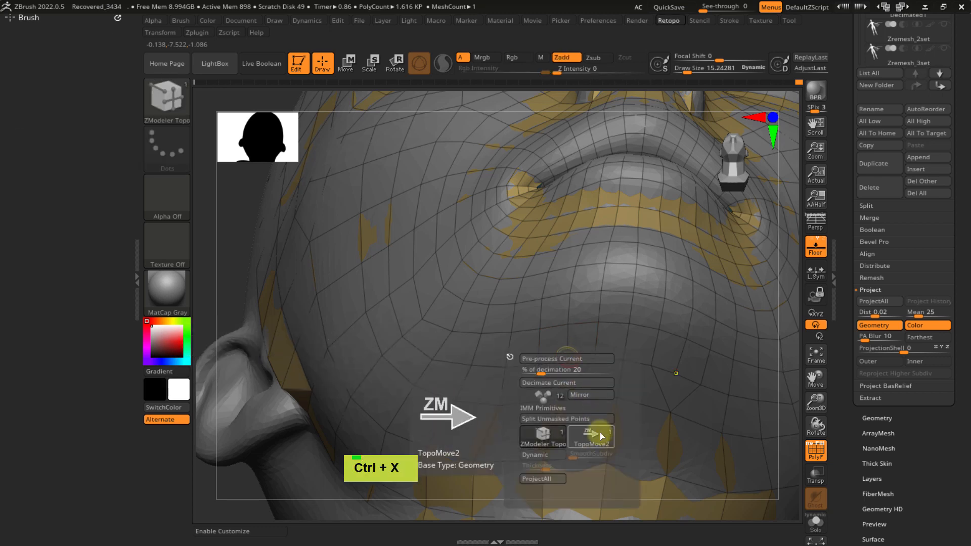
pyautogui.press('s')
pyautogui.click(595, 335)
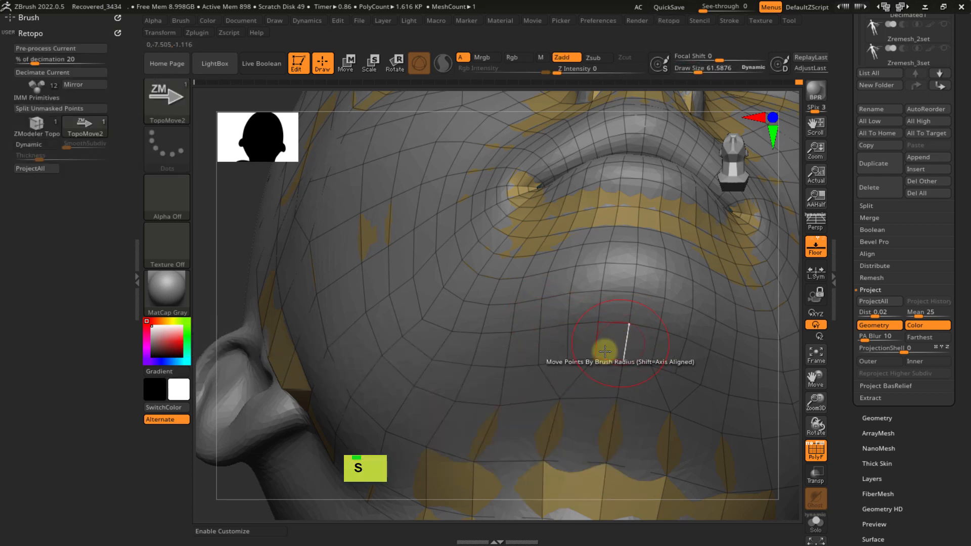
pyautogui.keyDown('shift'); pyautogui.click(560, 373); pyautogui.keyUp('shift')
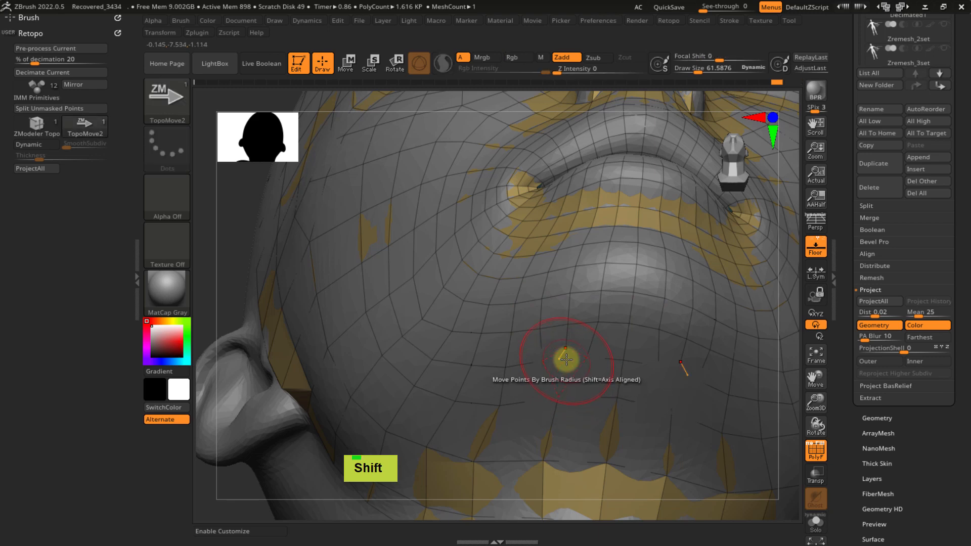
pyautogui.moveTo(566, 367); pyautogui.dragTo(558, 398)
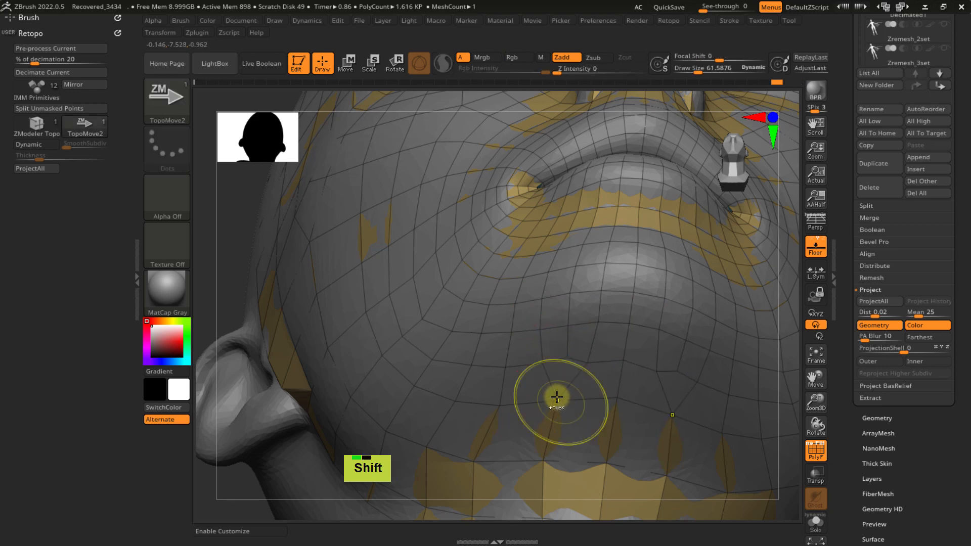
# - Examine the mesh flow along the jaw, around the ear, and across the forehead and temple
pyautogui.keyDown('ctrl'); pyautogui.moveTo(557, 397); pyautogui.dragTo(575, 280, button='right'); pyautogui.keyUp('ctrl')
pyautogui.moveTo(569, 366)
pyautogui.mouseDown(button='right')
pyautogui.moveTo(565, 350)
pyautogui.moveTo(601, 325)
pyautogui.moveTo(581, 347)
pyautogui.mouseUp(button='right')
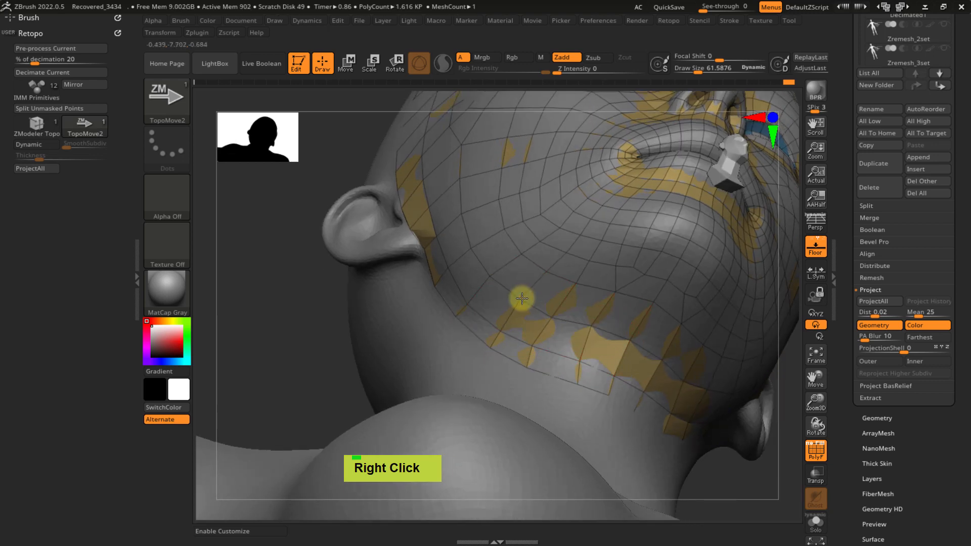
pyautogui.moveTo(522, 299)
pyautogui.mouseDown(button='right')
pyautogui.moveTo(577, 354)
pyautogui.moveTo(533, 262)
pyautogui.moveTo(568, 352)
pyautogui.moveTo(538, 377)
pyautogui.moveTo(581, 381)
pyautogui.moveTo(530, 340)
pyautogui.moveTo(535, 333)
pyautogui.moveTo(563, 360)
pyautogui.moveTo(557, 381)
pyautogui.moveTo(470, 275)
pyautogui.moveTo(526, 359)
pyautogui.mouseUp(button='right')
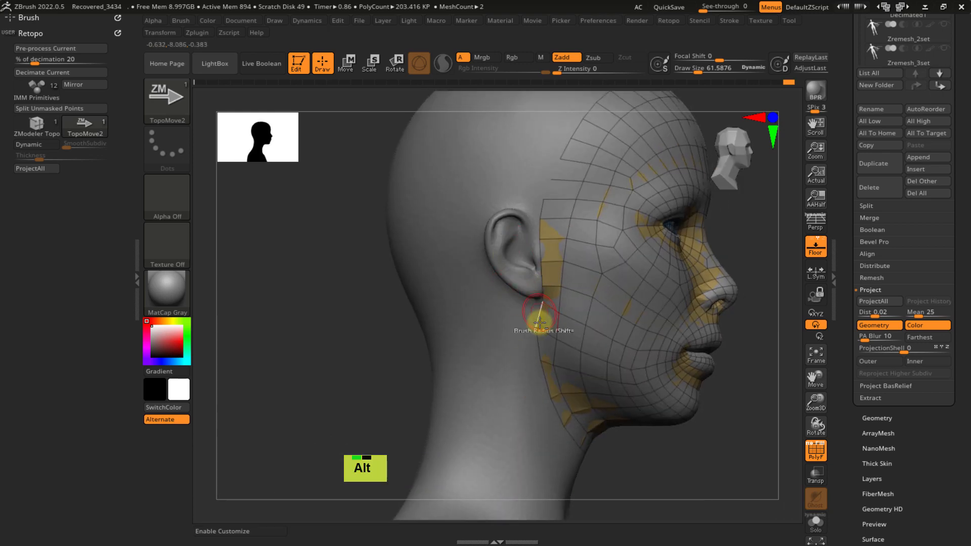
pyautogui.keyDown('alt'); pyautogui.moveTo(540, 323); pyautogui.dragTo(591, 231, button='right'); pyautogui.keyUp('alt')
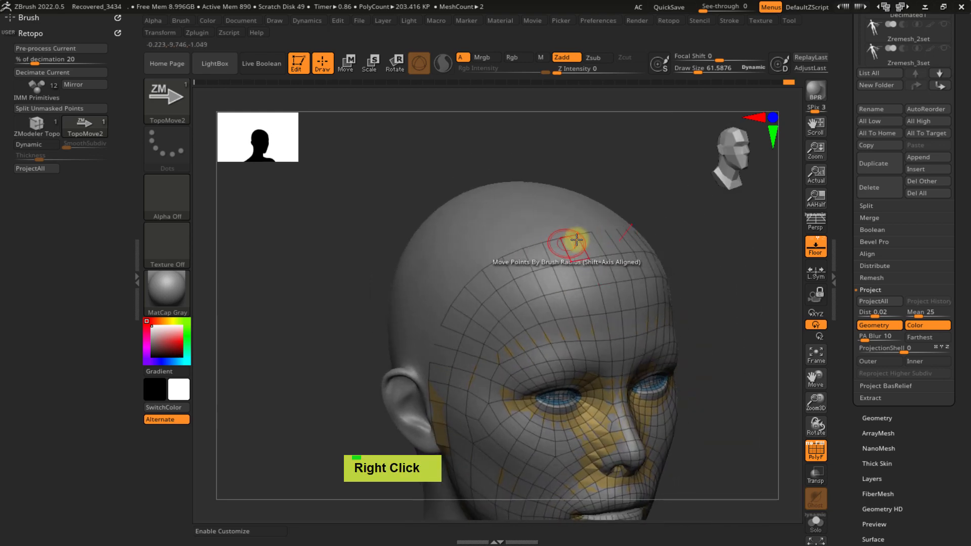
pyautogui.moveTo(396, 272); pyautogui.dragTo(606, 262, button='right')
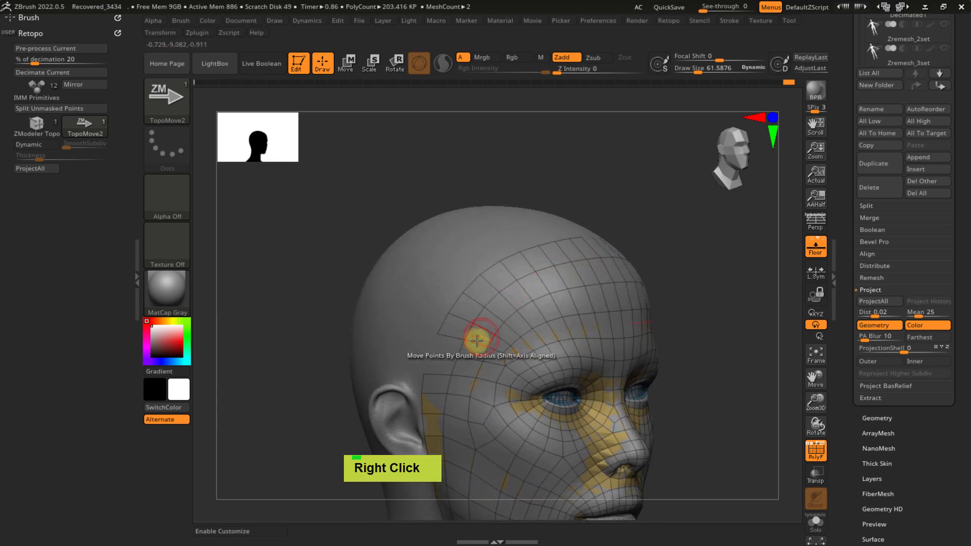
pyautogui.moveTo(570, 260)
pyautogui.mouseDown(button='right')
pyautogui.moveTo(525, 278)
pyautogui.moveTo(424, 255)
pyautogui.mouseUp(button='right')
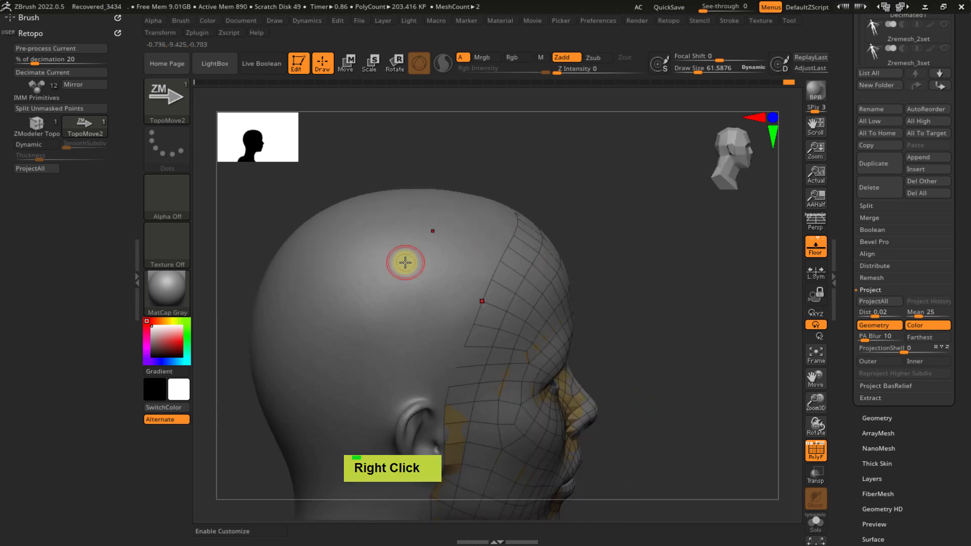
pyautogui.moveTo(563, 241); pyautogui.dragTo(535, 280, button='right')
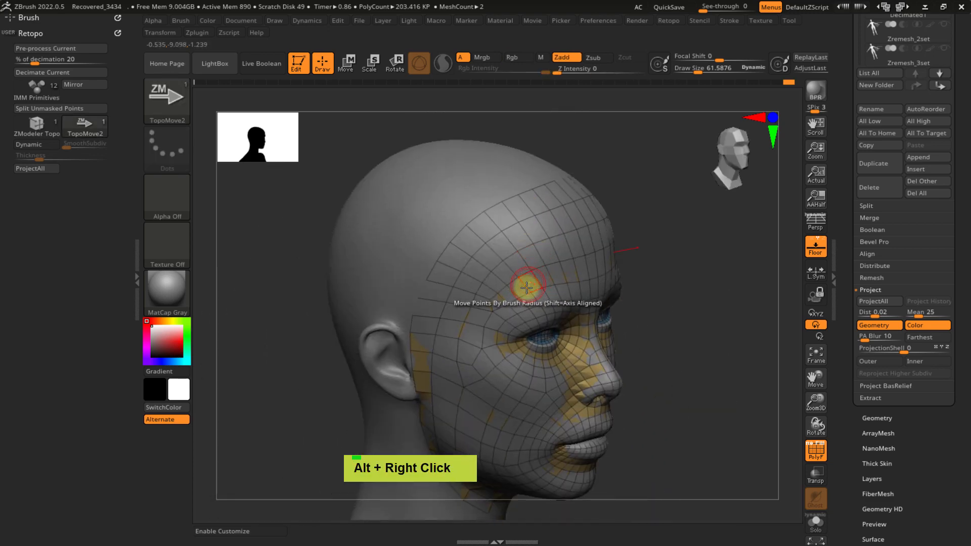
pyautogui.moveTo(496, 330); pyautogui.dragTo(496, 291, button='right')
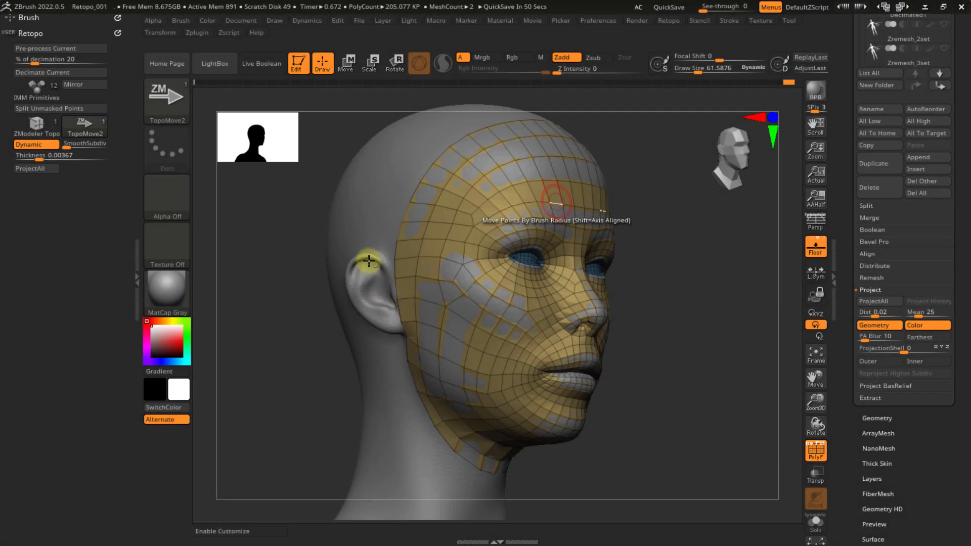
# - Switch to the ZModeler Topo brush and shift the mesh points in front of the ear slightly downward toward the tragus
pyautogui.keyDown('ctrl'); pyautogui.click(370, 264); pyautogui.keyUp('ctrl')
pyautogui.moveTo(309, 283)
pyautogui.keyDown('ctrl'); pyautogui.mouseDown(button='right')
pyautogui.moveTo(347, 310)
pyautogui.moveTo(408, 292)
pyautogui.moveTo(383, 275)
pyautogui.mouseUp(button='right'); pyautogui.keyUp('ctrl')
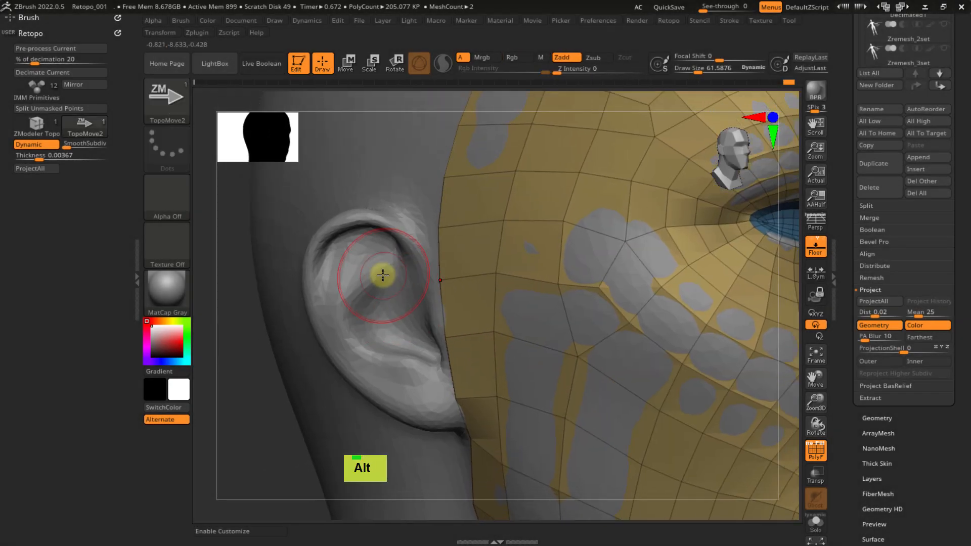
pyautogui.hotkey('ctrl', 'x')
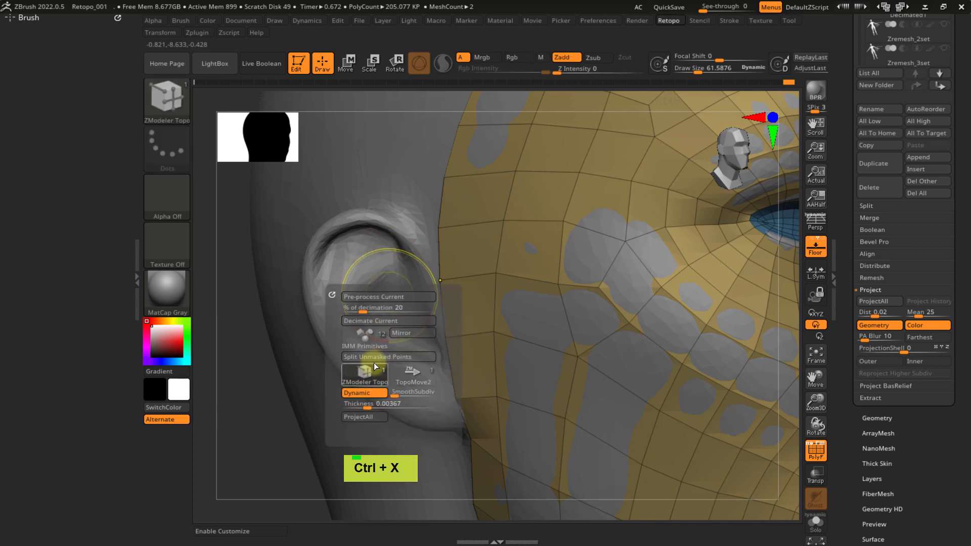
pyautogui.moveTo(427, 243)
pyautogui.keyDown('alt'); pyautogui.mouseDown(button='right')
pyautogui.moveTo(458, 260)
pyautogui.moveTo(466, 329)
pyautogui.moveTo(462, 295)
pyautogui.moveTo(487, 271)
pyautogui.moveTo(477, 277)
pyautogui.moveTo(482, 299)
pyautogui.moveTo(462, 310)
pyautogui.mouseUp(button='right'); pyautogui.keyUp('alt')
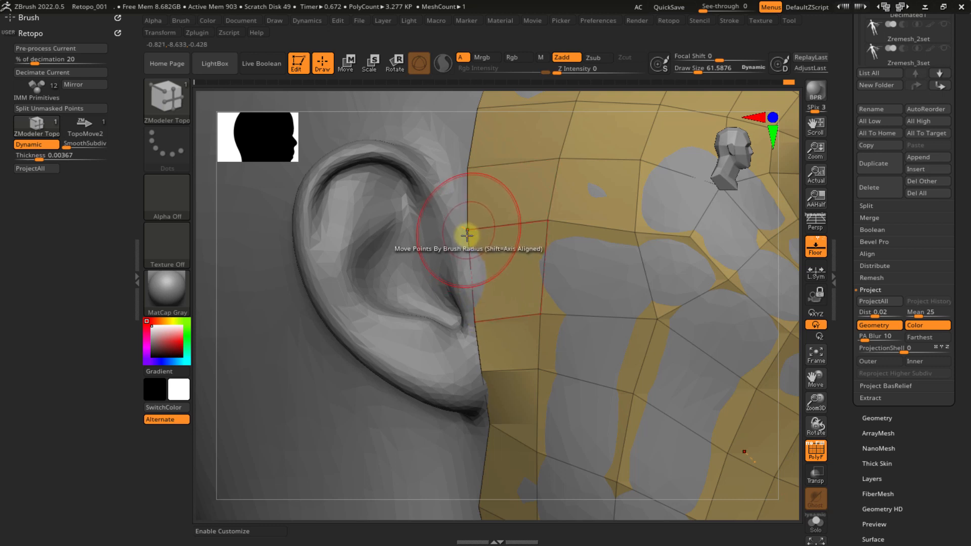
pyautogui.moveTo(467, 234); pyautogui.dragTo(470, 259)
pyautogui.moveTo(549, 223); pyautogui.dragTo(548, 253)
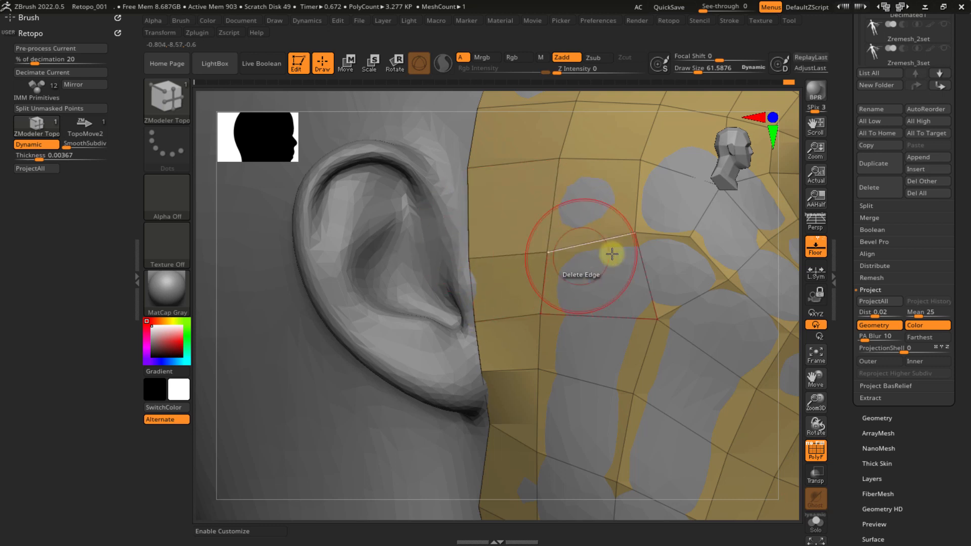
pyautogui.moveTo(635, 233); pyautogui.dragTo(635, 246)
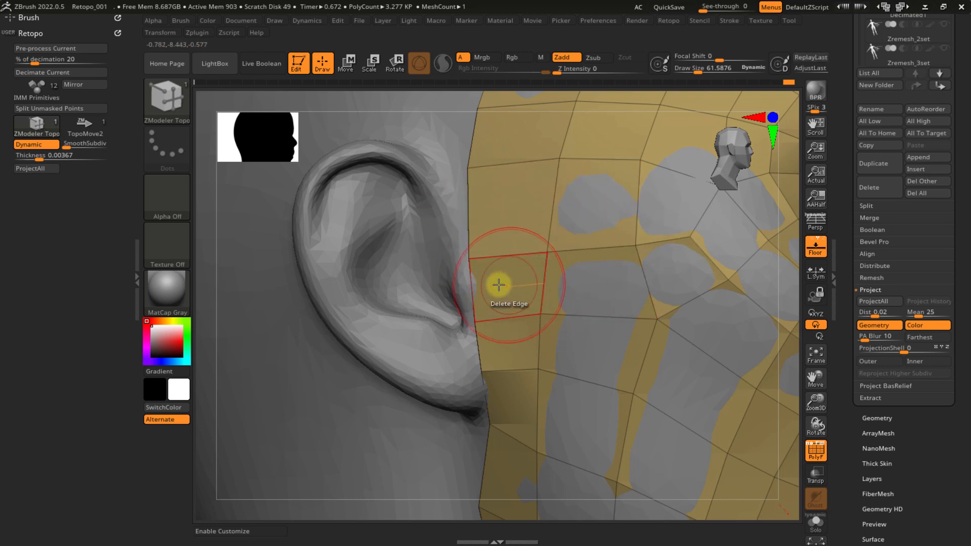
# - Set the ZModeler edge action to Extrude and extrude the border edge beside the tragus toward the ear
pyautogui.click(470, 287)
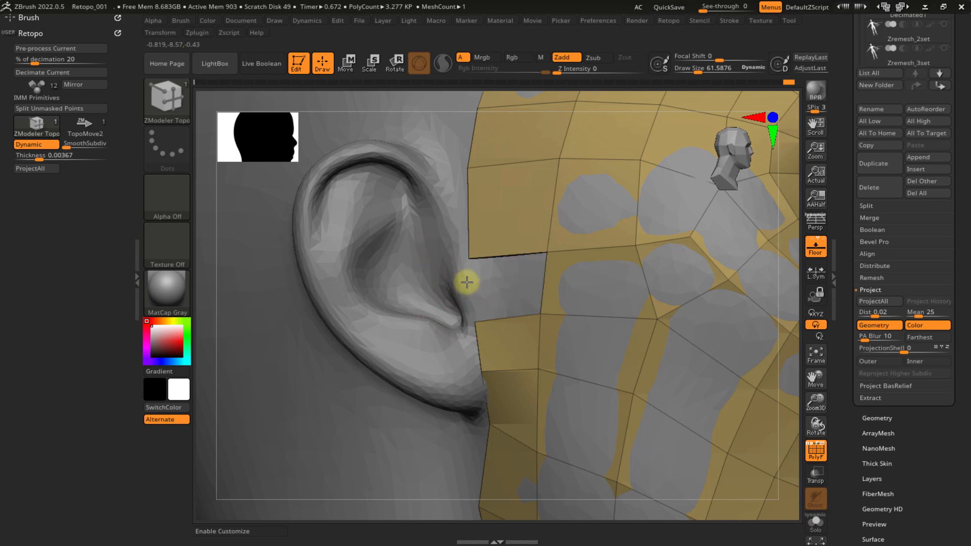
pyautogui.hotkey('ctrl', 'z')
pyautogui.press('space')
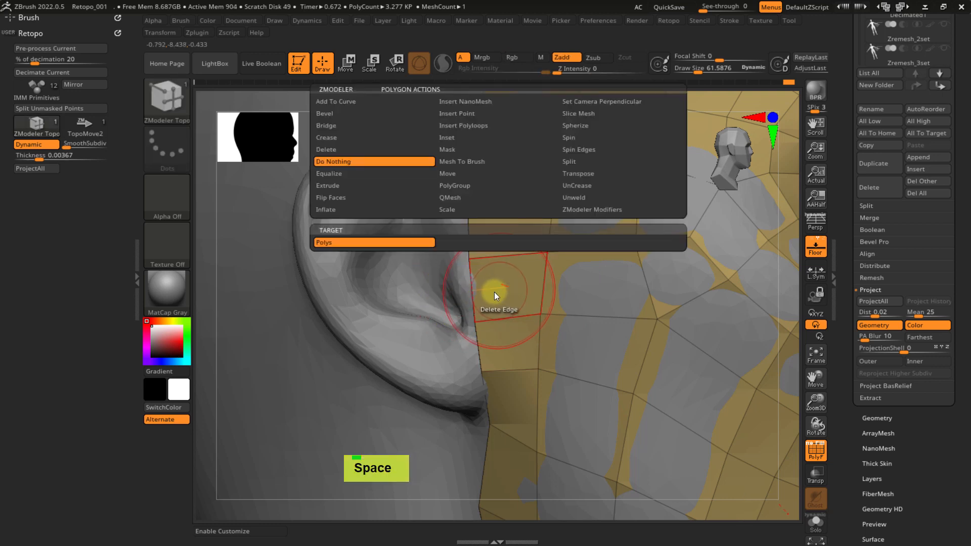
pyautogui.press('space')
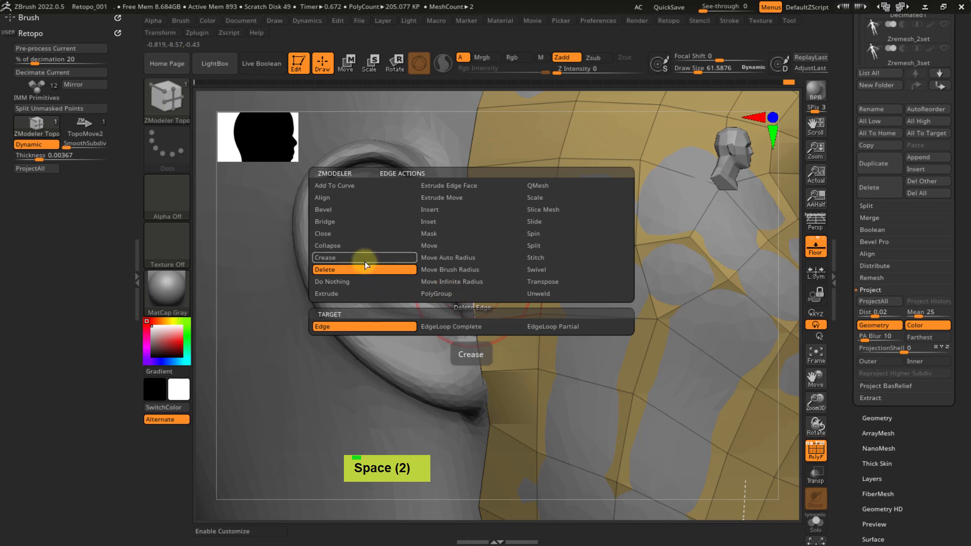
pyautogui.click(345, 293)
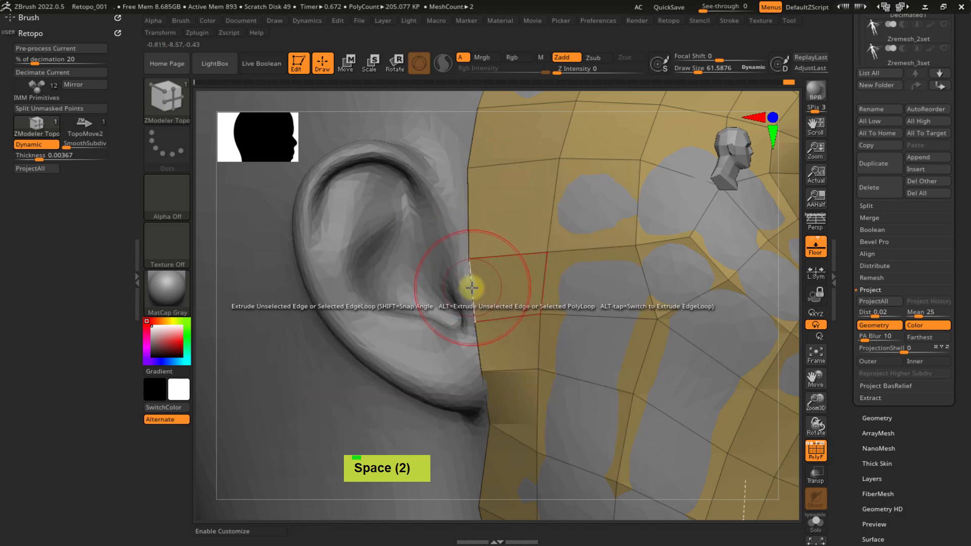
pyautogui.moveTo(472, 286); pyautogui.dragTo(460, 288)
# - Reduce the draw size to about 14, fit the new polygon to the tragus, and extend it into the notch below
pyautogui.keyDown('ctrl'); pyautogui.moveTo(466, 322); pyautogui.dragTo(473, 374, button='right'); pyautogui.keyUp('ctrl')
pyautogui.press('s')
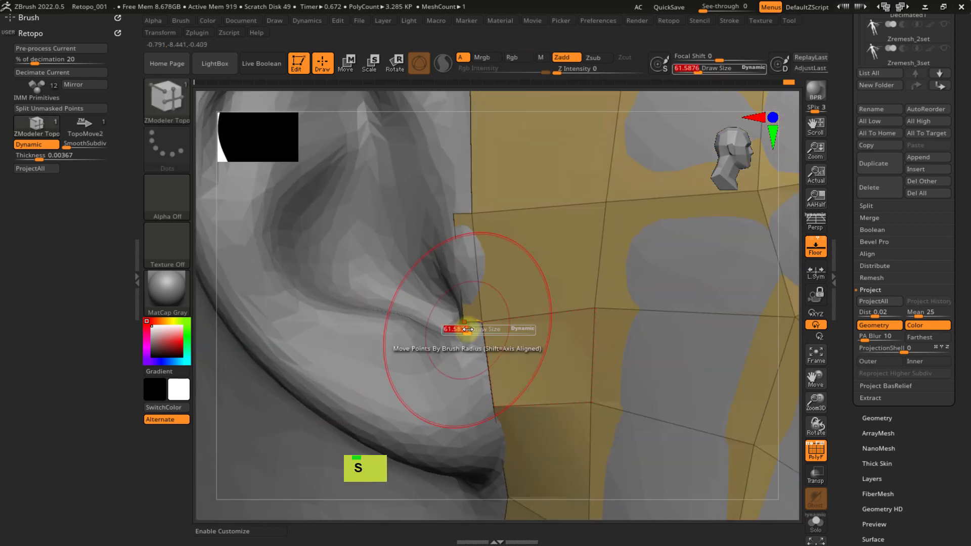
pyautogui.moveTo(462, 329)
pyautogui.mouseDown()
pyautogui.moveTo(461, 304)
pyautogui.moveTo(483, 311)
pyautogui.mouseUp()
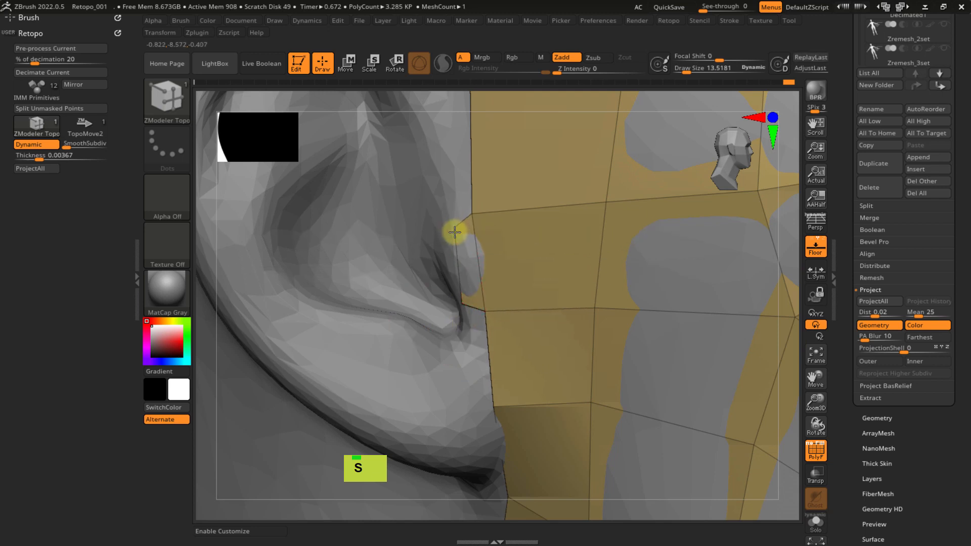
pyautogui.moveTo(481, 290); pyautogui.dragTo(472, 310, button='right')
pyautogui.moveTo(473, 311); pyautogui.dragTo(464, 329)
pyautogui.moveTo(468, 343); pyautogui.dragTo(513, 310, button='right')
pyautogui.moveTo(488, 323)
pyautogui.mouseDown(button='right')
pyautogui.moveTo(455, 273)
pyautogui.moveTo(501, 295)
pyautogui.moveTo(448, 315)
pyautogui.moveTo(447, 263)
pyautogui.moveTo(457, 308)
pyautogui.moveTo(492, 347)
pyautogui.moveTo(486, 332)
pyautogui.mouseUp(button='right')
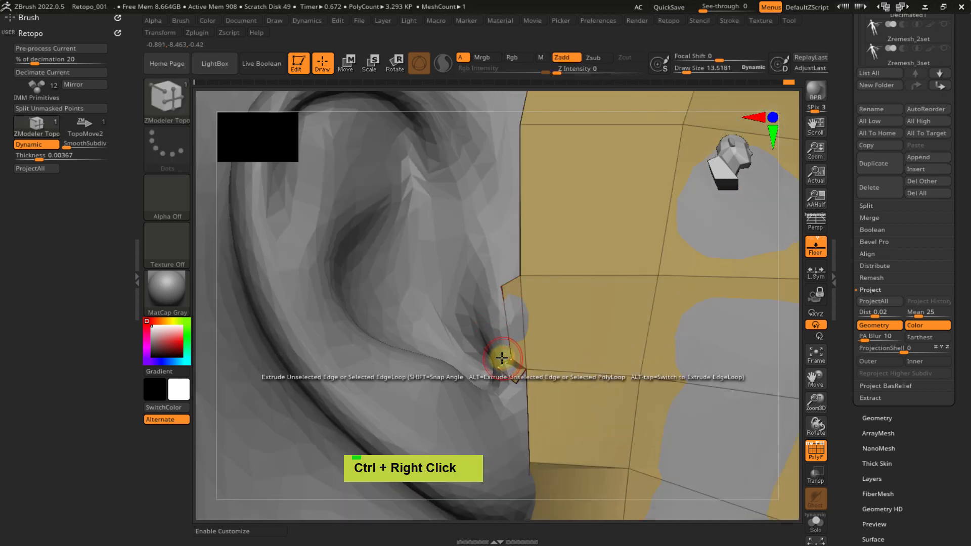
# - Extrude the tragus edge farther into the ear and build the strip up around the top of the tragus
pyautogui.moveTo(503, 360); pyautogui.dragTo(493, 305)
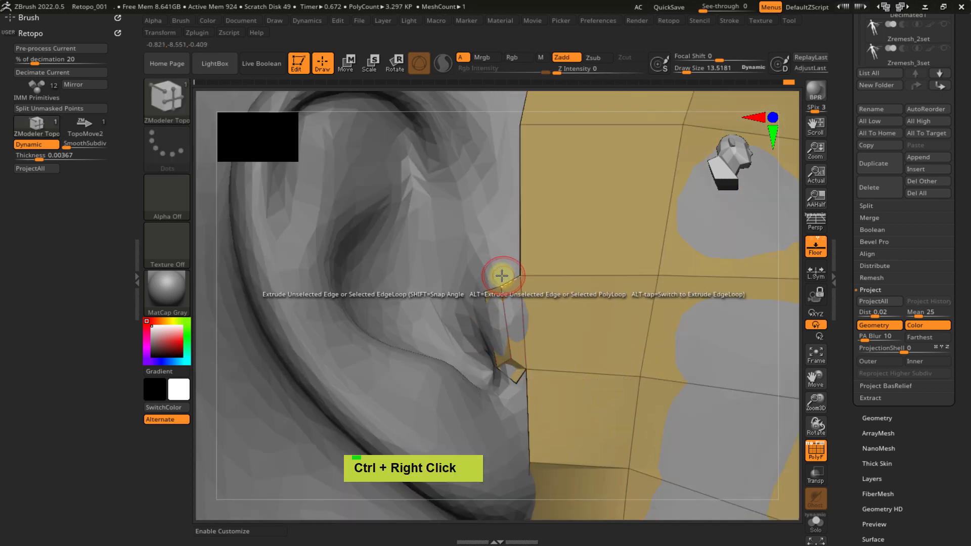
pyautogui.moveTo(502, 275)
pyautogui.mouseDown(button='right')
pyautogui.moveTo(522, 308)
pyautogui.moveTo(496, 291)
pyautogui.mouseUp(button='right')
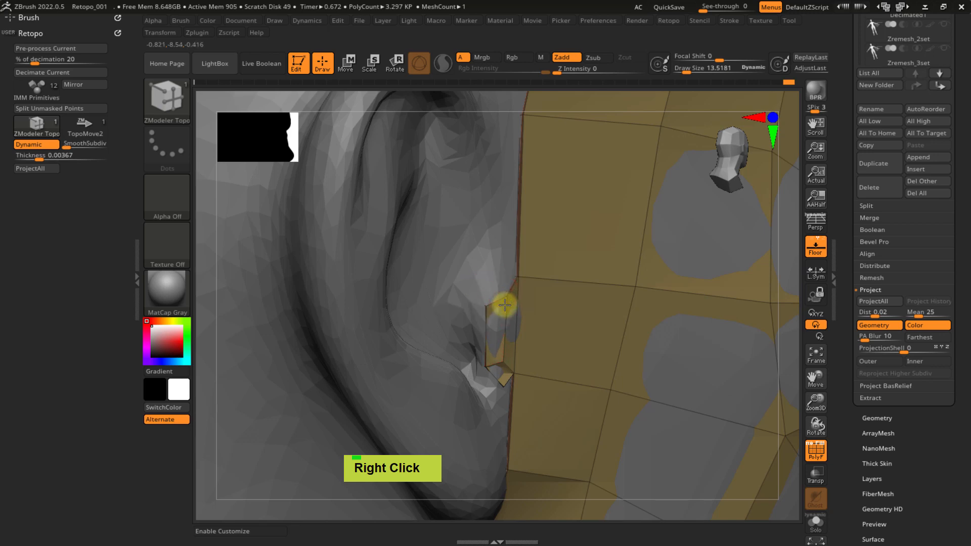
pyautogui.moveTo(522, 311); pyautogui.dragTo(522, 347, button='right')
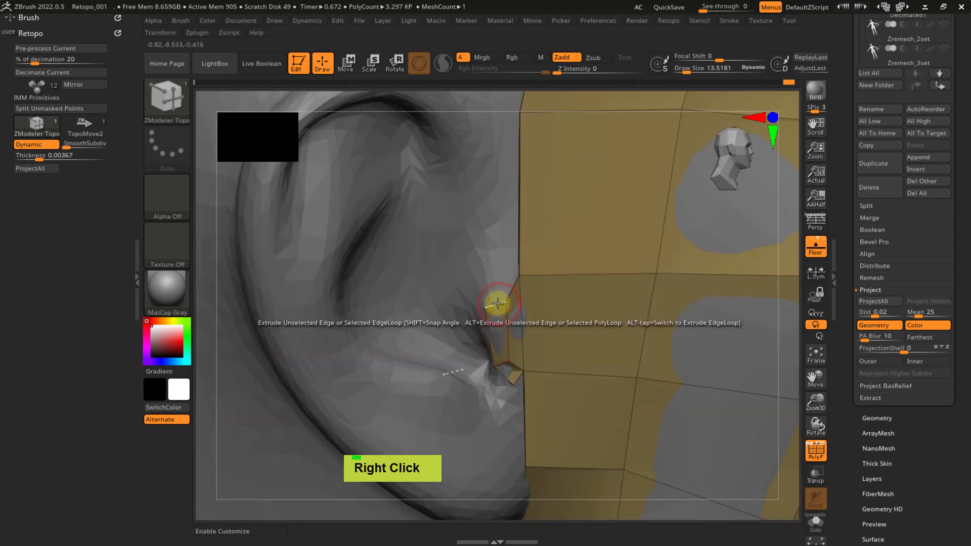
pyautogui.moveTo(496, 304); pyautogui.dragTo(507, 278)
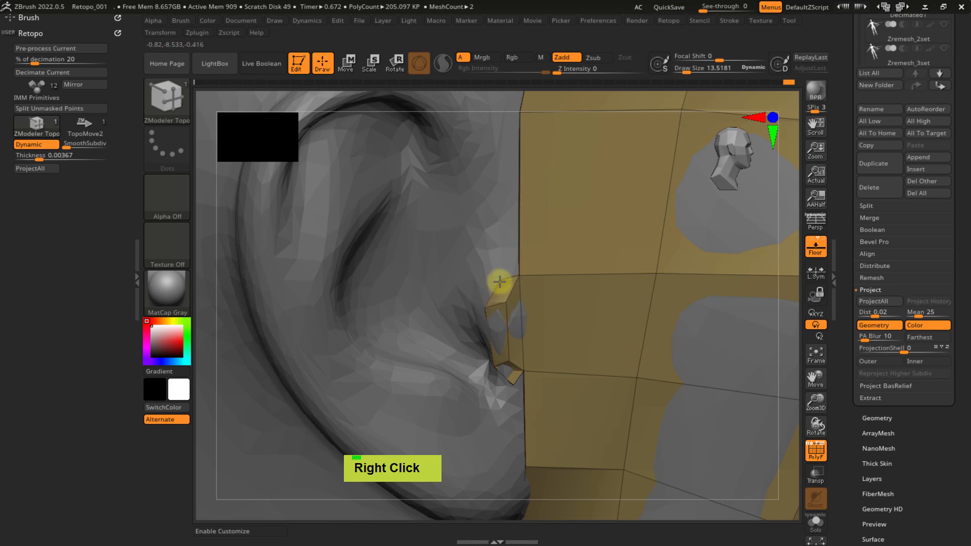
pyautogui.press('ctrl')
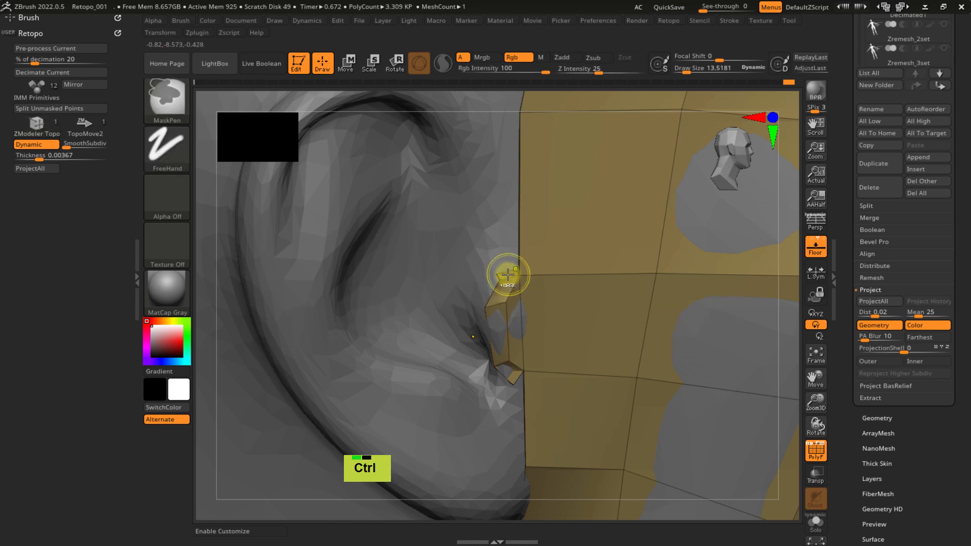
pyautogui.hotkey('ctrl', 'z')
pyautogui.keyDown('ctrl'); pyautogui.moveTo(501, 269); pyautogui.dragTo(491, 286, button='right'); pyautogui.keyUp('ctrl')
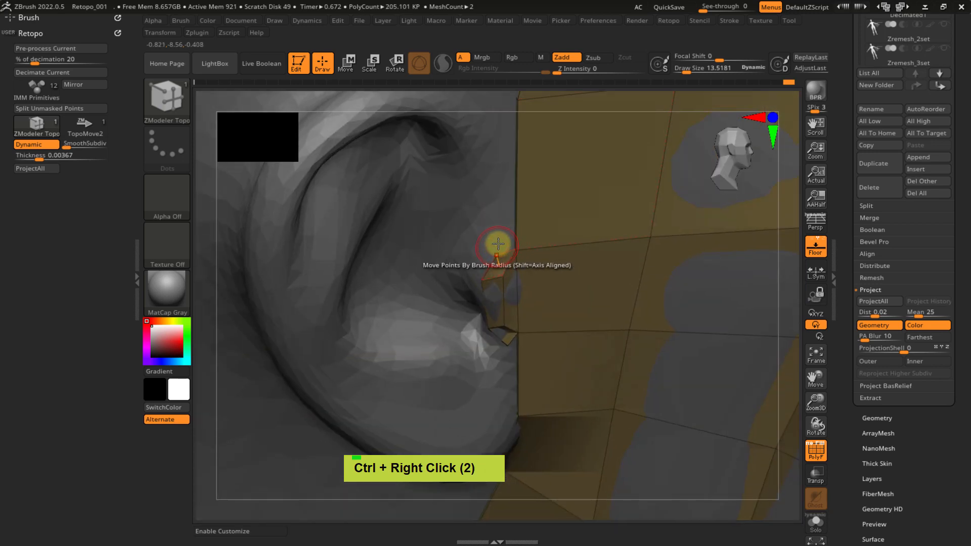
pyautogui.moveTo(501, 253); pyautogui.dragTo(495, 219, button='right')
pyautogui.moveTo(491, 268)
pyautogui.mouseDown(button='right')
pyautogui.moveTo(472, 271)
pyautogui.moveTo(494, 276)
pyautogui.mouseUp(button='right')
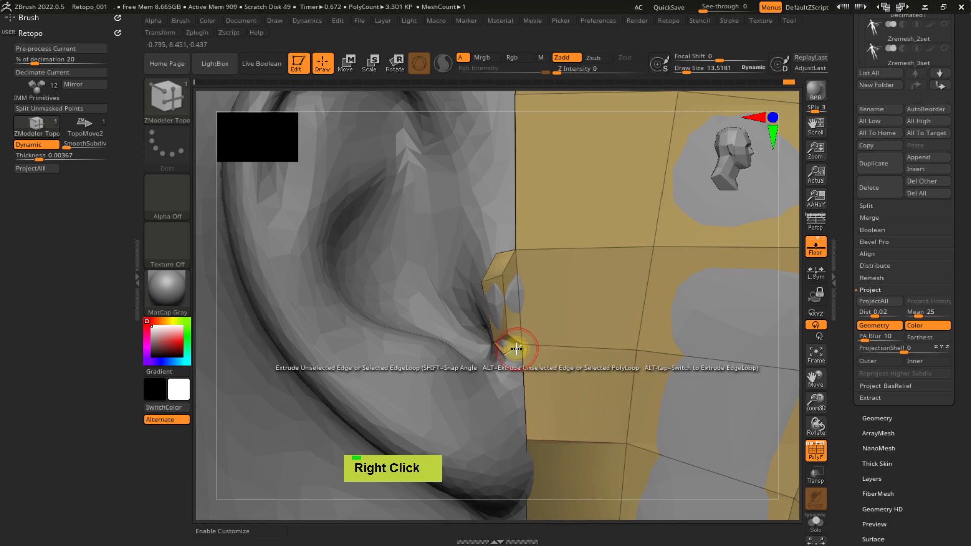
# - Extrude polygons from the notch below the tragus down along the front border of the earlobe
pyautogui.moveTo(518, 349); pyautogui.dragTo(516, 369)
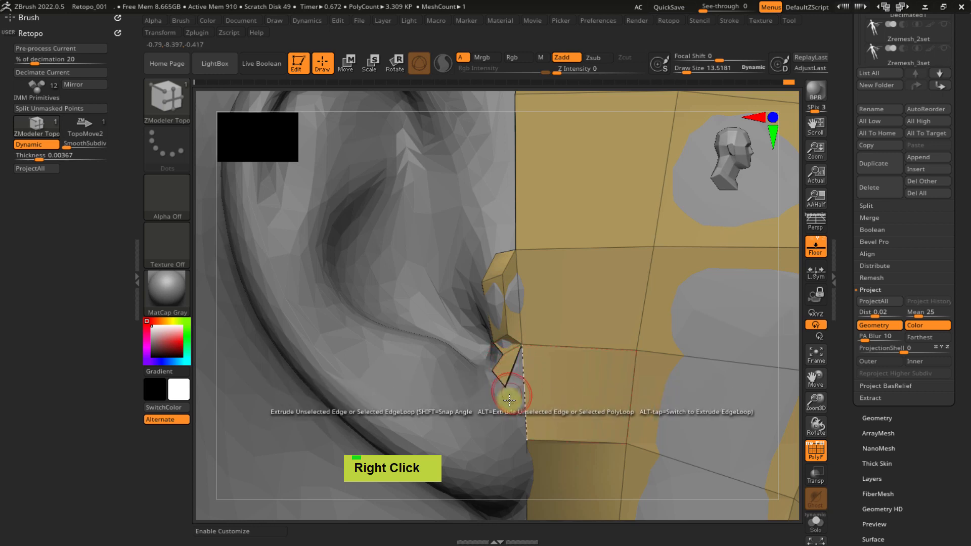
pyautogui.moveTo(525, 399); pyautogui.dragTo(516, 421)
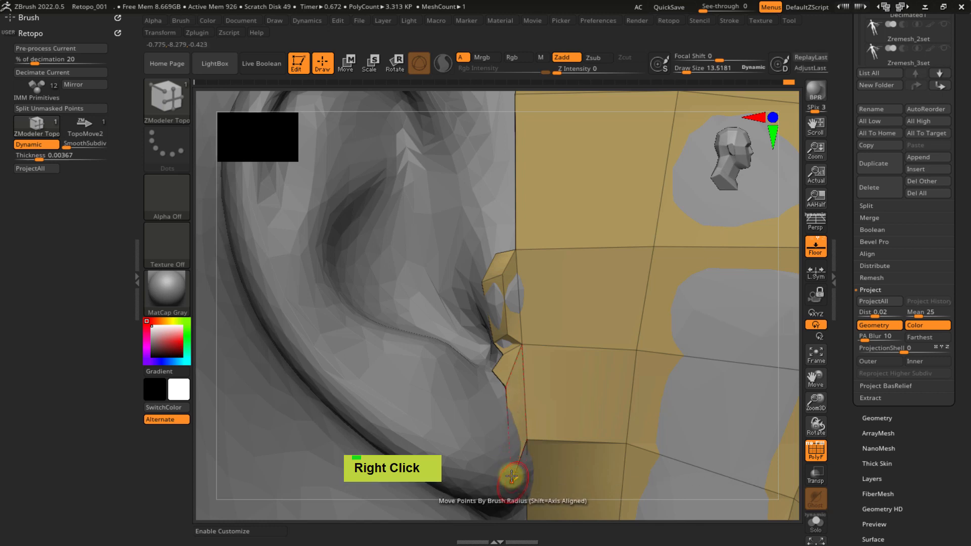
pyautogui.moveTo(504, 388); pyautogui.dragTo(490, 434, button='right')
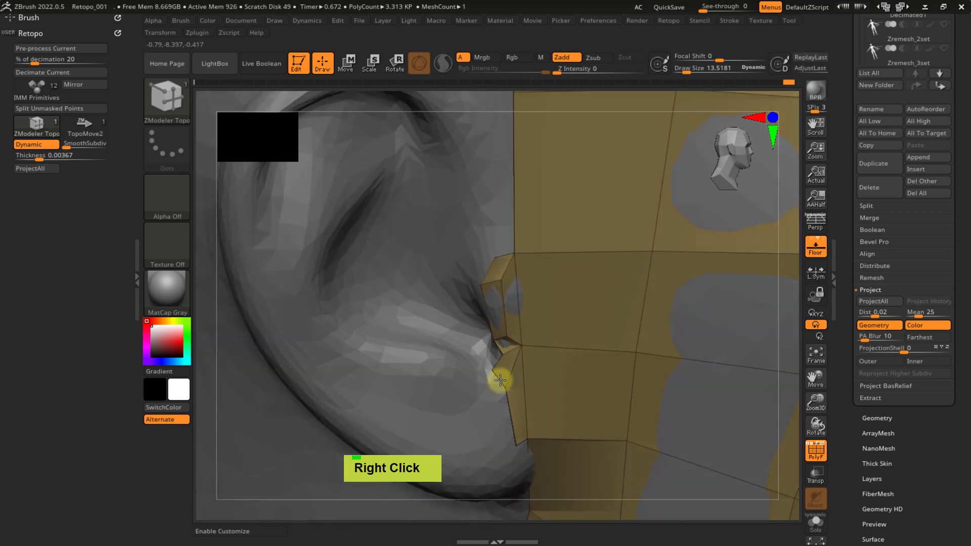
# - Extrude the edges of the strip below the tragus across onto the outer face of the earlobe
pyautogui.moveTo(499, 378); pyautogui.dragTo(485, 386)
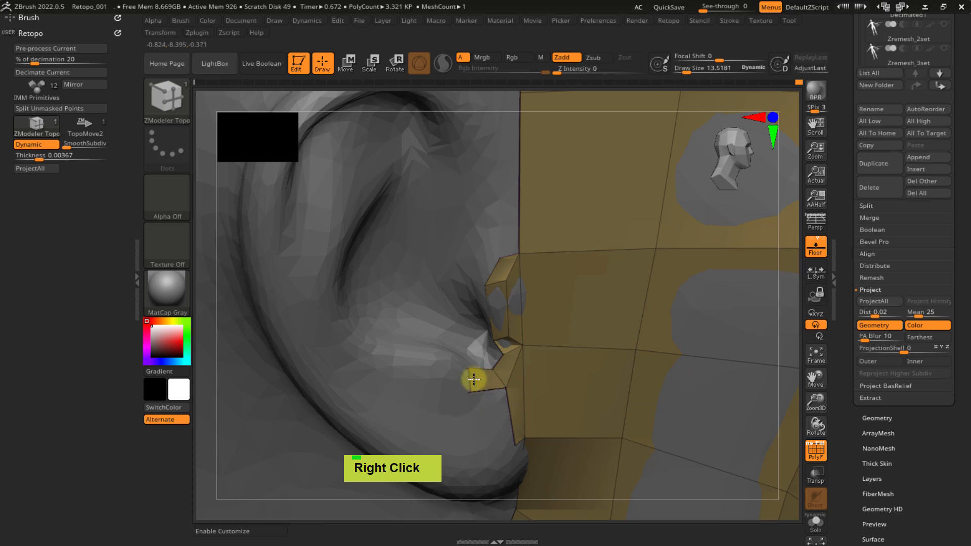
pyautogui.moveTo(474, 379)
pyautogui.mouseDown(button='right')
pyautogui.moveTo(460, 378)
pyautogui.moveTo(472, 382)
pyautogui.mouseUp(button='right')
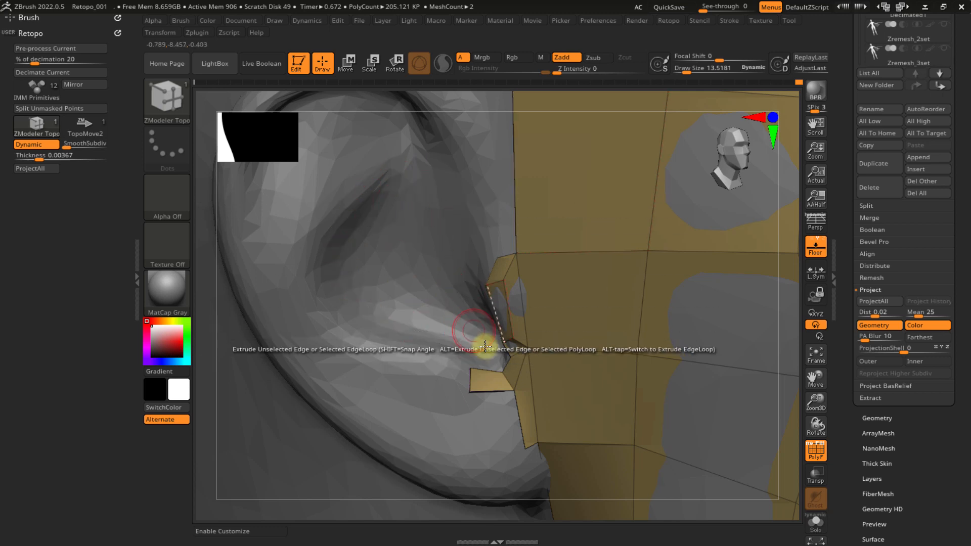
pyautogui.rightClick(481, 363)
pyautogui.click(490, 208)
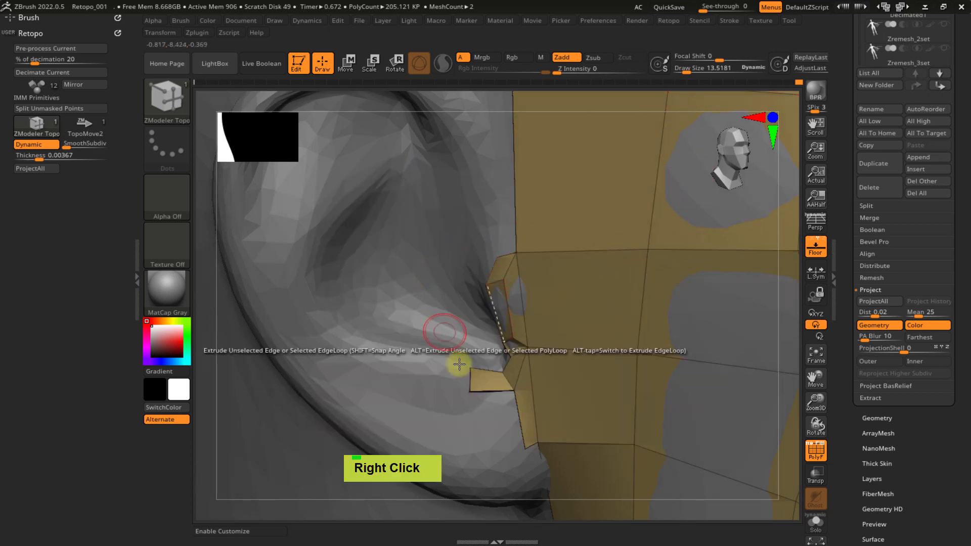
pyautogui.moveTo(485, 390); pyautogui.dragTo(571, 212, button='right')
pyautogui.keyDown('ctrl'); pyautogui.rightClick(551, 244); pyautogui.keyUp('ctrl')
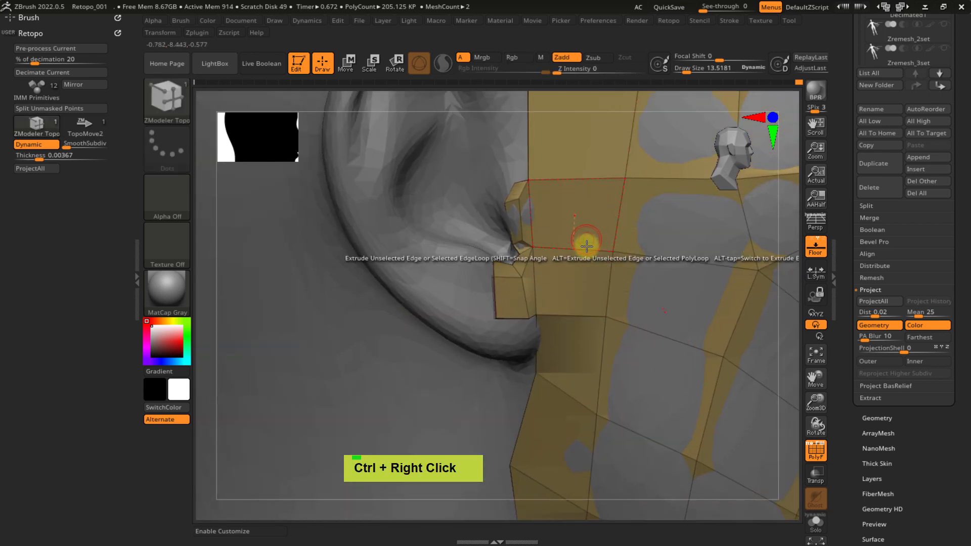
pyautogui.rightClick(540, 273)
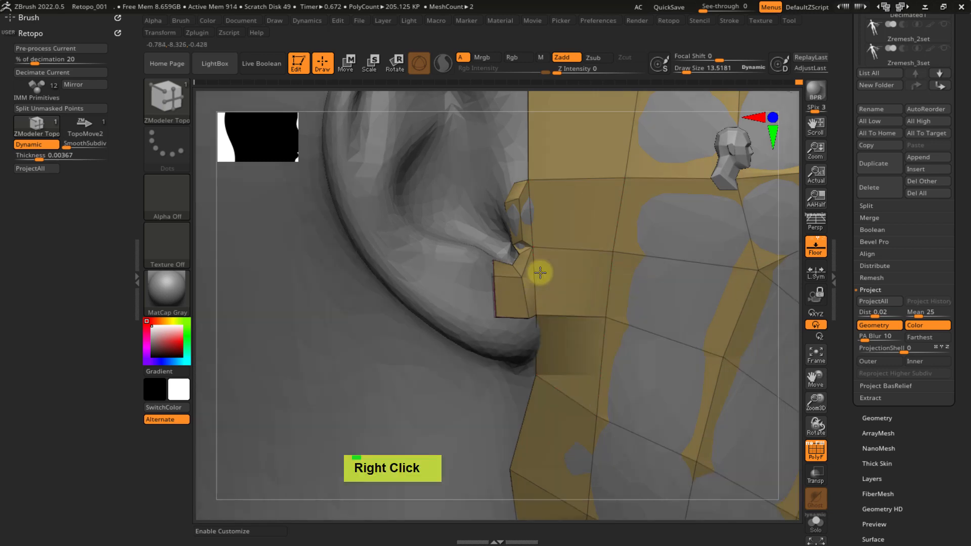
pyautogui.moveTo(540, 273); pyautogui.dragTo(526, 336, button='right')
# - Extrude the lower edge of the earlobe strip down along the front of the lobe and undo the last change
pyautogui.keyDown('ctrl'); pyautogui.moveTo(542, 384); pyautogui.dragTo(540, 382, button='right'); pyautogui.keyUp('ctrl')
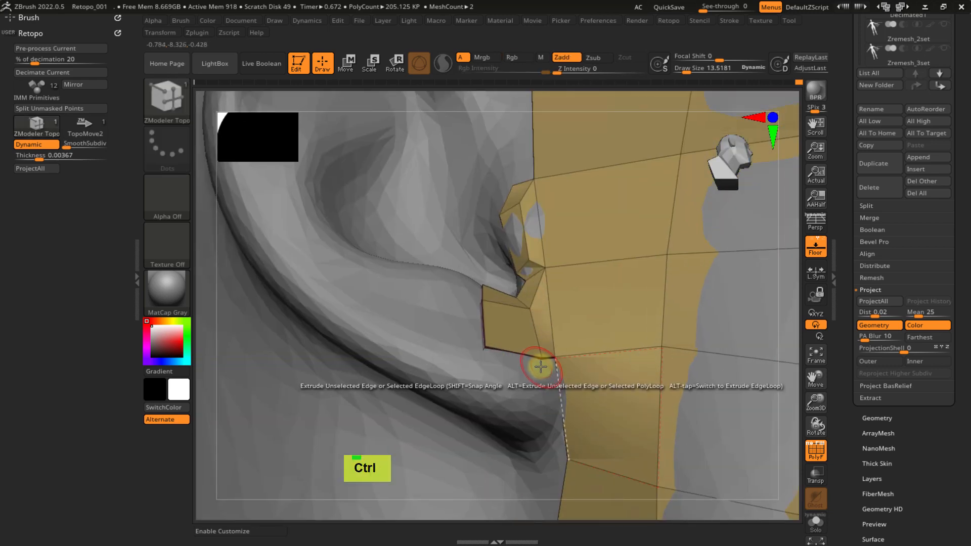
pyautogui.moveTo(550, 362); pyautogui.dragTo(544, 394)
pyautogui.moveTo(544, 360); pyautogui.dragTo(542, 383)
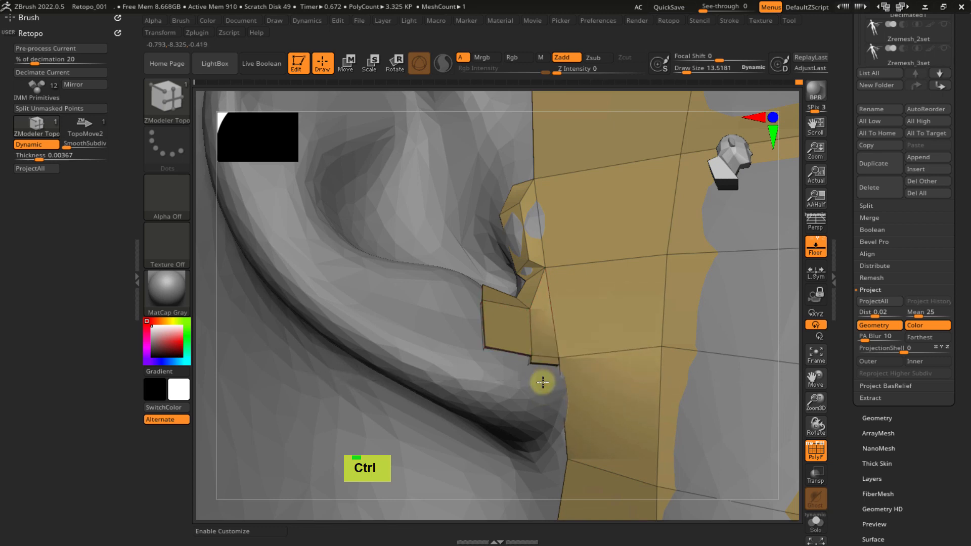
pyautogui.moveTo(542, 393); pyautogui.dragTo(533, 319, button='right')
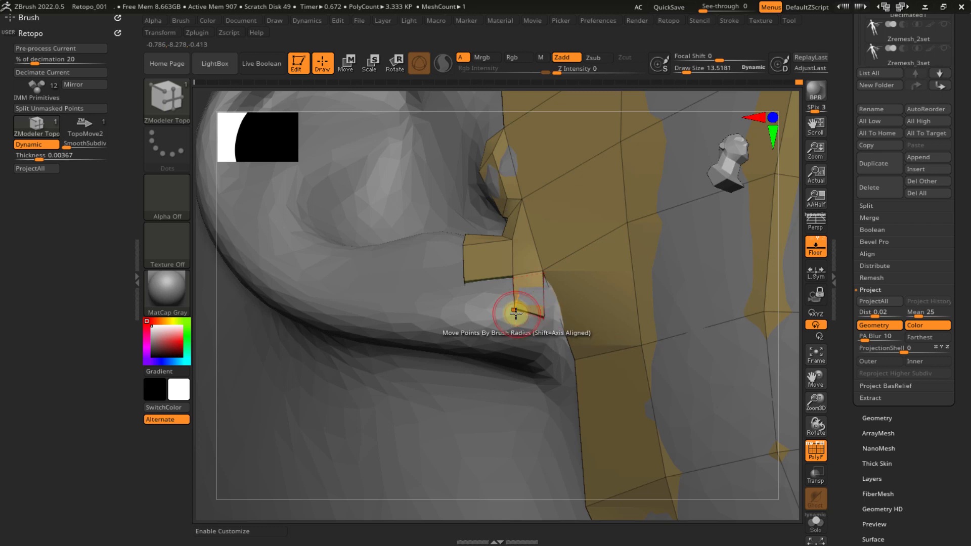
pyautogui.hotkey('ctrl', 'z')
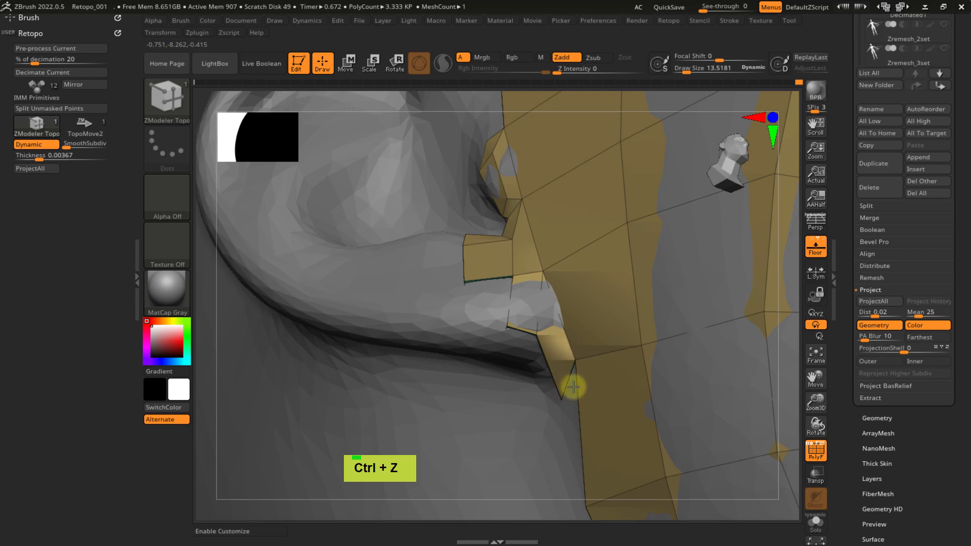
# - Extrude polygons from the cheek border around the base of the earlobe and connect them to the strip on its outer face
pyautogui.moveTo(549, 357); pyautogui.dragTo(530, 301, button='right')
pyautogui.moveTo(488, 279)
pyautogui.mouseDown(button='right')
pyautogui.moveTo(508, 332)
pyautogui.moveTo(514, 293)
pyautogui.moveTo(505, 277)
pyautogui.moveTo(496, 290)
pyautogui.moveTo(559, 341)
pyautogui.moveTo(581, 321)
pyautogui.moveTo(544, 350)
pyautogui.mouseUp(button='right')
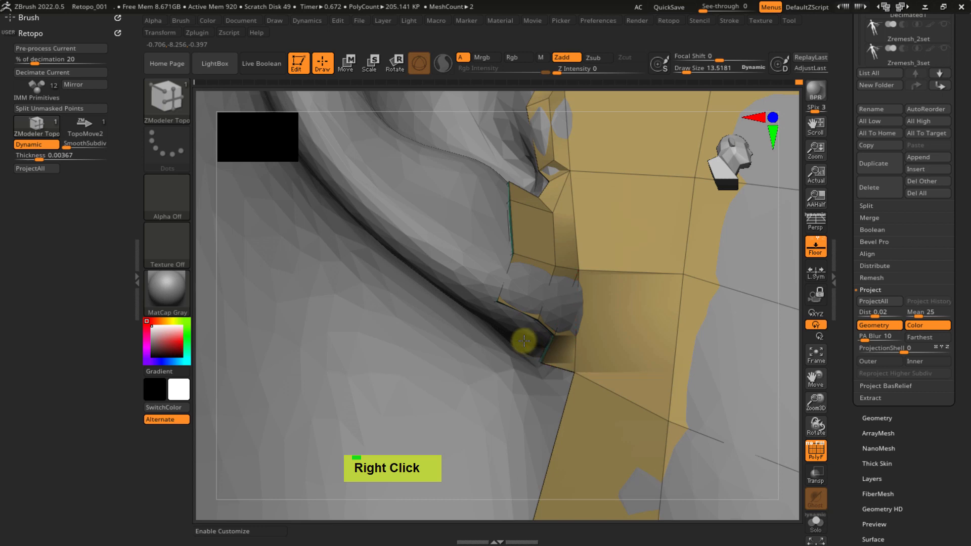
pyautogui.moveTo(546, 336)
pyautogui.mouseDown(button='right')
pyautogui.moveTo(516, 336)
pyautogui.moveTo(559, 349)
pyautogui.moveTo(581, 314)
pyautogui.moveTo(592, 328)
pyautogui.moveTo(508, 327)
pyautogui.moveTo(546, 293)
pyautogui.moveTo(550, 323)
pyautogui.moveTo(514, 288)
pyautogui.moveTo(540, 282)
pyautogui.moveTo(531, 328)
pyautogui.moveTo(560, 320)
pyautogui.moveTo(541, 330)
pyautogui.mouseUp(button='right')
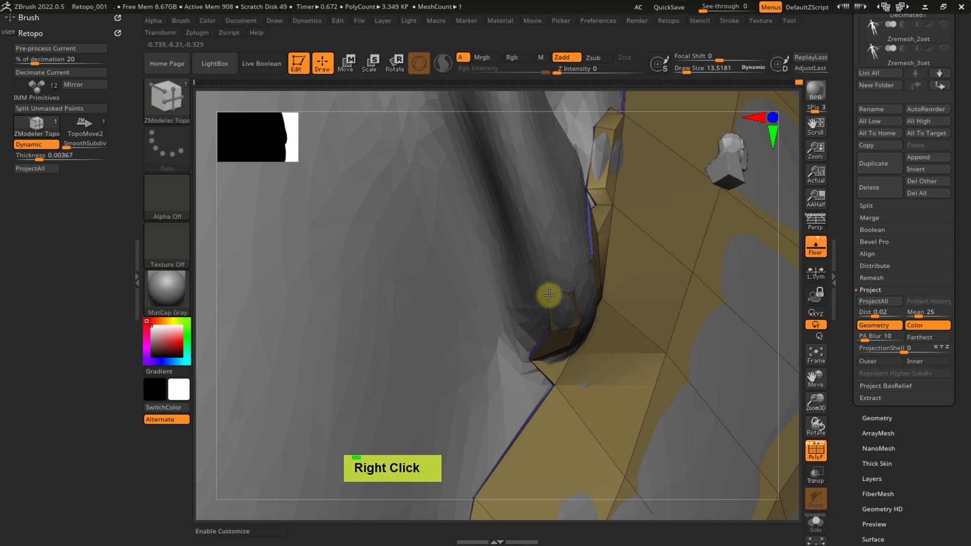
pyautogui.moveTo(545, 304); pyautogui.dragTo(616, 298, button='right')
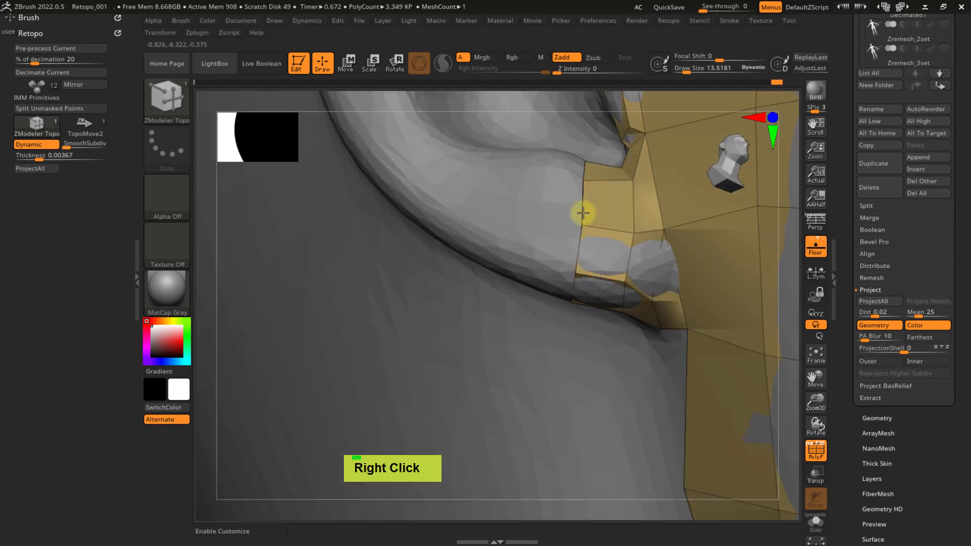
pyautogui.moveTo(629, 221); pyautogui.dragTo(596, 276, button='right')
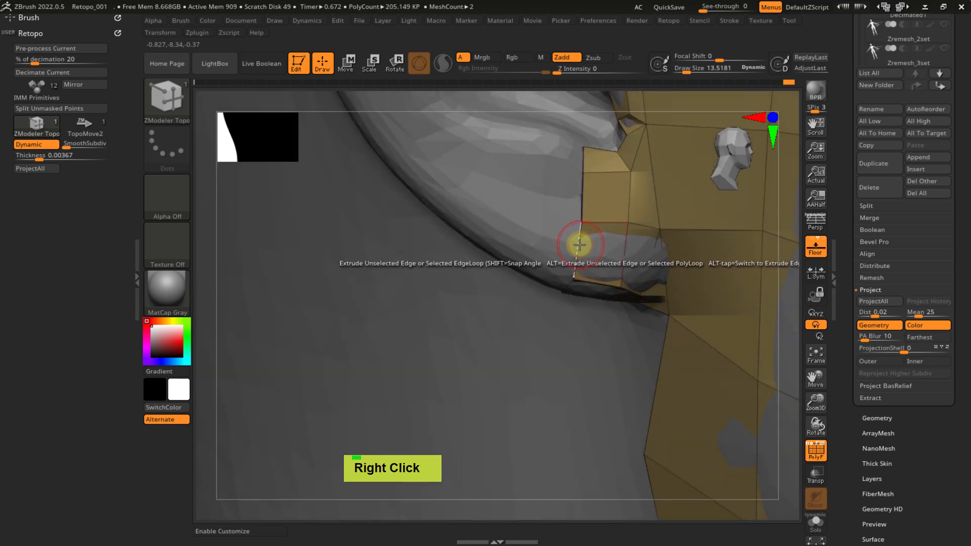
pyautogui.moveTo(580, 245); pyautogui.dragTo(555, 239)
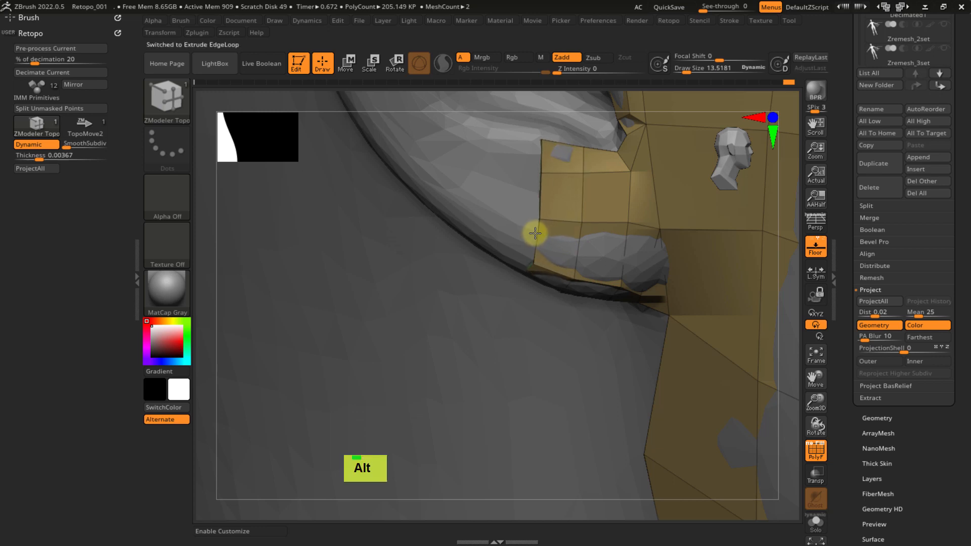
pyautogui.moveTo(527, 228)
pyautogui.mouseDown(button='right')
pyautogui.moveTo(574, 242)
pyautogui.moveTo(599, 234)
pyautogui.moveTo(502, 279)
pyautogui.moveTo(493, 246)
pyautogui.moveTo(506, 259)
pyautogui.mouseUp(button='right')
pyautogui.press('s')
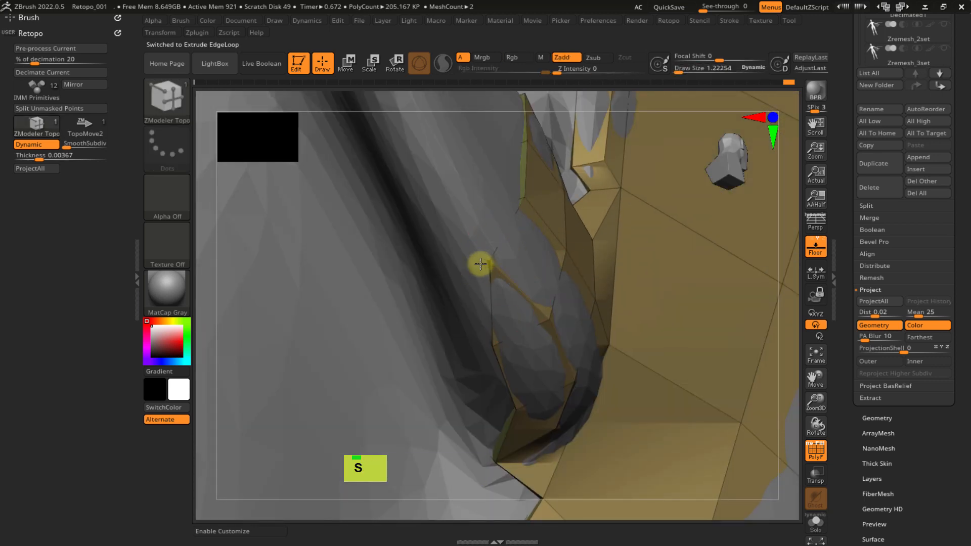
pyautogui.press('ctrl')
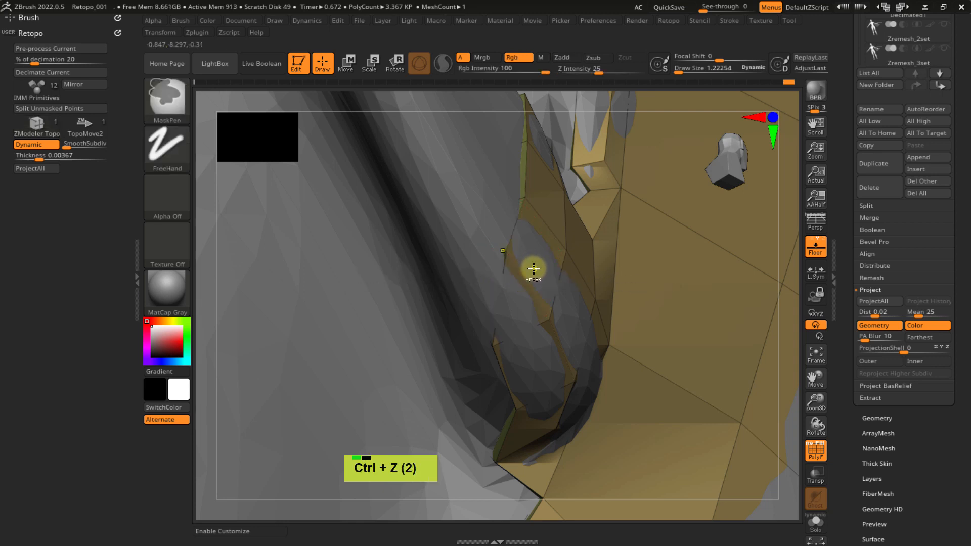
# - Set the draw size to about 7.73 and extrude the rear edges of the earlobe strip further along the lobe's lower rim
pyautogui.moveTo(509, 306); pyautogui.dragTo(536, 302, button='right')
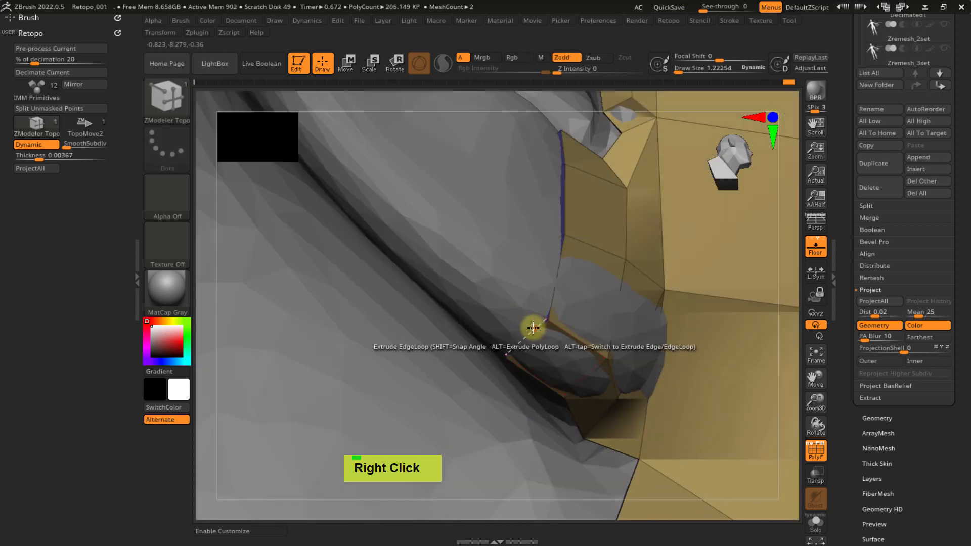
pyautogui.press('s')
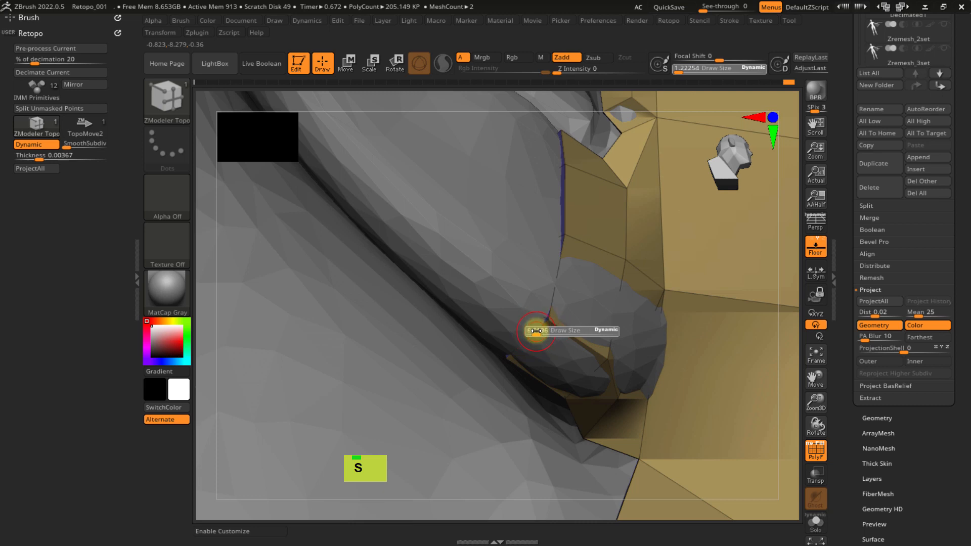
pyautogui.moveTo(537, 331); pyautogui.dragTo(511, 318)
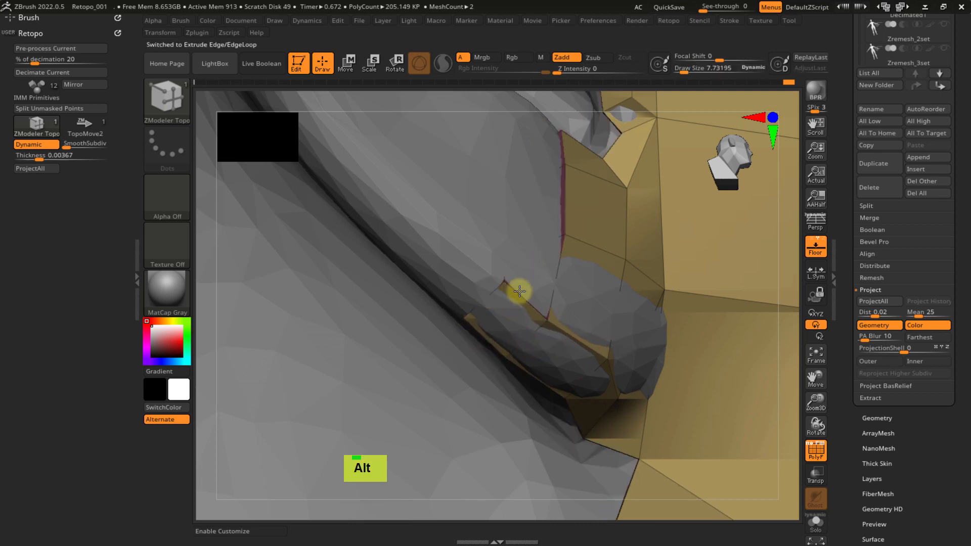
pyautogui.moveTo(520, 291)
pyautogui.keyDown('alt'); pyautogui.mouseDown()
pyautogui.moveTo(540, 288)
pyautogui.moveTo(515, 278)
pyautogui.mouseUp(); pyautogui.keyUp('alt')
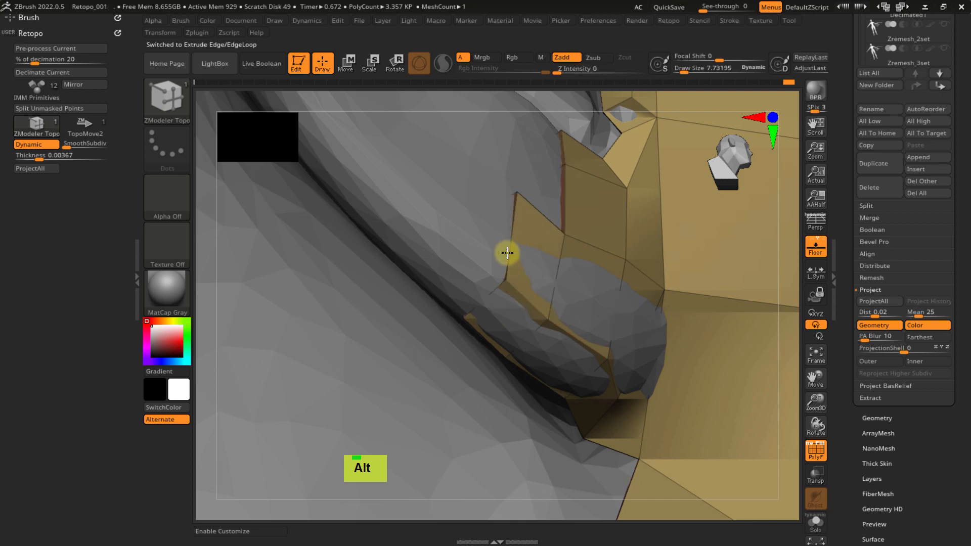
pyautogui.moveTo(527, 262); pyautogui.dragTo(512, 334, button='right')
pyautogui.moveTo(532, 279)
pyautogui.mouseDown(button='right')
pyautogui.moveTo(528, 217)
pyautogui.moveTo(513, 209)
pyautogui.mouseUp(button='right')
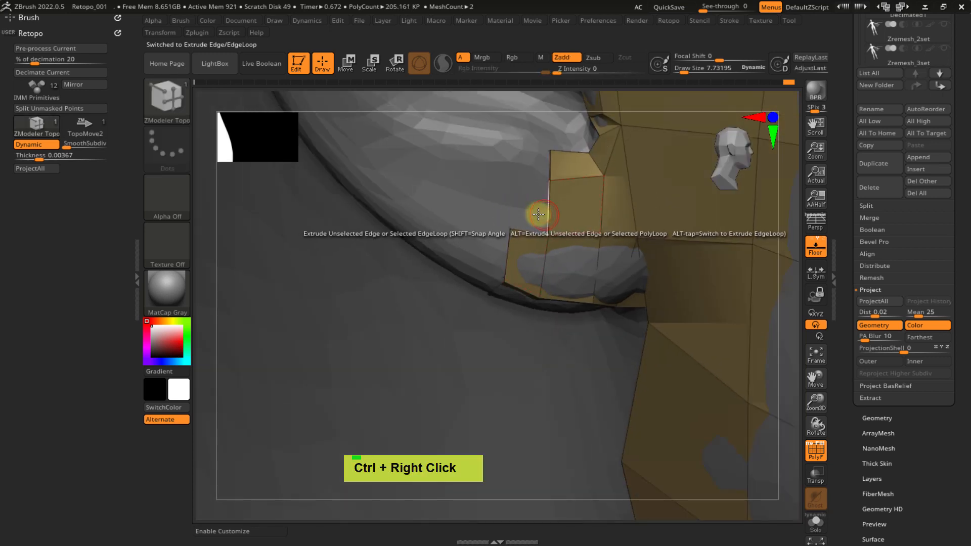
# - Extrude the rear edges of the outer earlobe strip backward, filling new polygons from the lower rim up to the ear's hollow
pyautogui.moveTo(538, 212); pyautogui.dragTo(514, 206)
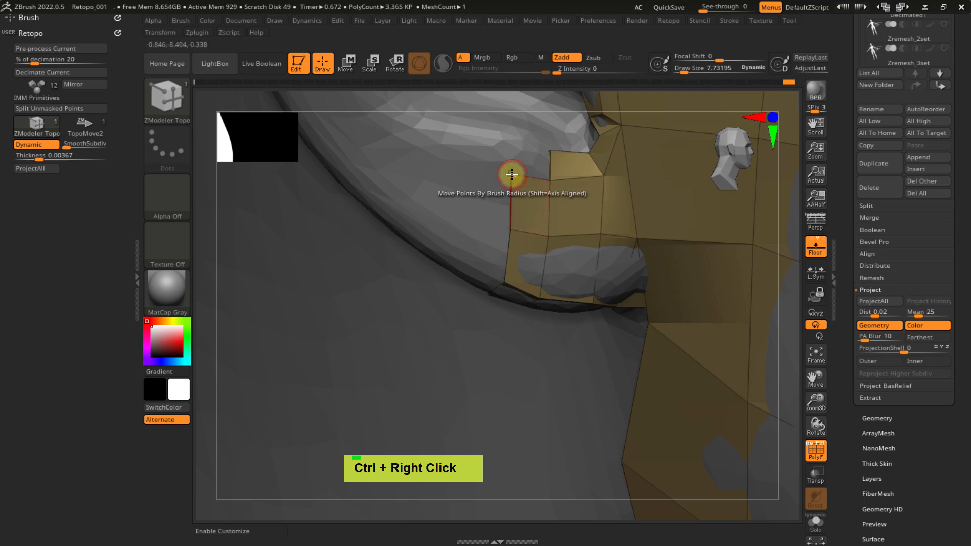
pyautogui.keyDown('alt'); pyautogui.moveTo(528, 267); pyautogui.dragTo(525, 321, button='right'); pyautogui.keyUp('alt')
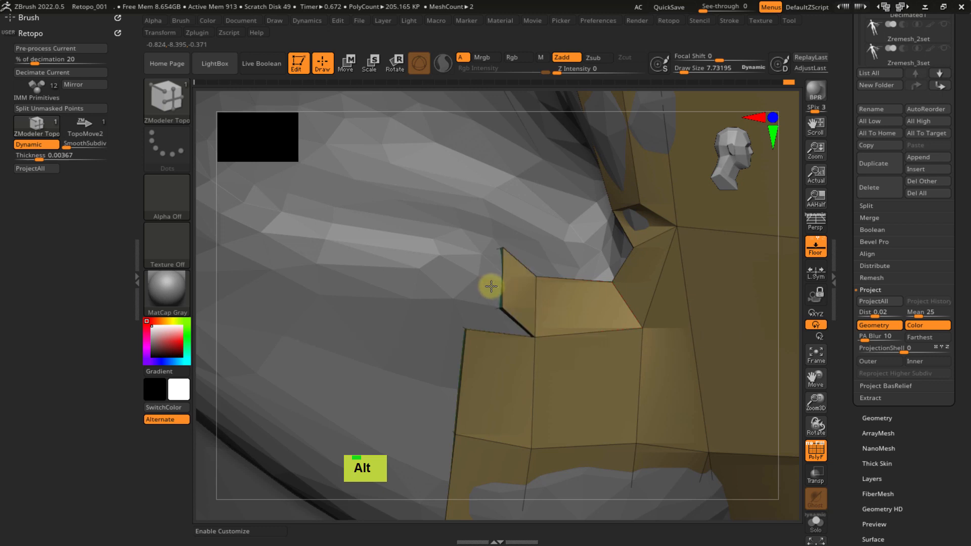
pyautogui.moveTo(464, 269); pyautogui.dragTo(388, 253)
pyautogui.keyDown('ctrl'); pyautogui.moveTo(443, 307); pyautogui.dragTo(600, 215, button='right'); pyautogui.keyUp('ctrl')
pyautogui.moveTo(547, 260); pyautogui.dragTo(582, 256, button='right')
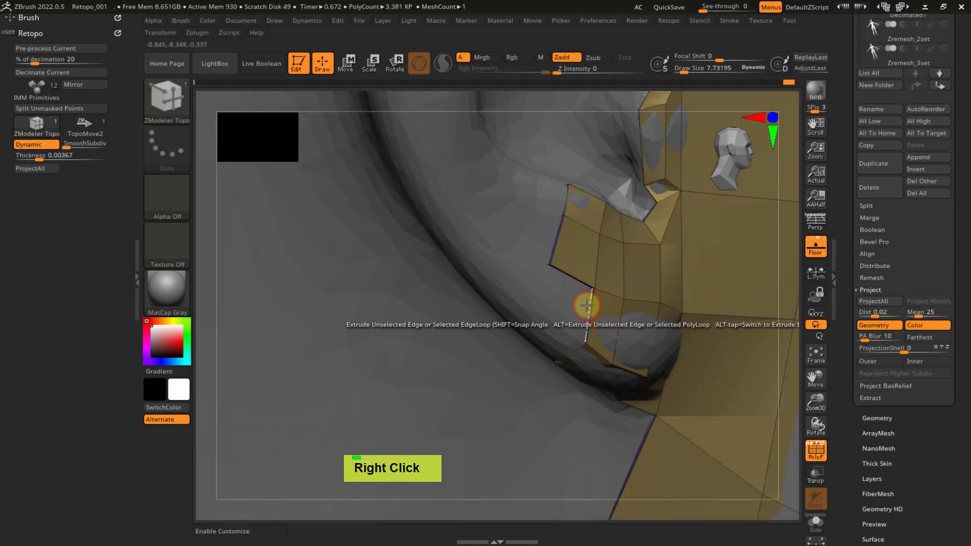
pyautogui.moveTo(587, 297); pyautogui.dragTo(553, 288)
pyautogui.moveTo(555, 276); pyautogui.dragTo(544, 277, button='right')
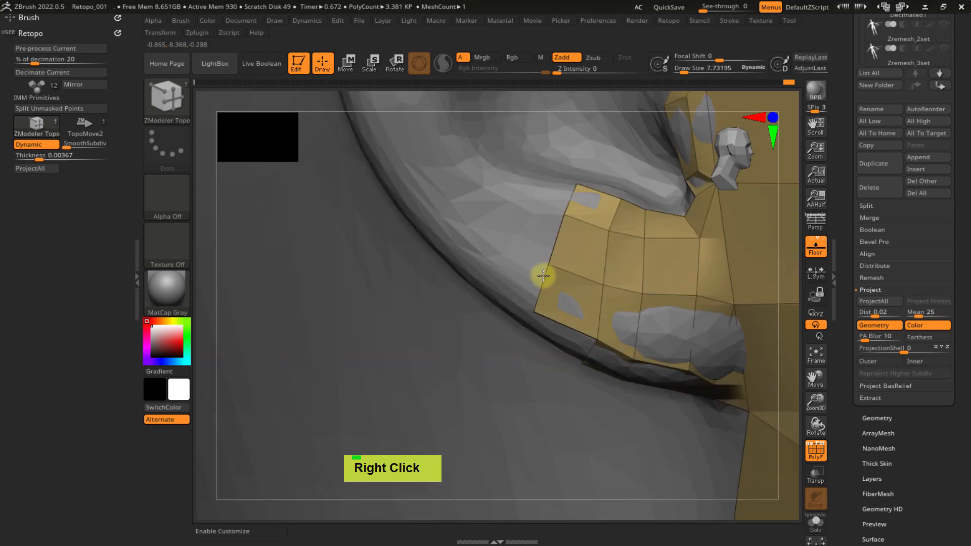
# - Extrude polygons from the base of the earlobe up behind the lobe, joining them to the inner edge of the rim strip
pyautogui.keyDown('ctrl'); pyautogui.moveTo(563, 238); pyautogui.dragTo(554, 378, button='right'); pyautogui.keyUp('ctrl')
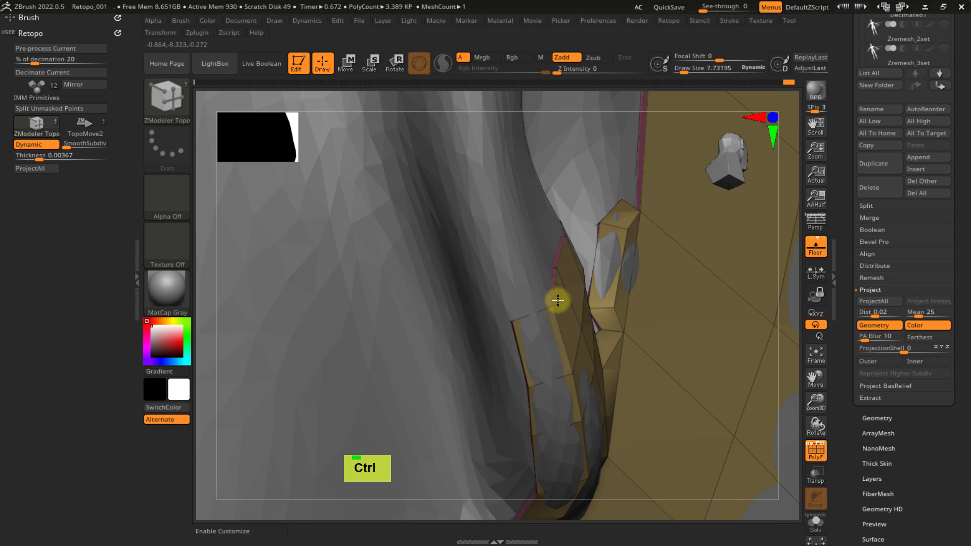
pyautogui.moveTo(558, 301); pyautogui.dragTo(554, 261, button='right')
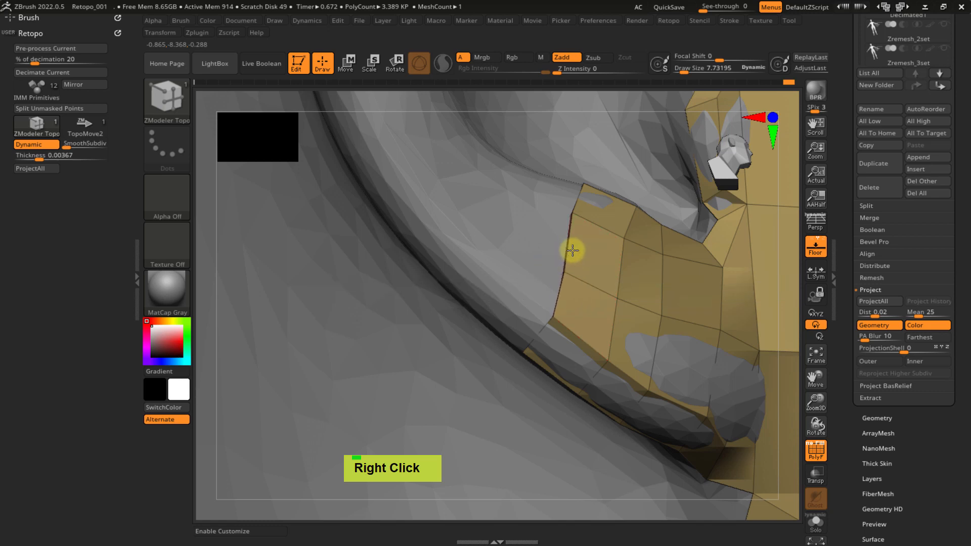
pyautogui.moveTo(569, 282); pyautogui.dragTo(570, 246, button='right')
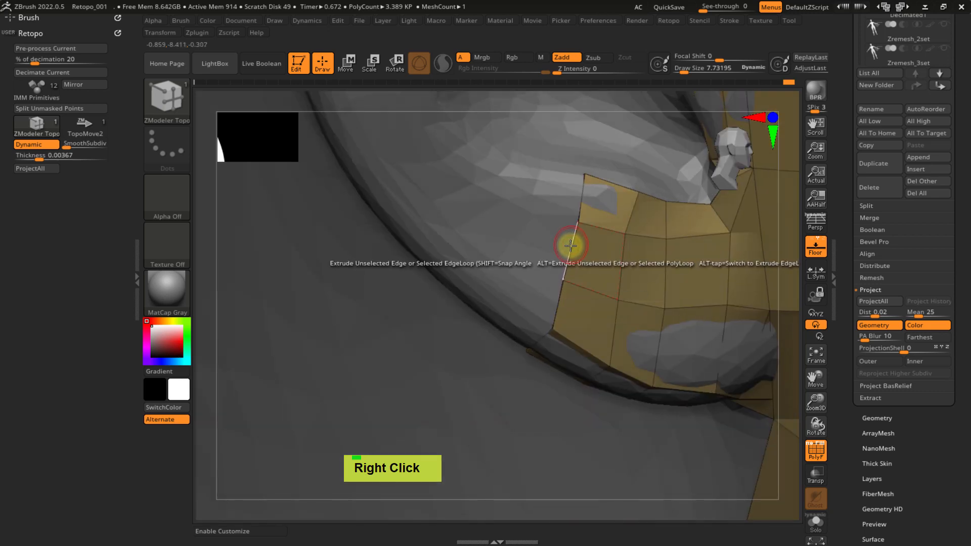
pyautogui.moveTo(557, 300); pyautogui.dragTo(499, 398, button='right')
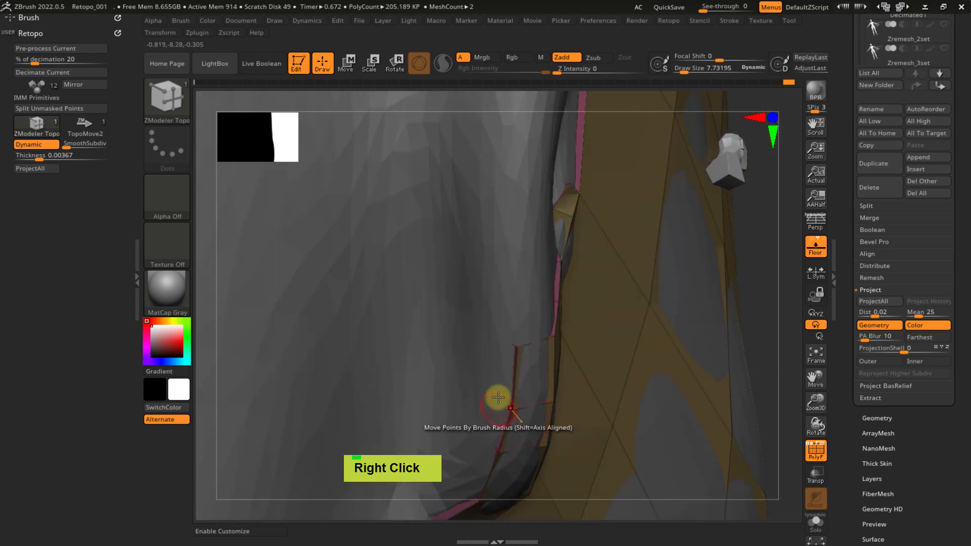
pyautogui.keyDown('alt'); pyautogui.moveTo(490, 336); pyautogui.dragTo(501, 396, button='right'); pyautogui.keyUp('alt')
pyautogui.moveTo(501, 397); pyautogui.dragTo(487, 379)
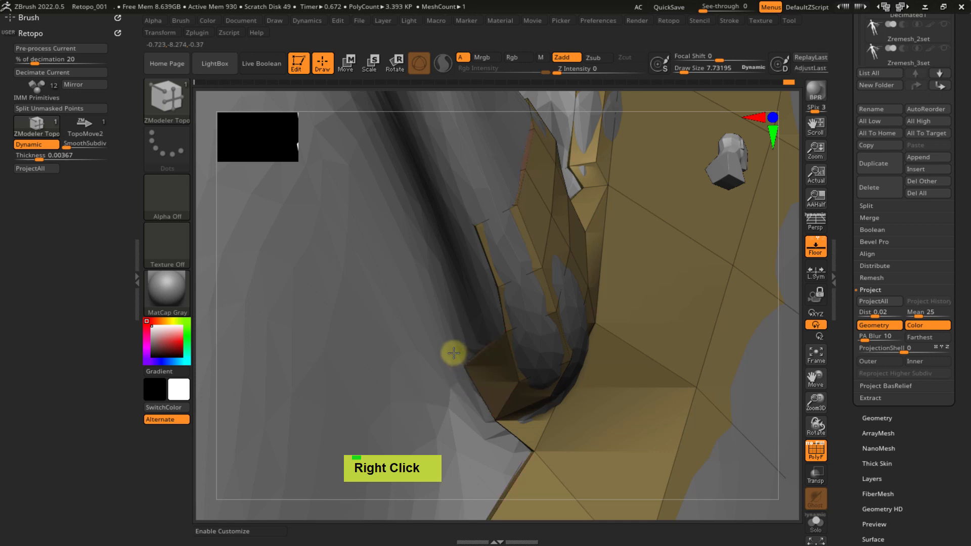
pyautogui.moveTo(483, 337); pyautogui.dragTo(472, 309)
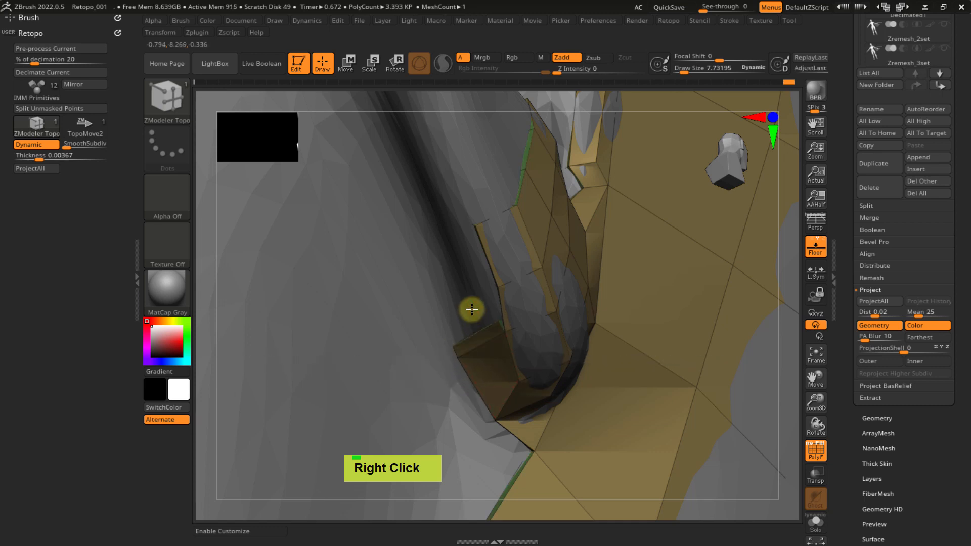
pyautogui.moveTo(480, 294)
pyautogui.mouseDown(button='right')
pyautogui.moveTo(430, 306)
pyautogui.moveTo(512, 206)
pyautogui.moveTo(513, 259)
pyautogui.moveTo(548, 191)
pyautogui.moveTo(534, 233)
pyautogui.moveTo(466, 286)
pyautogui.moveTo(506, 318)
pyautogui.moveTo(501, 281)
pyautogui.moveTo(509, 281)
pyautogui.moveTo(496, 302)
pyautogui.mouseUp(button='right')
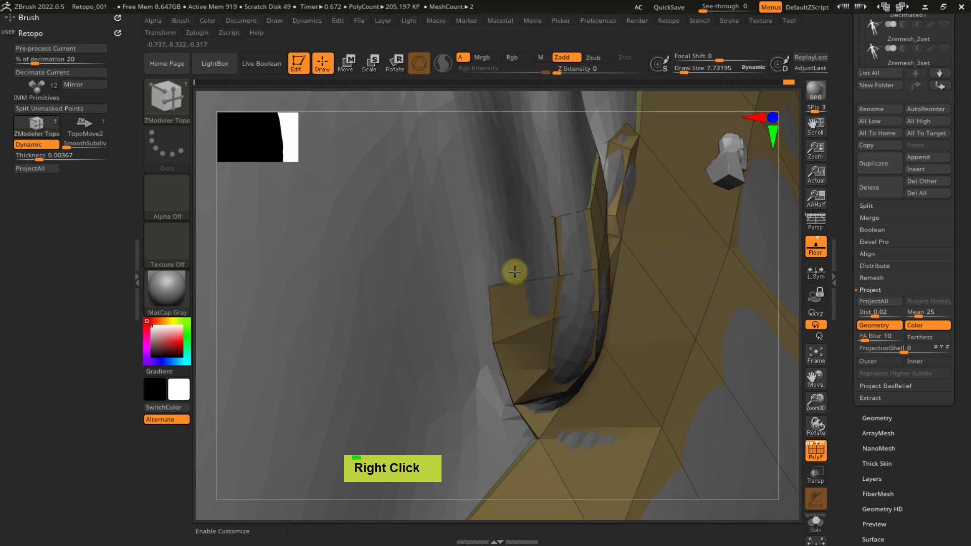
# - Adjust the upper edge of the strip behind the earlobe and extrude it further up along the back of the ear
pyautogui.moveTo(526, 228)
pyautogui.mouseDown(button='right')
pyautogui.moveTo(518, 265)
pyautogui.moveTo(576, 255)
pyautogui.moveTo(499, 256)
pyautogui.moveTo(481, 234)
pyautogui.mouseUp(button='right')
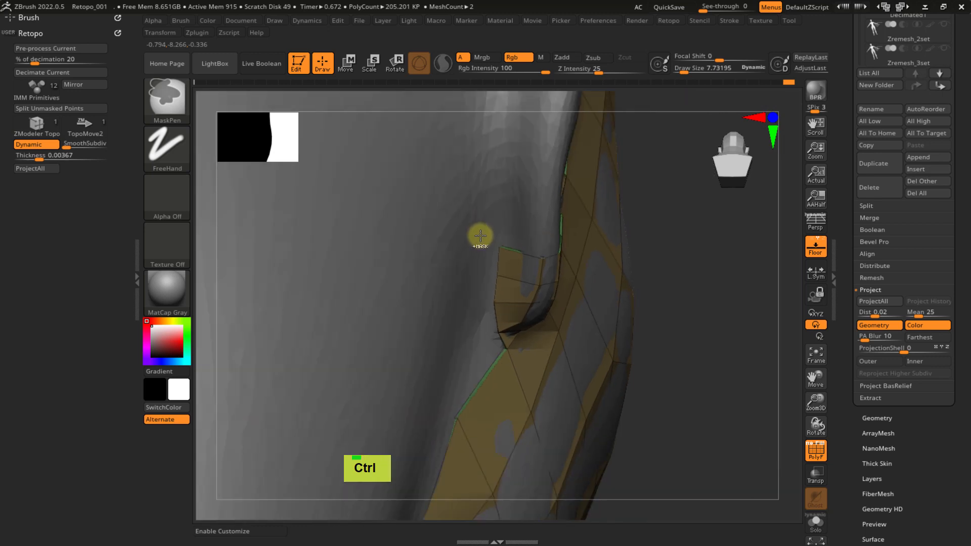
pyautogui.keyDown('alt'); pyautogui.moveTo(494, 196); pyautogui.dragTo(493, 297, button='right'); pyautogui.keyUp('alt')
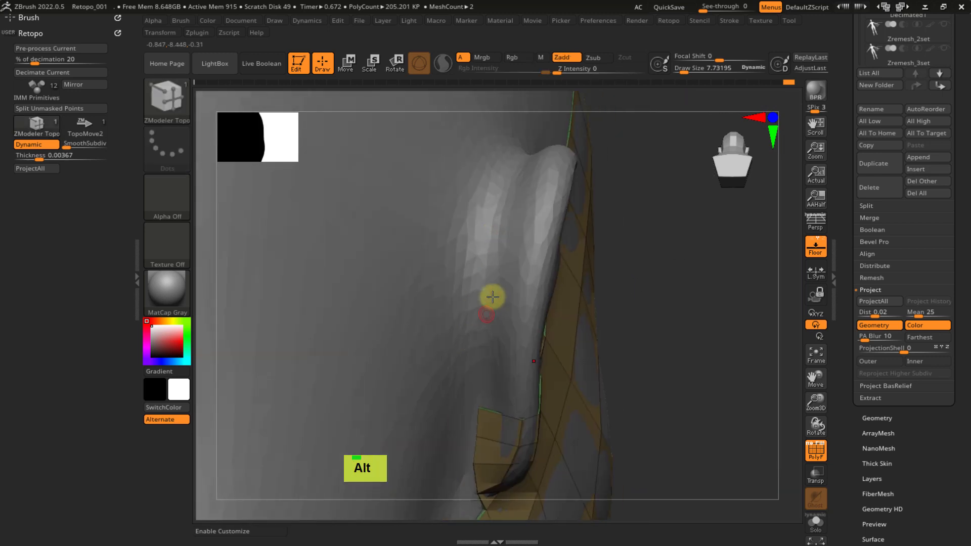
pyautogui.keyDown('alt'); pyautogui.moveTo(481, 364); pyautogui.dragTo(490, 291, button='right'); pyautogui.keyUp('alt')
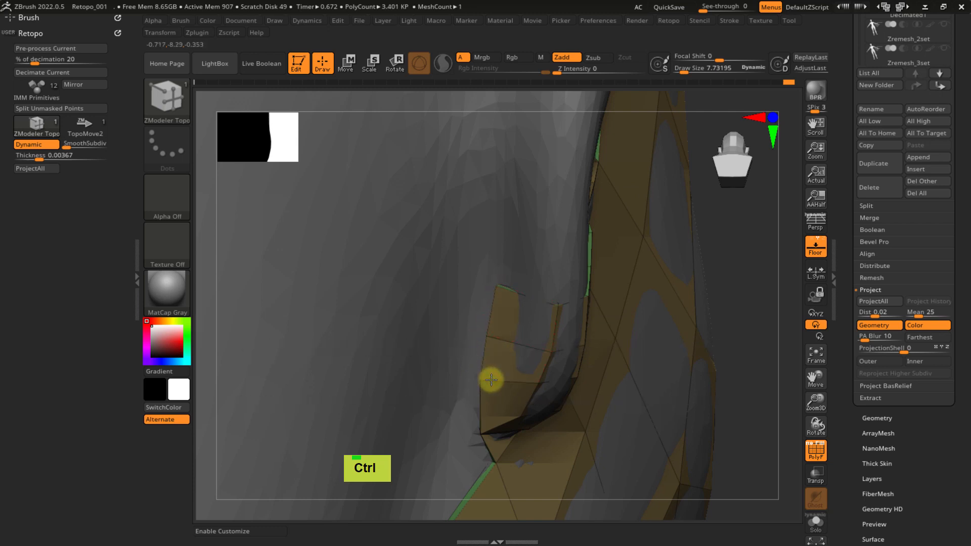
pyautogui.doubleClick(500, 341)
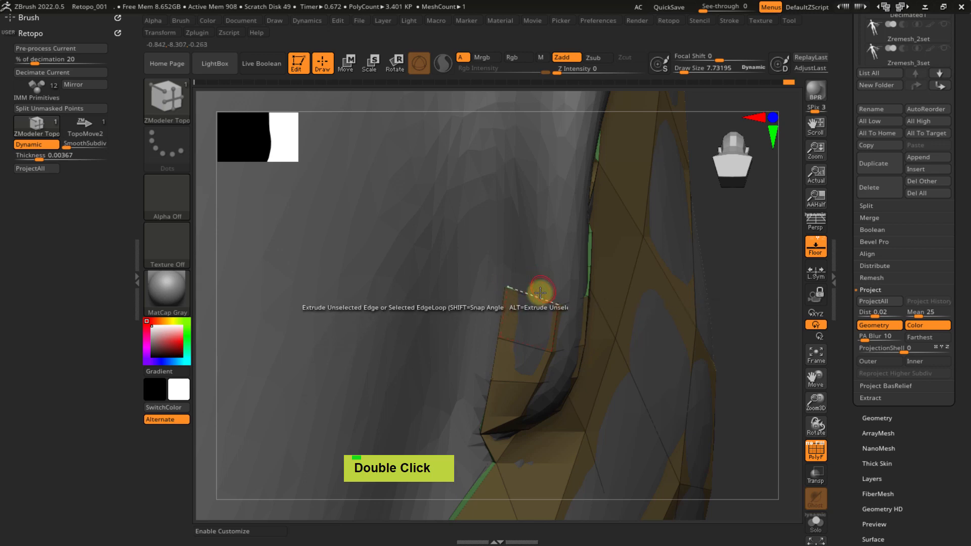
pyautogui.moveTo(540, 290)
pyautogui.mouseDown(button='right')
pyautogui.moveTo(517, 299)
pyautogui.moveTo(538, 267)
pyautogui.moveTo(537, 291)
pyautogui.mouseUp(button='right')
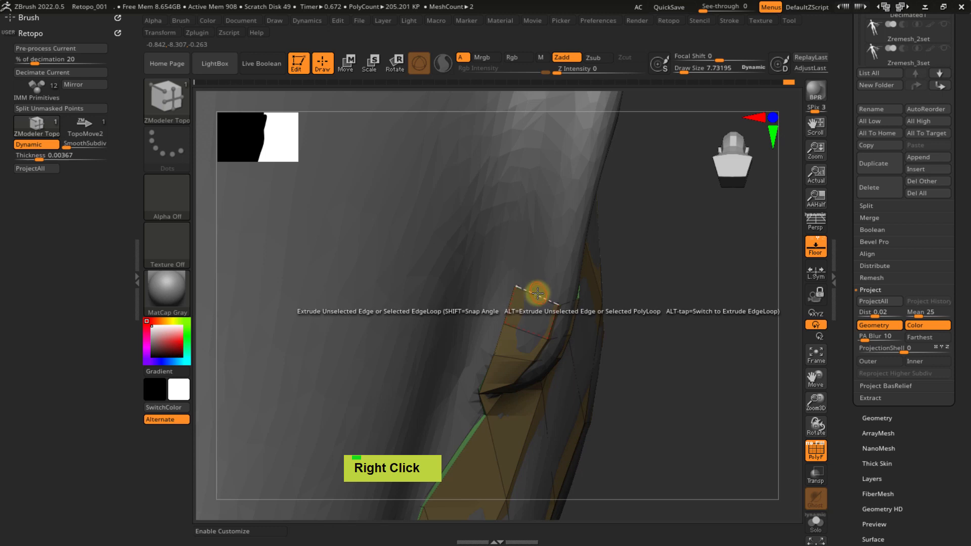
pyautogui.moveTo(537, 291); pyautogui.dragTo(543, 267)
pyautogui.moveTo(567, 267); pyautogui.dragTo(611, 299, button='right')
pyautogui.moveTo(607, 288); pyautogui.dragTo(590, 262)
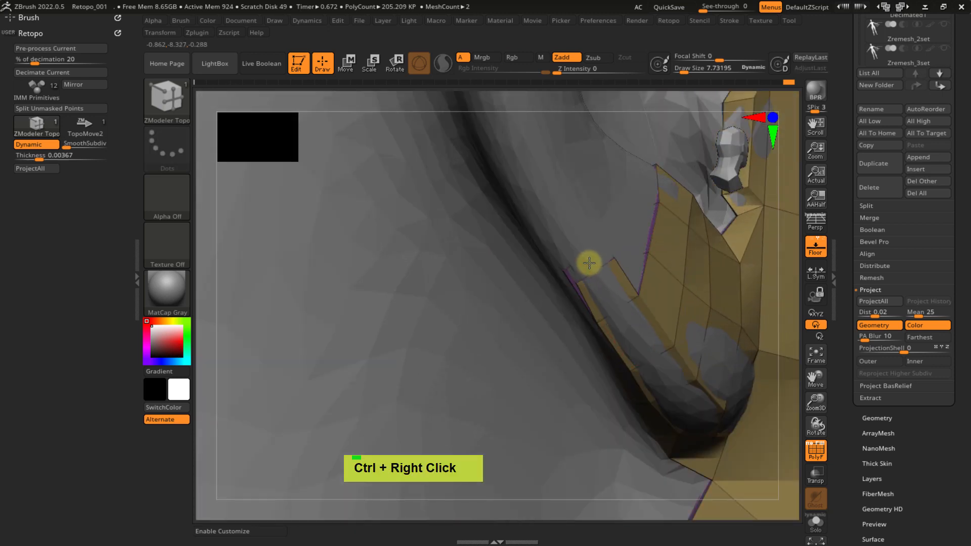
# - Extrude another column of polygons across the earlobe's outer face and lengthen the strip behind the lobe to match
pyautogui.moveTo(582, 257); pyautogui.dragTo(578, 320, button='right')
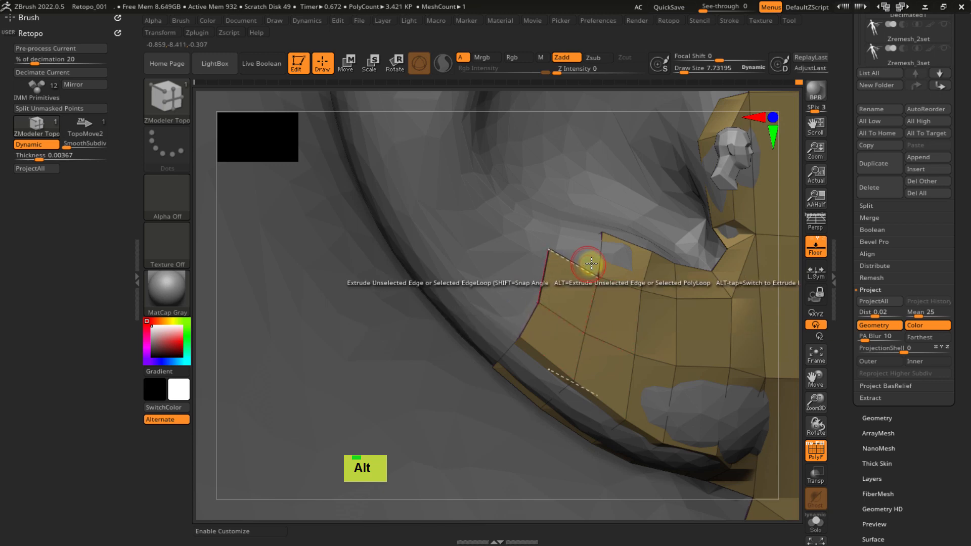
pyautogui.moveTo(580, 234)
pyautogui.keyDown('ctrl'); pyautogui.mouseDown(button='right')
pyautogui.moveTo(581, 260)
pyautogui.moveTo(549, 262)
pyautogui.moveTo(549, 278)
pyautogui.moveTo(574, 268)
pyautogui.moveTo(594, 288)
pyautogui.moveTo(569, 226)
pyautogui.mouseUp(button='right'); pyautogui.keyUp('ctrl')
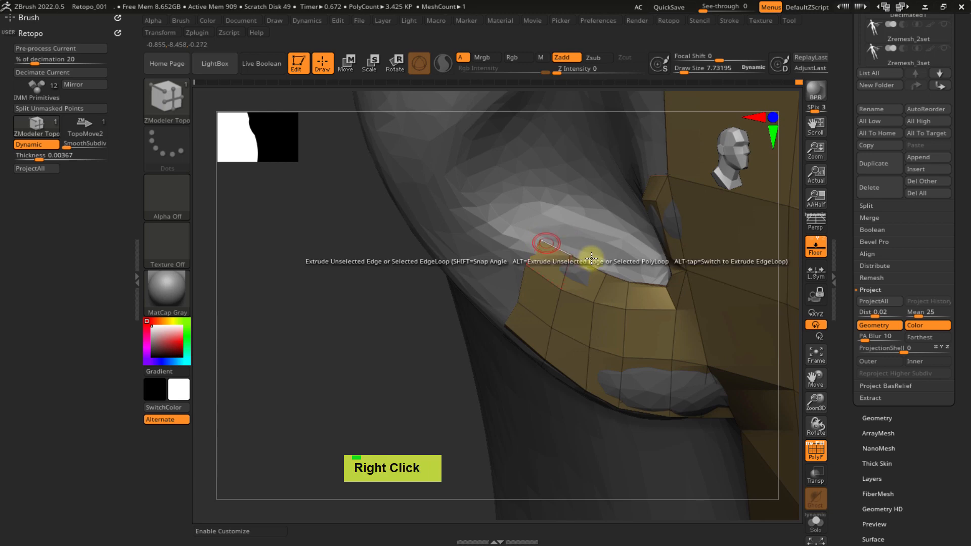
pyautogui.moveTo(590, 258); pyautogui.dragTo(518, 298, button='right')
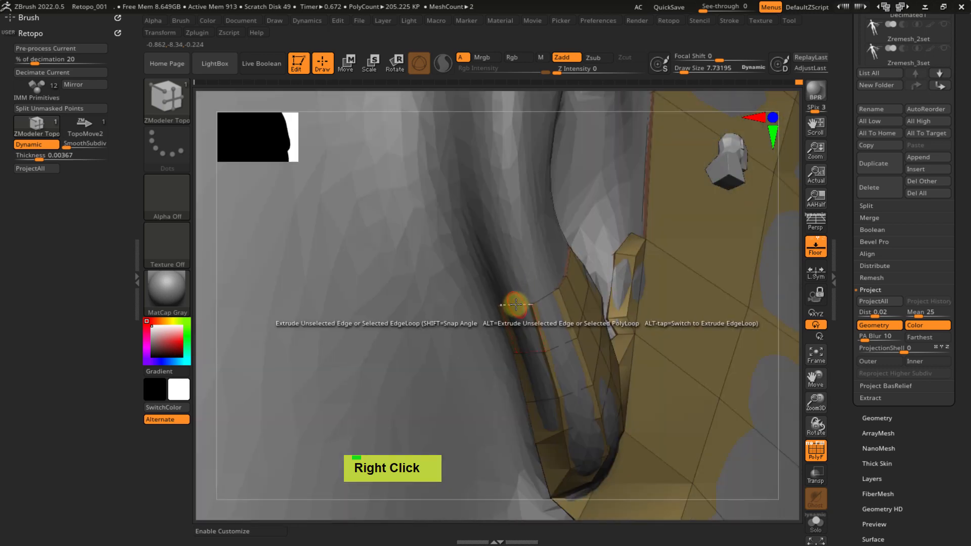
pyautogui.moveTo(516, 304); pyautogui.dragTo(511, 303)
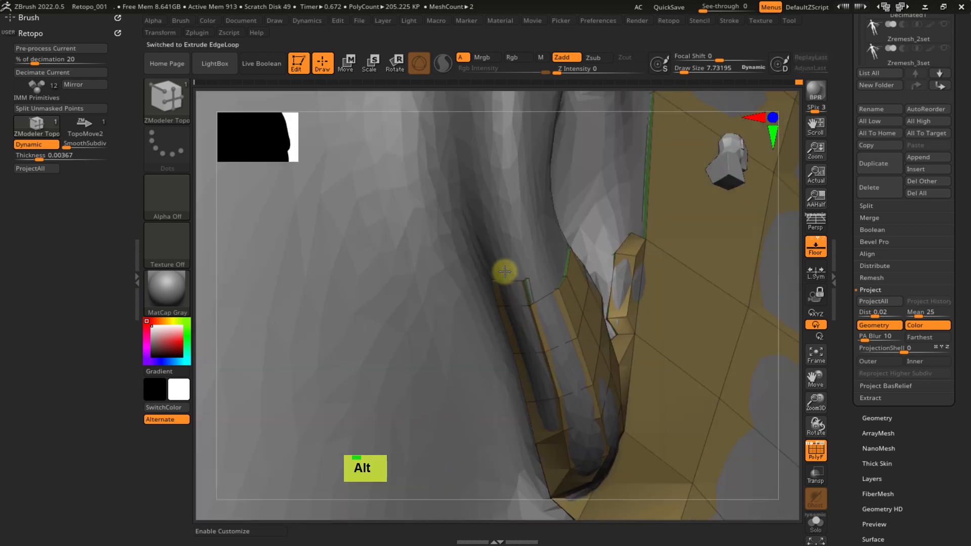
pyautogui.moveTo(559, 245); pyautogui.dragTo(494, 251, button='right')
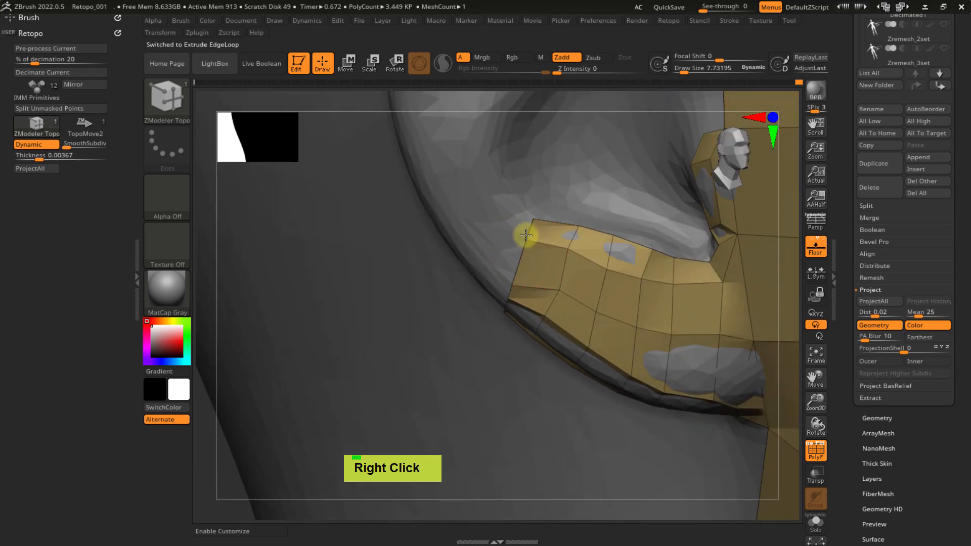
# - Extend the earlobe polygons up toward the ear's rear rim and undo the last changes at the patch's upper rear corner
pyautogui.keyDown('ctrl'); pyautogui.moveTo(524, 261); pyautogui.dragTo(498, 344, button='right'); pyautogui.keyUp('ctrl')
pyautogui.keyDown('alt'); pyautogui.click(493, 353); pyautogui.keyUp('alt')
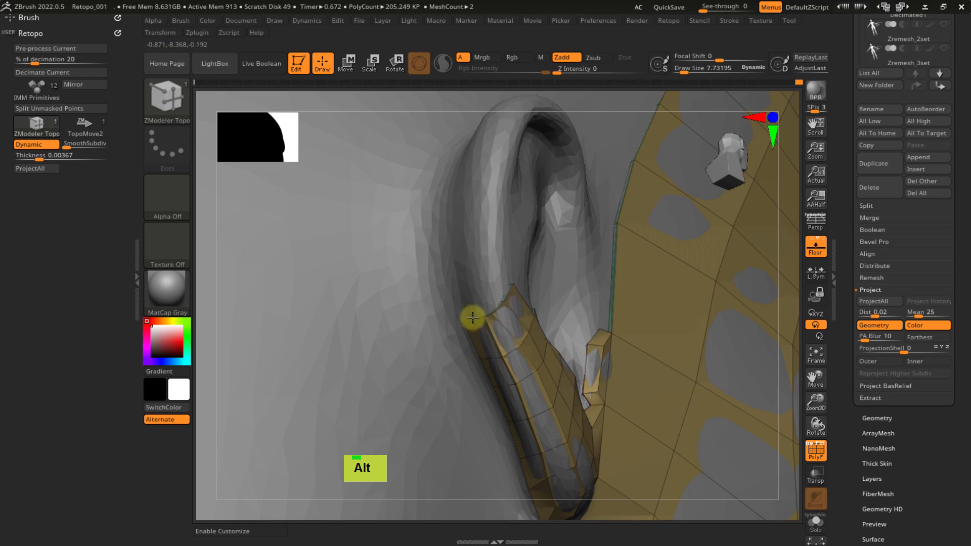
pyautogui.moveTo(473, 330); pyautogui.dragTo(481, 365, button='right')
pyautogui.moveTo(528, 302)
pyautogui.keyDown('alt'); pyautogui.mouseDown(button='right')
pyautogui.moveTo(533, 294)
pyautogui.moveTo(527, 316)
pyautogui.mouseUp(button='right'); pyautogui.keyUp('alt')
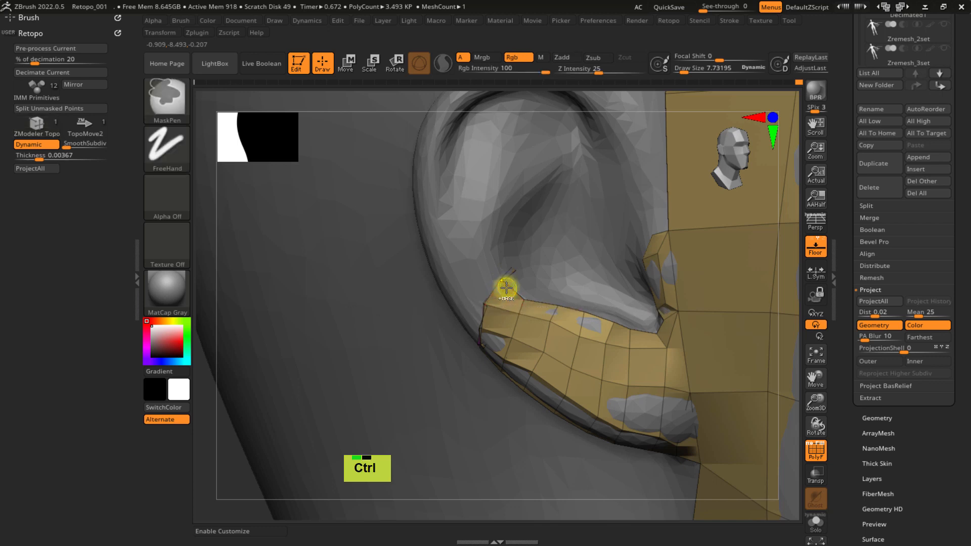
pyautogui.hotkey('ctrl', 'z')
pyautogui.keyDown('ctrl'); pyautogui.moveTo(477, 283); pyautogui.dragTo(523, 327, button='right'); pyautogui.keyUp('ctrl')
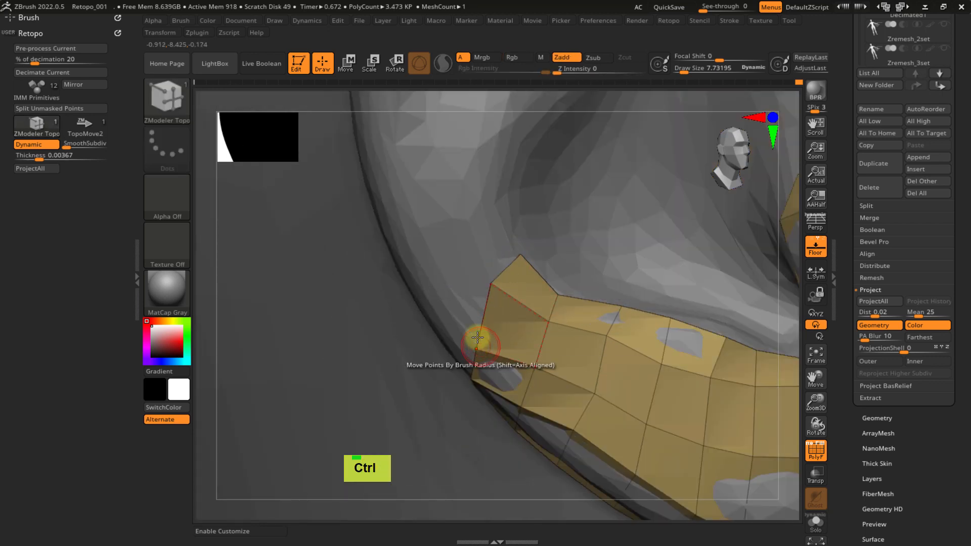
pyautogui.hotkey('ctrl', 'z')
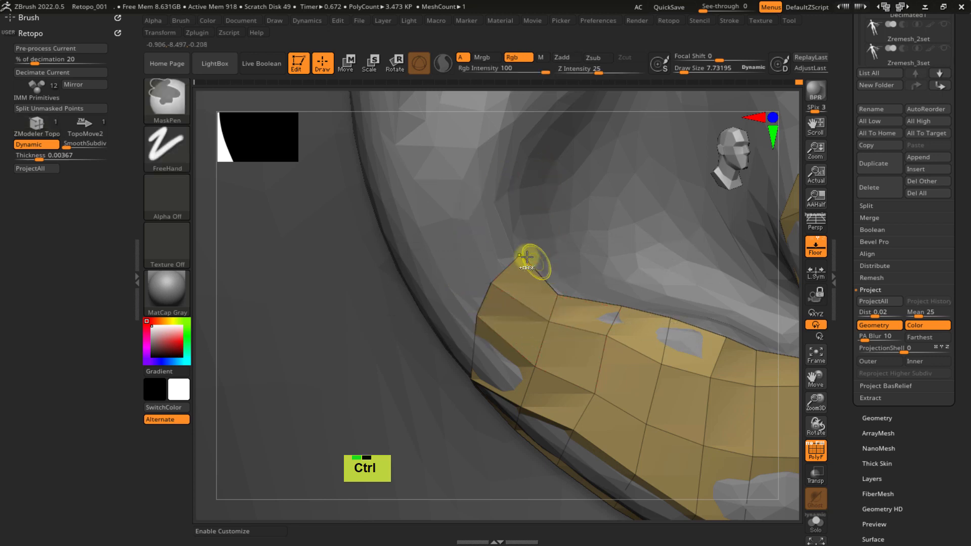
pyautogui.keyDown('ctrl'); pyautogui.moveTo(527, 258); pyautogui.dragTo(514, 192, button='right'); pyautogui.keyUp('ctrl')
pyautogui.keyDown('alt'); pyautogui.moveTo(514, 277); pyautogui.dragTo(507, 403, button='right'); pyautogui.keyUp('alt')
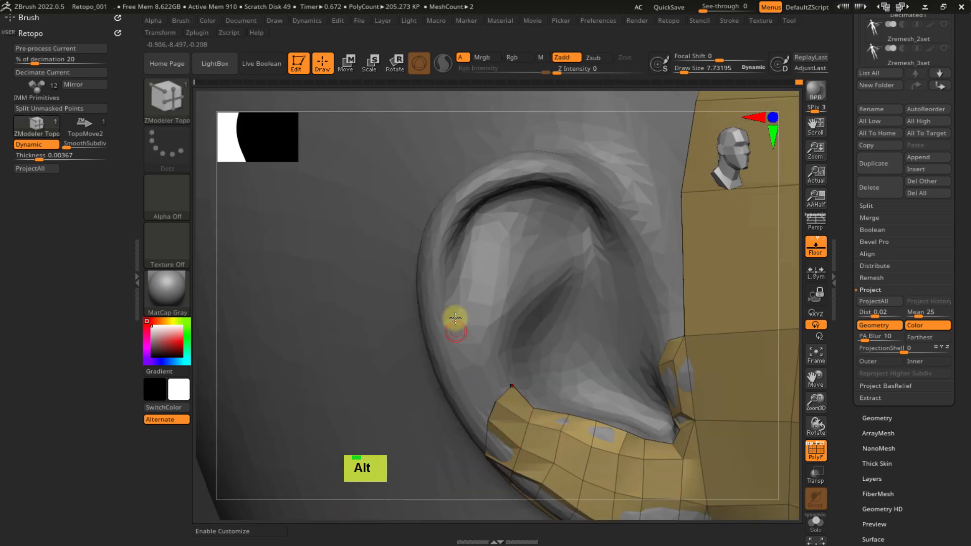
# - Extrude two narrow polygons from the earlobe patch's upper rear edge up along the inner side of the ear's rear rim
pyautogui.keyDown('alt'); pyautogui.moveTo(499, 310); pyautogui.dragTo(488, 208, button='right'); pyautogui.keyUp('alt')
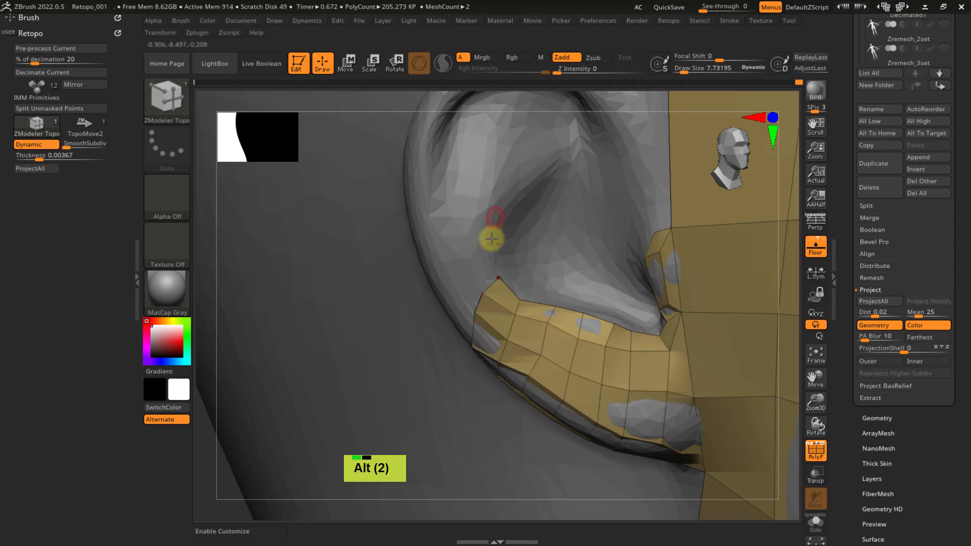
pyautogui.keyDown('alt'); pyautogui.moveTo(490, 234); pyautogui.dragTo(454, 242, button='right'); pyautogui.keyUp('alt')
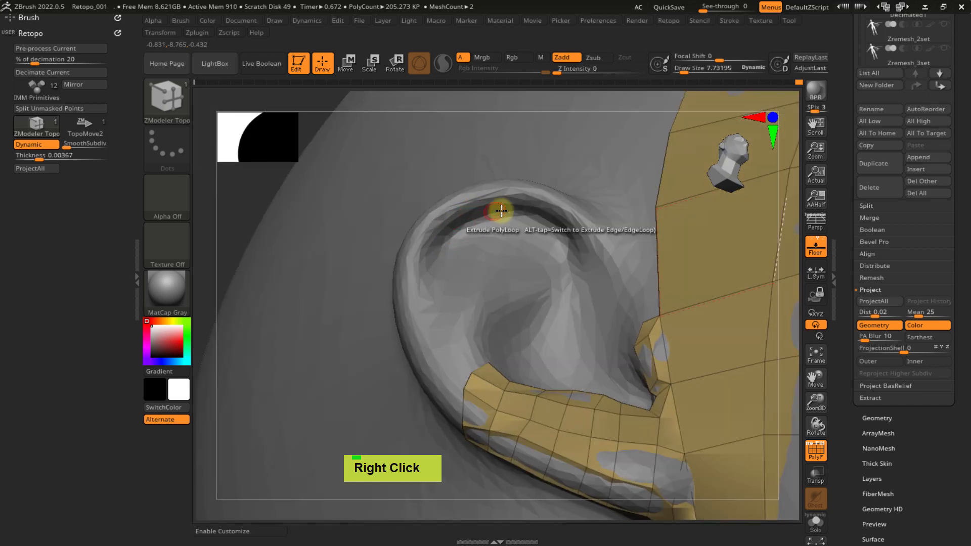
pyautogui.moveTo(440, 288); pyautogui.dragTo(489, 273, button='right')
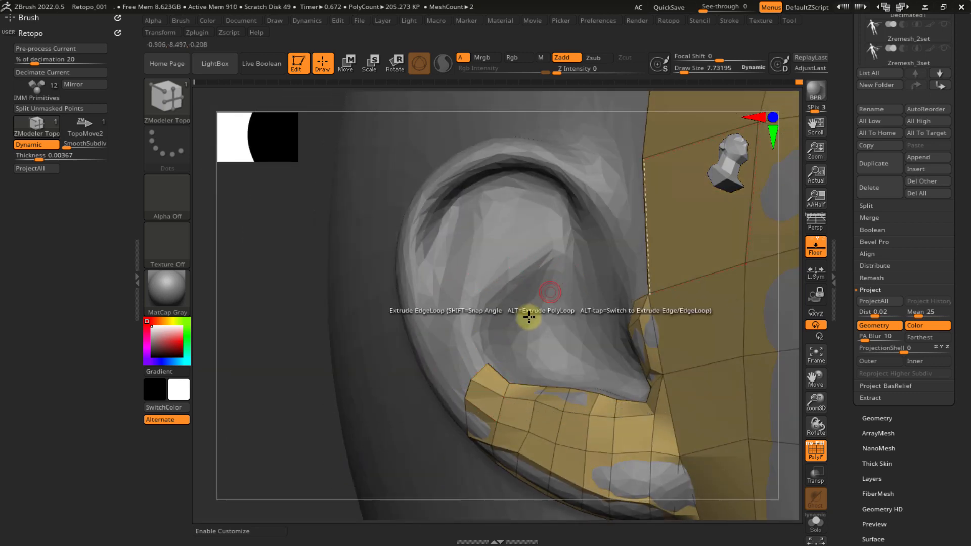
pyautogui.moveTo(457, 323); pyautogui.dragTo(479, 295, button='right')
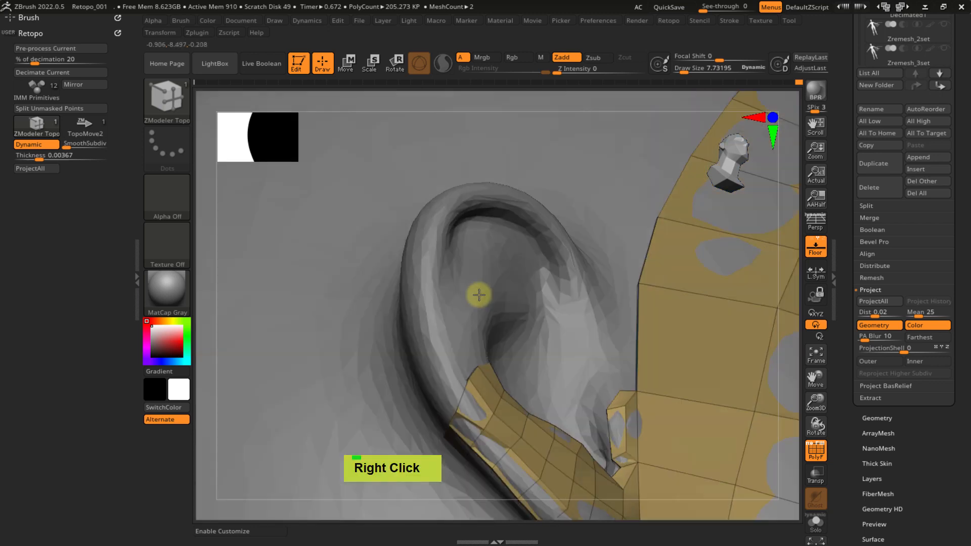
pyautogui.keyDown('ctrl'); pyautogui.moveTo(454, 395); pyautogui.dragTo(405, 403, button='right'); pyautogui.keyUp('ctrl')
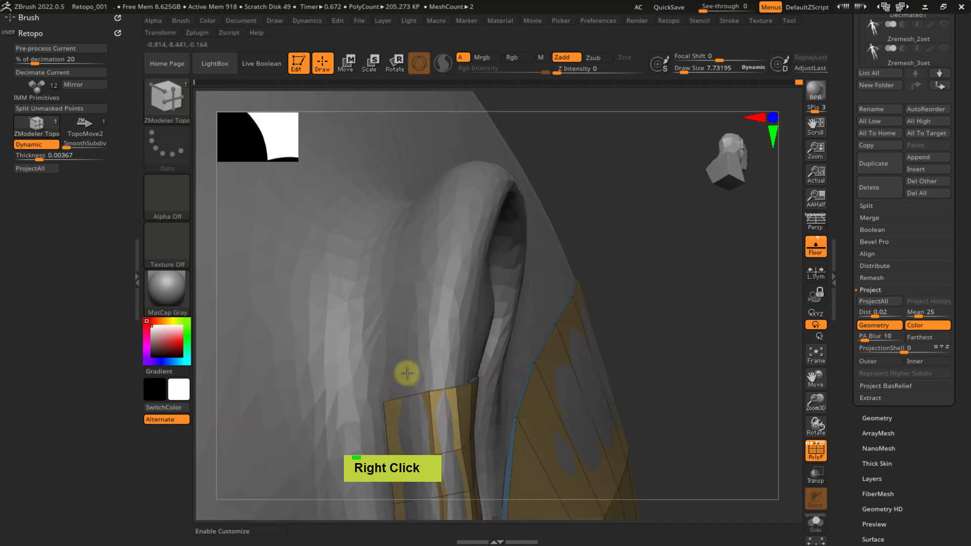
pyautogui.moveTo(410, 369)
pyautogui.mouseDown(button='right')
pyautogui.moveTo(399, 379)
pyautogui.moveTo(487, 338)
pyautogui.moveTo(455, 356)
pyautogui.moveTo(470, 356)
pyautogui.mouseUp(button='right')
pyautogui.press('alt')
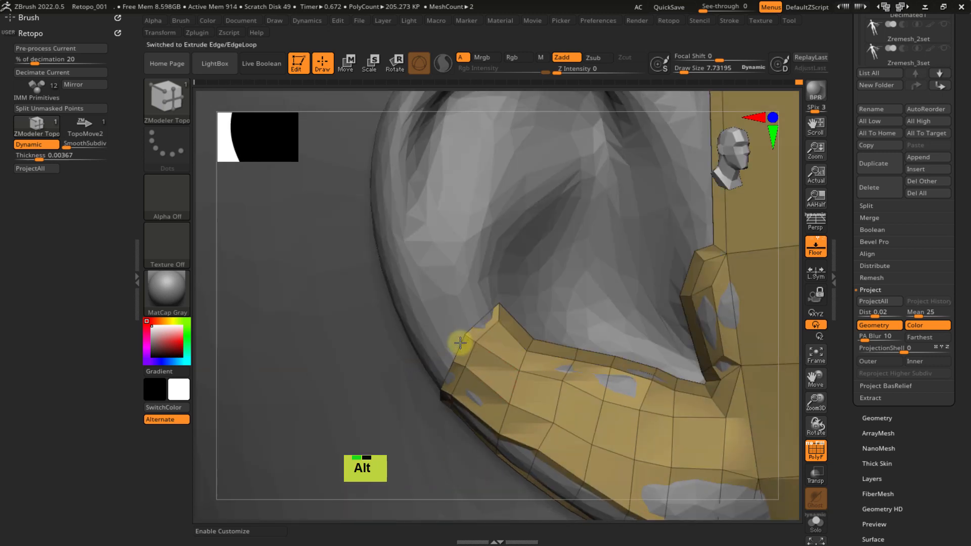
pyautogui.keyDown('alt'); pyautogui.moveTo(449, 325); pyautogui.dragTo(457, 315); pyautogui.keyUp('alt')
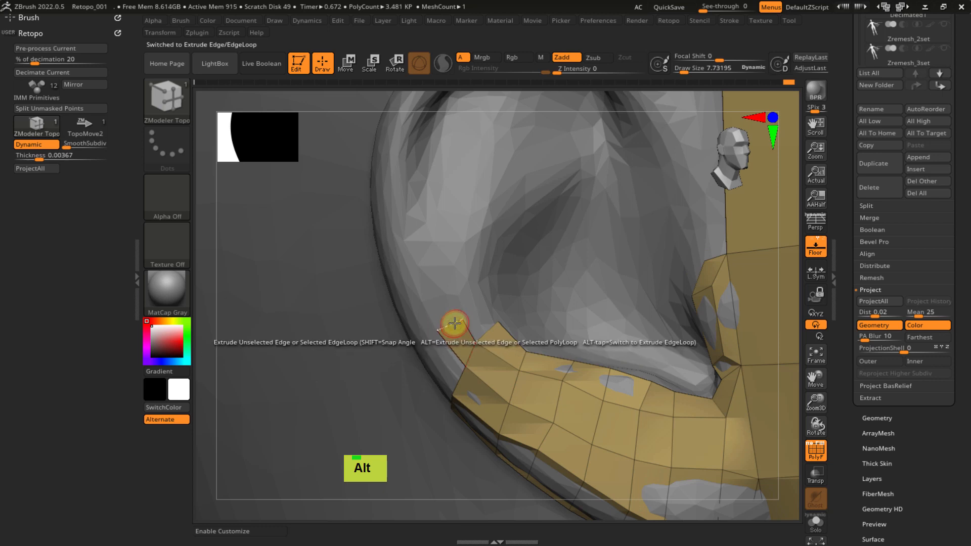
pyautogui.keyDown('alt'); pyautogui.moveTo(442, 321); pyautogui.dragTo(426, 277); pyautogui.keyUp('alt')
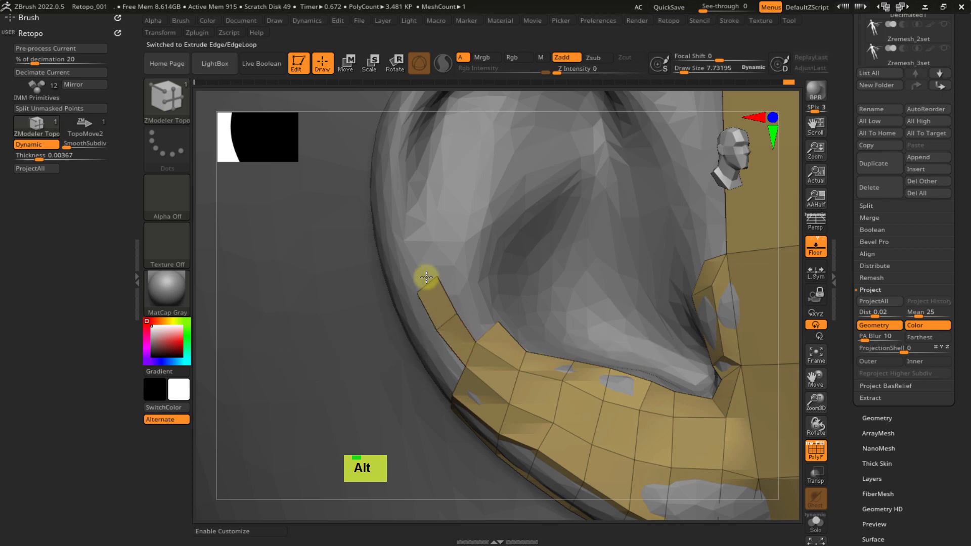
# - Lengthen the narrow strip further up inside the rear rim and add a polygon on the outer side of its upper end
pyautogui.keyDown('alt'); pyautogui.moveTo(437, 268); pyautogui.dragTo(446, 319, button='right'); pyautogui.keyUp('alt')
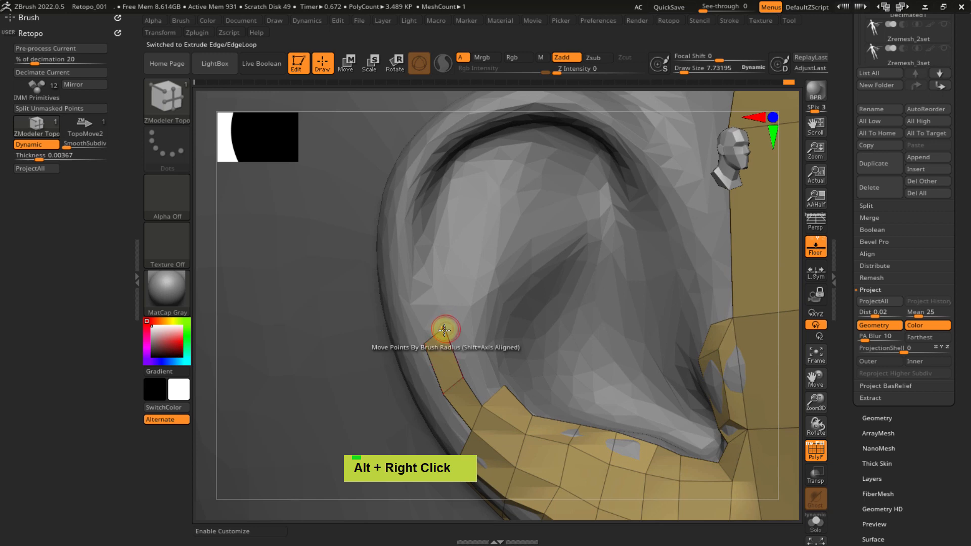
pyautogui.moveTo(434, 319); pyautogui.dragTo(429, 303)
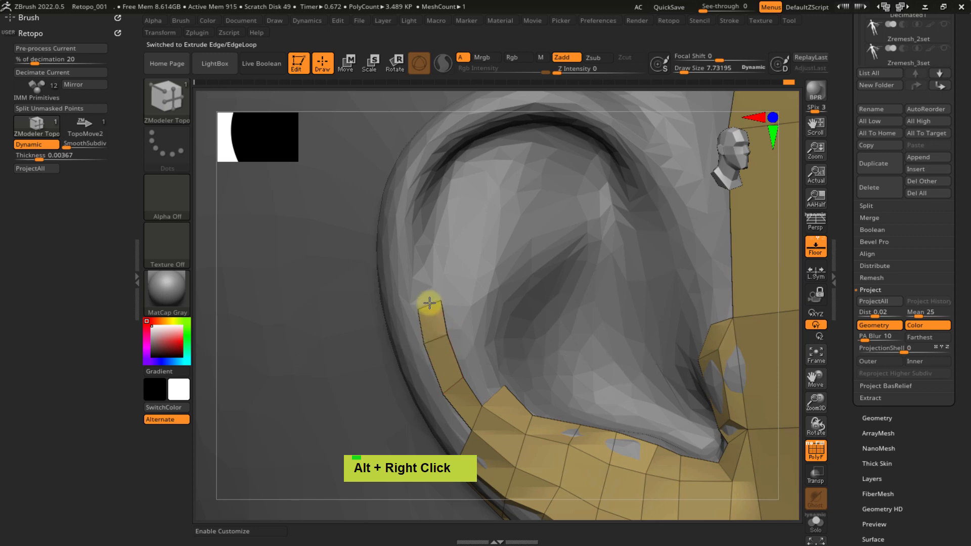
pyautogui.keyDown('alt'); pyautogui.moveTo(457, 275); pyautogui.dragTo(486, 304, button='right'); pyautogui.keyUp('alt')
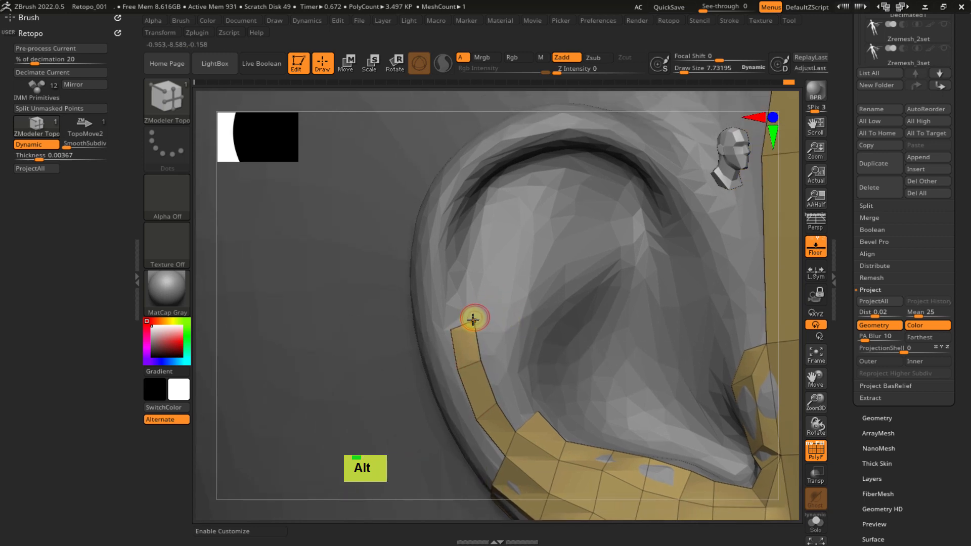
pyautogui.moveTo(462, 324); pyautogui.dragTo(475, 282)
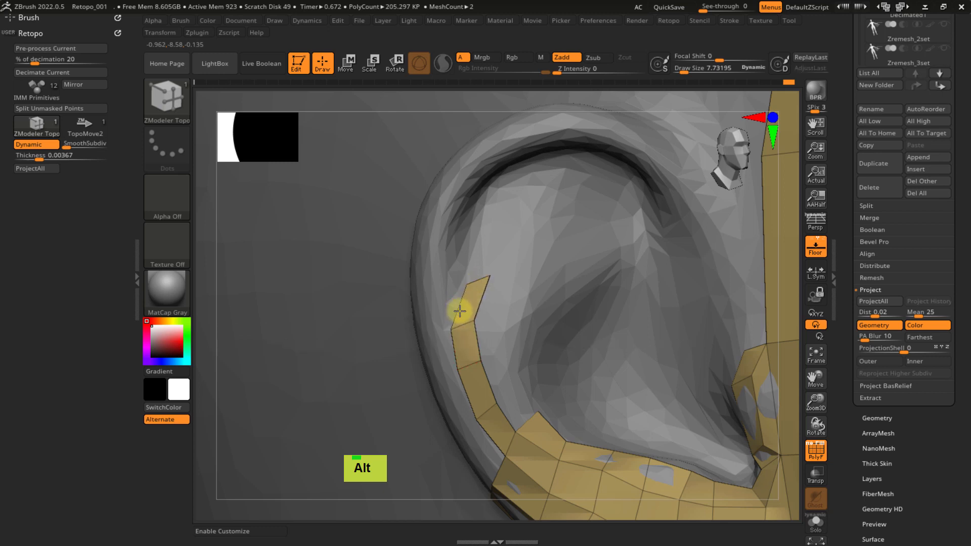
pyautogui.moveTo(453, 315); pyautogui.dragTo(446, 297)
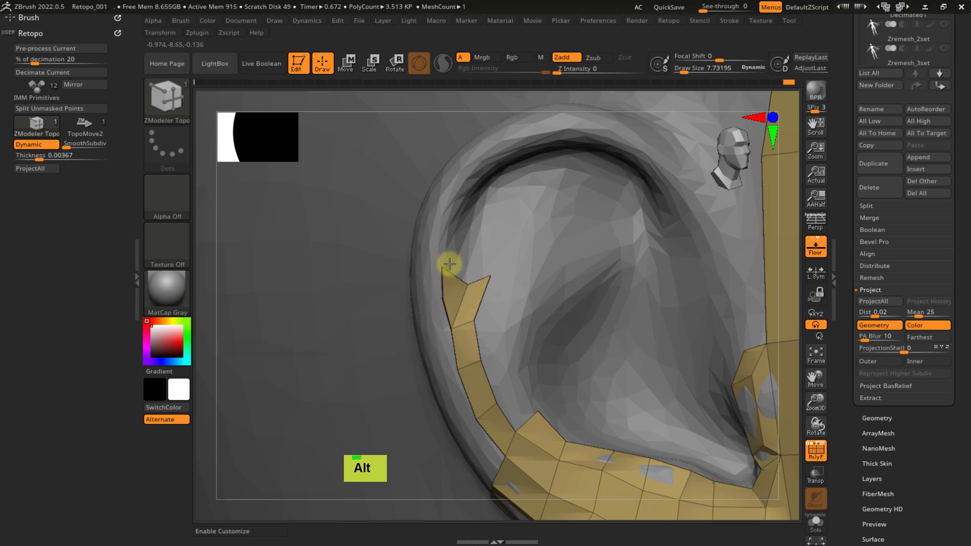
pyautogui.hotkey('ctrl', 'z')
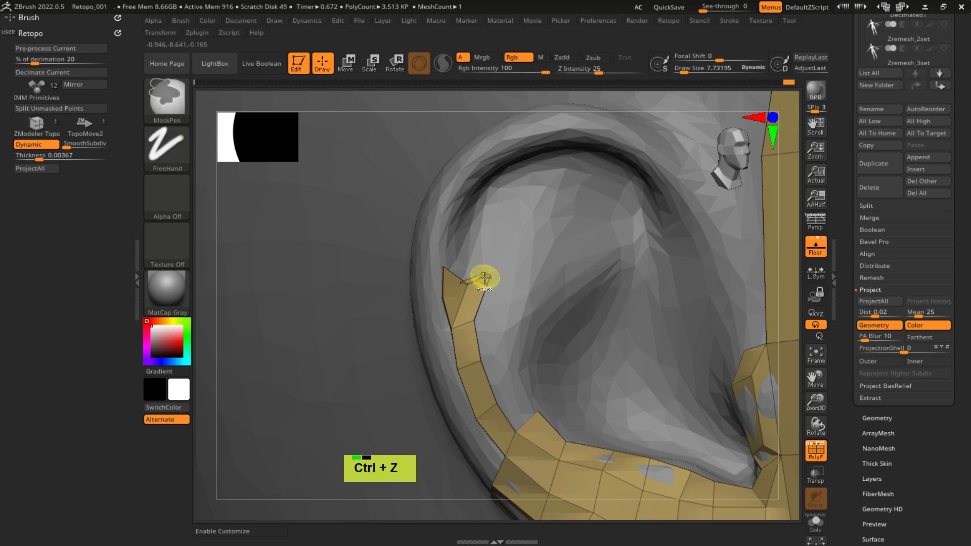
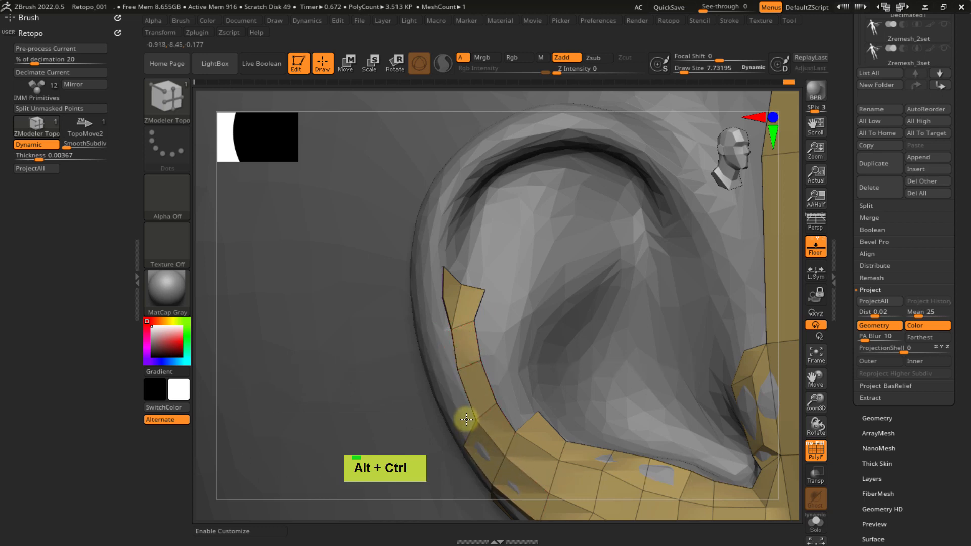
# - Extrude a second column of polygons alongside the strip over the ear's rear rim, continuing it above the strip's upper end
pyautogui.moveTo(471, 434); pyautogui.dragTo(445, 380)
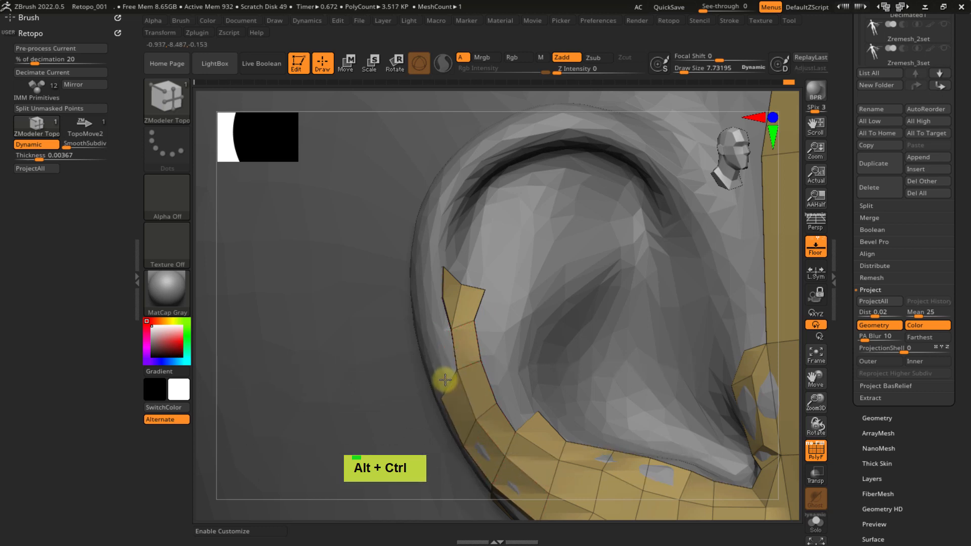
pyautogui.moveTo(463, 378); pyautogui.dragTo(466, 377, button='right')
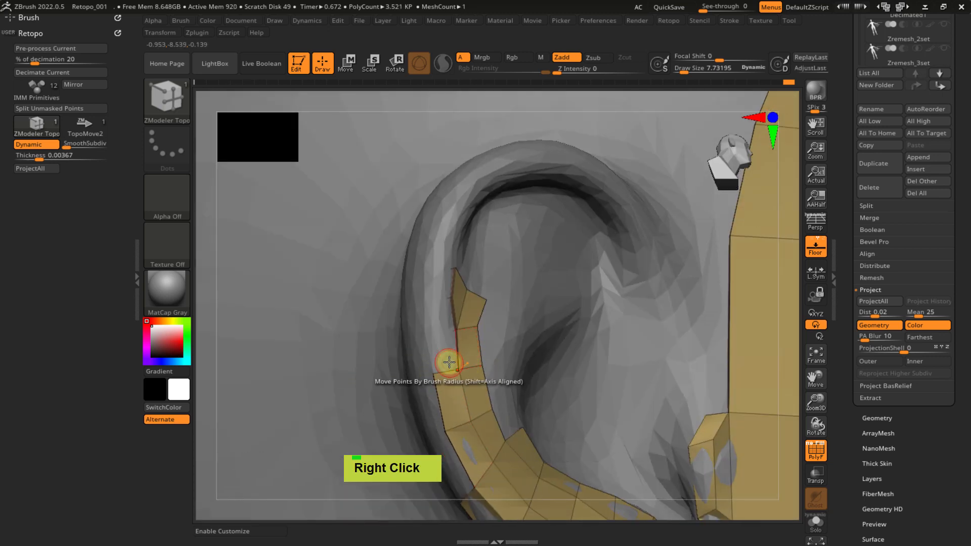
pyautogui.moveTo(445, 369); pyautogui.dragTo(439, 356)
pyautogui.moveTo(441, 328); pyautogui.dragTo(434, 329, button='right')
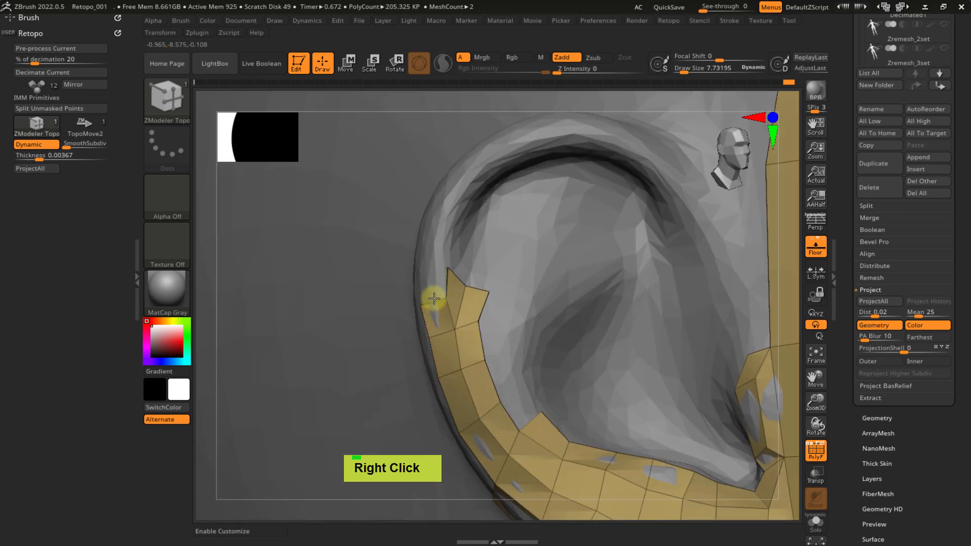
pyautogui.moveTo(434, 290); pyautogui.dragTo(436, 263)
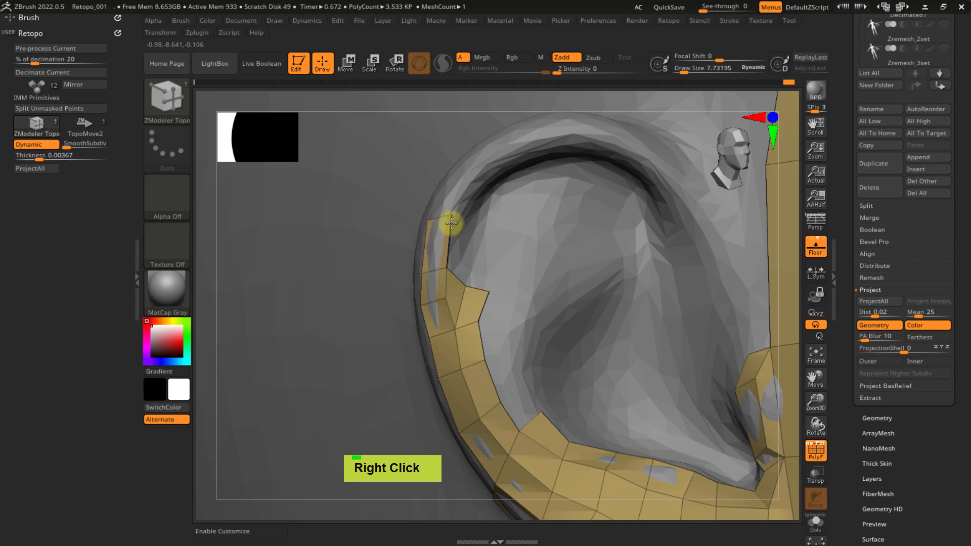
# - Add a polygon at the inner strip's upper end and extrude a row from beside it into the fold under the upper rim
pyautogui.moveTo(451, 223); pyautogui.dragTo(506, 176, button='right')
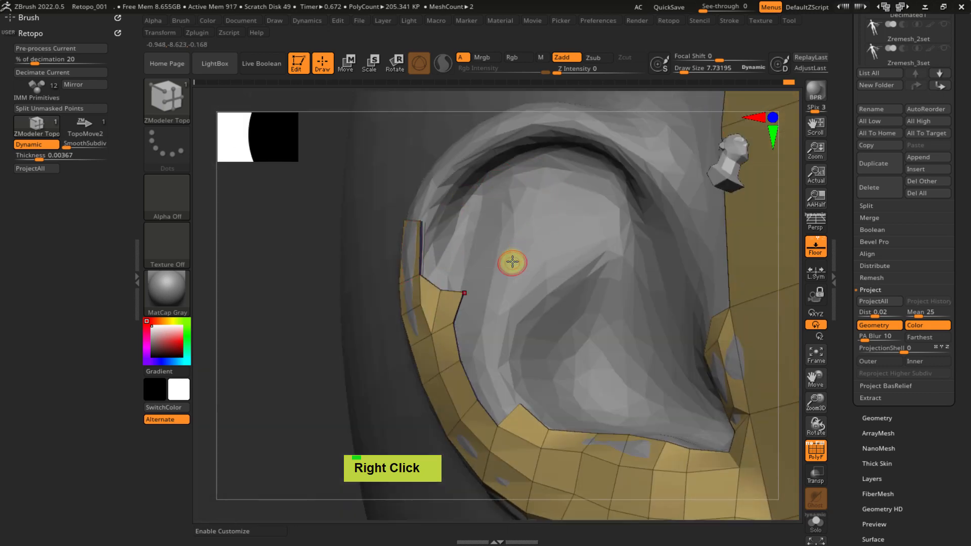
pyautogui.moveTo(513, 262)
pyautogui.mouseDown(button='right')
pyautogui.moveTo(532, 260)
pyautogui.moveTo(511, 266)
pyautogui.mouseUp(button='right')
pyautogui.moveTo(458, 281); pyautogui.dragTo(457, 287)
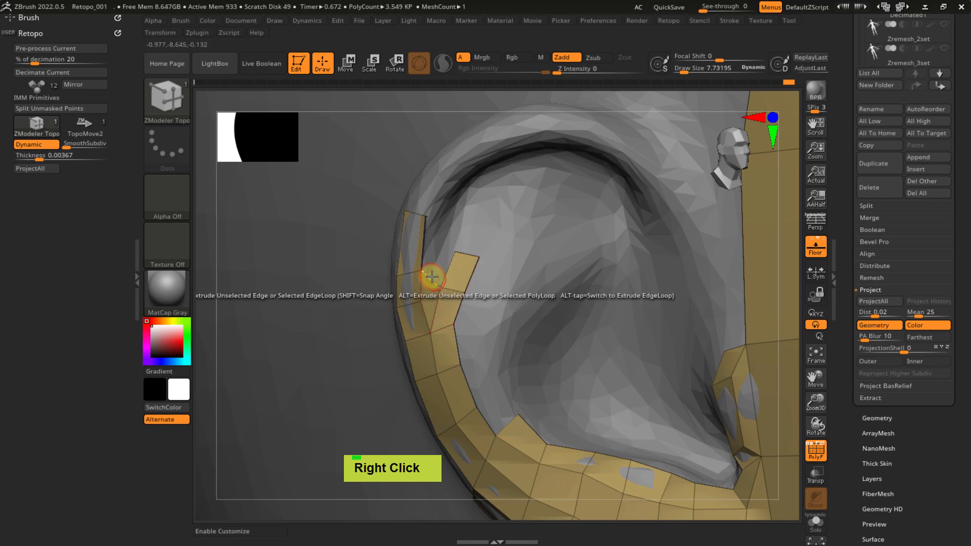
pyautogui.moveTo(452, 239)
pyautogui.mouseDown(button='right')
pyautogui.moveTo(440, 223)
pyautogui.moveTo(438, 232)
pyautogui.mouseUp(button='right')
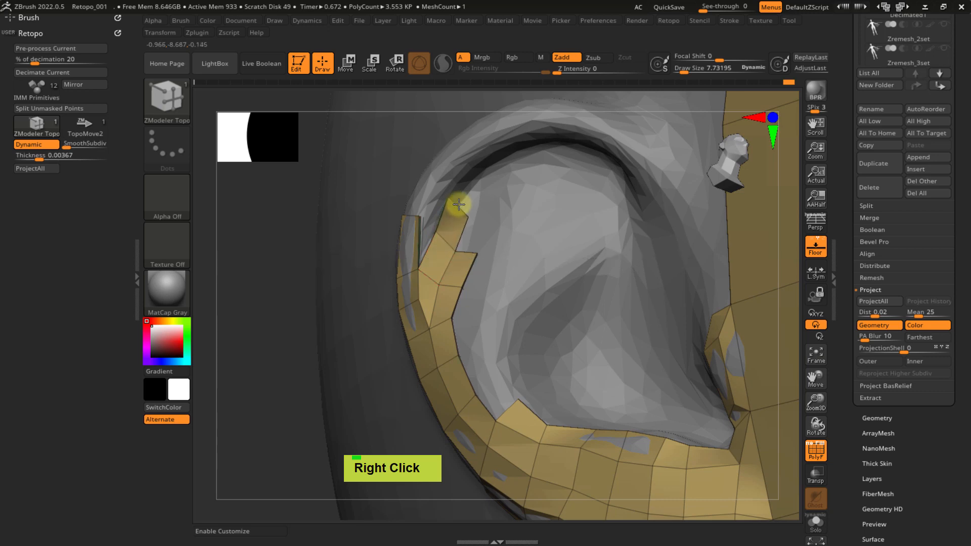
pyautogui.moveTo(473, 204)
pyautogui.mouseDown(button='right')
pyautogui.moveTo(486, 195)
pyautogui.moveTo(466, 215)
pyautogui.mouseUp(button='right')
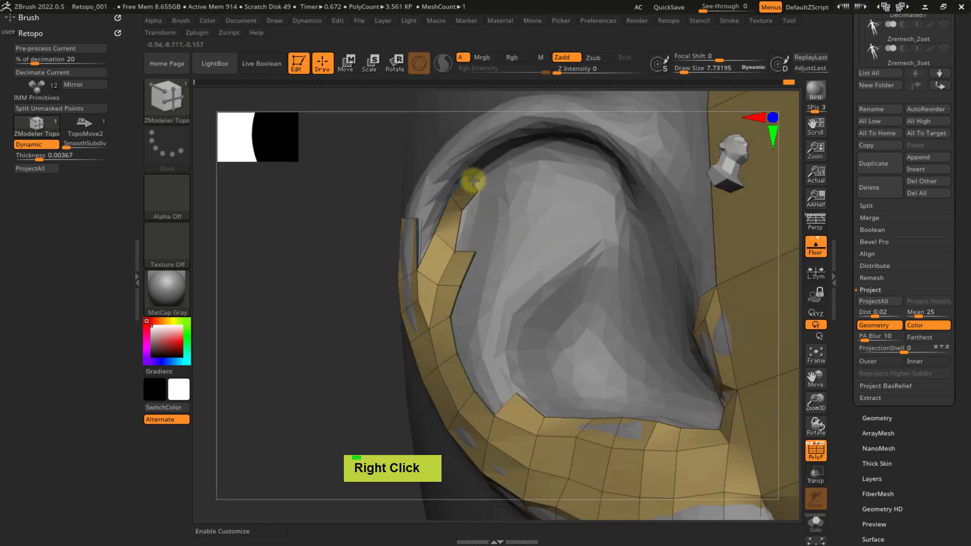
pyautogui.moveTo(473, 182); pyautogui.dragTo(439, 246, button='right')
pyautogui.moveTo(472, 207)
pyautogui.mouseDown(button='right')
pyautogui.moveTo(516, 211)
pyautogui.moveTo(516, 191)
pyautogui.moveTo(481, 204)
pyautogui.mouseUp(button='right')
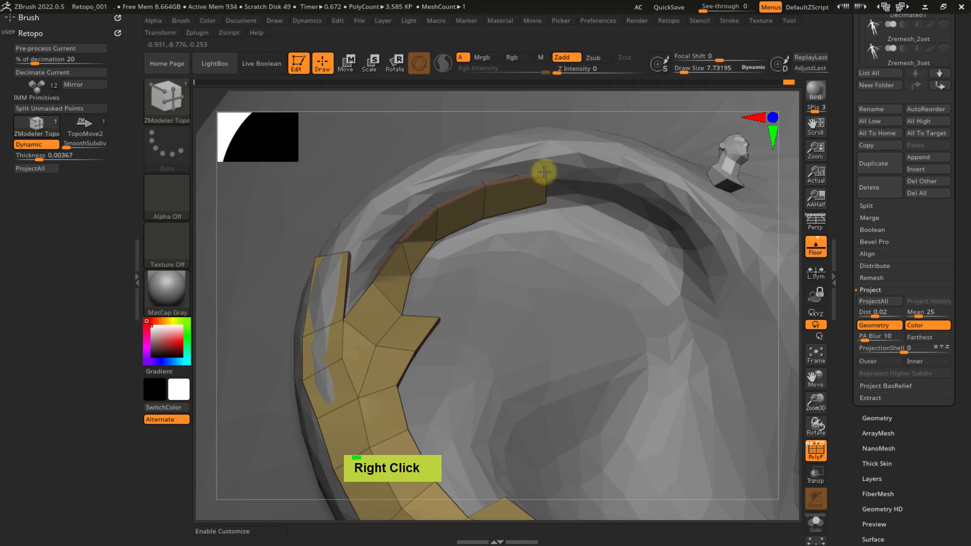
# - Continue the row of polygons forward through the fold under the upper rim and down to the fold's front end
pyautogui.moveTo(578, 201); pyautogui.dragTo(622, 181, button='right')
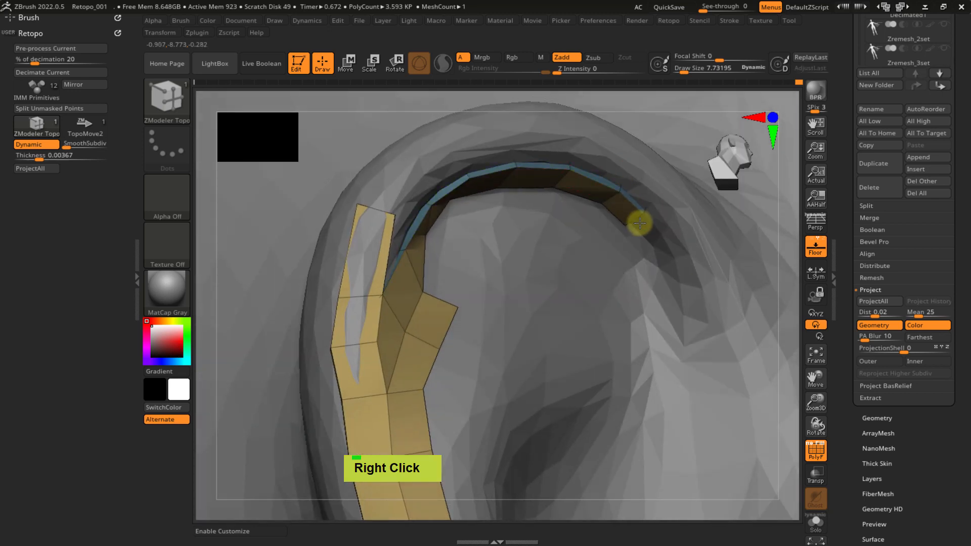
pyautogui.keyDown('alt'); pyautogui.moveTo(653, 256); pyautogui.dragTo(560, 251, button='right'); pyautogui.keyUp('alt')
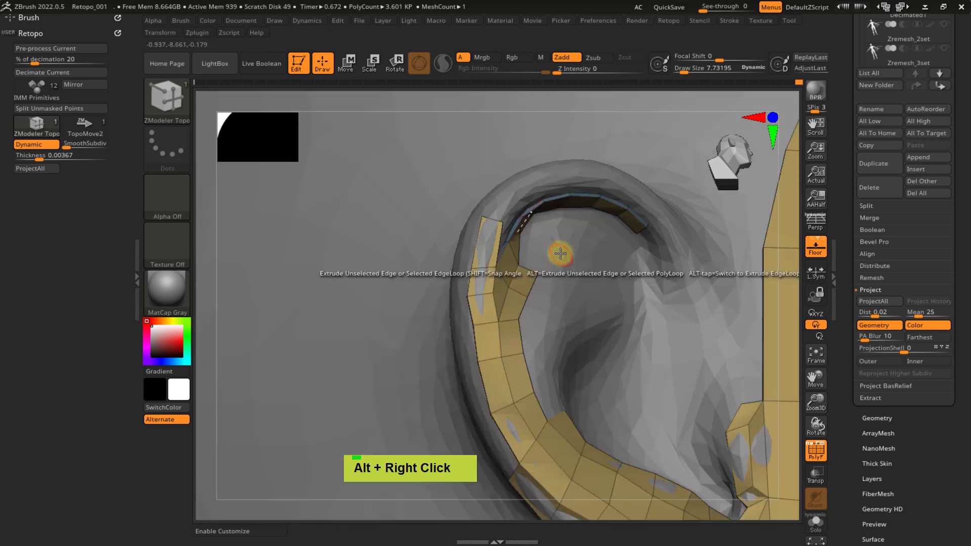
pyautogui.keyDown('ctrl'); pyautogui.rightClick(678, 291); pyautogui.keyUp('ctrl')
pyautogui.moveTo(678, 291)
pyautogui.keyDown('ctrl'); pyautogui.mouseDown(button='right')
pyautogui.moveTo(668, 271)
pyautogui.moveTo(582, 271)
pyautogui.moveTo(579, 242)
pyautogui.mouseUp(button='right'); pyautogui.keyUp('ctrl')
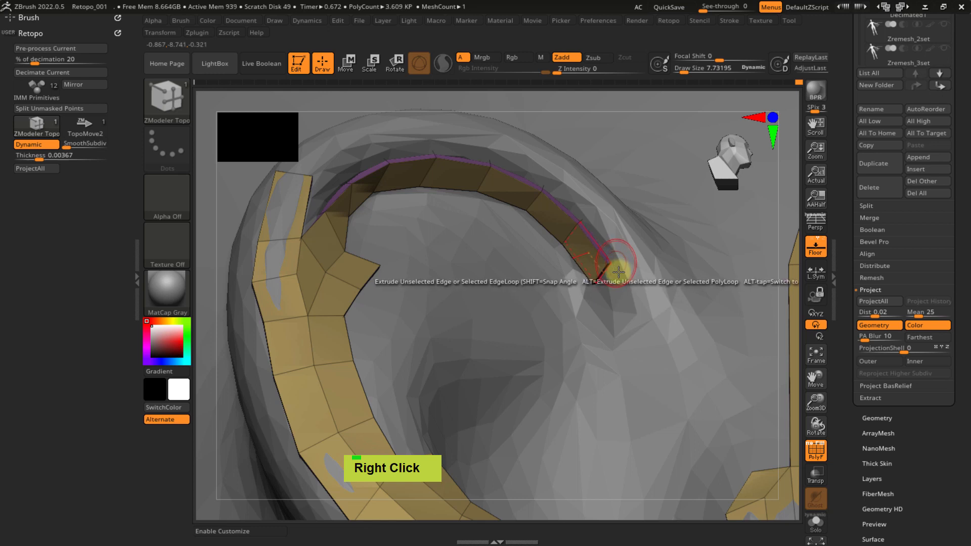
pyautogui.hotkey('ctrl', 'z')
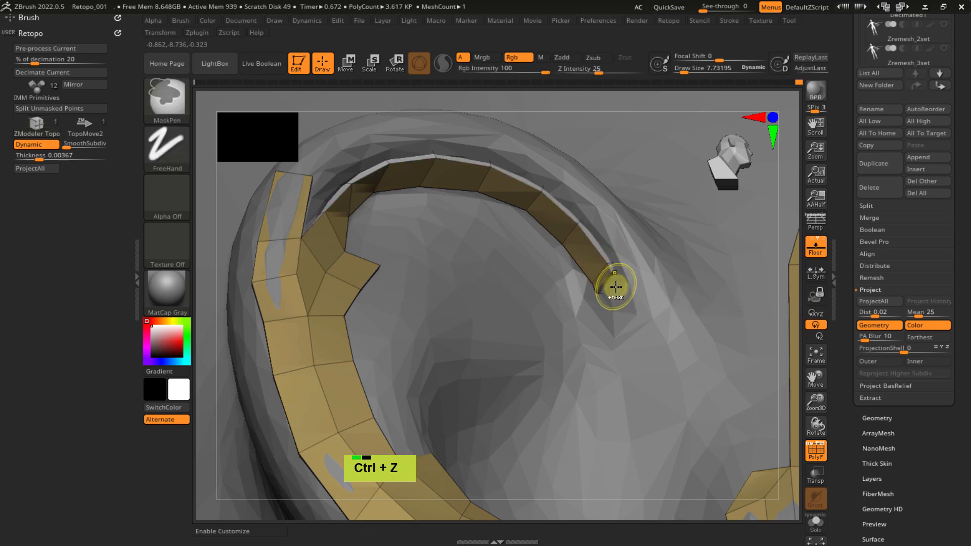
pyautogui.moveTo(607, 281); pyautogui.dragTo(624, 312)
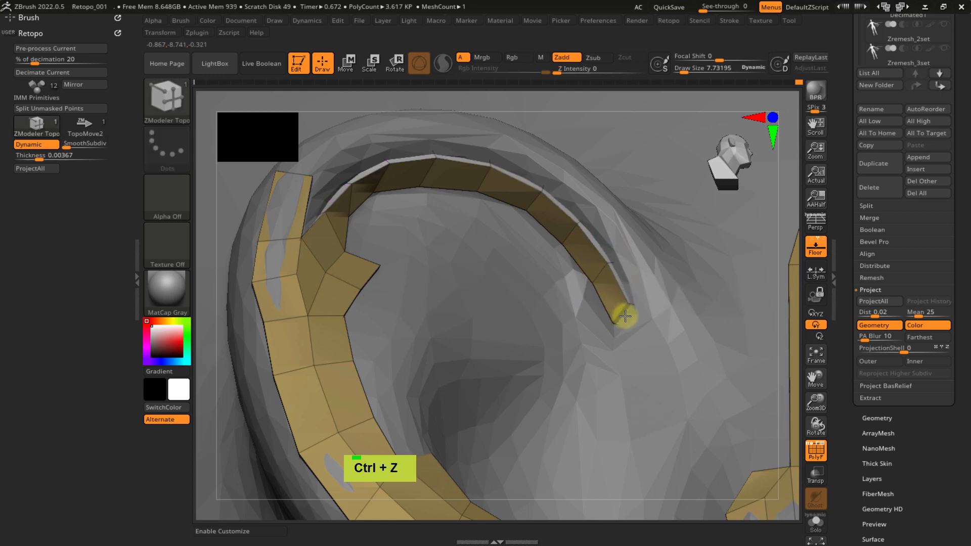
# - Bridge the gap between the rear rim column and the fold strip, and extrude the adjoining polygons up along the rim
pyautogui.moveTo(631, 330); pyautogui.dragTo(447, 338, button='right')
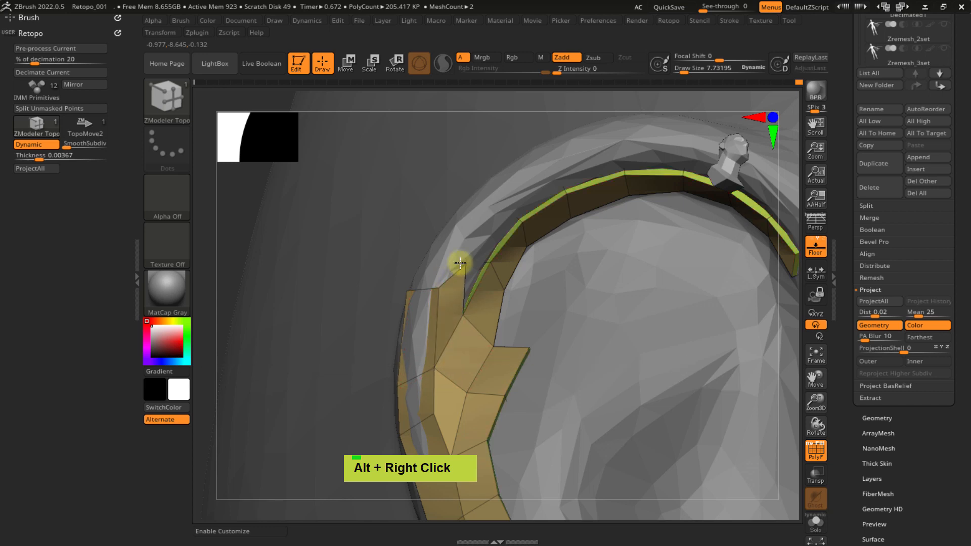
pyautogui.press('ctrl')
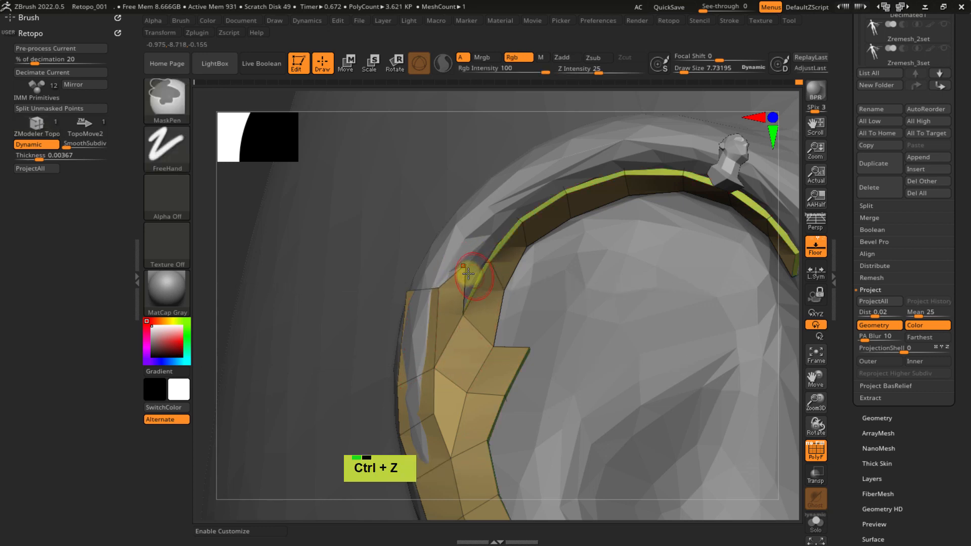
pyautogui.keyDown('ctrl'); pyautogui.moveTo(469, 273); pyautogui.dragTo(492, 247, button='right'); pyautogui.keyUp('ctrl')
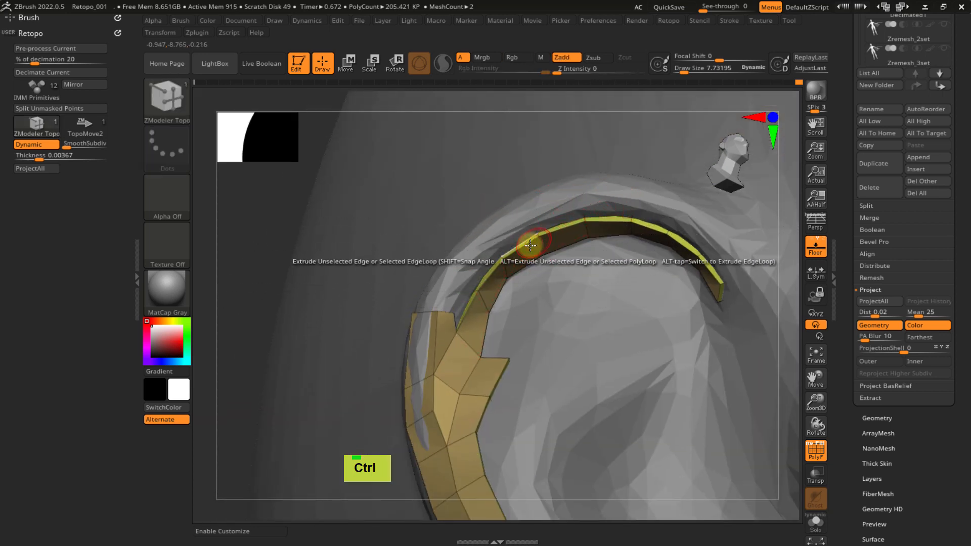
pyautogui.moveTo(459, 281)
pyautogui.keyDown('ctrl'); pyautogui.mouseDown(button='right')
pyautogui.moveTo(477, 365)
pyautogui.moveTo(462, 332)
pyautogui.moveTo(448, 351)
pyautogui.moveTo(448, 306)
pyautogui.moveTo(460, 325)
pyautogui.moveTo(433, 353)
pyautogui.mouseUp(button='right'); pyautogui.keyUp('ctrl')
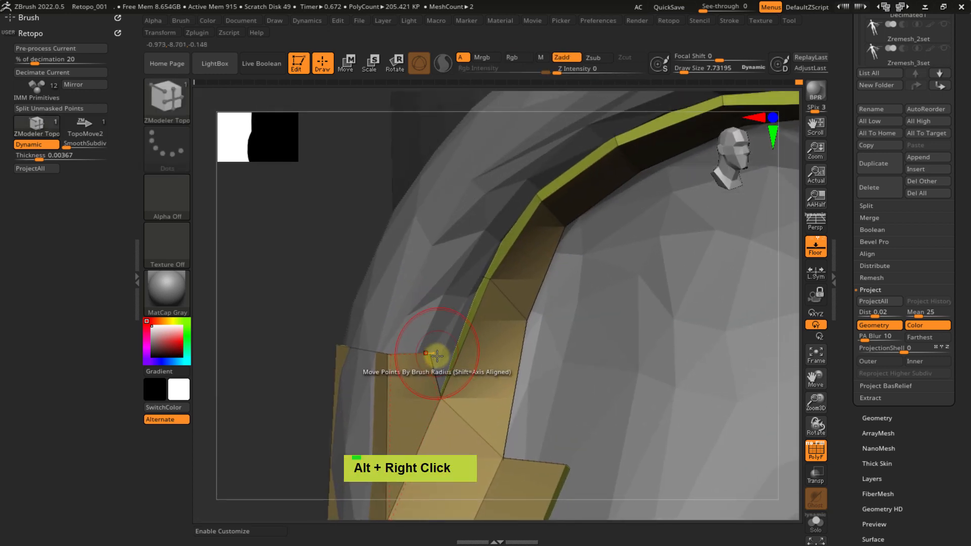
pyautogui.keyDown('alt'); pyautogui.moveTo(434, 365); pyautogui.dragTo(453, 289); pyautogui.keyUp('alt')
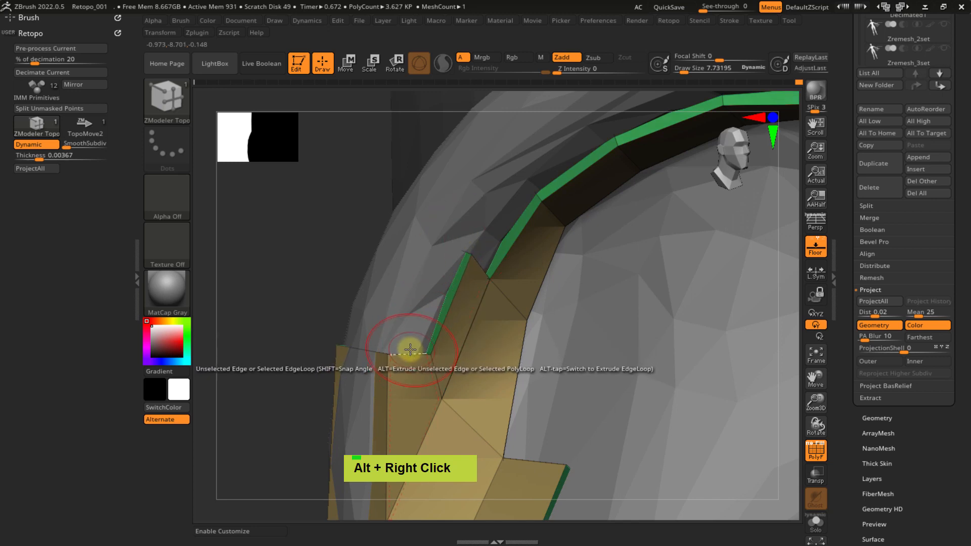
pyautogui.moveTo(410, 353); pyautogui.dragTo(447, 251)
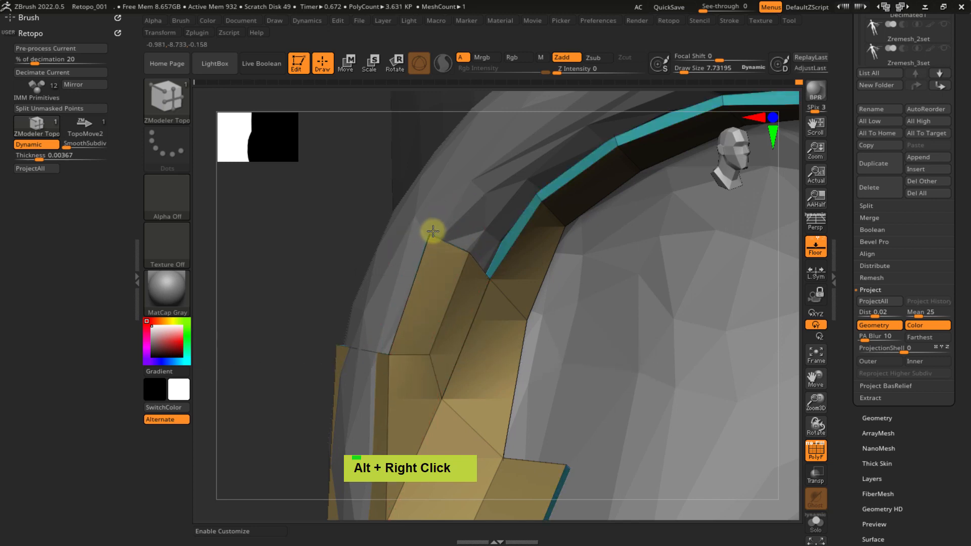
# - Extrude a second row of polygons along the fold strip's outer edge and join it to the rear rim column's upper end
pyautogui.keyDown('ctrl'); pyautogui.moveTo(453, 238); pyautogui.dragTo(421, 310, button='right'); pyautogui.keyUp('ctrl')
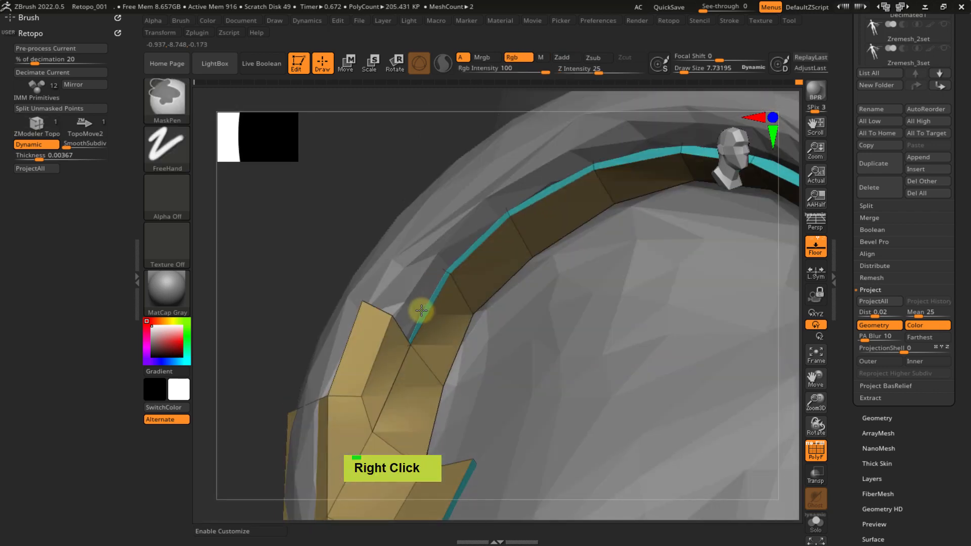
pyautogui.moveTo(402, 329); pyautogui.dragTo(424, 285)
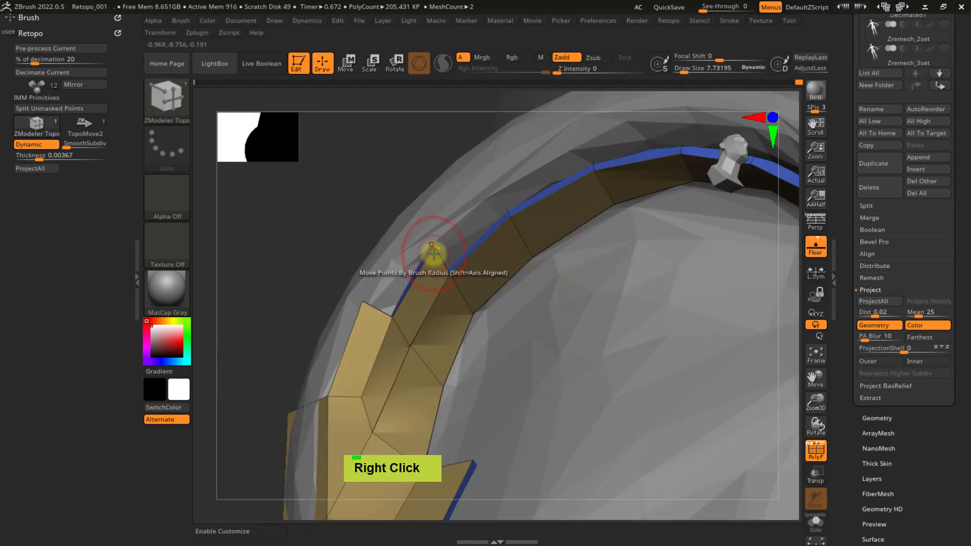
pyautogui.moveTo(504, 196); pyautogui.dragTo(555, 171)
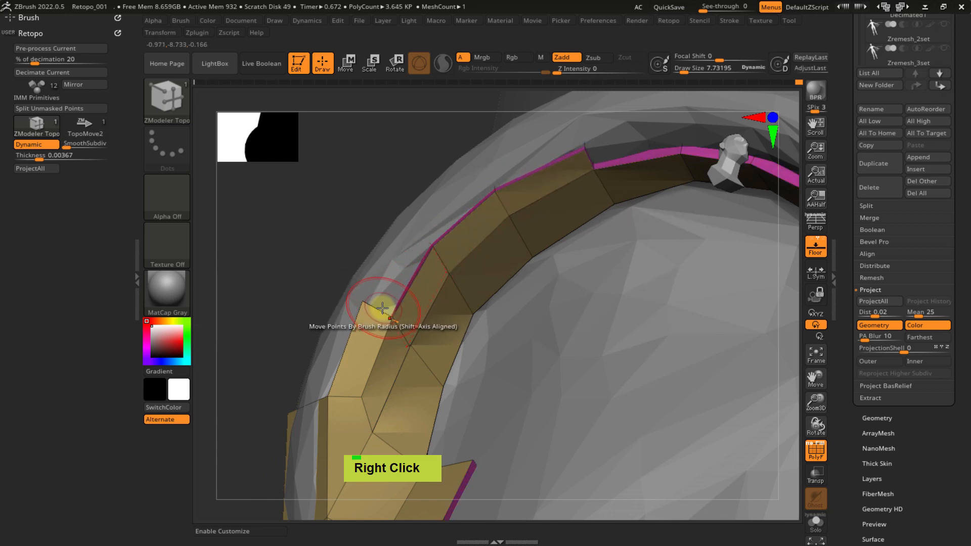
pyautogui.moveTo(409, 271); pyautogui.dragTo(418, 255)
pyautogui.moveTo(387, 307)
pyautogui.mouseDown(button='right')
pyautogui.moveTo(386, 367)
pyautogui.moveTo(373, 302)
pyautogui.mouseUp(button='right')
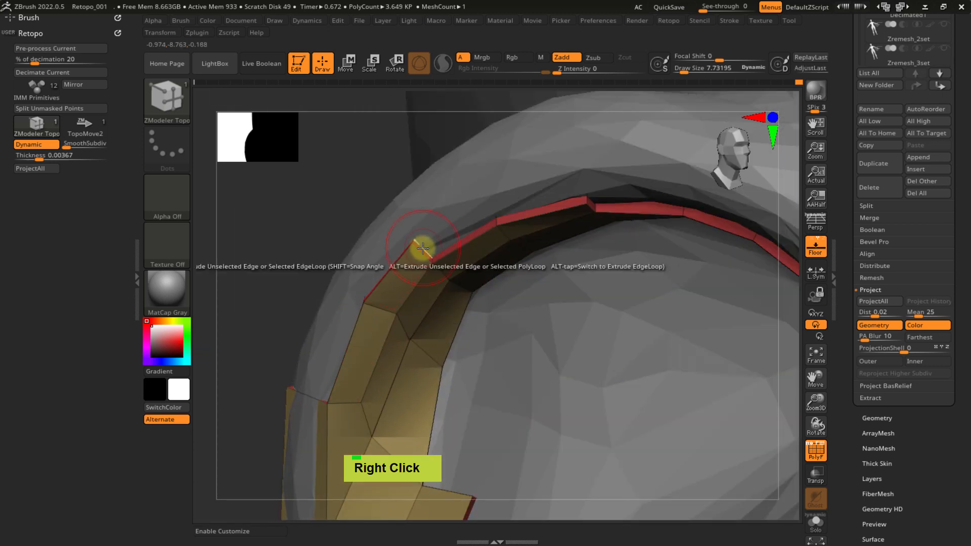
# - Extrude the outer row of polygons from the rear rim forward over the ear's upper rim
pyautogui.moveTo(421, 249); pyautogui.dragTo(586, 177)
pyautogui.moveTo(567, 200)
pyautogui.mouseDown(button='right')
pyautogui.moveTo(453, 302)
pyautogui.moveTo(414, 308)
pyautogui.moveTo(385, 329)
pyautogui.mouseUp(button='right')
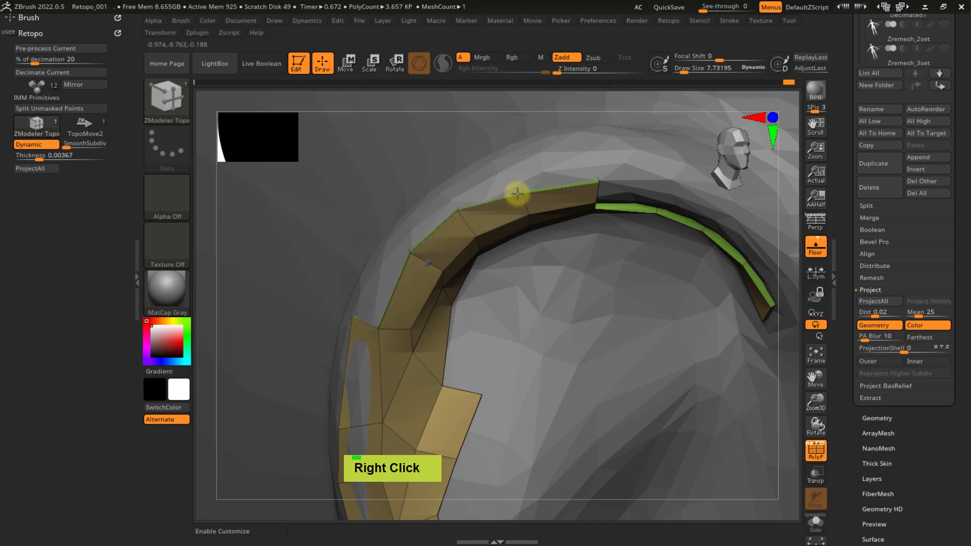
pyautogui.moveTo(597, 173); pyautogui.dragTo(606, 157)
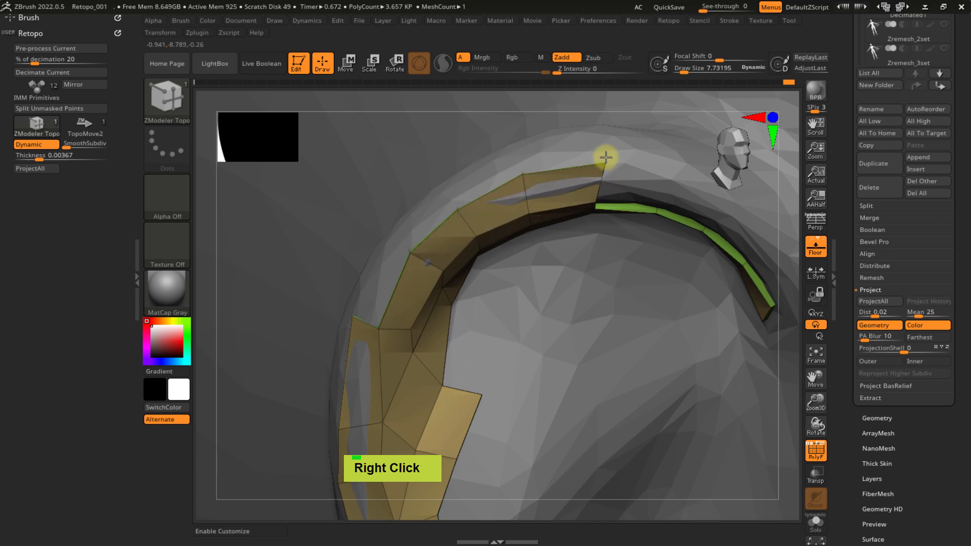
# - Examine the ear strips and their alignment with the face mesh's edge from several angles
pyautogui.moveTo(502, 273)
pyautogui.keyDown('ctrl'); pyautogui.mouseDown(button='right')
pyautogui.moveTo(490, 262)
pyautogui.moveTo(481, 197)
pyautogui.moveTo(509, 192)
pyautogui.moveTo(510, 256)
pyautogui.moveTo(459, 278)
pyautogui.moveTo(445, 336)
pyautogui.moveTo(400, 388)
pyautogui.mouseUp(button='right'); pyautogui.keyUp('ctrl')
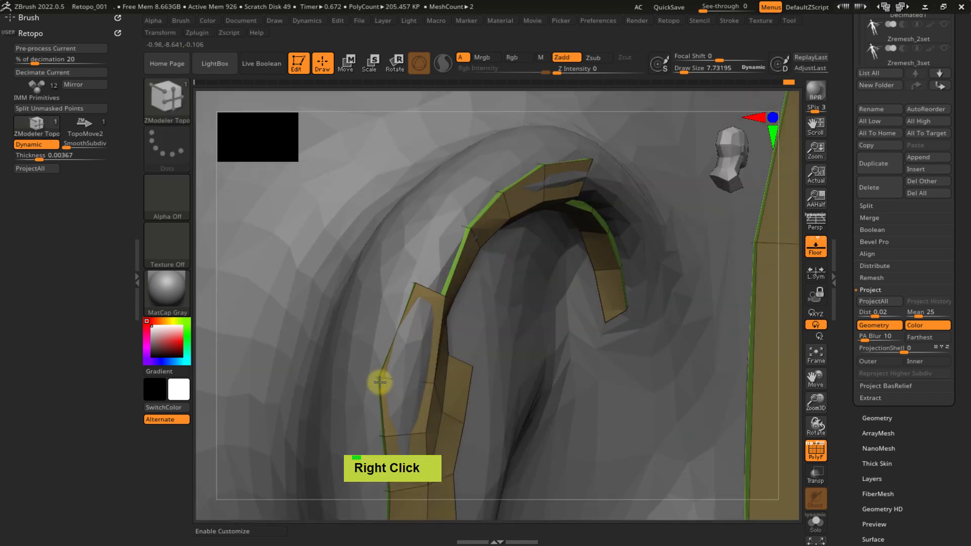
pyautogui.moveTo(374, 434)
pyautogui.keyDown('ctrl'); pyautogui.mouseDown(button='right')
pyautogui.moveTo(406, 275)
pyautogui.moveTo(434, 289)
pyautogui.moveTo(454, 258)
pyautogui.moveTo(444, 269)
pyautogui.moveTo(484, 286)
pyautogui.mouseUp(button='right'); pyautogui.keyUp('ctrl')
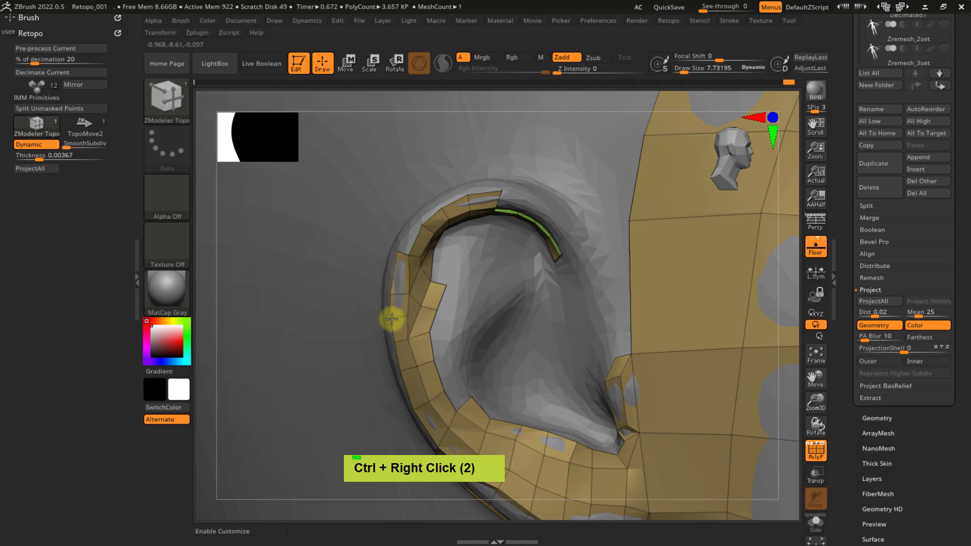
pyautogui.keyDown('ctrl'); pyautogui.moveTo(433, 306); pyautogui.dragTo(457, 319, button='right'); pyautogui.keyUp('ctrl')
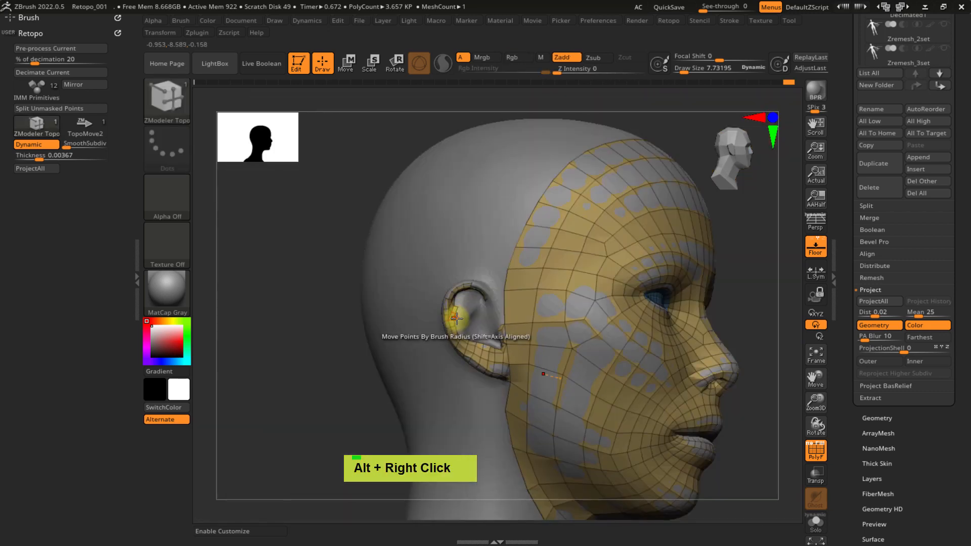
pyautogui.keyDown('ctrl'); pyautogui.moveTo(527, 386); pyautogui.dragTo(528, 361, button='right'); pyautogui.keyUp('ctrl')
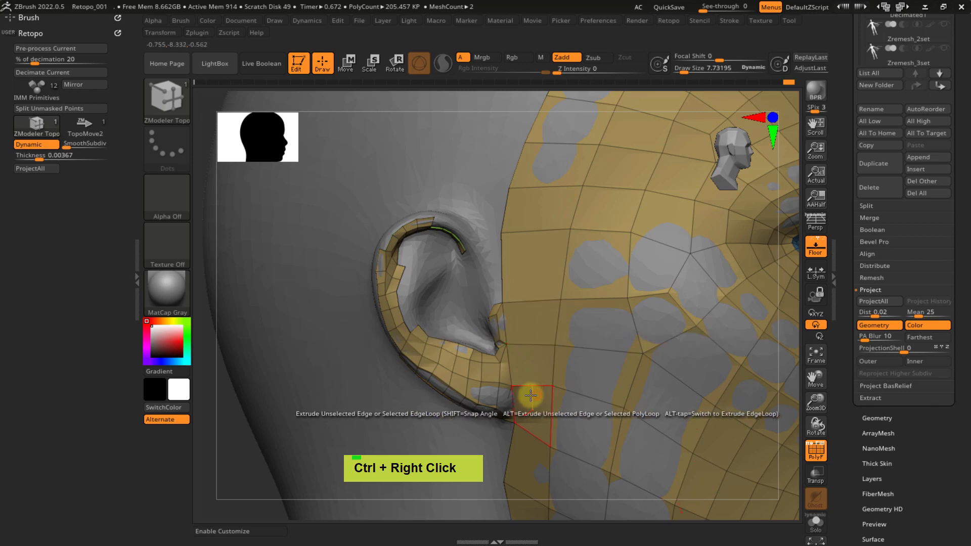
pyautogui.moveTo(531, 396); pyautogui.dragTo(521, 415, button='right')
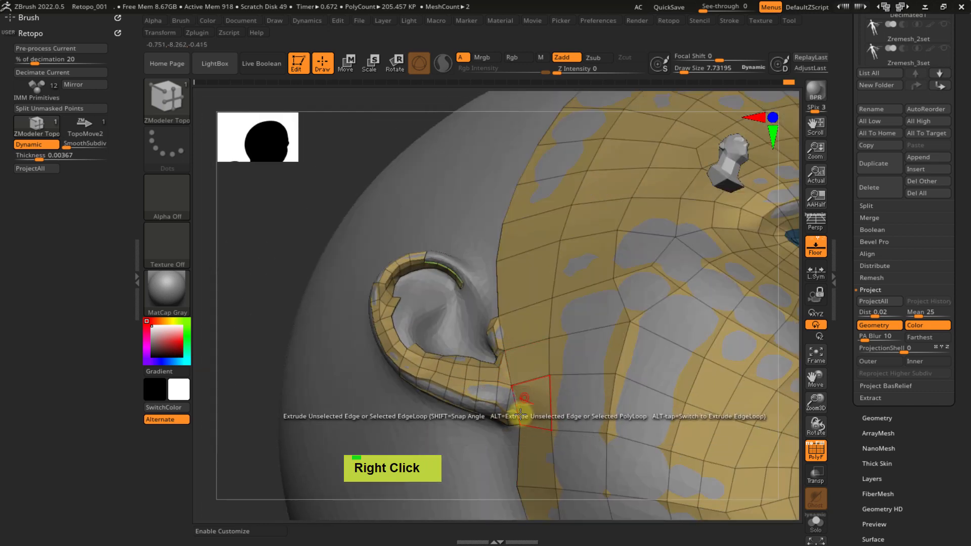
pyautogui.moveTo(494, 314); pyautogui.dragTo(429, 319, button='right')
pyautogui.keyDown('ctrl'); pyautogui.moveTo(481, 396); pyautogui.dragTo(499, 416, button='right'); pyautogui.keyUp('ctrl')
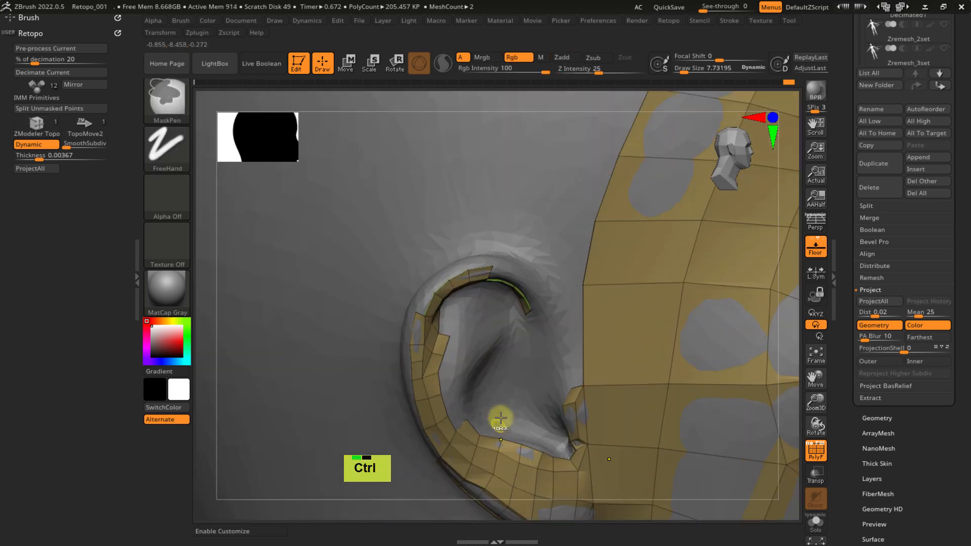
pyautogui.keyDown('alt'); pyautogui.moveTo(507, 380); pyautogui.dragTo(481, 289, button='right'); pyautogui.keyUp('alt')
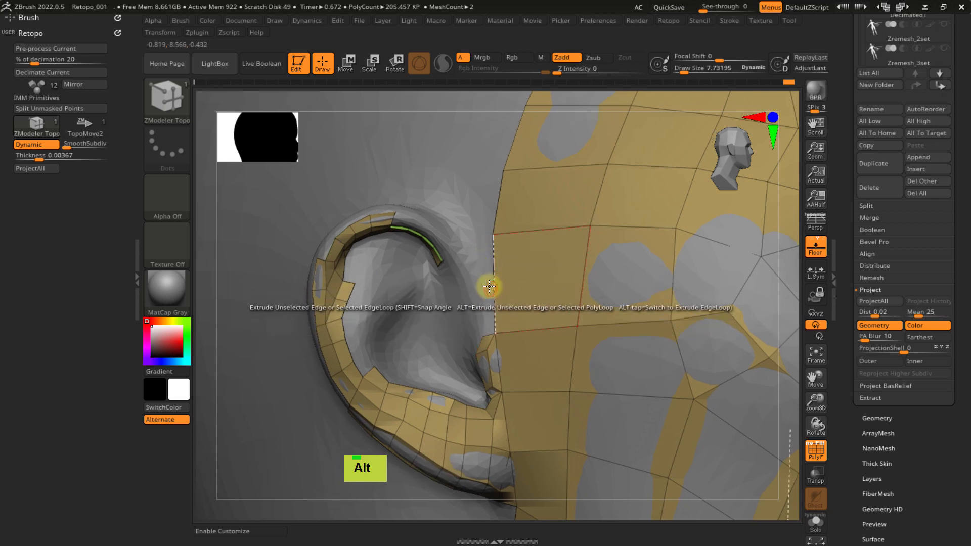
# - Add a polygon at the upper end of the tragus, extrude another up along the face mesh's edge, and adjust its upper corner
pyautogui.moveTo(480, 312)
pyautogui.keyDown('ctrl'); pyautogui.mouseDown(button='right')
pyautogui.moveTo(509, 357)
pyautogui.moveTo(490, 336)
pyautogui.mouseUp(button='right'); pyautogui.keyUp('ctrl')
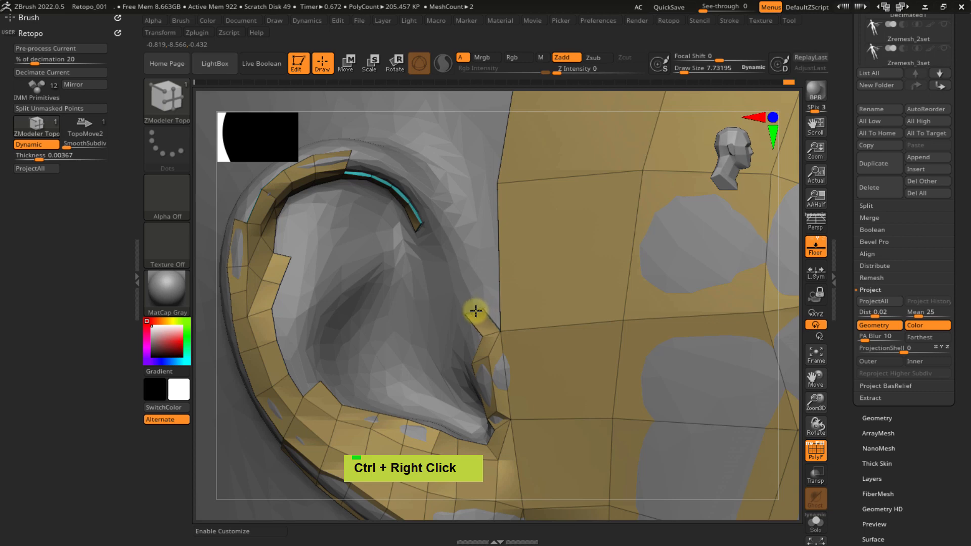
pyautogui.moveTo(476, 312)
pyautogui.mouseDown(button='right')
pyautogui.moveTo(496, 303)
pyautogui.moveTo(464, 318)
pyautogui.moveTo(483, 335)
pyautogui.moveTo(482, 310)
pyautogui.mouseUp(button='right')
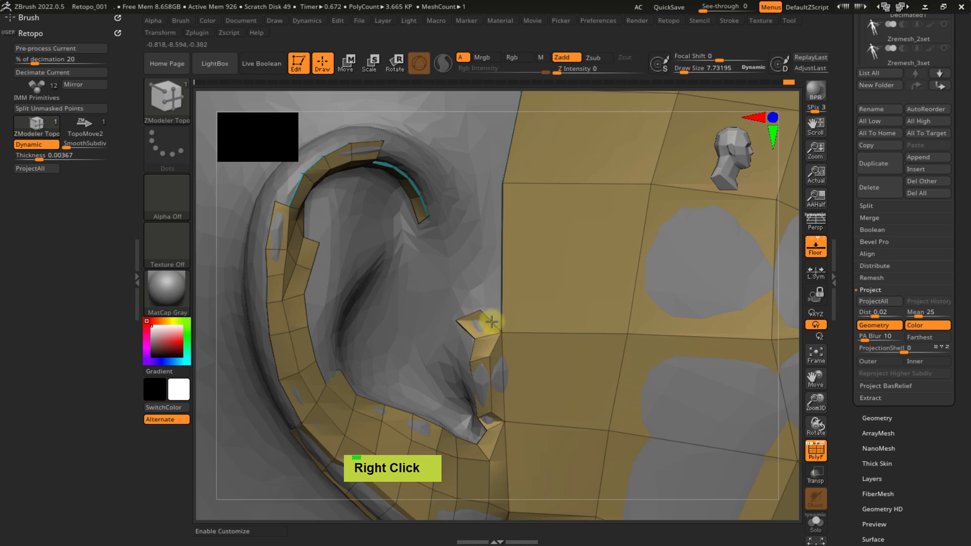
pyautogui.moveTo(491, 322); pyautogui.dragTo(491, 295)
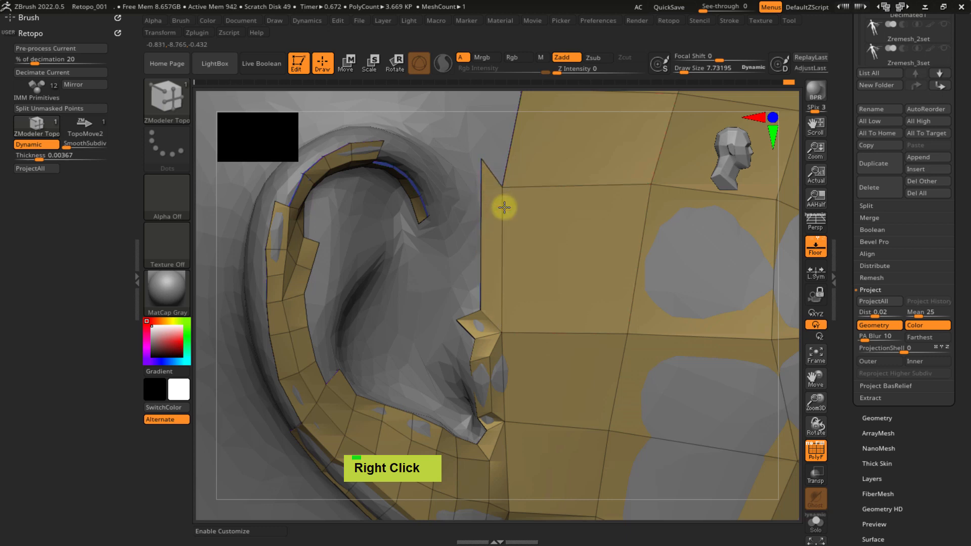
pyautogui.moveTo(484, 177); pyautogui.dragTo(479, 215)
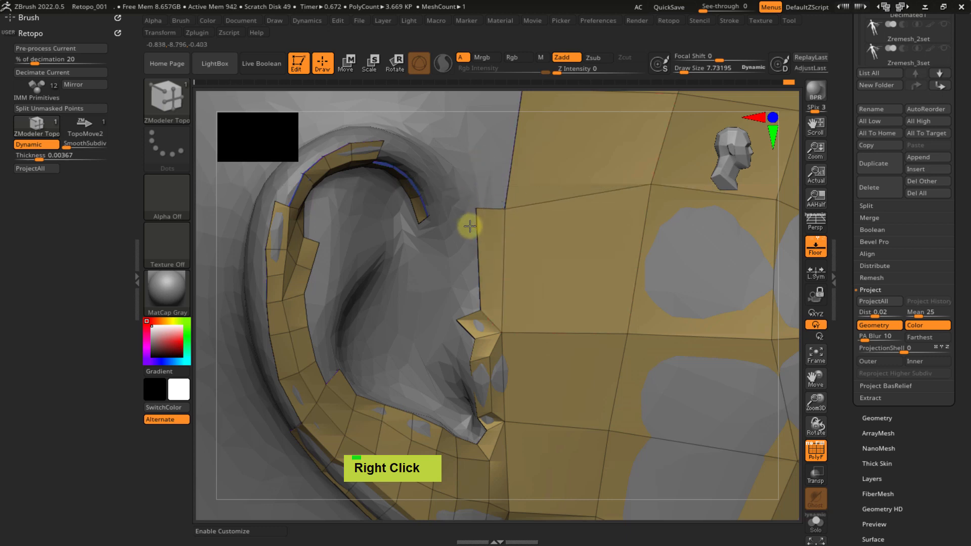
# - Enlarge the draw size to about 21 and shift the face mesh points around the temple in front of the ear
pyautogui.keyDown('ctrl'); pyautogui.moveTo(635, 206); pyautogui.dragTo(497, 297, button='right'); pyautogui.keyUp('ctrl')
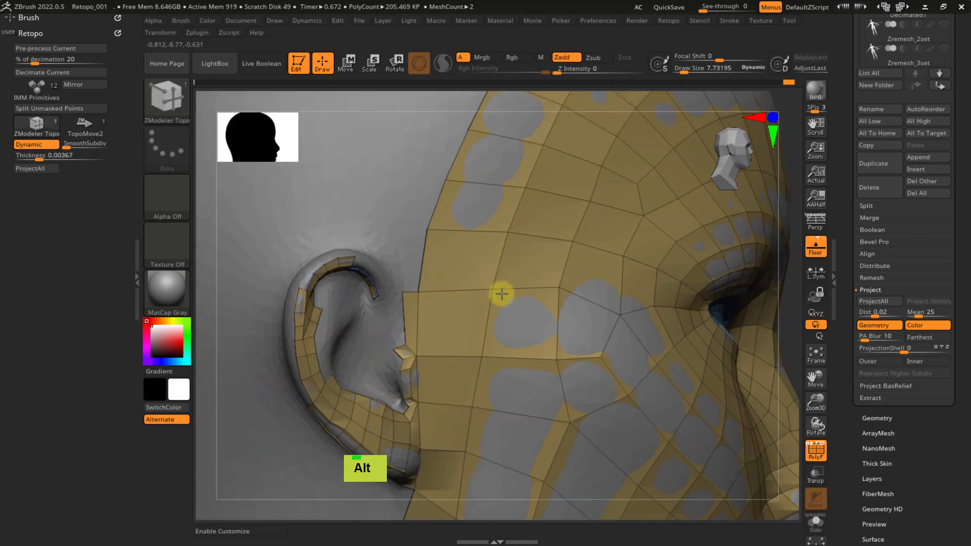
pyautogui.moveTo(558, 287); pyautogui.dragTo(556, 296)
pyautogui.keyDown('ctrl'); pyautogui.moveTo(580, 293); pyautogui.dragTo(665, 277, button='right'); pyautogui.keyUp('ctrl')
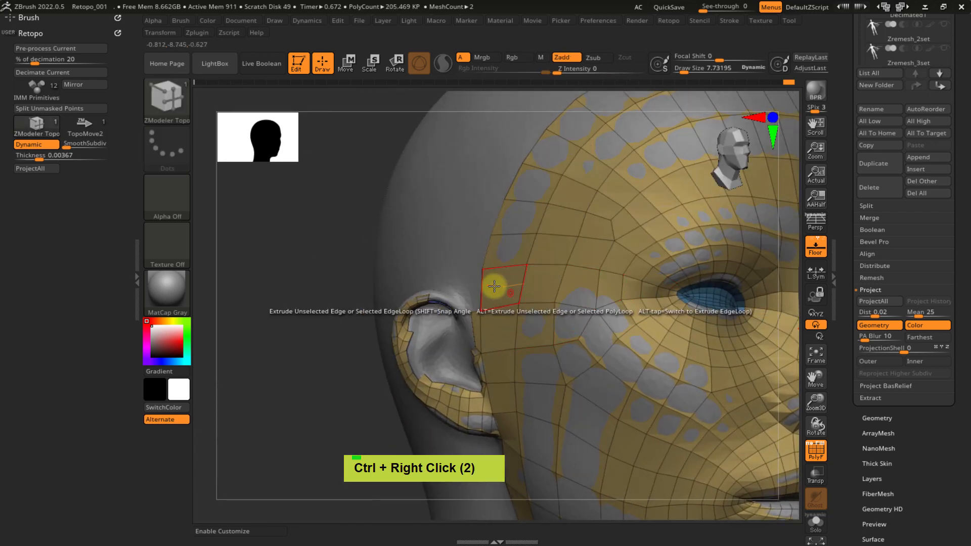
pyautogui.moveTo(495, 287); pyautogui.dragTo(465, 269, button='right')
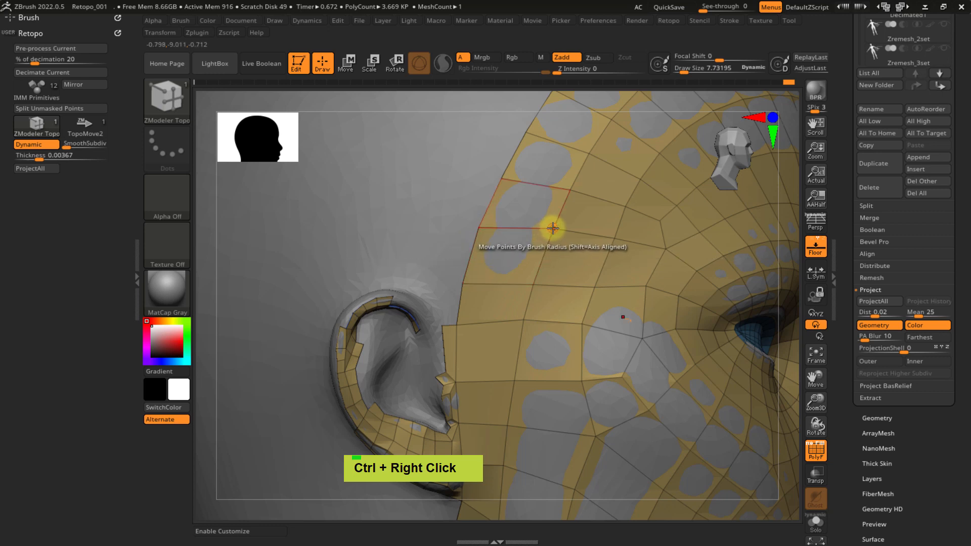
pyautogui.press('s')
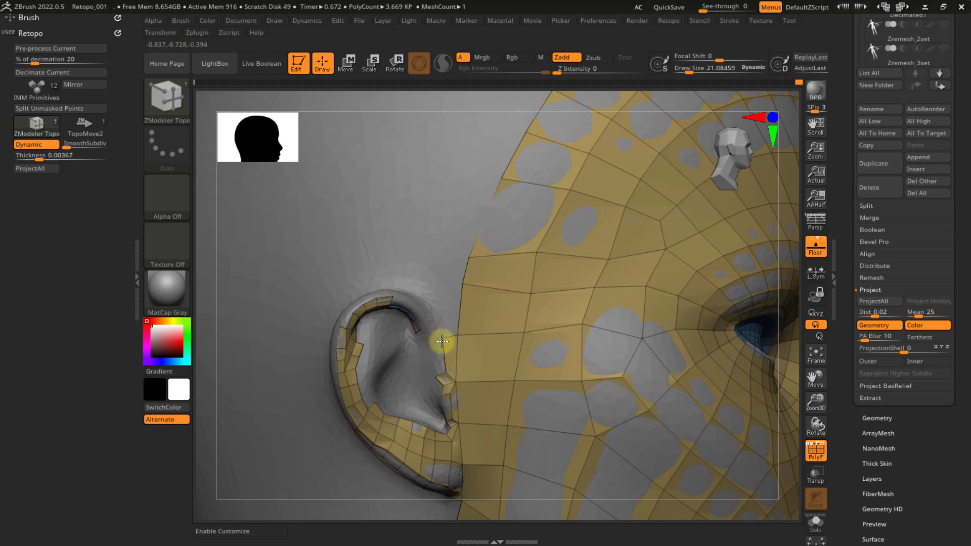
pyautogui.keyDown('ctrl'); pyautogui.moveTo(442, 342); pyautogui.dragTo(502, 330, button='right'); pyautogui.keyUp('ctrl')
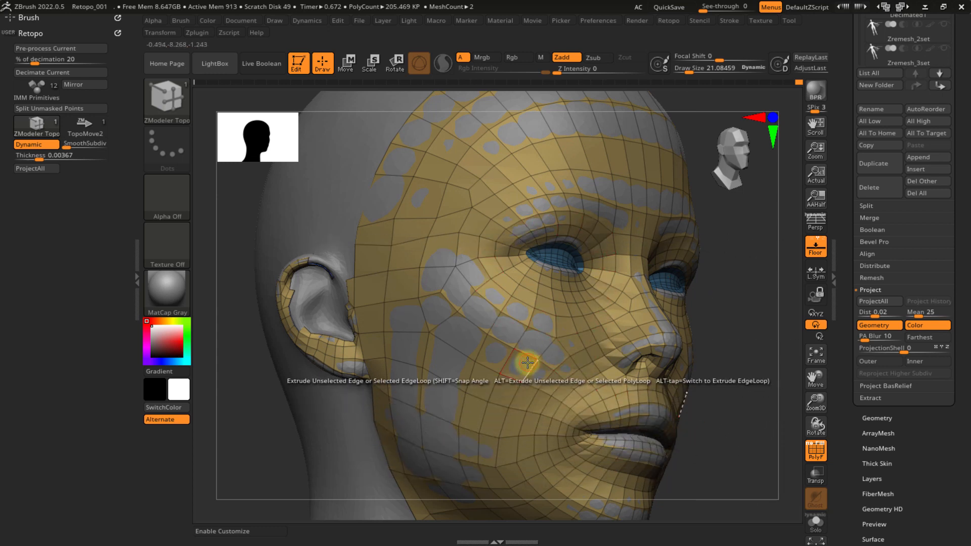
# - Extrude polygons from the face mesh's edge up to the fold strip's front end and join their corners, reducing the draw size to about 7.7
pyautogui.keyDown('alt'); pyautogui.moveTo(398, 328); pyautogui.dragTo(484, 297, button='right'); pyautogui.keyUp('alt')
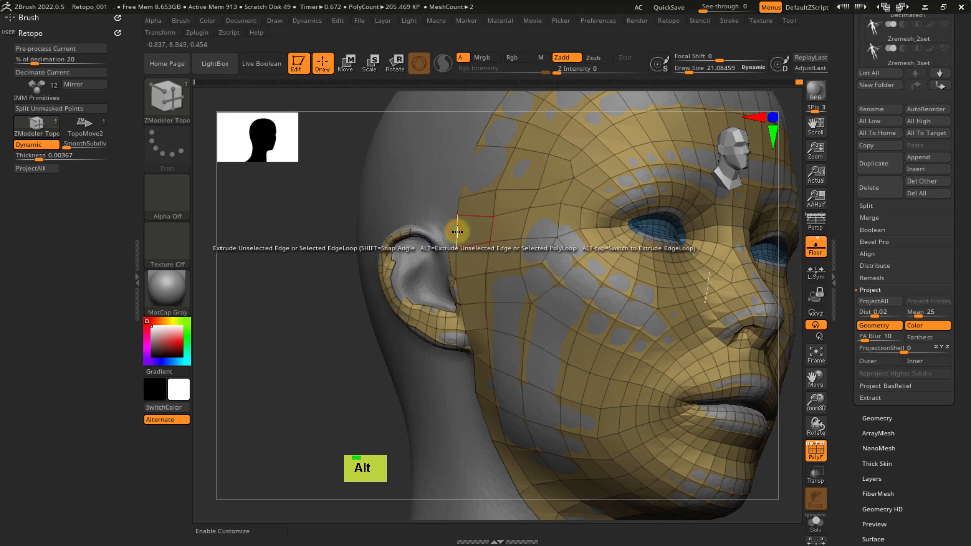
pyautogui.moveTo(457, 230)
pyautogui.mouseDown(button='right')
pyautogui.moveTo(445, 206)
pyautogui.moveTo(475, 232)
pyautogui.moveTo(455, 293)
pyautogui.moveTo(477, 251)
pyautogui.moveTo(464, 253)
pyautogui.moveTo(499, 282)
pyautogui.moveTo(451, 218)
pyautogui.moveTo(479, 276)
pyautogui.moveTo(474, 253)
pyautogui.mouseUp(button='right')
pyautogui.keyDown('alt'); pyautogui.moveTo(473, 223); pyautogui.dragTo(458, 265, button='right'); pyautogui.keyUp('alt')
pyautogui.keyDown('alt'); pyautogui.moveTo(470, 276); pyautogui.dragTo(466, 308); pyautogui.keyUp('alt')
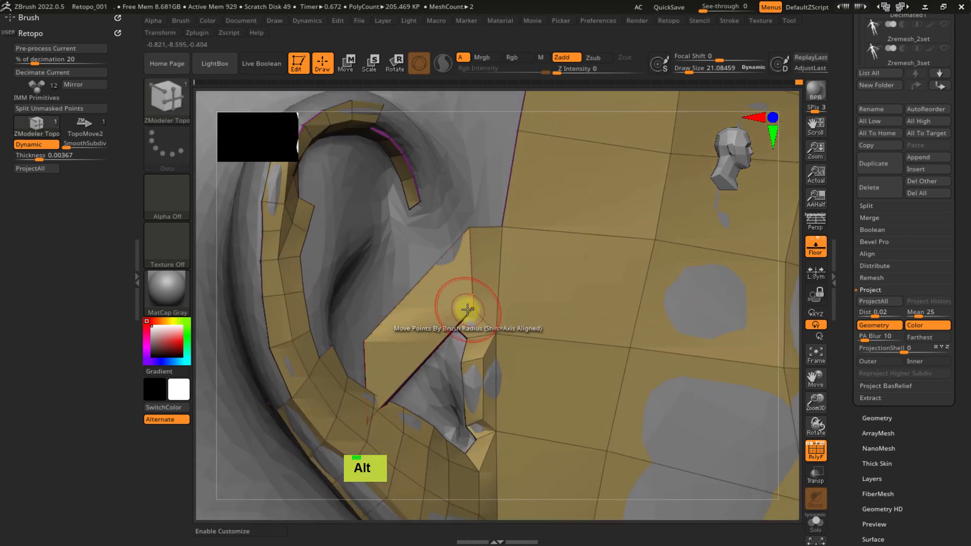
pyautogui.hotkey('ctrl', 'z')
pyautogui.moveTo(451, 278); pyautogui.dragTo(444, 301, button='right')
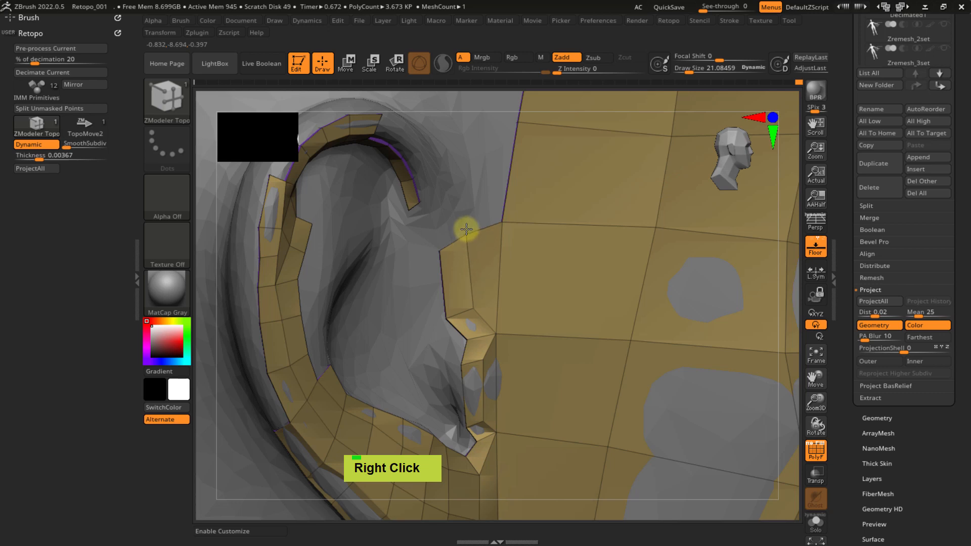
pyautogui.moveTo(462, 247)
pyautogui.mouseDown(button='right')
pyautogui.moveTo(460, 219)
pyautogui.moveTo(425, 214)
pyautogui.moveTo(462, 232)
pyautogui.moveTo(460, 296)
pyautogui.moveTo(451, 241)
pyautogui.moveTo(434, 258)
pyautogui.moveTo(454, 279)
pyautogui.moveTo(372, 158)
pyautogui.moveTo(454, 247)
pyautogui.moveTo(472, 310)
pyautogui.mouseUp(button='right')
pyautogui.press('s')
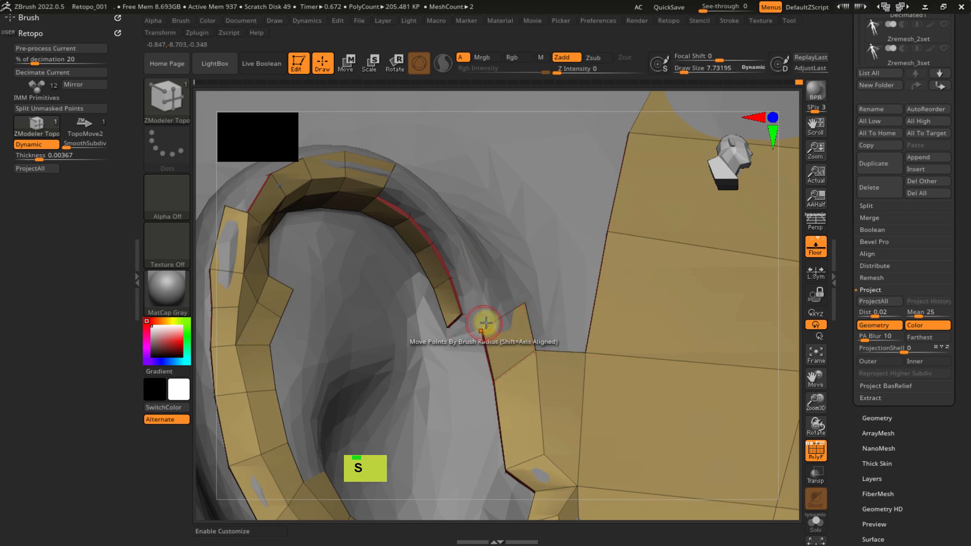
pyautogui.moveTo(462, 315); pyautogui.dragTo(473, 322)
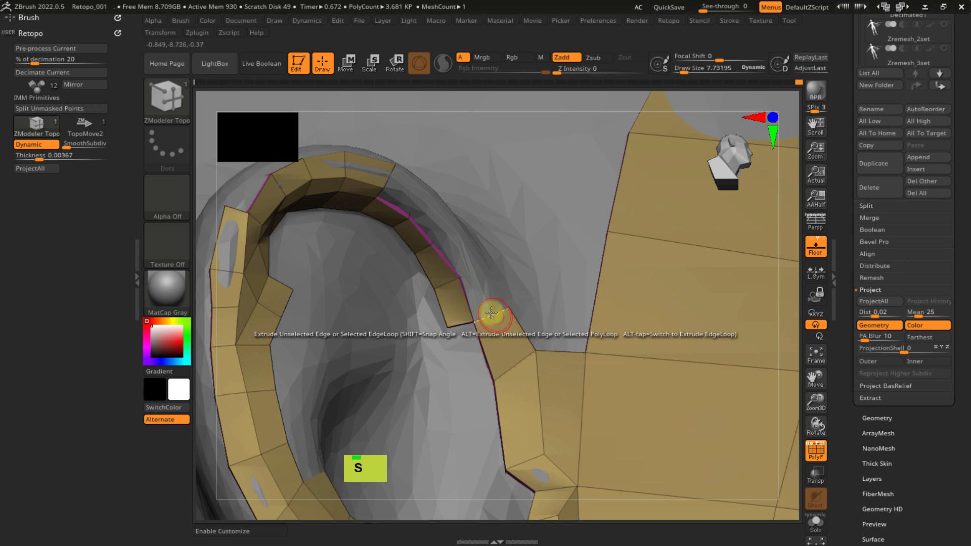
# - Extend the front strip back along the fold strip's outer edge until it meets the row under the upper rim
pyautogui.moveTo(490, 313); pyautogui.dragTo(456, 239)
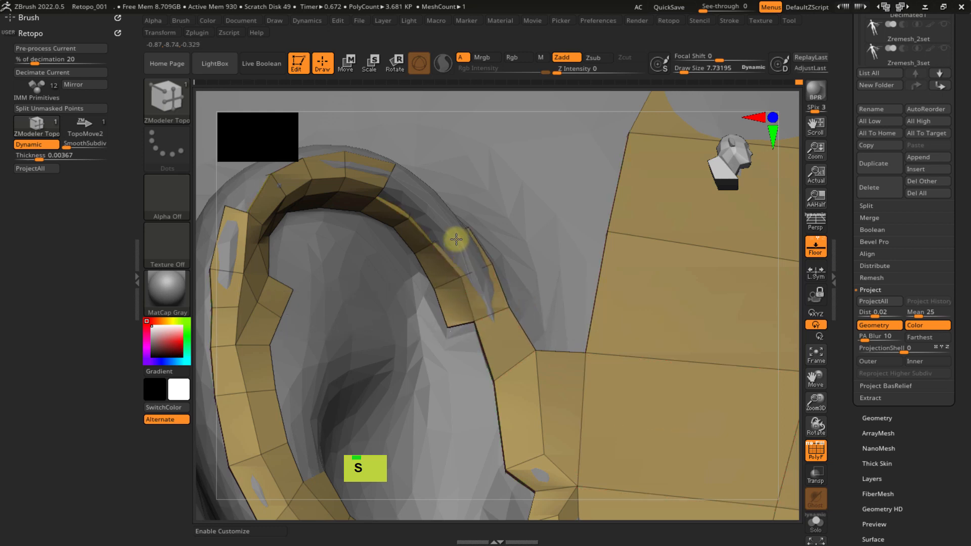
pyautogui.moveTo(460, 232)
pyautogui.mouseDown(button='right')
pyautogui.moveTo(445, 260)
pyautogui.moveTo(466, 210)
pyautogui.moveTo(455, 224)
pyautogui.mouseUp(button='right')
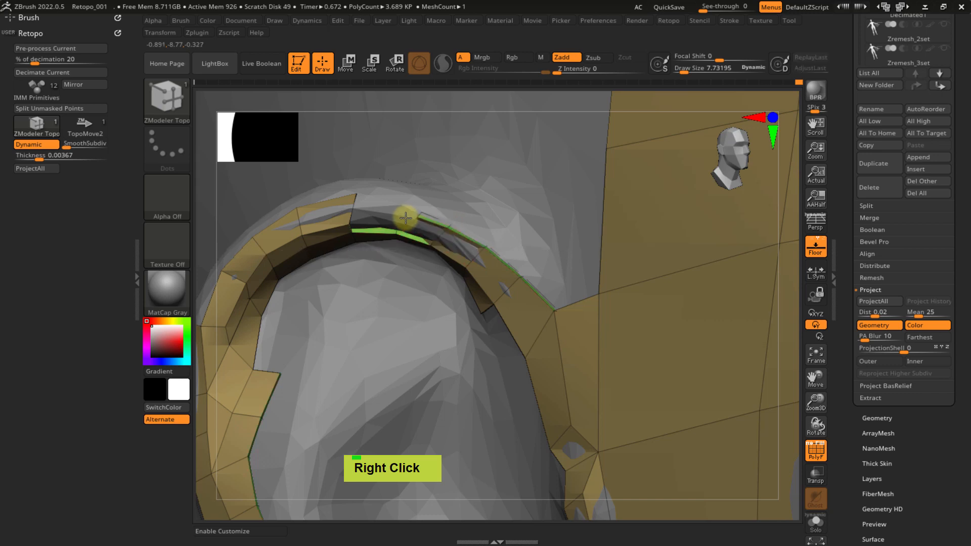
pyautogui.moveTo(420, 223); pyautogui.dragTo(466, 257, button='right')
pyautogui.hotkey('ctrl', 'z')
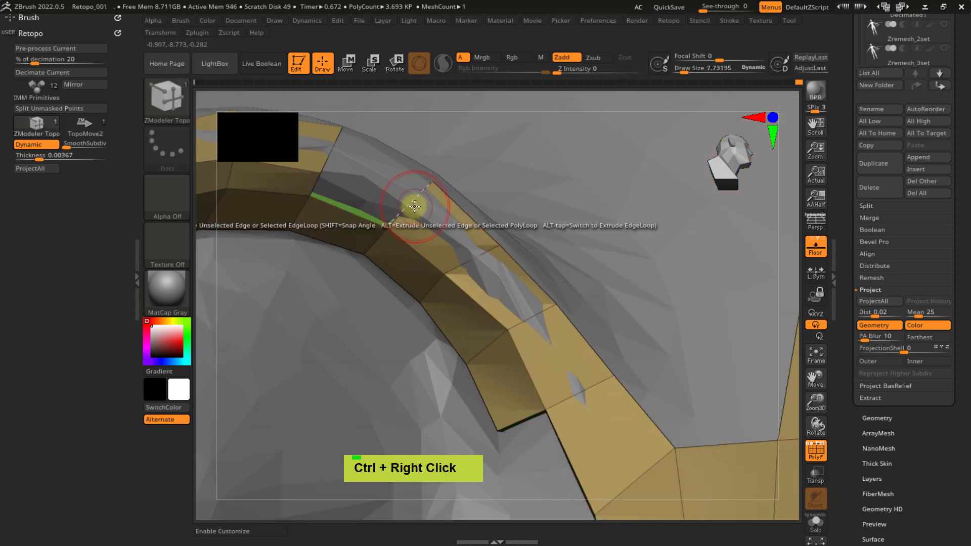
pyautogui.moveTo(378, 186); pyautogui.dragTo(342, 162)
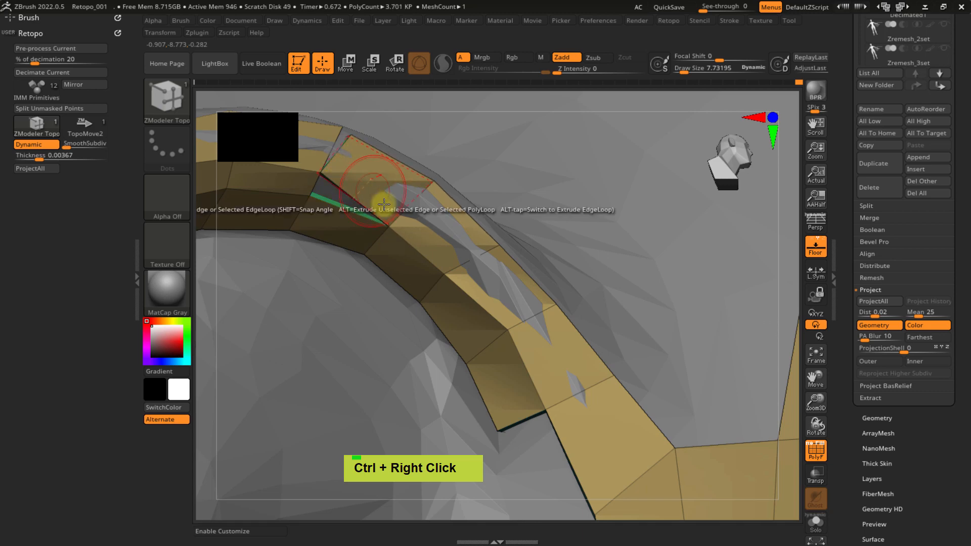
pyautogui.moveTo(381, 202)
pyautogui.keyDown('ctrl'); pyautogui.mouseDown(button='right')
pyautogui.moveTo(379, 189)
pyautogui.moveTo(347, 193)
pyautogui.moveTo(410, 198)
pyautogui.mouseUp(button='right'); pyautogui.keyUp('ctrl')
pyautogui.hotkey('ctrl', 'z')
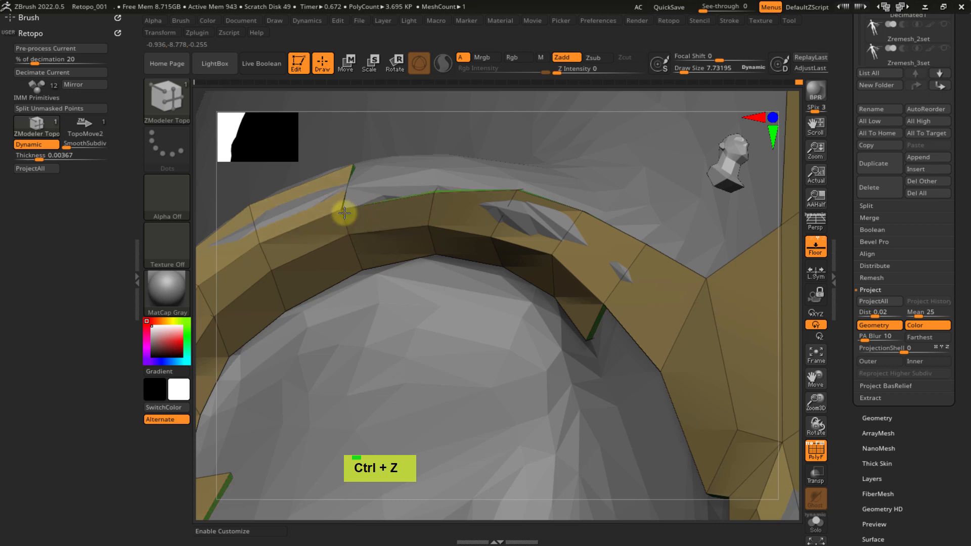
# - Move the outer edge points of the new strip to follow the front part of the ear's upper rim
pyautogui.moveTo(518, 190); pyautogui.dragTo(511, 201)
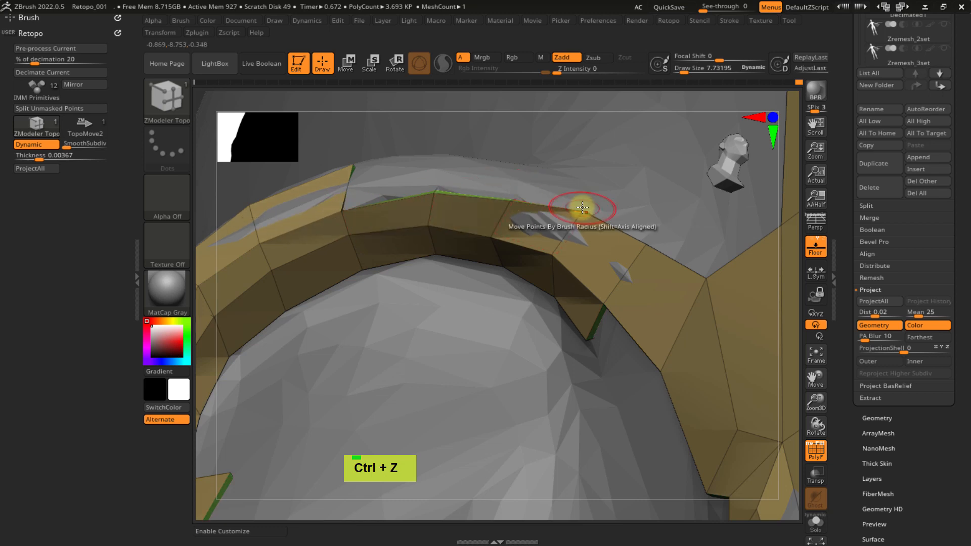
pyautogui.moveTo(626, 238); pyautogui.dragTo(642, 244)
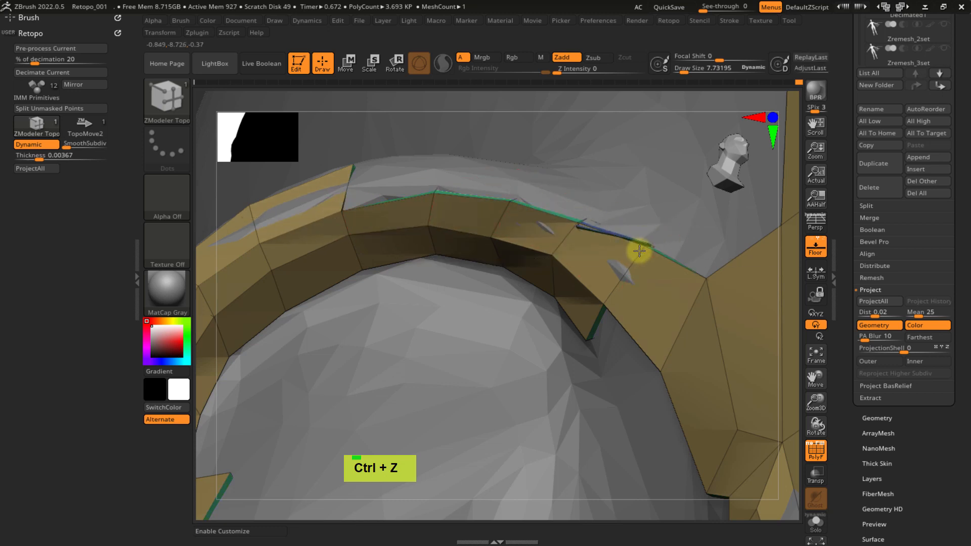
pyautogui.moveTo(632, 208)
pyautogui.keyDown('ctrl'); pyautogui.mouseDown(button='right')
pyautogui.moveTo(629, 239)
pyautogui.moveTo(652, 266)
pyautogui.moveTo(670, 232)
pyautogui.moveTo(609, 208)
pyautogui.mouseUp(button='right'); pyautogui.keyUp('ctrl')
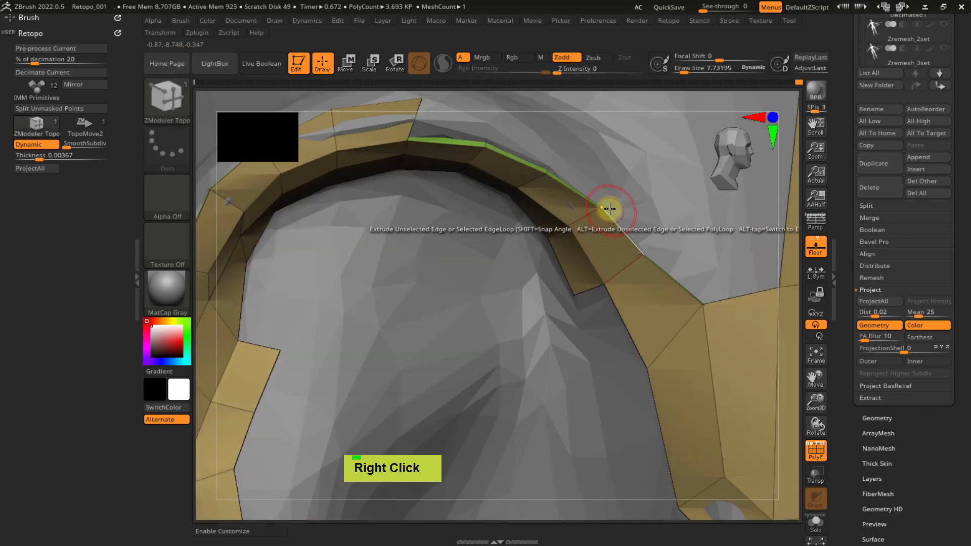
# - Extend the upper rim's outer polygon row forward along the front strip until it joins the face mesh's corner
pyautogui.keyDown('ctrl'); pyautogui.moveTo(621, 257); pyautogui.dragTo(371, 226, button='right'); pyautogui.keyUp('ctrl')
pyautogui.moveTo(369, 223); pyautogui.dragTo(417, 222)
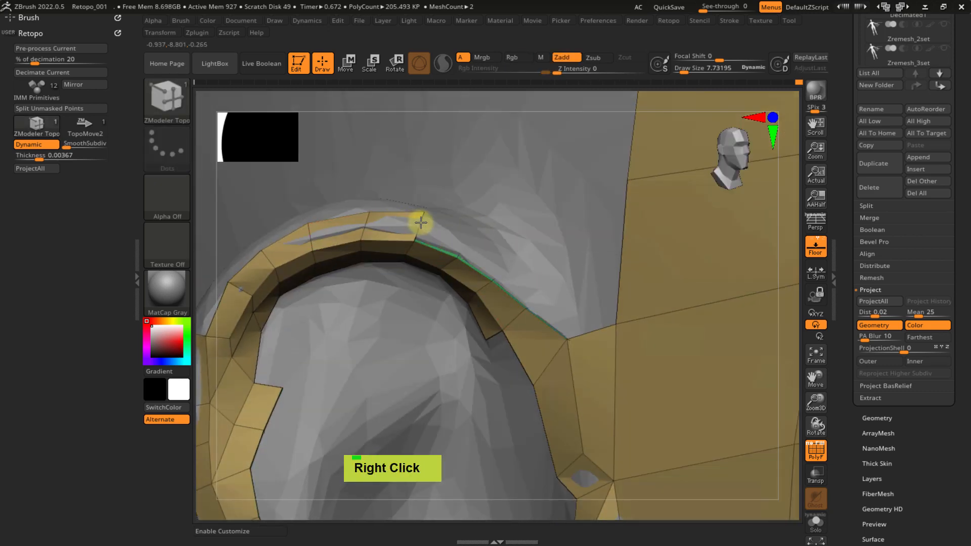
pyautogui.moveTo(420, 245); pyautogui.dragTo(390, 273, button='right')
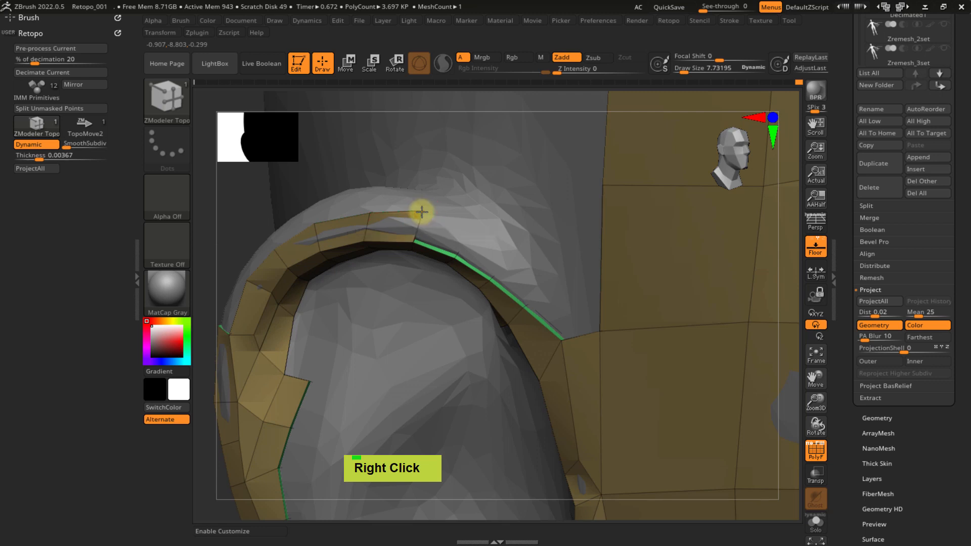
pyautogui.moveTo(416, 216); pyautogui.dragTo(465, 229)
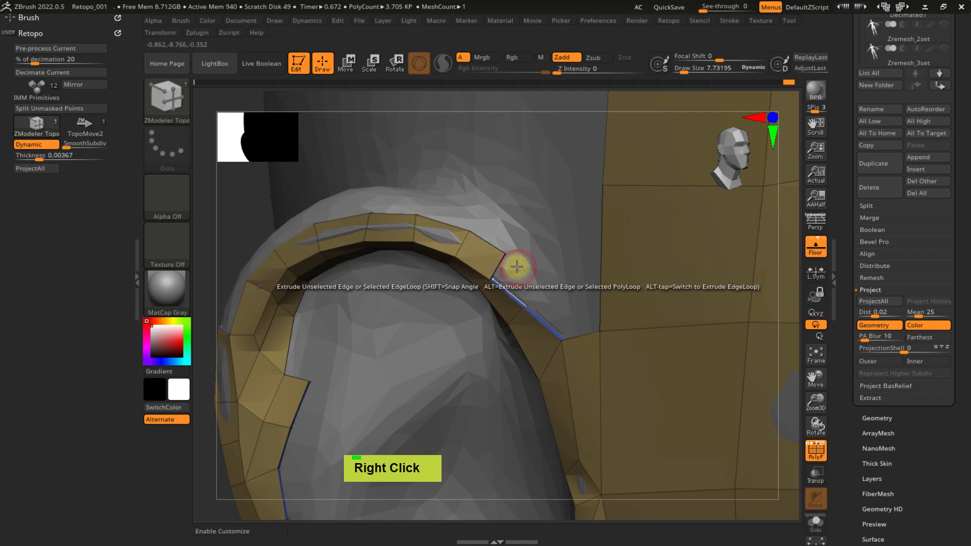
pyautogui.moveTo(516, 266)
pyautogui.mouseDown(button='right')
pyautogui.moveTo(516, 251)
pyautogui.moveTo(500, 270)
pyautogui.moveTo(573, 271)
pyautogui.moveTo(538, 288)
pyautogui.moveTo(477, 238)
pyautogui.moveTo(525, 287)
pyautogui.mouseUp(button='right')
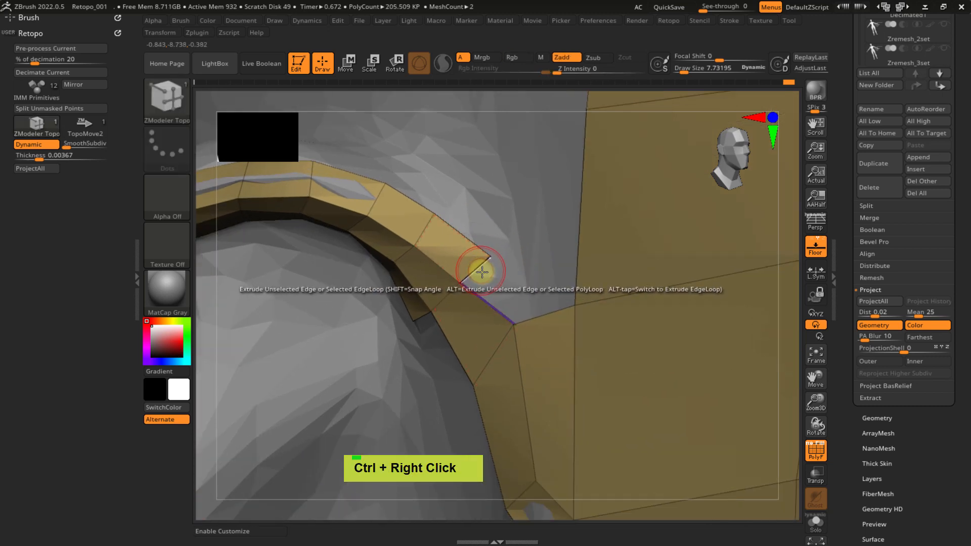
pyautogui.moveTo(479, 269); pyautogui.dragTo(522, 303)
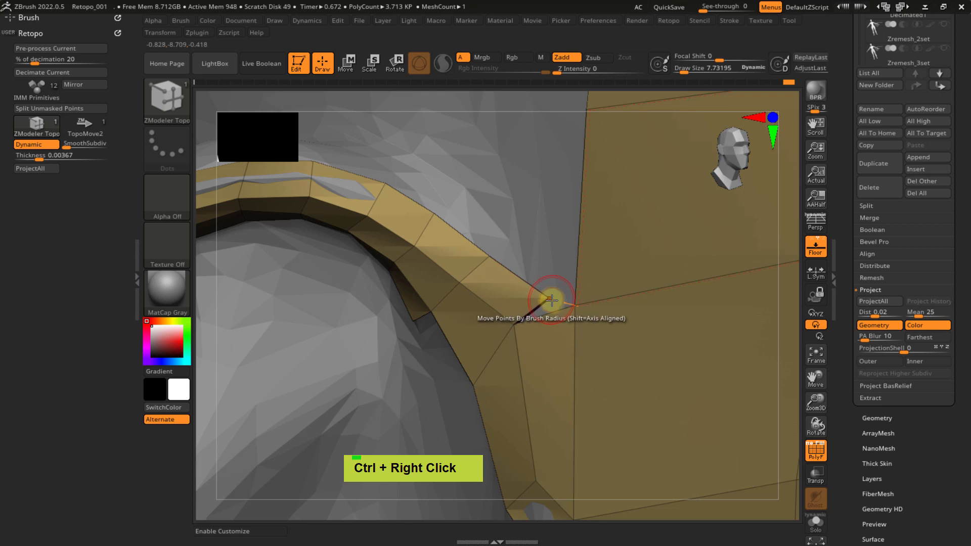
pyautogui.moveTo(575, 297); pyautogui.dragTo(526, 283, button='right')
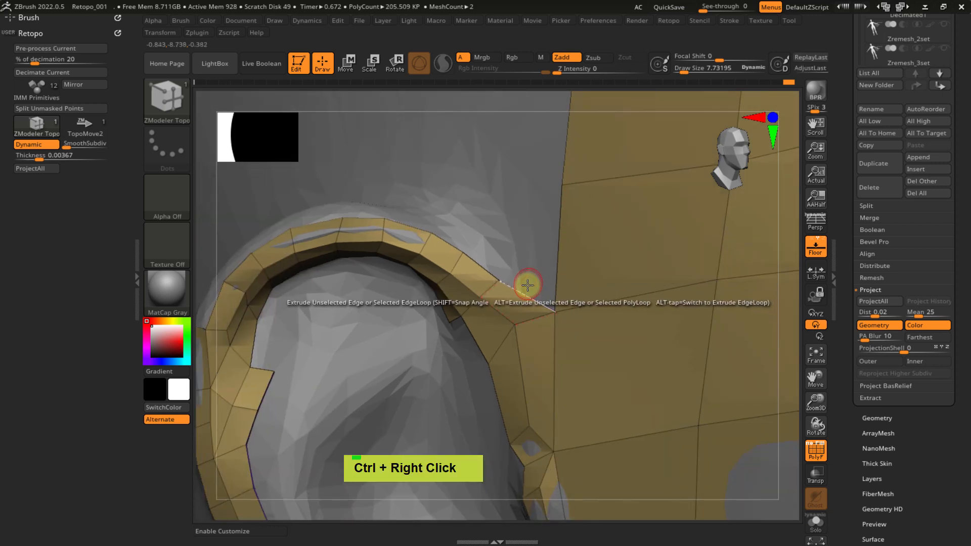
# - Extrude a polygon upward from the front strip's outer edge beside the face mesh and another one back above the ear
pyautogui.moveTo(518, 252); pyautogui.dragTo(511, 244)
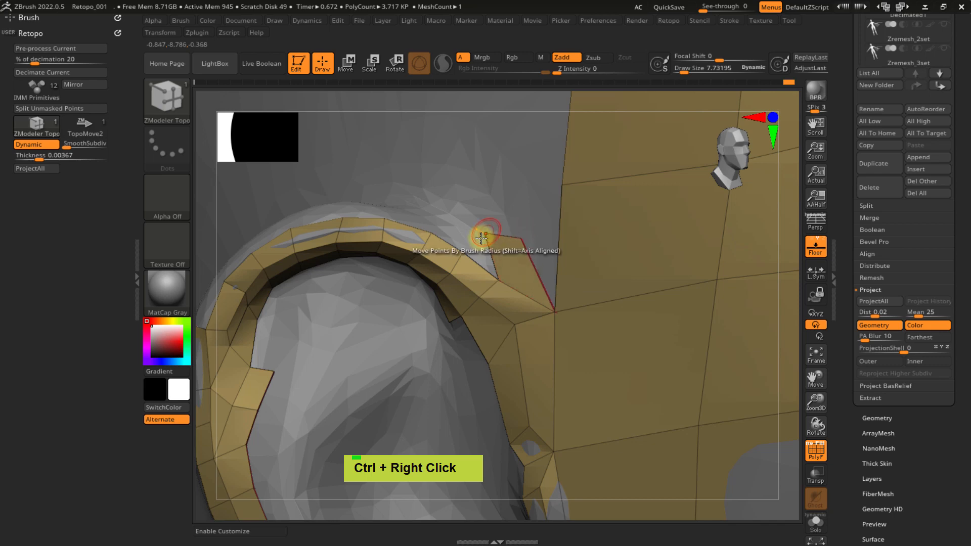
pyautogui.moveTo(486, 237); pyautogui.dragTo(489, 256, button='right')
pyautogui.keyDown('alt'); pyautogui.moveTo(477, 217); pyautogui.dragTo(499, 273, button='right'); pyautogui.keyUp('alt')
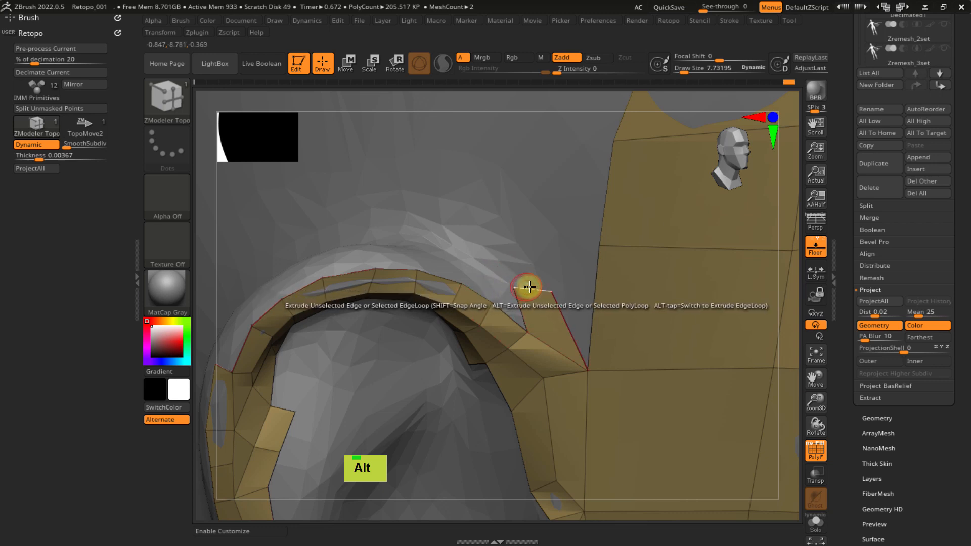
pyautogui.keyDown('alt'); pyautogui.moveTo(553, 289); pyautogui.dragTo(552, 273); pyautogui.keyUp('alt')
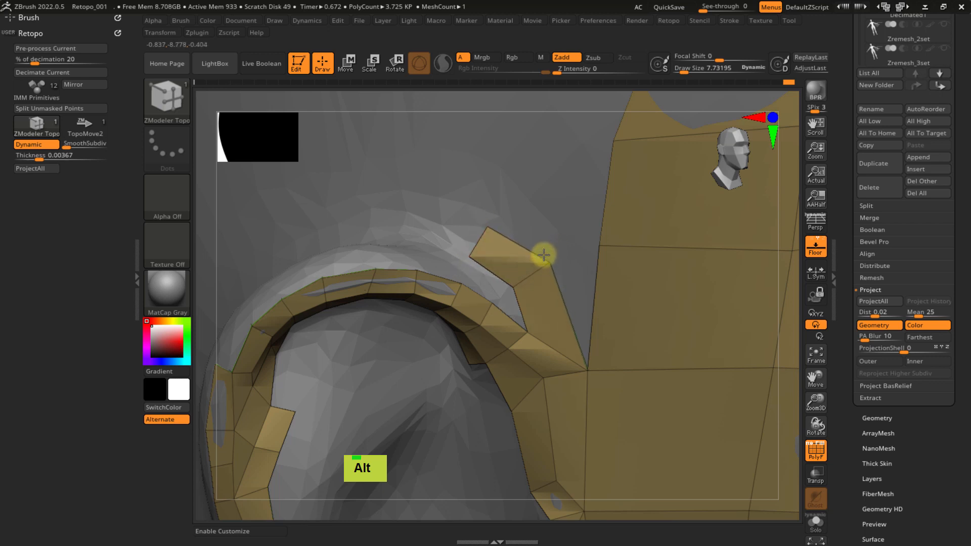
# - Connect the polygons above the ear to the face mesh and extrude a second row back from the temple
pyautogui.keyDown('ctrl'); pyautogui.moveTo(544, 254); pyautogui.dragTo(512, 249, button='right'); pyautogui.keyUp('ctrl')
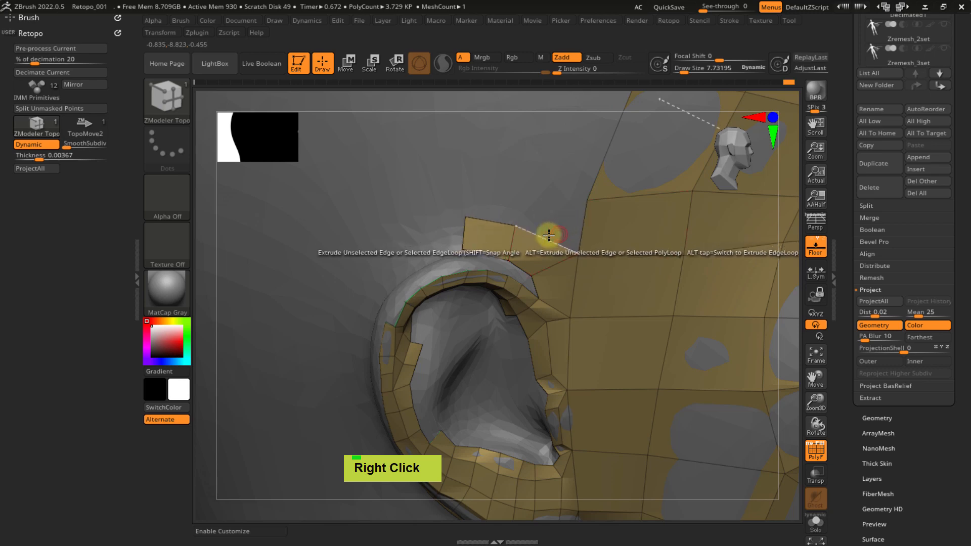
pyautogui.moveTo(454, 253); pyautogui.dragTo(485, 281, button='right')
pyautogui.moveTo(479, 295); pyautogui.dragTo(413, 280)
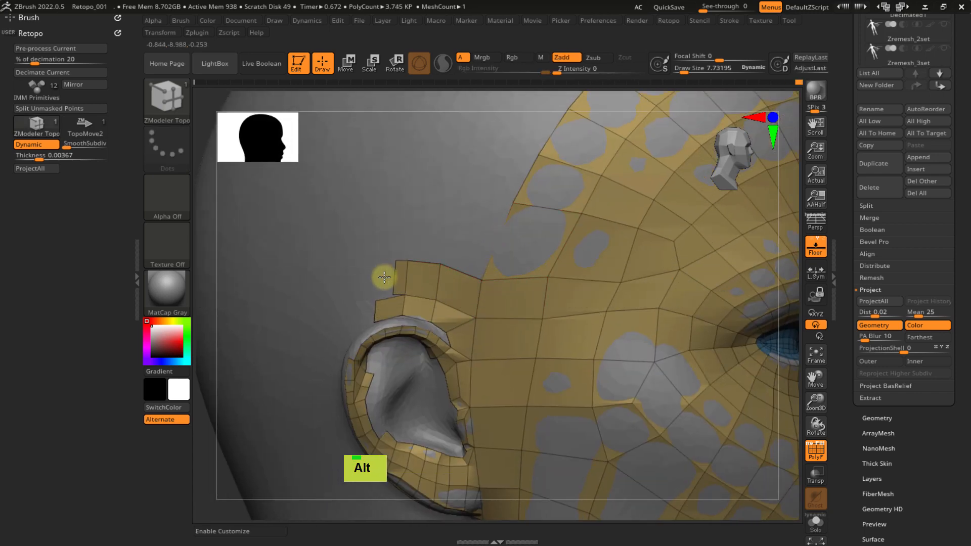
# - Delete the strip polygons between the upper rim's front end and the face mesh using the Delete edge action
pyautogui.moveTo(493, 210)
pyautogui.keyDown('ctrl'); pyautogui.mouseDown(button='right')
pyautogui.moveTo(482, 202)
pyautogui.moveTo(469, 264)
pyautogui.moveTo(497, 319)
pyautogui.moveTo(463, 329)
pyautogui.moveTo(449, 230)
pyautogui.moveTo(487, 293)
pyautogui.moveTo(509, 295)
pyautogui.moveTo(469, 284)
pyautogui.moveTo(495, 278)
pyautogui.moveTo(484, 381)
pyautogui.moveTo(399, 263)
pyautogui.moveTo(530, 269)
pyautogui.moveTo(445, 256)
pyautogui.moveTo(451, 283)
pyautogui.moveTo(557, 225)
pyautogui.moveTo(540, 219)
pyautogui.moveTo(557, 275)
pyautogui.moveTo(524, 211)
pyautogui.moveTo(494, 219)
pyautogui.moveTo(523, 256)
pyautogui.moveTo(533, 175)
pyautogui.moveTo(523, 180)
pyautogui.moveTo(535, 169)
pyautogui.moveTo(491, 243)
pyautogui.moveTo(497, 251)
pyautogui.moveTo(493, 204)
pyautogui.moveTo(488, 240)
pyautogui.moveTo(503, 252)
pyautogui.moveTo(505, 310)
pyautogui.moveTo(523, 245)
pyautogui.moveTo(521, 303)
pyautogui.moveTo(460, 303)
pyautogui.moveTo(535, 347)
pyautogui.moveTo(514, 328)
pyautogui.mouseUp(button='right'); pyautogui.keyUp('ctrl')
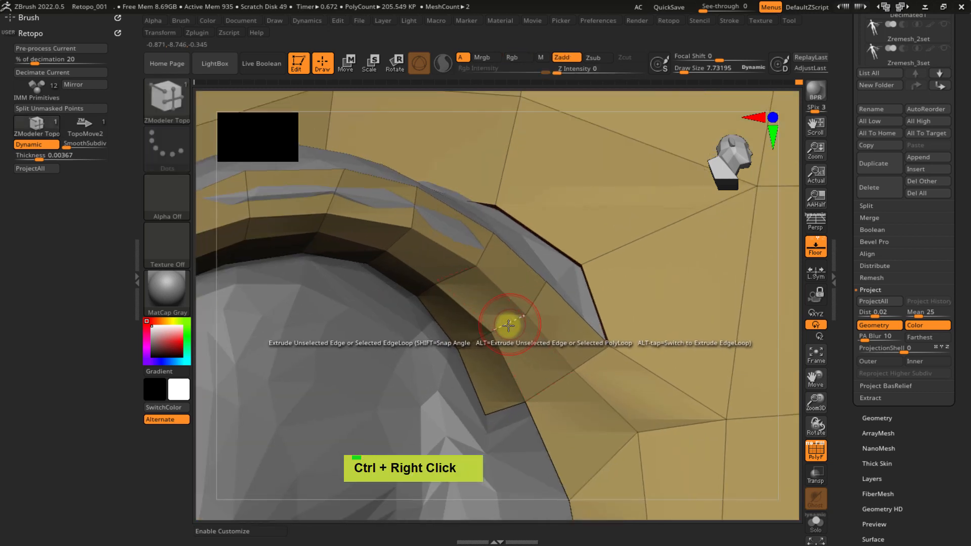
pyautogui.press('space')
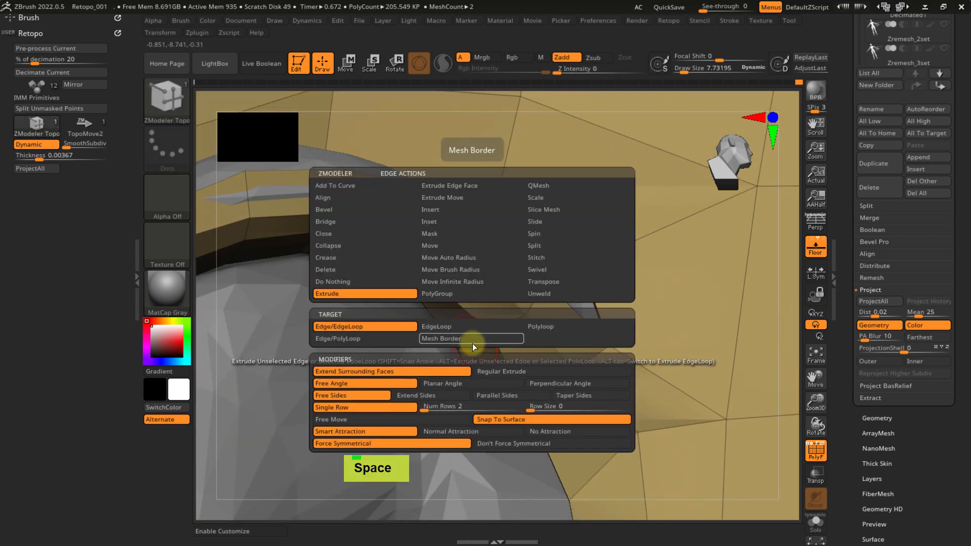
pyautogui.click(353, 270)
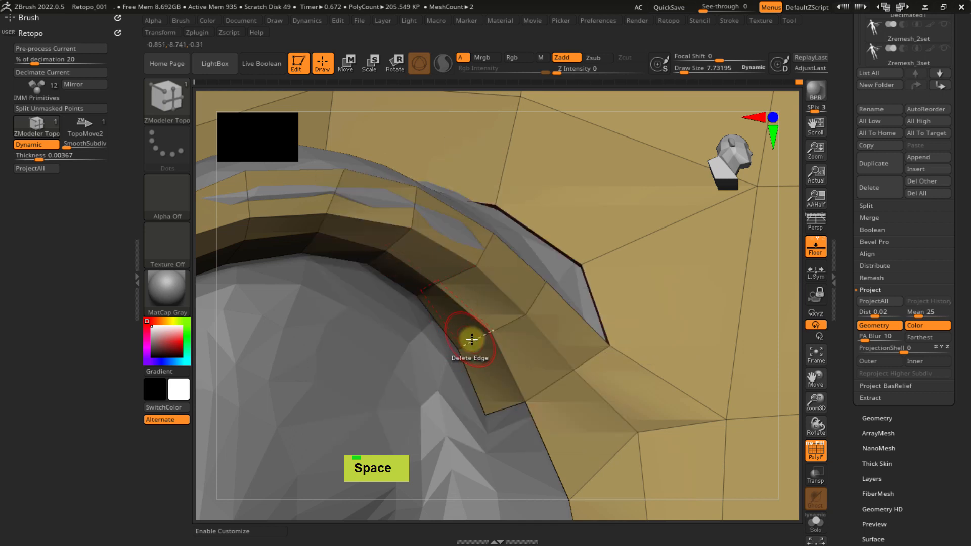
pyautogui.click(473, 339)
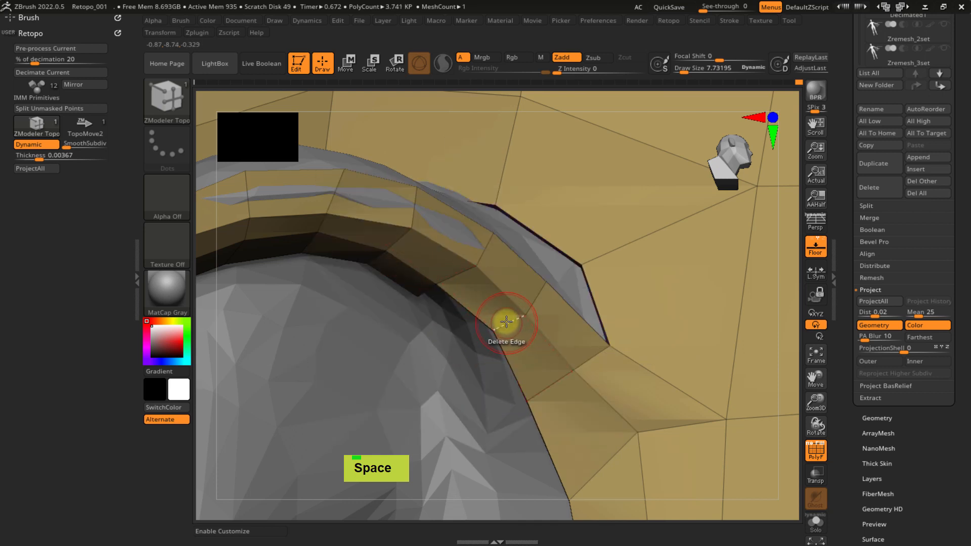
pyautogui.click(506, 322)
pyautogui.click(538, 301)
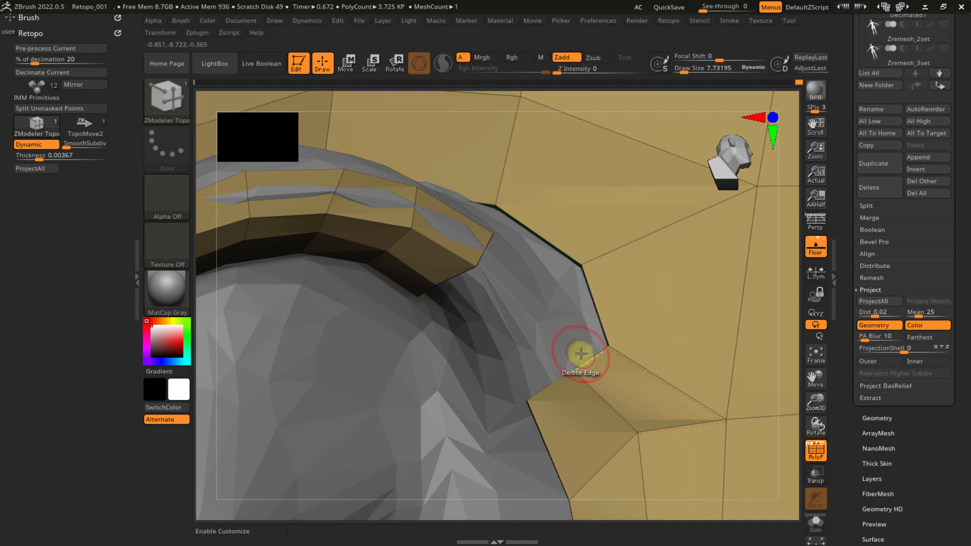
# - Switch the edge action back to Extrude and bridge the face mesh's edge to the rim row's front end with a polygon
pyautogui.press('space')
pyautogui.press('space')
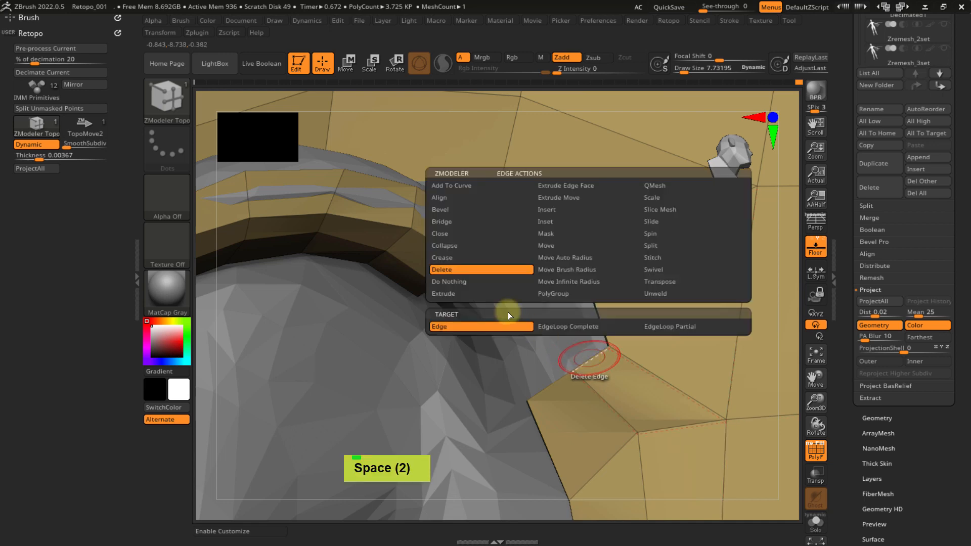
pyautogui.click(453, 294)
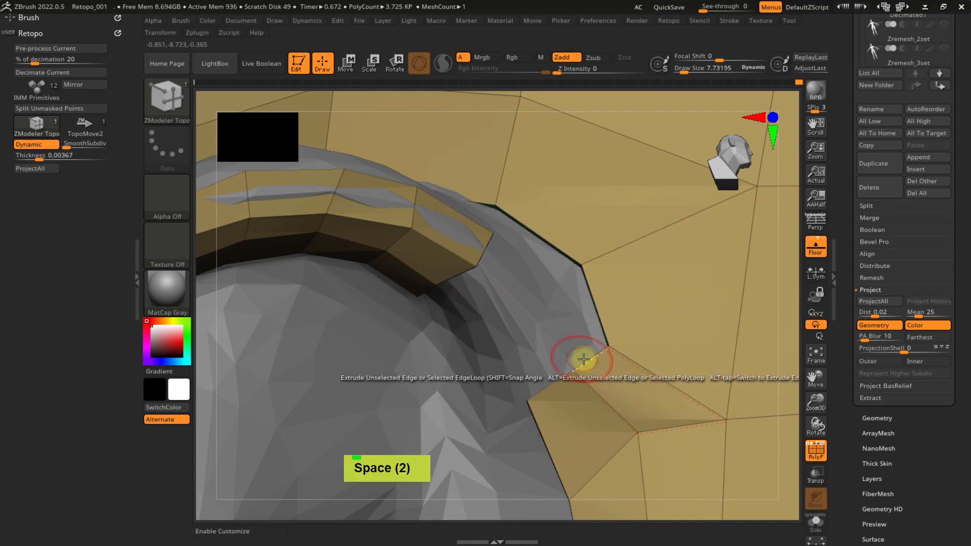
pyautogui.moveTo(588, 353); pyautogui.dragTo(545, 321)
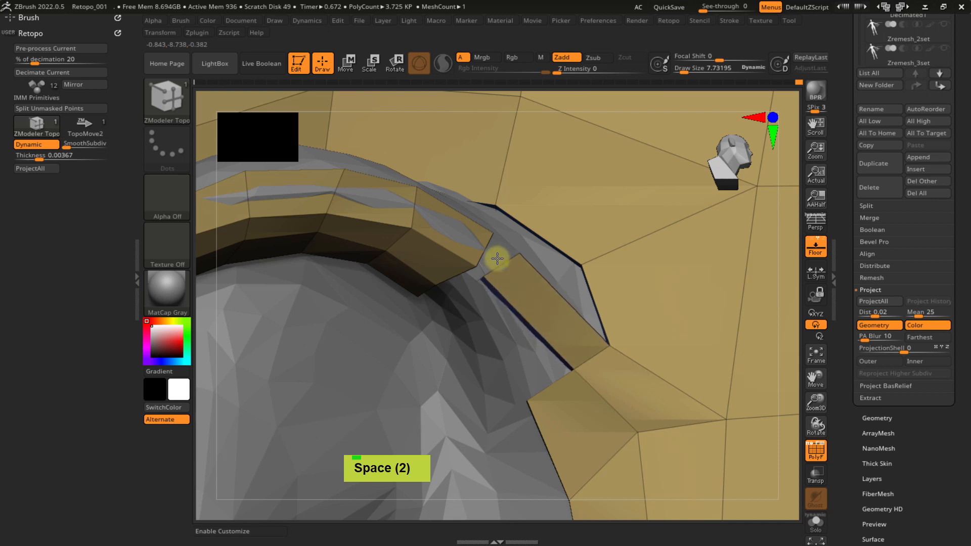
pyautogui.moveTo(498, 258); pyautogui.dragTo(494, 250)
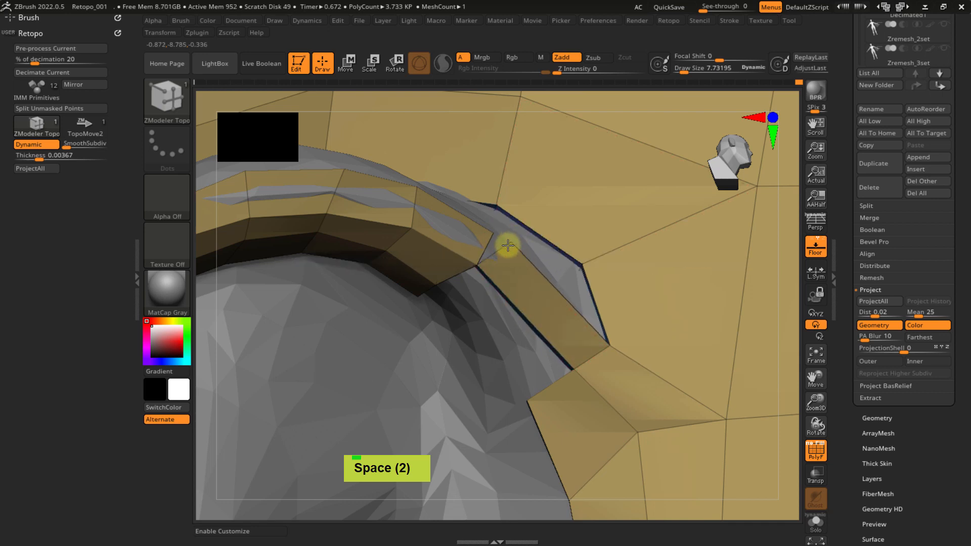
# - Undo the last change and extrude polygons from the new bridge to the mesh edge above the ear
pyautogui.click(507, 245)
pyautogui.hotkey('ctrl', 'z')
pyautogui.moveTo(502, 252)
pyautogui.mouseDown(button='right')
pyautogui.moveTo(498, 277)
pyautogui.moveTo(505, 248)
pyautogui.moveTo(535, 245)
pyautogui.mouseUp(button='right')
pyautogui.click(483, 249)
pyautogui.moveTo(549, 258); pyautogui.dragTo(536, 276)
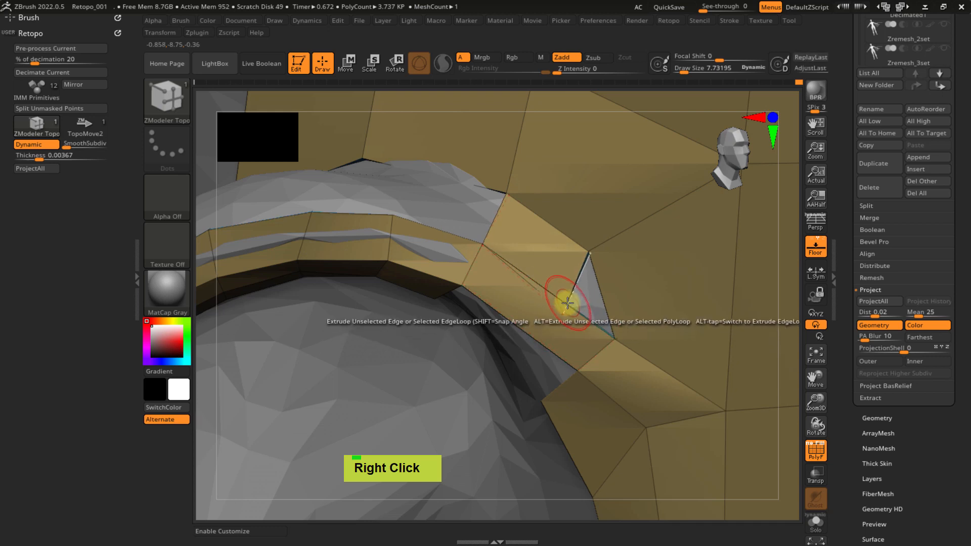
# - Reduce the draw size to about 1.5 at the narrow gap between the bridge polygons
pyautogui.moveTo(568, 285); pyautogui.dragTo(559, 327, button='right')
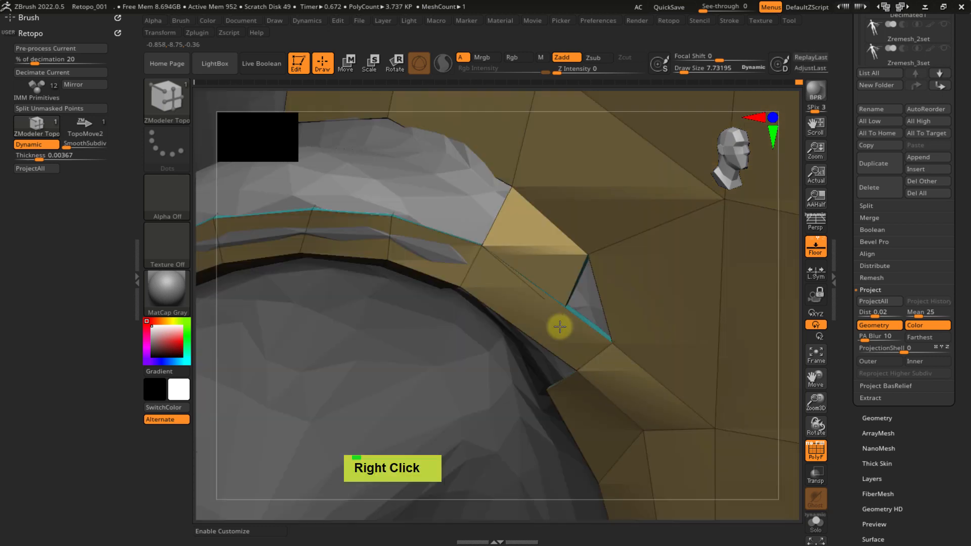
pyautogui.press('s')
pyautogui.click(560, 315)
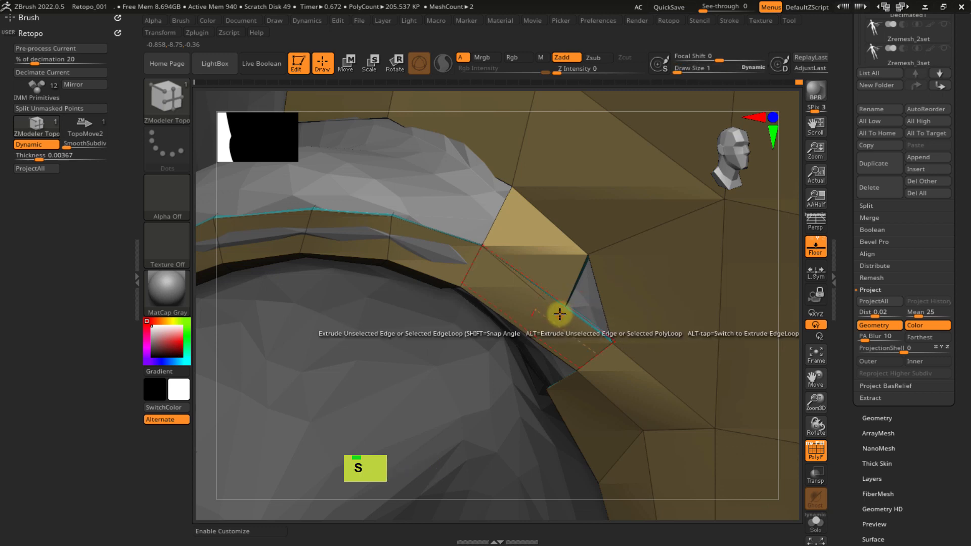
pyautogui.moveTo(562, 315); pyautogui.dragTo(564, 317)
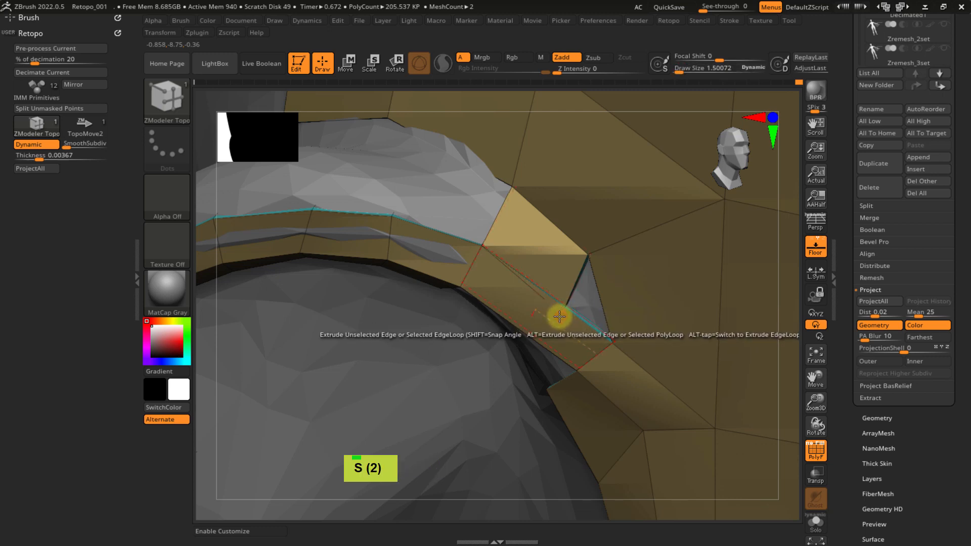
pyautogui.moveTo(559, 317); pyautogui.dragTo(605, 324, button='right')
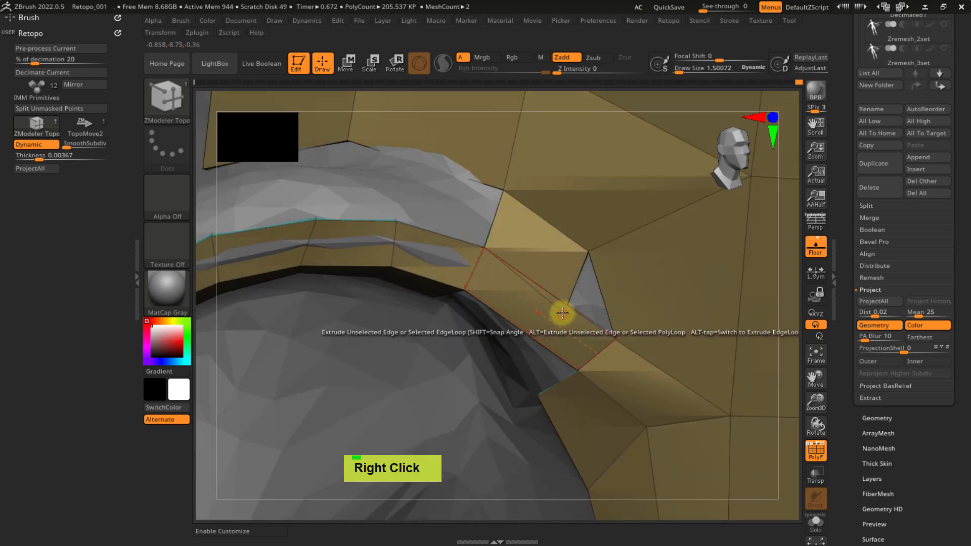
# - Turn off the mesh's Dynamic thickness and switch to the TopoMove2 brush
pyautogui.hotkey('ctrl', 'x')
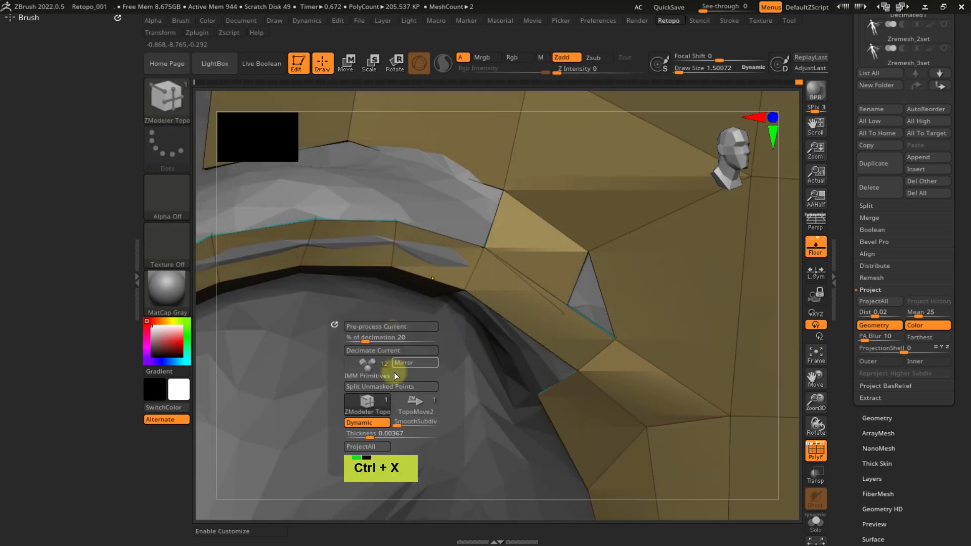
pyautogui.click(367, 425)
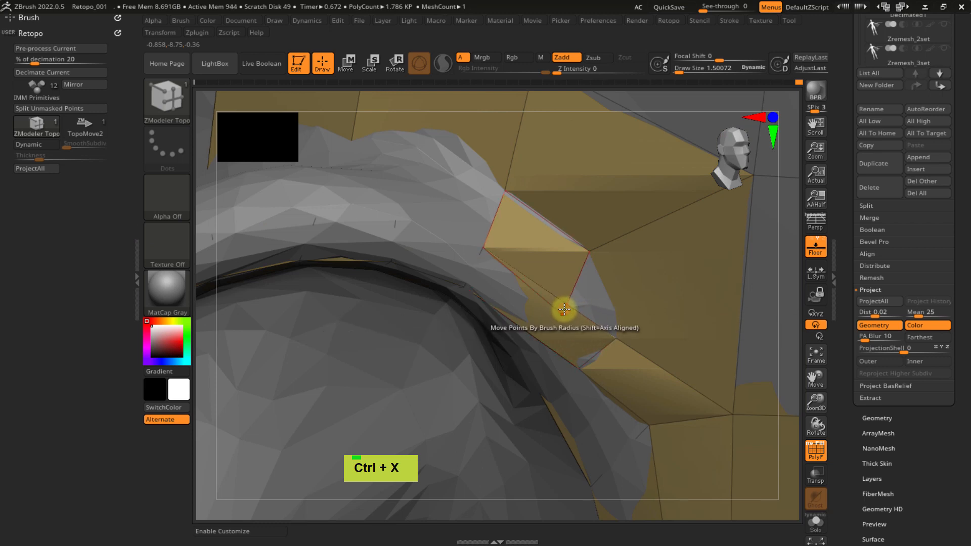
pyautogui.press('ctrl')
pyautogui.hotkey('ctrl', 'x')
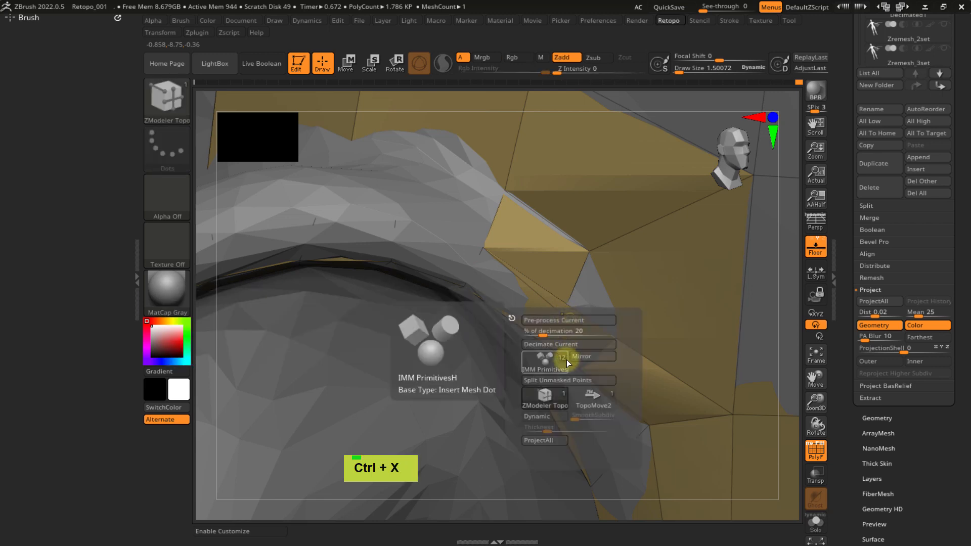
pyautogui.click(591, 396)
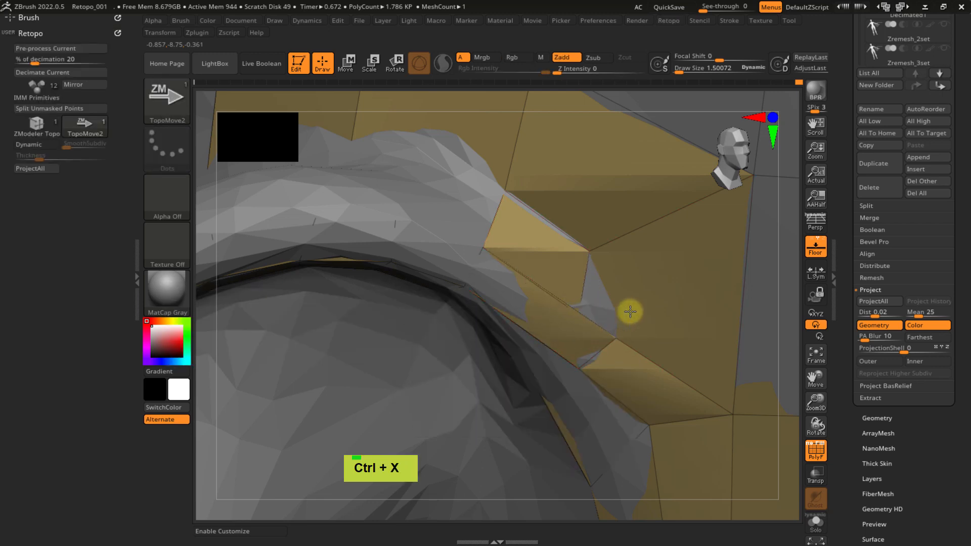
# - Set the draw size to about 7.7 and move the loose bridge point onto the corner beside the face mesh
pyautogui.press('s')
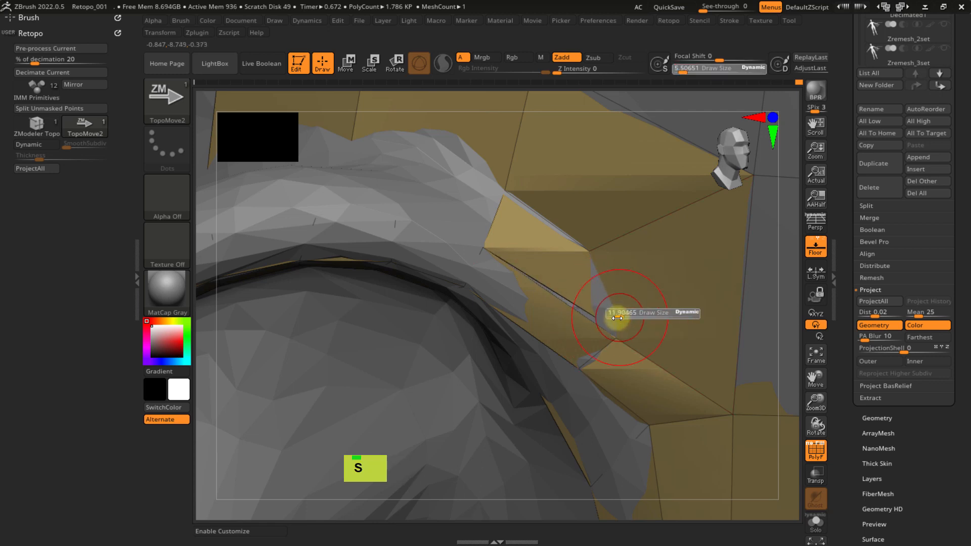
pyautogui.moveTo(617, 318); pyautogui.dragTo(600, 316)
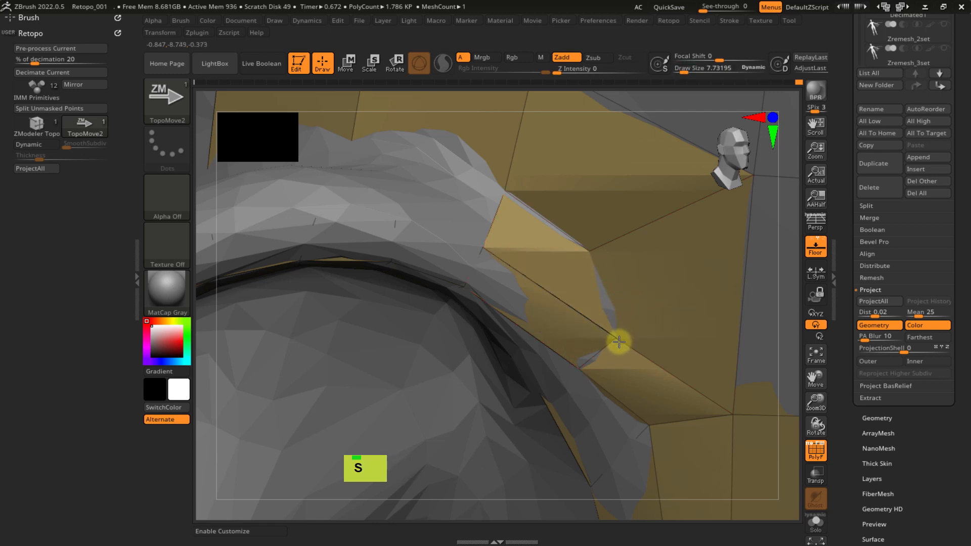
pyautogui.moveTo(618, 339); pyautogui.dragTo(614, 332)
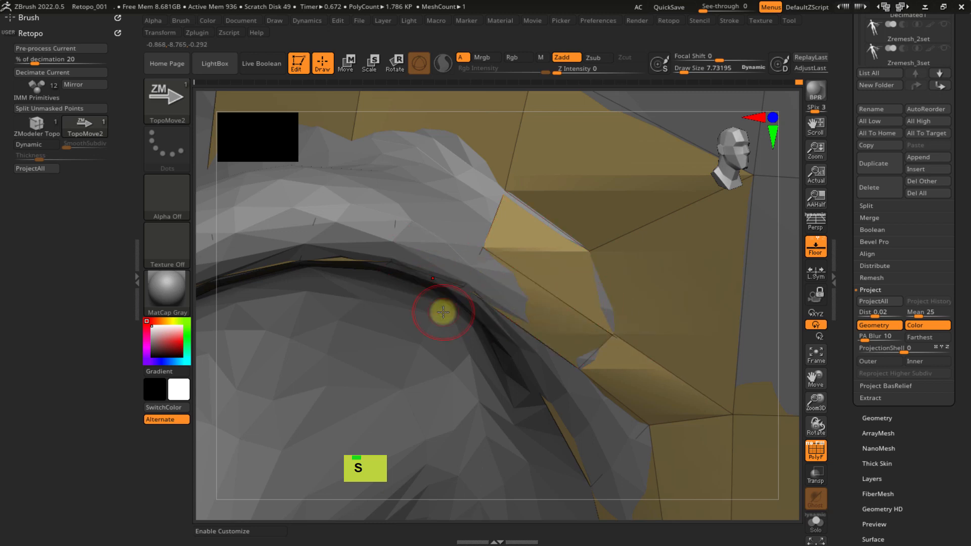
# - Turn Dynamic thickness back on and reposition the bridge's corner point with a draw size of about 4.6 to close the narrow gap
pyautogui.hotkey('ctrl', 'x')
pyautogui.click(422, 433)
pyautogui.rightClick(514, 265)
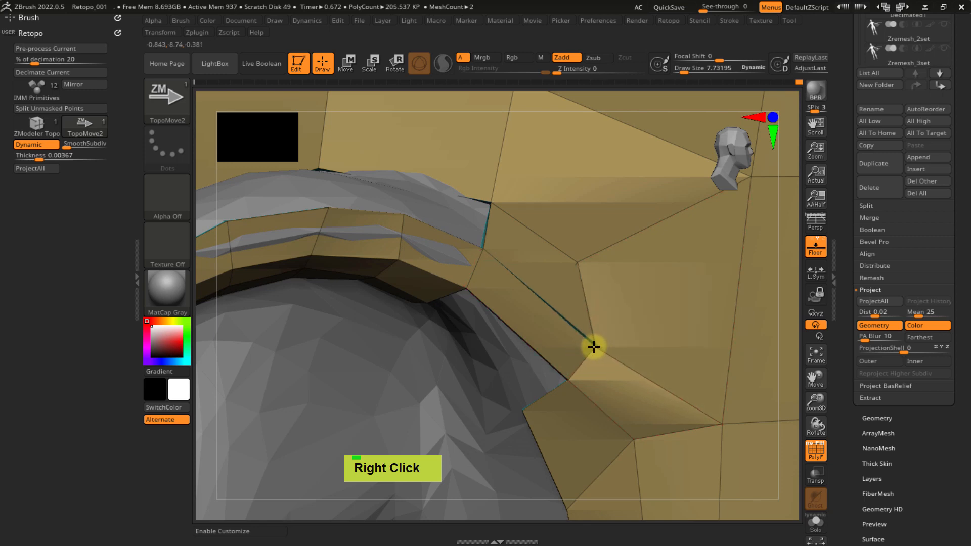
pyautogui.press('s')
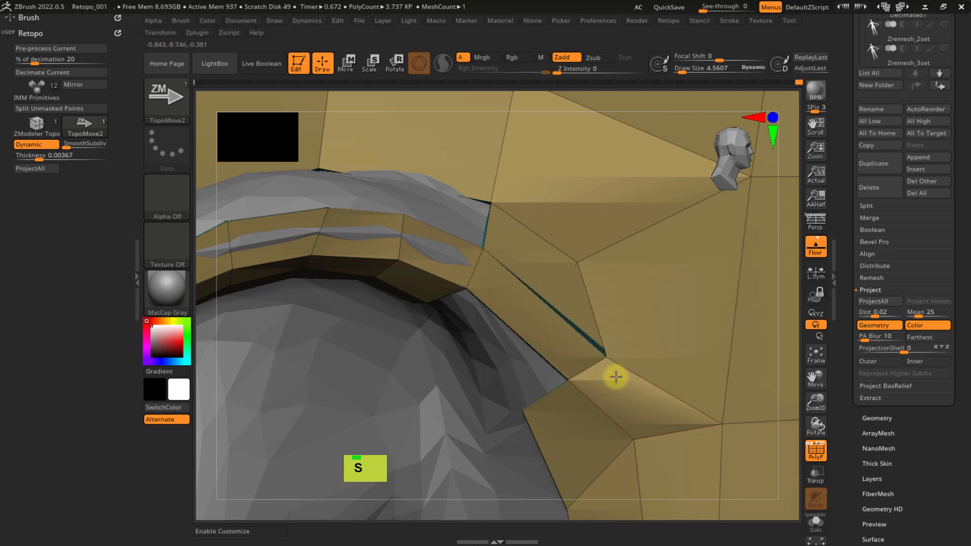
pyautogui.moveTo(606, 360)
pyautogui.mouseDown()
pyautogui.moveTo(610, 368)
pyautogui.moveTo(602, 324)
pyautogui.mouseUp()
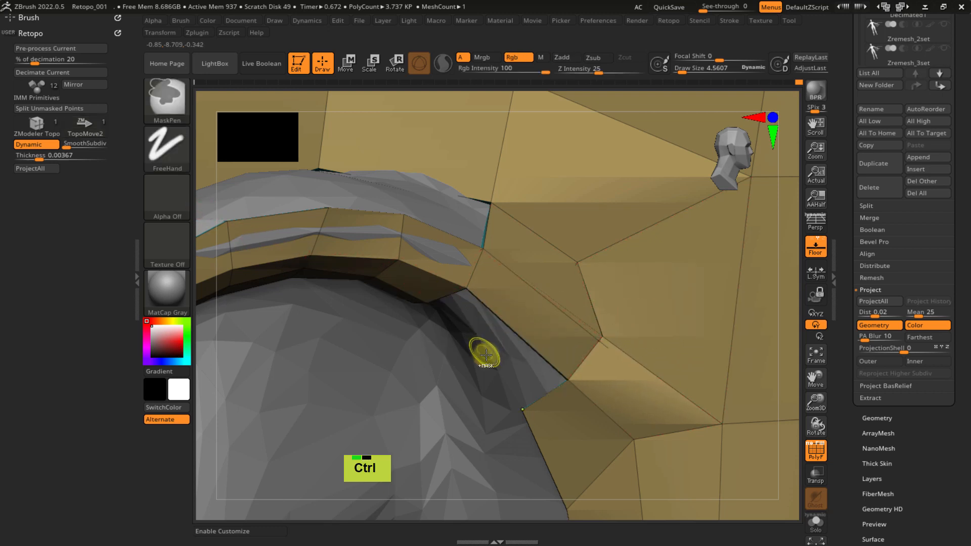
# - Turn off the mesh's Dynamic thickness and move the bridge's corner point toward the face mesh corner with TopoMove2
pyautogui.hotkey('ctrl', 'x')
pyautogui.click(461, 454)
pyautogui.moveTo(603, 341); pyautogui.dragTo(611, 388, button='right')
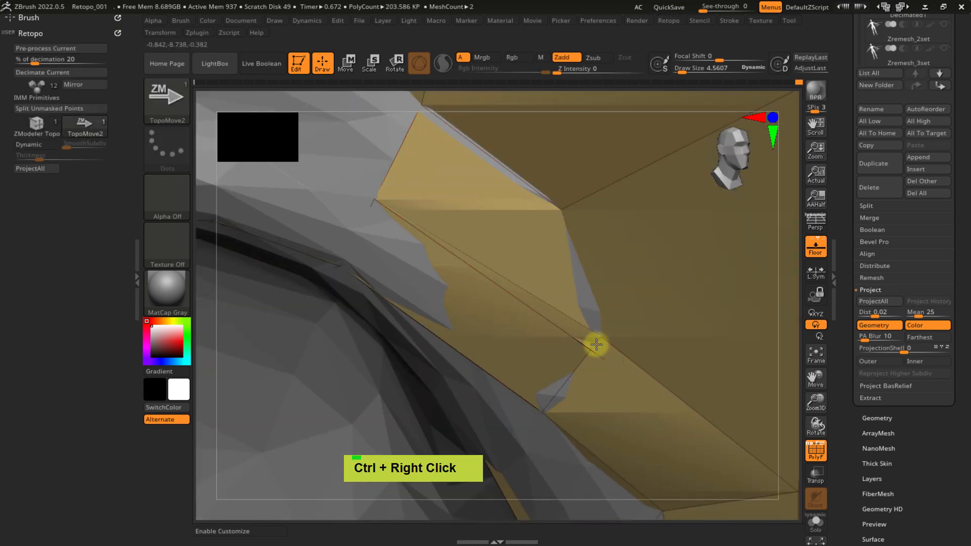
pyautogui.moveTo(573, 308)
pyautogui.mouseDown()
pyautogui.moveTo(598, 332)
pyautogui.moveTo(596, 291)
pyautogui.moveTo(585, 319)
pyautogui.moveTo(571, 306)
pyautogui.mouseUp()
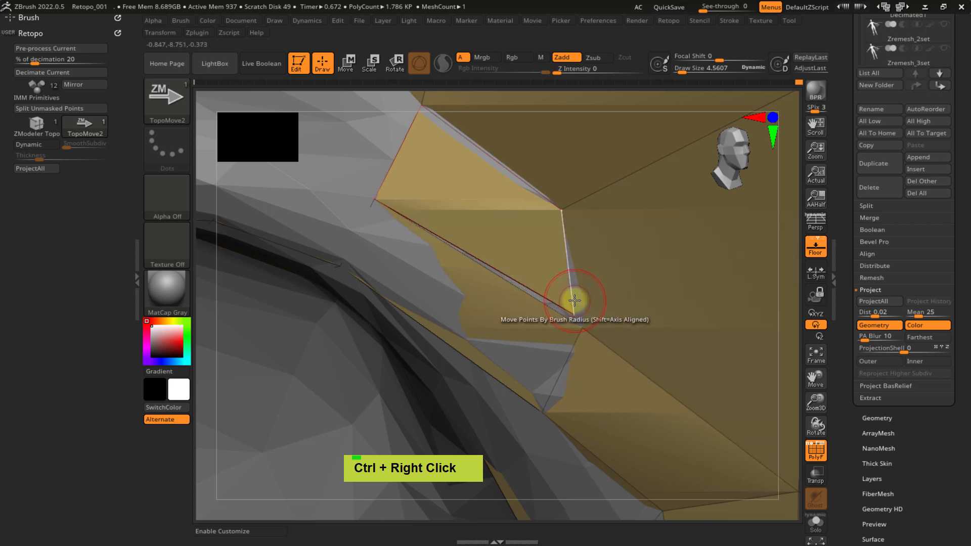
# - Switch to ZModeler Topo, turn Dynamic thickness back on, and extrude the open edge to close the gap between the bridge and the face mesh
pyautogui.hotkey('ctrl', 'x')
pyautogui.click(552, 377)
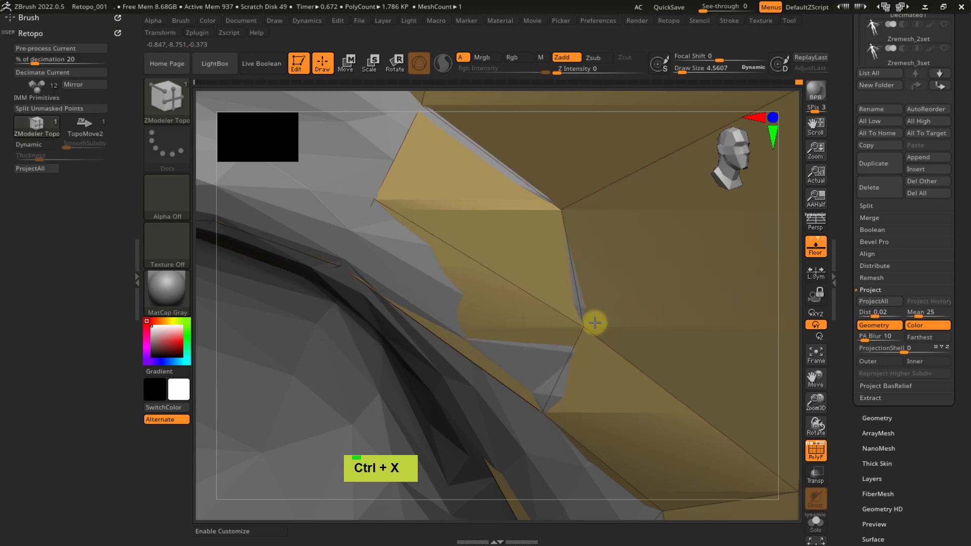
pyautogui.moveTo(568, 336)
pyautogui.keyDown('ctrl'); pyautogui.mouseDown(button='right')
pyautogui.moveTo(542, 293)
pyautogui.moveTo(544, 262)
pyautogui.moveTo(546, 291)
pyautogui.mouseUp(button='right'); pyautogui.keyUp('ctrl')
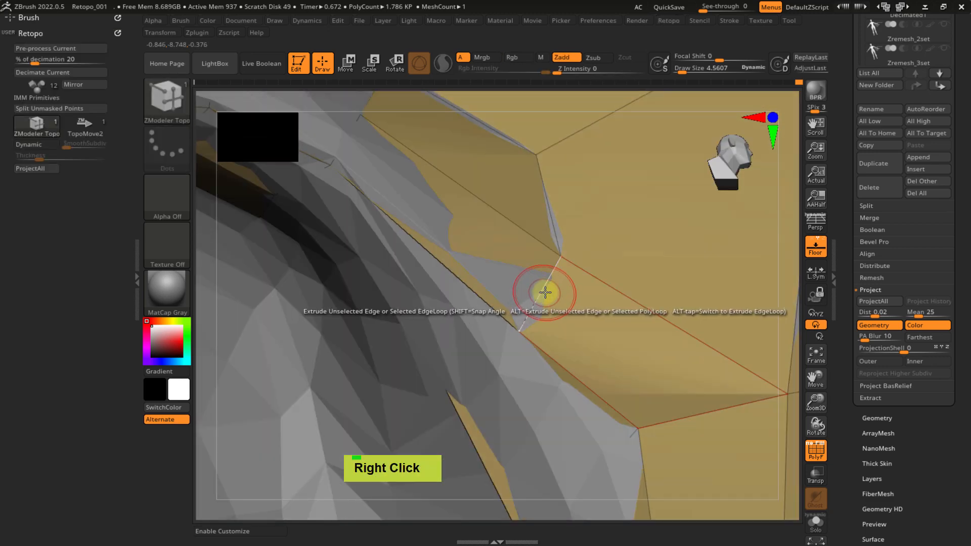
pyautogui.hotkey('ctrl', 'x')
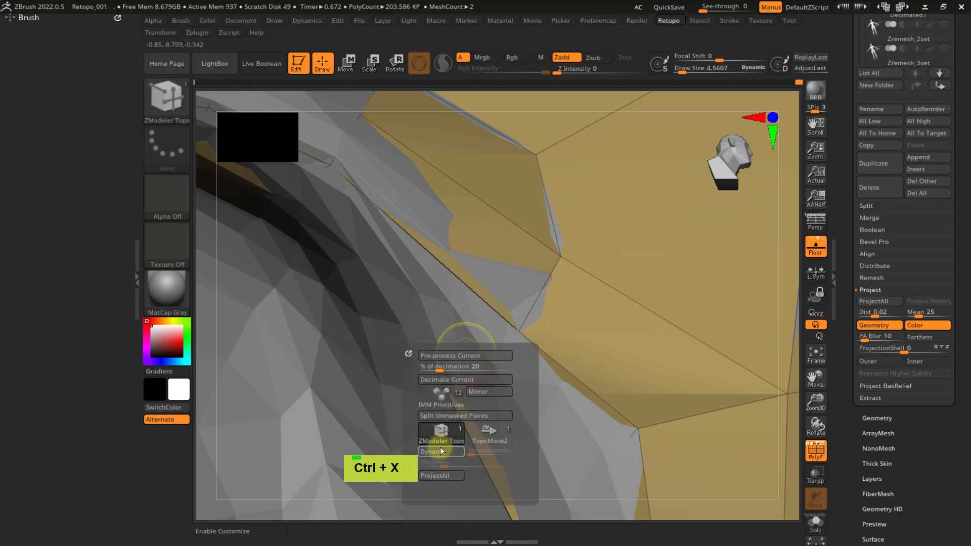
pyautogui.click(440, 448)
pyautogui.keyDown('alt'); pyautogui.moveTo(570, 302); pyautogui.dragTo(548, 334, button='right'); pyautogui.keyUp('alt')
pyautogui.moveTo(550, 335); pyautogui.dragTo(456, 193)
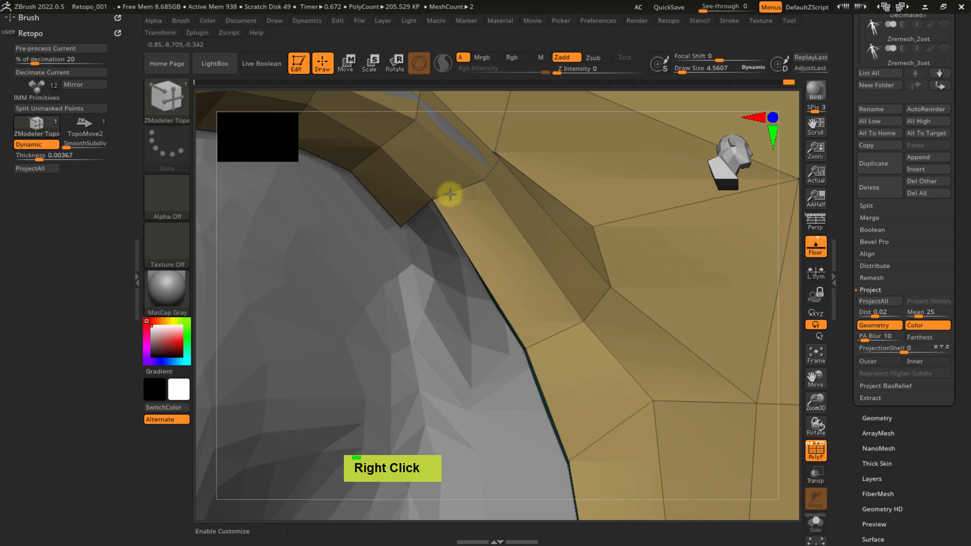
# - Set the ZModeler edge action to Collapse and collapse the extra edge on the ear rim's upper strip
pyautogui.moveTo(481, 317); pyautogui.dragTo(434, 283, button='right')
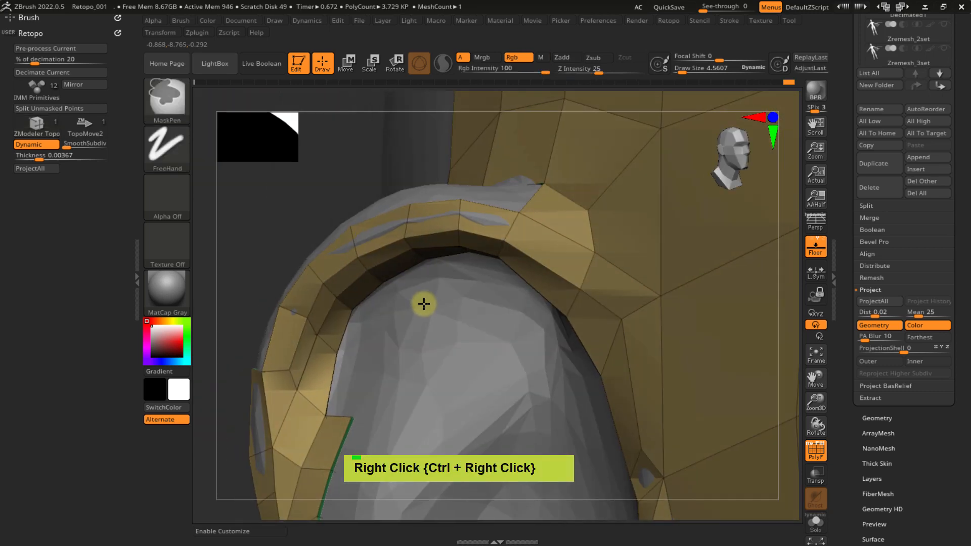
pyautogui.moveTo(423, 304)
pyautogui.keyDown('alt'); pyautogui.mouseDown(button='right')
pyautogui.moveTo(526, 308)
pyautogui.moveTo(538, 284)
pyautogui.moveTo(560, 302)
pyautogui.moveTo(512, 258)
pyautogui.moveTo(494, 273)
pyautogui.moveTo(490, 319)
pyautogui.moveTo(481, 235)
pyautogui.moveTo(471, 355)
pyautogui.moveTo(471, 304)
pyautogui.moveTo(471, 337)
pyautogui.mouseUp(button='right'); pyautogui.keyUp('alt')
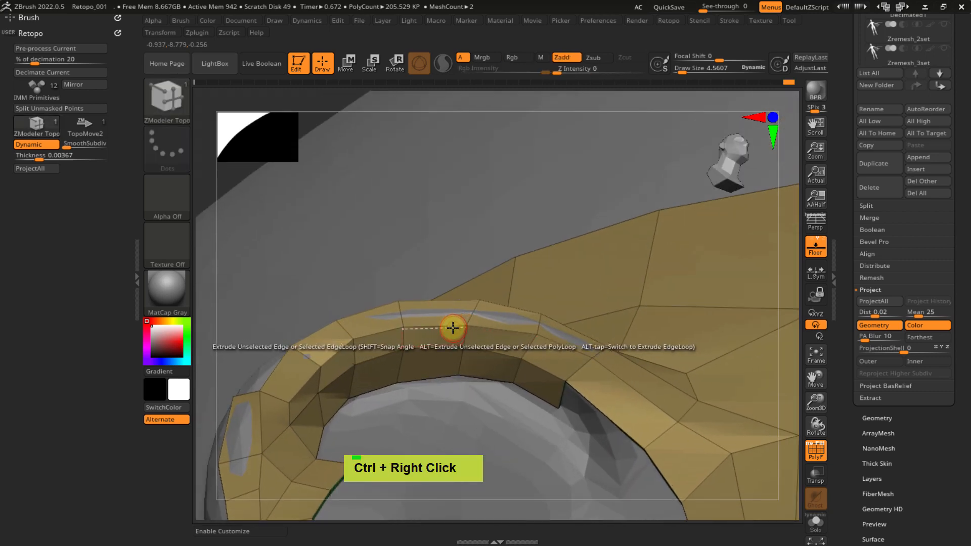
pyautogui.press('space')
pyautogui.click(329, 247)
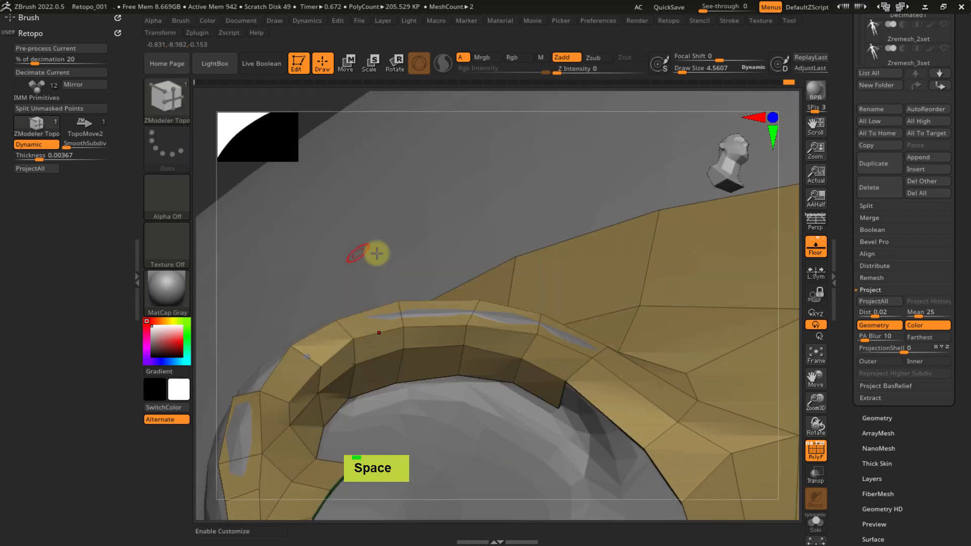
pyautogui.moveTo(426, 336); pyautogui.dragTo(457, 342, button='right')
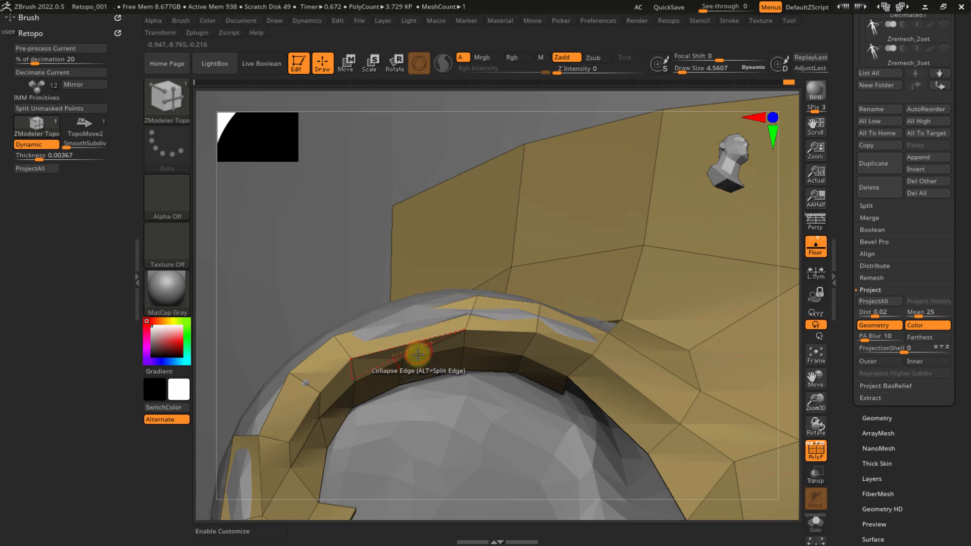
pyautogui.moveTo(418, 349)
pyautogui.mouseDown(button='right')
pyautogui.moveTo(429, 291)
pyautogui.moveTo(412, 336)
pyautogui.mouseUp(button='right')
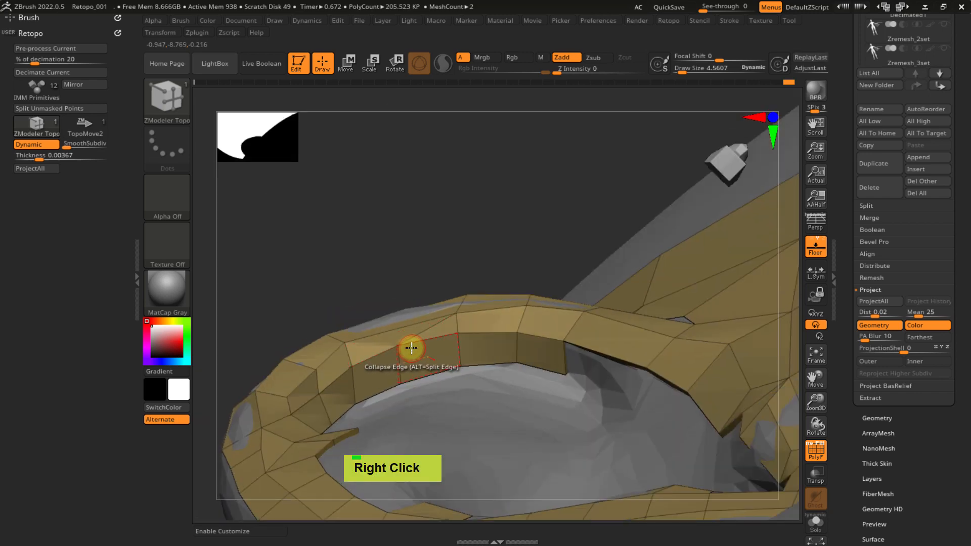
pyautogui.keyDown('ctrl'); pyautogui.moveTo(412, 341); pyautogui.dragTo(437, 346, button='right'); pyautogui.keyUp('ctrl')
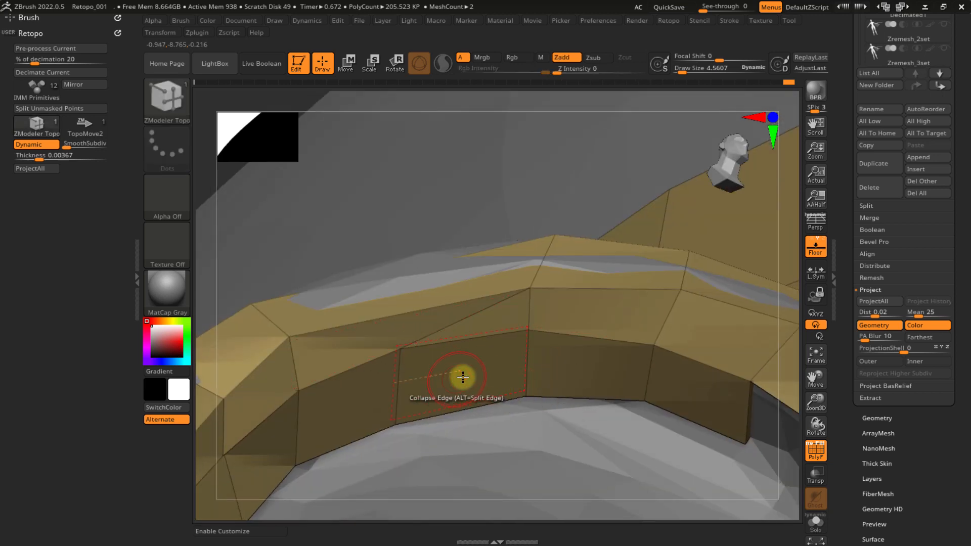
# - Turn off Dynamic thickness and collapse the remaining extra edges on the rim's inner strip with a draw size of about 1.9
pyautogui.hotkey('ctrl', 'x')
pyautogui.click(426, 500)
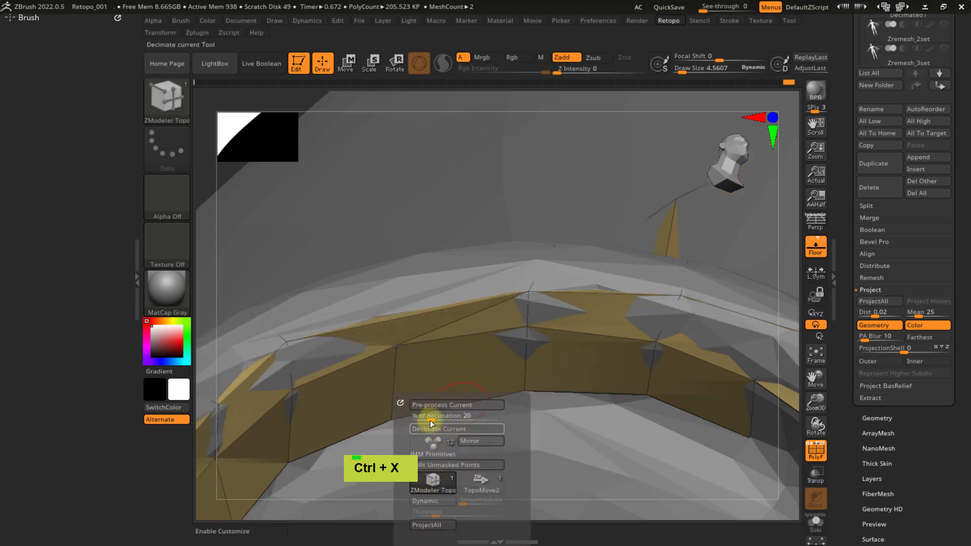
pyautogui.click(422, 345)
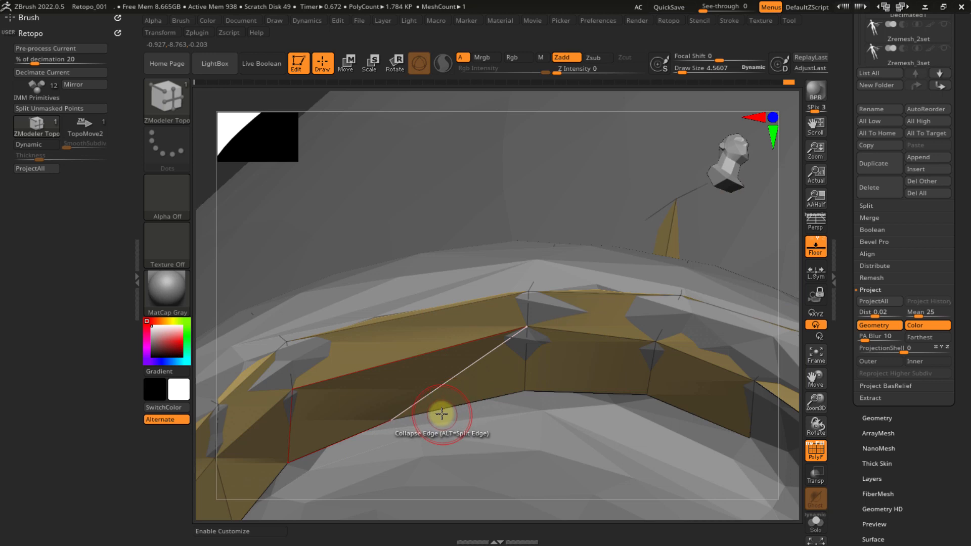
pyautogui.press('s')
pyautogui.moveTo(441, 416)
pyautogui.mouseDown(button='right')
pyautogui.moveTo(418, 375)
pyautogui.moveTo(425, 448)
pyautogui.moveTo(432, 405)
pyautogui.mouseUp(button='right')
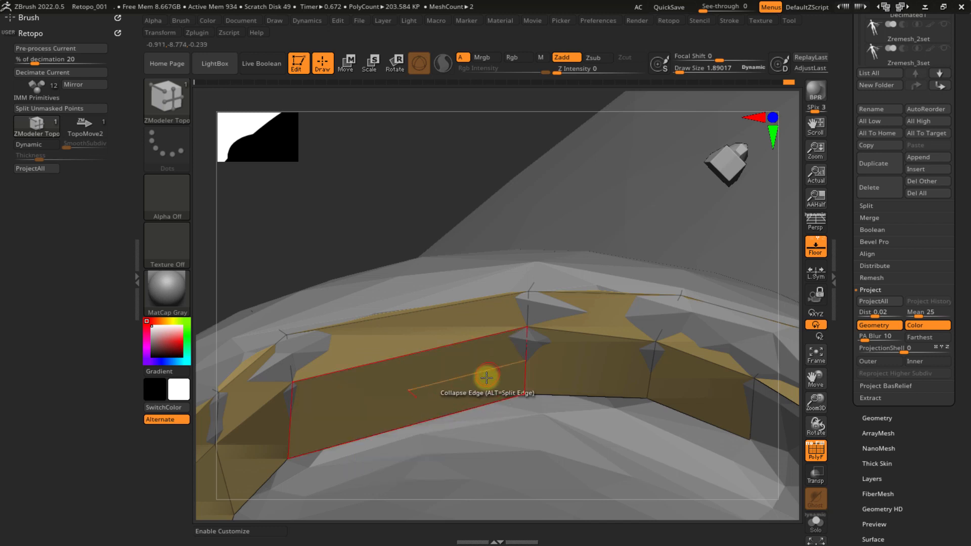
# - Turn Dynamic thickness back on and move the upper rim's points to even out its polygons with a draw size of about 9
pyautogui.moveTo(486, 380)
pyautogui.keyDown('ctrl'); pyautogui.mouseDown(button='right')
pyautogui.moveTo(481, 320)
pyautogui.moveTo(493, 401)
pyautogui.moveTo(535, 329)
pyautogui.moveTo(479, 339)
pyautogui.moveTo(477, 353)
pyautogui.mouseUp(button='right'); pyautogui.keyUp('ctrl')
pyautogui.hotkey('ctrl', 'x')
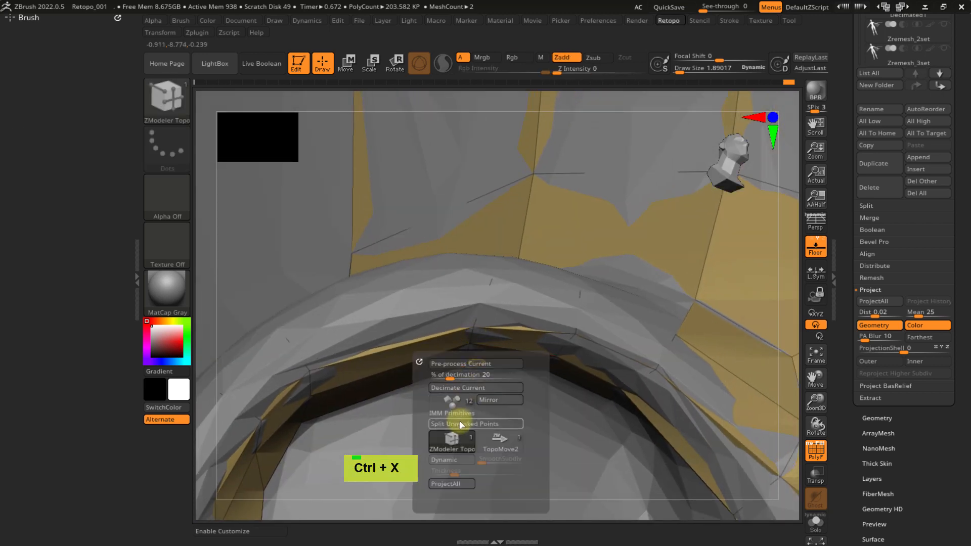
pyautogui.click(453, 459)
pyautogui.press('s')
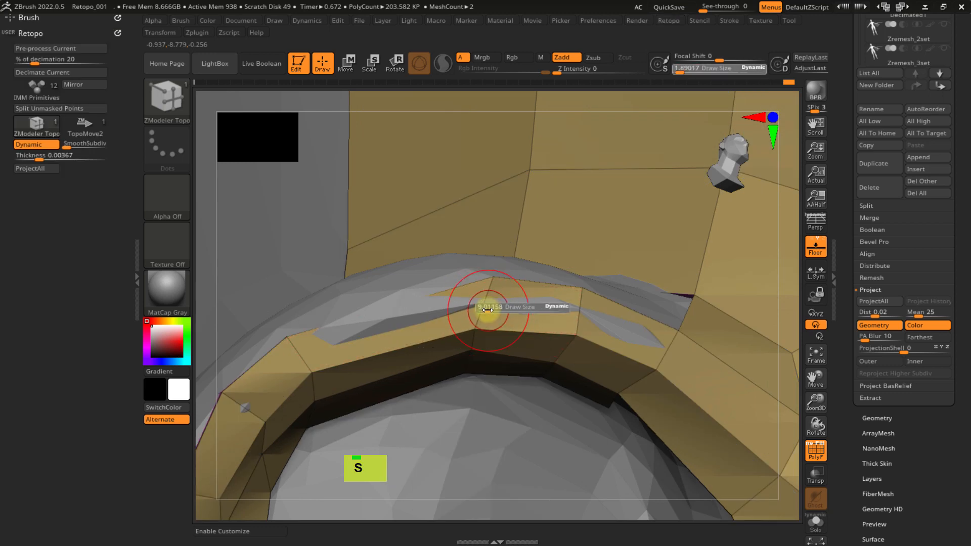
pyautogui.moveTo(488, 310); pyautogui.dragTo(442, 331)
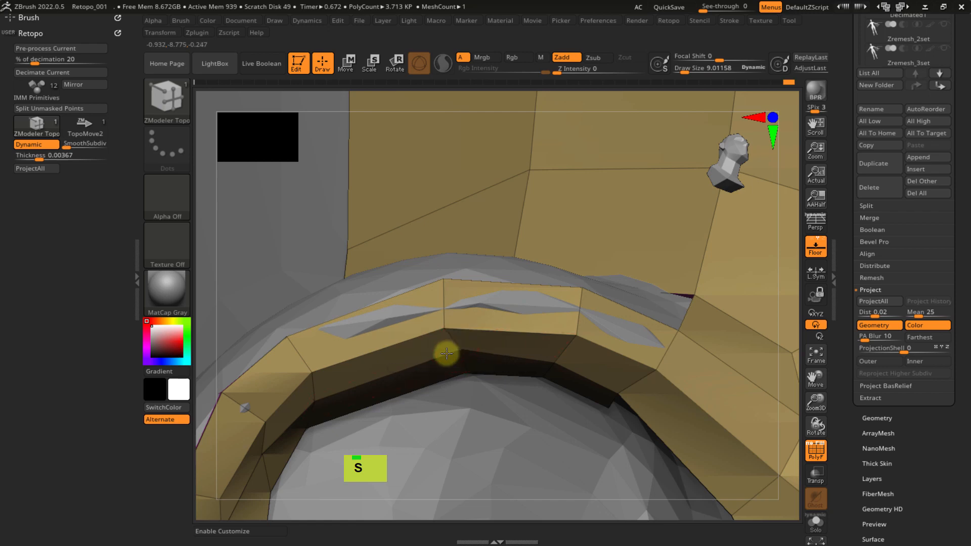
pyautogui.moveTo(452, 360); pyautogui.dragTo(638, 265, button='right')
pyautogui.click(642, 252)
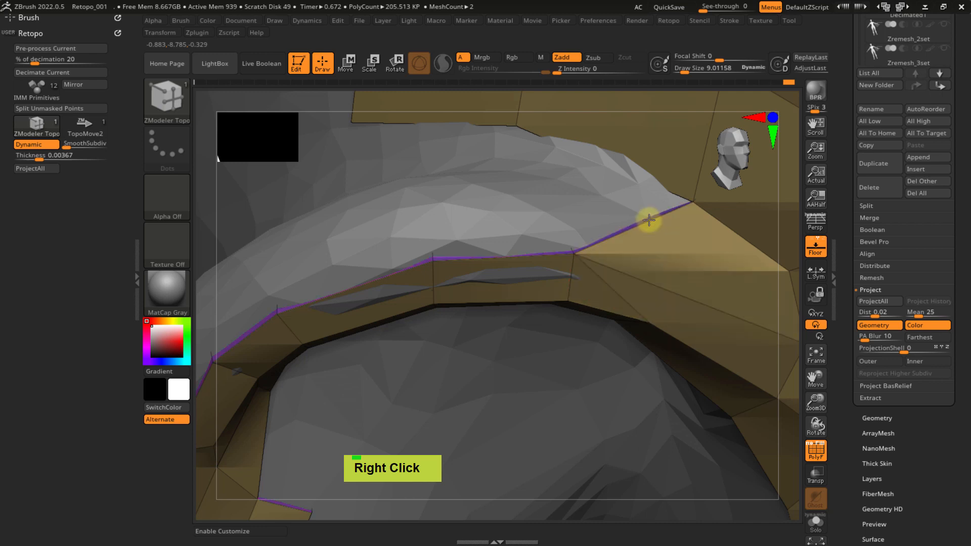
pyautogui.hotkey('ctrl', 'z')
# - Set the edge action to Extrude and extrude two polygons upward from the ear rim's upper edge, starting at the face mesh corner
pyautogui.press('space')
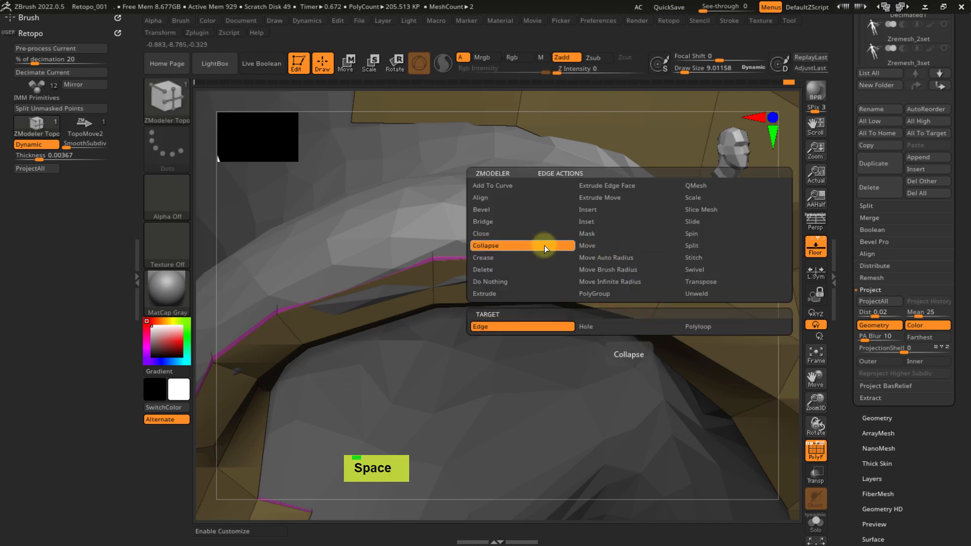
pyautogui.click(495, 294)
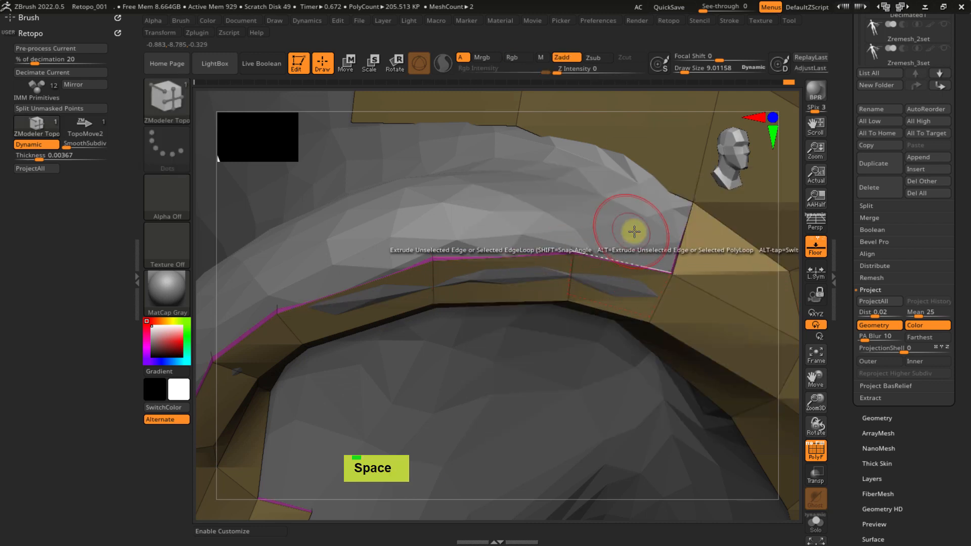
pyautogui.keyDown('alt'); pyautogui.rightClick(561, 268); pyautogui.keyUp('alt')
pyautogui.keyDown('alt'); pyautogui.moveTo(561, 269); pyautogui.dragTo(491, 350, button='right'); pyautogui.keyUp('alt')
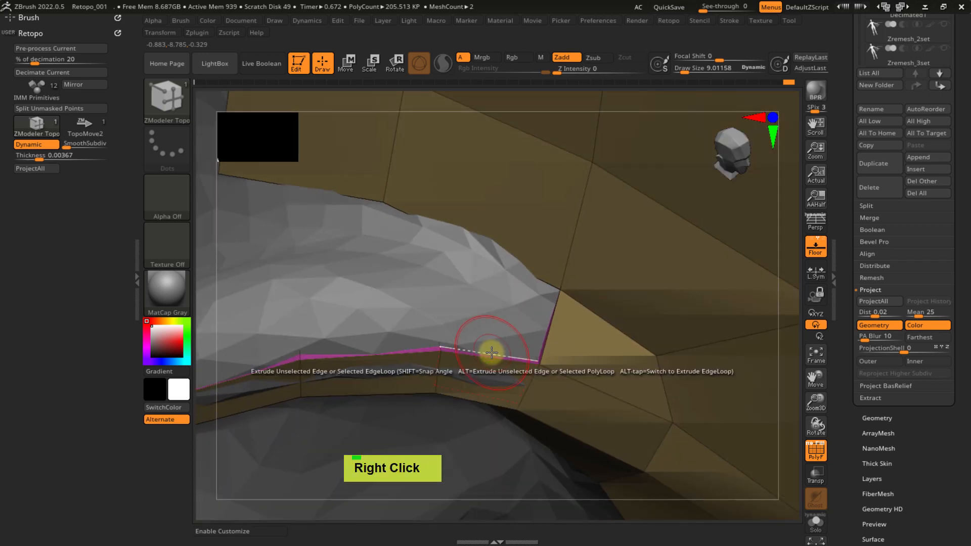
pyautogui.moveTo(490, 351); pyautogui.dragTo(308, 314)
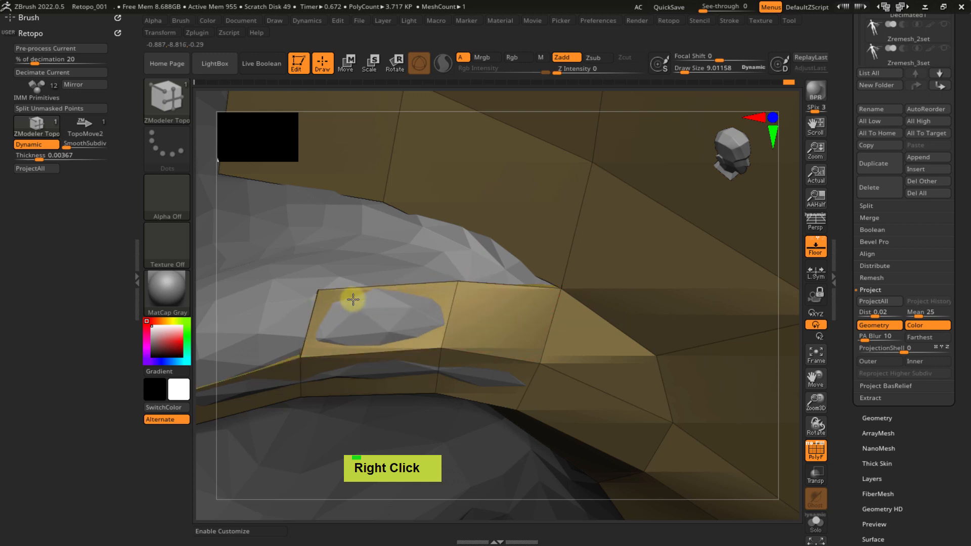
# - Fill the gap between the new rim polygons and the face mesh's lower edge above the ear with extruded polygons
pyautogui.moveTo(462, 284)
pyautogui.keyDown('ctrl'); pyautogui.mouseDown(button='right')
pyautogui.moveTo(440, 234)
pyautogui.moveTo(434, 260)
pyautogui.moveTo(469, 289)
pyautogui.moveTo(457, 243)
pyautogui.moveTo(495, 271)
pyautogui.moveTo(496, 232)
pyautogui.mouseUp(button='right'); pyautogui.keyUp('ctrl')
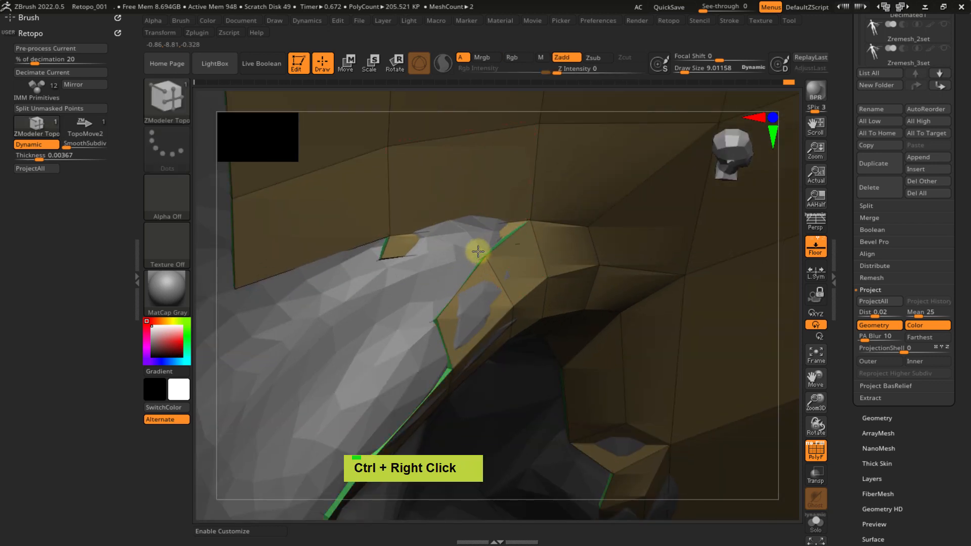
pyautogui.moveTo(452, 260); pyautogui.dragTo(337, 279)
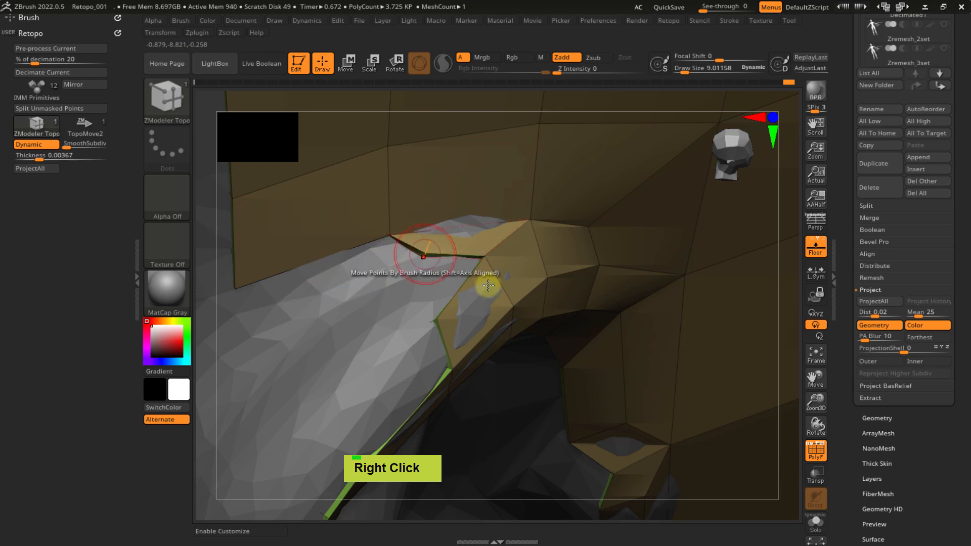
pyautogui.moveTo(488, 286); pyautogui.dragTo(455, 257, button='right')
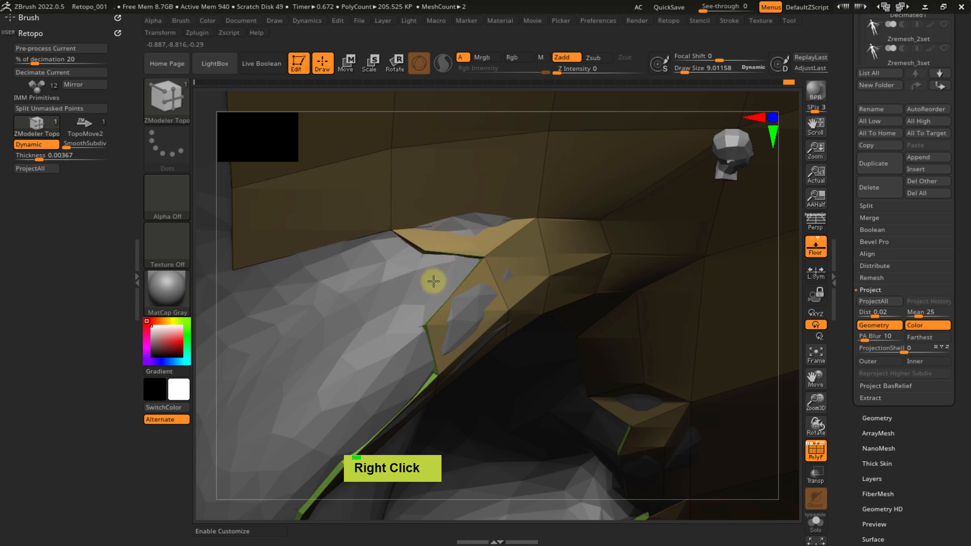
pyautogui.moveTo(396, 320); pyautogui.dragTo(350, 335)
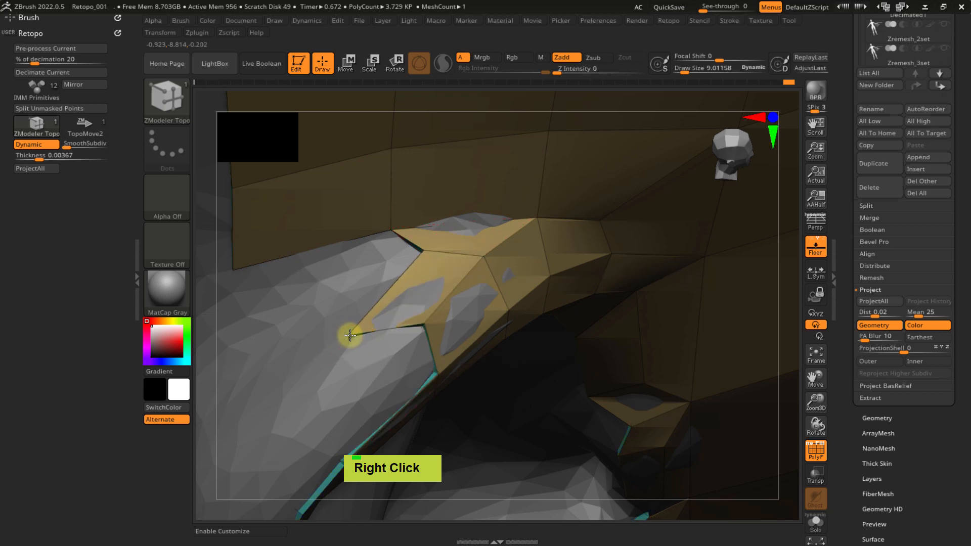
pyautogui.hotkey('ctrl', 'z')
pyautogui.keyDown('ctrl'); pyautogui.moveTo(401, 343); pyautogui.dragTo(376, 291, button='right'); pyautogui.keyUp('ctrl')
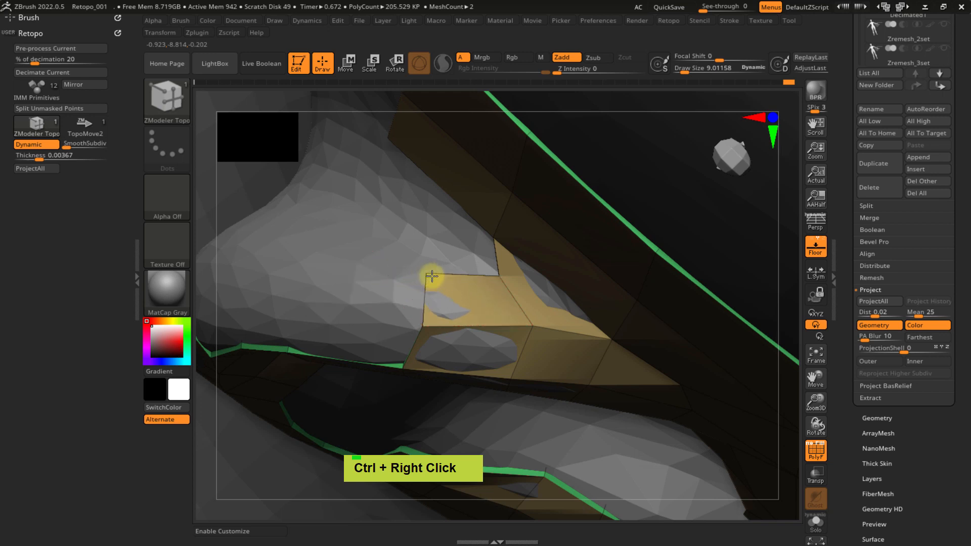
pyautogui.moveTo(470, 254); pyautogui.dragTo(423, 263)
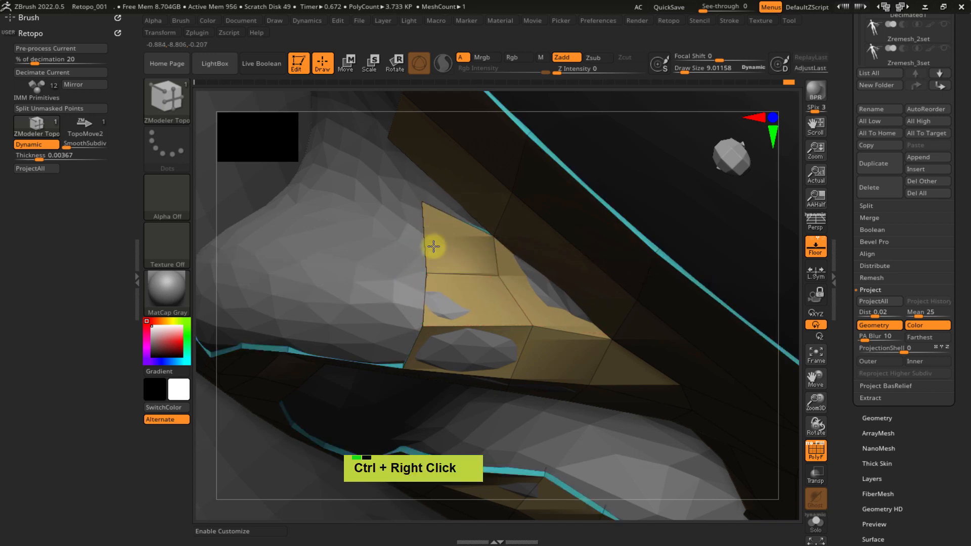
# - Reposition the points of the polygon rows above the ear to even out their spacing
pyautogui.keyDown('ctrl'); pyautogui.moveTo(433, 247); pyautogui.dragTo(387, 244, button='right'); pyautogui.keyUp('ctrl')
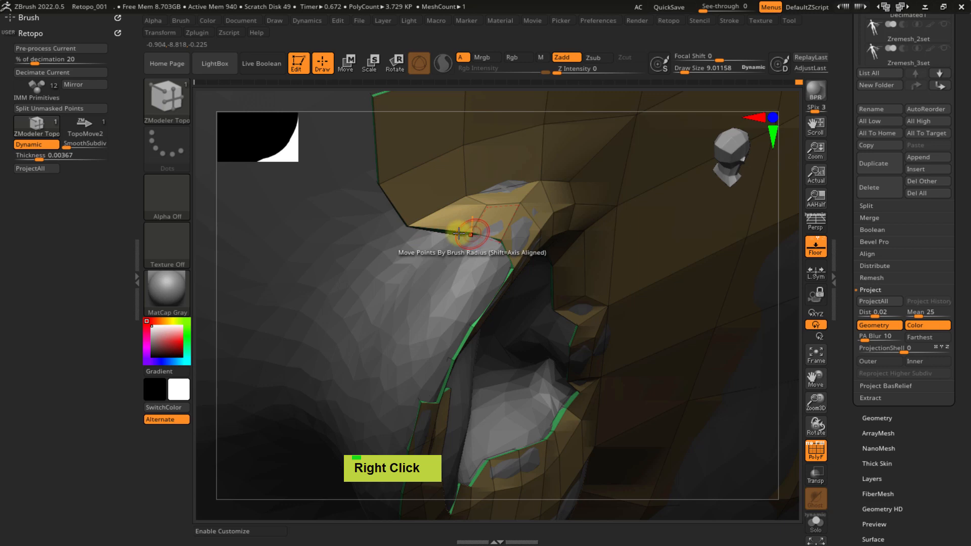
pyautogui.moveTo(464, 260)
pyautogui.keyDown('ctrl'); pyautogui.mouseDown(button='right')
pyautogui.moveTo(453, 211)
pyautogui.moveTo(477, 219)
pyautogui.moveTo(458, 262)
pyautogui.moveTo(425, 297)
pyautogui.moveTo(412, 275)
pyautogui.moveTo(467, 276)
pyautogui.mouseUp(button='right'); pyautogui.keyUp('ctrl')
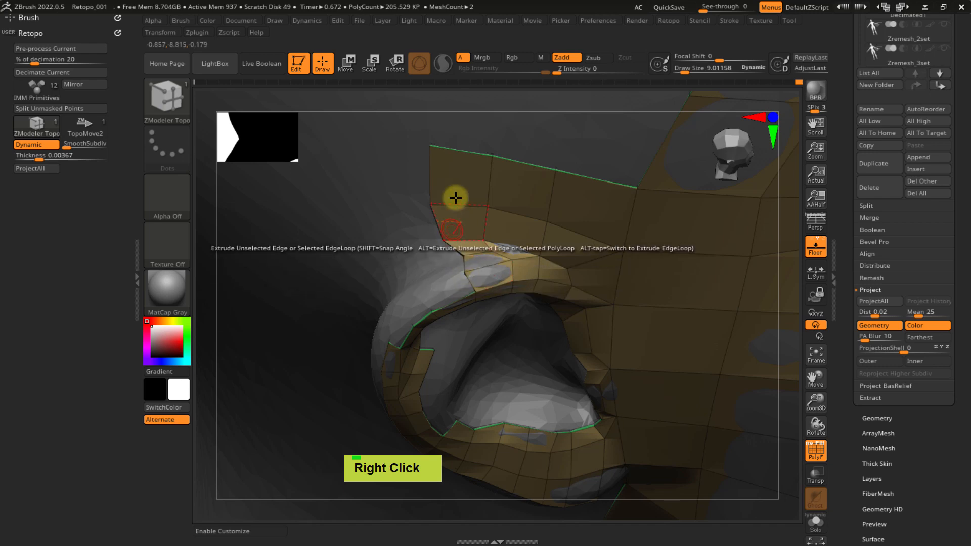
pyautogui.moveTo(455, 198); pyautogui.dragTo(444, 238, button='right')
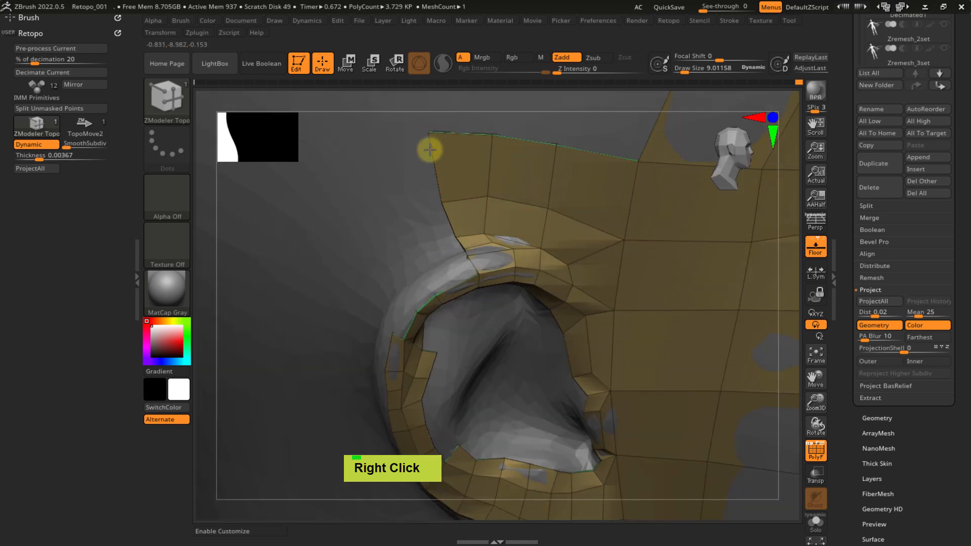
# - Extrude further polygons along the back of the upper ear rim and extend the rows above it backward
pyautogui.keyDown('ctrl'); pyautogui.moveTo(501, 204); pyautogui.dragTo(514, 260, button='right'); pyautogui.keyUp('ctrl')
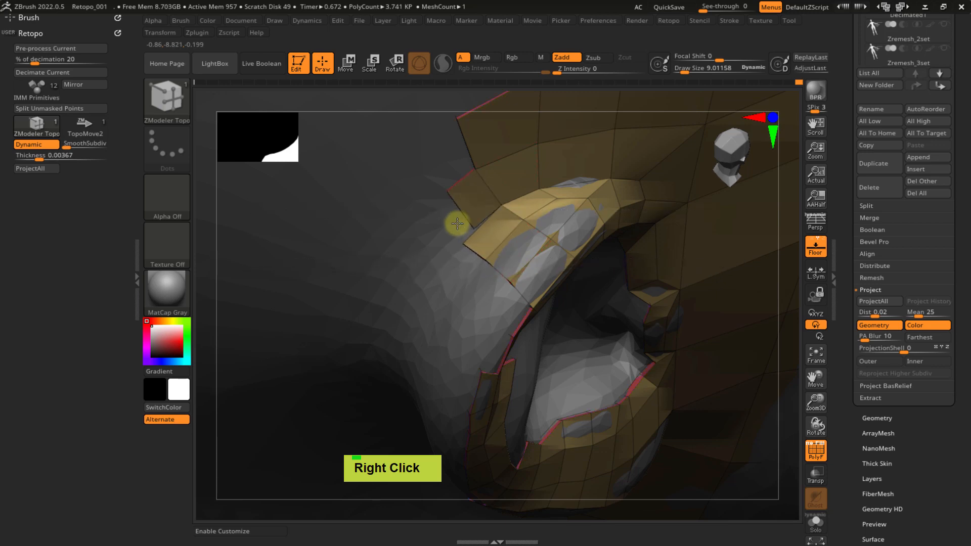
pyautogui.moveTo(454, 226); pyautogui.dragTo(472, 202, button='right')
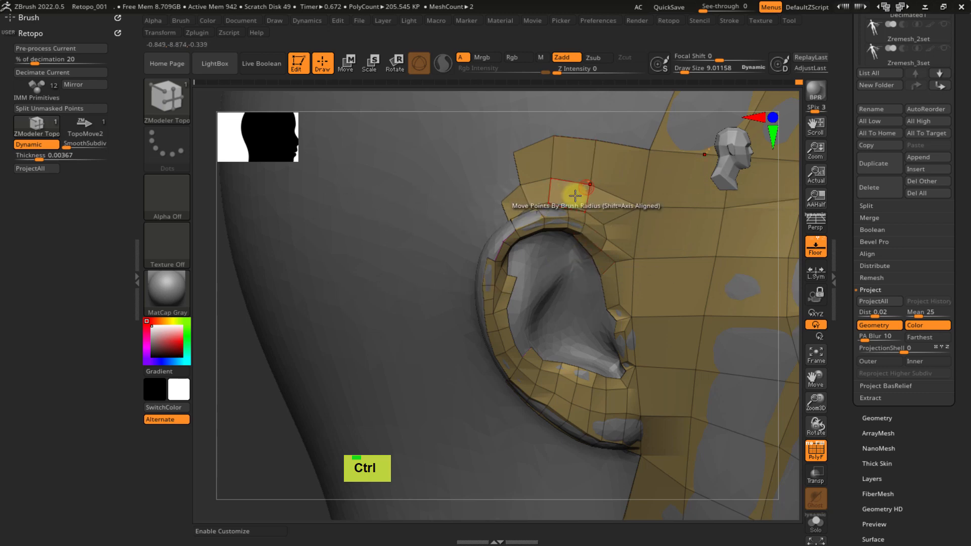
pyautogui.moveTo(510, 199)
pyautogui.keyDown('ctrl'); pyautogui.mouseDown(button='right')
pyautogui.moveTo(491, 282)
pyautogui.moveTo(512, 263)
pyautogui.moveTo(431, 275)
pyautogui.moveTo(523, 304)
pyautogui.moveTo(506, 301)
pyautogui.moveTo(547, 272)
pyautogui.moveTo(577, 301)
pyautogui.moveTo(542, 326)
pyautogui.moveTo(548, 337)
pyautogui.moveTo(543, 314)
pyautogui.mouseUp(button='right'); pyautogui.keyUp('ctrl')
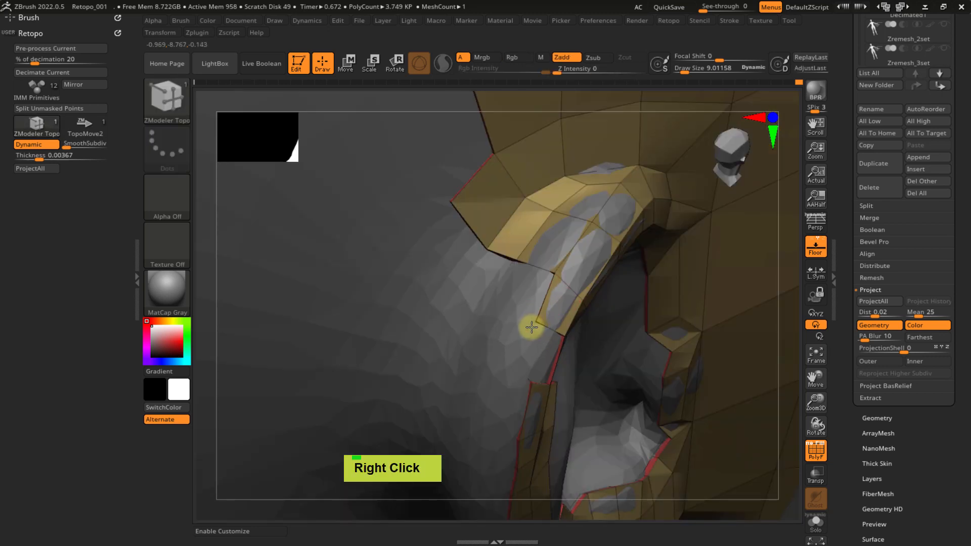
# - Extrude the open lower edges of the polygon columns on the back of the upper ear rim downward, closing their side gaps
pyautogui.moveTo(534, 269); pyautogui.dragTo(508, 325)
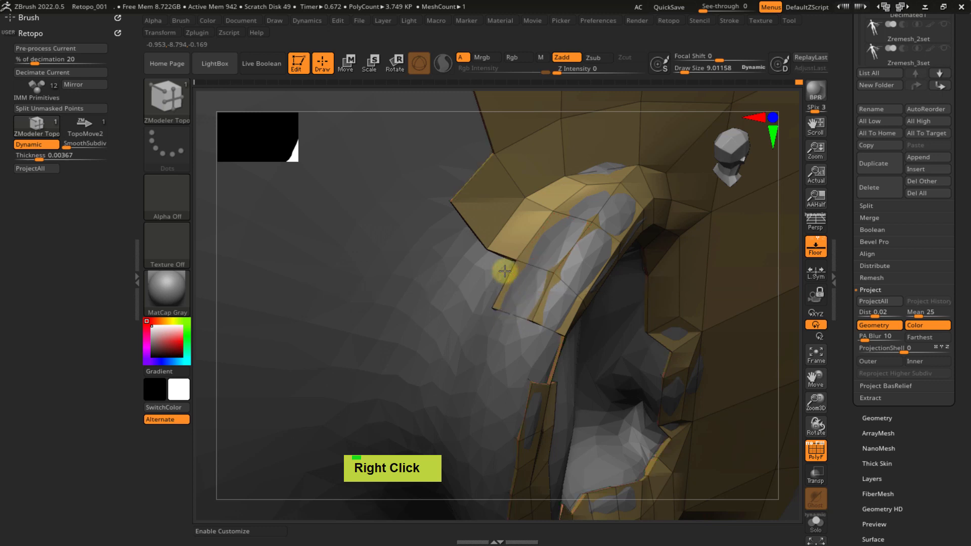
pyautogui.moveTo(505, 271); pyautogui.dragTo(476, 309)
pyautogui.click(475, 229)
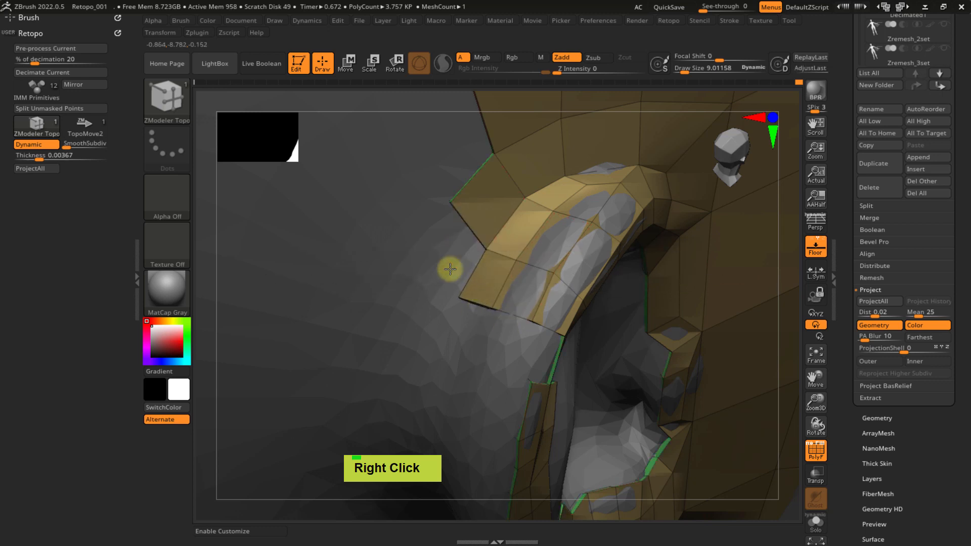
pyautogui.moveTo(473, 291); pyautogui.dragTo(503, 325, button='right')
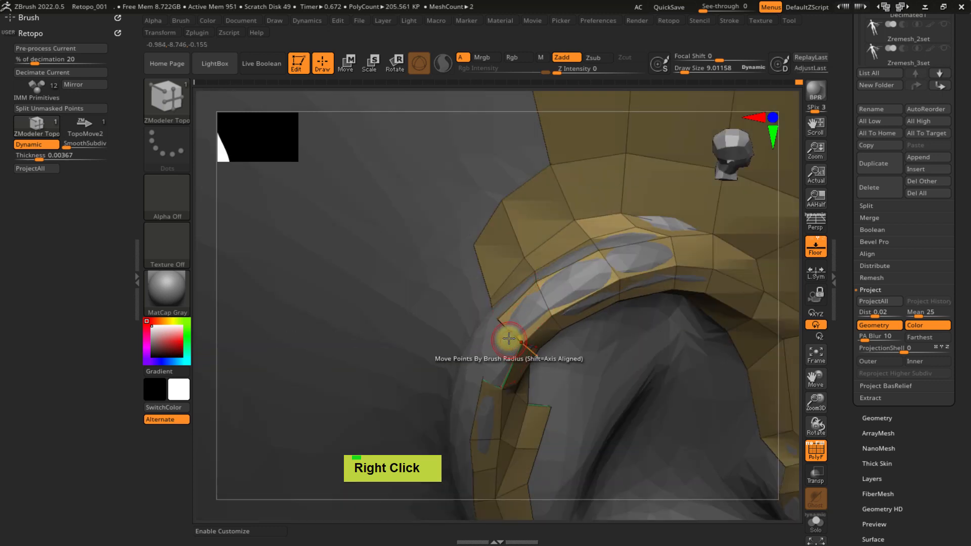
# - Extrude a rim polygon down to join the lower rim strip and continue the adjoining rows behind the ear to the same level
pyautogui.moveTo(506, 344); pyautogui.dragTo(493, 374)
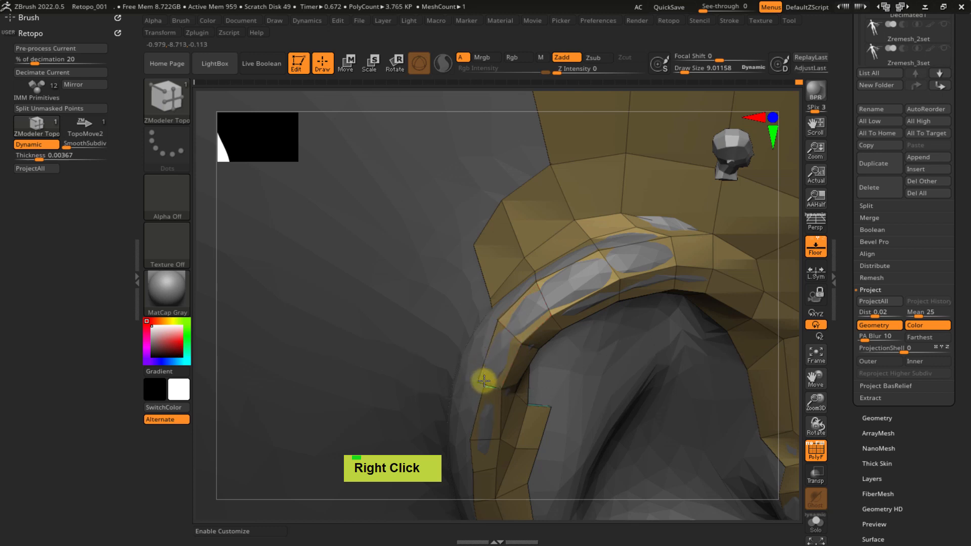
pyautogui.moveTo(490, 347); pyautogui.dragTo(507, 354, button='right')
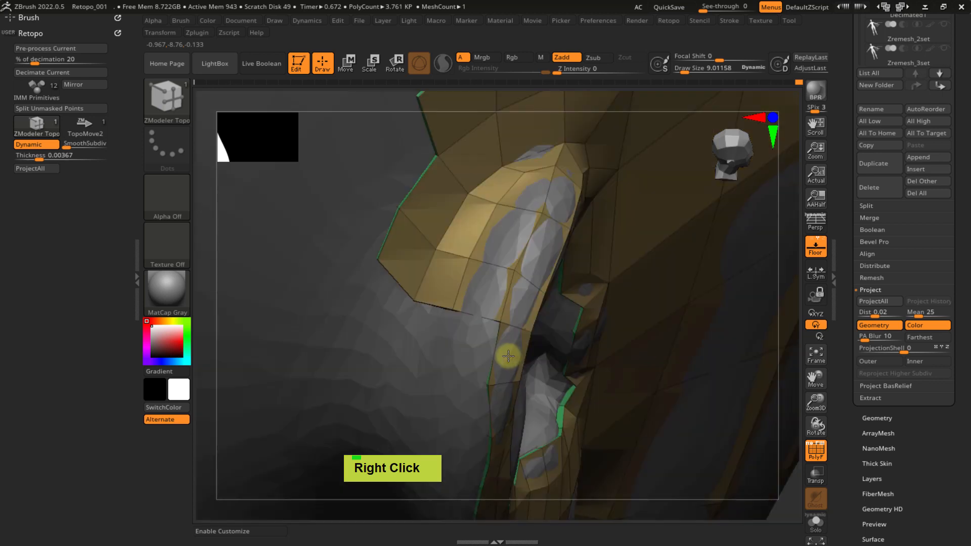
pyautogui.moveTo(477, 354); pyautogui.dragTo(471, 380)
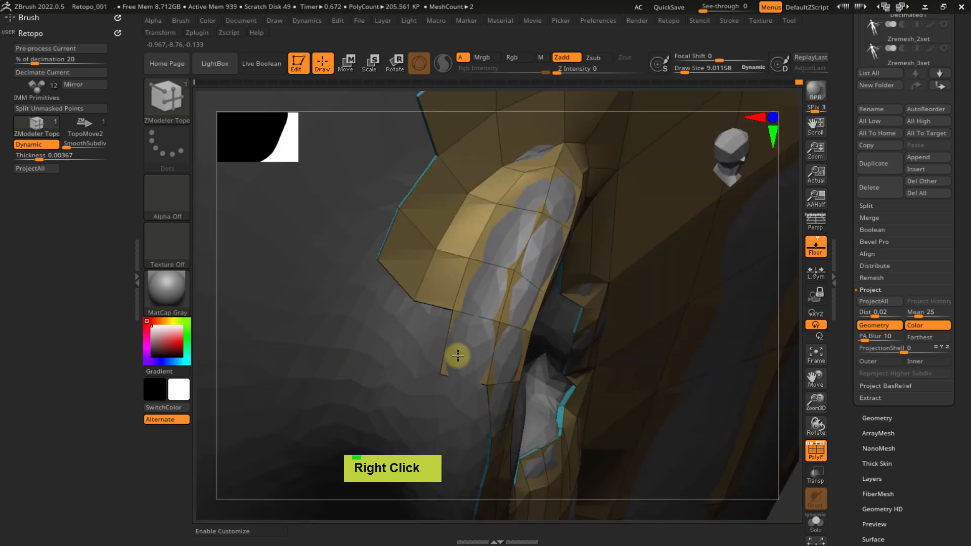
pyautogui.moveTo(434, 310); pyautogui.dragTo(432, 364)
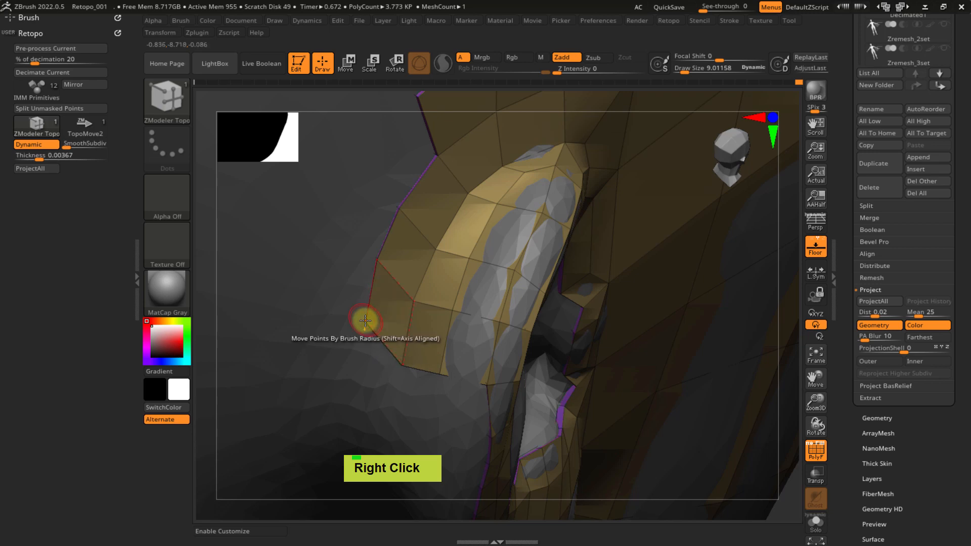
# - Extrude the outer polygon row above the ear one polygon further back, joining it to the row beneath
pyautogui.moveTo(366, 342)
pyautogui.mouseDown(button='right')
pyautogui.moveTo(375, 280)
pyautogui.moveTo(405, 275)
pyautogui.moveTo(394, 271)
pyautogui.moveTo(400, 255)
pyautogui.moveTo(395, 265)
pyautogui.moveTo(430, 293)
pyautogui.moveTo(432, 325)
pyautogui.moveTo(402, 336)
pyautogui.mouseUp(button='right')
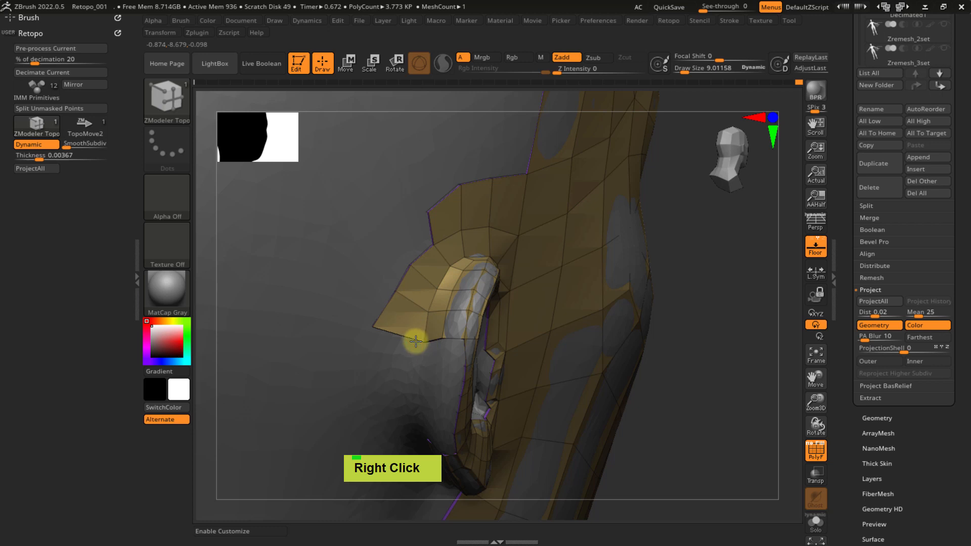
pyautogui.moveTo(429, 335); pyautogui.dragTo(411, 313, button='right')
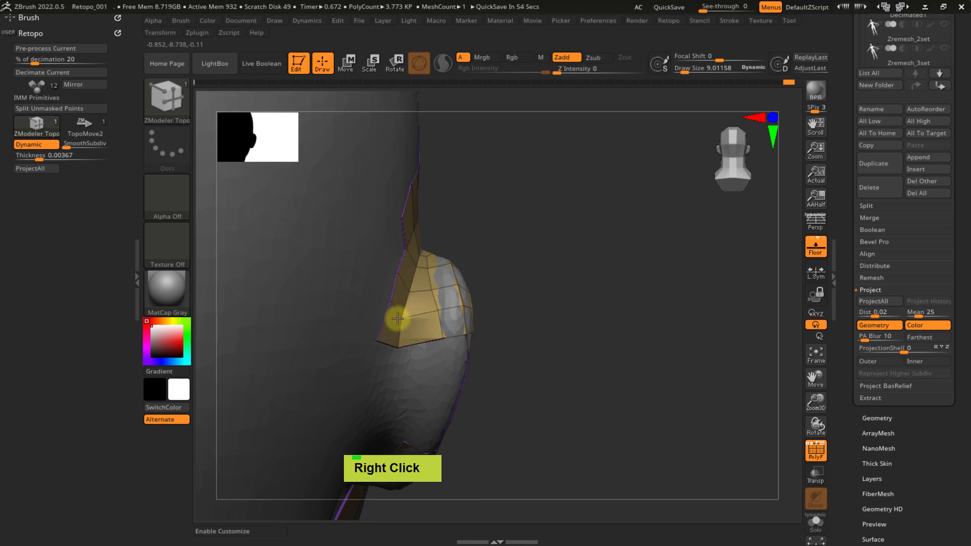
pyautogui.moveTo(399, 318); pyautogui.dragTo(495, 202, button='right')
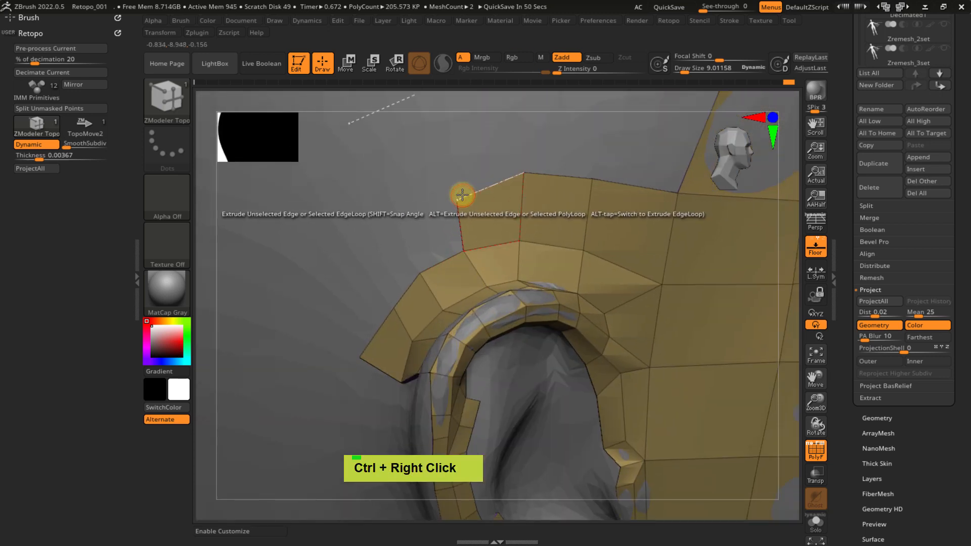
pyautogui.moveTo(453, 178); pyautogui.dragTo(409, 248)
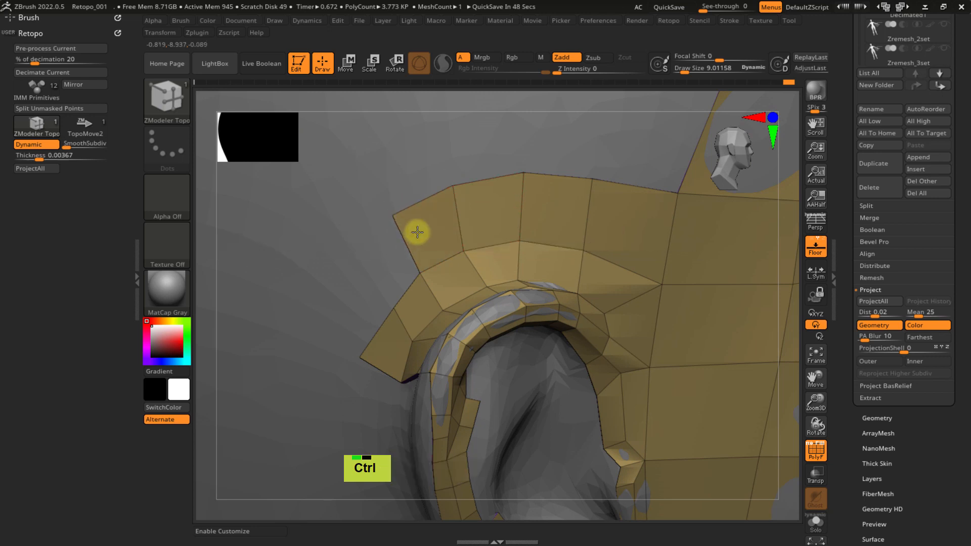
pyautogui.keyDown('ctrl'); pyautogui.moveTo(412, 229); pyautogui.dragTo(410, 161, button='right'); pyautogui.keyUp('ctrl')
pyautogui.moveTo(492, 252)
pyautogui.keyDown('ctrl'); pyautogui.mouseDown(button='right')
pyautogui.moveTo(513, 226)
pyautogui.moveTo(511, 211)
pyautogui.mouseUp(button='right'); pyautogui.keyUp('ctrl')
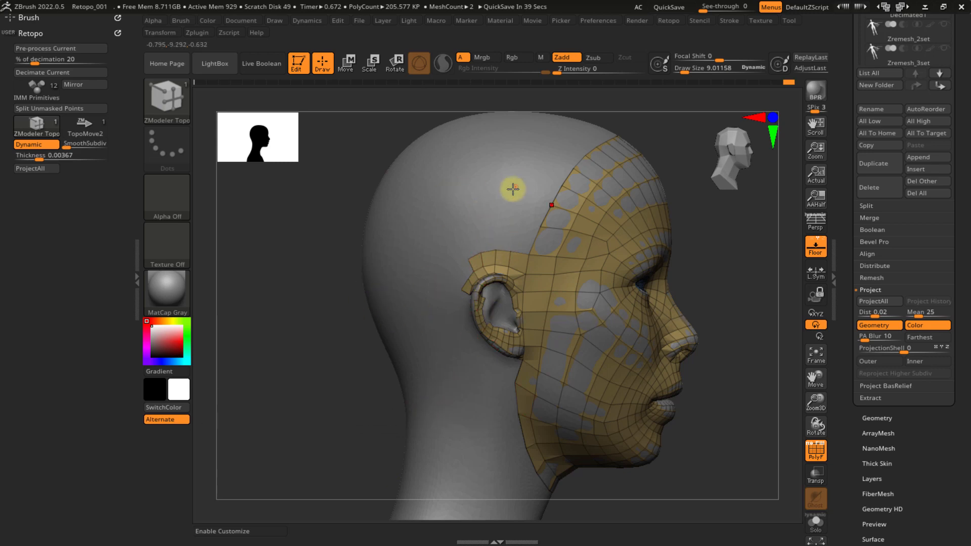
# - Undo the last point move behind the ear and extrude the rows there down by one row of polygons
pyautogui.moveTo(513, 188)
pyautogui.keyDown('alt'); pyautogui.mouseDown(button='right')
pyautogui.moveTo(442, 232)
pyautogui.moveTo(494, 286)
pyautogui.moveTo(486, 219)
pyautogui.moveTo(484, 262)
pyautogui.moveTo(464, 208)
pyautogui.moveTo(440, 336)
pyautogui.moveTo(456, 225)
pyautogui.moveTo(477, 269)
pyautogui.moveTo(508, 268)
pyautogui.moveTo(483, 265)
pyautogui.moveTo(377, 200)
pyautogui.mouseUp(button='right'); pyautogui.keyUp('alt')
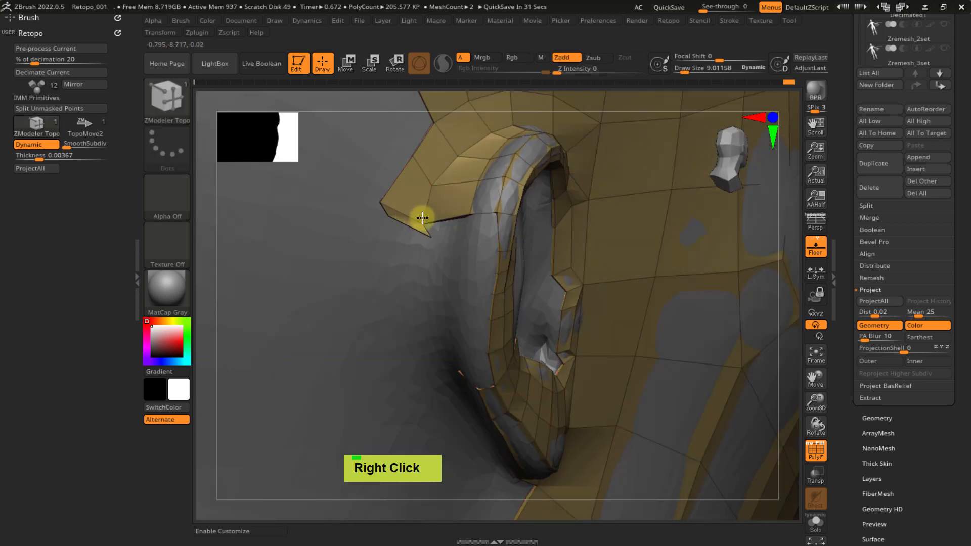
pyautogui.hotkey('ctrl', 'z')
pyautogui.moveTo(449, 241)
pyautogui.mouseDown(button='right')
pyautogui.moveTo(416, 267)
pyautogui.moveTo(454, 219)
pyautogui.moveTo(484, 242)
pyautogui.moveTo(475, 223)
pyautogui.moveTo(467, 280)
pyautogui.mouseUp(button='right')
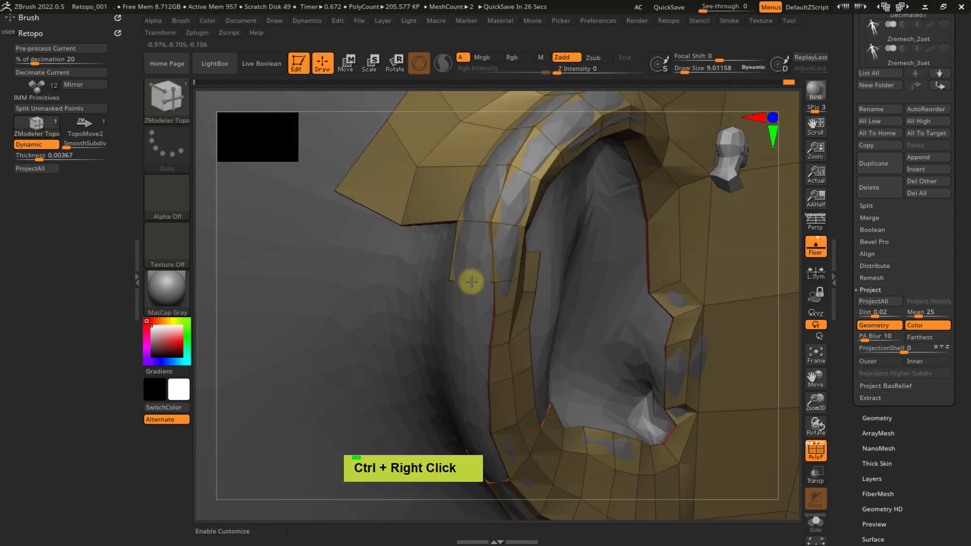
pyautogui.moveTo(436, 221); pyautogui.dragTo(440, 274)
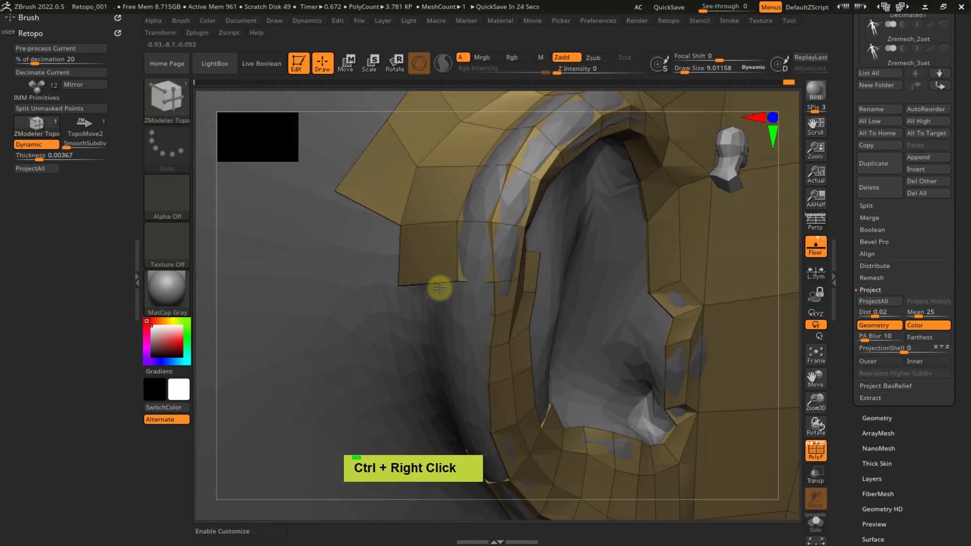
pyautogui.moveTo(385, 223); pyautogui.dragTo(381, 280)
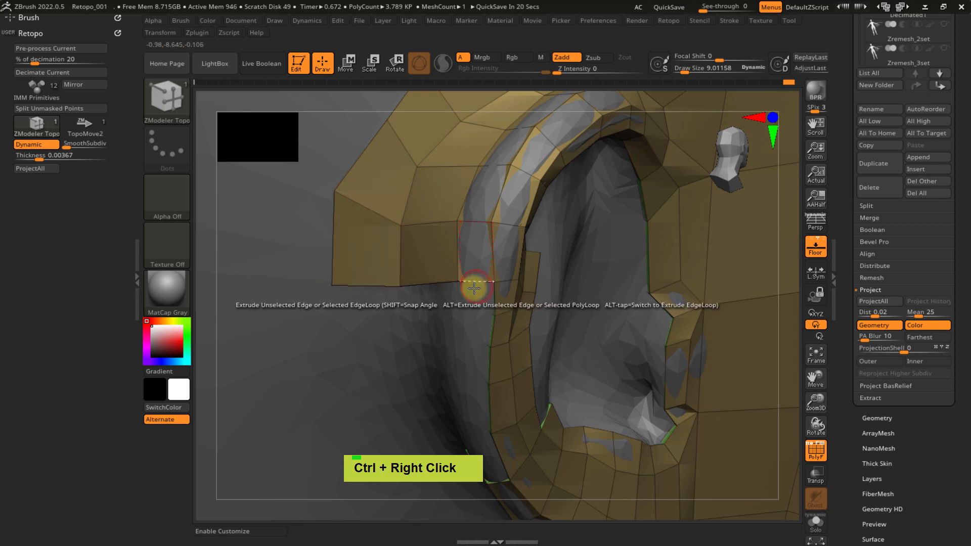
# - Extrude another three-polygon row downward from the rim and the rows behind it, and undo the last point move
pyautogui.moveTo(473, 282); pyautogui.dragTo(474, 317)
pyautogui.moveTo(438, 285); pyautogui.dragTo(434, 319)
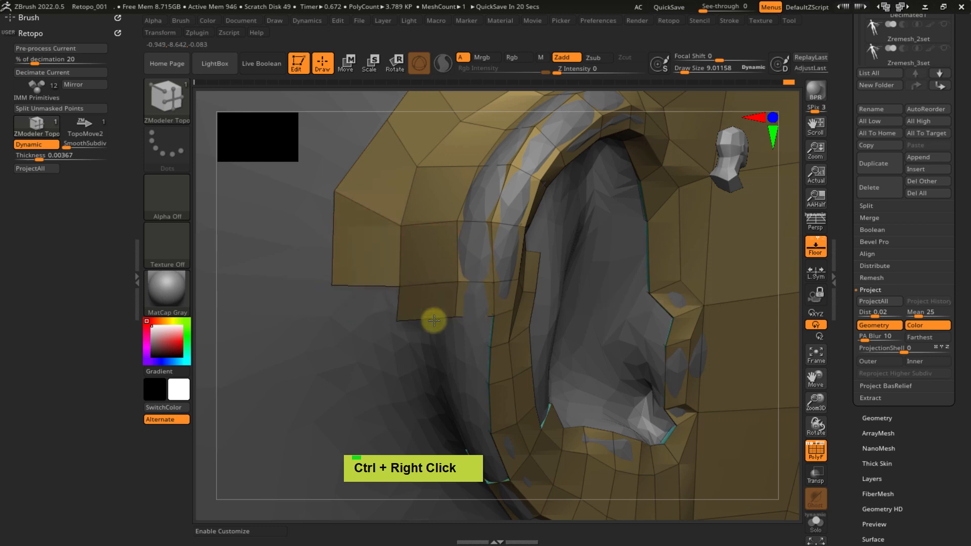
pyautogui.moveTo(379, 283); pyautogui.dragTo(382, 324)
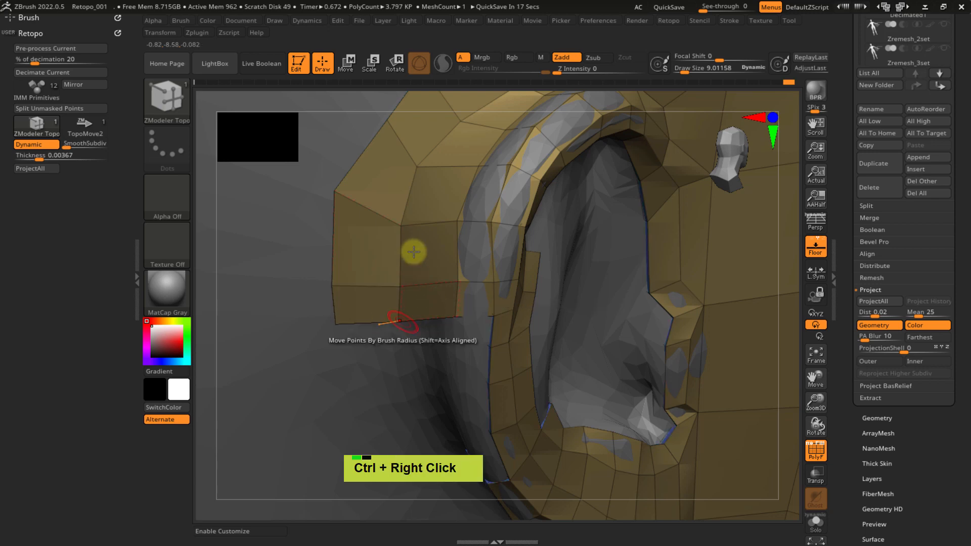
pyautogui.moveTo(414, 252)
pyautogui.mouseDown(button='right')
pyautogui.moveTo(471, 260)
pyautogui.moveTo(457, 265)
pyautogui.moveTo(480, 282)
pyautogui.moveTo(488, 318)
pyautogui.mouseUp(button='right')
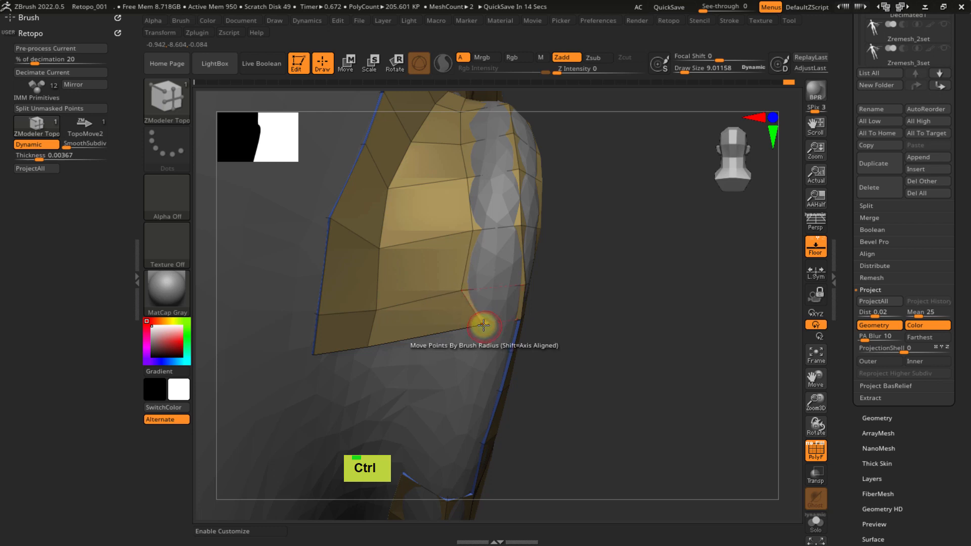
pyautogui.hotkey('ctrl', 'z')
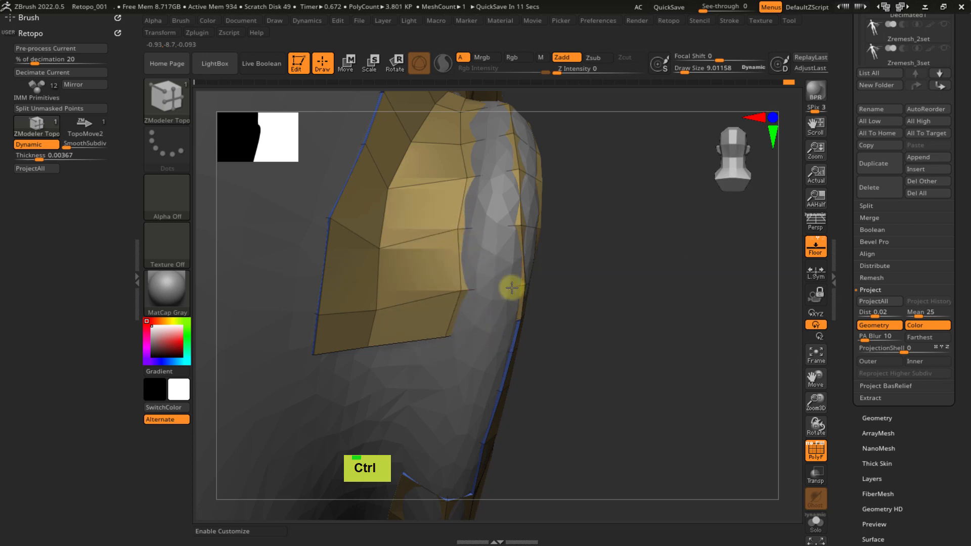
# - Extrude the outer rim strip downward polygon by polygon to close the gap to the lower rim strip
pyautogui.moveTo(512, 288); pyautogui.dragTo(527, 320, button='right')
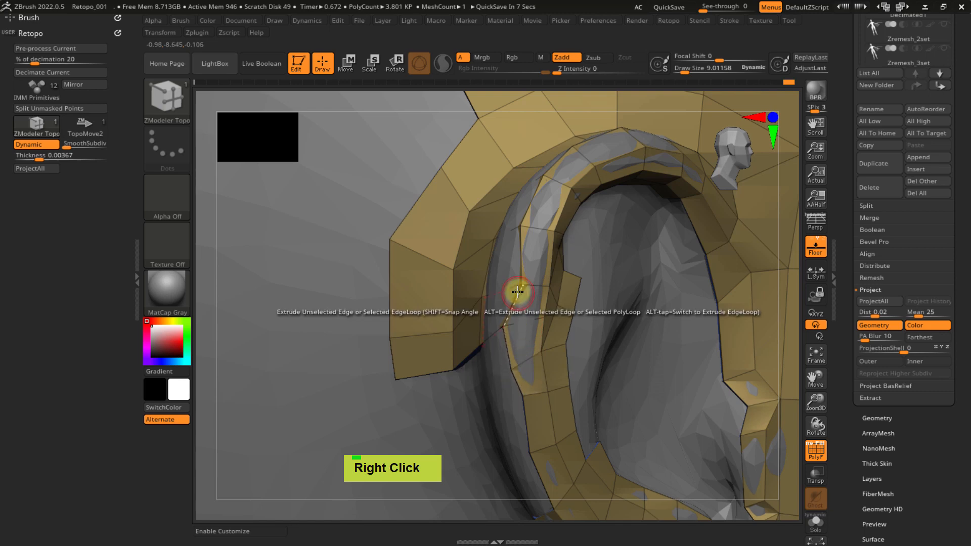
pyautogui.moveTo(529, 232)
pyautogui.keyDown('ctrl'); pyautogui.mouseDown(button='right')
pyautogui.moveTo(520, 184)
pyautogui.moveTo(491, 248)
pyautogui.moveTo(528, 257)
pyautogui.moveTo(551, 303)
pyautogui.moveTo(618, 302)
pyautogui.moveTo(607, 319)
pyautogui.mouseUp(button='right'); pyautogui.keyUp('ctrl')
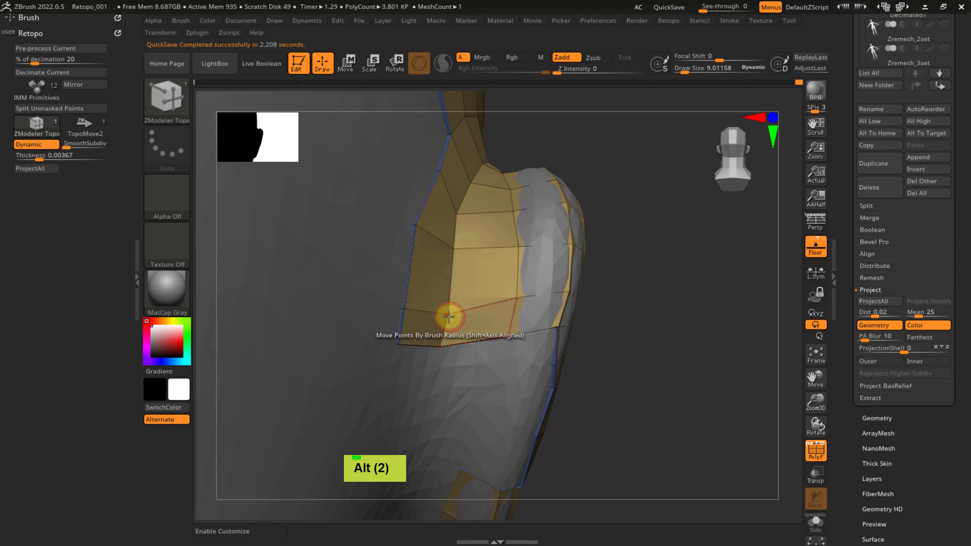
pyautogui.keyDown('ctrl'); pyautogui.moveTo(506, 336); pyautogui.dragTo(484, 295, button='right'); pyautogui.keyUp('ctrl')
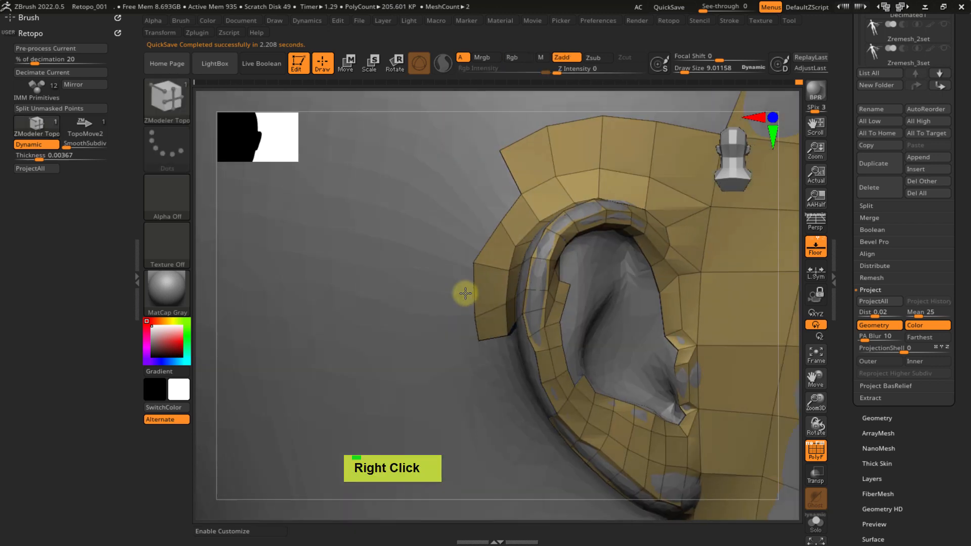
pyautogui.keyDown('alt'); pyautogui.moveTo(466, 294); pyautogui.dragTo(512, 258, button='right'); pyautogui.keyUp('alt')
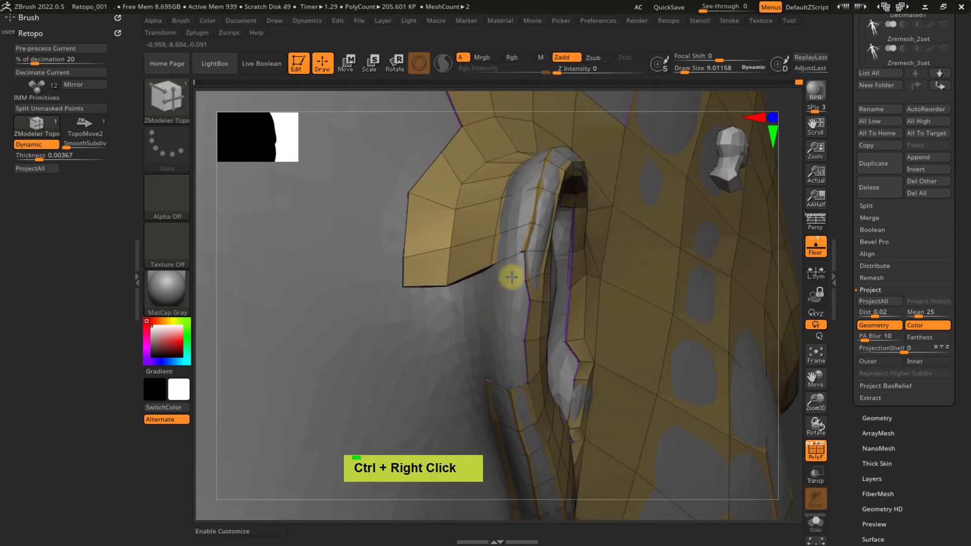
pyautogui.click(495, 301)
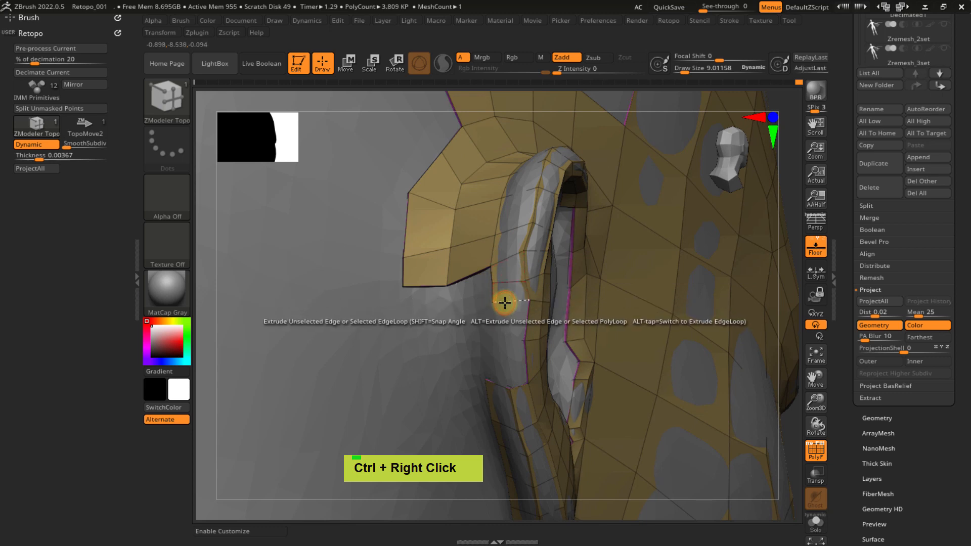
pyautogui.click(508, 332)
pyautogui.click(512, 373)
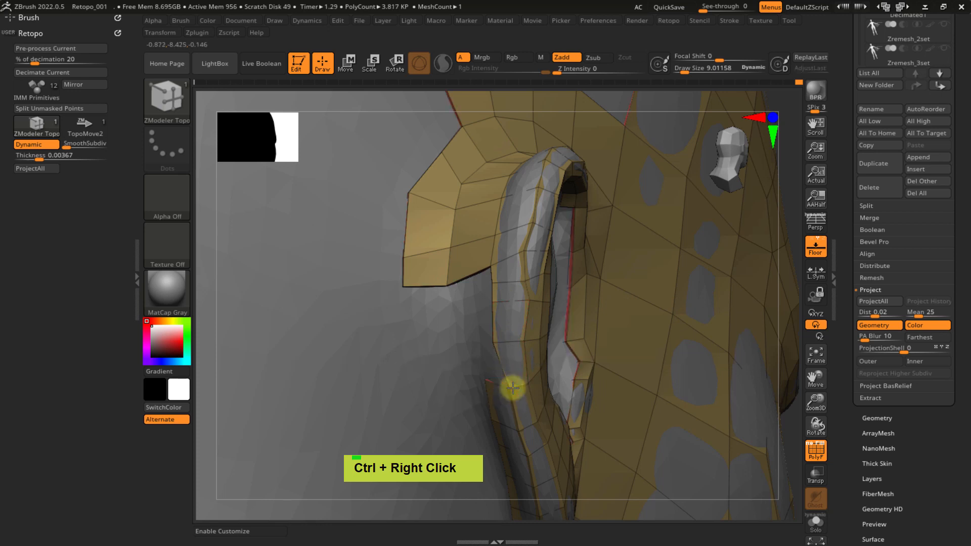
# - Extrude the polygon column on the back of the ear downward until it joins the lower strip behind the rim
pyautogui.moveTo(505, 389); pyautogui.dragTo(473, 278, button='right')
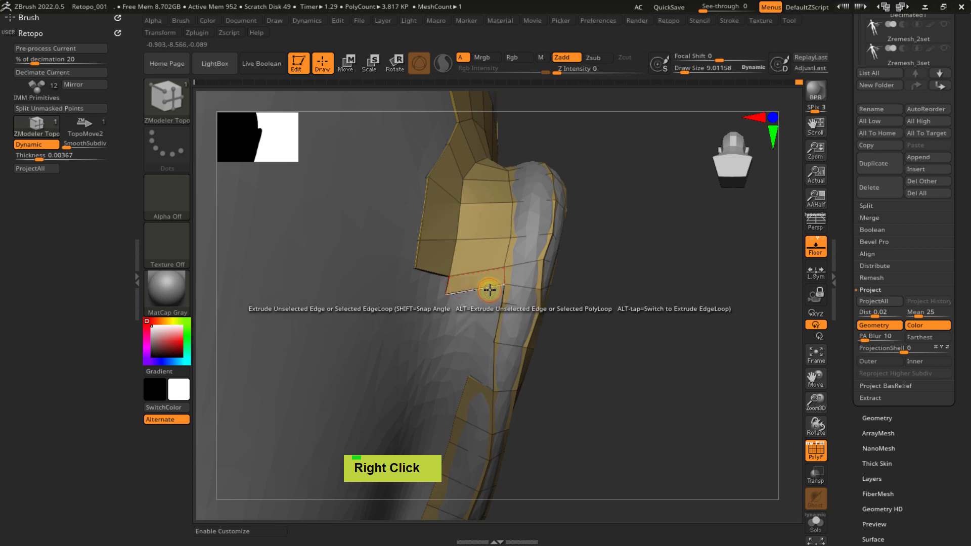
pyautogui.moveTo(490, 291); pyautogui.dragTo(480, 336)
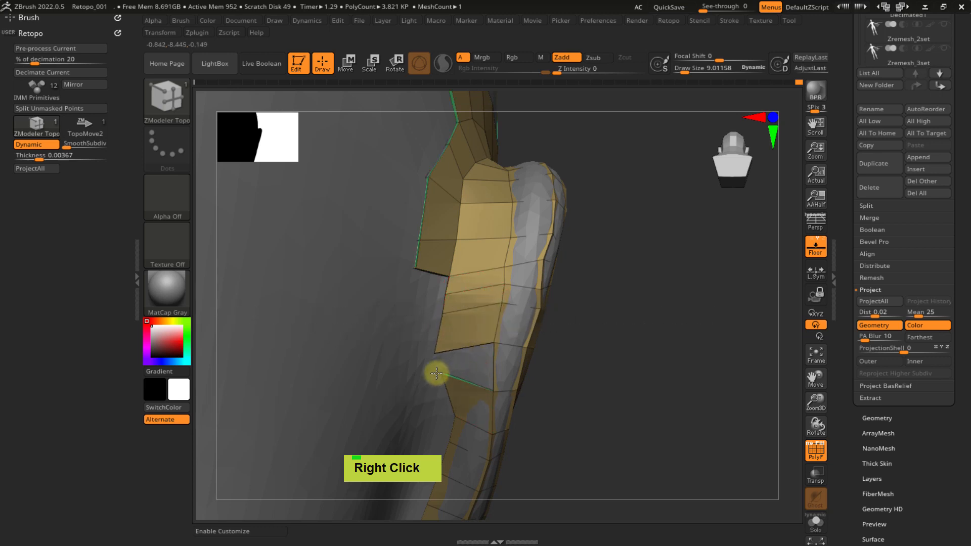
pyautogui.moveTo(474, 344); pyautogui.dragTo(476, 383)
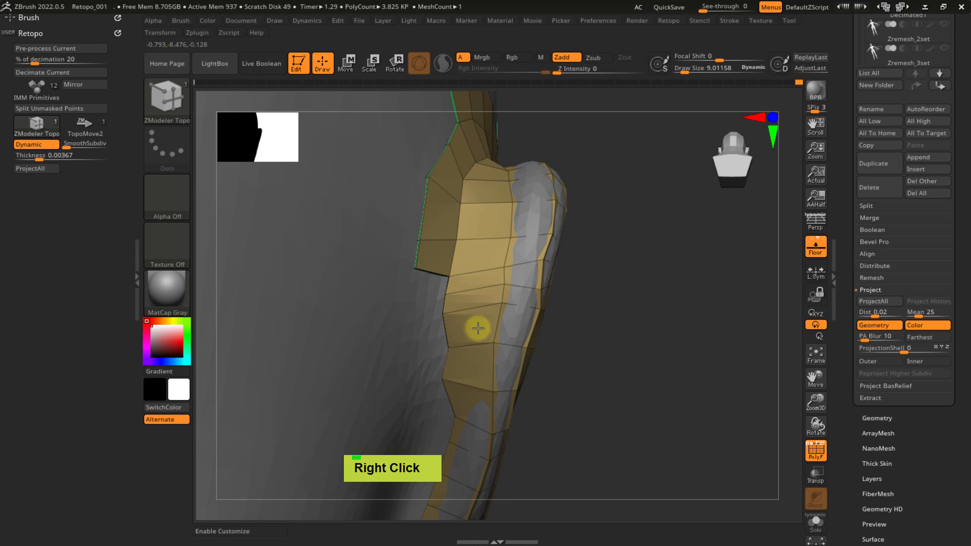
# - Increase the draw size to about 61.6 and smooth the new polygons along the back of the ear rim
pyautogui.moveTo(478, 329)
pyautogui.mouseDown(button='right')
pyautogui.moveTo(485, 265)
pyautogui.moveTo(468, 286)
pyautogui.moveTo(503, 273)
pyautogui.mouseUp(button='right')
pyautogui.press('s')
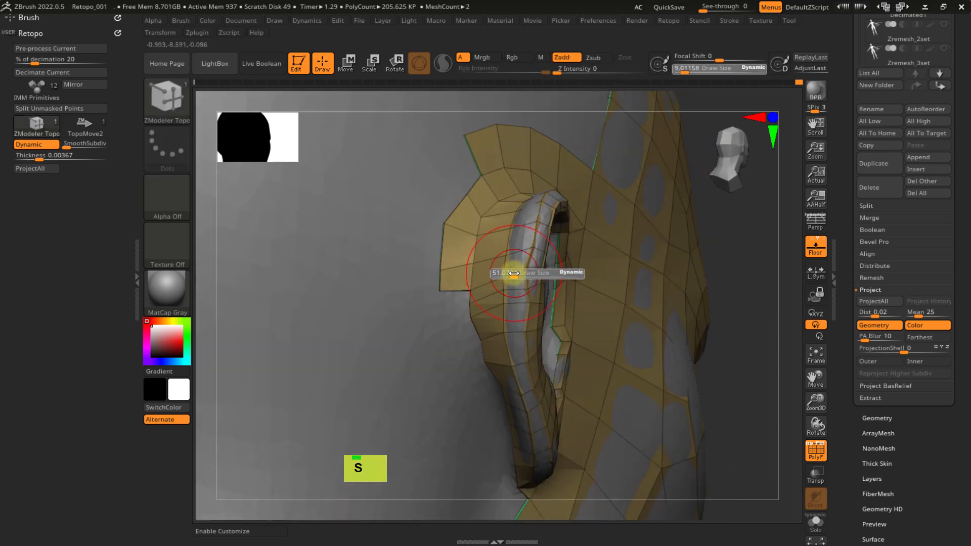
pyautogui.moveTo(514, 273); pyautogui.dragTo(526, 273)
pyautogui.moveTo(526, 268); pyautogui.dragTo(516, 243, button='right')
pyautogui.keyDown('shift'); pyautogui.click(519, 239); pyautogui.keyUp('shift')
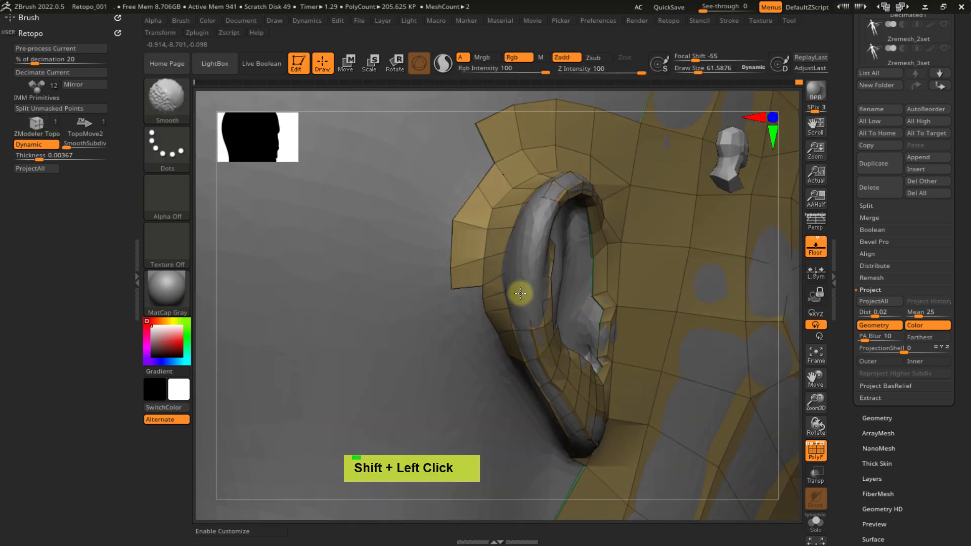
pyautogui.keyDown('shift'); pyautogui.moveTo(521, 293); pyautogui.dragTo(541, 356); pyautogui.keyUp('shift')
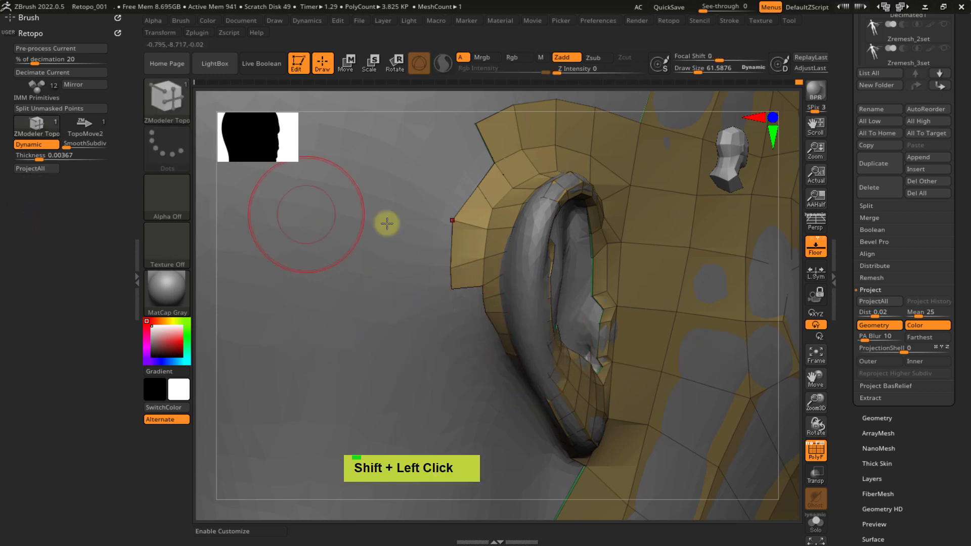
# - Mask the polygons on the back of the ear rim and invert the mask
pyautogui.press('ctrl')
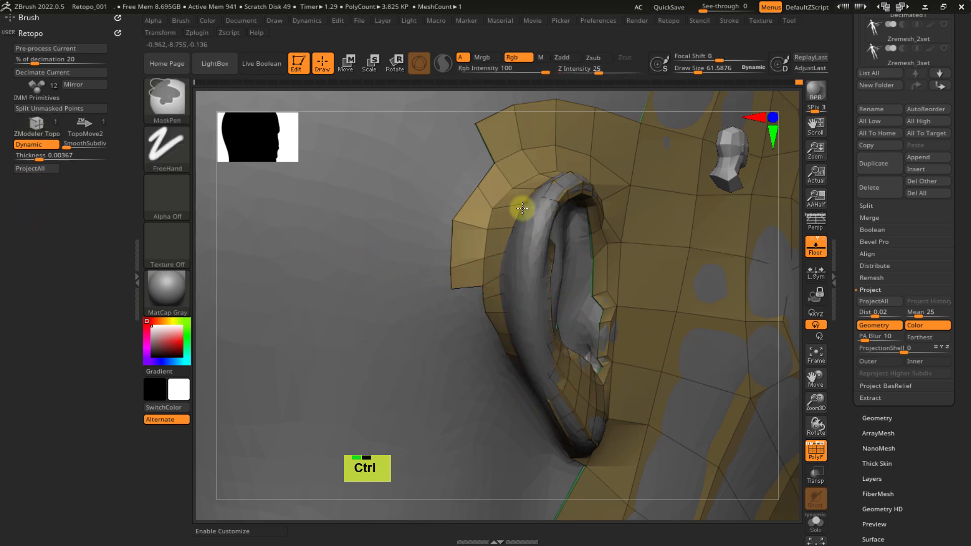
pyautogui.keyDown('ctrl'); pyautogui.doubleClick(523, 253); pyautogui.keyUp('ctrl')
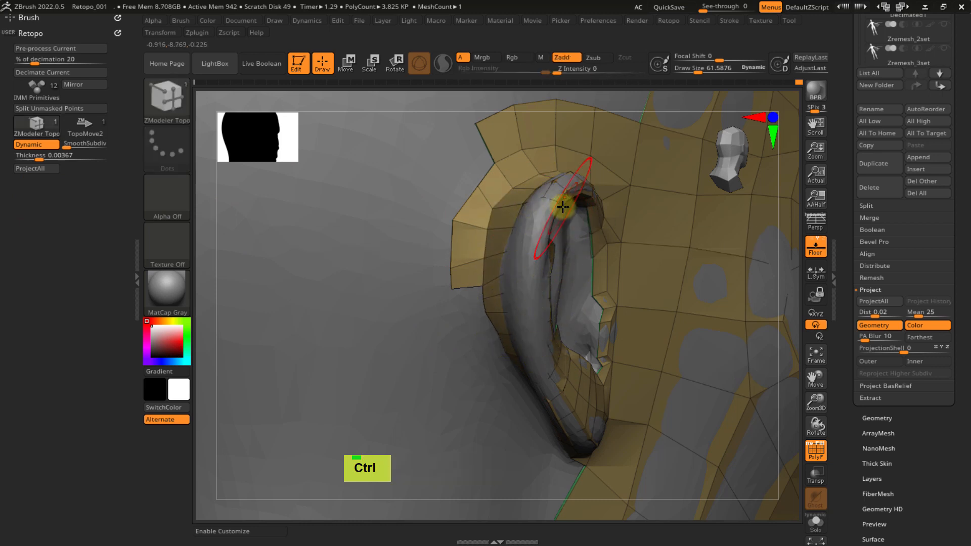
pyautogui.hotkey('ctrl', 'i')
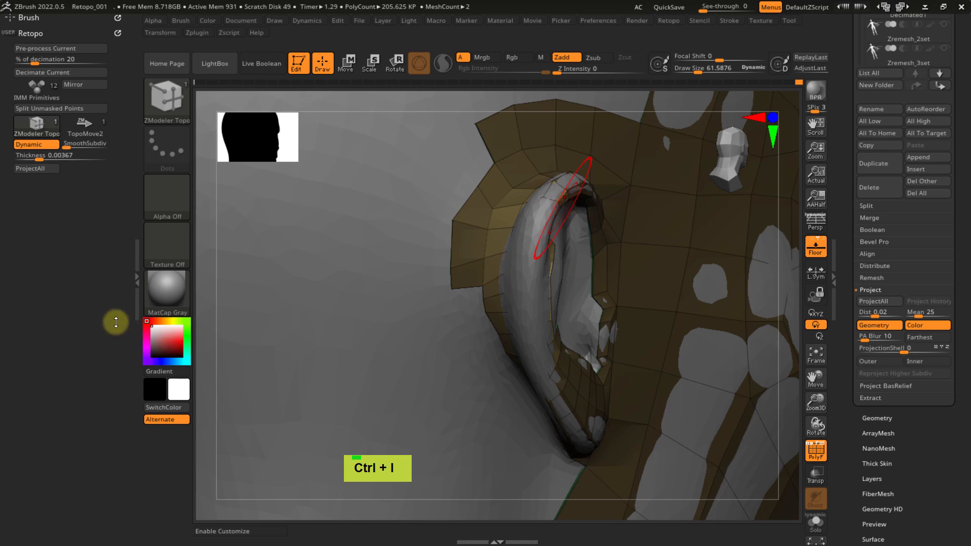
# - Project the unmasked ear rim polygons onto the sculpt and clear the mask
pyautogui.click(41, 168)
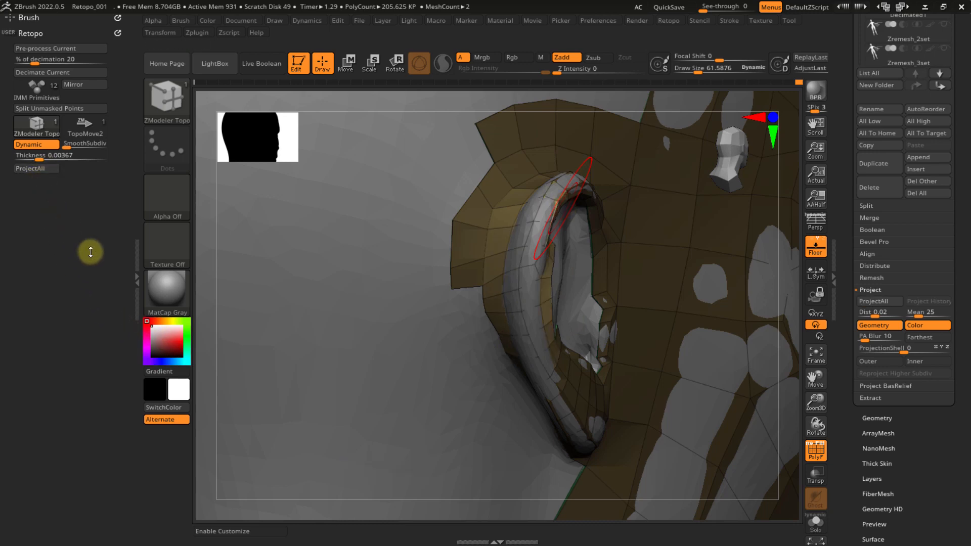
pyautogui.moveTo(516, 223)
pyautogui.mouseDown(button='right')
pyautogui.moveTo(462, 238)
pyautogui.moveTo(484, 228)
pyautogui.moveTo(537, 228)
pyautogui.moveTo(488, 302)
pyautogui.moveTo(465, 260)
pyautogui.moveTo(492, 287)
pyautogui.moveTo(502, 354)
pyautogui.moveTo(472, 292)
pyautogui.moveTo(467, 312)
pyautogui.mouseUp(button='right')
pyautogui.keyDown('ctrl'); pyautogui.click(681, 289); pyautogui.keyUp('ctrl')
# - Reduce the draw size to about 35.8 and extrude the outer strip behind the ear downward, polygon by polygon, to the earlobe
pyautogui.press('s')
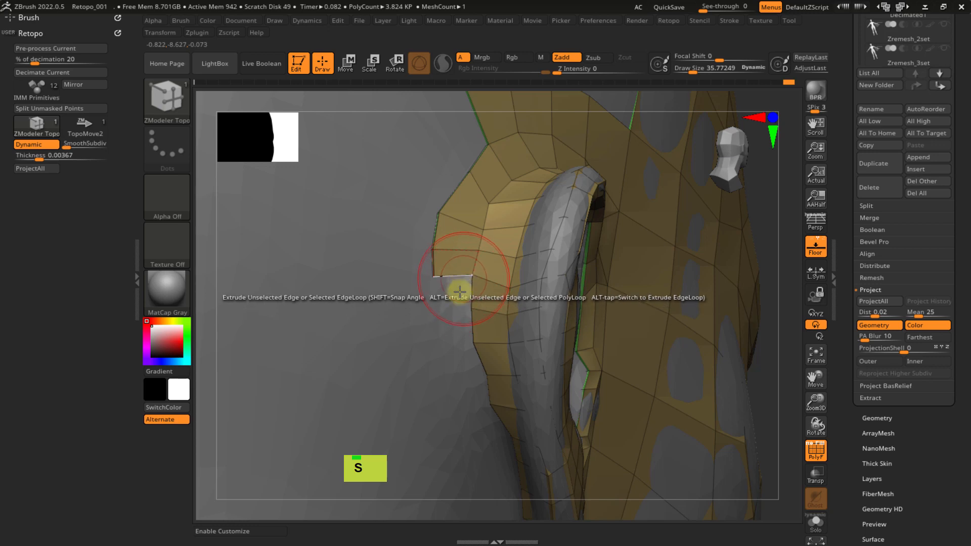
pyautogui.moveTo(458, 317); pyautogui.dragTo(431, 216, button='right')
pyautogui.moveTo(454, 275); pyautogui.dragTo(419, 217, button='right')
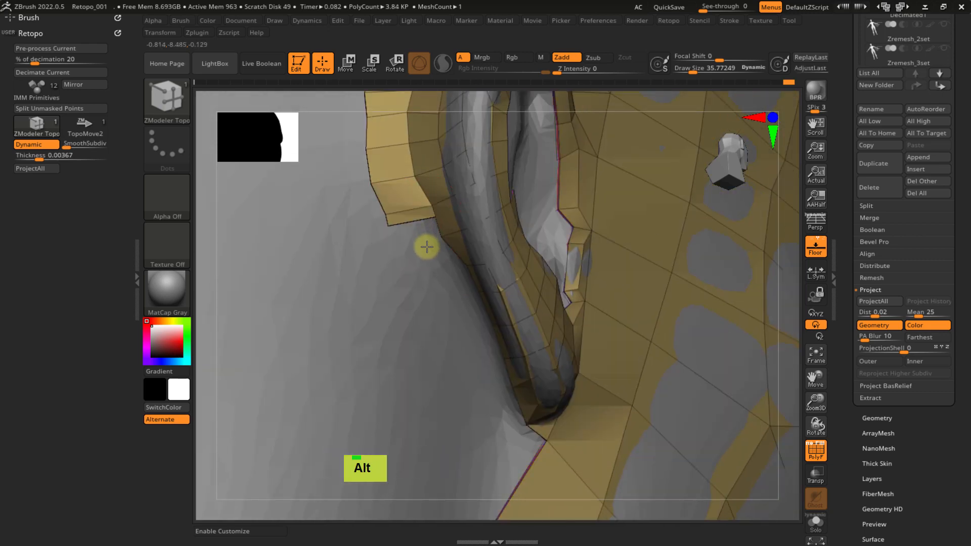
pyautogui.moveTo(431, 250)
pyautogui.mouseDown(button='right')
pyautogui.moveTo(448, 226)
pyautogui.moveTo(427, 234)
pyautogui.moveTo(439, 265)
pyautogui.mouseUp(button='right')
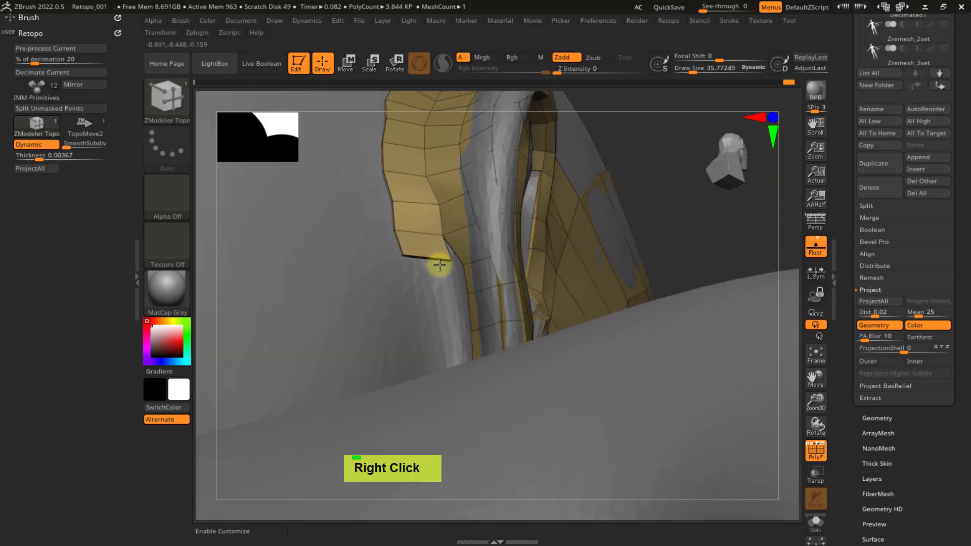
pyautogui.moveTo(404, 244); pyautogui.dragTo(437, 303)
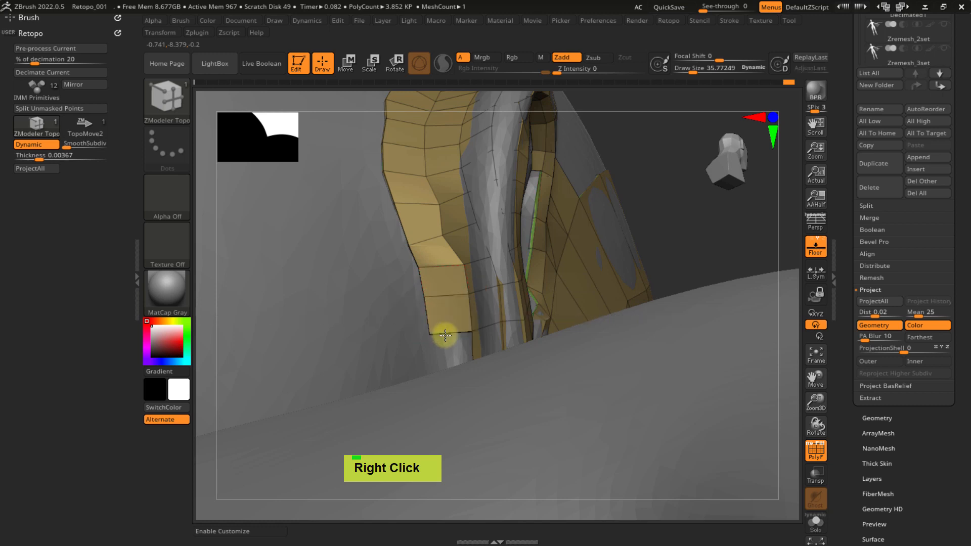
pyautogui.keyDown('alt'); pyautogui.moveTo(456, 306); pyautogui.dragTo(437, 272, button='right'); pyautogui.keyUp('alt')
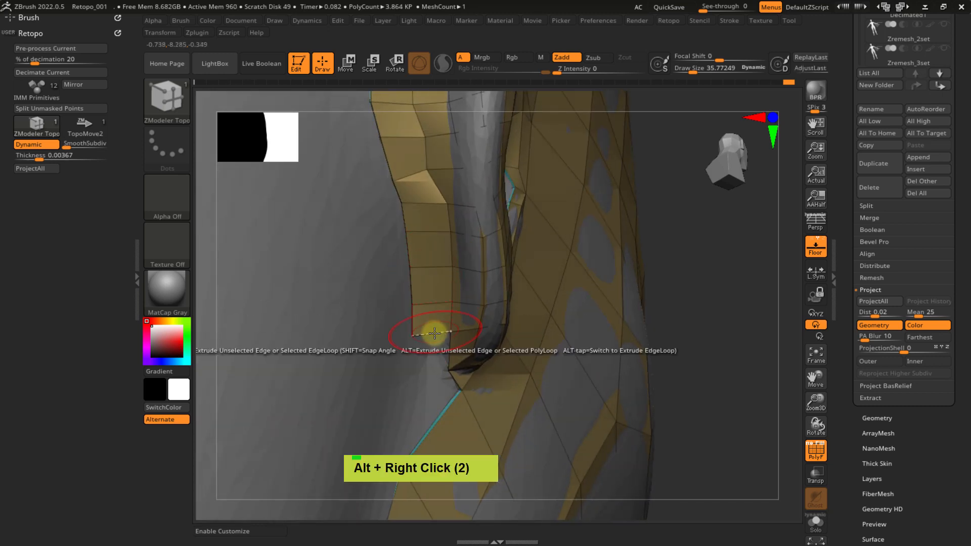
pyautogui.moveTo(434, 332); pyautogui.dragTo(433, 368)
pyautogui.moveTo(436, 377); pyautogui.dragTo(399, 368, button='right')
pyautogui.keyDown('alt'); pyautogui.moveTo(460, 365); pyautogui.dragTo(440, 289, button='right'); pyautogui.keyUp('alt')
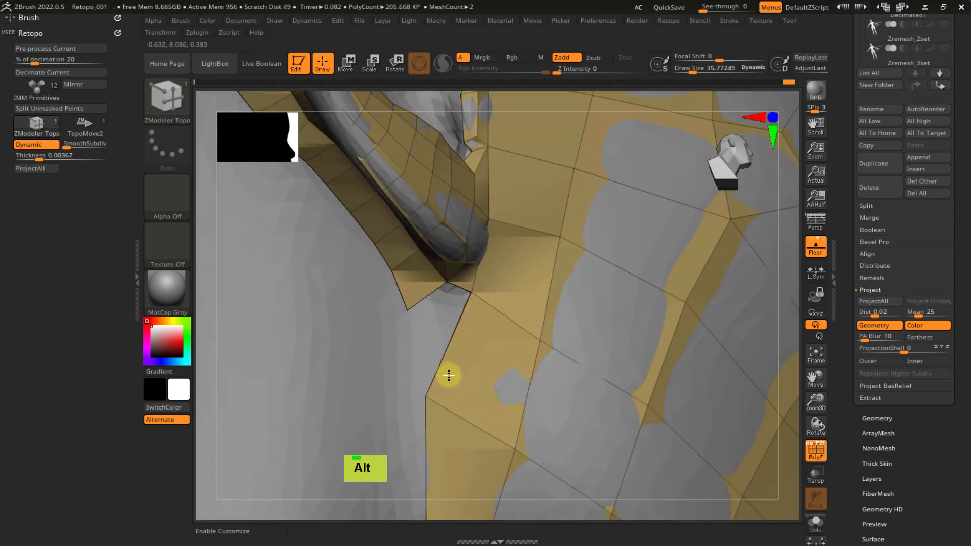
# - Close the gap below the earlobe by joining the end of the ear strip to the rear edge of the jaw polygons
pyautogui.moveTo(425, 398); pyautogui.dragTo(440, 378)
pyautogui.keyDown('ctrl'); pyautogui.moveTo(479, 395); pyautogui.dragTo(454, 304, button='right'); pyautogui.keyUp('ctrl')
pyautogui.keyDown('alt'); pyautogui.moveTo(462, 356); pyautogui.dragTo(450, 283, button='right'); pyautogui.keyUp('alt')
pyautogui.moveTo(469, 335); pyautogui.dragTo(427, 323, button='right')
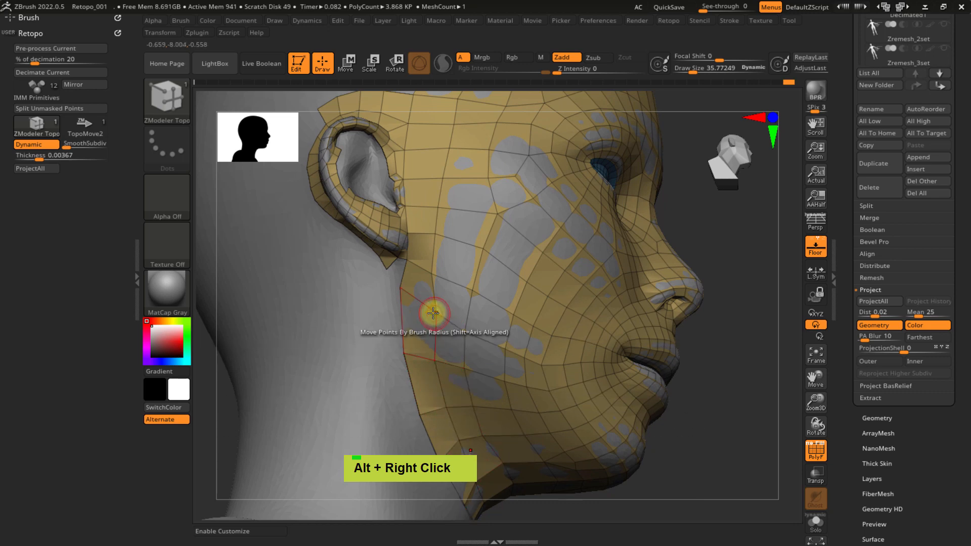
pyautogui.keyDown('ctrl'); pyautogui.moveTo(390, 262); pyautogui.dragTo(408, 286, button='right'); pyautogui.keyUp('ctrl')
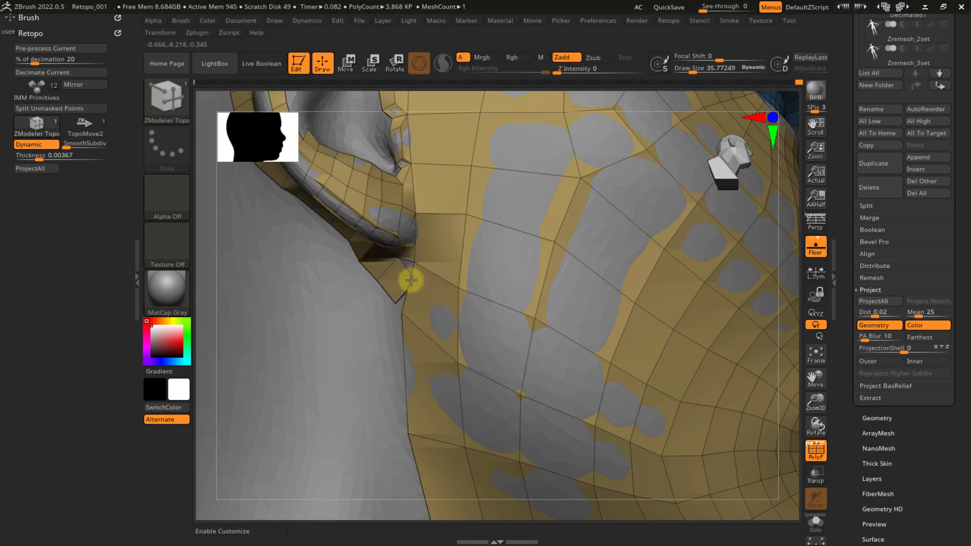
pyautogui.hotkey('ctrl', 'z')
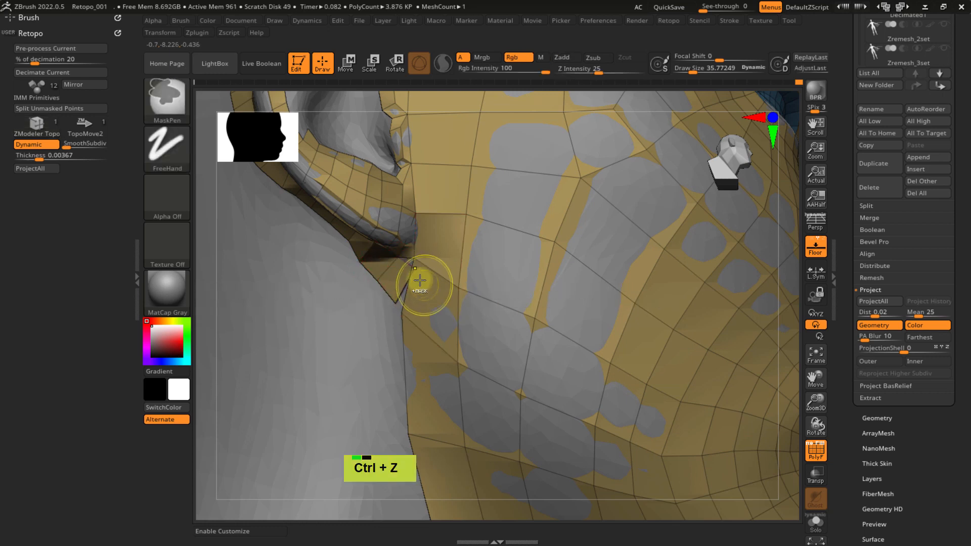
pyautogui.keyDown('ctrl'); pyautogui.moveTo(418, 278); pyautogui.dragTo(418, 299, button='right'); pyautogui.keyUp('ctrl')
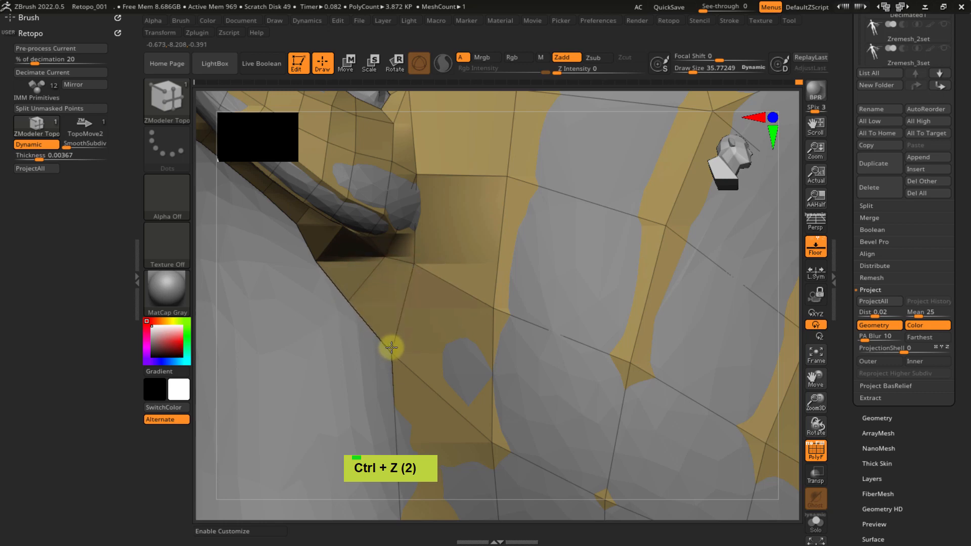
# - Reduce the draw size to about 21.1 and try extruding a polygon outward from the strip behind the ear
pyautogui.keyDown('ctrl'); pyautogui.moveTo(417, 344); pyautogui.dragTo(344, 292, button='right'); pyautogui.keyUp('ctrl')
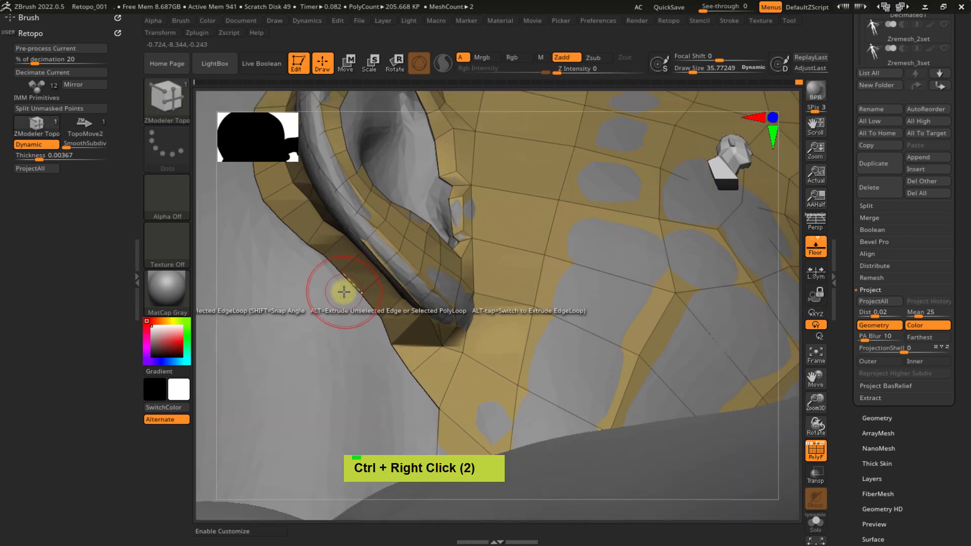
pyautogui.press('s')
pyautogui.moveTo(344, 292); pyautogui.dragTo(337, 289)
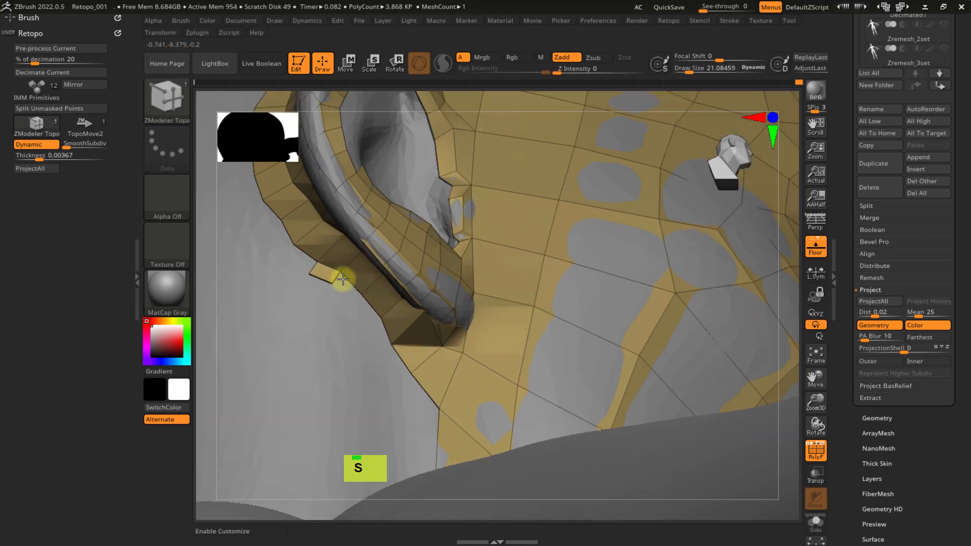
pyautogui.hotkey('ctrl', 'z')
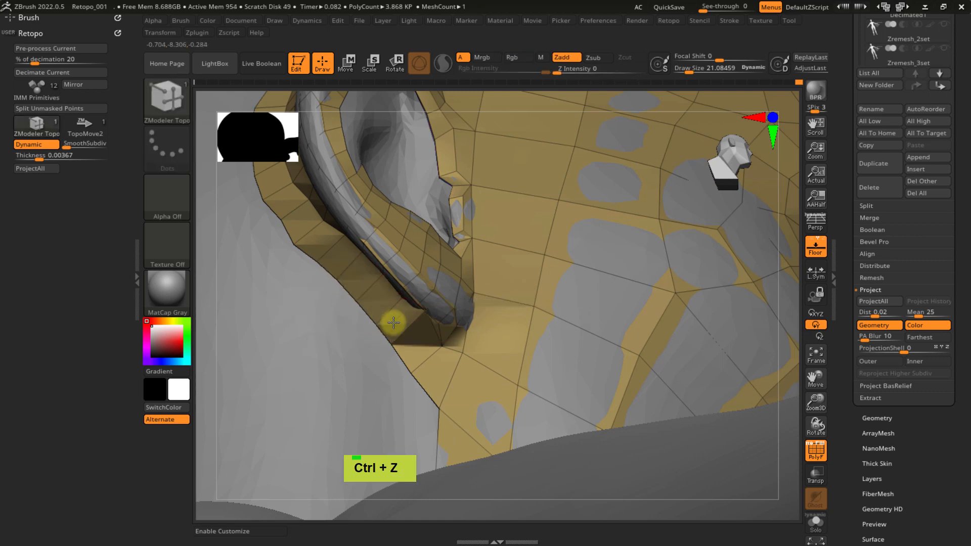
# - Extrude two polygons backward from the rear jaw edge below the earlobe across the neck
pyautogui.moveTo(394, 323); pyautogui.dragTo(445, 354, button='right')
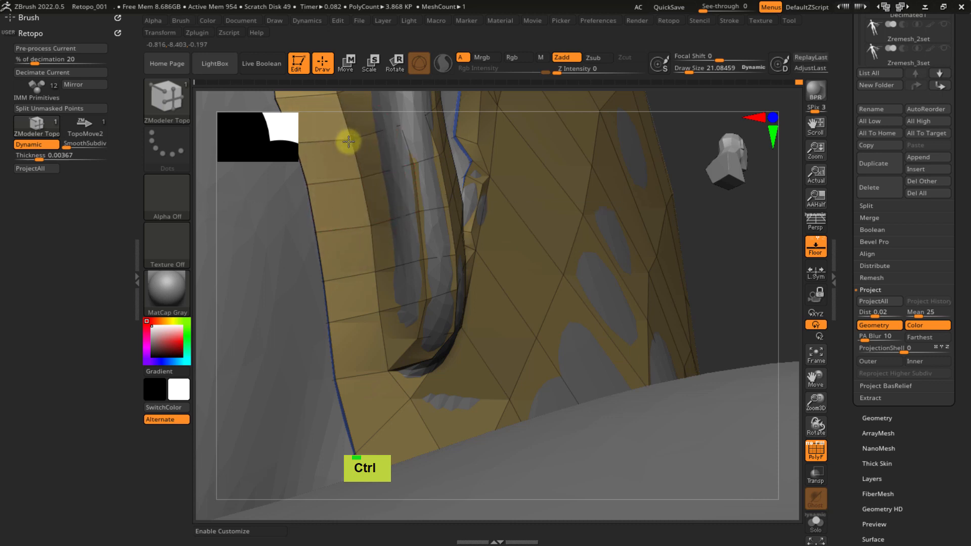
pyautogui.keyDown('ctrl'); pyautogui.moveTo(348, 142); pyautogui.dragTo(365, 196, button='right'); pyautogui.keyUp('ctrl')
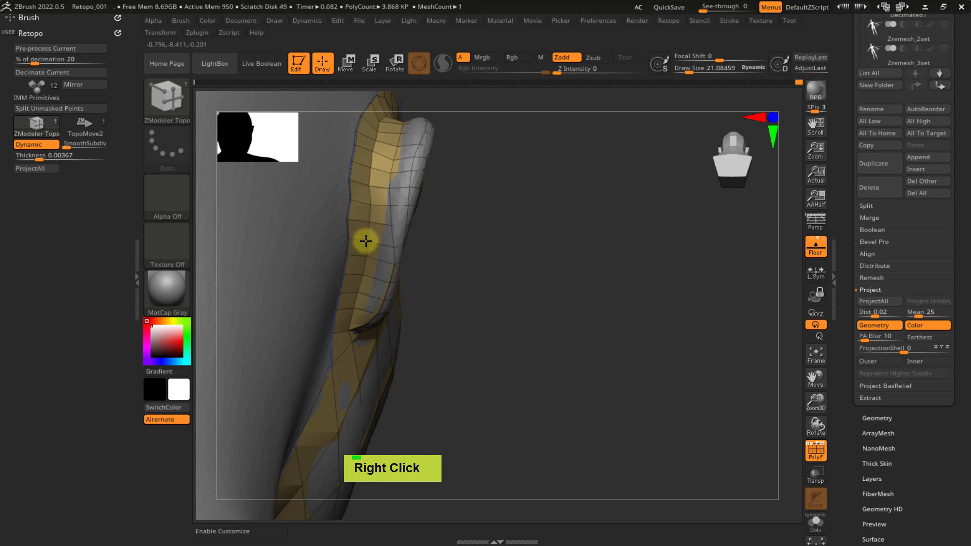
pyautogui.moveTo(366, 241)
pyautogui.keyDown('ctrl'); pyautogui.mouseDown(button='right')
pyautogui.moveTo(384, 228)
pyautogui.moveTo(377, 252)
pyautogui.moveTo(347, 275)
pyautogui.moveTo(395, 250)
pyautogui.moveTo(401, 191)
pyautogui.moveTo(418, 281)
pyautogui.moveTo(427, 275)
pyautogui.moveTo(402, 261)
pyautogui.moveTo(422, 225)
pyautogui.moveTo(388, 239)
pyautogui.moveTo(403, 275)
pyautogui.moveTo(388, 258)
pyautogui.moveTo(396, 273)
pyautogui.moveTo(405, 234)
pyautogui.moveTo(379, 260)
pyautogui.moveTo(416, 358)
pyautogui.moveTo(386, 290)
pyautogui.moveTo(361, 294)
pyautogui.mouseUp(button='right'); pyautogui.keyUp('ctrl')
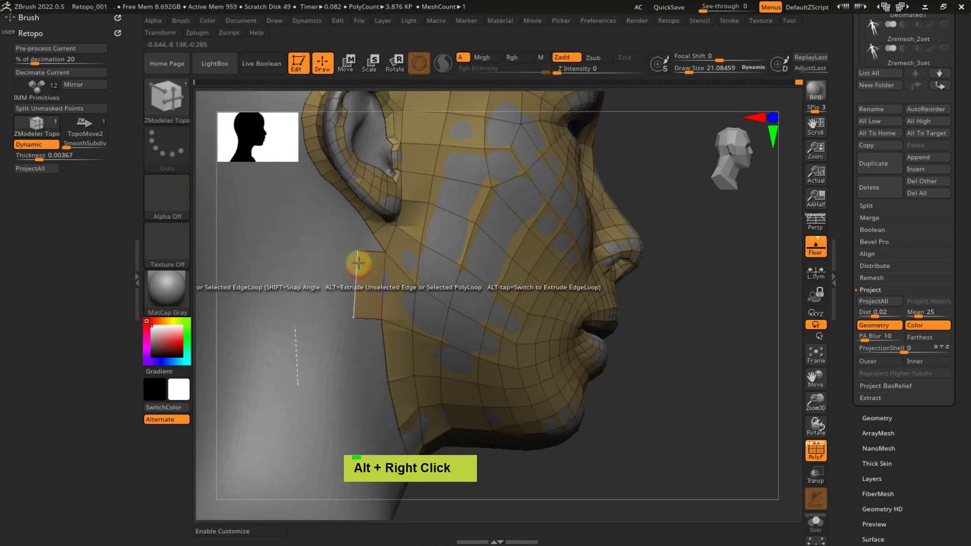
pyautogui.keyDown('alt'); pyautogui.moveTo(357, 260); pyautogui.dragTo(481, 285, button='right'); pyautogui.keyUp('alt')
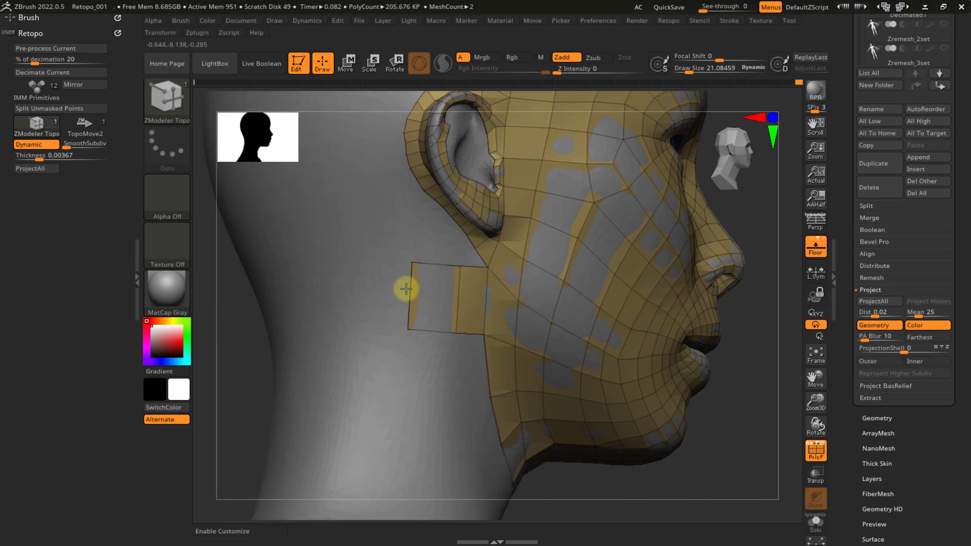
pyautogui.keyDown('ctrl'); pyautogui.moveTo(455, 253); pyautogui.dragTo(484, 300, button='right'); pyautogui.keyUp('ctrl')
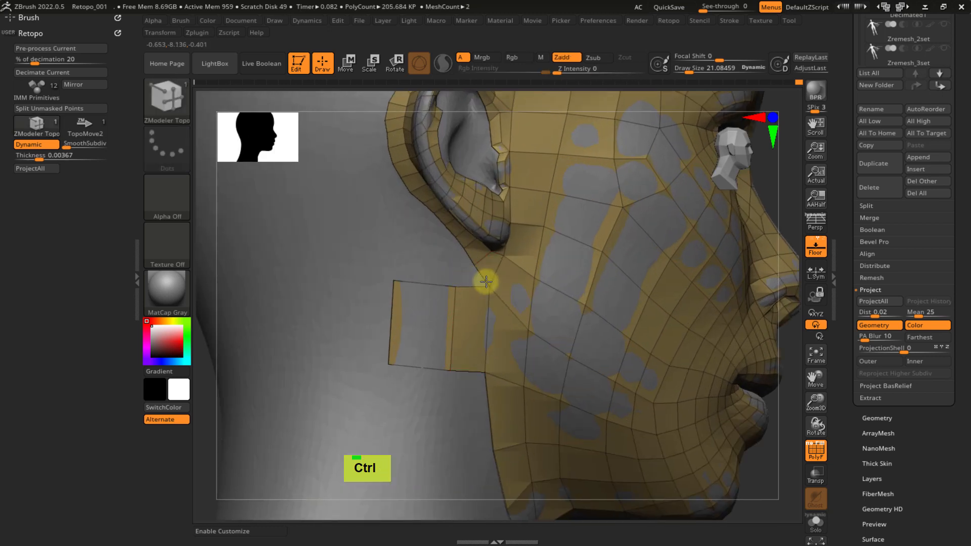
# - Fill the gap between the first neck polygon and the earlobe, and weld the open corner to the strip behind the ear
pyautogui.moveTo(471, 282); pyautogui.dragTo(472, 270)
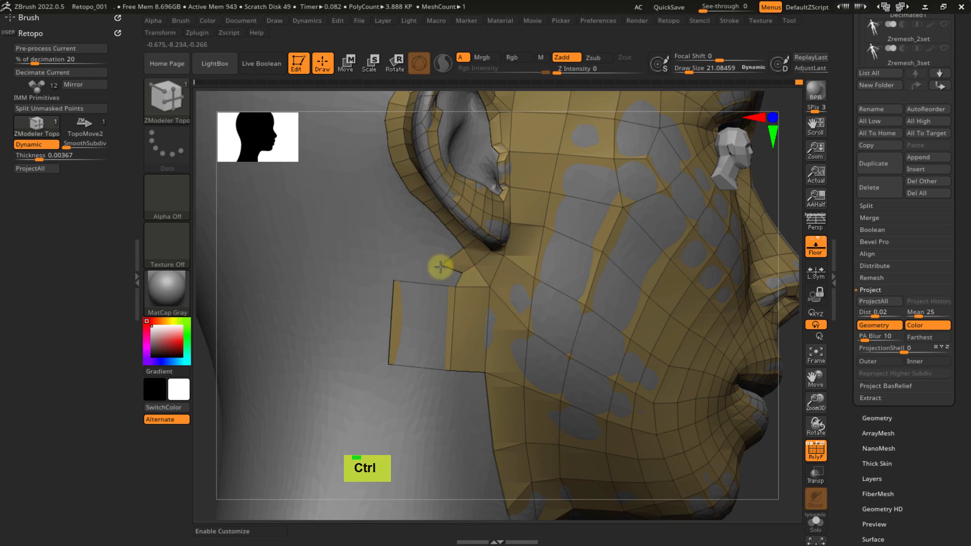
pyautogui.click(436, 272)
pyautogui.press('ctrl')
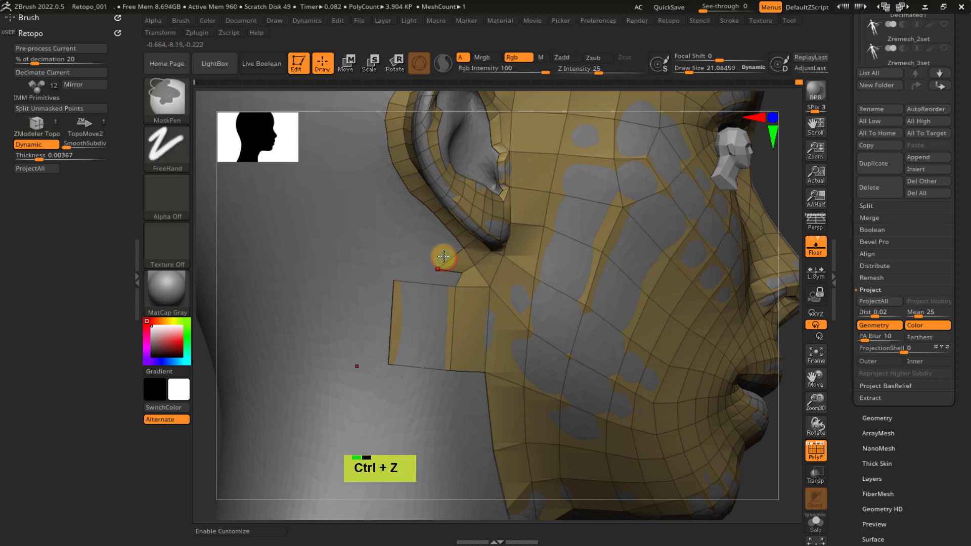
pyautogui.moveTo(444, 257)
pyautogui.keyDown('ctrl'); pyautogui.mouseDown(button='right')
pyautogui.moveTo(495, 321)
pyautogui.moveTo(479, 295)
pyautogui.mouseUp(button='right'); pyautogui.keyUp('ctrl')
pyautogui.hotkey('ctrl', 'z')
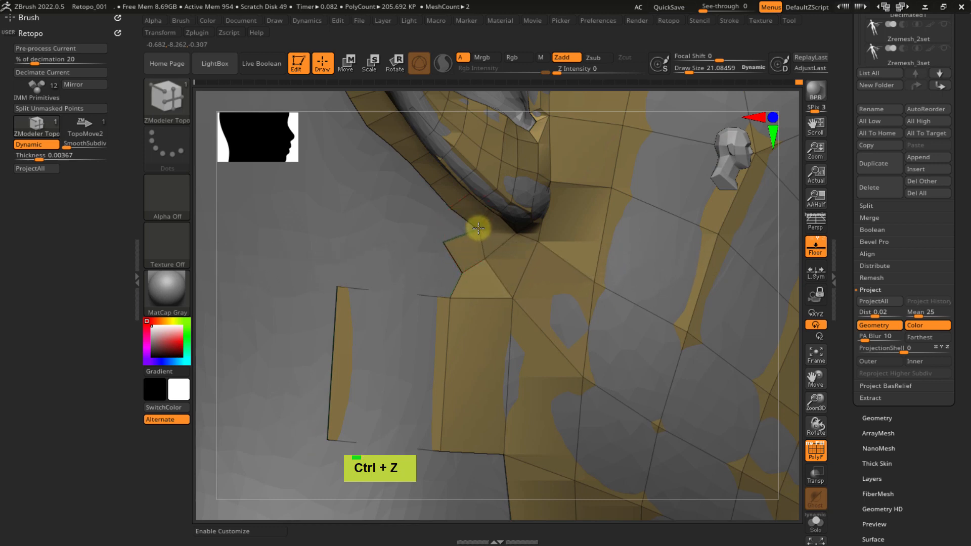
pyautogui.moveTo(442, 241); pyautogui.dragTo(448, 219)
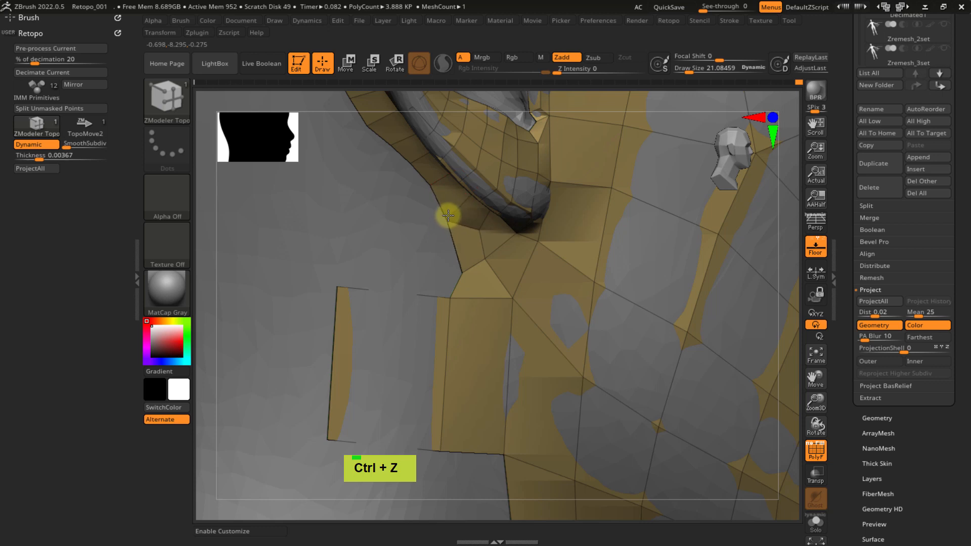
# - Extrude a second row of polygons from the neck strip up to the strip behind the ear and adjust its outer points
pyautogui.keyDown('alt'); pyautogui.moveTo(455, 239); pyautogui.dragTo(495, 278, button='right'); pyautogui.keyUp('alt')
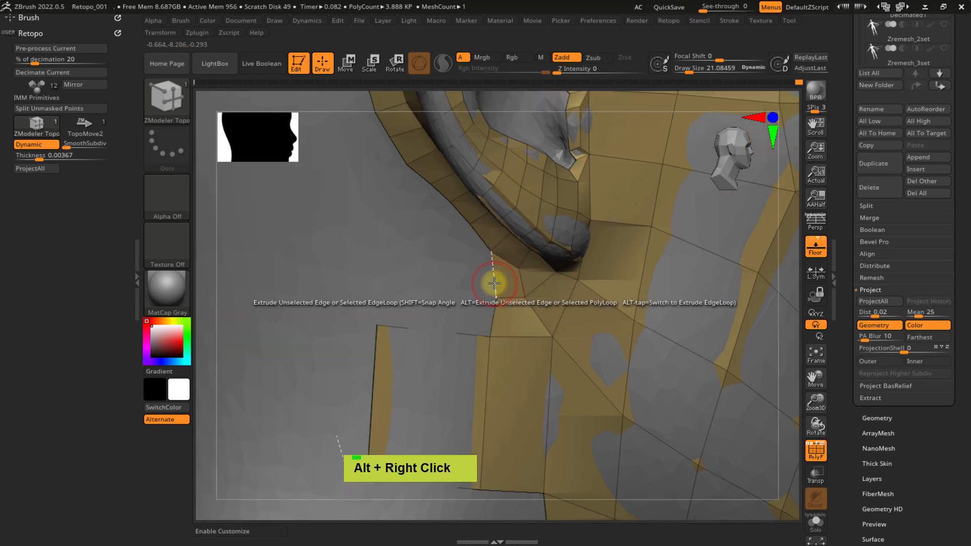
pyautogui.moveTo(493, 314); pyautogui.dragTo(383, 287)
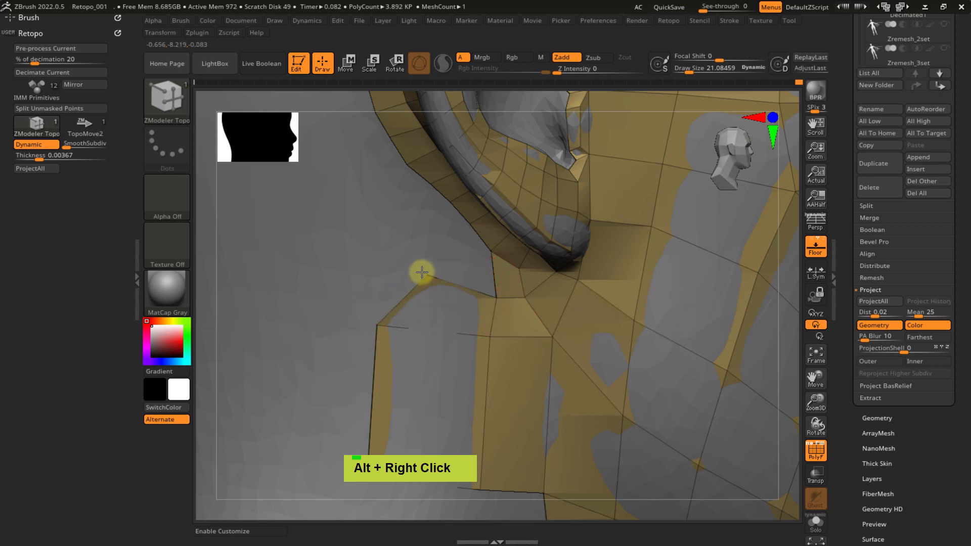
pyautogui.moveTo(377, 325)
pyautogui.mouseDown()
pyautogui.moveTo(398, 339)
pyautogui.moveTo(384, 335)
pyautogui.mouseUp()
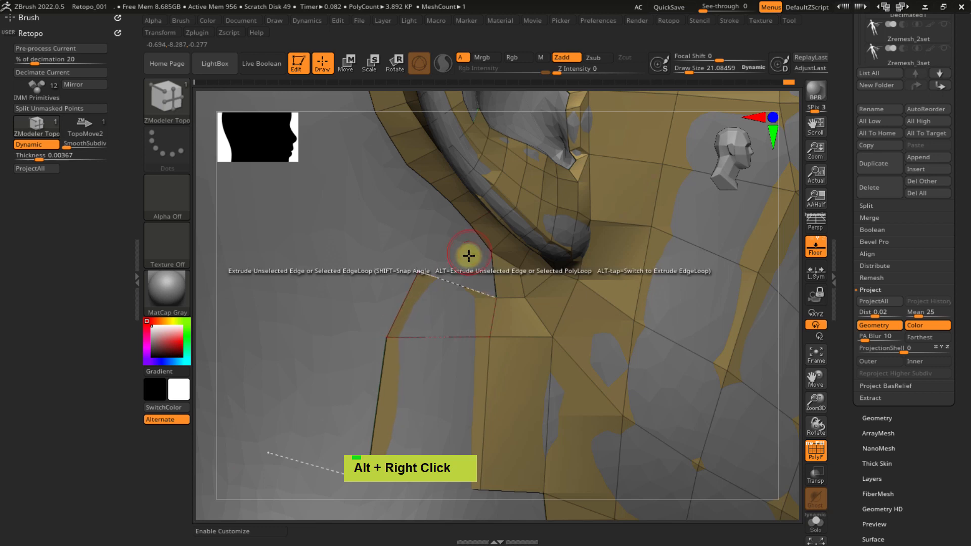
pyautogui.moveTo(488, 276); pyautogui.dragTo(429, 271)
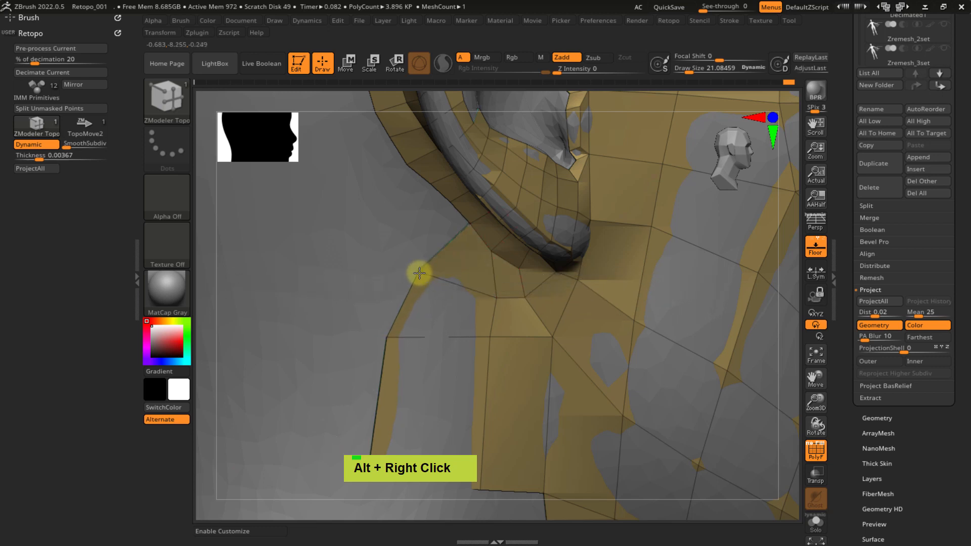
pyautogui.moveTo(448, 231); pyautogui.dragTo(388, 257)
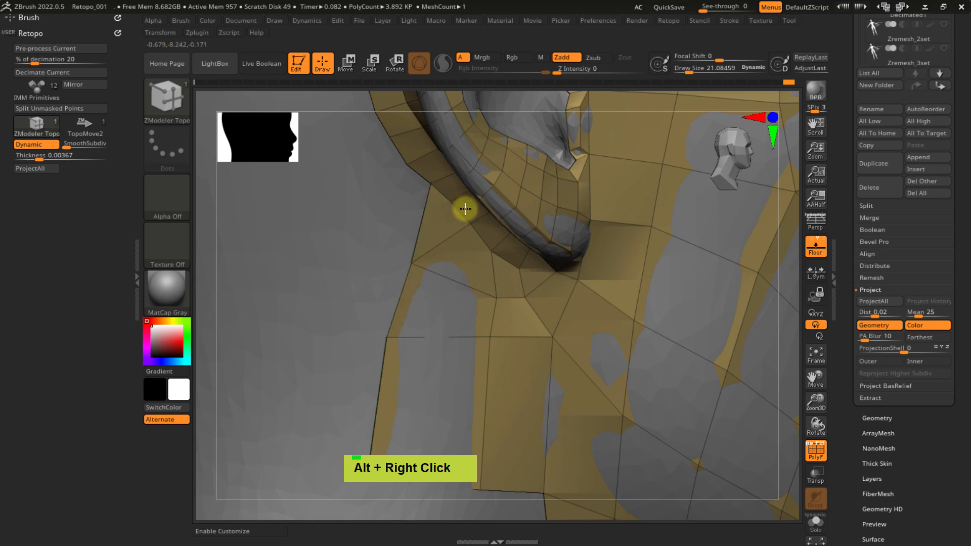
# - Extrude another row of polygons outward from the neck rows behind the earlobe, up along the strip behind the ear
pyautogui.moveTo(406, 282); pyautogui.dragTo(350, 272)
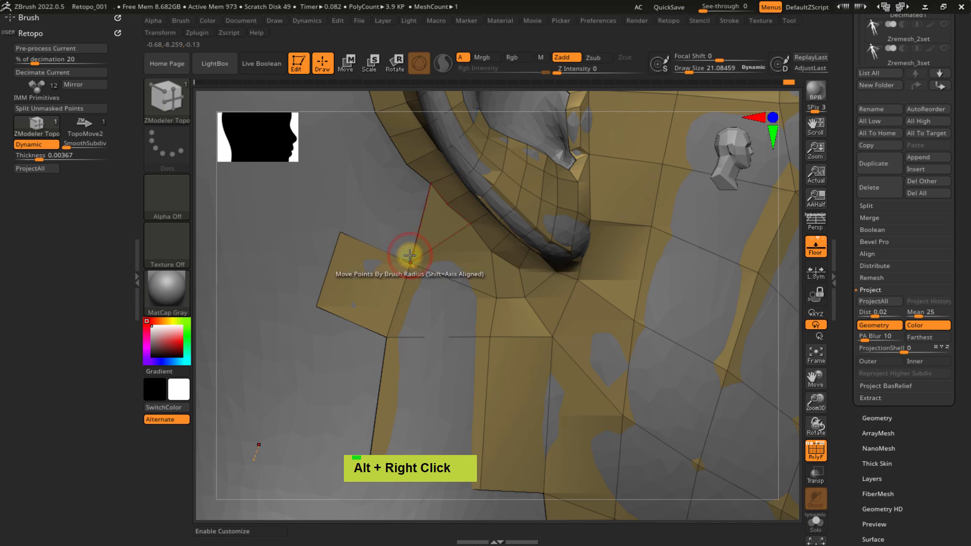
pyautogui.moveTo(412, 249); pyautogui.dragTo(384, 234)
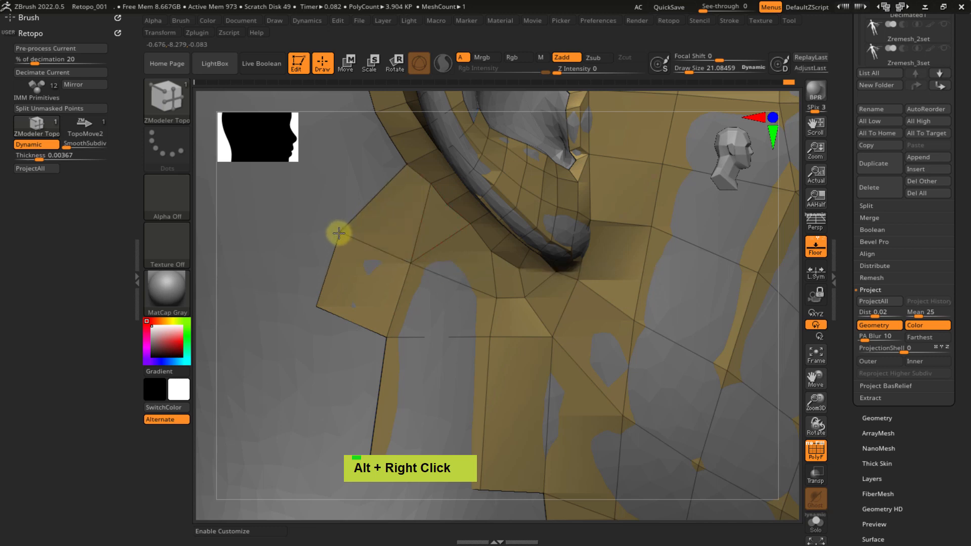
pyautogui.moveTo(408, 194)
pyautogui.keyDown('ctrl'); pyautogui.mouseDown(button='right')
pyautogui.moveTo(467, 286)
pyautogui.moveTo(494, 256)
pyautogui.moveTo(457, 293)
pyautogui.moveTo(453, 332)
pyautogui.moveTo(425, 269)
pyautogui.mouseUp(button='right'); pyautogui.keyUp('ctrl')
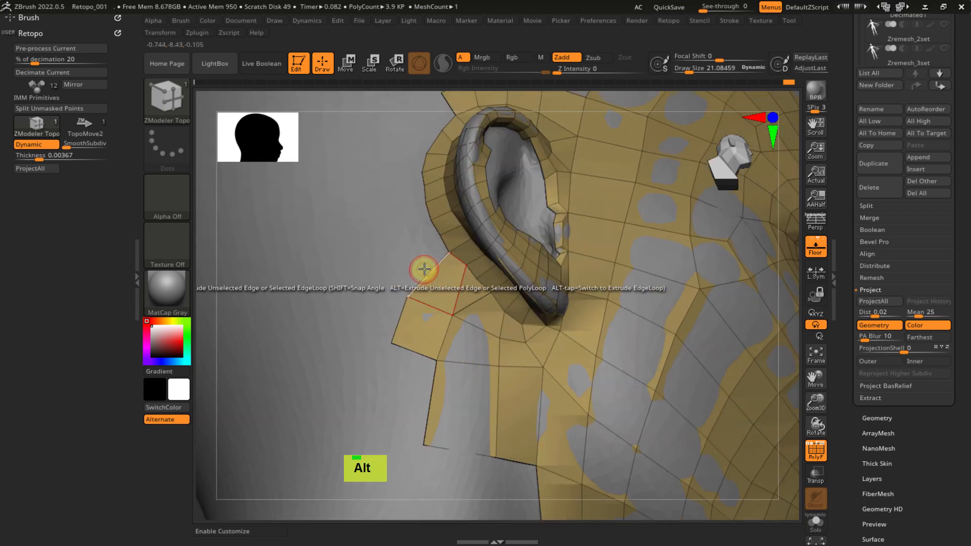
pyautogui.keyDown('alt'); pyautogui.moveTo(433, 263); pyautogui.dragTo(416, 253); pyautogui.keyUp('alt')
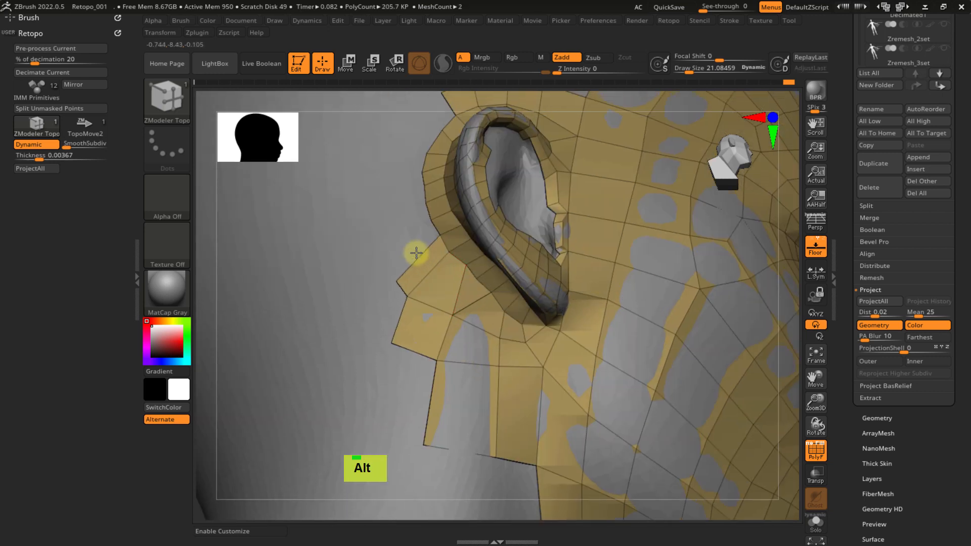
pyautogui.hotkey('ctrl', 'z')
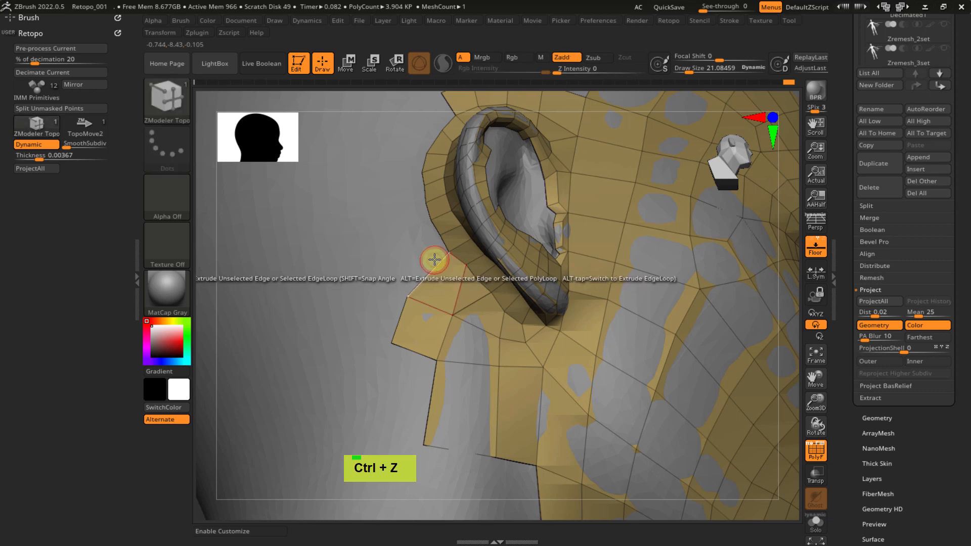
pyautogui.moveTo(404, 257); pyautogui.dragTo(403, 254)
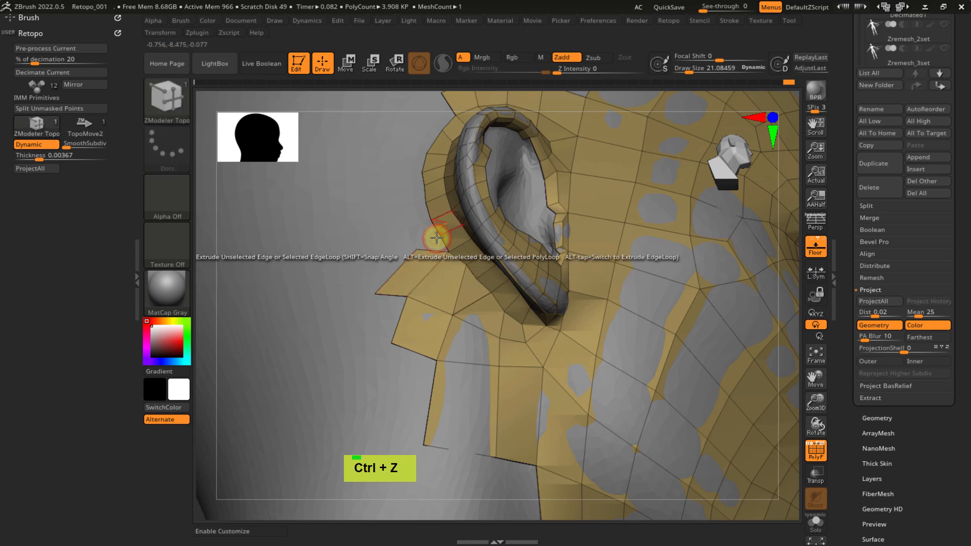
# - Join the uppermost new polygon to the strip behind the ear and reposition its outer points
pyautogui.press('ctrl')
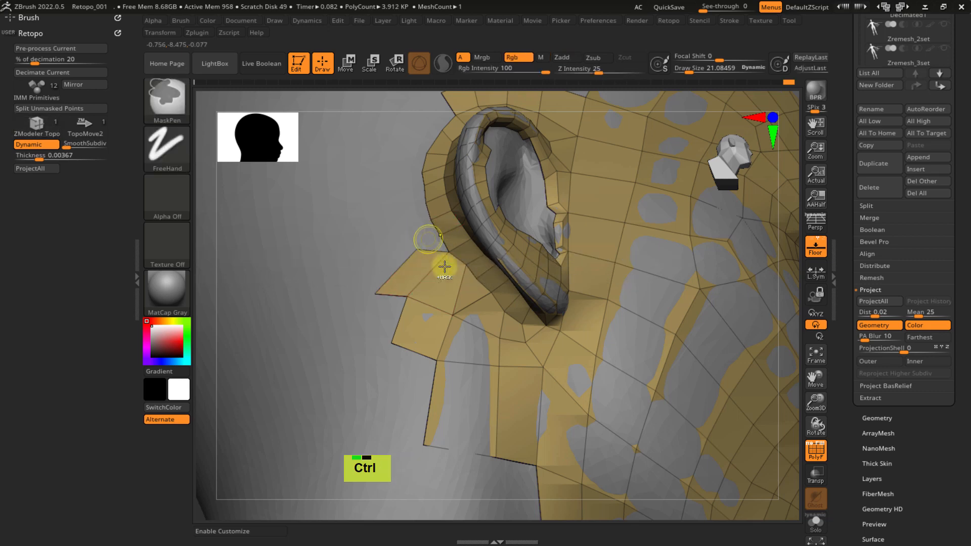
pyautogui.keyDown('ctrl'); pyautogui.moveTo(445, 266); pyautogui.dragTo(457, 309, button='right'); pyautogui.keyUp('ctrl')
pyautogui.moveTo(311, 353); pyautogui.dragTo(337, 334)
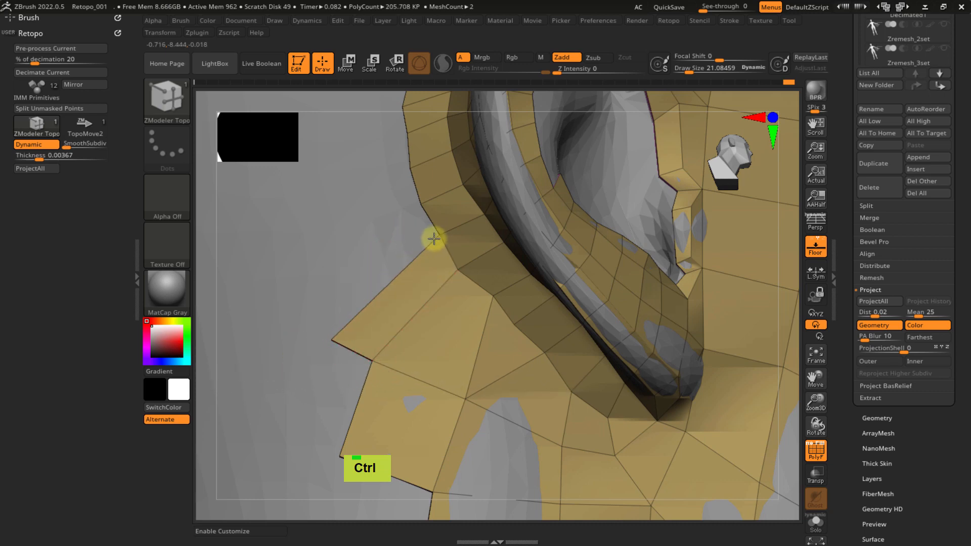
pyautogui.keyDown('ctrl'); pyautogui.moveTo(434, 239); pyautogui.dragTo(358, 349, button='right'); pyautogui.keyUp('ctrl')
pyautogui.keyDown('alt'); pyautogui.moveTo(364, 314); pyautogui.dragTo(469, 271, button='right'); pyautogui.keyUp('alt')
pyautogui.moveTo(455, 259); pyautogui.dragTo(443, 249)
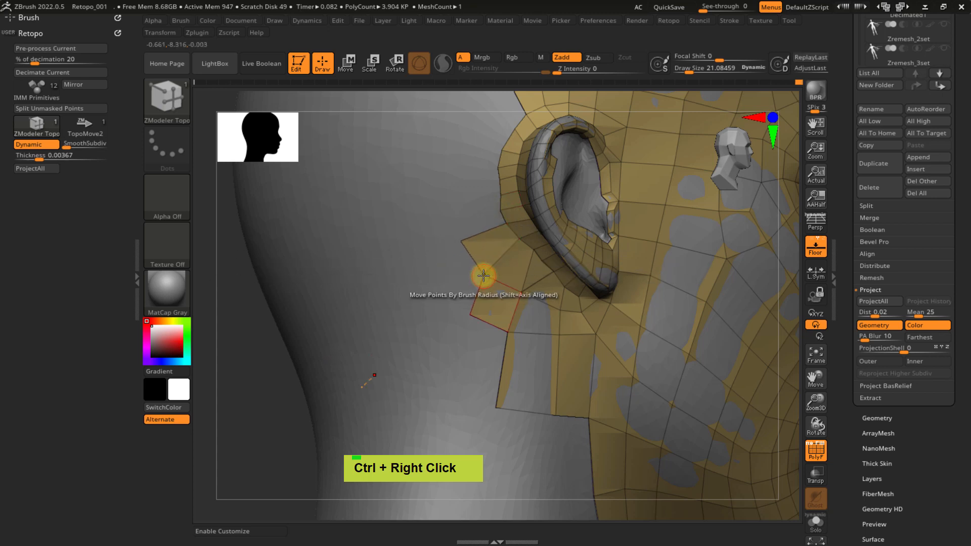
# - Extrude two polygons backward from the end of the neck strip below the ear toward the nape
pyautogui.moveTo(472, 275)
pyautogui.keyDown('ctrl'); pyautogui.mouseDown(button='right')
pyautogui.moveTo(494, 349)
pyautogui.moveTo(479, 347)
pyautogui.moveTo(462, 375)
pyautogui.moveTo(475, 354)
pyautogui.moveTo(470, 326)
pyautogui.moveTo(418, 347)
pyautogui.moveTo(451, 332)
pyautogui.moveTo(490, 380)
pyautogui.moveTo(470, 354)
pyautogui.mouseUp(button='right'); pyautogui.keyUp('ctrl')
pyautogui.moveTo(470, 353); pyautogui.dragTo(444, 353)
pyautogui.moveTo(436, 351); pyautogui.dragTo(470, 373, button='right')
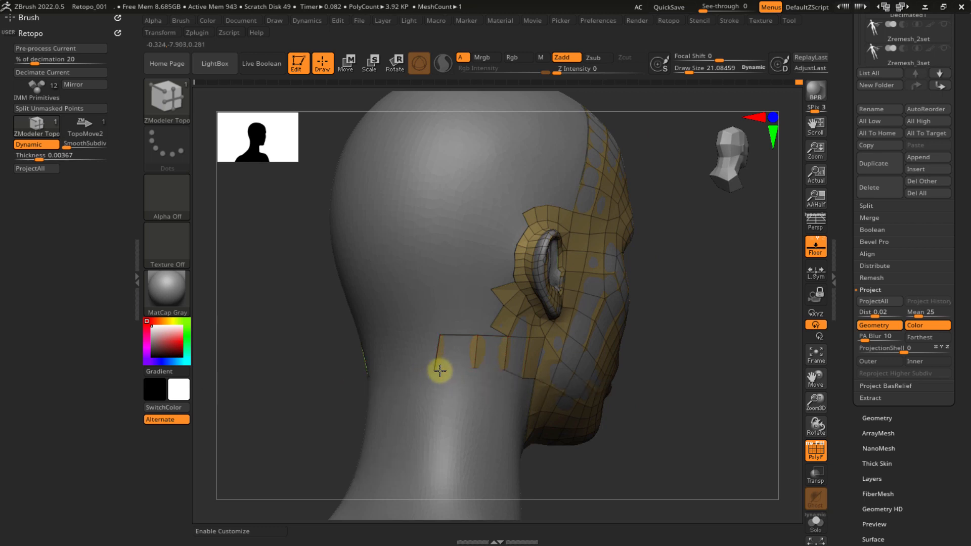
pyautogui.keyDown('ctrl'); pyautogui.moveTo(446, 370); pyautogui.dragTo(538, 399, button='right'); pyautogui.keyUp('ctrl')
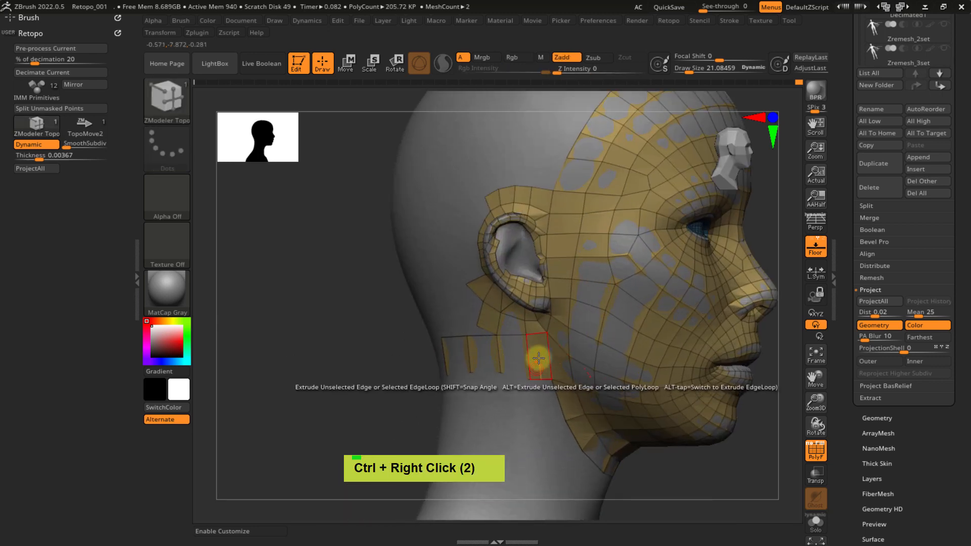
pyautogui.keyDown('alt'); pyautogui.moveTo(538, 354); pyautogui.dragTo(490, 369, button='right'); pyautogui.keyUp('alt')
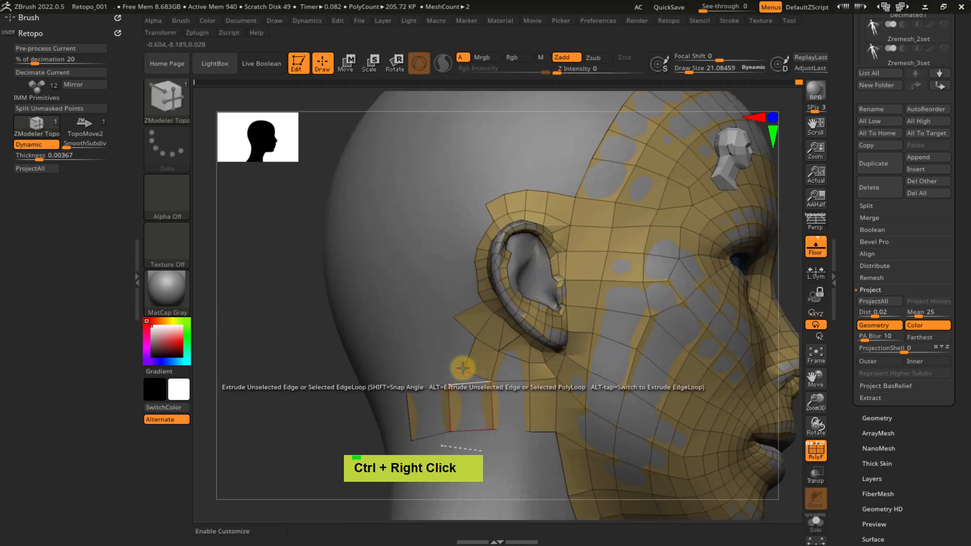
pyautogui.keyDown('ctrl'); pyautogui.moveTo(476, 351); pyautogui.dragTo(444, 379, button='right'); pyautogui.keyUp('ctrl')
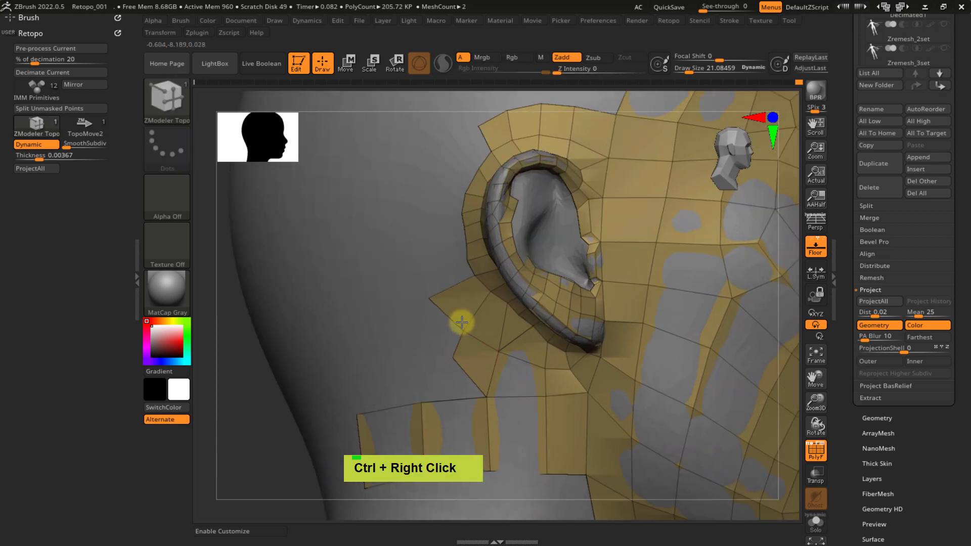
# - Extrude polygons from the inner edge of the ear's rear rim upward along the underside of the helix
pyautogui.keyDown('alt'); pyautogui.moveTo(461, 322); pyautogui.dragTo(494, 354, button='right'); pyautogui.keyUp('alt')
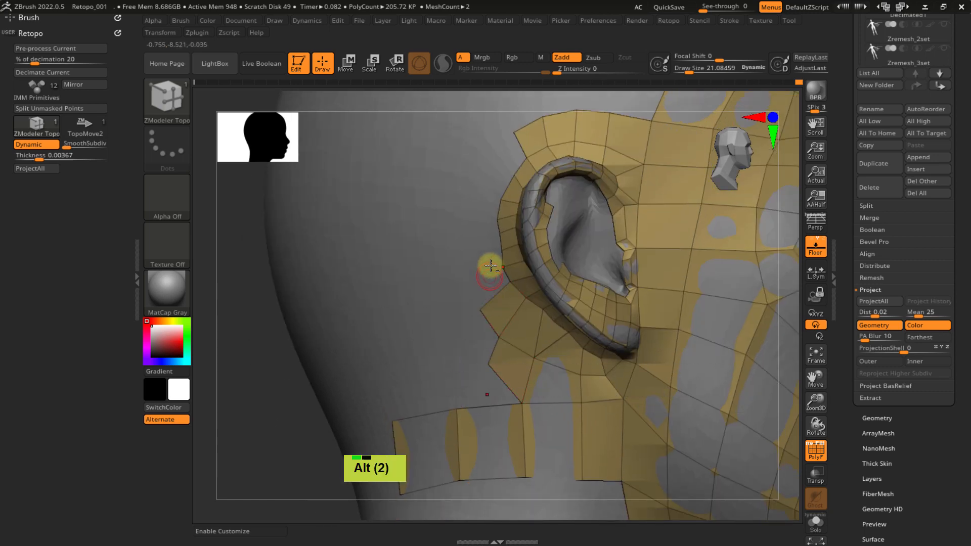
pyautogui.keyDown('alt'); pyautogui.moveTo(491, 266); pyautogui.dragTo(457, 369, button='right'); pyautogui.keyUp('alt')
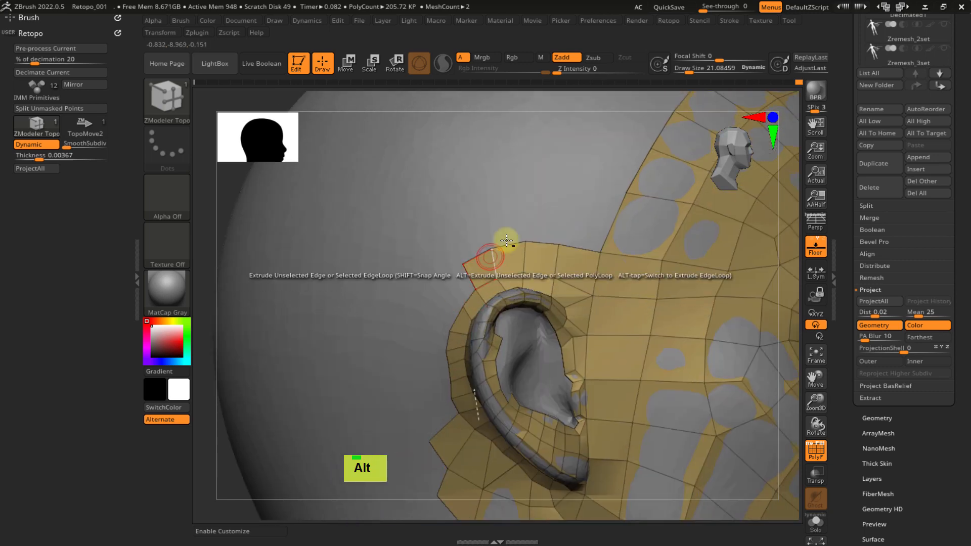
pyautogui.keyDown('alt'); pyautogui.moveTo(506, 240); pyautogui.dragTo(450, 316, button='right'); pyautogui.keyUp('alt')
pyautogui.keyDown('ctrl'); pyautogui.moveTo(451, 317); pyautogui.dragTo(473, 365, button='right'); pyautogui.keyUp('ctrl')
pyautogui.keyDown('alt'); pyautogui.moveTo(416, 342); pyautogui.dragTo(393, 258, button='right'); pyautogui.keyUp('alt')
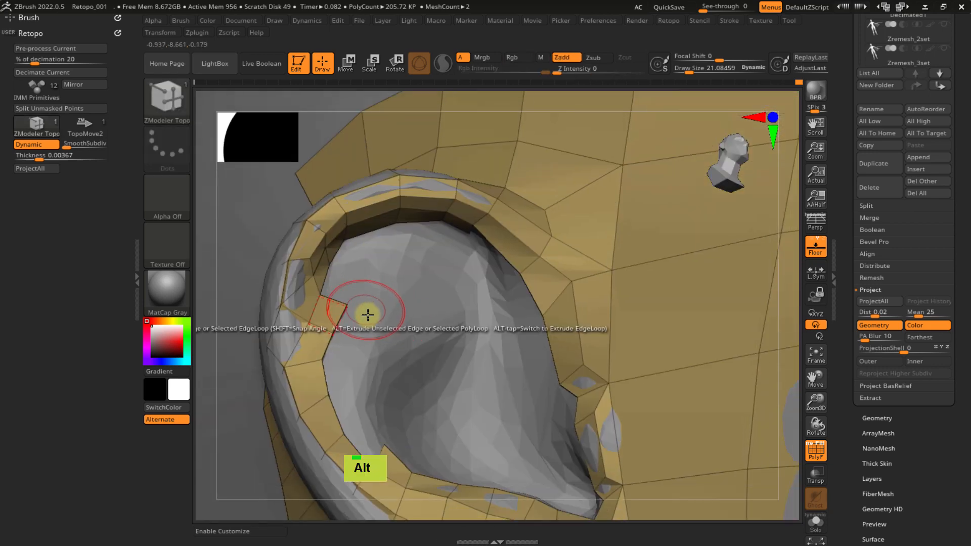
pyautogui.keyDown('alt'); pyautogui.moveTo(368, 316); pyautogui.dragTo(353, 208, button='right'); pyautogui.keyUp('alt')
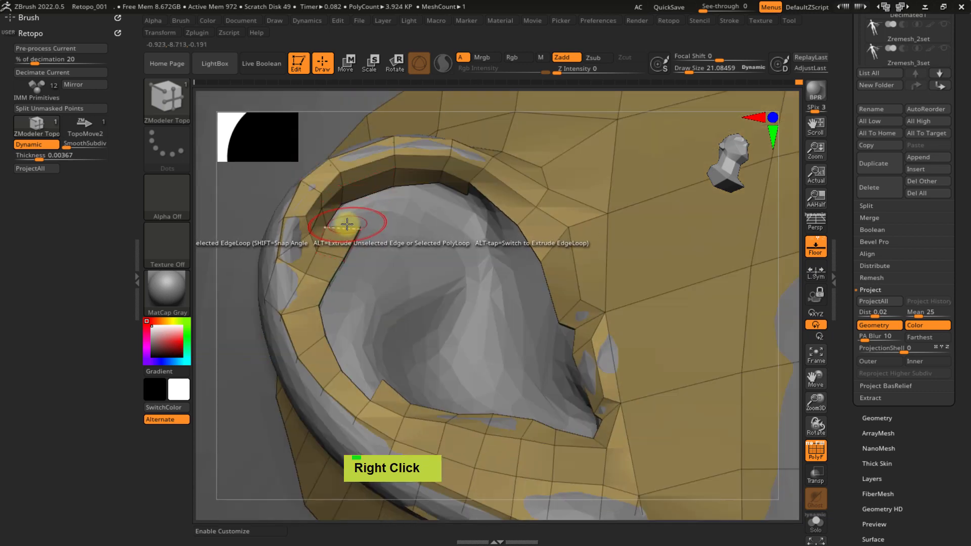
pyautogui.moveTo(349, 224); pyautogui.dragTo(362, 208)
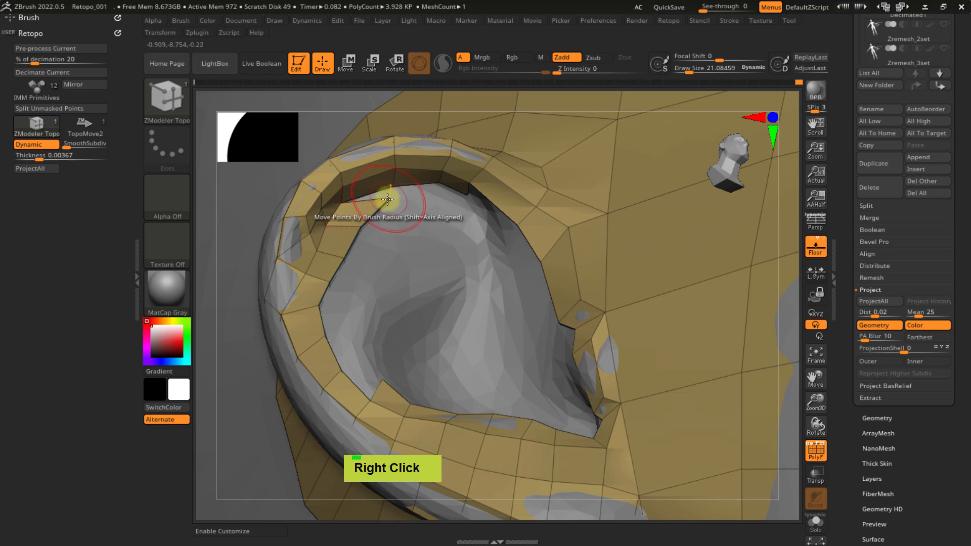
# - Reduce the draw size to about 10.4 and continue the inner rim polygons forward along the top of the ear
pyautogui.moveTo(395, 232); pyautogui.dragTo(392, 238, button='right')
pyautogui.press('s')
pyautogui.click(390, 244)
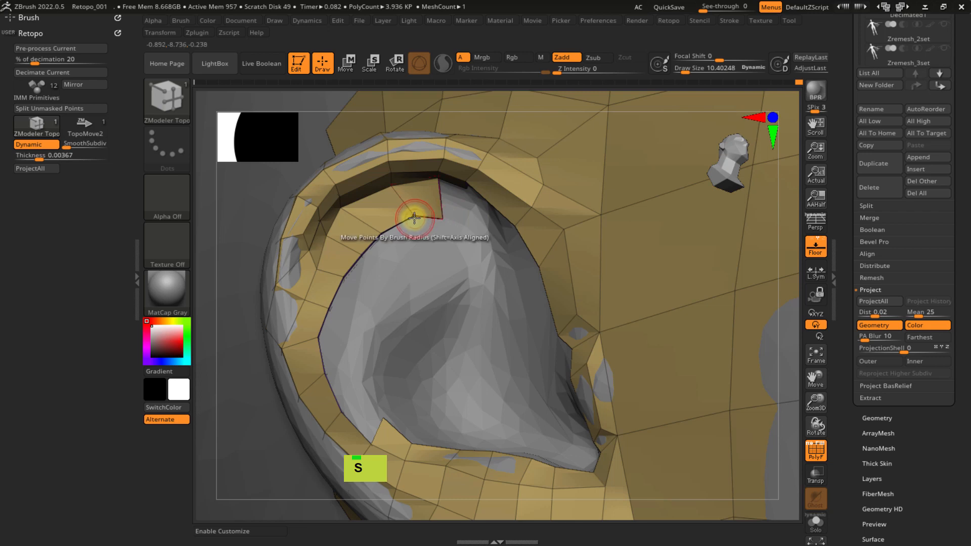
# - Extrude polygons down from the upper front of the inner ear rim and weld them into a continuous strip
pyautogui.moveTo(451, 206); pyautogui.dragTo(465, 228, button='right')
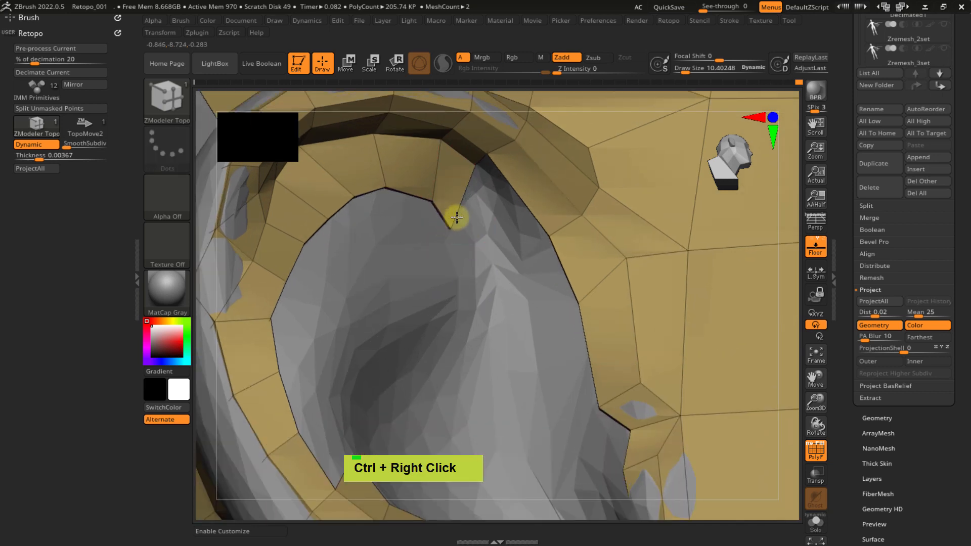
pyautogui.moveTo(487, 159); pyautogui.dragTo(511, 211)
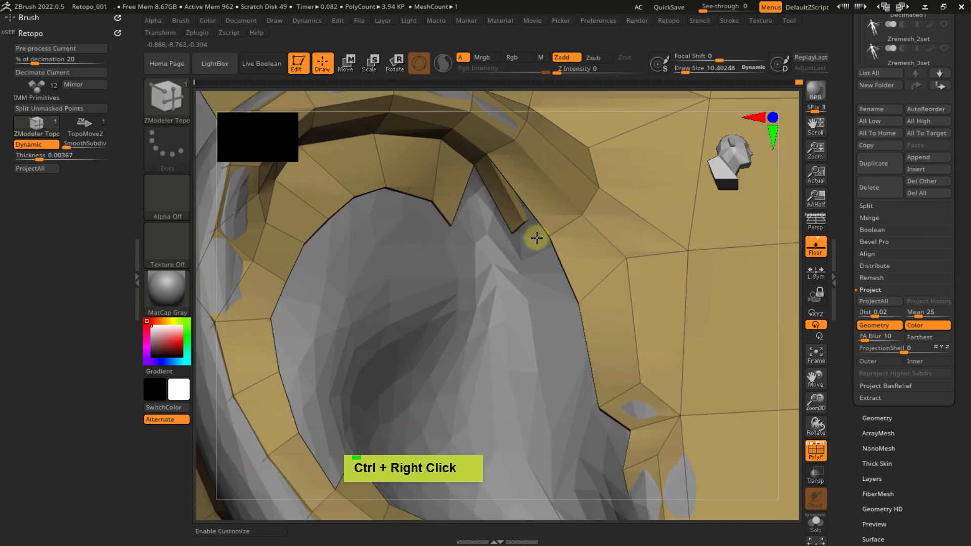
pyautogui.moveTo(472, 174); pyautogui.dragTo(521, 263)
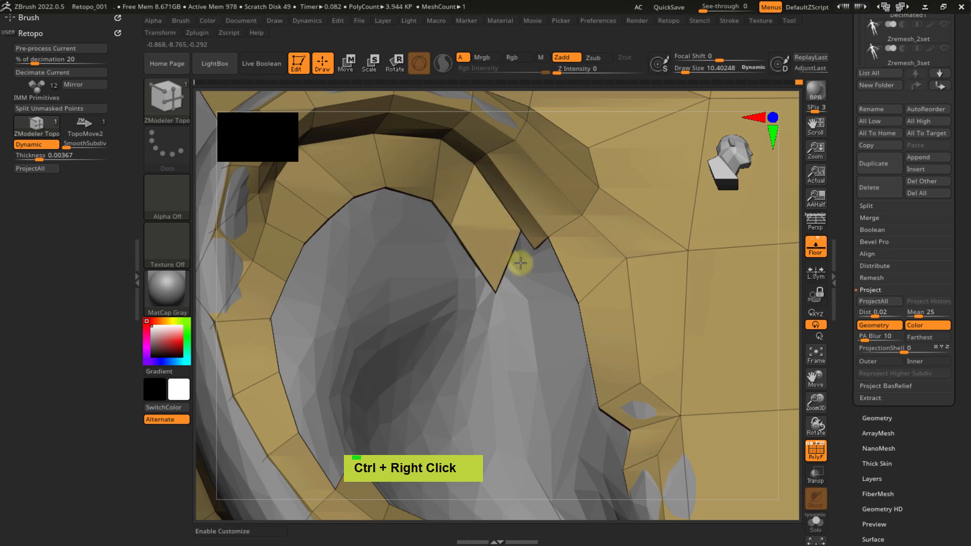
pyautogui.moveTo(504, 315); pyautogui.dragTo(506, 318)
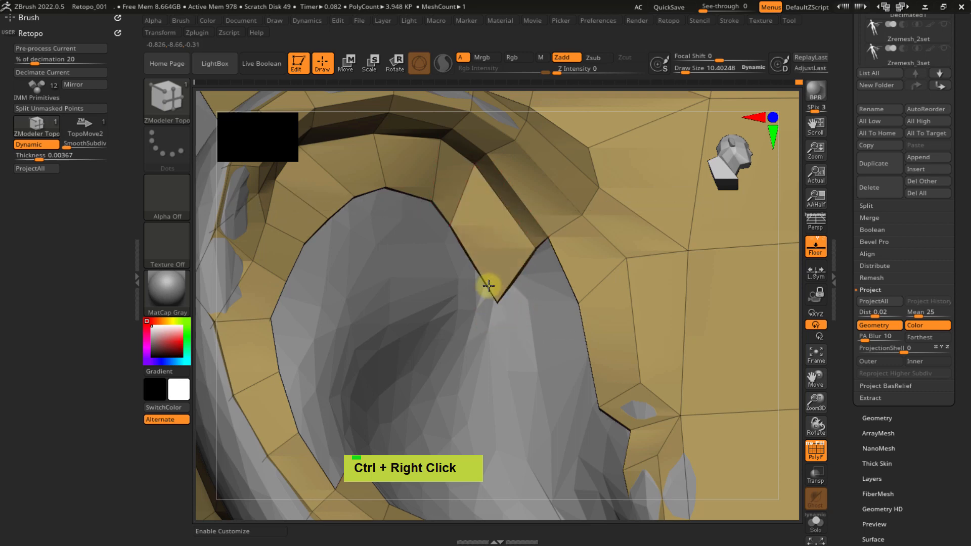
# - Extend the retopology strip down the front inner edge of the ear opening and adjust its corner points to the surface
pyautogui.keyDown('ctrl'); pyautogui.moveTo(490, 293); pyautogui.dragTo(451, 210, button='right'); pyautogui.keyUp('ctrl')
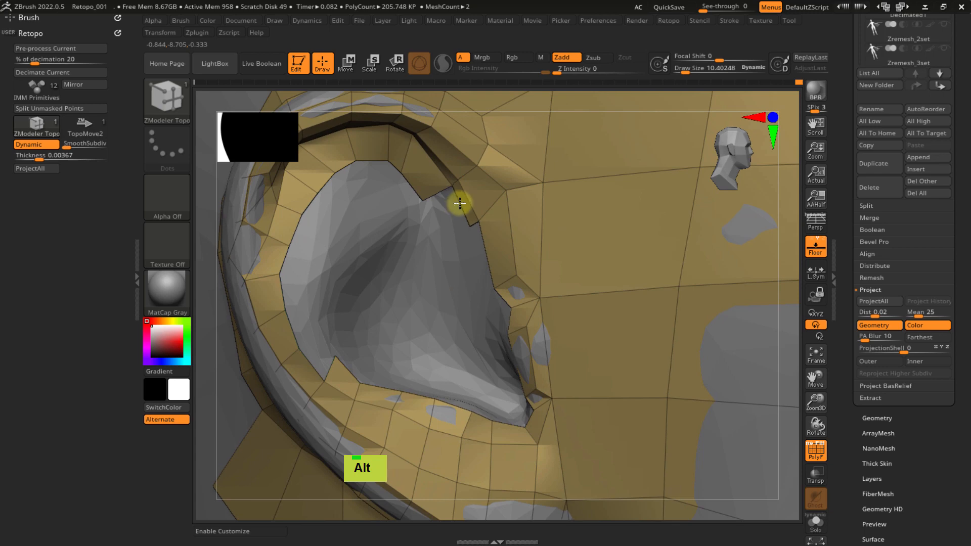
pyautogui.keyDown('alt'); pyautogui.moveTo(459, 205); pyautogui.dragTo(440, 217); pyautogui.keyUp('alt')
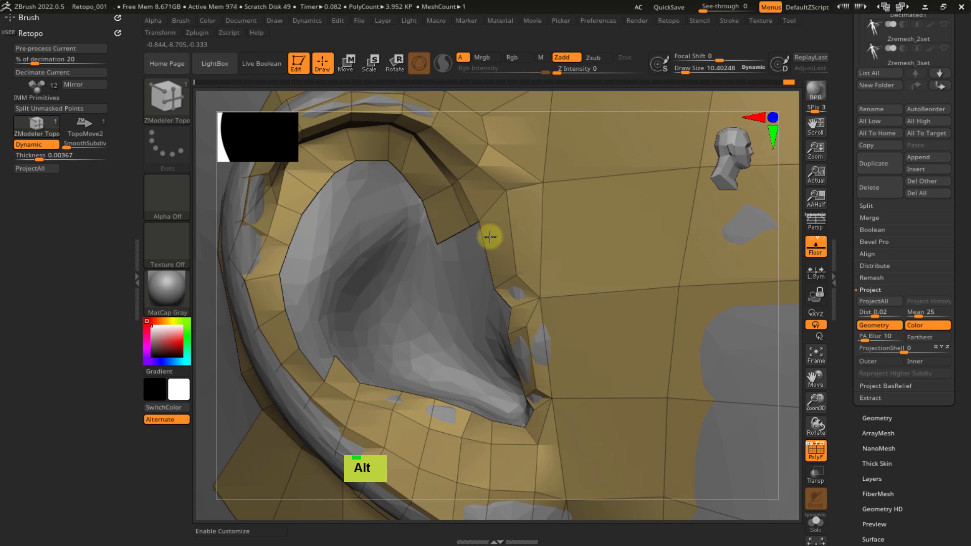
pyautogui.moveTo(499, 245); pyautogui.dragTo(472, 224, button='right')
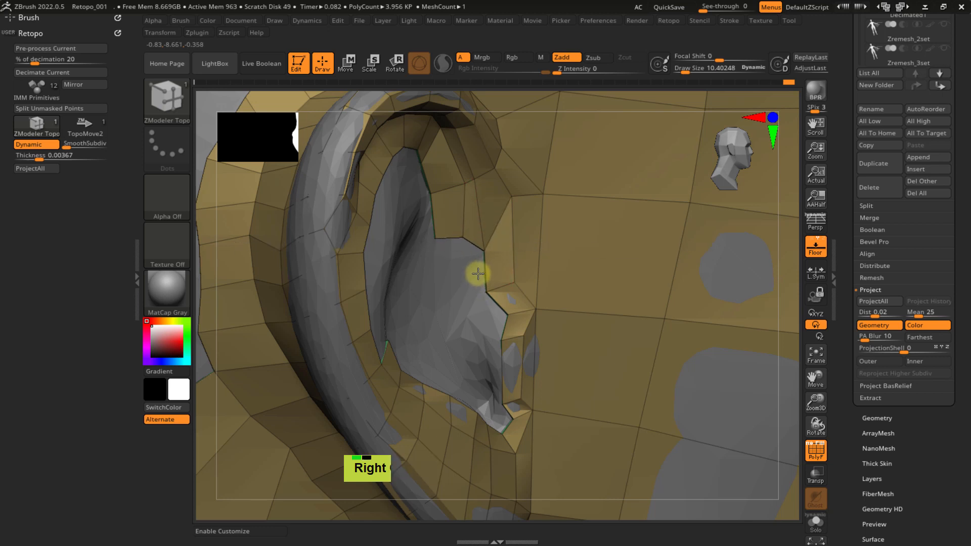
pyautogui.hotkey('ctrl', 'z')
pyautogui.keyDown('ctrl'); pyautogui.moveTo(488, 281); pyautogui.dragTo(466, 223, button='right'); pyautogui.keyUp('ctrl')
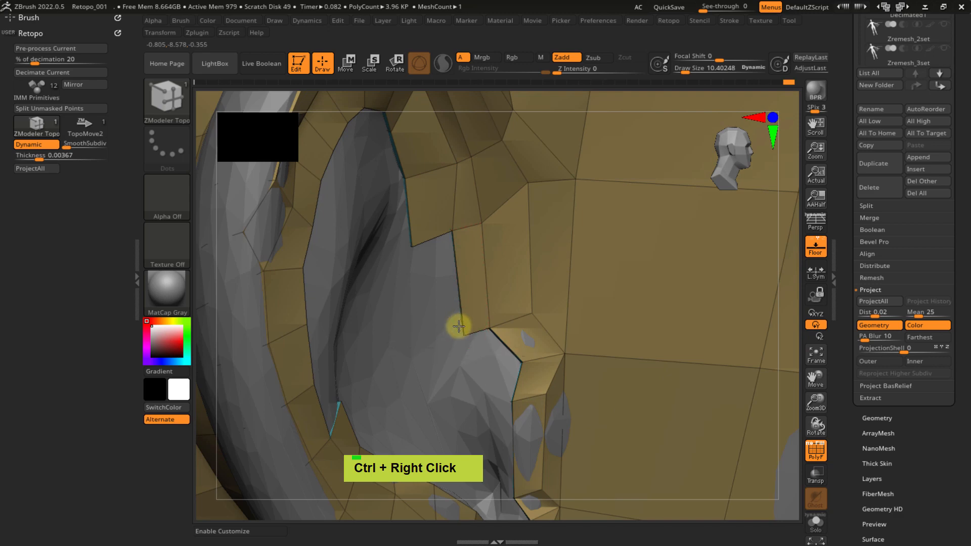
pyautogui.moveTo(449, 281); pyautogui.dragTo(422, 292)
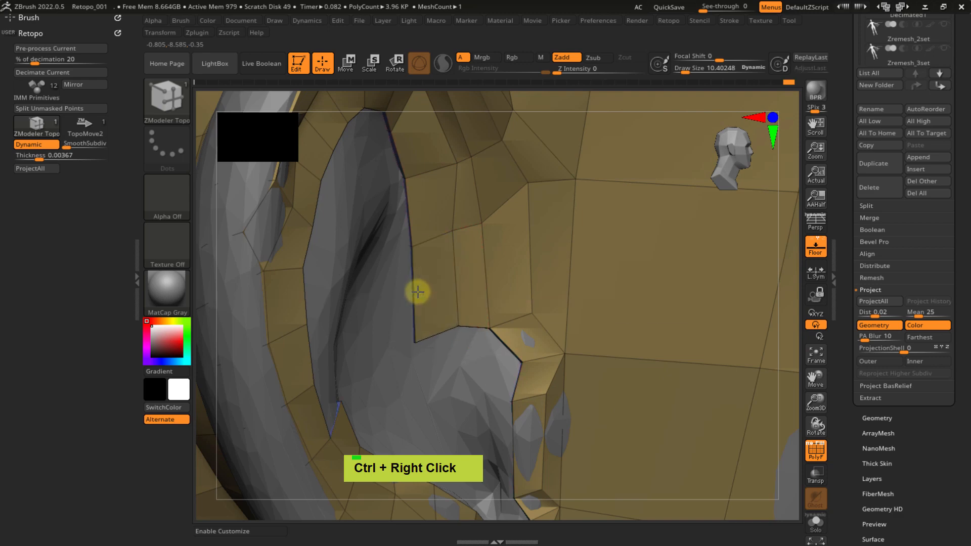
pyautogui.moveTo(438, 285)
pyautogui.keyDown('ctrl'); pyautogui.mouseDown(button='right')
pyautogui.moveTo(438, 263)
pyautogui.moveTo(399, 275)
pyautogui.moveTo(519, 259)
pyautogui.moveTo(467, 247)
pyautogui.mouseUp(button='right'); pyautogui.keyUp('ctrl')
pyautogui.keyDown('alt'); pyautogui.moveTo(354, 202); pyautogui.dragTo(518, 216, button='right'); pyautogui.keyUp('alt')
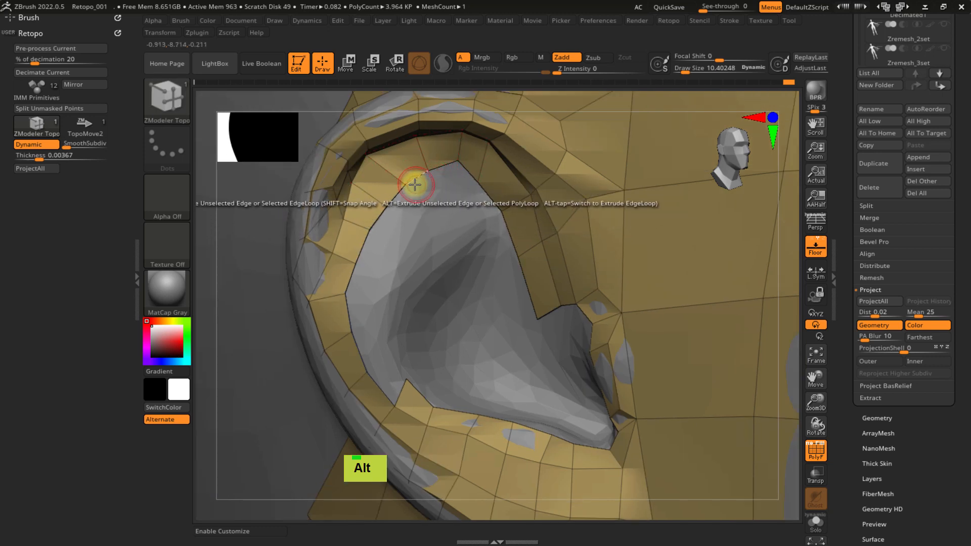
# - Extrude a row of faces along the upper and rear rim of the ear bowl and join it to the lower rim
pyautogui.keyDown('alt'); pyautogui.moveTo(439, 170); pyautogui.dragTo(456, 196); pyautogui.keyUp('alt')
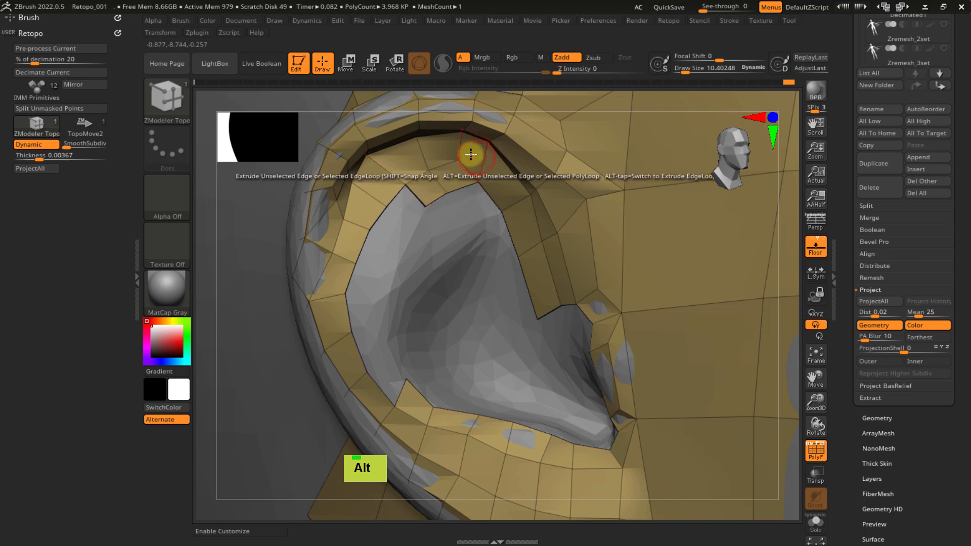
pyautogui.keyDown('alt'); pyautogui.moveTo(410, 198); pyautogui.dragTo(357, 330); pyautogui.keyUp('alt')
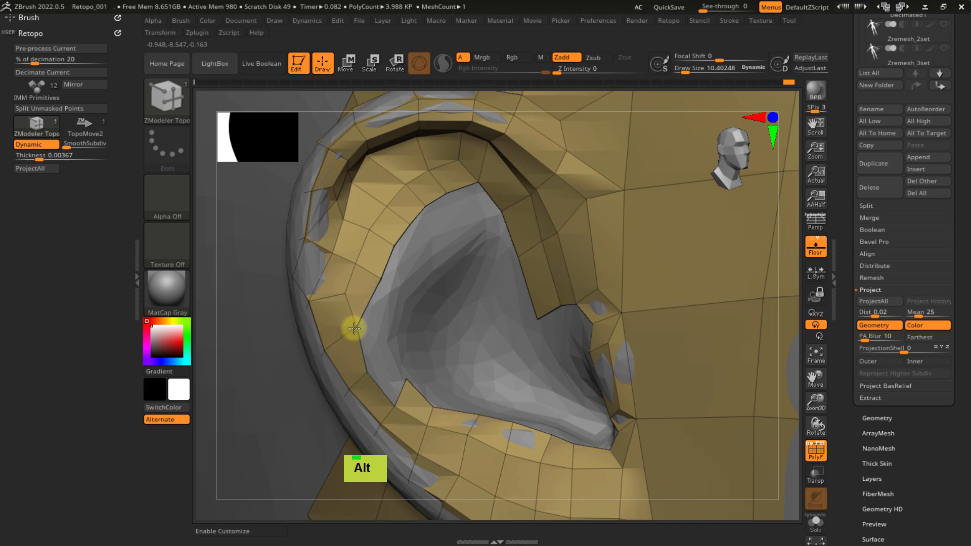
pyautogui.hotkey('ctrl', 'z')
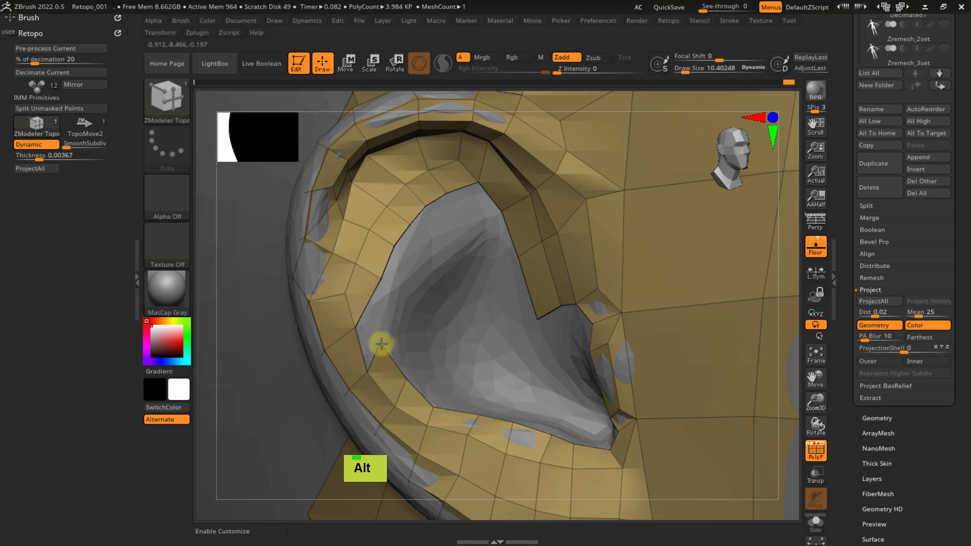
pyautogui.keyDown('alt'); pyautogui.moveTo(388, 347); pyautogui.dragTo(385, 356); pyautogui.keyUp('alt')
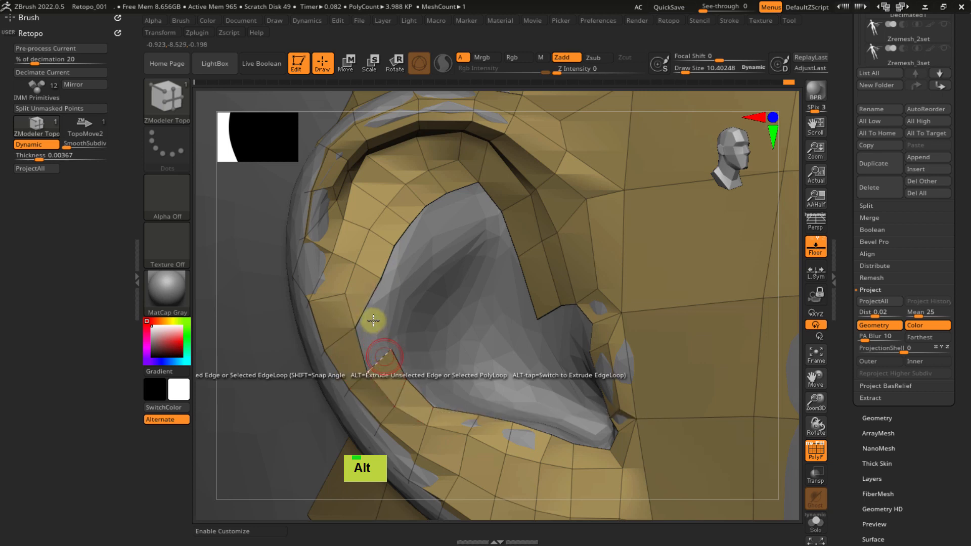
# - Extrude a second row of faces inward up the rear rim and across the top of the ear bowl
pyautogui.keyDown('alt'); pyautogui.moveTo(374, 321); pyautogui.dragTo(414, 259); pyautogui.keyUp('alt')
pyautogui.keyDown('alt'); pyautogui.moveTo(389, 323); pyautogui.dragTo(389, 323); pyautogui.keyUp('alt')
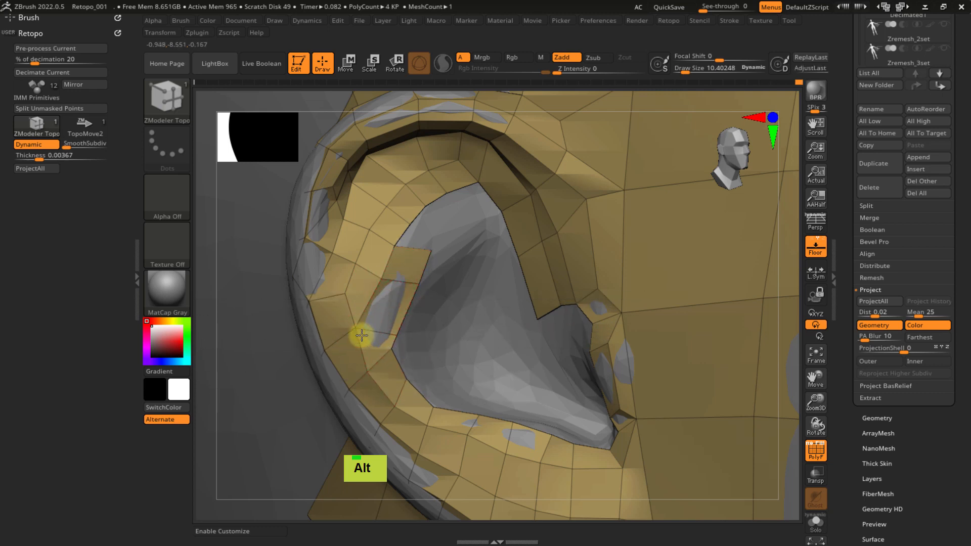
pyautogui.keyDown('alt'); pyautogui.moveTo(412, 258); pyautogui.dragTo(432, 214); pyautogui.keyUp('alt')
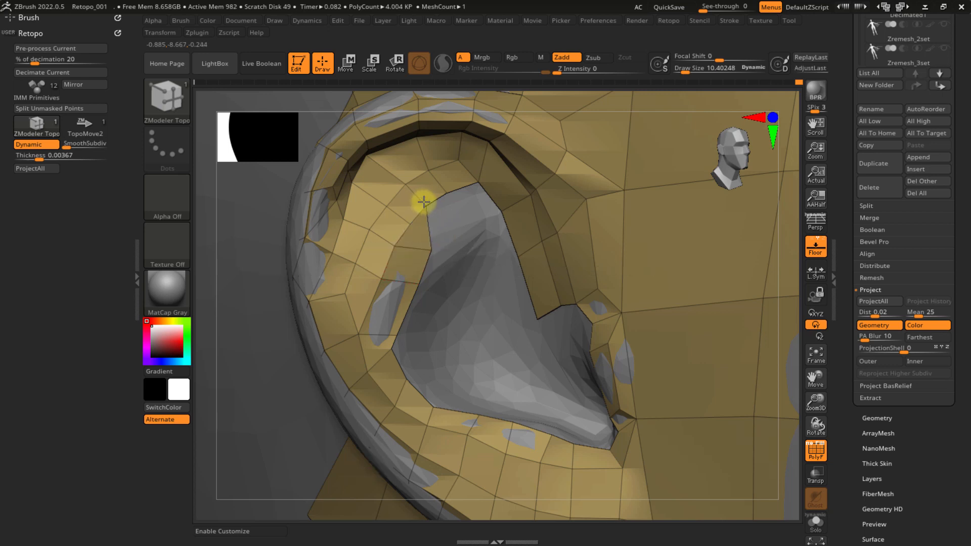
pyautogui.hotkey('ctrl', 'z')
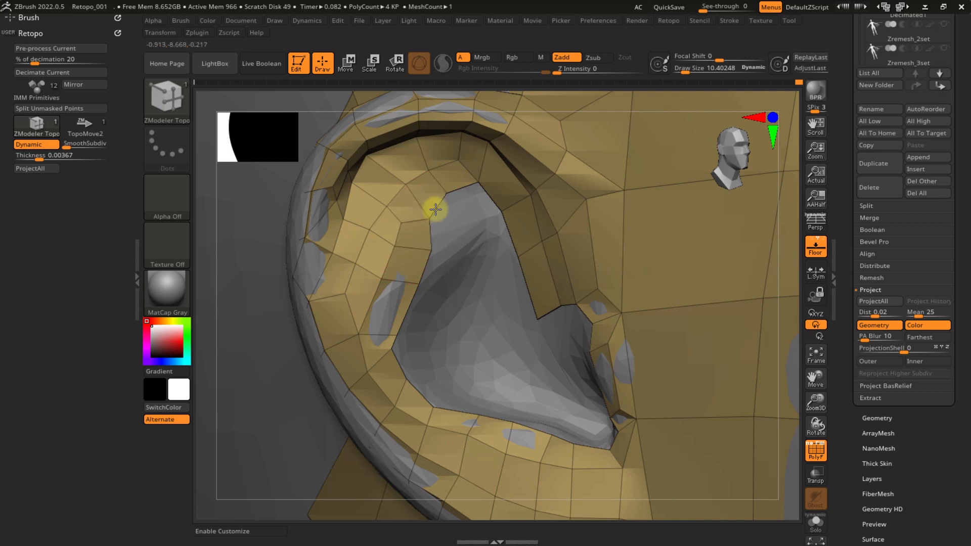
pyautogui.moveTo(426, 215); pyautogui.dragTo(502, 209)
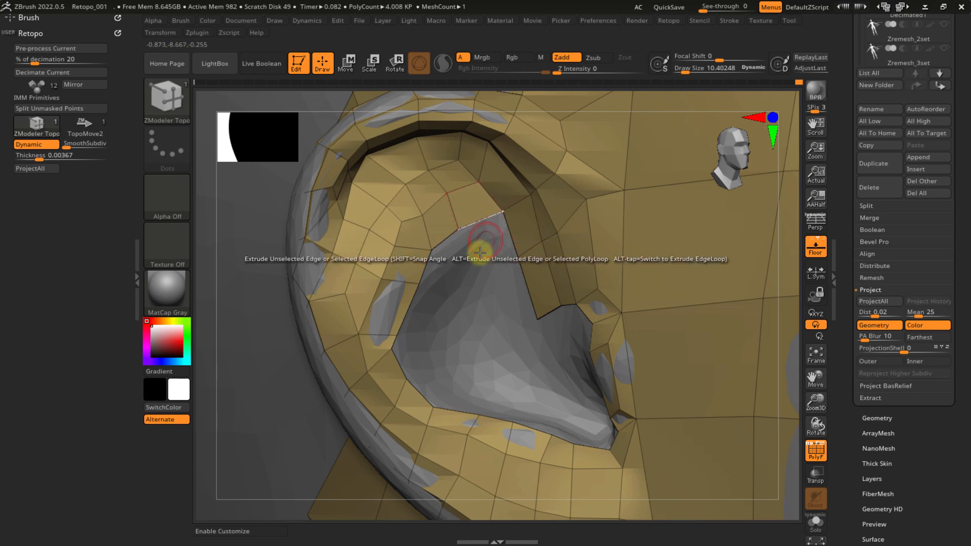
# - Extrude faces from the upper edge of the ear bowl down along its rear wall
pyautogui.keyDown('ctrl'); pyautogui.moveTo(450, 198); pyautogui.dragTo(358, 252, button='right'); pyautogui.keyUp('ctrl')
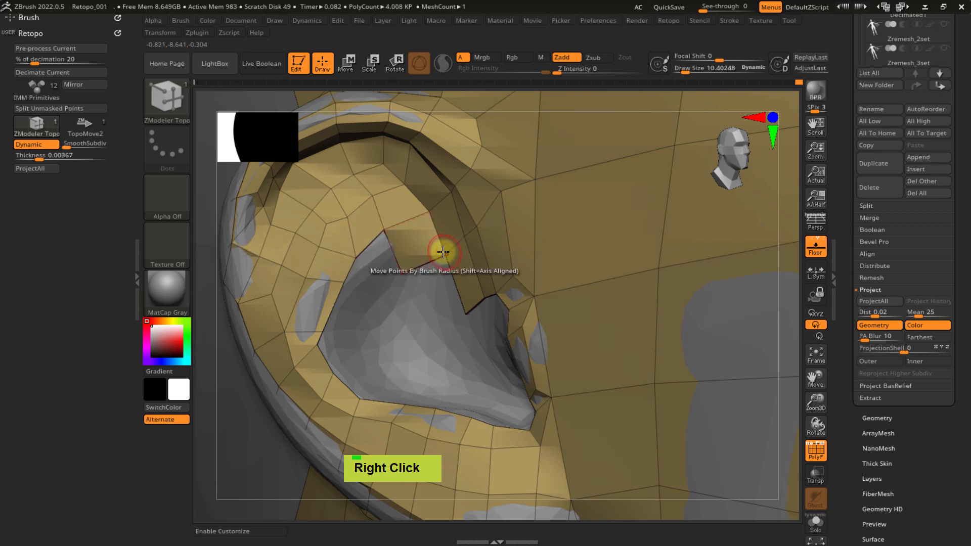
pyautogui.click(388, 277)
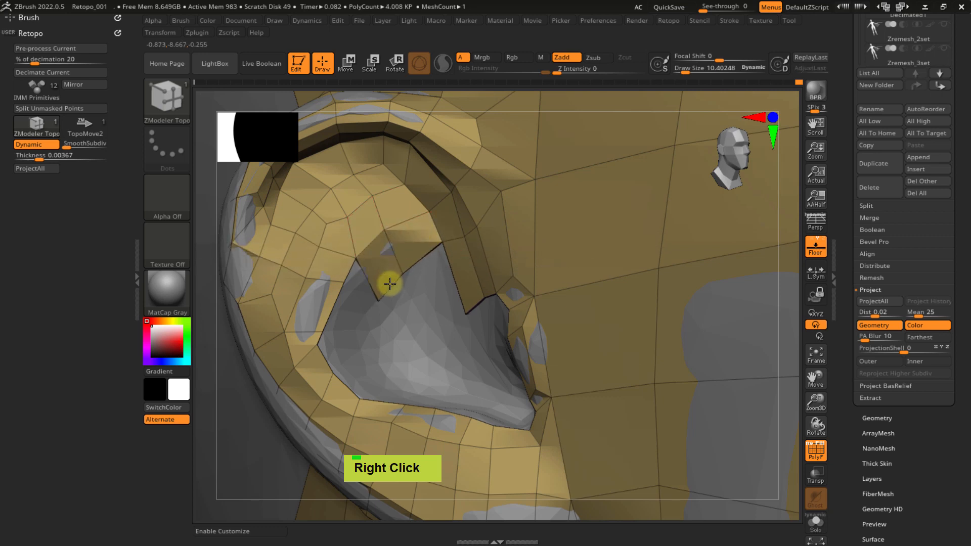
pyautogui.click(357, 284)
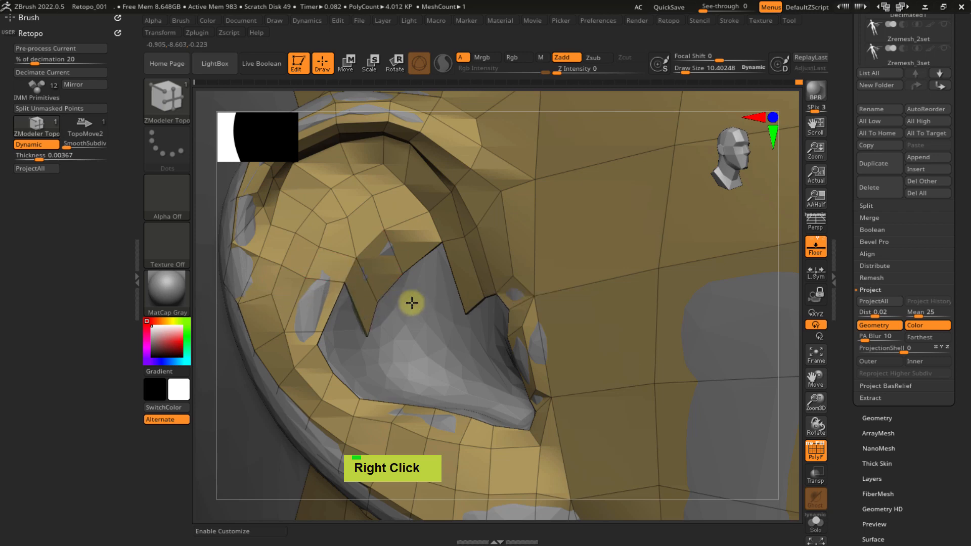
pyautogui.moveTo(425, 312); pyautogui.dragTo(420, 325, button='right')
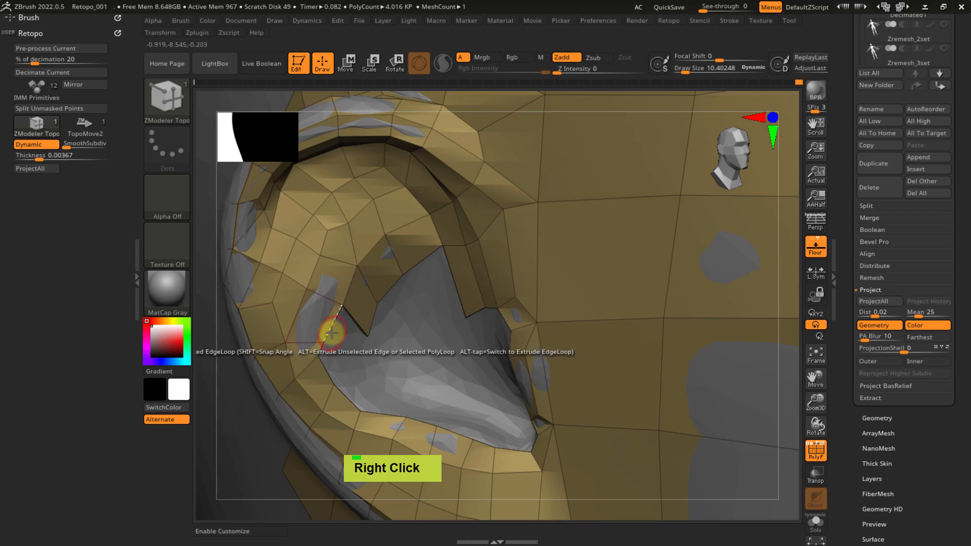
# - Continue the inner face row down the rear wall, closing the notch where it meets the lower rim
pyautogui.moveTo(339, 341)
pyautogui.keyDown('ctrl'); pyautogui.mouseDown(button='right')
pyautogui.moveTo(377, 347)
pyautogui.moveTo(390, 336)
pyautogui.moveTo(338, 324)
pyautogui.mouseUp(button='right'); pyautogui.keyUp('ctrl')
pyautogui.hotkey('ctrl', 'z')
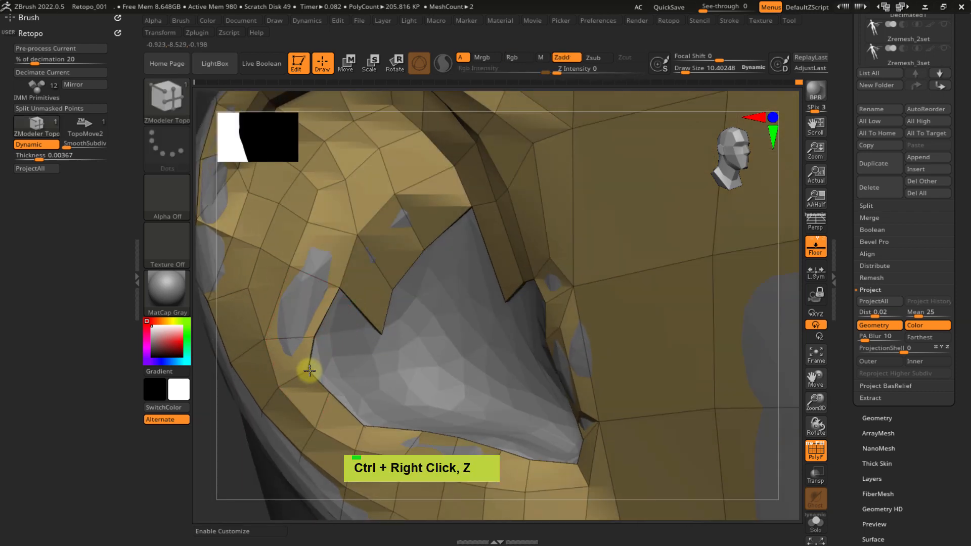
pyautogui.moveTo(326, 315); pyautogui.dragTo(372, 344)
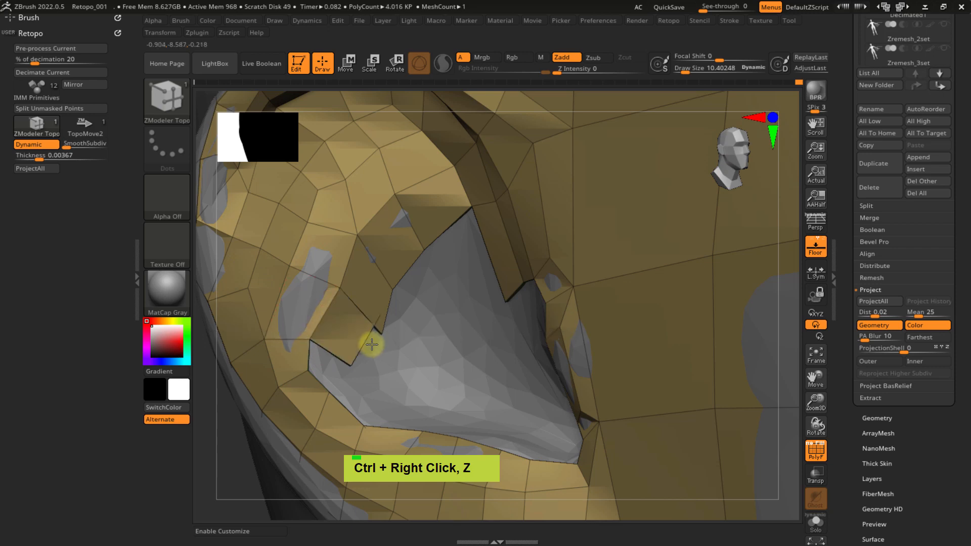
pyautogui.moveTo(355, 385); pyautogui.dragTo(358, 365)
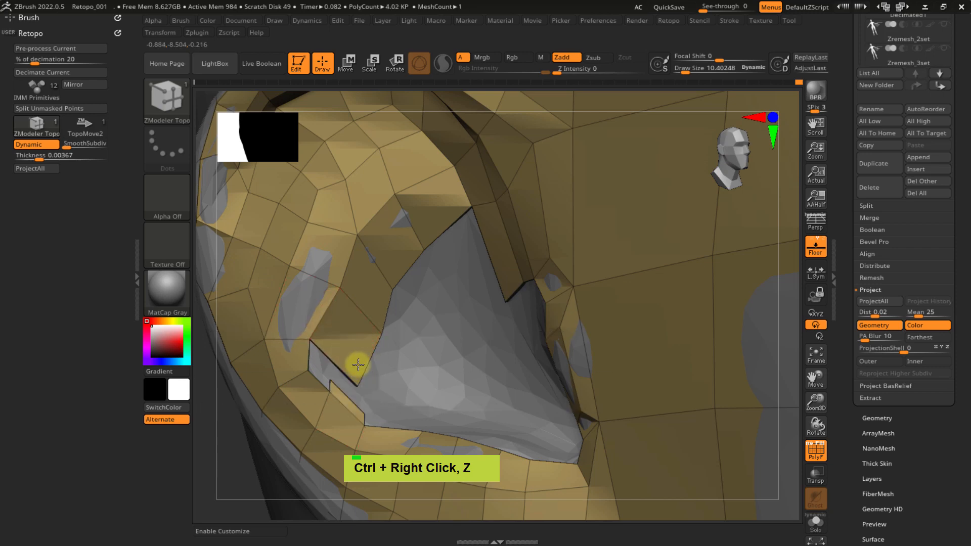
pyautogui.hotkey('ctrl', 'z')
pyautogui.keyDown('ctrl'); pyautogui.moveTo(380, 342); pyautogui.dragTo(358, 372, button='right'); pyautogui.keyUp('ctrl')
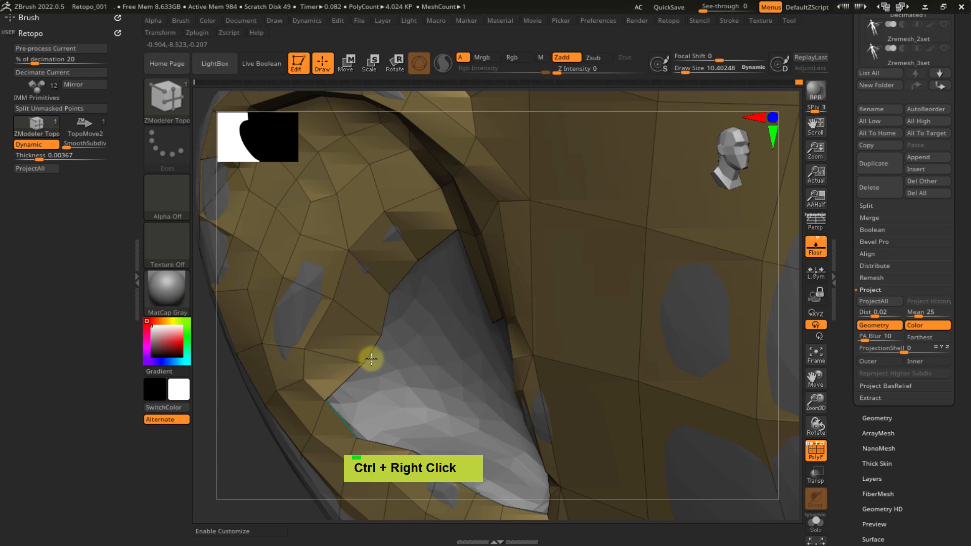
pyautogui.moveTo(371, 359); pyautogui.dragTo(359, 409, button='right')
pyautogui.moveTo(351, 414); pyautogui.dragTo(382, 383)
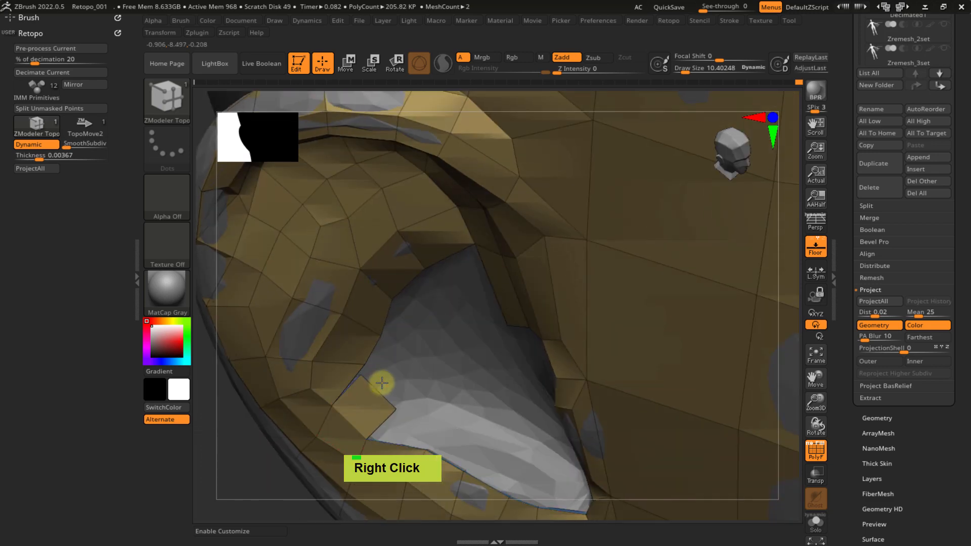
# - Extrude another face from the rear wall into the bowl and reposition its inner corner points
pyautogui.moveTo(406, 342); pyautogui.dragTo(405, 316, button='right')
pyautogui.moveTo(428, 324); pyautogui.dragTo(421, 318)
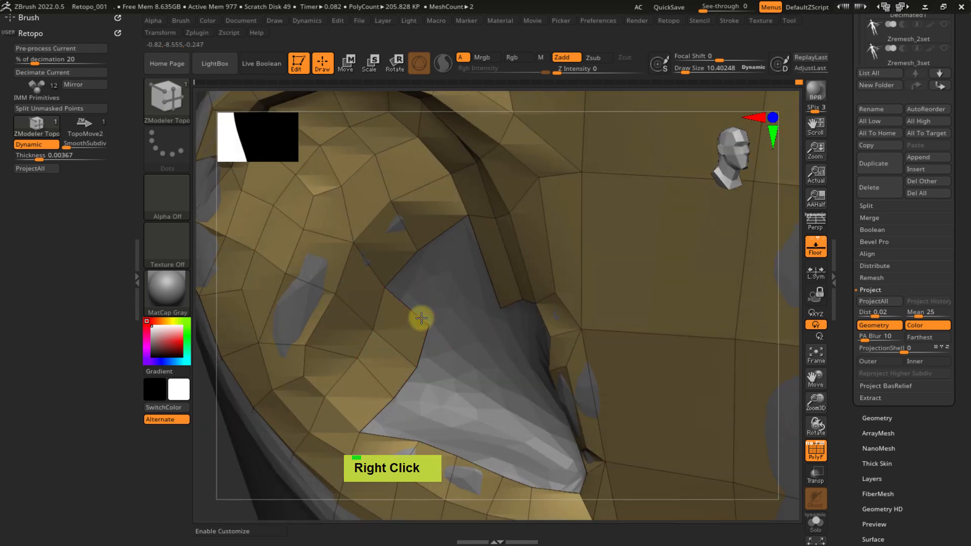
pyautogui.moveTo(417, 368); pyautogui.dragTo(404, 358)
pyautogui.moveTo(412, 311); pyautogui.dragTo(435, 286)
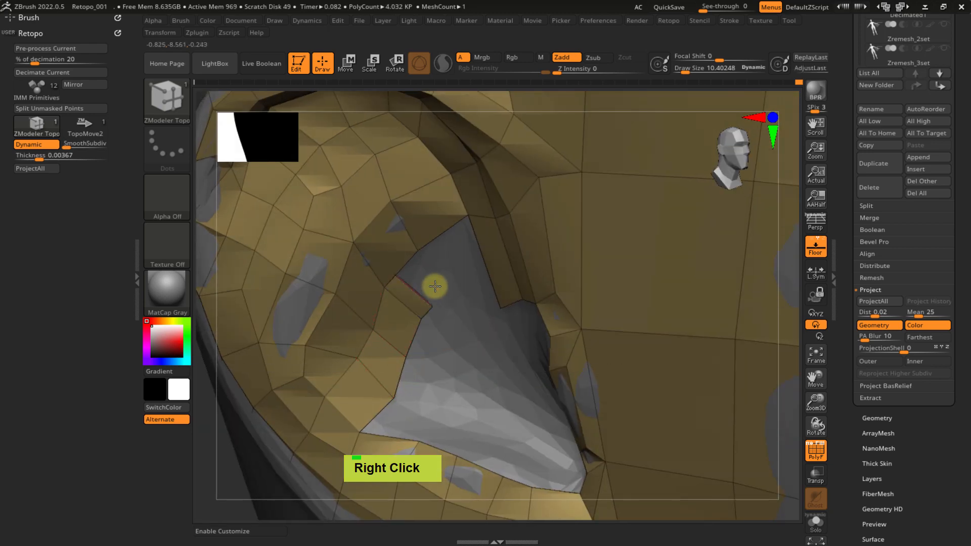
# - Fill the upper part of the ear bowl with faces bridging the rear wall and the front strip
pyautogui.moveTo(460, 280)
pyautogui.mouseDown(button='right')
pyautogui.moveTo(462, 305)
pyautogui.moveTo(457, 279)
pyautogui.mouseUp(button='right')
pyautogui.hotkey('ctrl', 'z')
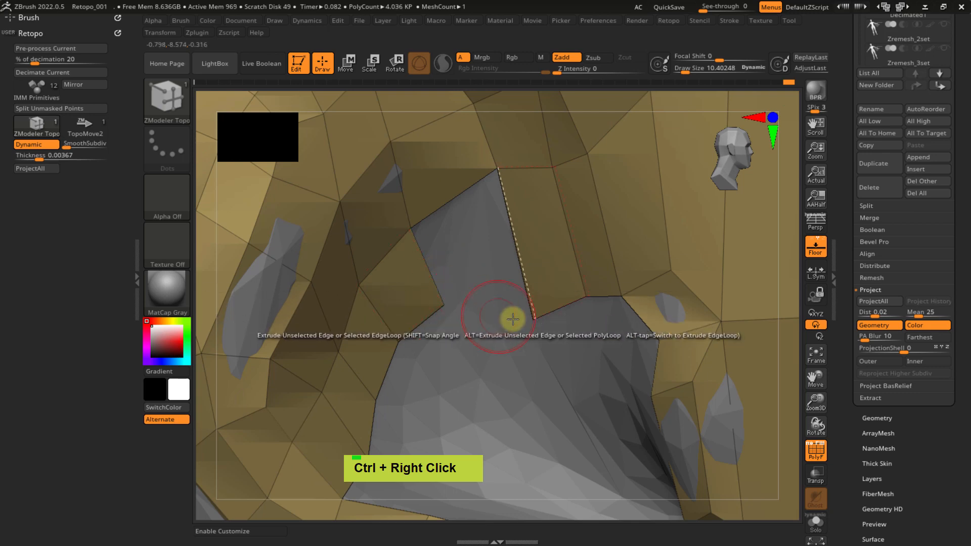
pyautogui.click(526, 311)
pyautogui.keyDown('ctrl'); pyautogui.moveTo(524, 306); pyautogui.dragTo(449, 297, button='right'); pyautogui.keyUp('ctrl')
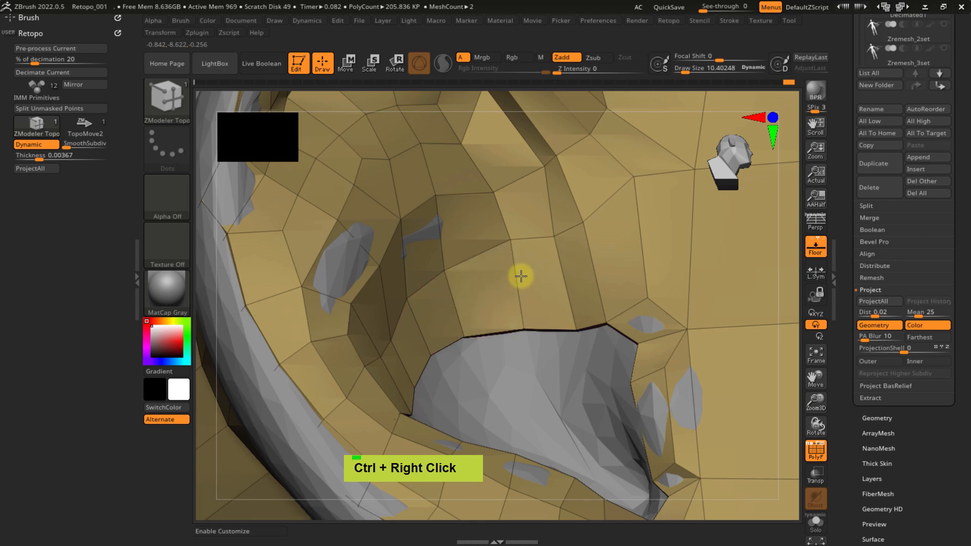
# - Extrude a further row of faces along the lower rear wall and join it to the filled upper bowl
pyautogui.moveTo(527, 288)
pyautogui.keyDown('ctrl'); pyautogui.mouseDown(button='right')
pyautogui.moveTo(542, 341)
pyautogui.moveTo(532, 250)
pyautogui.moveTo(477, 341)
pyautogui.moveTo(489, 344)
pyautogui.moveTo(449, 364)
pyautogui.mouseUp(button='right'); pyautogui.keyUp('ctrl')
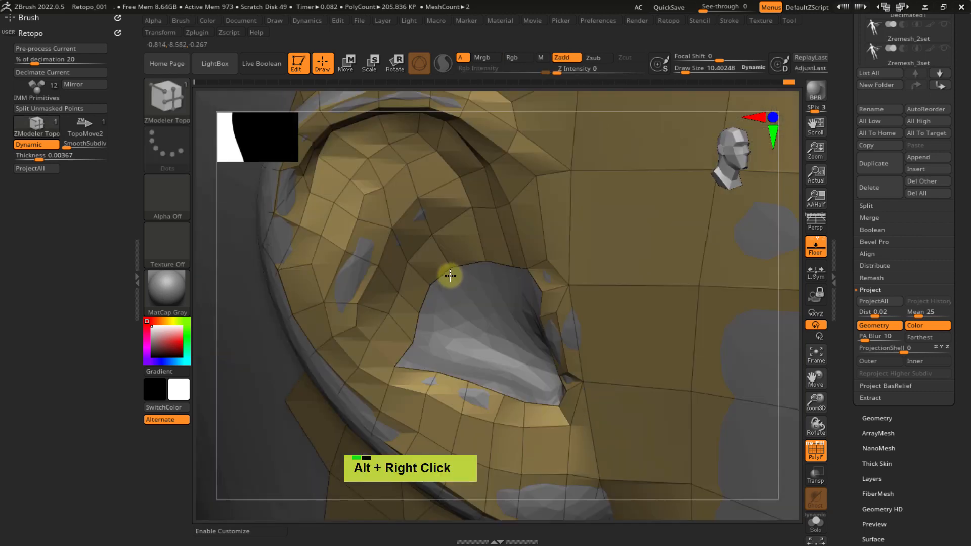
pyautogui.moveTo(449, 273)
pyautogui.mouseDown(button='right')
pyautogui.moveTo(494, 341)
pyautogui.moveTo(503, 297)
pyautogui.moveTo(514, 325)
pyautogui.moveTo(497, 326)
pyautogui.moveTo(494, 338)
pyautogui.mouseUp(button='right')
pyautogui.moveTo(382, 373); pyautogui.dragTo(441, 291)
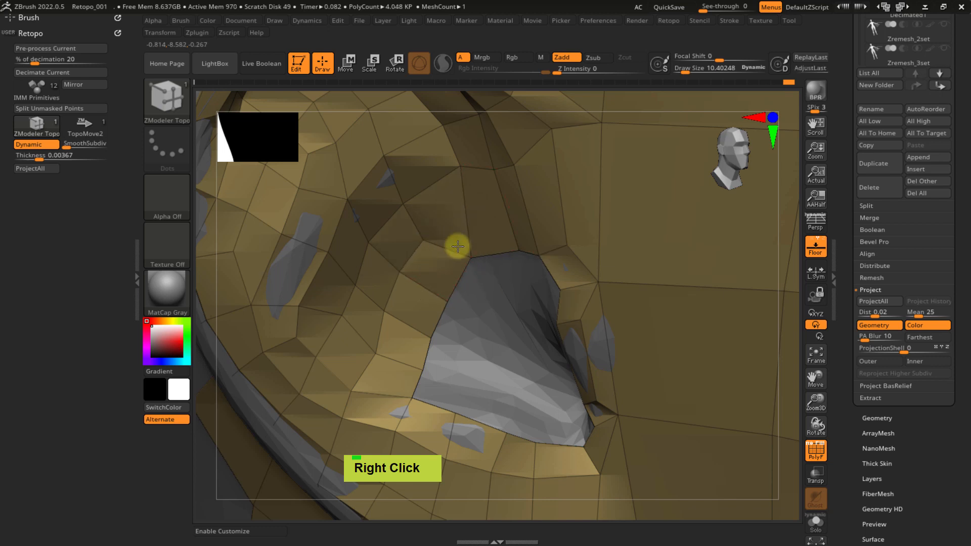
# - Extrude faces across the top of the remaining hole and weld them to the front wall of the ear
pyautogui.moveTo(477, 246); pyautogui.dragTo(462, 262, button='right')
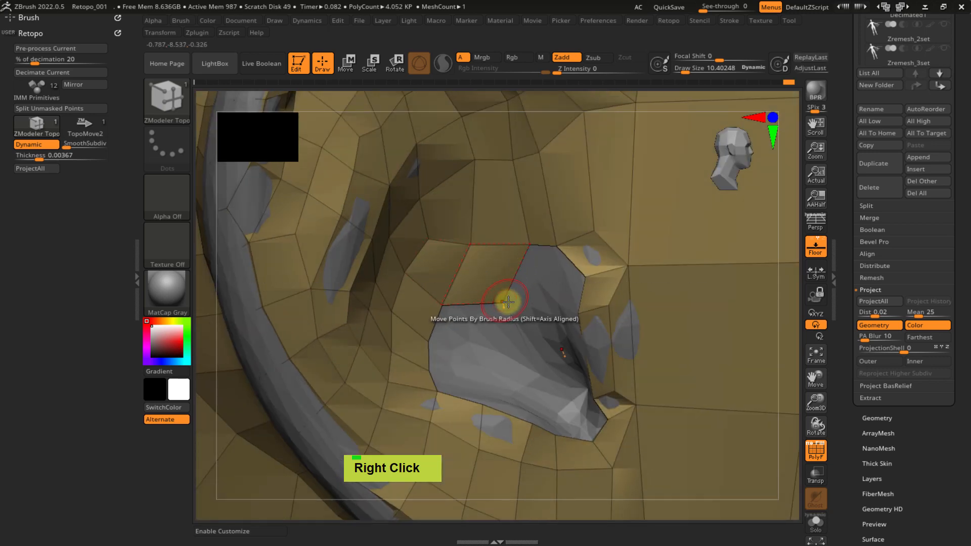
pyautogui.moveTo(466, 269); pyautogui.dragTo(500, 262, button='right')
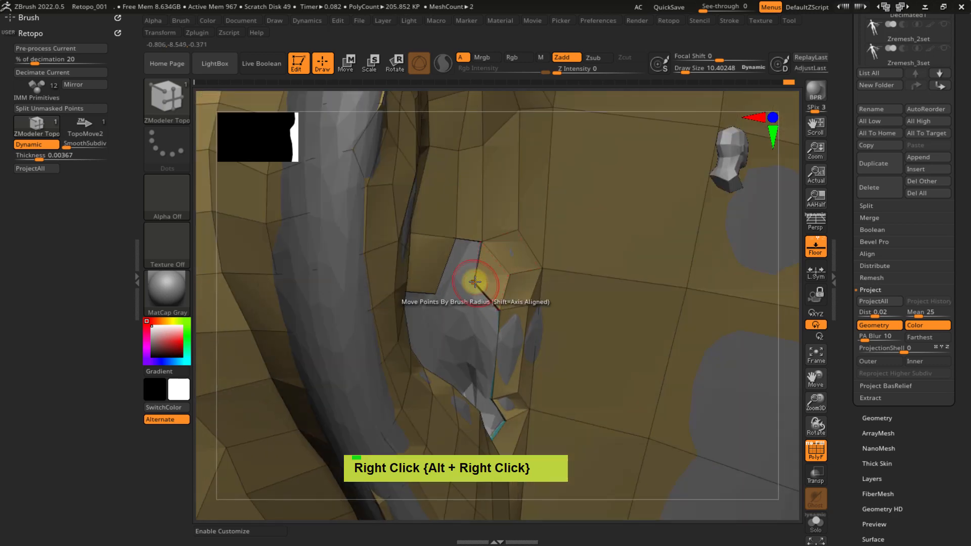
pyautogui.moveTo(445, 270); pyautogui.dragTo(484, 276)
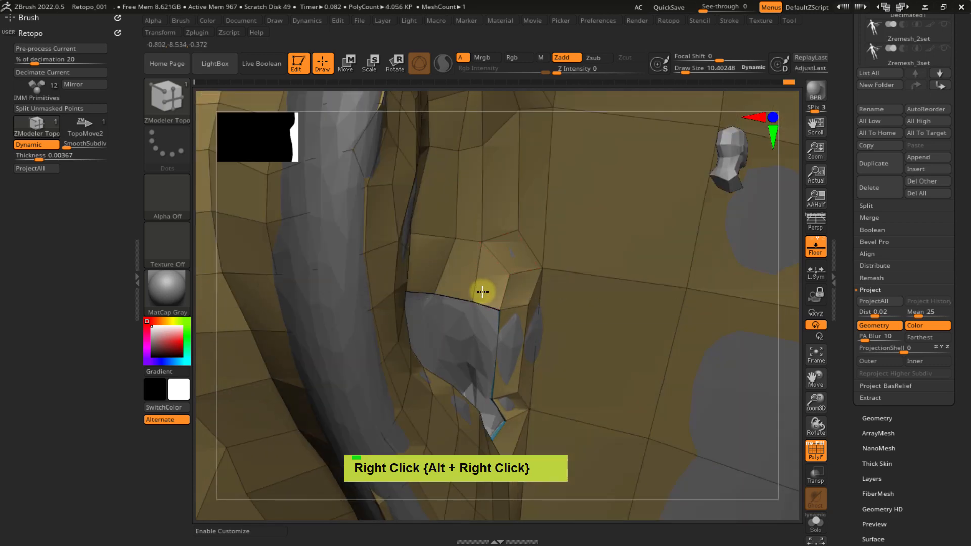
# - Extrude faces down the rear side of the remaining hole and weld them to the lower rim
pyautogui.moveTo(452, 308)
pyautogui.mouseDown(button='right')
pyautogui.moveTo(520, 243)
pyautogui.moveTo(473, 288)
pyautogui.moveTo(445, 288)
pyautogui.moveTo(401, 317)
pyautogui.moveTo(452, 309)
pyautogui.mouseUp(button='right')
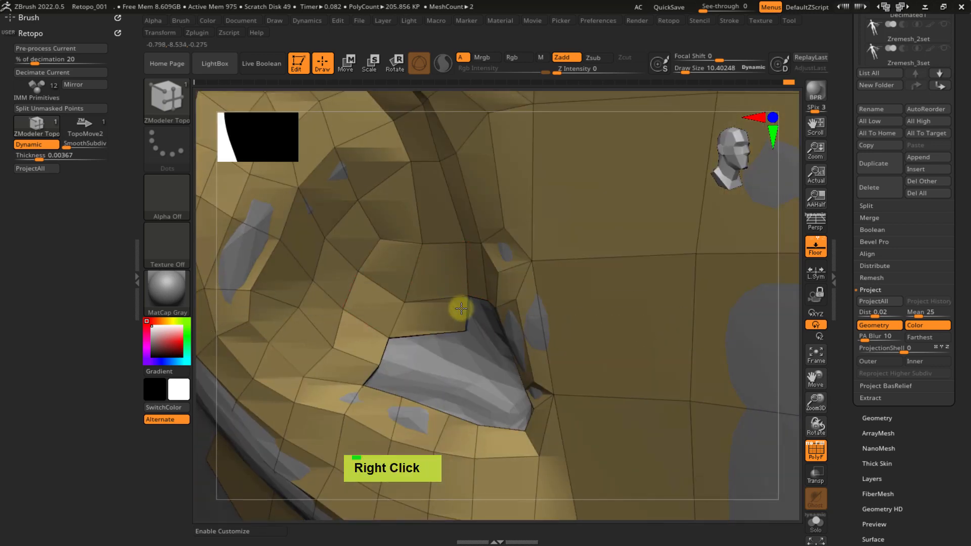
pyautogui.keyDown('alt'); pyautogui.moveTo(412, 344); pyautogui.dragTo(464, 238, button='right'); pyautogui.keyUp('alt')
pyautogui.moveTo(464, 281); pyautogui.dragTo(463, 245, button='right')
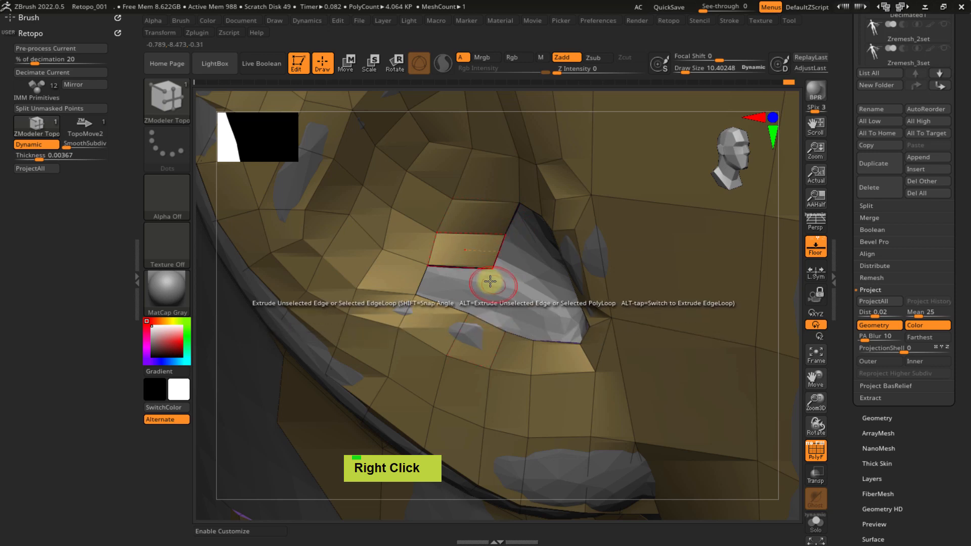
pyautogui.moveTo(490, 282); pyautogui.dragTo(443, 313)
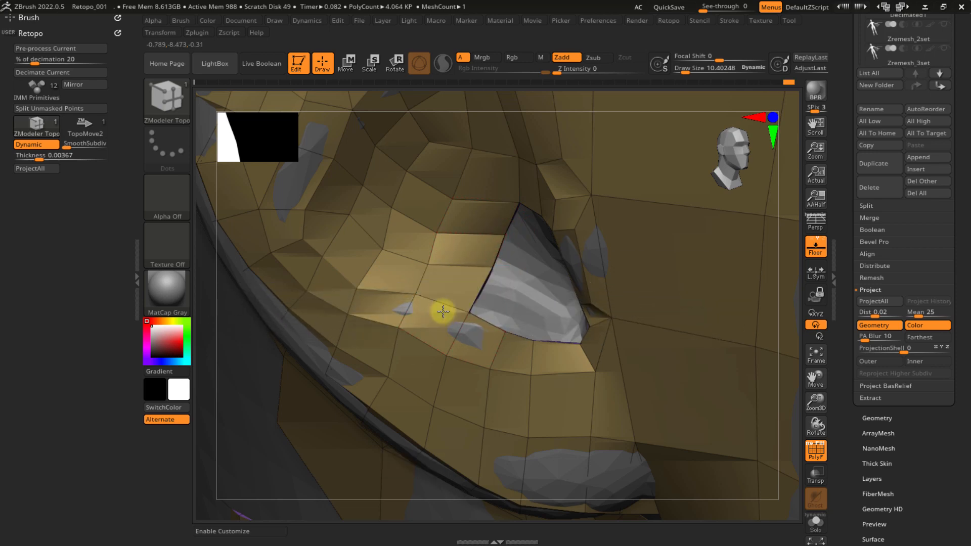
# - Move and smooth the faces behind the remaining ear hole with the TopoMove2 brush at a draw size of about 41.6
pyautogui.moveTo(443, 313); pyautogui.dragTo(458, 289, button='right')
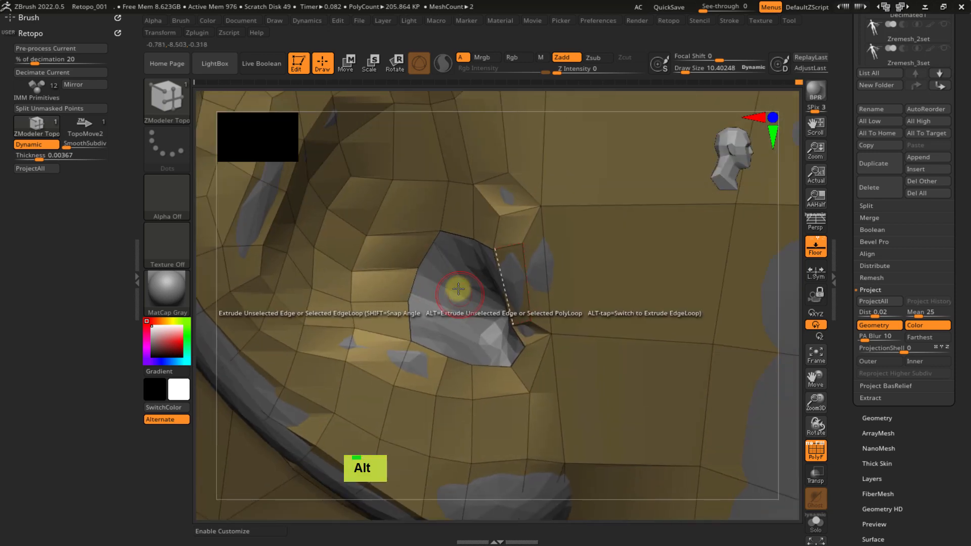
pyautogui.press('s')
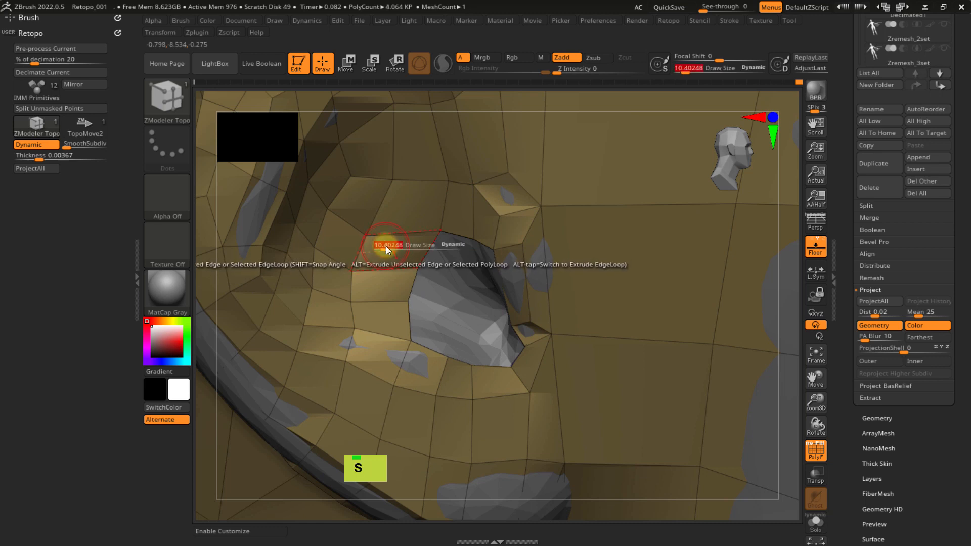
pyautogui.moveTo(386, 247)
pyautogui.mouseDown()
pyautogui.moveTo(395, 245)
pyautogui.moveTo(357, 239)
pyautogui.moveTo(368, 238)
pyautogui.mouseUp()
pyautogui.hotkey('ctrl', 'x')
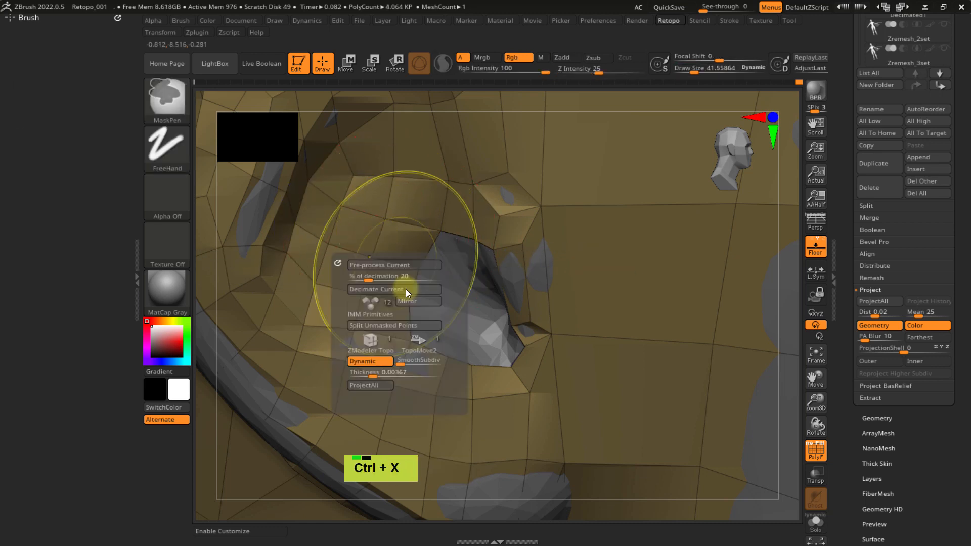
pyautogui.click(420, 330)
pyautogui.moveTo(376, 227); pyautogui.dragTo(352, 294)
pyautogui.keyDown('shift'); pyautogui.click(358, 349); pyautogui.keyUp('shift')
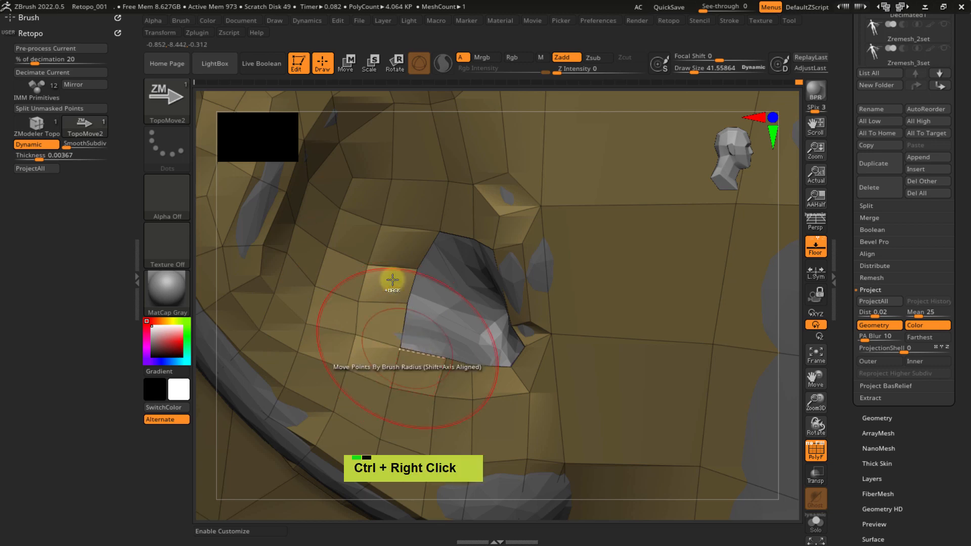
# - Smooth the faces along the ear's outer rear rim and undo the last change
pyautogui.moveTo(390, 277)
pyautogui.keyDown('ctrl'); pyautogui.mouseDown(button='right')
pyautogui.moveTo(345, 253)
pyautogui.moveTo(686, 355)
pyautogui.mouseUp(button='right'); pyautogui.keyUp('ctrl')
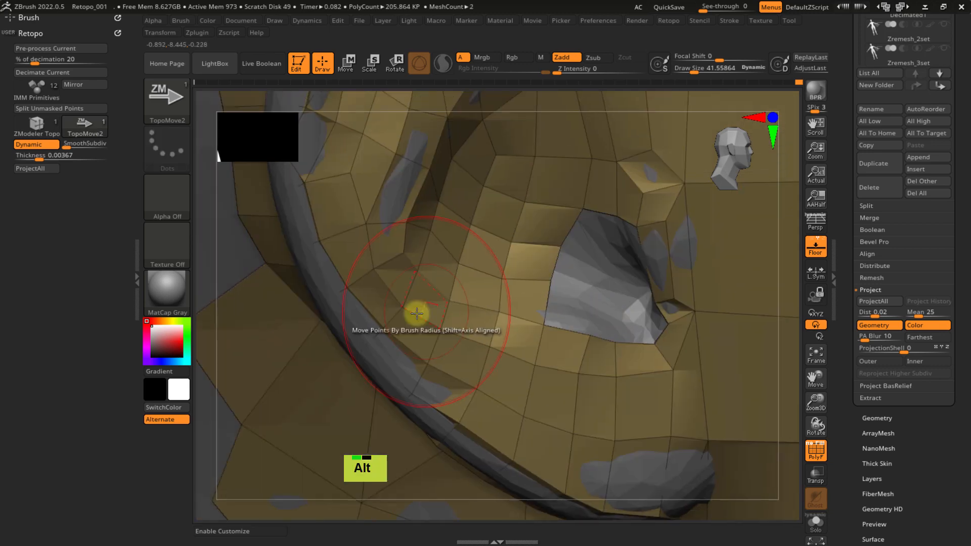
pyautogui.keyDown('shift'); pyautogui.click(349, 287); pyautogui.keyUp('shift')
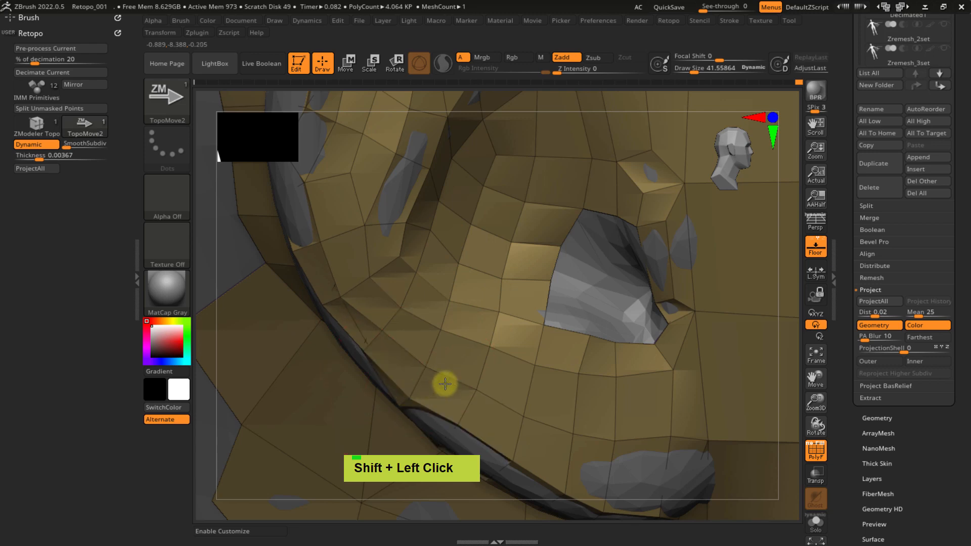
pyautogui.moveTo(445, 384)
pyautogui.keyDown('ctrl'); pyautogui.mouseDown(button='right')
pyautogui.moveTo(433, 349)
pyautogui.moveTo(470, 289)
pyautogui.moveTo(412, 354)
pyautogui.moveTo(445, 347)
pyautogui.moveTo(442, 339)
pyautogui.moveTo(372, 347)
pyautogui.moveTo(408, 351)
pyautogui.moveTo(410, 316)
pyautogui.moveTo(404, 342)
pyautogui.moveTo(423, 340)
pyautogui.moveTo(451, 299)
pyautogui.moveTo(471, 349)
pyautogui.moveTo(459, 342)
pyautogui.mouseUp(button='right'); pyautogui.keyUp('ctrl')
pyautogui.press('ctrl')
pyautogui.hotkey('ctrl', 'z')
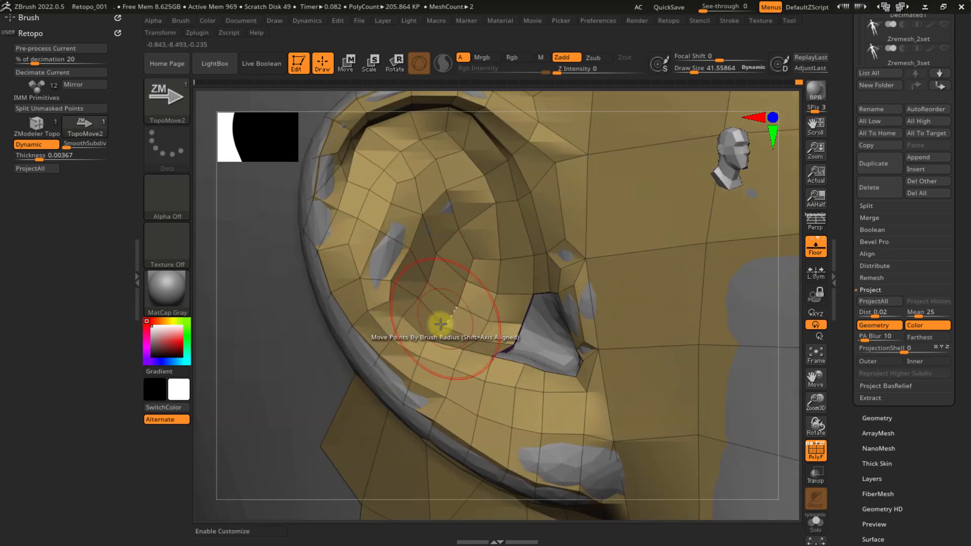
# - Set the draw size to about 19 and try to pull the hole's upper rear edge inward, undoing the pull
pyautogui.keyDown('alt'); pyautogui.moveTo(440, 298); pyautogui.dragTo(416, 270, button='right'); pyautogui.keyUp('alt')
pyautogui.press('s')
pyautogui.press('s')
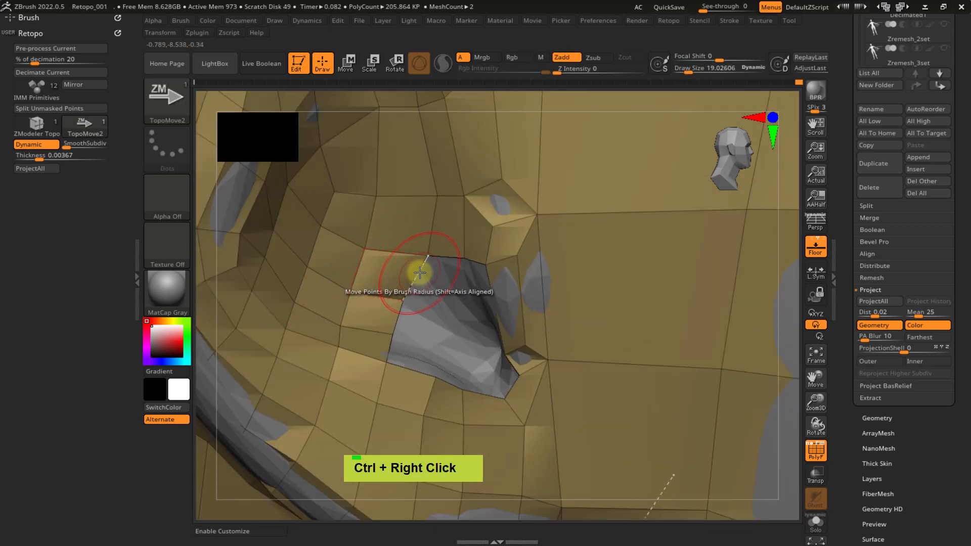
pyautogui.moveTo(419, 273); pyautogui.dragTo(448, 273)
pyautogui.hotkey('ctrl', 'z')
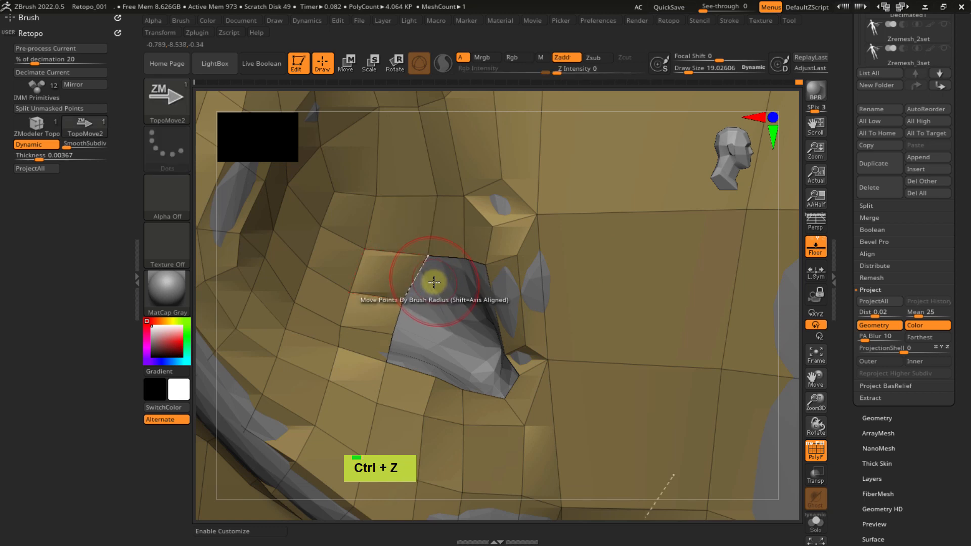
# - Extrude a face with the ZModeler Topo brush from the hole's upper rear edge and weld it to the top edge
pyautogui.hotkey('ctrl', 'x')
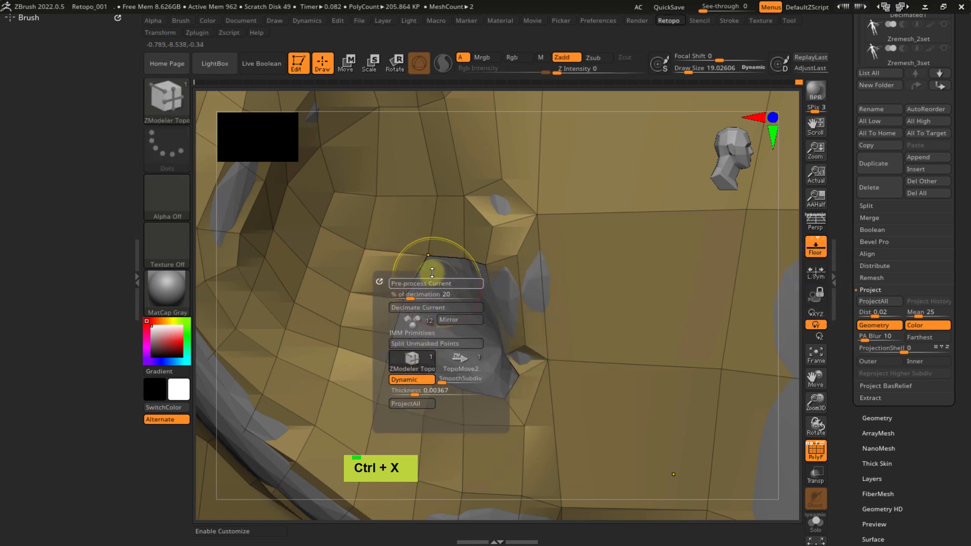
pyautogui.click(380, 281)
pyautogui.keyDown('ctrl'); pyautogui.moveTo(455, 289); pyautogui.dragTo(433, 290, button='right'); pyautogui.keyUp('ctrl')
pyautogui.moveTo(413, 288); pyautogui.dragTo(457, 298)
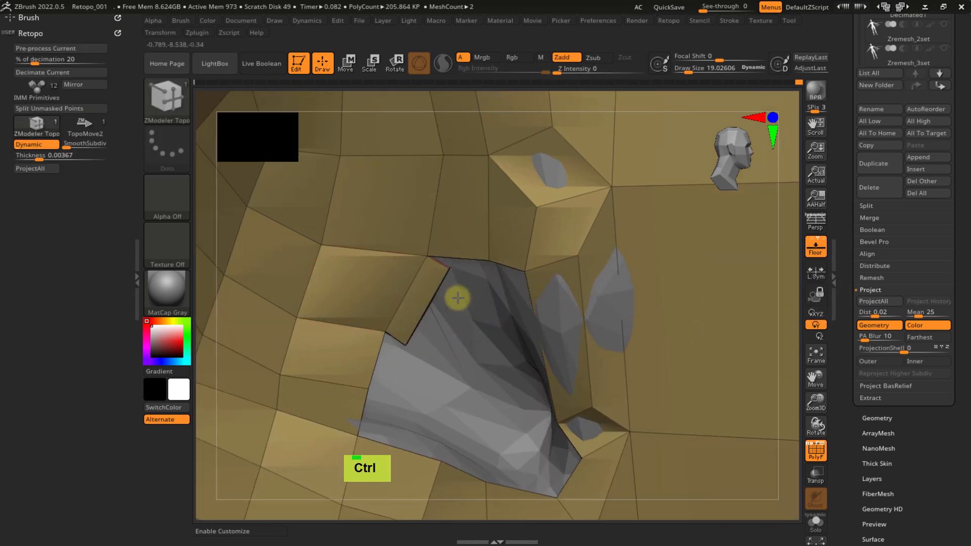
pyautogui.moveTo(490, 299); pyautogui.dragTo(448, 330, button='right')
pyautogui.moveTo(447, 330); pyautogui.dragTo(469, 322)
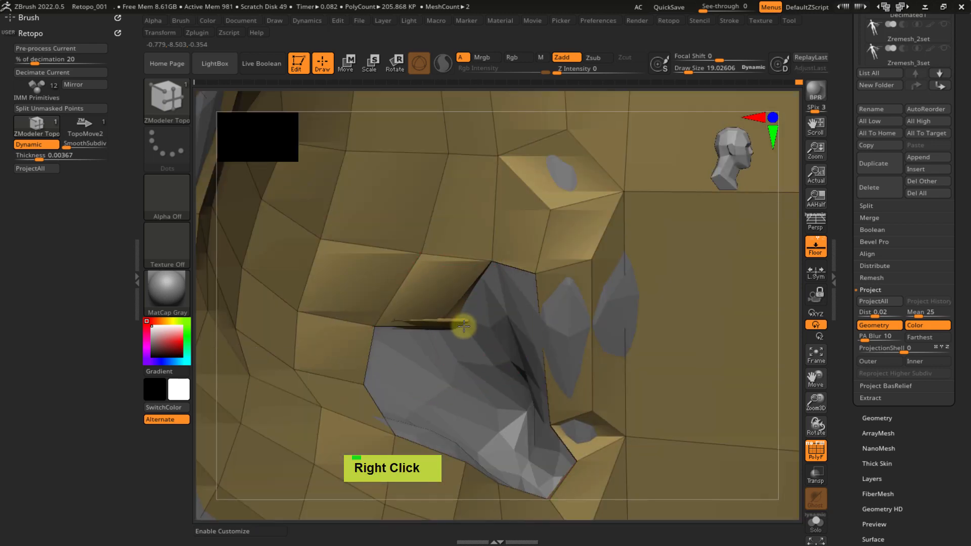
# - Undo the trial faces and extrude new ones down the rear wall to the hole's lower rim
pyautogui.hotkey('ctrl', 'z')
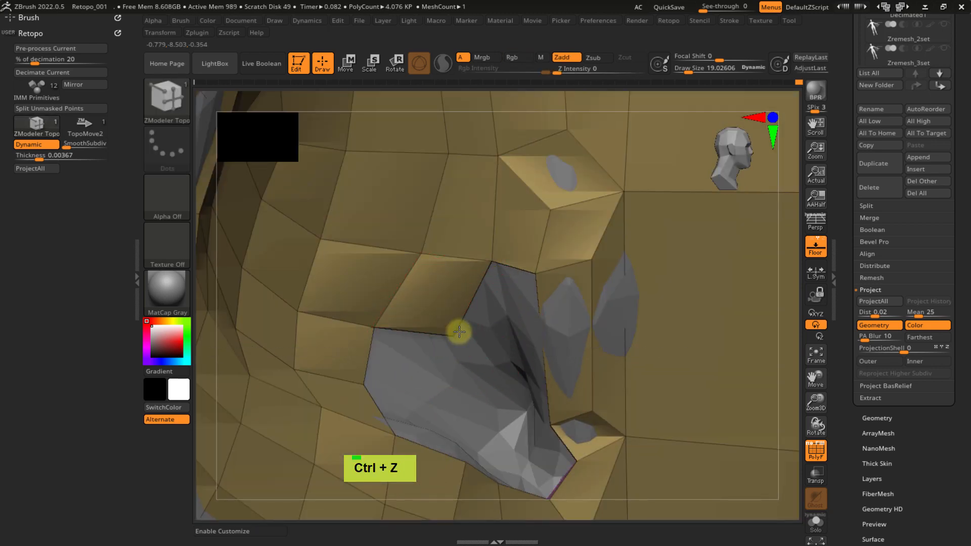
pyautogui.moveTo(417, 390); pyautogui.dragTo(407, 386)
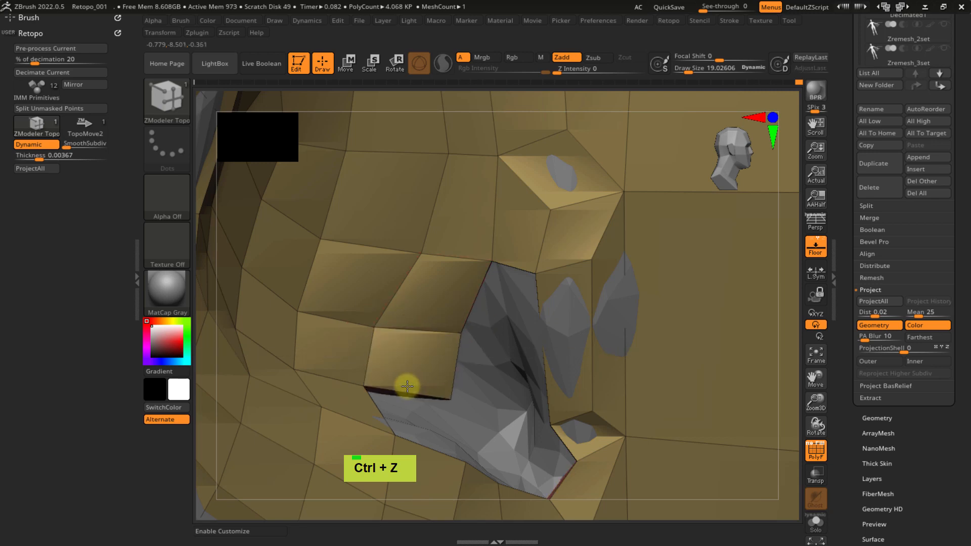
pyautogui.moveTo(447, 404); pyautogui.dragTo(459, 311, button='right')
pyautogui.hotkey('ctrl', 'z')
pyautogui.hotkey('ctrl', 'z')
pyautogui.hotkey('ctrl', 'z')
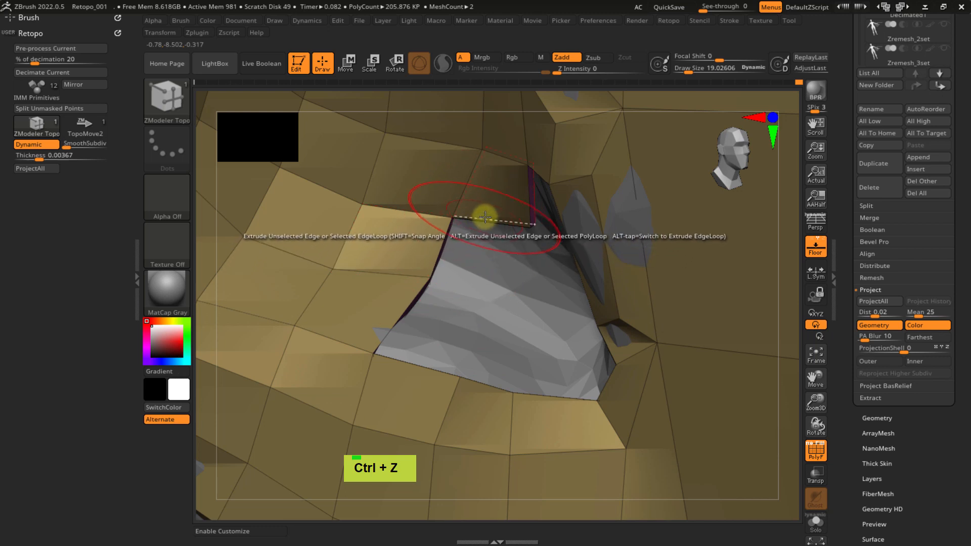
pyautogui.hotkey('ctrl', 'z')
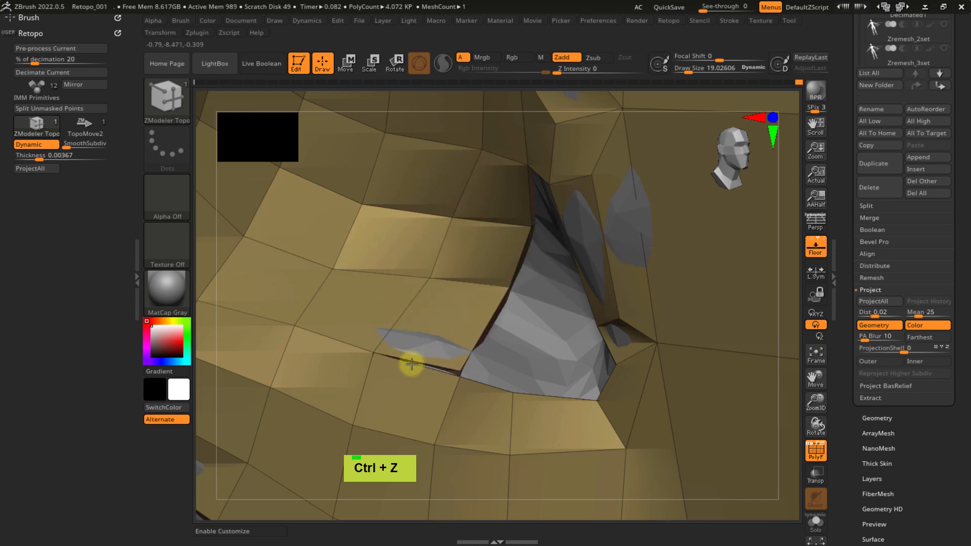
# - Set the draw size to about 10.4 and extrude faces across the top of the hole and onto its front wall
pyautogui.keyDown('ctrl'); pyautogui.moveTo(487, 346); pyautogui.dragTo(483, 317, button='right'); pyautogui.keyUp('ctrl')
pyautogui.press('s')
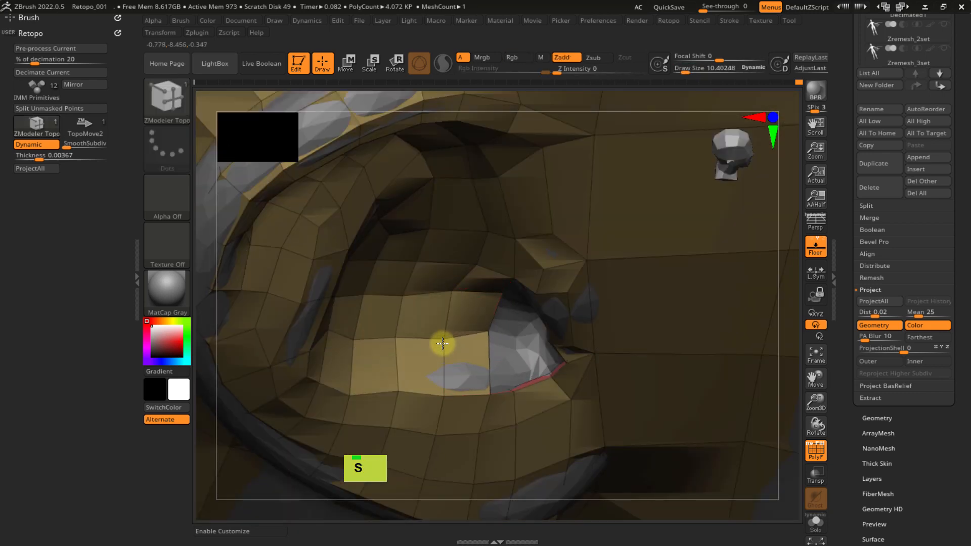
pyautogui.moveTo(442, 344); pyautogui.dragTo(397, 217, button='right')
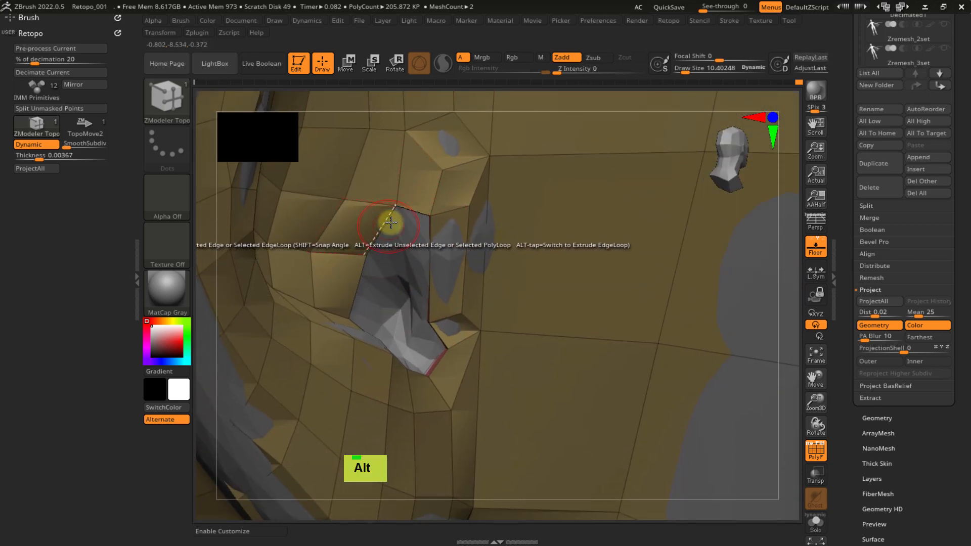
pyautogui.moveTo(405, 266); pyautogui.dragTo(436, 322, button='right')
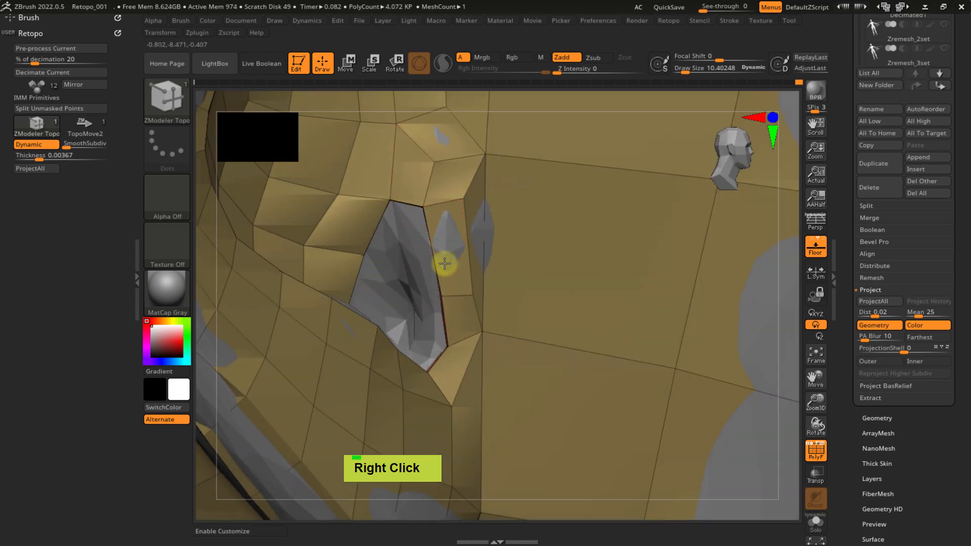
pyautogui.moveTo(445, 264); pyautogui.dragTo(438, 264, button='right')
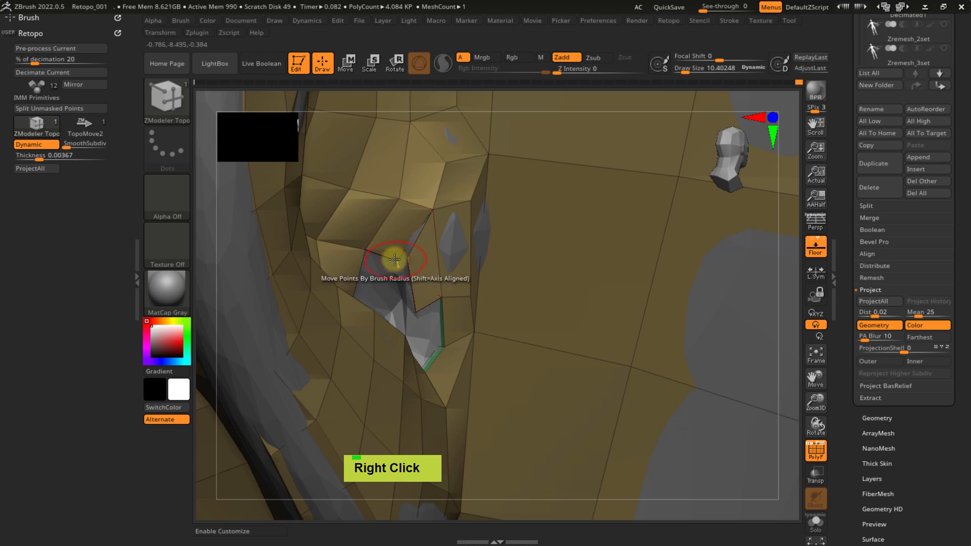
pyautogui.moveTo(439, 285); pyautogui.dragTo(440, 358, button='right')
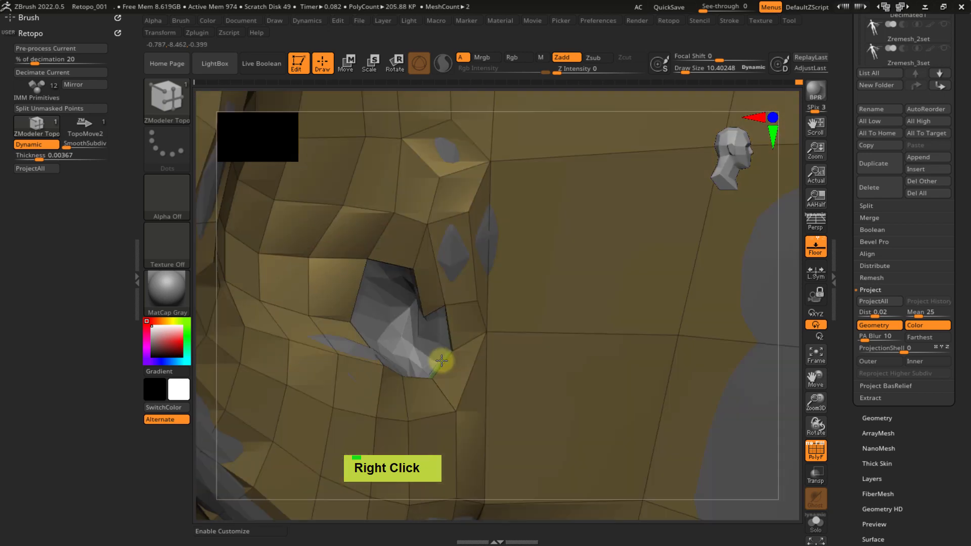
pyautogui.doubleClick(422, 315)
pyautogui.moveTo(421, 315)
pyautogui.mouseDown(button='right')
pyautogui.moveTo(455, 351)
pyautogui.moveTo(449, 343)
pyautogui.mouseUp(button='right')
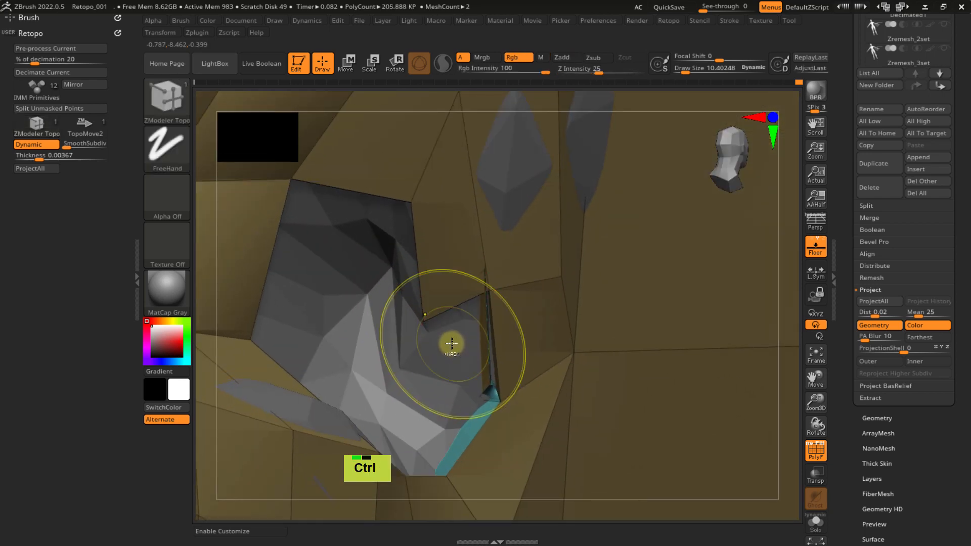
pyautogui.hotkey('ctrl', 'z')
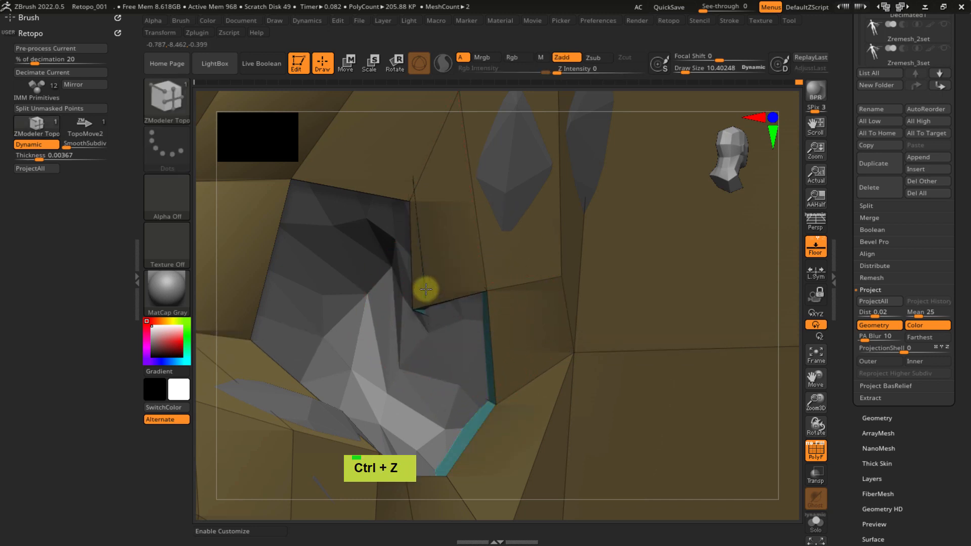
pyautogui.hotkey('ctrl', 'z')
# - Reposition the inner corner of the new front wall face with the TopoMove2 brush at a draw size of about 4.56
pyautogui.hotkey('ctrl', 'x')
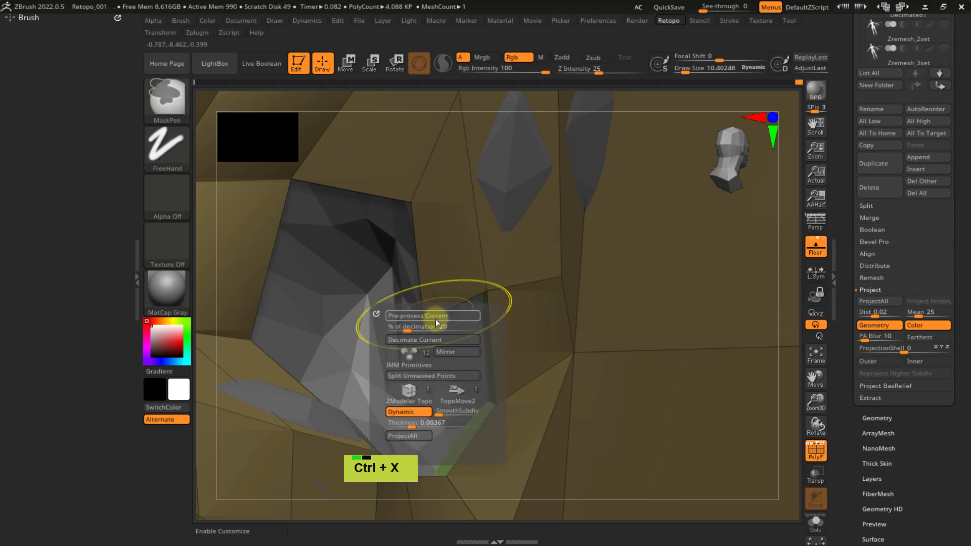
pyautogui.click(457, 391)
pyautogui.press('s')
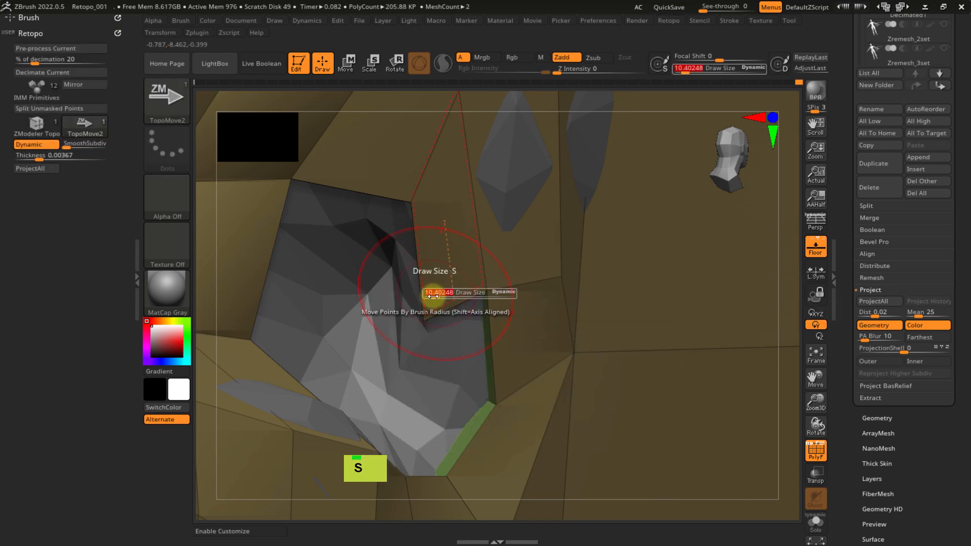
pyautogui.moveTo(433, 295); pyautogui.dragTo(429, 296)
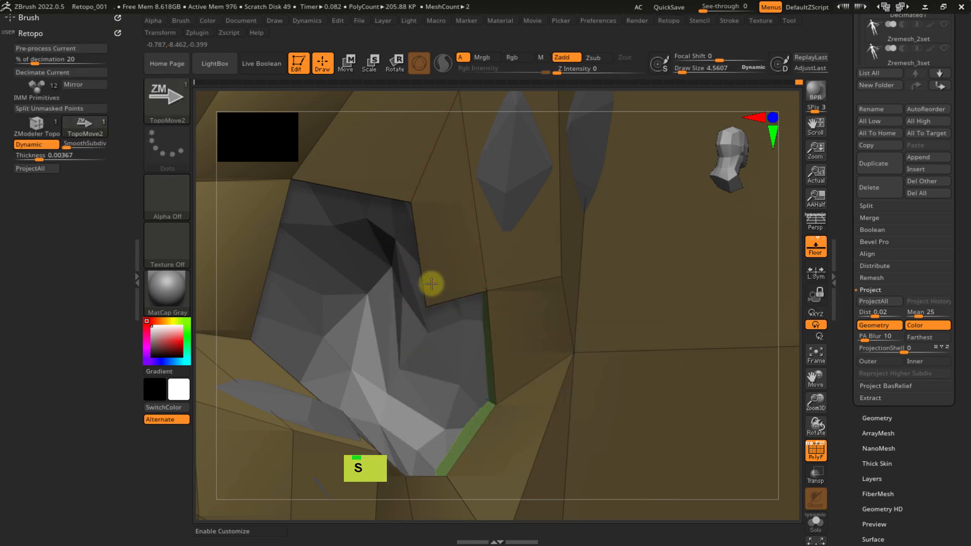
pyautogui.keyDown('ctrl'); pyautogui.moveTo(428, 303); pyautogui.dragTo(400, 269, button='right'); pyautogui.keyUp('ctrl')
pyautogui.moveTo(400, 269)
pyautogui.keyDown('ctrl'); pyautogui.mouseDown(button='right')
pyautogui.moveTo(432, 312)
pyautogui.moveTo(445, 309)
pyautogui.mouseUp(button='right'); pyautogui.keyUp('ctrl')
# - Extrude a face with the ZModeler Topo brush down the front wall toward the hole's lower front corner
pyautogui.hotkey('ctrl', 'x')
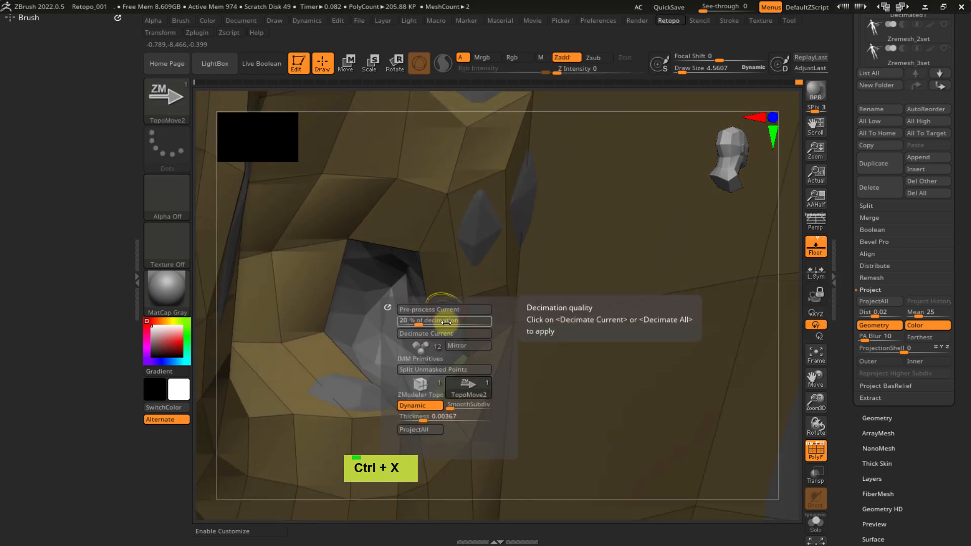
pyautogui.click(423, 390)
pyautogui.moveTo(444, 325); pyautogui.dragTo(445, 293, button='right')
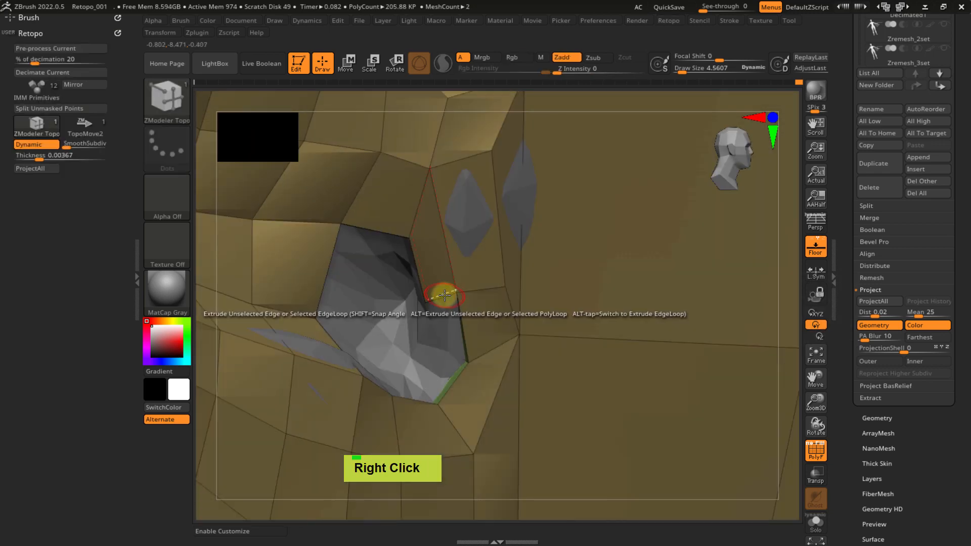
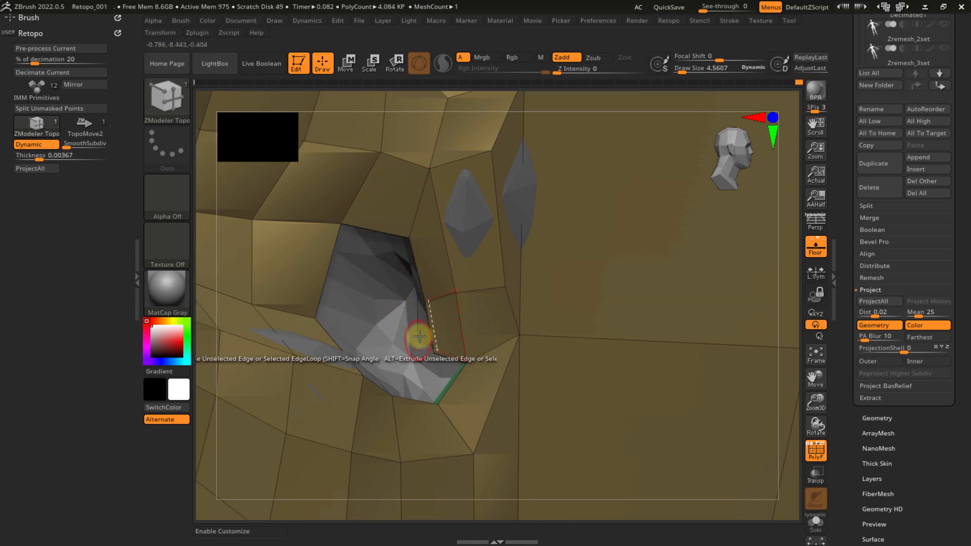
# - Extrude faces around the lower front corner and along the lower rim of the hole, welding them together
pyautogui.moveTo(421, 352); pyautogui.dragTo(423, 371, button='right')
pyautogui.click(428, 373)
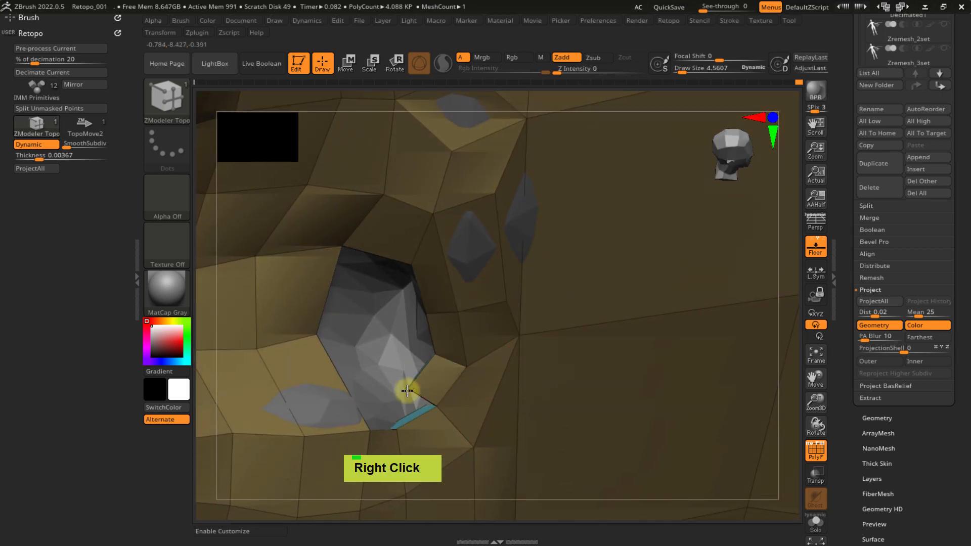
pyautogui.moveTo(395, 417); pyautogui.dragTo(369, 426, button='right')
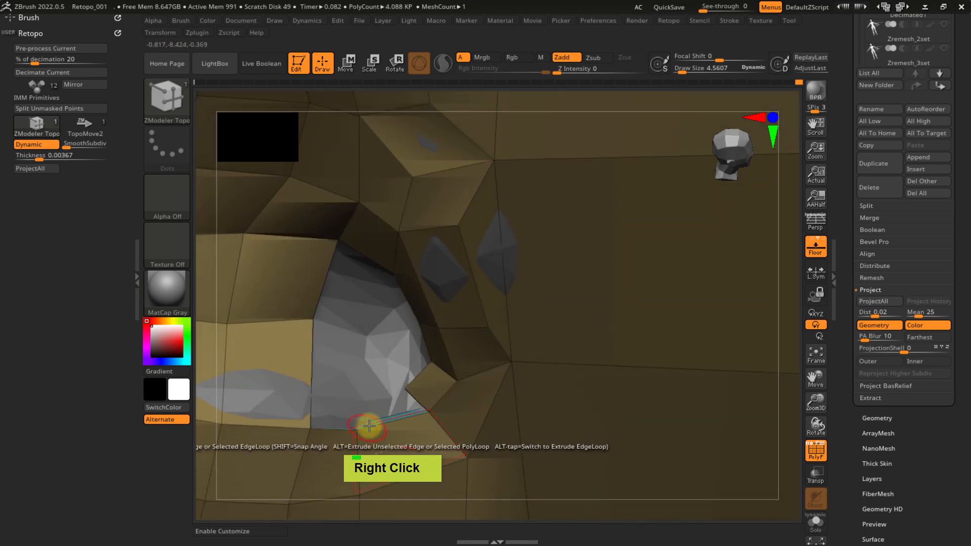
pyautogui.click(370, 426)
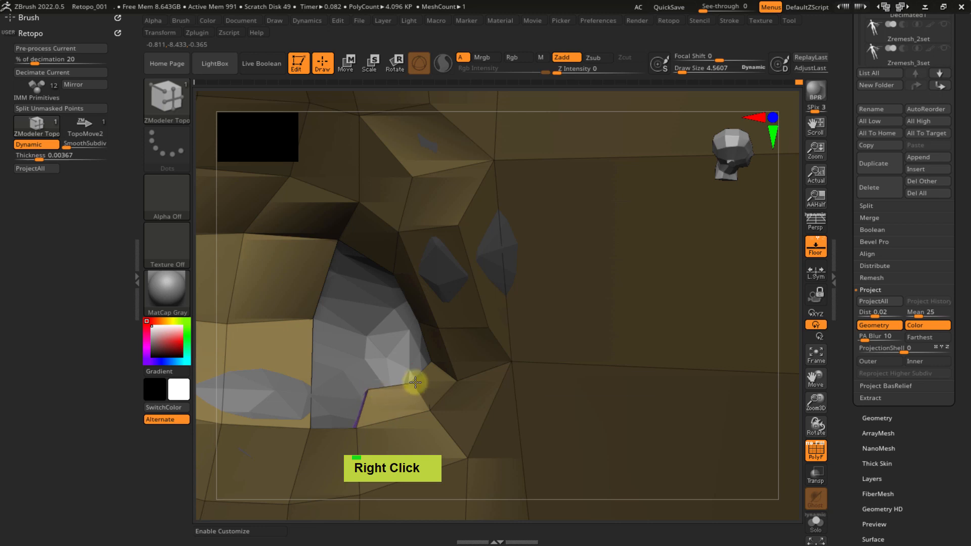
# - Turn off Dynamic subdivision to expose the bare mesh around the hole's lower front corner
pyautogui.moveTo(440, 425)
pyautogui.keyDown('ctrl'); pyautogui.mouseDown(button='right')
pyautogui.moveTo(414, 390)
pyautogui.moveTo(426, 414)
pyautogui.mouseUp(button='right'); pyautogui.keyUp('ctrl')
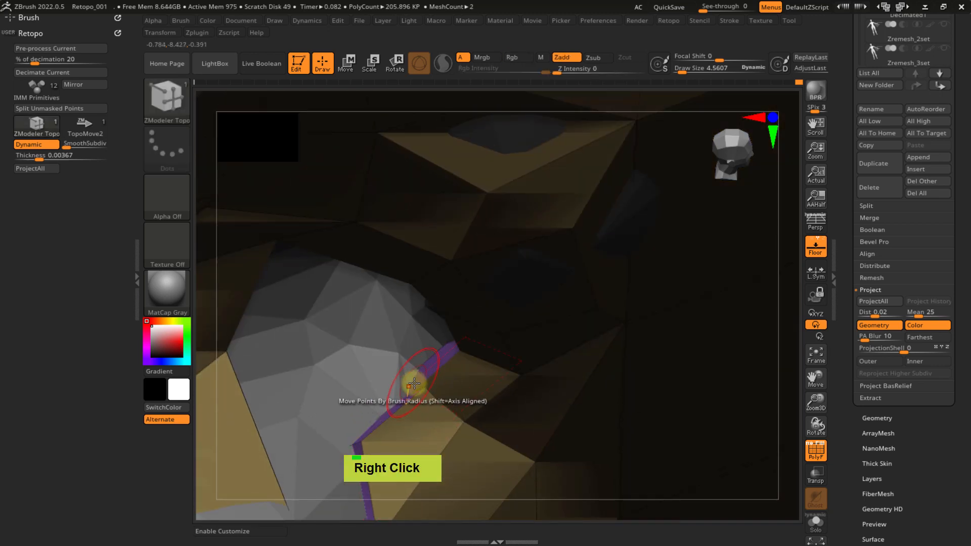
pyautogui.hotkey('ctrl', 'x')
pyautogui.click(399, 497)
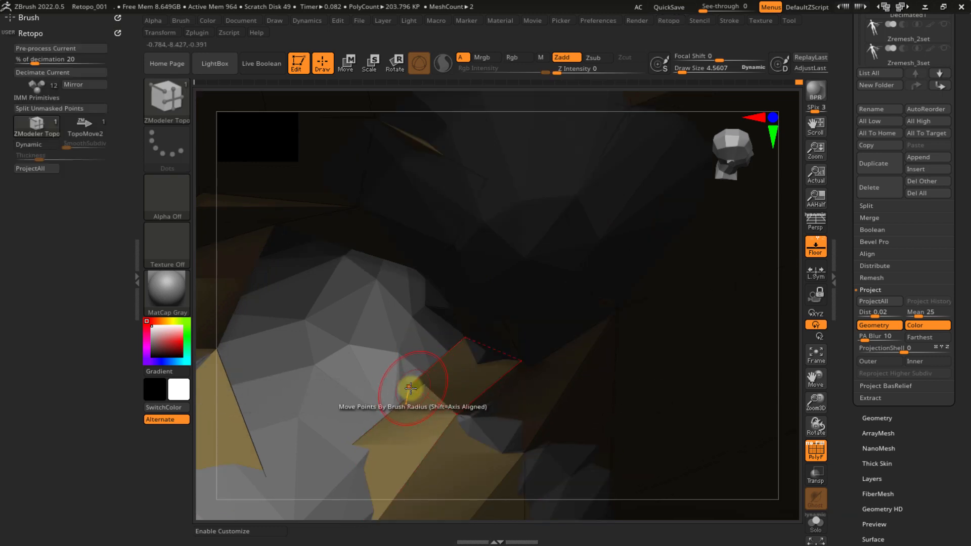
pyautogui.press('s')
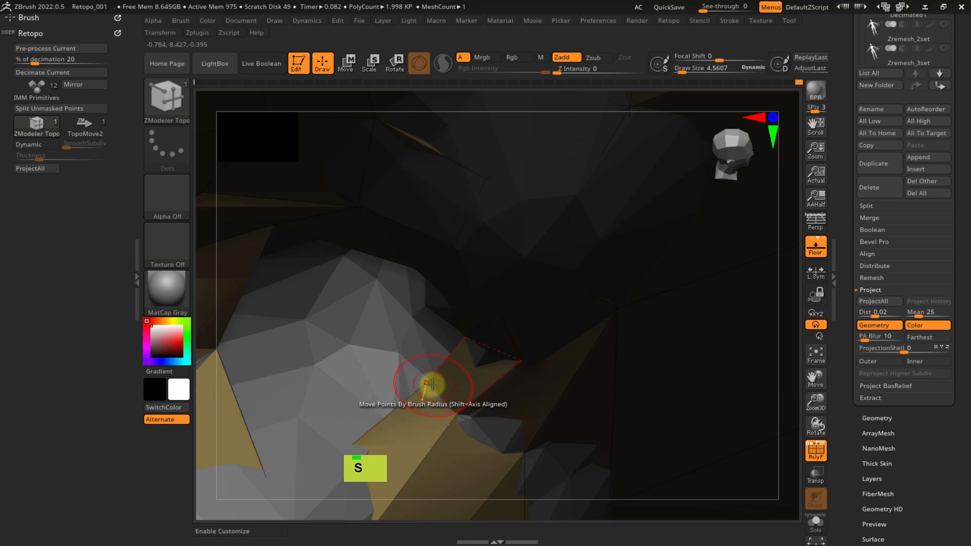
# - Undo the latest face extrusions around the hole's lower front corner and along its lower rim
pyautogui.moveTo(425, 382)
pyautogui.keyDown('ctrl'); pyautogui.mouseDown(button='right')
pyautogui.moveTo(396, 331)
pyautogui.moveTo(396, 351)
pyautogui.moveTo(381, 329)
pyautogui.moveTo(435, 405)
pyautogui.moveTo(421, 388)
pyautogui.mouseUp(button='right'); pyautogui.keyUp('ctrl')
pyautogui.hotkey('ctrl', 'z')
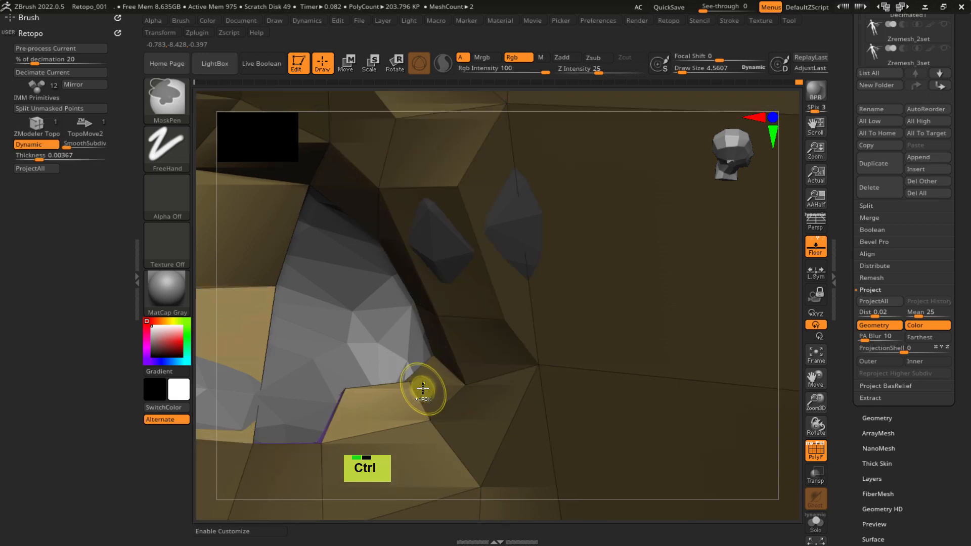
pyautogui.hotkey('ctrl', 'z')
pyautogui.hotkey('ctrl', 'z')
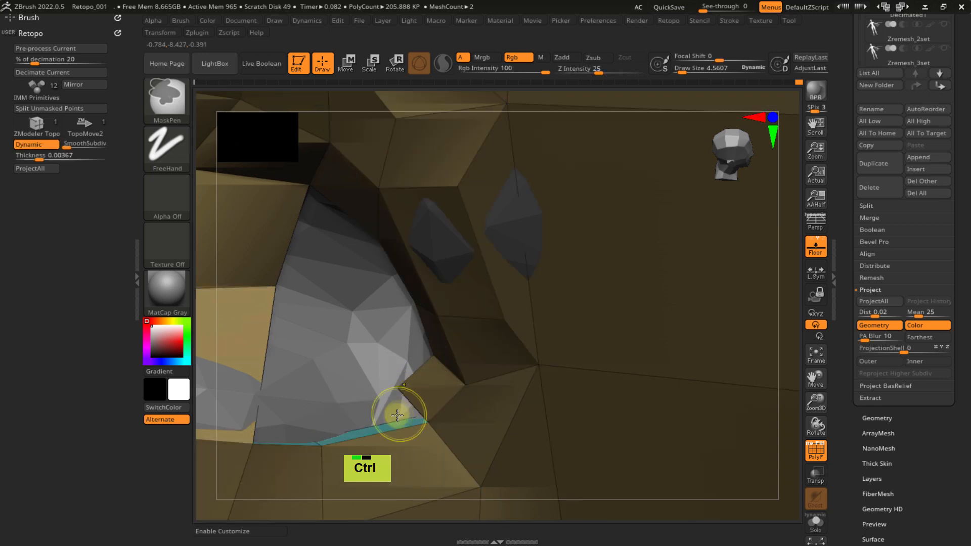
pyautogui.hotkey('ctrl', 'z')
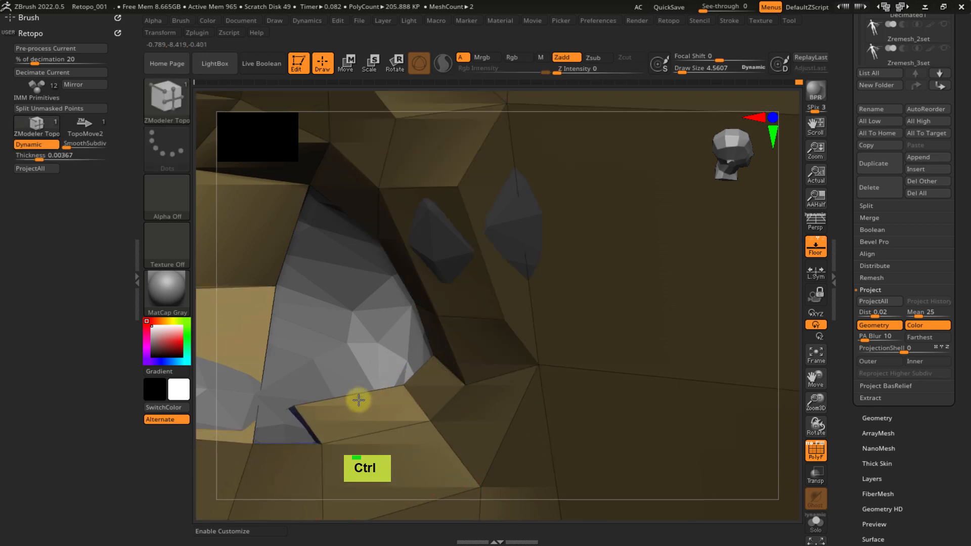
pyautogui.moveTo(286, 408); pyautogui.dragTo(316, 397)
pyautogui.hotkey('ctrl', 'z')
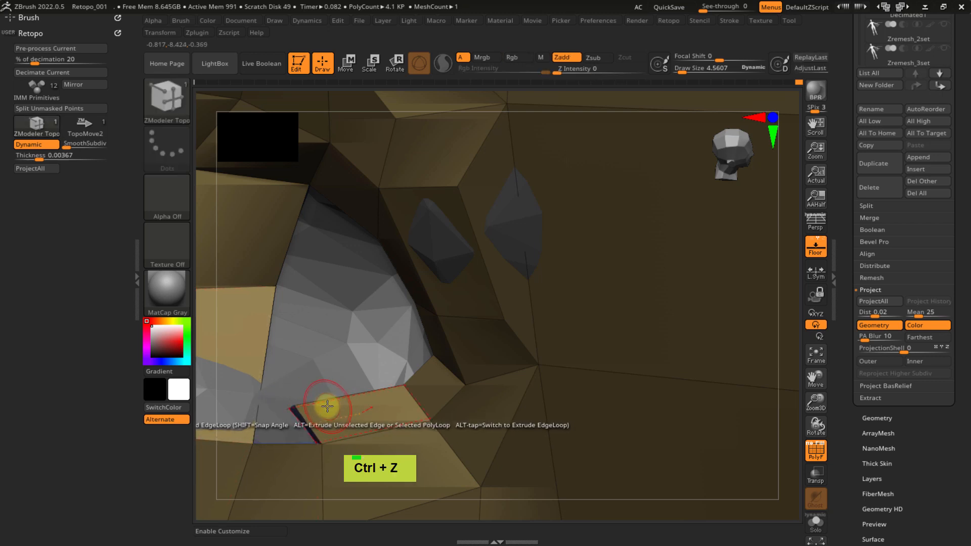
# - Reposition the free corner of the lower rim face and the edge of the back wall with the TopoMove2 brush
pyautogui.hotkey('ctrl', 'x')
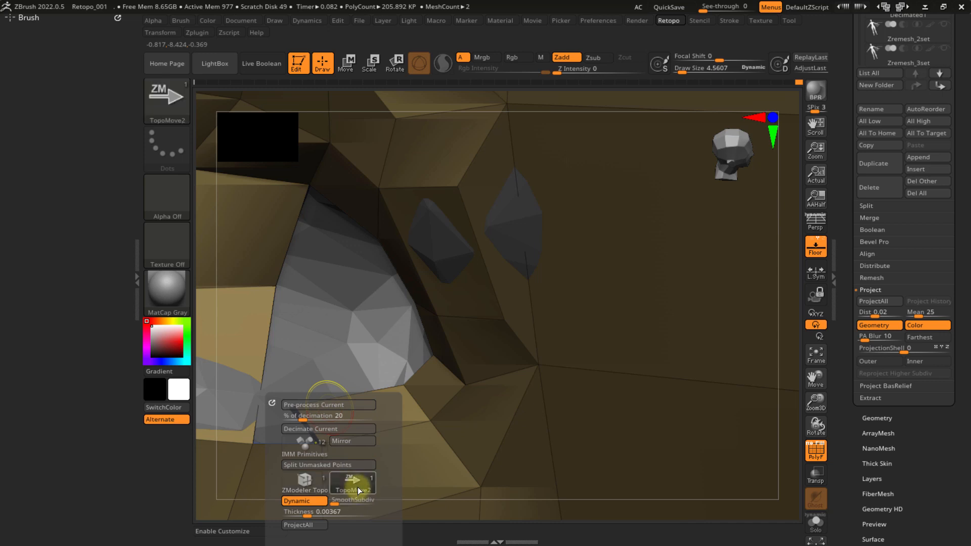
pyautogui.moveTo(291, 409); pyautogui.dragTo(333, 398)
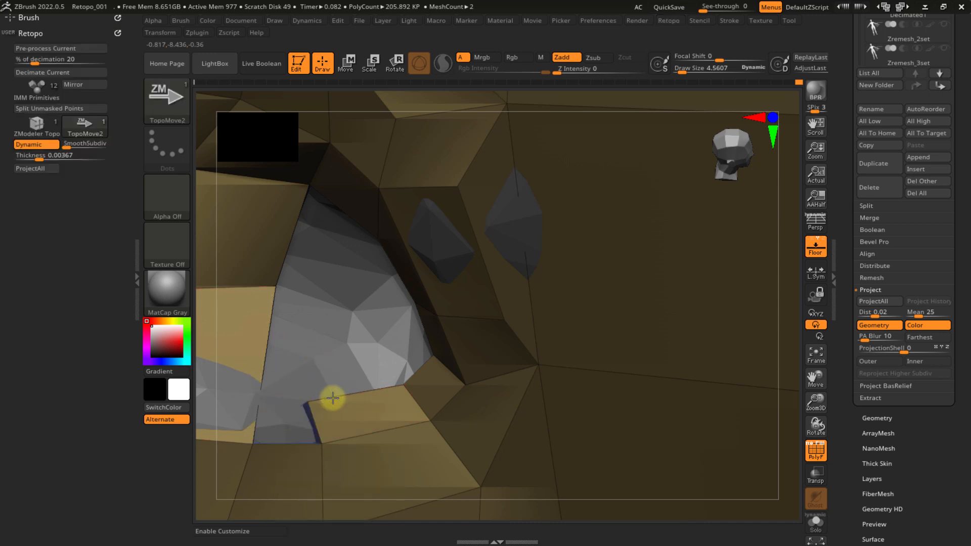
pyautogui.moveTo(344, 398)
pyautogui.keyDown('ctrl'); pyautogui.mouseDown(button='right')
pyautogui.moveTo(326, 347)
pyautogui.moveTo(306, 347)
pyautogui.moveTo(419, 325)
pyautogui.moveTo(407, 325)
pyautogui.mouseUp(button='right'); pyautogui.keyUp('ctrl')
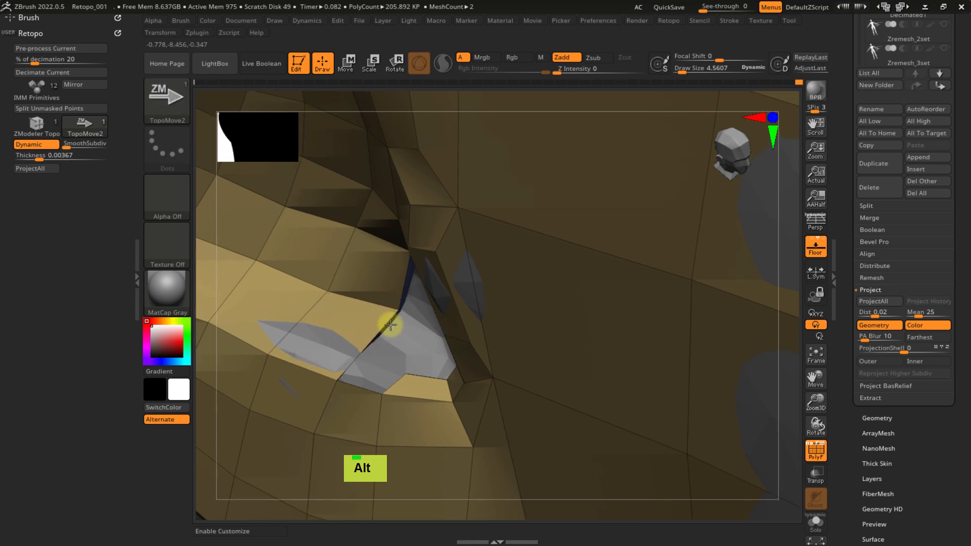
pyautogui.moveTo(390, 325); pyautogui.dragTo(381, 337)
pyautogui.moveTo(312, 308)
pyautogui.keyDown('ctrl'); pyautogui.mouseDown(button='right')
pyautogui.moveTo(332, 311)
pyautogui.moveTo(288, 282)
pyautogui.mouseUp(button='right'); pyautogui.keyUp('ctrl')
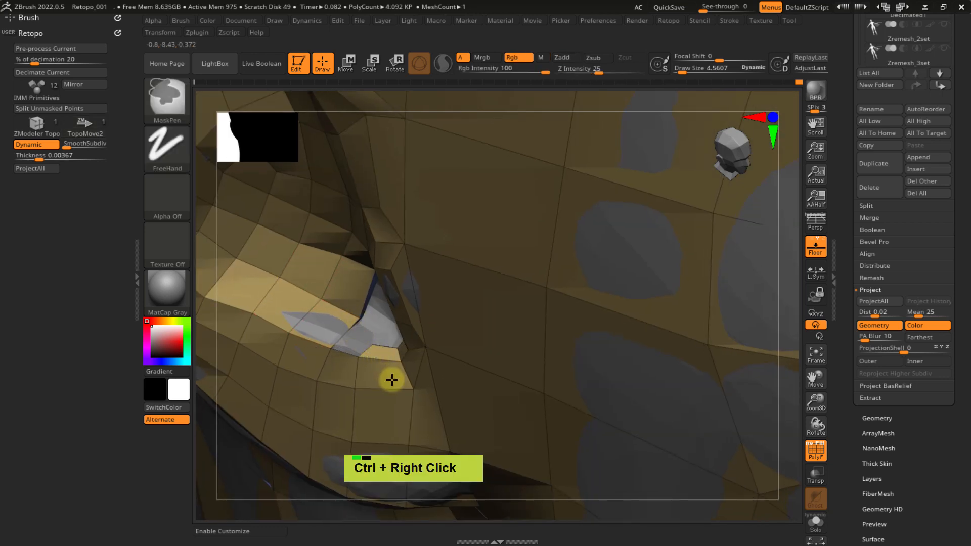
pyautogui.keyDown('ctrl'); pyautogui.moveTo(390, 379); pyautogui.dragTo(342, 351, button='right'); pyautogui.keyUp('ctrl')
pyautogui.moveTo(382, 386); pyautogui.dragTo(369, 334, button='right')
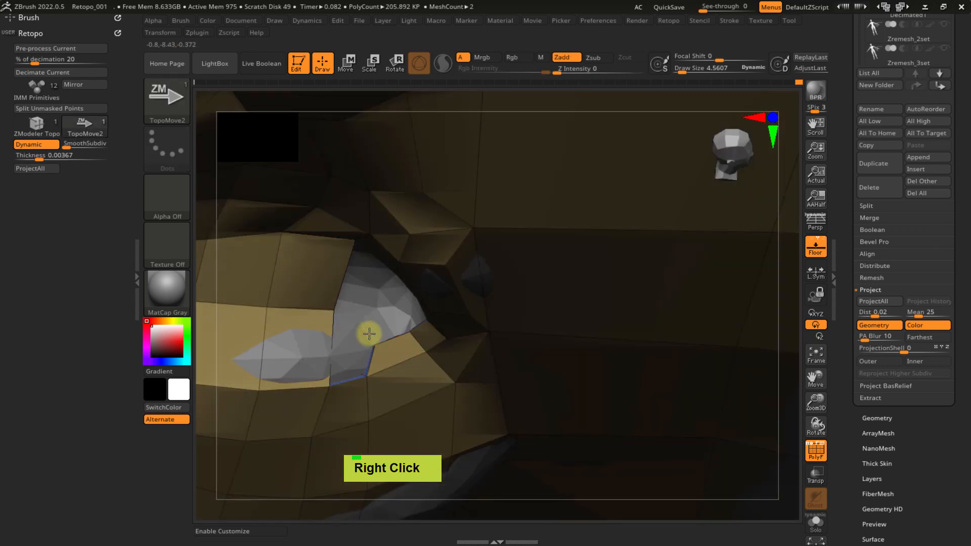
# - Extrude a face with the ZModeler Topo brush across the gap in the hole's lower rim and weld it to the neighbouring face
pyautogui.hotkey('ctrl', 'x')
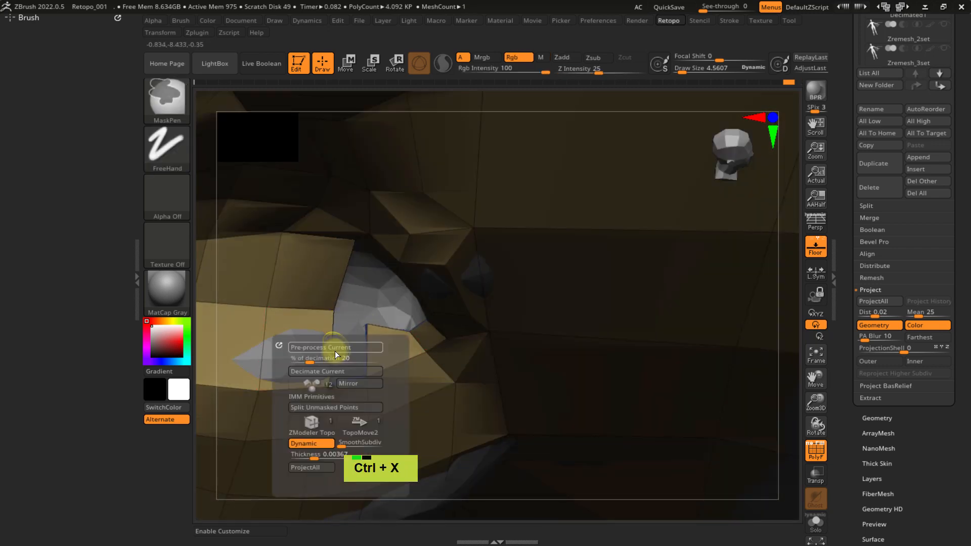
pyautogui.moveTo(333, 348); pyautogui.dragTo(366, 360)
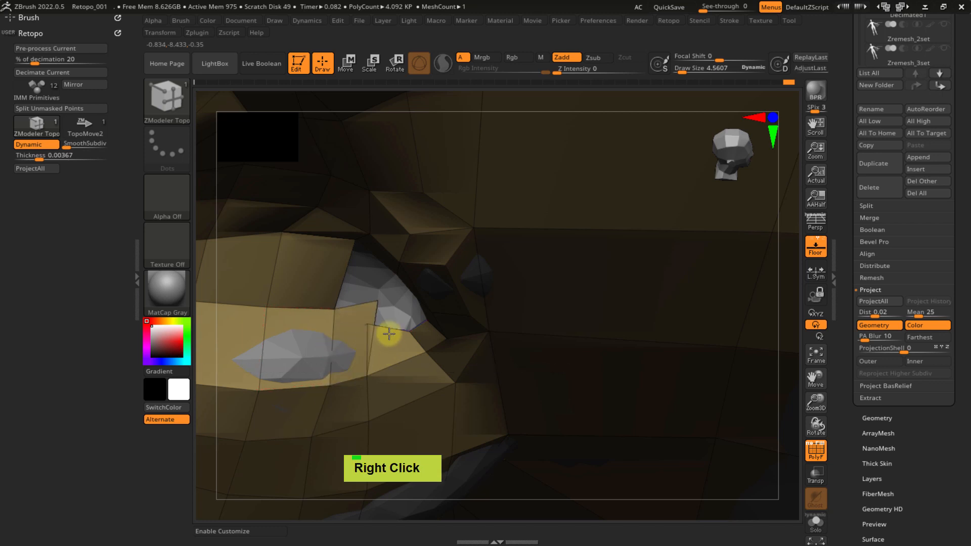
pyautogui.moveTo(389, 334); pyautogui.dragTo(372, 308, button='right')
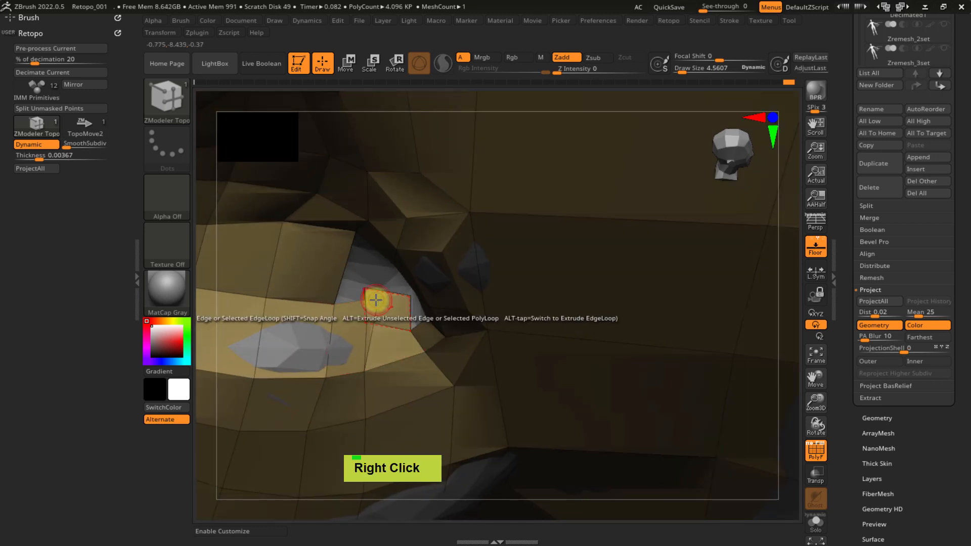
pyautogui.press('ctrl')
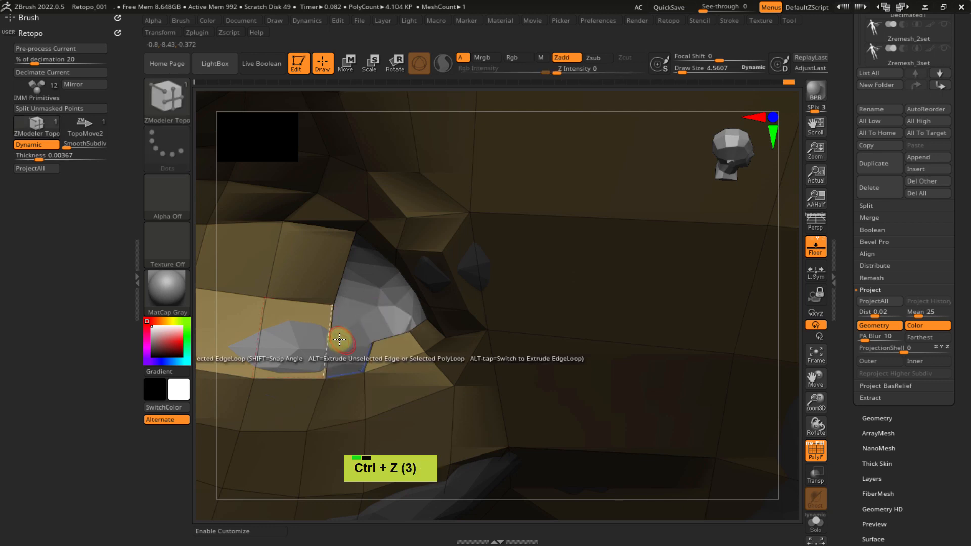
pyautogui.hotkey('ctrl', 'shift')
pyautogui.hotkey('ctrl', 'shift', 'z')
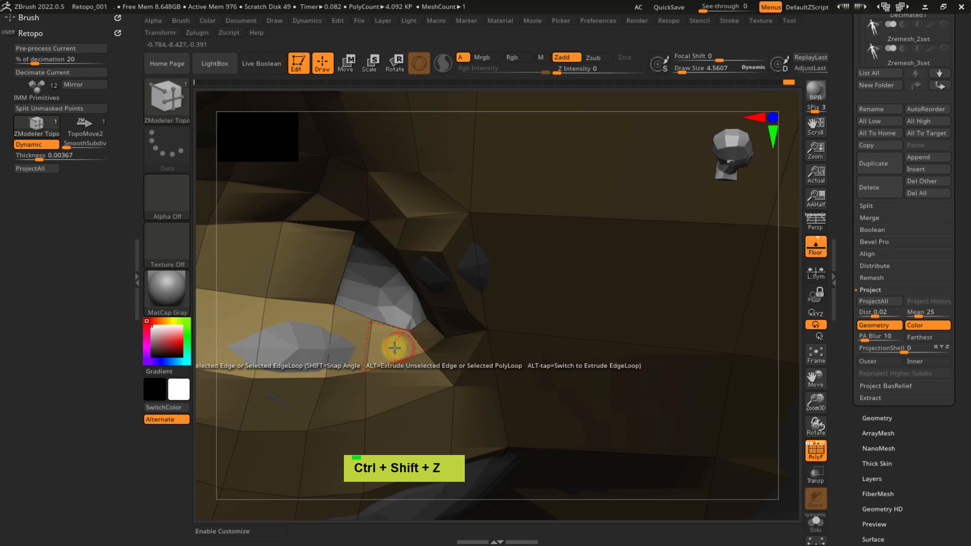
# - Extrude faces from the lower front corner up the hole's front wall and weld them to the upper rim
pyautogui.moveTo(395, 348); pyautogui.dragTo(411, 326, button='right')
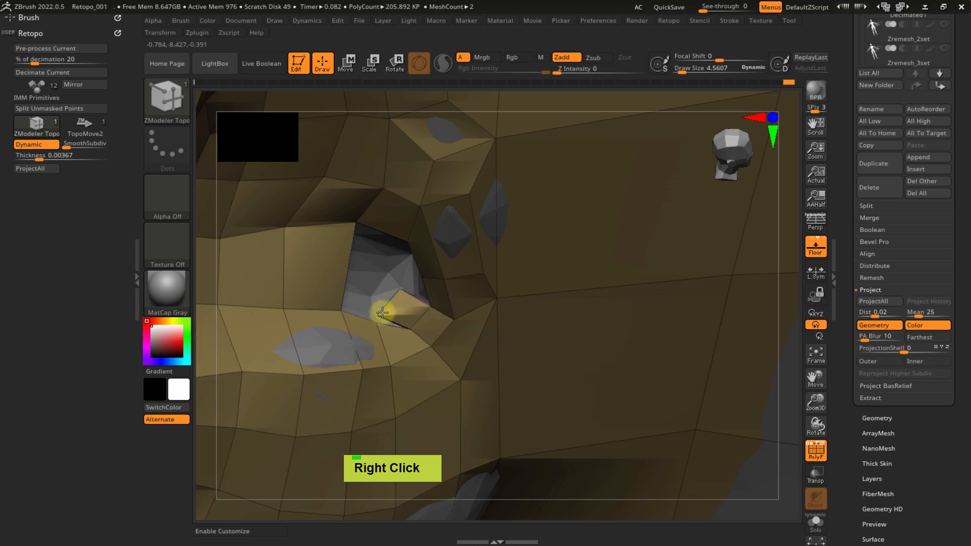
pyautogui.moveTo(431, 271); pyautogui.dragTo(427, 282, button='right')
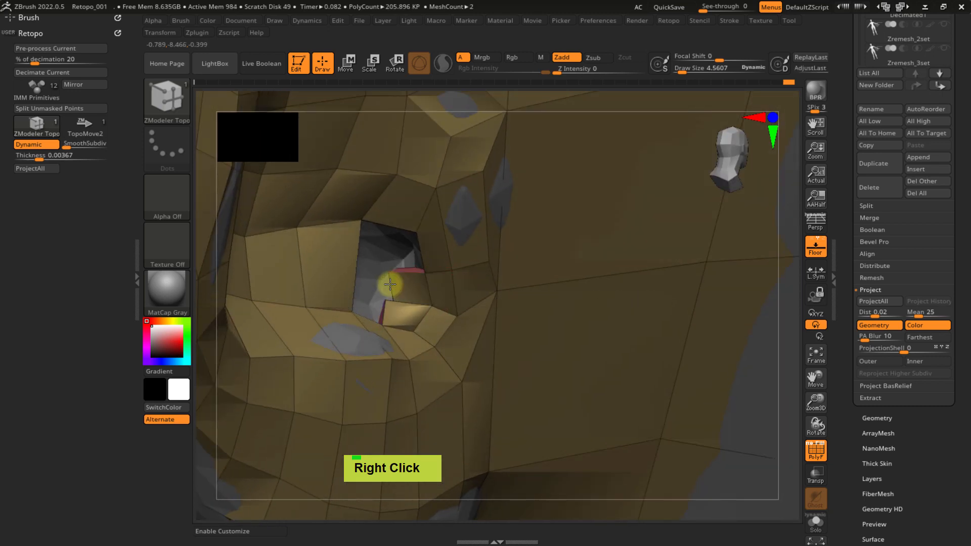
pyautogui.moveTo(409, 262); pyautogui.dragTo(394, 221, button='right')
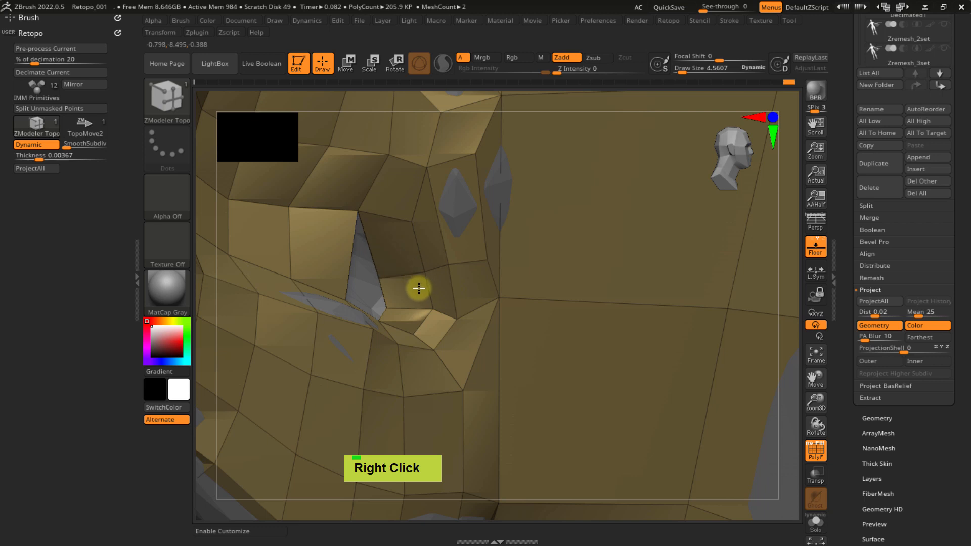
# - Extrude a face inward from the lower rim and weld the remaining edges to close the ear canal opening
pyautogui.moveTo(399, 291); pyautogui.dragTo(366, 309, button='right')
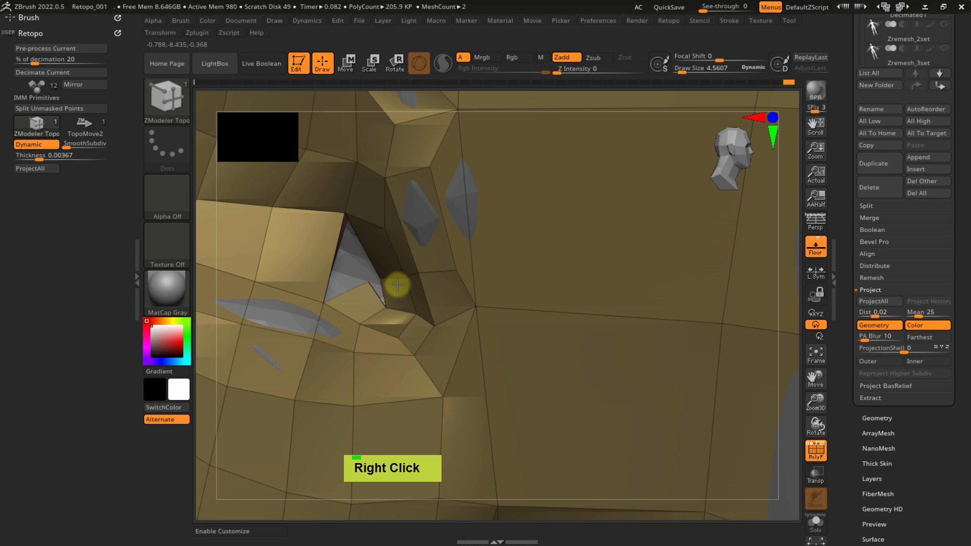
pyautogui.moveTo(356, 281); pyautogui.dragTo(316, 295, button='right')
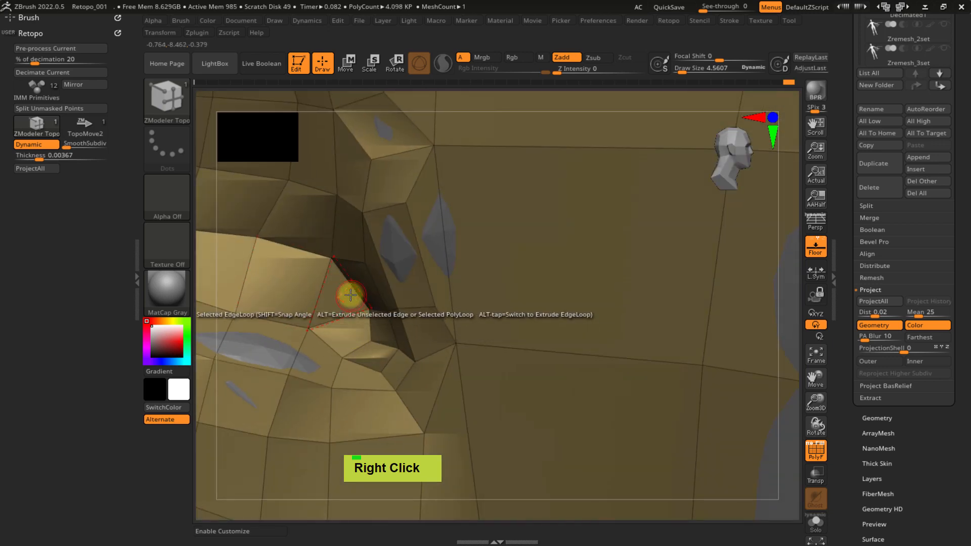
pyautogui.moveTo(347, 293)
pyautogui.keyDown('ctrl'); pyautogui.mouseDown(button='right')
pyautogui.moveTo(341, 288)
pyautogui.moveTo(341, 319)
pyautogui.moveTo(303, 276)
pyautogui.mouseUp(button='right'); pyautogui.keyUp('ctrl')
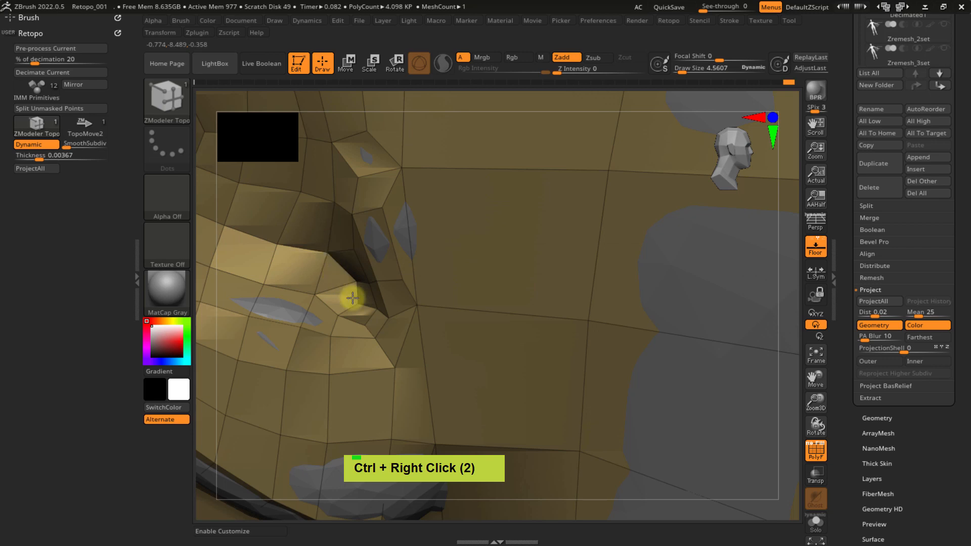
pyautogui.keyDown('ctrl'); pyautogui.moveTo(353, 299); pyautogui.dragTo(354, 278, button='right'); pyautogui.keyUp('ctrl')
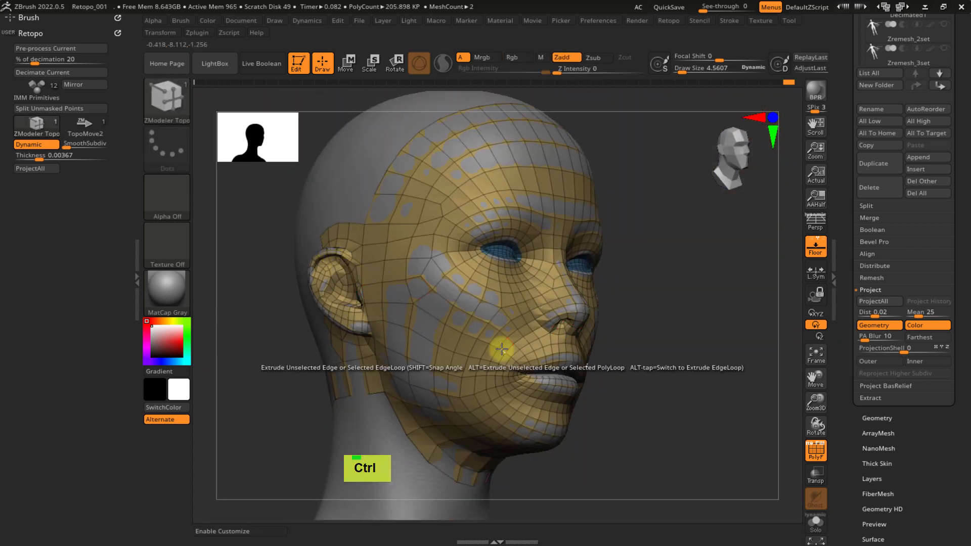
# - Isolate the retopology mesh, examine it from the front, the inside and below, and show the sculpted head again
pyautogui.click(816, 522)
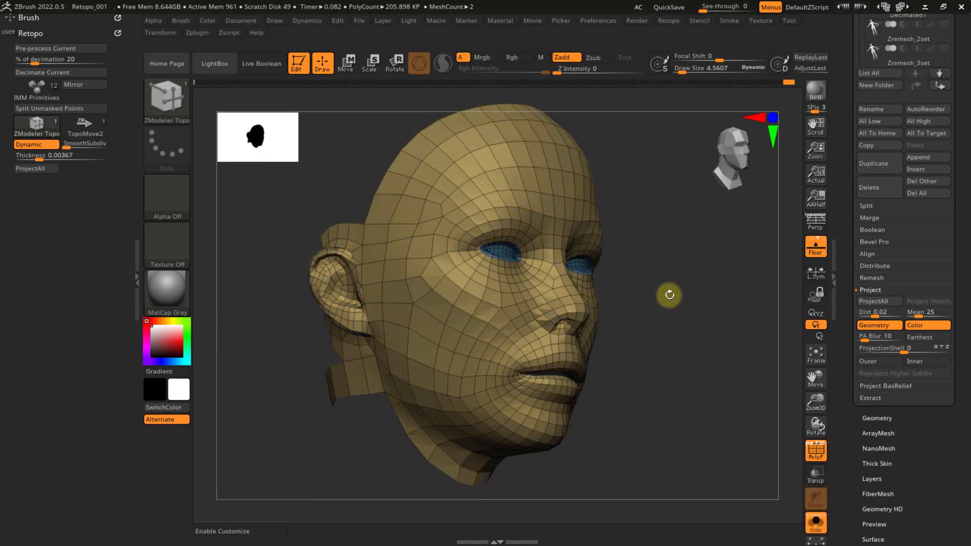
pyautogui.moveTo(669, 295); pyautogui.dragTo(654, 300, button='right')
pyautogui.moveTo(531, 288); pyautogui.dragTo(341, 284, button='right')
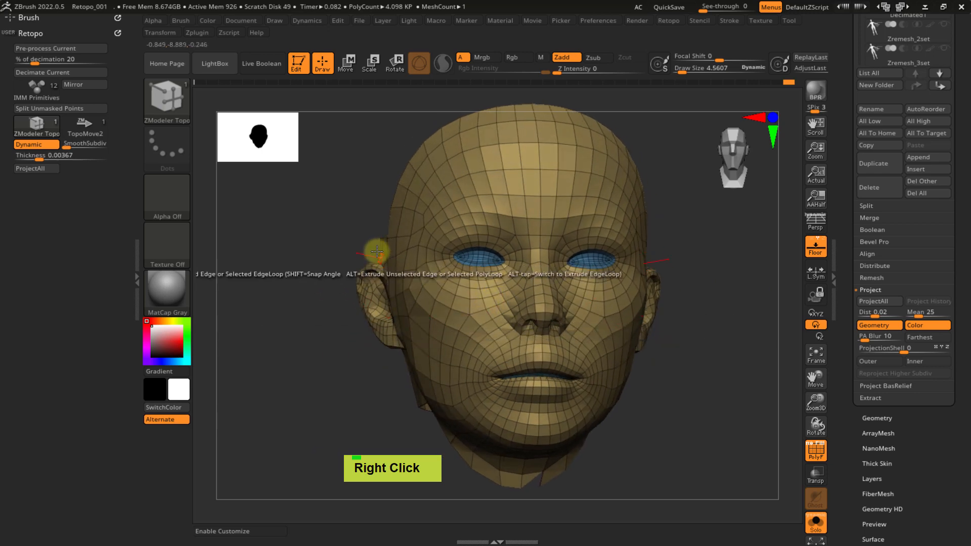
pyautogui.moveTo(406, 364); pyautogui.dragTo(646, 191, button='right')
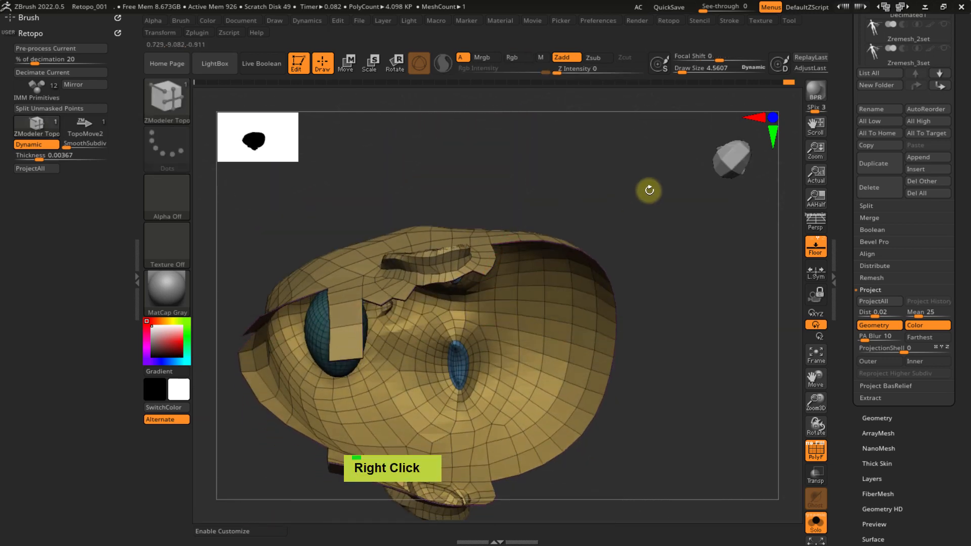
pyautogui.rightClick(731, 160)
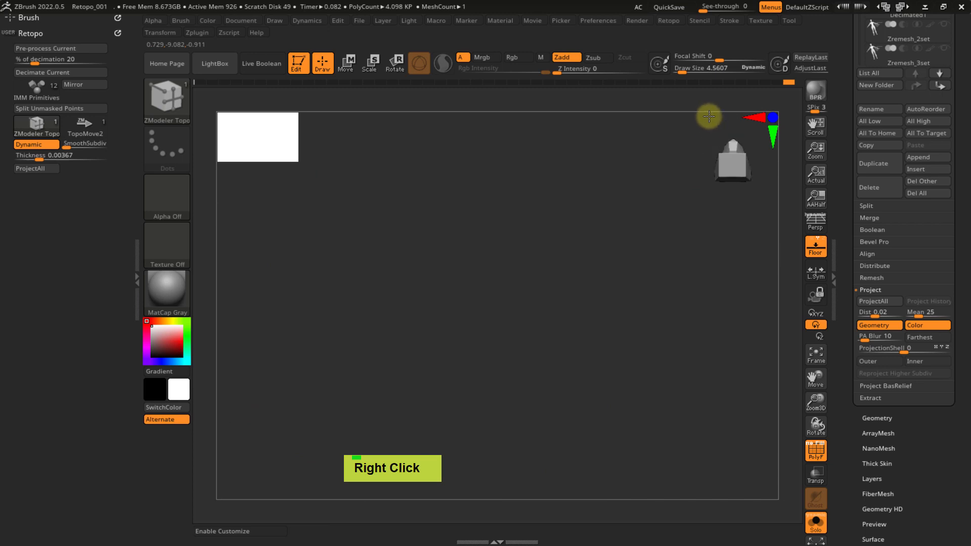
pyautogui.press('f')
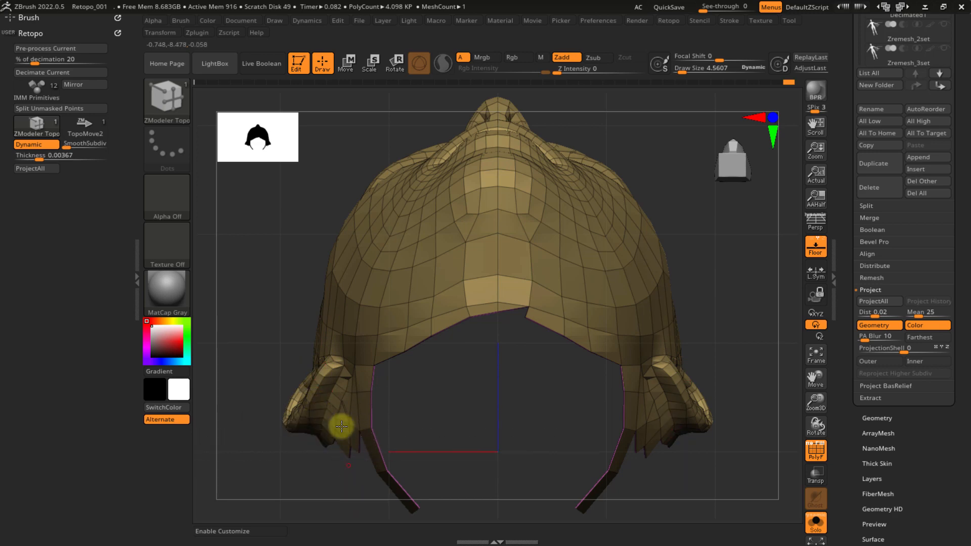
pyautogui.moveTo(316, 305); pyautogui.dragTo(633, 299, button='right')
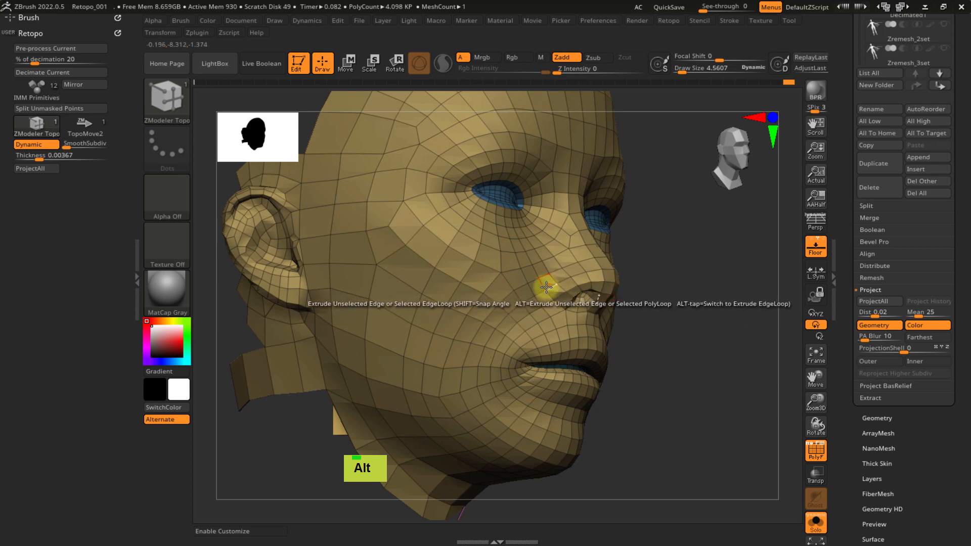
pyautogui.click(816, 523)
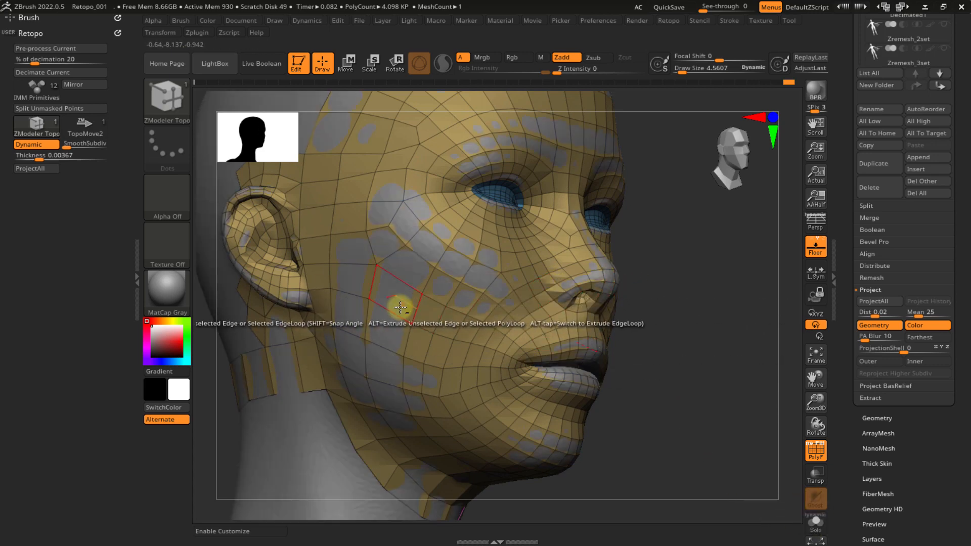
# - Extrude new faces from the temple above the ear upward along the hairline and across the top of the forehead
pyautogui.moveTo(401, 279)
pyautogui.keyDown('alt'); pyautogui.mouseDown(button='right')
pyautogui.moveTo(468, 337)
pyautogui.moveTo(445, 364)
pyautogui.moveTo(403, 288)
pyautogui.moveTo(414, 278)
pyautogui.mouseUp(button='right'); pyautogui.keyUp('alt')
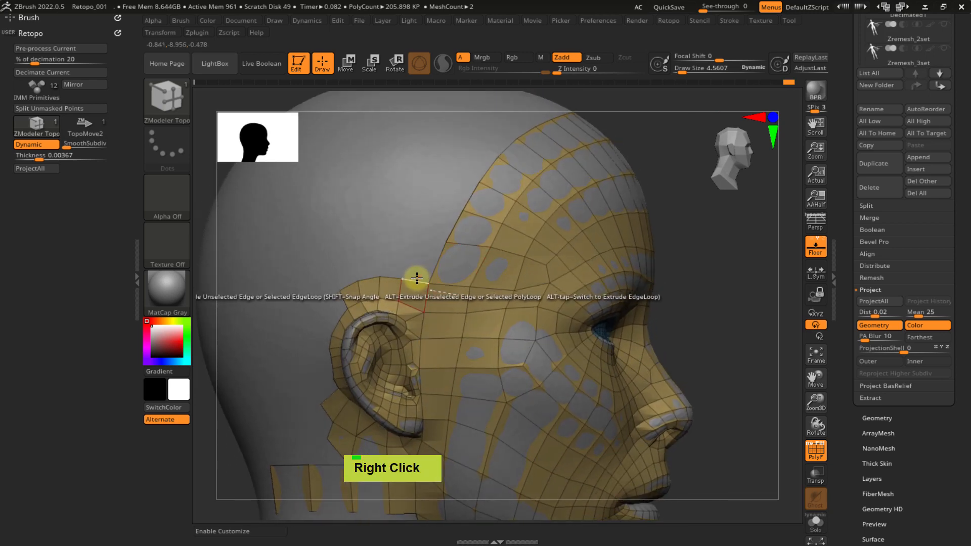
pyautogui.moveTo(427, 240); pyautogui.dragTo(439, 211)
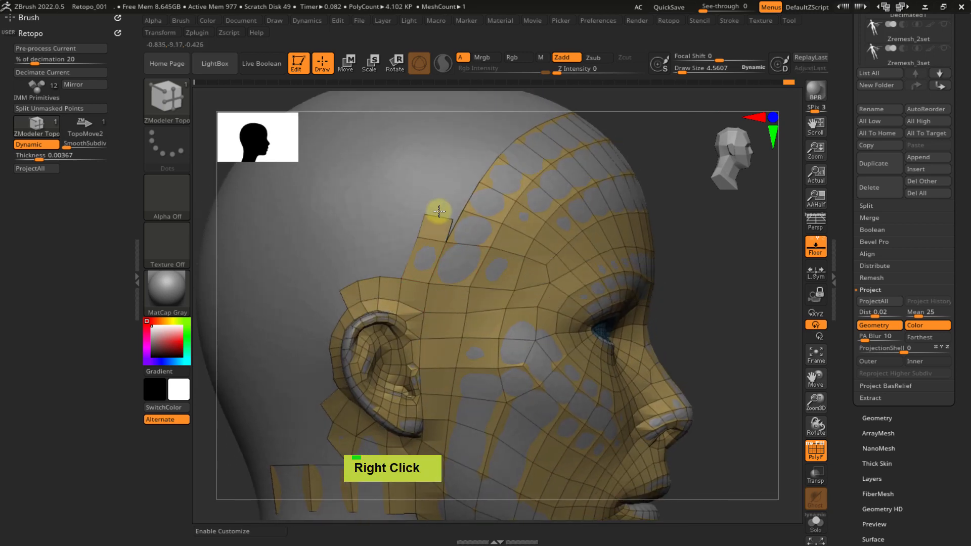
pyautogui.moveTo(390, 275); pyautogui.dragTo(413, 215)
pyautogui.moveTo(426, 204); pyautogui.dragTo(555, 208, button='right')
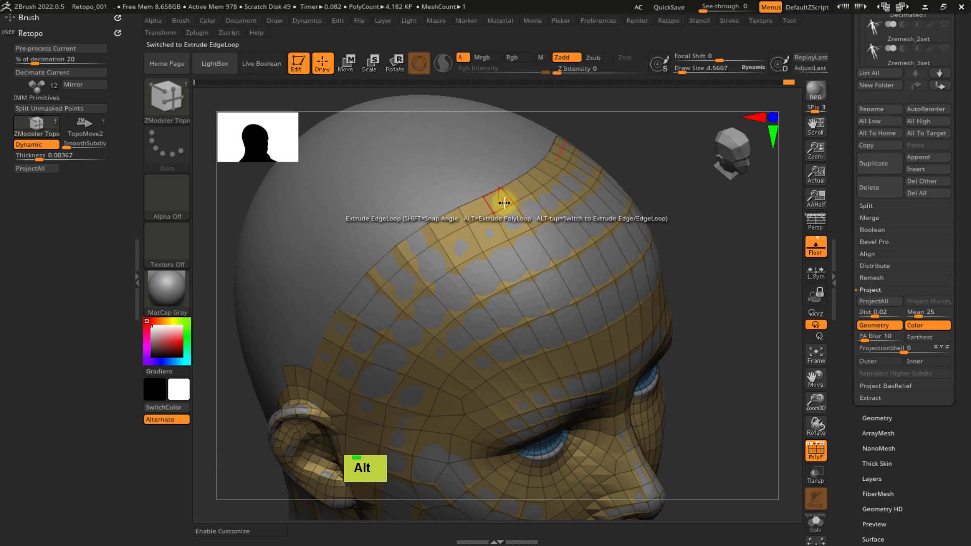
# - Switch to the TopoMove2 brush, enlarge its draw size to about 322 and shift the points of the newly extruded upper scalp row
pyautogui.moveTo(505, 203)
pyautogui.keyDown('ctrl'); pyautogui.mouseDown(button='right')
pyautogui.moveTo(485, 188)
pyautogui.moveTo(421, 190)
pyautogui.moveTo(513, 183)
pyautogui.moveTo(420, 234)
pyautogui.moveTo(481, 219)
pyautogui.moveTo(444, 222)
pyautogui.moveTo(419, 271)
pyautogui.moveTo(451, 256)
pyautogui.moveTo(469, 217)
pyautogui.moveTo(439, 331)
pyautogui.moveTo(466, 198)
pyautogui.mouseUp(button='right'); pyautogui.keyUp('ctrl')
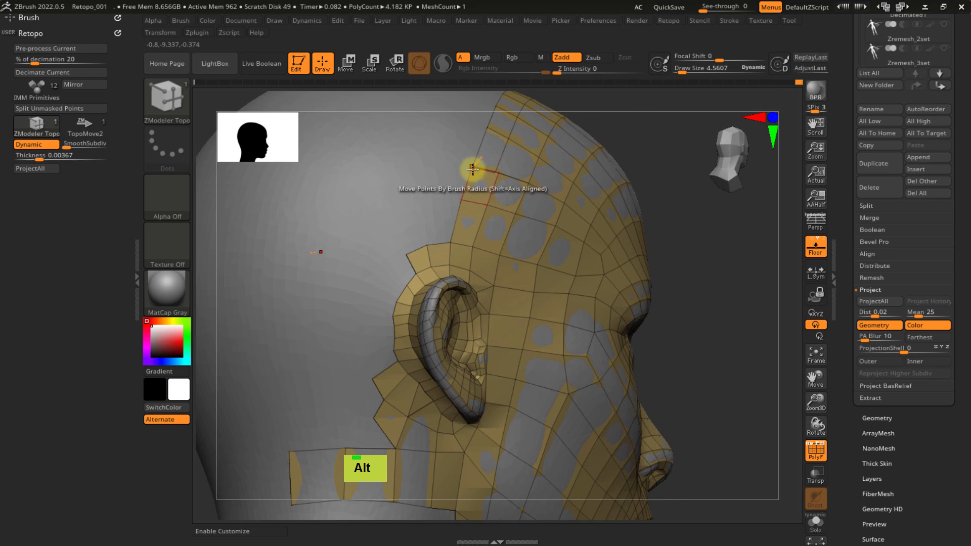
pyautogui.keyDown('ctrl'); pyautogui.moveTo(476, 165); pyautogui.dragTo(497, 171, button='right'); pyautogui.keyUp('ctrl')
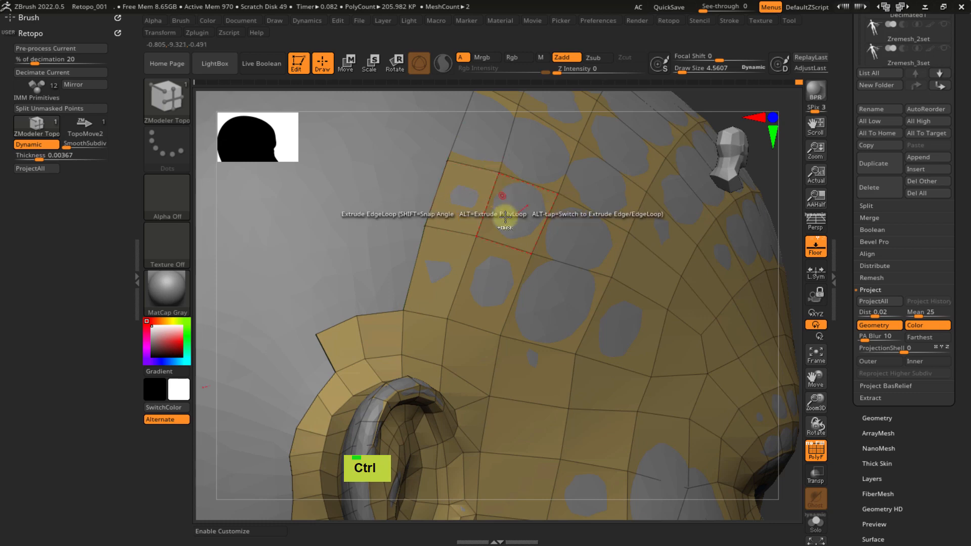
pyautogui.keyDown('ctrl'); pyautogui.moveTo(505, 217); pyautogui.dragTo(528, 237, button='right'); pyautogui.keyUp('ctrl')
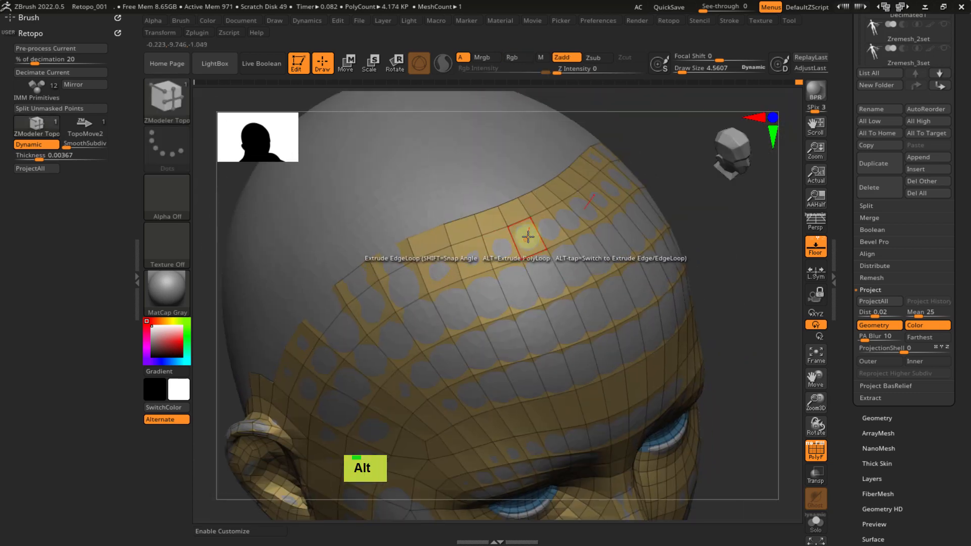
pyautogui.hotkey('ctrl', 'x')
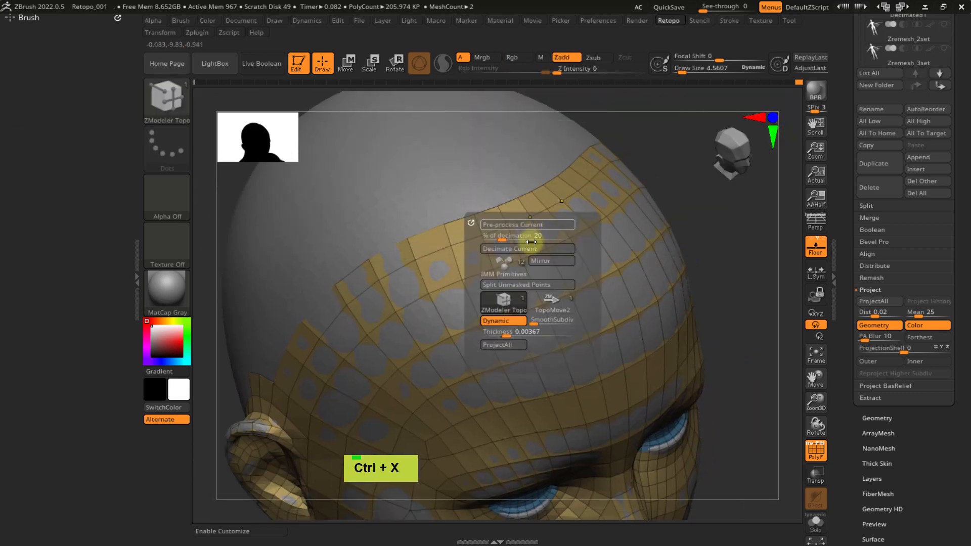
pyautogui.click(552, 304)
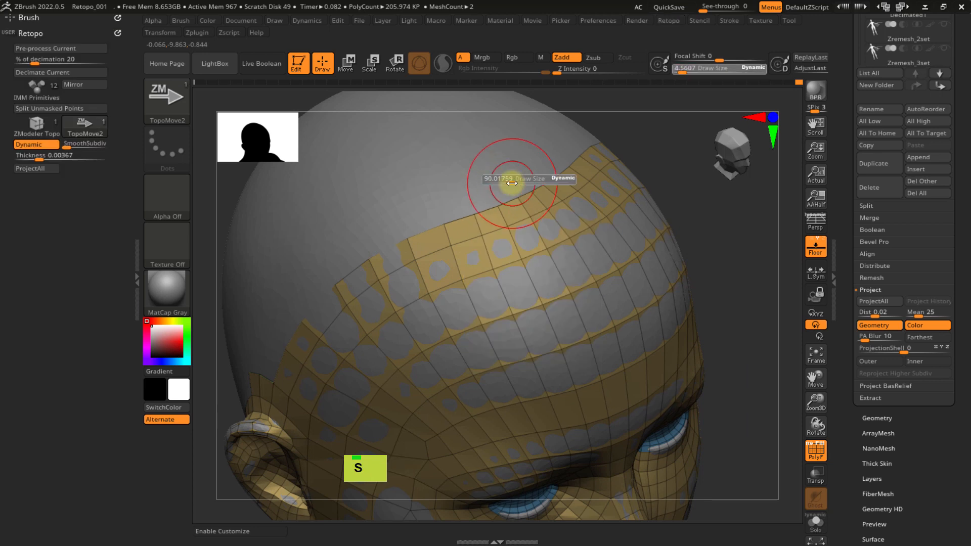
pyautogui.doubleClick(460, 223)
pyautogui.moveTo(460, 224); pyautogui.dragTo(351, 288)
pyautogui.moveTo(473, 231); pyautogui.dragTo(548, 189, button='right')
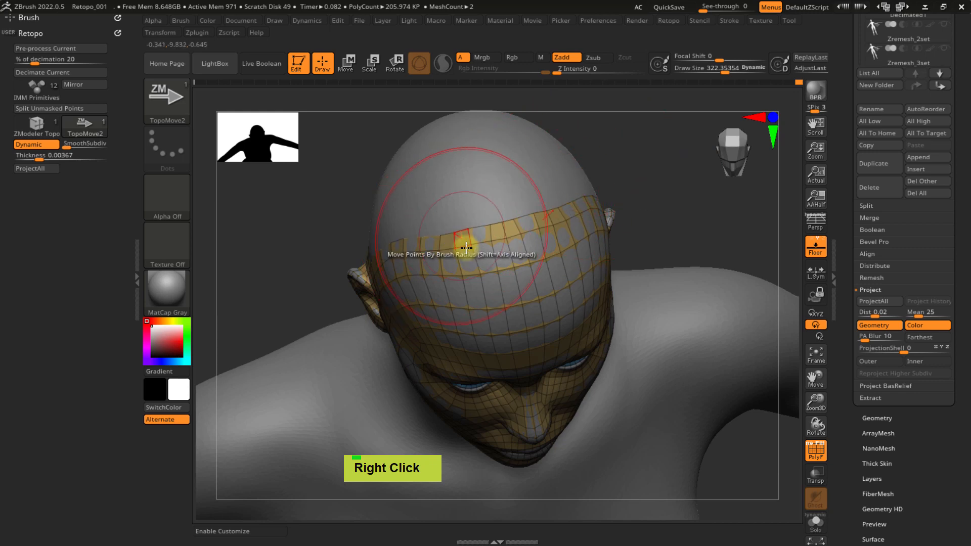
# - Reposition the open border points along the top of the head with draw sizes of about 188 and 151
pyautogui.moveTo(466, 248); pyautogui.dragTo(412, 249, button='right')
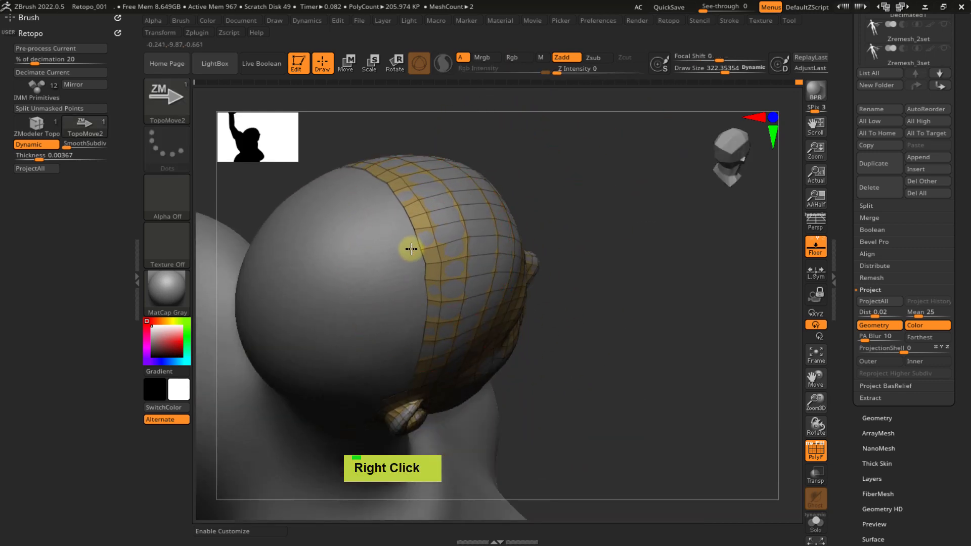
pyautogui.press('s')
pyautogui.moveTo(409, 251)
pyautogui.mouseDown()
pyautogui.moveTo(398, 258)
pyautogui.moveTo(396, 228)
pyautogui.moveTo(427, 216)
pyautogui.mouseUp()
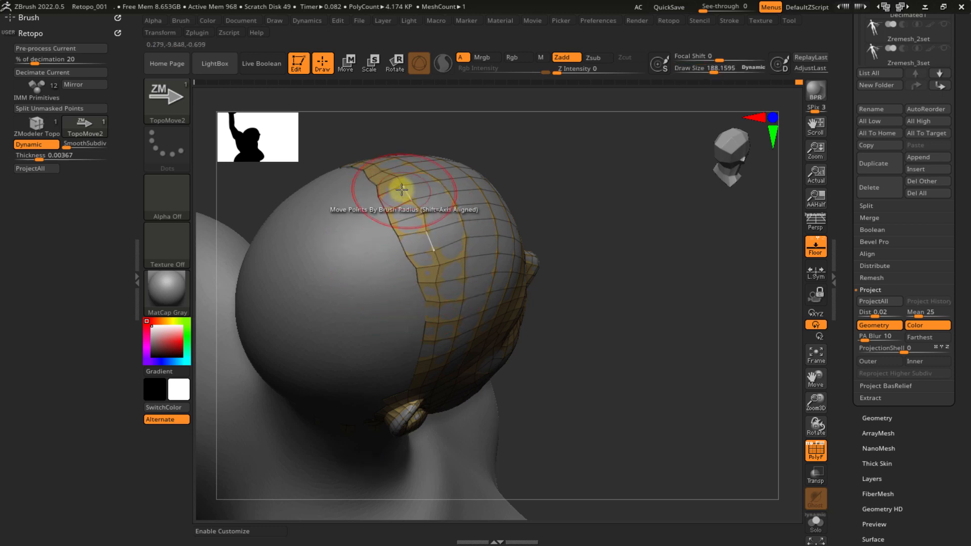
pyautogui.moveTo(390, 181); pyautogui.dragTo(392, 175)
pyautogui.press('s')
pyautogui.moveTo(423, 276); pyautogui.dragTo(418, 278)
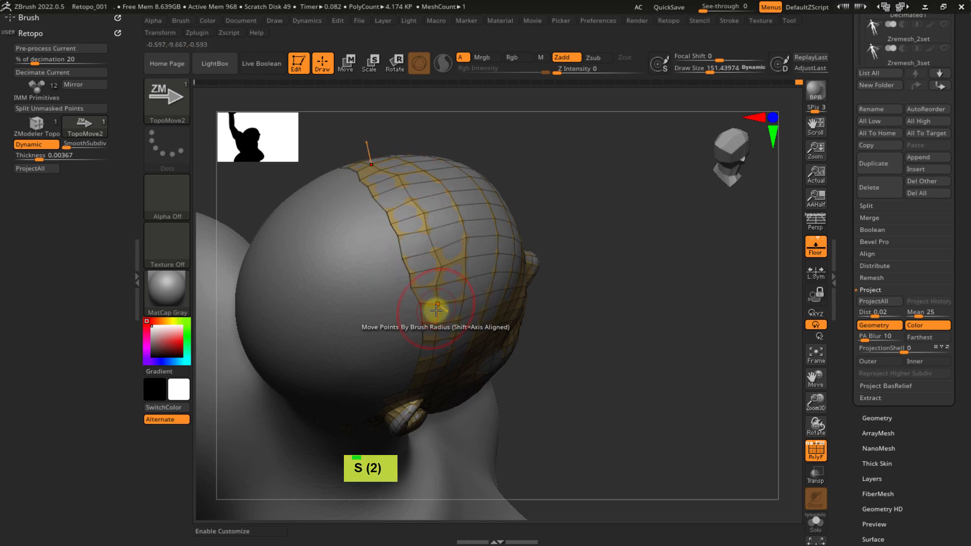
# - Straighten the middle of the open scalp border as seen from above, reducing the draw size to about 99
pyautogui.moveTo(436, 311); pyautogui.dragTo(475, 281, button='right')
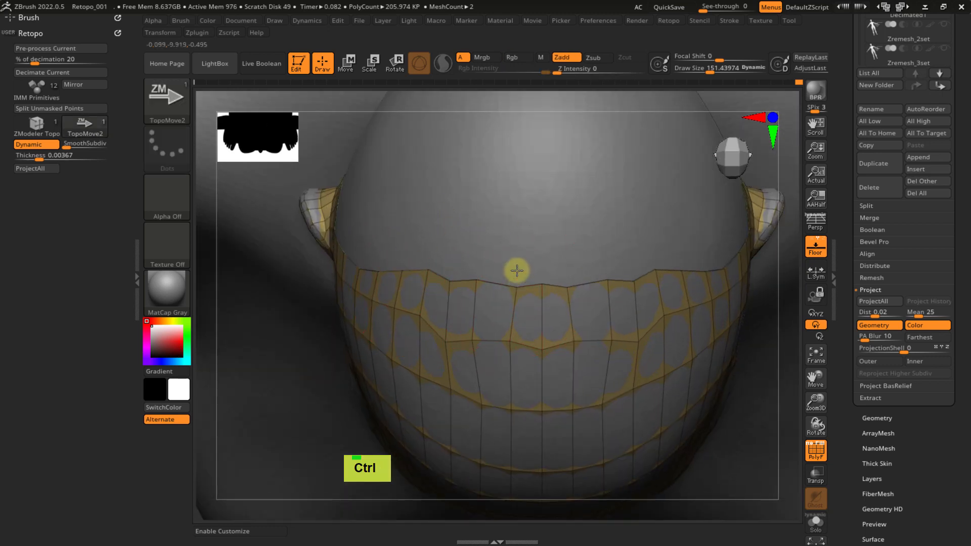
pyautogui.moveTo(450, 277); pyautogui.dragTo(443, 281)
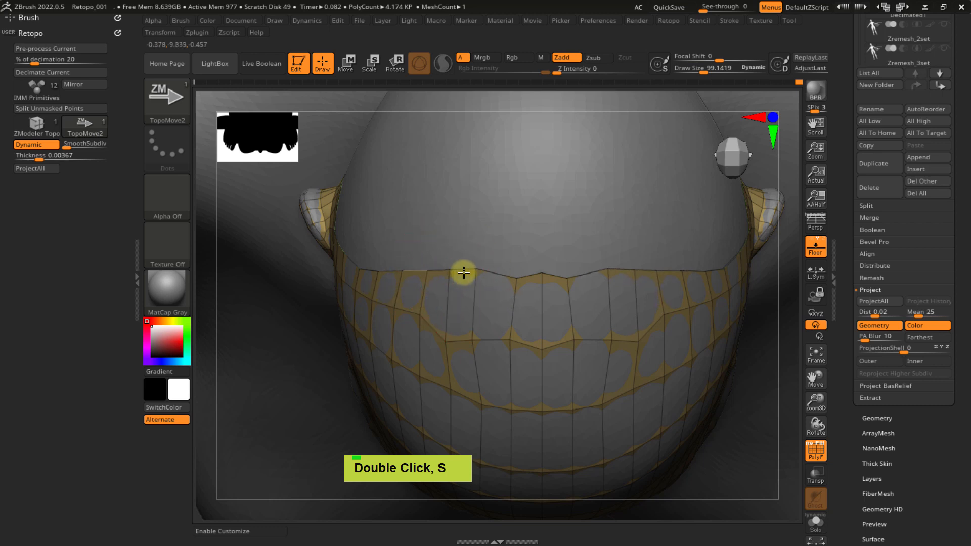
pyautogui.moveTo(513, 281); pyautogui.dragTo(505, 262)
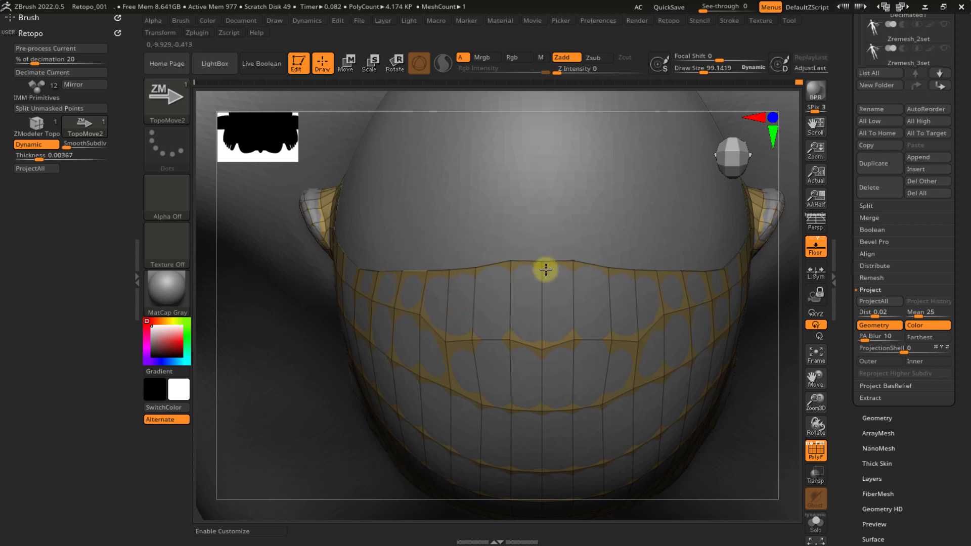
# - Even out the open border above the ear in side view so it runs in a smooth line up to the crown
pyautogui.keyDown('ctrl'); pyautogui.moveTo(545, 270); pyautogui.dragTo(478, 328, button='right'); pyautogui.keyUp('ctrl')
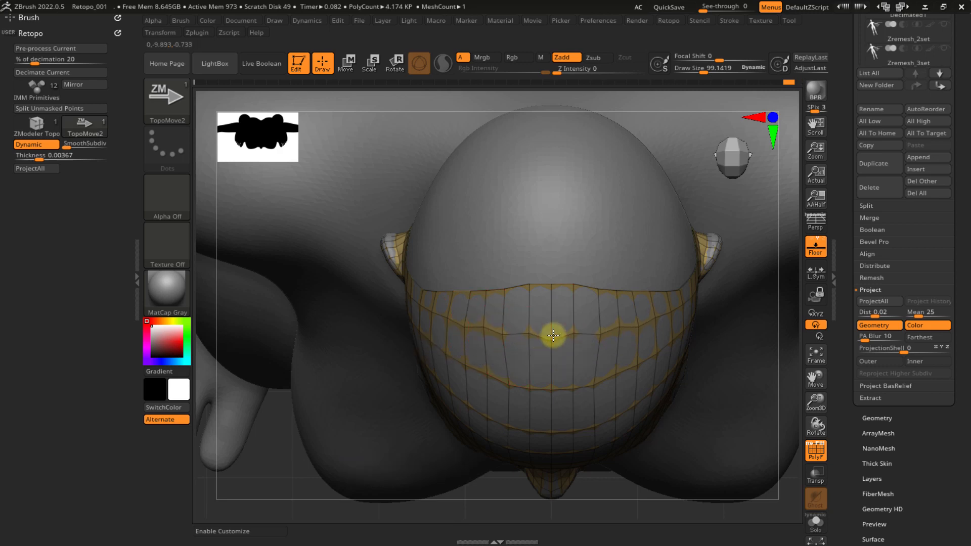
pyautogui.keyDown('ctrl'); pyautogui.moveTo(551, 351); pyautogui.dragTo(585, 348, button='right'); pyautogui.keyUp('ctrl')
pyautogui.keyDown('alt'); pyautogui.moveTo(591, 292); pyautogui.dragTo(723, 217, button='right'); pyautogui.keyUp('alt')
pyautogui.moveTo(734, 177); pyautogui.dragTo(726, 160, button='right')
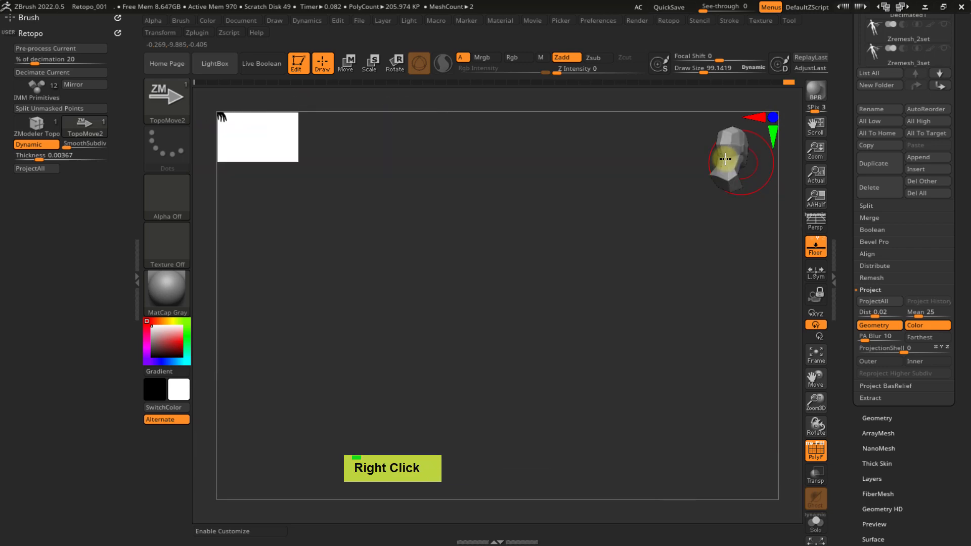
pyautogui.press('f')
pyautogui.moveTo(640, 253)
pyautogui.mouseDown(button='right')
pyautogui.moveTo(529, 237)
pyautogui.moveTo(486, 268)
pyautogui.moveTo(540, 428)
pyautogui.moveTo(486, 310)
pyautogui.mouseUp(button='right')
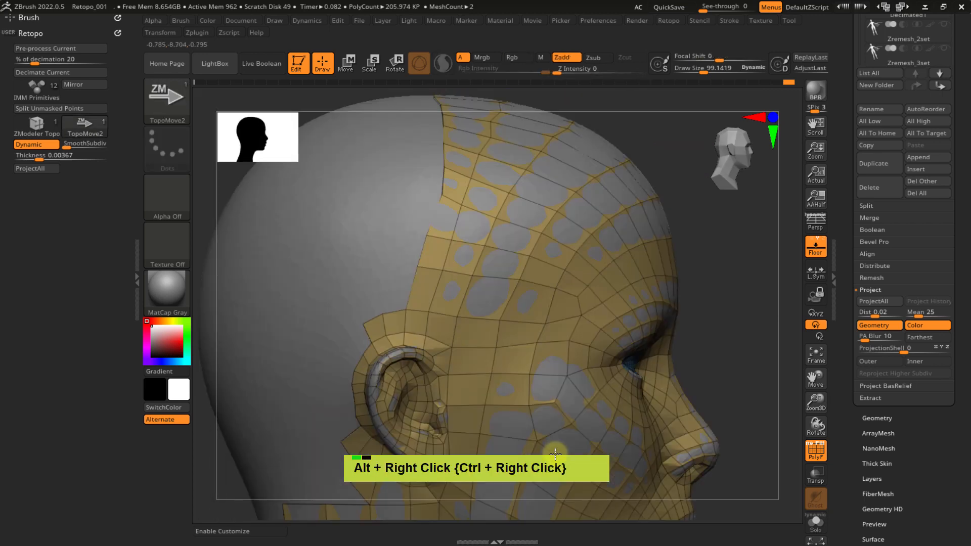
pyautogui.keyDown('alt'); pyautogui.moveTo(446, 283); pyautogui.dragTo(467, 270, button='right'); pyautogui.keyUp('alt')
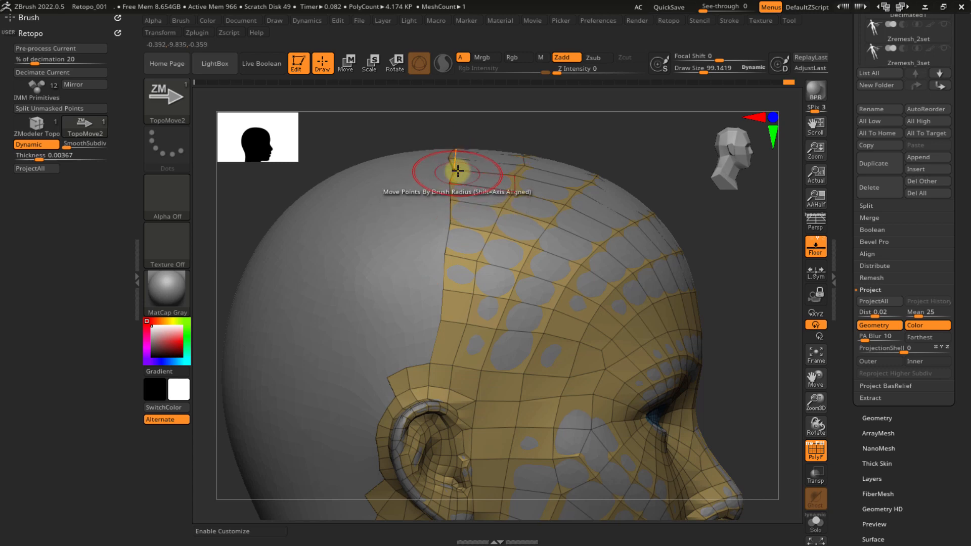
pyautogui.doubleClick(445, 218)
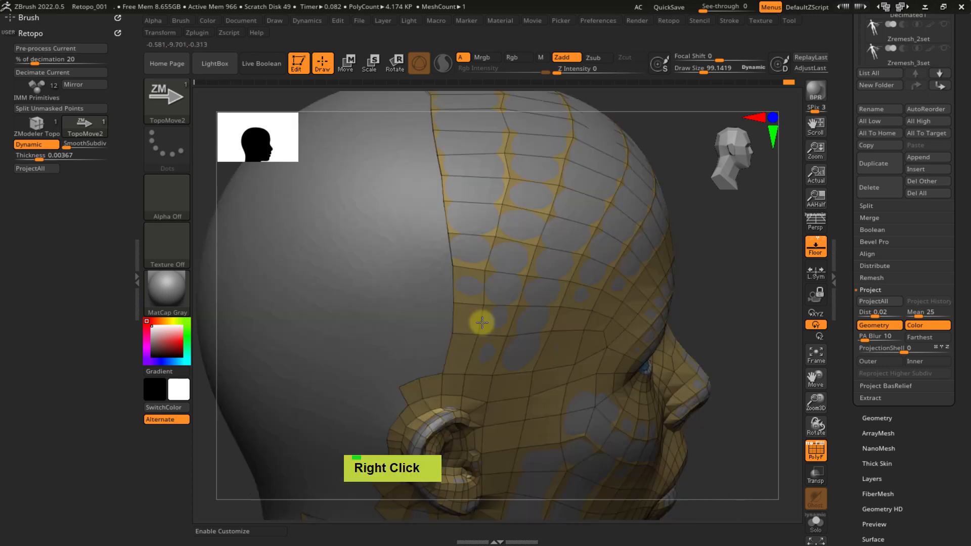
# - Align the open border across the crown in top view with a draw size of about 188
pyautogui.moveTo(481, 321); pyautogui.dragTo(479, 263, button='right')
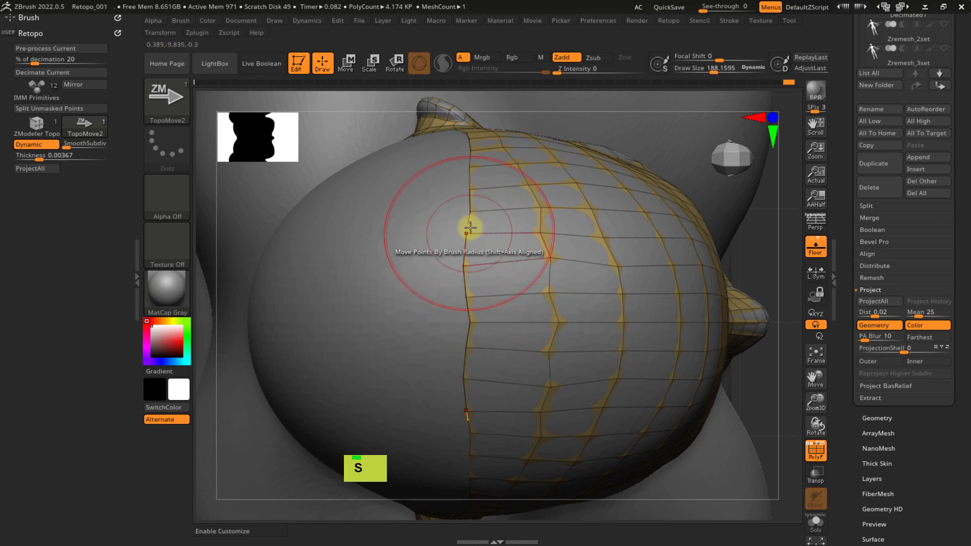
pyautogui.doubleClick(470, 172)
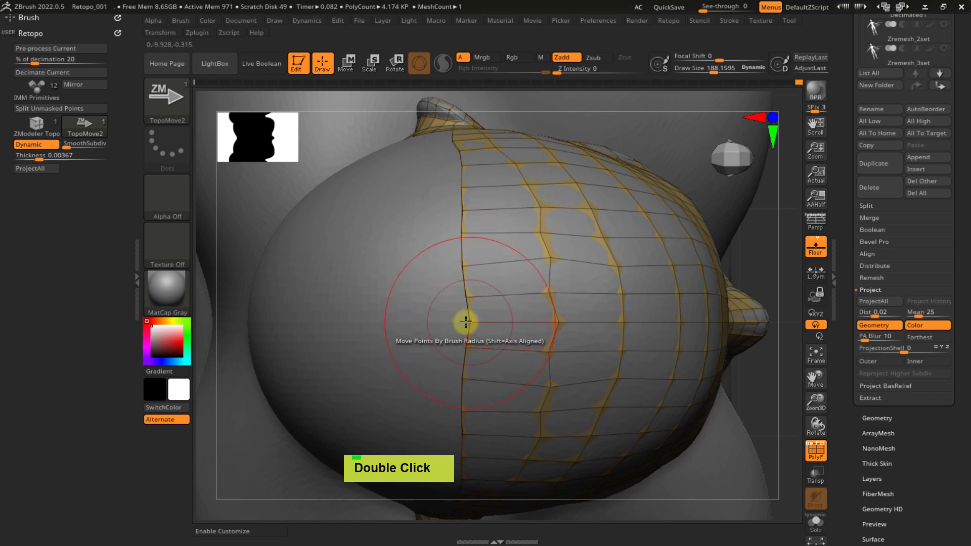
pyautogui.moveTo(465, 312); pyautogui.dragTo(463, 91, button='right')
pyautogui.keyDown('ctrl'); pyautogui.moveTo(468, 338); pyautogui.dragTo(439, 284, button='right'); pyautogui.keyUp('ctrl')
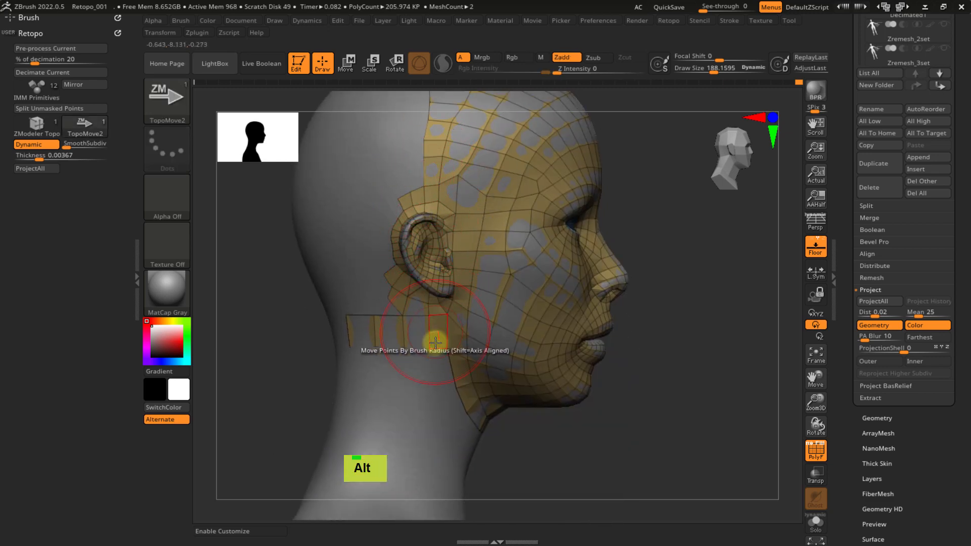
# - Check the head and neck in profile and refine the scalp border above the ear with a draw size of about 157
pyautogui.keyDown('alt'); pyautogui.moveTo(438, 416); pyautogui.dragTo(420, 318, button='right'); pyautogui.keyUp('alt')
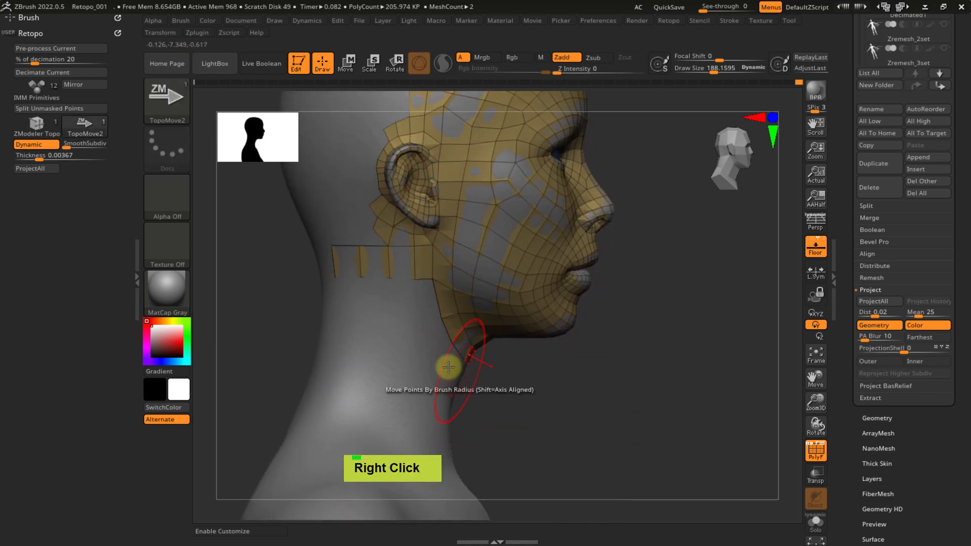
pyautogui.moveTo(449, 368); pyautogui.dragTo(438, 290, button='right')
pyautogui.press('s')
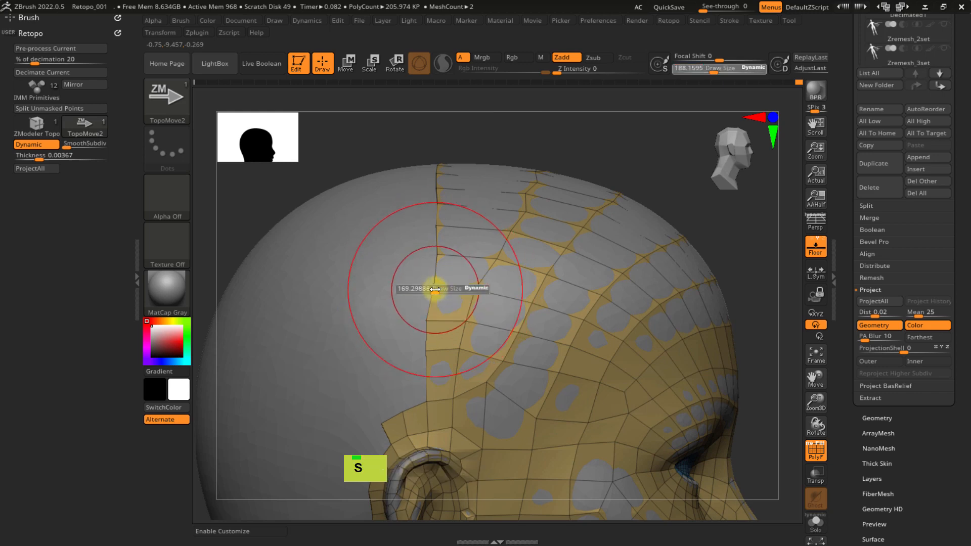
pyautogui.moveTo(434, 287); pyautogui.dragTo(434, 282)
pyautogui.moveTo(434, 284)
pyautogui.mouseDown(button='right')
pyautogui.moveTo(488, 333)
pyautogui.moveTo(507, 238)
pyautogui.moveTo(460, 269)
pyautogui.moveTo(590, 206)
pyautogui.moveTo(585, 191)
pyautogui.moveTo(494, 256)
pyautogui.moveTo(485, 239)
pyautogui.moveTo(482, 252)
pyautogui.moveTo(488, 239)
pyautogui.mouseUp(button='right')
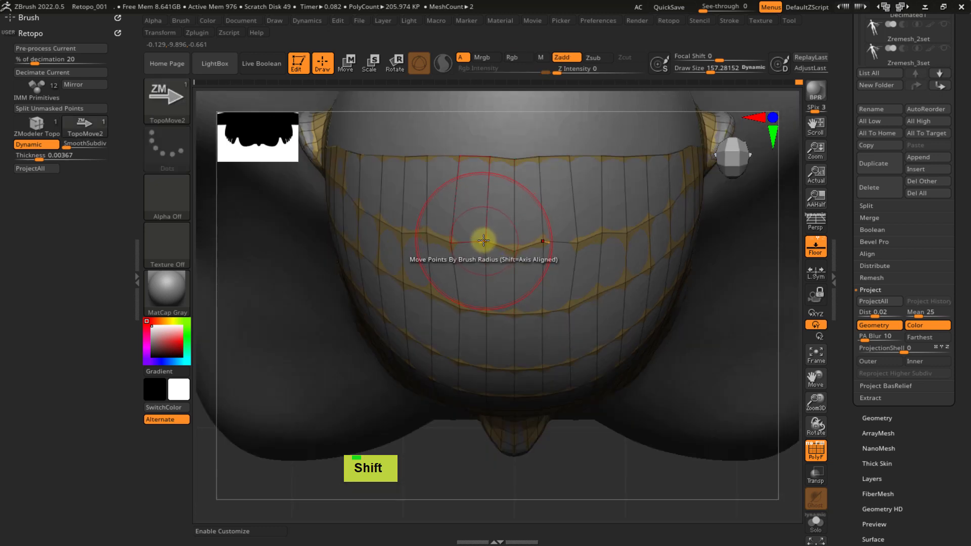
# - Switch to the ZModeler Topo brush and set its edge action to Collapse with a single edge as target
pyautogui.hotkey('ctrl', 'x')
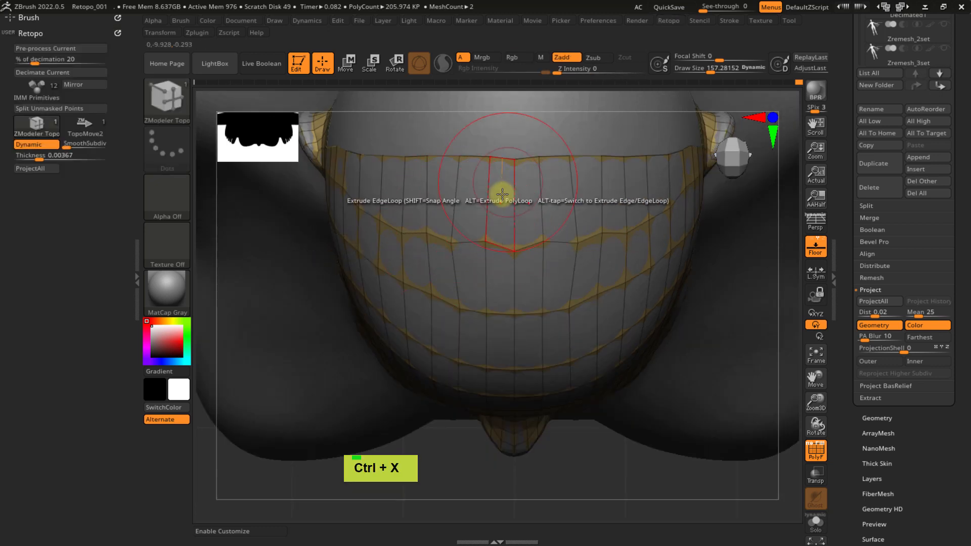
pyautogui.press('ctrl')
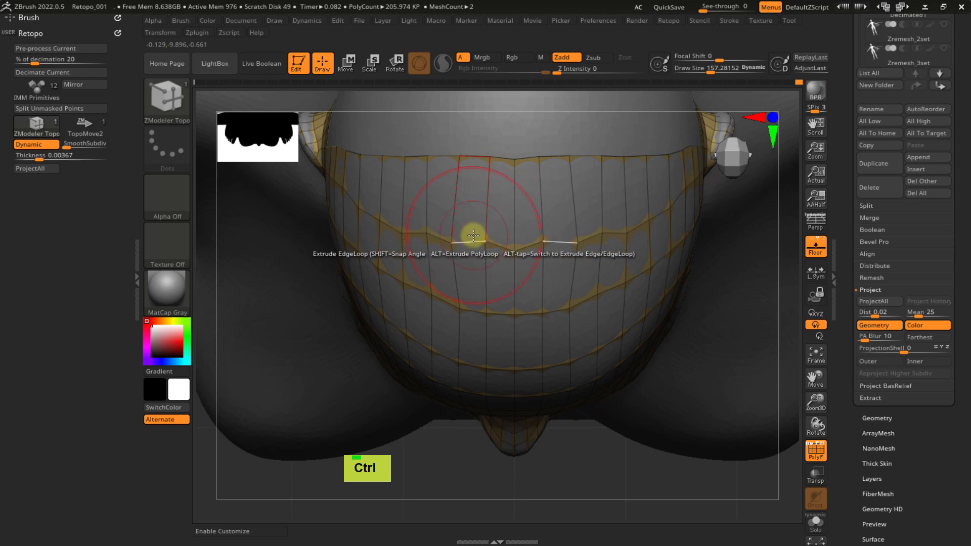
pyautogui.press('space')
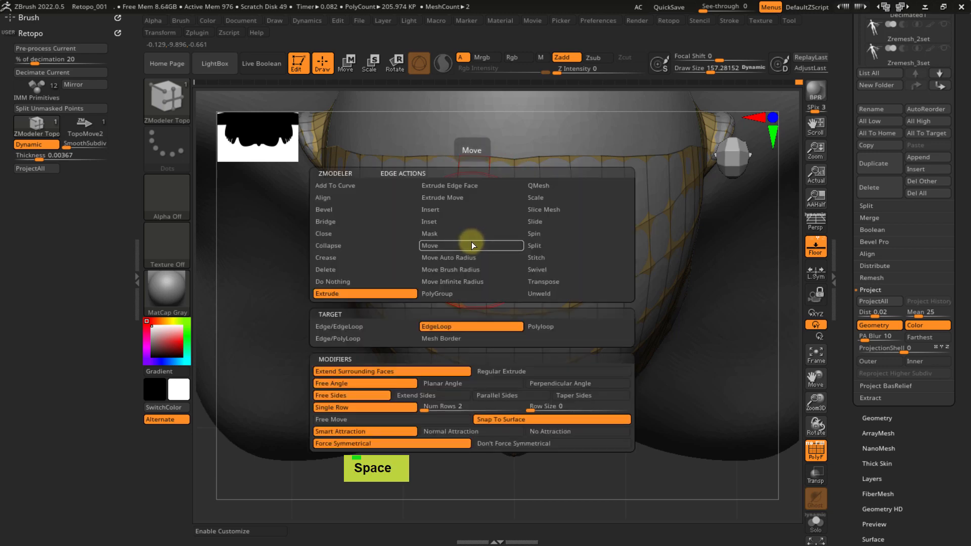
pyautogui.click(369, 246)
pyautogui.keyDown('ctrl'); pyautogui.rightClick(488, 194); pyautogui.keyUp('ctrl')
pyautogui.keyDown('ctrl'); pyautogui.moveTo(487, 195); pyautogui.dragTo(486, 191, button='right'); pyautogui.keyUp('ctrl')
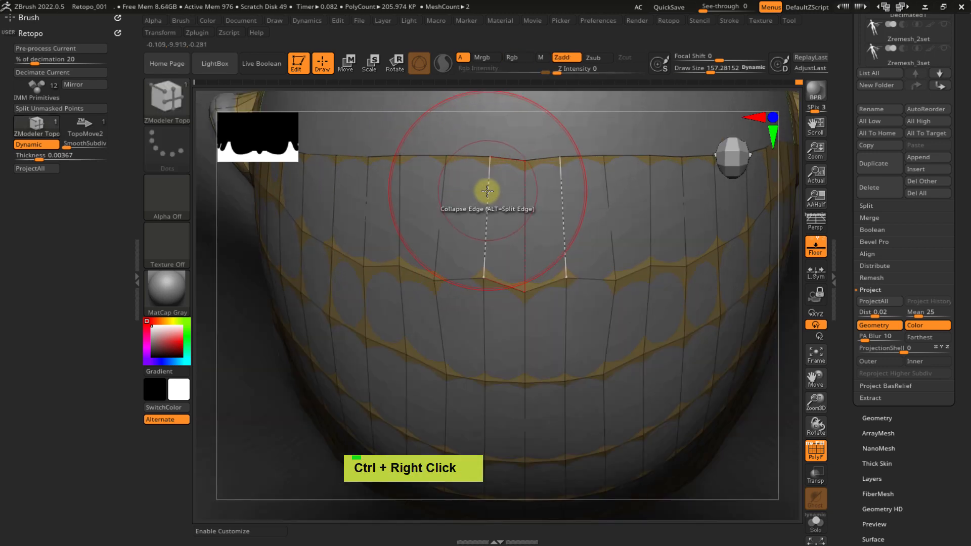
# - Reduce the draw size to about 42 and collapse surplus edges in the two rearmost rows on top of the head
pyautogui.press('s')
pyautogui.moveTo(469, 198)
pyautogui.mouseDown()
pyautogui.moveTo(446, 178)
pyautogui.moveTo(482, 162)
pyautogui.mouseUp()
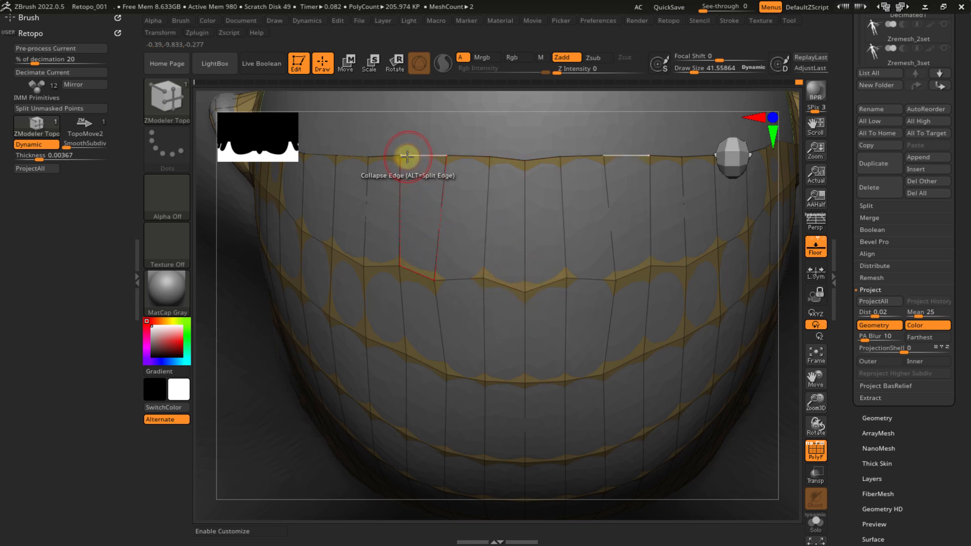
pyautogui.click(438, 155)
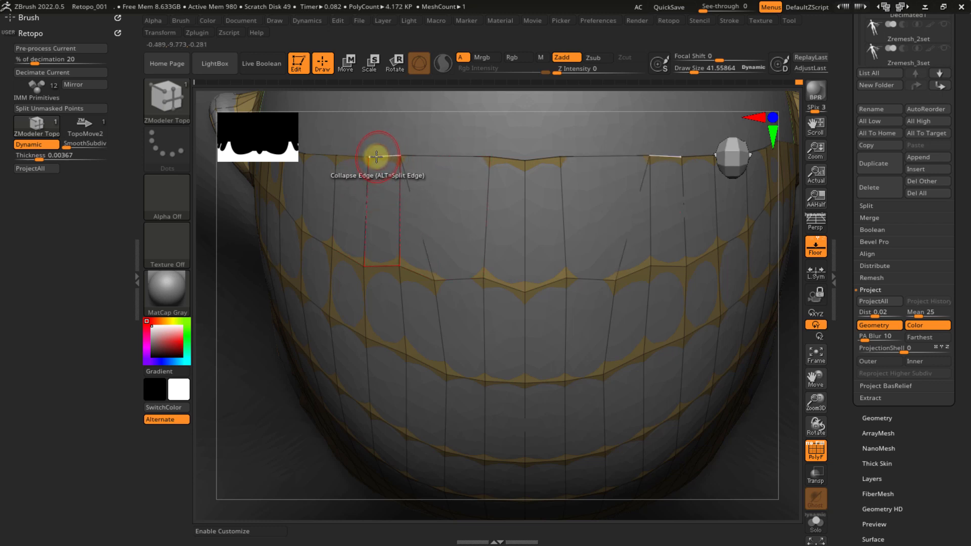
pyautogui.click(381, 161)
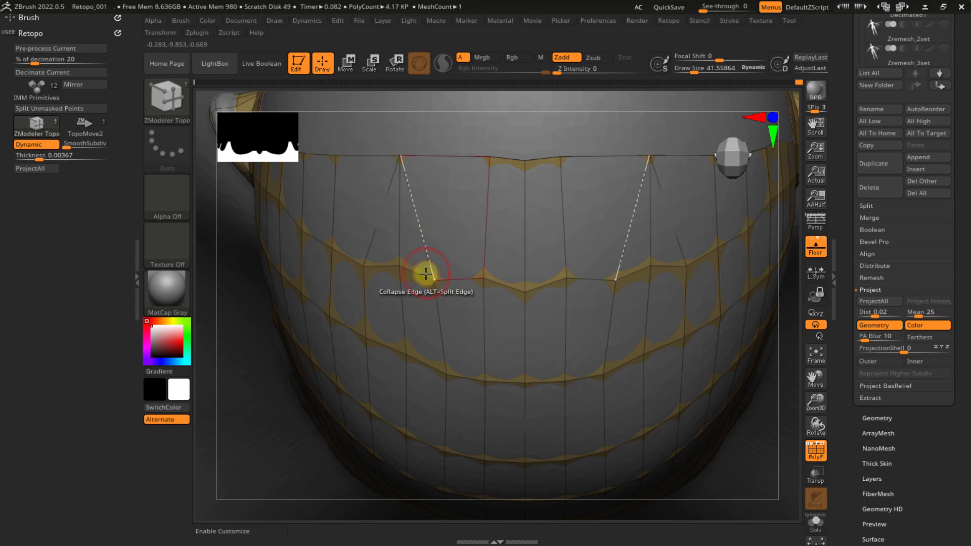
pyautogui.click(425, 277)
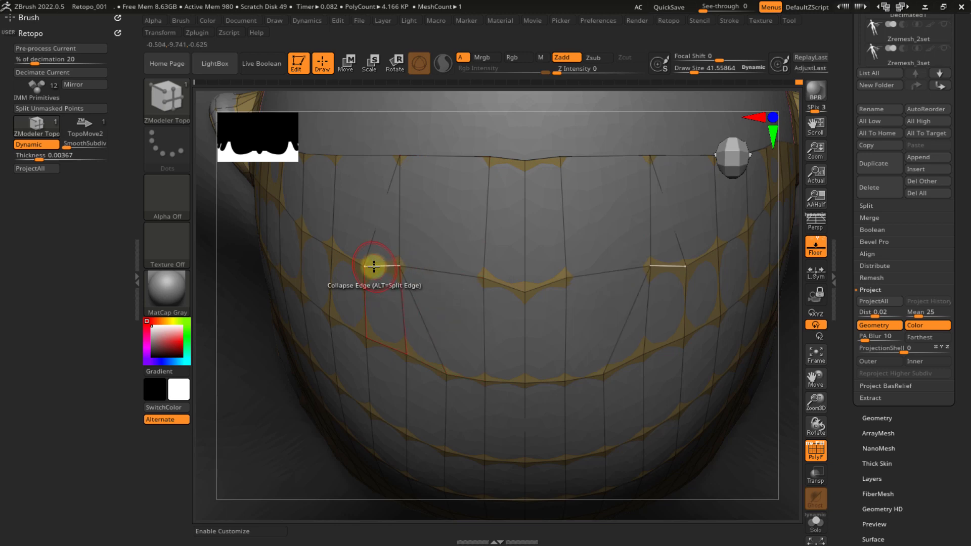
pyautogui.click(374, 341)
# - Set the ZModeler edge action to Delete and remove surplus edges from the rows on the upper forehead
pyautogui.moveTo(399, 259); pyautogui.dragTo(432, 244, button='right')
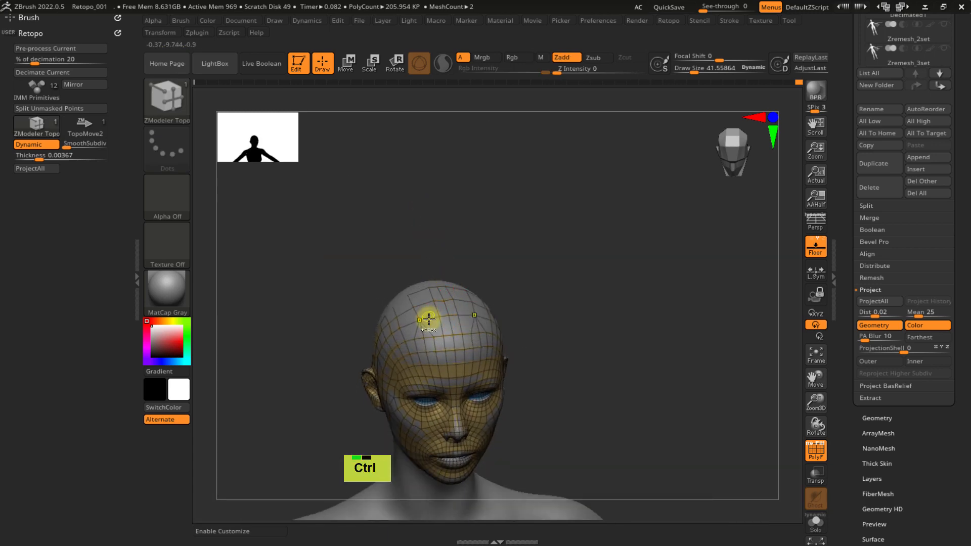
pyautogui.keyDown('ctrl'); pyautogui.moveTo(431, 317); pyautogui.dragTo(411, 323, button='right'); pyautogui.keyUp('ctrl')
pyautogui.press('space')
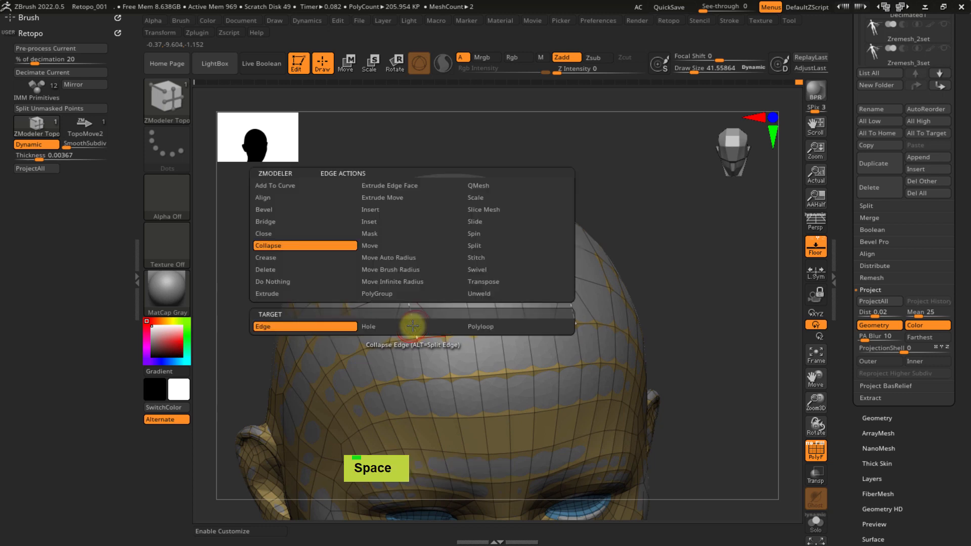
pyautogui.click(306, 270)
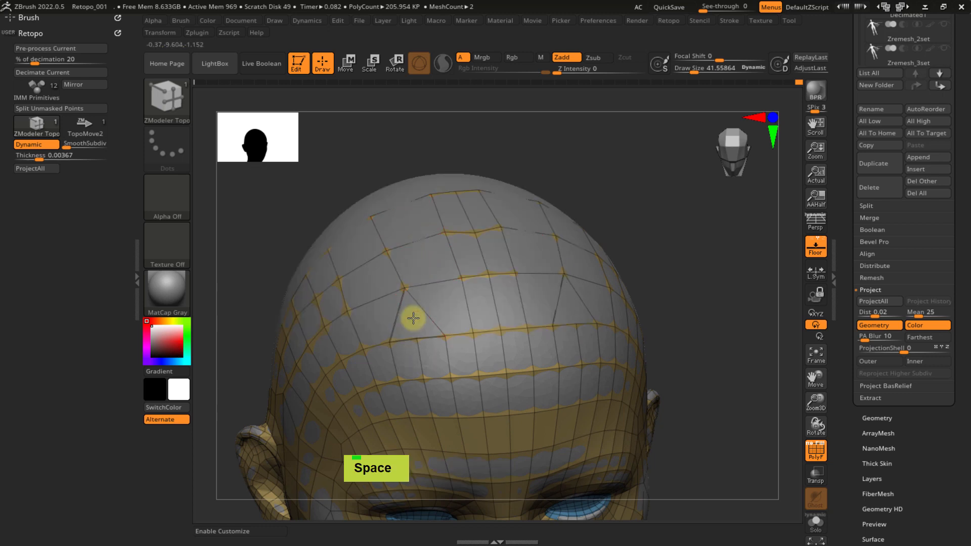
pyautogui.moveTo(460, 293); pyautogui.dragTo(456, 258, button='right')
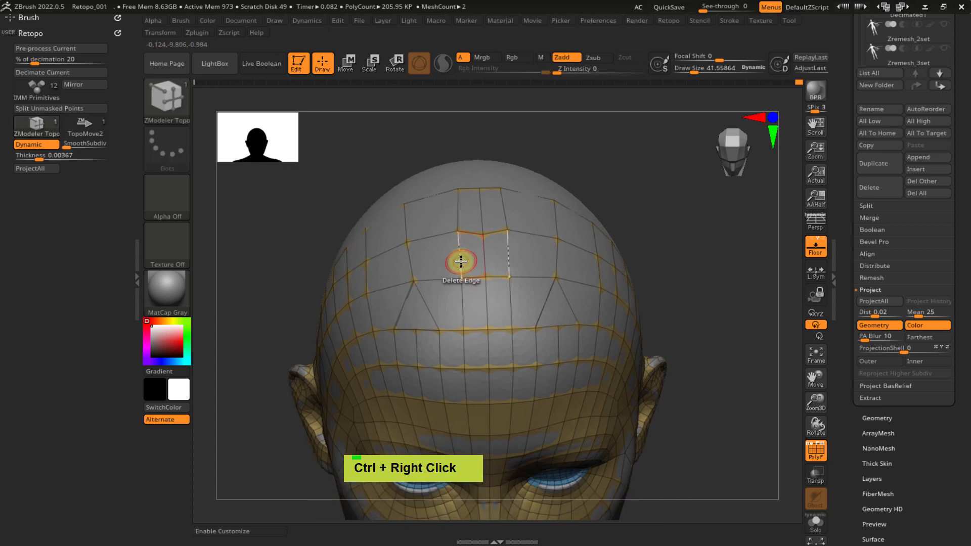
# - Switch to the TopoMove2 brush with a draw size of about 208 and smooth the central rows on top of the head
pyautogui.hotkey('ctrl', 'x')
pyautogui.click(496, 348)
pyautogui.press('s')
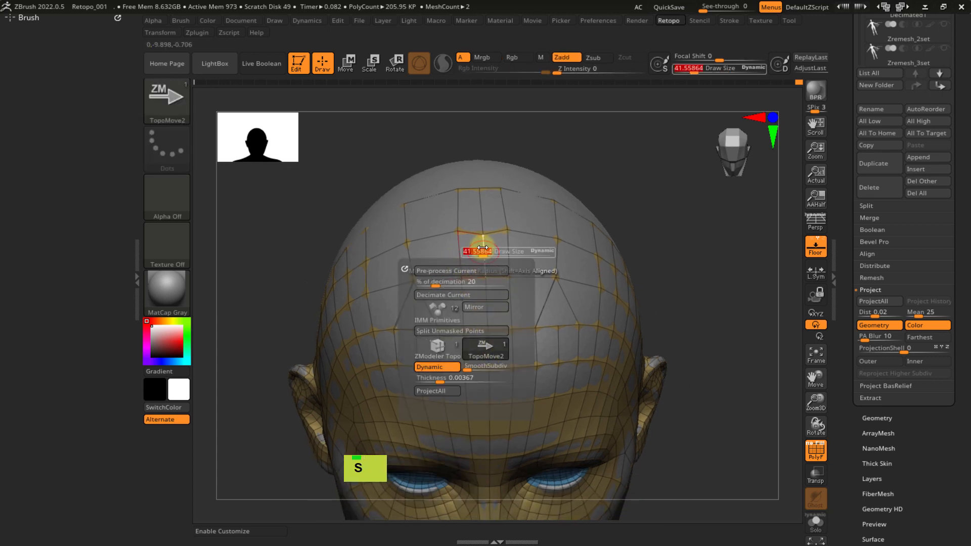
pyautogui.moveTo(483, 248); pyautogui.dragTo(511, 255)
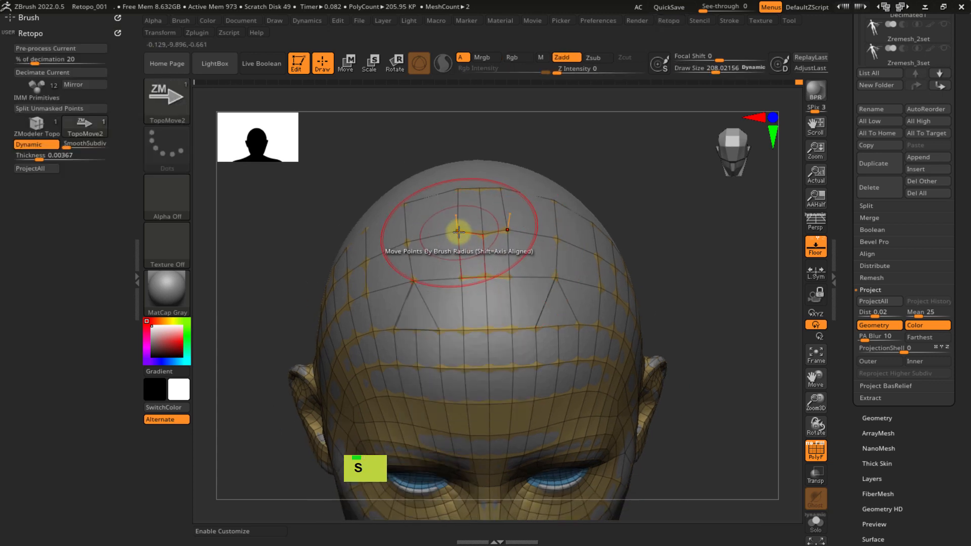
pyautogui.keyDown('shift'); pyautogui.click(454, 230); pyautogui.keyUp('shift')
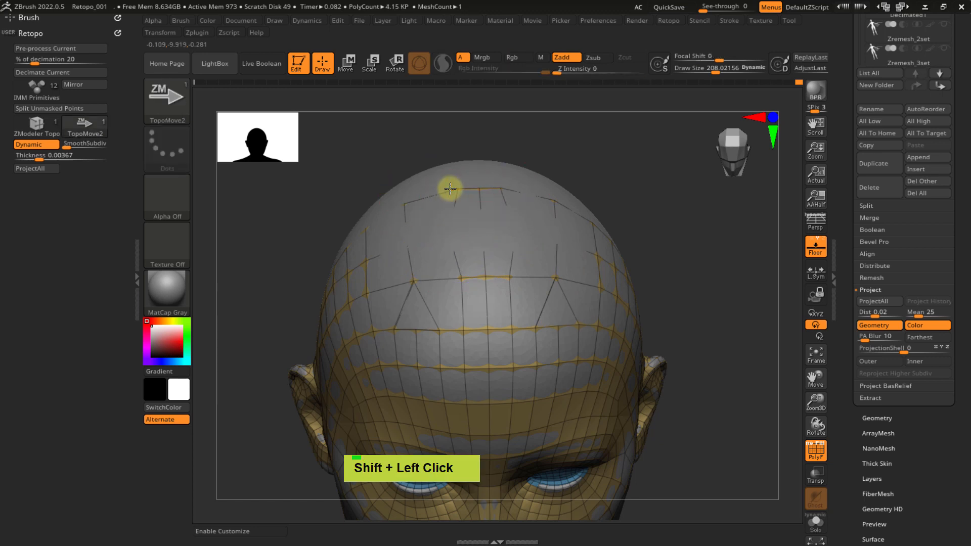
pyautogui.keyDown('shift'); pyautogui.click(452, 276); pyautogui.keyUp('shift')
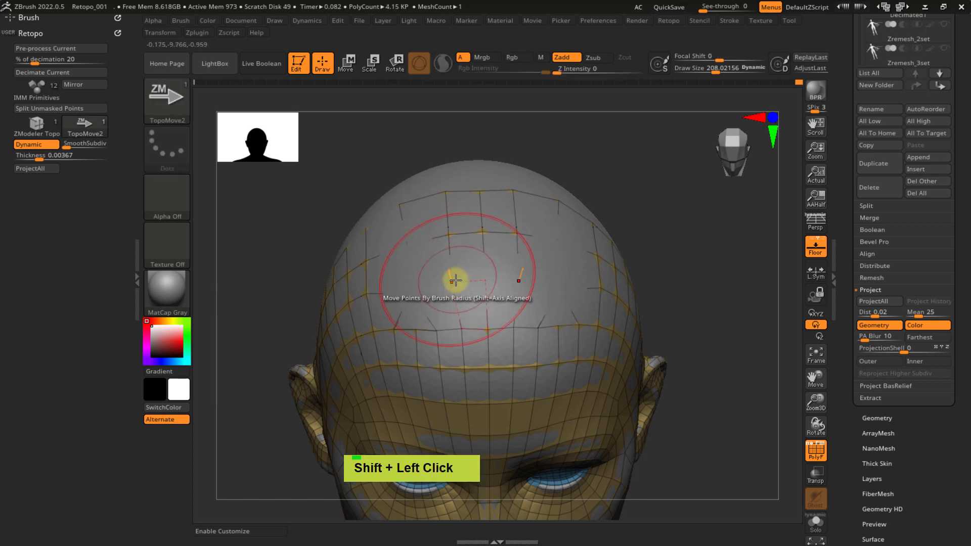
pyautogui.keyDown('shift'); pyautogui.click(412, 304); pyautogui.keyUp('shift')
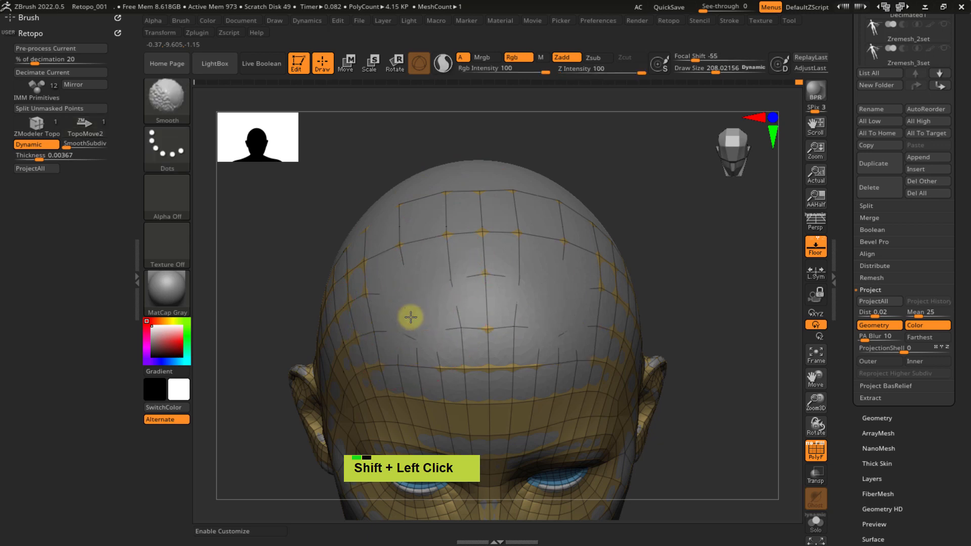
# - Smooth the edge rows along the side of the scalp and toward the hairline for even spacing
pyautogui.moveTo(427, 284); pyautogui.dragTo(401, 279, button='right')
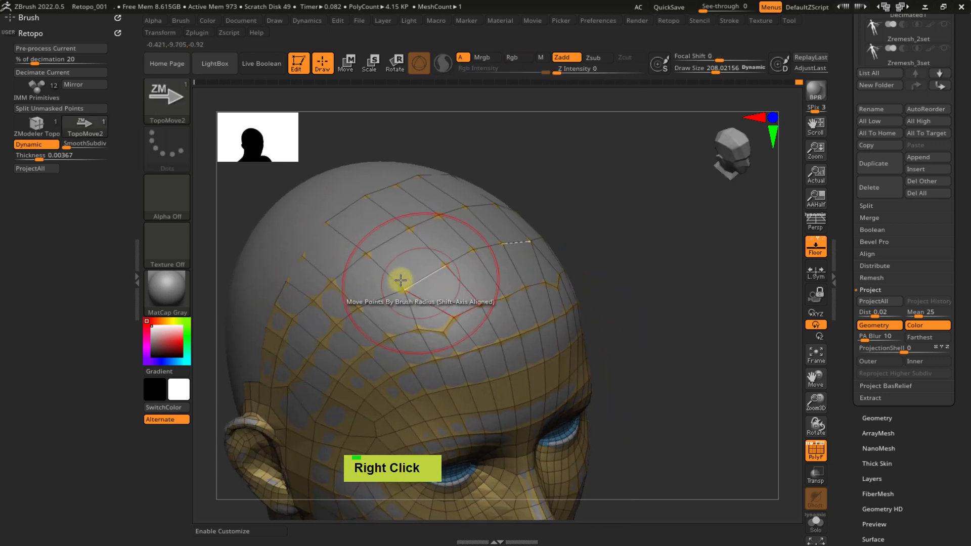
pyautogui.keyDown('shift'); pyautogui.click(335, 294); pyautogui.keyUp('shift')
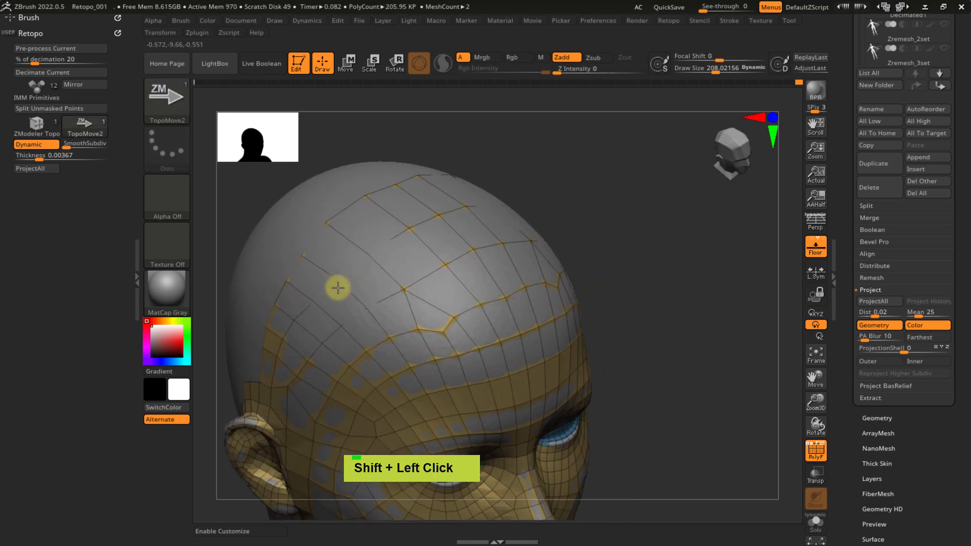
pyautogui.moveTo(414, 294); pyautogui.dragTo(471, 294, button='right')
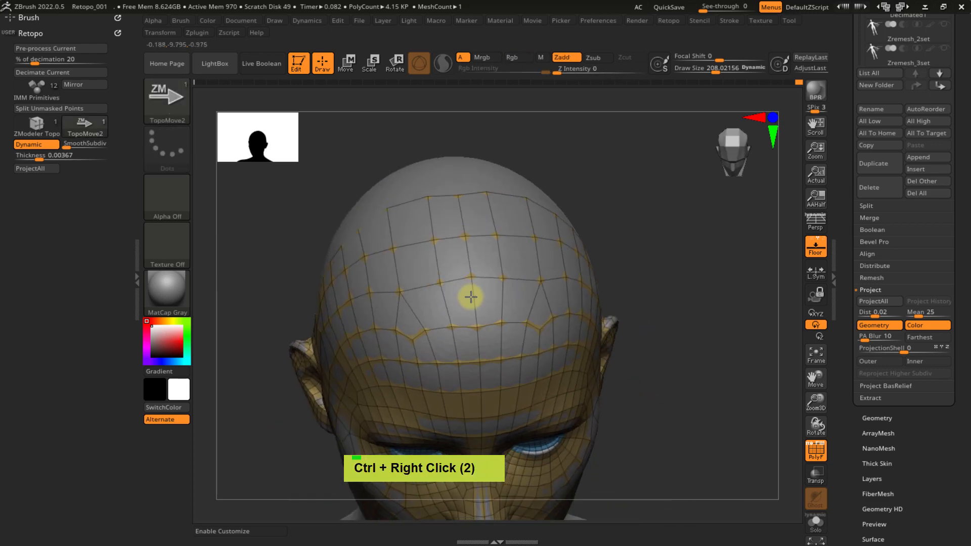
pyautogui.moveTo(433, 245)
pyautogui.mouseDown(button='right')
pyautogui.moveTo(458, 268)
pyautogui.moveTo(433, 243)
pyautogui.mouseUp(button='right')
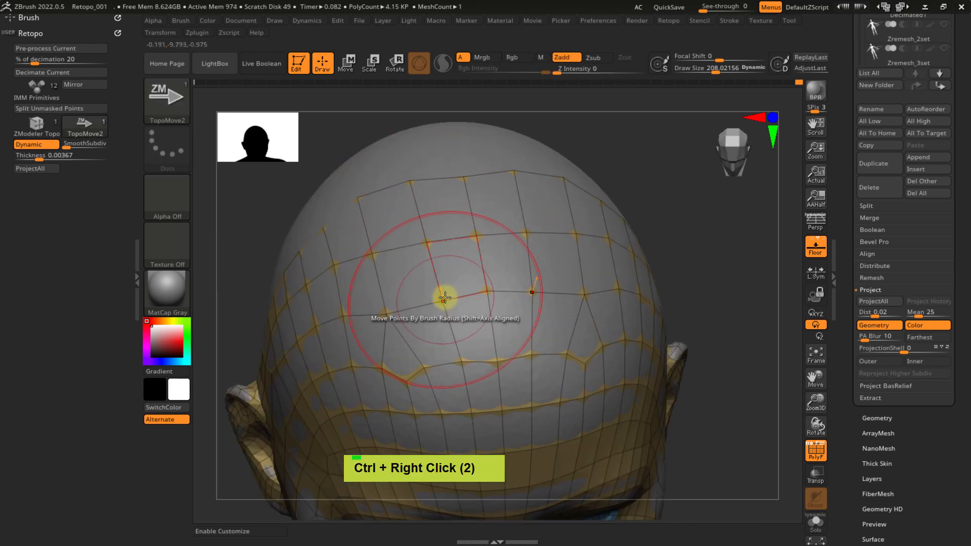
pyautogui.moveTo(450, 295)
pyautogui.keyDown('ctrl'); pyautogui.mouseDown(button='right')
pyautogui.moveTo(427, 252)
pyautogui.moveTo(449, 256)
pyautogui.mouseUp(button='right'); pyautogui.keyUp('ctrl')
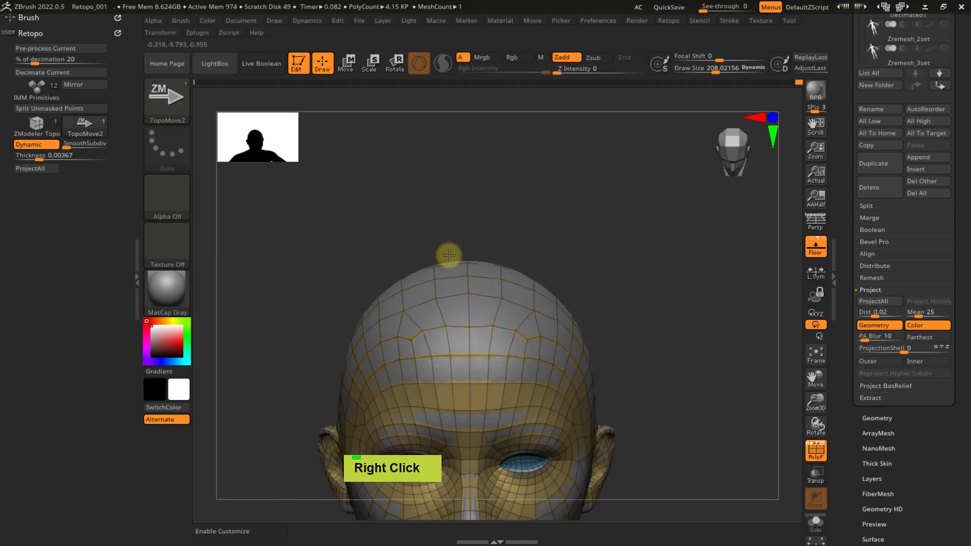
pyautogui.keyDown('shift'); pyautogui.moveTo(461, 299); pyautogui.dragTo(462, 311); pyautogui.keyUp('shift')
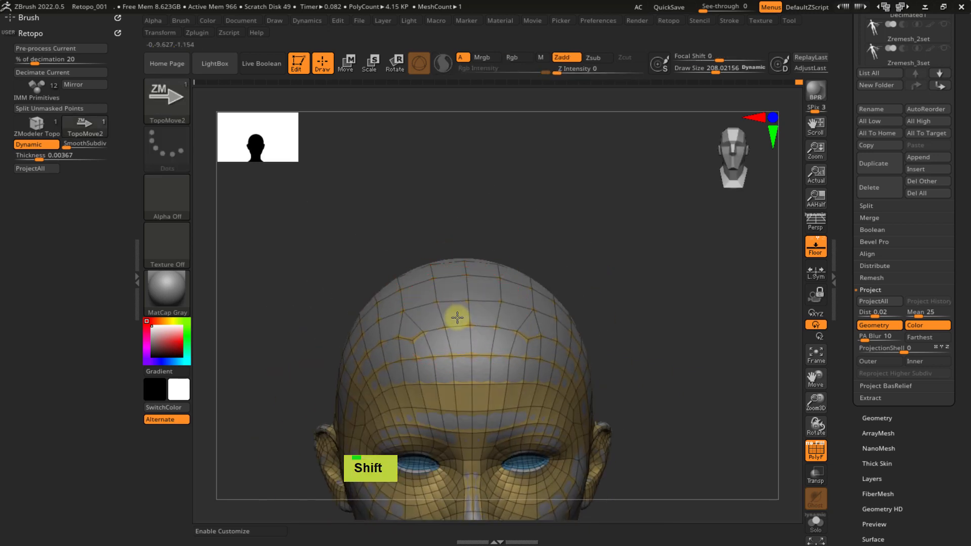
# - Smooth the rows of the upper forehead near the temple and undo the last smoothing stroke
pyautogui.moveTo(467, 312)
pyautogui.mouseDown(button='right')
pyautogui.moveTo(447, 252)
pyautogui.moveTo(495, 289)
pyautogui.moveTo(474, 325)
pyautogui.moveTo(459, 329)
pyautogui.moveTo(489, 335)
pyautogui.moveTo(466, 316)
pyautogui.moveTo(494, 331)
pyautogui.mouseUp(button='right')
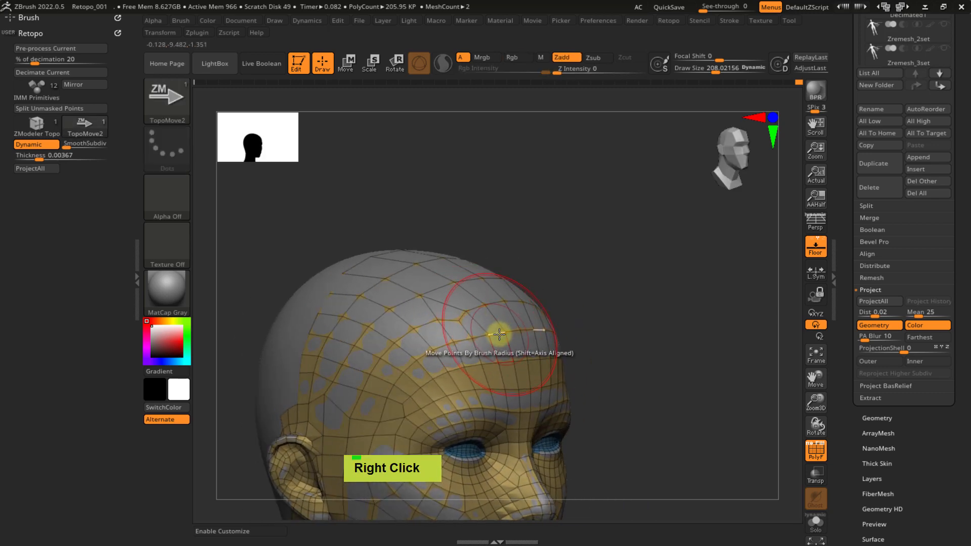
pyautogui.keyDown('shift'); pyautogui.click(493, 336); pyautogui.keyUp('shift')
pyautogui.keyDown('shift'); pyautogui.click(453, 346); pyautogui.keyUp('shift')
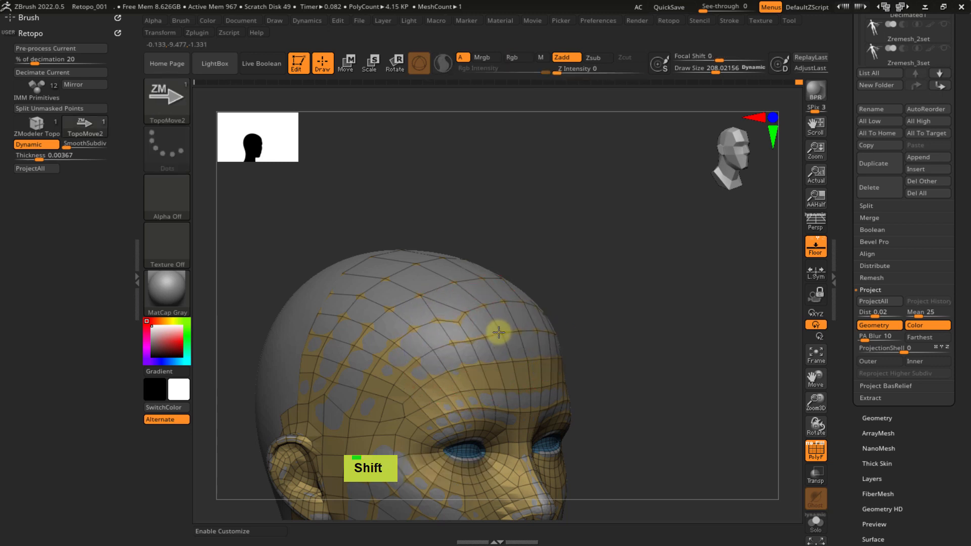
pyautogui.moveTo(468, 341)
pyautogui.keyDown('ctrl'); pyautogui.mouseDown(button='right')
pyautogui.moveTo(481, 297)
pyautogui.moveTo(499, 310)
pyautogui.moveTo(473, 316)
pyautogui.moveTo(475, 334)
pyautogui.mouseUp(button='right'); pyautogui.keyUp('ctrl')
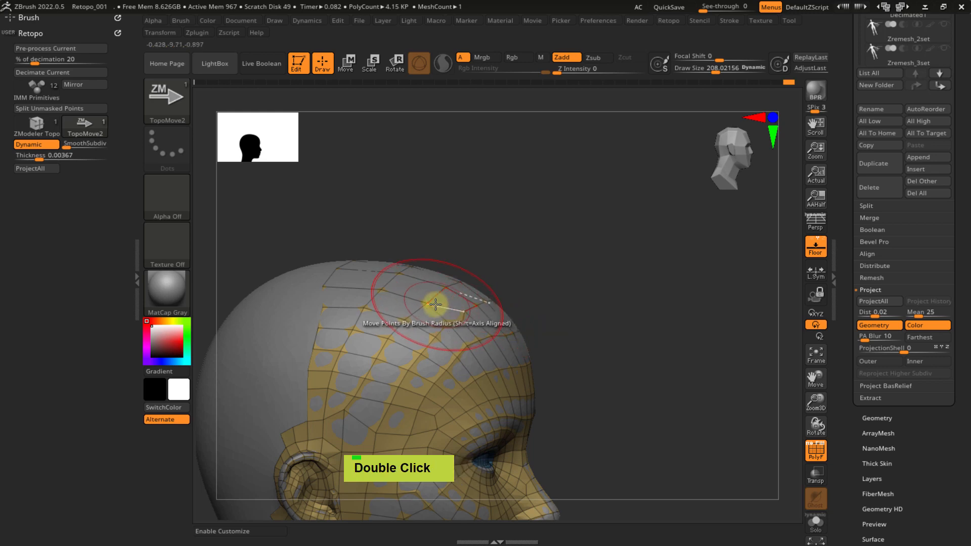
pyautogui.moveTo(465, 337); pyautogui.dragTo(410, 298, button='right')
pyautogui.keyDown('shift'); pyautogui.click(501, 369); pyautogui.keyUp('shift')
pyautogui.hotkey('ctrl', 'z')
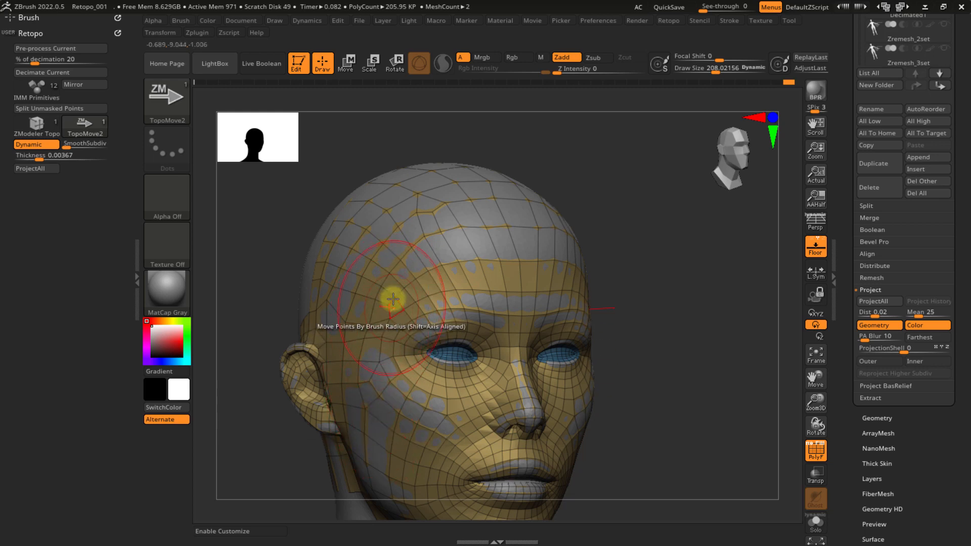
# - Reduce the draw size to about 151, turn off symmetry and even out the points around the forehead's midline
pyautogui.moveTo(457, 268); pyautogui.dragTo(515, 253, button='right')
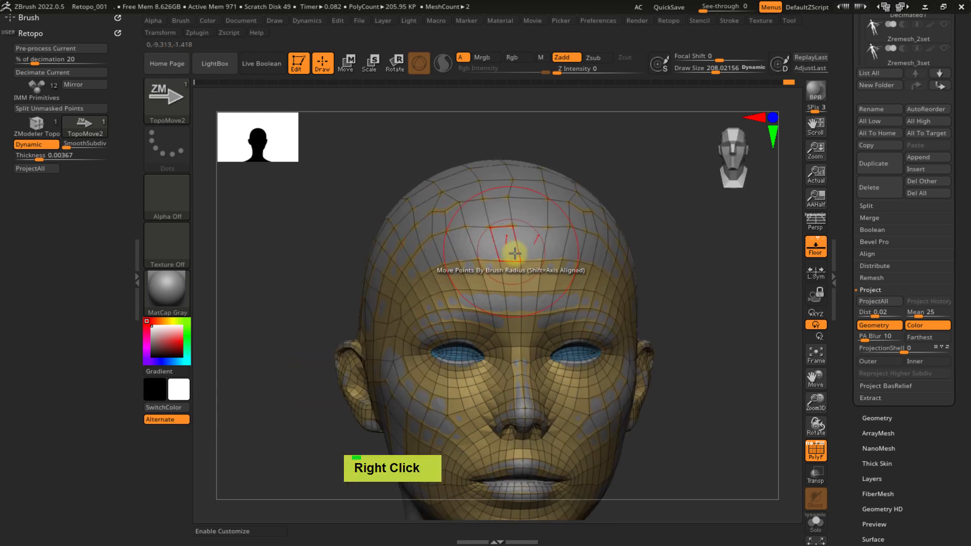
pyautogui.moveTo(527, 219); pyautogui.dragTo(520, 219, button='right')
pyautogui.press('shift')
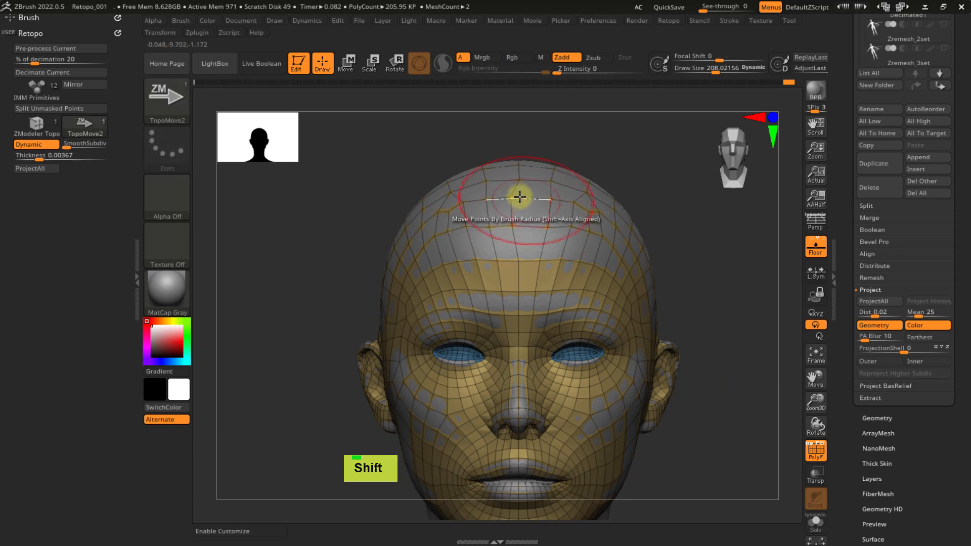
pyautogui.press('s')
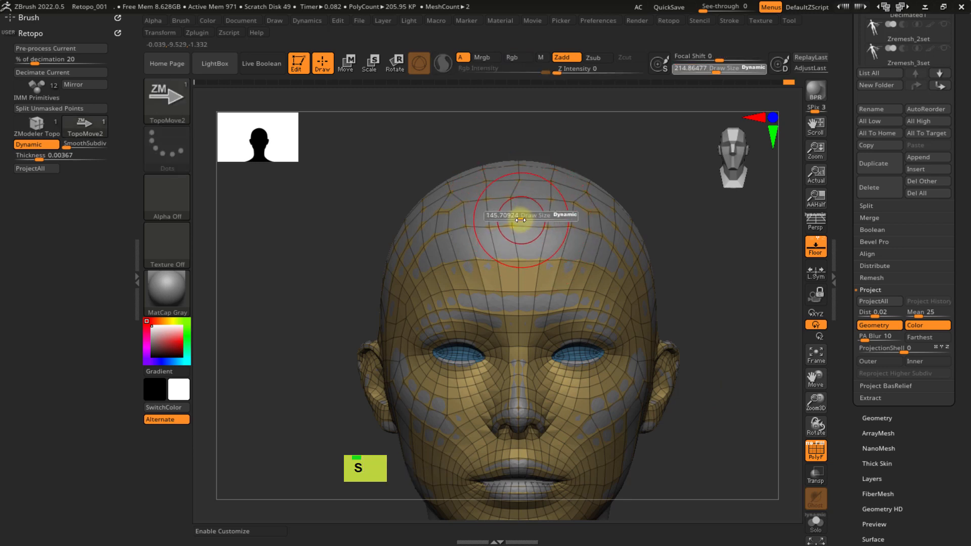
pyautogui.moveTo(521, 220); pyautogui.dragTo(522, 221)
pyautogui.moveTo(545, 246)
pyautogui.keyDown('ctrl'); pyautogui.mouseDown(button='right')
pyautogui.moveTo(551, 251)
pyautogui.moveTo(511, 232)
pyautogui.mouseUp(button='right'); pyautogui.keyUp('ctrl')
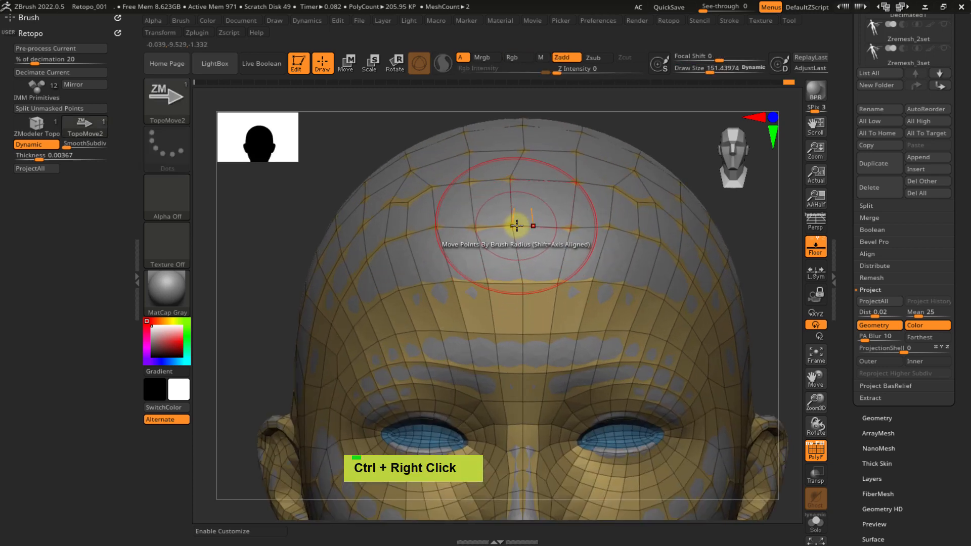
pyautogui.press('x')
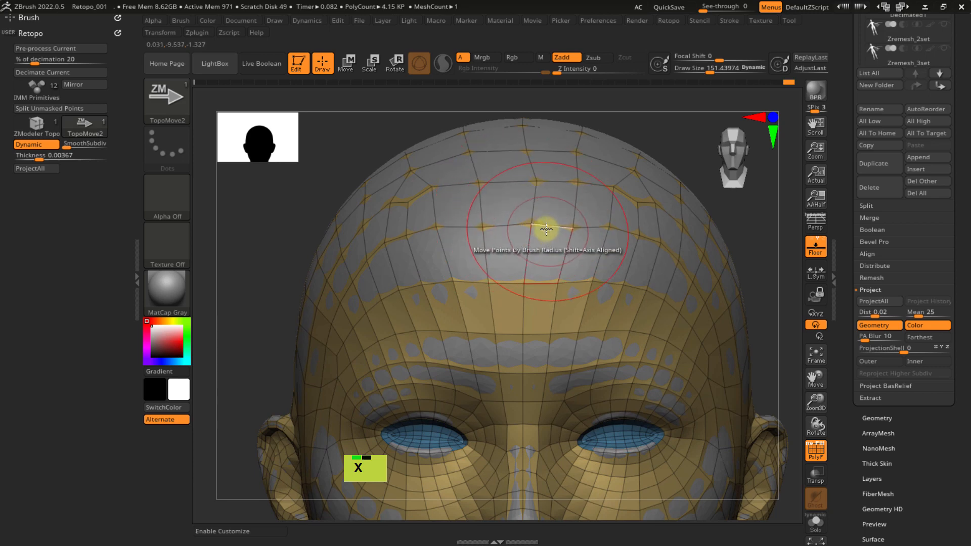
pyautogui.keyDown('ctrl'); pyautogui.moveTo(546, 229); pyautogui.dragTo(479, 188, button='right'); pyautogui.keyUp('ctrl')
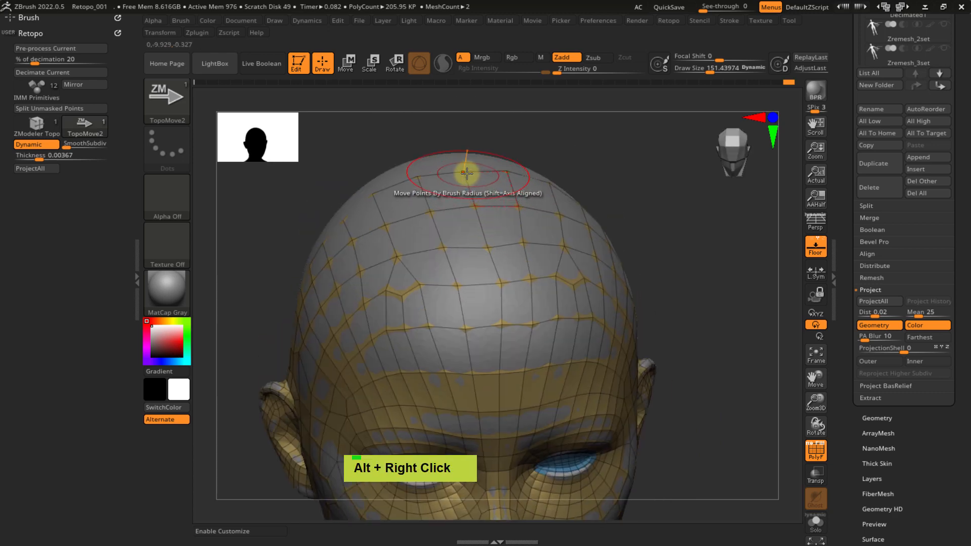
# - Open the Geometry settings with the Modify Topology options for the retopology mesh
pyautogui.scroll(-3, 853, 258)
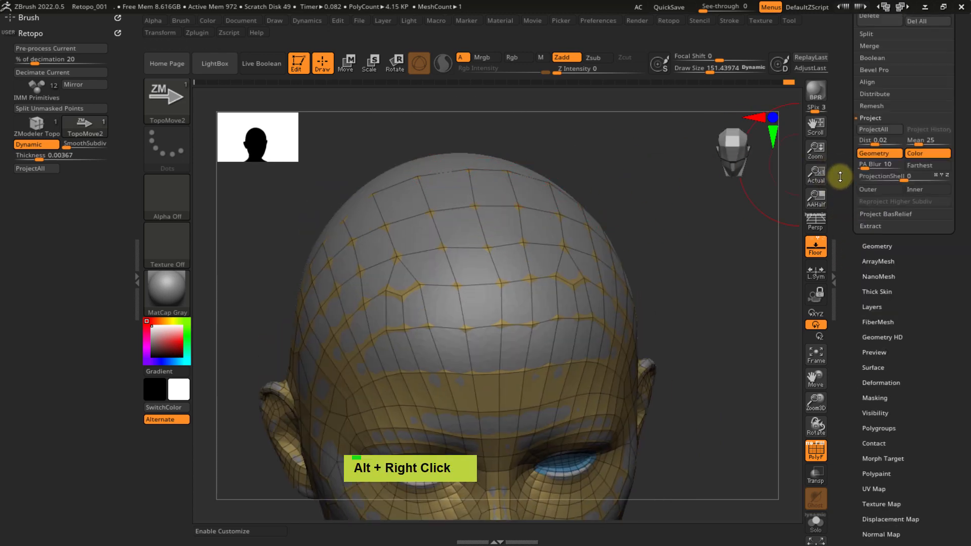
pyautogui.click(865, 243)
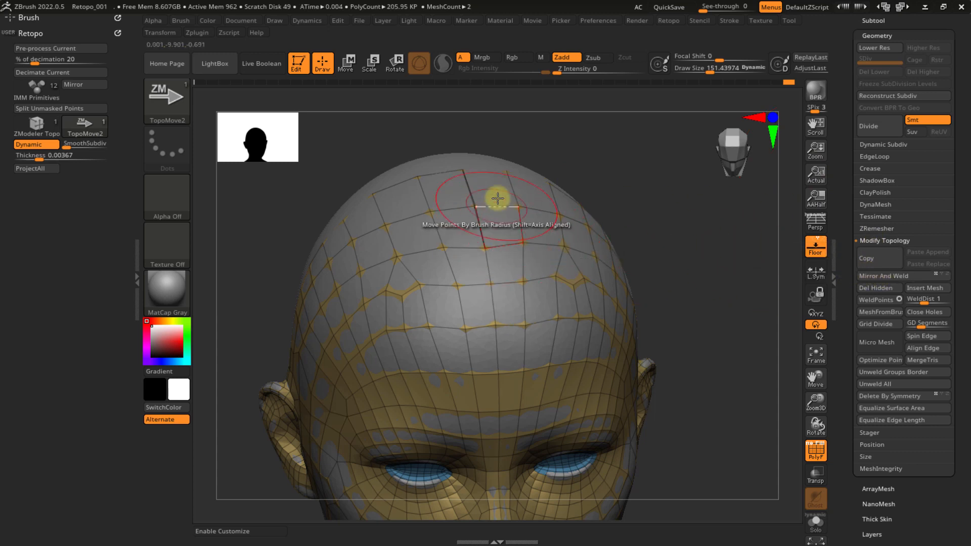
pyautogui.press('ctrl')
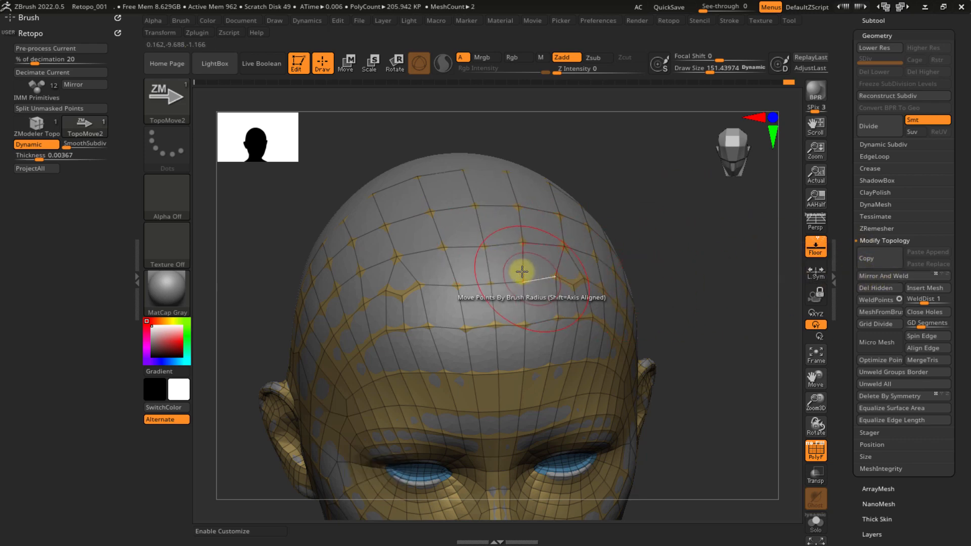
# - Reduce the draw size to about 58, straighten the rear scalp border above the ear and check the head from several angles
pyautogui.moveTo(522, 271)
pyautogui.mouseDown(button='right')
pyautogui.moveTo(487, 186)
pyautogui.moveTo(532, 362)
pyautogui.moveTo(479, 291)
pyautogui.moveTo(487, 265)
pyautogui.moveTo(502, 380)
pyautogui.moveTo(485, 317)
pyautogui.moveTo(492, 297)
pyautogui.moveTo(499, 381)
pyautogui.moveTo(496, 282)
pyautogui.moveTo(494, 354)
pyautogui.moveTo(510, 427)
pyautogui.moveTo(462, 282)
pyautogui.moveTo(460, 336)
pyautogui.moveTo(529, 322)
pyautogui.moveTo(513, 319)
pyautogui.mouseUp(button='right')
pyautogui.moveTo(475, 263)
pyautogui.keyDown('alt'); pyautogui.mouseDown(button='right')
pyautogui.moveTo(529, 256)
pyautogui.moveTo(455, 304)
pyautogui.mouseUp(button='right'); pyautogui.keyUp('alt')
pyautogui.press('s')
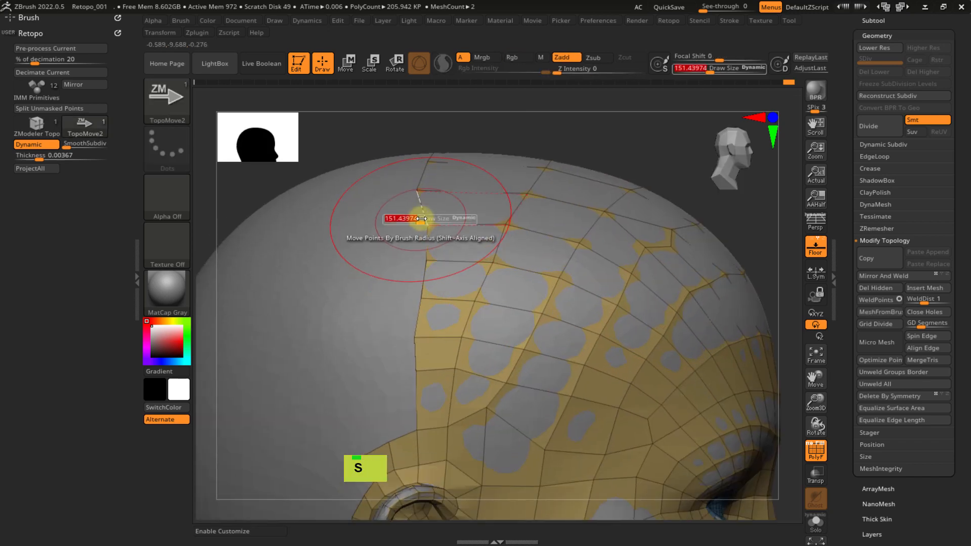
pyautogui.moveTo(410, 226); pyautogui.dragTo(418, 201)
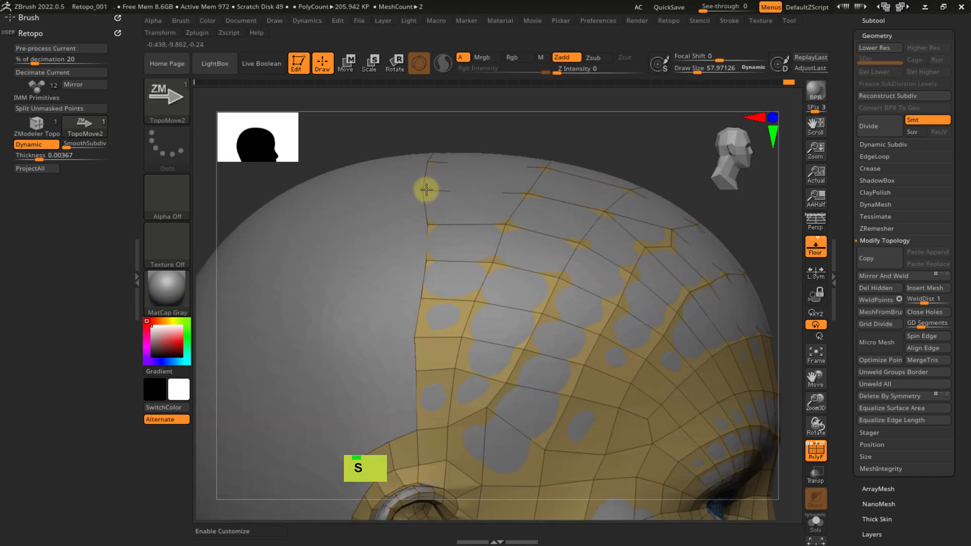
pyautogui.keyDown('ctrl'); pyautogui.moveTo(453, 226); pyautogui.dragTo(516, 280, button='right'); pyautogui.keyUp('ctrl')
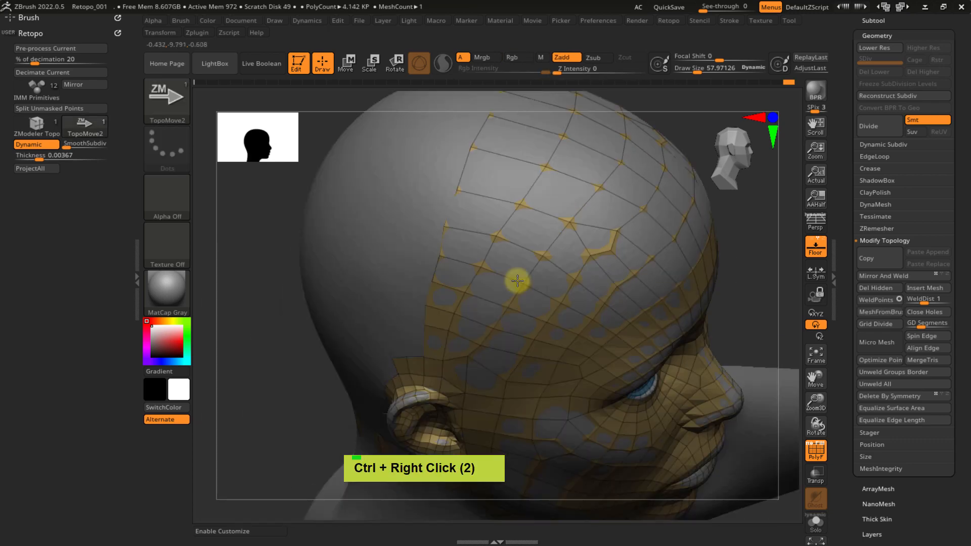
pyautogui.moveTo(576, 253)
pyautogui.keyDown('alt'); pyautogui.mouseDown(button='right')
pyautogui.moveTo(422, 229)
pyautogui.moveTo(379, 205)
pyautogui.mouseUp(button='right'); pyautogui.keyUp('alt')
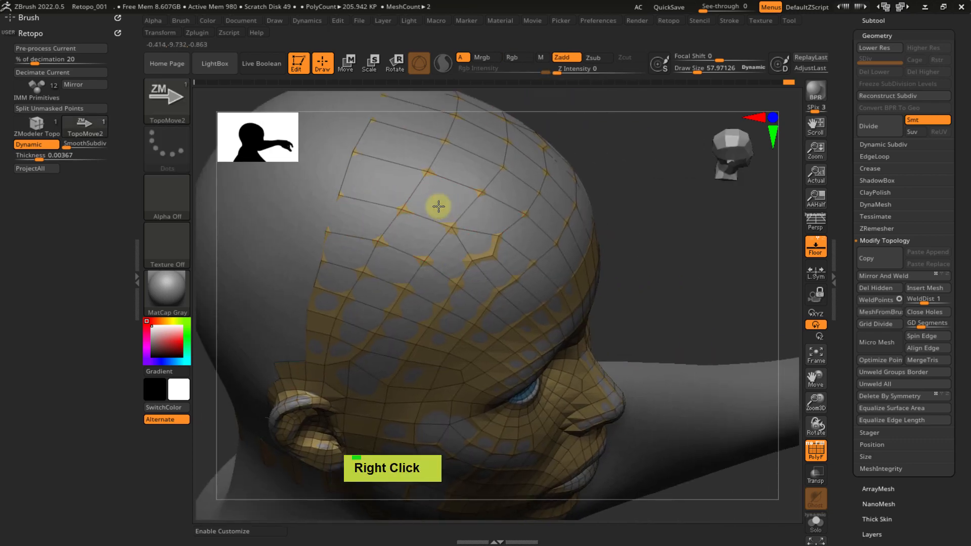
pyautogui.moveTo(438, 206); pyautogui.dragTo(388, 185, button='right')
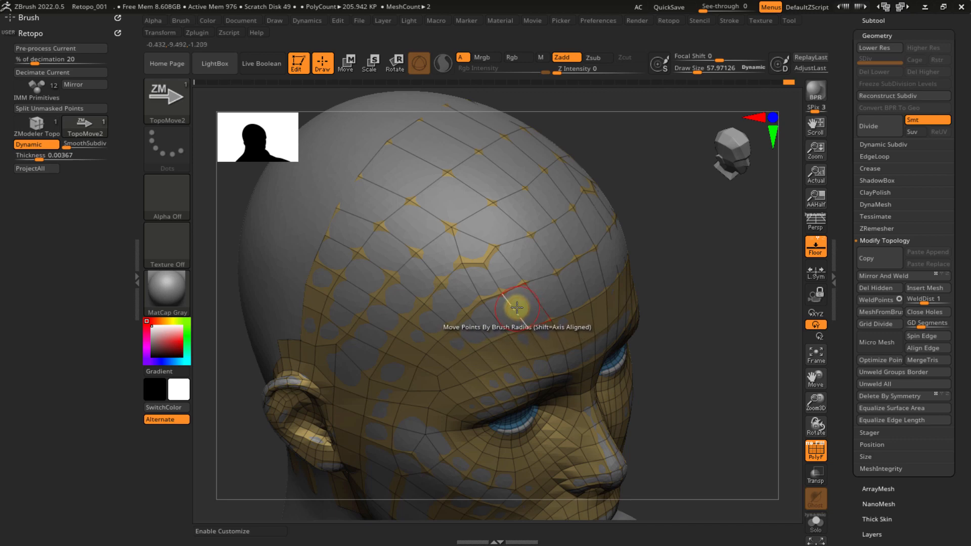
pyautogui.moveTo(517, 307); pyautogui.dragTo(471, 251, button='right')
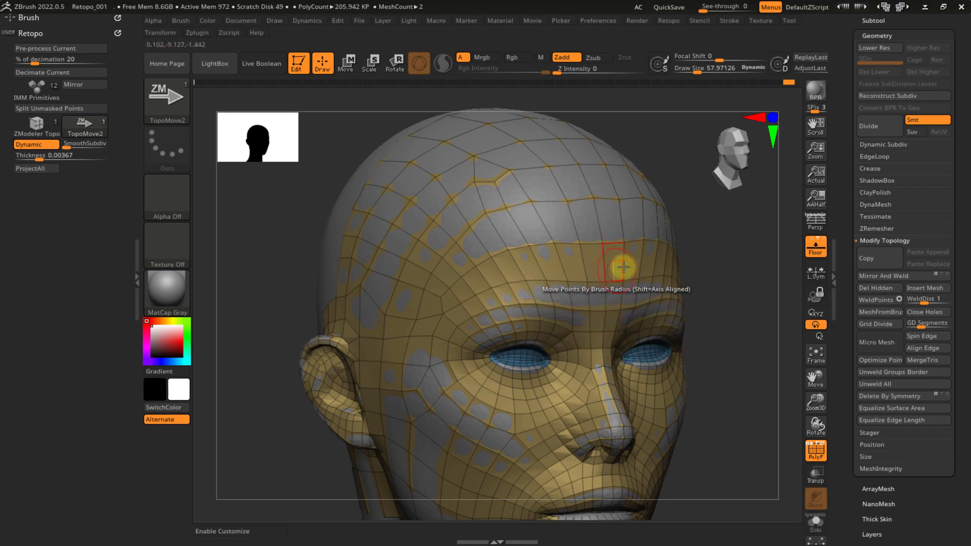
pyautogui.moveTo(499, 272)
pyautogui.mouseDown(button='right')
pyautogui.moveTo(462, 249)
pyautogui.moveTo(393, 284)
pyautogui.moveTo(516, 226)
pyautogui.mouseUp(button='right')
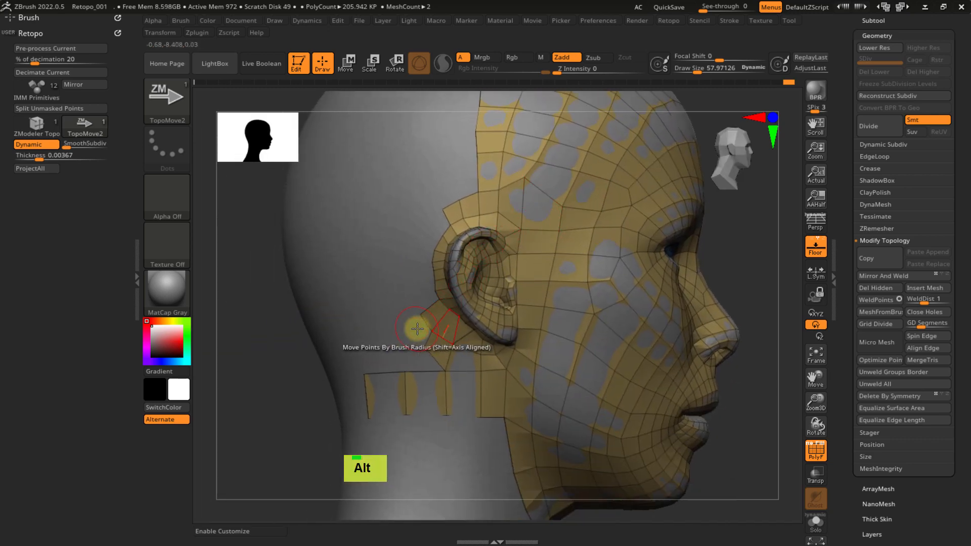
# - Switch to the ZModeler Topo brush, undo the stray edge deletion and set its edge action to Extrude EdgeLoop
pyautogui.moveTo(416, 326)
pyautogui.keyDown('ctrl'); pyautogui.mouseDown(button='right')
pyautogui.moveTo(486, 231)
pyautogui.moveTo(462, 323)
pyautogui.moveTo(449, 280)
pyautogui.moveTo(455, 267)
pyautogui.moveTo(470, 282)
pyautogui.moveTo(465, 249)
pyautogui.mouseUp(button='right'); pyautogui.keyUp('ctrl')
pyautogui.hotkey('ctrl', 'x')
pyautogui.click(444, 329)
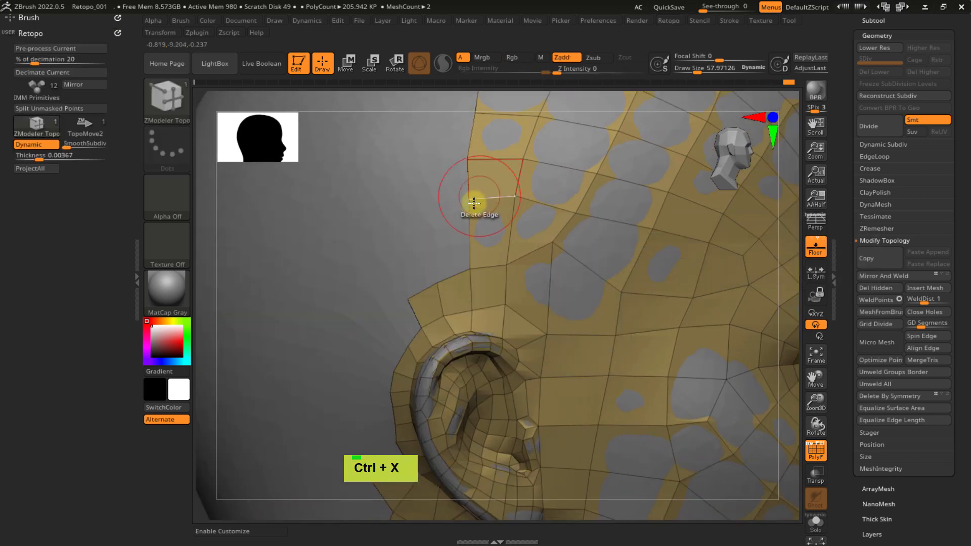
pyautogui.hotkey('ctrl', 'z')
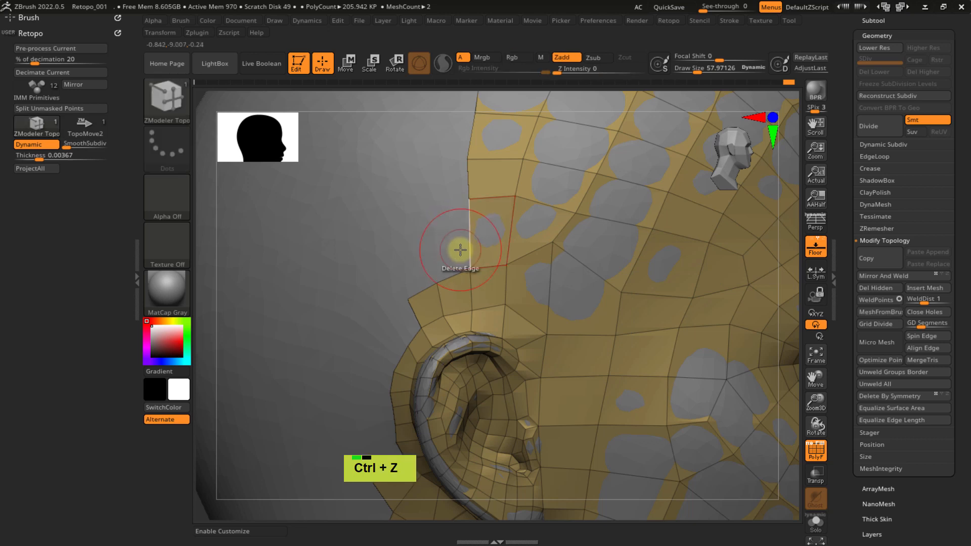
pyautogui.press('space')
pyautogui.click(360, 293)
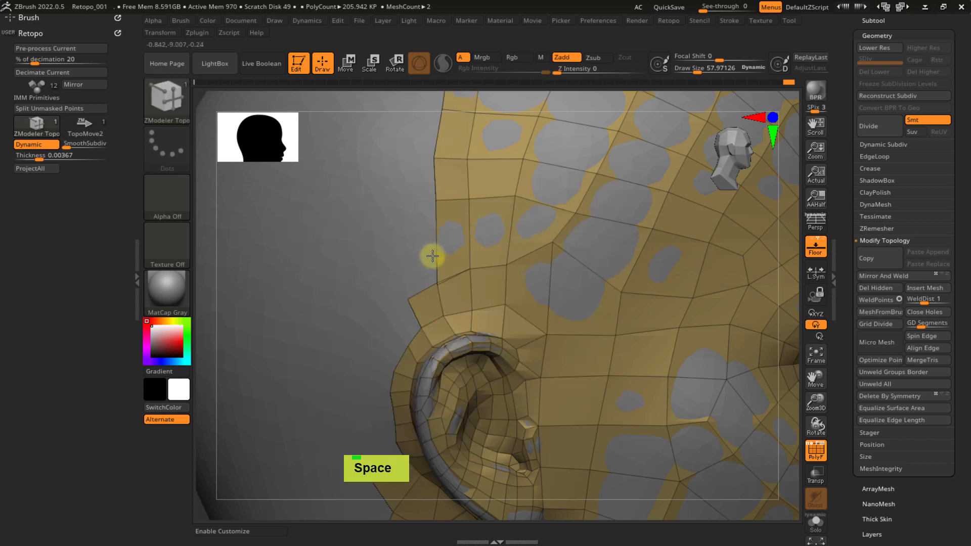
# - Reduce the draw size to about 19, undo the trial extrusion of the scalp border and turn symmetry on
pyautogui.keyDown('ctrl'); pyautogui.moveTo(448, 259); pyautogui.dragTo(430, 213, button='right'); pyautogui.keyUp('ctrl')
pyautogui.keyDown('ctrl'); pyautogui.moveTo(438, 278); pyautogui.dragTo(469, 284, button='right'); pyautogui.keyUp('ctrl')
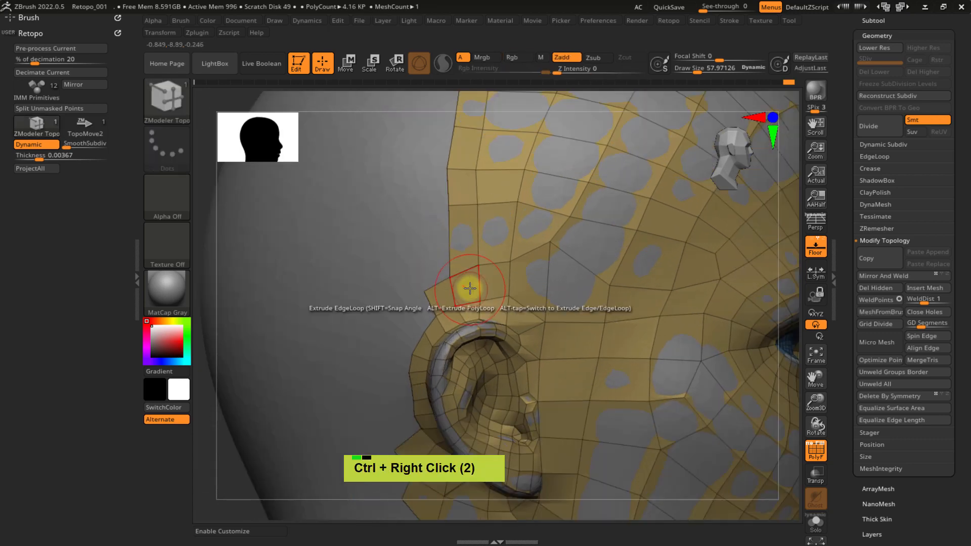
pyautogui.press('s')
pyautogui.moveTo(462, 292); pyautogui.dragTo(451, 278)
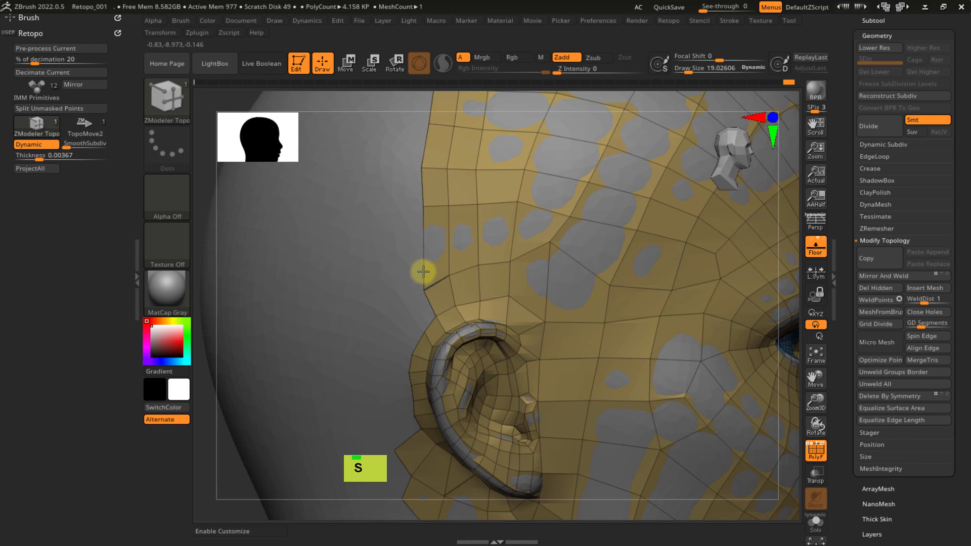
pyautogui.keyDown('ctrl'); pyautogui.moveTo(426, 286); pyautogui.dragTo(486, 215, button='right'); pyautogui.keyUp('ctrl')
pyautogui.press('ctrl')
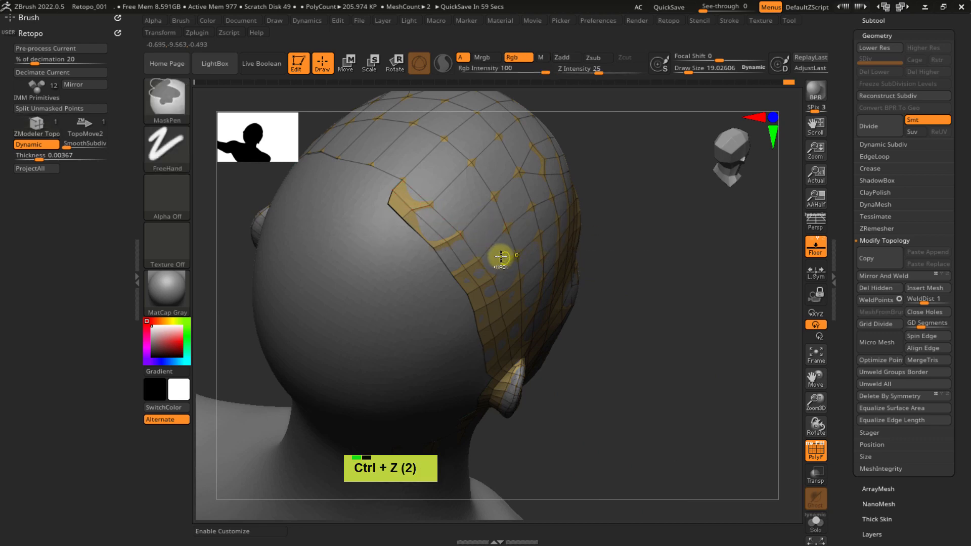
pyautogui.press('x')
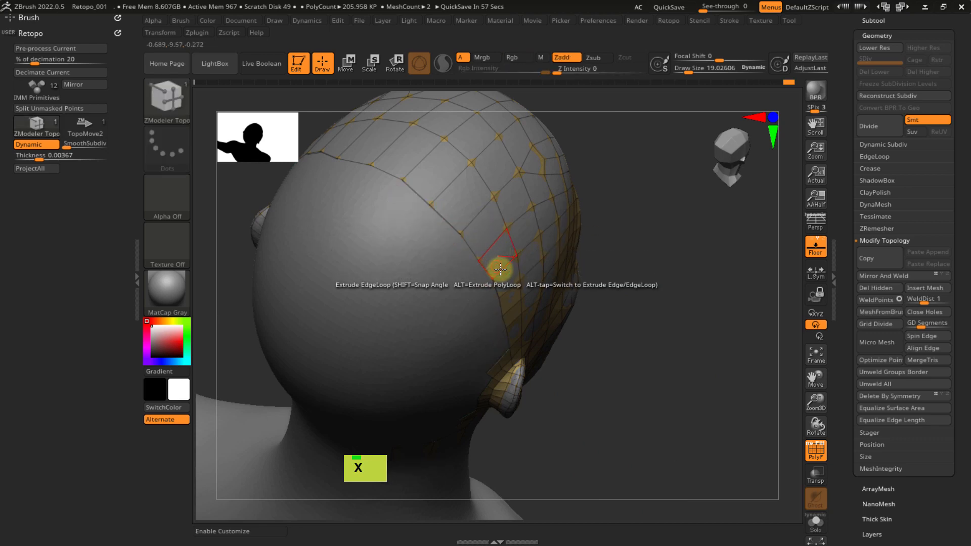
# - Try to extrude the scalp border loop backward by one row across the back of the head
pyautogui.moveTo(440, 266)
pyautogui.mouseDown(button='right')
pyautogui.moveTo(458, 235)
pyautogui.moveTo(482, 341)
pyautogui.moveTo(520, 381)
pyautogui.moveTo(494, 347)
pyautogui.mouseUp(button='right')
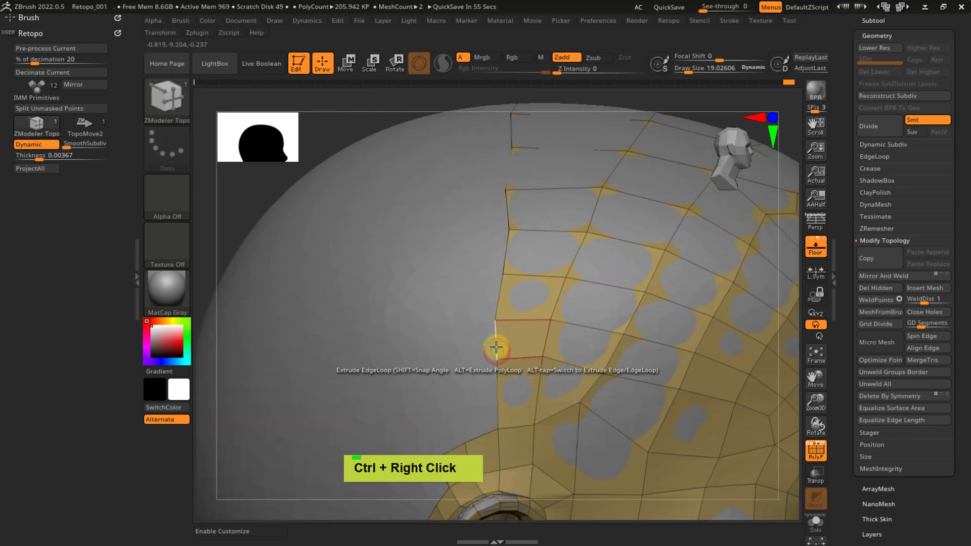
pyautogui.moveTo(471, 350); pyautogui.dragTo(459, 354)
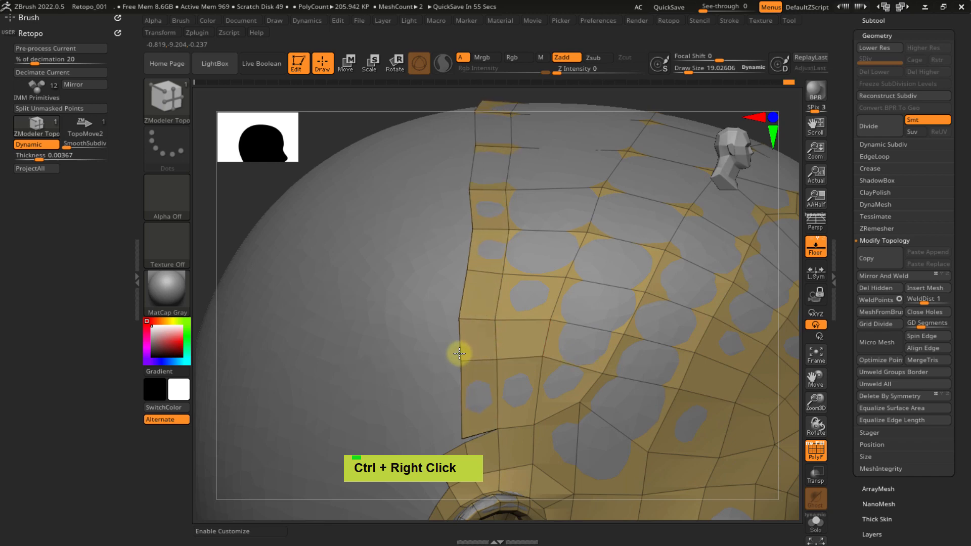
pyautogui.keyDown('ctrl'); pyautogui.moveTo(463, 360); pyautogui.dragTo(462, 230, button='right'); pyautogui.keyUp('ctrl')
pyautogui.keyDown('alt'); pyautogui.moveTo(479, 320); pyautogui.dragTo(369, 193, button='right'); pyautogui.keyUp('alt')
pyautogui.moveTo(369, 162); pyautogui.dragTo(352, 160)
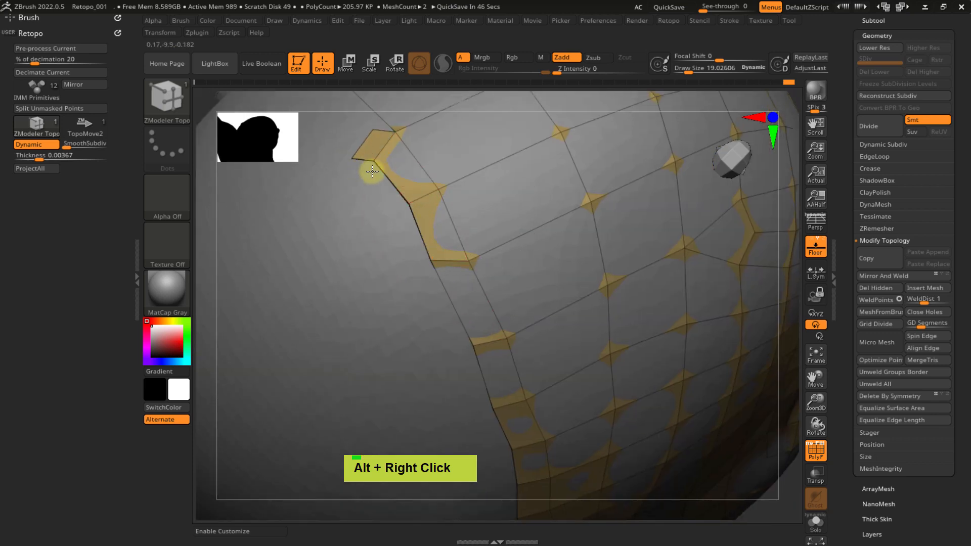
pyautogui.hotkey('ctrl', 'z')
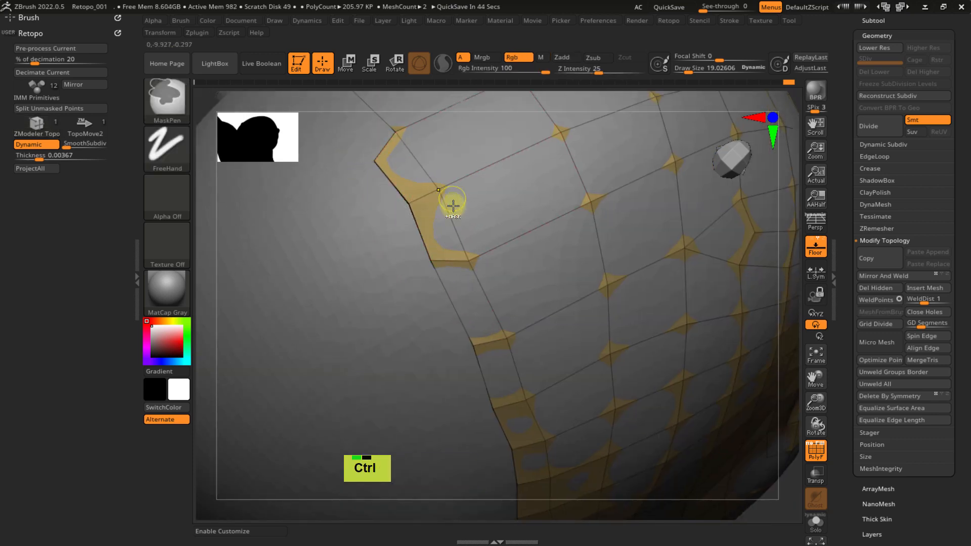
pyautogui.hotkey('ctrl', 'z')
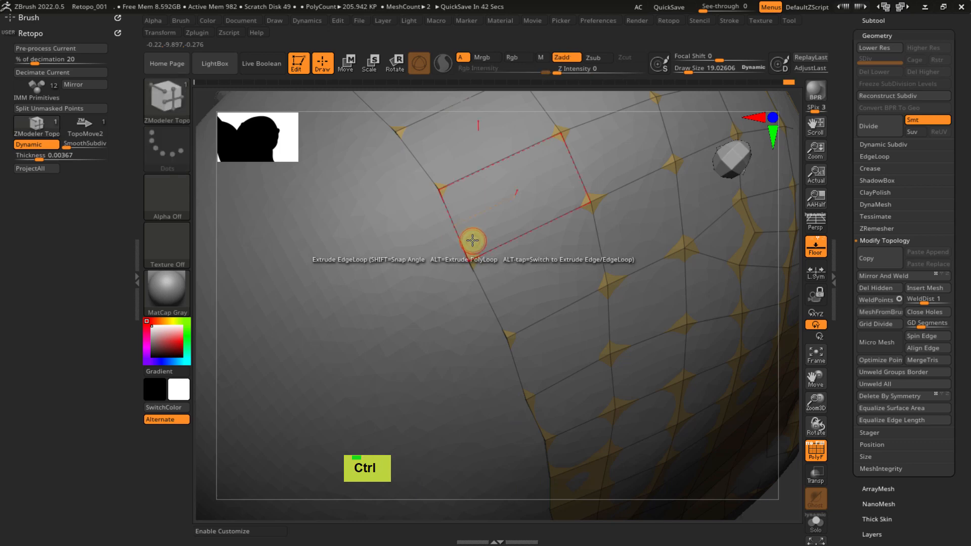
pyautogui.moveTo(488, 314)
pyautogui.mouseDown(button='right')
pyautogui.moveTo(460, 254)
pyautogui.moveTo(464, 286)
pyautogui.moveTo(440, 373)
pyautogui.moveTo(502, 332)
pyautogui.moveTo(466, 195)
pyautogui.moveTo(494, 344)
pyautogui.moveTo(462, 297)
pyautogui.moveTo(450, 301)
pyautogui.moveTo(412, 213)
pyautogui.moveTo(444, 327)
pyautogui.moveTo(516, 268)
pyautogui.moveTo(443, 272)
pyautogui.mouseUp(button='right')
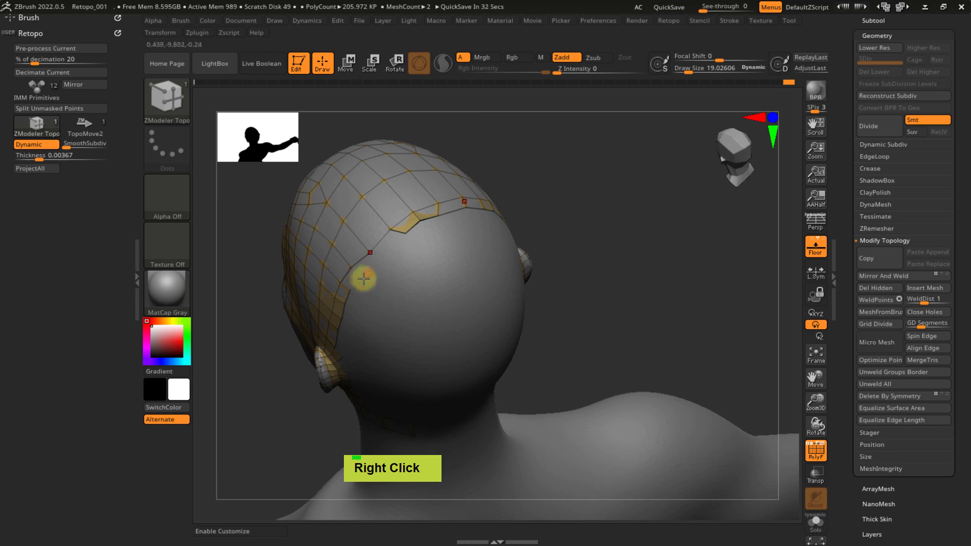
pyautogui.press('ctrl')
pyautogui.hotkey('ctrl', 'z')
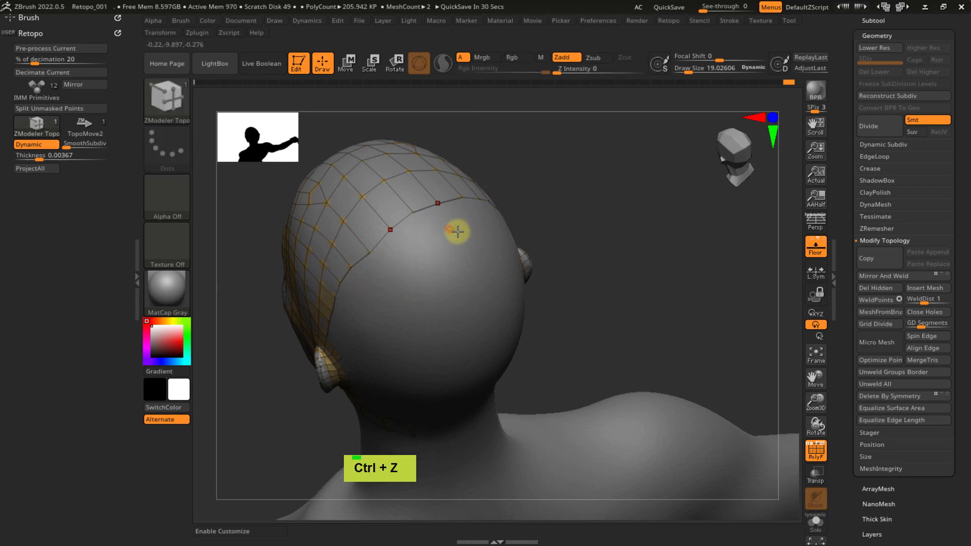
# - Switch to the TopoMove2 brush and even out the scalp border points across the back of the crown
pyautogui.moveTo(458, 232); pyautogui.dragTo(492, 243, button='right')
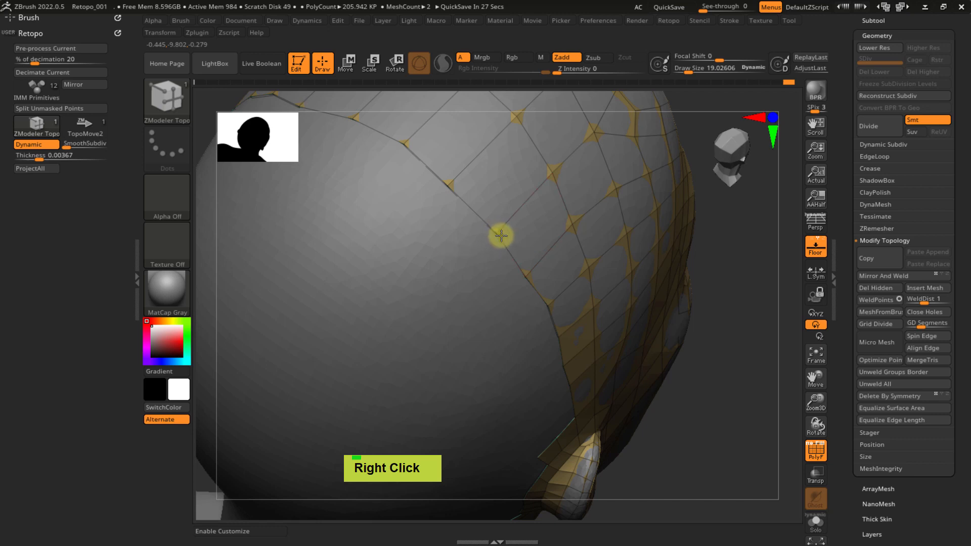
pyautogui.hotkey('ctrl', 'x')
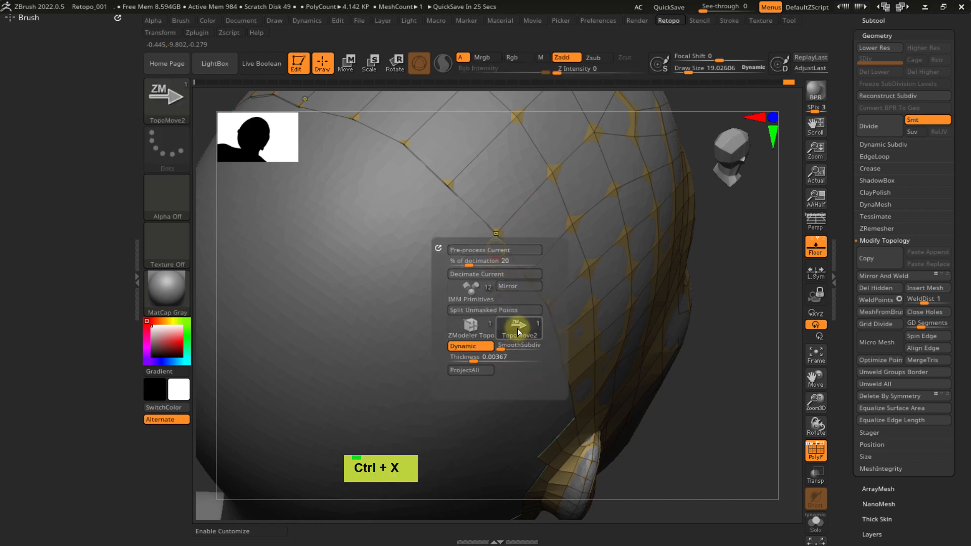
pyautogui.click(521, 327)
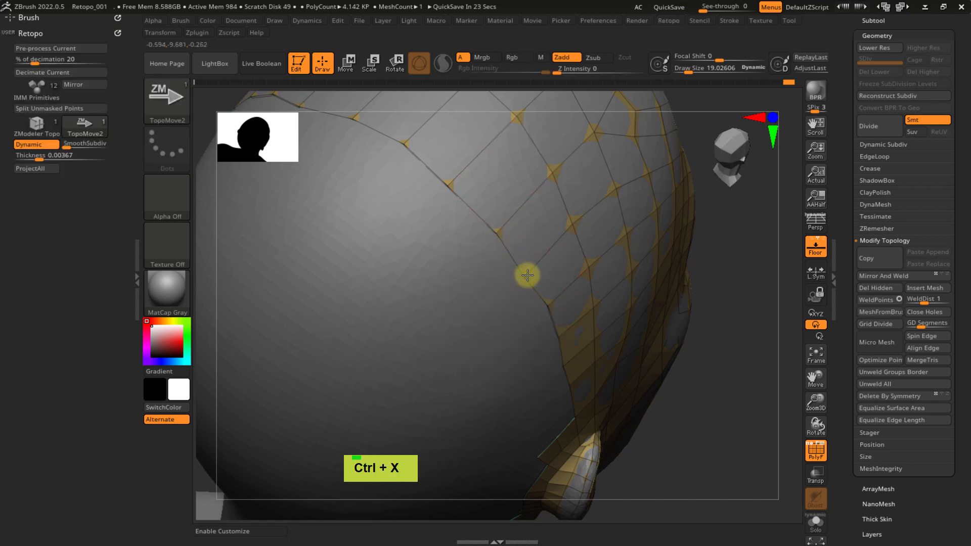
pyautogui.moveTo(486, 338); pyautogui.dragTo(554, 286, button='right')
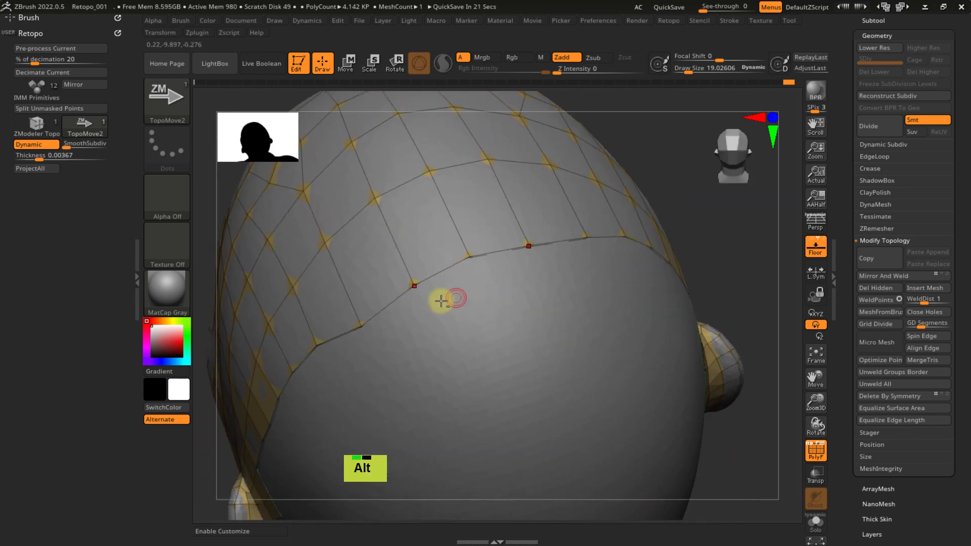
pyautogui.keyDown('alt'); pyautogui.moveTo(391, 320); pyautogui.dragTo(491, 252, button='right'); pyautogui.keyUp('alt')
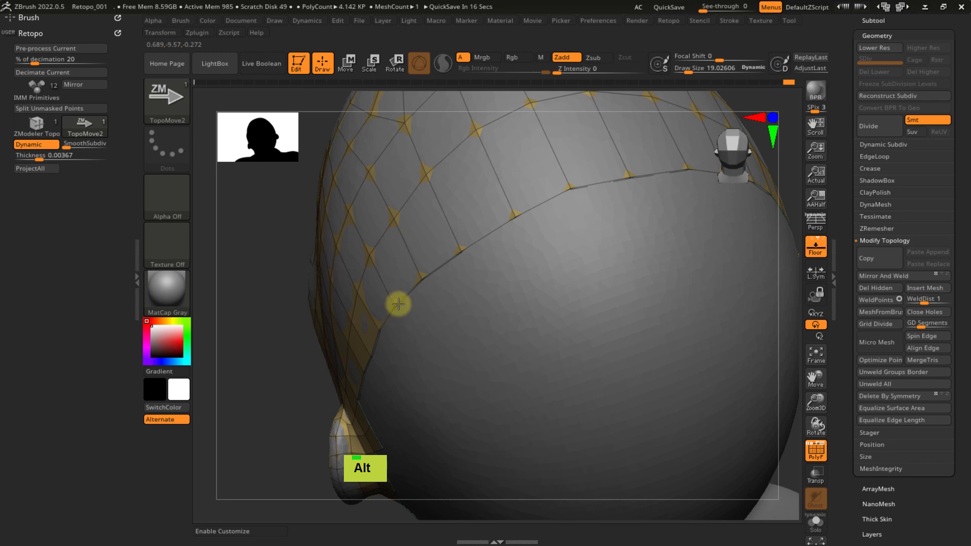
pyautogui.keyDown('alt'); pyautogui.moveTo(573, 210); pyautogui.dragTo(453, 260, button='right'); pyautogui.keyUp('alt')
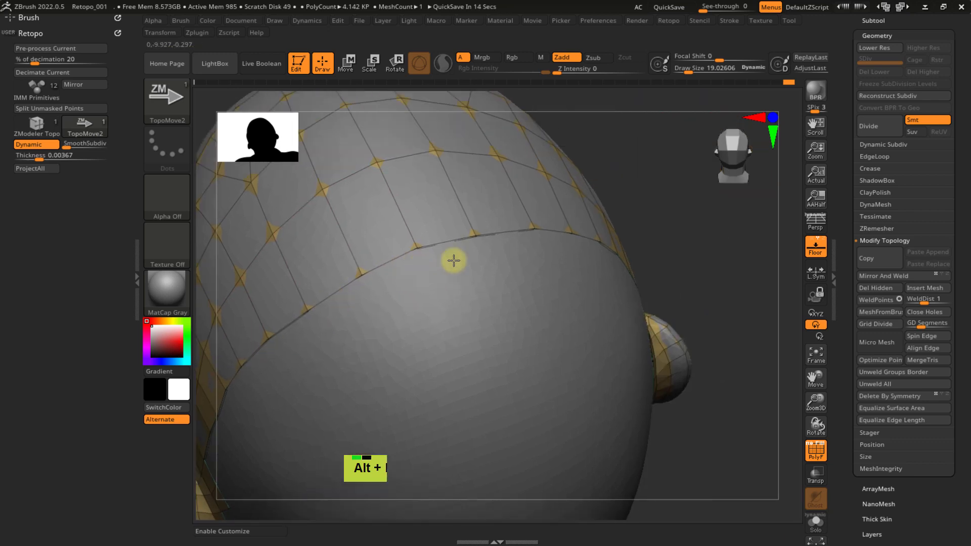
# - Switch back to the ZModeler Topo brush and extrude the rear scalp border by one row of faces
pyautogui.hotkey('ctrl', 'x')
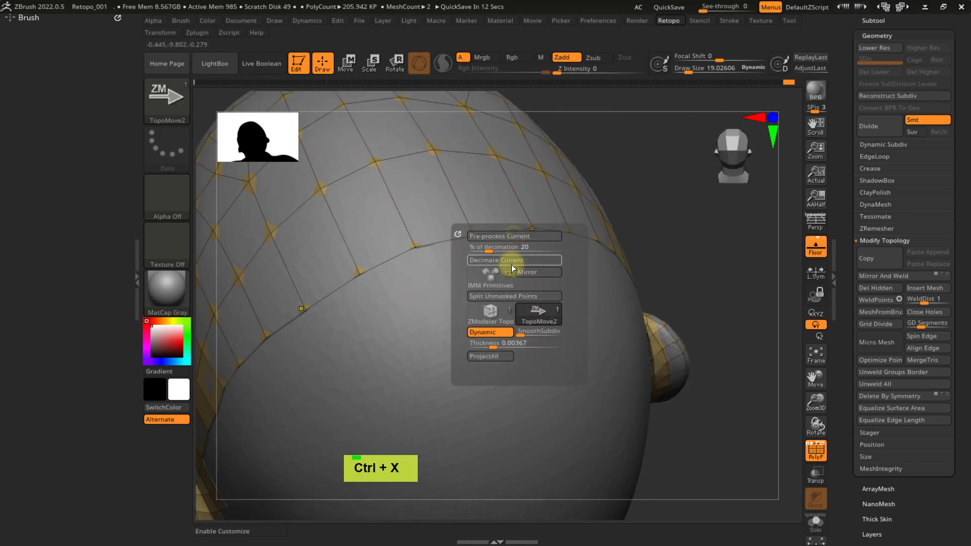
pyautogui.click(494, 311)
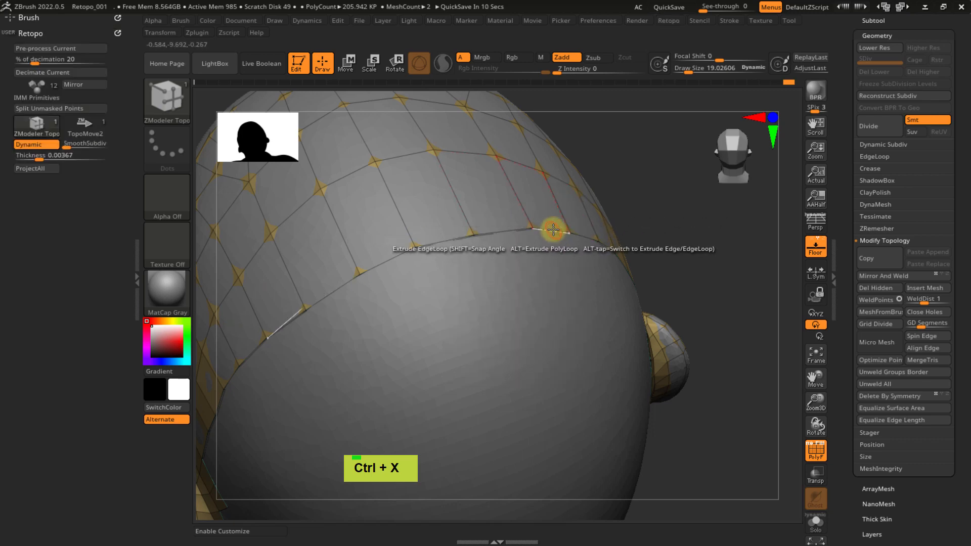
pyautogui.moveTo(549, 281)
pyautogui.keyDown('ctrl'); pyautogui.mouseDown(button='right')
pyautogui.moveTo(542, 245)
pyautogui.moveTo(542, 271)
pyautogui.moveTo(506, 282)
pyautogui.moveTo(484, 249)
pyautogui.moveTo(560, 344)
pyautogui.moveTo(661, 189)
pyautogui.moveTo(633, 206)
pyautogui.moveTo(653, 178)
pyautogui.moveTo(481, 321)
pyautogui.mouseUp(button='right'); pyautogui.keyUp('ctrl')
pyautogui.moveTo(567, 215); pyautogui.dragTo(553, 211, button='right')
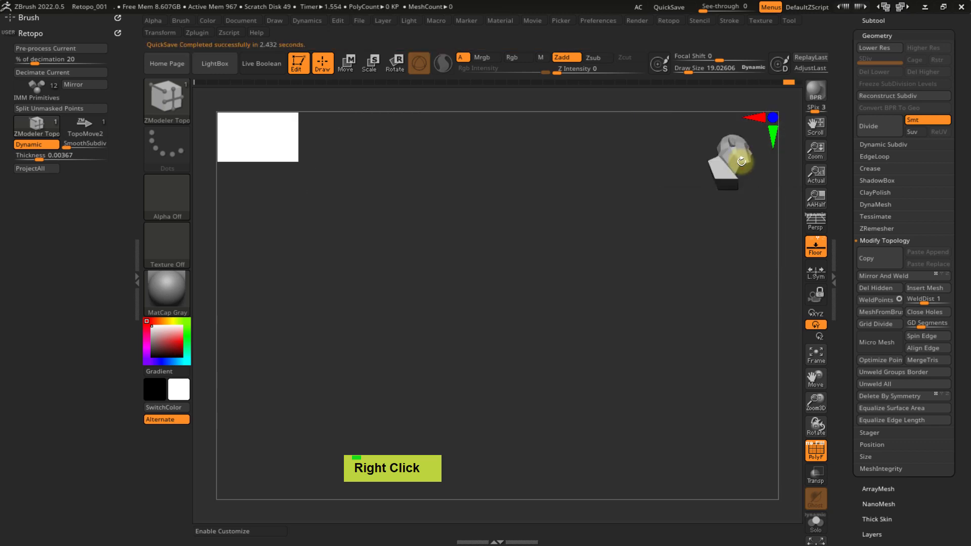
pyautogui.moveTo(665, 229); pyautogui.dragTo(464, 347, button='right')
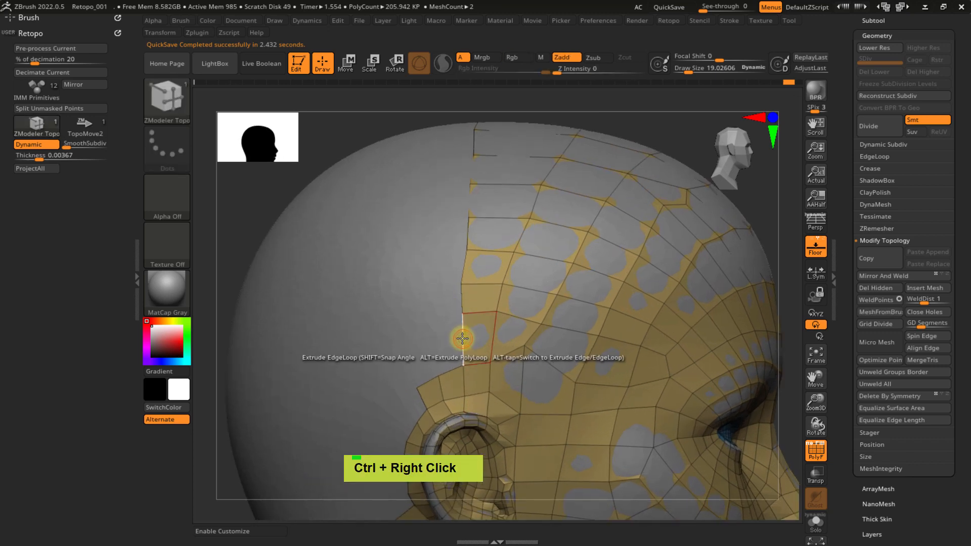
pyautogui.moveTo(461, 337); pyautogui.dragTo(439, 345)
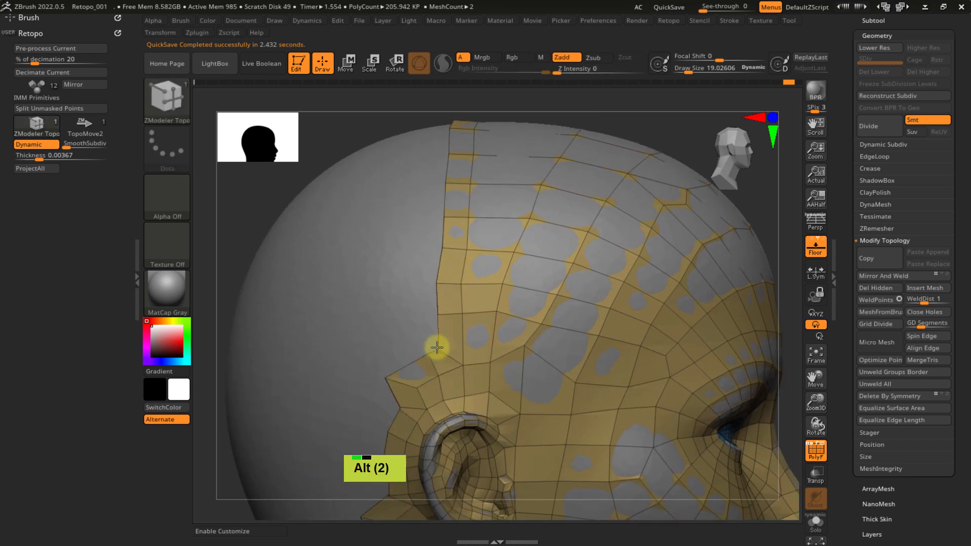
pyautogui.press('alt')
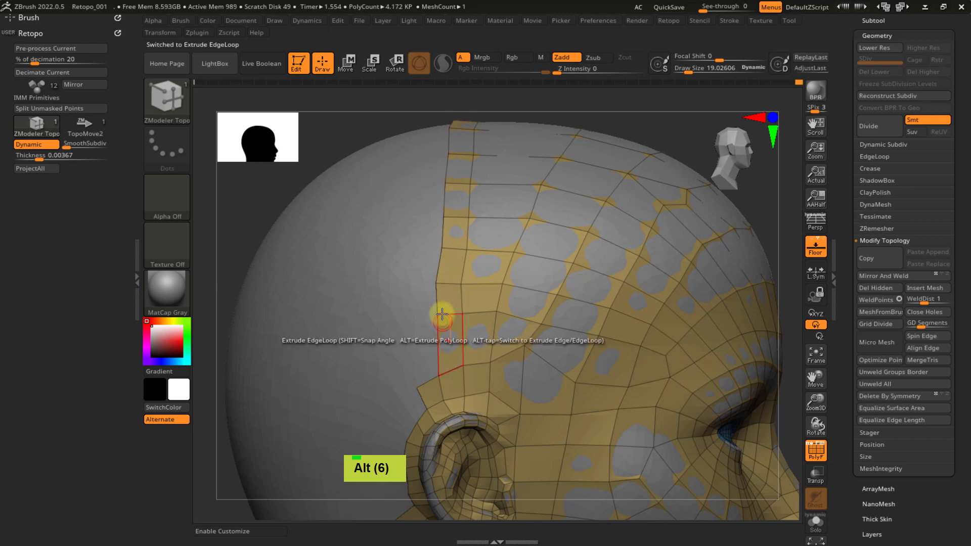
pyautogui.keyDown('ctrl'); pyautogui.moveTo(442, 314); pyautogui.dragTo(468, 289, button='right'); pyautogui.keyUp('ctrl')
pyautogui.press('ctrl')
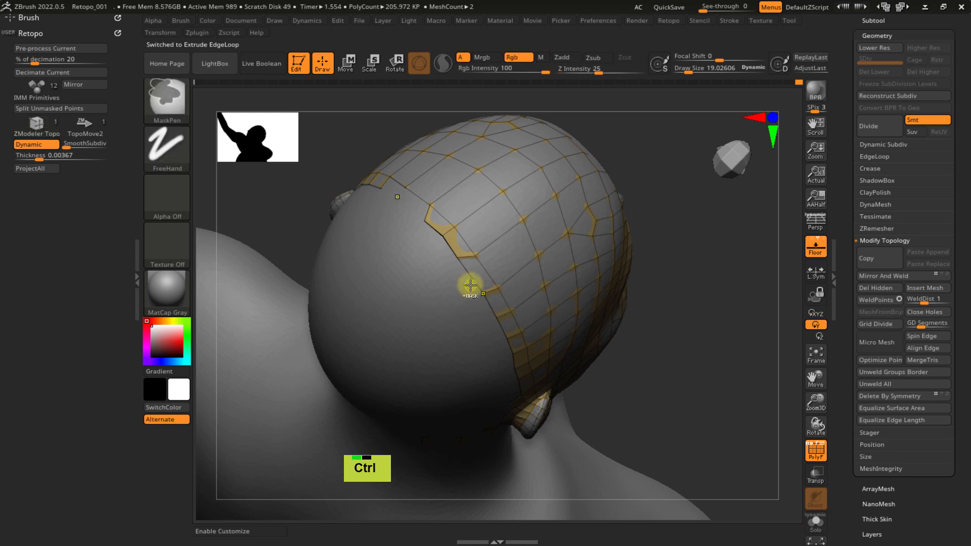
pyautogui.press('ctrl')
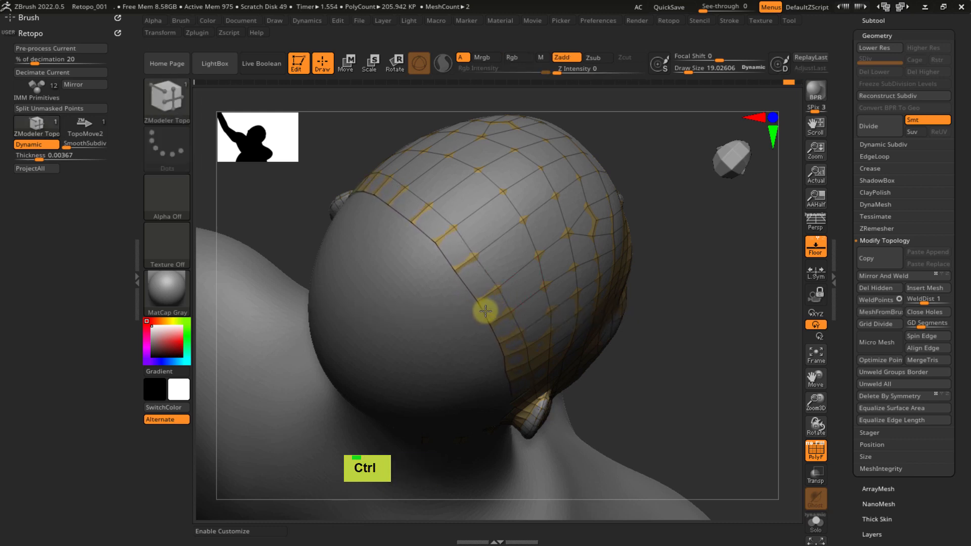
# - Extrude further rows of faces backward from the scalp border, undoing the misplaced extrusions above the ear
pyautogui.moveTo(486, 312)
pyautogui.mouseDown(button='right')
pyautogui.moveTo(451, 234)
pyautogui.moveTo(490, 362)
pyautogui.moveTo(445, 284)
pyautogui.moveTo(469, 340)
pyautogui.moveTo(448, 313)
pyautogui.mouseUp(button='right')
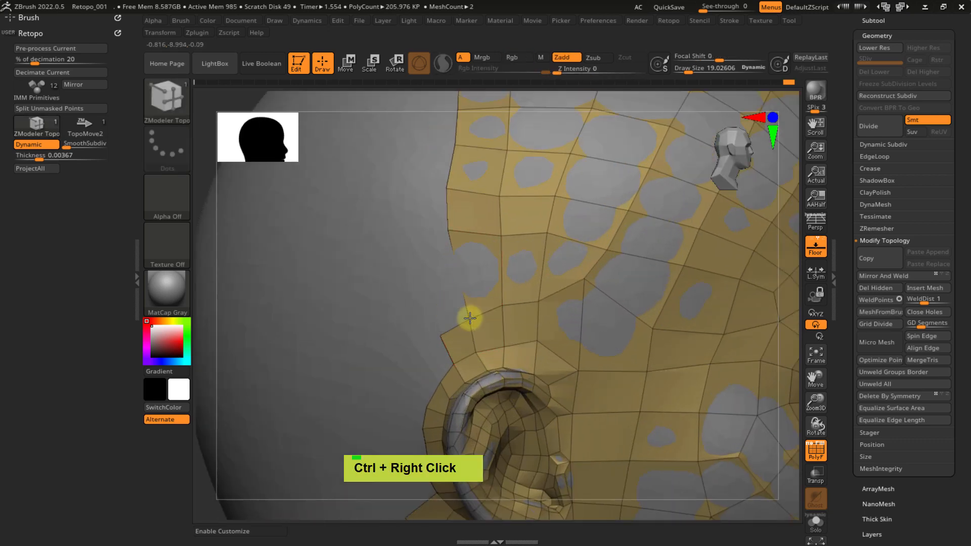
pyautogui.moveTo(454, 264)
pyautogui.keyDown('ctrl'); pyautogui.mouseDown(button='right')
pyautogui.moveTo(455, 284)
pyautogui.moveTo(440, 211)
pyautogui.moveTo(463, 316)
pyautogui.moveTo(449, 234)
pyautogui.moveTo(427, 254)
pyautogui.moveTo(430, 306)
pyautogui.moveTo(411, 330)
pyautogui.moveTo(388, 325)
pyautogui.moveTo(394, 265)
pyautogui.moveTo(397, 315)
pyautogui.moveTo(386, 244)
pyautogui.moveTo(412, 326)
pyautogui.moveTo(485, 336)
pyautogui.moveTo(447, 291)
pyautogui.moveTo(448, 275)
pyautogui.moveTo(526, 354)
pyautogui.moveTo(483, 271)
pyautogui.mouseUp(button='right'); pyautogui.keyUp('ctrl')
pyautogui.hotkey('ctrl', 'z')
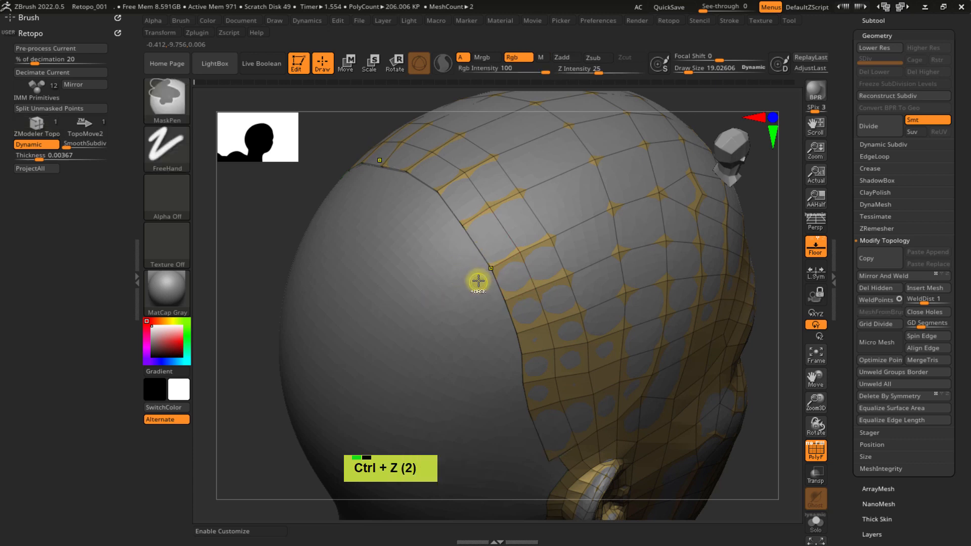
pyautogui.hotkey('ctrl', 'shift')
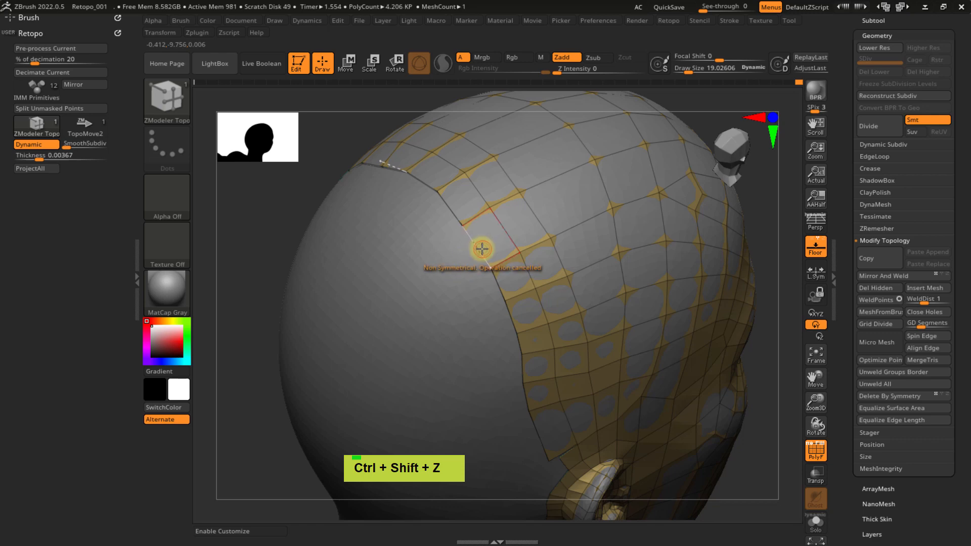
pyautogui.moveTo(476, 282); pyautogui.dragTo(496, 351, button='right')
pyautogui.moveTo(494, 356); pyautogui.dragTo(469, 367)
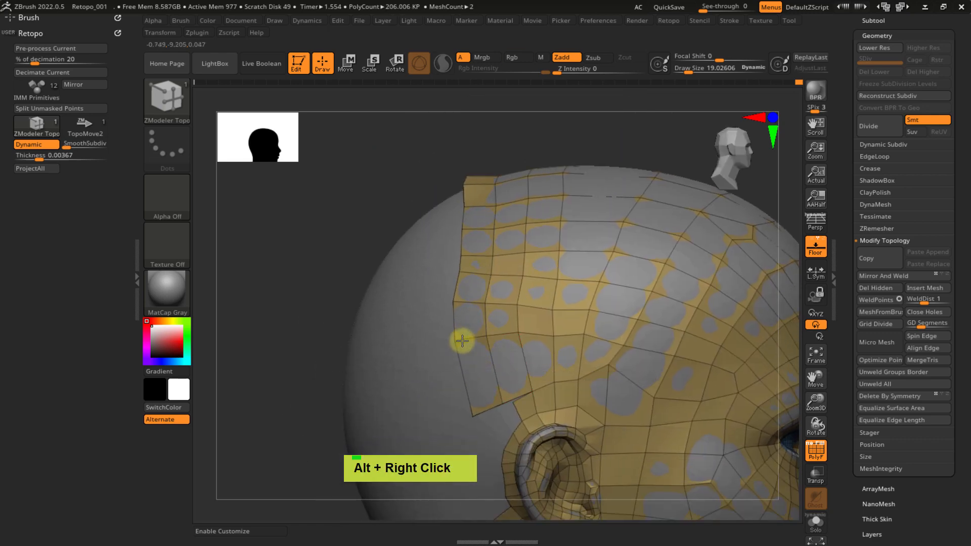
# - Extrude the border edge above the ear and pull the last scalp row's loose corner onto it to close the gap
pyautogui.moveTo(462, 341); pyautogui.dragTo(454, 285, button='right')
pyautogui.moveTo(466, 247); pyautogui.dragTo(389, 189, button='right')
pyautogui.hotkey('ctrl', 'z')
pyautogui.keyDown('ctrl'); pyautogui.moveTo(465, 326); pyautogui.dragTo(421, 299, button='right'); pyautogui.keyUp('ctrl')
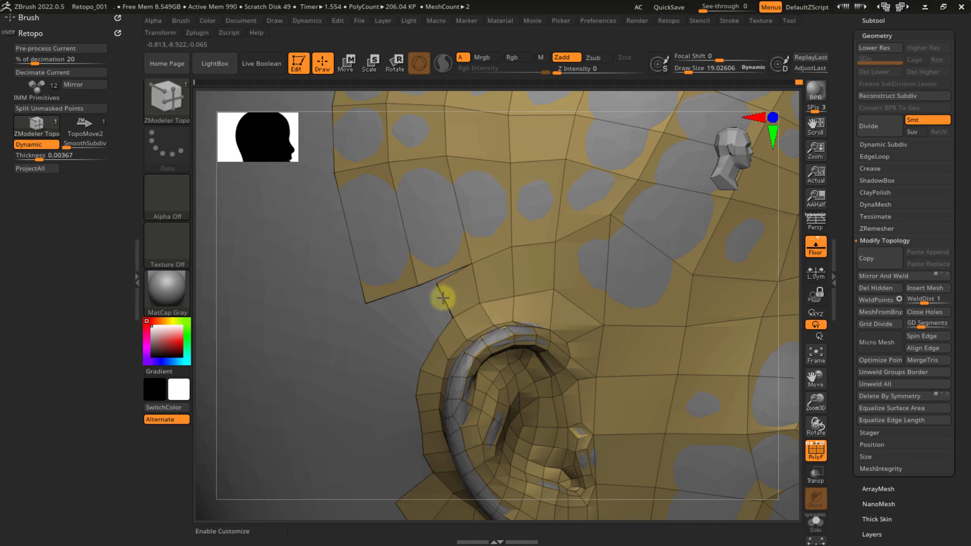
pyautogui.press('alt')
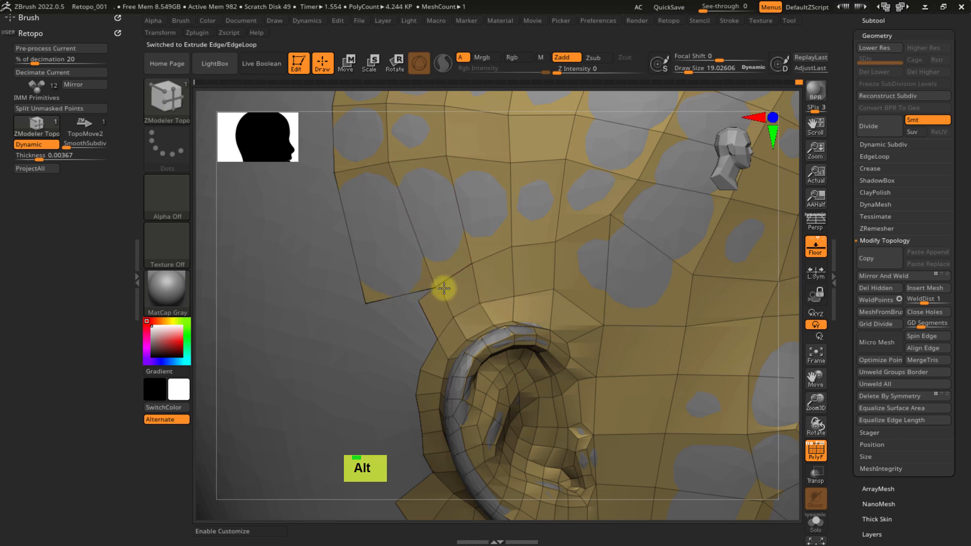
pyautogui.keyDown('ctrl'); pyautogui.moveTo(451, 288); pyautogui.dragTo(450, 297, button='right'); pyautogui.keyUp('ctrl')
pyautogui.press('s')
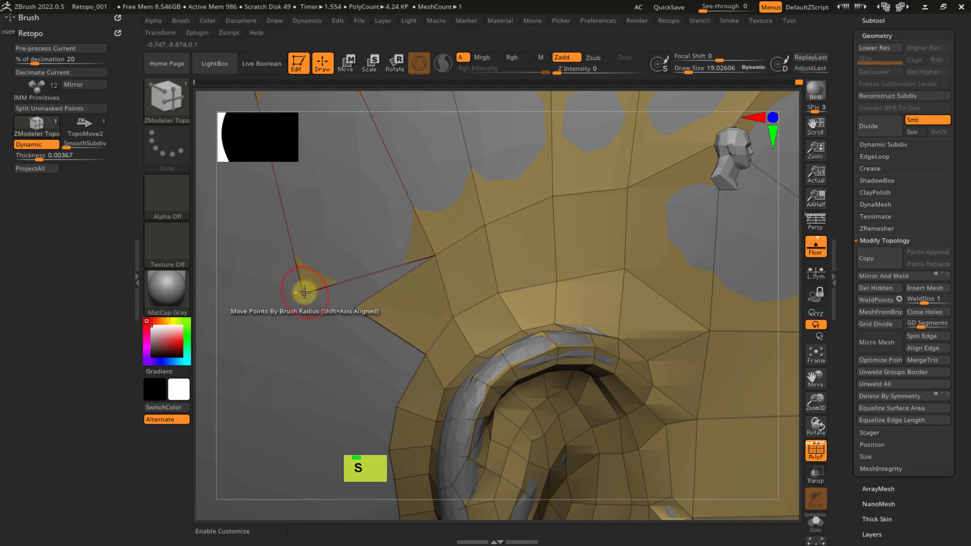
pyautogui.moveTo(304, 293); pyautogui.dragTo(361, 304)
# - Enlarge the draw size to about 266 and switch to the TopoMove2 brush
pyautogui.moveTo(386, 277)
pyautogui.keyDown('ctrl'); pyautogui.mouseDown(button='right')
pyautogui.moveTo(362, 220)
pyautogui.moveTo(471, 308)
pyautogui.moveTo(452, 254)
pyautogui.moveTo(462, 351)
pyautogui.moveTo(475, 319)
pyautogui.mouseUp(button='right'); pyautogui.keyUp('ctrl')
pyautogui.press('s')
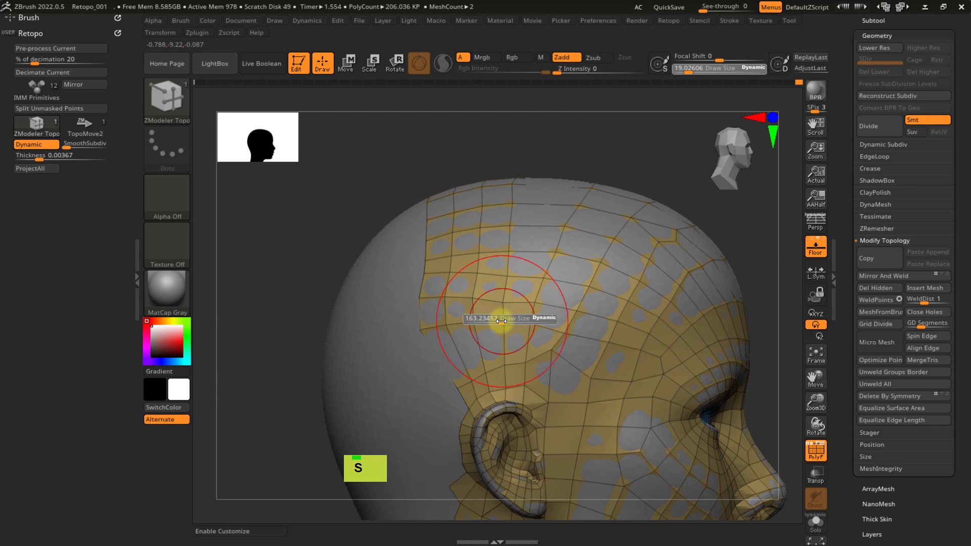
pyautogui.moveTo(495, 297); pyautogui.dragTo(498, 349, button='right')
pyautogui.press('s')
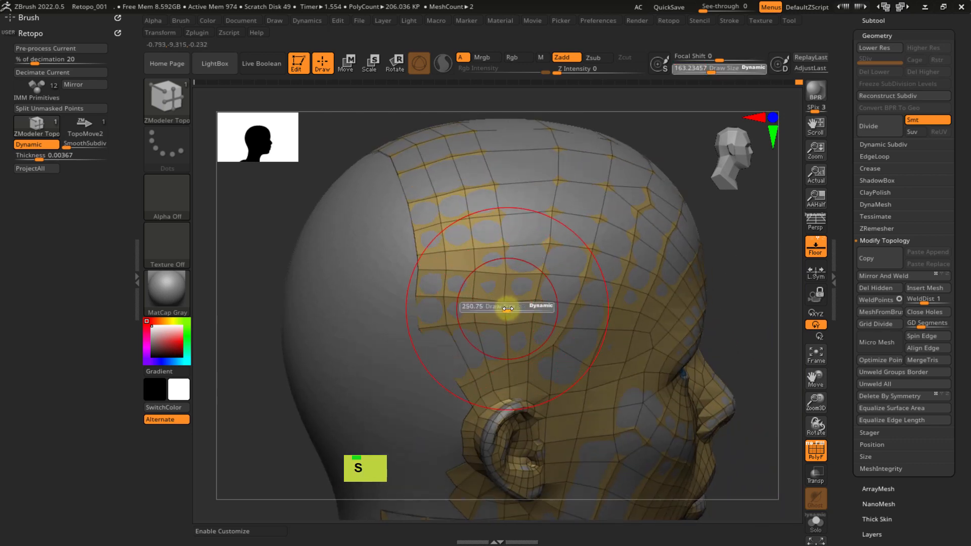
pyautogui.moveTo(508, 308); pyautogui.dragTo(512, 308)
pyautogui.moveTo(512, 309)
pyautogui.keyDown('ctrl'); pyautogui.mouseDown(button='right')
pyautogui.moveTo(466, 273)
pyautogui.moveTo(464, 298)
pyautogui.mouseUp(button='right'); pyautogui.keyUp('ctrl')
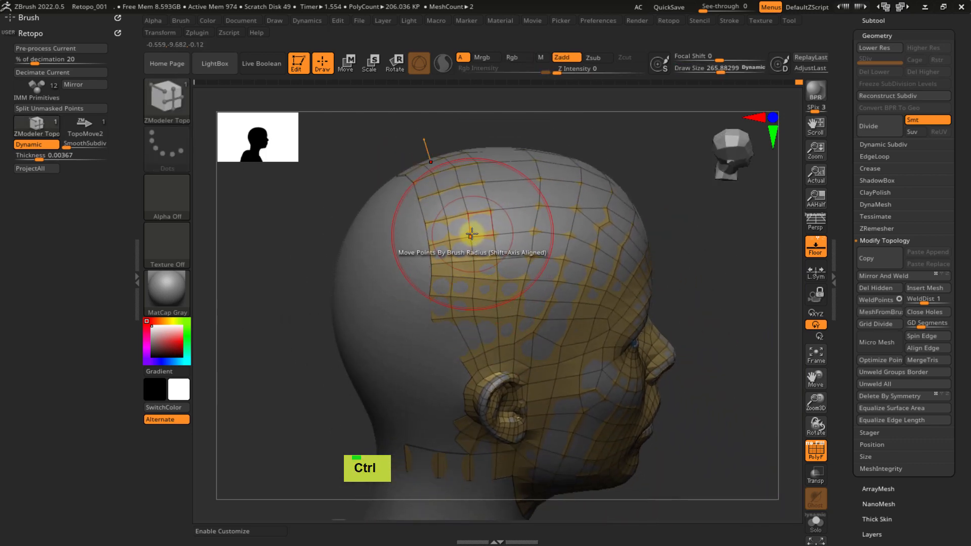
pyautogui.hotkey('ctrl', 'x')
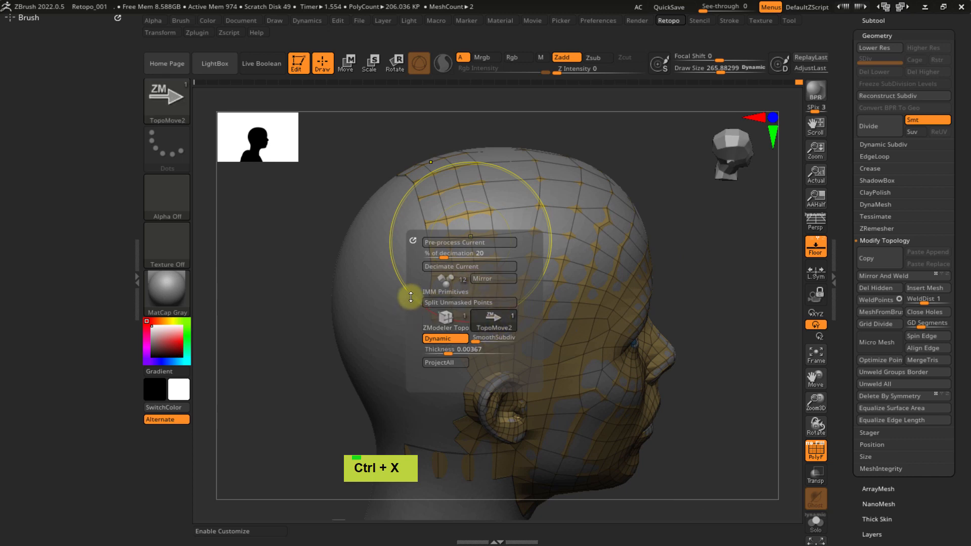
# - Smooth and adjust the scalp points above the ear and across the back of the crown, undoing the last bad change
pyautogui.moveTo(434, 263); pyautogui.dragTo(389, 228, button='right')
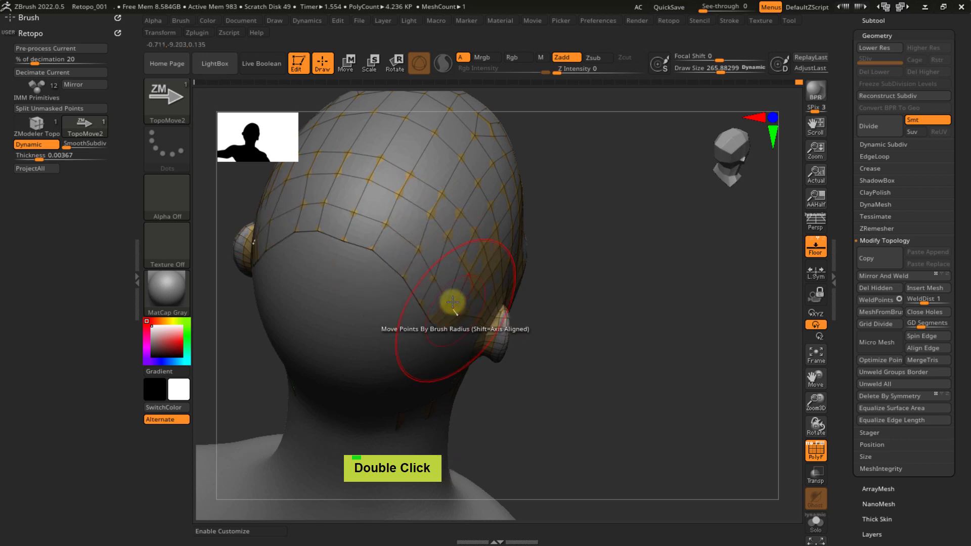
pyautogui.moveTo(453, 302)
pyautogui.mouseDown(button='right')
pyautogui.moveTo(451, 275)
pyautogui.moveTo(449, 299)
pyautogui.mouseUp(button='right')
pyautogui.keyDown('shift'); pyautogui.moveTo(473, 294); pyautogui.dragTo(477, 265); pyautogui.keyUp('shift')
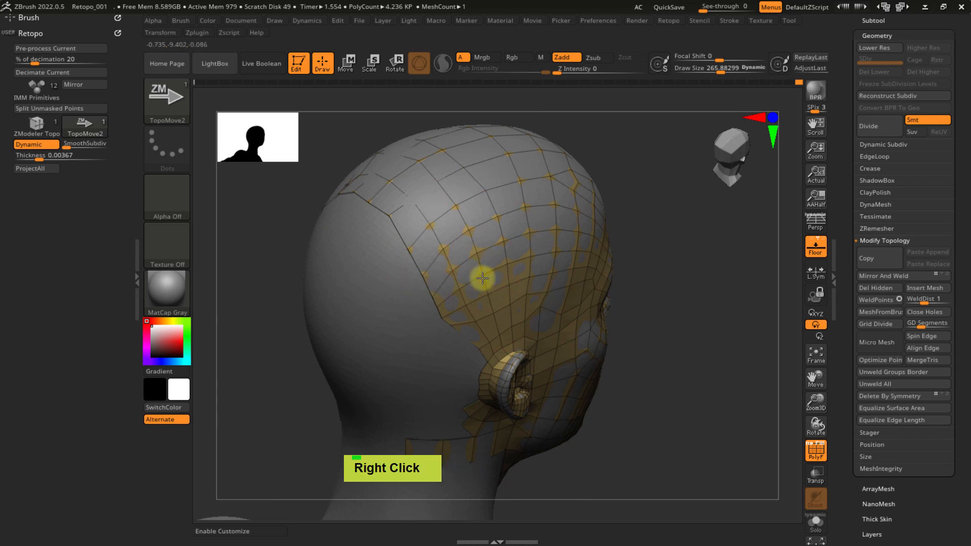
pyautogui.moveTo(483, 278); pyautogui.dragTo(368, 329, button='right')
pyautogui.keyDown('shift'); pyautogui.click(495, 266); pyautogui.keyUp('shift')
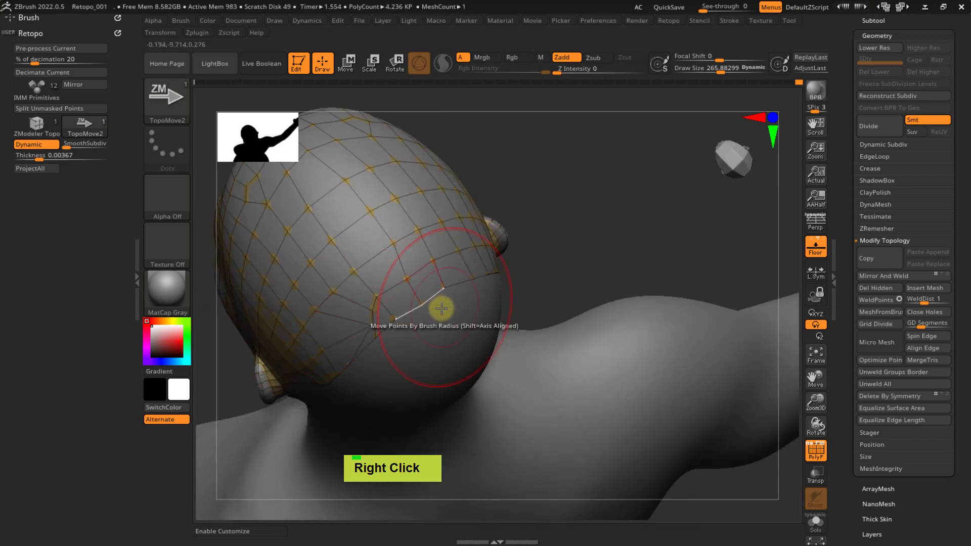
pyautogui.moveTo(442, 308); pyautogui.dragTo(412, 277, button='right')
pyautogui.press('s')
pyautogui.hotkey('ctrl', 'z')
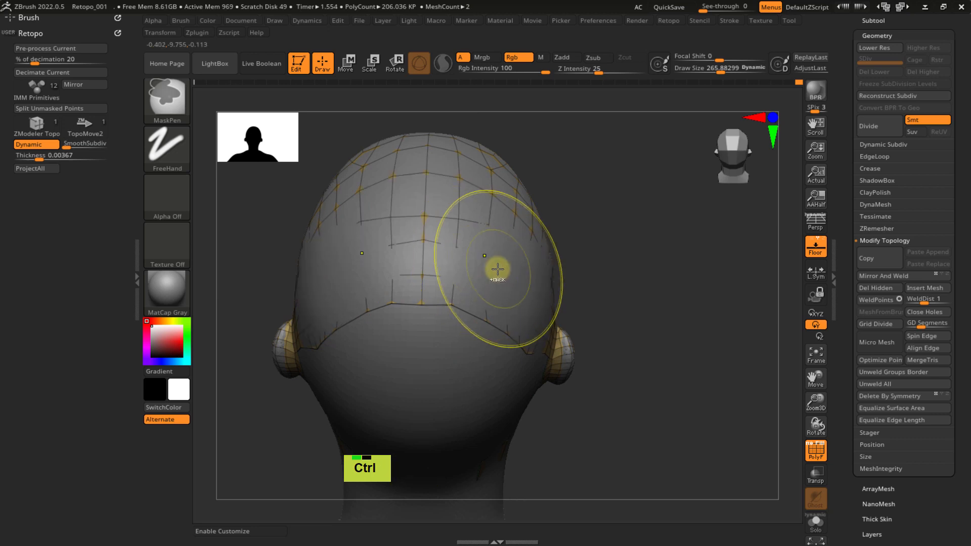
pyautogui.moveTo(422, 274)
pyautogui.mouseDown(button='right')
pyautogui.moveTo(451, 289)
pyautogui.moveTo(359, 308)
pyautogui.mouseUp(button='right')
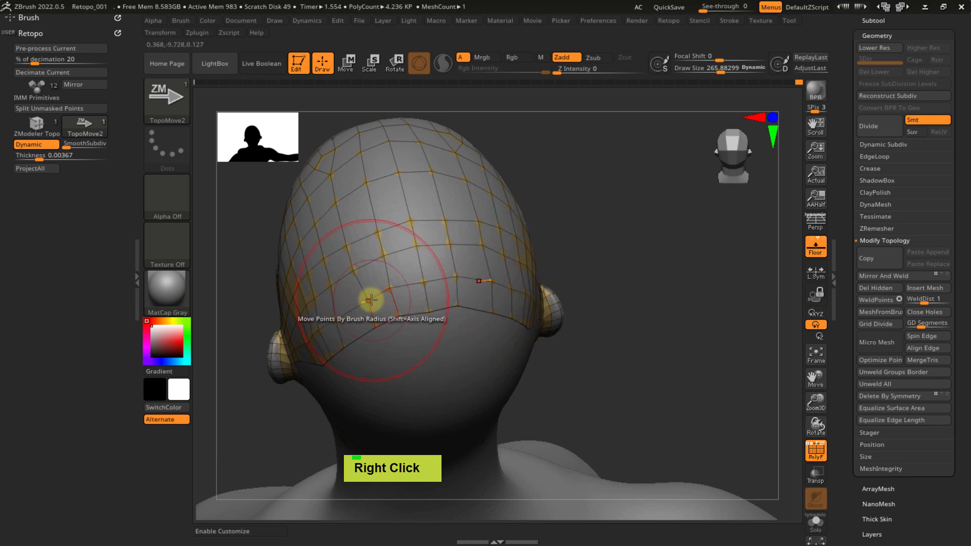
pyautogui.moveTo(481, 266)
pyautogui.mouseDown(button='right')
pyautogui.moveTo(377, 258)
pyautogui.moveTo(460, 263)
pyautogui.moveTo(554, 285)
pyautogui.moveTo(511, 238)
pyautogui.mouseUp(button='right')
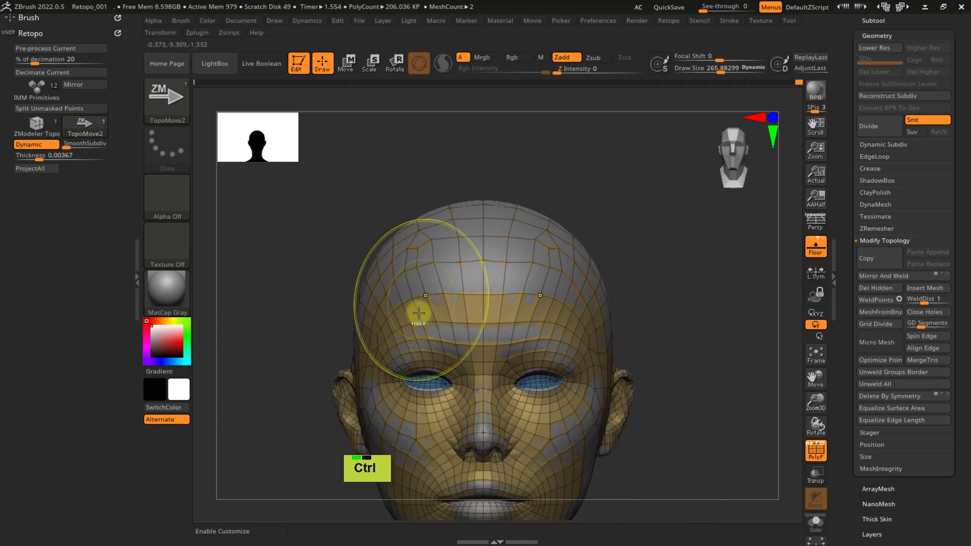
# - Turn off the Dynamic subdivision preview and apply Mirror And Weld to the retopology mesh
pyautogui.hotkey('ctrl', 'x')
pyautogui.click(412, 463)
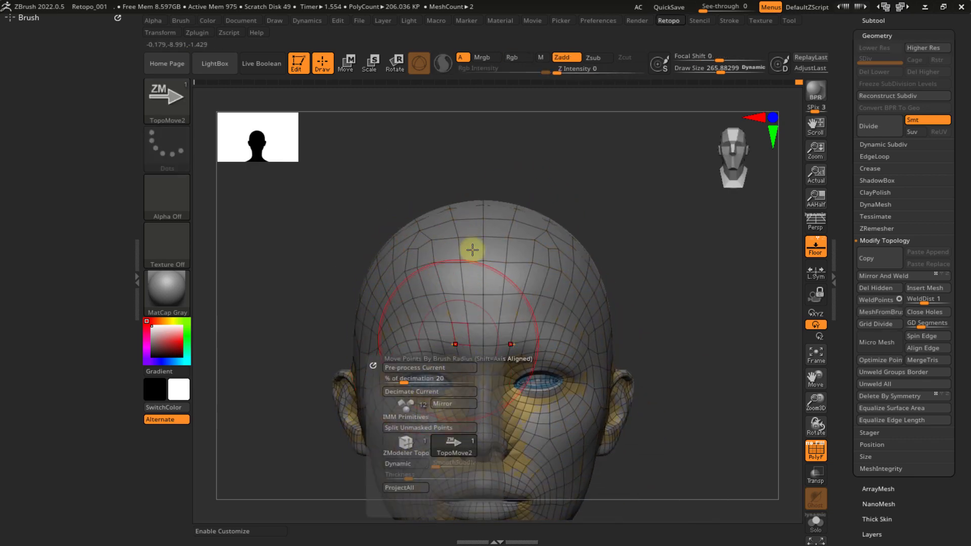
pyautogui.moveTo(473, 249); pyautogui.dragTo(483, 300, button='right')
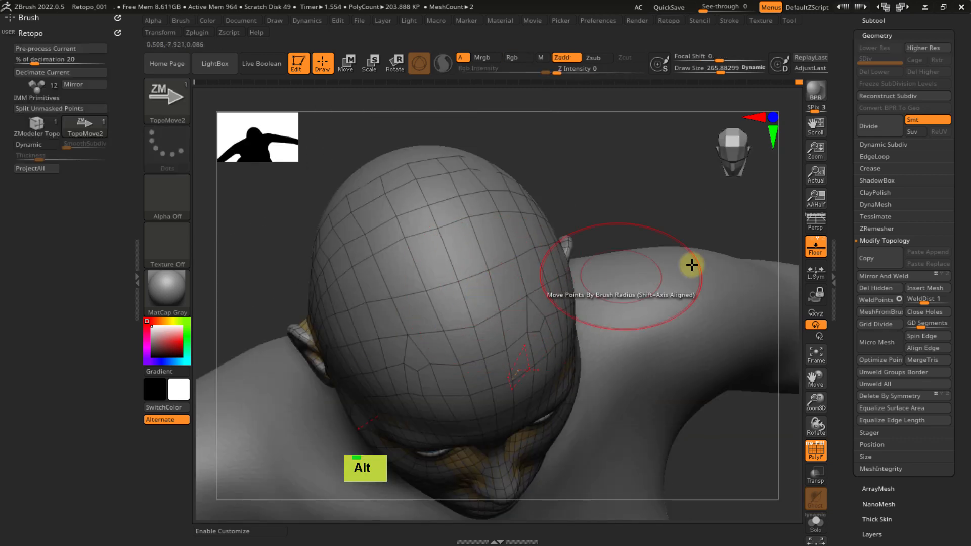
pyautogui.click(881, 275)
pyautogui.moveTo(526, 278)
pyautogui.mouseDown(button='right')
pyautogui.moveTo(518, 256)
pyautogui.moveTo(529, 232)
pyautogui.mouseUp(button='right')
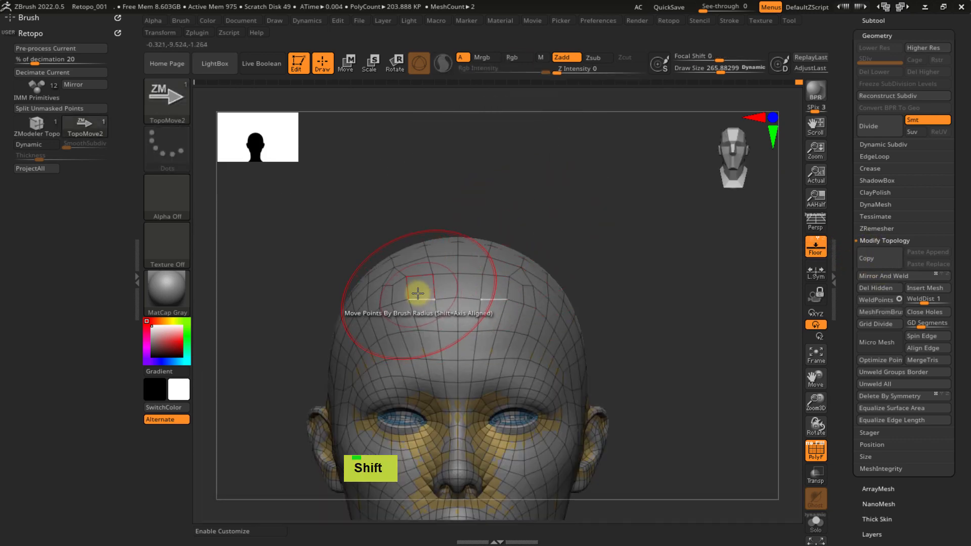
# - Turn the Dynamic preview back on and smooth the scalp rows above the ear and over the crown
pyautogui.moveTo(429, 286); pyautogui.dragTo(482, 288, button='right')
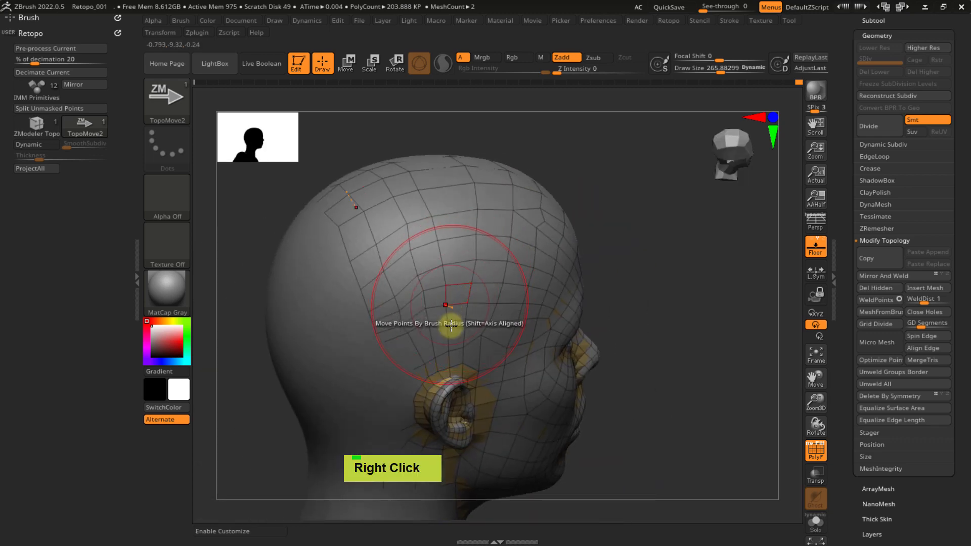
pyautogui.hotkey('ctrl', 'x')
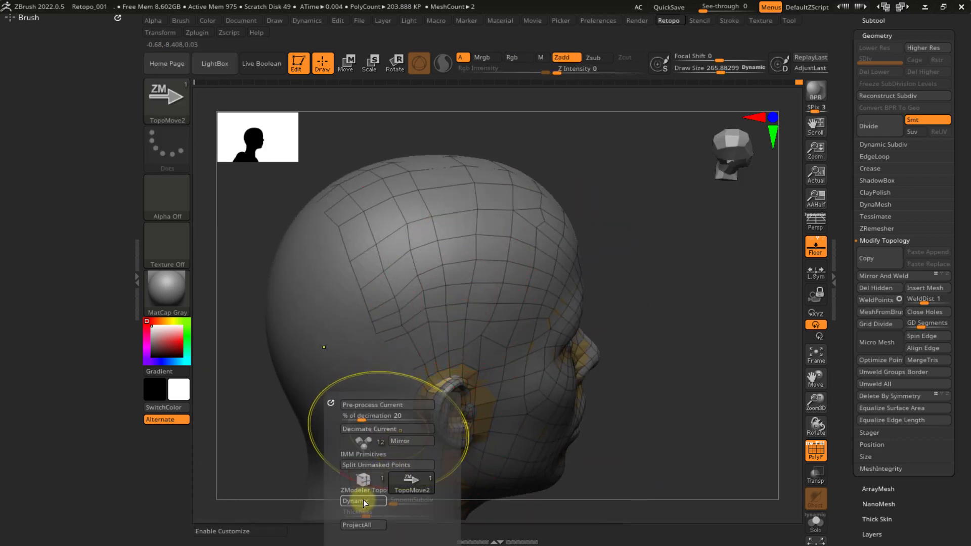
pyautogui.click(364, 499)
pyautogui.moveTo(411, 277)
pyautogui.mouseDown(button='right')
pyautogui.moveTo(418, 314)
pyautogui.moveTo(405, 310)
pyautogui.moveTo(410, 282)
pyautogui.mouseUp(button='right')
pyautogui.keyDown('shift'); pyautogui.moveTo(410, 282); pyautogui.dragTo(412, 307); pyautogui.keyUp('shift')
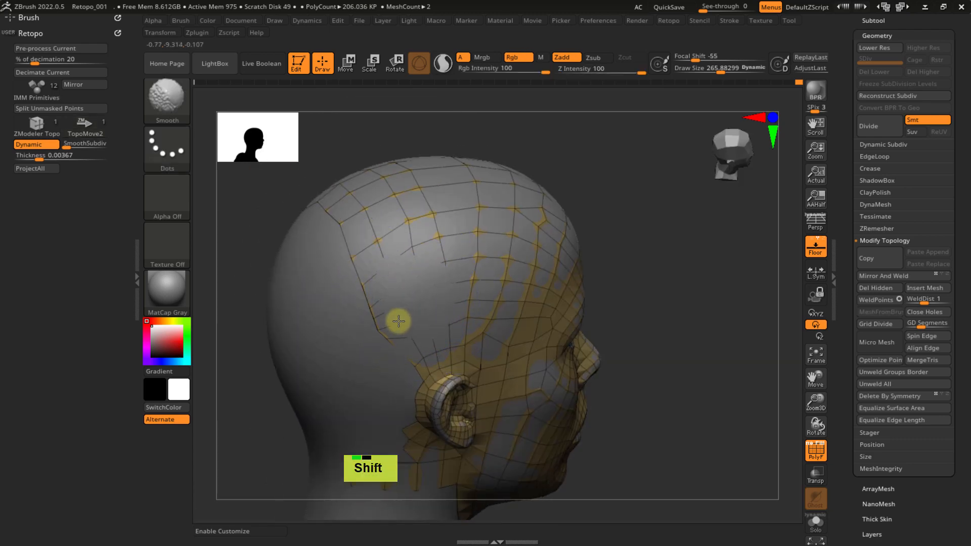
pyautogui.moveTo(391, 302)
pyautogui.mouseDown(button='right')
pyautogui.moveTo(446, 340)
pyautogui.moveTo(533, 254)
pyautogui.moveTo(447, 254)
pyautogui.moveTo(524, 221)
pyautogui.moveTo(423, 258)
pyautogui.moveTo(431, 240)
pyautogui.moveTo(470, 326)
pyautogui.moveTo(425, 223)
pyautogui.moveTo(448, 323)
pyautogui.moveTo(475, 306)
pyautogui.moveTo(445, 202)
pyautogui.mouseUp(button='right')
pyautogui.moveTo(445, 201)
pyautogui.keyDown('shift'); pyautogui.mouseDown()
pyautogui.moveTo(438, 183)
pyautogui.moveTo(454, 191)
pyautogui.mouseUp(); pyautogui.keyUp('shift')
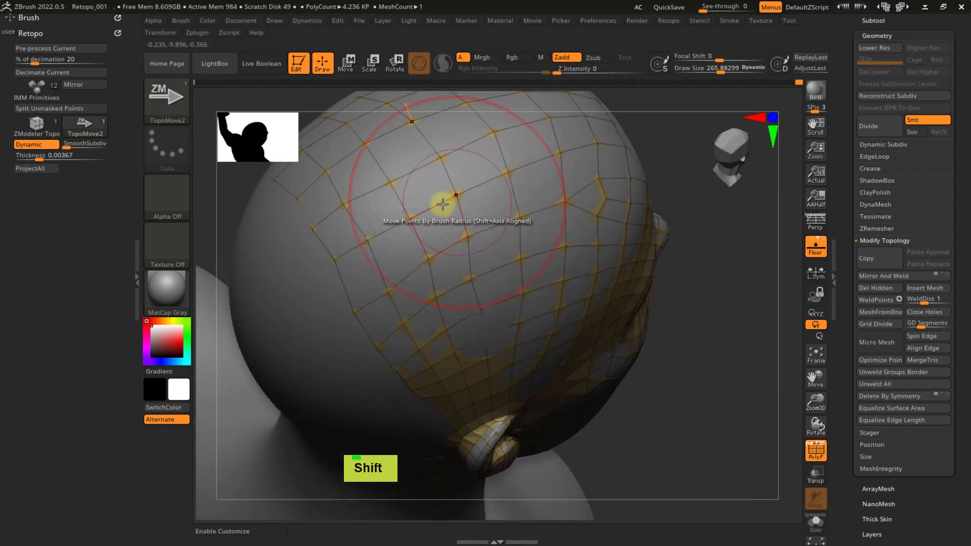
# - Turn off the Dynamic preview and isolate the retopology mesh with Solo
pyautogui.keyDown('alt'); pyautogui.moveTo(442, 204); pyautogui.dragTo(415, 286, button='right'); pyautogui.keyUp('alt')
pyautogui.moveTo(466, 237)
pyautogui.keyDown('ctrl'); pyautogui.mouseDown(button='right')
pyautogui.moveTo(462, 258)
pyautogui.moveTo(454, 210)
pyautogui.moveTo(434, 238)
pyautogui.moveTo(460, 256)
pyautogui.moveTo(481, 219)
pyautogui.moveTo(434, 258)
pyautogui.mouseUp(button='right'); pyautogui.keyUp('ctrl')
pyautogui.click(46, 146)
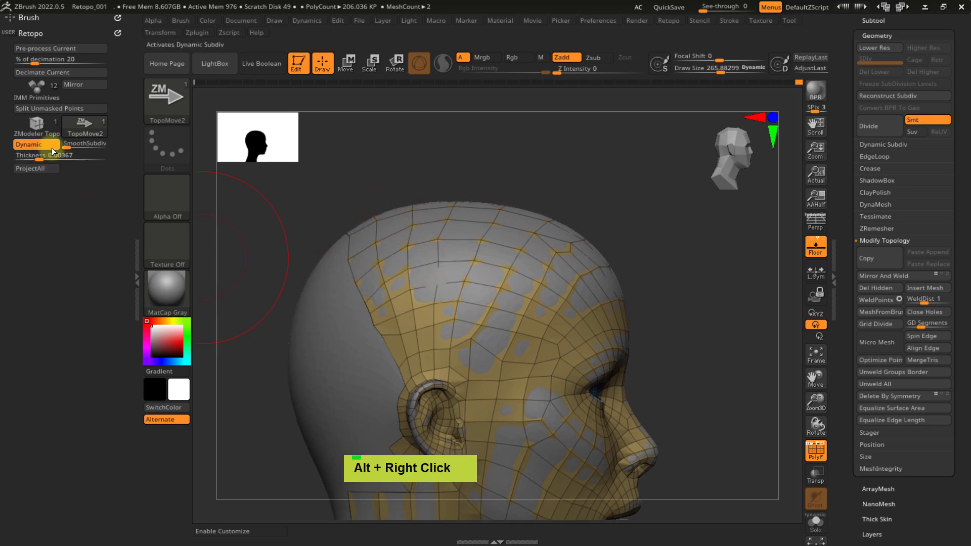
pyautogui.moveTo(401, 228); pyautogui.dragTo(707, 359, button='right')
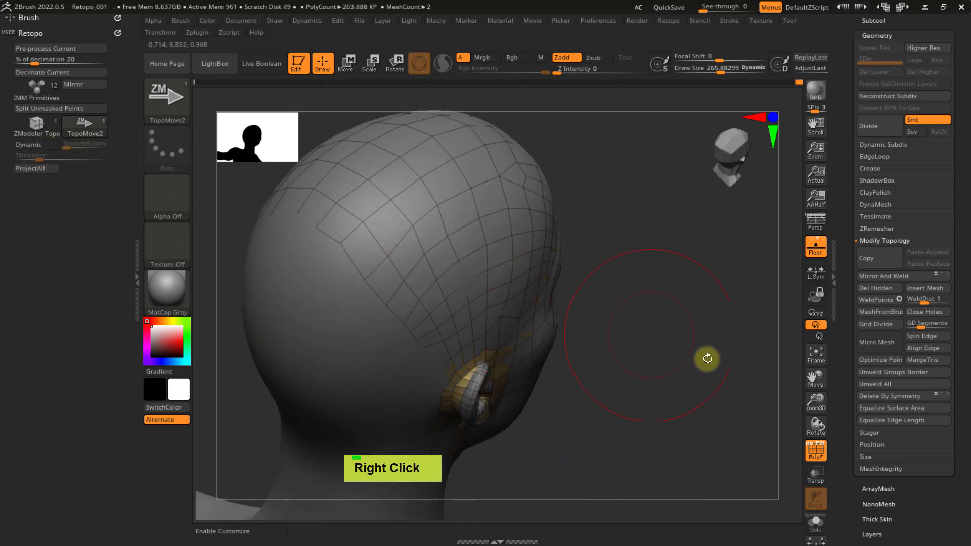
pyautogui.click(819, 522)
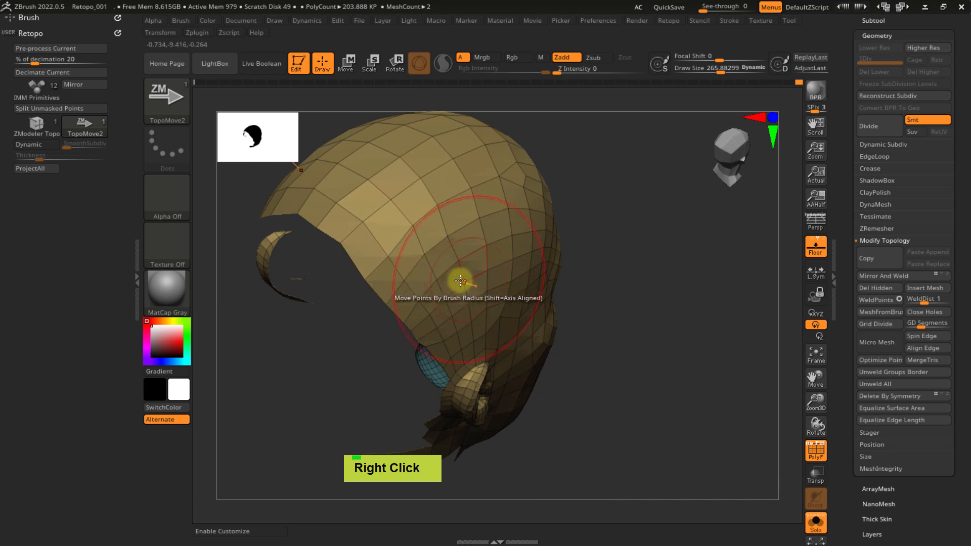
# - Paint a mask over the rear scalp faces on the crown and sides, and invert it to protect the face
pyautogui.moveTo(460, 280); pyautogui.dragTo(438, 275, button='right')
pyautogui.moveTo(433, 258)
pyautogui.keyDown('ctrl'); pyautogui.mouseDown()
pyautogui.moveTo(416, 263)
pyautogui.moveTo(366, 212)
pyautogui.moveTo(451, 199)
pyautogui.mouseUp(); pyautogui.keyUp('ctrl')
pyautogui.moveTo(455, 312)
pyautogui.mouseDown(button='right')
pyautogui.moveTo(436, 236)
pyautogui.moveTo(446, 228)
pyautogui.mouseUp(button='right')
pyautogui.keyDown('ctrl'); pyautogui.moveTo(500, 282); pyautogui.dragTo(469, 349); pyautogui.keyUp('ctrl')
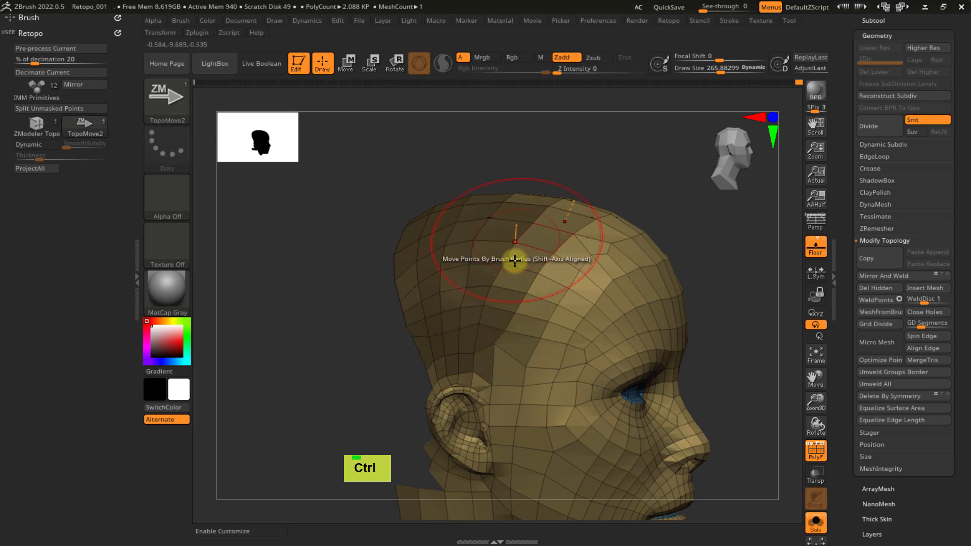
pyautogui.moveTo(516, 259)
pyautogui.mouseDown(button='right')
pyautogui.moveTo(546, 265)
pyautogui.moveTo(511, 305)
pyautogui.mouseUp(button='right')
pyautogui.keyDown('ctrl'); pyautogui.moveTo(513, 307); pyautogui.dragTo(503, 286); pyautogui.keyUp('ctrl')
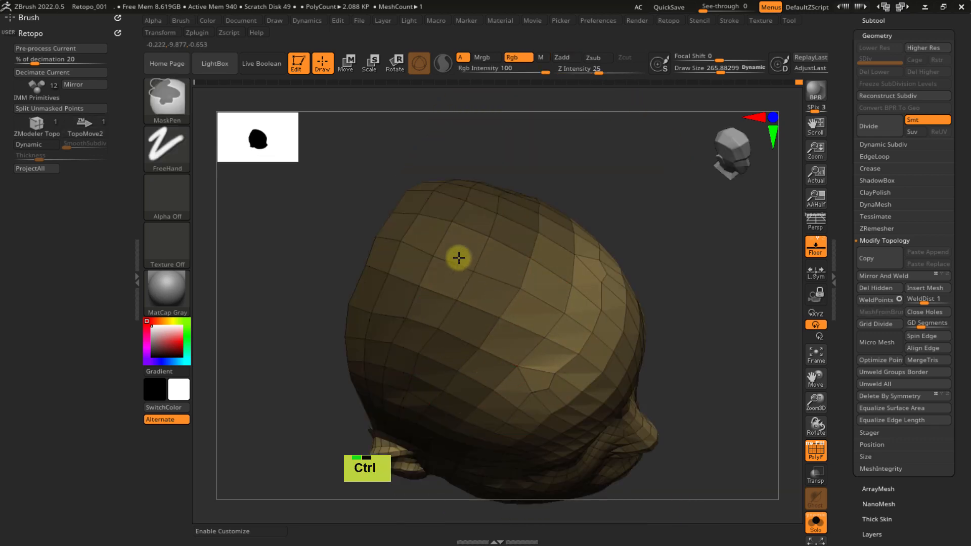
pyautogui.keyDown('ctrl'); pyautogui.click(615, 184); pyautogui.keyUp('ctrl')
pyautogui.moveTo(753, 265); pyautogui.dragTo(691, 230, button='right')
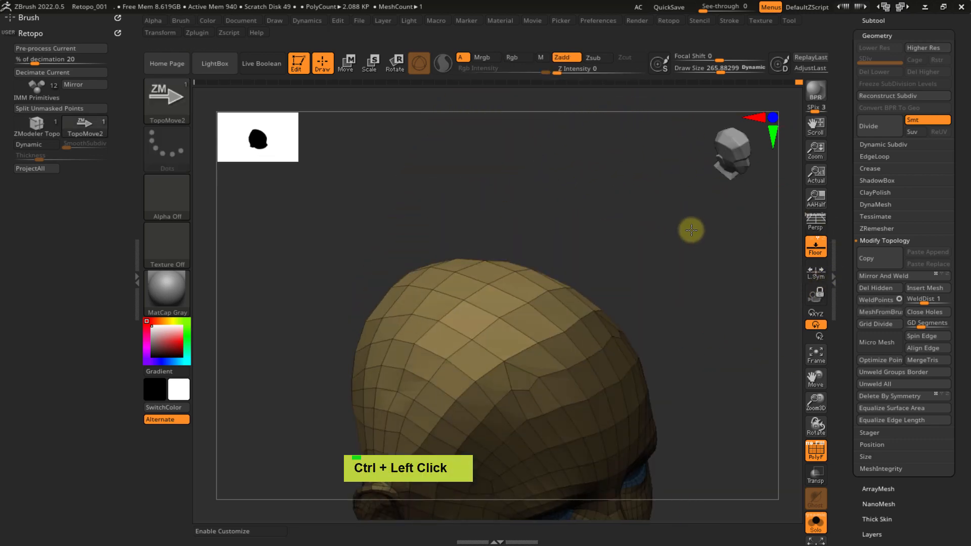
# - Apply the Polish Crisp Edges deformation to the unmasked rear scalp and compare it by undoing and redoing it
pyautogui.scroll(-6, 852, 350)
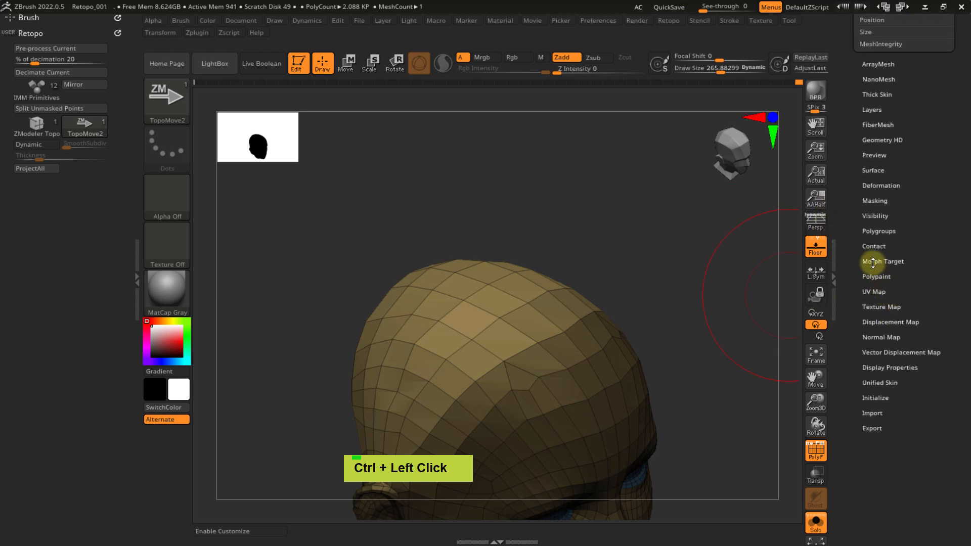
pyautogui.click(888, 185)
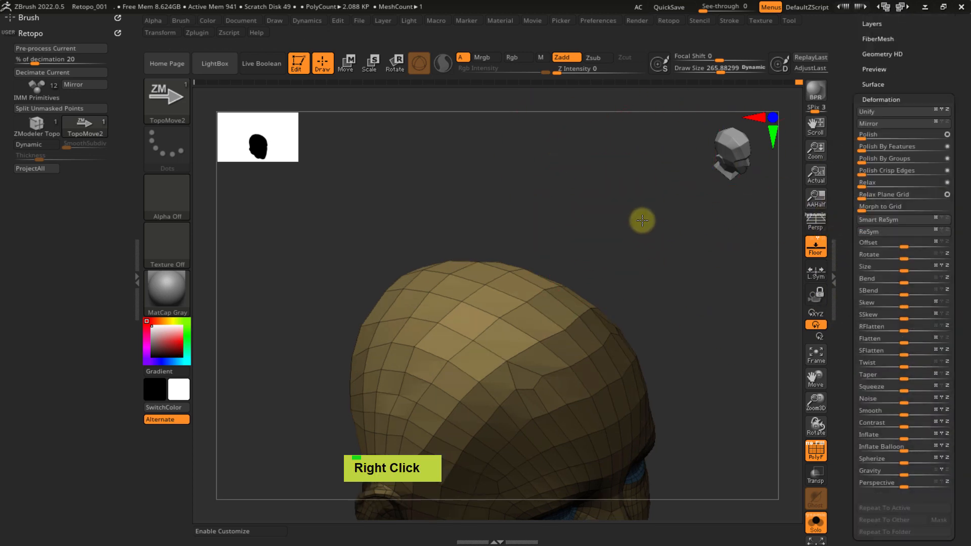
pyautogui.moveTo(642, 219)
pyautogui.mouseDown(button='right')
pyautogui.moveTo(667, 241)
pyautogui.moveTo(652, 215)
pyautogui.mouseUp(button='right')
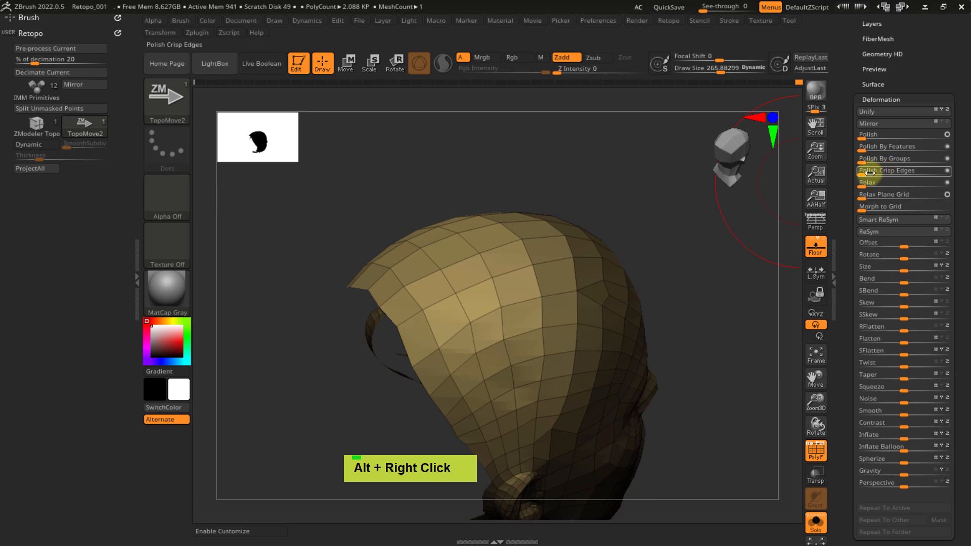
pyautogui.moveTo(879, 173); pyautogui.dragTo(878, 173)
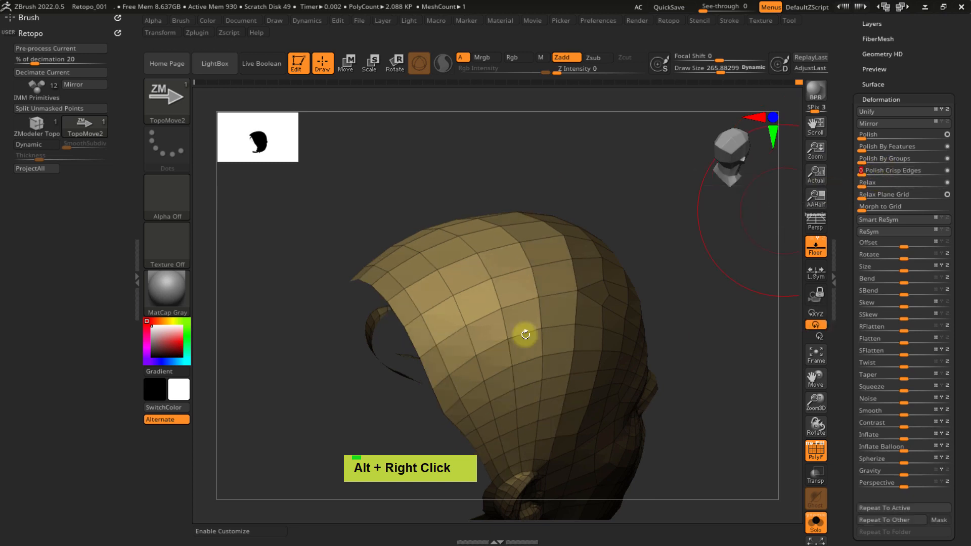
pyautogui.moveTo(524, 332)
pyautogui.mouseDown(button='right')
pyautogui.moveTo(502, 286)
pyautogui.moveTo(514, 250)
pyautogui.moveTo(516, 262)
pyautogui.moveTo(553, 284)
pyautogui.moveTo(629, 284)
pyautogui.moveTo(597, 252)
pyautogui.mouseUp(button='right')
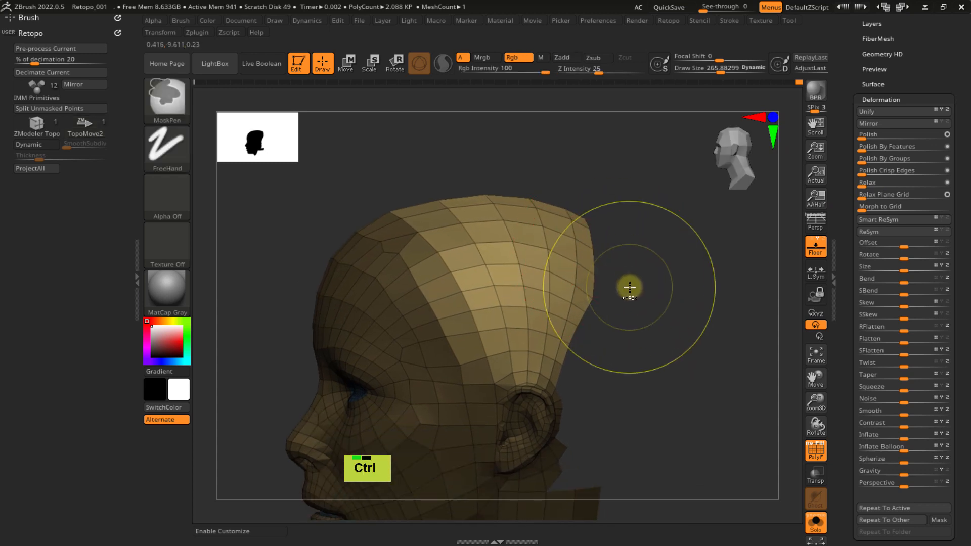
pyautogui.hotkey('ctrl', 'z')
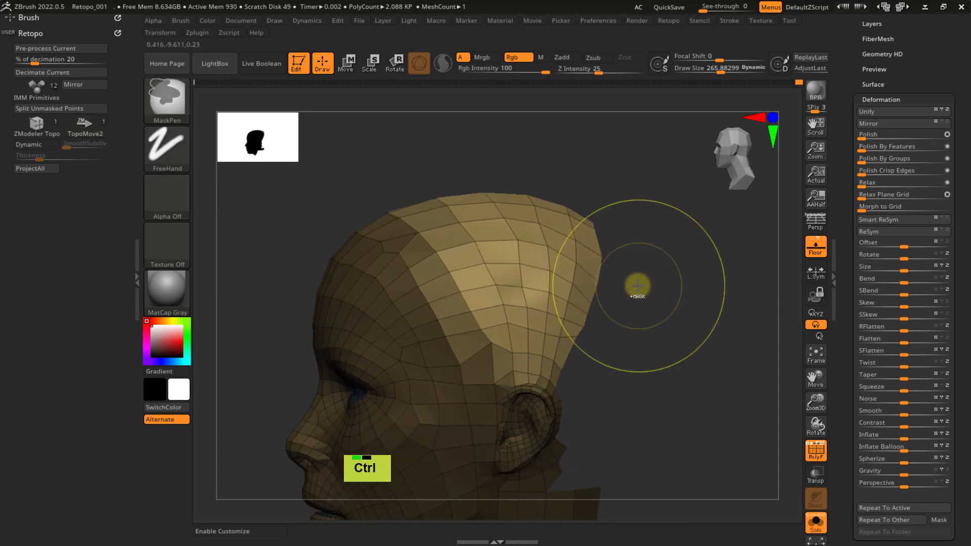
pyautogui.hotkey('ctrl', 'shift', 'z')
# - Clear the mask and turn off Solo to show the retopology mesh over the full head again
pyautogui.moveTo(646, 269)
pyautogui.mouseDown(button='right')
pyautogui.moveTo(659, 328)
pyautogui.moveTo(616, 301)
pyautogui.moveTo(596, 275)
pyautogui.moveTo(635, 232)
pyautogui.moveTo(674, 221)
pyautogui.moveTo(658, 217)
pyautogui.mouseUp(button='right')
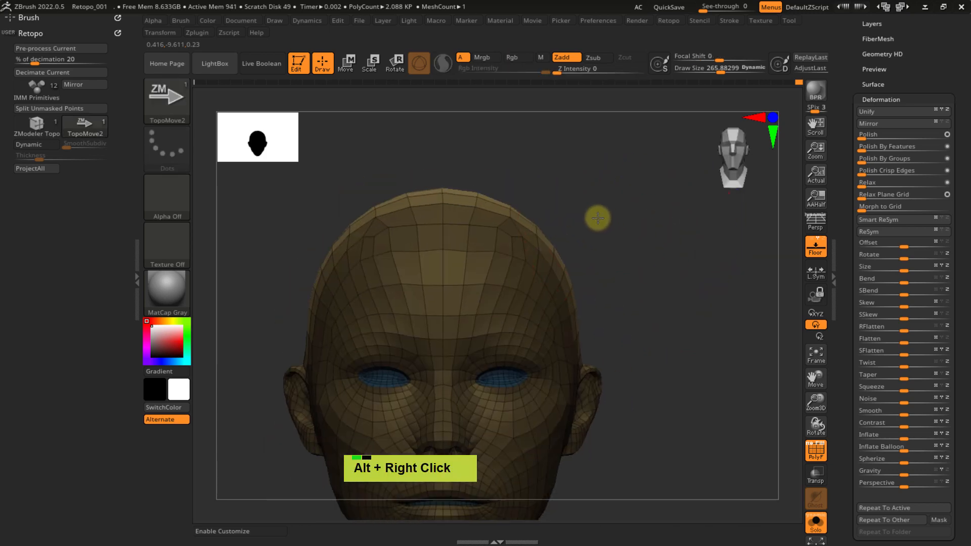
pyautogui.keyDown('ctrl'); pyautogui.click(658, 251); pyautogui.keyUp('ctrl')
pyautogui.moveTo(658, 252); pyautogui.dragTo(759, 347, button='right')
pyautogui.click(812, 521)
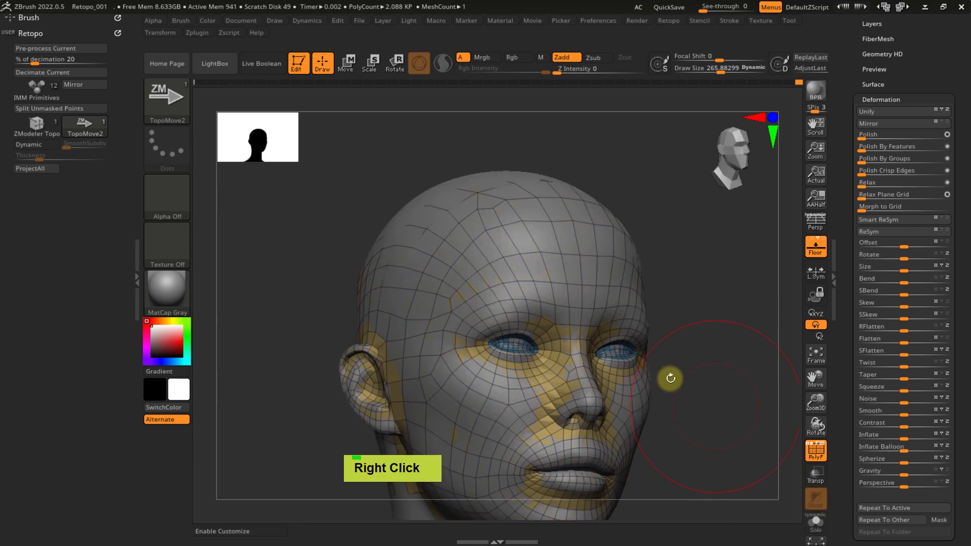
# - Turn the Dynamic preview of the retopology mesh back on
pyautogui.moveTo(672, 379); pyautogui.dragTo(620, 311, button='right')
pyautogui.hotkey('ctrl', 'x')
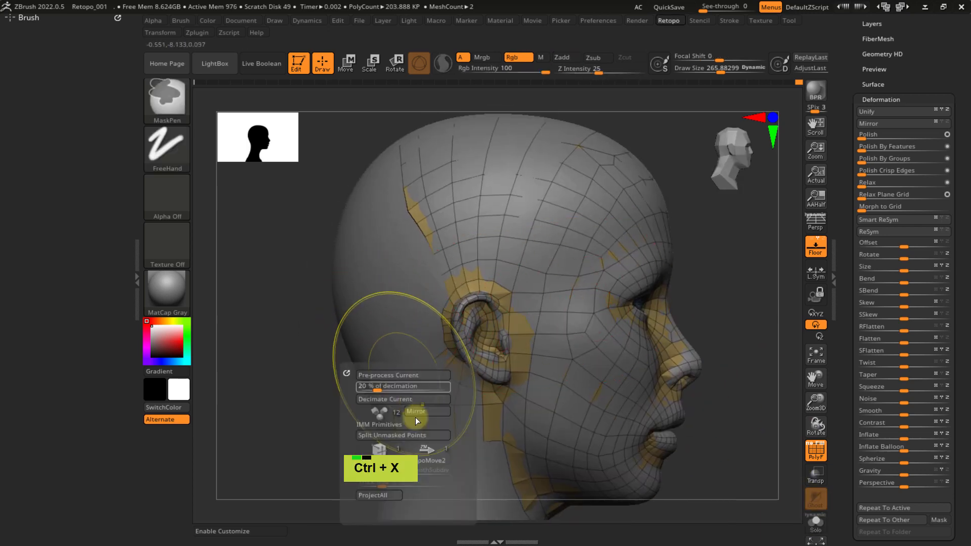
pyautogui.click(375, 470)
pyautogui.moveTo(417, 271)
pyautogui.keyDown('alt'); pyautogui.mouseDown(button='right')
pyautogui.moveTo(427, 310)
pyautogui.moveTo(455, 267)
pyautogui.moveTo(440, 245)
pyautogui.moveTo(430, 264)
pyautogui.moveTo(450, 331)
pyautogui.moveTo(448, 245)
pyautogui.moveTo(427, 304)
pyautogui.moveTo(447, 232)
pyautogui.moveTo(441, 250)
pyautogui.mouseUp(button='right'); pyautogui.keyUp('alt')
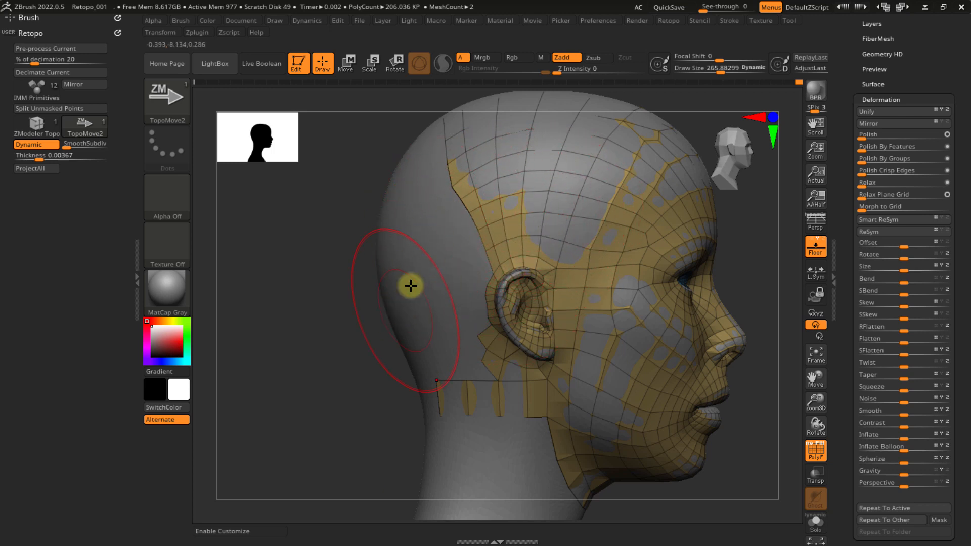
pyautogui.keyDown('alt'); pyautogui.moveTo(455, 225); pyautogui.dragTo(438, 266, button='right'); pyautogui.keyUp('alt')
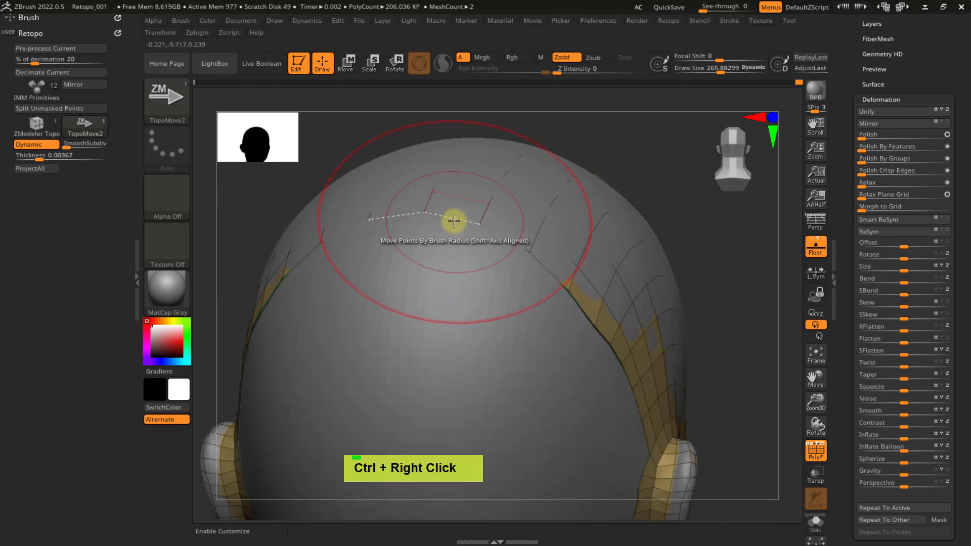
# - Extrude the open edges at the rear of the crown backward with the ZModeler Topo brush at a draw size of about 124
pyautogui.hotkey('ctrl', 'x')
pyautogui.click(432, 301)
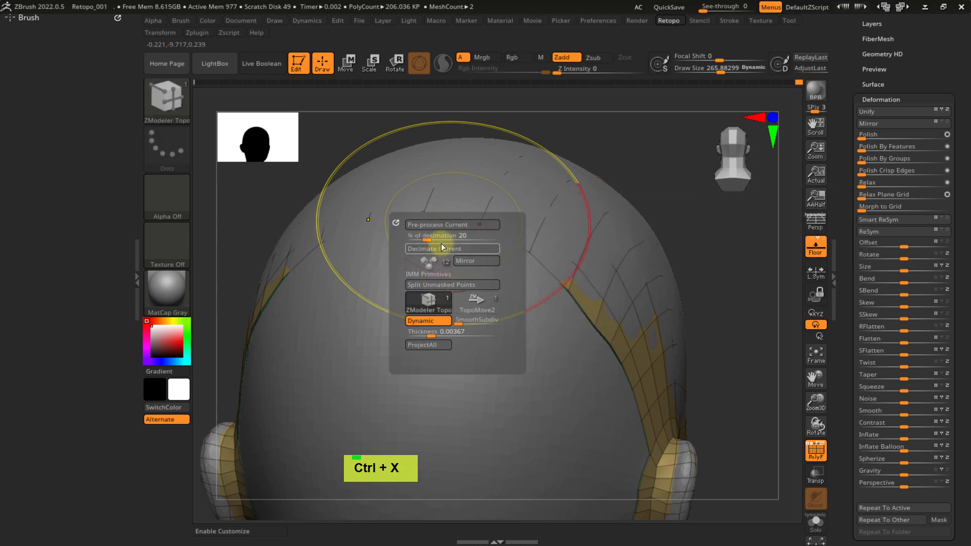
pyautogui.press('s')
pyautogui.moveTo(340, 262)
pyautogui.mouseDown()
pyautogui.moveTo(369, 239)
pyautogui.moveTo(362, 245)
pyautogui.mouseUp()
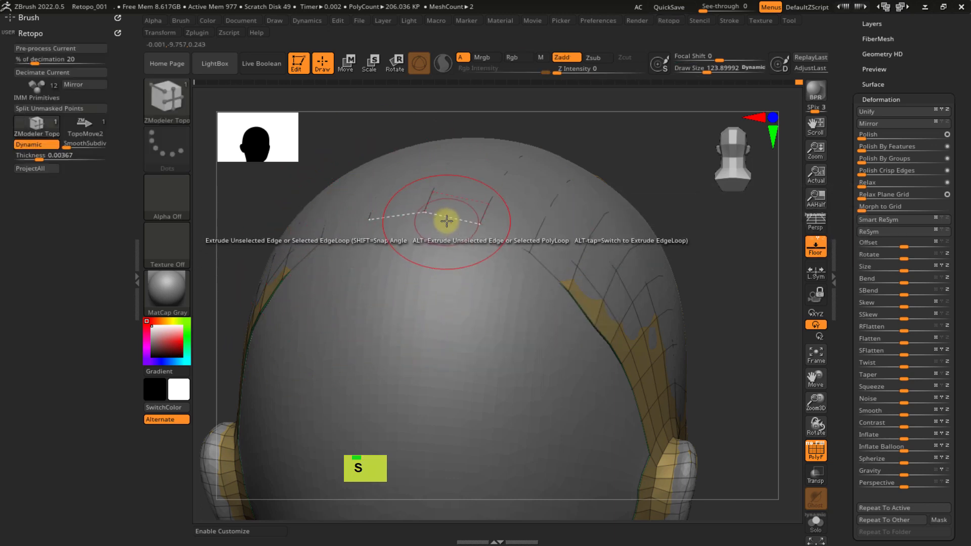
pyautogui.moveTo(446, 219); pyautogui.dragTo(447, 262)
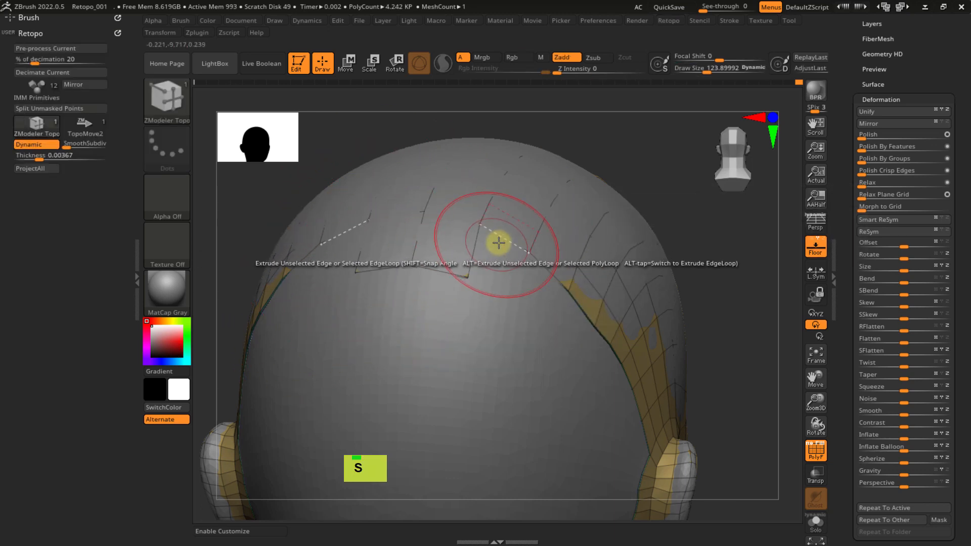
pyautogui.moveTo(495, 238); pyautogui.dragTo(500, 258)
pyautogui.click(517, 323)
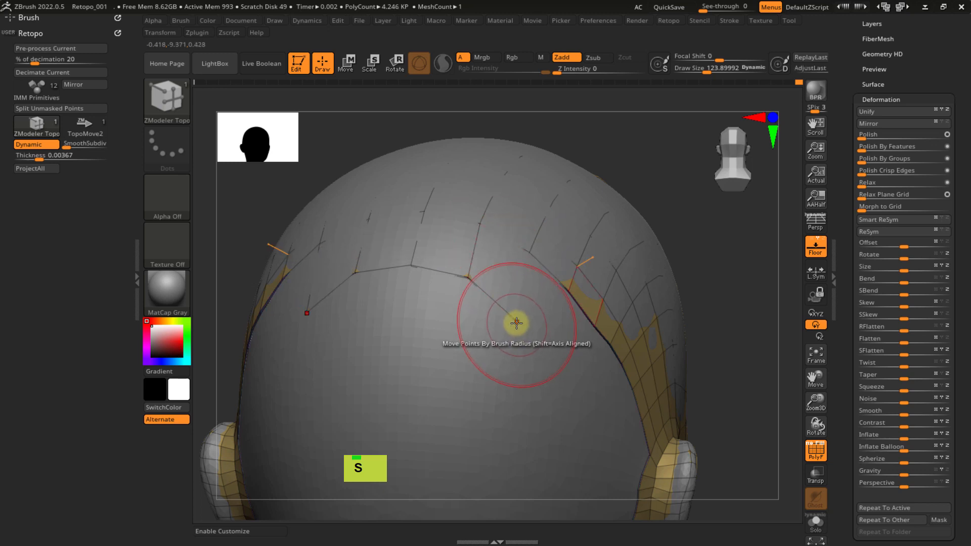
# - Raise the Dynamic preview's Thickness to 0.03274
pyautogui.moveTo(508, 291)
pyautogui.mouseDown(button='right')
pyautogui.moveTo(499, 341)
pyautogui.moveTo(513, 324)
pyautogui.mouseUp(button='right')
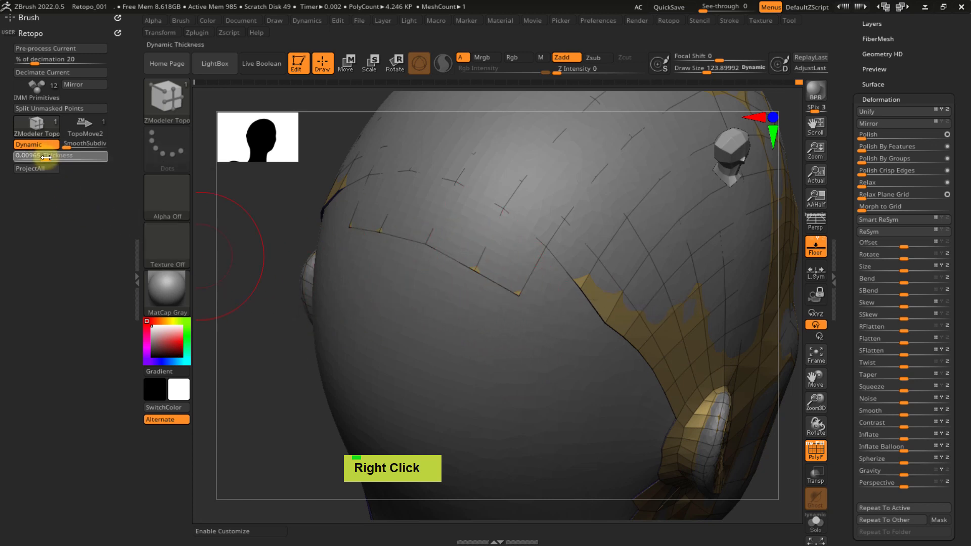
pyautogui.moveTo(53, 156); pyautogui.dragTo(58, 159)
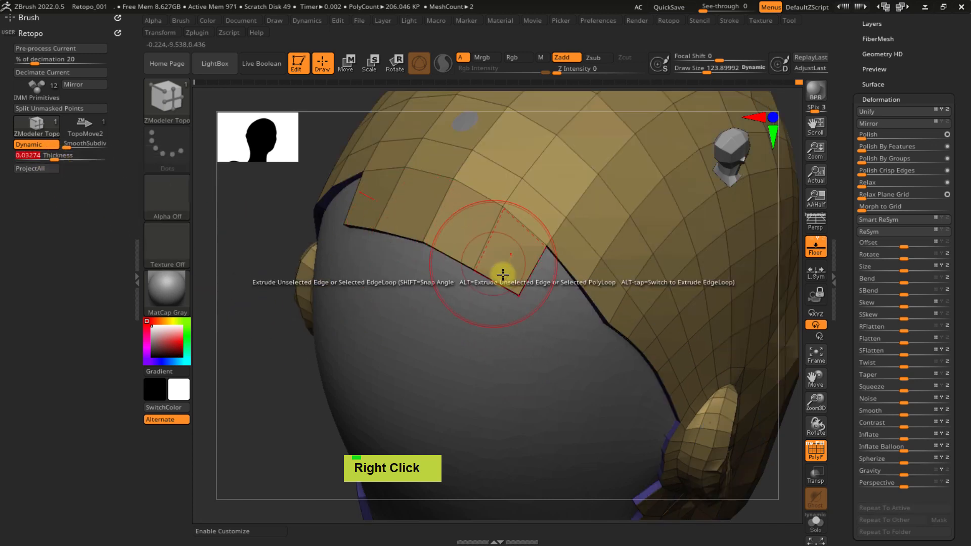
pyautogui.keyDown('ctrl'); pyautogui.moveTo(483, 228); pyautogui.dragTo(475, 346, button='right'); pyautogui.keyUp('ctrl')
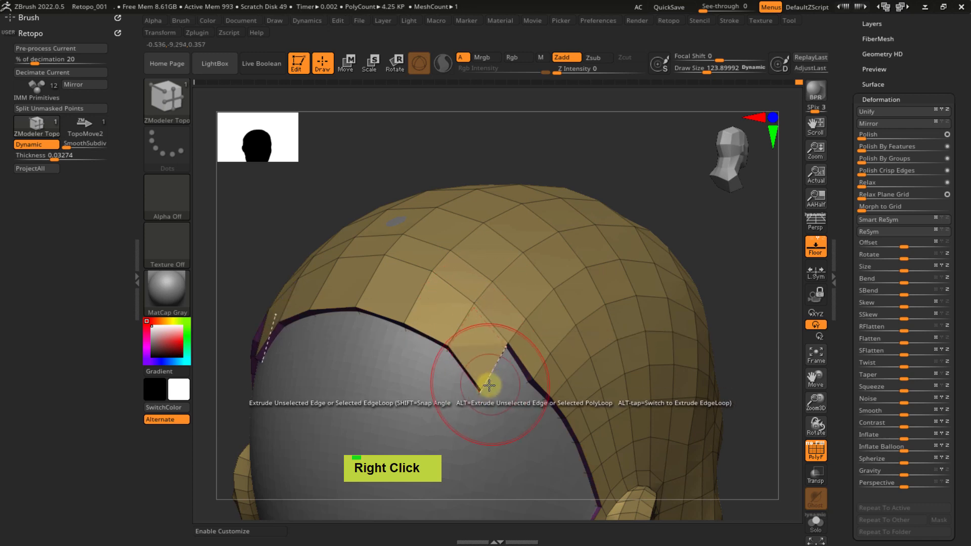
# - Continue the extruded row down the side of the head toward the ear, using a draw size of about 86
pyautogui.press('s')
pyautogui.moveTo(487, 392); pyautogui.dragTo(479, 394)
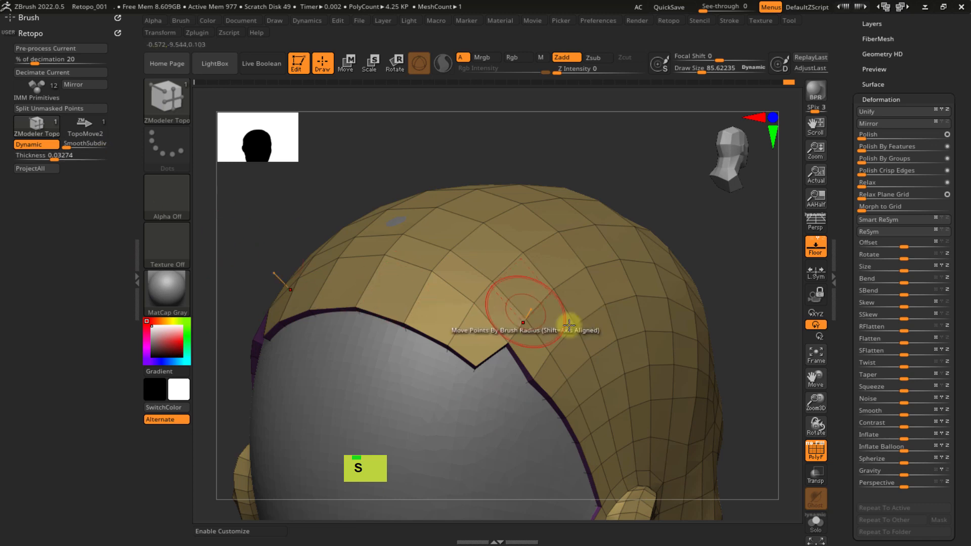
pyautogui.moveTo(569, 327); pyautogui.dragTo(490, 385)
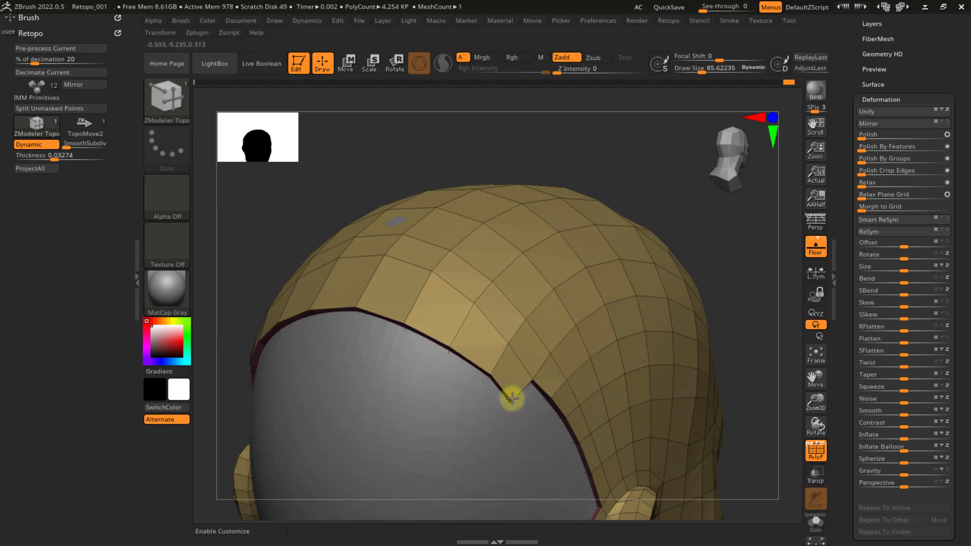
pyautogui.keyDown('ctrl'); pyautogui.moveTo(416, 347); pyautogui.dragTo(369, 255, button='right'); pyautogui.keyUp('ctrl')
pyautogui.moveTo(374, 239)
pyautogui.mouseDown()
pyautogui.moveTo(343, 235)
pyautogui.moveTo(399, 244)
pyautogui.mouseUp()
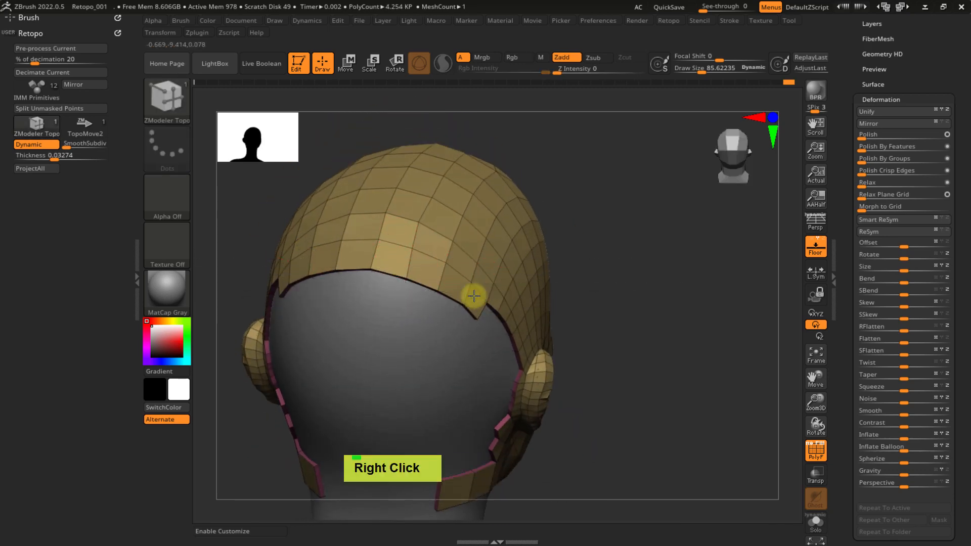
pyautogui.moveTo(473, 293)
pyautogui.mouseDown(button='right')
pyautogui.moveTo(473, 280)
pyautogui.moveTo(480, 318)
pyautogui.moveTo(494, 304)
pyautogui.moveTo(486, 307)
pyautogui.mouseUp(button='right')
pyautogui.keyDown('ctrl'); pyautogui.moveTo(510, 351); pyautogui.dragTo(498, 289, button='right'); pyautogui.keyUp('ctrl')
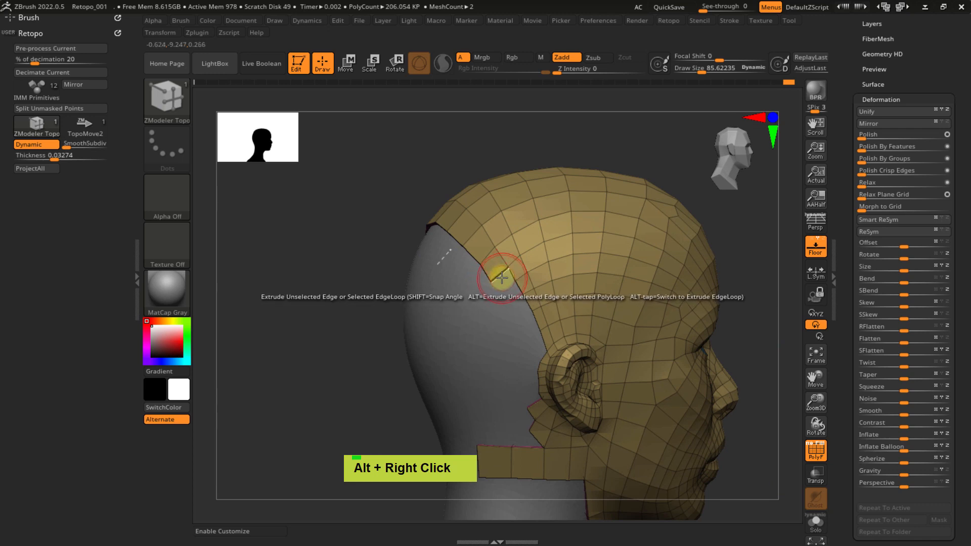
pyautogui.moveTo(500, 278); pyautogui.dragTo(513, 307)
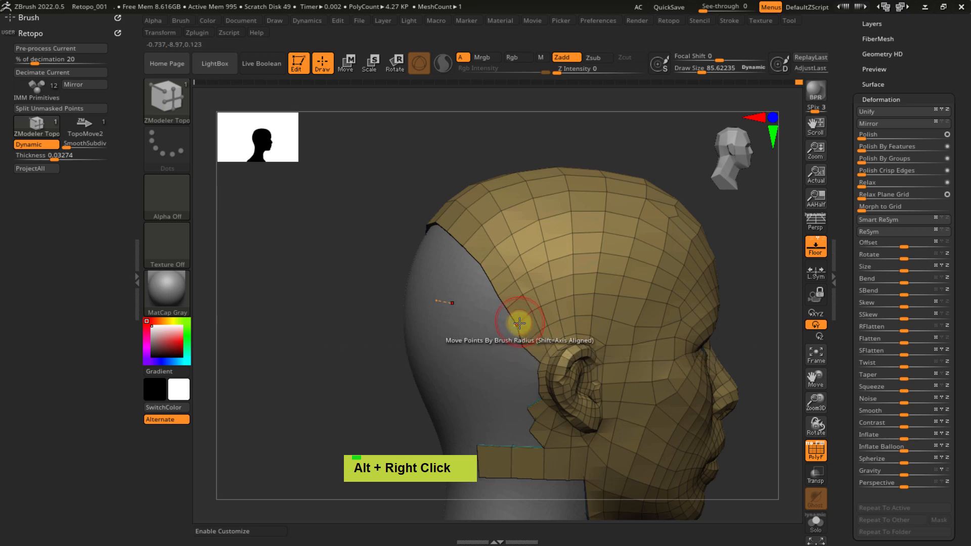
# - Lower the Dynamic Thickness to 0.00325 and collapse surplus edges above the ear with the ZModeler Collapse edge action
pyautogui.moveTo(528, 343); pyautogui.dragTo(428, 298, button='right')
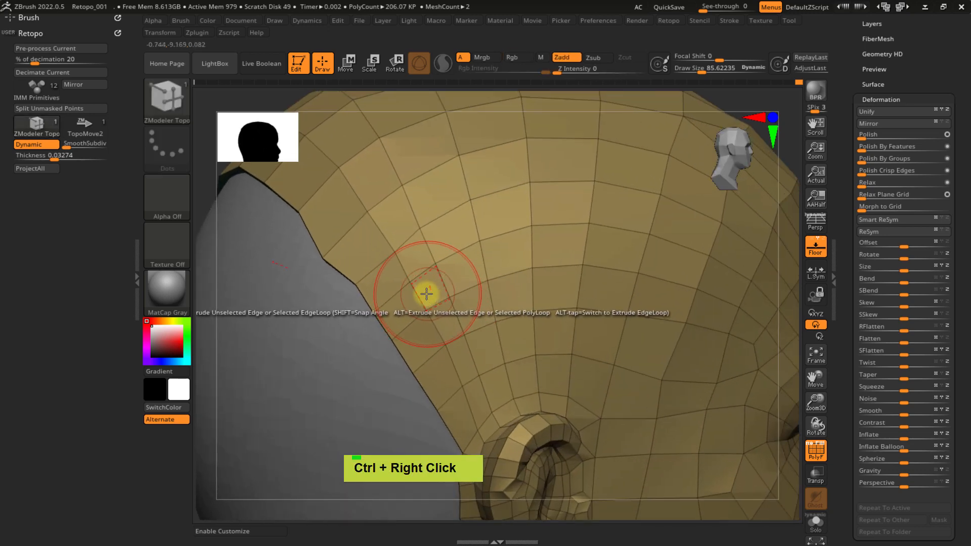
pyautogui.hotkey('ctrl', 'x')
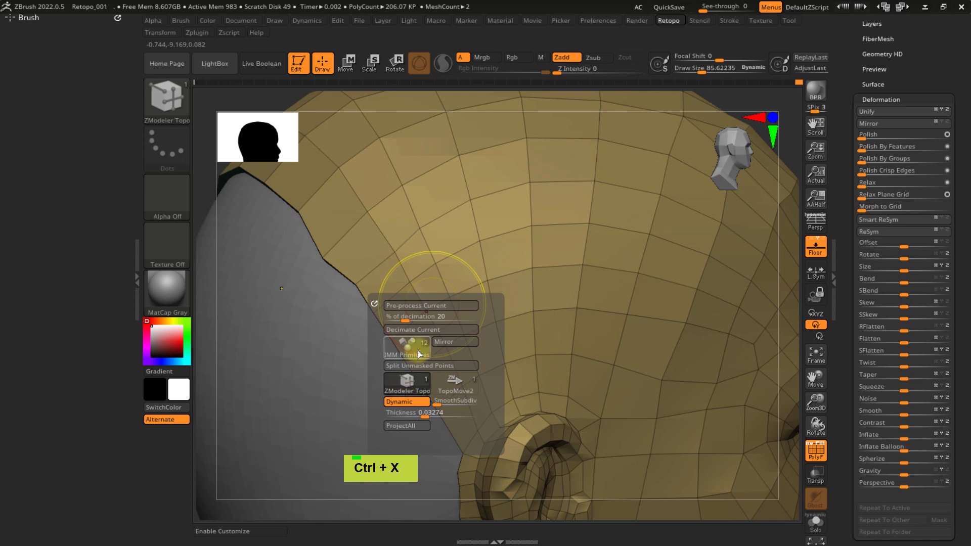
pyautogui.press('space')
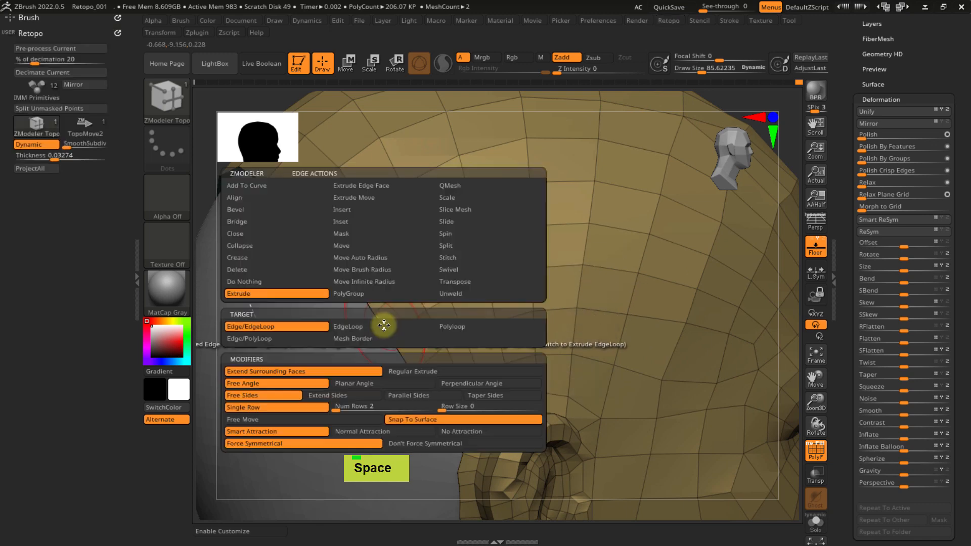
pyautogui.click(277, 246)
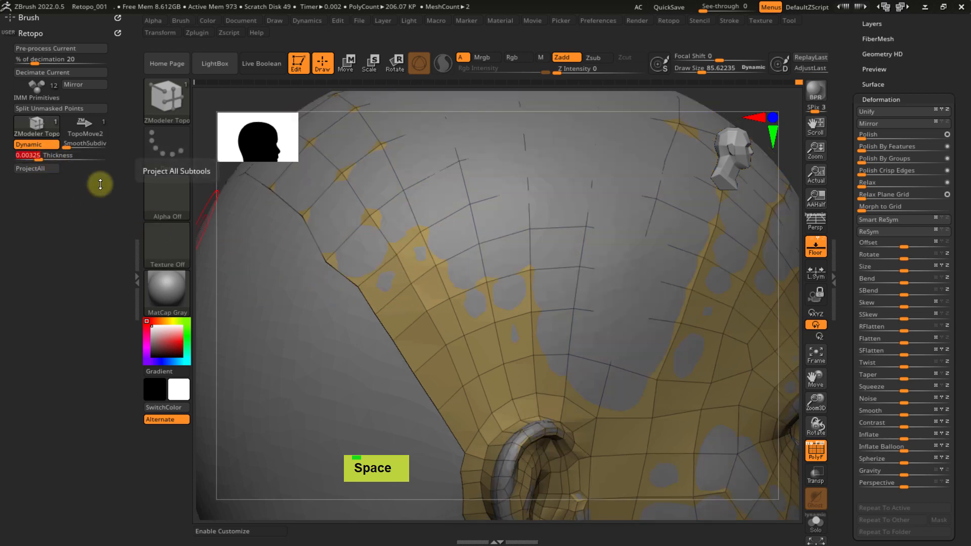
pyautogui.keyDown('ctrl'); pyautogui.moveTo(382, 374); pyautogui.dragTo(401, 356, button='right'); pyautogui.keyUp('ctrl')
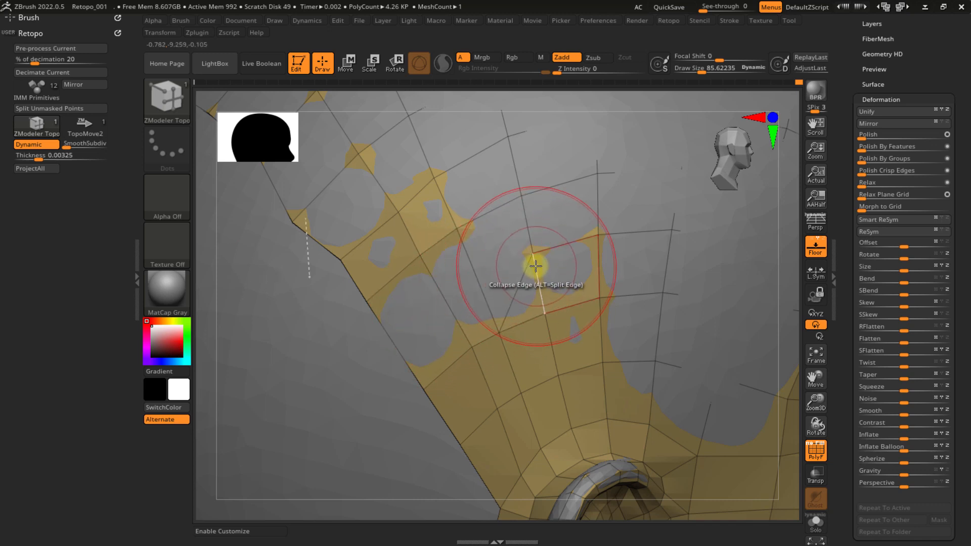
pyautogui.keyDown('alt'); pyautogui.moveTo(562, 258); pyautogui.dragTo(396, 310, button='right'); pyautogui.keyUp('alt')
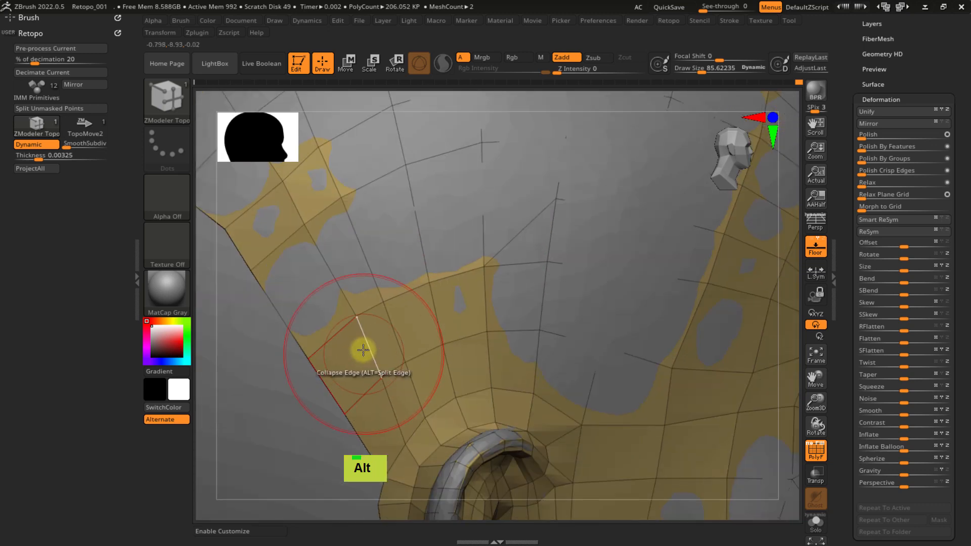
pyautogui.click(341, 406)
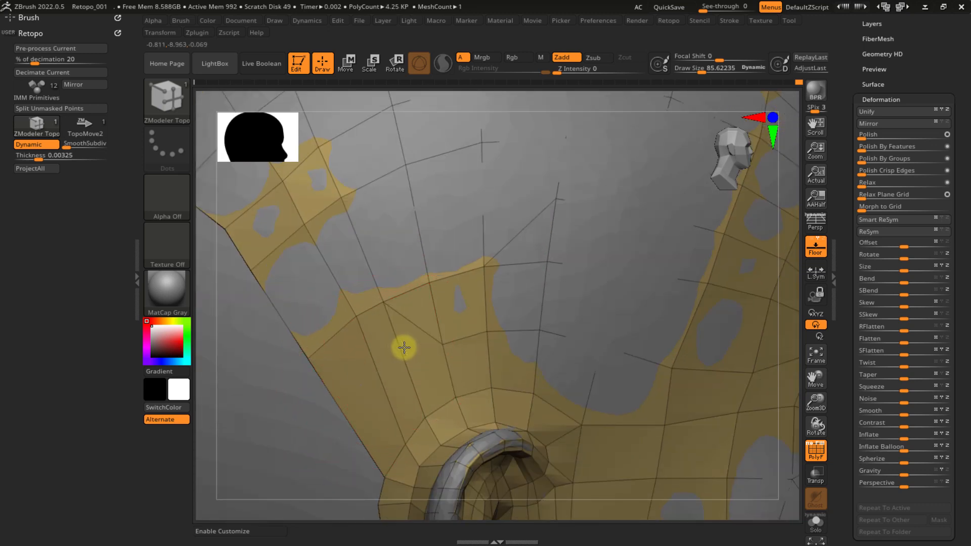
pyautogui.click(485, 315)
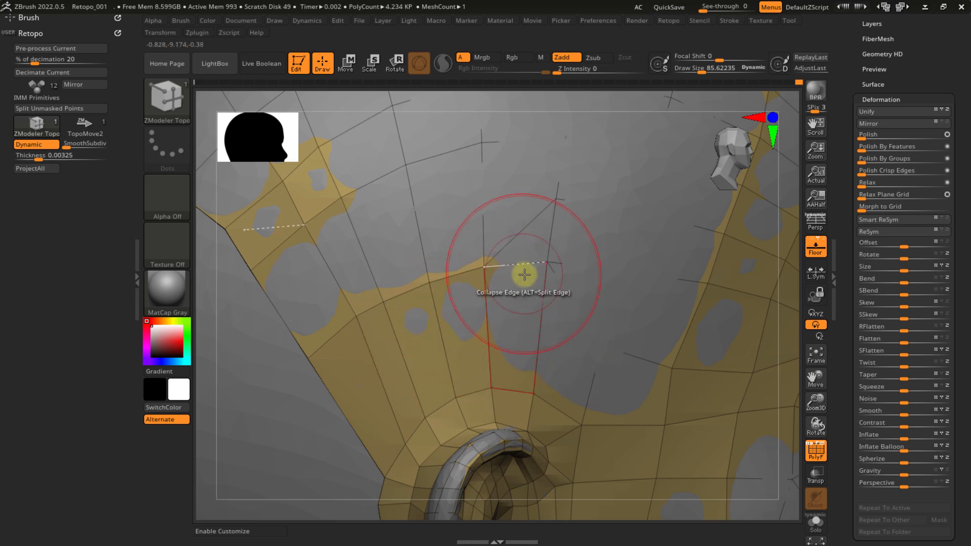
# - Isolate the retopology mesh with Solo and undo the trial edge edits above the ear, reducing the draw size to about 33
pyautogui.hotkey('ctrl', 'z')
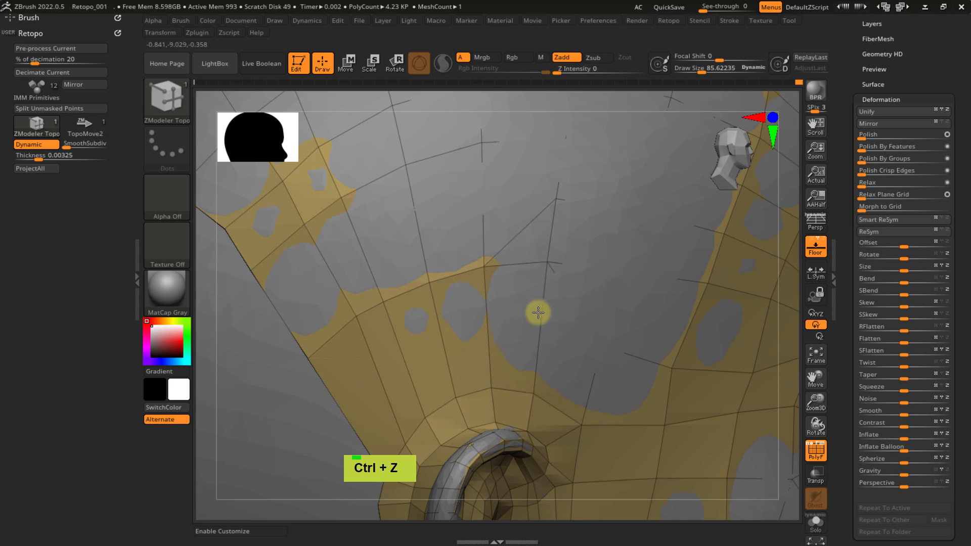
pyautogui.keyDown('alt'); pyautogui.moveTo(501, 295); pyautogui.dragTo(459, 310, button='right'); pyautogui.keyUp('alt')
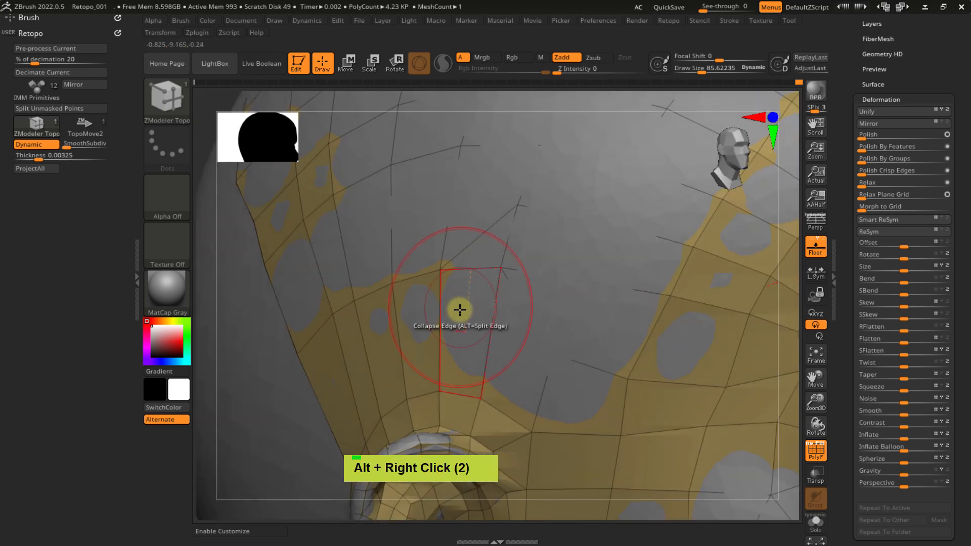
pyautogui.click(816, 524)
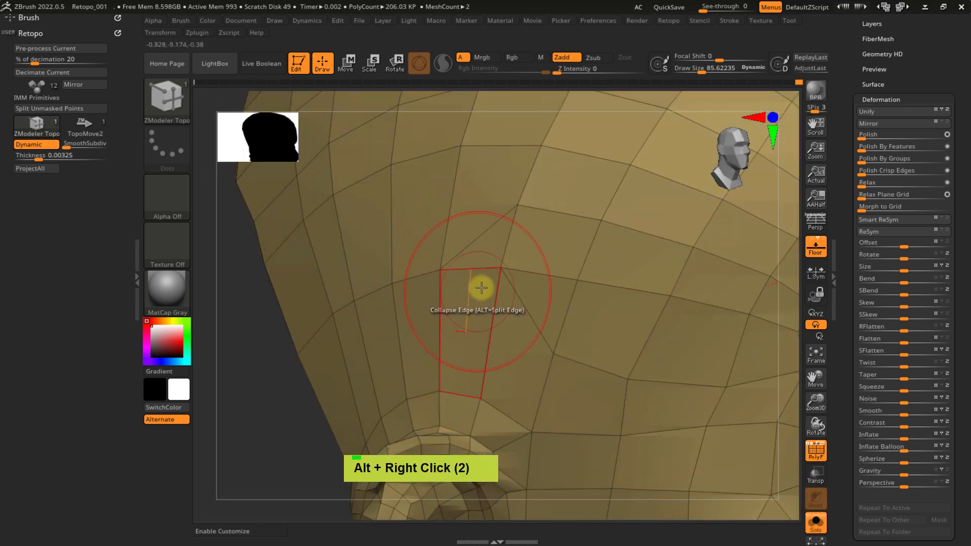
pyautogui.hotkey('ctrl', 'z')
pyautogui.press('s')
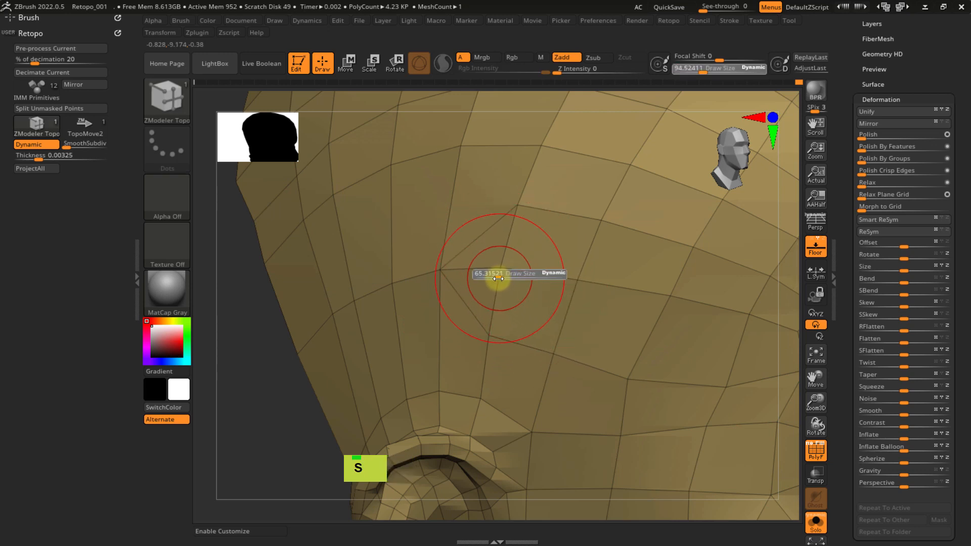
pyautogui.moveTo(495, 278); pyautogui.dragTo(502, 270)
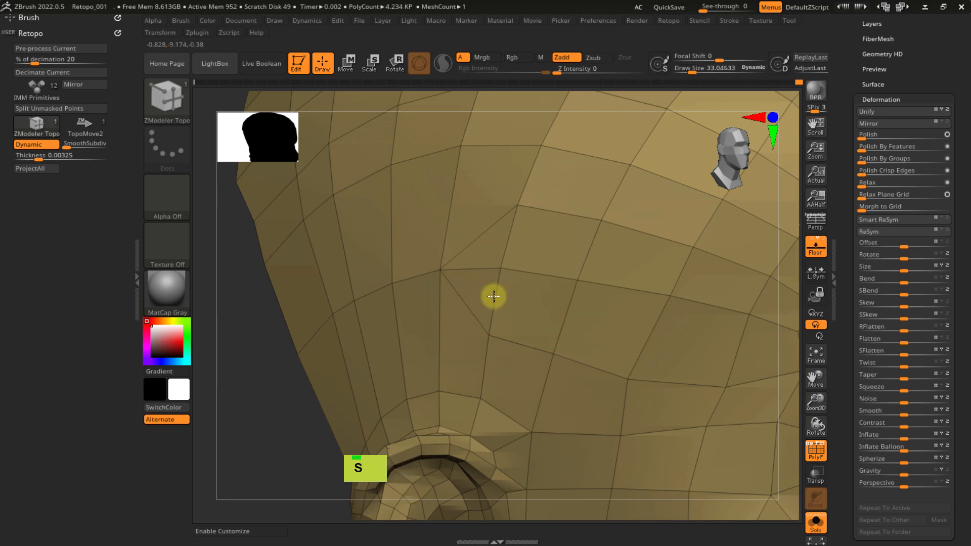
pyautogui.hotkey('ctrl', 'z')
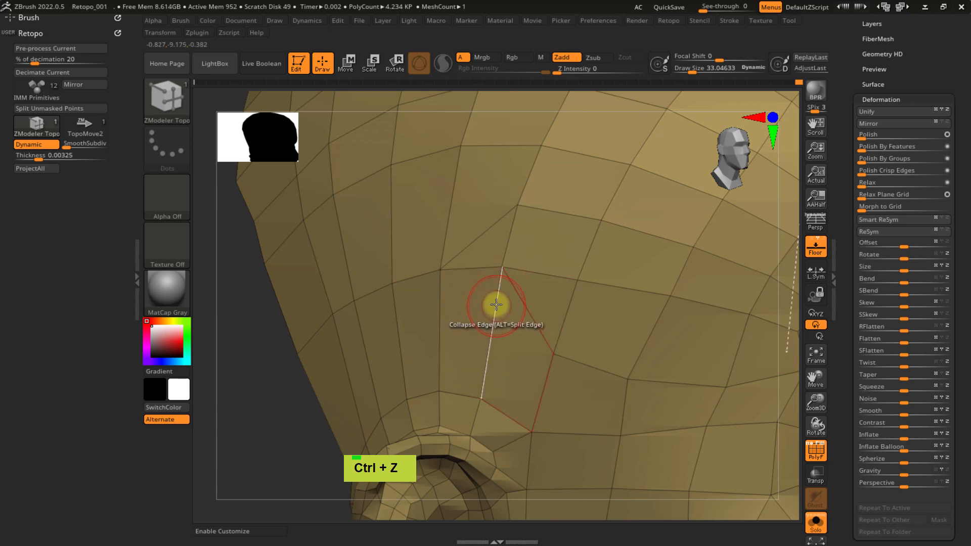
pyautogui.hotkey('ctrl', 'z')
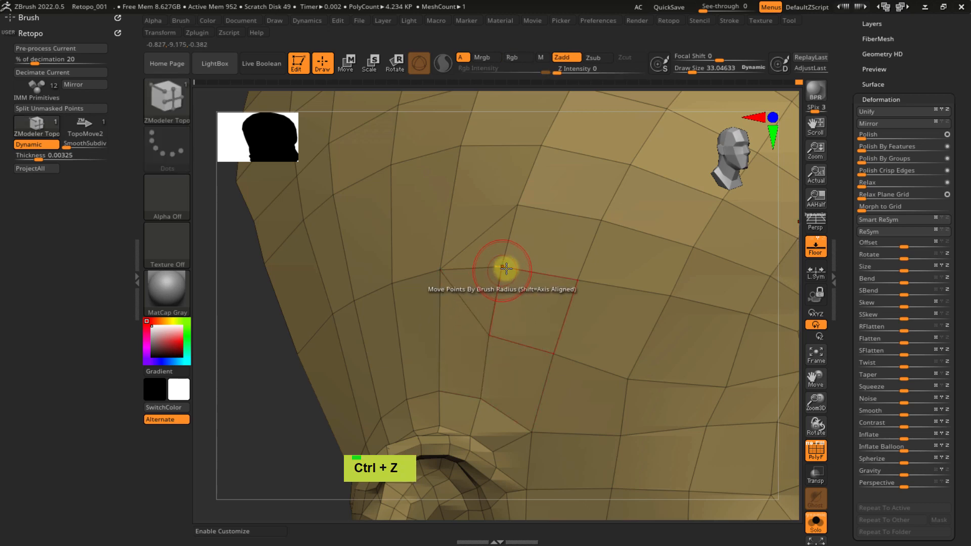
# - Switch the ZModeler edge action to Delete, remove the short edge above the ear, and enlarge the draw size to about 81
pyautogui.moveTo(506, 268)
pyautogui.mouseDown(button='right')
pyautogui.moveTo(526, 290)
pyautogui.moveTo(492, 263)
pyautogui.mouseUp(button='right')
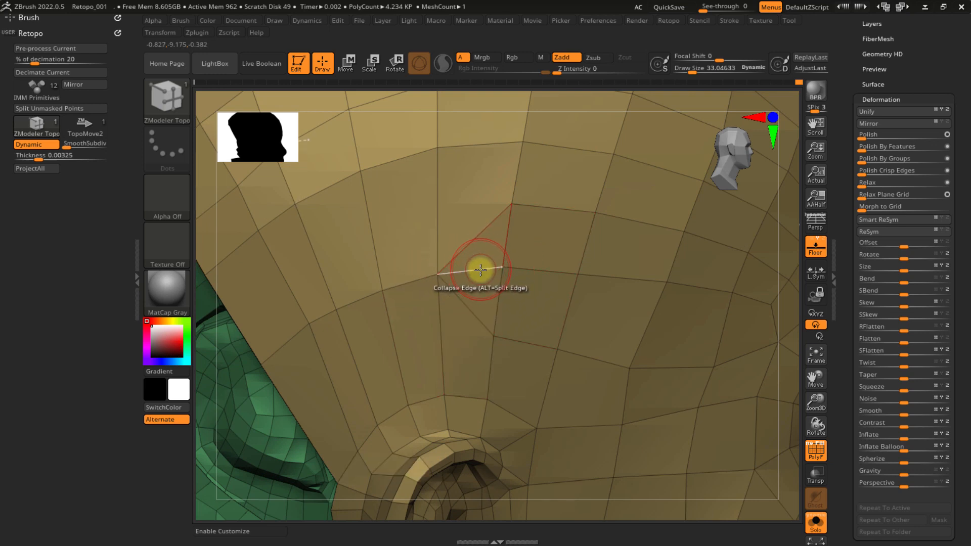
pyautogui.press('space')
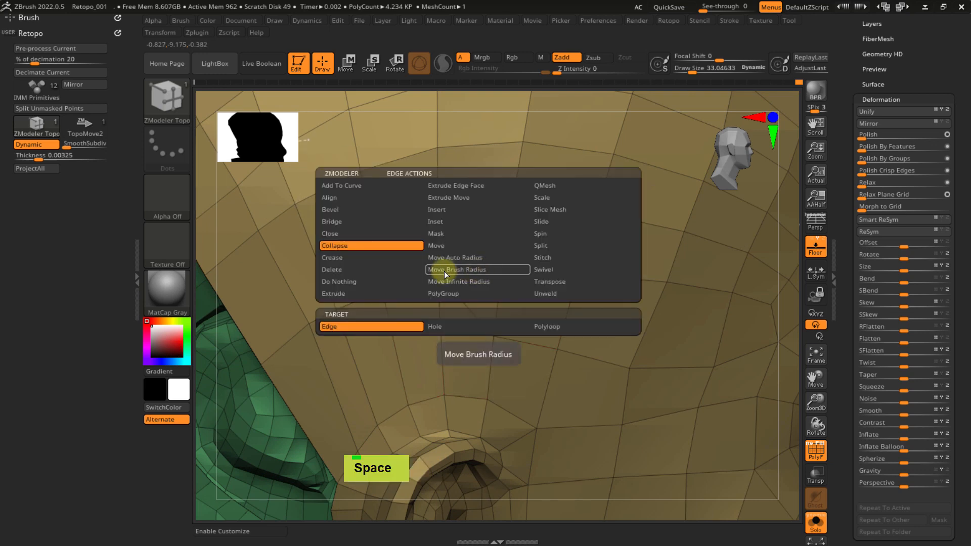
pyautogui.click(372, 270)
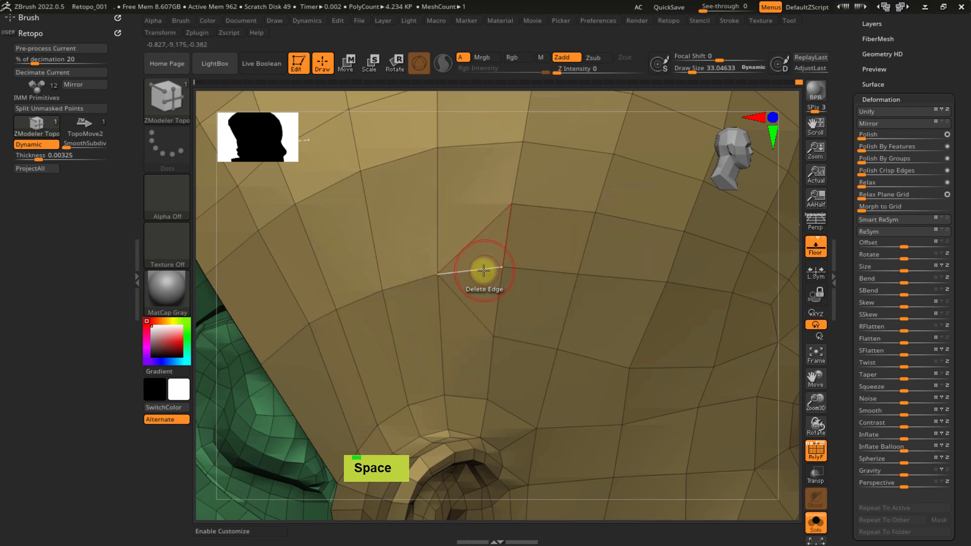
pyautogui.press('s')
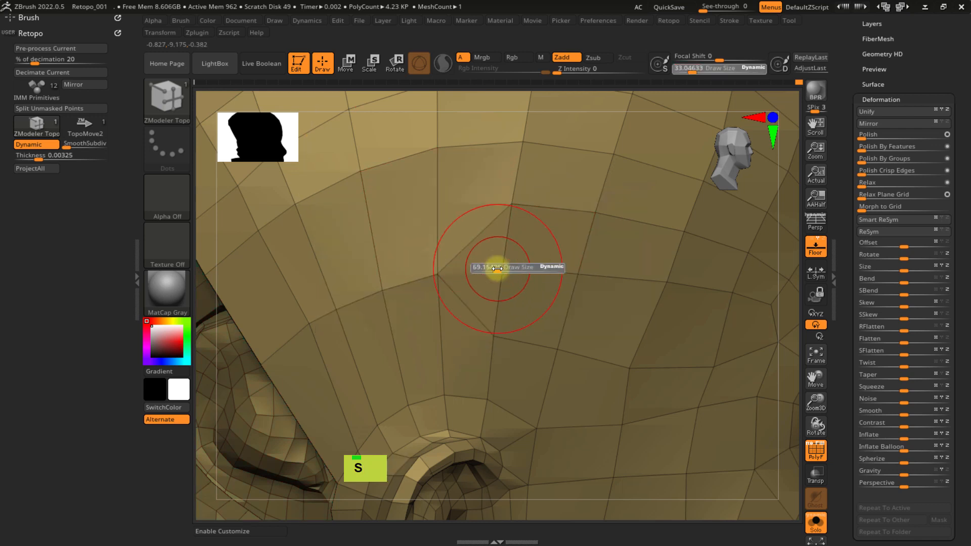
pyautogui.moveTo(495, 267); pyautogui.dragTo(497, 268)
pyautogui.press('space')
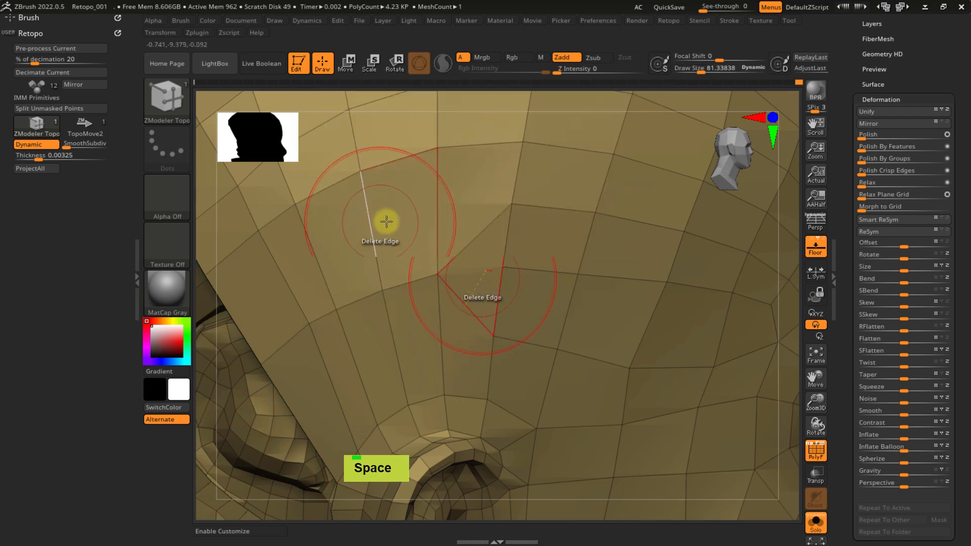
# - Smooth the retopology mesh around the junction of edges above the ear
pyautogui.press('space')
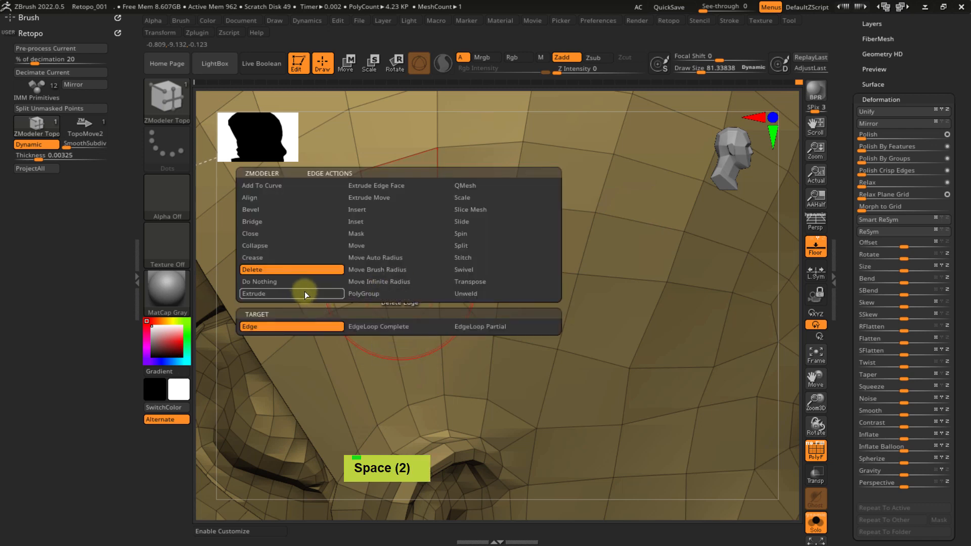
pyautogui.keyDown('shift'); pyautogui.click(496, 271); pyautogui.keyUp('shift')
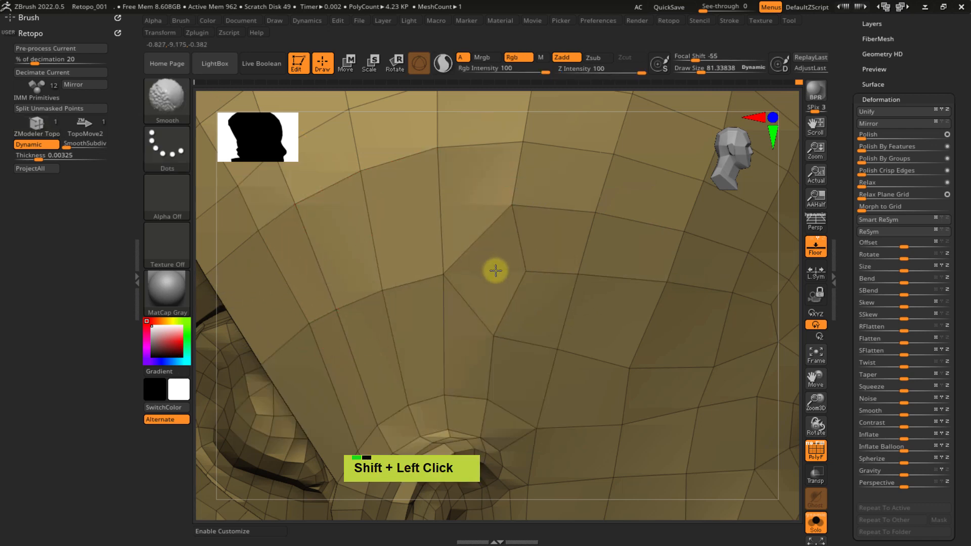
pyautogui.keyDown('shift'); pyautogui.moveTo(496, 271); pyautogui.dragTo(485, 263); pyautogui.keyUp('shift')
pyautogui.keyDown('ctrl'); pyautogui.moveTo(516, 290); pyautogui.dragTo(453, 262, button='right'); pyautogui.keyUp('ctrl')
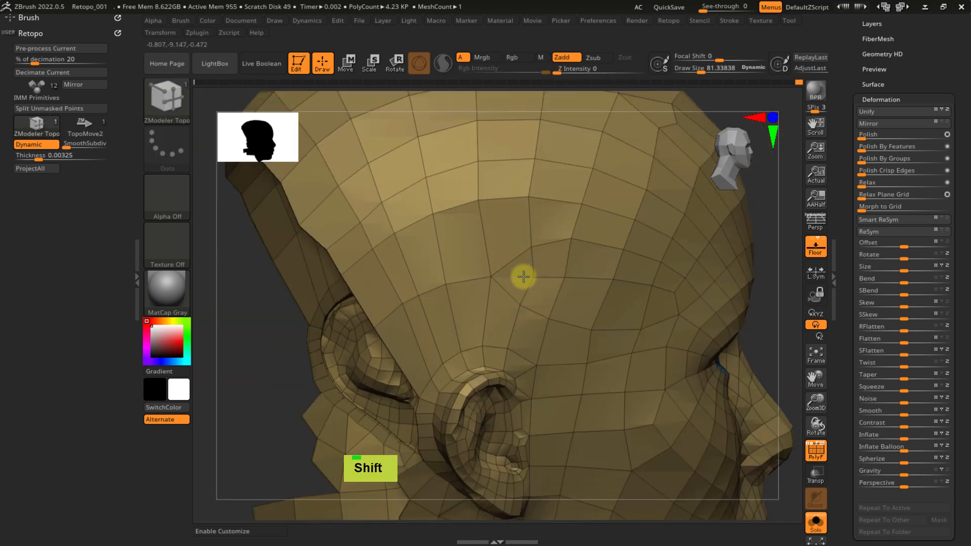
# - Switch to the TopoMove2 brush and shift the points above the ear, undoing the last trial move
pyautogui.hotkey('ctrl', 'x')
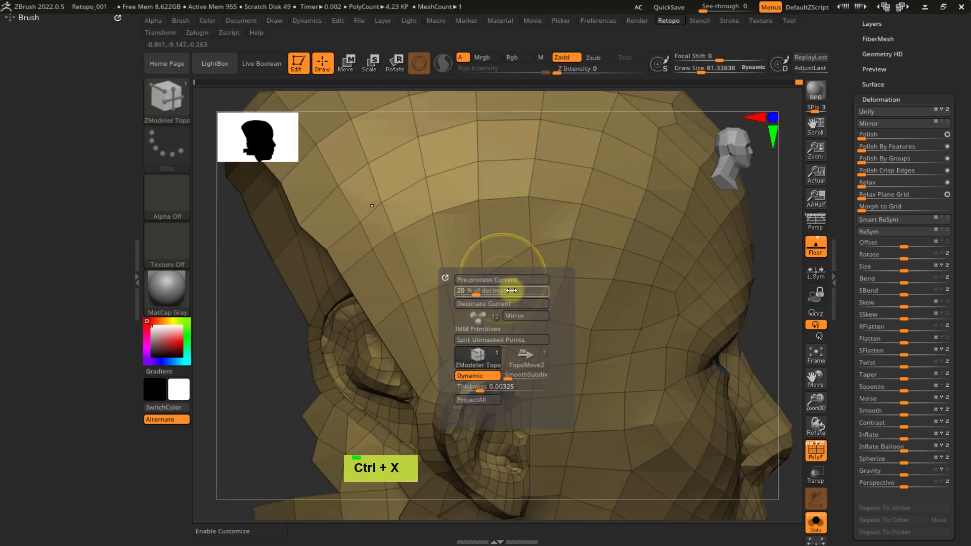
pyautogui.click(527, 362)
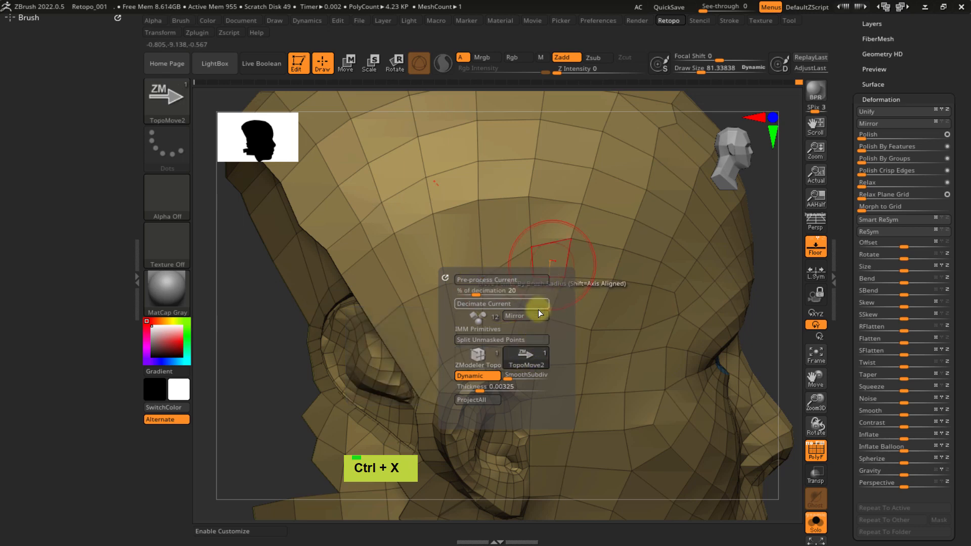
pyautogui.moveTo(525, 284); pyautogui.dragTo(528, 259)
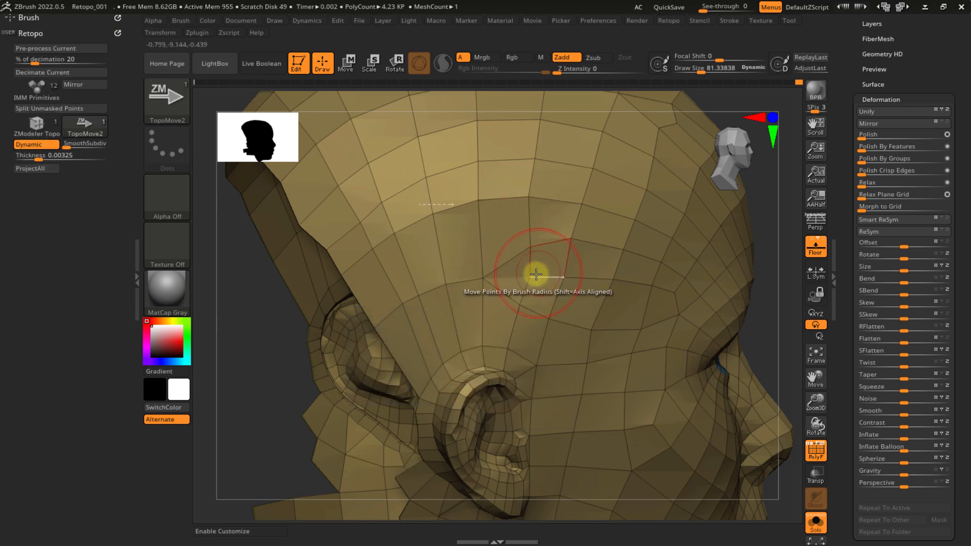
pyautogui.moveTo(536, 273)
pyautogui.mouseDown(button='right')
pyautogui.moveTo(501, 294)
pyautogui.moveTo(494, 271)
pyautogui.moveTo(529, 278)
pyautogui.moveTo(425, 295)
pyautogui.mouseUp(button='right')
pyautogui.moveTo(520, 282); pyautogui.dragTo(480, 285)
pyautogui.moveTo(479, 285)
pyautogui.mouseDown(button='right')
pyautogui.moveTo(471, 271)
pyautogui.moveTo(511, 291)
pyautogui.moveTo(460, 299)
pyautogui.mouseUp(button='right')
pyautogui.press('ctrl')
pyautogui.hotkey('ctrl', 'z')
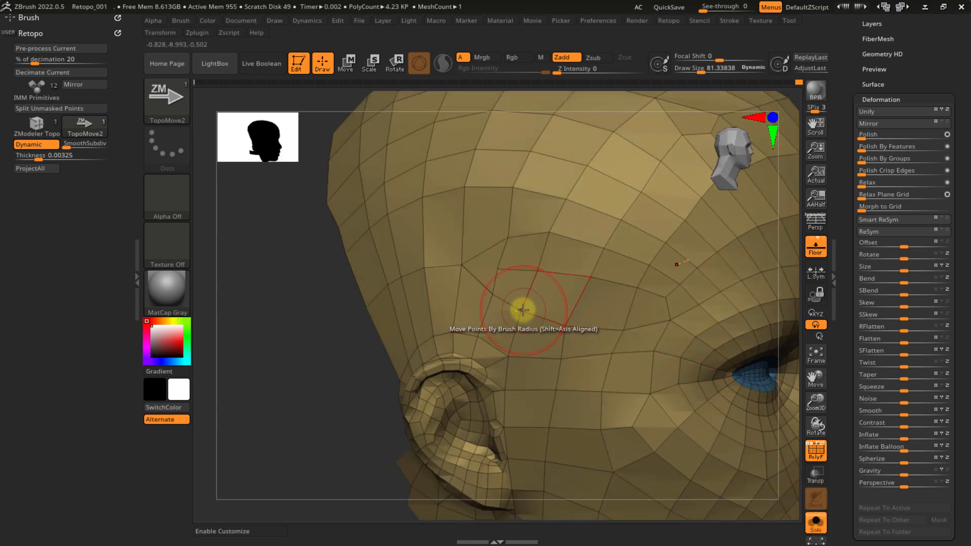
# - Turn off Solo to bring back the sculpted head and enlarge the draw size to about 169
pyautogui.press('space')
pyautogui.click(564, 437)
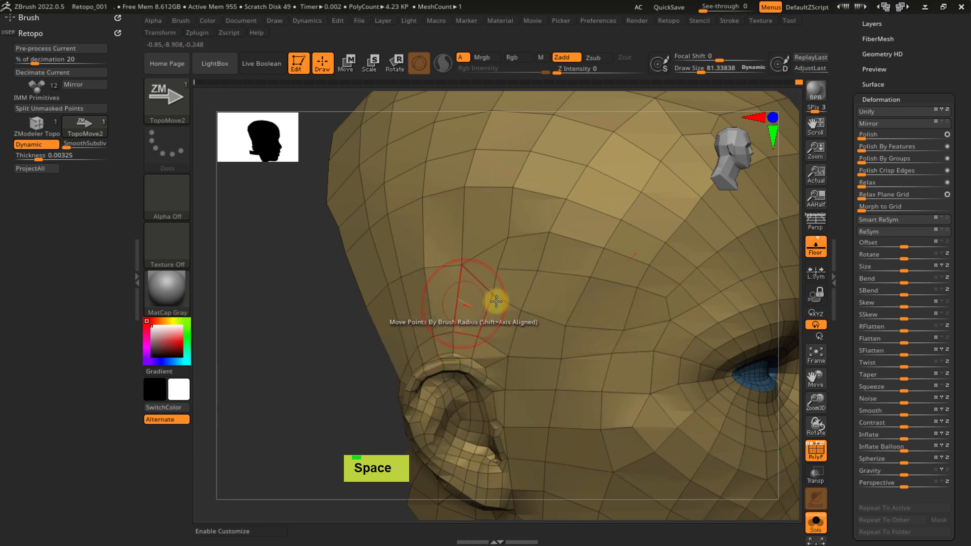
pyautogui.click(815, 521)
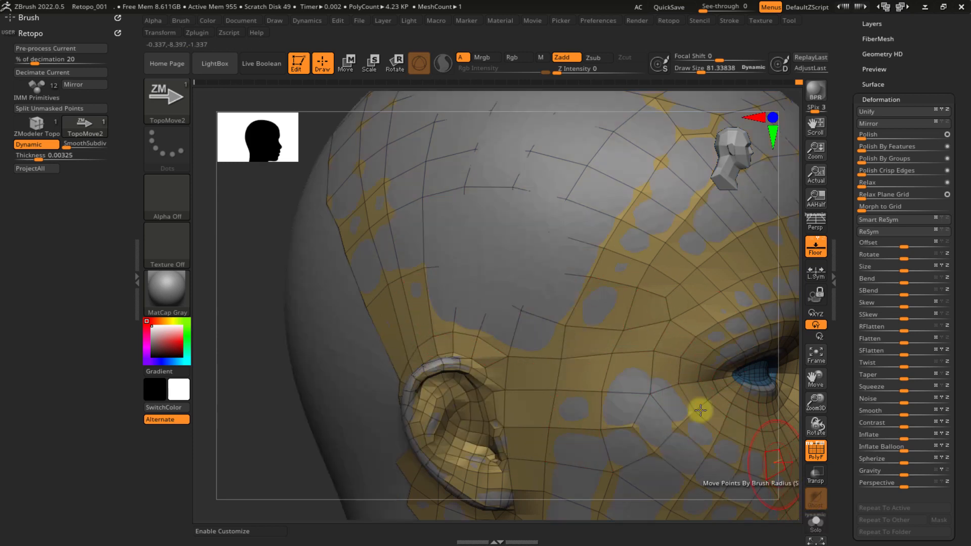
pyautogui.press('s')
pyautogui.moveTo(502, 266); pyautogui.dragTo(489, 269)
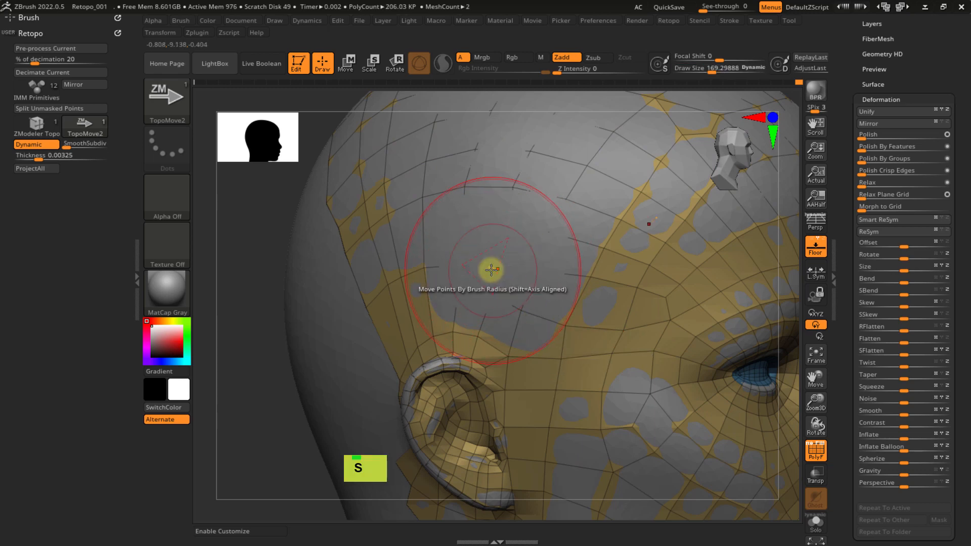
pyautogui.moveTo(505, 273); pyautogui.dragTo(469, 276, button='right')
pyautogui.moveTo(469, 276)
pyautogui.keyDown('ctrl'); pyautogui.mouseDown(button='right')
pyautogui.moveTo(528, 334)
pyautogui.moveTo(478, 290)
pyautogui.moveTo(494, 304)
pyautogui.mouseUp(button='right'); pyautogui.keyUp('ctrl')
# - Reduce the draw size through about 36 to about 10 and reposition the individual points around the junction above the ear
pyautogui.press('s')
pyautogui.moveTo(477, 282); pyautogui.dragTo(457, 269)
pyautogui.press('s')
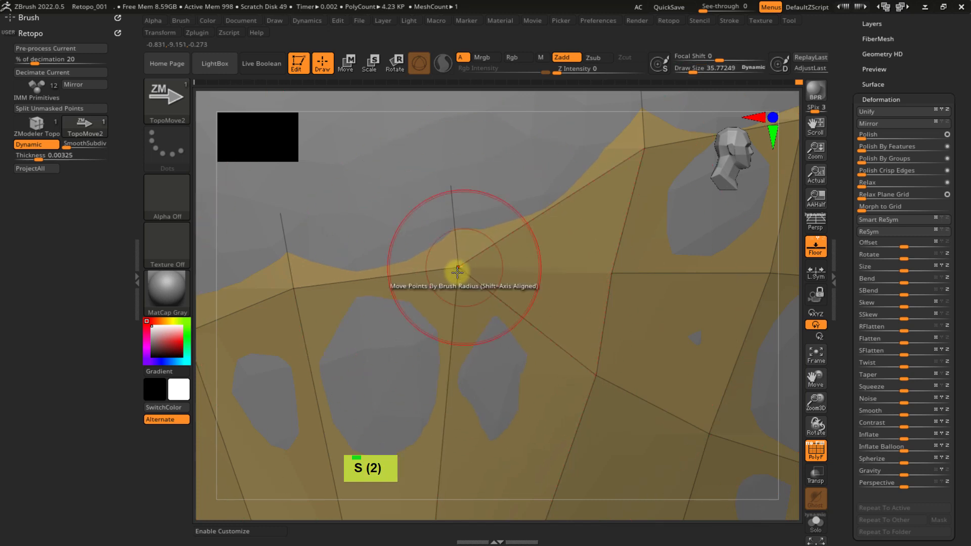
pyautogui.moveTo(464, 275); pyautogui.dragTo(453, 272)
pyautogui.moveTo(613, 275); pyautogui.dragTo(655, 279)
pyautogui.moveTo(596, 372); pyautogui.dragTo(589, 368)
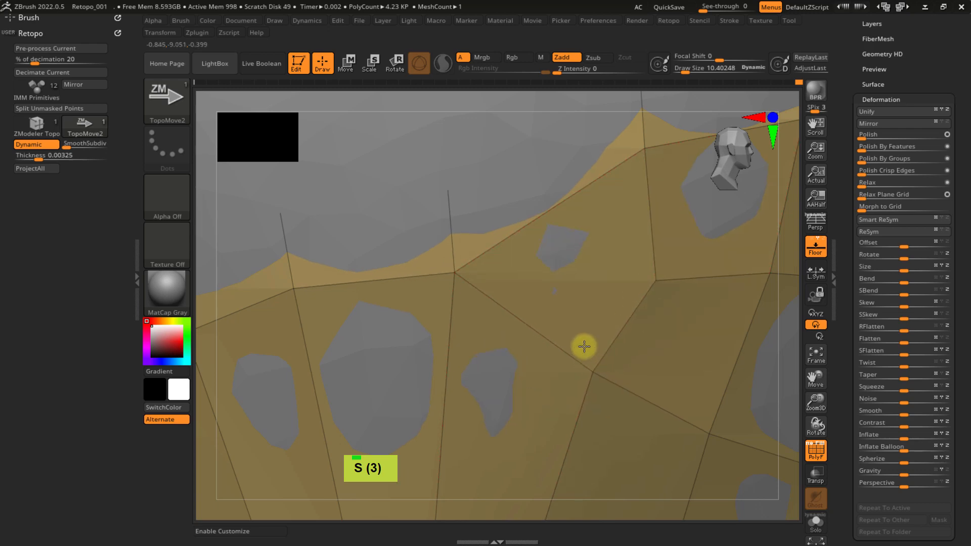
pyautogui.moveTo(548, 254)
pyautogui.keyDown('ctrl'); pyautogui.mouseDown(button='right')
pyautogui.moveTo(523, 273)
pyautogui.moveTo(553, 291)
pyautogui.moveTo(546, 253)
pyautogui.moveTo(515, 256)
pyautogui.mouseUp(button='right'); pyautogui.keyUp('ctrl')
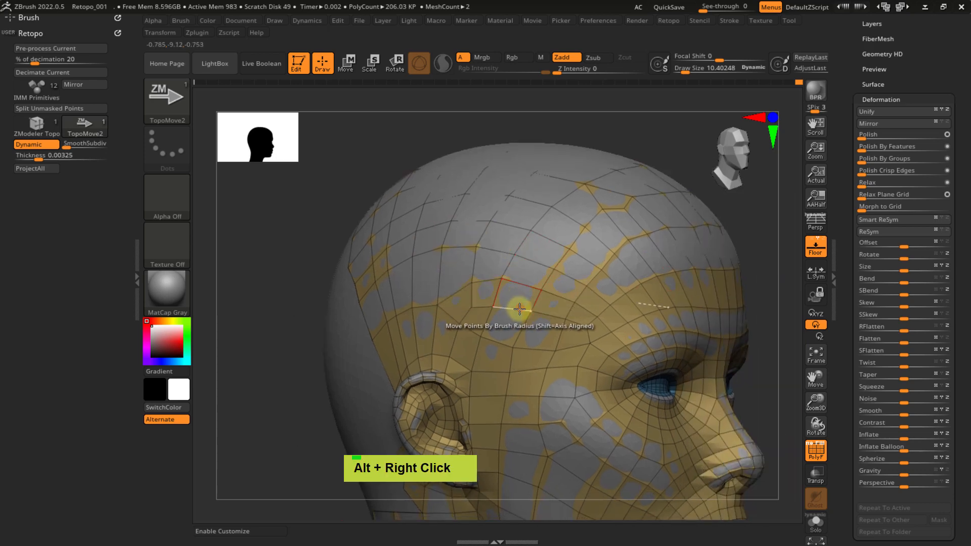
# - Enlarge the draw size to about 86 and move the points above and behind the ear into evenly spaced rows
pyautogui.keyDown('ctrl'); pyautogui.moveTo(475, 302); pyautogui.dragTo(512, 303, button='right'); pyautogui.keyUp('ctrl')
pyautogui.press('s')
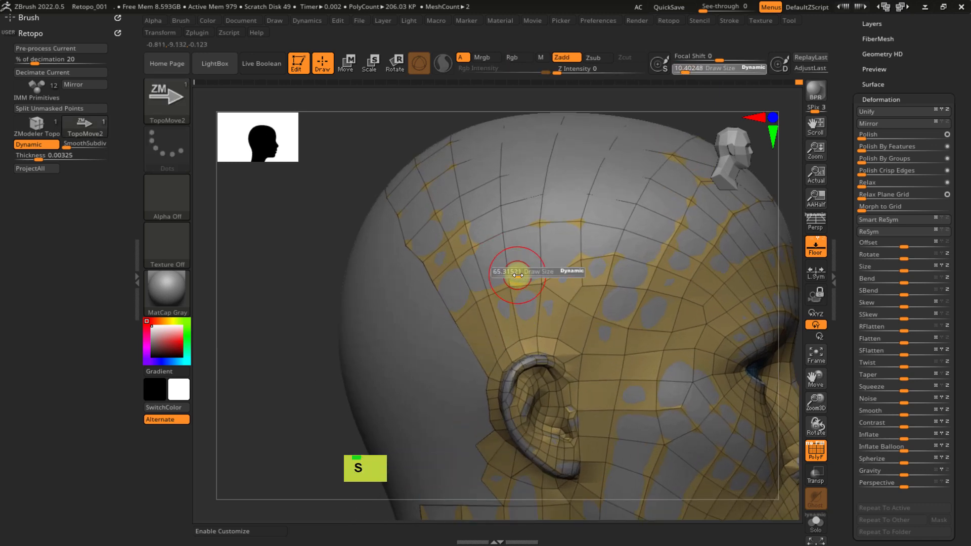
pyautogui.moveTo(518, 275); pyautogui.dragTo(532, 274)
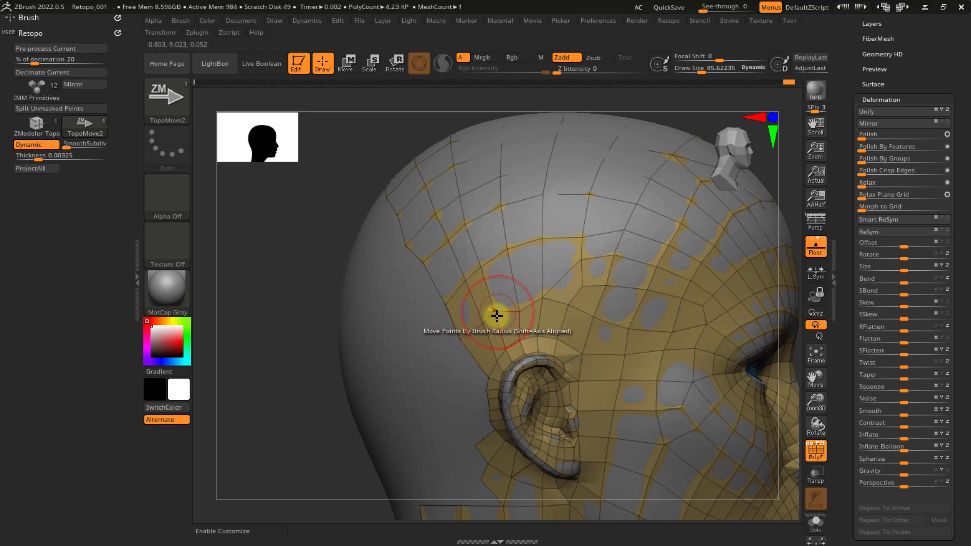
pyautogui.doubleClick(500, 268)
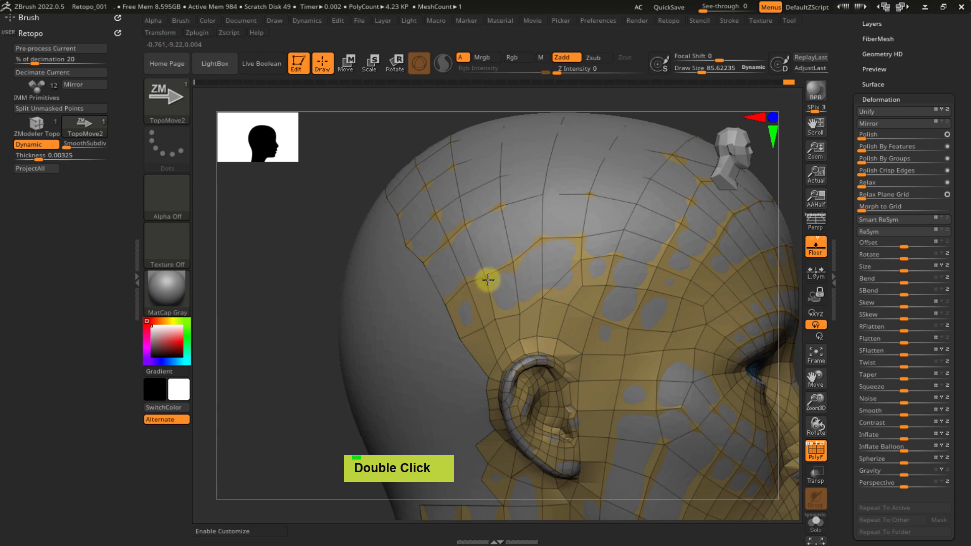
pyautogui.moveTo(540, 254); pyautogui.dragTo(541, 266)
pyautogui.moveTo(577, 236); pyautogui.dragTo(607, 262)
# - Adjust the points along the rear border of the scalp mesh with TopoMove2 for even spacing
pyautogui.moveTo(613, 248); pyautogui.dragTo(494, 224, button='right')
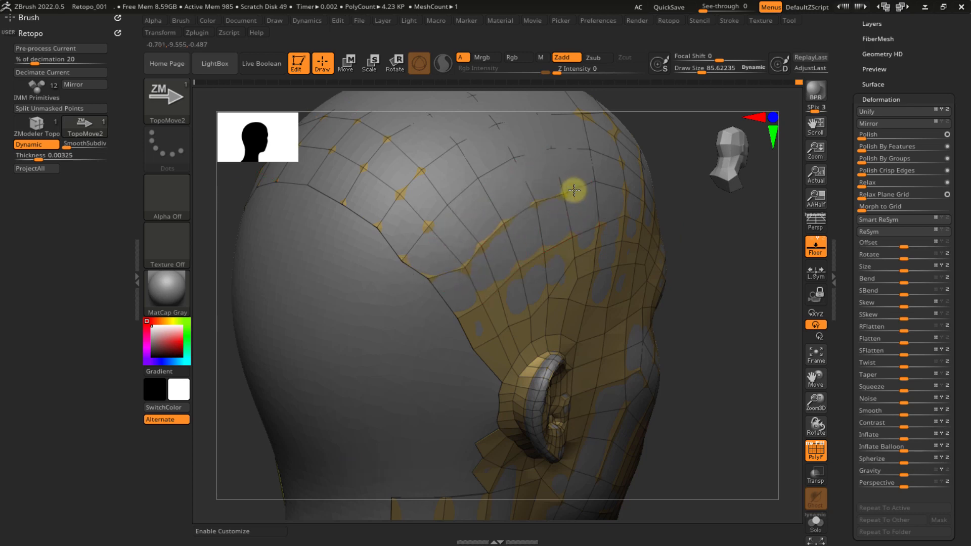
pyautogui.doubleClick(595, 188)
pyautogui.moveTo(594, 187); pyautogui.dragTo(438, 199, button='right')
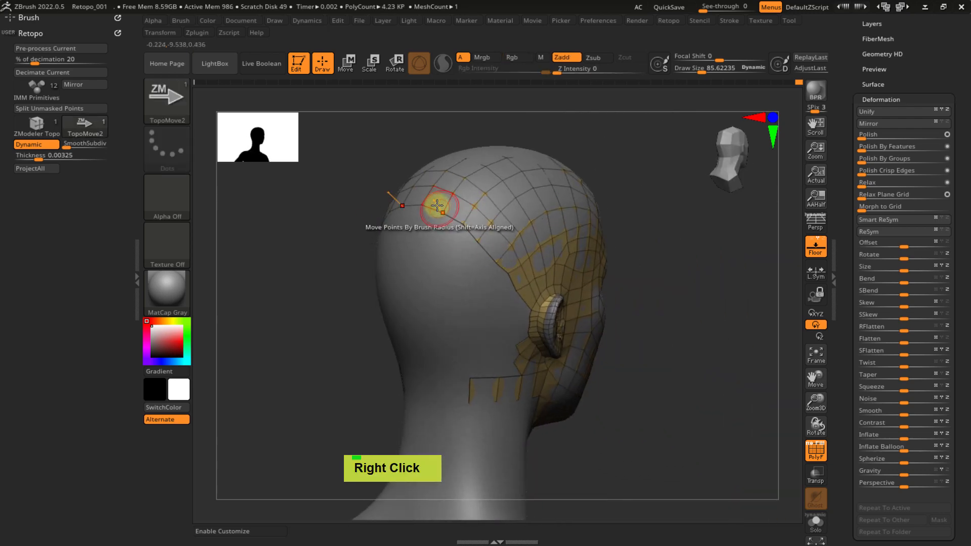
pyautogui.moveTo(493, 274); pyautogui.dragTo(509, 235, button='right')
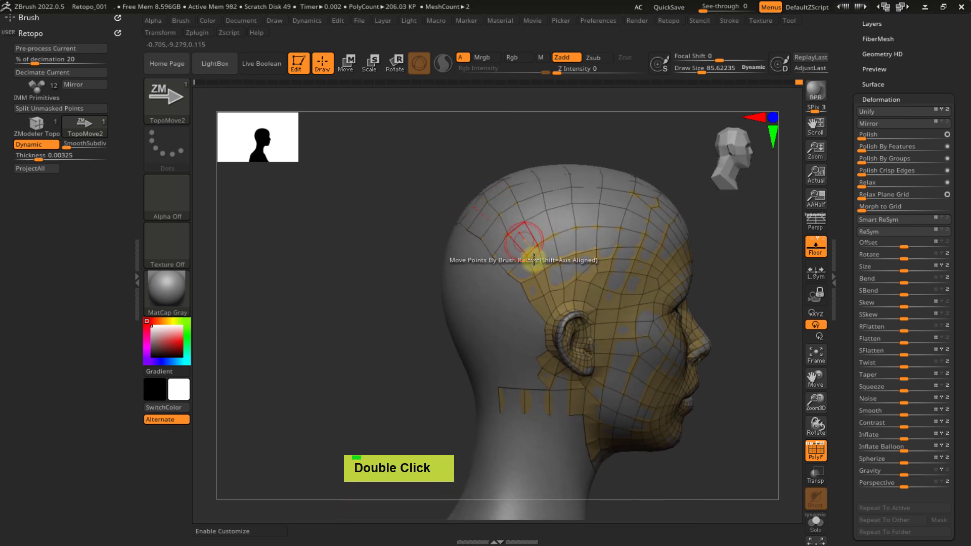
pyautogui.keyDown('ctrl'); pyautogui.moveTo(484, 263); pyautogui.dragTo(505, 280, button='right'); pyautogui.keyUp('ctrl')
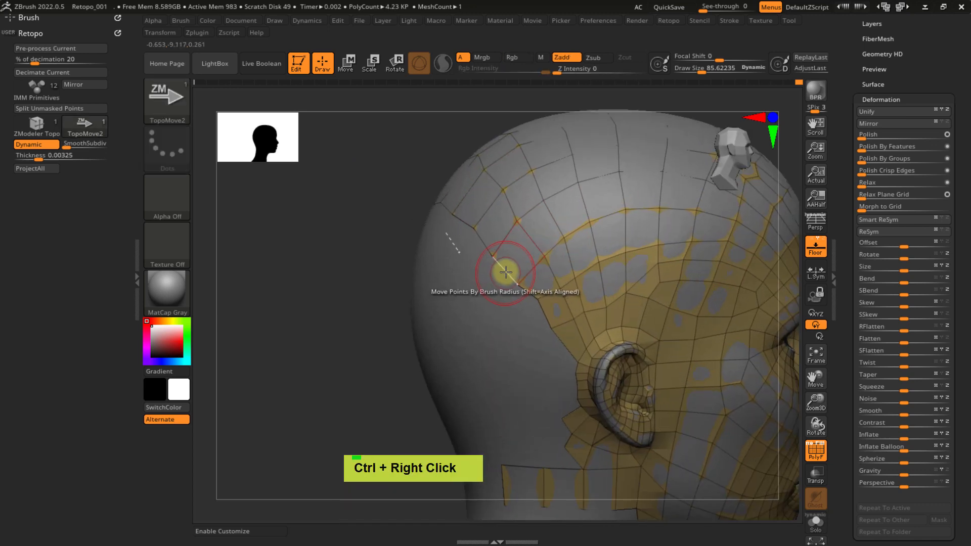
pyautogui.moveTo(505, 281); pyautogui.dragTo(493, 294)
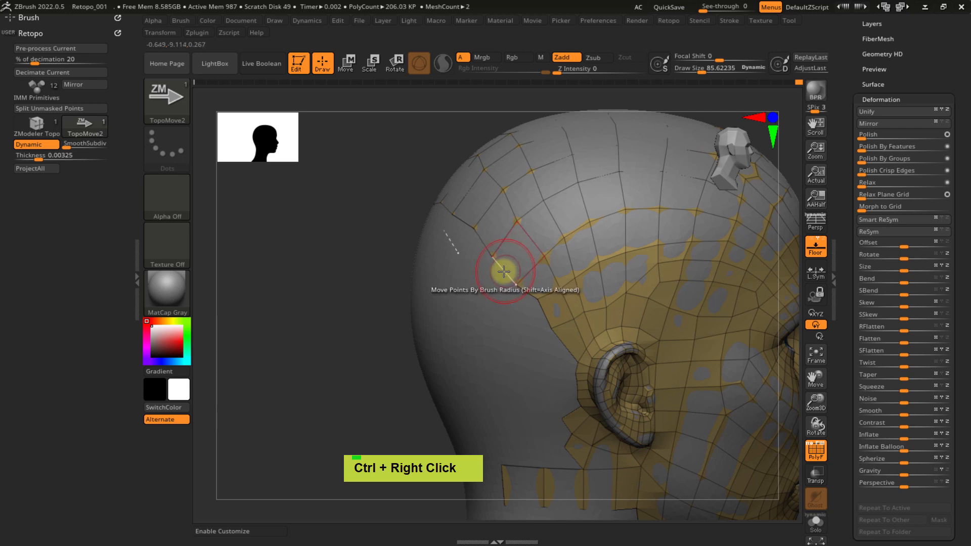
# - Switch to the ZModeler Topo brush and extrude the scalp's rear border edges down the back of the head
pyautogui.hotkey('ctrl', 'x')
pyautogui.click(477, 363)
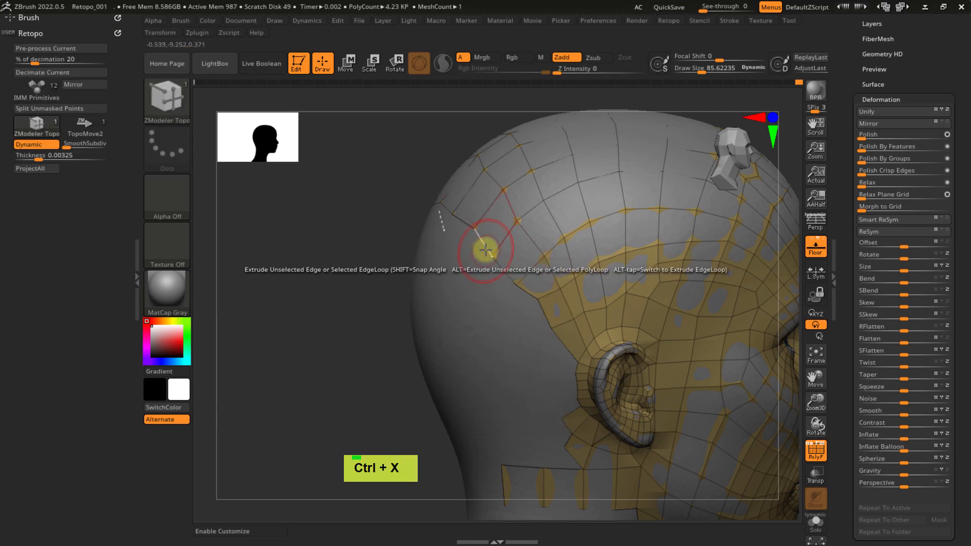
pyautogui.moveTo(468, 285); pyautogui.dragTo(445, 280, button='right')
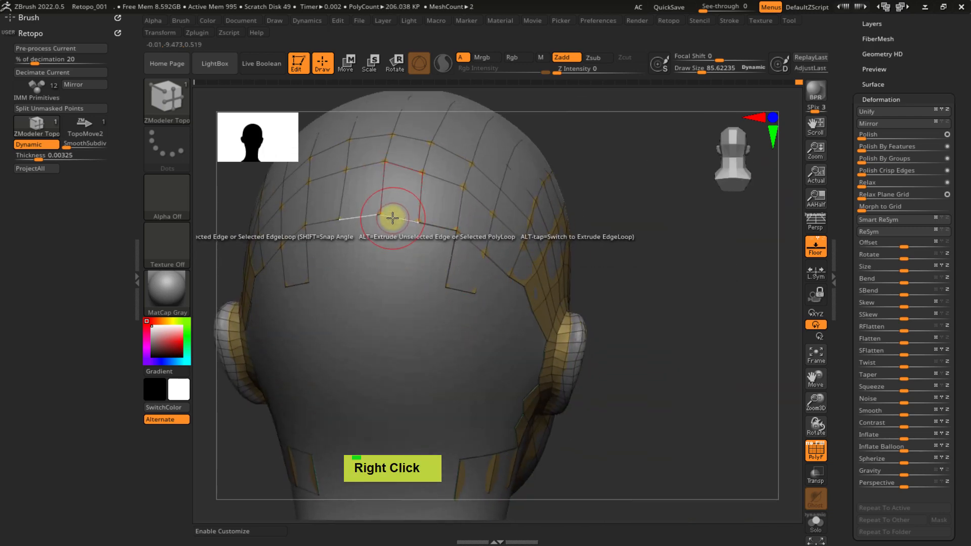
pyautogui.moveTo(390, 217); pyautogui.dragTo(386, 277)
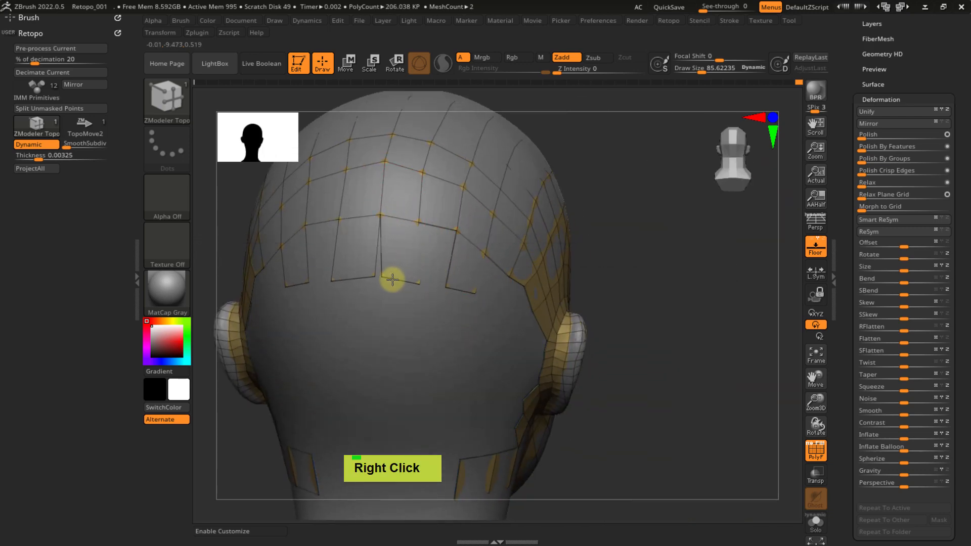
pyautogui.click(374, 269)
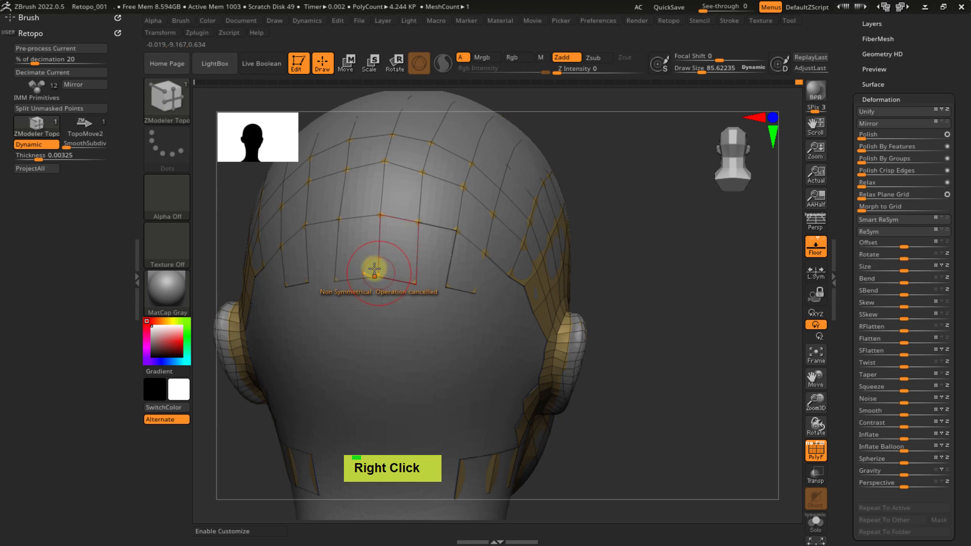
# - Bring the corners of the newly extruded faces together at the back of the head, reducing the draw size to about 28
pyautogui.keyDown('ctrl'); pyautogui.moveTo(375, 269); pyautogui.dragTo(423, 289, button='right'); pyautogui.keyUp('ctrl')
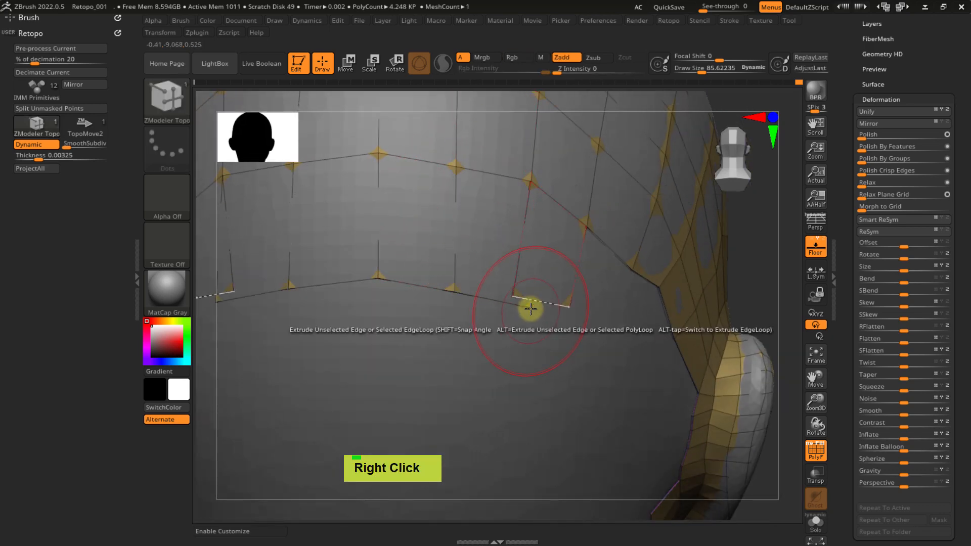
pyautogui.moveTo(529, 307)
pyautogui.mouseDown()
pyautogui.moveTo(503, 286)
pyautogui.moveTo(530, 303)
pyautogui.mouseUp()
pyautogui.press('s')
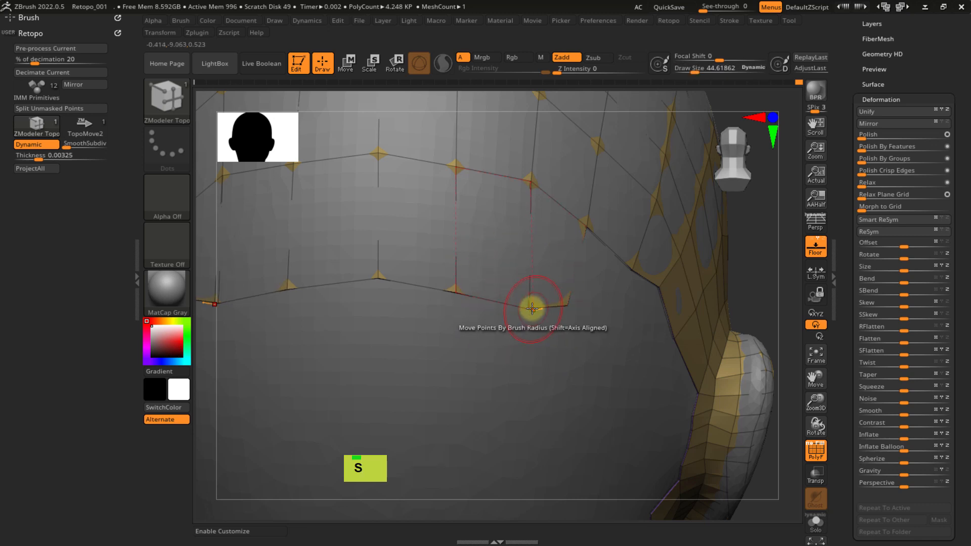
pyautogui.moveTo(524, 308)
pyautogui.keyDown('ctrl'); pyautogui.mouseDown(button='right')
pyautogui.moveTo(445, 273)
pyautogui.moveTo(442, 219)
pyautogui.moveTo(525, 310)
pyautogui.moveTo(515, 299)
pyautogui.mouseUp(button='right'); pyautogui.keyUp('ctrl')
pyautogui.press('s')
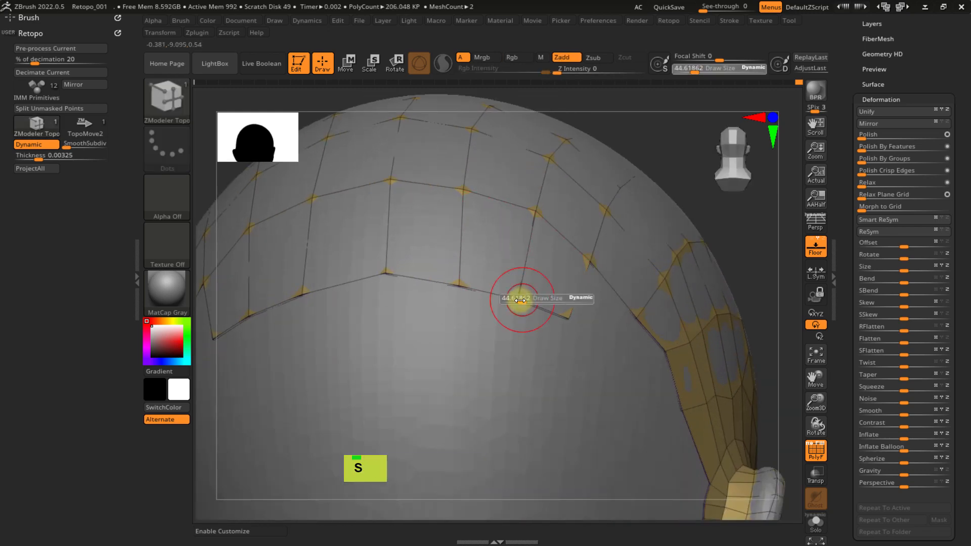
pyautogui.moveTo(520, 299); pyautogui.dragTo(519, 300)
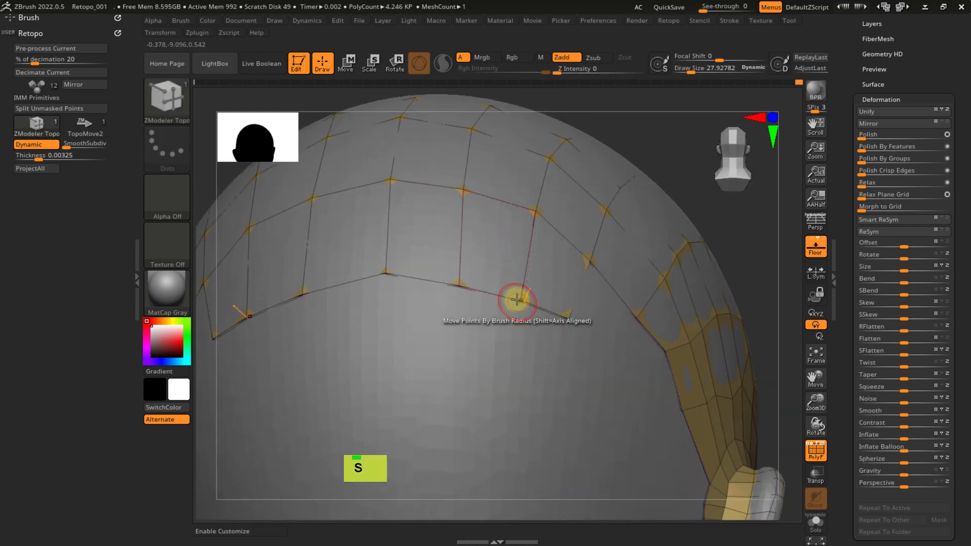
# - Turn off Dynamic thickness and reduce the draw size to about 10 at the outer corner of the new row
pyautogui.click(45, 144)
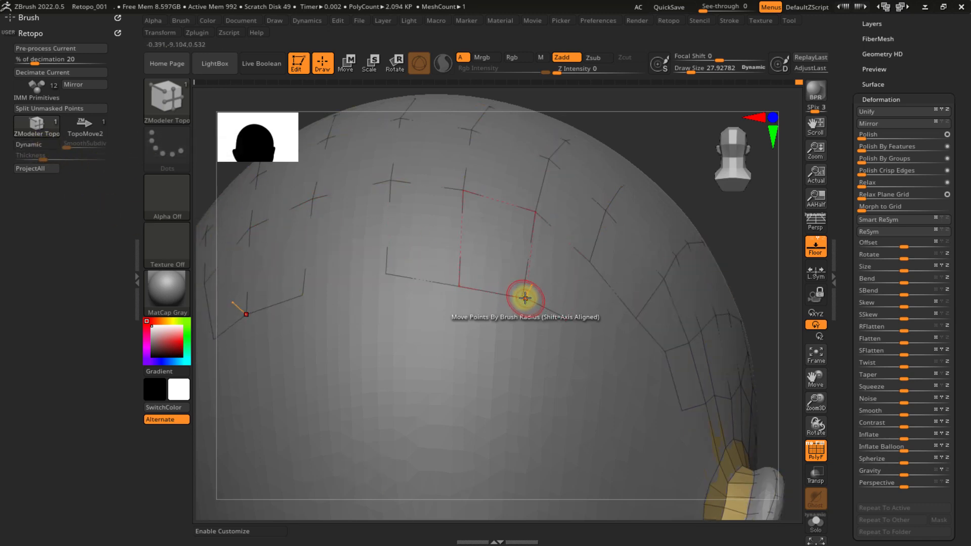
pyautogui.press('s')
pyautogui.moveTo(514, 298)
pyautogui.keyDown('ctrl'); pyautogui.mouseDown(button='right')
pyautogui.moveTo(560, 345)
pyautogui.moveTo(533, 336)
pyautogui.moveTo(510, 288)
pyautogui.mouseUp(button='right'); pyautogui.keyUp('ctrl')
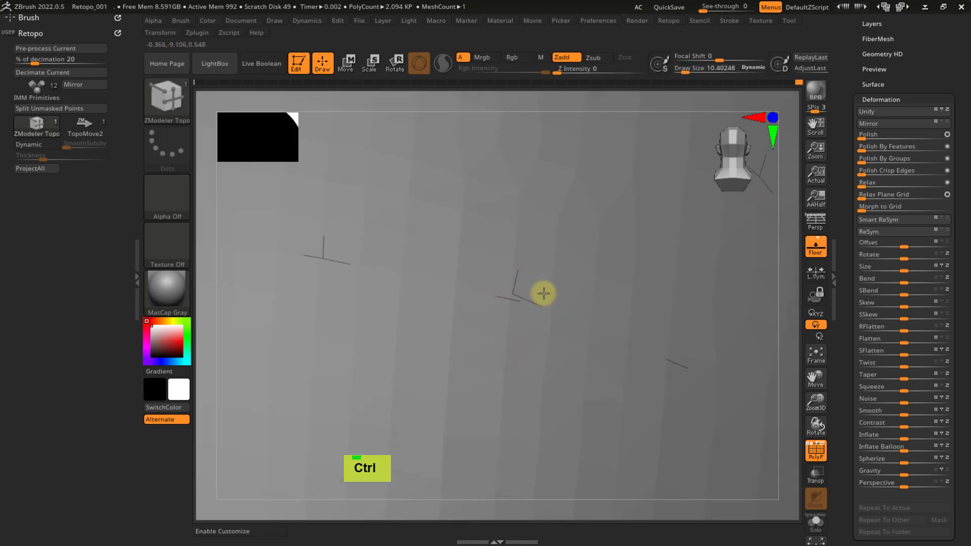
# - Undo the stray edge extrusion at the corner and isolate the retopology mesh with Solo to inspect the new row
pyautogui.click(514, 296)
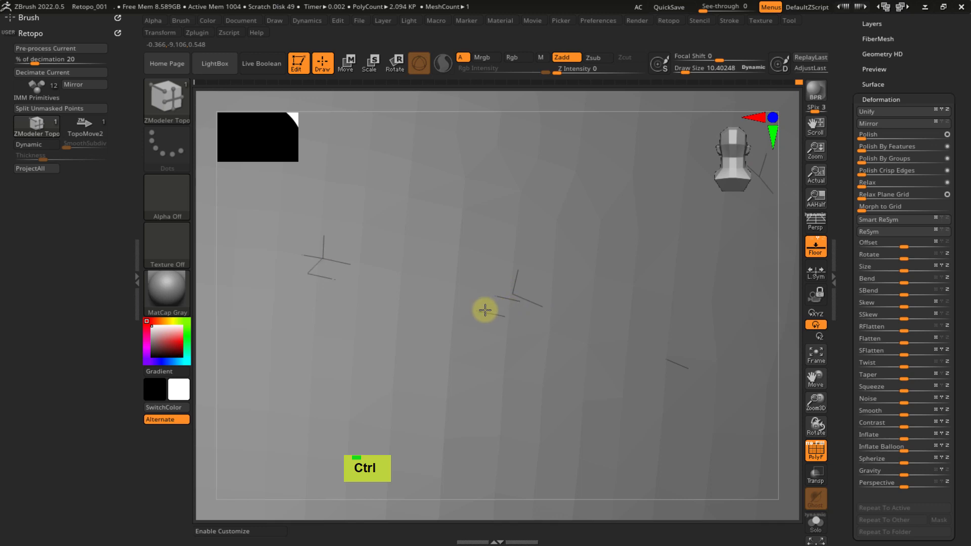
pyautogui.press('ctrl')
pyautogui.hotkey('ctrl', 'z')
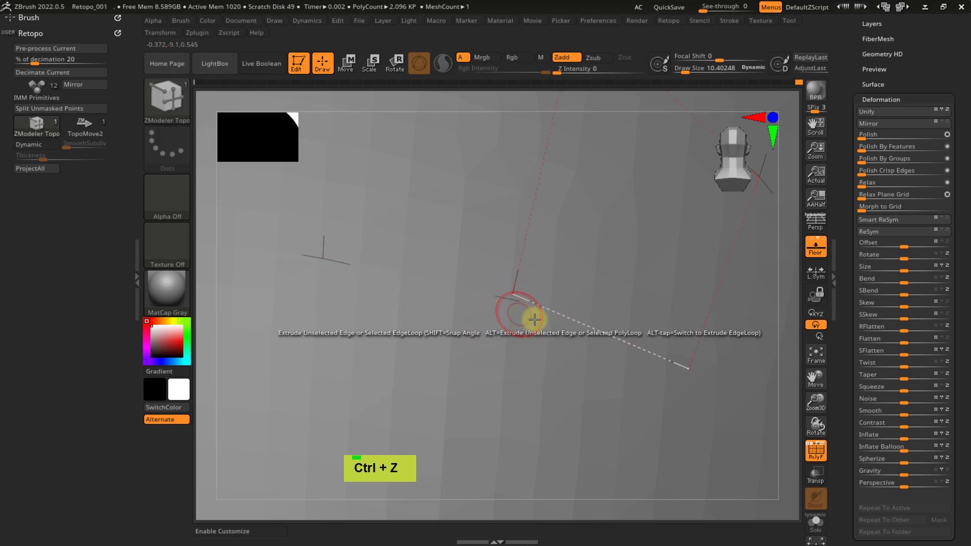
pyautogui.click(816, 509)
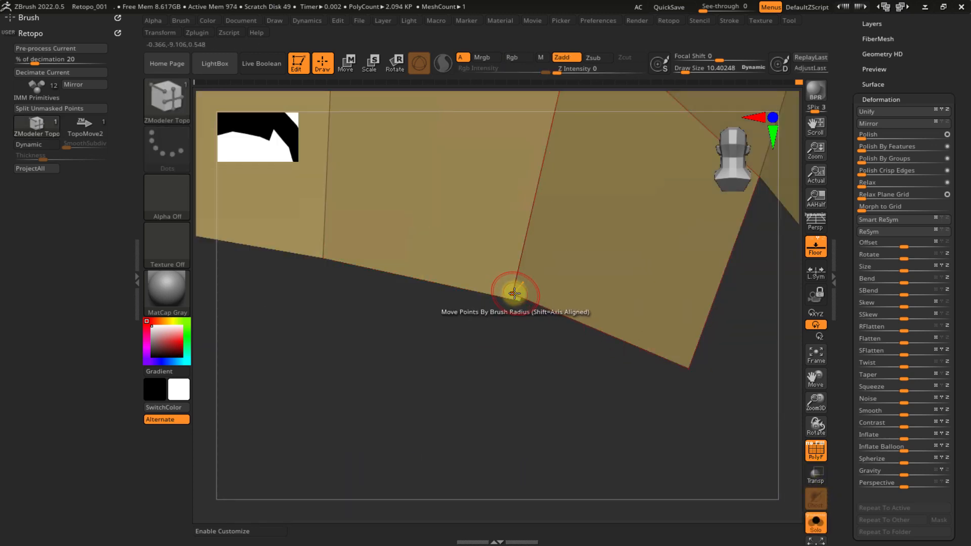
pyautogui.keyDown('ctrl'); pyautogui.moveTo(546, 325); pyautogui.dragTo(587, 319, button='right'); pyautogui.keyUp('ctrl')
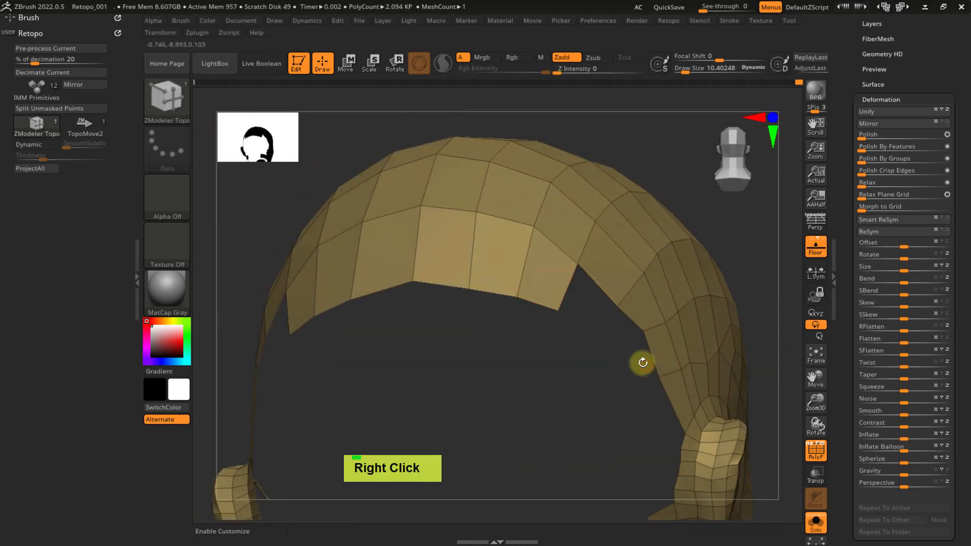
# - Enable the Allow Click To Solo option in the Edit preferences
pyautogui.keyDown('ctrl'); pyautogui.moveTo(644, 281); pyautogui.dragTo(616, 227, button='right'); pyautogui.keyUp('ctrl')
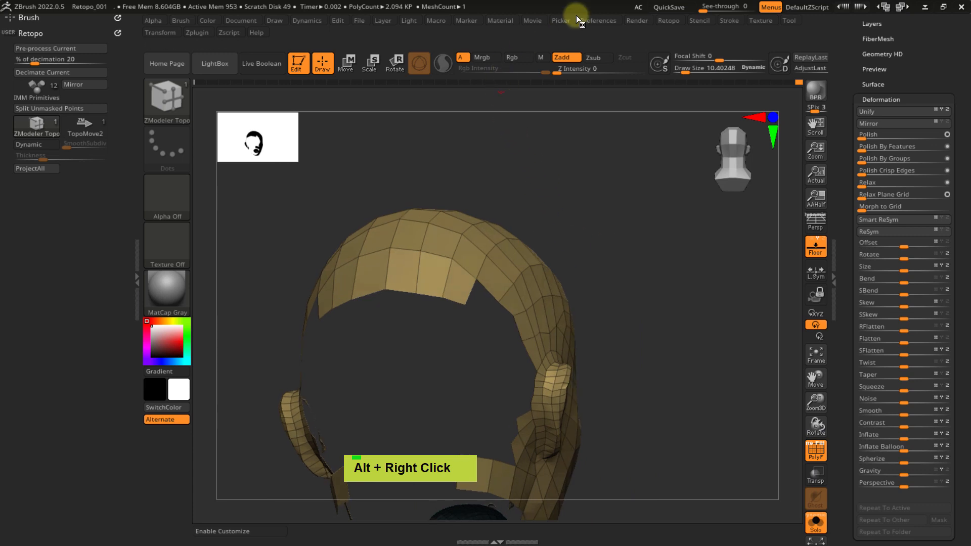
pyautogui.click(591, 23)
pyautogui.moveTo(602, 339); pyautogui.dragTo(604, 243)
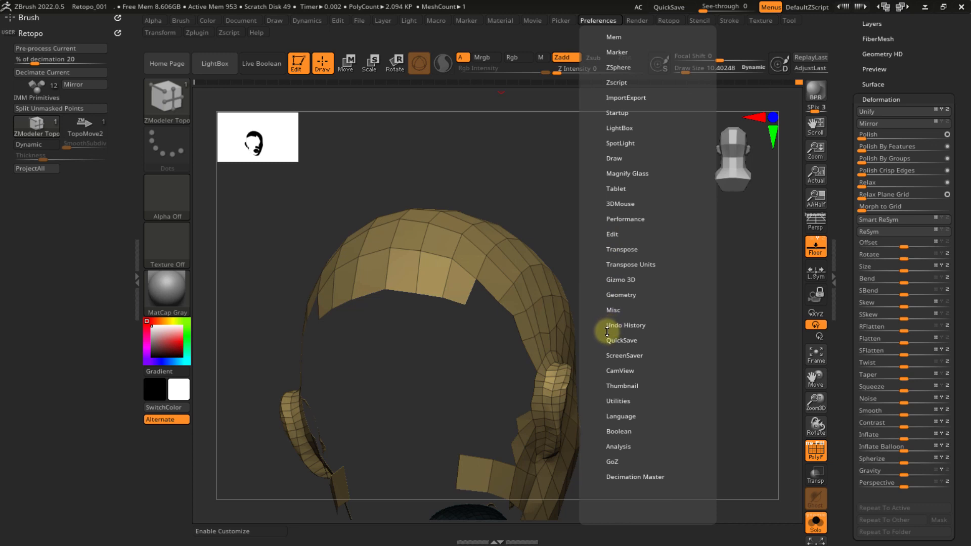
pyautogui.click(628, 401)
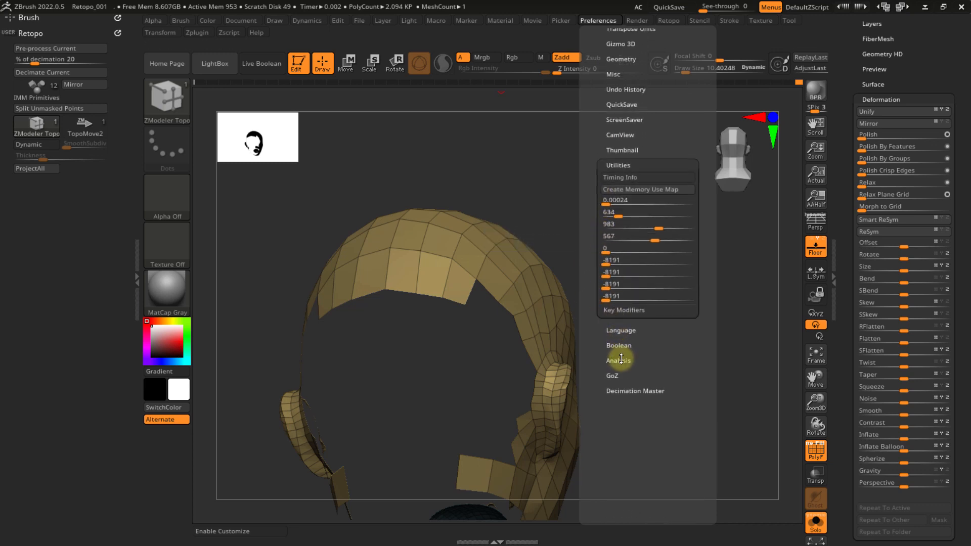
pyautogui.scroll(1, 605, 354)
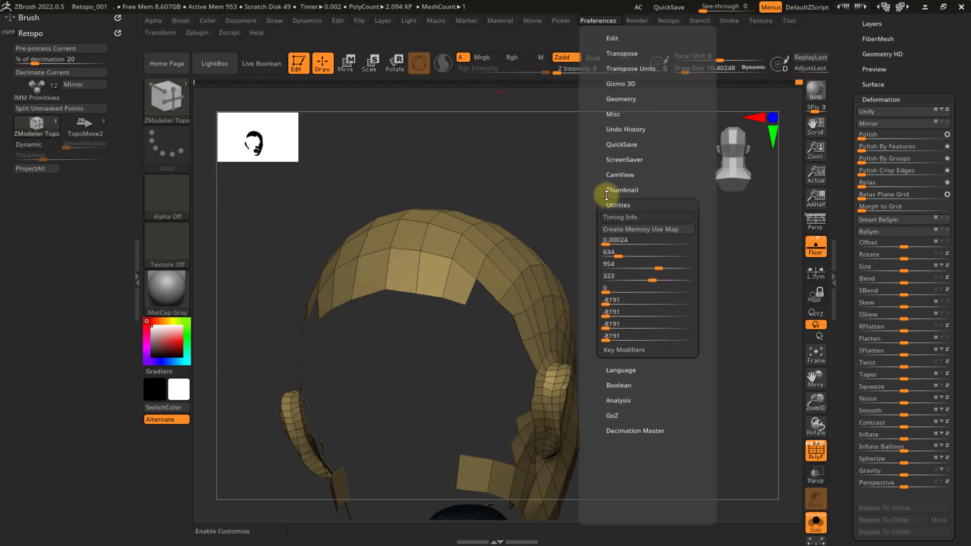
pyautogui.click(613, 202)
pyautogui.scroll(3, 597, 203)
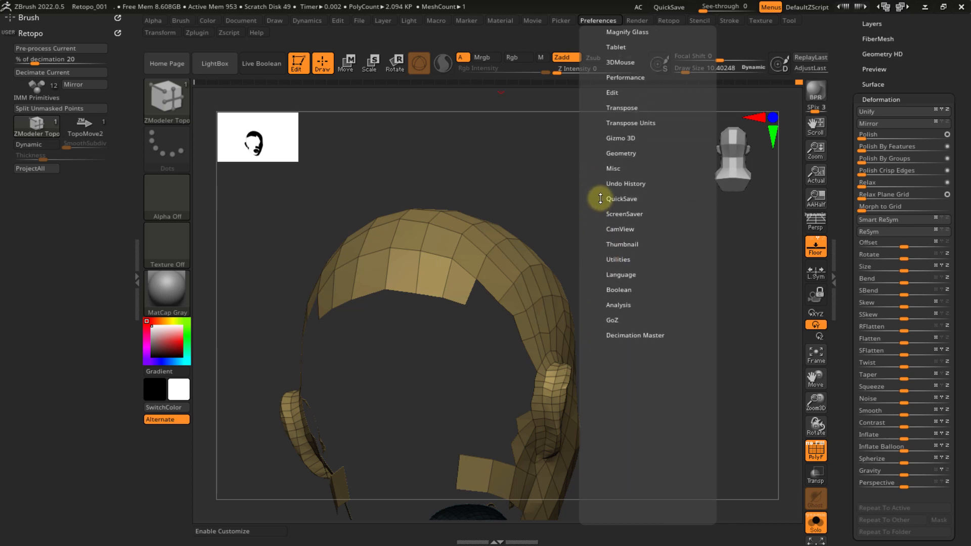
pyautogui.click(613, 217)
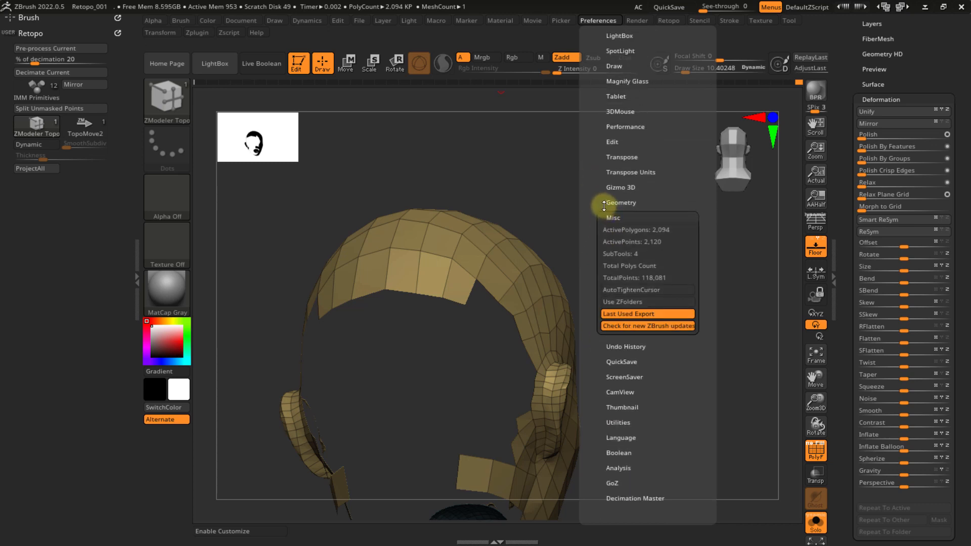
pyautogui.scroll(2, 600, 202)
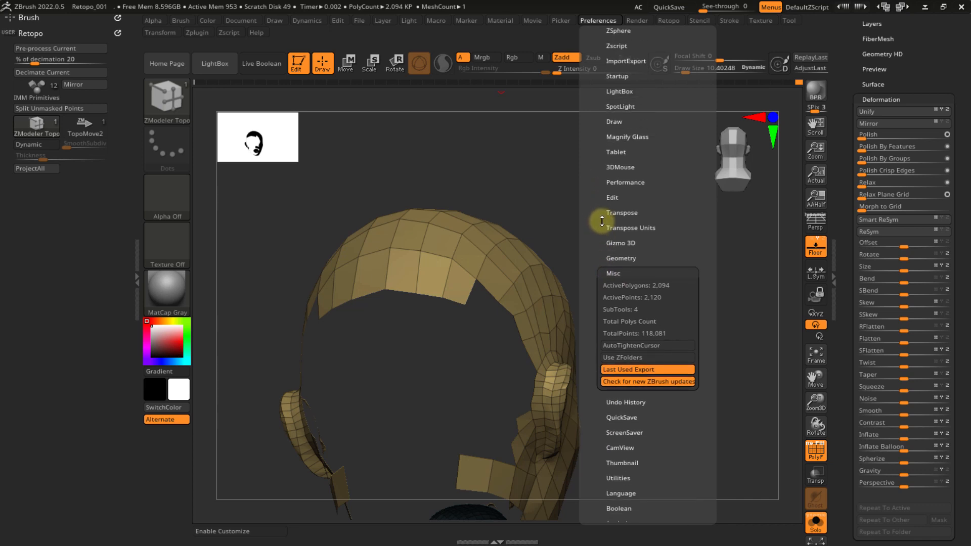
pyautogui.click(607, 197)
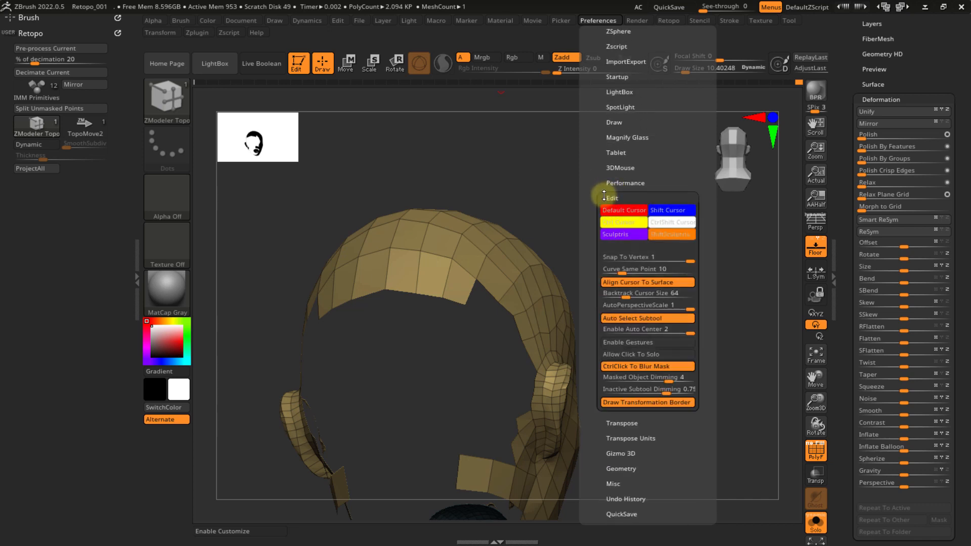
pyautogui.click(644, 354)
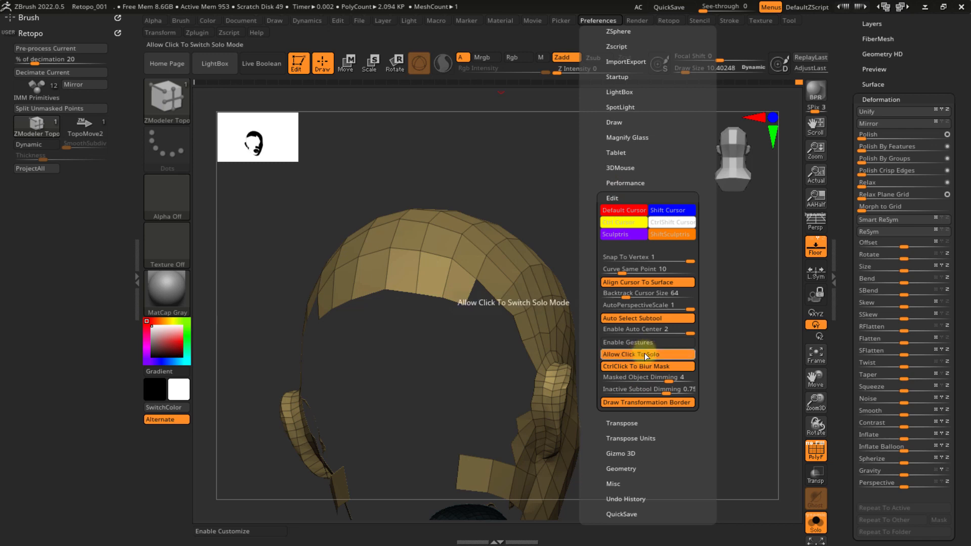
# - Test the click-to-solo toggle by isolating the retopology mesh and bringing the full head back
pyautogui.click(609, 230)
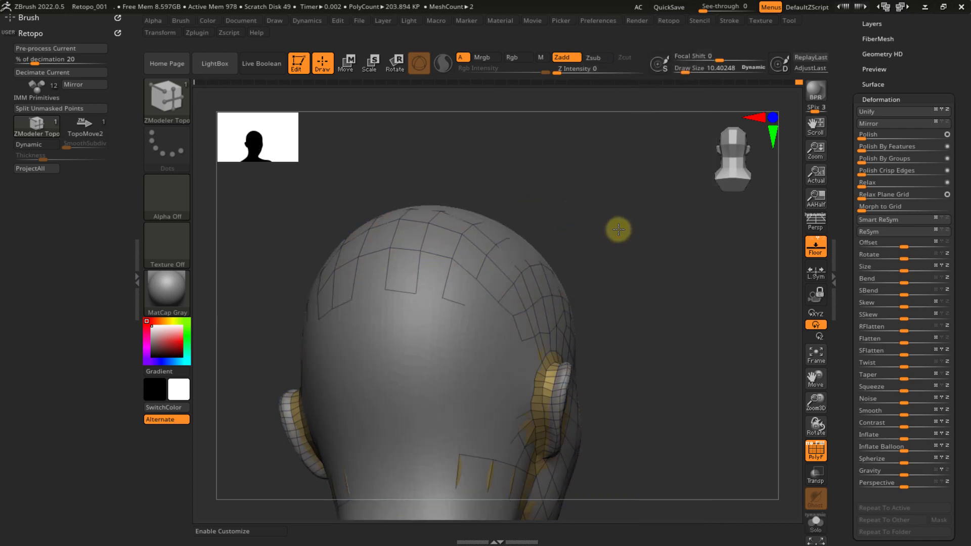
pyautogui.click(610, 254)
pyautogui.click(622, 233)
pyautogui.click(622, 235)
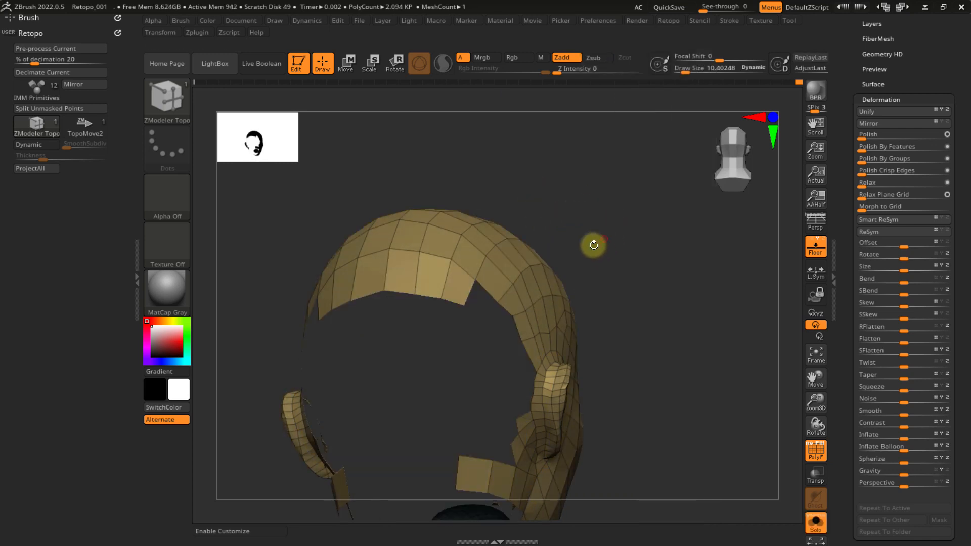
pyautogui.keyDown('alt'); pyautogui.moveTo(594, 244); pyautogui.dragTo(606, 214, button='right'); pyautogui.keyUp('alt')
pyautogui.click(643, 172)
# - Turn on Dynamic thickness for the retopology mesh and set Thickness to 0.0019, checking the surface in Solo
pyautogui.keyDown('ctrl'); pyautogui.moveTo(508, 208); pyautogui.dragTo(537, 252, button='right'); pyautogui.keyUp('ctrl')
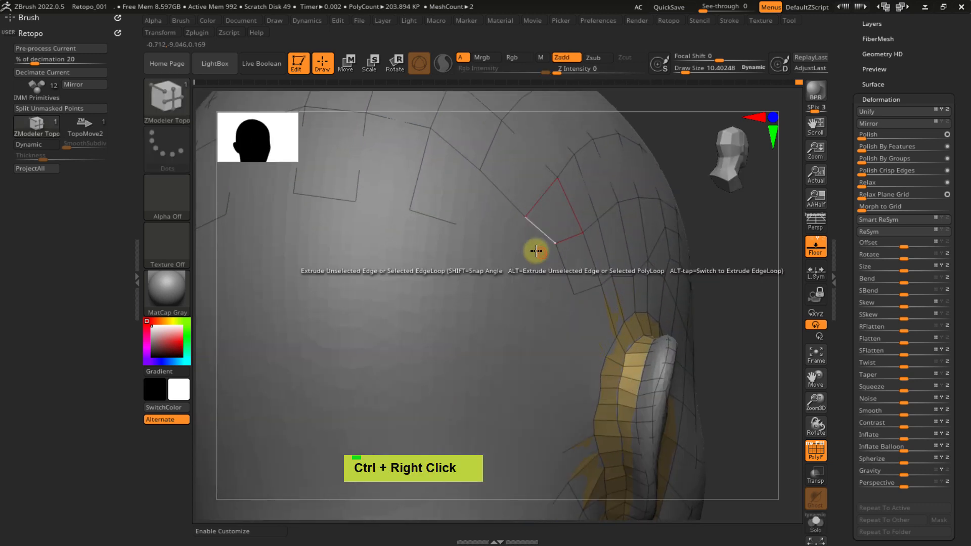
pyautogui.click(32, 146)
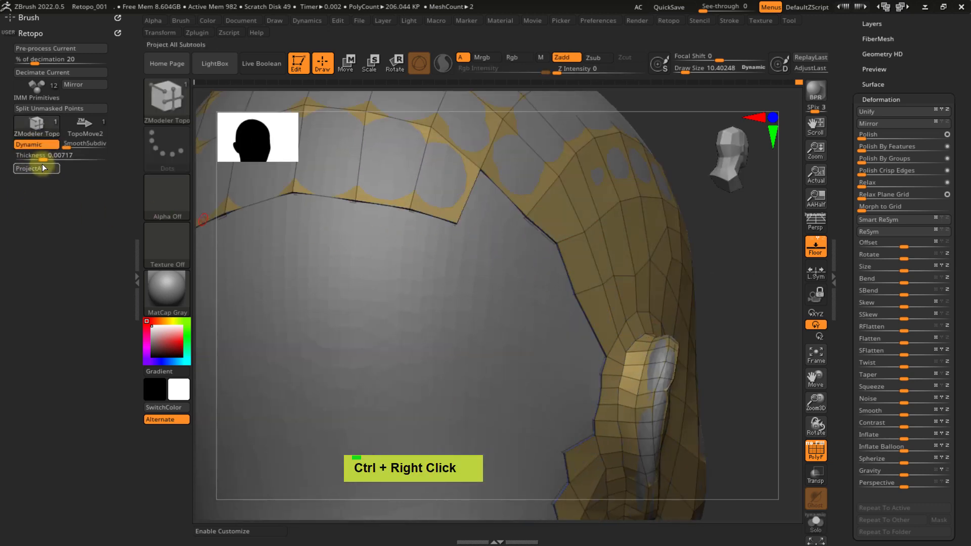
pyautogui.moveTo(39, 157); pyautogui.dragTo(39, 157)
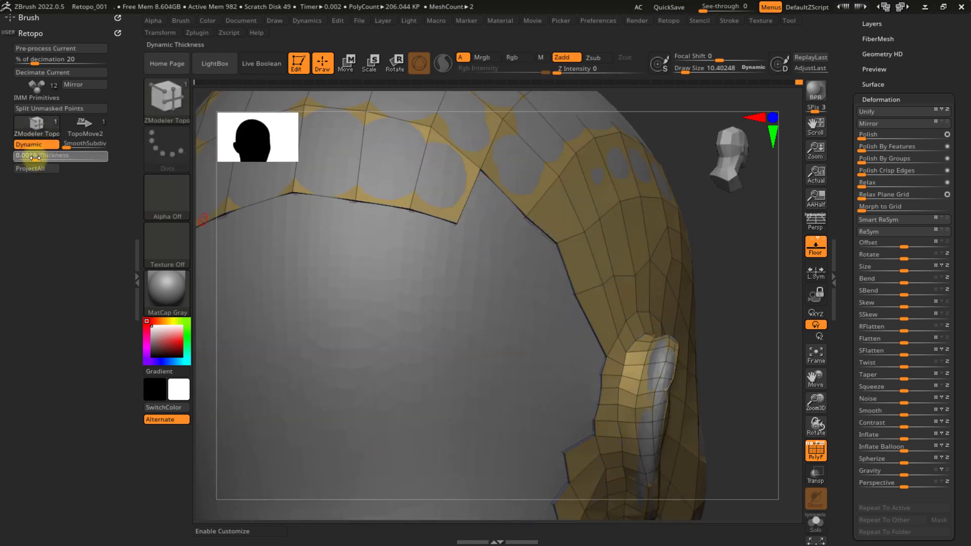
pyautogui.hotkey('ctrl', 'shift', 'f')
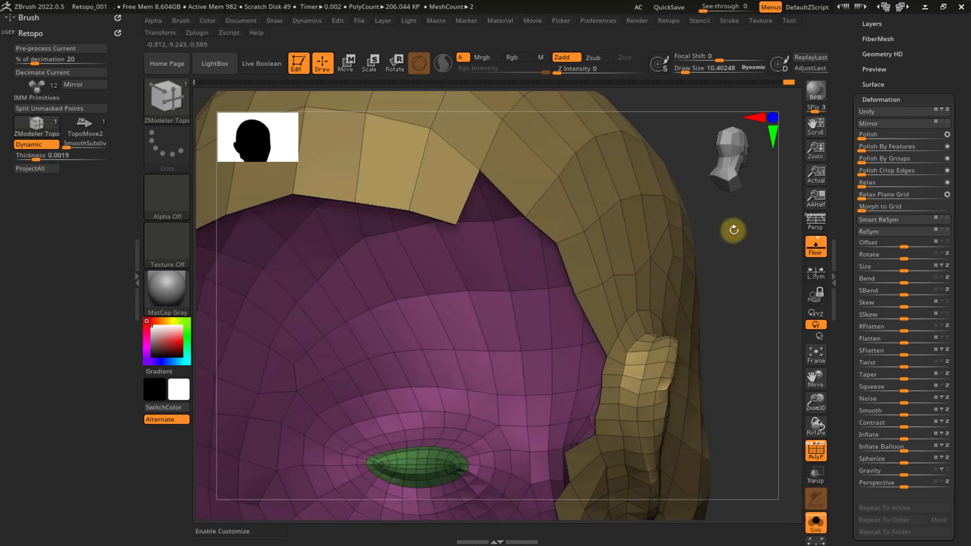
pyautogui.hotkey('ctrl', 'shift', 'f')
# - Extrude the outer edge of the new scalp row toward the ear, filling the gap along the side border
pyautogui.keyDown('ctrl'); pyautogui.moveTo(512, 247); pyautogui.dragTo(467, 202, button='right'); pyautogui.keyUp('ctrl')
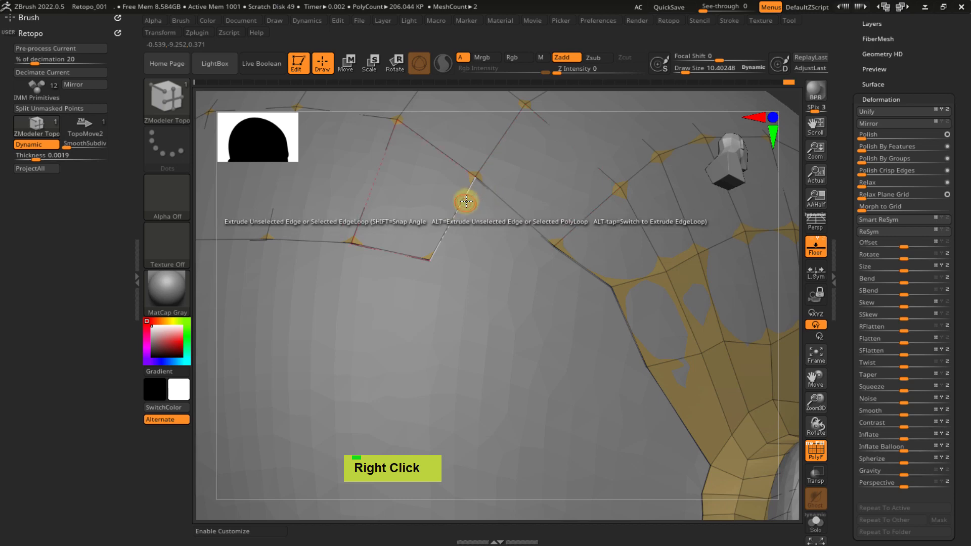
pyautogui.moveTo(496, 199); pyautogui.dragTo(514, 314)
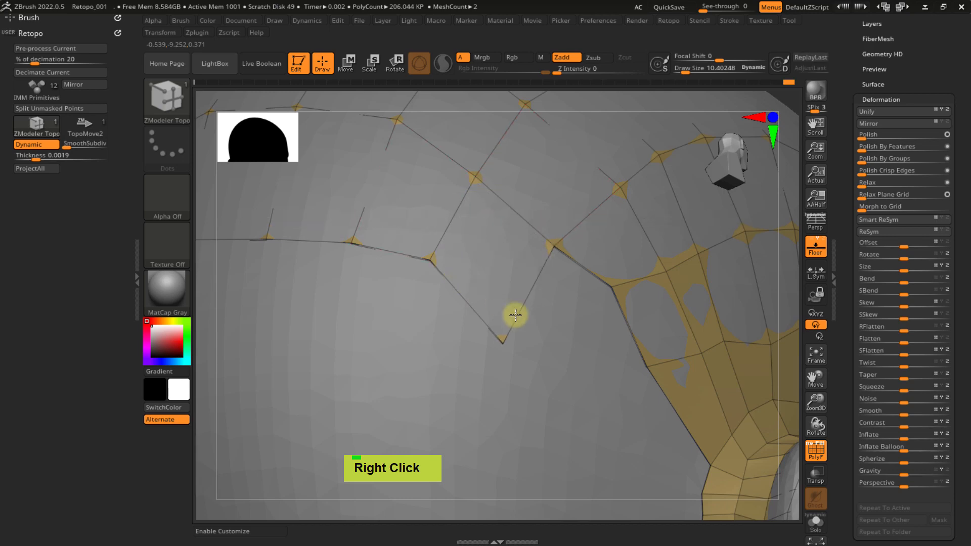
pyautogui.moveTo(518, 315); pyautogui.dragTo(473, 306, button='right')
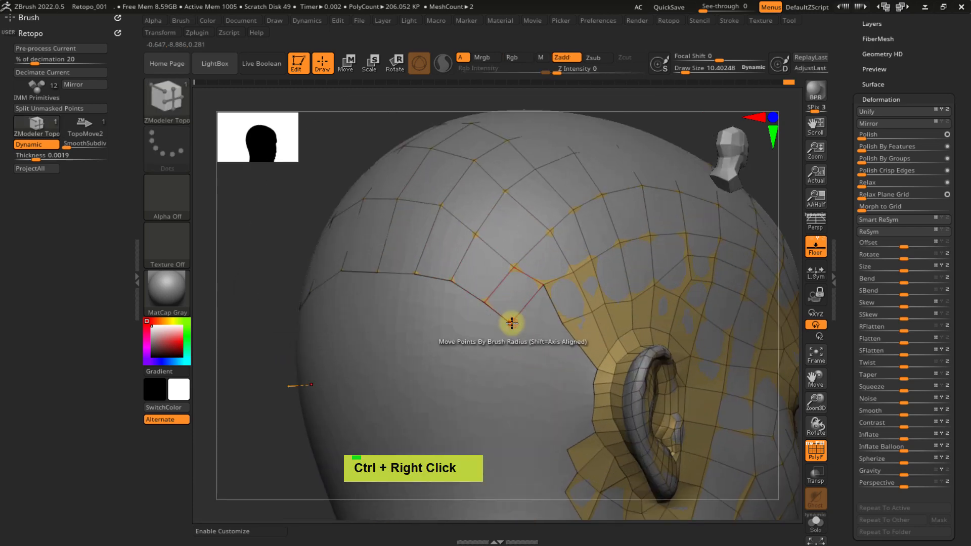
pyautogui.click(532, 325)
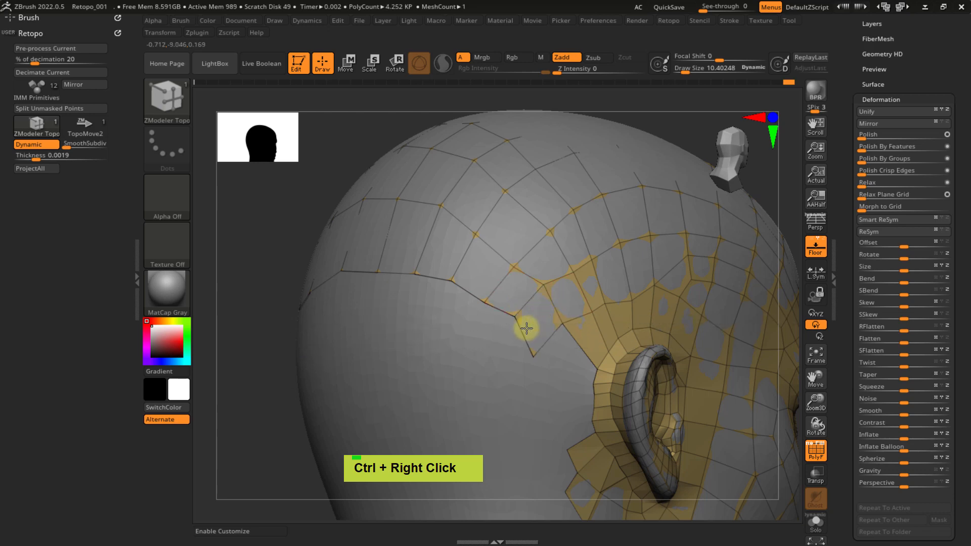
# - Reposition the new border points behind the ear to even out the row's lower edge
pyautogui.moveTo(532, 355); pyautogui.dragTo(540, 338)
pyautogui.keyDown('alt'); pyautogui.moveTo(554, 343); pyautogui.dragTo(527, 253, button='right'); pyautogui.keyUp('alt')
pyautogui.moveTo(528, 253); pyautogui.dragTo(513, 277)
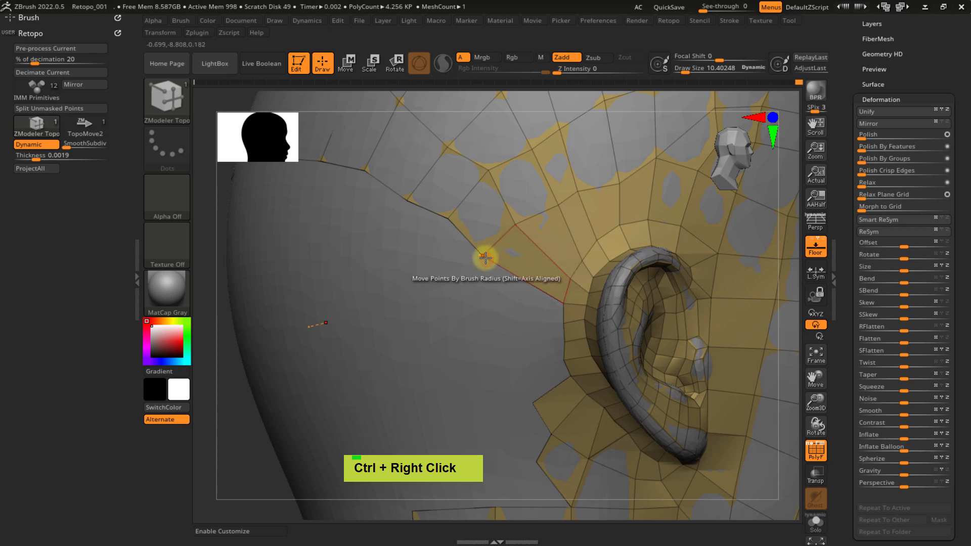
pyautogui.moveTo(483, 256); pyautogui.dragTo(511, 278)
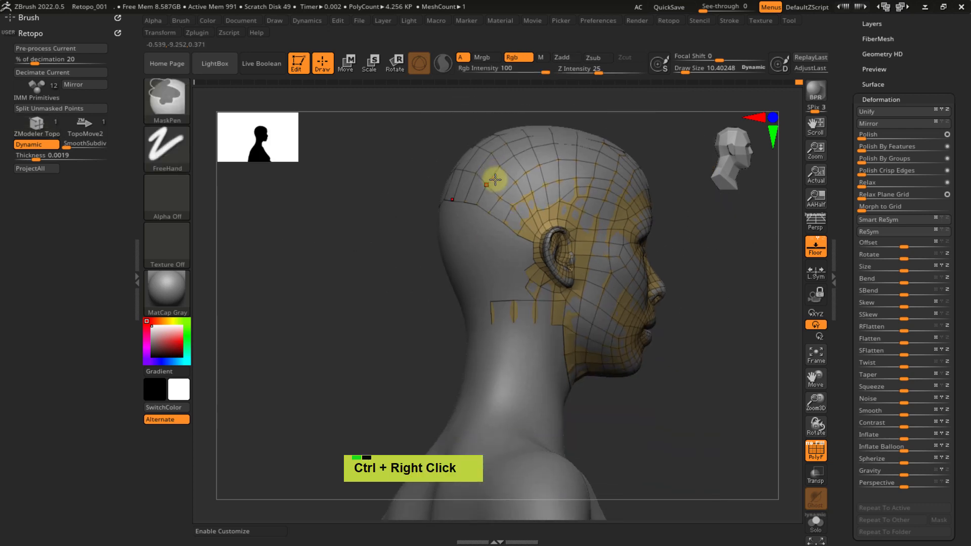
# - Increase the draw size to about 208 and mask the scalp area above and behind the ear
pyautogui.press('s')
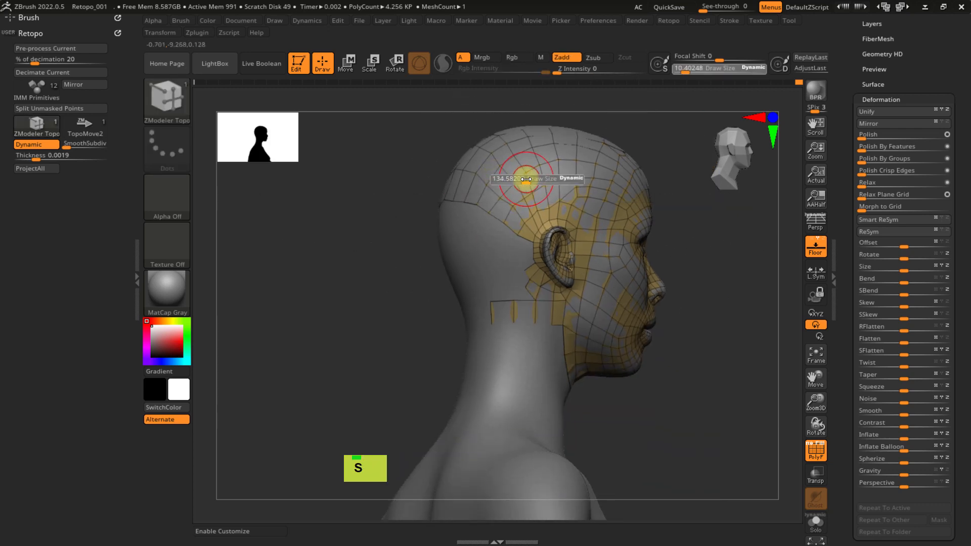
pyautogui.moveTo(386, 210)
pyautogui.keyDown('alt'); pyautogui.mouseDown(button='right')
pyautogui.moveTo(496, 275)
pyautogui.moveTo(512, 264)
pyautogui.mouseUp(button='right'); pyautogui.keyUp('alt')
pyautogui.press('shift')
pyautogui.press('ctrl')
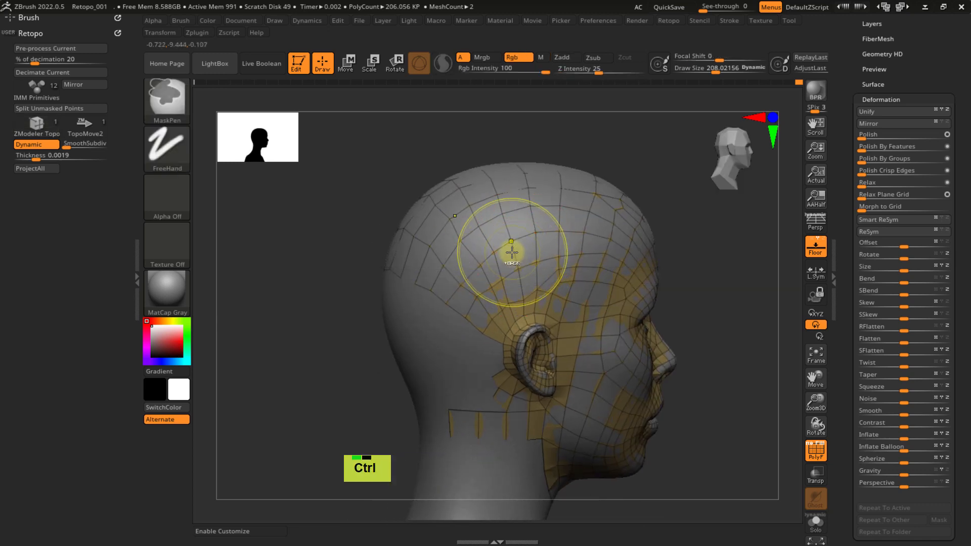
pyautogui.keyDown('ctrl'); pyautogui.moveTo(519, 255); pyautogui.dragTo(498, 261); pyautogui.keyUp('ctrl')
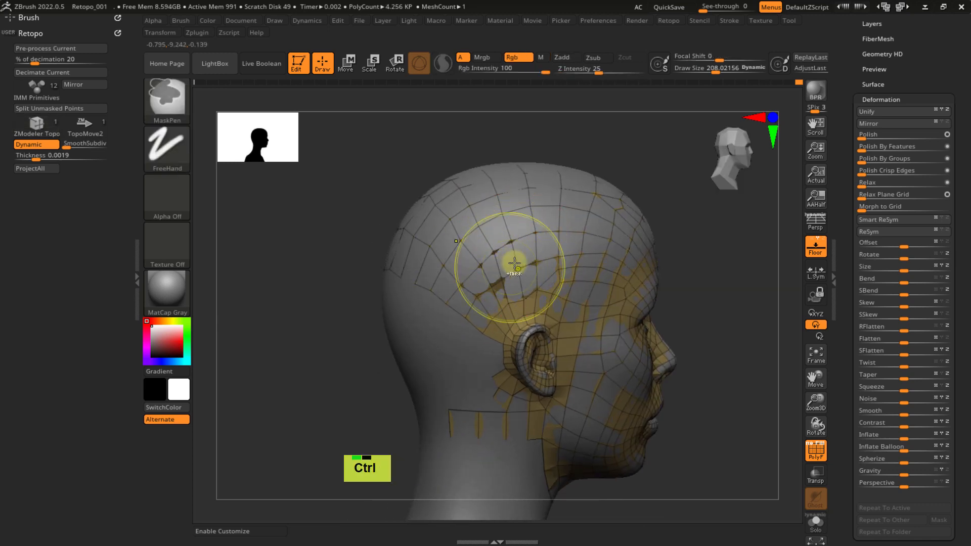
pyautogui.keyDown('ctrl'); pyautogui.click(697, 223); pyautogui.keyUp('ctrl')
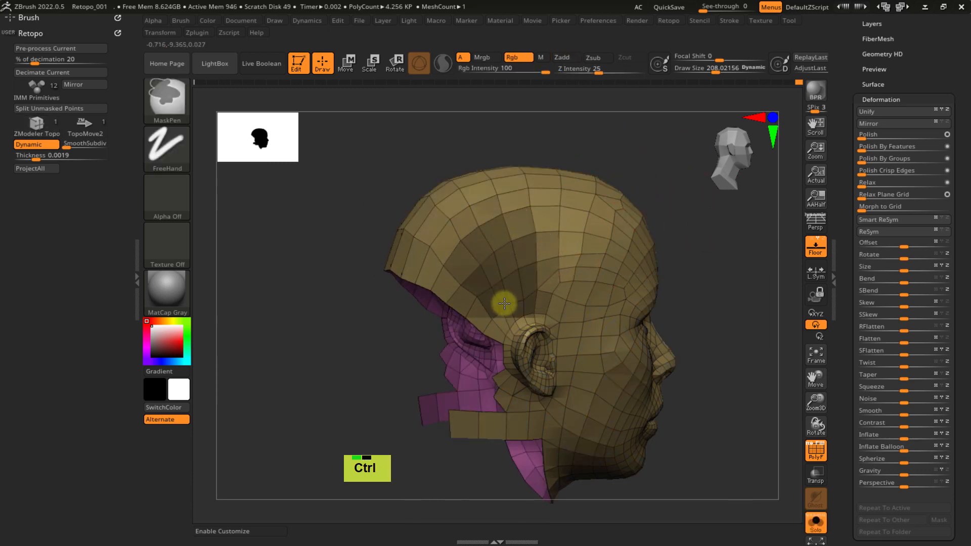
# - Extend the mask over the remaining faces at the back of the scalp, down to the open border
pyautogui.moveTo(454, 265); pyautogui.dragTo(457, 217, button='right')
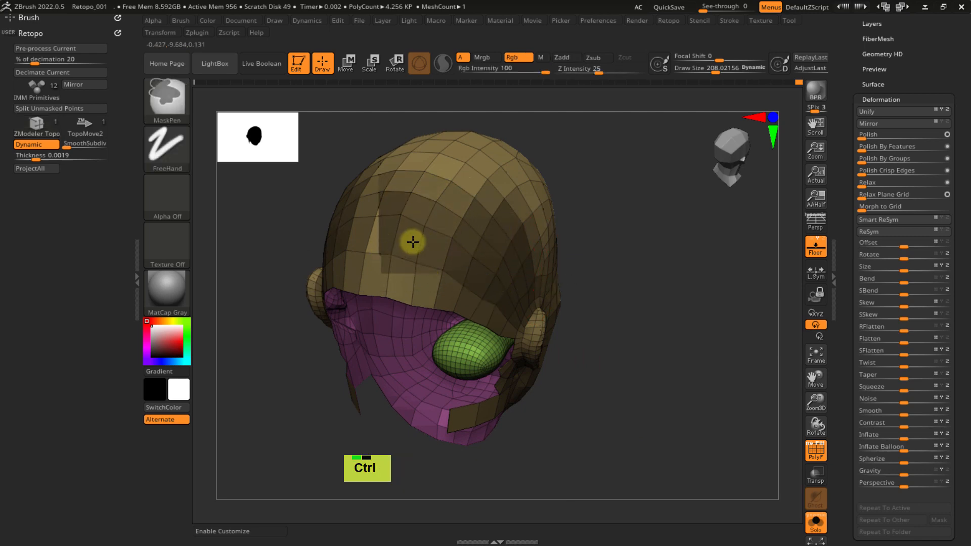
pyautogui.keyDown('ctrl'); pyautogui.moveTo(413, 242); pyautogui.dragTo(512, 213, button='right'); pyautogui.keyUp('ctrl')
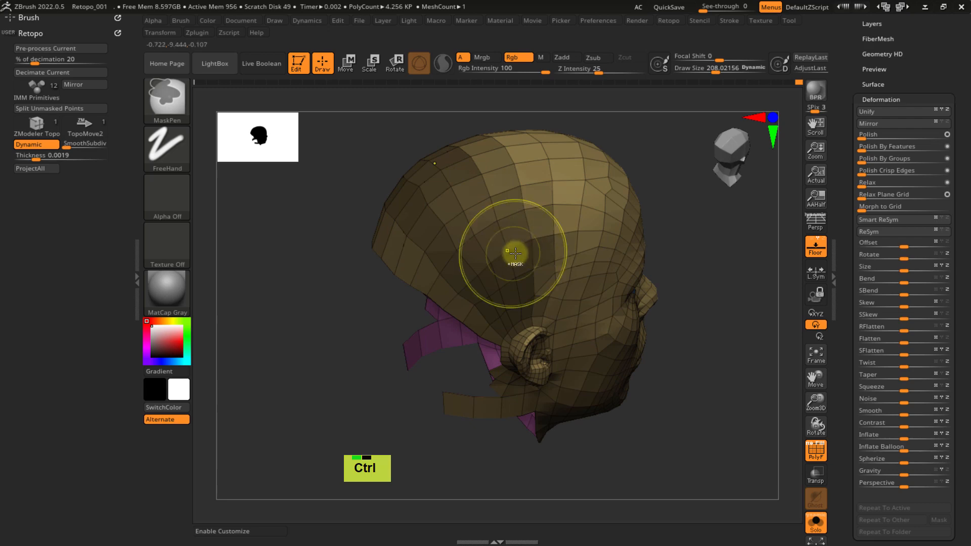
pyautogui.moveTo(515, 253)
pyautogui.mouseDown(button='right')
pyautogui.moveTo(555, 202)
pyautogui.moveTo(573, 229)
pyautogui.moveTo(499, 234)
pyautogui.moveTo(505, 221)
pyautogui.moveTo(537, 271)
pyautogui.moveTo(492, 232)
pyautogui.moveTo(542, 251)
pyautogui.moveTo(518, 255)
pyautogui.mouseUp(button='right')
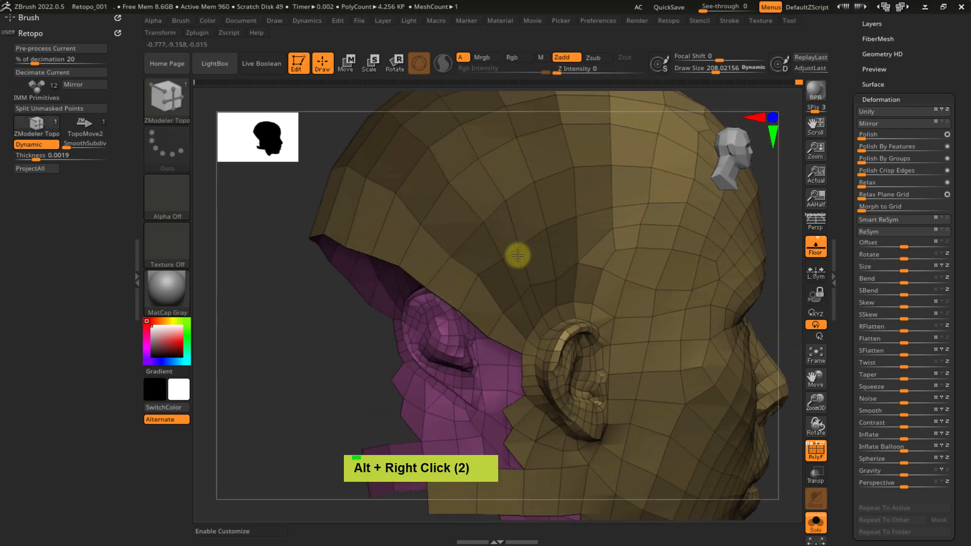
pyautogui.keyDown('ctrl'); pyautogui.click(475, 278); pyautogui.keyUp('ctrl')
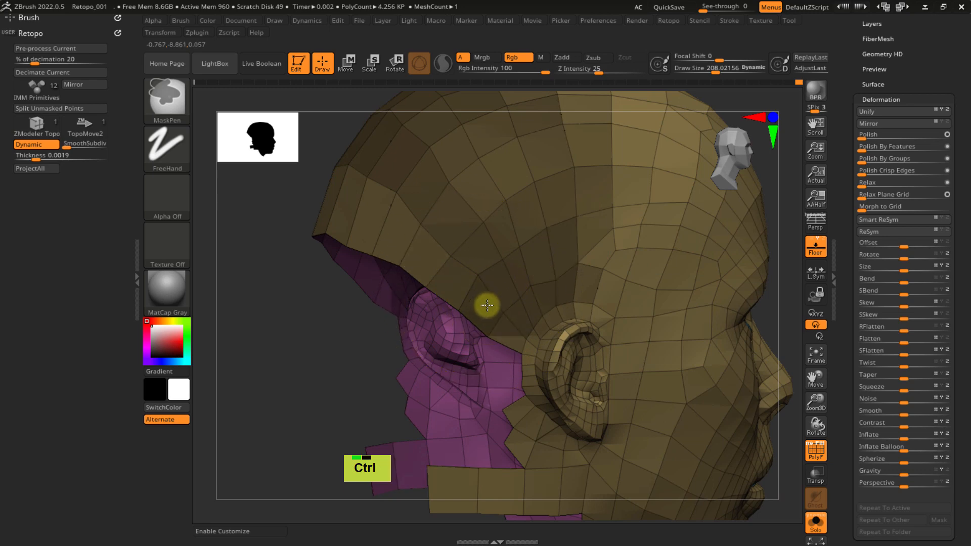
pyautogui.keyDown('ctrl'); pyautogui.moveTo(430, 217); pyautogui.dragTo(698, 250, button='right'); pyautogui.keyUp('ctrl')
# - Turn on interface customization and open the subtool's Project settings
pyautogui.moveTo(851, 240); pyautogui.dragTo(817, 131)
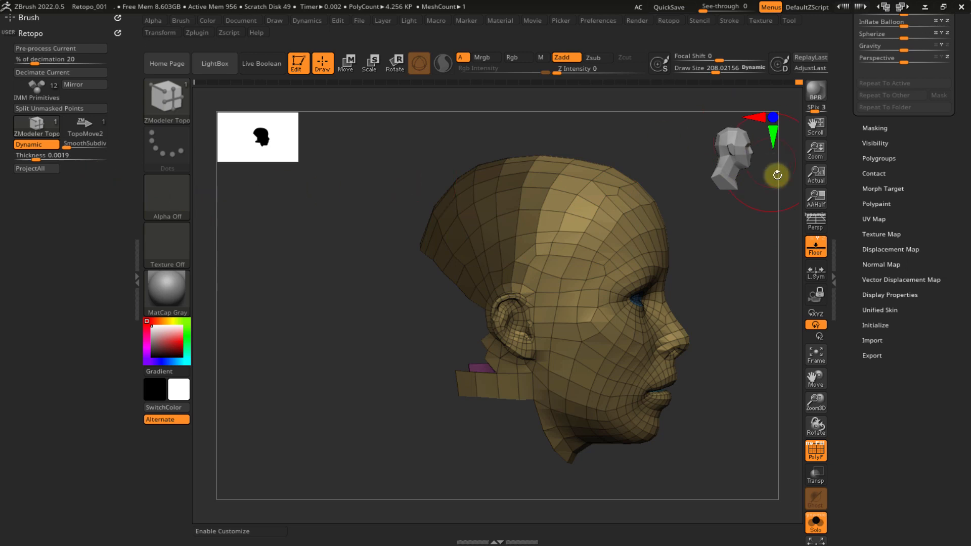
pyautogui.click(260, 529)
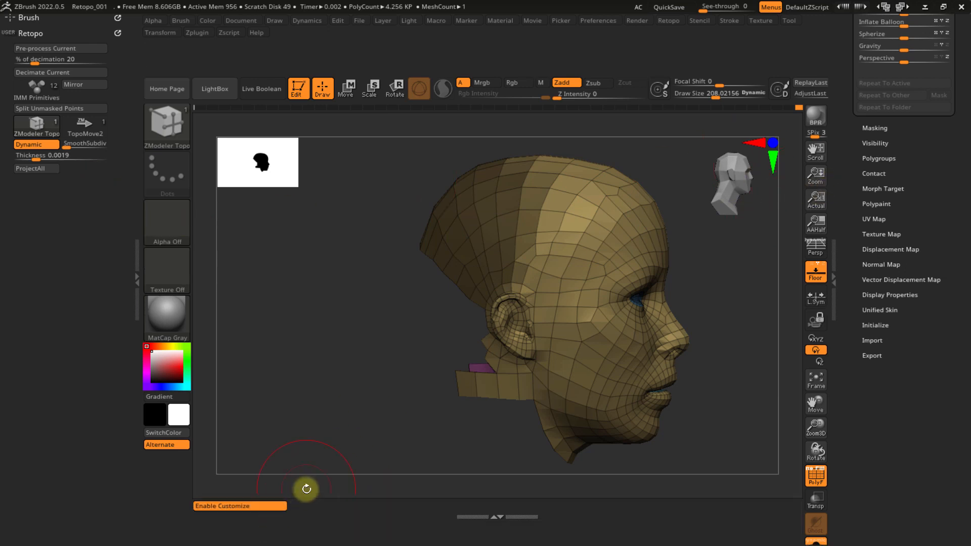
pyautogui.scroll(1, 853, 132)
pyautogui.scroll(5, 852, 132)
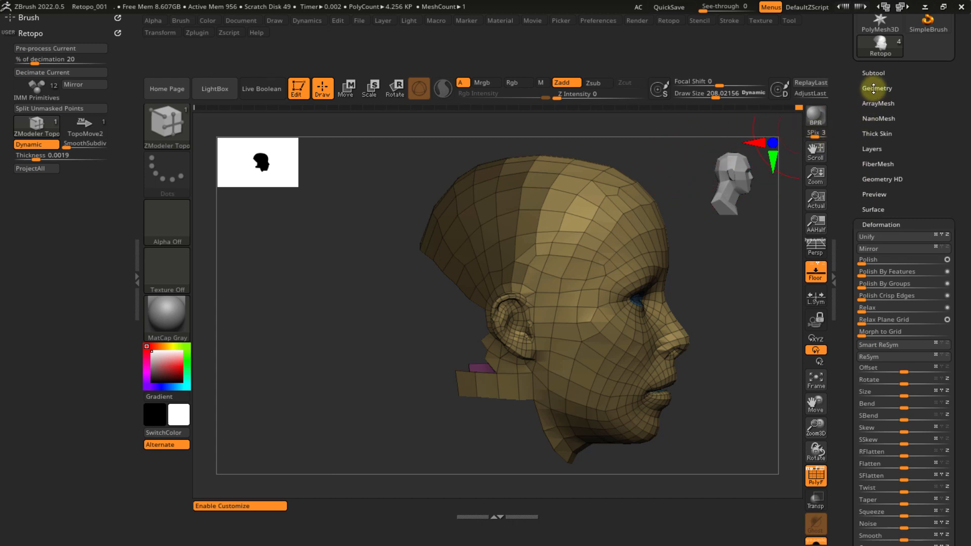
pyautogui.click(873, 74)
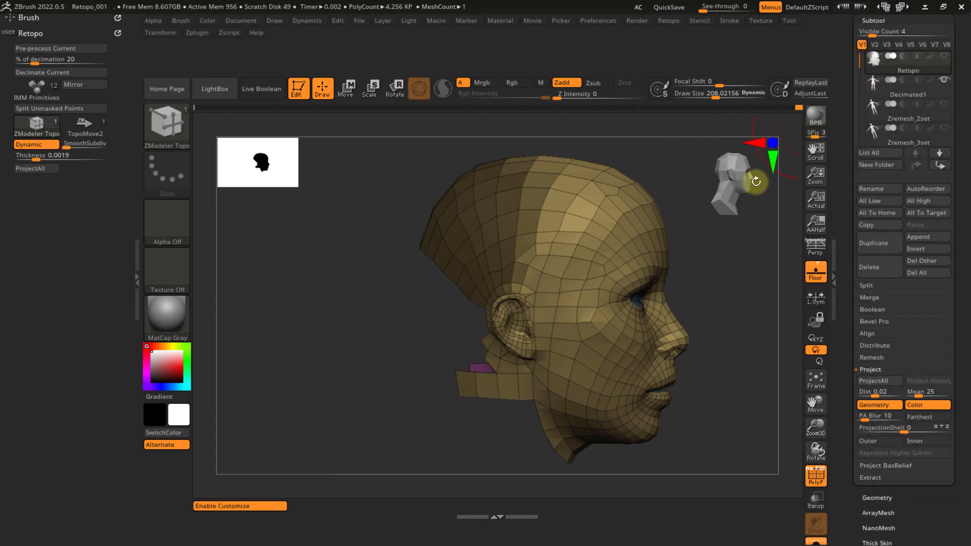
# - Add the projection Color option to the custom Retopo palette beside ProjectAll and turn Color off
pyautogui.keyDown('ctrl'); pyautogui.keyDown('alt'); pyautogui.click(920, 405); pyautogui.keyUp('alt'); pyautogui.keyUp('ctrl')
pyautogui.moveTo(925, 404)
pyautogui.keyDown('ctrl'); pyautogui.keyDown('alt'); pyautogui.mouseDown()
pyautogui.moveTo(424, 344)
pyautogui.moveTo(148, 255)
pyautogui.moveTo(88, 170)
pyautogui.mouseUp(); pyautogui.keyUp('alt'); pyautogui.keyUp('ctrl')
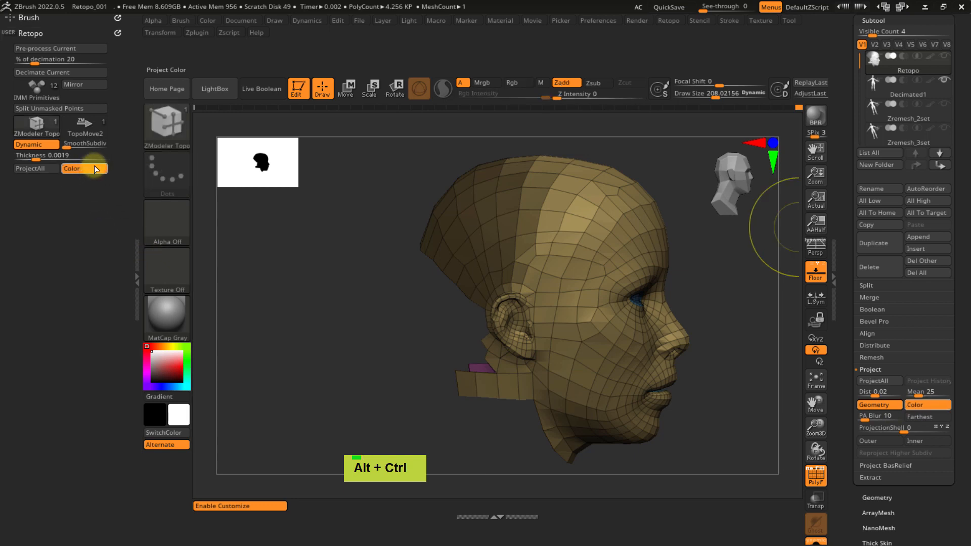
pyautogui.click(91, 170)
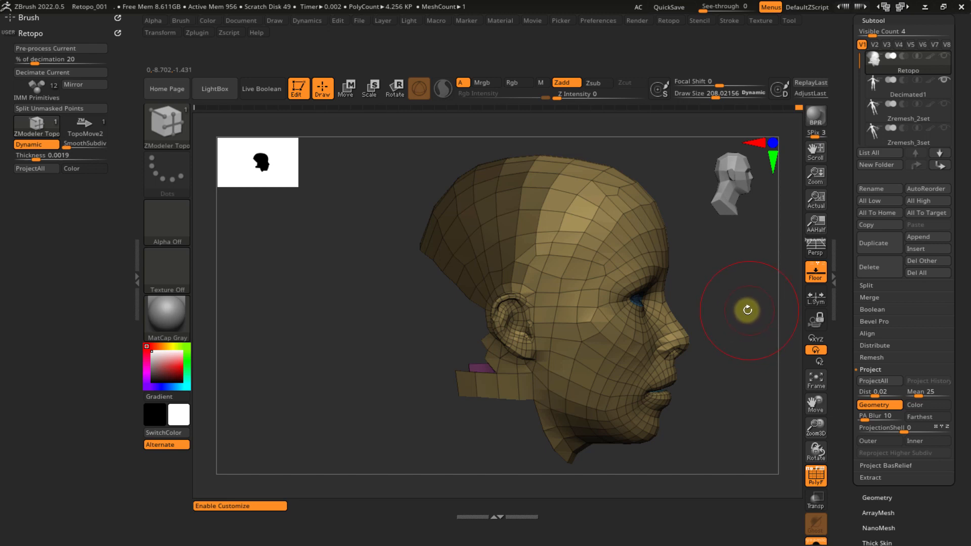
# - Insert a full-width spacer in the custom Retopo palette between the brush row and the Dynamic row, and turn interface customization off
pyautogui.scroll(-1, 842, 283)
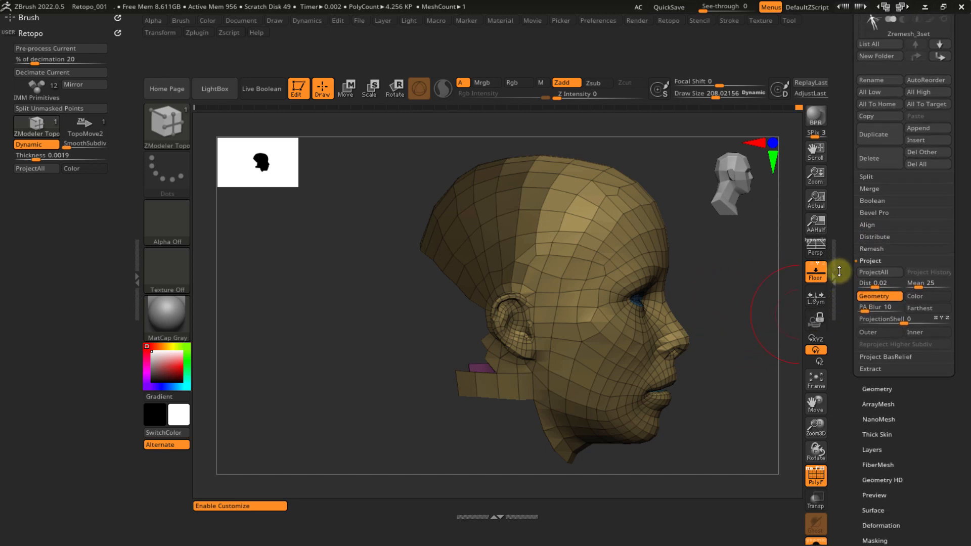
pyautogui.click(593, 25)
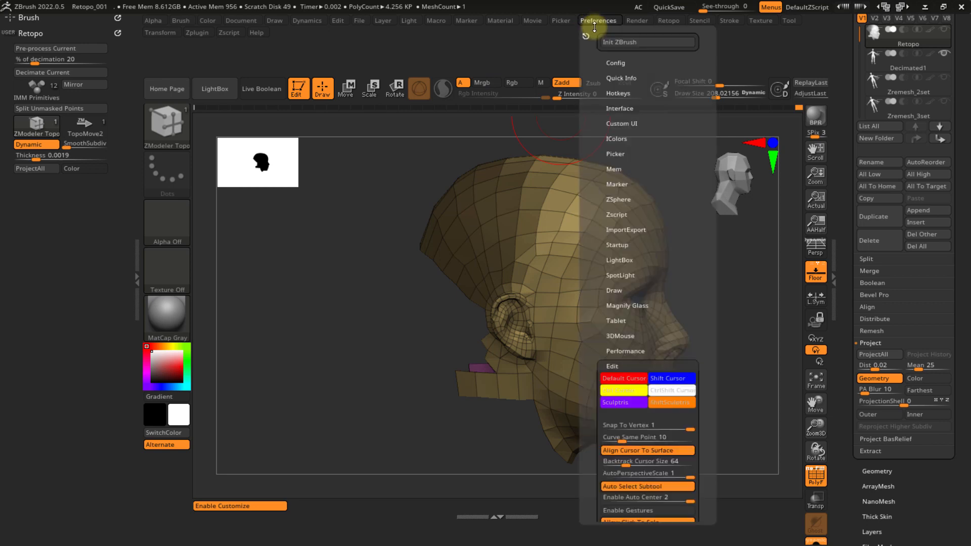
pyautogui.click(622, 124)
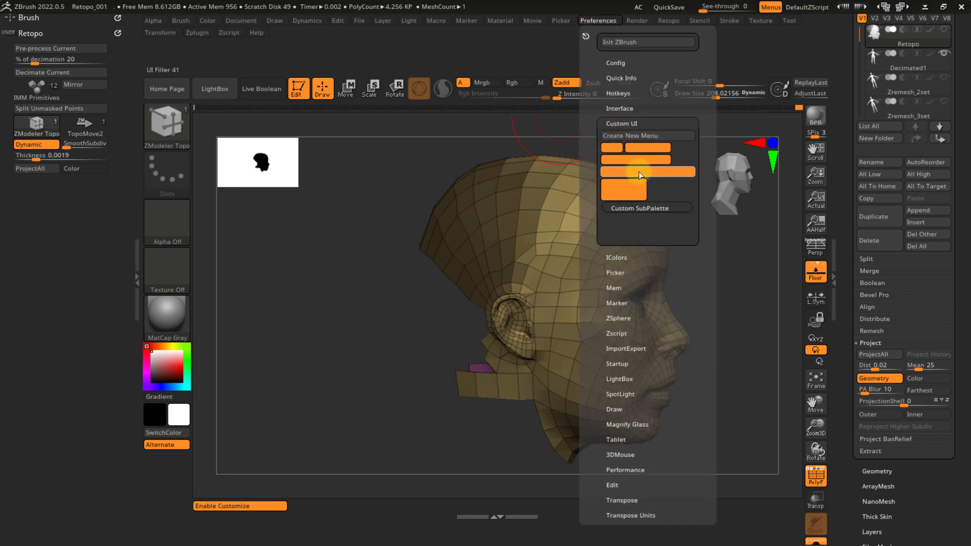
pyautogui.keyDown('ctrl'); pyautogui.keyDown('alt'); pyautogui.moveTo(644, 172); pyautogui.dragTo(355, 221); pyautogui.keyUp('alt'); pyautogui.keyUp('ctrl')
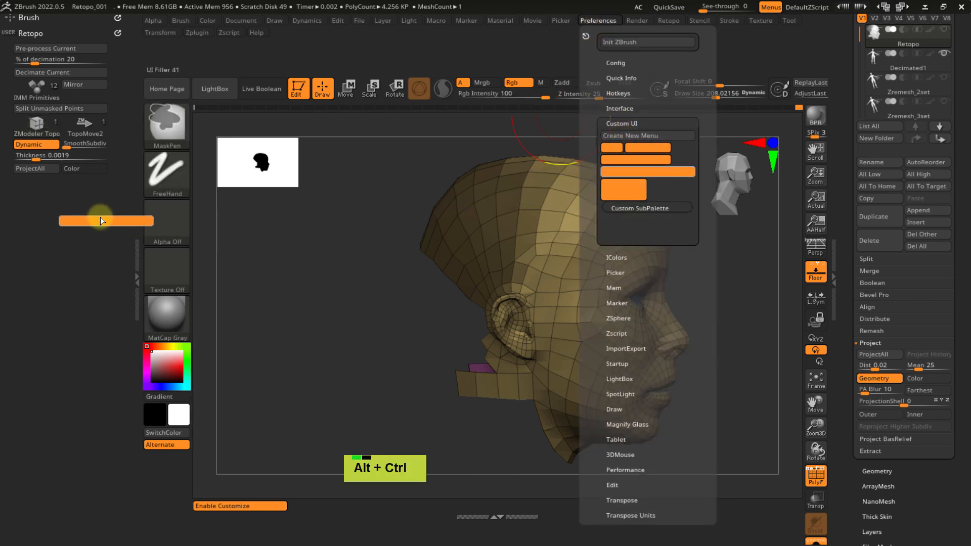
pyautogui.moveTo(100, 217)
pyautogui.keyDown('ctrl'); pyautogui.keyDown('alt'); pyautogui.mouseDown()
pyautogui.moveTo(87, 211)
pyautogui.moveTo(60, 143)
pyautogui.mouseUp(); pyautogui.keyUp('alt'); pyautogui.keyUp('ctrl')
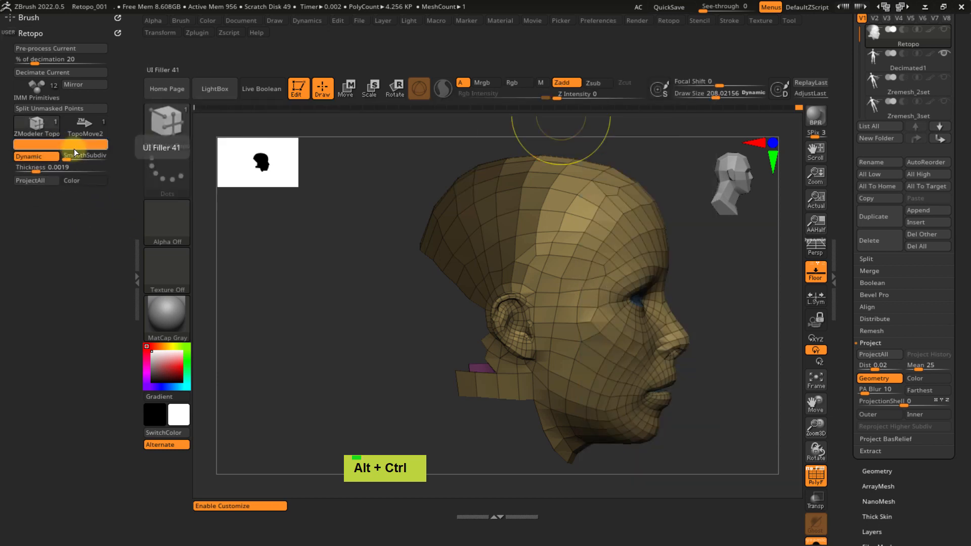
pyautogui.click(275, 505)
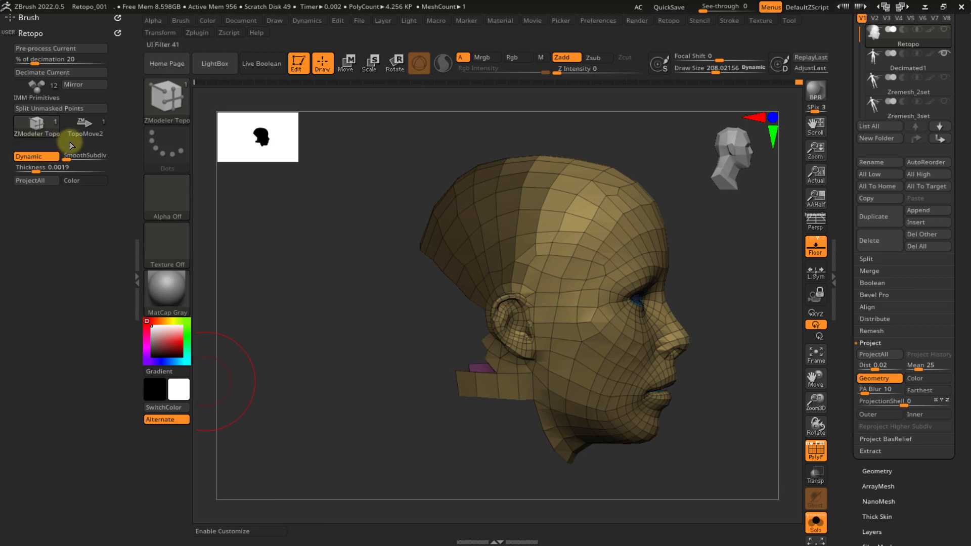
# - Re-enable customization and add full-width spacers to the Retopo palette, one below Split Unmasked Points and one above ProjectAll
pyautogui.click(244, 532)
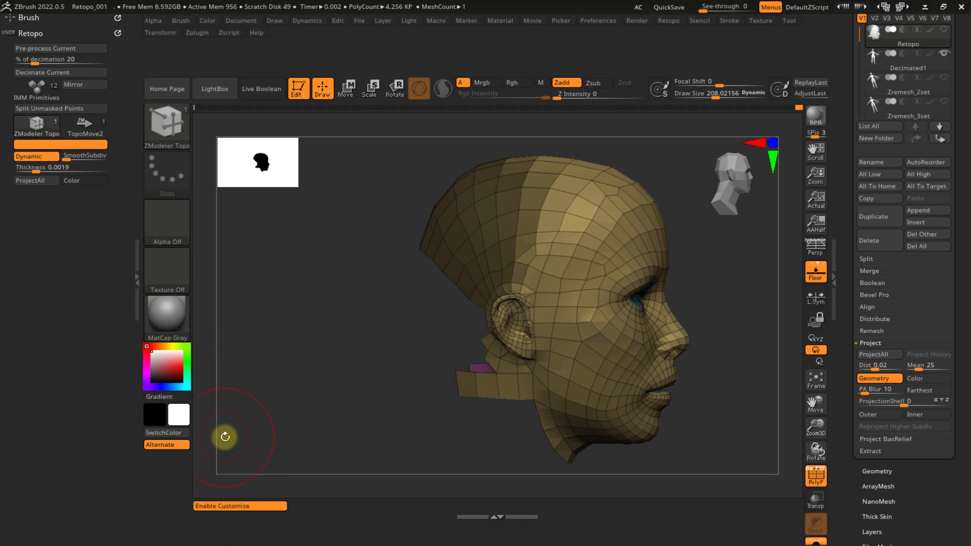
pyautogui.click(595, 21)
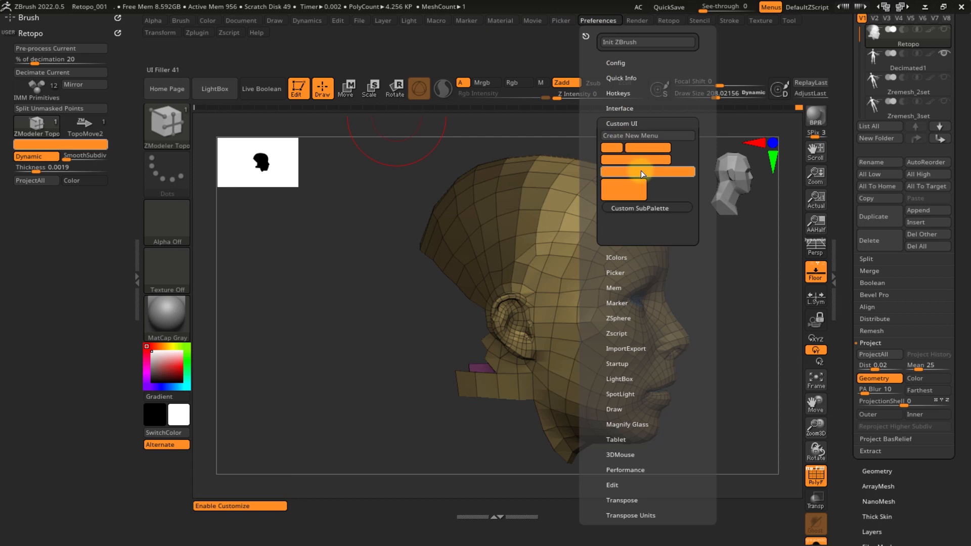
pyautogui.keyDown('ctrl'); pyautogui.keyDown('alt'); pyautogui.moveTo(642, 170); pyautogui.dragTo(254, 227); pyautogui.keyUp('alt'); pyautogui.keyUp('ctrl')
pyautogui.keyDown('ctrl'); pyautogui.keyDown('alt'); pyautogui.moveTo(56, 187); pyautogui.dragTo(51, 133); pyautogui.keyUp('alt'); pyautogui.keyUp('ctrl')
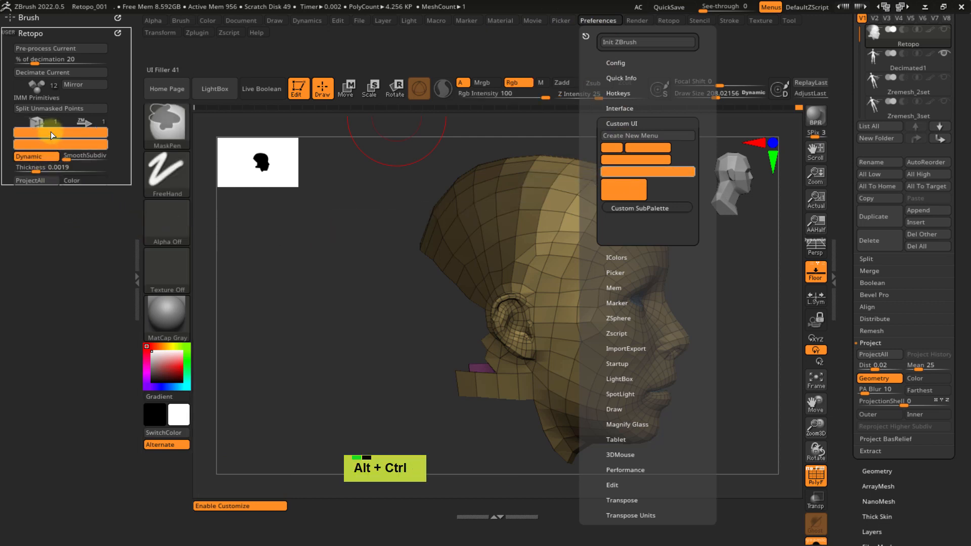
pyautogui.click(54, 116)
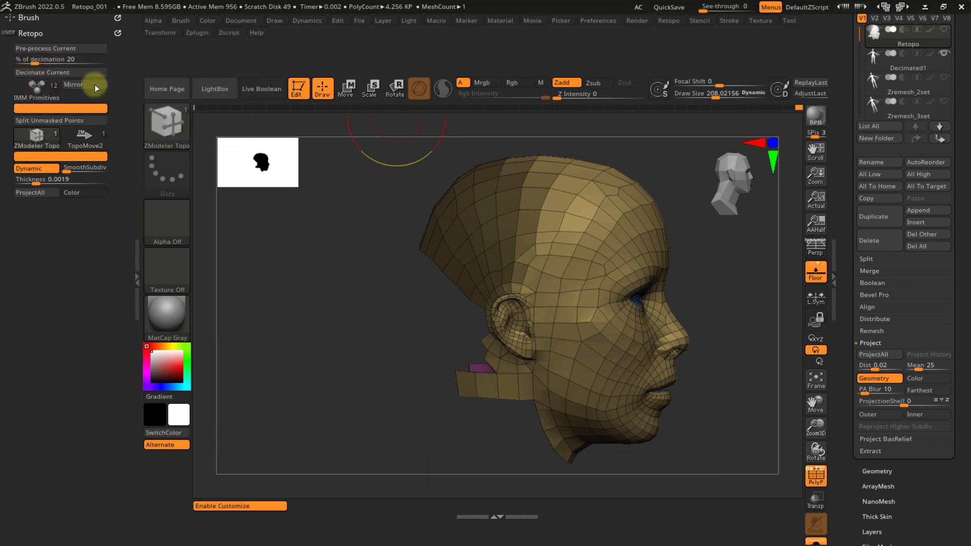
pyautogui.keyDown('ctrl'); pyautogui.keyDown('alt'); pyautogui.moveTo(63, 120); pyautogui.dragTo(64, 108); pyautogui.keyUp('alt'); pyautogui.keyUp('ctrl')
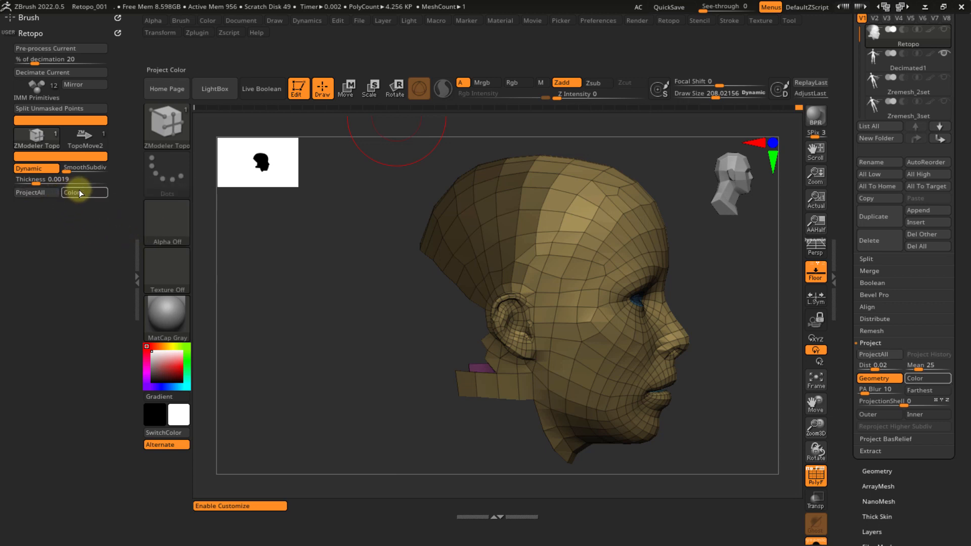
pyautogui.click(597, 21)
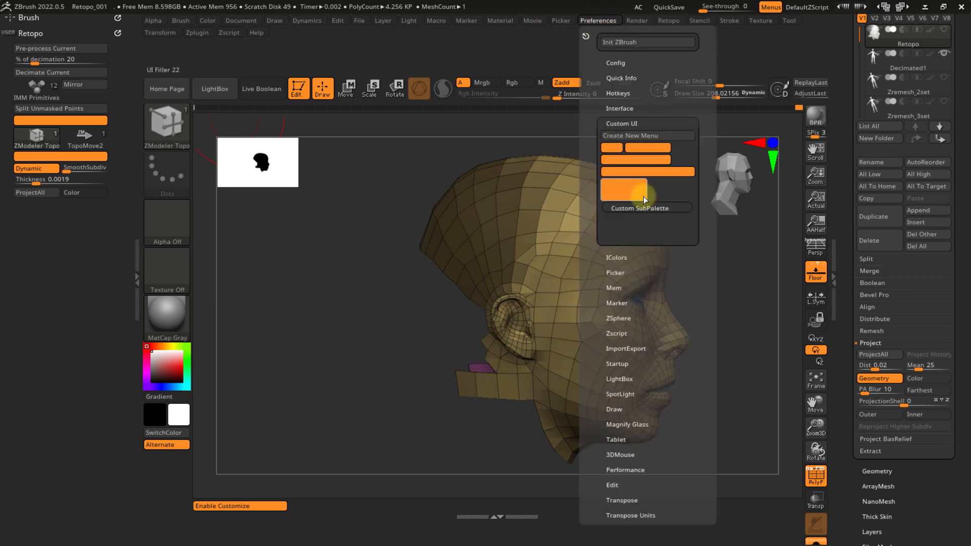
pyautogui.keyDown('ctrl'); pyautogui.keyDown('alt'); pyautogui.moveTo(648, 171); pyautogui.dragTo(59, 192); pyautogui.keyUp('alt'); pyautogui.keyUp('ctrl')
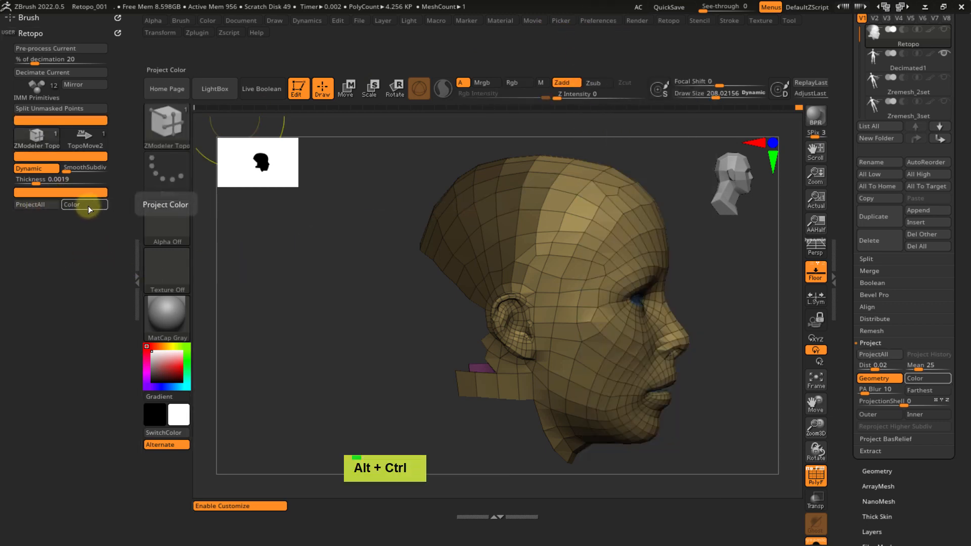
# - Add the Polish, Polish By Groups and Polish Crisp Edges deformation sliders to the Retopo palette below ProjectAll
pyautogui.scroll(-10, 850, 274)
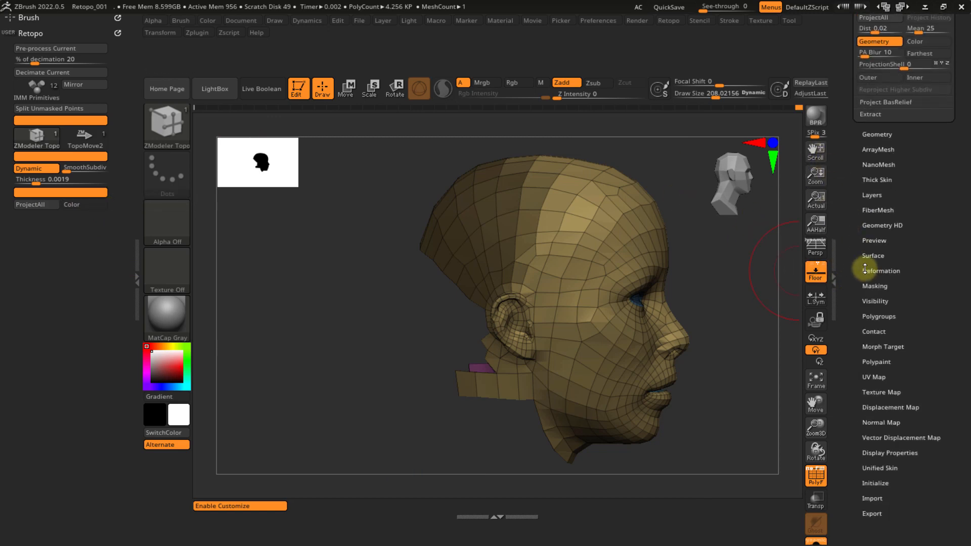
pyautogui.doubleClick(862, 258)
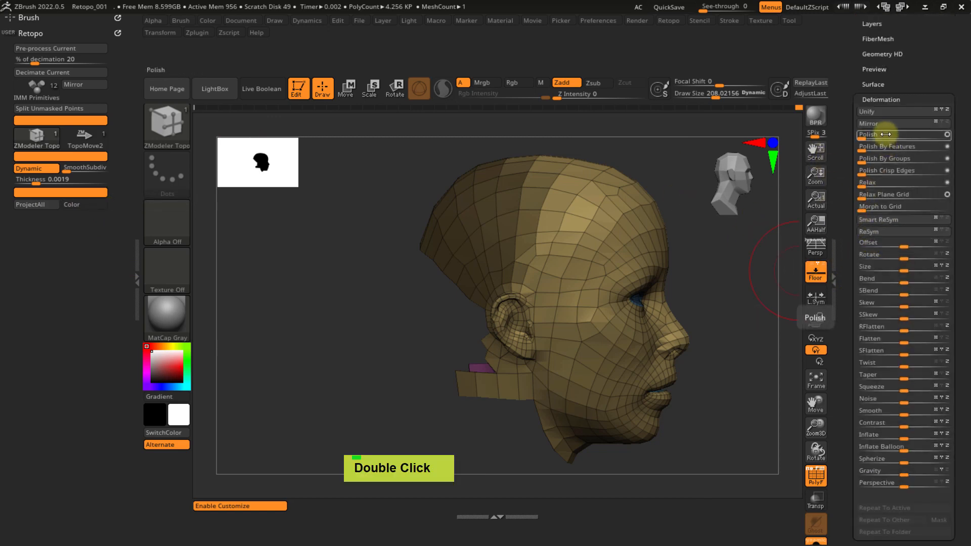
pyautogui.keyDown('ctrl'); pyautogui.keyDown('alt'); pyautogui.moveTo(888, 136); pyautogui.dragTo(80, 221); pyautogui.keyUp('alt'); pyautogui.keyUp('ctrl')
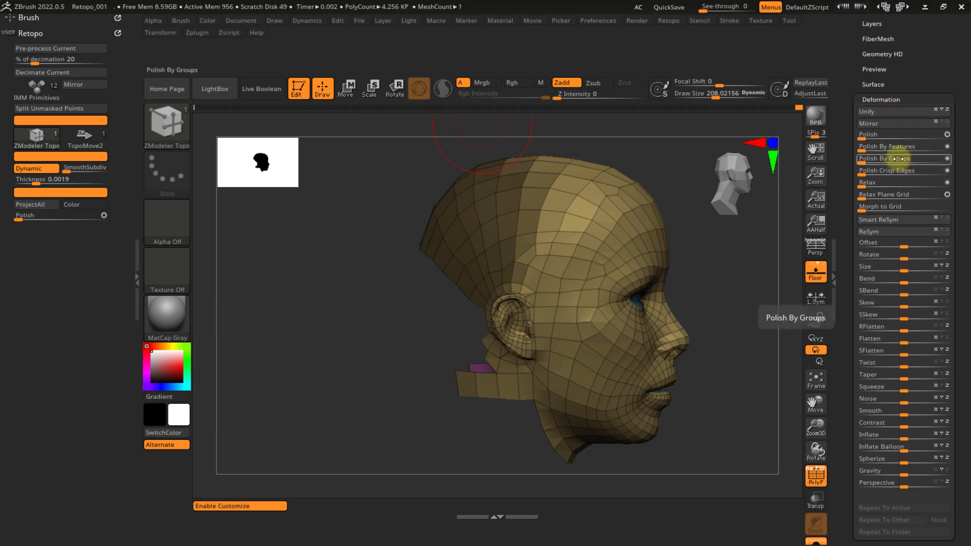
pyautogui.moveTo(899, 158)
pyautogui.keyDown('ctrl'); pyautogui.keyDown('alt'); pyautogui.mouseDown()
pyautogui.moveTo(434, 267)
pyautogui.moveTo(114, 261)
pyautogui.moveTo(61, 232)
pyautogui.moveTo(62, 216)
pyautogui.mouseUp(); pyautogui.keyUp('alt'); pyautogui.keyUp('ctrl')
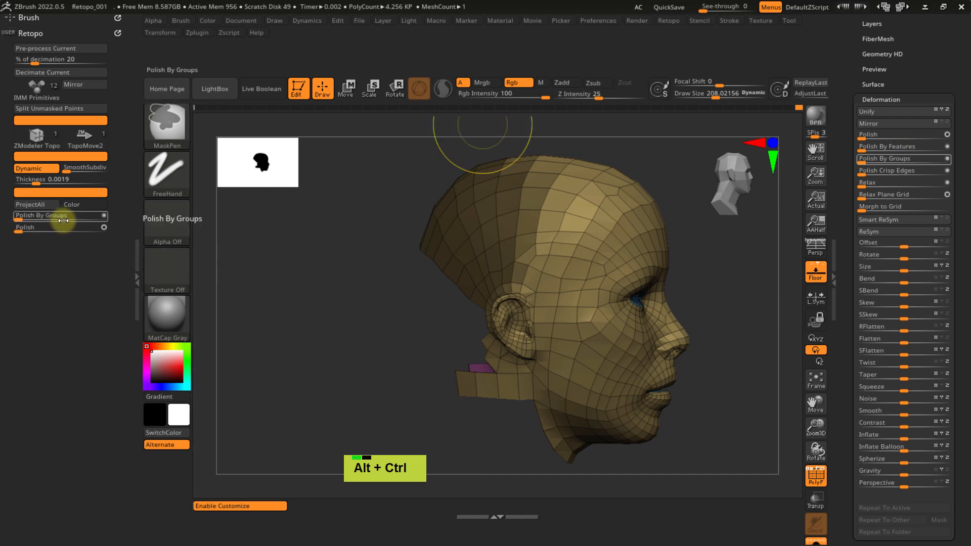
pyautogui.moveTo(891, 170)
pyautogui.keyDown('ctrl'); pyautogui.keyDown('alt'); pyautogui.mouseDown()
pyautogui.moveTo(302, 310)
pyautogui.moveTo(56, 256)
pyautogui.moveTo(52, 217)
pyautogui.mouseUp(); pyautogui.keyUp('alt'); pyautogui.keyUp('ctrl')
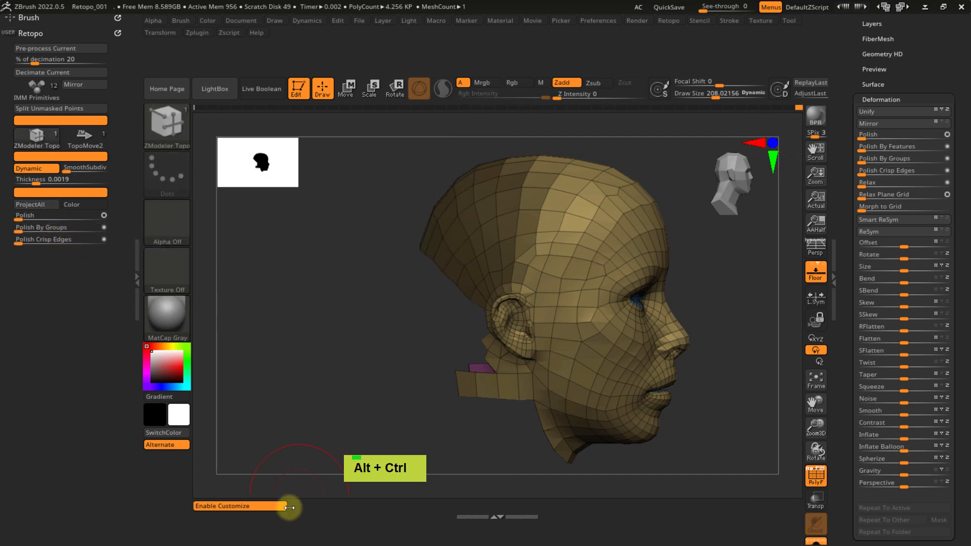
# - Turn customization off, review the Retopo palette as a pop-up at the cursor and dock it back in the tray
pyautogui.click(271, 506)
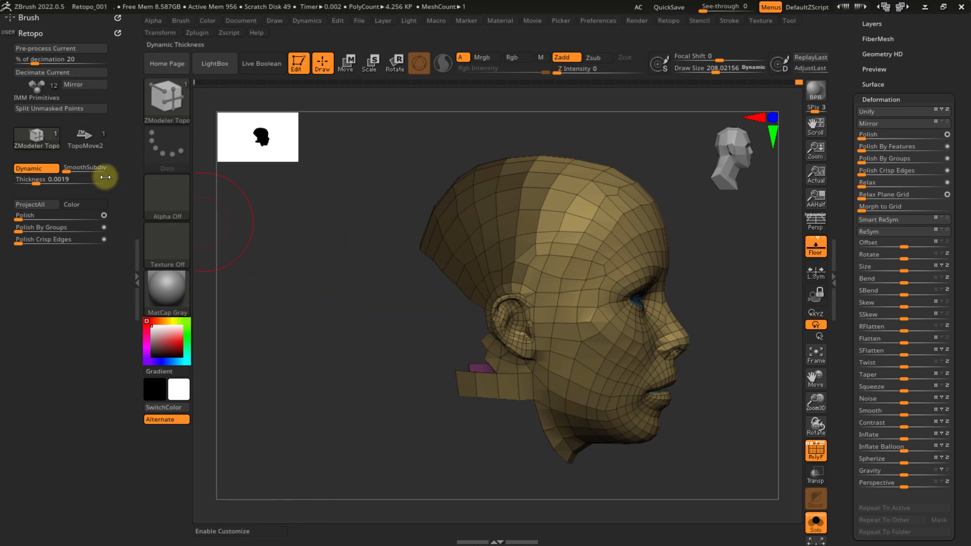
pyautogui.hotkey('ctrl', 'x')
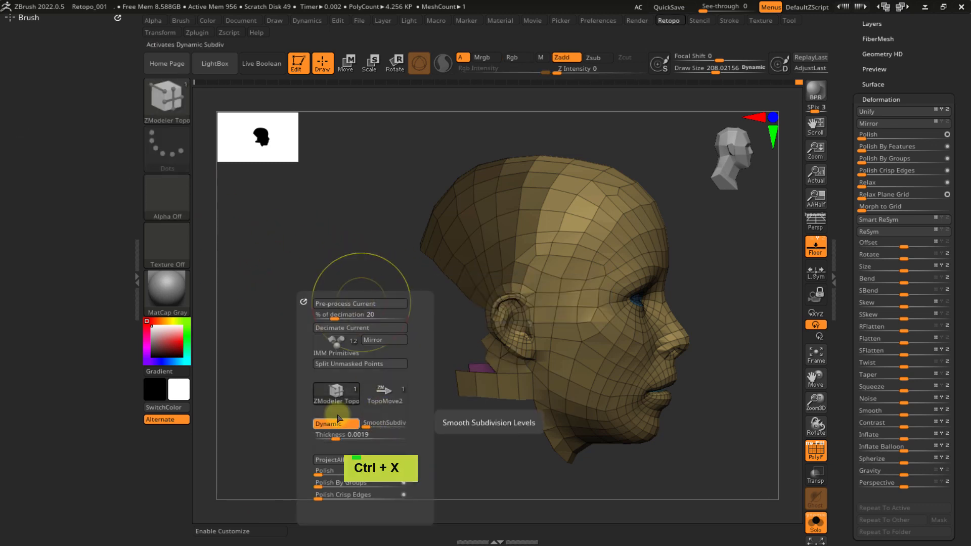
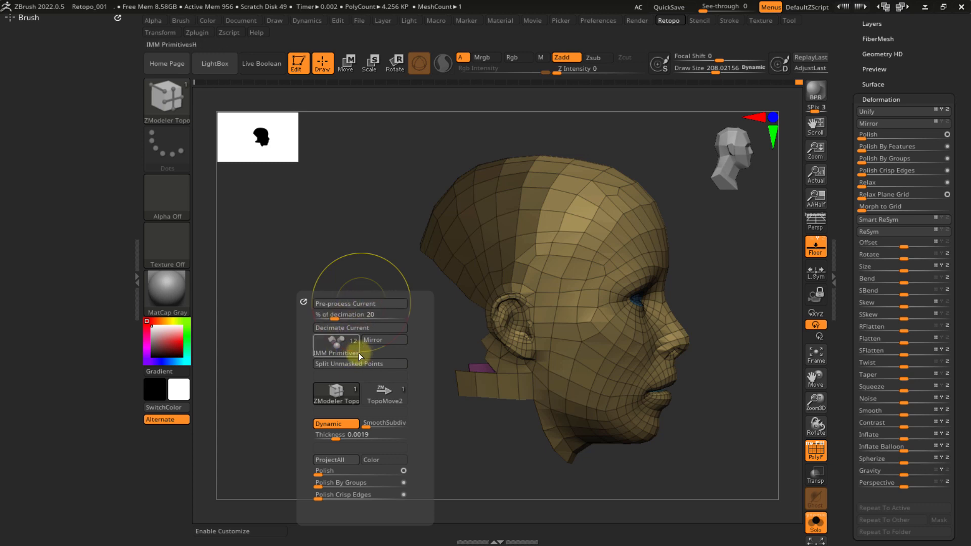
pyautogui.click(303, 302)
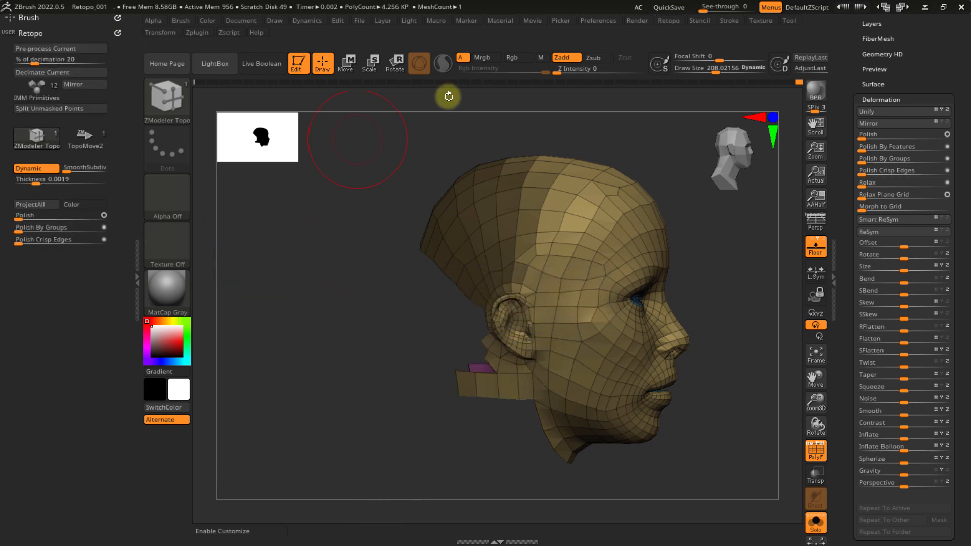
# - Re-enable customization and add a custom subpalette, preceded by a full-width spacer, below Polish Crisp Edges in the Retopo palette
pyautogui.click(598, 21)
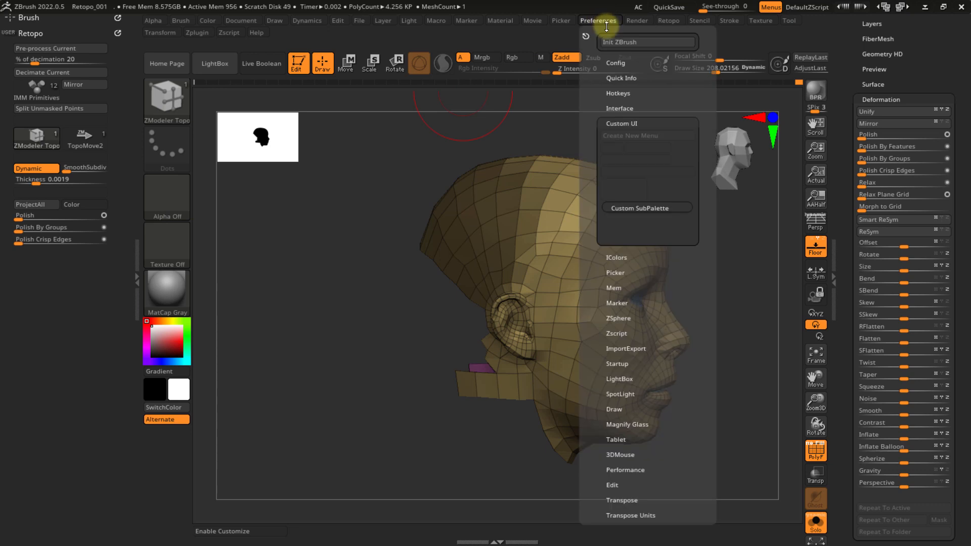
pyautogui.keyDown('ctrl'); pyautogui.keyDown('alt'); pyautogui.click(649, 208); pyautogui.keyUp('alt'); pyautogui.keyUp('ctrl')
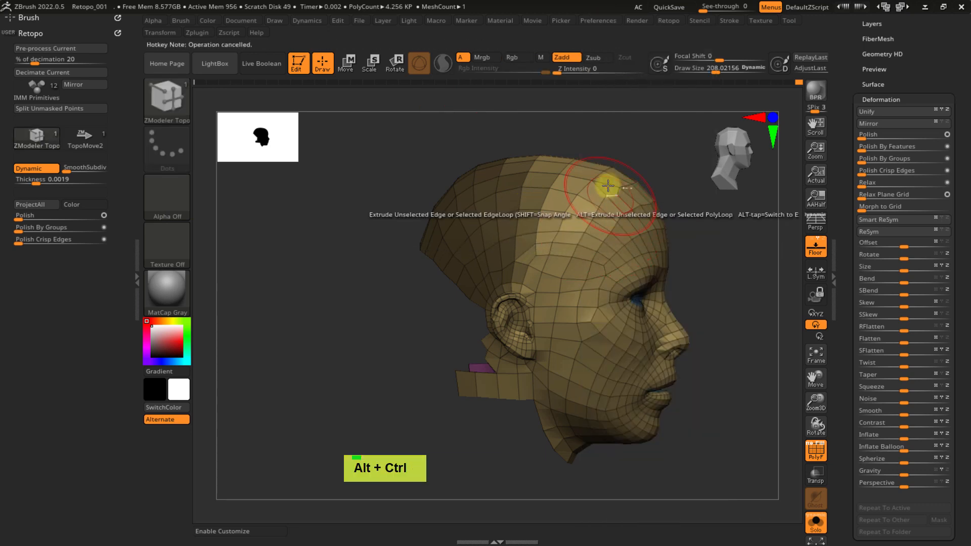
pyautogui.click(277, 531)
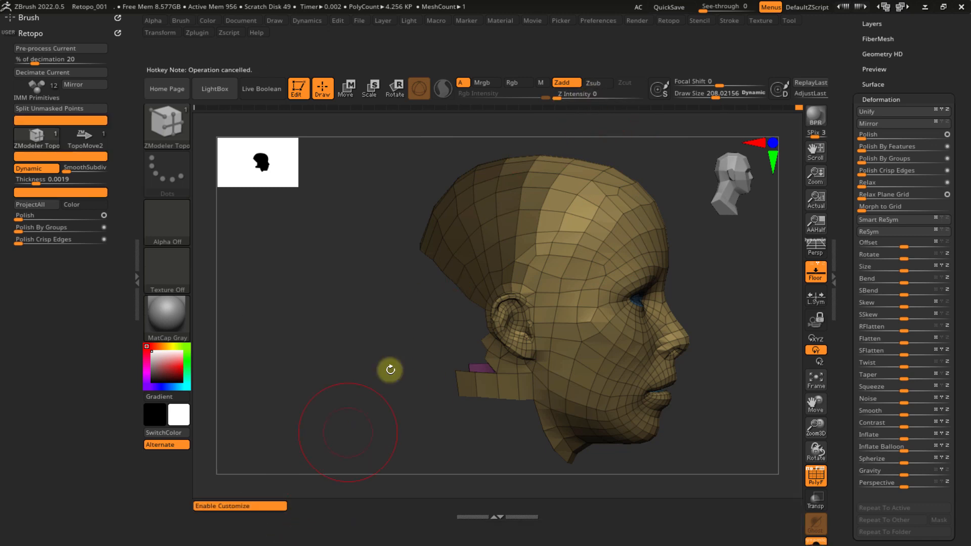
pyautogui.click(597, 21)
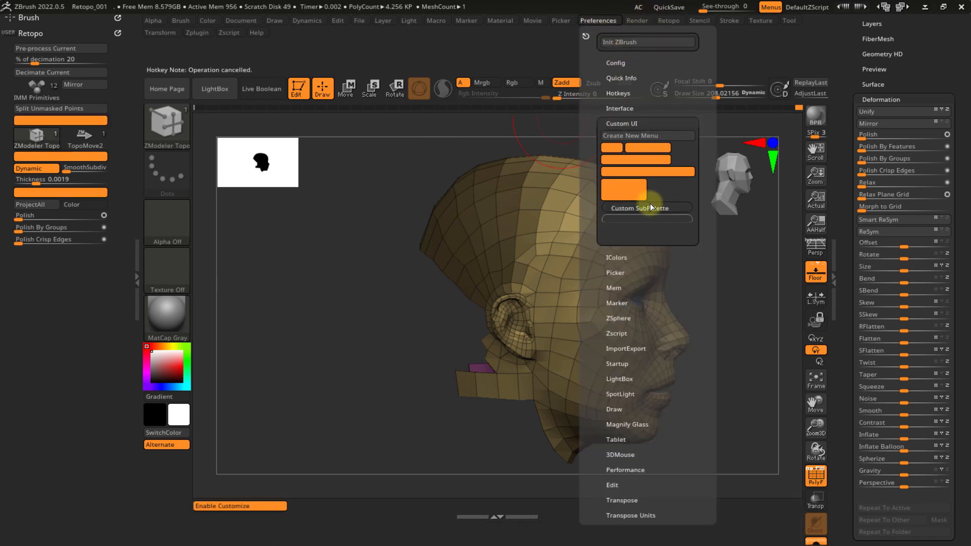
pyautogui.keyDown('ctrl'); pyautogui.click(651, 207); pyautogui.keyUp('ctrl')
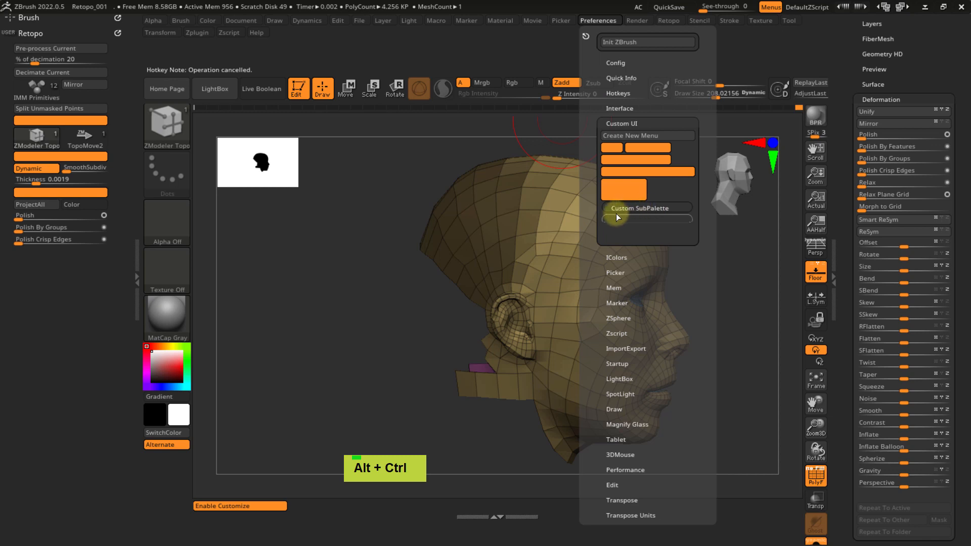
pyautogui.moveTo(640, 208)
pyautogui.keyDown('ctrl'); pyautogui.keyDown('alt'); pyautogui.mouseDown()
pyautogui.moveTo(223, 212)
pyautogui.moveTo(69, 110)
pyautogui.moveTo(51, 47)
pyautogui.mouseUp(); pyautogui.keyUp('alt'); pyautogui.keyUp('ctrl')
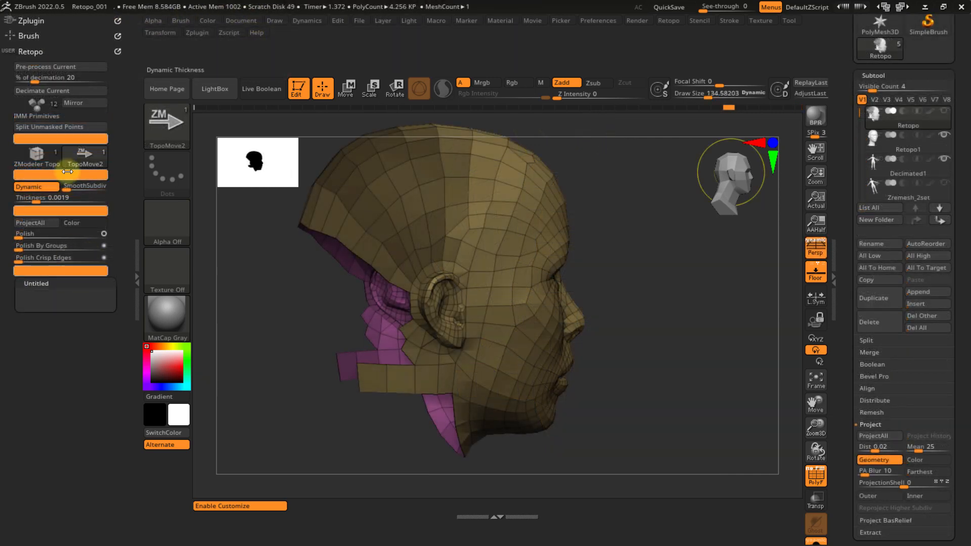
# - Move Pre-process Current, % of decimation and Decimate Current from the Retopo palette into the Untitled subpalette
pyautogui.moveTo(60, 66)
pyautogui.keyDown('ctrl'); pyautogui.keyDown('alt'); pyautogui.mouseDown()
pyautogui.moveTo(41, 245)
pyautogui.moveTo(59, 293)
pyautogui.mouseUp(); pyautogui.keyUp('alt'); pyautogui.keyUp('ctrl')
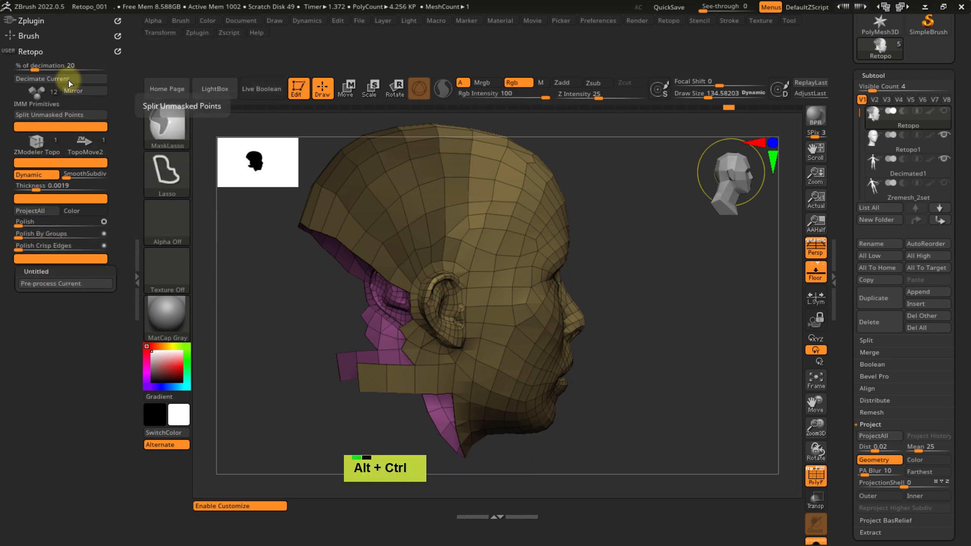
pyautogui.keyDown('ctrl'); pyautogui.keyDown('alt'); pyautogui.moveTo(61, 66); pyautogui.dragTo(62, 273); pyautogui.keyUp('alt'); pyautogui.keyUp('ctrl')
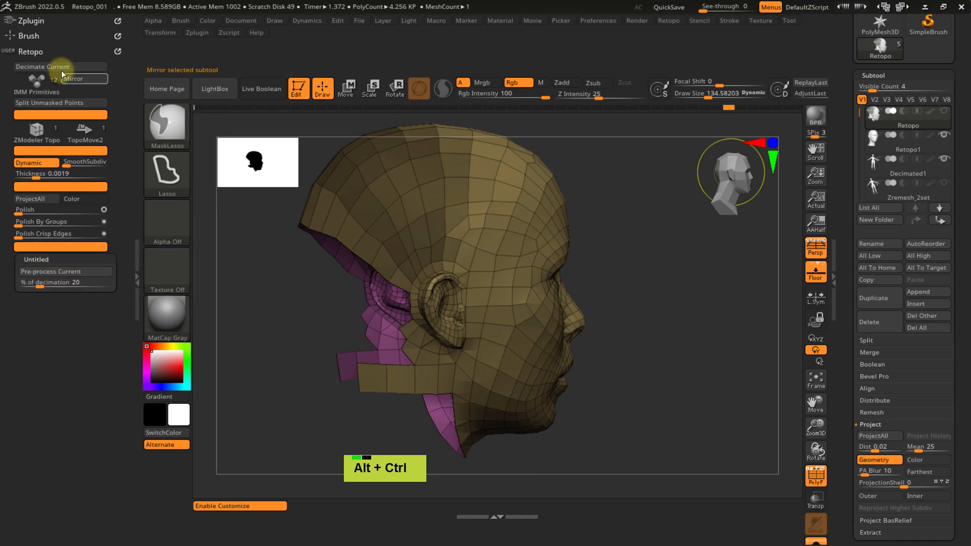
pyautogui.keyDown('ctrl'); pyautogui.keyDown('alt'); pyautogui.moveTo(62, 68); pyautogui.dragTo(59, 226); pyautogui.keyUp('alt'); pyautogui.keyUp('ctrl')
pyautogui.keyDown('ctrl'); pyautogui.keyDown('alt'); pyautogui.moveTo(67, 281); pyautogui.dragTo(67, 282); pyautogui.keyUp('alt'); pyautogui.keyUp('ctrl')
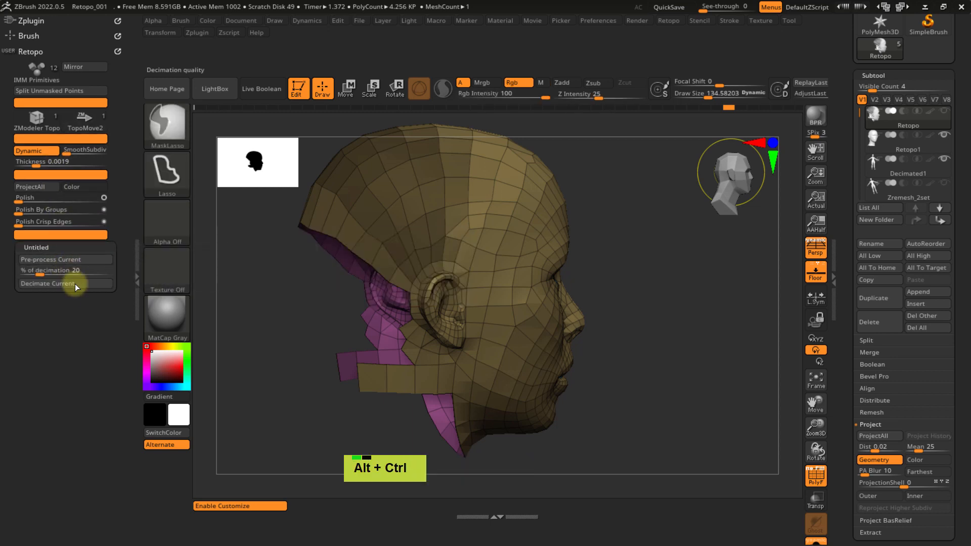
# - Move IMM Primitives, Mirror and Split Unmasked Points into the Untitled subpalette and remove the spacer above ZModeler Topo
pyautogui.keyDown('ctrl'); pyautogui.keyDown('alt'); pyautogui.moveTo(35, 72); pyautogui.dragTo(32, 298); pyautogui.keyUp('alt'); pyautogui.keyUp('ctrl')
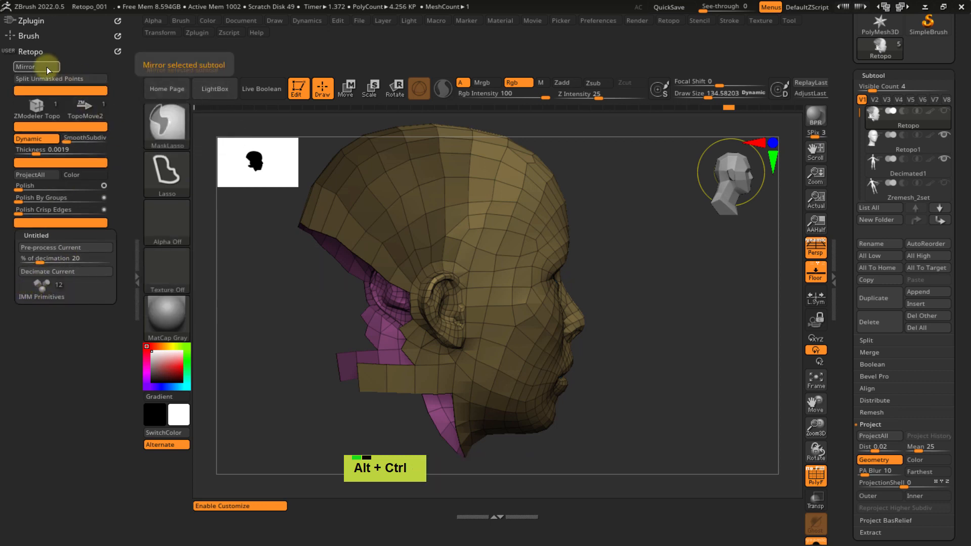
pyautogui.keyDown('ctrl'); pyautogui.keyDown('alt'); pyautogui.moveTo(43, 67); pyautogui.dragTo(93, 286); pyautogui.keyUp('alt'); pyautogui.keyUp('ctrl')
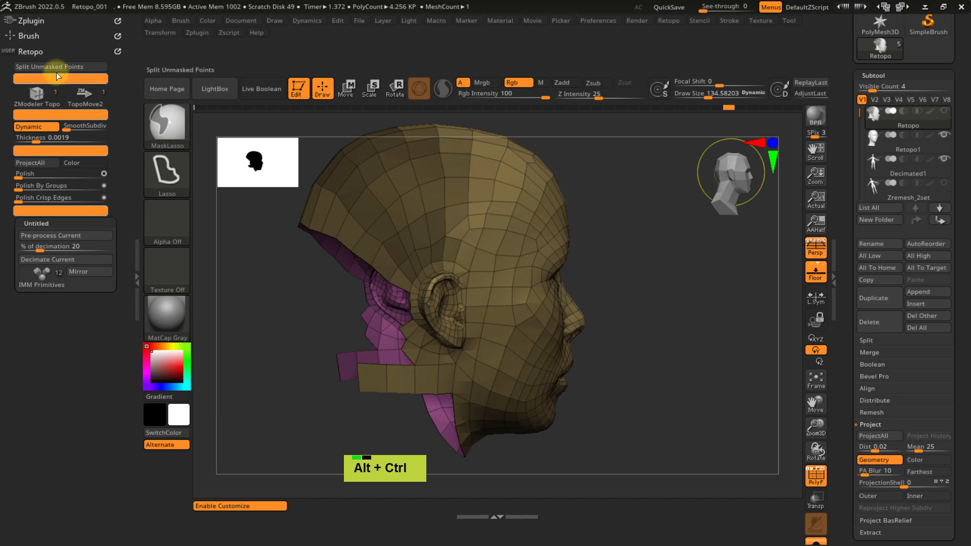
pyautogui.keyDown('ctrl'); pyautogui.keyDown('alt'); pyautogui.moveTo(56, 67); pyautogui.dragTo(56, 284); pyautogui.keyUp('alt'); pyautogui.keyUp('ctrl')
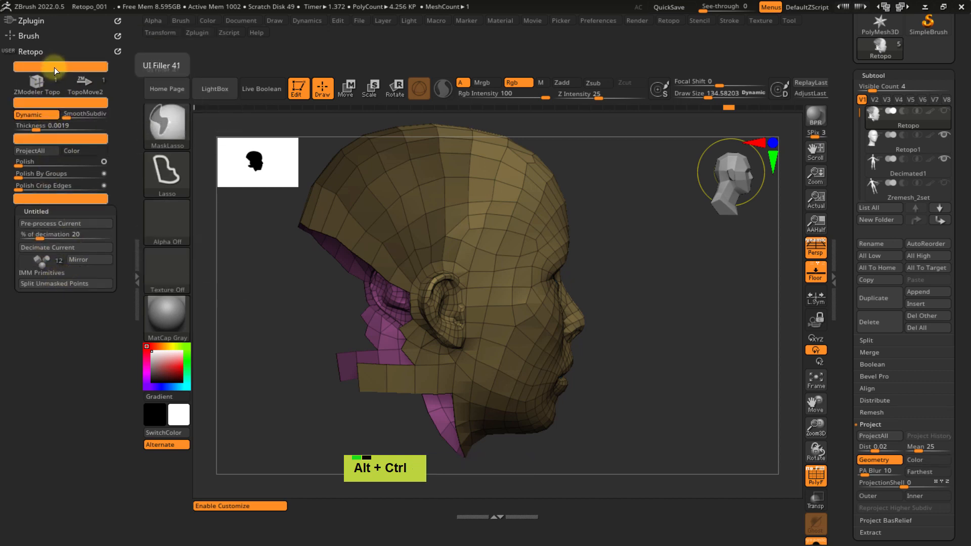
pyautogui.keyDown('ctrl'); pyautogui.keyDown('alt'); pyautogui.moveTo(49, 65); pyautogui.dragTo(251, 245); pyautogui.keyUp('alt'); pyautogui.keyUp('ctrl')
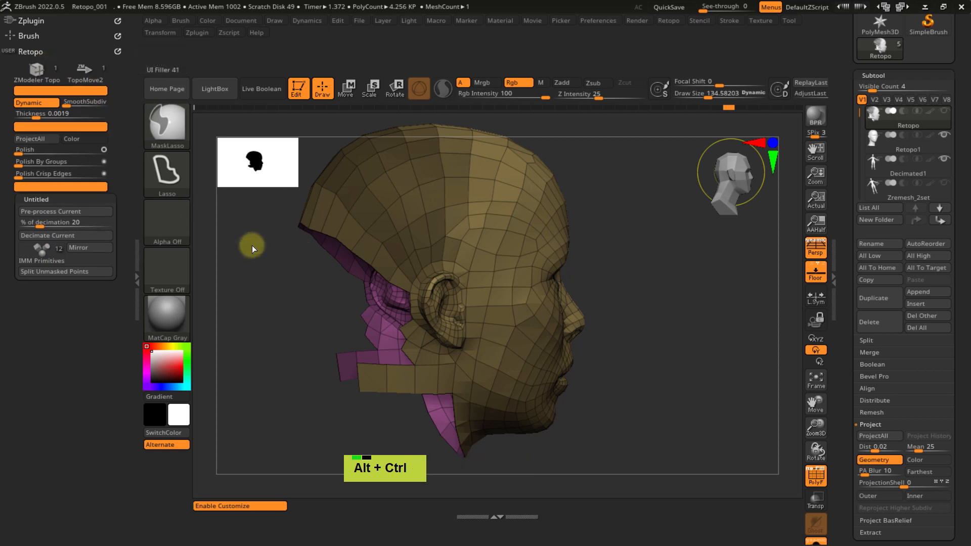
# - Rename the Untitled subpalette in the Retopo palette as "Tools To Start" and turn interface customization off
pyautogui.keyDown('ctrl'); pyautogui.keyDown('alt'); pyautogui.doubleClick(36, 198); pyautogui.keyUp('alt'); pyautogui.keyUp('ctrl')
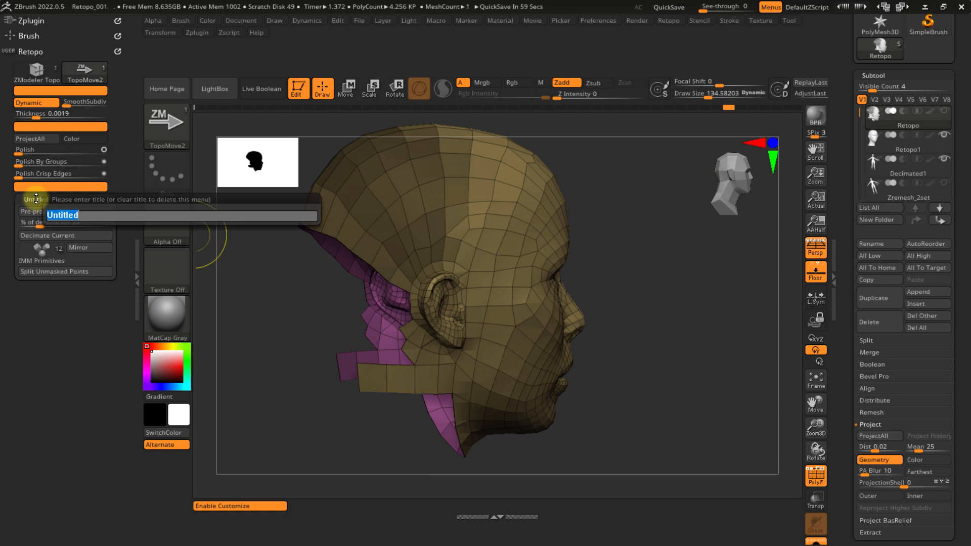
pyautogui.write('Tools')
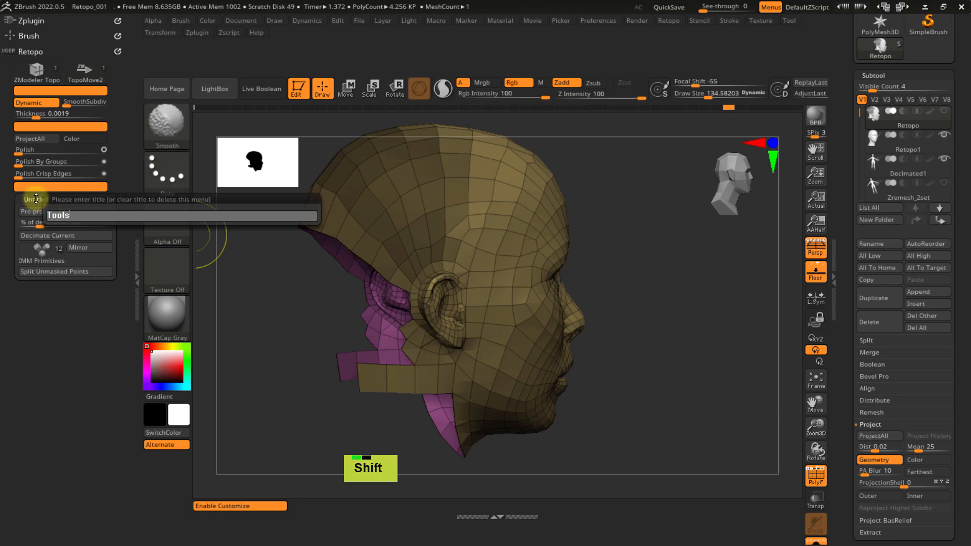
pyautogui.write(' To Start')
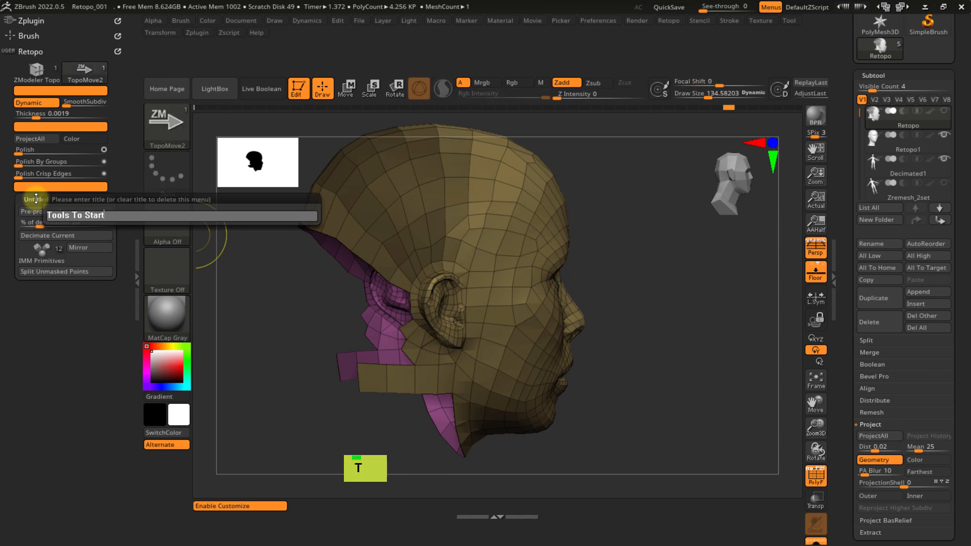
pyautogui.press('Return')
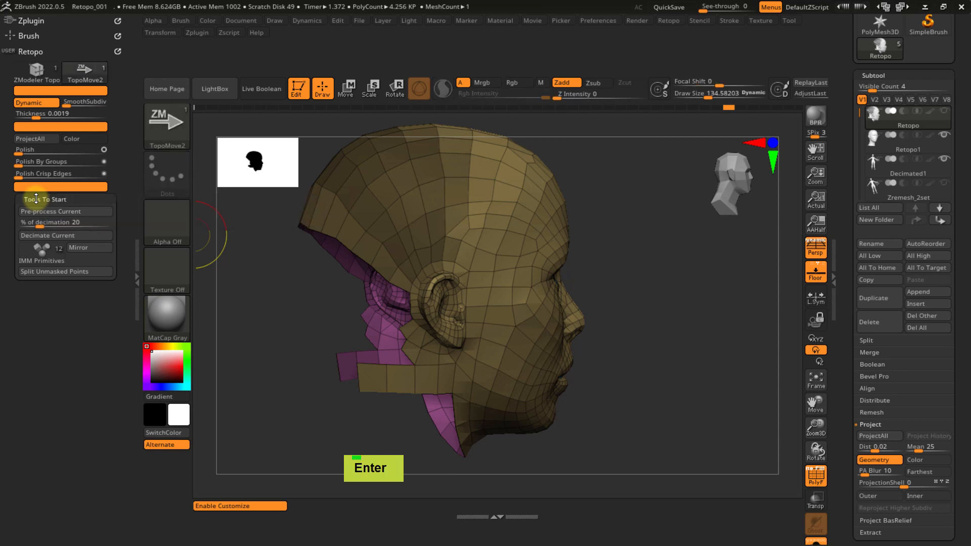
pyautogui.click(244, 506)
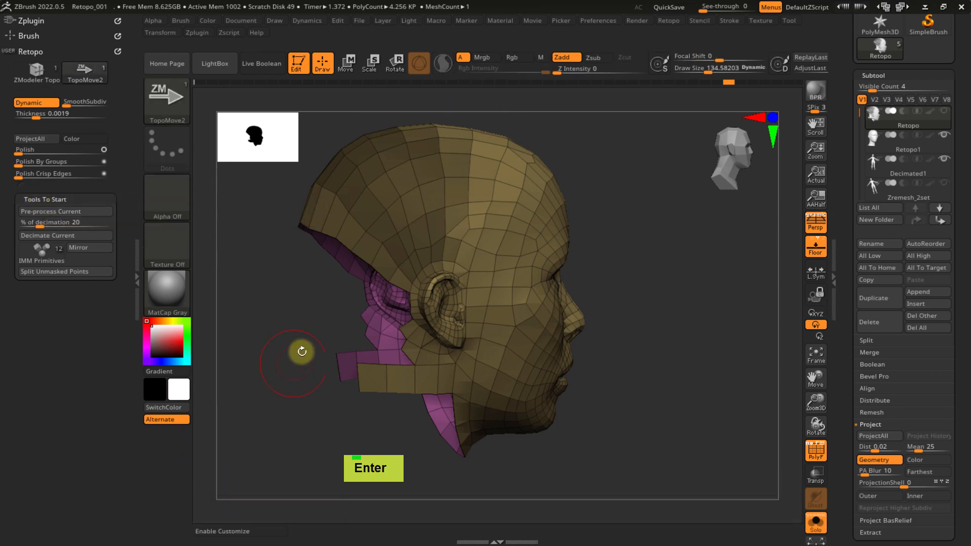
# - Collapse the Tools To Start subpalette and save the interface layout as the startup configuration
pyautogui.hotkey('ctrl', 'x')
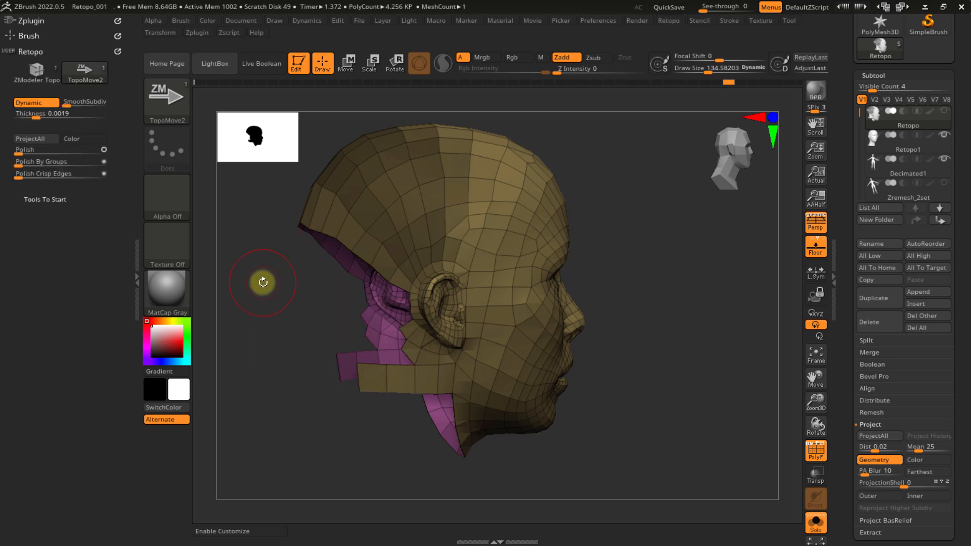
pyautogui.hotkey('ctrl', 'shift', 'i')
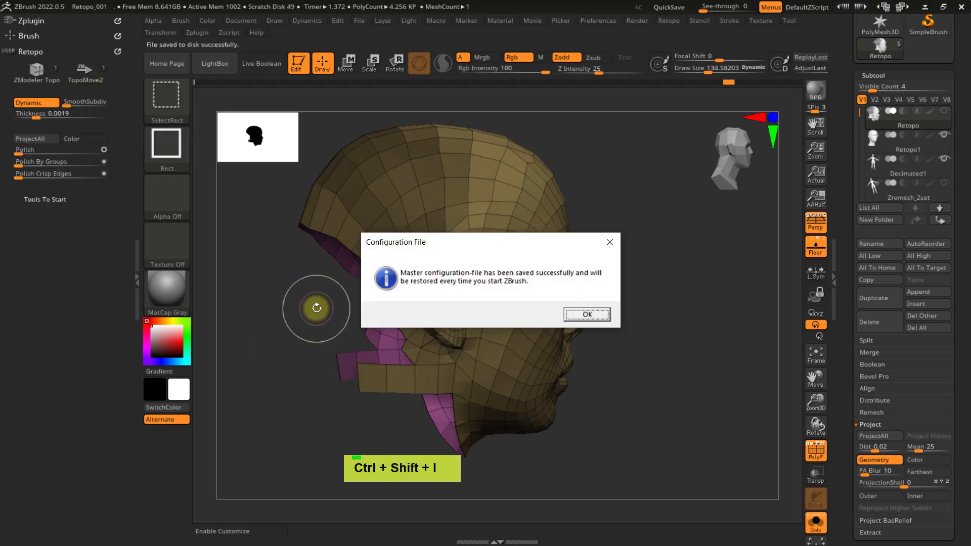
pyautogui.click(595, 319)
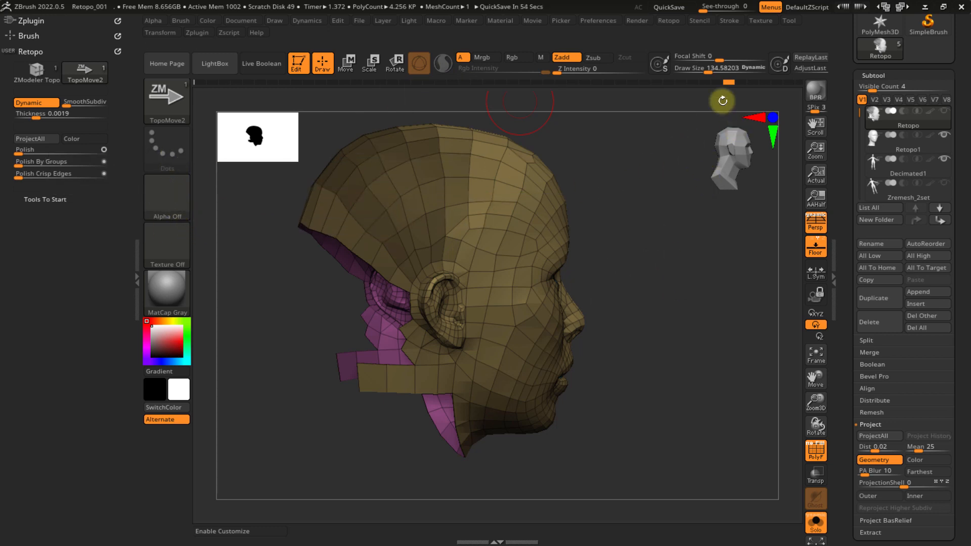
# - Advance the Retopo mesh's undo history to the stage where the back of the head extends down toward the neck
pyautogui.click(732, 81)
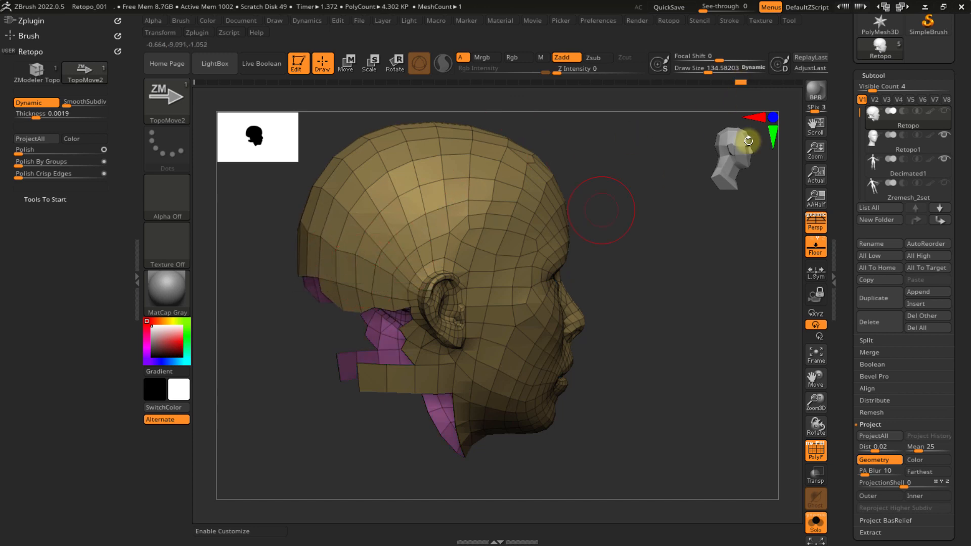
pyautogui.moveTo(610, 212); pyautogui.dragTo(683, 185, button='right')
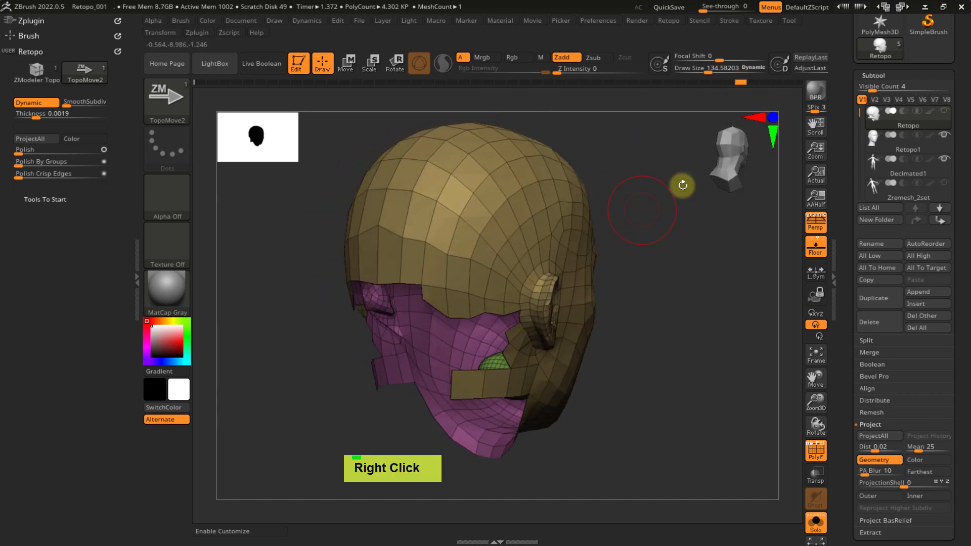
pyautogui.moveTo(743, 82); pyautogui.dragTo(753, 84)
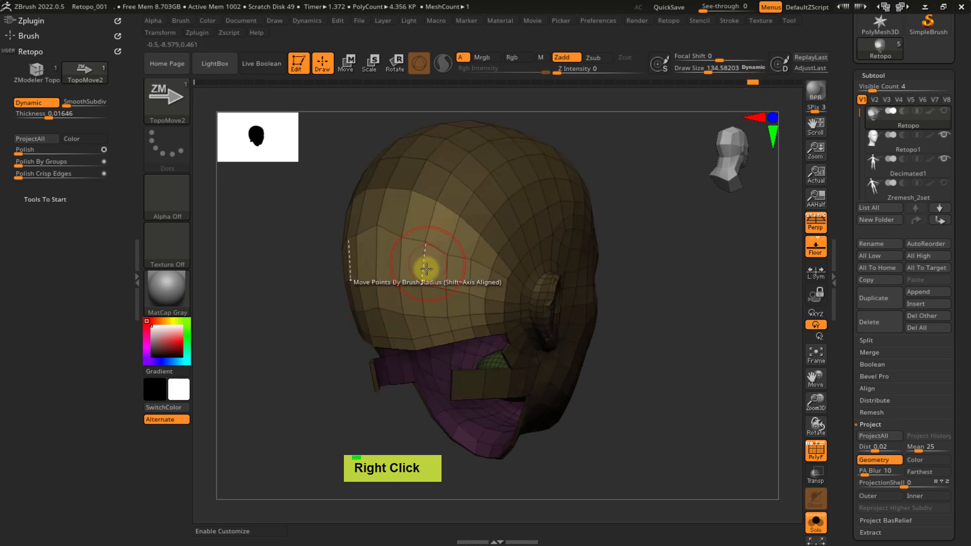
# - Bring up the Retopo palette at the cursor to review its tools and dismiss it
pyautogui.press('ctrl')
pyautogui.hotkey('ctrl', 'x')
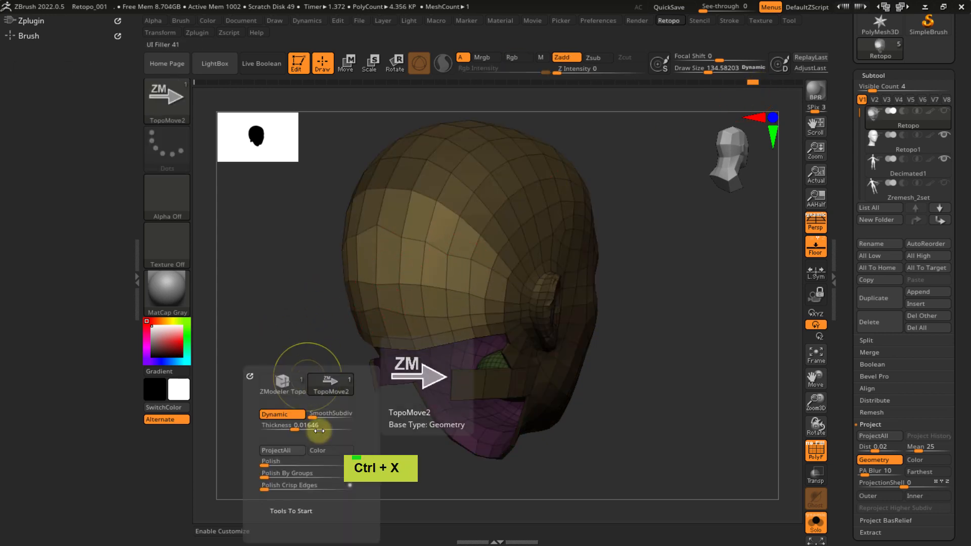
pyautogui.click(882, 124)
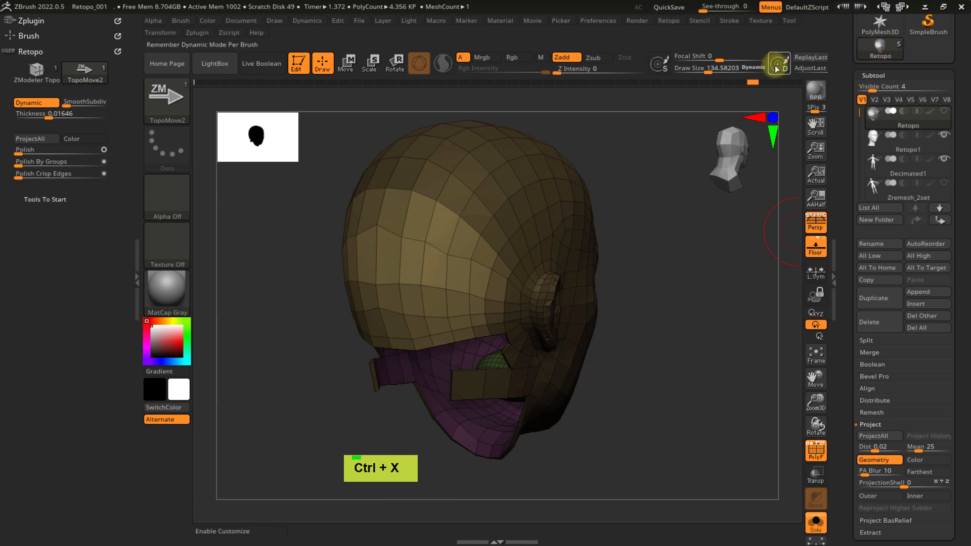
# - Advance the undo history to the stage where the back of the head joins the upper neck, and inspect it from the side
pyautogui.click(760, 82)
pyautogui.moveTo(761, 81)
pyautogui.mouseDown()
pyautogui.moveTo(783, 82)
pyautogui.moveTo(767, 81)
pyautogui.mouseUp()
pyautogui.keyDown('alt'); pyautogui.moveTo(660, 289); pyautogui.dragTo(703, 295, button='right'); pyautogui.keyUp('alt')
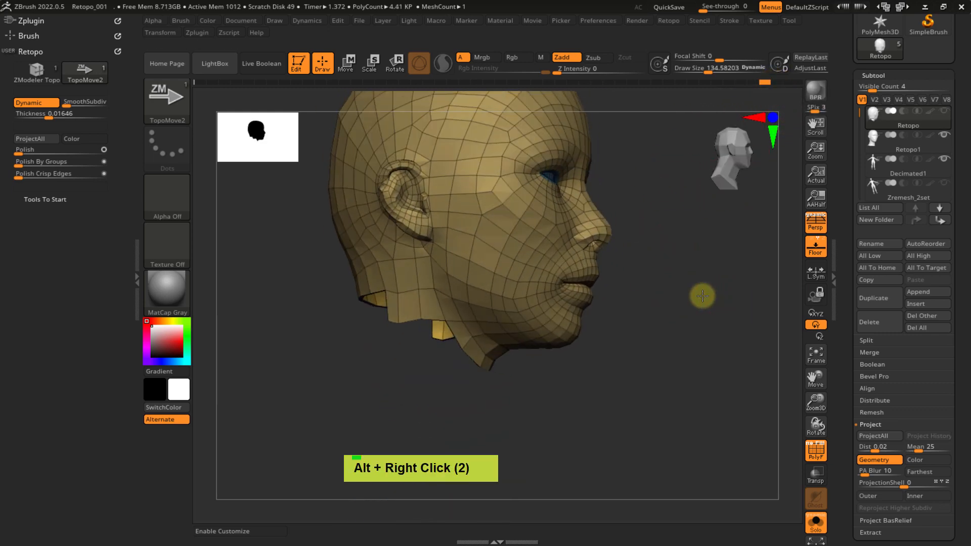
pyautogui.keyDown('alt'); pyautogui.moveTo(629, 343); pyautogui.dragTo(675, 333, button='right'); pyautogui.keyUp('alt')
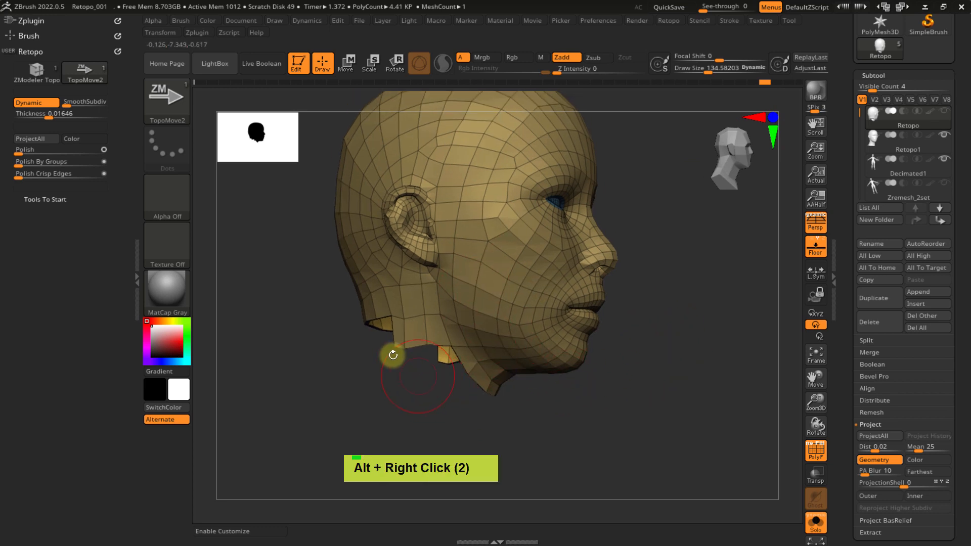
# - Advance the undo history through the neck construction to the stage with the full neck complete and Dynamic subdivision off
pyautogui.click(766, 83)
pyautogui.moveTo(766, 84); pyautogui.dragTo(776, 87)
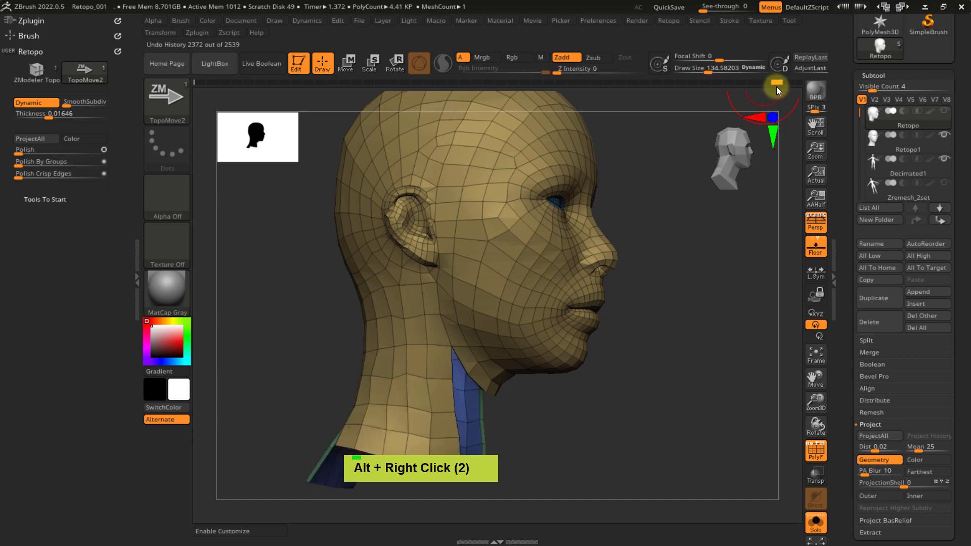
pyautogui.moveTo(671, 311)
pyautogui.mouseDown(button='right')
pyautogui.moveTo(705, 335)
pyautogui.moveTo(667, 268)
pyautogui.mouseUp(button='right')
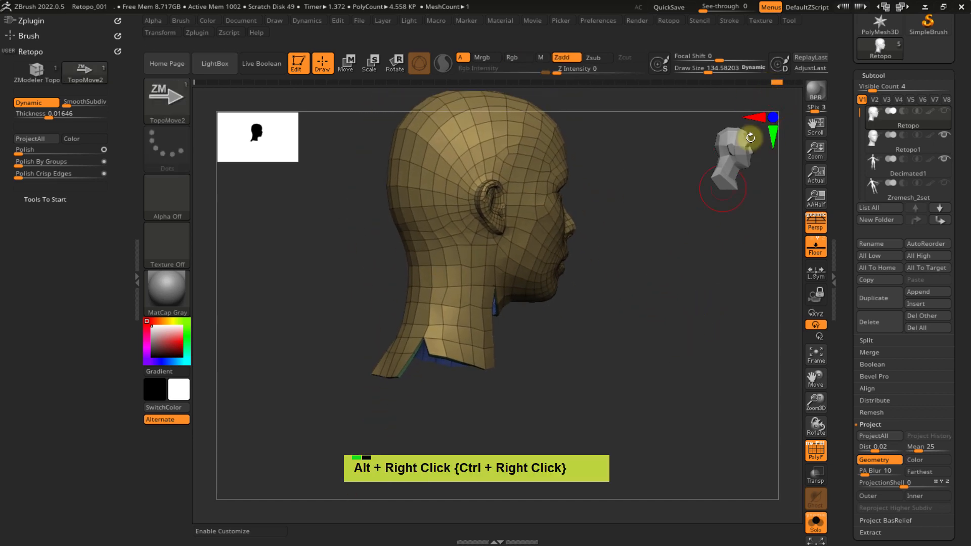
pyautogui.moveTo(779, 83); pyautogui.dragTo(808, 92)
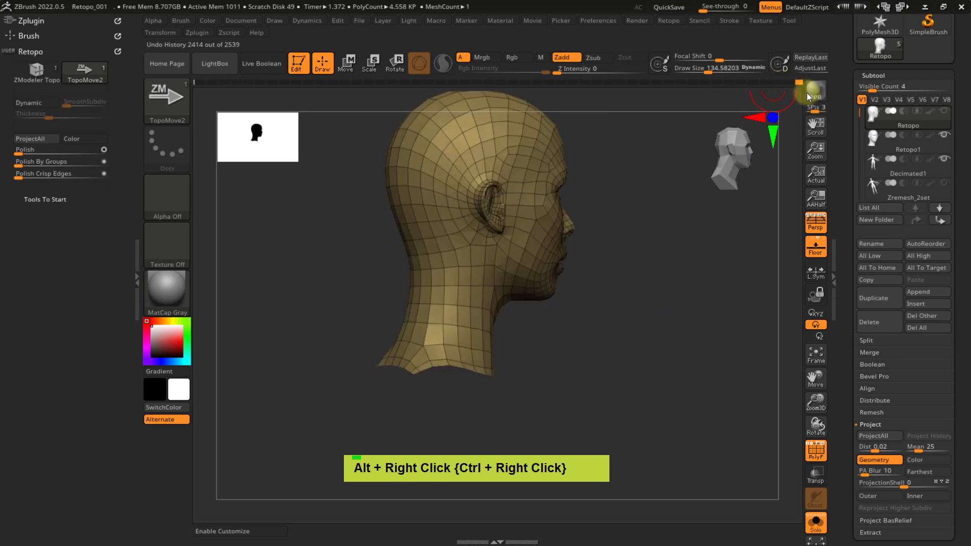
pyautogui.keyDown('alt'); pyautogui.moveTo(642, 286); pyautogui.dragTo(622, 337, button='right'); pyautogui.keyUp('alt')
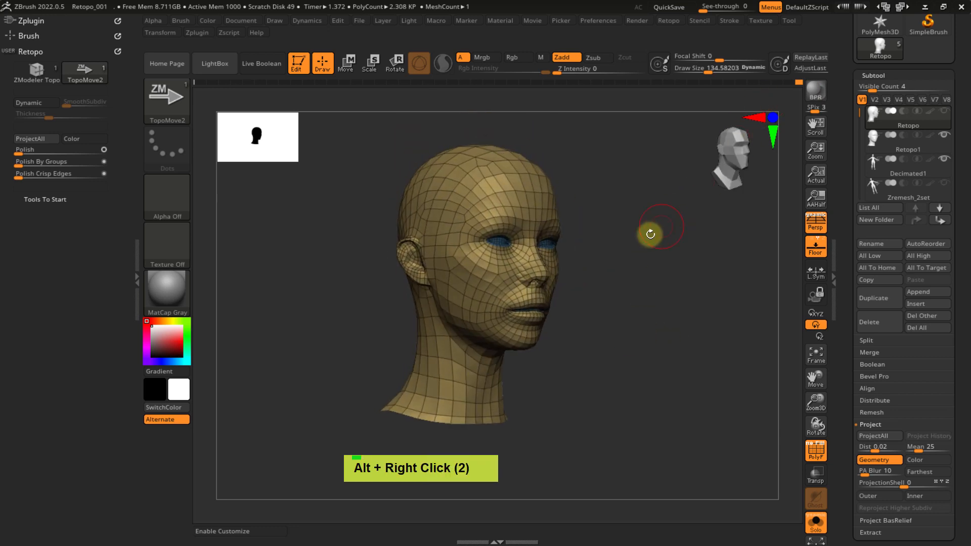
# - Compare the retopologized head with the body sculpt, isolate the head again and examine its topology from several angles
pyautogui.moveTo(650, 233); pyautogui.dragTo(645, 238, button='right')
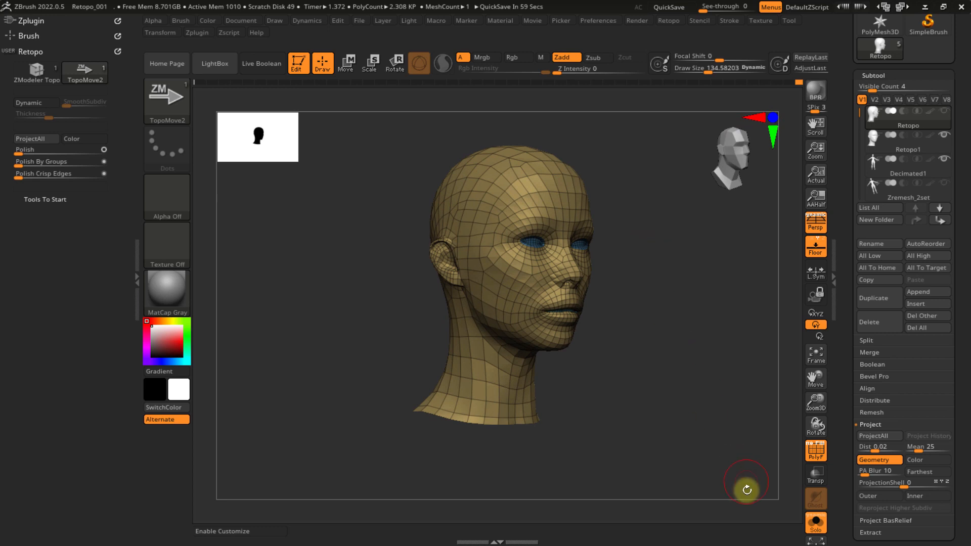
pyautogui.click(816, 522)
pyautogui.keyDown('alt'); pyautogui.moveTo(685, 325); pyautogui.dragTo(662, 288, button='right'); pyautogui.keyUp('alt')
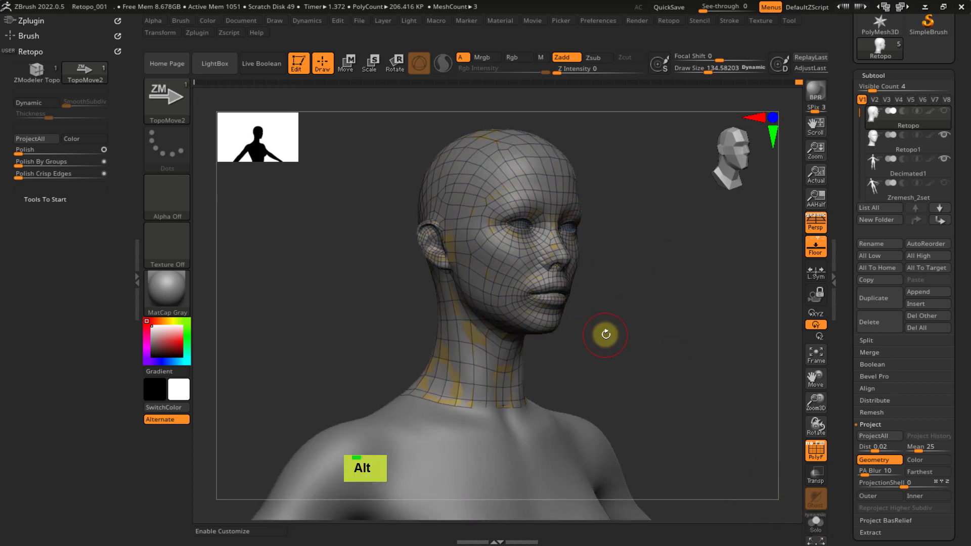
pyautogui.click(816, 523)
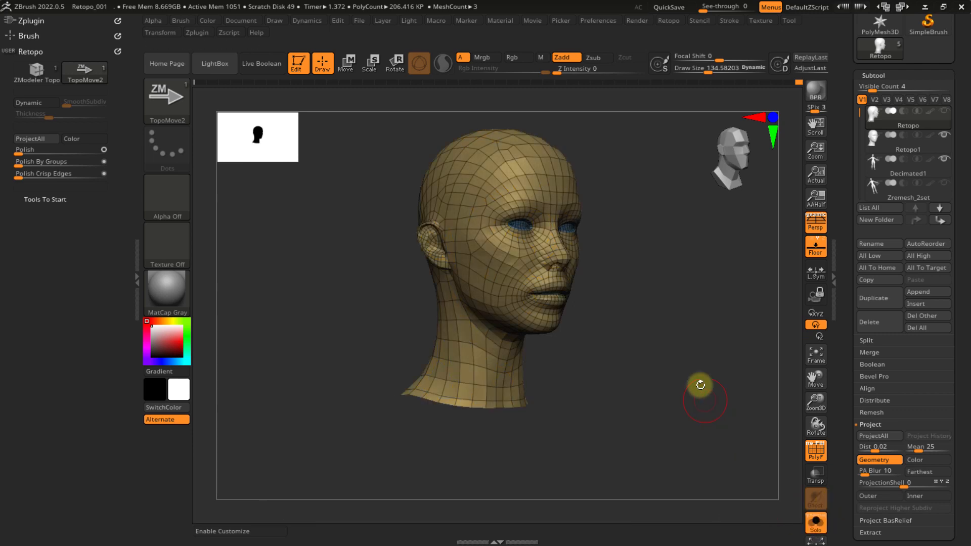
pyautogui.moveTo(701, 385)
pyautogui.mouseDown(button='right')
pyautogui.moveTo(648, 318)
pyautogui.moveTo(685, 349)
pyautogui.moveTo(646, 388)
pyautogui.moveTo(679, 419)
pyautogui.moveTo(713, 415)
pyautogui.mouseUp(button='right')
pyautogui.moveTo(613, 362)
pyautogui.keyDown('alt'); pyautogui.mouseDown(button='right')
pyautogui.moveTo(665, 372)
pyautogui.moveTo(687, 359)
pyautogui.mouseUp(button='right'); pyautogui.keyUp('alt')
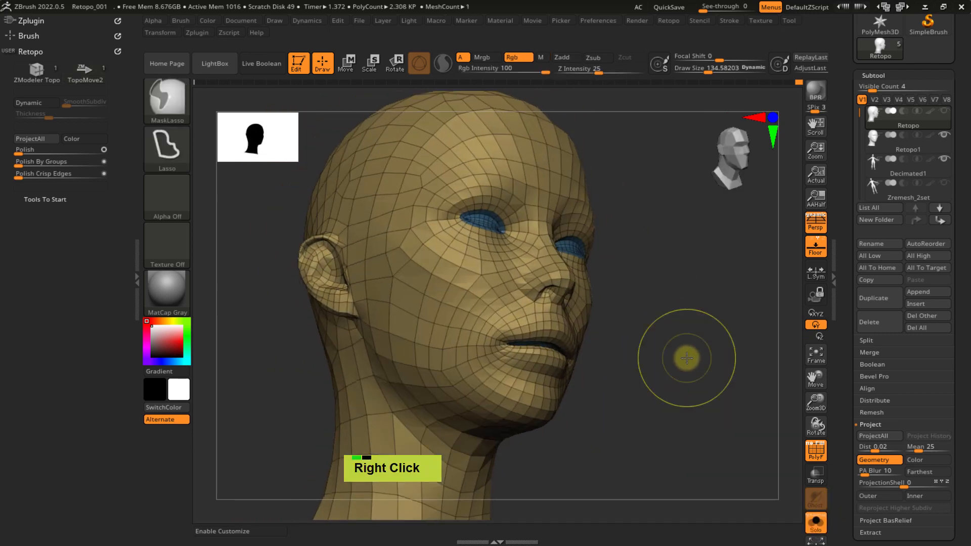
pyautogui.moveTo(689, 397)
pyautogui.keyDown('ctrl'); pyautogui.mouseDown(button='right')
pyautogui.moveTo(681, 325)
pyautogui.moveTo(687, 361)
pyautogui.moveTo(655, 371)
pyautogui.moveTo(689, 378)
pyautogui.mouseUp(button='right'); pyautogui.keyUp('ctrl')
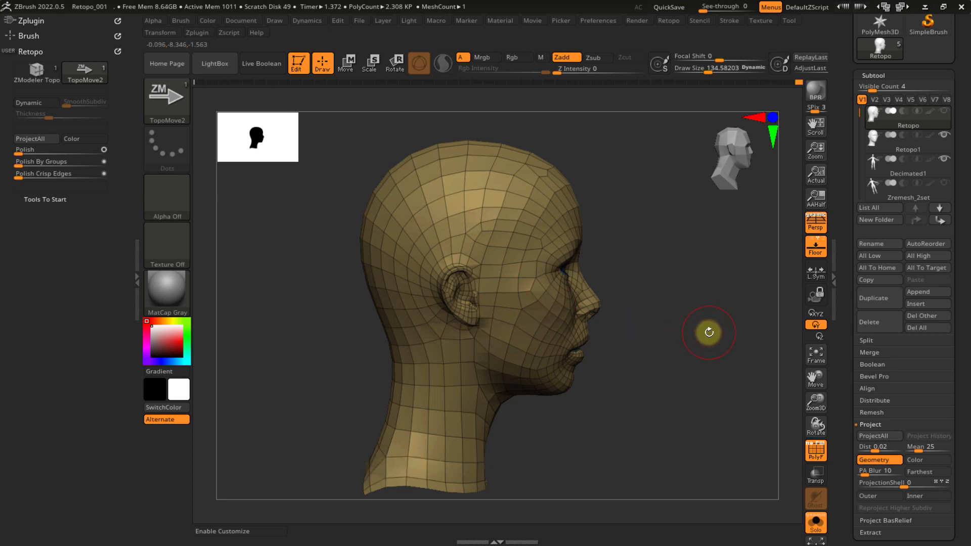
pyautogui.moveTo(709, 332); pyautogui.dragTo(689, 322, button='right')
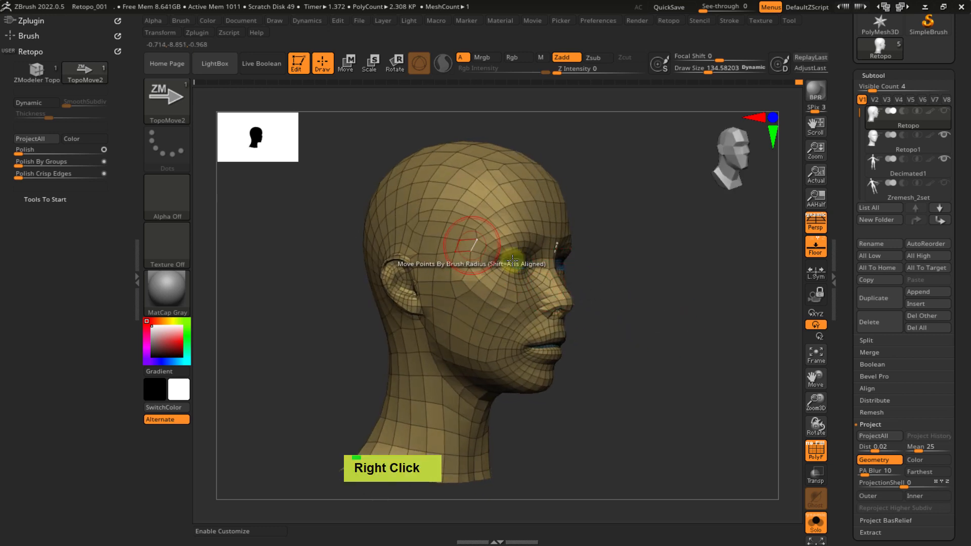